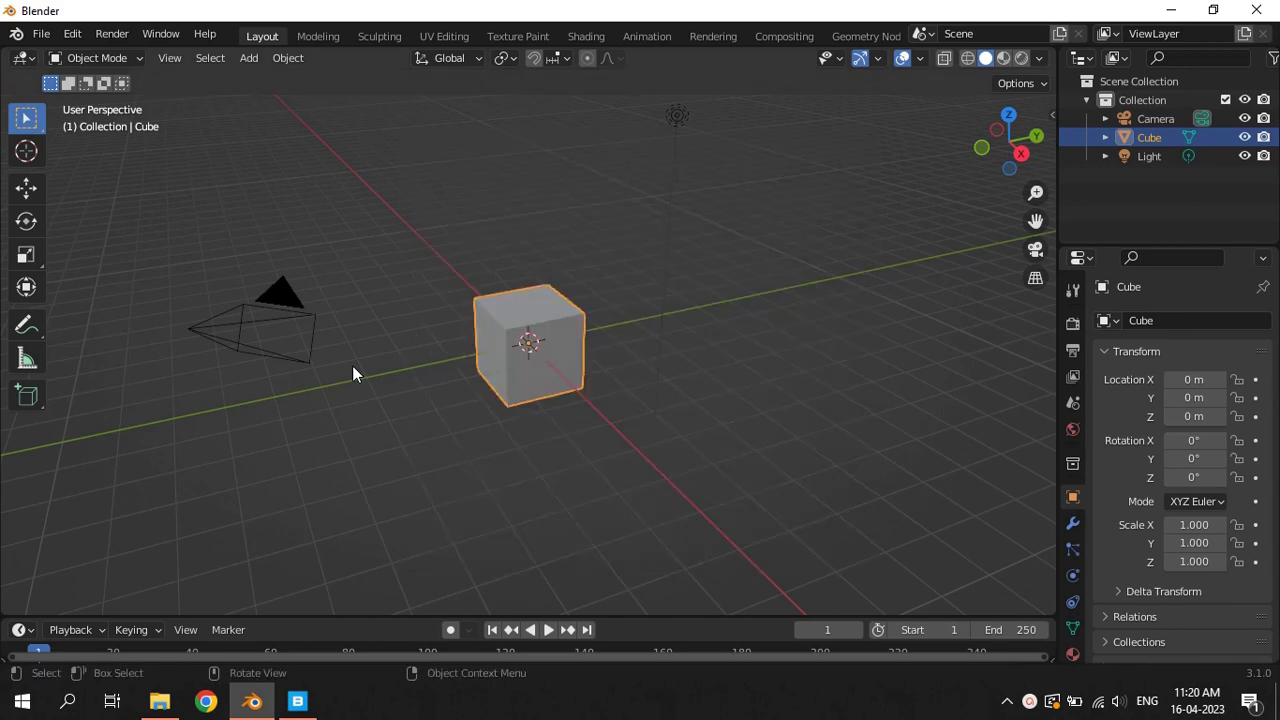
Delete all default scene objects and add a new cube at the scene centre
key(a)
key(Delete)
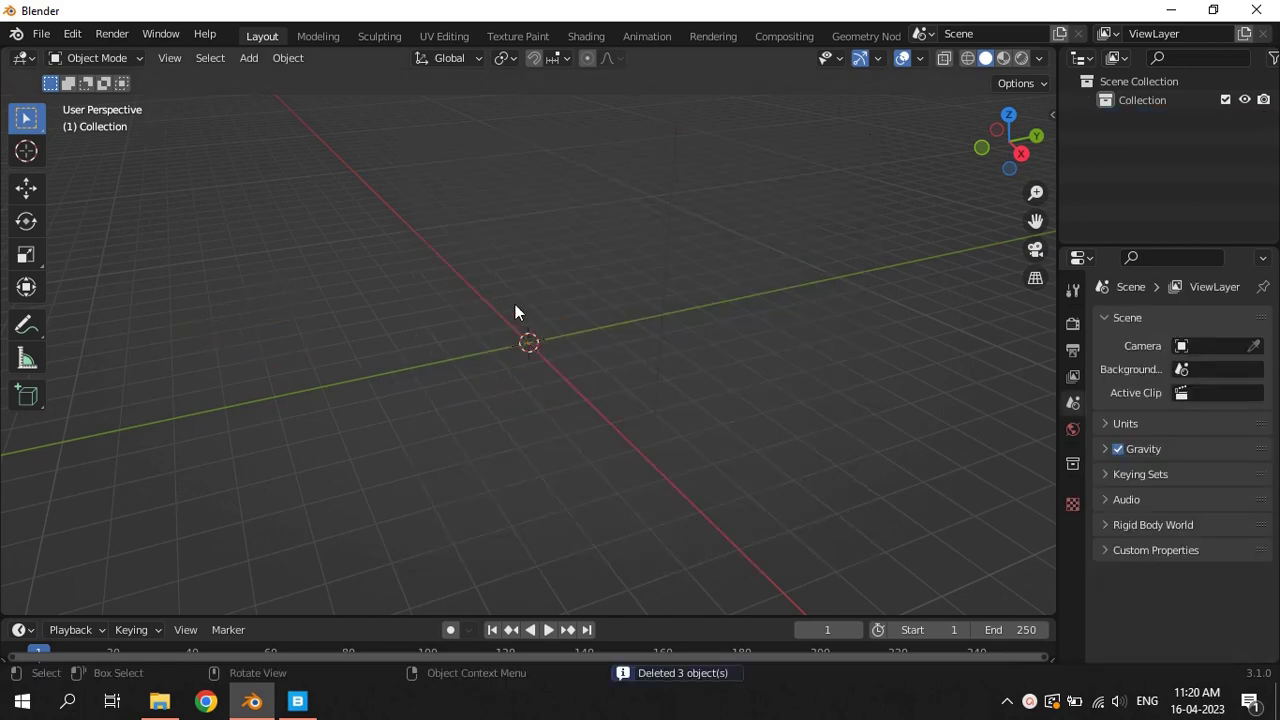
key(shift+a)
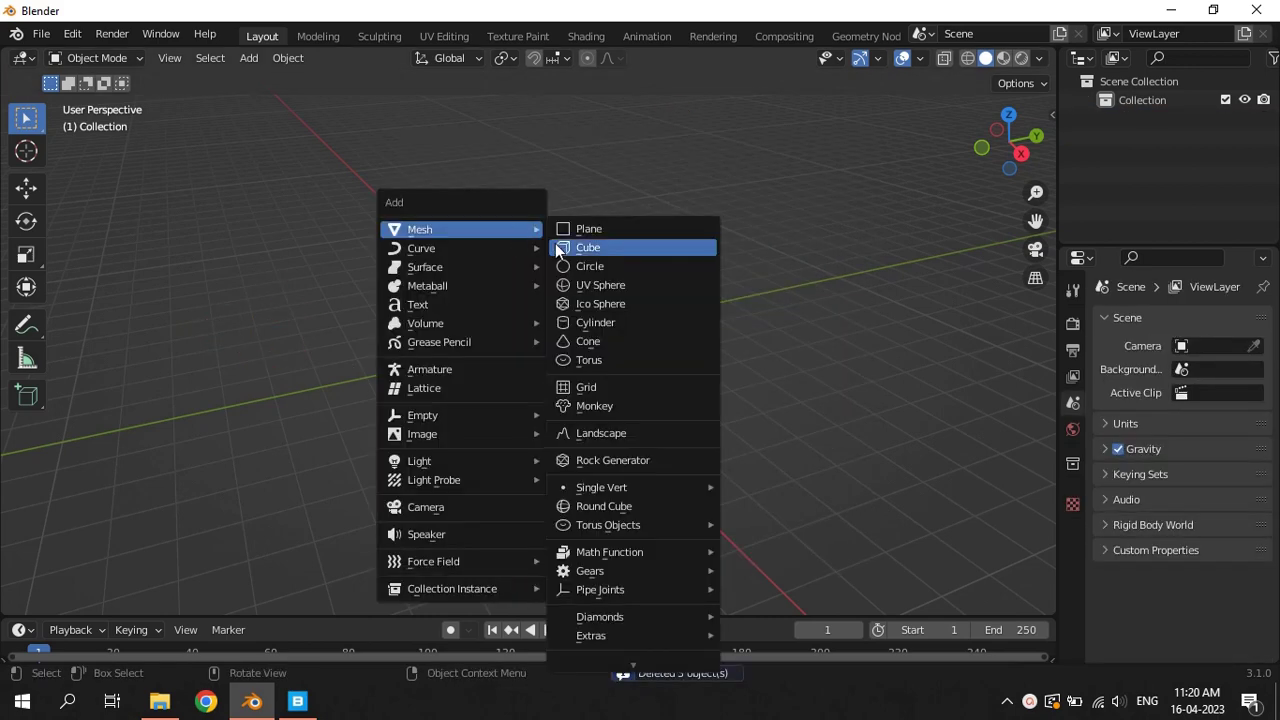
click(586, 249)
middle_drag(595, 337, 556, 355)
Lengthen the cube along the Y axis, undoing an accidental X stretch
key(s)
key(x)
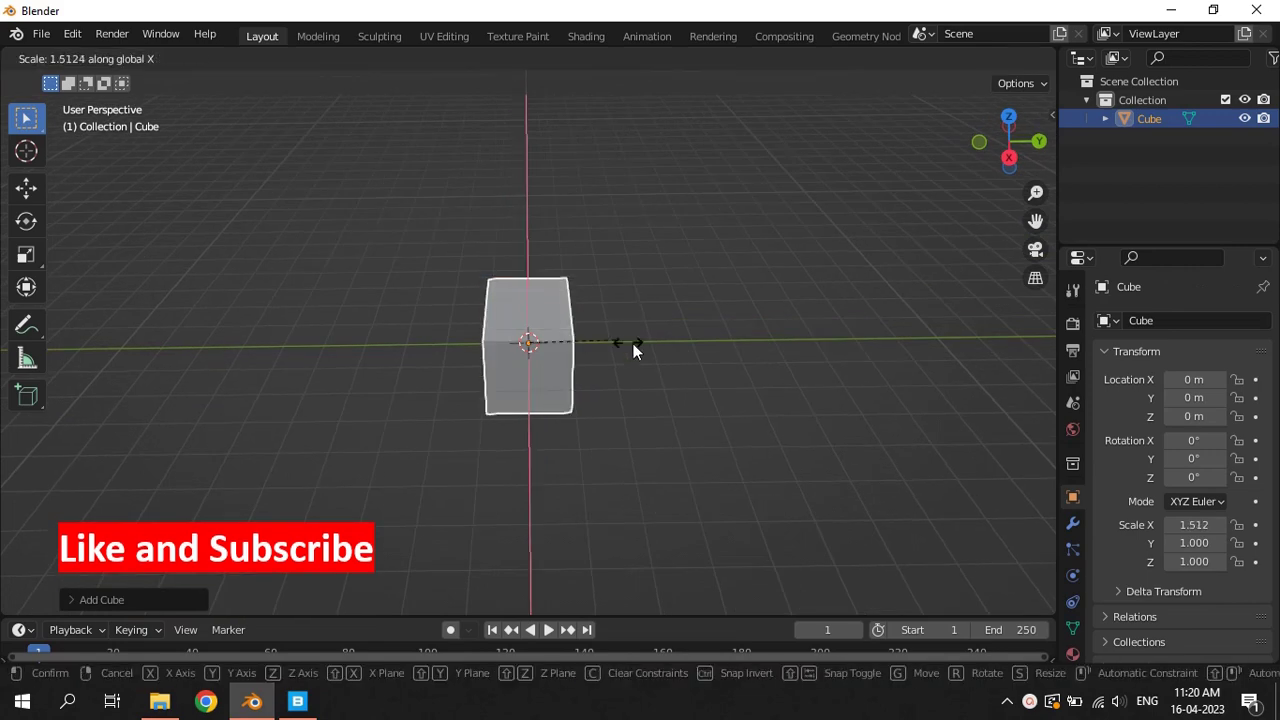
click(745, 324)
key(ctrl+z)
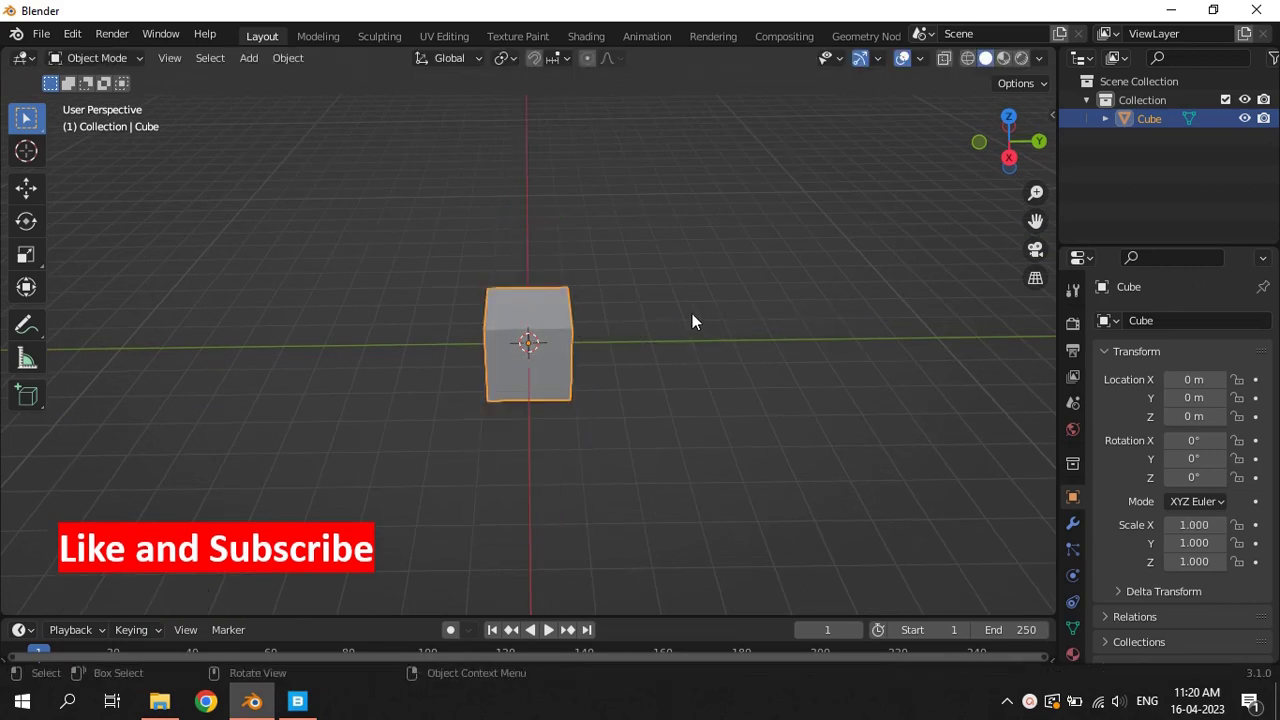
key(s)
key(y)
click(420, 427)
middle_drag(420, 427, 618, 362)
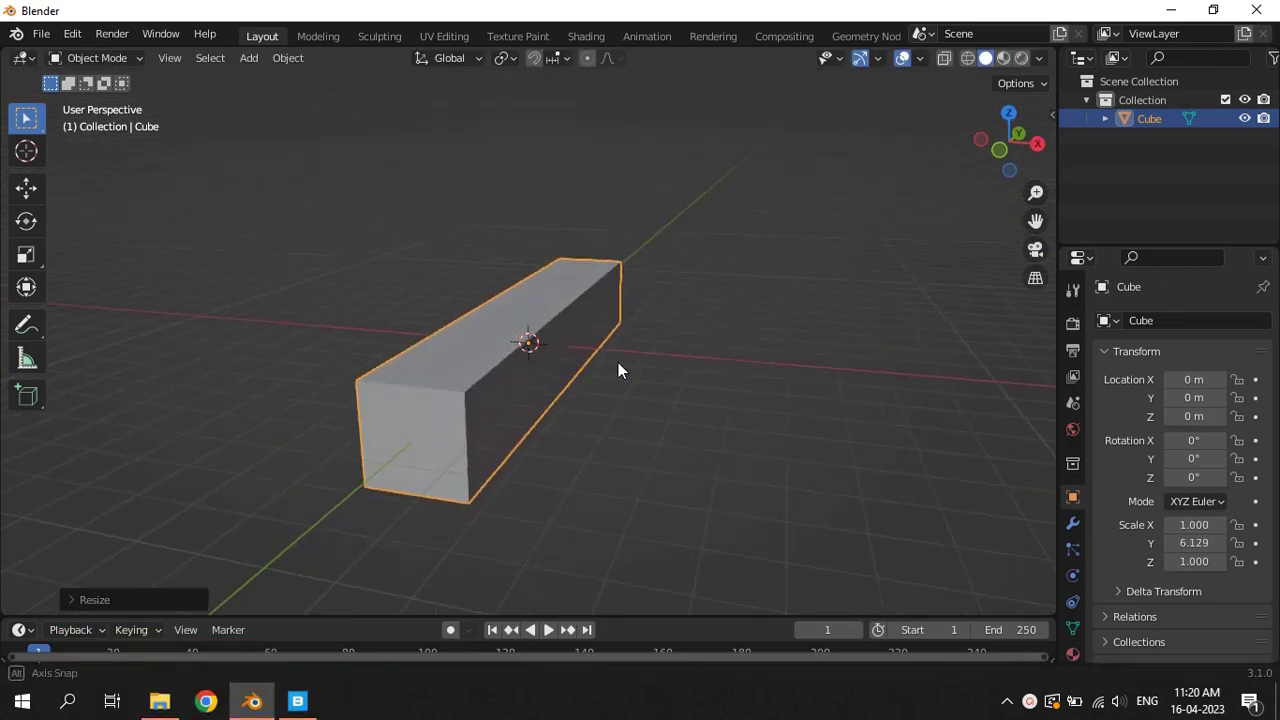
Scale the block to 7.288 along Y and 1.85 along X
key(s)
key(y)
click(597, 365)
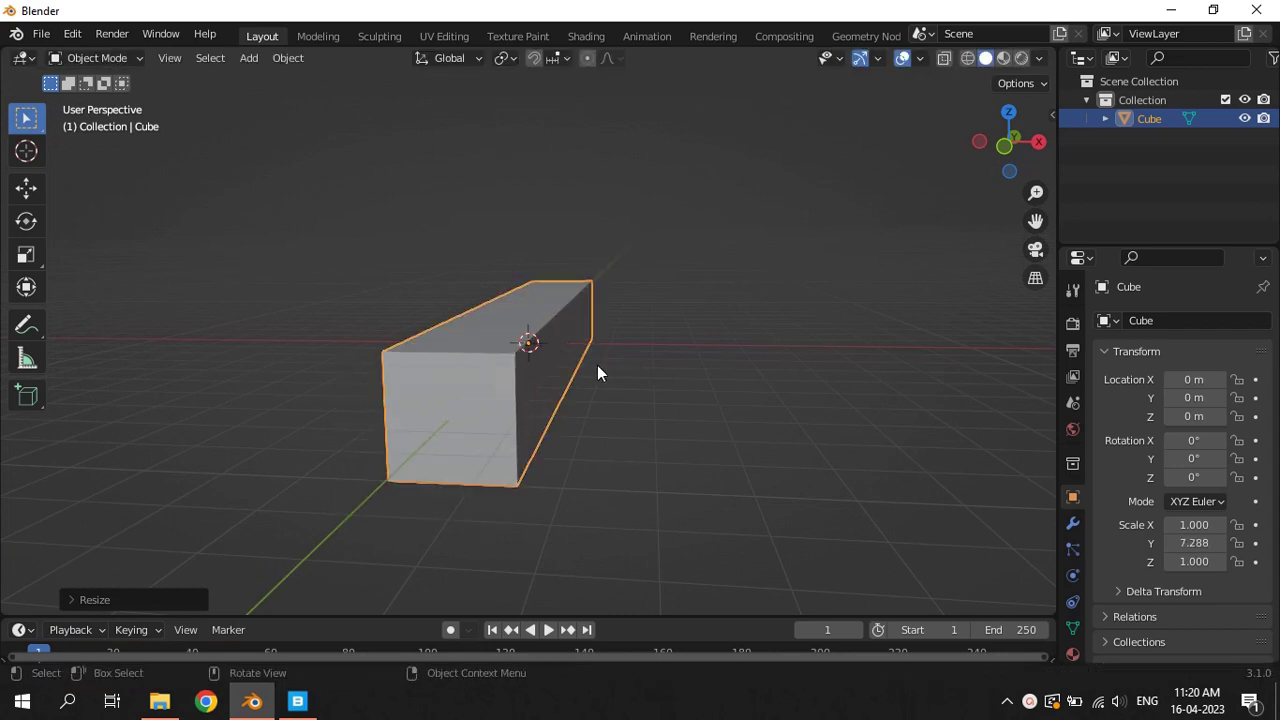
key(s)
key(x)
click(661, 349)
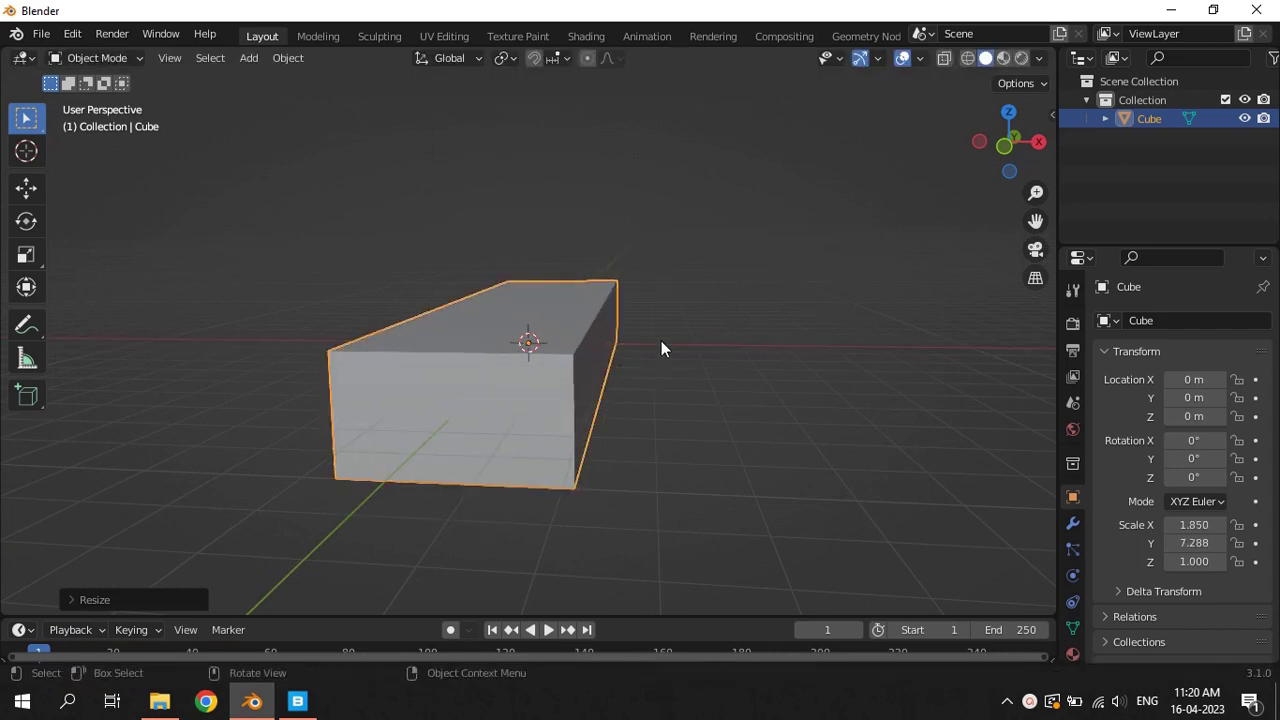
Use Solid shading with Random object colours and hide the timeline
click(1028, 59)
click(1037, 60)
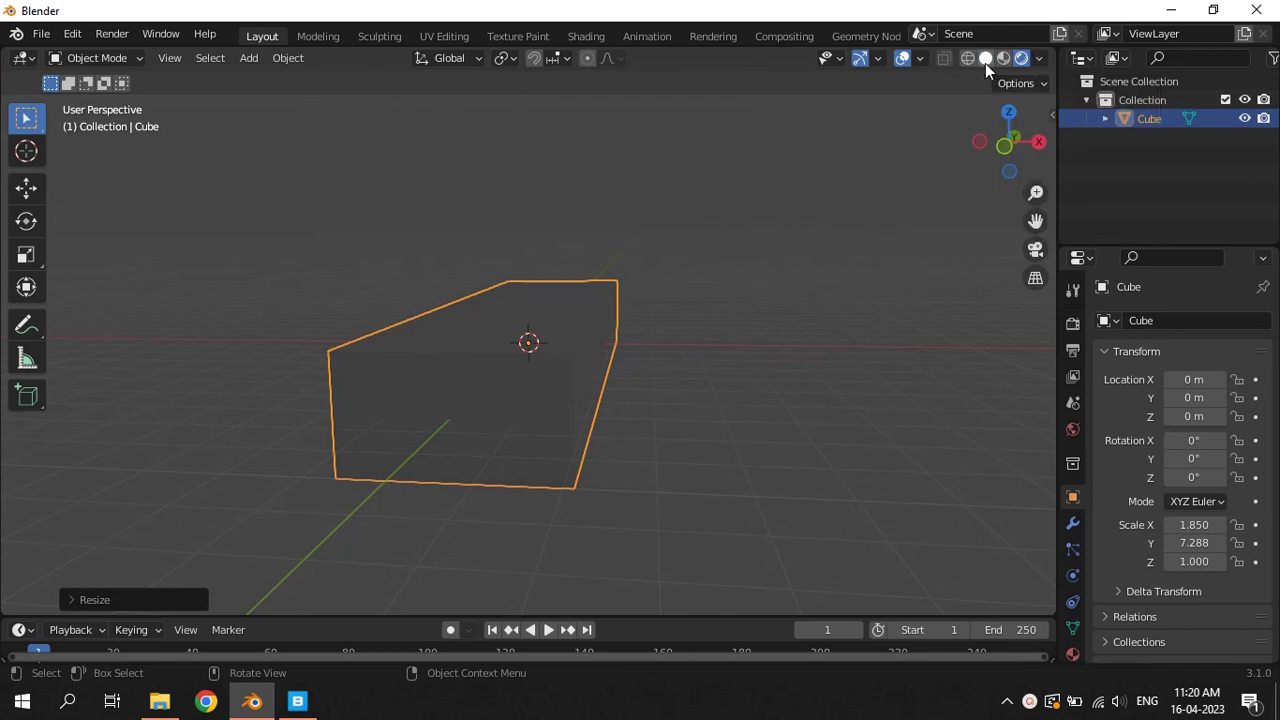
click(985, 59)
click(1039, 60)
click(1040, 313)
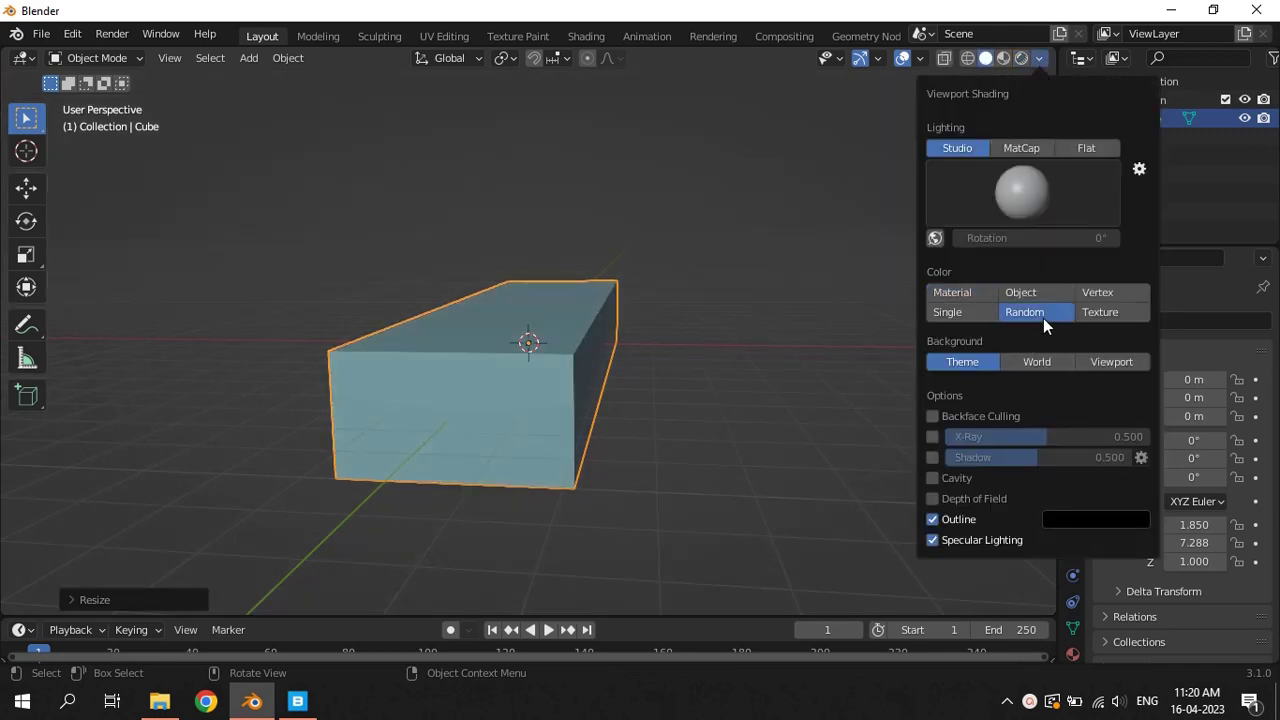
drag(985, 478, 975, 498)
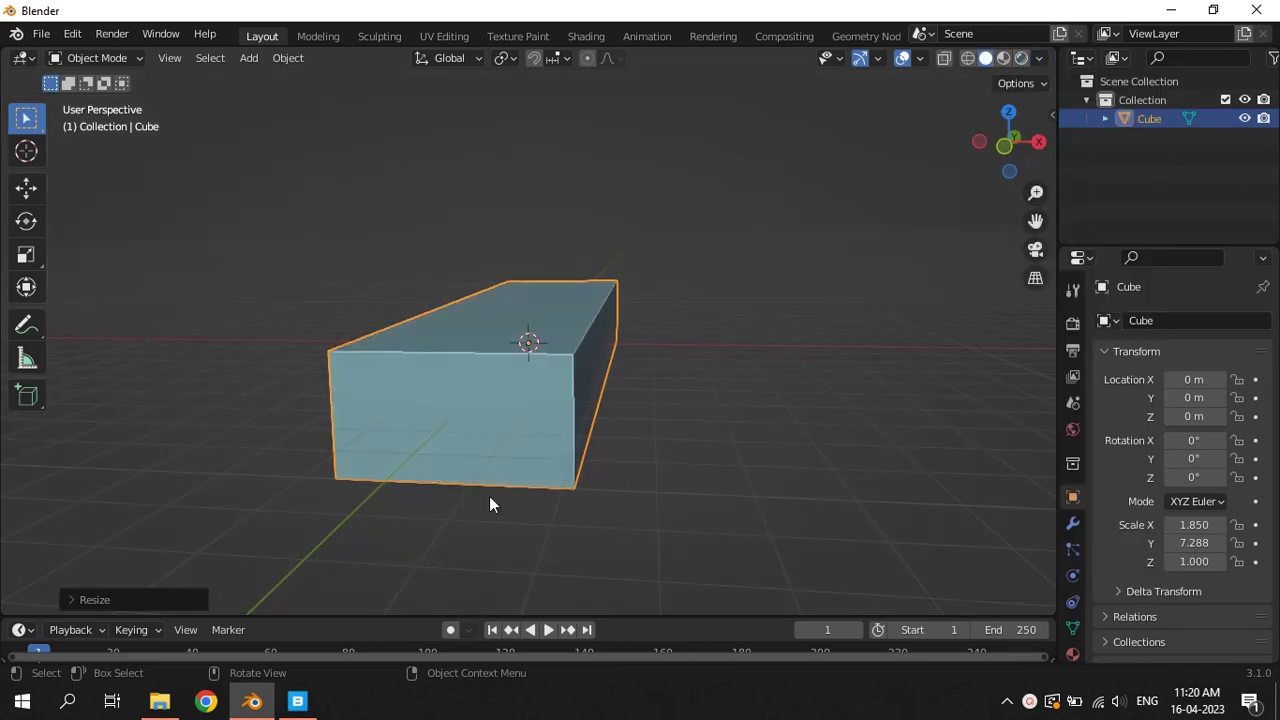
drag(3, 614, 5, 665)
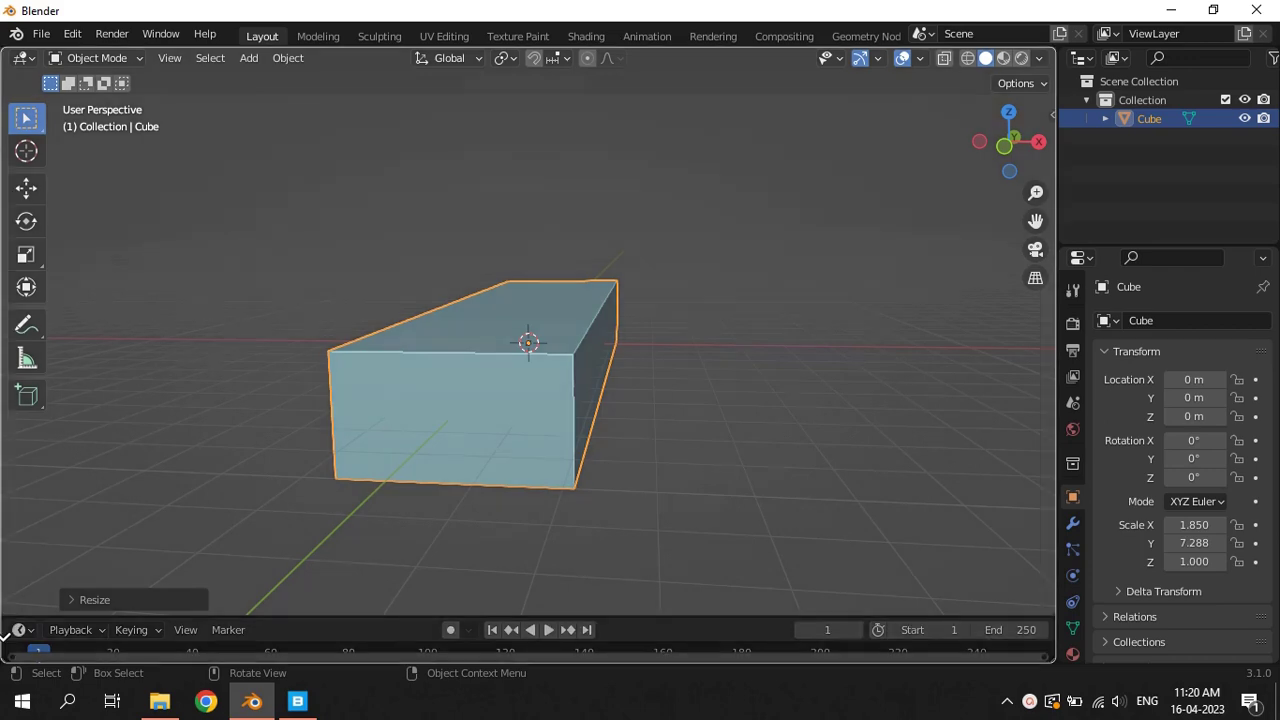
Rescale the block along Y and widen it to 2.838 on X
middle_drag(503, 393, 561, 380)
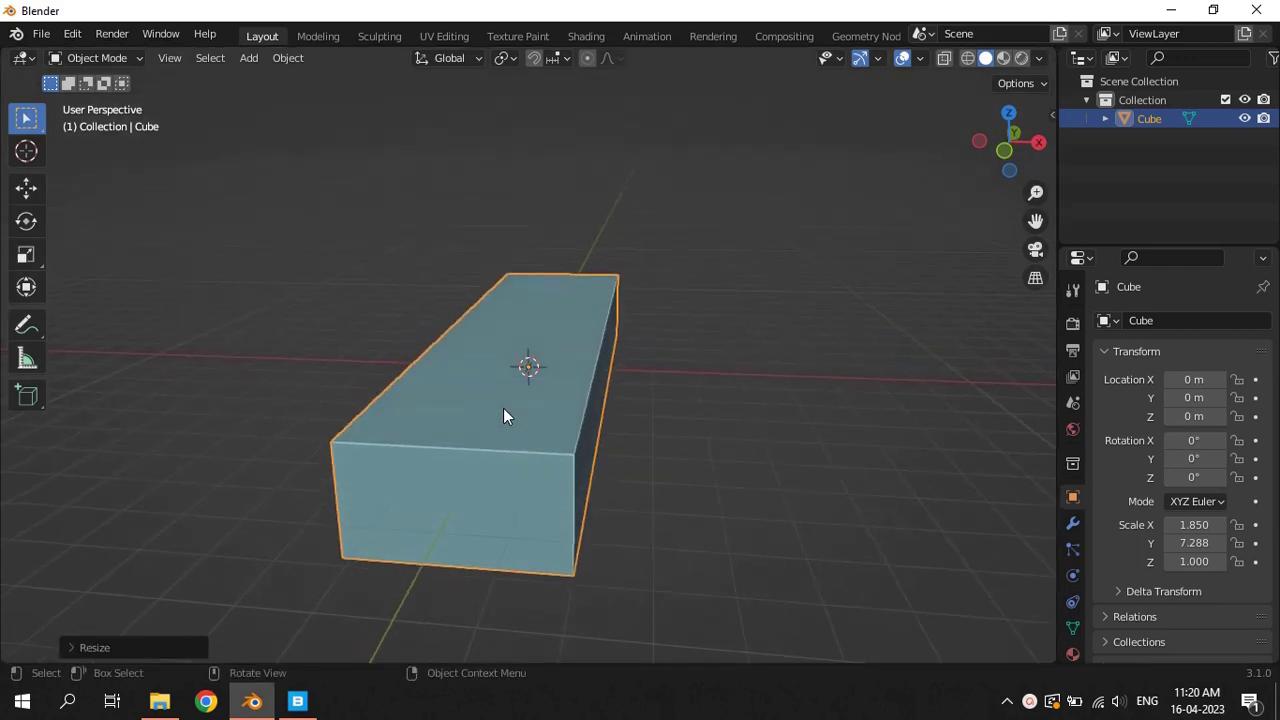
key(s)
click(670, 366)
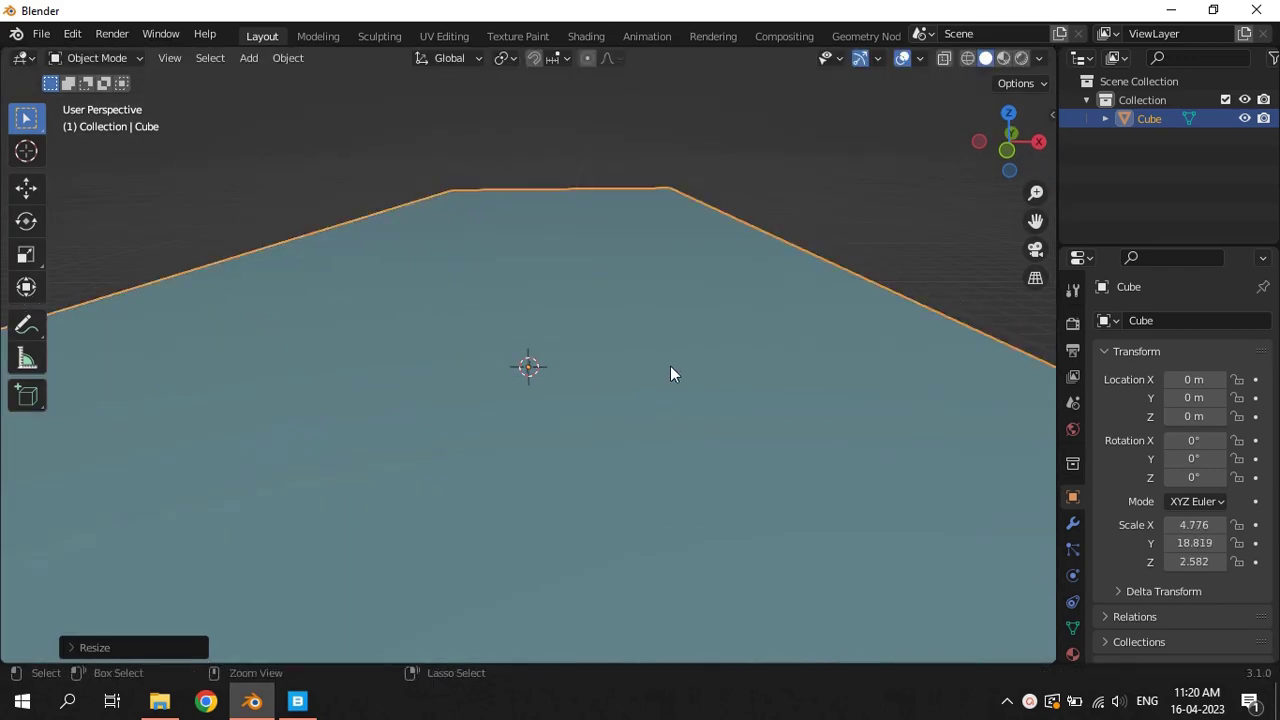
key(ctrl+z)
key(s)
key(y)
click(651, 381)
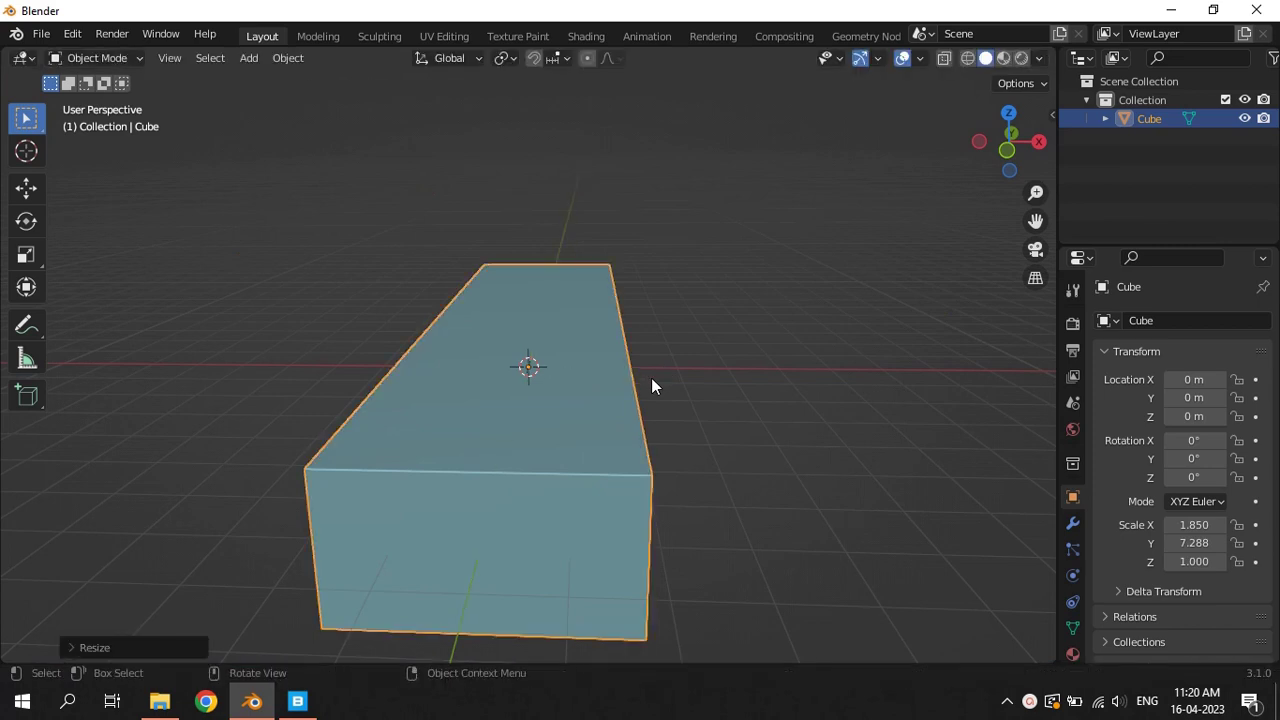
key(s)
key(x)
click(717, 384)
Duplicate the block in place and shift the copy left along X
key(shift+d)
right_click(652, 365)
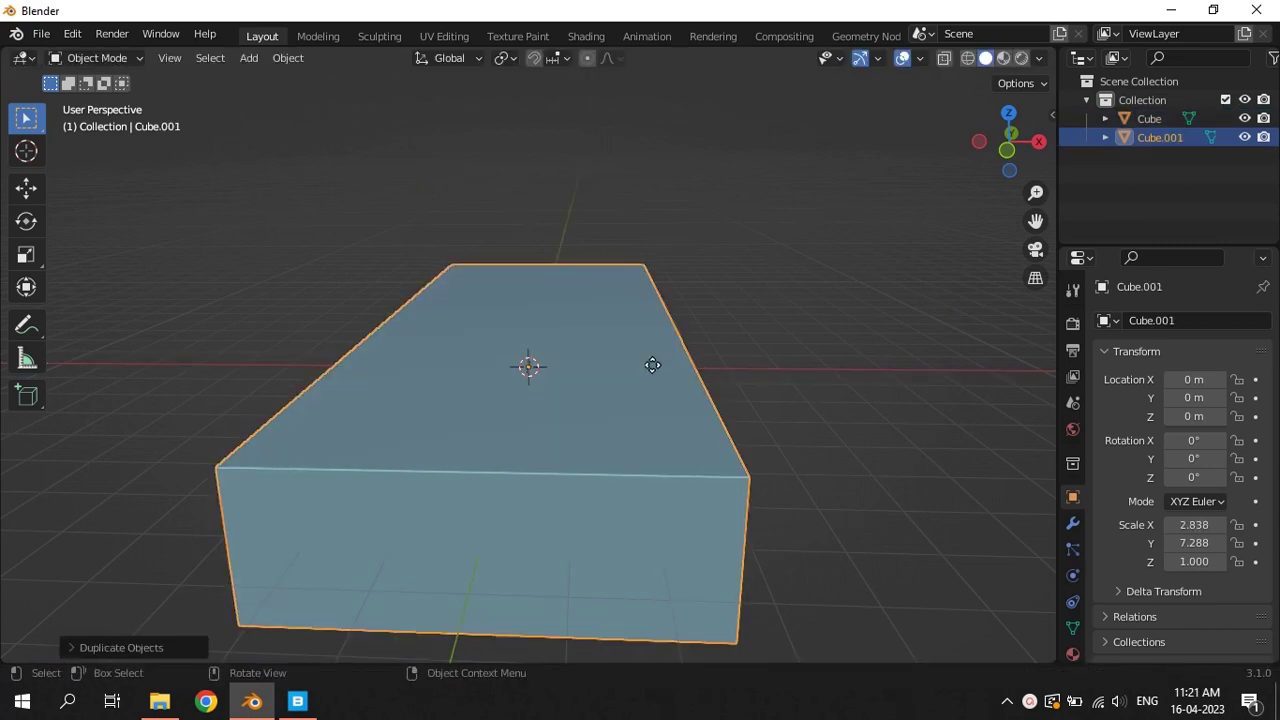
click(40, 186)
key(g)
key(x)
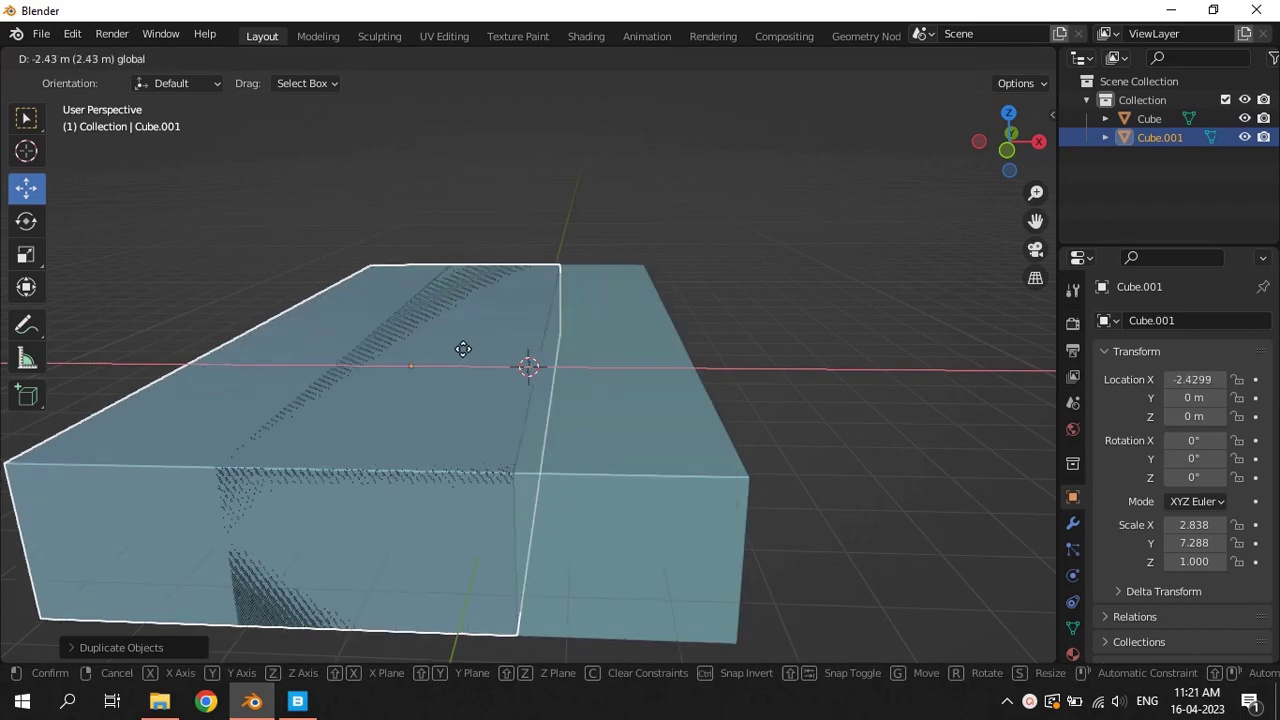
click(463, 349)
Thin the copy to 0.055 on X and align it with the block's side at X −2.91
key(s)
key(x)
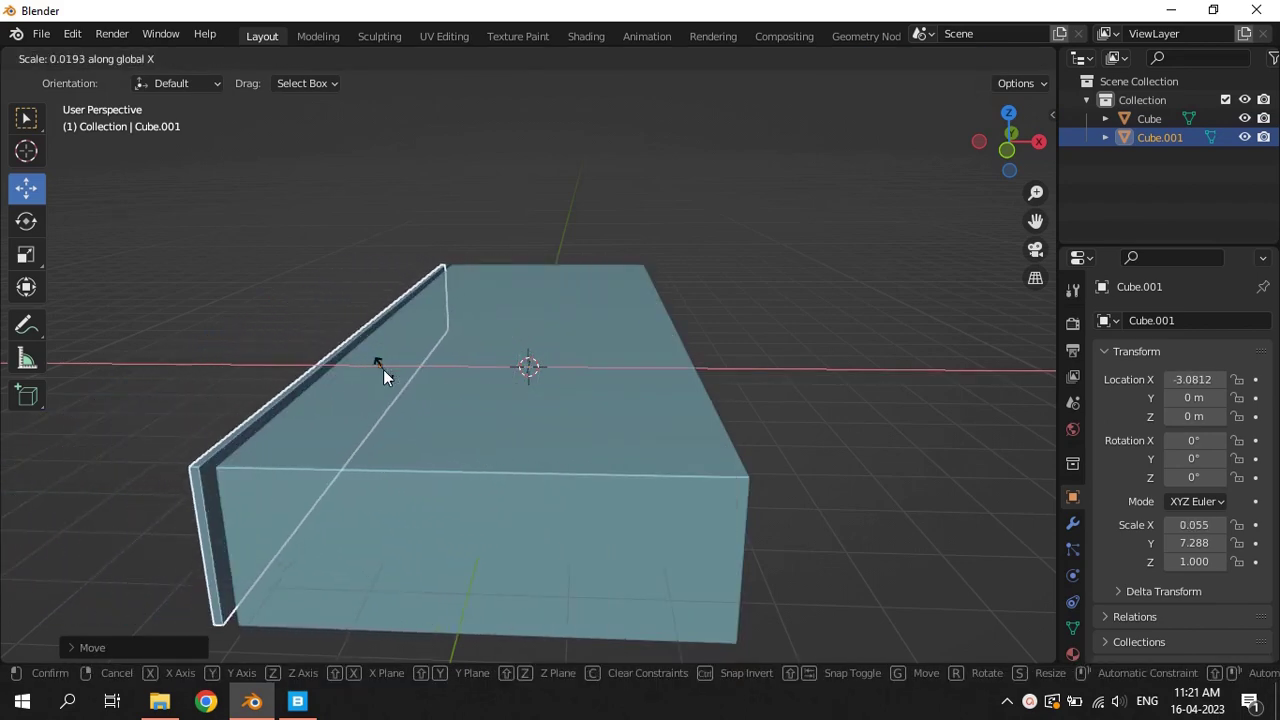
click(383, 369)
drag(449, 368, 457, 368)
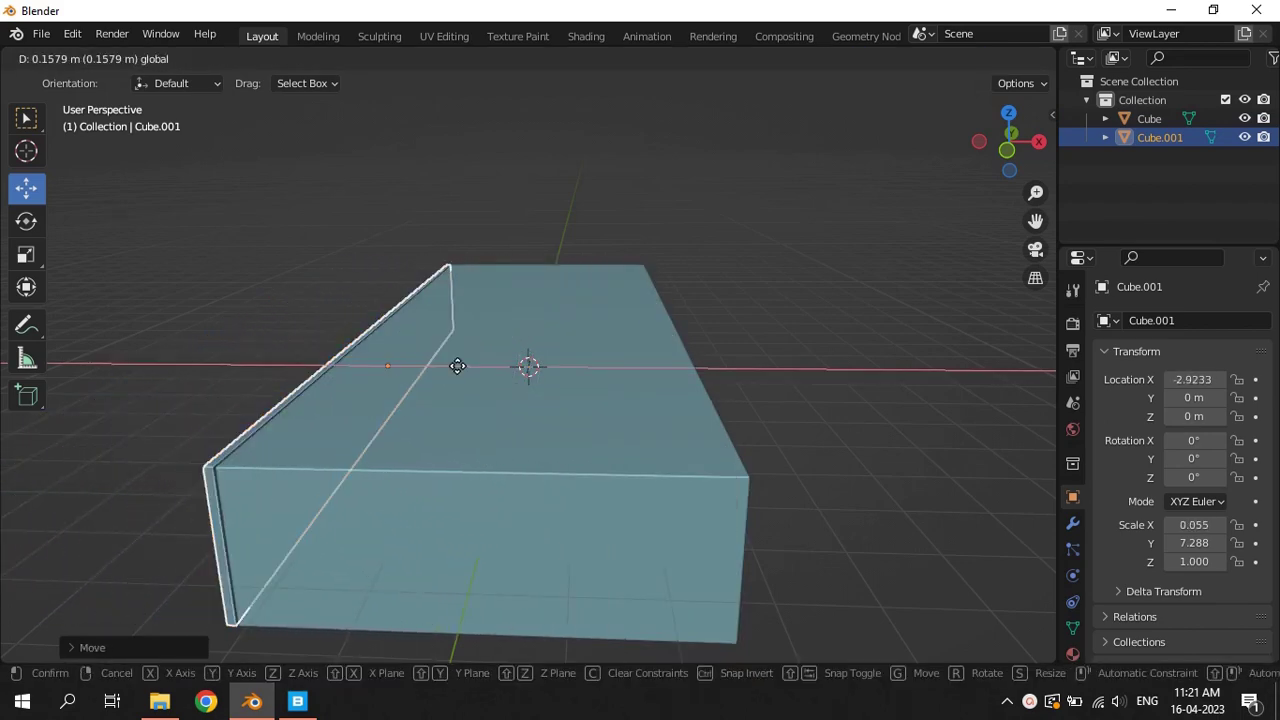
scroll(609, 381, down, 2)
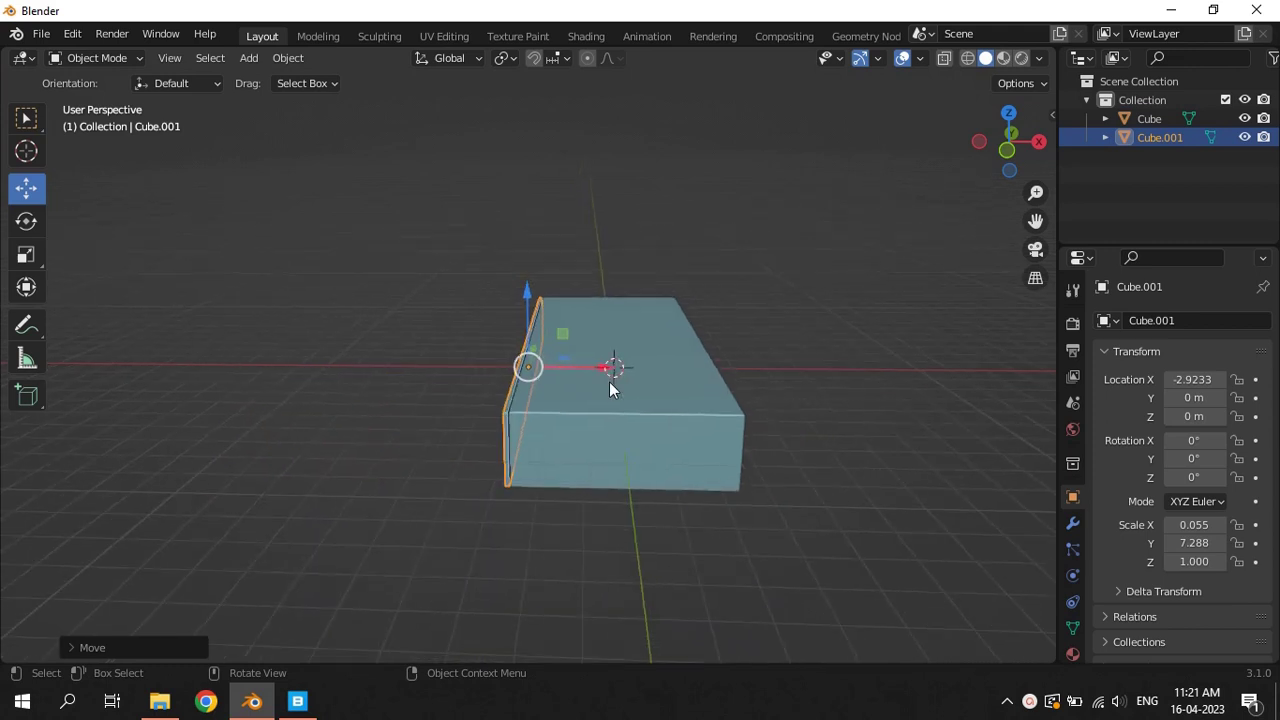
scroll(573, 390, up, 5)
scroll(601, 367, up, 2)
drag(601, 367, 606, 340)
scroll(606, 334, down, 3)
mouse_move(606, 334)
middle_down()
mouse_move(560, 346)
mouse_move(563, 363)
mouse_move(626, 350)
middle_up()
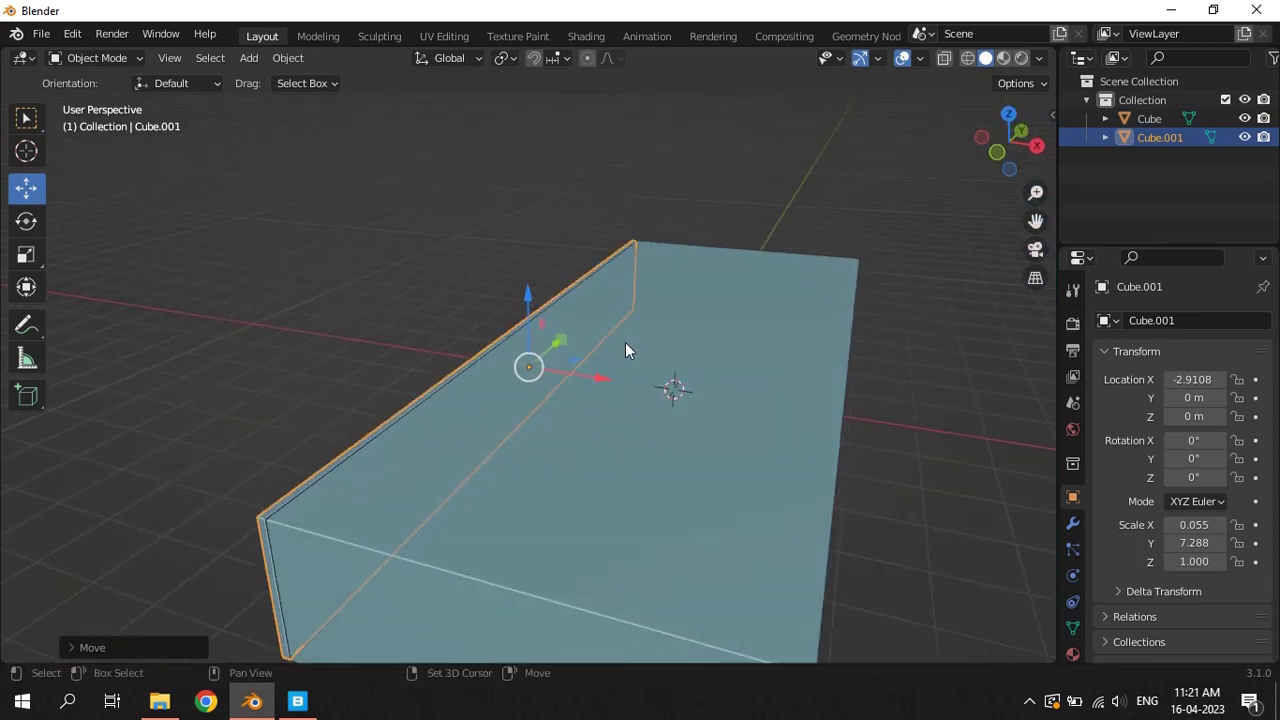
Remove an accidental extra duplicate of the thin slab
key(shift+d)
key(Escape)
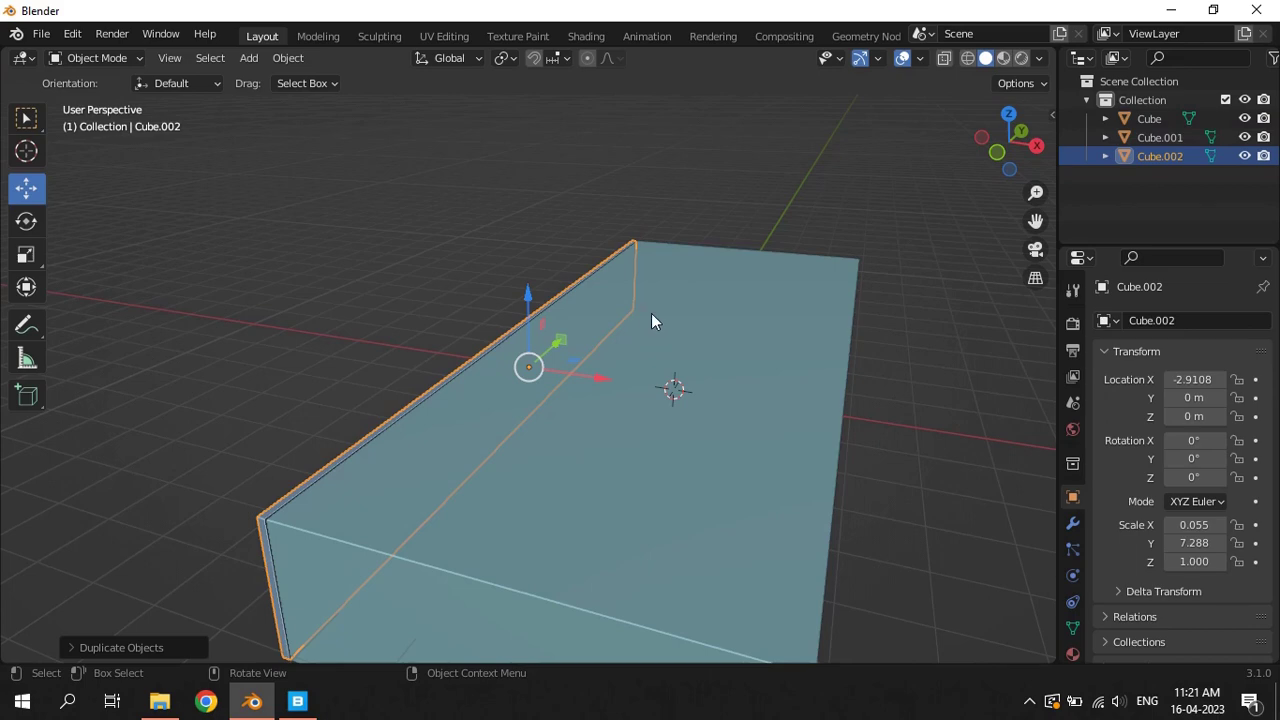
middle_drag(651, 313, 680, 304)
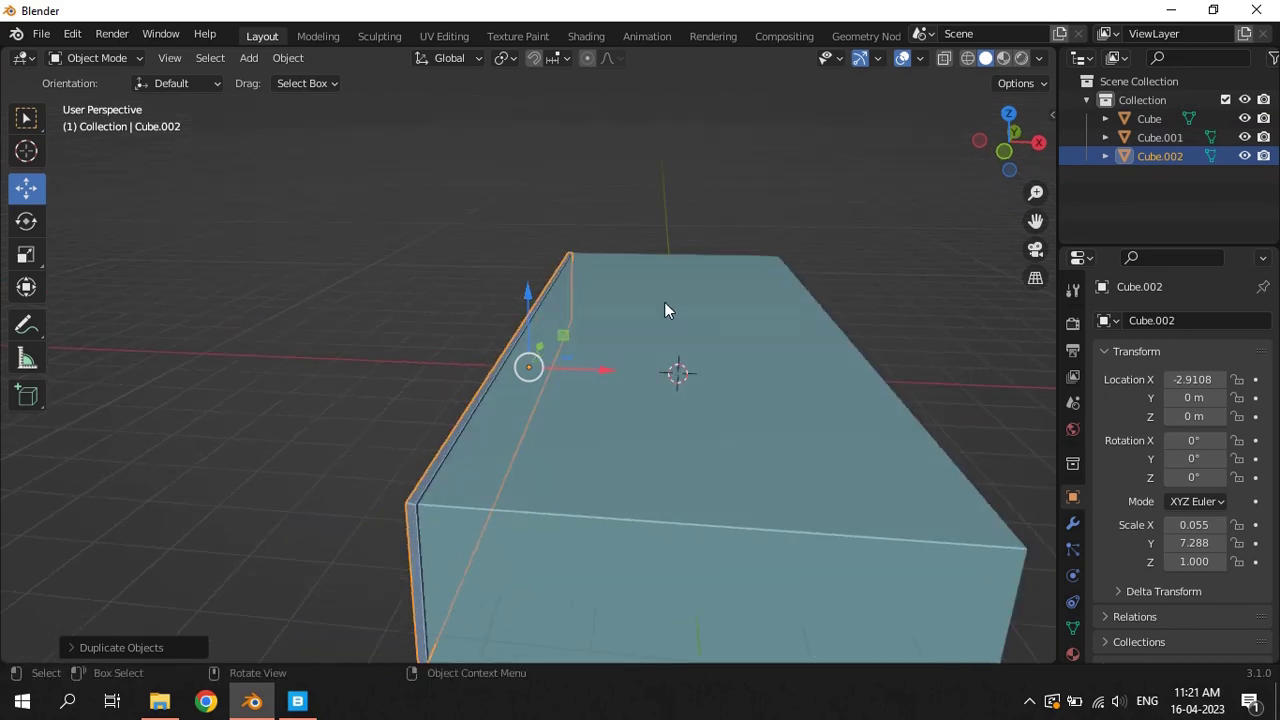
key(Delete)
mouse_move(664, 302)
middle_down()
mouse_move(530, 357)
mouse_move(565, 351)
mouse_move(558, 374)
middle_up()
Reshape the thin slab by moving one of its faces in Edit Mode
click(551, 353)
key(Tab)
click(195, 58)
click(546, 370)
click(26, 187)
drag(618, 367, 471, 376)
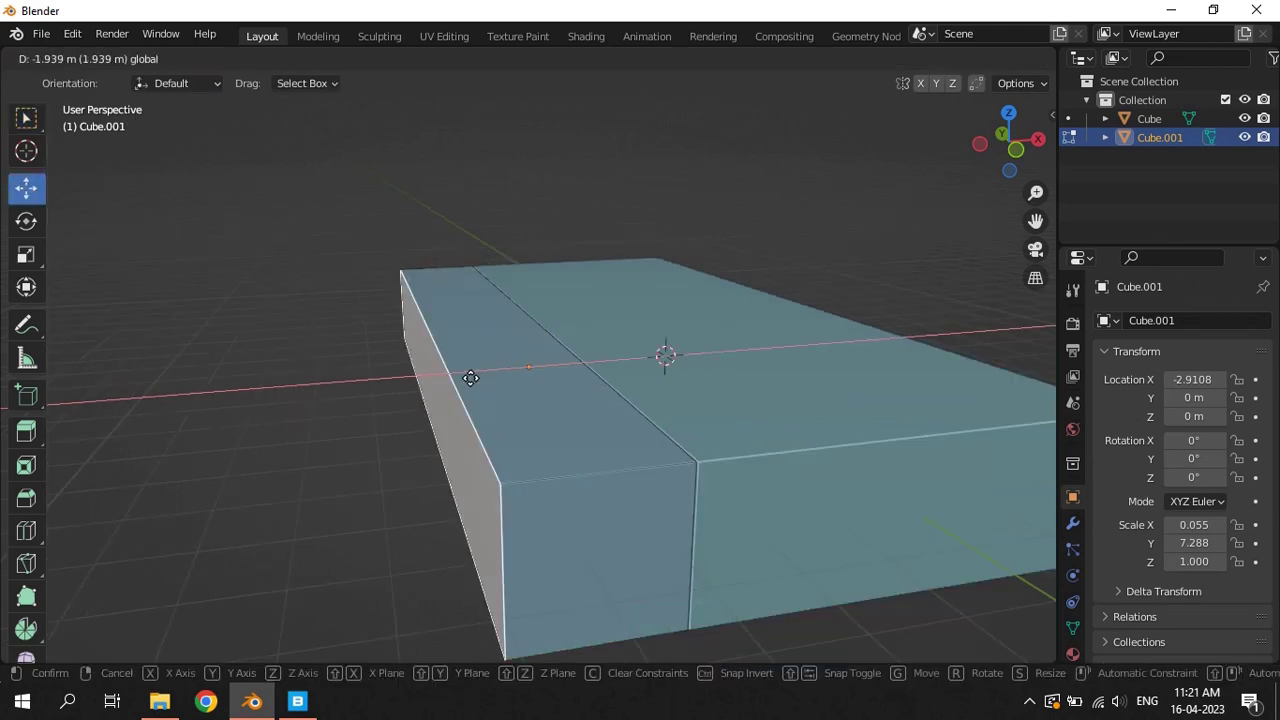
key(Tab)
middle_drag(547, 390, 512, 265)
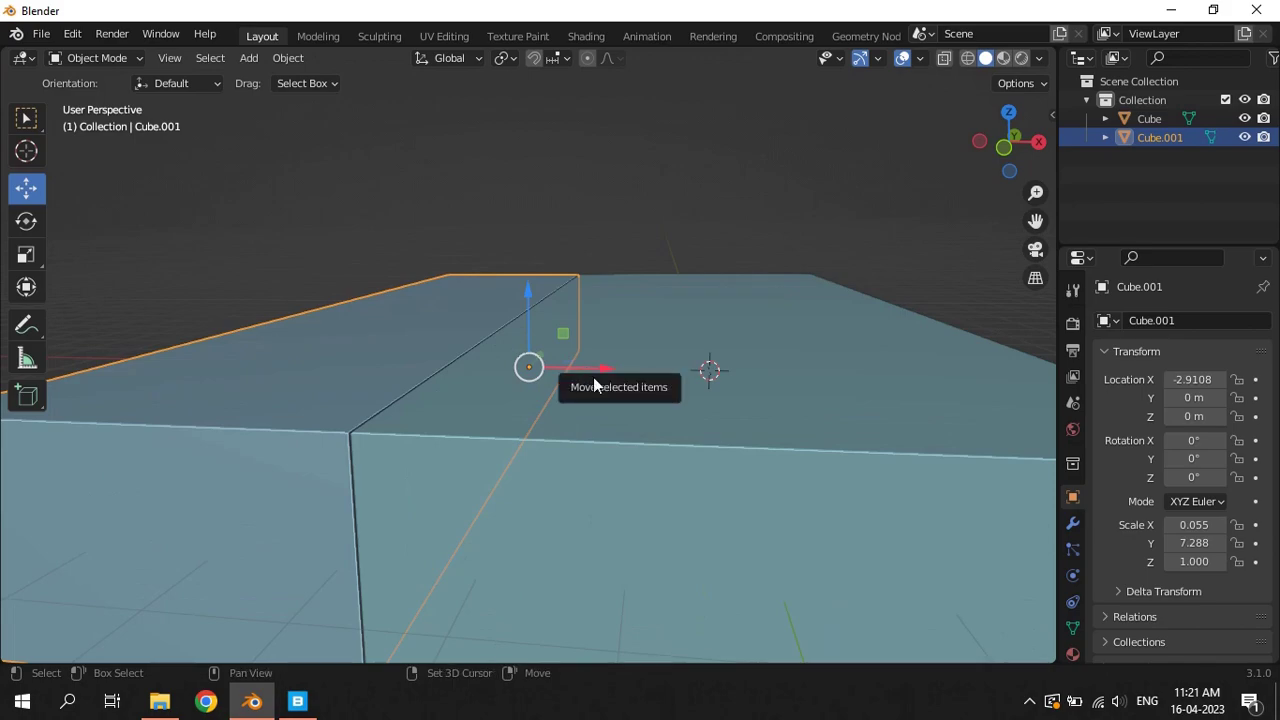
Duplicate the large block in place as Cube.002
click(750, 431)
key(shift+d)
right_click(773, 427)
Move Cube.002 to X −2.78 and narrow it along X
key(g)
key(x)
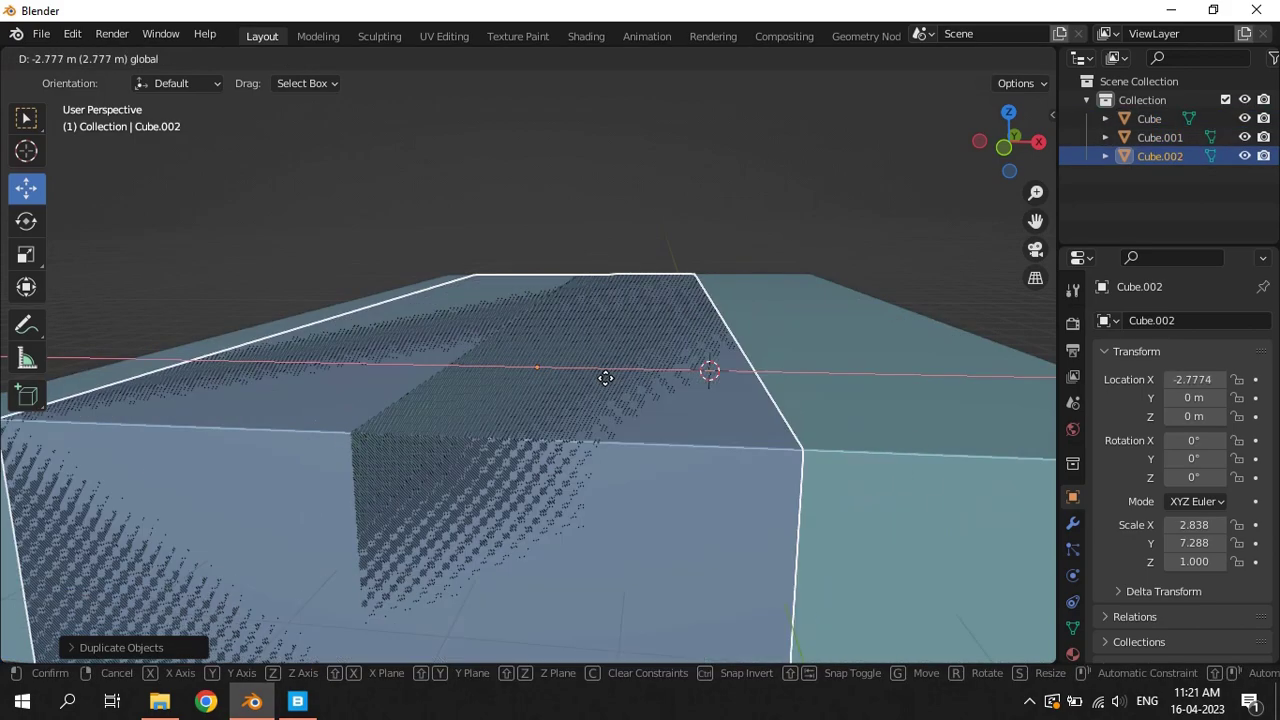
click(606, 374)
key(s)
key(x)
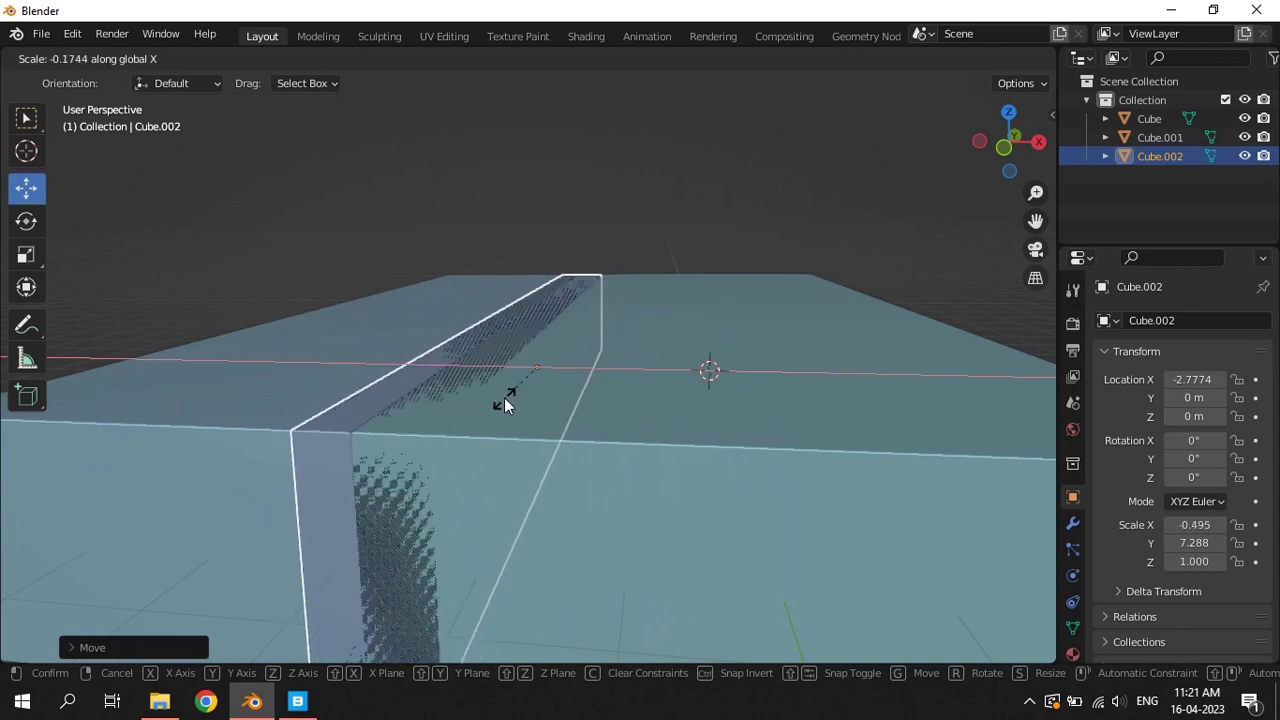
click(508, 372)
key(s)
key(x)
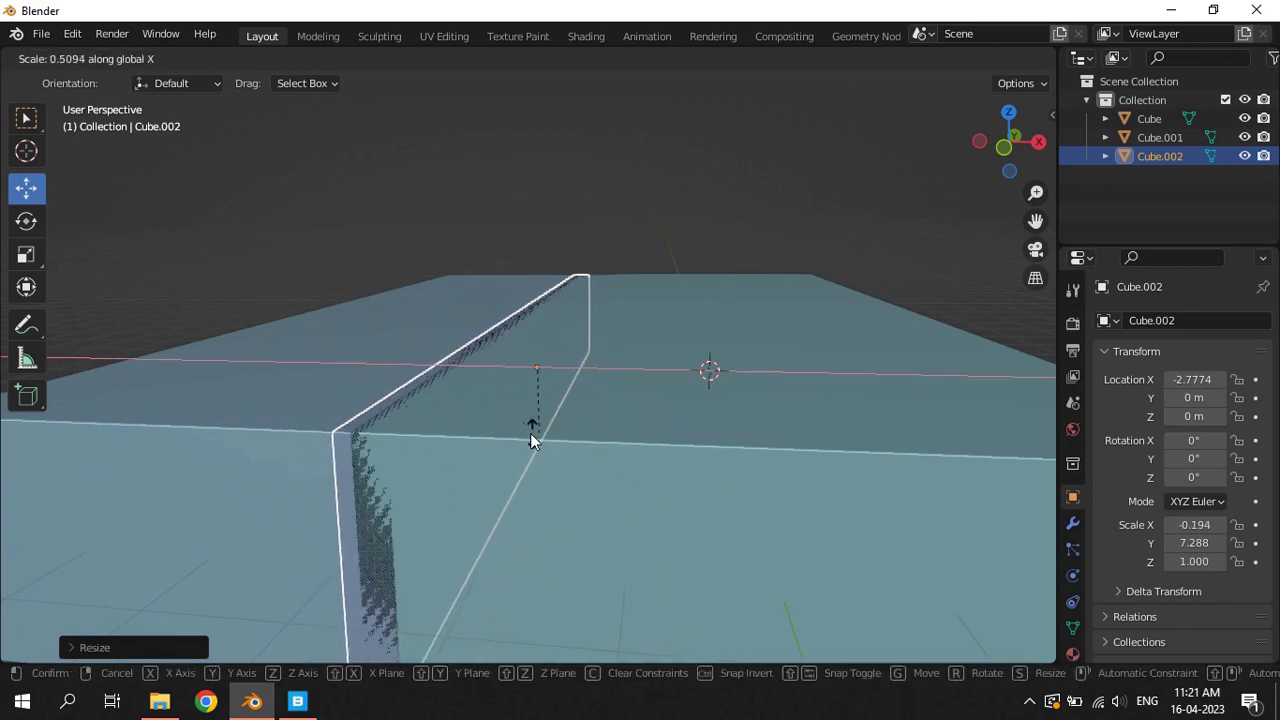
click(518, 420)
Raise the panel to Z 2.5955, make it paper-thin on X, and narrow Y to 1.085
drag(533, 307, 535, 150)
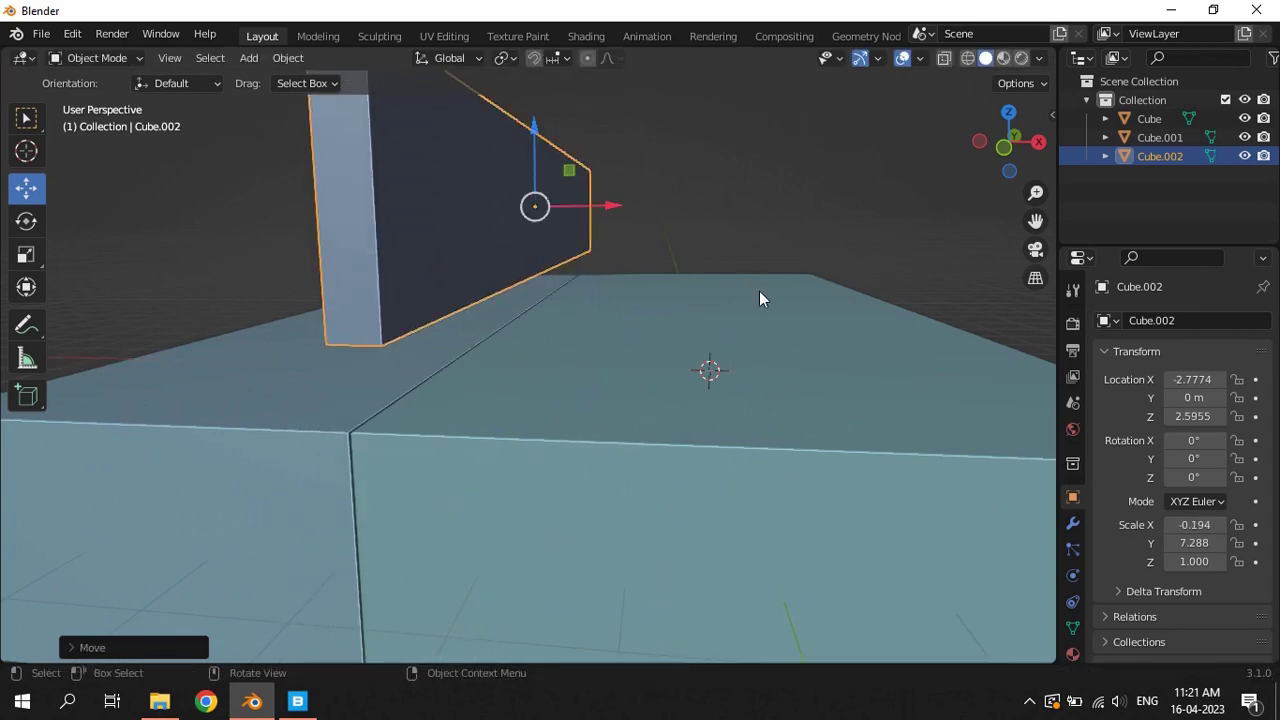
key(s)
key(x)
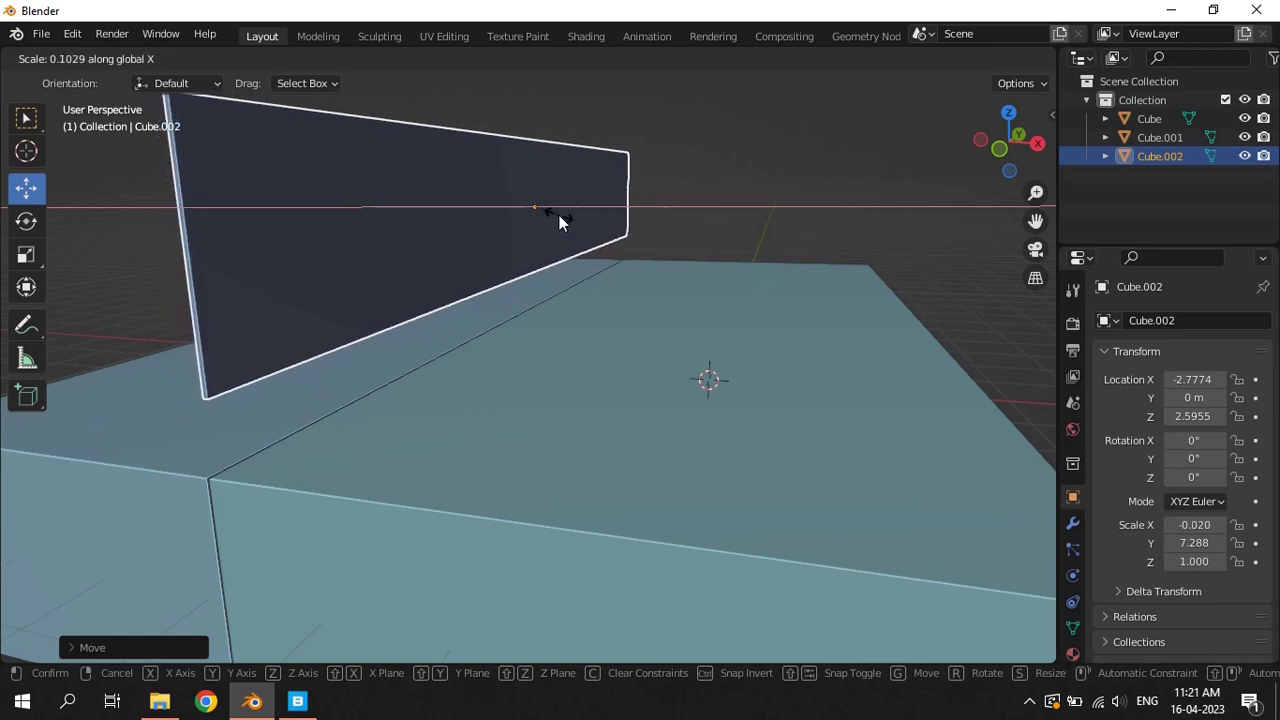
click(565, 219)
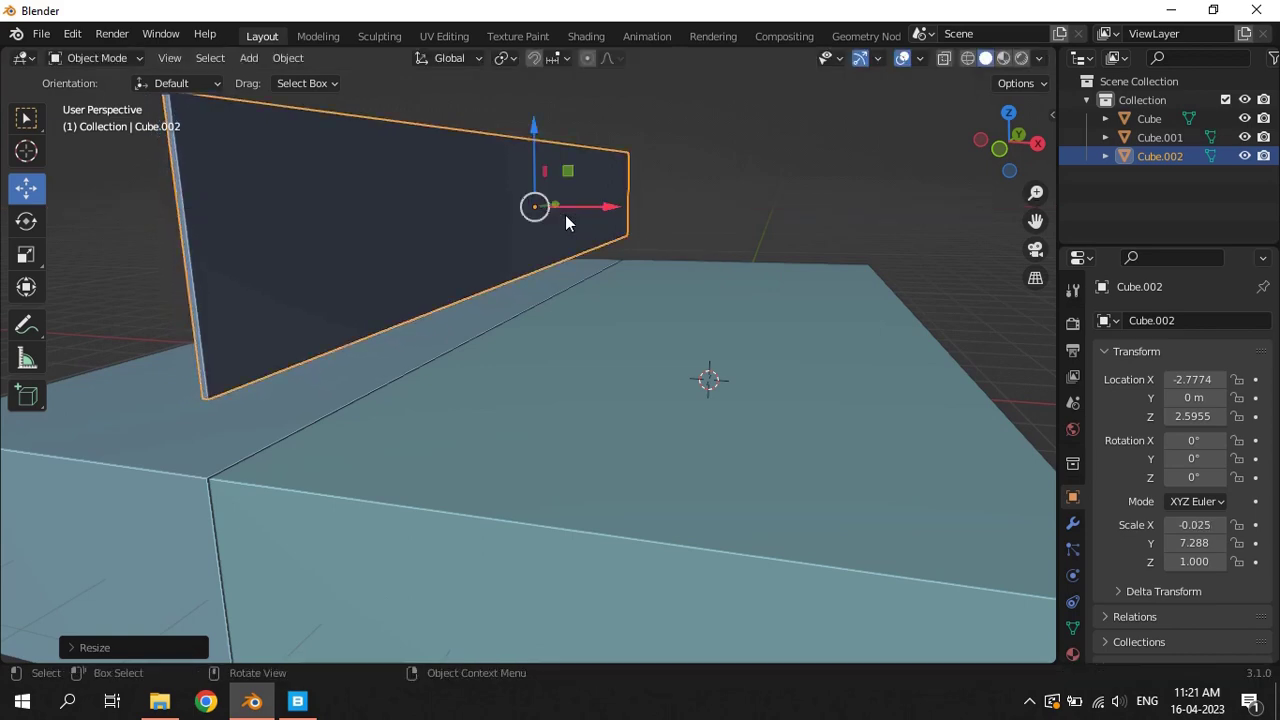
mouse_move(721, 291)
middle_down()
mouse_move(703, 298)
mouse_move(875, 256)
middle_up()
key(s)
key(y)
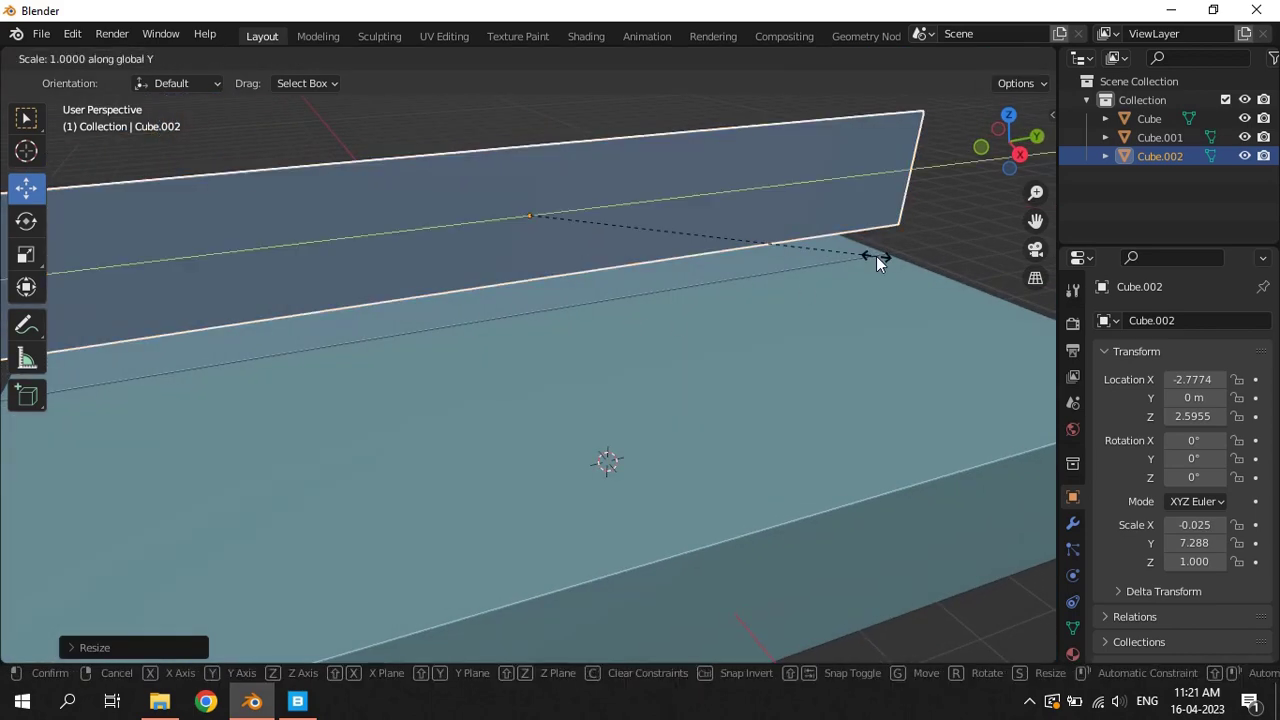
click(577, 246)
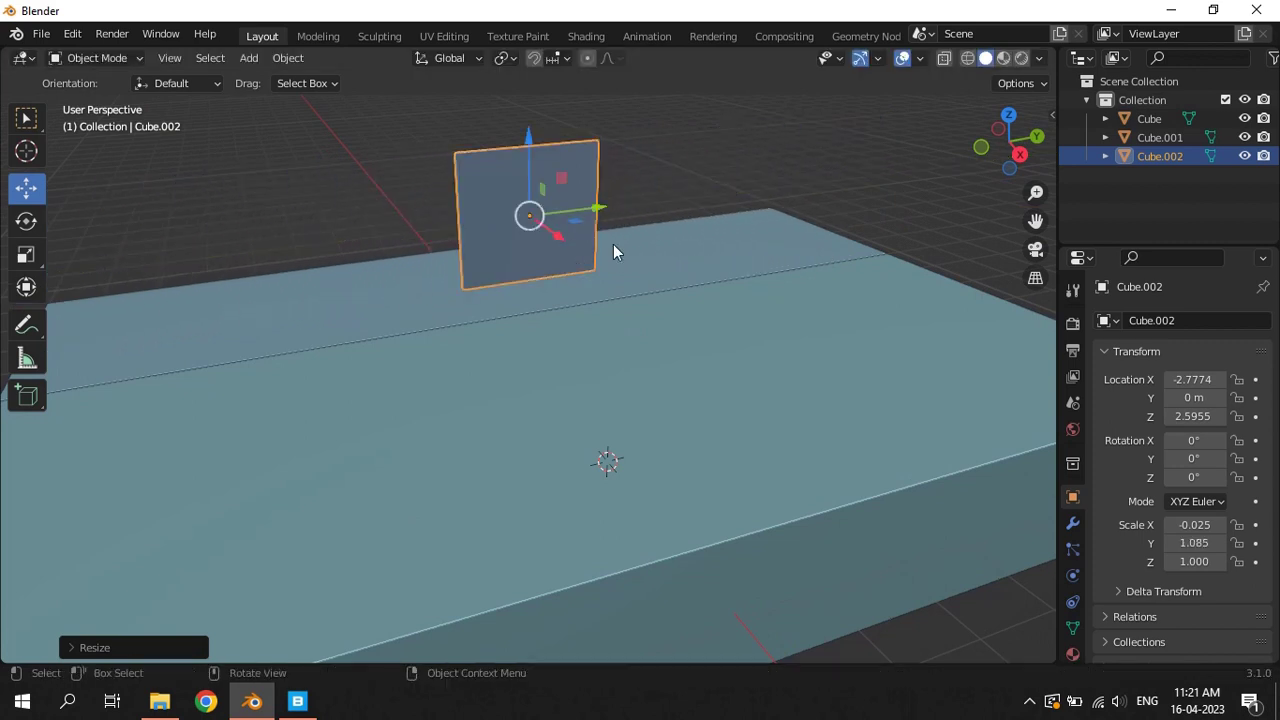
Narrow the panel's Y scale to 0.644 and lower it to Z 2.0377
key(KP_Decimal)
middle_drag(686, 280, 724, 356)
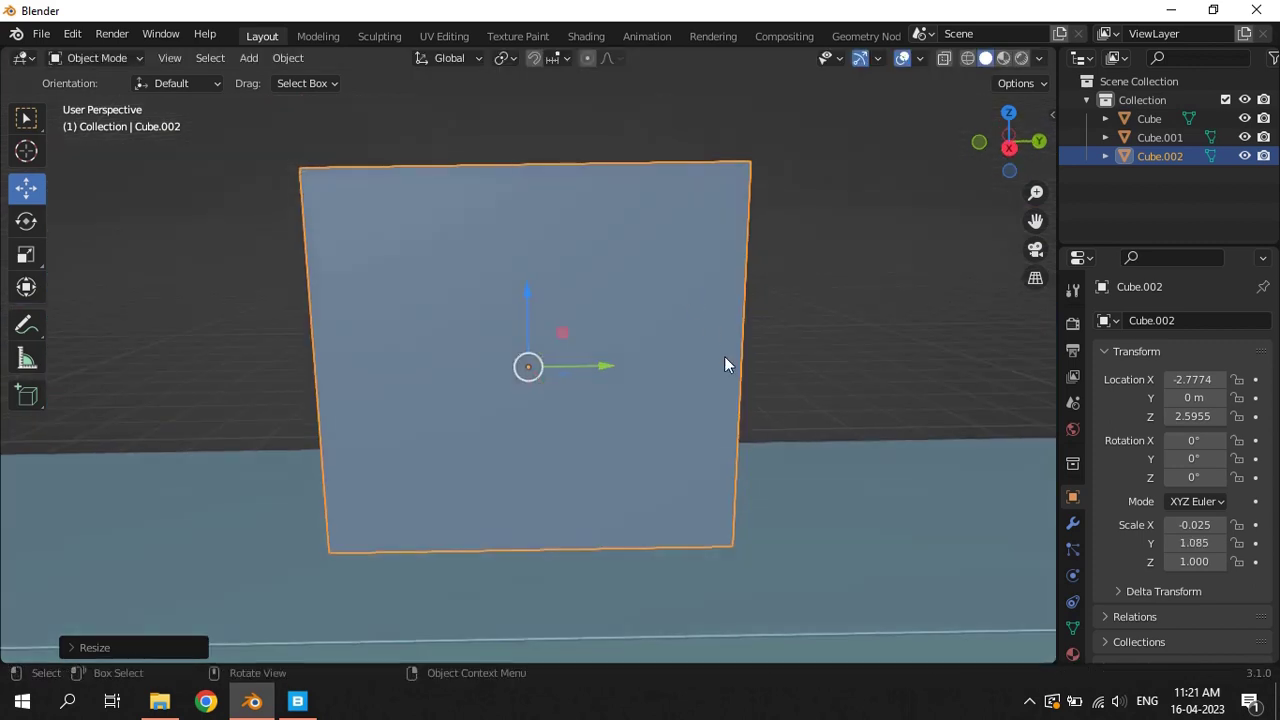
key(s)
key(y)
click(645, 362)
scroll(630, 350, down, 2)
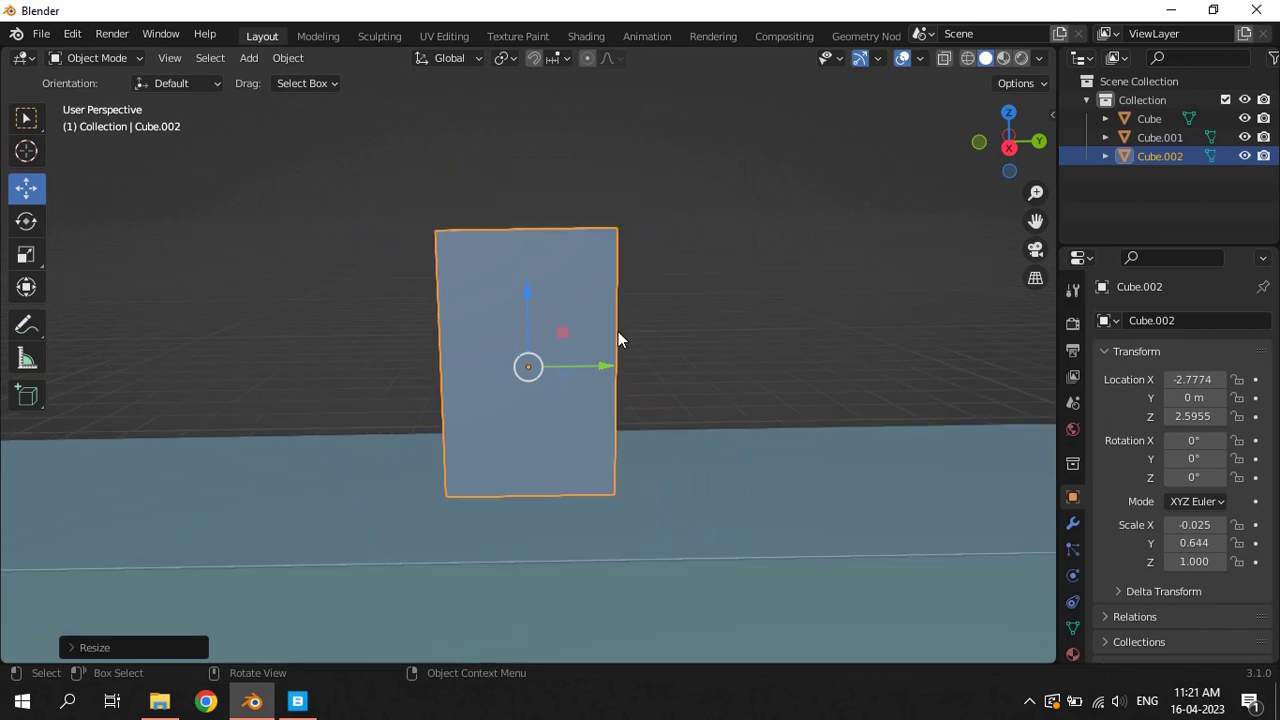
middle_drag(617, 337, 534, 293)
key(g)
key(z)
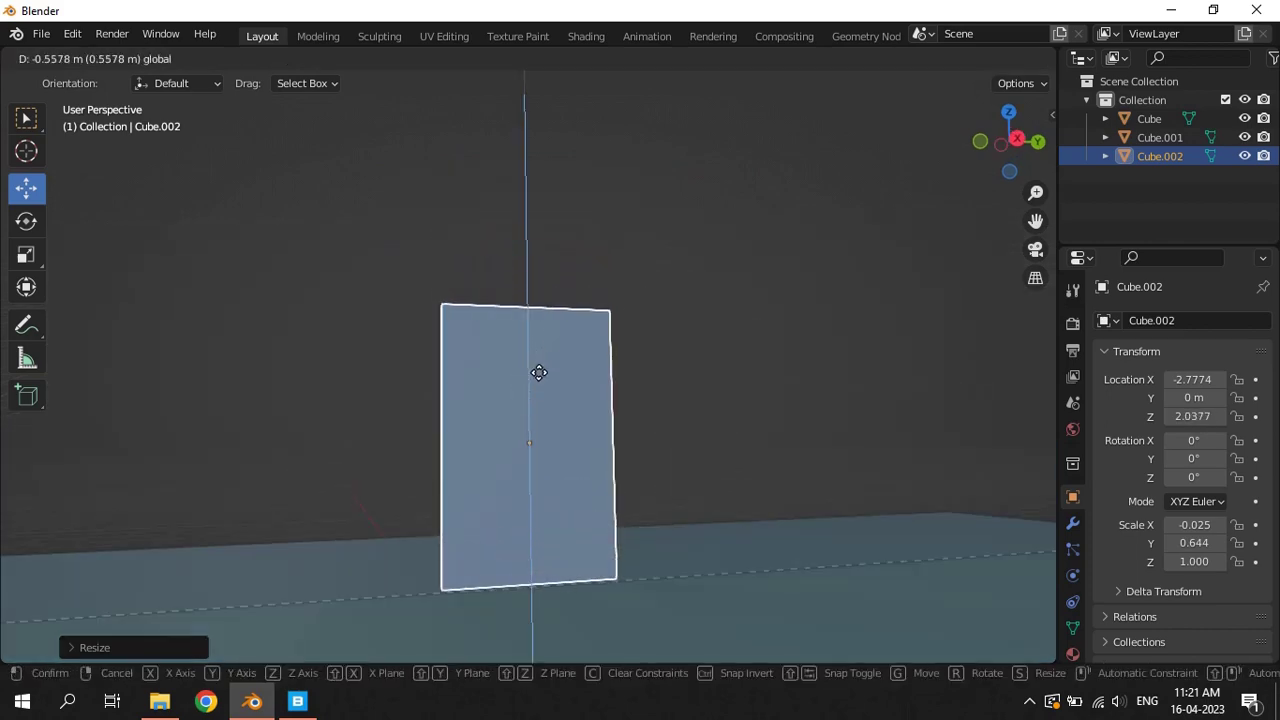
click(537, 371)
Scale the panel taller to Z 1.155 and position it at X −2.8883, Z 2.1564
click(311, 288)
mouse_move(311, 288)
middle_down()
mouse_move(403, 380)
mouse_move(631, 509)
mouse_move(520, 460)
mouse_move(585, 391)
middle_up()
click(525, 457)
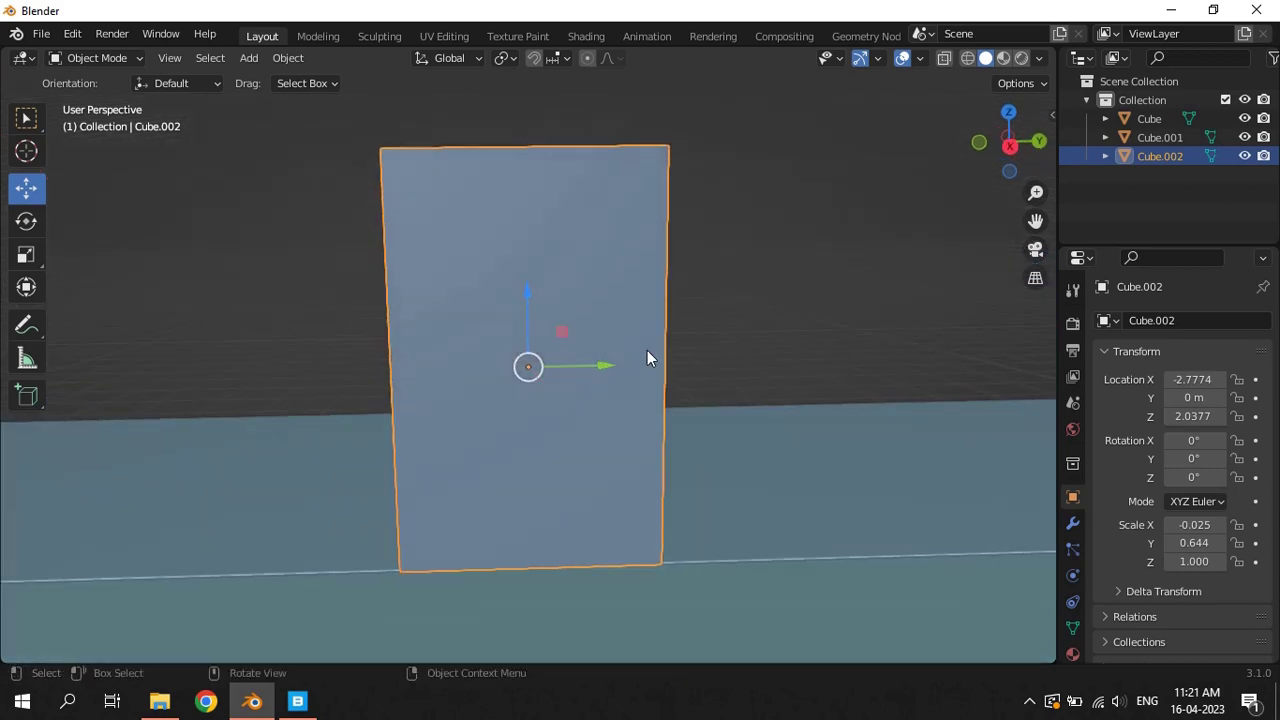
key(s)
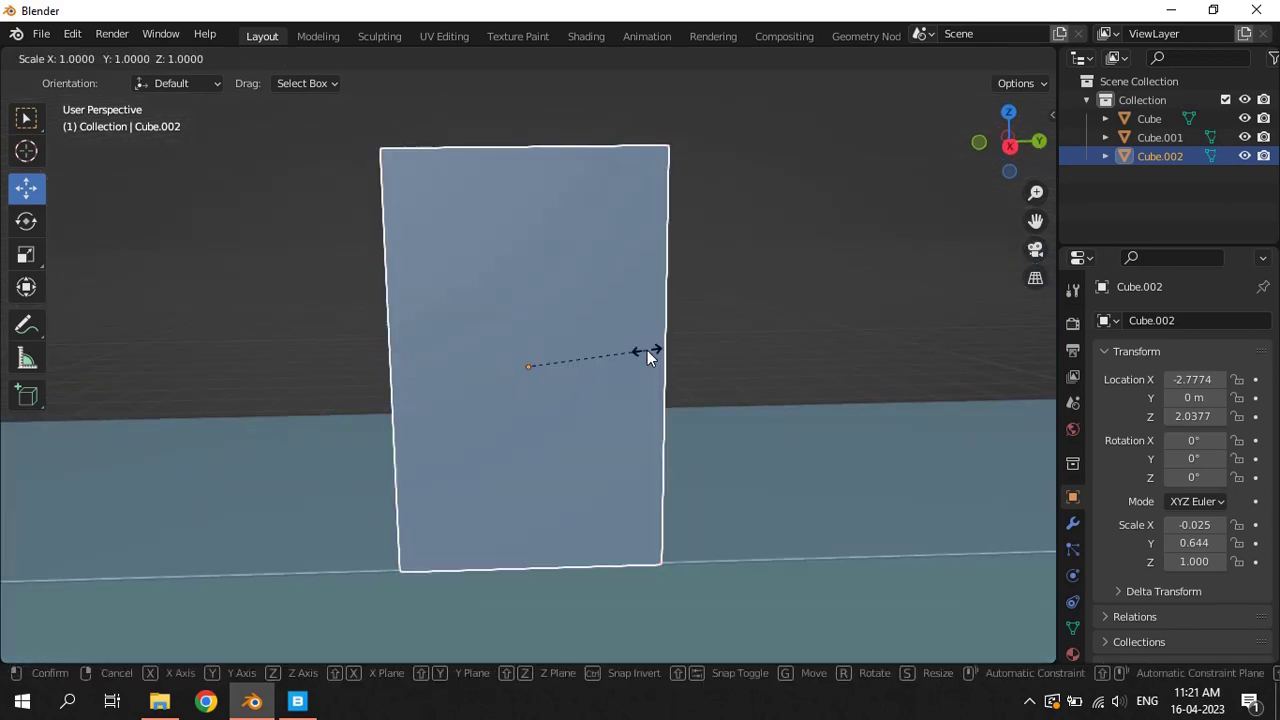
key(shift+y)
click(645, 357)
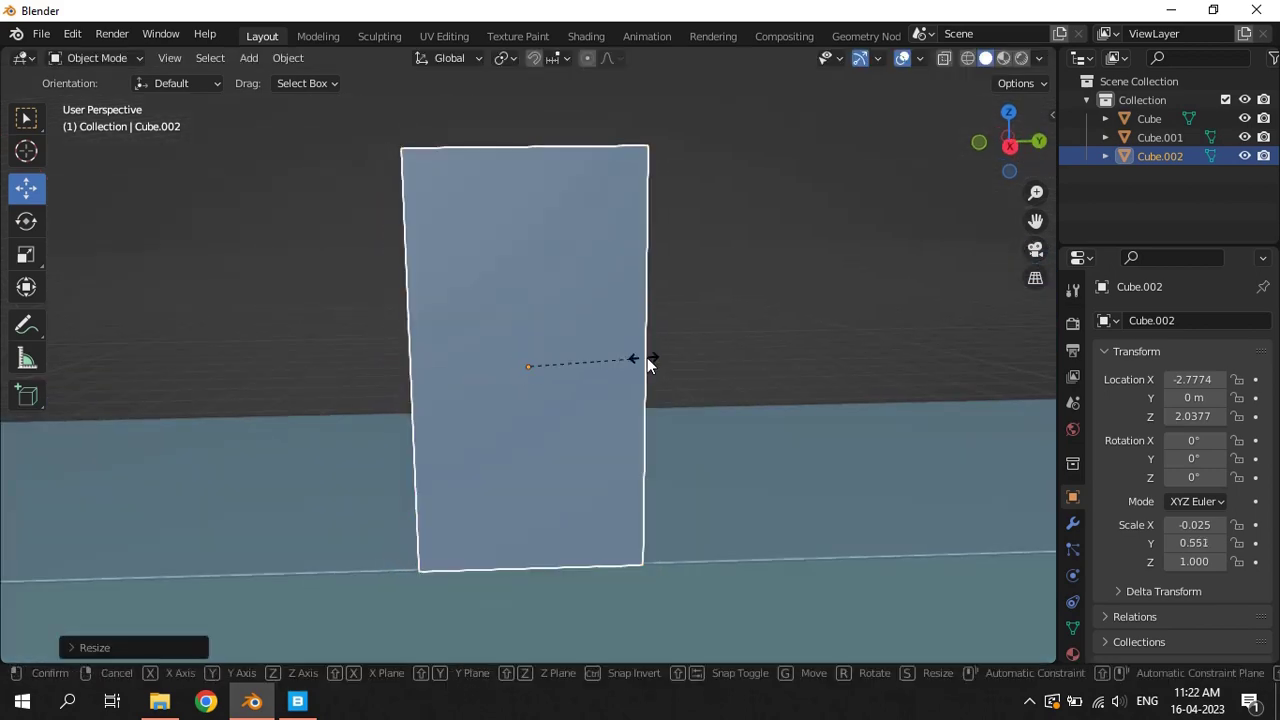
middle_drag(656, 363, 667, 368)
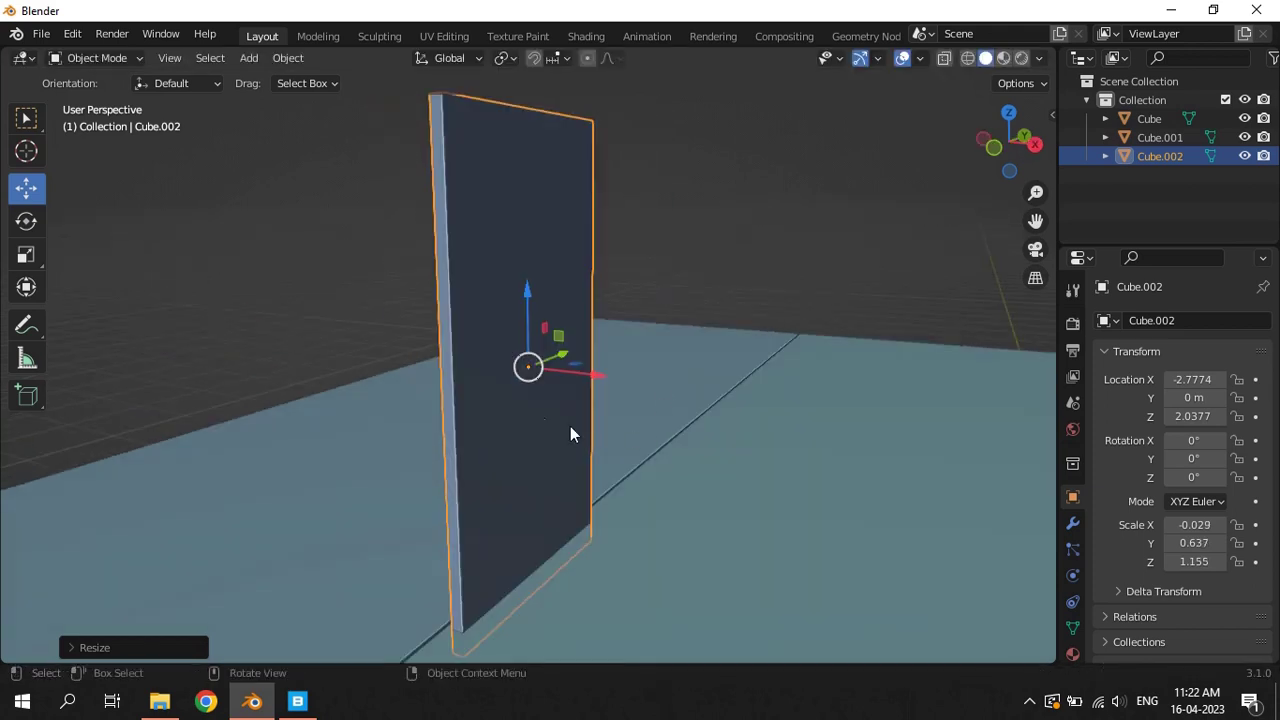
drag(596, 377, 574, 363)
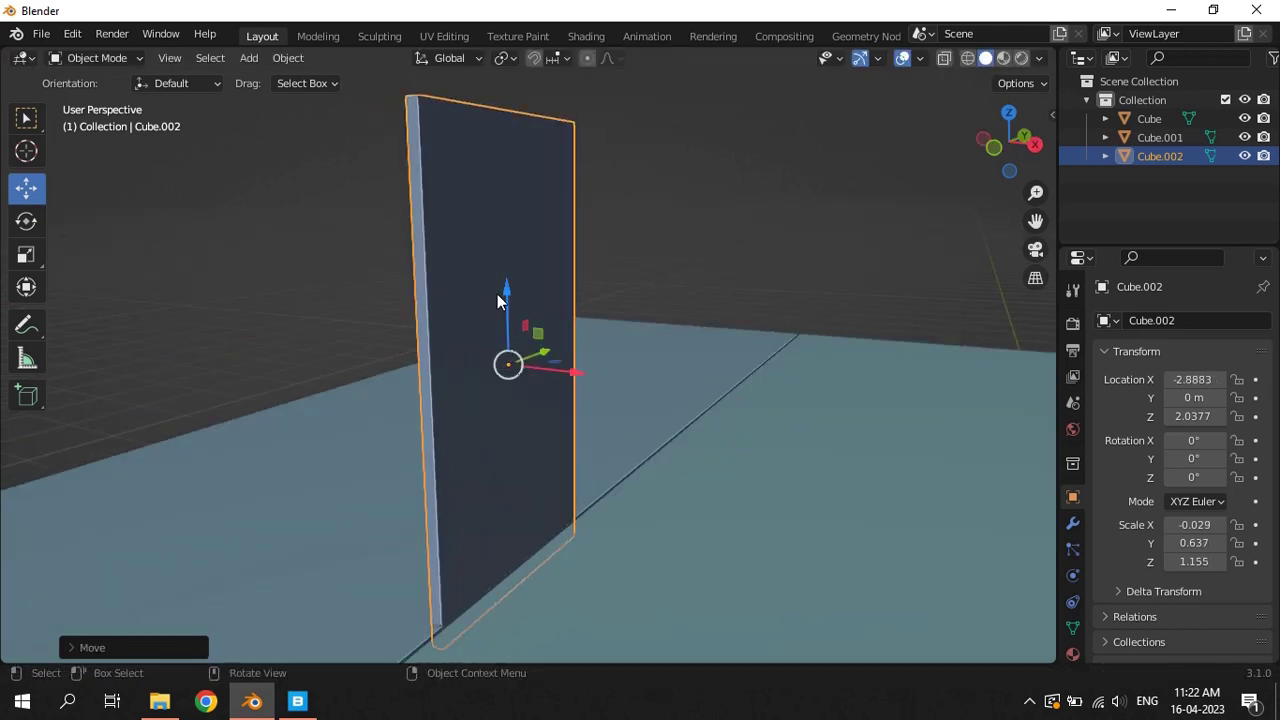
drag(503, 295, 498, 263)
click(340, 306)
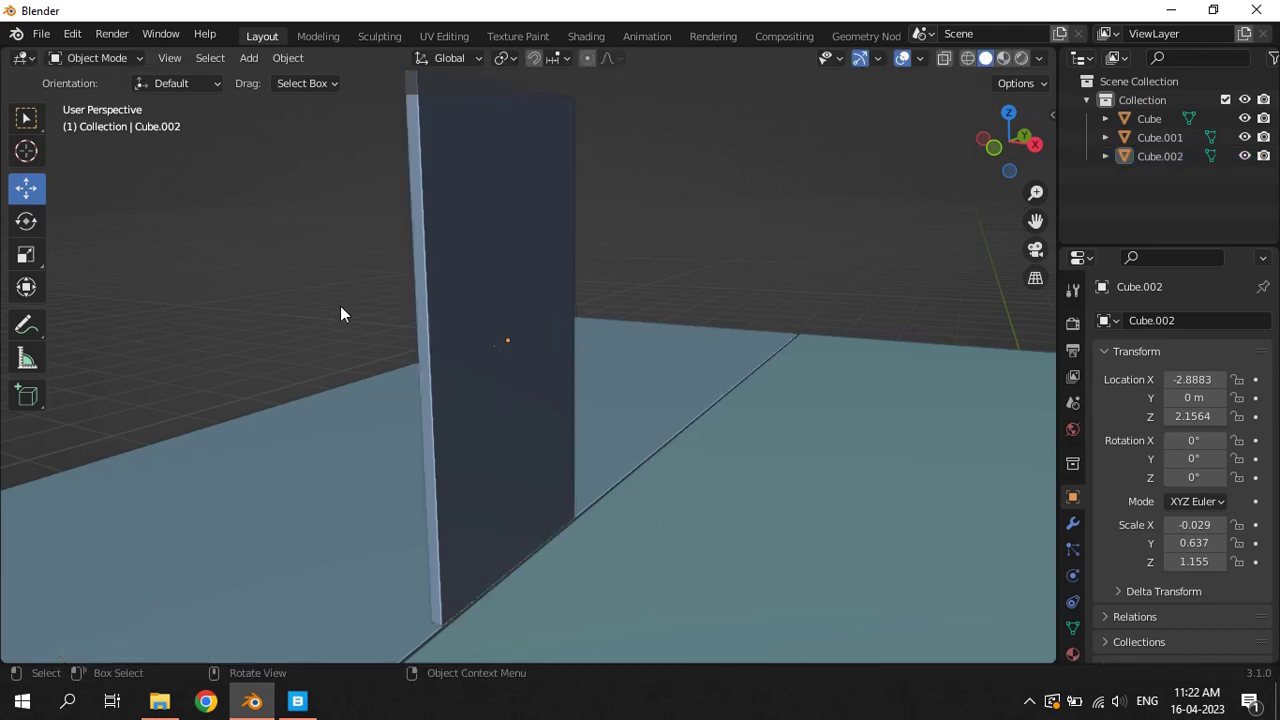
Reselect the panel and begin an edge loop cut in Edit Mode
click(505, 340)
middle_drag(650, 446, 542, 422)
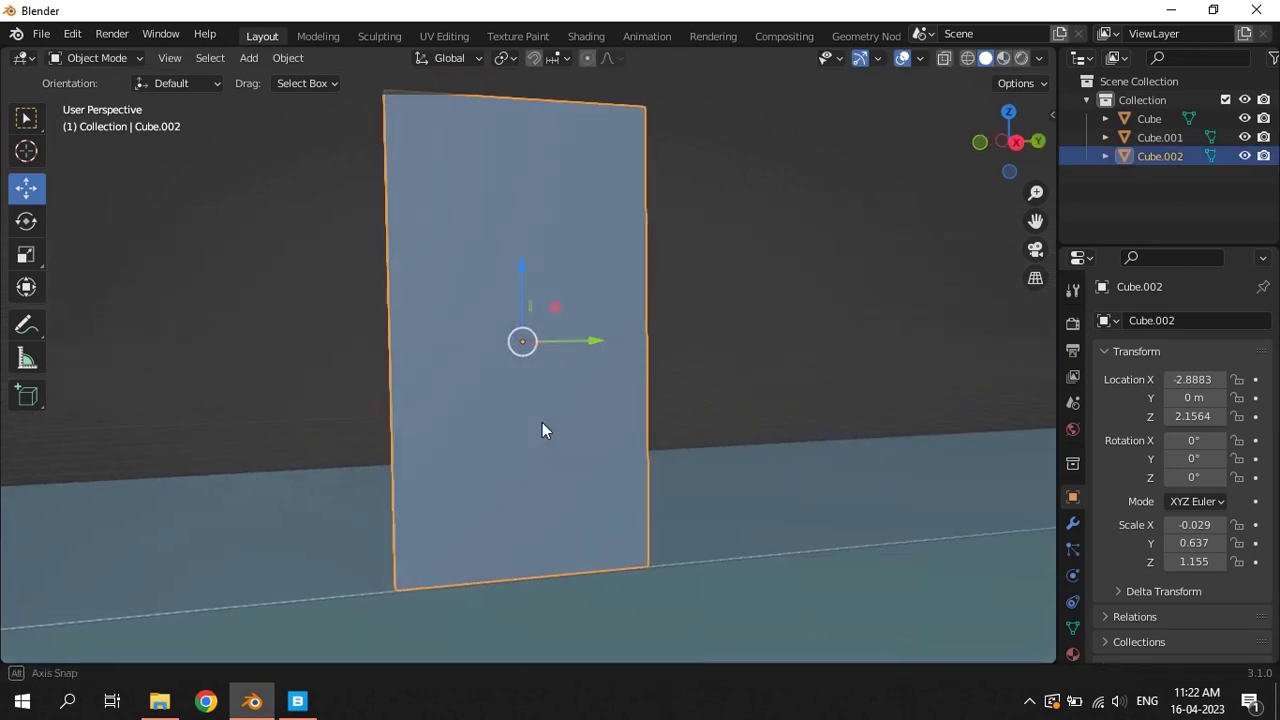
key(Tab)
key(ctrl+r)
Place a horizontal edge loop across the panel and slide it down toward the middle
click(396, 420)
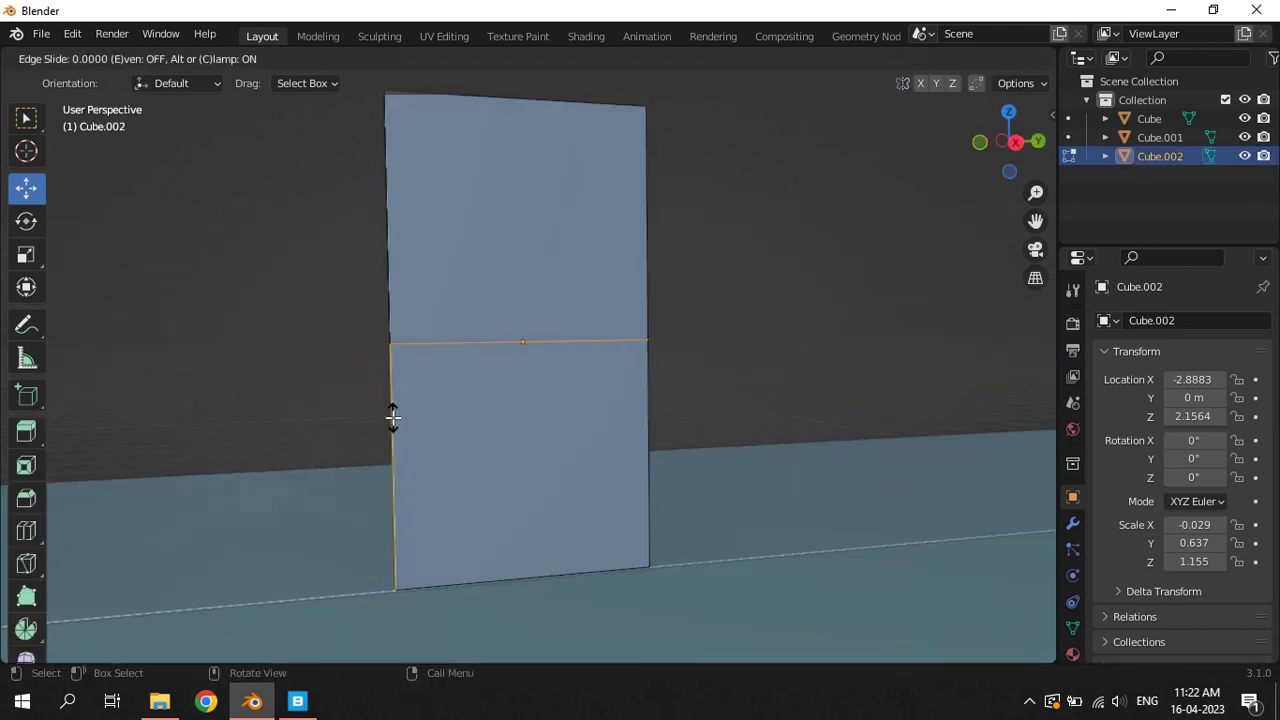
right_click(391, 425)
mouse_move(529, 267)
mouse_down()
mouse_move(519, 376)
mouse_move(540, 297)
mouse_up()
mouse_move(519, 397)
middle_down()
mouse_move(606, 397)
mouse_move(421, 366)
mouse_move(623, 366)
middle_up()
Delete the vertices of the upper and lower selected faces, then select the lower back face
click(195, 57)
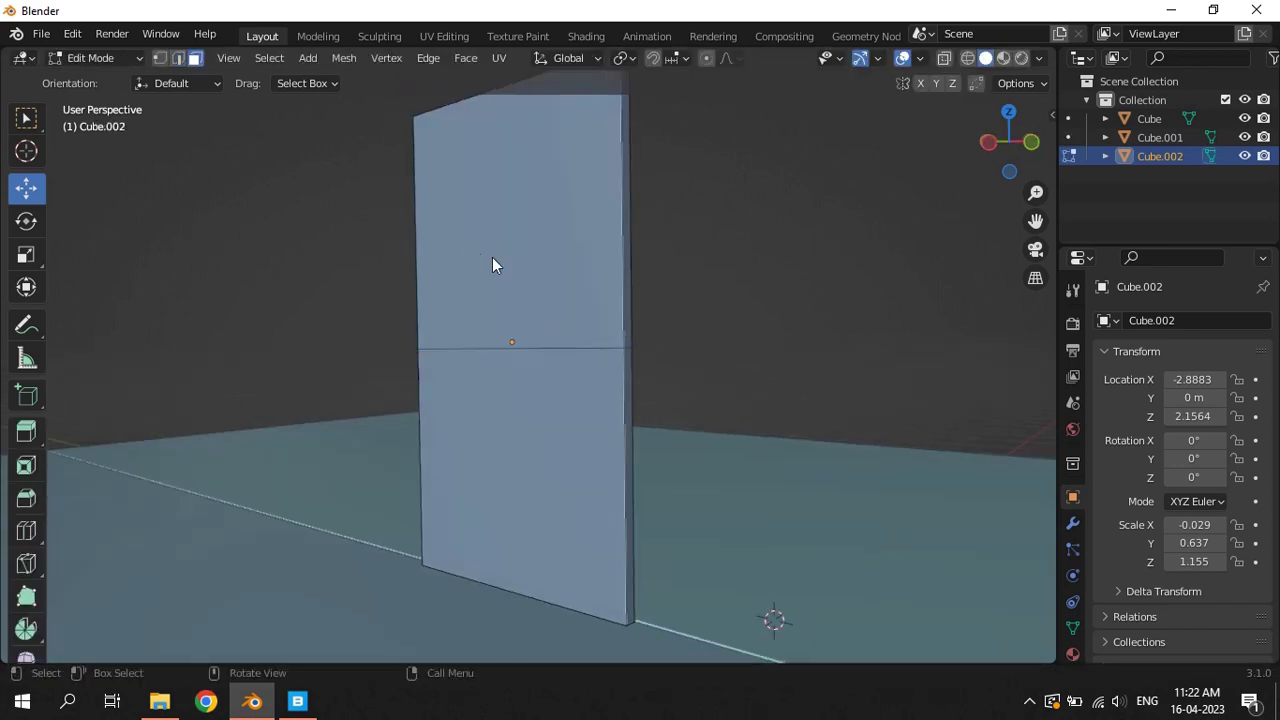
click(492, 260)
shift+click(548, 404)
key(x)
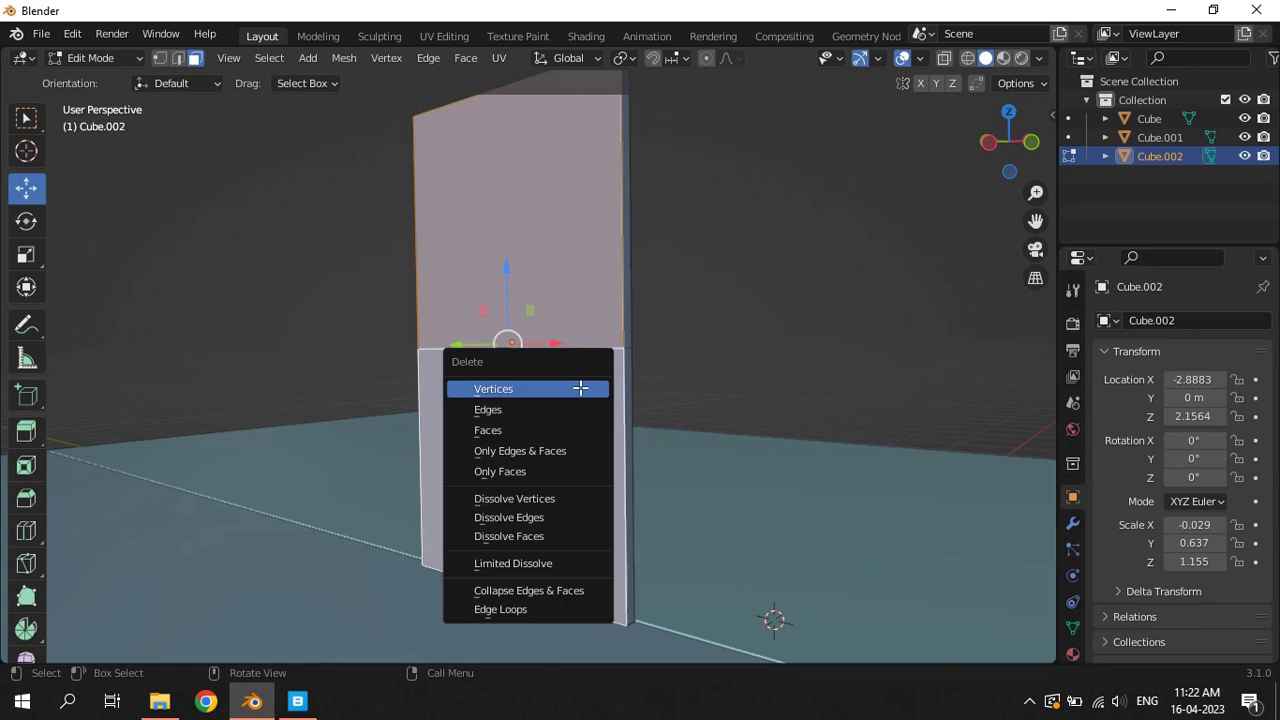
click(580, 387)
middle_drag(743, 480, 503, 451)
click(520, 450)
middle_drag(707, 451, 651, 447)
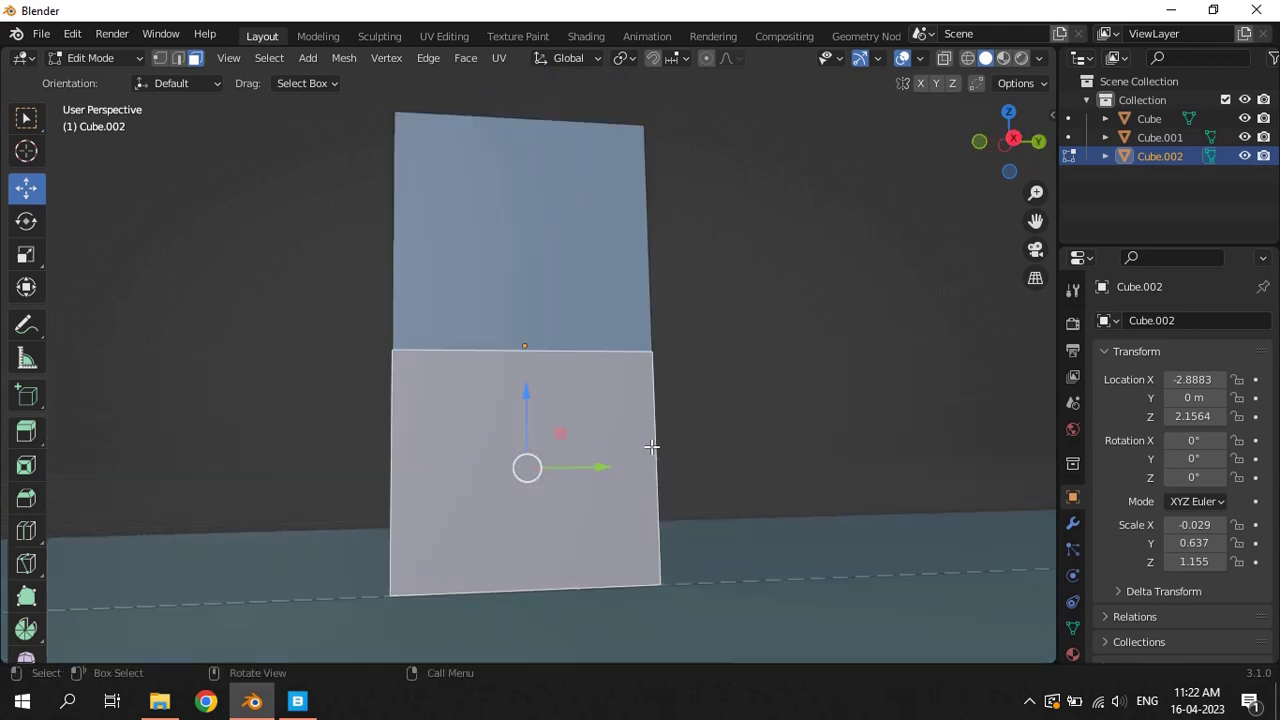
Inset the lower panel face into a bordered frame and switch to the right orthographic view
key(i)
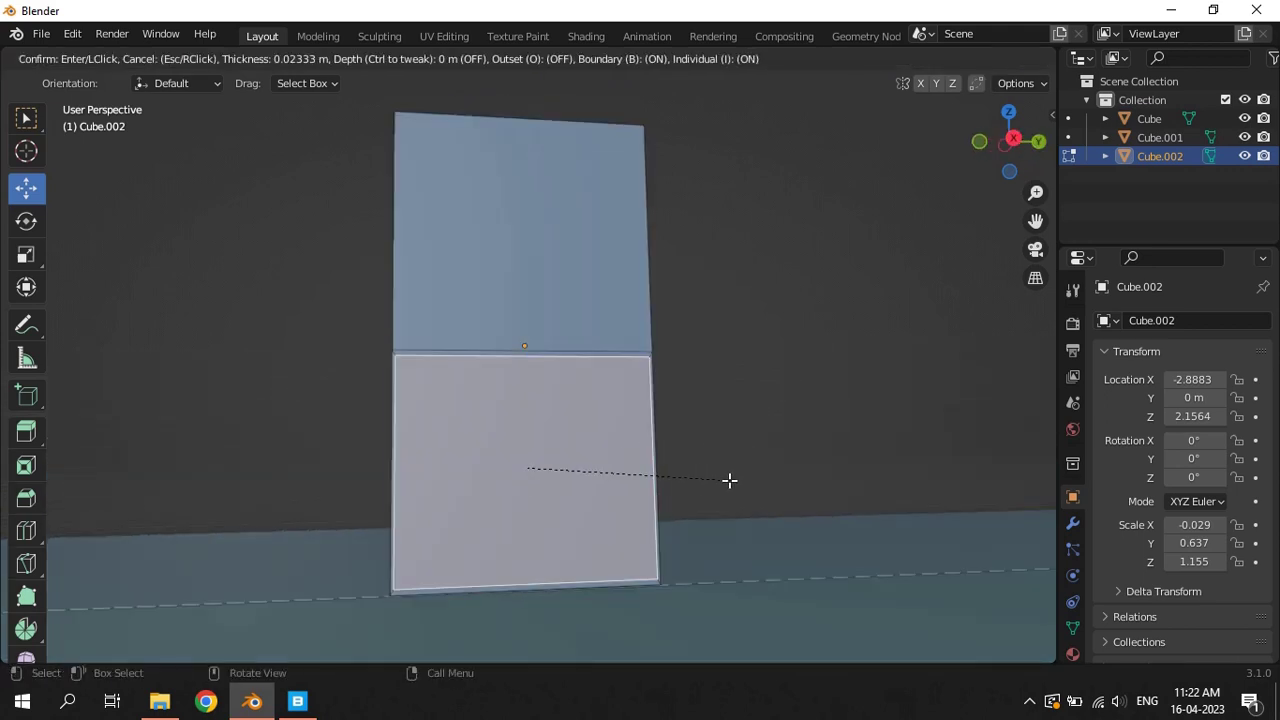
click(728, 480)
key(KP_5)
key(KP_3)
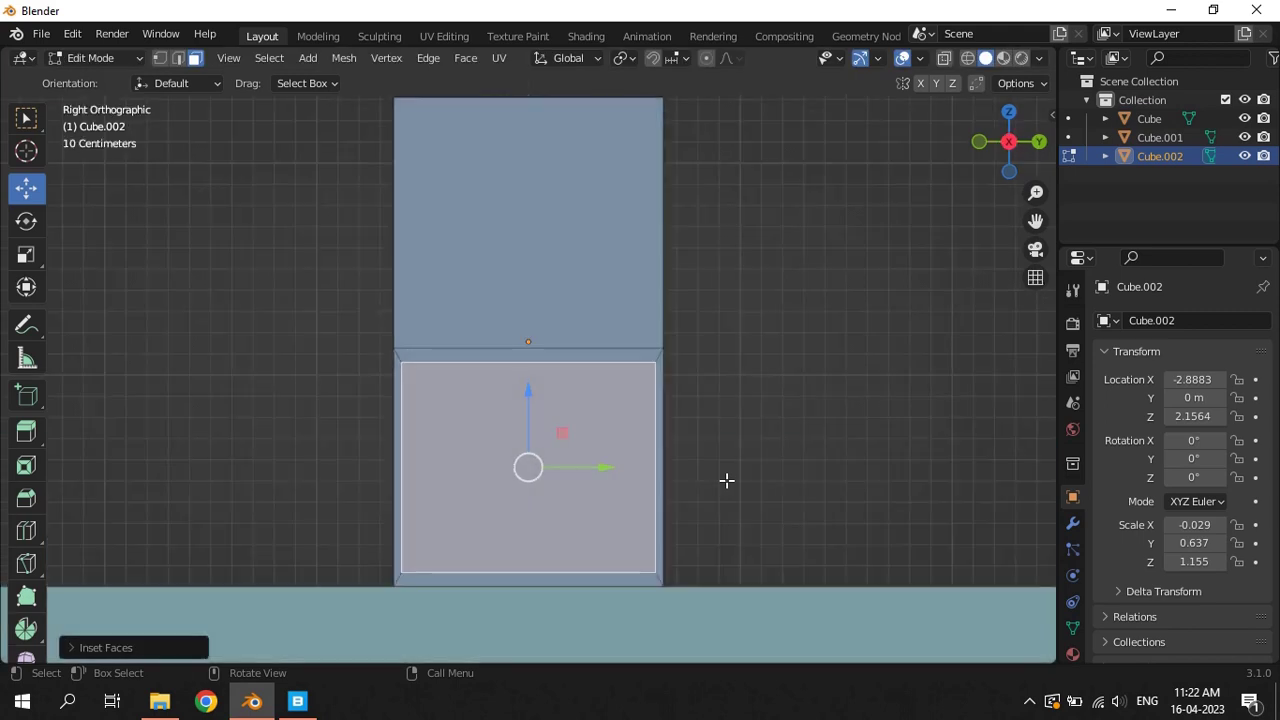
scroll(693, 468, up, 2)
middle_drag(693, 466, 677, 443)
Stretch the inset face vertically along Z
key(KP_3)
scroll(560, 234, up, 1)
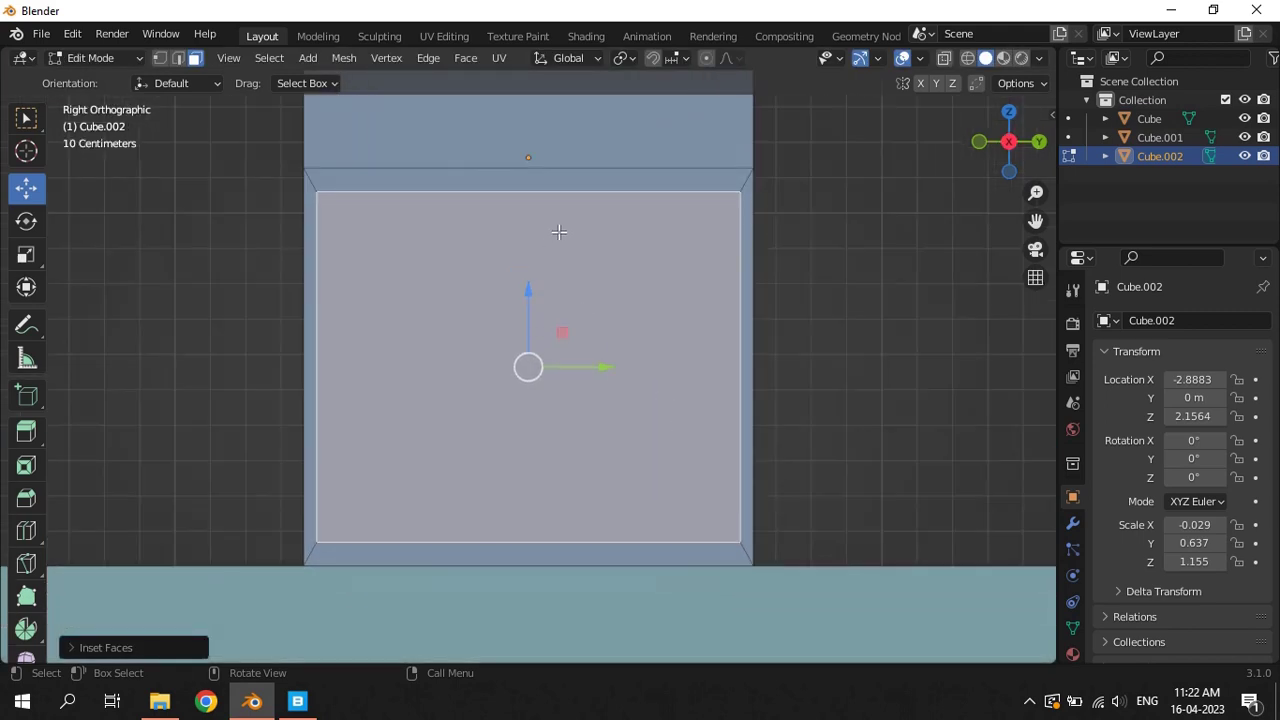
key(s)
key(z)
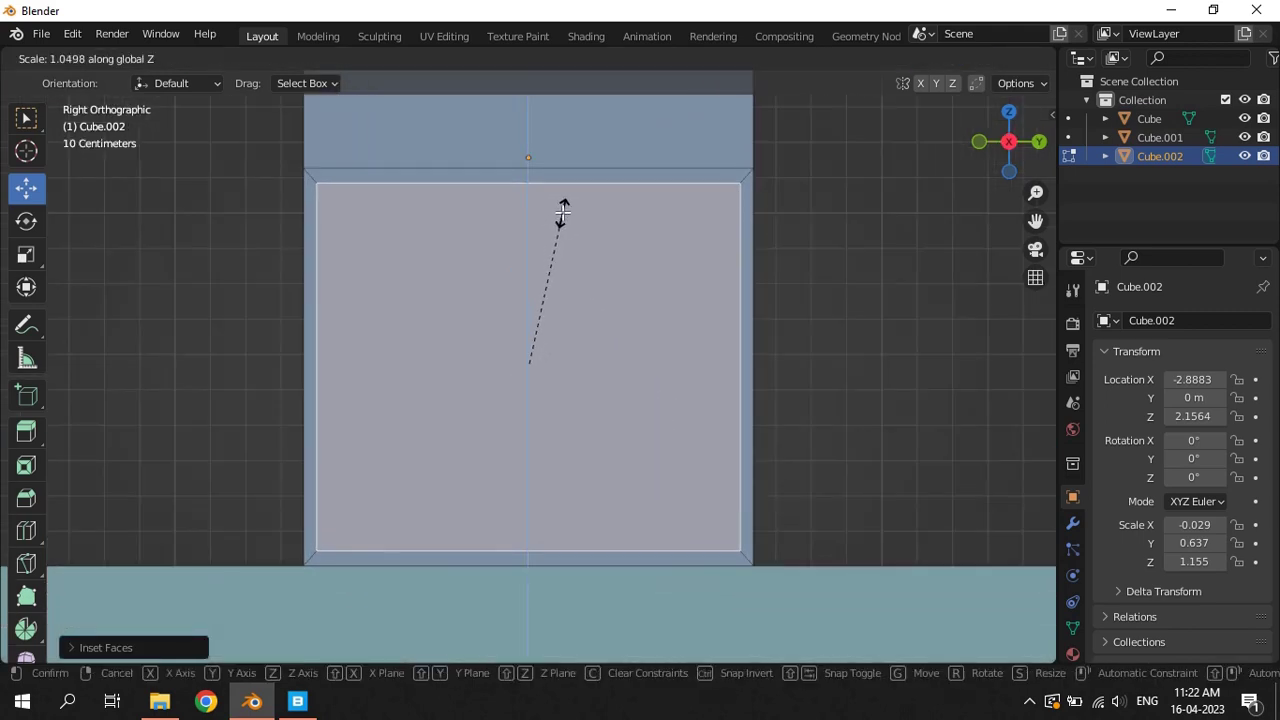
click(563, 210)
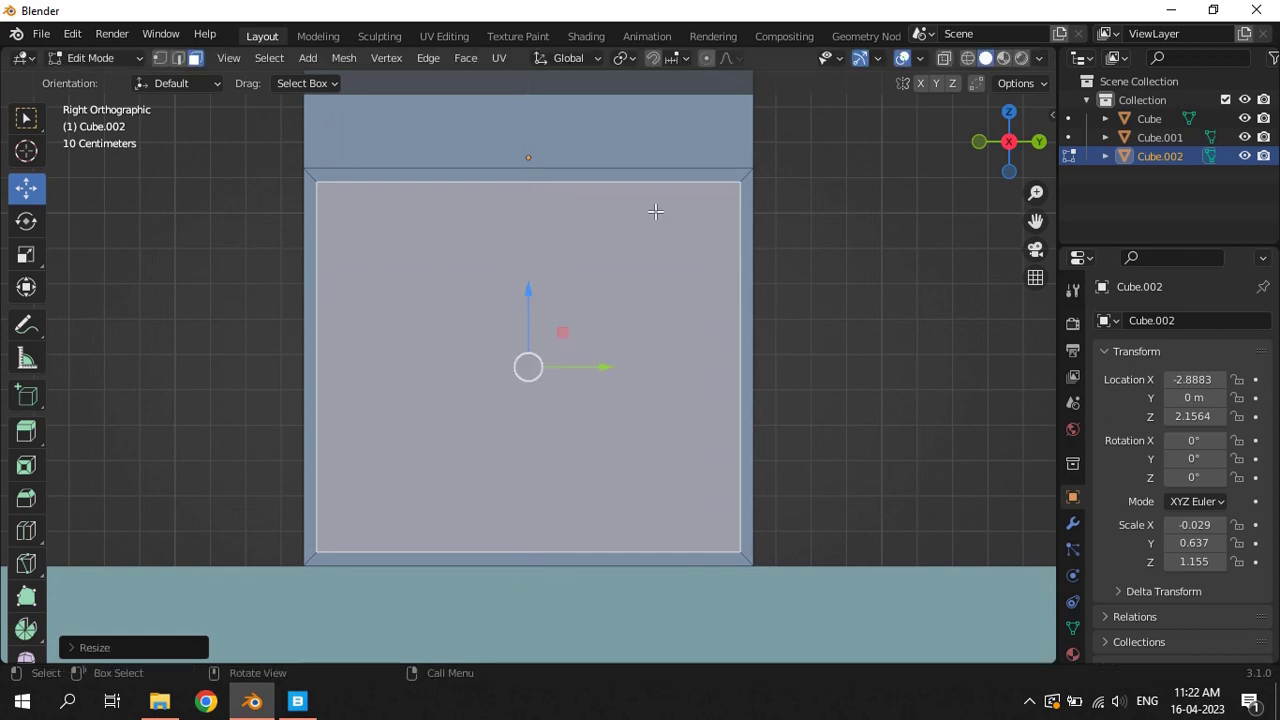
Select the panel's top edge in edge mode and raise it upward along Z
click(647, 122)
key(KP_Decimal)
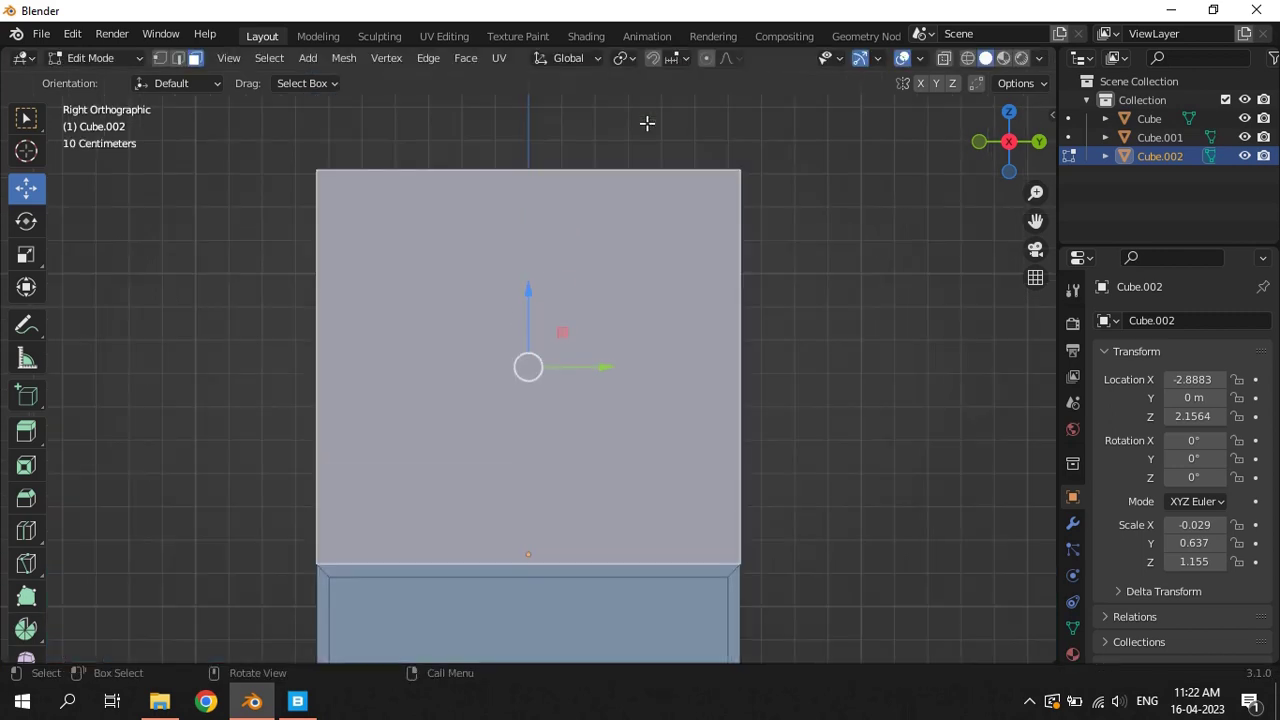
click(178, 57)
scroll(512, 157, down, 3)
click(528, 252)
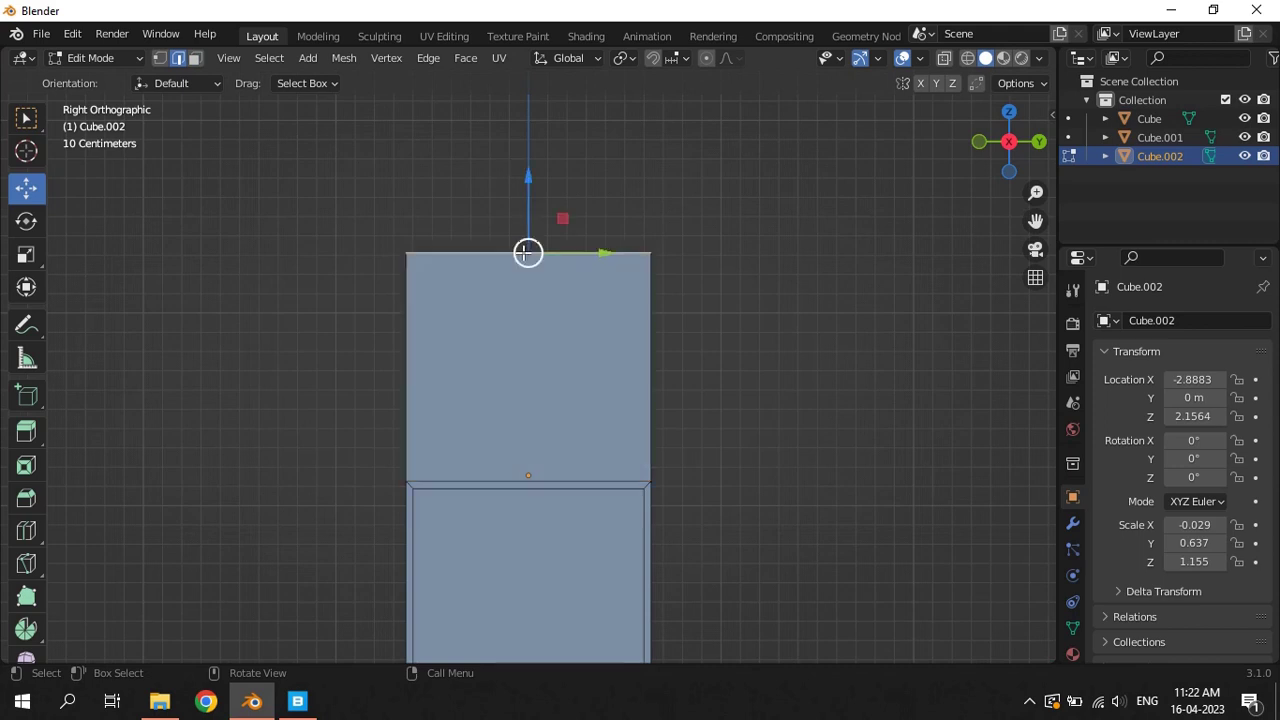
drag(530, 204, 531, 86)
Select the right edge, then return to face selection mode
scroll(636, 218, down, 2)
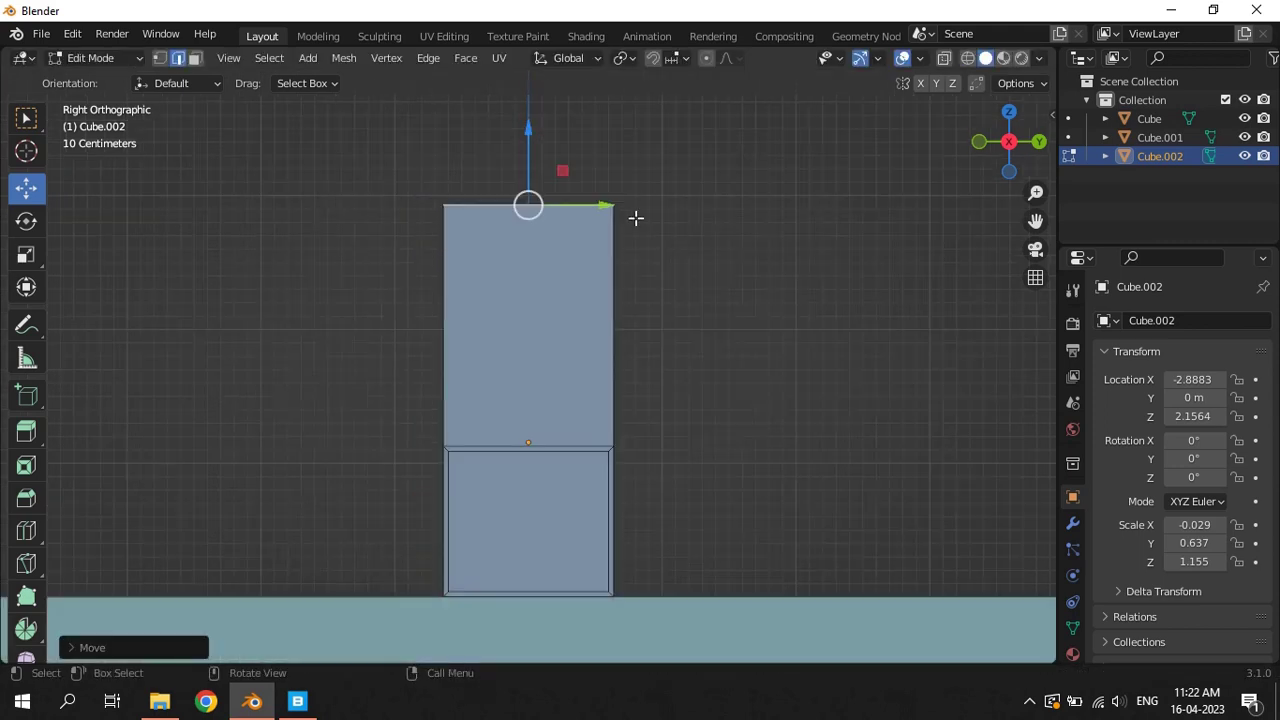
click(611, 322)
click(224, 57)
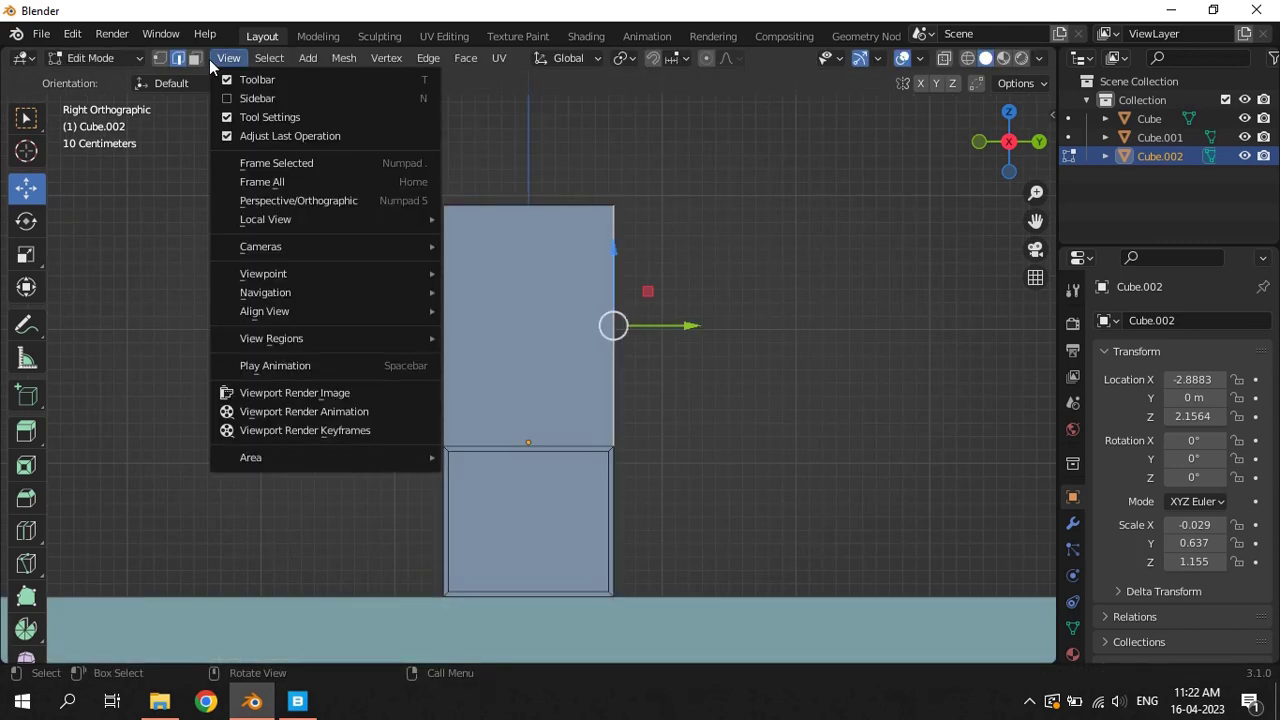
click(199, 59)
click(196, 57)
Select the upper and lower inset faces, then undo back through the selection changes
scroll(654, 459, up, 2)
click(607, 429)
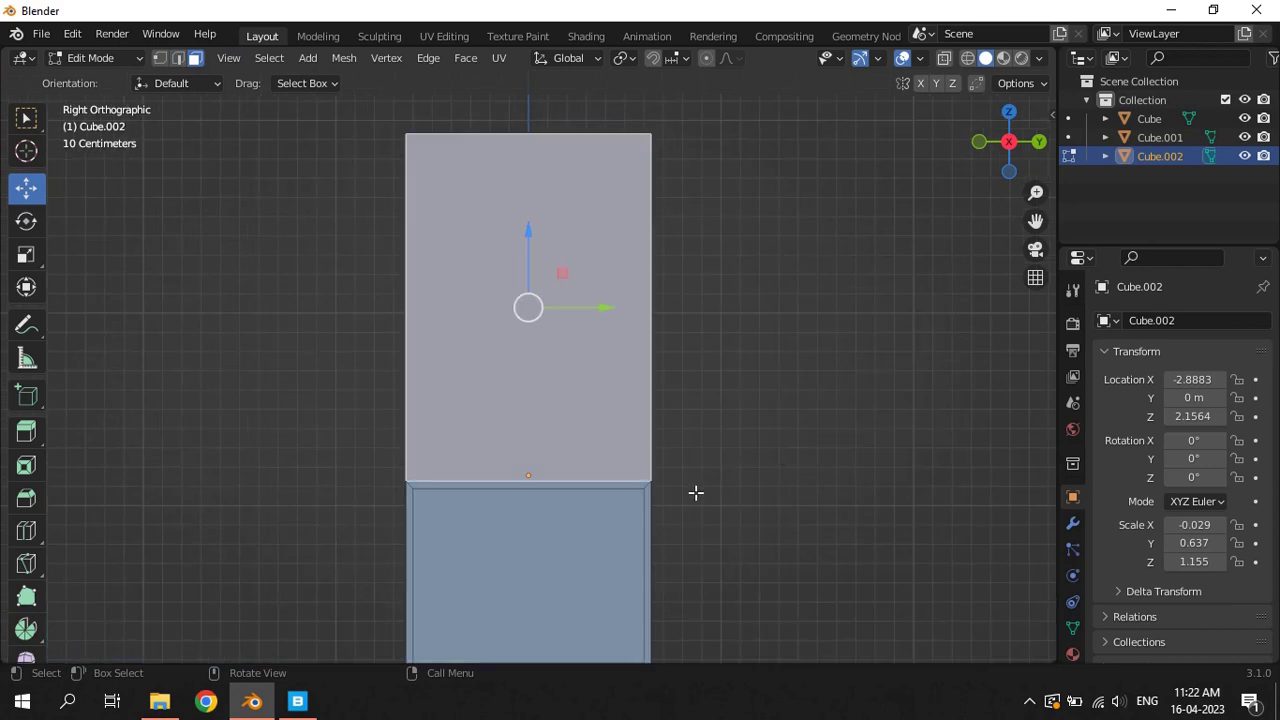
scroll(696, 492, up, 2)
click(596, 554)
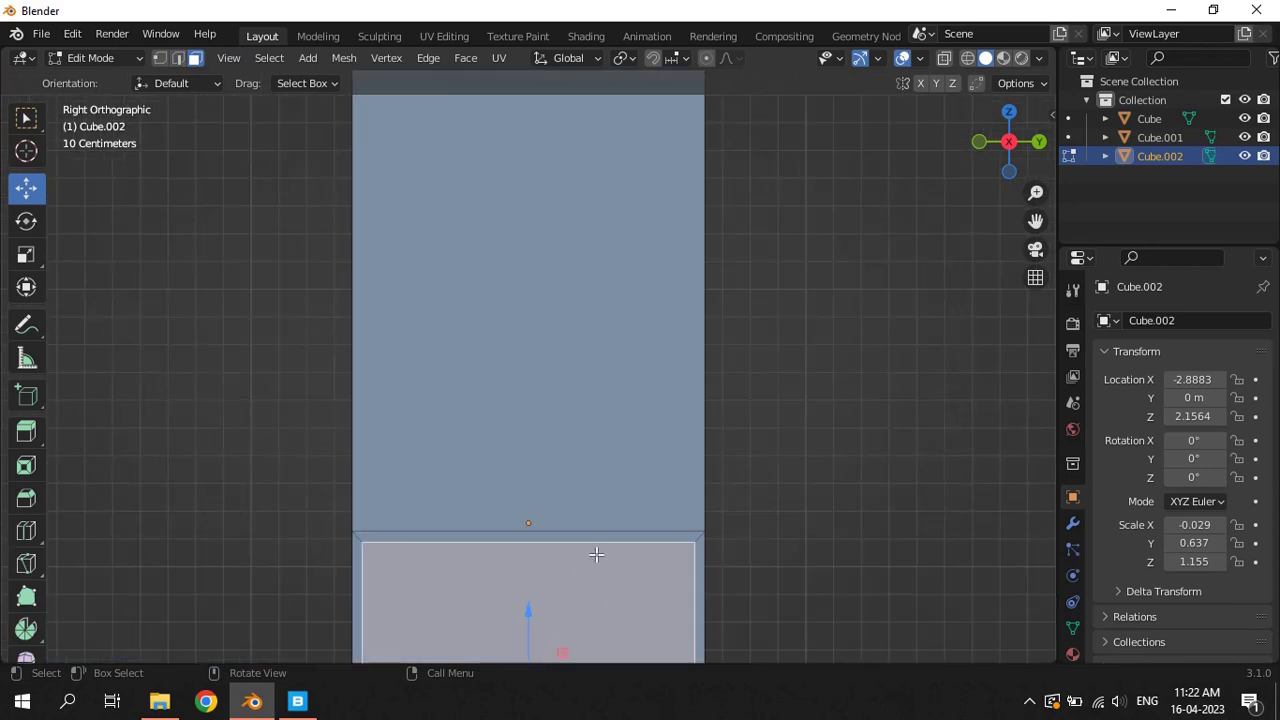
key(ctrl+z)
key(ctrl+z)
key(ctrl+z)
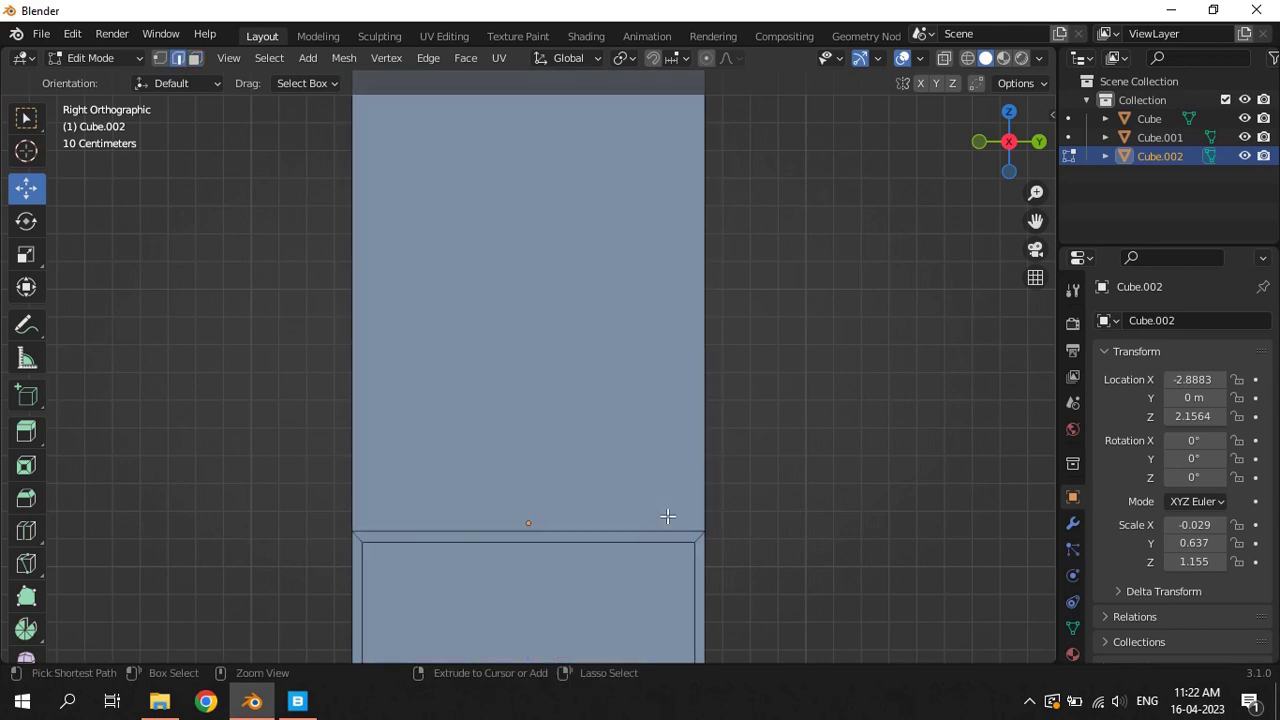
key(ctrl+z)
key(ctrl+z)
key(ctrl+shift+z)
key(ctrl+shift+z)
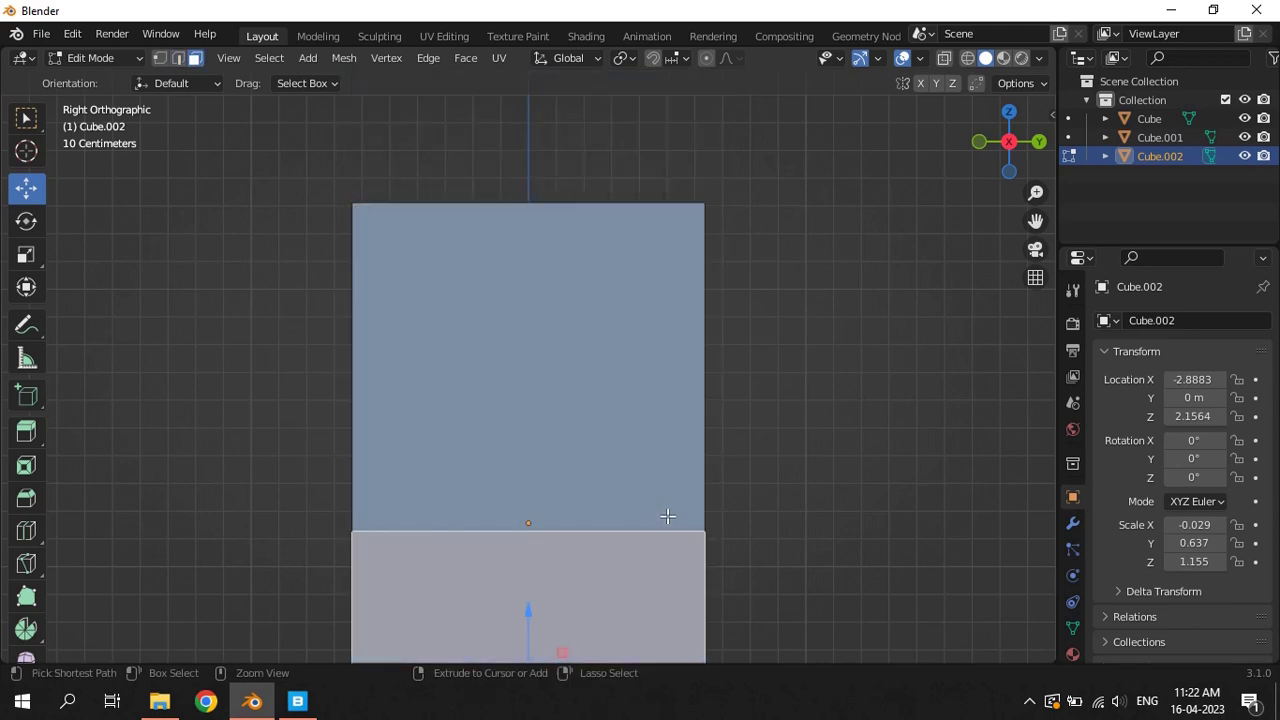
key(ctrl+z)
key(ctrl+z)
Raise the panel's top edge about half a metre to make the window taller
click(178, 57)
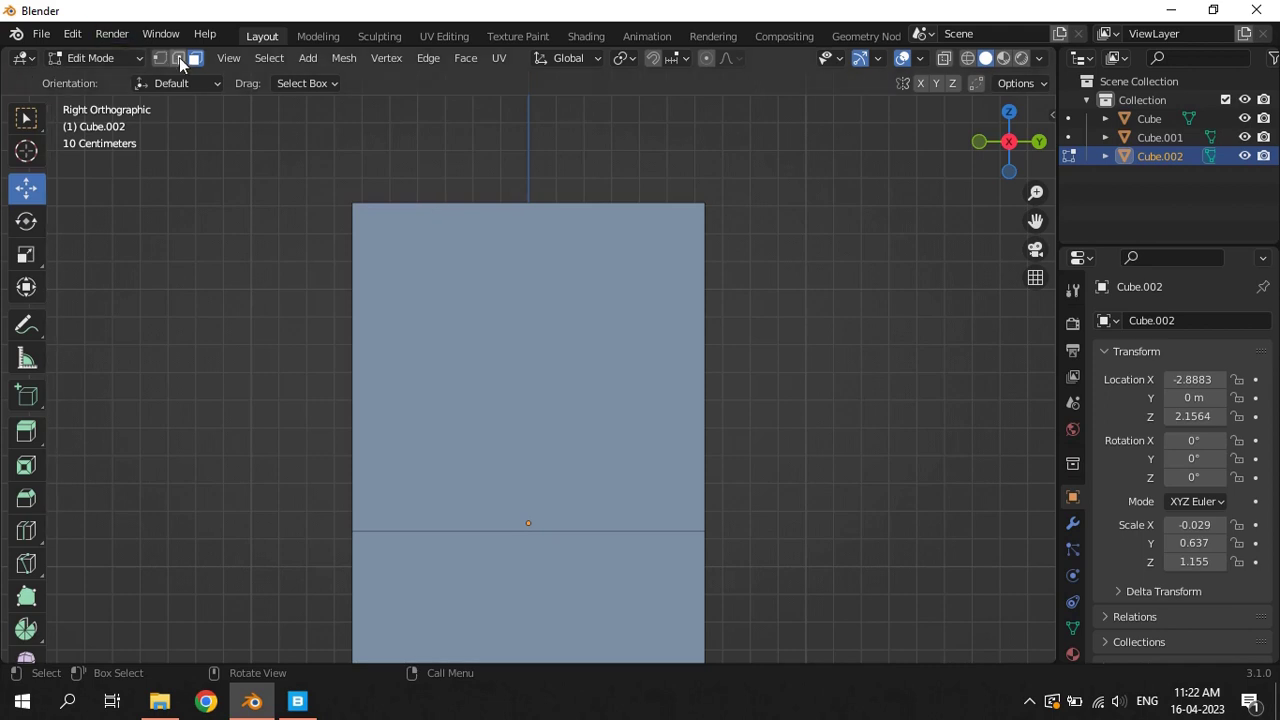
click(464, 211)
scroll(464, 211, down, 5)
drag(520, 225, 538, 165)
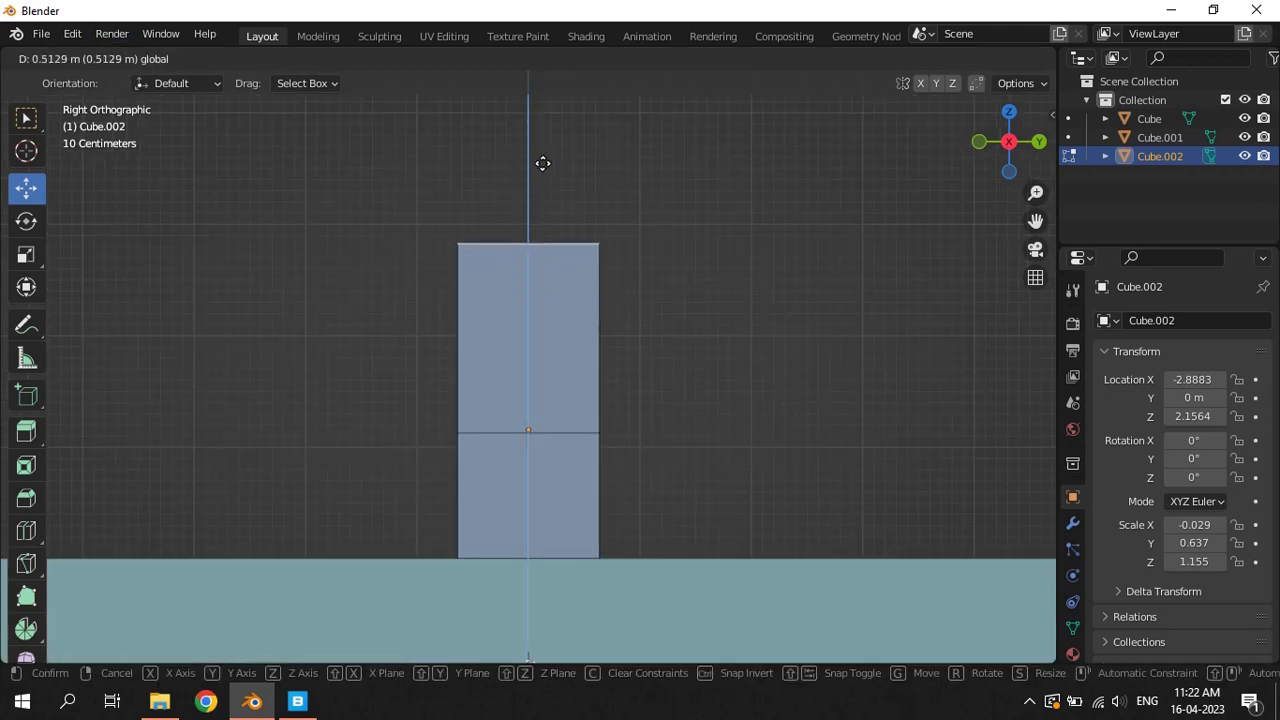
drag(542, 163, 531, 168)
scroll(548, 198, up, 1)
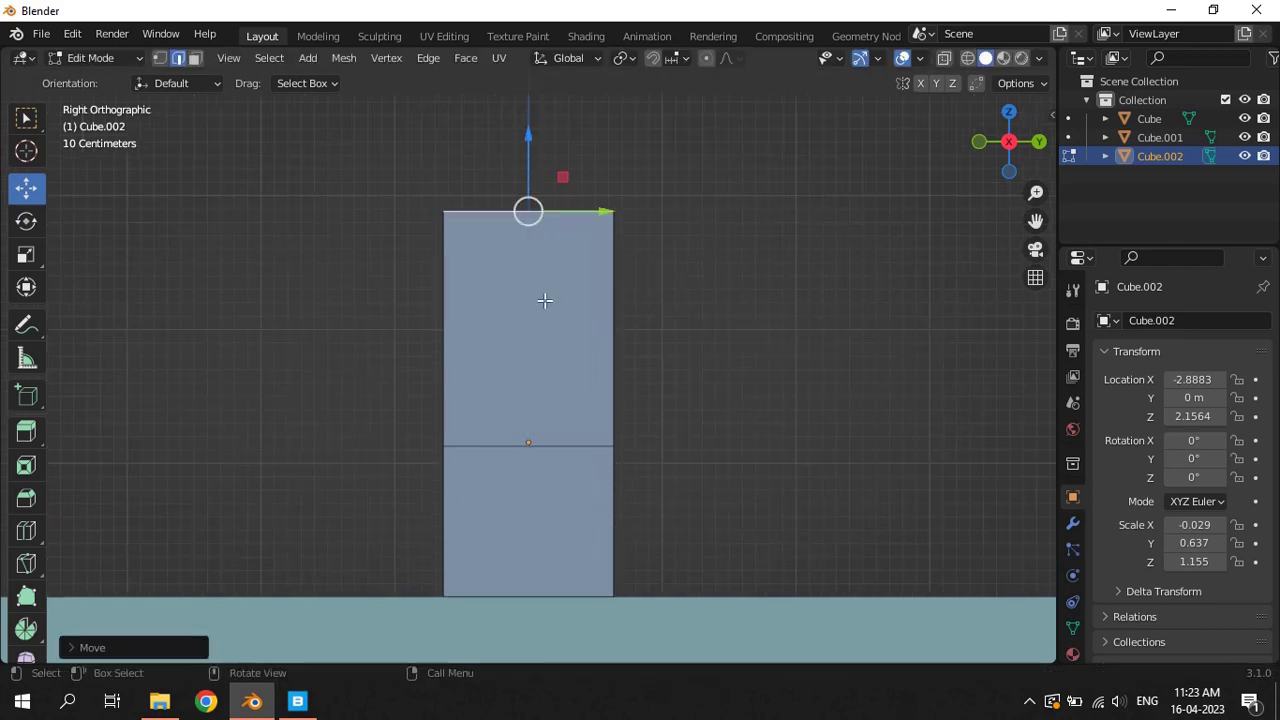
Select both pane faces and start an individual inset on them after one trial and undo
click(197, 63)
click(552, 534)
shift+click(557, 389)
scroll(703, 434, up, 3)
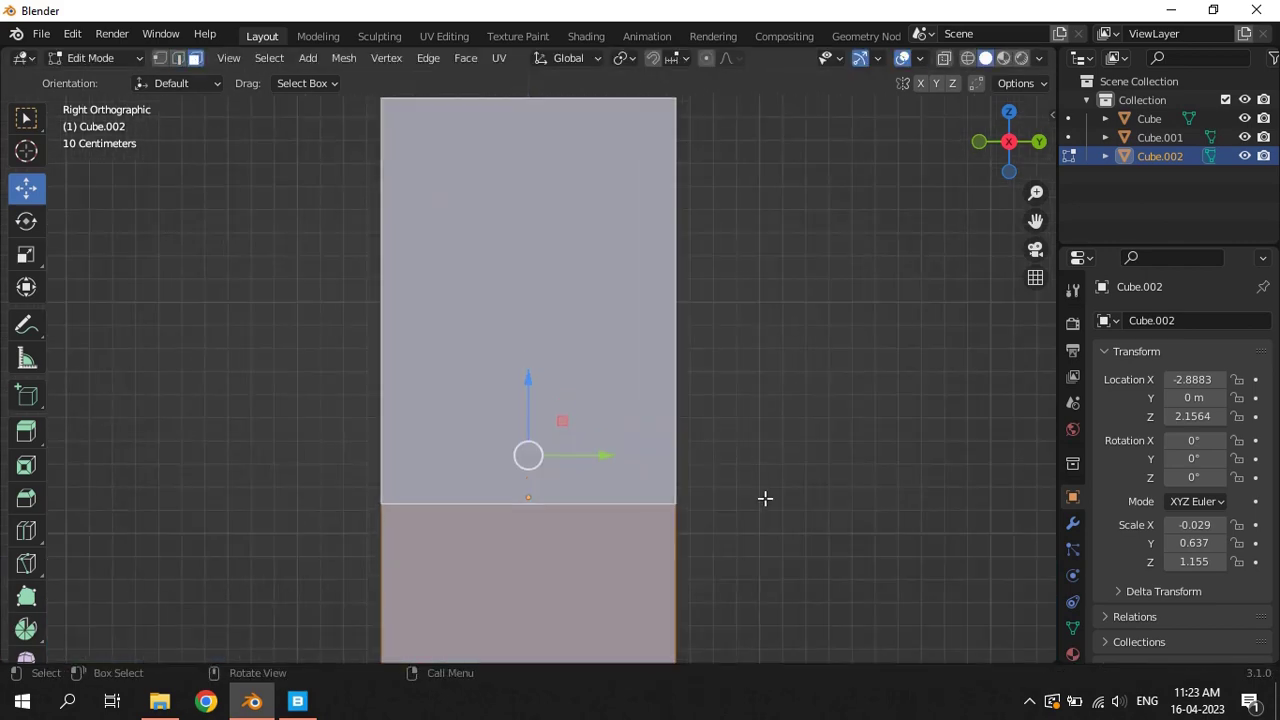
key(i)
key(Escape)
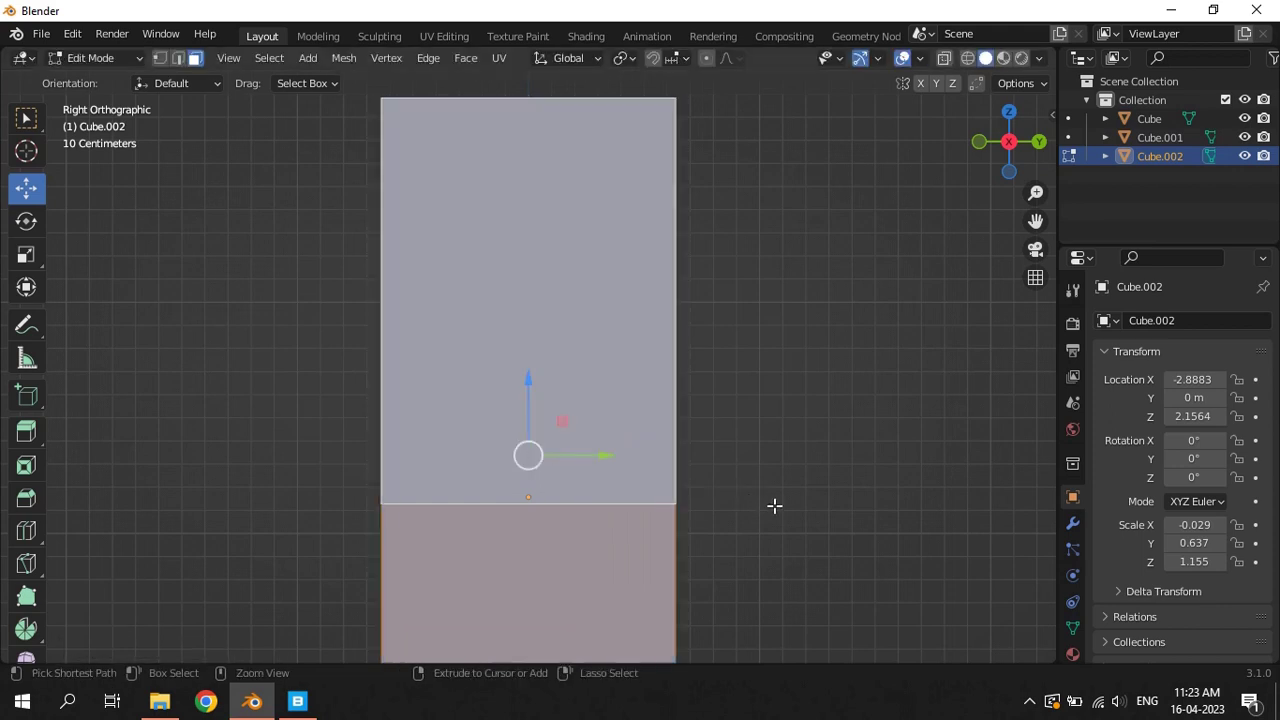
key(i)
click(767, 494)
key(ctrl+z)
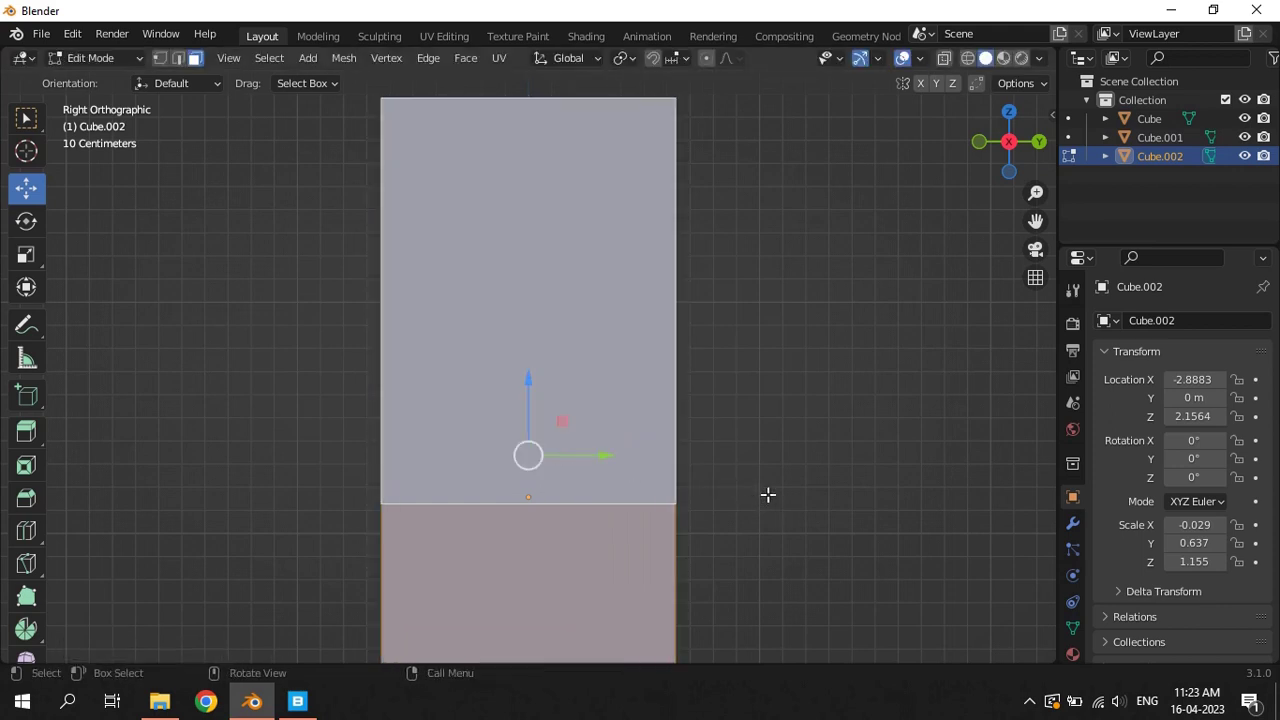
key(i)
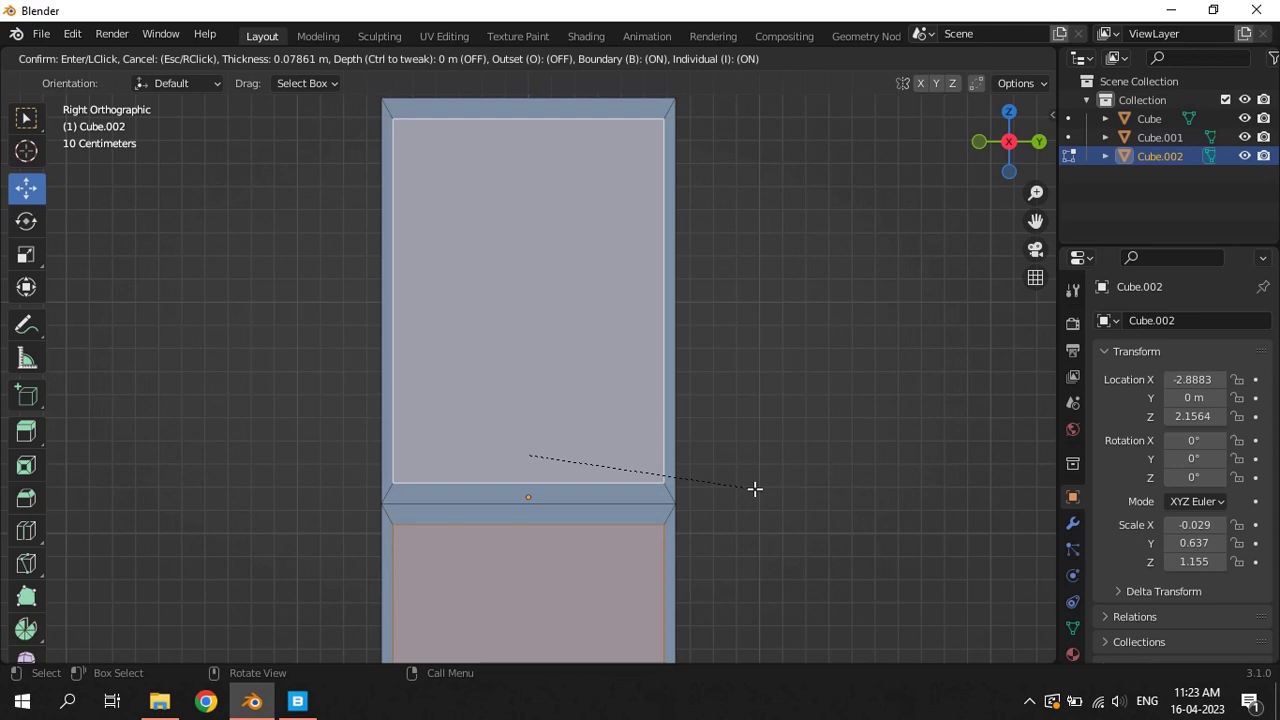
Confirm the inset border around each pane and resize the pane faces vertically
click(755, 488)
scroll(611, 350, up, 1)
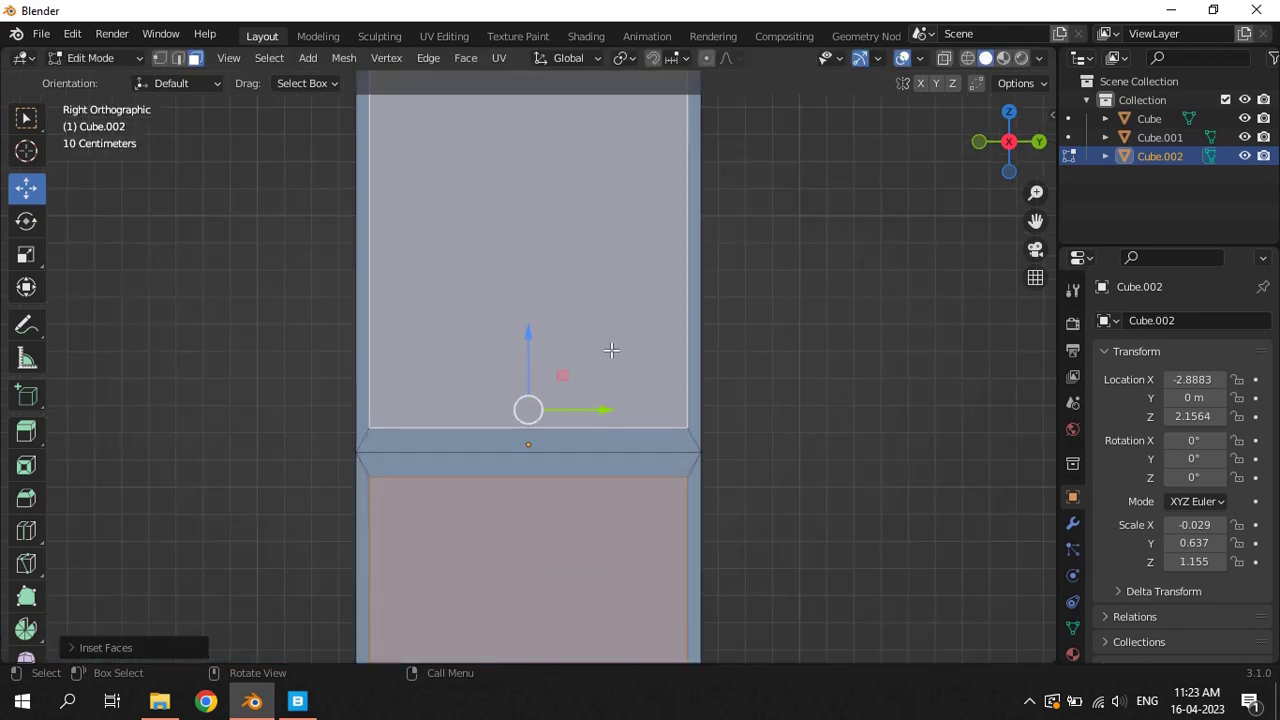
key(s)
key(z)
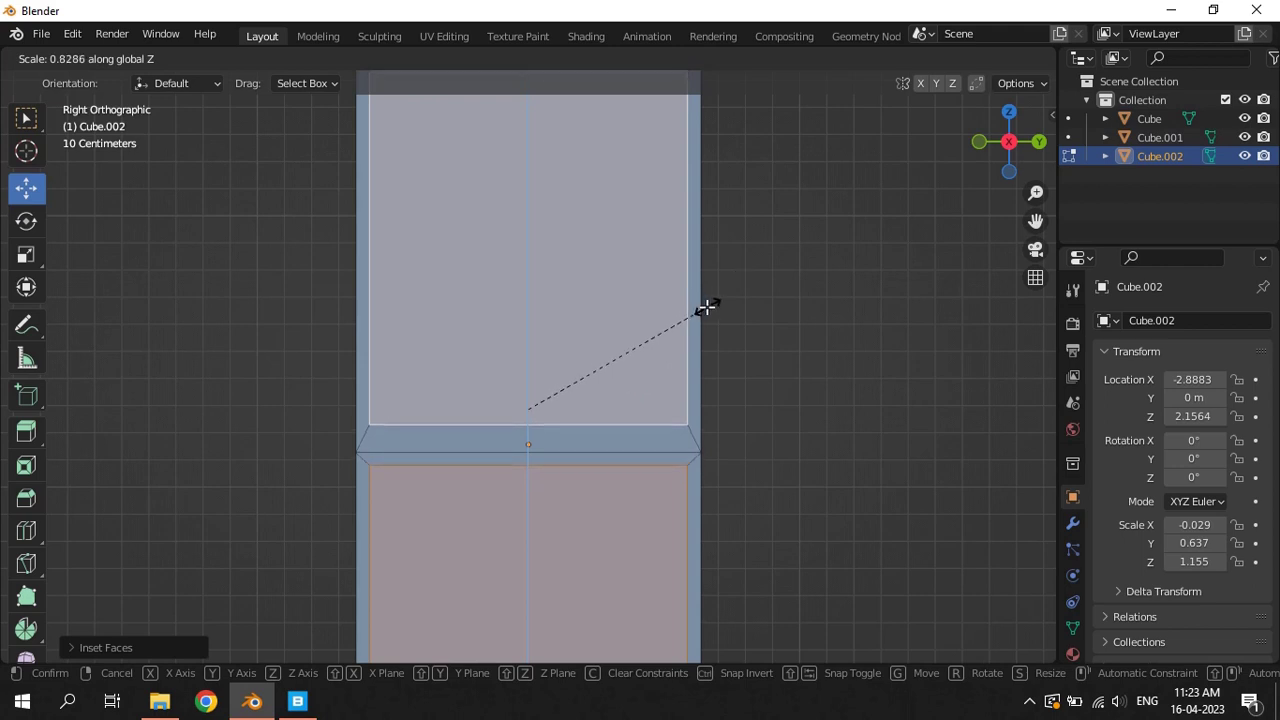
click(715, 301)
Scale the upper pane and then the lower pane along Z to new heights
key(s)
key(z)
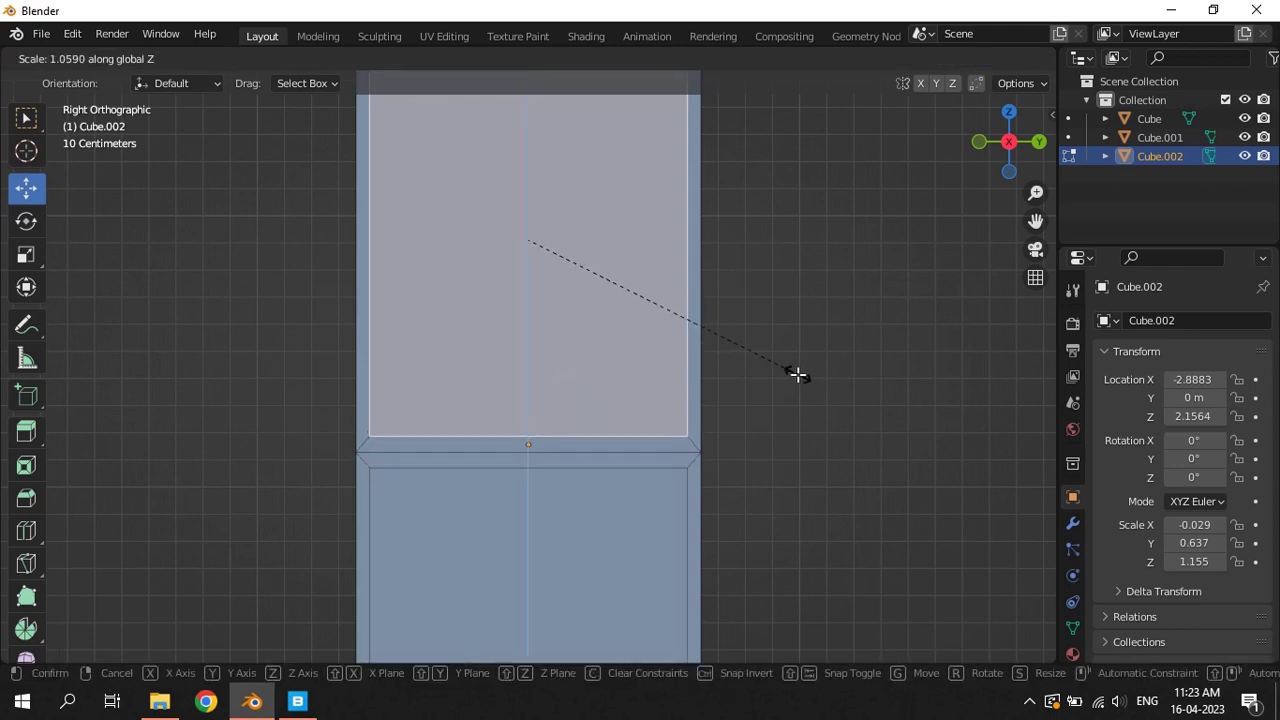
click(797, 374)
click(612, 546)
scroll(818, 571, up, 2)
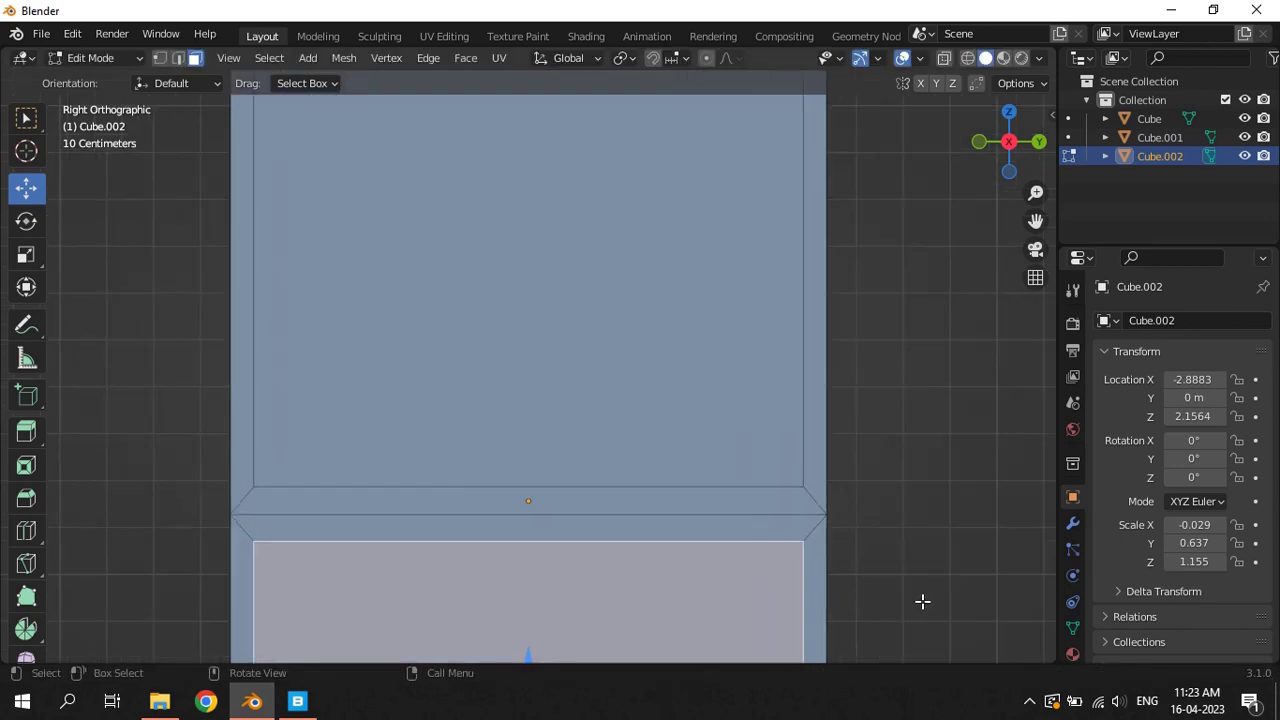
key(s)
key(z)
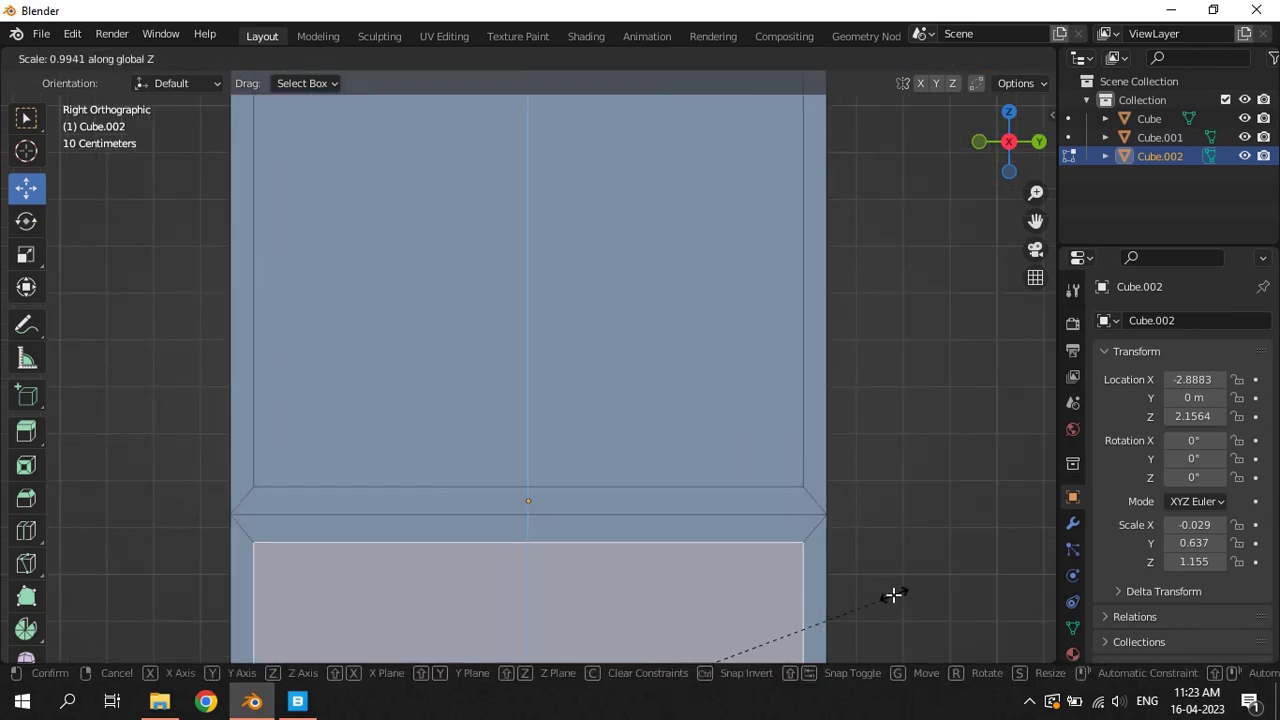
click(906, 598)
Raise the middle bar's bottom edge about 0.036 m to thin it into a rail
click(470, 525)
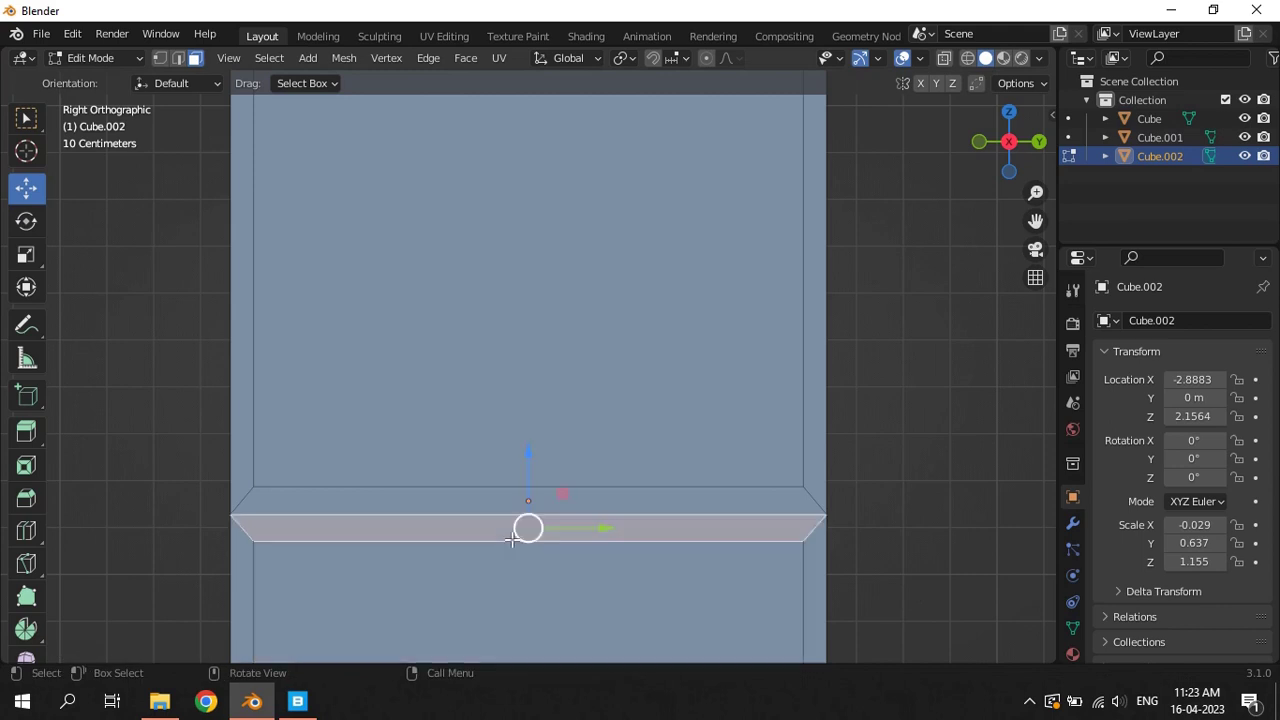
click(177, 57)
click(462, 536)
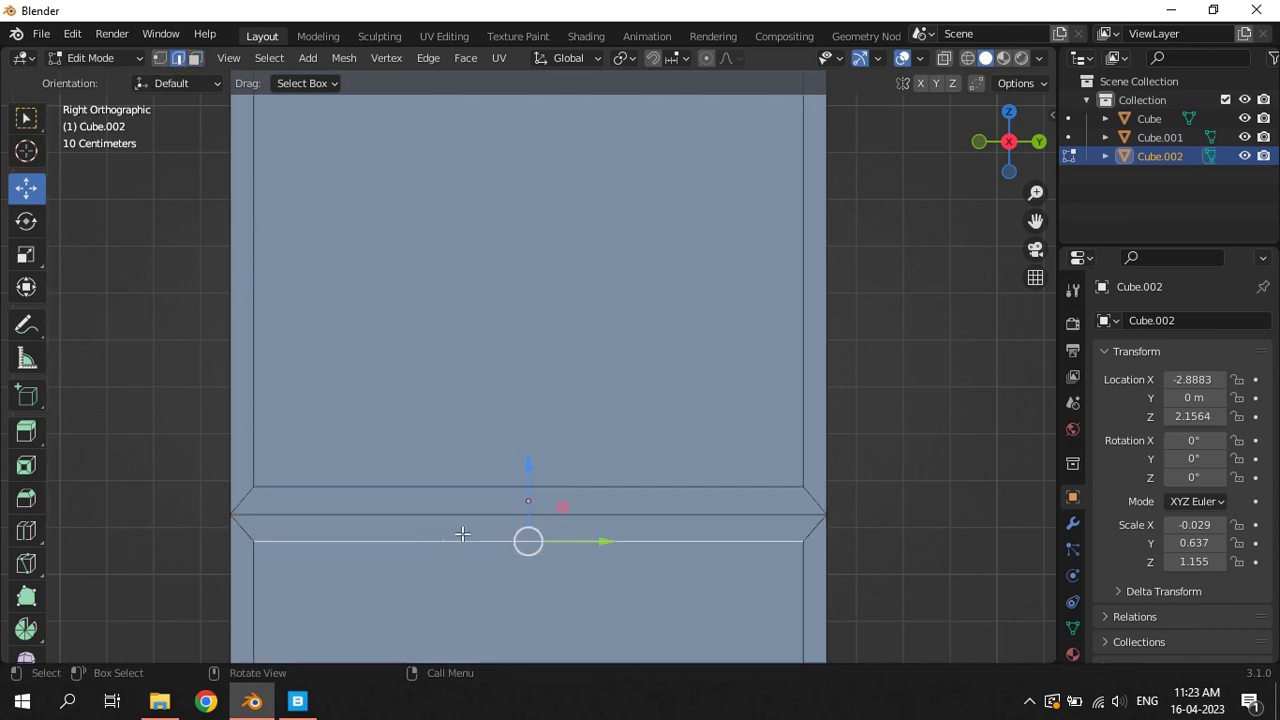
mouse_move(518, 475)
mouse_down()
mouse_move(485, 468)
mouse_move(529, 440)
mouse_up()
click(468, 486)
Move the frame's top inner edge up to thin the top border
scroll(914, 479, down, 5)
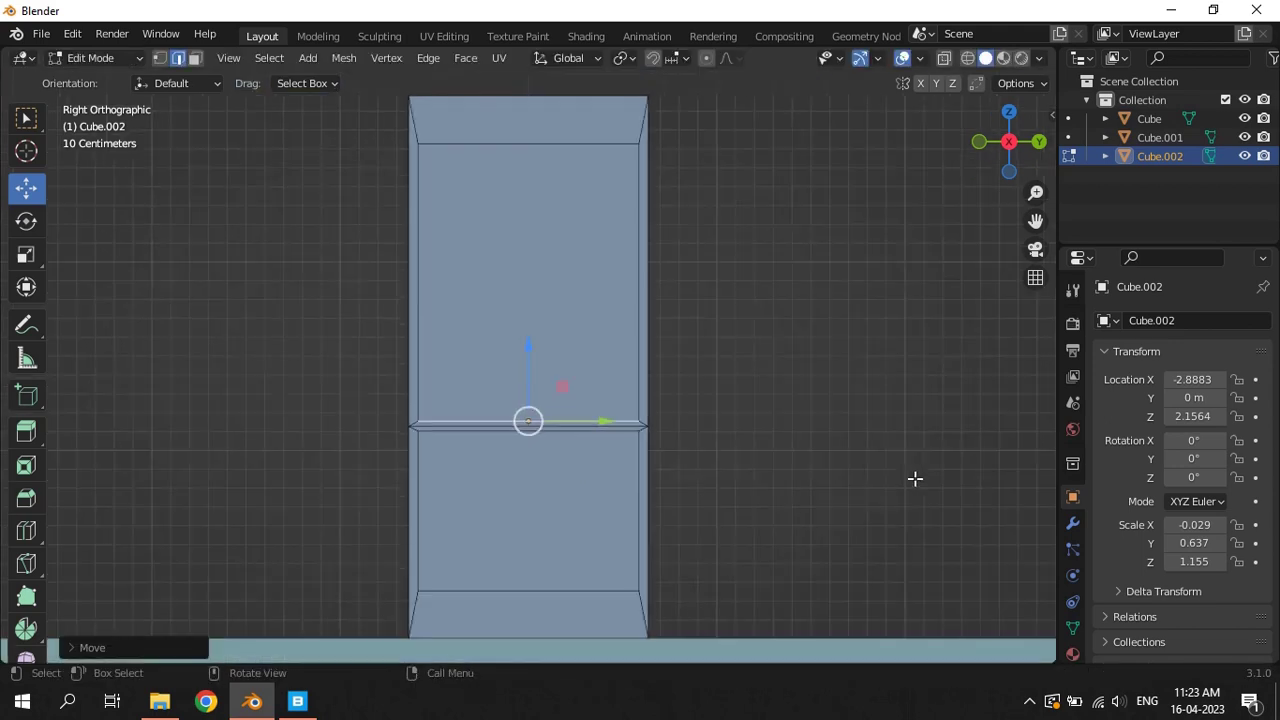
click(497, 146)
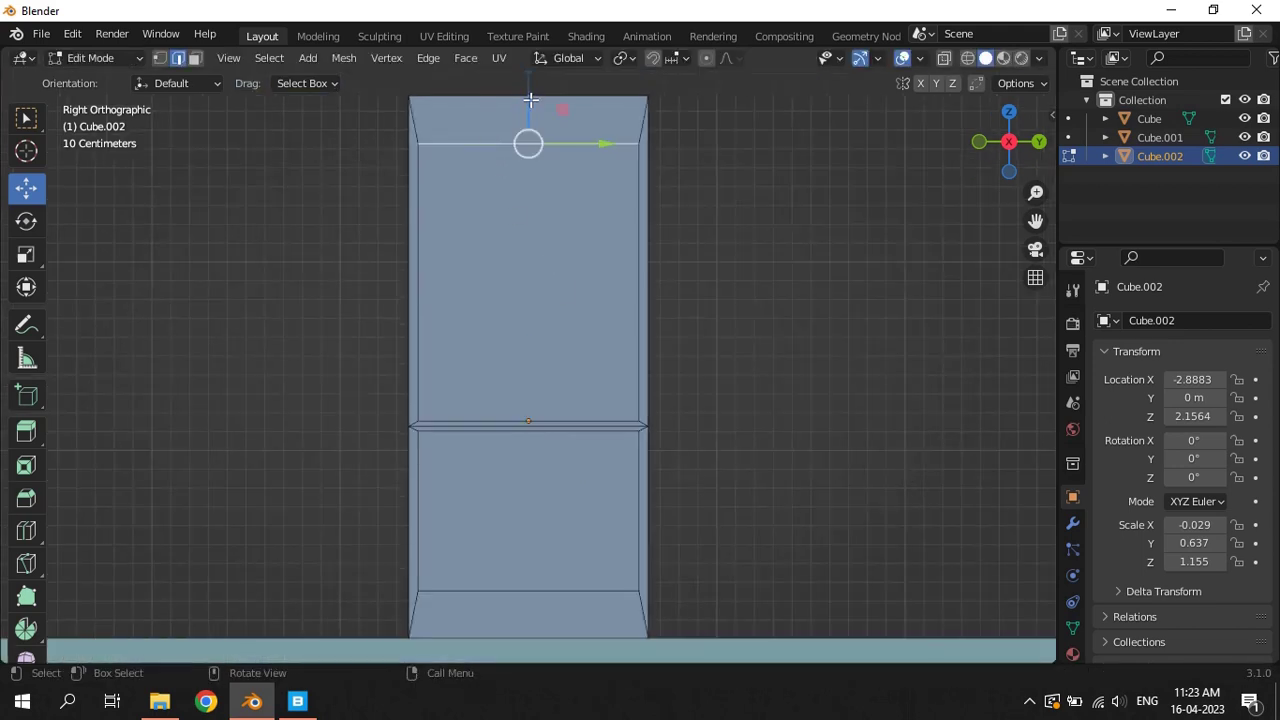
drag(530, 100, 531, 640)
scroll(509, 460, up, 3)
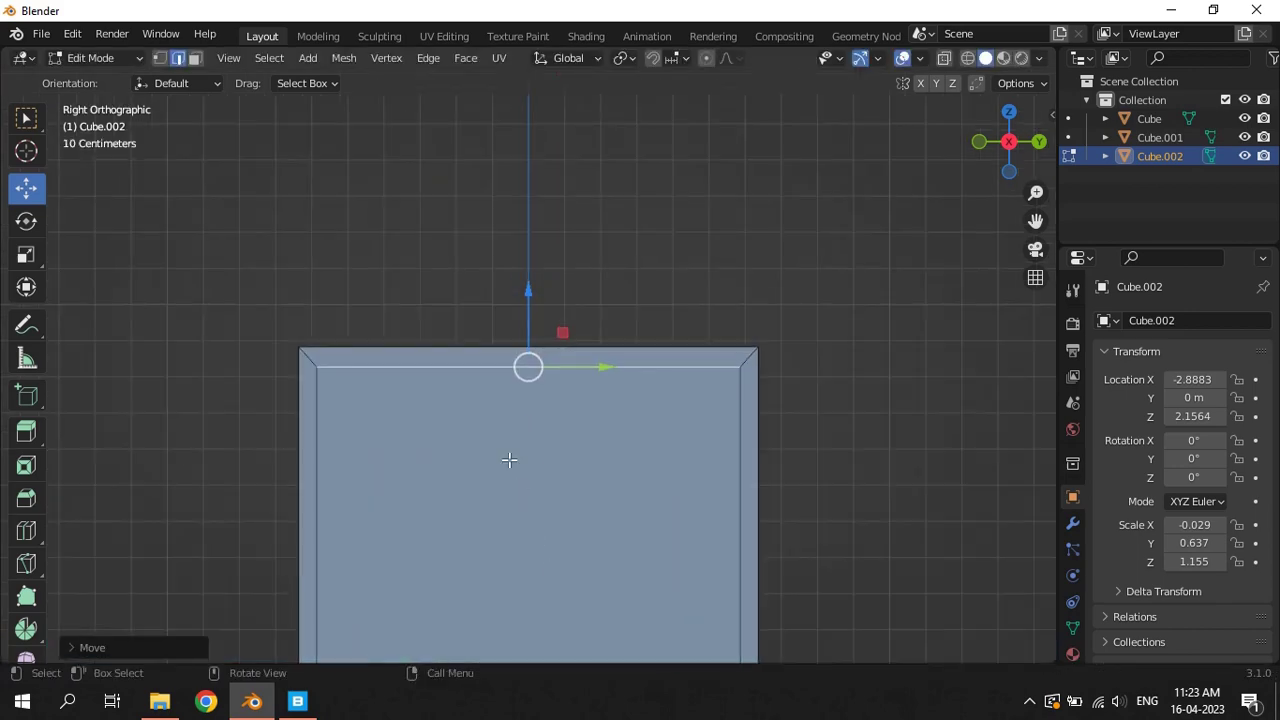
scroll(509, 460, up, 4)
scroll(541, 392, down, 10)
scroll(545, 540, down, 3)
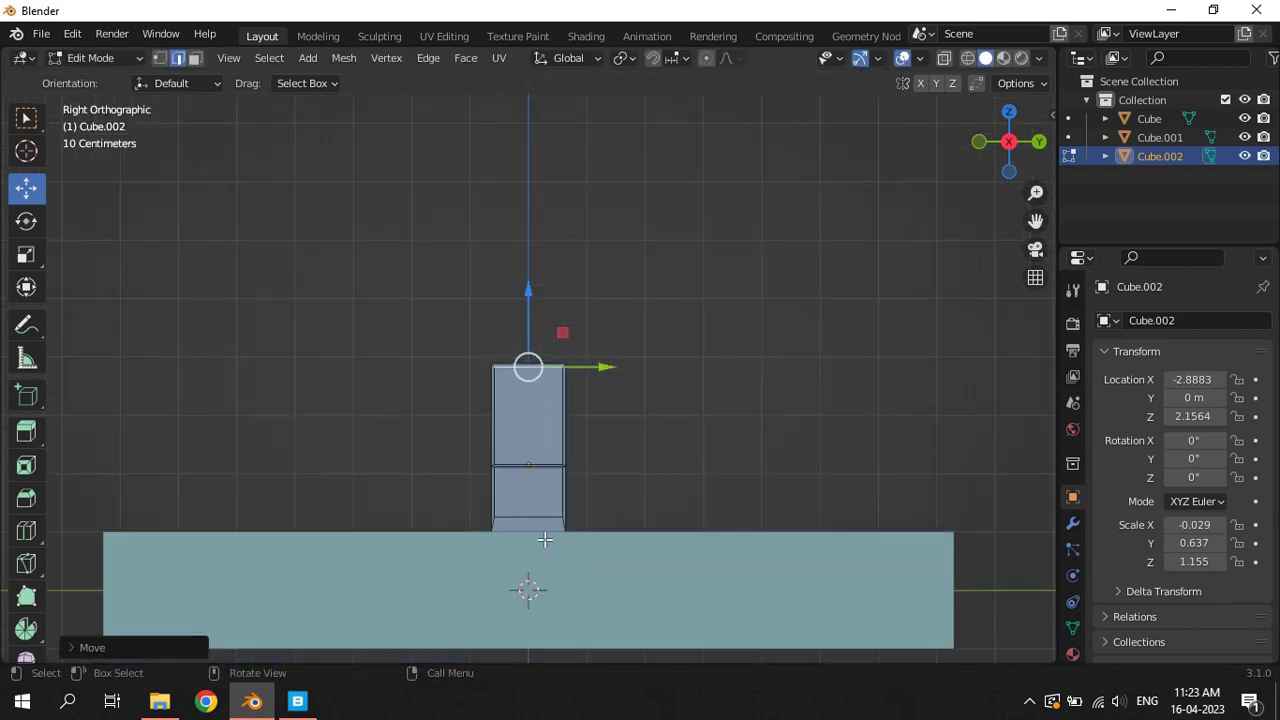
Lower the bottom inner edge about 0.039 m to thin the bottom border
click(537, 517)
scroll(530, 420, up, 10)
scroll(530, 420, up, 3)
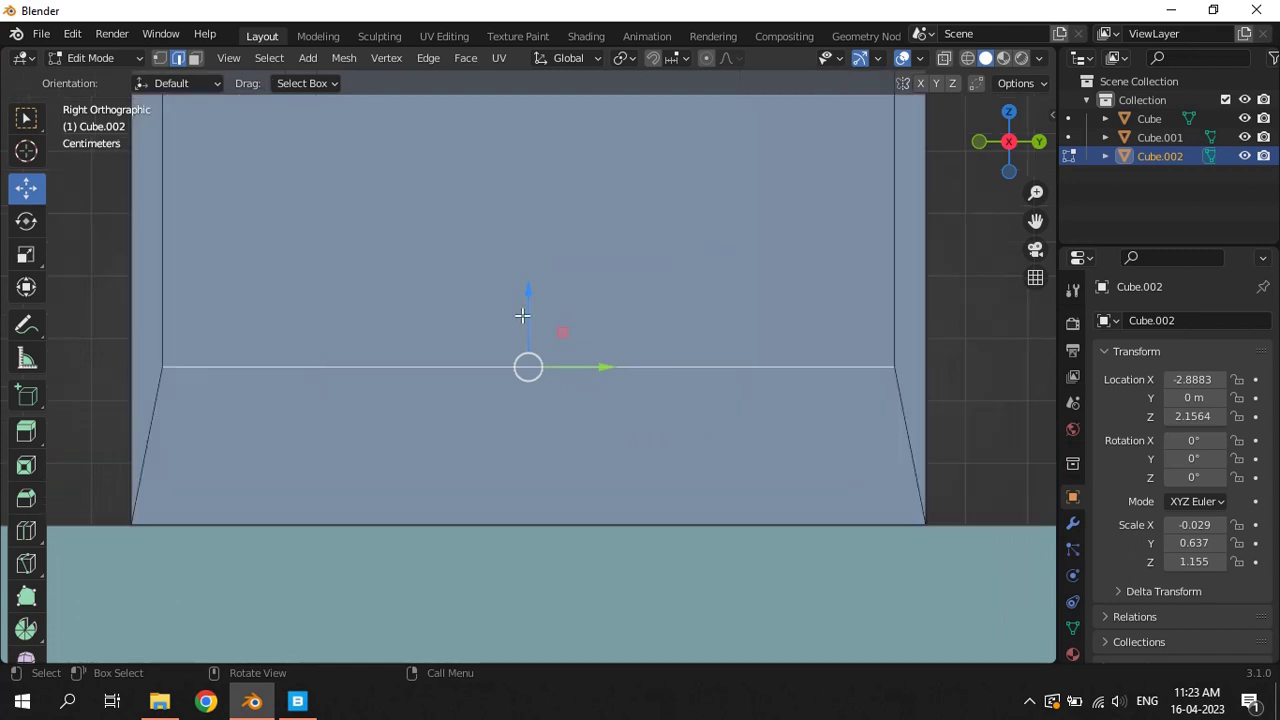
drag(530, 292, 543, 426)
click(523, 483)
click(528, 462)
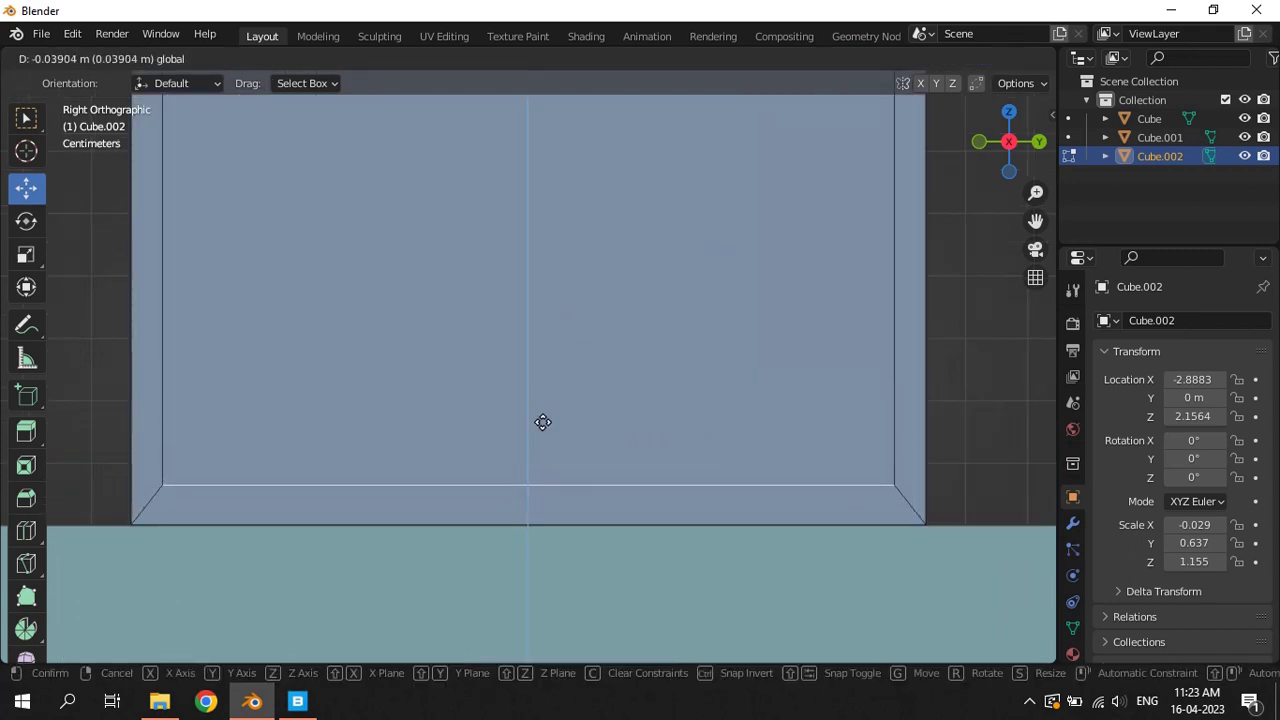
scroll(548, 380, down, 5)
scroll(527, 307, down, 4)
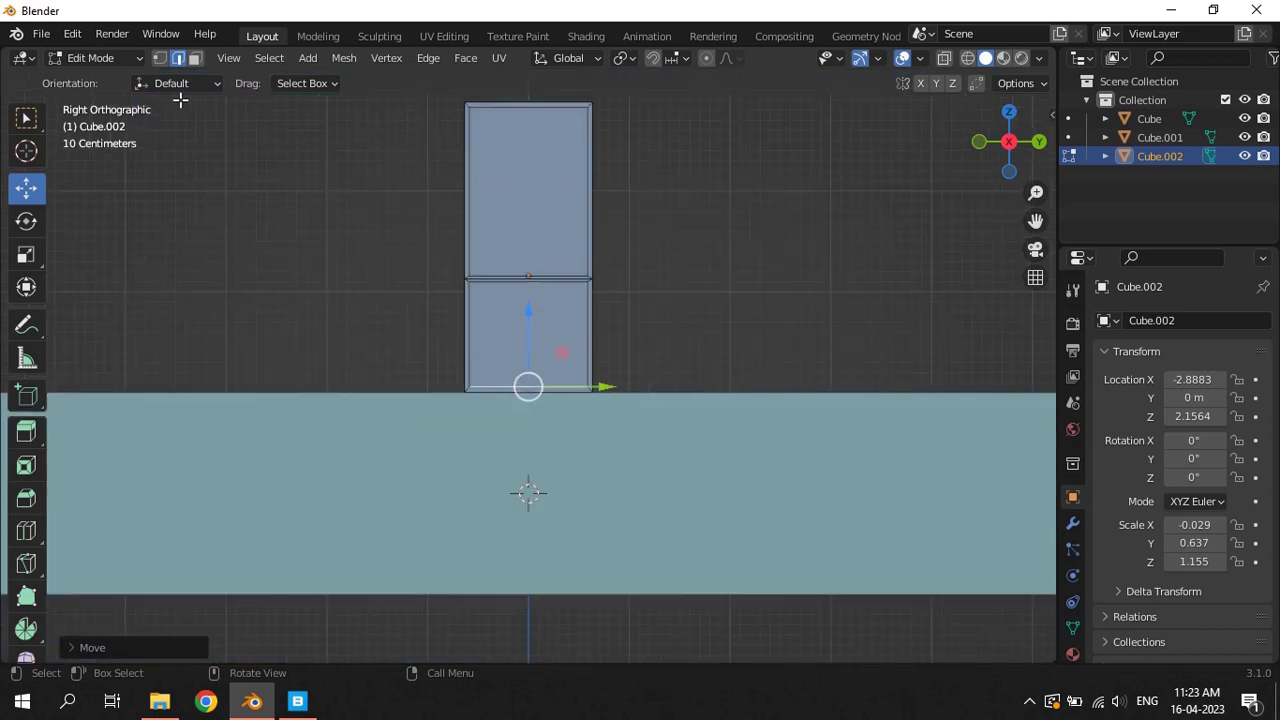
Select the pane faces in face mode
click(195, 57)
click(507, 259)
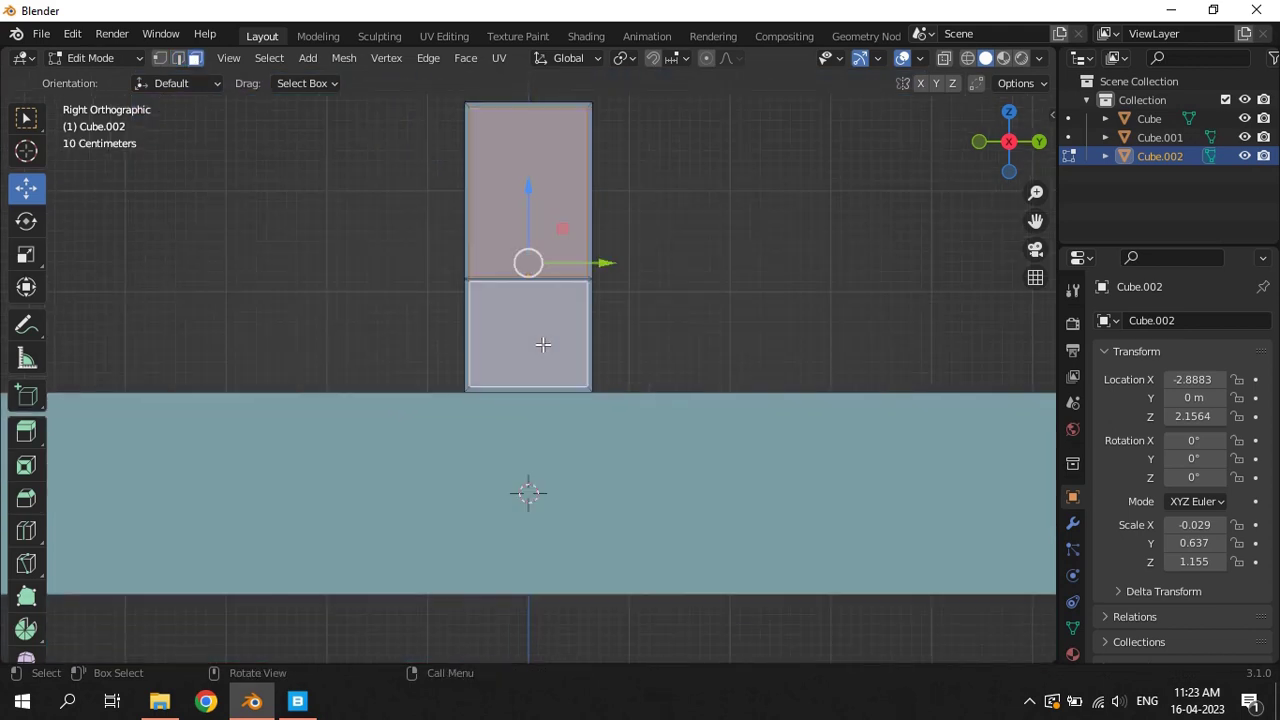
scroll(542, 344, up, 2)
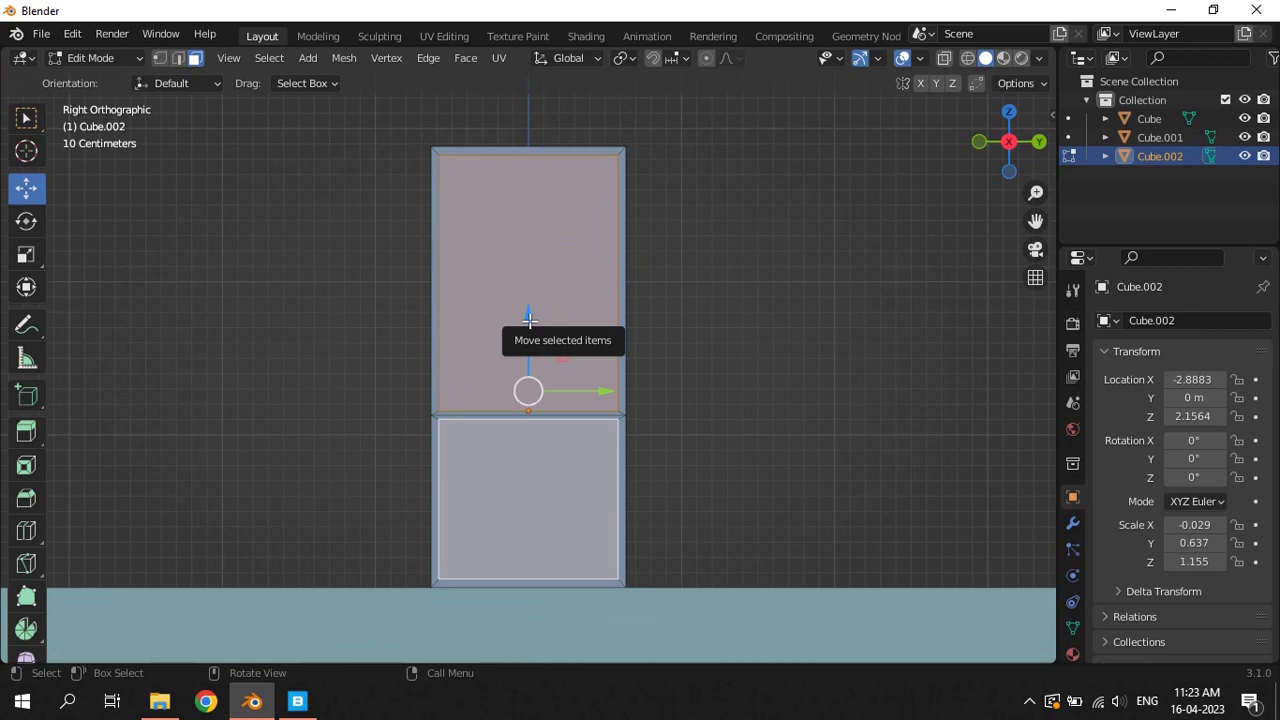
Delete the two pane faces after undoing an accidental vertex deletion
key(x)
click(530, 320)
key(ctrl+z)
key(x)
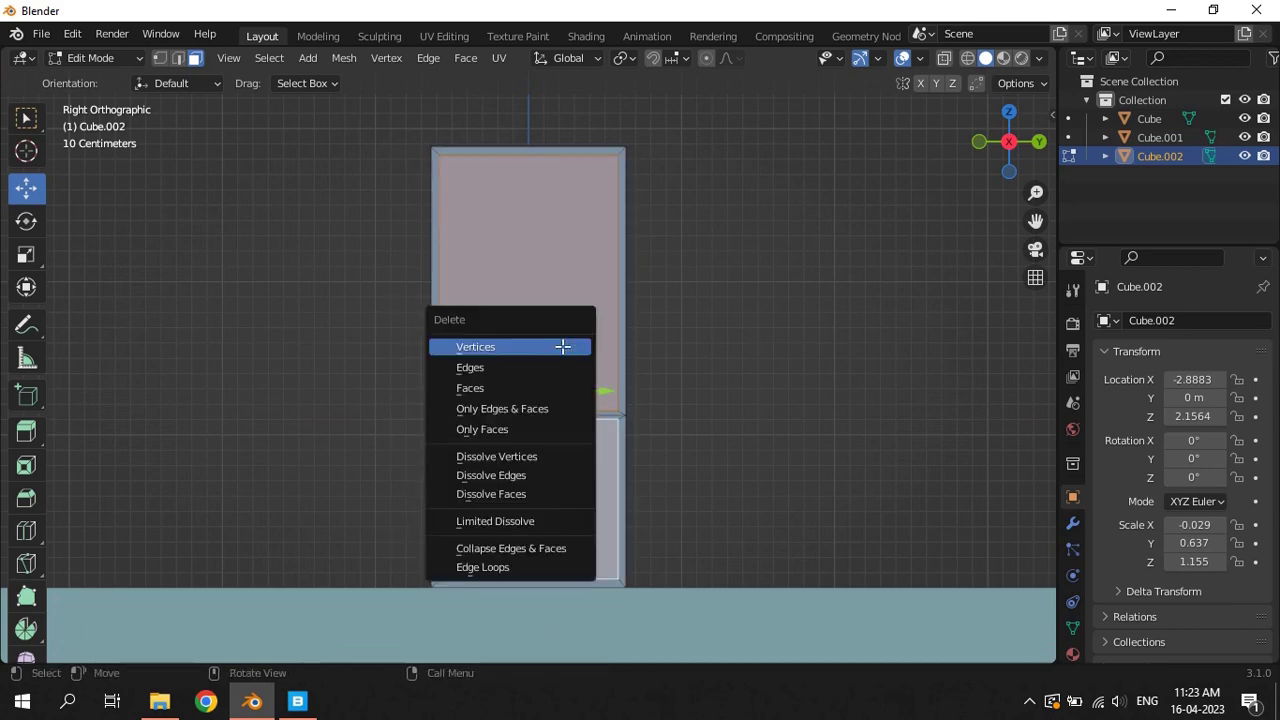
click(543, 389)
Return to Object Mode, select the window frame, and show its modifier settings
key(Tab)
mouse_move(560, 375)
middle_down()
mouse_move(500, 352)
mouse_move(545, 330)
middle_up()
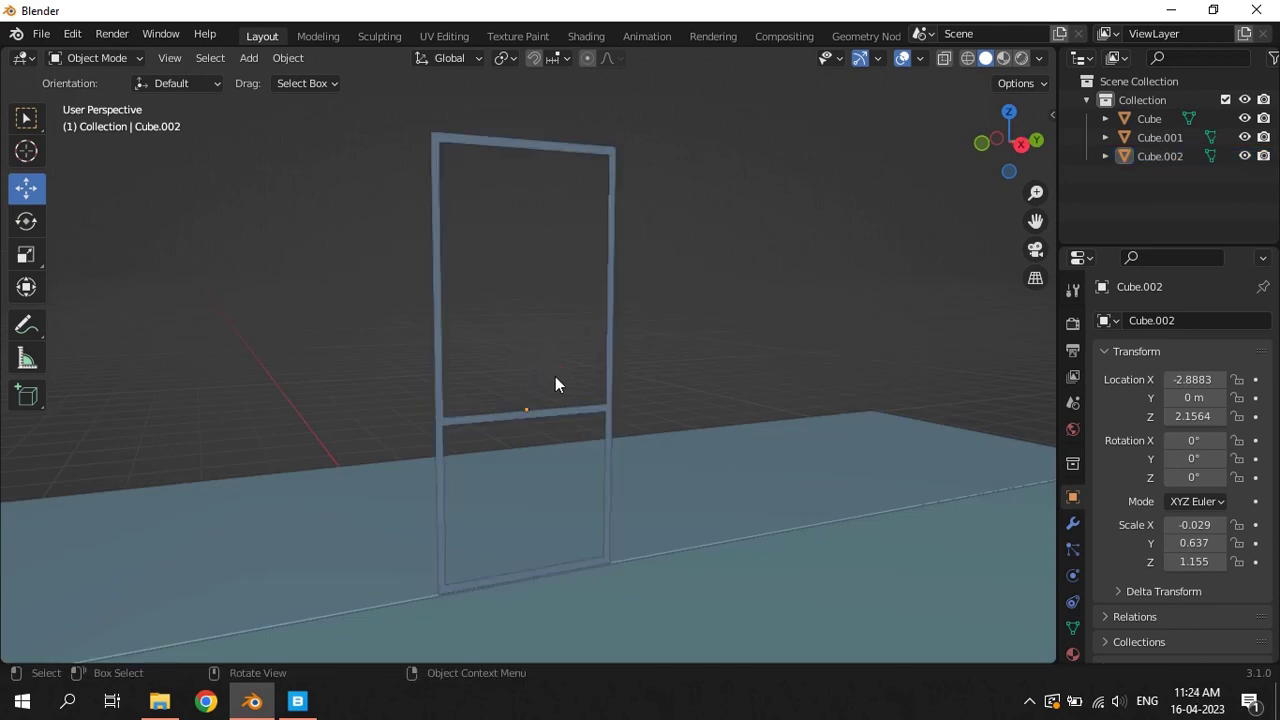
click(580, 409)
scroll(595, 412, up, 3)
mouse_move(687, 423)
middle_down()
mouse_move(655, 468)
mouse_move(701, 445)
middle_up()
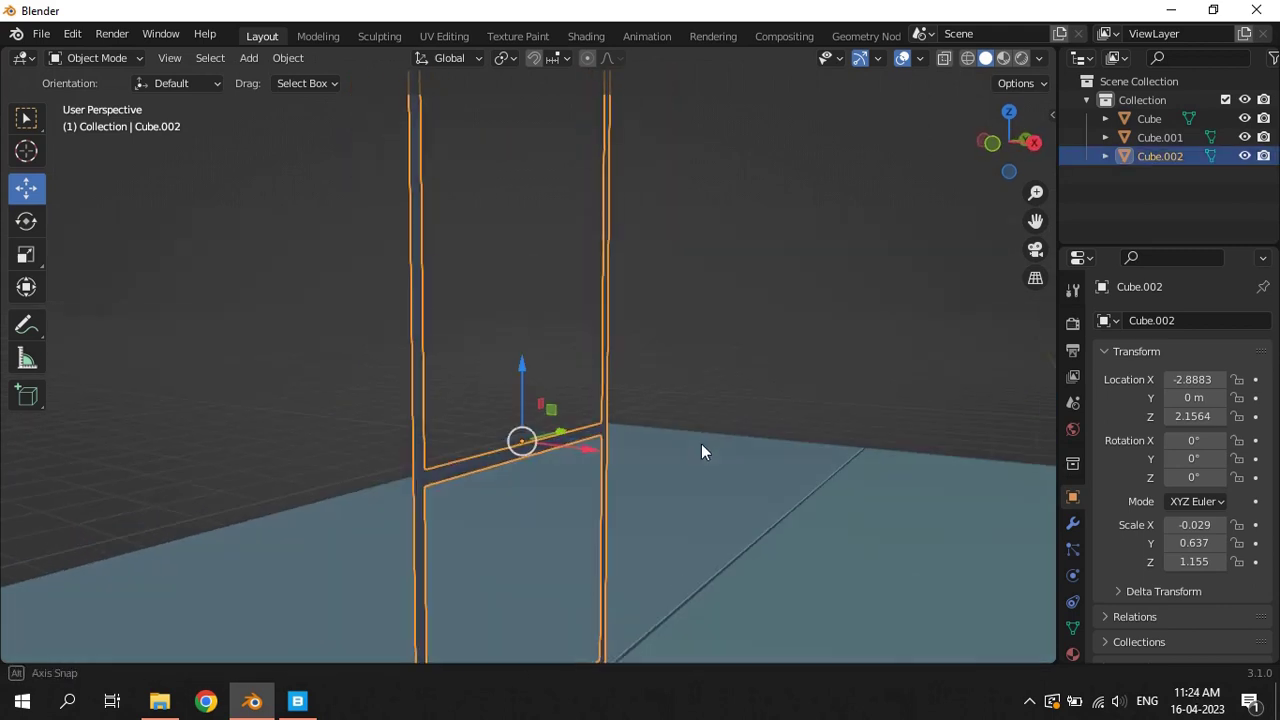
click(1072, 521)
Add a Solidify modifier to the frame with a thickness of 2 m
click(1135, 320)
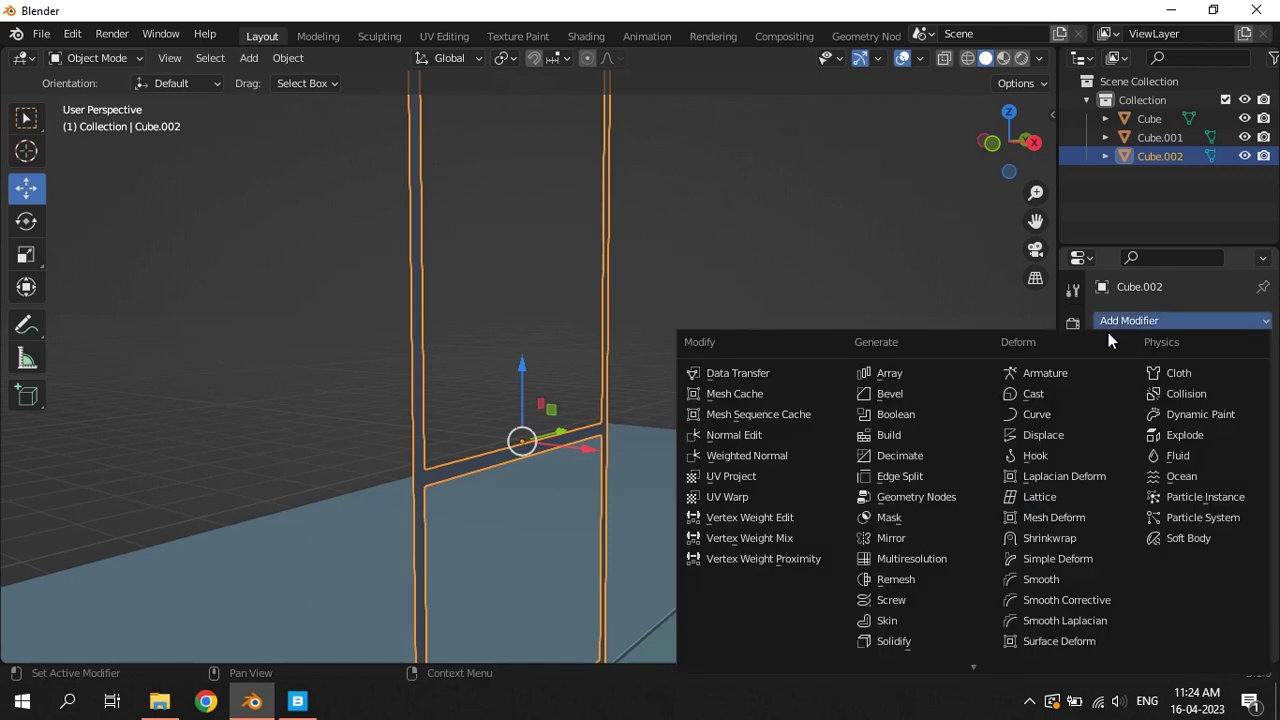
click(903, 641)
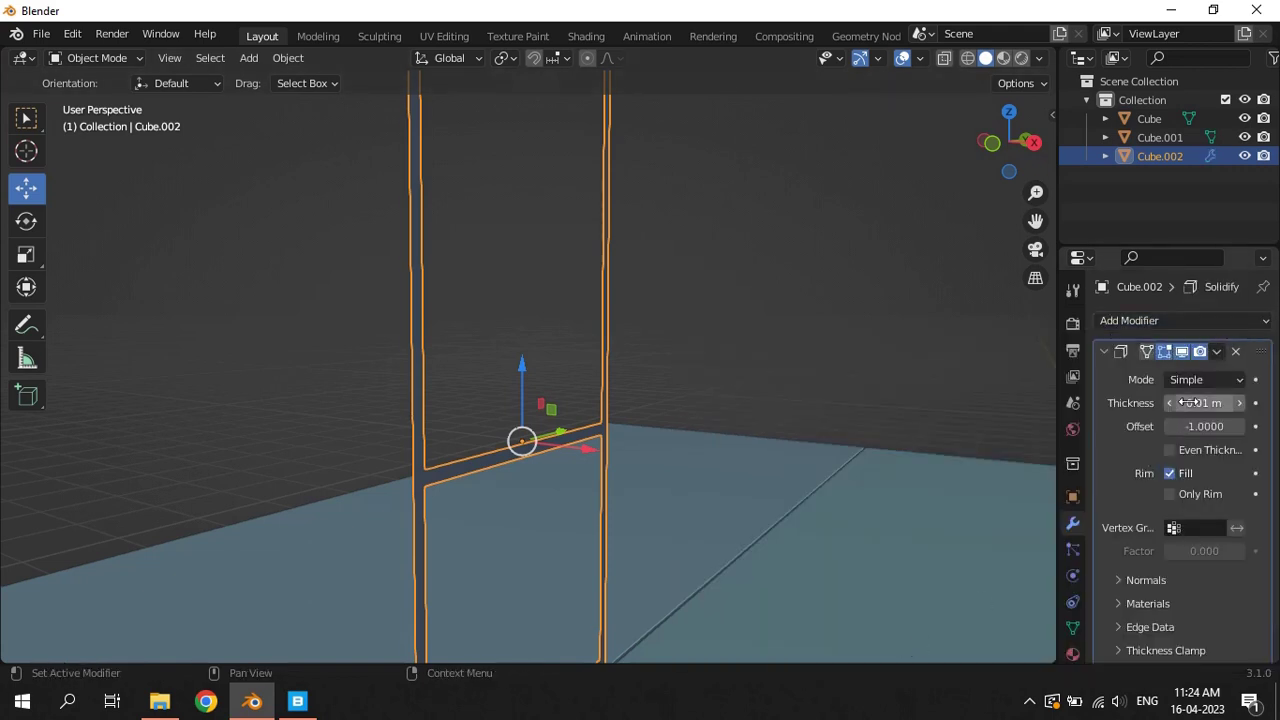
drag(1188, 402, 1205, 402)
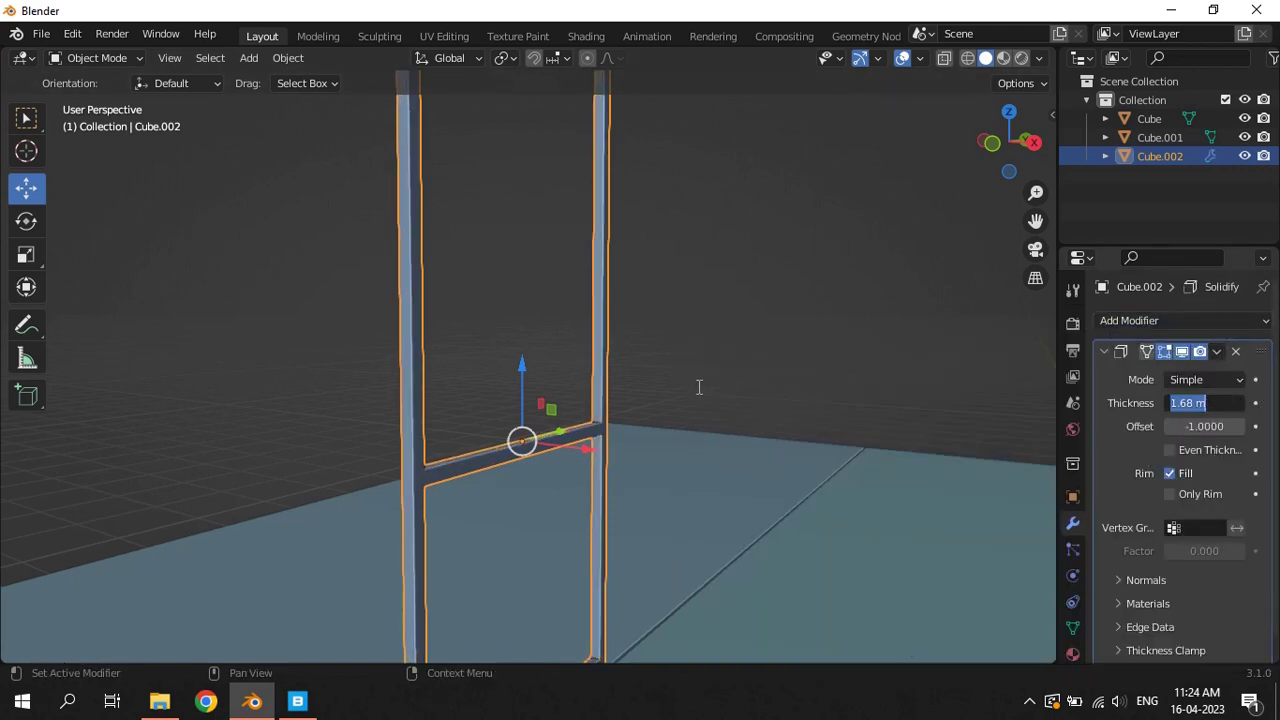
key(Return)
middle_drag(604, 353, 667, 366)
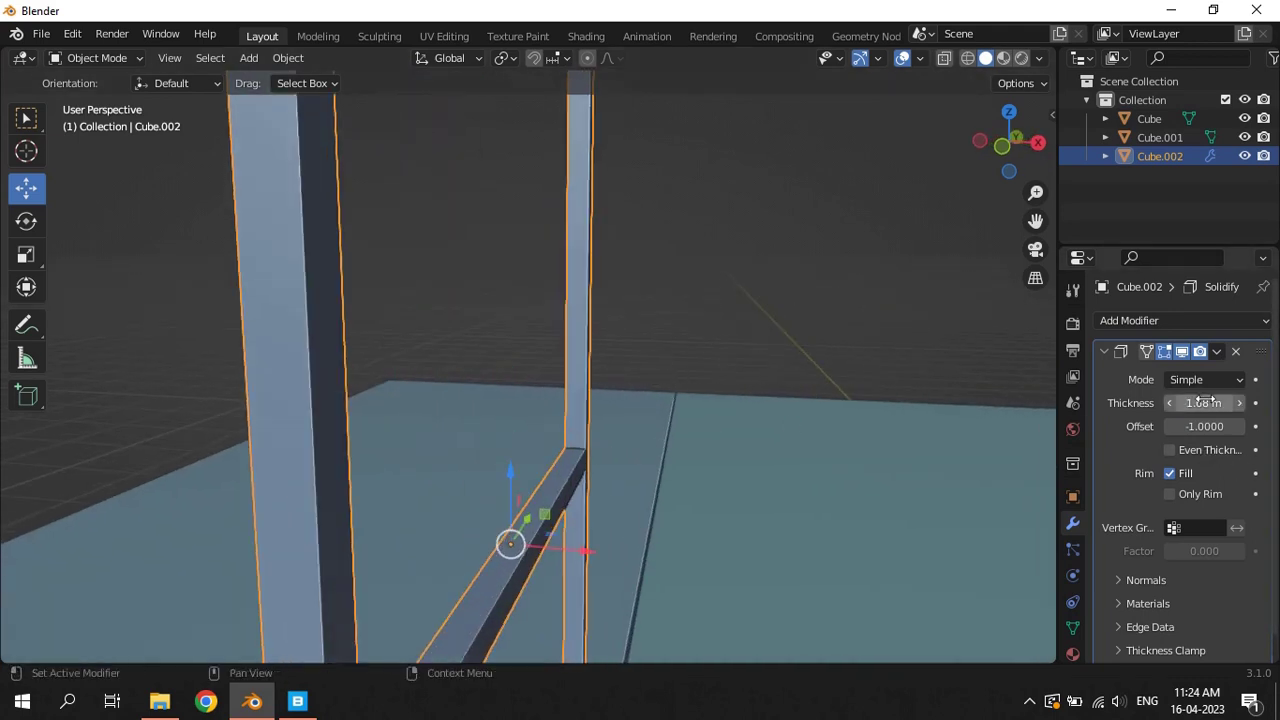
text(2)
key(Return)
Apply the frame object's transform and reduce the Solidify thickness to 0.1 m
key(ctrl+a)
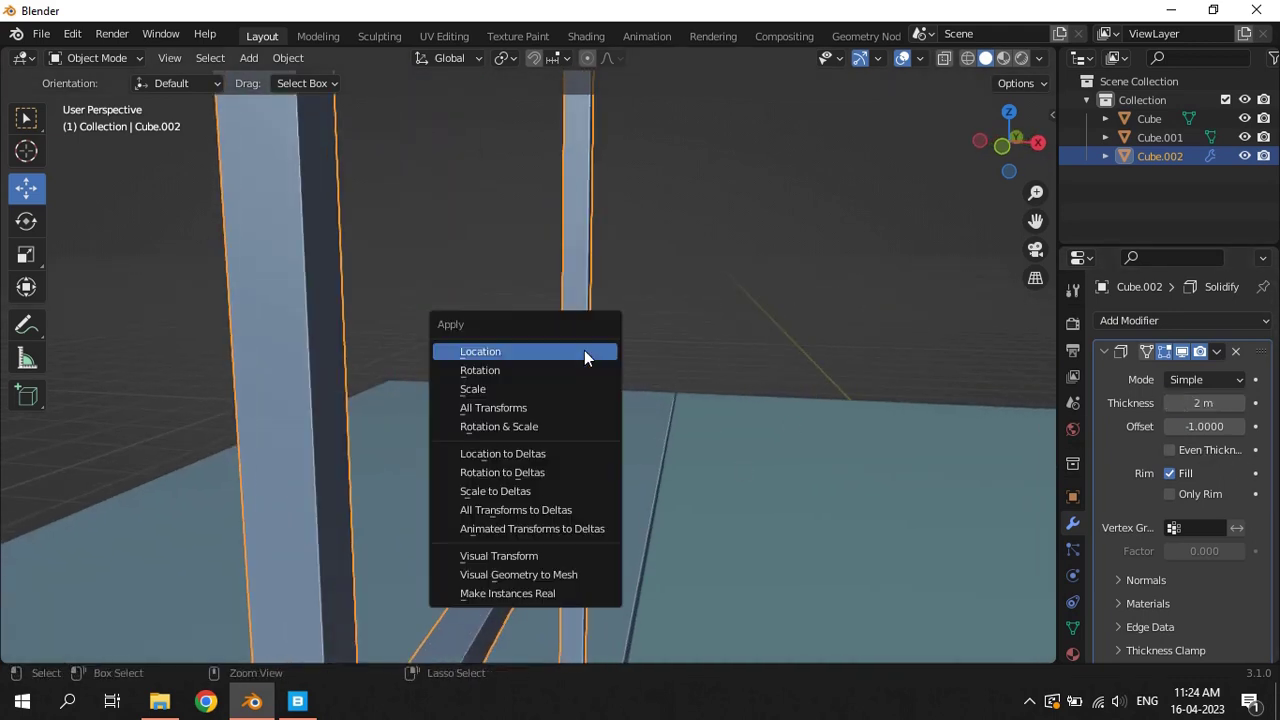
click(579, 372)
scroll(697, 373, down, 5)
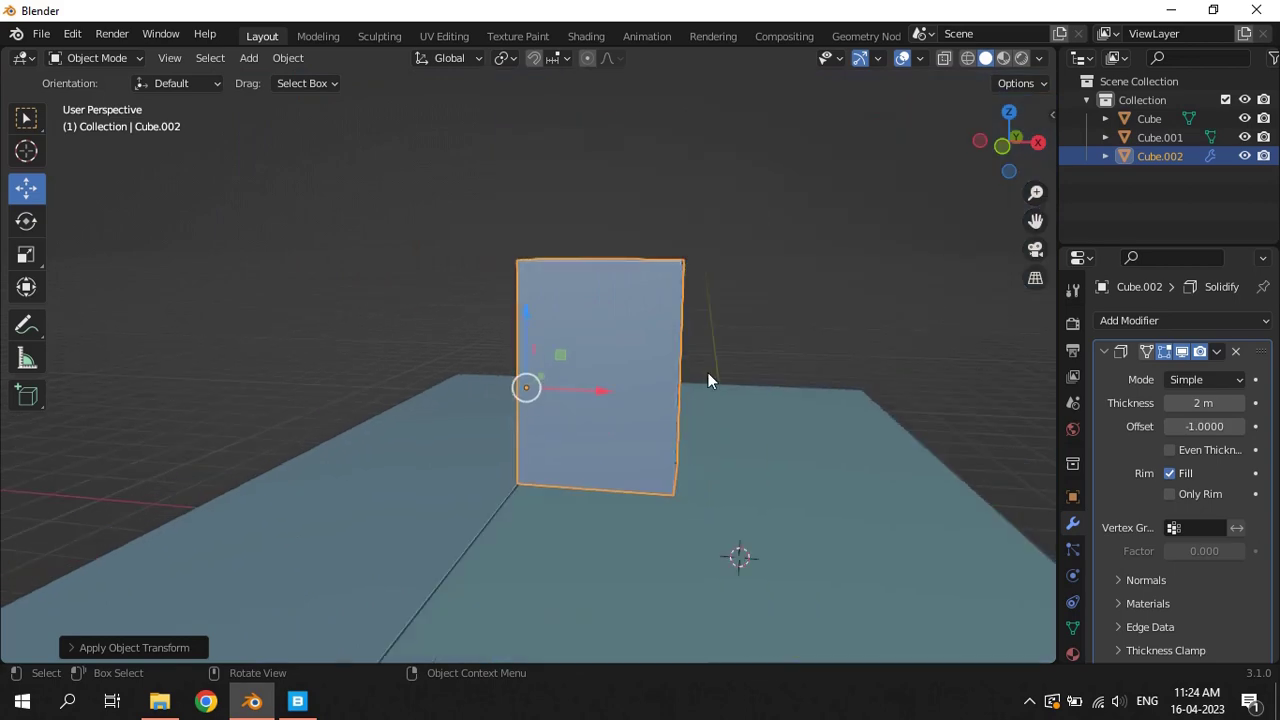
scroll(707, 372, up, 3)
middle_drag(768, 421, 730, 469)
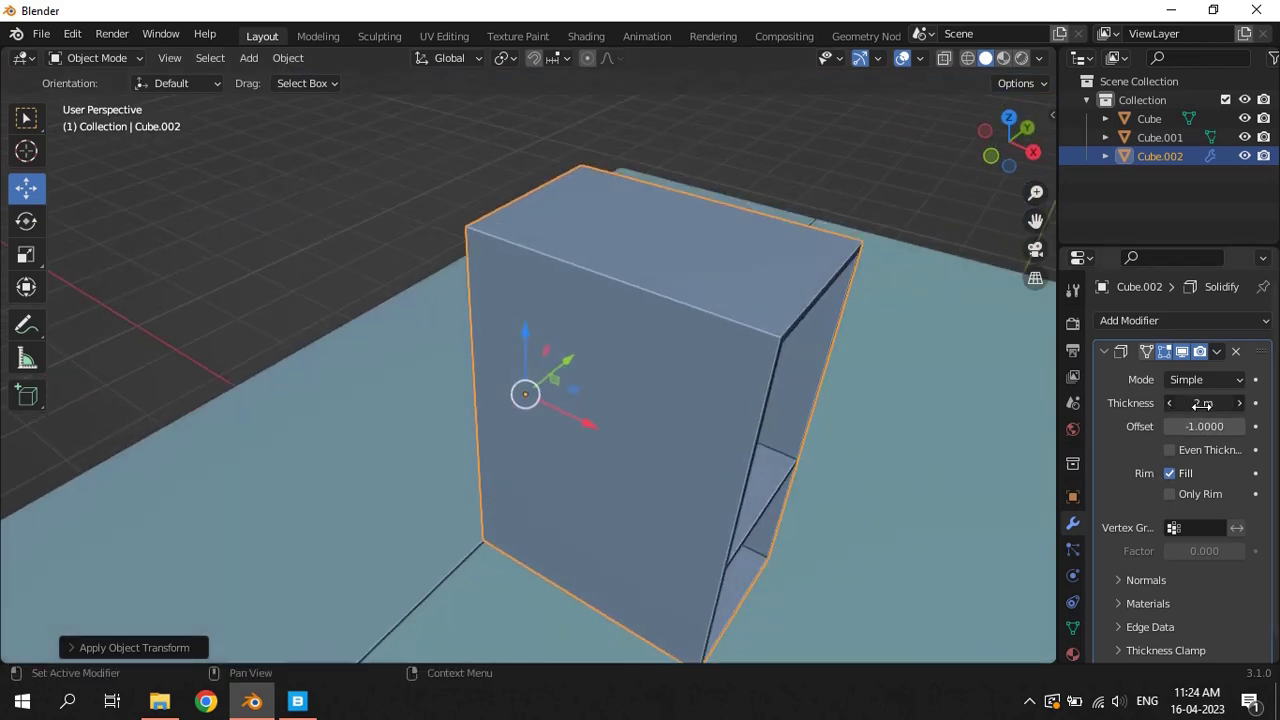
text(0.1)
key(Return)
Set the Solidify thickness to 0.05 m and reselect the frame
scroll(676, 275, up, 3)
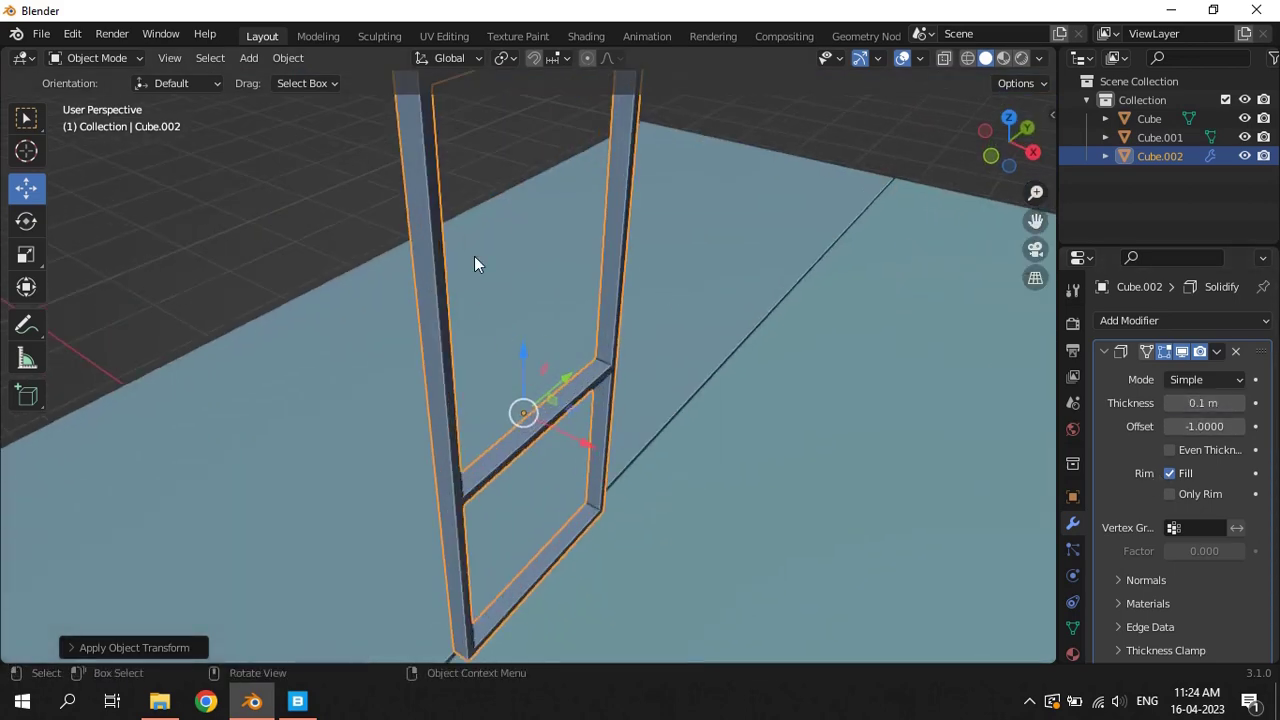
mouse_move(503, 217)
middle_down()
mouse_move(497, 326)
mouse_move(357, 320)
mouse_move(544, 427)
mouse_move(751, 429)
mouse_move(523, 443)
mouse_move(563, 431)
middle_up()
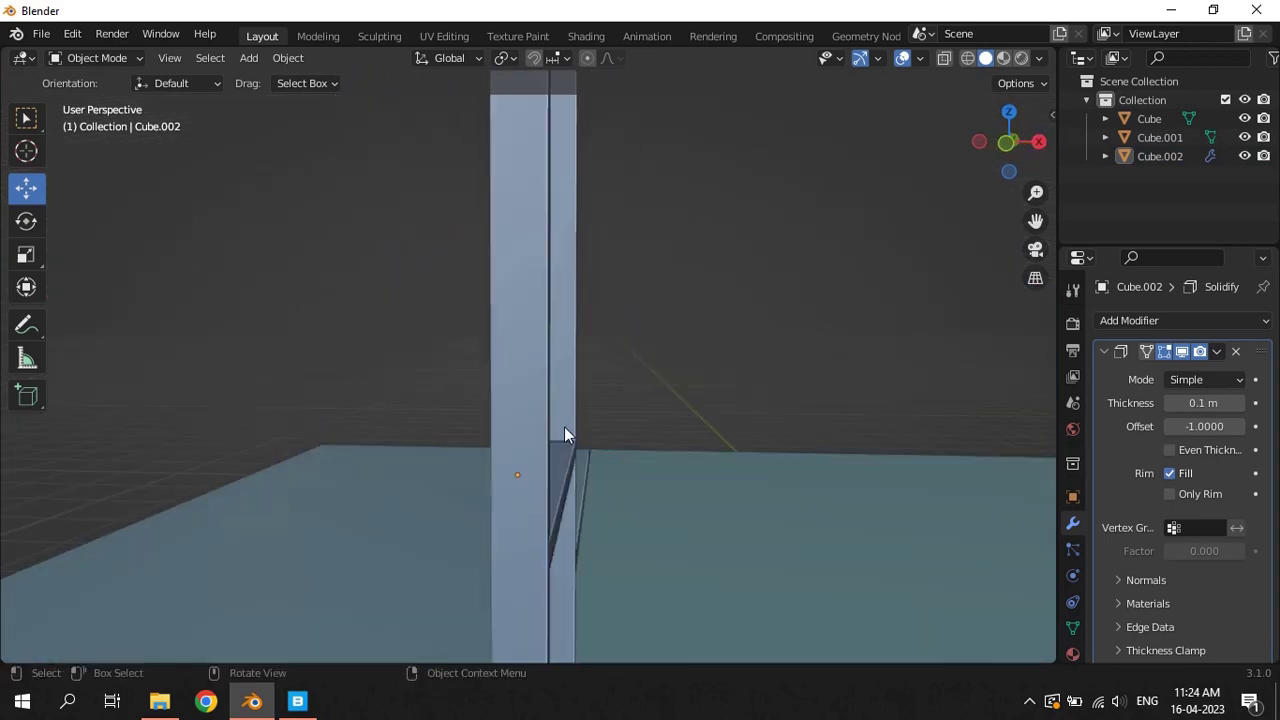
click(563, 431)
text(5)
key(Return)
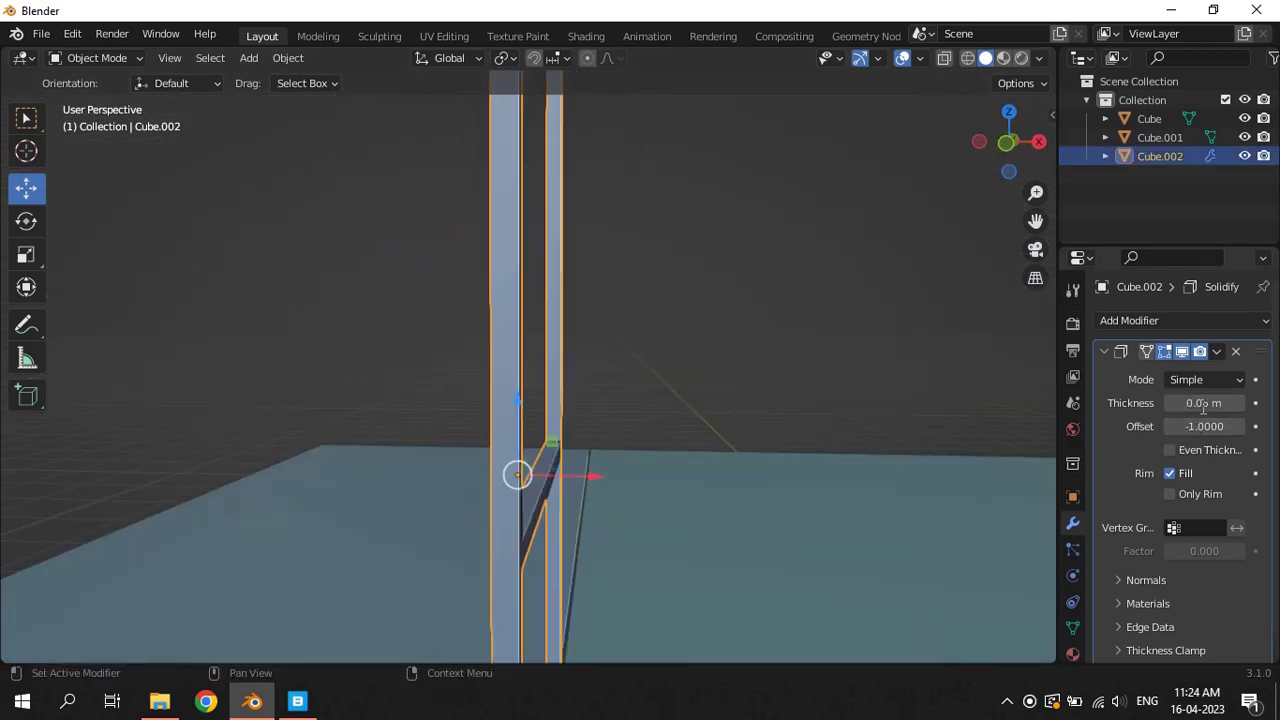
click(682, 394)
mouse_move(682, 394)
middle_down()
mouse_move(586, 460)
mouse_move(623, 500)
mouse_move(614, 296)
middle_up()
click(586, 467)
right_click(612, 294)
Set the window frame's origin to the 3D cursor and orbit to face the frame
click(695, 392)
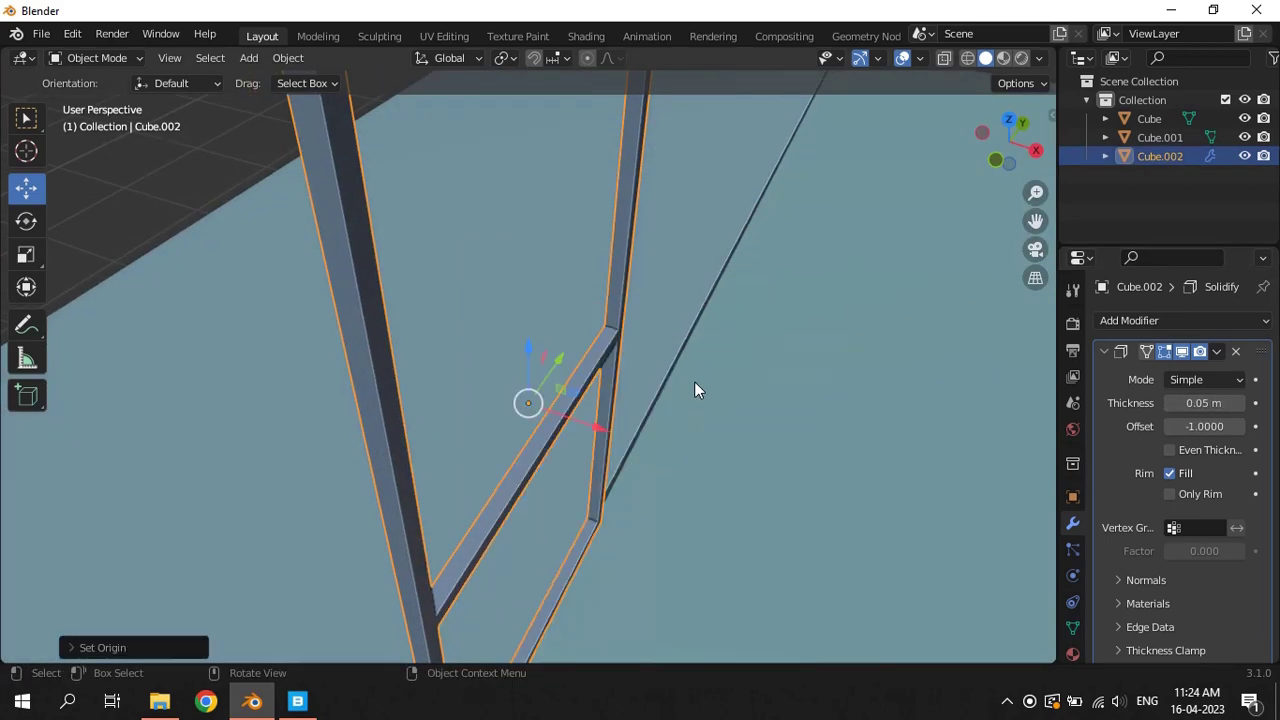
right_click(615, 293)
mouse_move(529, 292)
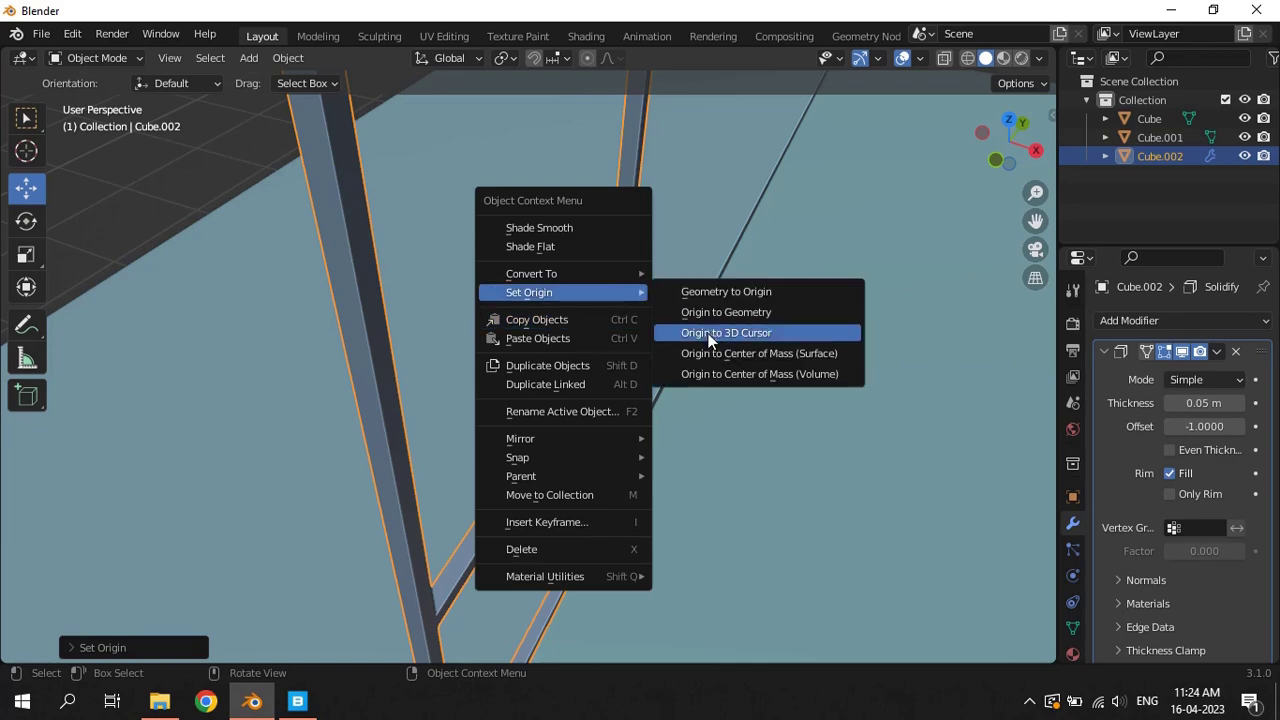
click(711, 324)
mouse_move(711, 324)
middle_down()
mouse_move(745, 458)
mouse_move(634, 355)
middle_up()
Add a plane, then delete it because it landed in the wrong place
key(shift+a)
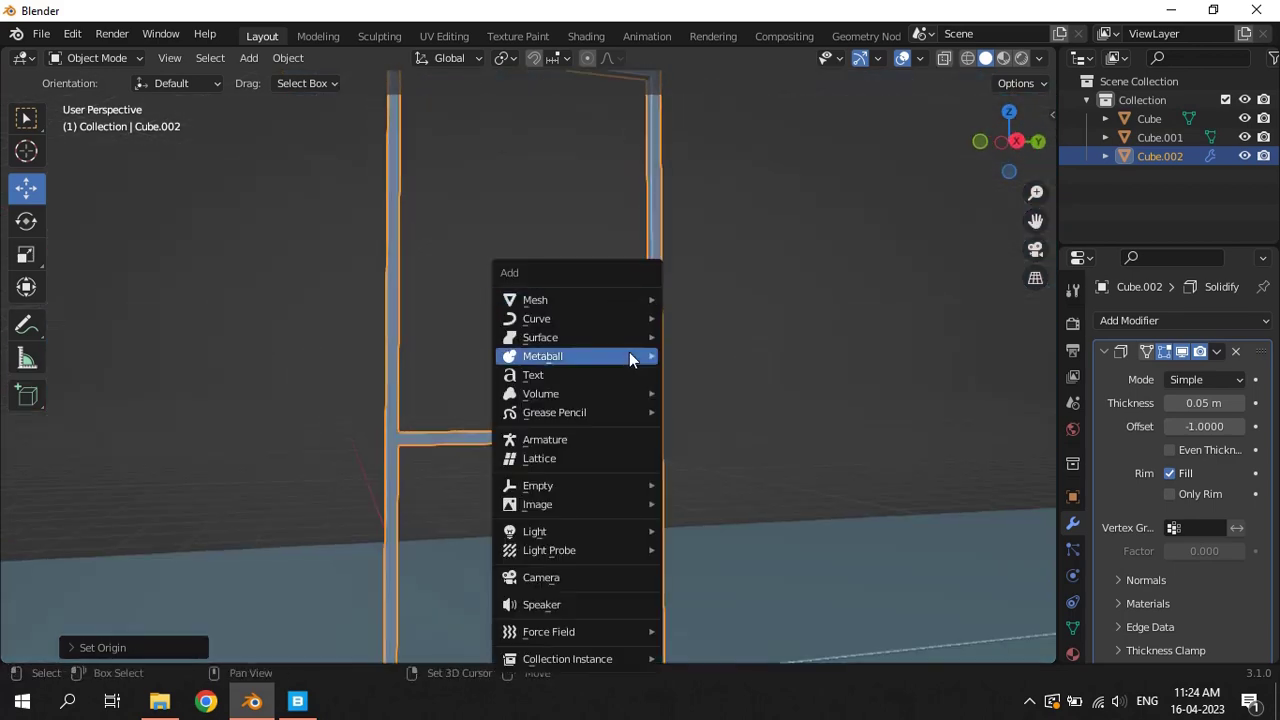
click(716, 300)
scroll(687, 381, down, 4)
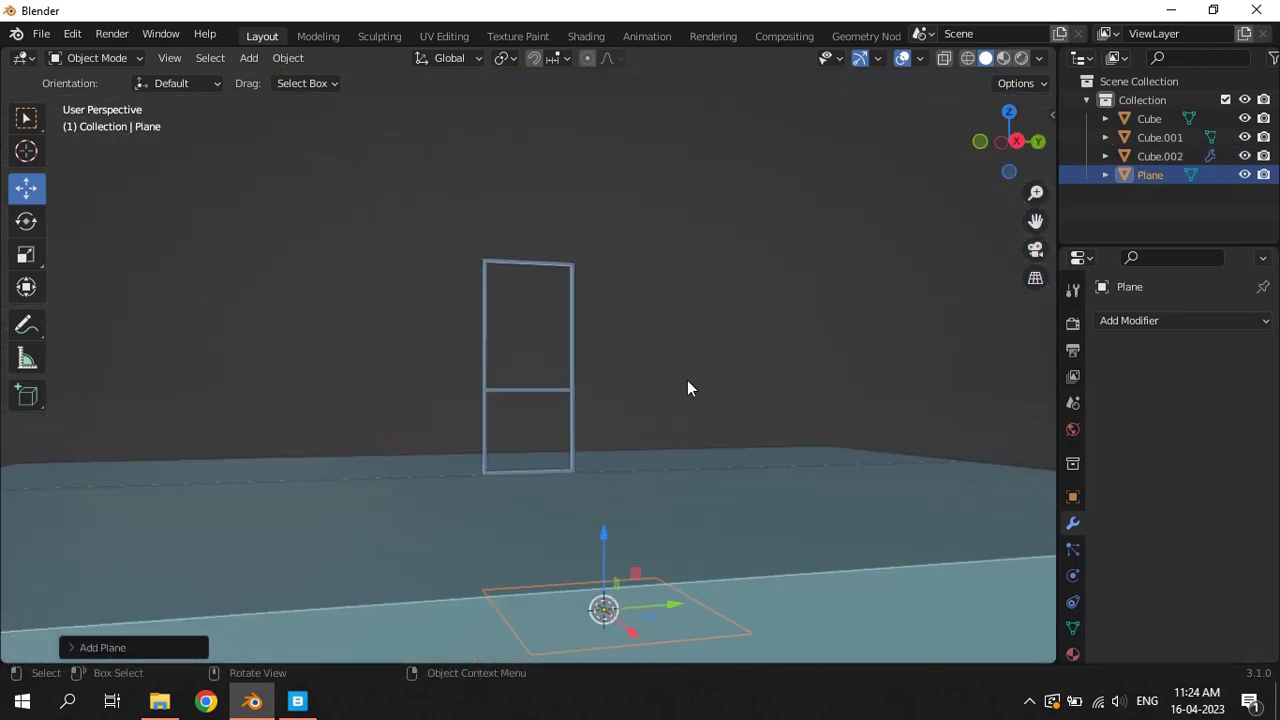
key(Delete)
Snap the 3D cursor to the frame's horizontal middle bar
click(558, 392)
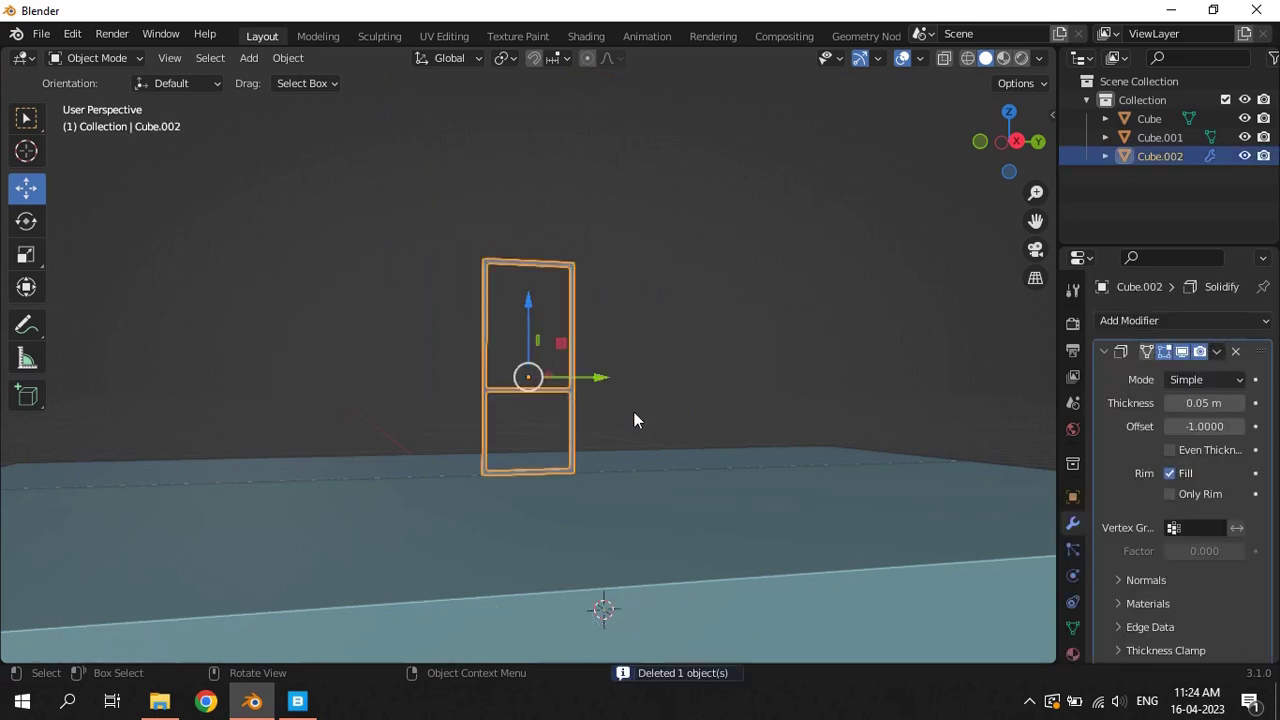
scroll(633, 411, up, 5)
key(Tab)
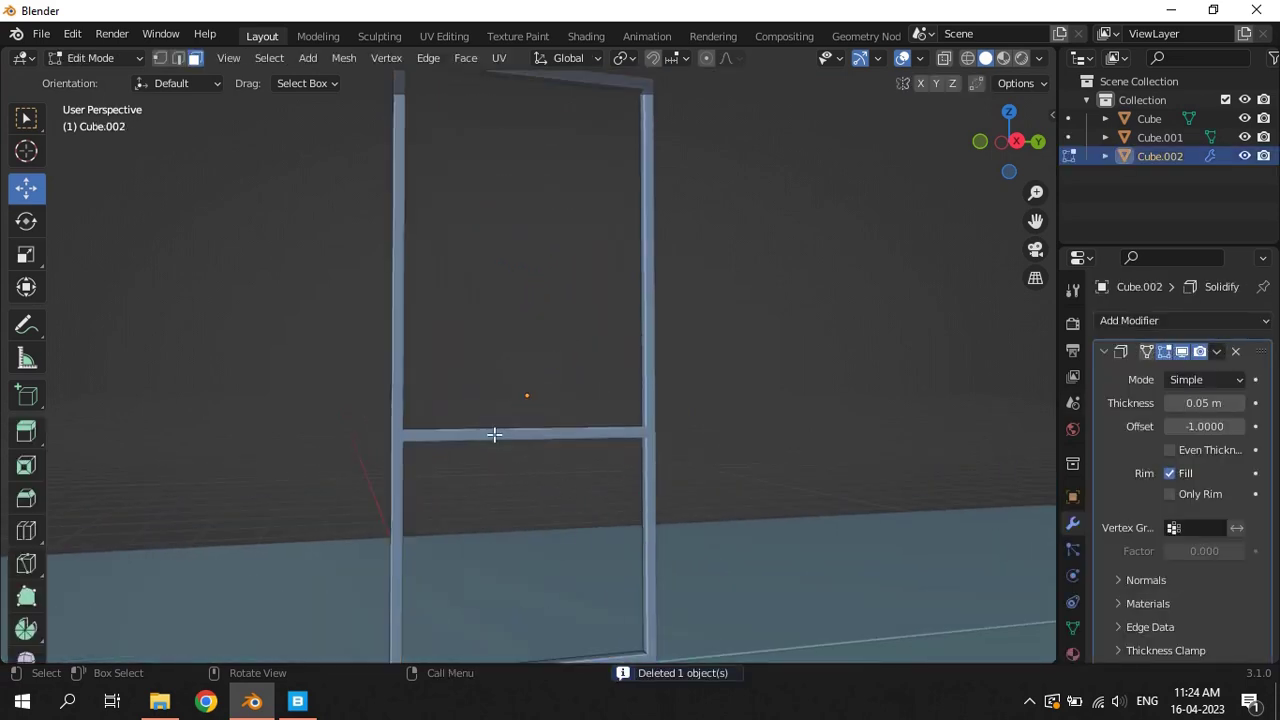
click(494, 434)
mouse_move(574, 466)
middle_down()
mouse_move(591, 543)
mouse_move(607, 511)
middle_up()
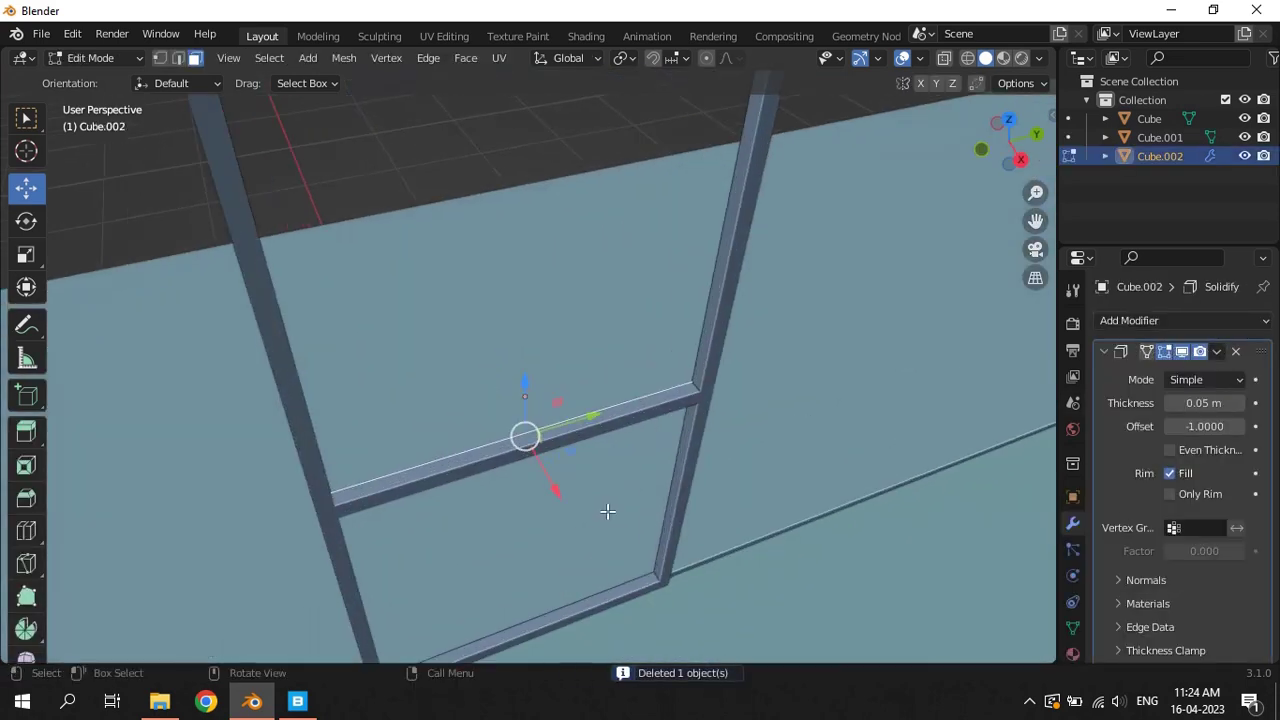
key(Tab)
key(shift+s)
click(599, 567)
Add a plane at the cursor, rotate it 90° about Y, and shrink it
key(shift+a)
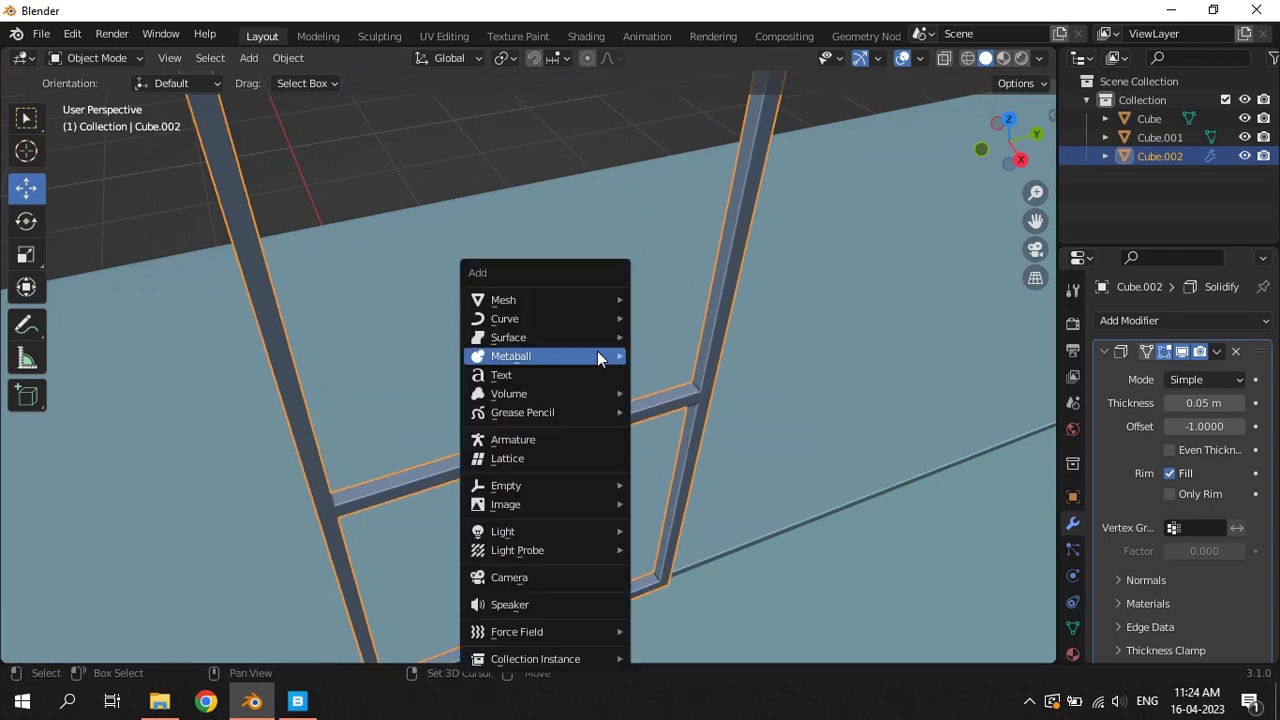
mouse_move(540, 300)
click(672, 300)
text(r)
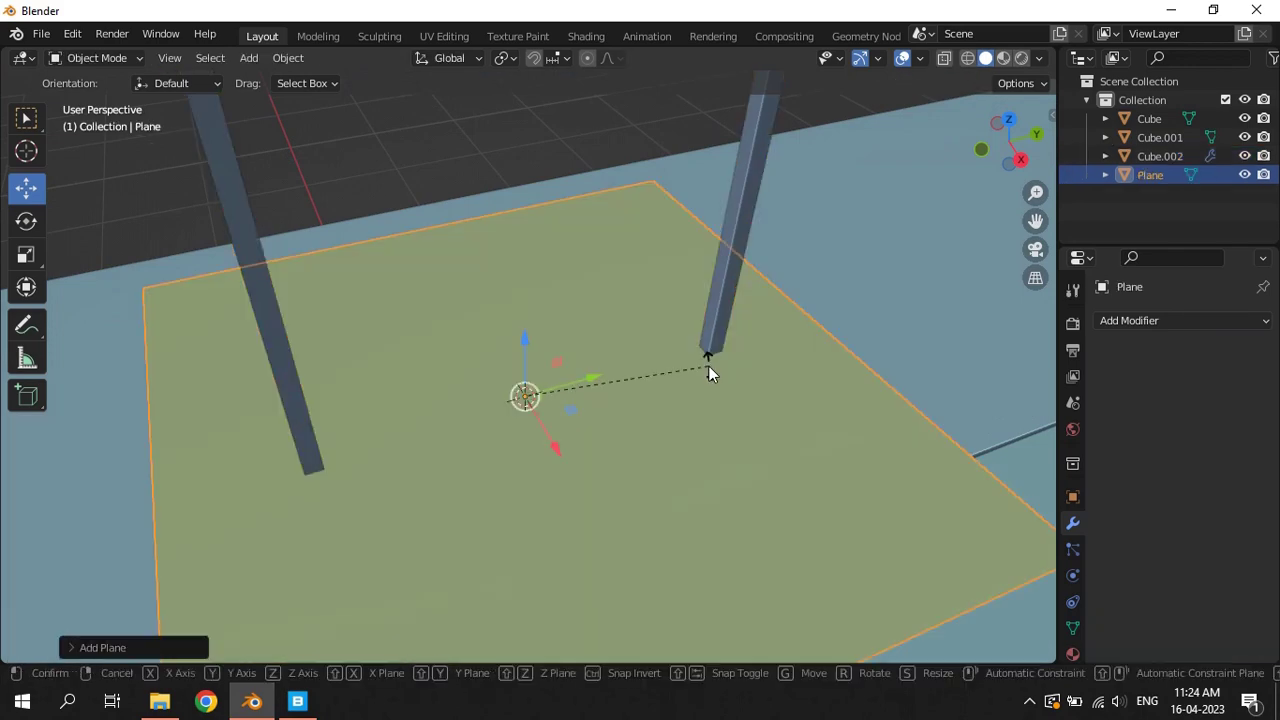
text(y90)
key(Return)
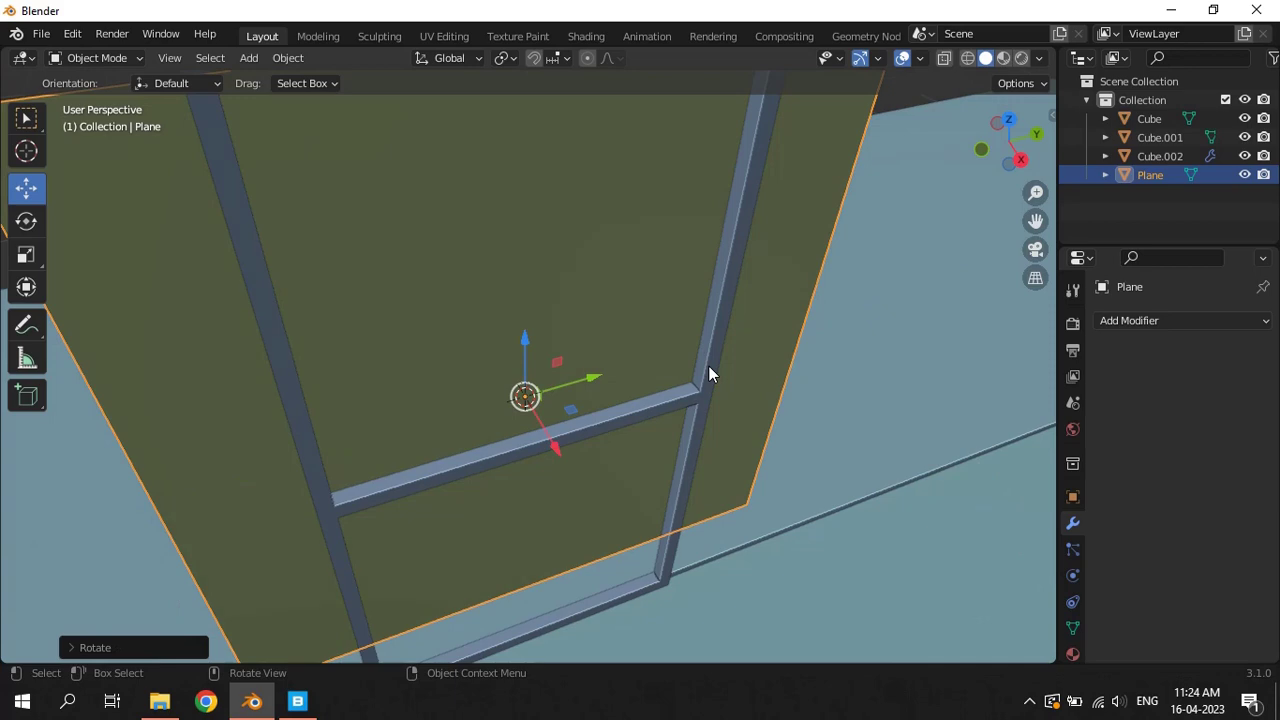
key(s)
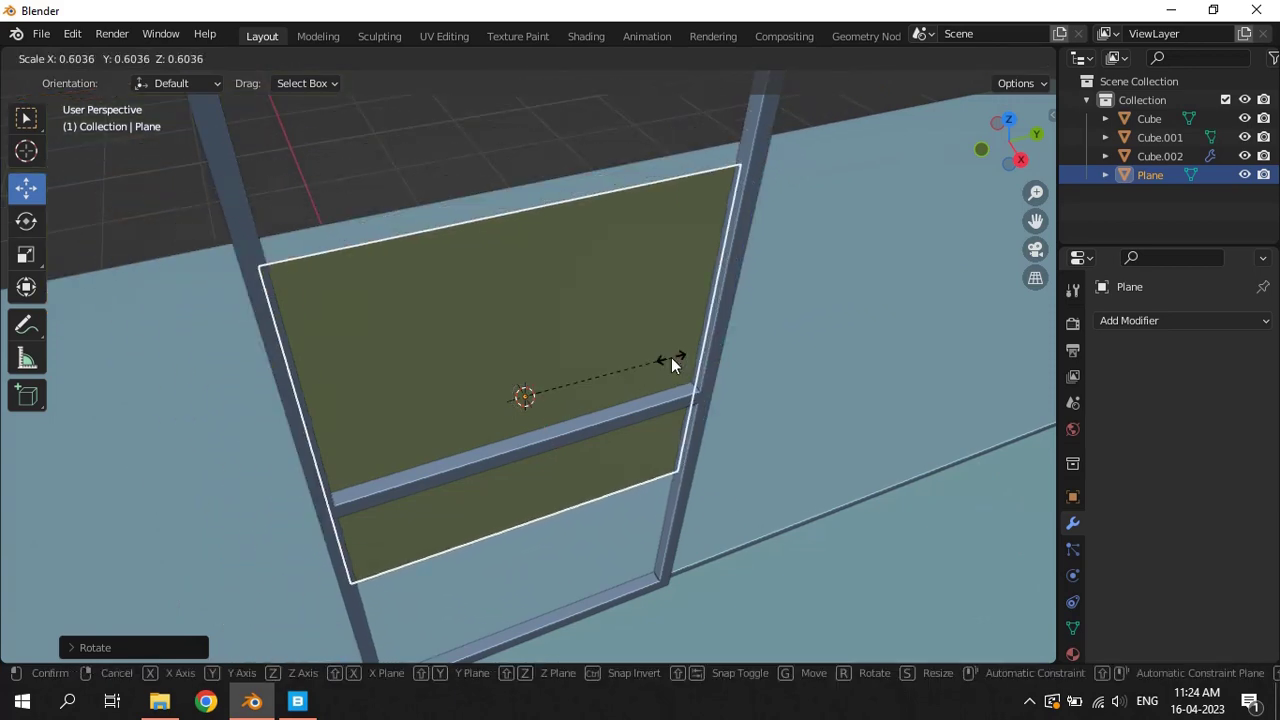
click(671, 357)
Move the upright plane along X and down into the frame's lower opening
mouse_move(672, 357)
middle_down()
mouse_move(593, 458)
mouse_move(686, 382)
mouse_move(628, 426)
mouse_move(668, 455)
mouse_move(532, 437)
middle_up()
key(g)
key(x)
click(594, 449)
key(g)
key(x)
click(600, 417)
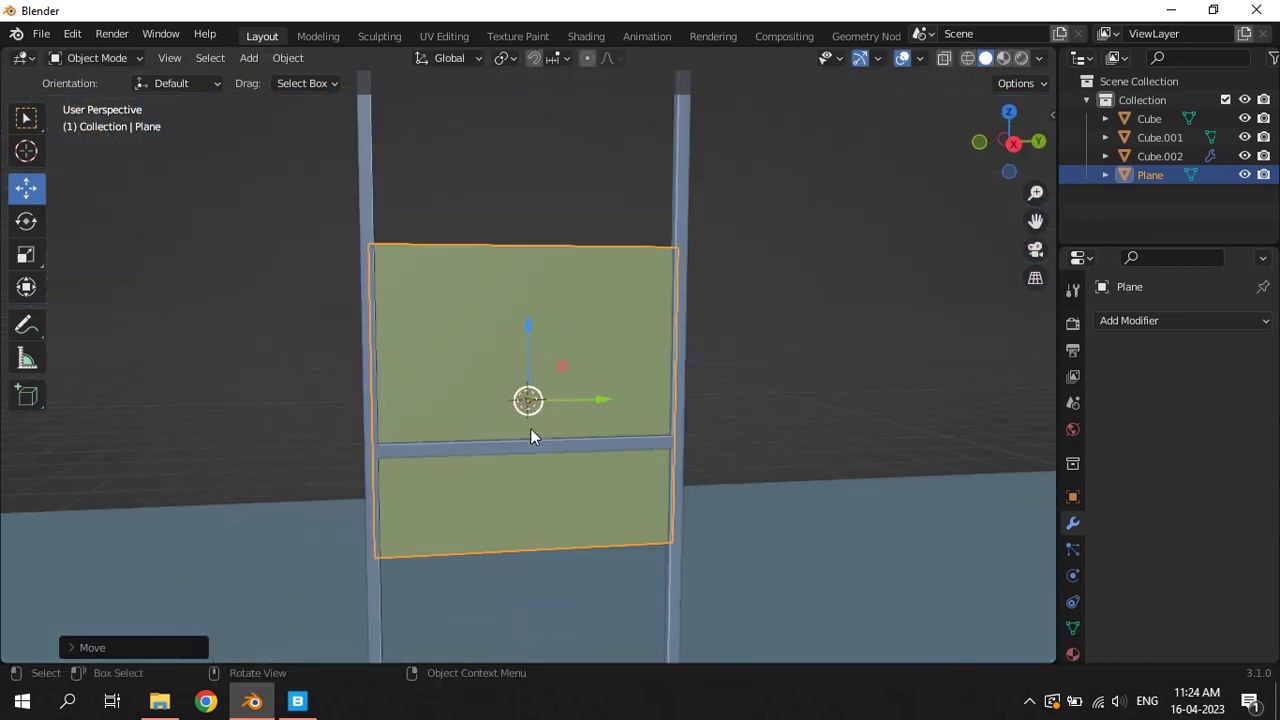
drag(524, 327, 536, 526)
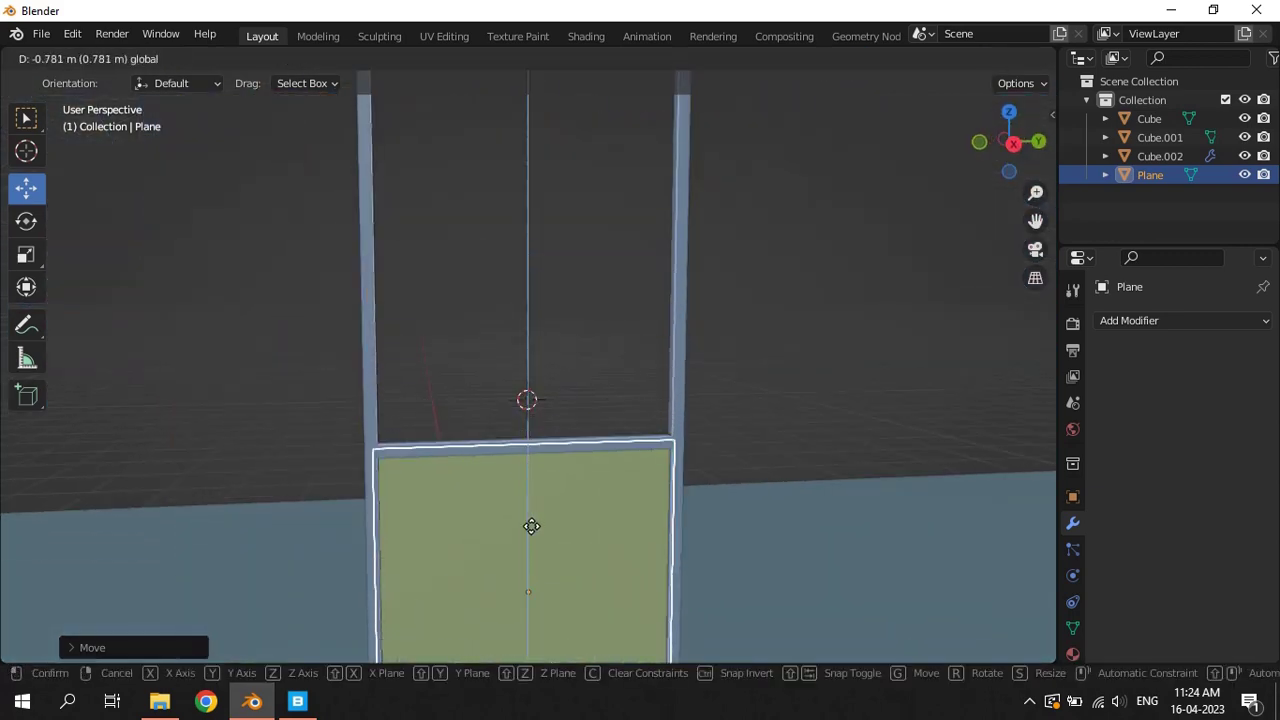
key(KP_Decimal)
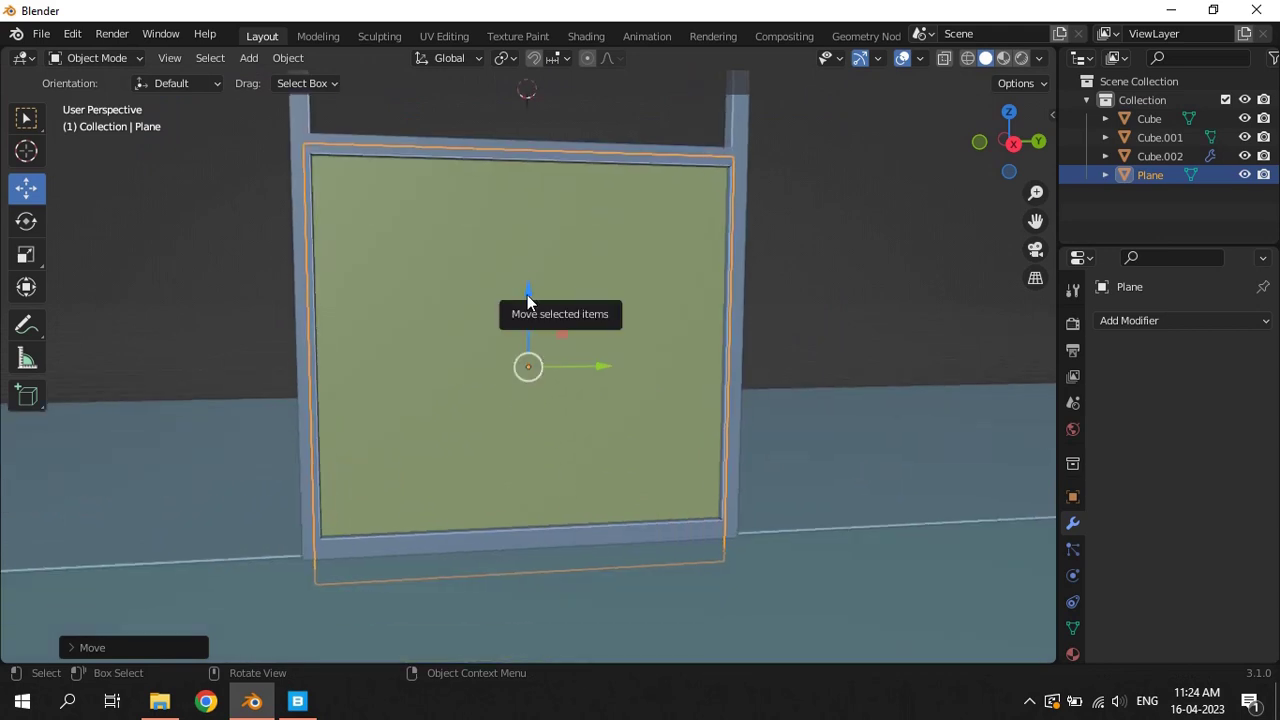
drag(528, 296, 524, 266)
Reduce the pane's height along Z so it fits the lower opening snugly
key(s)
key(z)
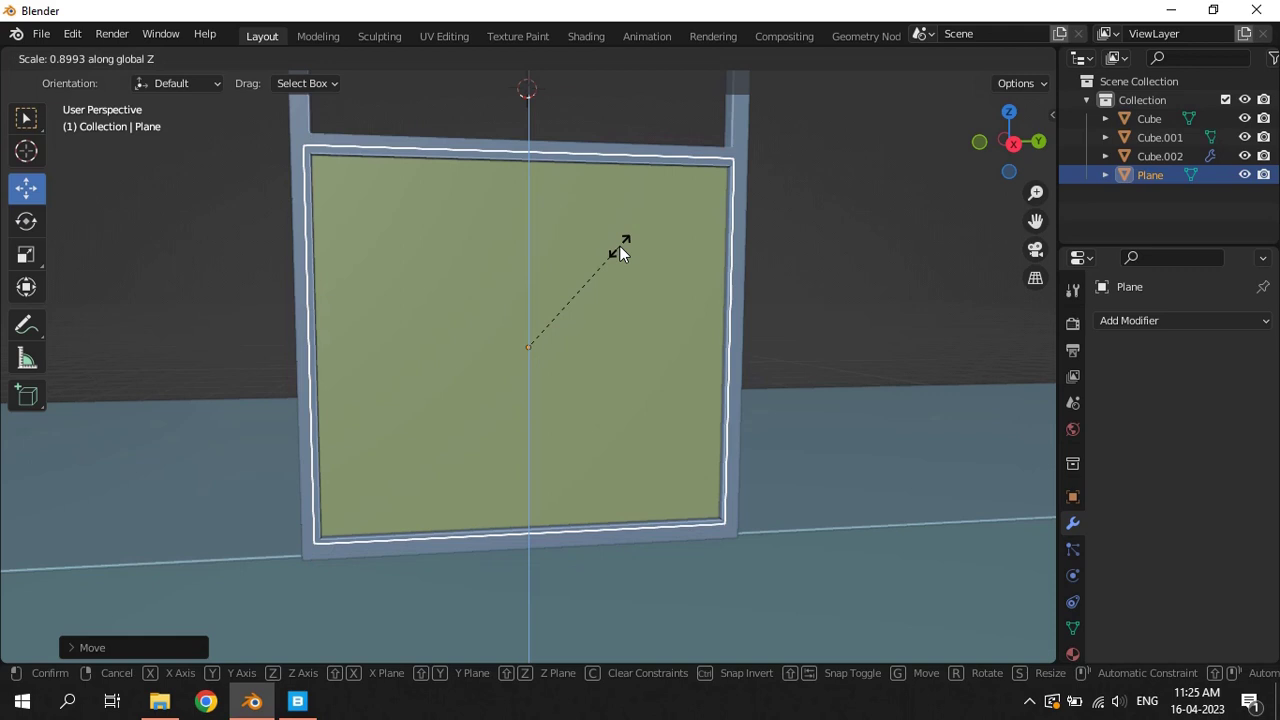
click(619, 245)
drag(538, 272, 531, 274)
click(143, 214)
mouse_move(143, 214)
middle_down()
mouse_move(444, 323)
mouse_move(508, 208)
middle_up()
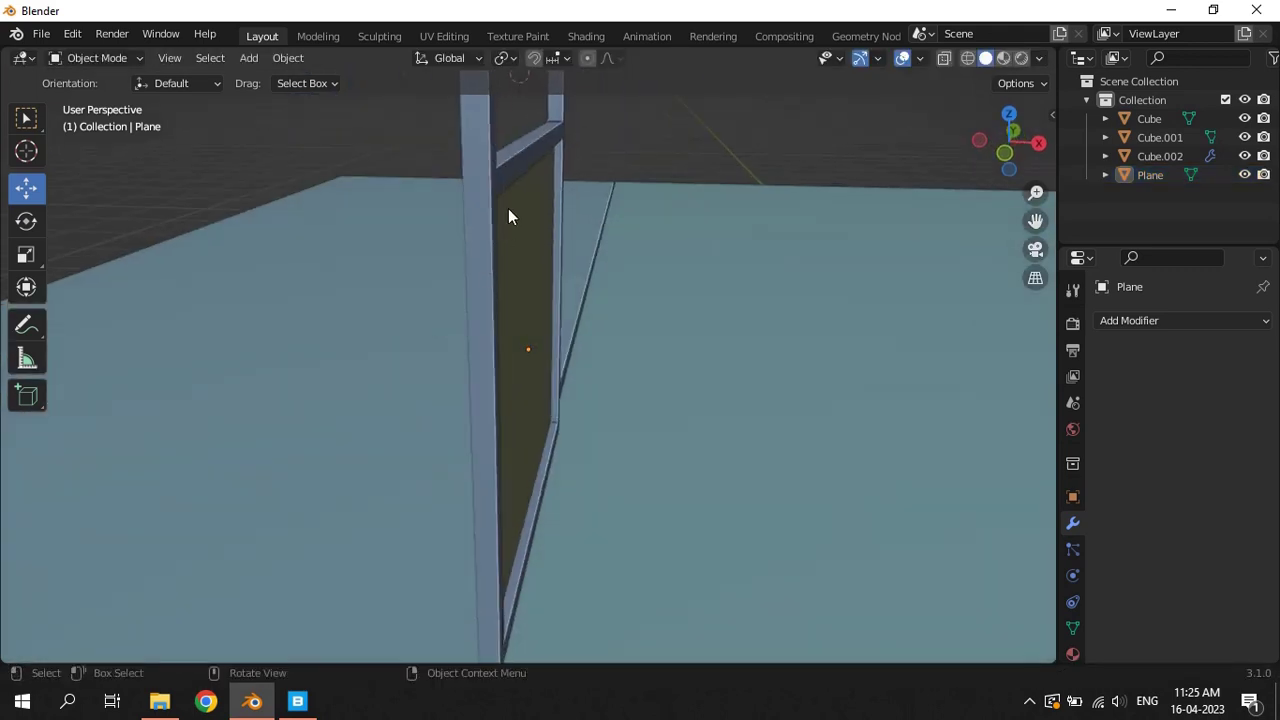
click(528, 185)
click(651, 112)
mouse_move(651, 112)
middle_down()
mouse_move(621, 249)
mouse_move(671, 306)
mouse_move(347, 323)
mouse_move(350, 334)
mouse_move(457, 331)
mouse_move(447, 244)
middle_up()
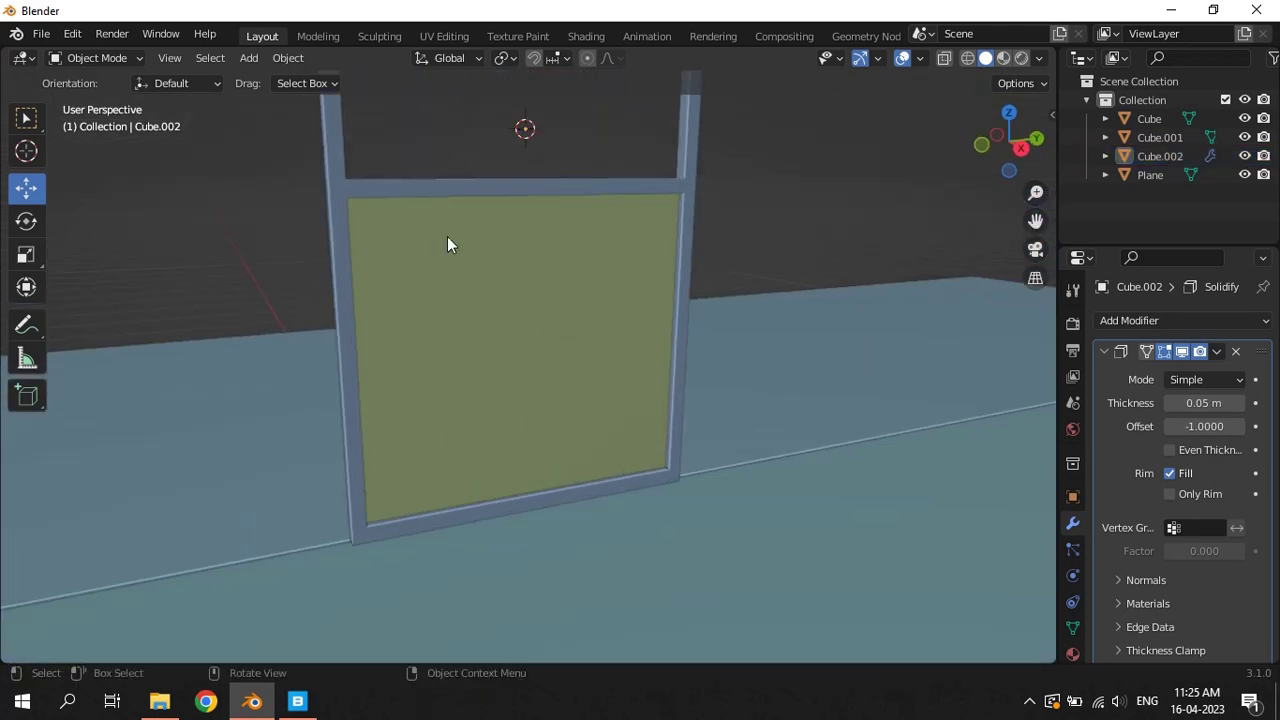
Select the window frame and collapse its Solidify modifier panel
click(397, 188)
key(KP_Decimal)
scroll(490, 261, up, 3)
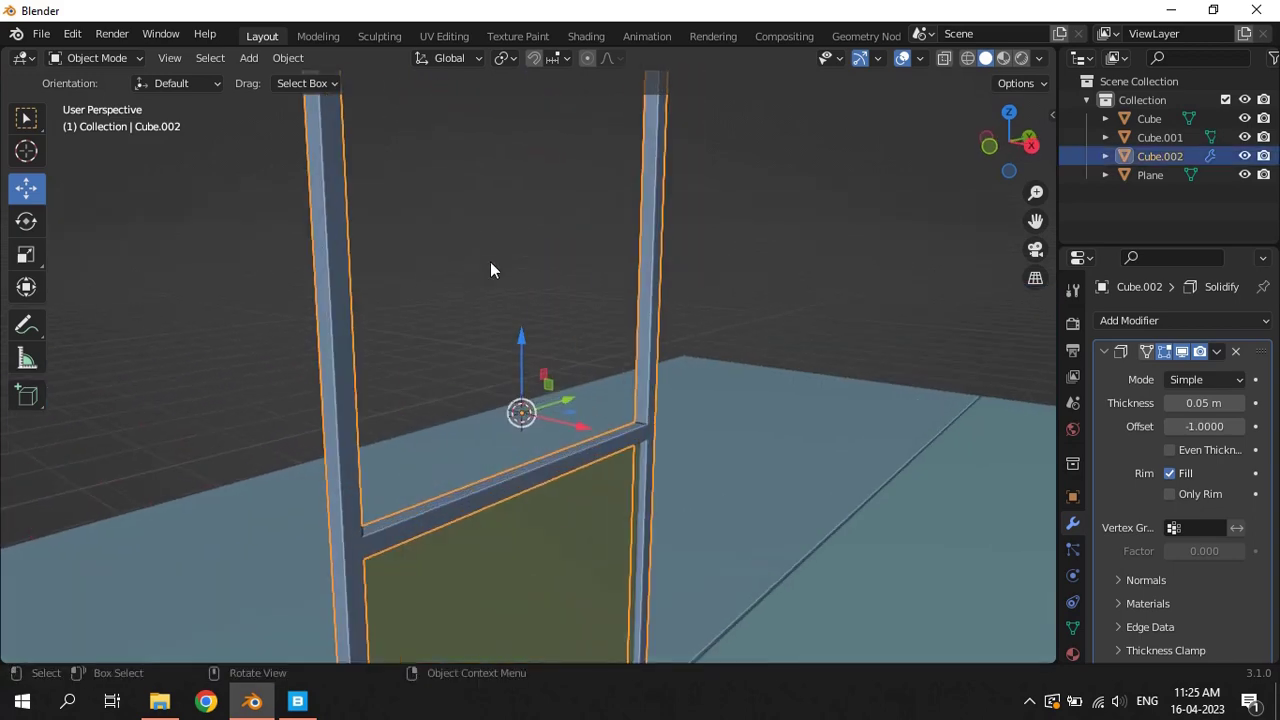
click(1104, 351)
drag(1066, 349, 1046, 350)
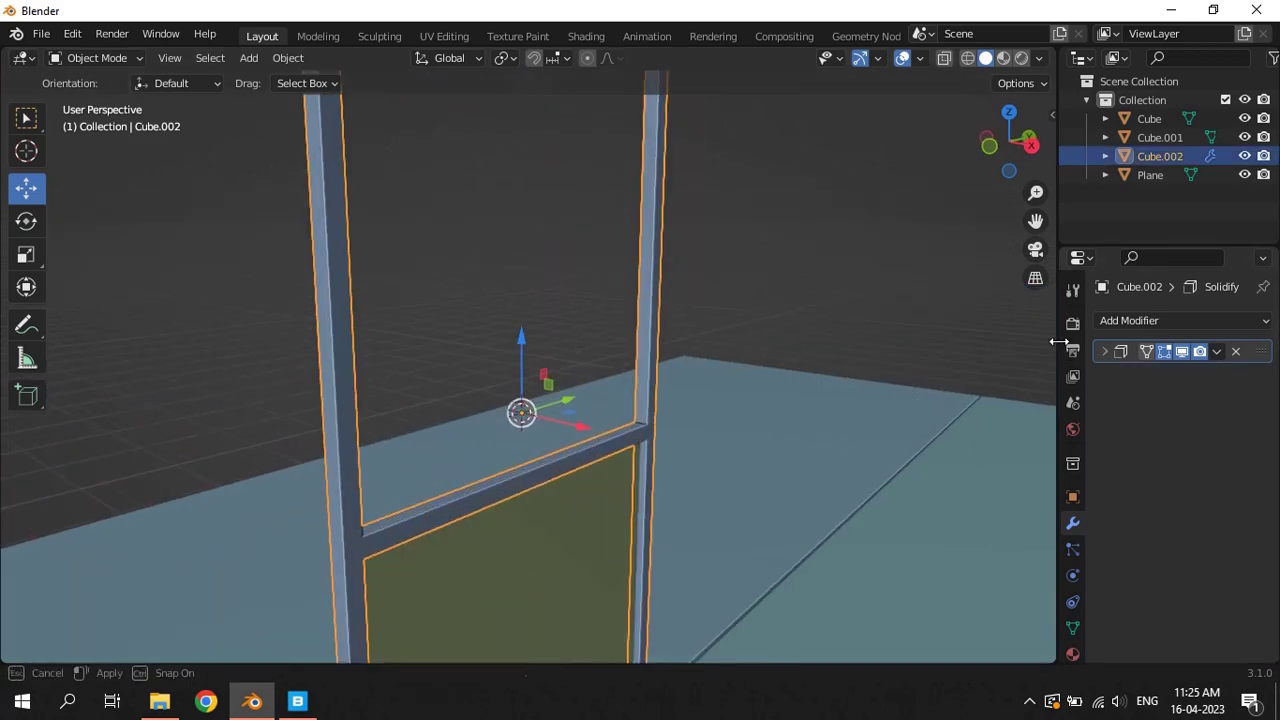
scroll(711, 403, up, 1)
Add a Bevel modifier with a 0.005 m amount and 4 segments
click(1105, 322)
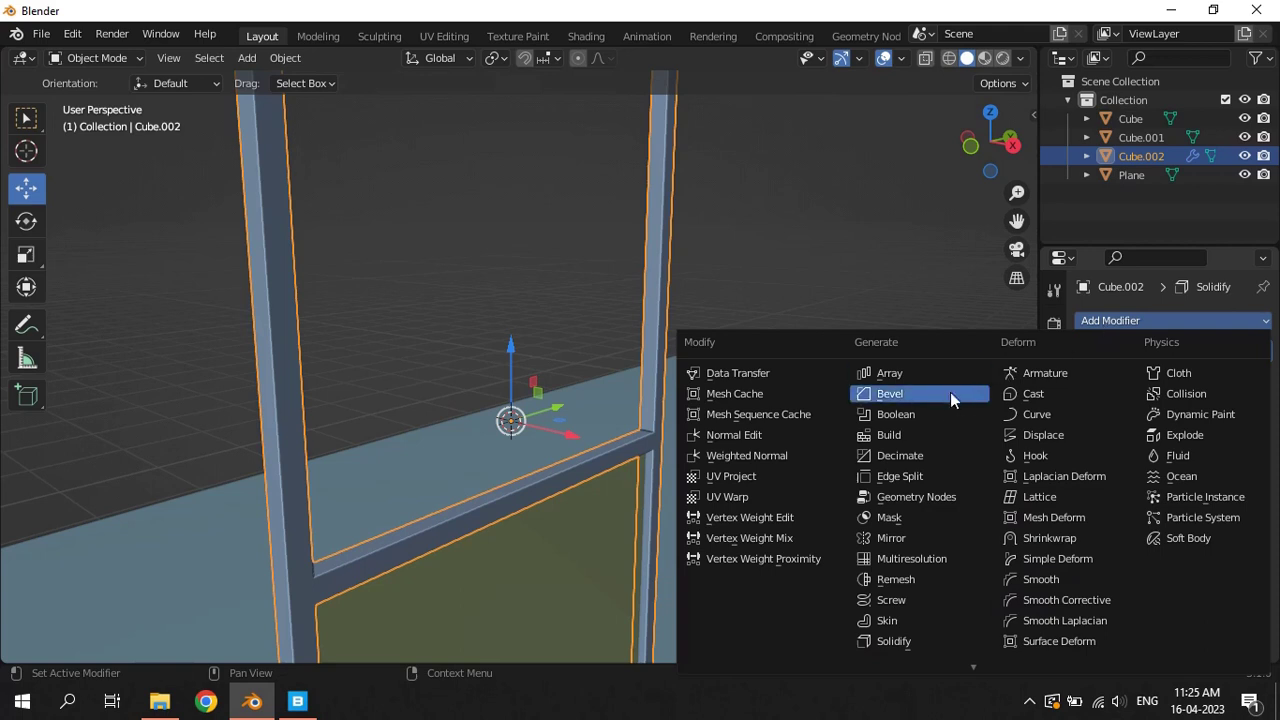
click(912, 399)
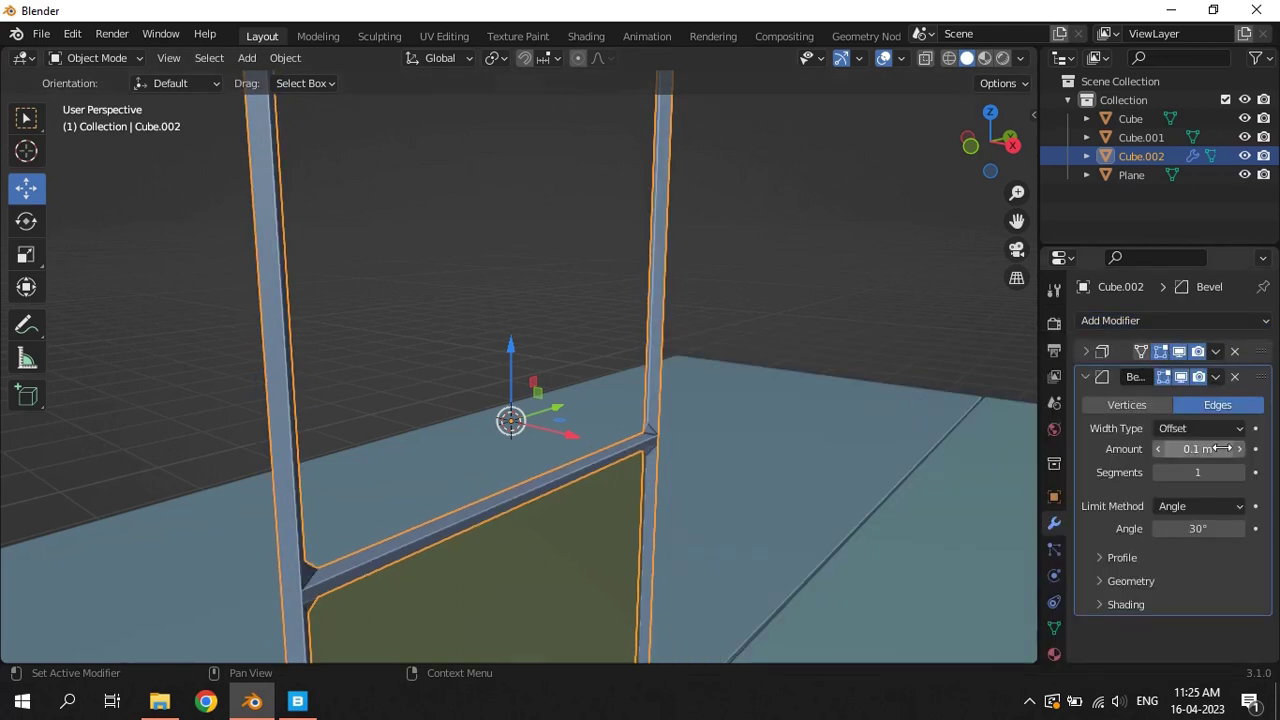
drag(1222, 448, 1220, 462)
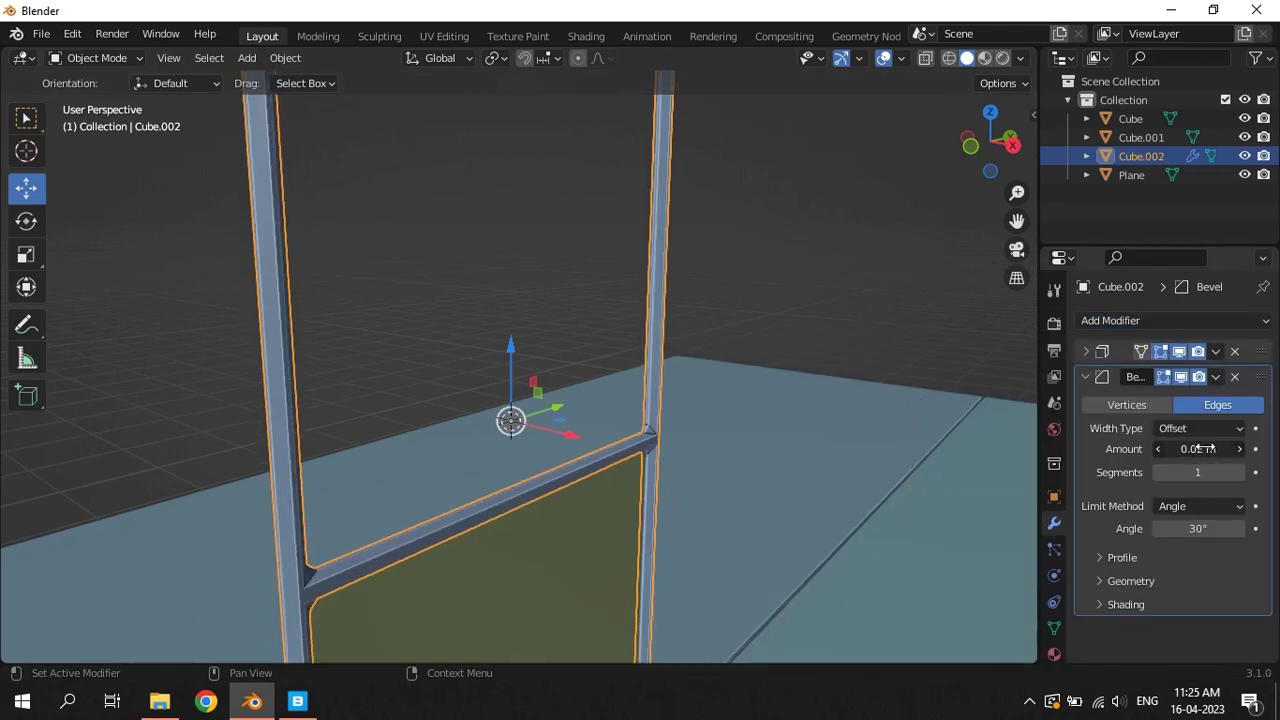
click(1170, 452)
text(0)
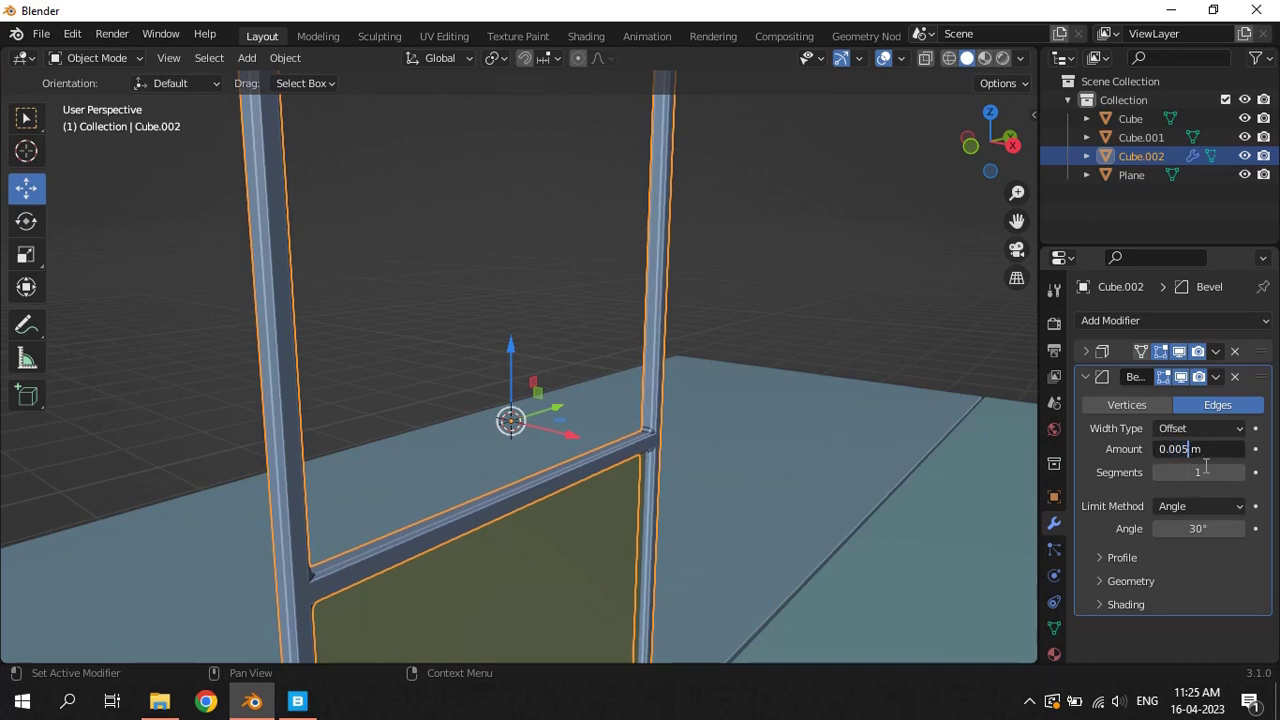
key(Return)
click(1239, 474)
click(1239, 474)
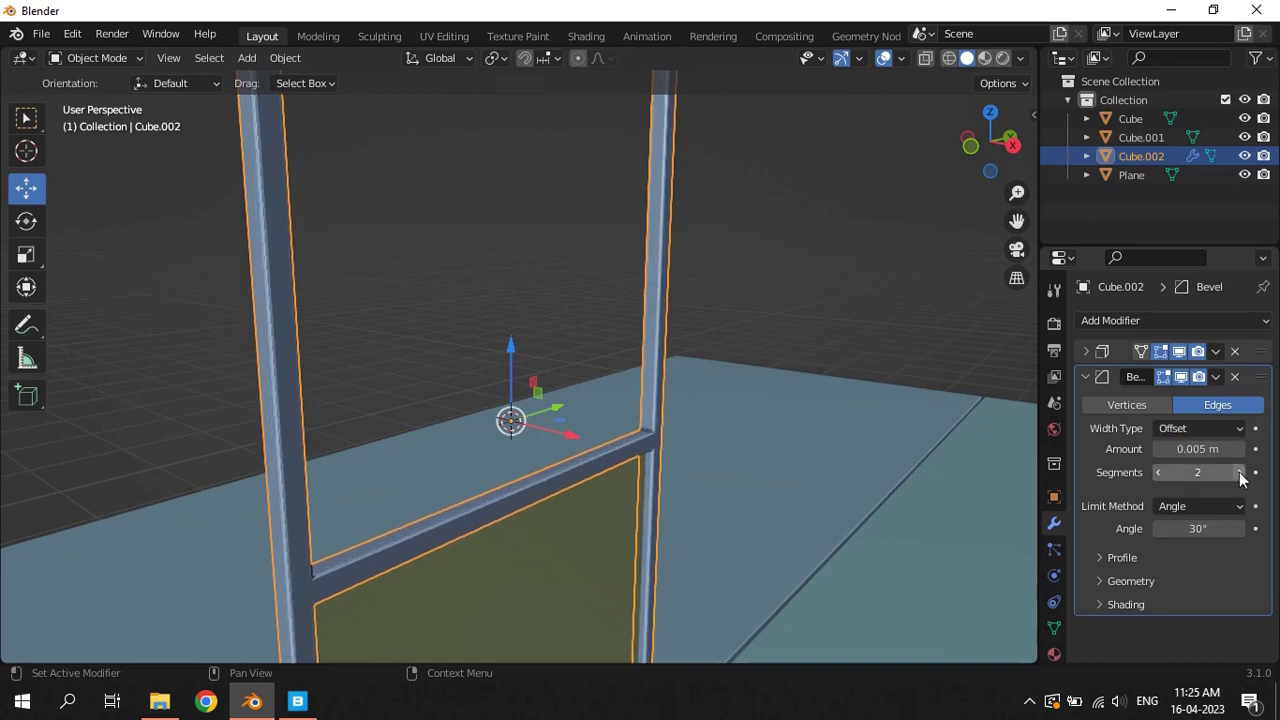
click(1239, 474)
click(584, 304)
scroll(584, 304, down, 3)
middle_drag(584, 303, 621, 403)
Save the scene as st.blend on the Desktop, then select the glass pane
key(ctrl+s)
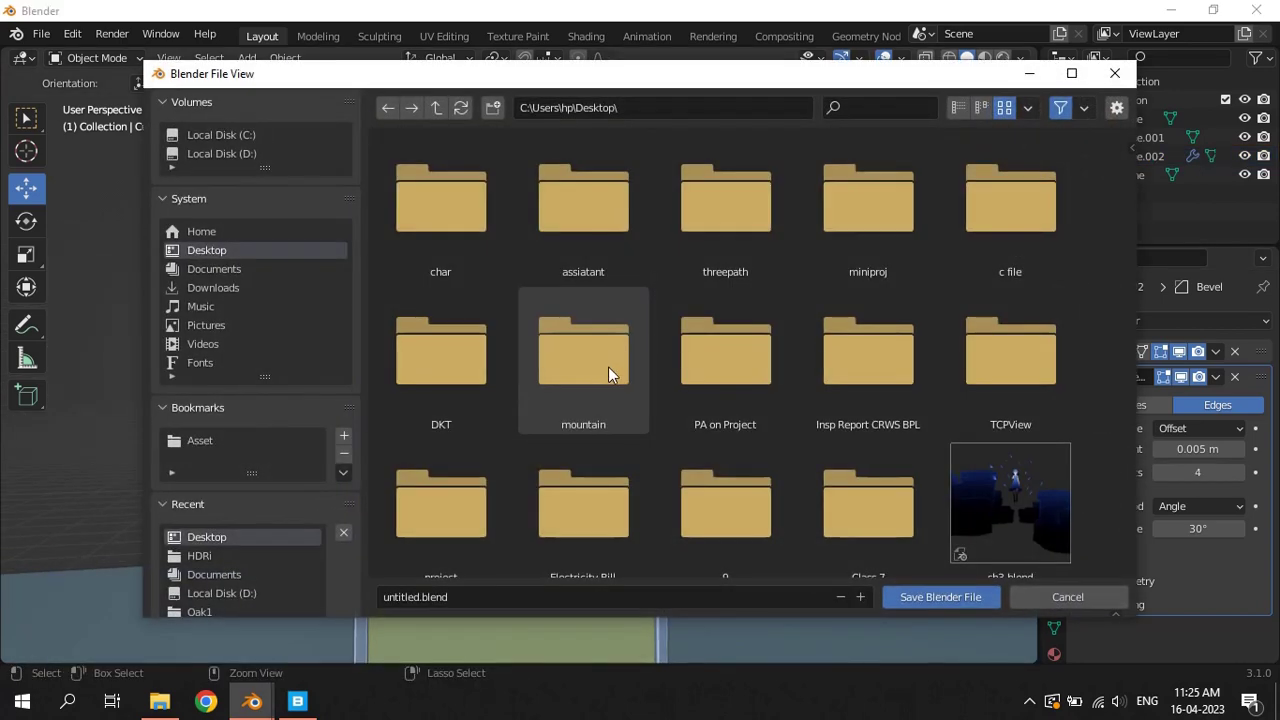
click(521, 597)
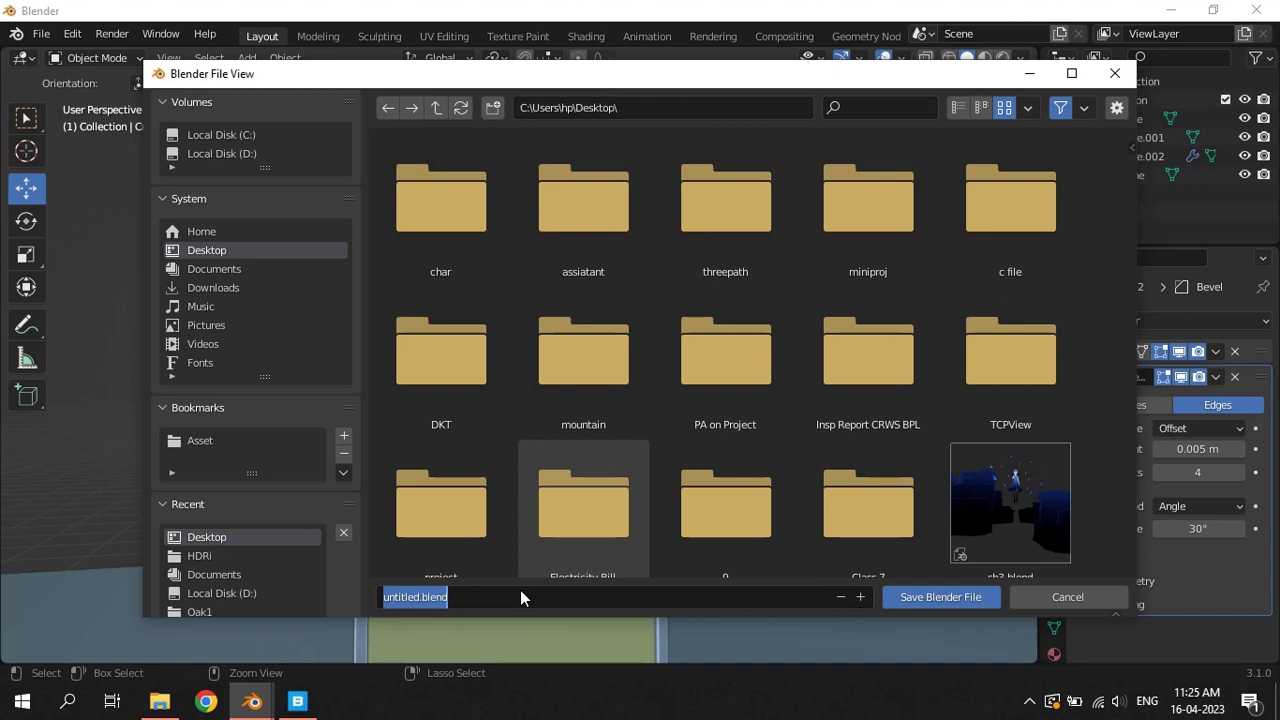
text(st)
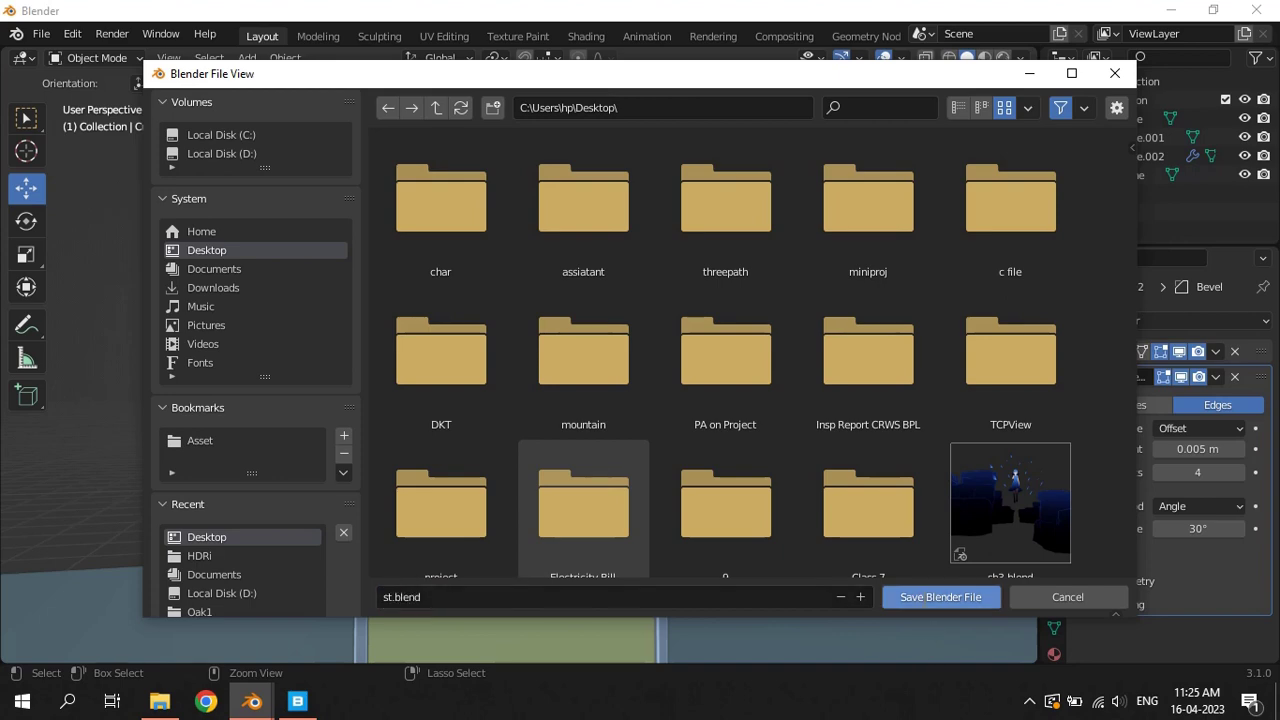
click(922, 597)
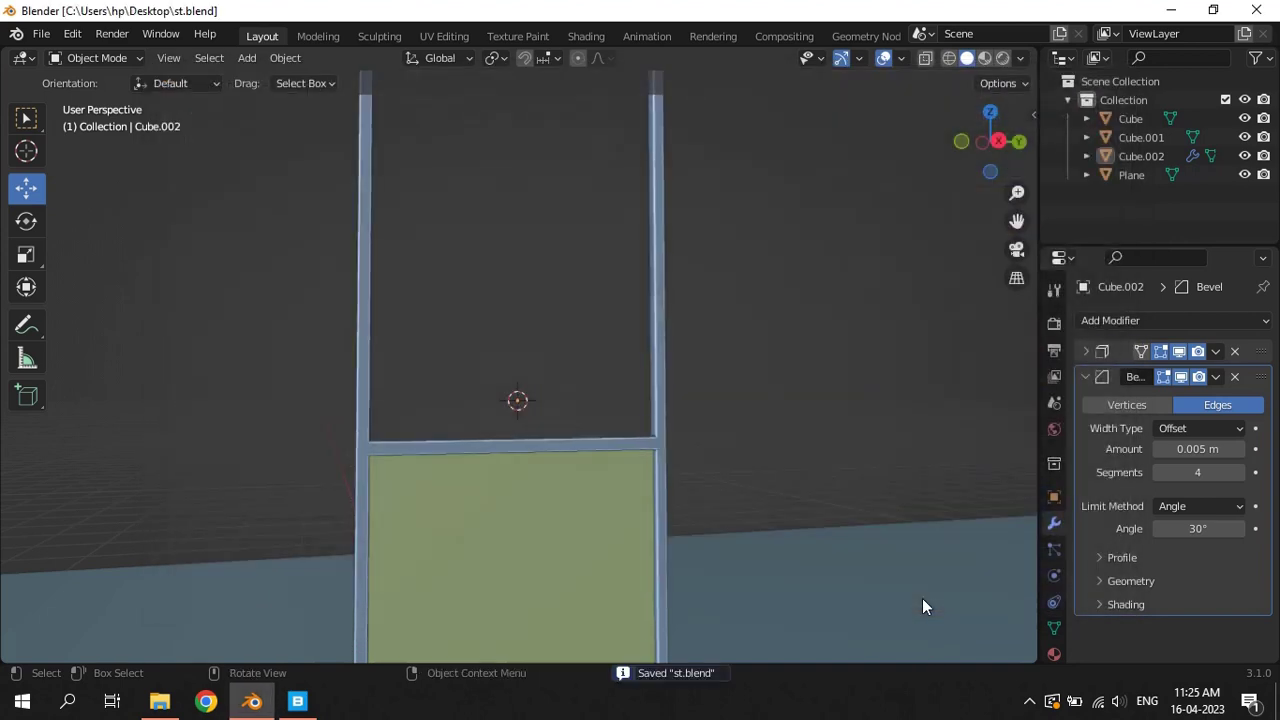
click(620, 527)
Duplicate the window frame and move the copy to the left along X
key(KP_Decimal)
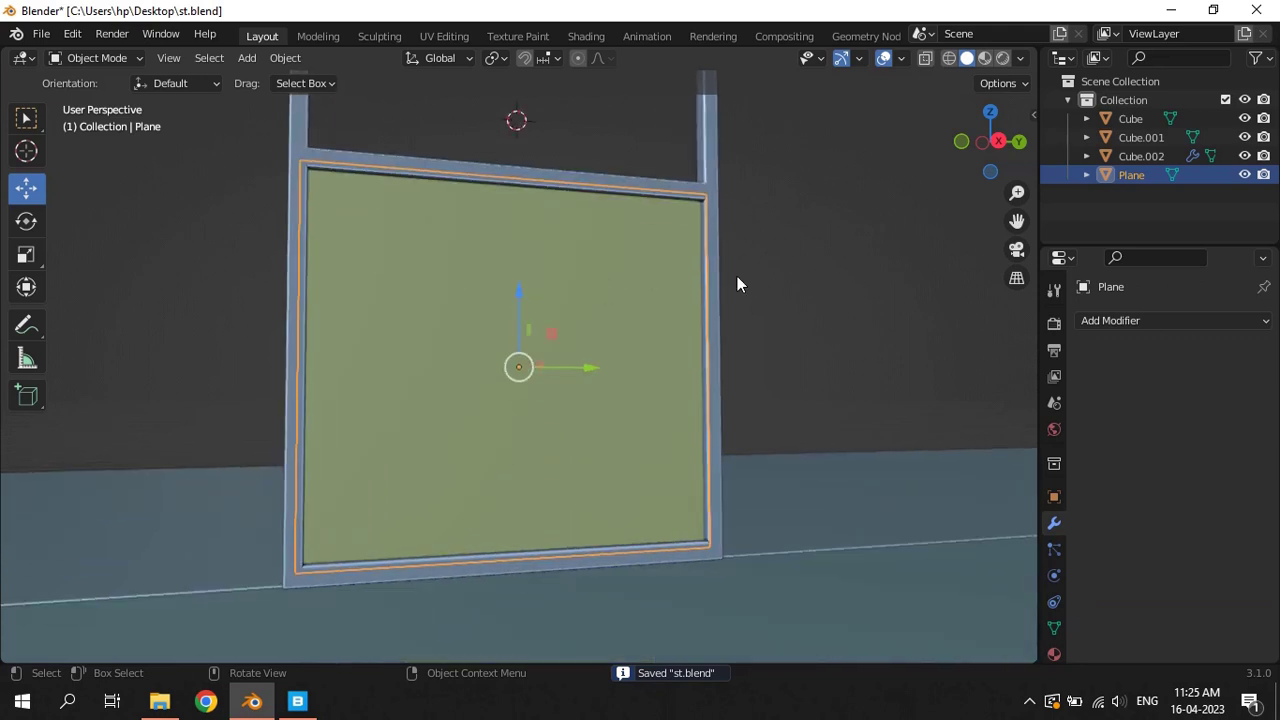
click(560, 183)
middle_drag(560, 183, 770, 246)
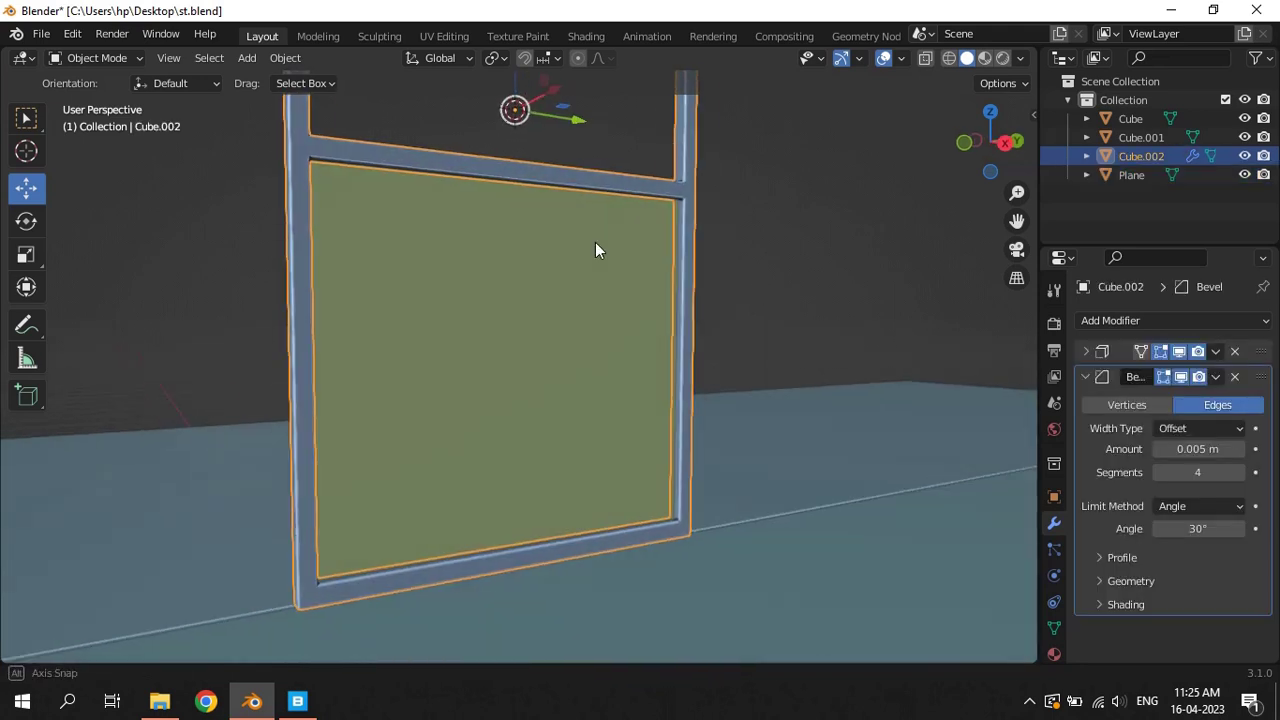
key(shift+d)
right_click(781, 250)
scroll(752, 252, down, 4)
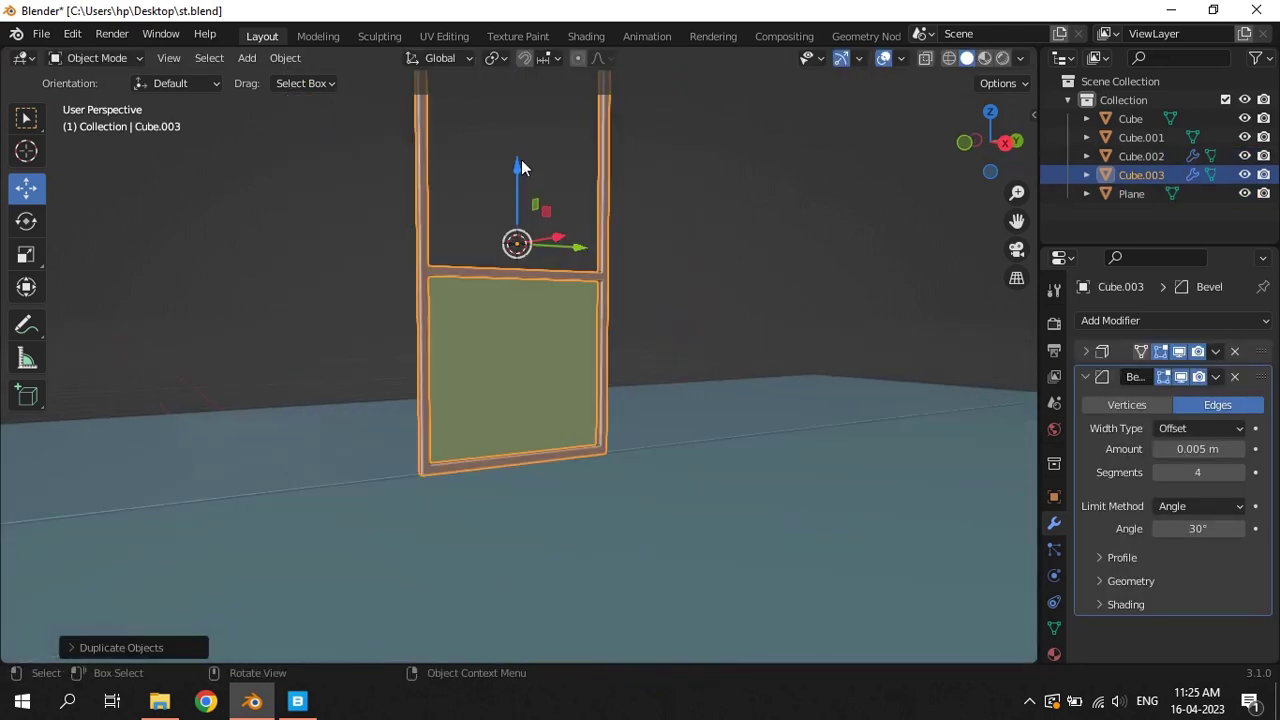
key(g)
key(x)
click(385, 290)
Remove the Bevel modifier from the duplicate frame and slide it sideways
key(Tab)
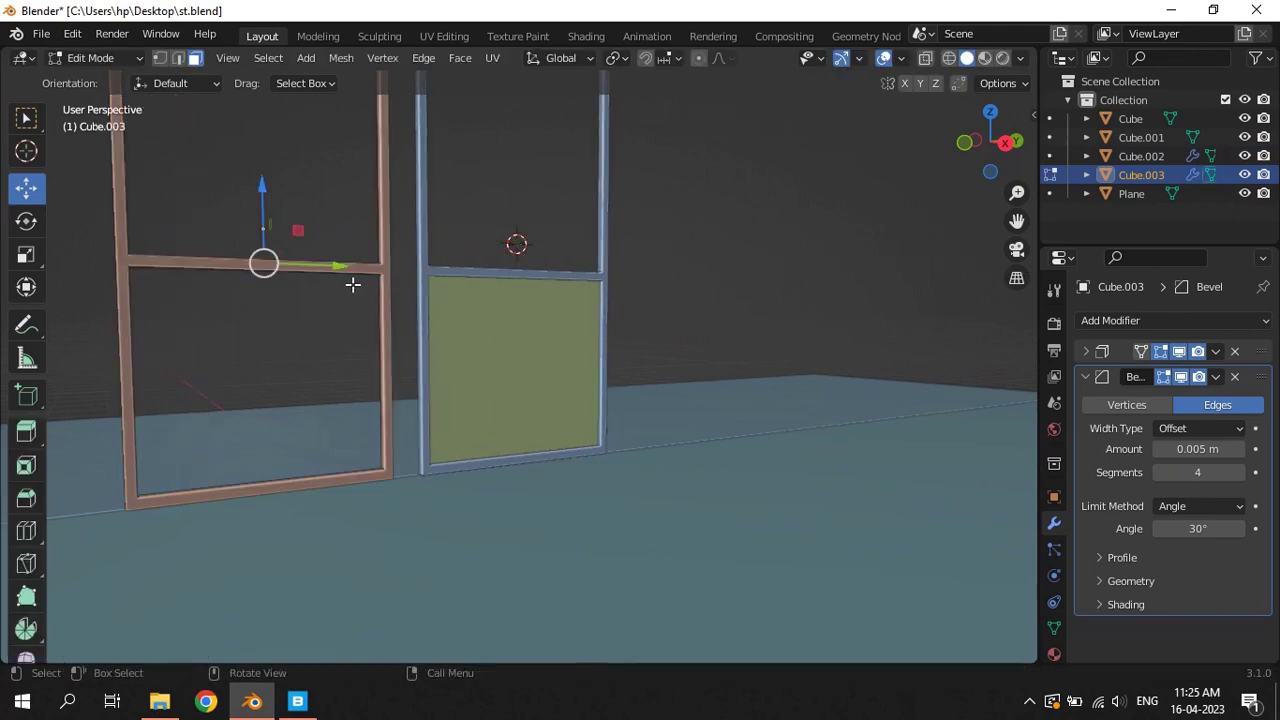
click(1181, 377)
click(1235, 378)
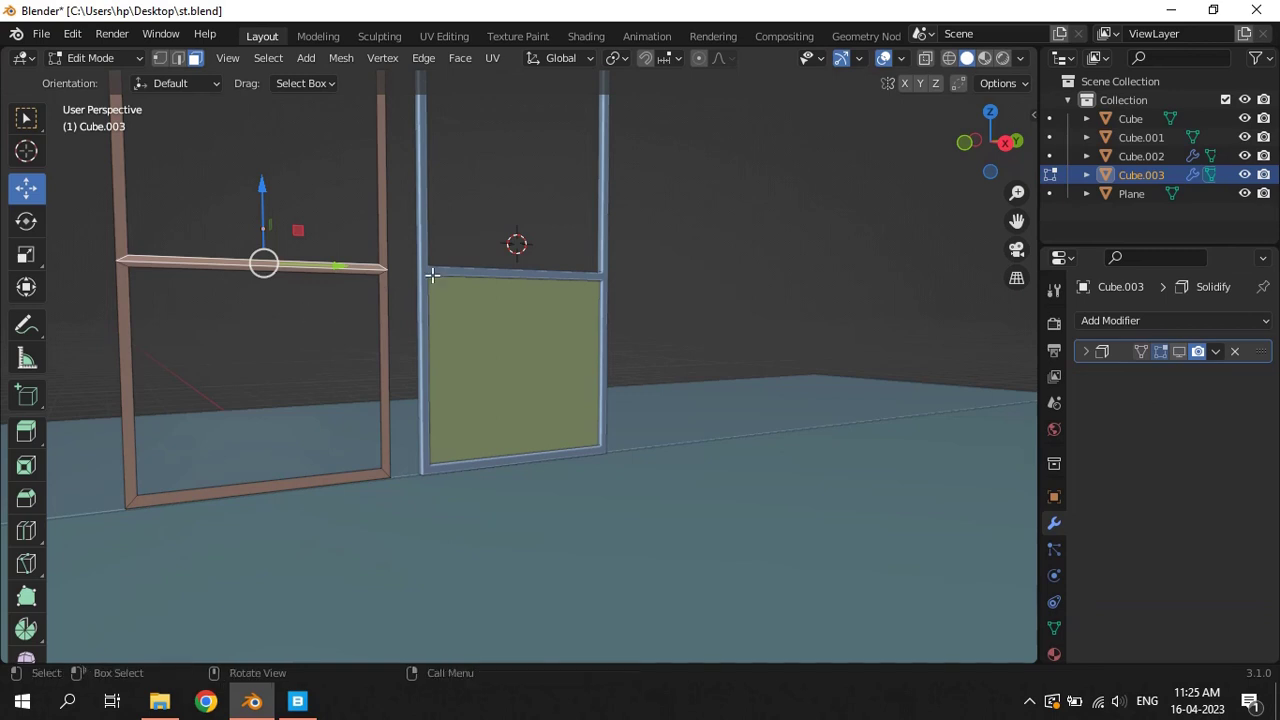
key(Tab)
key(ctrl+z)
key(ctrl+z)
key(ctrl+z)
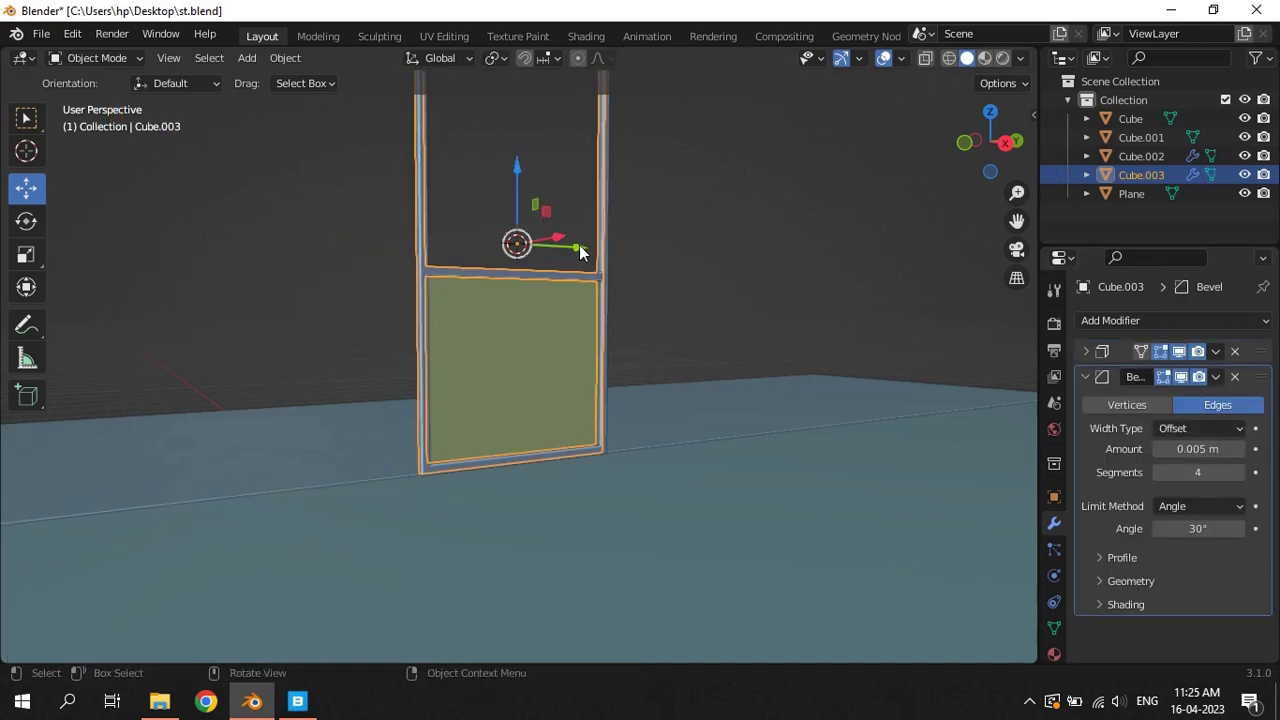
drag(579, 245, 306, 230)
Delete the duplicate frame and reselect the original frame Cube.002
key(Tab)
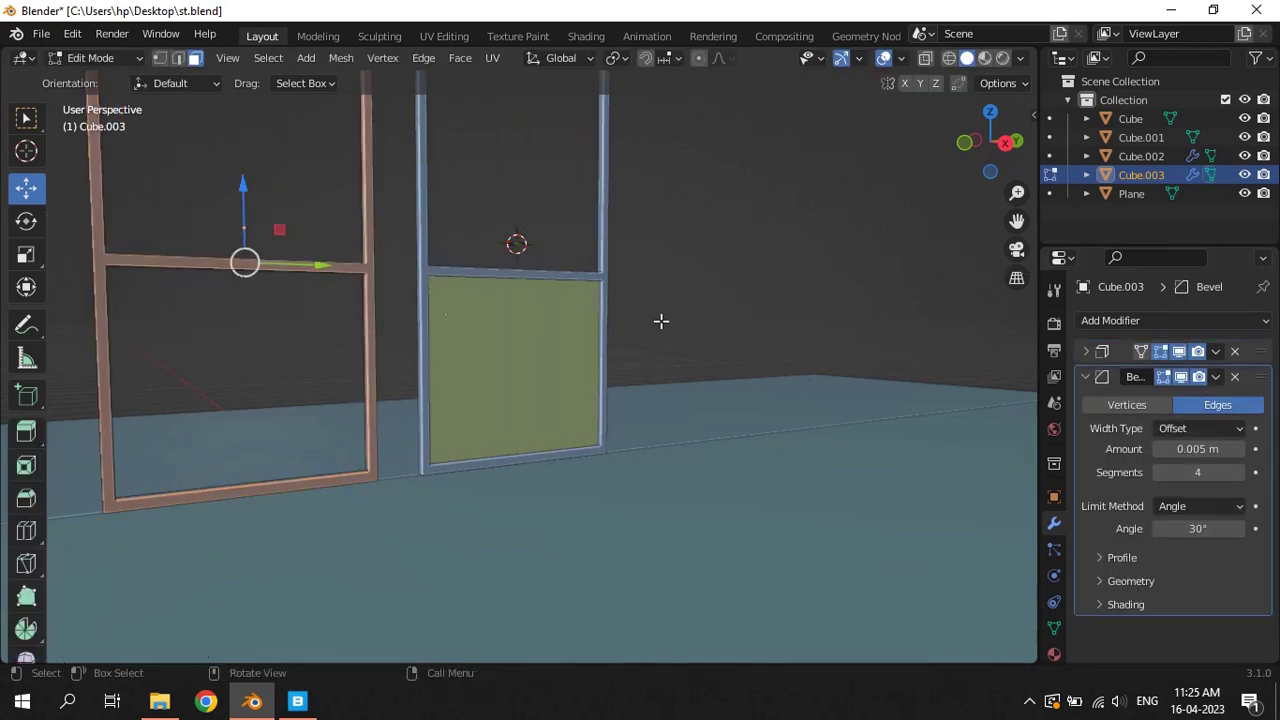
middle_drag(386, 329, 425, 403)
click(409, 420)
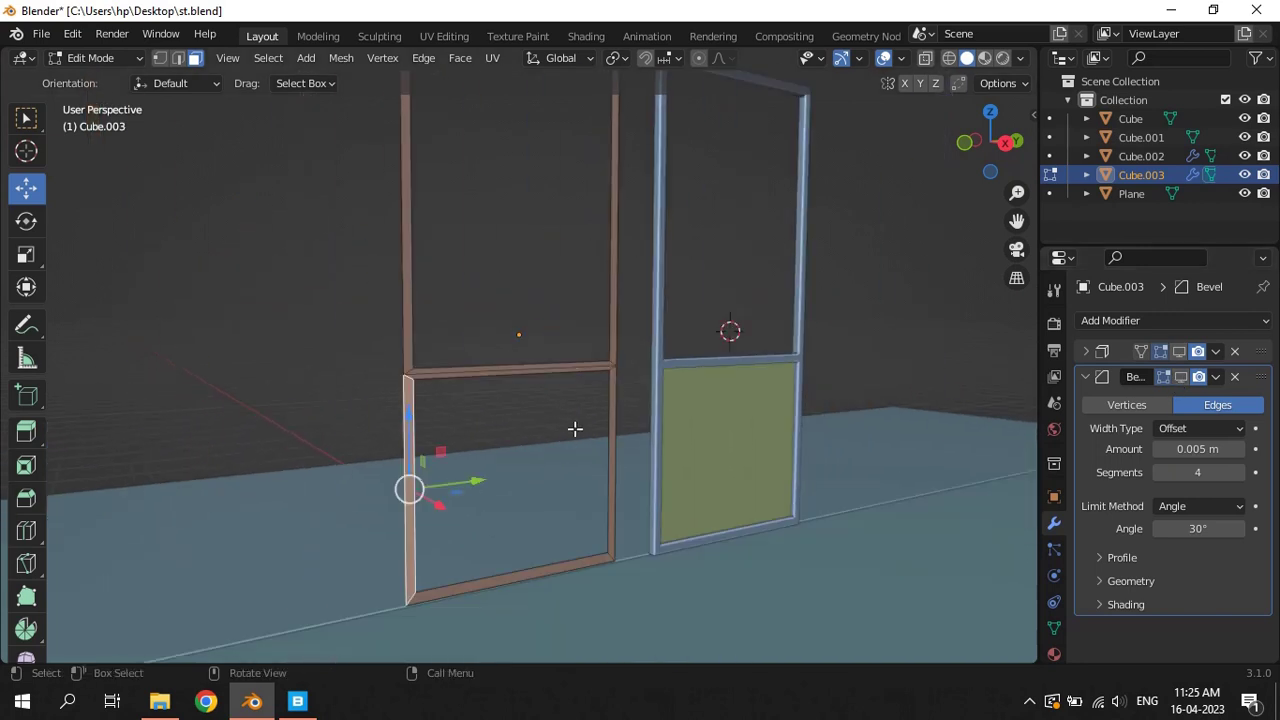
middle_drag(633, 444, 608, 431)
key(Tab)
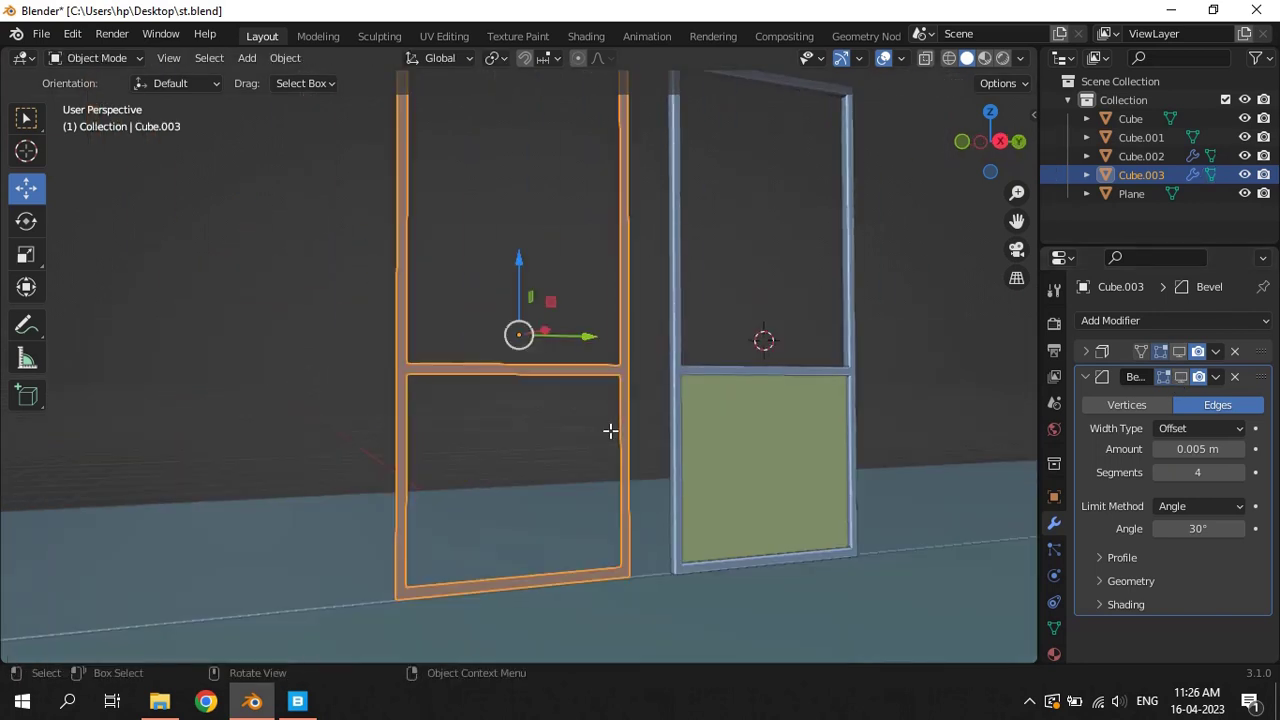
key(Delete)
click(763, 404)
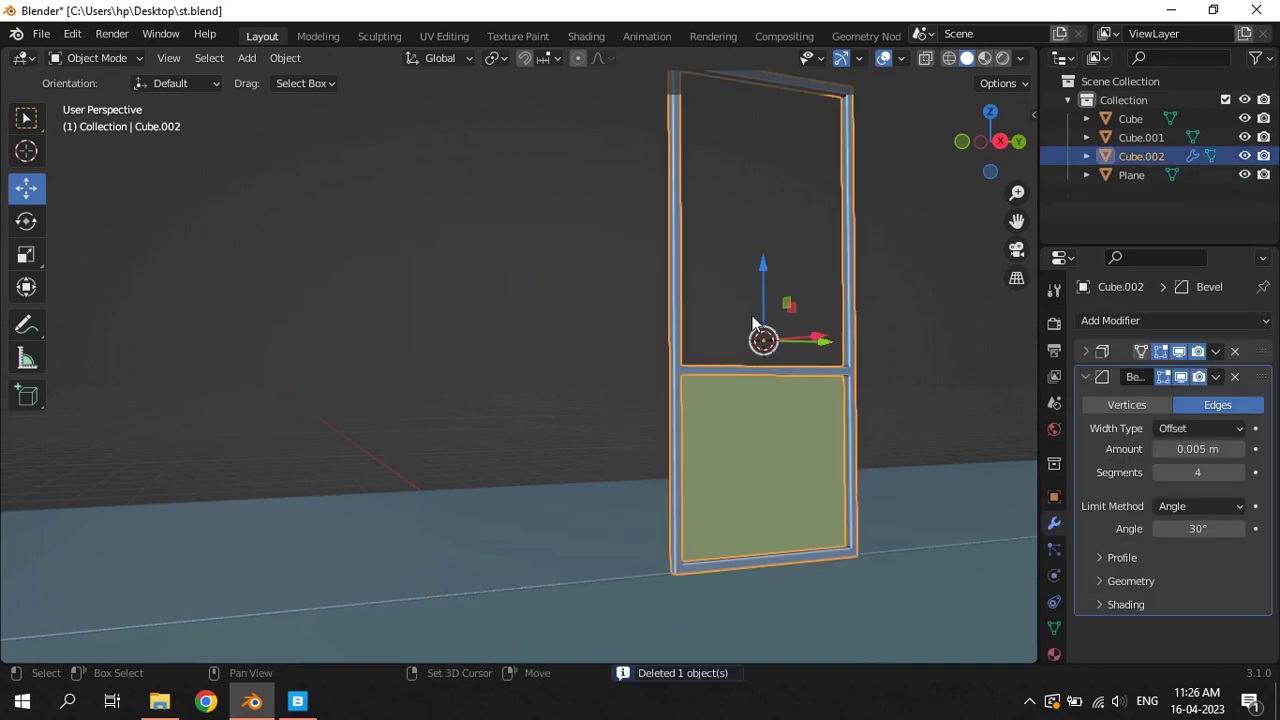
key(shift+a)
Add a new cube and shrink it to a tiny size
click(764, 255)
key(s)
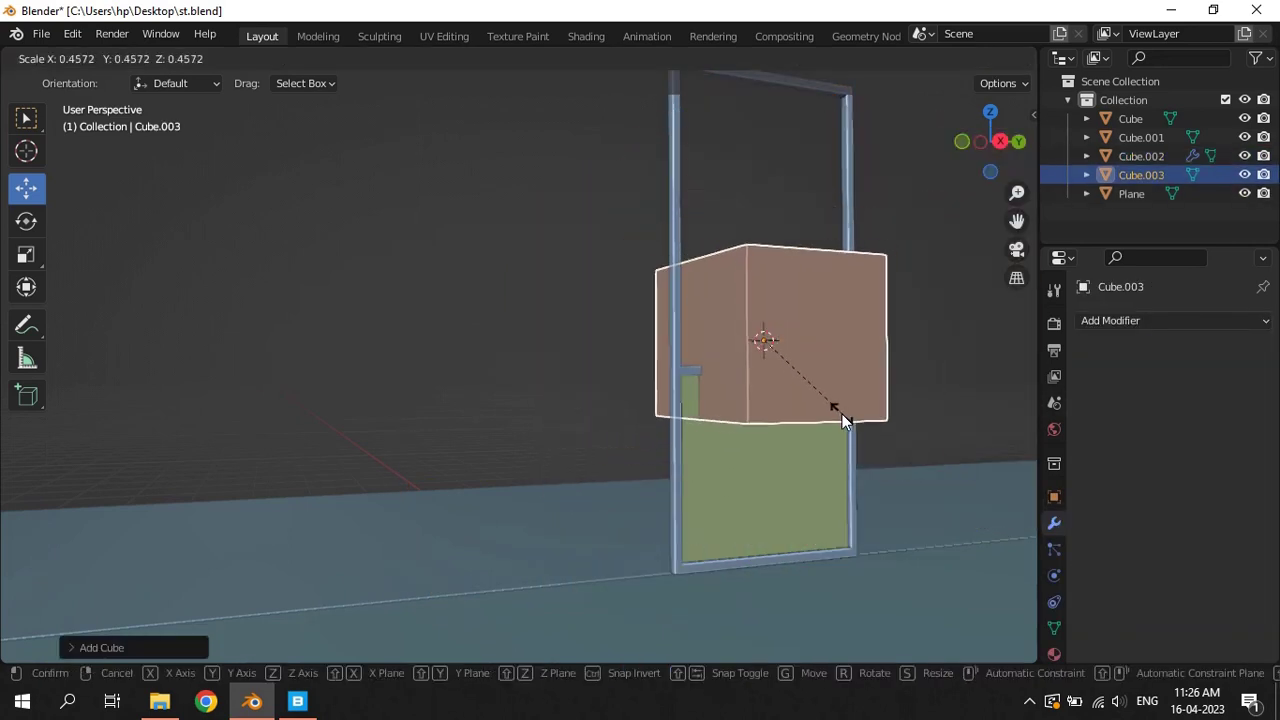
click(779, 361)
key(KP_Decimal)
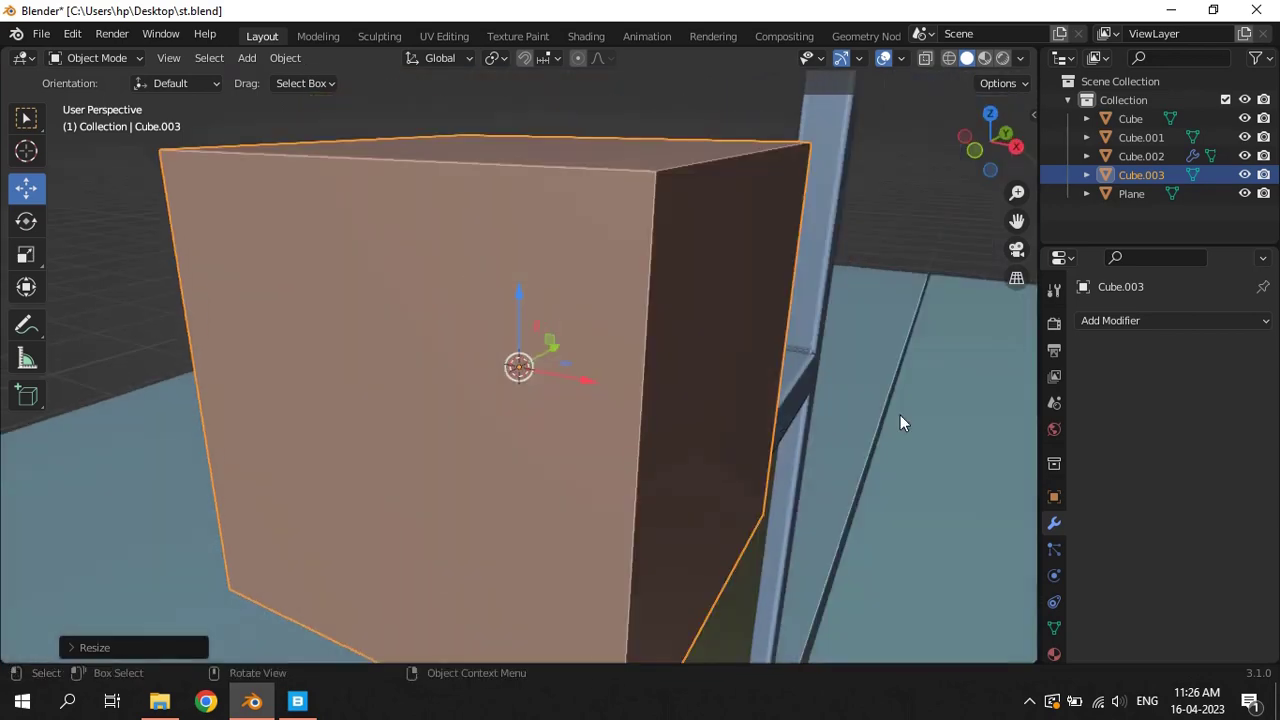
scroll(900, 415, down, 8)
key(s)
click(560, 386)
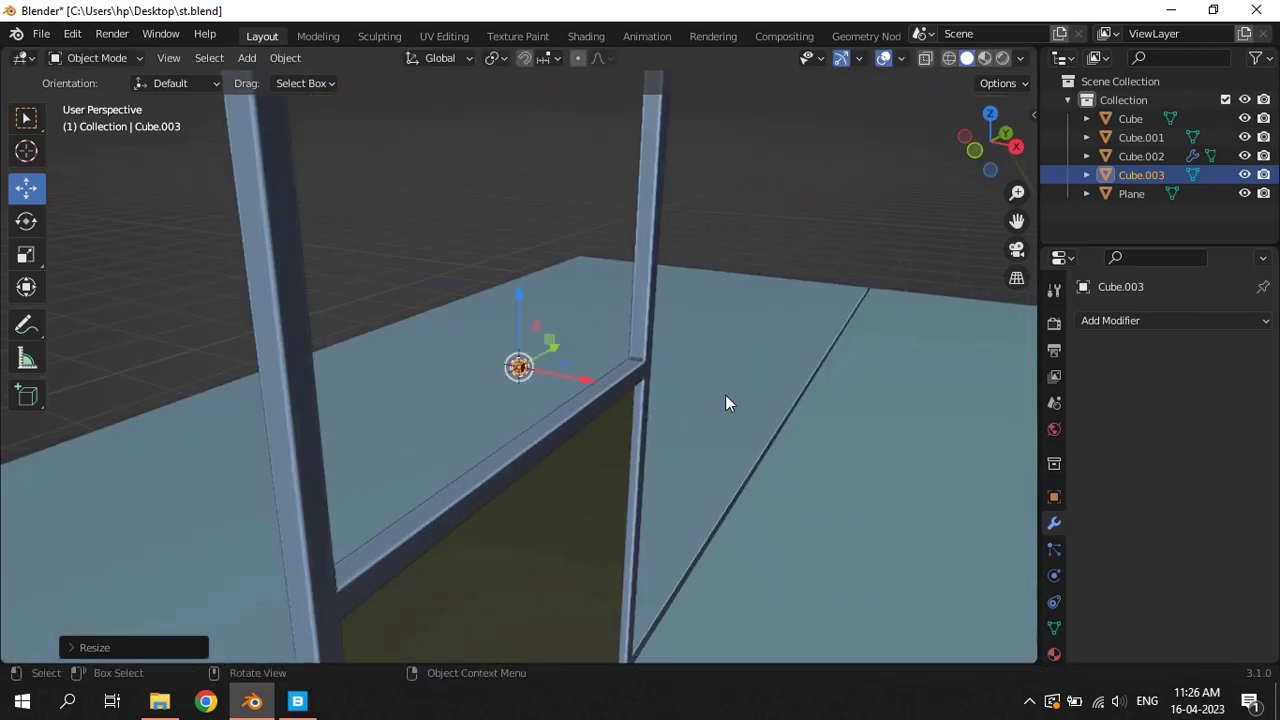
Stretch the small cube along Y into a long thin bar
middle_drag(725, 402, 751, 334)
key(s)
key(y)
key(Escape)
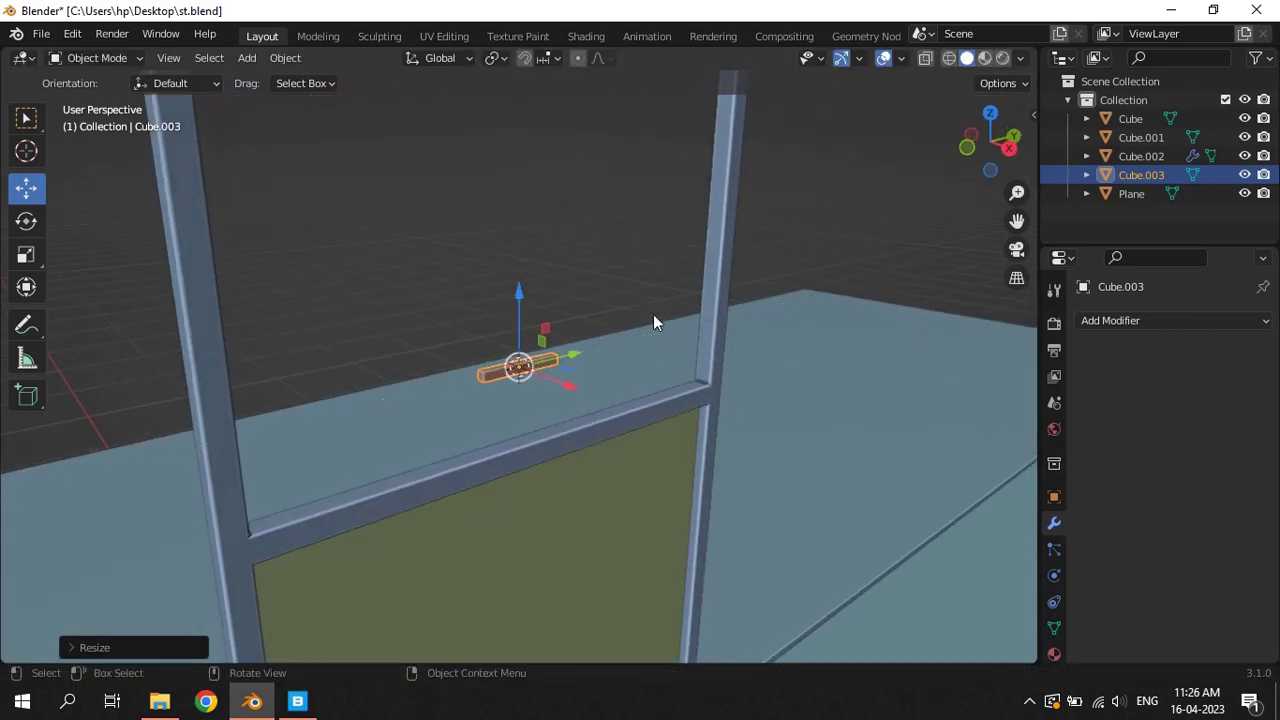
middle_drag(653, 314, 768, 275)
key(s)
key(y)
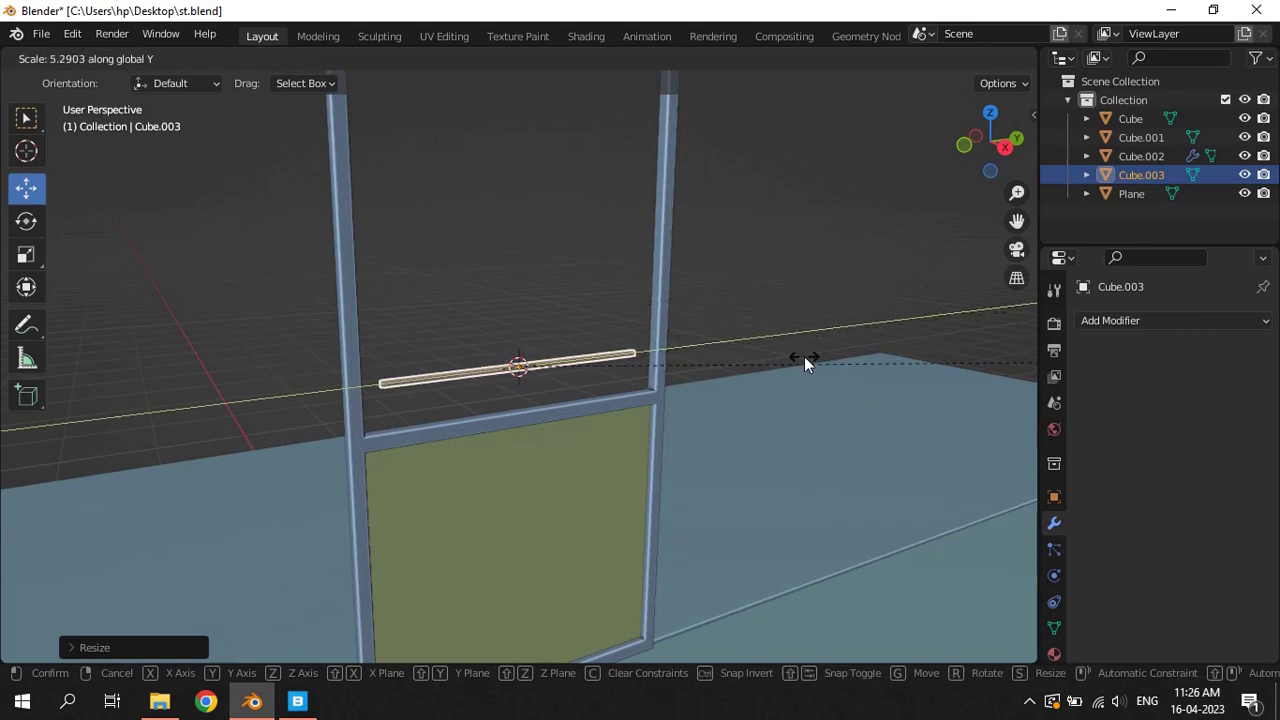
click(1000, 330)
mouse_move(1000, 330)
middle_down()
mouse_move(703, 389)
mouse_move(723, 350)
middle_up()
key(s)
key(y)
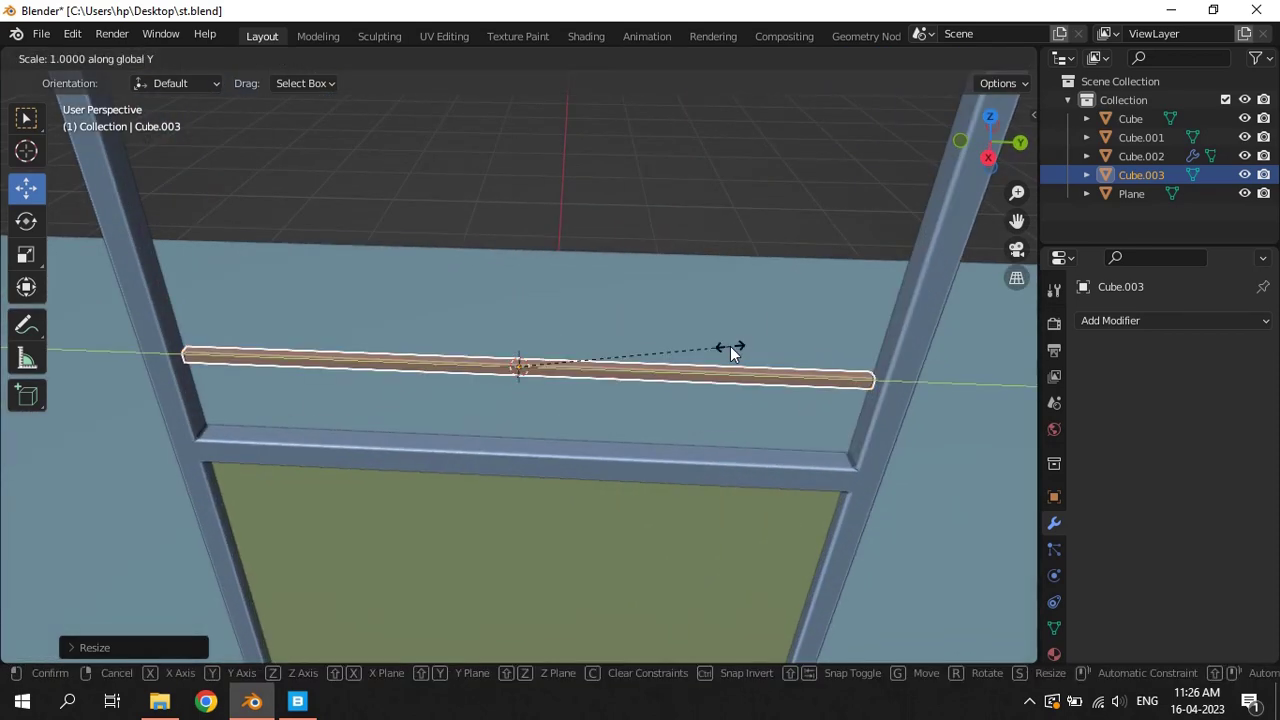
click(739, 346)
Move the bar along X into the frame's upper opening above the middle crossbar
middle_drag(729, 368, 497, 389)
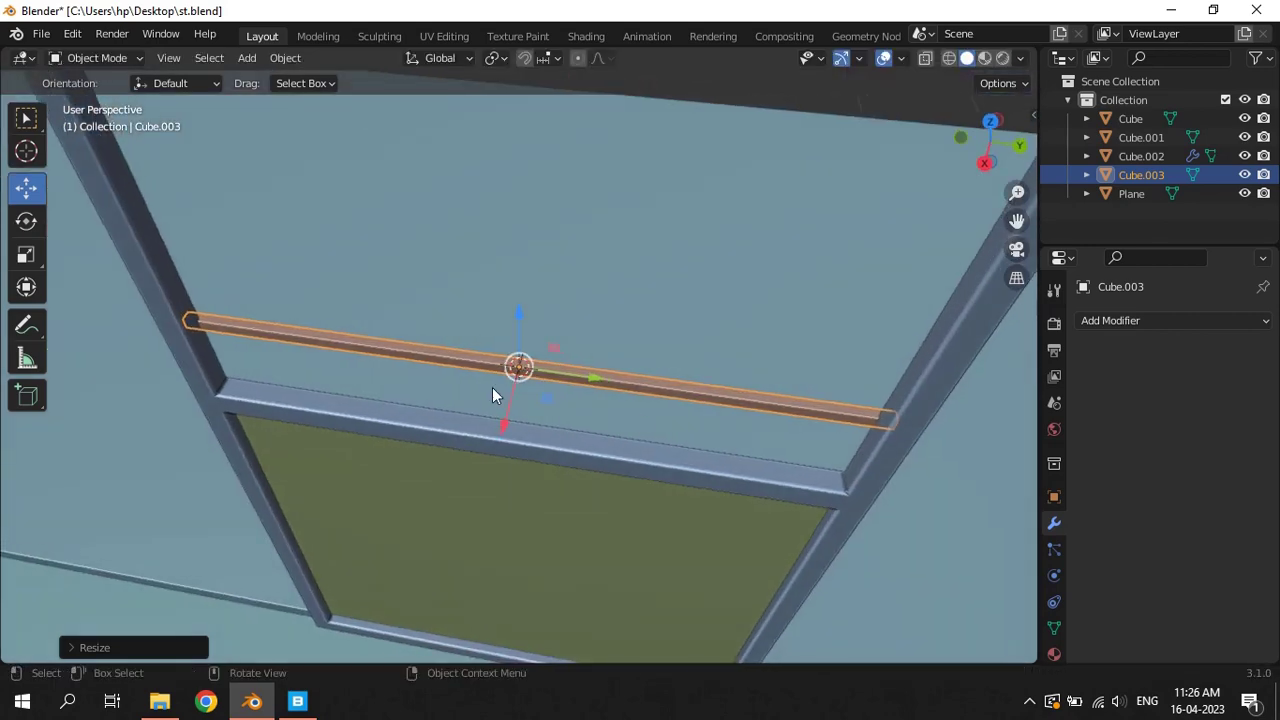
key(g)
key(x)
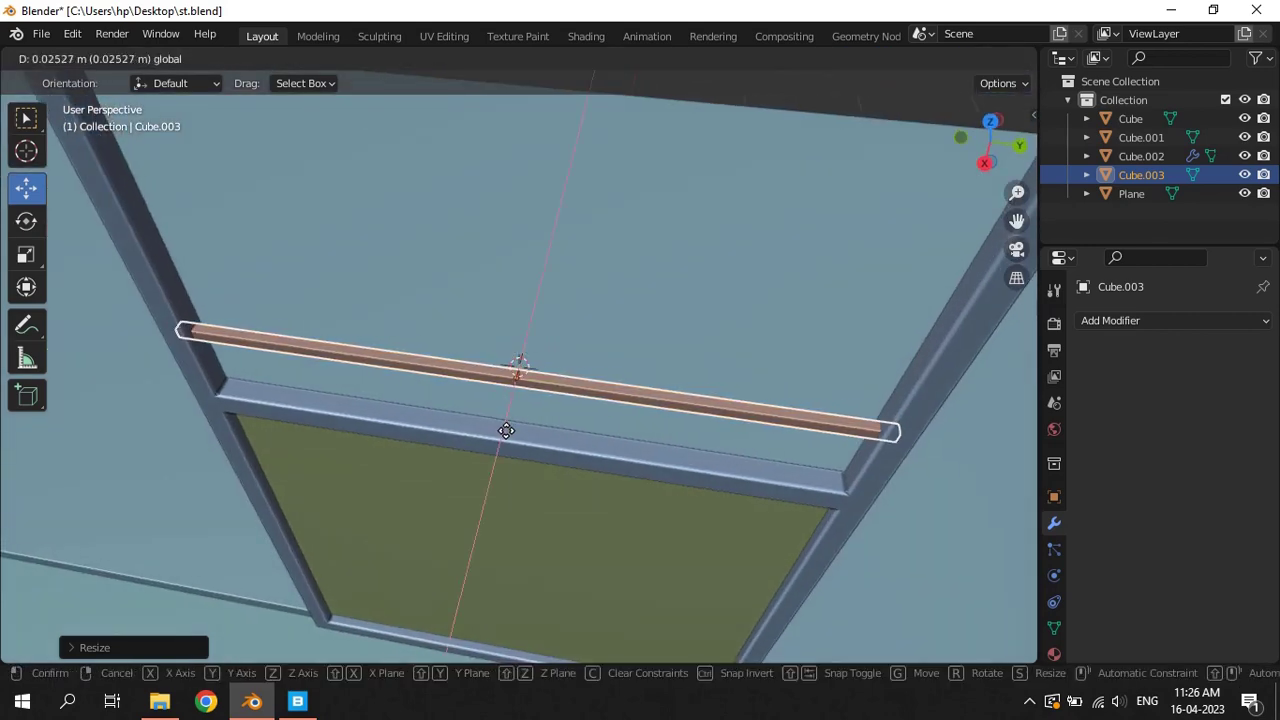
click(506, 428)
mouse_move(506, 428)
middle_down()
mouse_move(555, 372)
mouse_move(458, 333)
mouse_move(489, 326)
middle_up()
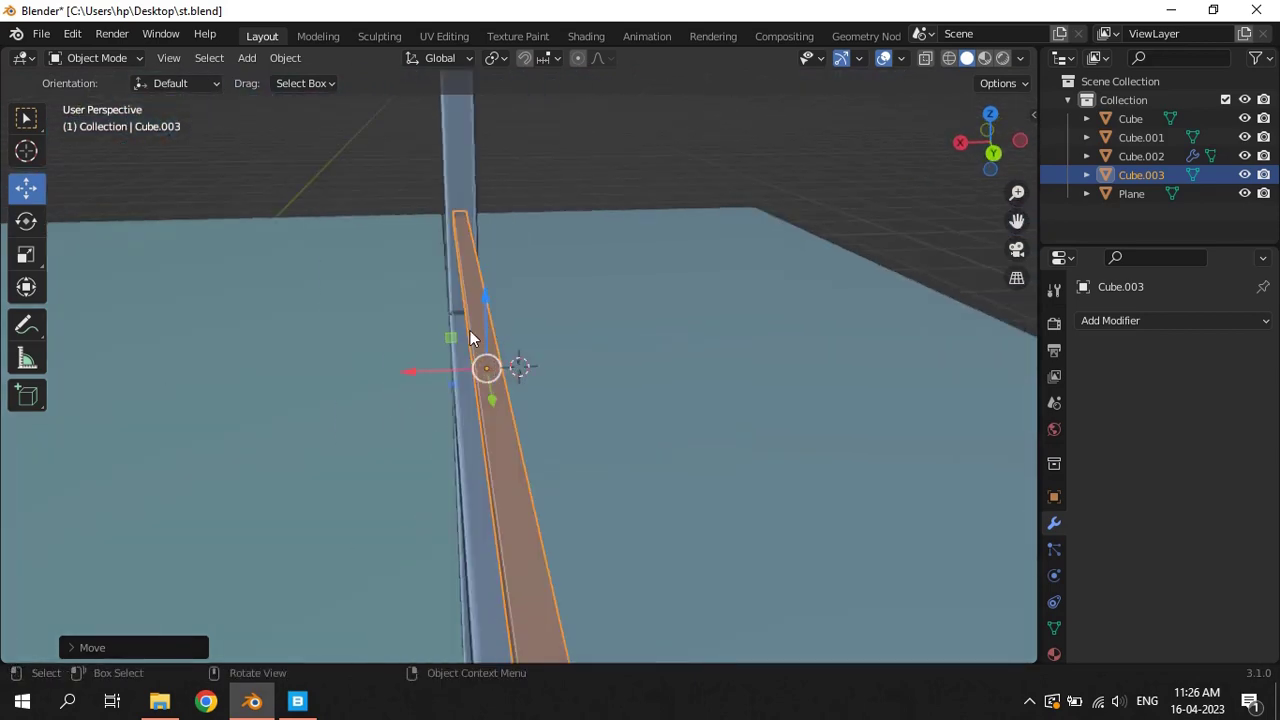
drag(419, 372, 423, 371)
middle_drag(423, 371, 717, 300)
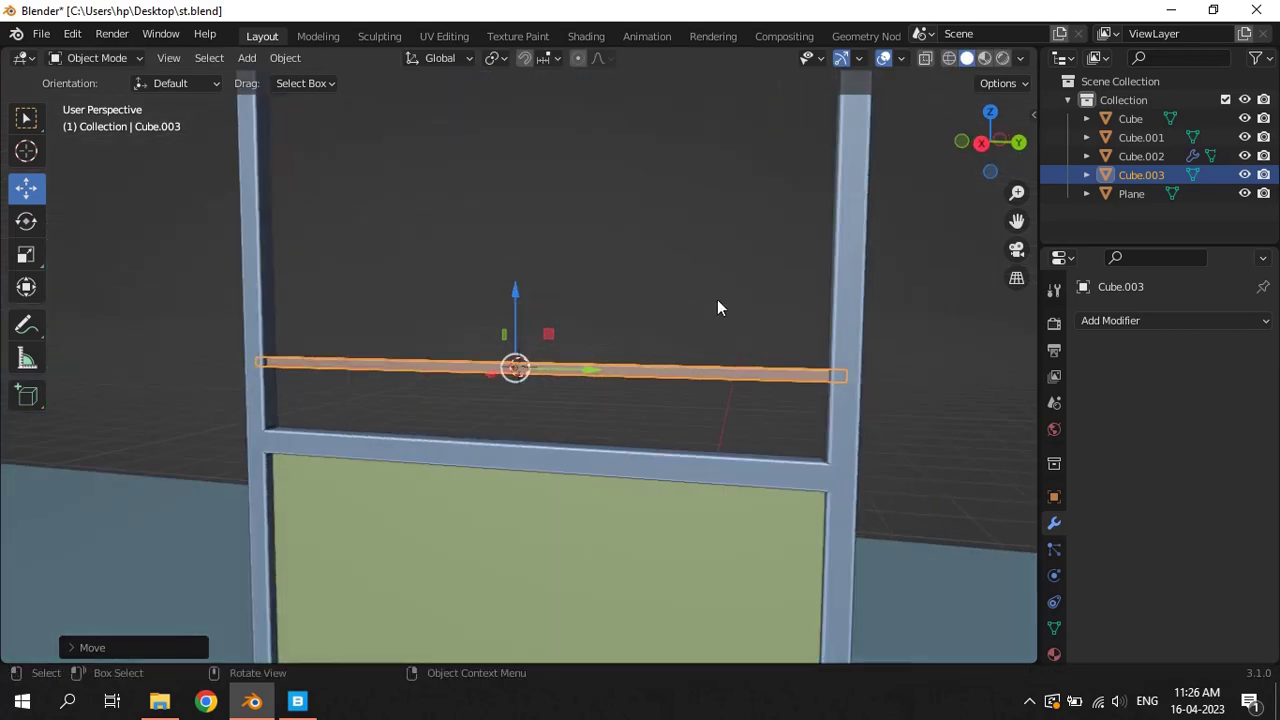
Add an Array modifier with X offset 0, a larger Z relative offset, and count 3
click(1170, 320)
click(870, 372)
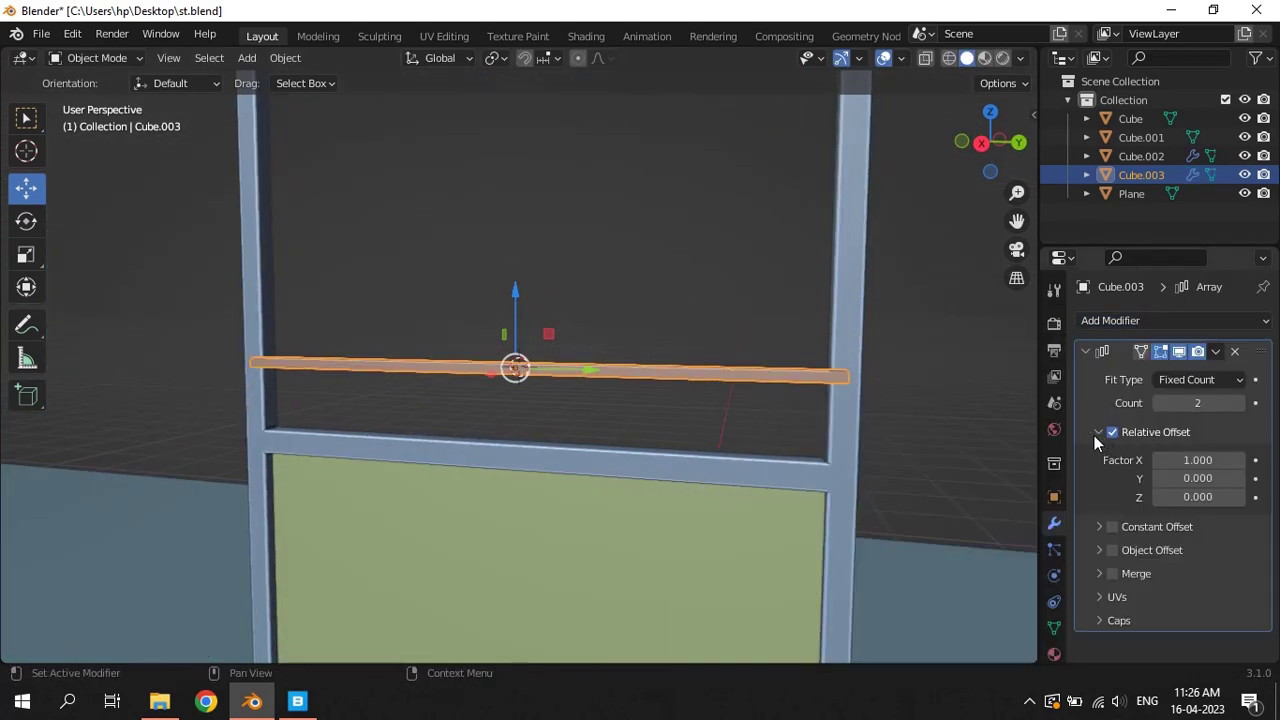
double_click(1216, 460)
text(0)
key(Return)
double_click(1200, 497)
text(1)
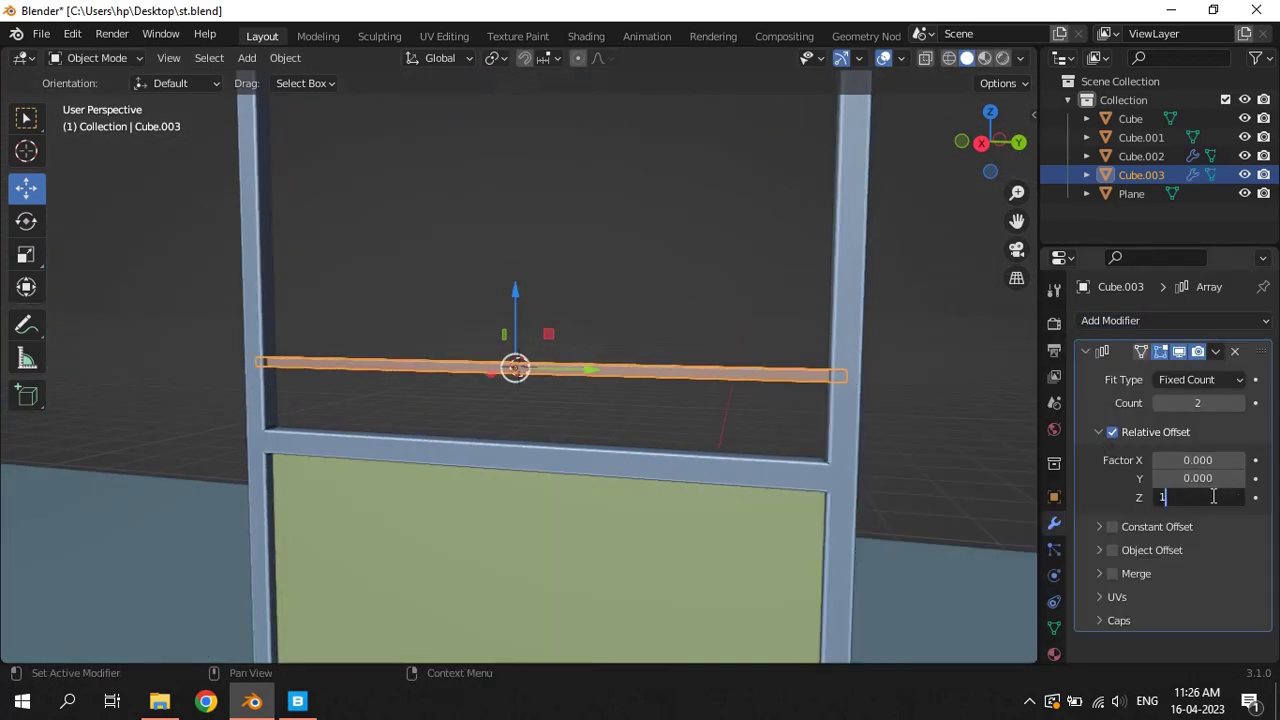
key(Return)
drag(1165, 497, 30, 487)
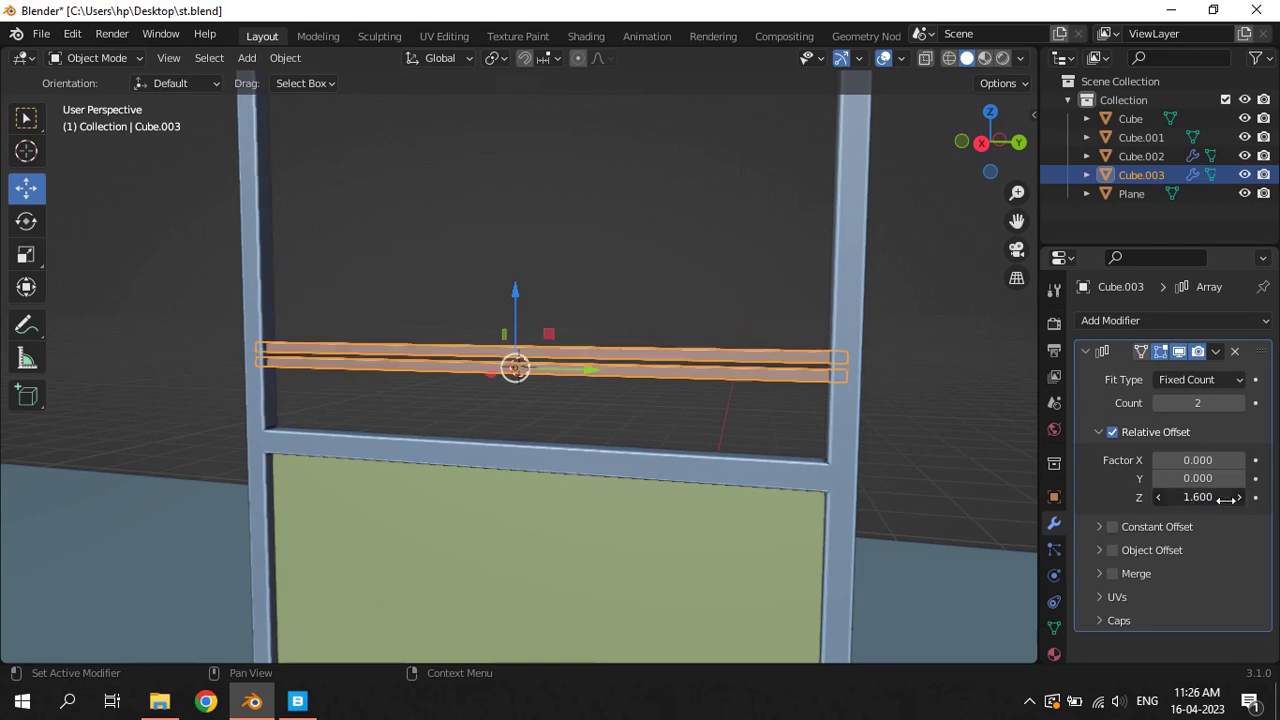
click(1240, 403)
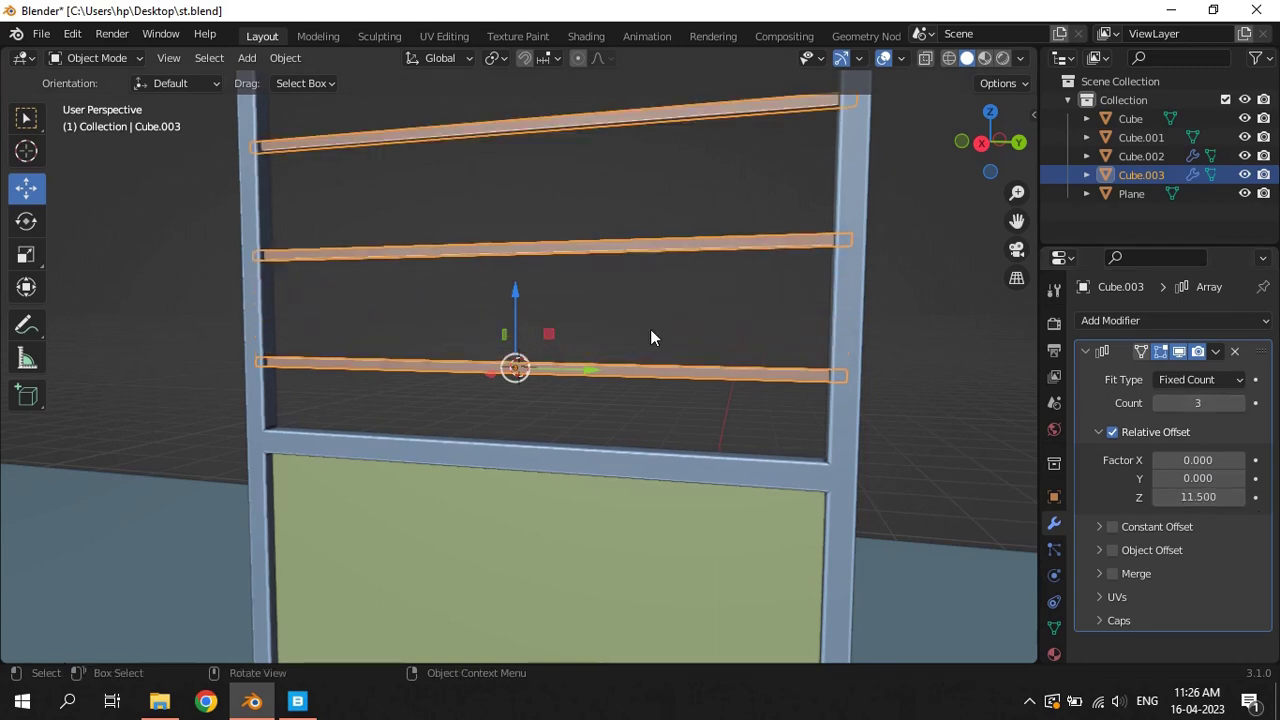
In Right Ortho view, tune the bar spacing to 22.4 and move the bars into the upper opening
key(KP_5)
key(KP_3)
scroll(648, 336, down, 4)
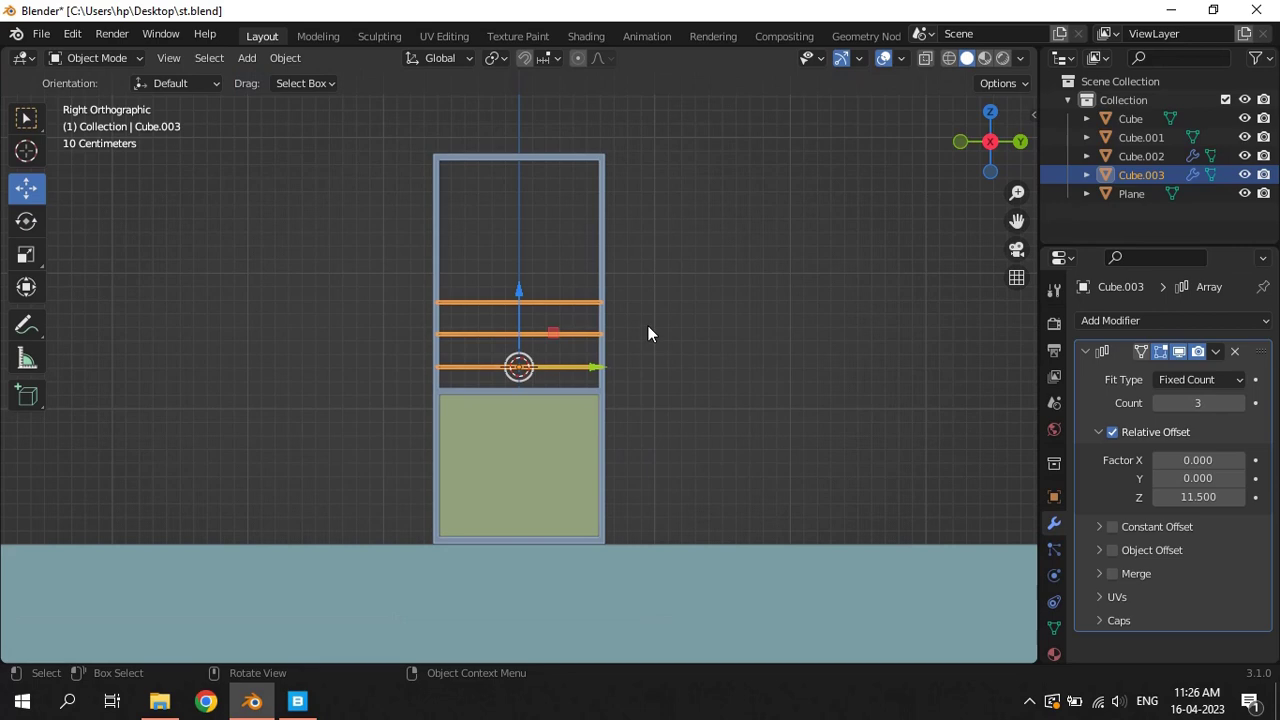
scroll(648, 330, up, 5)
scroll(686, 337, down, 4)
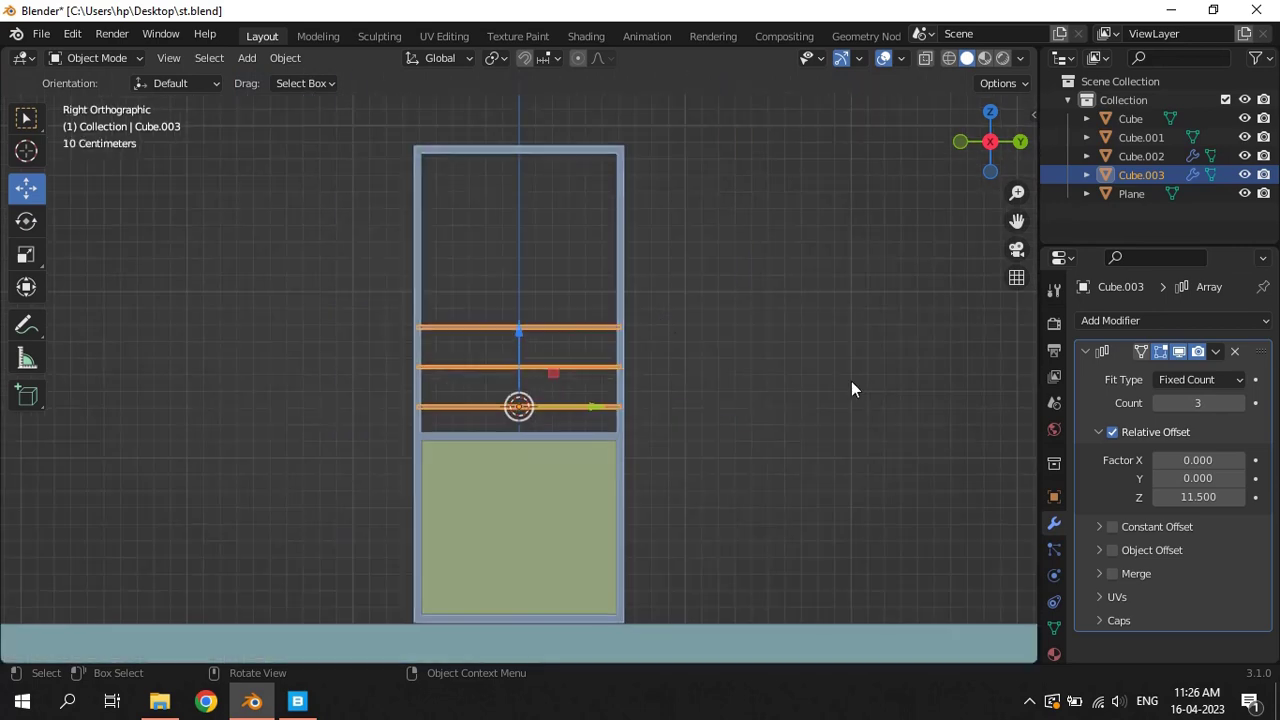
drag(1176, 503, 949, 494)
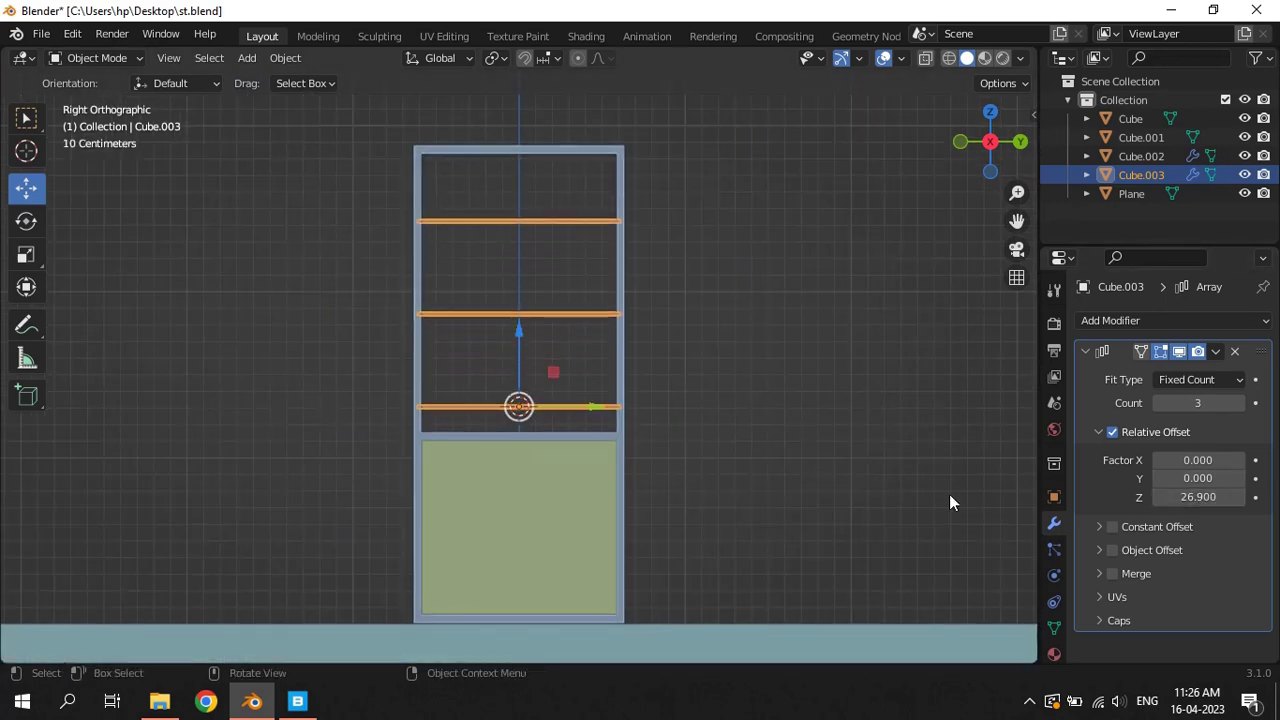
drag(519, 331, 519, 317)
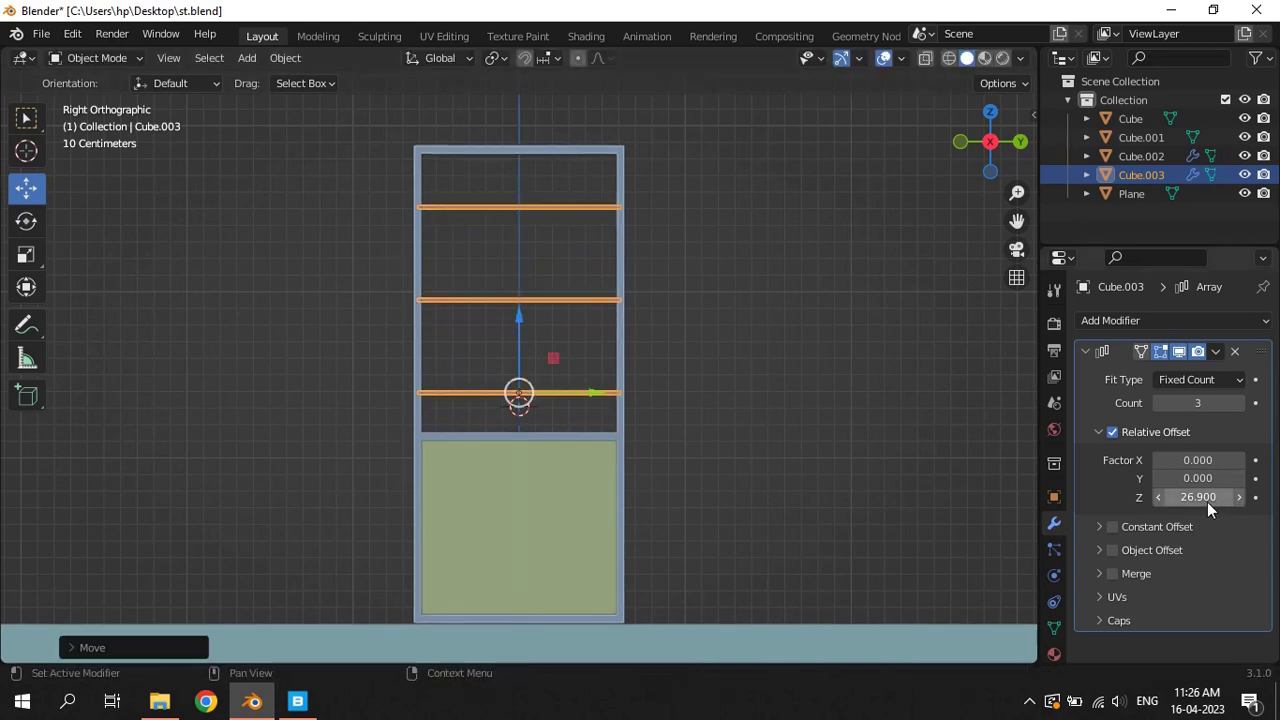
drag(1207, 502, 1145, 497)
drag(523, 304, 533, 291)
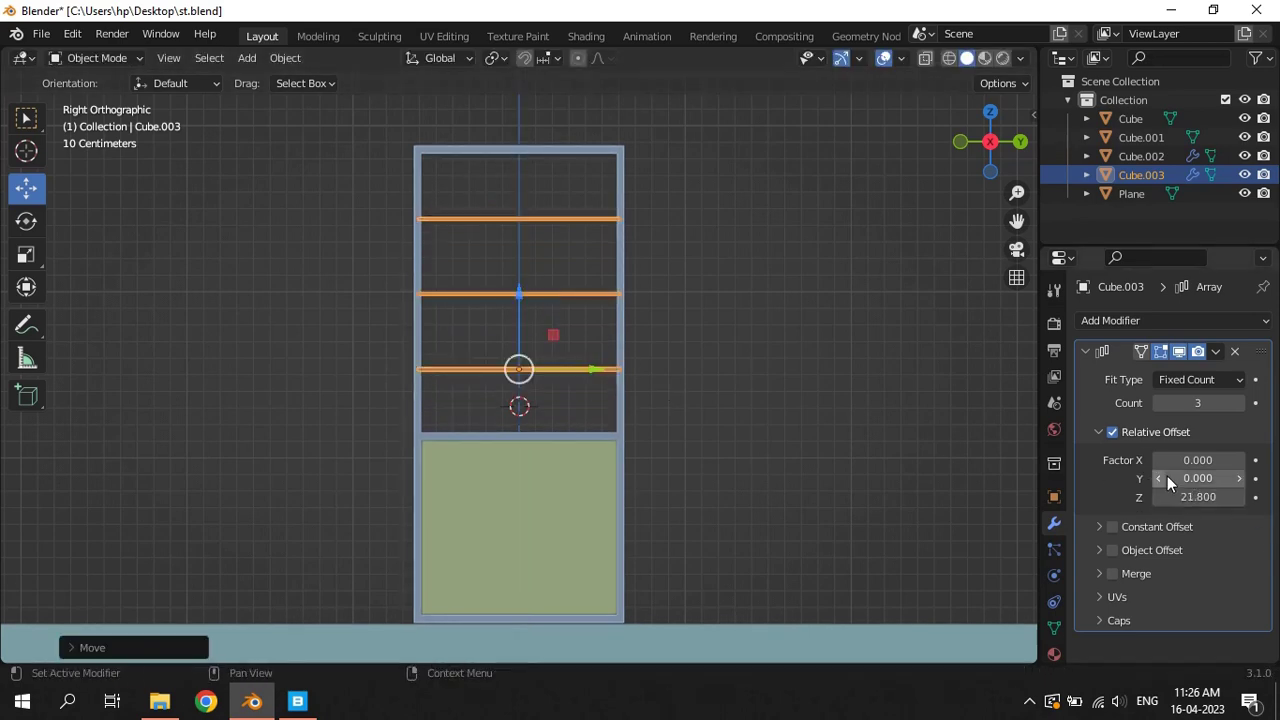
drag(1197, 497, 1190, 499)
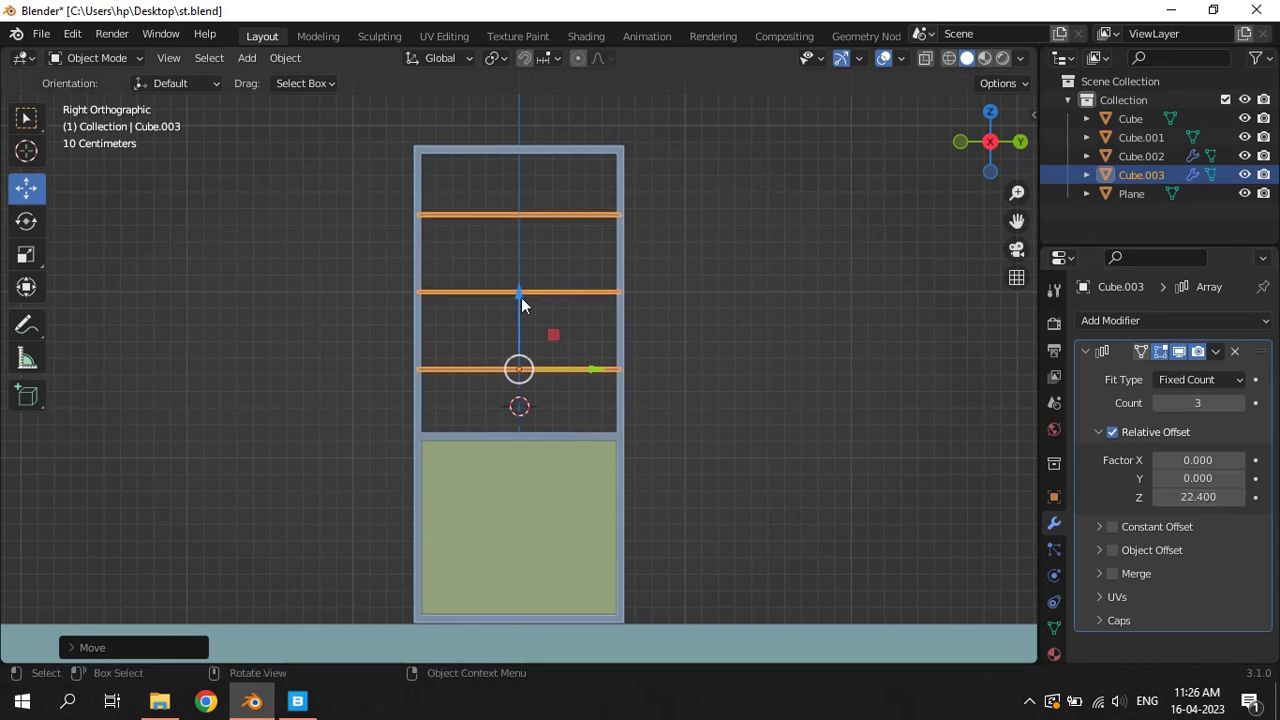
drag(521, 297, 516, 301)
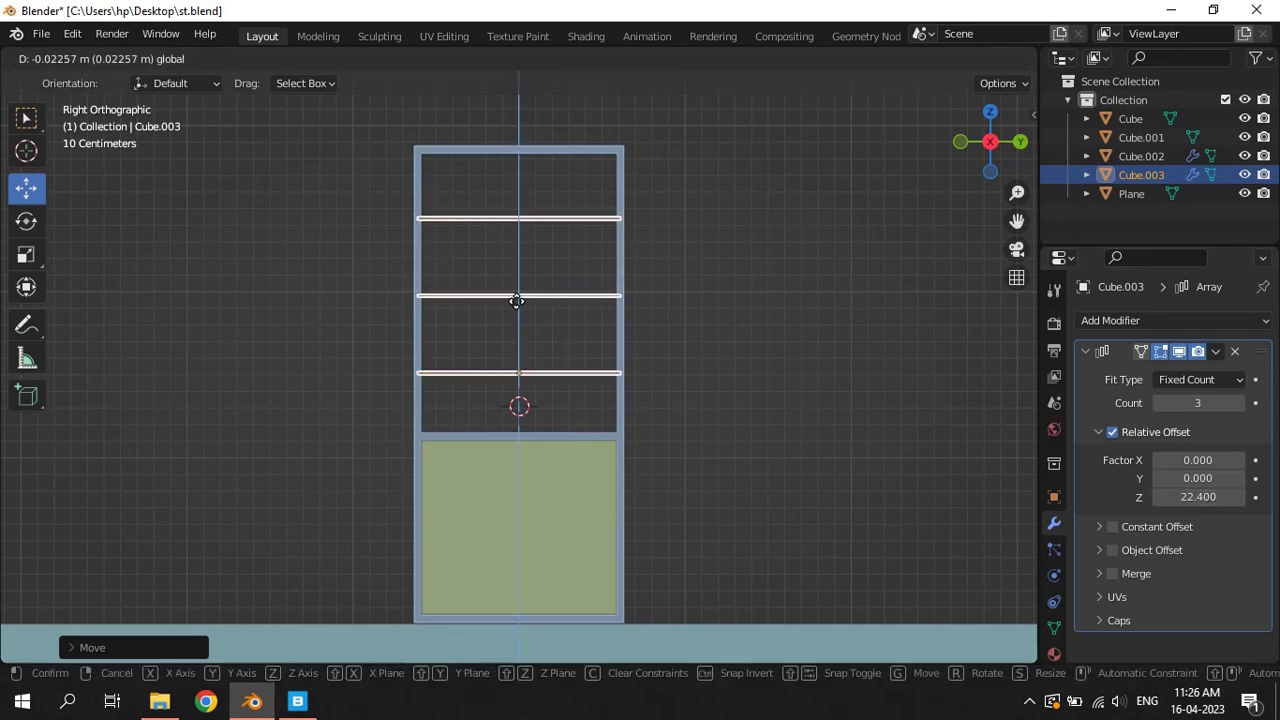
click(605, 300)
middle_drag(736, 338, 568, 384)
Duplicate the bar array in place, remove the copy's array and rotate it 90° about X
click(568, 391)
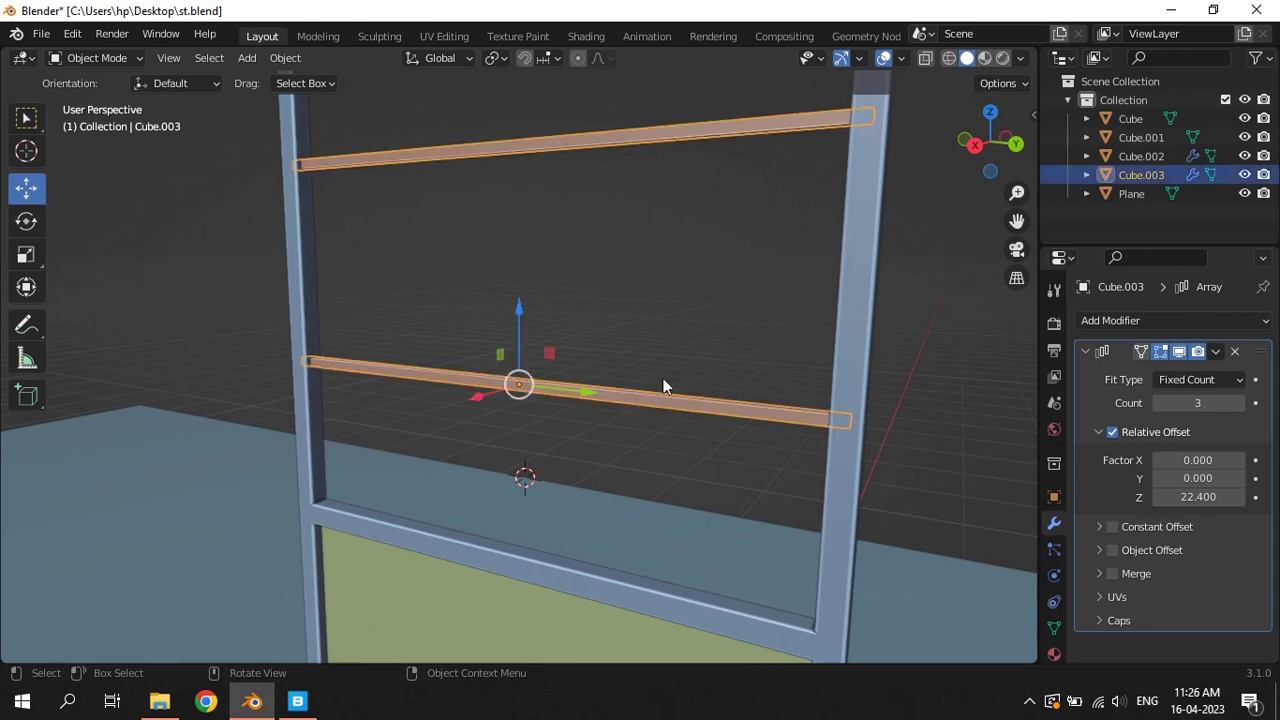
key(shift+d)
right_click(669, 378)
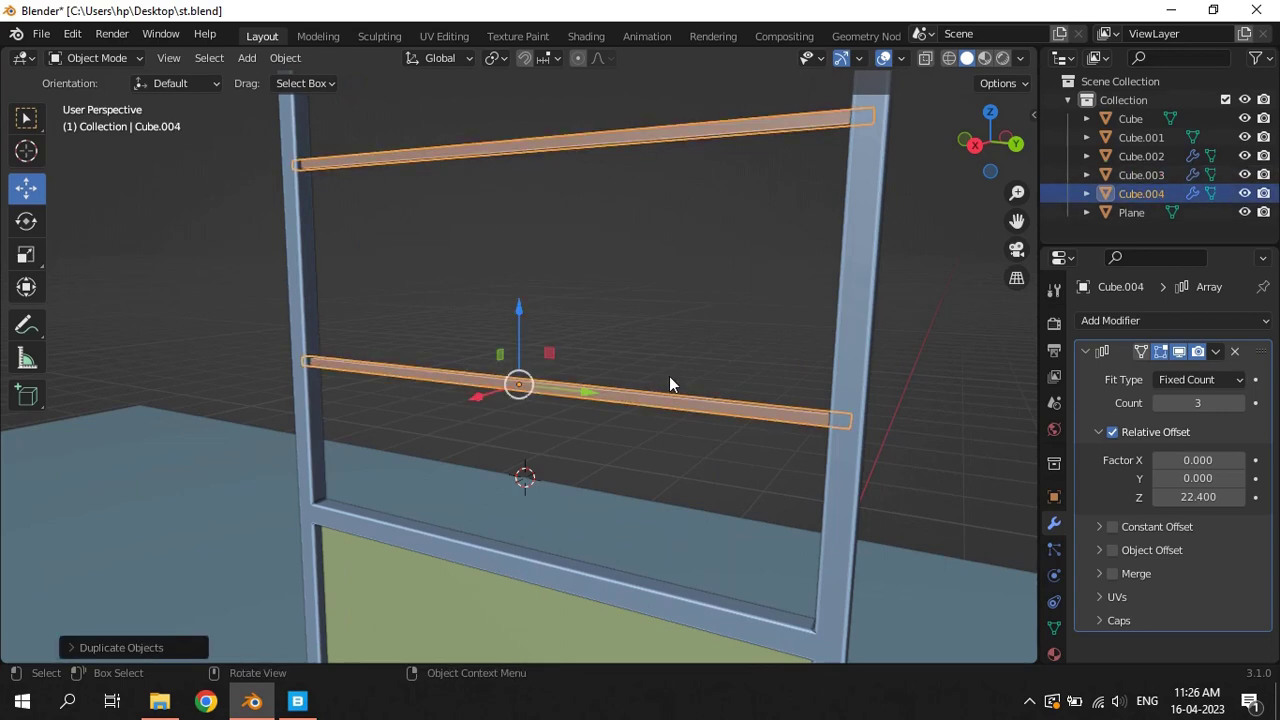
click(1237, 352)
text(rx)
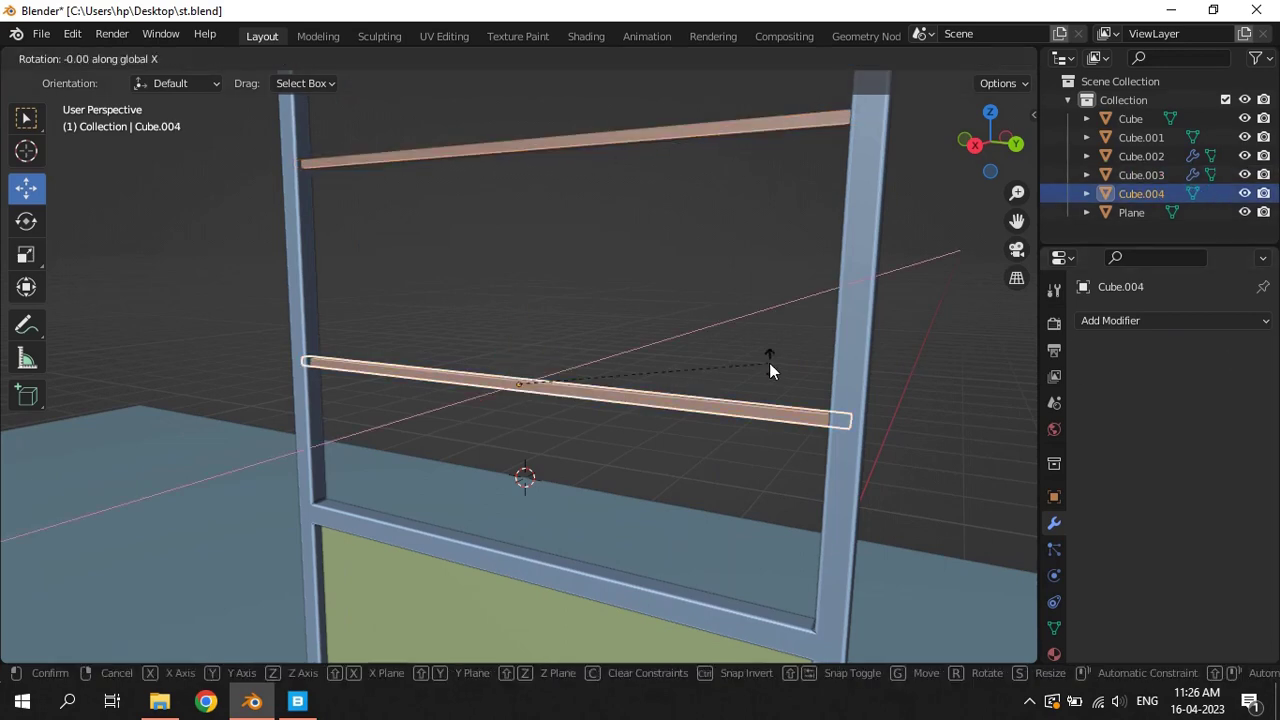
text(90)
key(Return)
middle_drag(769, 363, 669, 348)
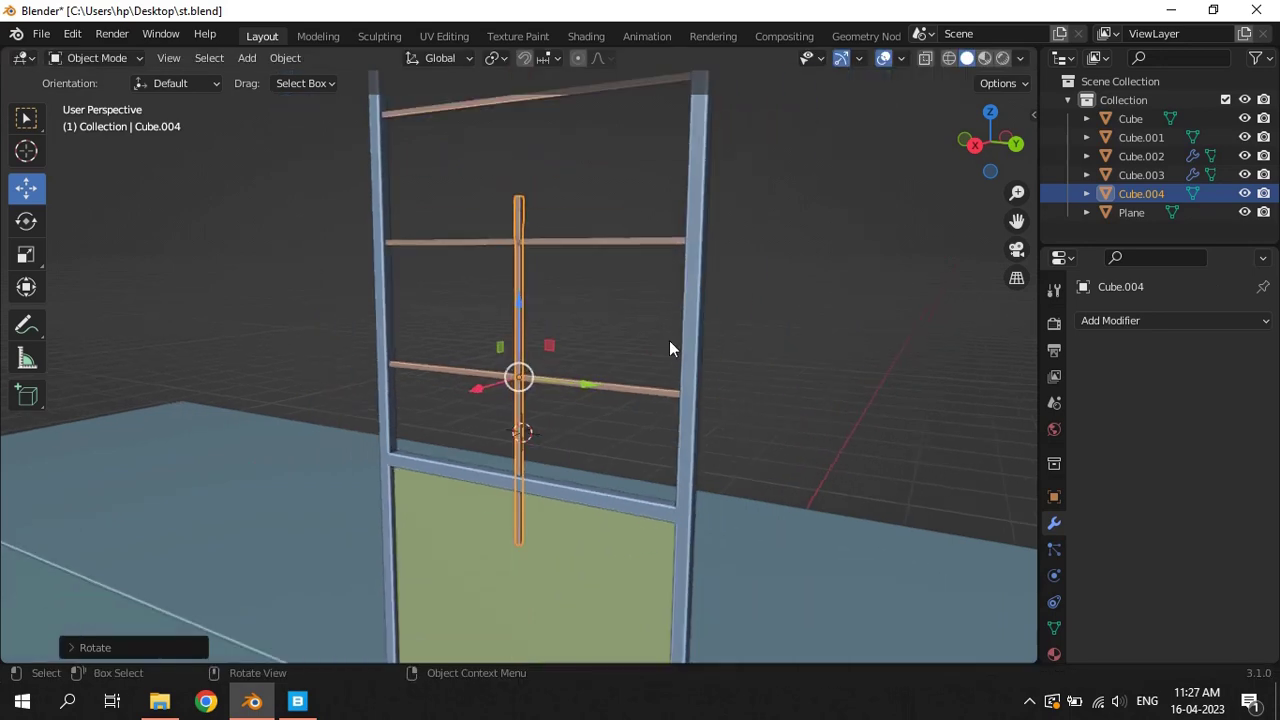
Raise the vertical bar along Z into the upper window section
key(g)
key(z)
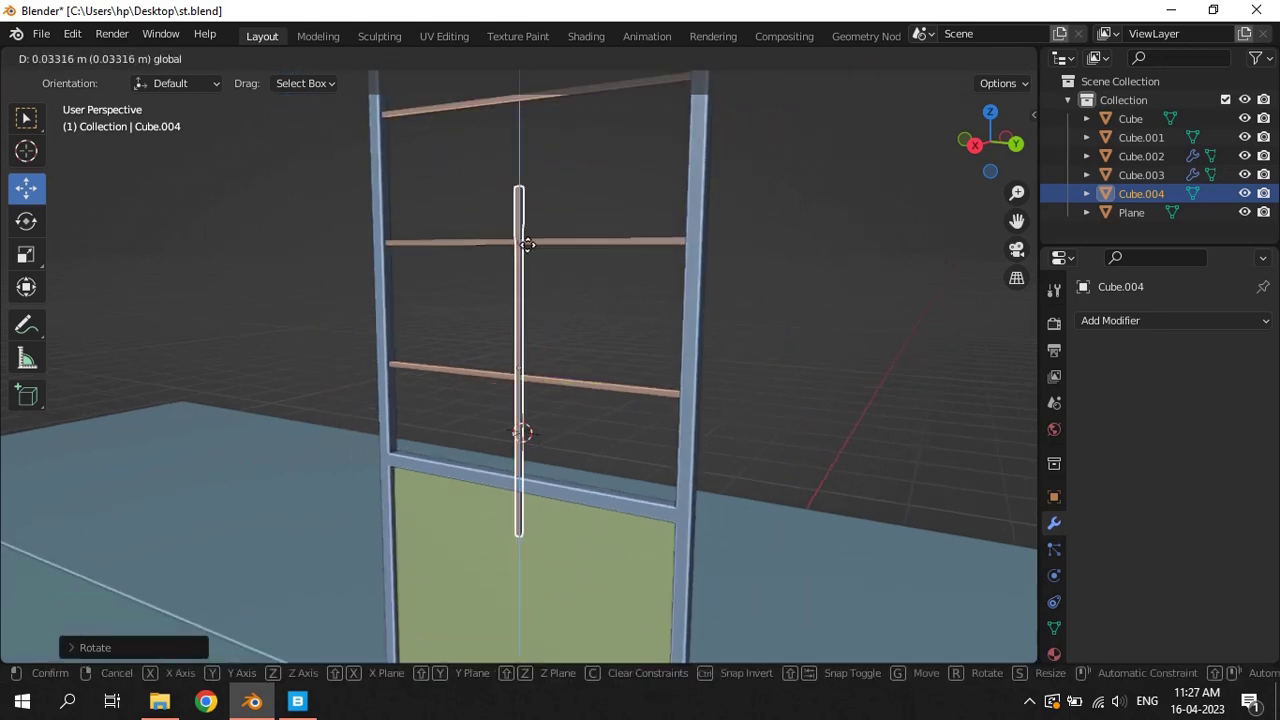
click(537, 180)
key(KP_3)
scroll(539, 181, down, 2)
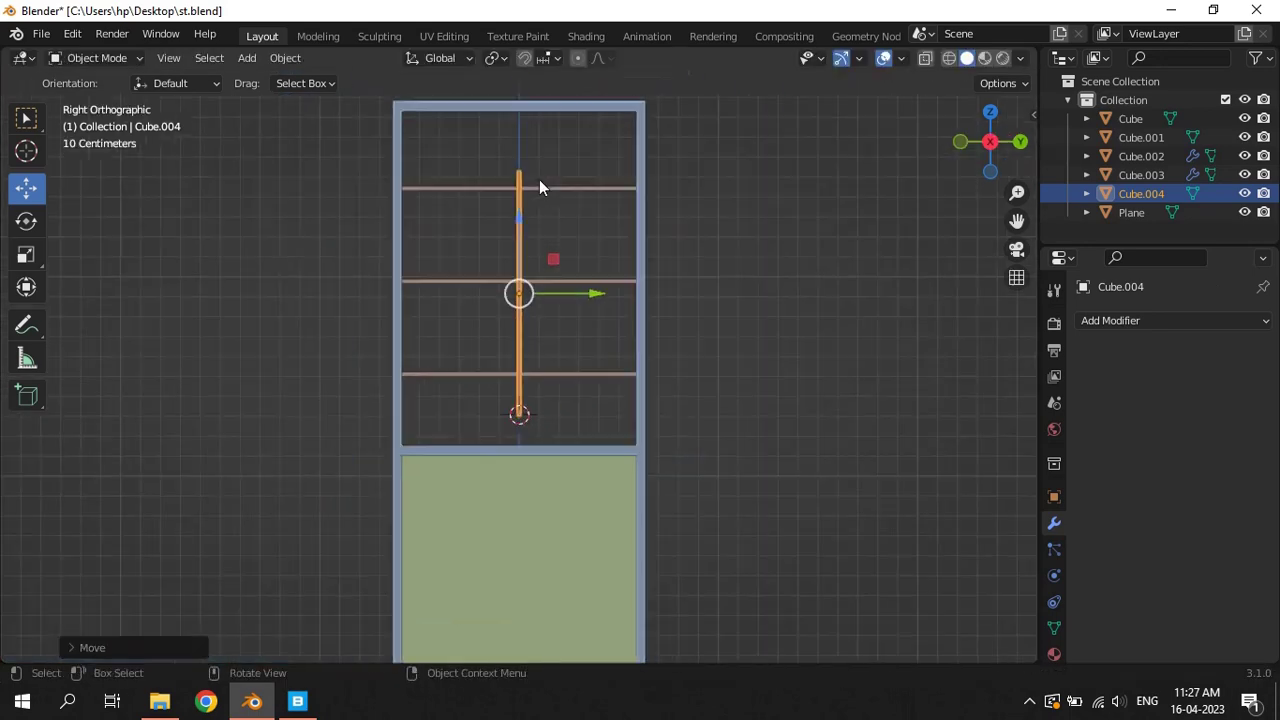
scroll(541, 180, down, 1)
Stretch the vertical bar along Z in side view and position it across all three horizontal bars
key(s)
key(z)
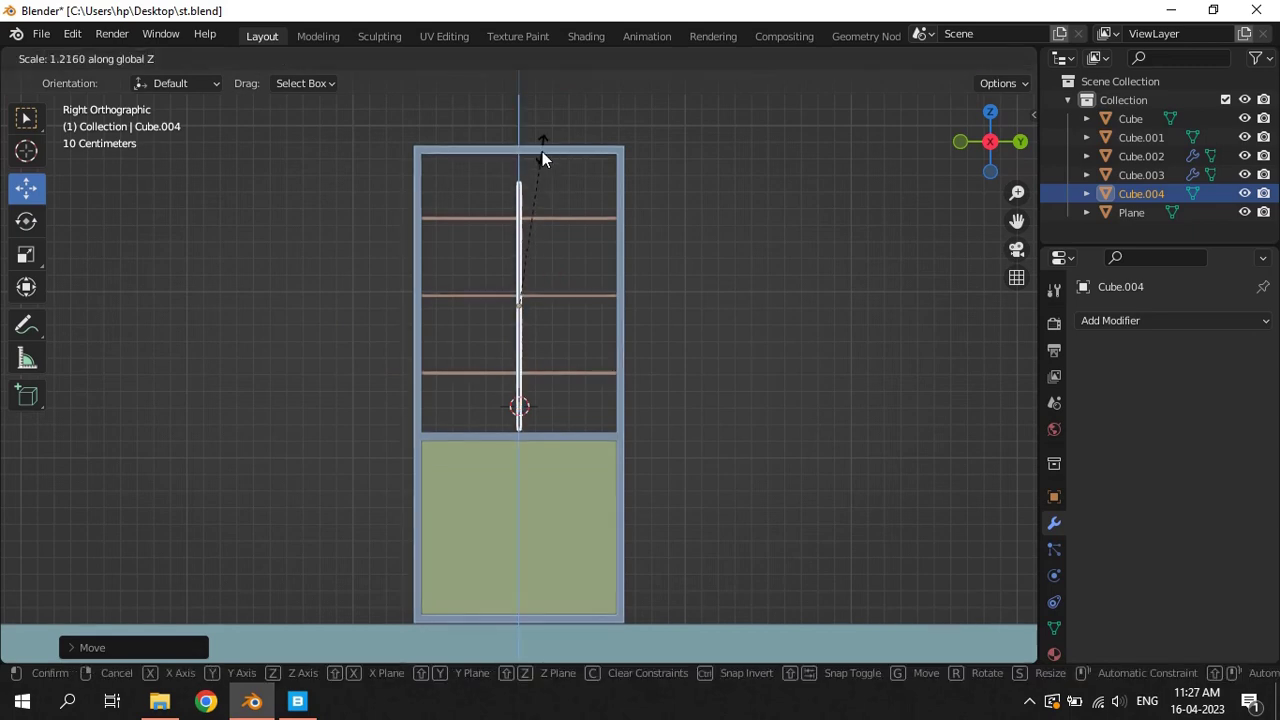
click(544, 134)
key(g)
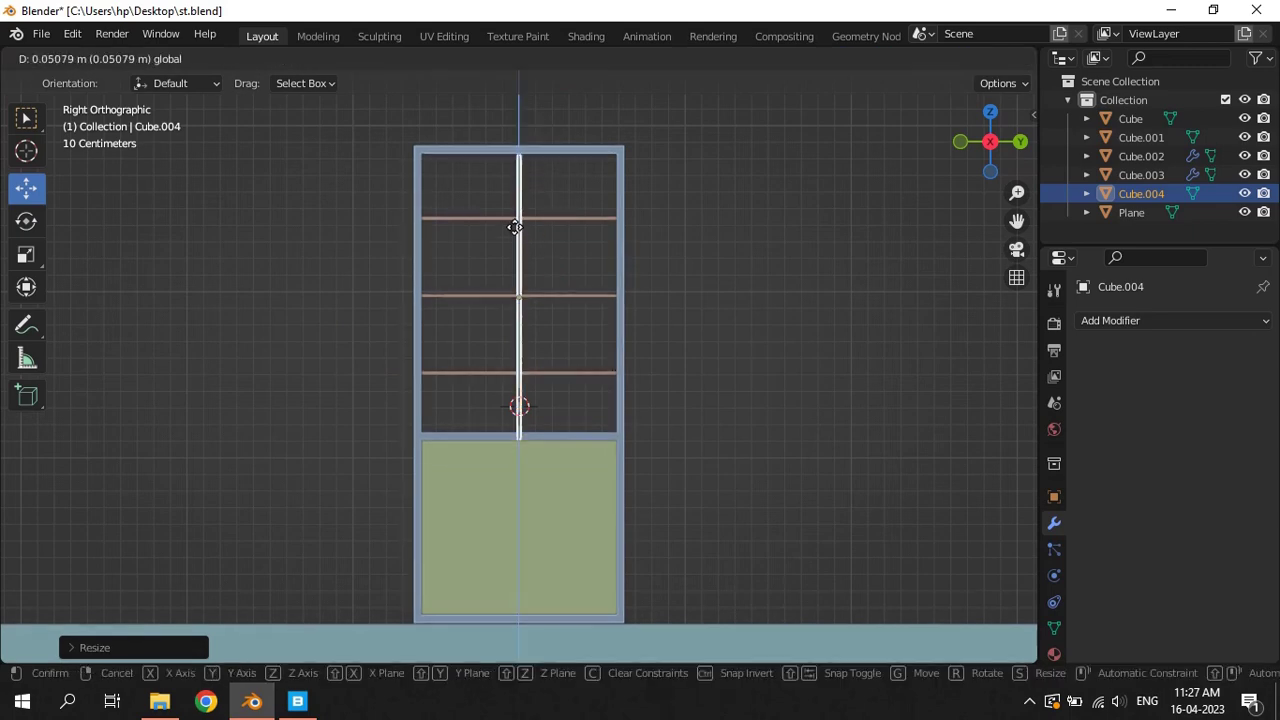
click(515, 223)
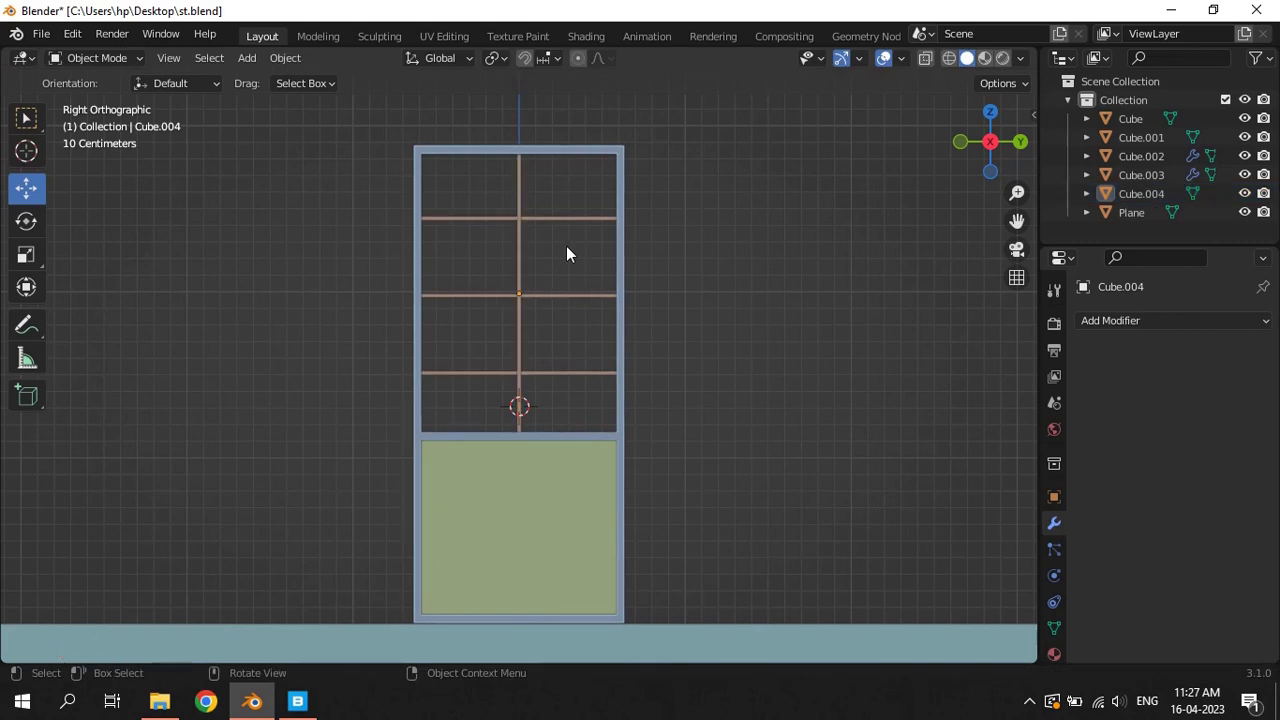
middle_drag(566, 246, 525, 291)
scroll(525, 291, up, 3)
middle_drag(545, 229, 577, 137)
Apply the Array modifier on Cube.003 so the horizontal bars become real geometry
click(577, 140)
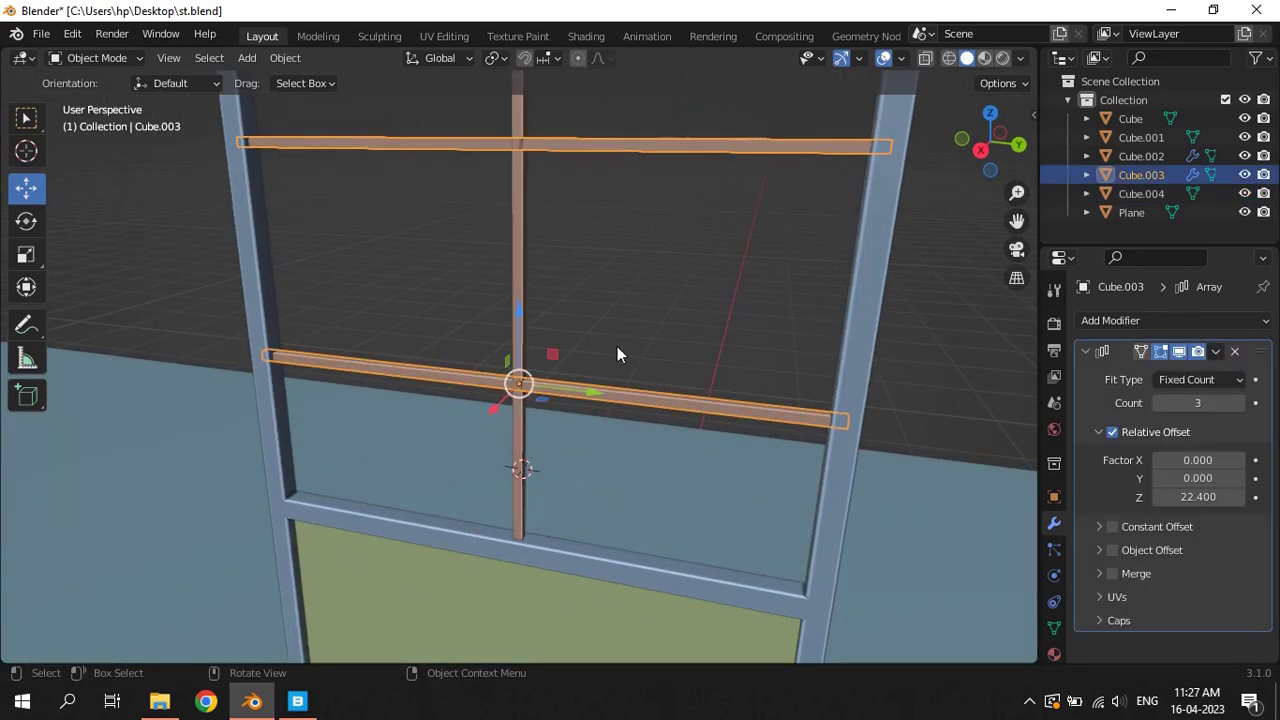
click(1215, 351)
click(1130, 372)
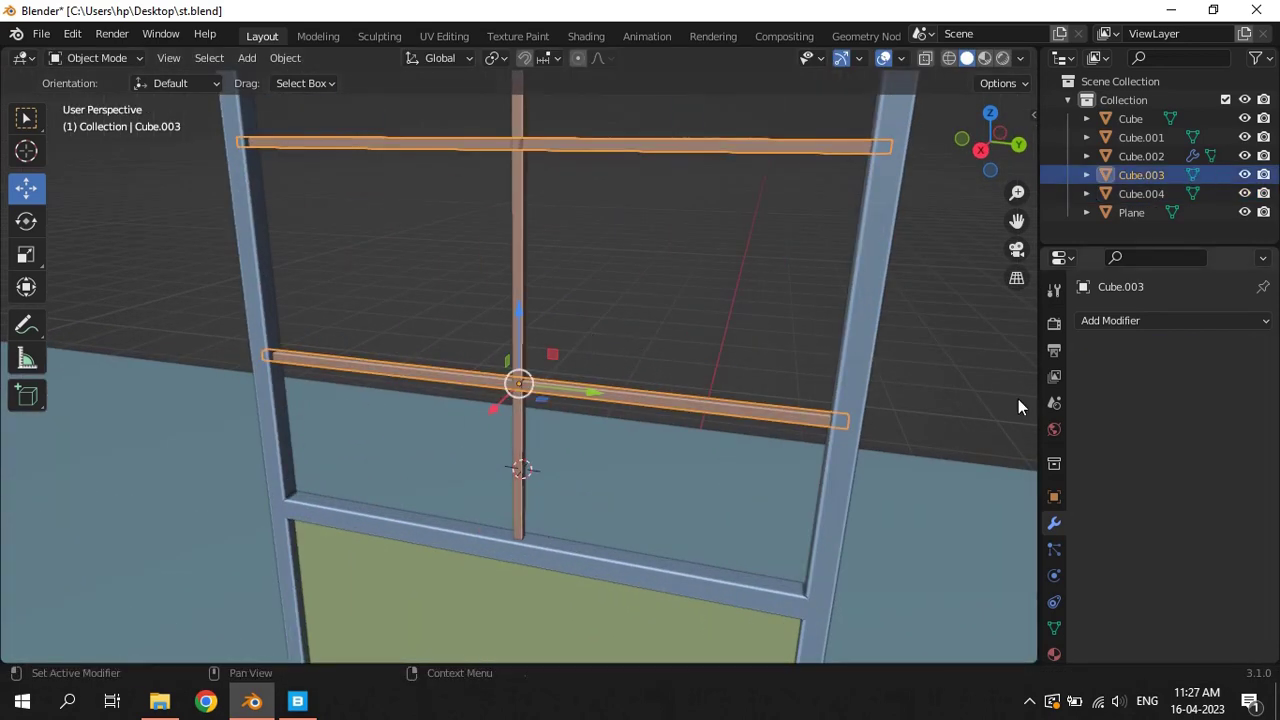
middle_drag(708, 360, 606, 323)
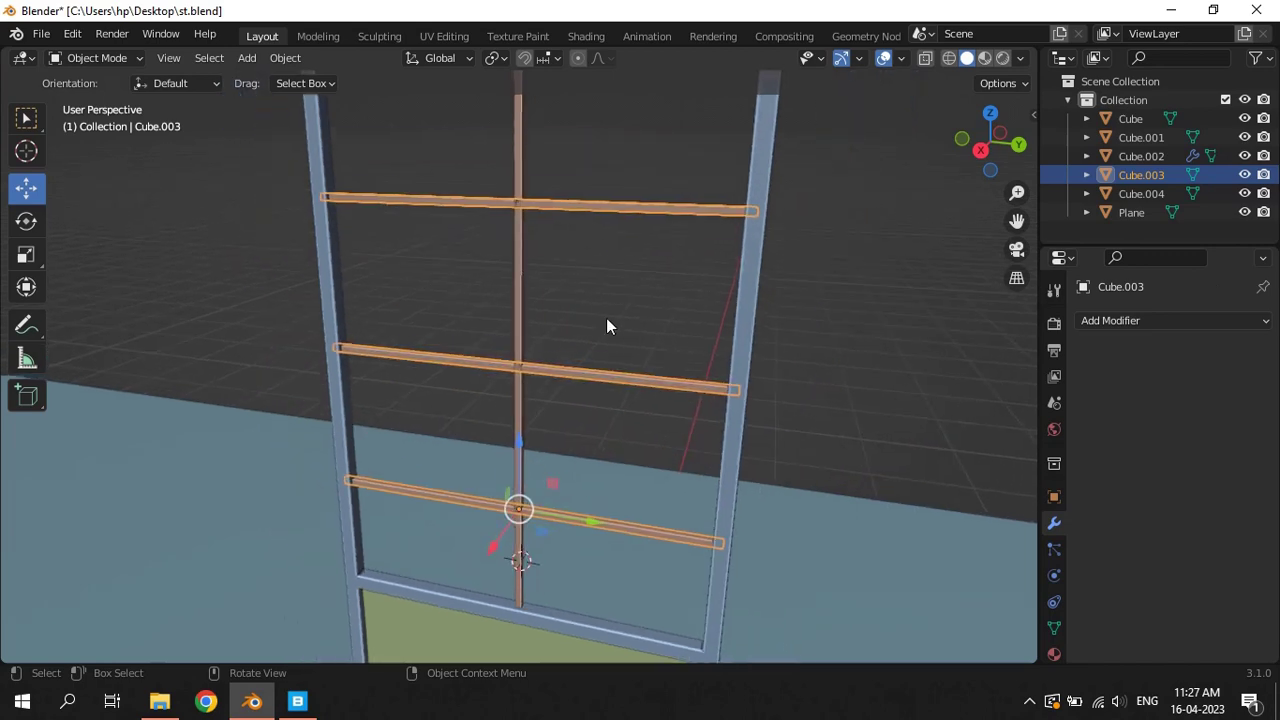
Add a Boolean union to Cube.003 with Cube.004 as the target and apply it
click(1173, 320)
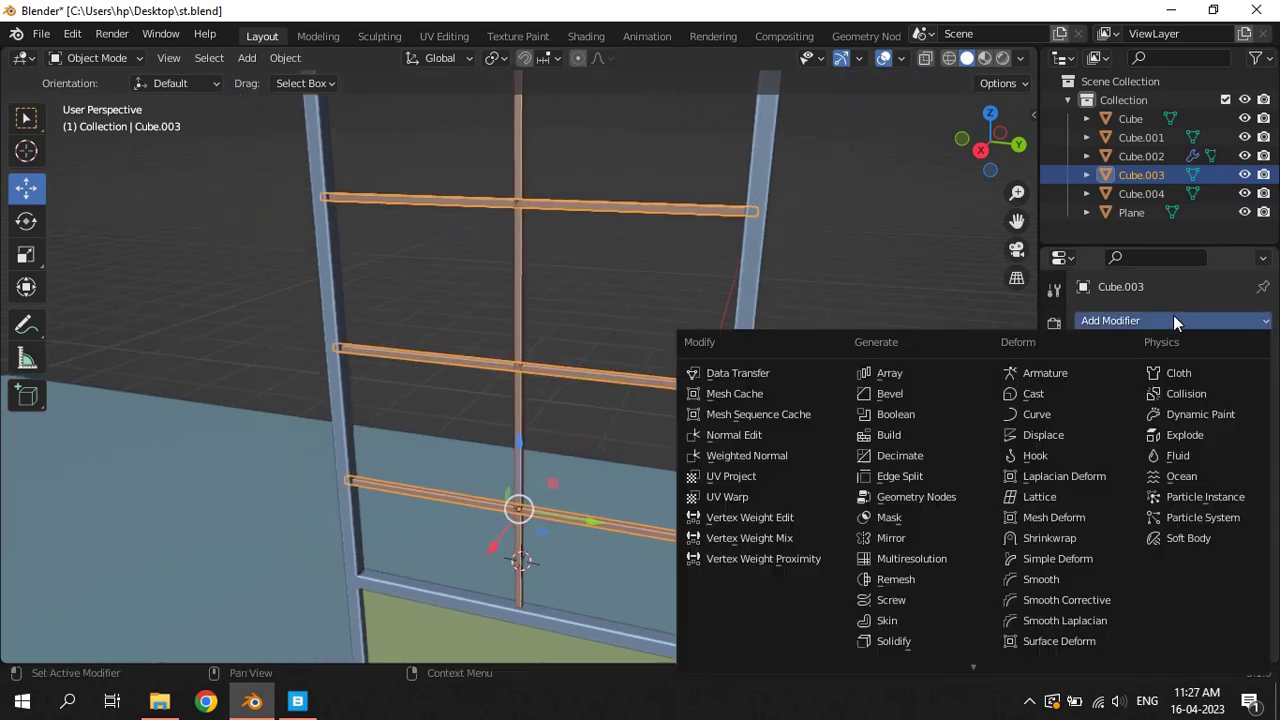
click(940, 417)
click(1235, 426)
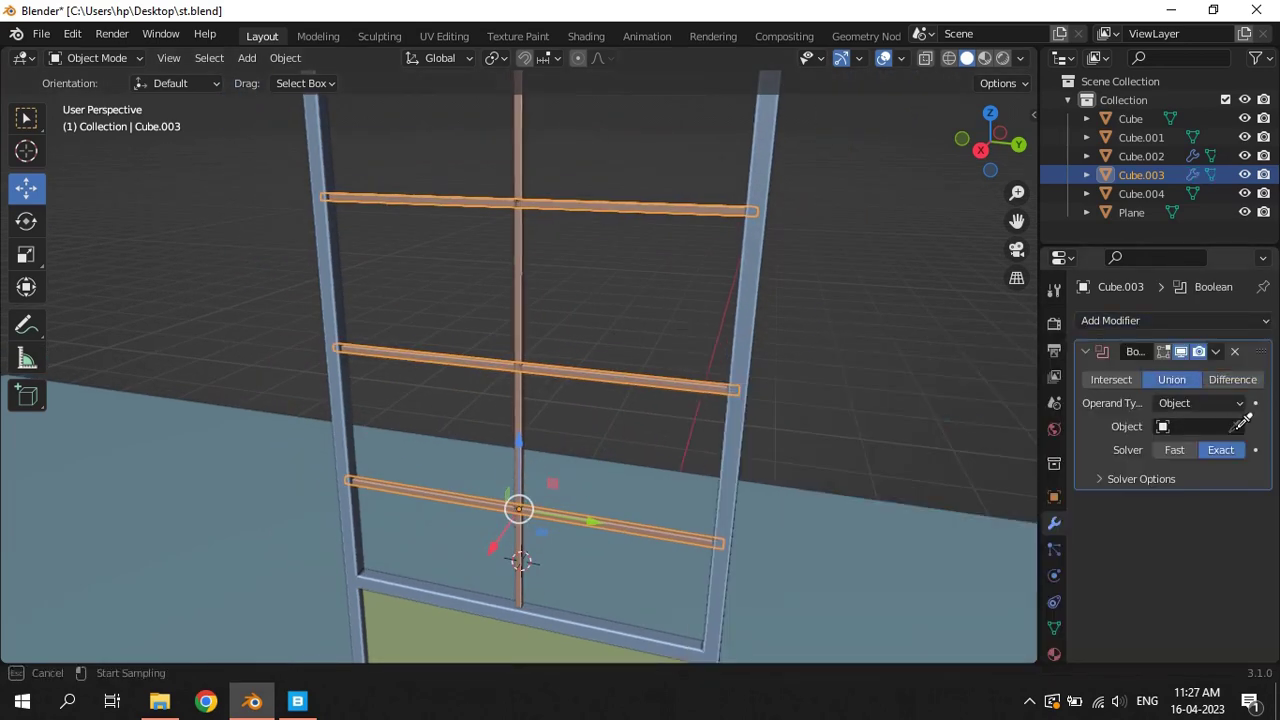
click(521, 252)
scroll(600, 285, up, 2)
scroll(619, 307, up, 3)
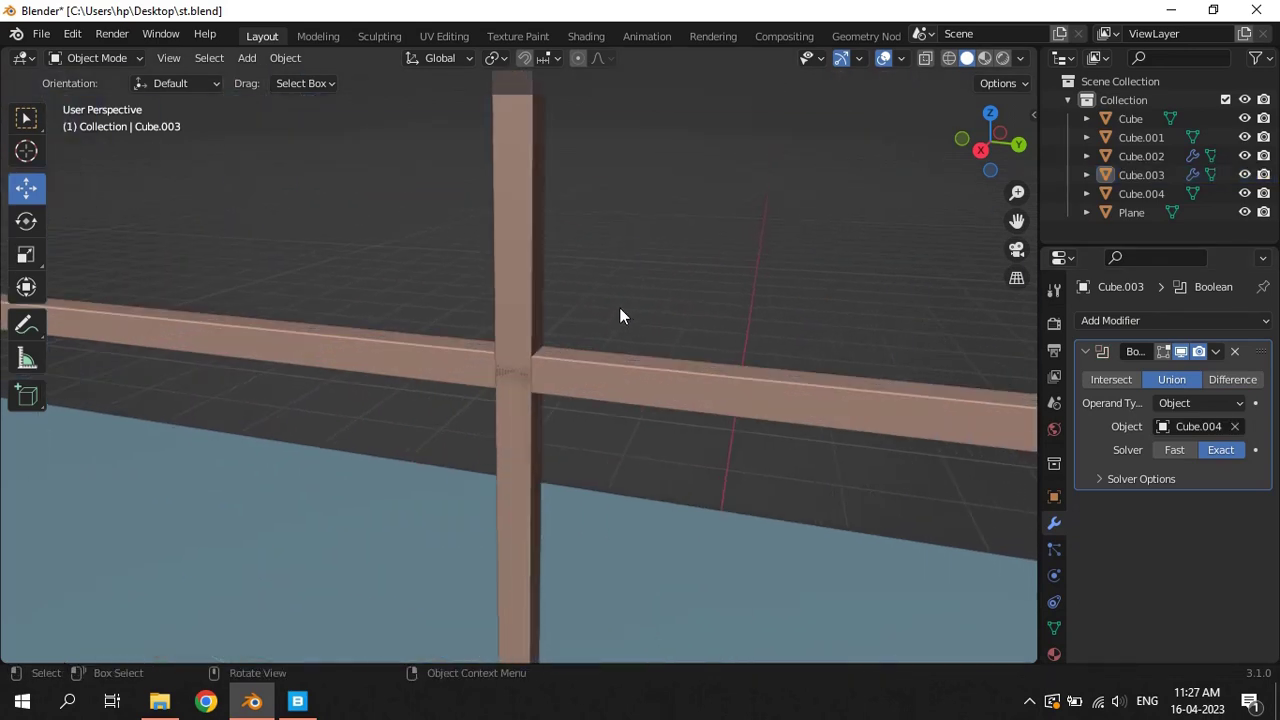
scroll(640, 320, up, 3)
click(1215, 351)
click(1130, 370)
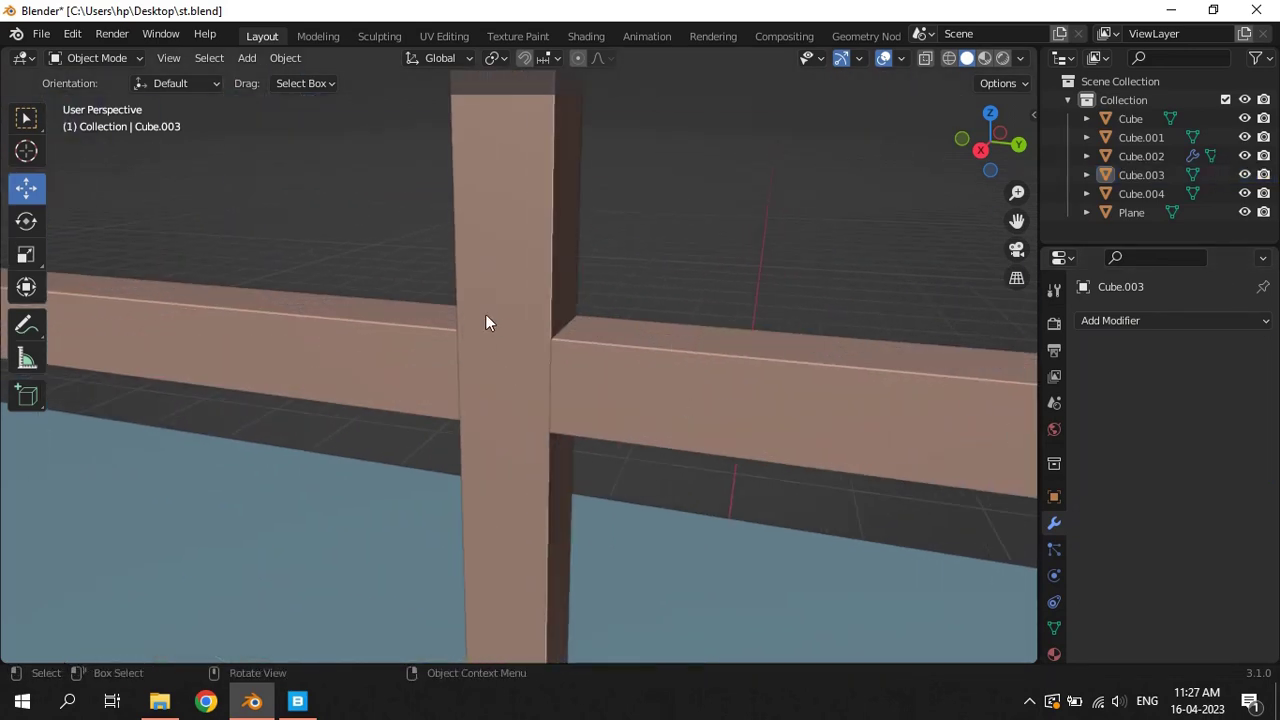
Delete the now-redundant vertical bar Cube.004
click(485, 314)
scroll(500, 330, down, 3)
scroll(537, 358, down, 2)
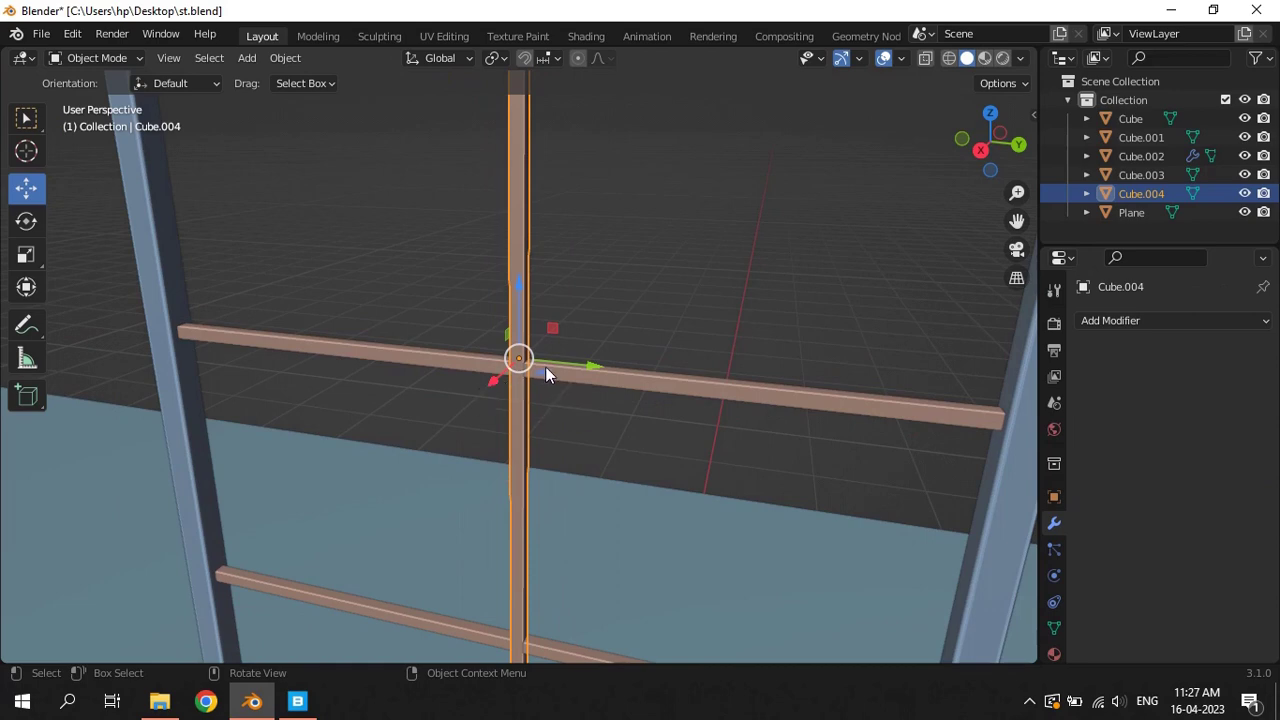
key(Delete)
click(575, 365)
scroll(580, 360, up, 3)
Inspect the merged muntin mesh in Edit Mode, then save st.blend
key(Tab)
scroll(590, 365, up, 1)
key(Tab)
scroll(591, 366, down, 2)
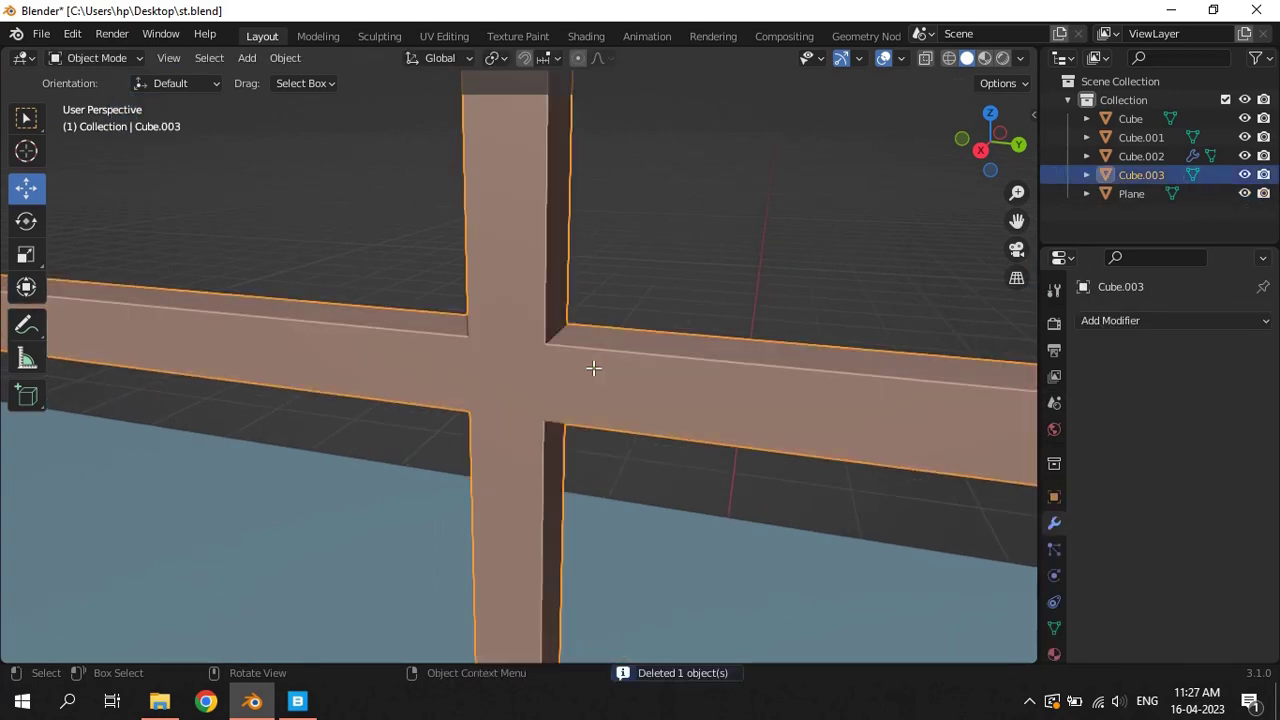
scroll(605, 358, down, 3)
scroll(627, 335, down, 3)
scroll(632, 321, down, 1)
middle_drag(631, 313, 678, 318)
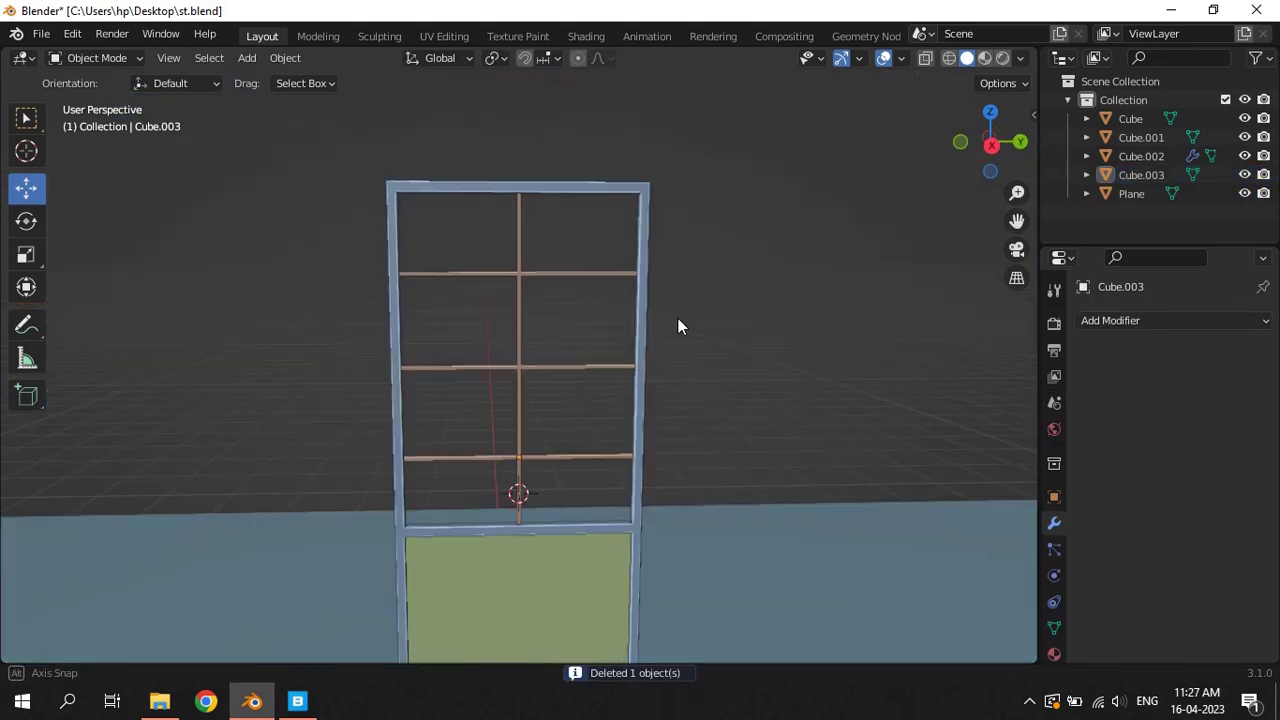
key(ctrl+s)
Duplicate the lower panel Plane and lift the copy into the upper window section
click(566, 563)
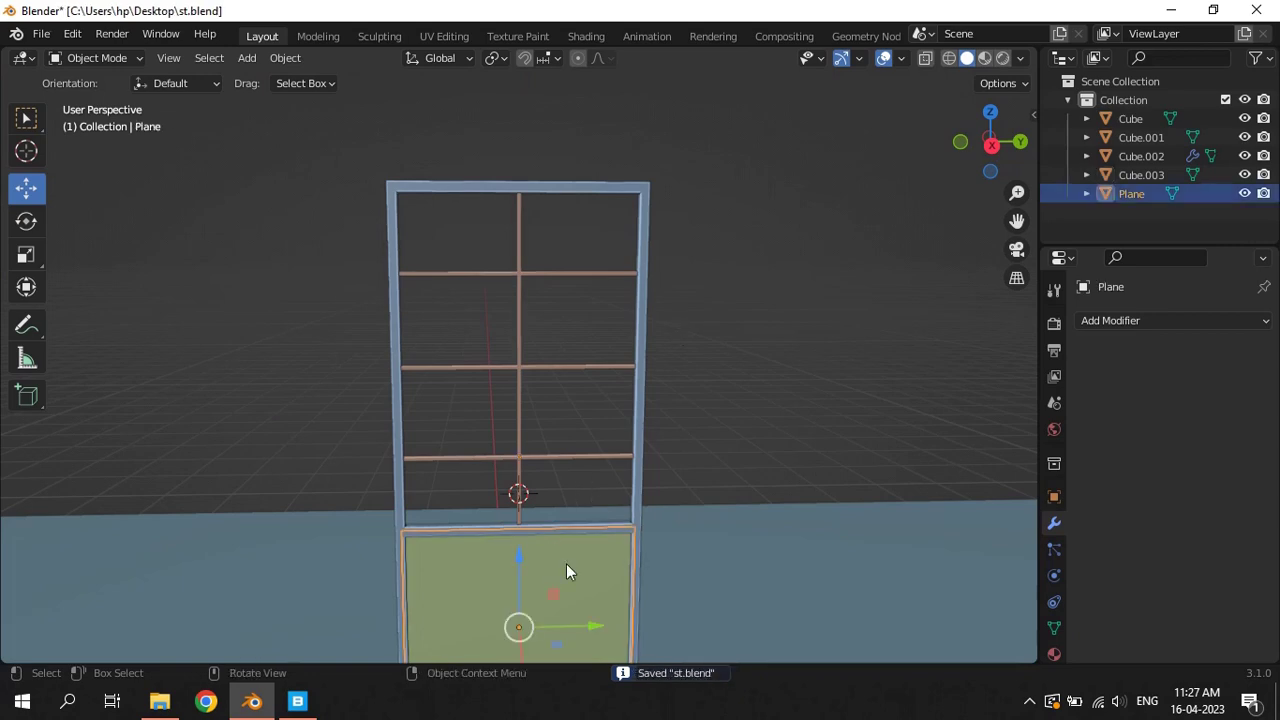
key(shift+d)
key(Escape)
drag(518, 559, 528, 265)
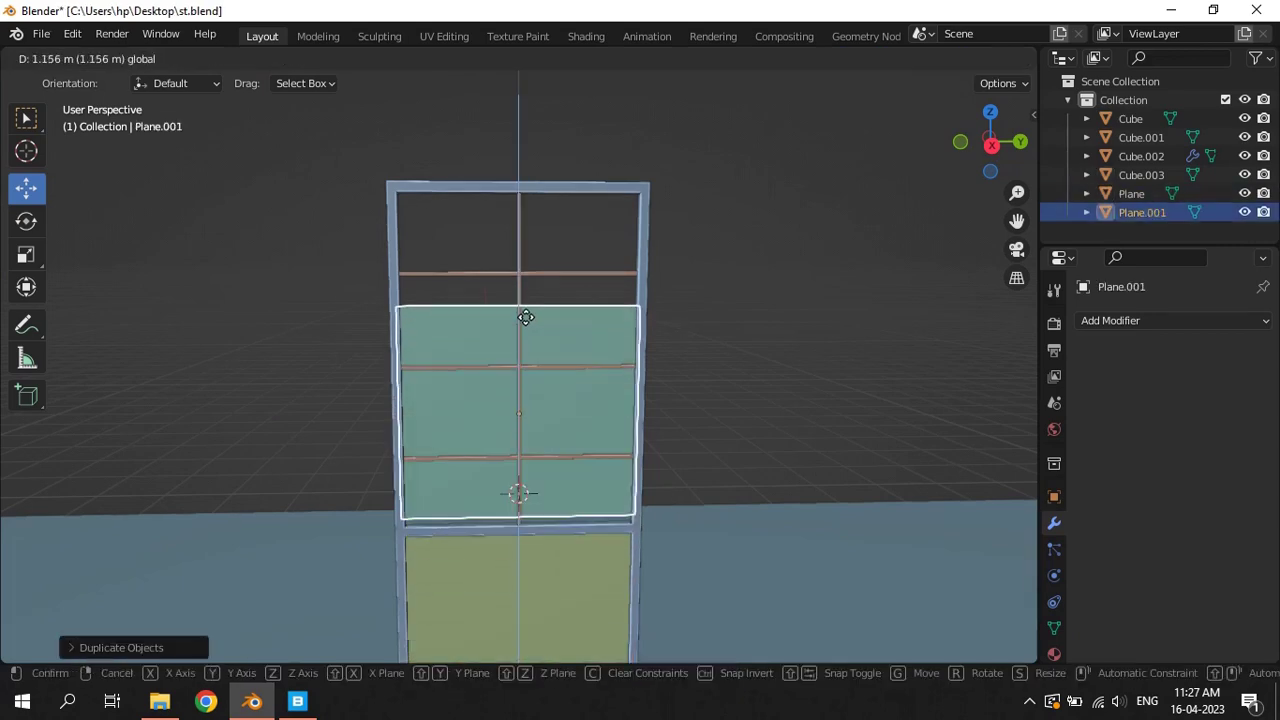
key(KP_3)
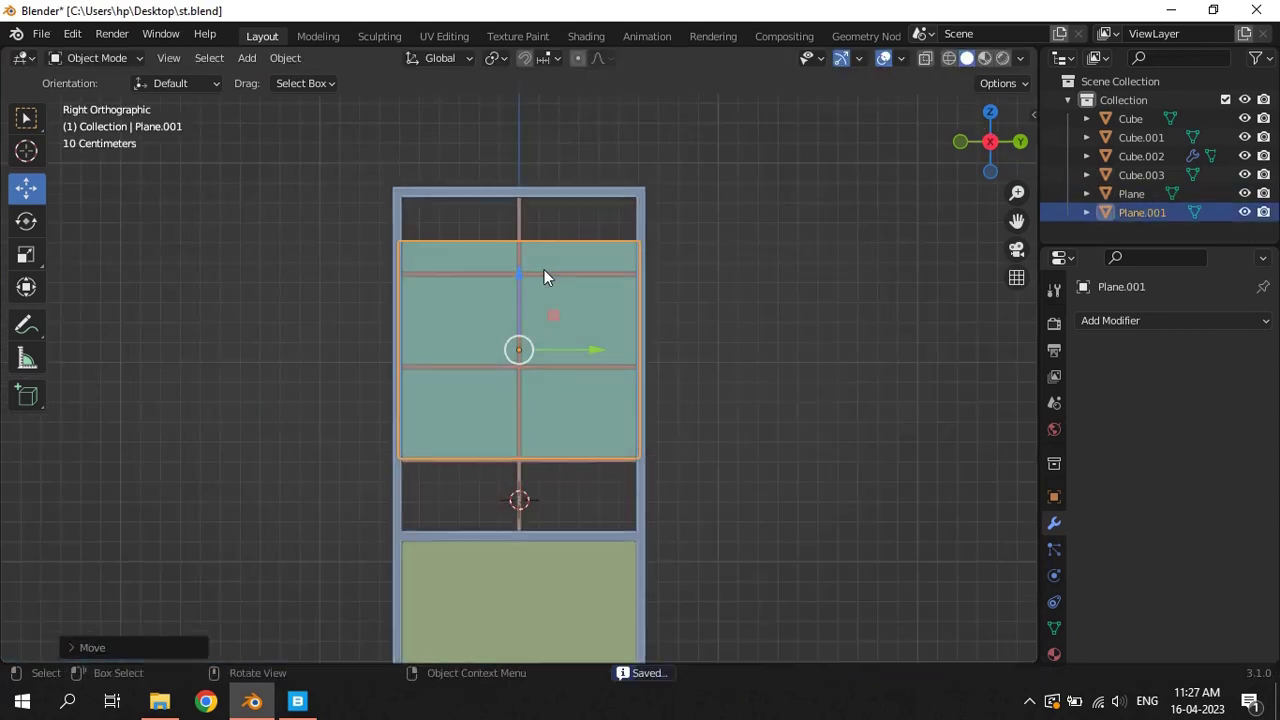
scroll(534, 230, up, 2)
Scale the pane along Z and reposition it until it fills the upper frame opening
key(s)
key(z)
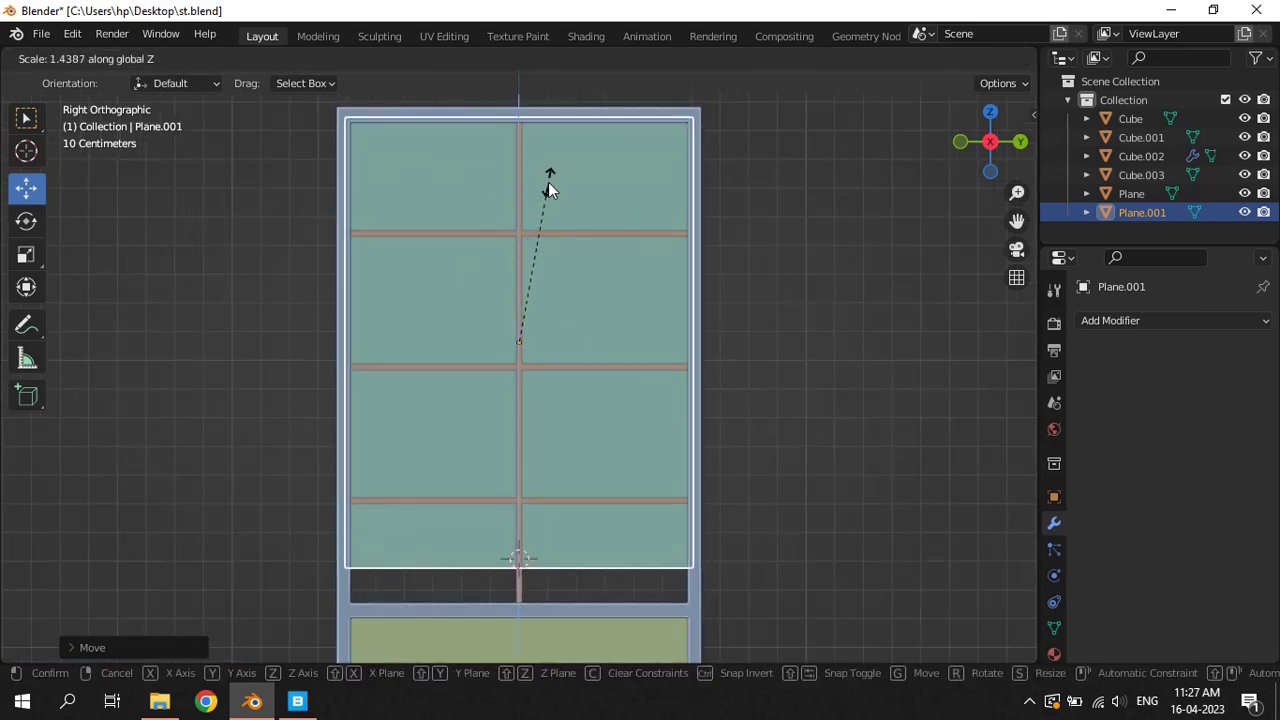
click(548, 182)
key(g)
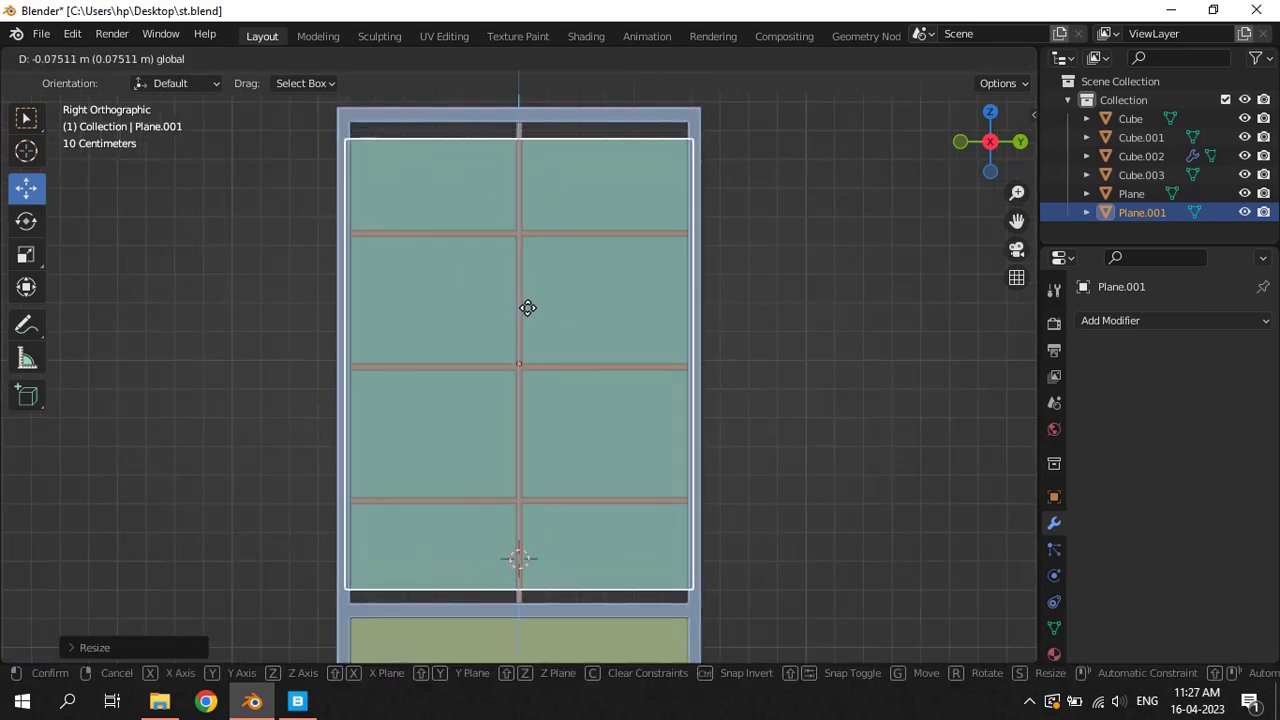
click(527, 306)
key(s)
key(z)
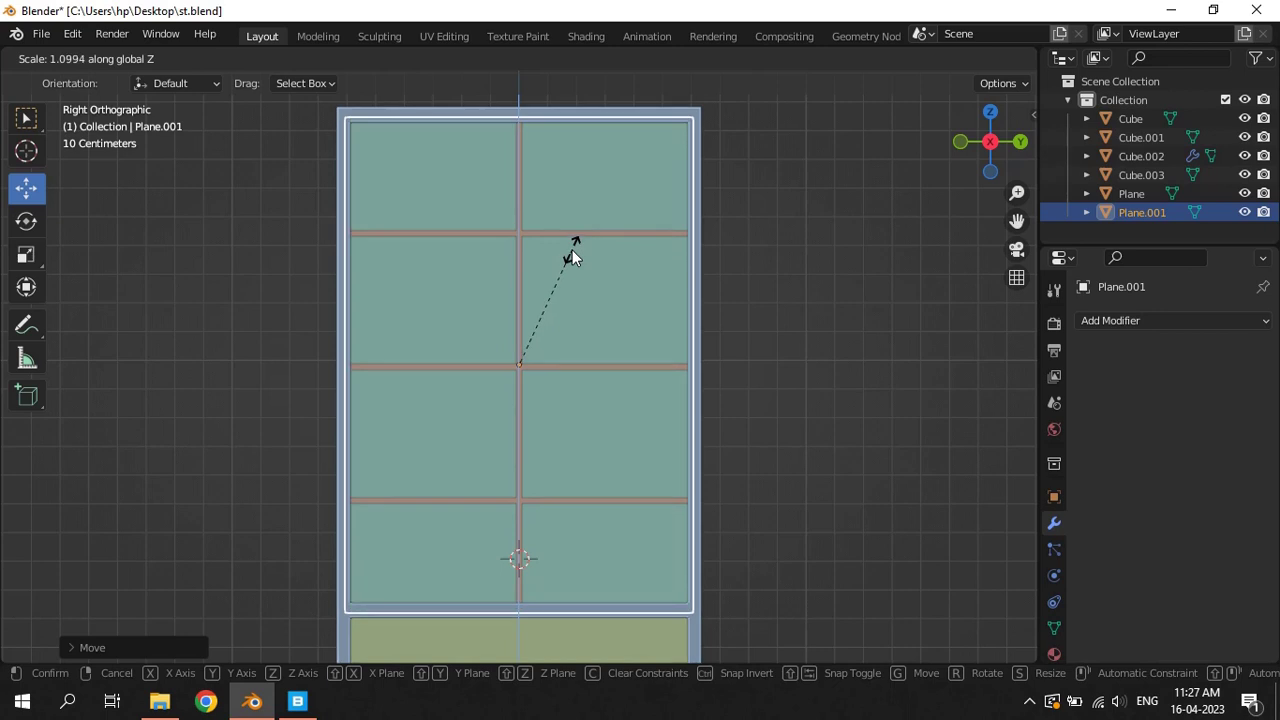
click(540, 284)
key(g)
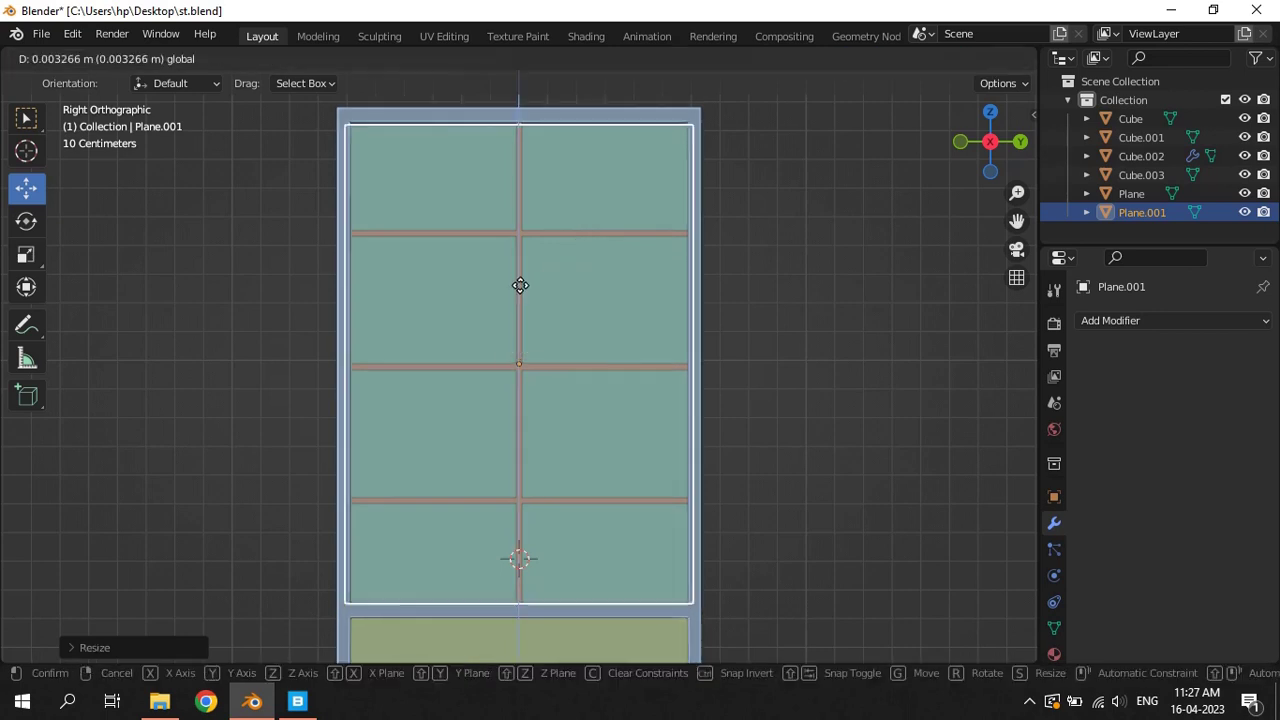
click(528, 282)
key(s)
key(z)
click(547, 261)
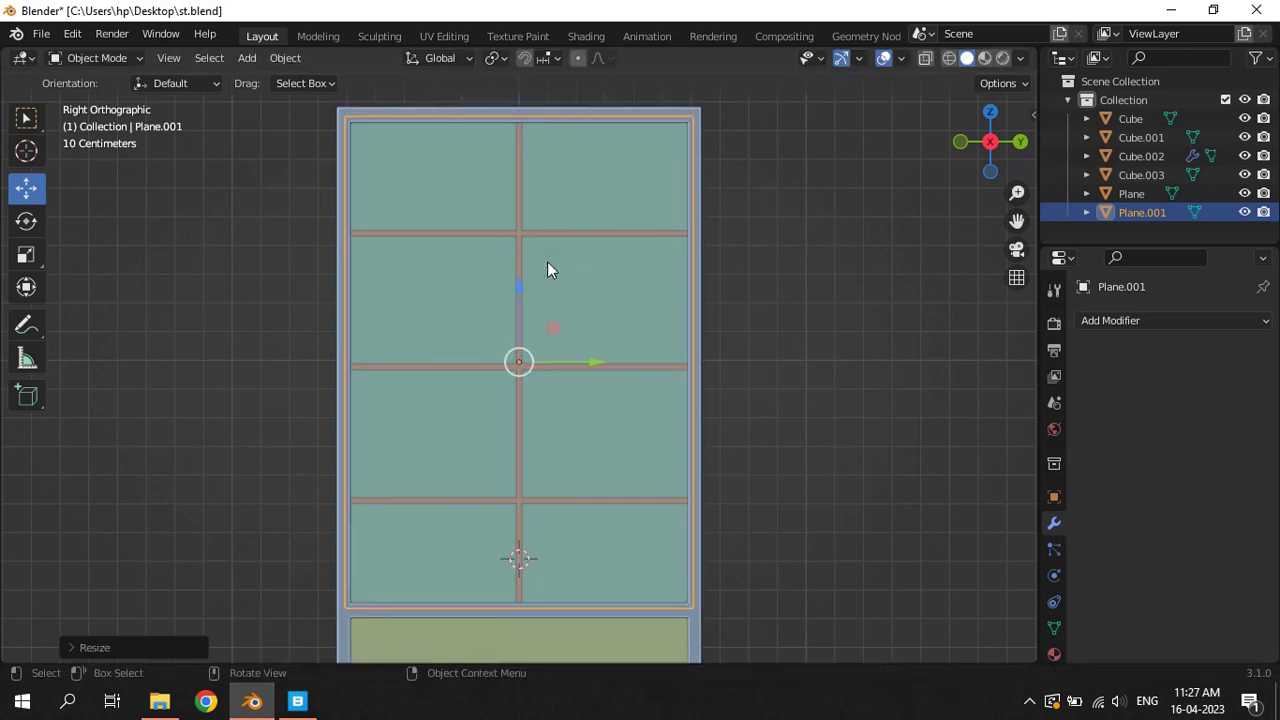
Join both panes and the muntin grid with Ctrl+J, then undo the join
click(789, 361)
scroll(800, 360, down, 3)
mouse_move(805, 359)
middle_down()
mouse_move(706, 417)
mouse_move(830, 437)
middle_up()
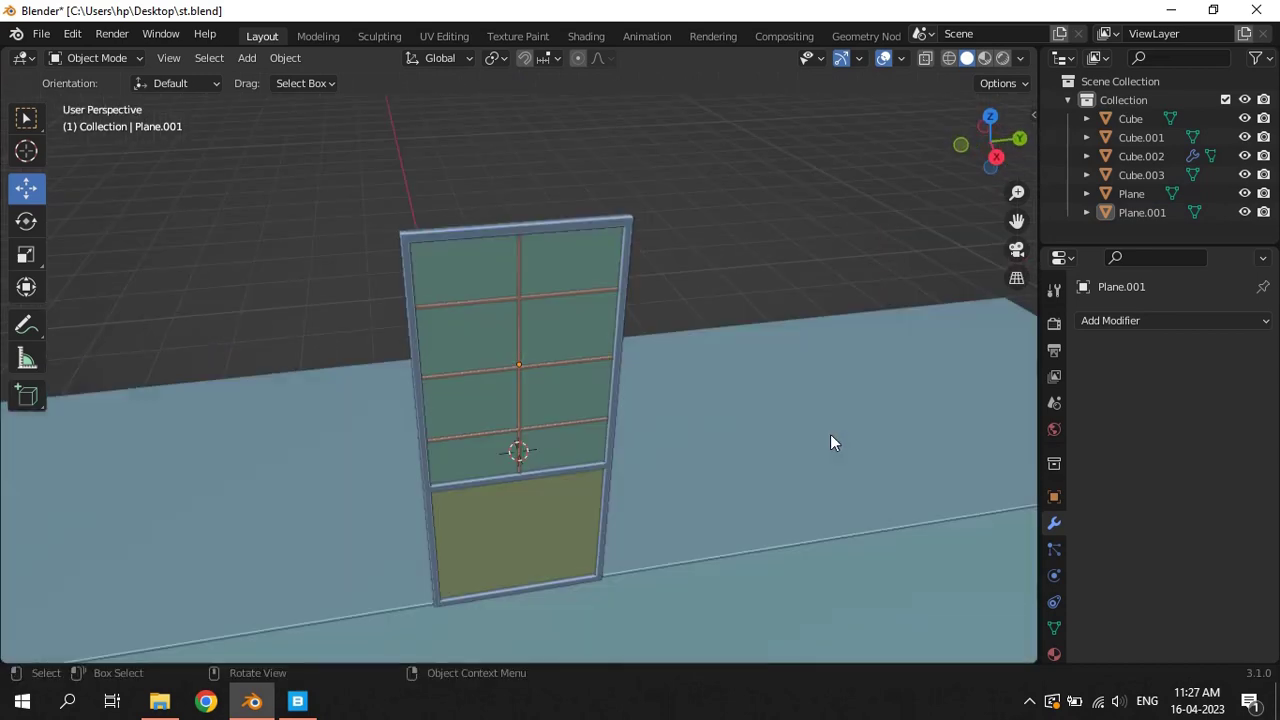
click(589, 327)
click(562, 509)
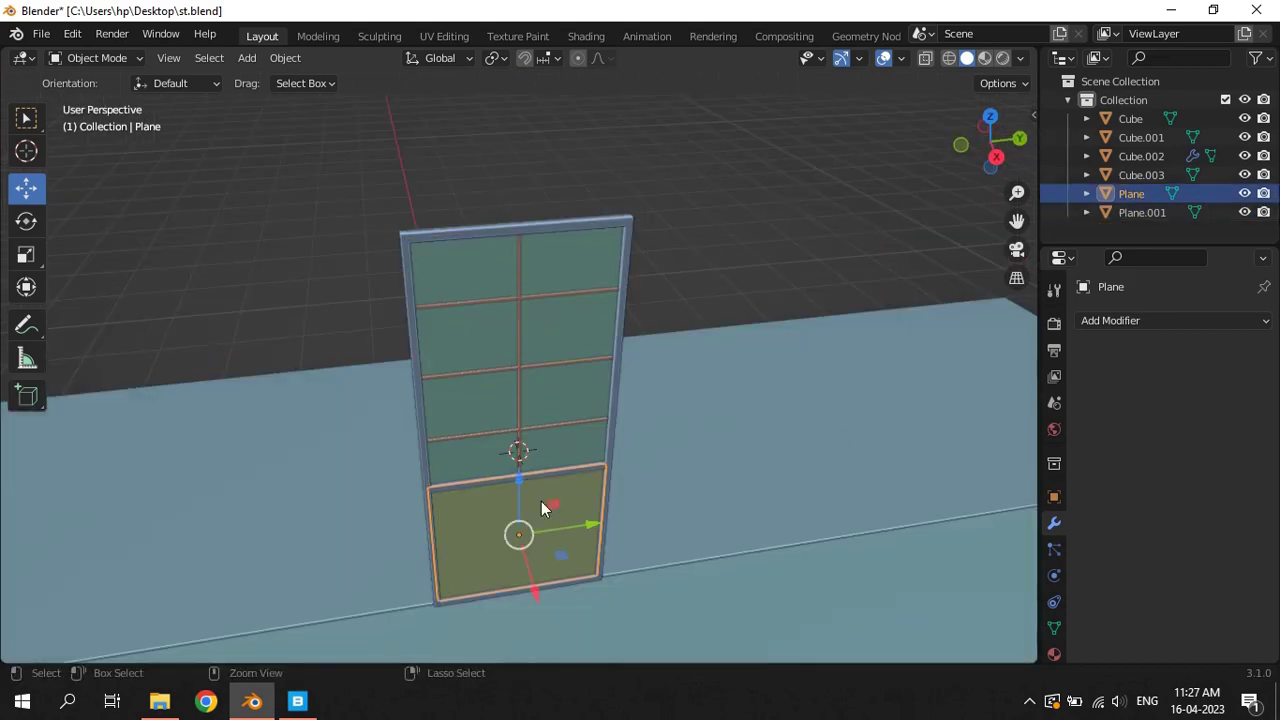
shift+click(520, 413)
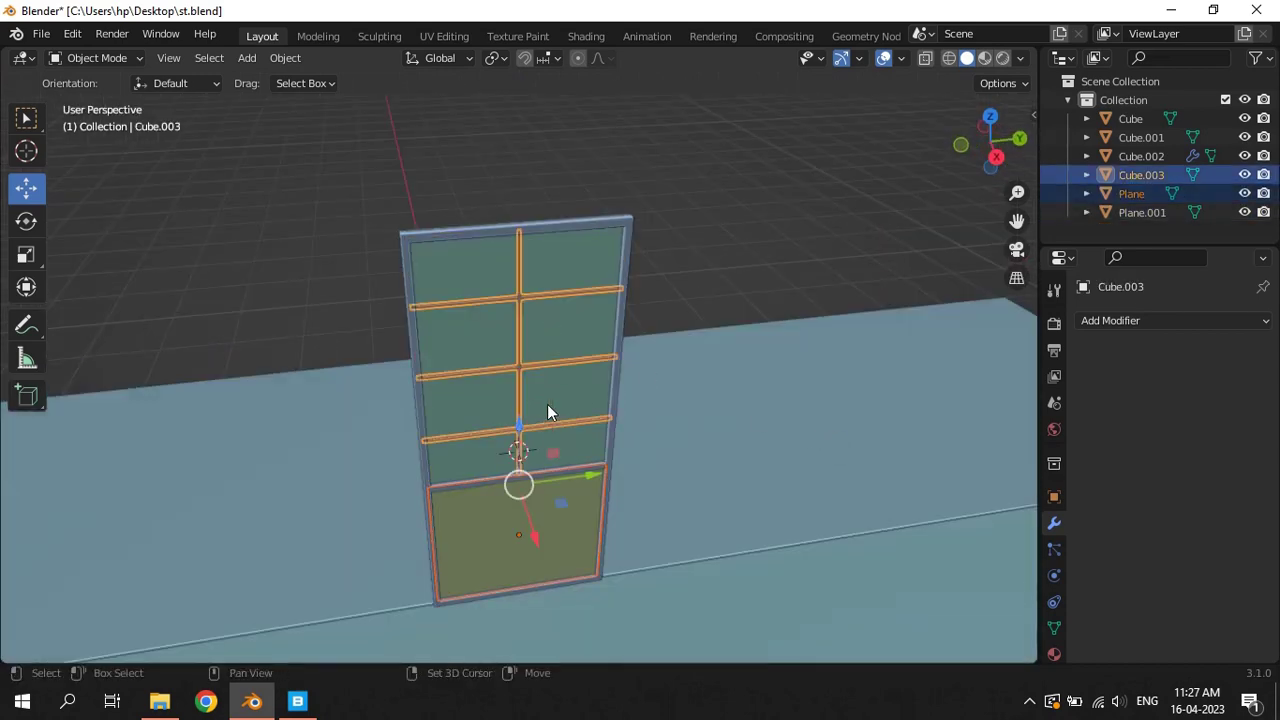
shift+click(547, 404)
key(ctrl+j)
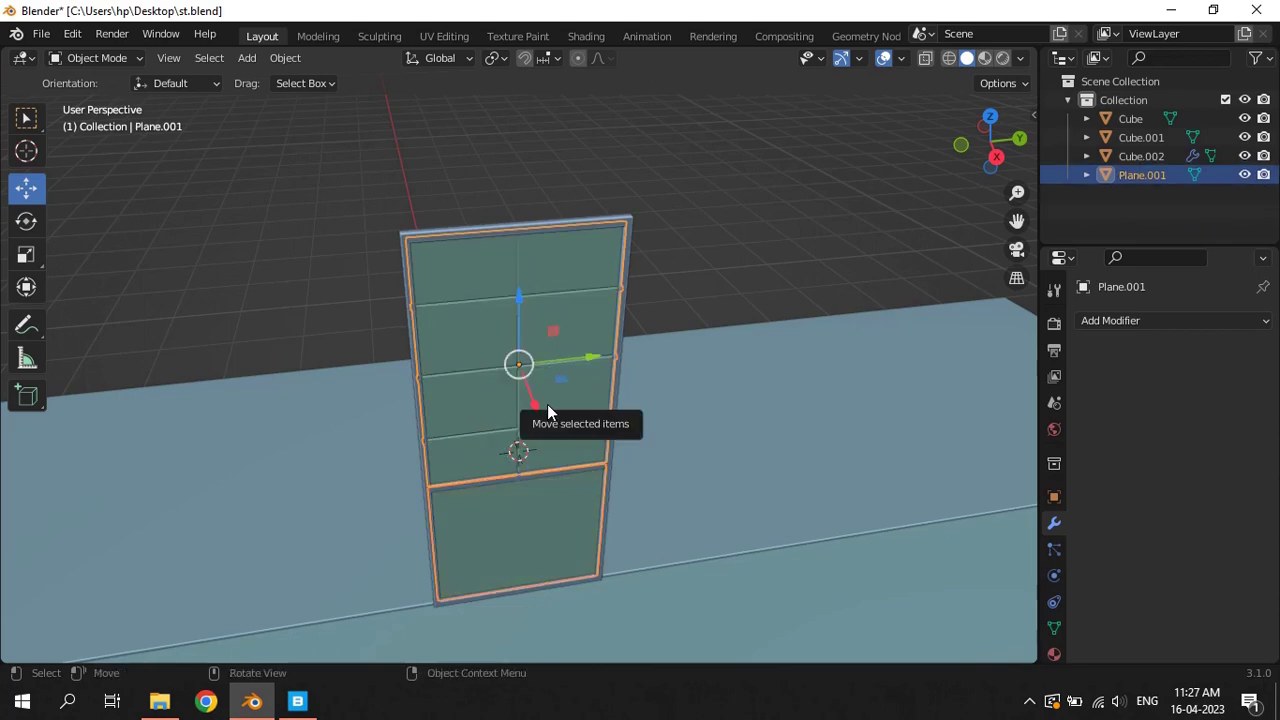
click(669, 285)
scroll(544, 362, up, 5)
scroll(575, 340, down, 5)
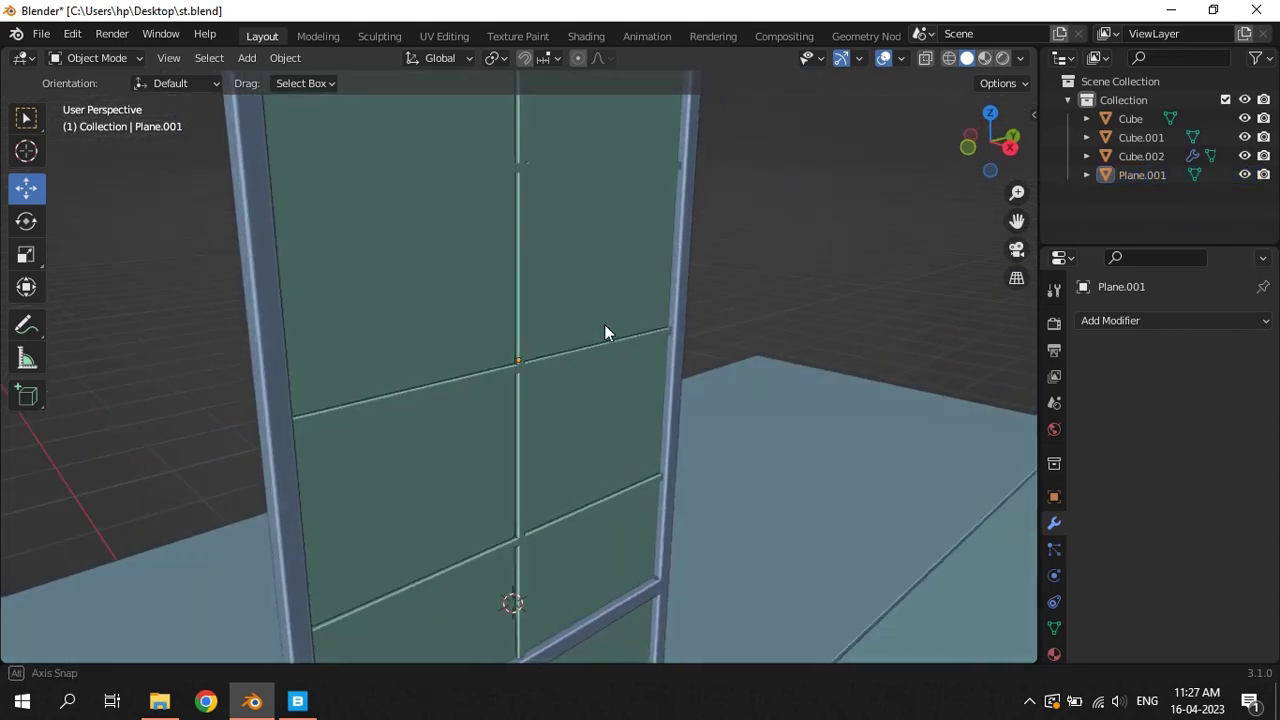
key(ctrl+z)
key(ctrl+z)
Enlarge the Outliner and select the glass pane, muntin bars and lower panel
scroll(745, 298, down, 4)
click(755, 289)
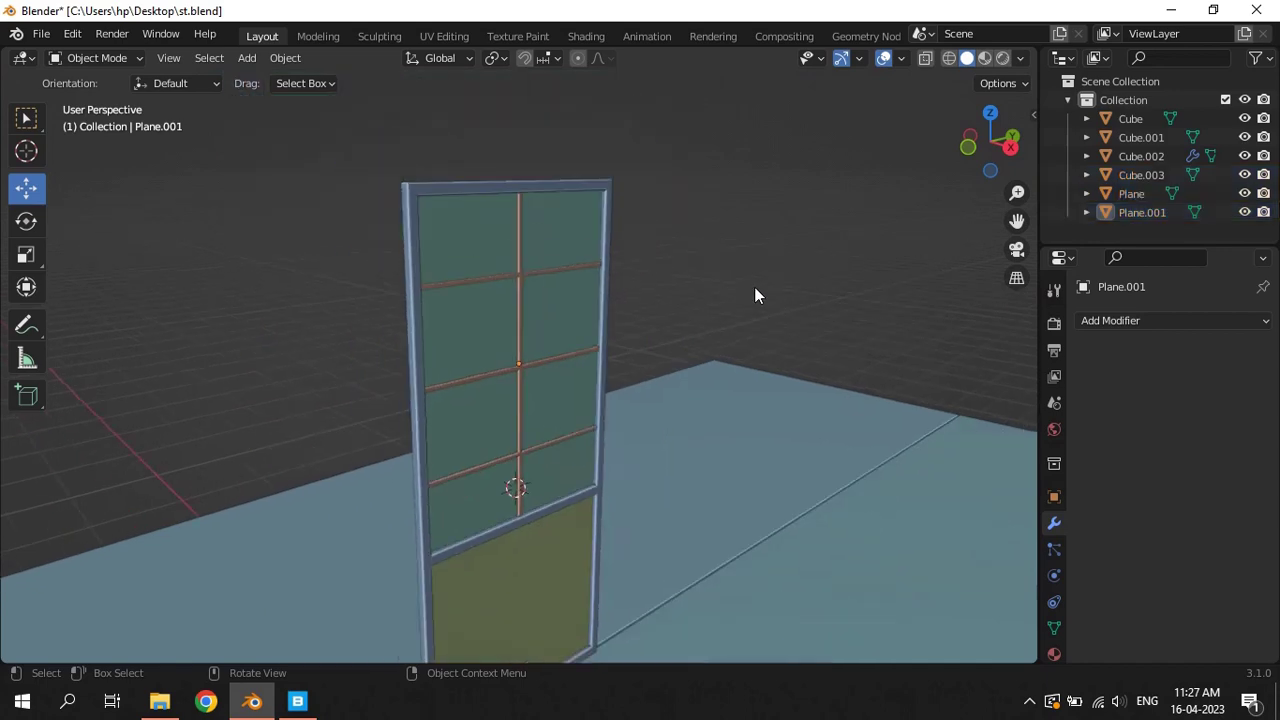
drag(1041, 333, 990, 330)
drag(1082, 246, 1082, 352)
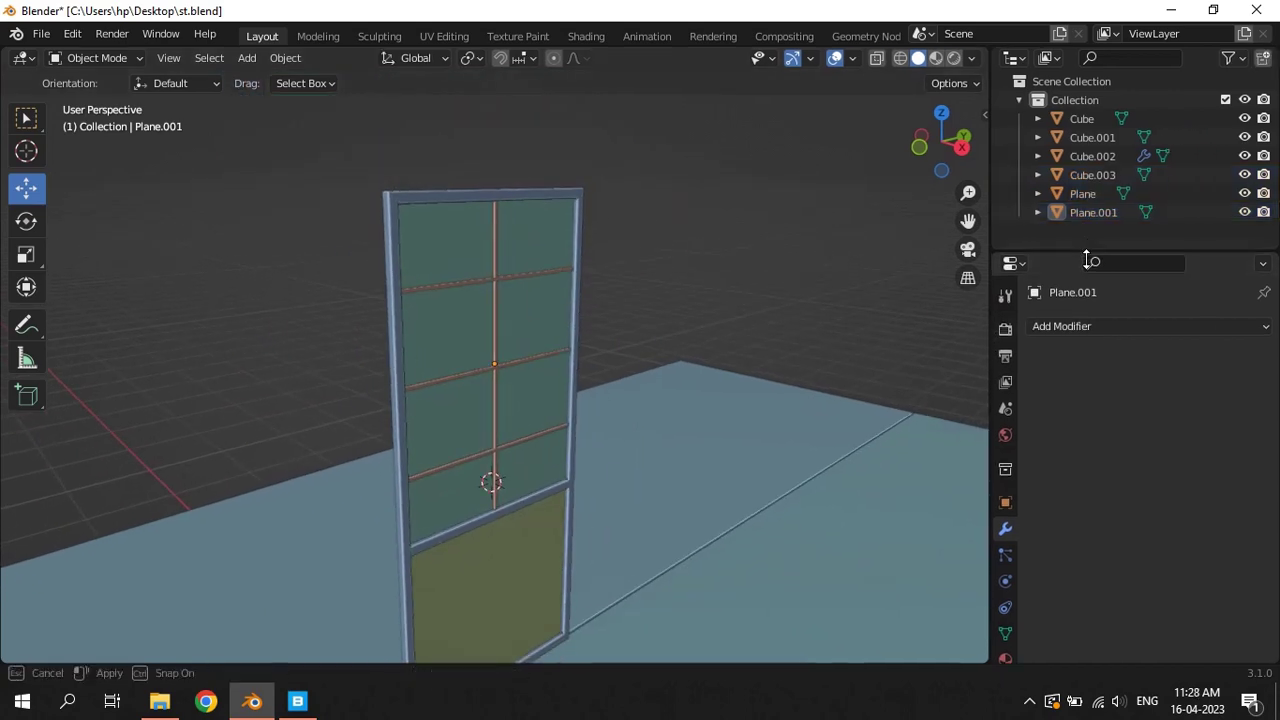
click(525, 320)
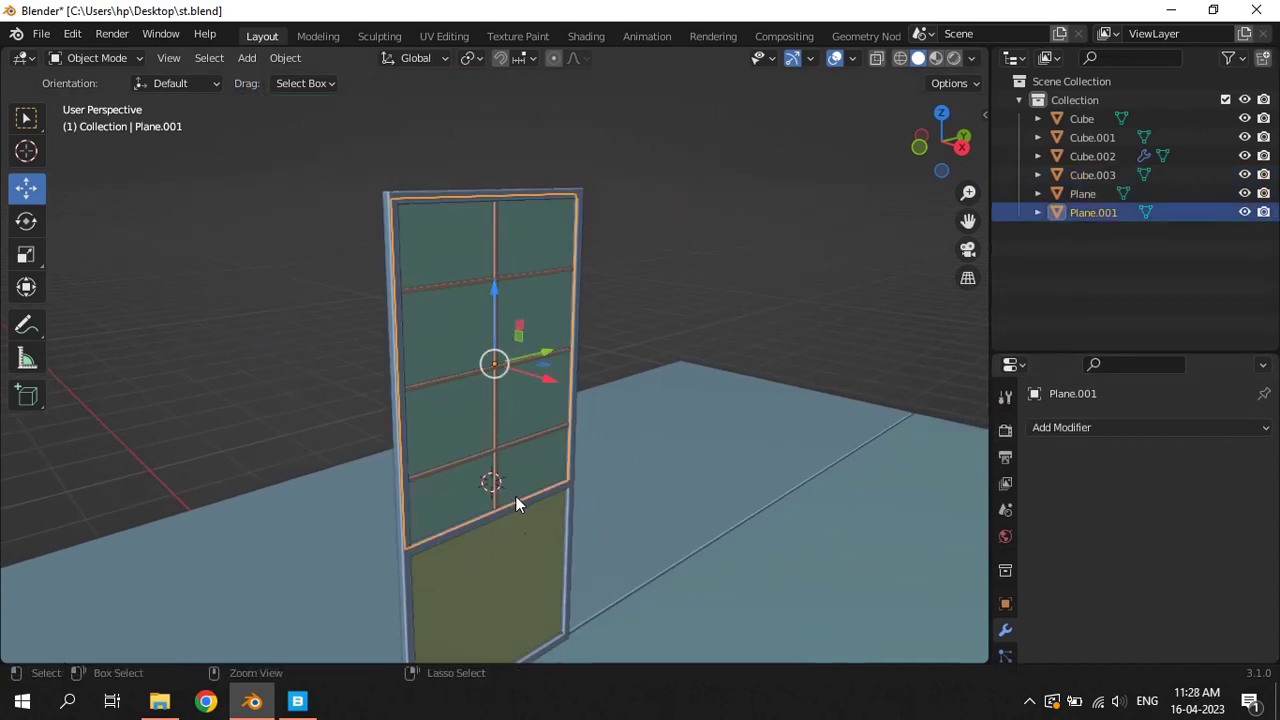
shift+click(499, 433)
shift+click(522, 562)
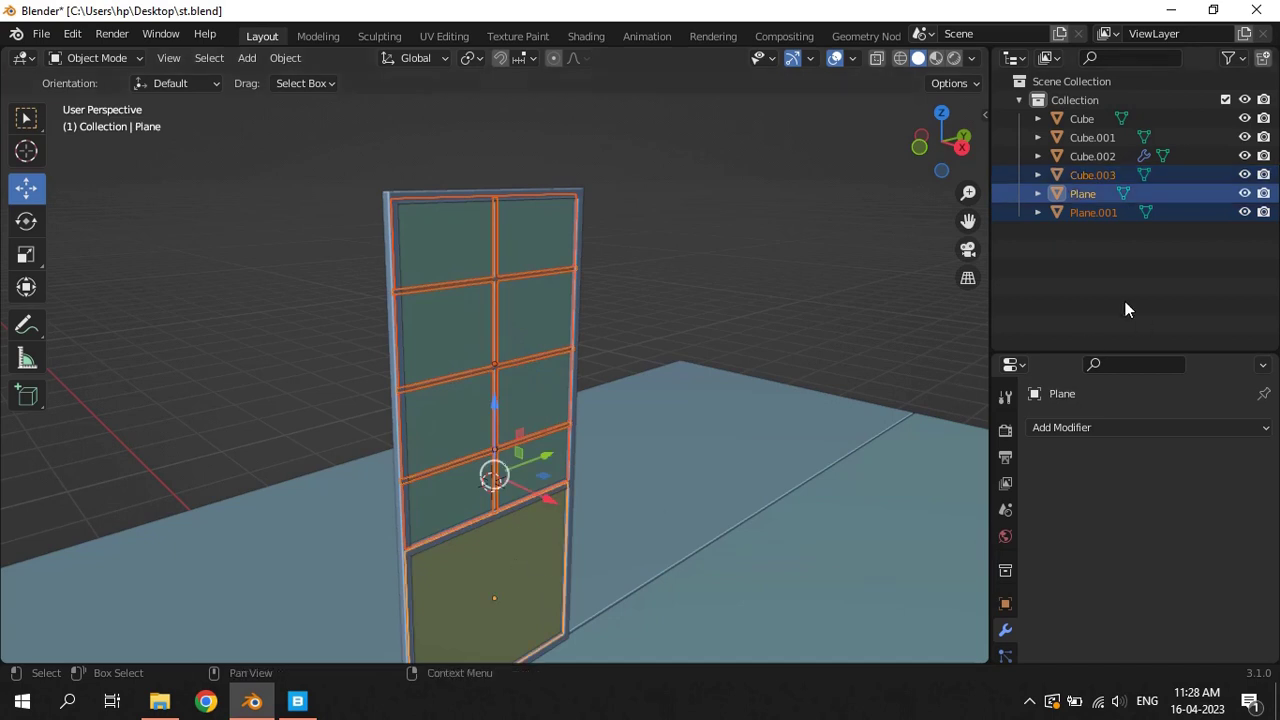
Parent the selected parts to Cube.002, verify with its visibility toggle, and save
ctrl+click(1095, 175)
key(ctrl+z)
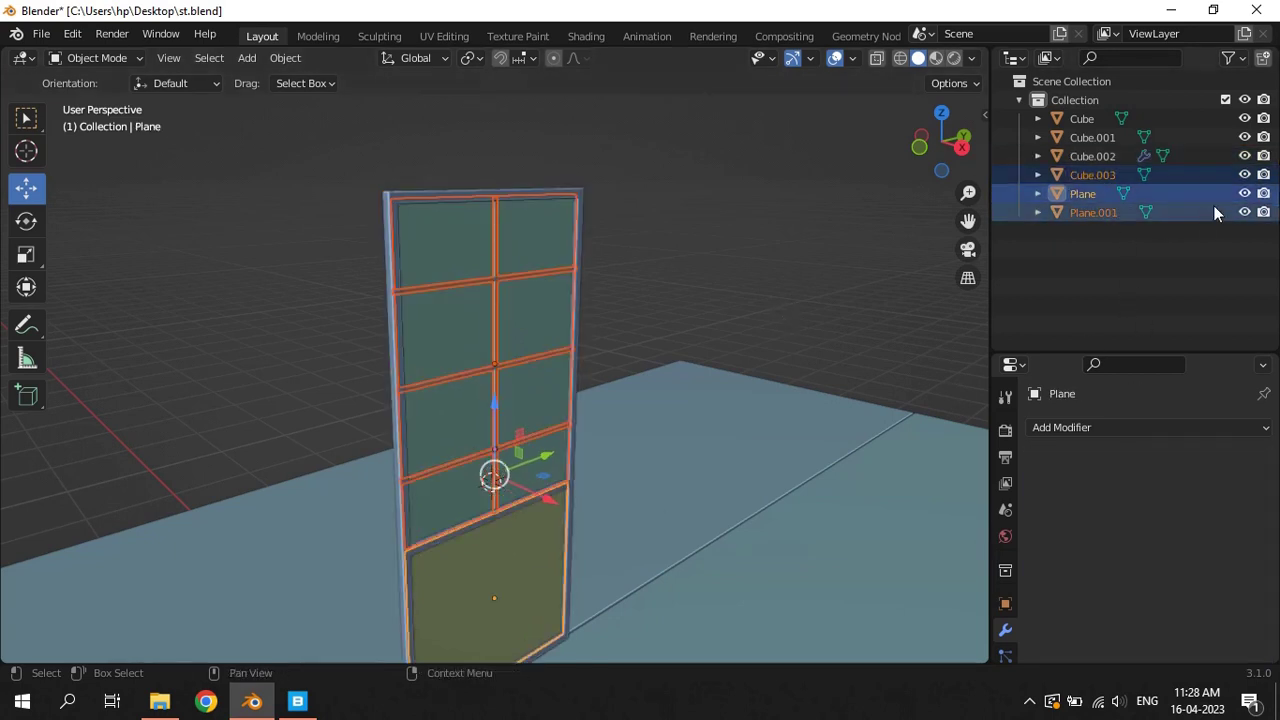
drag(1097, 191, 1117, 156)
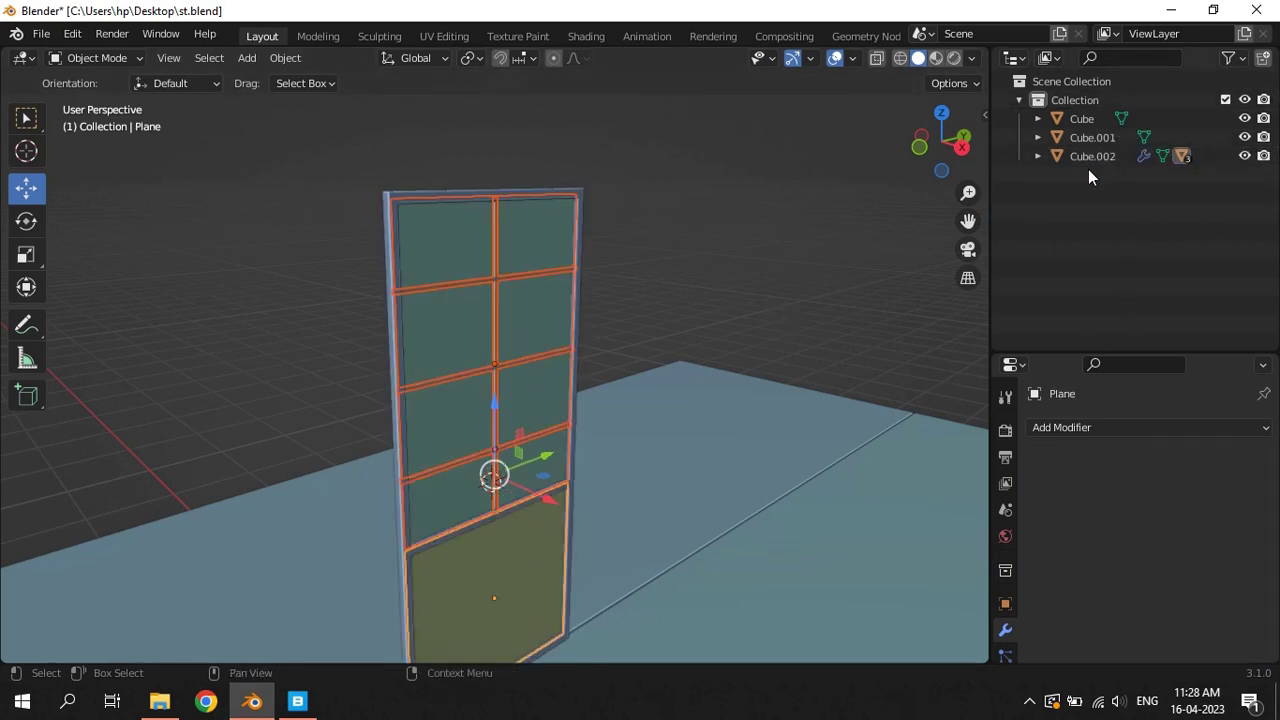
click(1071, 190)
click(1245, 156)
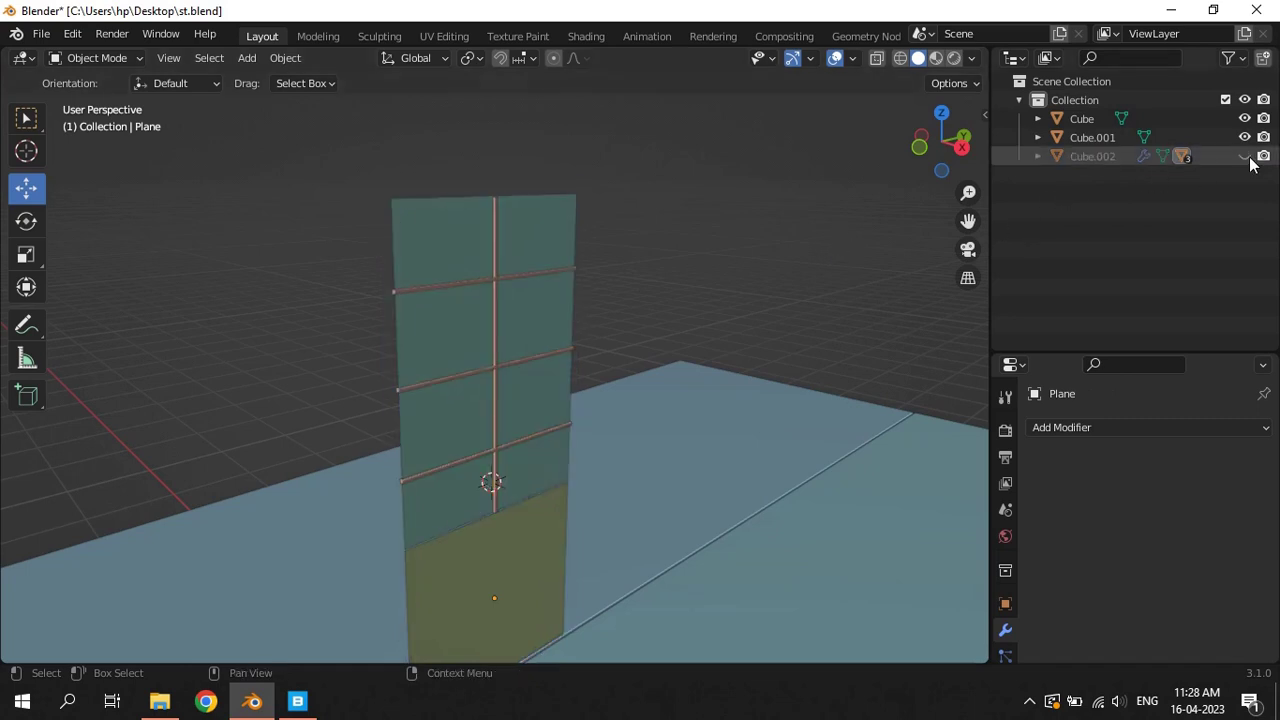
click(1245, 156)
key(ctrl+s)
middle_drag(746, 318, 727, 326)
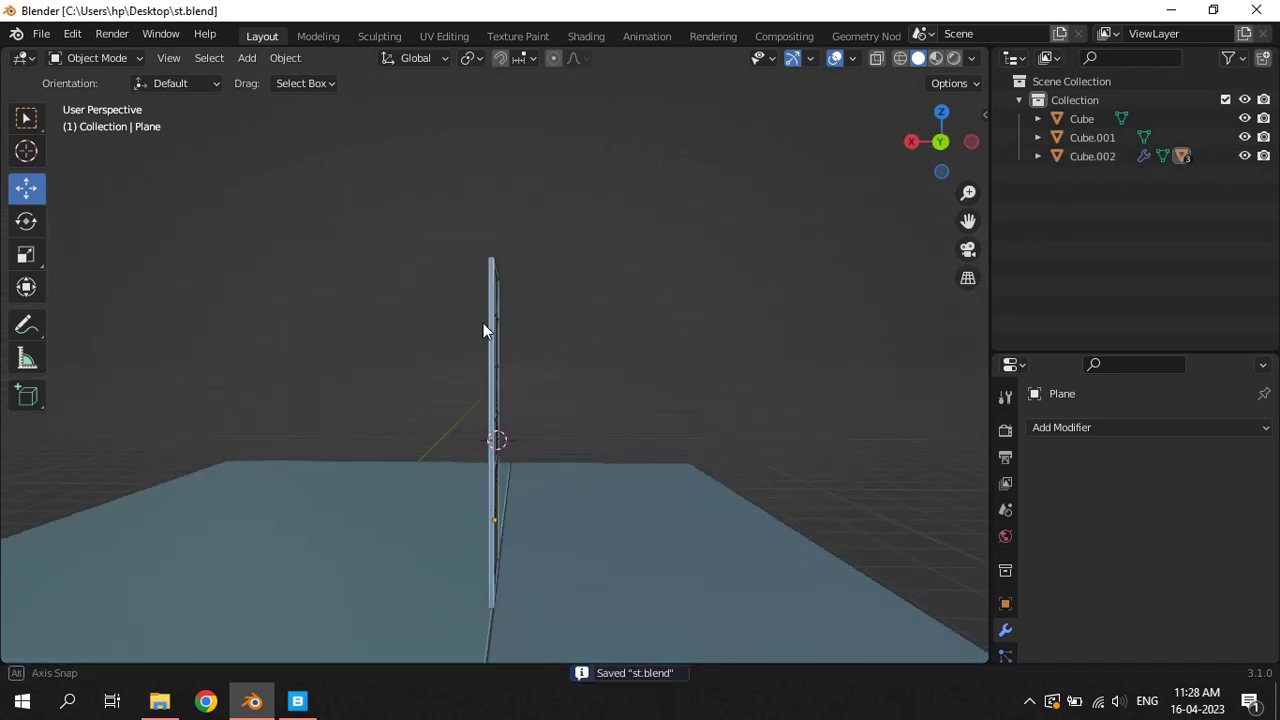
Select the window frame Cube.002 together with the mullions
scroll(650, 358, up, 3)
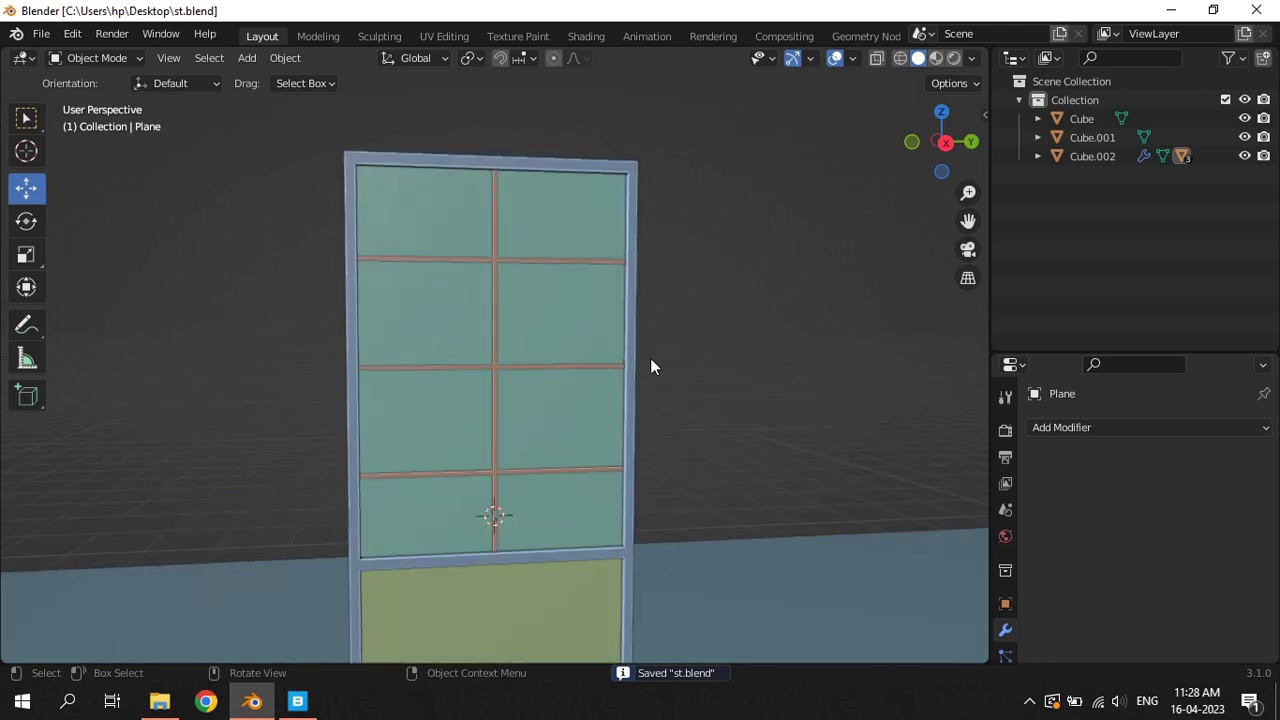
scroll(642, 357, up, 2)
scroll(622, 416, down, 3)
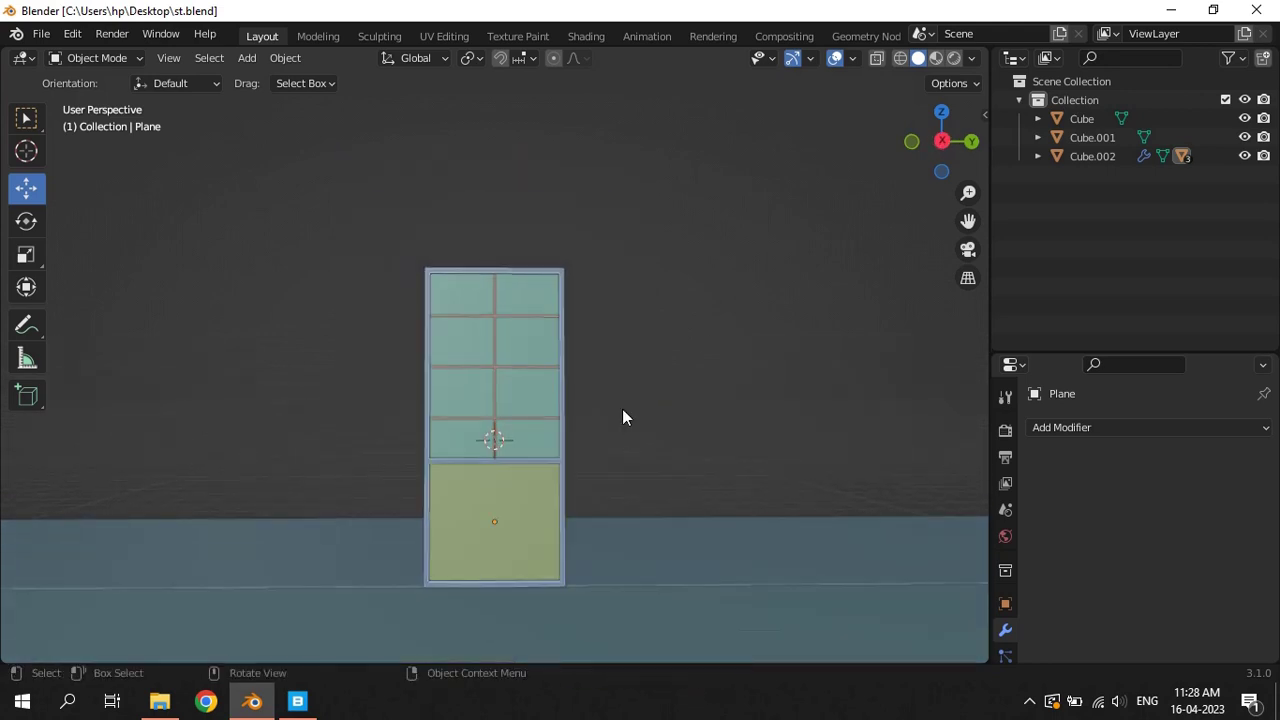
scroll(622, 417, up, 3)
scroll(622, 417, up, 2)
scroll(622, 417, down, 2)
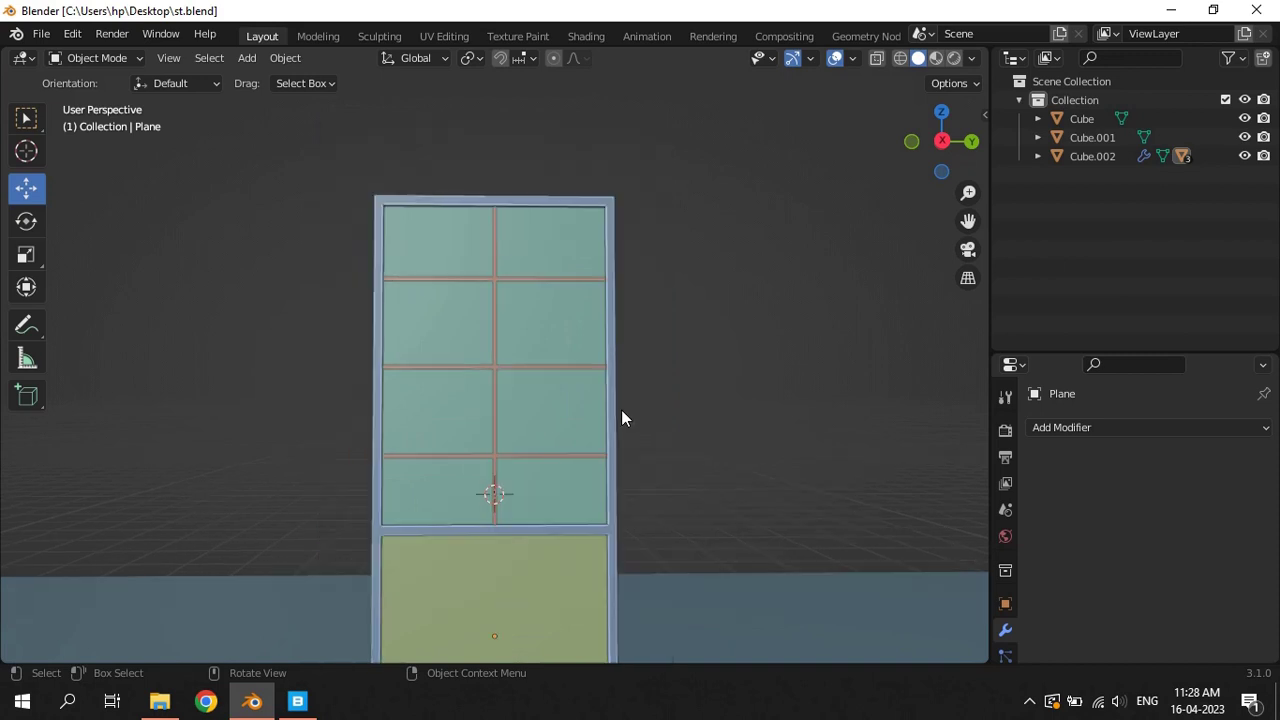
click(617, 472)
scroll(724, 436, down, 2)
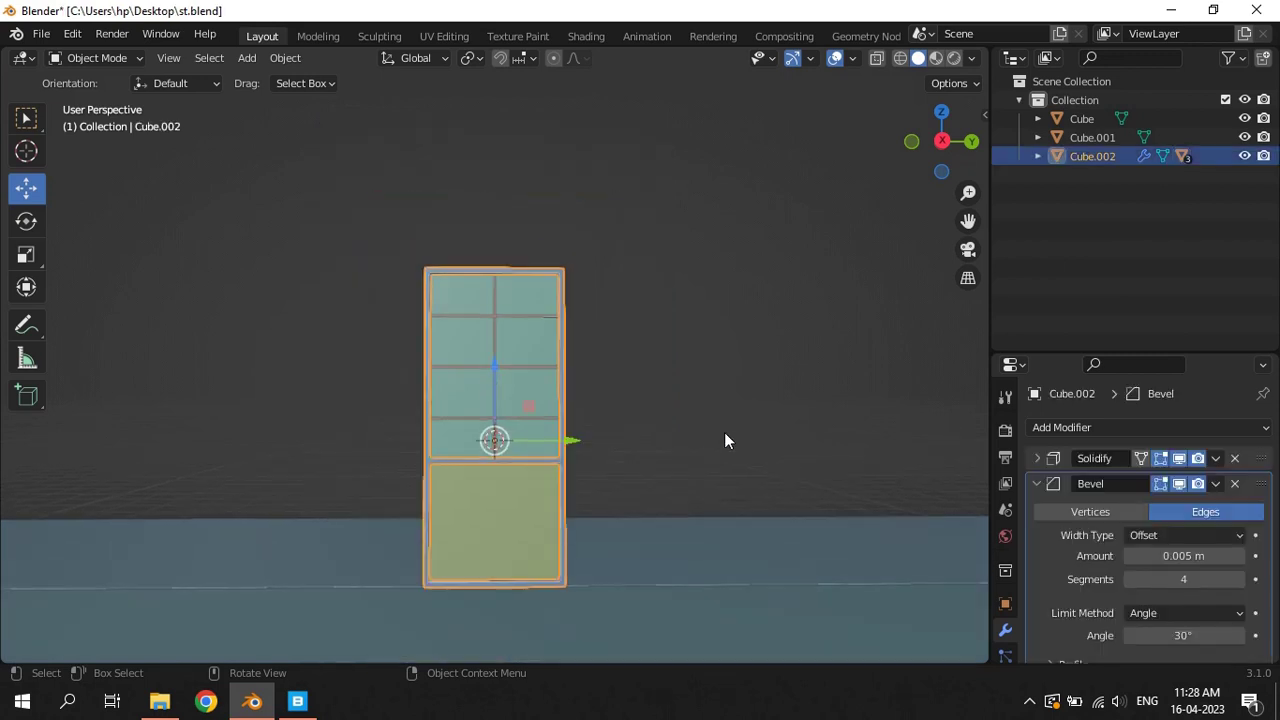
click(539, 374)
Scale the window parts along global Y to about 0.81 width
key(s)
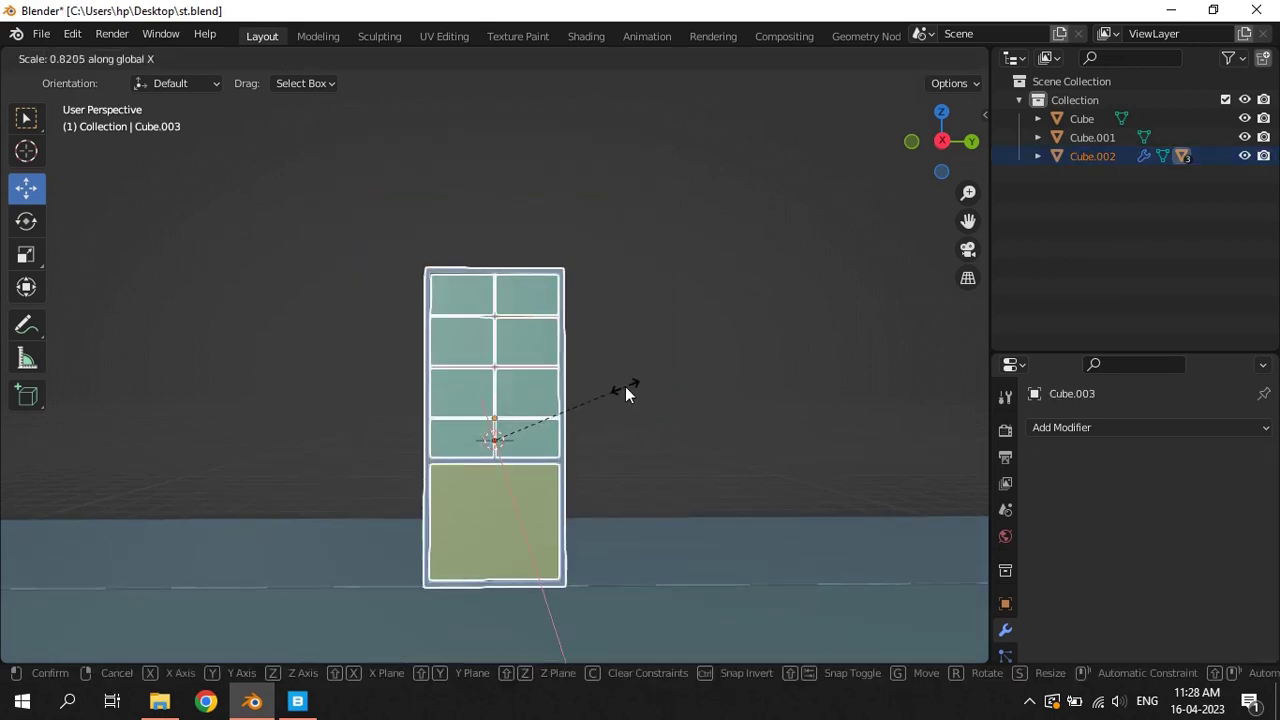
click(622, 386)
key(s)
key(y)
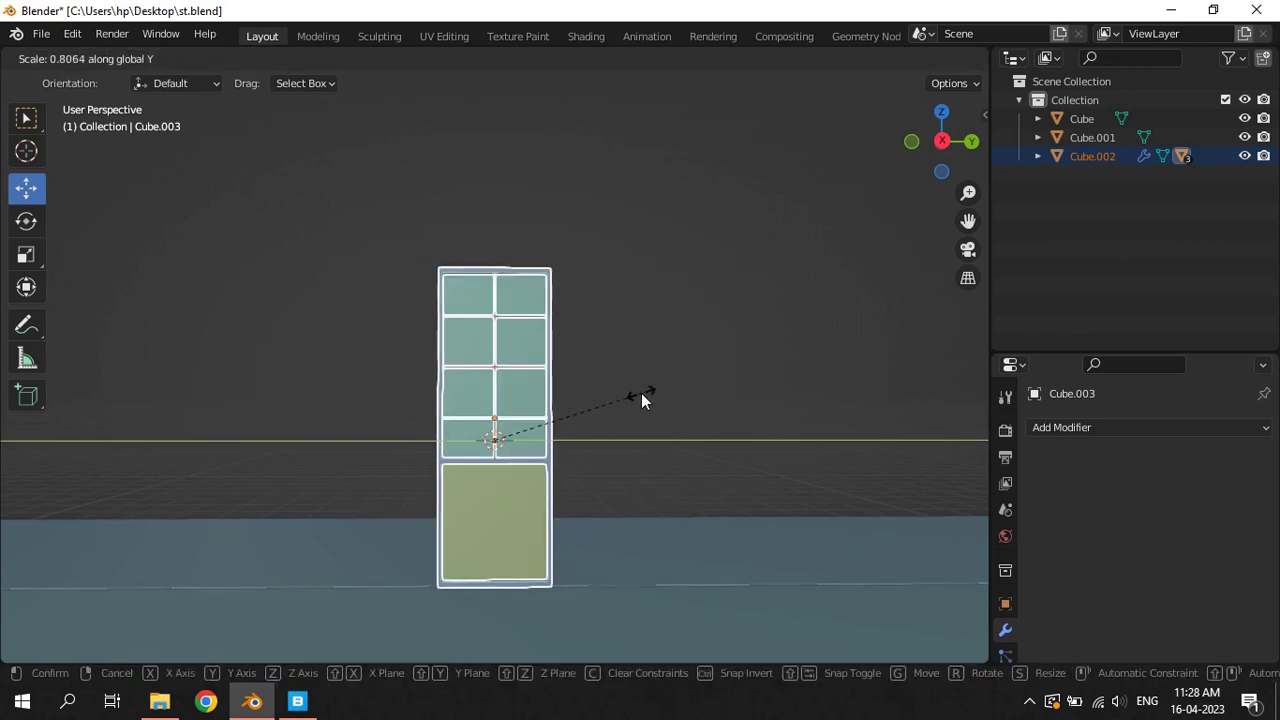
click(645, 392)
scroll(665, 392, up, 2)
scroll(686, 403, up, 2)
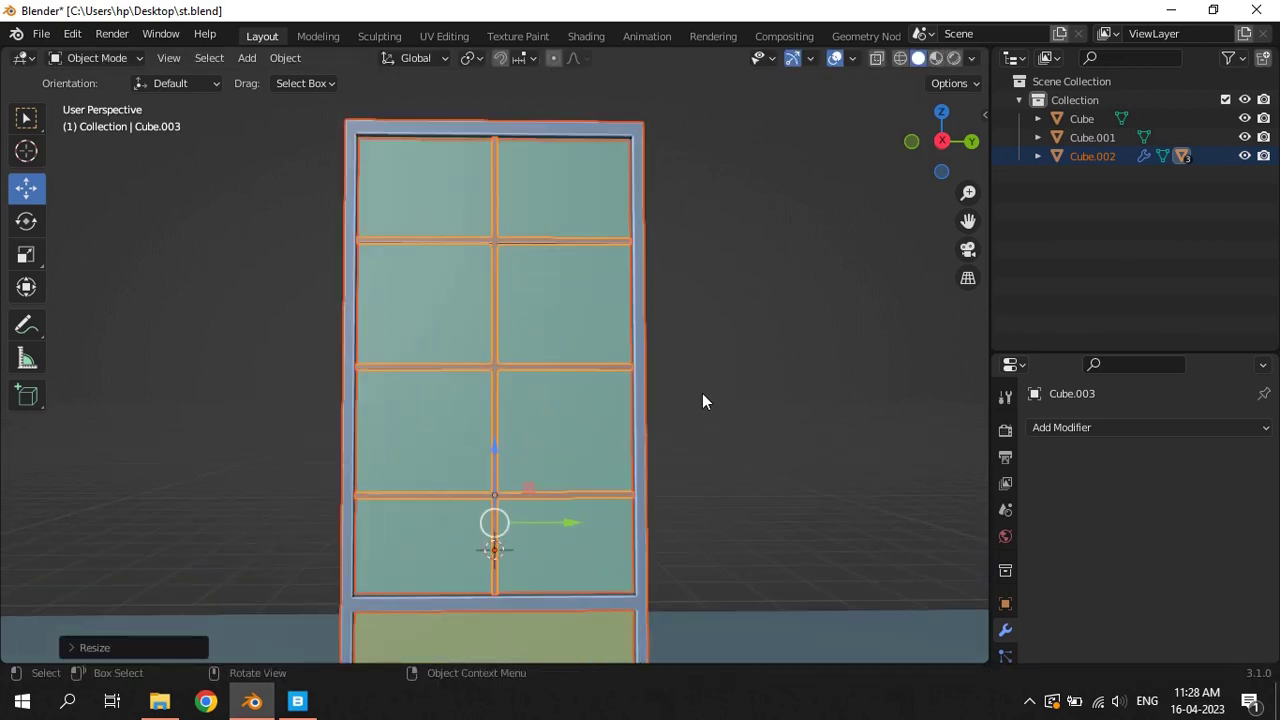
key(s)
key(y)
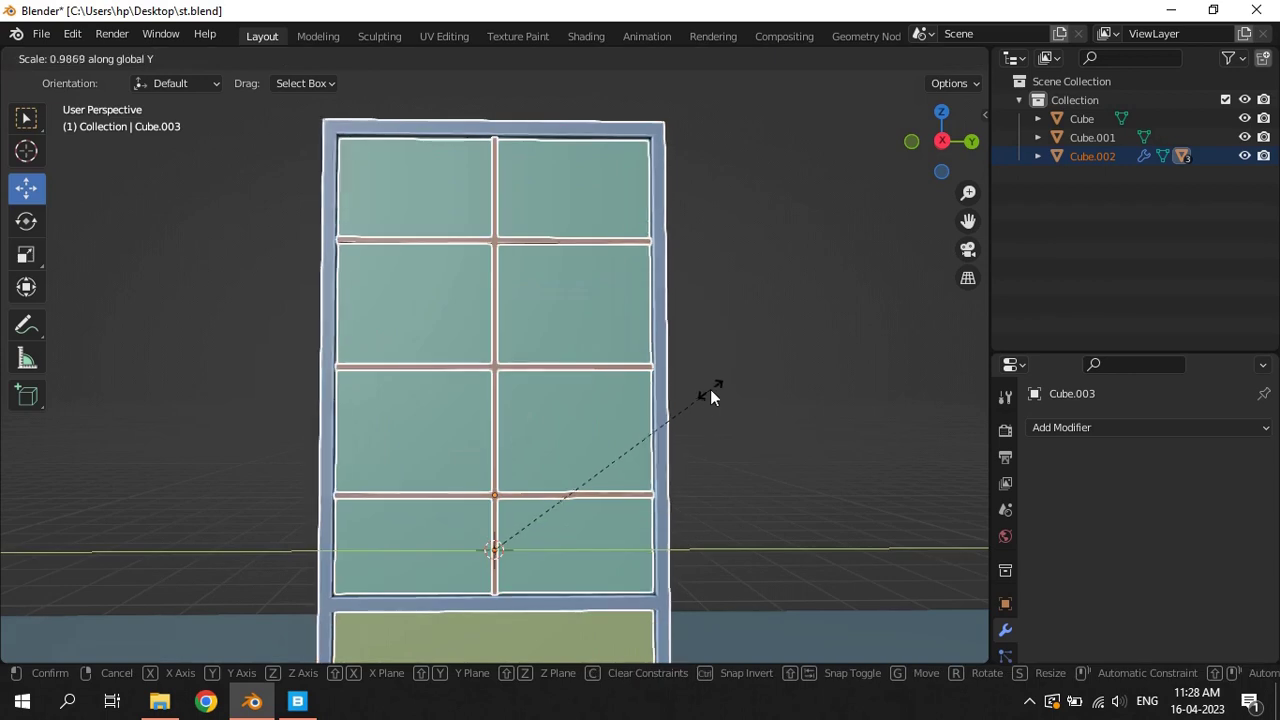
key(Escape)
Save st.blend and select the glass pane Plane.001
scroll(748, 326, down, 3)
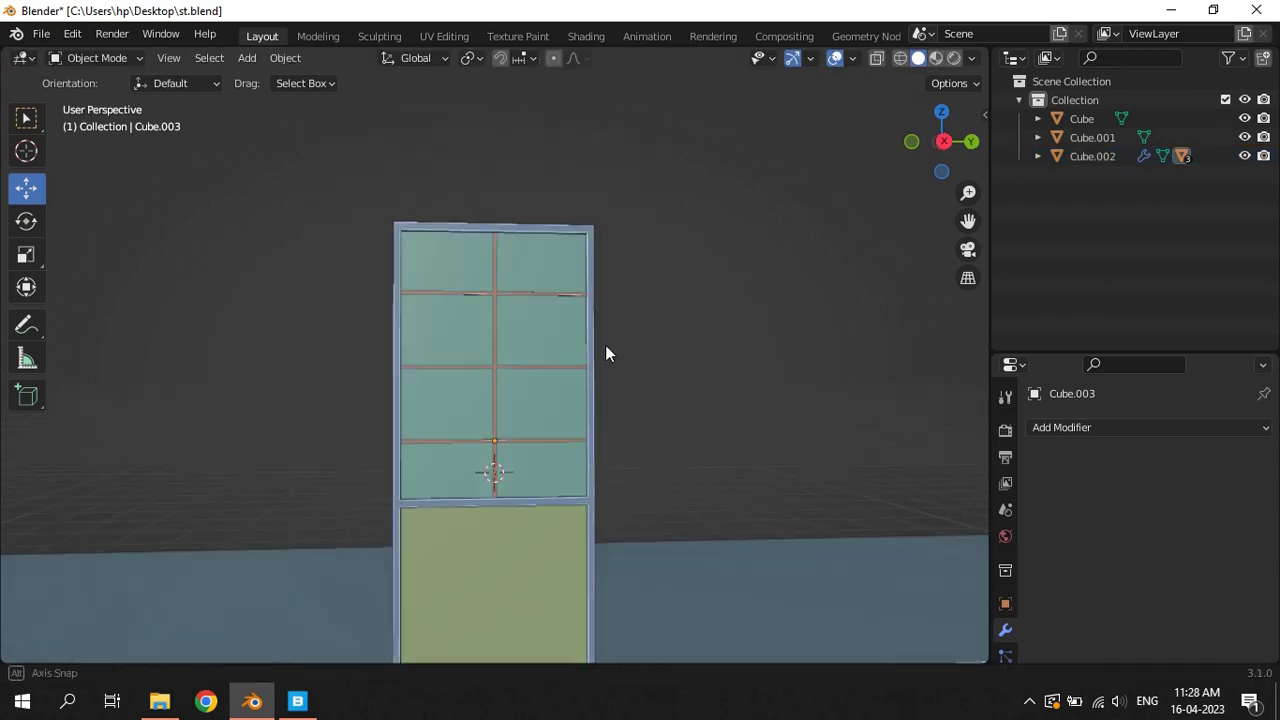
mouse_move(605, 345)
middle_down()
mouse_move(641, 372)
mouse_move(636, 358)
middle_up()
key(ctrl+s)
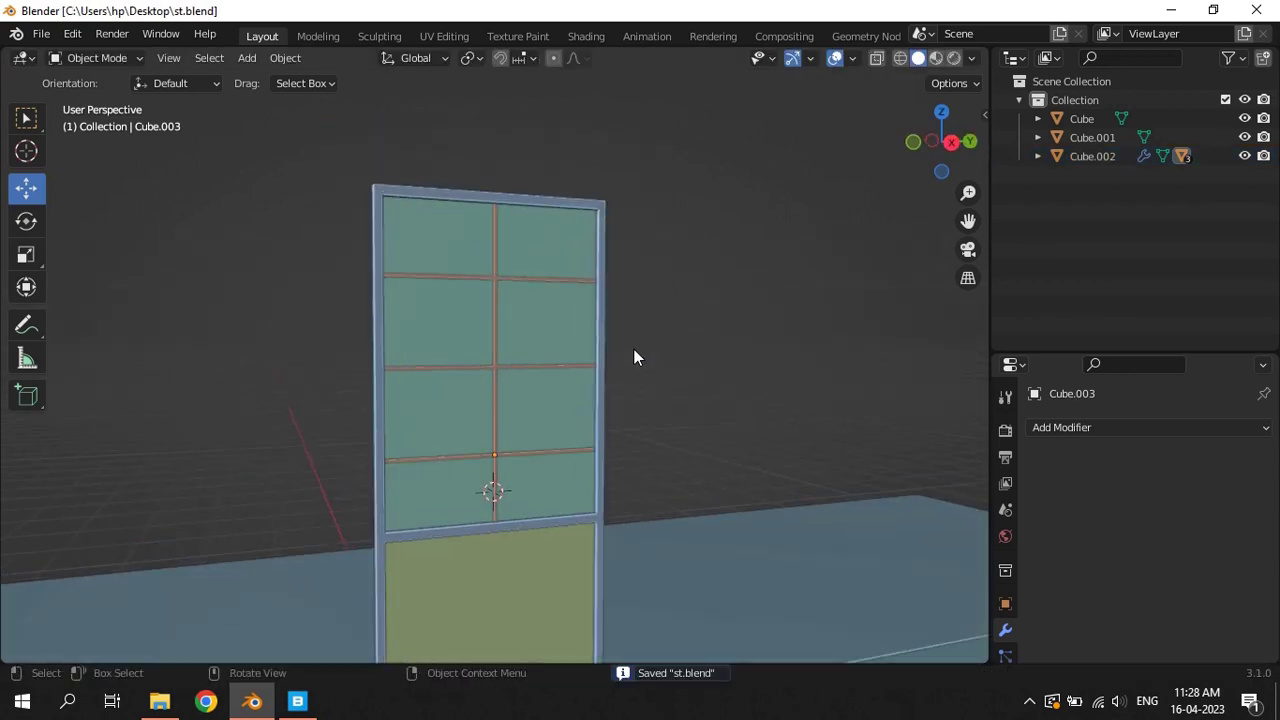
scroll(569, 385, up, 2)
click(571, 398)
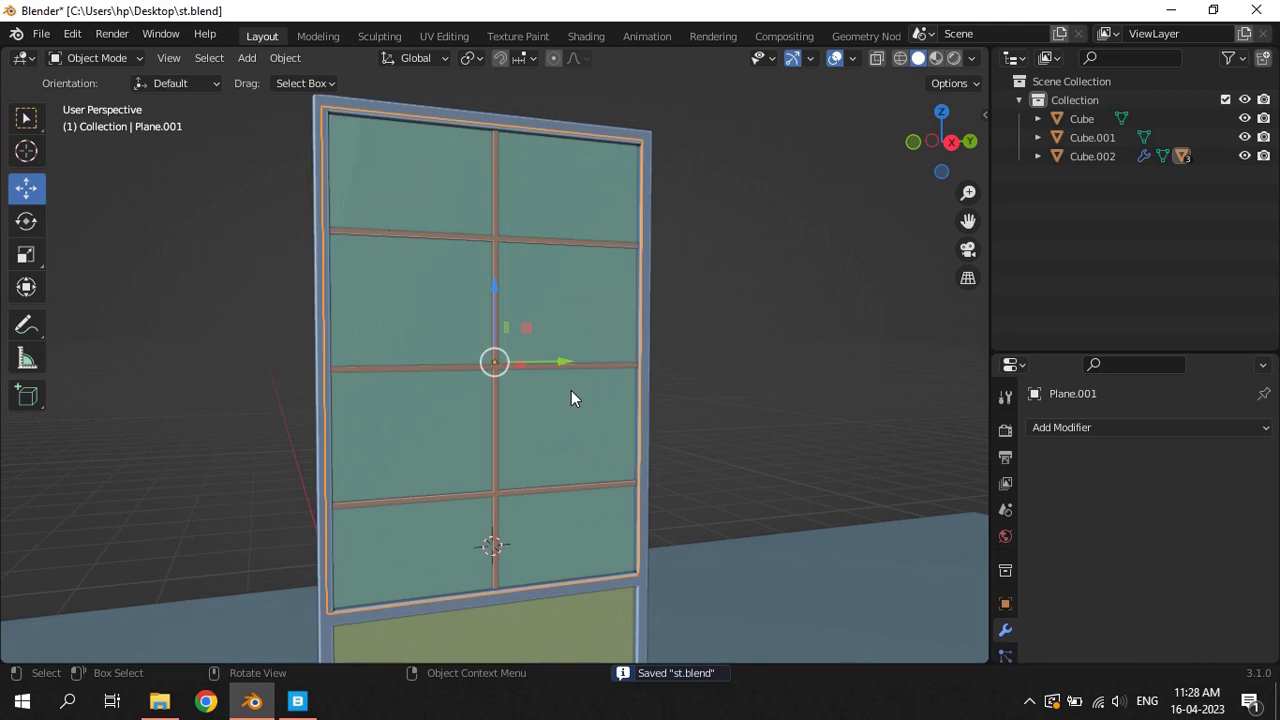
Add a new material to the glass pane and name it glass
click(938, 58)
scroll(1005, 600, down, 3)
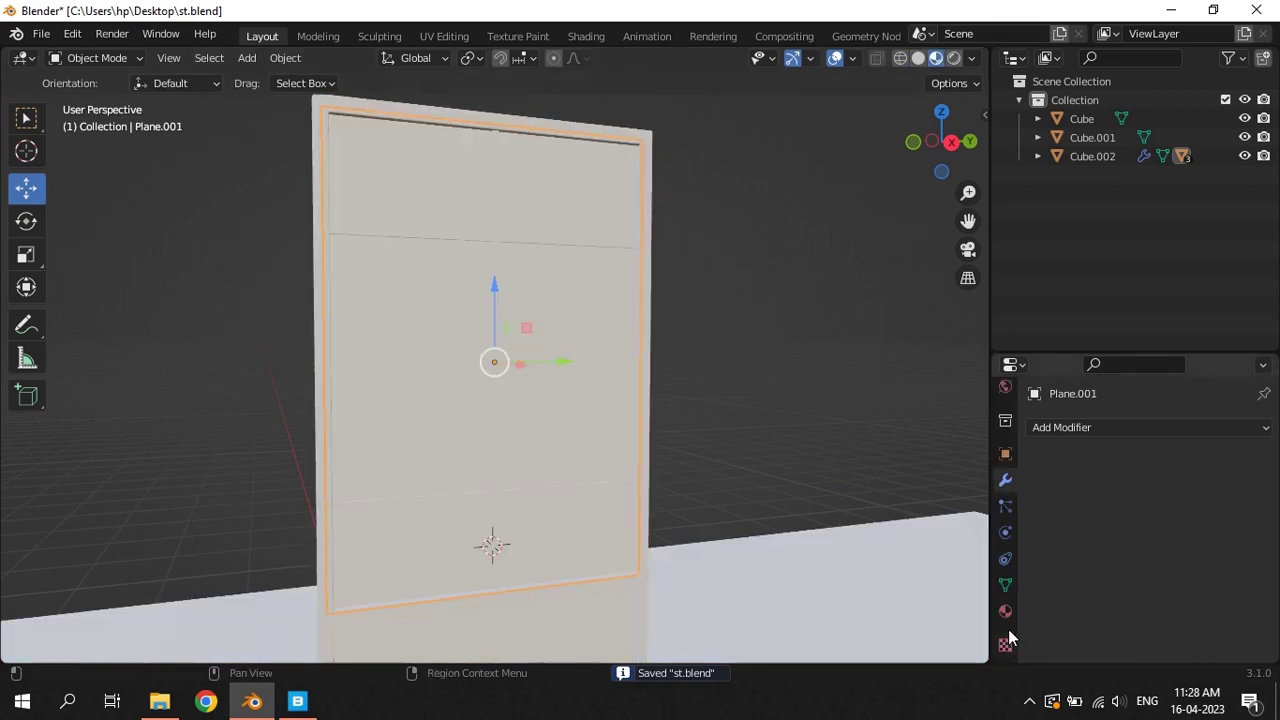
click(1005, 611)
drag(1085, 352, 1092, 225)
click(1103, 377)
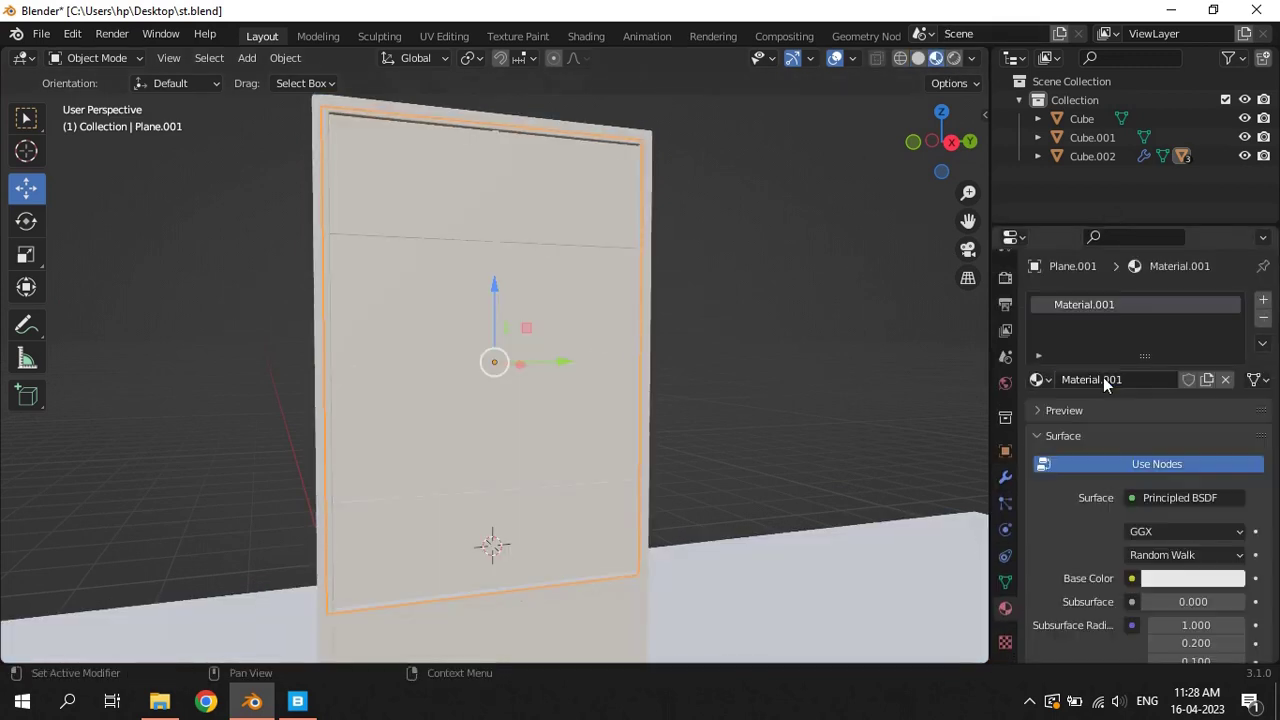
double_click(1103, 377)
text(glass)
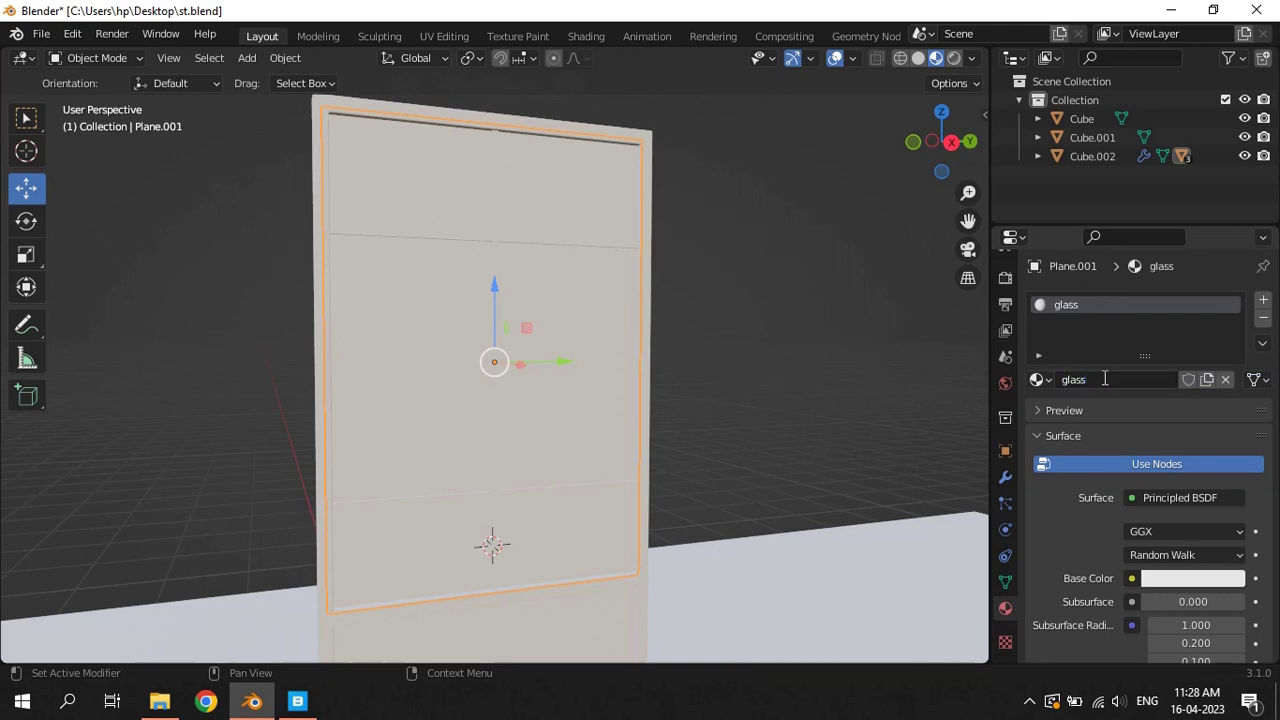
Make the glass material's surface a Glass BSDF with roughness 0.000
click(1150, 497)
click(1025, 146)
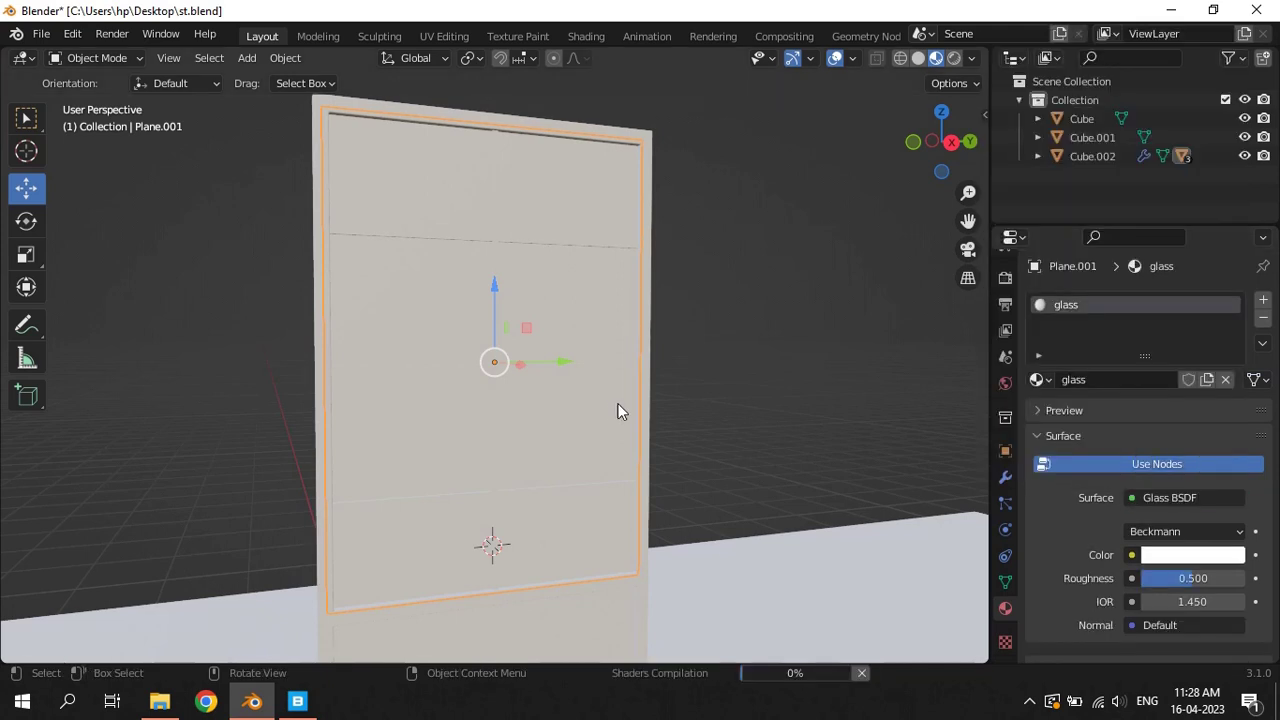
drag(1173, 579, 1084, 567)
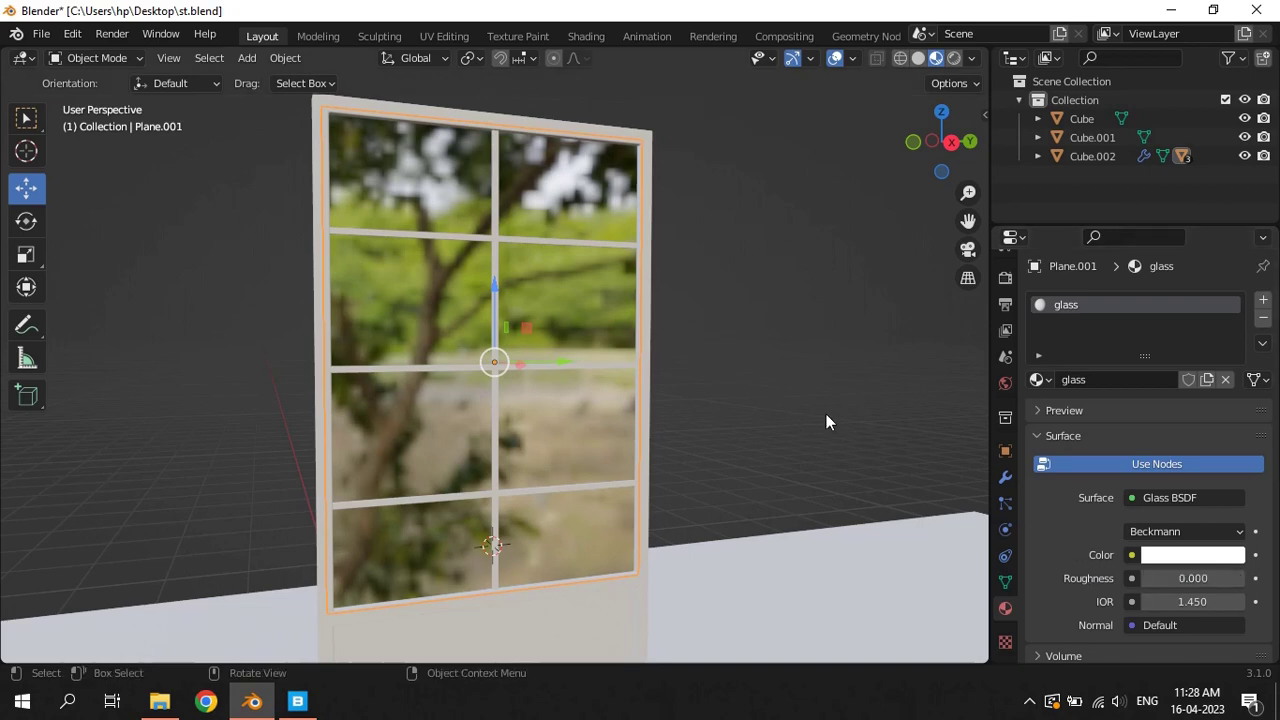
middle_drag(826, 414, 961, 387)
Turn on Screen Space Reflections in the Eevee render settings
click(1005, 278)
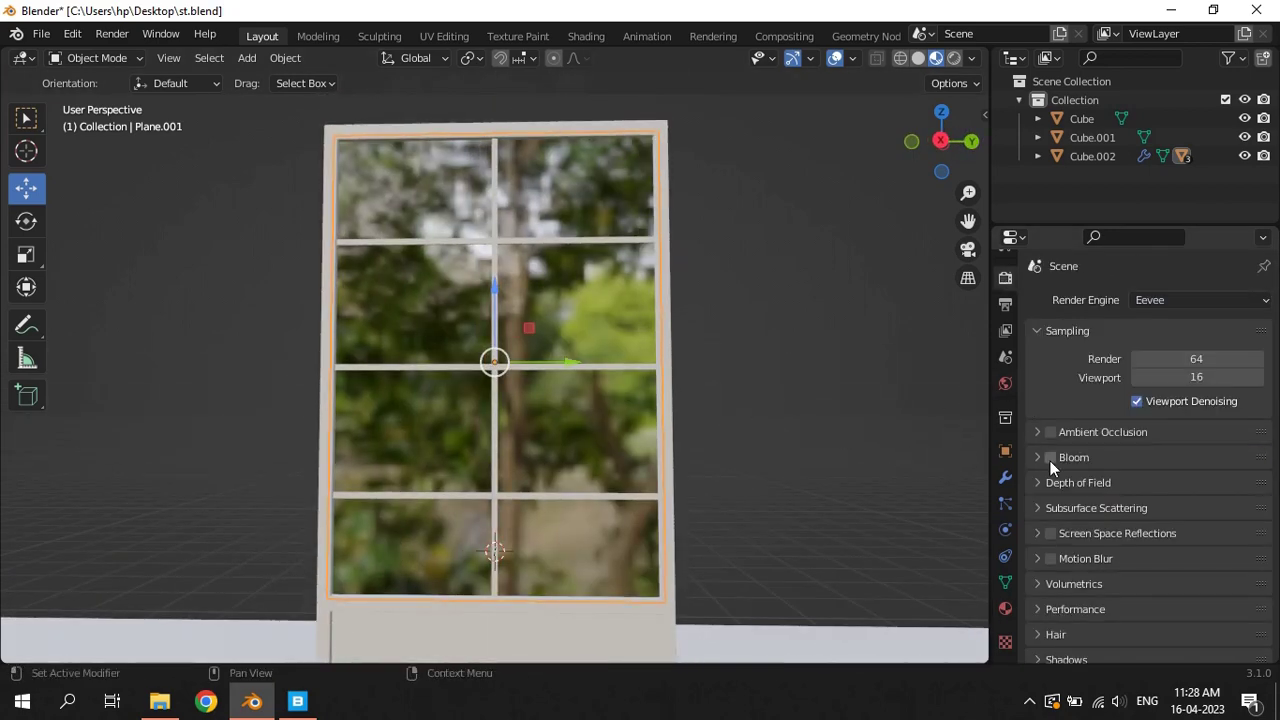
scroll(1050, 440, down, 3)
click(1049, 384)
click(1040, 385)
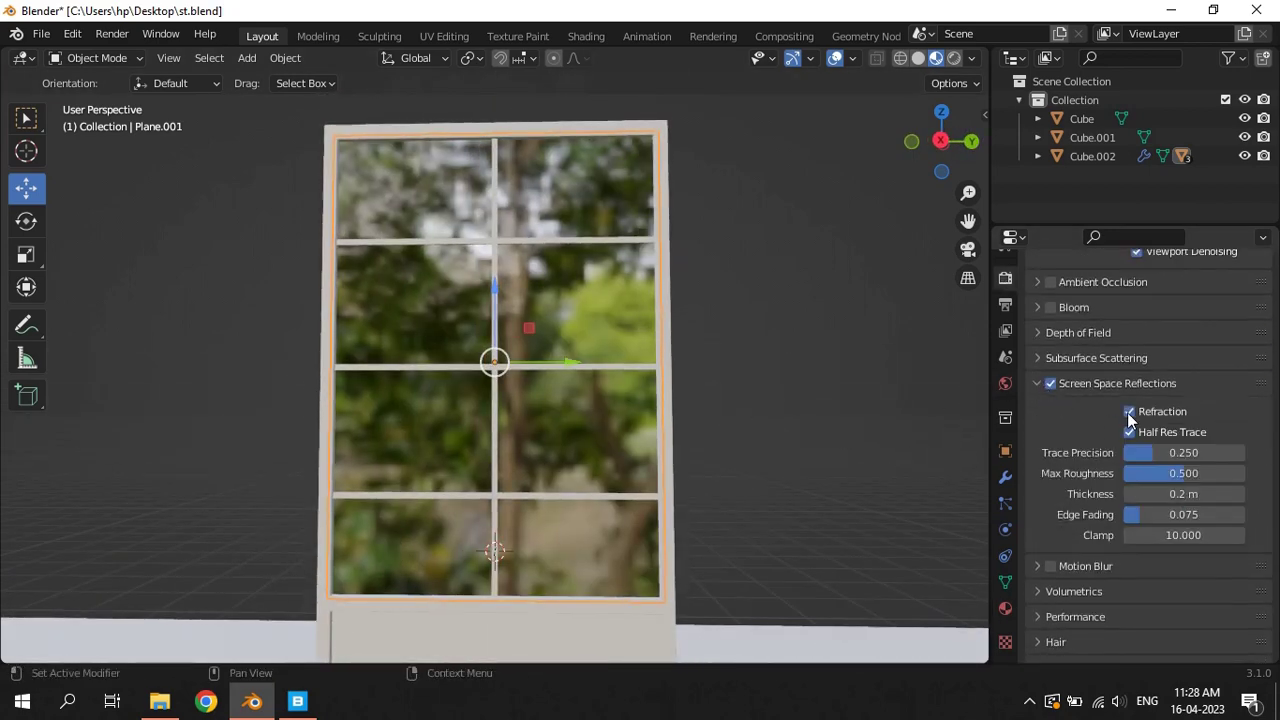
Enable Screen Space Refraction in the glass material's settings
click(1005, 608)
scroll(1172, 510, down, 1)
scroll(1182, 545, down, 1)
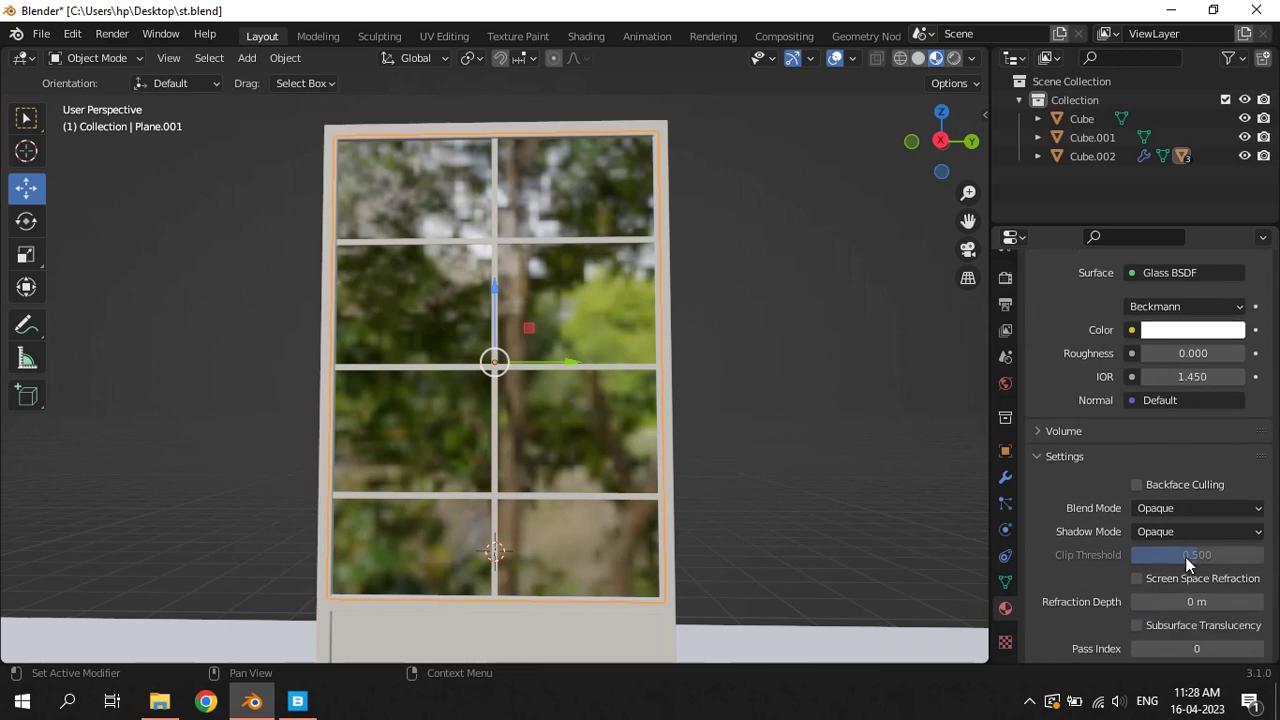
click(1140, 579)
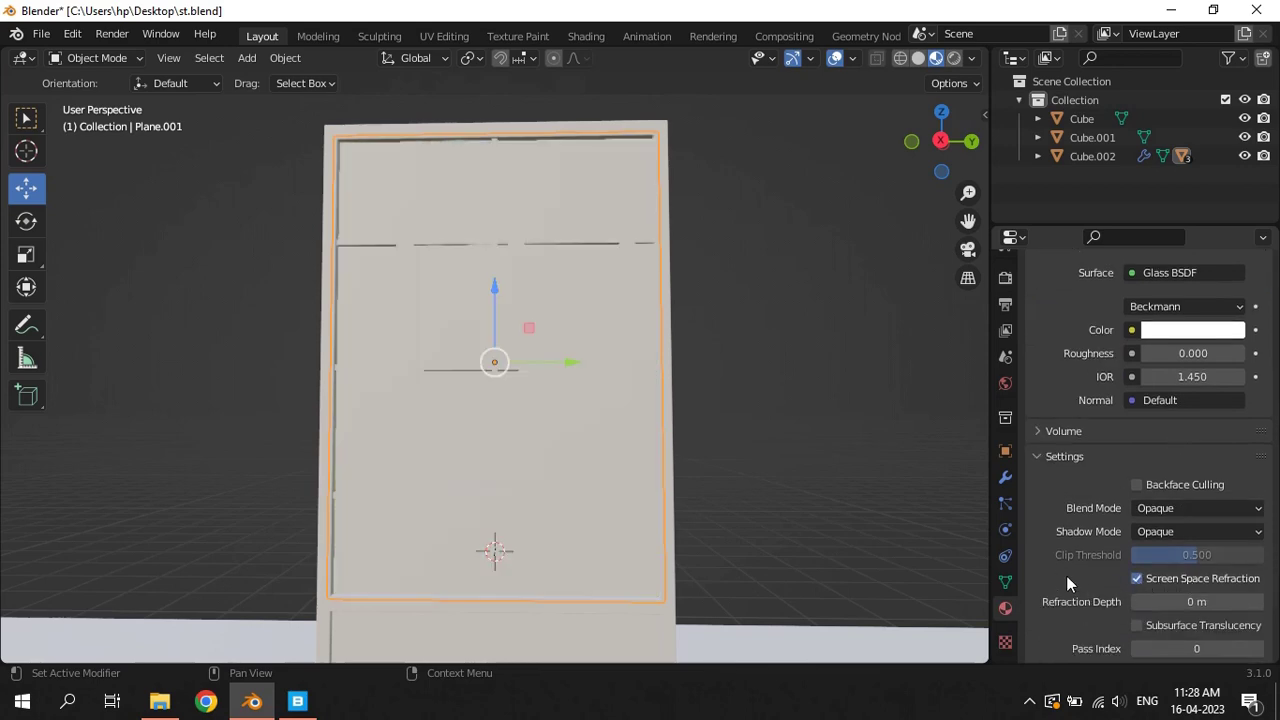
Preview the glass window in rendered shading, then return to solid shading
middle_drag(789, 289, 781, 364)
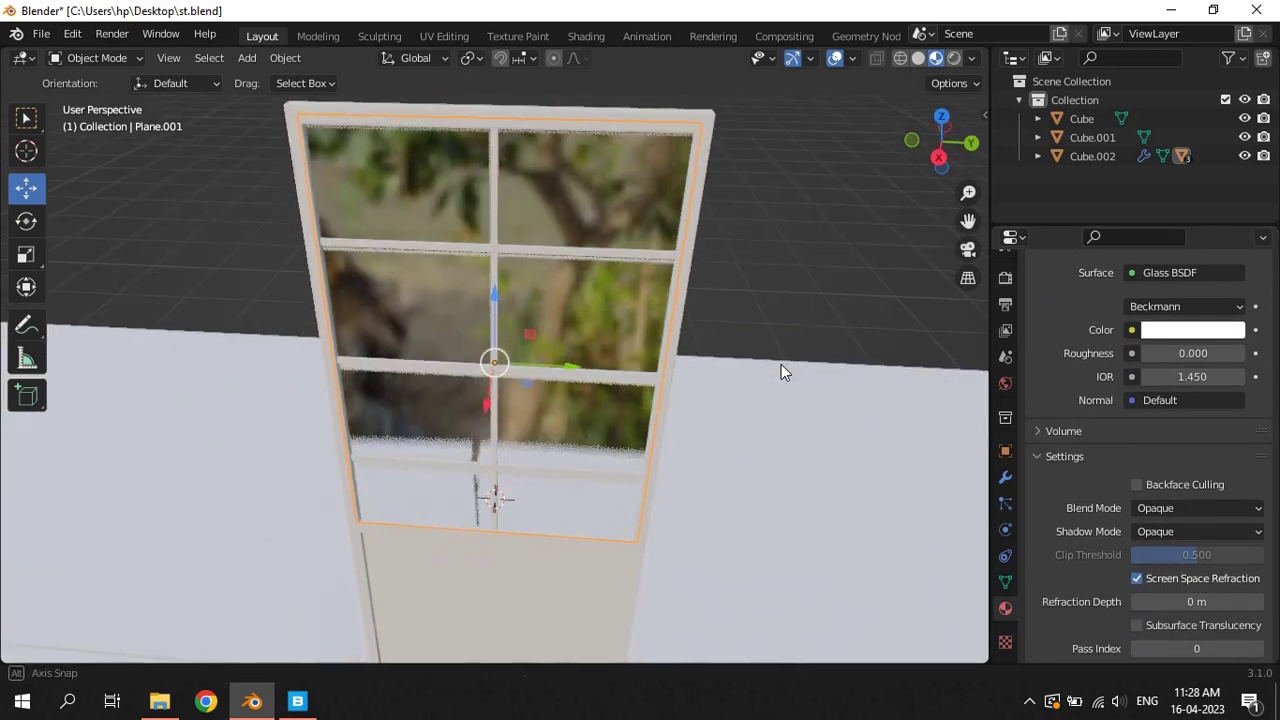
click(955, 58)
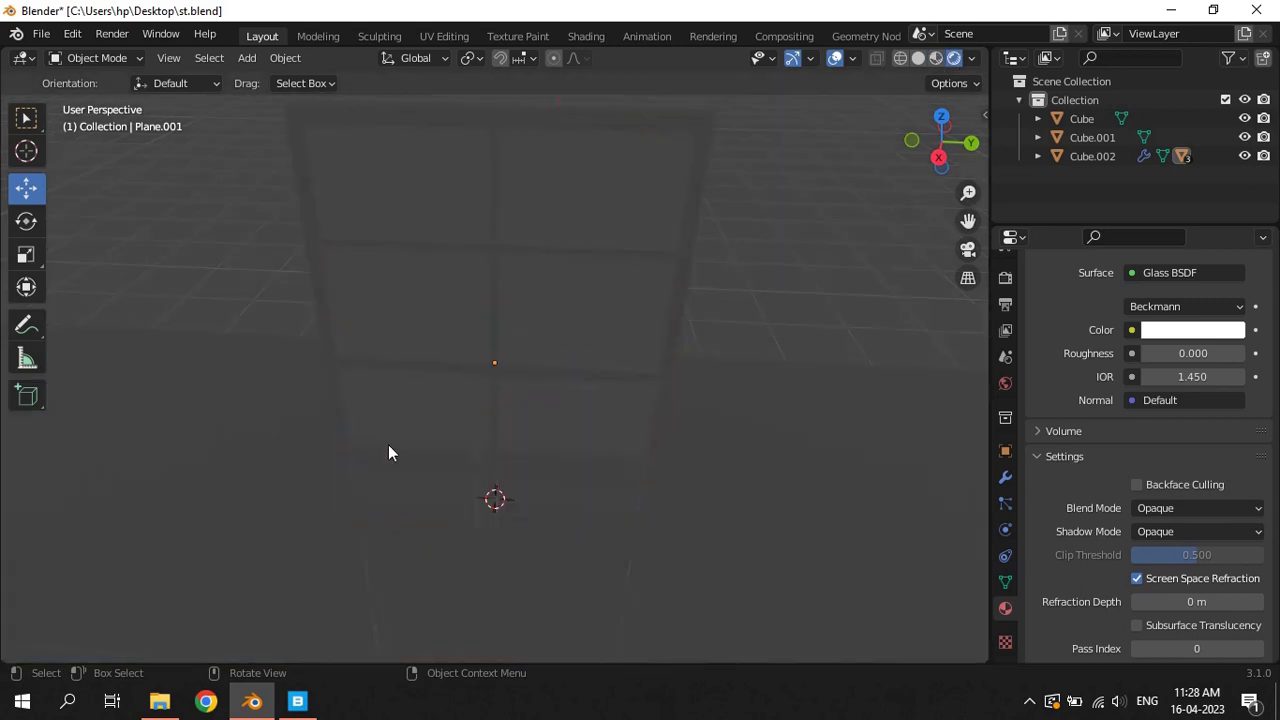
mouse_move(388, 444)
middle_down()
mouse_move(723, 339)
mouse_move(487, 319)
middle_up()
click(920, 60)
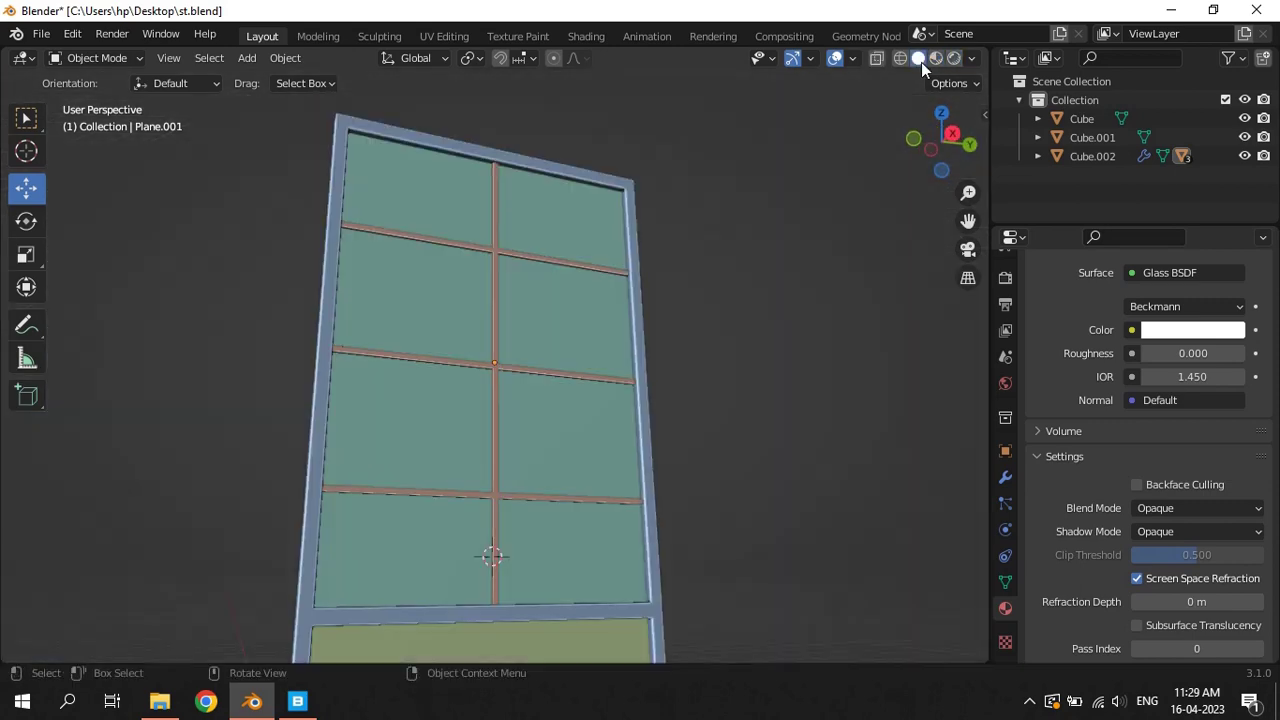
click(952, 60)
click(920, 60)
Save the file and select the whole window unit, with frame Cube.002 active
key(ctrl+s)
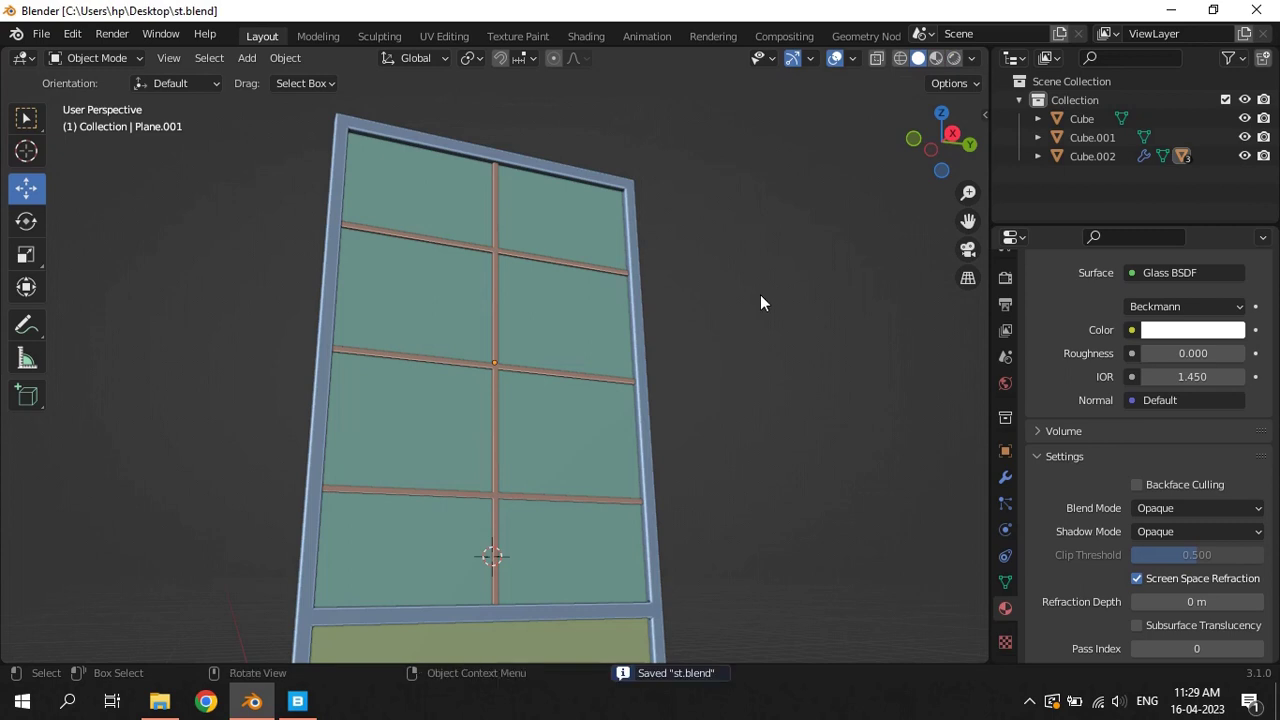
ctrl+middle_drag(760, 294, 990, 506)
middle_drag(597, 358, 591, 381)
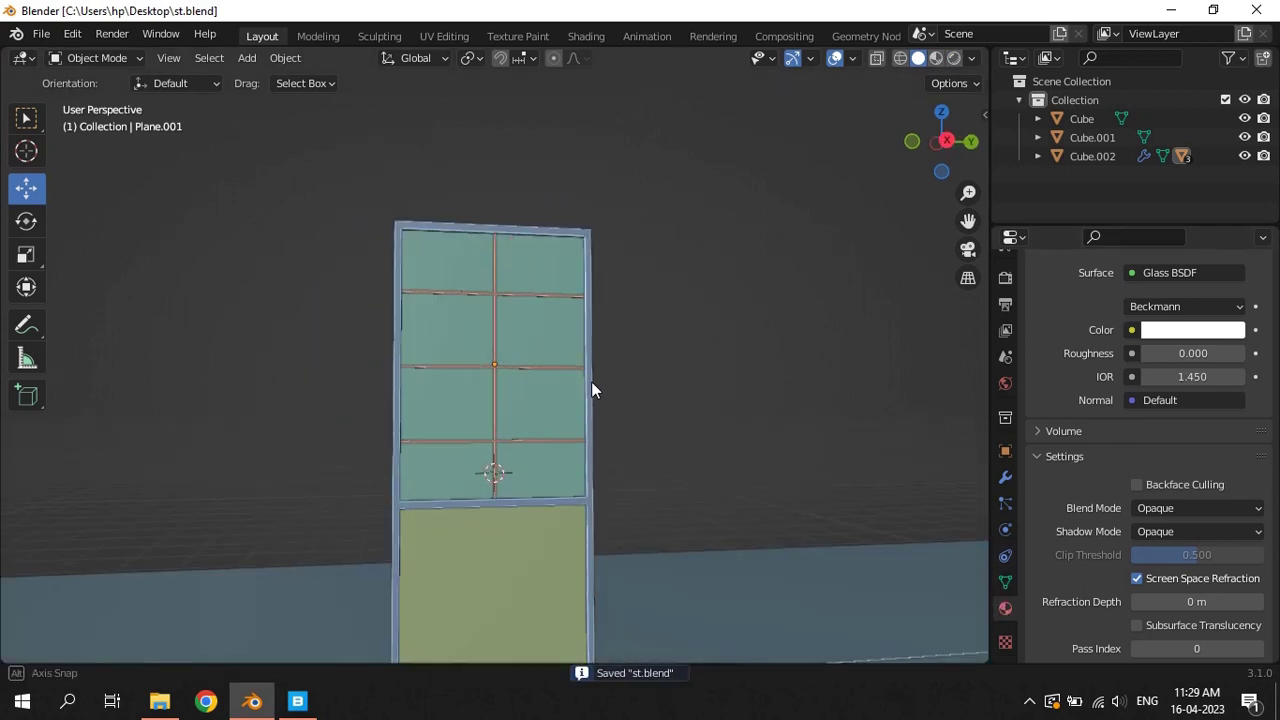
click(494, 387)
click(538, 475)
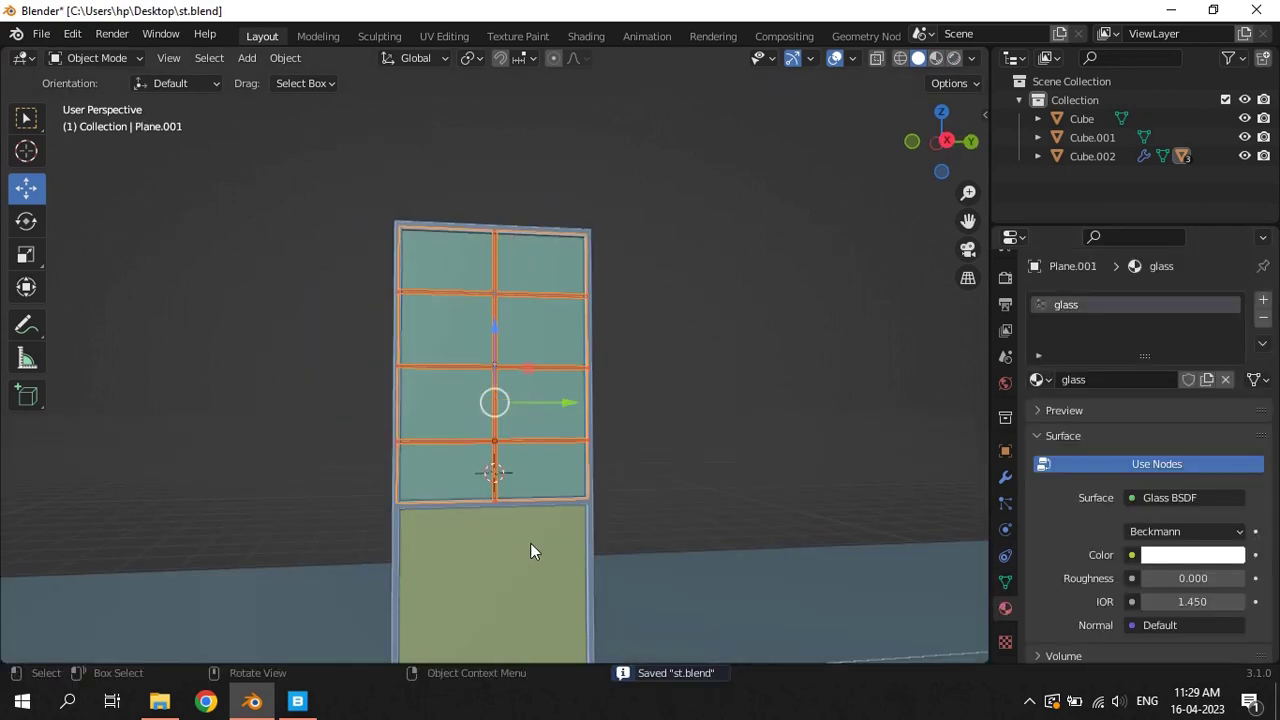
click(528, 545)
shift+click(497, 470)
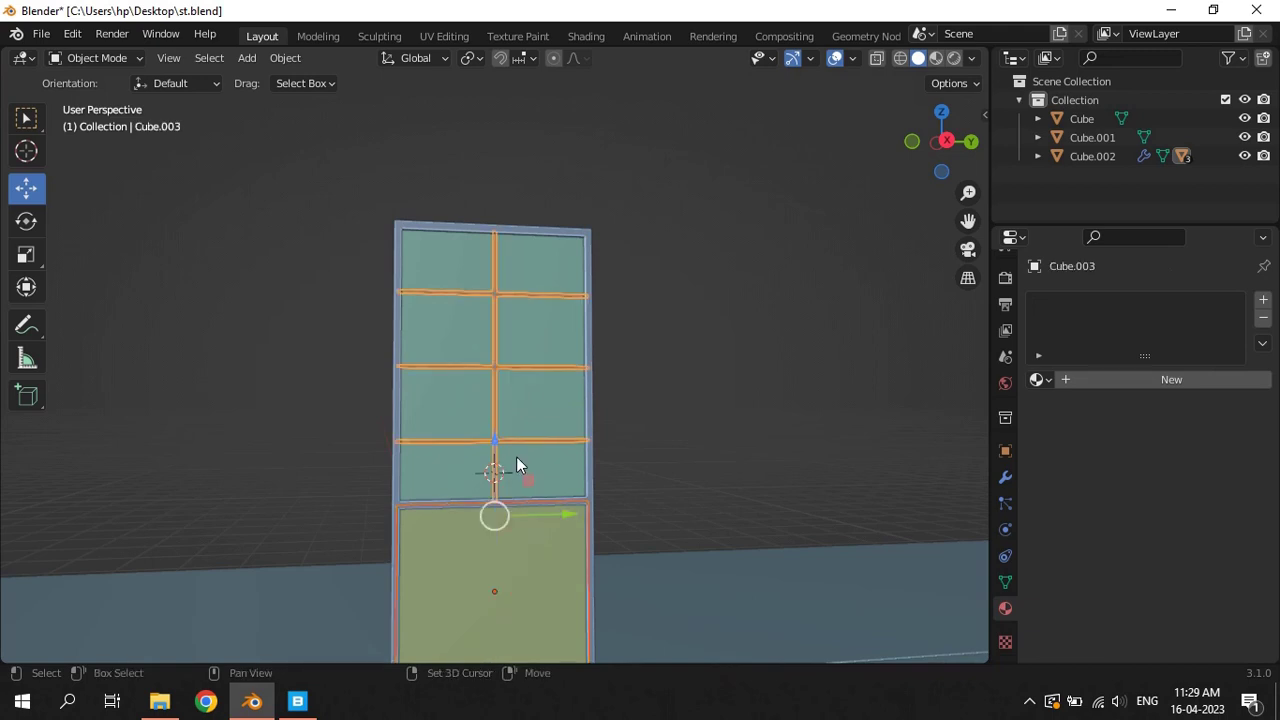
shift+click(517, 465)
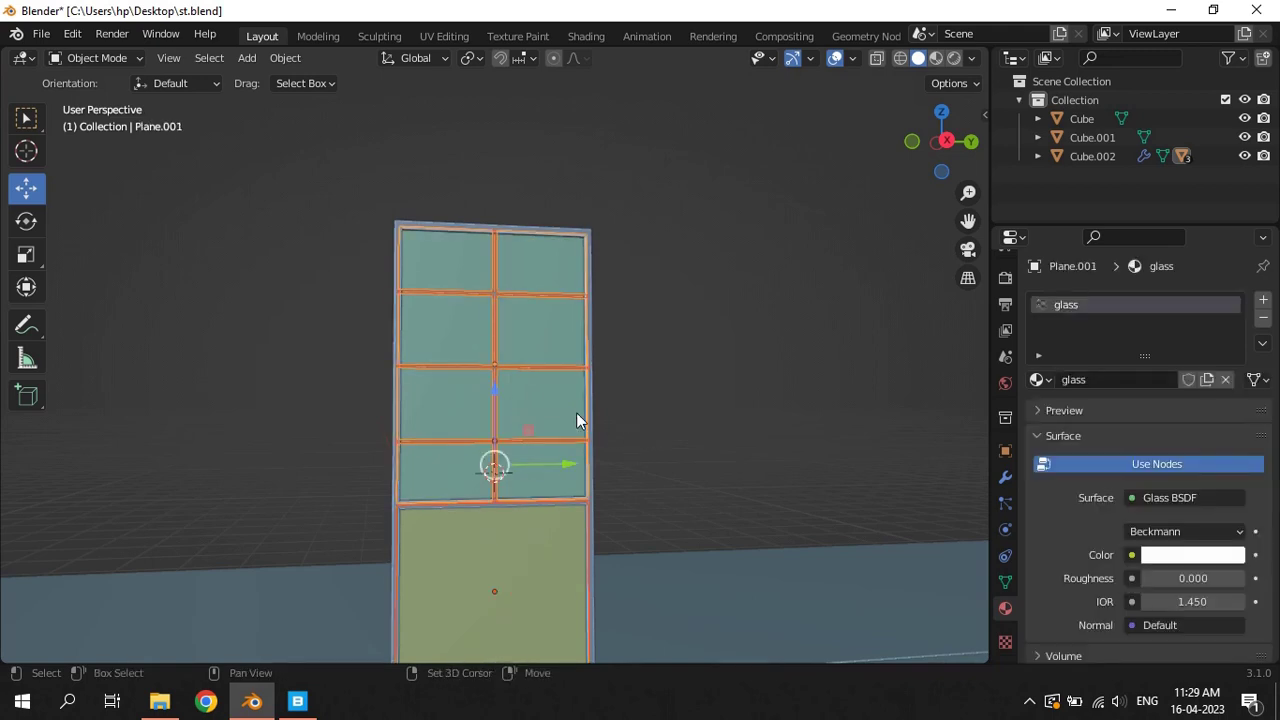
shift+click(589, 418)
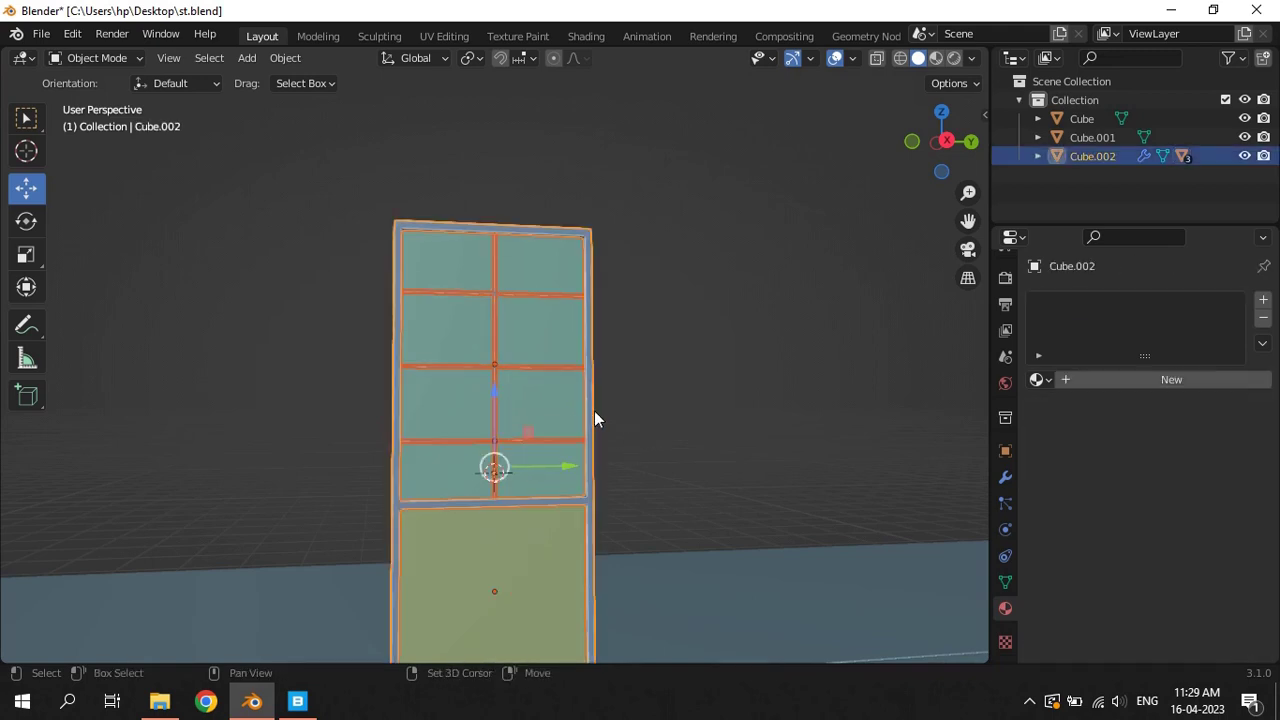
Duplicate the window unit and slide the copy left along Y
key(shift+d)
right_click(687, 407)
scroll(694, 416, down, 2)
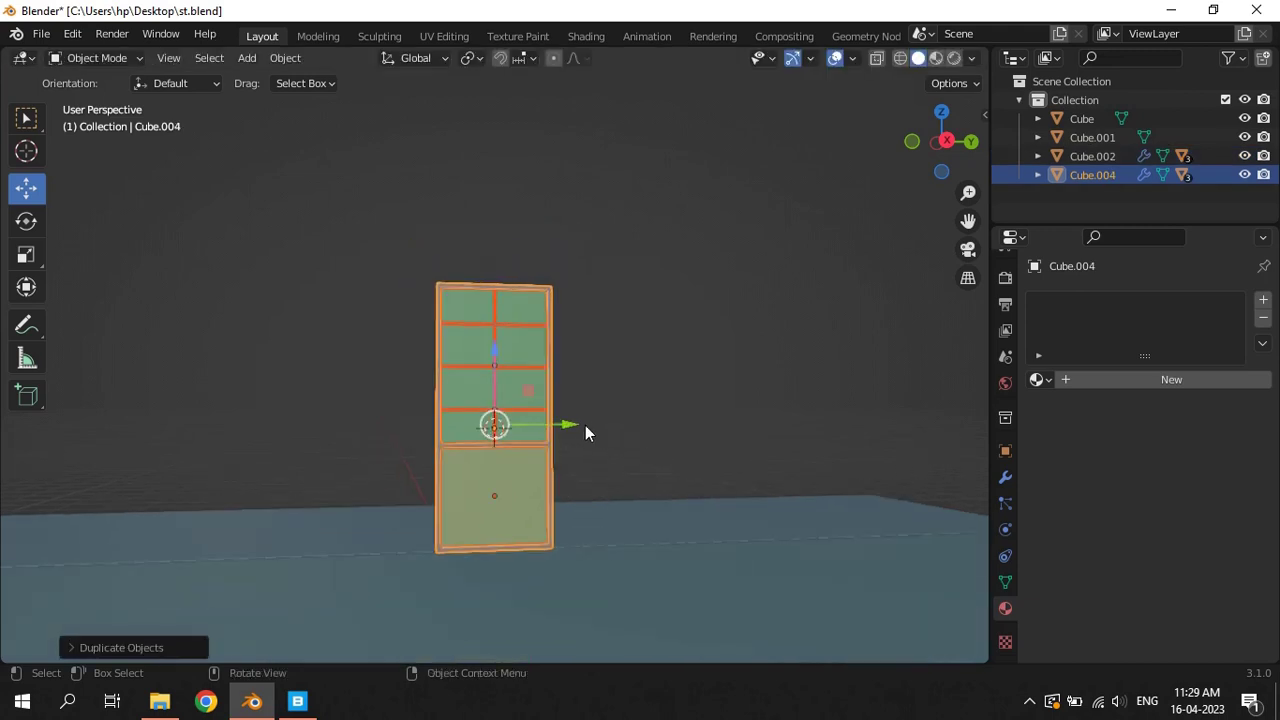
drag(585, 425, 308, 428)
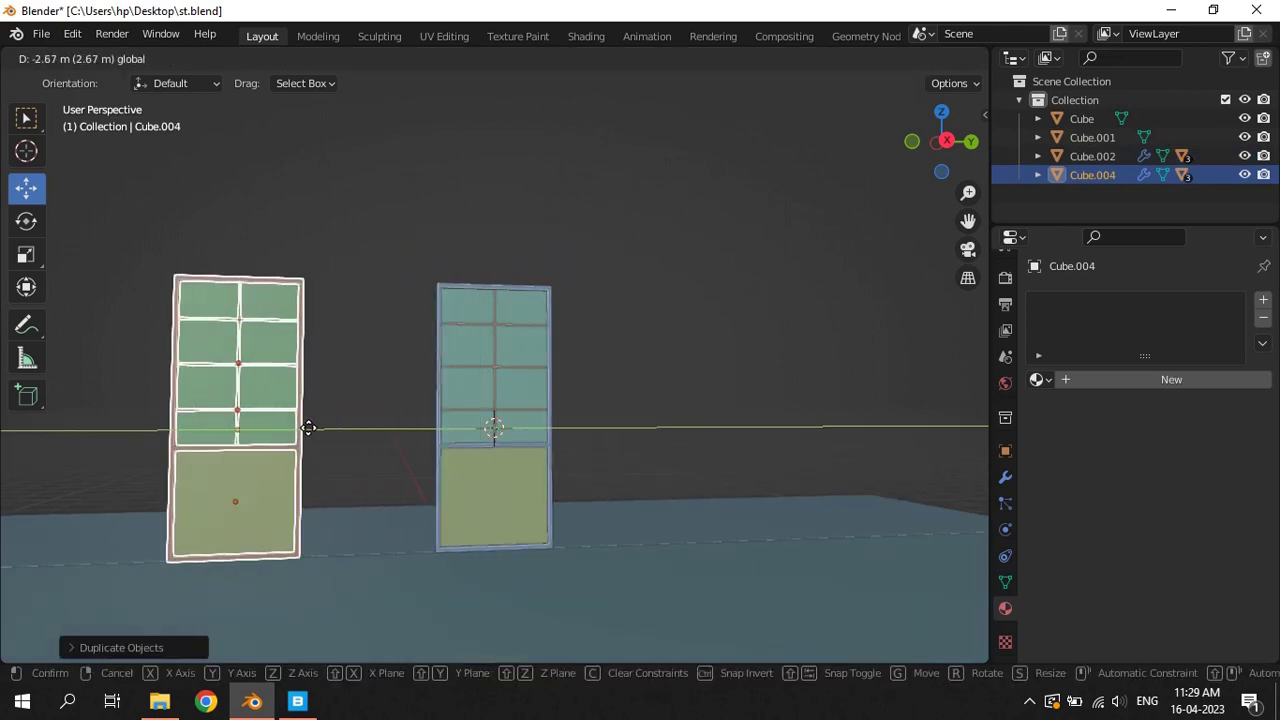
drag(308, 428, 263, 427)
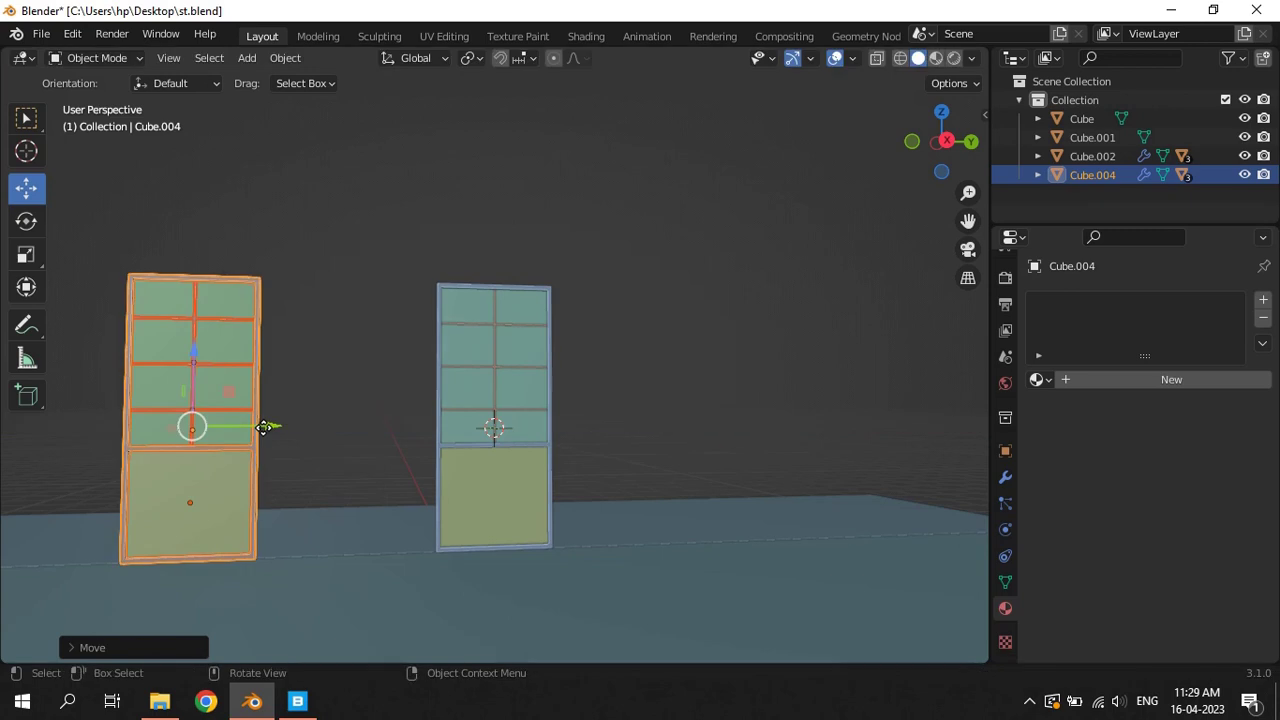
key(KP_3)
key(KP_Decimal)
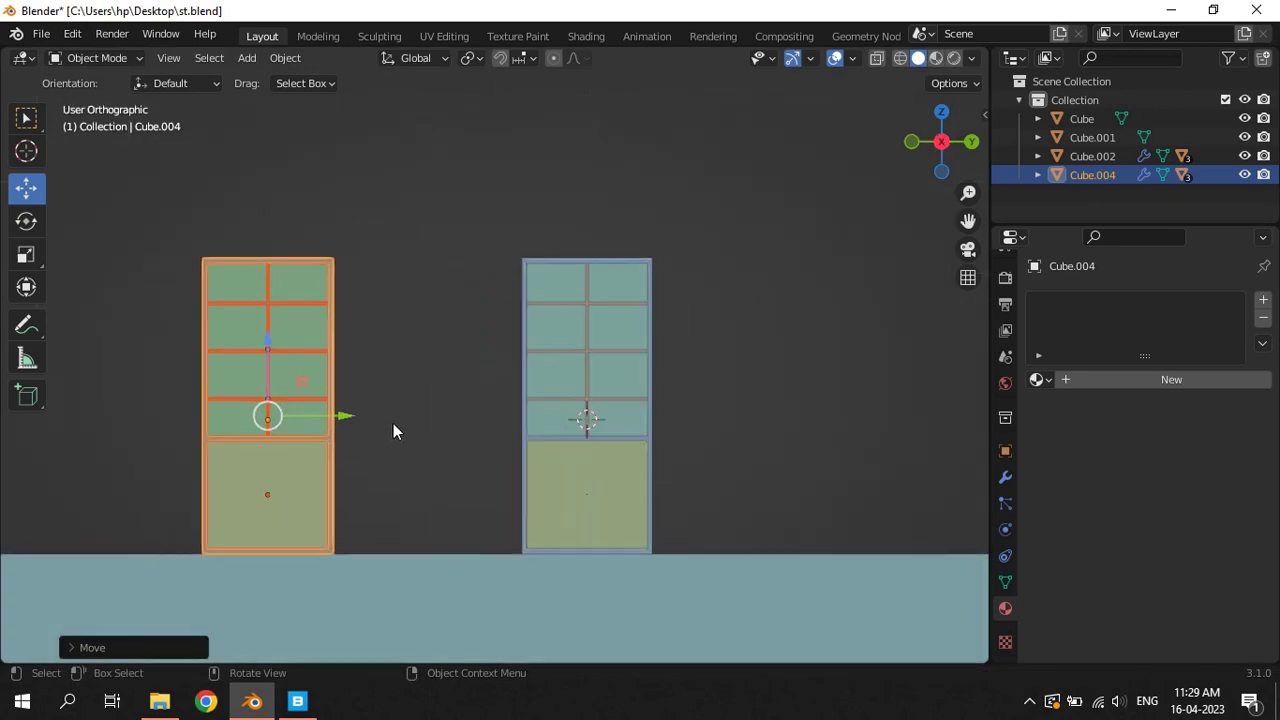
Adjust the copy's position along Y in side view, then select the left window
drag(564, 378, 827, 375)
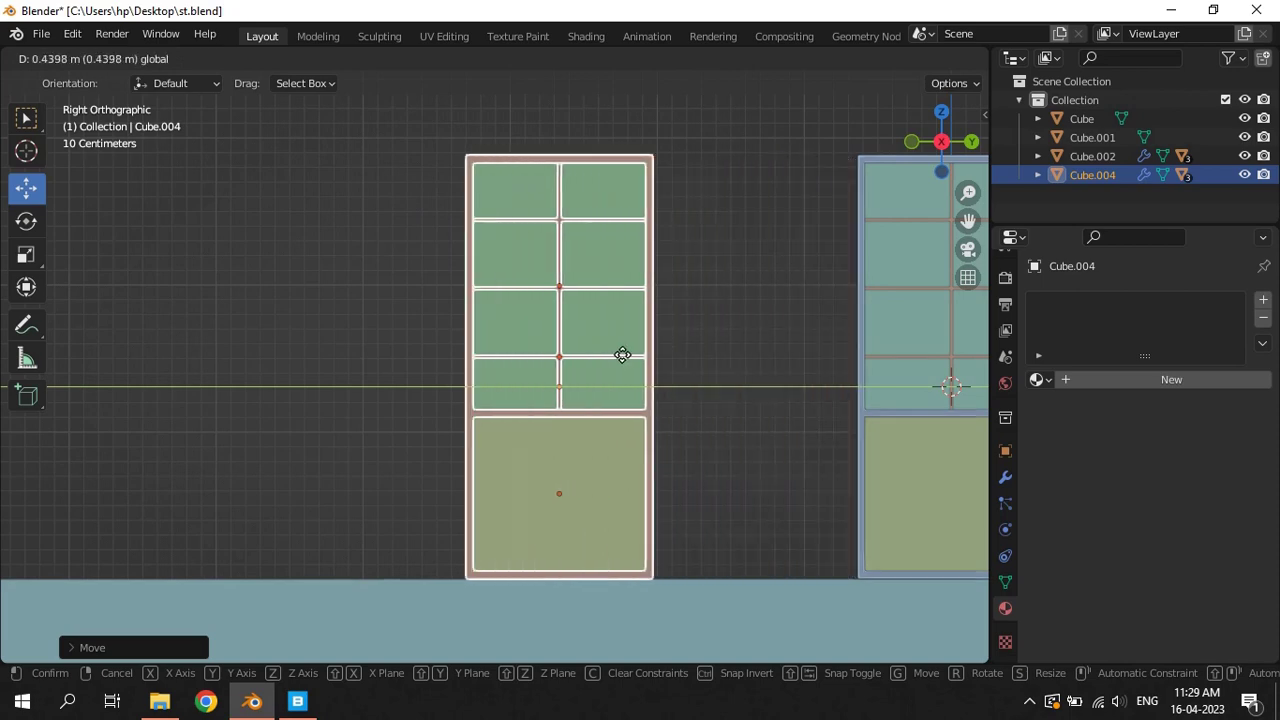
drag(824, 375, 628, 358)
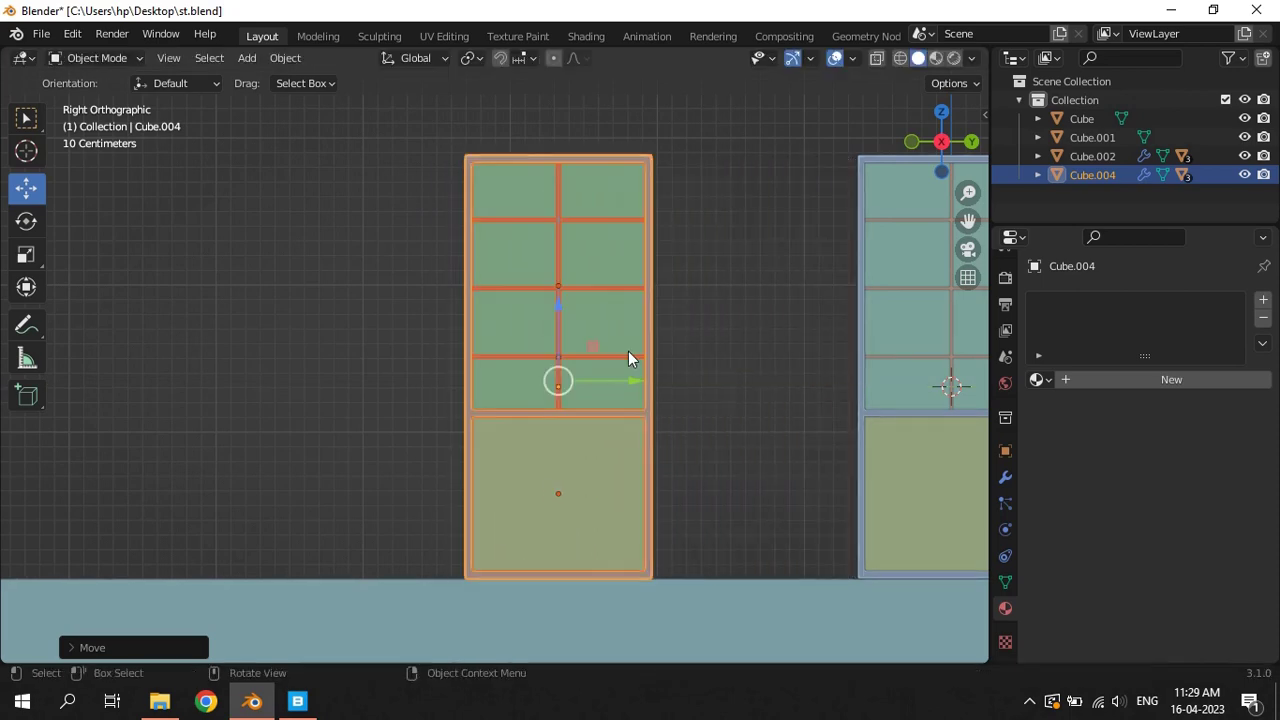
key(ctrl+z)
key(ctrl+shift+z)
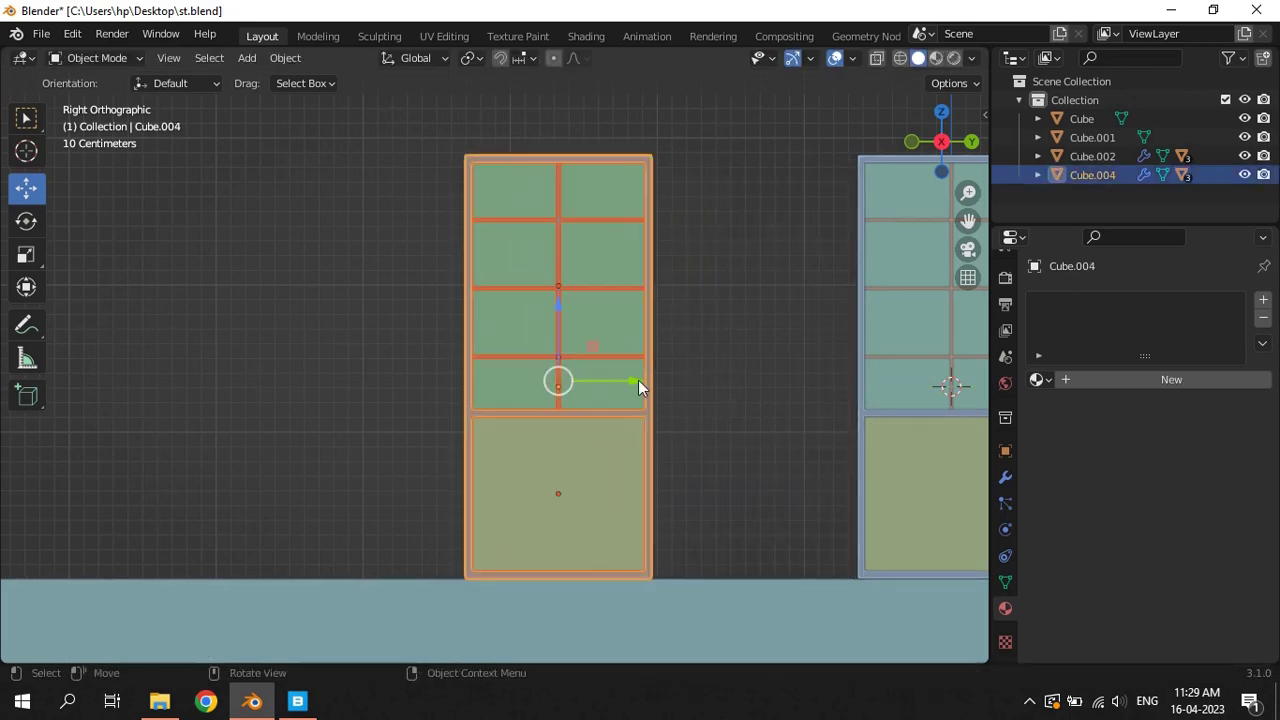
drag(638, 380, 430, 377)
scroll(585, 358, down, 4)
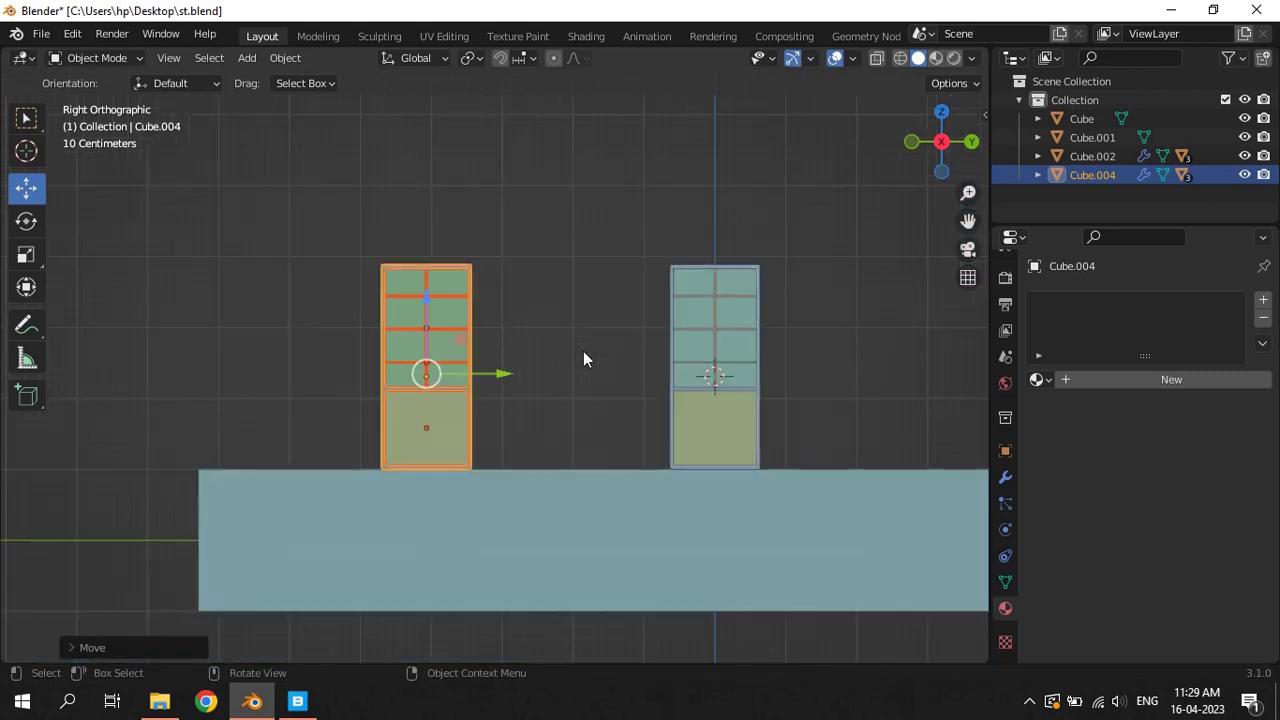
middle_drag(585, 358, 592, 367)
scroll(594, 372, up, 2)
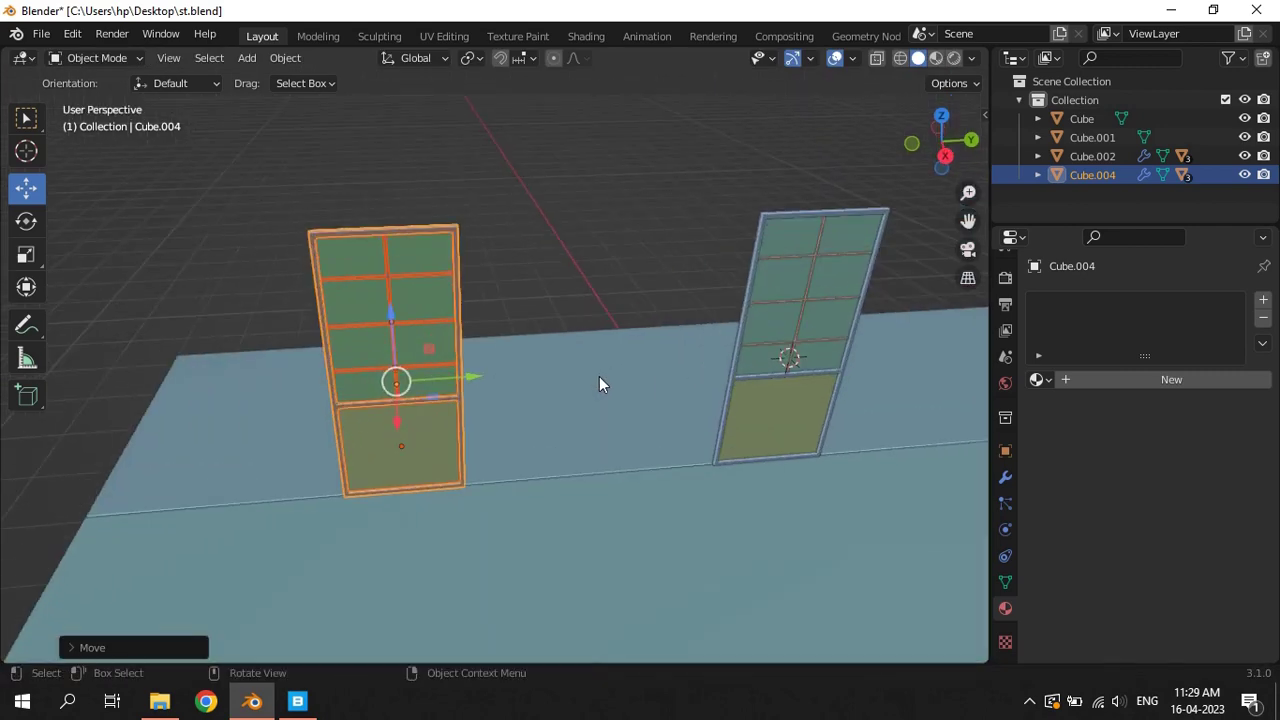
click(552, 265)
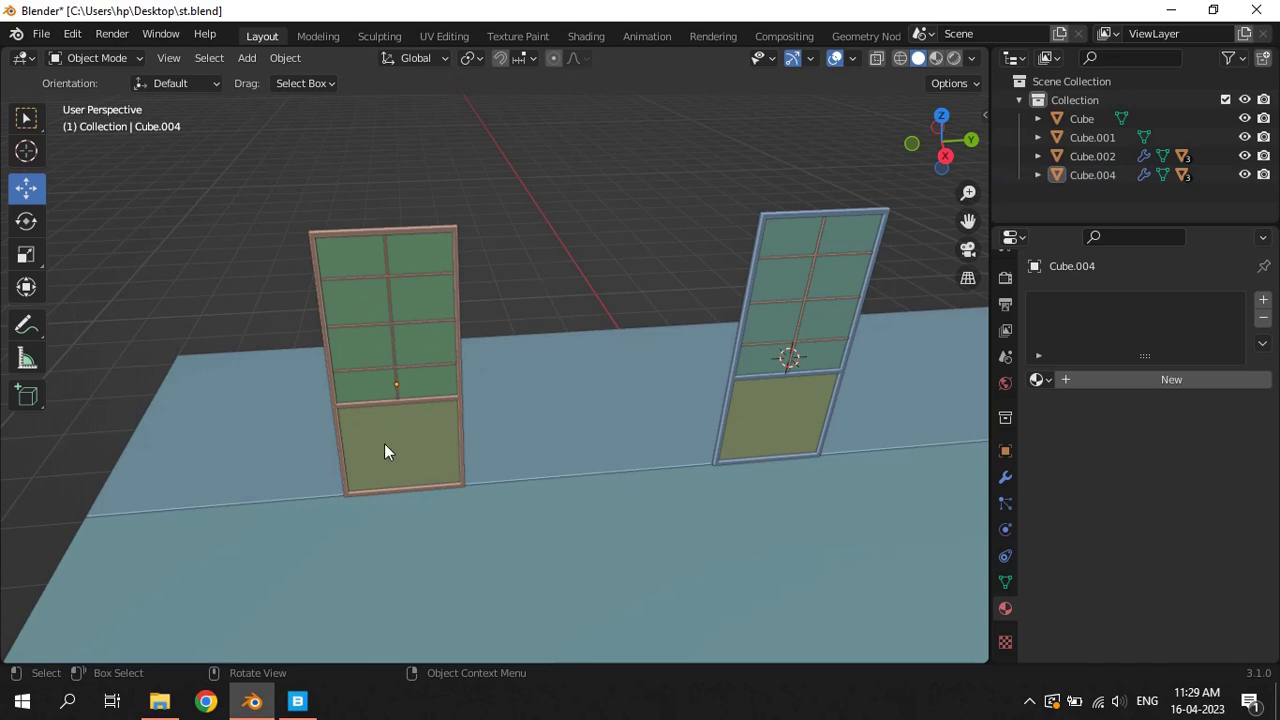
click(341, 433)
Duplicate the left window frame and move the copy beside it
key(KP_Decimal)
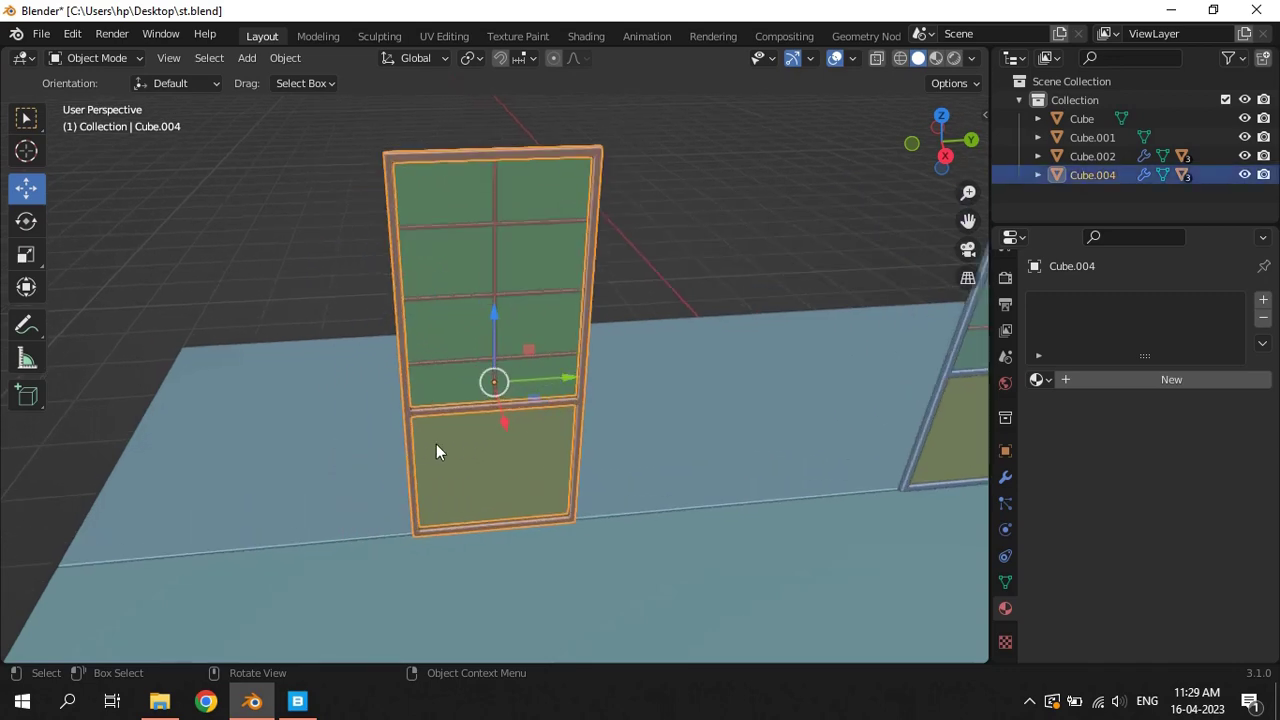
scroll(636, 450, up, 2)
key(shift+d)
right_click(634, 447)
scroll(634, 447, down, 1)
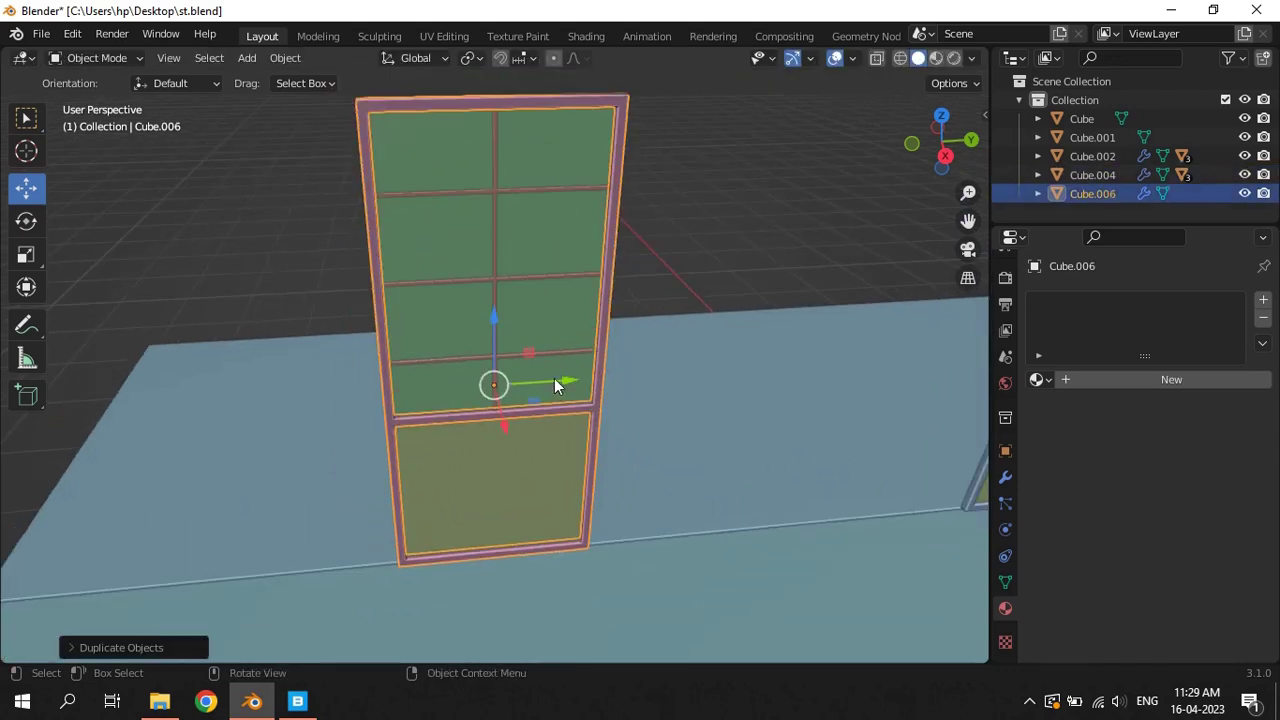
key(g)
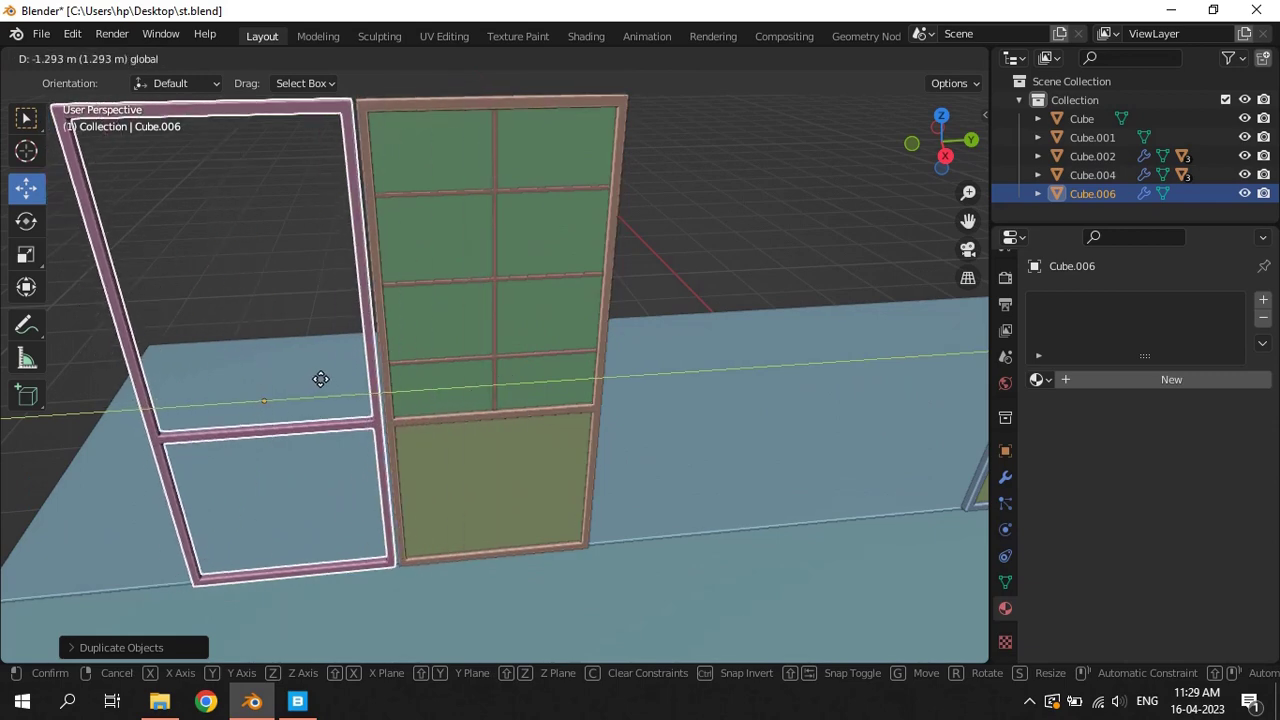
click(320, 378)
Nudge the duplicate frame along Y to close the gap with the window
key(KP_Decimal)
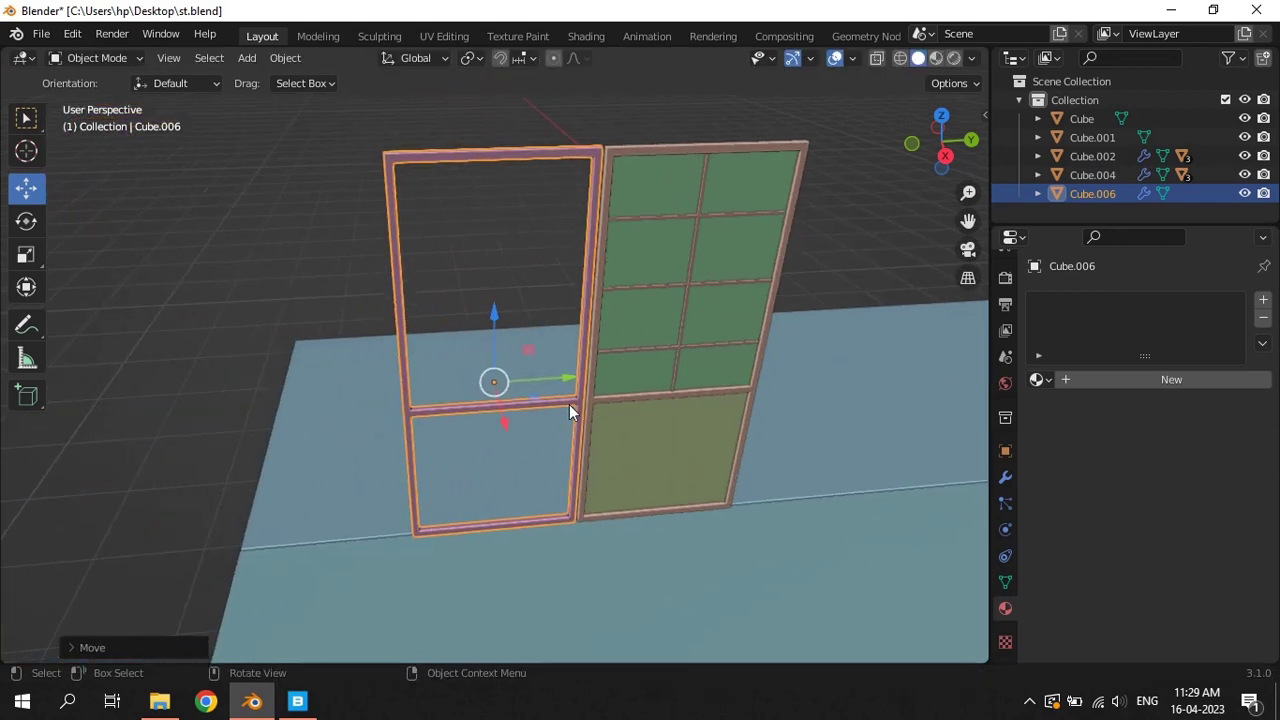
scroll(550, 390, up, 3)
key(g)
key(y)
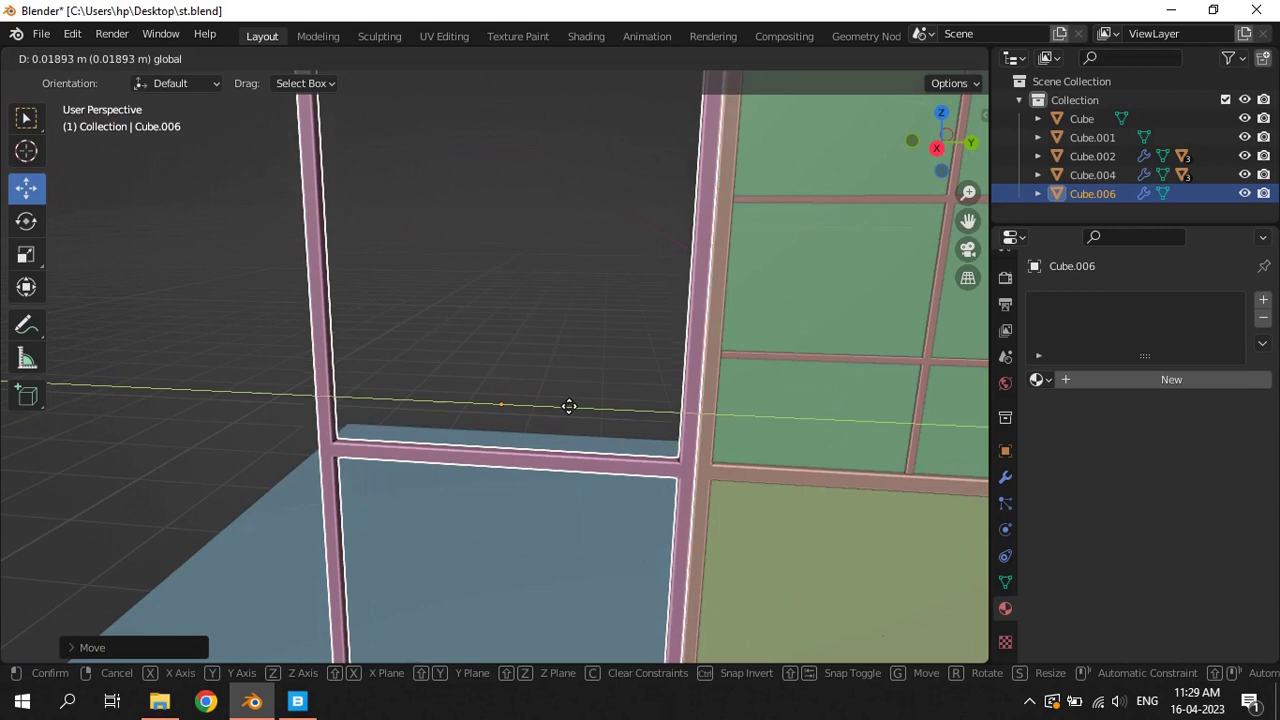
right_click(578, 390)
middle_drag(589, 363, 700, 443)
click(778, 463)
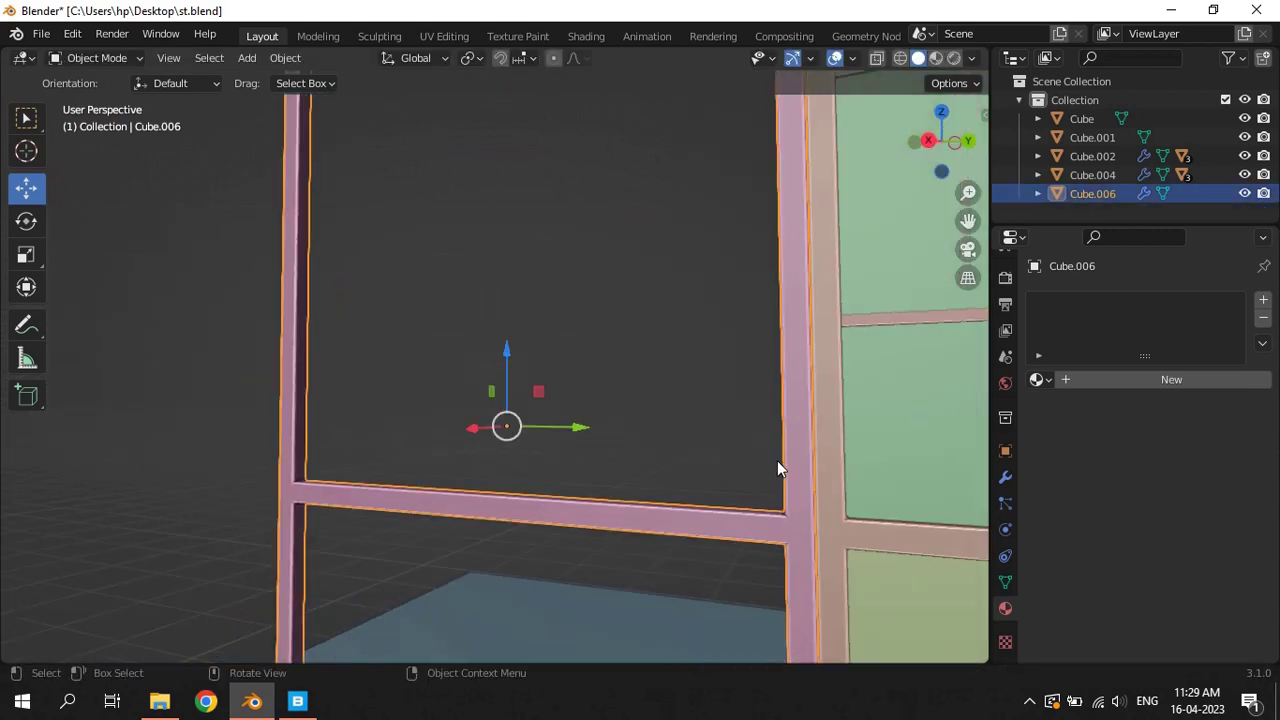
drag(578, 420, 577, 394)
scroll(577, 394, down, 3)
scroll(623, 401, down, 2)
Enter Edit Mode on the new frame in side view and select its edges
key(Tab)
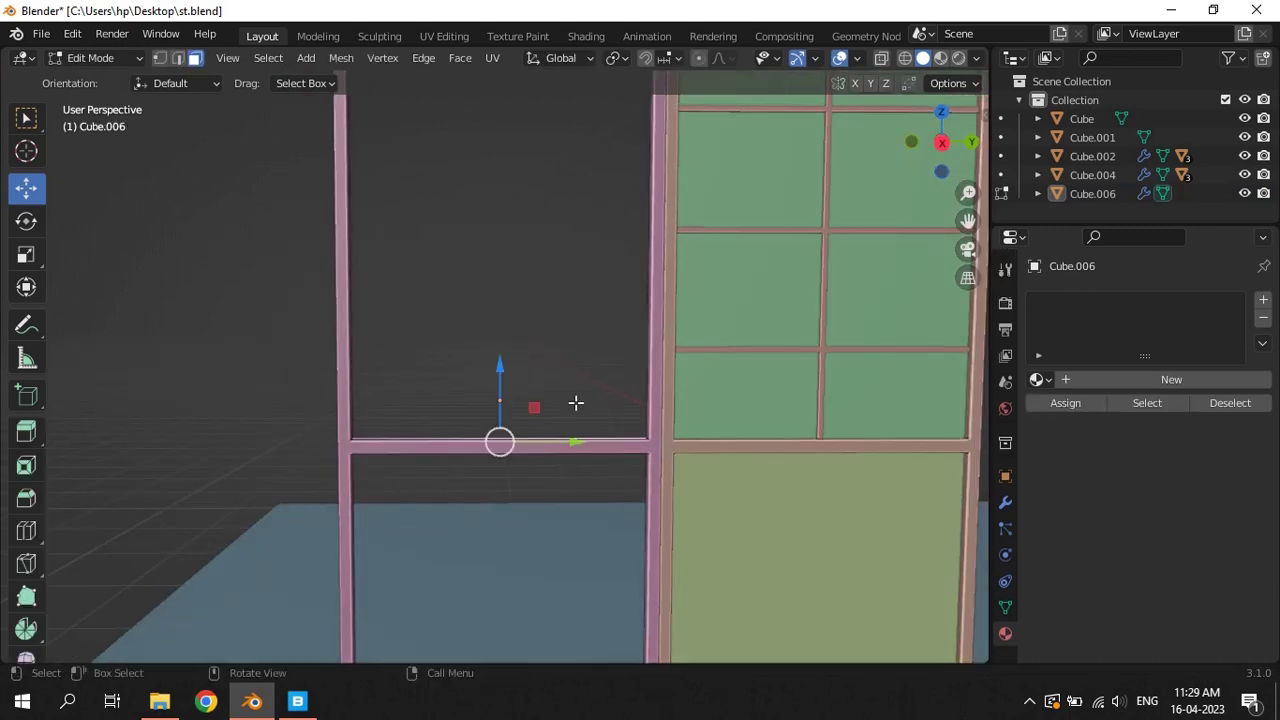
key(KP_3)
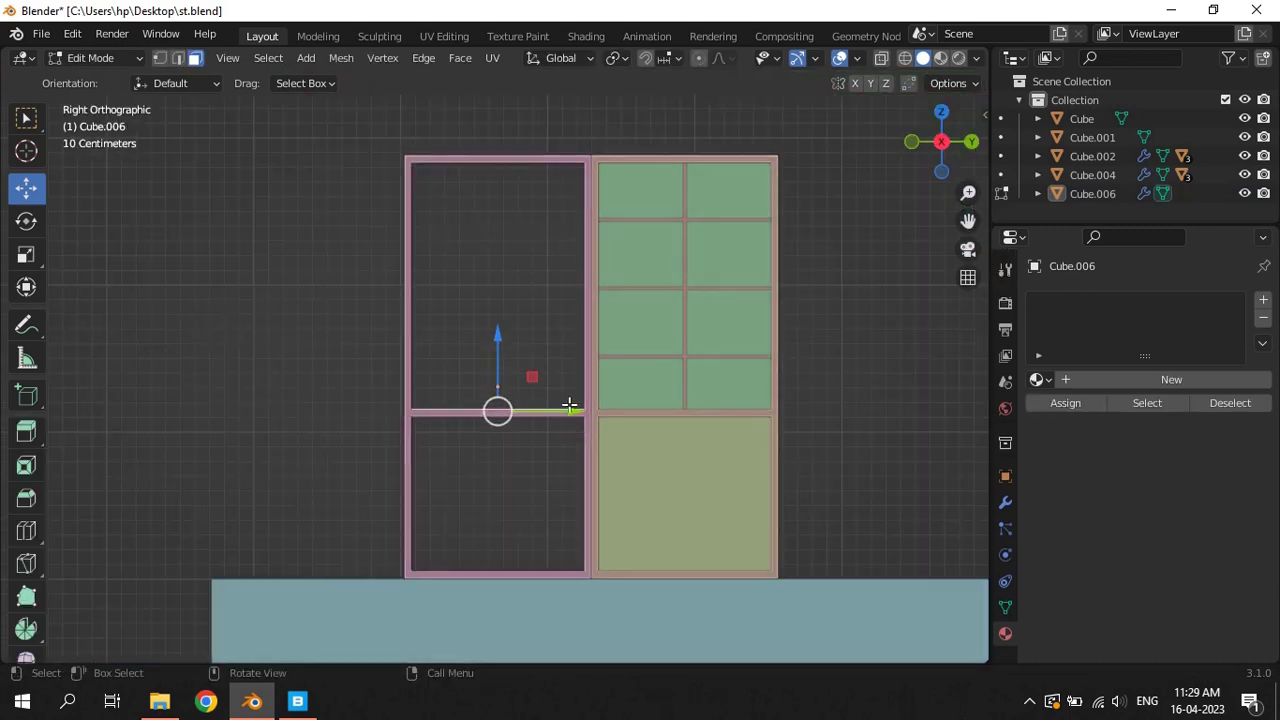
key(2)
click(523, 594)
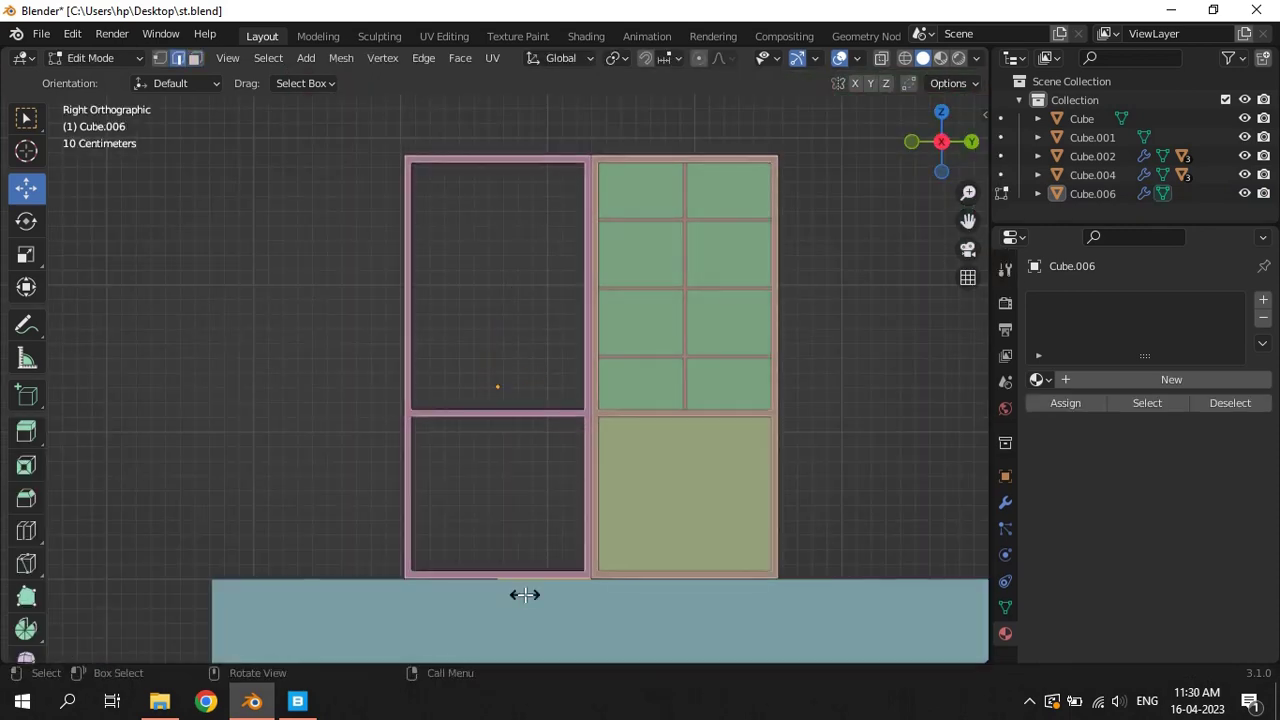
click(1005, 502)
key(ctrl+r)
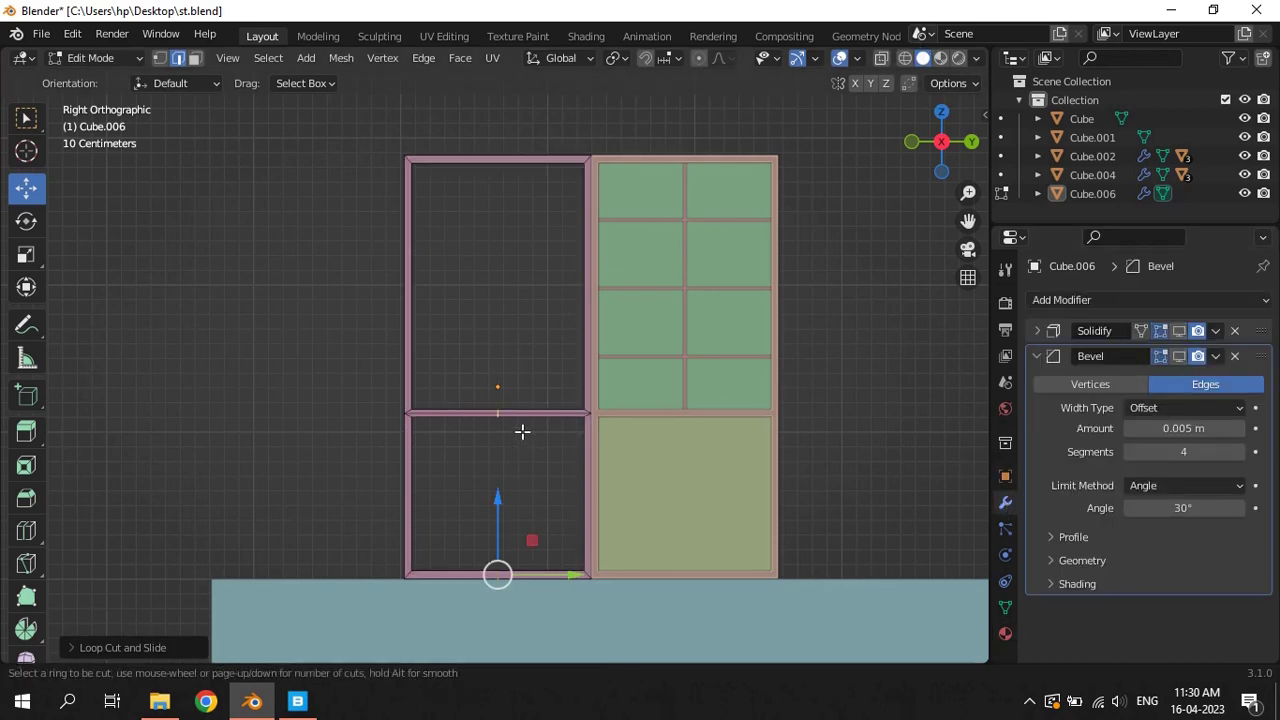
key(Escape)
click(503, 162)
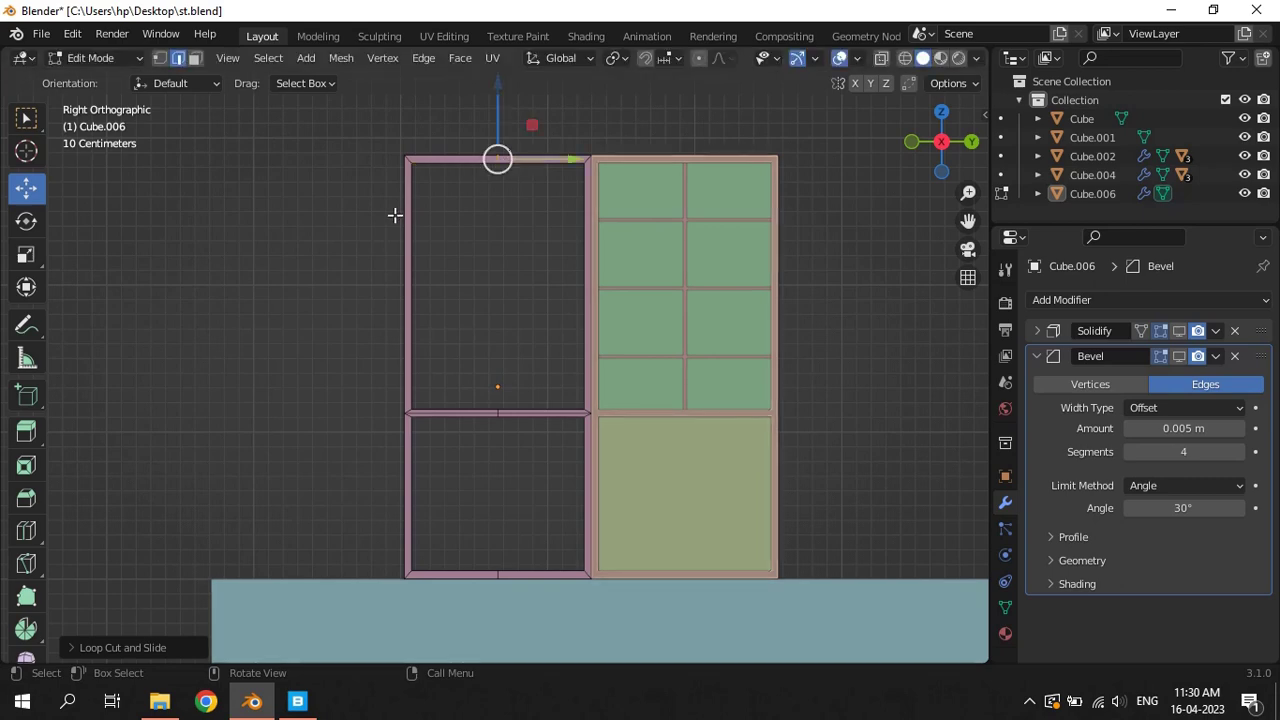
Select the frame's left-side vertices and try stretching them outward, then undo
click(160, 58)
mouse_move(356, 118)
mouse_down()
mouse_move(506, 611)
mouse_move(467, 597)
mouse_up()
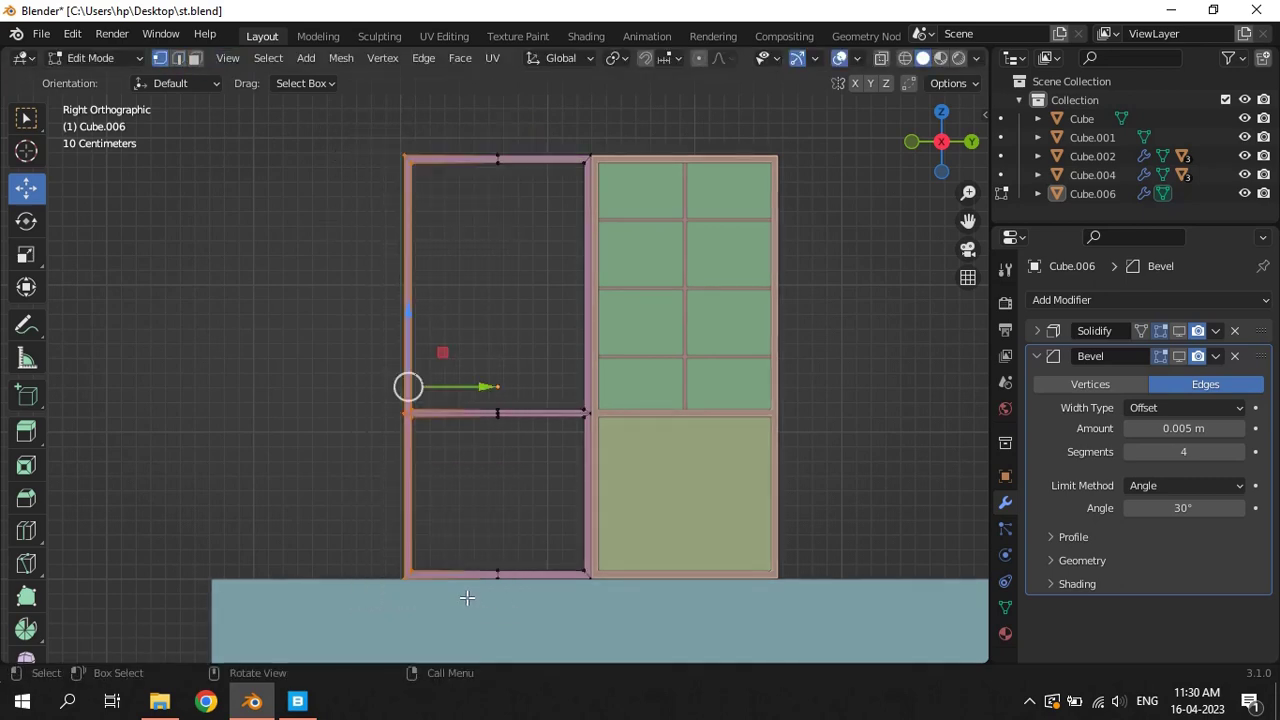
drag(487, 384, 330, 386)
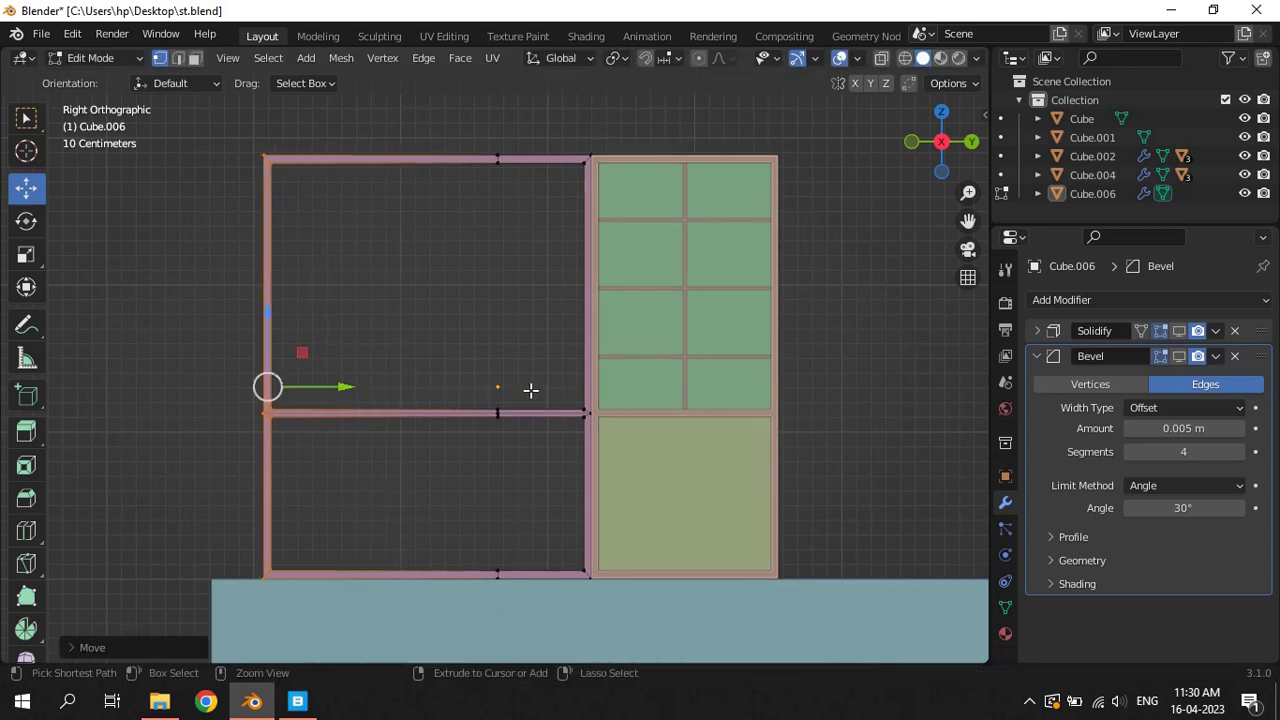
key(ctrl+z)
key(ctrl+z)
key(ctrl+z)
key(ctrl+z)
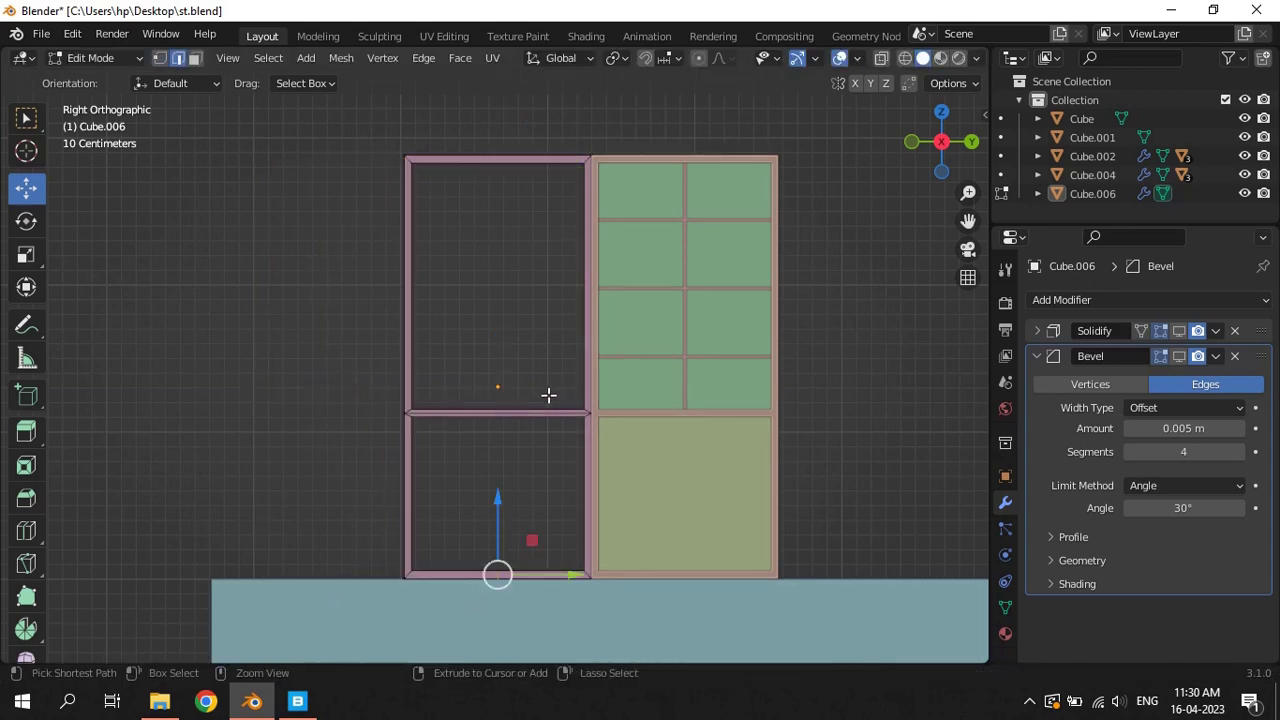
Push the frame's left vertex column out about 1.4 m and exit Edit Mode
click(540, 400)
drag(326, 114, 386, 657)
scroll(506, 448, down, 3)
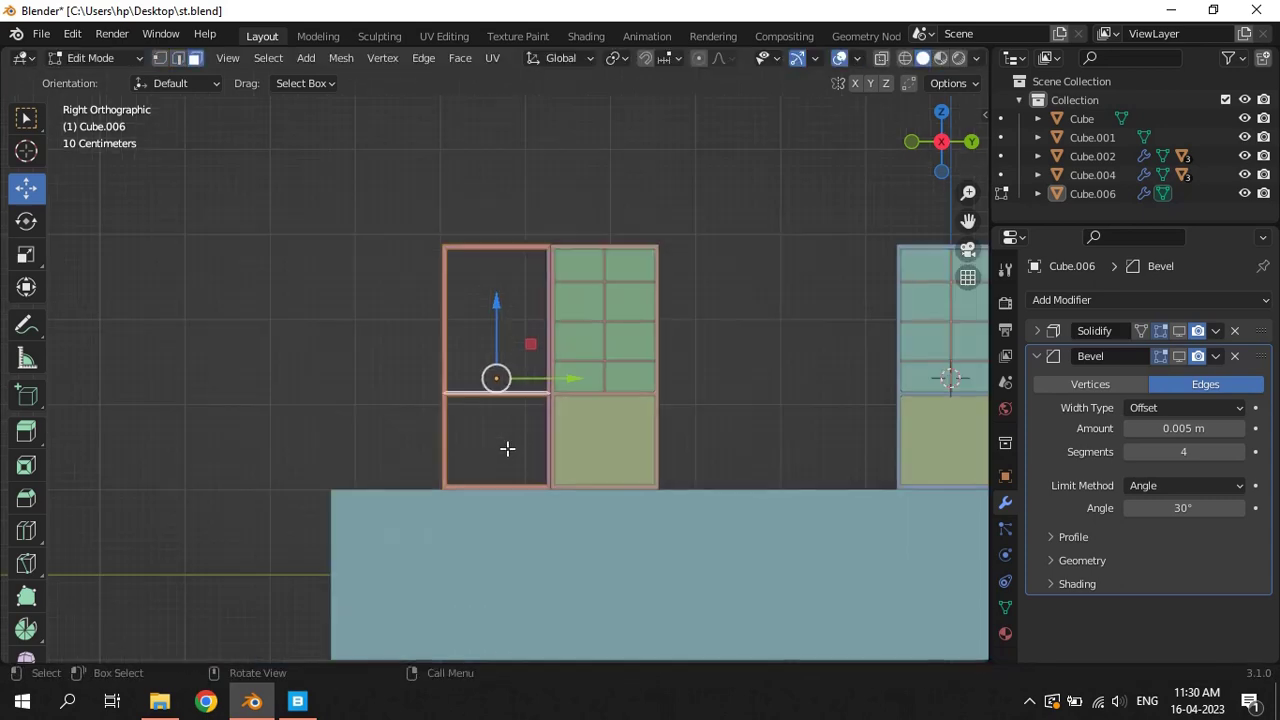
scroll(524, 374, up, 3)
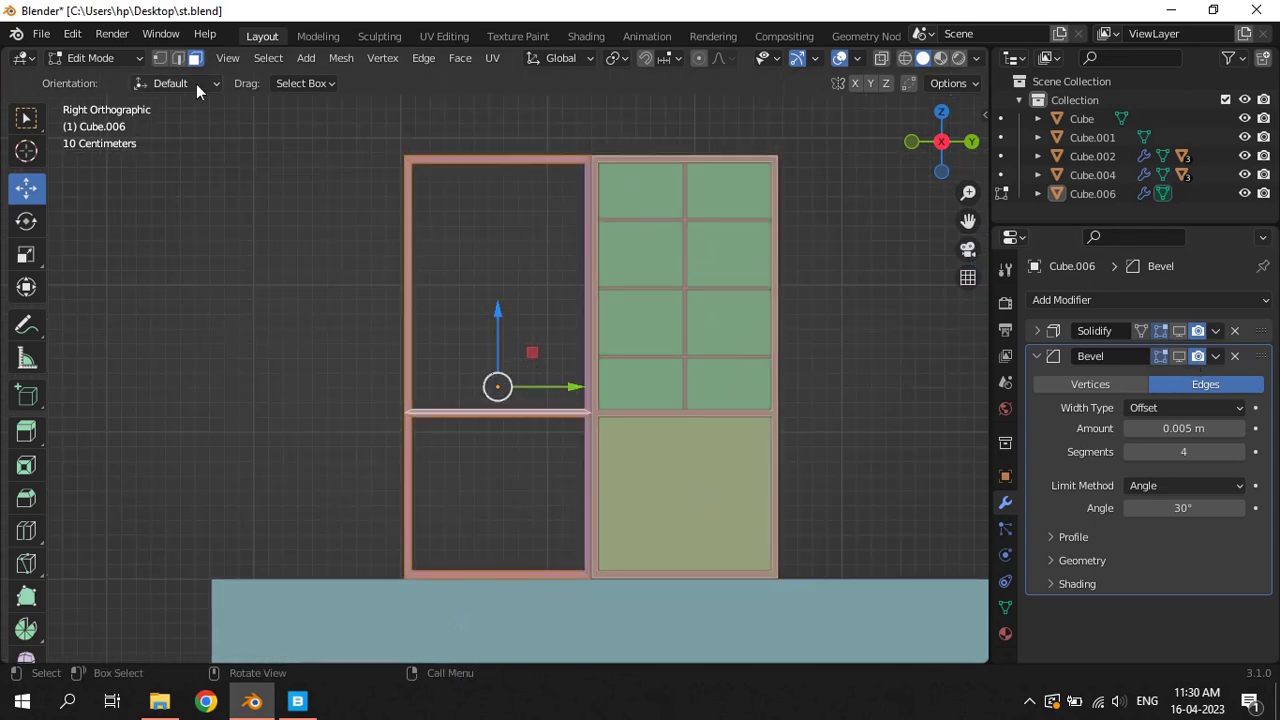
key(1)
drag(320, 116, 461, 590)
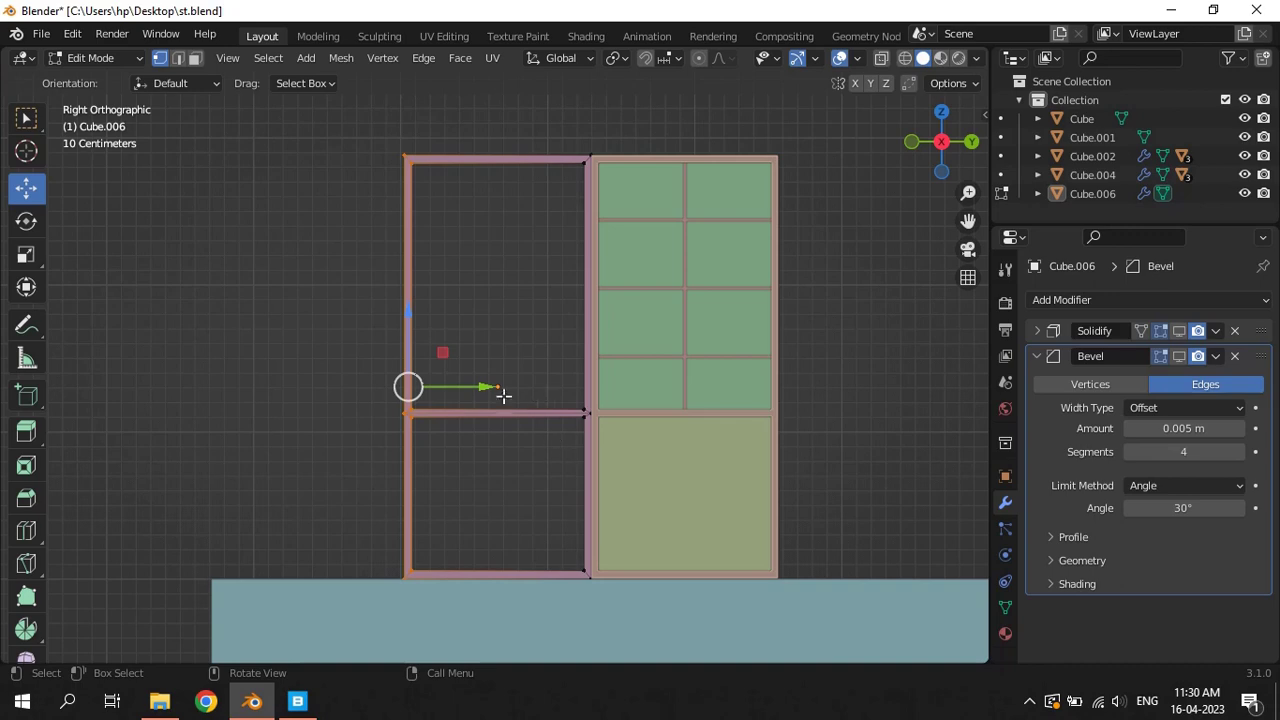
drag(503, 395, 291, 386)
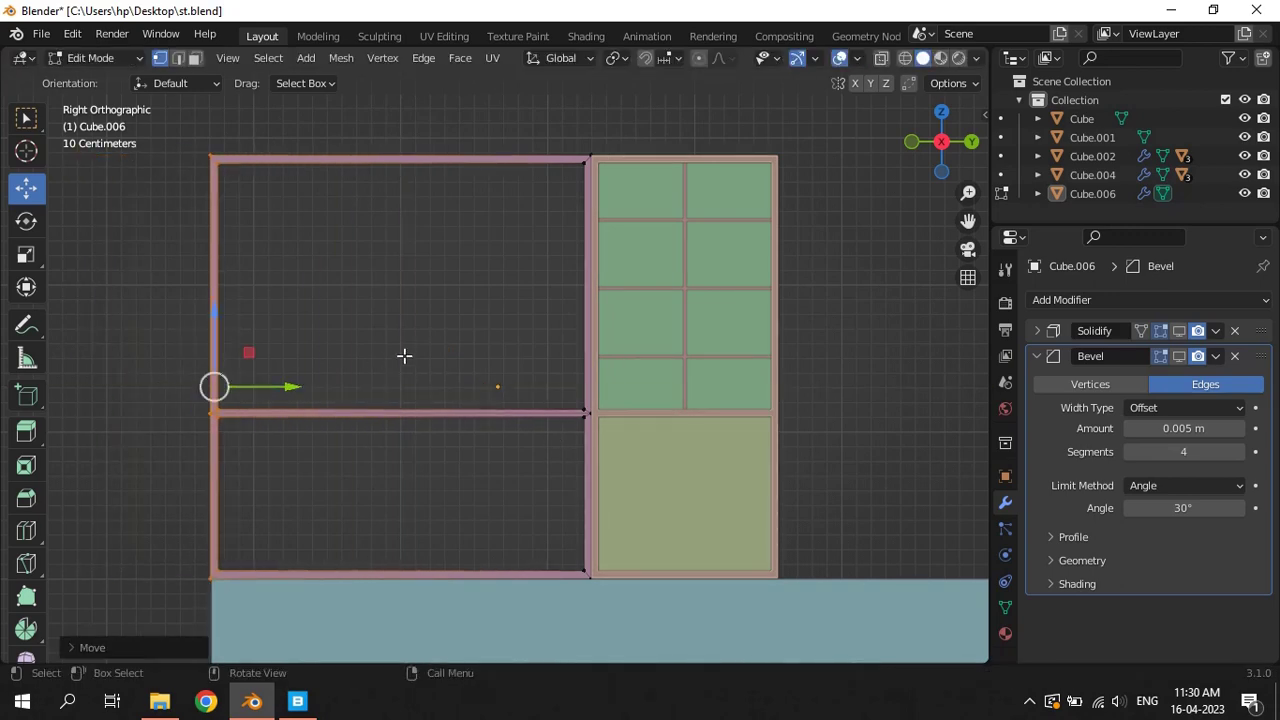
key(Tab)
click(755, 322)
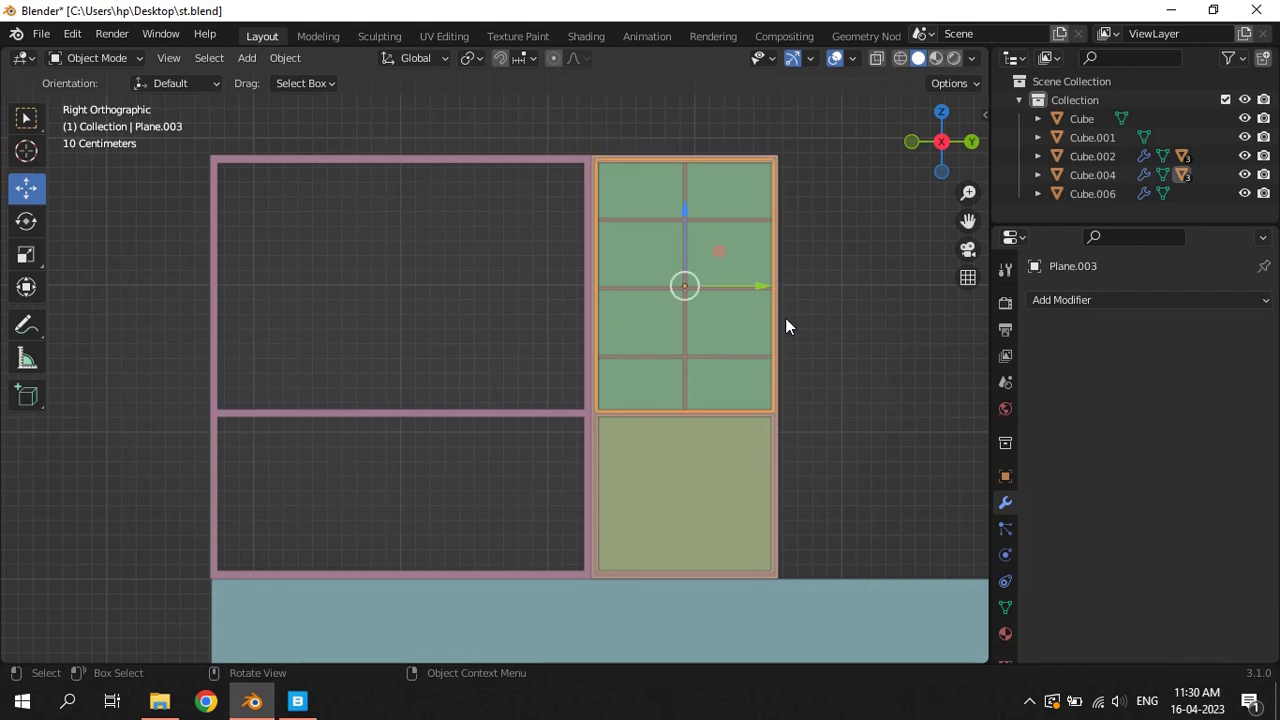
Save st.blend and orbit to bring the whole pink window into view
click(543, 349)
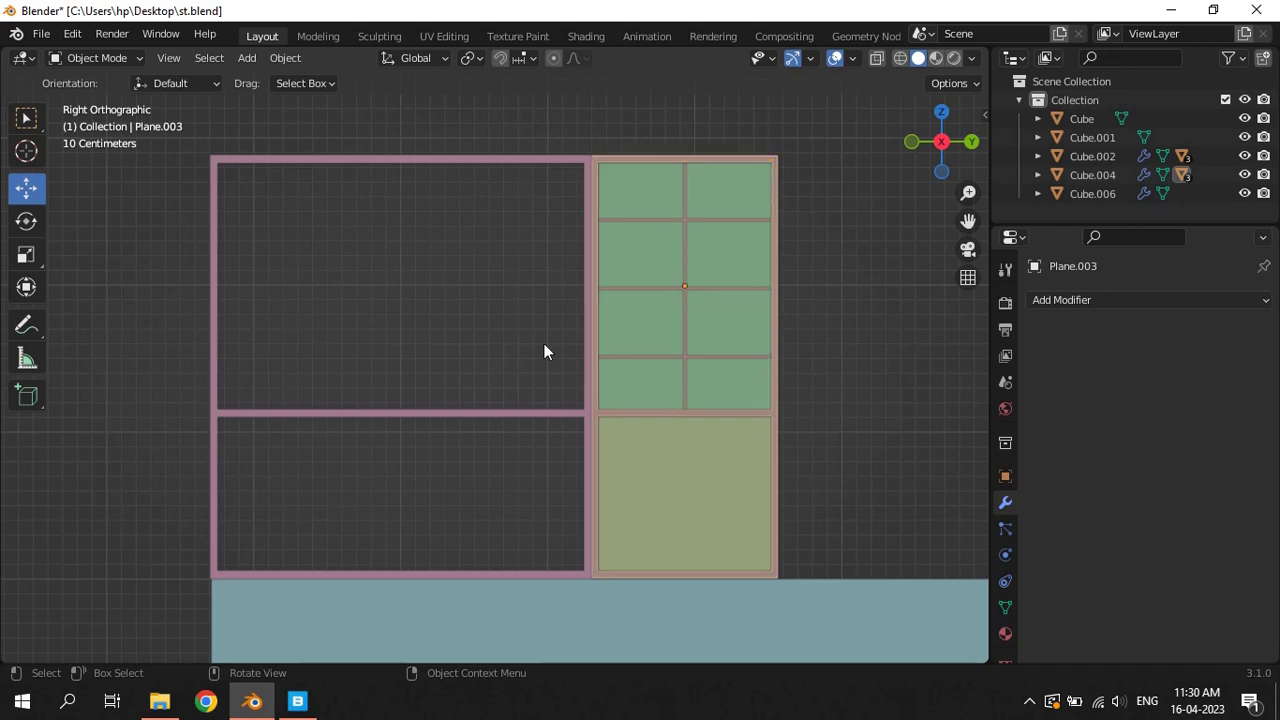
middle_drag(543, 349, 580, 386)
key(ctrl+s)
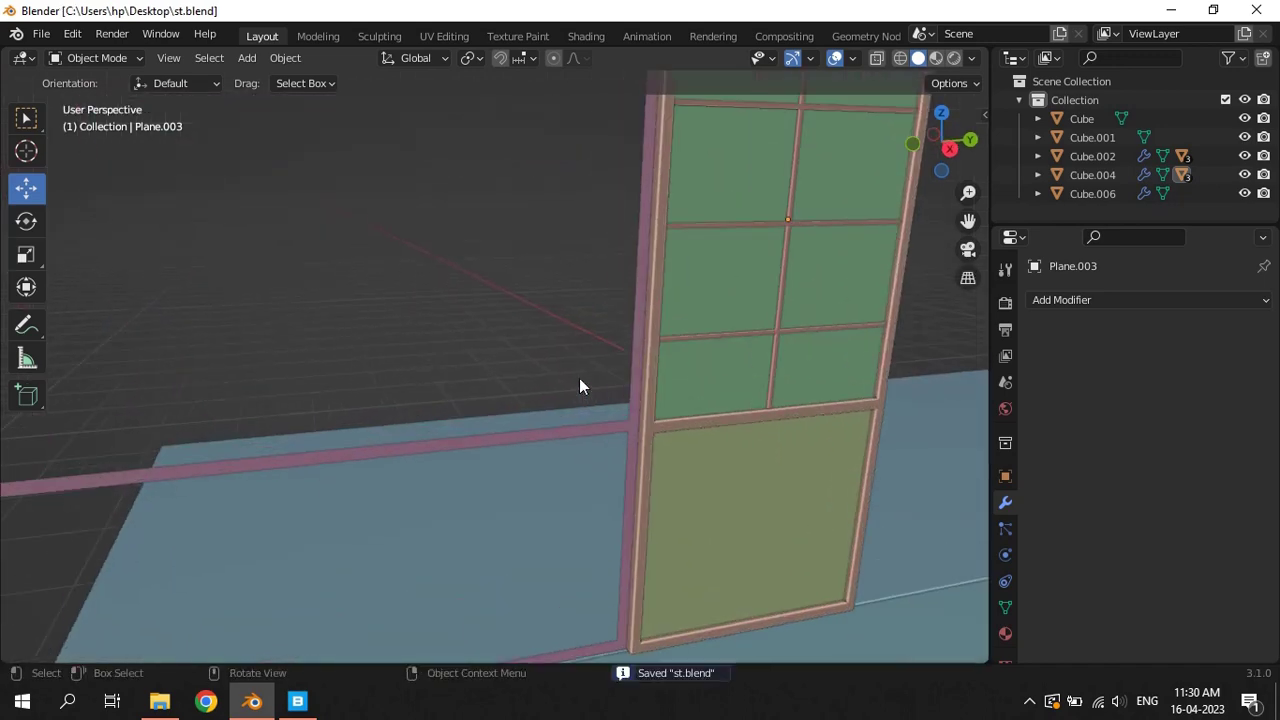
click(634, 420)
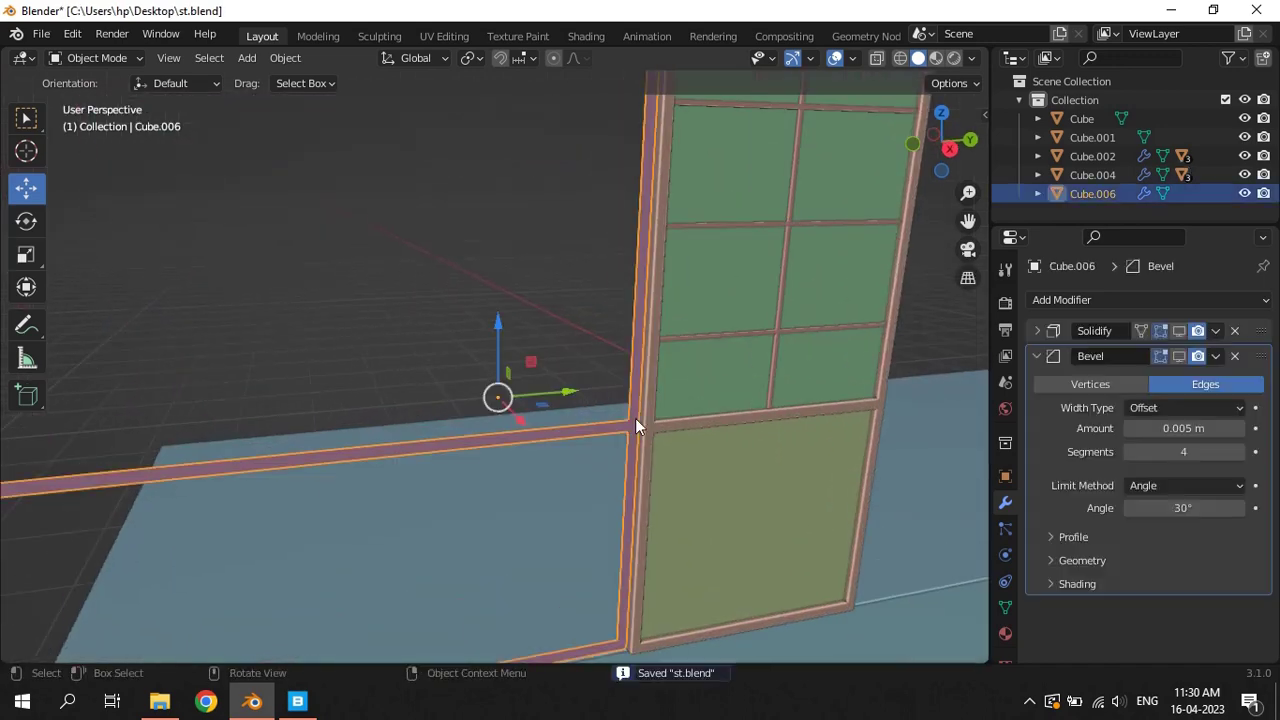
click(475, 289)
scroll(750, 455, up, 3)
mouse_move(750, 455)
middle_down()
mouse_move(600, 396)
mouse_move(753, 501)
middle_up()
scroll(770, 505, down, 3)
Duplicate the lower-right panel and move the copy into the empty lower-left pane
click(794, 514)
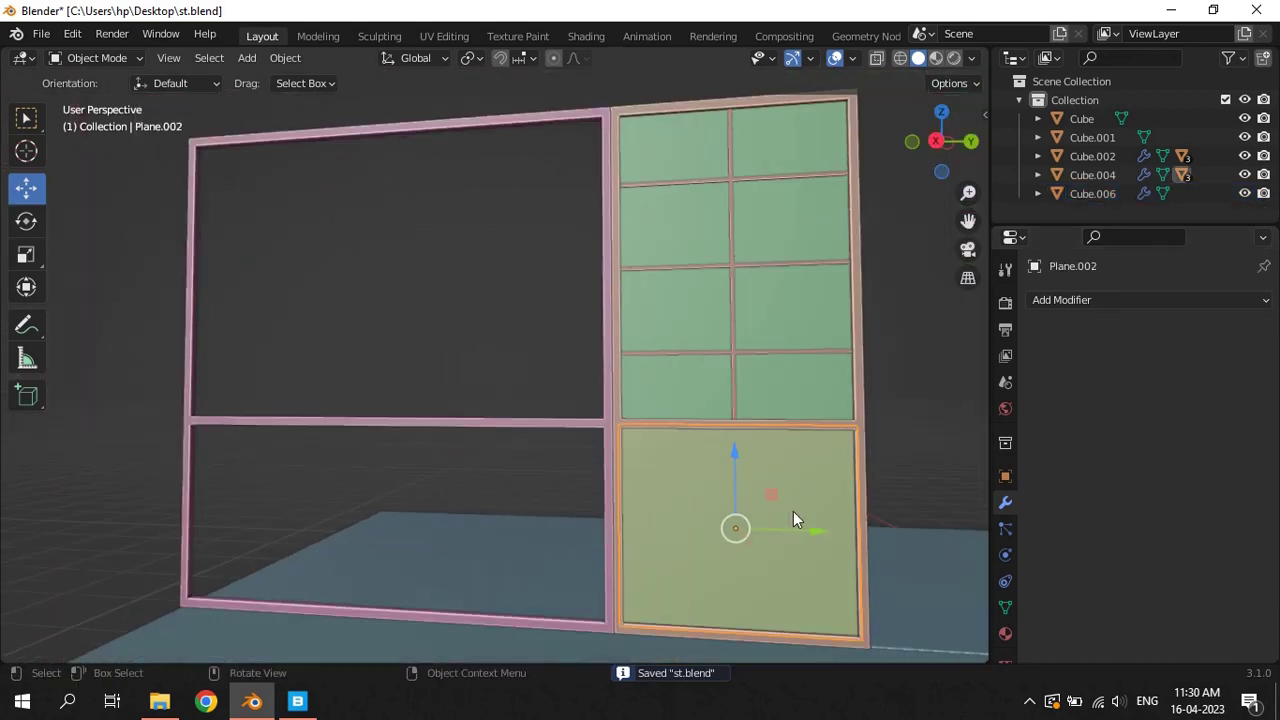
key(shift+d)
right_click(887, 537)
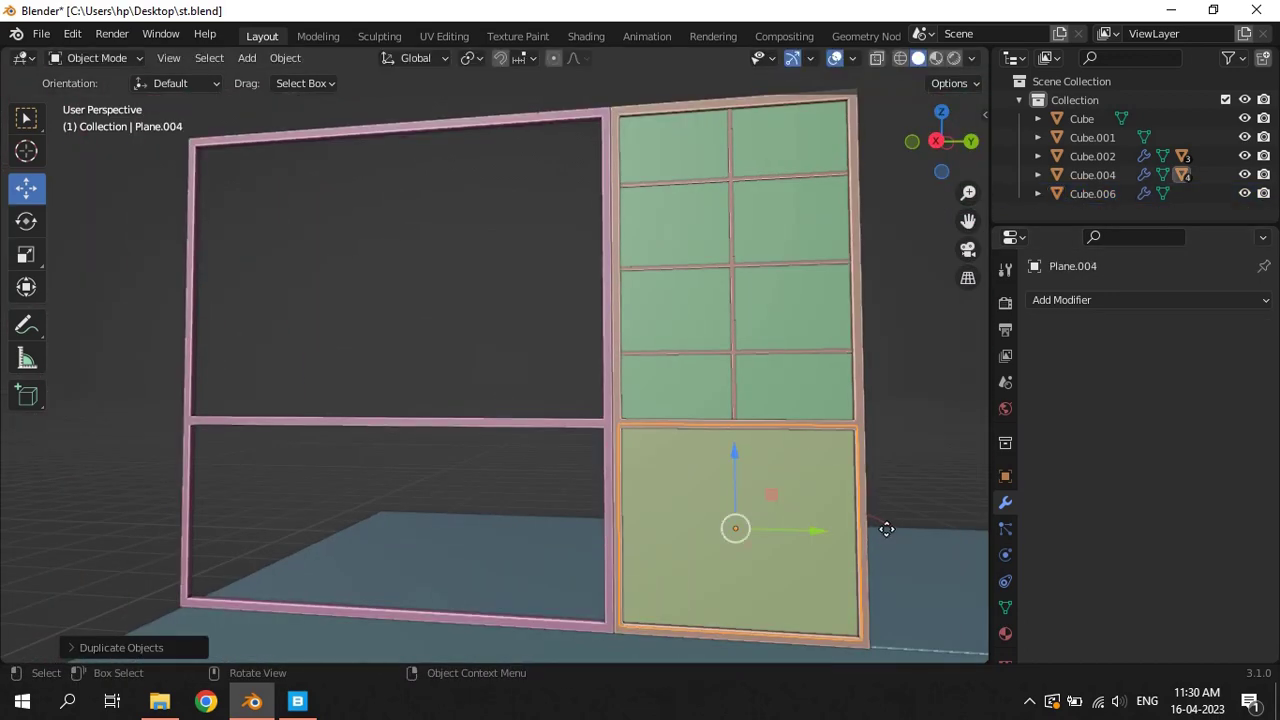
drag(735, 528, 441, 525)
middle_drag(441, 525, 626, 505)
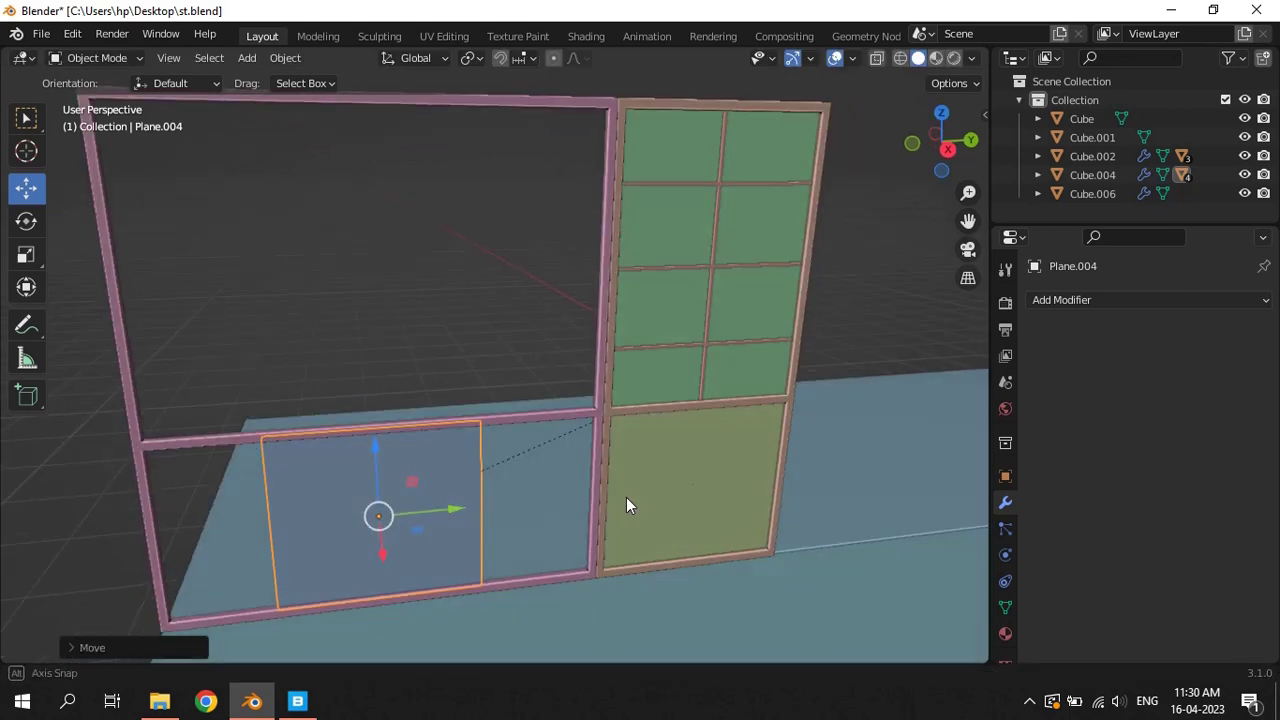
Unparent the copy keeping its transform, stretch it along Y to fill the pane, and nudge it into place
key(alt+p)
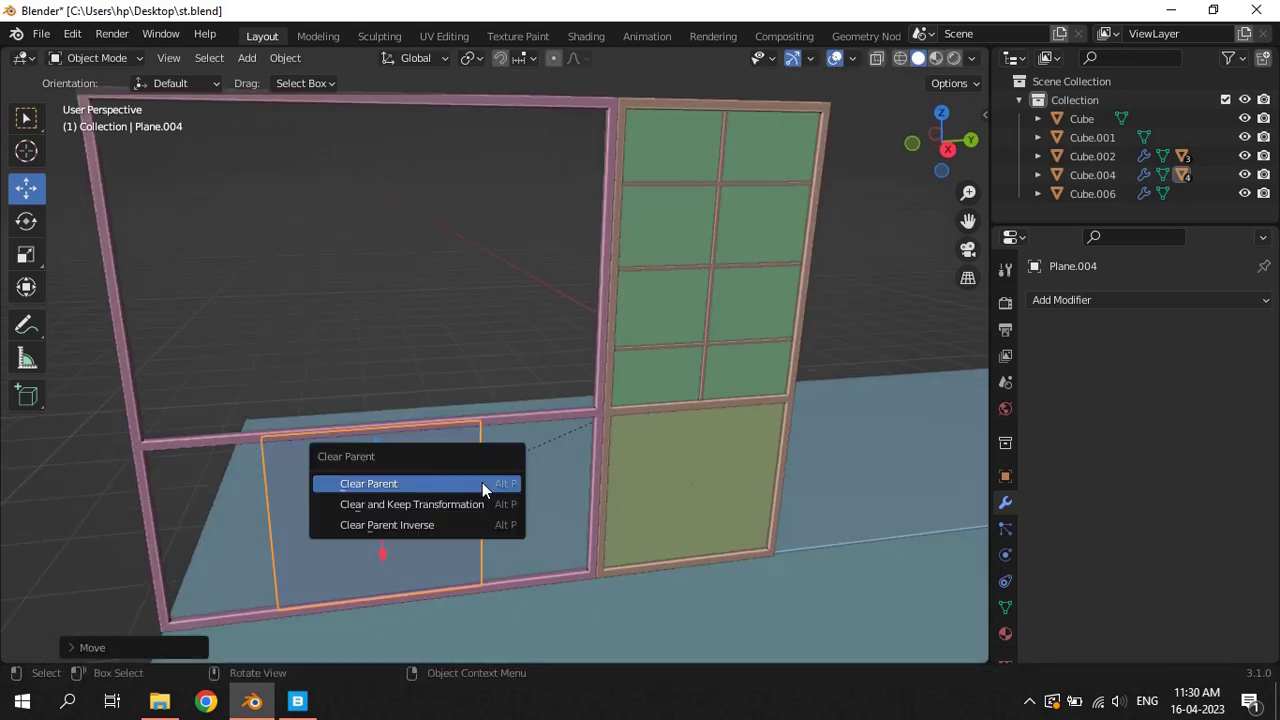
click(464, 503)
middle_drag(585, 518, 534, 488)
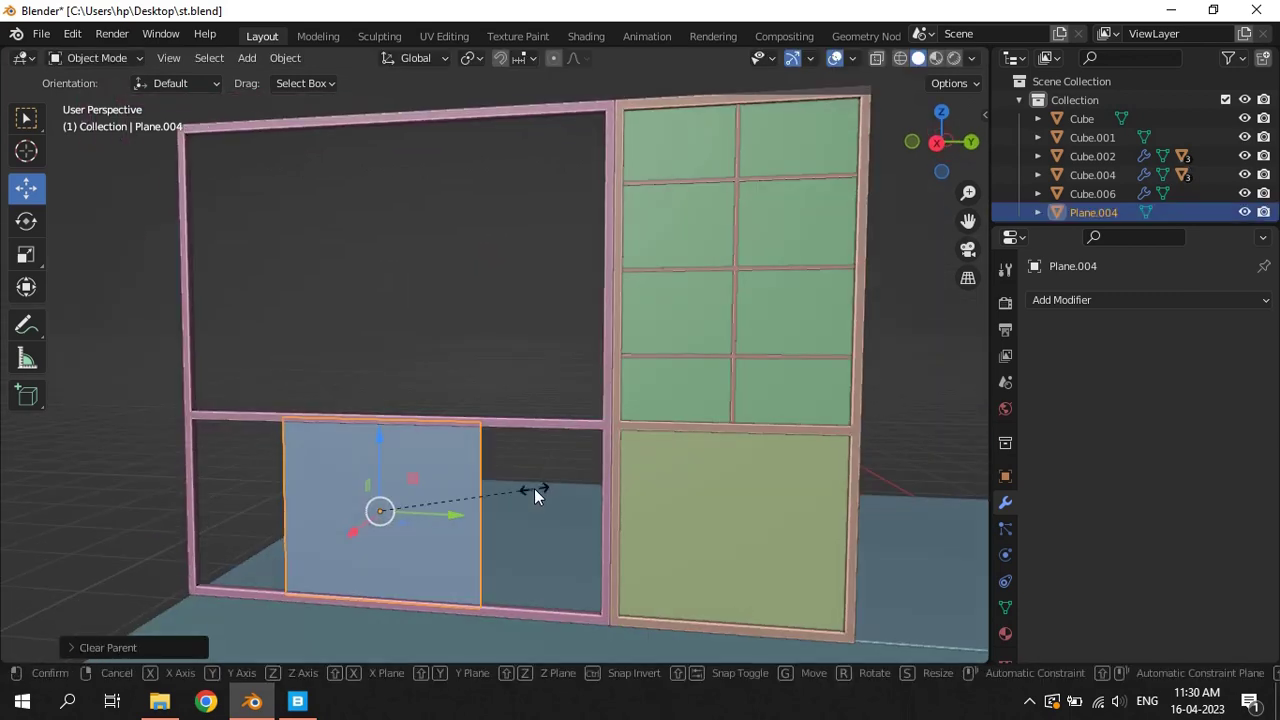
key(s)
key(y)
click(712, 519)
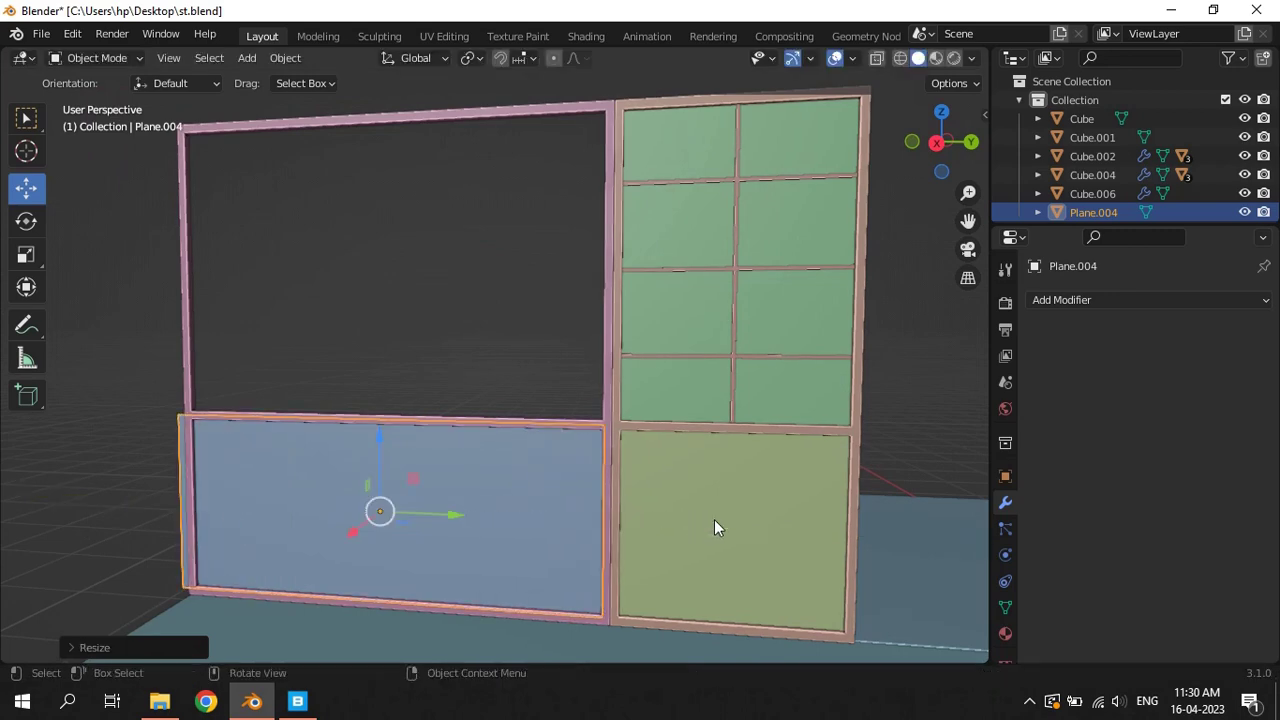
key(g)
click(471, 514)
click(460, 504)
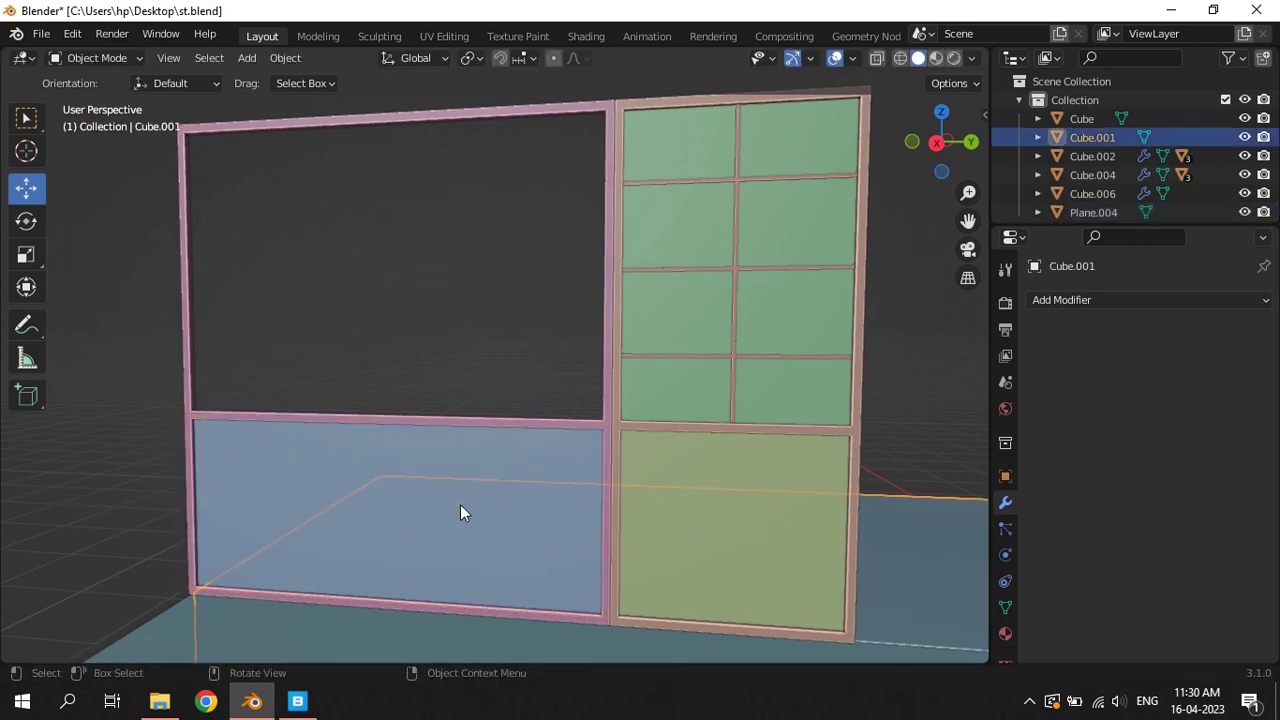
click(462, 507)
key(g)
click(462, 509)
Save st.blend and zoom in on the base of a window post
click(456, 367)
middle_drag(456, 367, 601, 424)
key(ctrl+s)
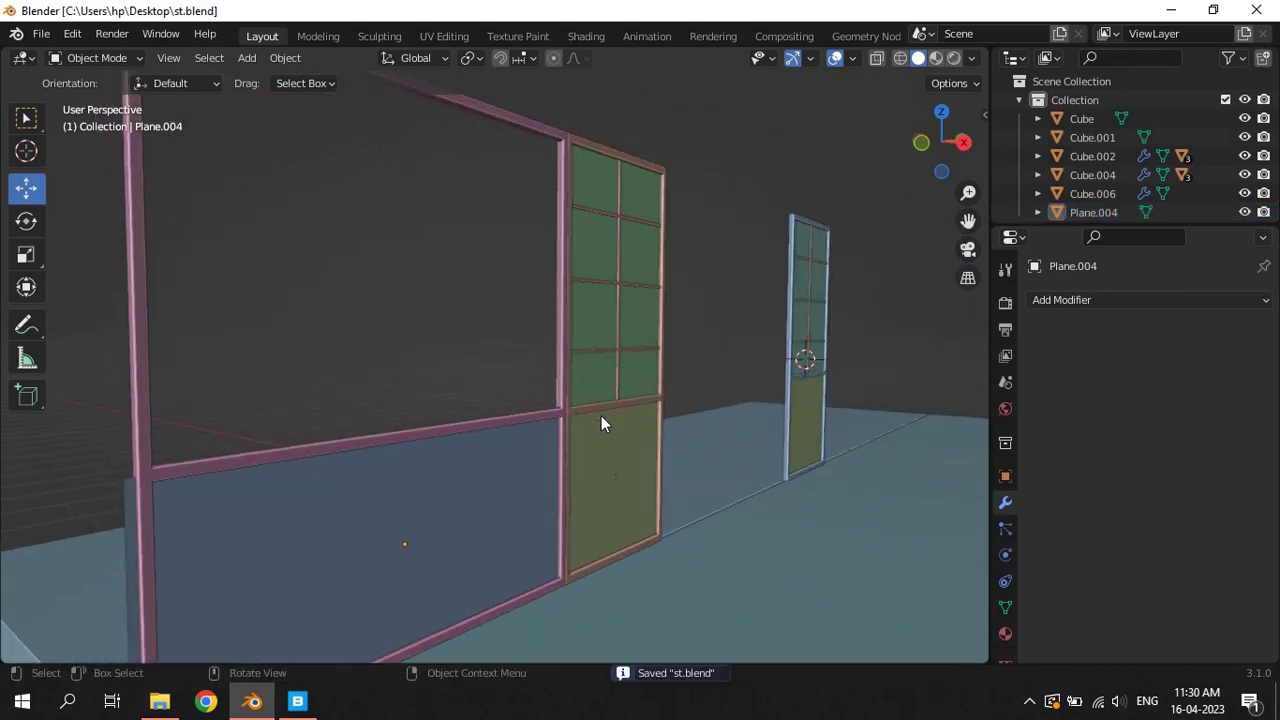
click(792, 277)
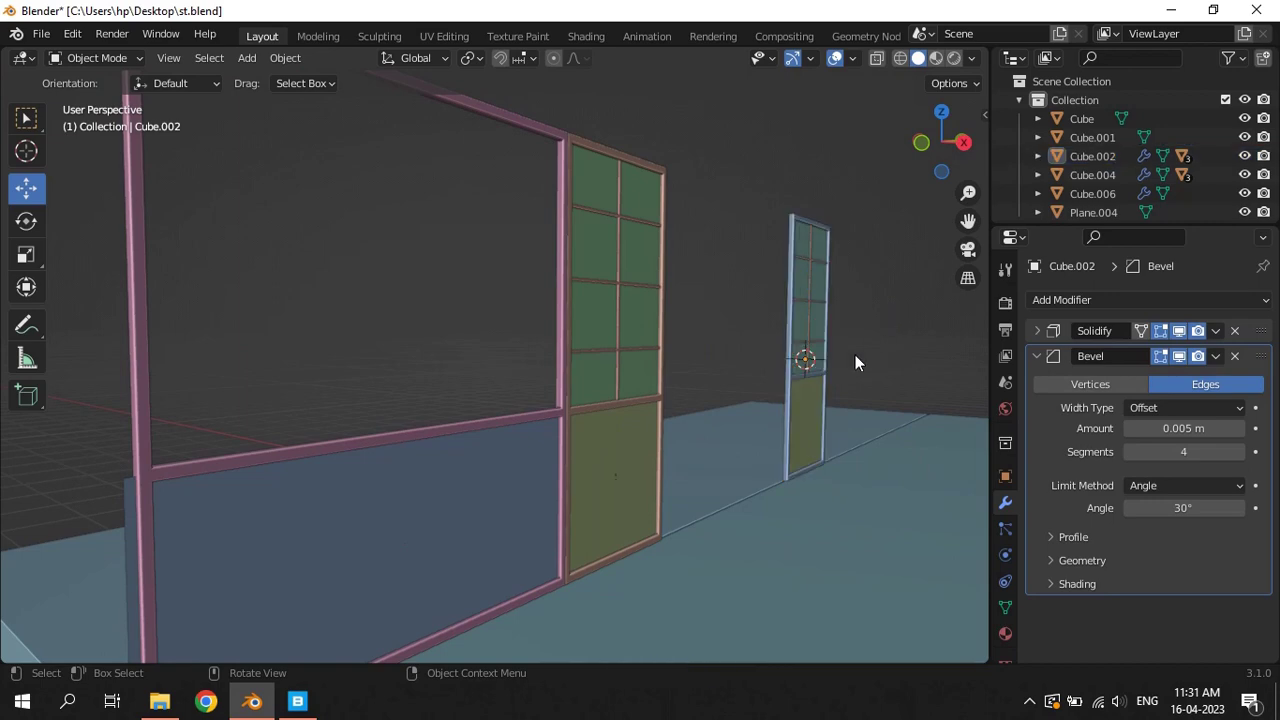
mouse_move(855, 355)
middle_down()
mouse_move(742, 494)
mouse_move(532, 442)
mouse_move(503, 454)
middle_up()
Nudge the bottom base slab, Cube, along the Y axis
click(431, 637)
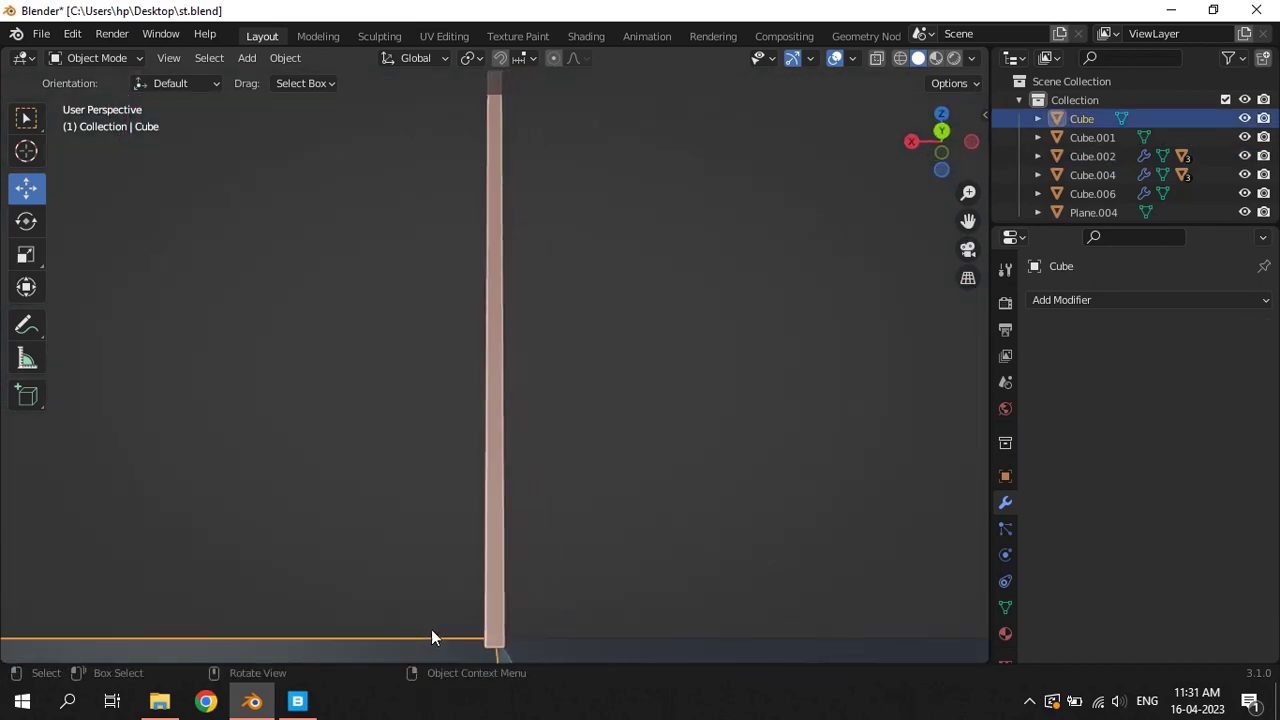
key(s)
key(Escape)
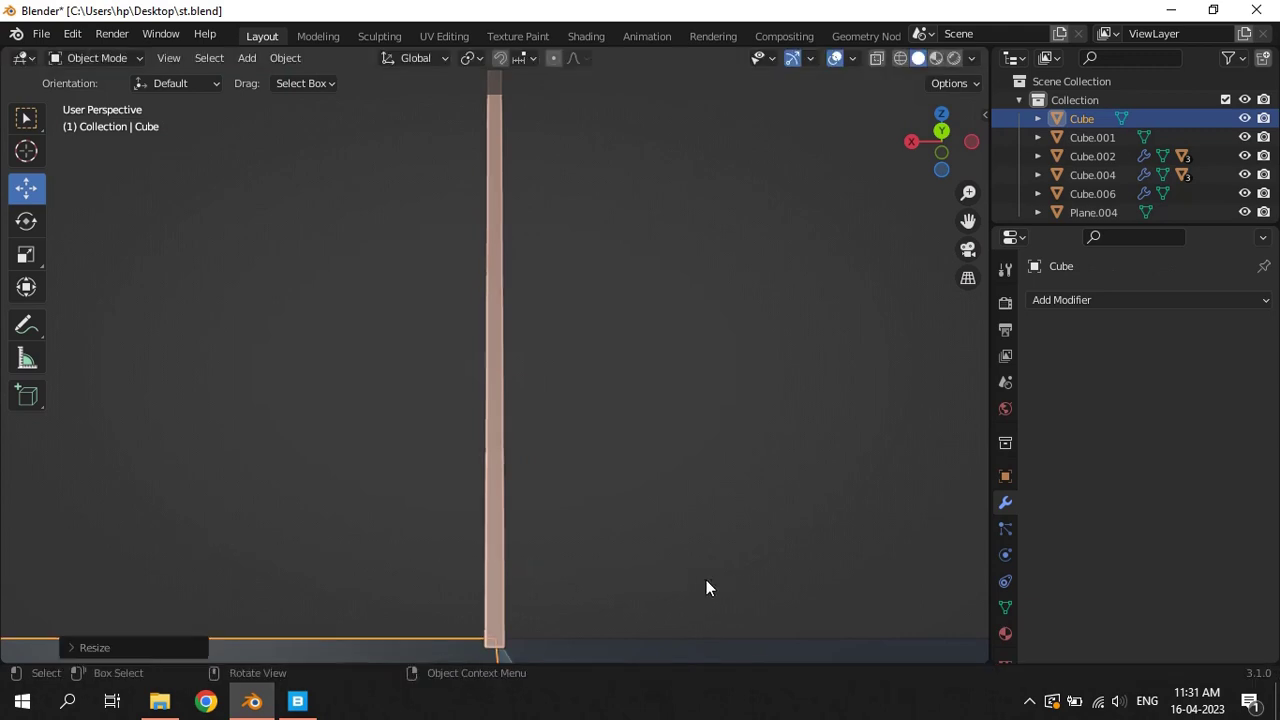
key(g)
key(y)
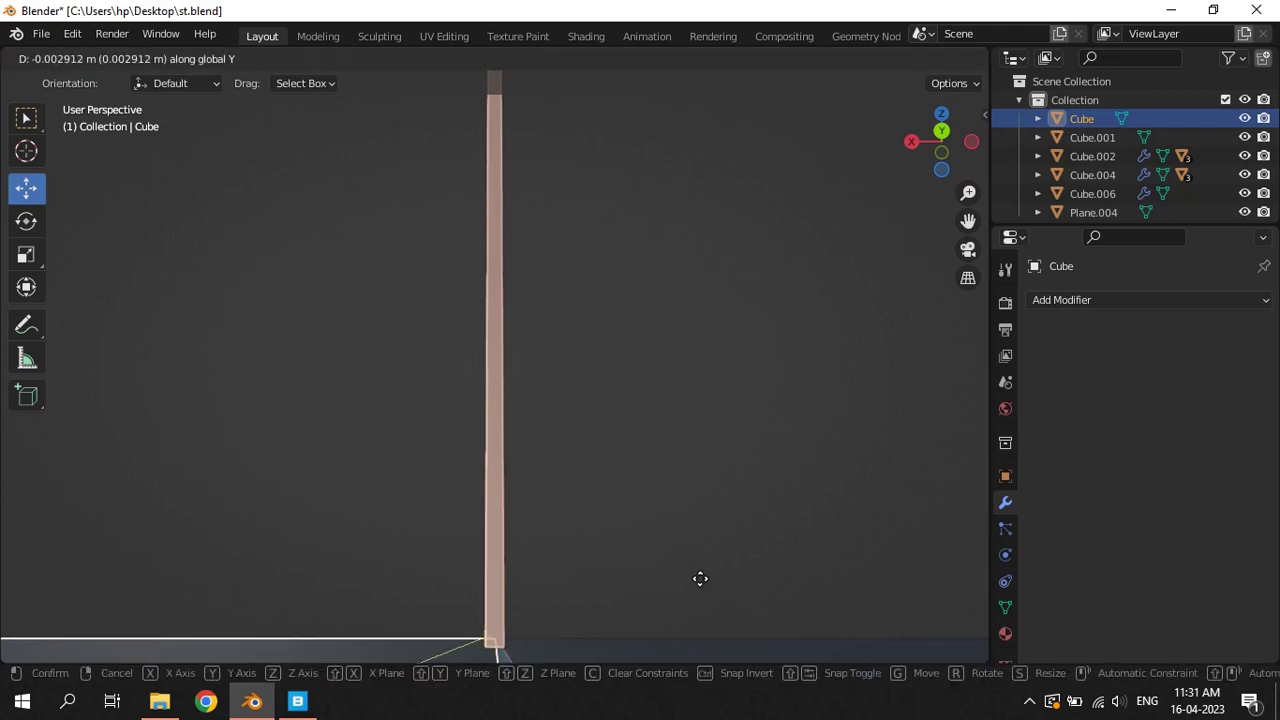
key(Escape)
key(g)
key(y)
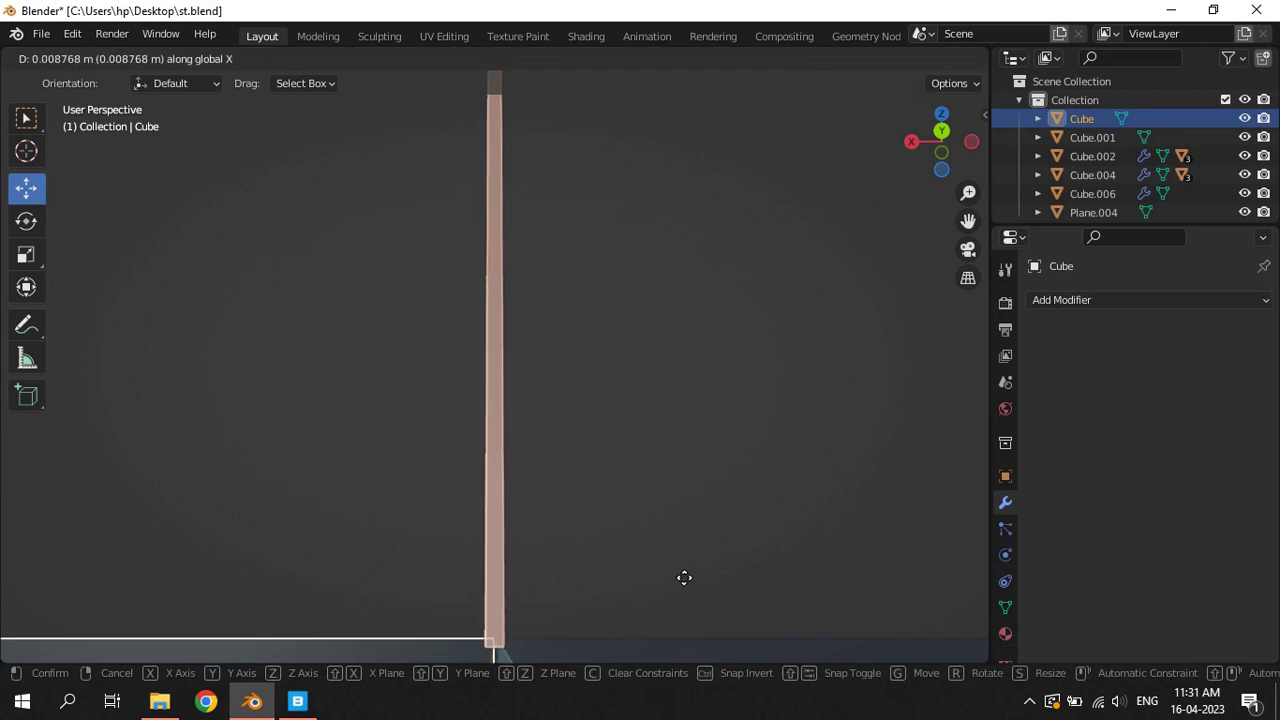
click(679, 577)
Nudge the second base slab, Cube.001, along the X axis
click(630, 632)
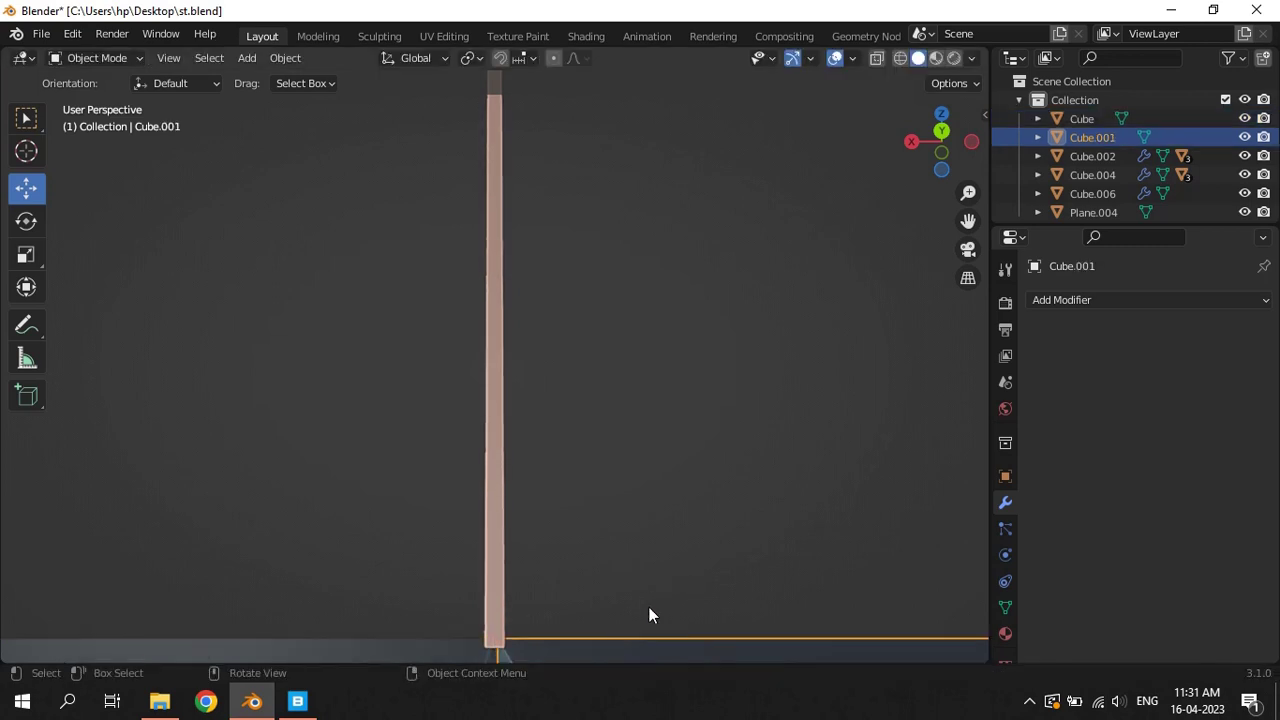
key(g)
key(x)
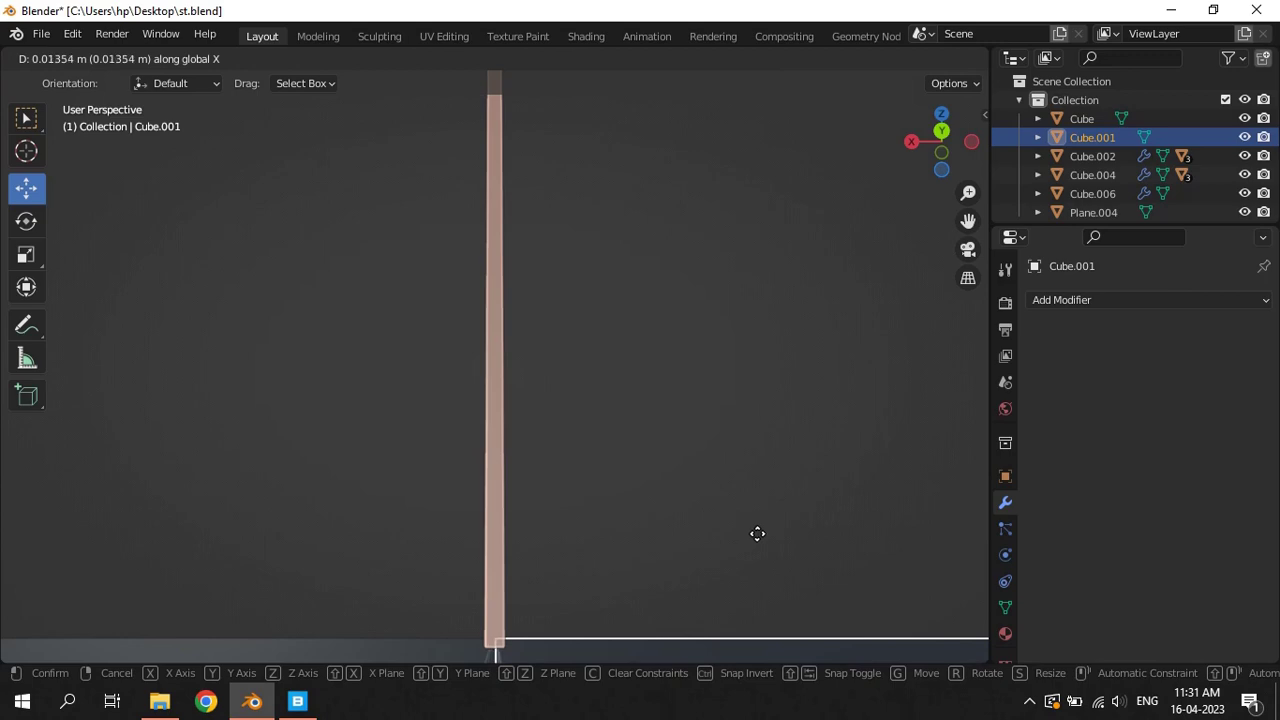
click(757, 533)
Orbit back out to the whole window and save st.blend again
scroll(529, 461, down, 2)
middle_drag(462, 404, 666, 500)
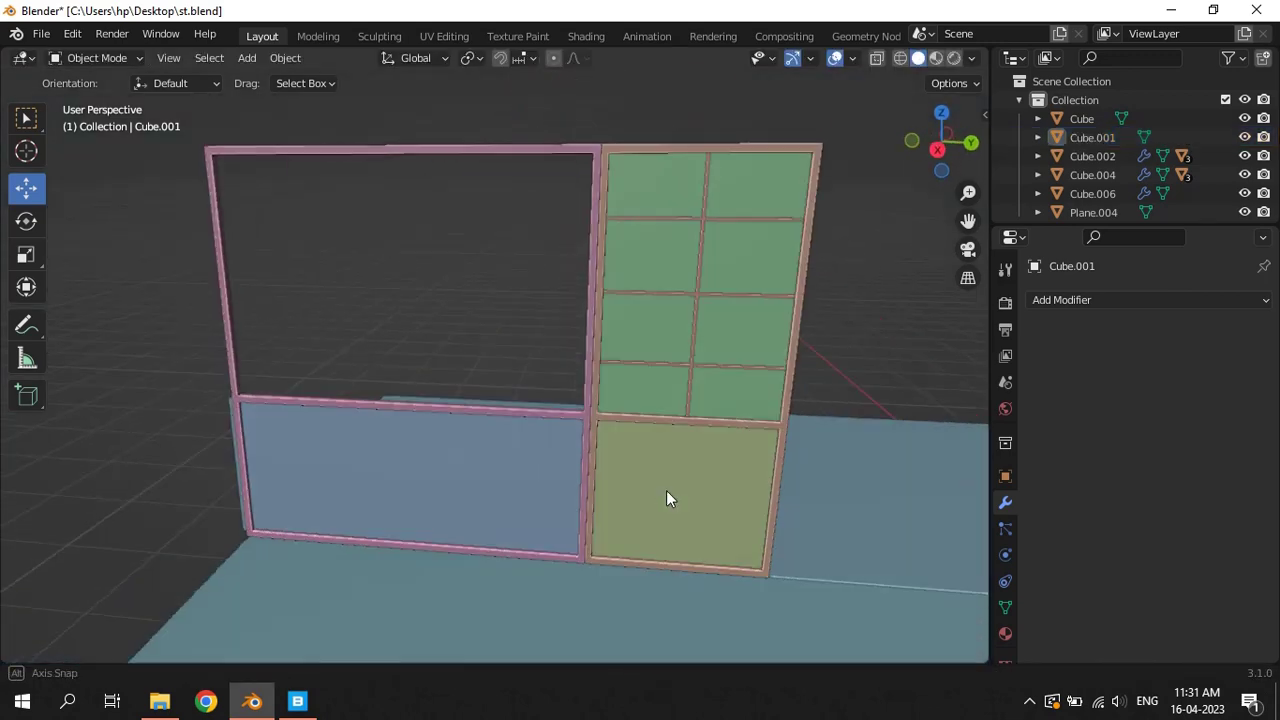
key(ctrl+s)
click(505, 405)
mouse_move(505, 405)
middle_down()
mouse_move(583, 379)
mouse_move(662, 402)
middle_up()
scroll(662, 402, up, 3)
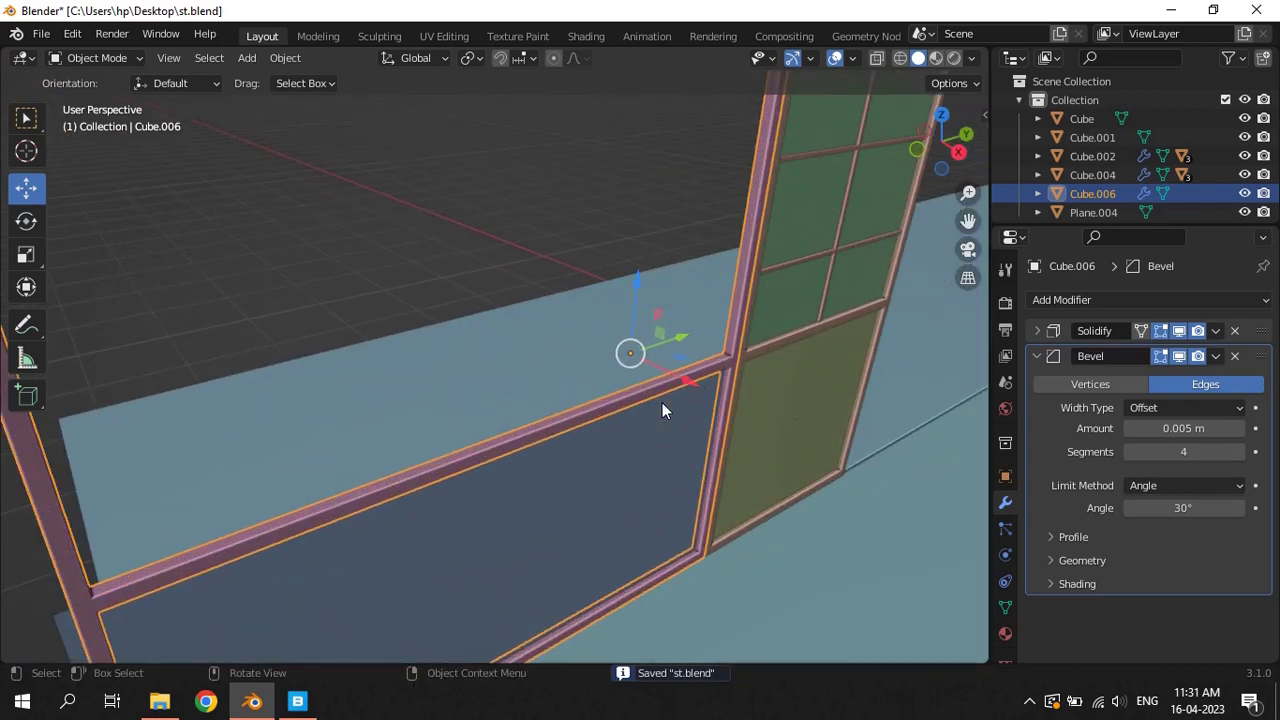
click(766, 350)
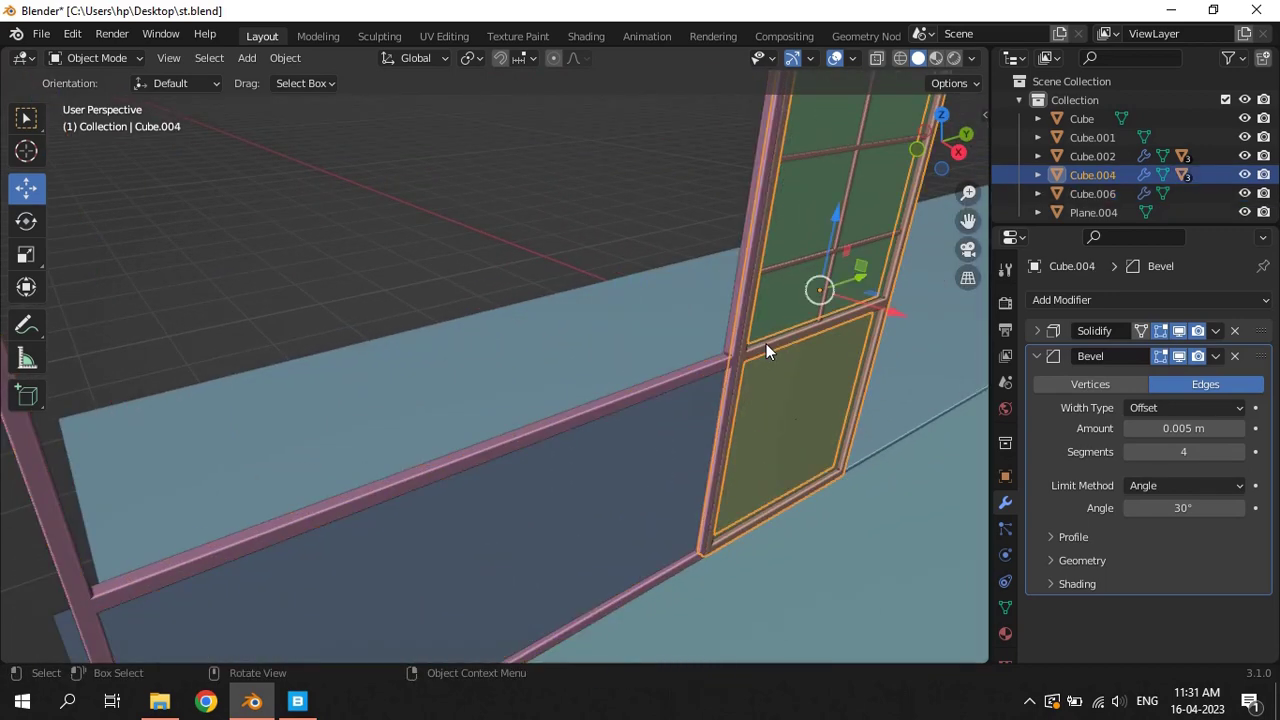
mouse_move(805, 436)
middle_down()
mouse_move(727, 401)
mouse_move(669, 416)
middle_up()
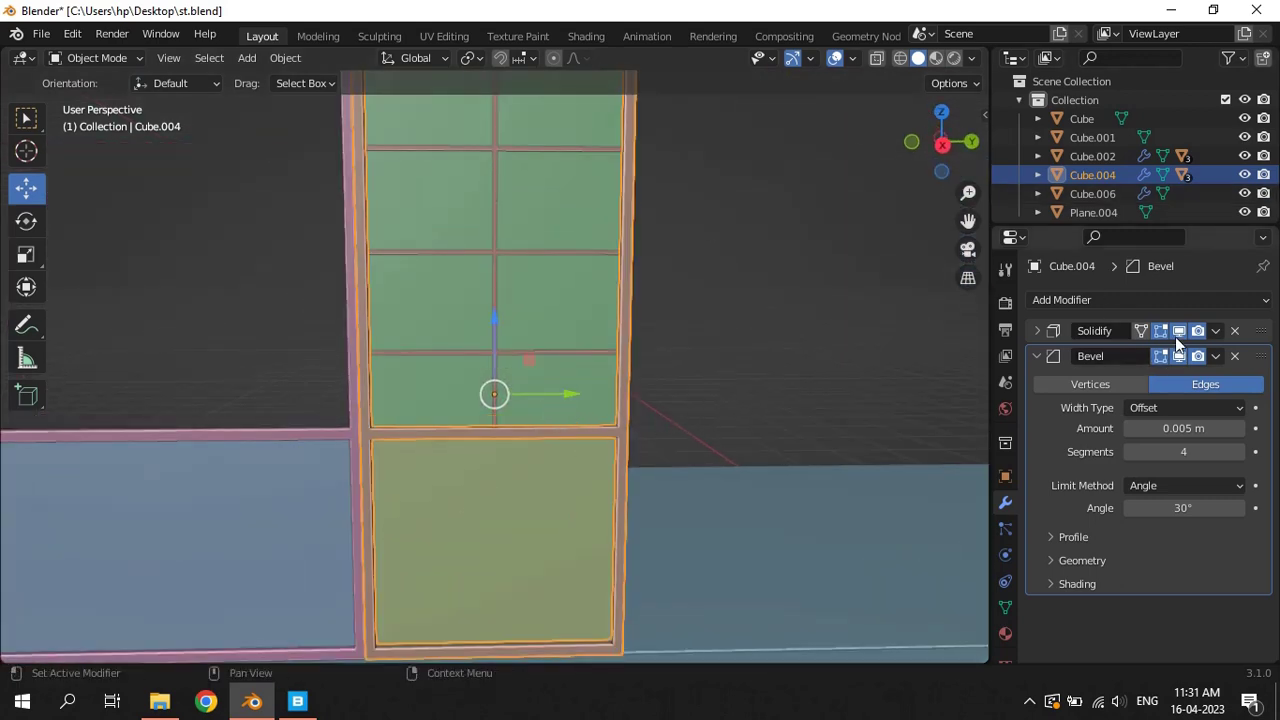
key(Tab)
scroll(480, 490, up, 2)
scroll(489, 470, up, 2)
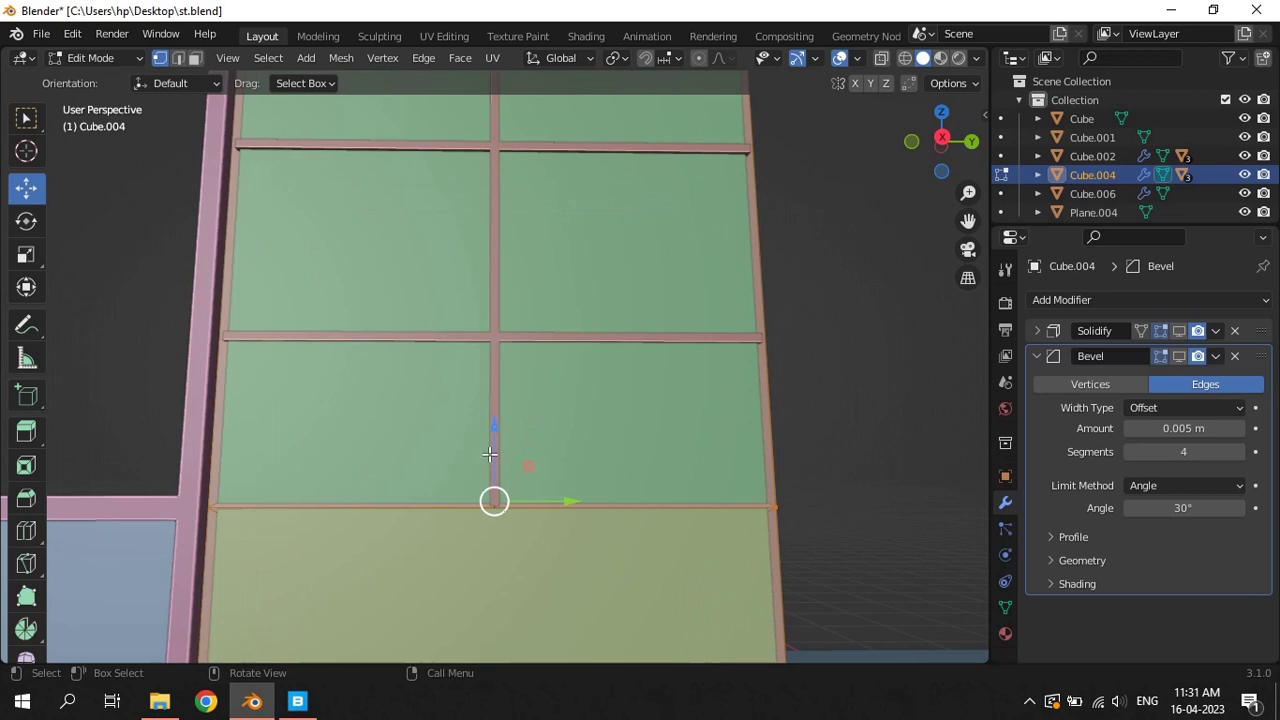
key(Tab)
scroll(605, 451, down, 3)
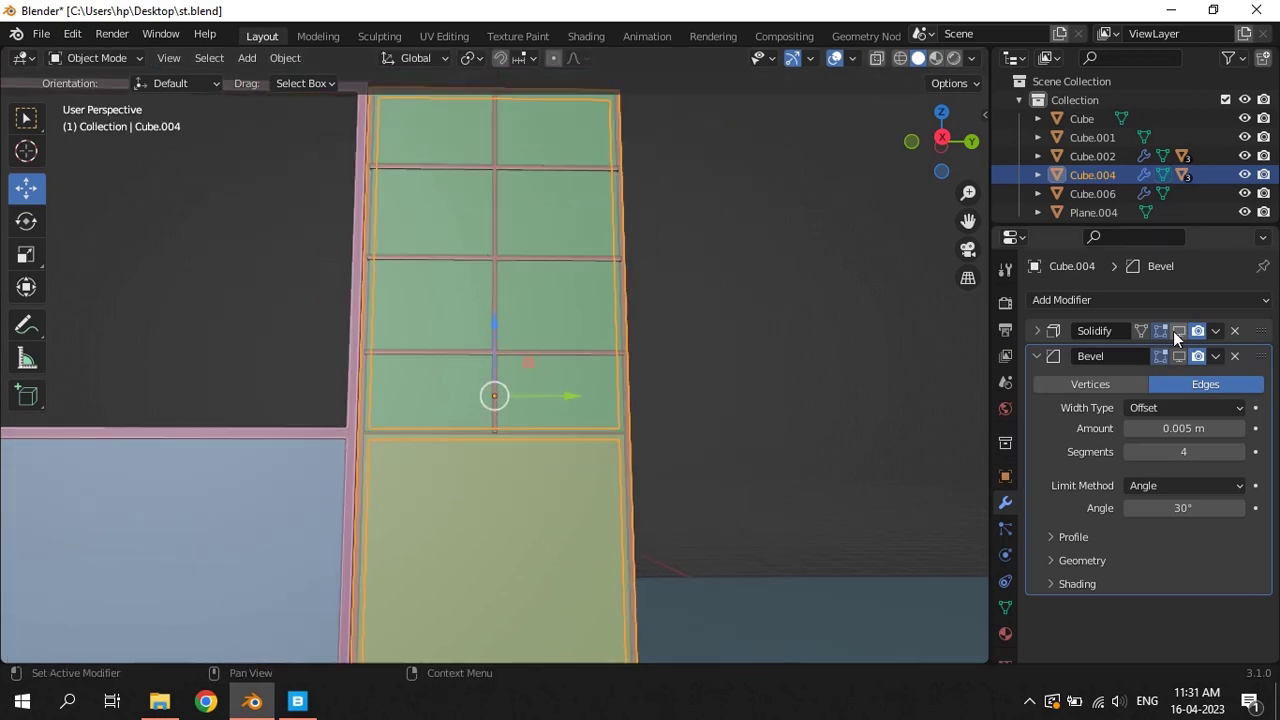
scroll(601, 375, down, 3)
scroll(611, 397, up, 3)
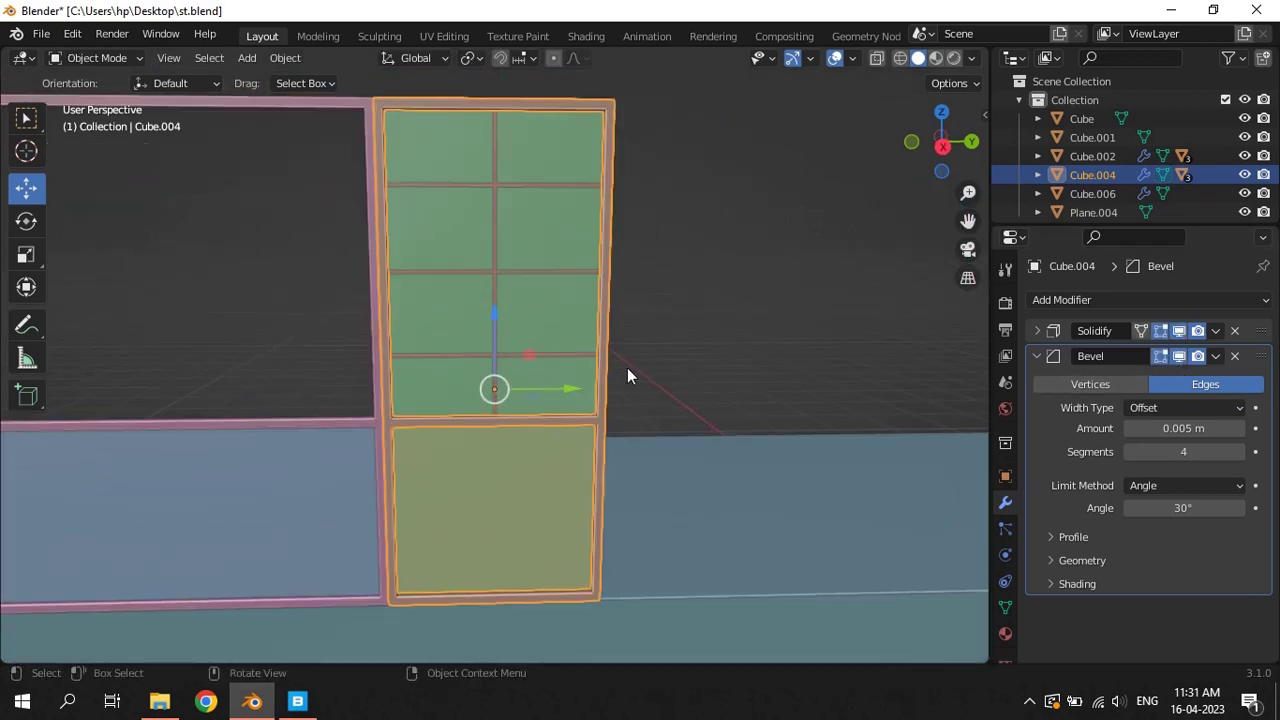
Duplicate the sash frame along Y to the right of the sash and focus on the copy
key(shift+d)
key(shift+d)
key(y)
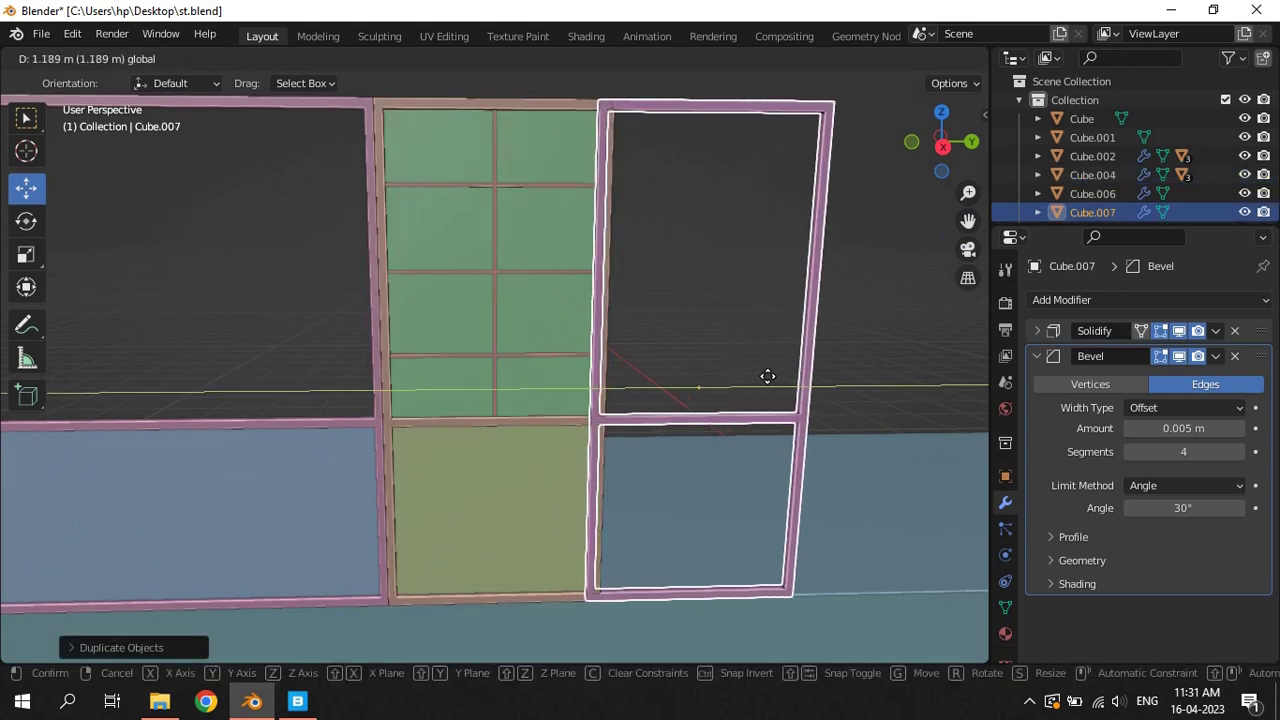
click(812, 373)
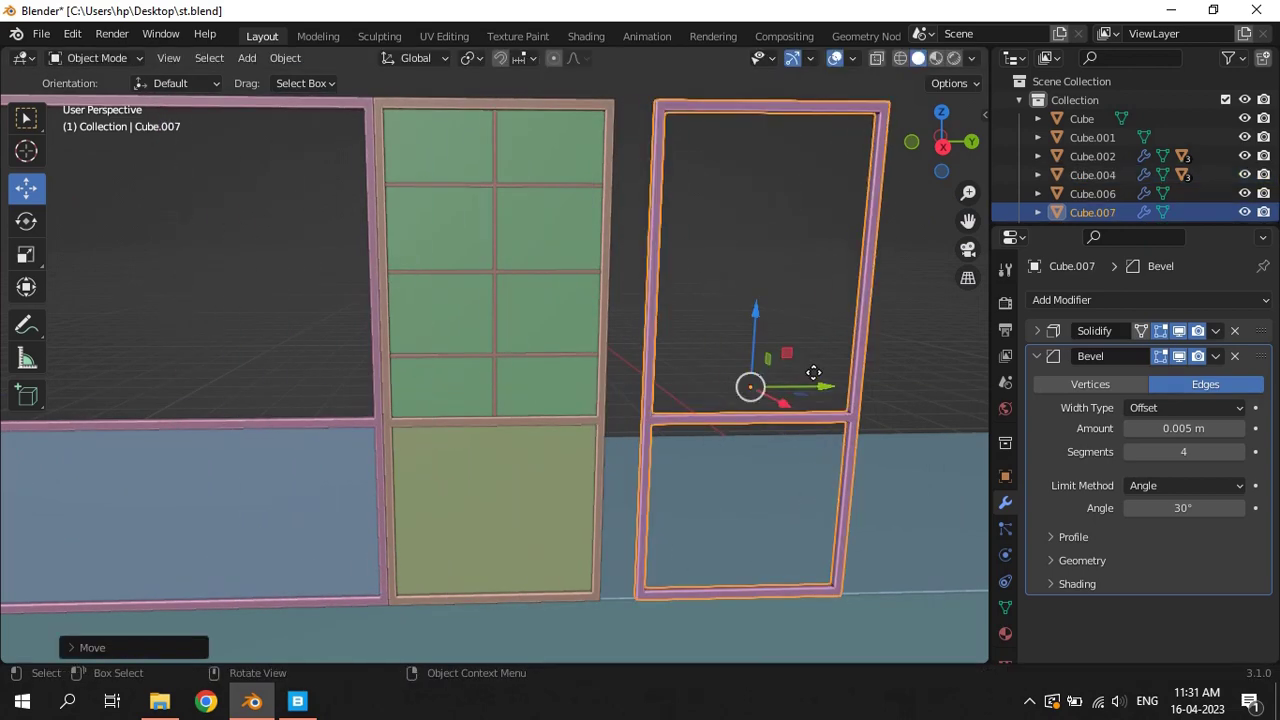
key(KP_Decimal)
scroll(657, 495, up, 3)
key(Tab)
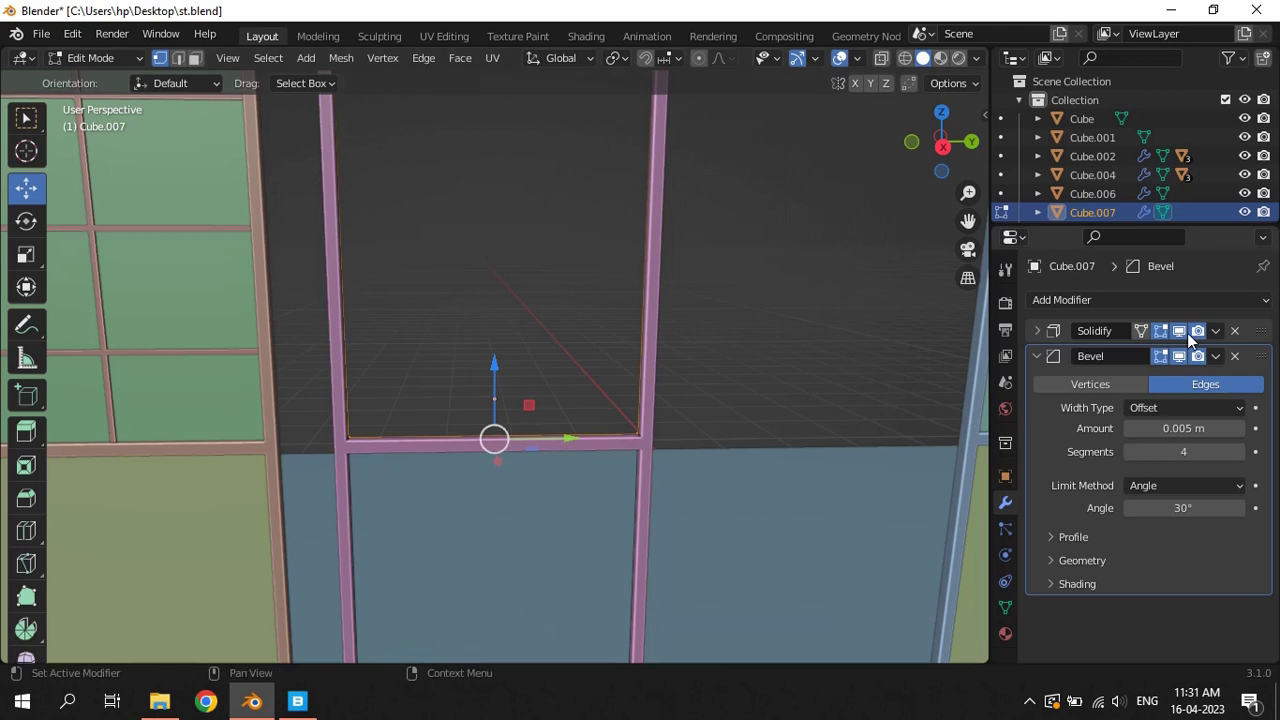
Delete the copy's bottom bar and the leftover corner vertex in Edit Mode
click(350, 476)
scroll(368, 480, down, 1)
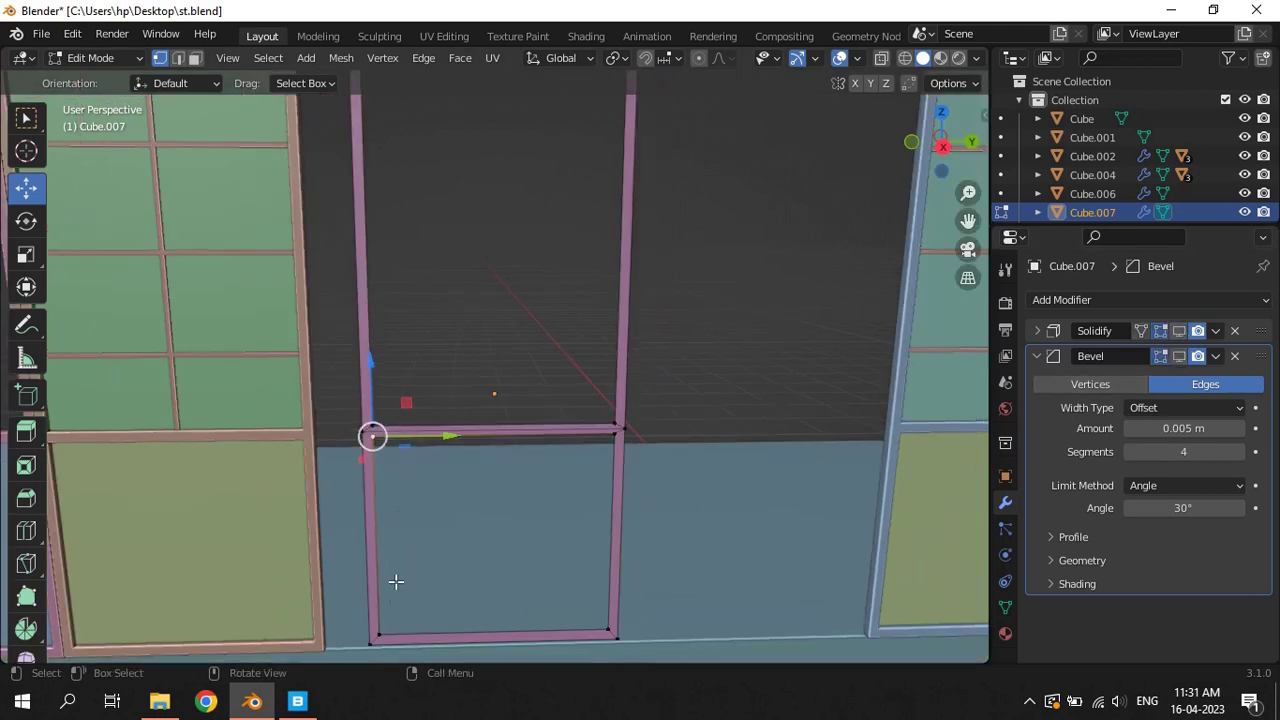
drag(355, 618, 657, 645)
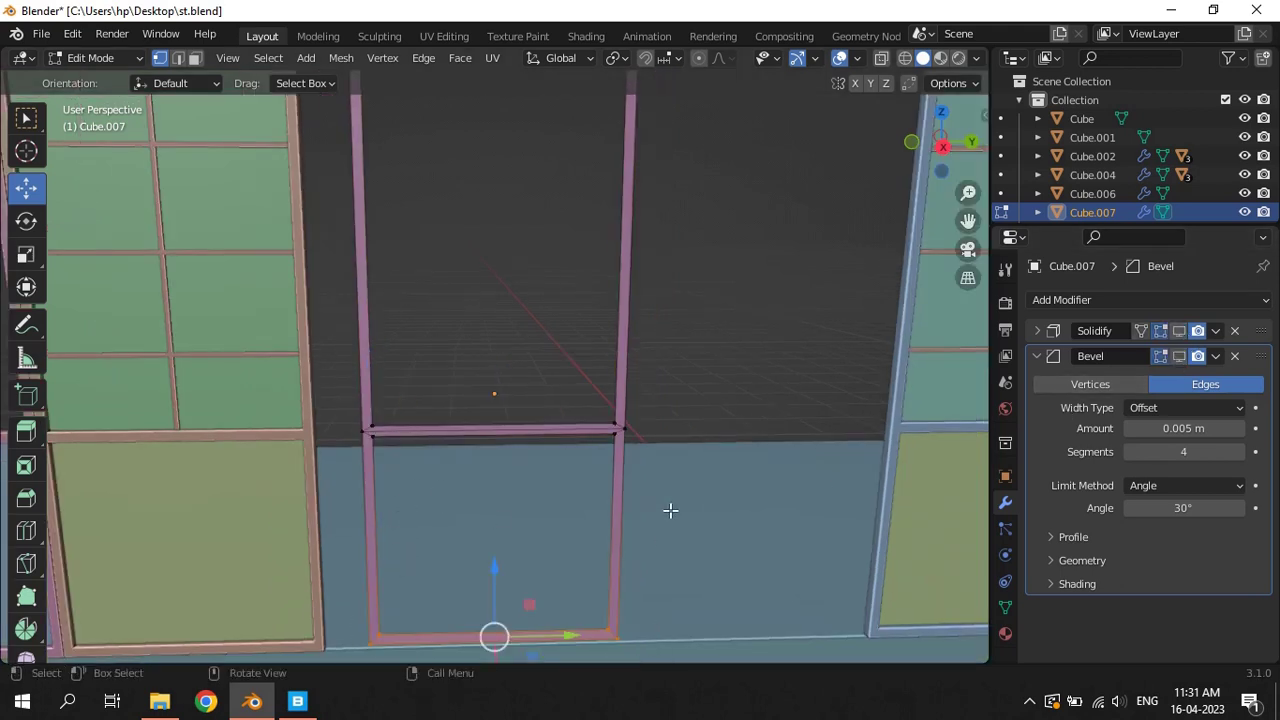
key(z)
key(x)
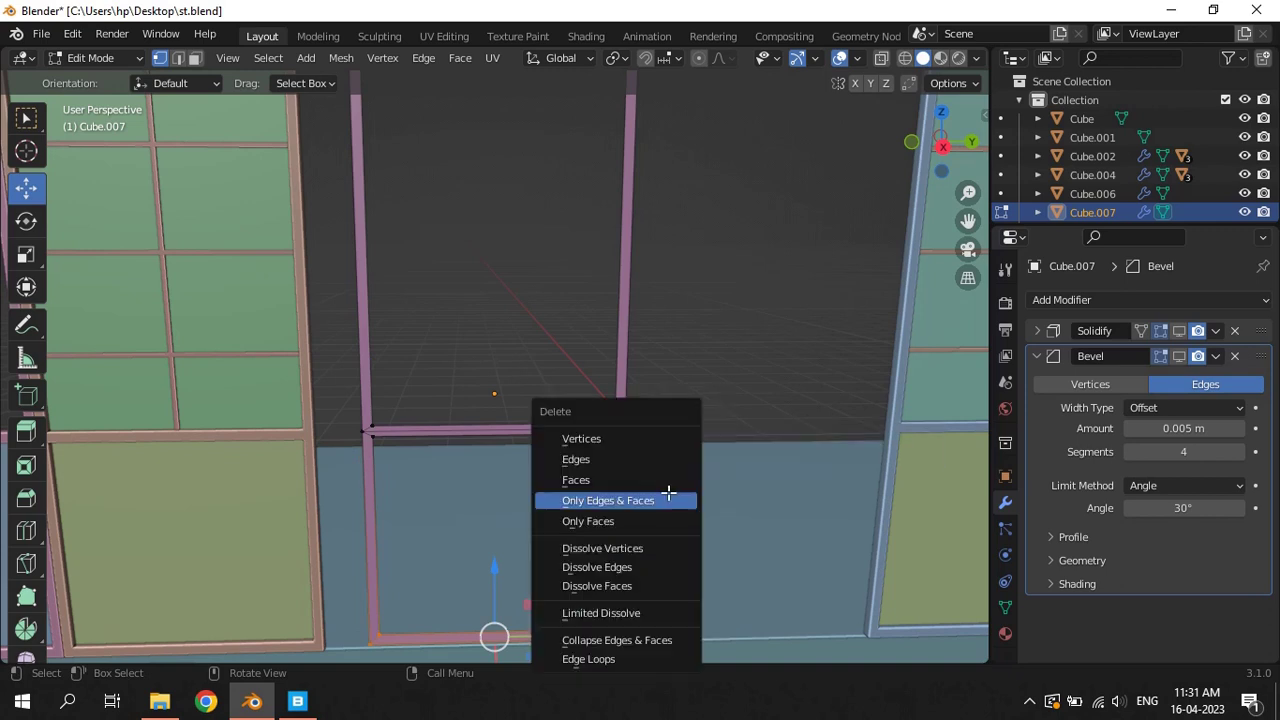
click(634, 440)
scroll(420, 483, up, 2)
click(320, 464)
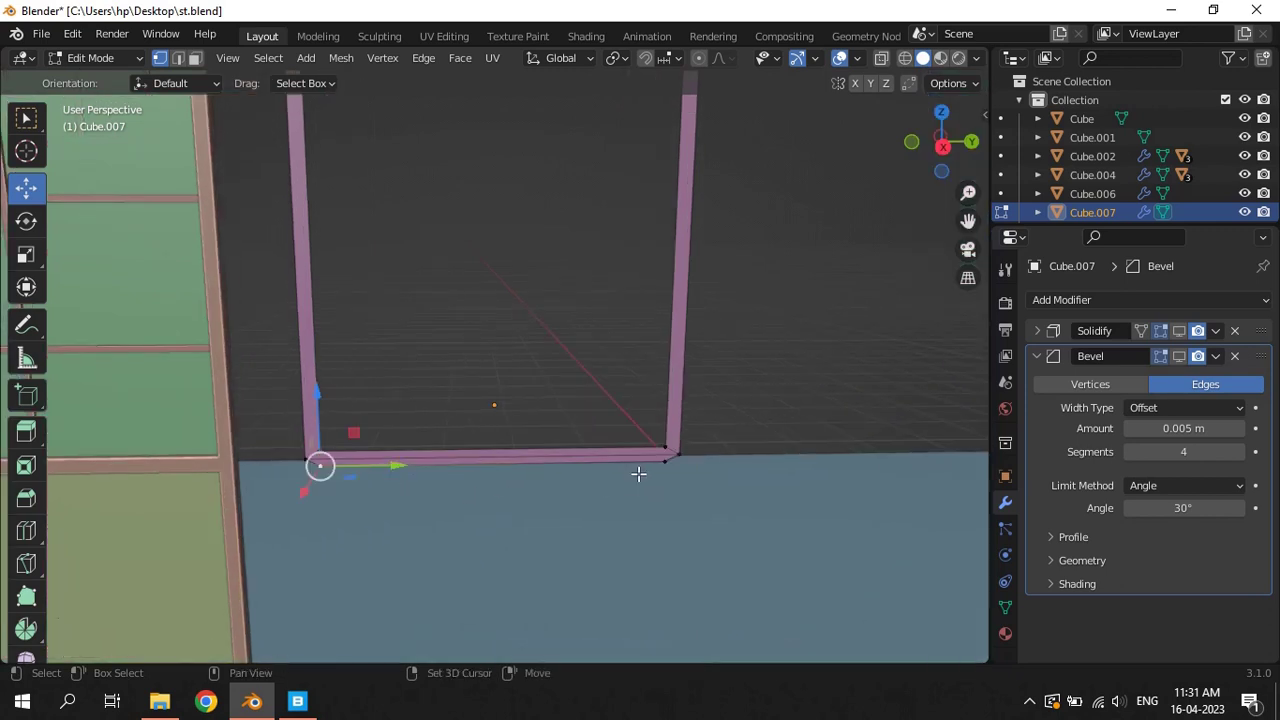
key(x)
click(786, 380)
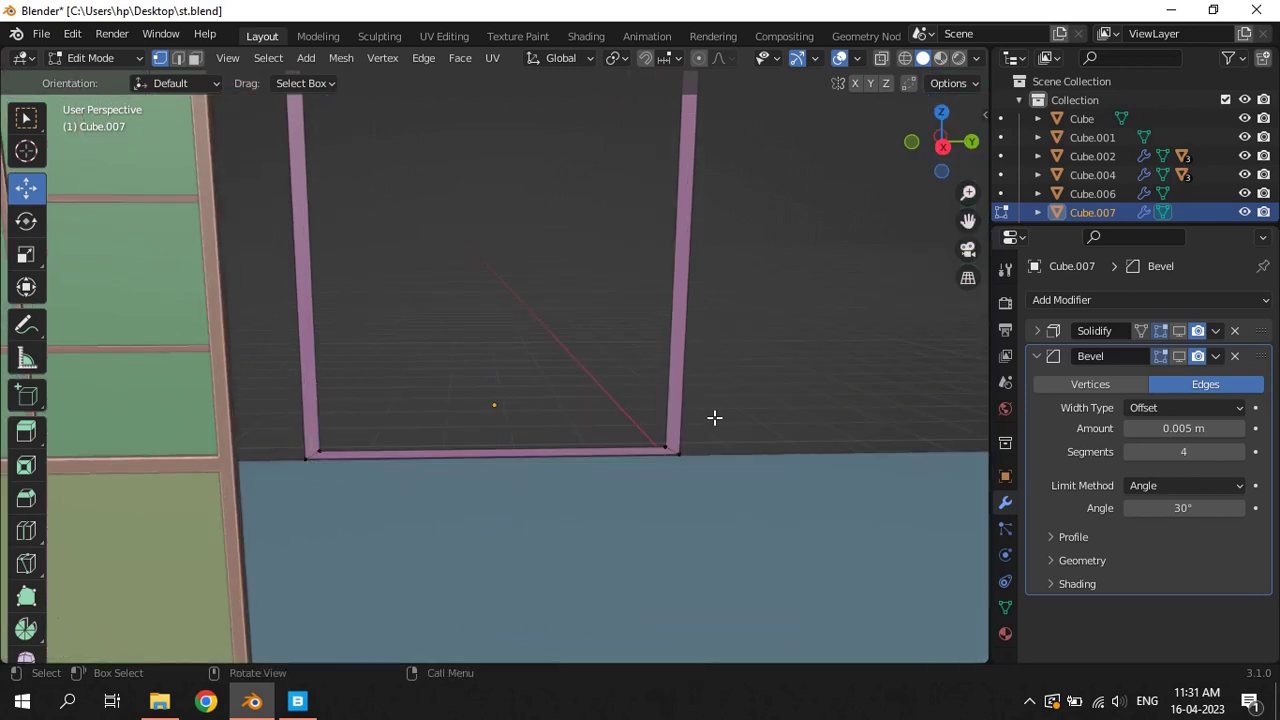
Raise the frame's bottom edge slightly in the side orthographic view
key(KP_3)
click(321, 445)
shift+click(673, 453)
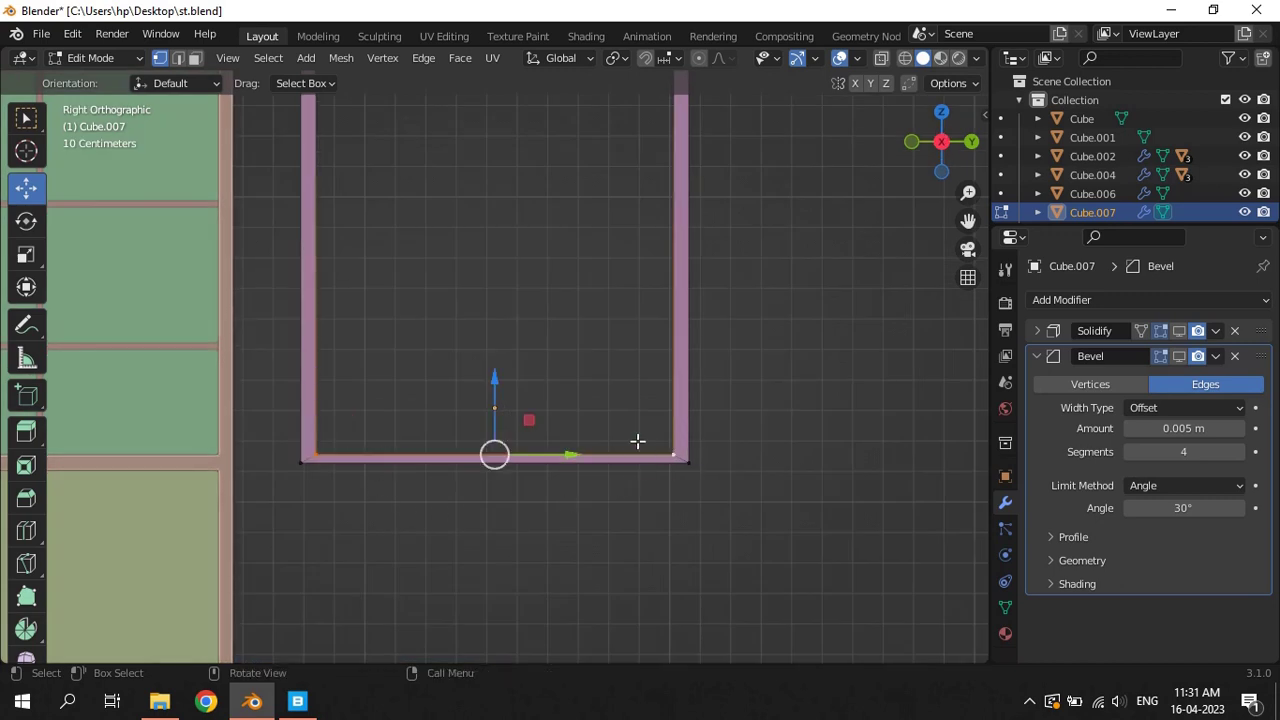
drag(493, 385, 491, 371)
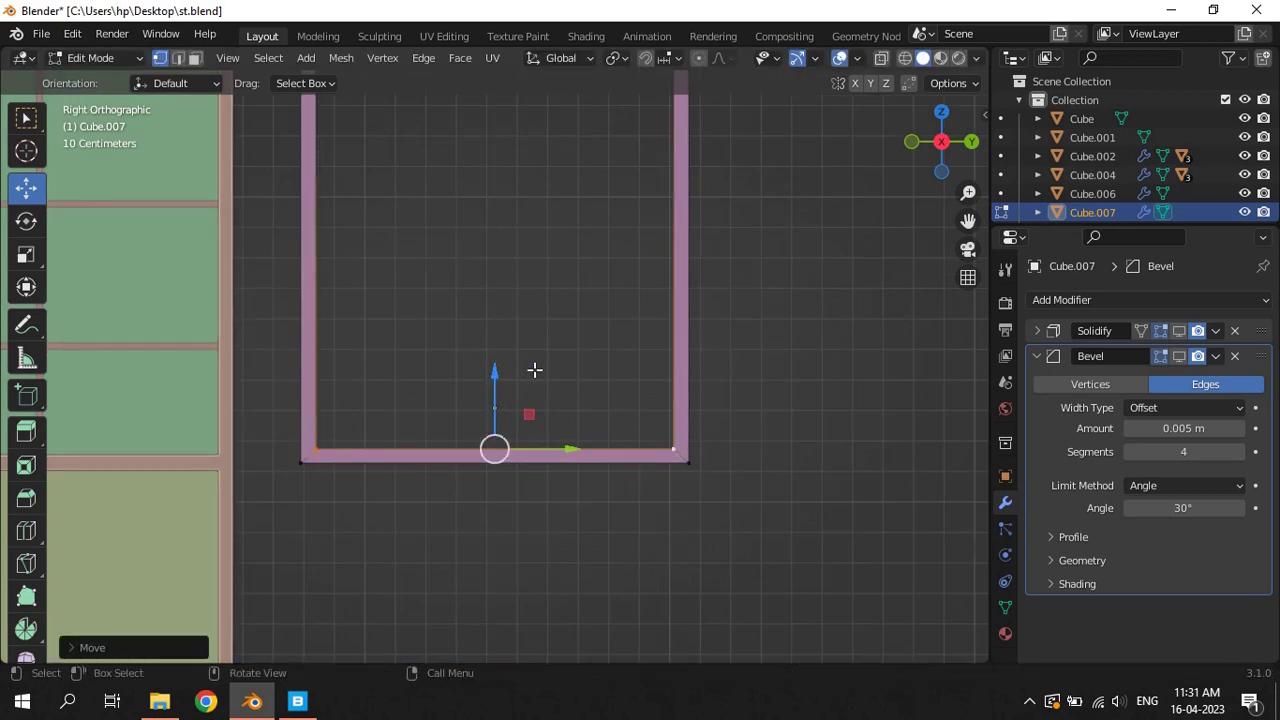
Back in Object Mode, set the frame's origin to its geometry centre
key(Tab)
right_click(686, 350)
click(790, 382)
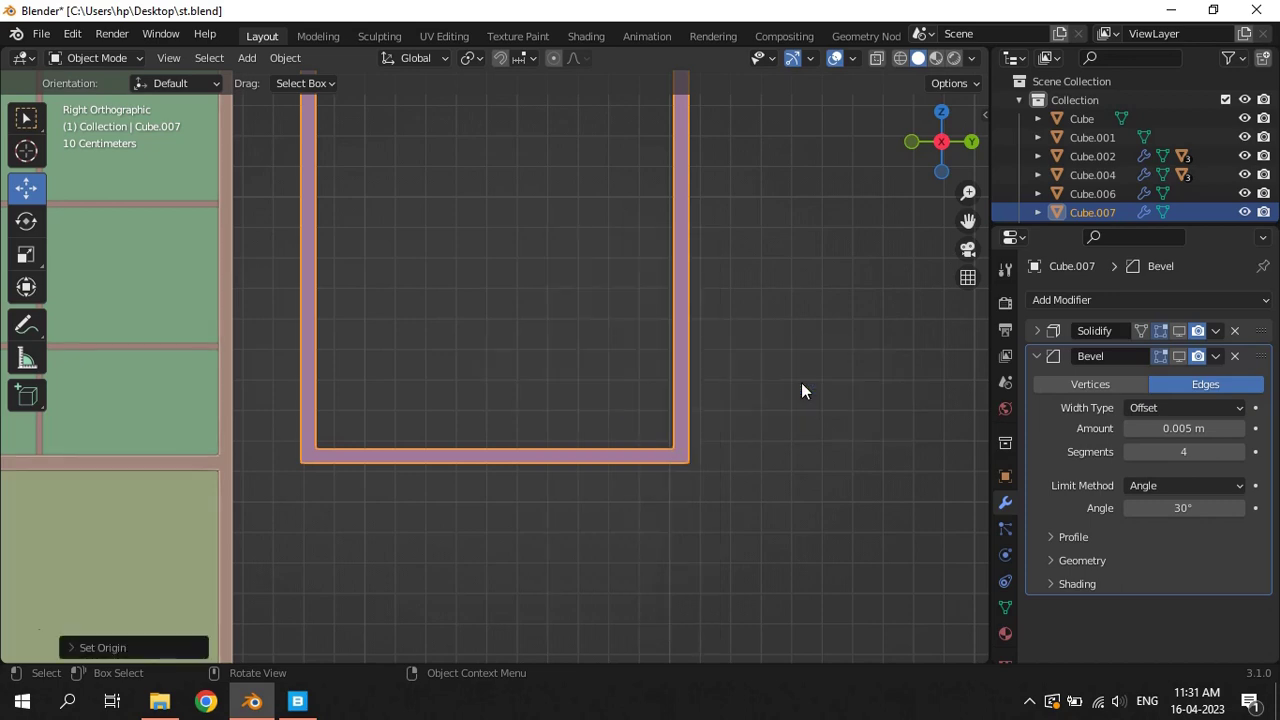
scroll(780, 376, down, 4)
scroll(720, 370, down, 1)
scroll(640, 358, up, 2)
right_click(592, 317)
mouse_move(506, 317)
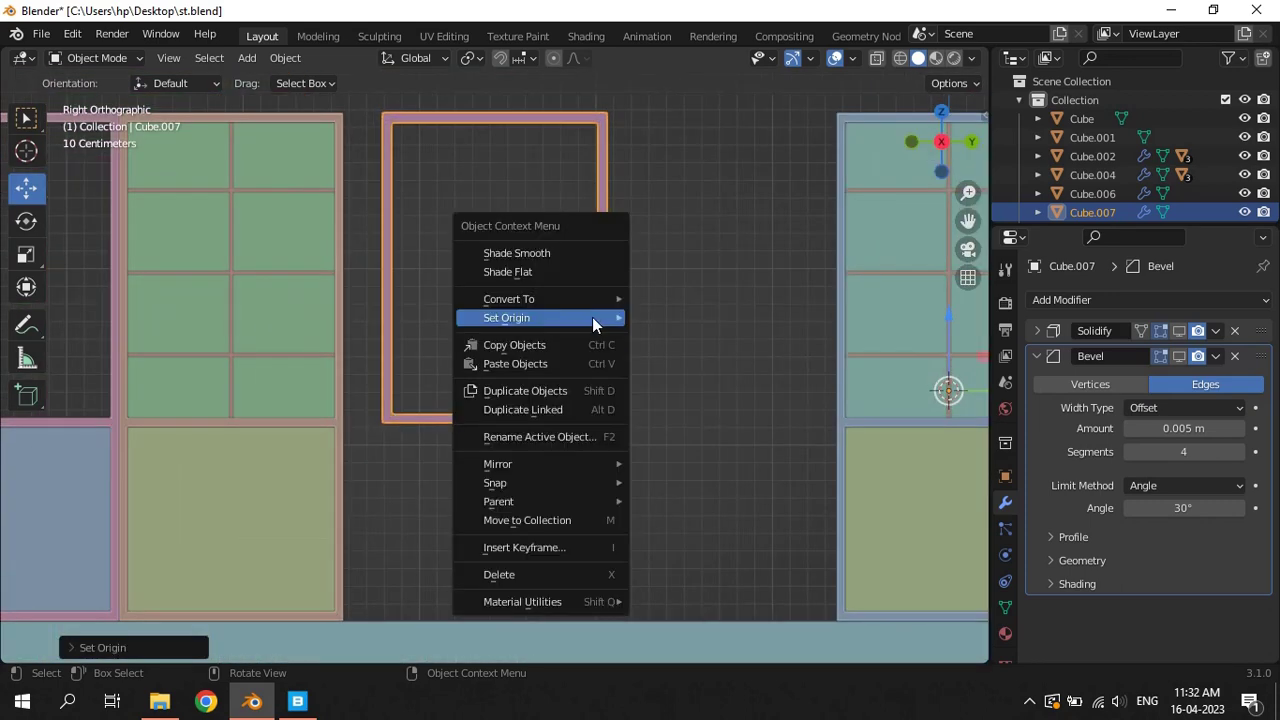
click(681, 339)
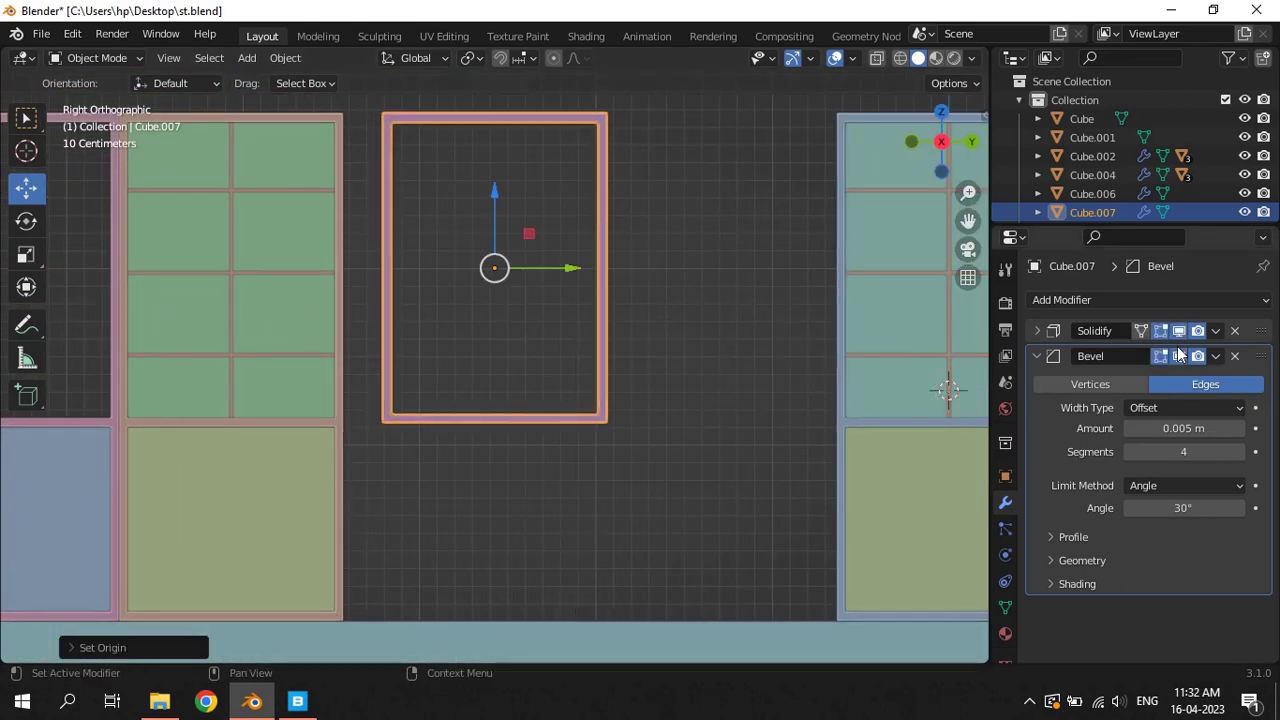
mouse_move(687, 358)
middle_down()
mouse_move(656, 394)
mouse_move(719, 341)
middle_up()
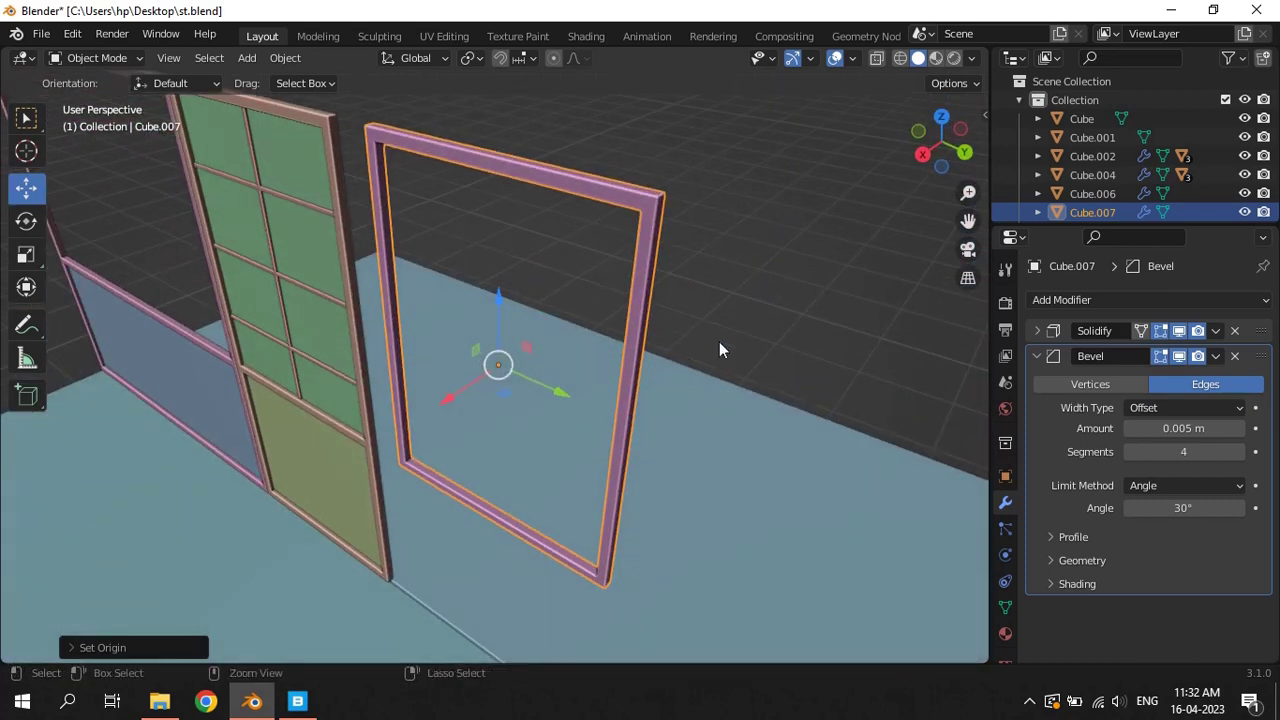
Save, slide the rectangular frame along the wall onto the window, and scale it to about 0.974
key(ctrl+s)
drag(557, 396, 180, 293)
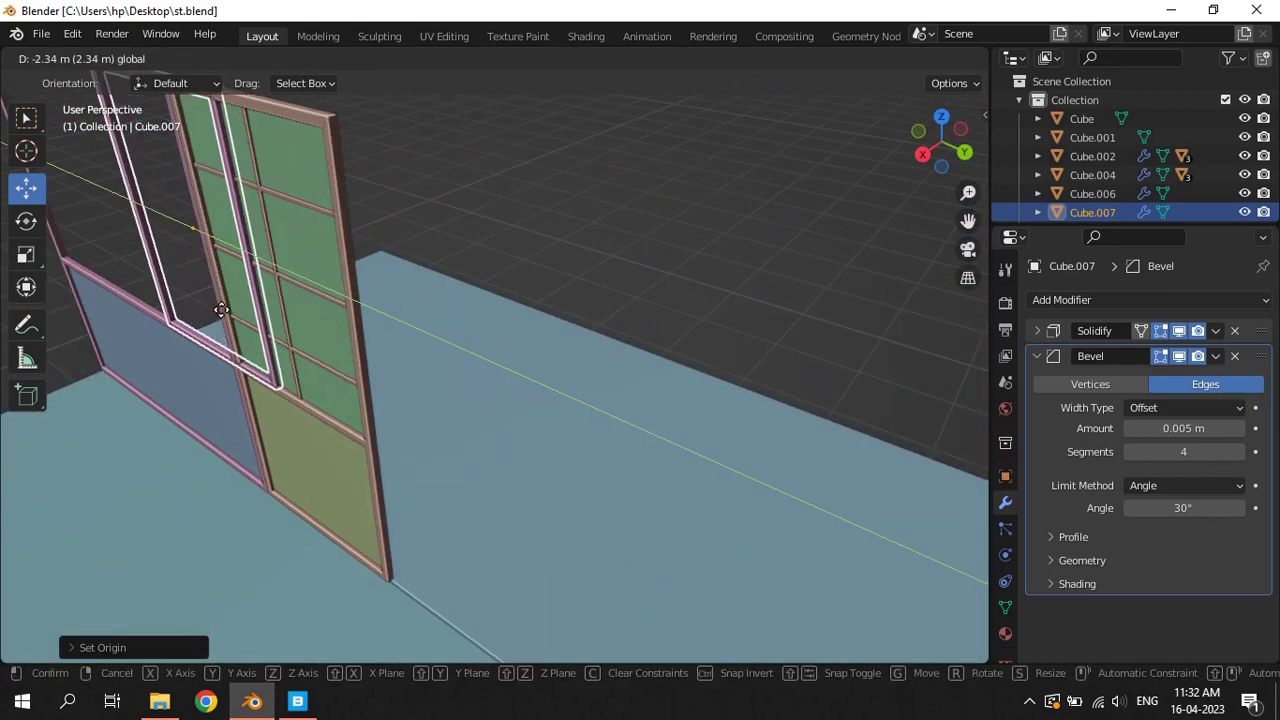
click(180, 293)
middle_drag(473, 358, 755, 319)
key(s)
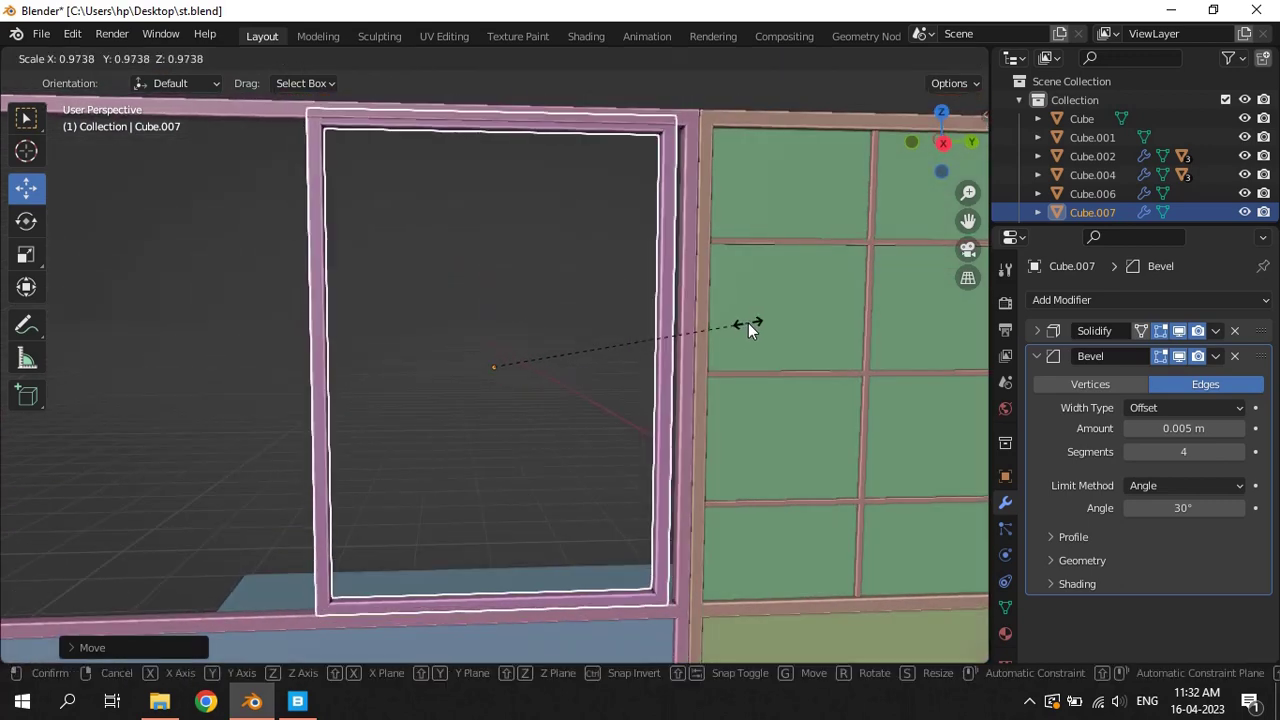
click(743, 325)
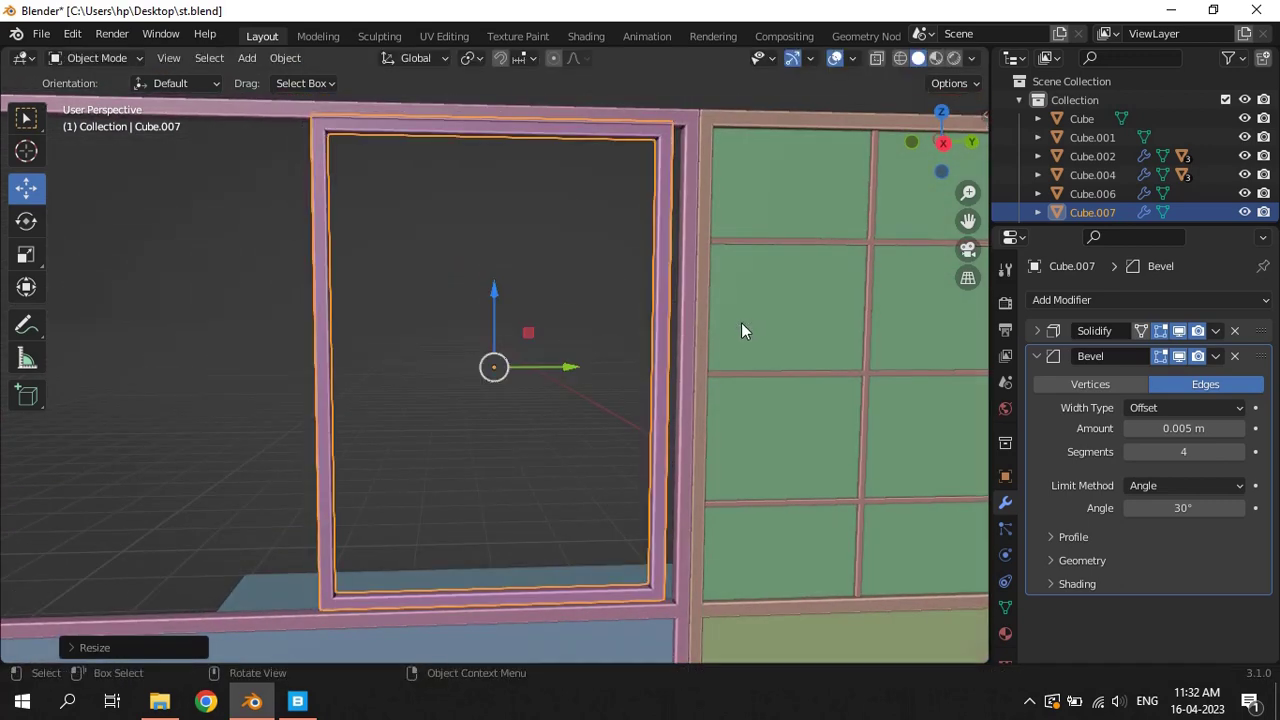
Nudge the frame down in Z and sideways in Y to sit inside the outer frame's opening
key(KP_3)
key(g)
key(z)
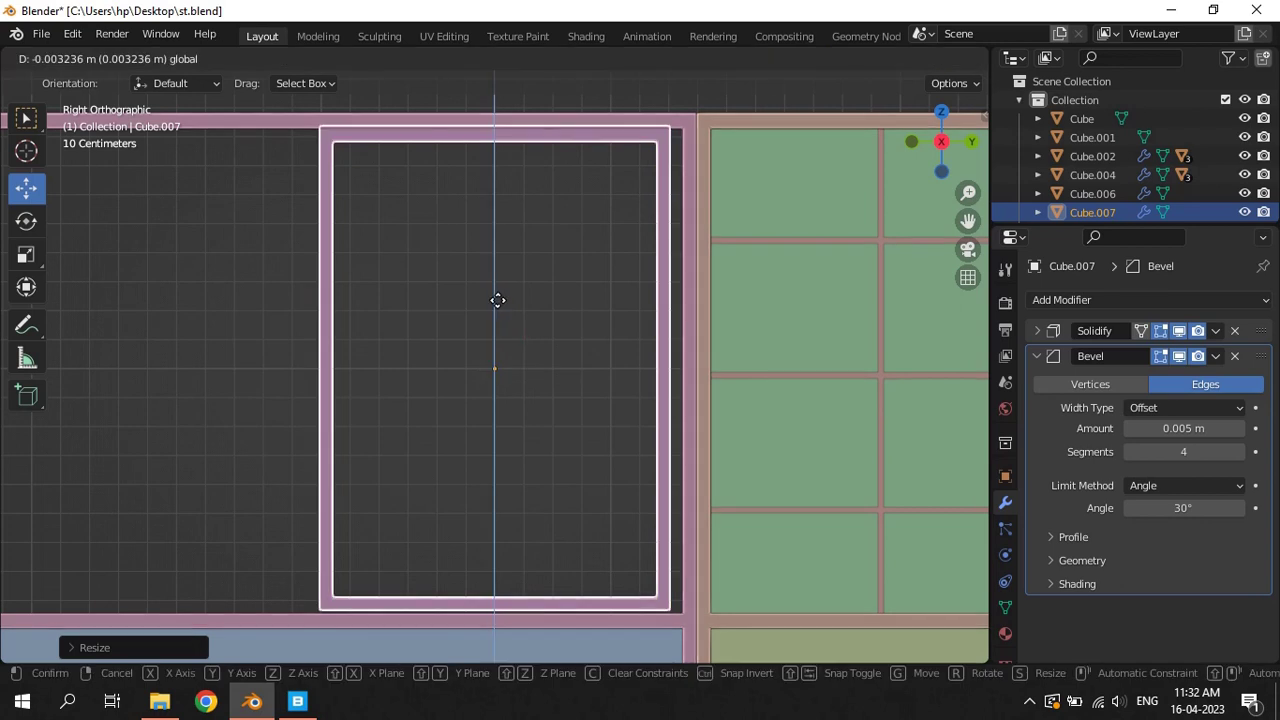
click(507, 308)
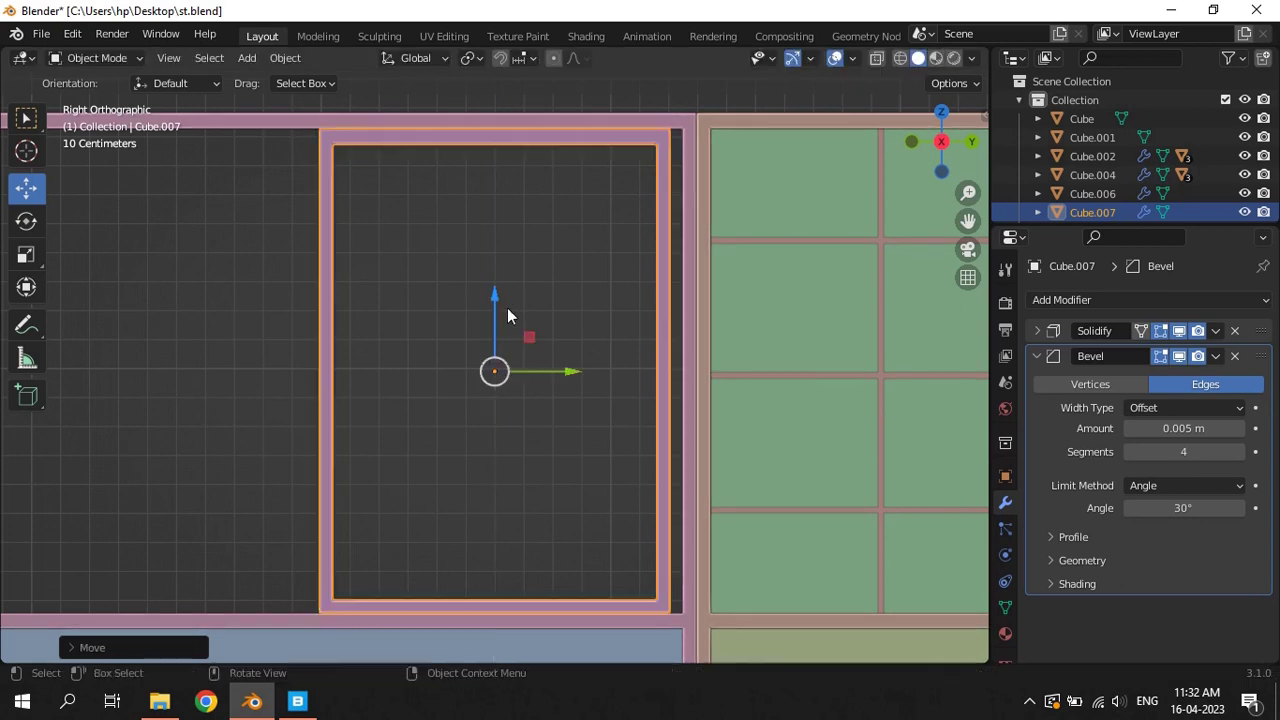
key(g)
key(y)
click(586, 368)
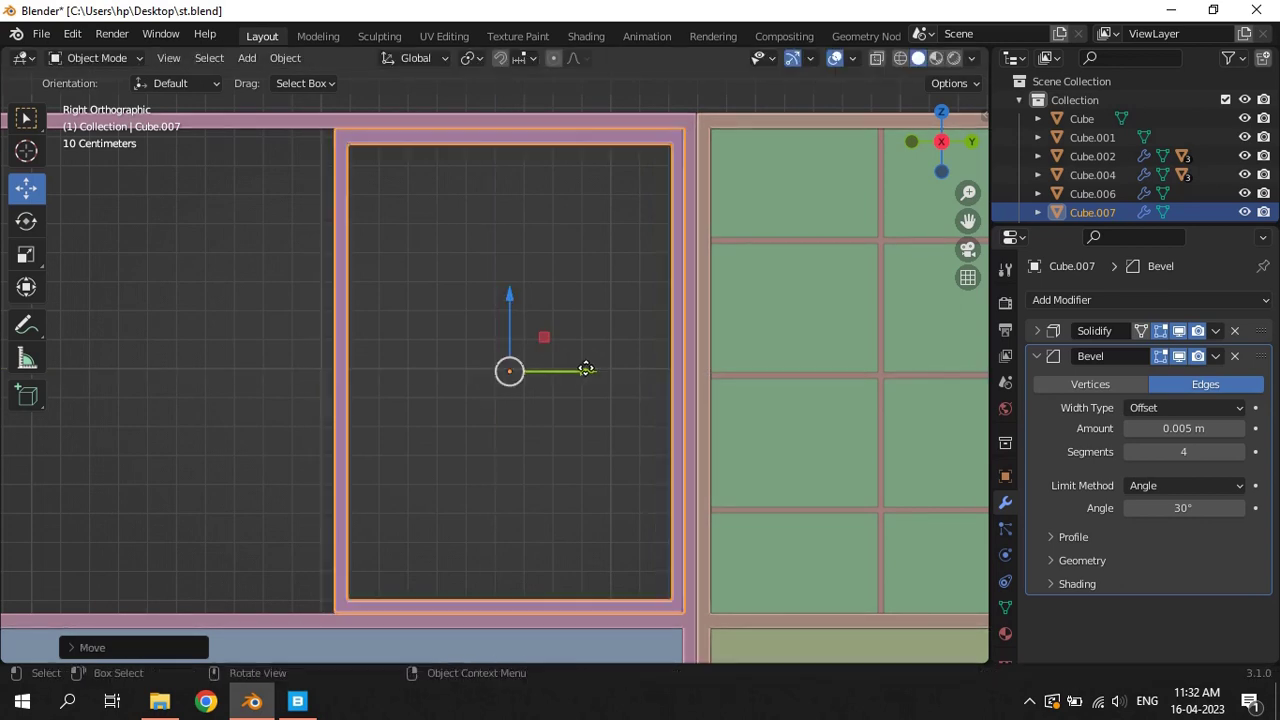
drag(586, 368, 584, 371)
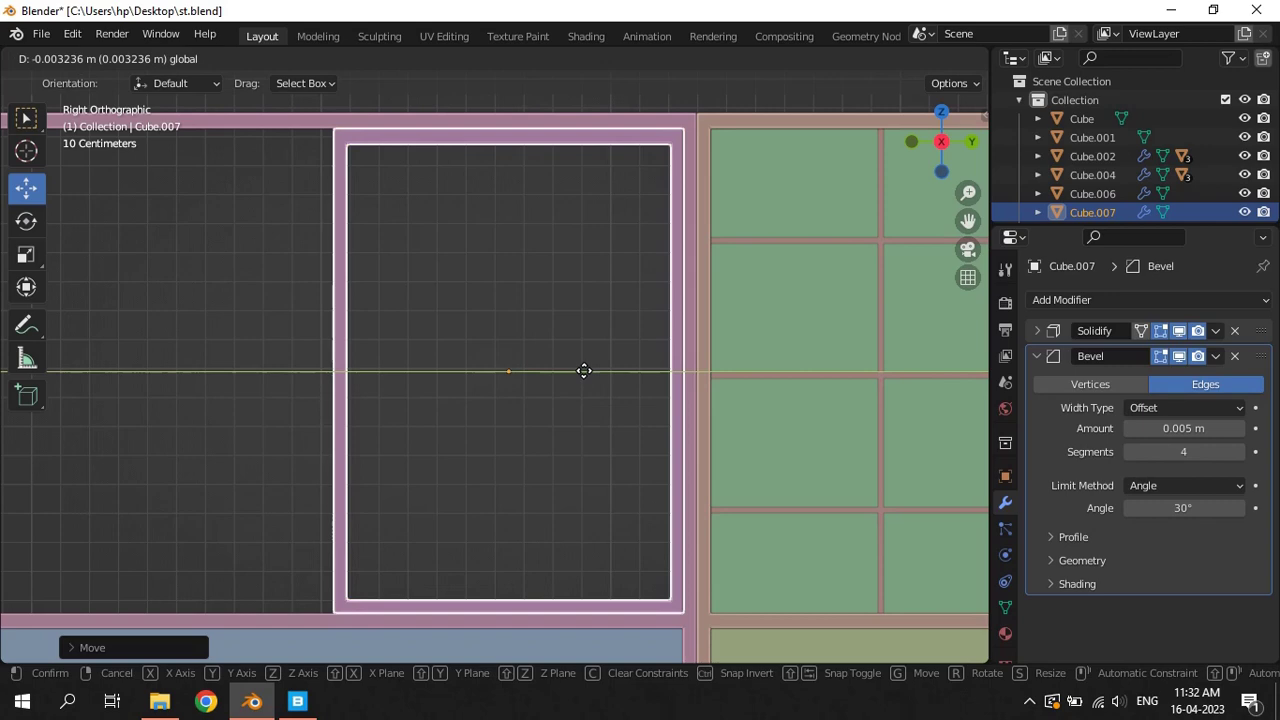
click(584, 371)
middle_drag(217, 320, 452, 318)
click(446, 367)
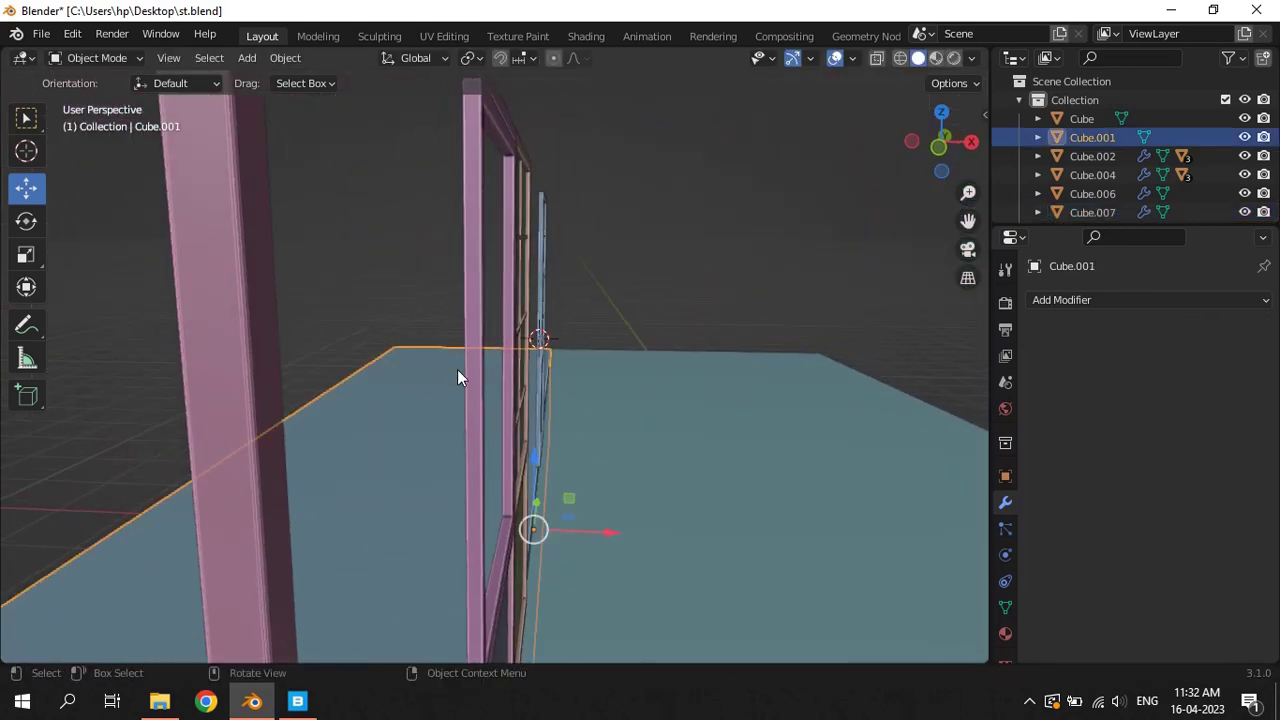
click(476, 372)
middle_drag(475, 366, 534, 367)
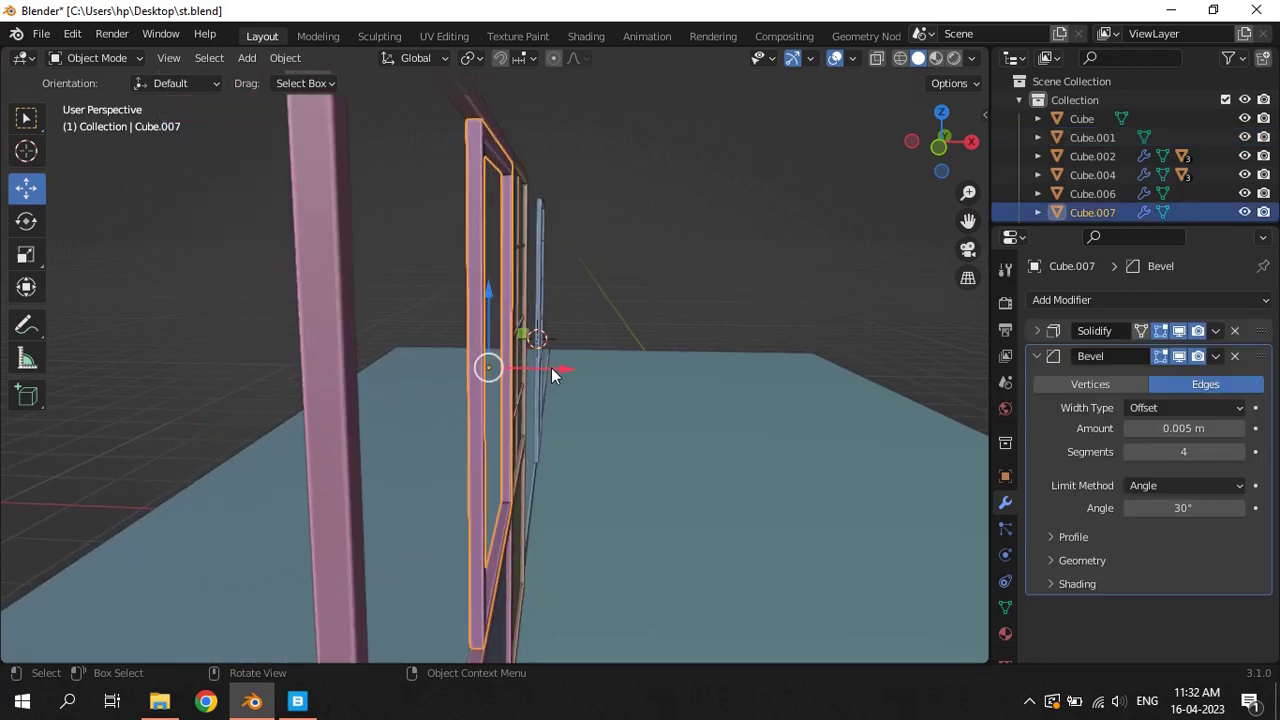
middle_drag(707, 408, 612, 412)
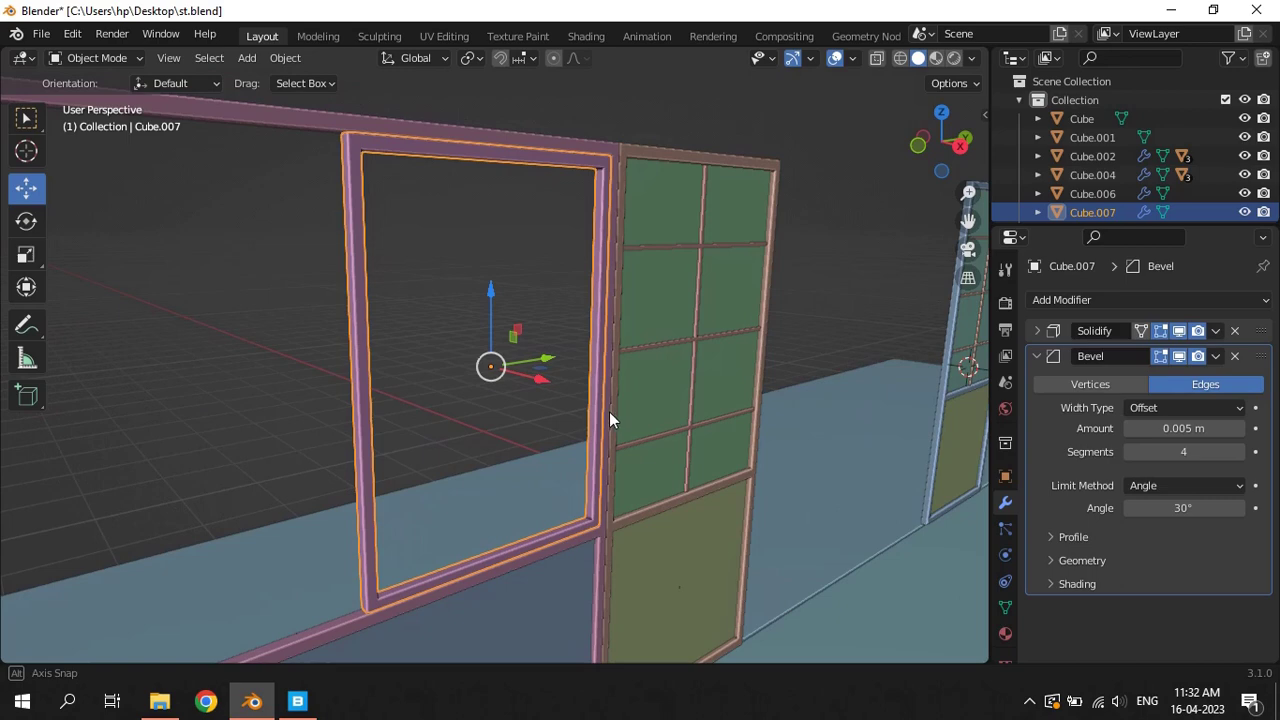
click(550, 549)
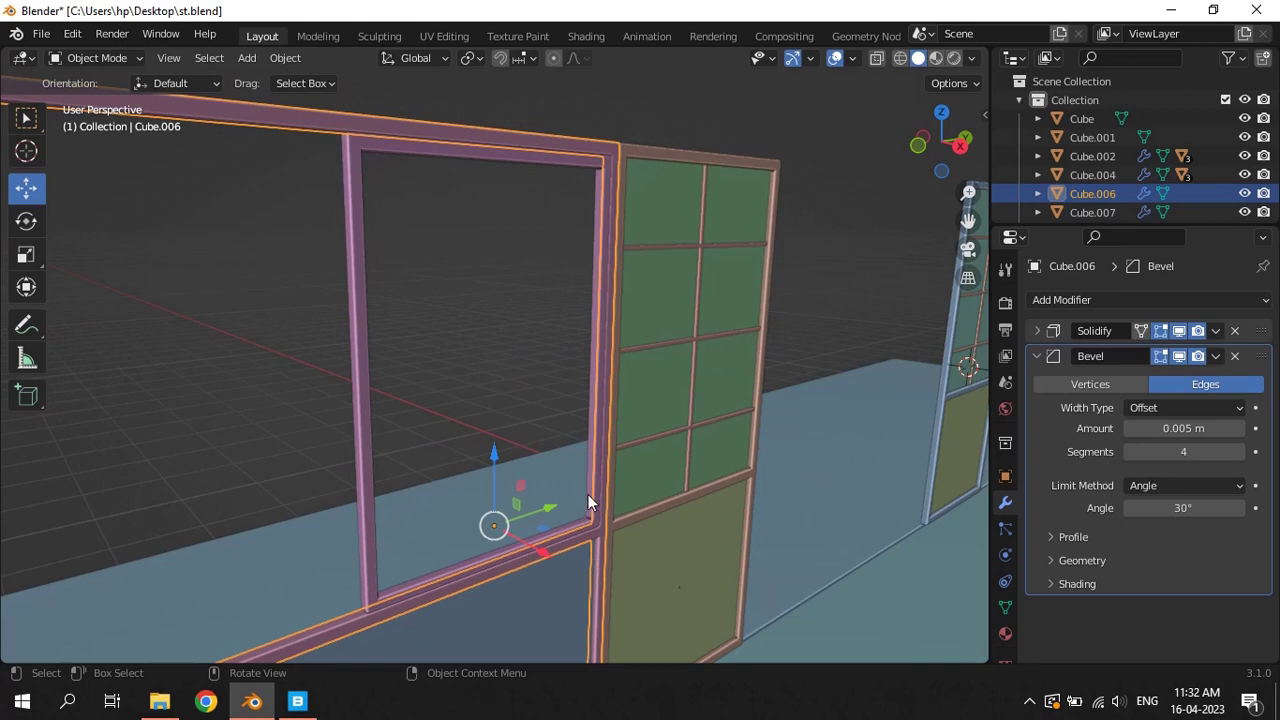
mouse_move(590, 494)
middle_down()
mouse_move(551, 535)
mouse_move(597, 485)
middle_up()
click(483, 476)
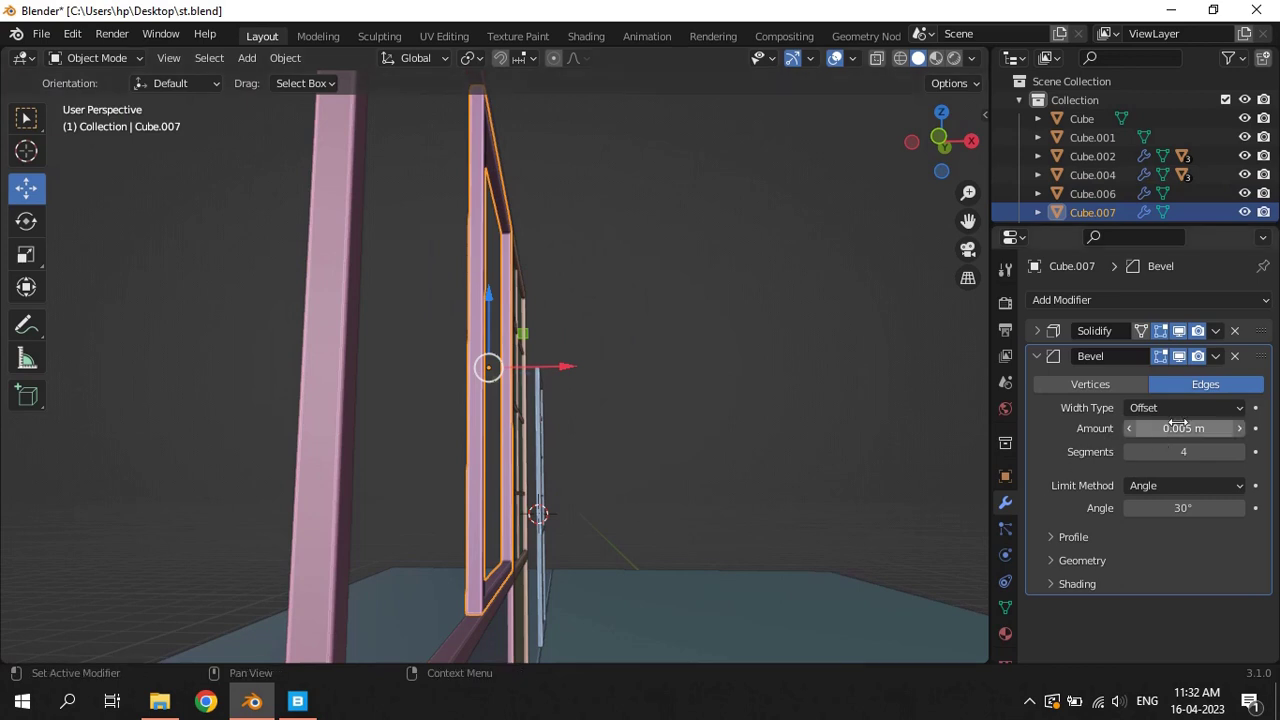
Apply the frame's scale and set its Bevel amount to 0.005 m
key(ctrl+a)
click(466, 356)
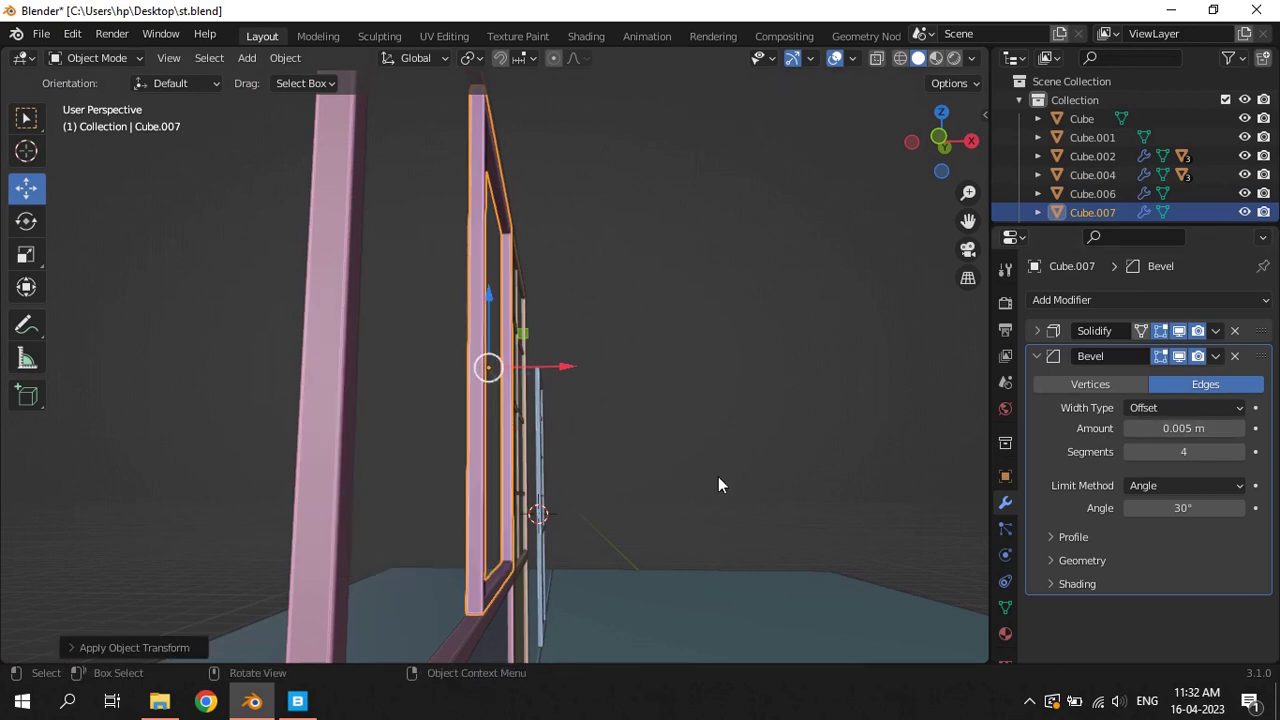
click(1170, 428)
click(1155, 428)
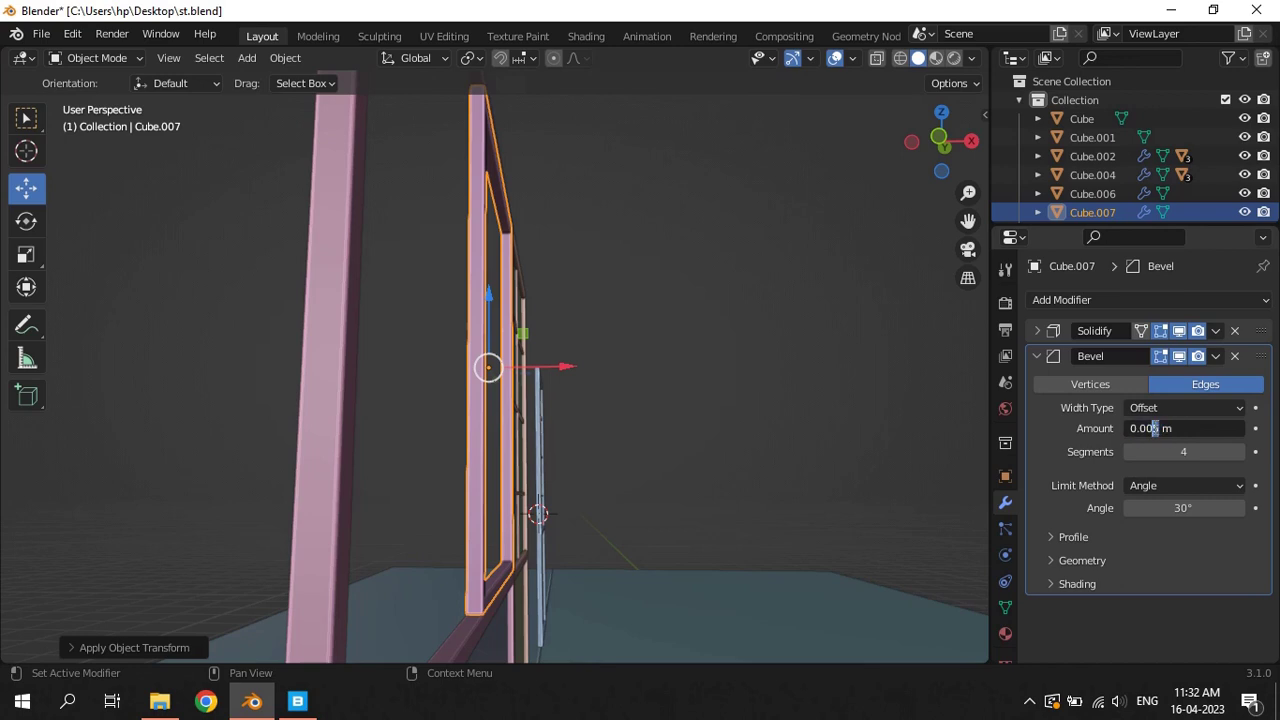
key(Delete)
text(1)
key(Return)
click(1180, 428)
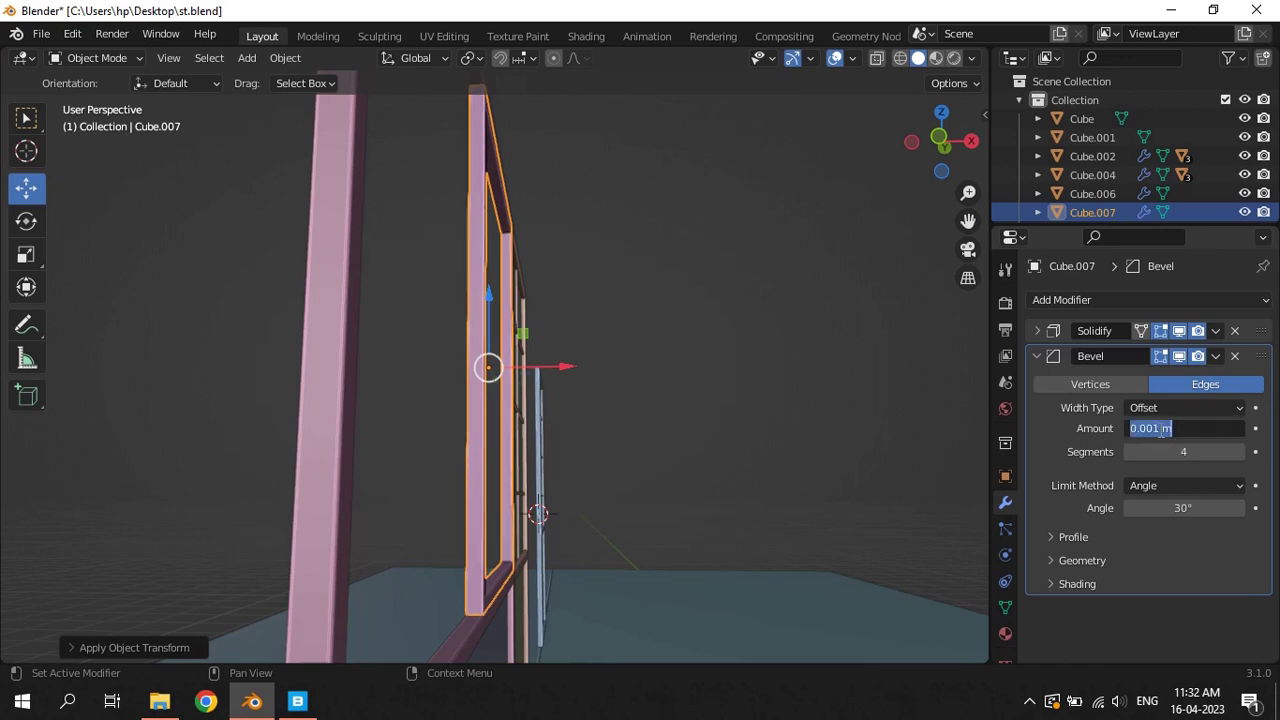
text(0.005)
key(Return)
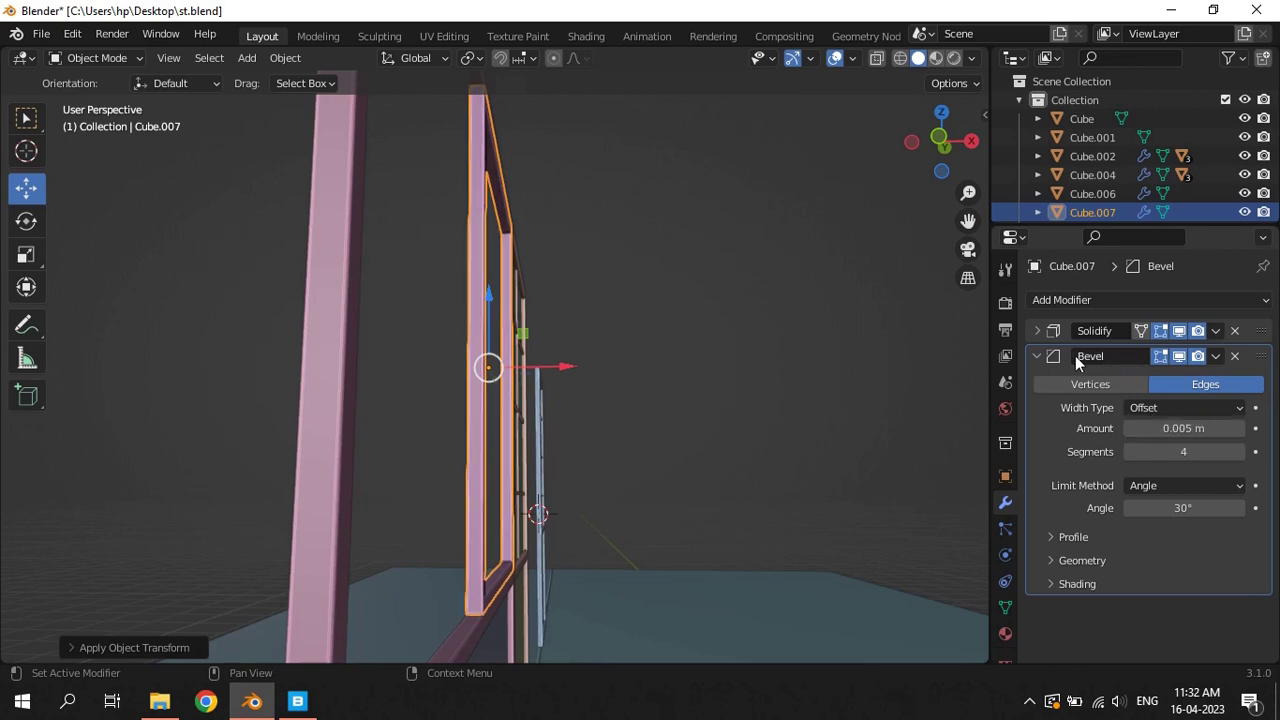
Try Solidify thickness values of 0.02 m and then 0.05 m, and save st.blend
click(1037, 356)
click(1040, 331)
click(1157, 382)
click(1149, 383)
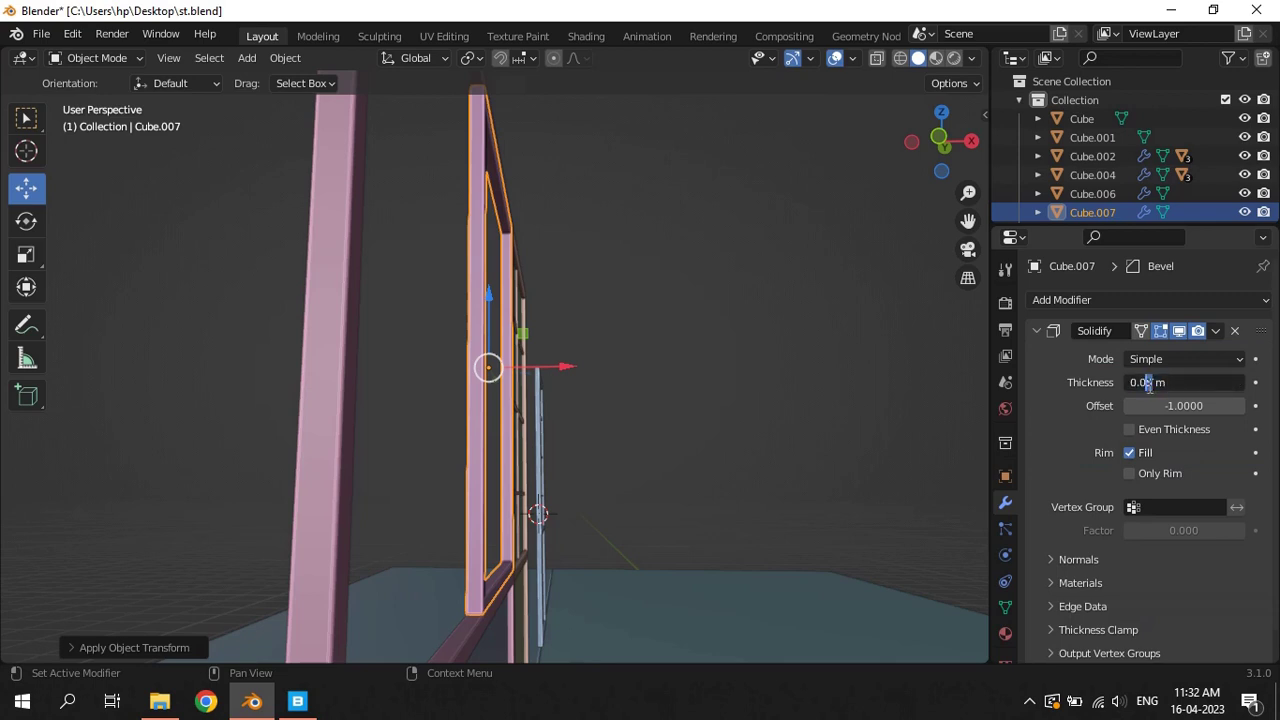
key(BackSpace)
text(2)
key(Return)
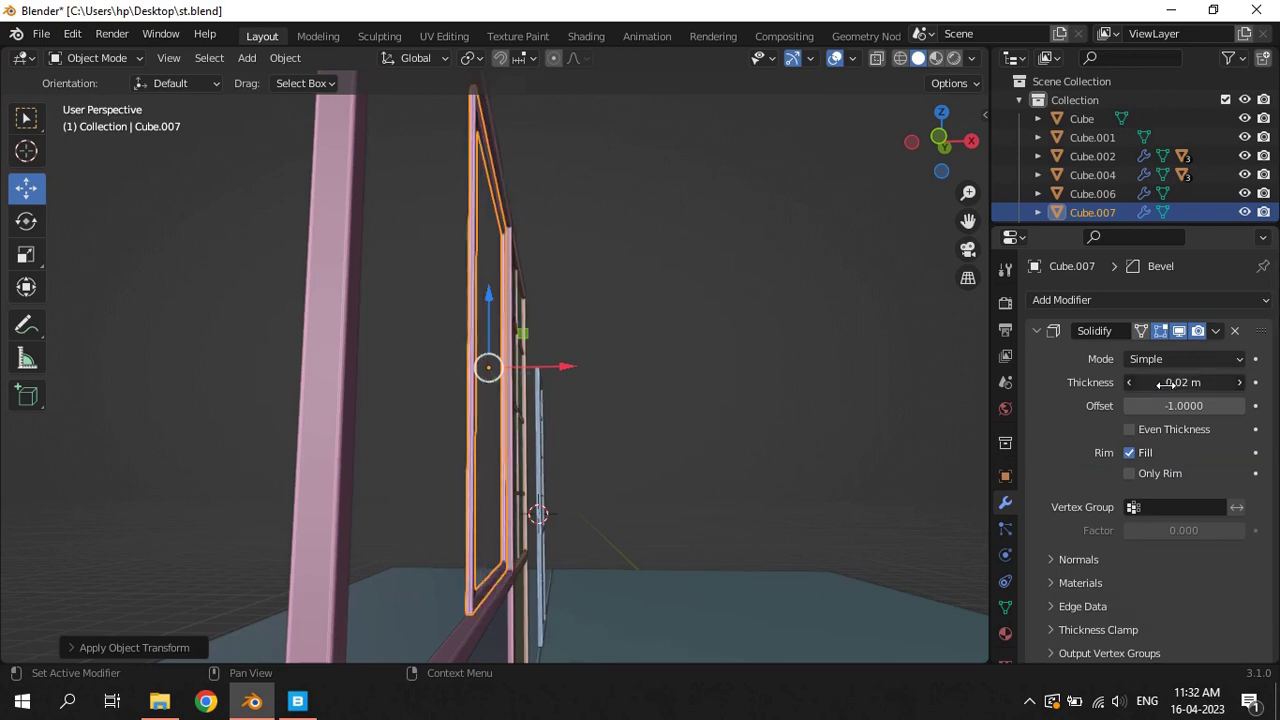
click(1153, 384)
click(1148, 383)
text(5)
key(Return)
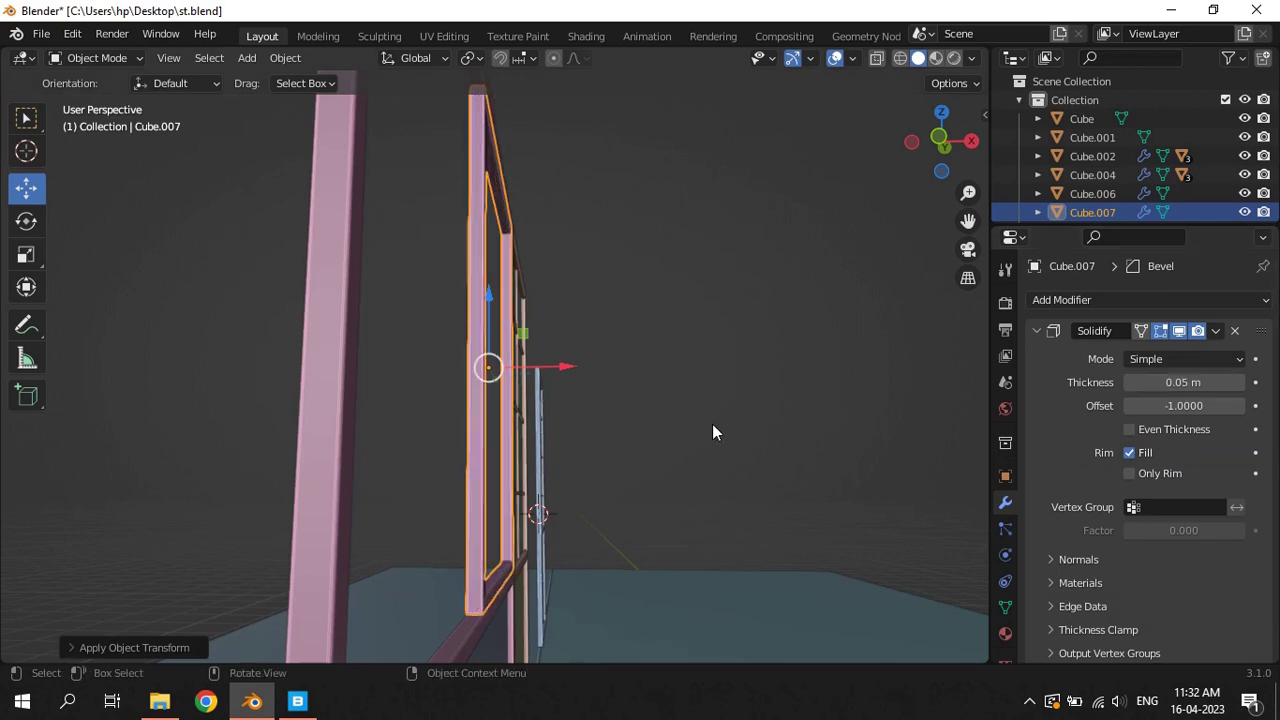
click(712, 424)
middle_drag(712, 424, 618, 476)
key(ctrl+s)
Reselect Cube.007 and settle its Solidify thickness at 0.02 m
mouse_move(791, 378)
middle_down()
mouse_move(756, 331)
mouse_move(869, 333)
mouse_move(643, 311)
mouse_move(704, 373)
mouse_move(880, 410)
mouse_move(650, 420)
mouse_move(651, 361)
mouse_move(700, 380)
middle_up()
click(643, 311)
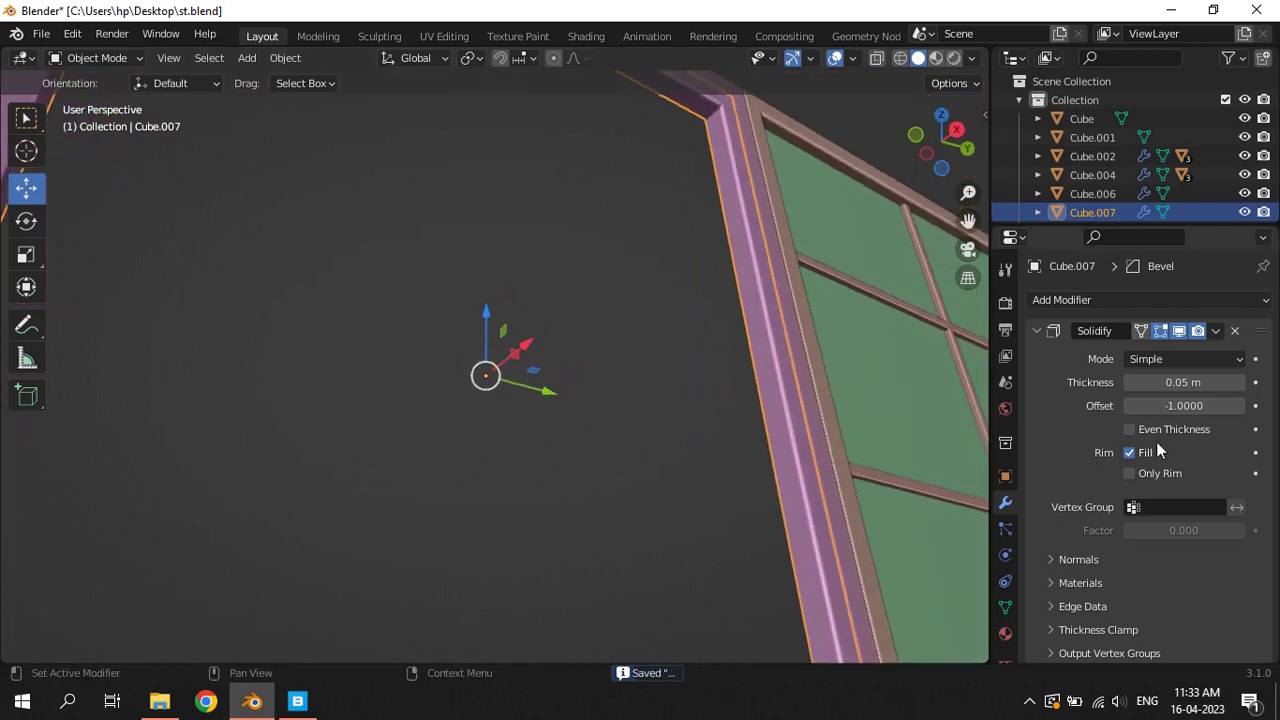
click(1165, 386)
click(1150, 385)
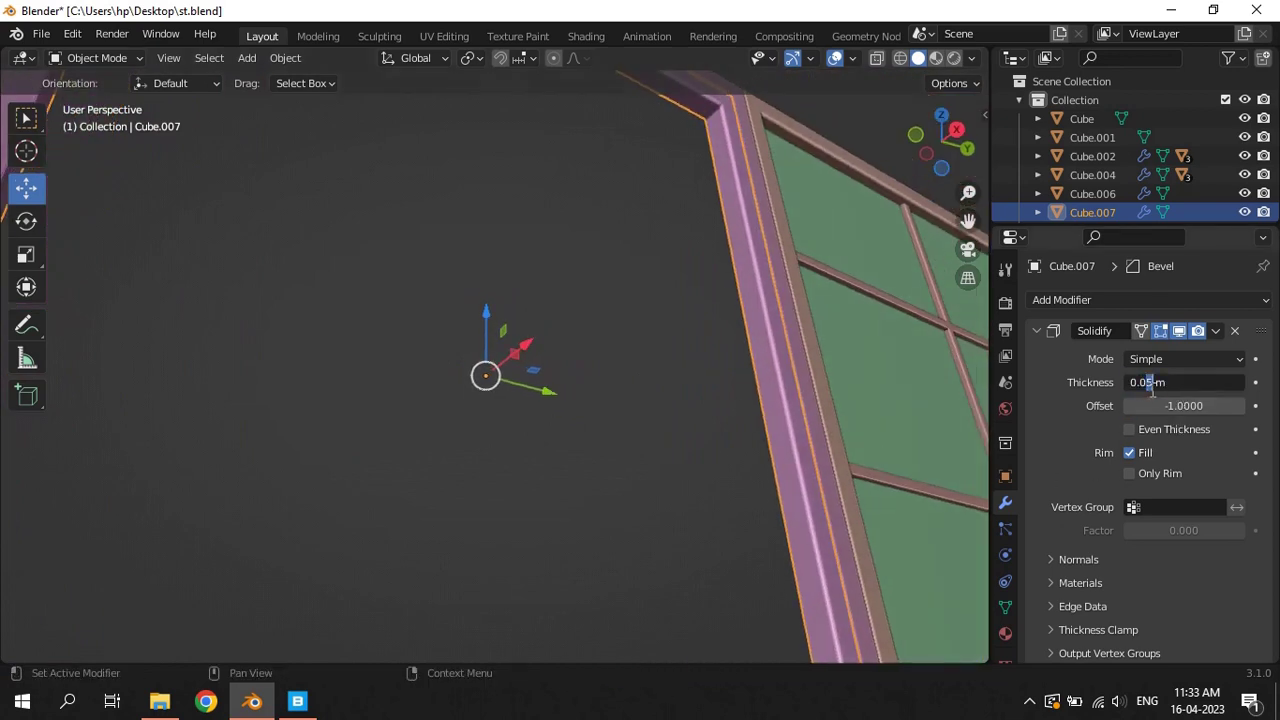
text(2)
key(Return)
click(546, 337)
mouse_move(822, 377)
middle_down()
mouse_move(546, 337)
mouse_move(612, 343)
mouse_move(524, 431)
middle_up()
Move Cube.007 about 0.021 m along the X axis to tuck the slimmer frame in
click(592, 406)
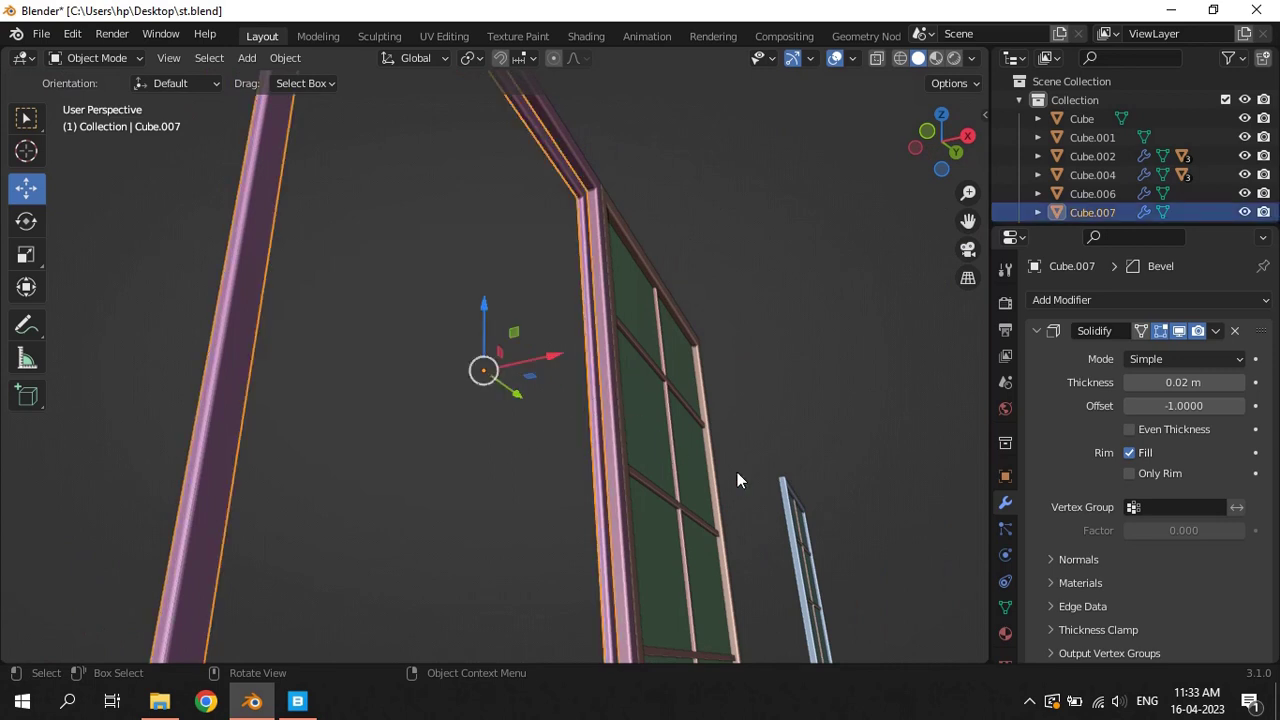
key(g)
key(x)
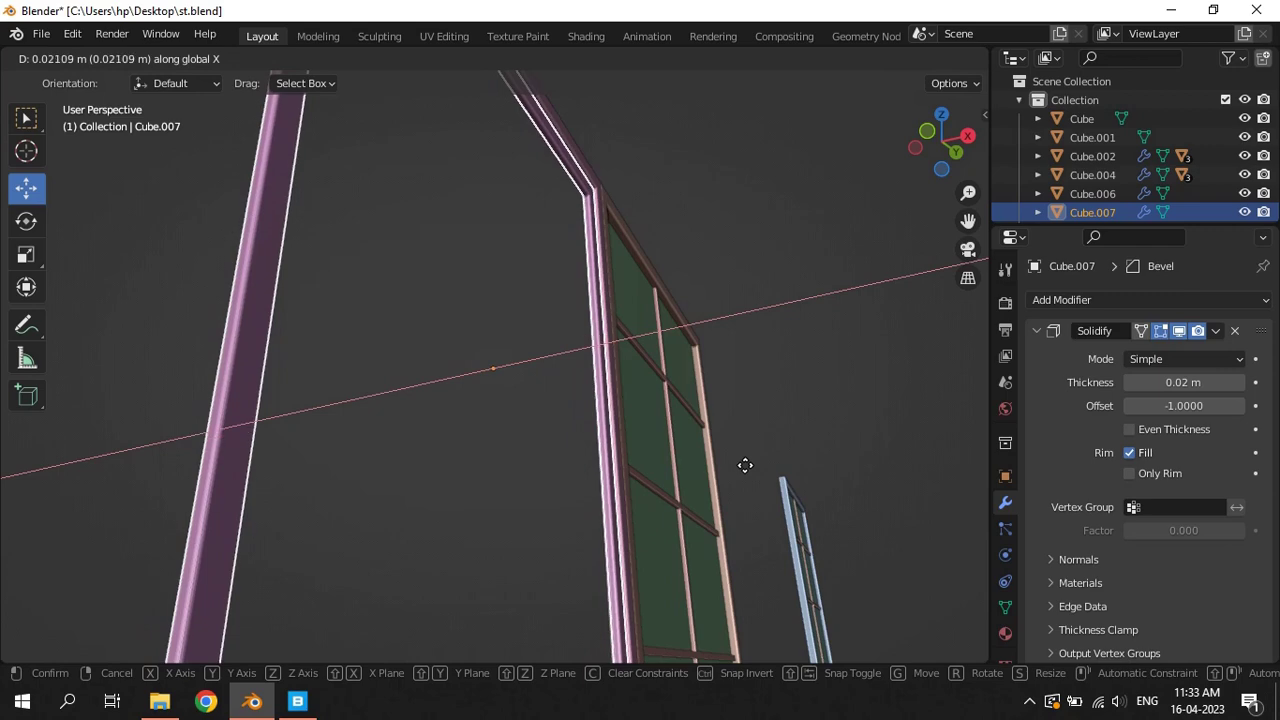
click(745, 465)
mouse_move(449, 400)
middle_down()
mouse_move(497, 543)
mouse_move(563, 580)
mouse_move(586, 331)
mouse_move(627, 289)
middle_up()
Switch to top view with wireframe shading and select the inner sash Cube.007
key(KP_7)
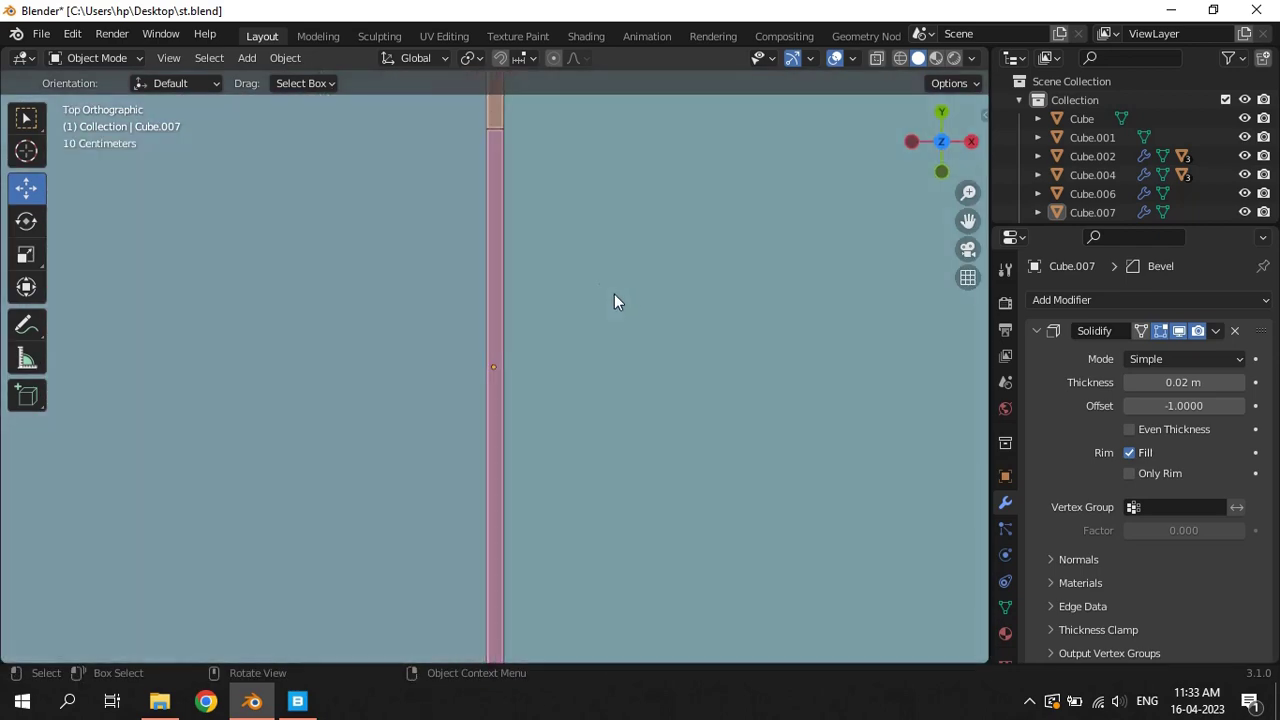
key(z)
click(536, 262)
click(505, 280)
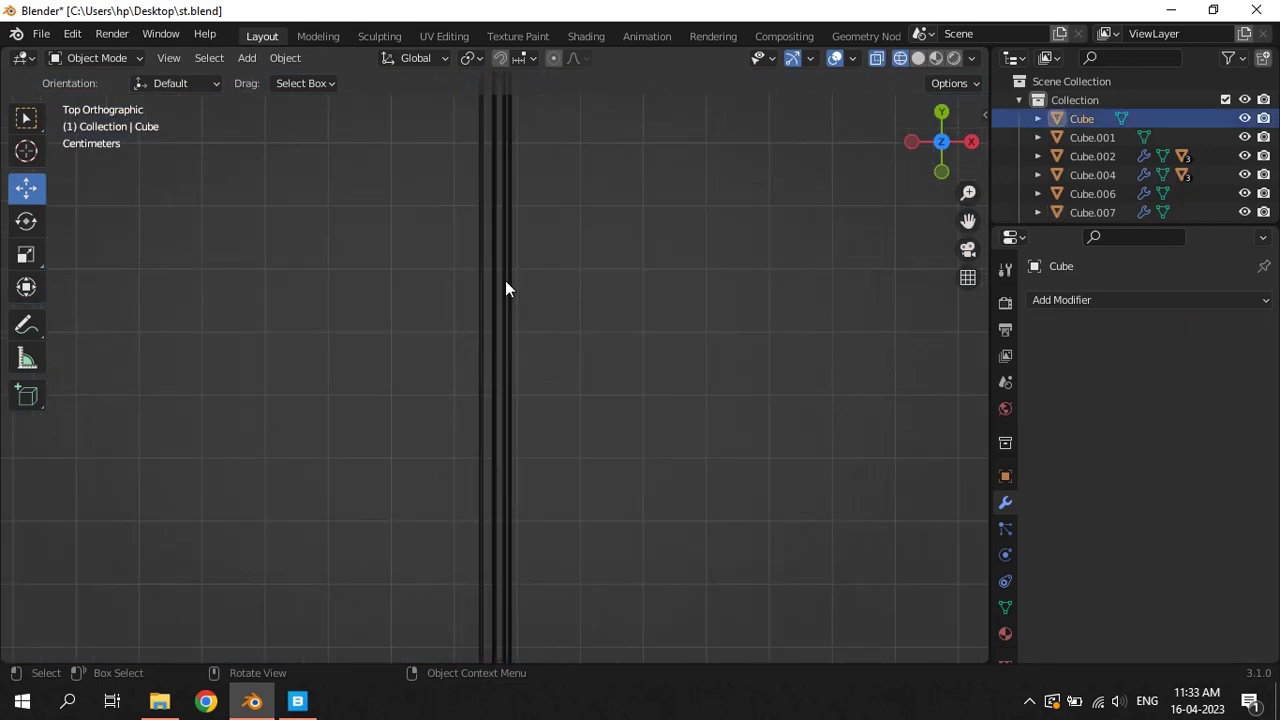
click(505, 280)
click(505, 279)
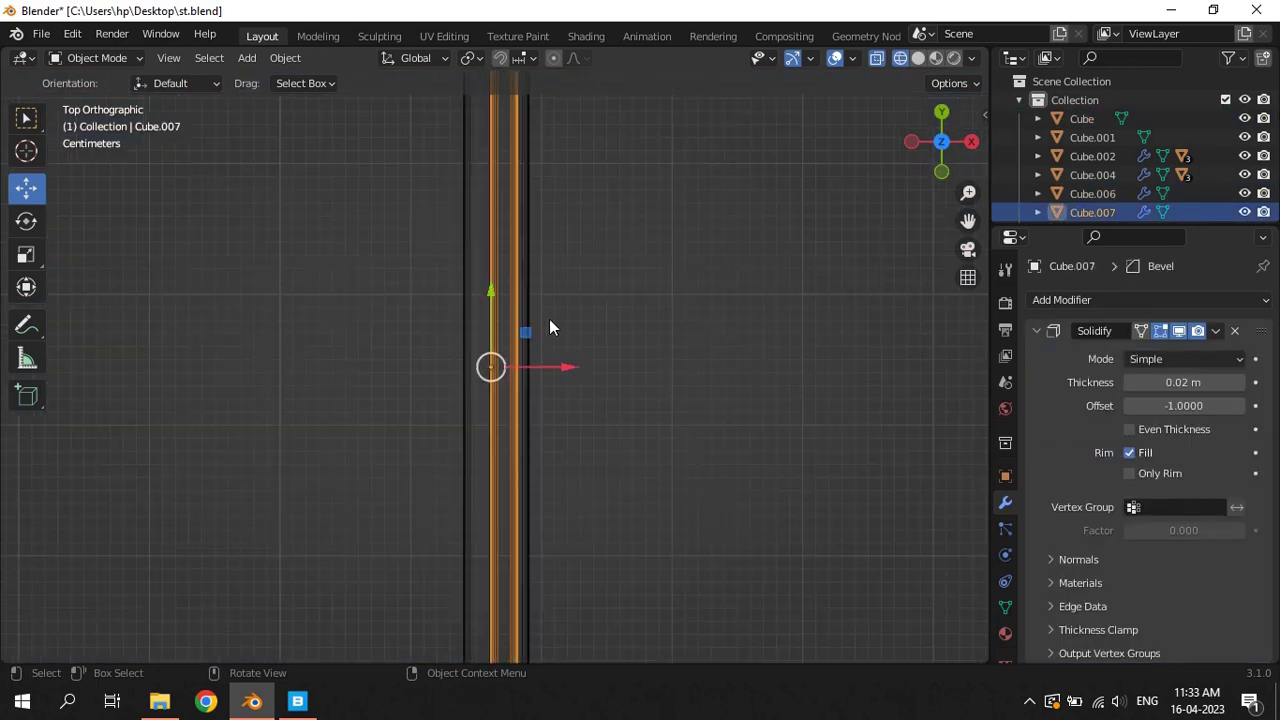
Duplicate the sash with Shift+D and place the copy along the X axis
key(g)
key(x)
click(566, 357)
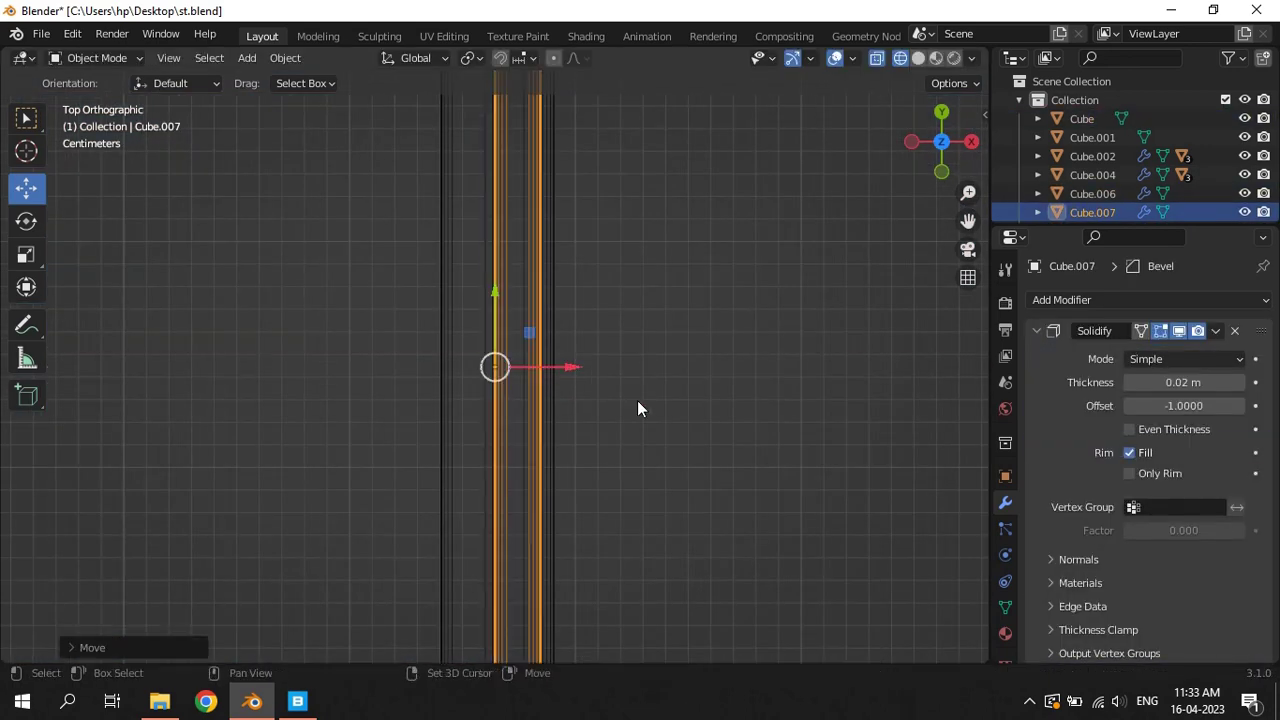
key(shift+d)
key(x)
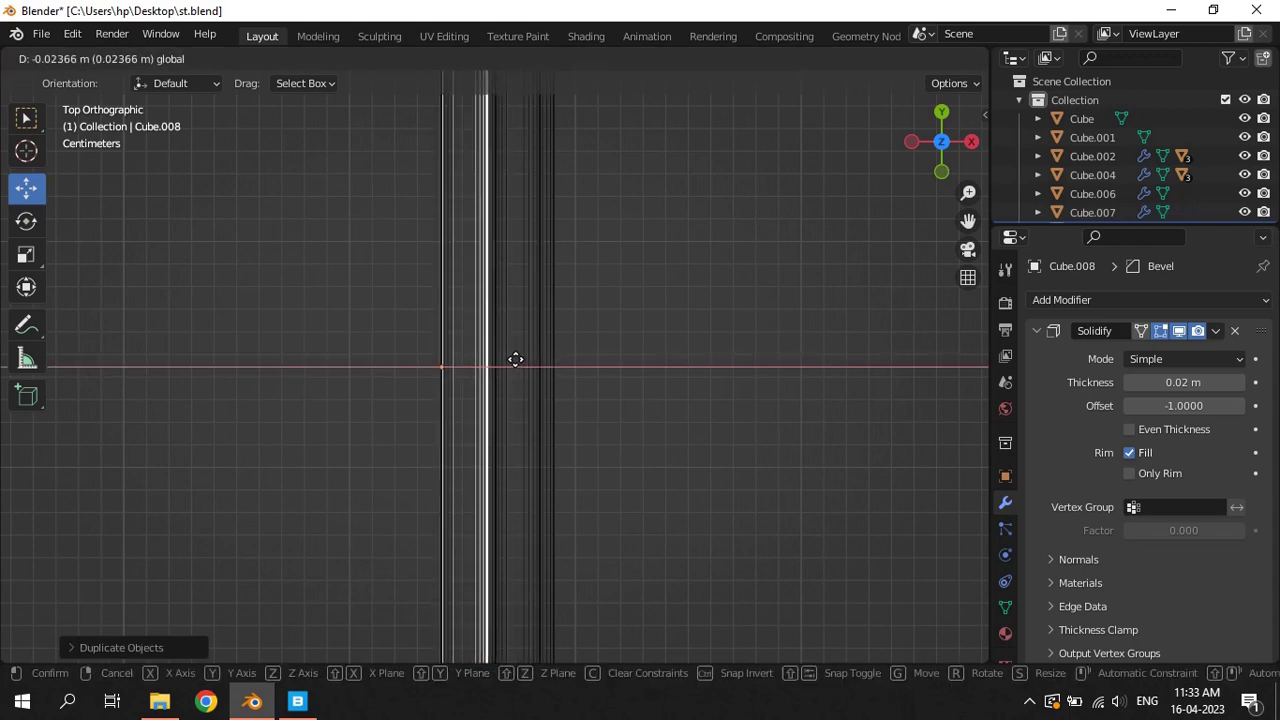
click(526, 356)
Reposition the original sash Cube.007 and the copy Cube.008 side by side along X
click(534, 355)
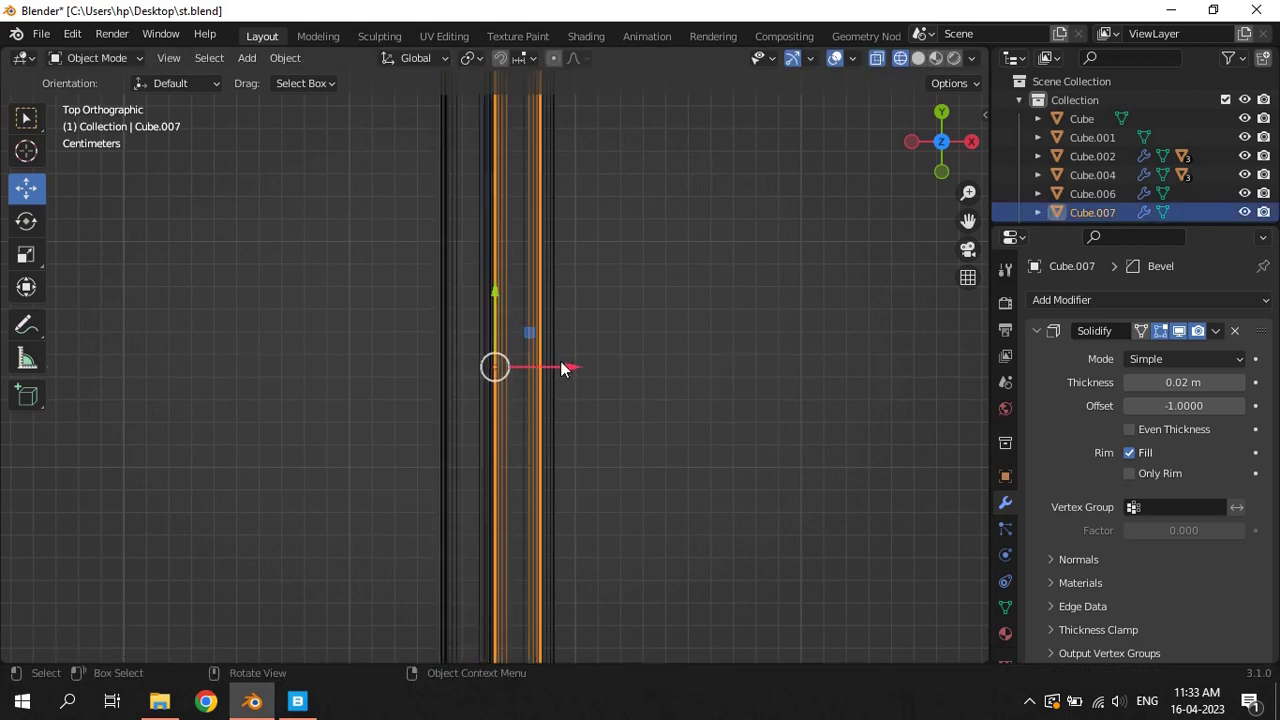
key(g)
key(x)
click(570, 359)
key(shift+d)
click(495, 353)
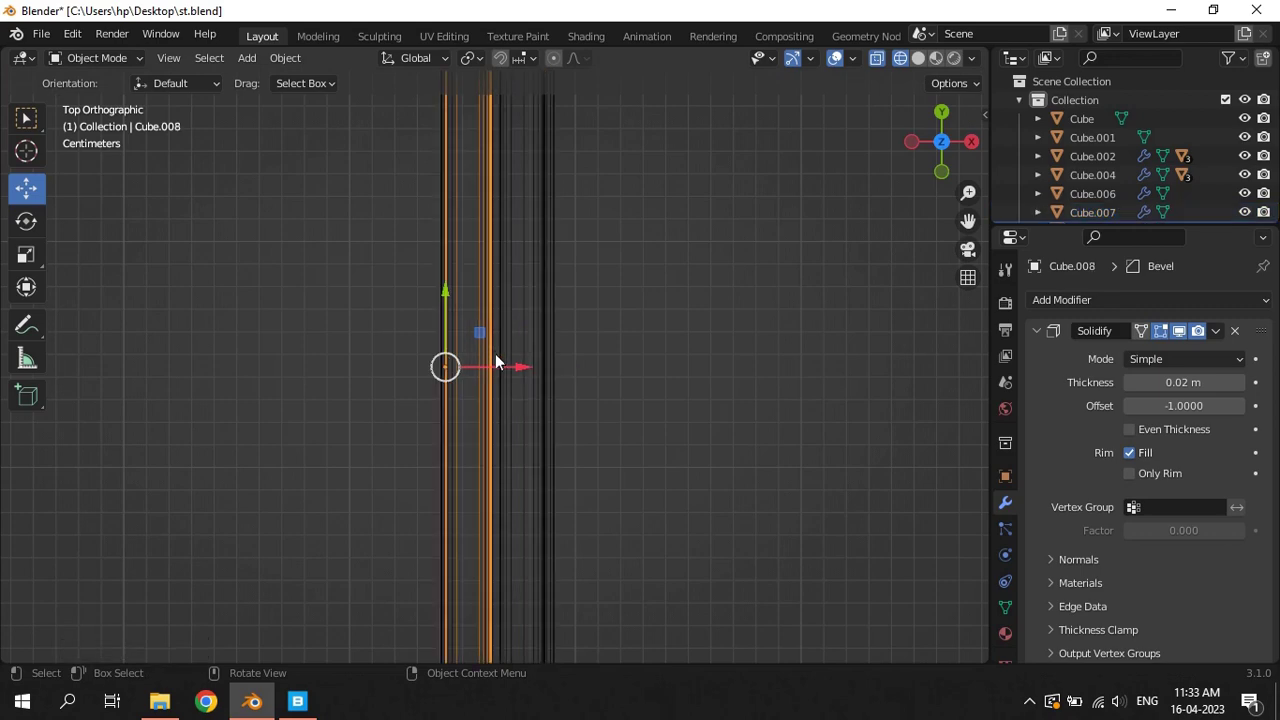
key(g)
key(x)
click(520, 365)
drag(520, 365, 528, 365)
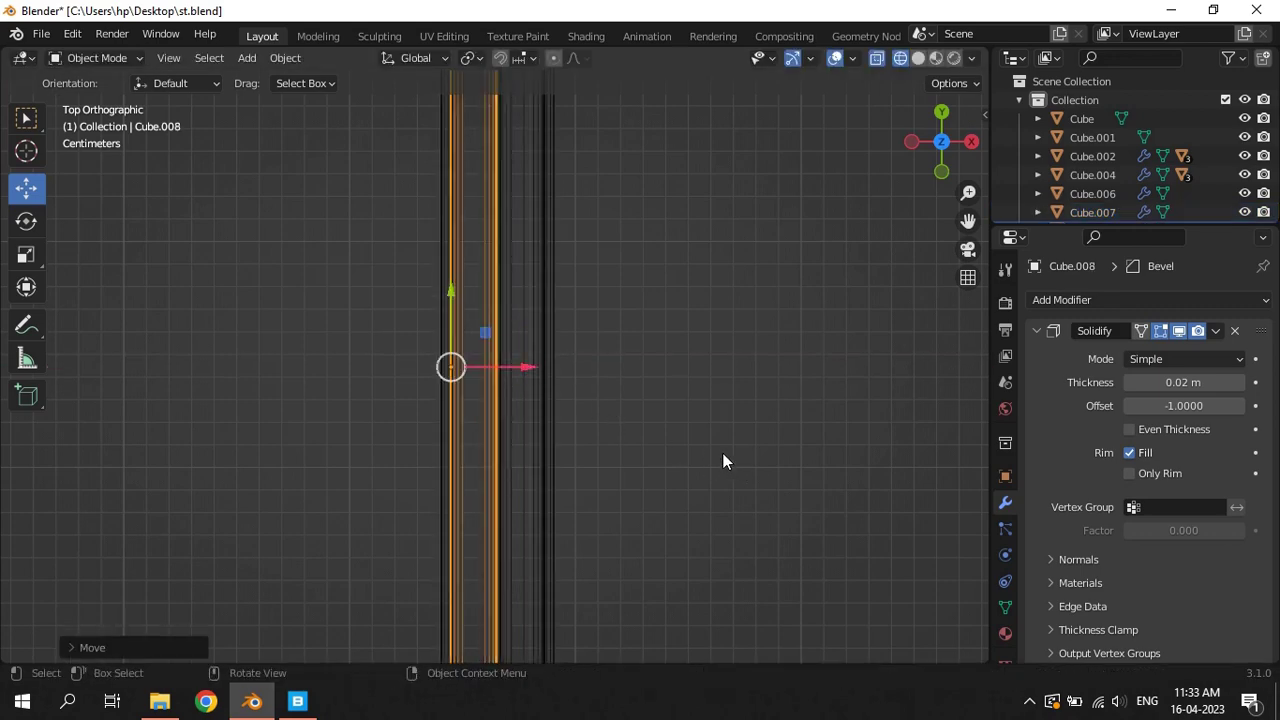
Return to perspective solid shading and shift the copied sash to the left
middle_drag(723, 460, 701, 268)
key(z)
click(490, 370)
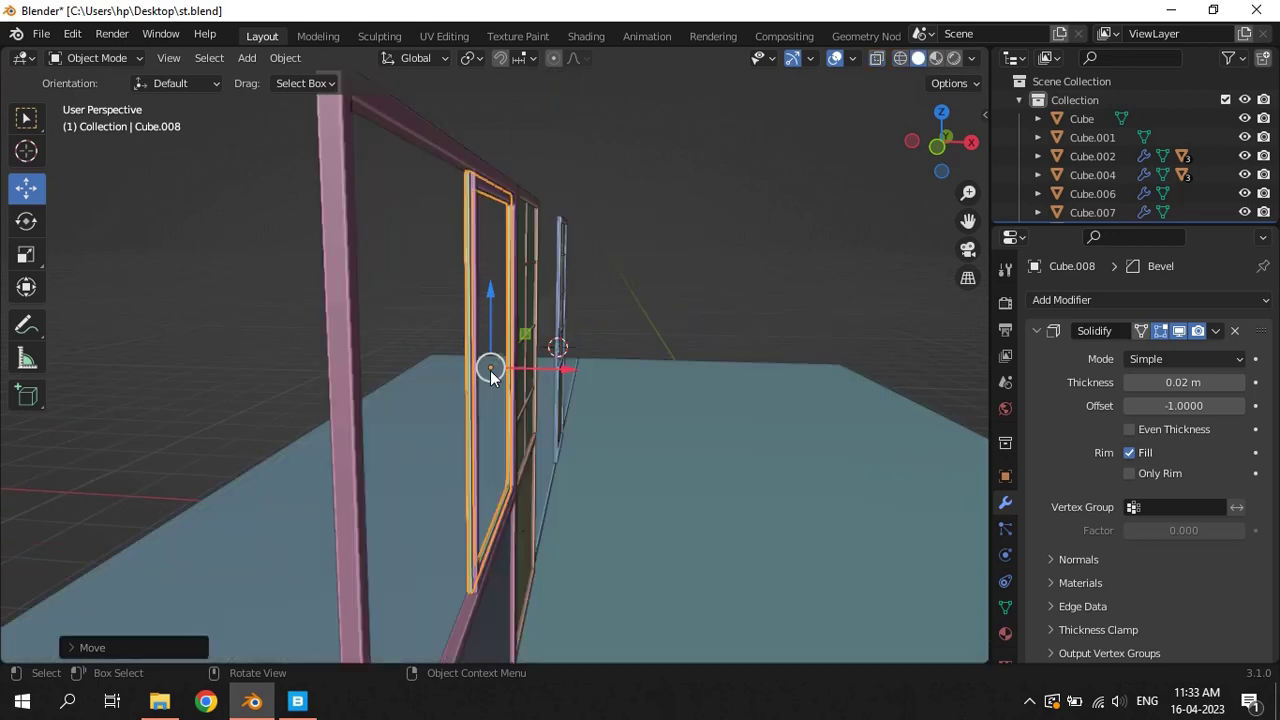
mouse_move(490, 370)
middle_down()
mouse_move(366, 343)
mouse_move(374, 323)
mouse_move(330, 342)
mouse_move(526, 434)
mouse_move(551, 477)
mouse_move(580, 382)
middle_up()
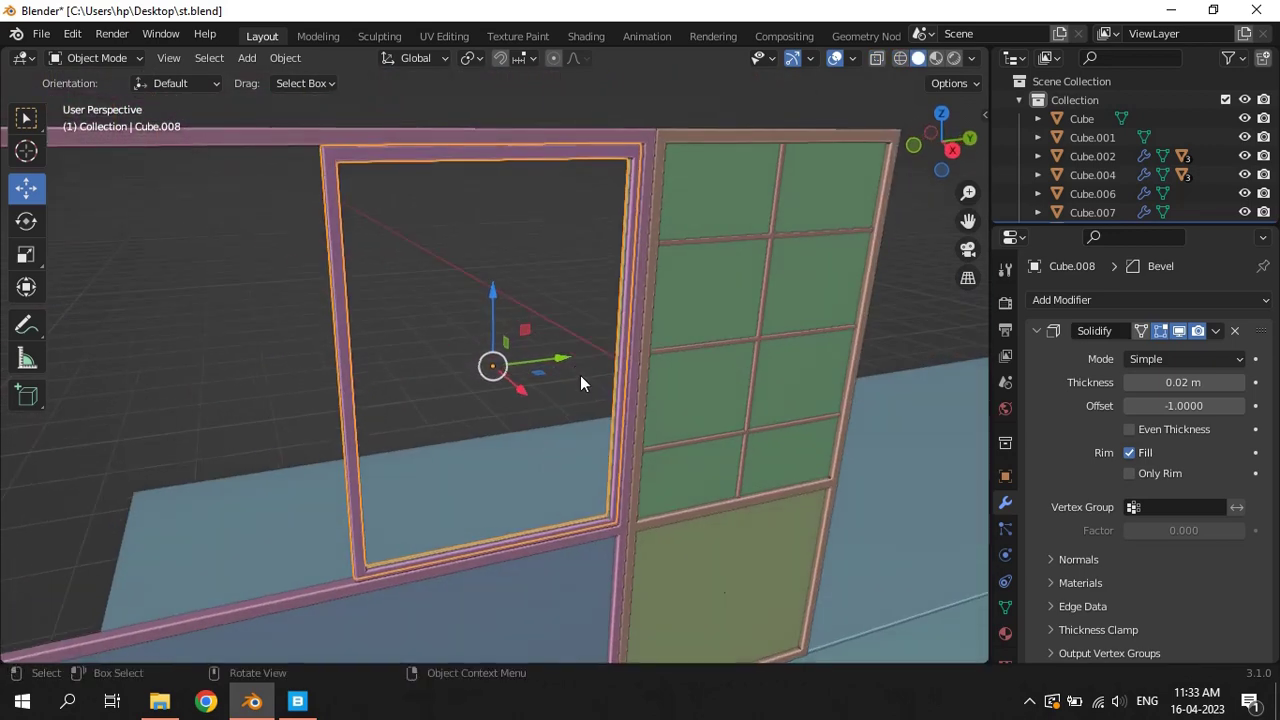
key(shift+d)
click(435, 345)
Duplicate the green grid glass Cube.005 into the left sash and scale the copy to 0.95
scroll(450, 330, down, 3)
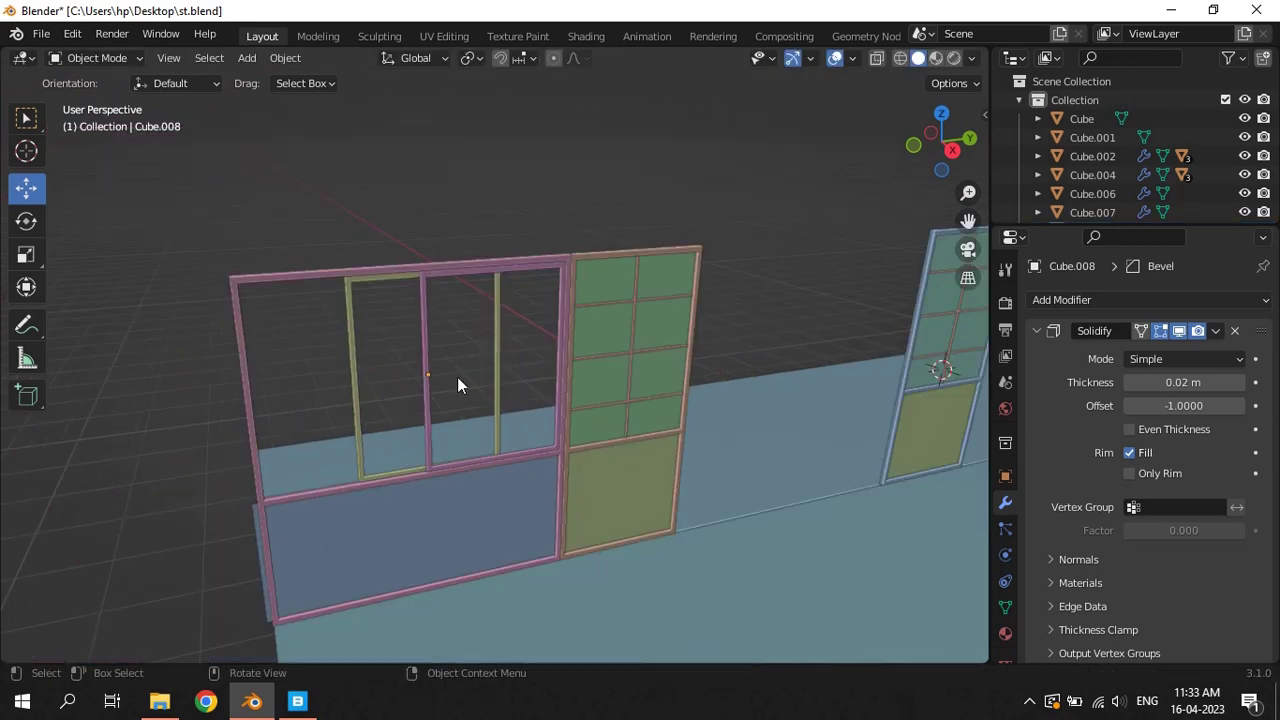
scroll(457, 377, up, 3)
middle_drag(457, 377, 430, 326)
scroll(600, 320, up, 2)
click(750, 277)
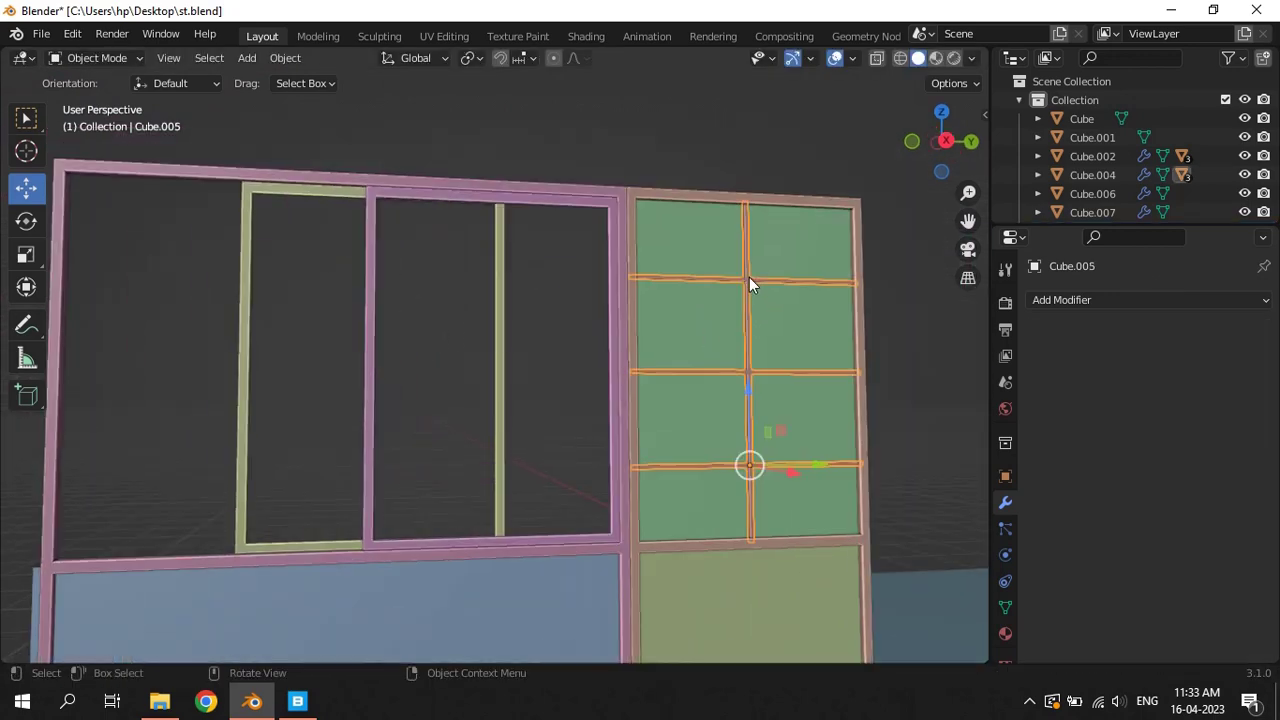
key(shift)
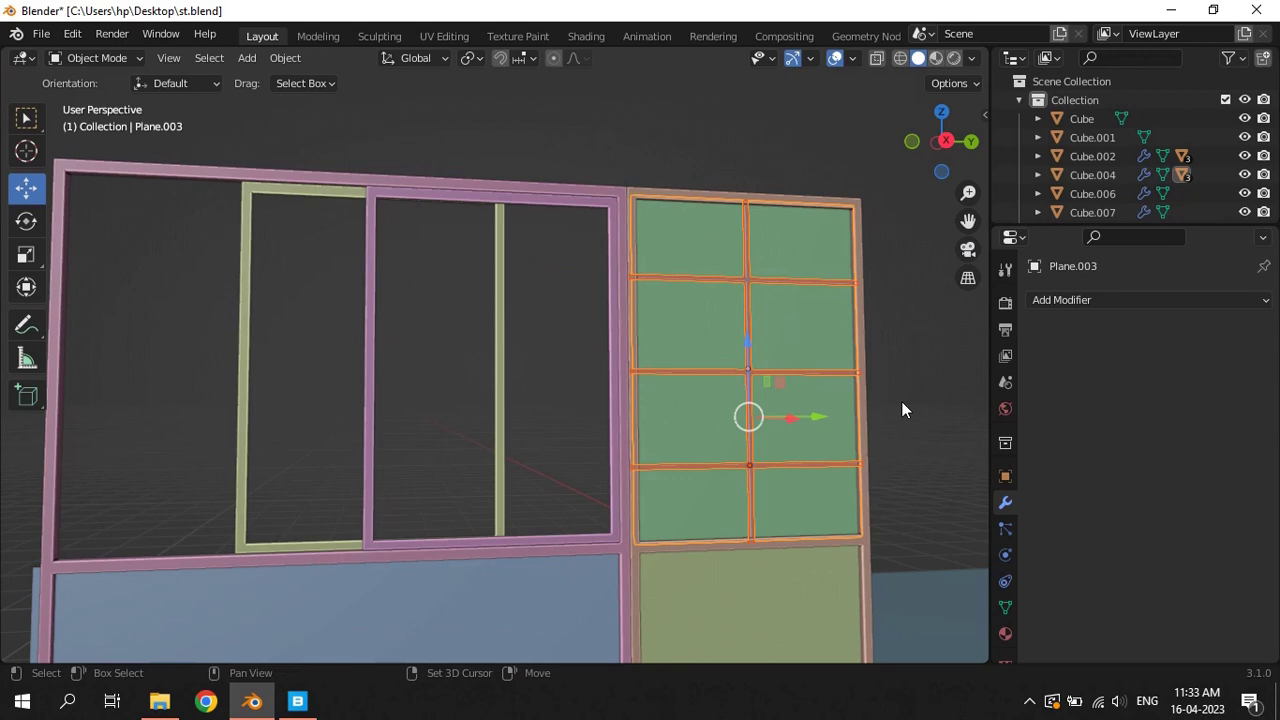
key(shift+d)
key(y)
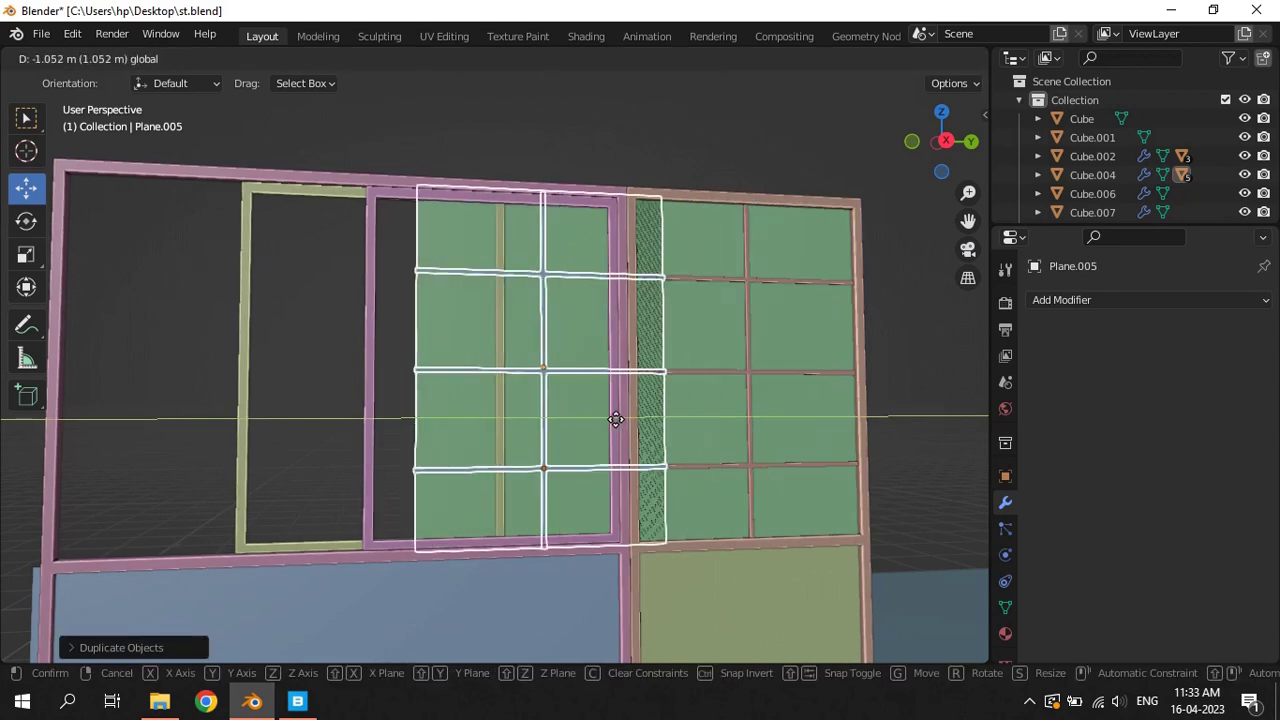
click(569, 417)
scroll(574, 412, up, 2)
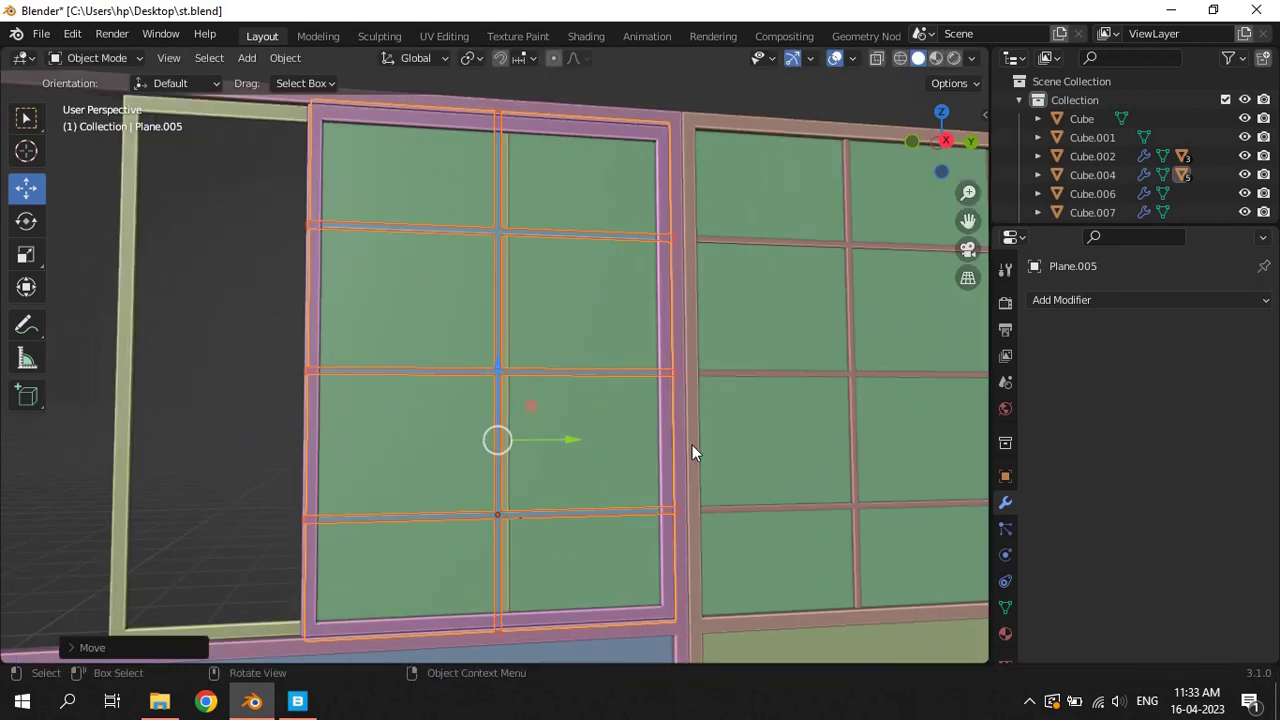
scroll(693, 446, up, 1)
key(s)
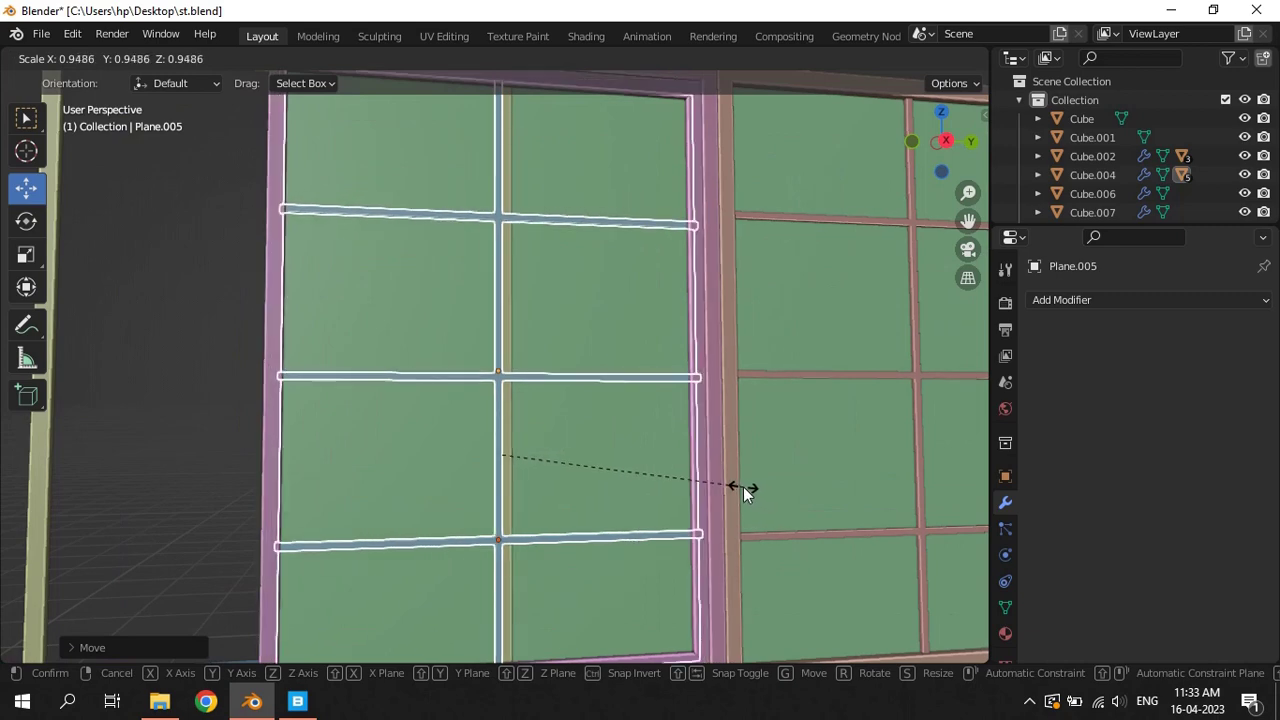
click(743, 486)
Enlarge the object list and select the copied sash Cube.008
mouse_move(576, 396)
middle_down()
mouse_move(679, 431)
mouse_move(1083, 215)
middle_up()
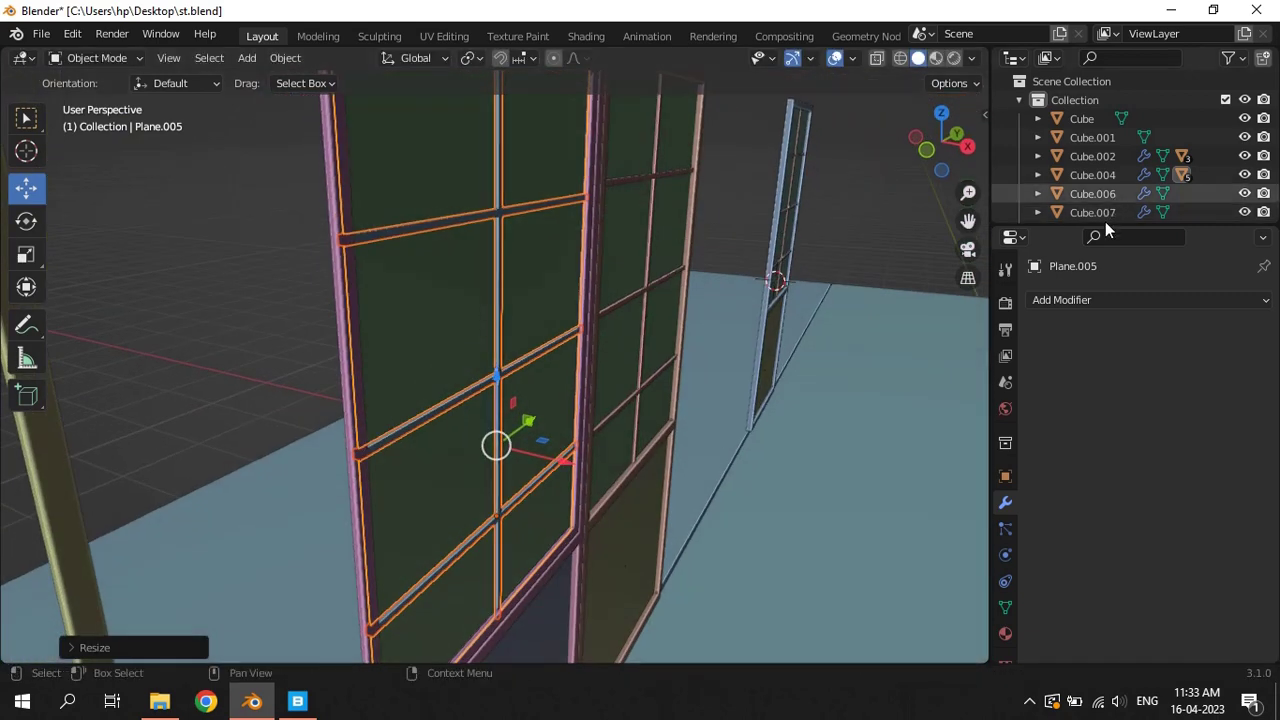
drag(1105, 226, 1105, 490)
middle_drag(560, 360, 282, 355)
click(281, 355)
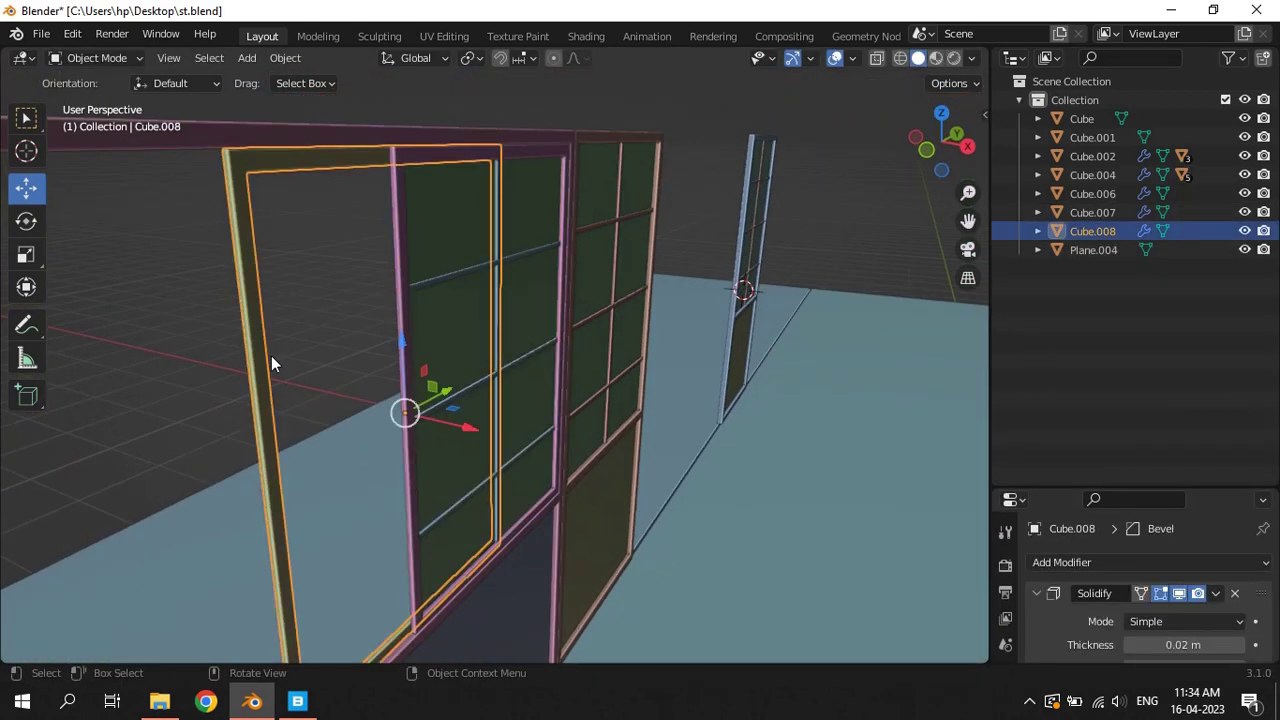
Hide the copied sash Cube.008 and select the frame Cube.006
key(h)
scroll(419, 303, up, 2)
key(ctrl+v)
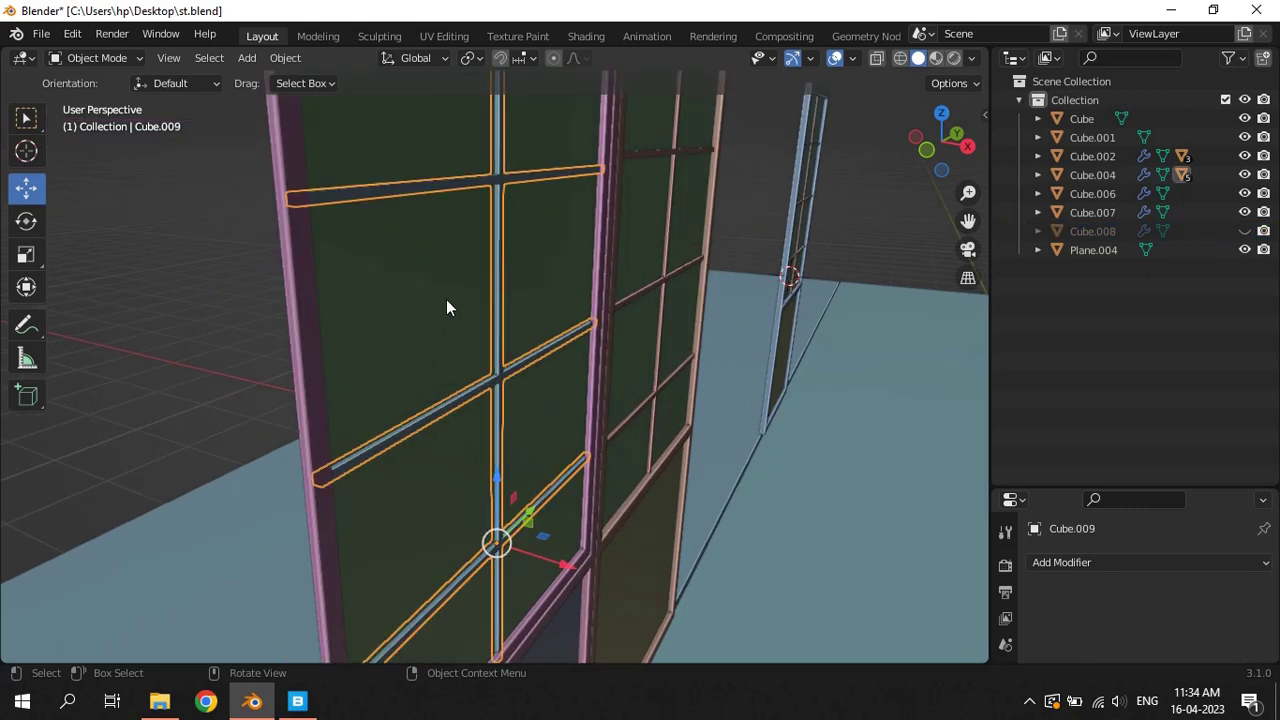
mouse_move(446, 305)
middle_down()
mouse_move(571, 305)
mouse_move(535, 330)
mouse_move(563, 371)
mouse_move(727, 382)
middle_up()
middle_drag(695, 201, 590, 303)
click(589, 307)
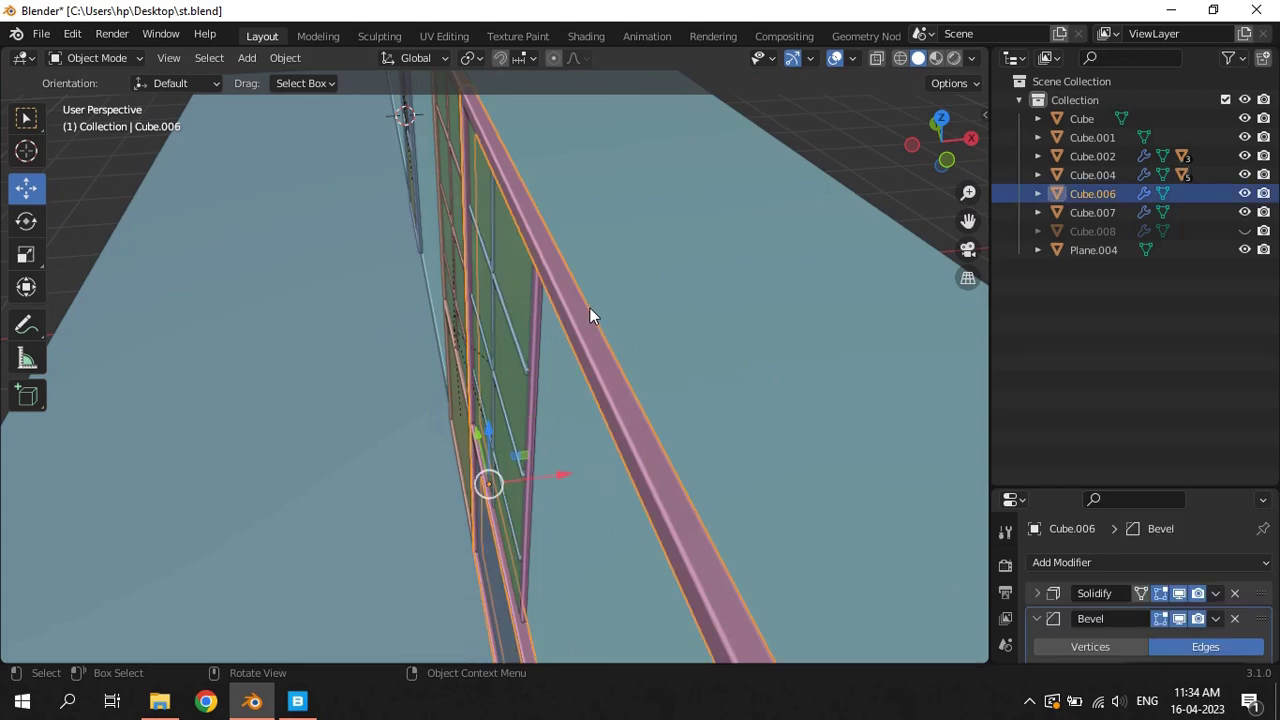
In top wireframe view, select the grid bars Cube.009, undoing a trial move
key(KP_7)
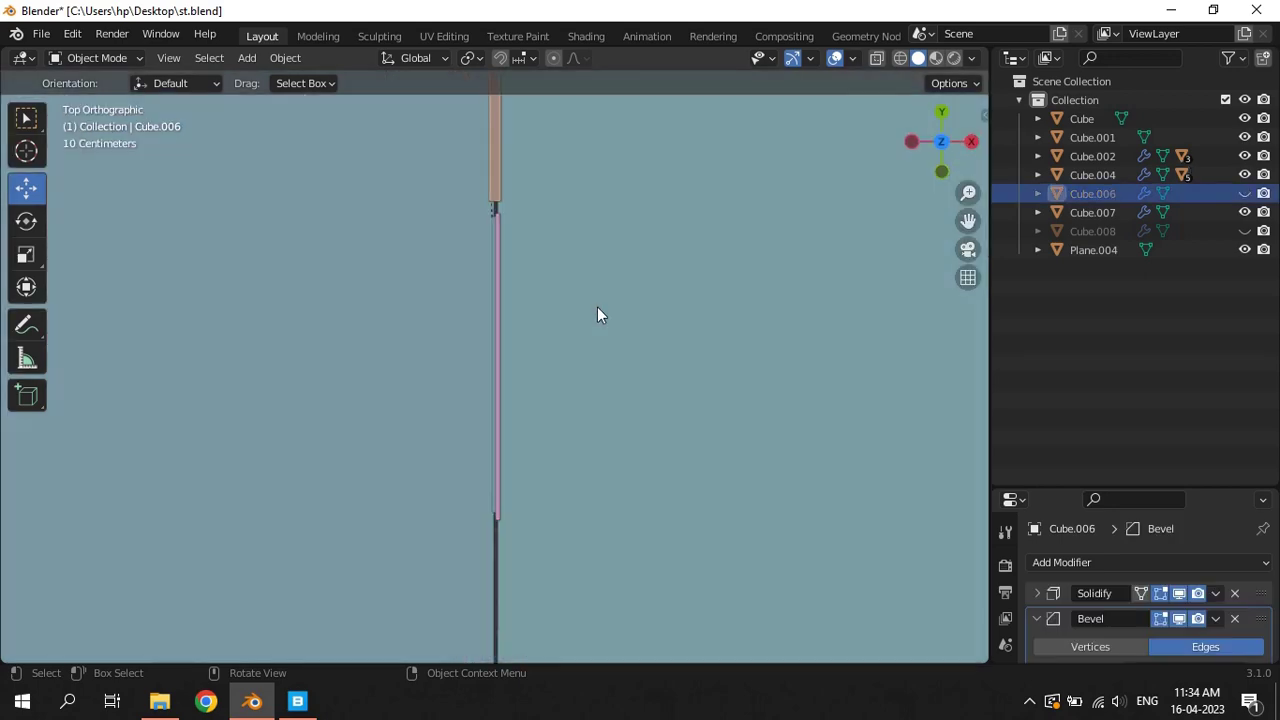
click(486, 250)
mouse_move(486, 250)
middle_down()
mouse_move(597, 271)
mouse_move(528, 237)
mouse_move(542, 247)
middle_up()
key(KP_7)
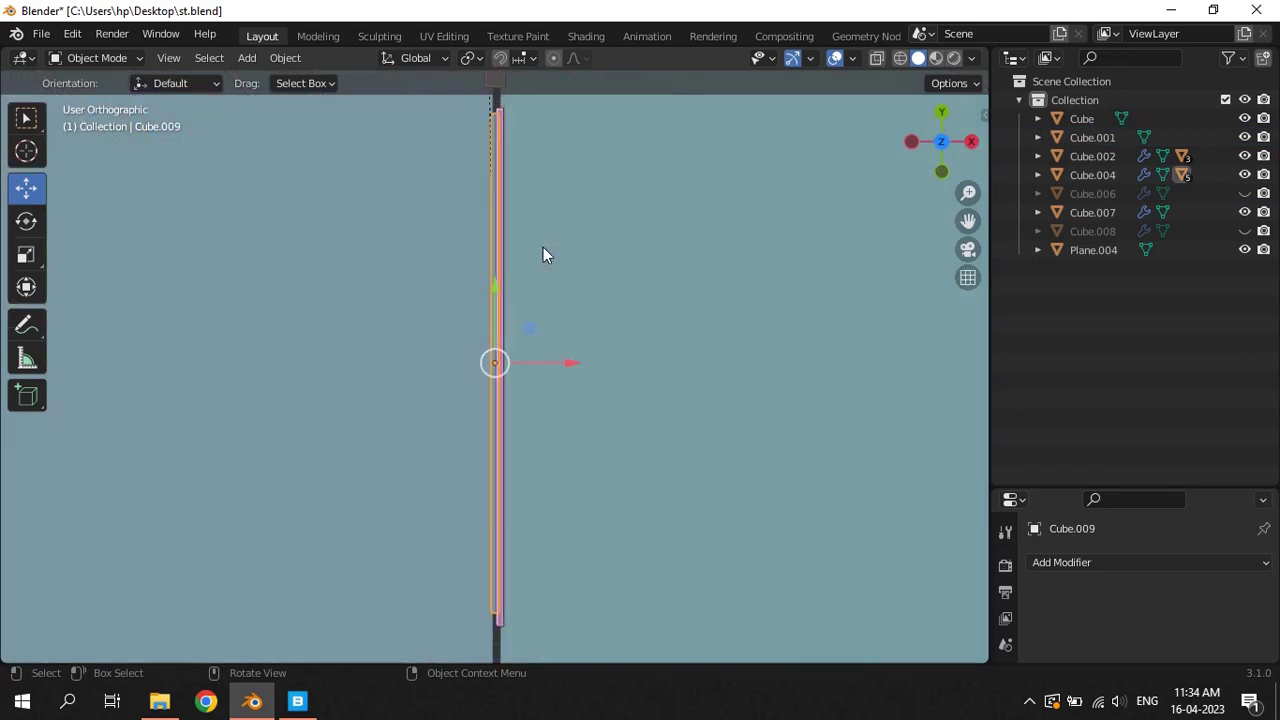
scroll(543, 280, up, 1)
scroll(548, 330, up, 1)
key(z)
key(4)
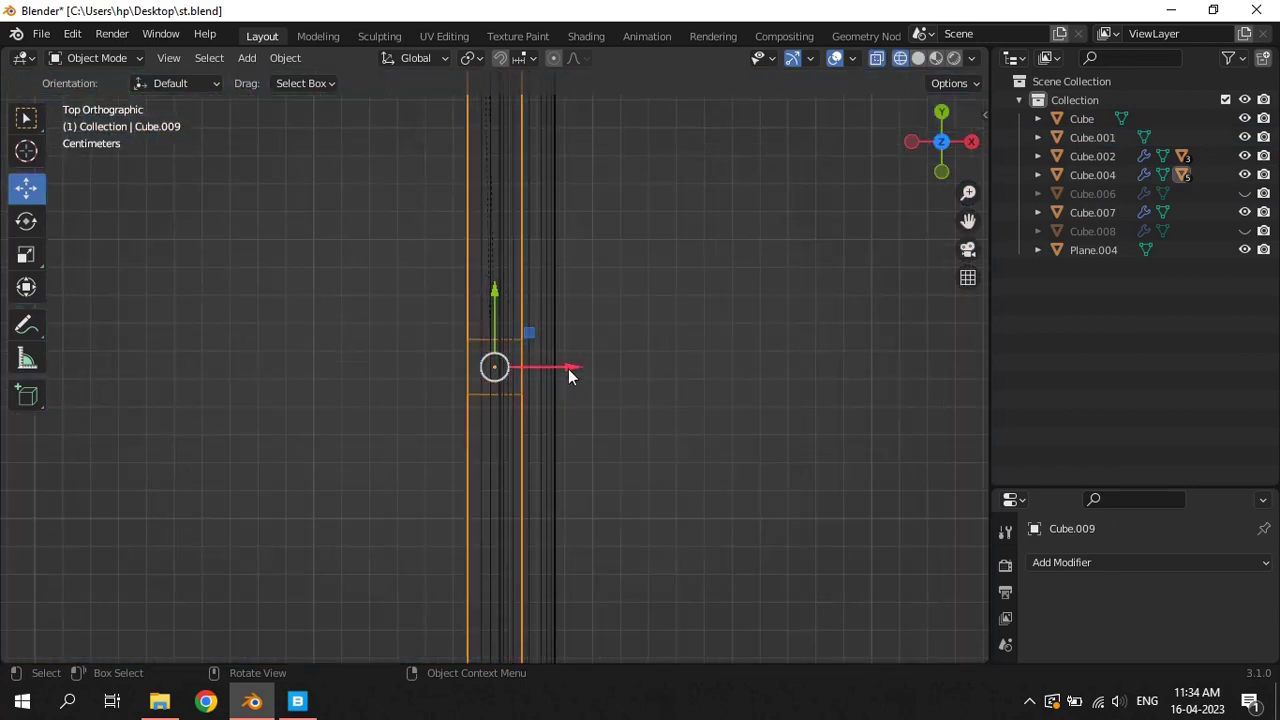
drag(571, 371, 605, 369)
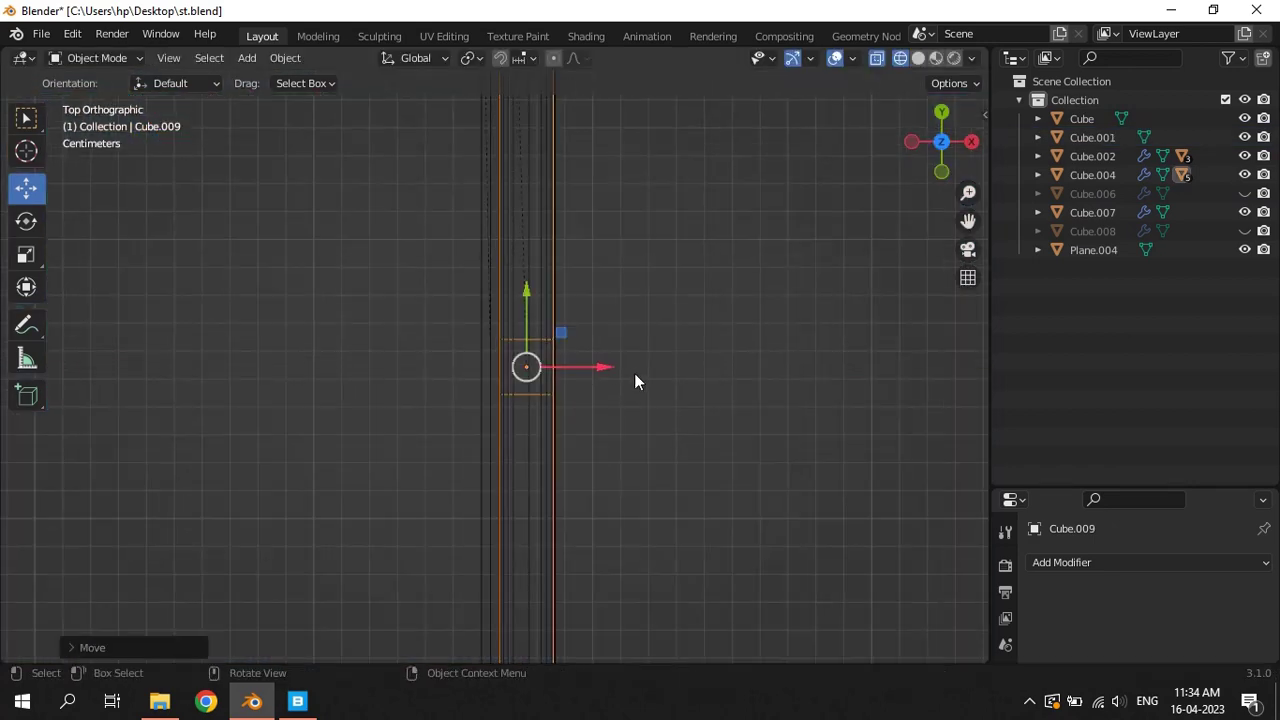
key(ctrl+z)
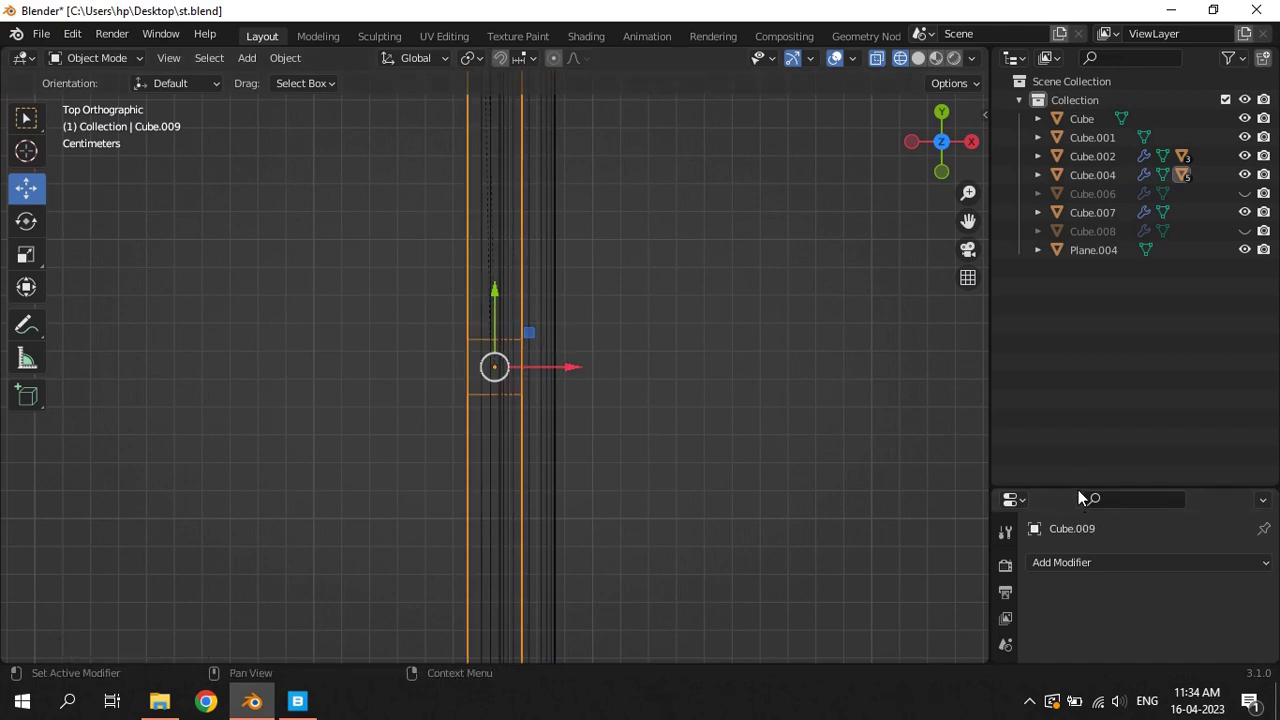
drag(1078, 490, 1078, 314)
scroll(766, 432, up, 2)
Narrow the mullion grid along X and slide it into place inside the frame
key(s)
key(x)
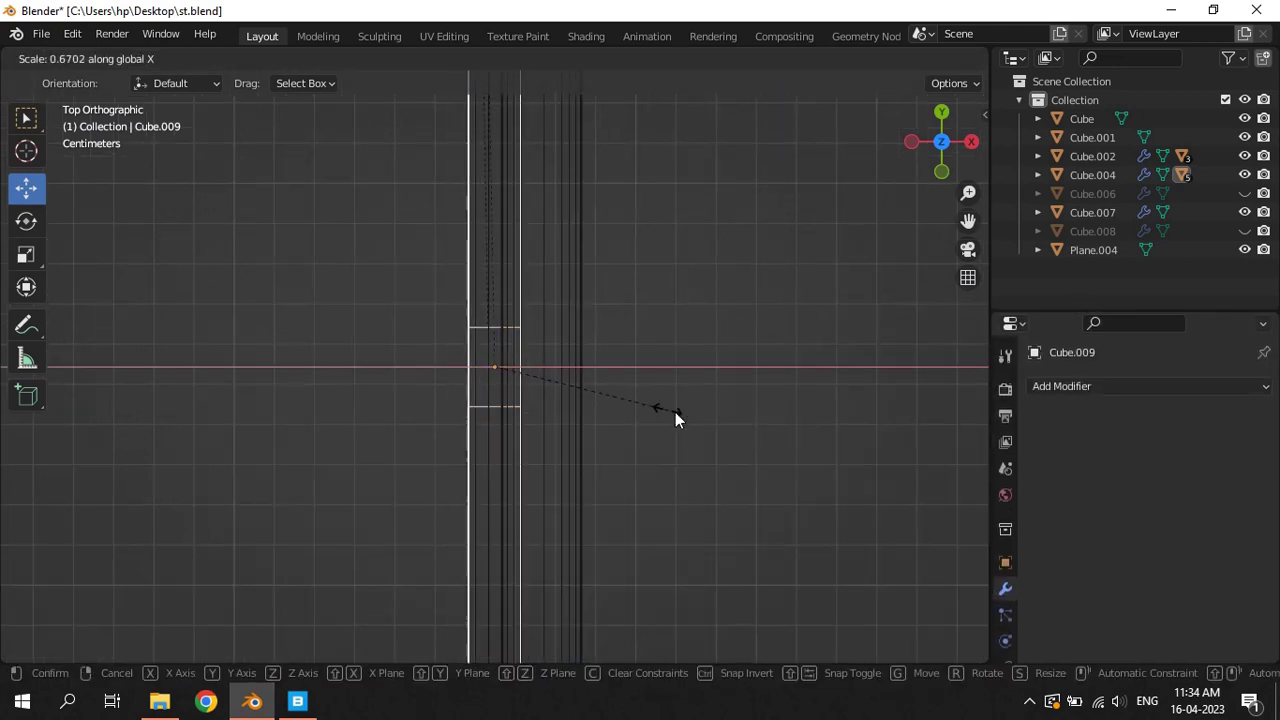
click(603, 400)
key(g)
key(x)
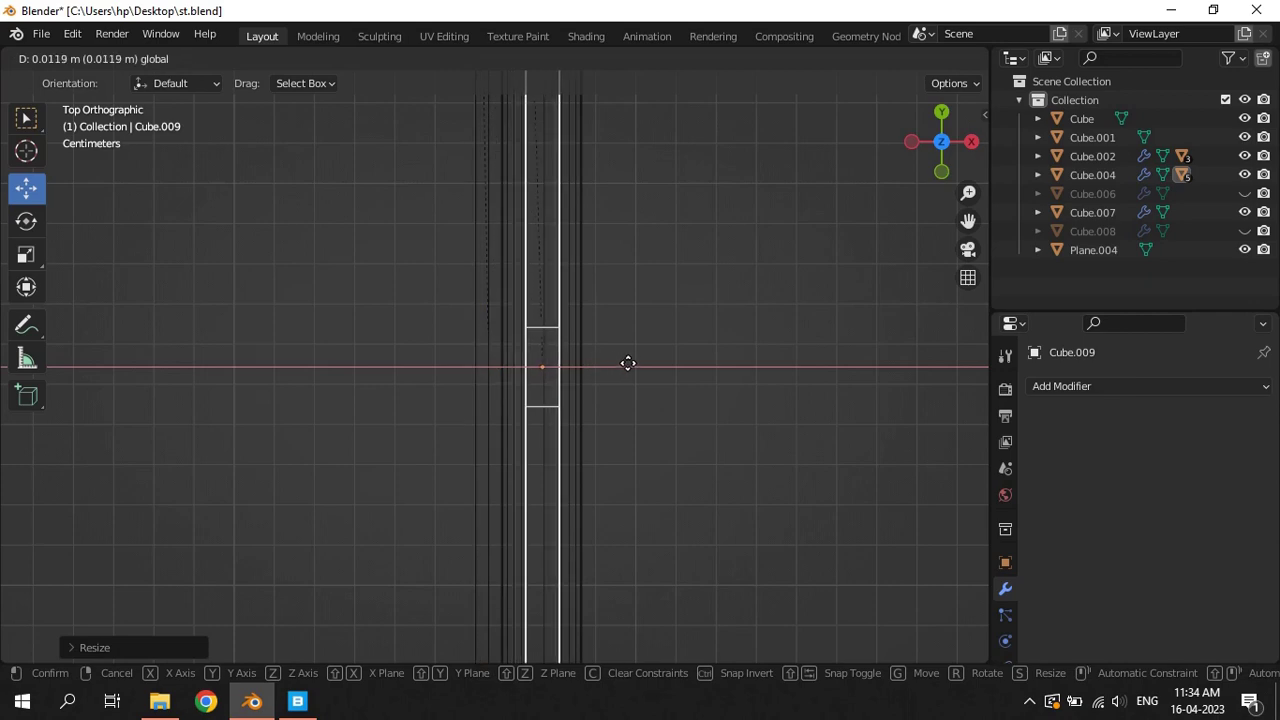
click(628, 363)
key(g)
key(x)
click(686, 411)
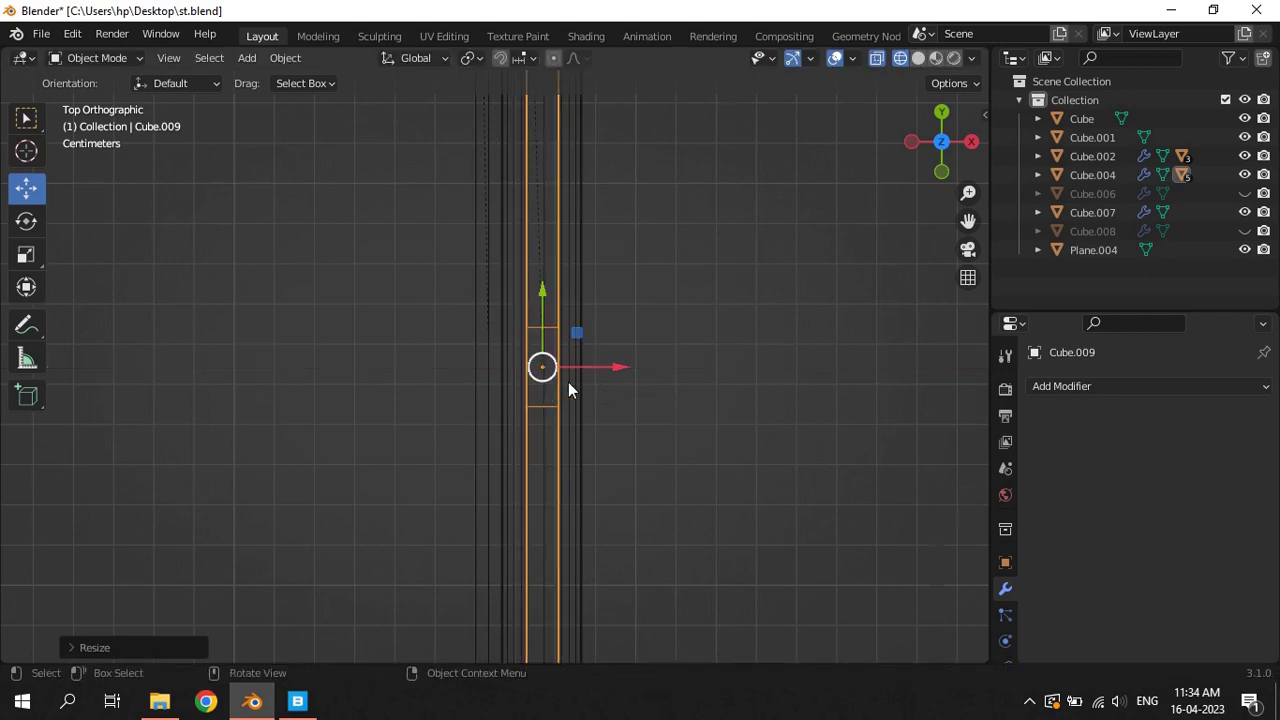
Return to solid perspective view and select and frame the glass pane Plane.005
mouse_move(568, 390)
middle_down()
mouse_move(637, 323)
mouse_move(694, 303)
middle_up()
key(z)
click(817, 303)
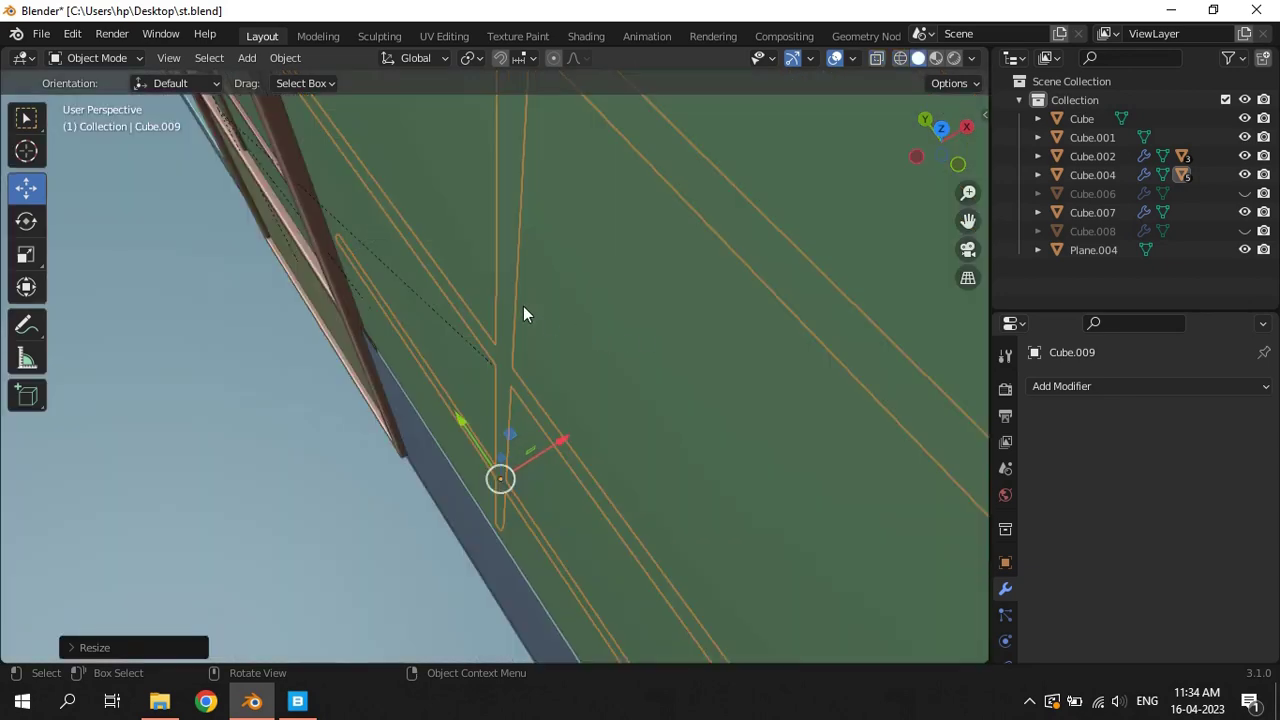
click(523, 314)
key(KP_Decimal)
mouse_move(523, 309)
middle_down()
mouse_move(636, 334)
mouse_move(633, 270)
mouse_move(643, 380)
mouse_move(716, 407)
middle_up()
Nudge the glass pane Plane.005 along X in two moves to sit inside the sash
key(g)
key(x)
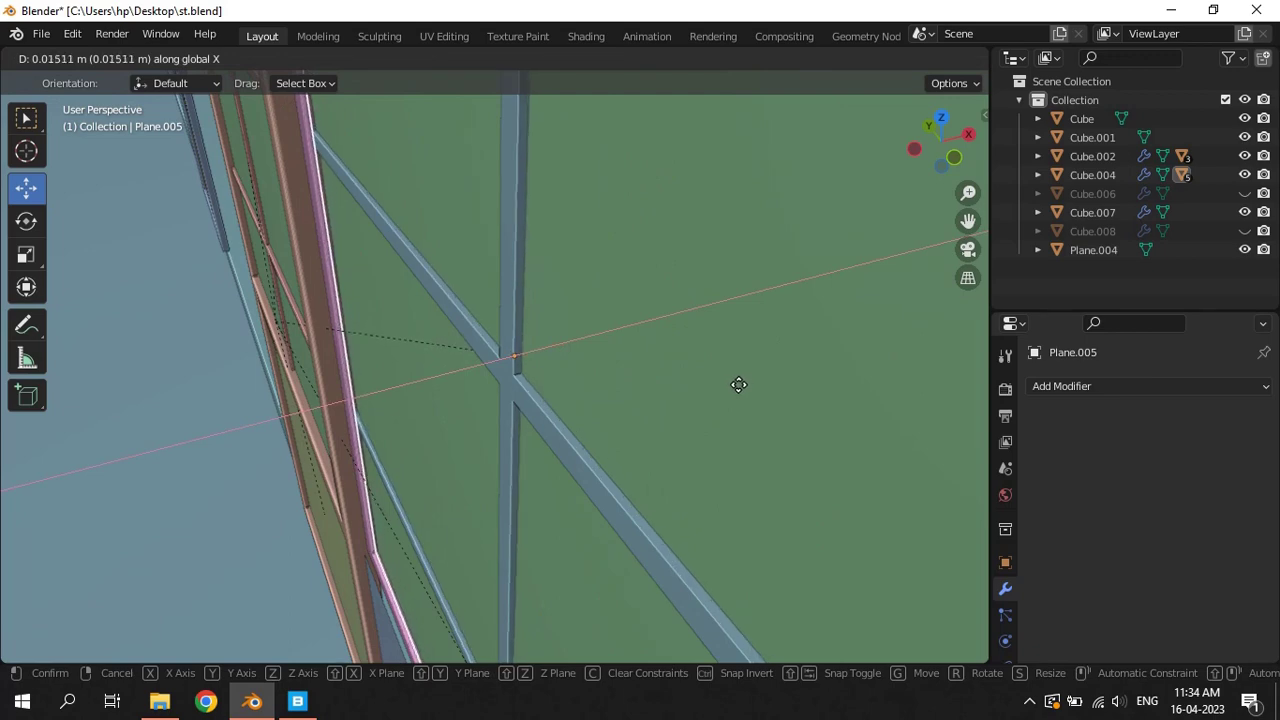
click(737, 381)
mouse_move(731, 412)
middle_down()
mouse_move(650, 388)
mouse_move(676, 387)
middle_up()
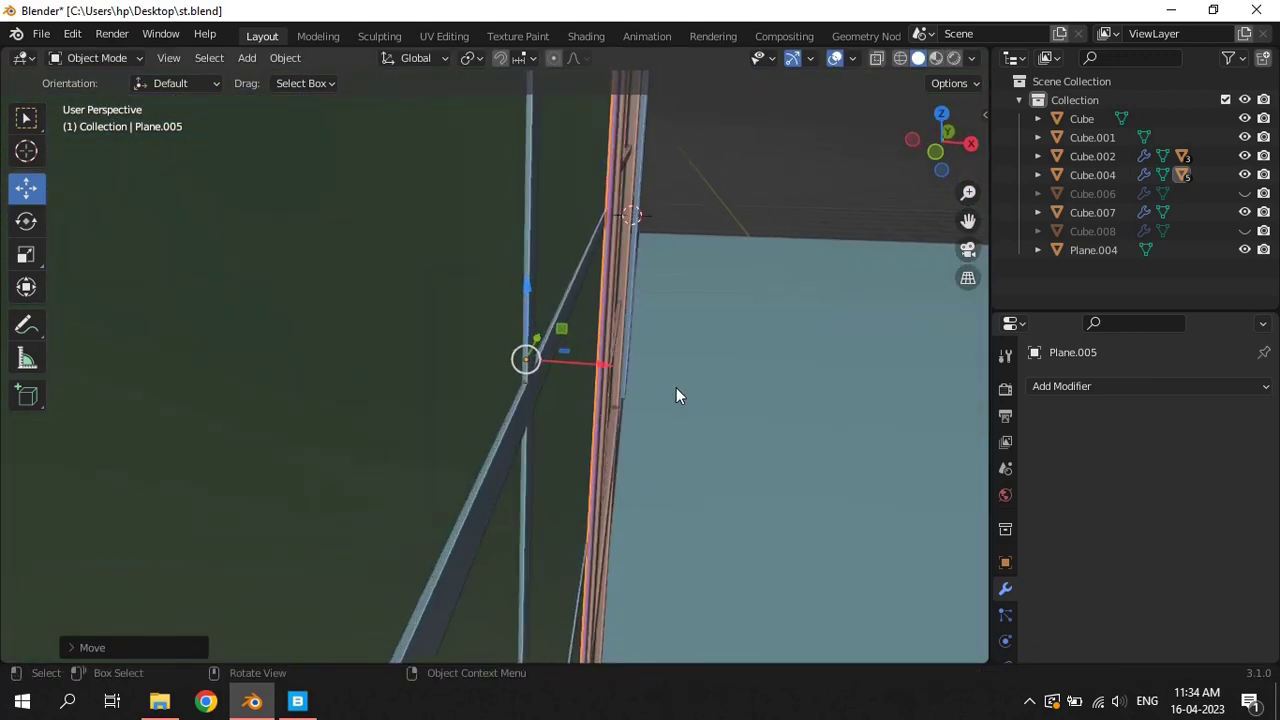
key(g)
key(x)
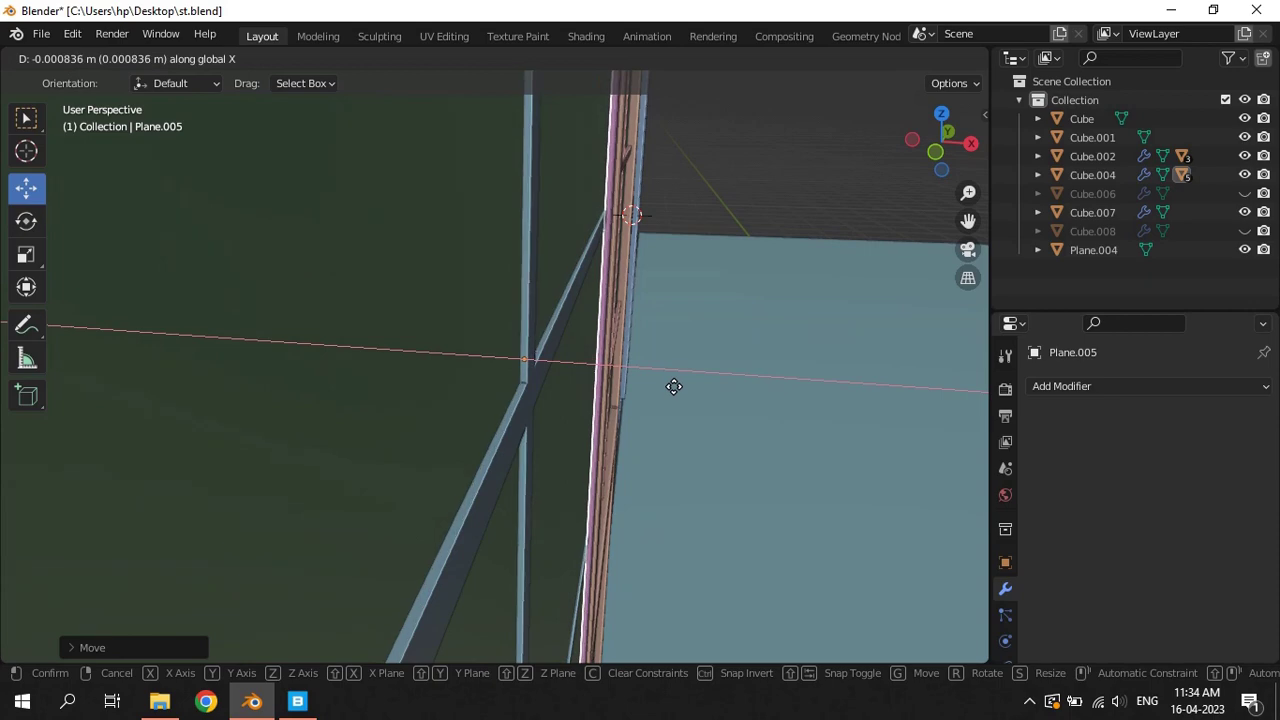
click(672, 387)
mouse_move(670, 388)
middle_down()
mouse_move(747, 240)
mouse_move(647, 210)
middle_up()
scroll(647, 210, up, 3)
Save the blend file with Ctrl+S
scroll(646, 293, up, 3)
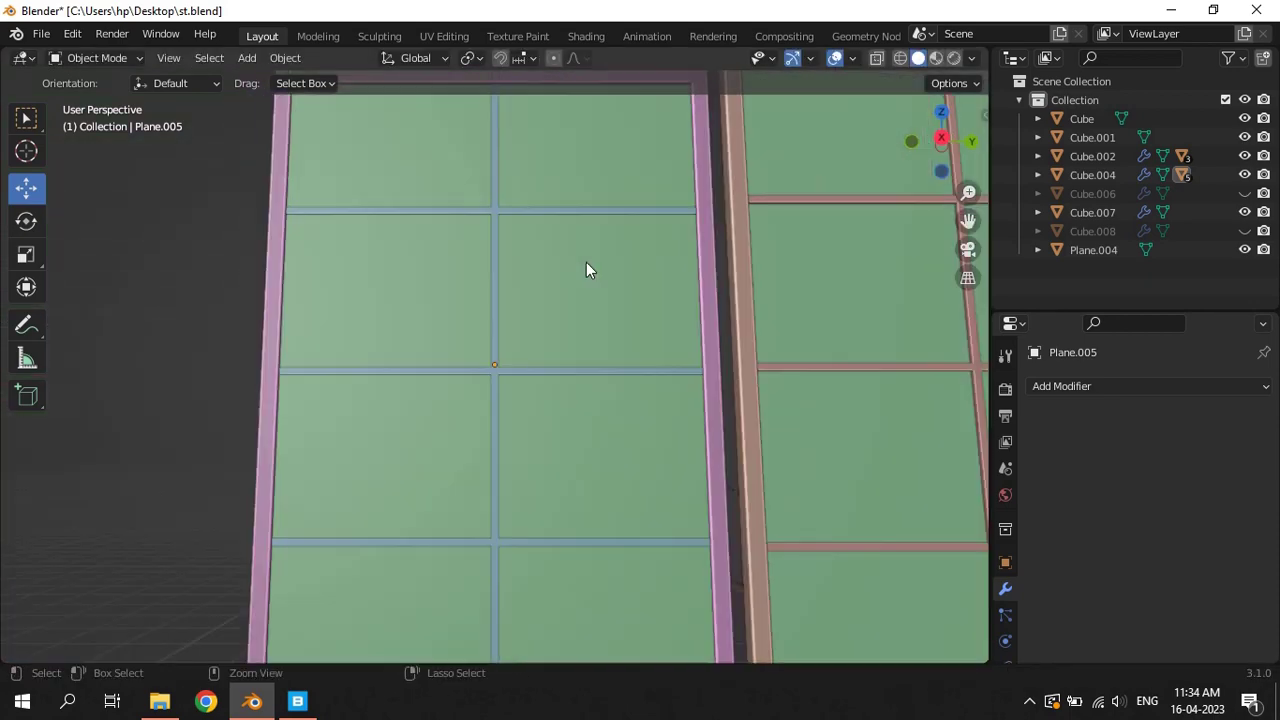
key(ctrl+s)
scroll(586, 268, down, 4)
scroll(660, 365, up, 2)
Clear the parents of the wall plane, mullion grid and glass pane, keeping transformation
click(650, 380)
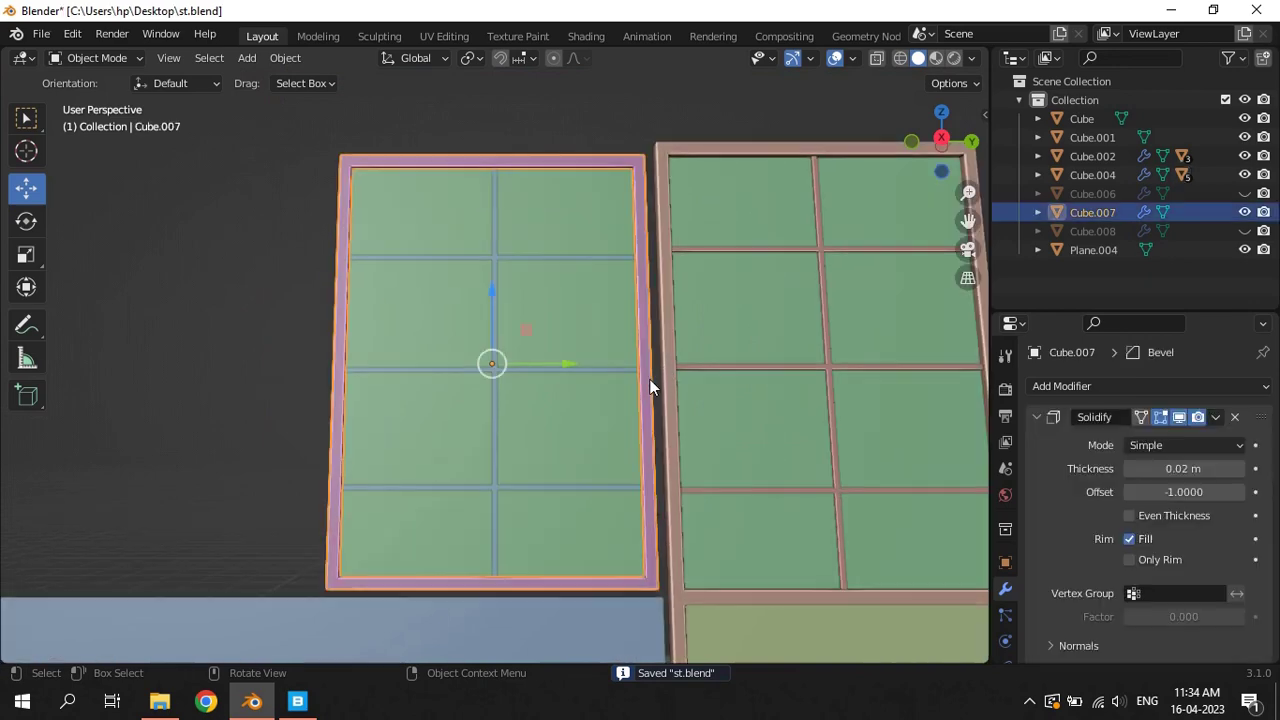
click(500, 277)
click(529, 249)
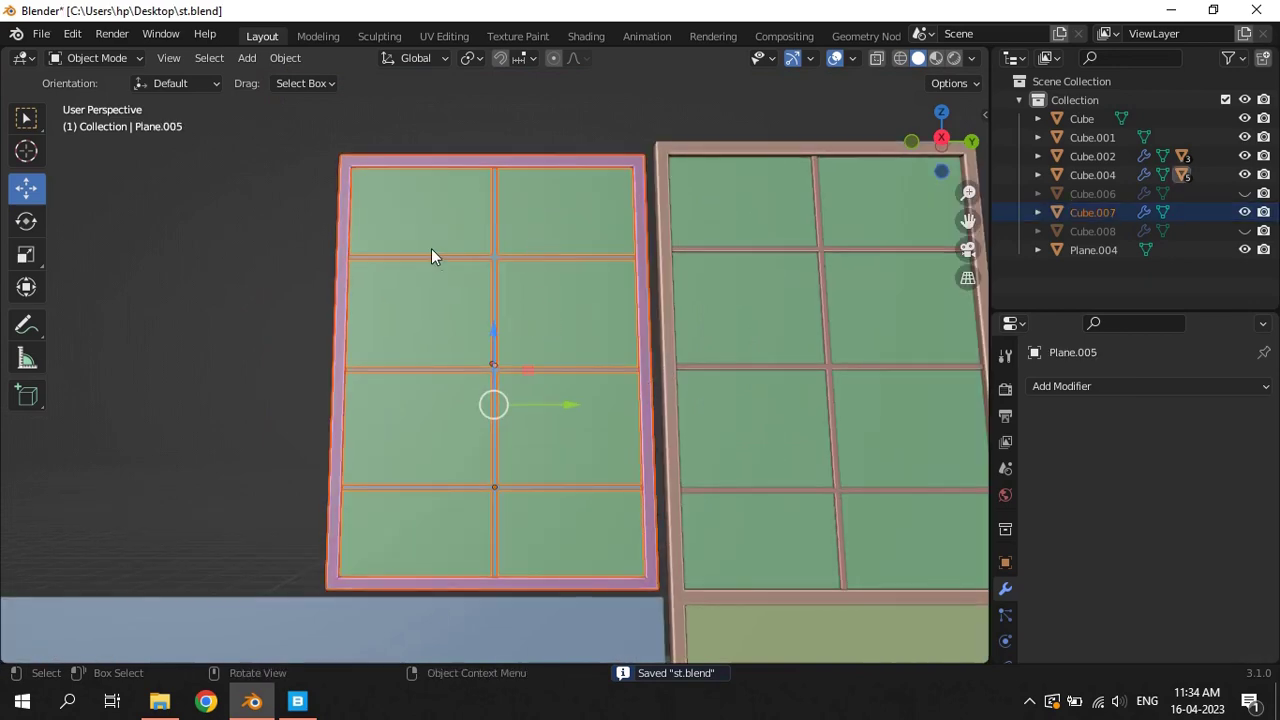
mouse_move(431, 254)
middle_down()
mouse_move(645, 386)
mouse_move(652, 349)
mouse_move(509, 358)
middle_up()
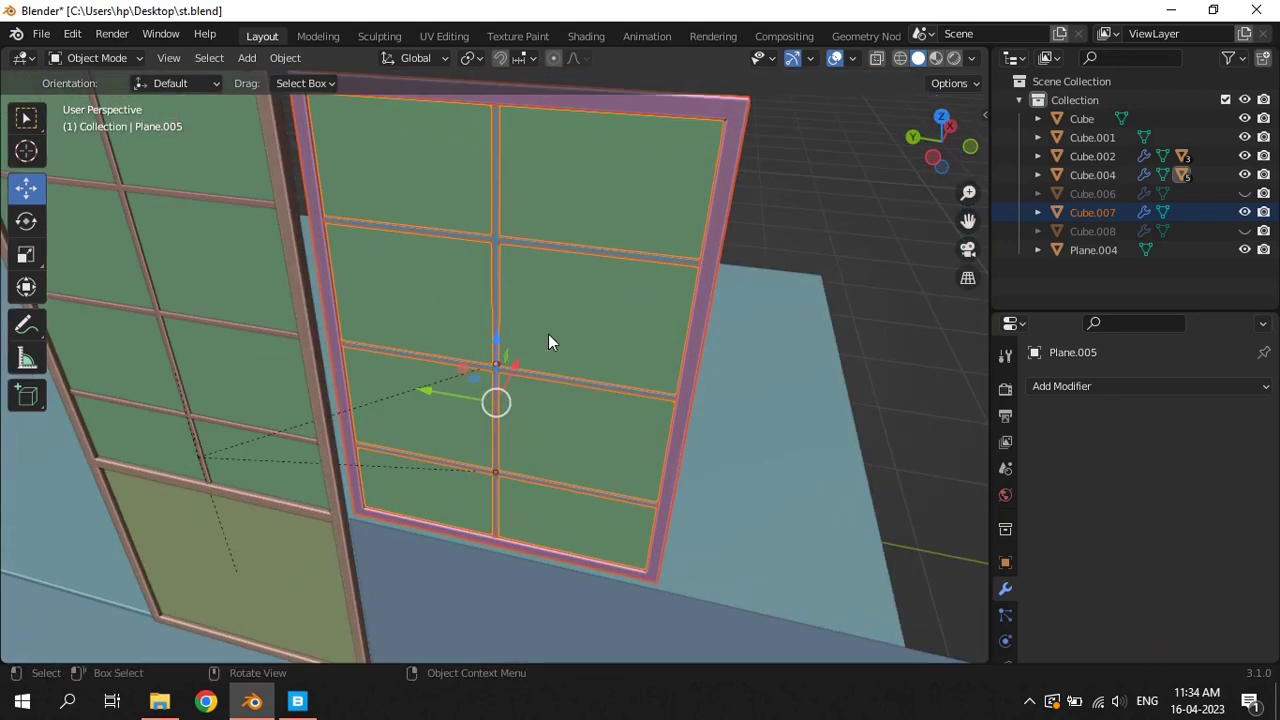
click(548, 342)
shift+click(498, 365)
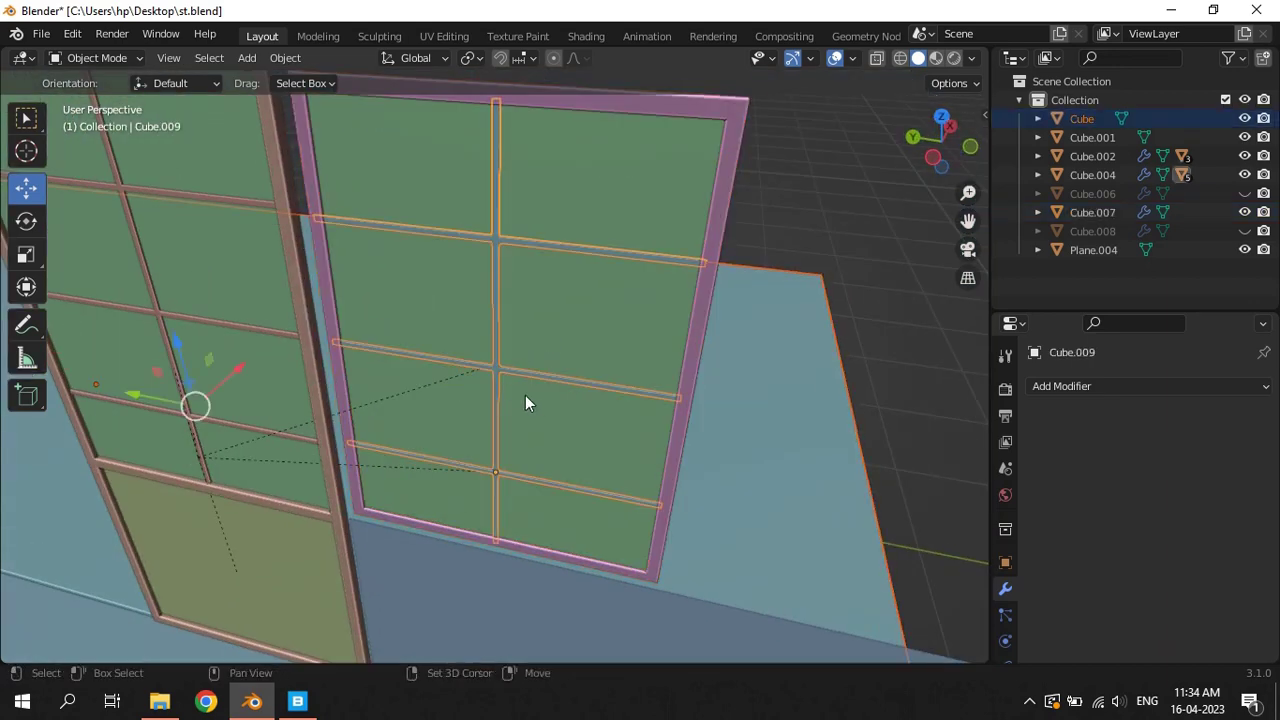
shift+click(525, 395)
key(alt+p)
click(525, 395)
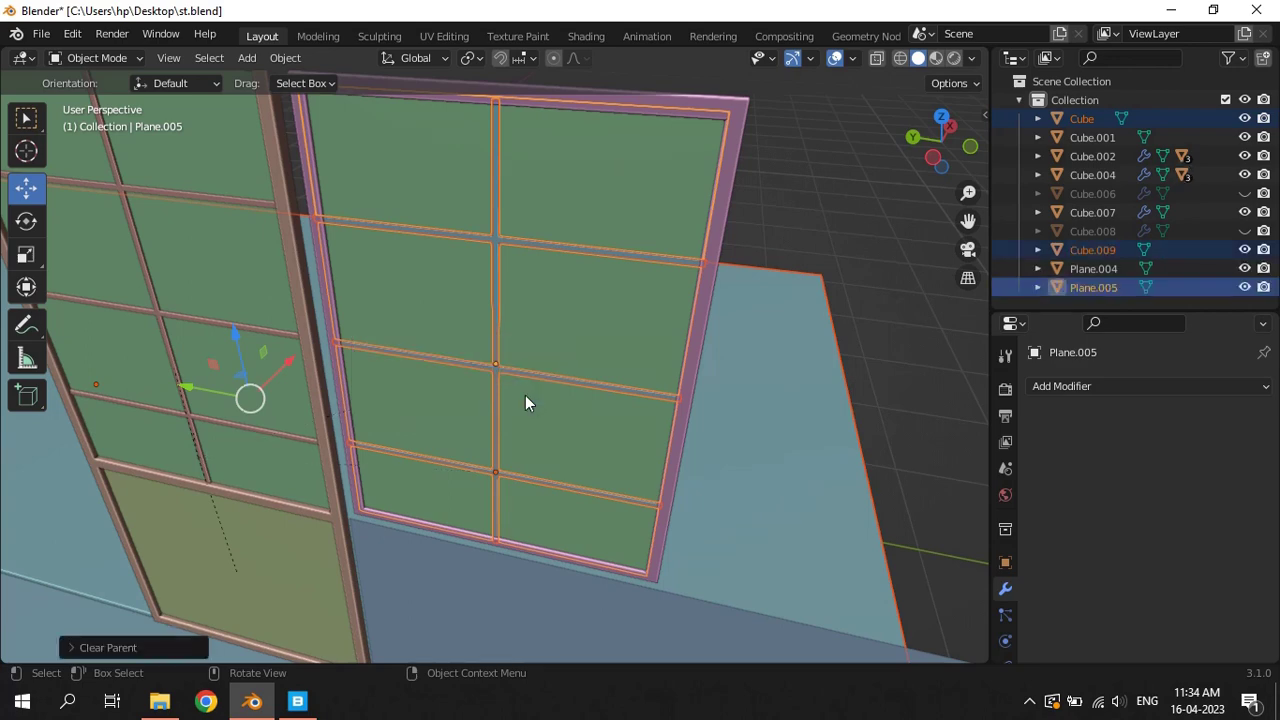
Parent the selection to the window frame Cube.007 with Keep Transform
ctrl+shift+click(733, 174)
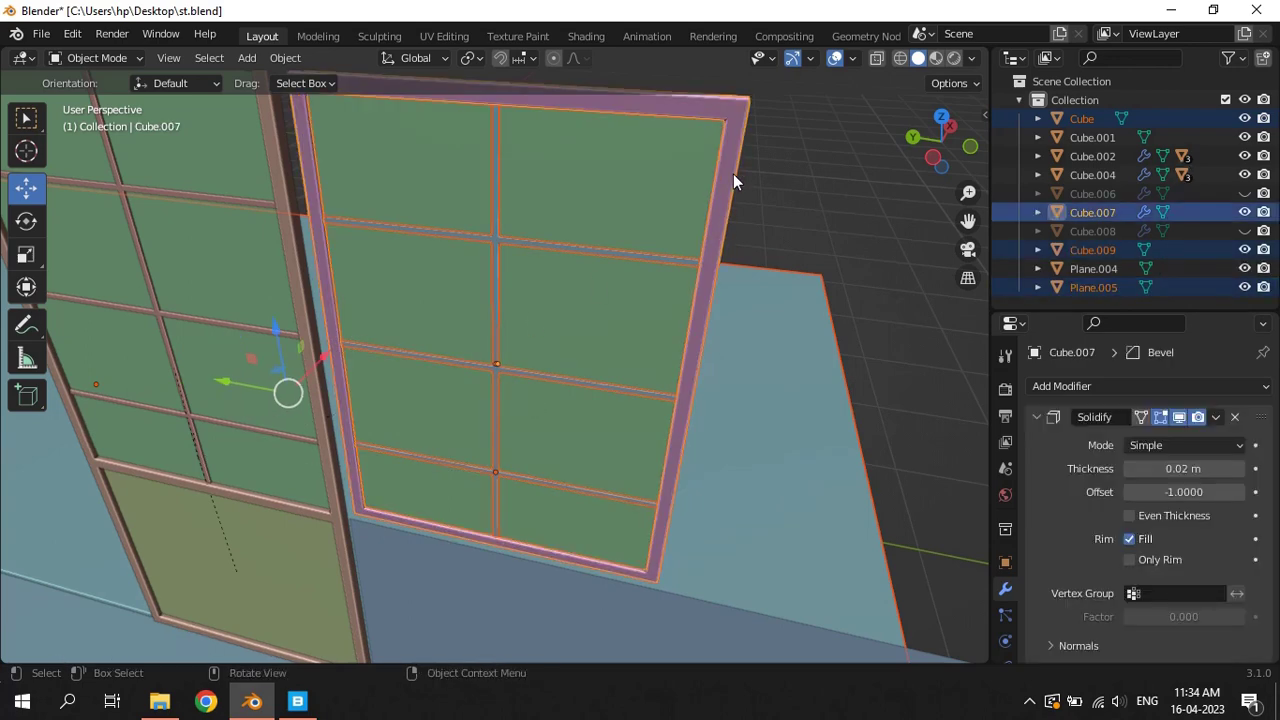
key(ctrl+p)
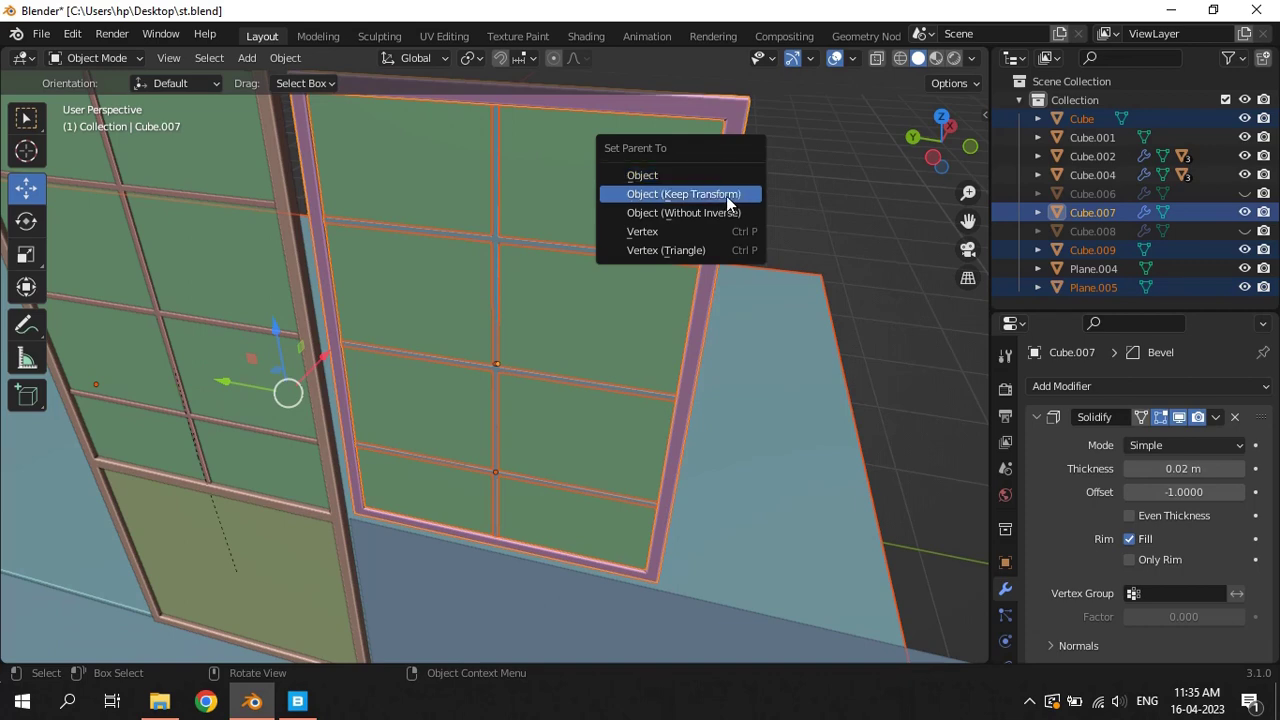
click(733, 195)
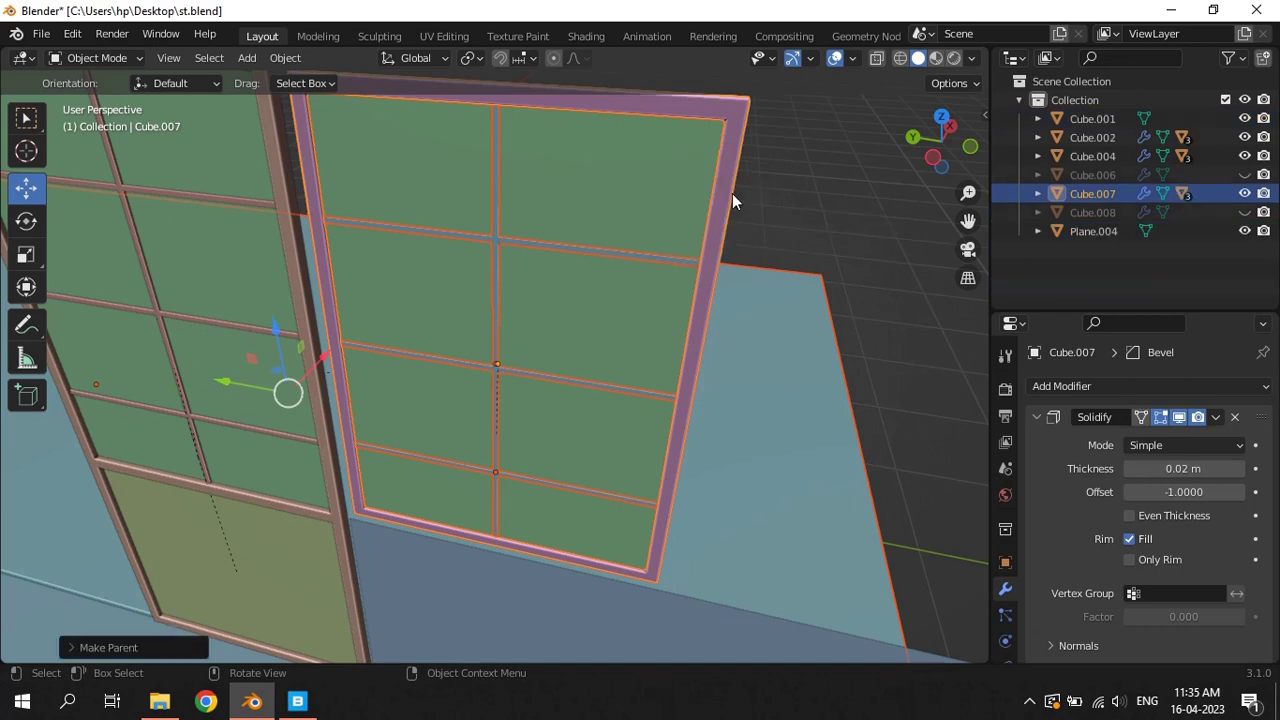
Unparent the wall plane Cube, keeping its transformation
click(723, 221)
mouse_move(783, 308)
middle_down()
mouse_move(804, 284)
mouse_move(767, 367)
middle_up()
click(767, 367)
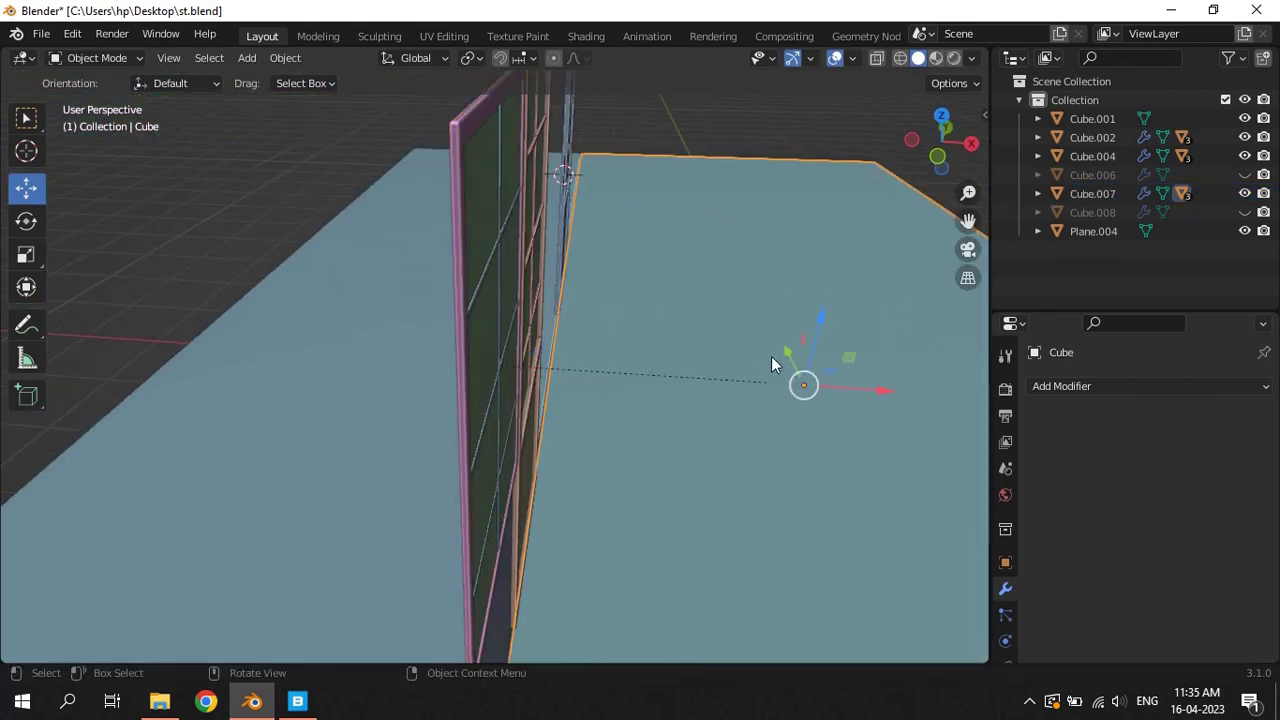
drag(782, 389, 784, 364)
key(alt+p)
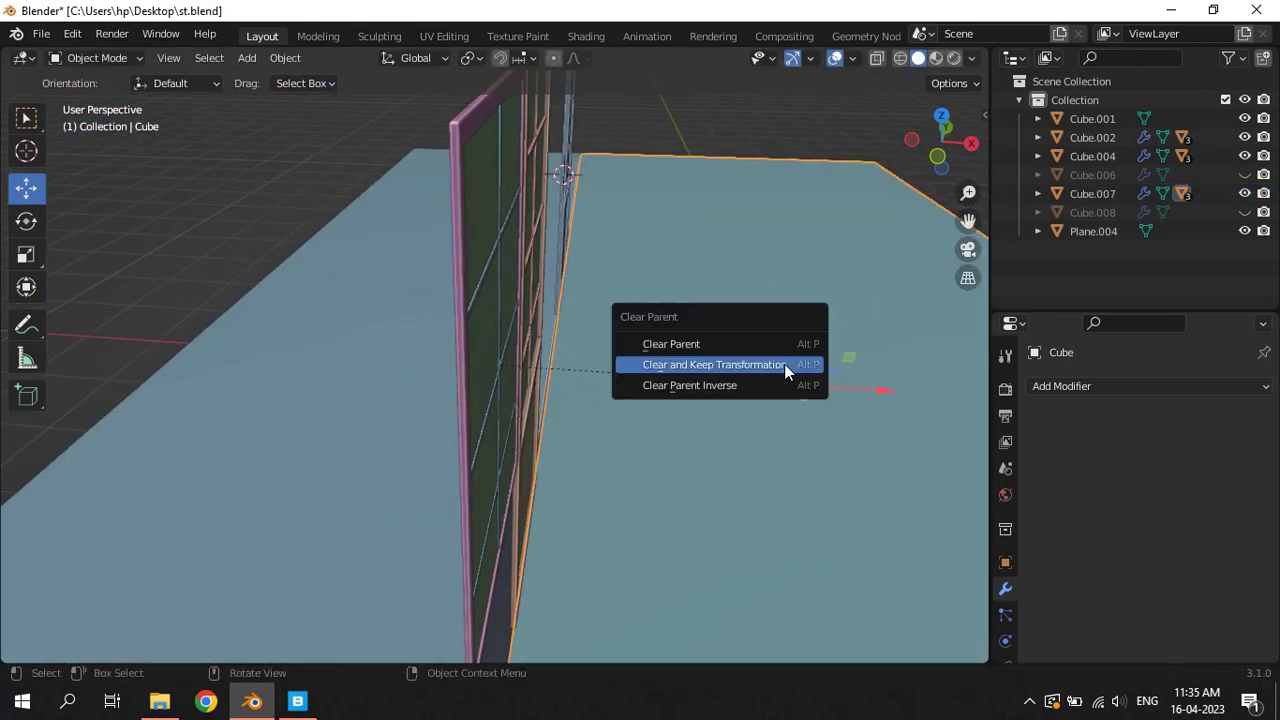
click(784, 366)
Select the mullion grid and glass pane together
middle_drag(502, 346, 690, 337)
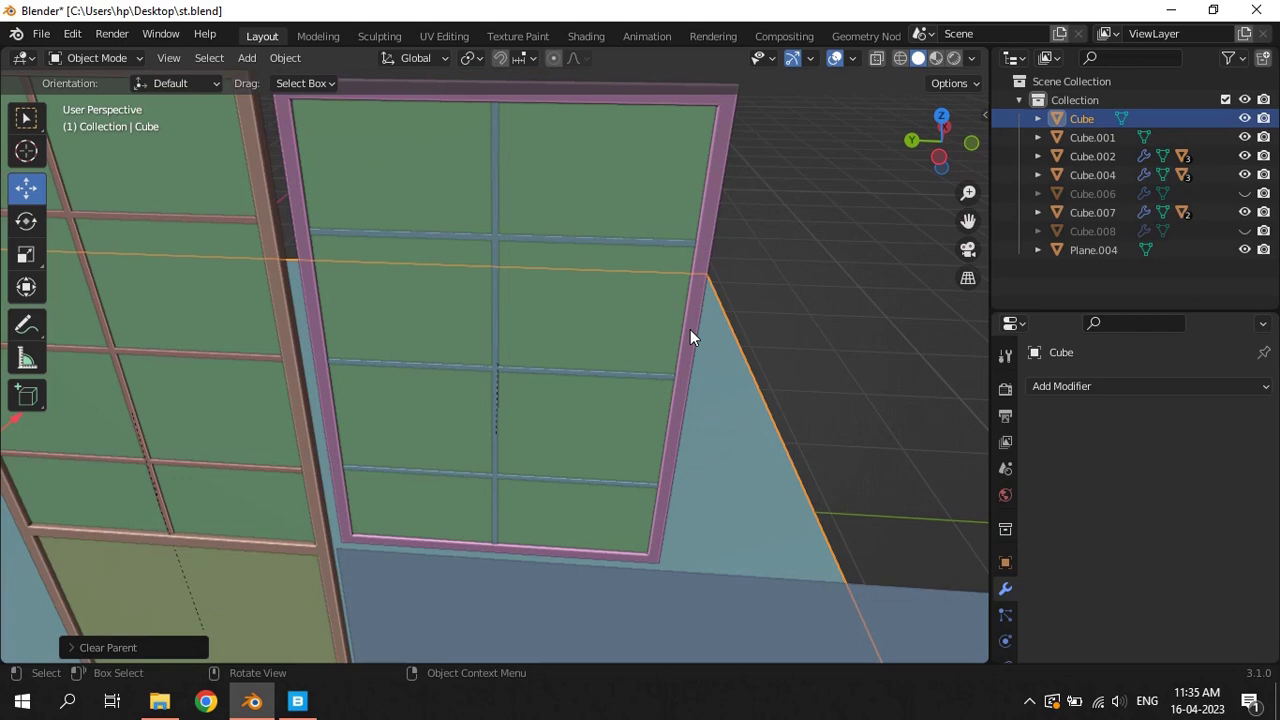
click(498, 280)
shift+click(583, 215)
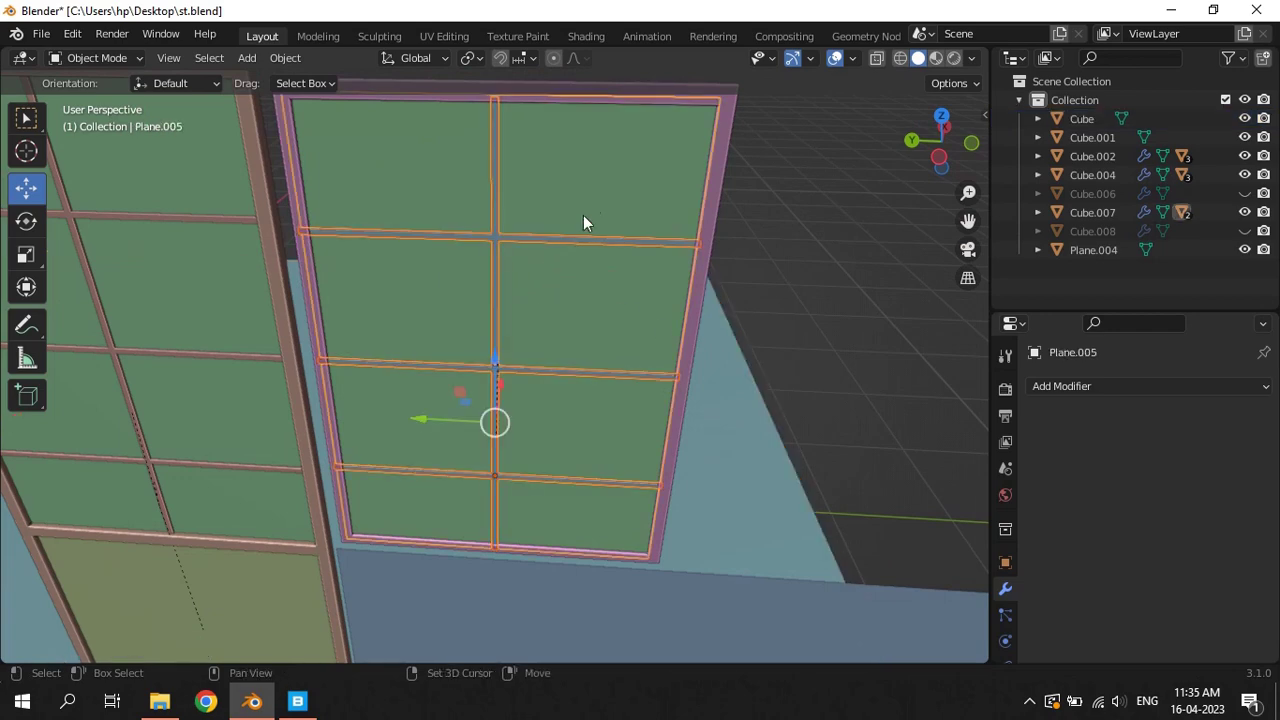
In top view, duplicate the glazed window frame as Cube.010 and offset it about 2 cm along X
shift+click(715, 191)
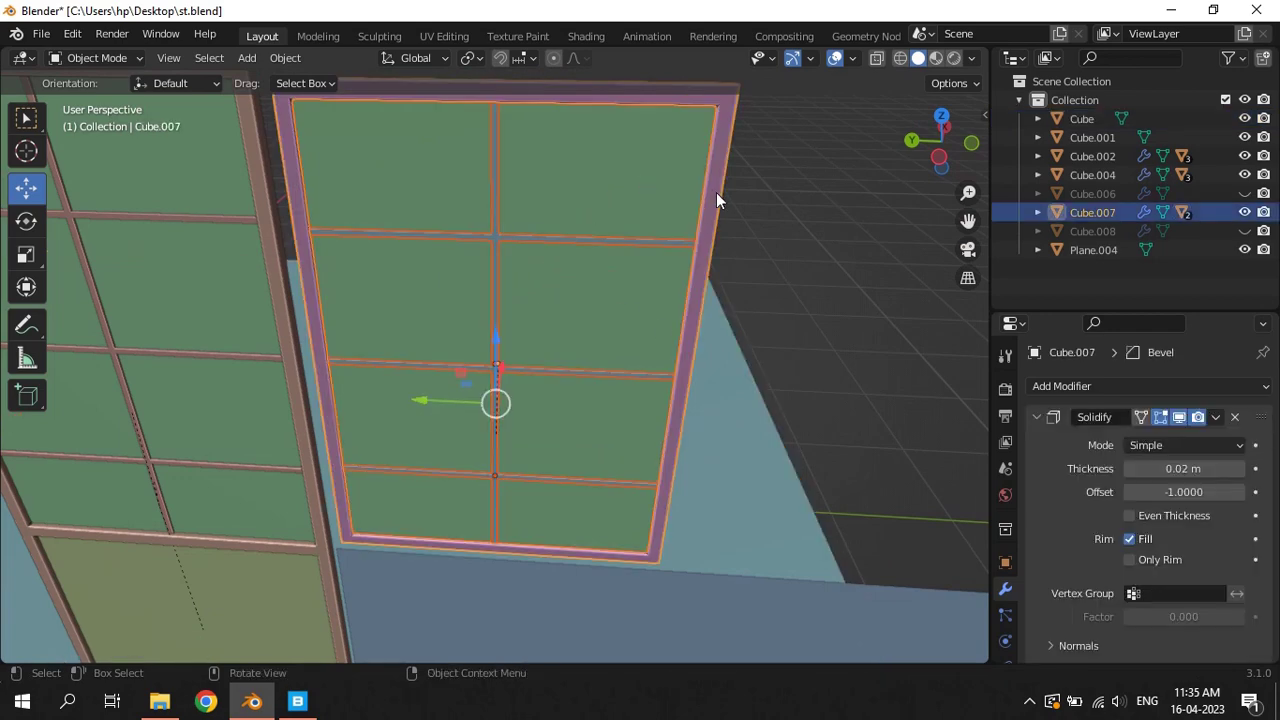
key(KP_7)
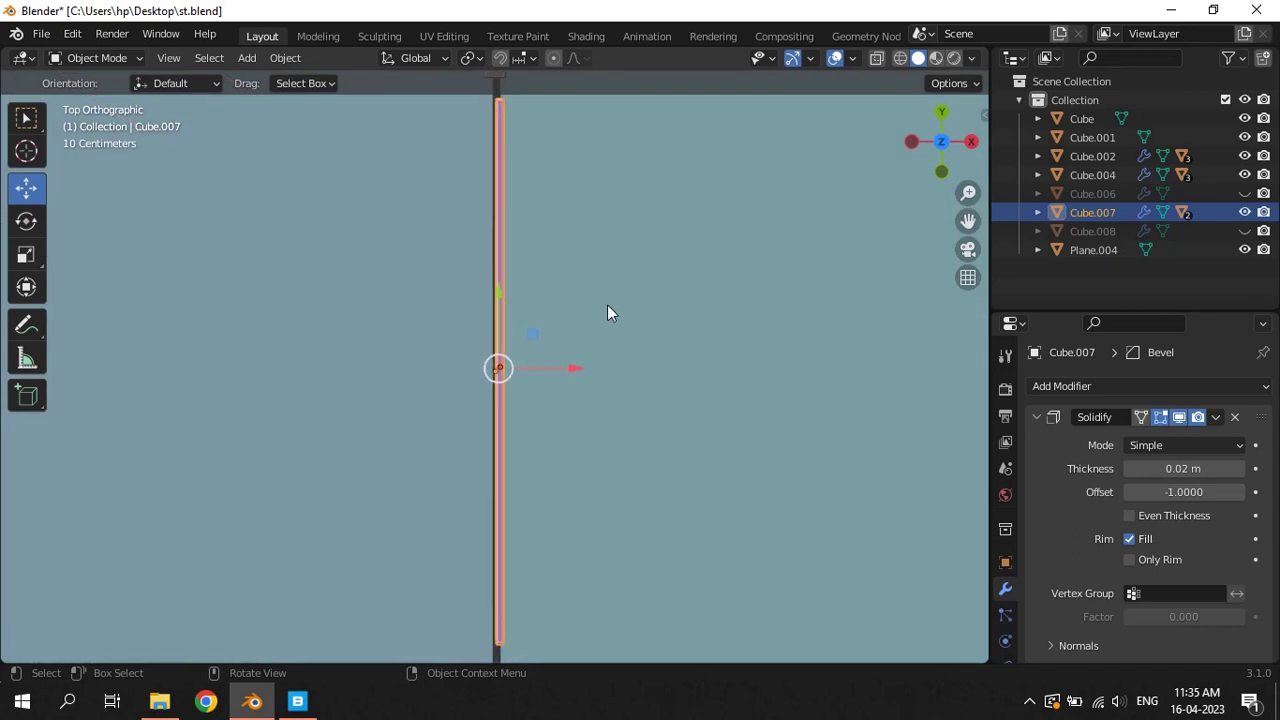
key(shift+d)
right_click(626, 353)
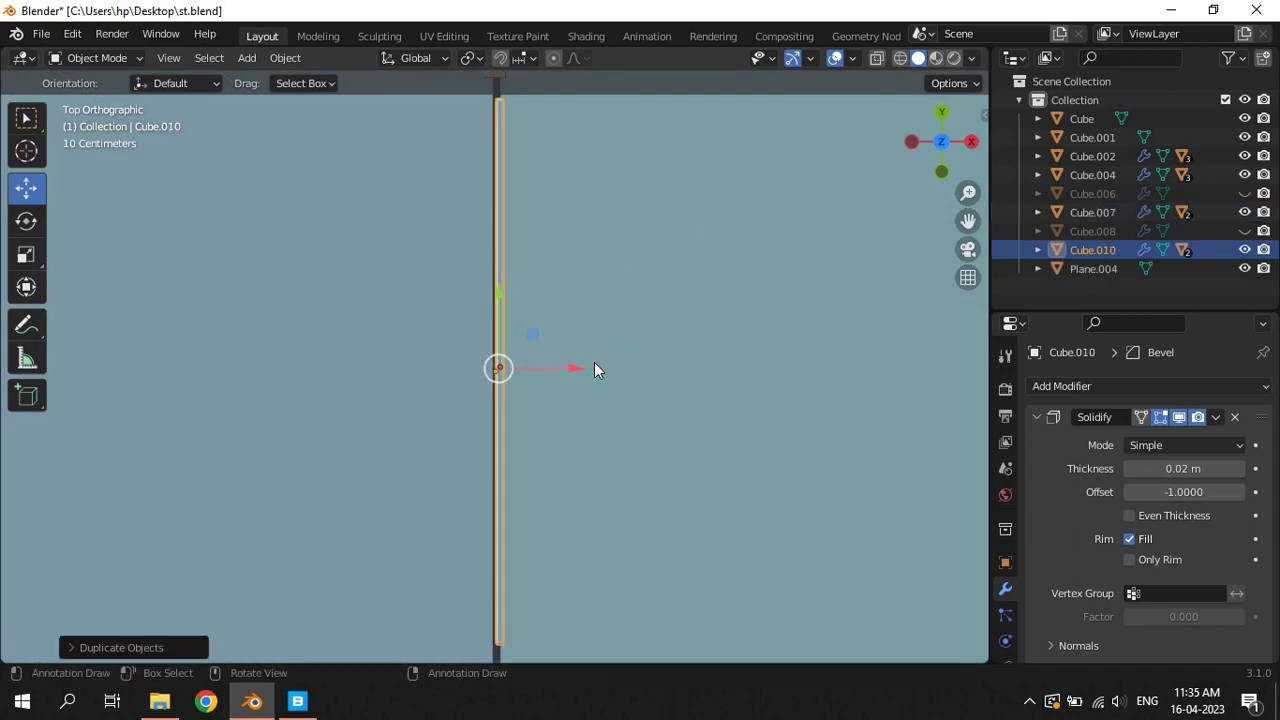
drag(575, 368, 563, 370)
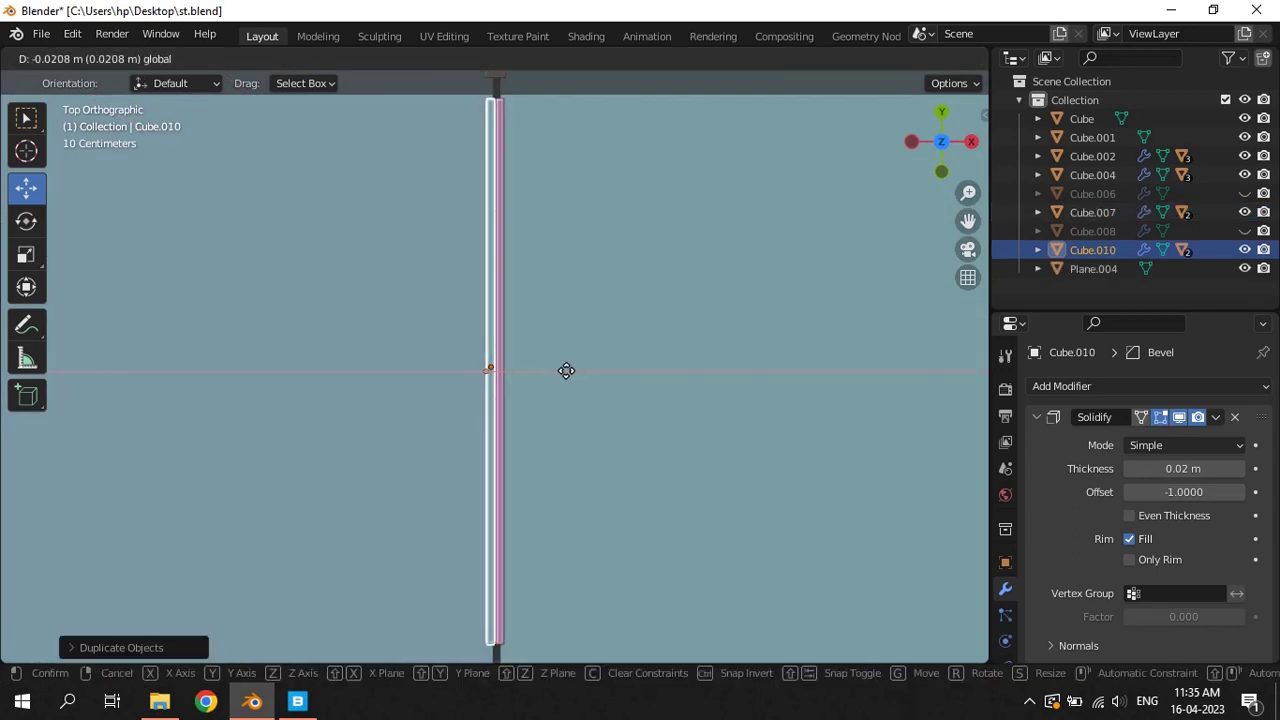
click(566, 369)
scroll(542, 350, up, 3)
scroll(541, 360, up, 3)
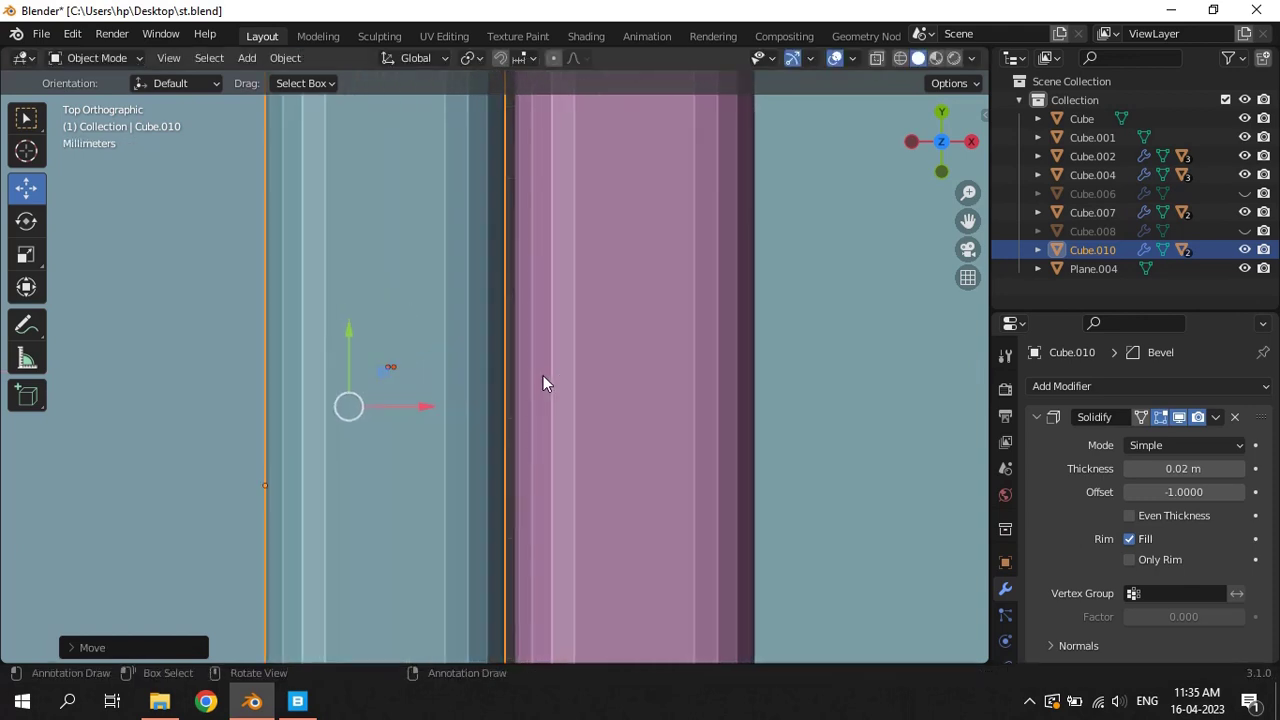
scroll(543, 375, up, 3)
drag(279, 453, 282, 456)
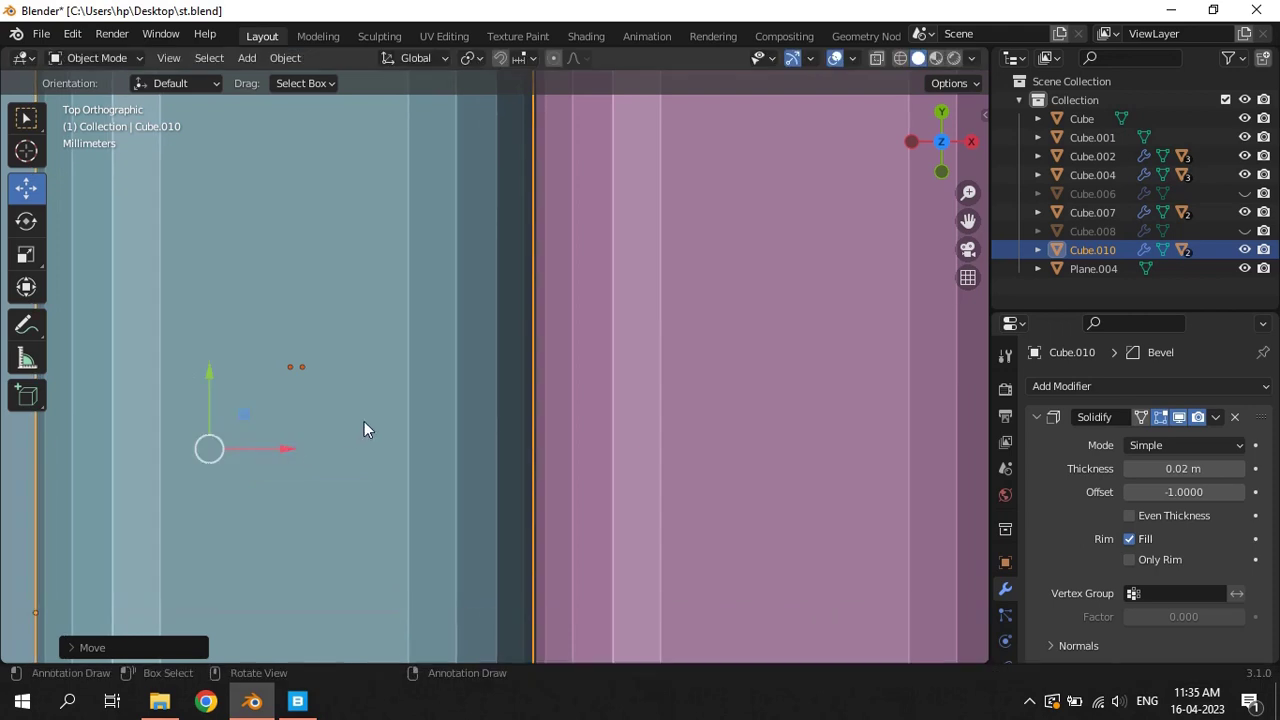
scroll(365, 420, down, 3)
click(395, 413)
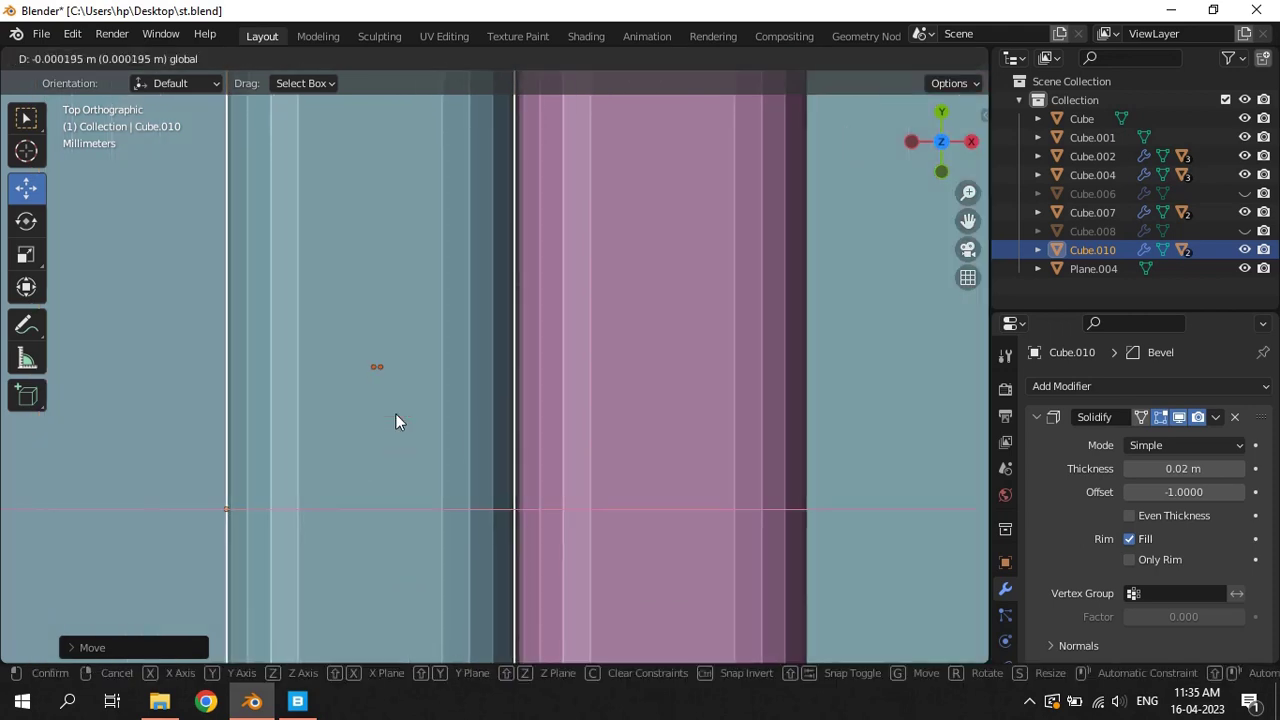
Select Cube.008 in the Outliner and orbit to a perspective view of both frames
scroll(614, 343, up, 4)
scroll(588, 358, up, 2)
scroll(591, 359, down, 10)
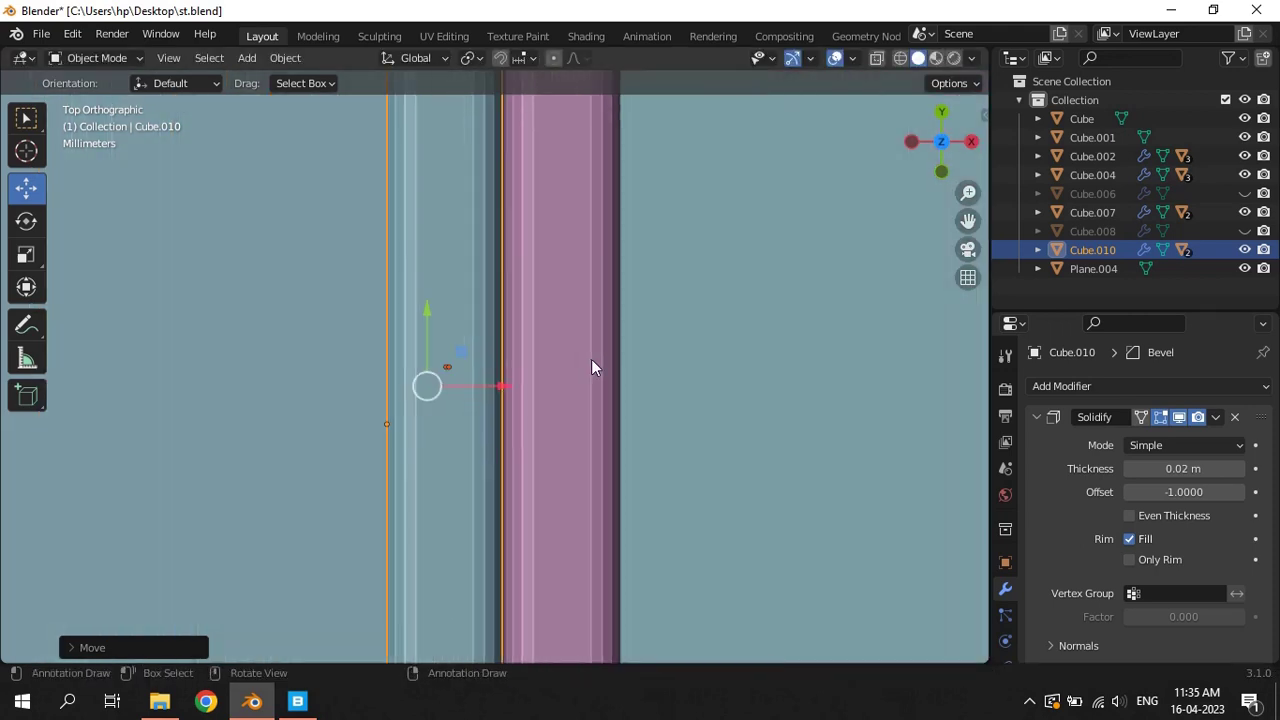
scroll(595, 358, down, 6)
scroll(596, 358, down, 3)
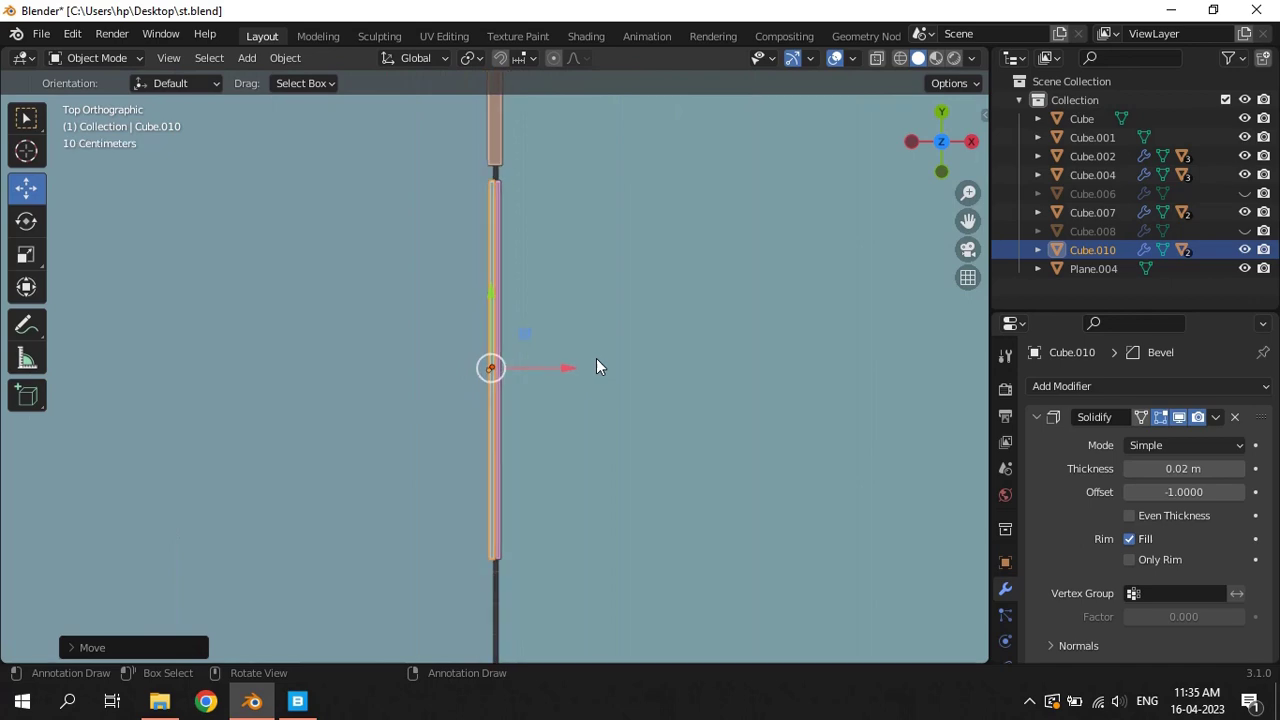
click(1106, 233)
mouse_move(800, 370)
middle_down()
mouse_move(716, 375)
mouse_move(629, 272)
middle_up()
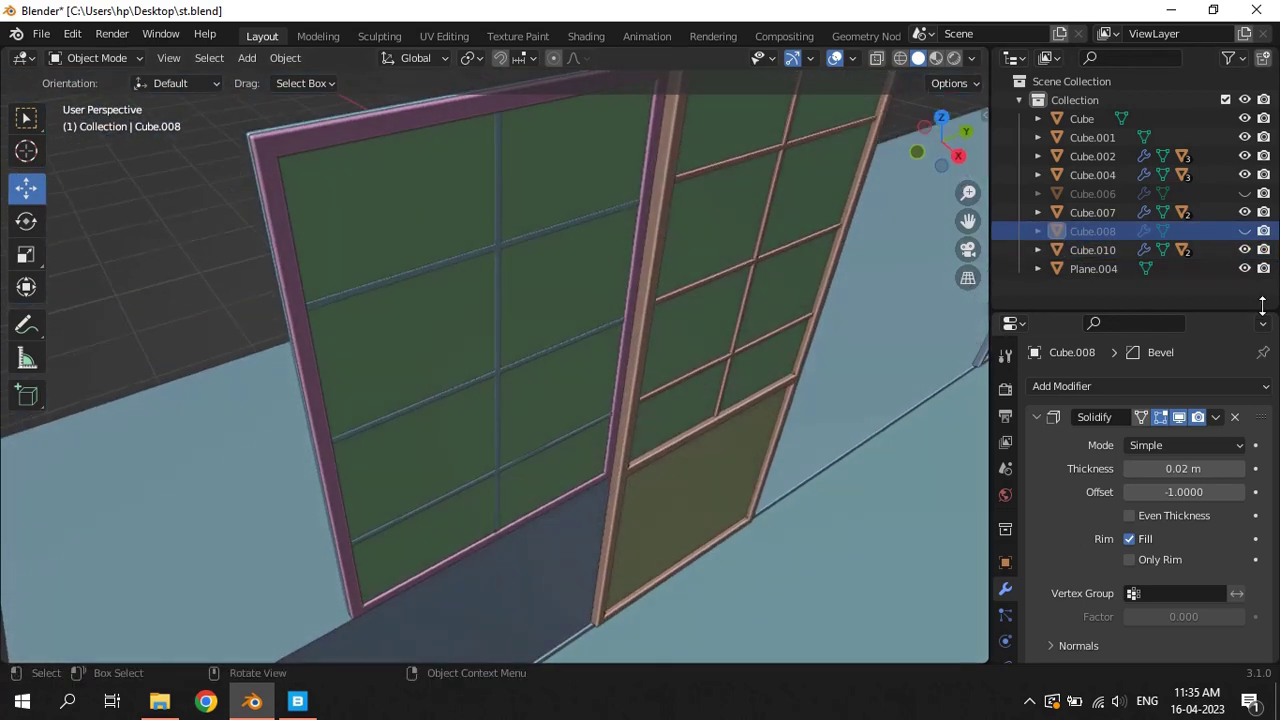
Unhide the yellow Cube.008 beam and delete it
click(1245, 231)
mouse_move(471, 271)
middle_down()
mouse_move(657, 300)
mouse_move(573, 336)
middle_up()
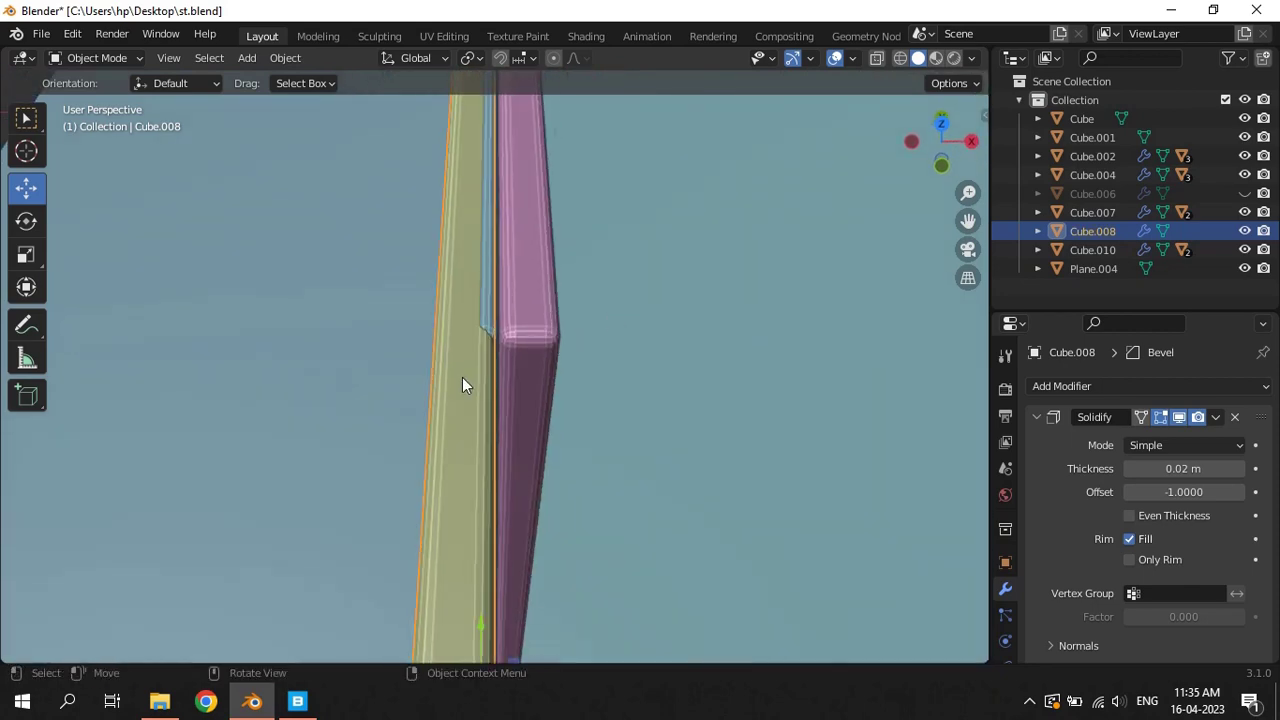
key(Delete)
Show Cube.006 again, enable X-Ray, and select it in top orthographic view
click(1244, 193)
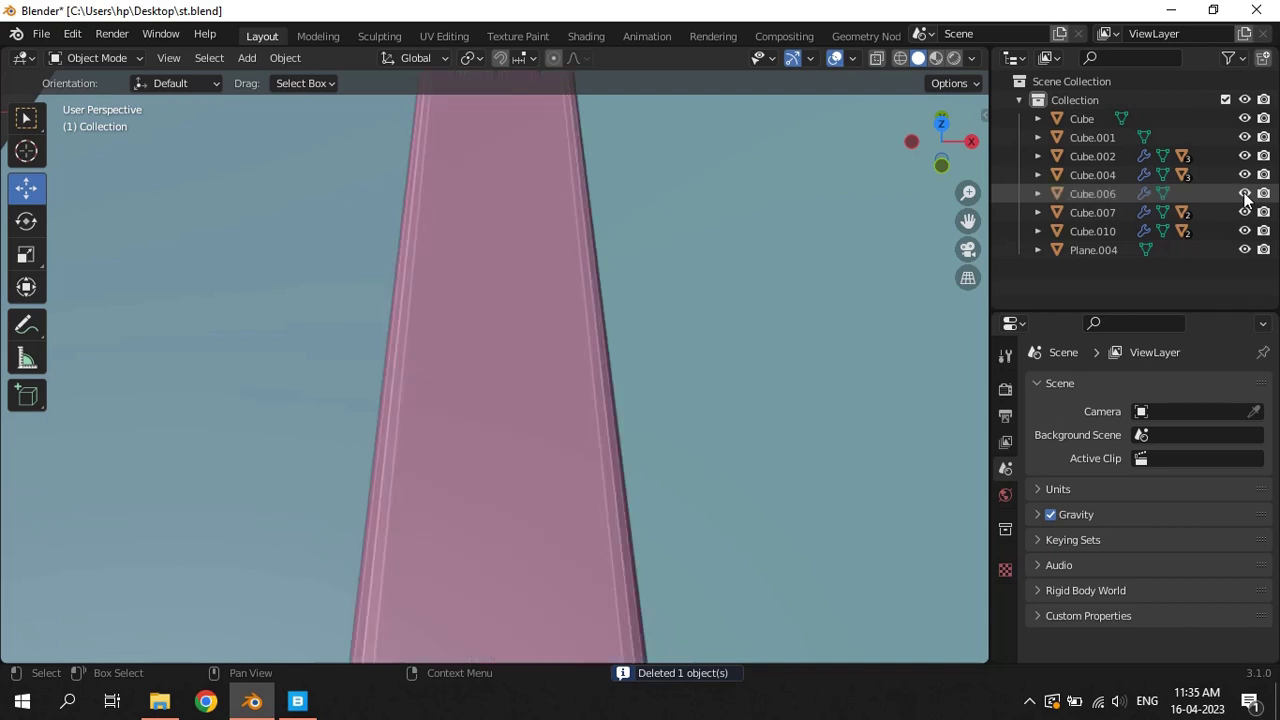
click(881, 59)
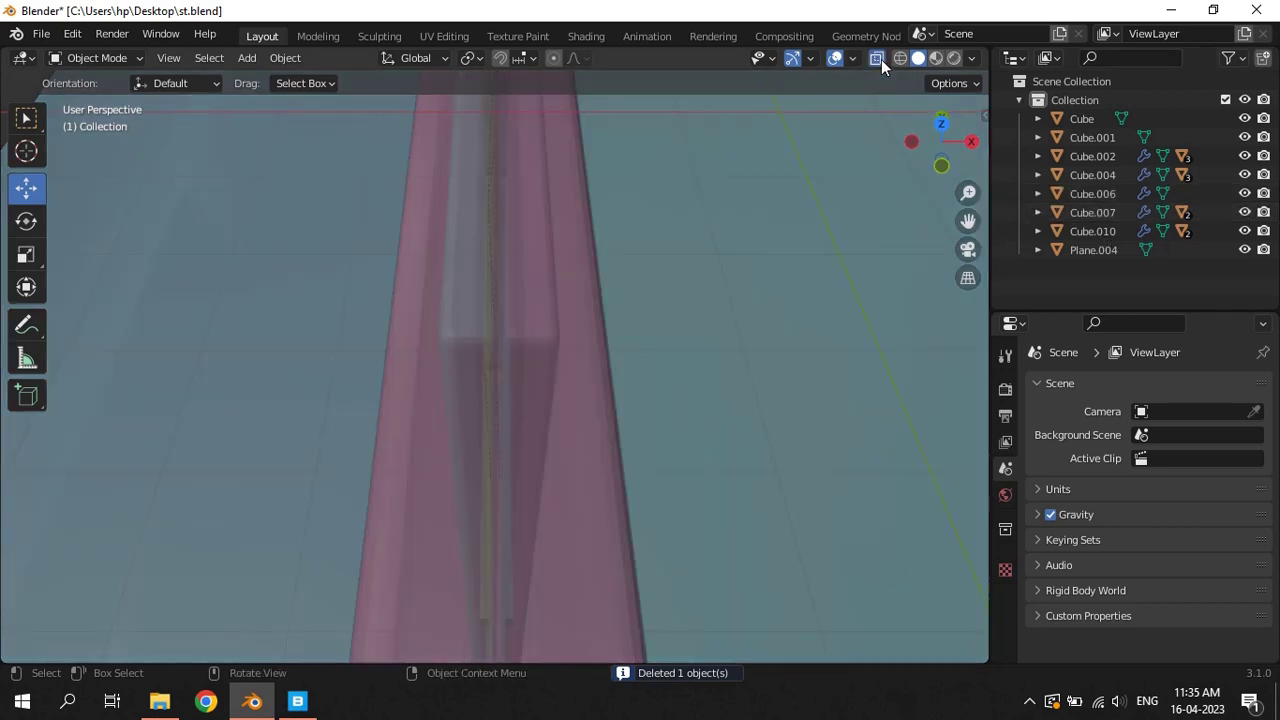
scroll(651, 300, down, 2)
key(KP_5)
key(KP_7)
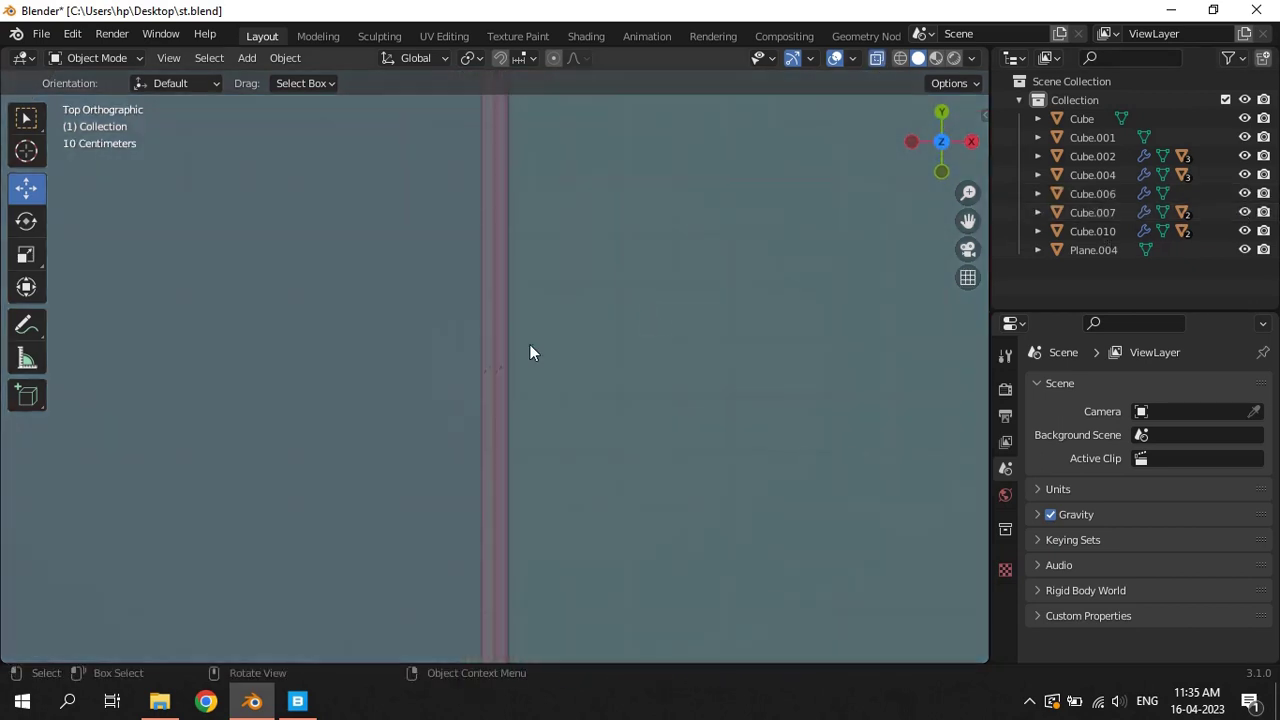
scroll(530, 352, up, 5)
click(600, 357)
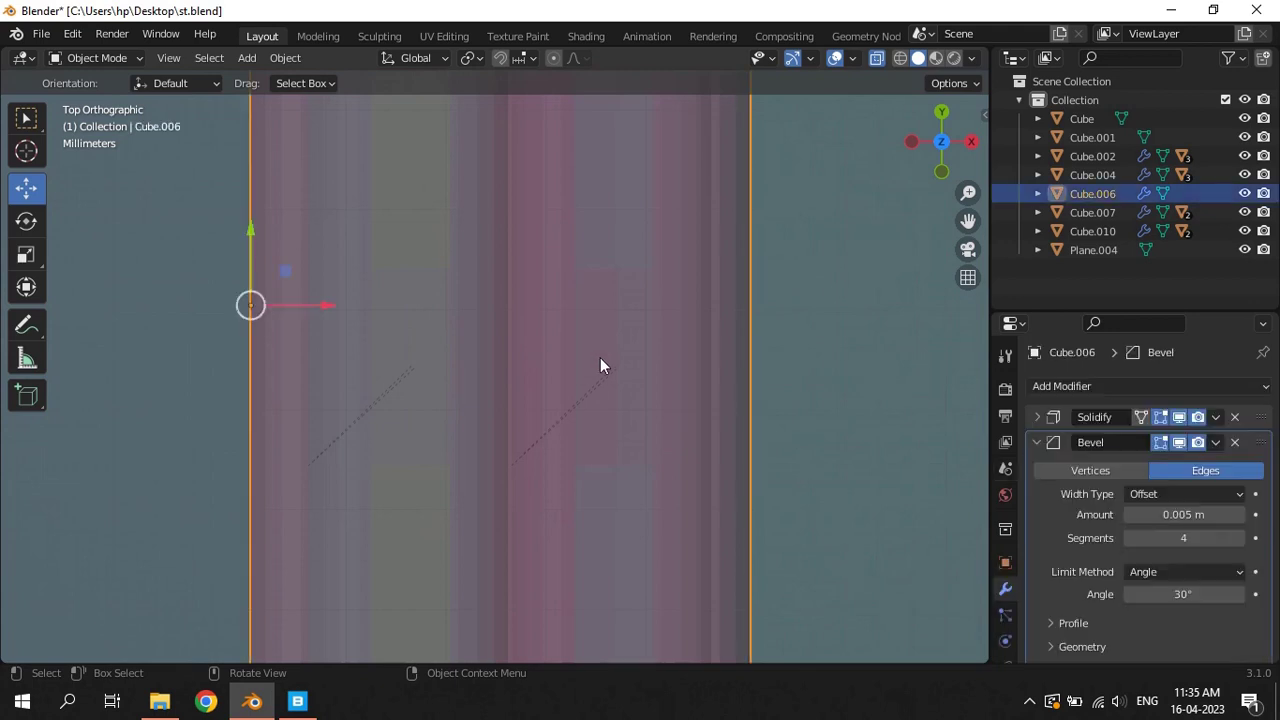
Move the Cube.010 and Cube.007 sashes together along the X axis
click(1095, 236)
shift+click(1103, 214)
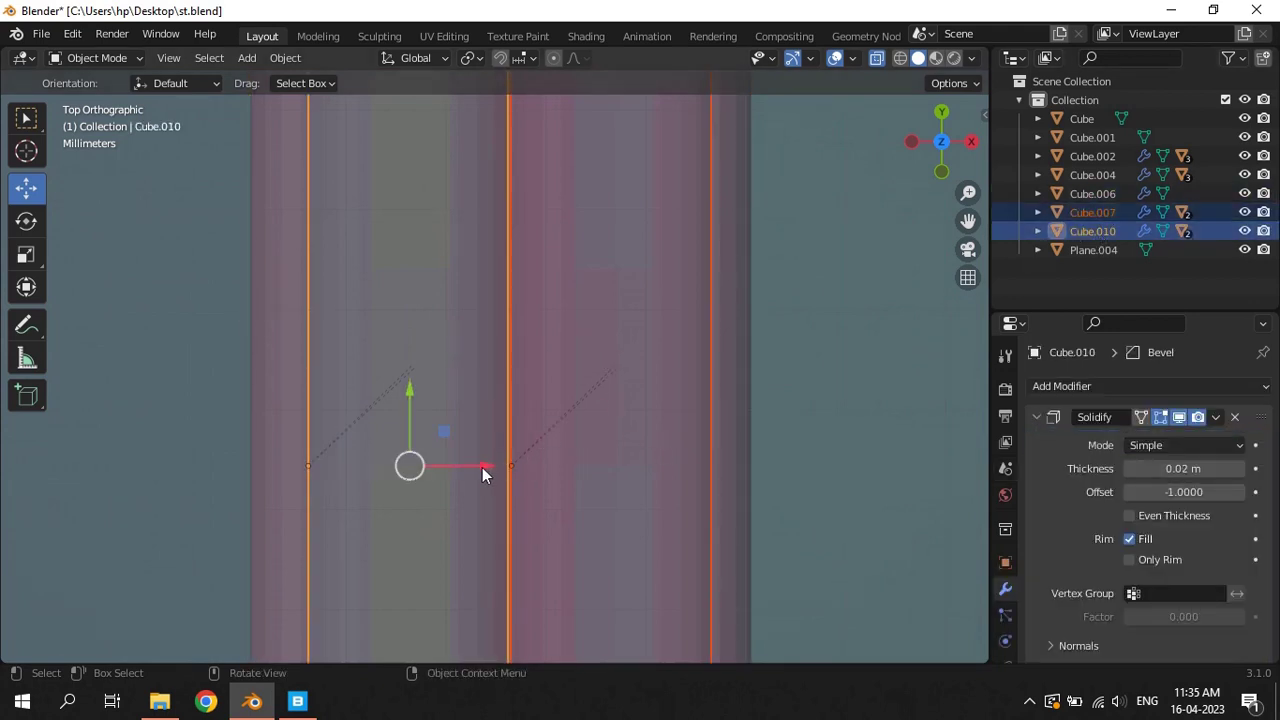
drag(482, 466, 475, 464)
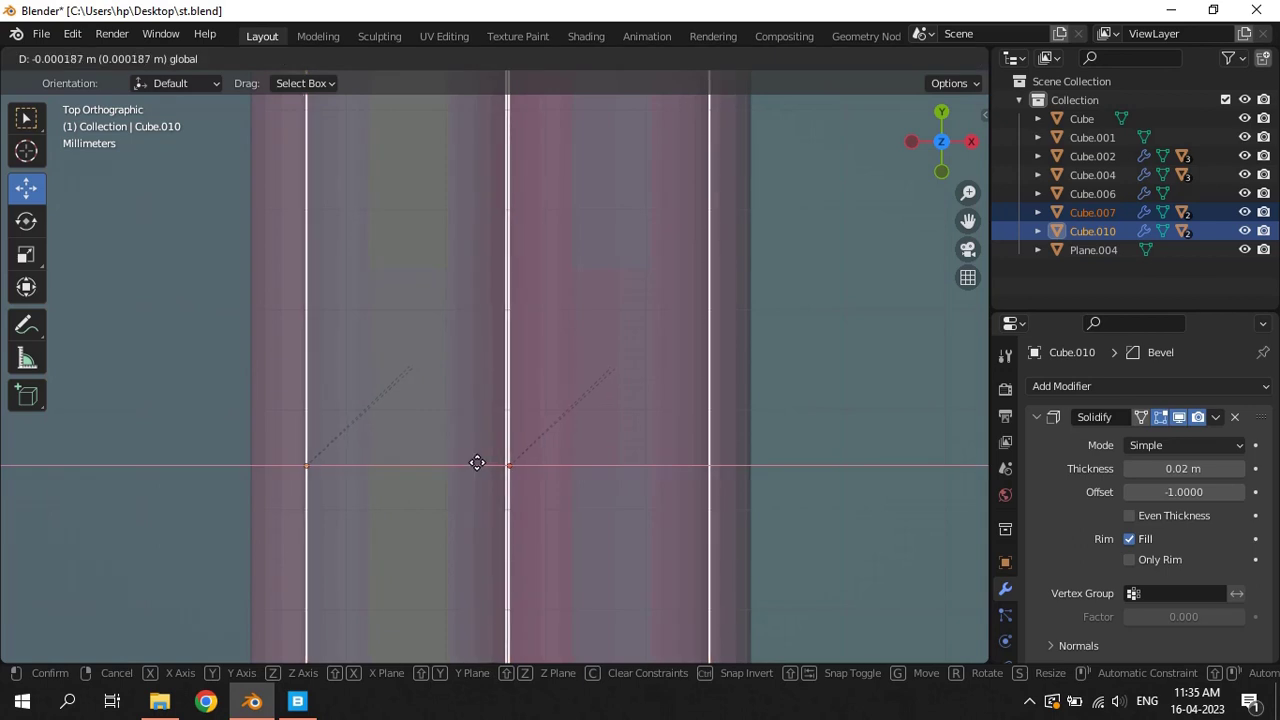
click(475, 461)
scroll(519, 446, down, 6)
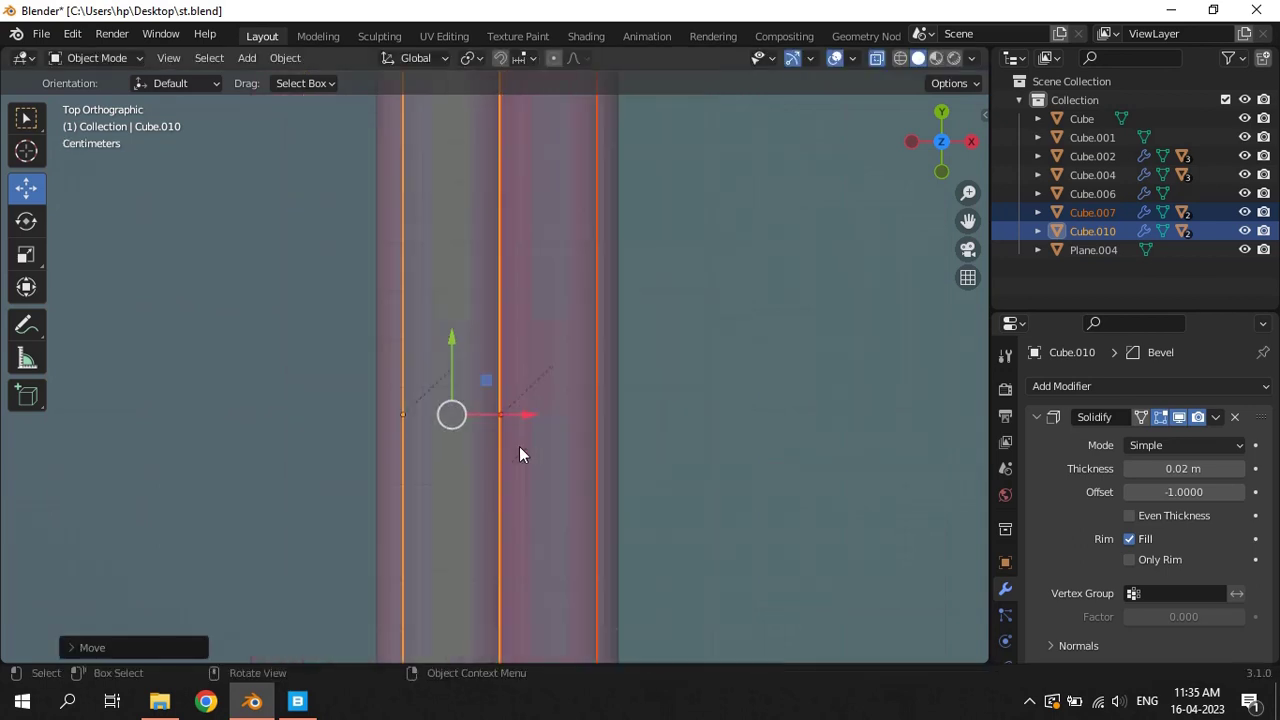
scroll(519, 446, down, 4)
scroll(519, 446, down, 4)
mouse_move(668, 497)
middle_down()
mouse_move(465, 315)
mouse_move(340, 329)
middle_up()
From the right-side view, slide Cube.010 about 0.54 m along Y to overlap Cube.007
click(1086, 212)
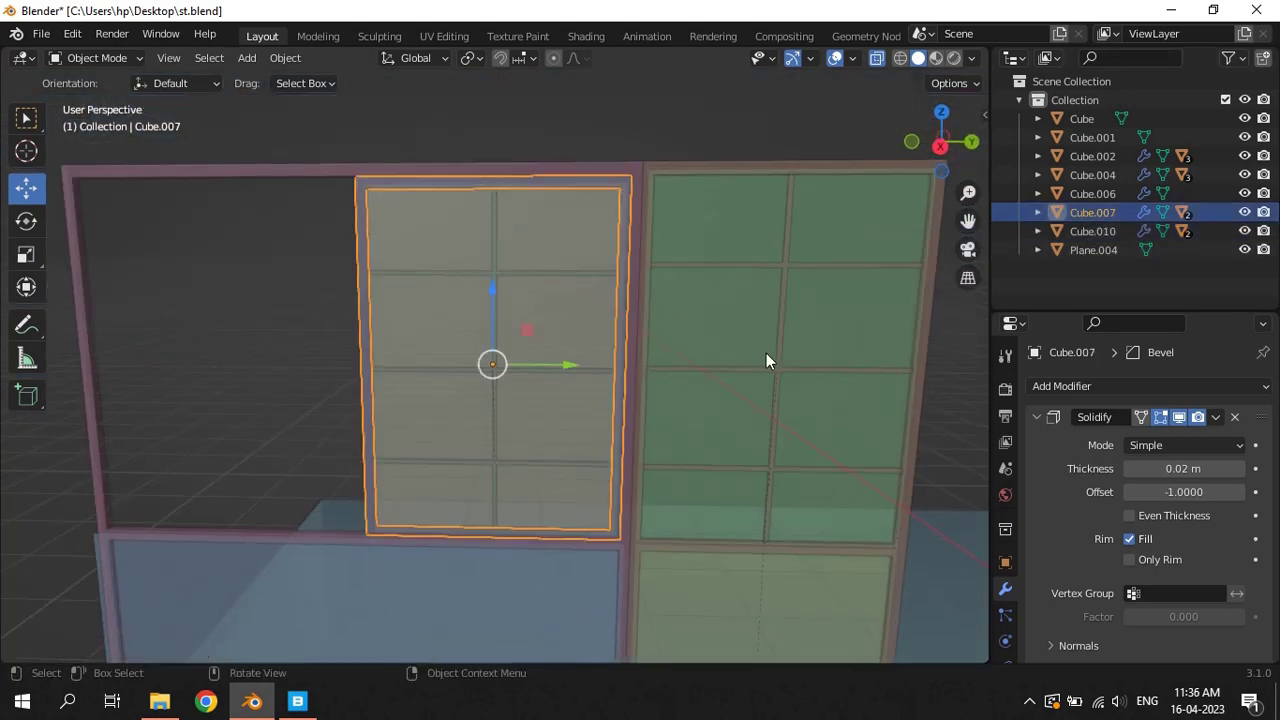
mouse_move(766, 353)
middle_down()
mouse_move(557, 340)
mouse_move(578, 331)
mouse_move(549, 362)
mouse_move(574, 361)
middle_up()
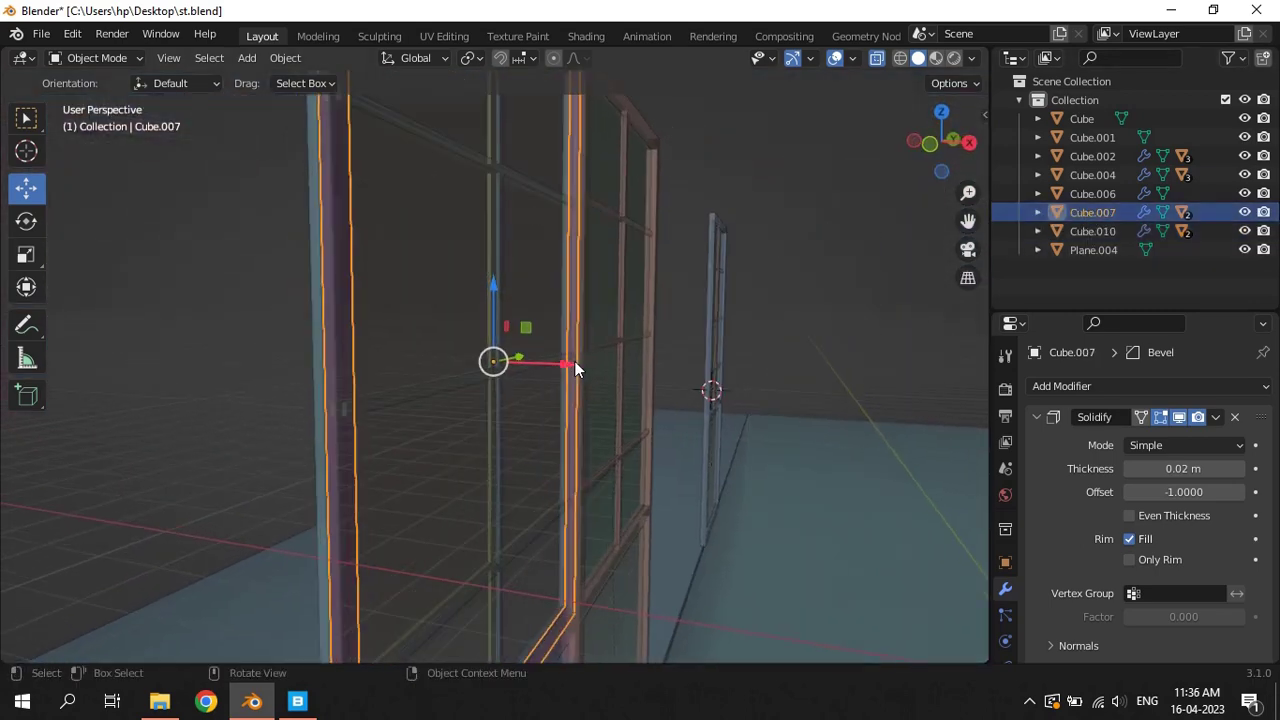
click(1064, 229)
mouse_move(663, 397)
middle_down()
mouse_move(548, 401)
mouse_move(568, 381)
middle_up()
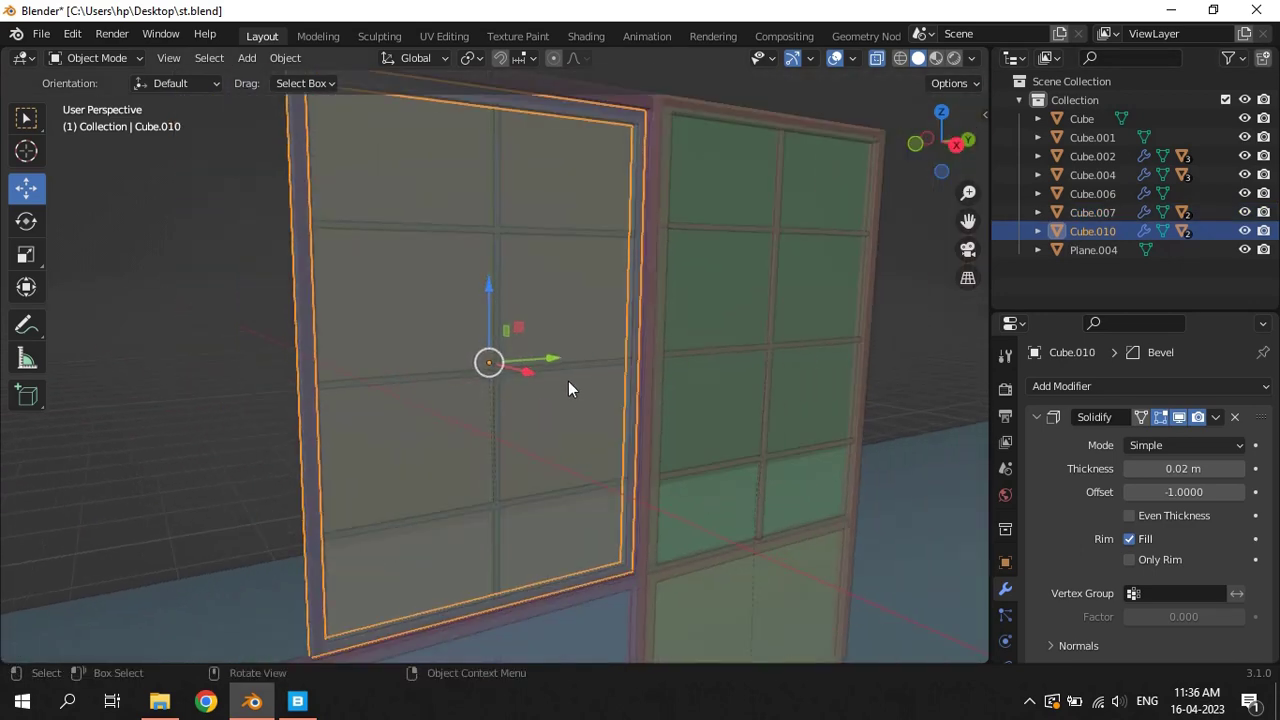
key(KP_3)
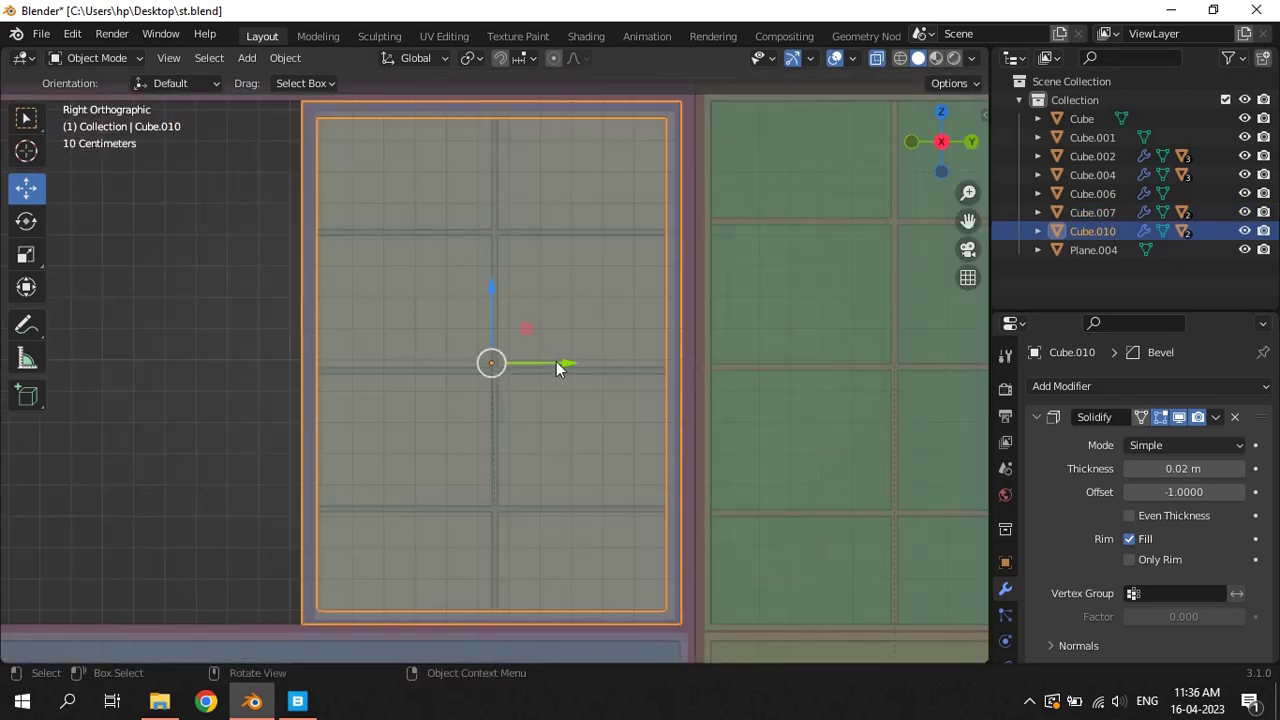
scroll(649, 364, down, 2)
key(g)
key(y)
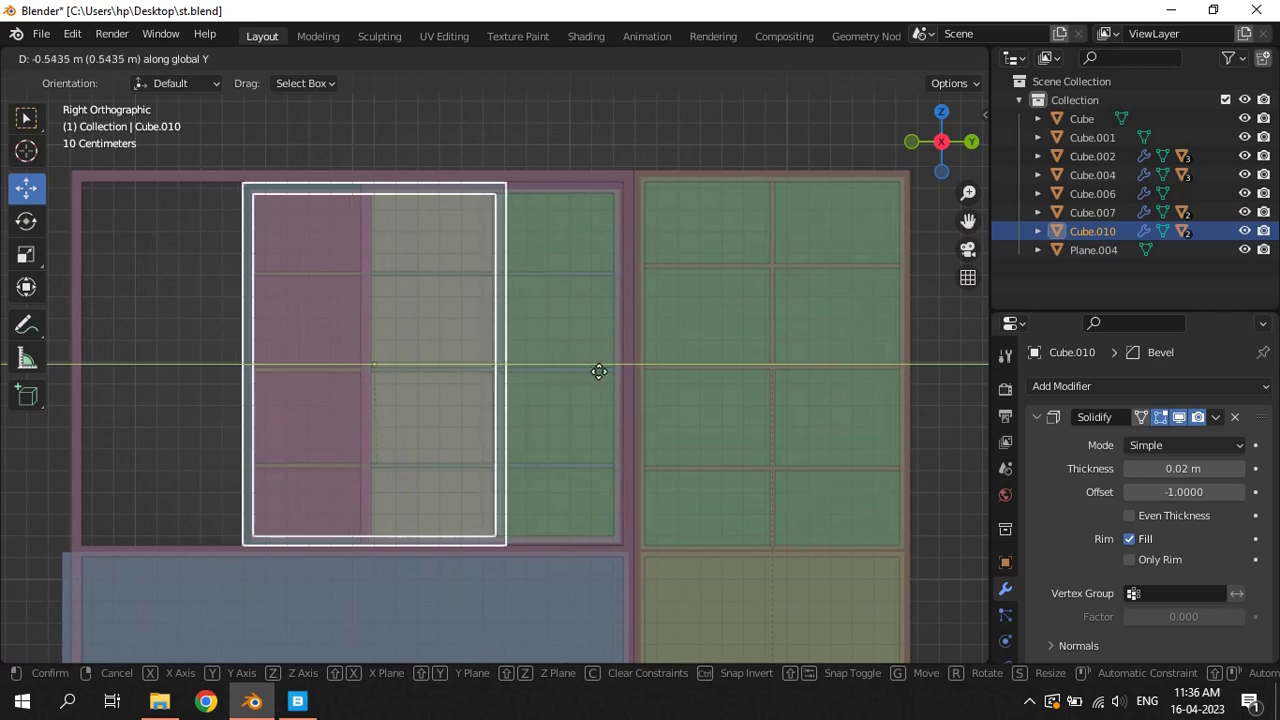
click(607, 378)
Deselect everything and view the frames in Material Preview shading
click(216, 327)
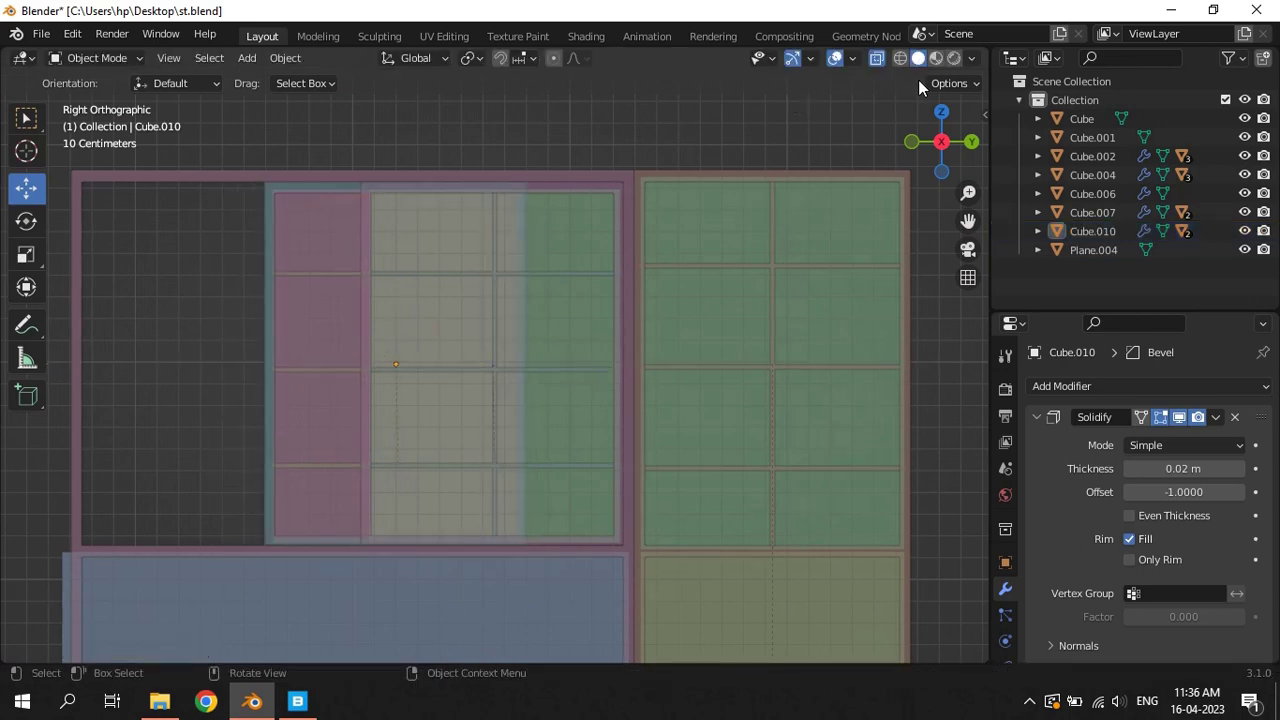
click(935, 57)
middle_drag(417, 226, 843, 174)
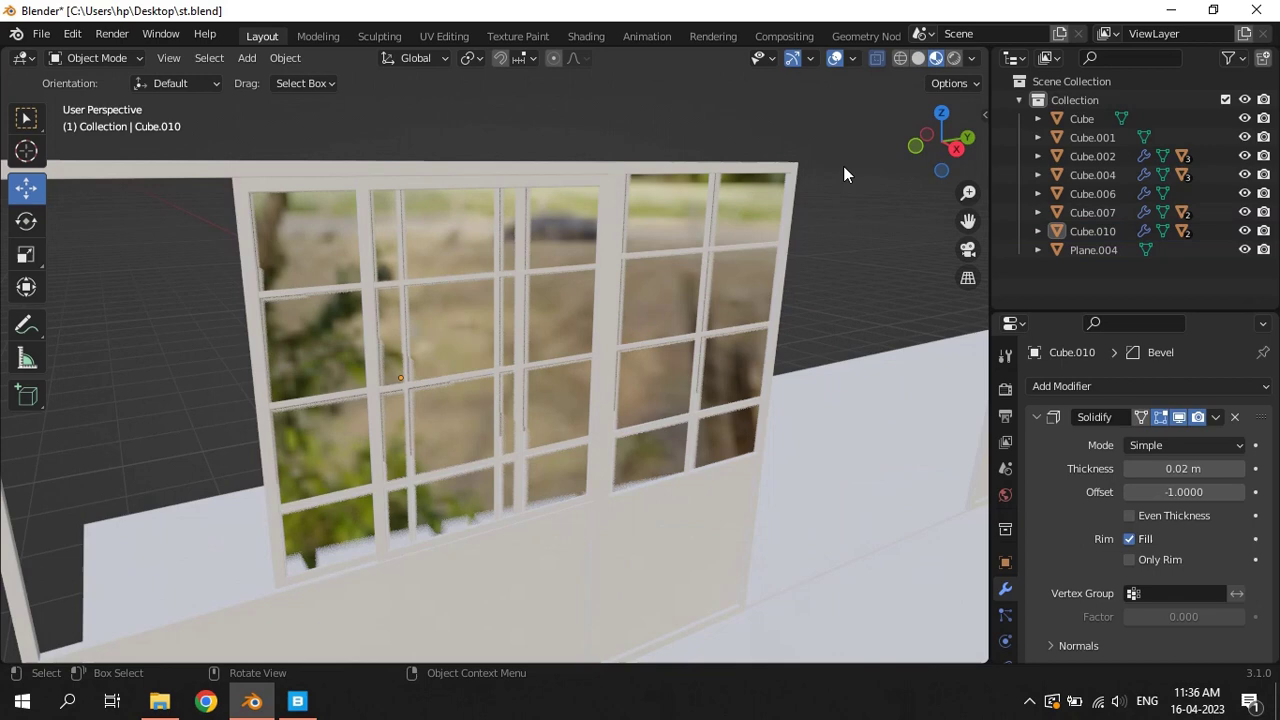
Switch back to Solid shading with X-Ray off and save st.blend
click(918, 57)
click(877, 58)
scroll(838, 236, down, 3)
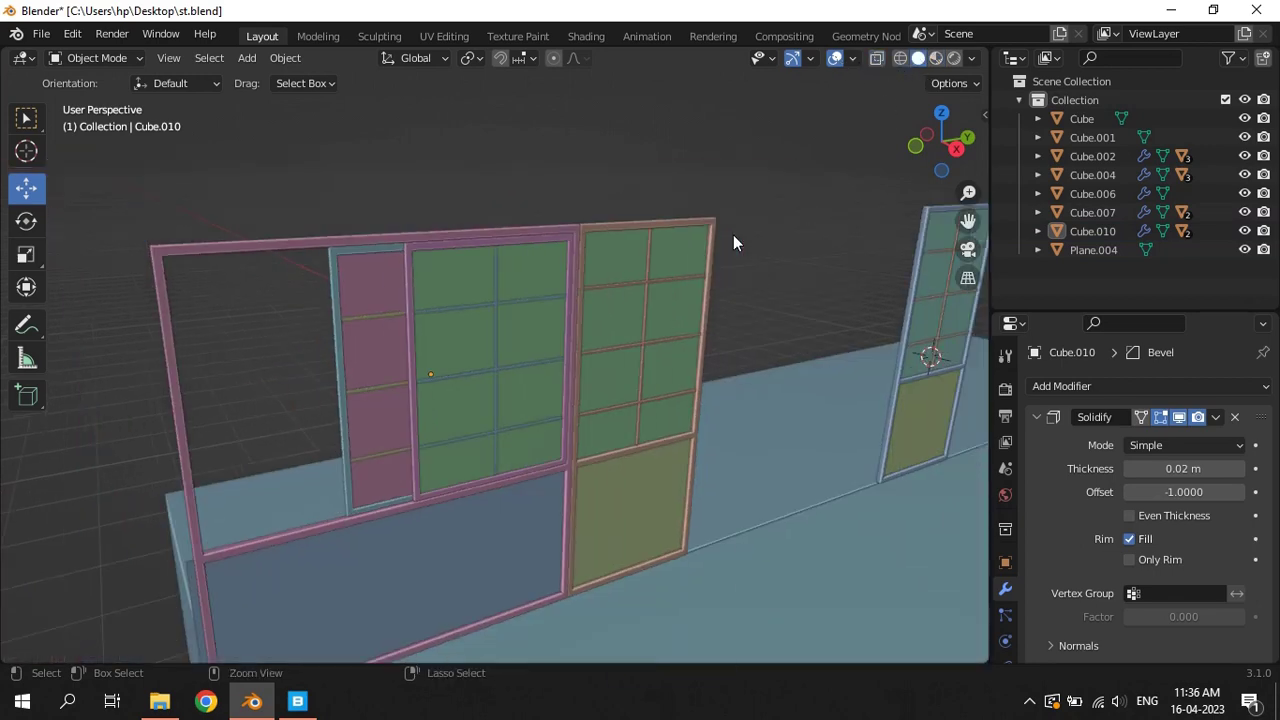
key(ctrl+s)
middle_drag(402, 338, 447, 334)
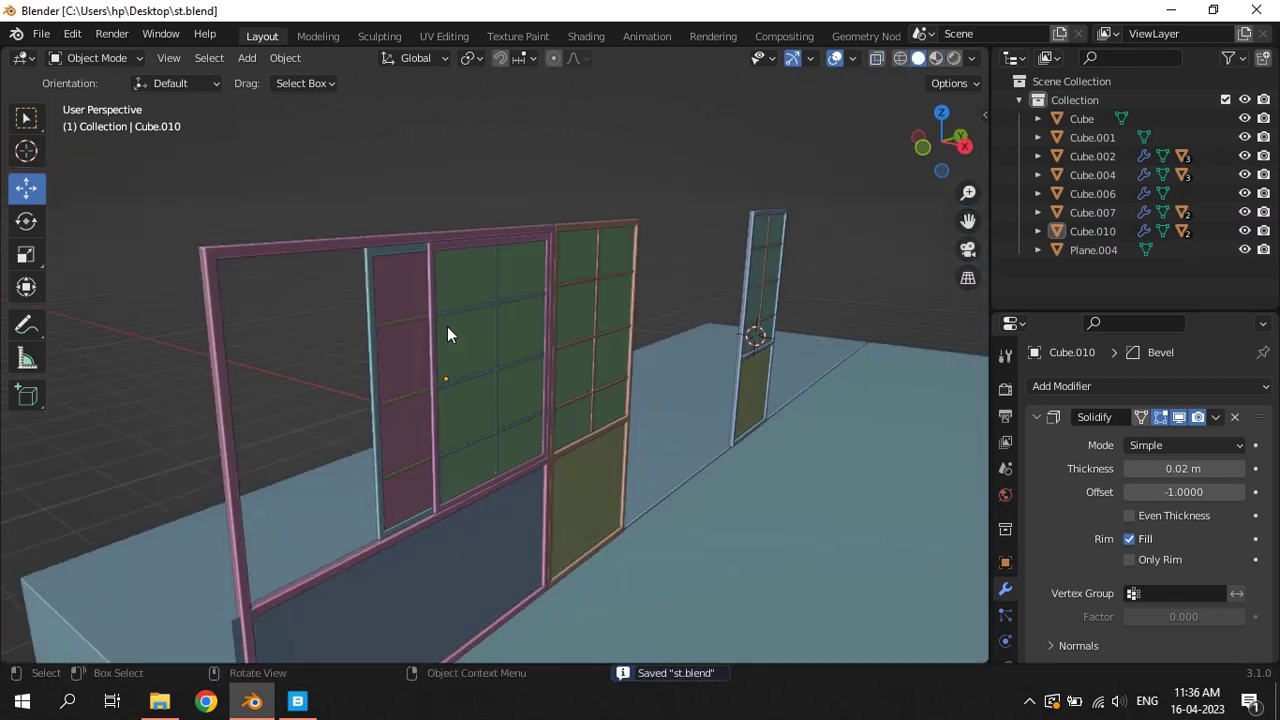
Select the Cube.006 frame and inspect its mesh corner in Edit Mode, then exit
click(225, 420)
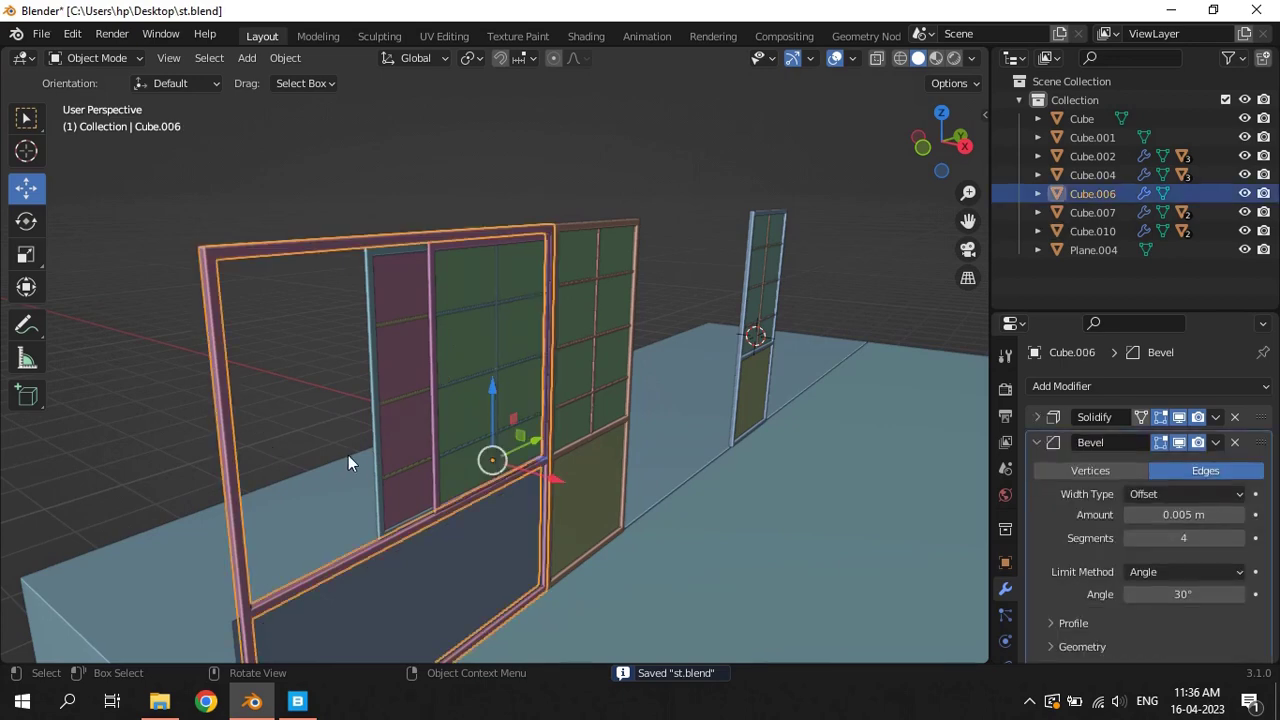
scroll(453, 507, up, 3)
scroll(449, 471, up, 3)
middle_drag(468, 473, 485, 518)
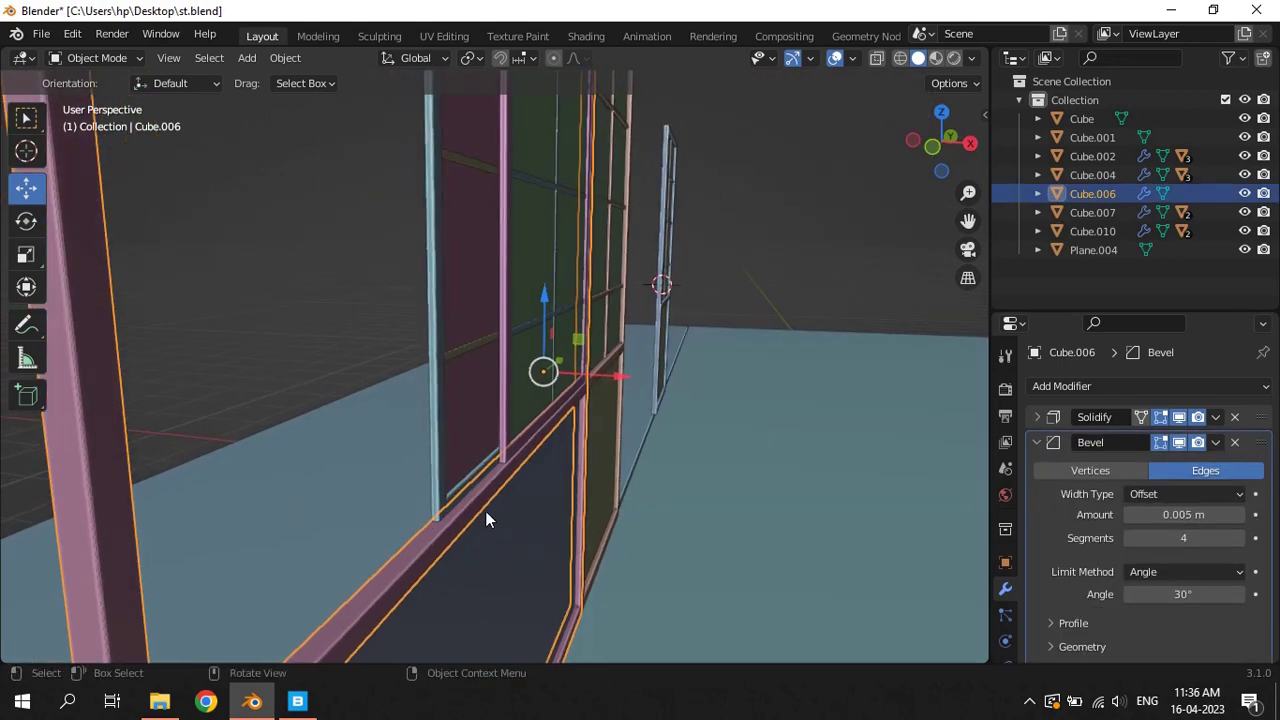
key(Tab)
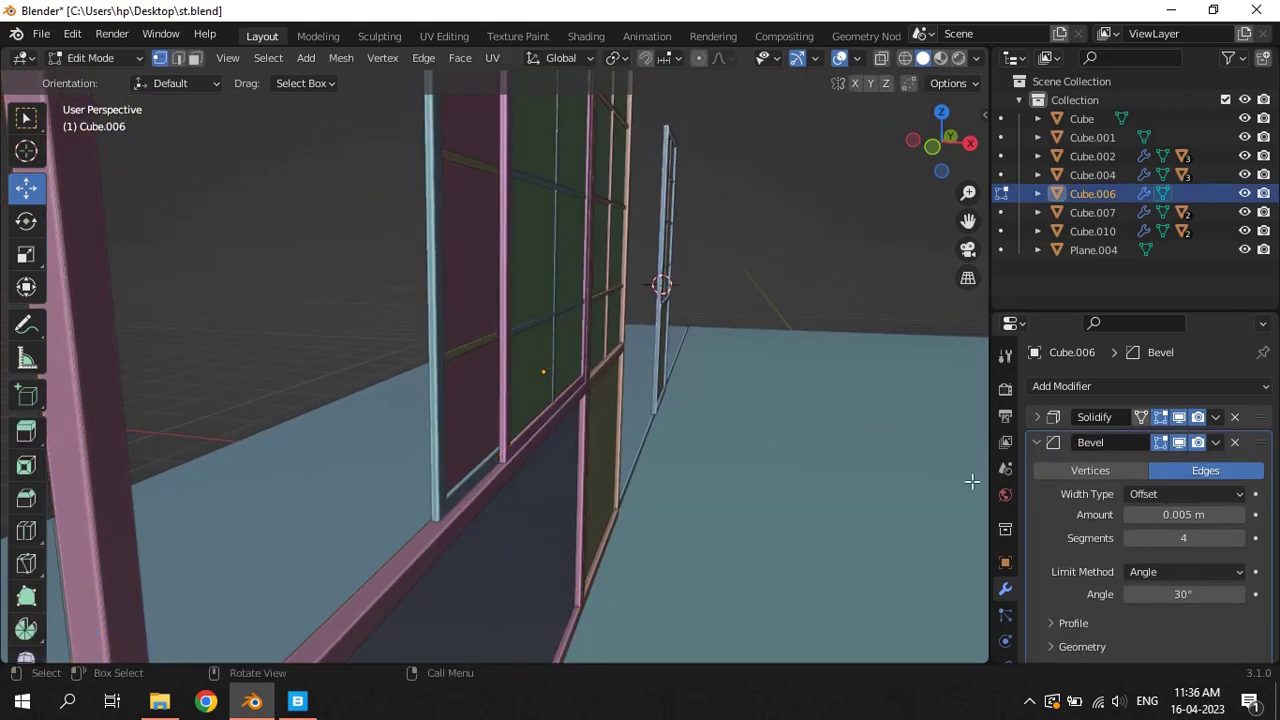
scroll(640, 443, up, 4)
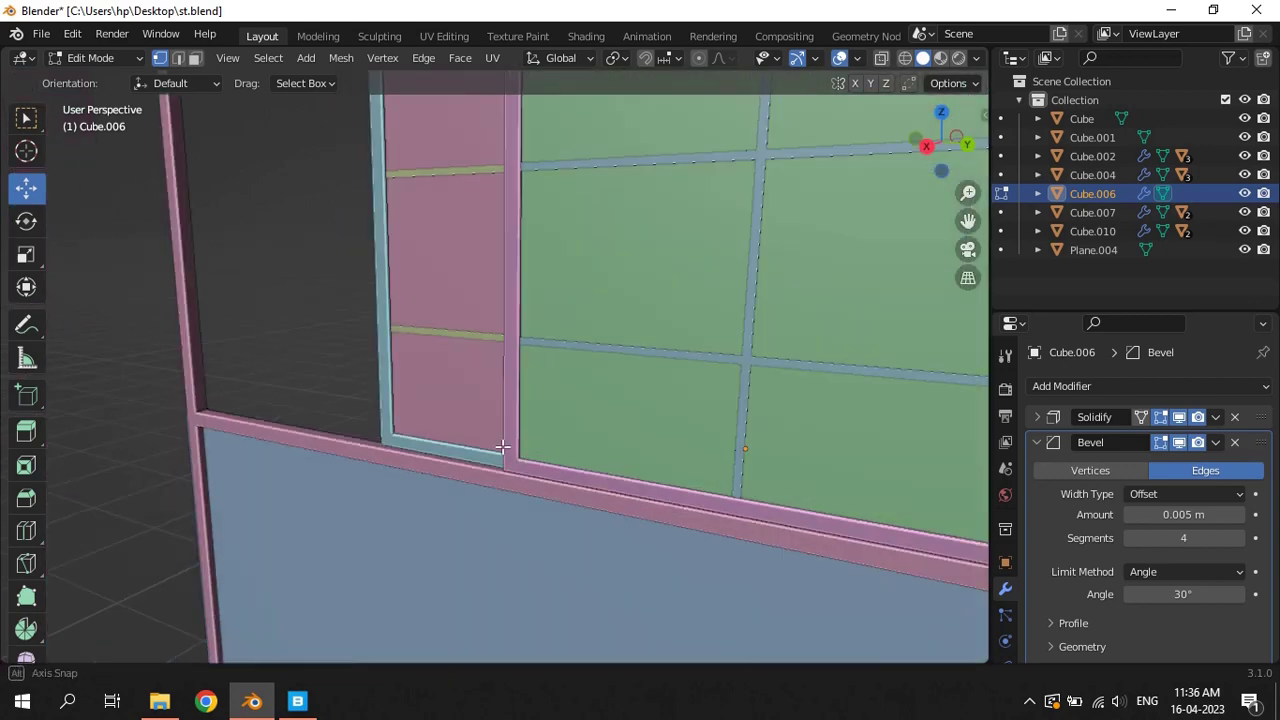
middle_drag(509, 443, 497, 443)
key(Tab)
mouse_move(646, 372)
middle_down()
mouse_move(709, 424)
mouse_move(471, 415)
middle_up()
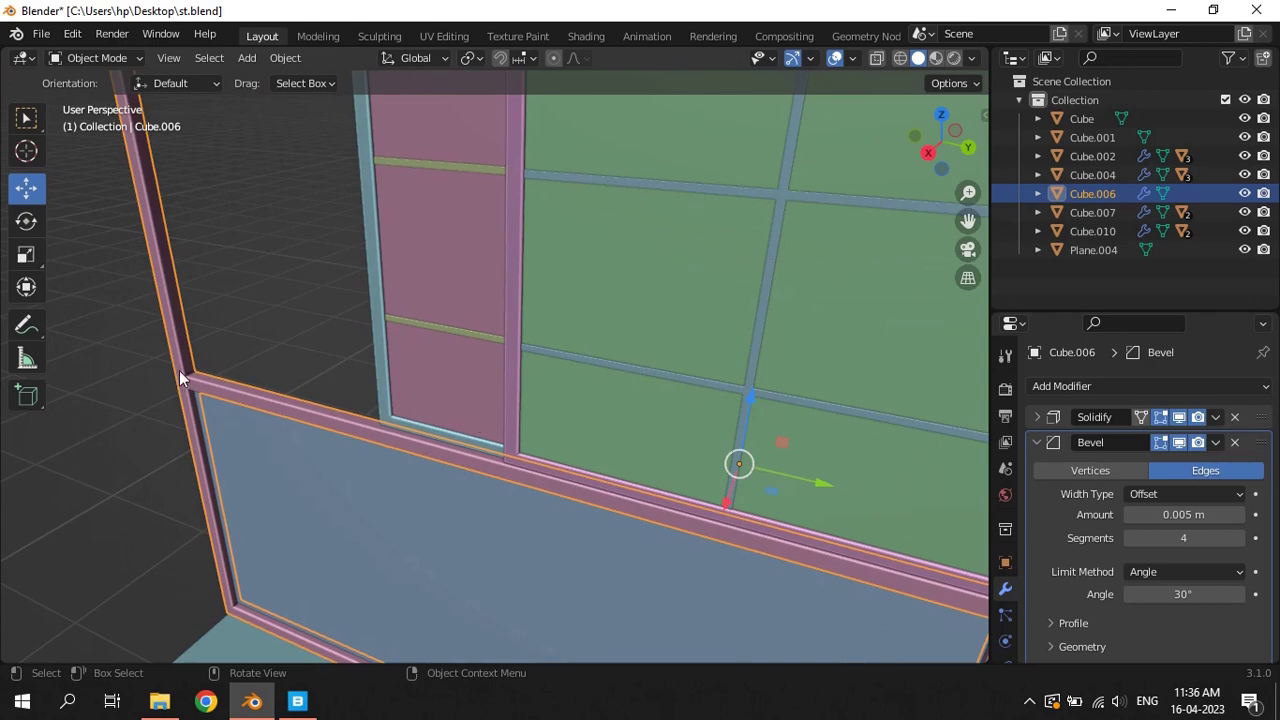
Select the Cube.009 cross muntin and save st.blend again
click(745, 388)
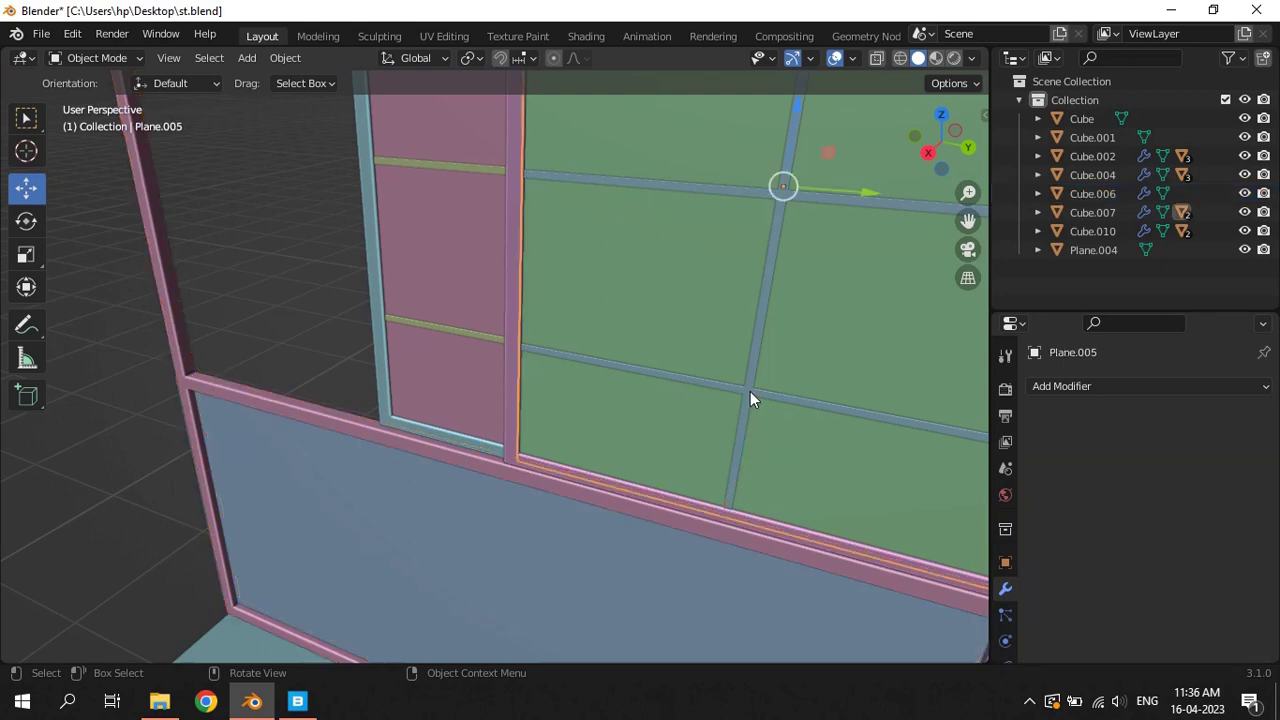
click(750, 391)
key(alt+a)
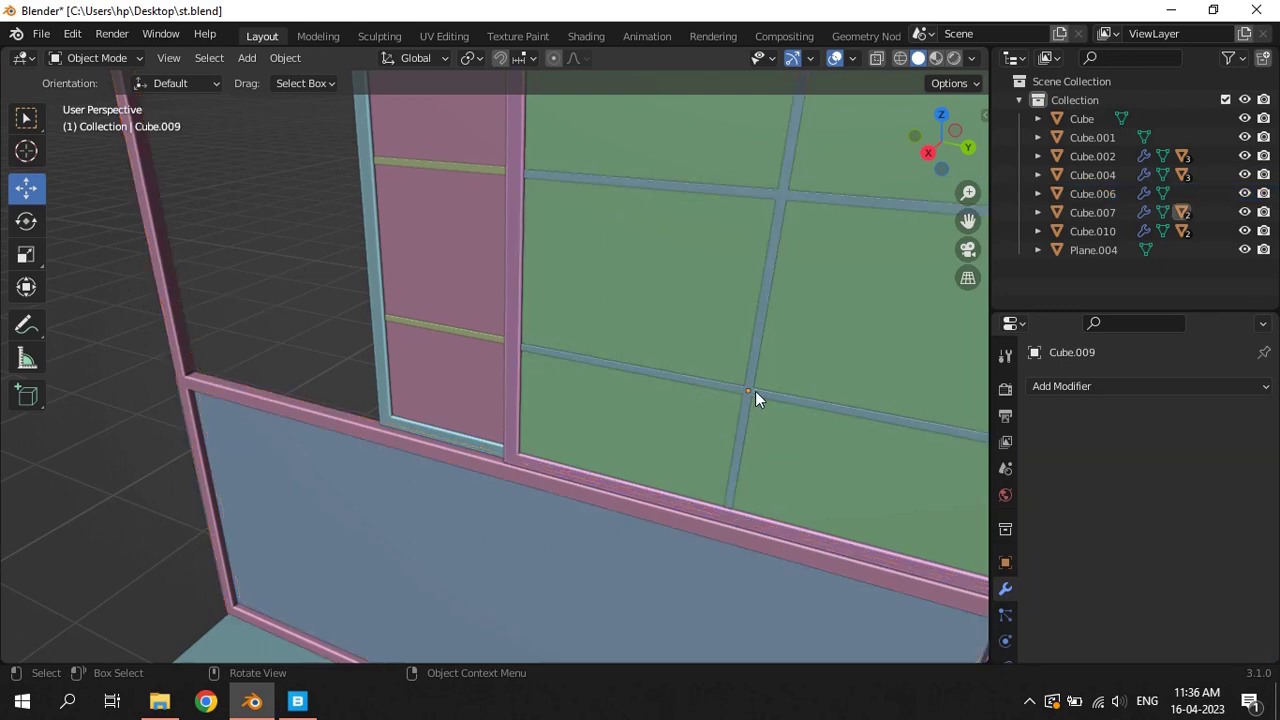
click(755, 391)
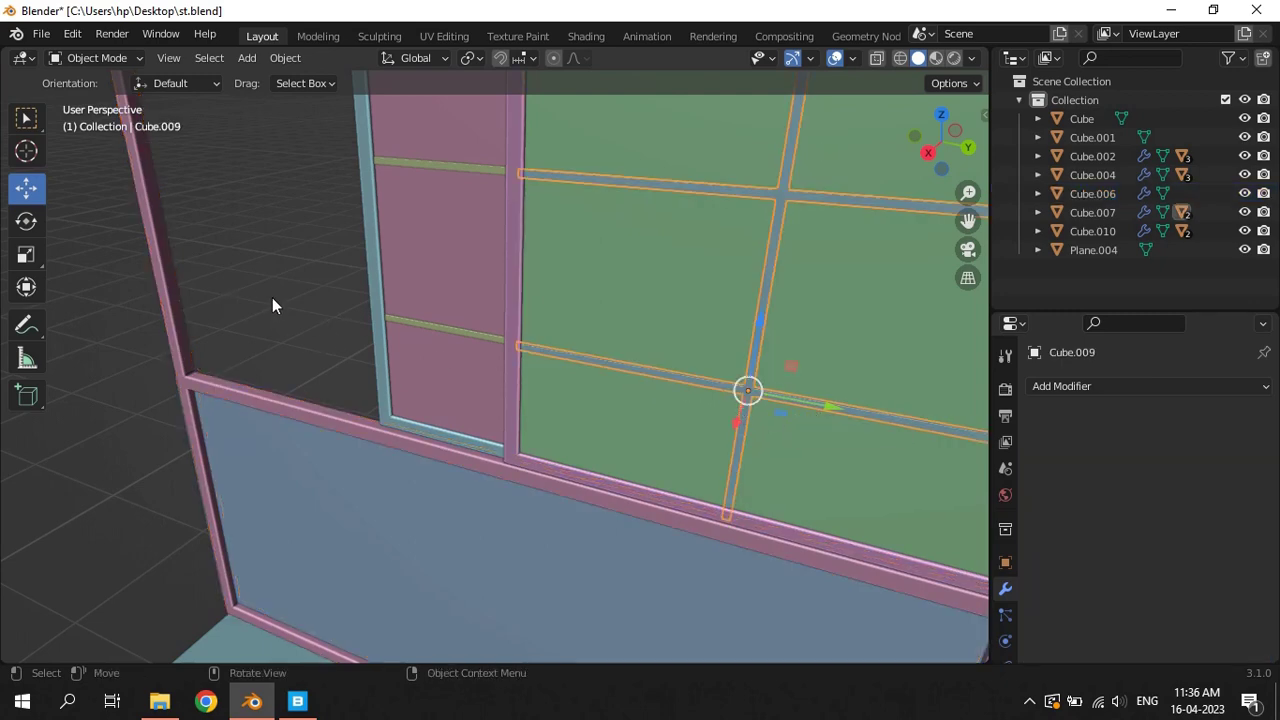
scroll(271, 296, down, 5)
scroll(271, 296, down, 3)
key(ctrl+s)
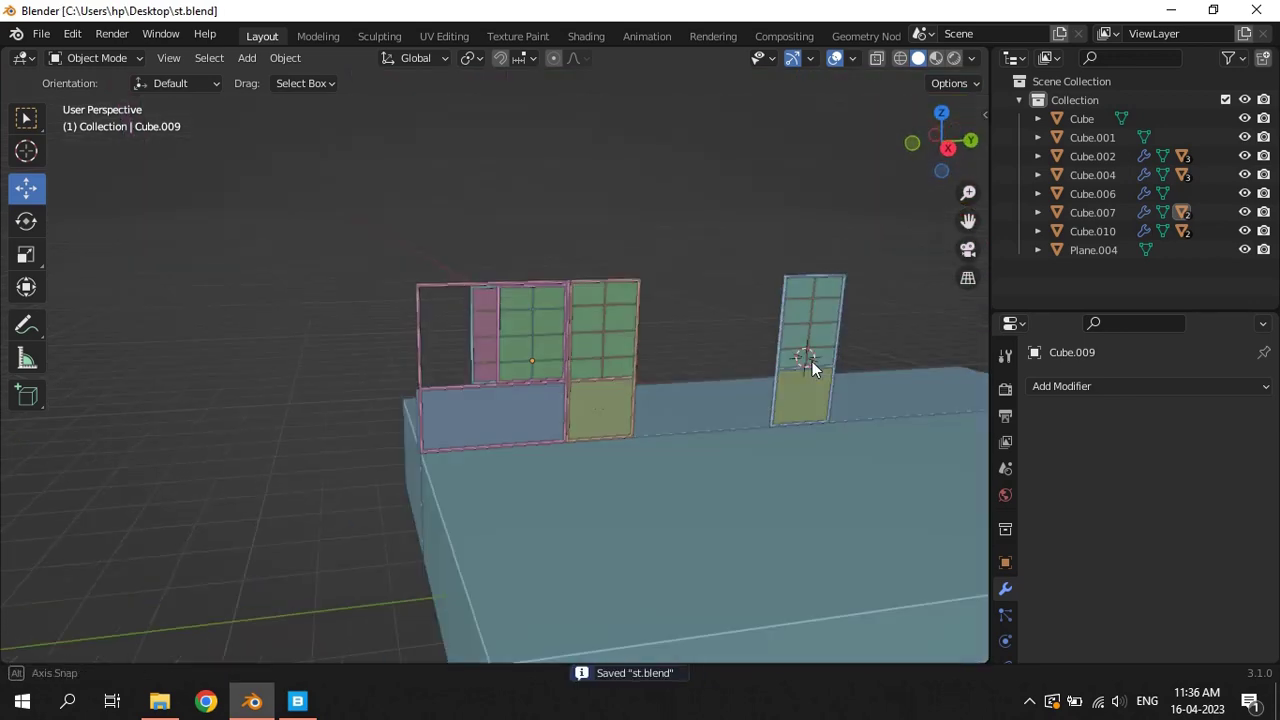
Select the window frame to be copied from a near-front view of the wall
middle_drag(611, 371, 775, 350)
scroll(643, 386, up, 2)
scroll(502, 392, up, 2)
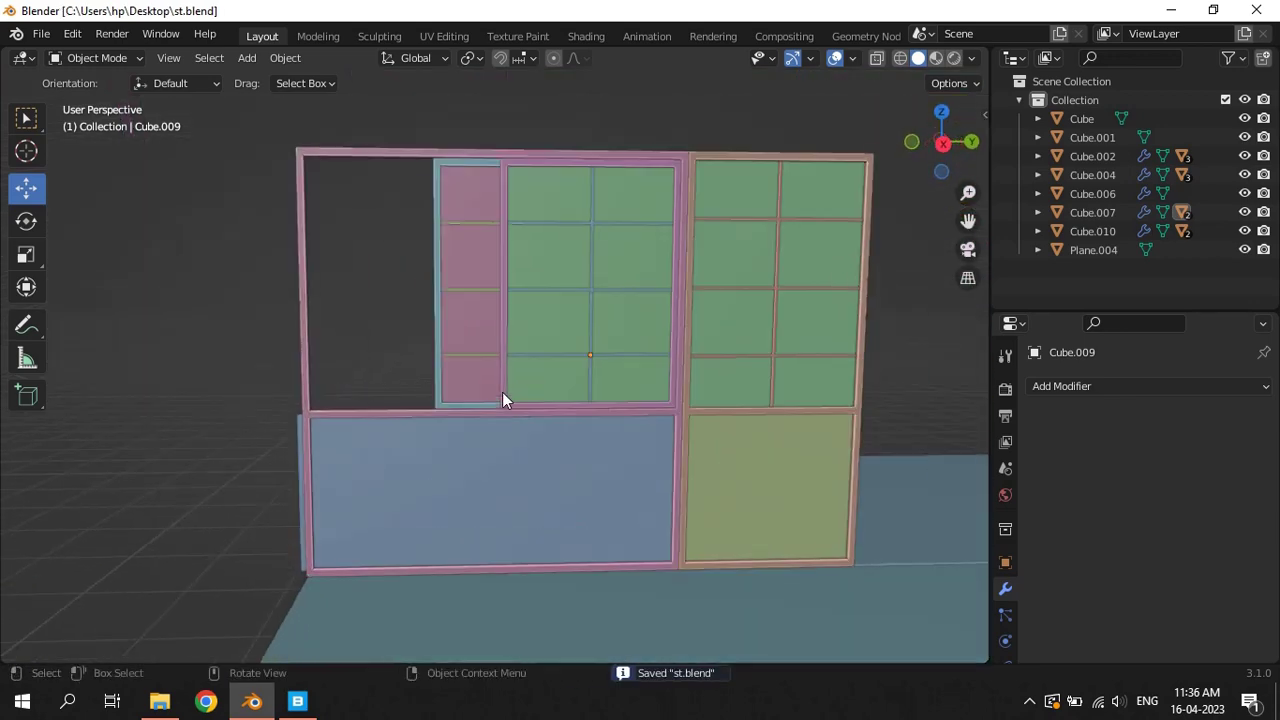
click(312, 390)
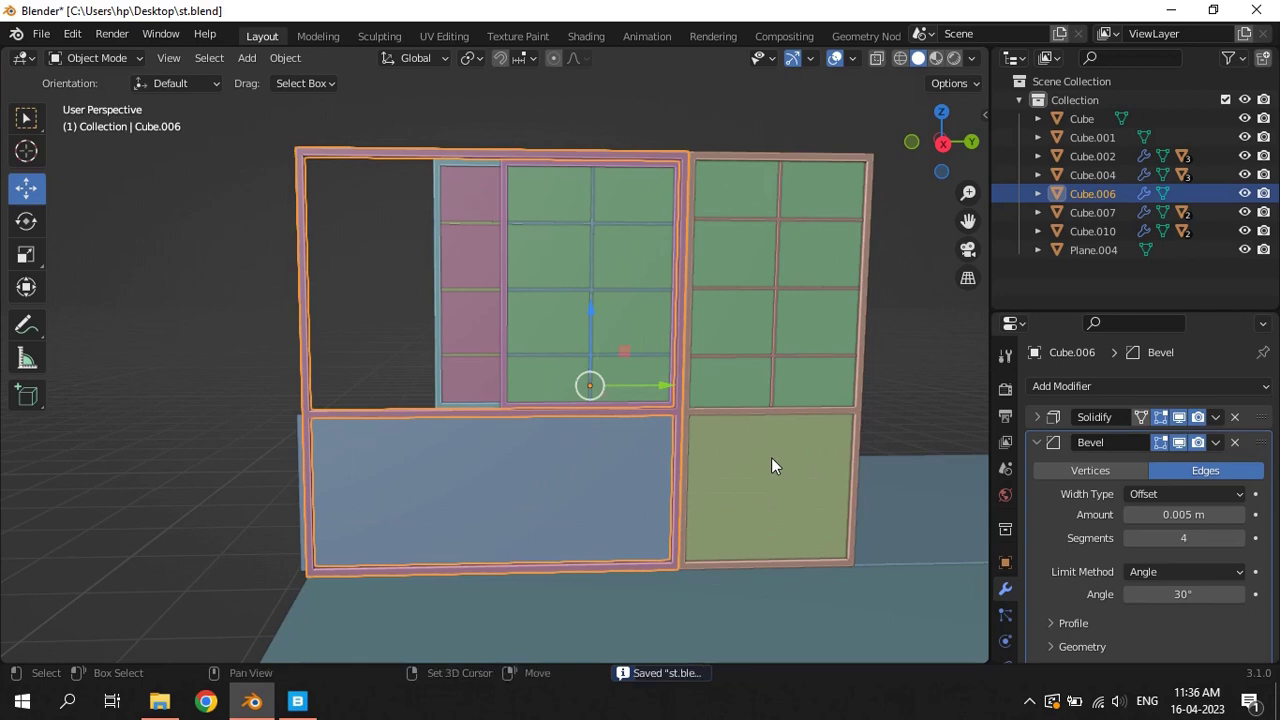
Duplicate the window frame and slide the copy left beside the middle frame
key(shift+d)
right_click(764, 458)
drag(657, 388, 194, 391)
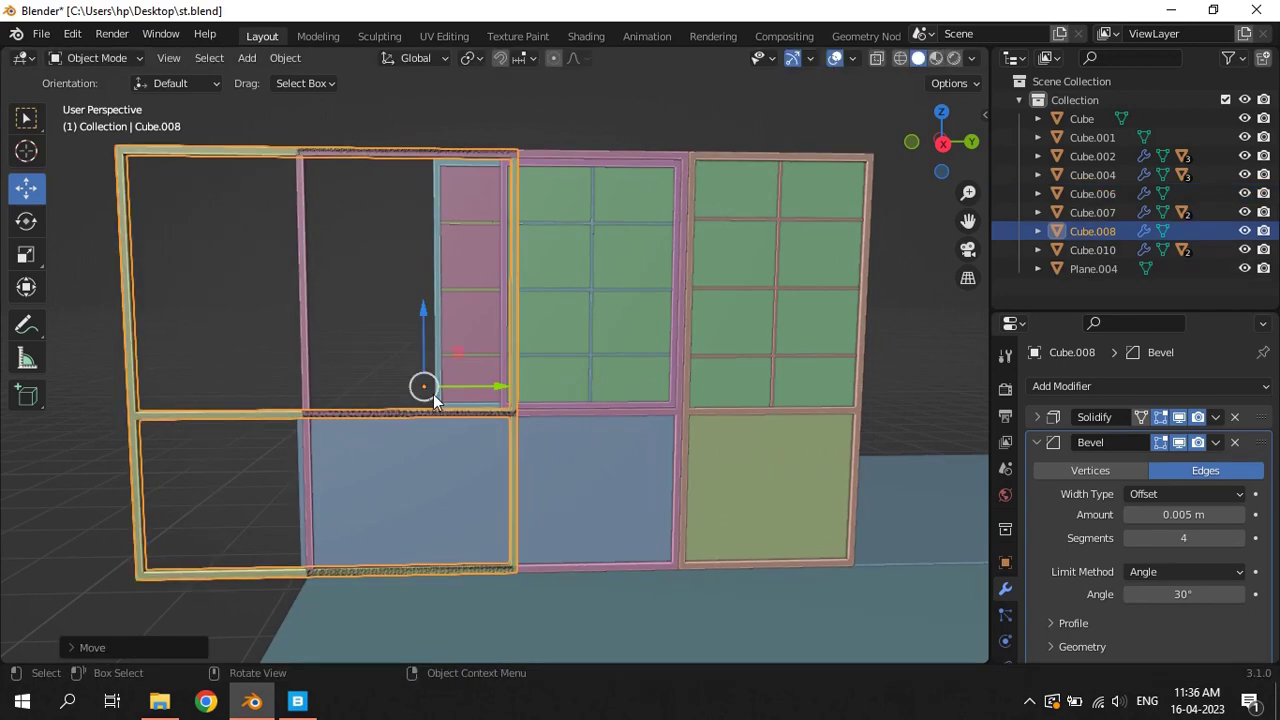
mouse_move(442, 428)
ctrl+mouse_down()
mouse_move(487, 405)
mouse_move(270, 390)
ctrl+mouse_up()
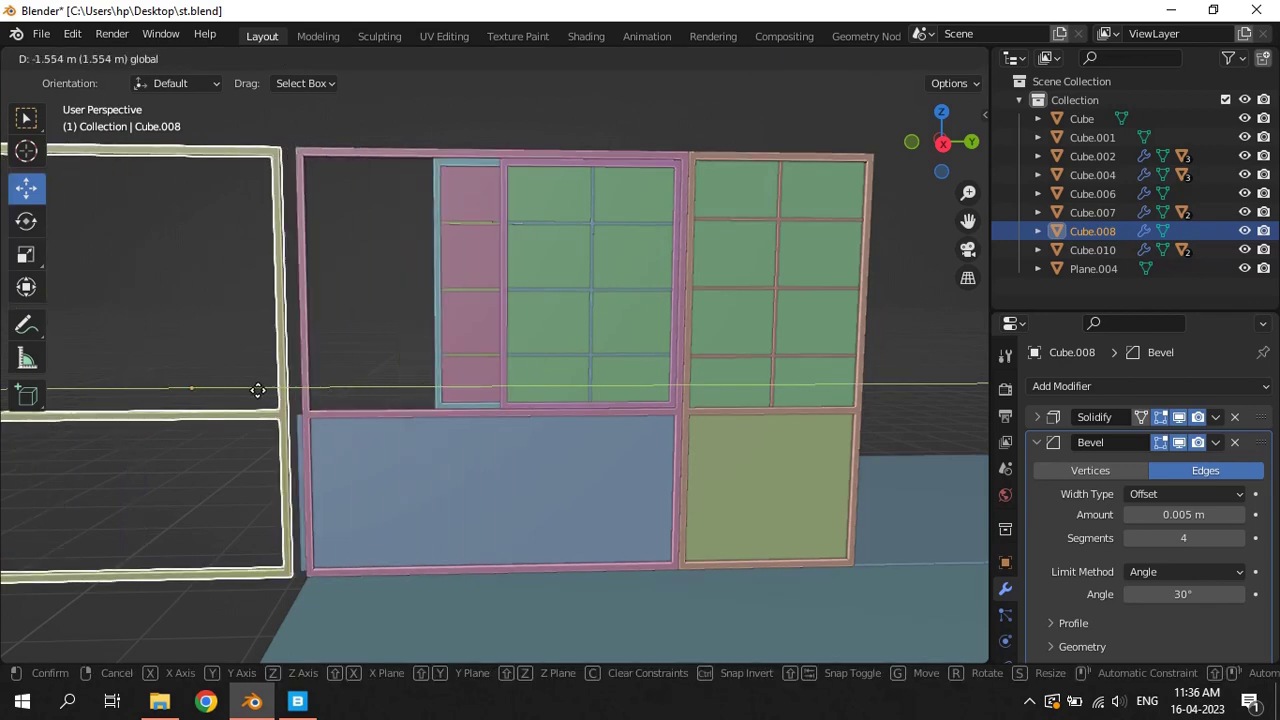
In top view, move the copied frame along Y so it sits flush with the wall
key(KP_7)
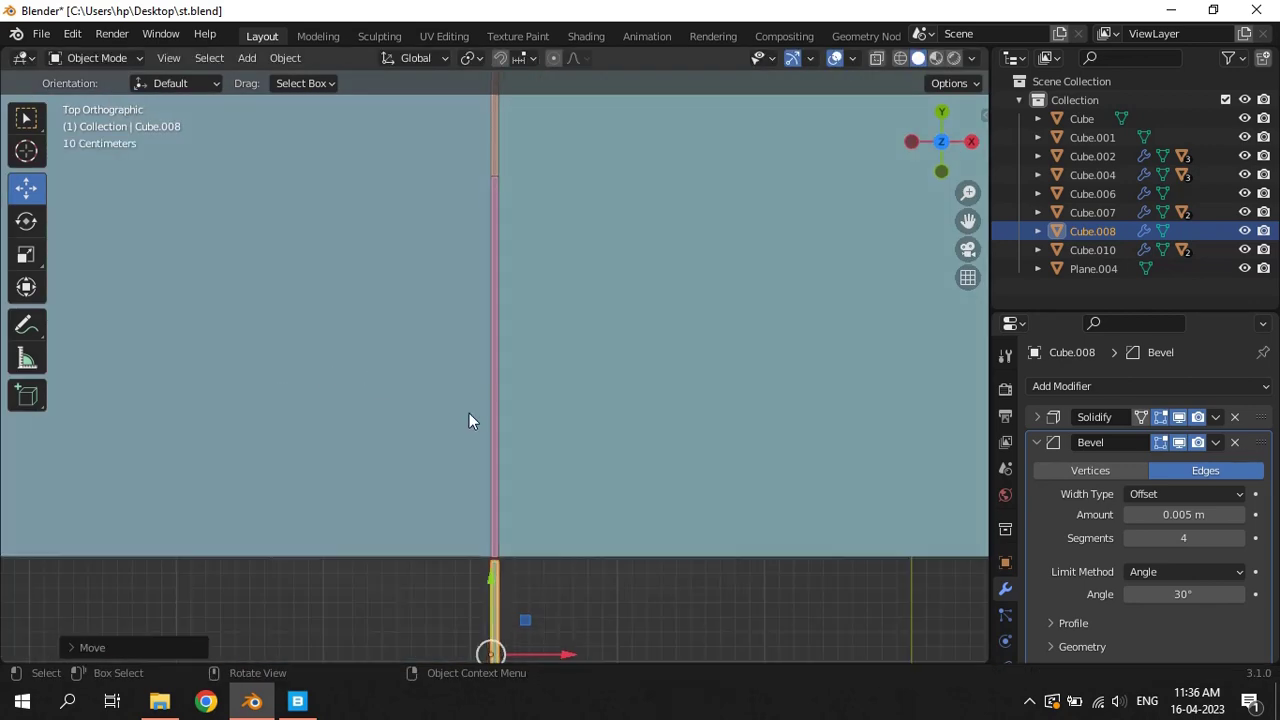
key(KP_Decimal)
scroll(601, 140, up, 4)
shift+scroll(599, 140, up, 1)
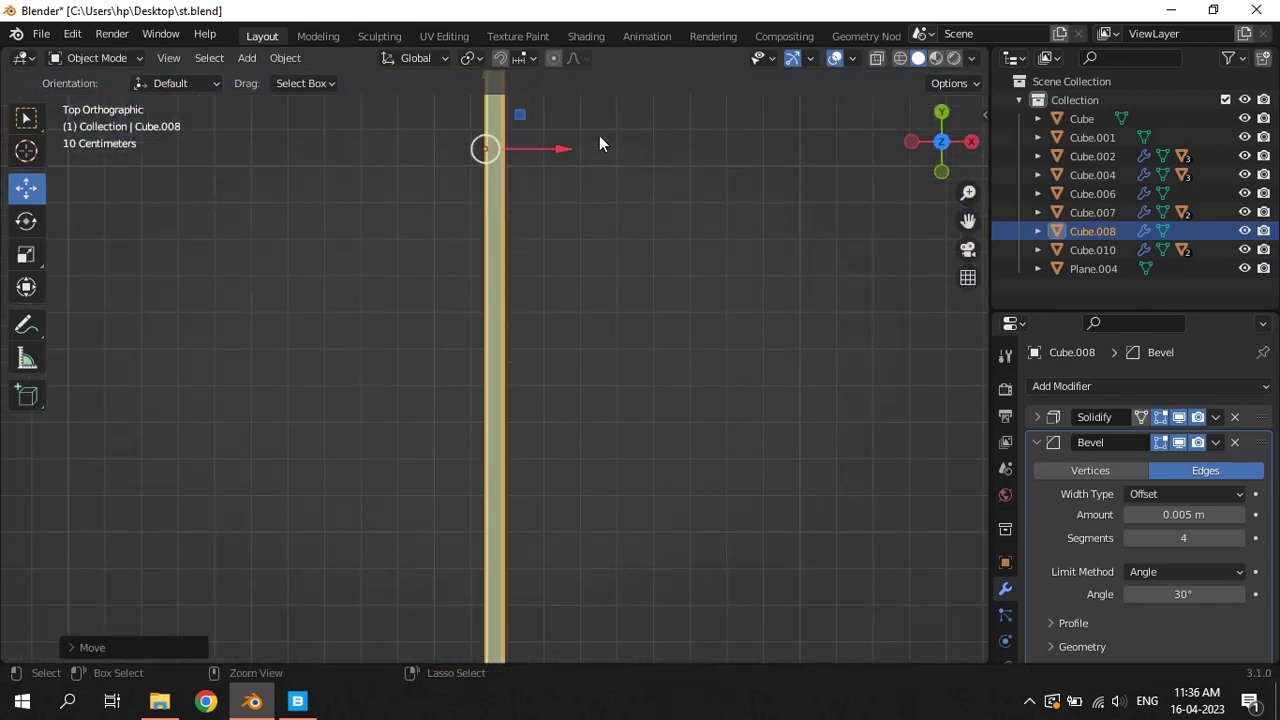
shift+scroll(599, 140, up, 2)
shift+scroll(599, 140, up, 5)
shift+scroll(599, 135, up, 2)
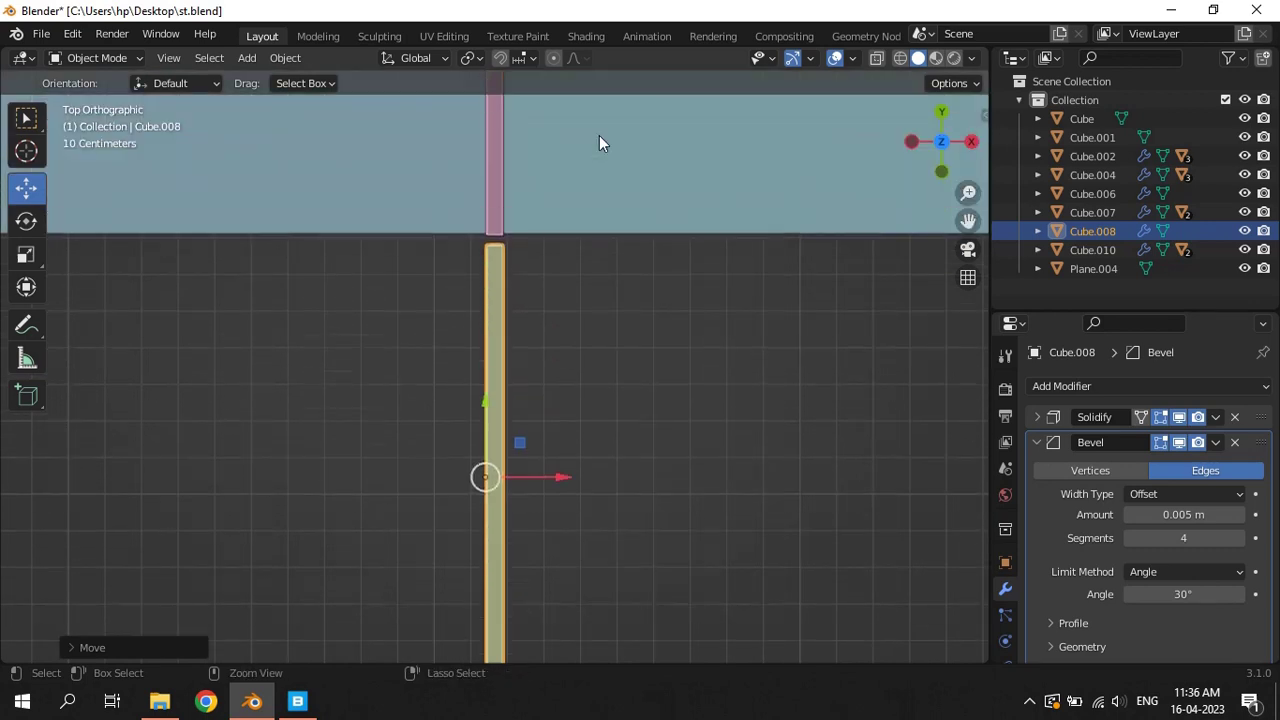
shift+scroll(599, 135, up, 4)
scroll(599, 135, up, 4)
scroll(506, 350, up, 5)
scroll(506, 350, up, 3)
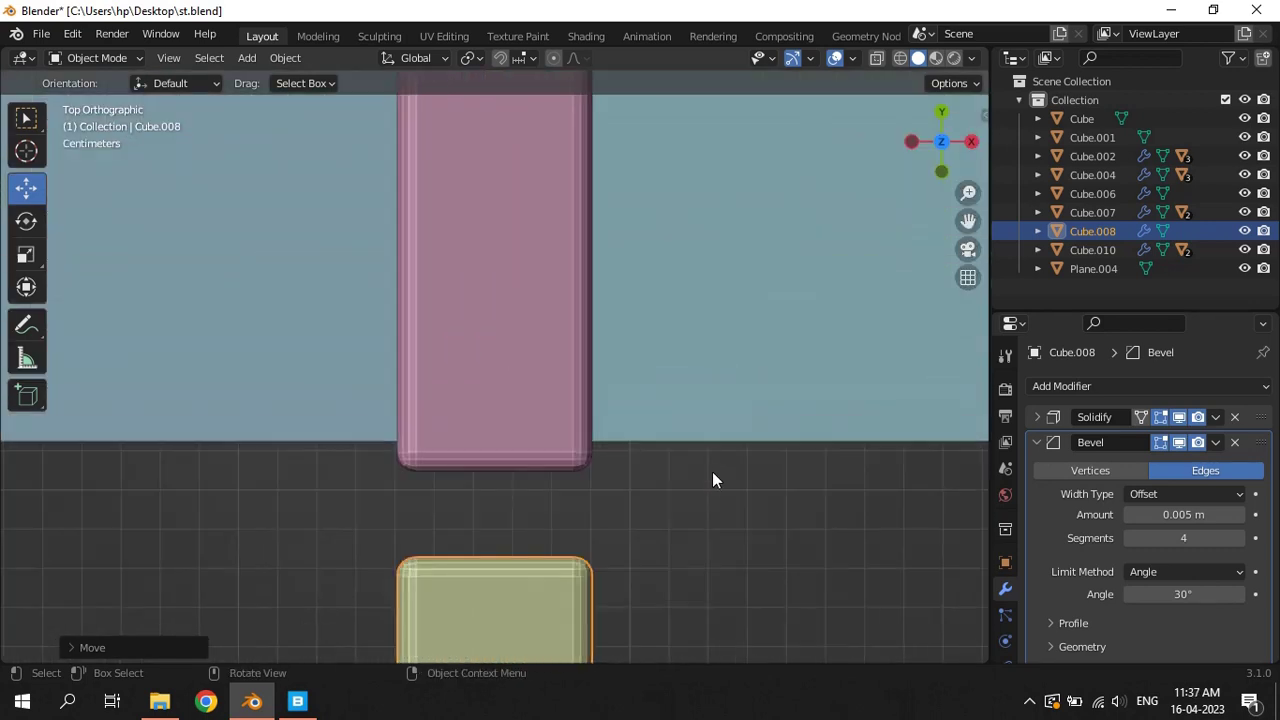
key(g)
key(y)
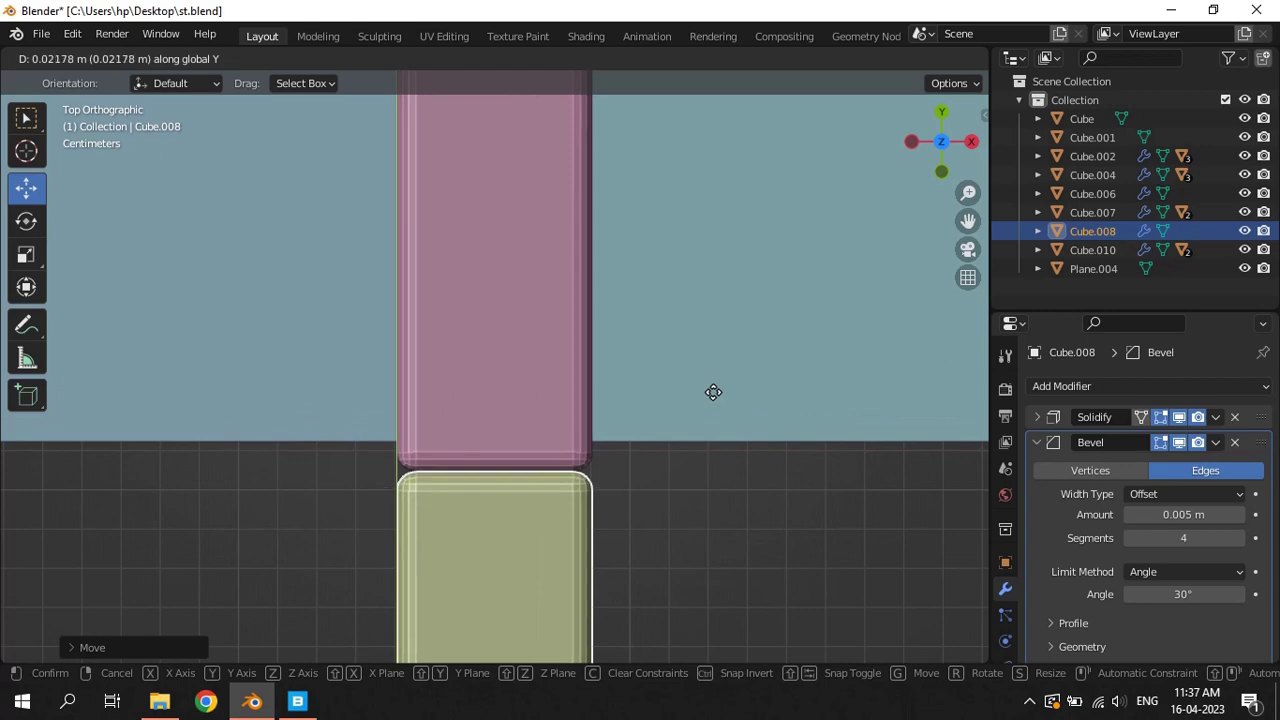
click(712, 396)
Select the floor slab from an angled view of the building
scroll(712, 402, down, 5)
scroll(648, 405, down, 4)
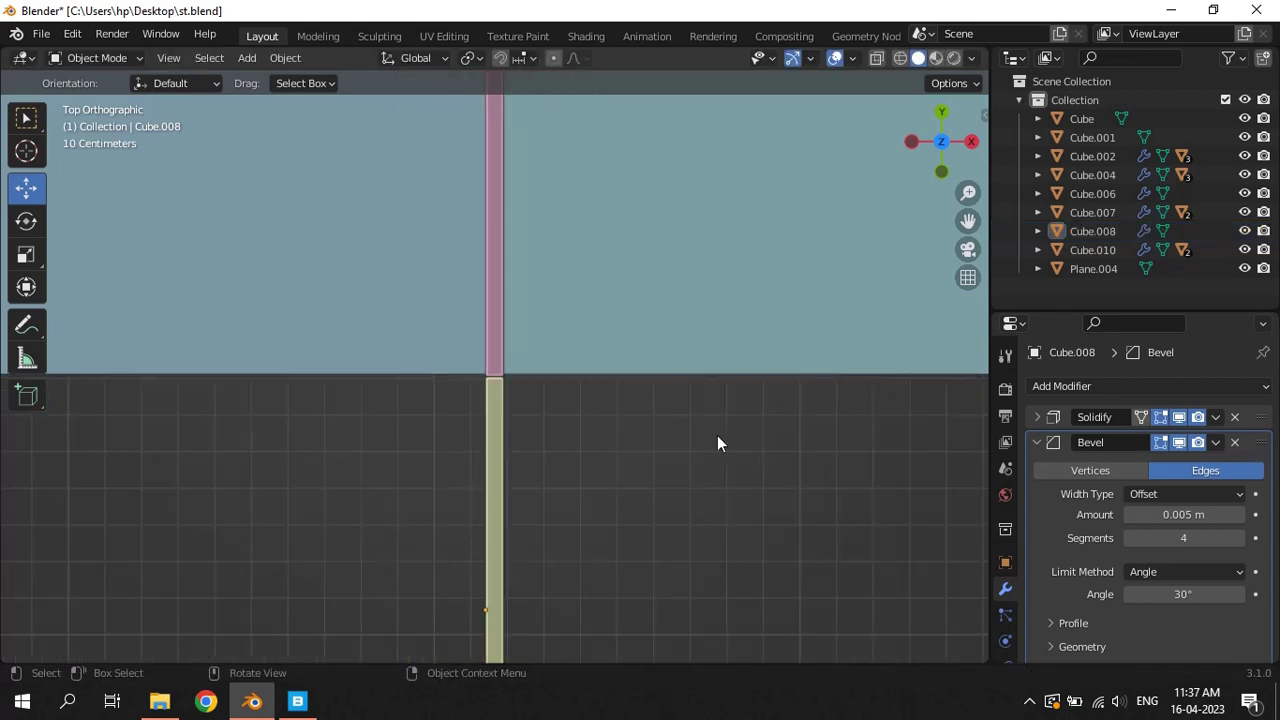
mouse_move(717, 435)
middle_down()
mouse_move(607, 351)
mouse_move(570, 461)
middle_up()
click(560, 467)
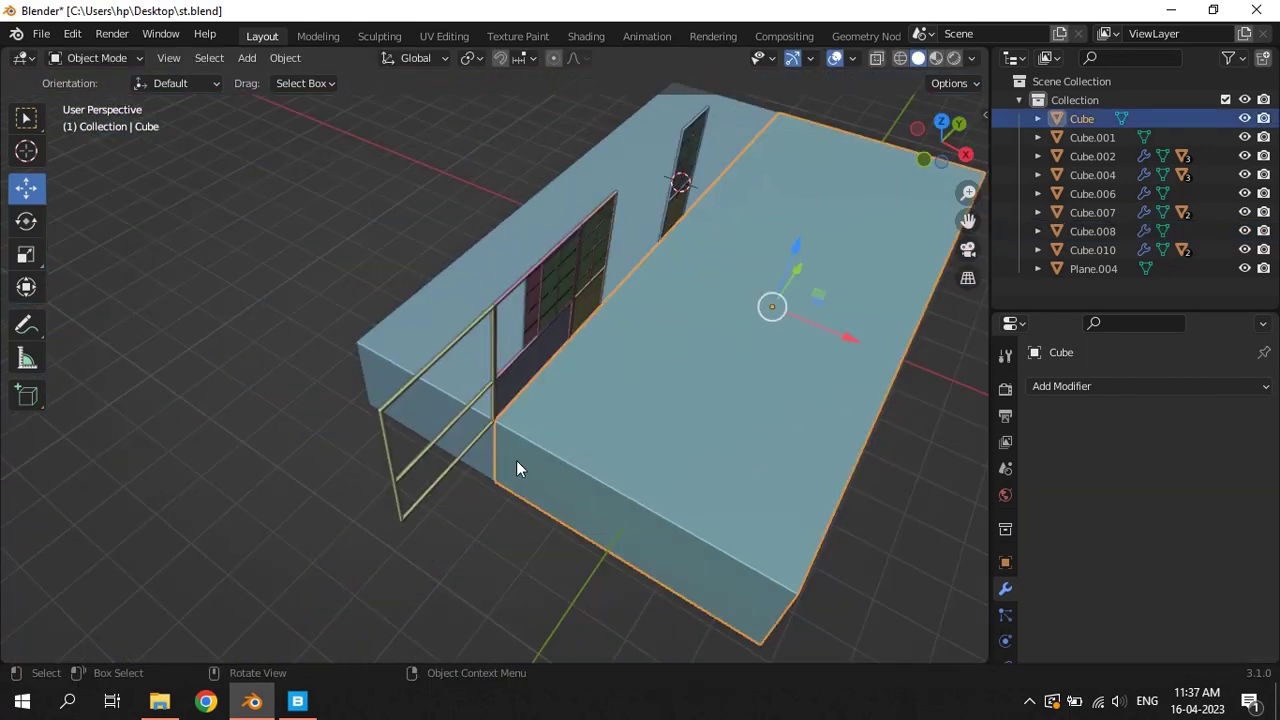
Stretch the wall and slab end faces left under the new frame in Edit Mode, then save
shift+click(500, 421)
key(Tab)
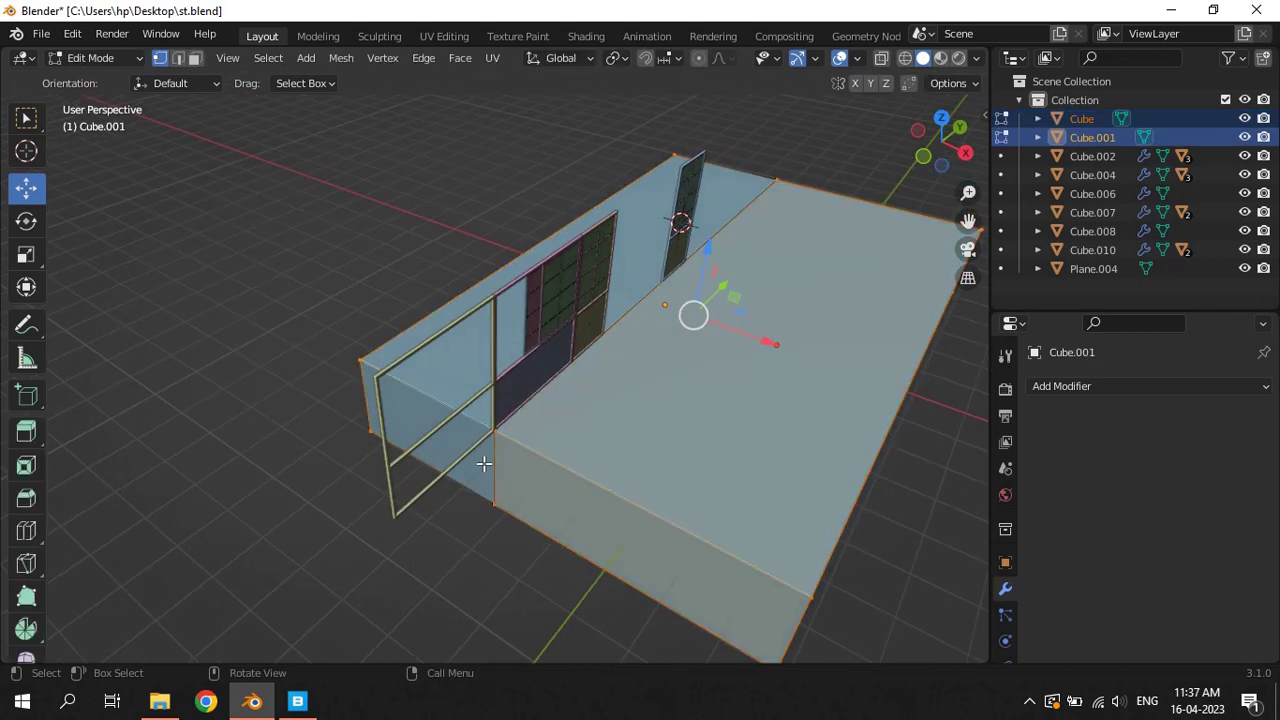
click(494, 430)
click(451, 401)
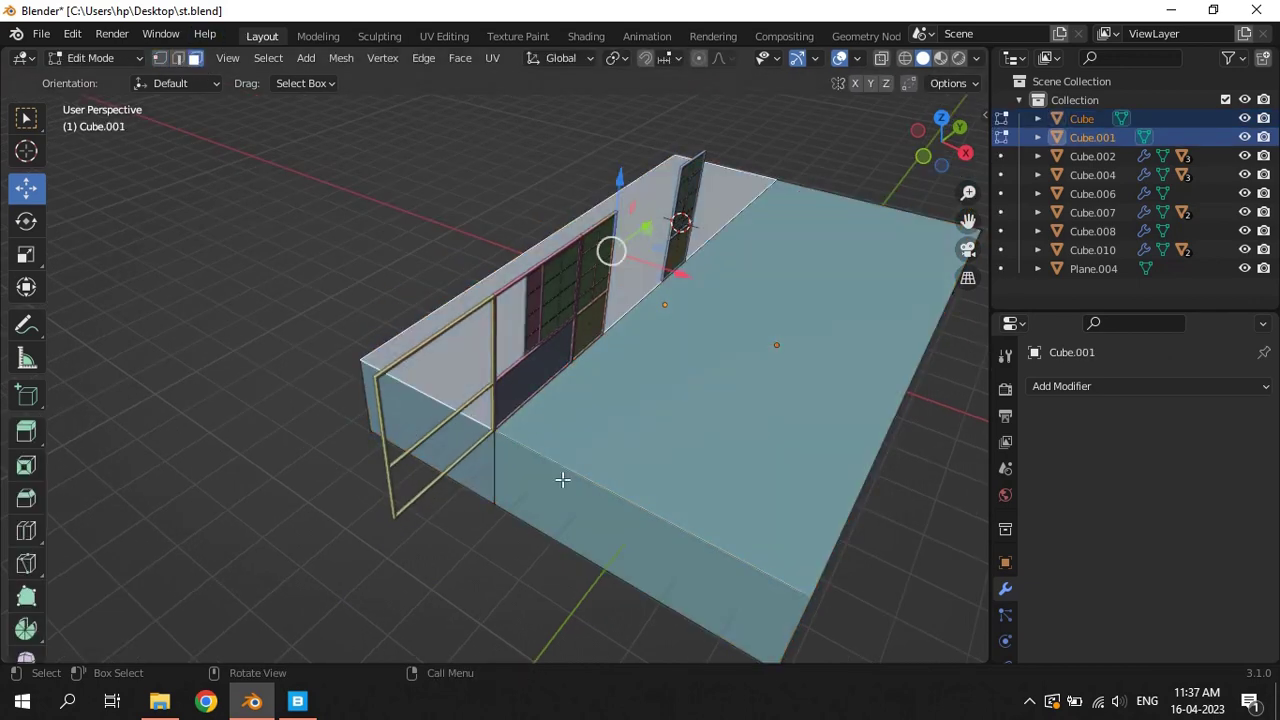
click(563, 481)
shift+click(471, 446)
drag(572, 446, 433, 515)
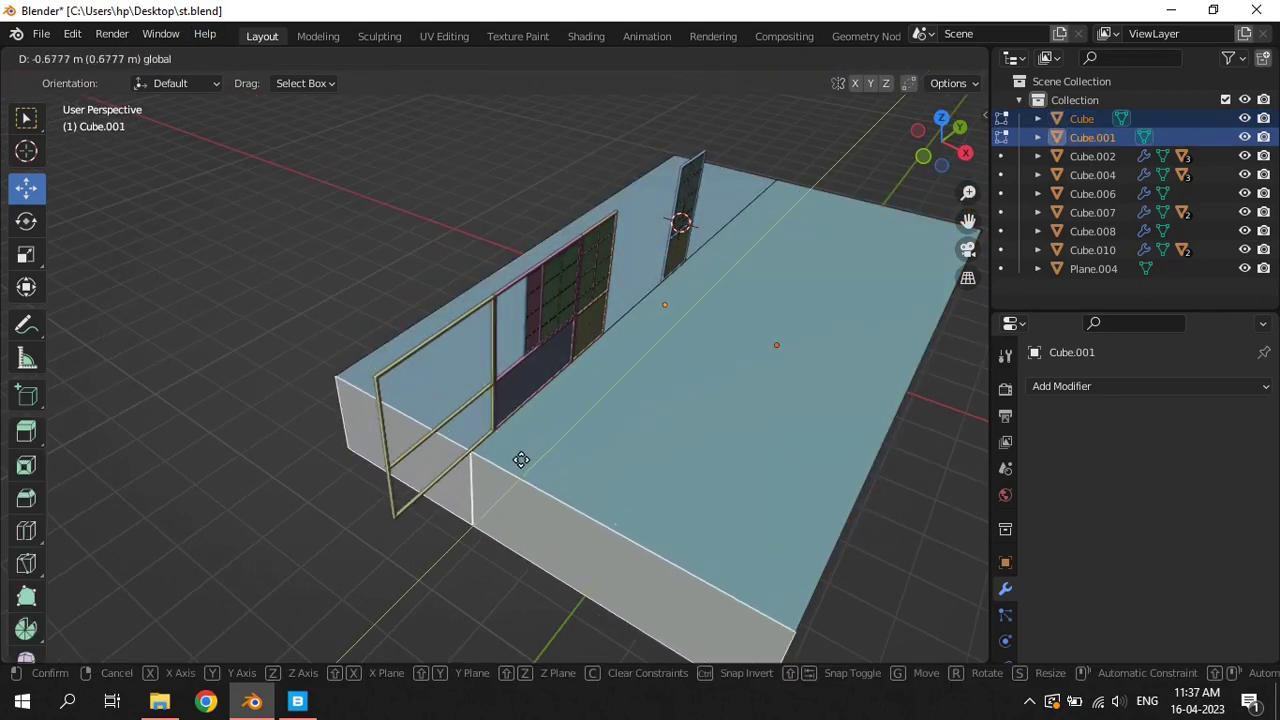
key(Tab)
mouse_move(414, 289)
middle_down()
mouse_move(563, 338)
mouse_move(530, 335)
middle_up()
key(ctrl+s)
Duplicate the glass pane with the right frame, move it along Y, then undo the placement
scroll(656, 333, up, 3)
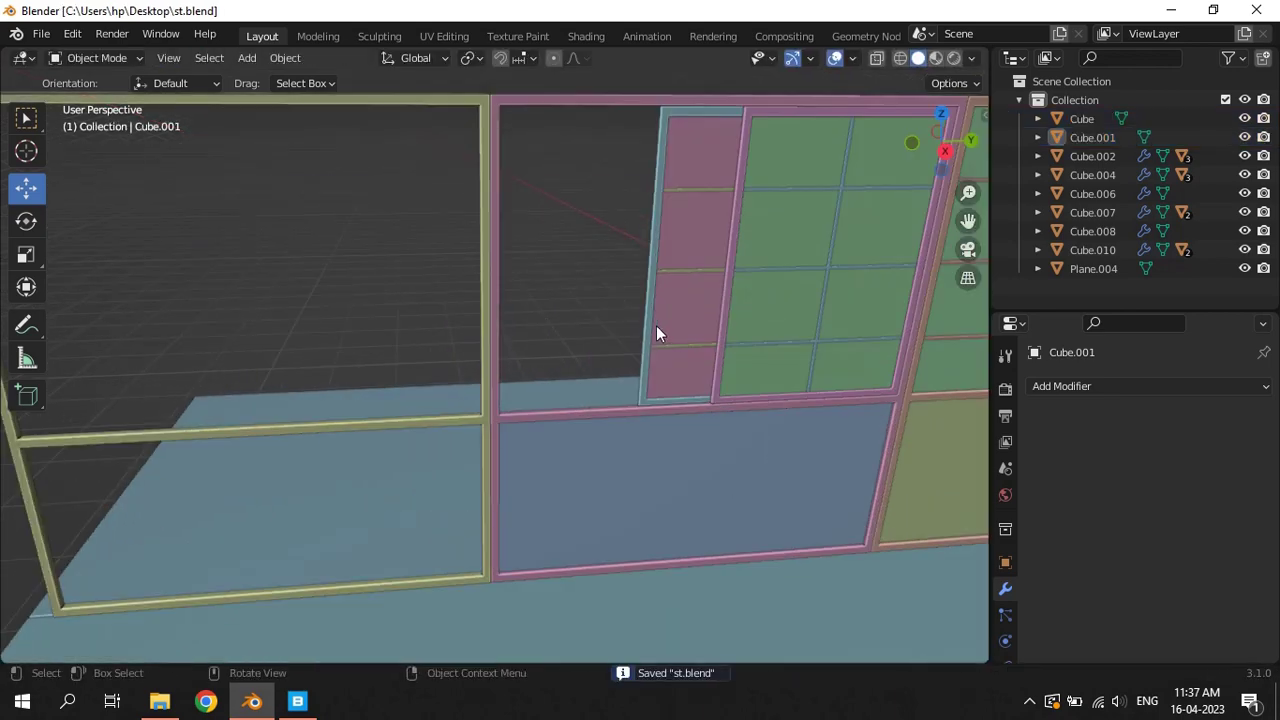
click(787, 277)
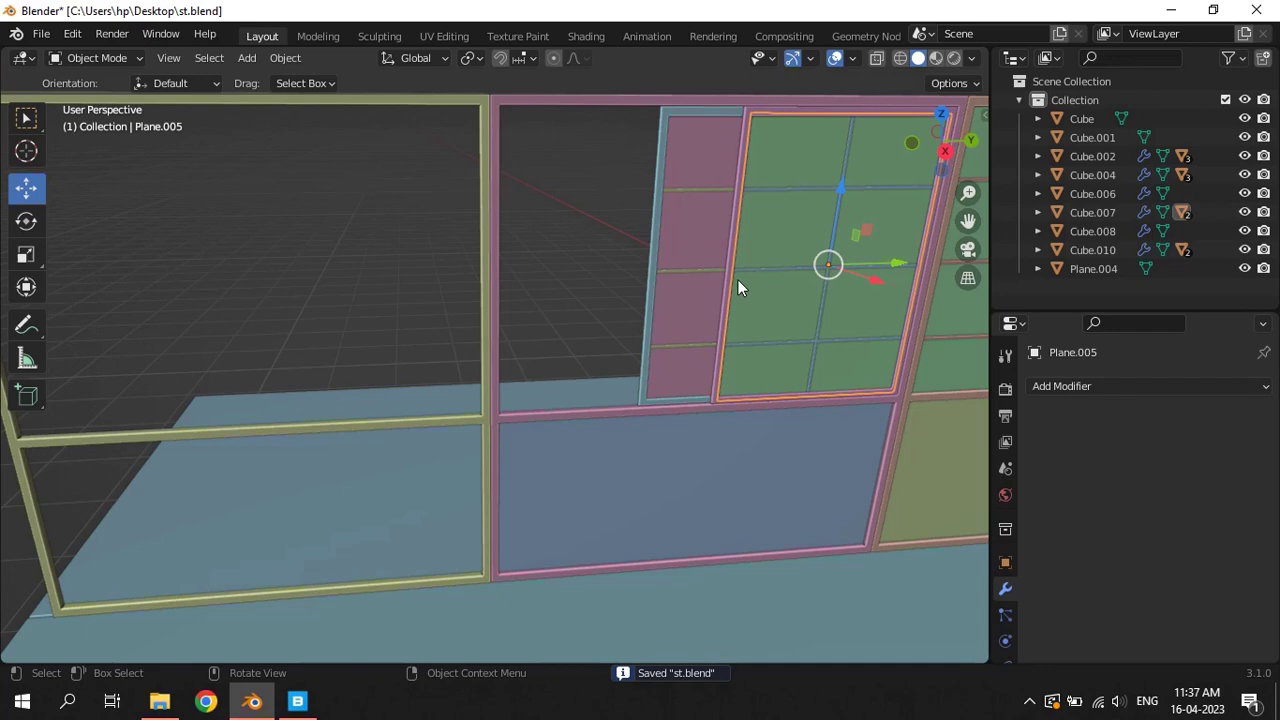
click(729, 276)
shift+click(786, 270)
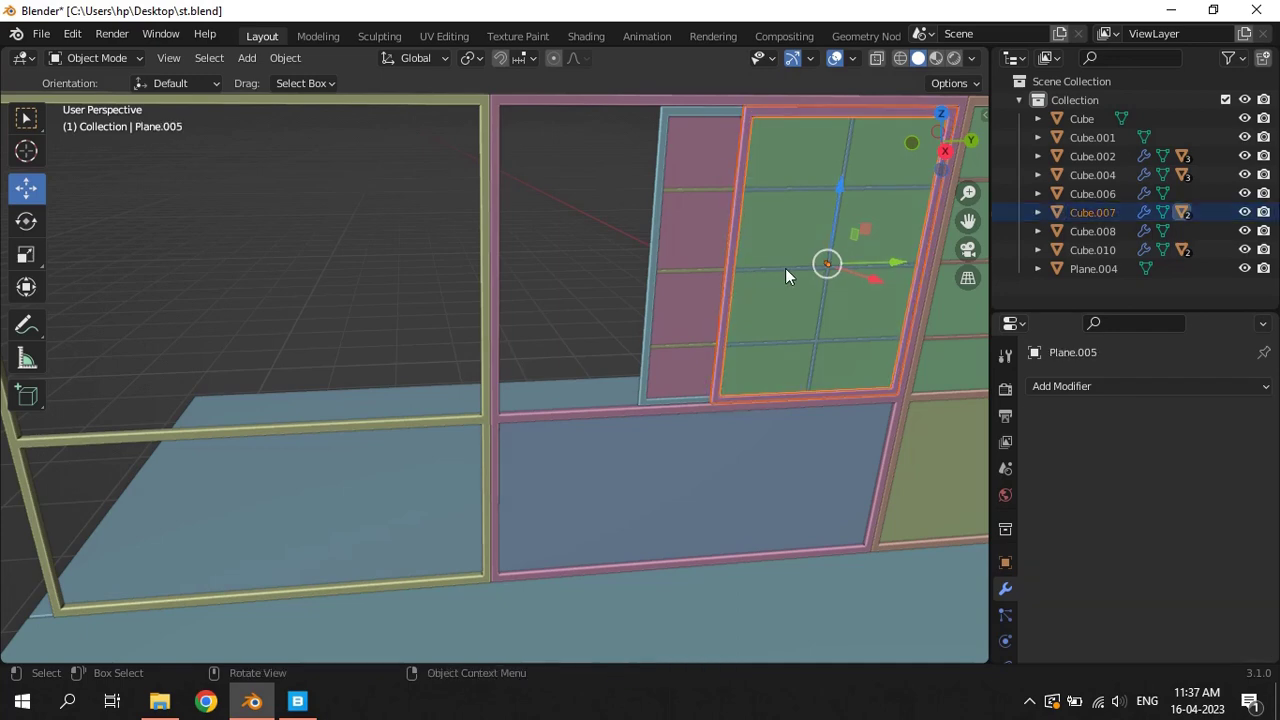
key(shift+d)
right_click(919, 350)
key(g)
key(y)
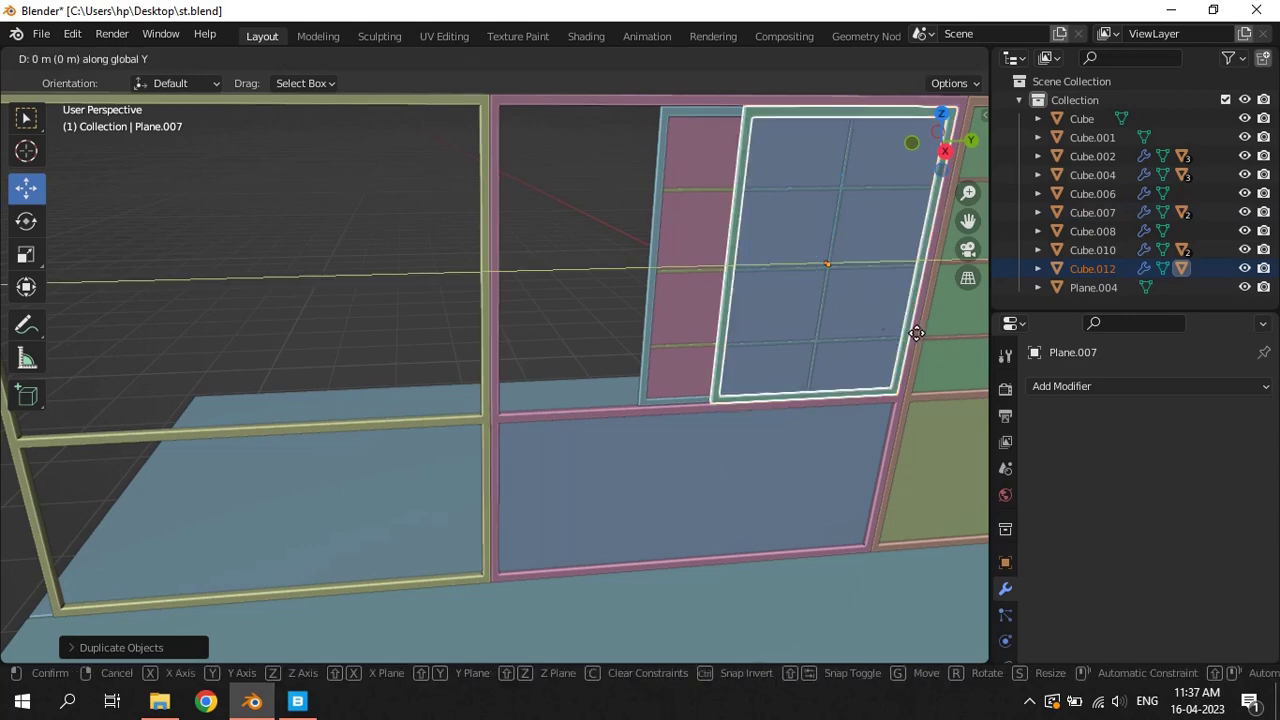
click(471, 335)
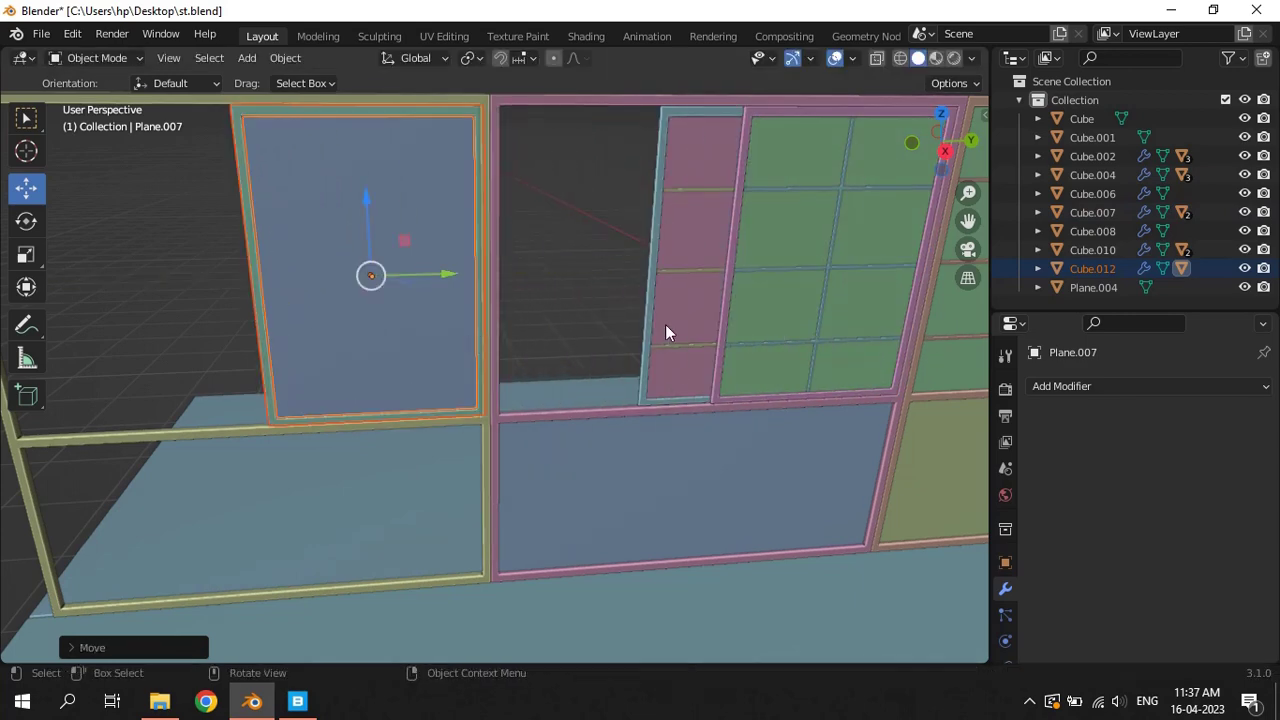
key(ctrl+z)
key(ctrl+z)
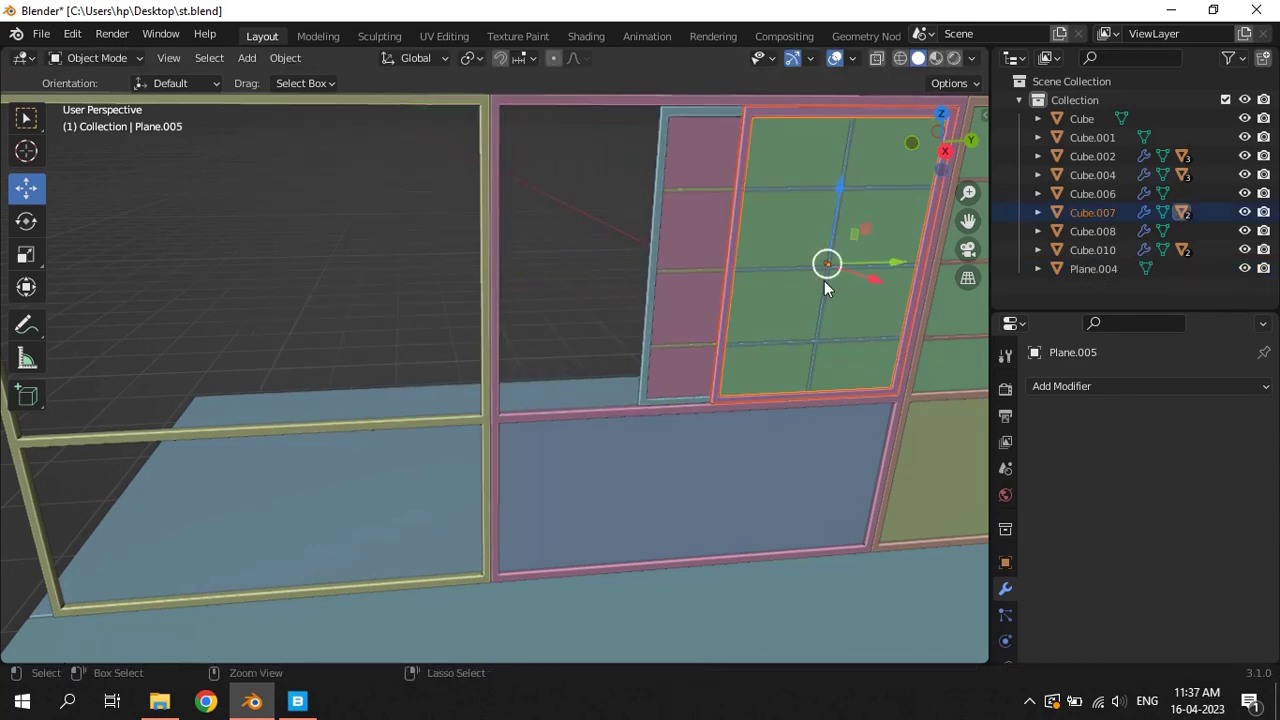
Duplicate the green sash along Y into the left frame and save st.blend
click(847, 186)
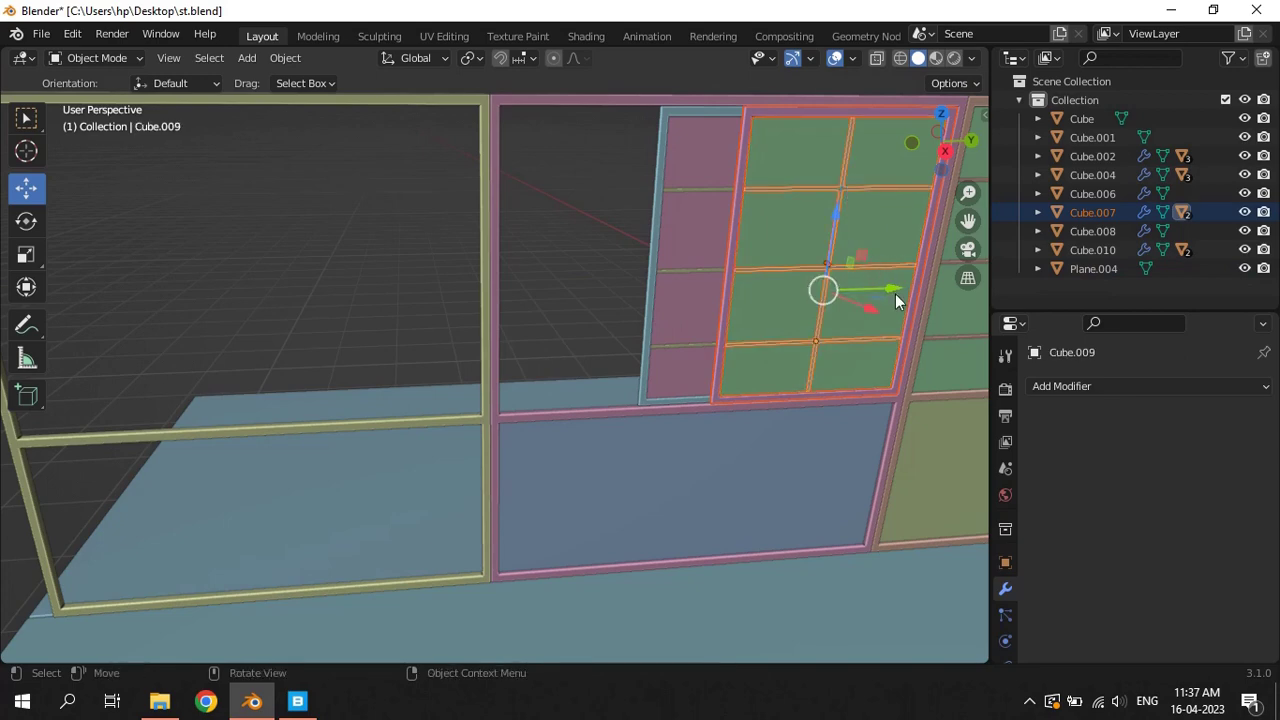
click(1042, 214)
click(1042, 214)
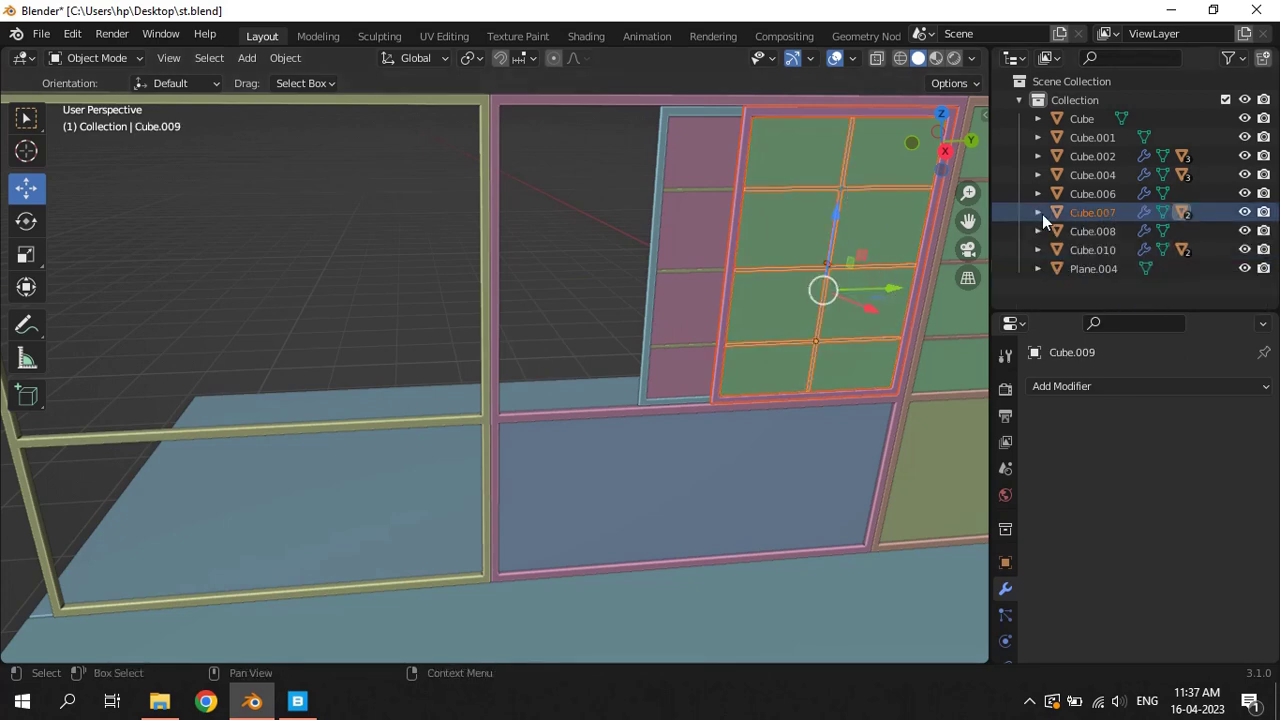
click(898, 341)
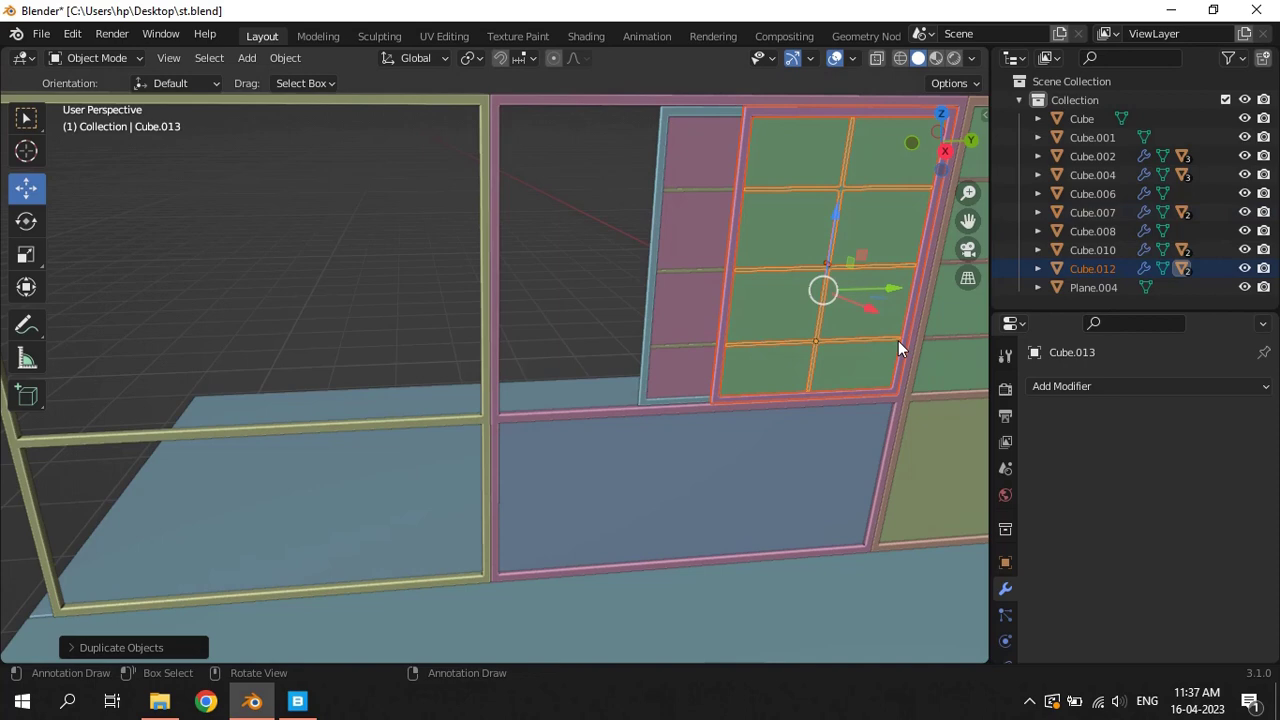
key(shift+d)
key(y)
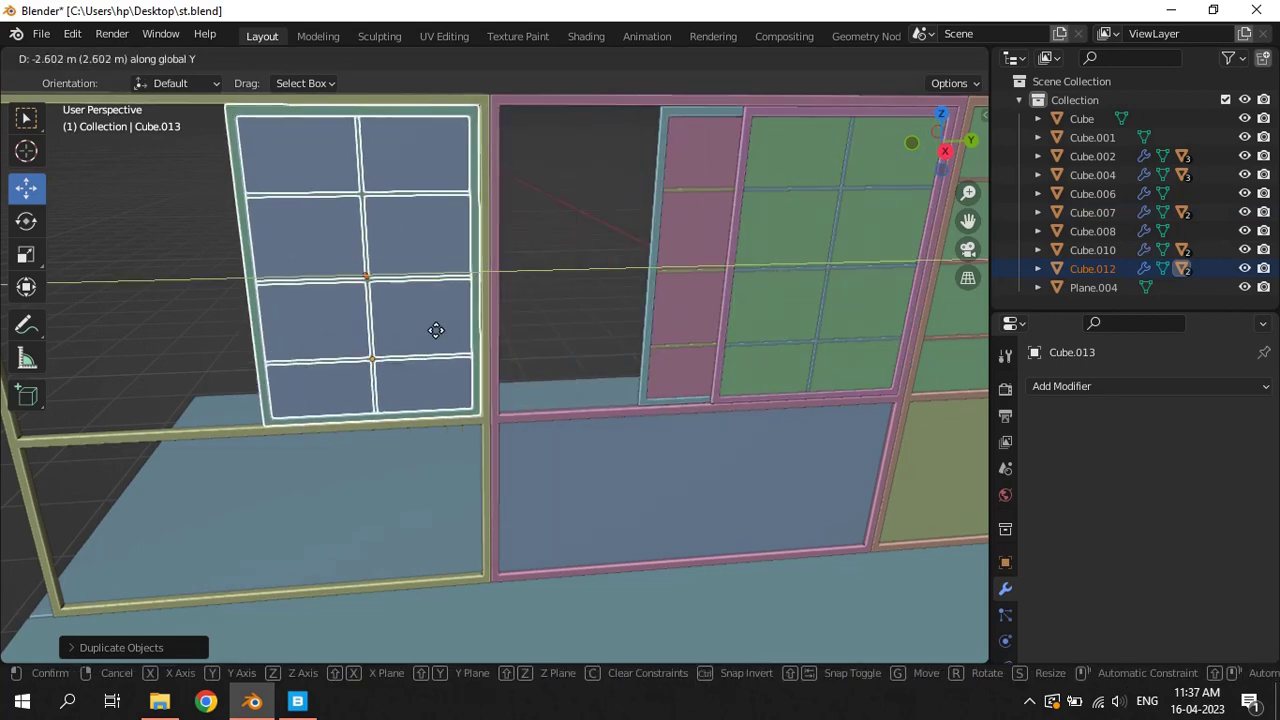
click(438, 337)
click(573, 233)
key(ctrl+s)
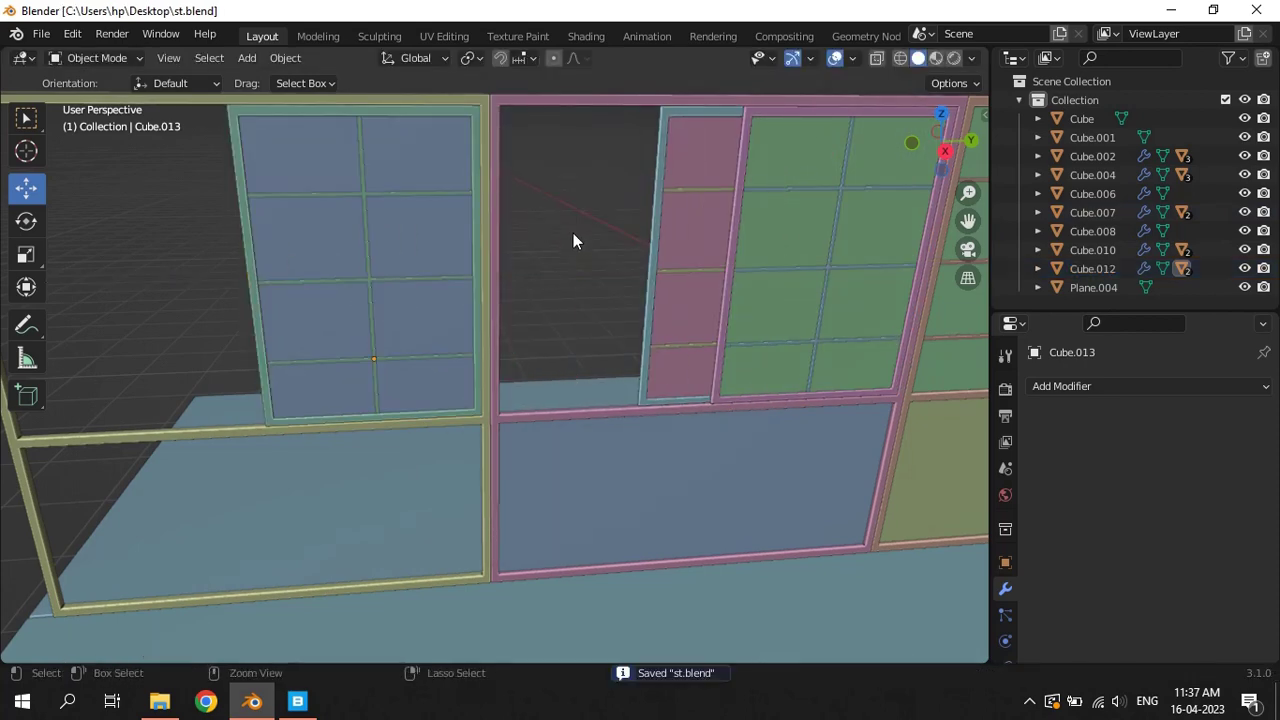
Copy the lower glass panel along Y into the left frame's lower opening and save
mouse_move(573, 233)
middle_down()
mouse_move(525, 305)
mouse_move(577, 422)
middle_up()
click(577, 422)
middle_drag(723, 451, 770, 427)
key(shift+d)
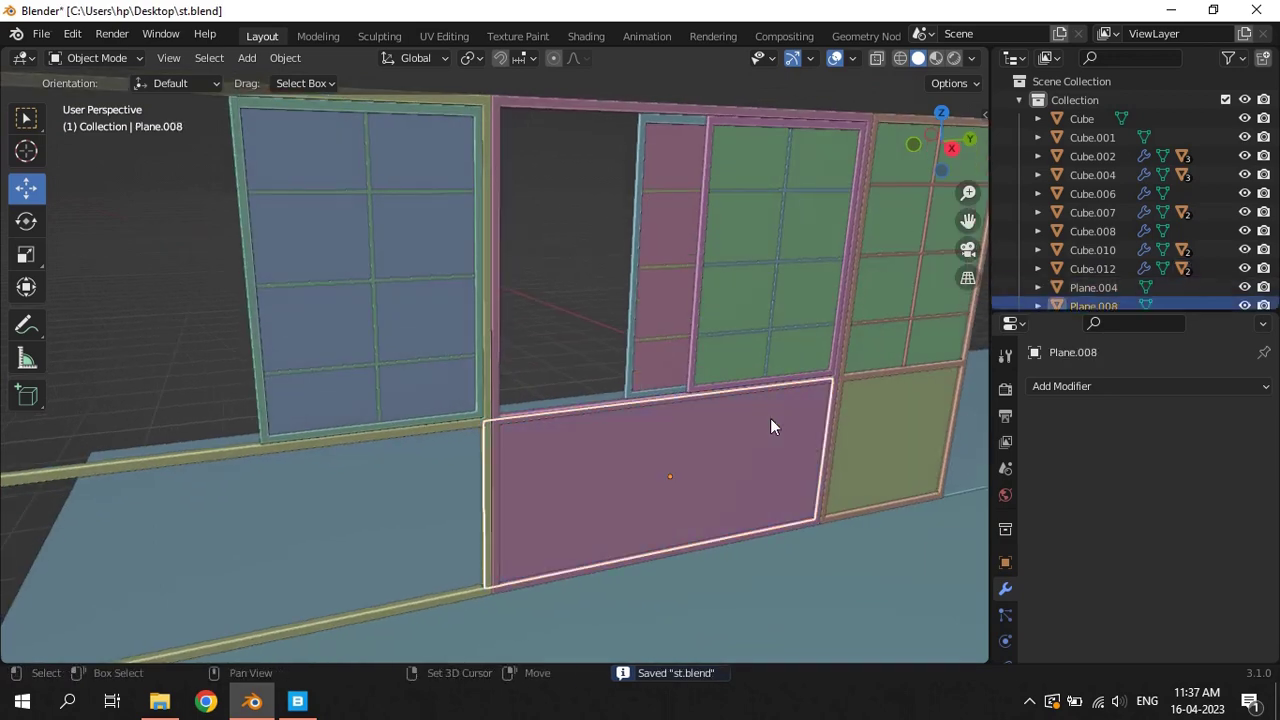
right_click(770, 427)
key(g)
key(y)
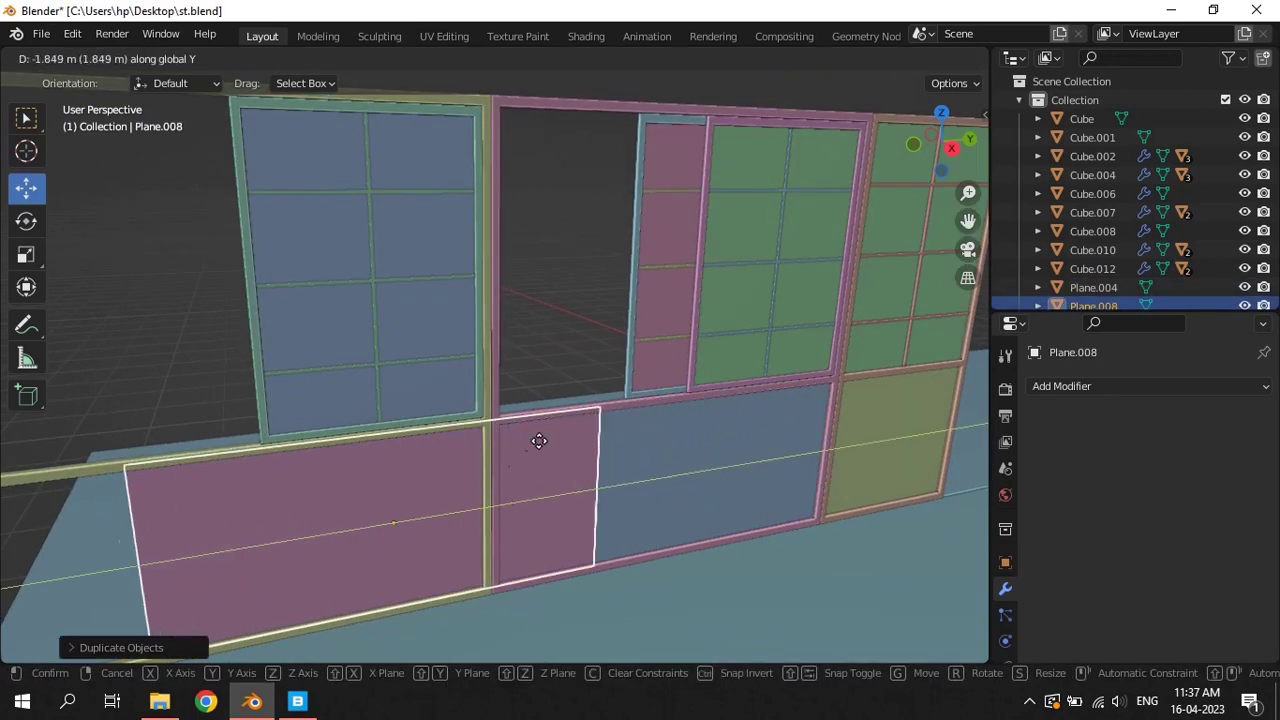
click(418, 453)
scroll(566, 320, down, 3)
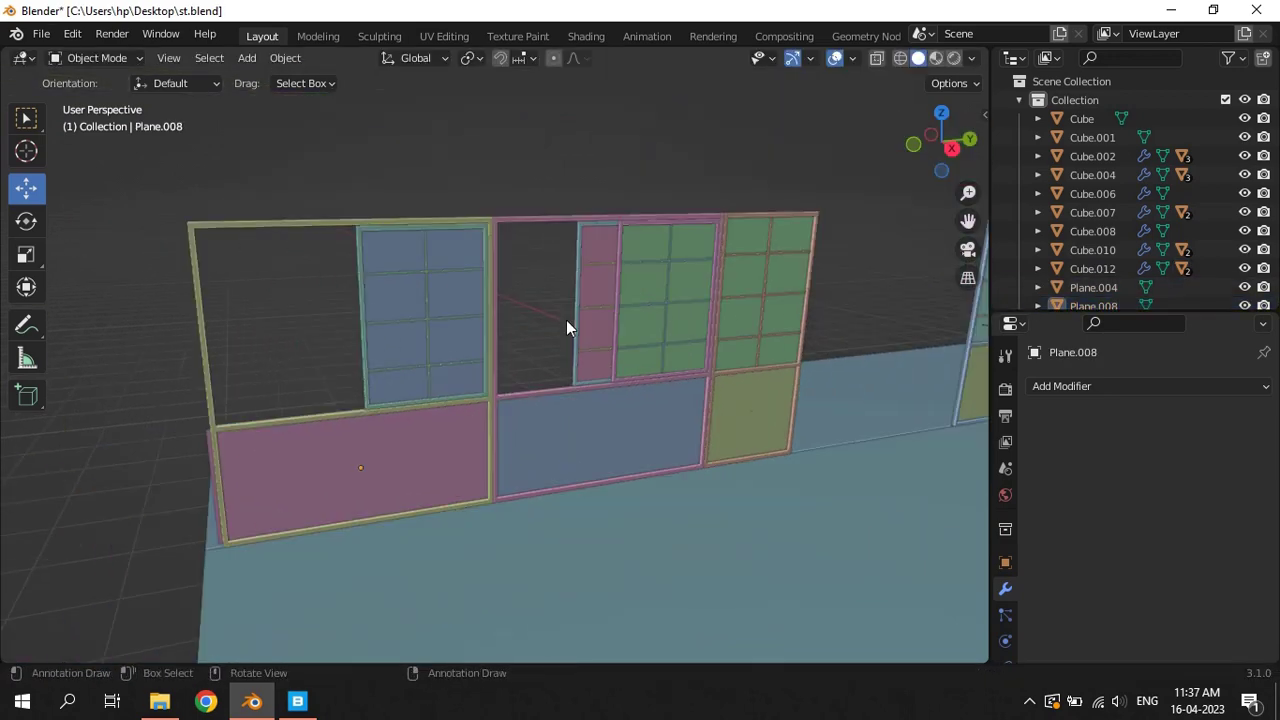
key(ctrl+s)
Duplicate the pink sash, slide it along Y beside the blue sash, and save
mouse_move(566, 320)
middle_down()
mouse_move(581, 363)
mouse_move(554, 366)
middle_up()
scroll(367, 303, up, 3)
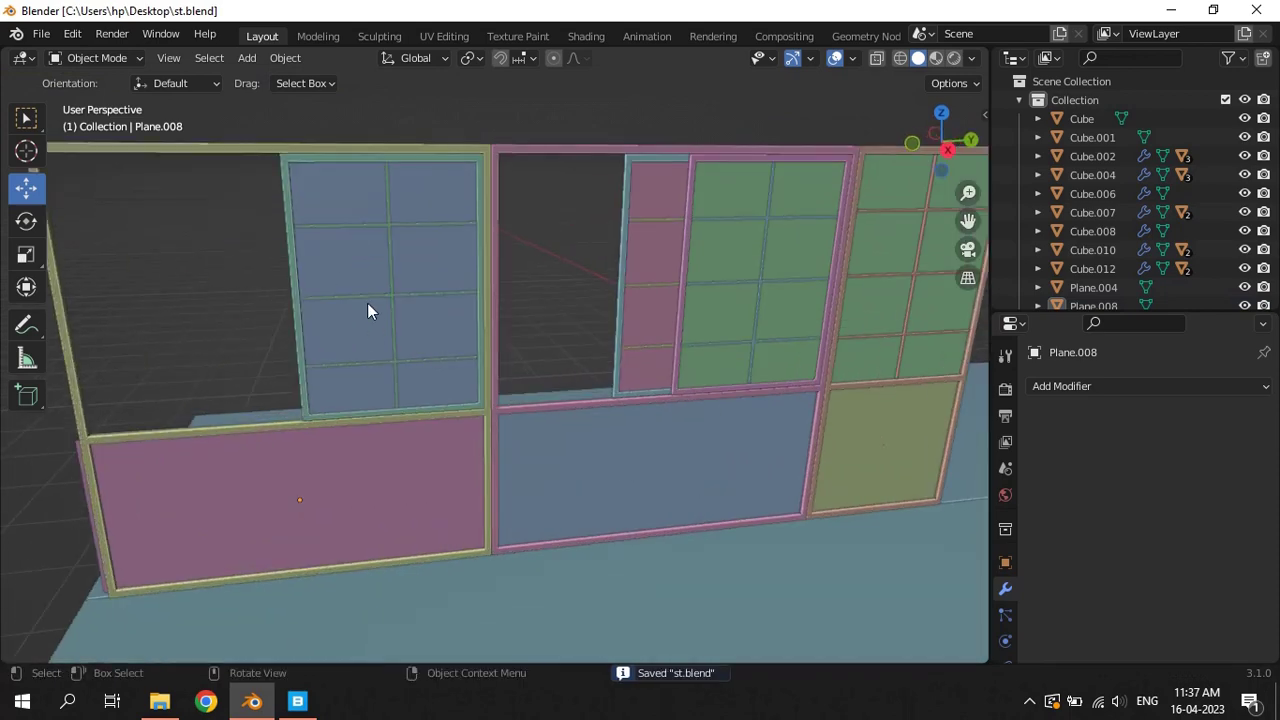
click(392, 265)
click(422, 263)
click(381, 285)
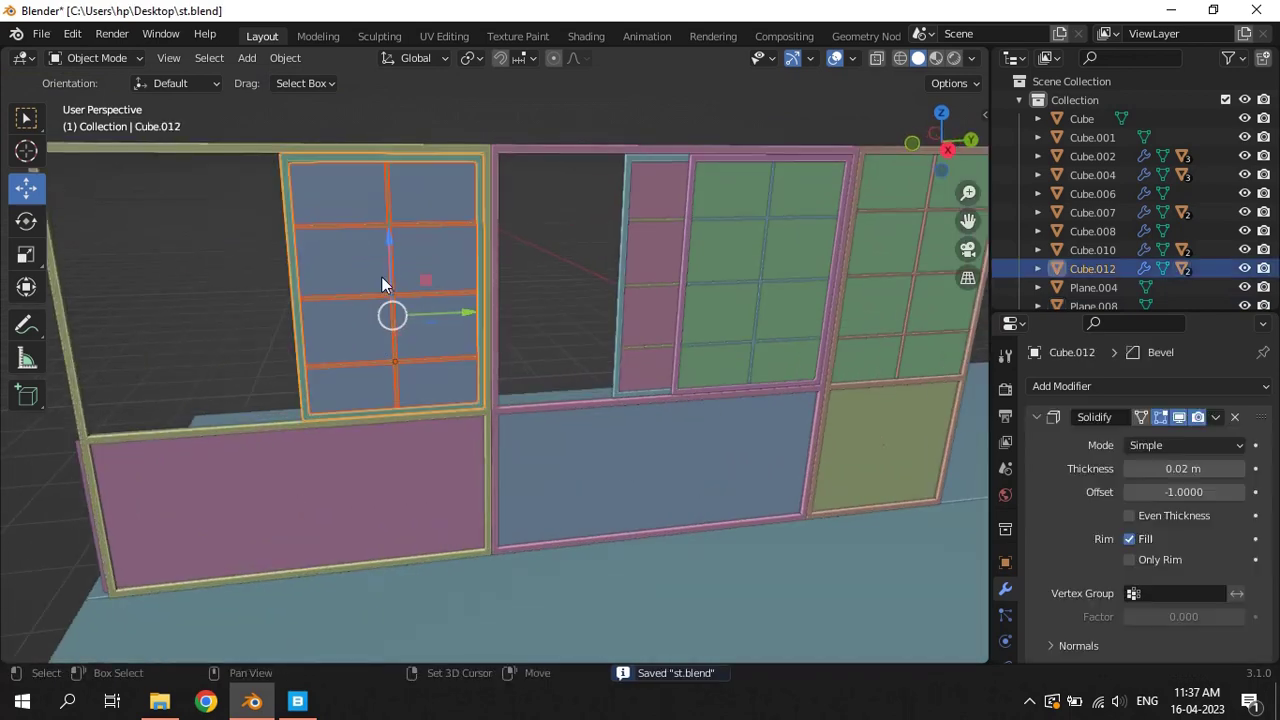
key(shift+d)
right_click(591, 308)
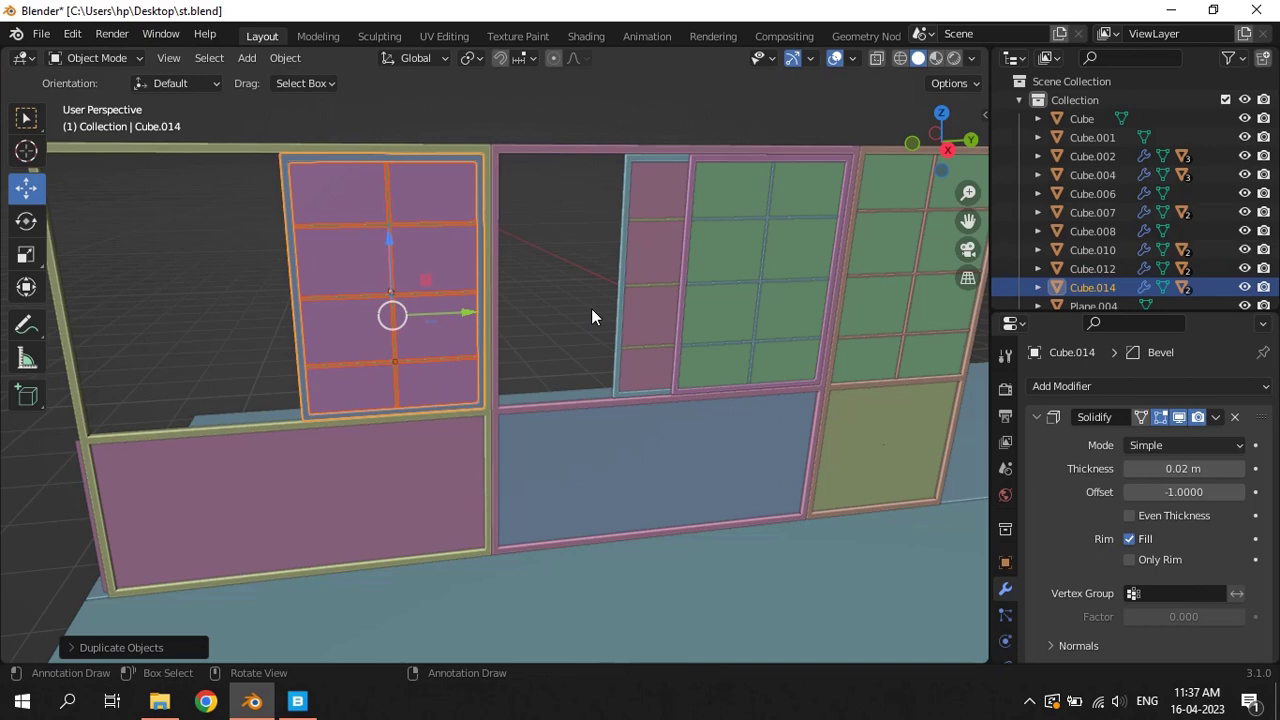
key(g)
key(y)
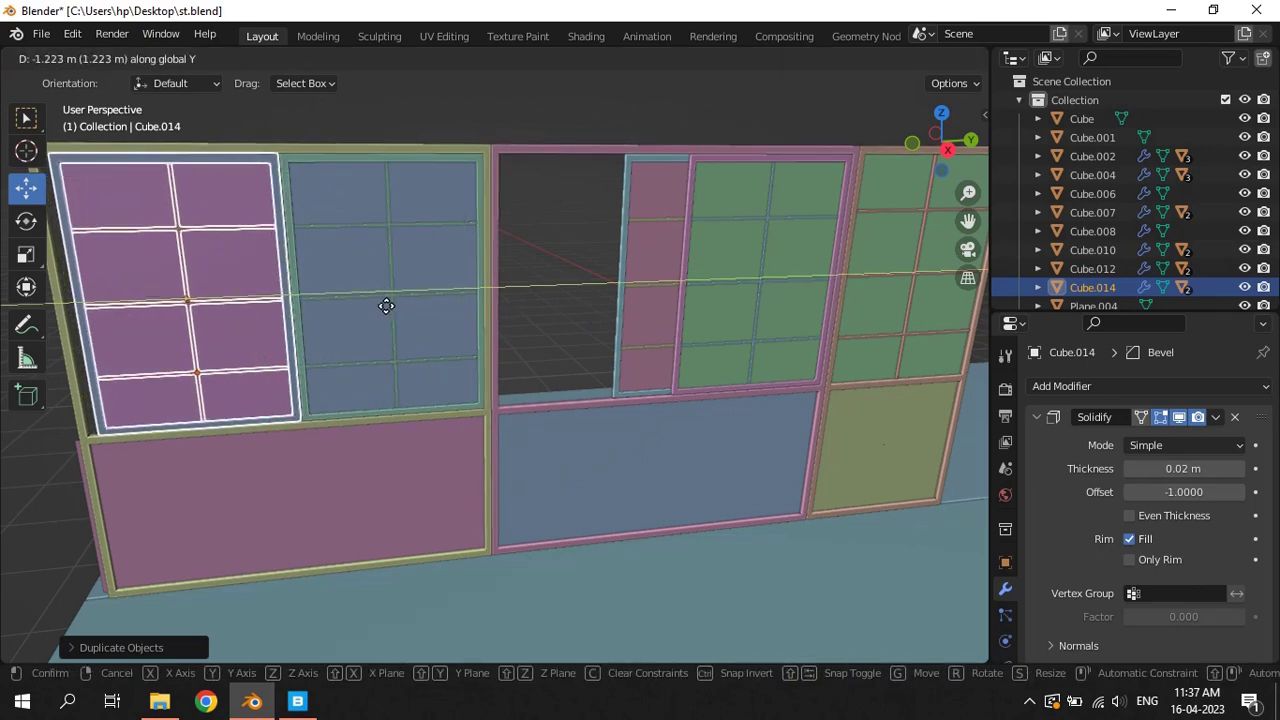
click(386, 305)
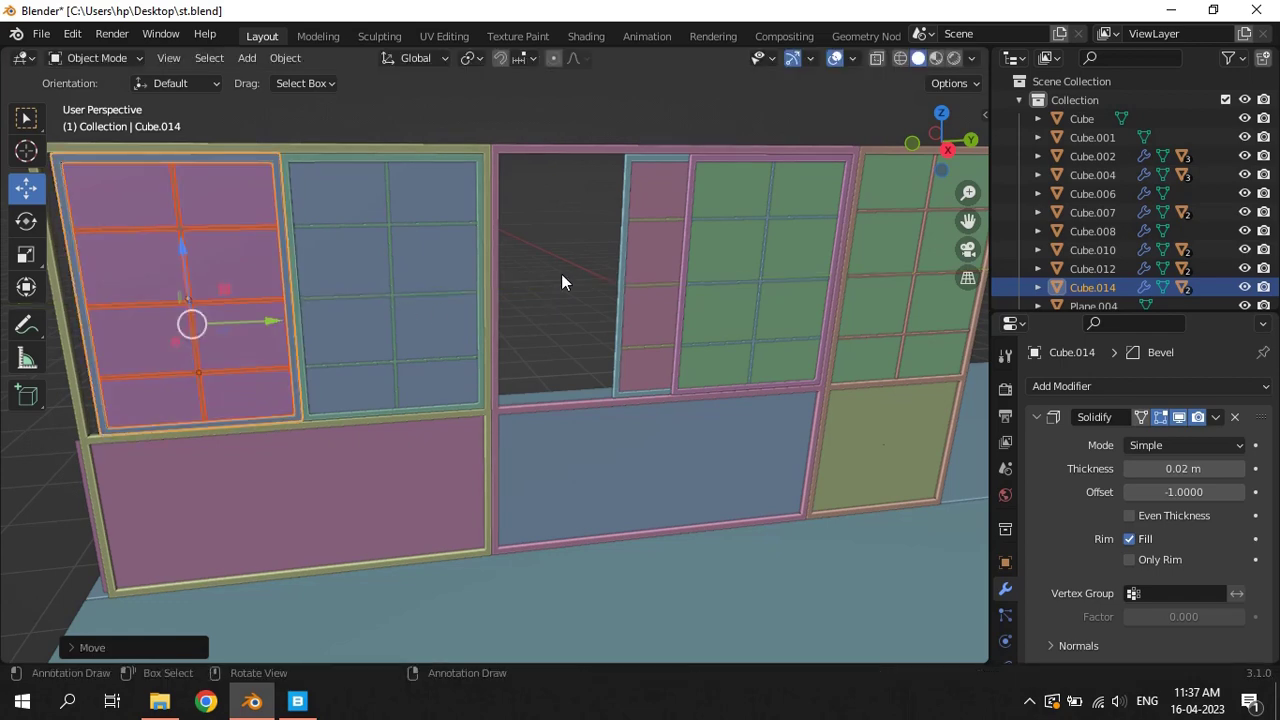
click(555, 277)
scroll(513, 300, down, 3)
key(ctrl+s)
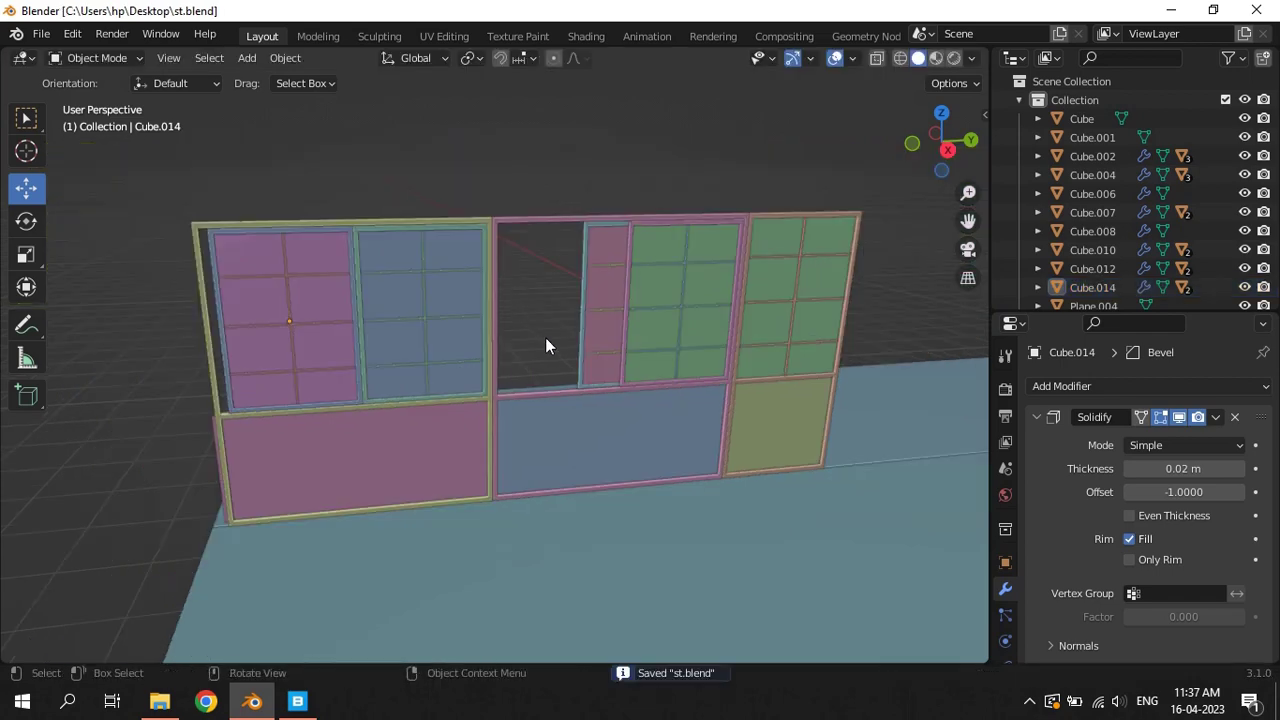
Select the middle window frame Cube.006 and enter Edit Mode on it
middle_drag(545, 340, 600, 322)
scroll(586, 327, up, 3)
click(500, 314)
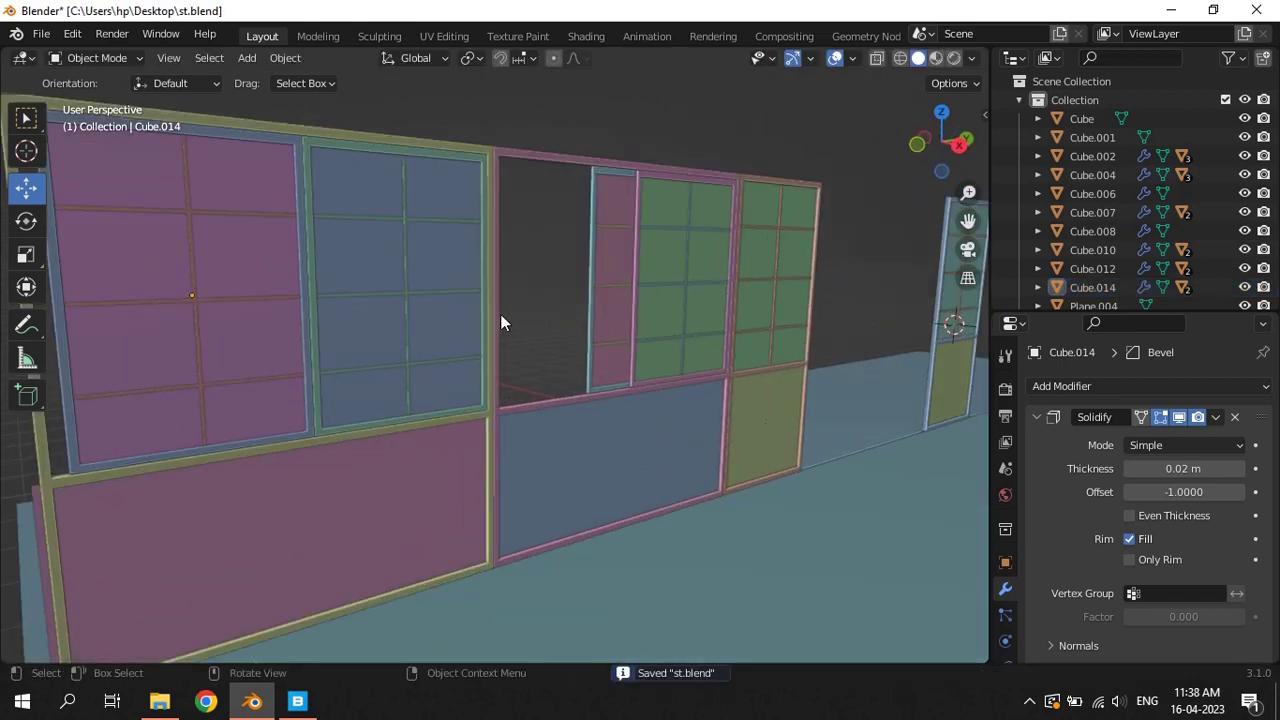
scroll(500, 314, up, 3)
scroll(500, 314, up, 2)
key(Tab)
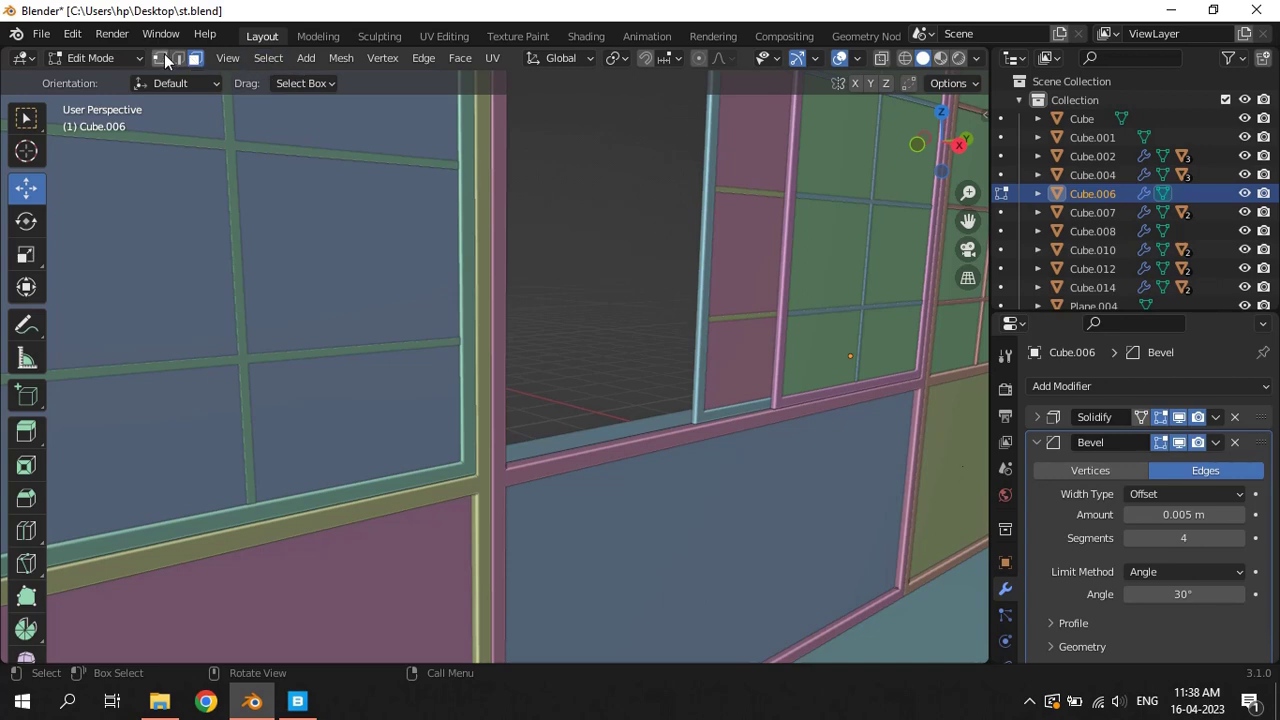
In top view with wireframe shading, box-select the frame's vertical edge geometry, then exit Edit Mode
key(KP_7)
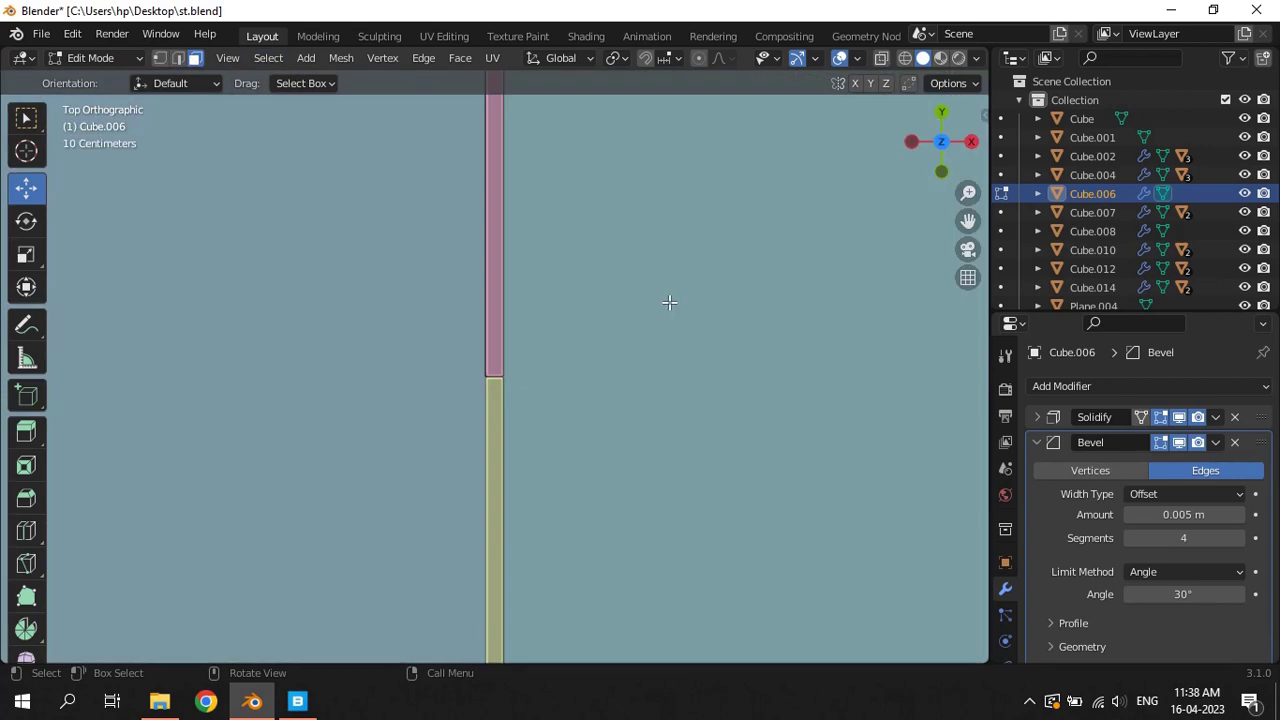
key(z)
click(575, 357)
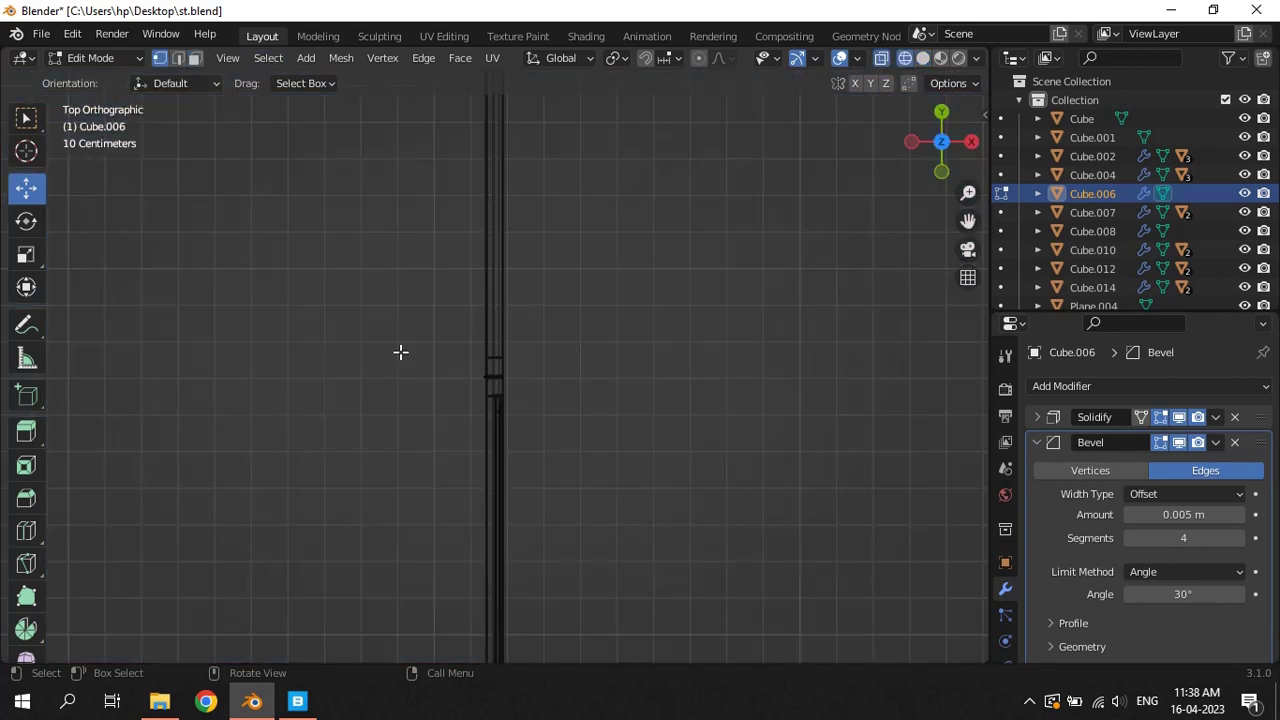
drag(452, 370, 577, 425)
drag(397, 340, 652, 446)
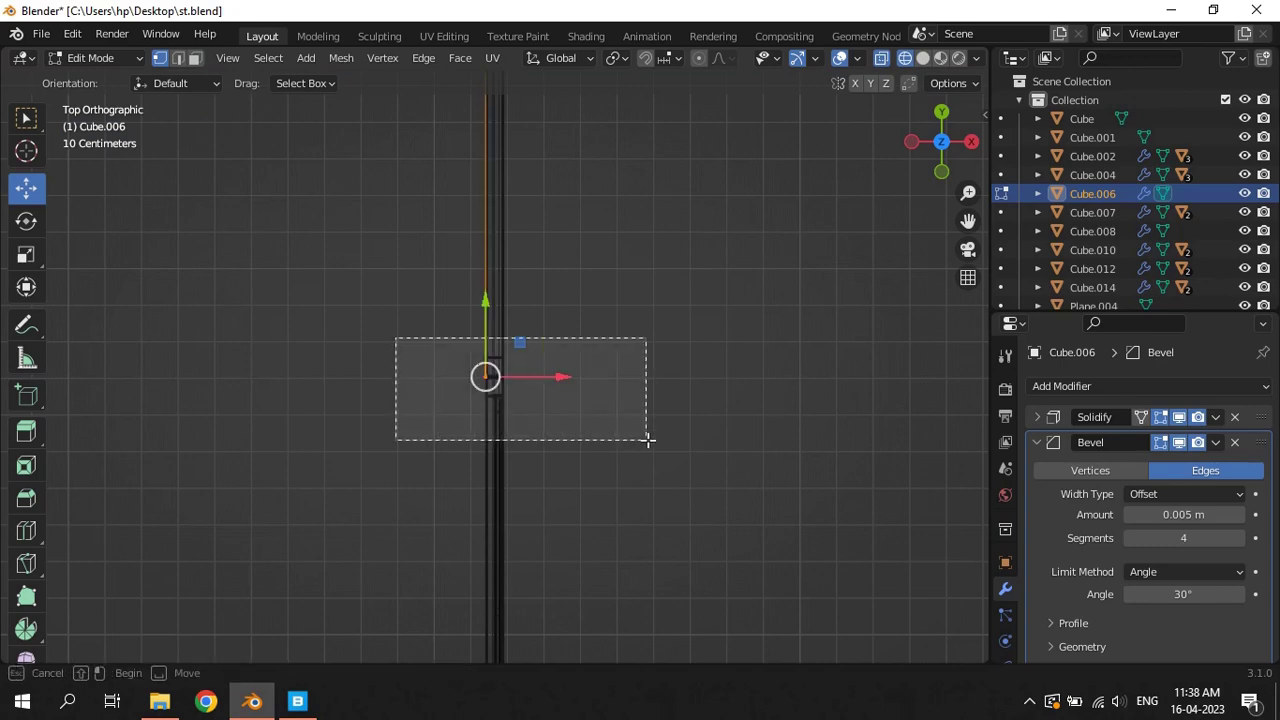
middle_drag(690, 453, 596, 384)
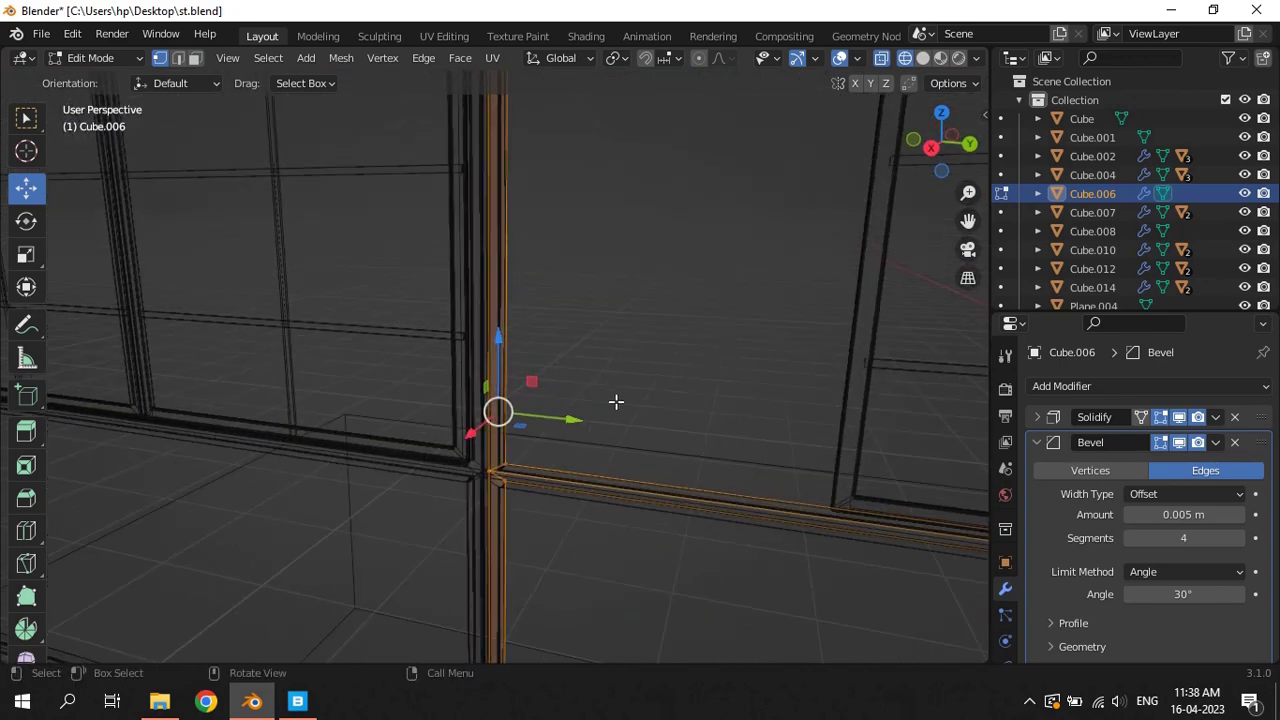
scroll(616, 401, down, 2)
key(Tab)
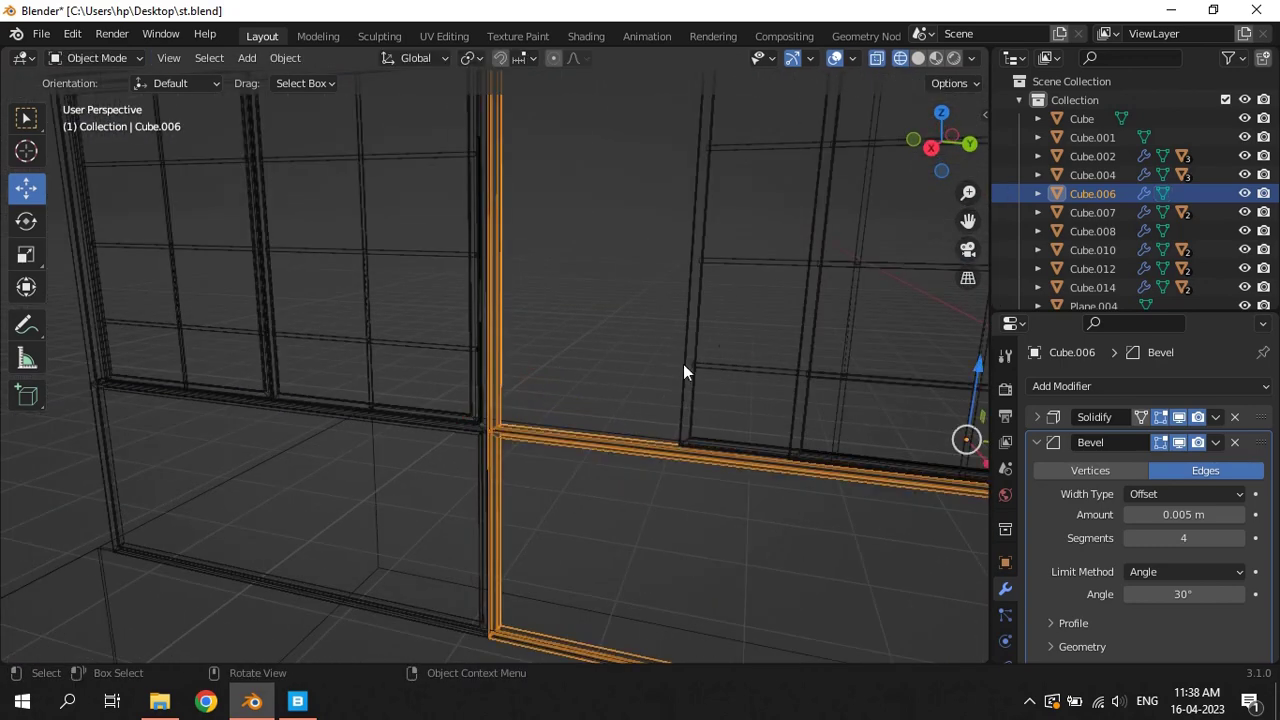
In Right view with solid shading, slide the pink sash Cube.010 about 0.76 m along Y into the gap
click(698, 308)
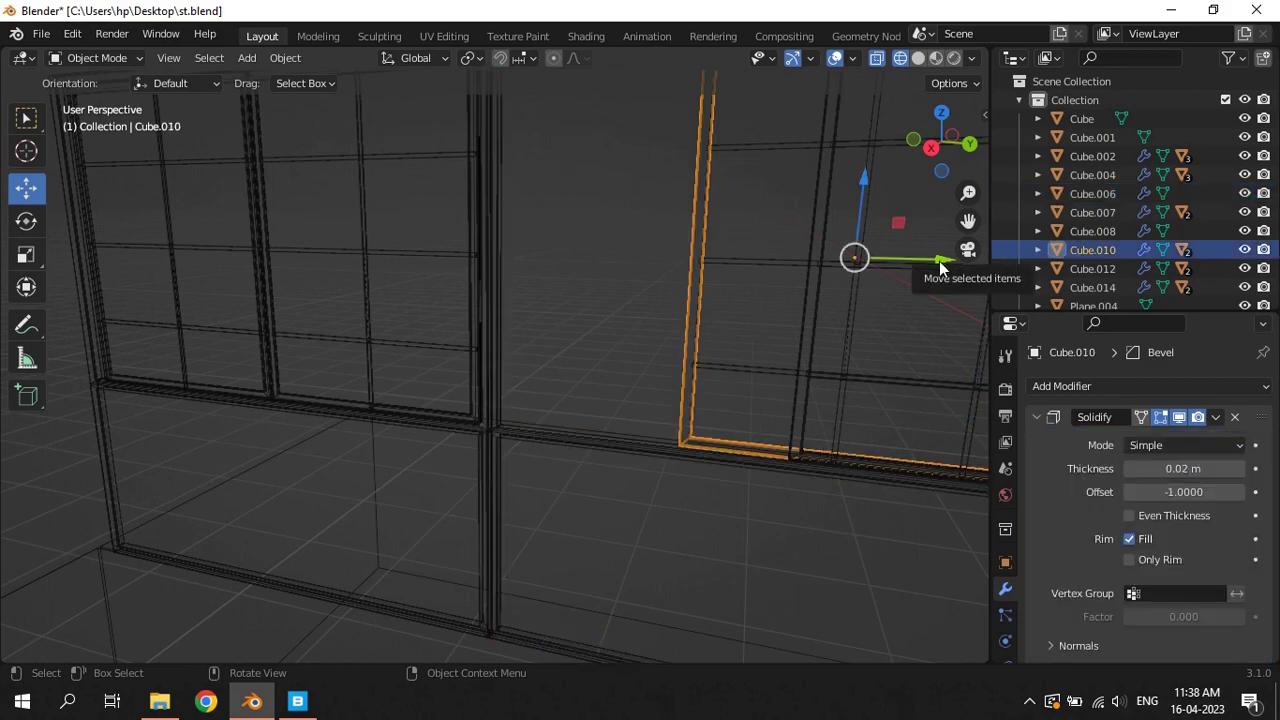
key(KP_7)
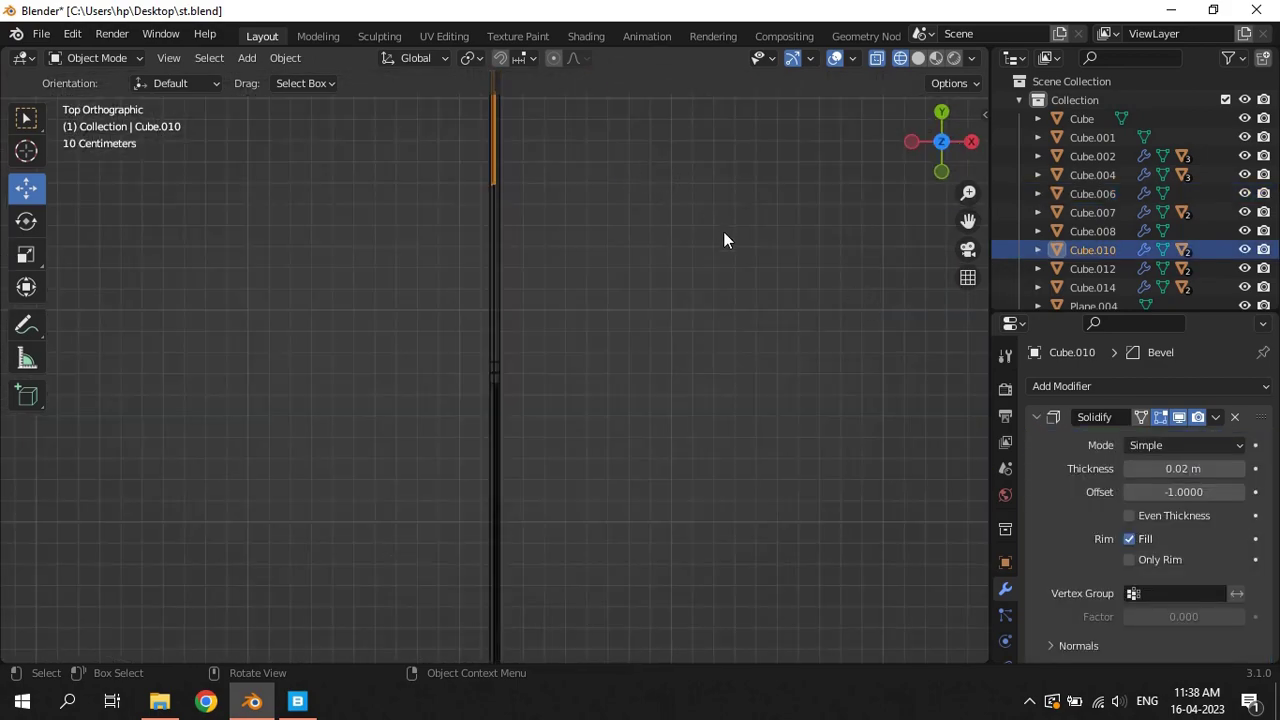
key(KP_3)
key(Escape)
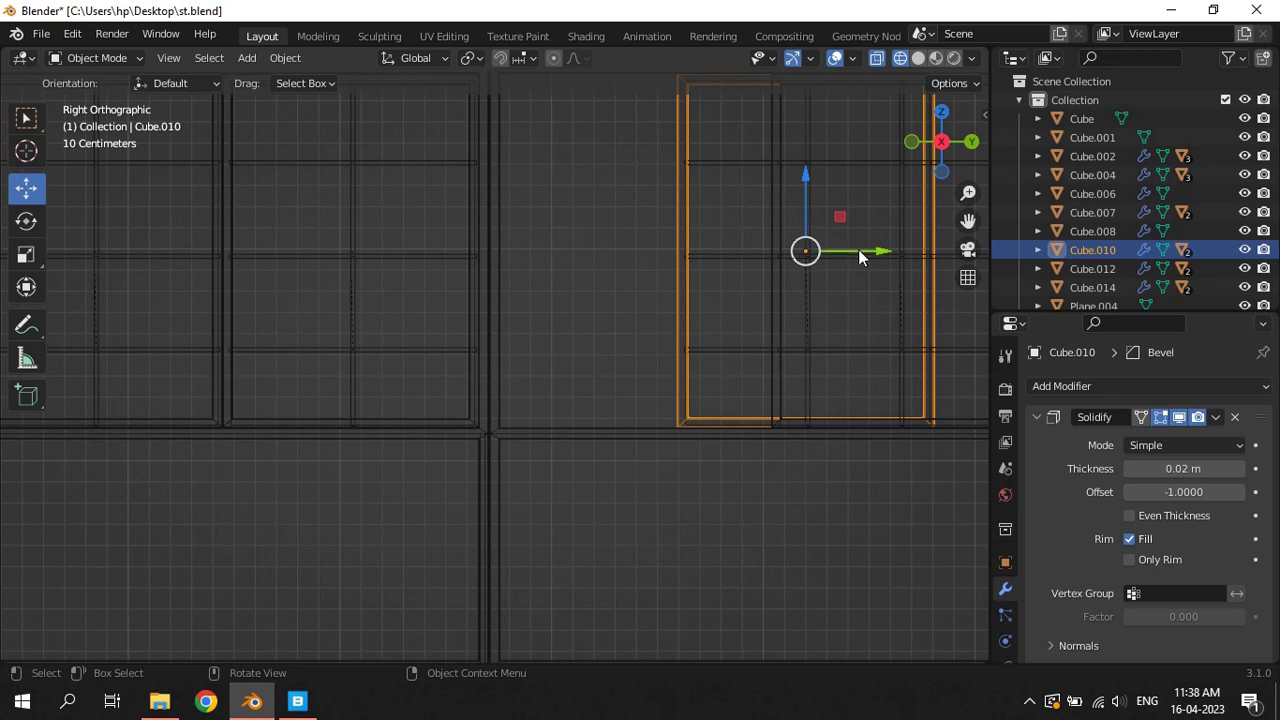
key(z)
click(924, 261)
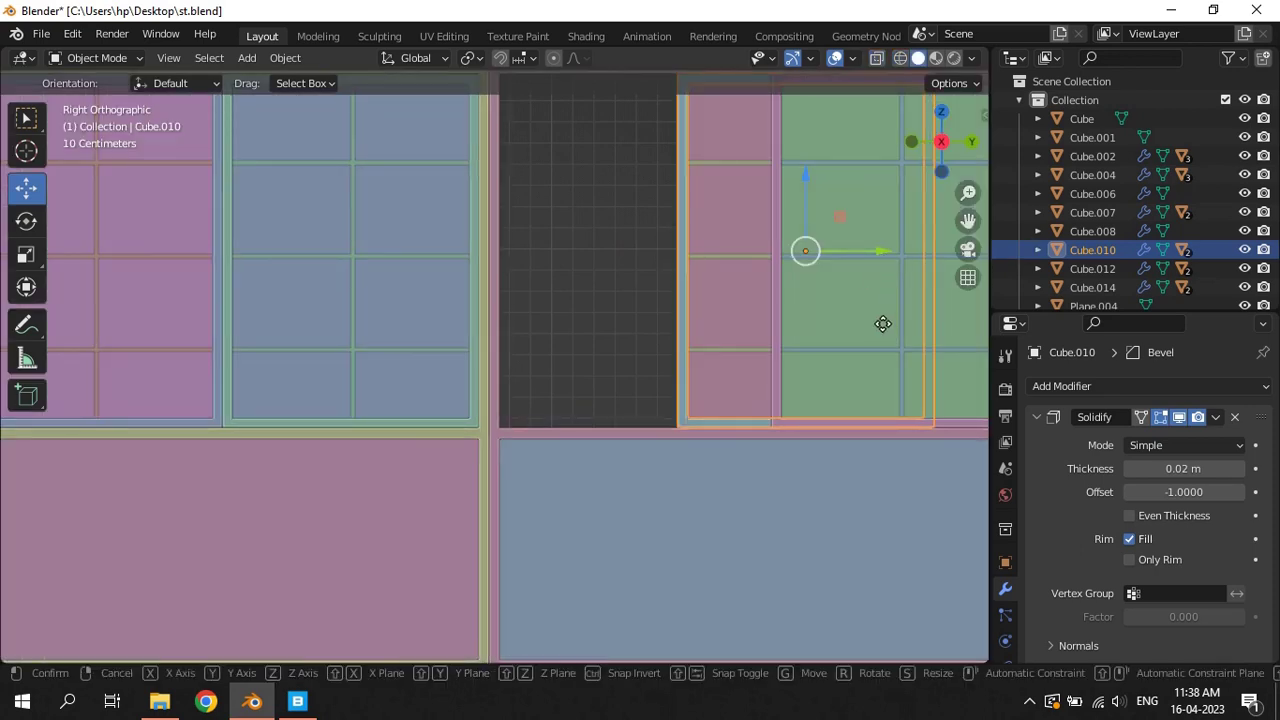
key(g)
key(y)
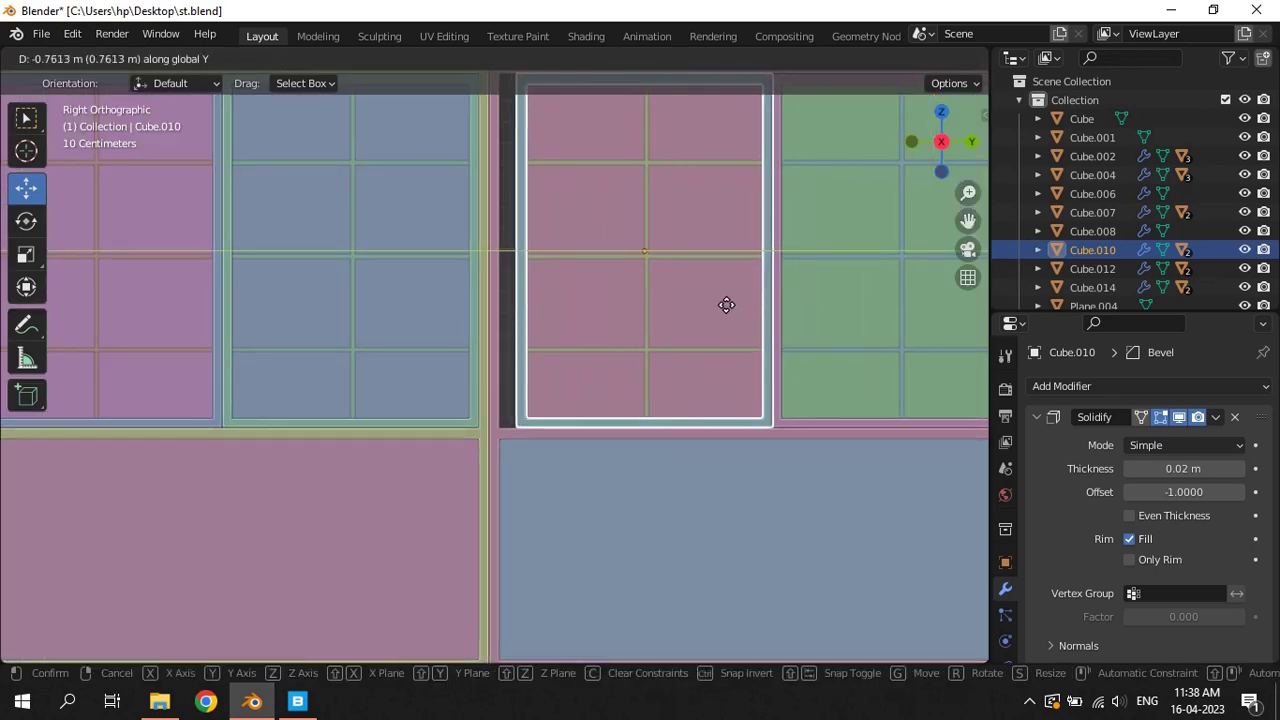
click(724, 304)
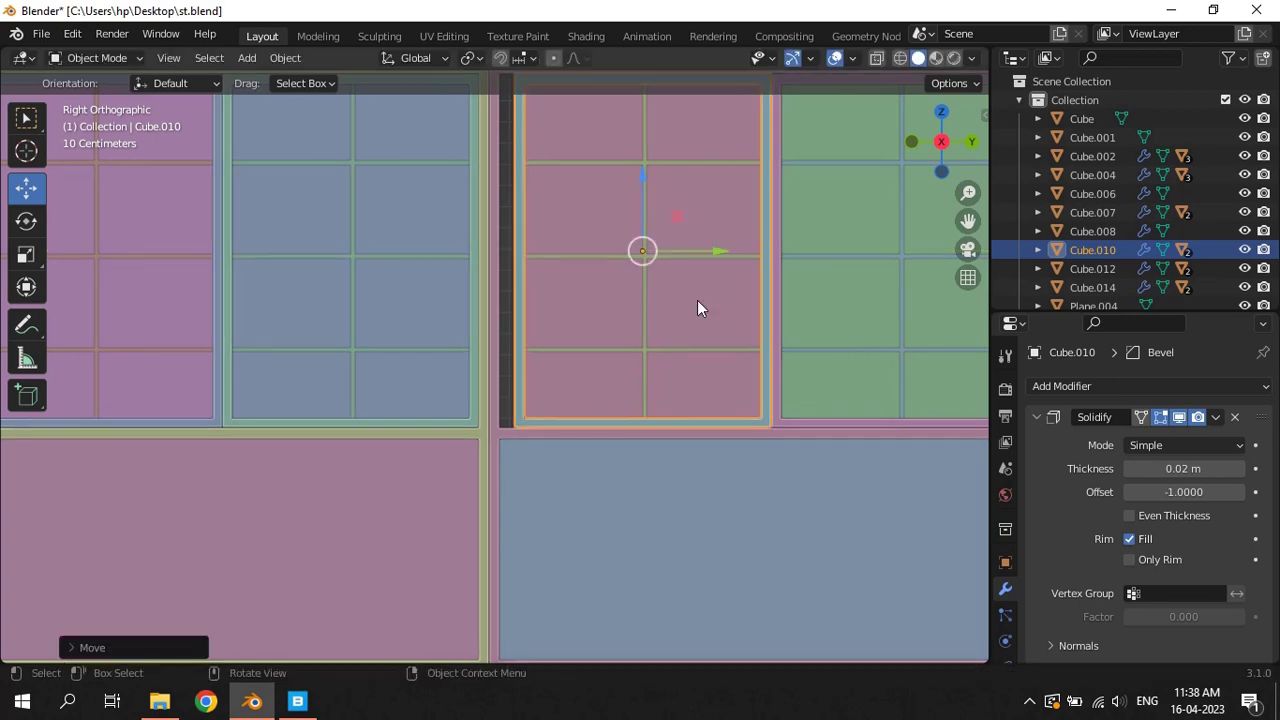
Nudge the middle frame Cube.006's shared vertical strip slightly along Y
click(501, 264)
key(Tab)
scroll(501, 264, down, 3)
drag(460, 203, 501, 540)
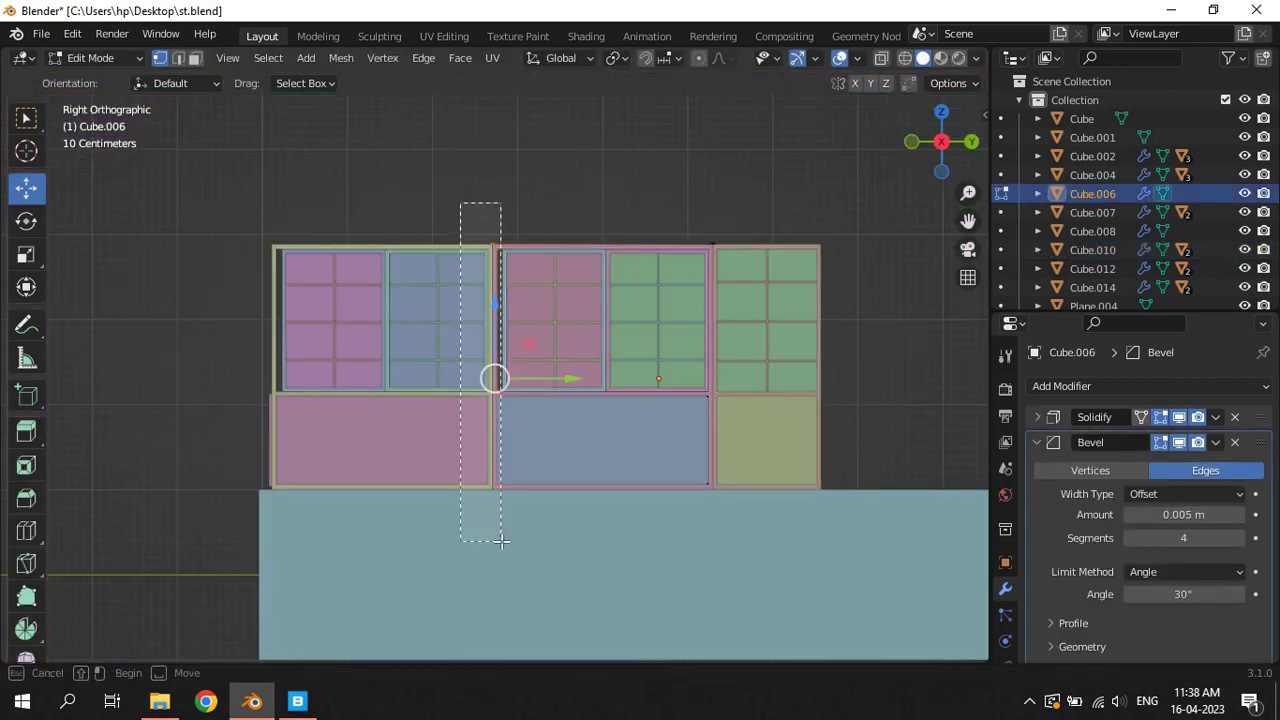
scroll(617, 271, up, 5)
scroll(674, 417, up, 2)
key(g)
key(y)
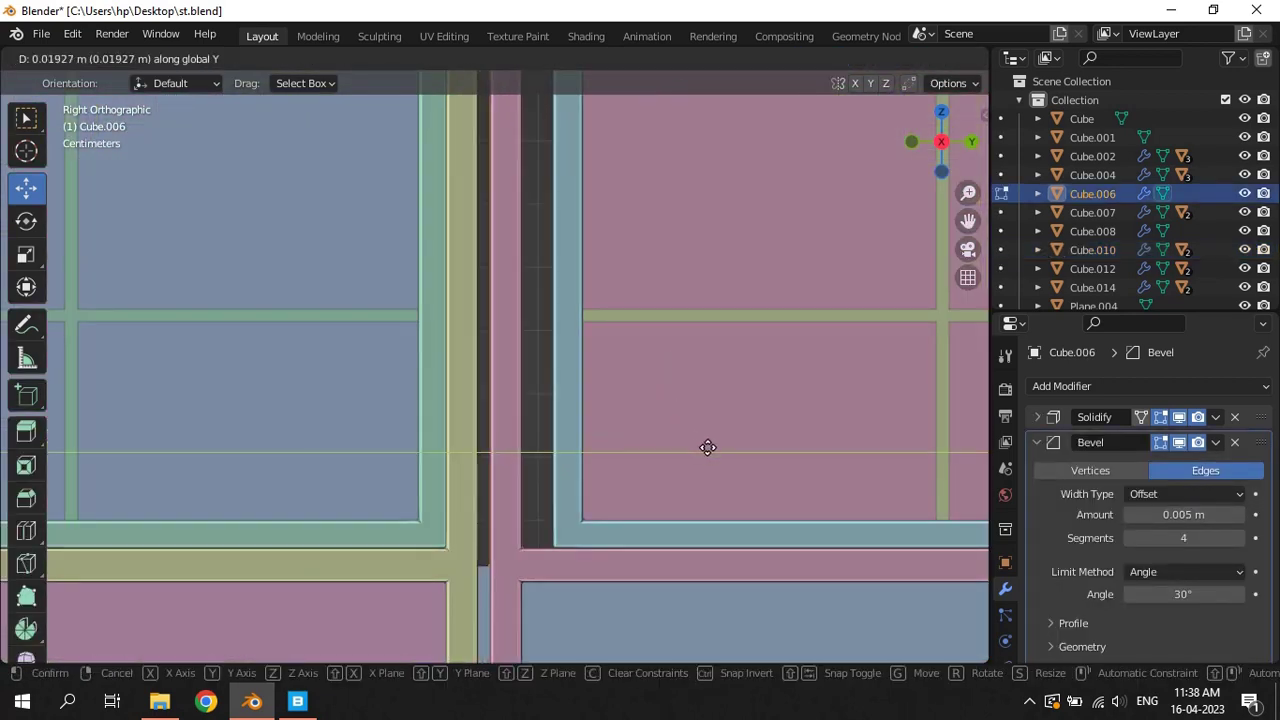
click(737, 438)
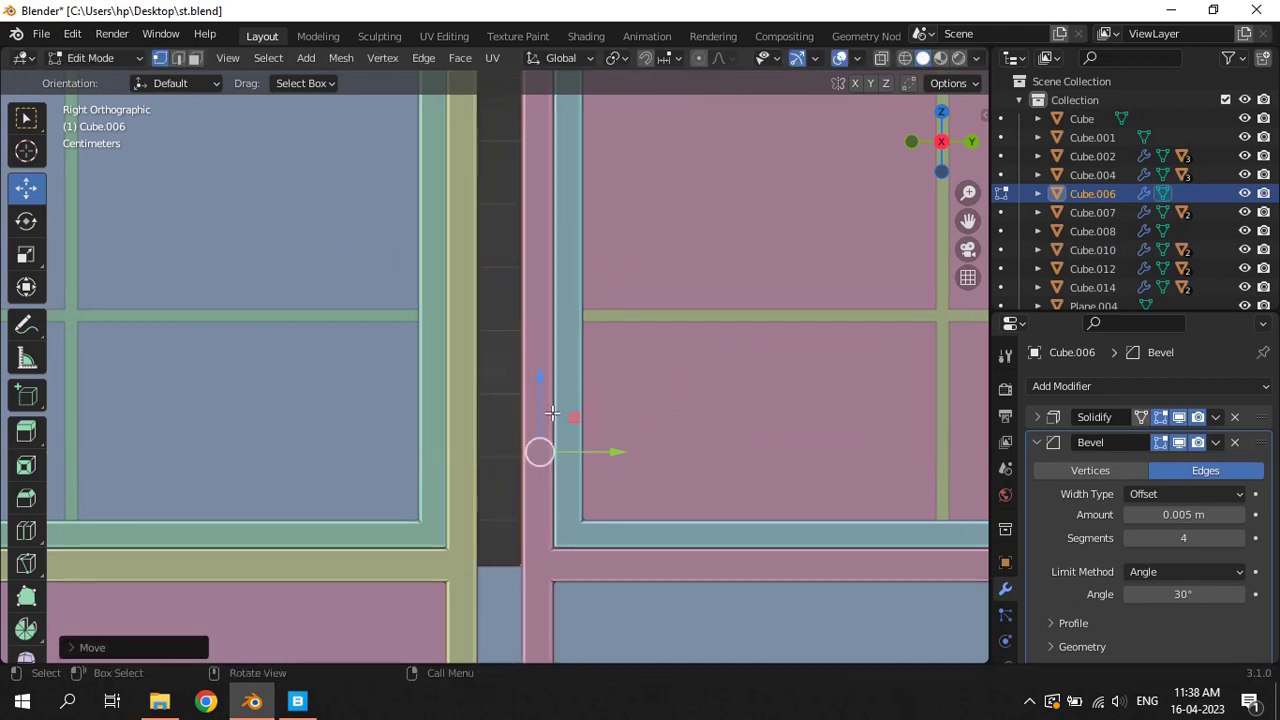
scroll(552, 413, down, 5)
key(Tab)
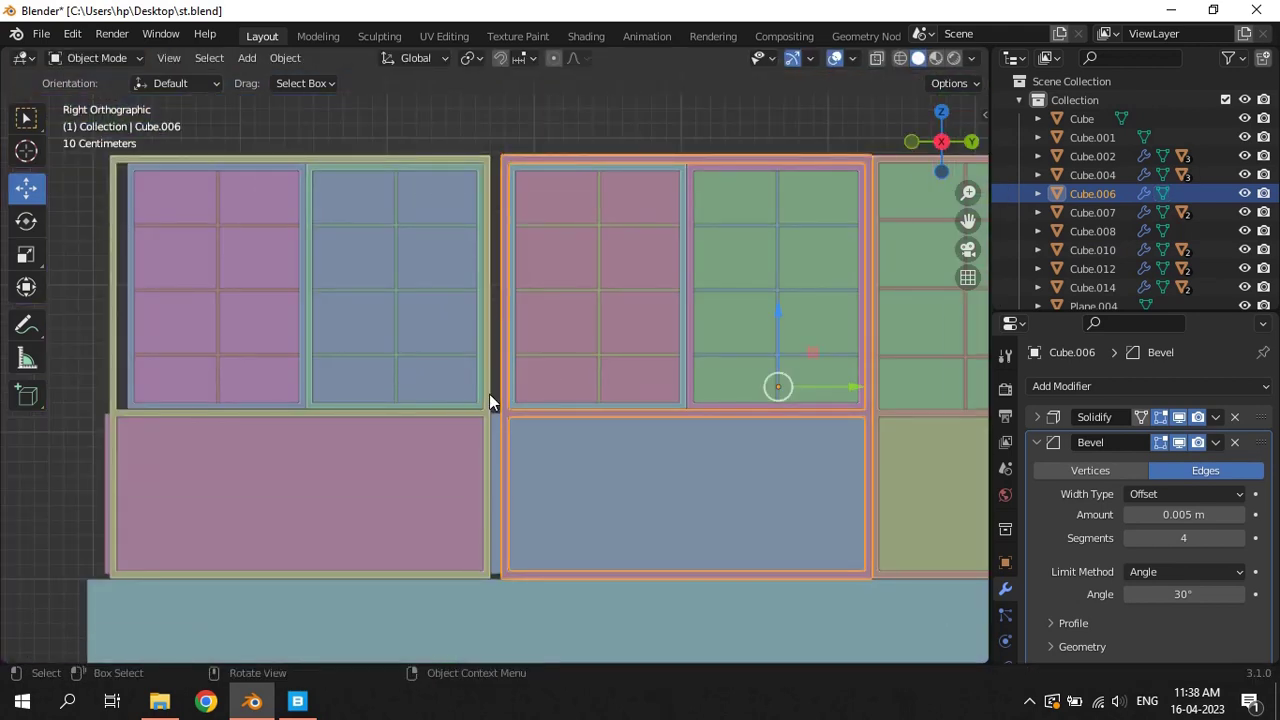
Stretch the left frame Cube.008's outer side about 0.071 m along Y to close the gap
click(103, 385)
key(Tab)
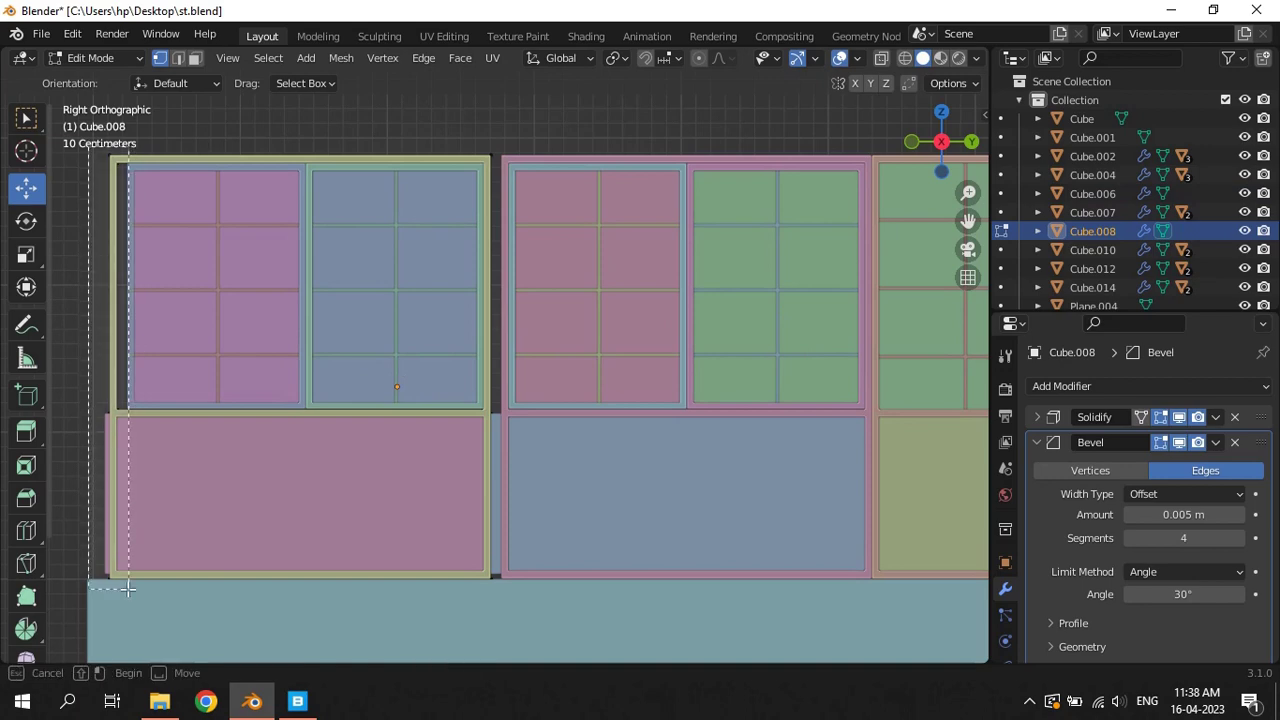
middle_drag(220, 420, 230, 400)
key(KP_Decimal)
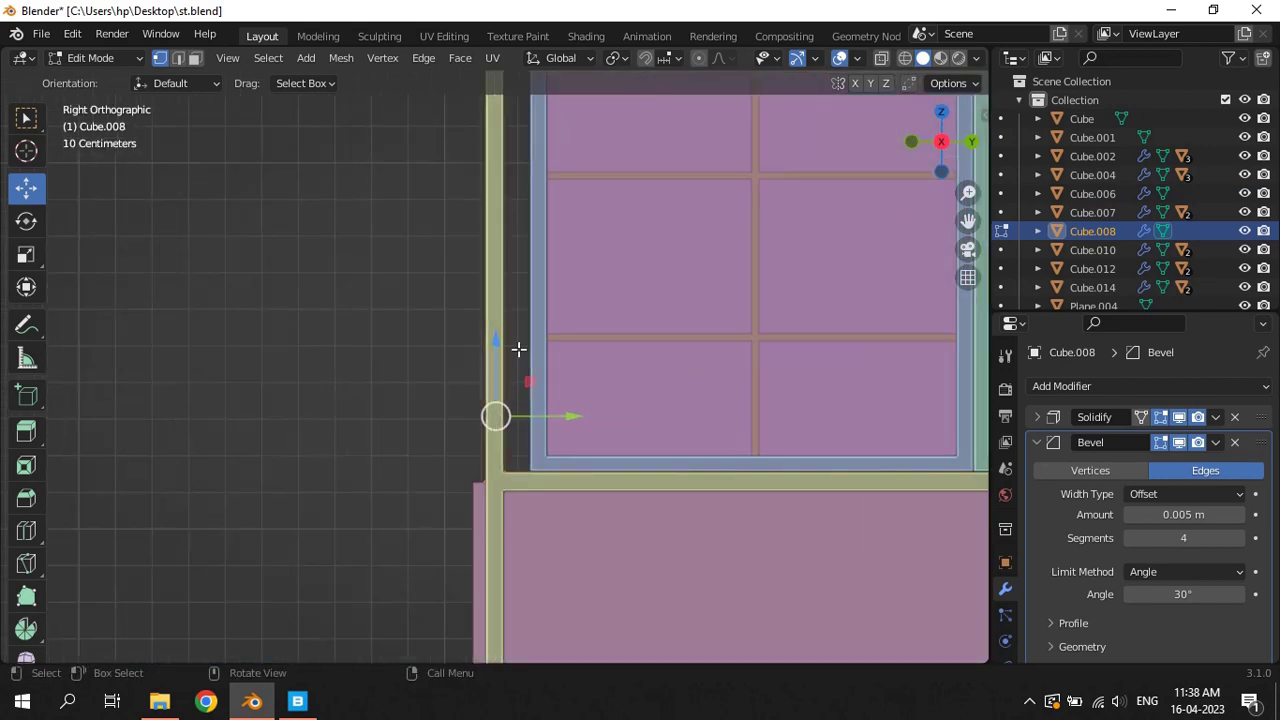
key(g)
key(y)
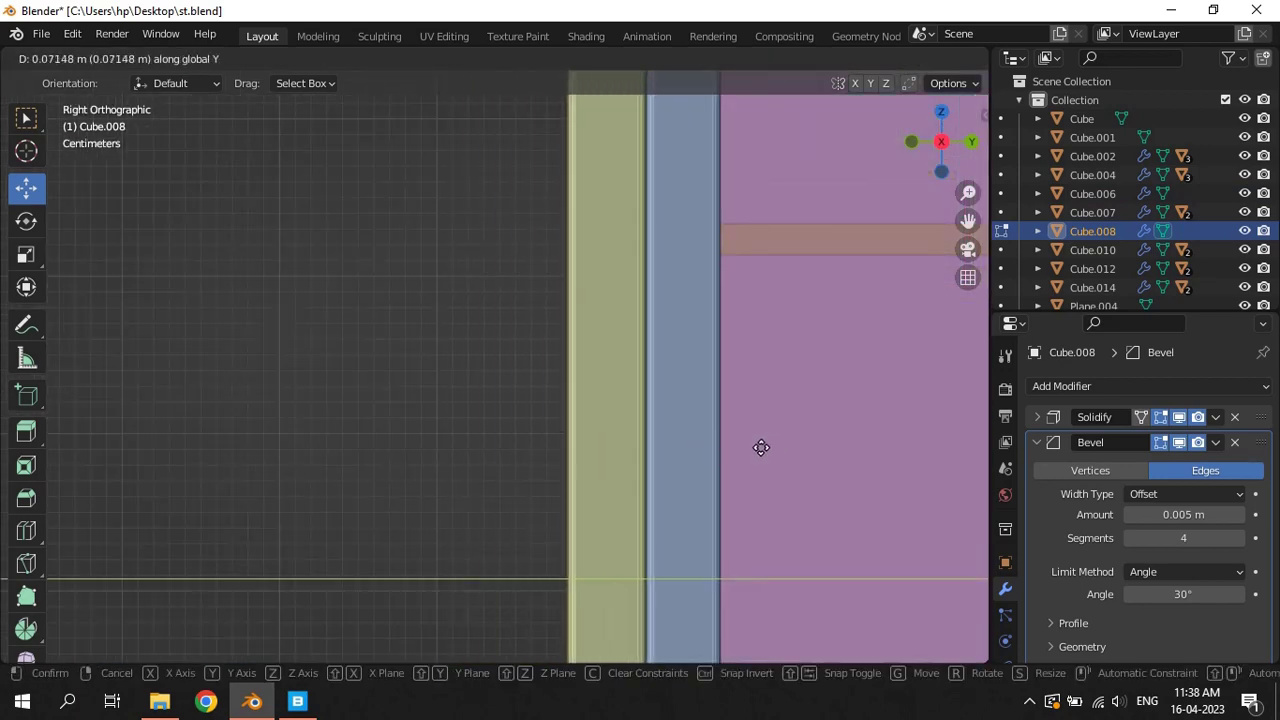
click(759, 447)
key(Tab)
scroll(462, 397, down, 3)
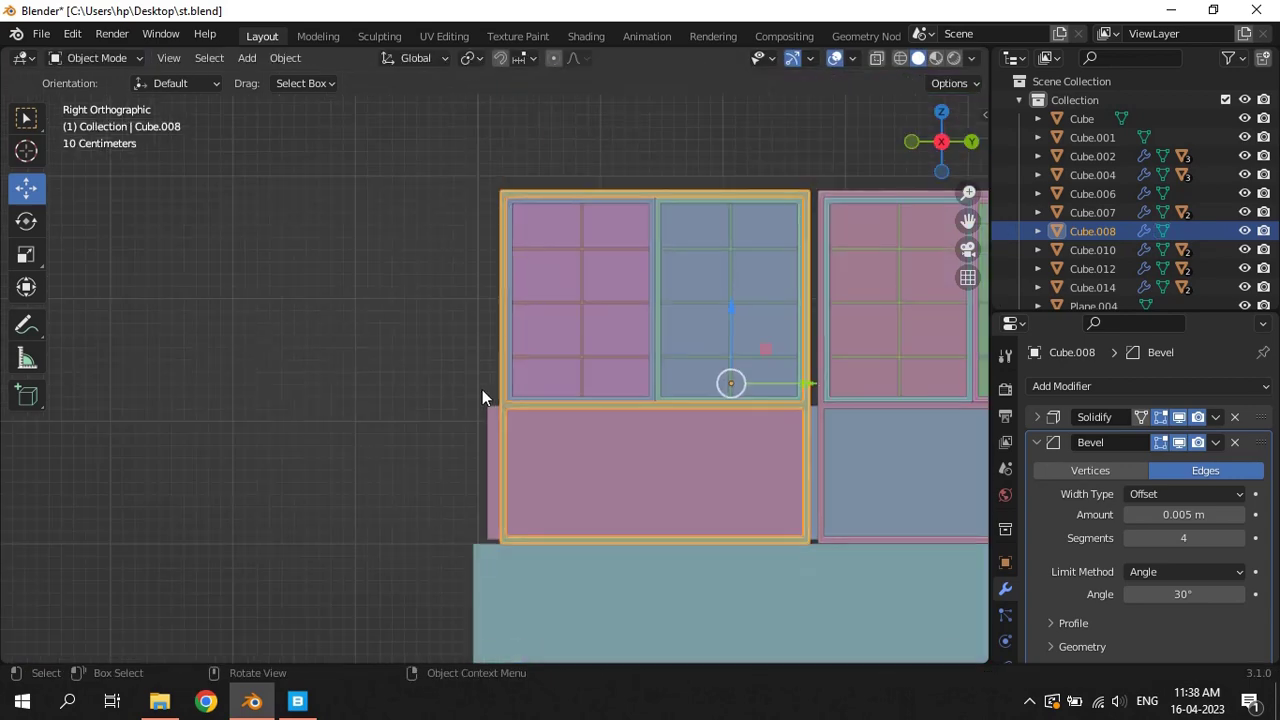
scroll(482, 389, down, 2)
scroll(707, 400, up, 1)
scroll(686, 424, up, 4)
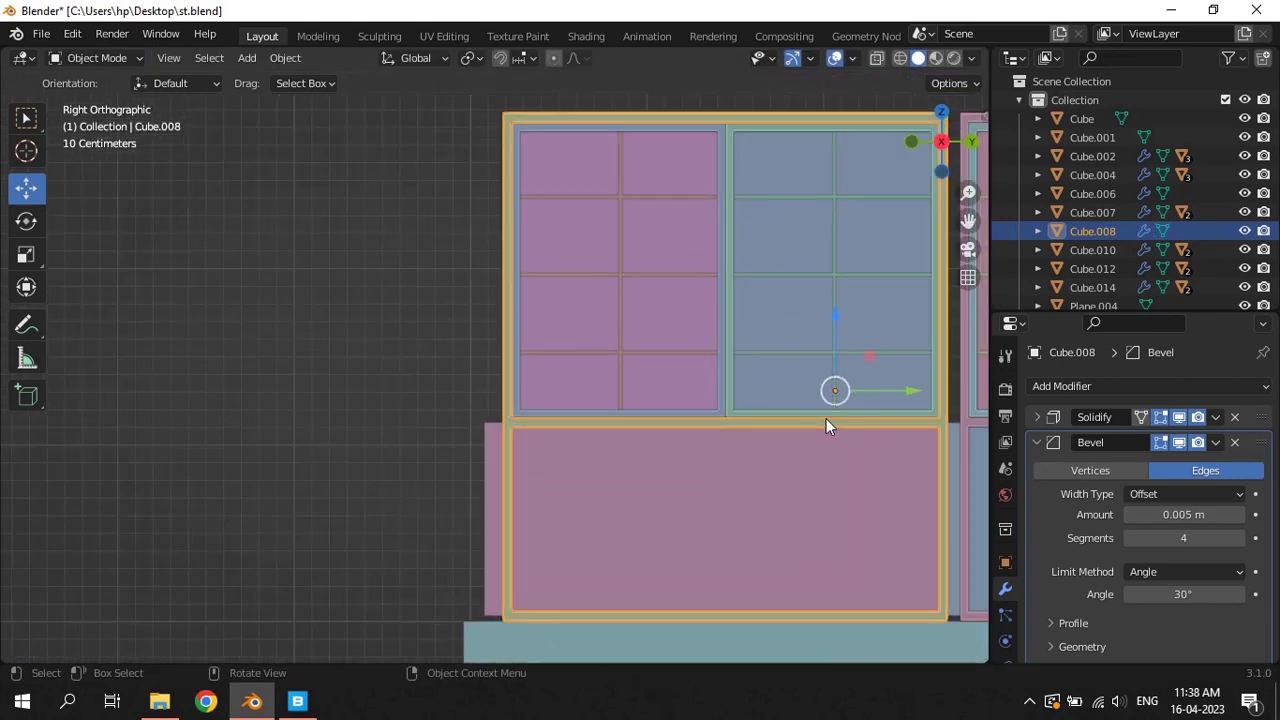
middle_drag(795, 324, 663, 347)
scroll(619, 346, up, 3)
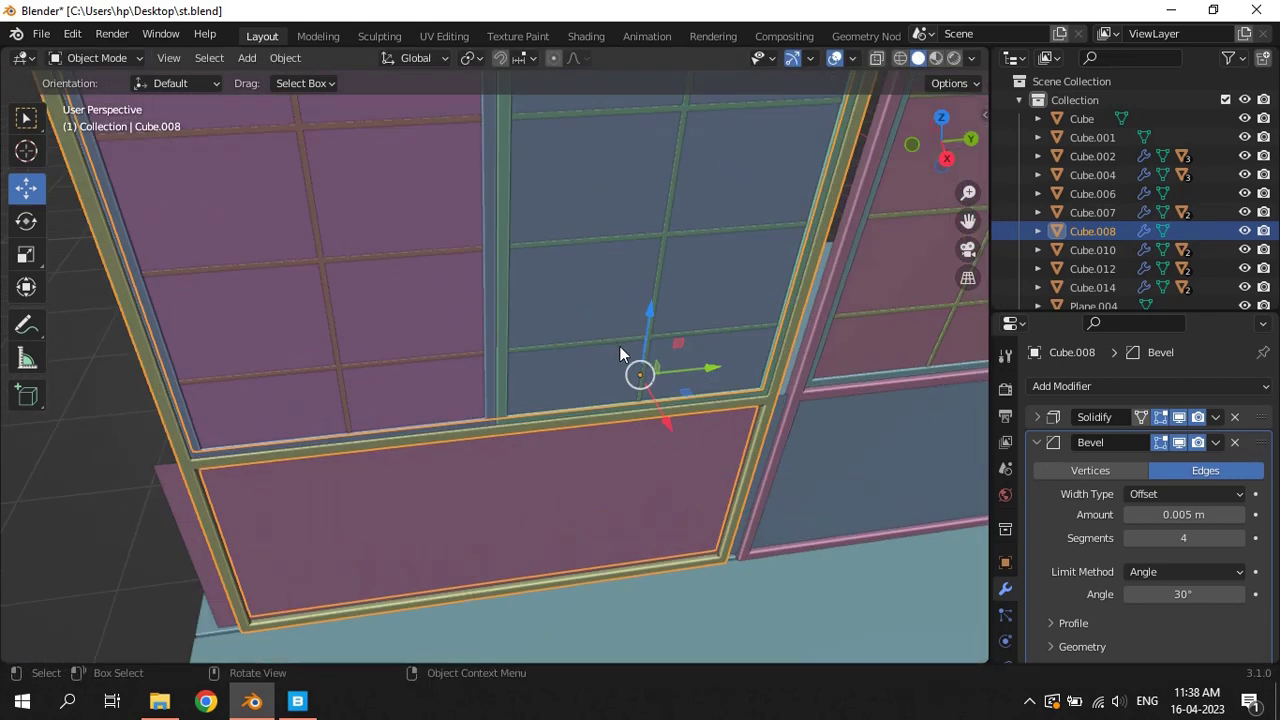
scroll(632, 274, down, 4)
Hide the light-blue wall Cube and the object Cube.001
click(439, 531)
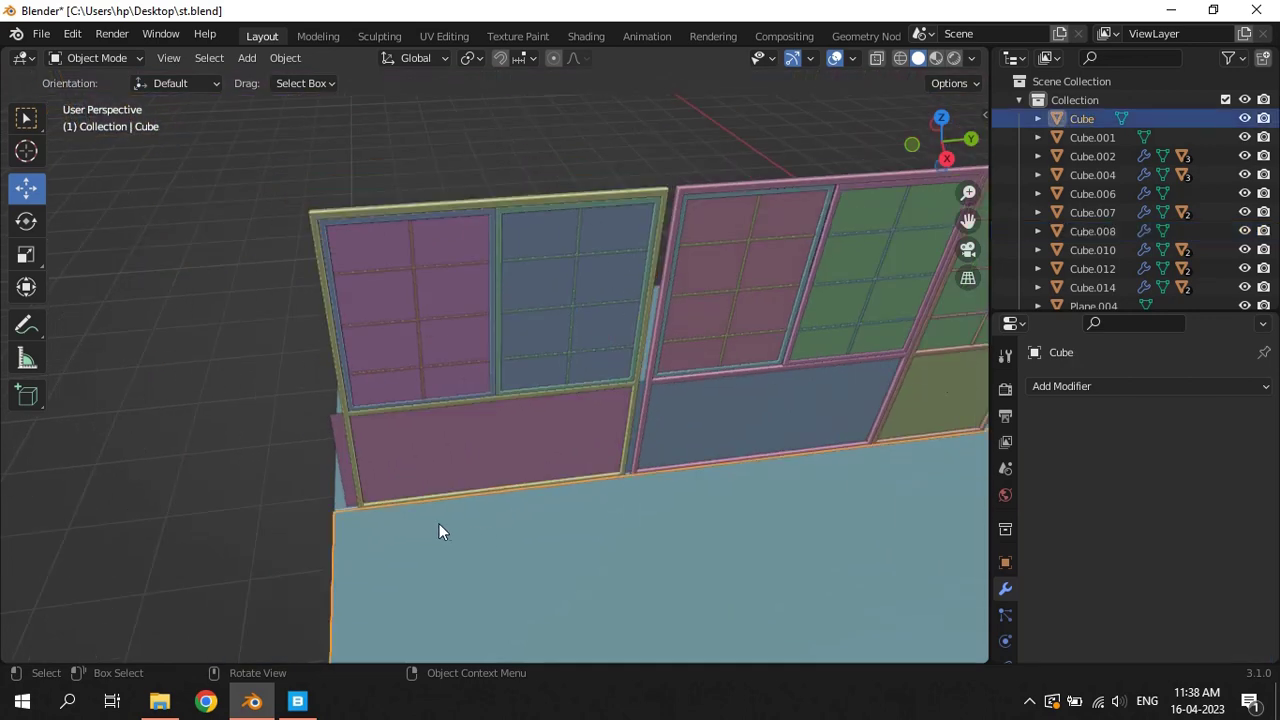
key(h)
click(340, 506)
key(h)
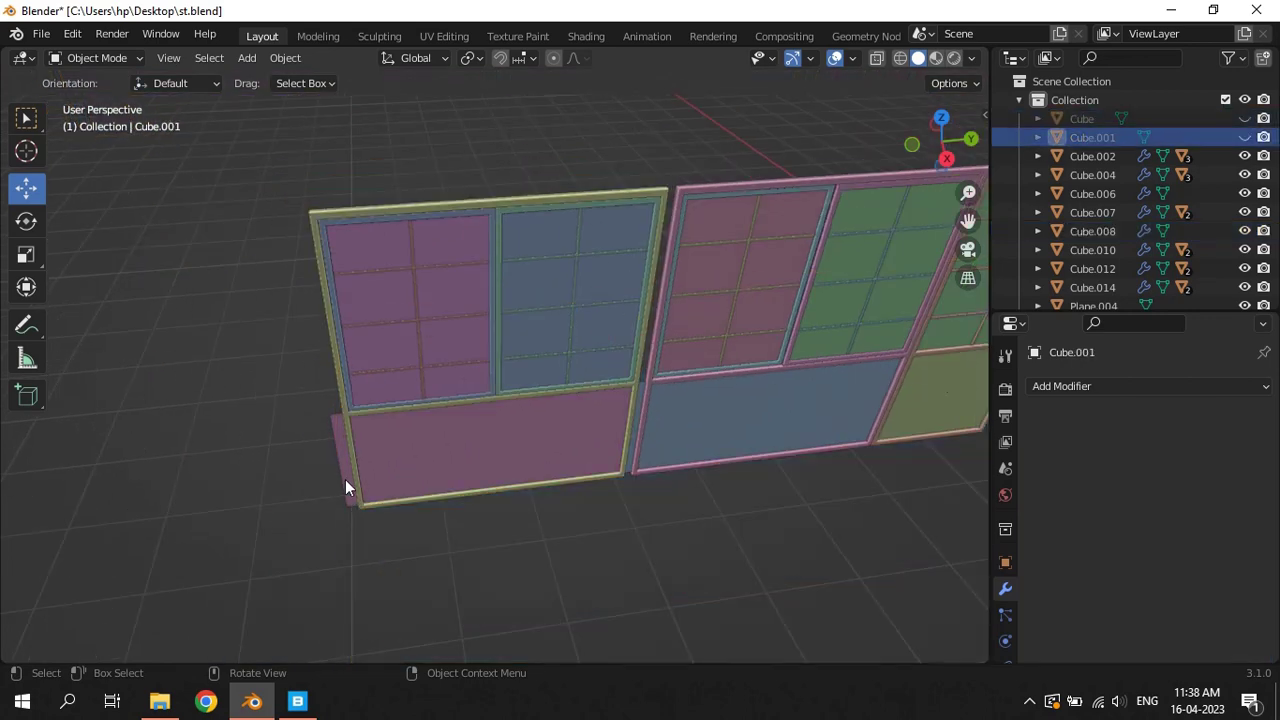
Pull the pink lower panel's left-edge vertices in to fit its frame
click(345, 479)
scroll(332, 485, up, 2)
mouse_move(332, 490)
middle_down()
mouse_move(516, 498)
mouse_move(352, 504)
middle_up()
key(Tab)
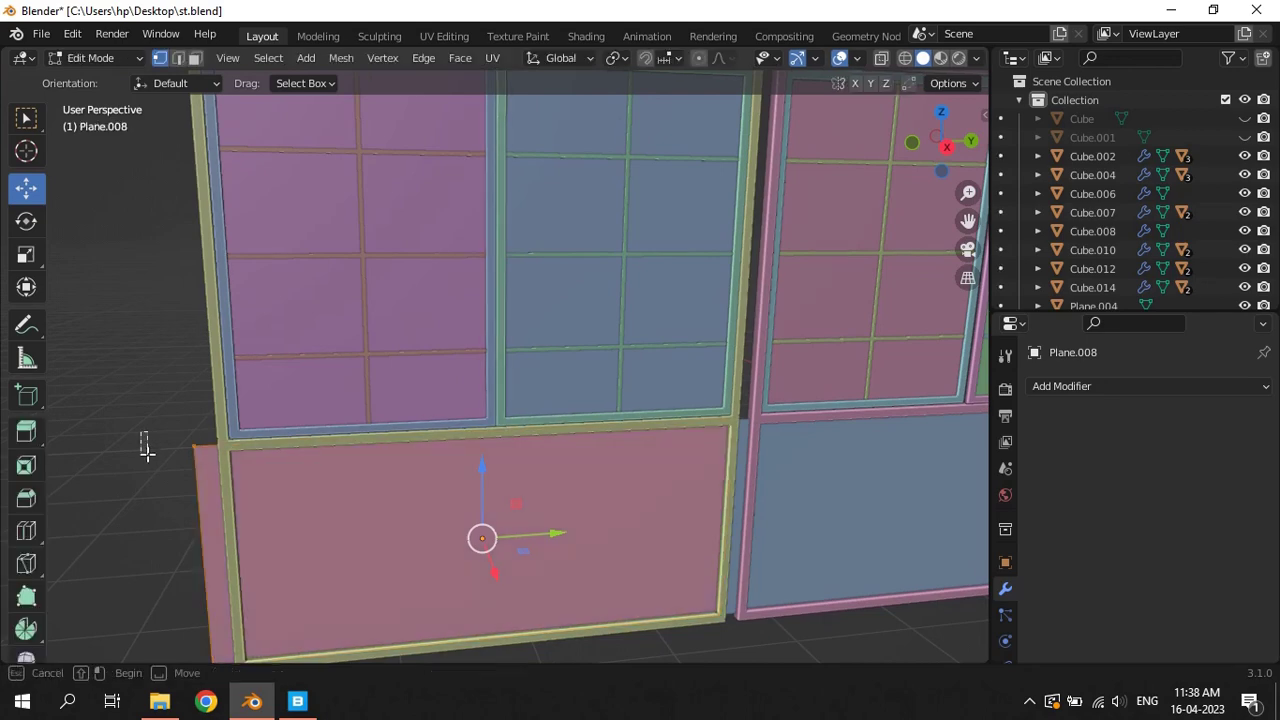
drag(141, 434, 227, 678)
middle_drag(227, 678, 320, 466)
drag(162, 402, 290, 660)
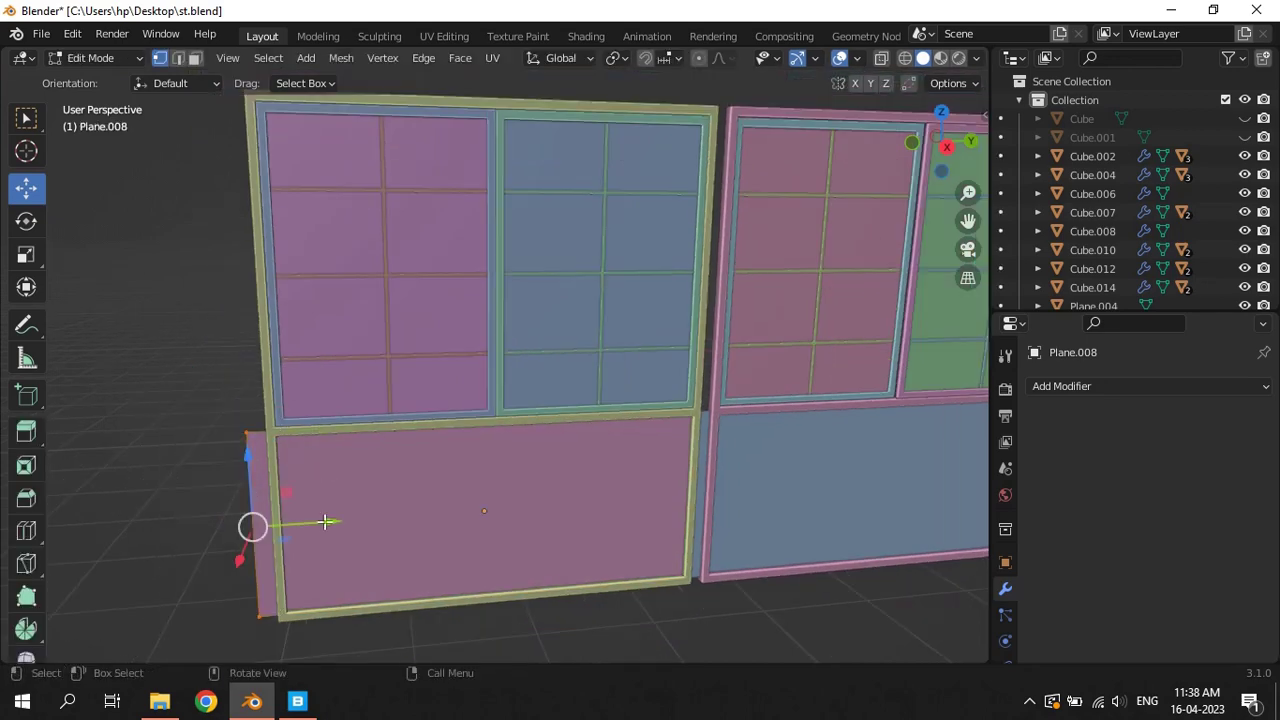
drag(332, 527, 357, 526)
key(Tab)
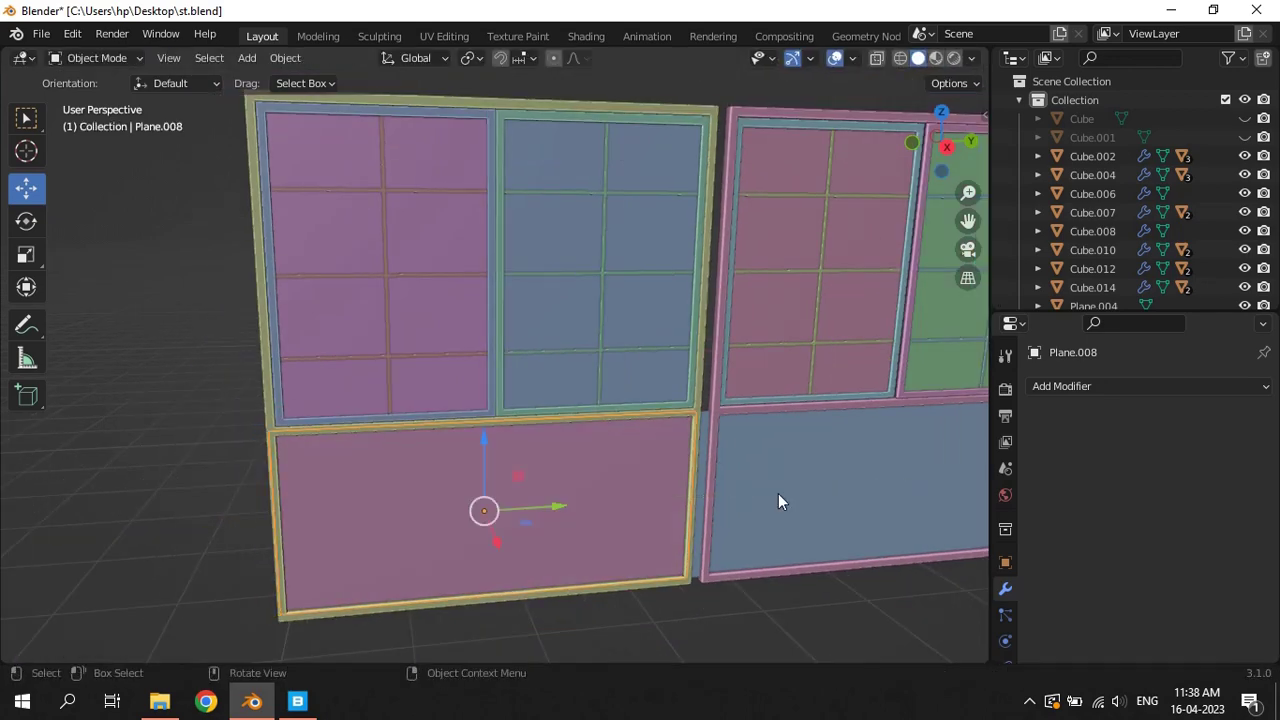
Move the blue lower panel's left-edge vertices to fit its frame, then save the file
click(778, 492)
key(KP_Decimal)
key(Tab)
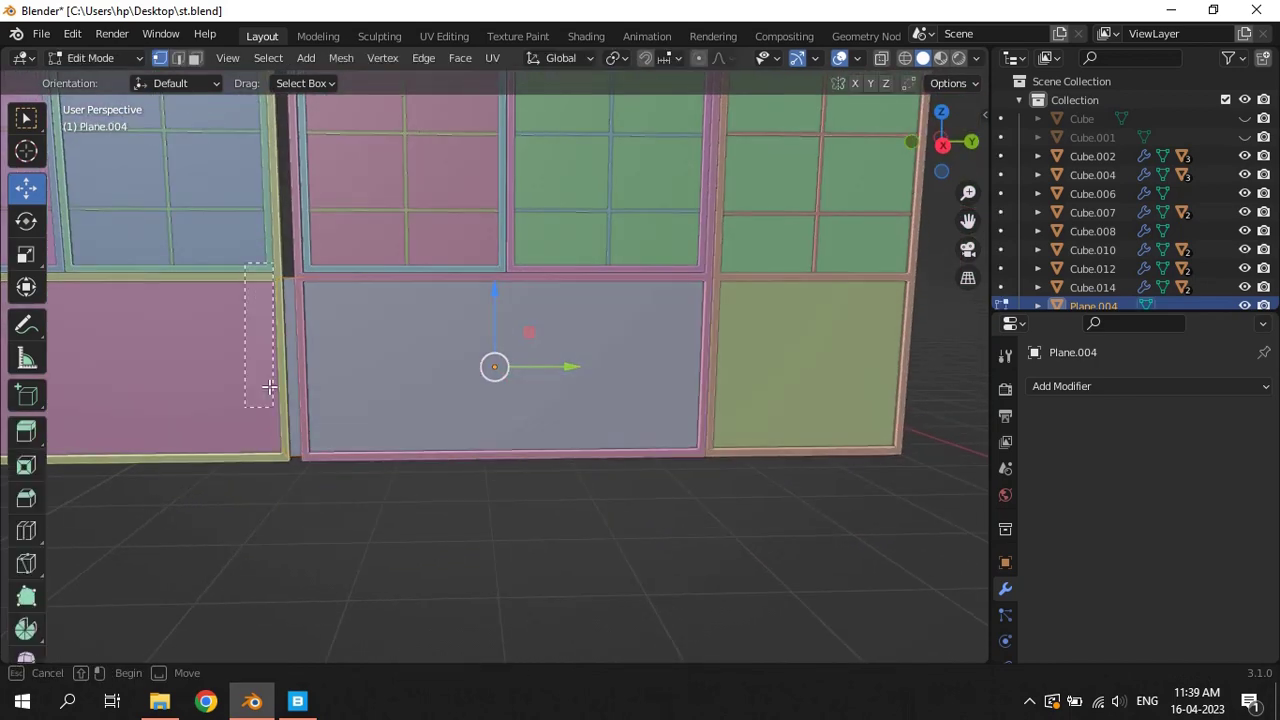
drag(250, 276, 306, 520)
mouse_move(356, 366)
mouse_down()
mouse_move(385, 367)
mouse_move(454, 437)
mouse_up()
key(Tab)
scroll(454, 437, down, 5)
key(ctrl+s)
From top view, delete the seven extra duplicated window objects
key(KP_7)
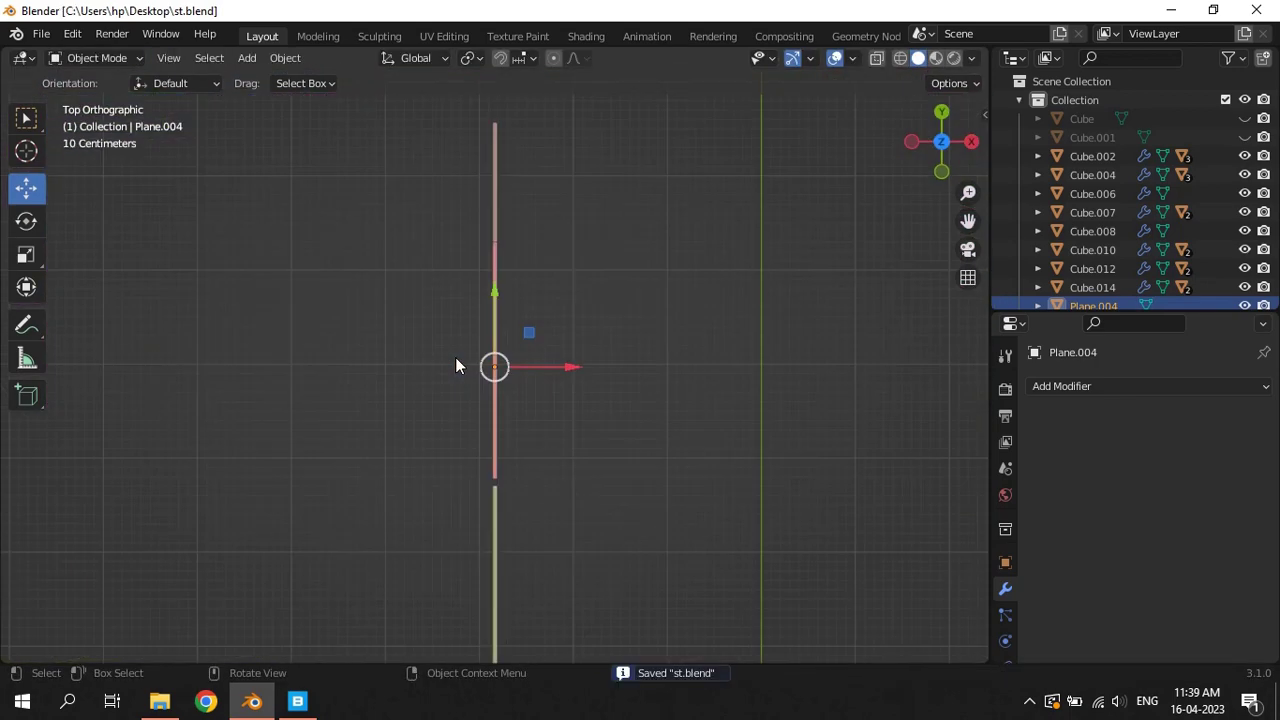
drag(467, 481, 545, 660)
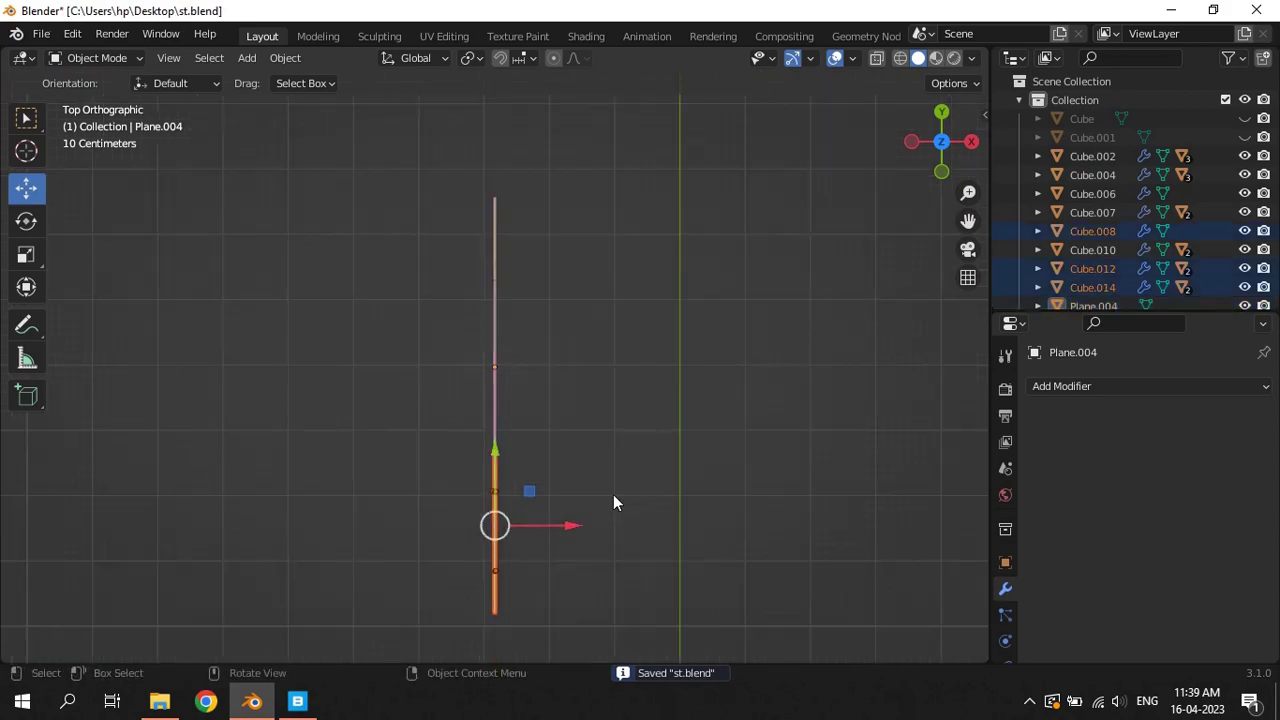
mouse_move(613, 494)
middle_down()
mouse_move(452, 376)
mouse_move(437, 332)
middle_up()
key(Delete)
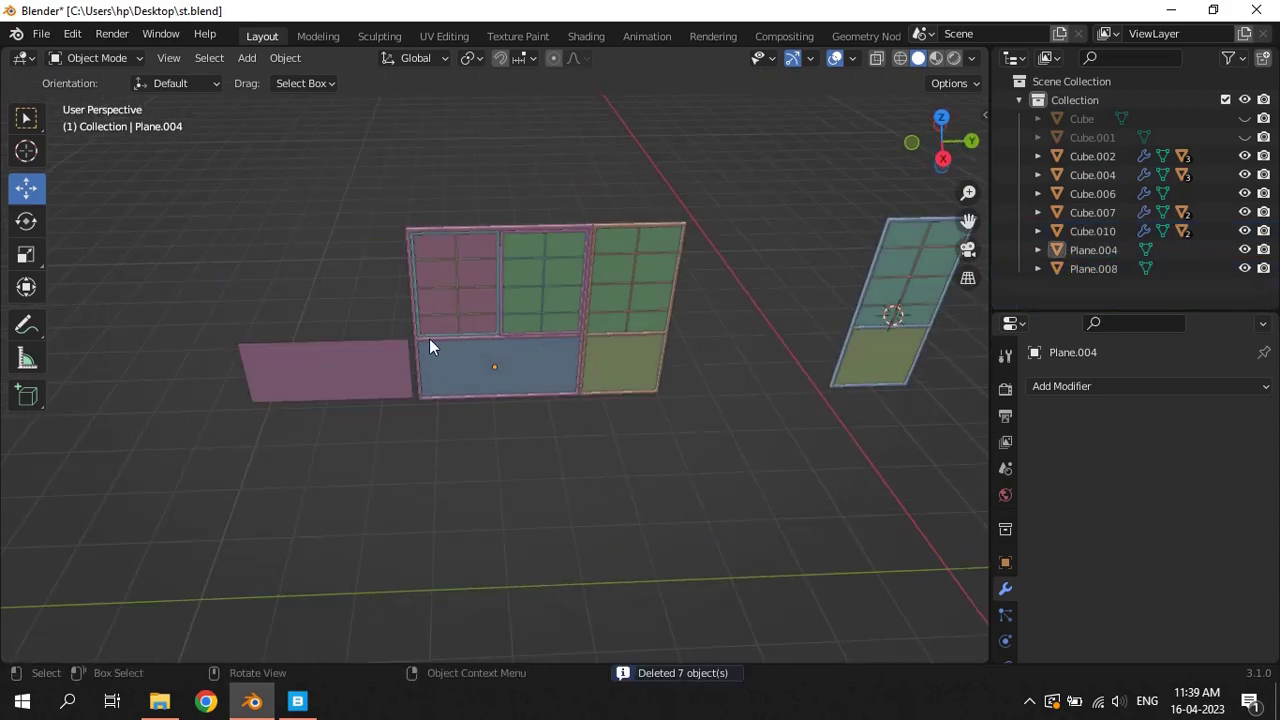
Delete the stray pink panel Plane.008
click(328, 368)
key(Delete)
middle_drag(336, 364, 462, 212)
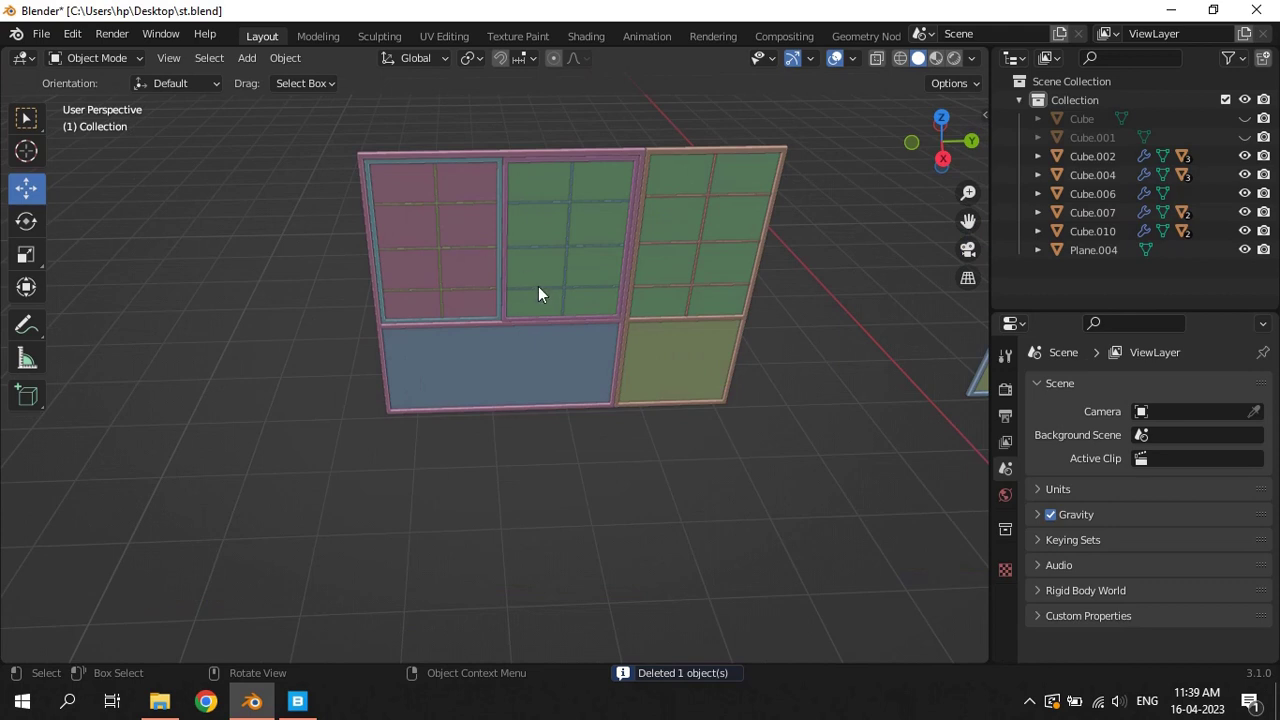
Save, then make a linked copy of the window unit and slide it along Y beside the original
drag(325, 115, 579, 445)
drag(329, 134, 612, 440)
key(ctrl+s)
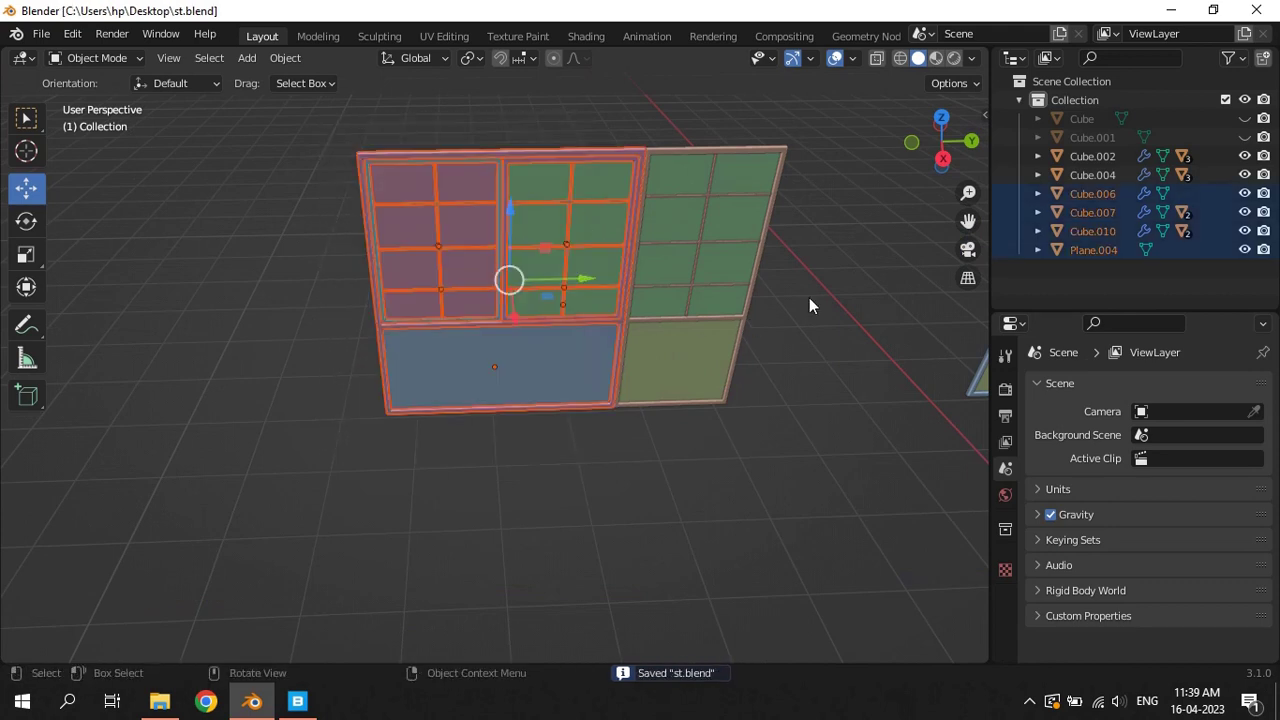
key(alt+d)
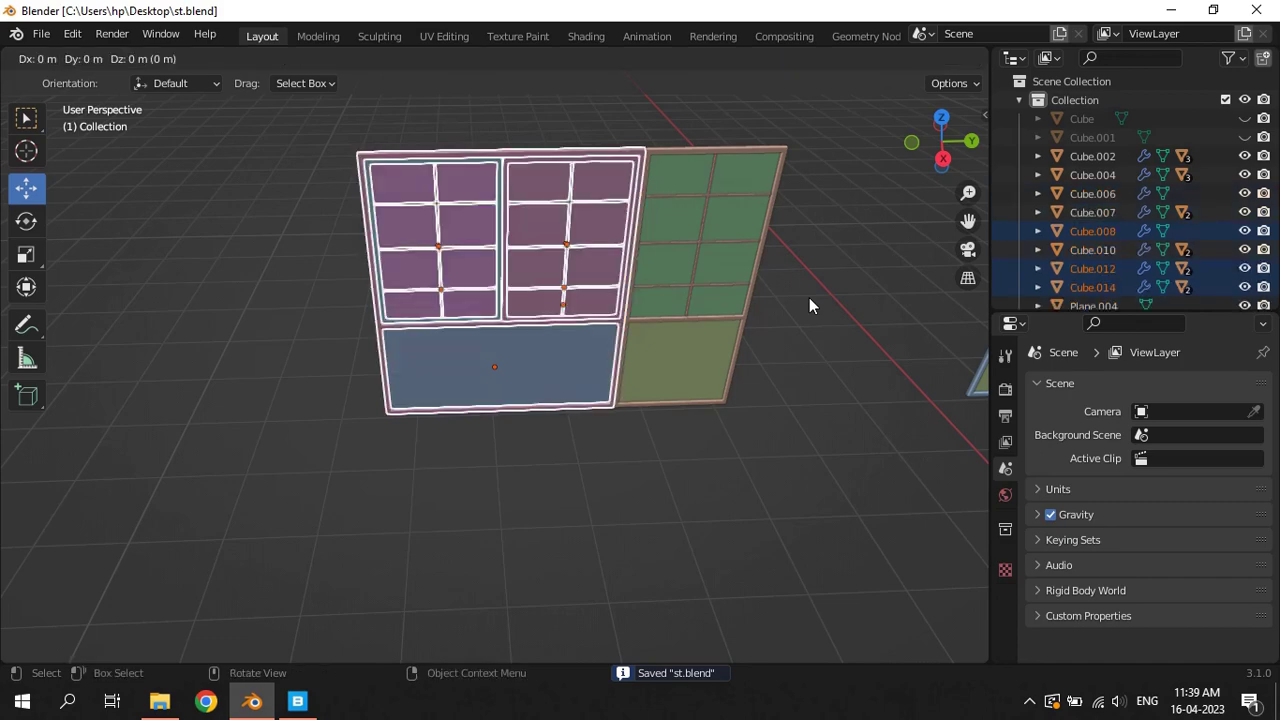
key(Escape)
key(KP_7)
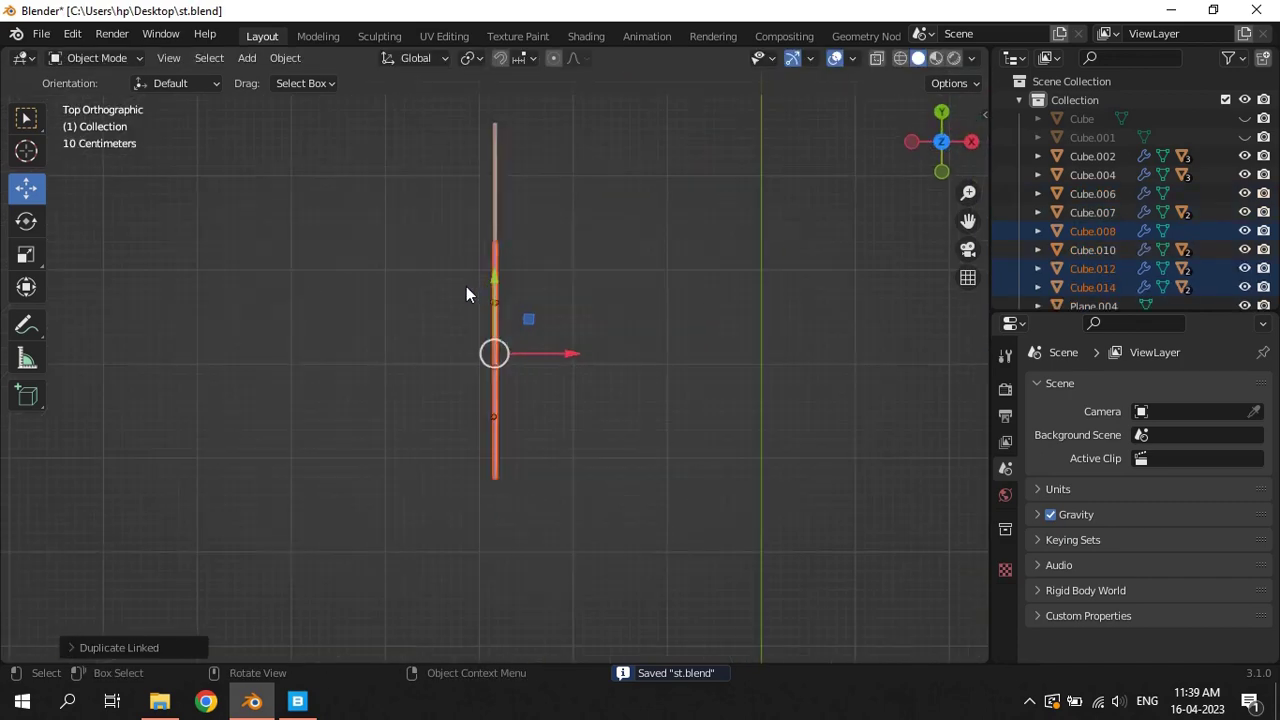
key(g)
key(y)
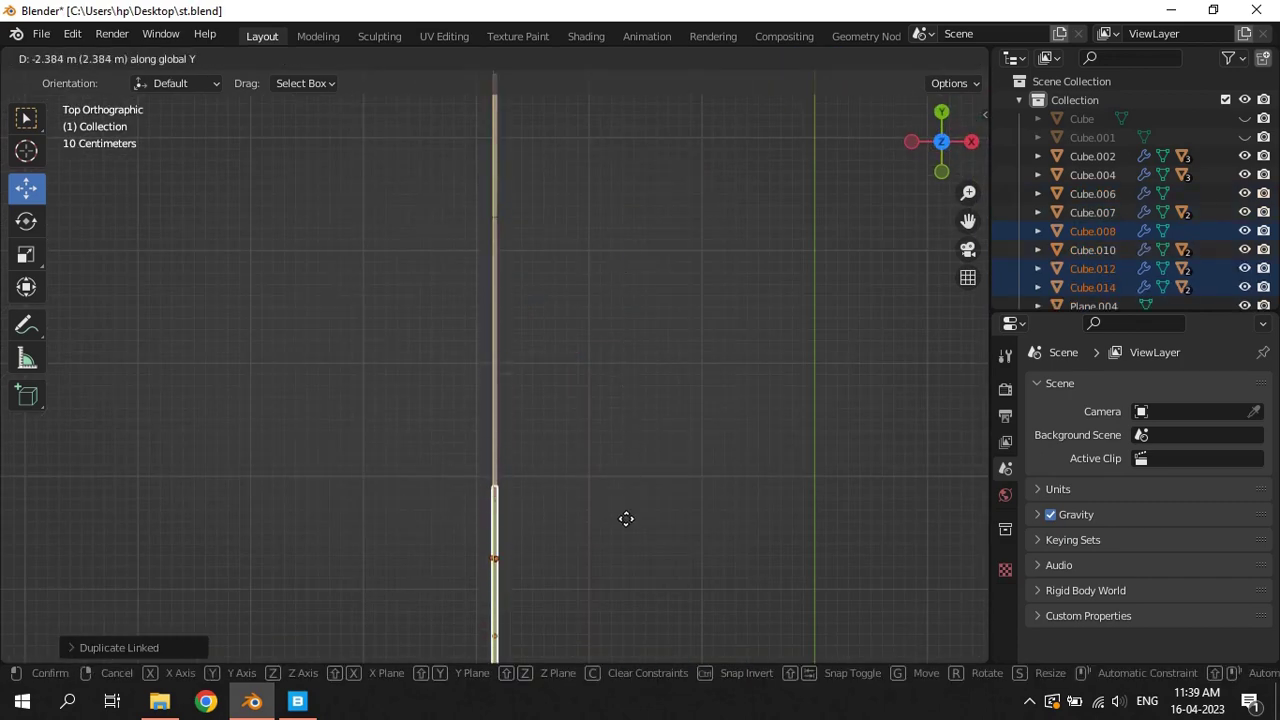
click(632, 536)
Nudge the linked copy along Y so it sits flush against the original, then save st.blend
key(KP_Decimal)
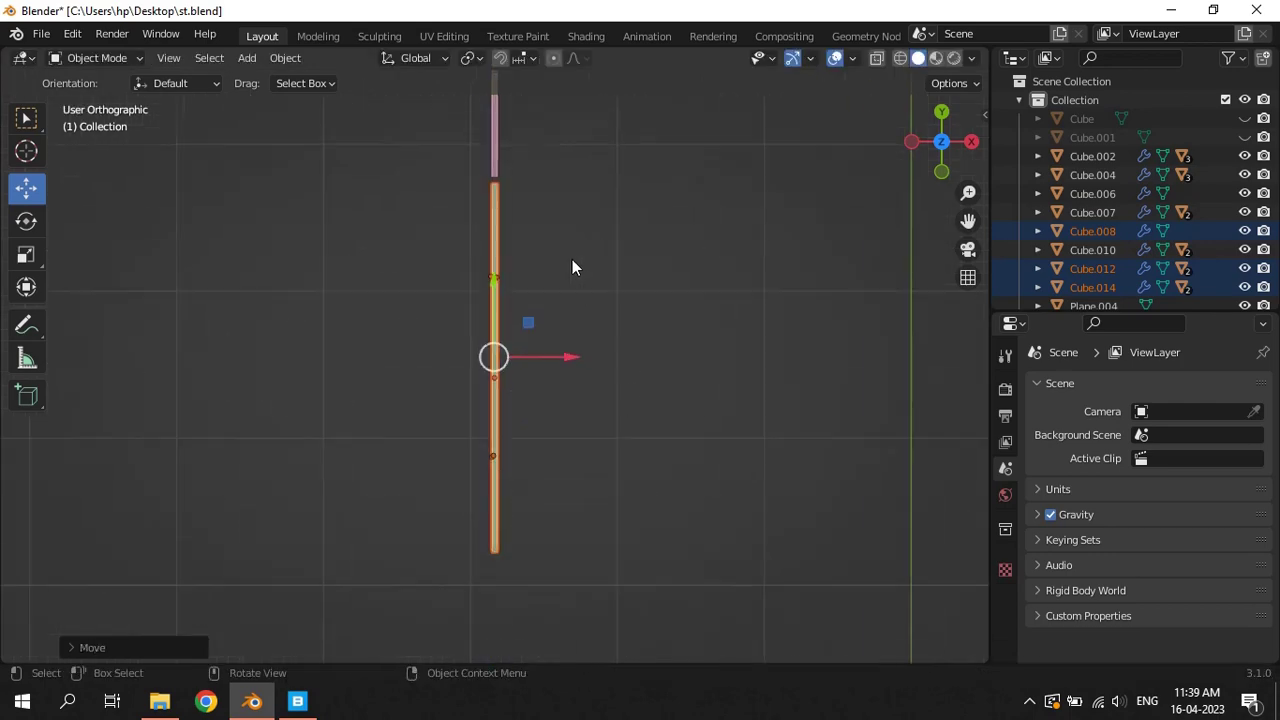
shift+scroll(546, 186, up, 5)
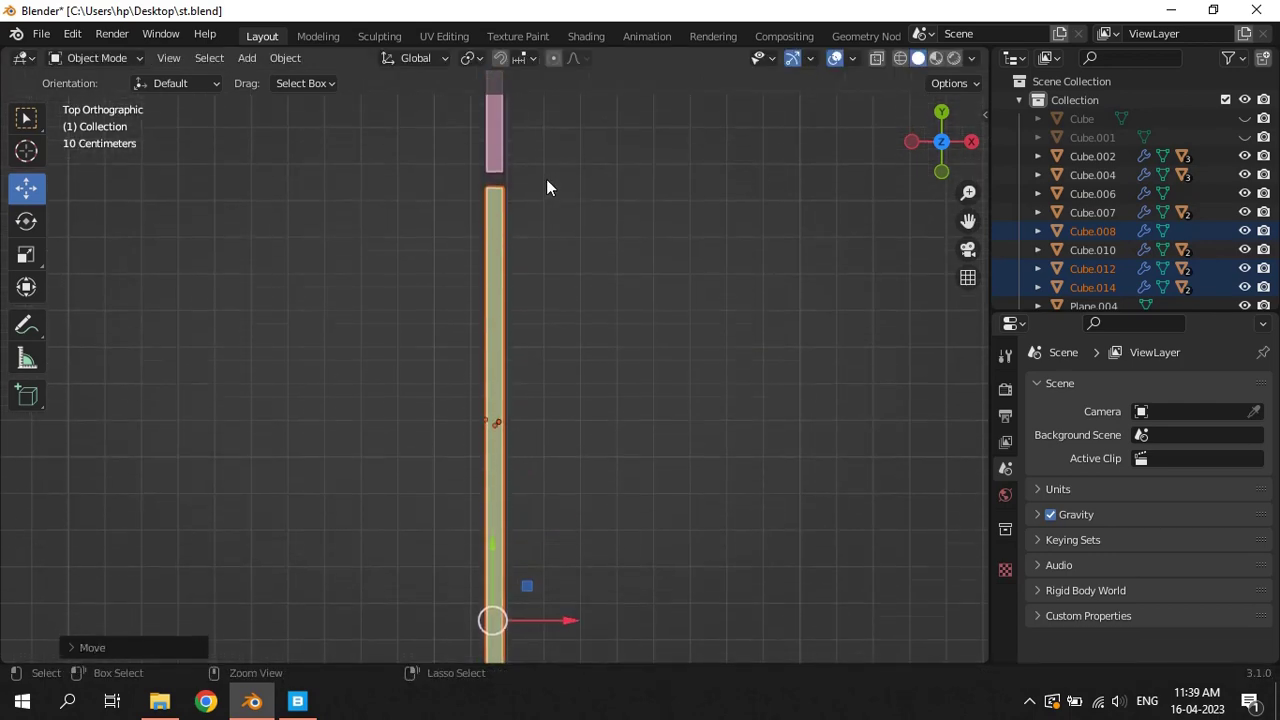
shift+scroll(546, 186, up, 1)
shift+scroll(546, 187, up, 4)
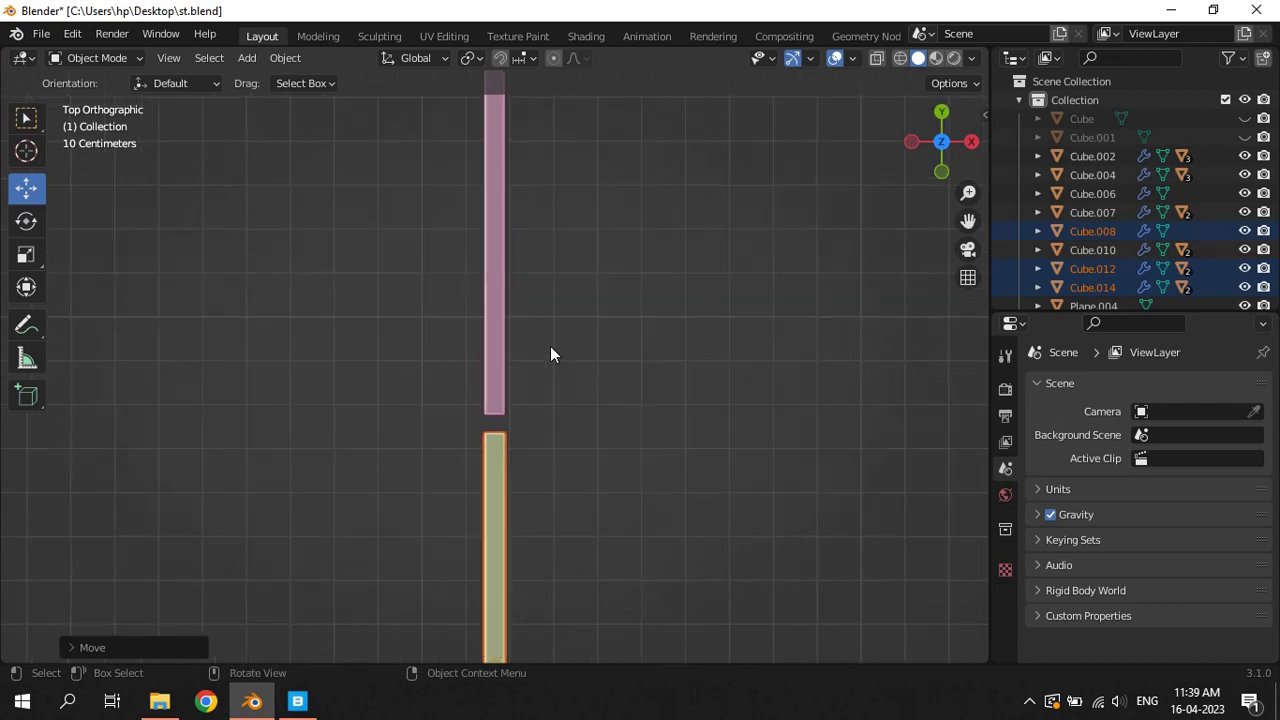
scroll(600, 400, up, 6)
key(g)
key(y)
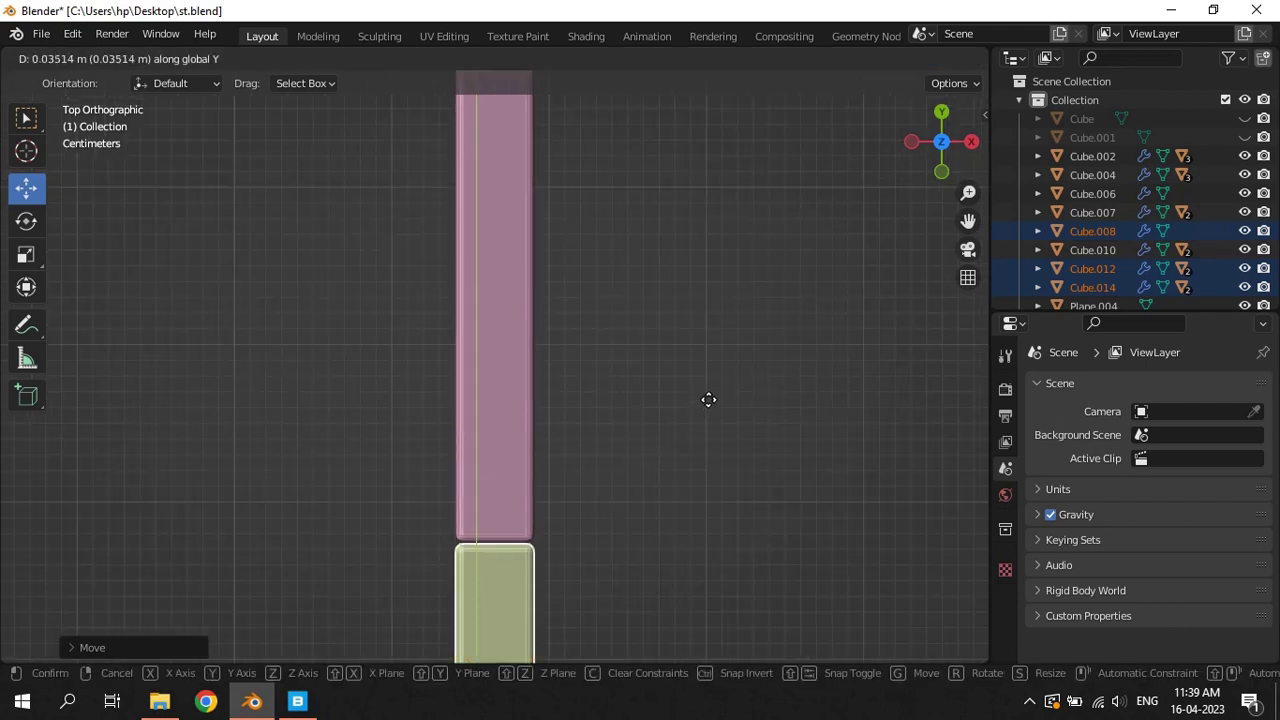
click(708, 400)
click(737, 516)
middle_drag(737, 516, 556, 354)
scroll(556, 354, down, 2)
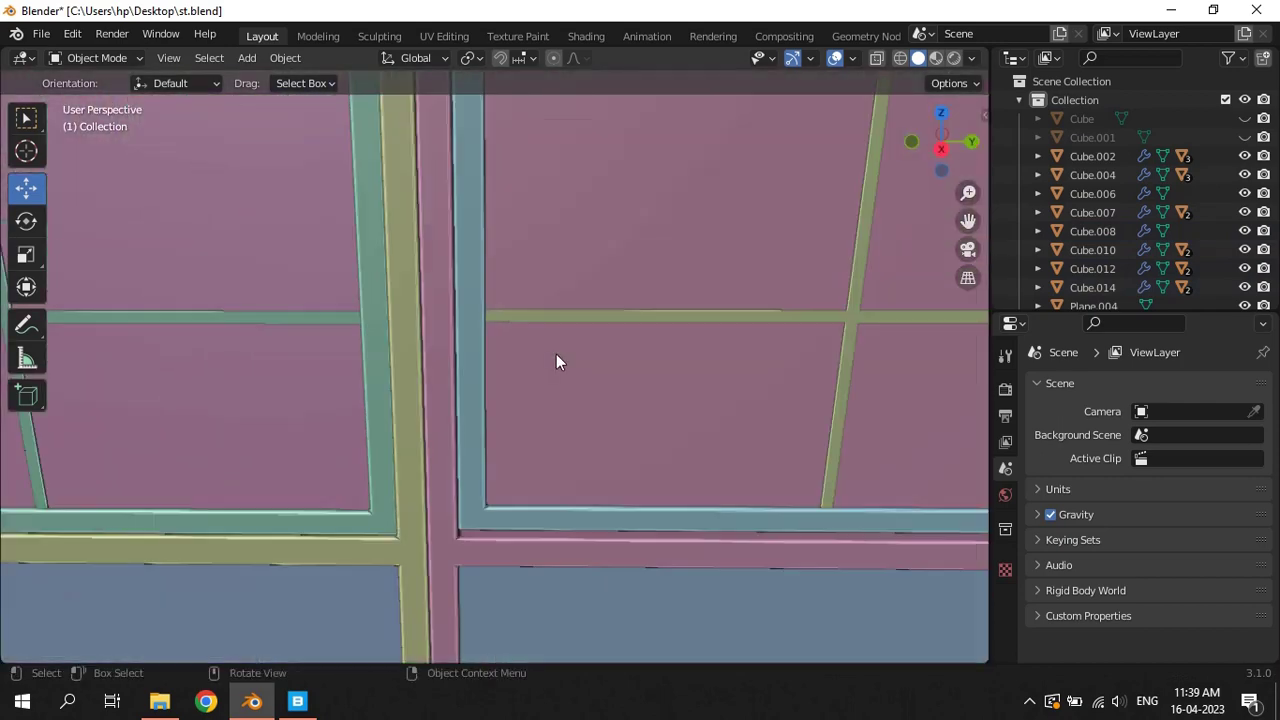
scroll(556, 354, down, 4)
key(ctrl+s)
click(576, 290)
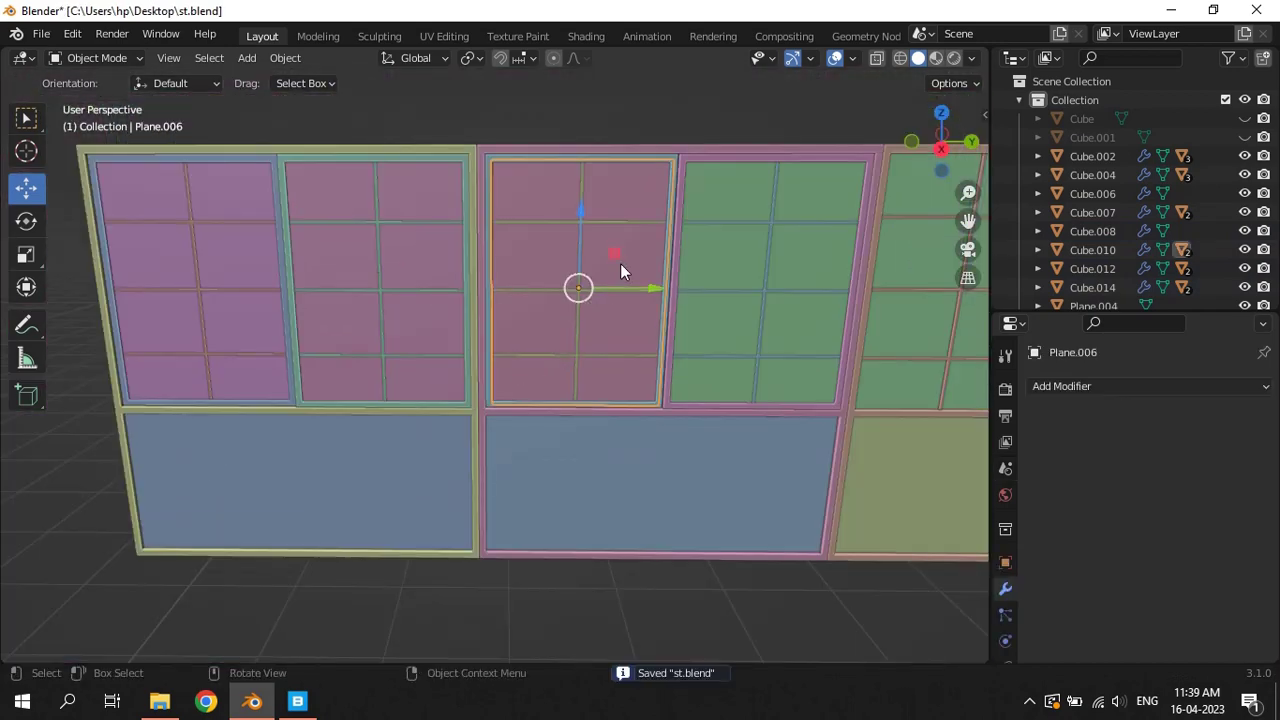
Try sliding the pink glass along X, then undo the move
key(g)
key(x)
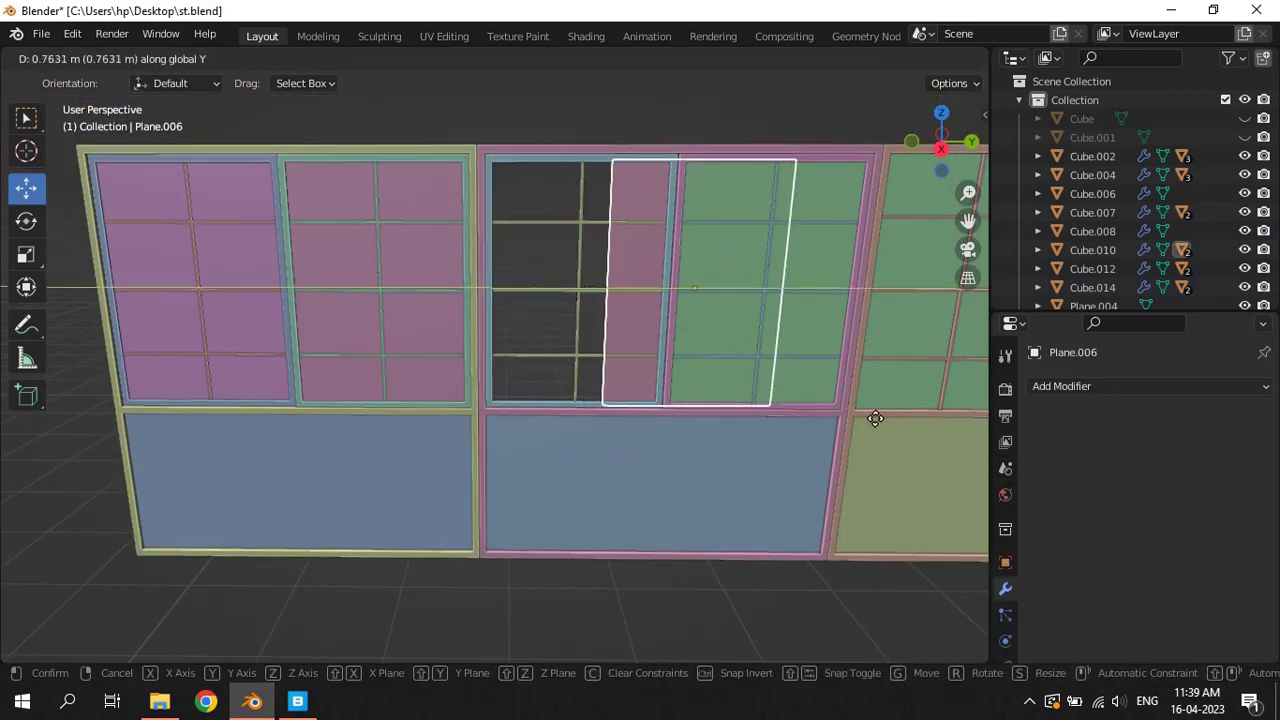
click(761, 392)
key(ctrl+z)
Slide the middle window's pink sash Cube.010 along Y open over the green sash, then save
click(596, 158)
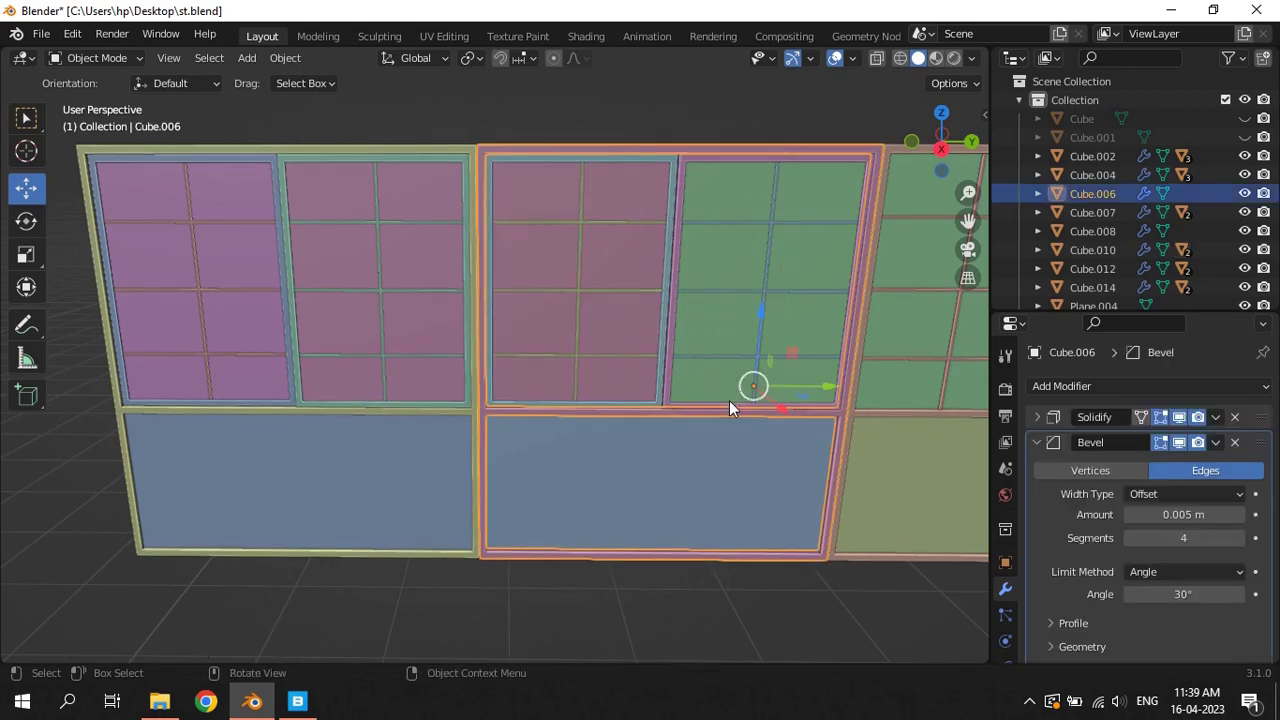
click(603, 158)
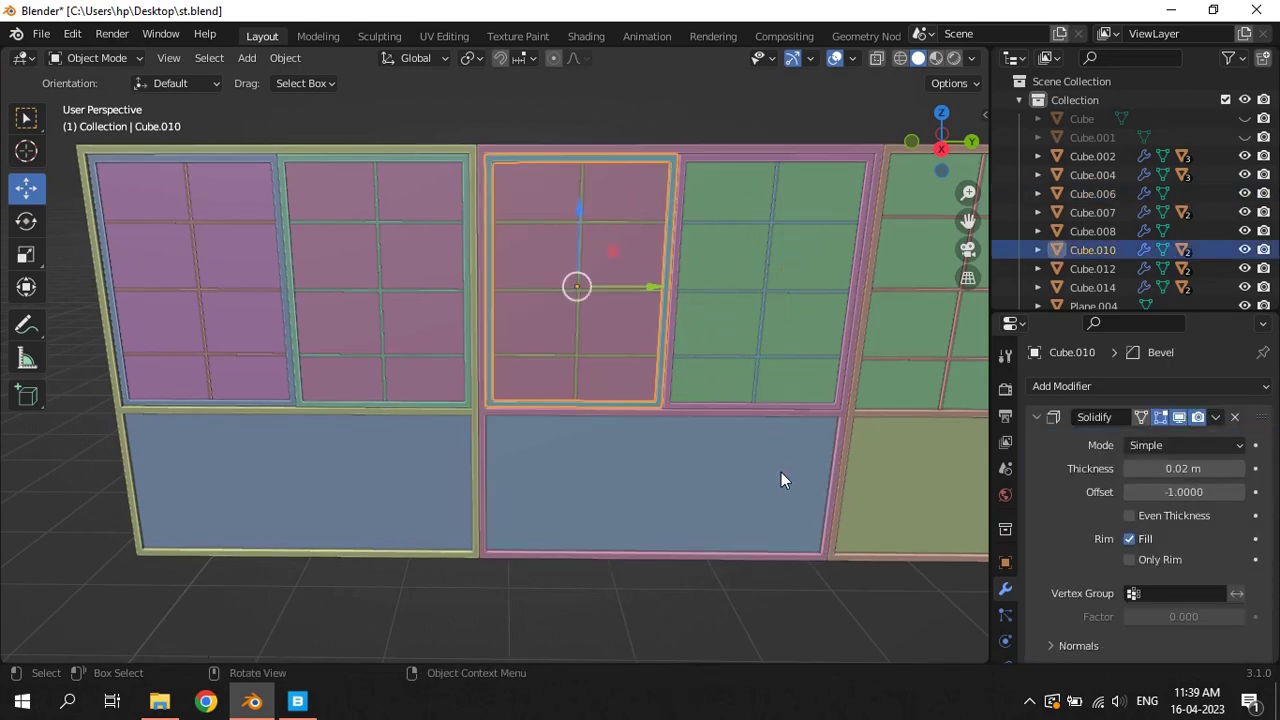
key(g)
key(y)
click(895, 464)
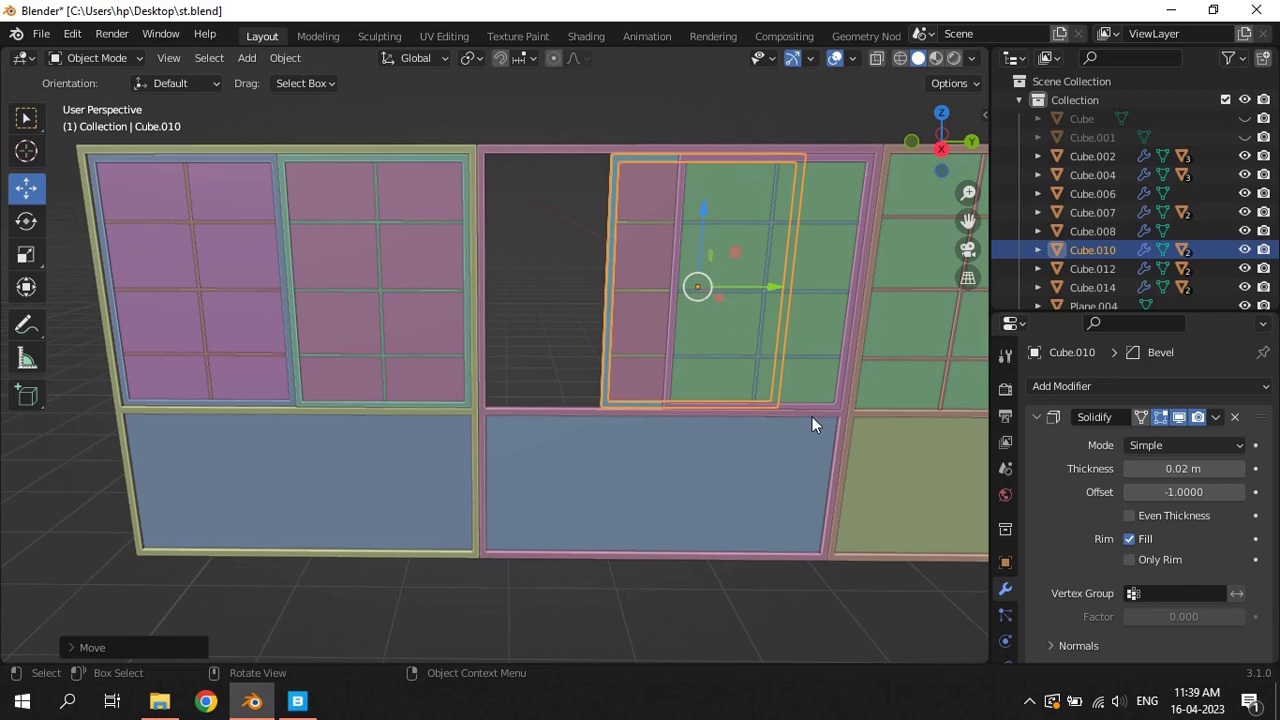
key(g)
key(y)
click(798, 427)
click(570, 287)
key(ctrl+s)
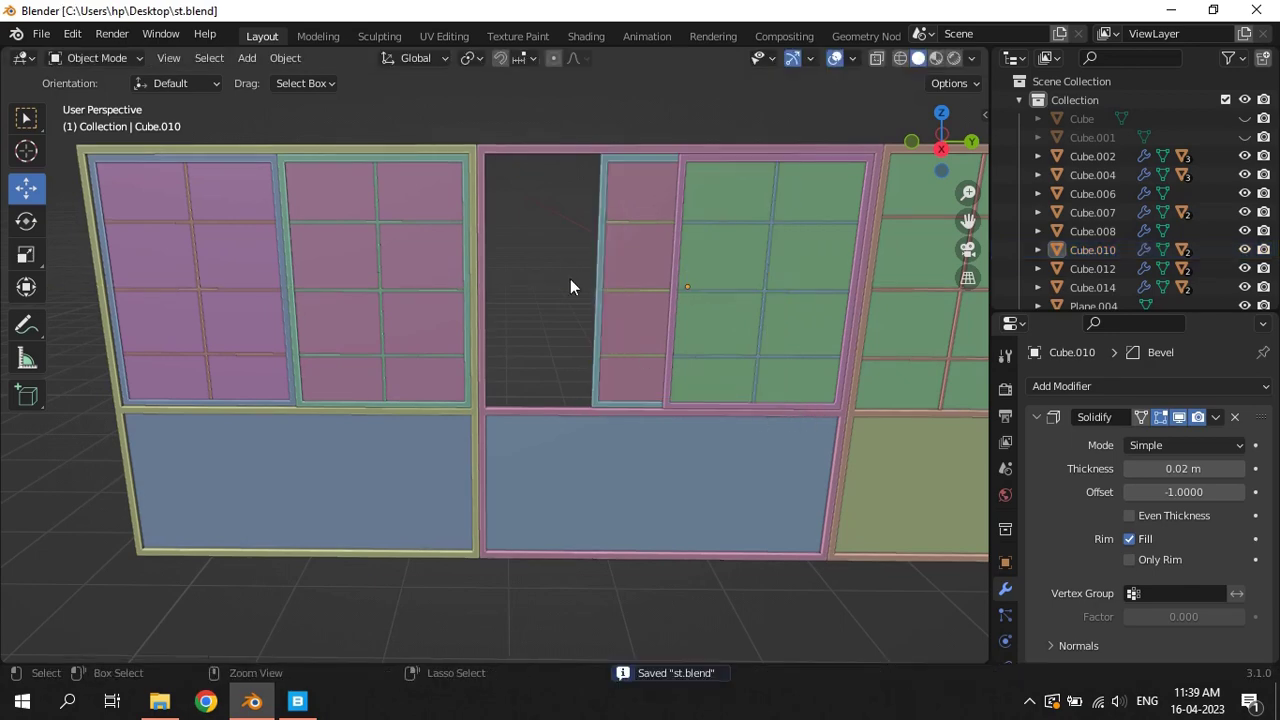
Unhide the blue base blocks Cube and Cube.001, then save the file
scroll(526, 321, down, 3)
middle_drag(526, 321, 797, 372)
scroll(1233, 258, down, 2)
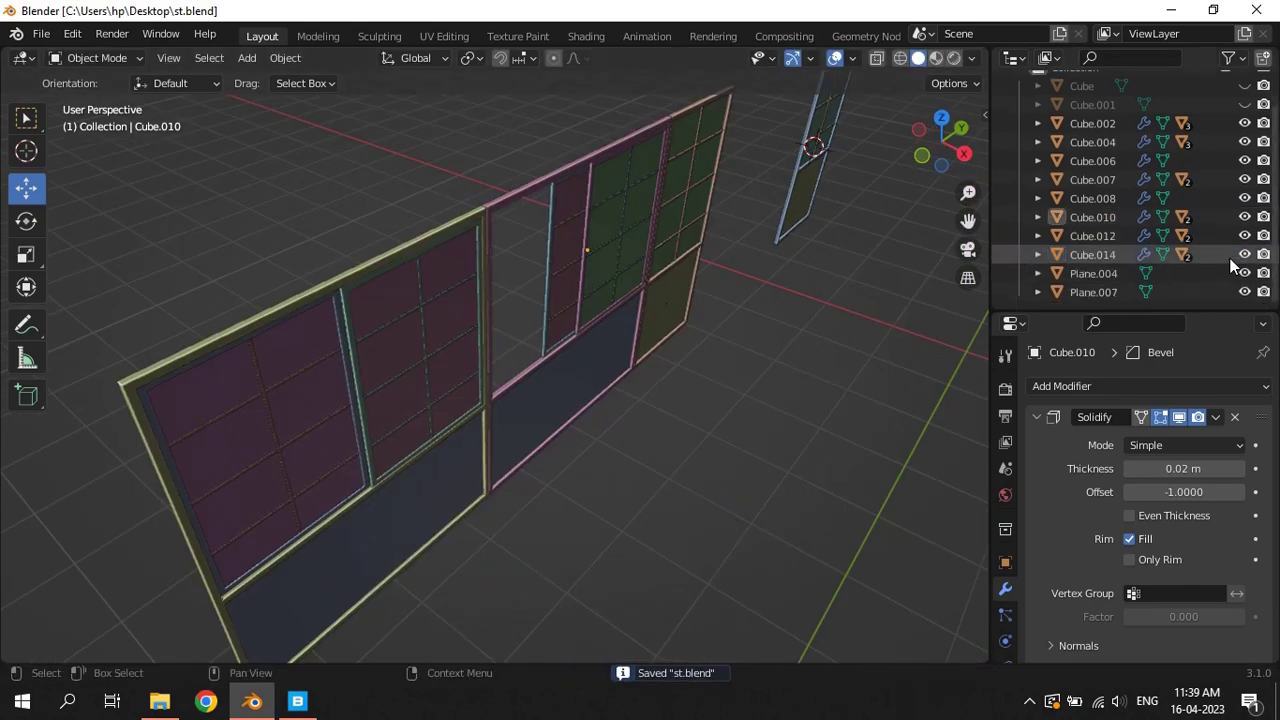
drag(1246, 105, 1246, 86)
middle_drag(800, 250, 714, 284)
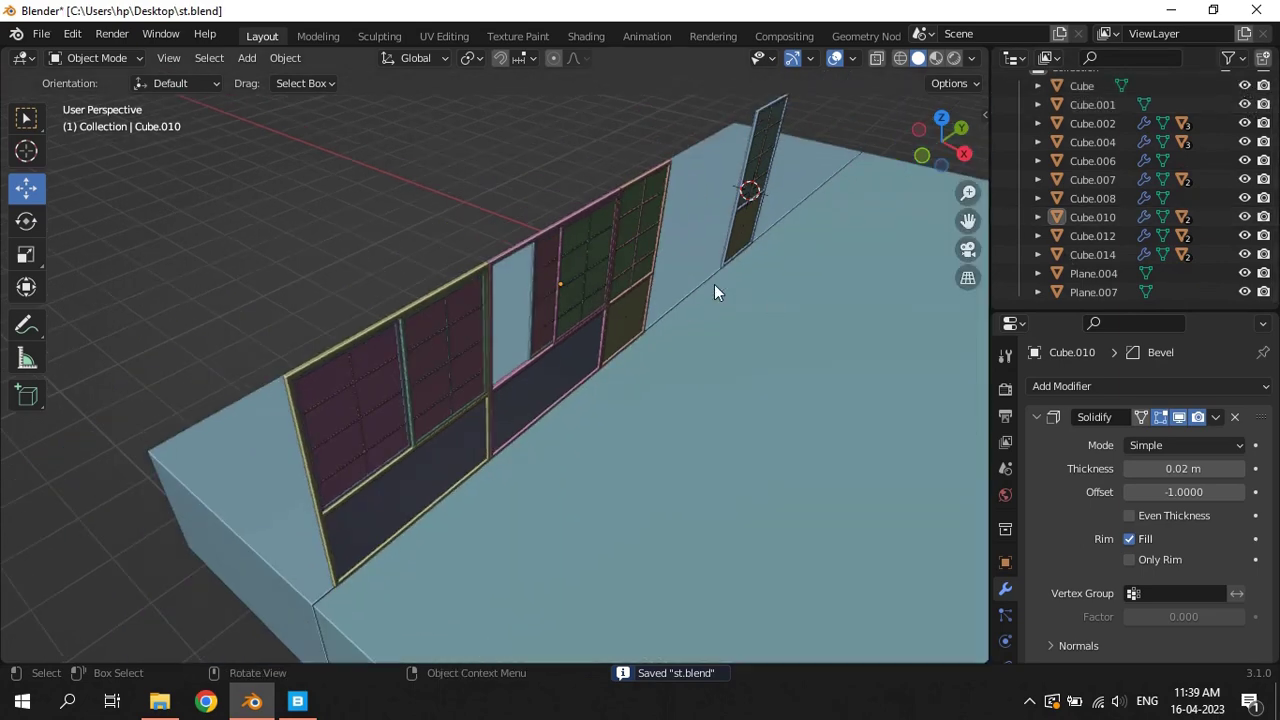
mouse_move(636, 317)
middle_down()
mouse_move(639, 389)
mouse_move(633, 379)
middle_up()
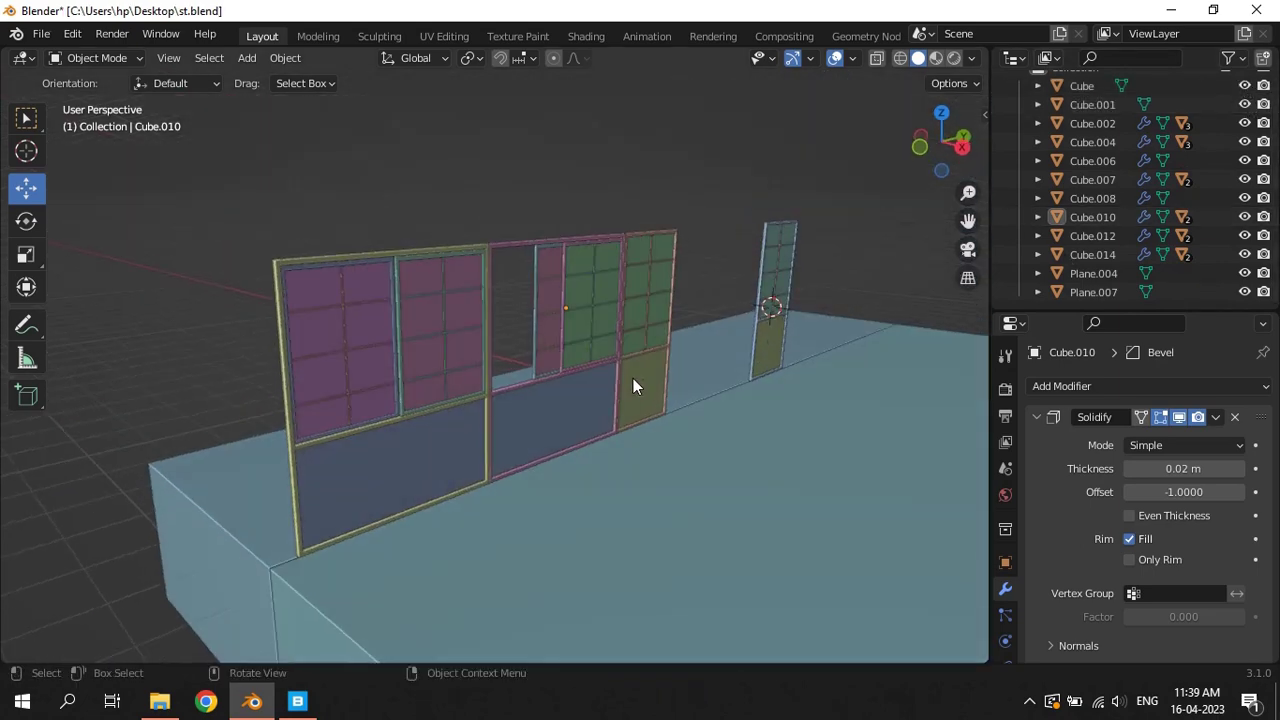
key(ctrl+s)
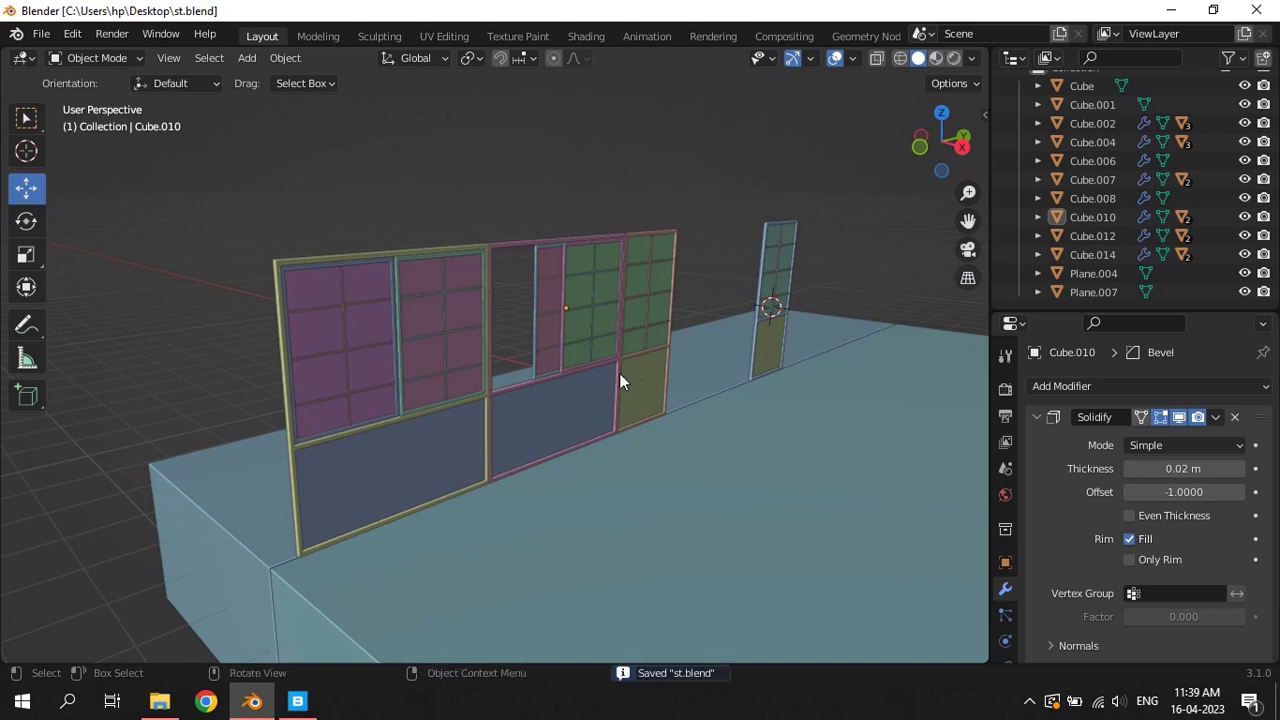
Duplicate the blue lower panel Plane.004 as Plane.010 and raise the copy above the window
click(525, 241)
middle_drag(523, 241, 443, 232)
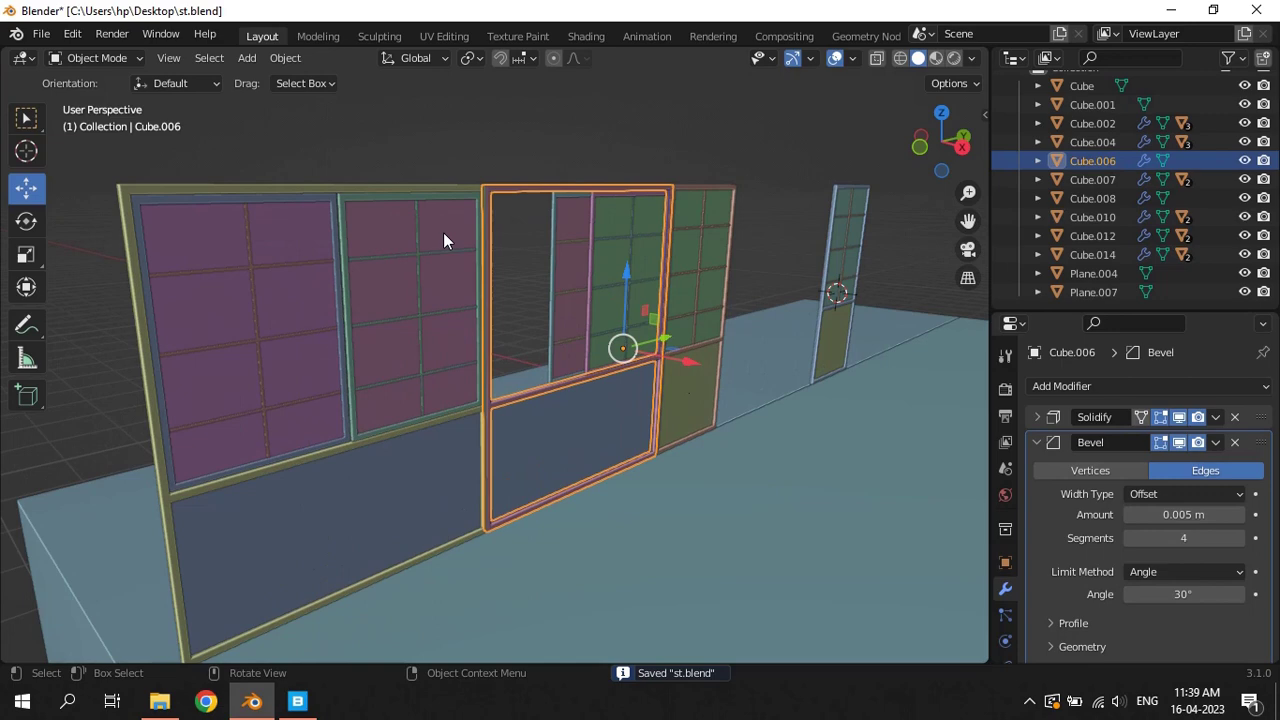
click(518, 414)
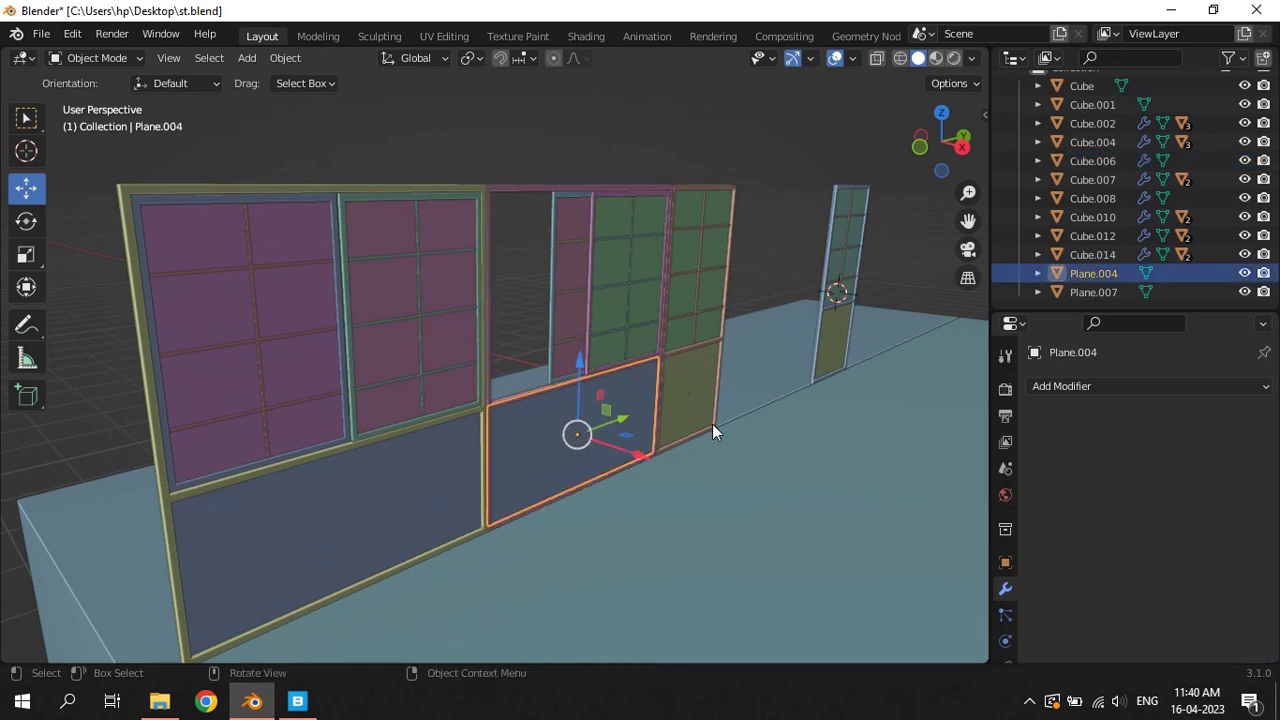
key(shift+d)
key(Escape)
mouse_move(584, 366)
mouse_down()
mouse_move(552, 78)
mouse_move(589, 77)
mouse_move(588, 636)
mouse_up()
click(552, 78)
click(588, 159)
Raise the header plane Plane.010 straight up in the side view
click(588, 636)
key(ctrl+z)
scroll(682, 284, down, 3)
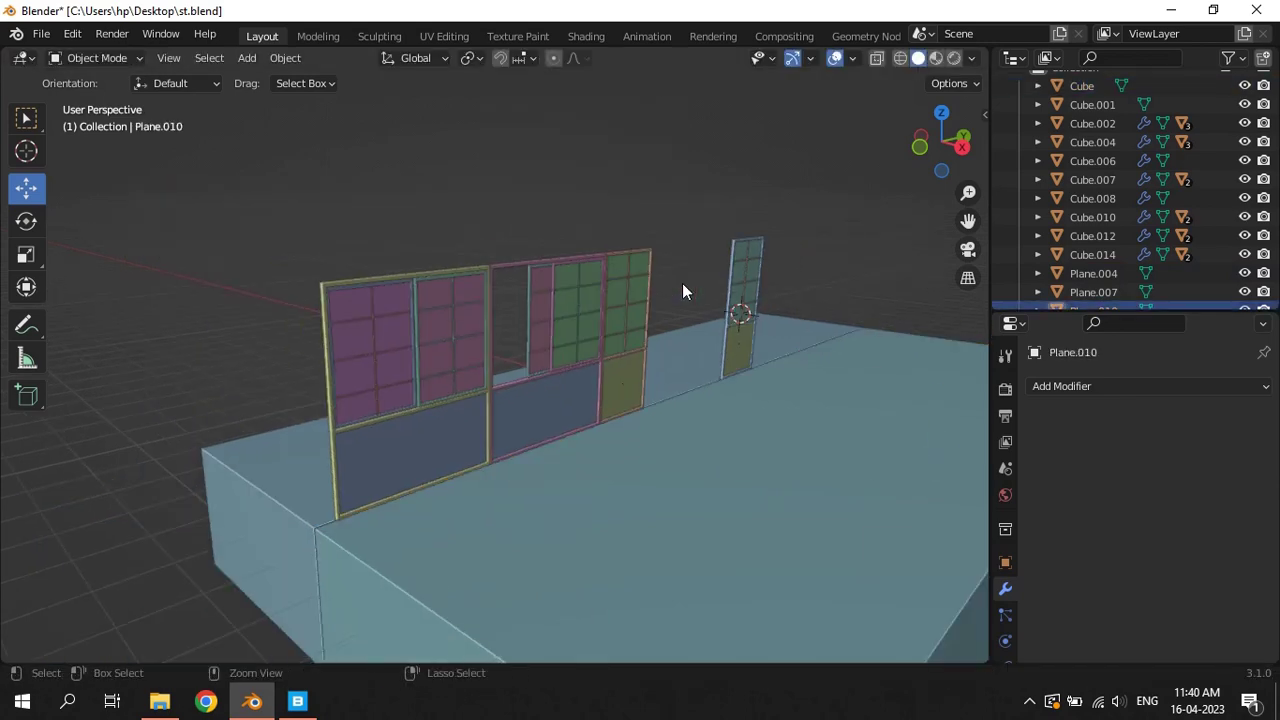
scroll(537, 150, up, 3)
key(KP_3)
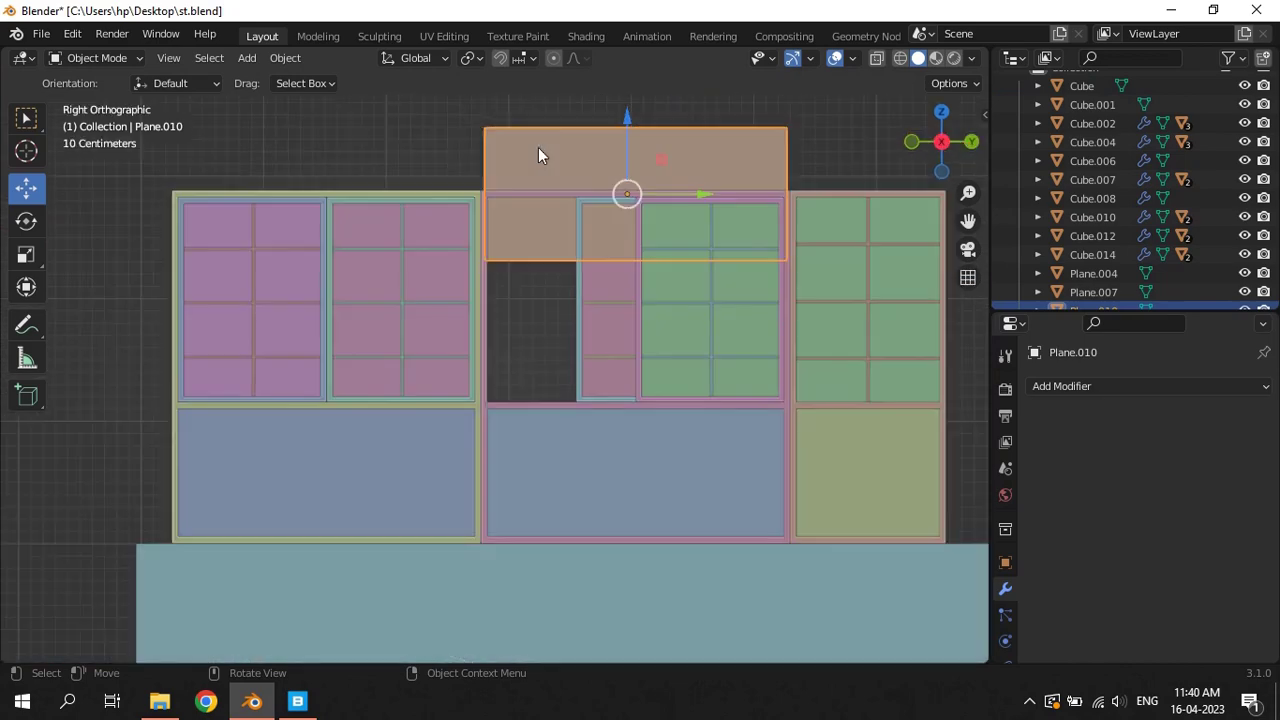
key(KP_Decimal)
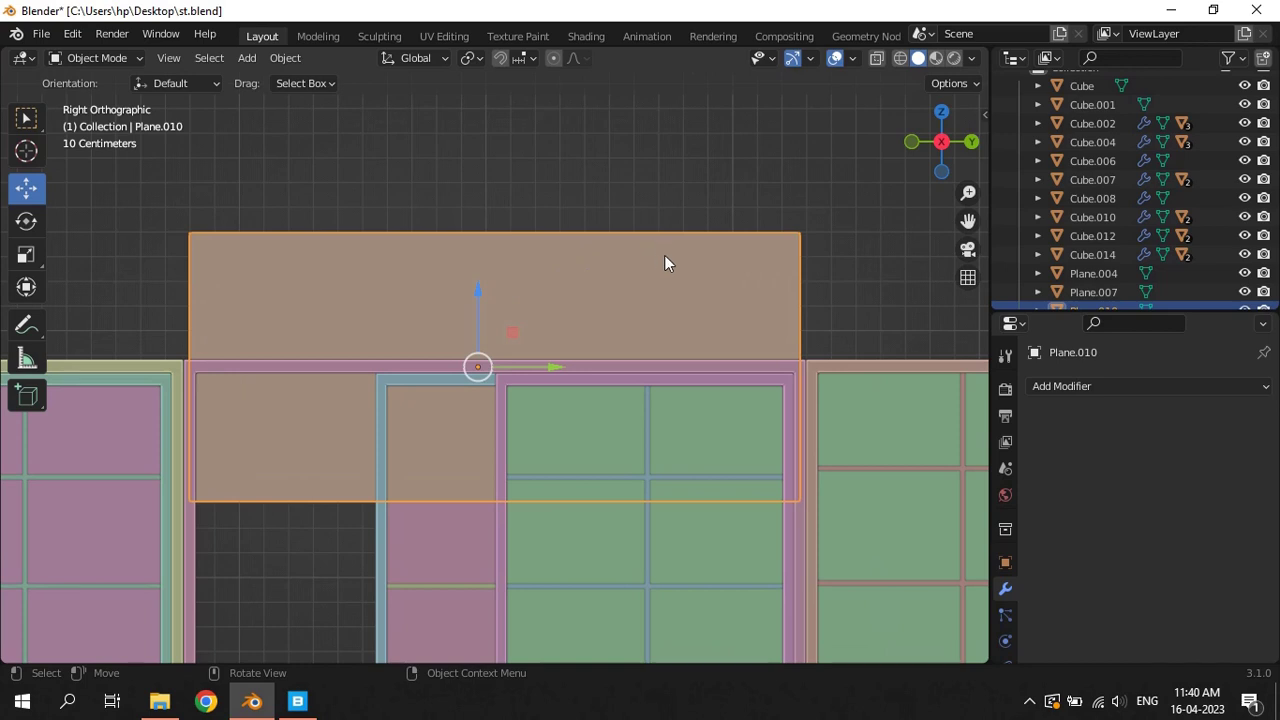
drag(477, 291, 477, 157)
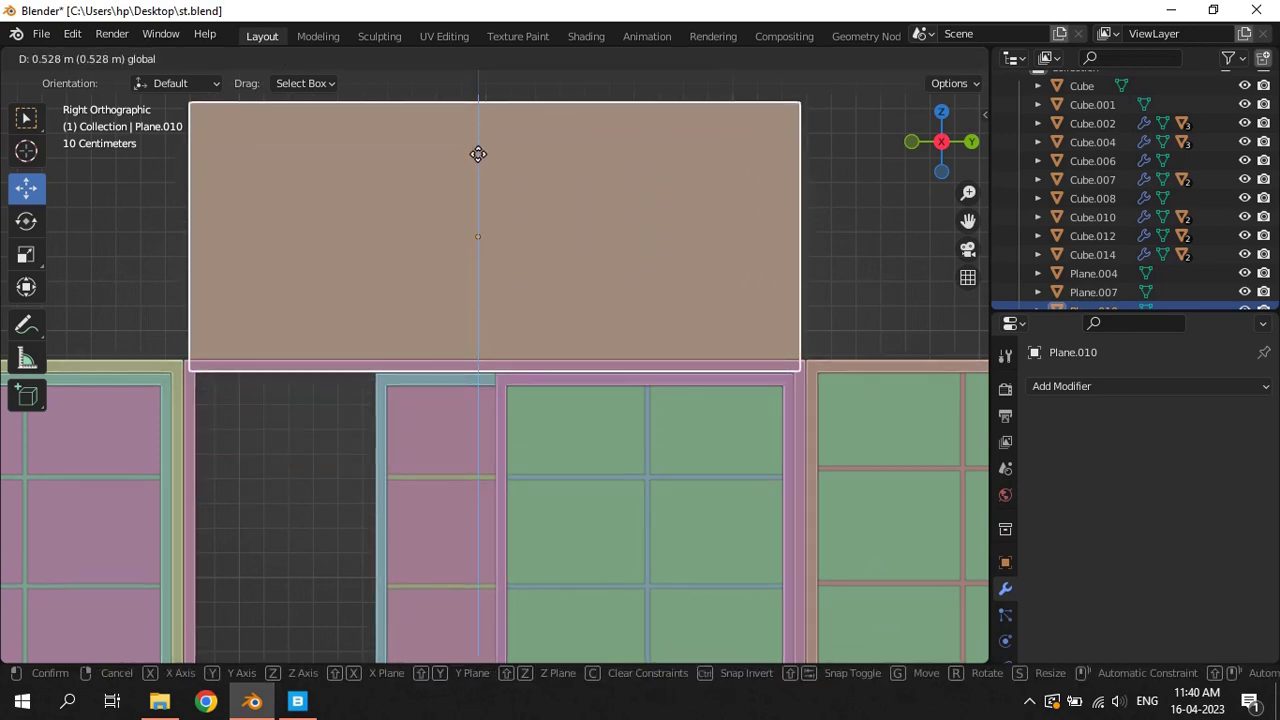
Lower the plane's top edge in Edit Mode to make it a thin strip
key(Tab)
scroll(423, 187, down, 2)
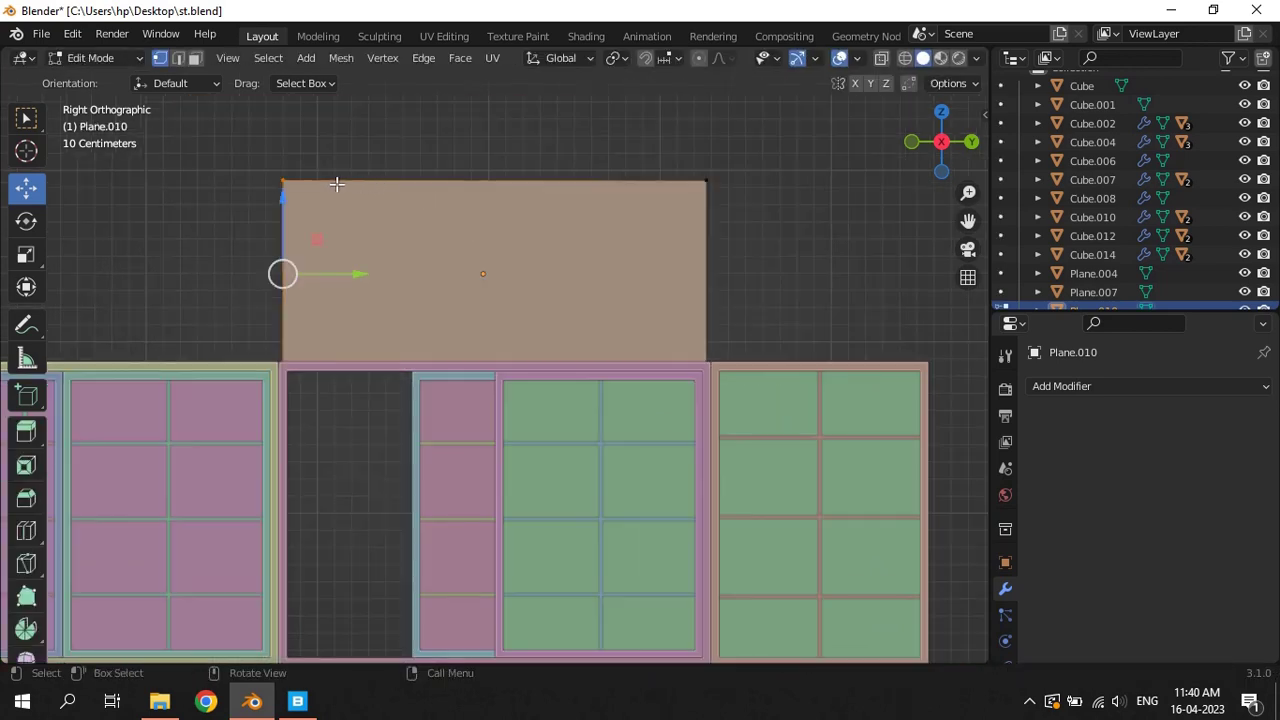
click(280, 180)
click(513, 178)
drag(504, 118, 497, 172)
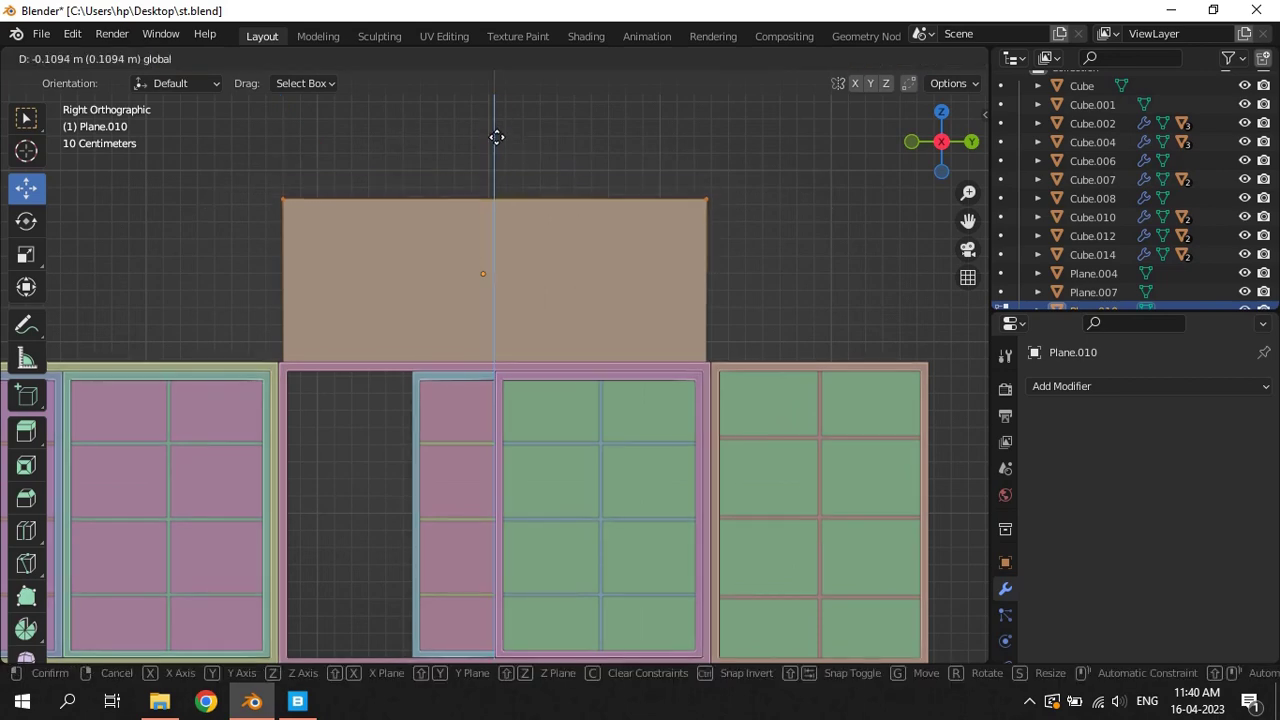
key(Tab)
Stretch the plane along Y into a wide bar and place it above the window row
scroll(355, 260, down, 3)
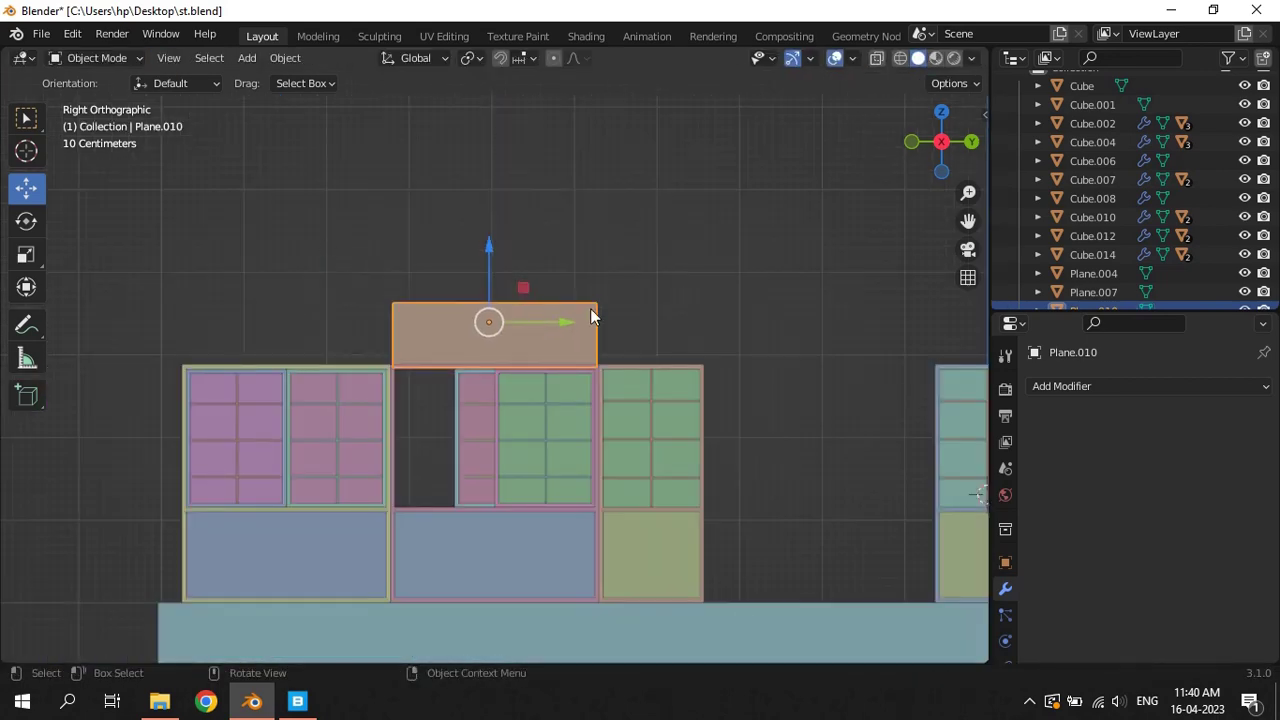
key(s)
key(y)
click(897, 357)
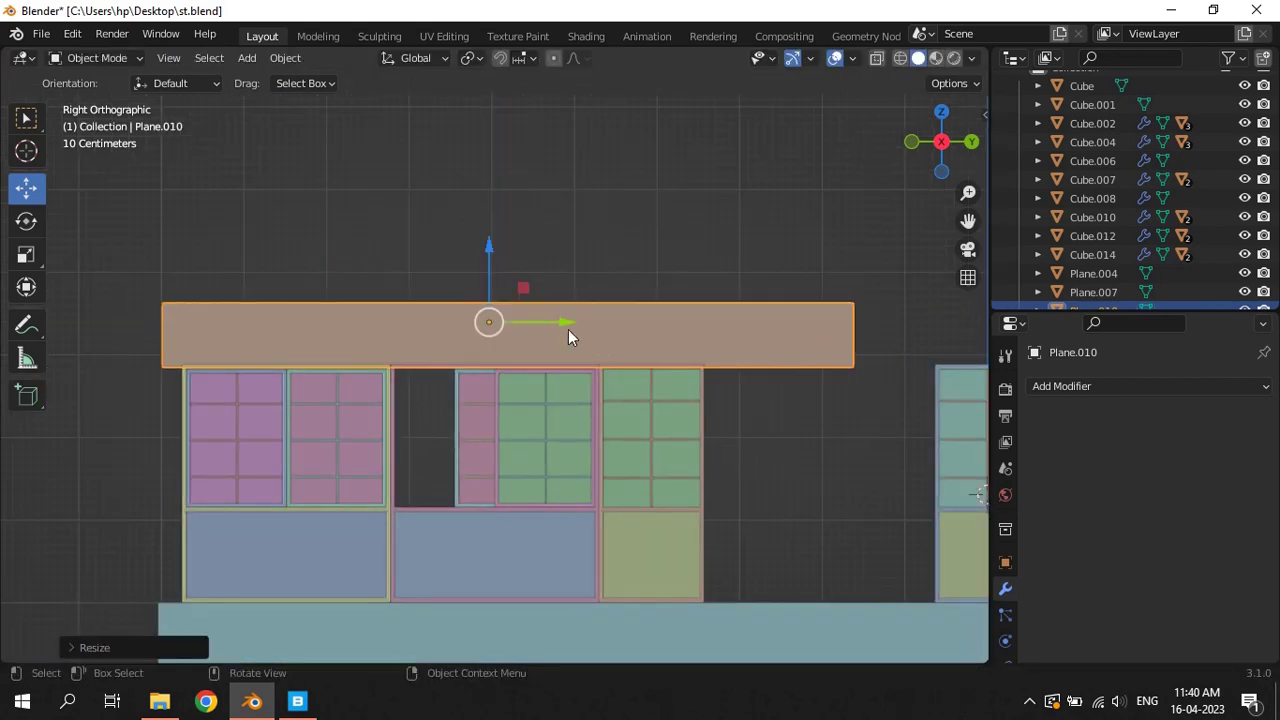
drag(568, 337, 669, 309)
middle_drag(669, 309, 669, 309)
Readjust the header bar's Y width and its position over the windows
scroll(622, 319, down, 3)
scroll(622, 319, up, 2)
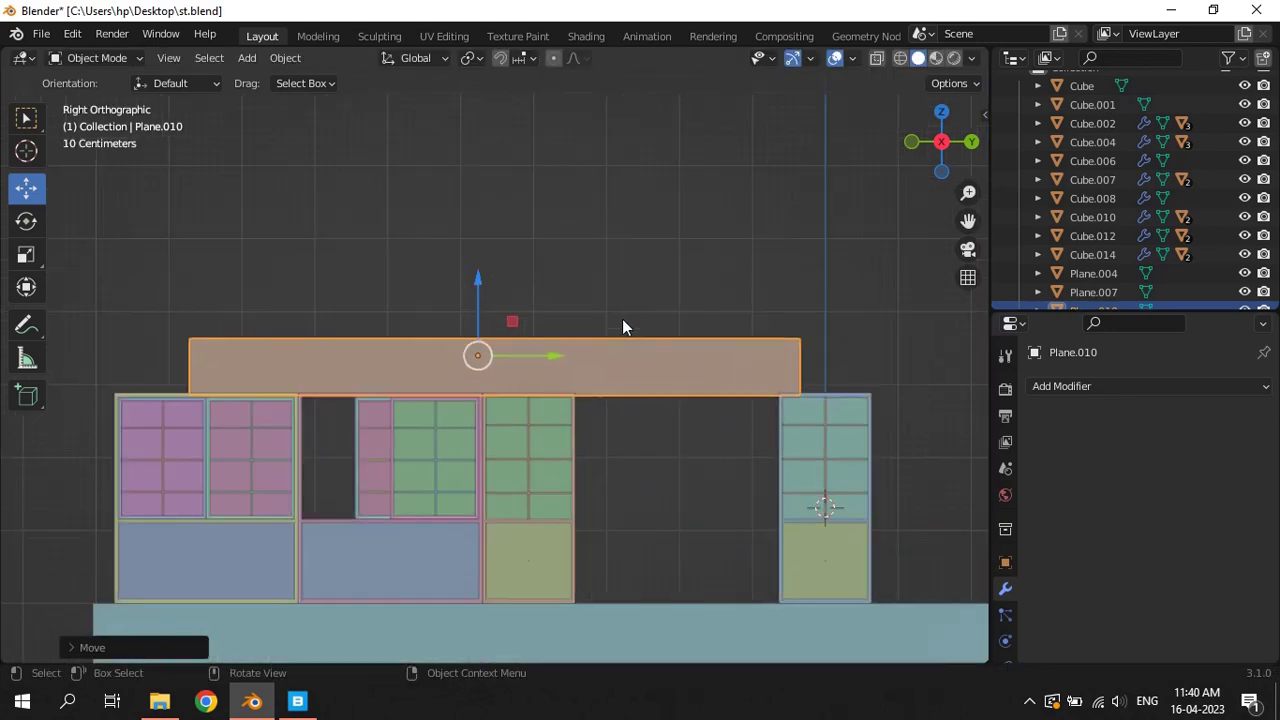
key(s)
key(y)
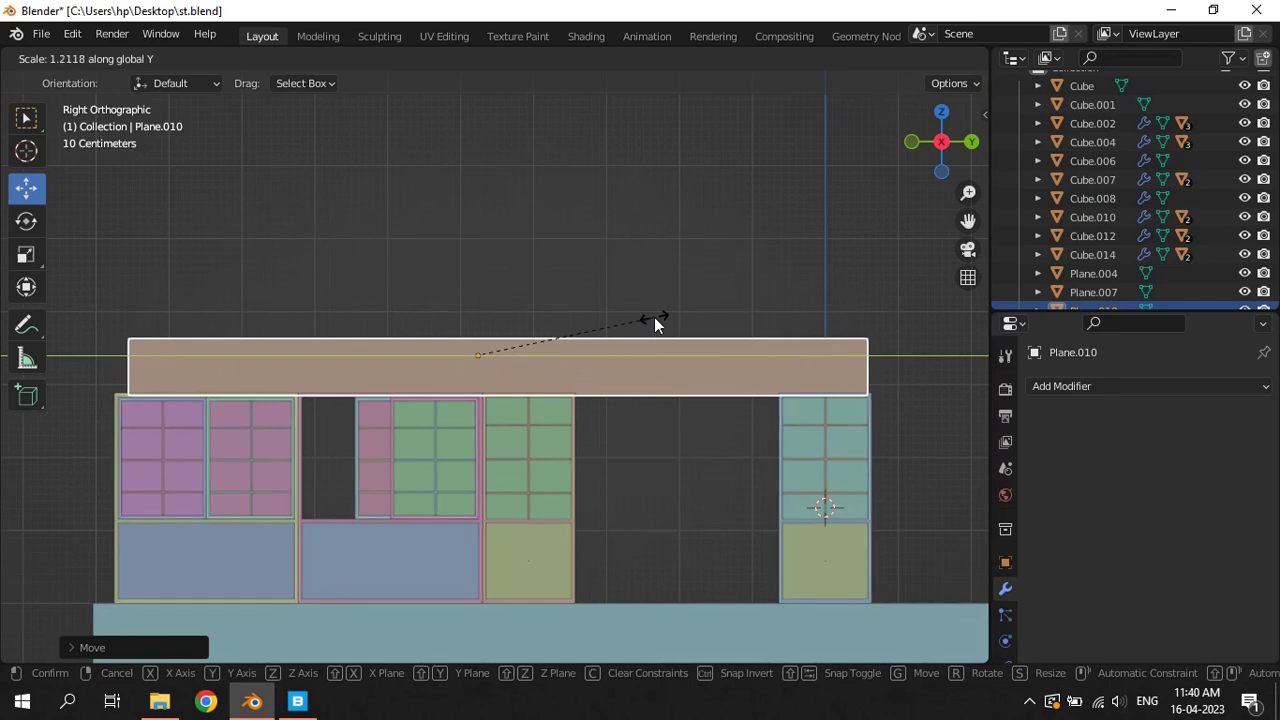
click(655, 317)
key(g)
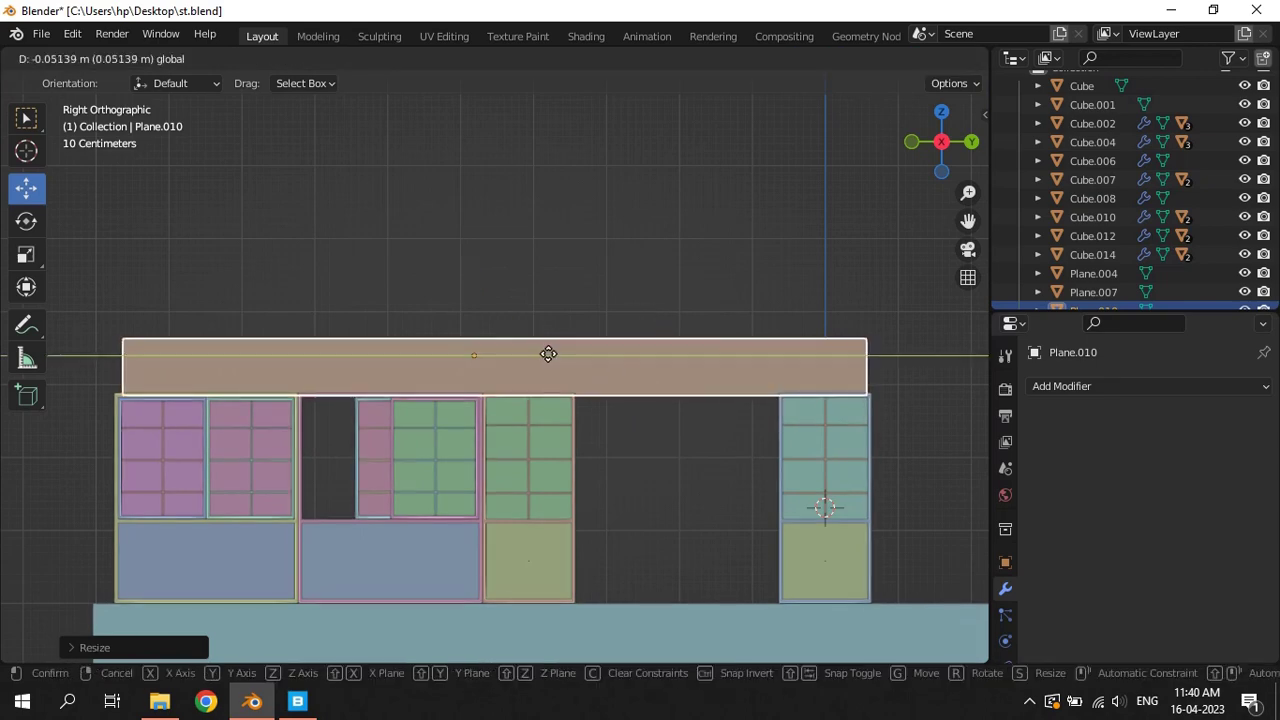
click(546, 354)
Set the header bar's final Y width and position, then save st.blend
key(s)
key(y)
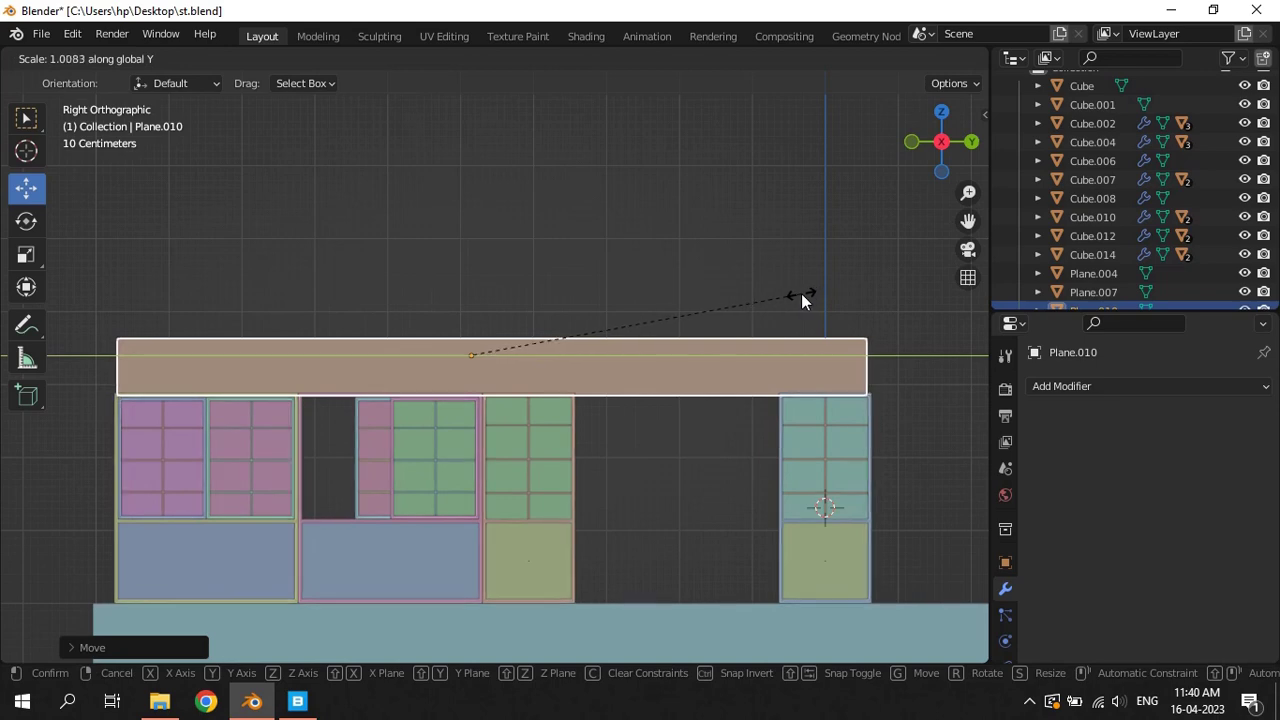
click(801, 296)
key(g)
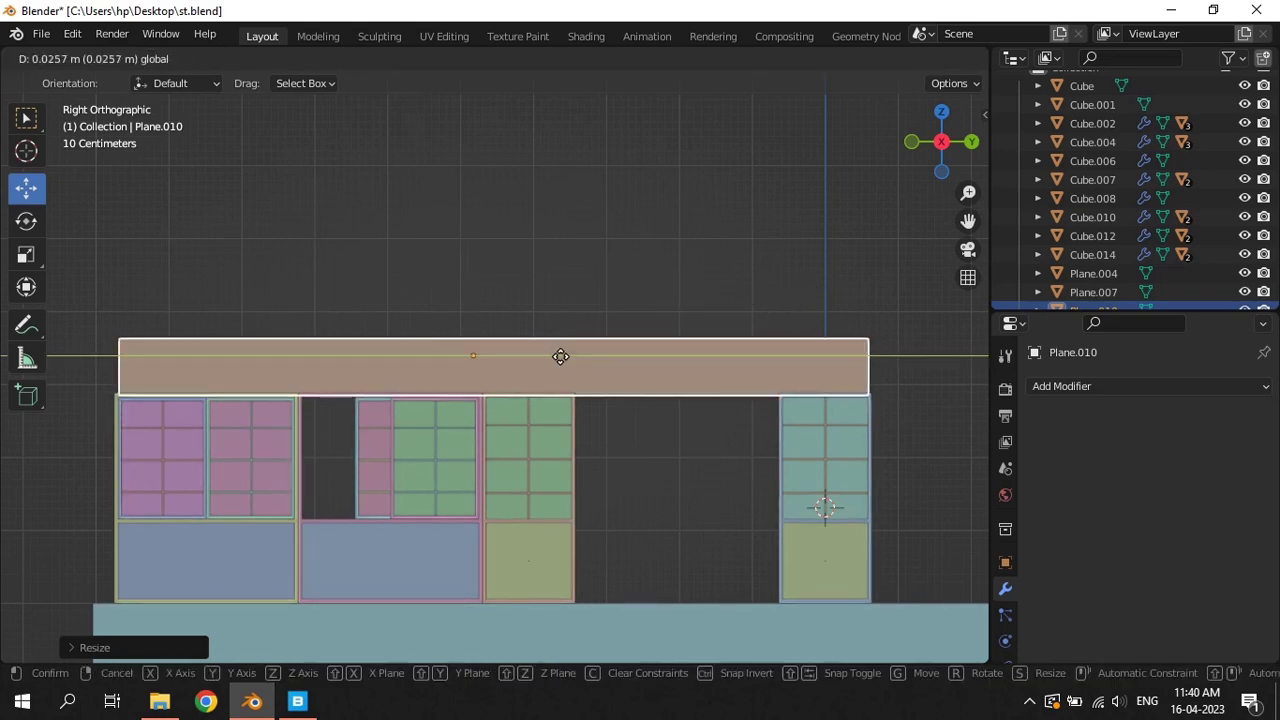
click(557, 354)
mouse_move(557, 354)
middle_down()
mouse_move(544, 278)
mouse_move(674, 363)
mouse_move(473, 305)
middle_up()
key(ctrl+s)
click(615, 353)
Raise the header plane about 0.013 m along Z and save st.blend
scroll(694, 460, up, 3)
mouse_move(694, 460)
middle_down()
mouse_move(643, 434)
mouse_move(709, 397)
middle_up()
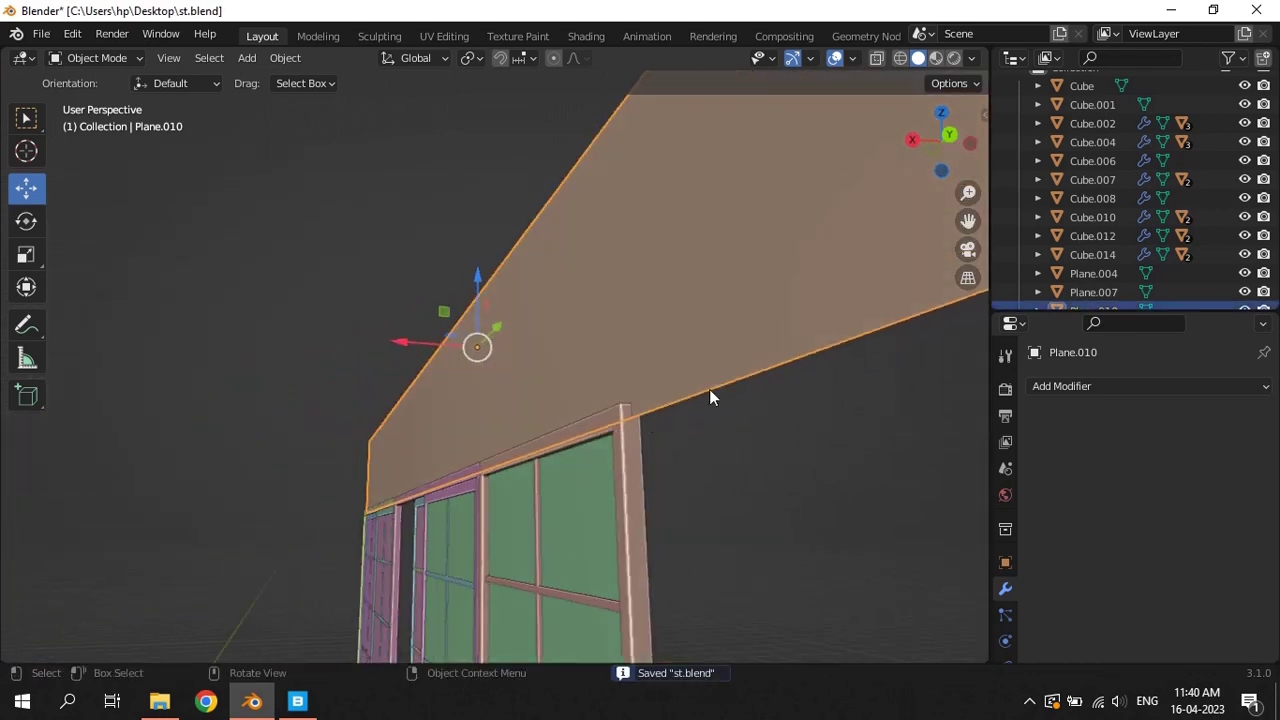
key(g)
key(z)
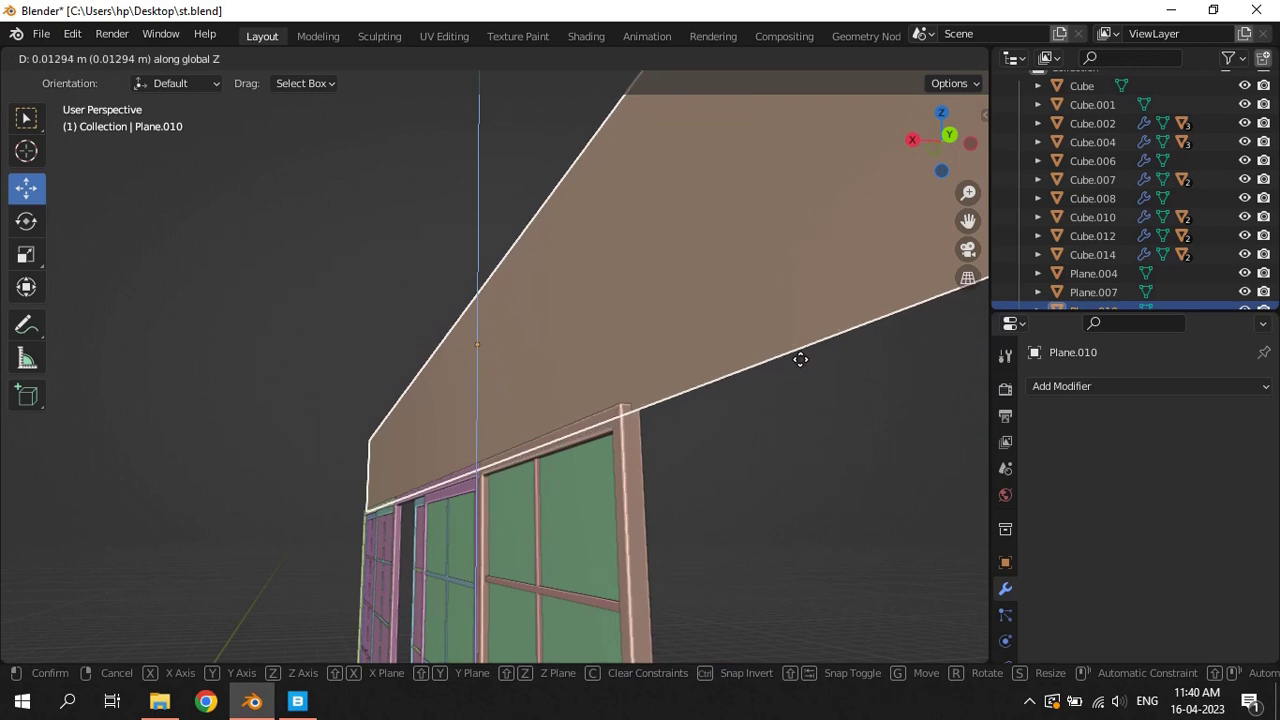
click(795, 360)
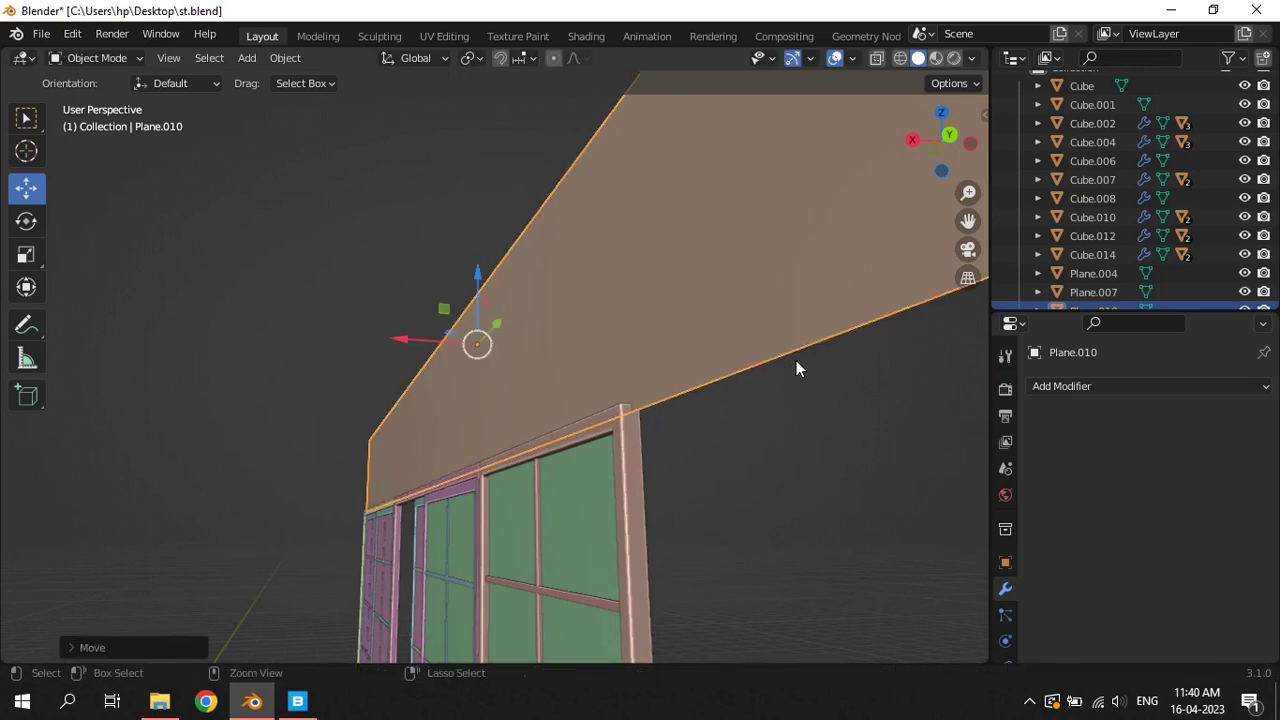
key(ctrl+s)
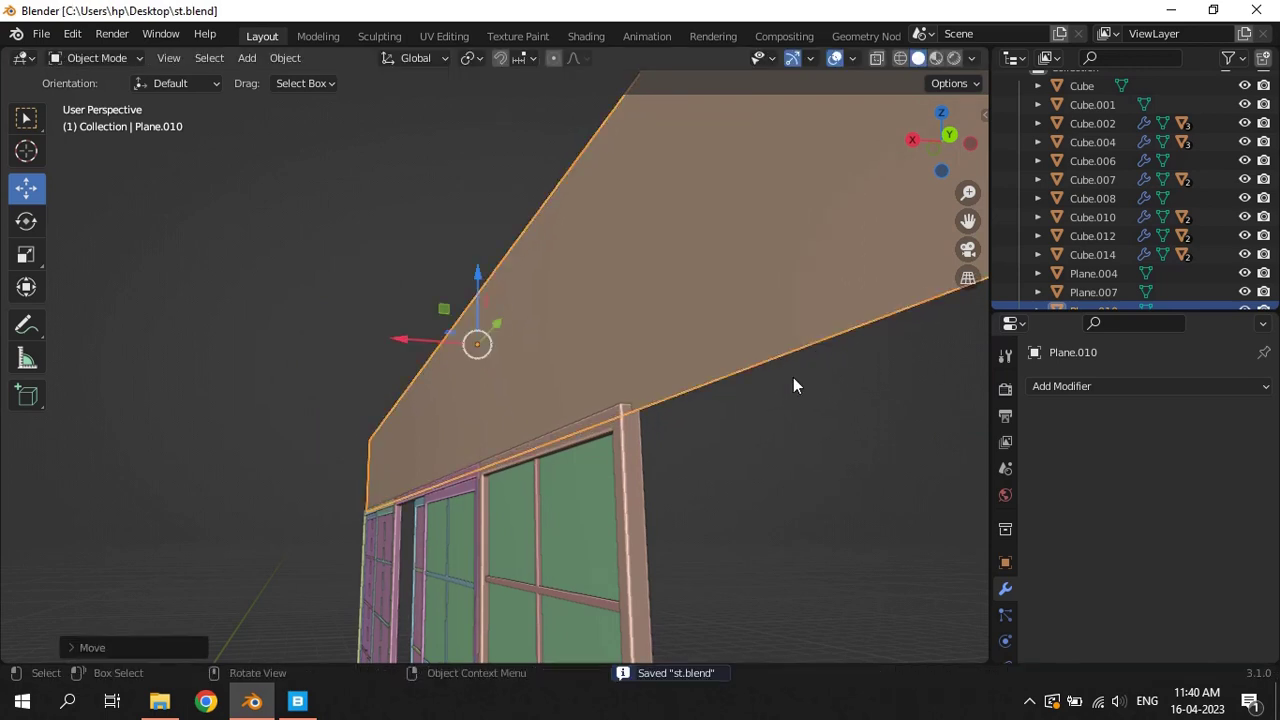
Select the green-glass window frame and face the window wall head-on
mouse_move(753, 470)
middle_down()
mouse_move(606, 381)
mouse_move(653, 400)
middle_up()
click(638, 478)
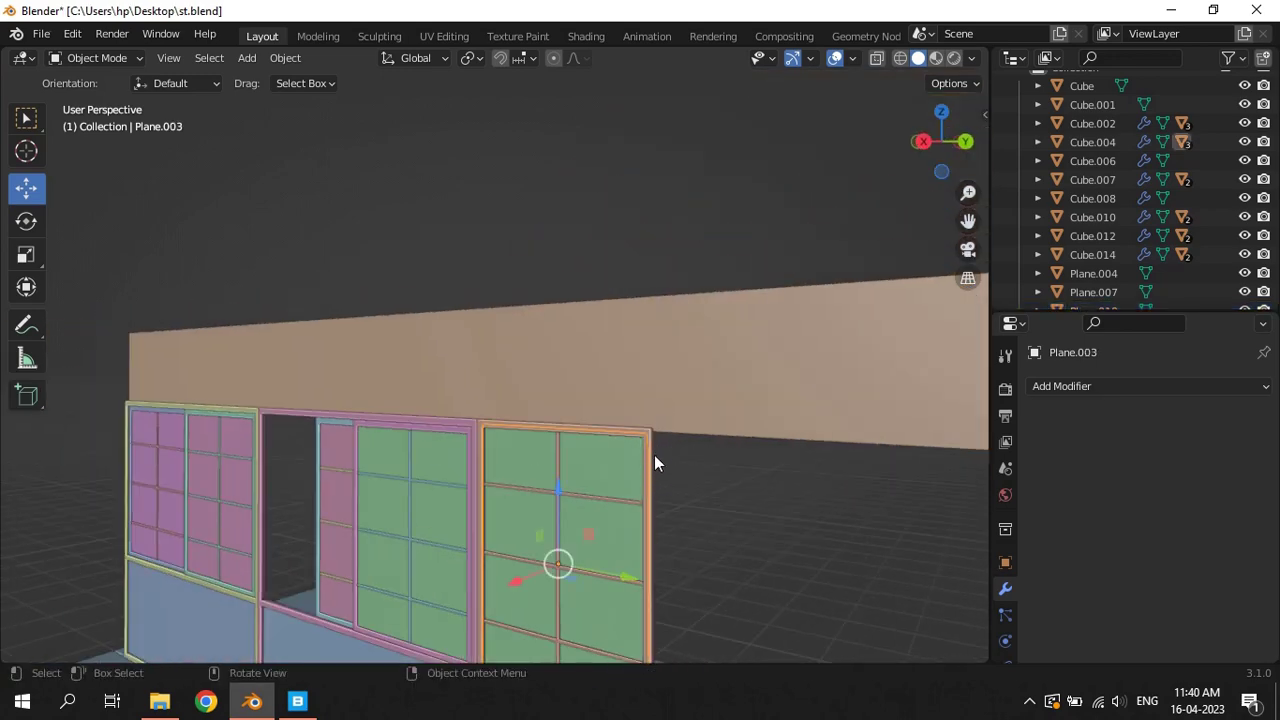
click(652, 454)
middle_drag(662, 422, 801, 328)
Select the top edges of frames Cube.002 and Cube.004 in Edit Mode side view
shift+click(831, 287)
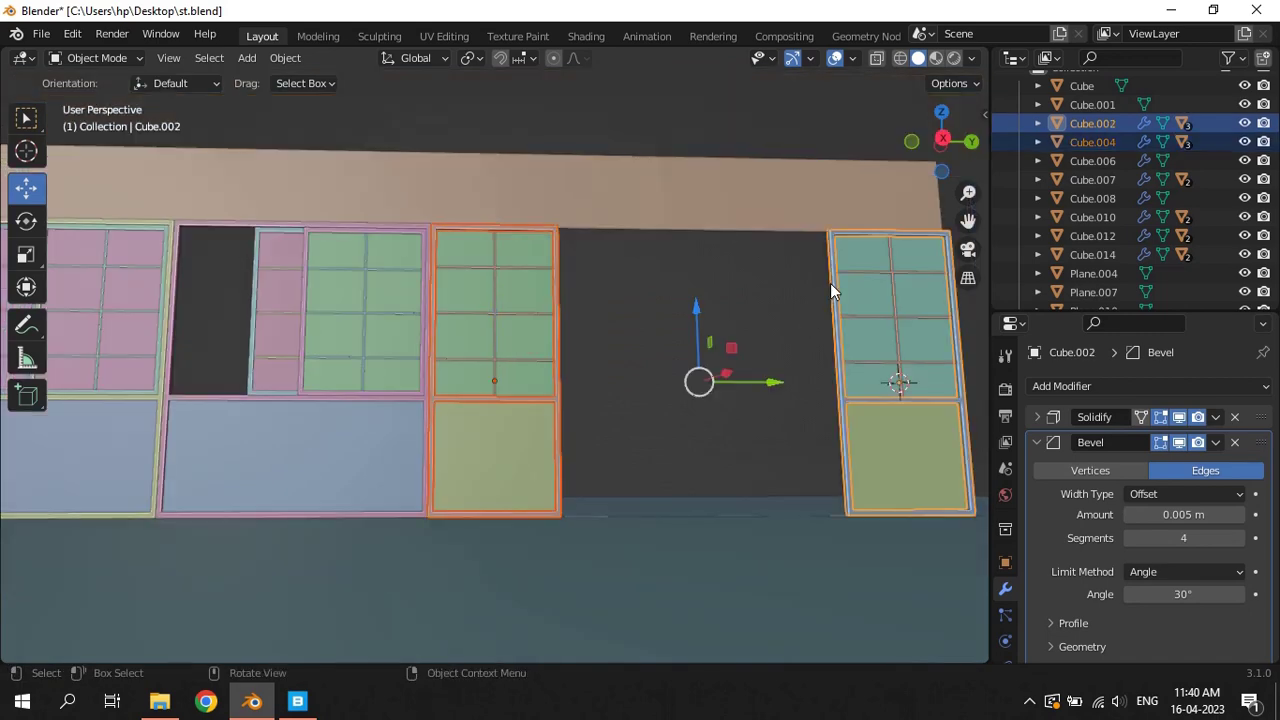
key(Tab)
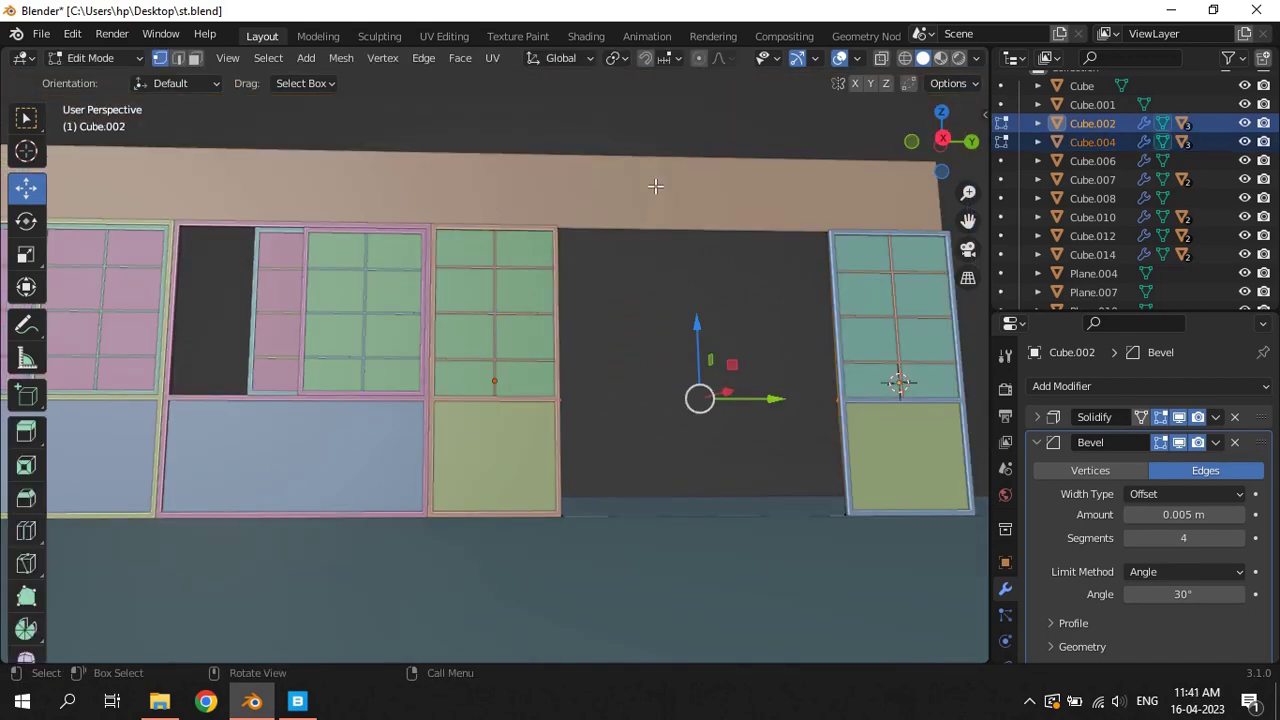
key(KP_3)
alt+click(443, 215)
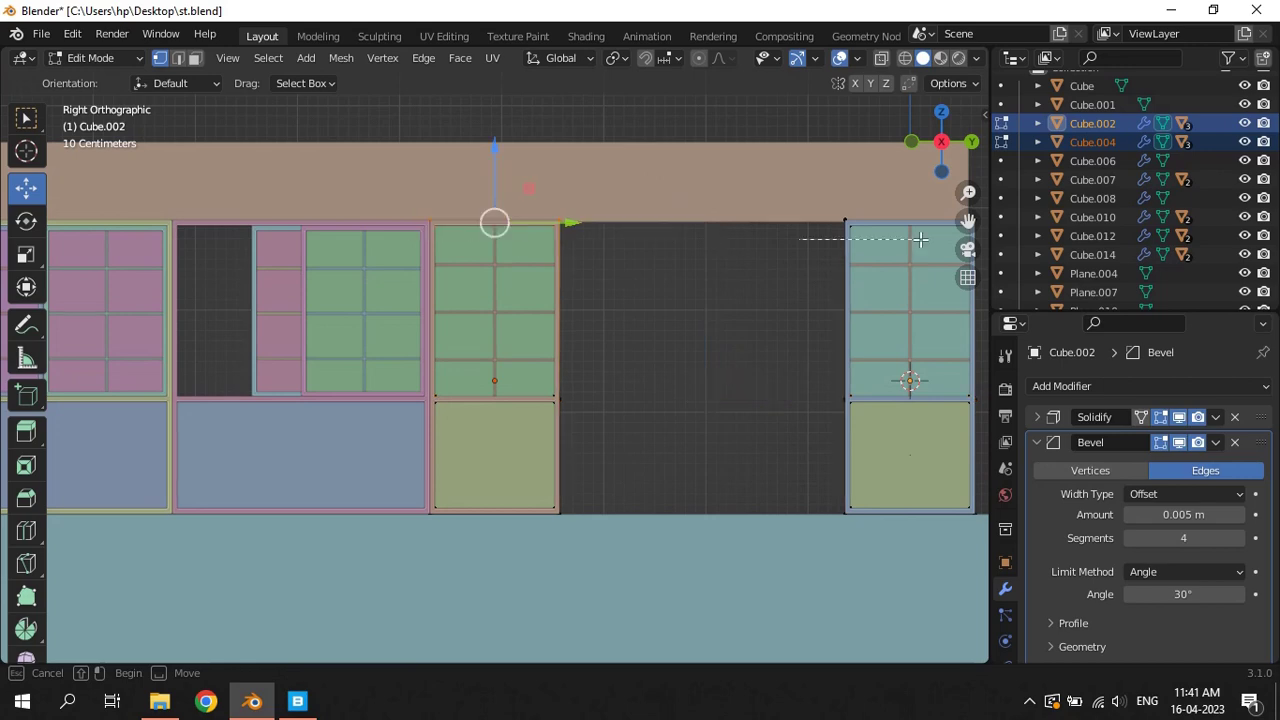
scroll(596, 219, down, 3)
drag(414, 247, 834, 290)
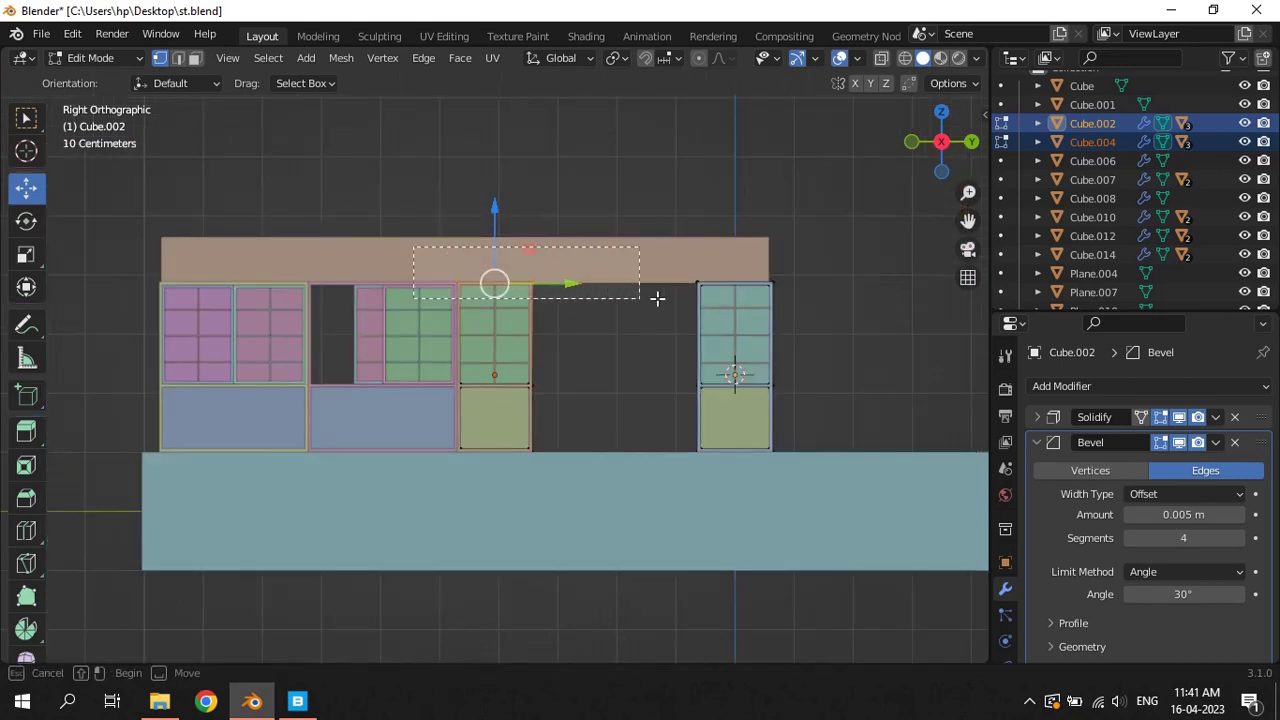
Lower the selected top edges about 0.055 m along Z to meet the header's underside
scroll(171, 109, up, 2)
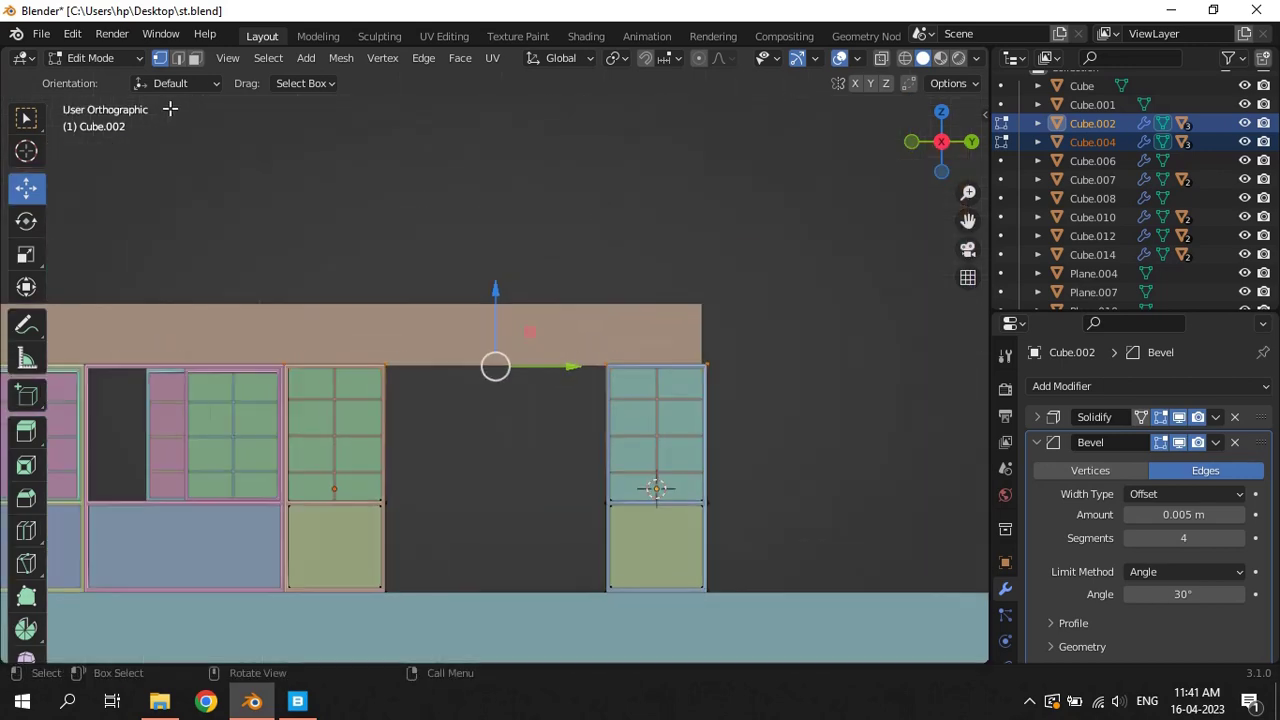
scroll(237, 286, up, 4)
ctrl+scroll(266, 323, up, 1)
ctrl+scroll(266, 323, up, 1)
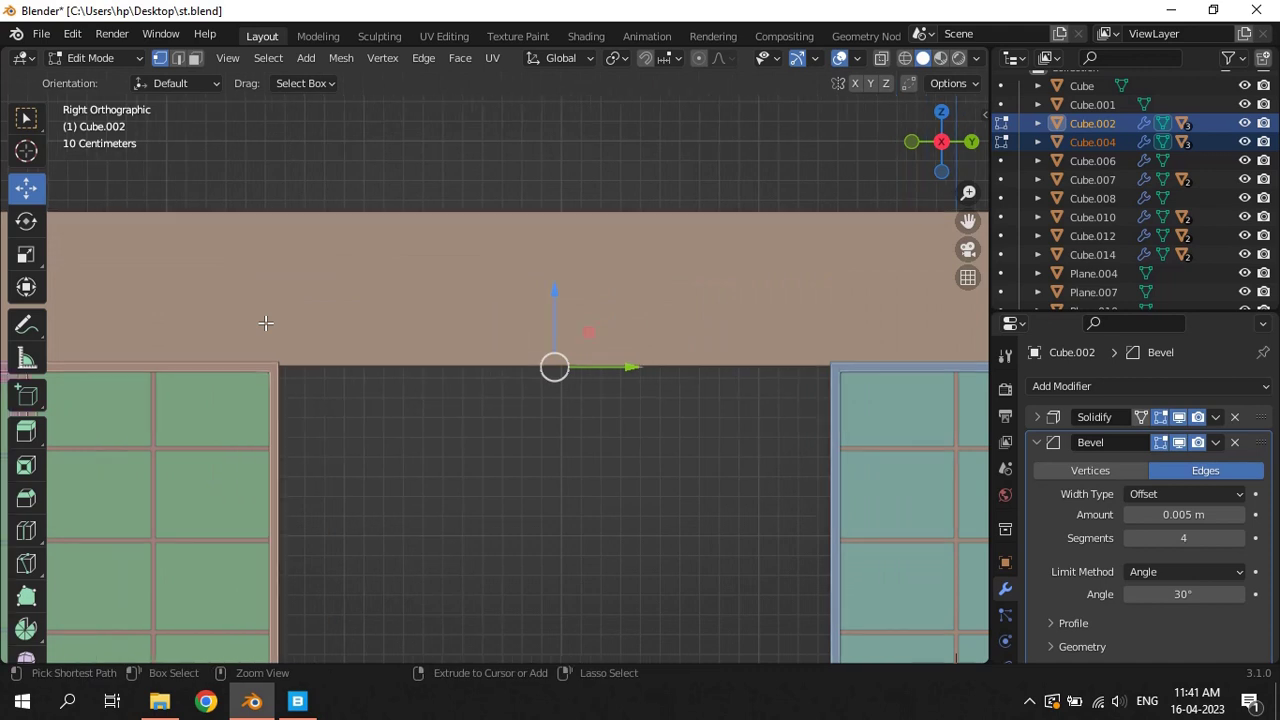
ctrl+scroll(266, 323, up, 5)
ctrl+scroll(300, 324, up, 3)
scroll(747, 282, down, 1)
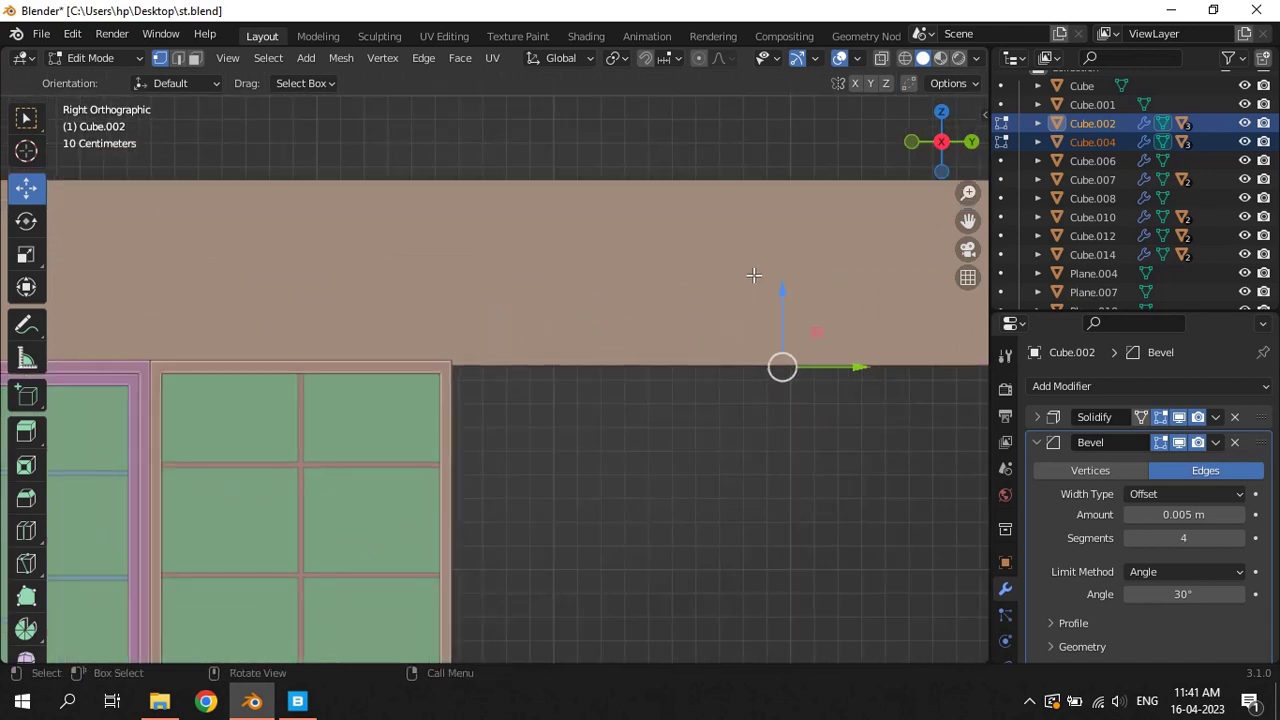
key(g)
key(z)
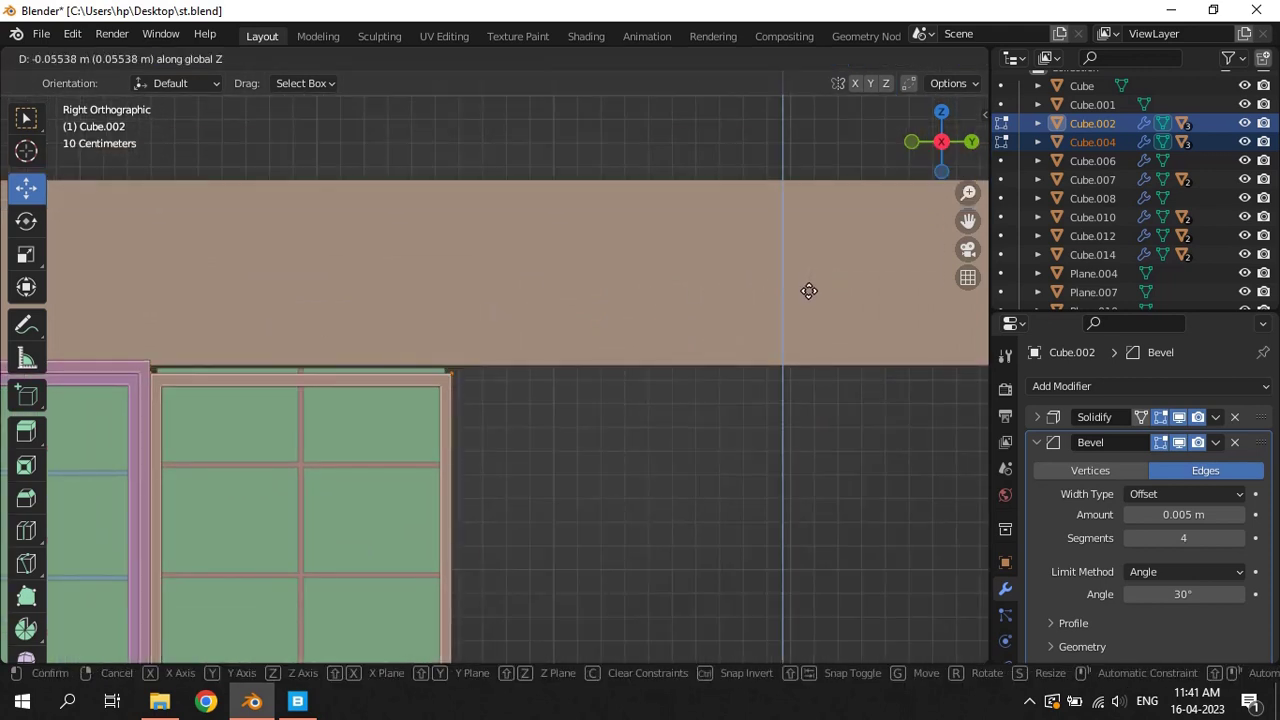
click(795, 295)
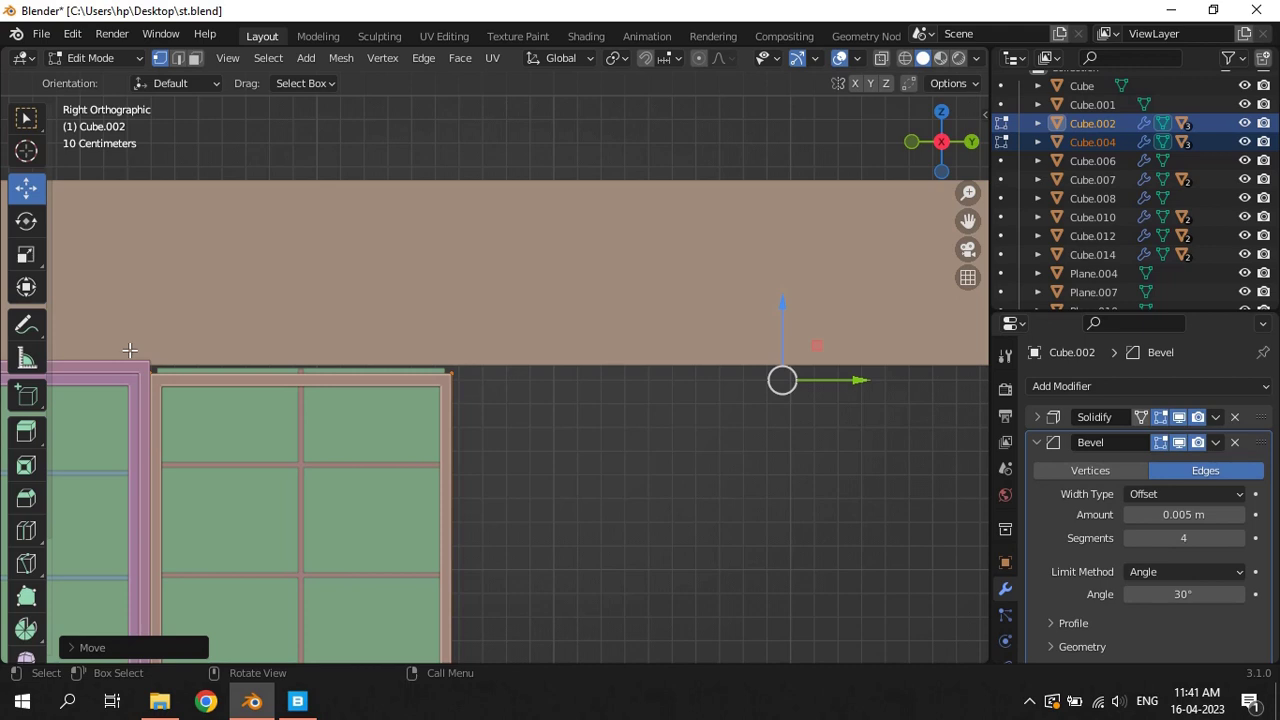
Inspect the window's cross bars and glass pane, framing the view on each
key(Tab)
click(302, 419)
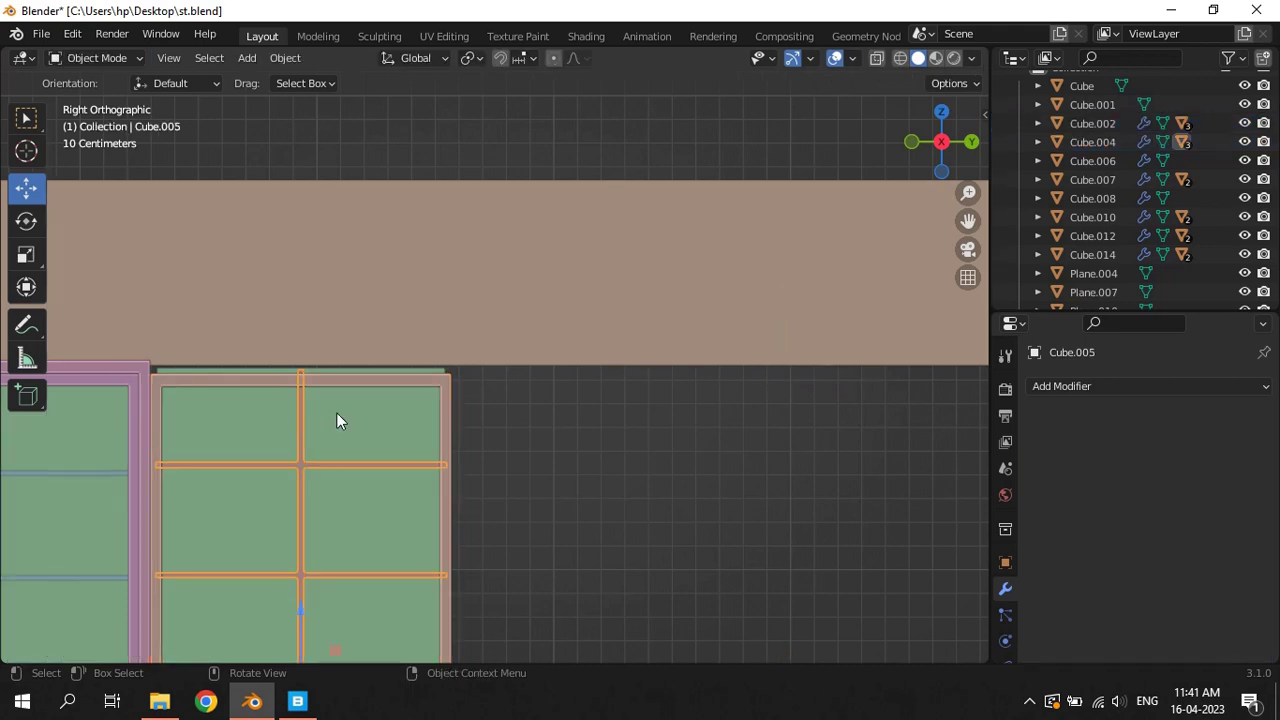
key(KP_Decimal)
click(457, 193)
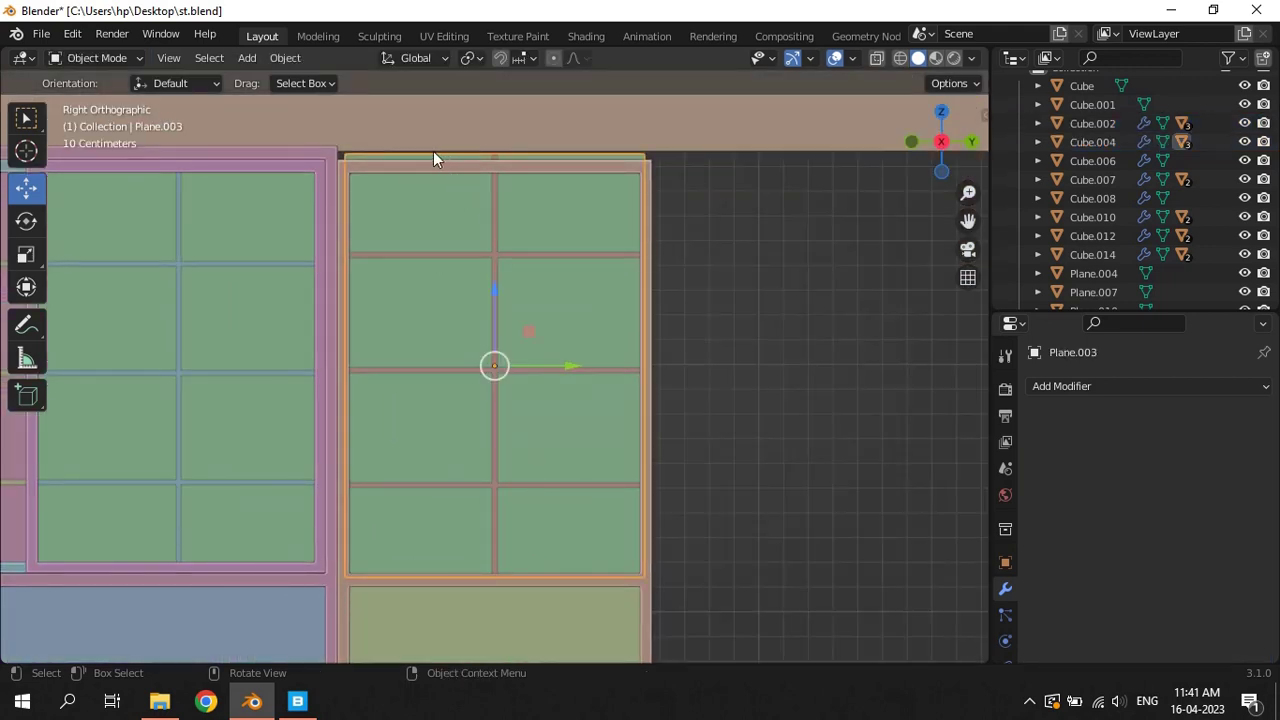
key(Tab)
key(KP_Decimal)
key(Tab)
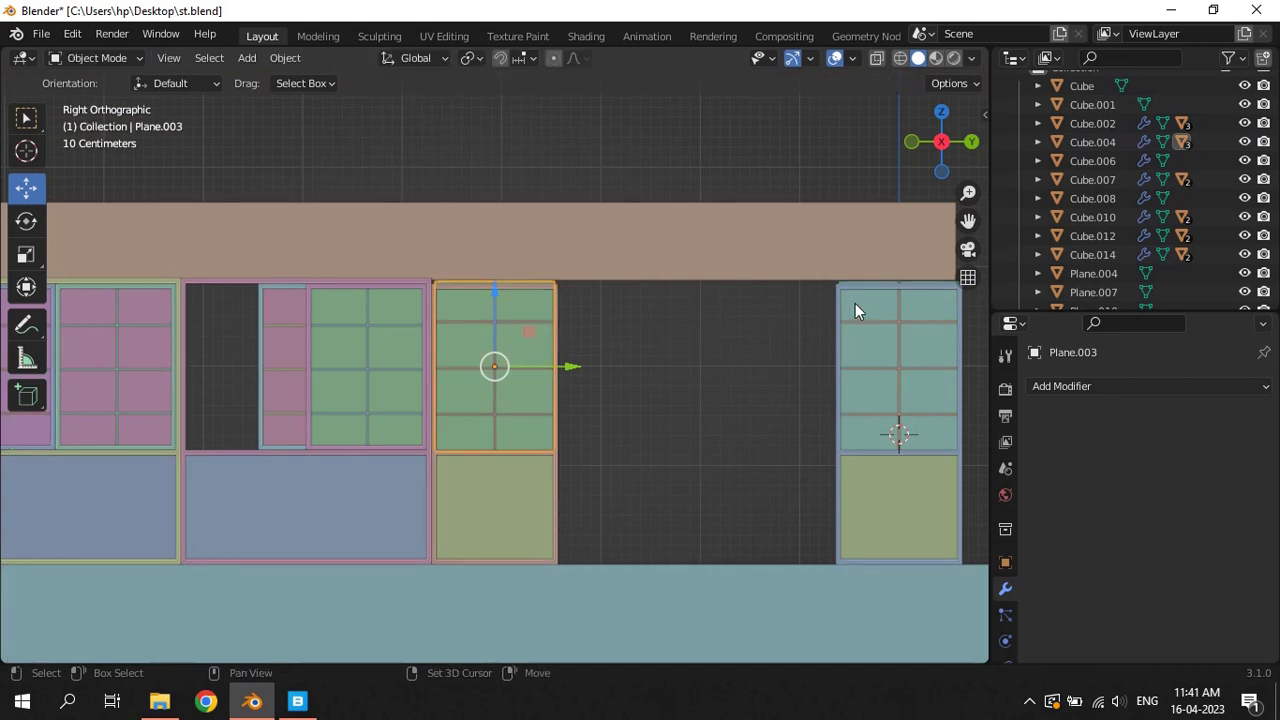
Move Plane.001's top edge 0.07578 m along Z so it fits the window frame
click(855, 303)
key(Tab)
drag(412, 268, 945, 293)
scroll(911, 189, up, 4)
scroll(820, 198, up, 1)
key(g)
key(z)
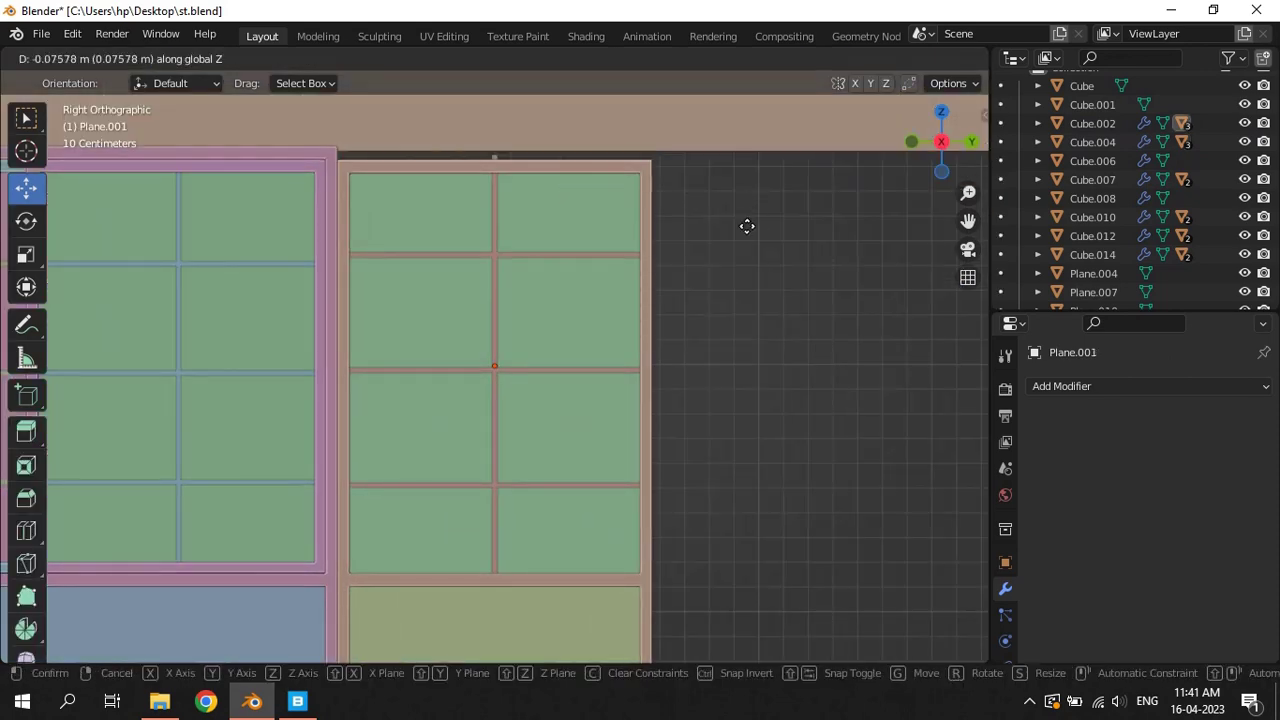
click(756, 221)
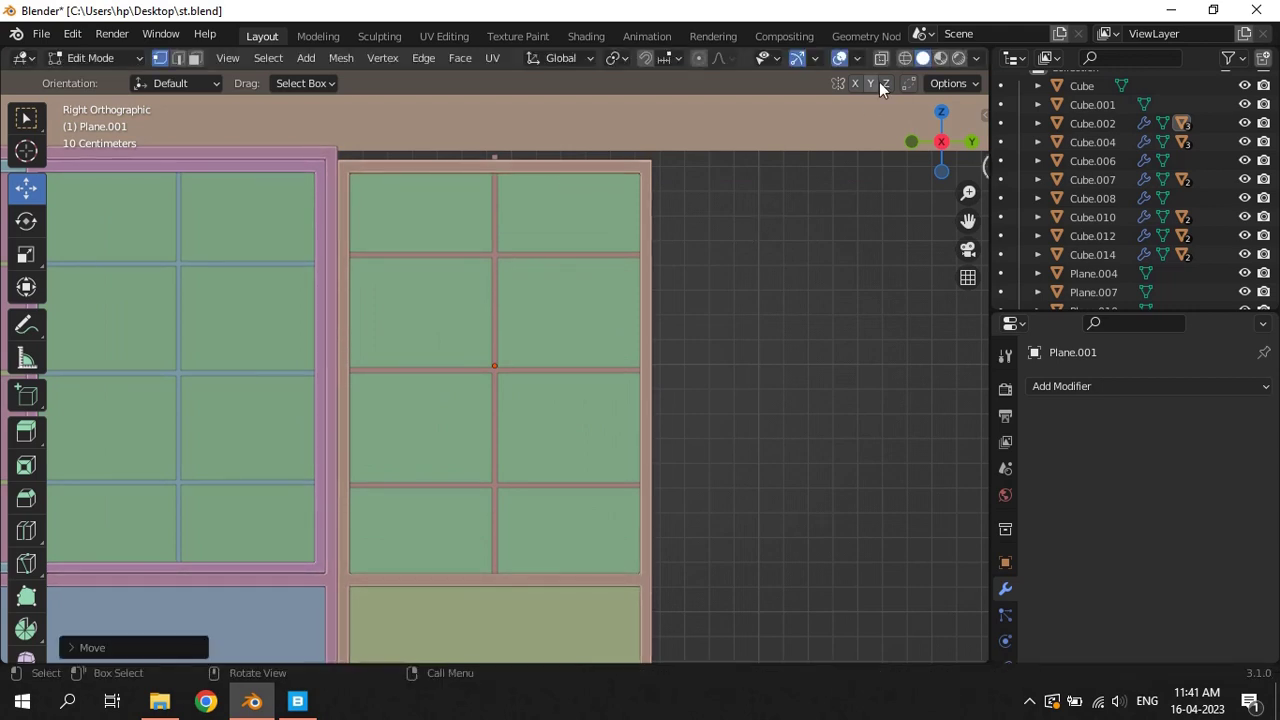
Check the pane in wireframe, return to Object Mode and solid shading, and select Cube.005
click(905, 57)
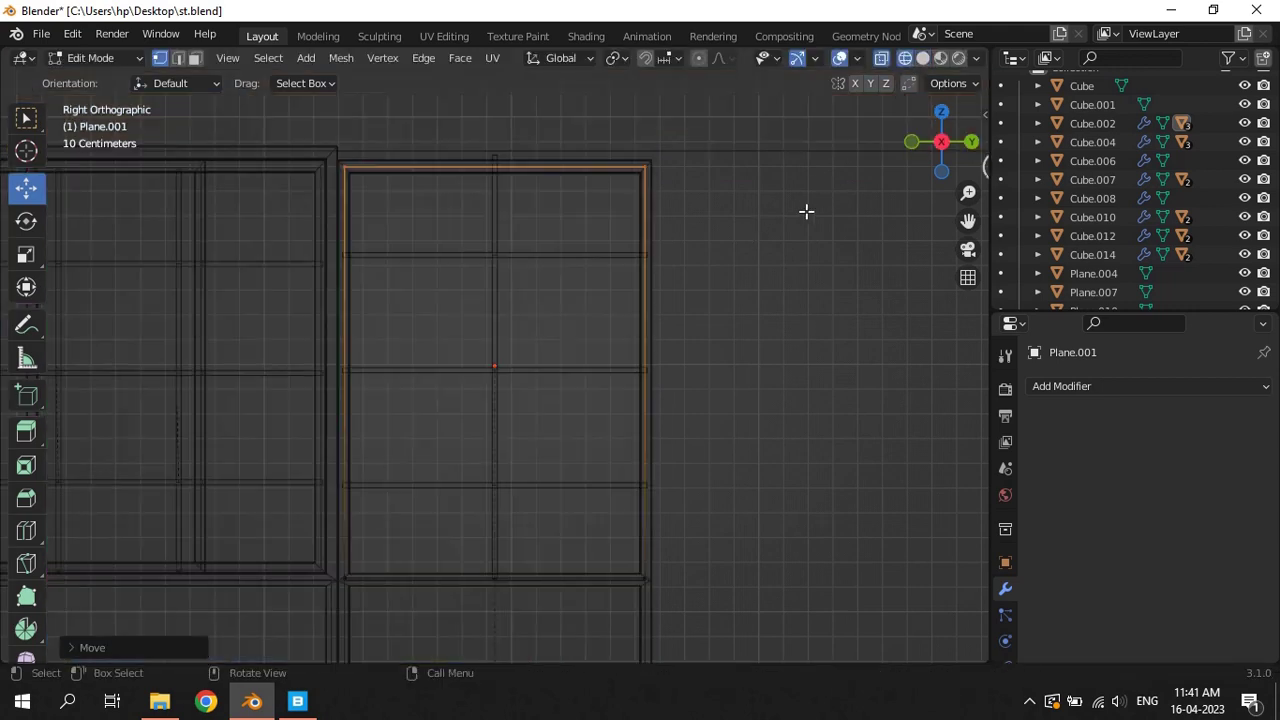
key(Tab)
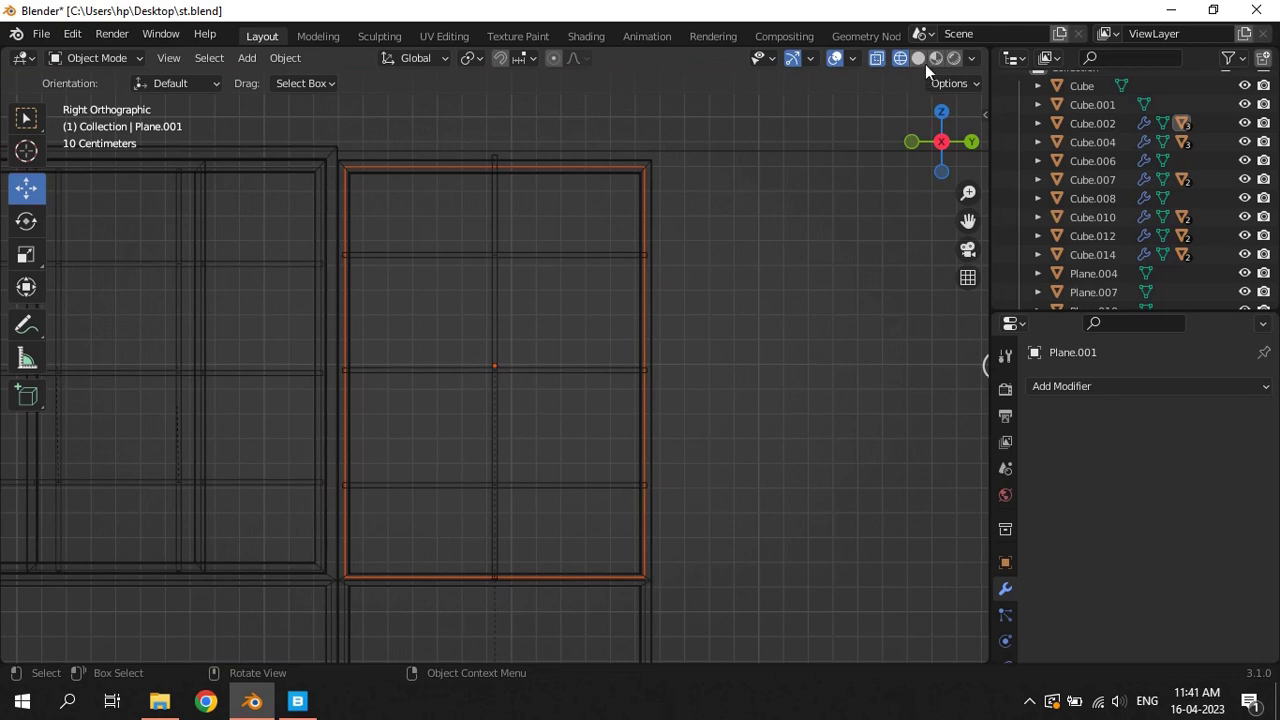
click(919, 59)
click(499, 246)
scroll(776, 303, down, 5)
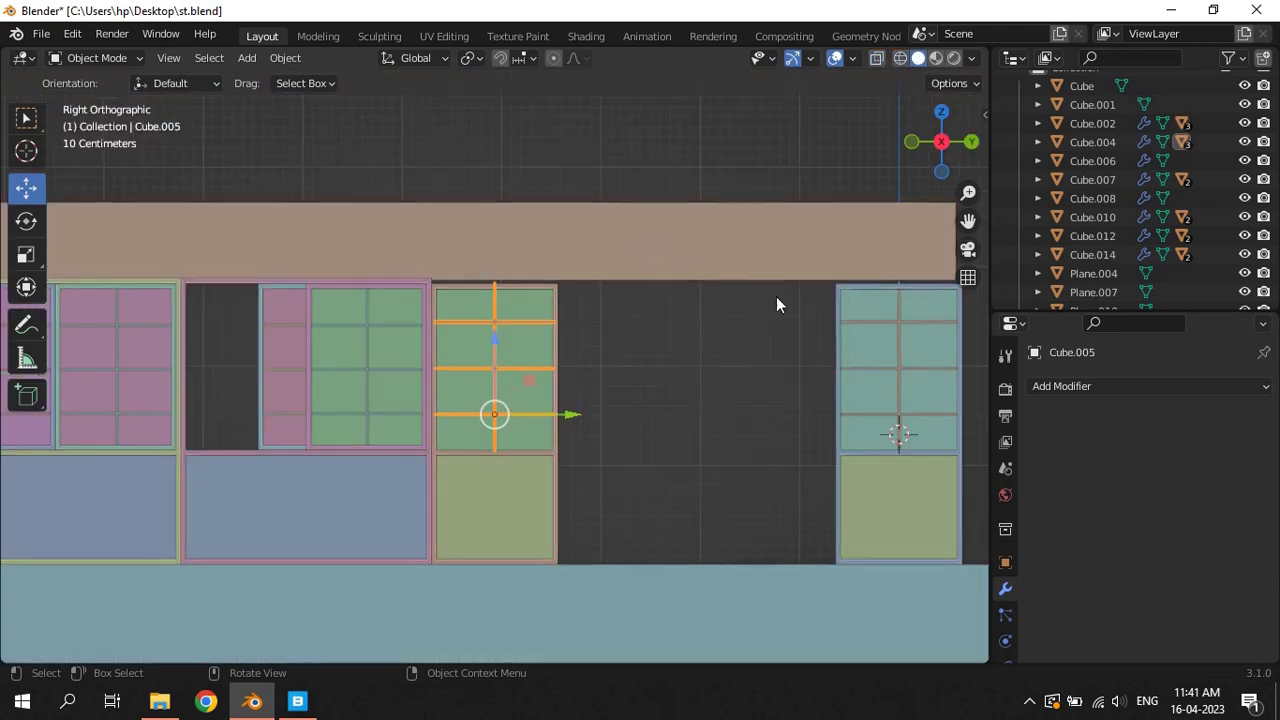
In Cube.003 with X-ray on, lower the top ends of both windows' bars along Z
click(890, 325)
key(Tab)
click(934, 291)
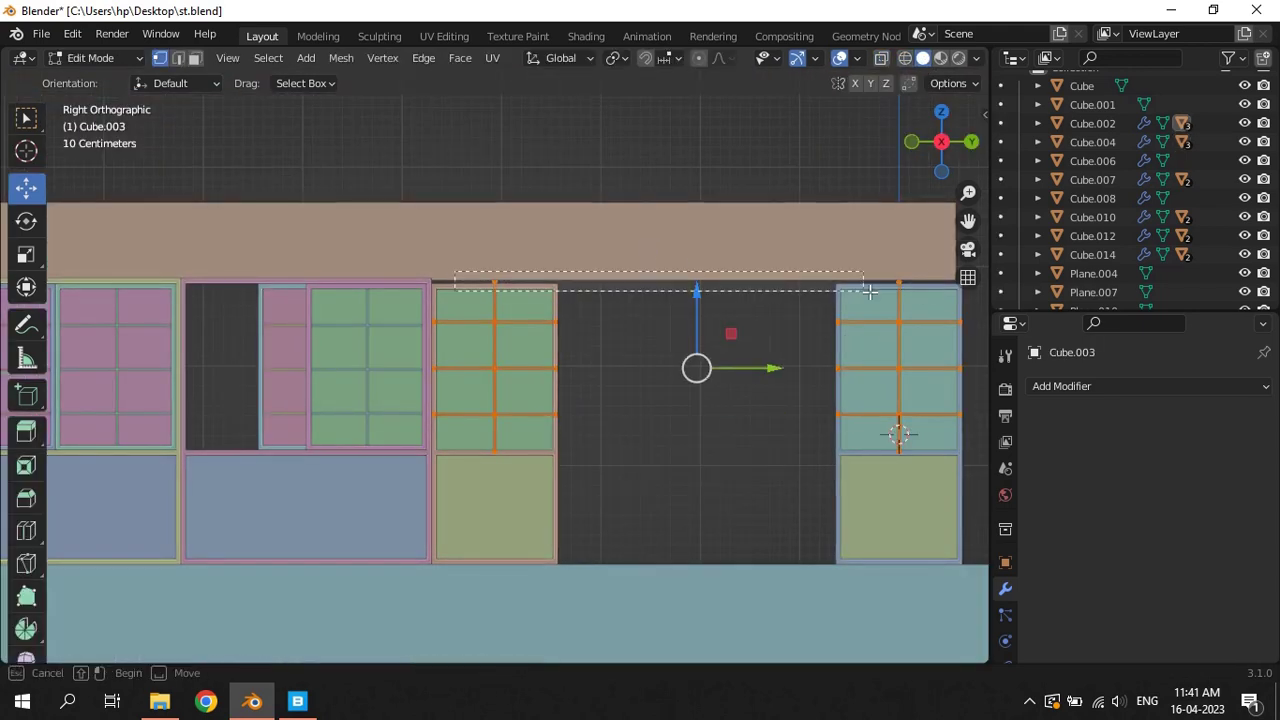
key(z)
click(490, 272)
drag(466, 277, 907, 290)
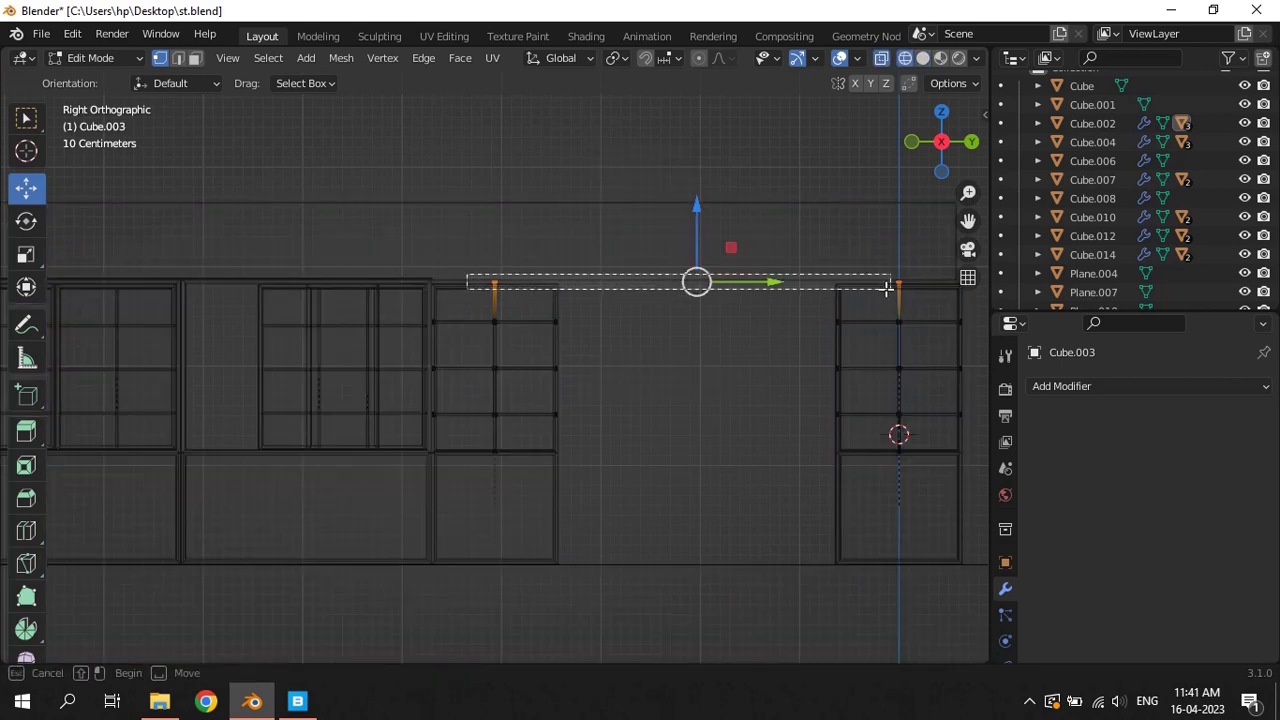
scroll(755, 200, up, 3)
key(g)
key(z)
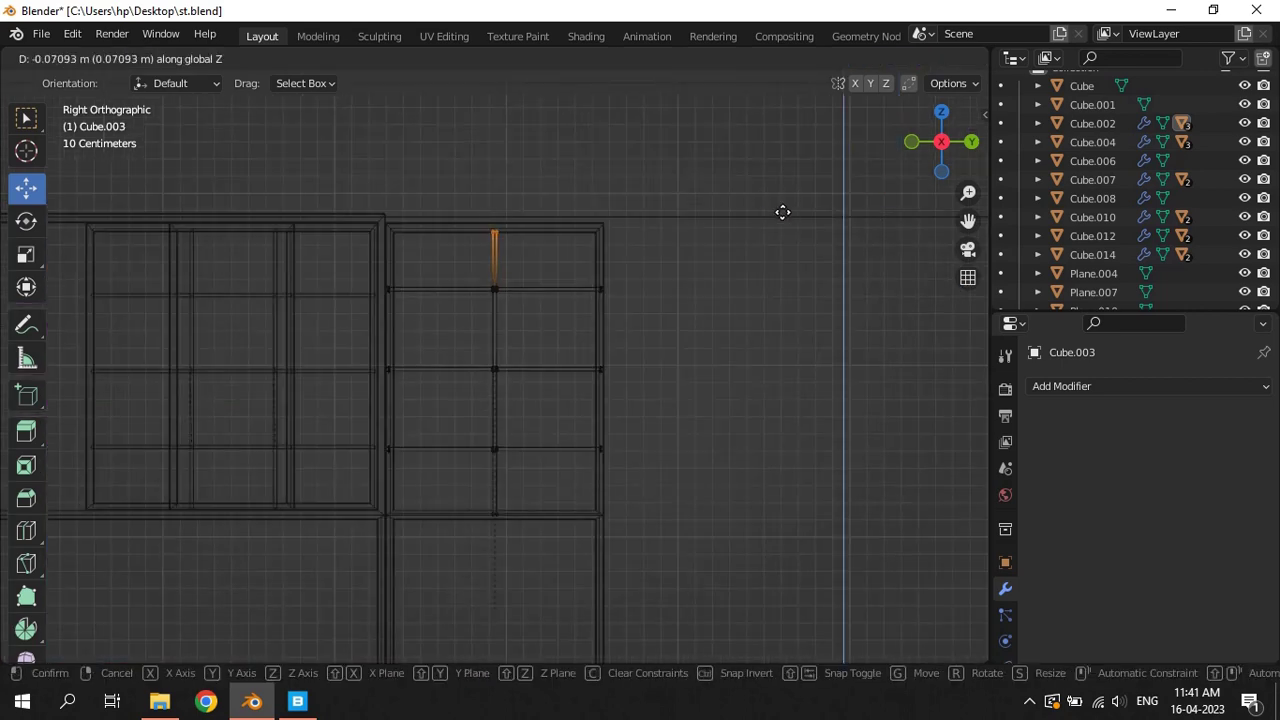
click(790, 207)
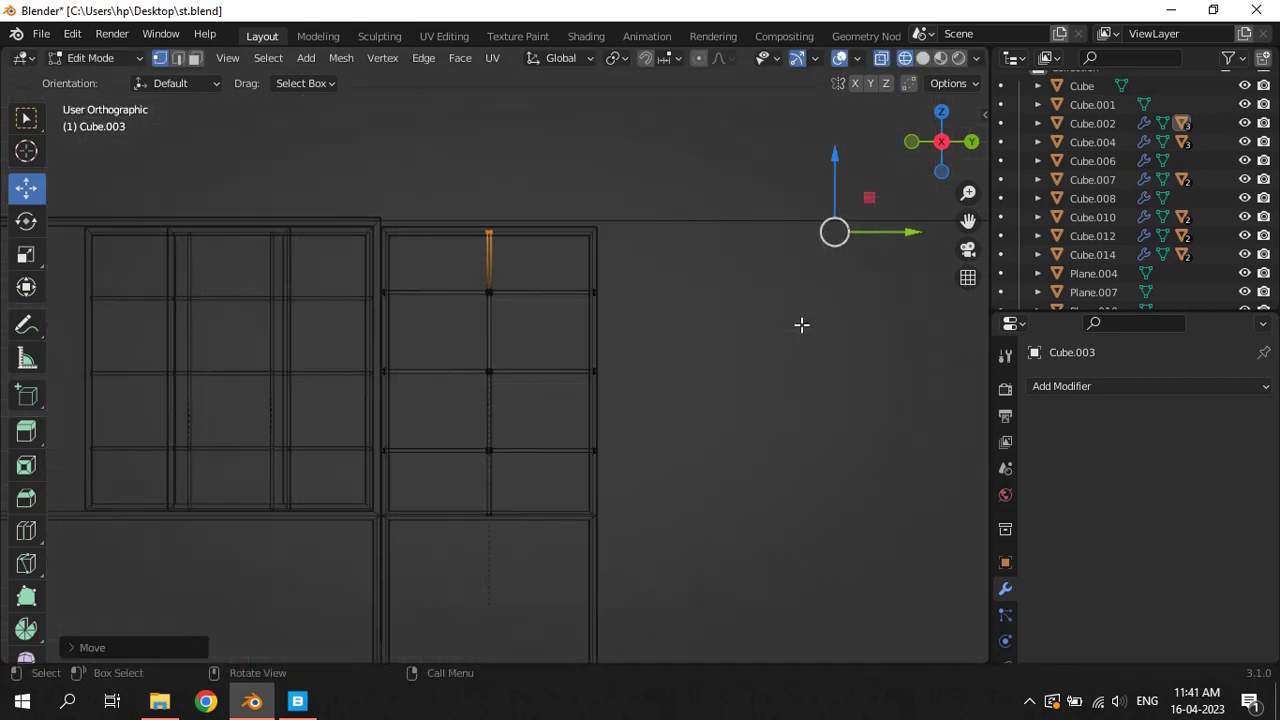
scroll(800, 323, down, 3)
Move the upper crossbar row and the next crossbar row of both windows along Z
drag(207, 396, 800, 412)
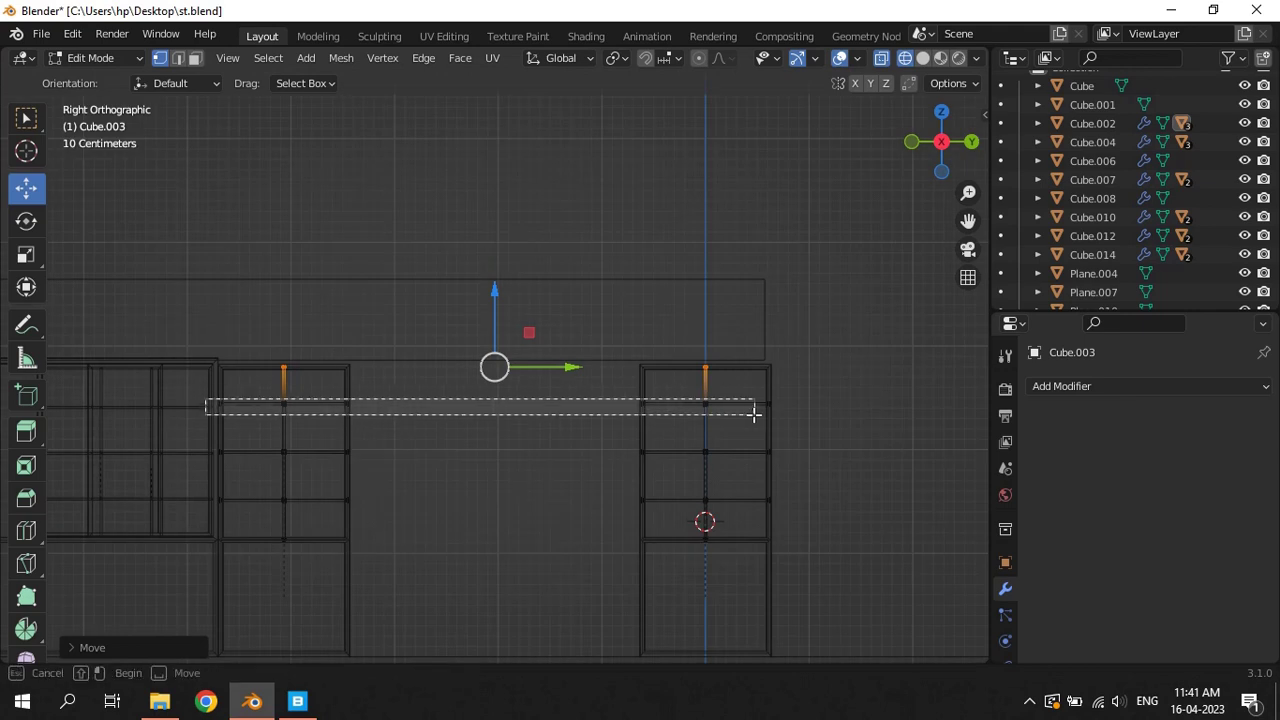
scroll(800, 411, up, 2)
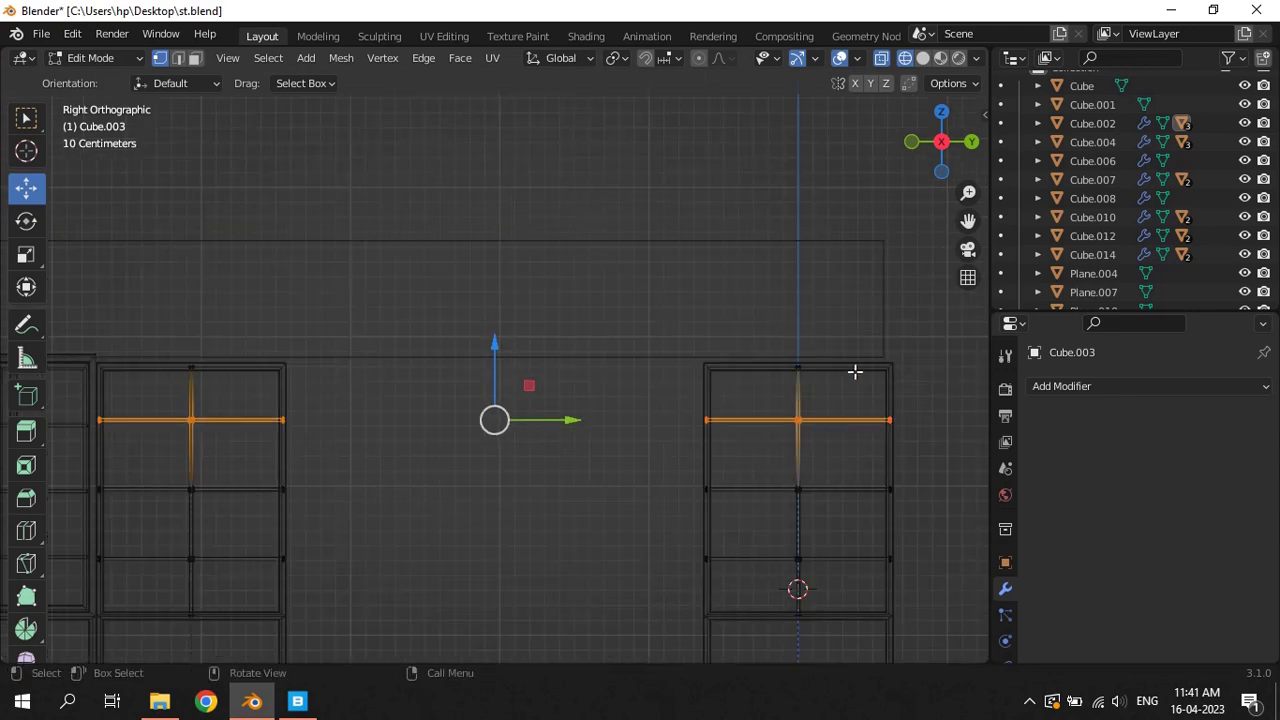
key(g)
key(z)
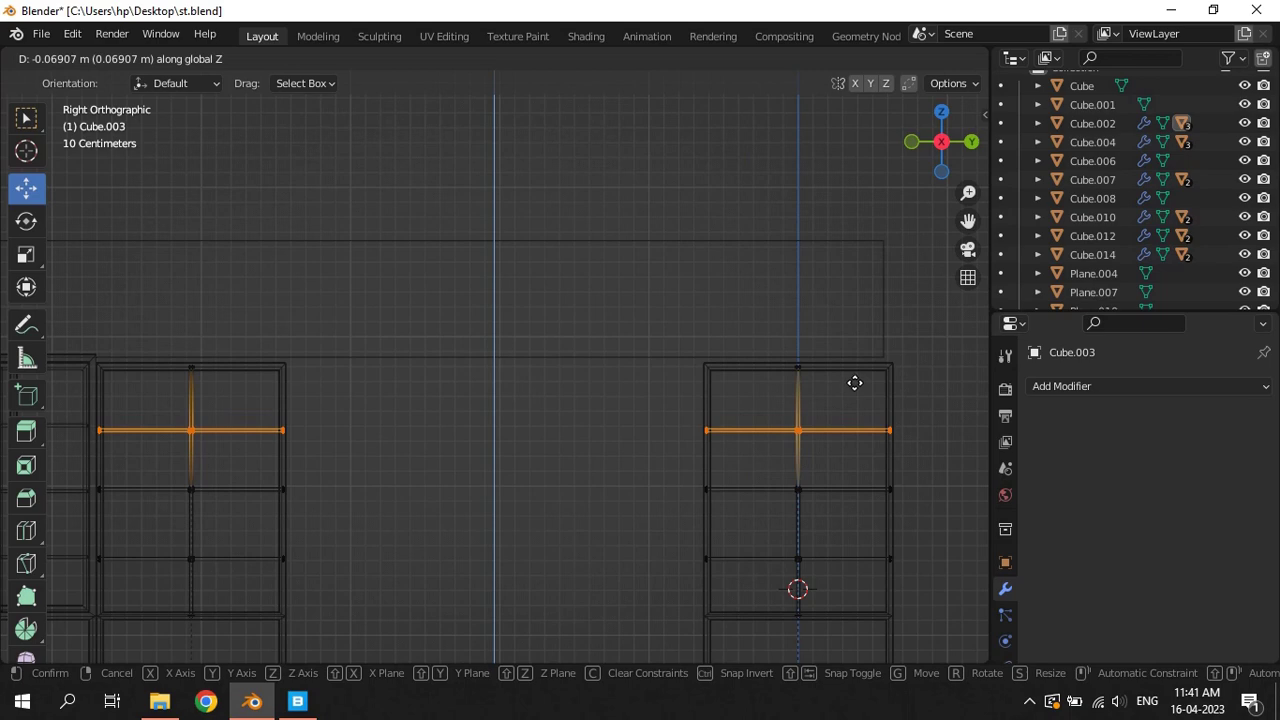
click(861, 381)
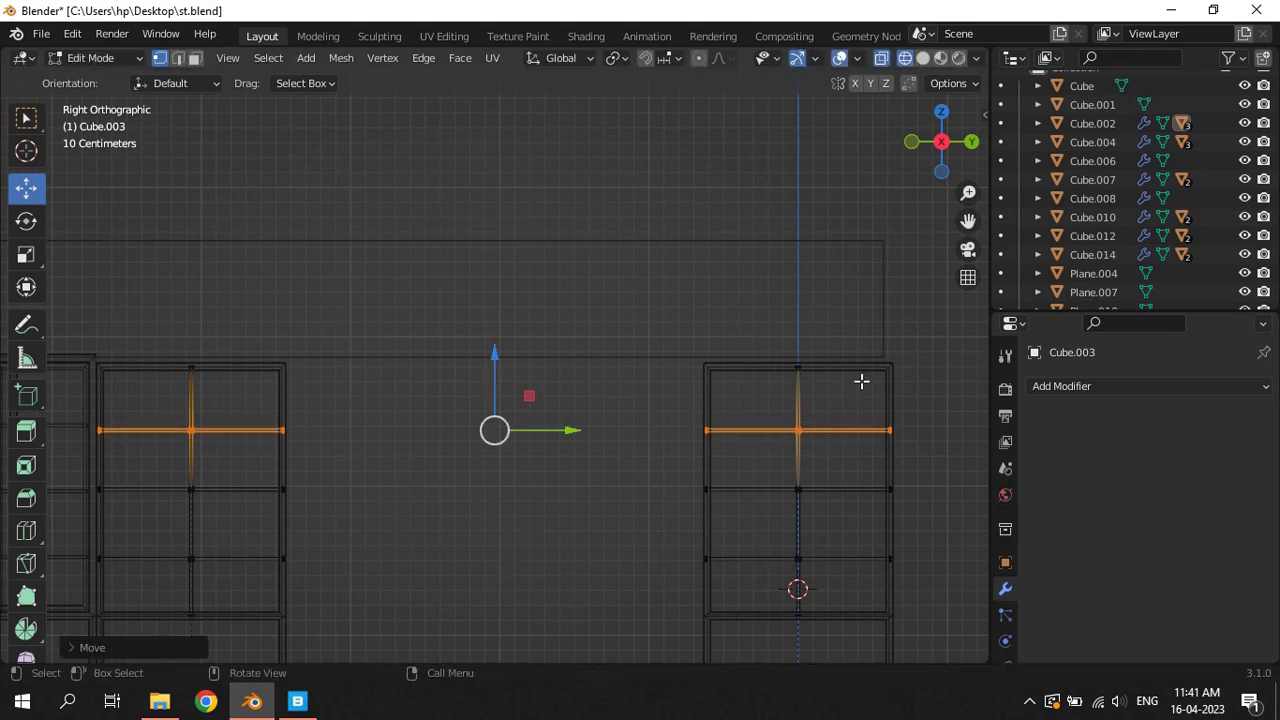
drag(77, 477, 966, 514)
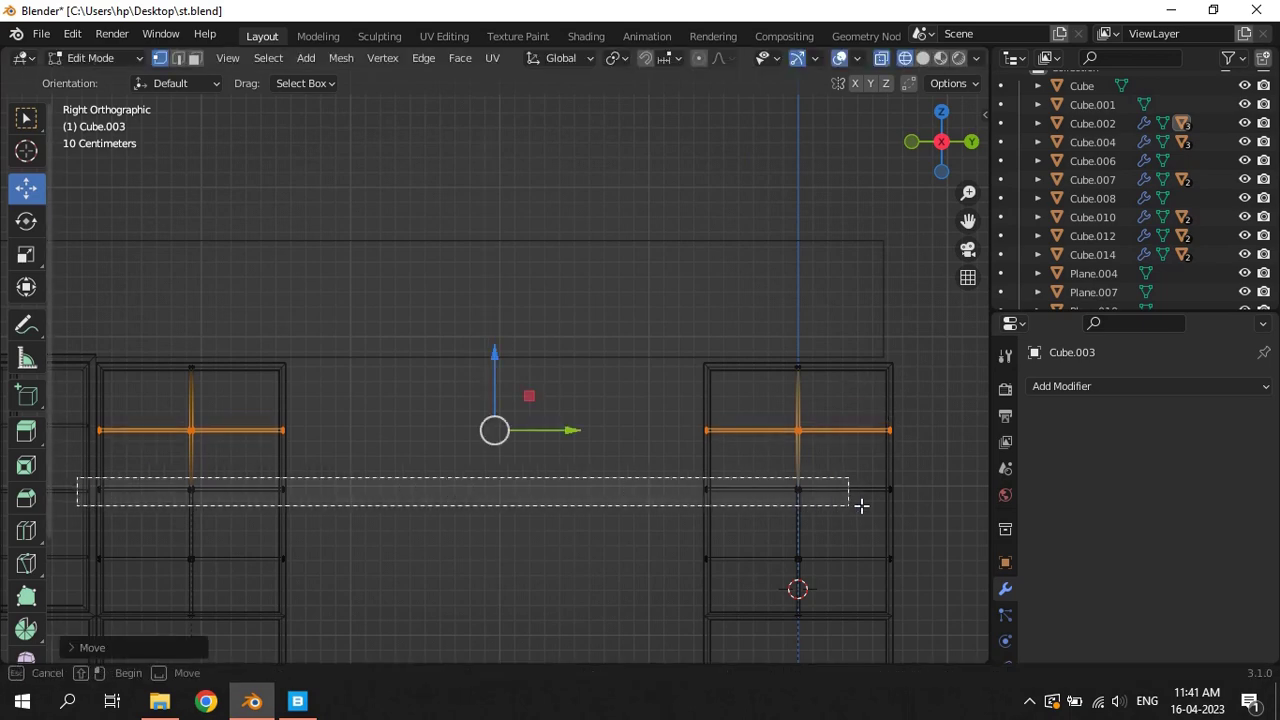
key(g)
key(z)
click(944, 484)
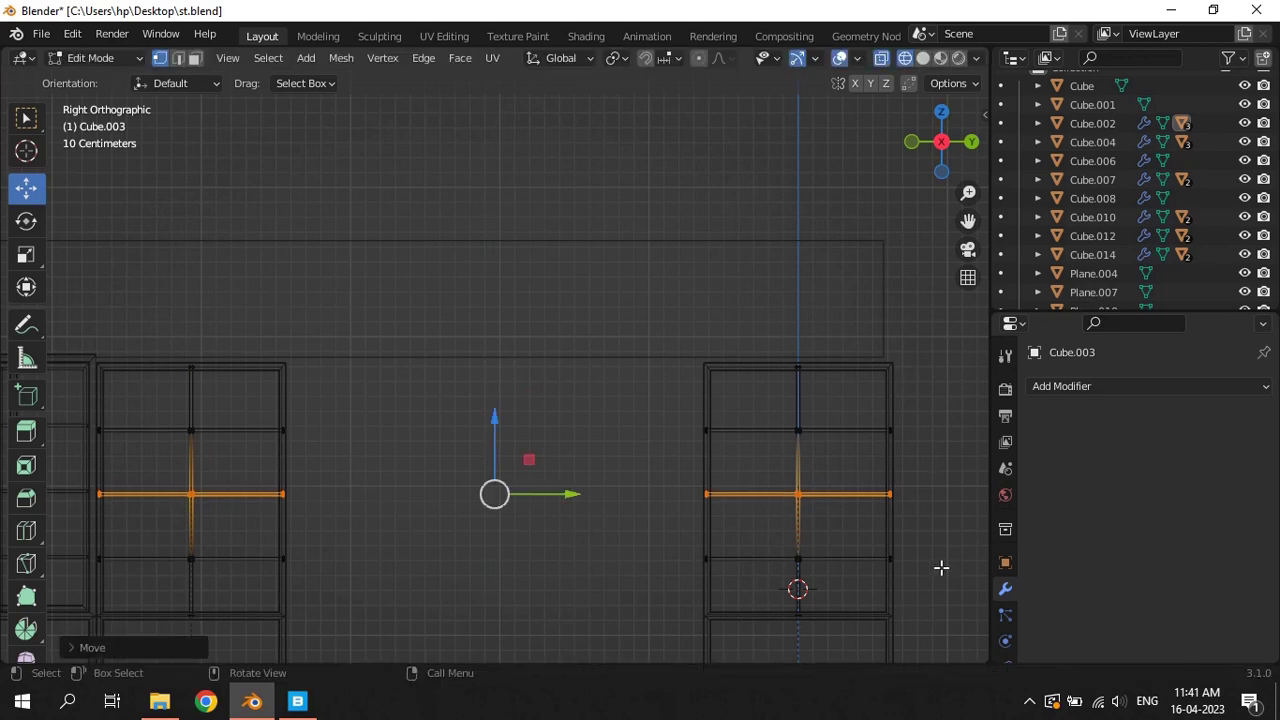
Raise the selected crossbars, then try moving the middle crossbar row and undo it
key(z)
click(957, 531)
key(g)
key(z)
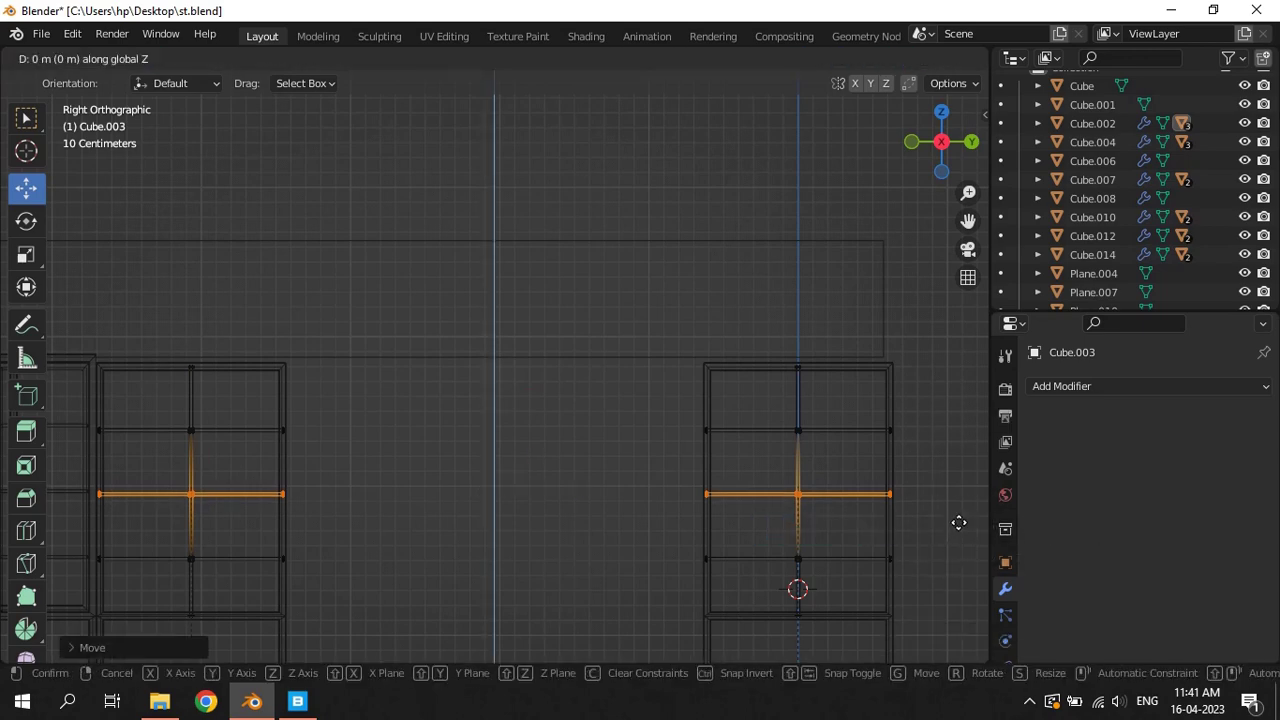
click(957, 520)
drag(947, 450, 784, 404)
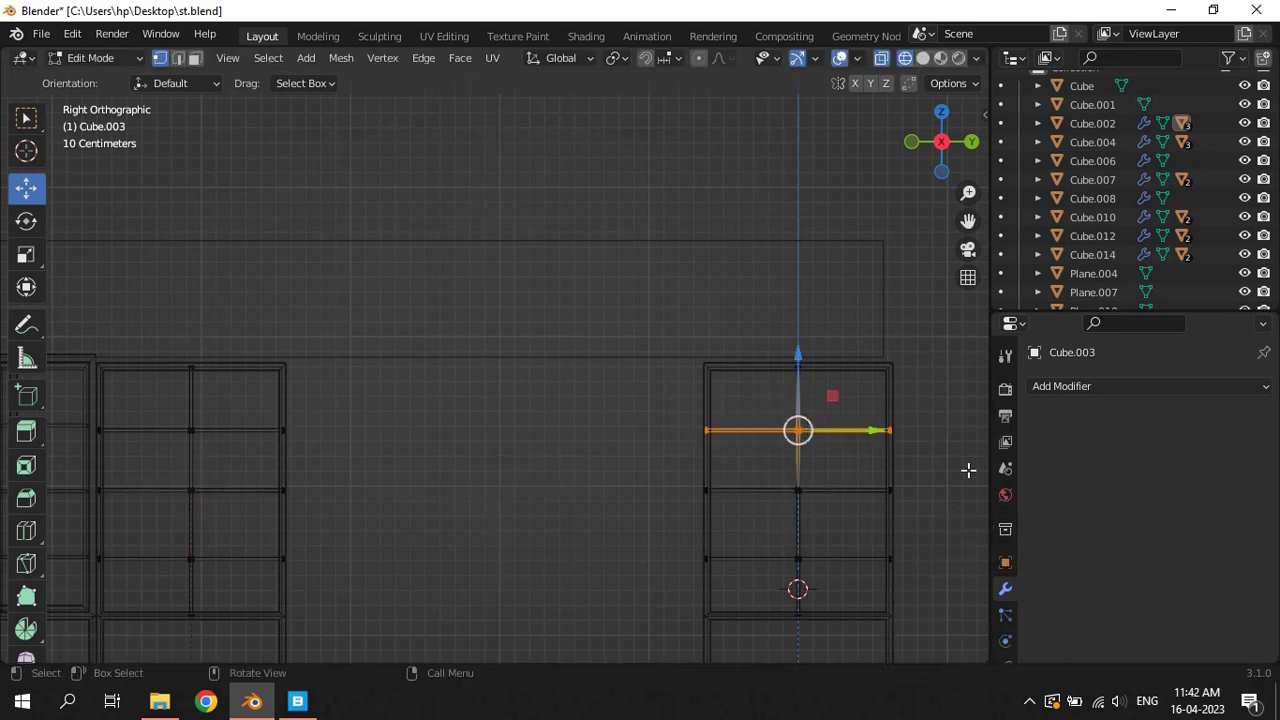
key(g)
key(z)
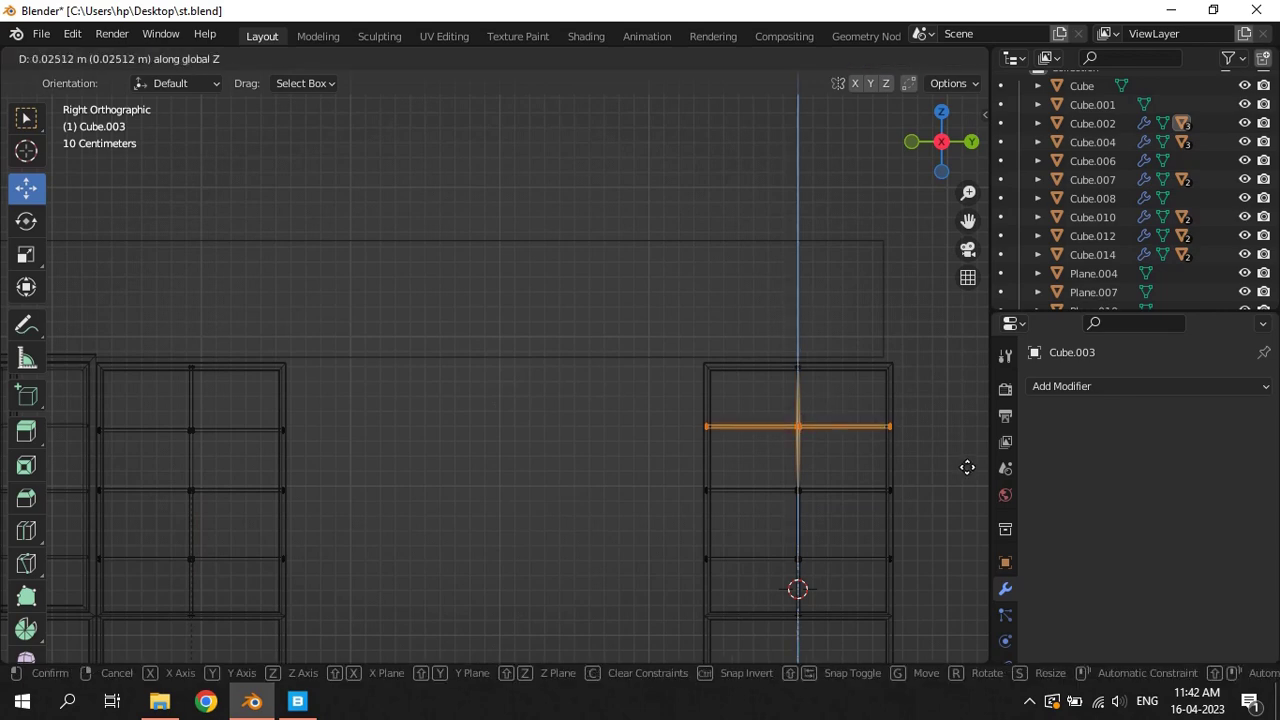
click(967, 467)
key(ctrl+z)
key(ctrl+z)
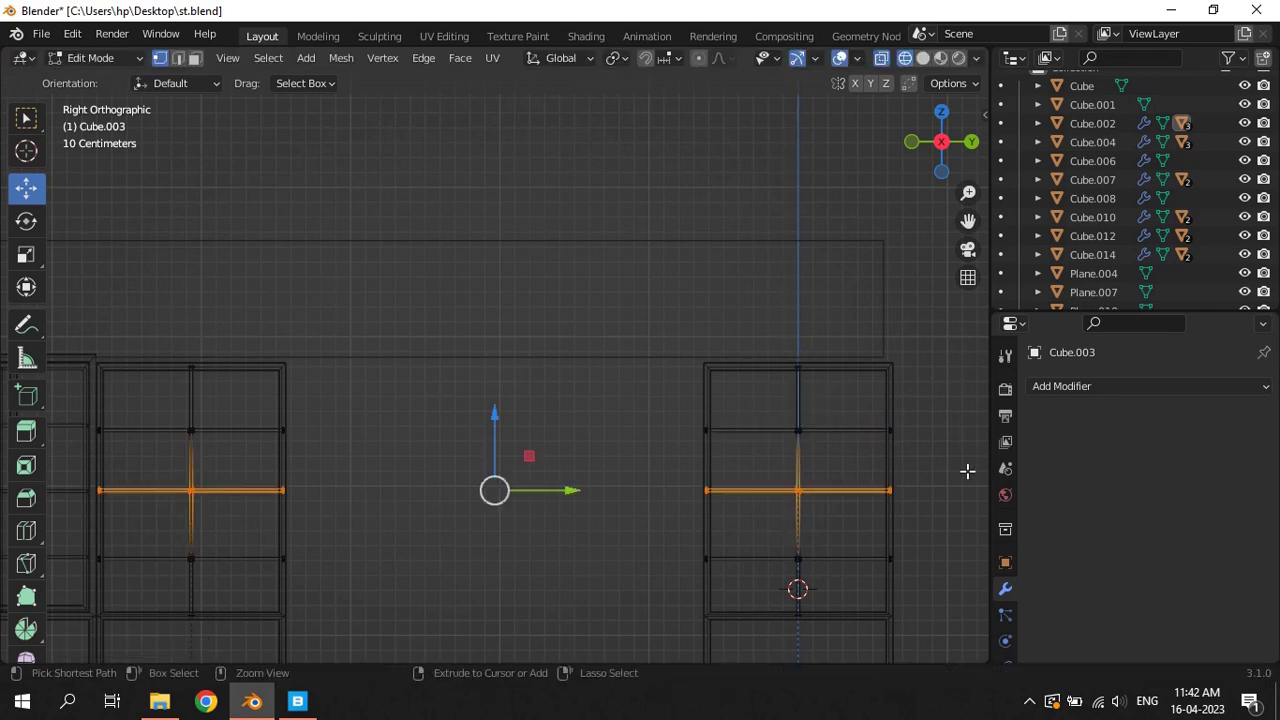
Reposition the middle crossbars of both windows along Z, redoing the move once
drag(957, 460, 103, 379)
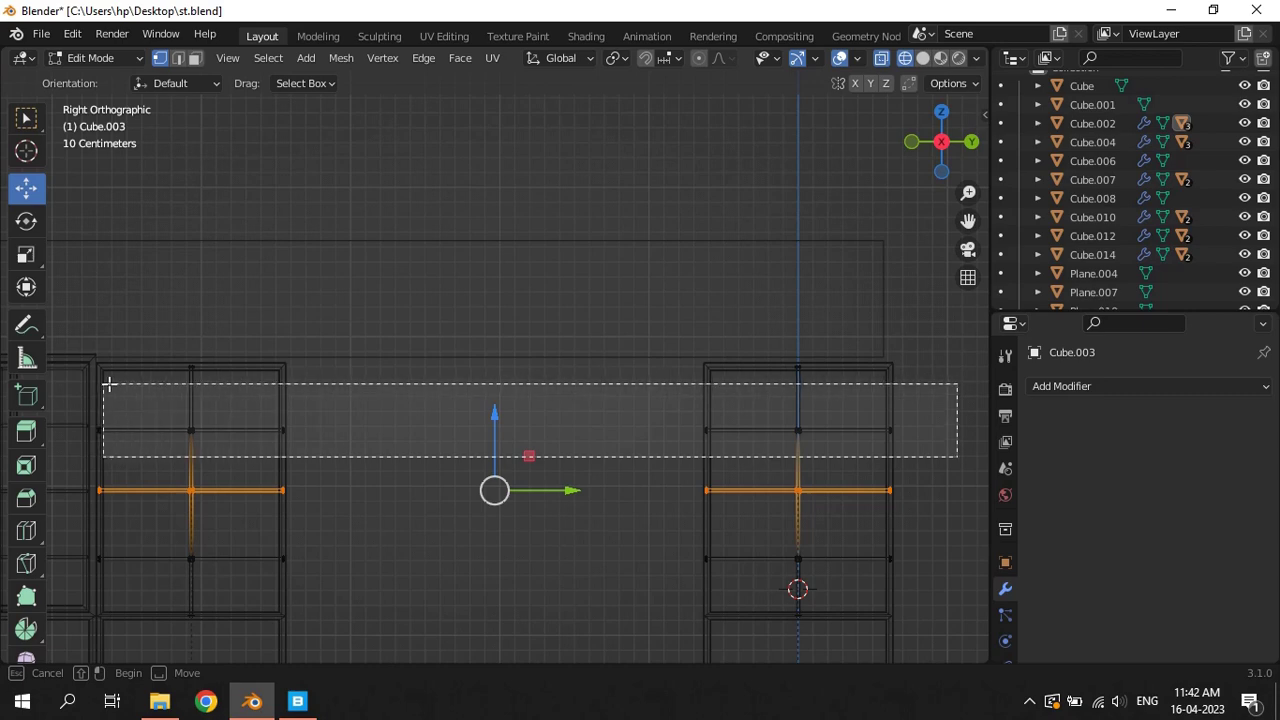
key(g)
key(z)
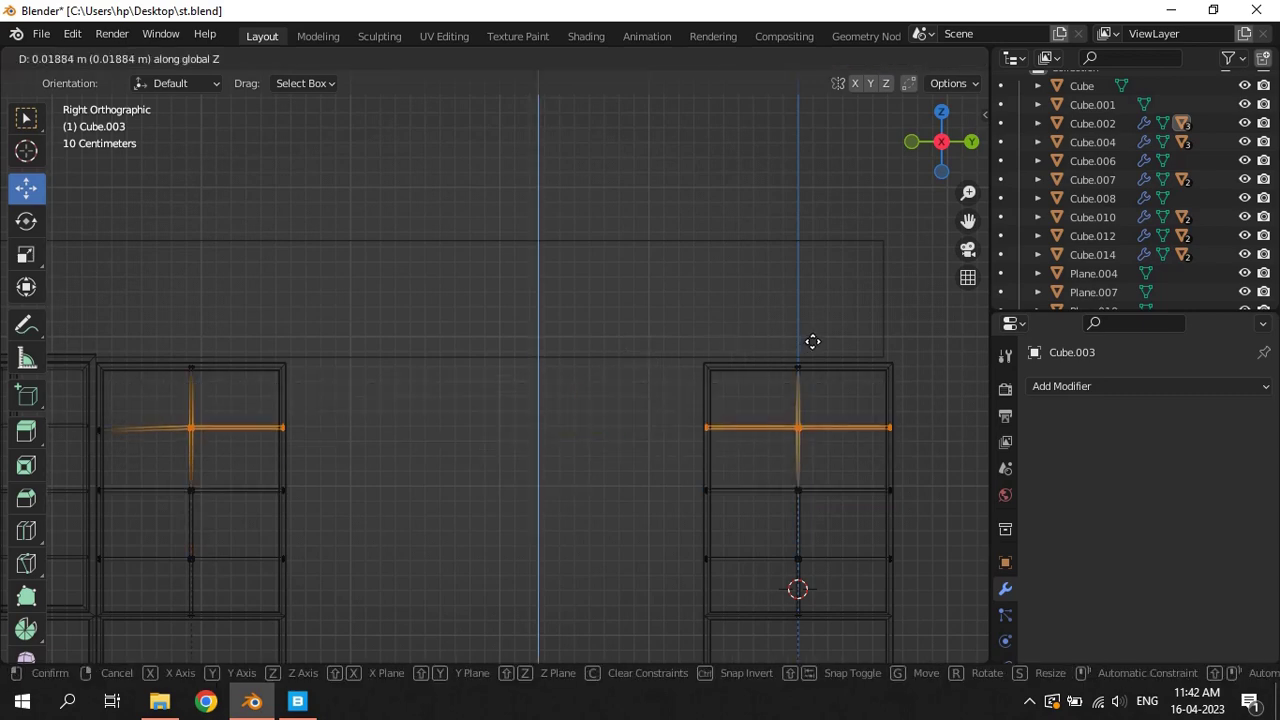
click(810, 341)
key(ctrl+z)
drag(86, 405, 965, 448)
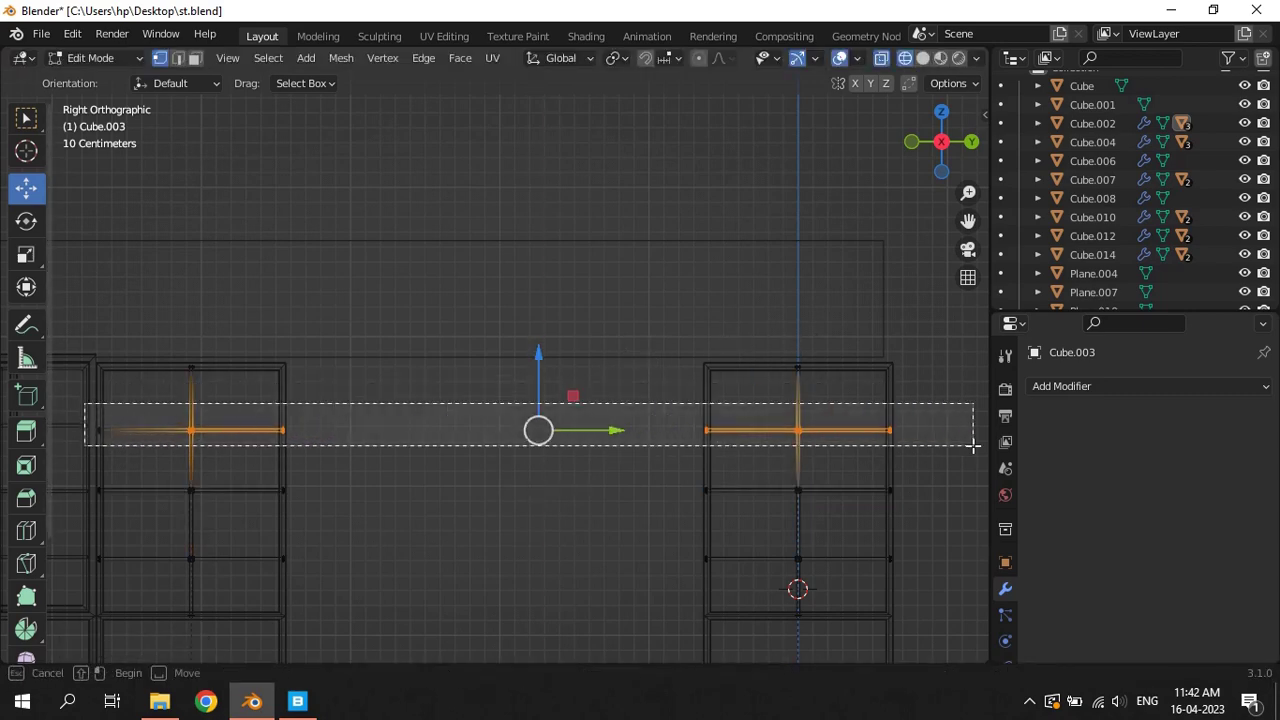
key(g)
key(z)
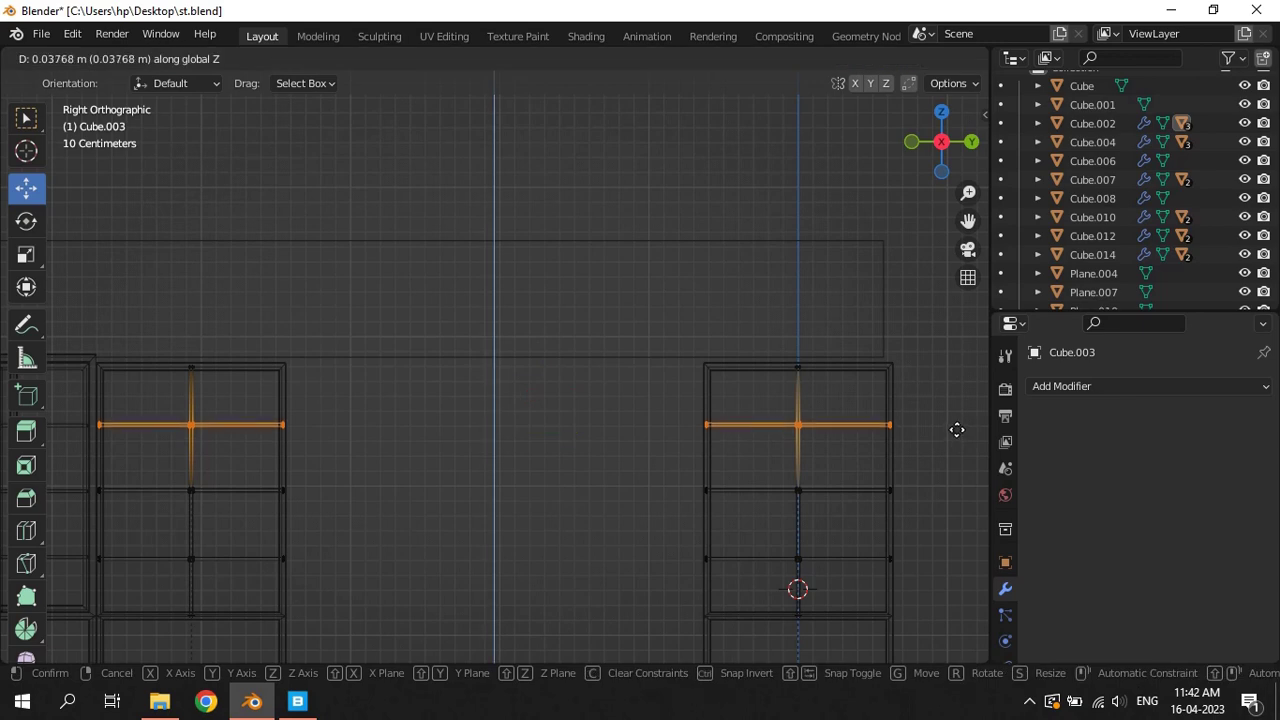
click(957, 435)
Move the lower two crossbar rows up along Z
drag(956, 590, 892, 505)
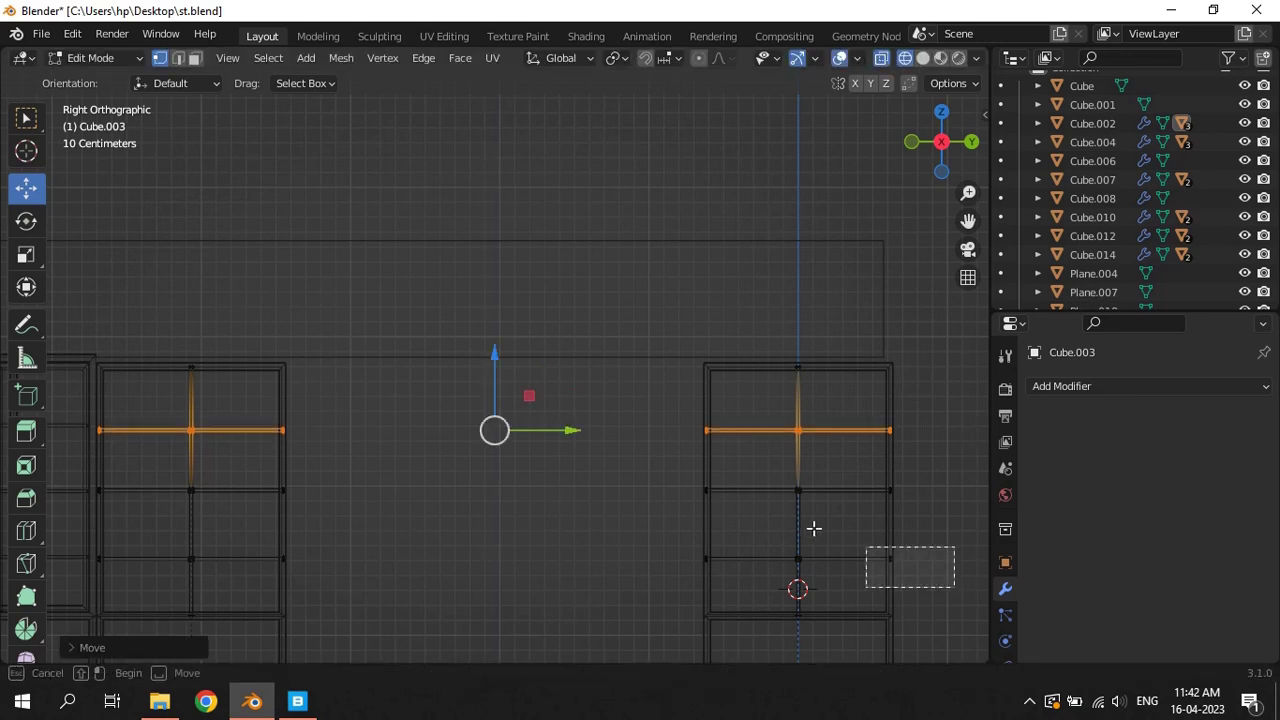
key(g)
key(z)
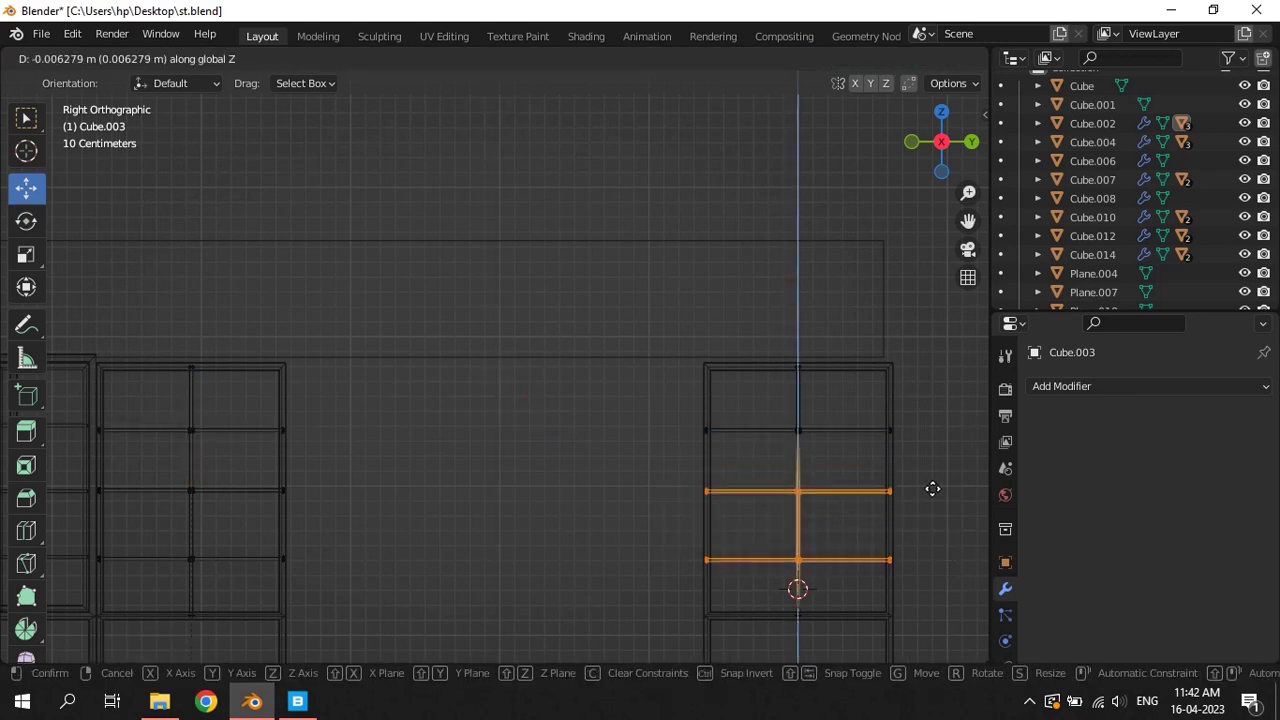
click(933, 489)
mouse_move(943, 583)
mouse_down()
mouse_move(392, 466)
mouse_move(94, 451)
mouse_move(866, 646)
mouse_move(939, 580)
mouse_up()
click(74, 463)
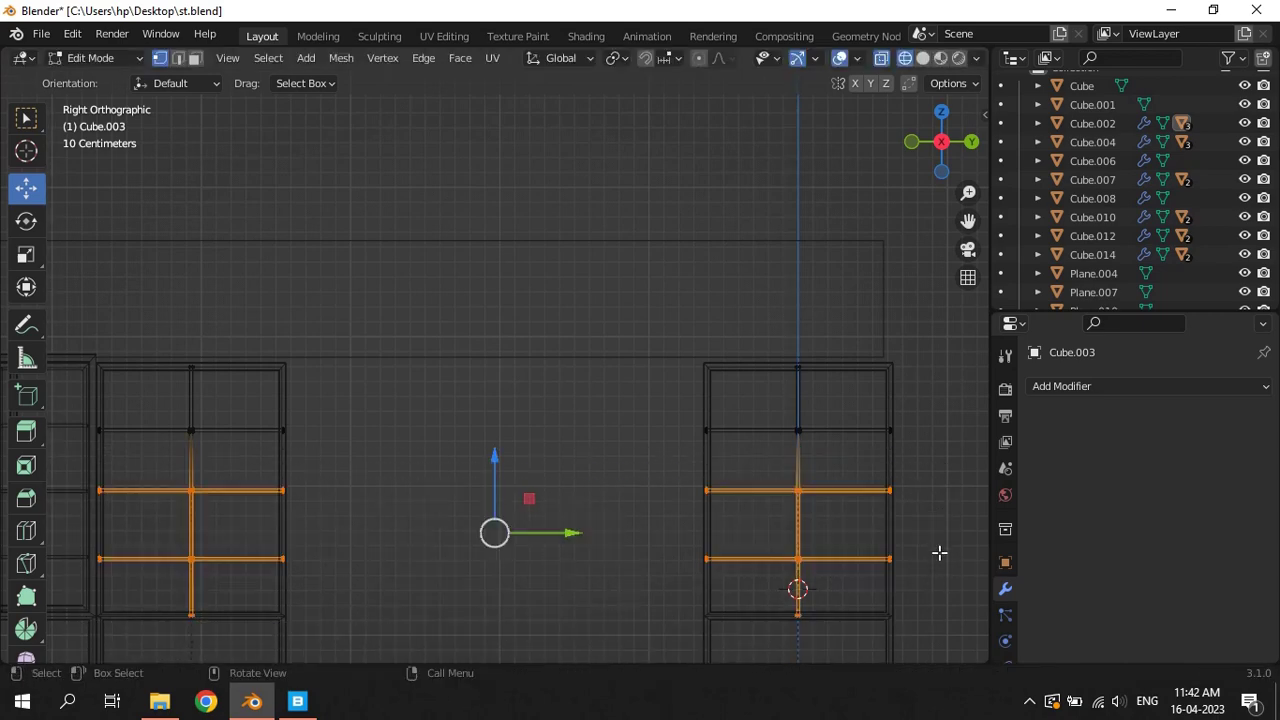
Refine the crossbar selection and raise the chosen bars along Z, redoing once
key(g)
key(z)
click(979, 516)
key(ctrl+z)
shift+click(797, 612)
shift+click(267, 611)
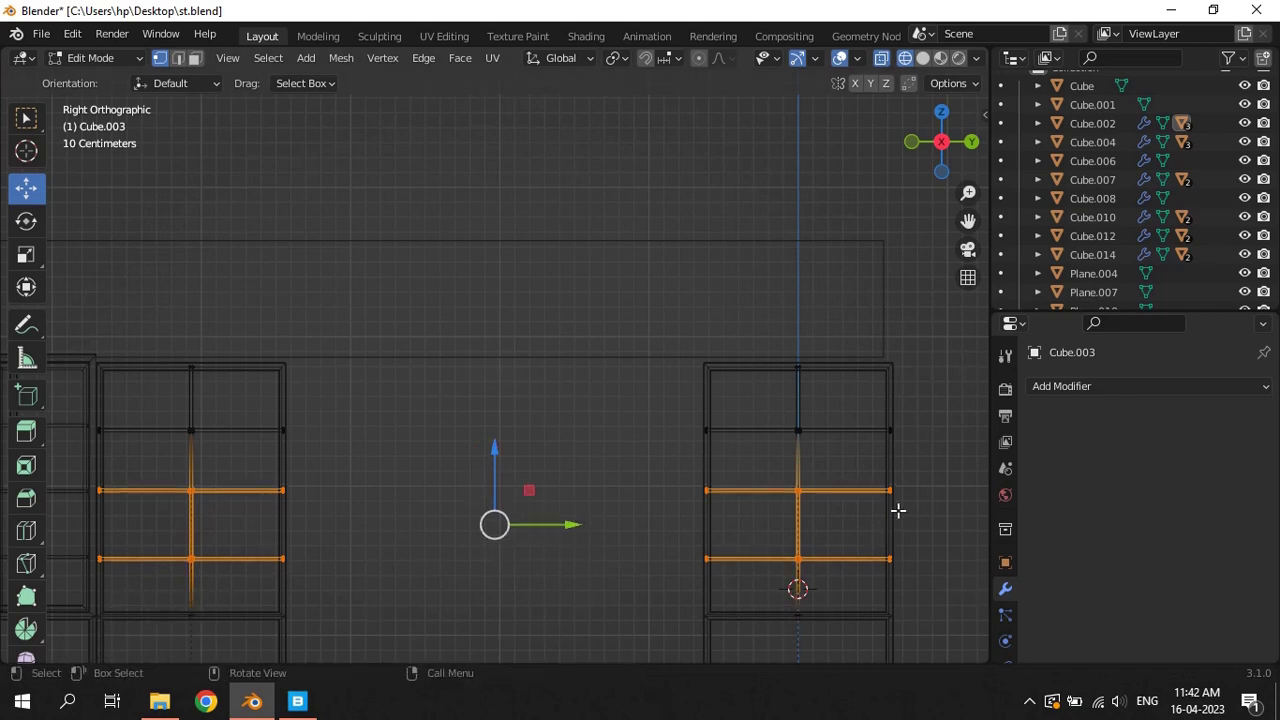
key(g)
key(z)
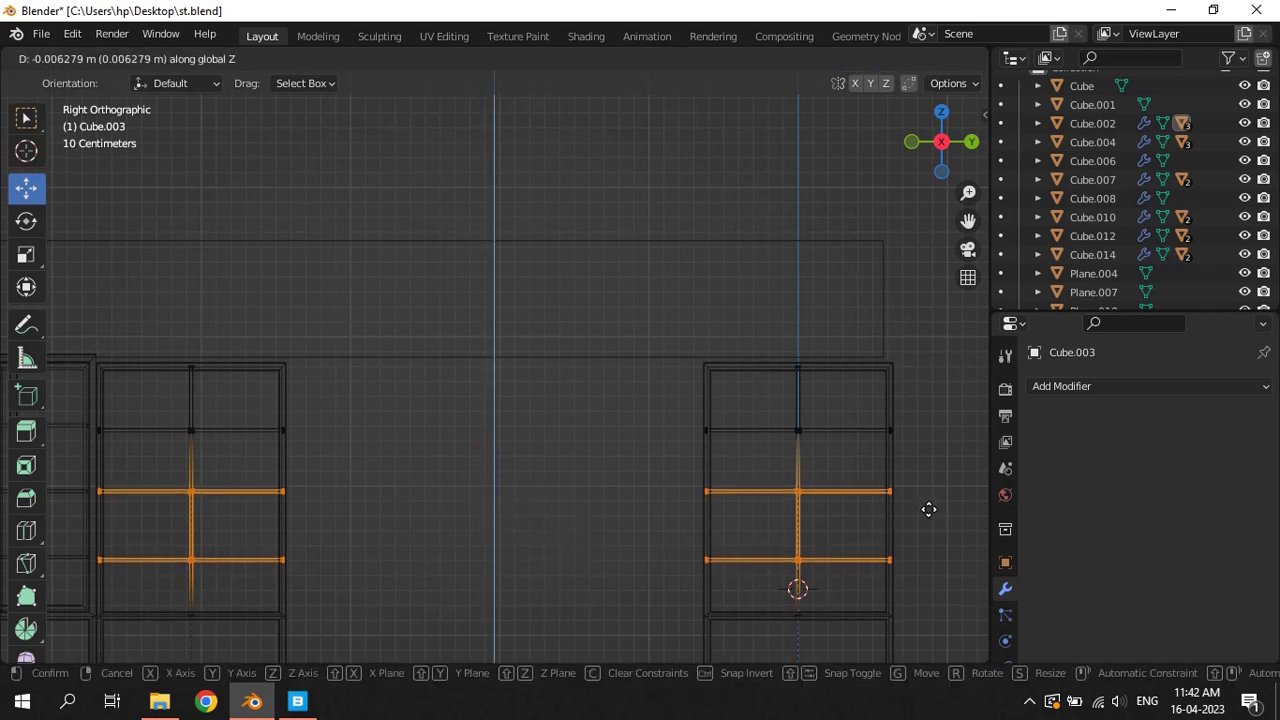
click(930, 510)
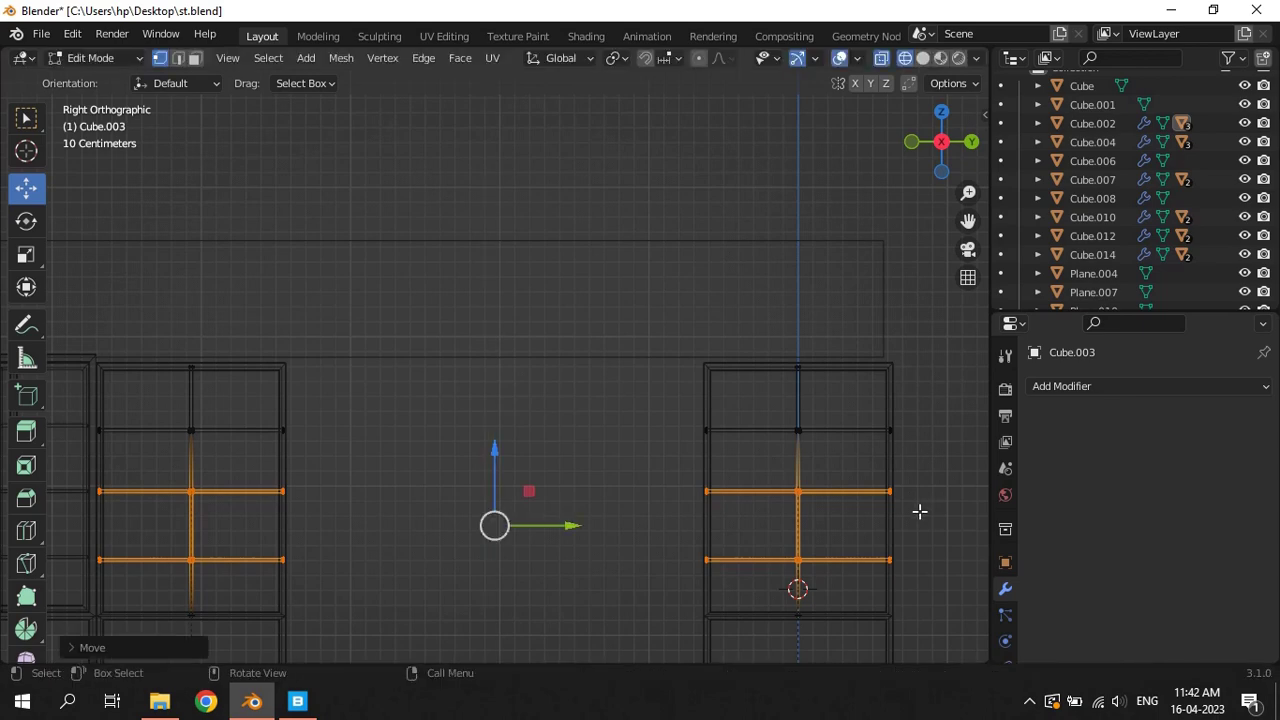
Set new heights for the upper and lower horizontal bars in both windows, then exit Edit Mode
mouse_move(80, 411)
mouse_down()
mouse_move(215, 436)
mouse_move(934, 452)
mouse_up()
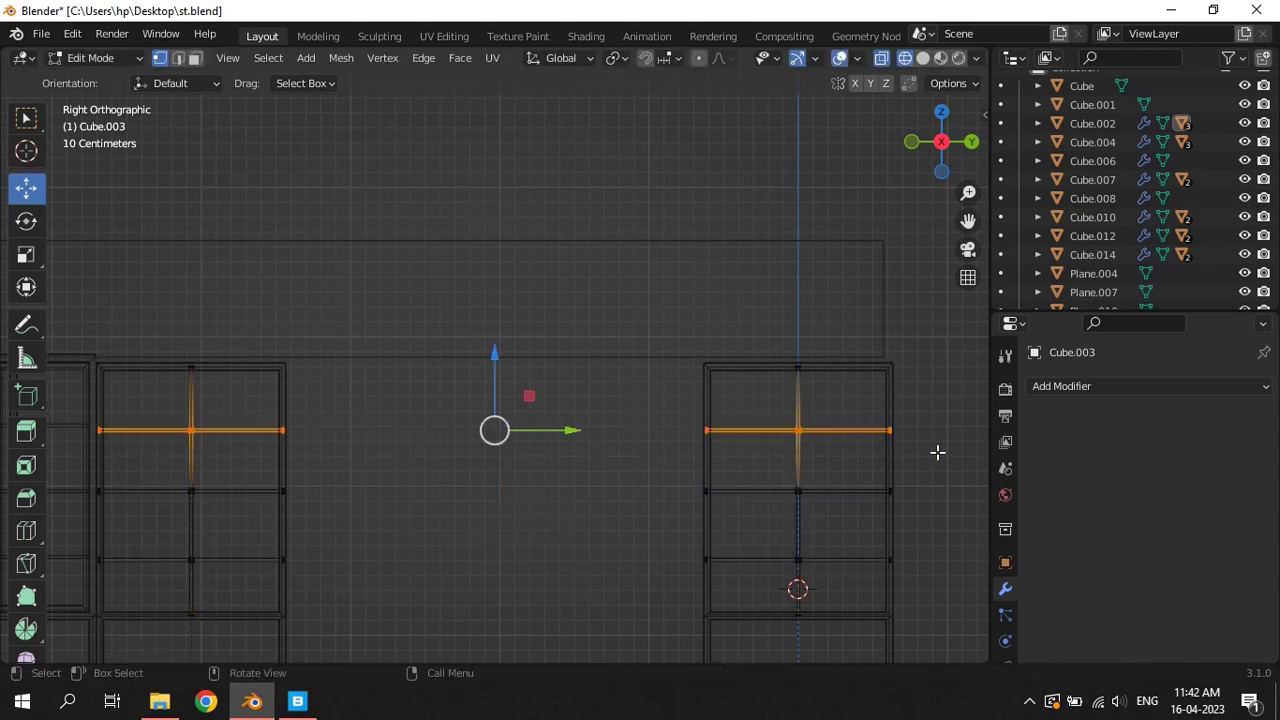
key(g)
key(z)
click(941, 448)
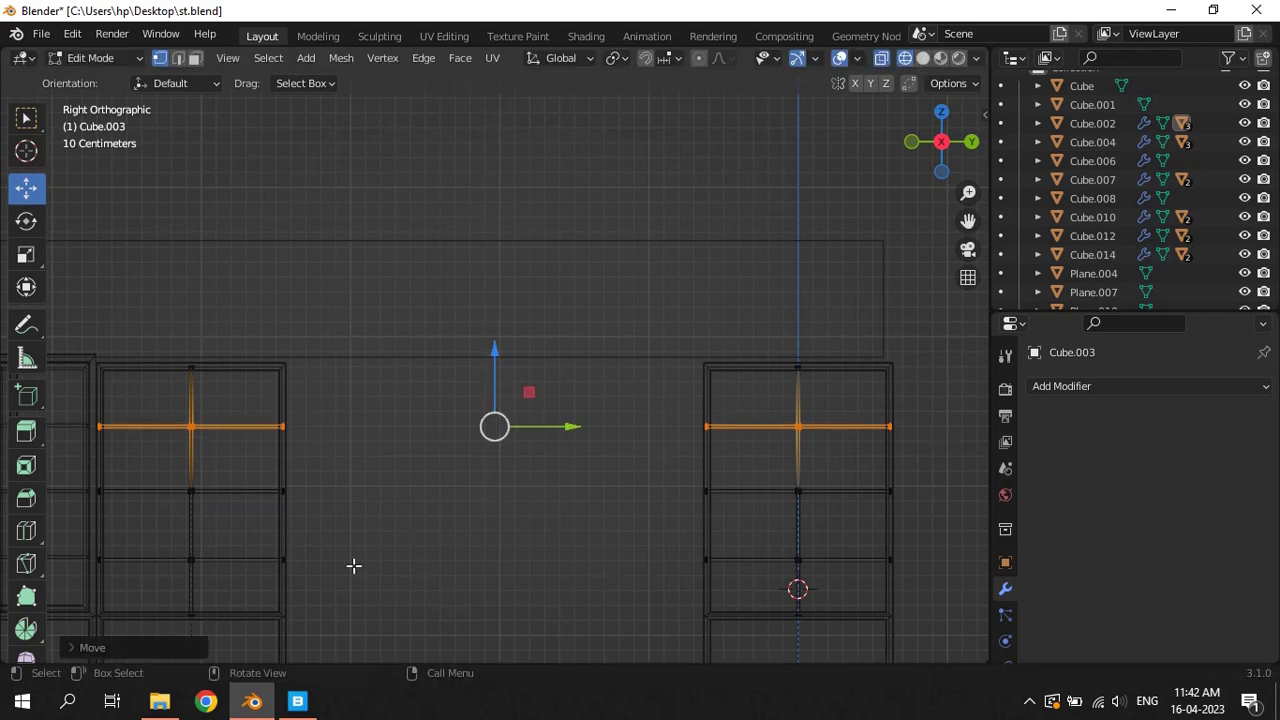
drag(89, 540, 906, 588)
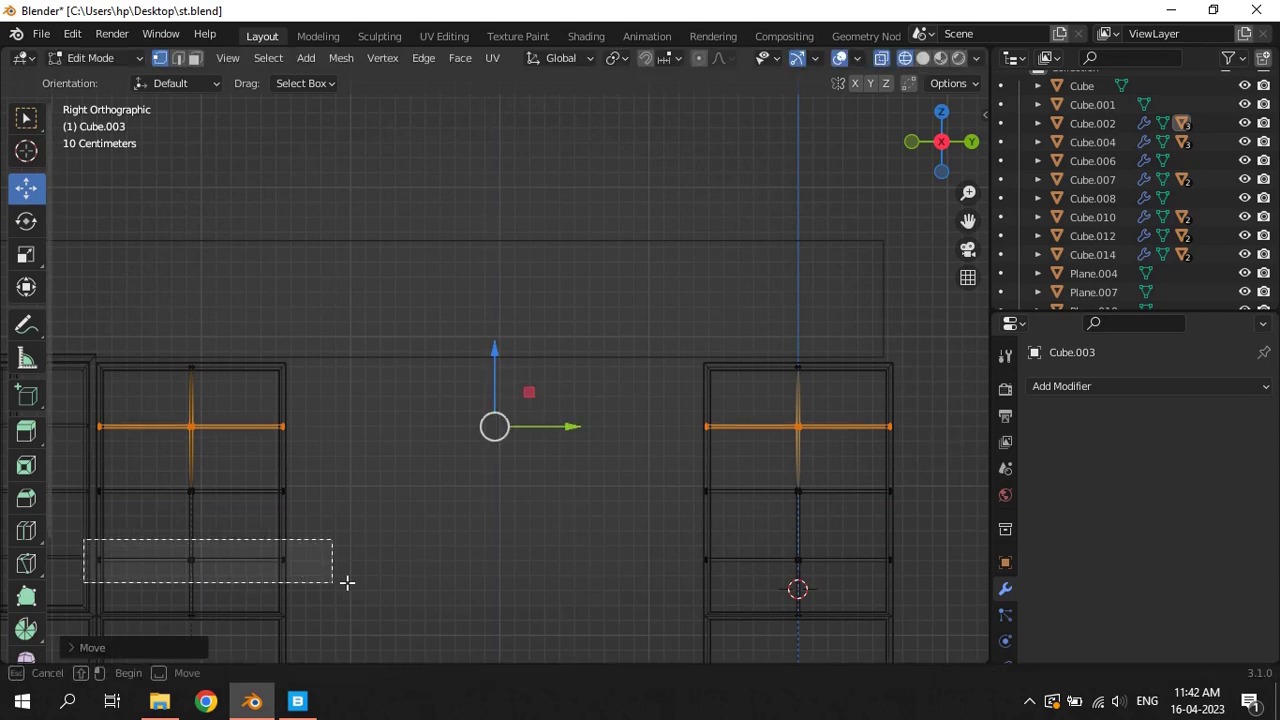
key(g)
key(z)
click(932, 575)
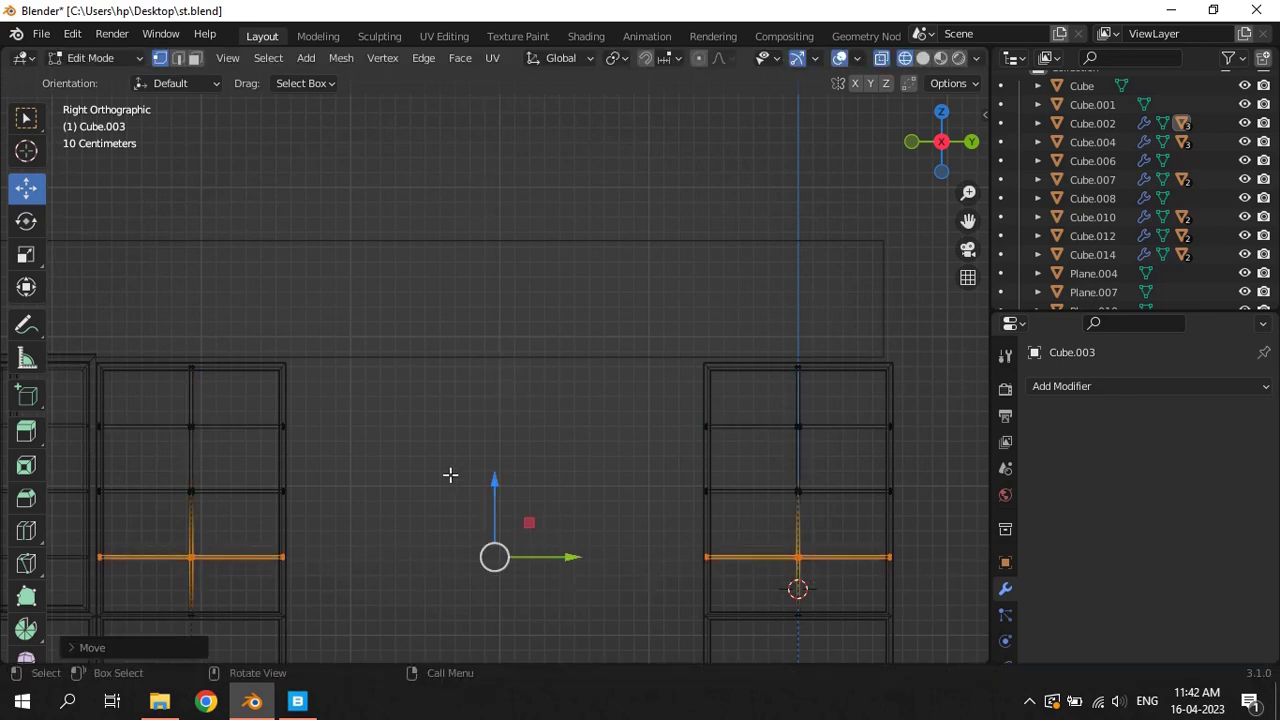
key(Tab)
scroll(414, 461, down, 3)
Save the file, switch to solid shading, and delete the lone right-hand window
middle_drag(414, 461, 487, 499)
key(ctrl+s)
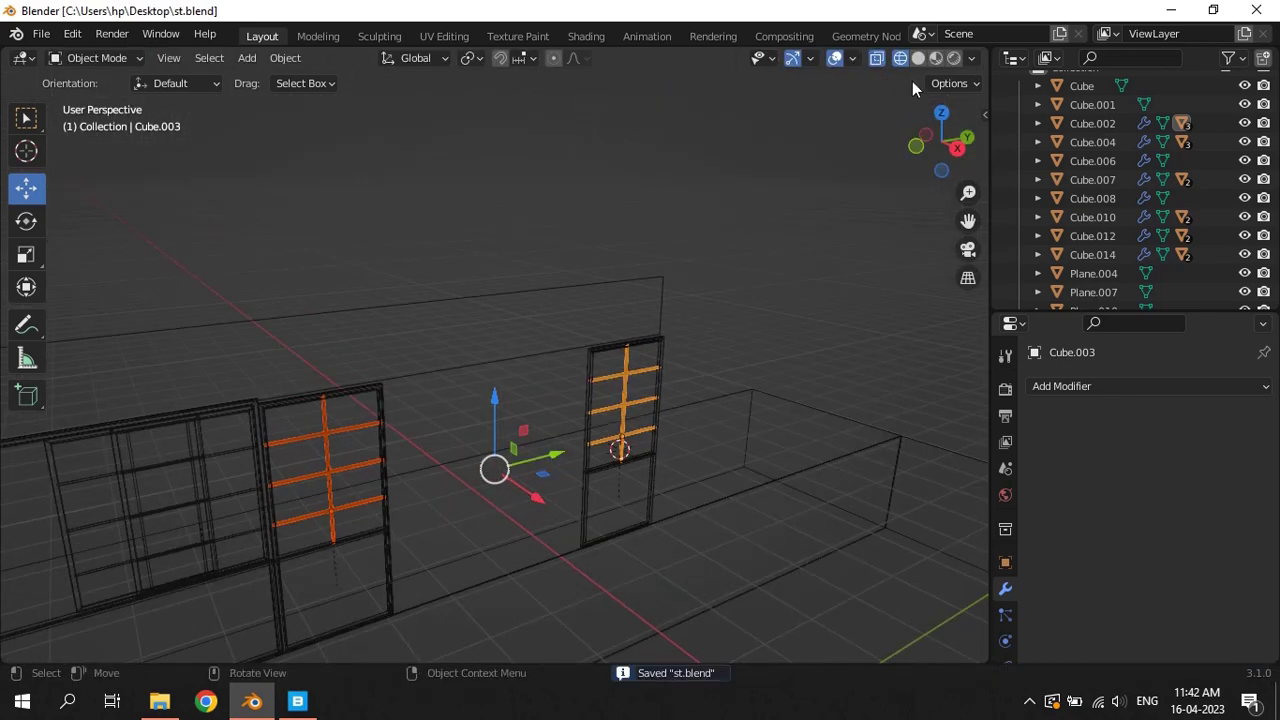
click(915, 61)
middle_drag(800, 296, 711, 418)
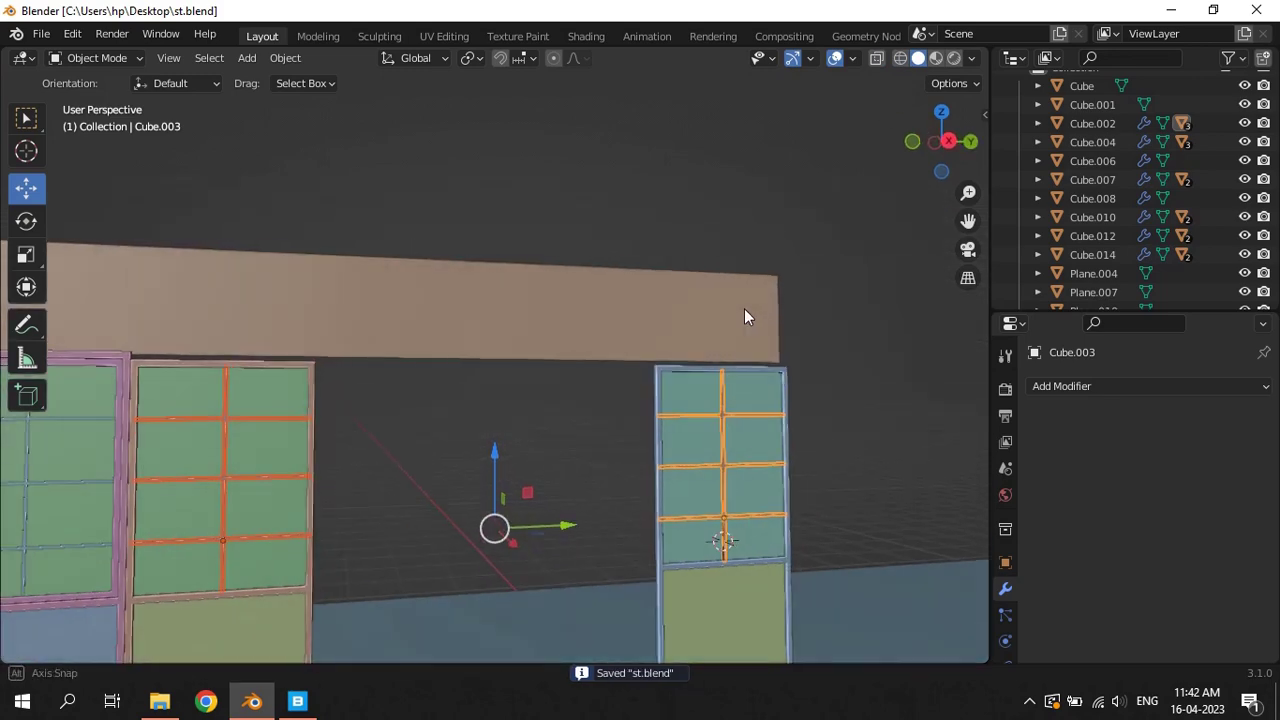
click(648, 462)
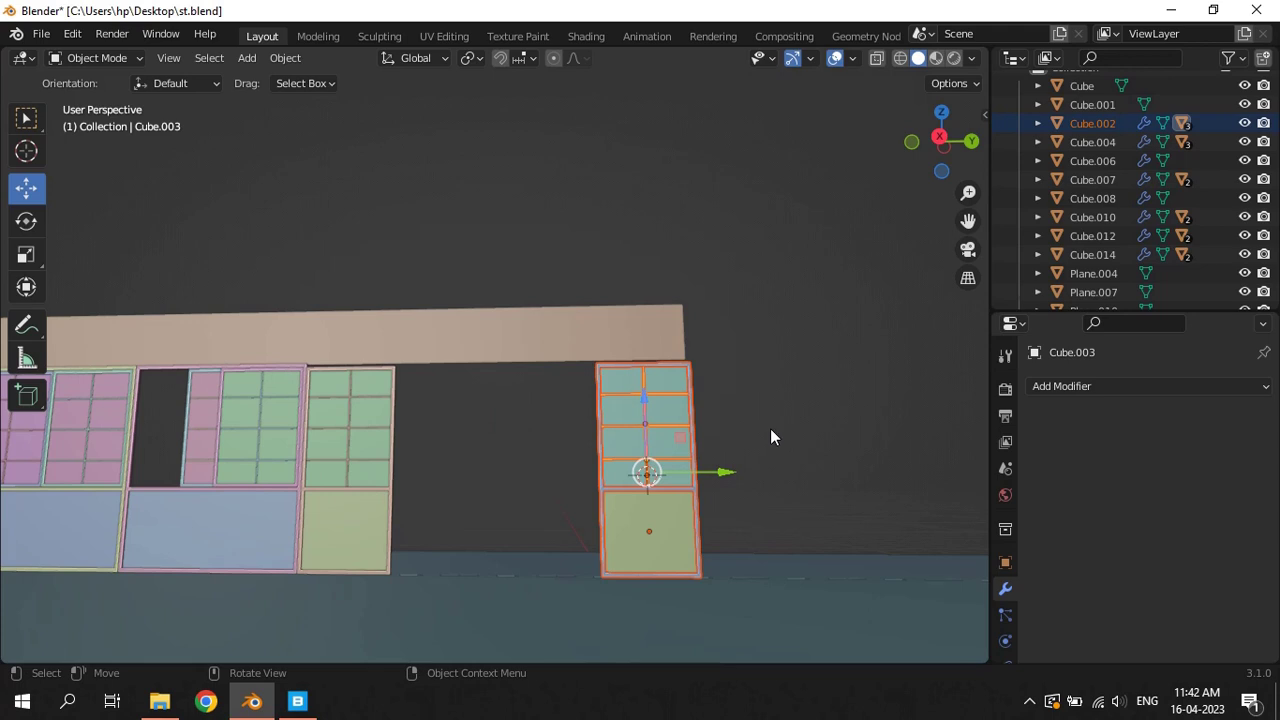
key(Delete)
Make a linked duplicate of the neighbouring window, move it 3.985 m along Y, and save
drag(458, 511, 317, 382)
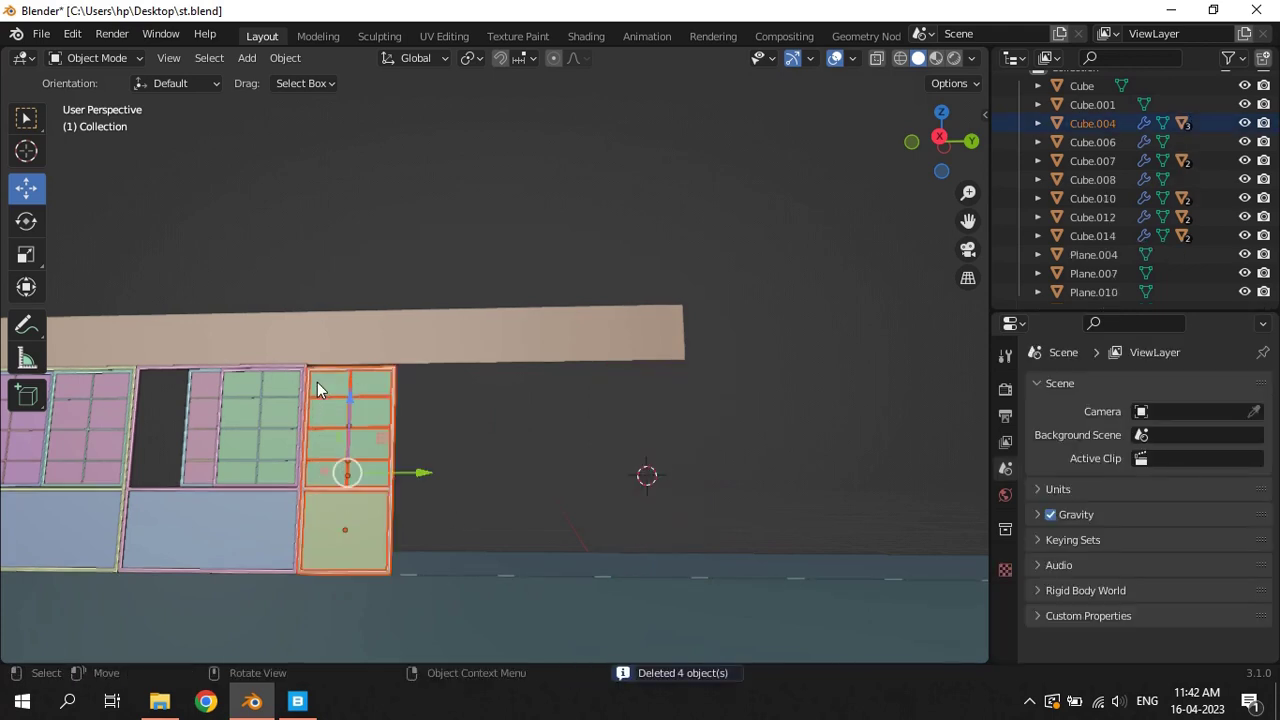
key(alt+d)
key(Escape)
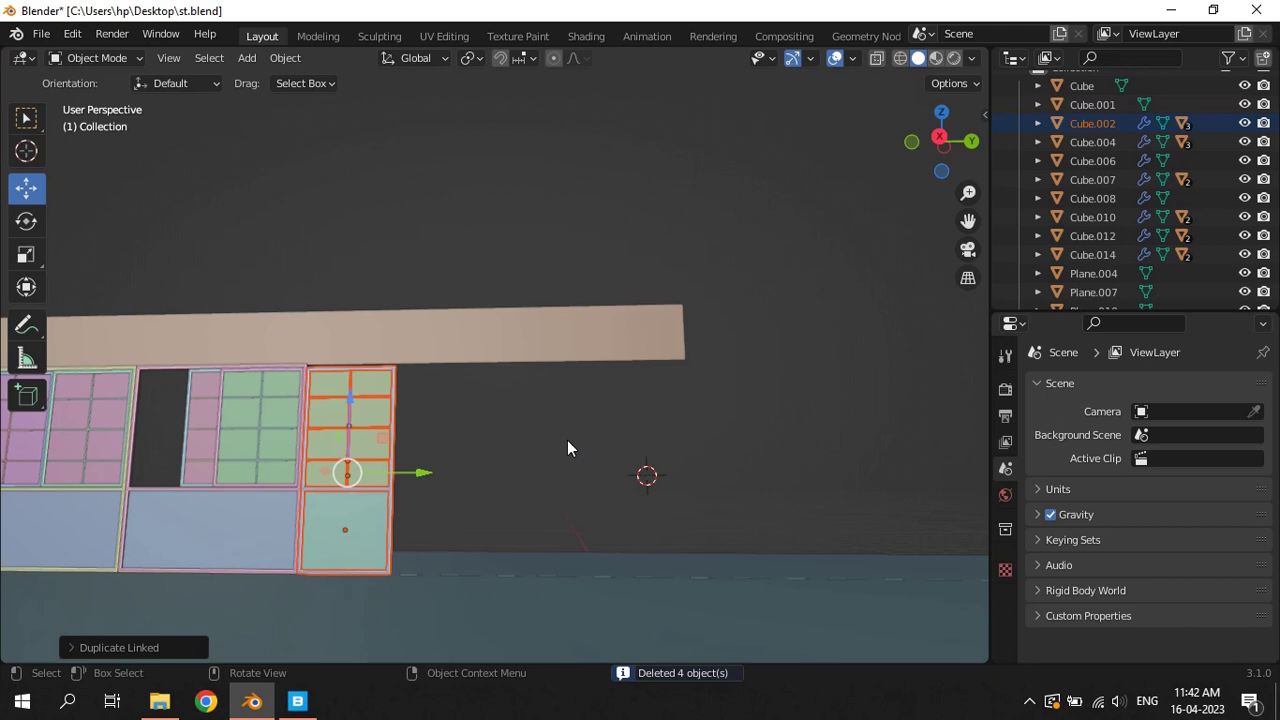
key(g)
key(y)
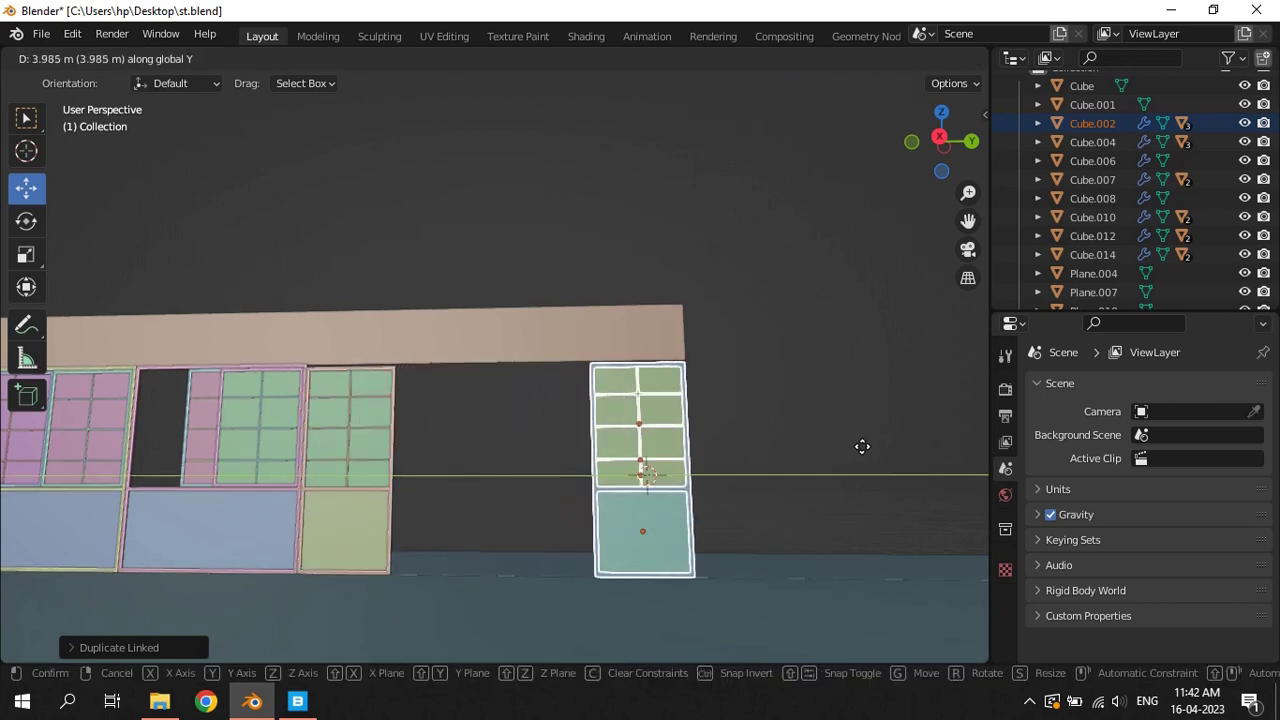
click(800, 432)
click(797, 431)
key(ctrl+s)
Orbit around the facade and select the window frame in the left group
middle_drag(797, 431, 436, 426)
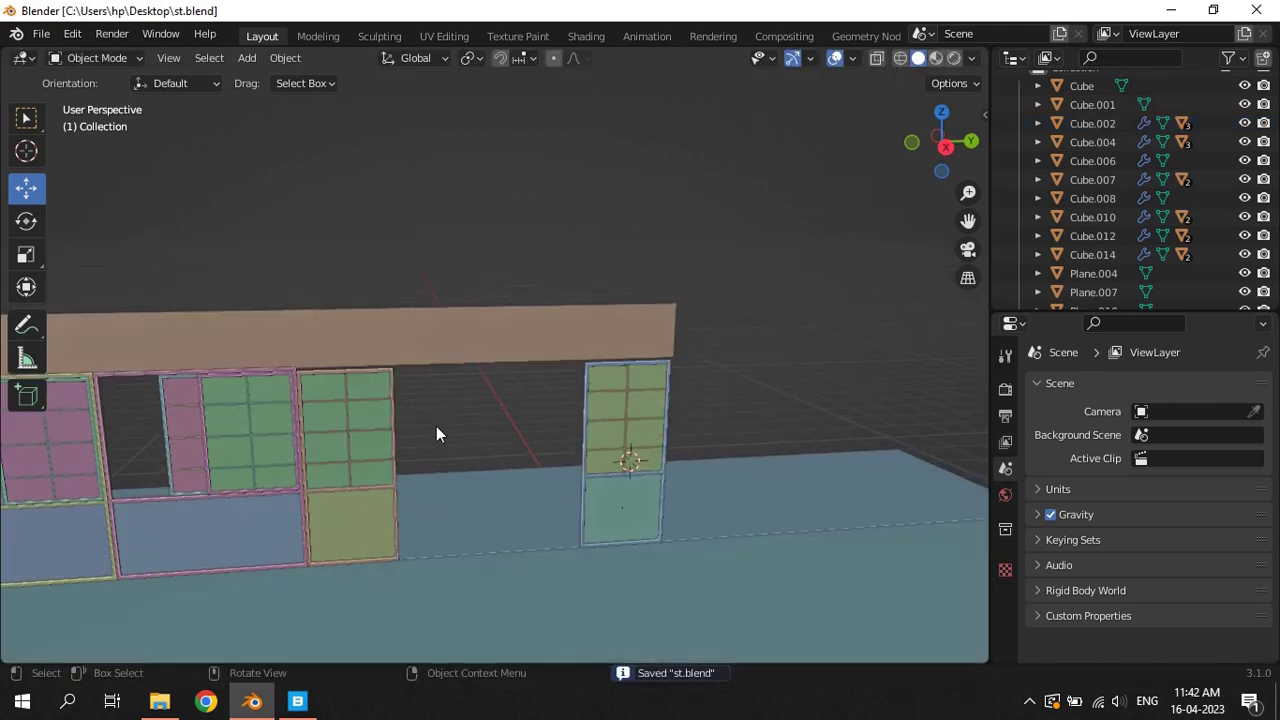
scroll(436, 430, up, 3)
click(214, 405)
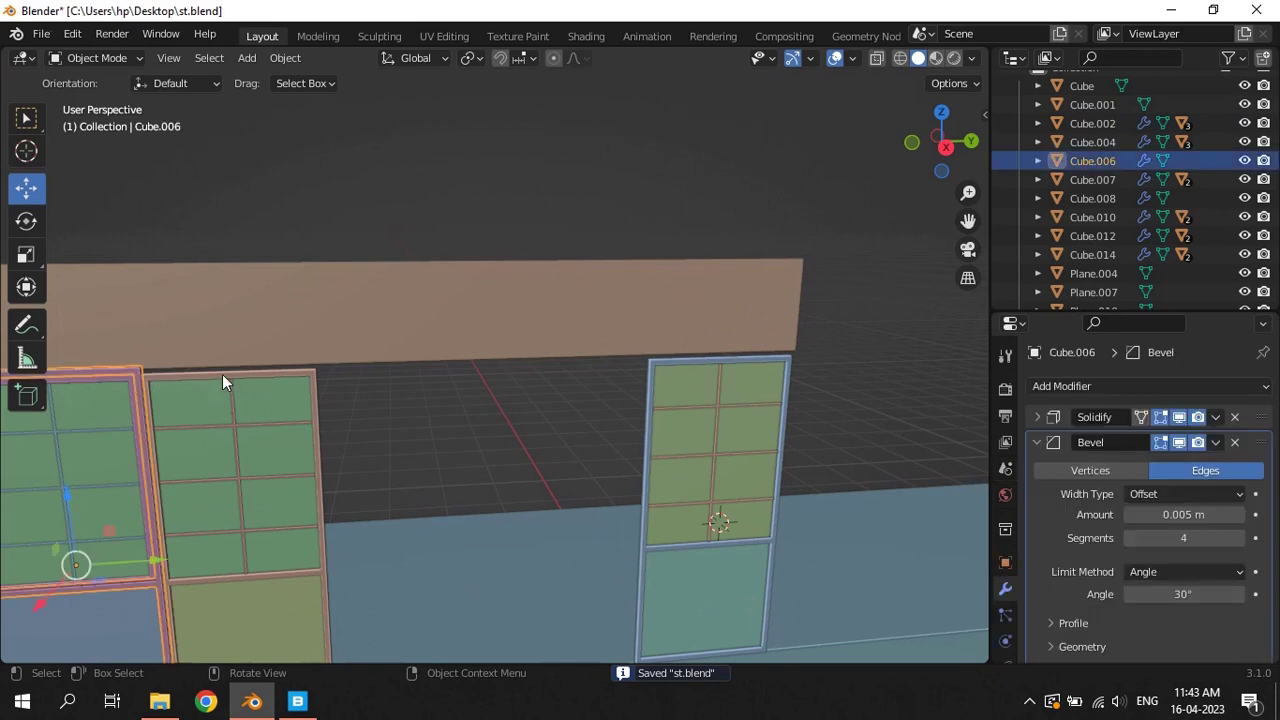
click(222, 380)
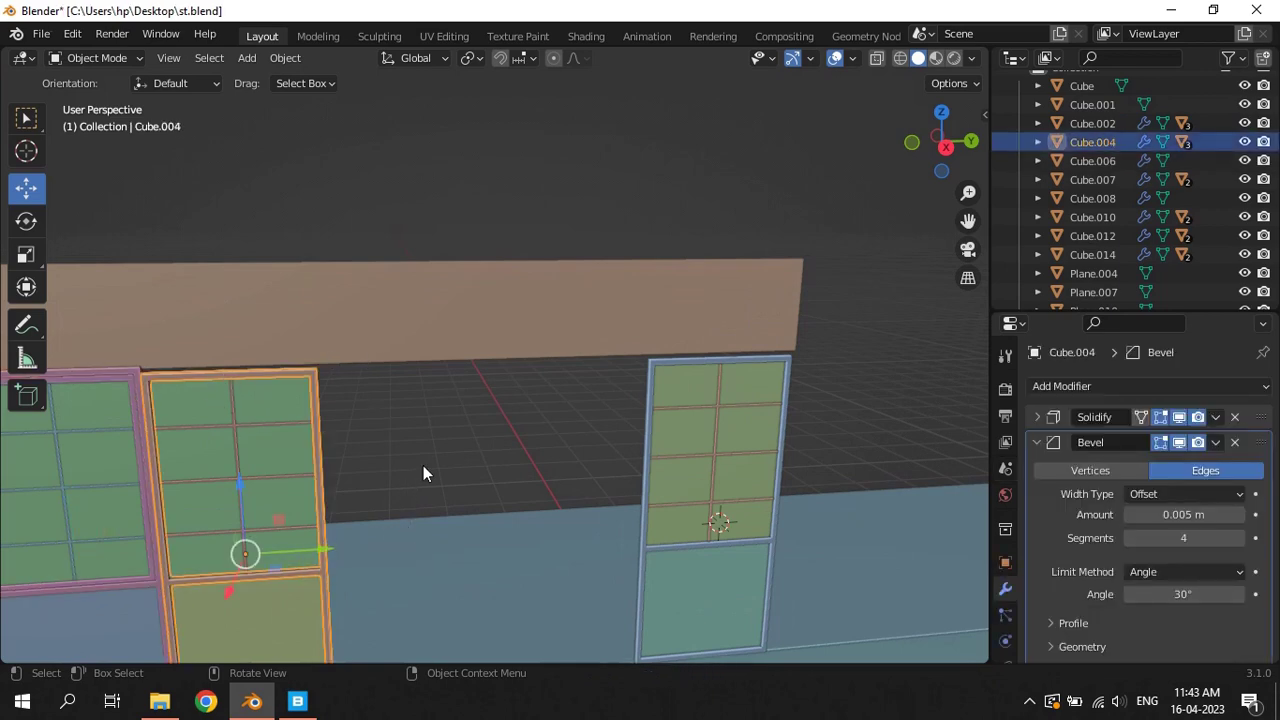
Snap the 3D cursor to the window, add a cube there, and shrink it
key(shift+s)
click(396, 584)
key(shift+a)
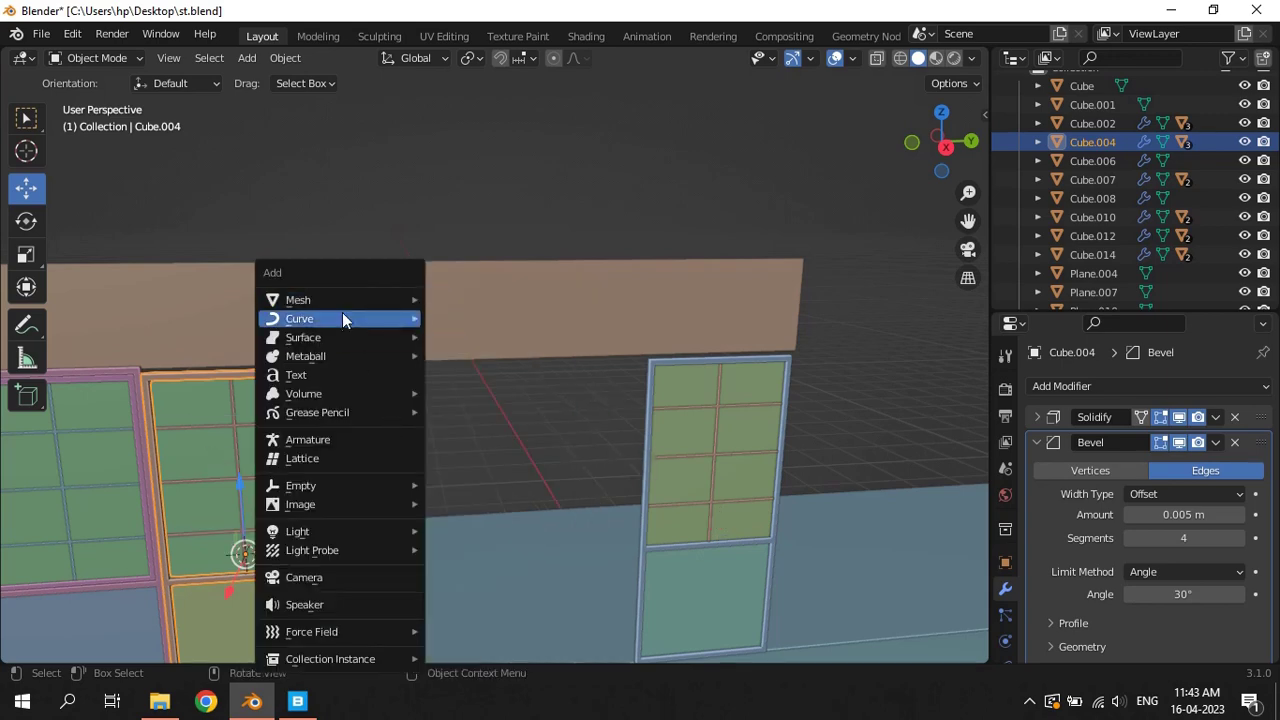
mouse_move(298, 300)
click(470, 318)
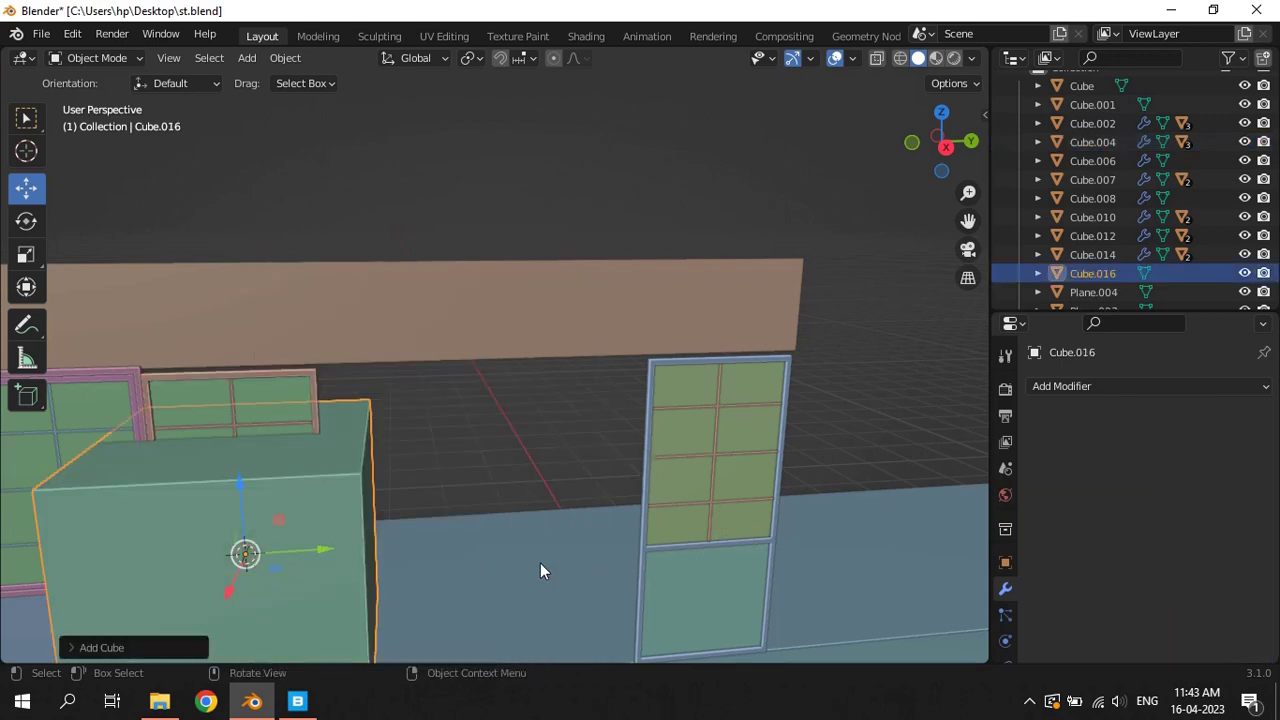
key(s)
click(290, 562)
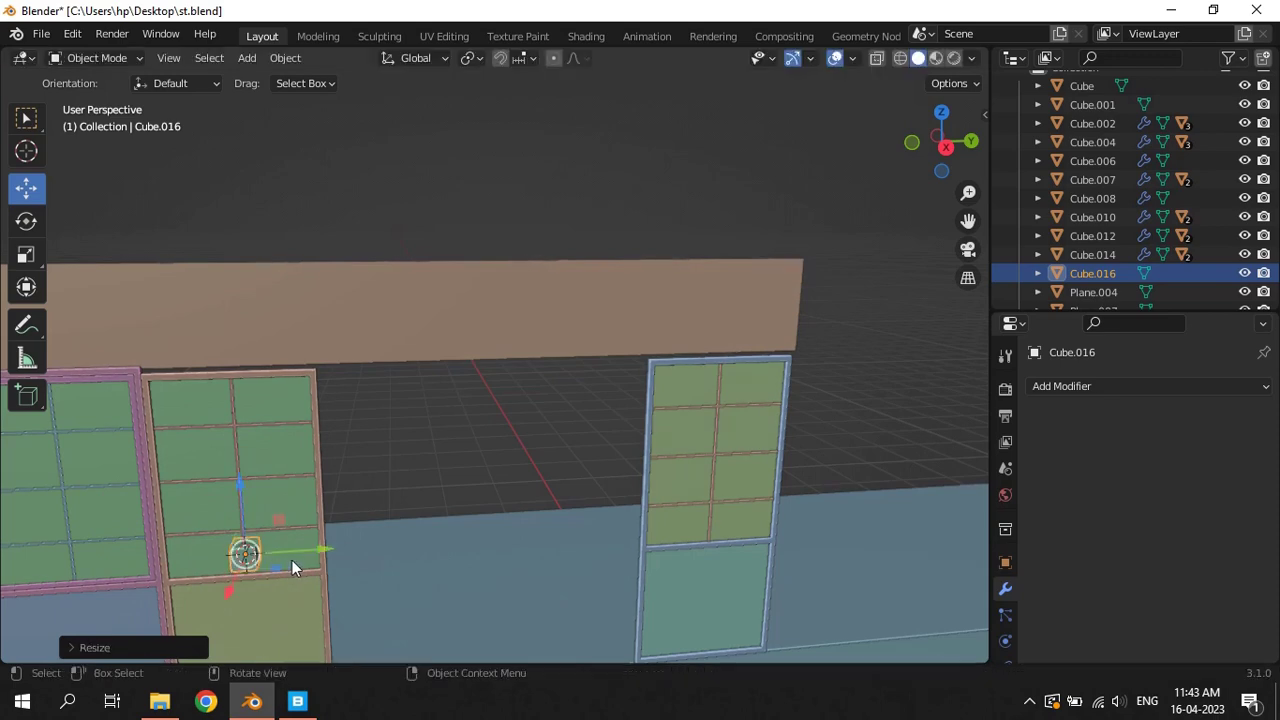
Move the cube onto the lower beam, scale it down, and shift it along X
key(KP_Decimal)
middle_drag(465, 505, 447, 421)
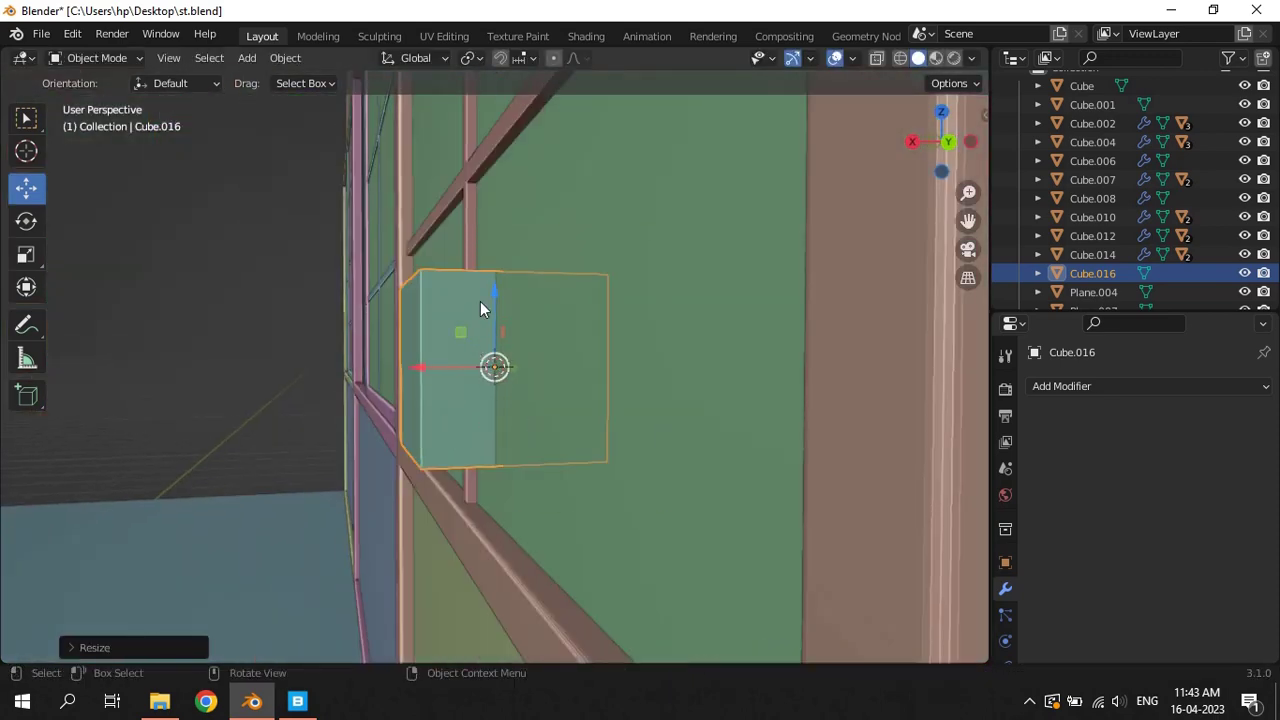
key(g)
click(480, 487)
key(s)
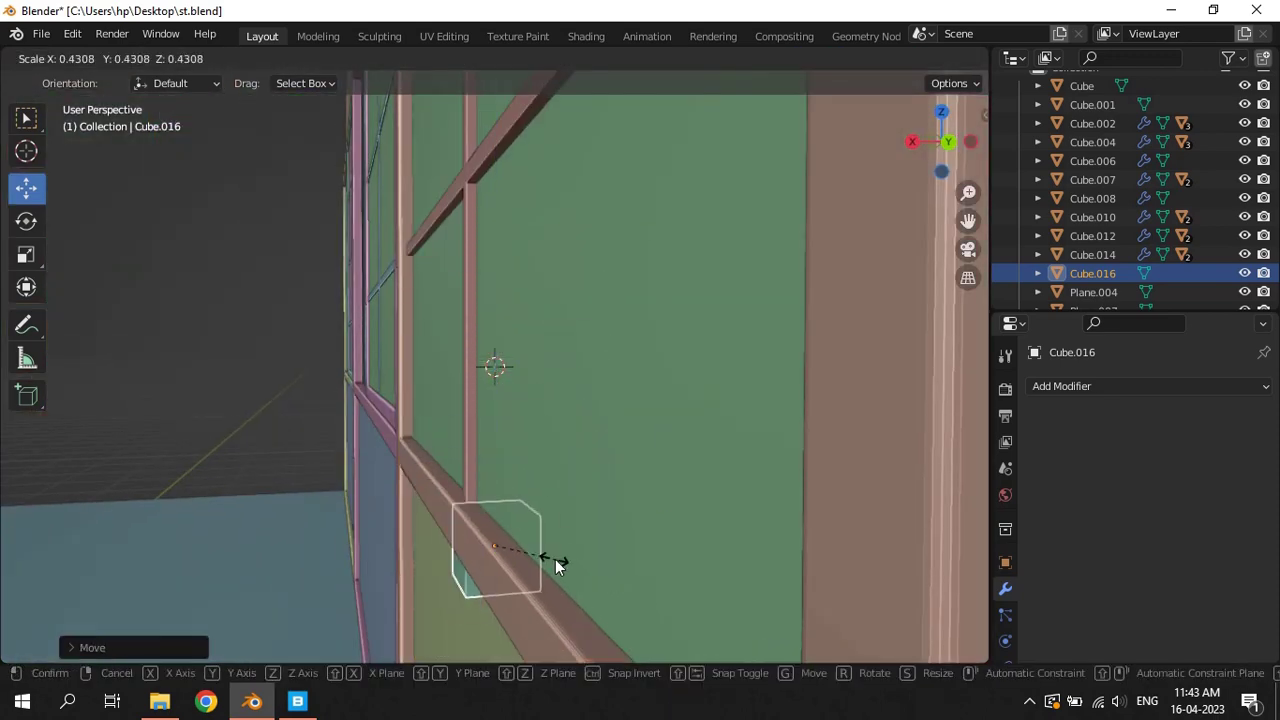
click(569, 554)
key(g)
key(x)
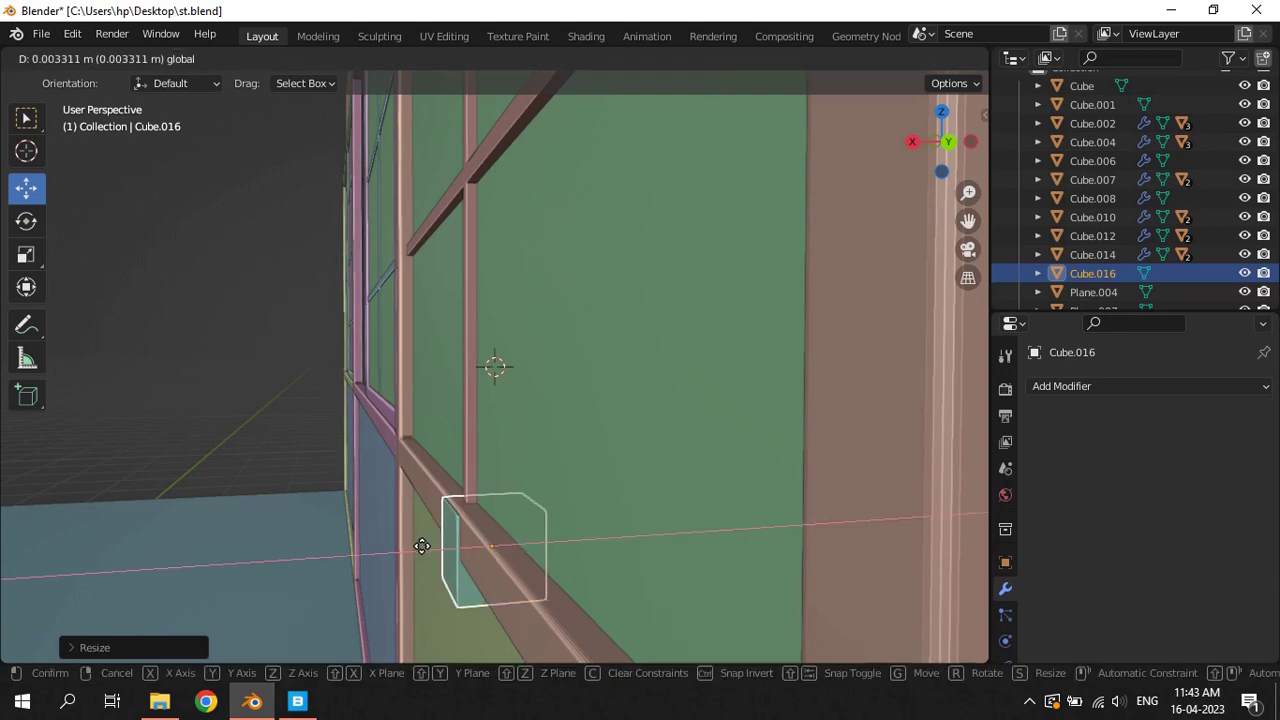
click(423, 545)
Reposition the cube along Y, then slide it left along X
mouse_move(423, 545)
middle_down()
mouse_move(589, 524)
mouse_move(443, 549)
mouse_move(540, 506)
mouse_move(664, 402)
middle_up()
key(g)
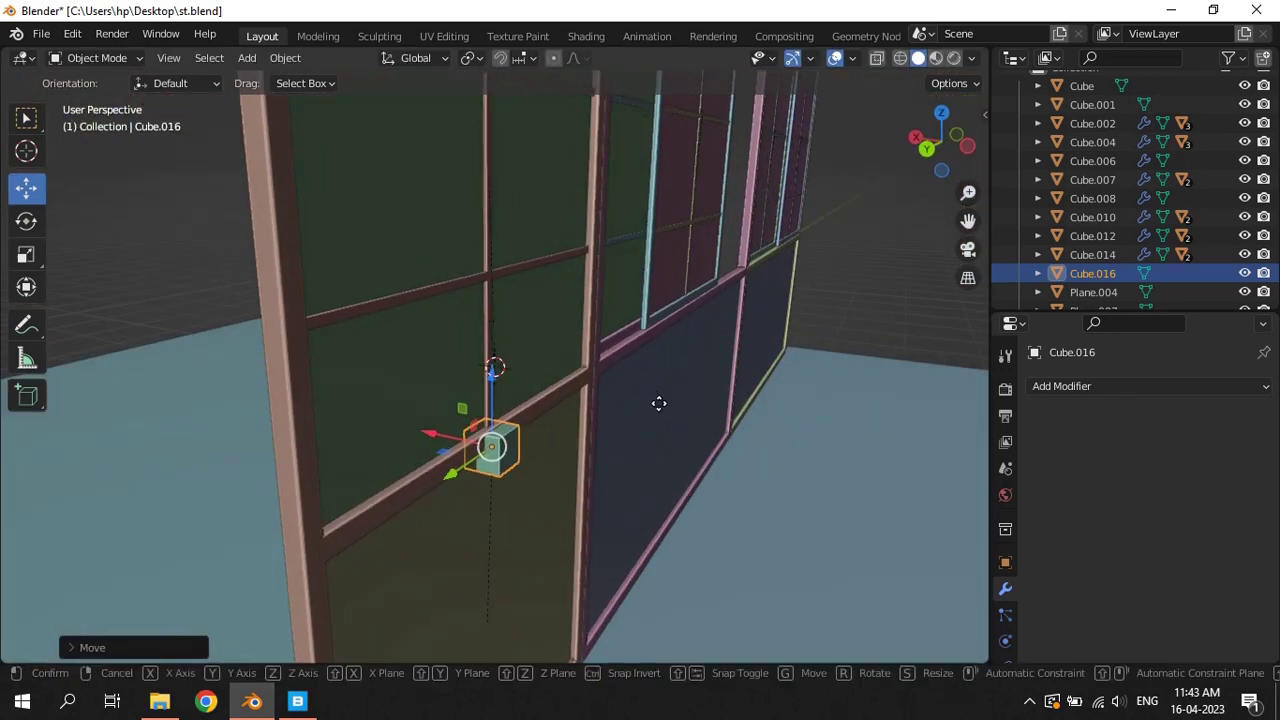
key(y)
click(466, 500)
key(KP_Decimal)
middle_drag(500, 474, 587, 490)
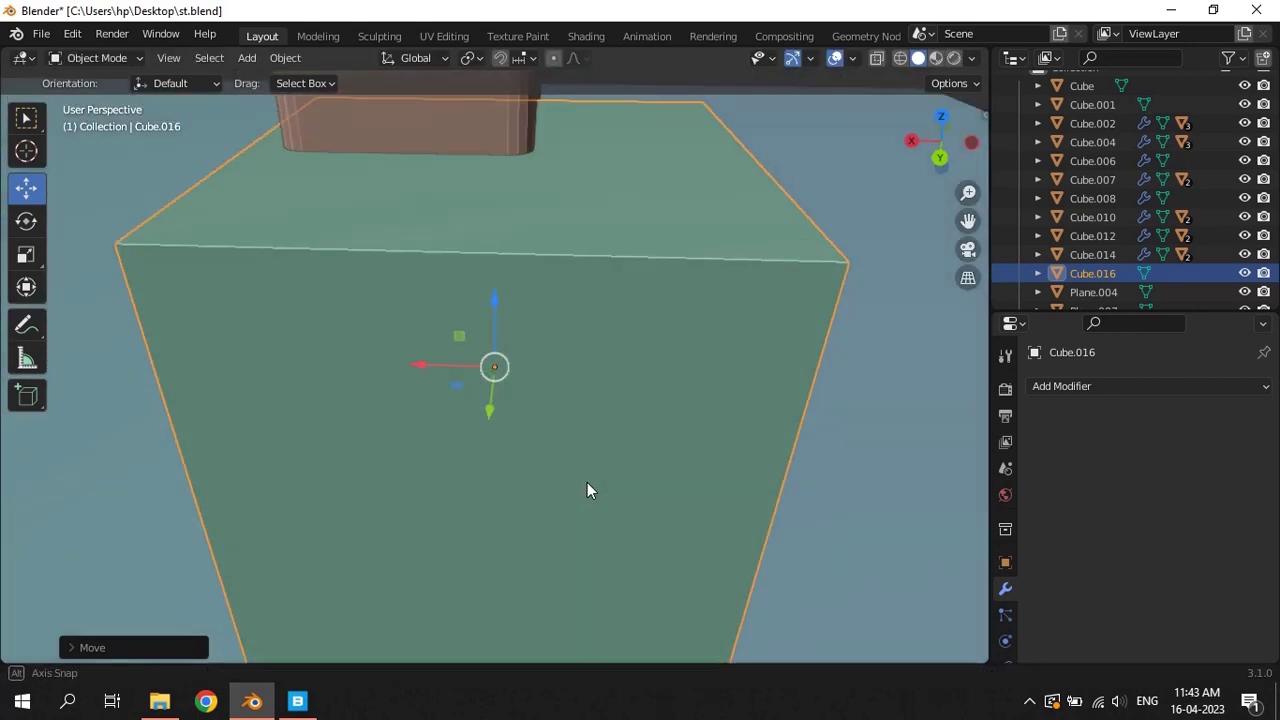
scroll(575, 430, down, 4)
drag(427, 368, 376, 368)
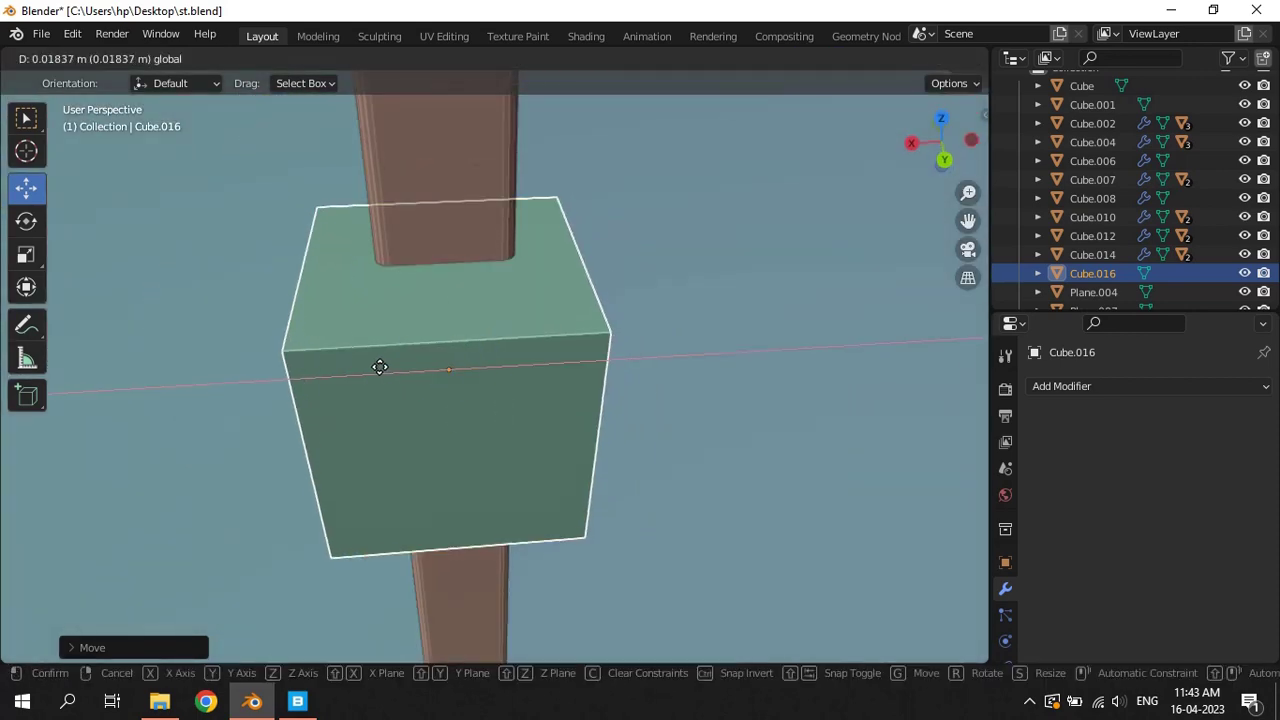
Undo a Y-axis scale and shrink the cube uniformly instead
key(s)
key(y)
click(650, 378)
key(ctrl+z)
key(s)
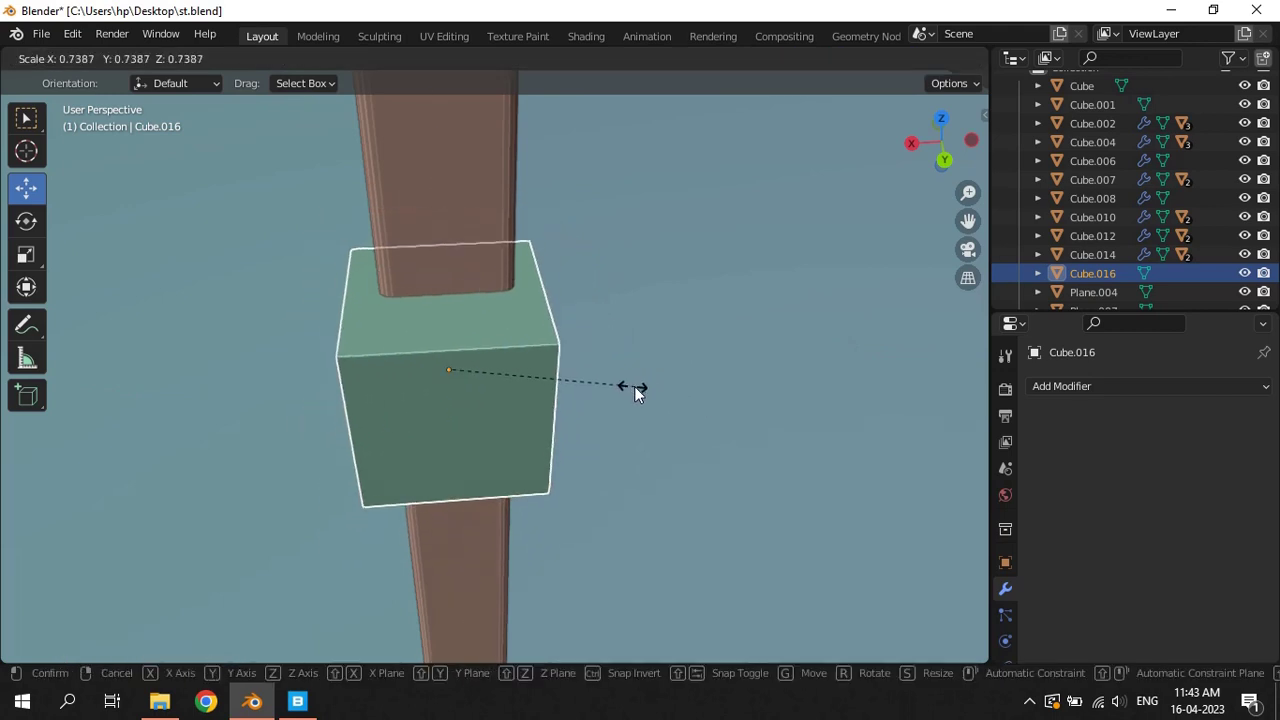
click(581, 390)
scroll(441, 350, up, 1)
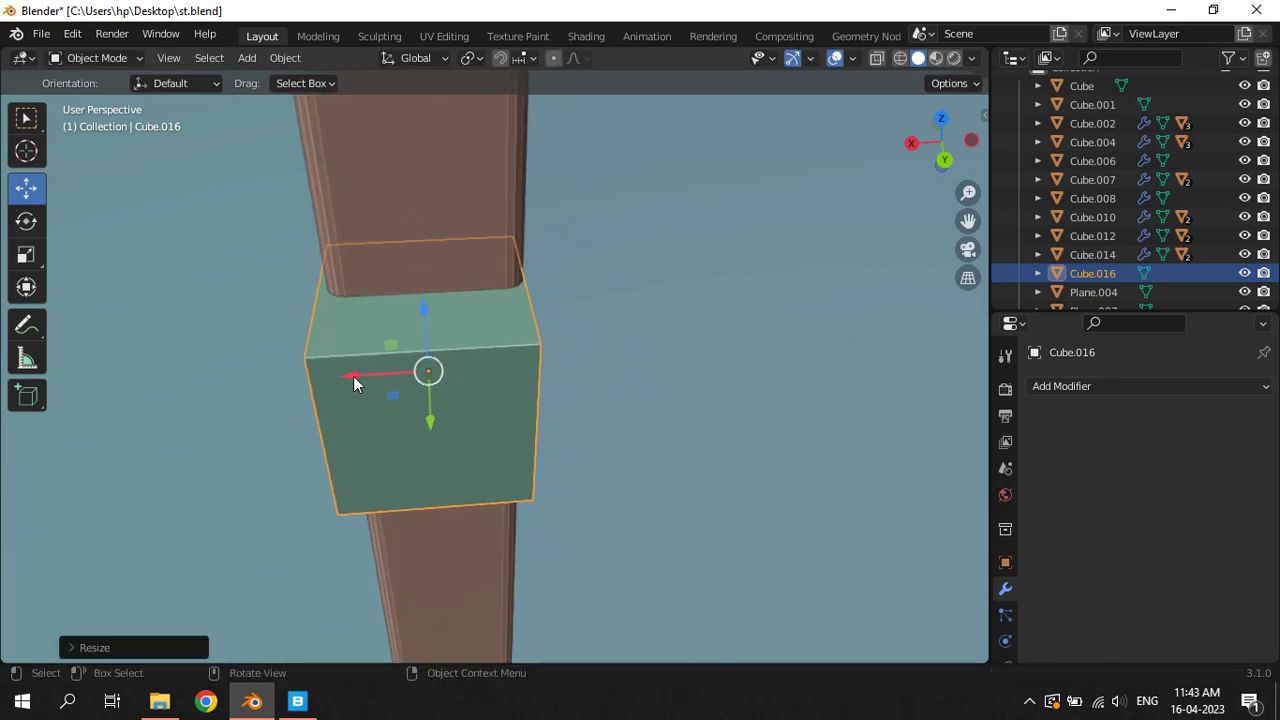
Shift the cube along X, shrink it to fit the post, and save
key(g)
key(x)
click(361, 371)
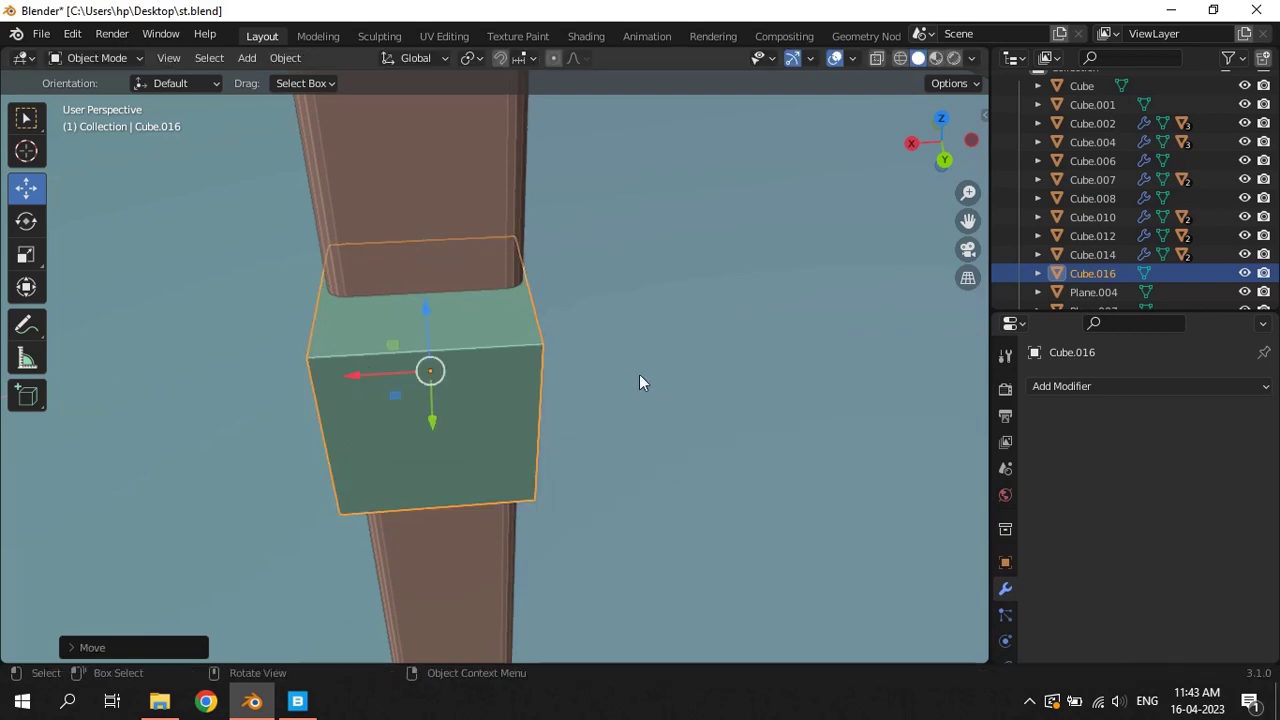
key(s)
click(566, 369)
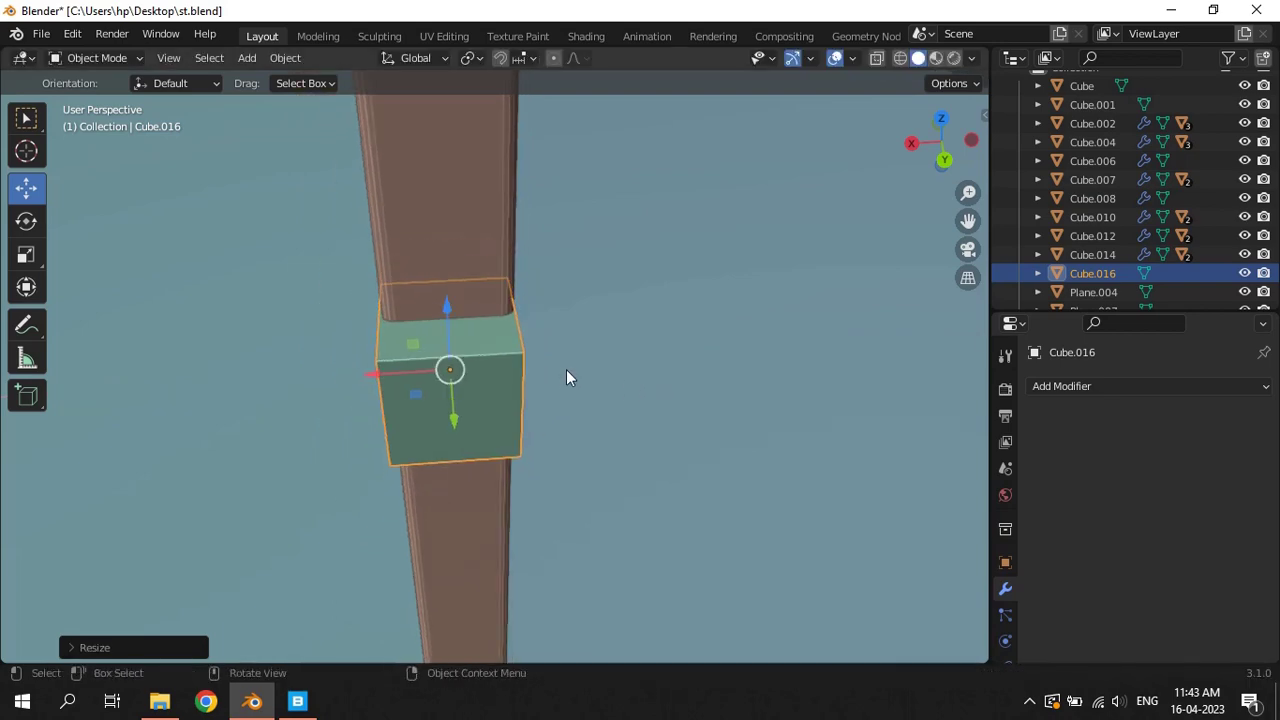
key(ctrl+s)
Raise the cube along Z to the top of the window frame
middle_drag(567, 369, 730, 317)
scroll(494, 300, down, 3)
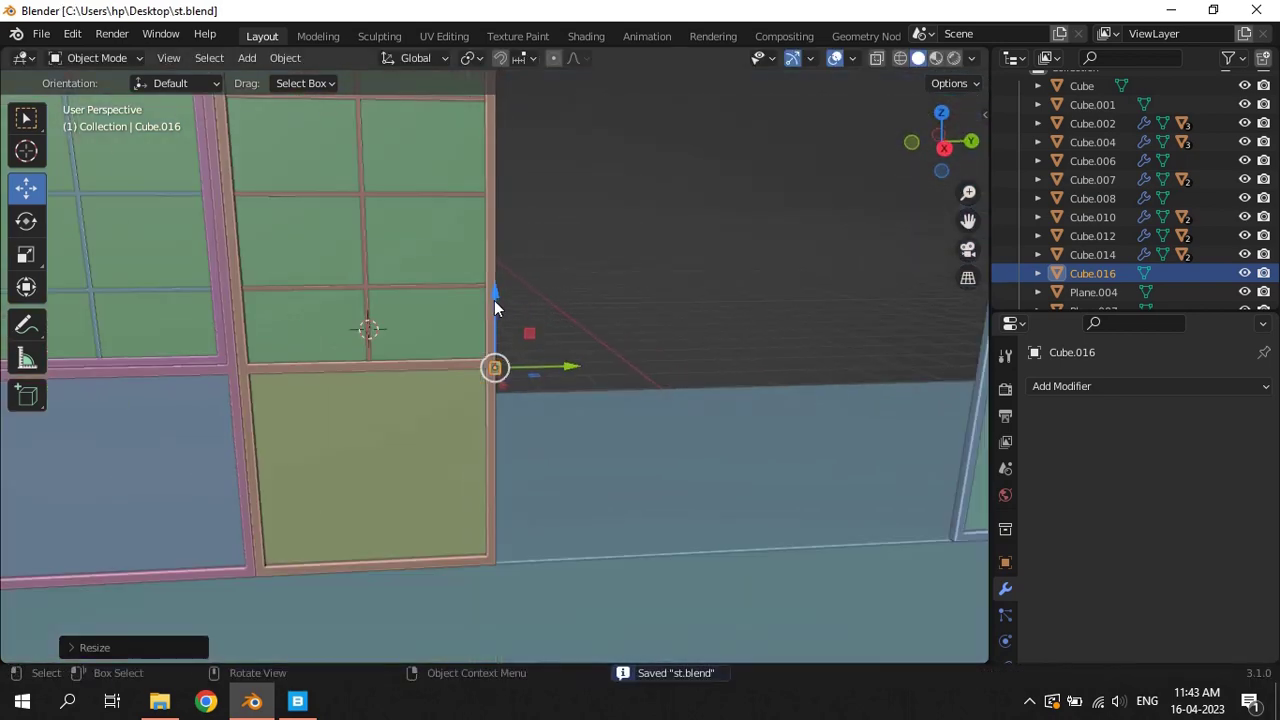
scroll(499, 295, down, 3)
key(g)
key(z)
click(502, 173)
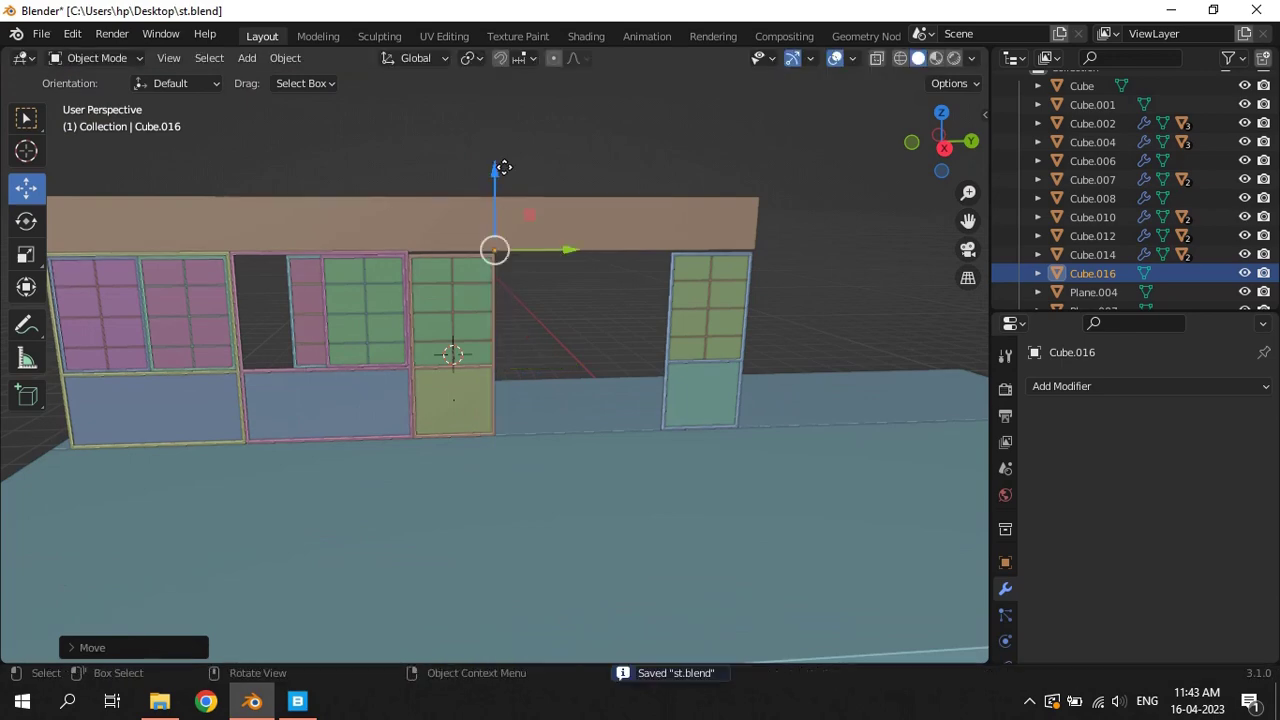
Scale the cube along X to flatten it into a thin bar
key(KP_Decimal)
scroll(575, 300, down, 4)
scroll(588, 360, down, 2)
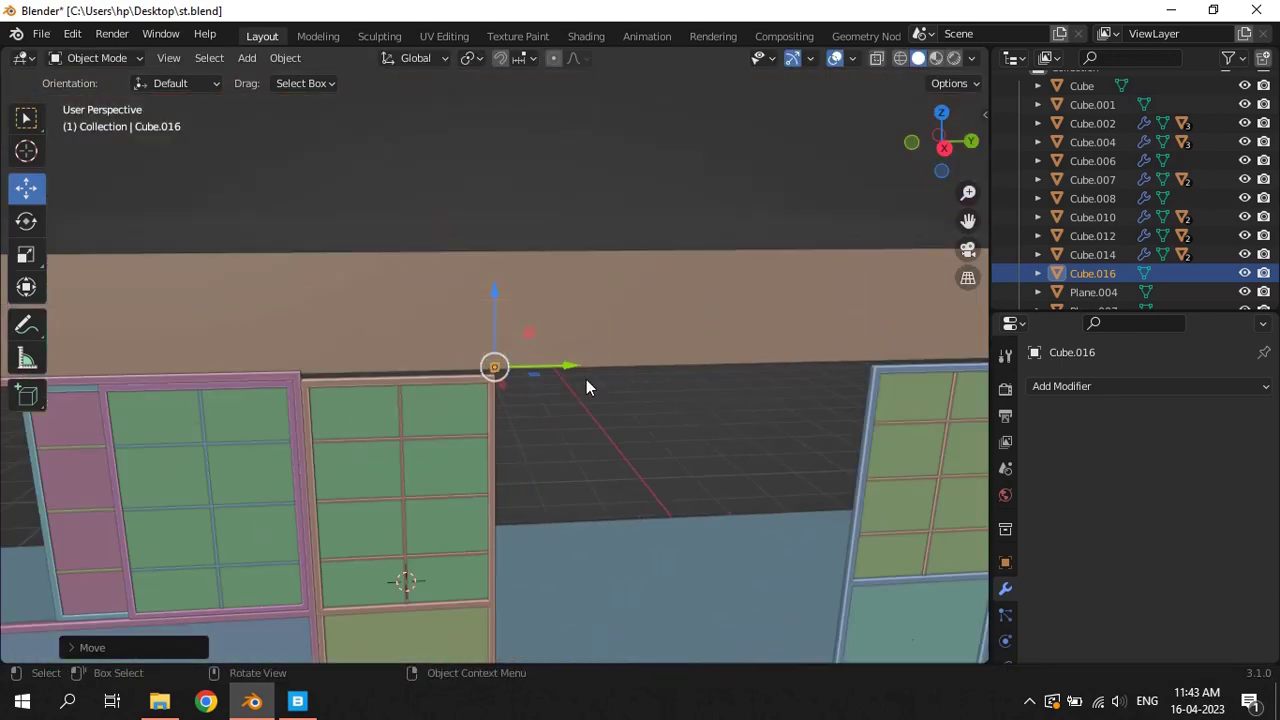
key(s)
key(x)
click(445, 410)
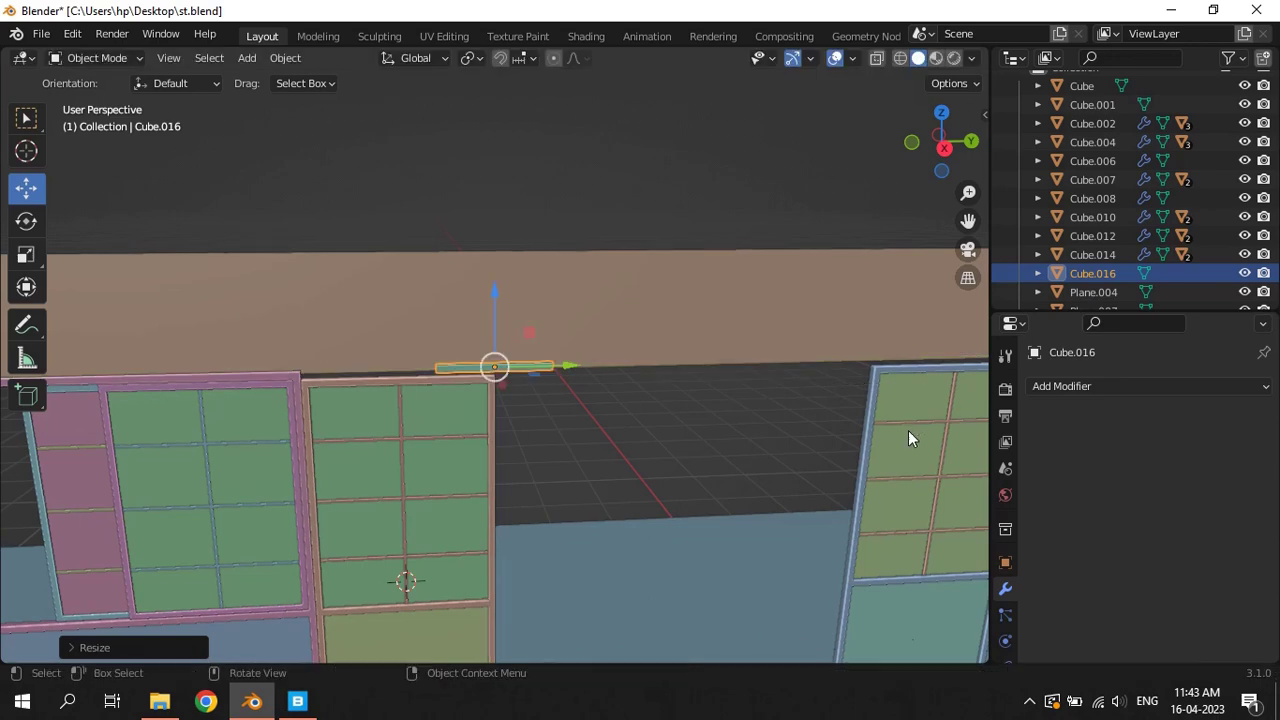
Slide the thin bar along the Y axis and reselect it
middle_drag(908, 430, 634, 403)
mouse_move(575, 370)
mouse_down()
mouse_move(680, 360)
mouse_move(371, 363)
mouse_up()
scroll(744, 398, up, 3)
click(371, 363)
click(360, 366)
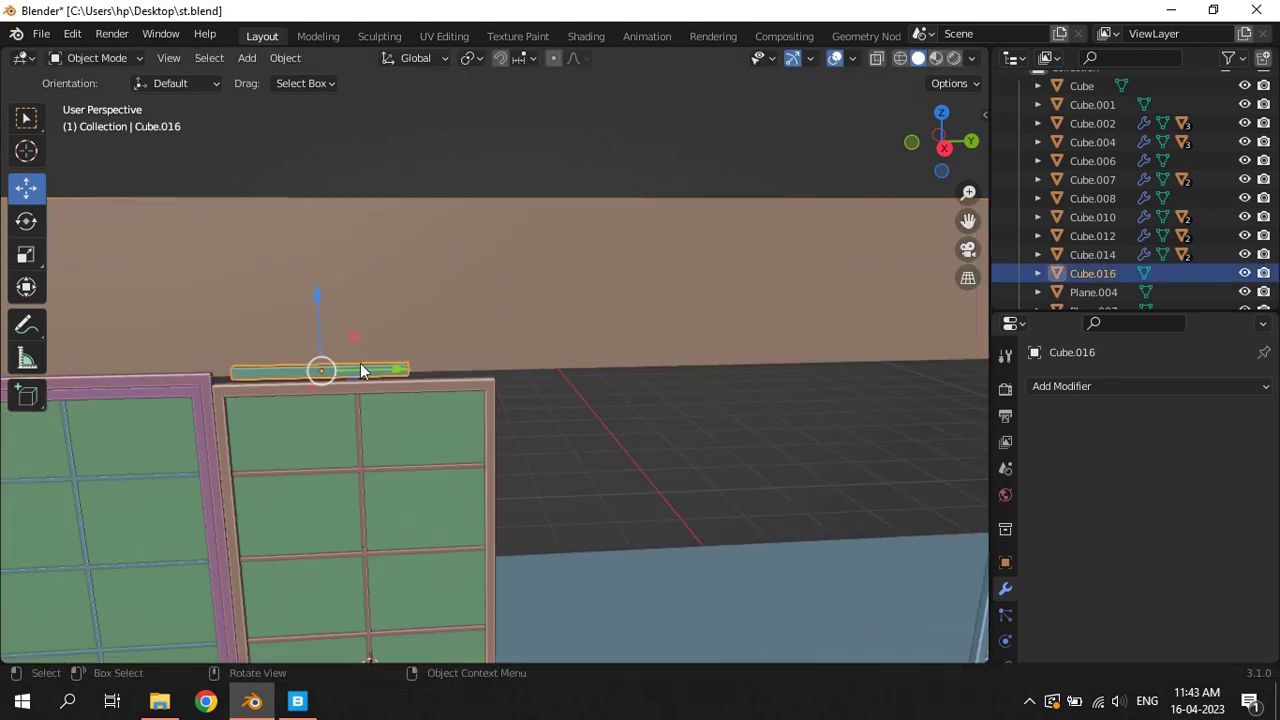
Position the trim bar left above the window frame, then select frame Cube.004
scroll(392, 371, up, 5)
scroll(392, 371, up, 2)
mouse_move(589, 364)
mouse_down()
mouse_move(434, 373)
mouse_move(455, 368)
mouse_up()
click(496, 360)
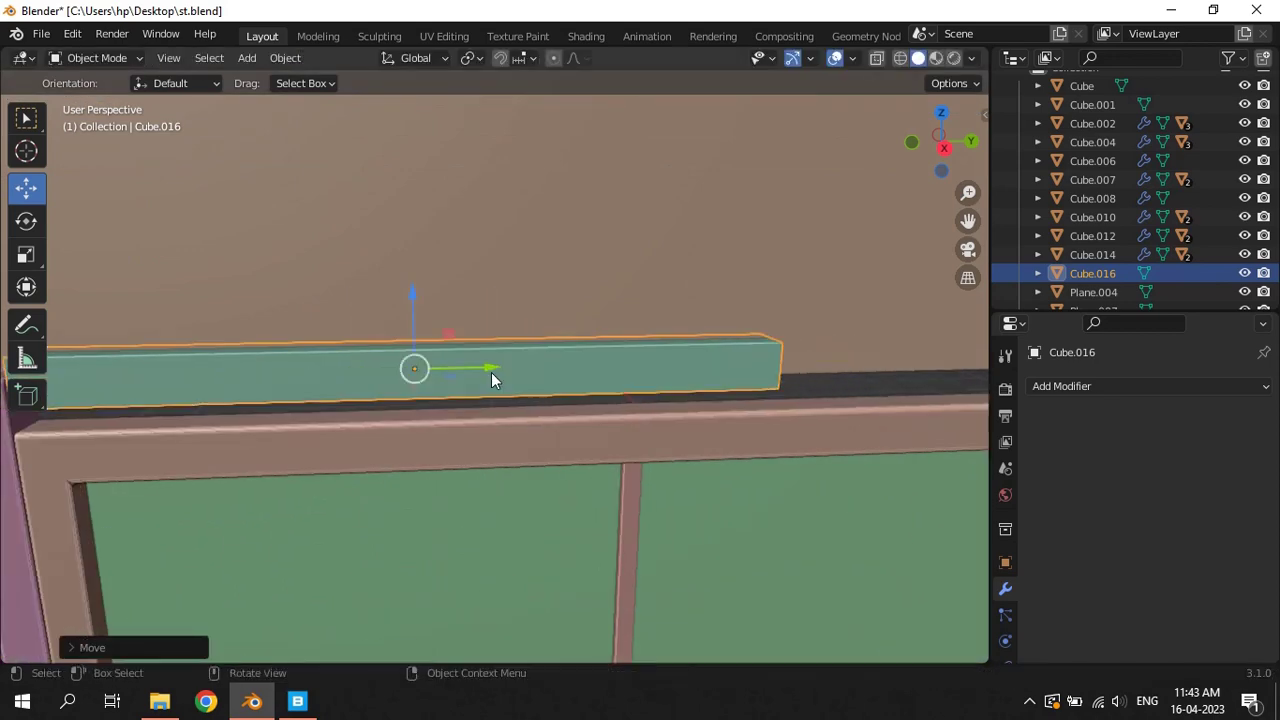
middle_drag(489, 377, 501, 411)
click(501, 428)
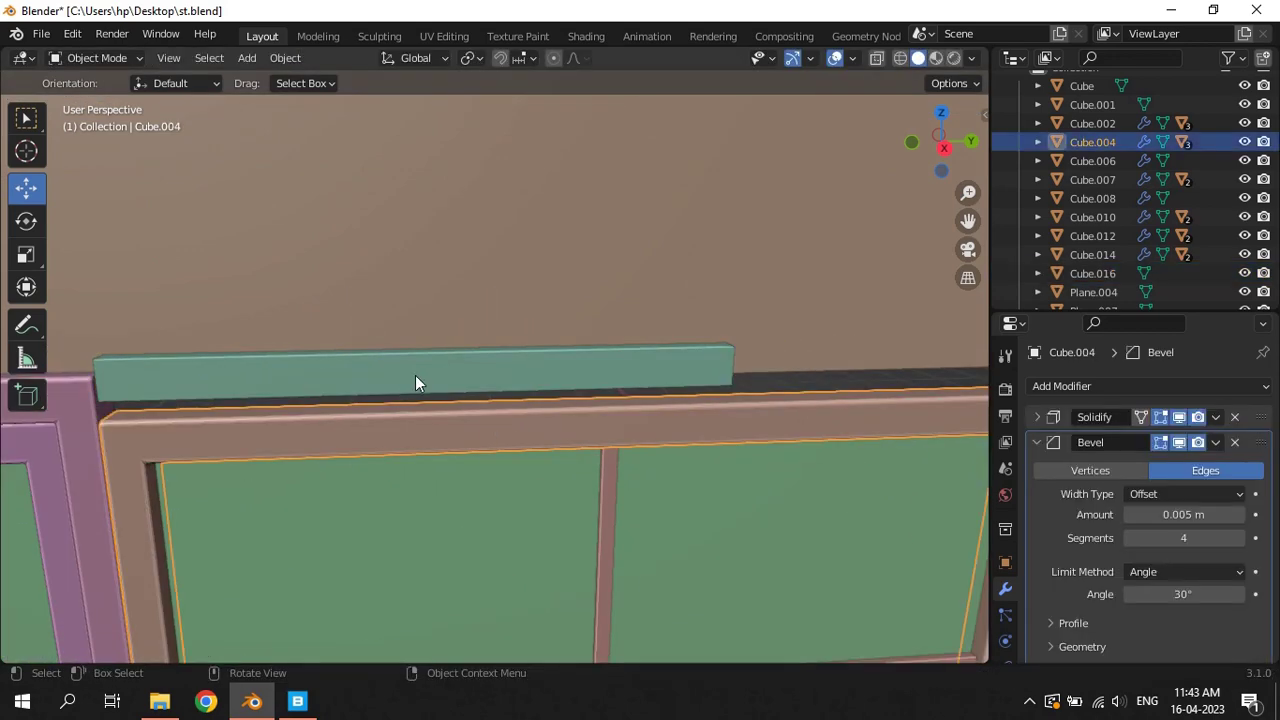
Copy the frame's bevel onto the trim bar and apply the bar's scale
shift+click(415, 378)
click(1215, 442)
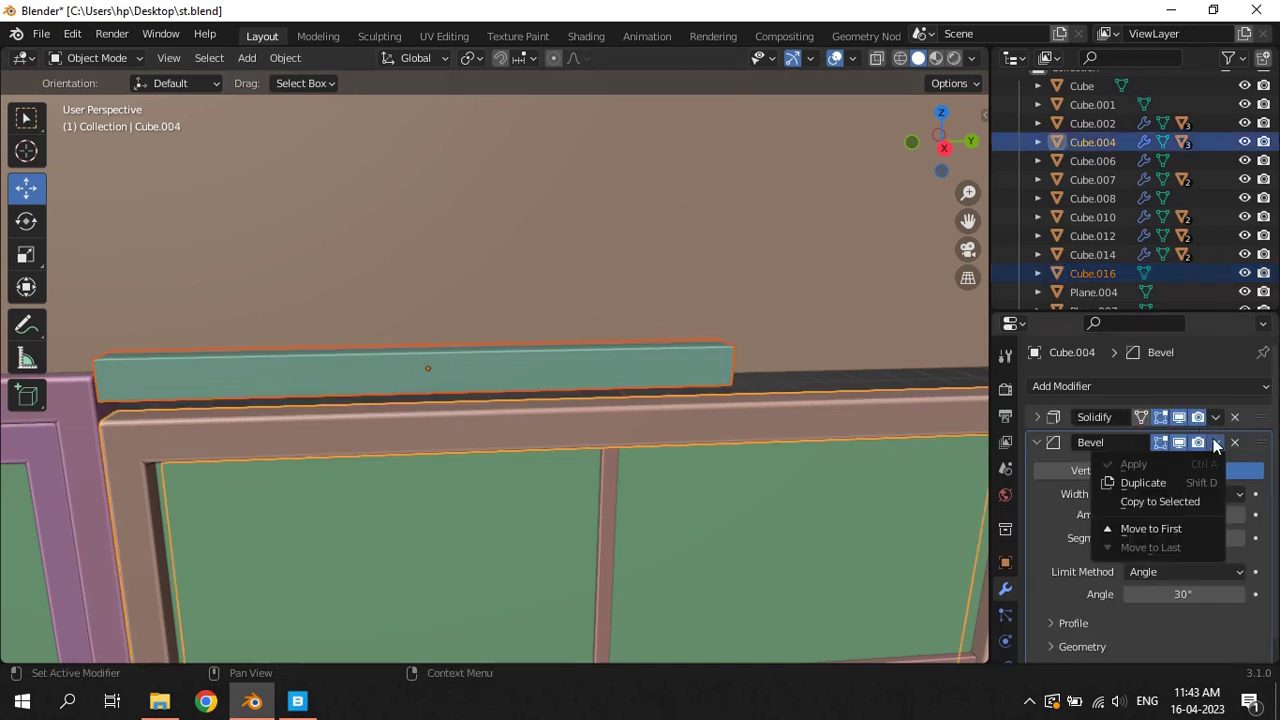
click(1178, 501)
click(622, 360)
key(ctrl+a)
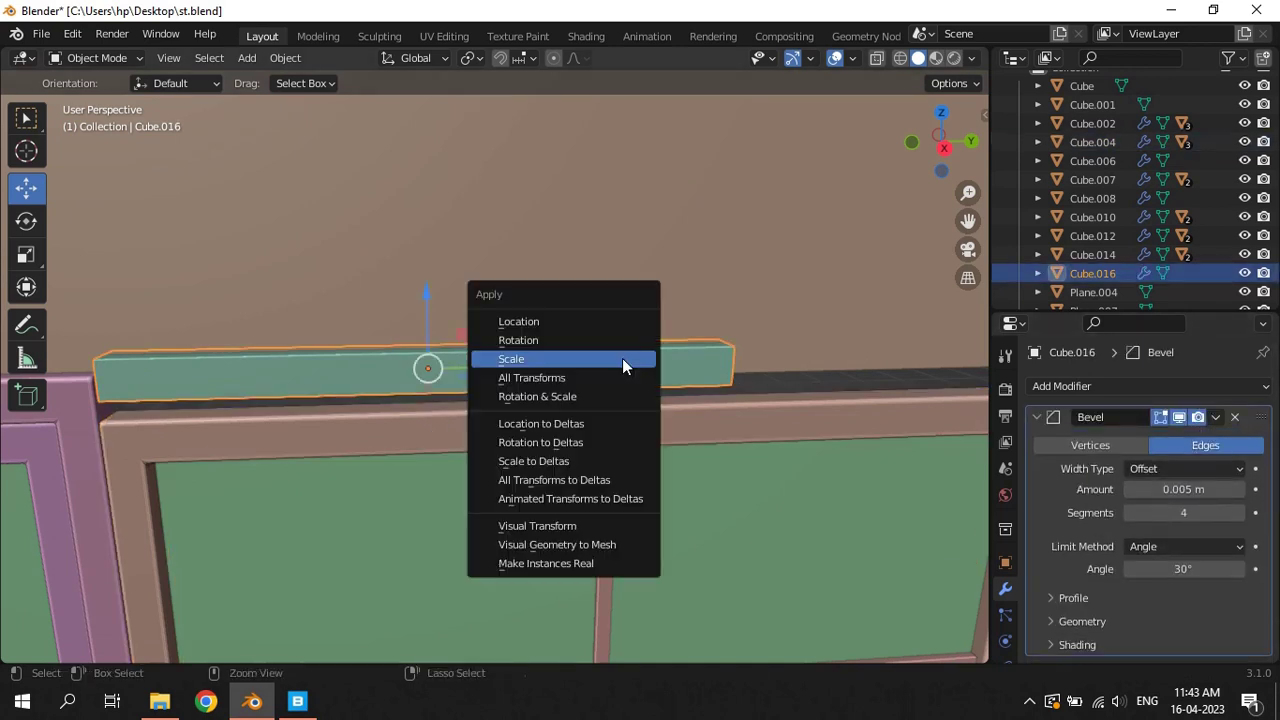
click(622, 362)
Lower the trim bar onto the window frame and nudge it sideways
scroll(428, 347, down, 2)
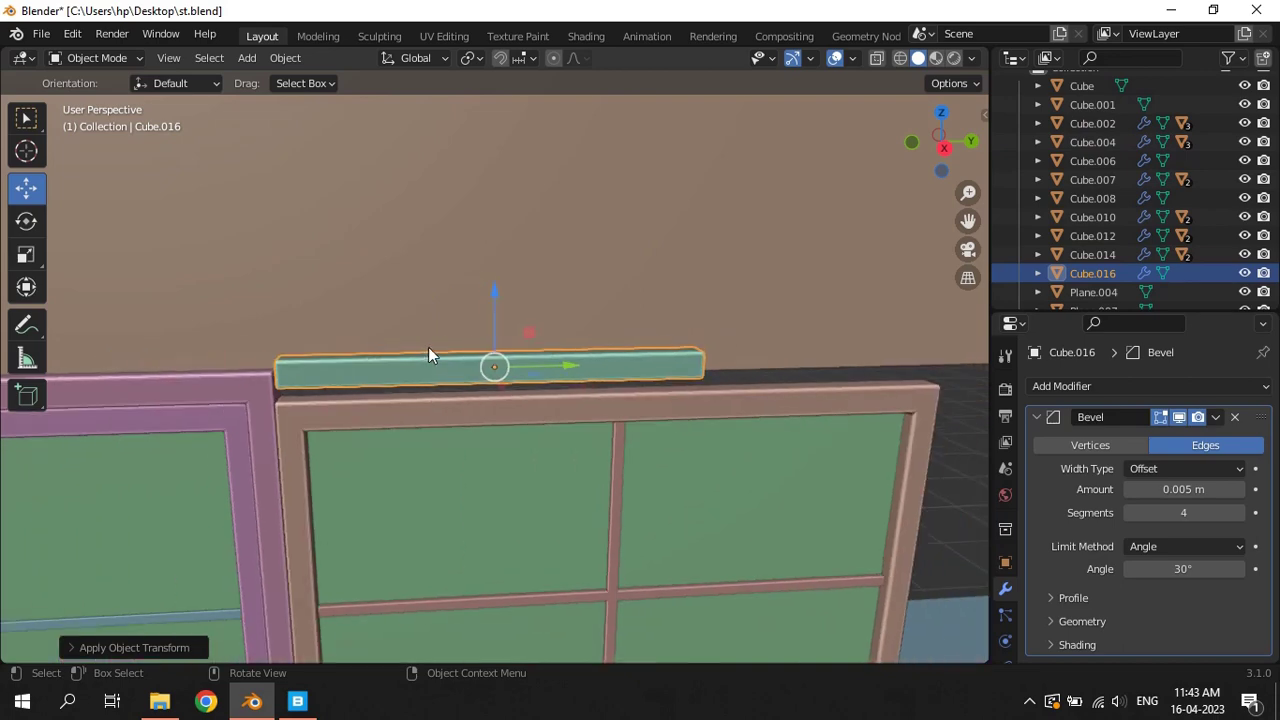
scroll(563, 372, up, 2)
drag(499, 300, 505, 313)
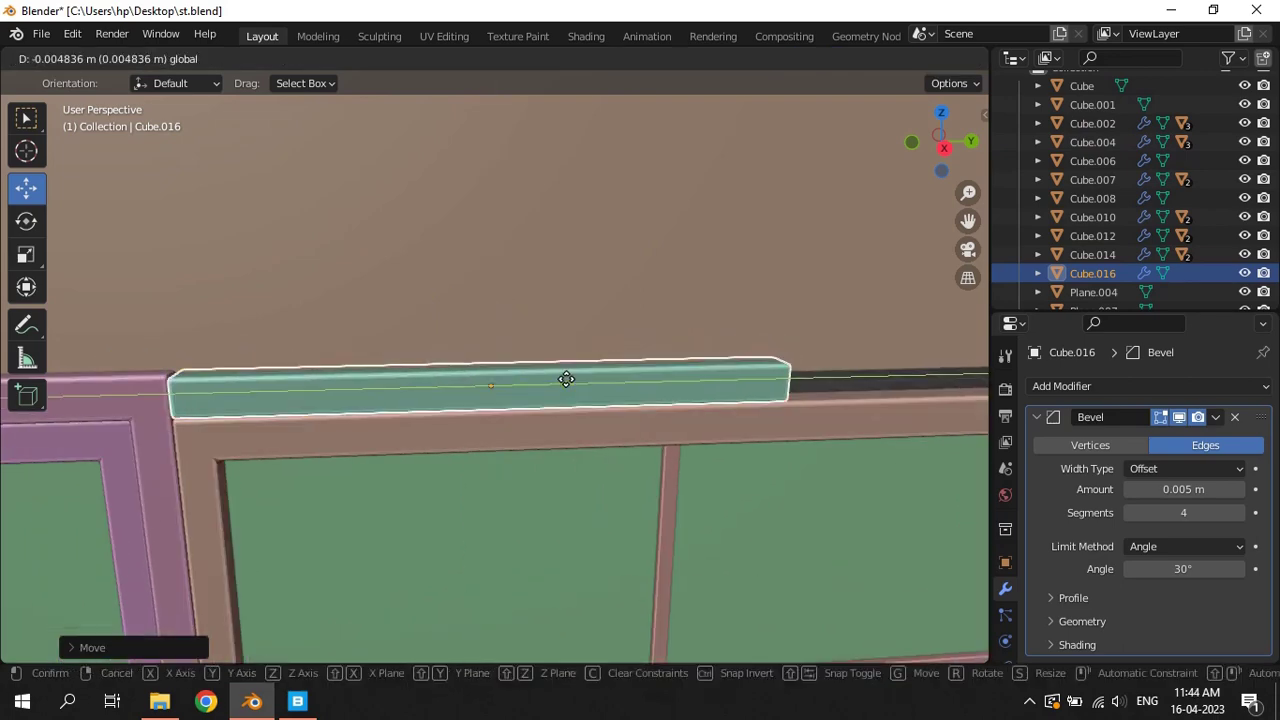
drag(573, 388, 565, 388)
In edit mode, raise the bar's top face slightly along Z
mouse_move(343, 340)
middle_down()
mouse_move(478, 335)
mouse_move(459, 353)
middle_up()
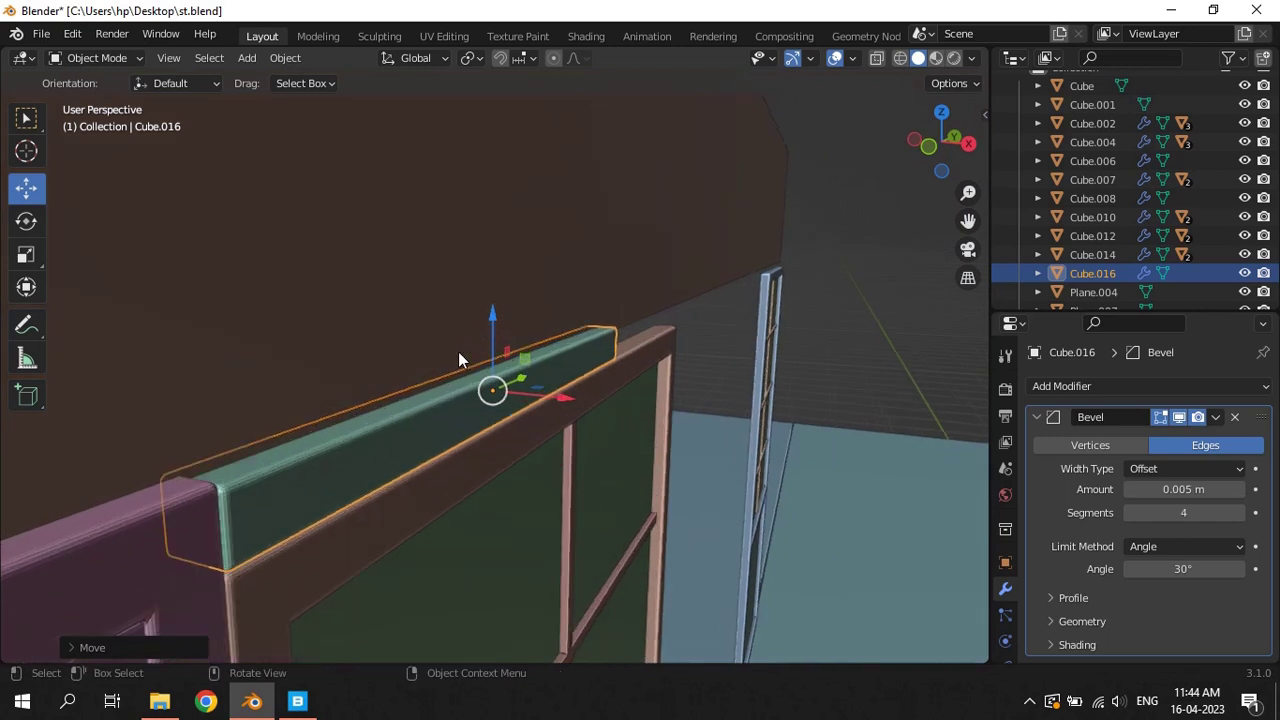
key(Tab)
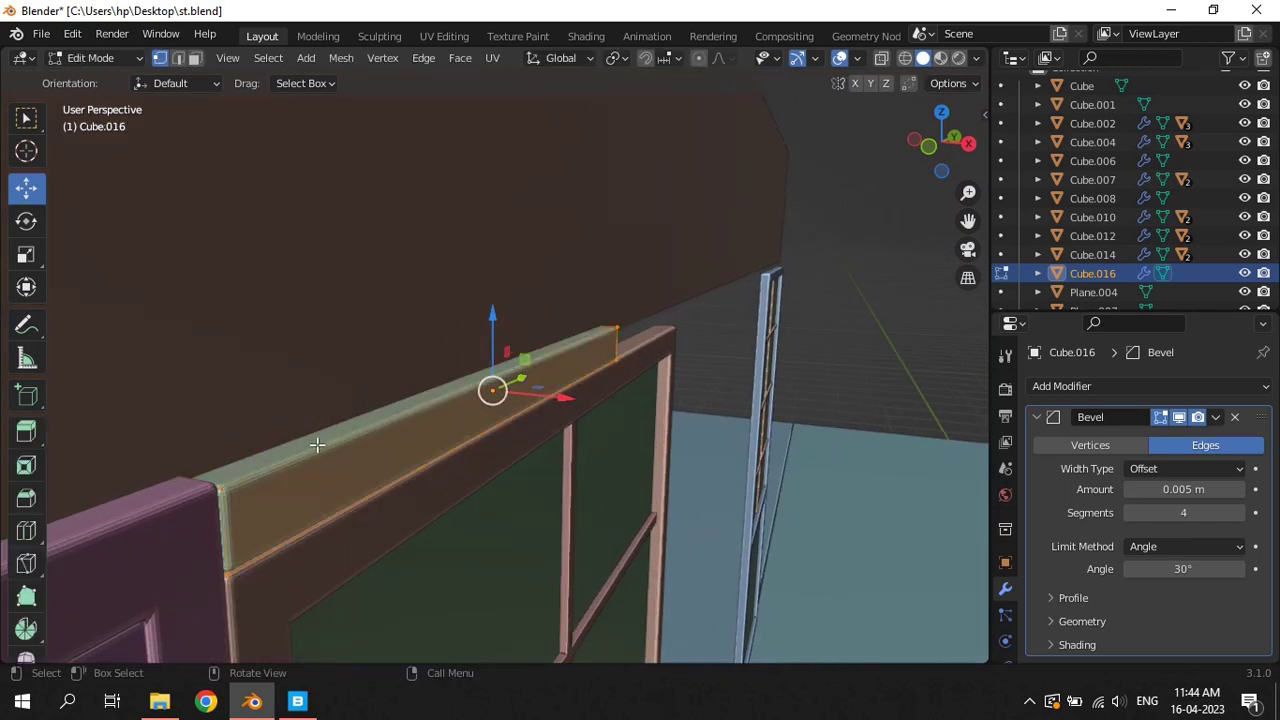
key(alt+a)
click(424, 397)
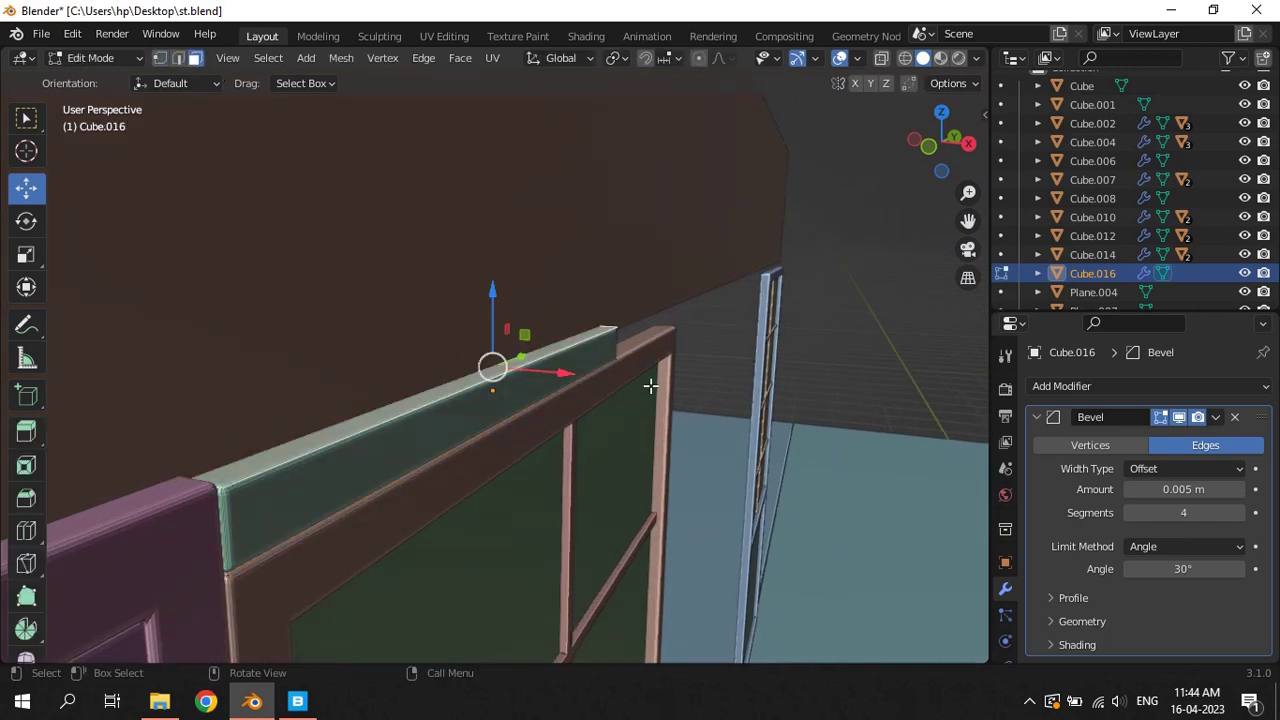
key(g)
key(z)
click(651, 382)
key(KP_3)
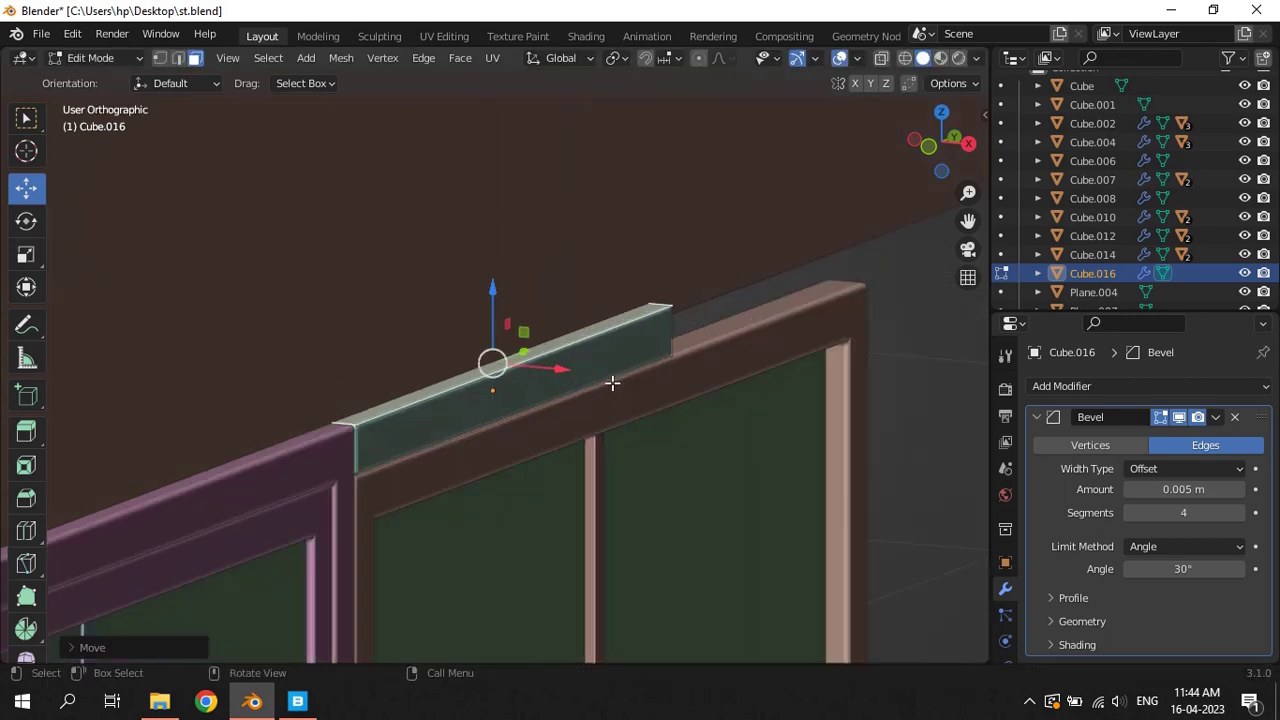
key(Tab)
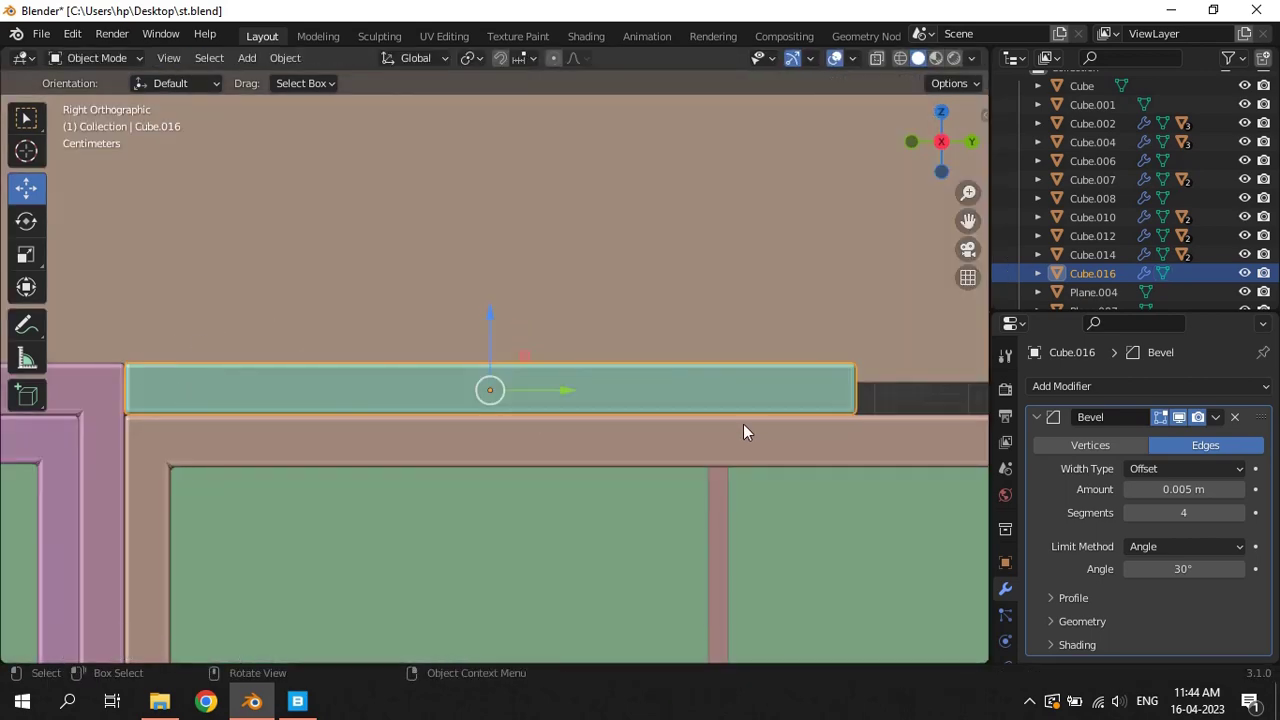
Stretch the bar's end about 3 m along the wall to its end
mouse_move(743, 424)
middle_down()
mouse_move(543, 400)
mouse_move(563, 408)
middle_up()
key(KP_6)
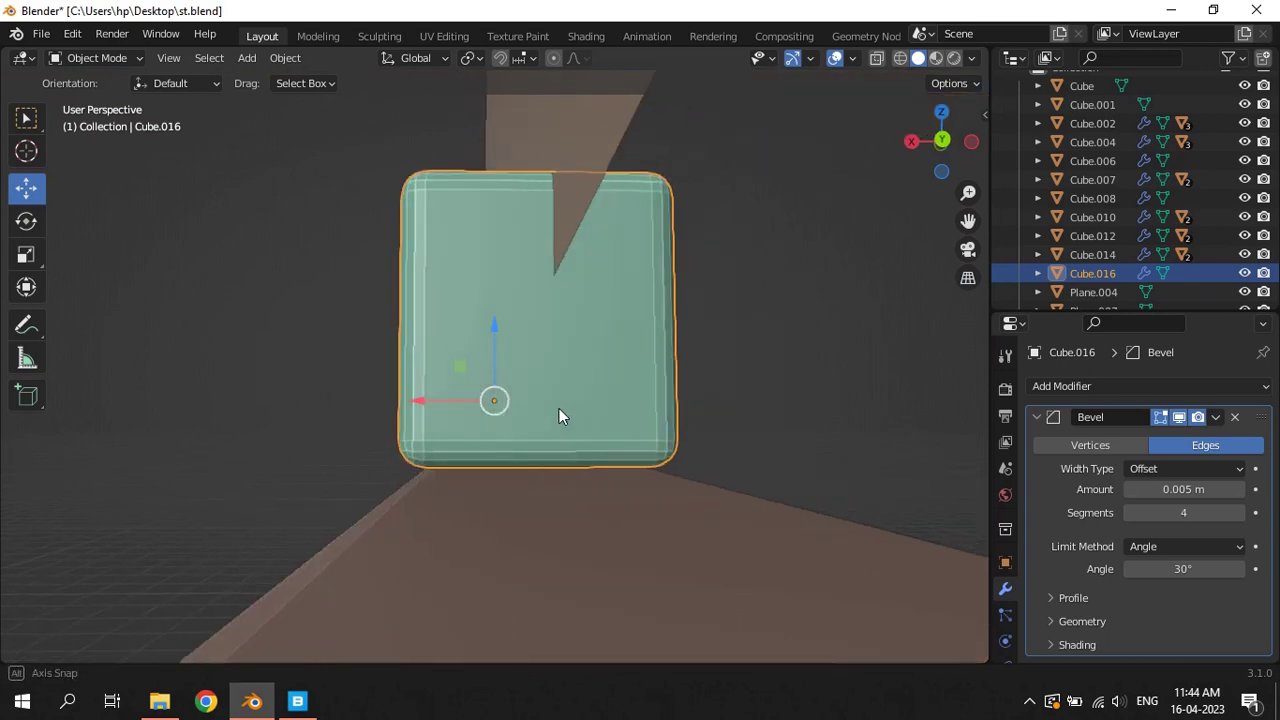
key(KP_8)
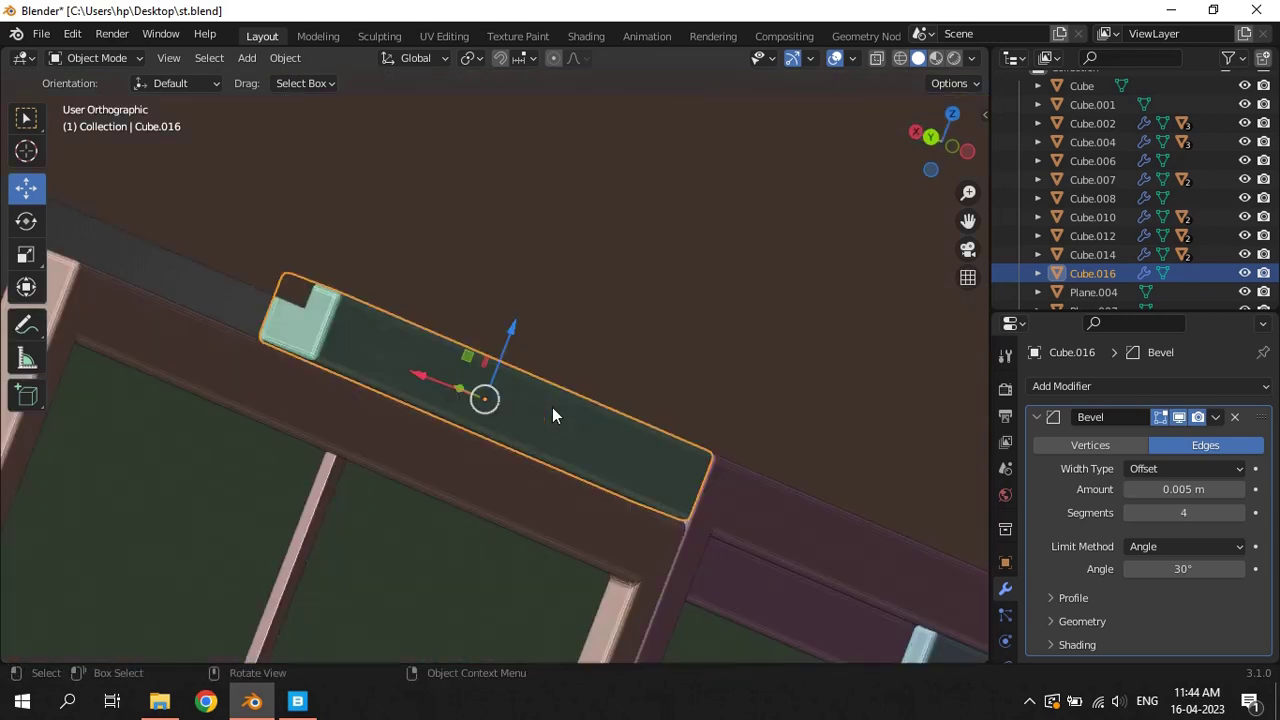
mouse_move(552, 407)
middle_down()
mouse_move(500, 343)
mouse_move(619, 403)
mouse_move(553, 292)
mouse_move(597, 363)
middle_up()
scroll(597, 363, down, 2)
scroll(625, 392, down, 2)
key(Tab)
scroll(608, 420, down, 3)
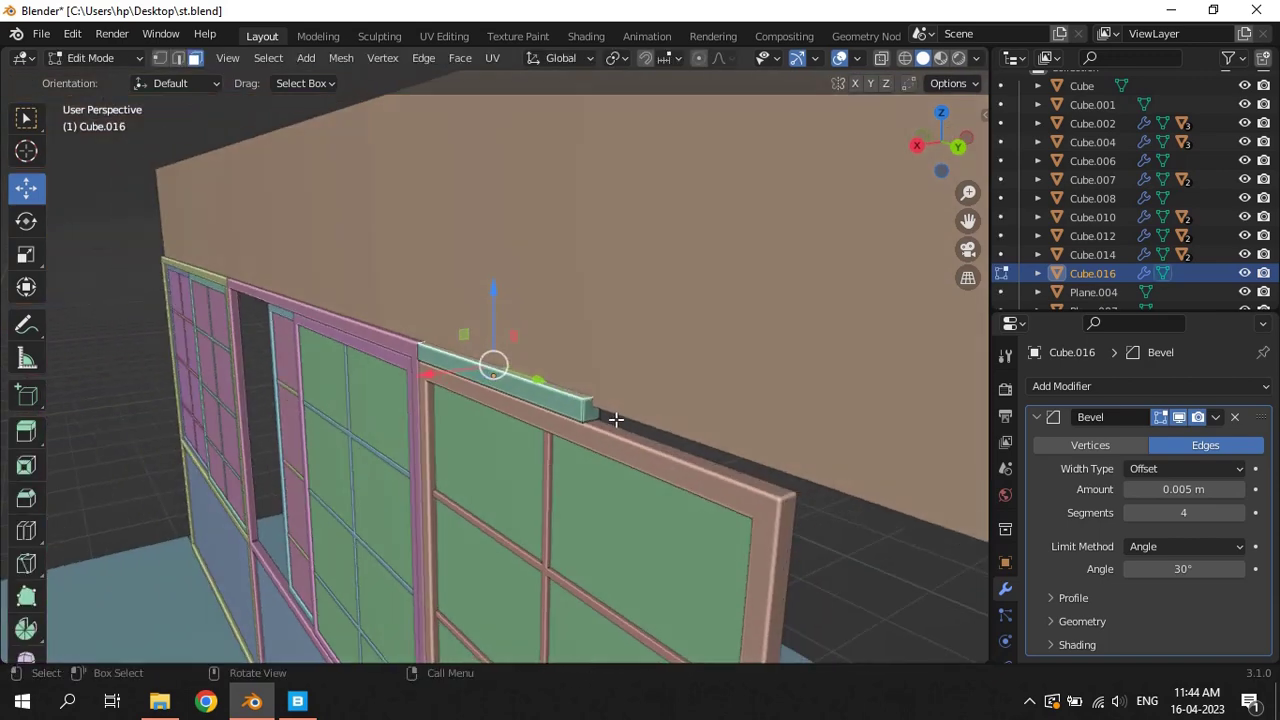
mouse_move(608, 420)
middle_down()
mouse_move(654, 449)
mouse_move(584, 414)
middle_up()
drag(555, 390, 820, 472)
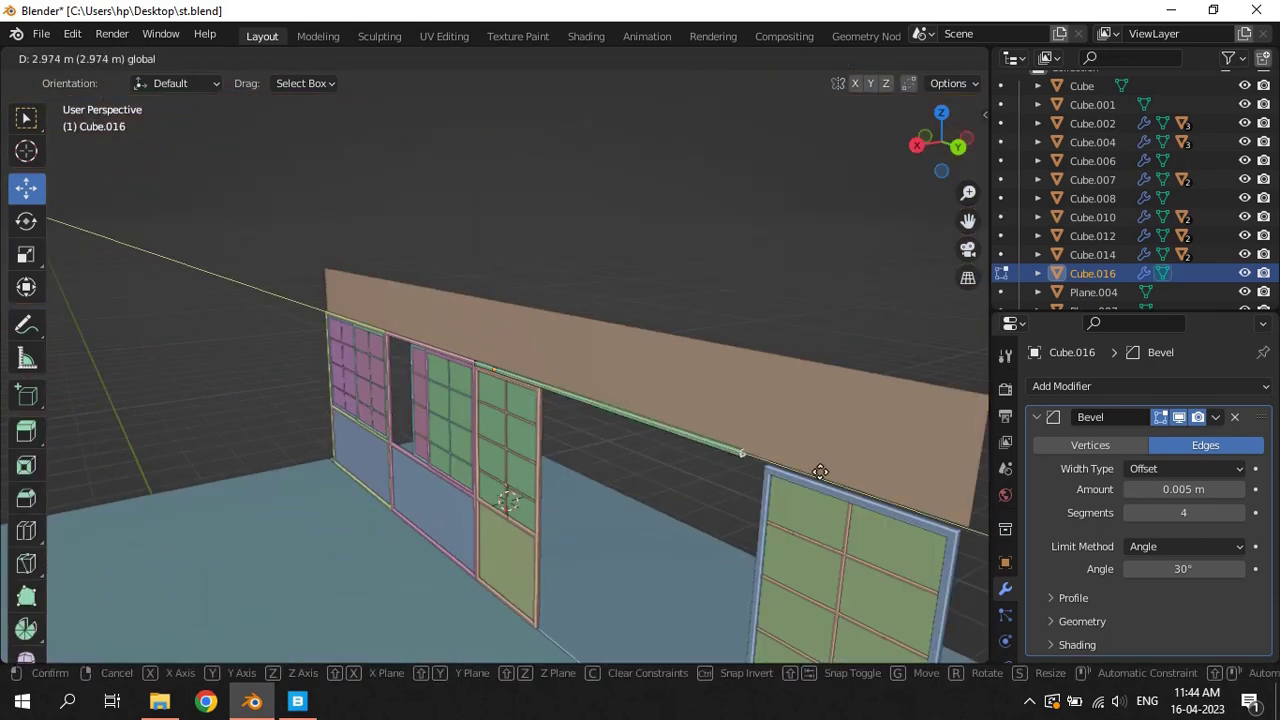
drag(958, 527, 958, 525)
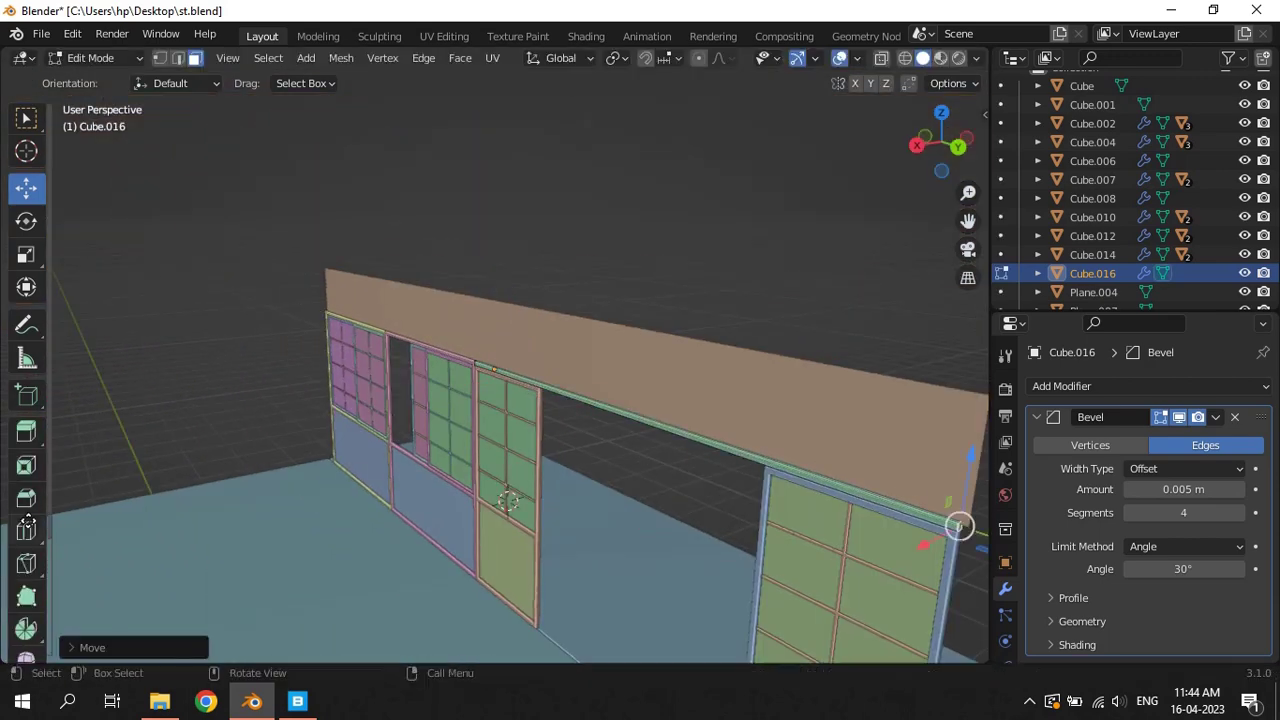
Align the bar end flush with the wall edge and save st.blend
key(KP_Decimal)
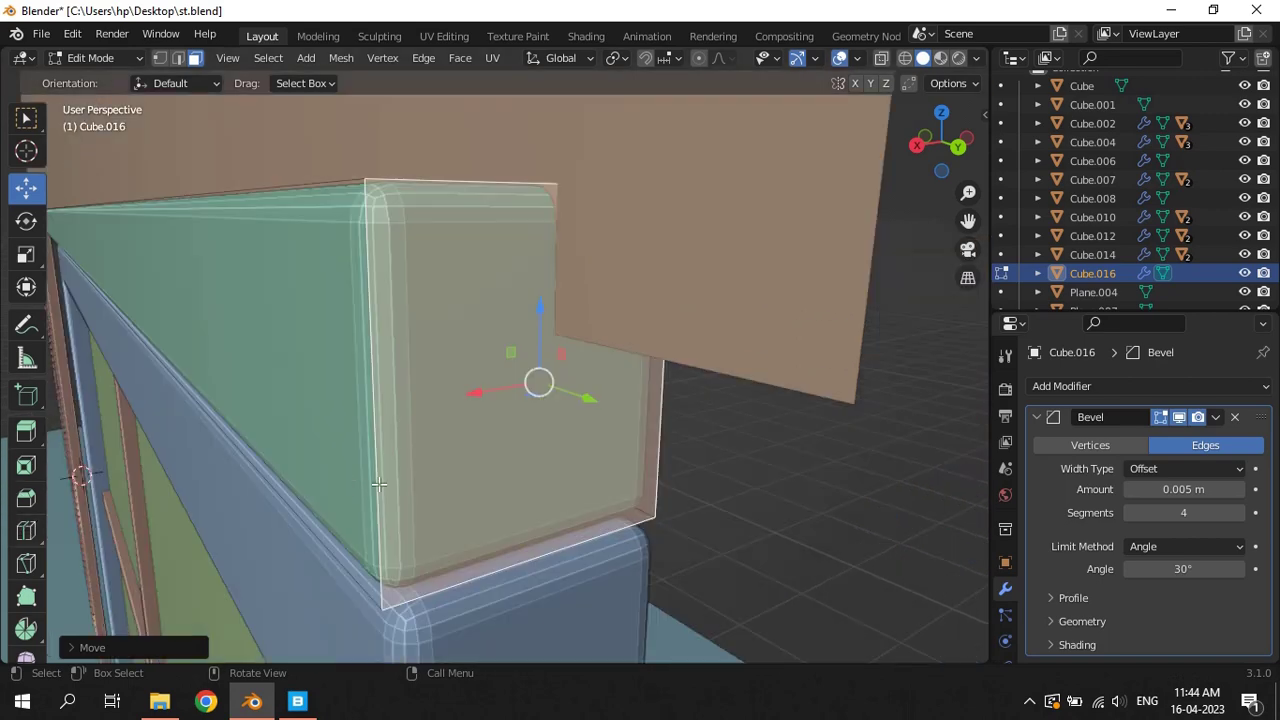
middle_drag(534, 434, 645, 380)
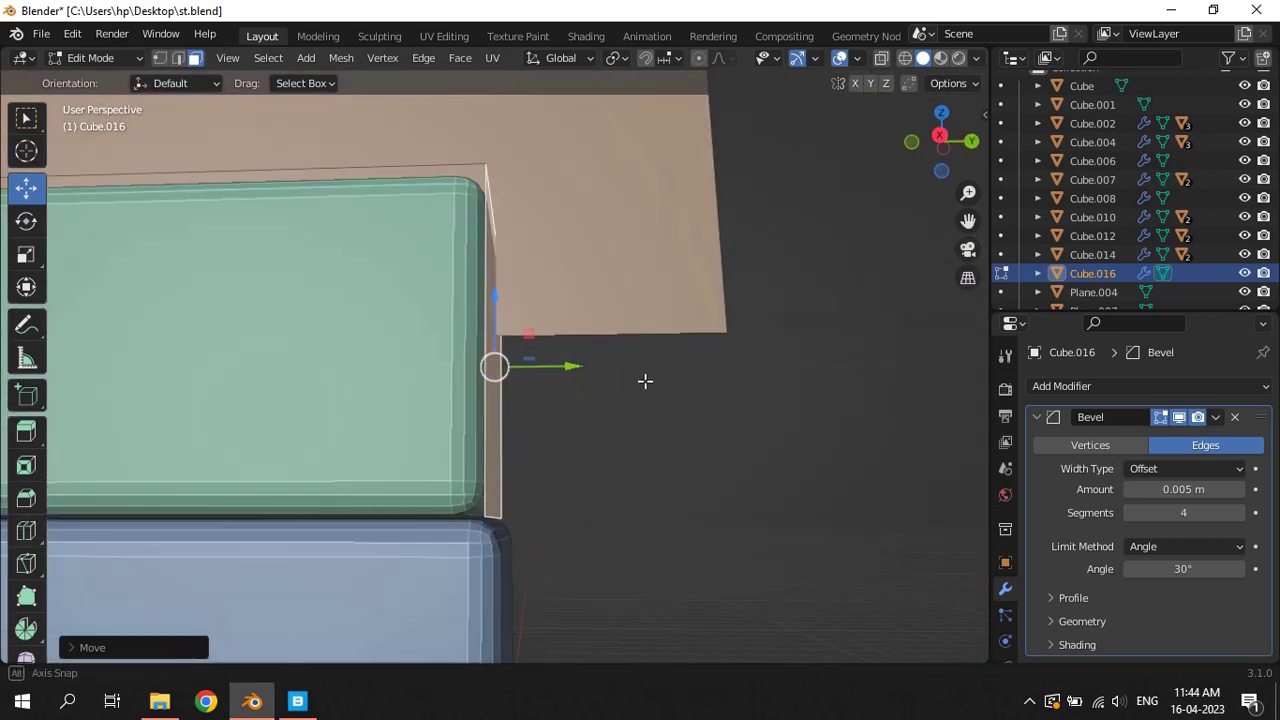
drag(562, 369, 584, 366)
click(584, 366)
key(Tab)
key(KP_Decimal)
key(ctrl+s)
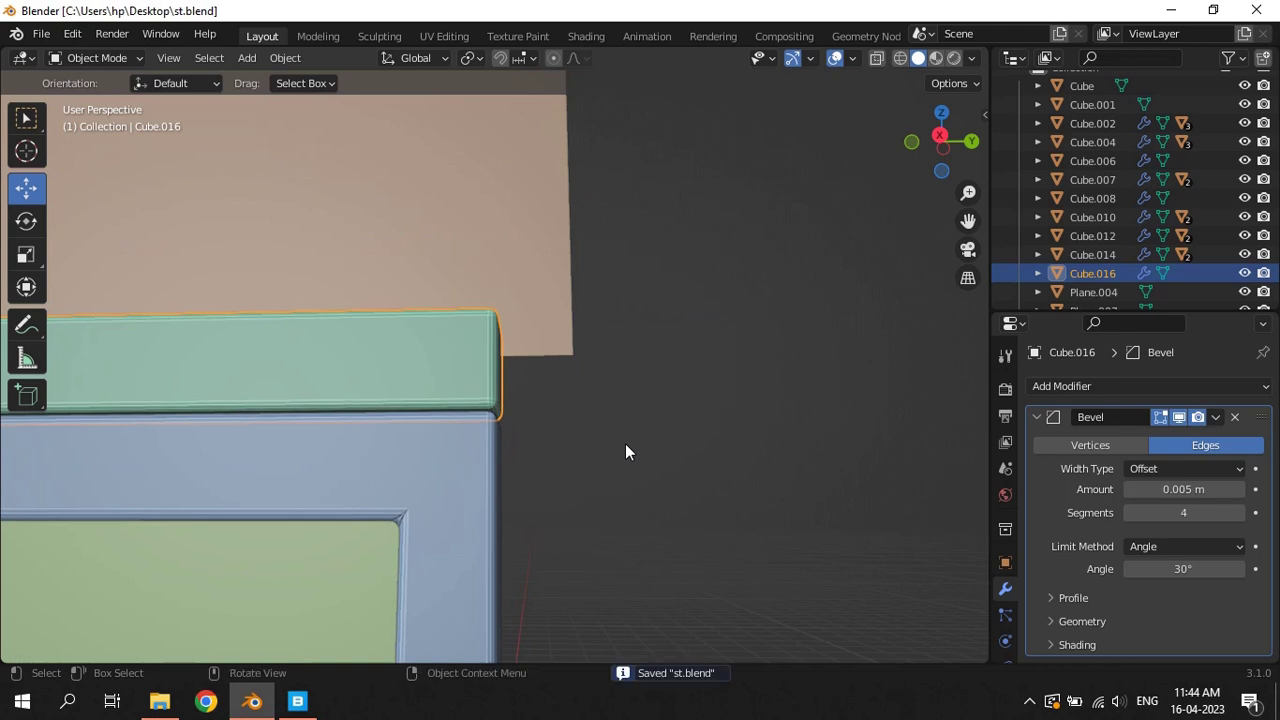
Duplicate the trim bar, rotate the copy 90° about X, and clear its scale
scroll(625, 443, down, 2)
scroll(613, 433, down, 2)
key(shift+d)
right_click(613, 432)
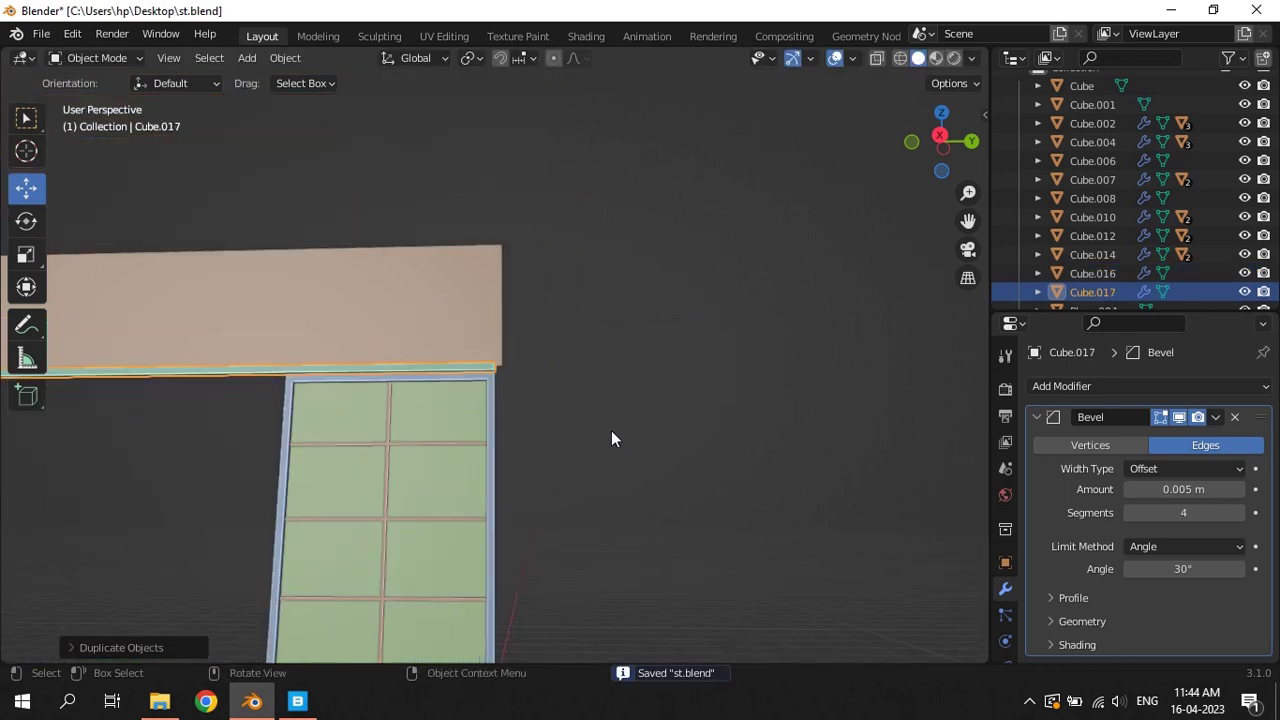
key(r)
key(y)
key(Escape)
text(rx)
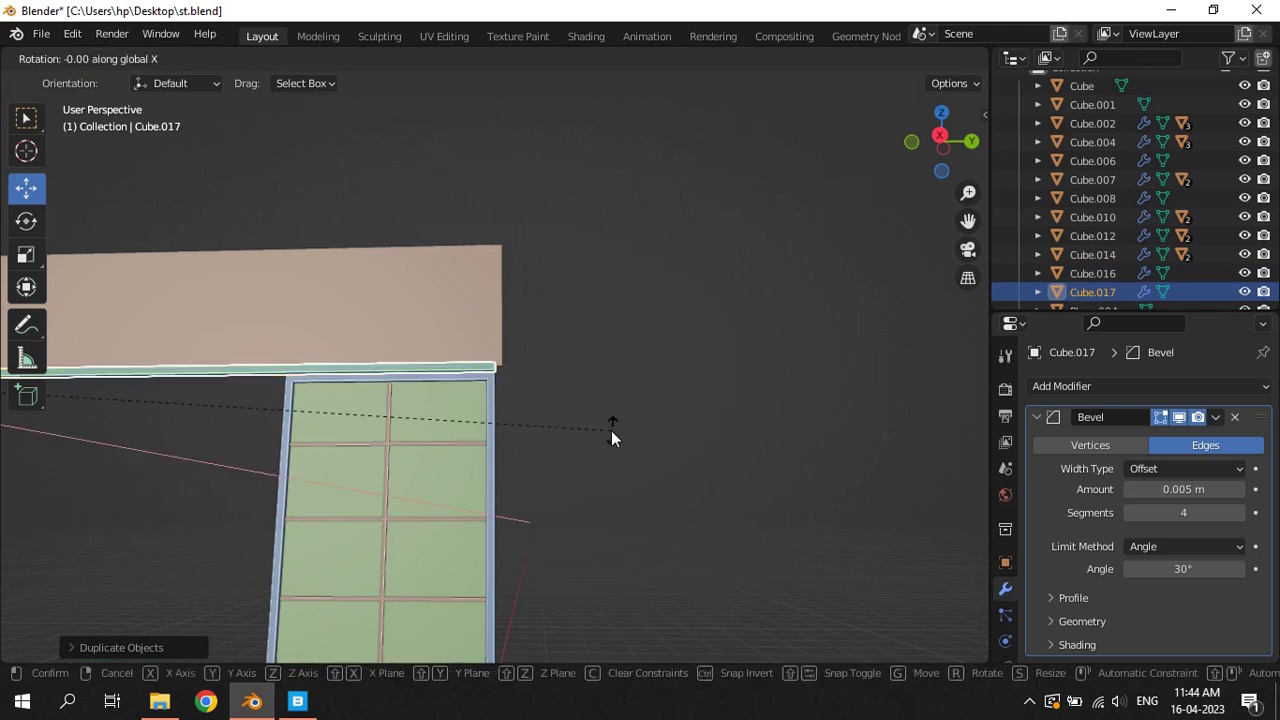
text(90)
key(Return)
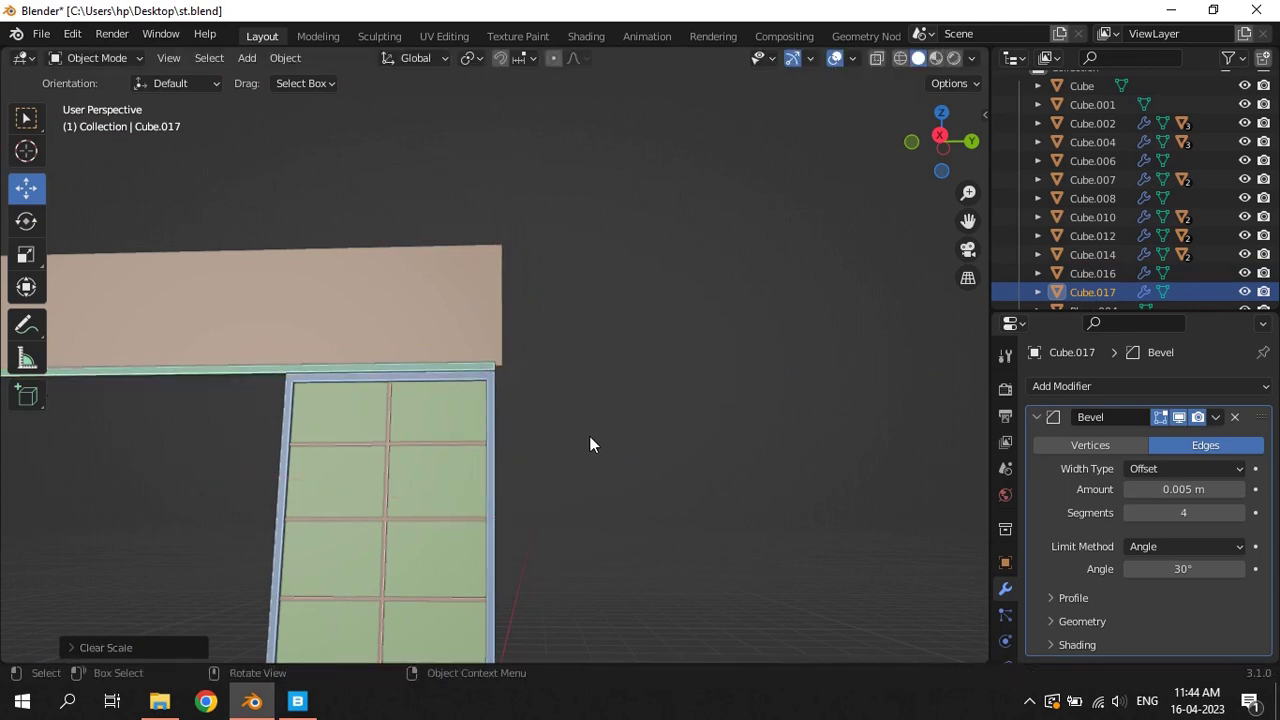
key(alt+s)
mouse_move(245, 373)
mouse_down()
mouse_move(574, 370)
mouse_move(500, 341)
mouse_up()
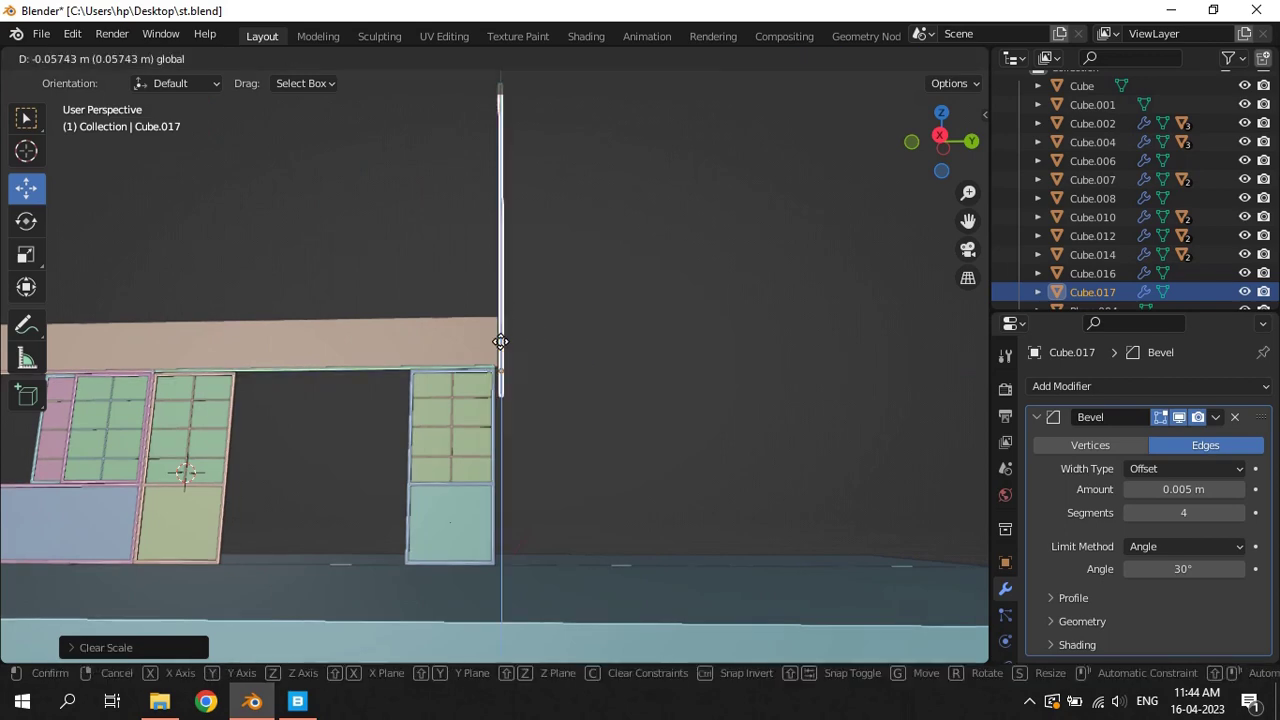
Place post Cube.017 at the wall corner, adjusting it along Y in side view
drag(502, 476, 502, 476)
key(KP_3)
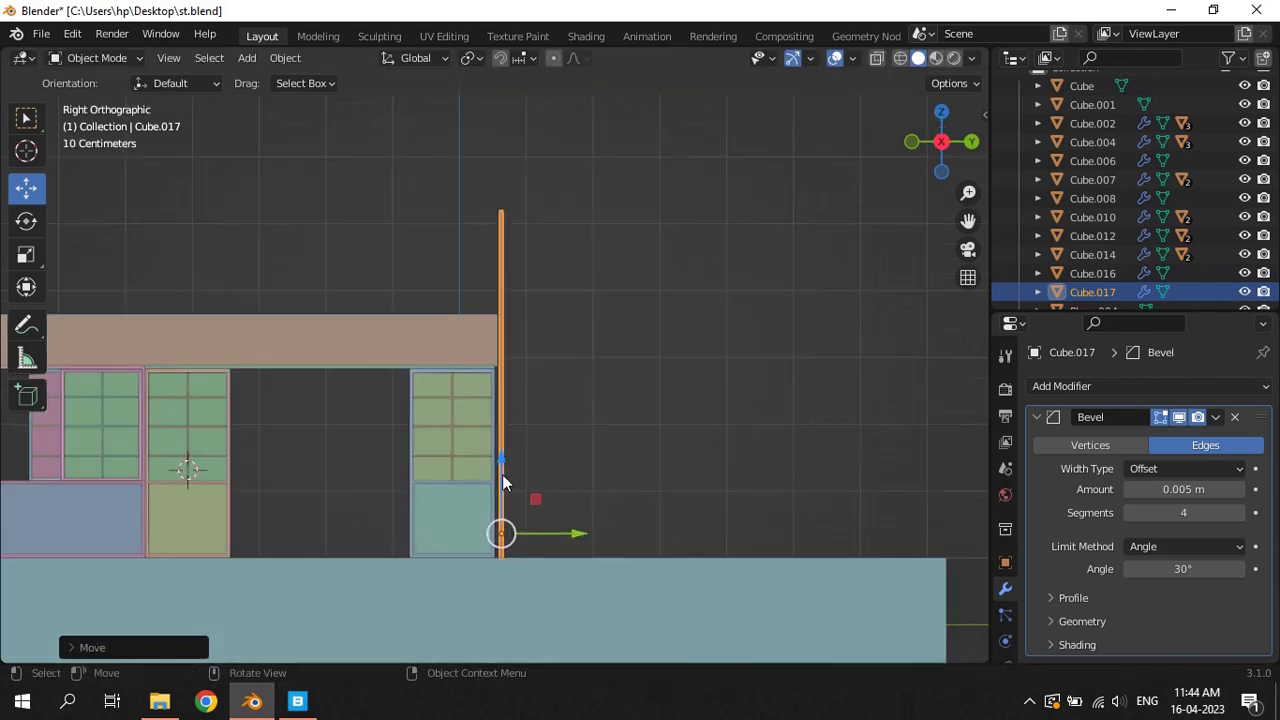
scroll(530, 490, up, 5)
scroll(600, 487, up, 3)
scroll(760, 520, up, 3)
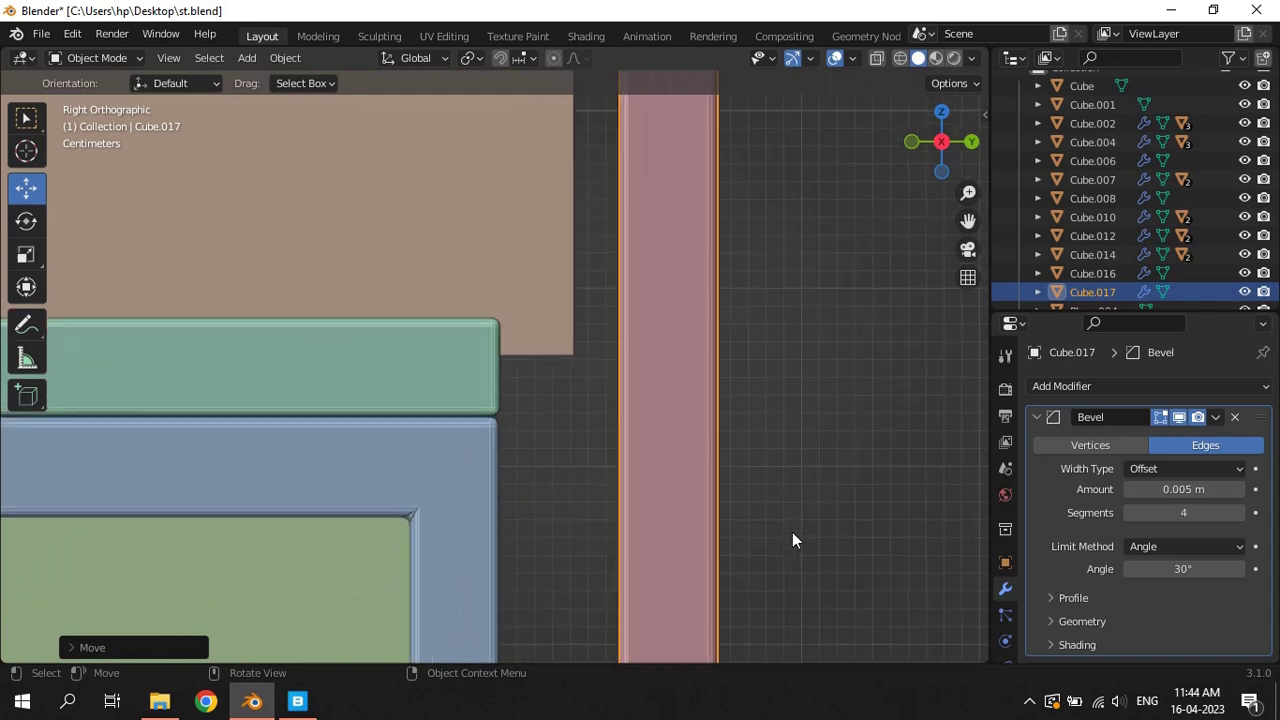
key(g)
key(Escape)
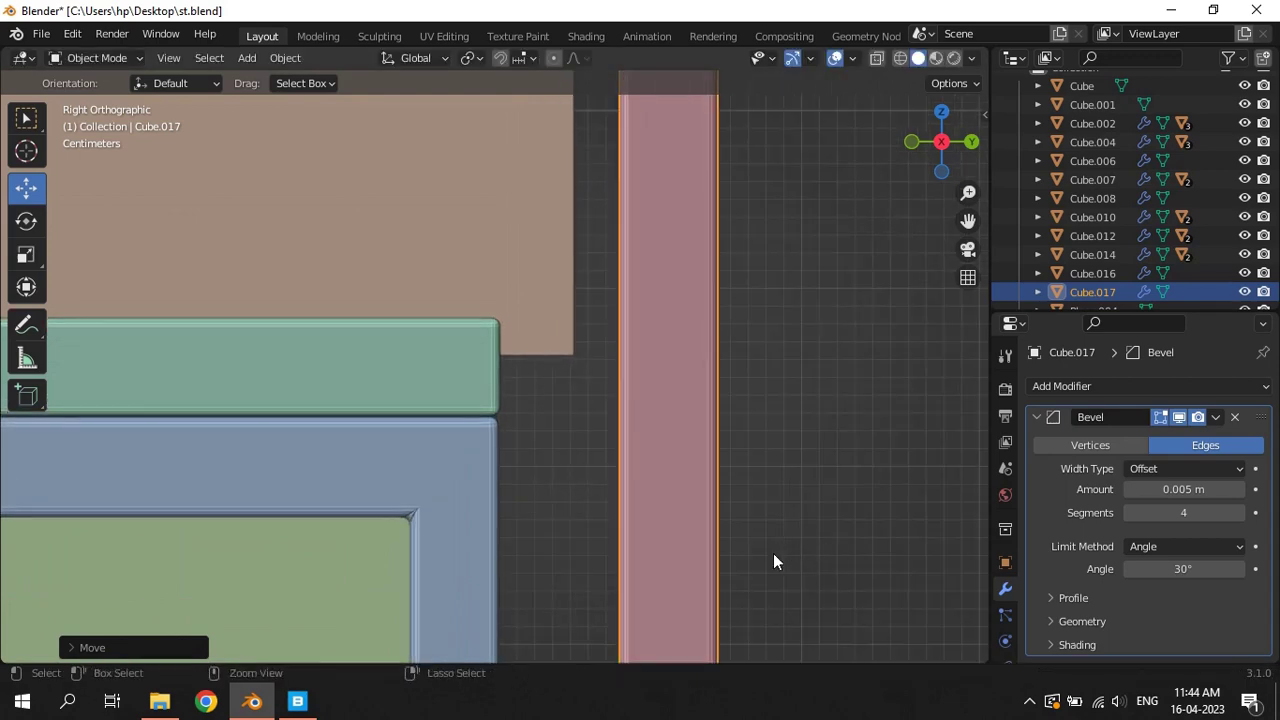
key(g)
key(y)
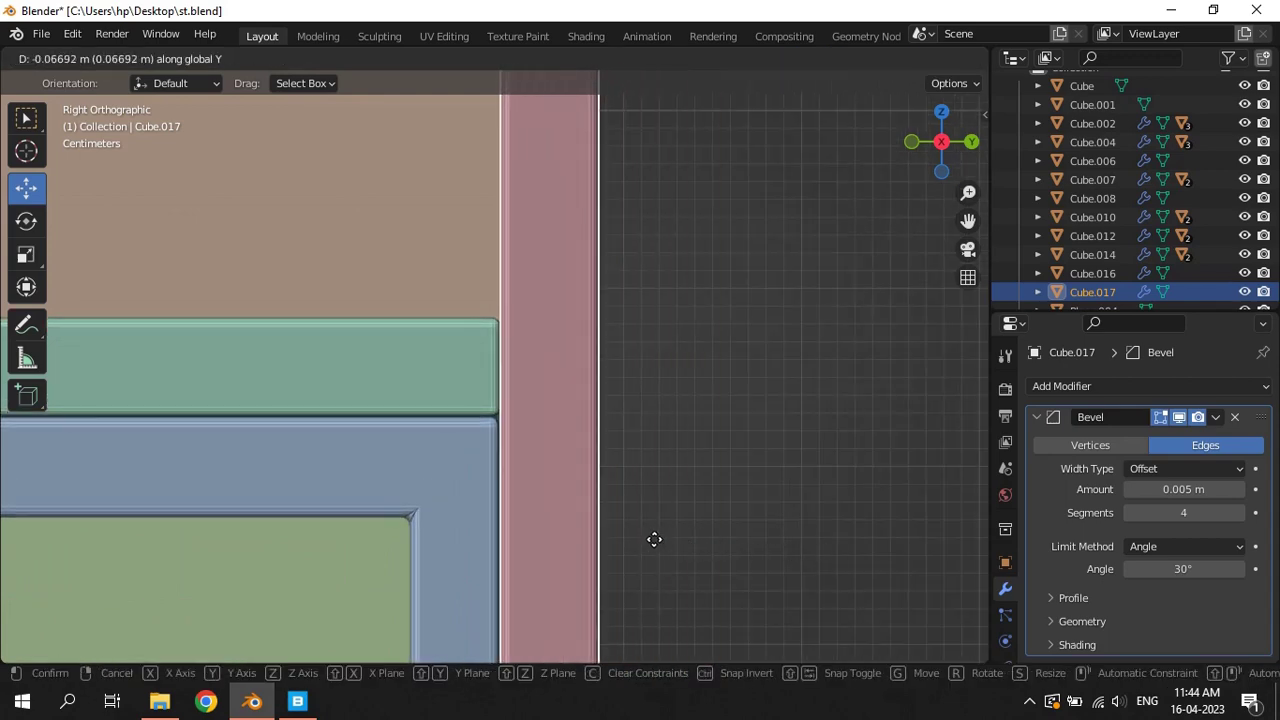
click(634, 506)
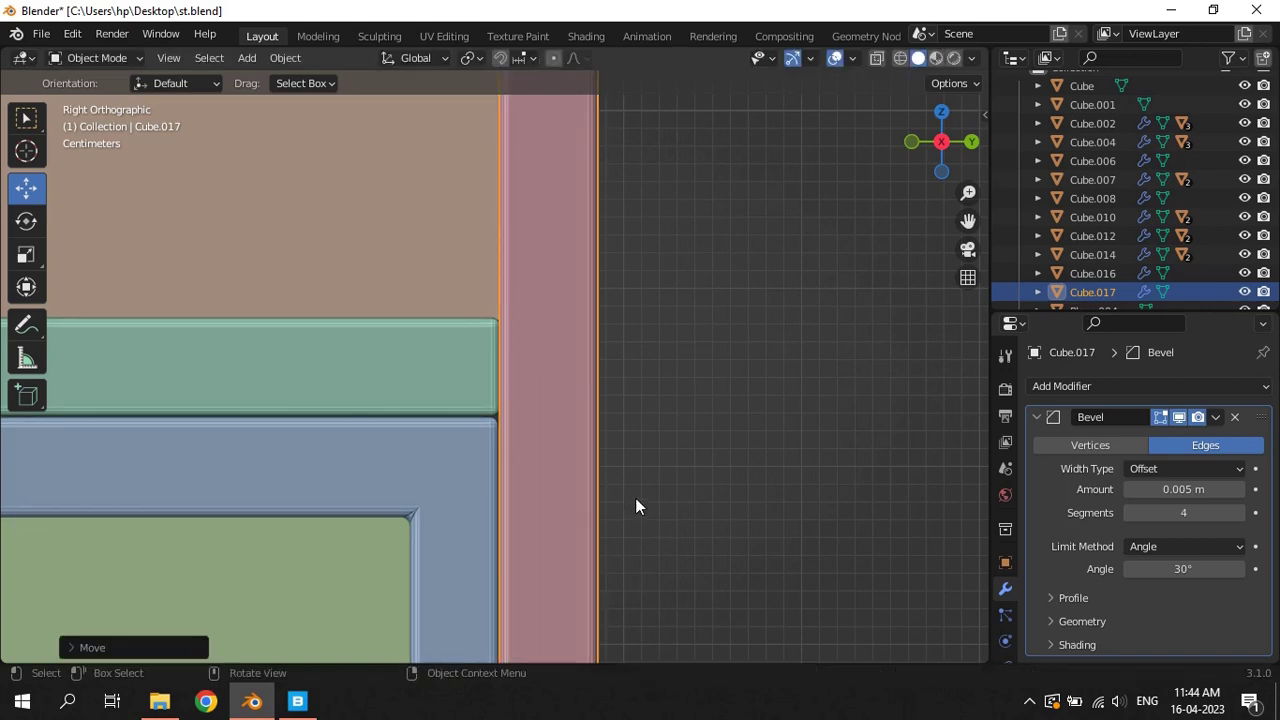
middle_drag(634, 506, 614, 506)
Widen the post along X to 1.6476 in top view and apply its scale
key(KP_7)
scroll(607, 386, up, 2)
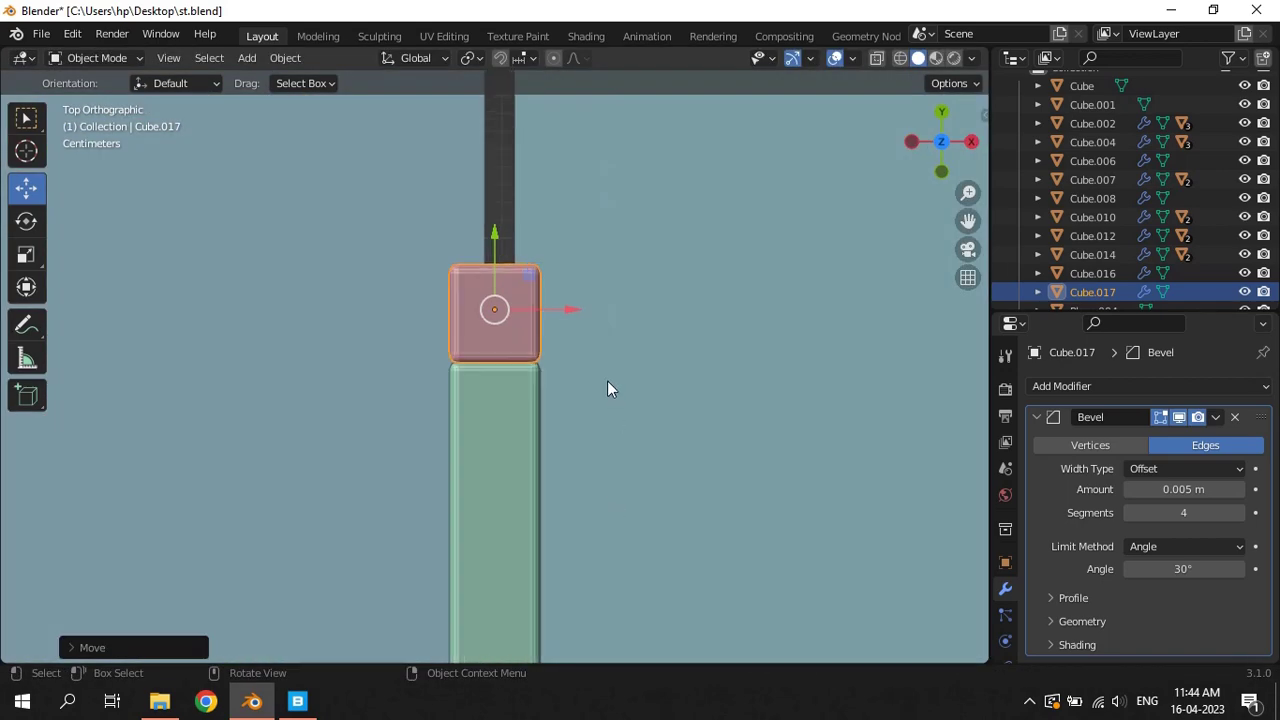
scroll(600, 376, up, 3)
key(s)
key(x)
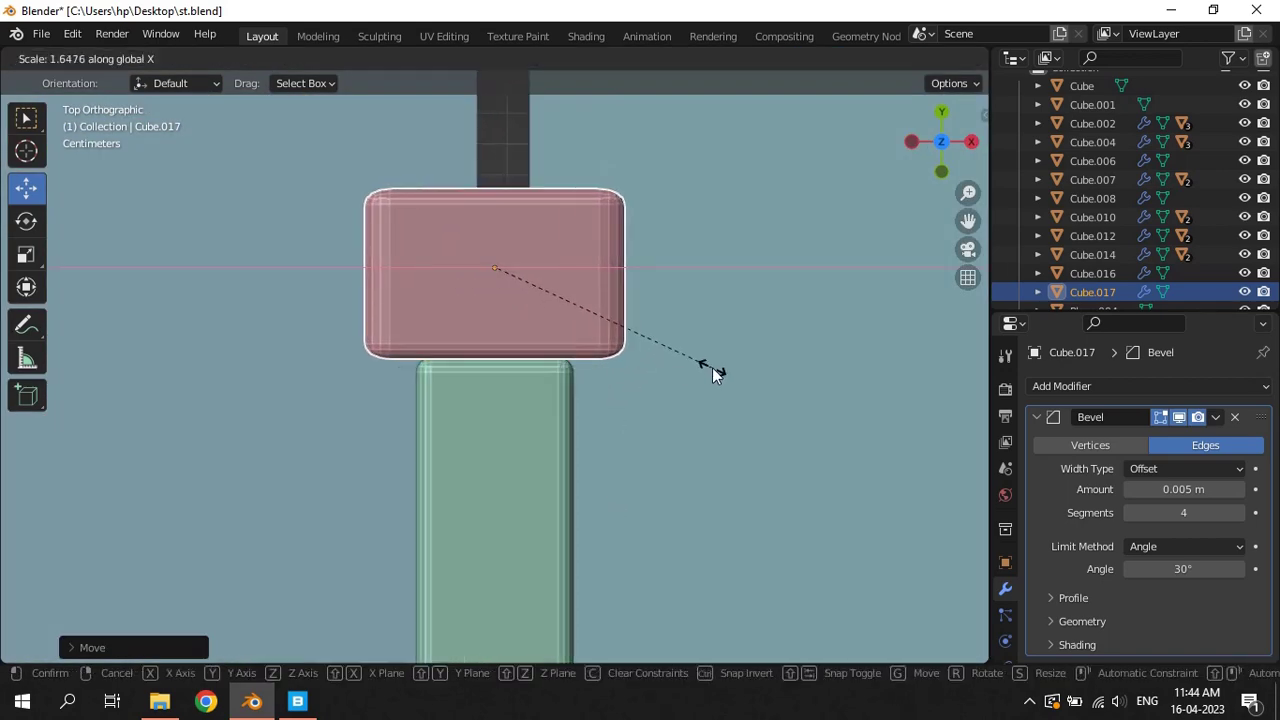
click(712, 367)
mouse_move(708, 381)
middle_down()
mouse_move(576, 292)
mouse_move(636, 367)
middle_up()
key(ctrl+a)
click(576, 292)
scroll(636, 368, down, 3)
scroll(539, 439, down, 2)
scroll(551, 394, up, 2)
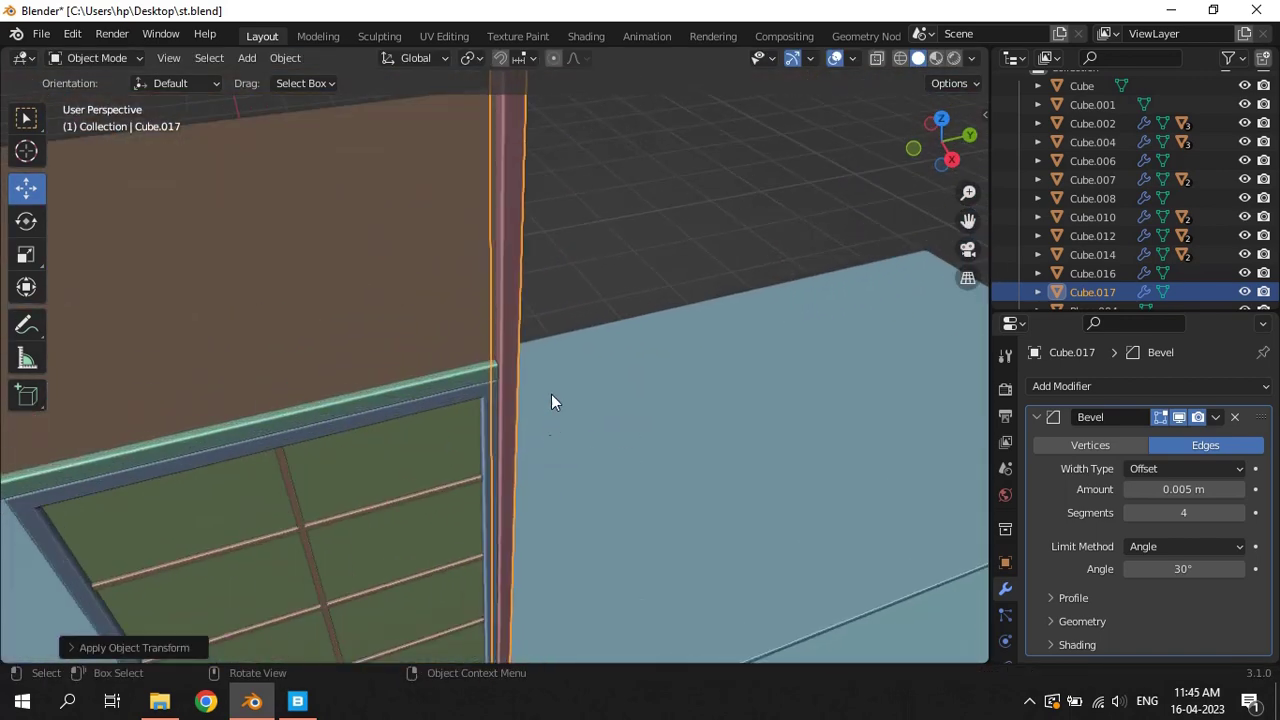
scroll(569, 312, down, 2)
In Edit Mode, box-select the corner post's top vertices and lower them along Z
middle_drag(569, 312, 531, 248)
key(Tab)
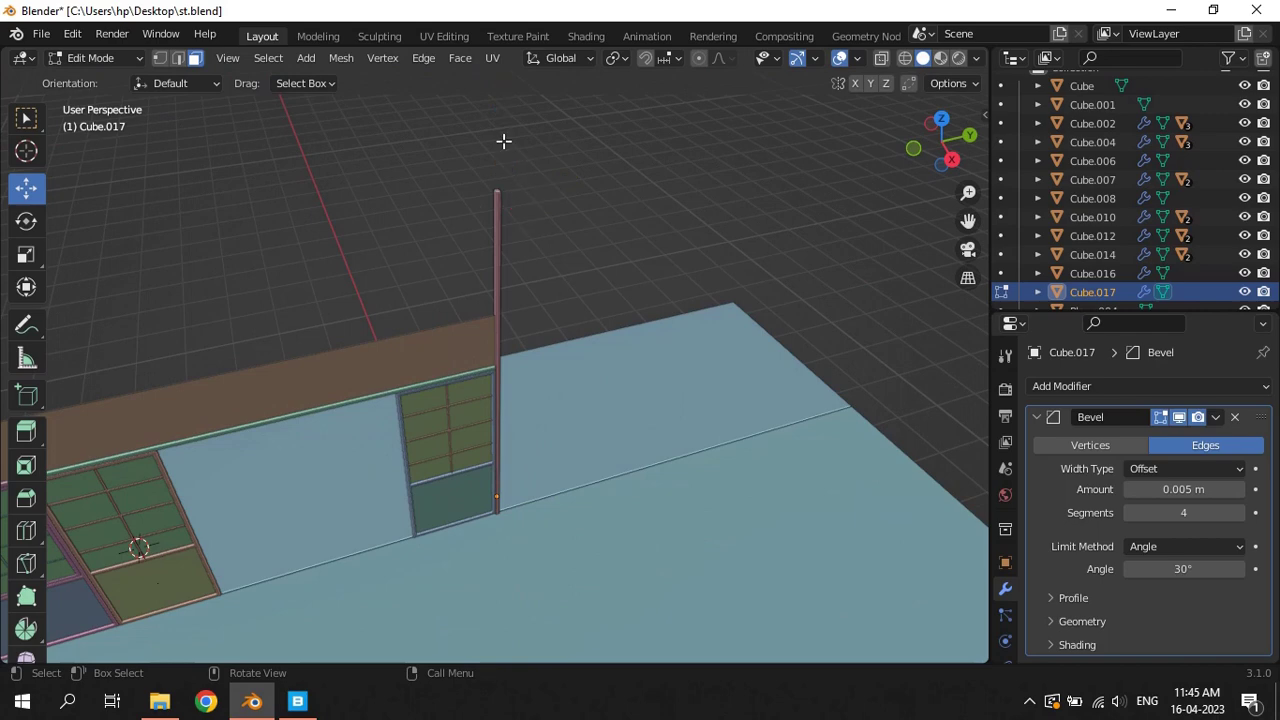
drag(474, 174, 546, 214)
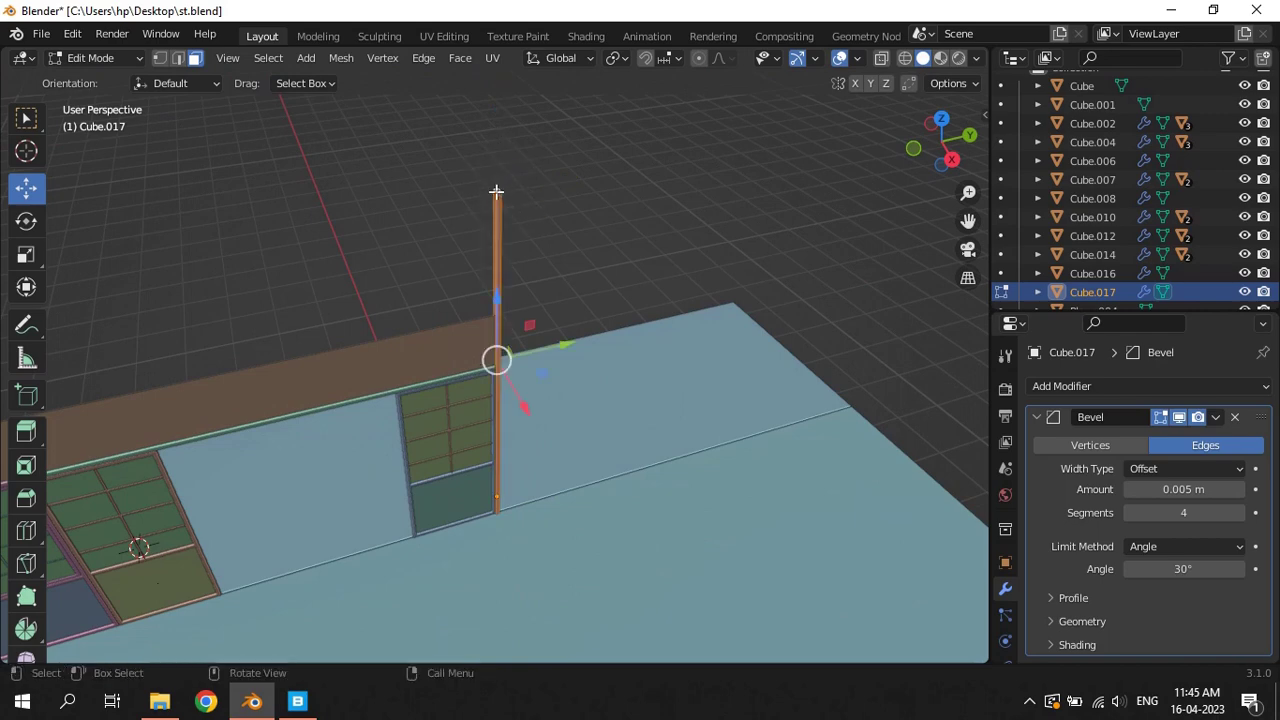
key(g)
key(z)
click(501, 258)
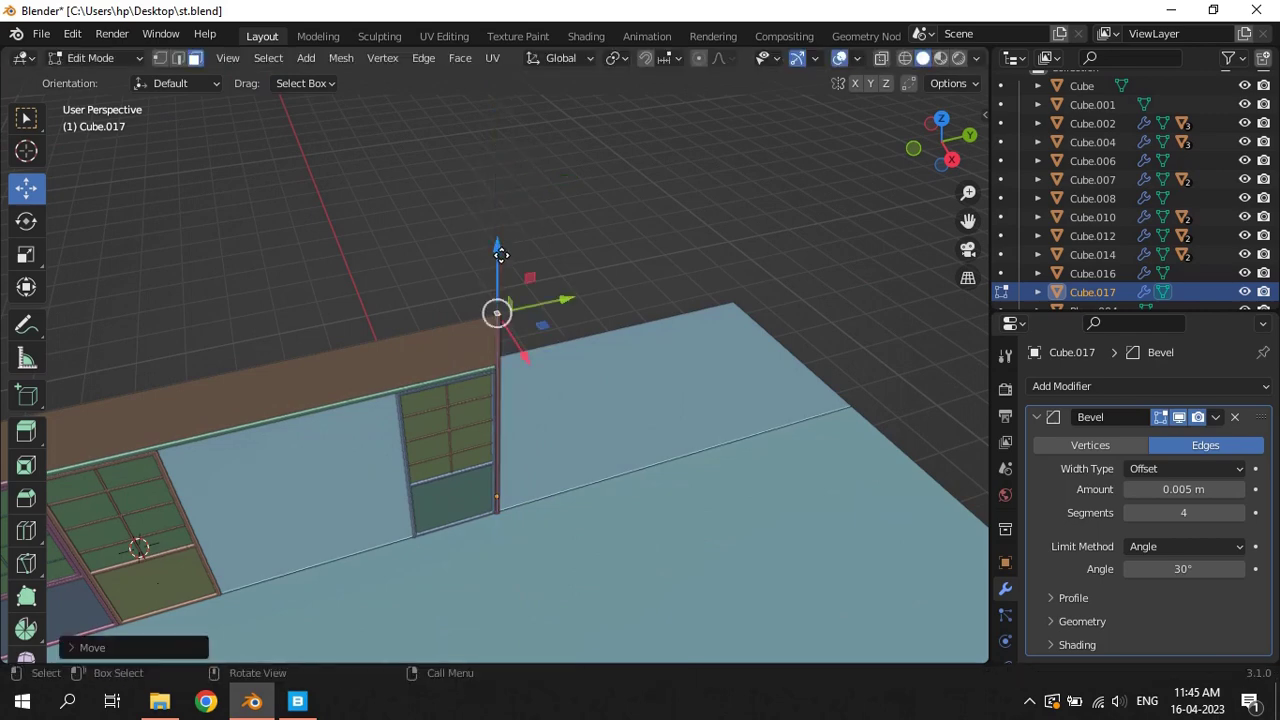
In Right Ortho view, fine-tune the post top on Z until flush with the wall top
key(KP_3)
scroll(502, 205, up, 5)
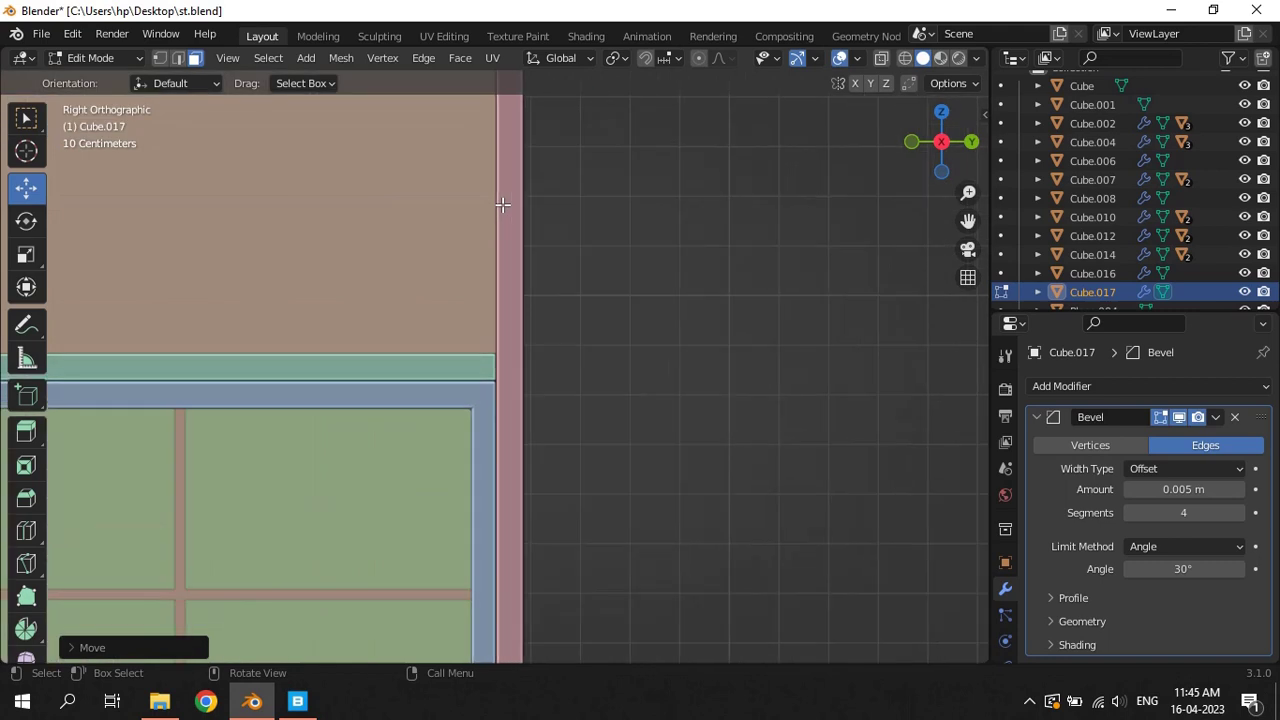
shift+scroll(502, 205, up, 1)
shift+scroll(502, 205, up, 3)
shift+scroll(502, 205, up, 3)
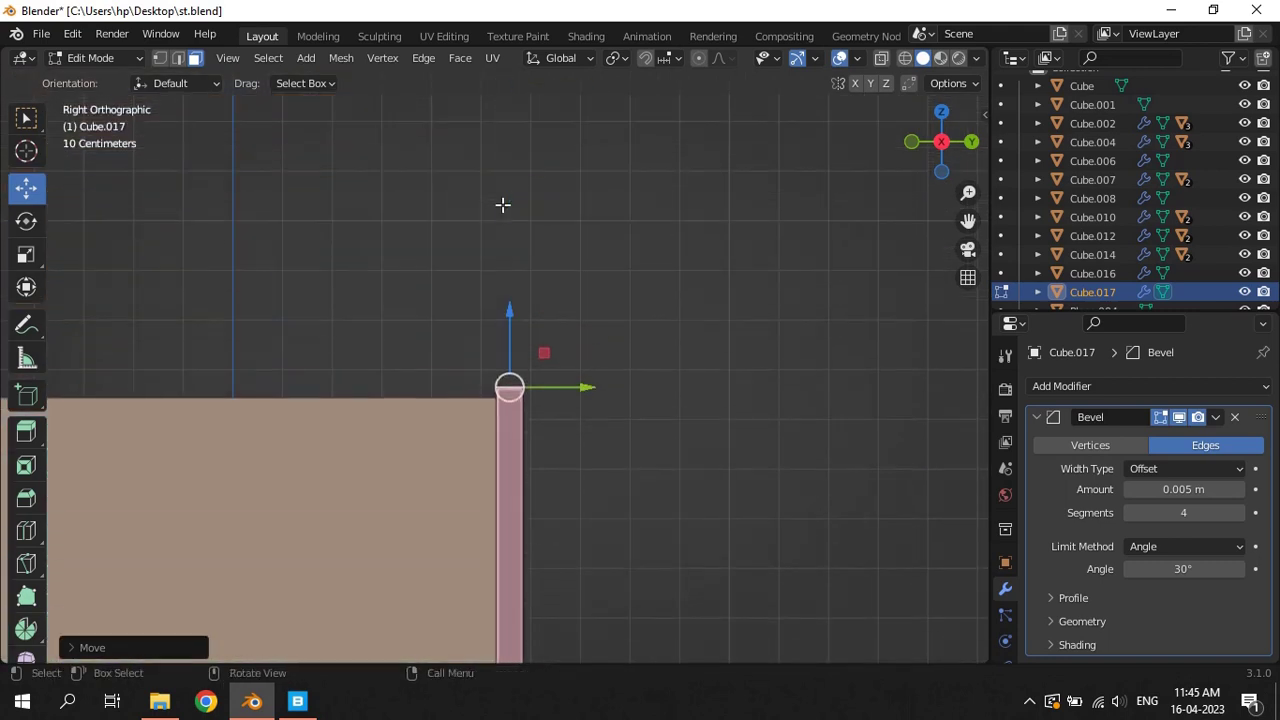
scroll(502, 205, up, 5)
scroll(509, 320, up, 1)
scroll(551, 366, up, 1)
mouse_move(551, 366)
mouse_down()
mouse_move(548, 295)
mouse_move(543, 401)
mouse_up()
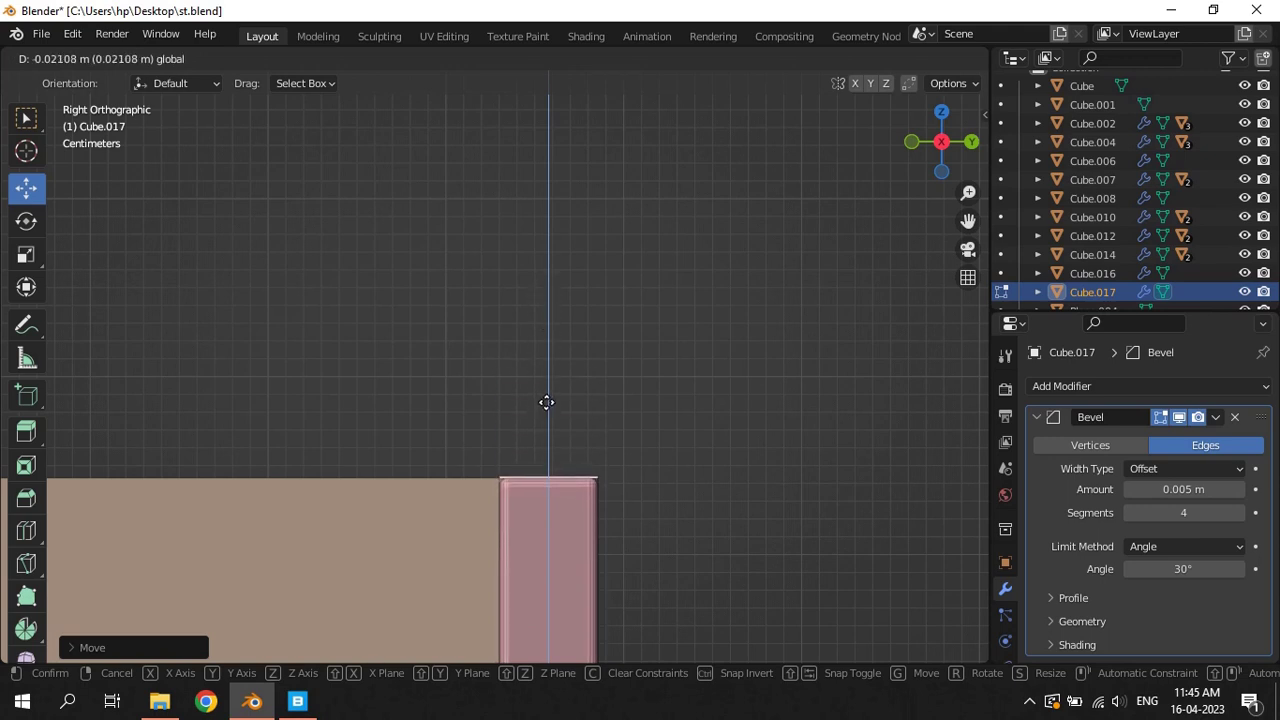
drag(551, 403, 551, 403)
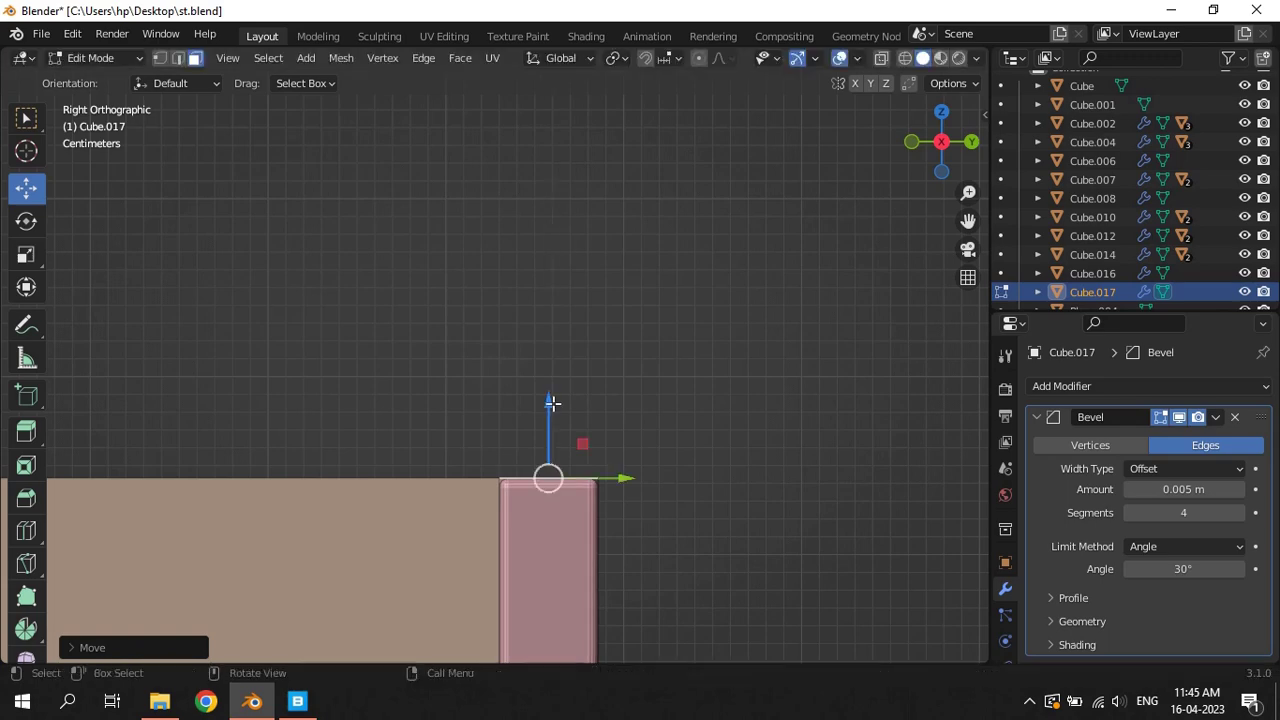
key(Tab)
scroll(570, 400, down, 3)
scroll(572, 401, down, 3)
mouse_move(557, 430)
middle_down()
mouse_move(620, 471)
mouse_move(600, 412)
mouse_move(634, 417)
mouse_move(554, 463)
middle_up()
click(597, 409)
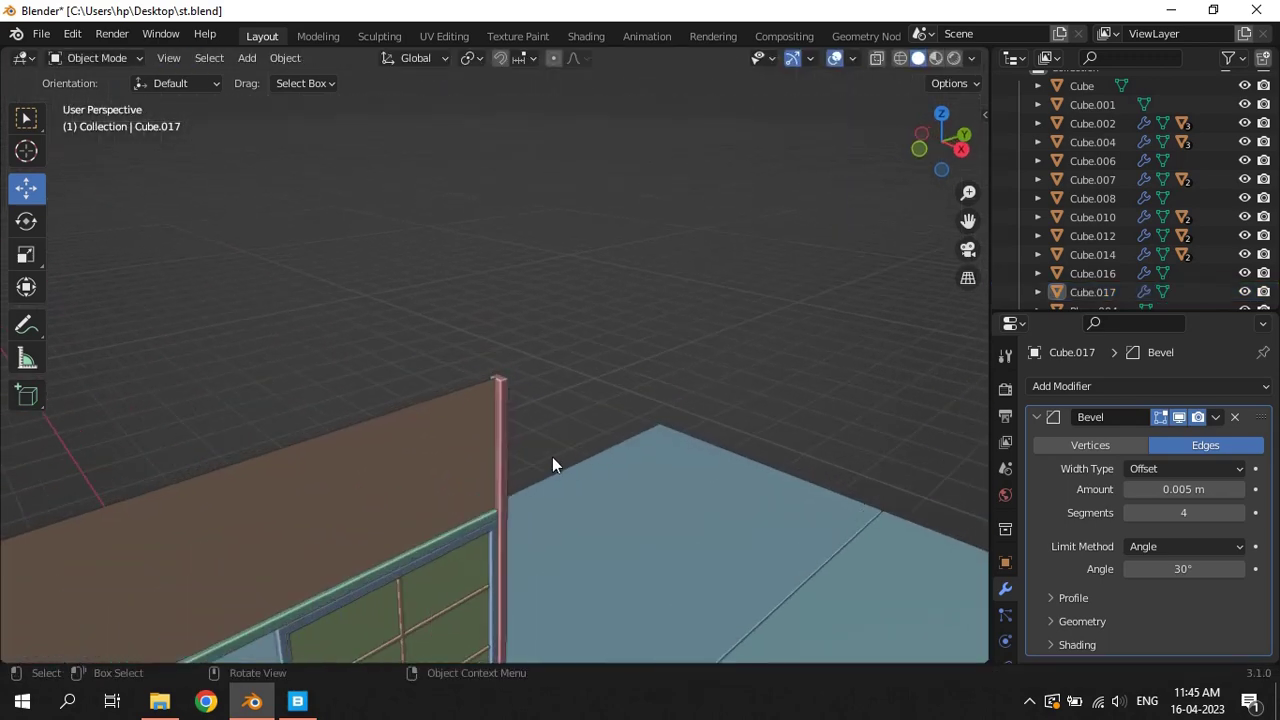
Select the corner post and widen it slightly along the X axis
click(502, 474)
scroll(530, 474, up, 2)
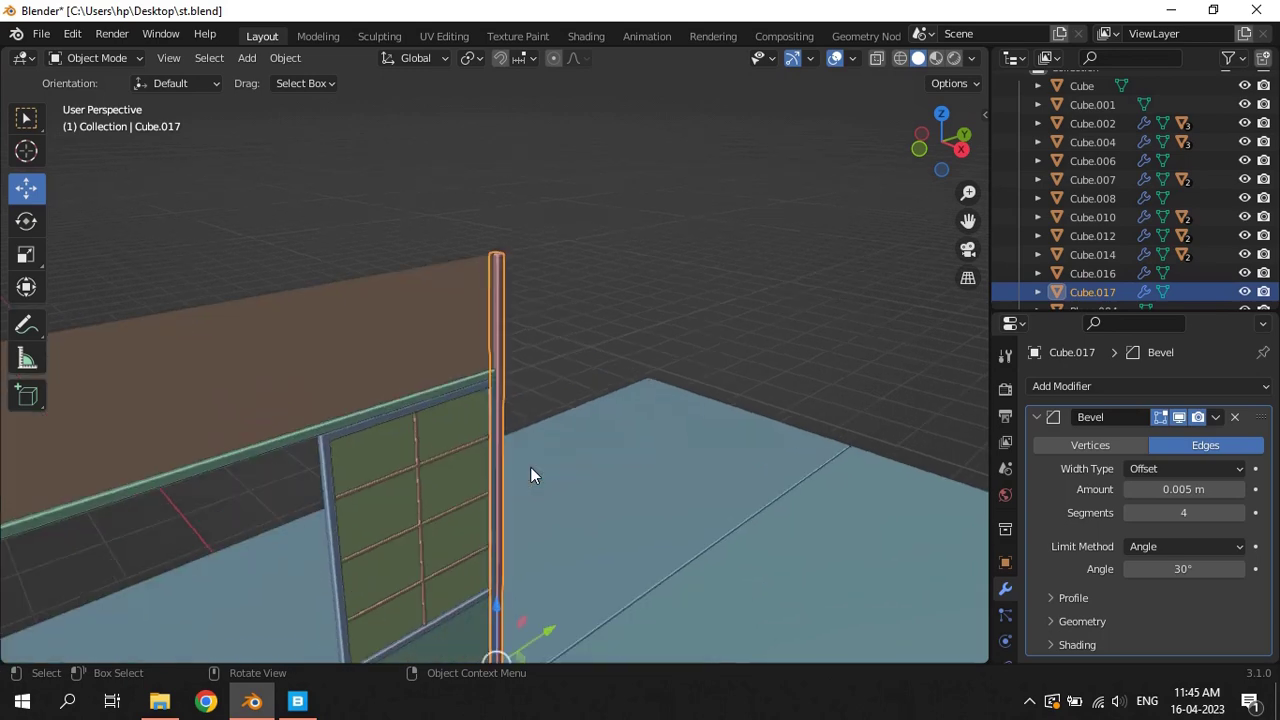
scroll(537, 360, up, 3)
middle_drag(537, 360, 590, 387)
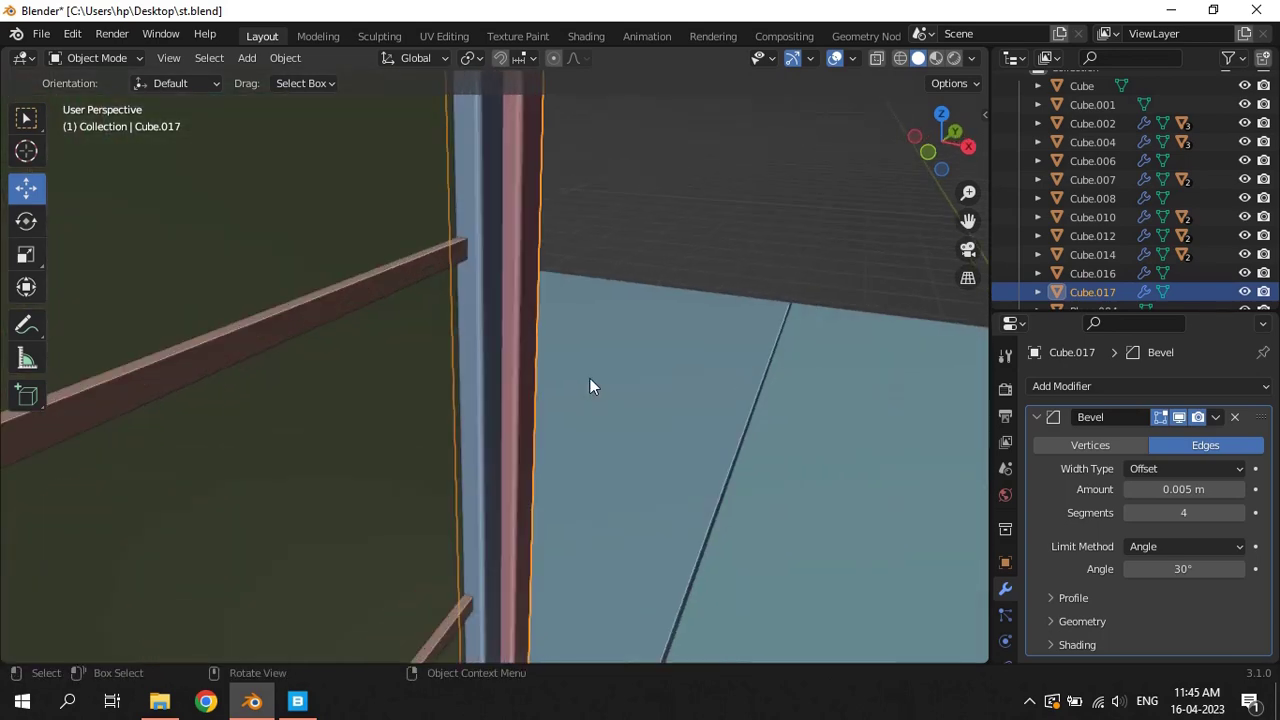
key(s)
key(x)
key(Escape)
key(s)
key(x)
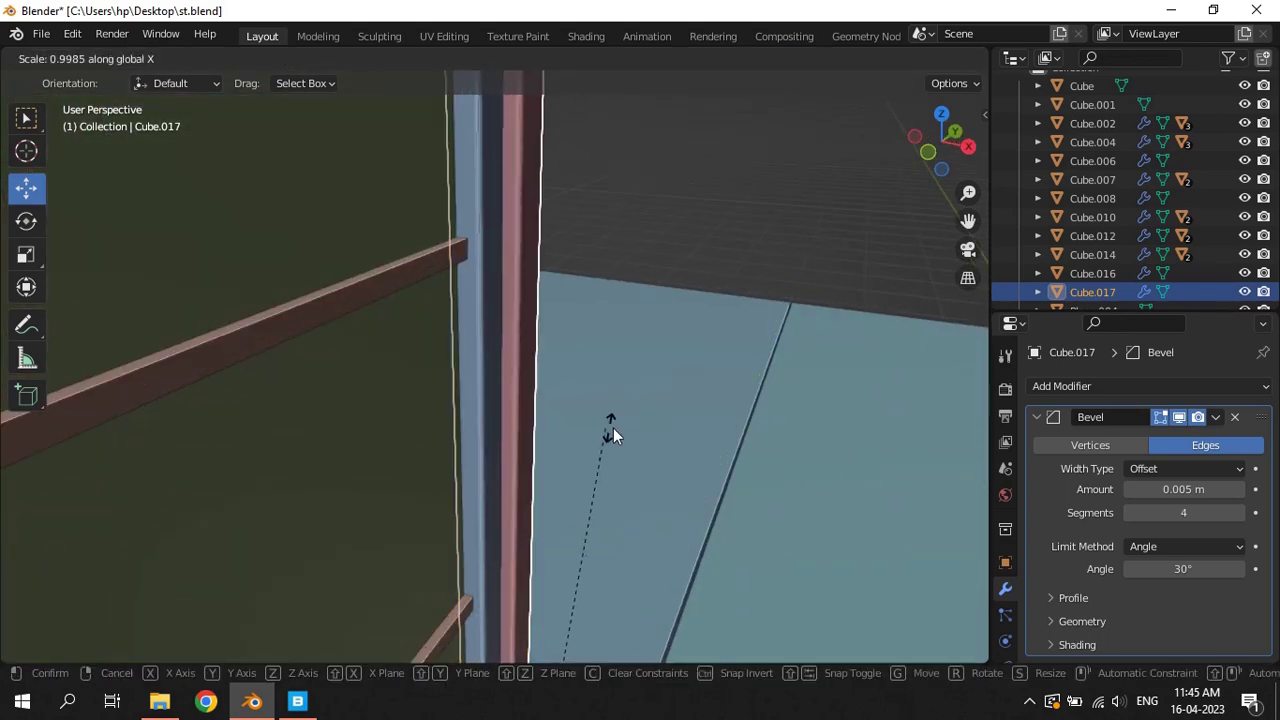
key(Escape)
key(s)
key(x)
click(559, 441)
Re-scale the post along X to its final width
key(s)
key(x)
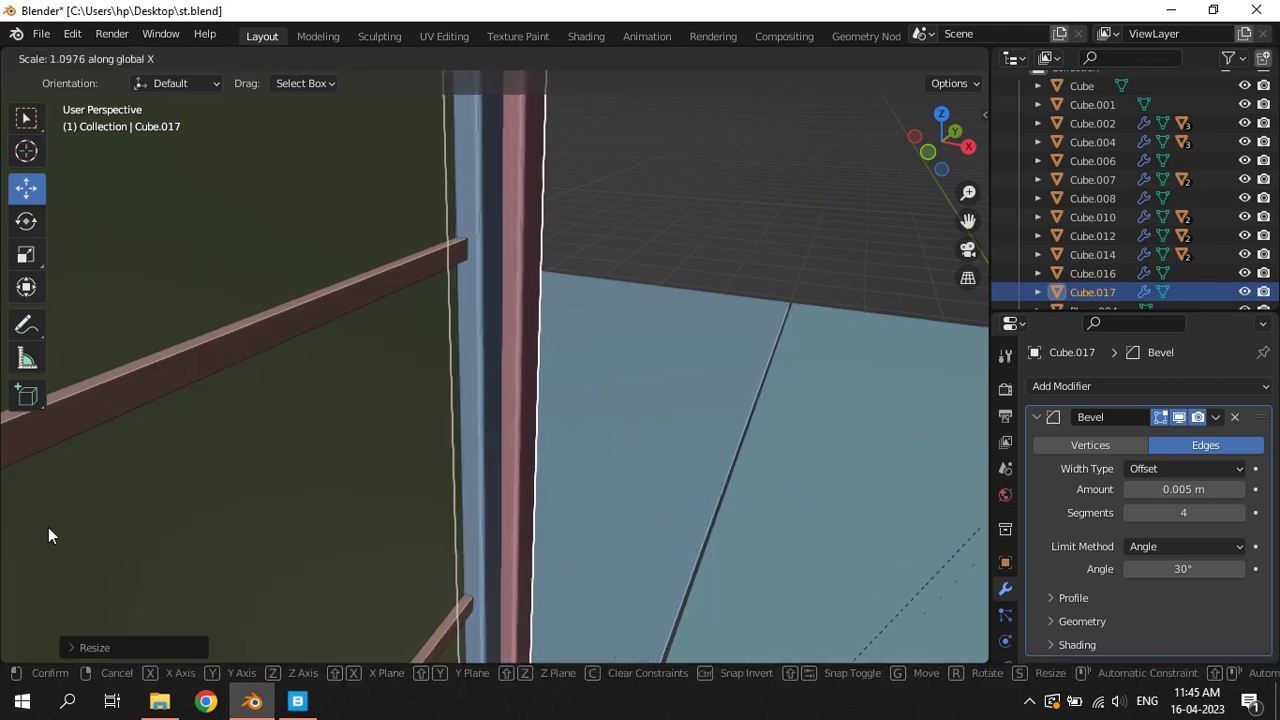
key(Escape)
key(s)
key(x)
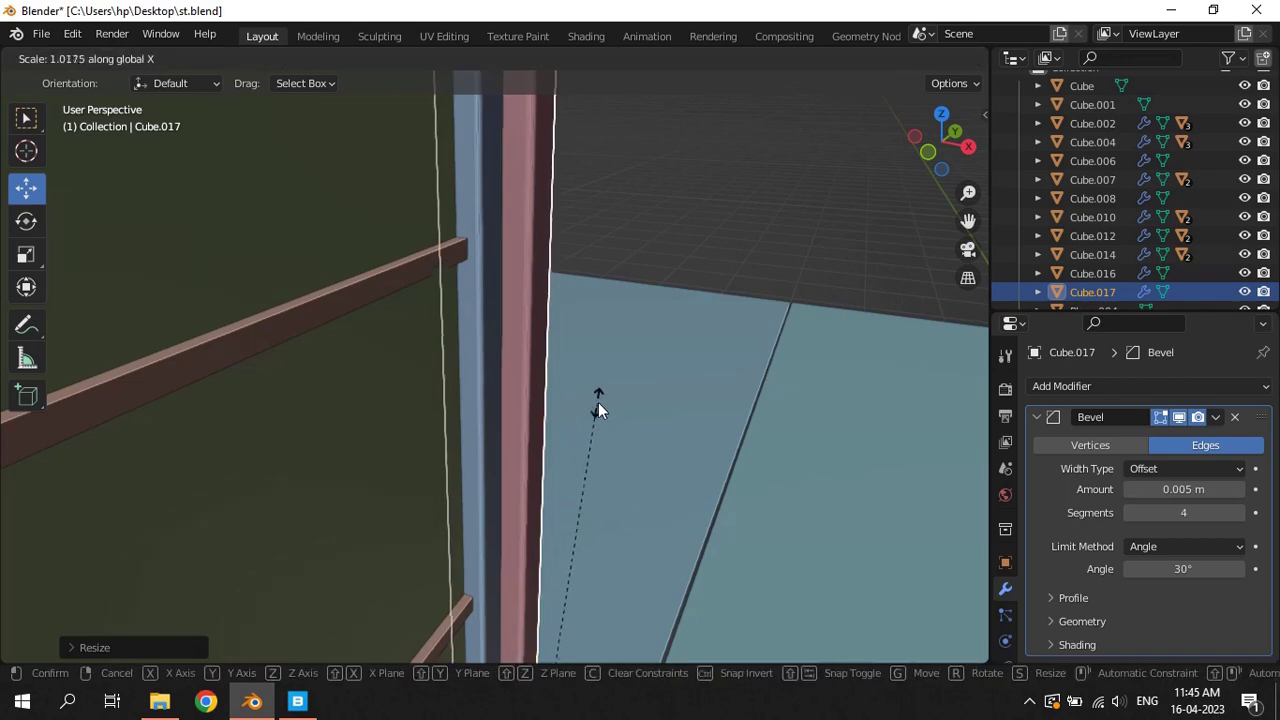
click(624, 392)
Apply the post's scale and save st.blend
key(ctrl+a)
click(626, 397)
key(ctrl+s)
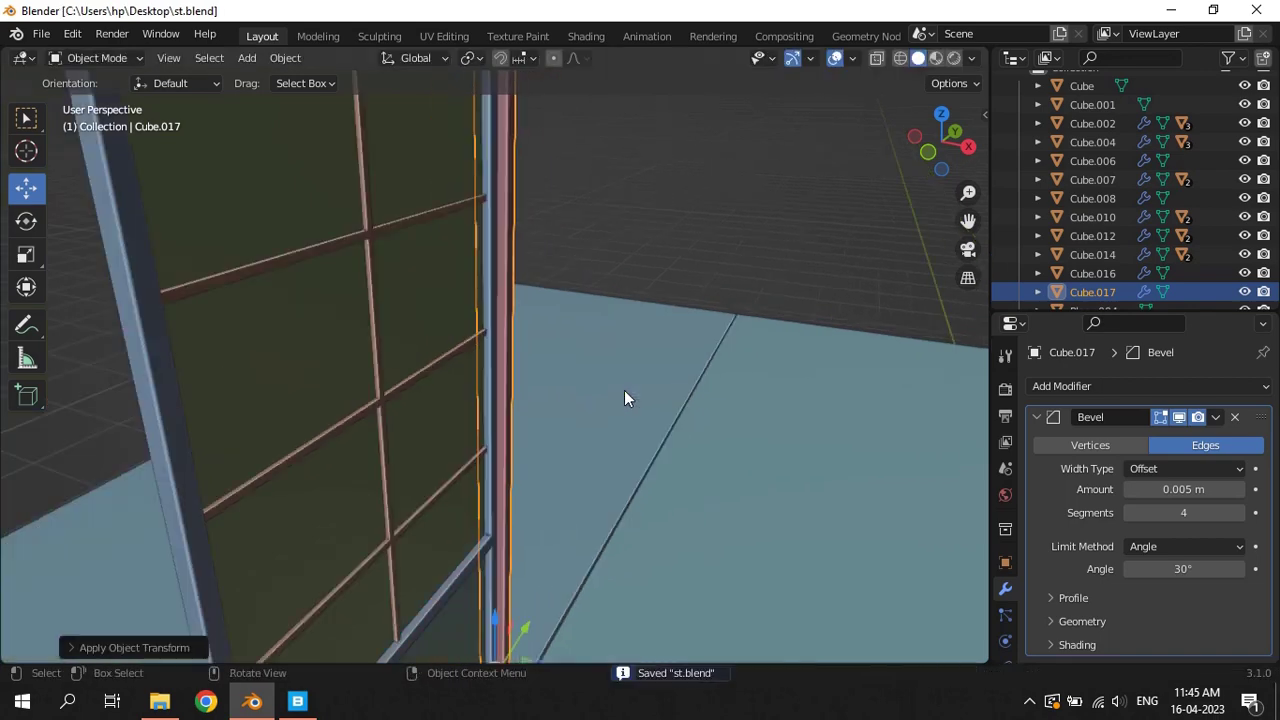
scroll(624, 397, down, 4)
Reset the origins of all objects in the scene with Set Origin
key(a)
right_click(480, 296)
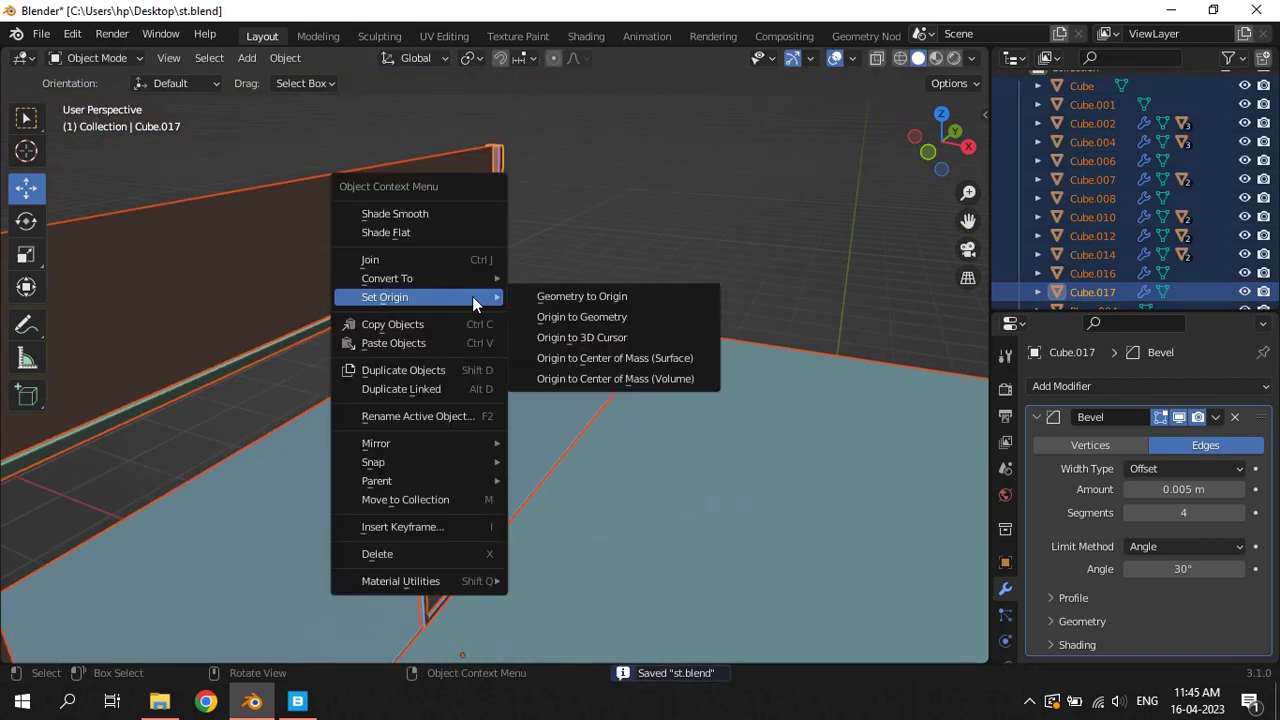
click(564, 314)
Duplicate the corner post in place and rotate the copy 90° about X
click(502, 257)
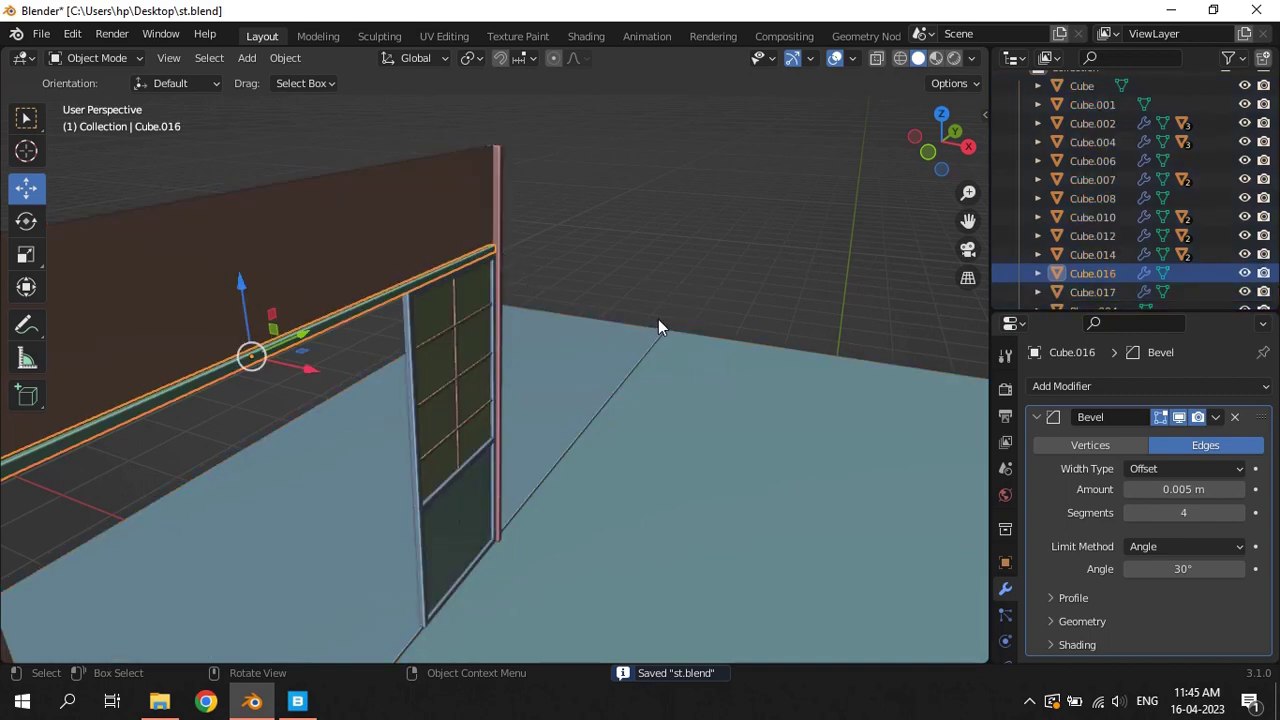
click(517, 229)
key(shift+d)
right_click(626, 276)
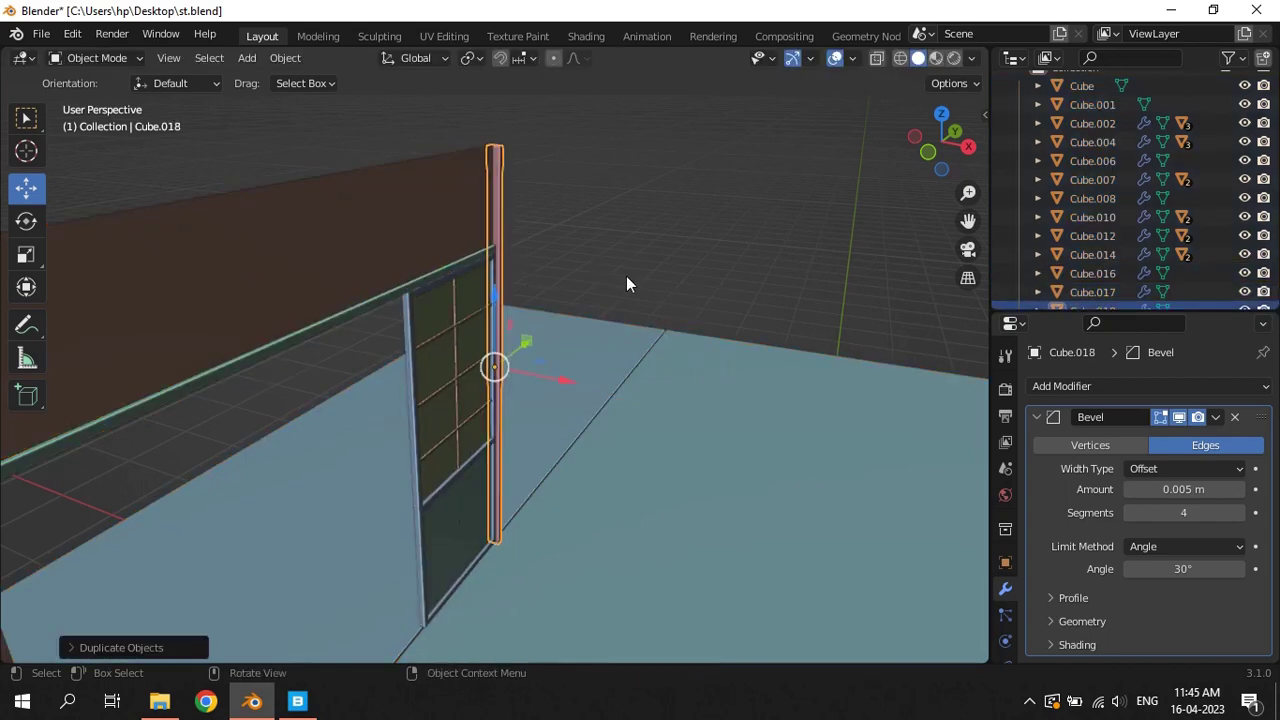
text(rx)
text(90)
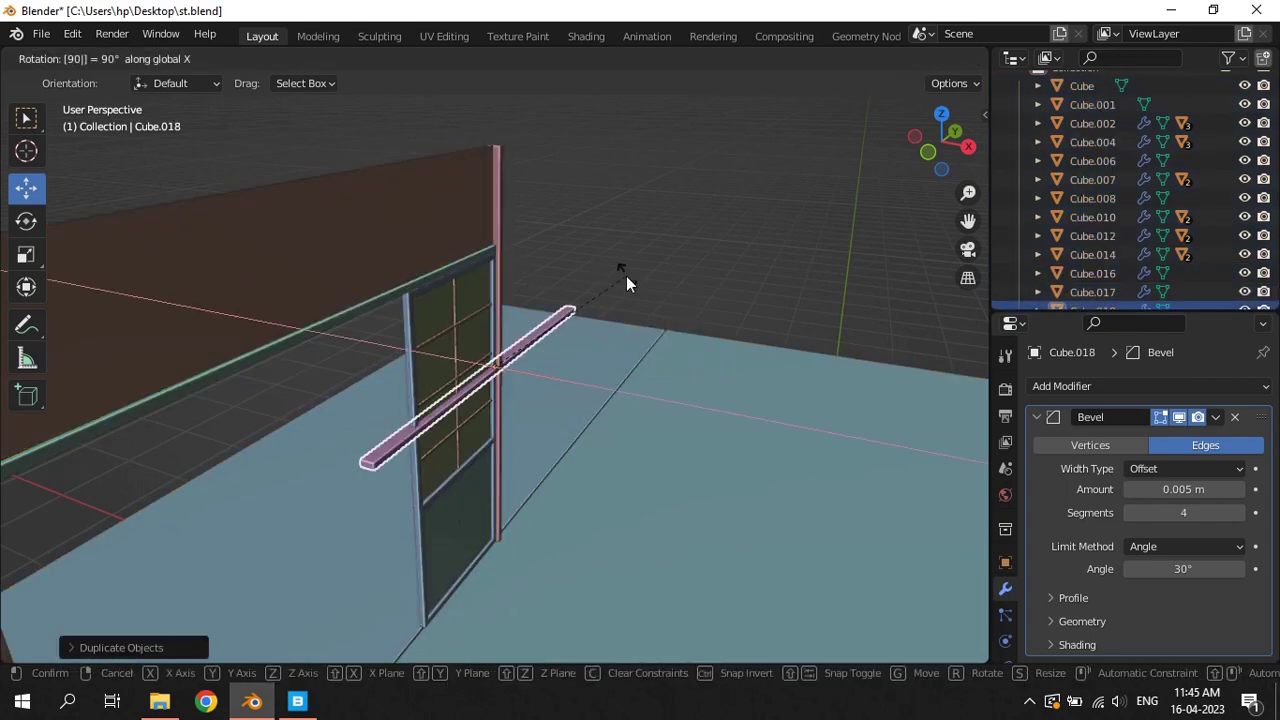
key(Return)
In Right Ortho view, raise the new bar along Z to the top of the wall
key(KP_5)
key(KP_Decimal)
key(KP_3)
scroll(508, 309, up, 3)
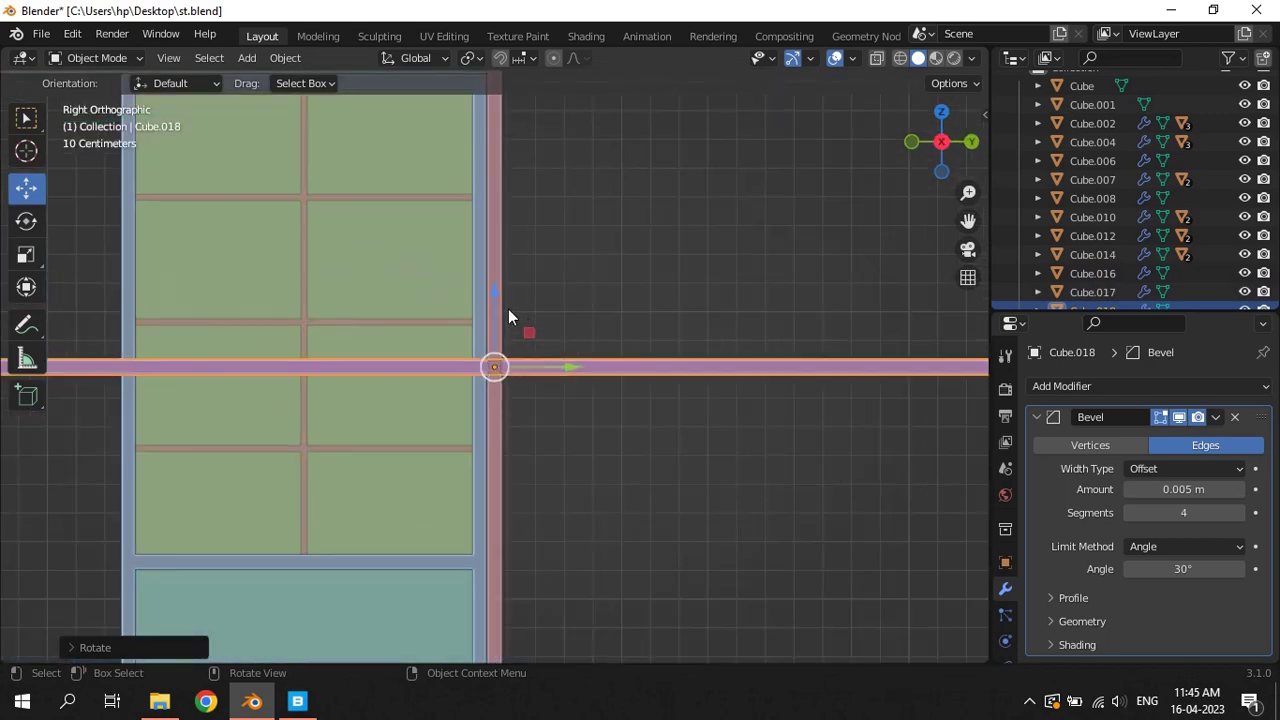
scroll(654, 321, down, 3)
key(g)
key(z)
click(669, 78)
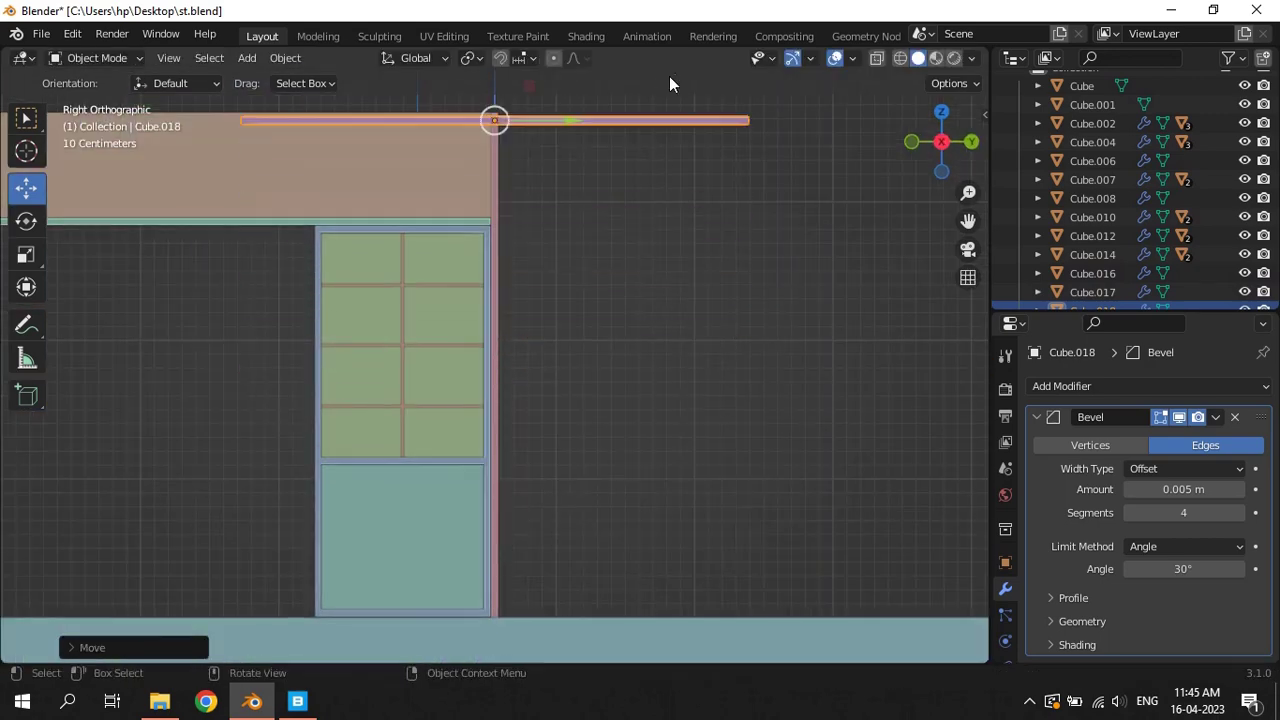
key(KP_Decimal)
scroll(600, 315, up, 6)
scroll(690, 345, up, 7)
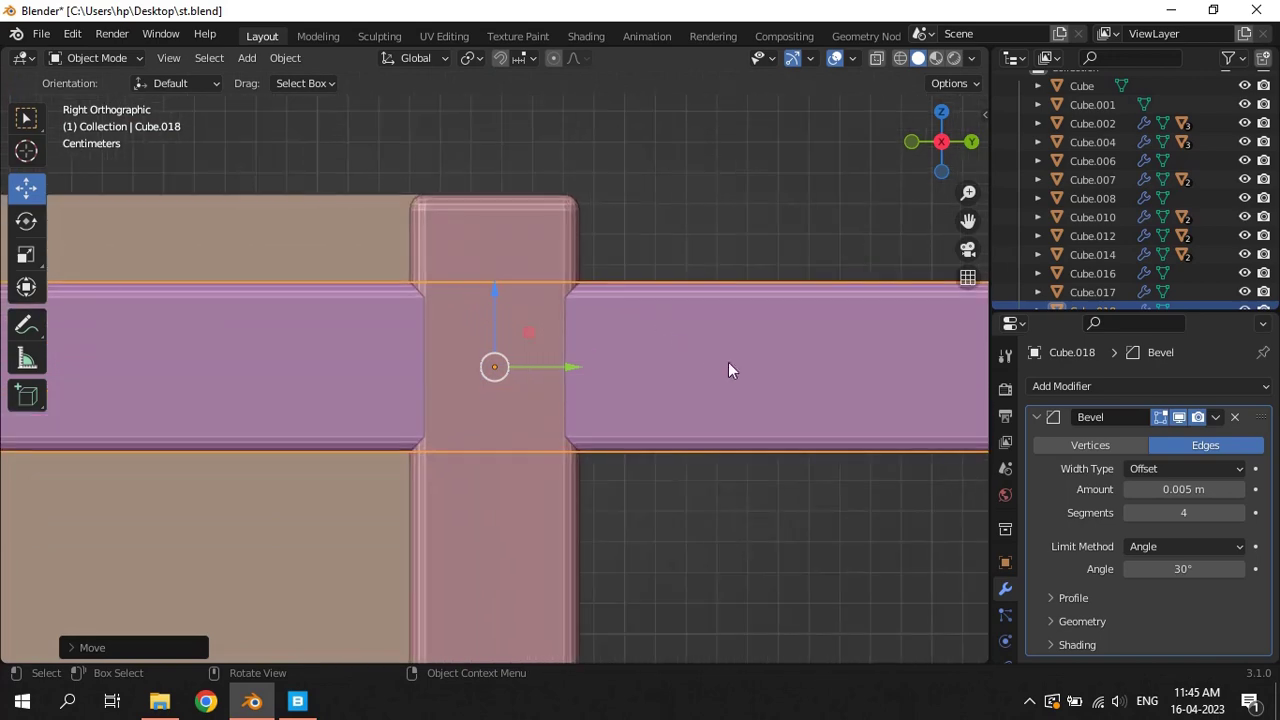
key(g)
key(z)
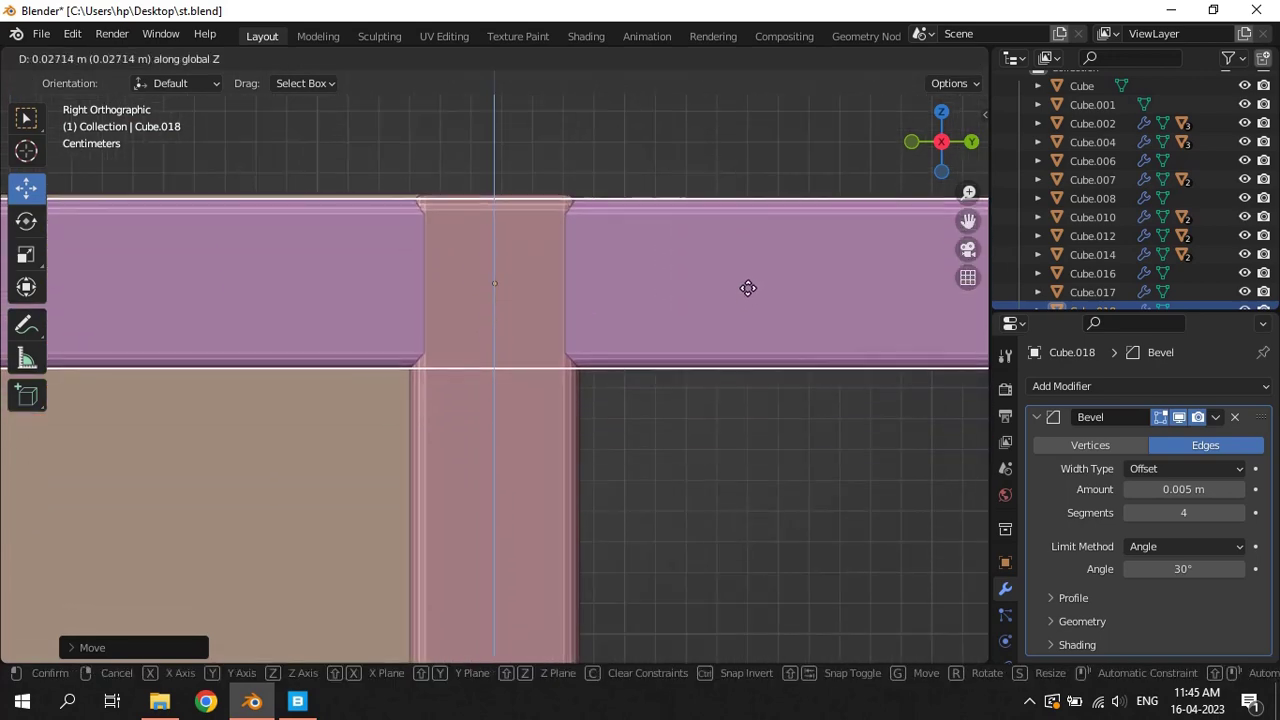
click(748, 285)
Slide the bar along Y until its end meets the corner post, with a slight vertical nudge
scroll(720, 310, down, 9)
scroll(718, 324, down, 3)
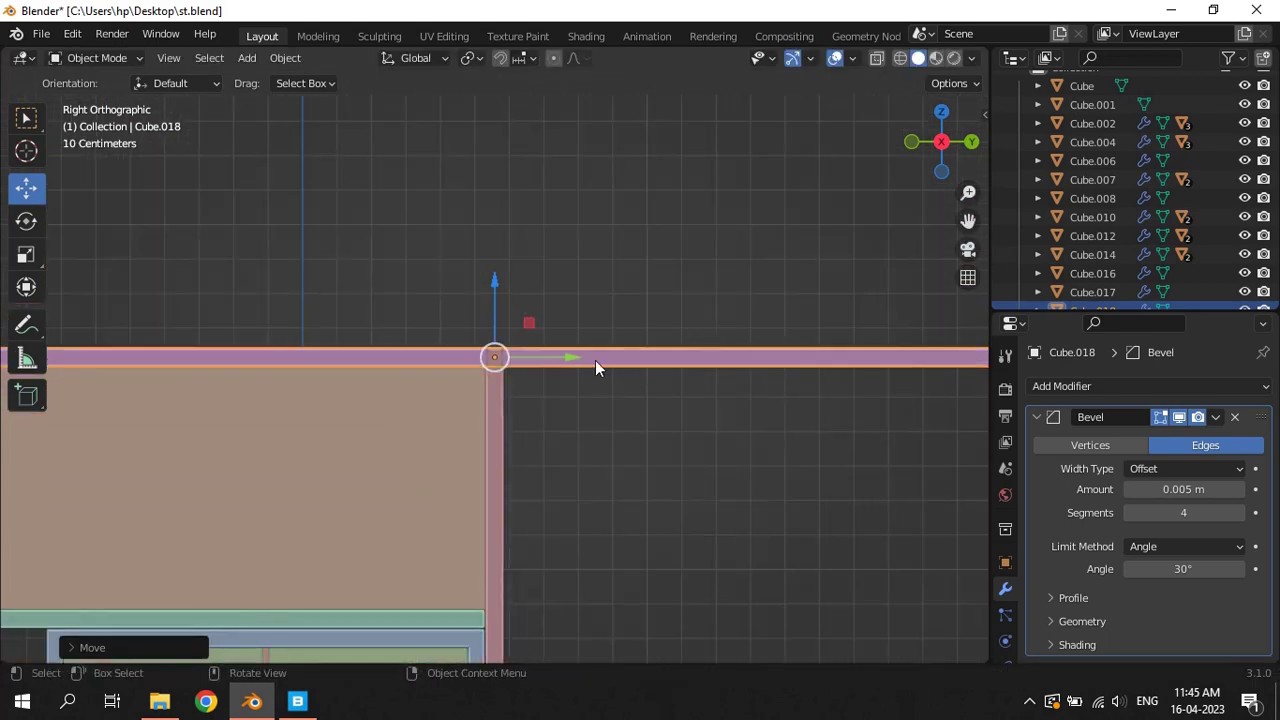
key(g)
key(y)
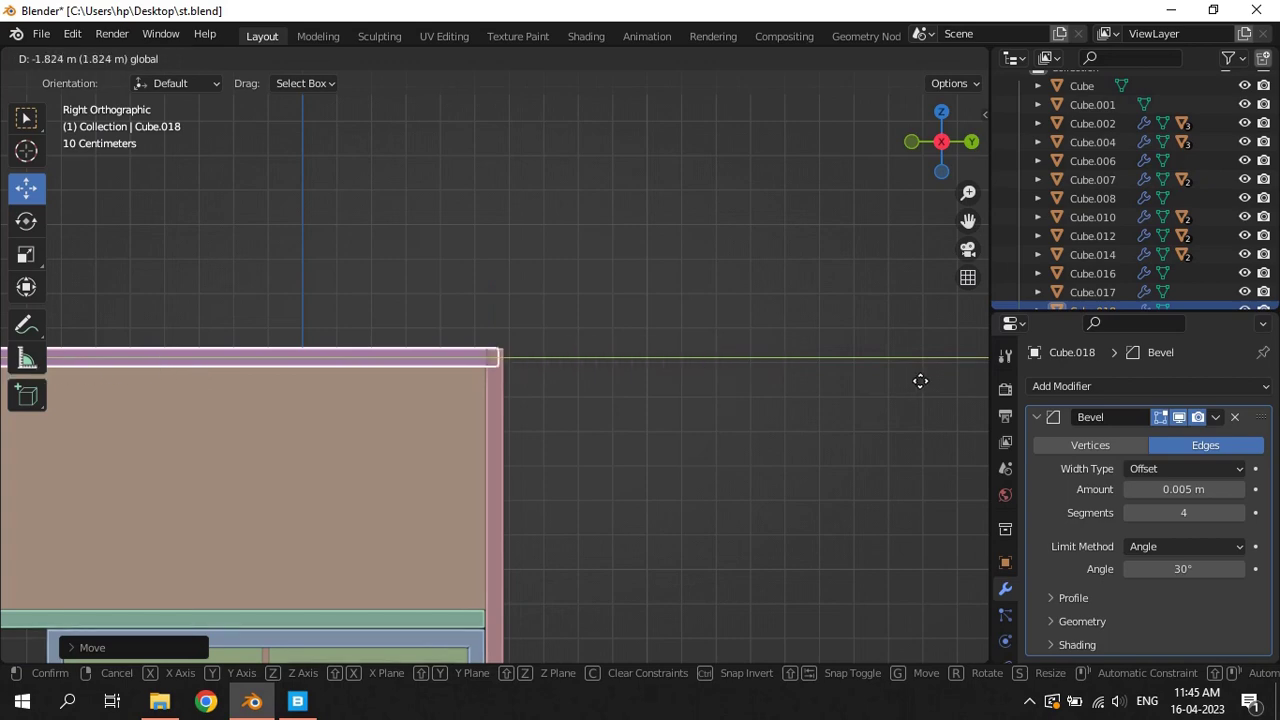
click(920, 376)
scroll(600, 200, up, 8)
scroll(570, 156, up, 3)
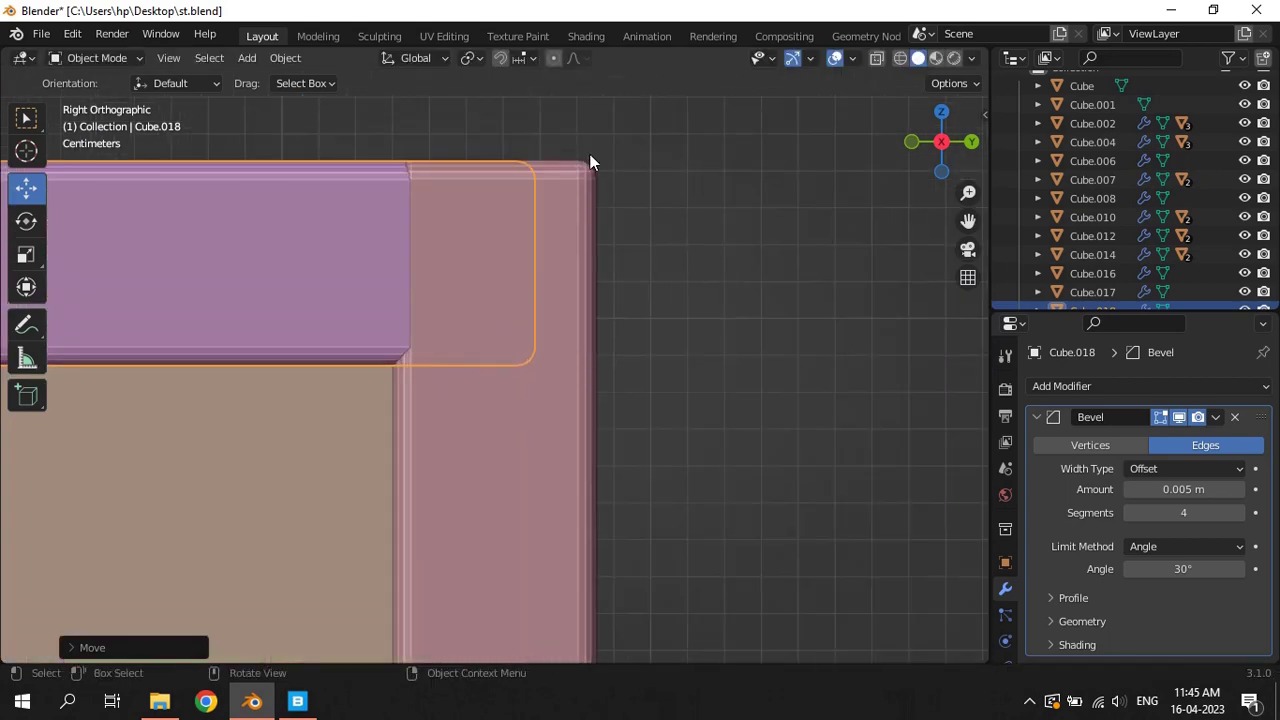
middle_drag(590, 162, 600, 238)
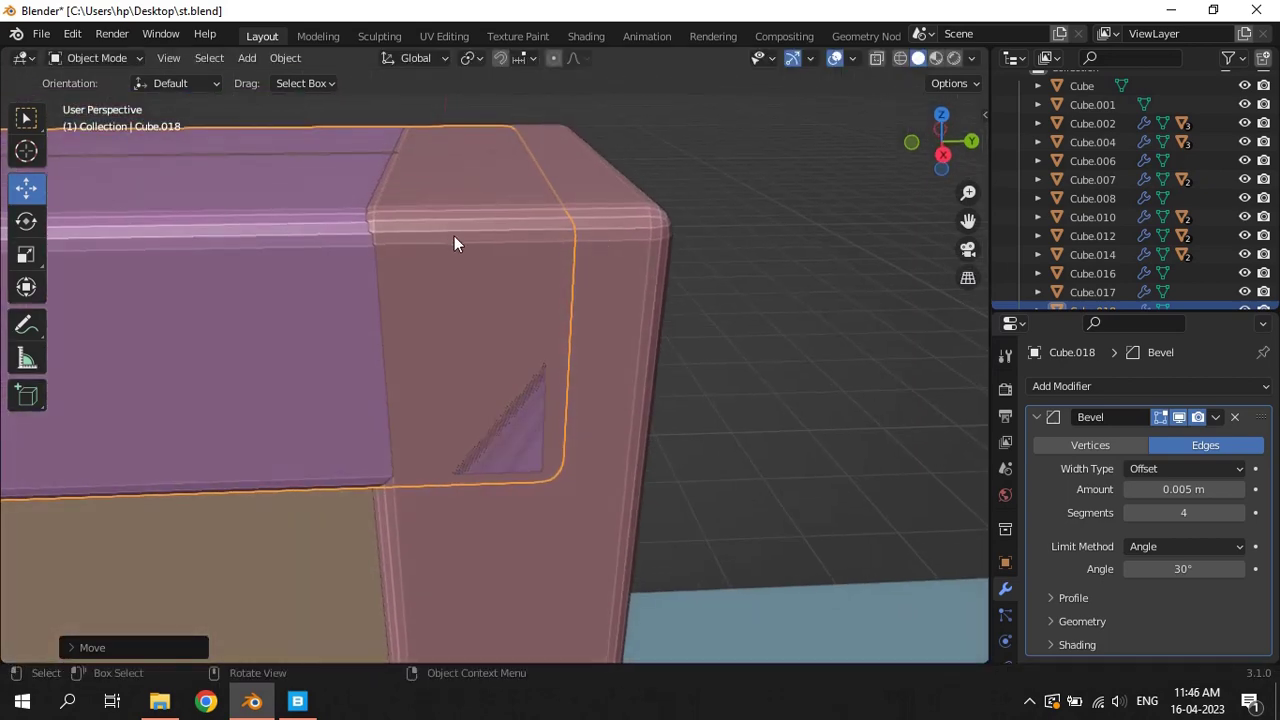
key(g)
key(z)
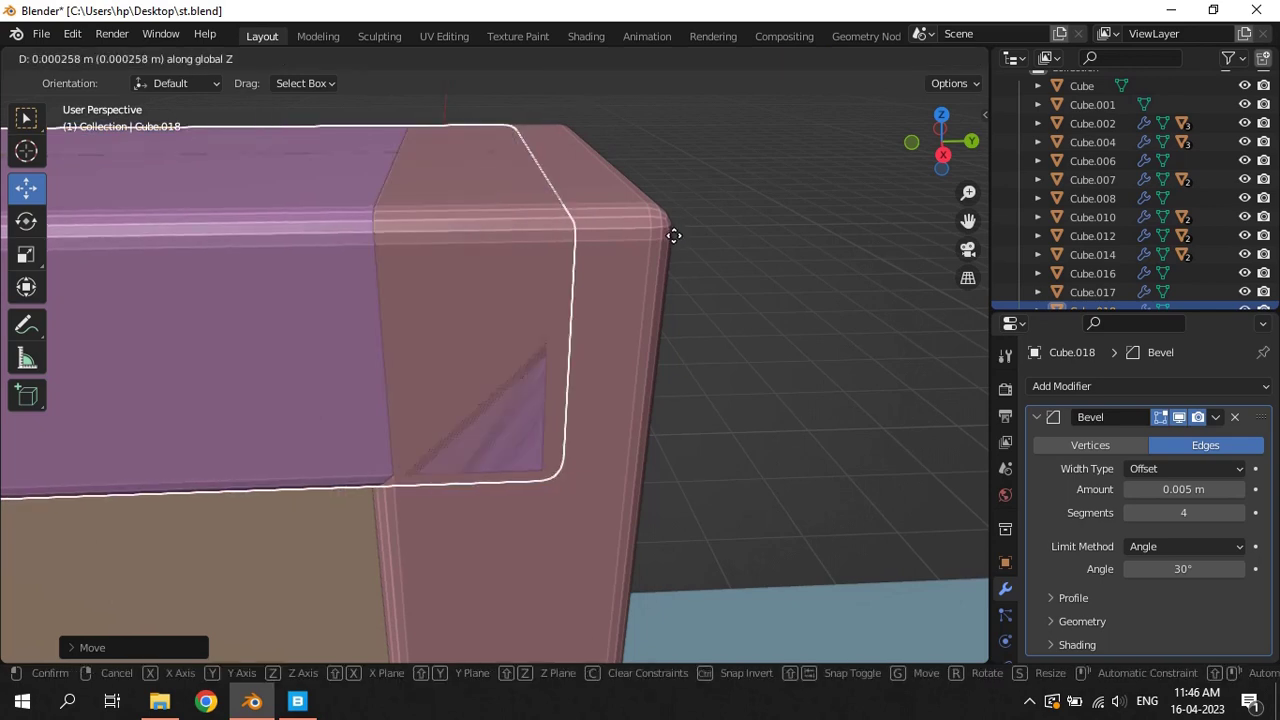
click(674, 235)
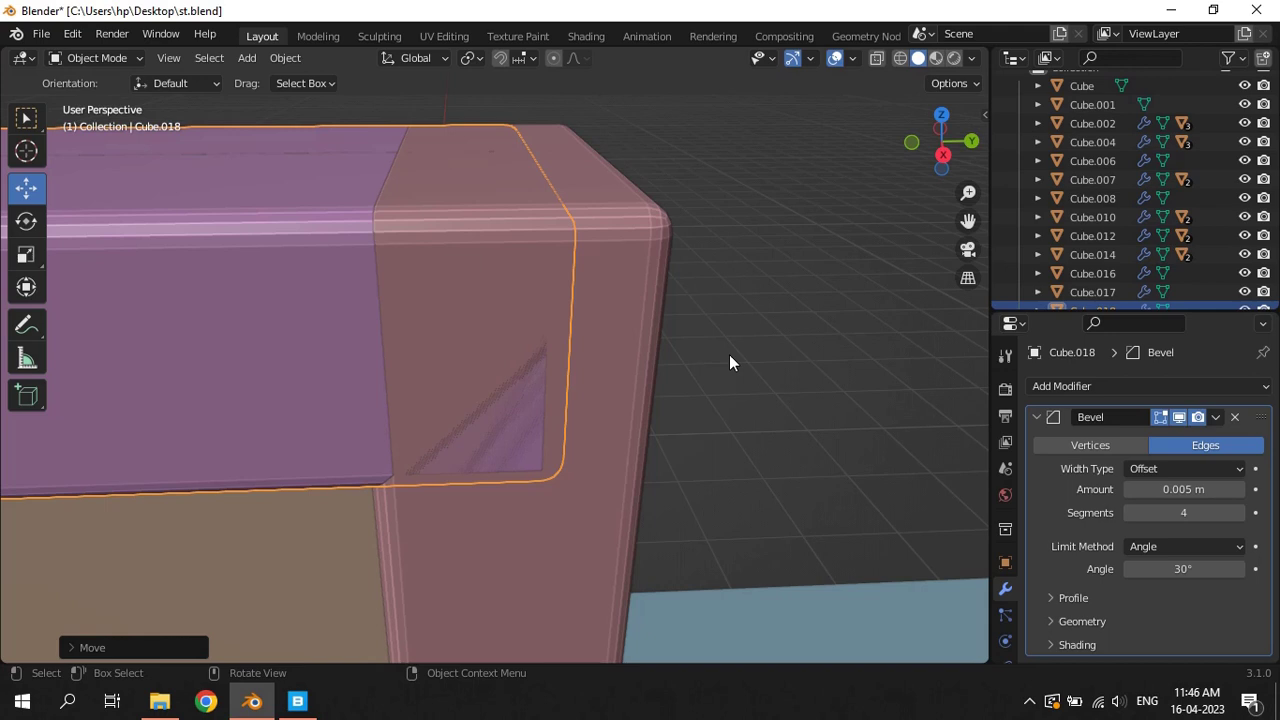
key(g)
key(y)
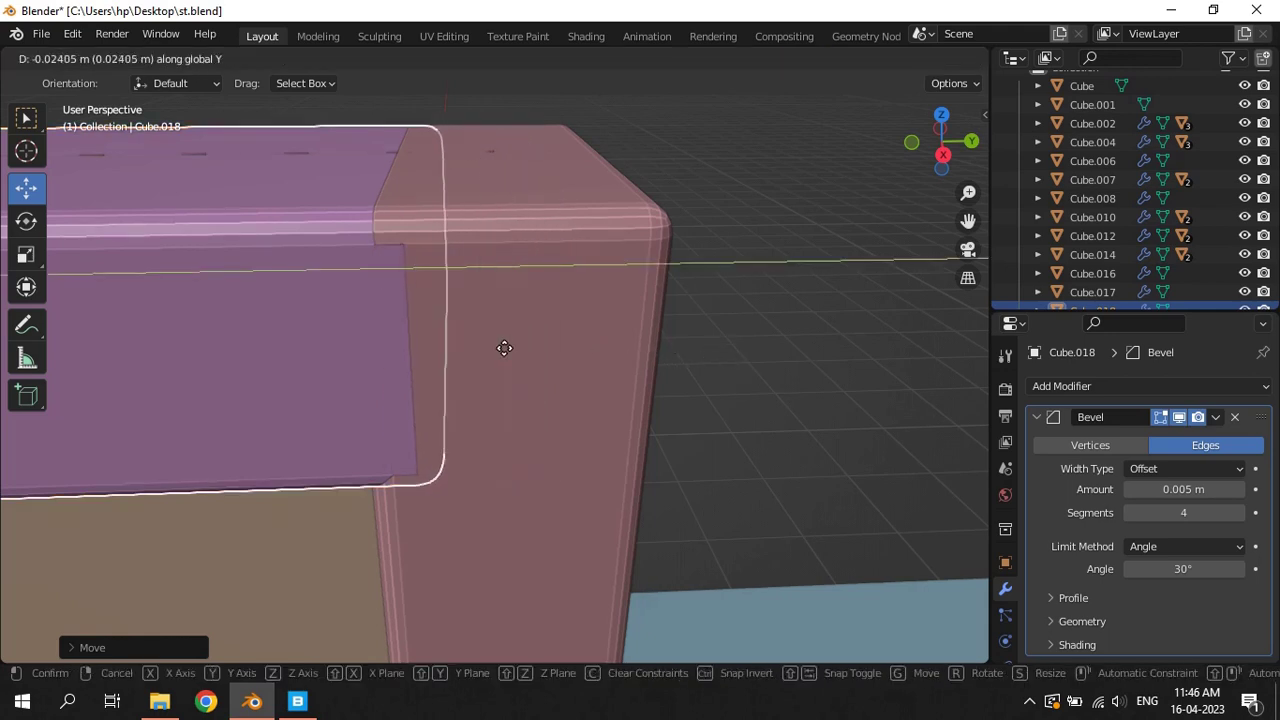
click(428, 335)
Select the wall panel Plane.010 and open its mesh for editing
scroll(767, 330, down, 5)
scroll(767, 330, down, 5)
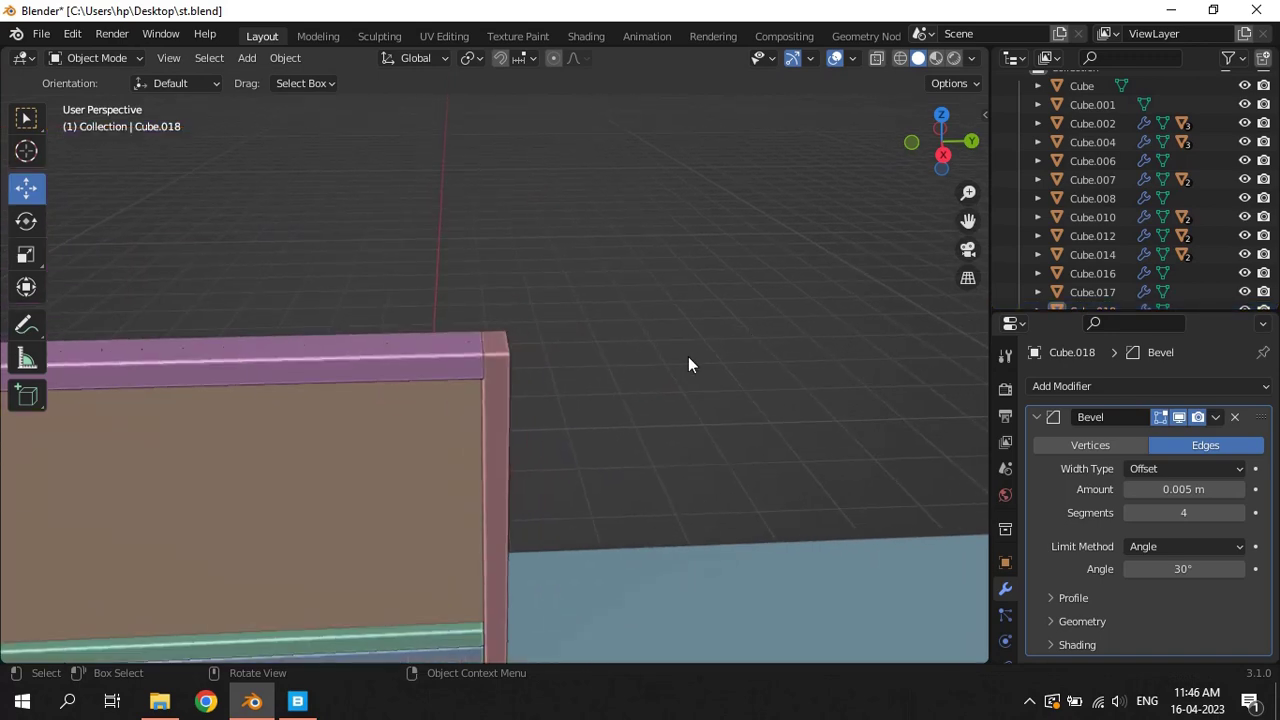
scroll(491, 378, down, 3)
scroll(420, 346, up, 2)
scroll(449, 378, up, 2)
scroll(388, 452, up, 2)
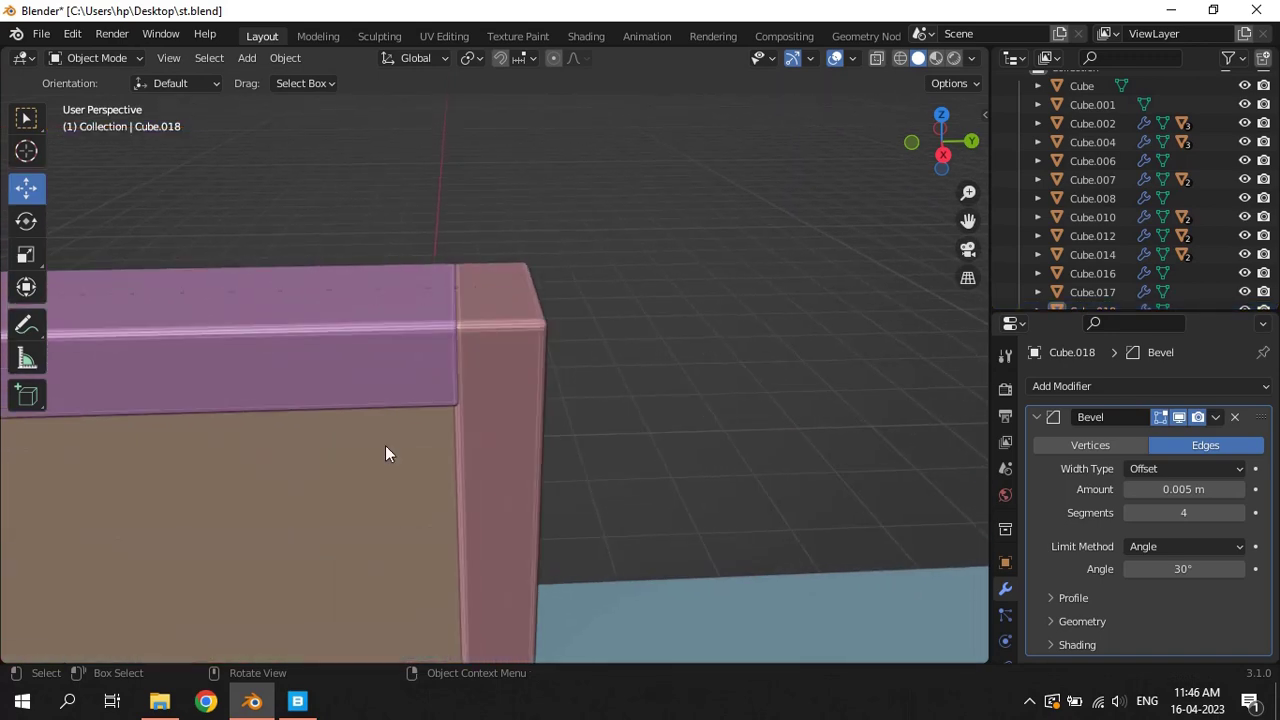
click(385, 450)
key(Tab)
mouse_move(417, 294)
middle_down()
mouse_move(446, 286)
mouse_move(157, 199)
middle_up()
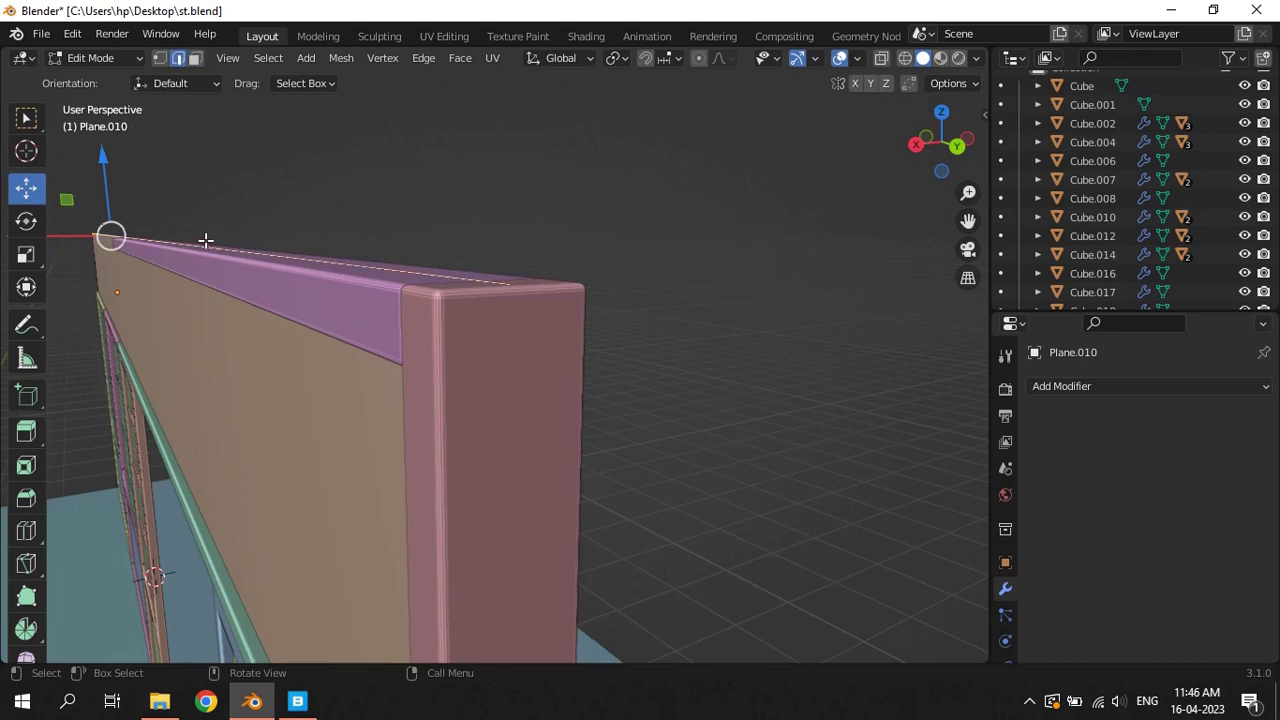
Lower the wall panel's top corner vertex slightly and leave Edit Mode
drag(104, 165, 112, 168)
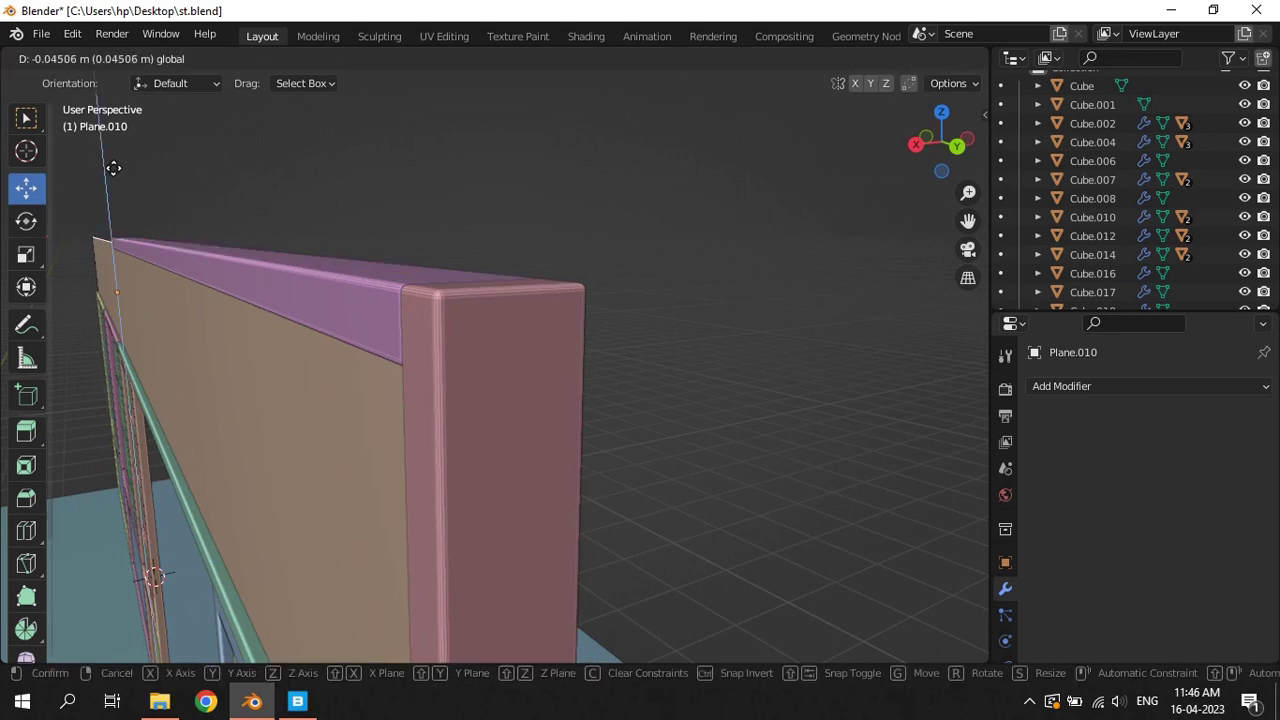
click(113, 168)
key(Tab)
Select the top rail and pick its end face in Edit Mode
click(206, 275)
mouse_move(206, 275)
middle_down()
mouse_move(245, 287)
mouse_move(500, 281)
mouse_move(694, 471)
mouse_move(680, 466)
middle_up()
key(Tab)
click(560, 500)
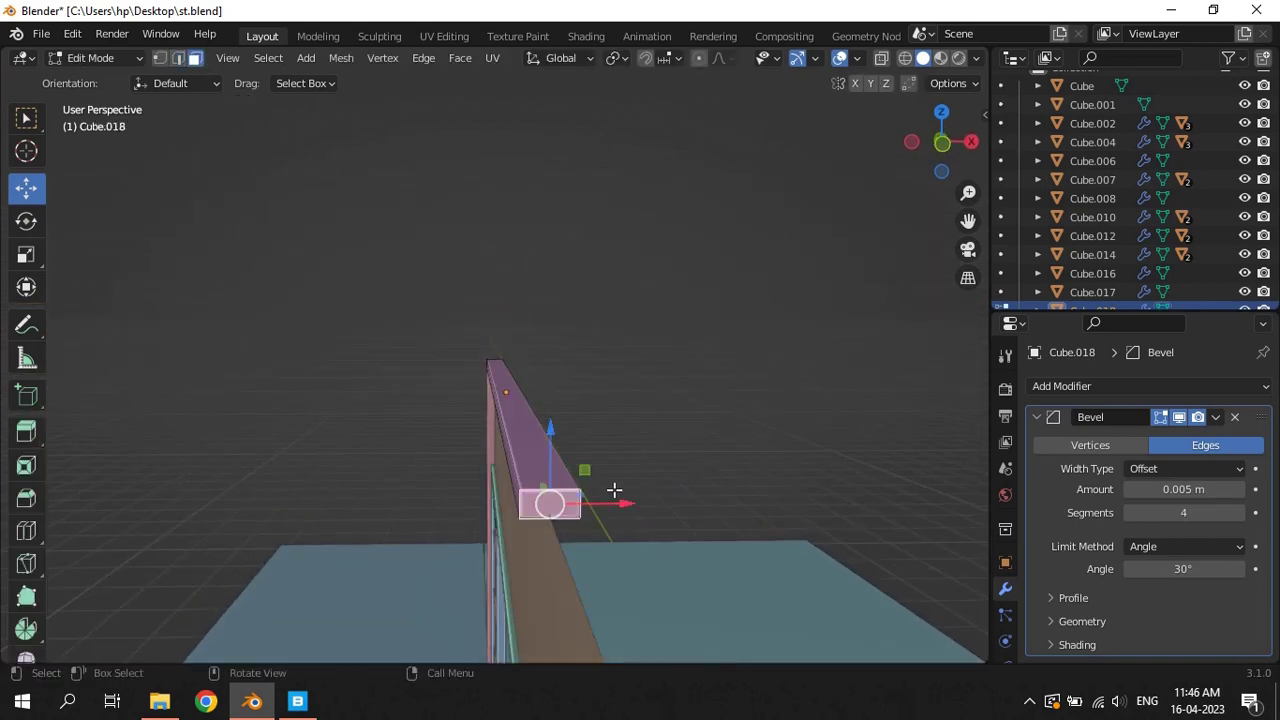
mouse_move(615, 488)
middle_down()
mouse_move(637, 429)
mouse_move(654, 426)
mouse_move(571, 392)
middle_up()
Slide the rail end along the facade until it sits flush with the facade edge
drag(567, 374, 268, 357)
key(KP_Decimal)
scroll(457, 357, down, 3)
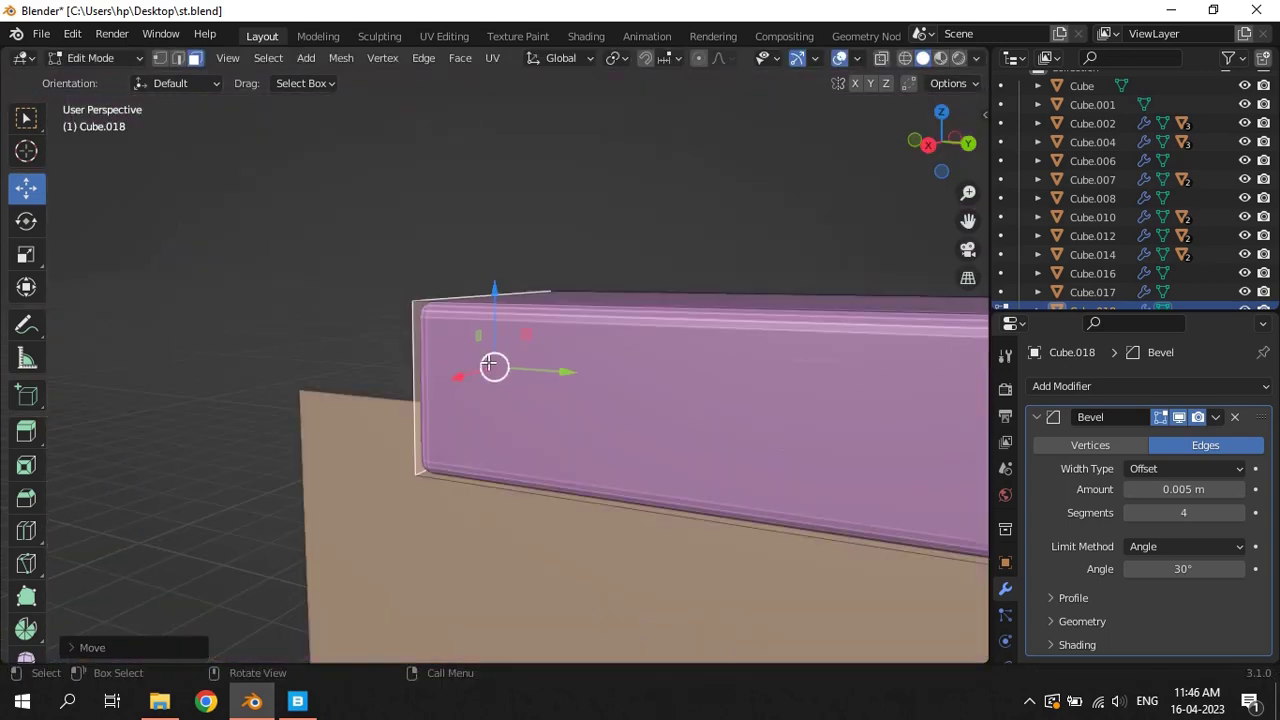
scroll(480, 360, down, 2)
scroll(540, 368, down, 1)
drag(540, 368, 380, 363)
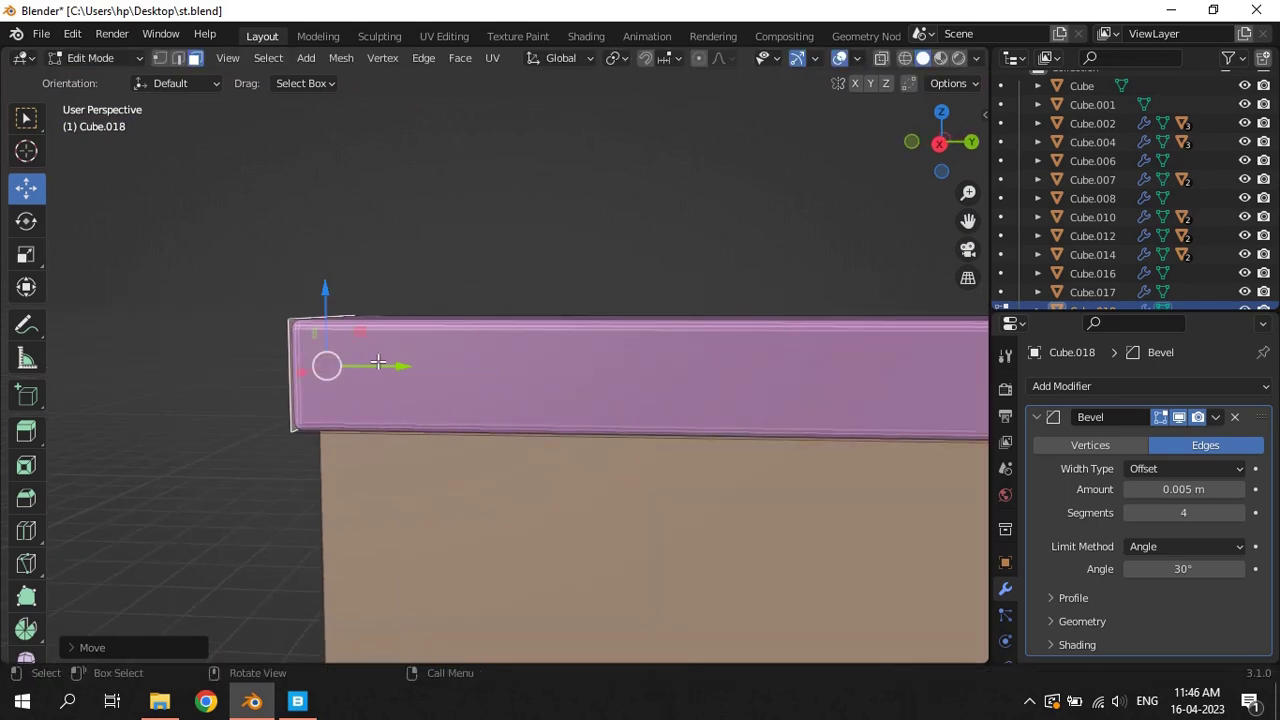
middle_drag(380, 363, 456, 340)
drag(391, 381, 369, 363)
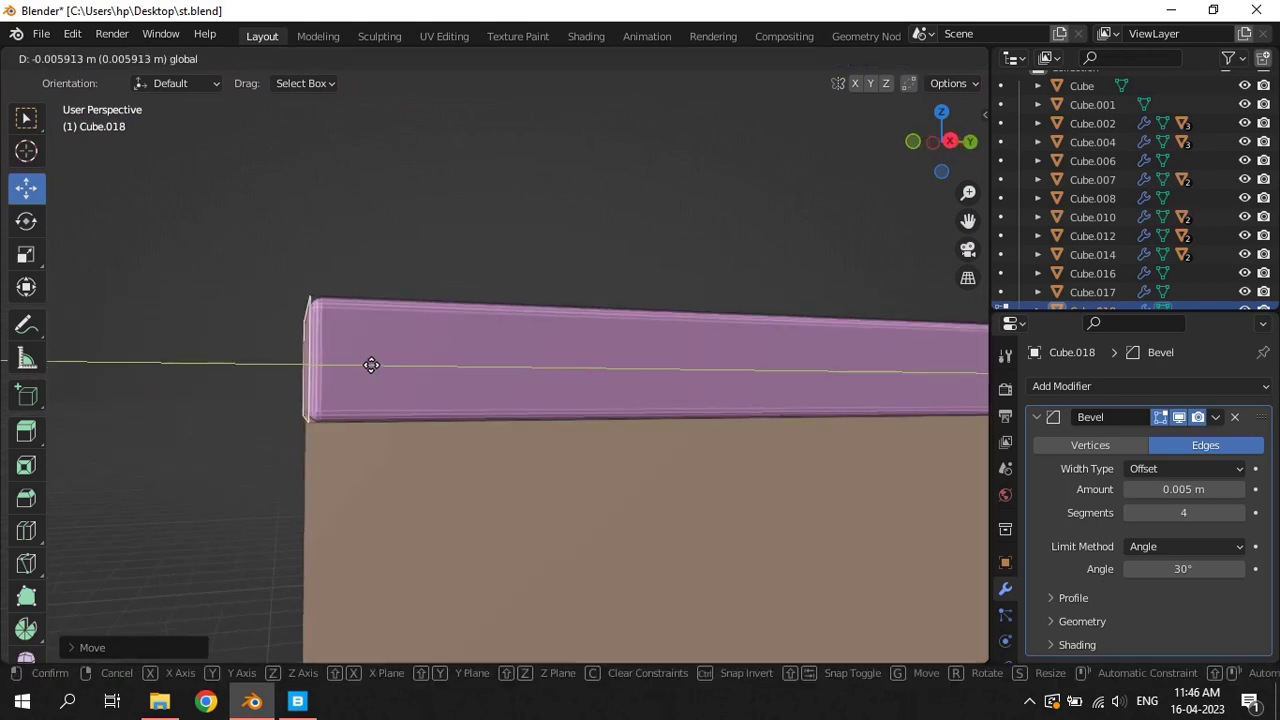
Save st.blend and return to Object Mode
key(ctrl+s)
scroll(490, 356, down, 5)
key(Tab)
Make a linked duplicate of the vertical corner post, kept in place
middle_drag(490, 356, 750, 336)
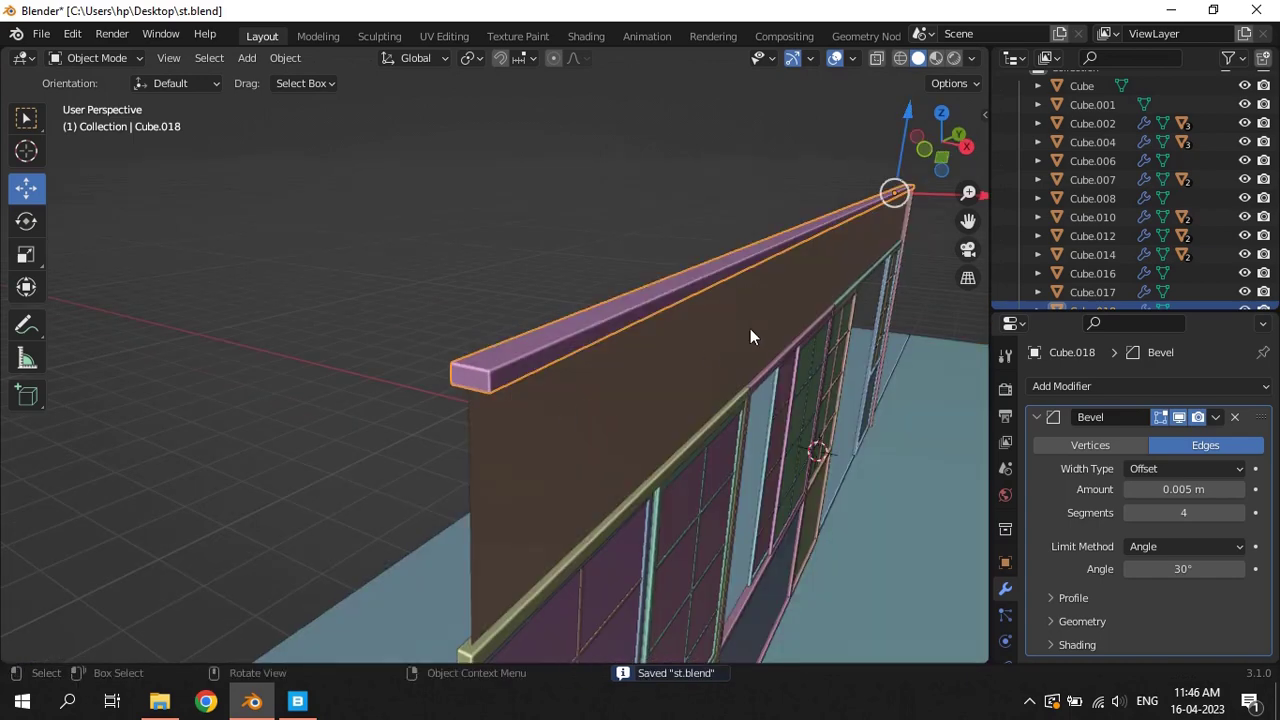
click(904, 237)
click(911, 228)
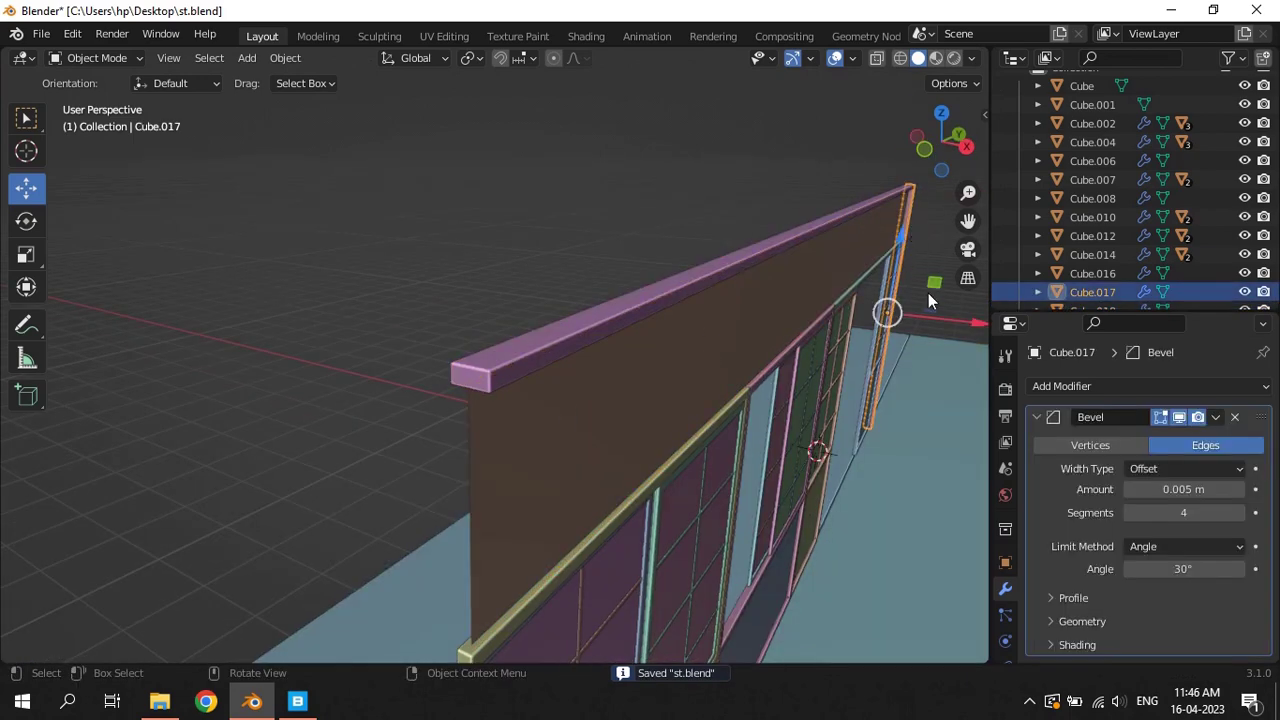
key(alt+d)
right_click(928, 294)
mouse_move(928, 294)
middle_down()
mouse_move(936, 362)
mouse_move(868, 378)
middle_up()
scroll(868, 378, down, 5)
Move the linked copy along Y to the far end of the facade
key(g)
key(y)
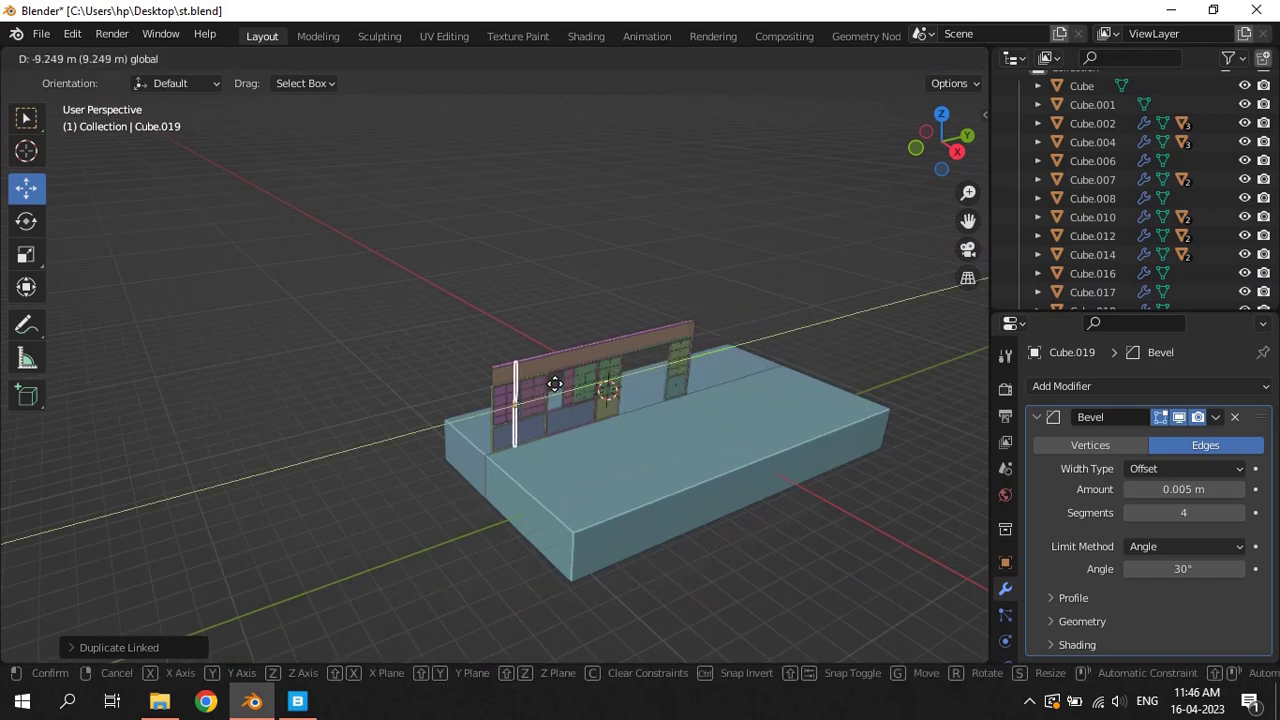
click(538, 387)
scroll(631, 399, up, 3)
scroll(607, 428, up, 3)
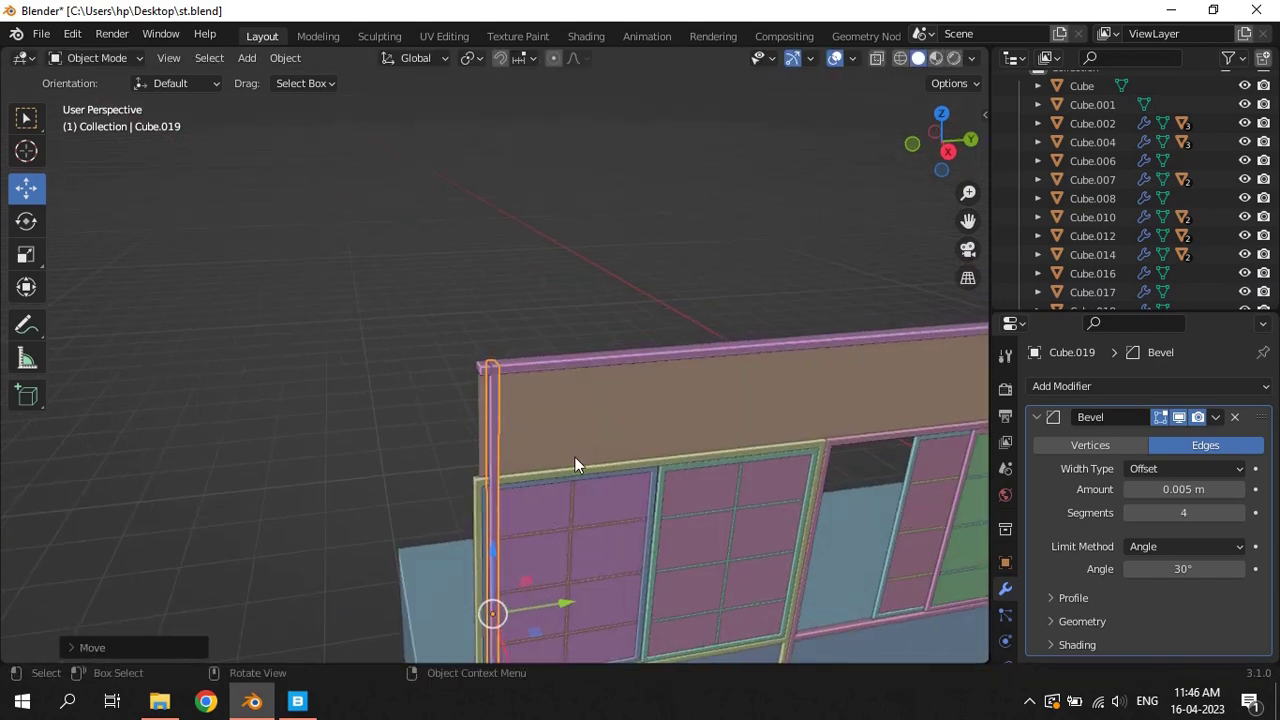
In Right Ortho view, nudge the copy along Y to align with the facade edge
key(KP_3)
scroll(546, 584, up, 2)
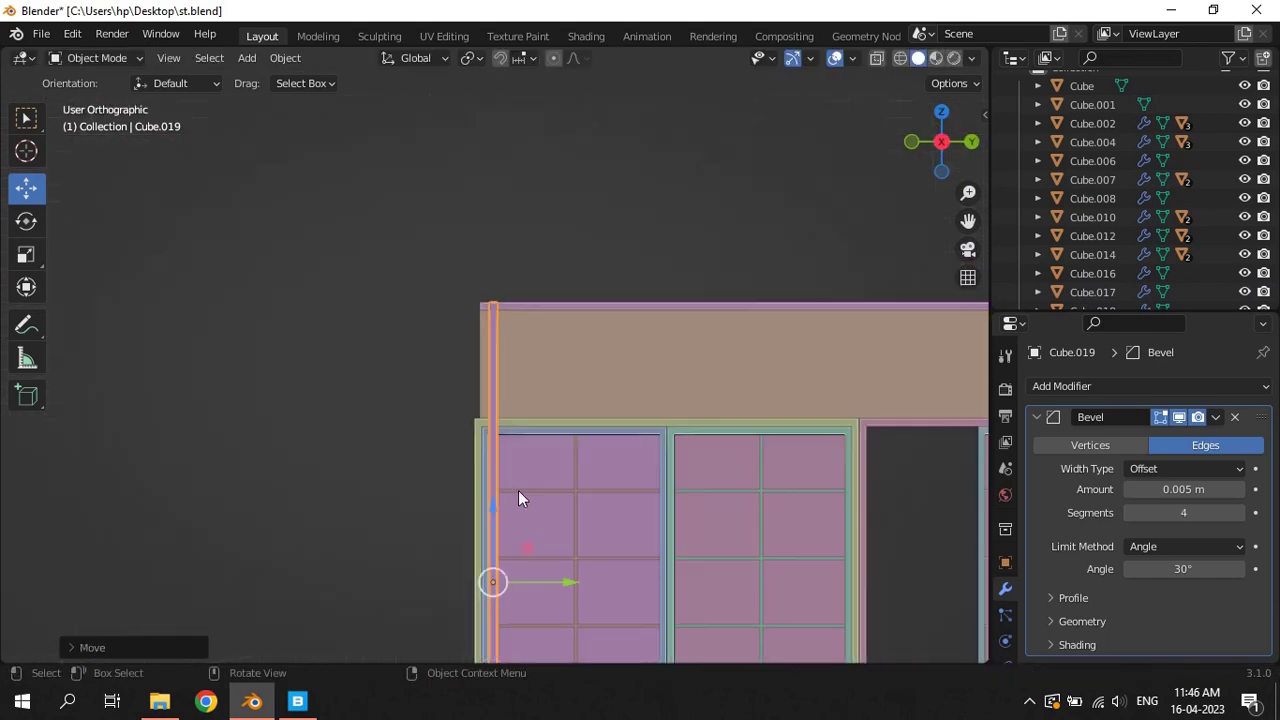
scroll(518, 492, up, 2)
scroll(573, 389, up, 2)
key(g)
key(y)
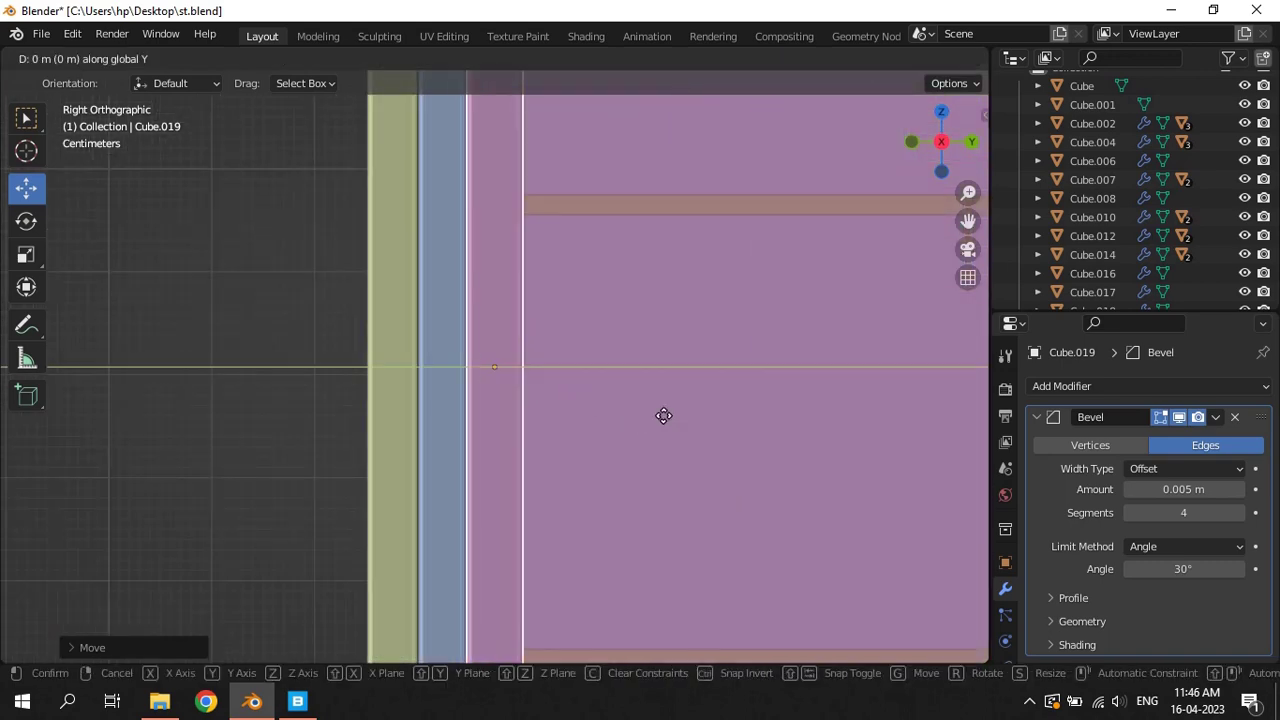
click(507, 410)
scroll(280, 310, down, 3)
scroll(390, 180, down, 2)
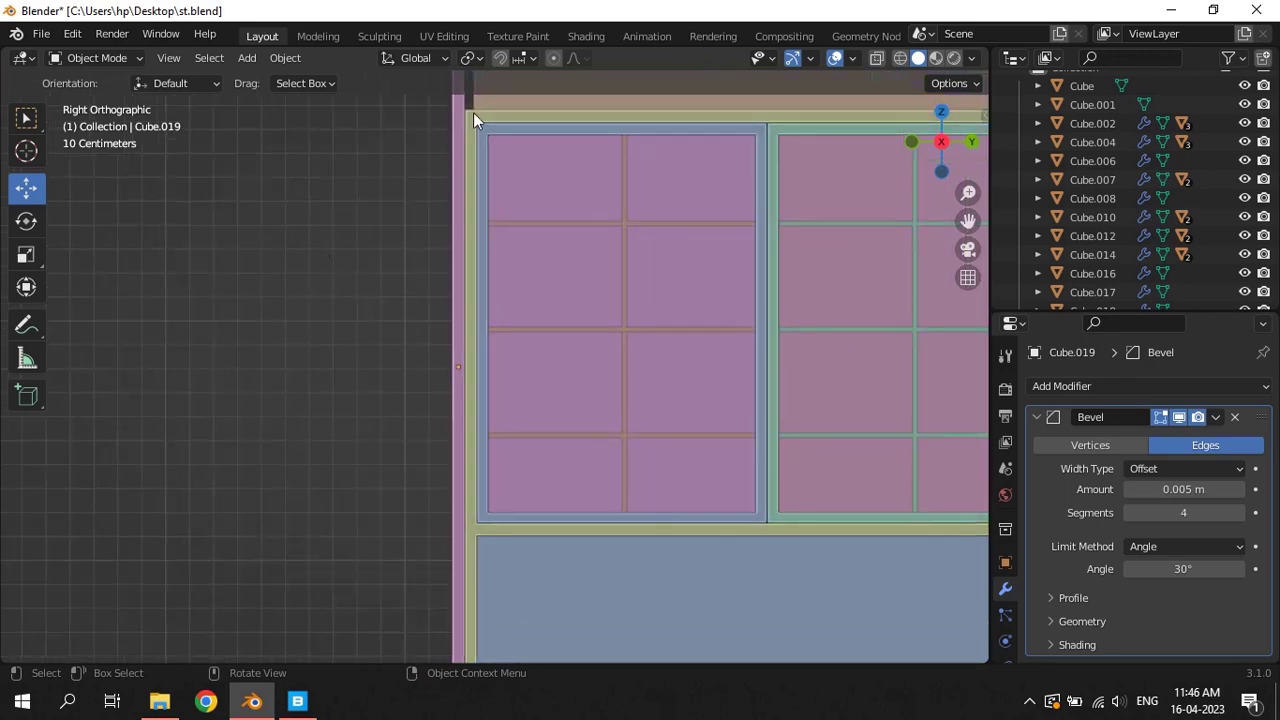
click(516, 102)
Move the wall's left-edge vertices along Y so the wall meets the corner post
scroll(517, 98, down, 6)
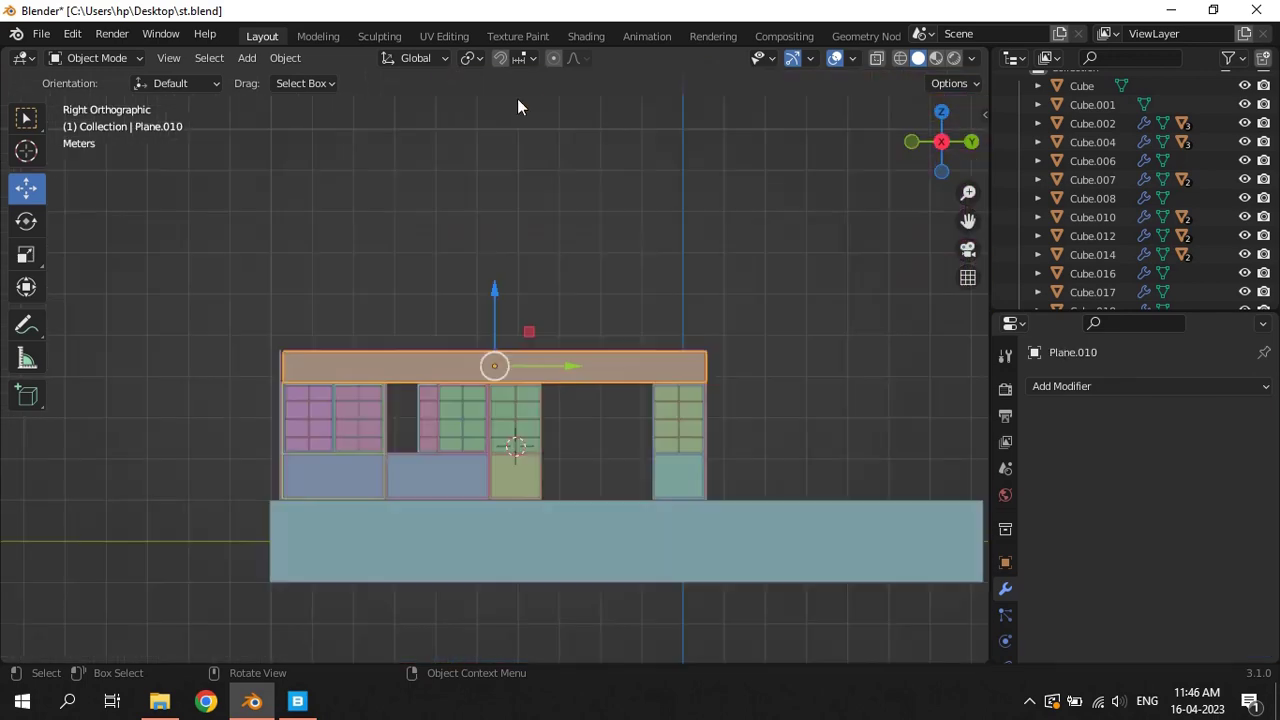
scroll(165, 380, up, 7)
key(Tab)
scroll(206, 375, down, 3)
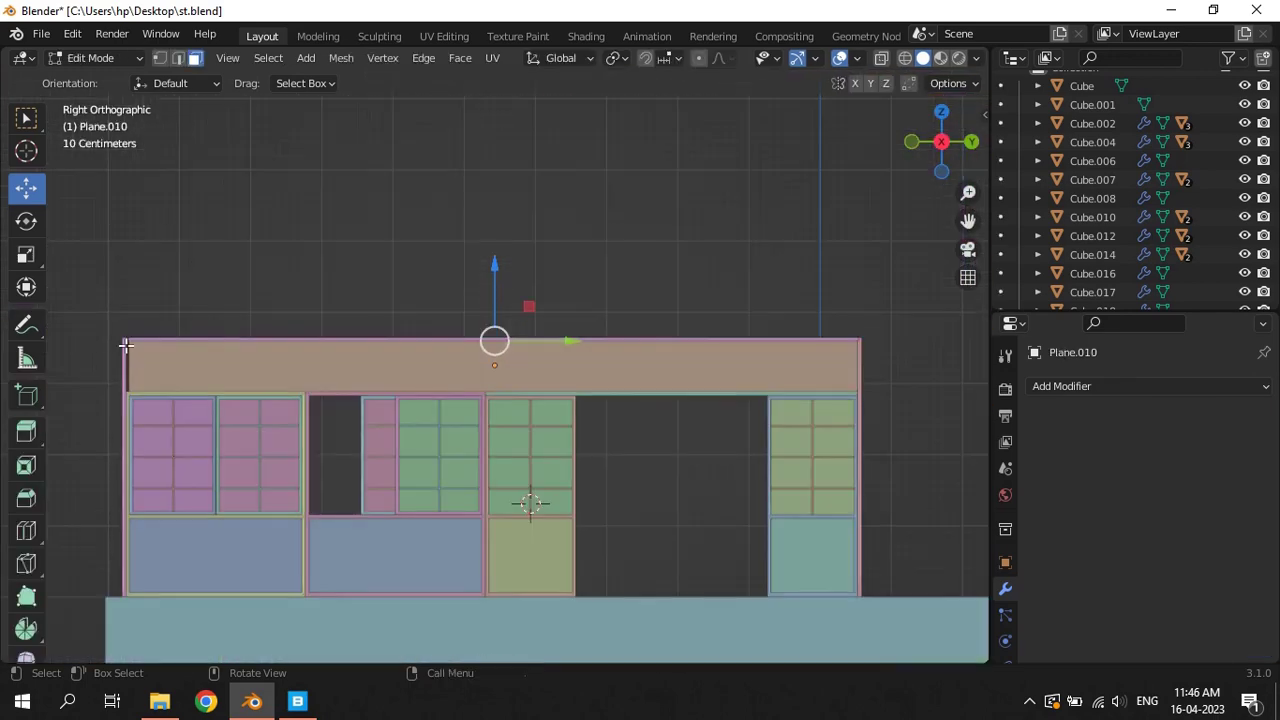
drag(103, 318, 137, 403)
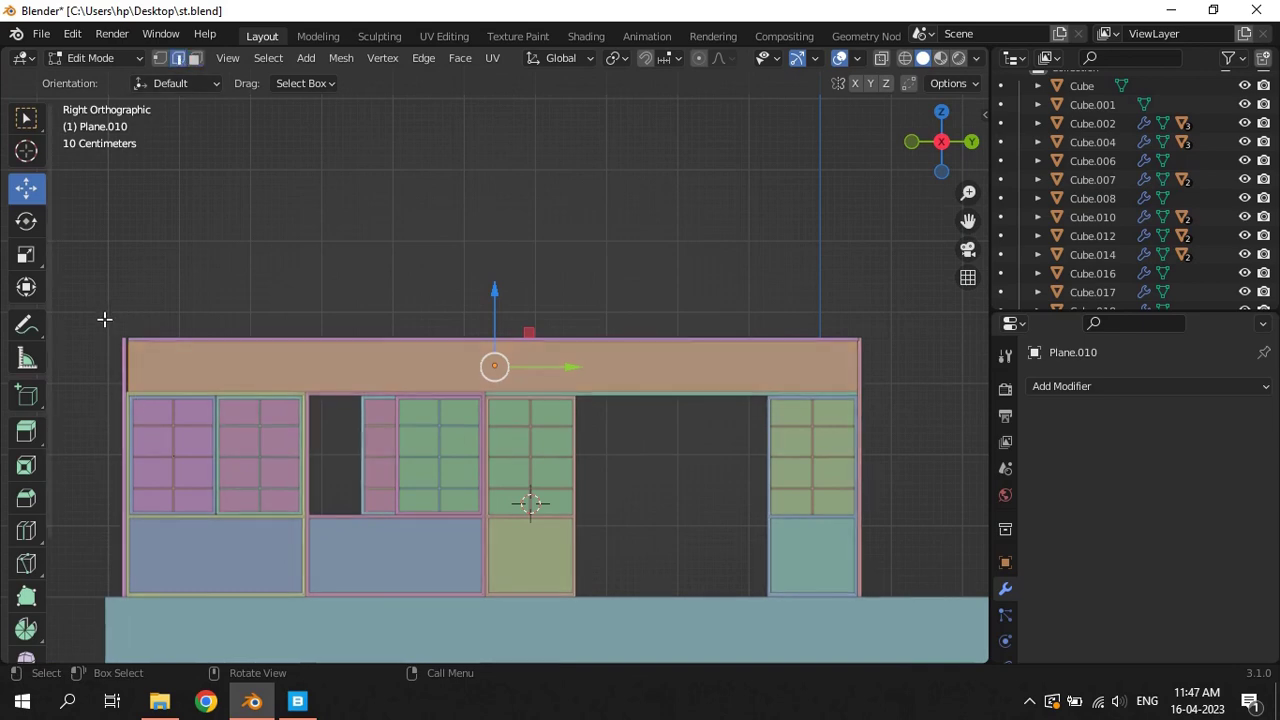
drag(104, 319, 172, 445)
key(KP_Decimal)
key(g)
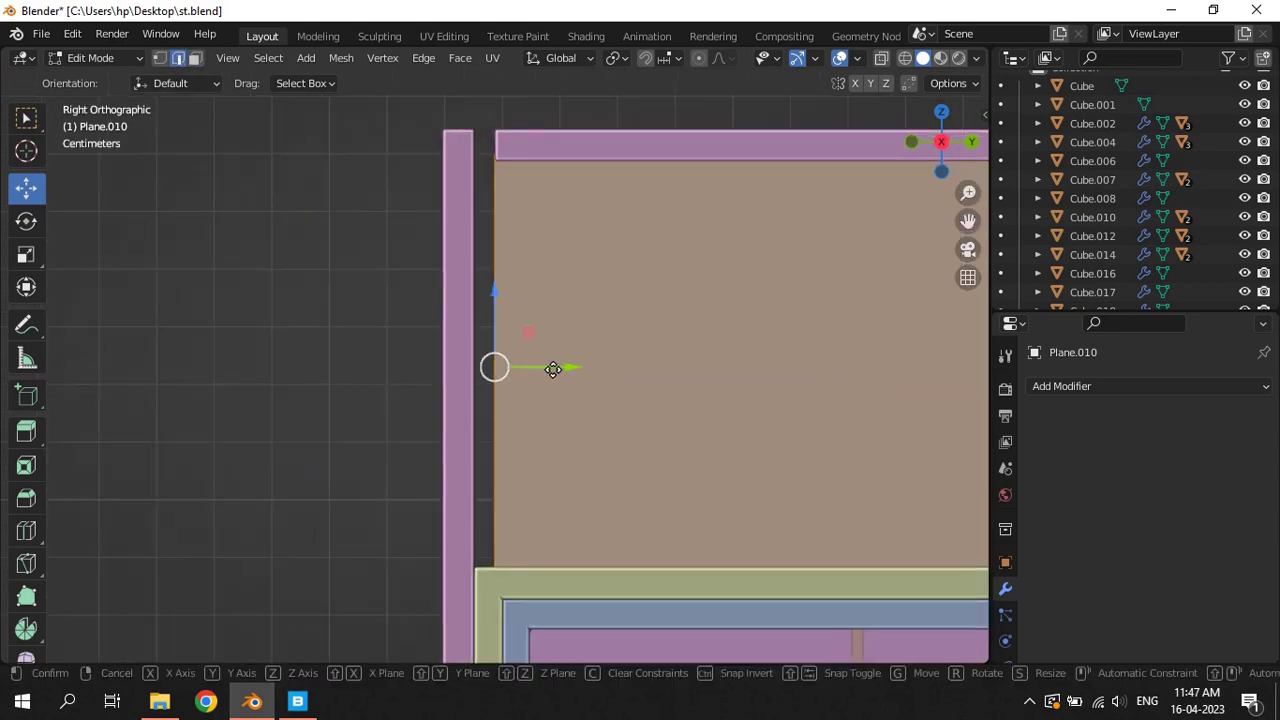
key(y)
key(Escape)
key(Tab)
Slide the top rail's end along Y toward the corner post and save
drag(489, 116, 517, 157)
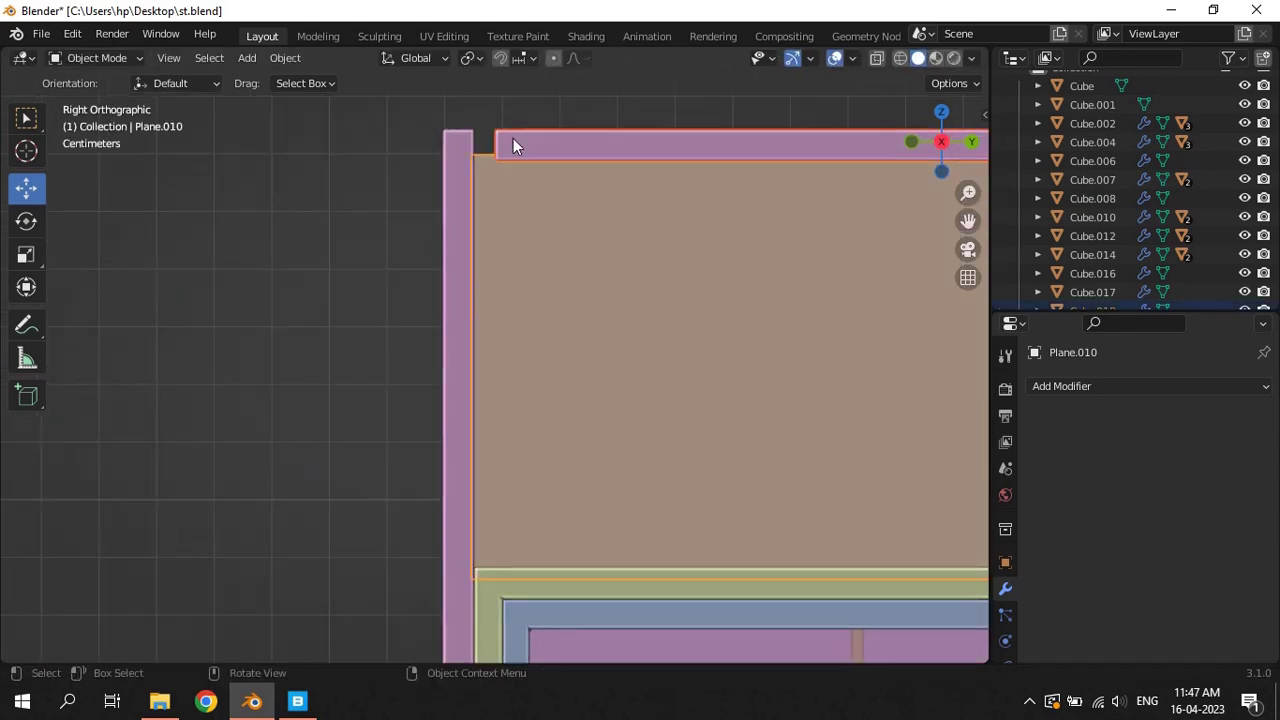
key(Tab)
key(g)
key(y)
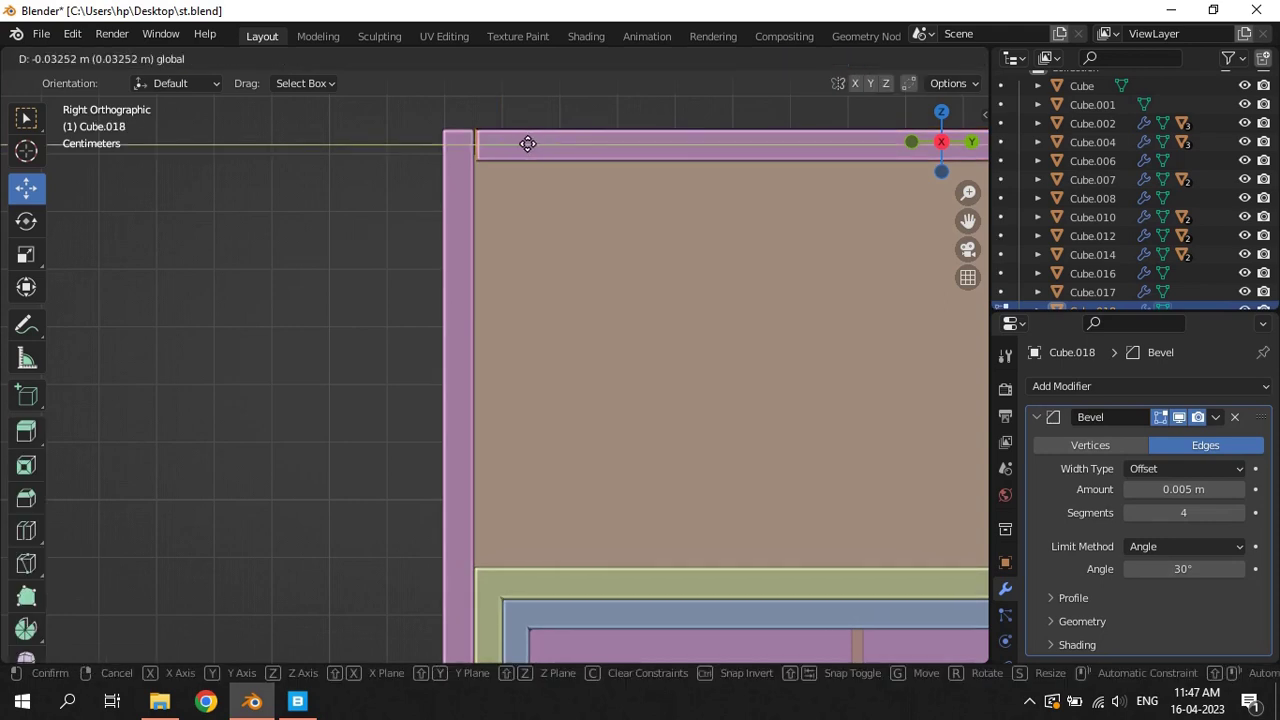
click(528, 143)
key(KP_Decimal)
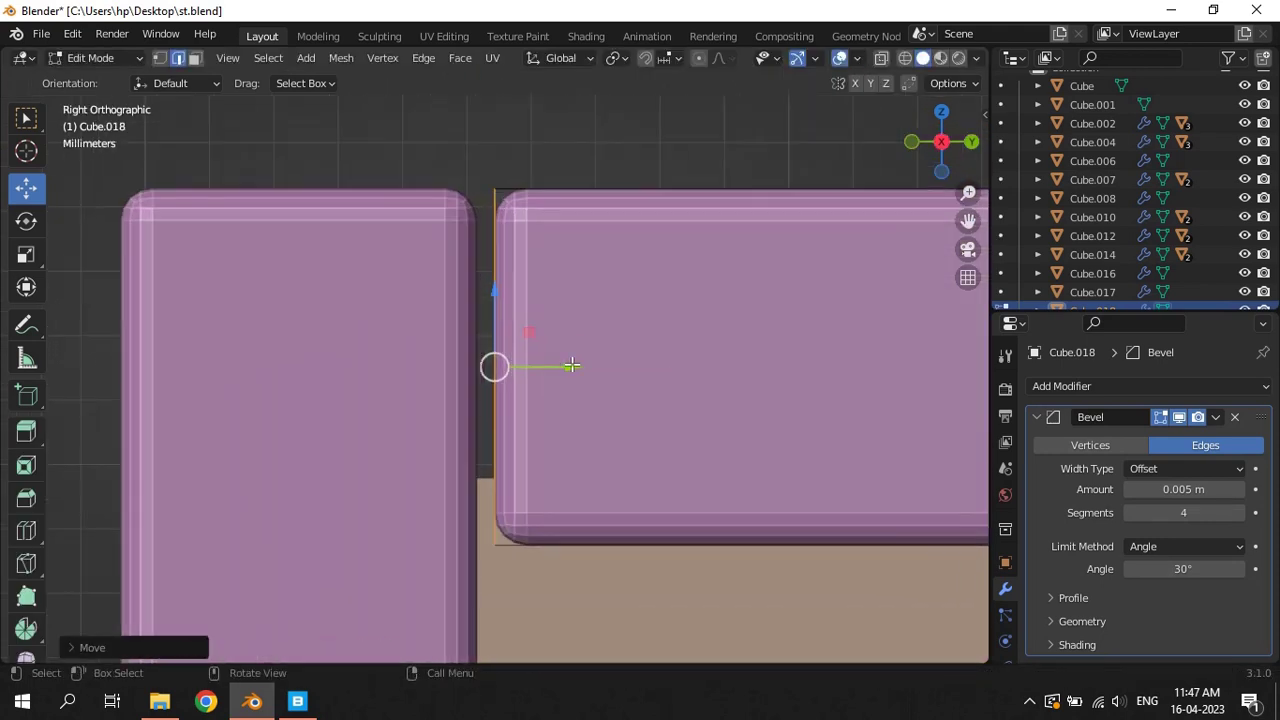
drag(571, 366, 554, 365)
click(553, 366)
key(ctrl+s)
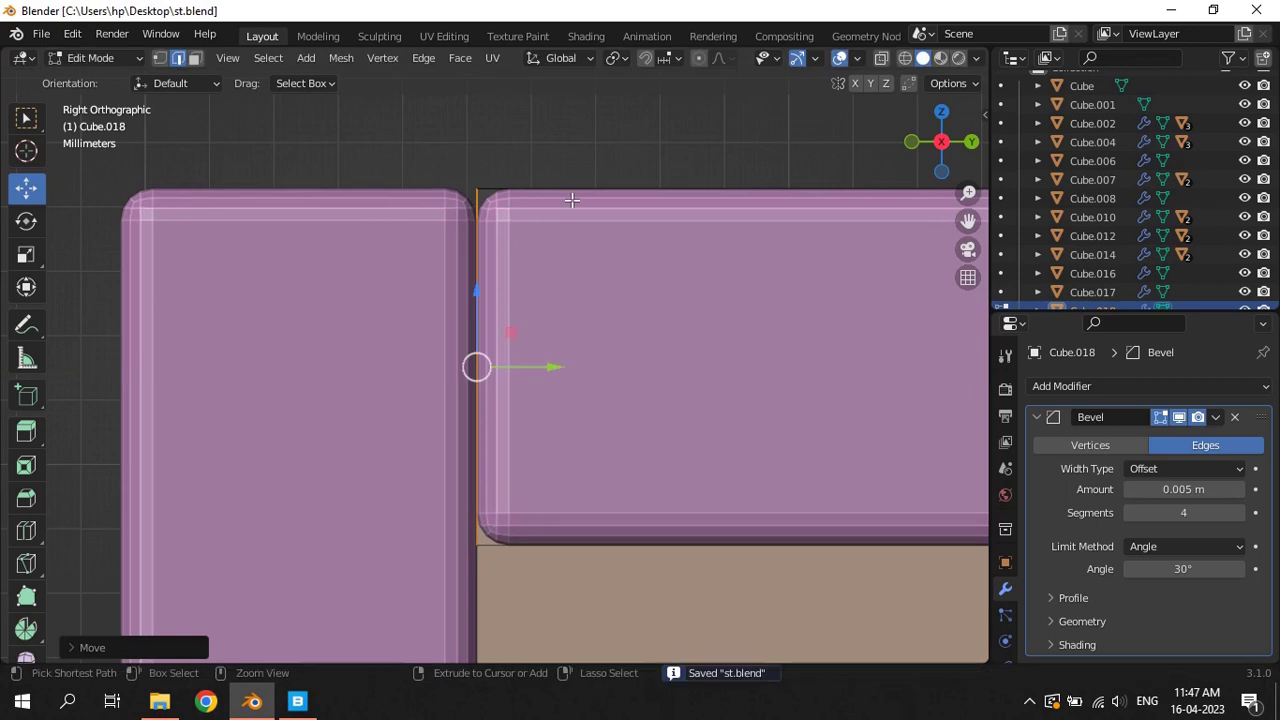
In face select mode, slide the rail's end face in Right view to close the gap, then save
key(Tab)
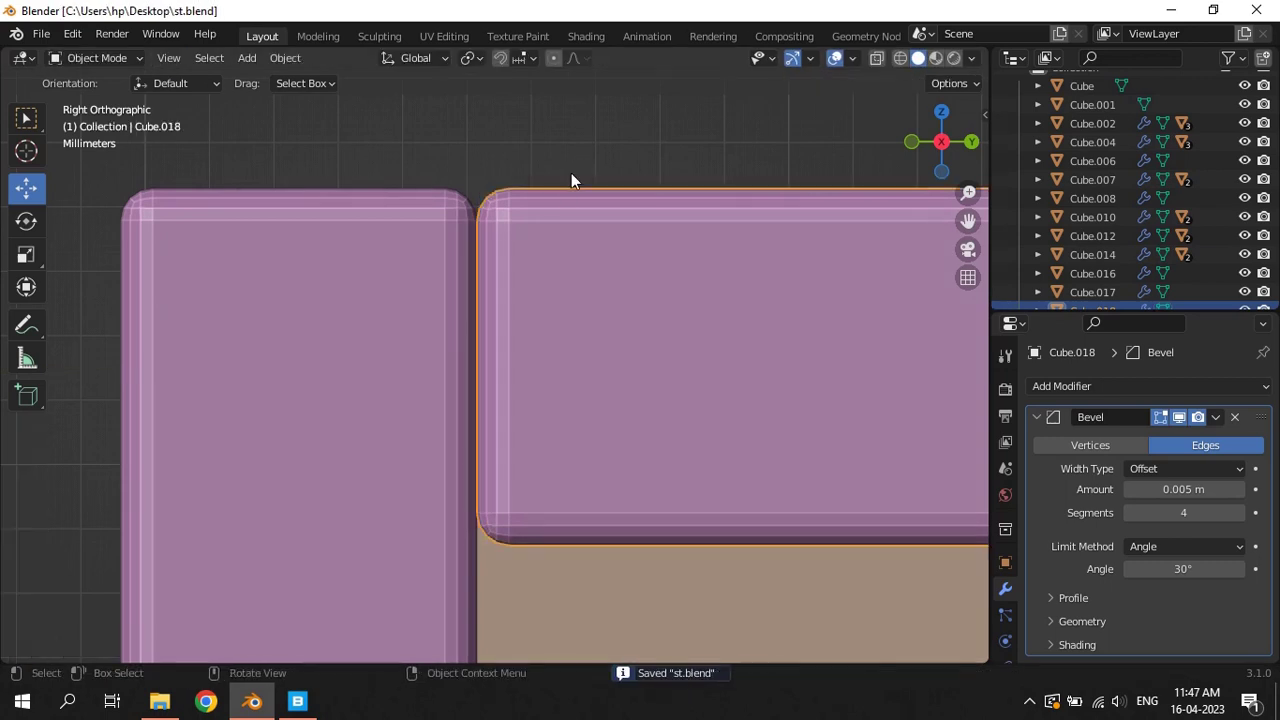
key(Tab)
click(200, 61)
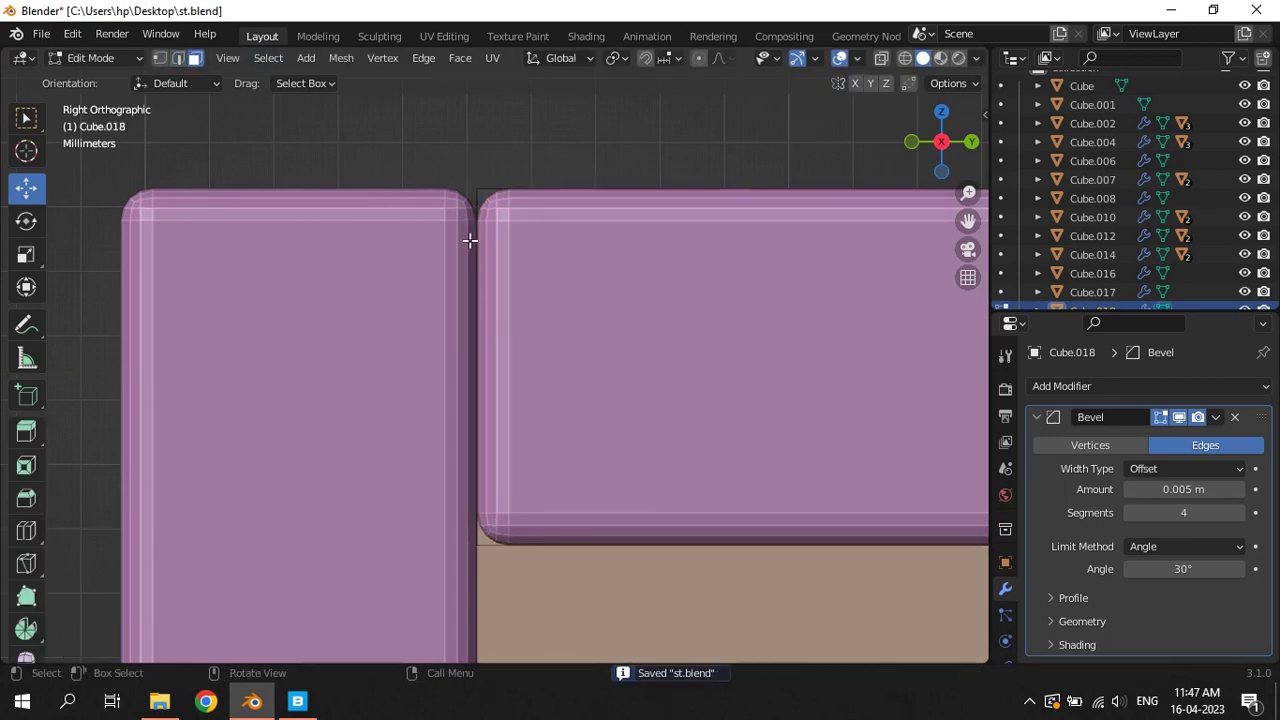
middle_drag(481, 254, 549, 269)
click(688, 247)
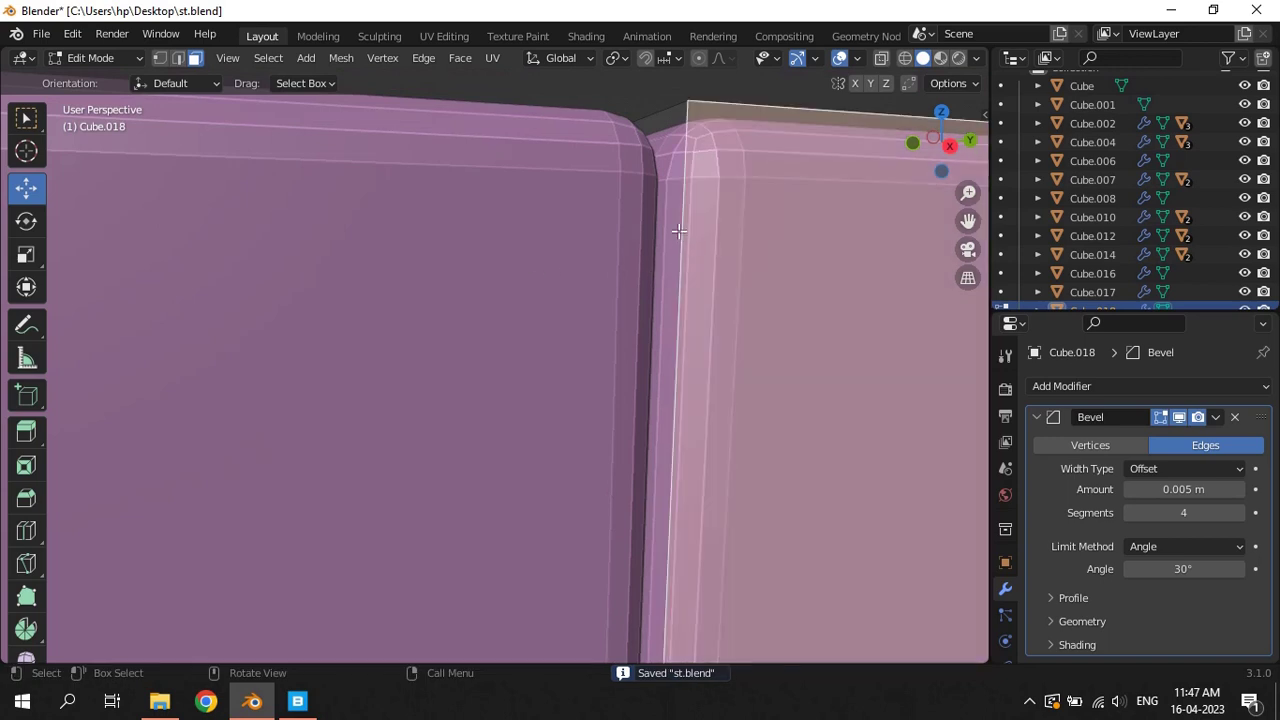
key(KP_3)
drag(548, 367, 507, 366)
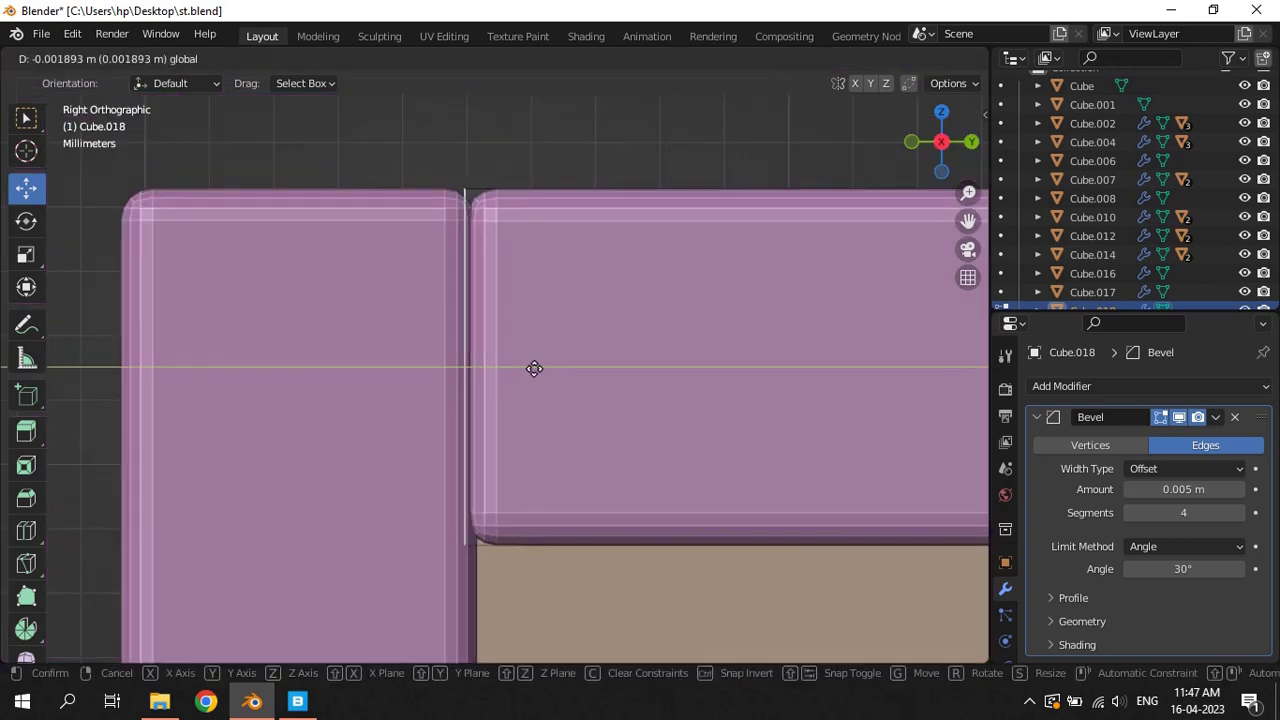
click(507, 366)
key(Tab)
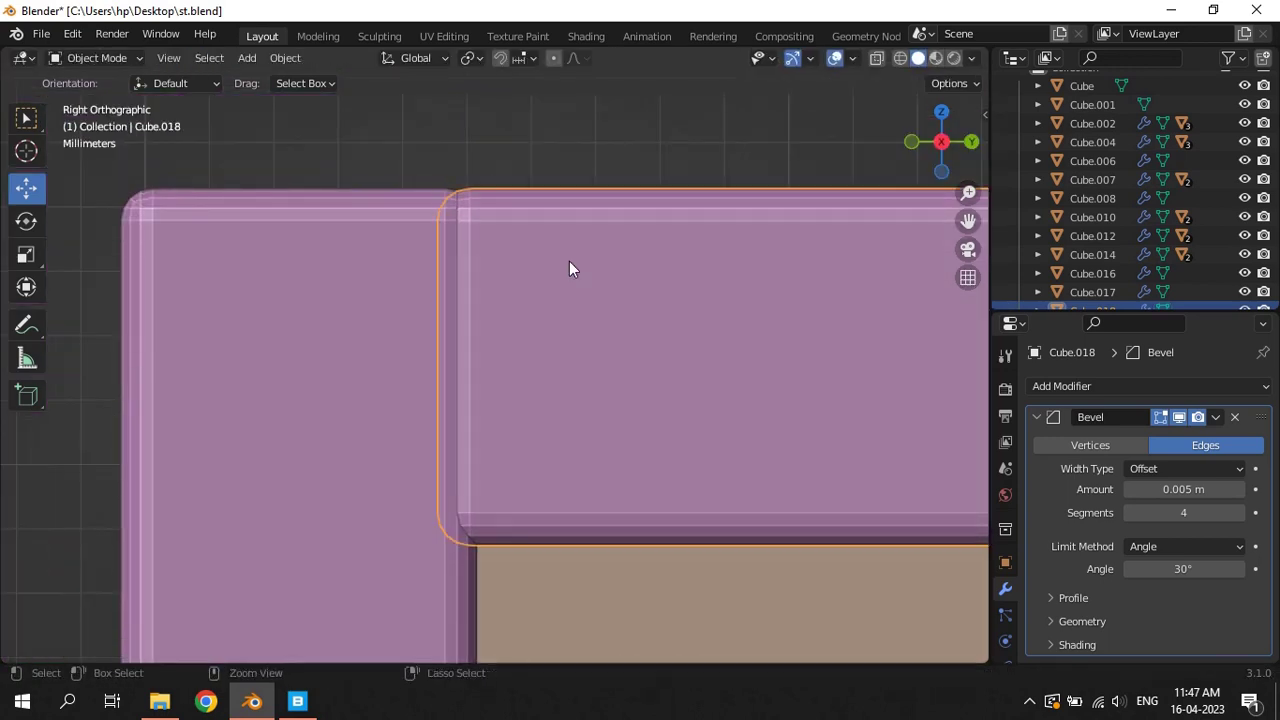
key(ctrl+s)
Deselect the rail, view the facade in perspective, and save st.blend
click(537, 92)
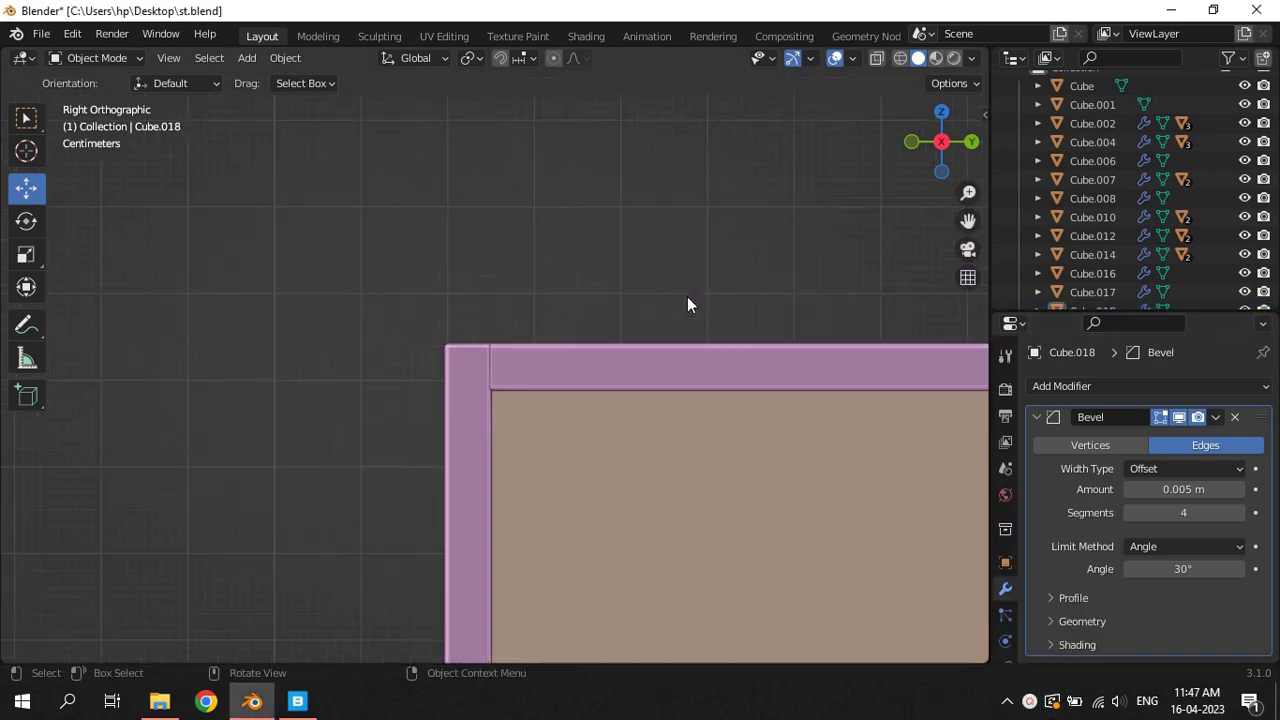
mouse_move(466, 273)
middle_down()
mouse_move(662, 350)
mouse_move(590, 332)
middle_up()
key(ctrl+s)
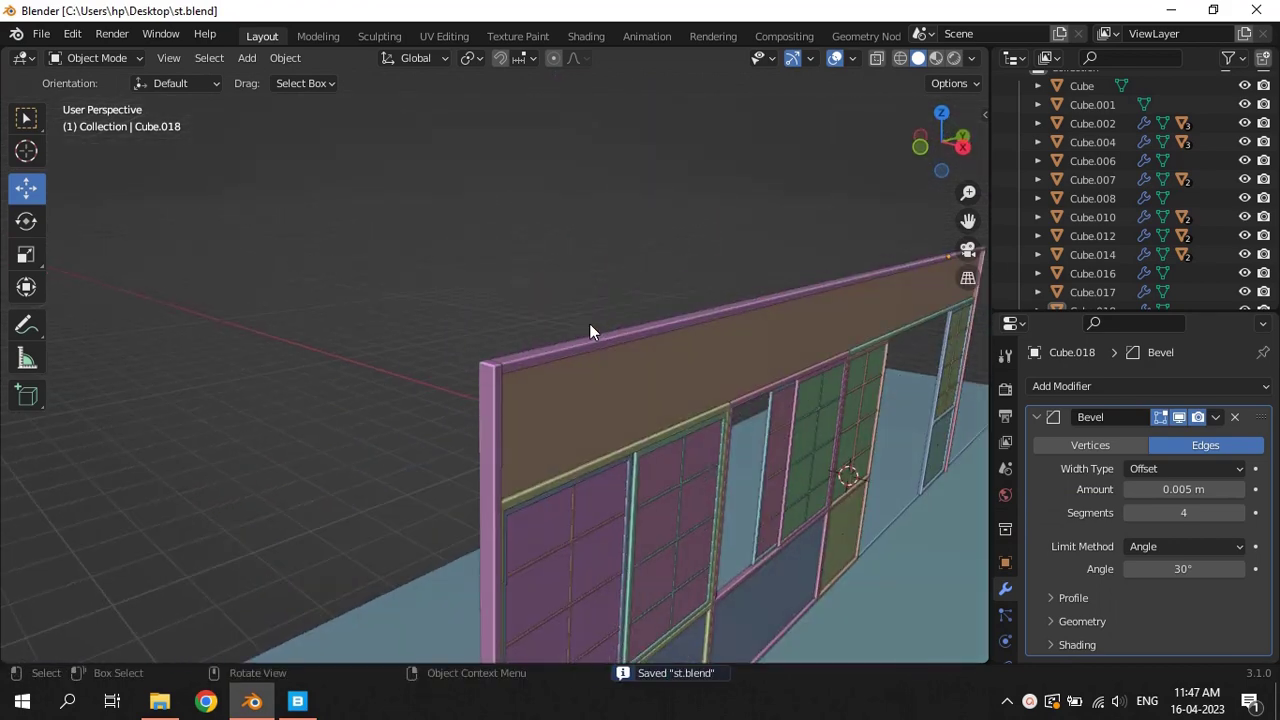
Apply scale to every object and set each object's origin to its geometry
click(722, 323)
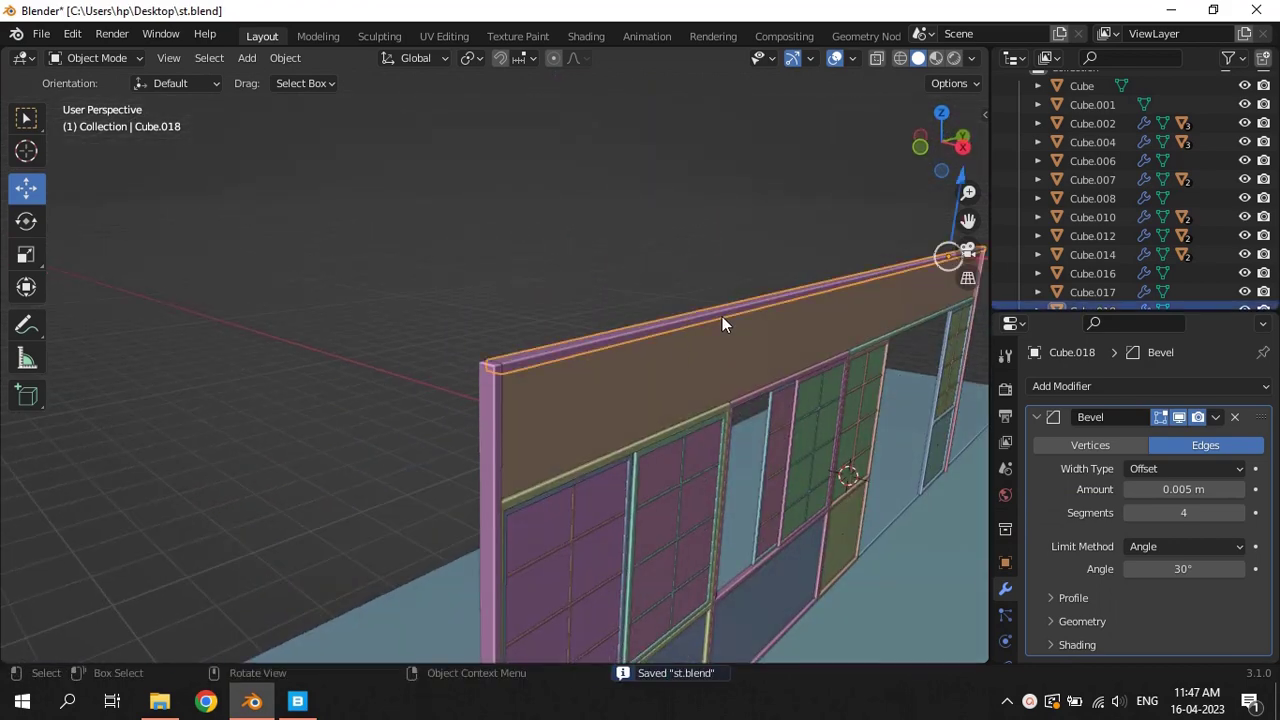
scroll(722, 316, down, 5)
middle_drag(723, 322, 768, 302)
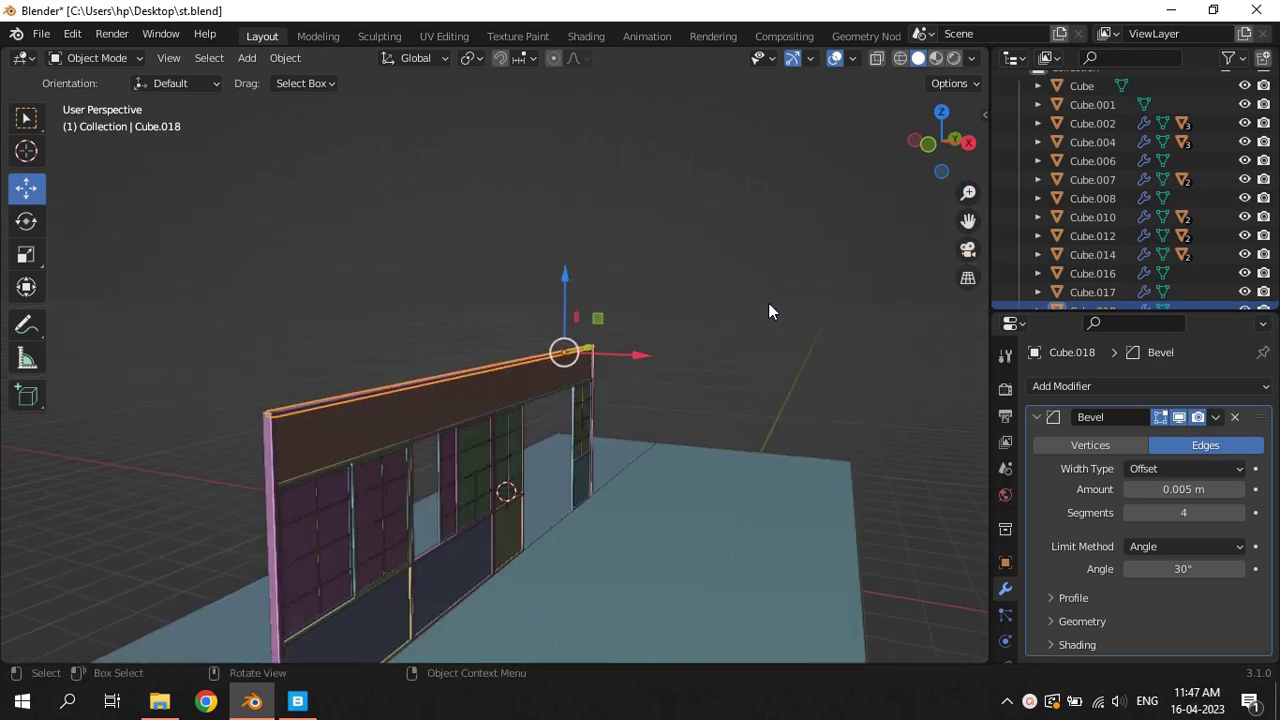
scroll(762, 382, up, 5)
key(a)
key(ctrl+a)
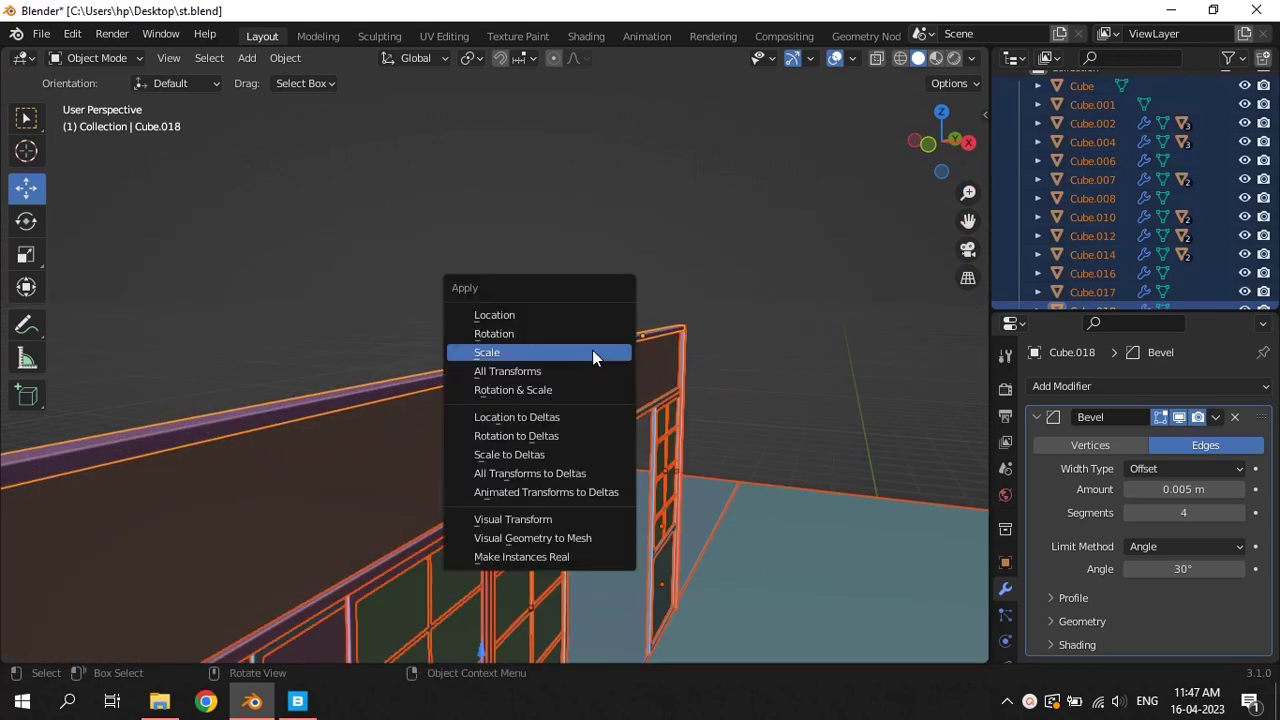
click(592, 357)
right_click(448, 379)
click(540, 397)
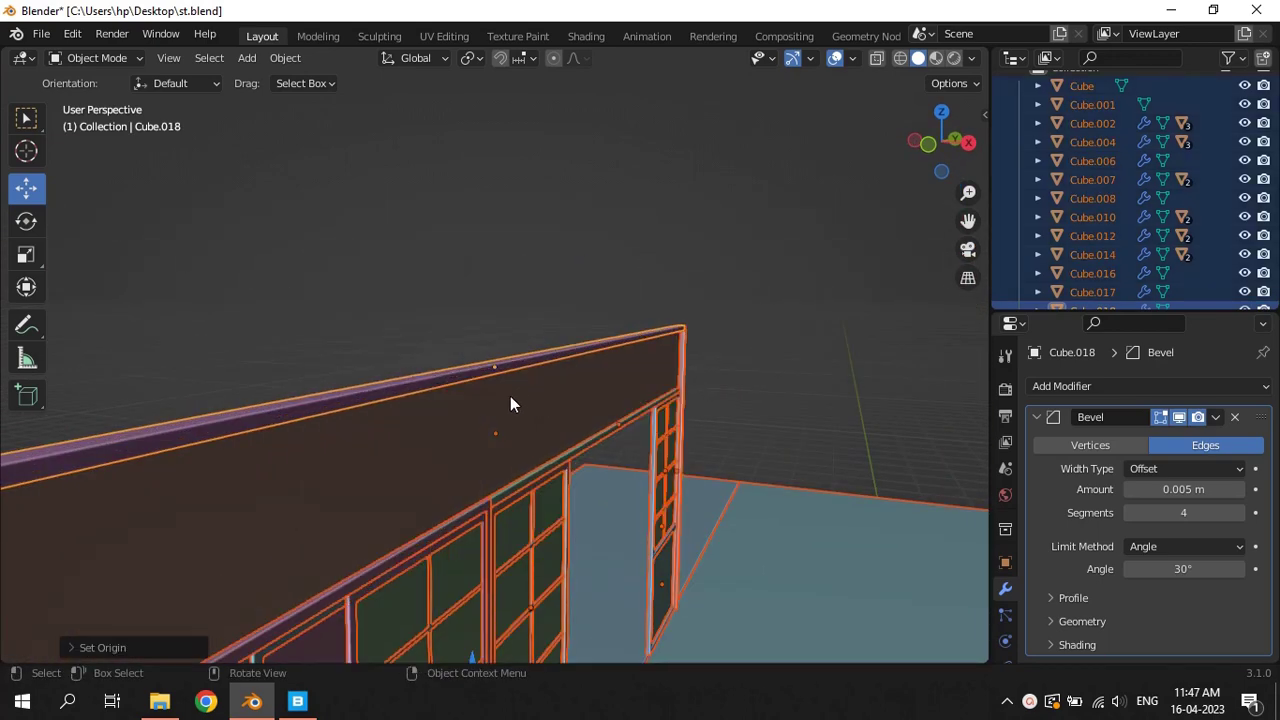
Duplicate the top rail Cube.018 and start raising the copy along Z
click(515, 395)
mouse_move(543, 381)
middle_down()
mouse_move(610, 380)
mouse_move(520, 369)
middle_up()
click(578, 366)
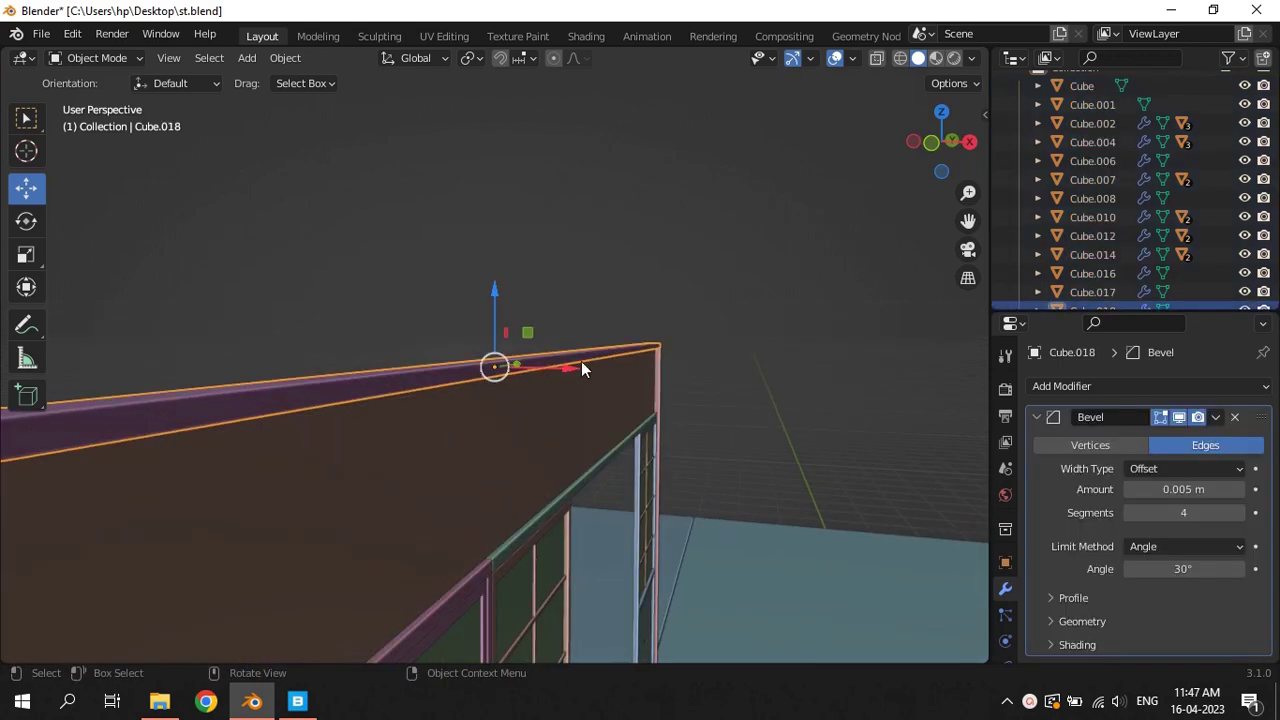
key(shift+d)
right_click(678, 359)
key(shift+d)
key(z)
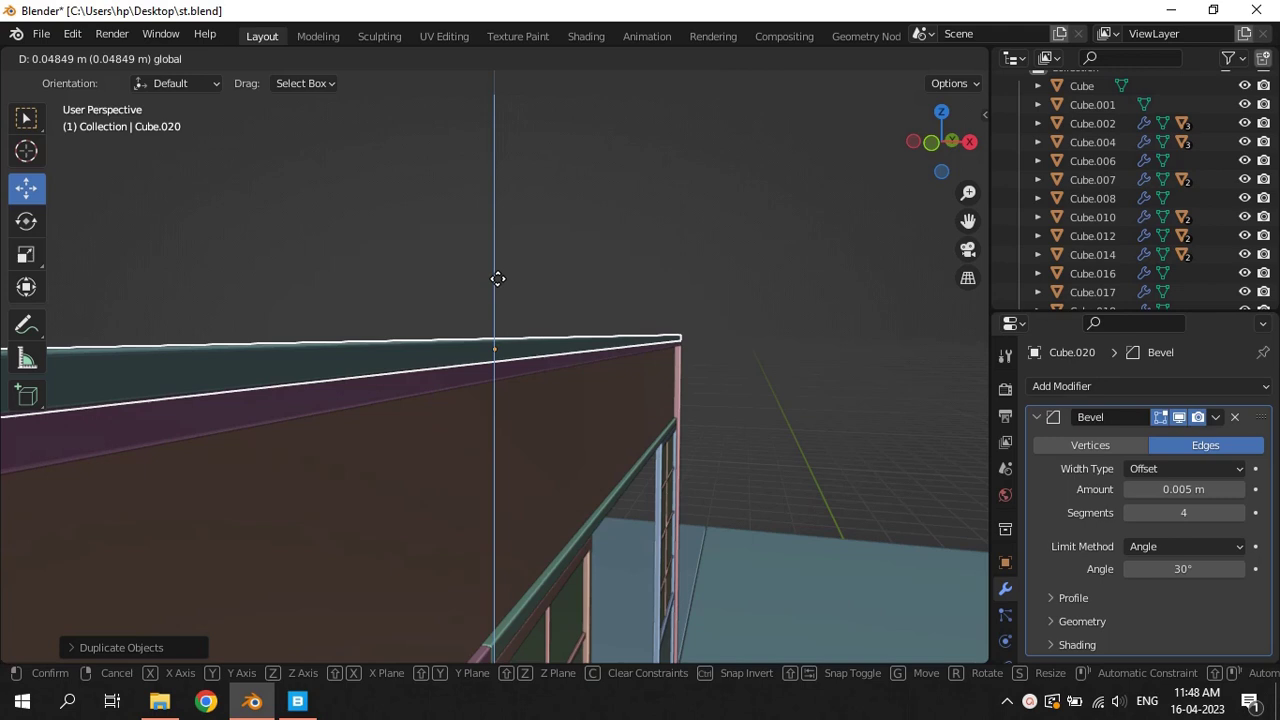
Place the raised copy, then push the roof slab's end face out along X
click(497, 278)
middle_drag(499, 278, 660, 351)
key(Tab)
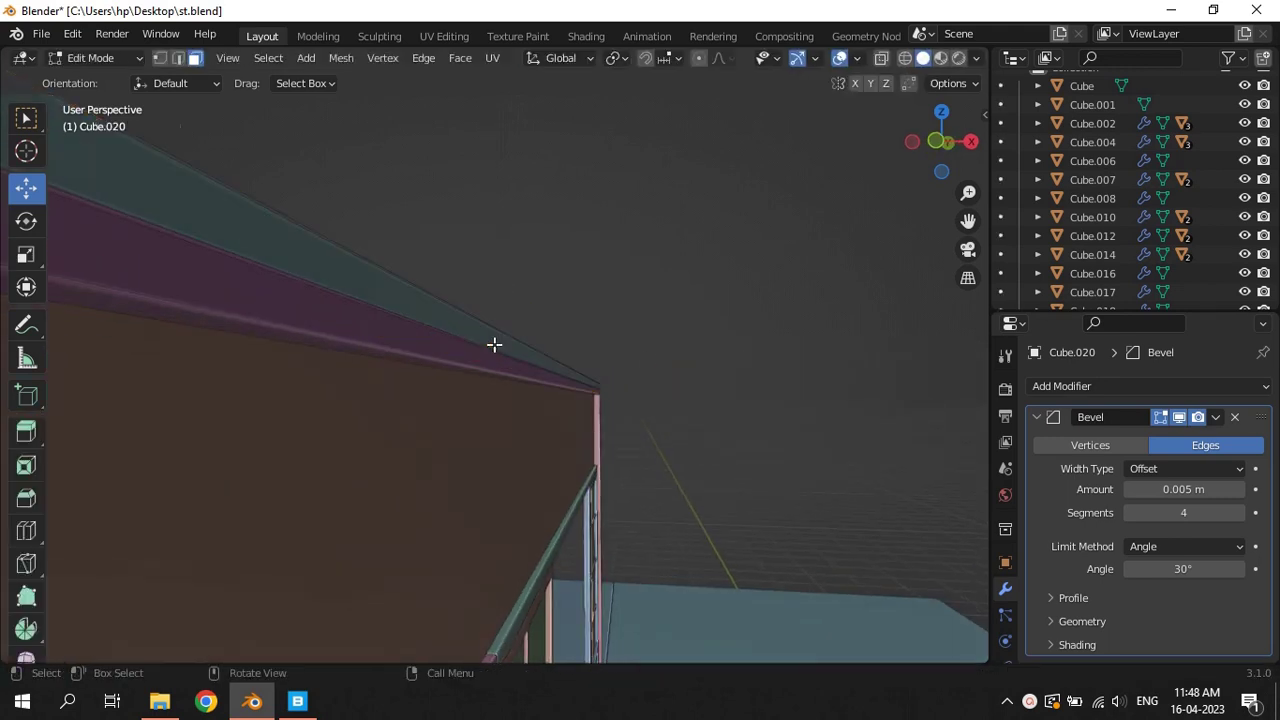
click(450, 313)
key(g)
key(x)
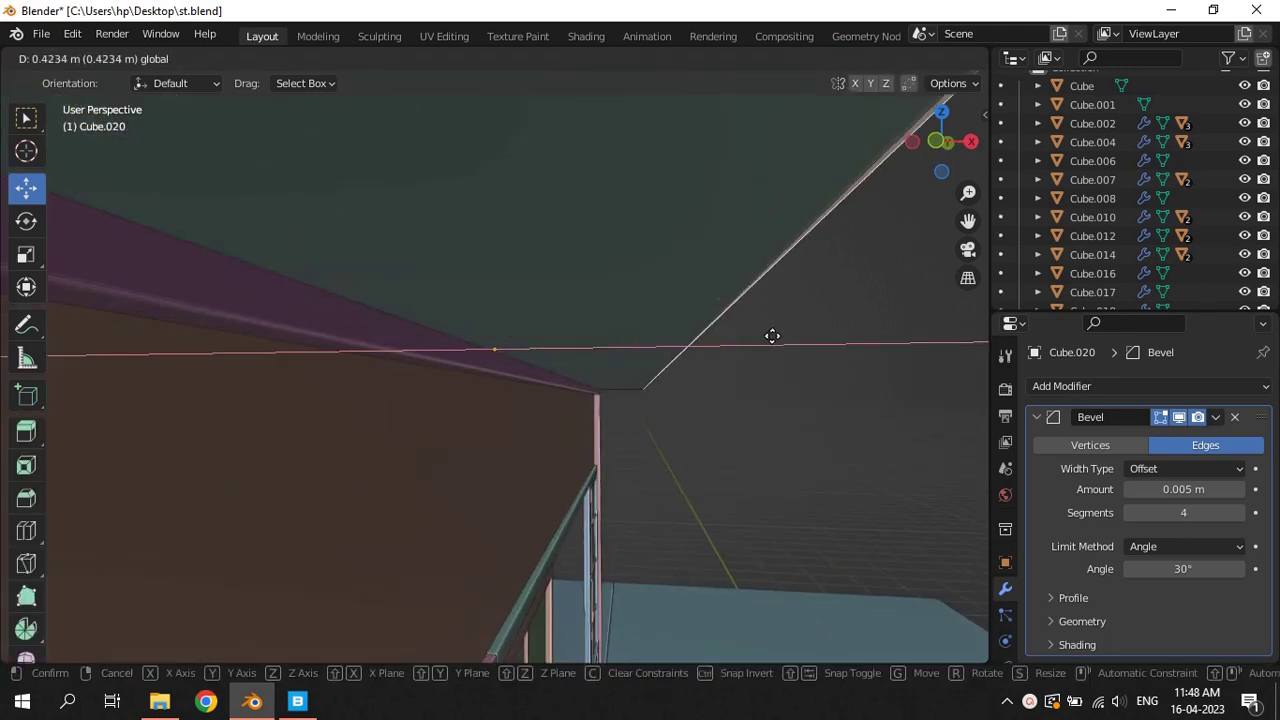
click(845, 334)
middle_drag(845, 334, 677, 389)
key(Tab)
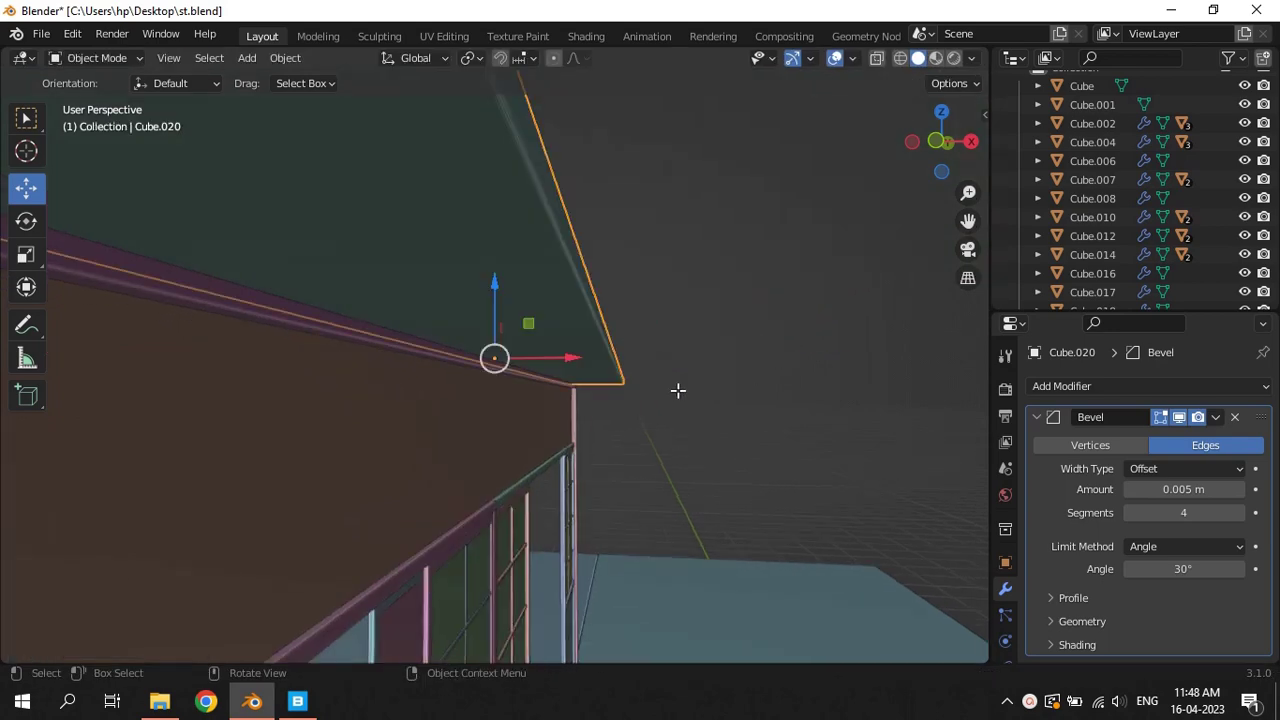
Stretch the roof slab's overhang further along X past the end wall
scroll(678, 390, down, 3)
middle_drag(343, 348, 297, 351)
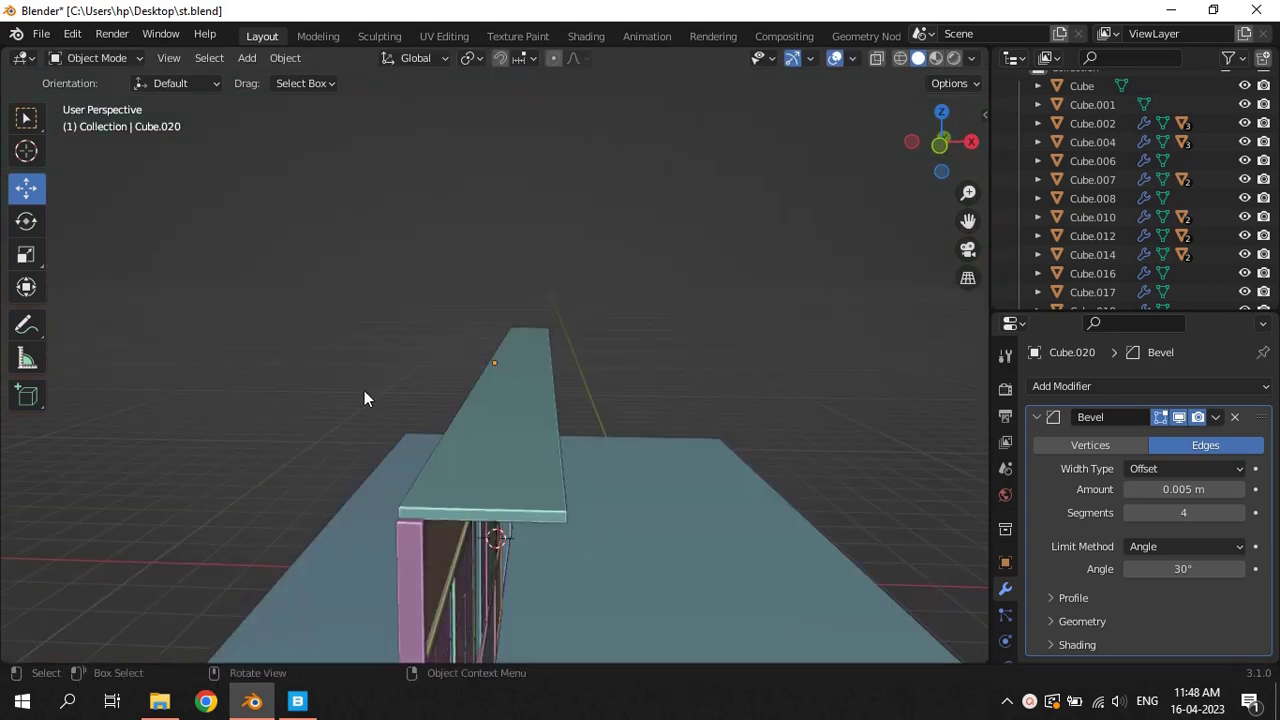
mouse_move(366, 397)
middle_down()
mouse_move(282, 406)
mouse_move(561, 428)
mouse_move(600, 409)
mouse_move(586, 423)
middle_up()
key(Tab)
drag(628, 369, 677, 371)
key(Tab)
middle_drag(658, 437, 620, 414)
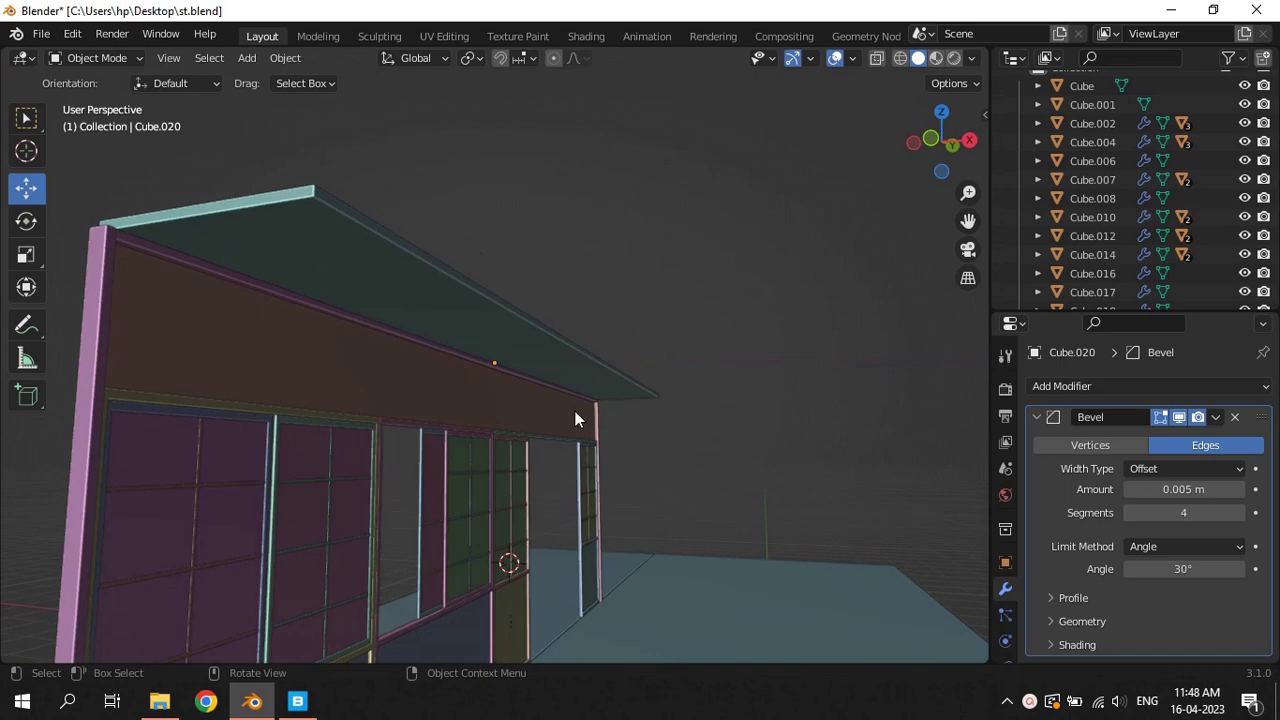
Apply the roof slab's scale, save, and set its origin to geometry
scroll(429, 330, up, 3)
click(451, 313)
key(ctrl+a)
click(451, 303)
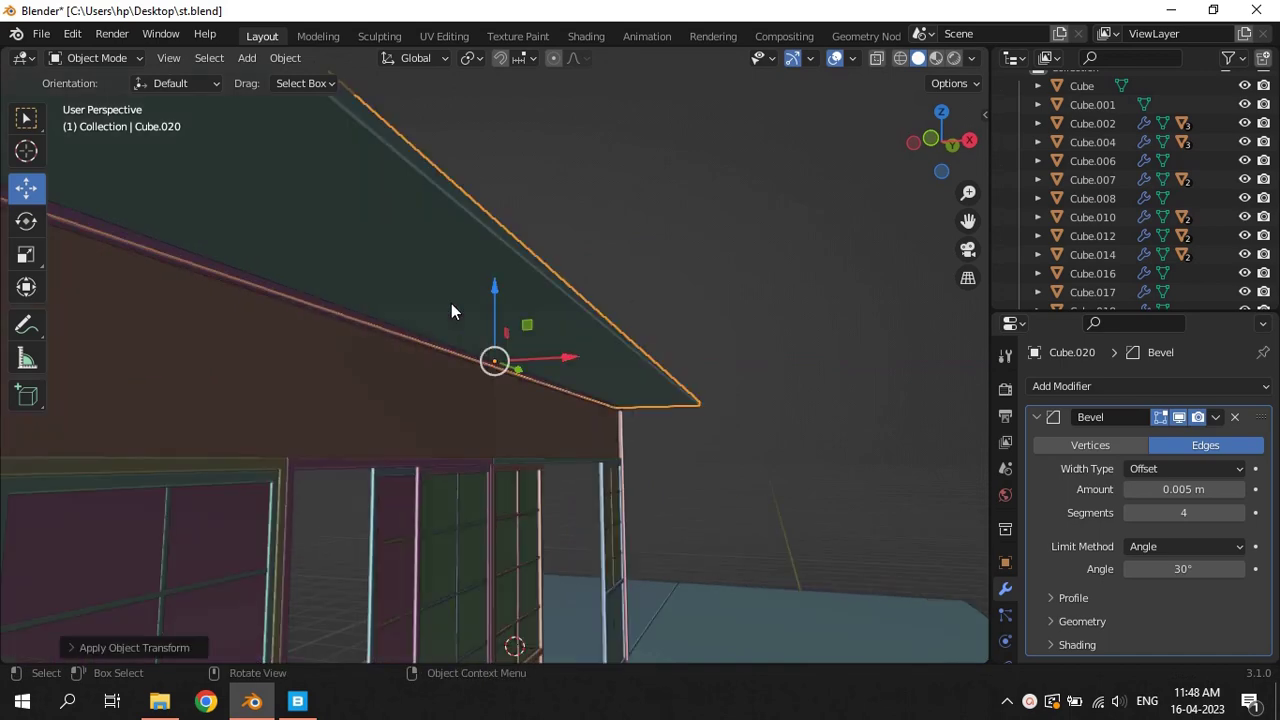
key(ctrl+s)
right_click(455, 303)
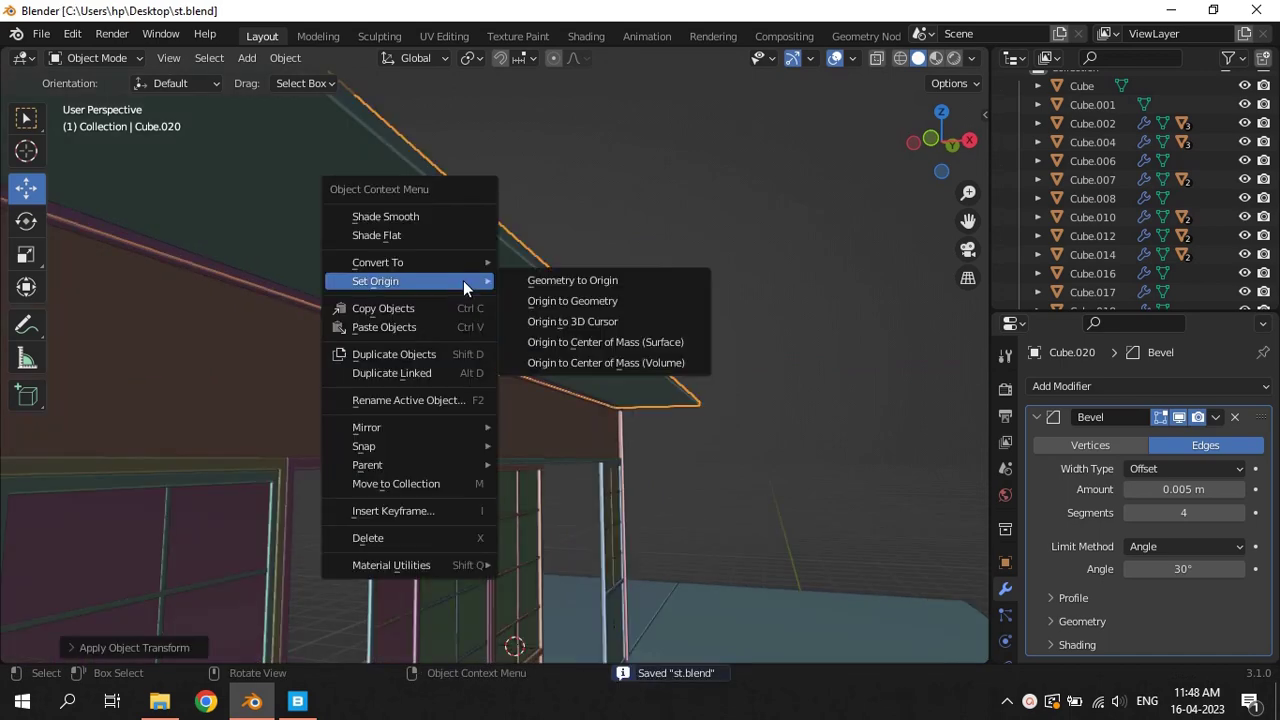
click(553, 297)
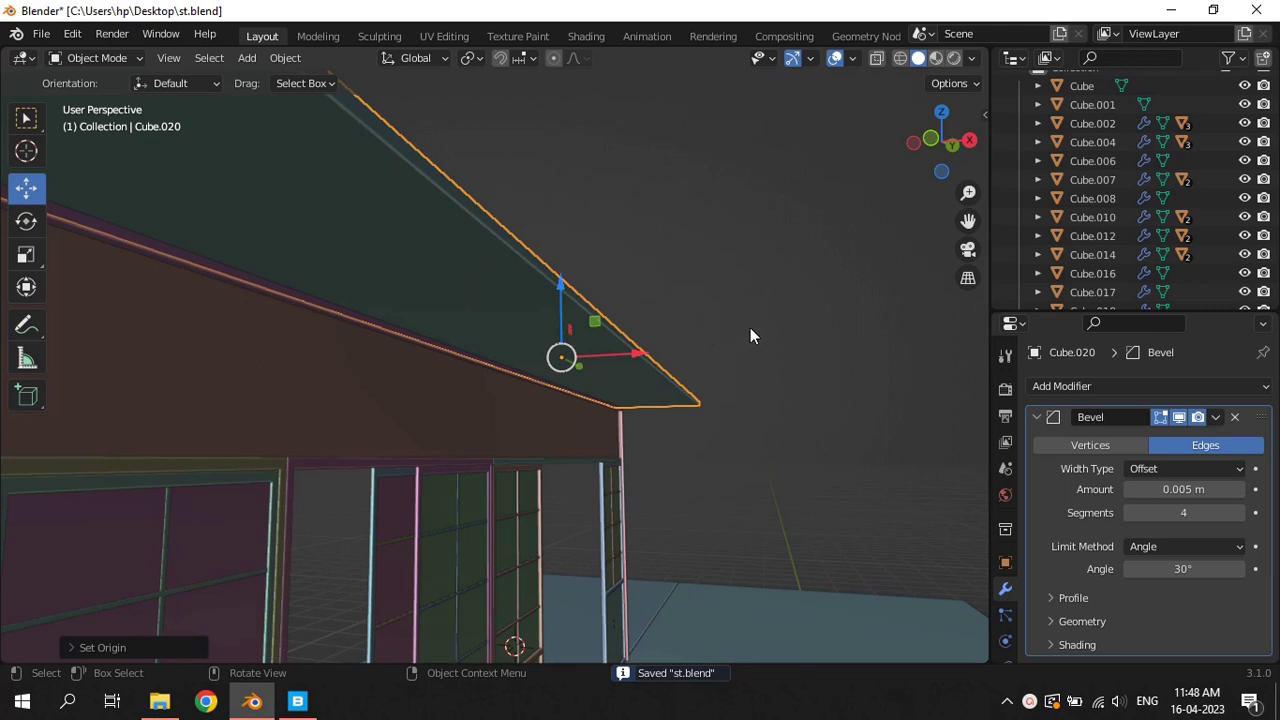
Duplicate the roof-edge trim board and slide the copy along X
key(shift+a)
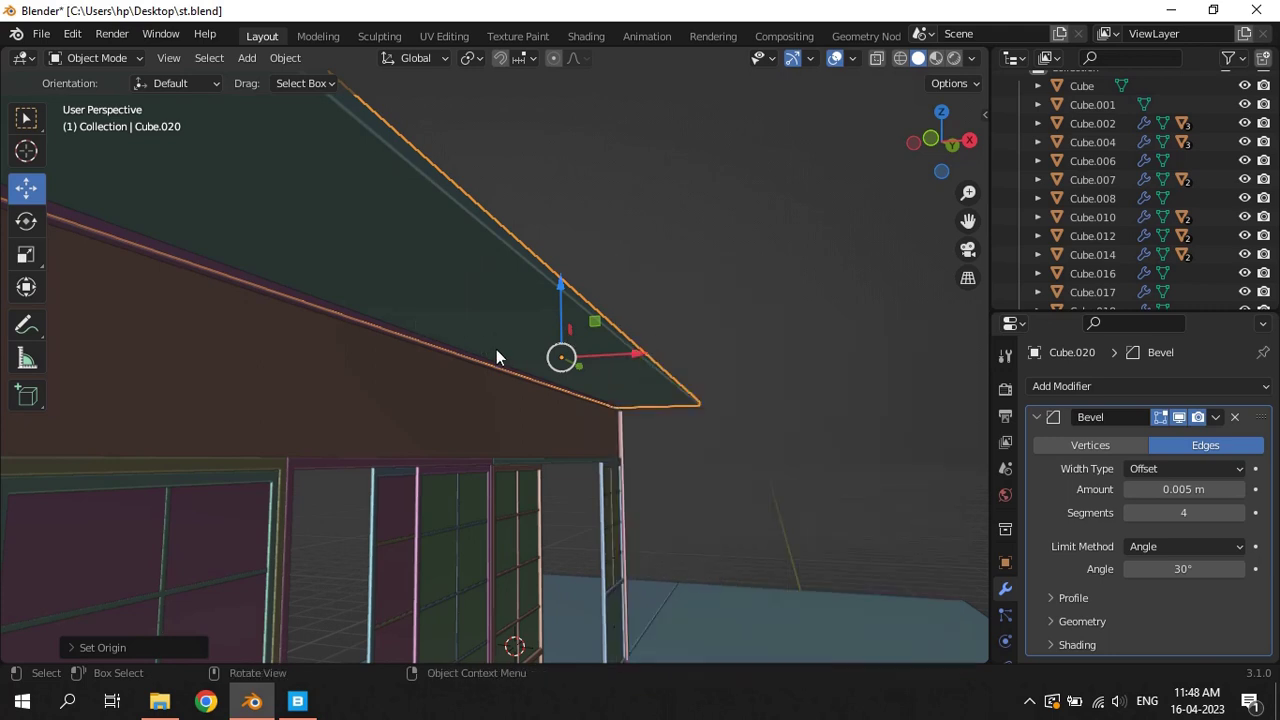
click(488, 363)
key(shift+d)
right_click(641, 400)
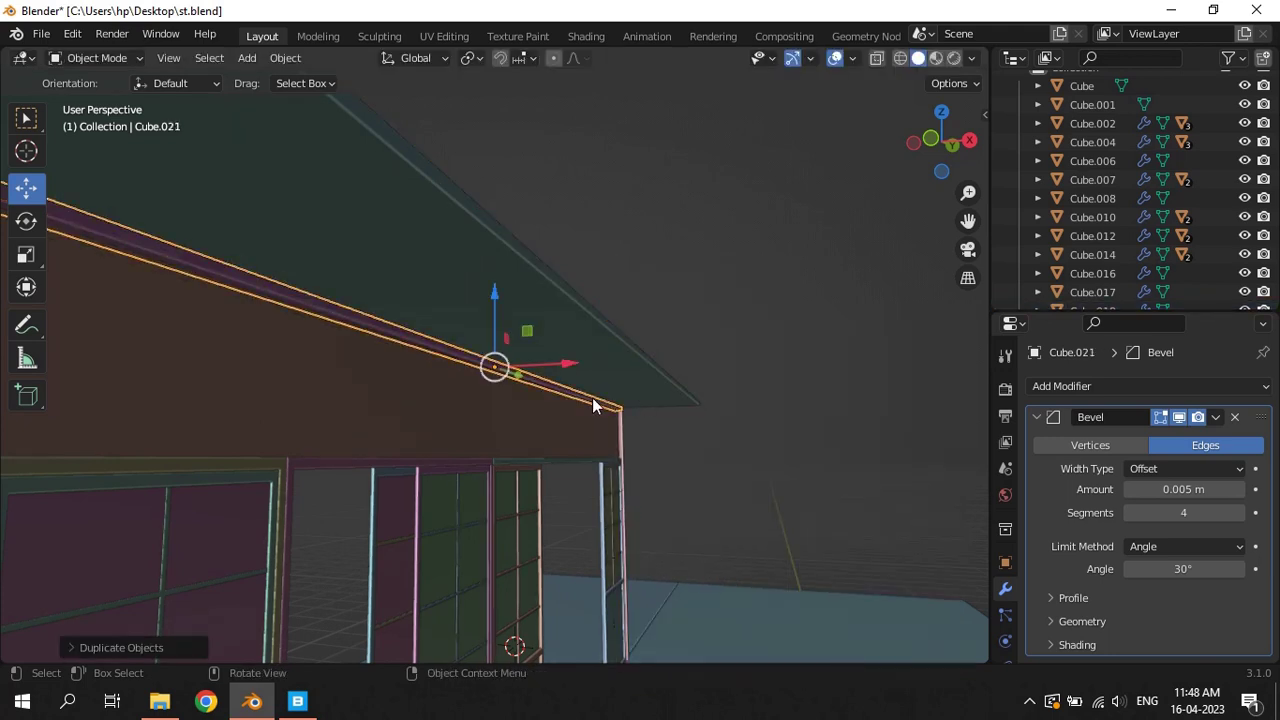
drag(573, 363, 629, 363)
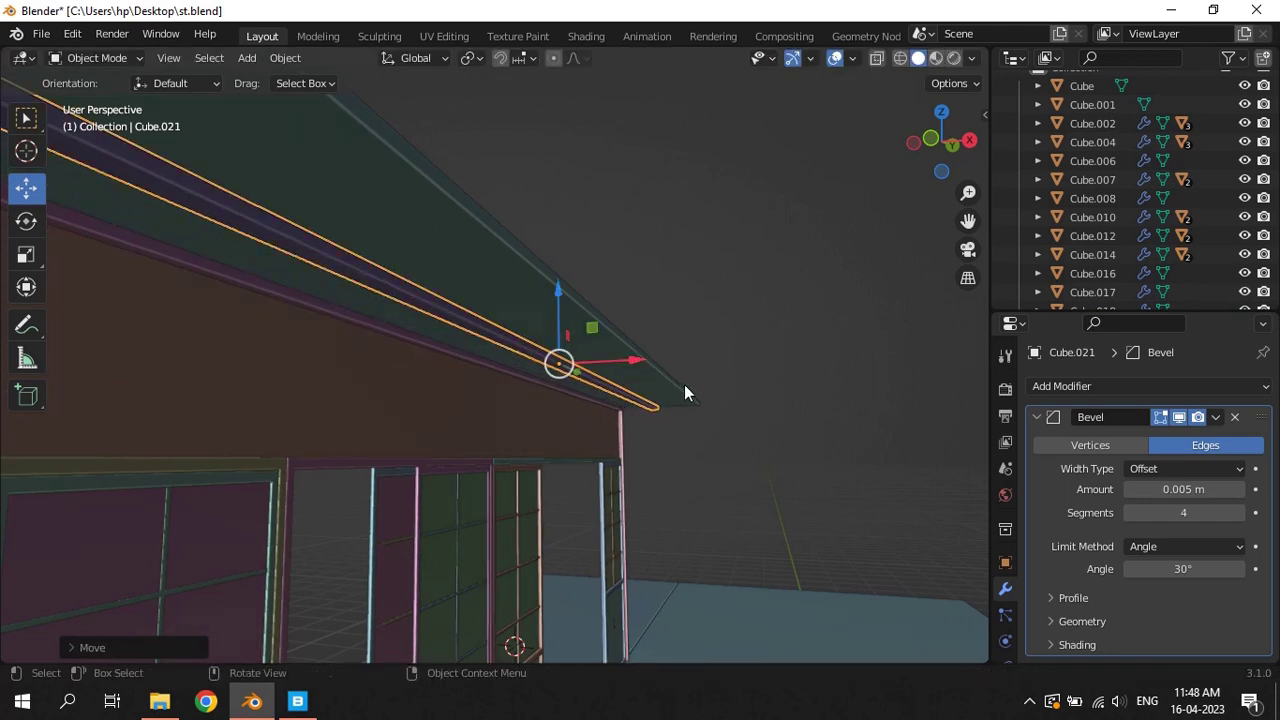
key(alt+s)
key(s)
key(Escape)
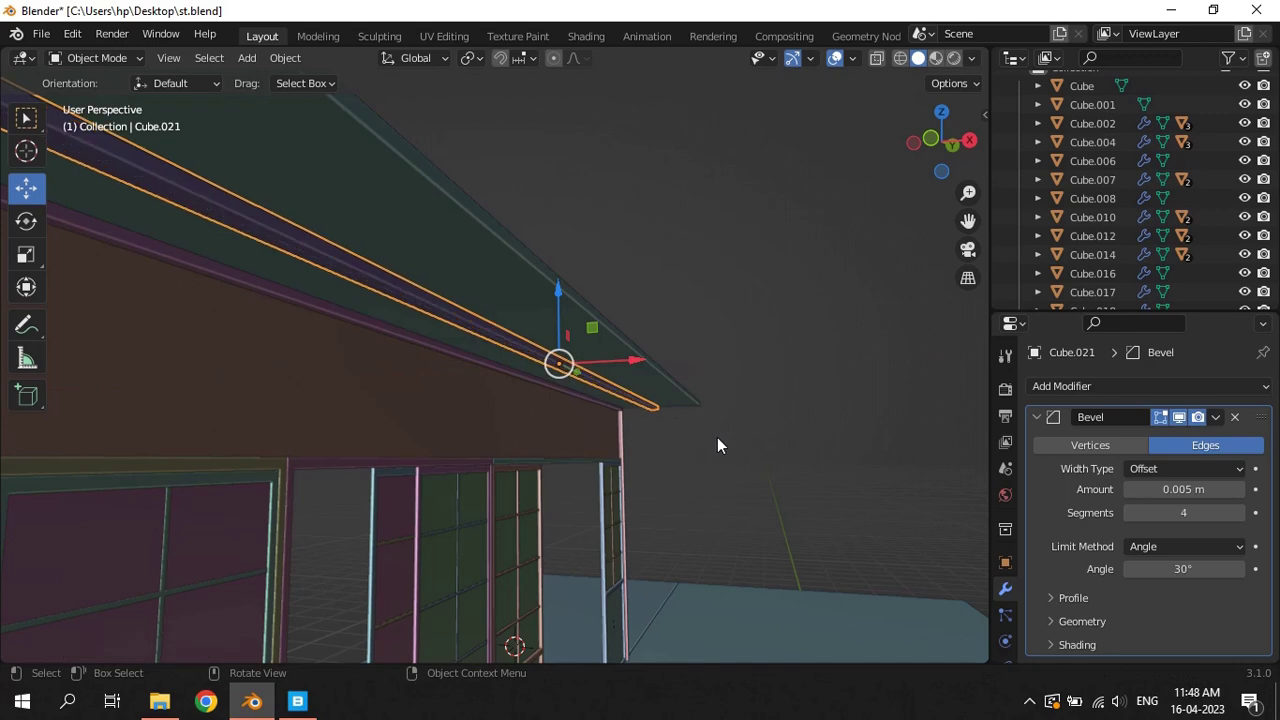
Shrink the trim copy along Y into a short block and apply its scale
key(s)
key(y)
click(543, 378)
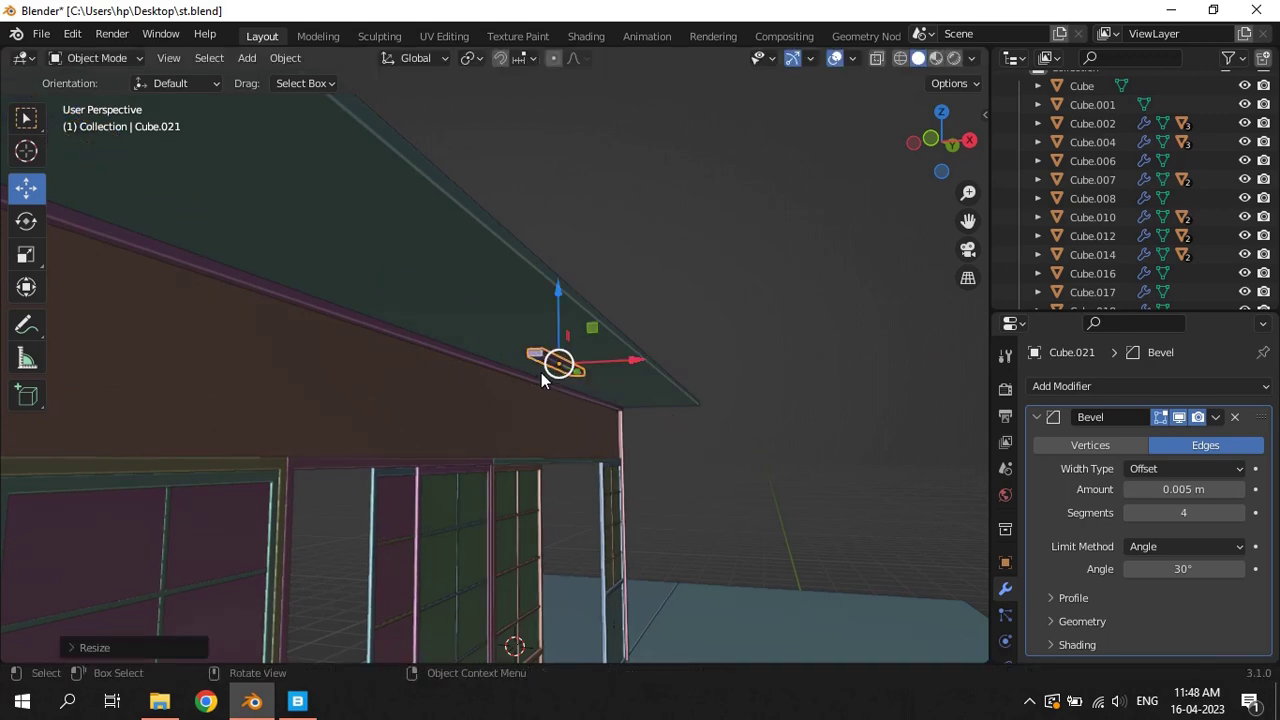
mouse_move(555, 396)
middle_down()
mouse_move(612, 422)
mouse_move(579, 390)
mouse_move(588, 398)
middle_up()
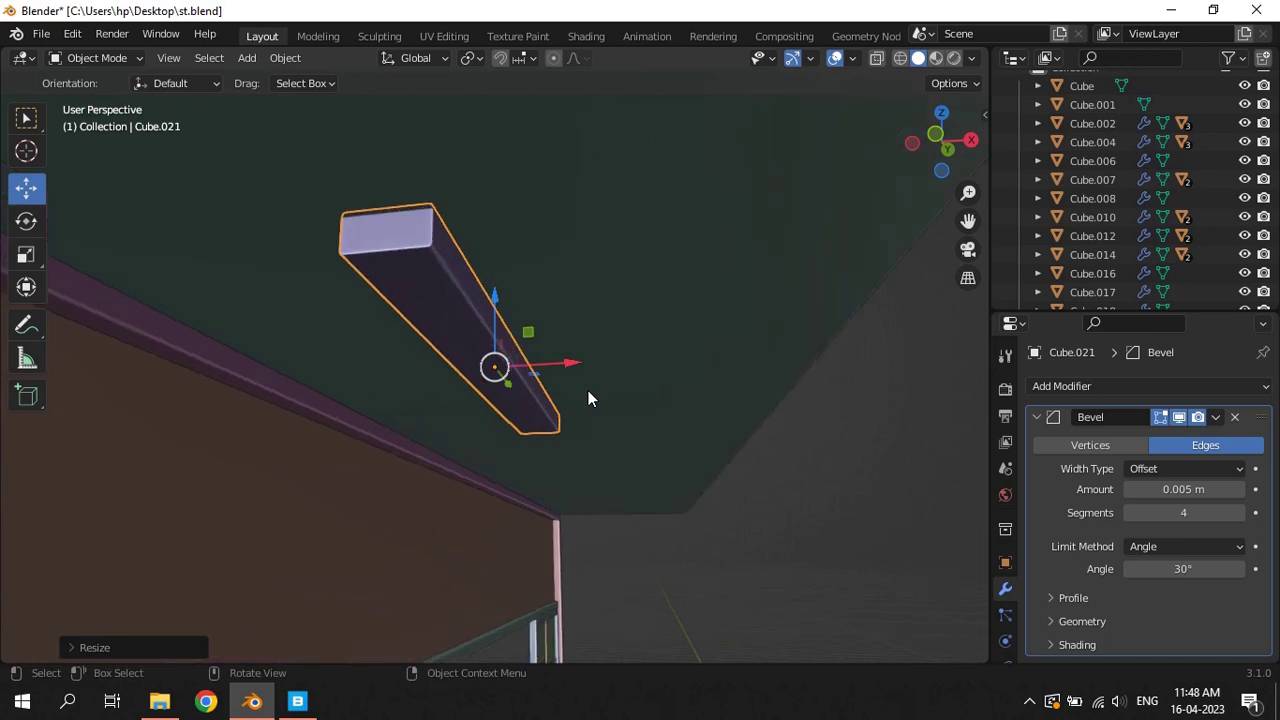
key(ctrl+a)
click(491, 325)
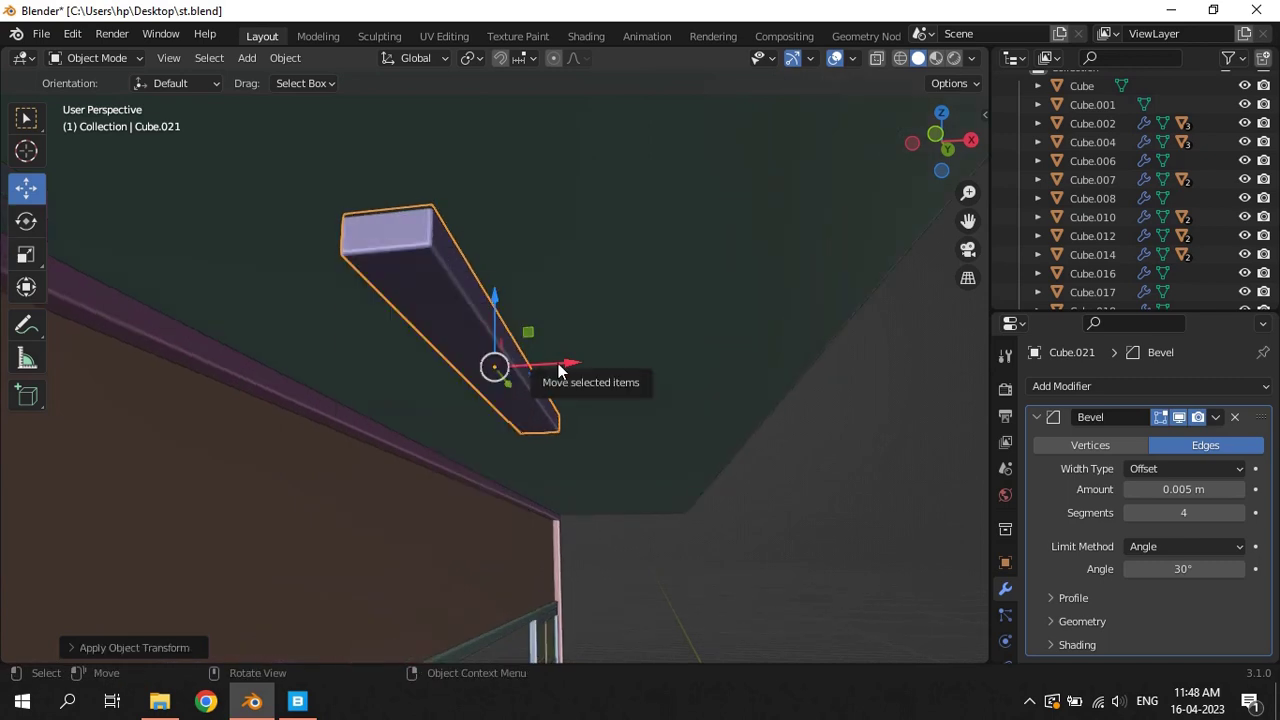
Rotate the block 90° about Z, 90° about X, then -45° about Y into a diagonal brace
key(r)
key(y)
key(Escape)
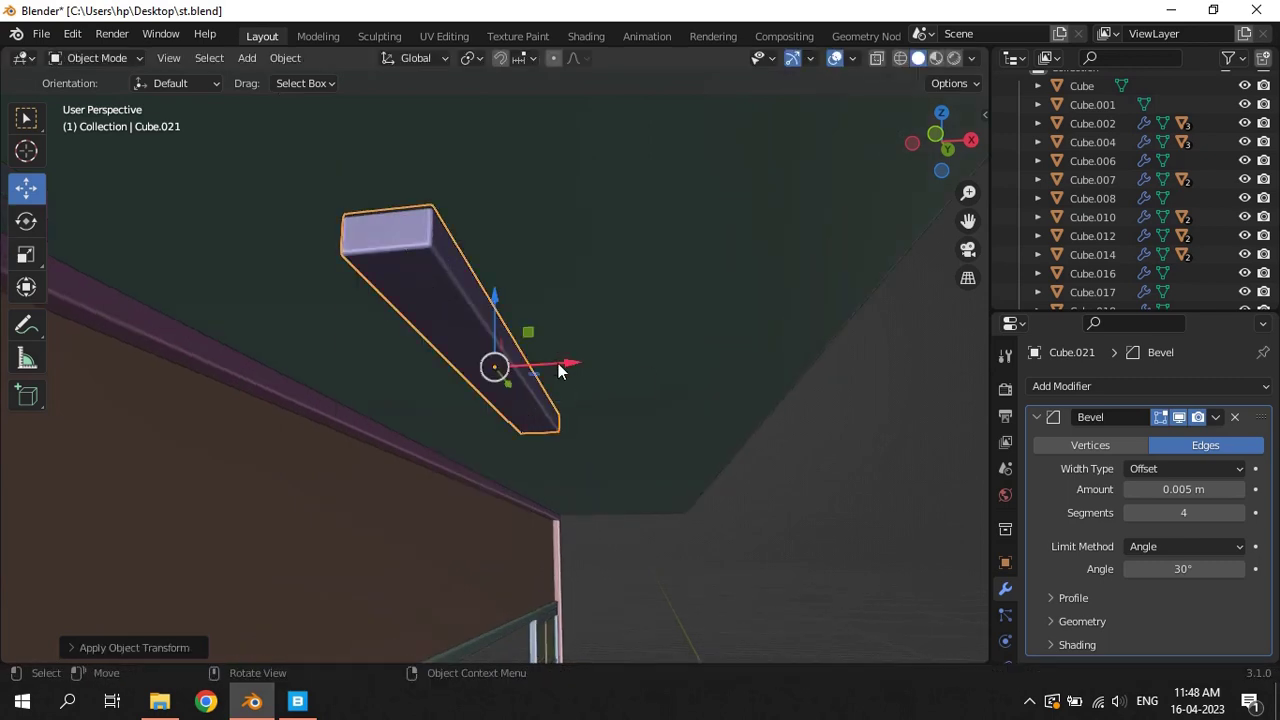
key(r)
key(x)
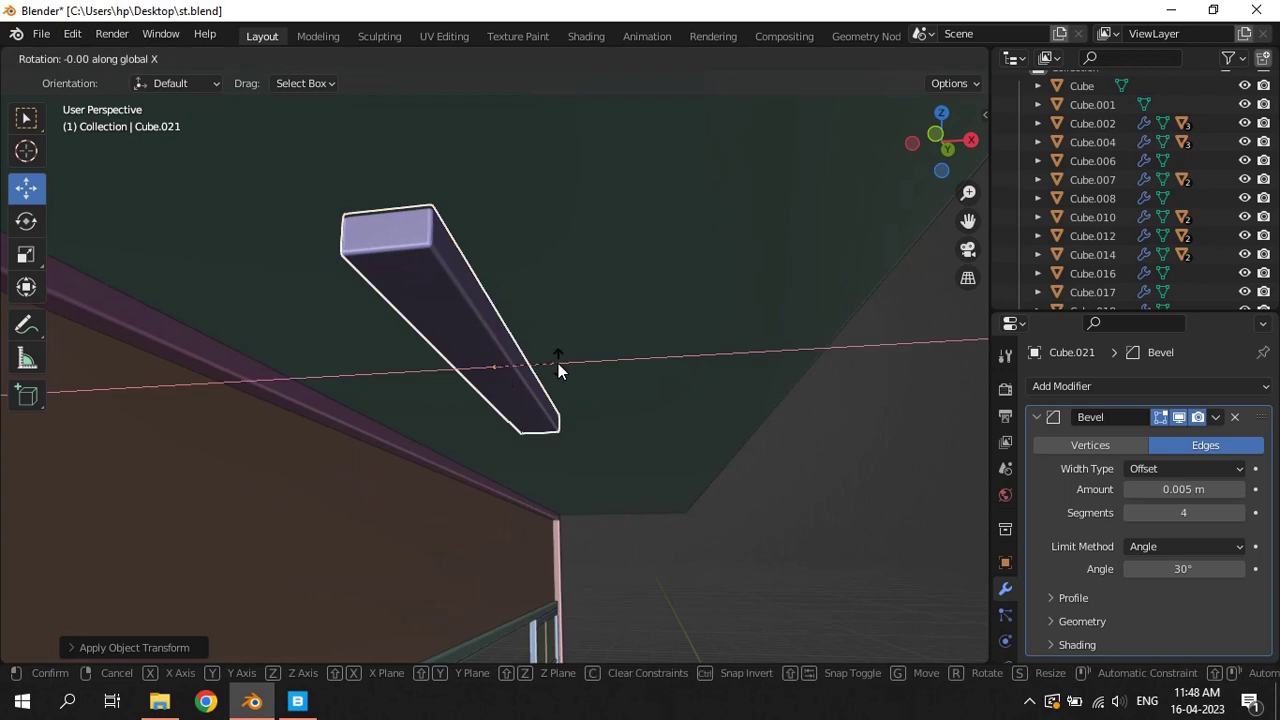
key(Escape)
text(rz)
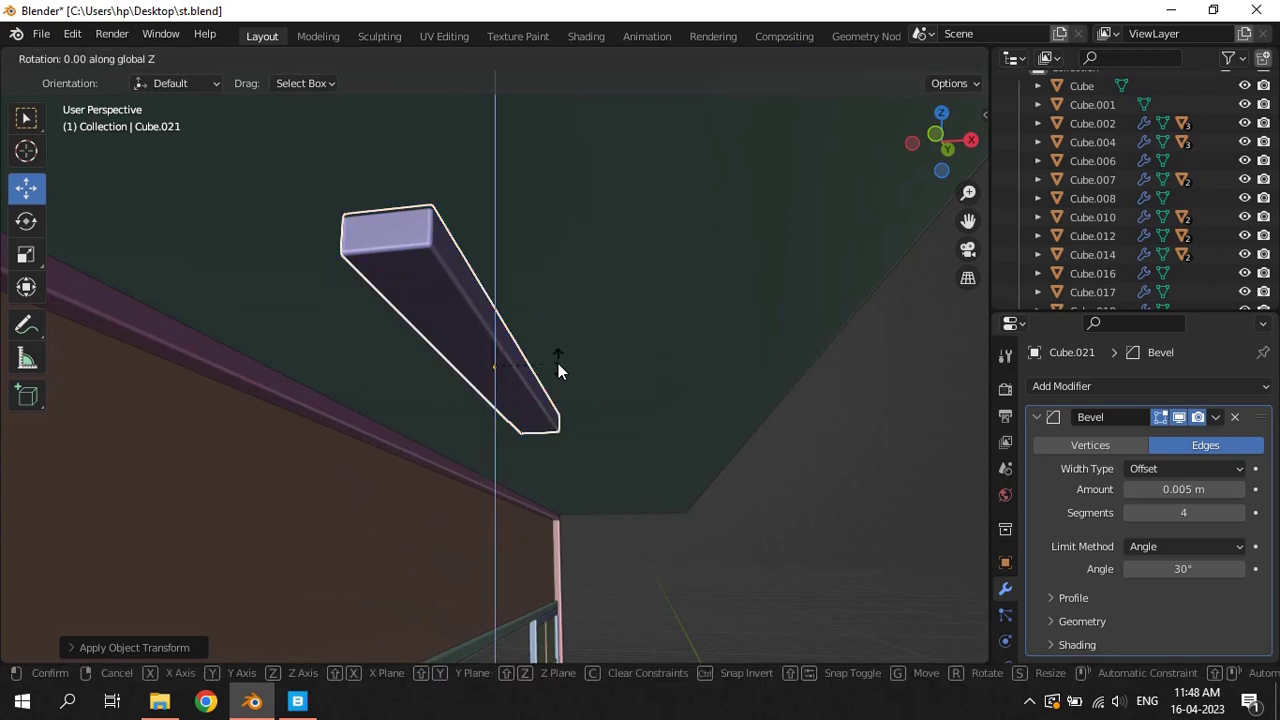
text(90)
key(Return)
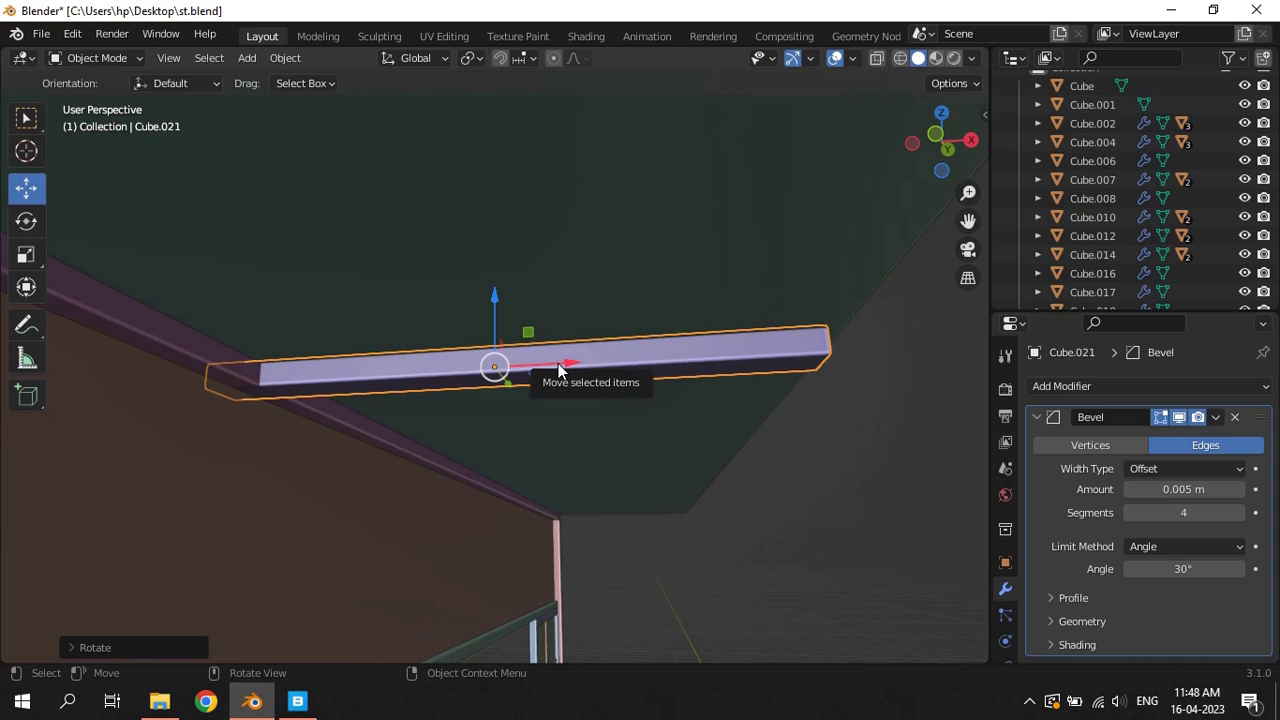
key(r)
key(x)
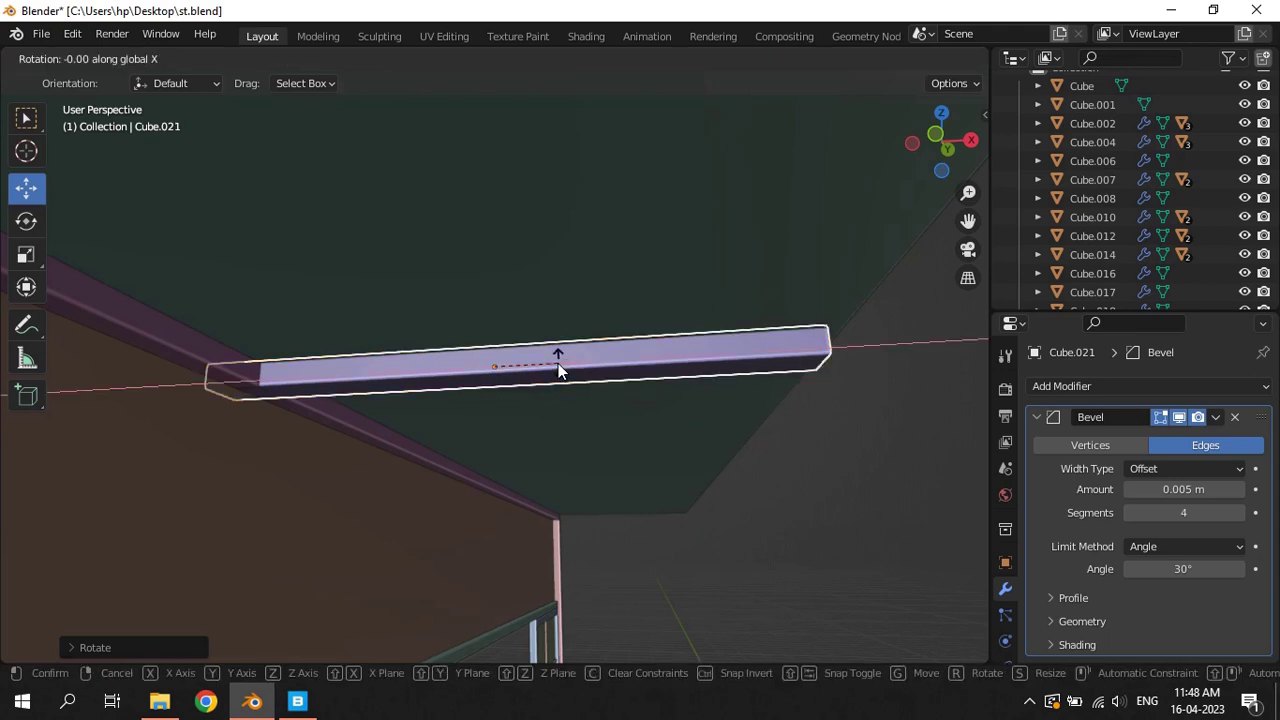
text(90)
key(Return)
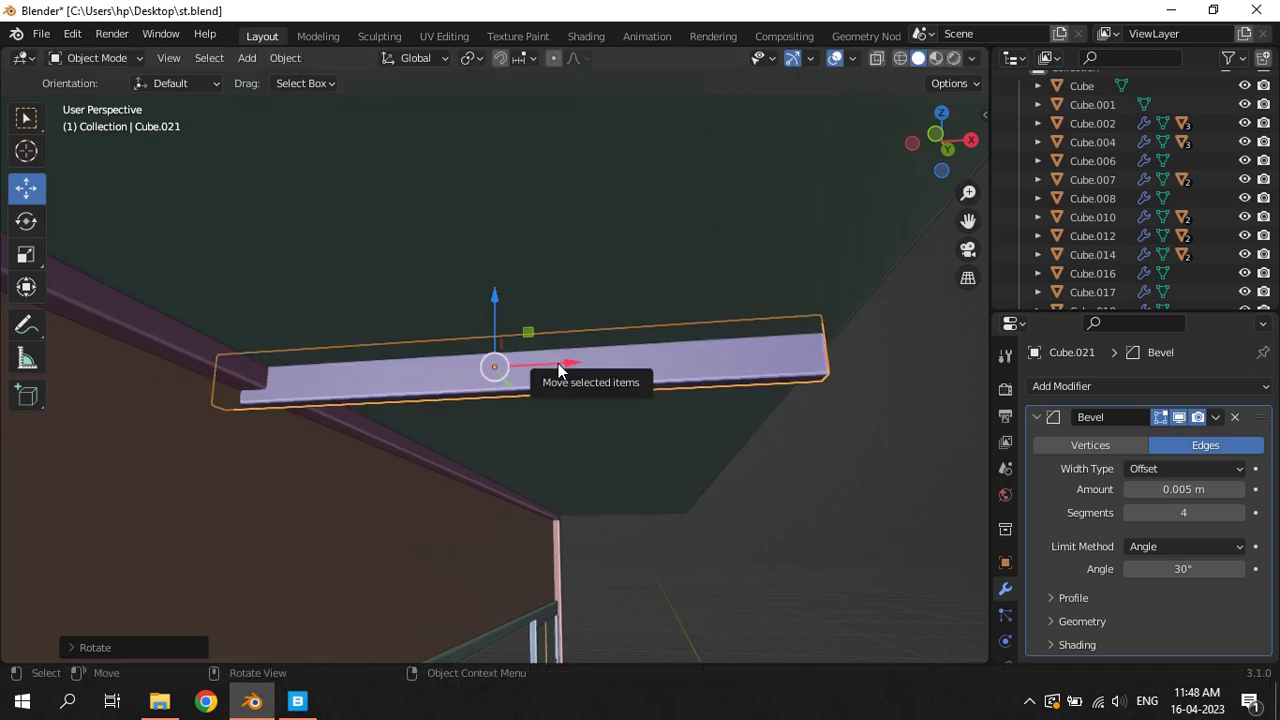
text(ry)
text(45)
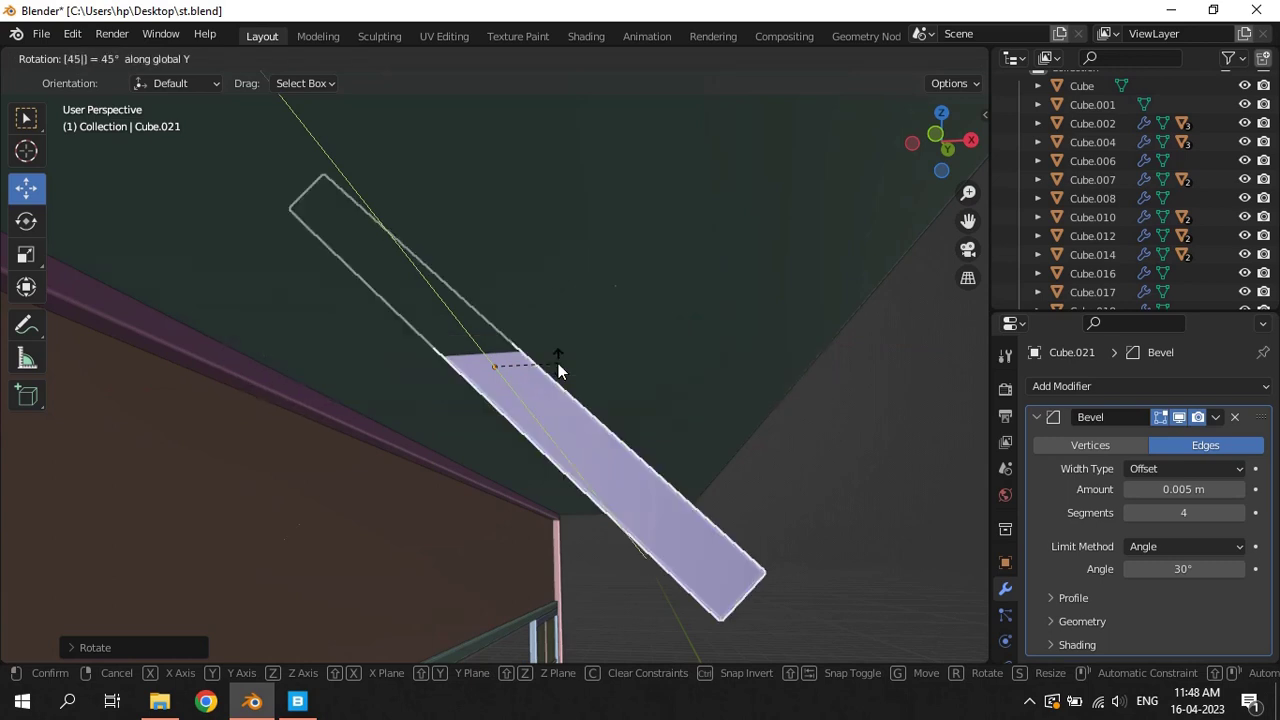
text(-)
key(Return)
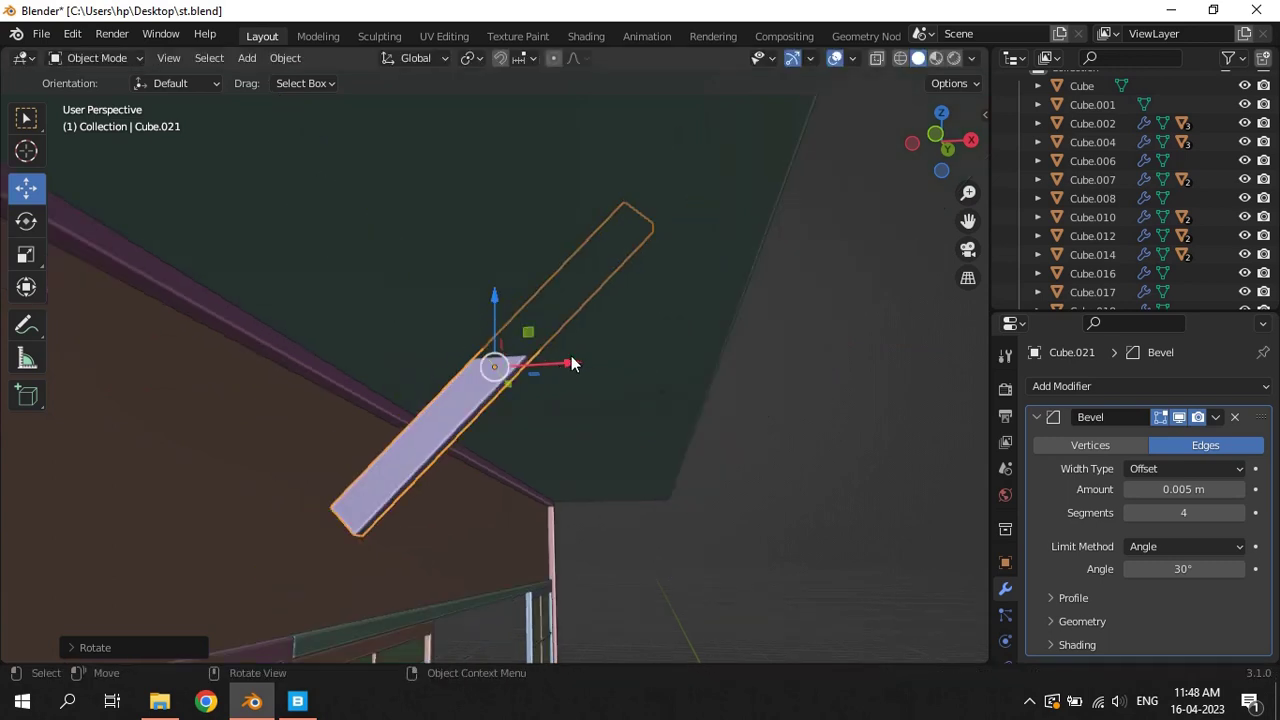
Move the brace along X toward the corner and lower it onto the corner post
drag(571, 363, 491, 366)
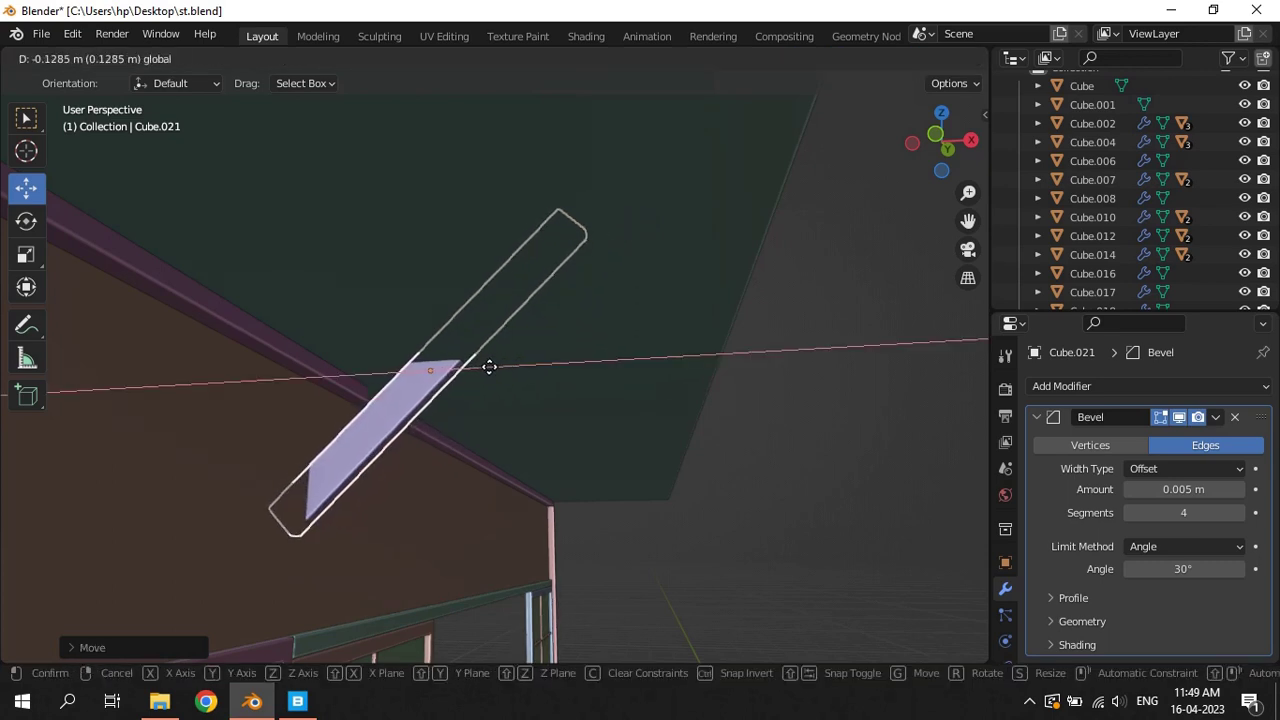
click(435, 447)
click(428, 389)
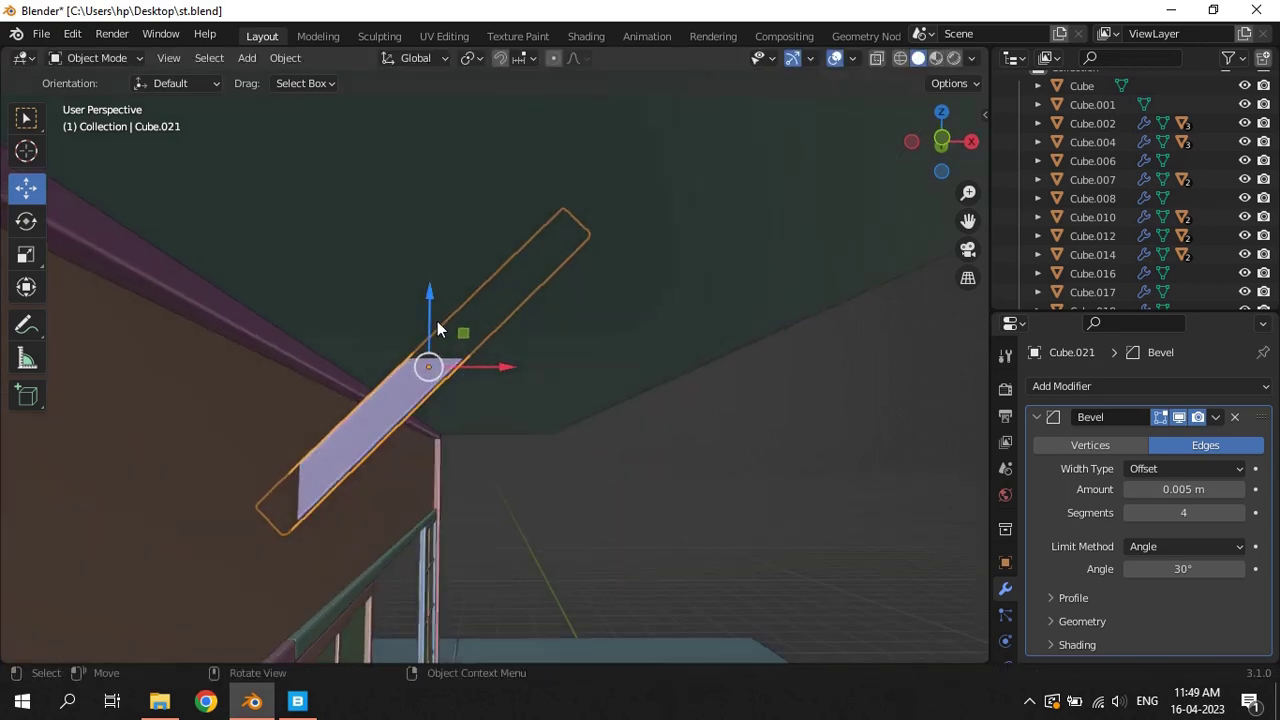
key(g)
key(z)
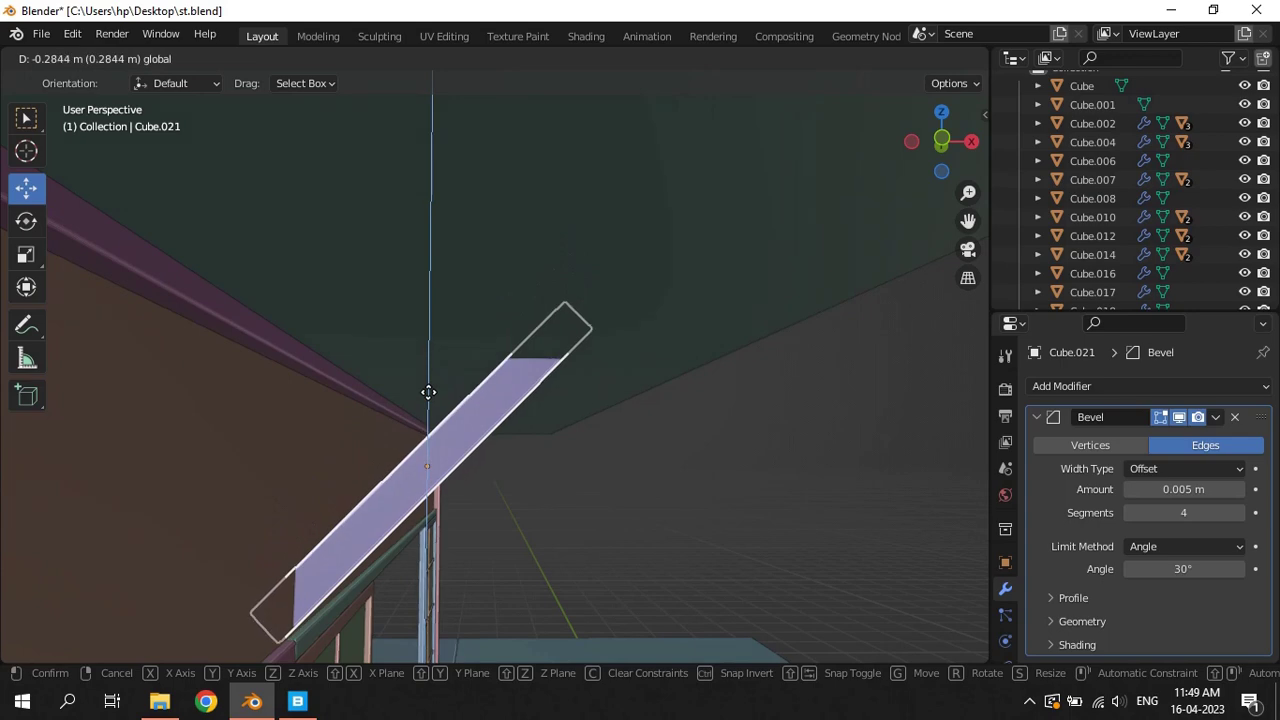
click(428, 392)
mouse_move(549, 465)
middle_down()
mouse_move(470, 466)
mouse_move(527, 466)
mouse_move(586, 370)
middle_up()
key(KP_3)
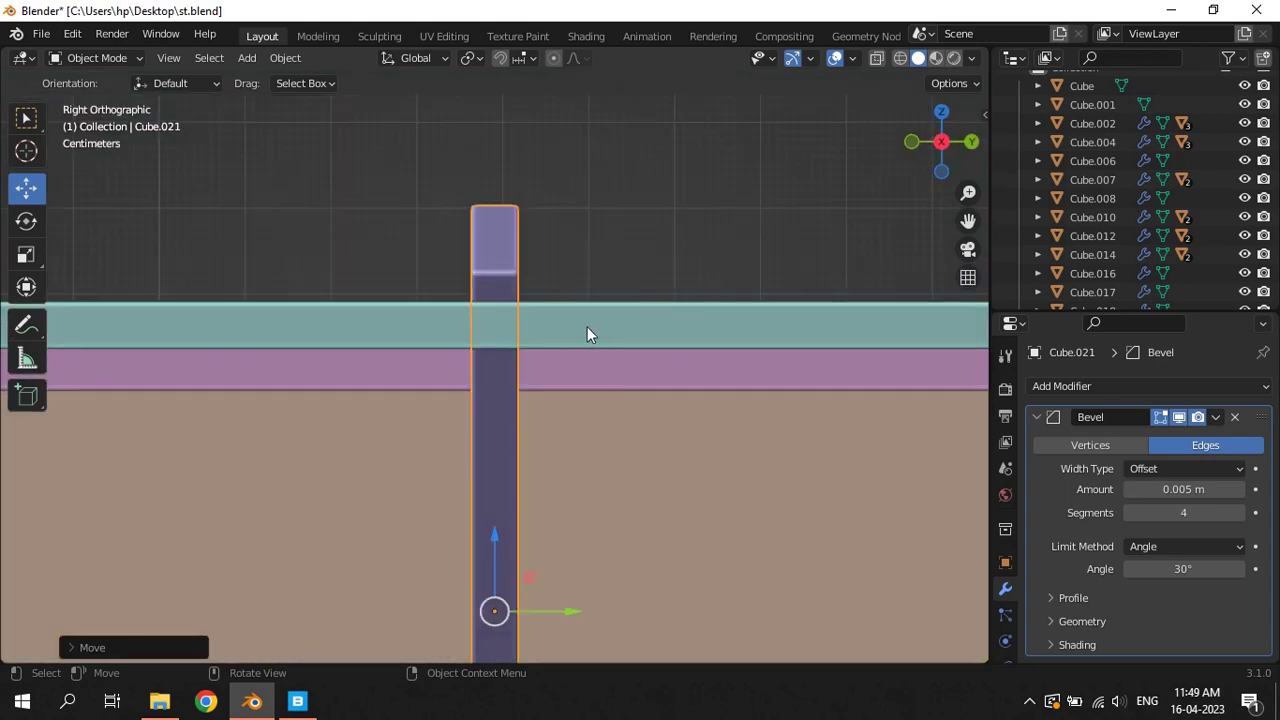
key(KP_1)
In Edit Mode with wireframe shading, select only the brace's top corner vertex
scroll(621, 329, up, 3)
key(Tab)
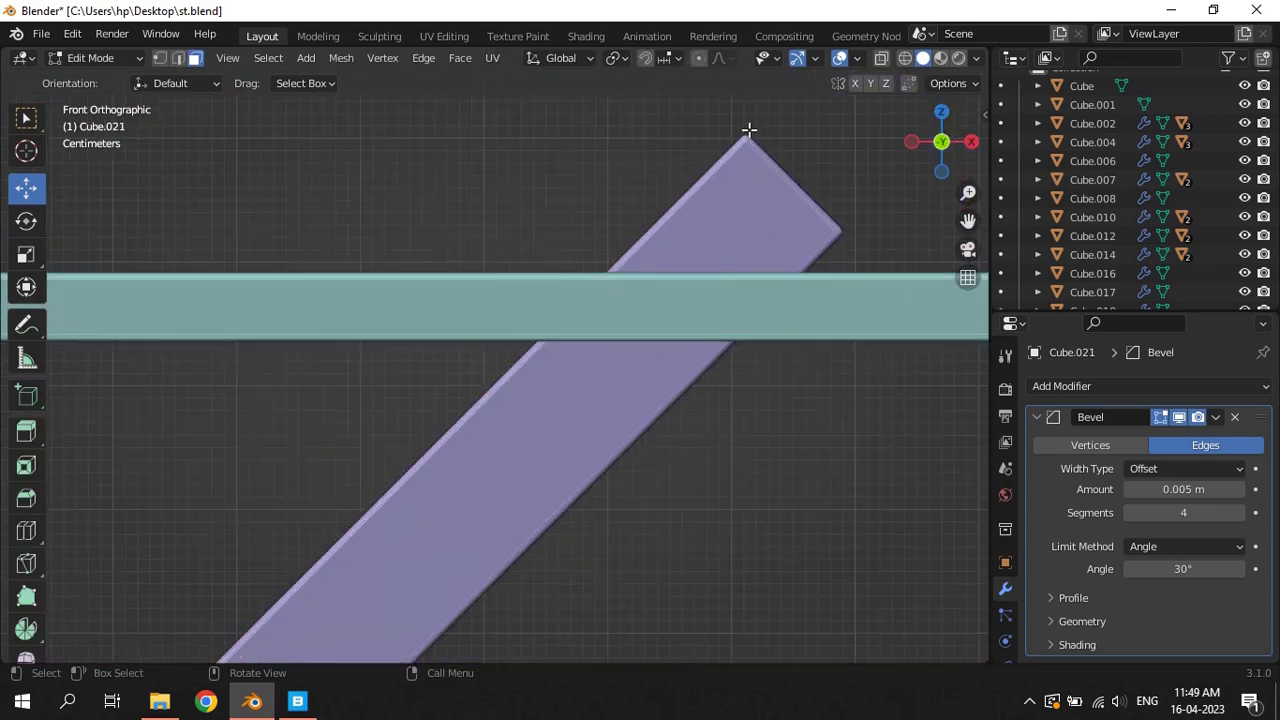
key(a)
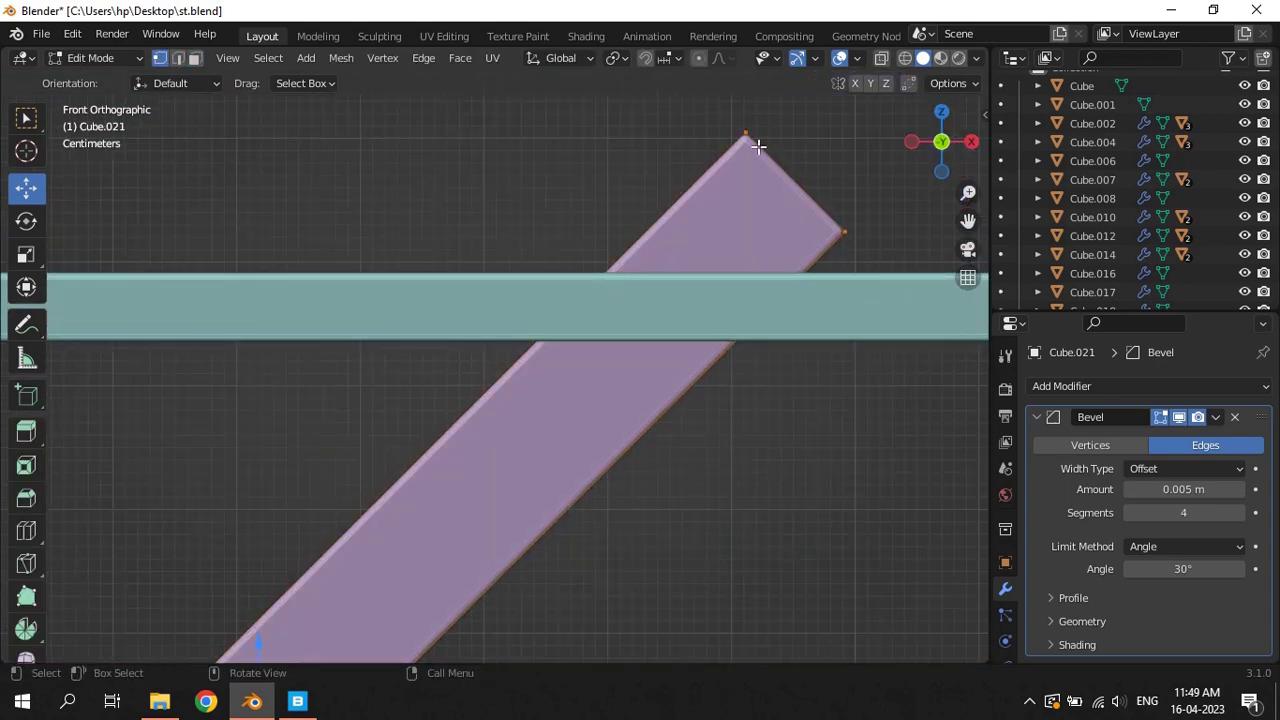
click(758, 147)
key(z)
click(714, 155)
drag(703, 120, 750, 157)
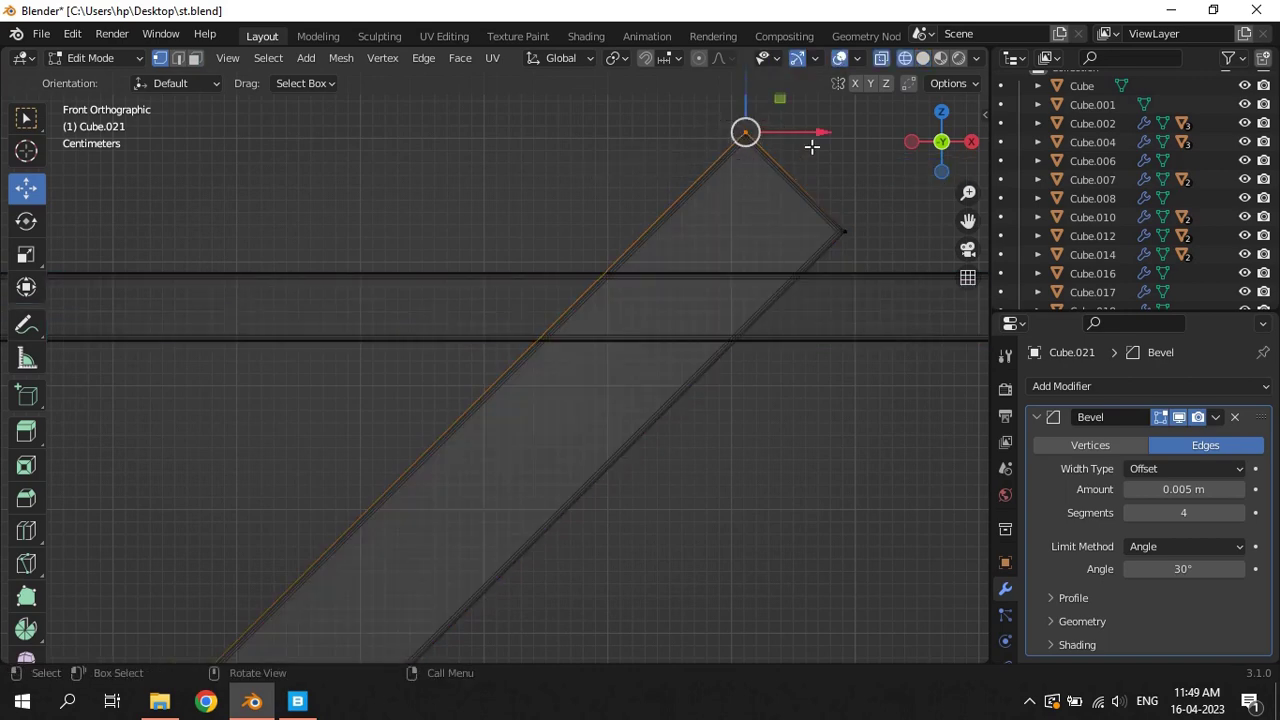
Switch to Local orientation and slide the top vertex along the brace's length
drag(818, 132, 663, 129)
key(ctrl+z)
click(548, 60)
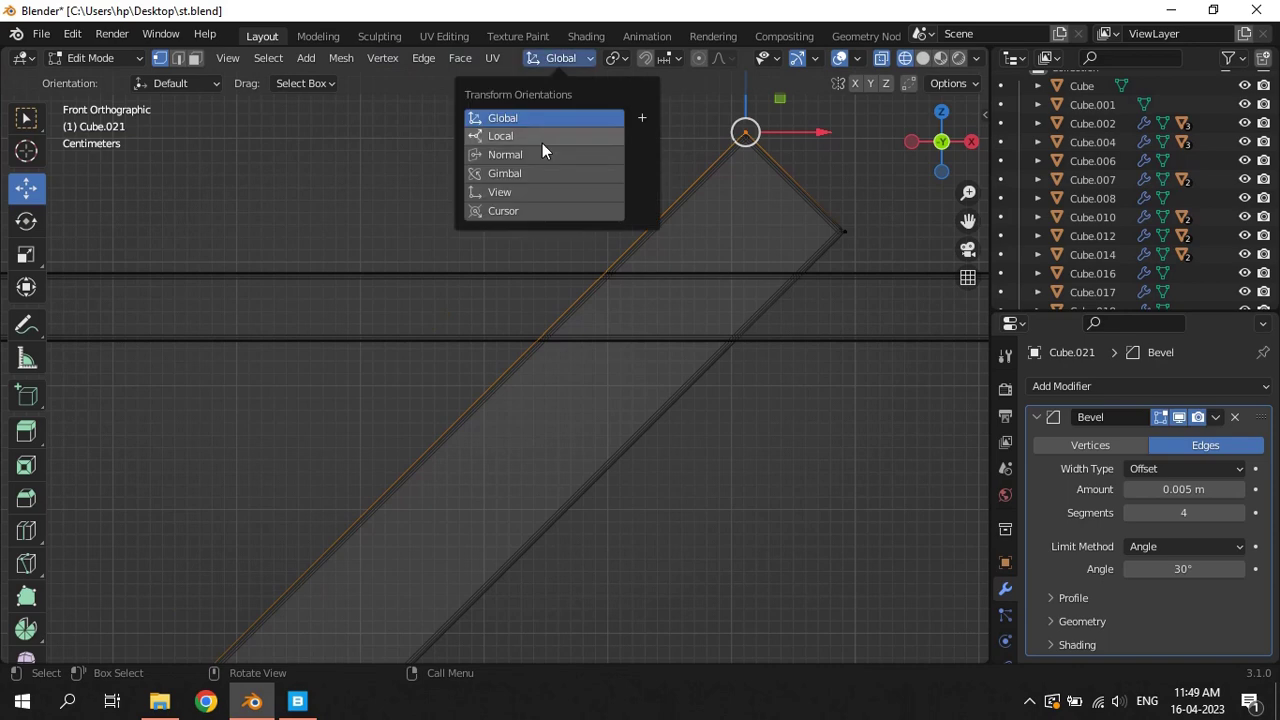
click(540, 140)
mouse_move(765, 107)
mouse_down()
mouse_move(529, 283)
mouse_move(560, 309)
mouse_up()
key(KP_Decimal)
Readjust the top vertex along the diagonal until it meets the beam, then select the brace's end vertex
scroll(757, 311, down, 1)
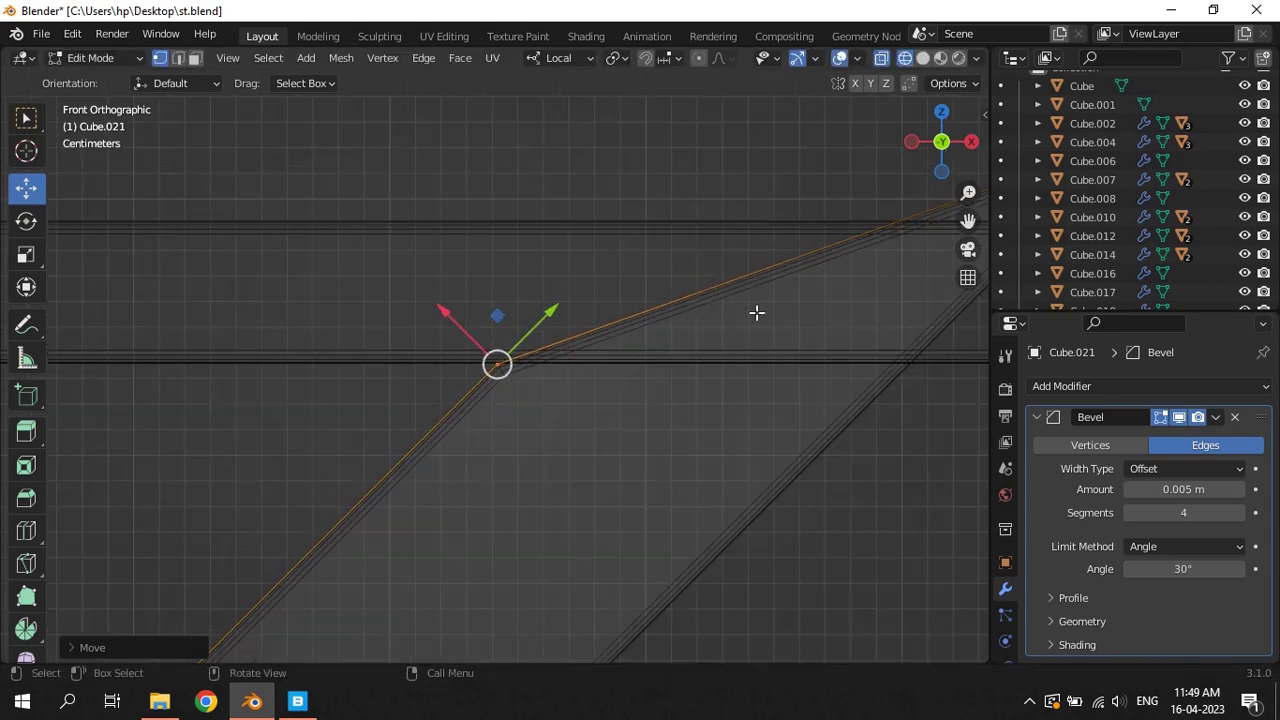
scroll(809, 282, down, 1)
click(754, 274)
mouse_move(800, 224)
mouse_down()
mouse_move(692, 323)
mouse_move(702, 318)
mouse_up()
click(752, 275)
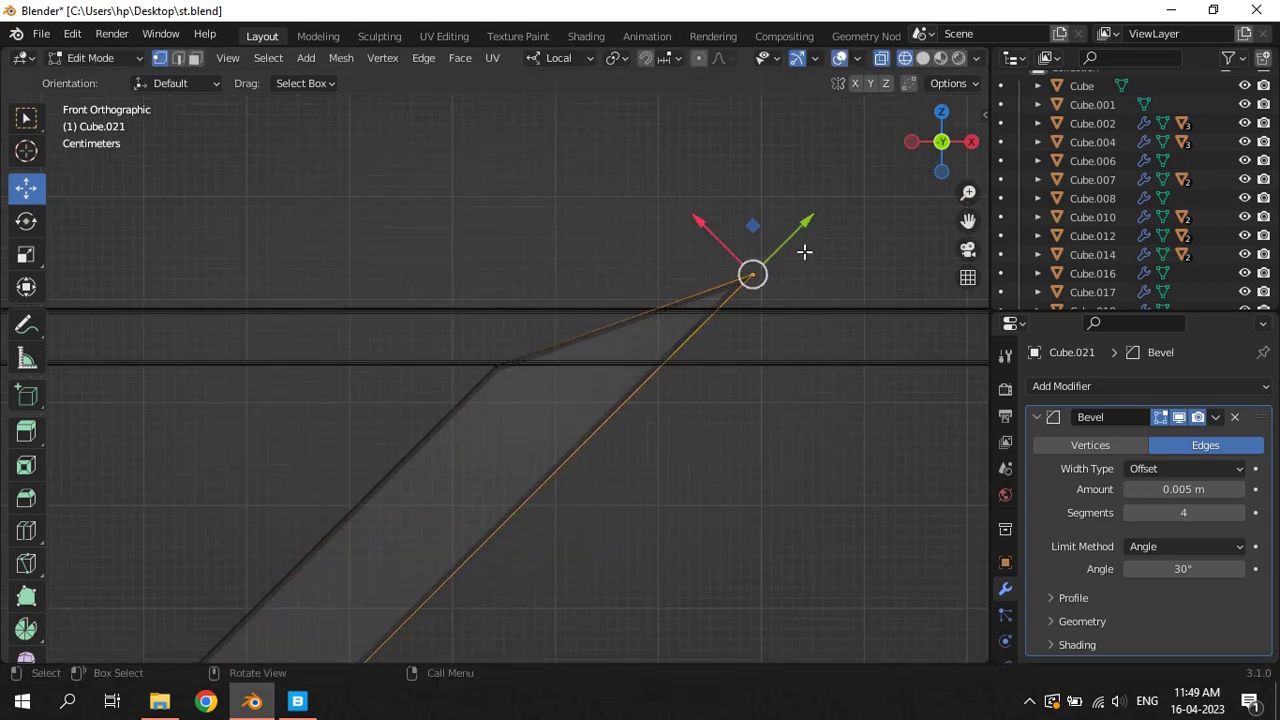
mouse_move(804, 222)
mouse_down()
mouse_move(713, 318)
mouse_move(733, 317)
mouse_up()
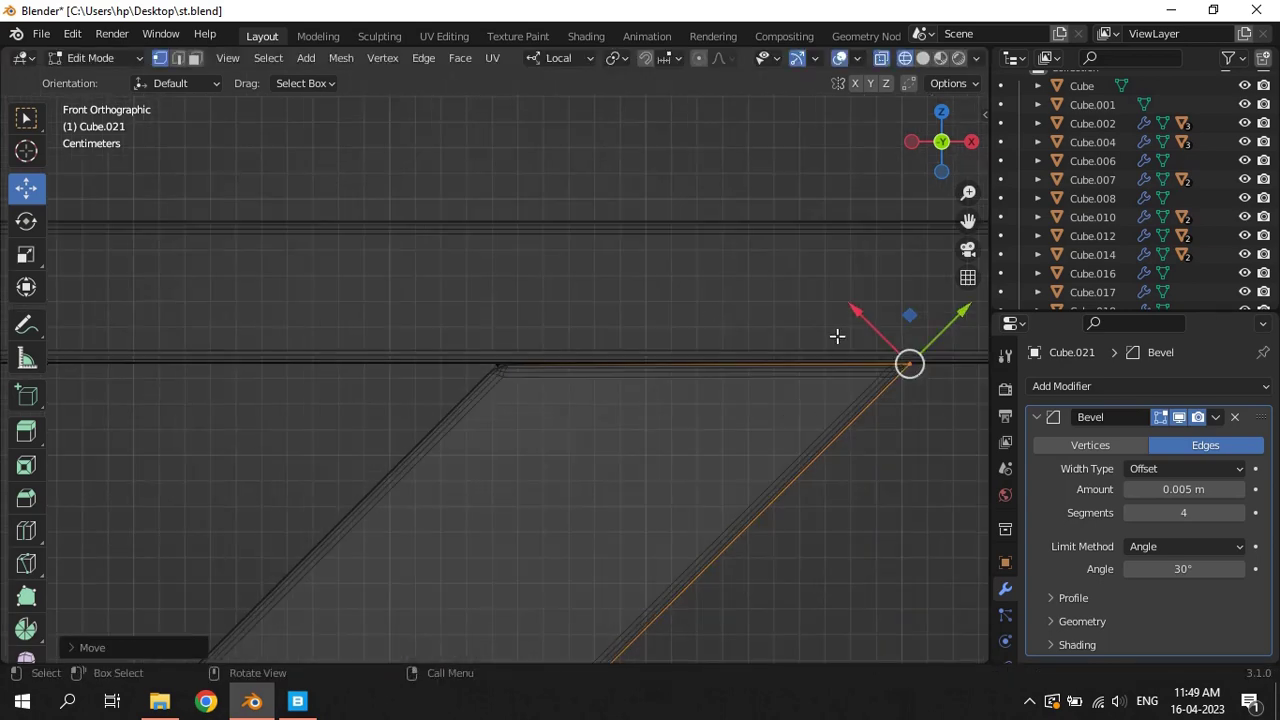
key(KP_Decimal)
scroll(566, 351, down, 3)
scroll(414, 480, down, 4)
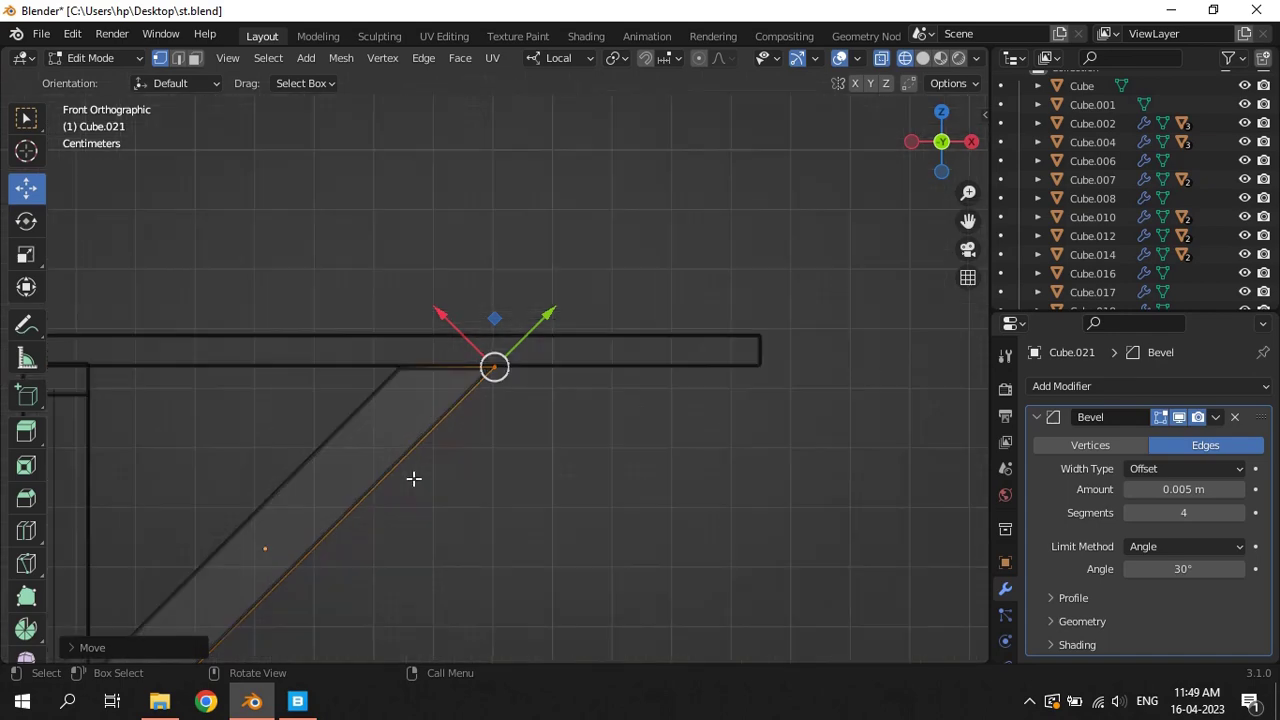
scroll(334, 503, down, 3)
drag(336, 418, 398, 476)
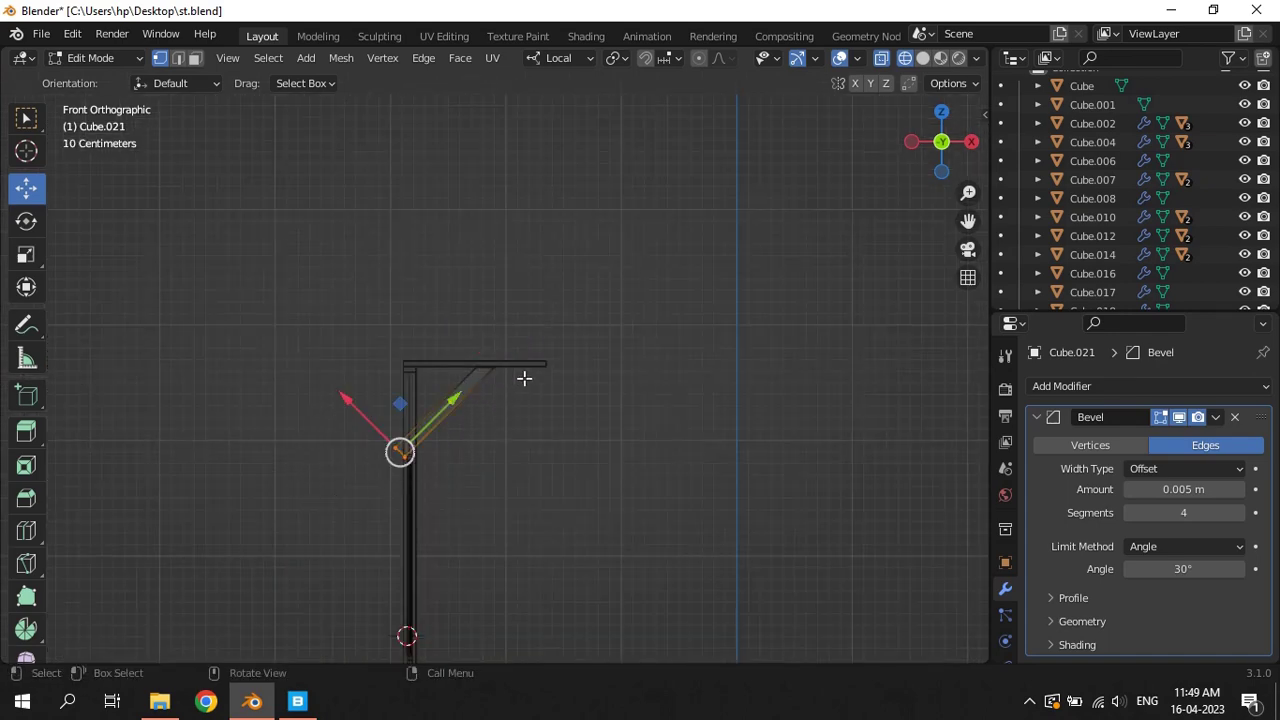
Slide the brace's bottom vertex along its diagonal, checking it in front view
scroll(524, 378, up, 10)
scroll(574, 337, down, 3)
drag(470, 543, 636, 460)
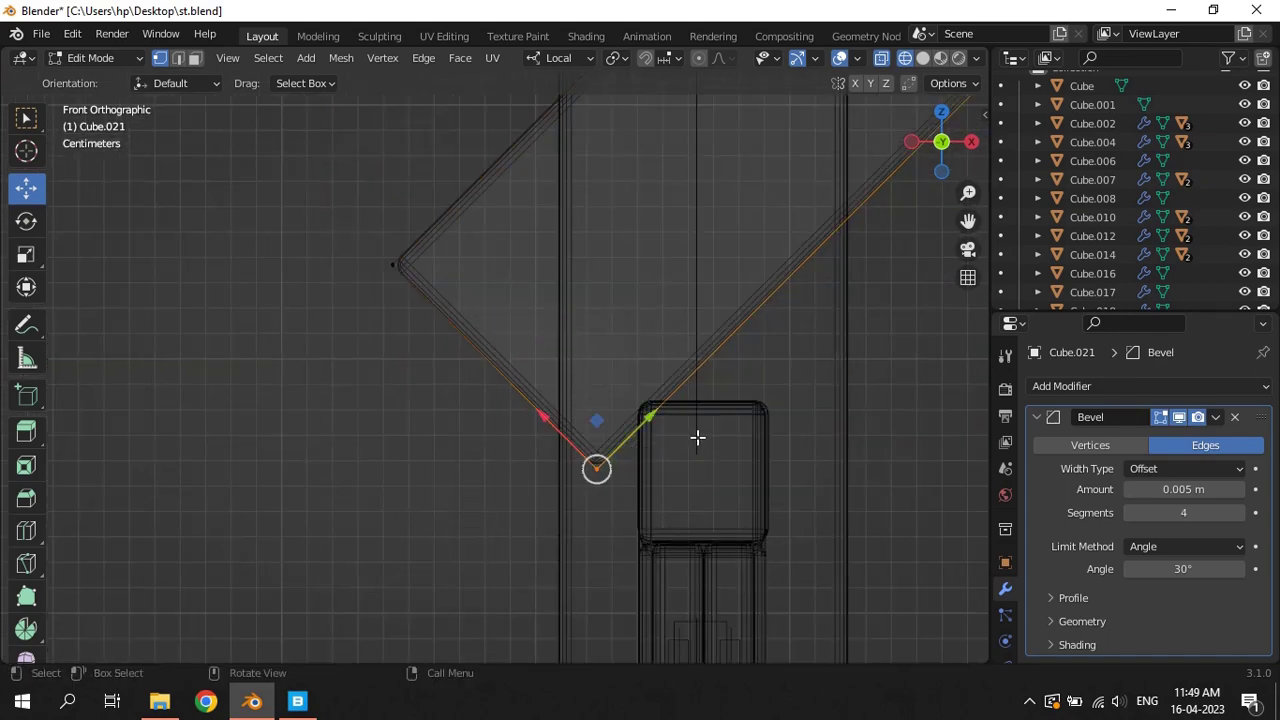
scroll(667, 413, down, 3)
drag(602, 373, 797, 261)
middle_drag(797, 261, 686, 305)
scroll(686, 305, up, 3)
key(KP_1)
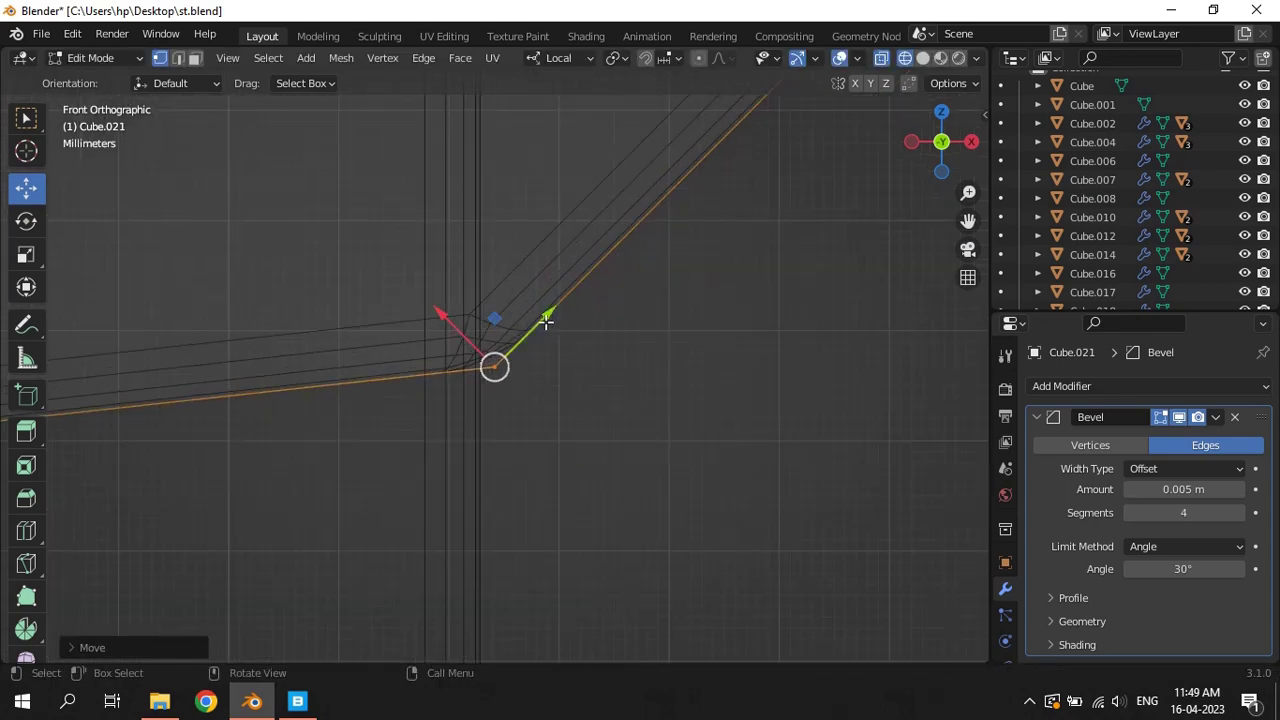
drag(556, 305, 531, 320)
scroll(360, 300, down, 2)
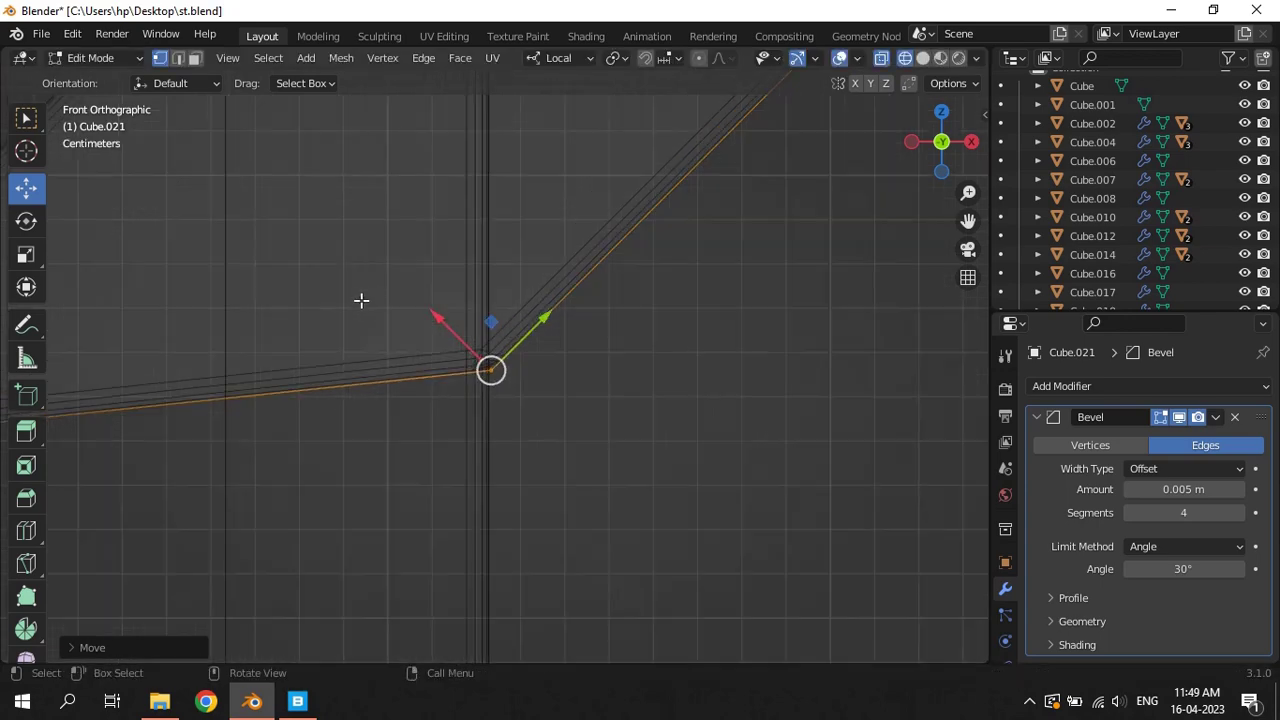
scroll(210, 366, down, 2)
Move the brace's left and bevelled-corner vertices along its axis to trim that end
click(113, 407)
drag(92, 480, 166, 377)
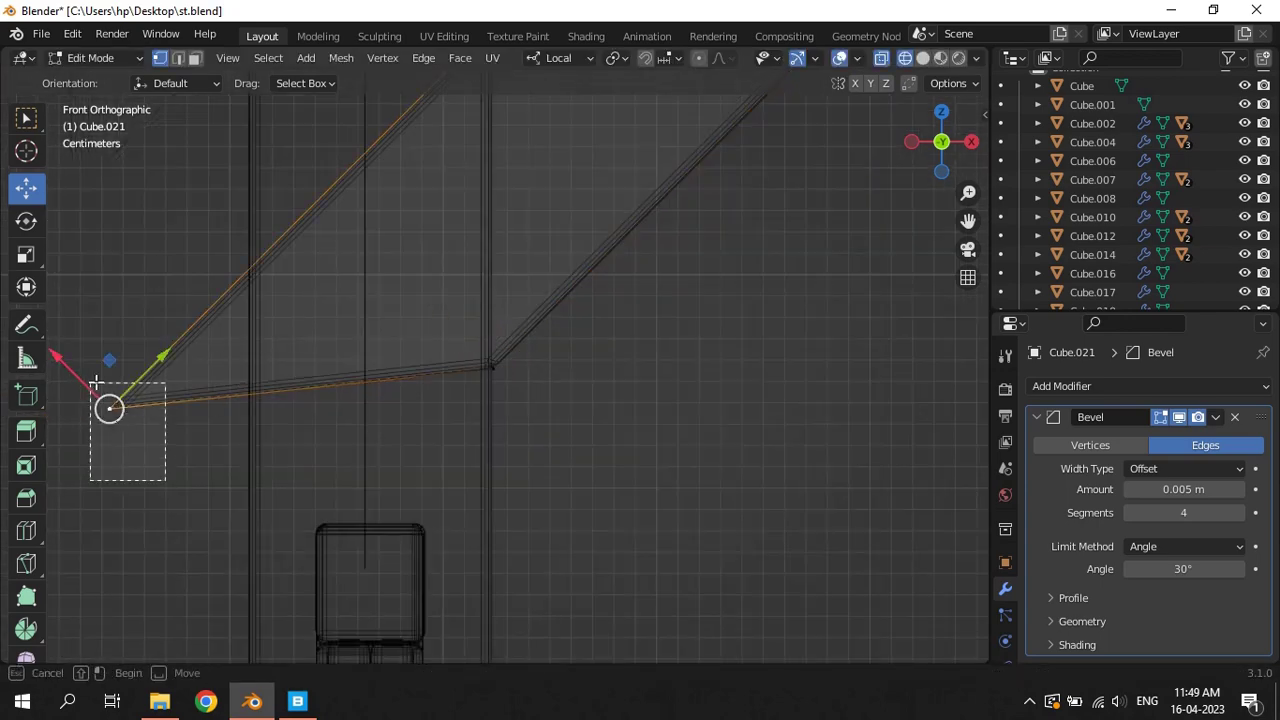
key(g)
click(560, 88)
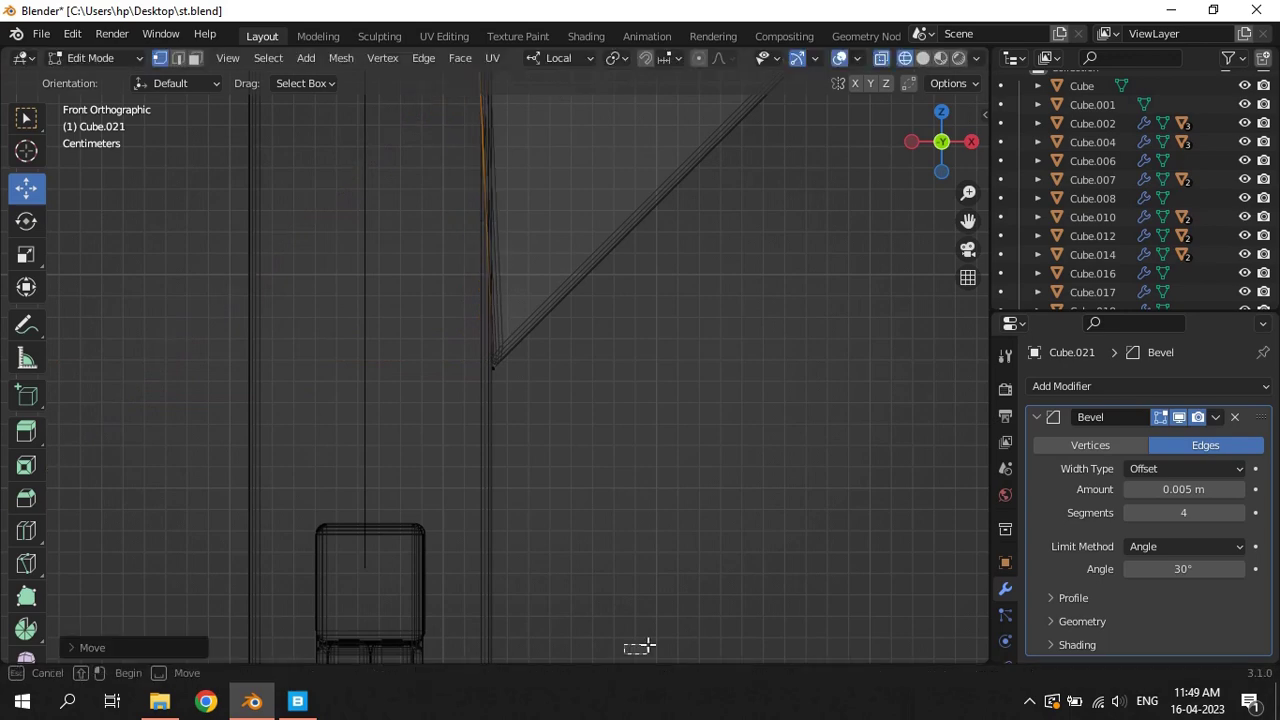
scroll(557, 359, down, 2)
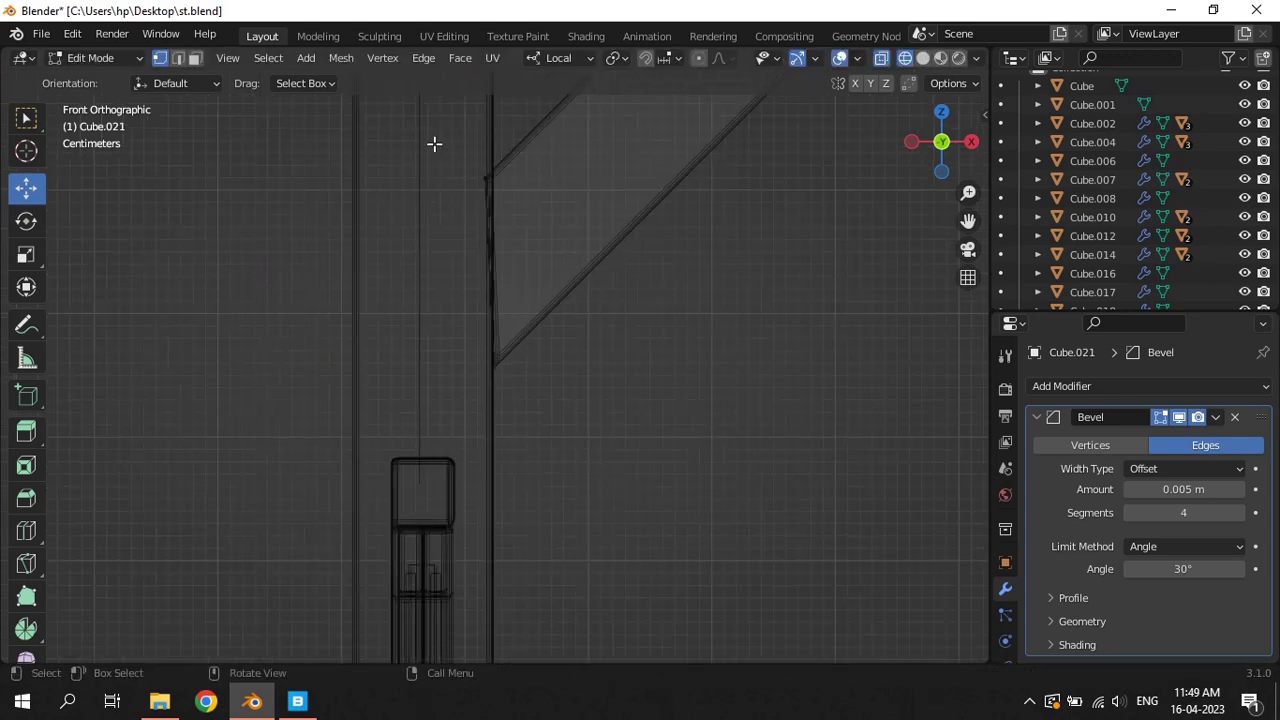
click(486, 177)
key(KP_Decimal)
key(g)
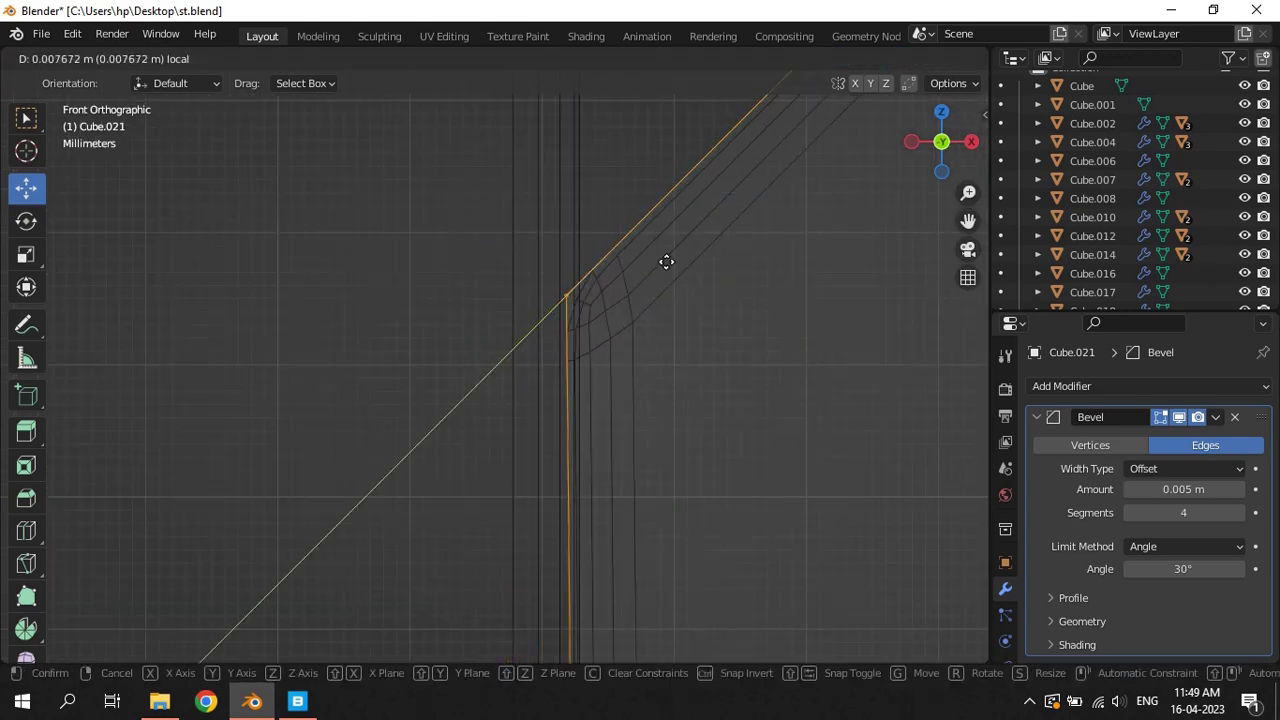
click(691, 247)
click(583, 272)
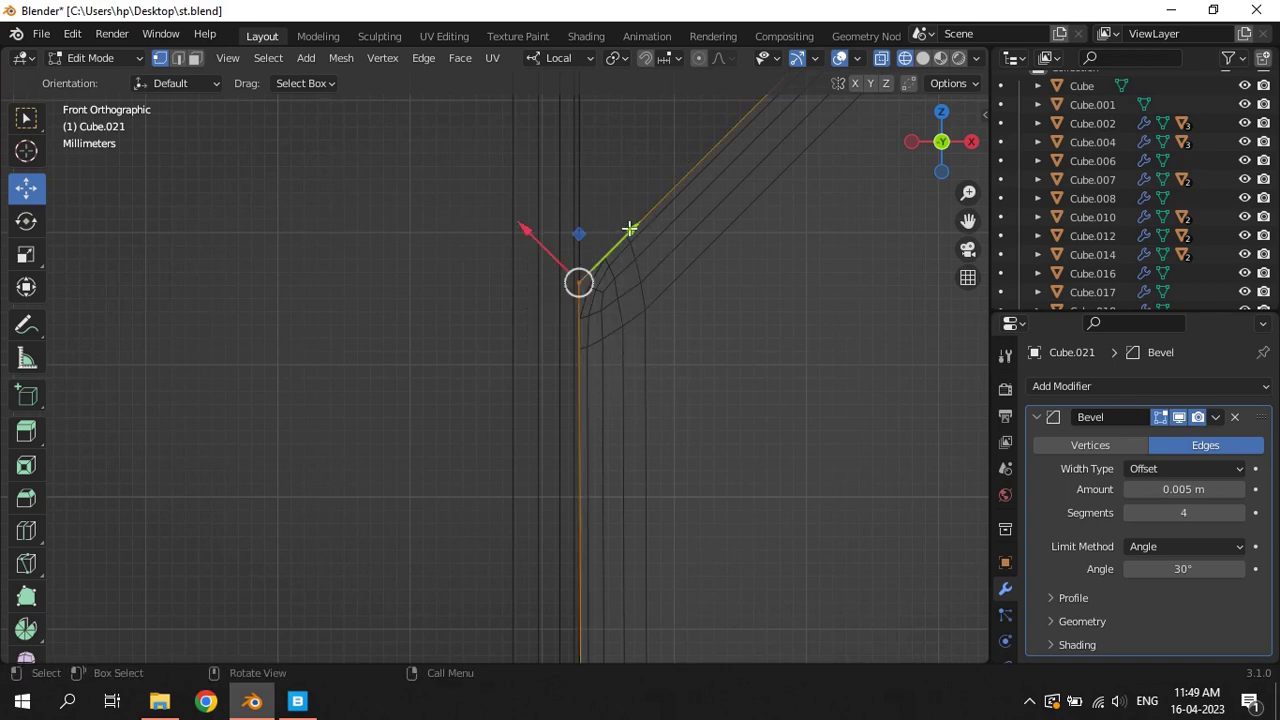
drag(629, 229, 638, 226)
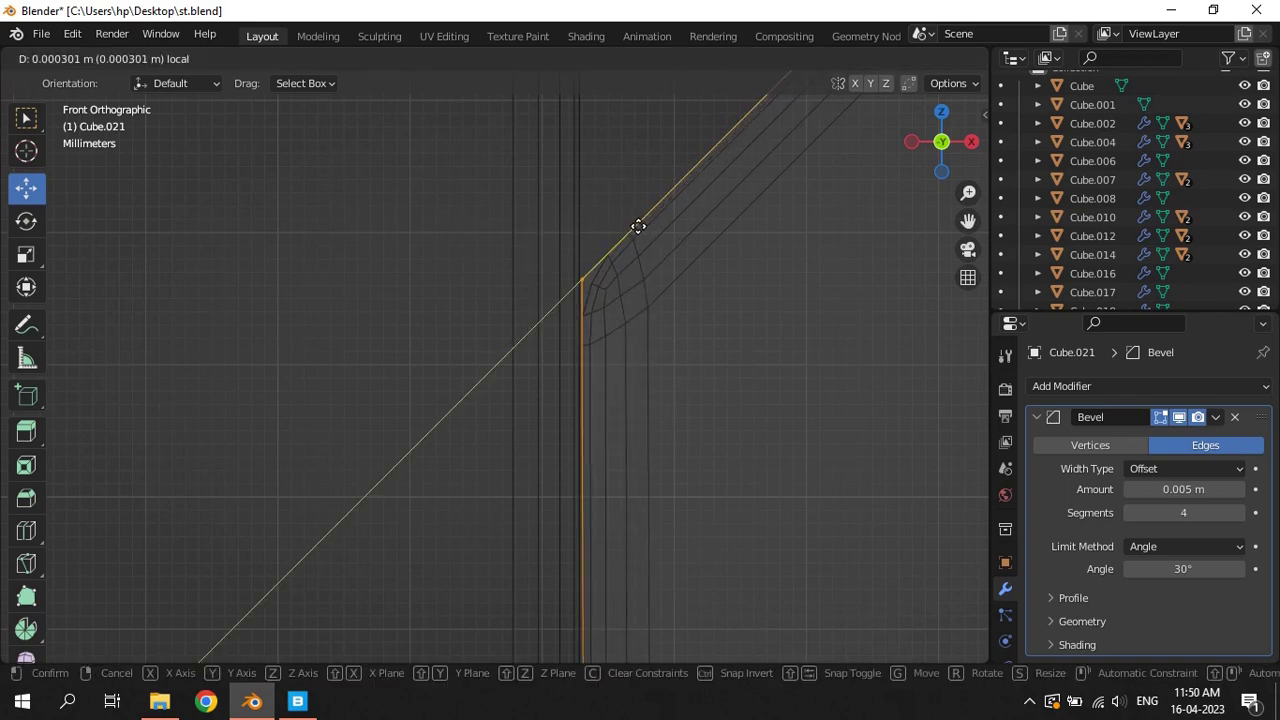
Slide the brace's lower-end vertices flush against the upright post and return to Object Mode
scroll(683, 374, down, 2)
scroll(683, 374, down, 2)
drag(634, 625, 420, 563)
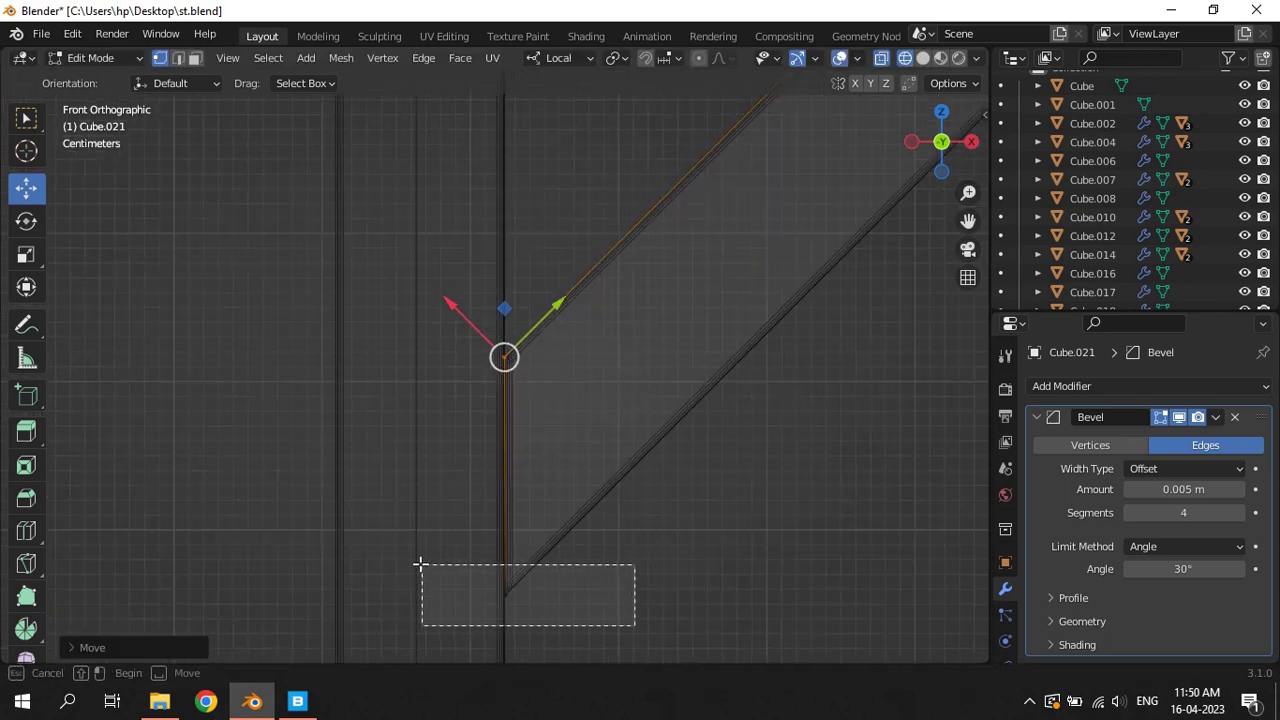
middle_drag(420, 563, 686, 506)
scroll(583, 323, up, 2)
scroll(551, 317, up, 2)
drag(551, 317, 511, 328)
scroll(731, 283, down, 2)
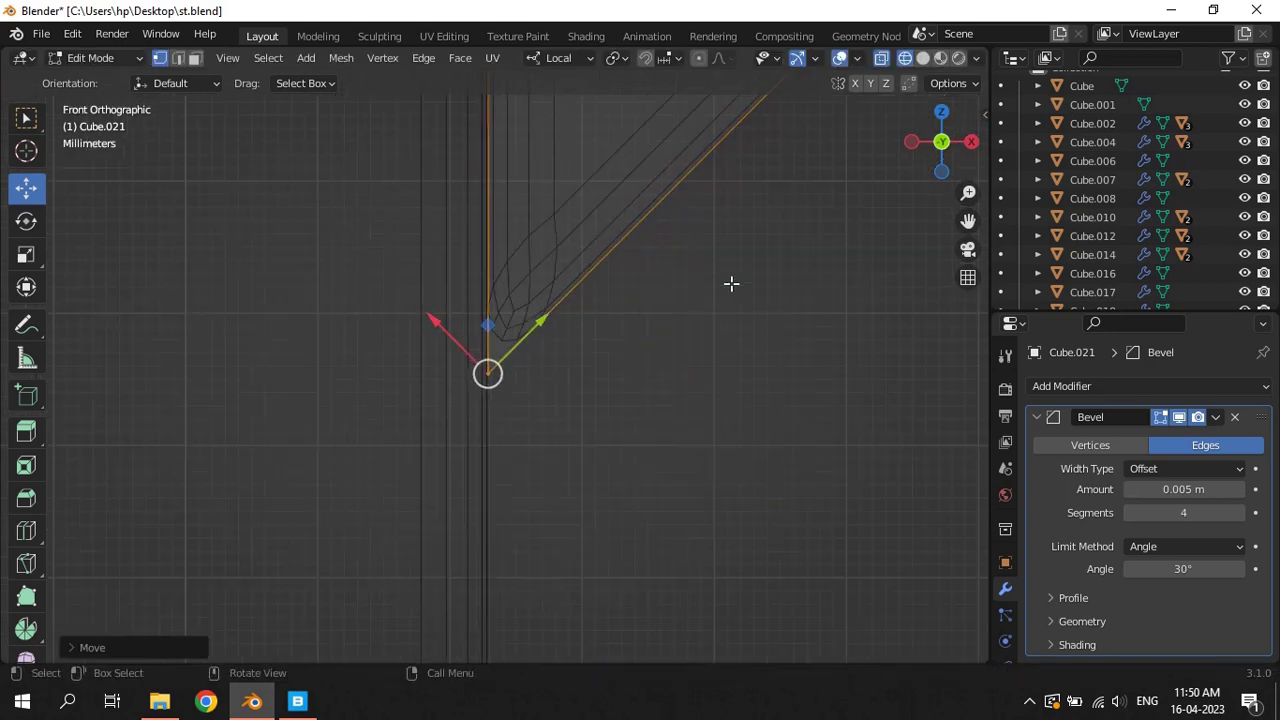
key(Tab)
scroll(683, 289, down, 2)
key(ctrl+a)
Apply the brace's scale, then inspect its top edge up close in Edit Mode
click(645, 247)
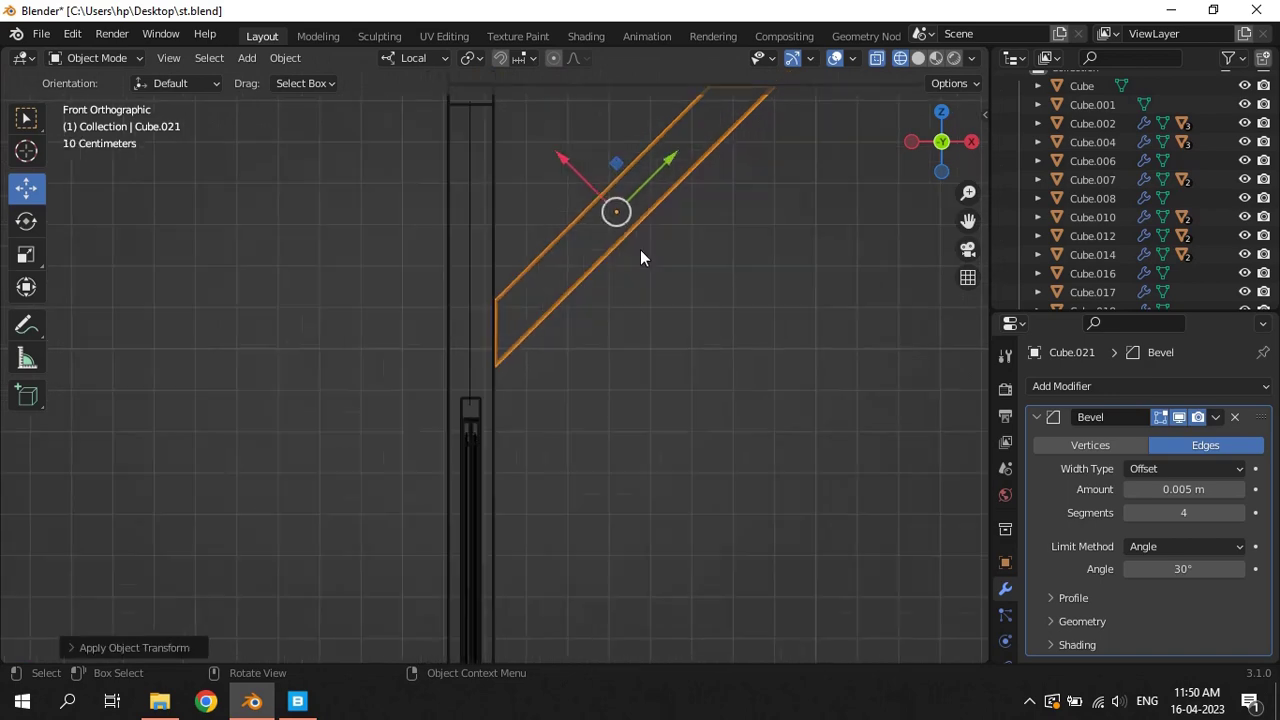
scroll(747, 294, down, 3)
mouse_move(600, 157)
mouse_down()
mouse_move(693, 199)
mouse_move(651, 215)
mouse_up()
key(KP_Decimal)
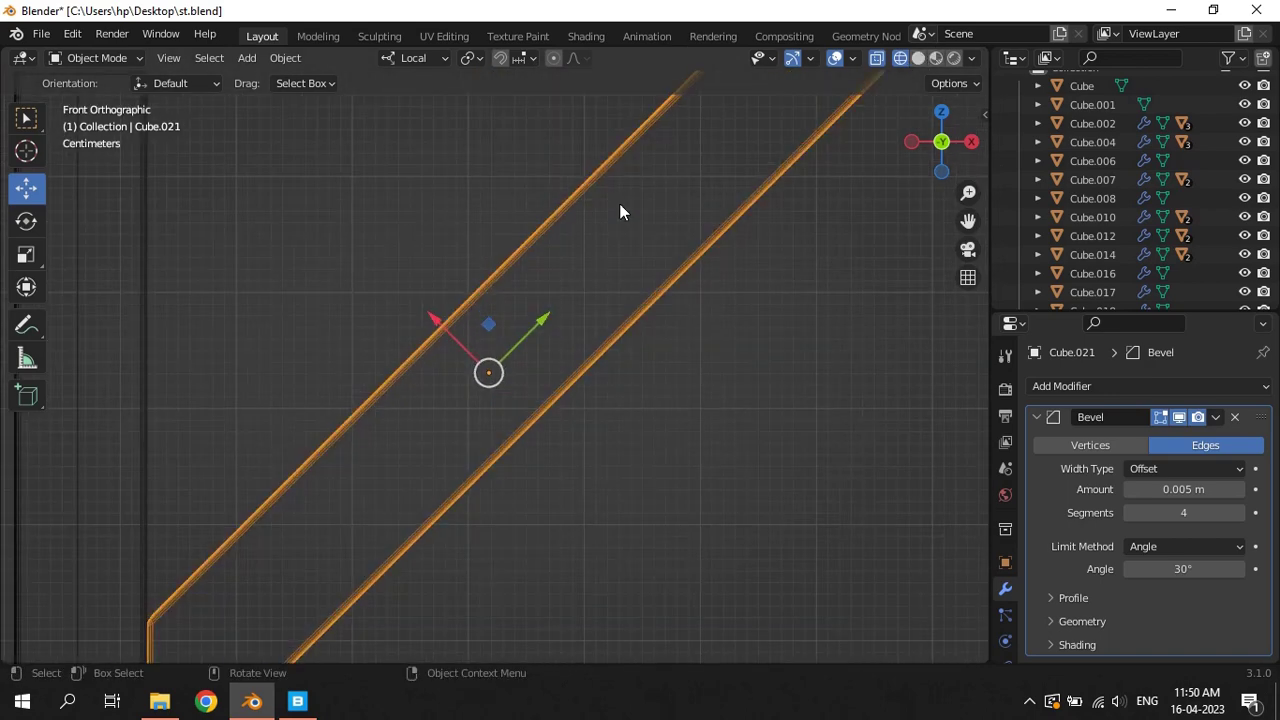
key(Tab)
scroll(659, 168, down, 3)
drag(580, 151, 713, 274)
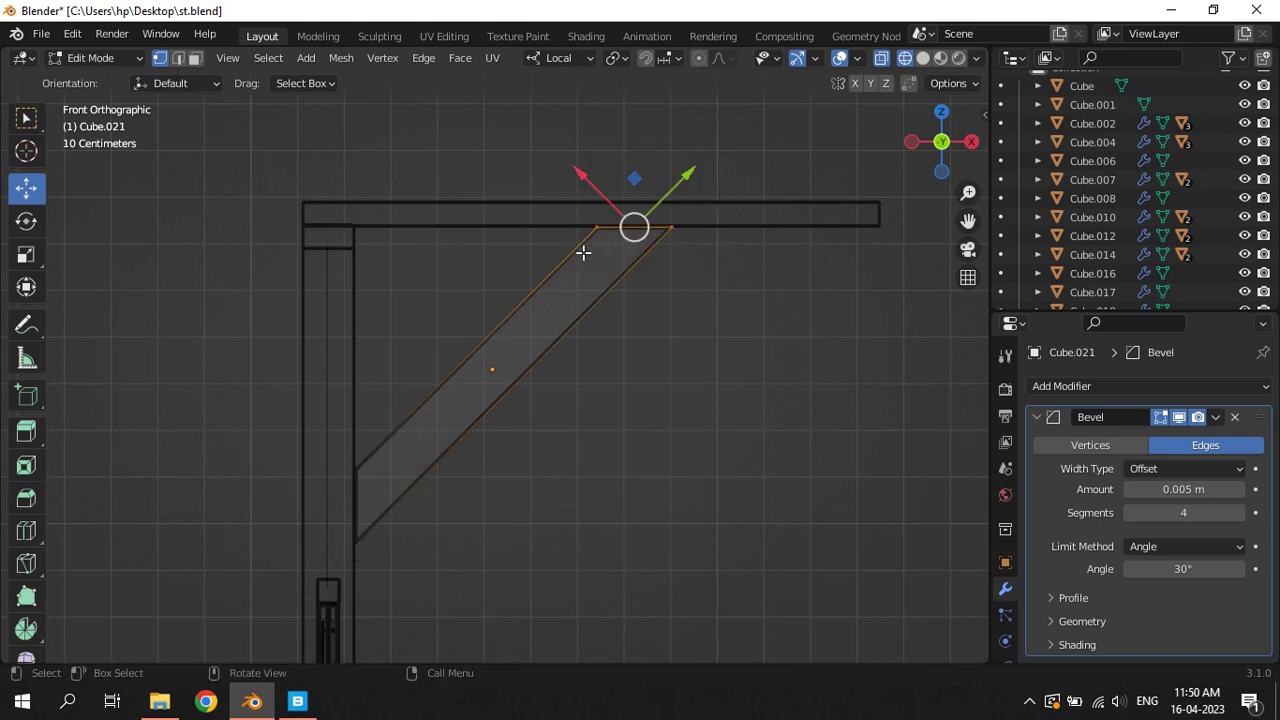
key(KP_Decimal)
key(Tab)
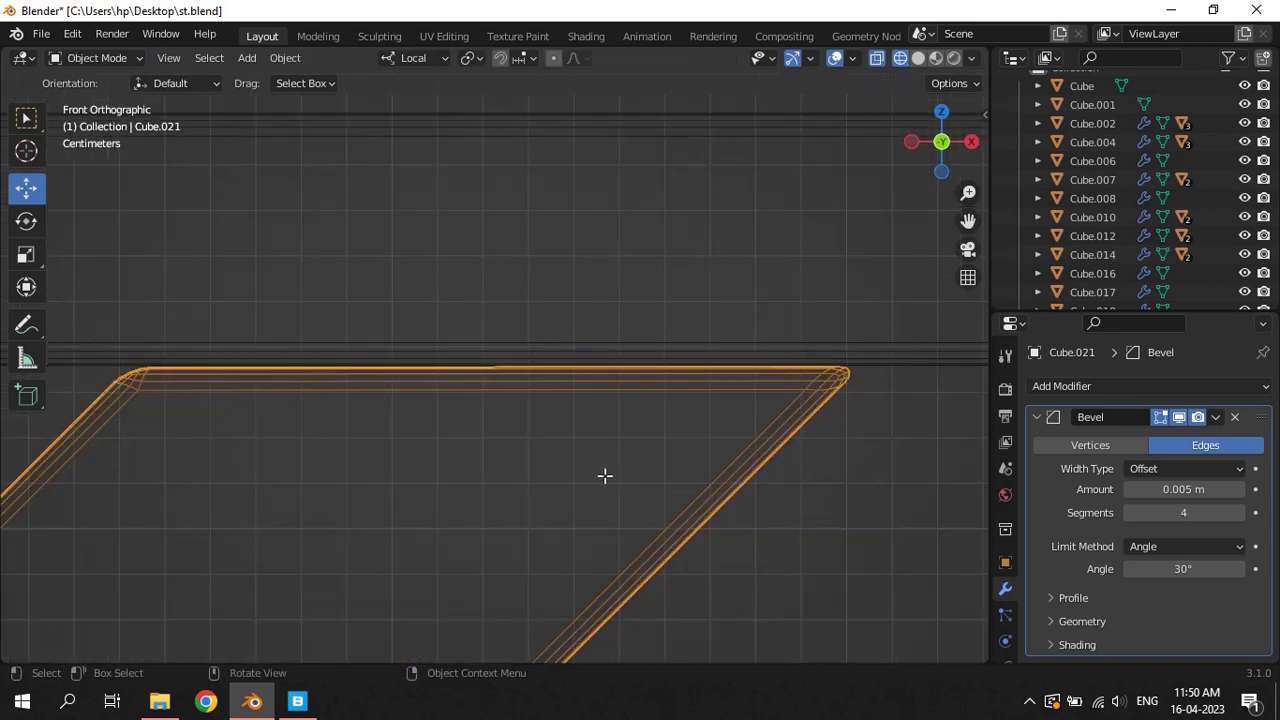
scroll(603, 474, down, 4)
In solid shading, place a linked duplicate of the brace at the beam's right end
click(918, 58)
mouse_move(627, 550)
middle_down()
mouse_move(504, 489)
mouse_move(529, 491)
mouse_move(471, 480)
mouse_move(520, 475)
middle_up()
click(490, 430)
key(alt+d)
right_click(605, 479)
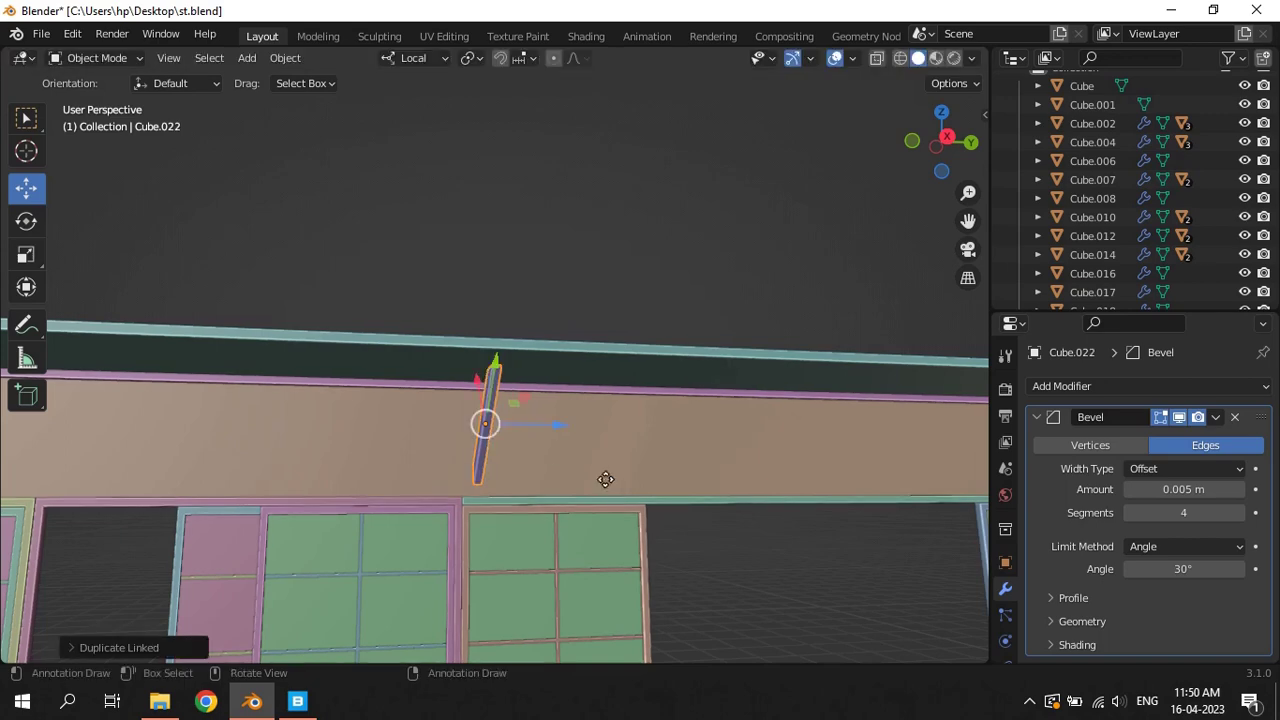
scroll(590, 440, down, 2)
key(g)
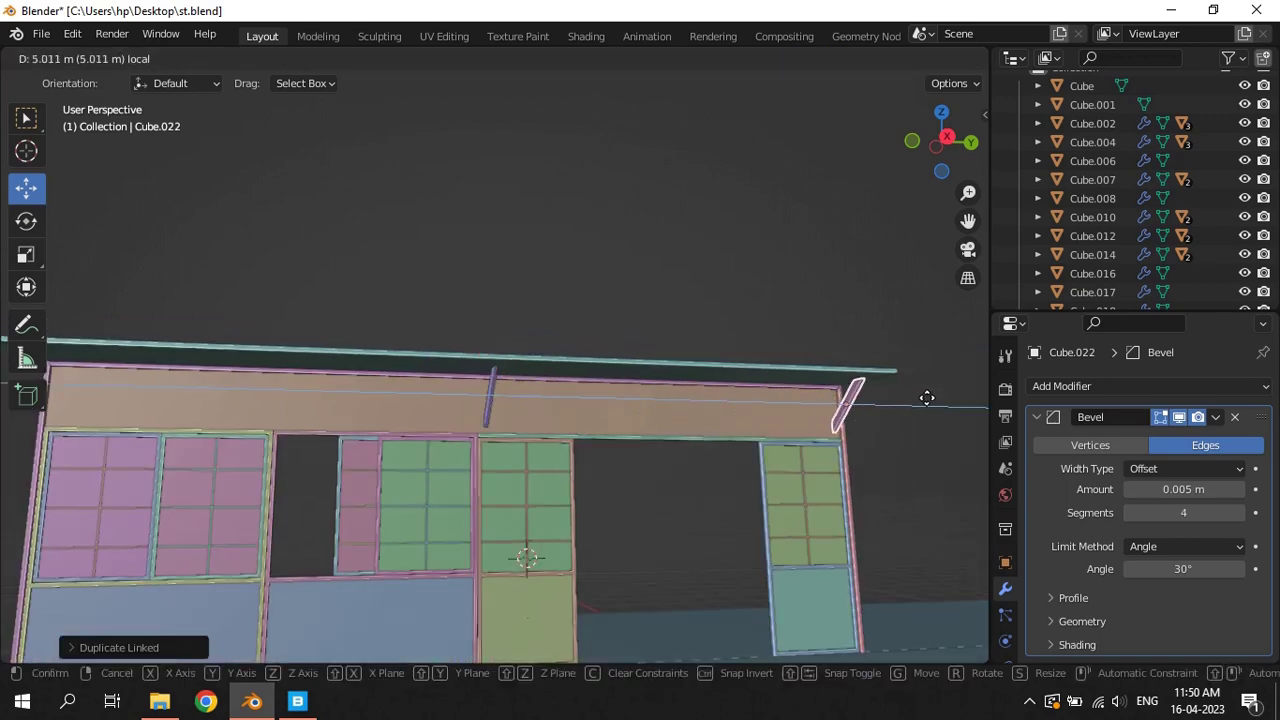
click(927, 399)
key(KP_Decimal)
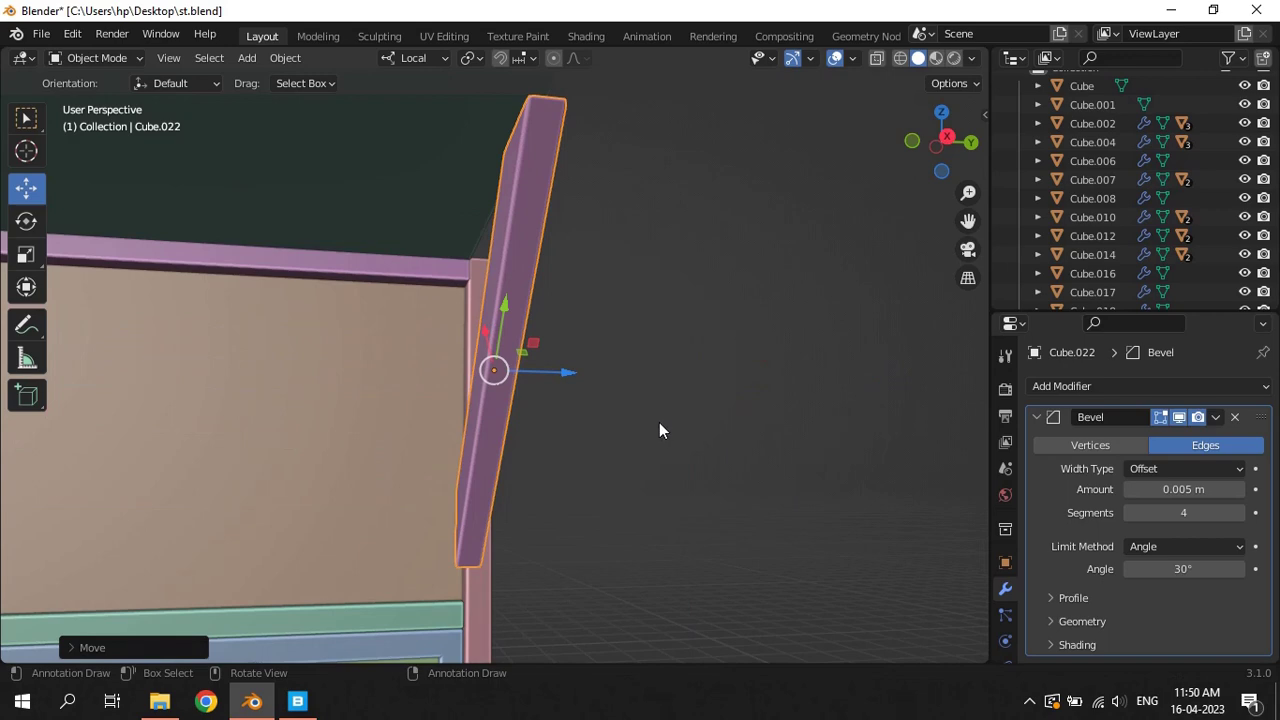
mouse_move(660, 429)
middle_down()
mouse_move(635, 399)
mouse_move(746, 408)
middle_up()
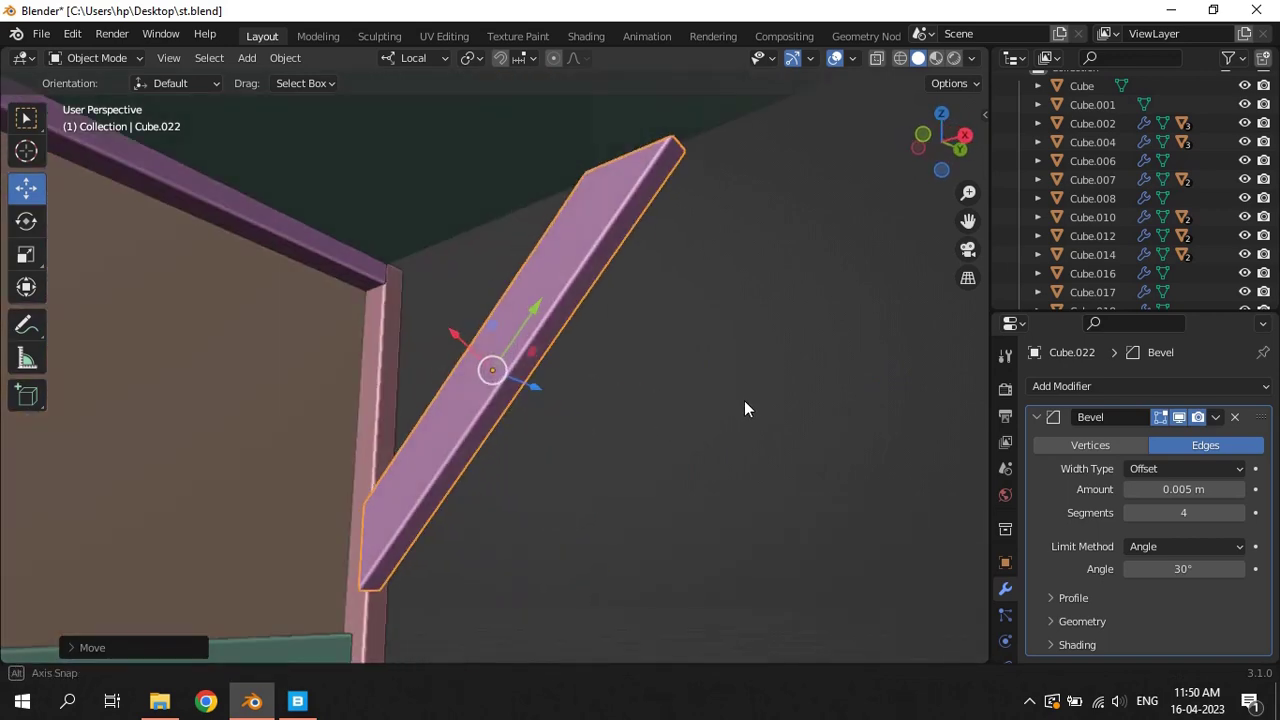
mouse_move(520, 437)
middle_down()
mouse_move(666, 474)
mouse_move(425, 434)
mouse_move(466, 434)
mouse_move(408, 417)
mouse_move(446, 434)
middle_up()
Reselect the original brace Cube.021 and check it against the post in wireframe, front and side views
click(446, 426)
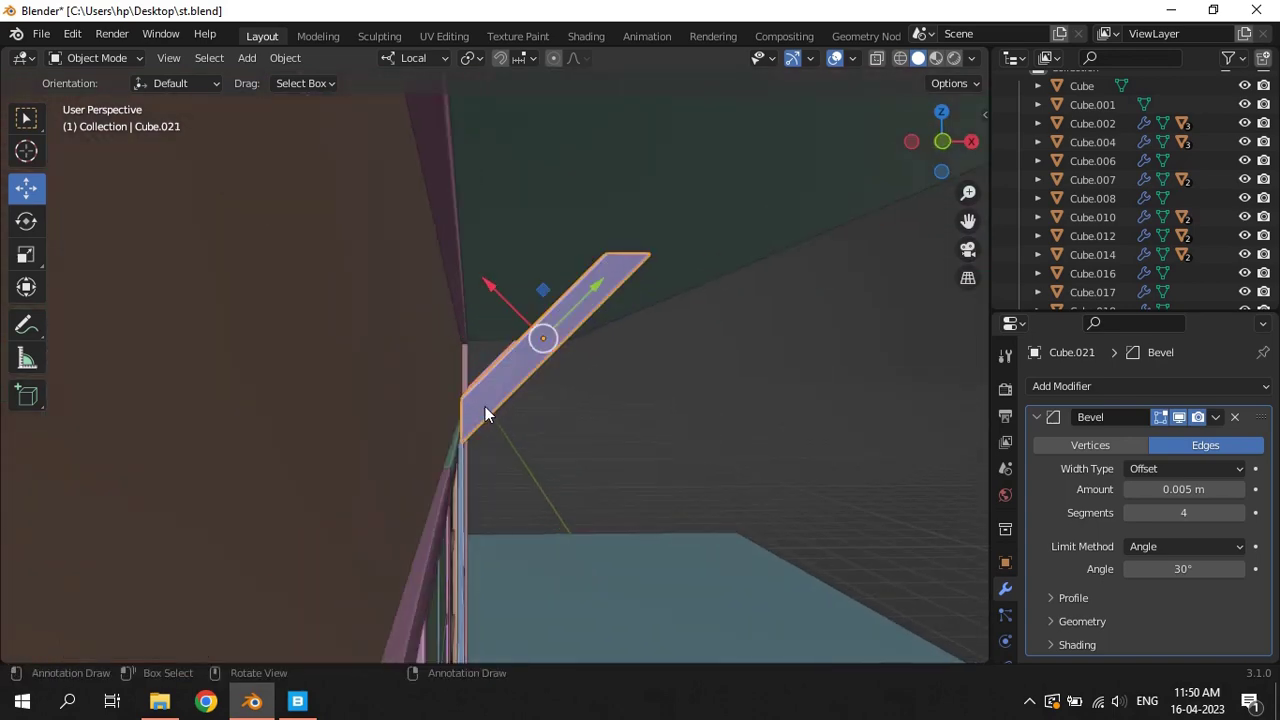
key(KP_3)
key(KP_Decimal)
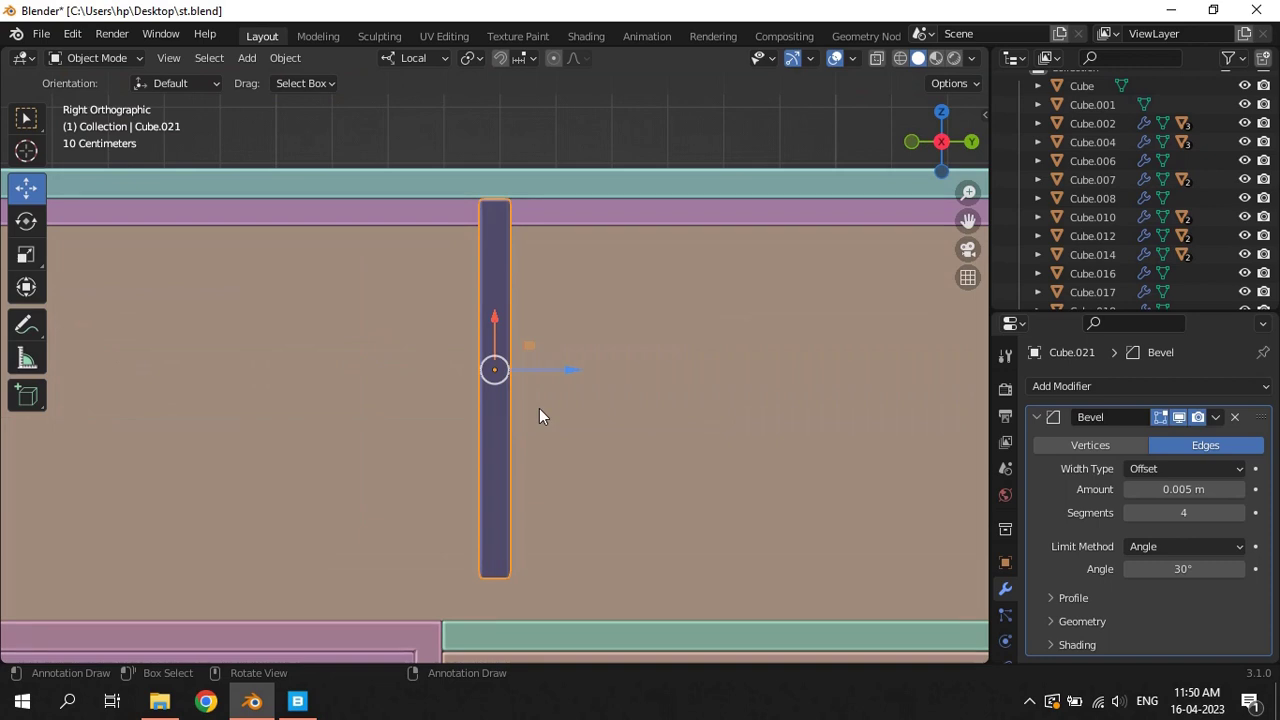
key(KP_1)
key(Tab)
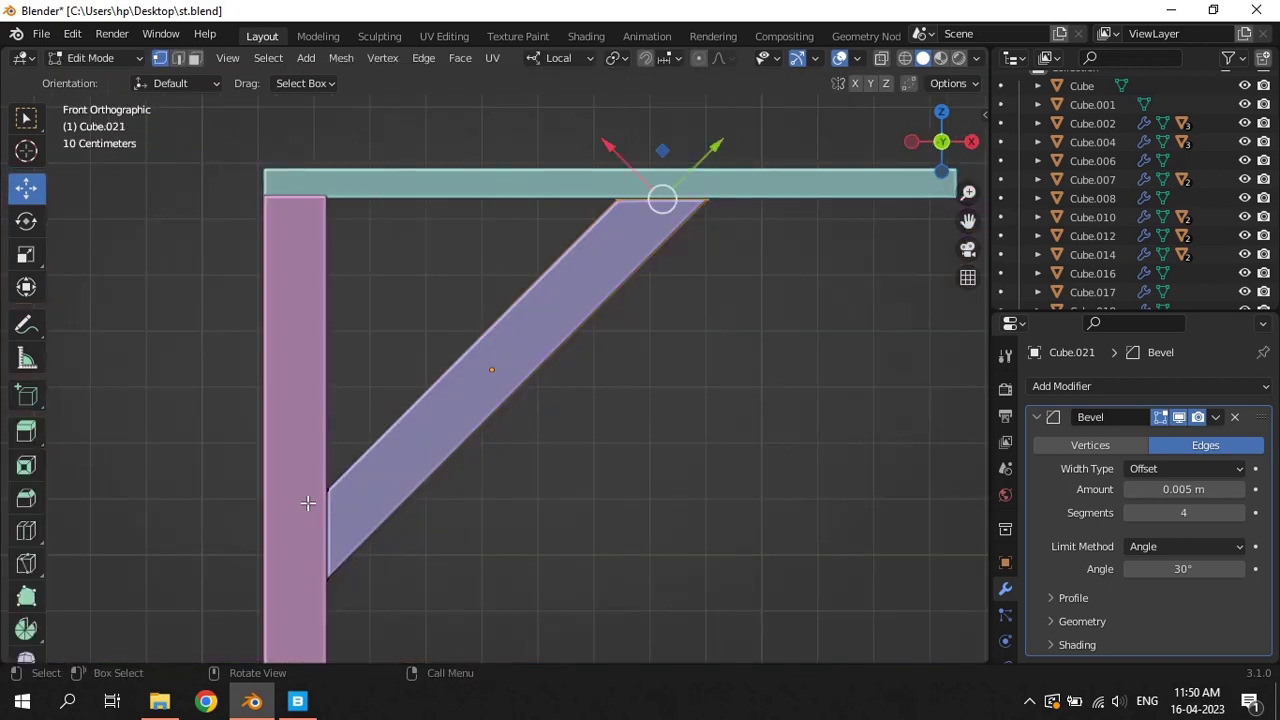
key(Tab)
click(312, 390)
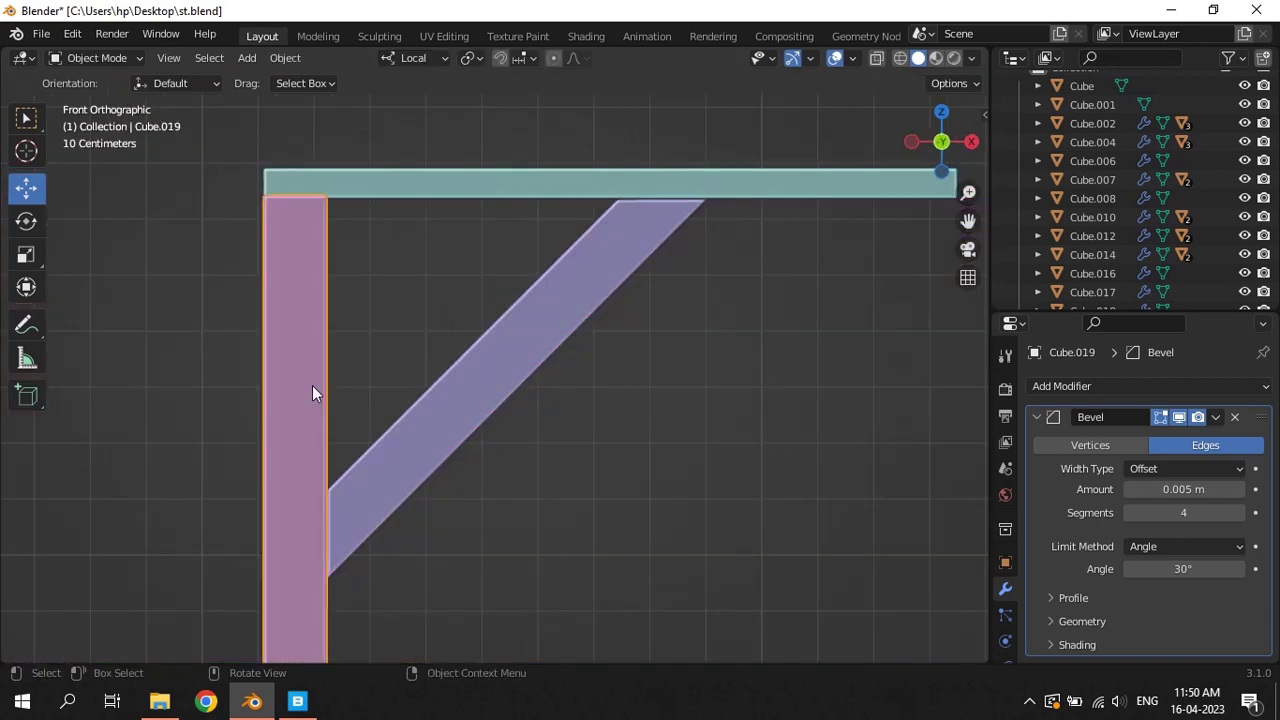
click(899, 59)
click(350, 470)
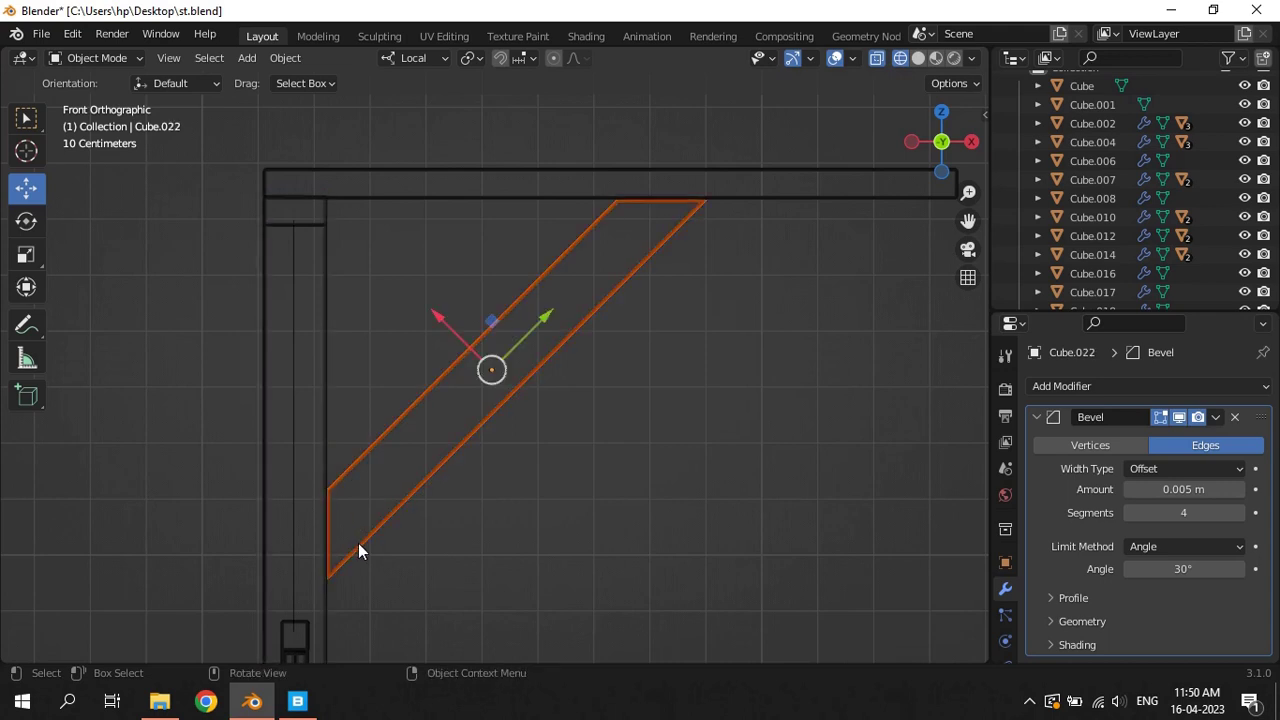
Slide the brace's lower edge flush onto the post's face and save st.blend
drag(306, 474, 351, 603)
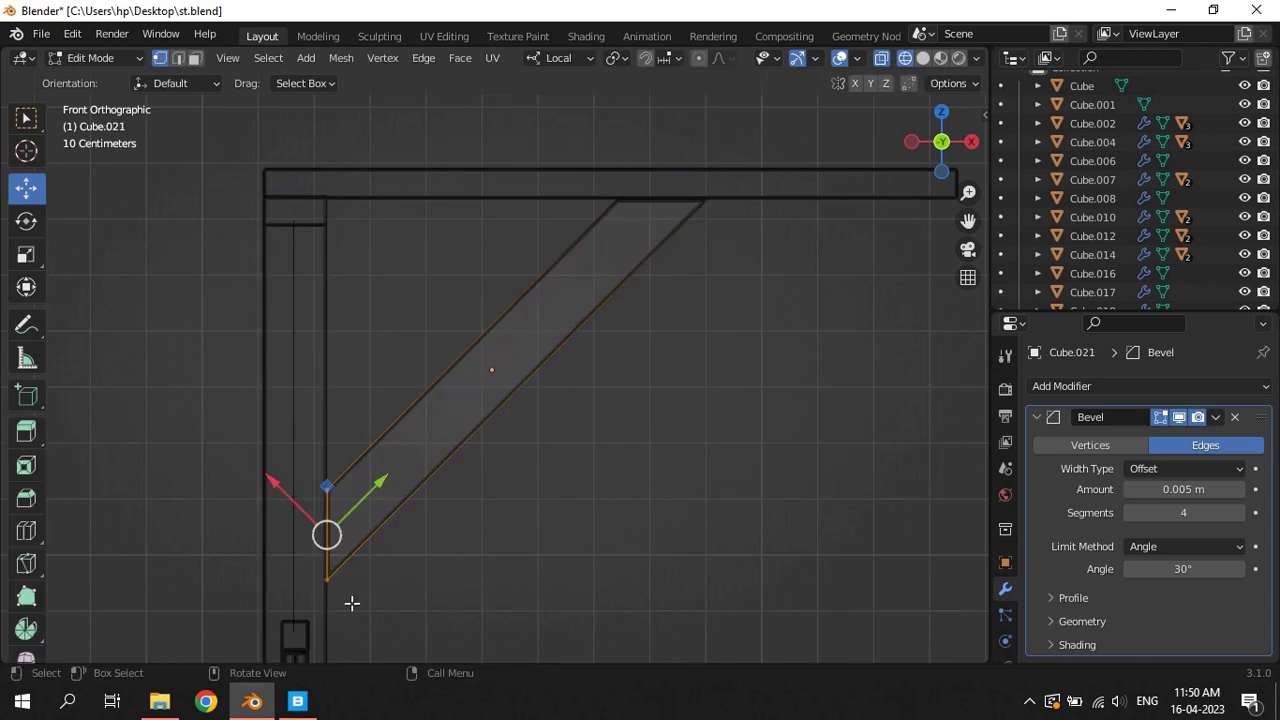
drag(376, 490, 343, 517)
key(KP_Decimal)
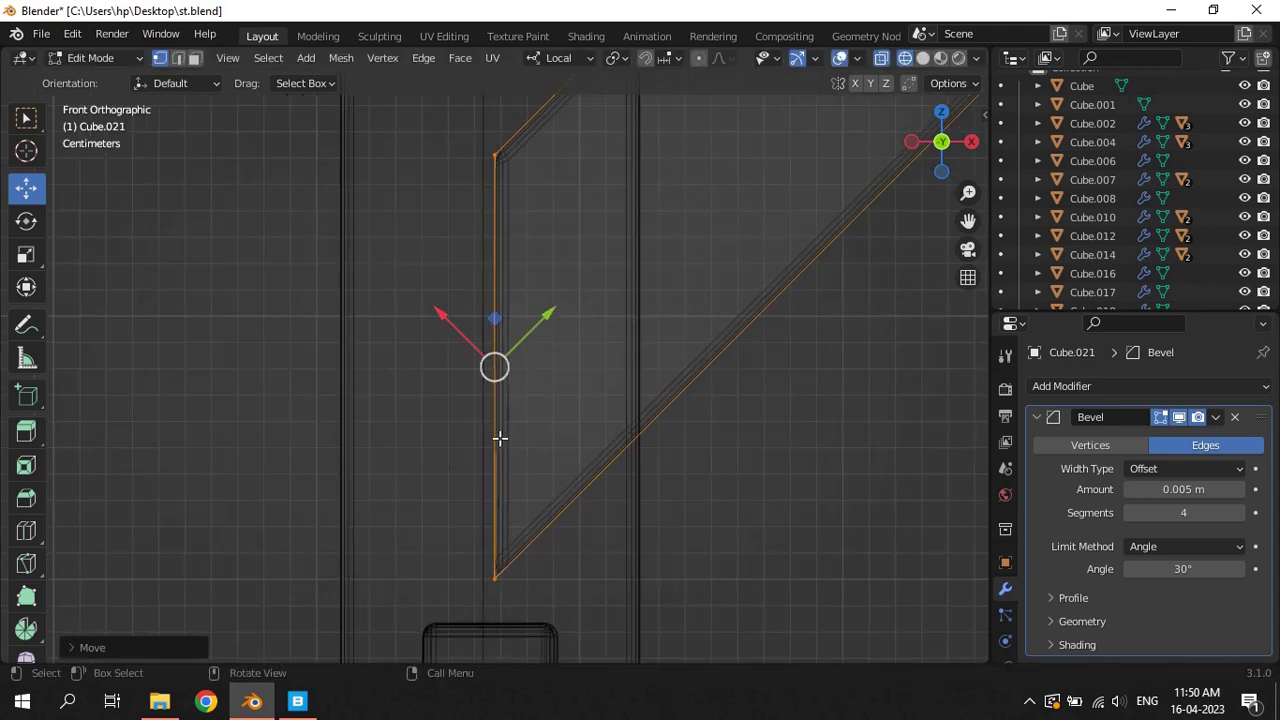
scroll(550, 347, up, 2)
drag(548, 316, 526, 327)
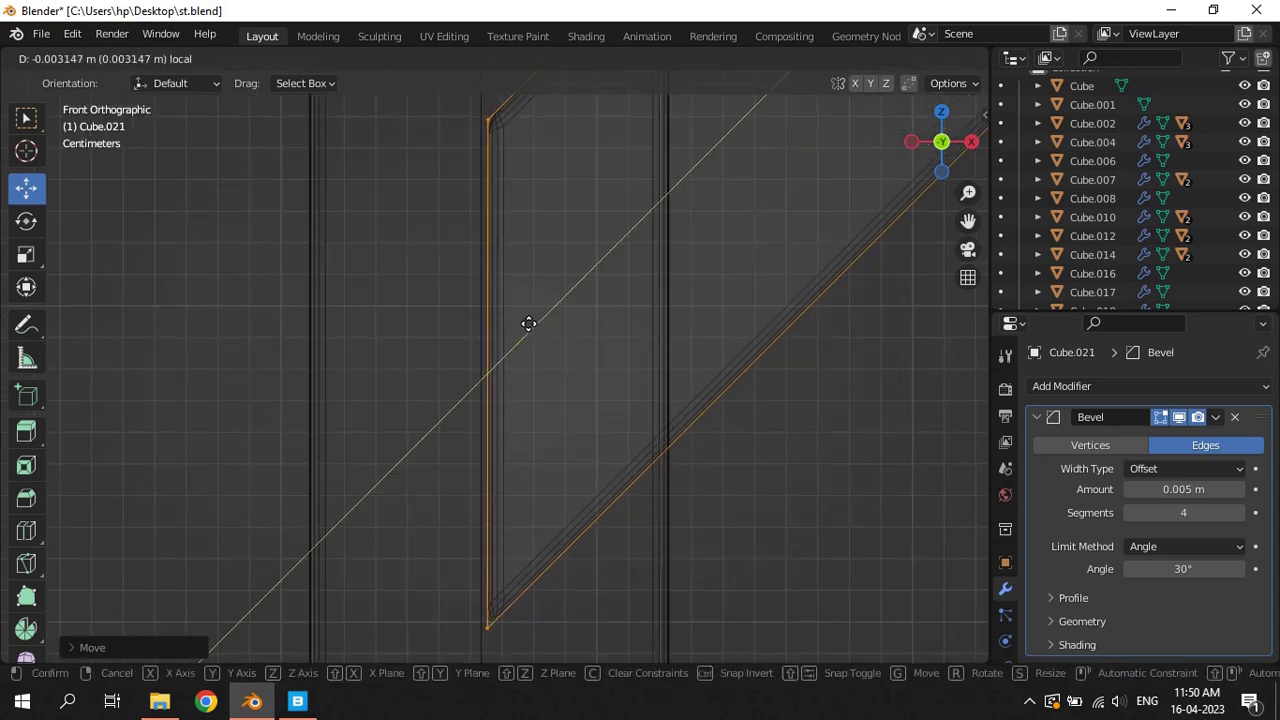
key(Tab)
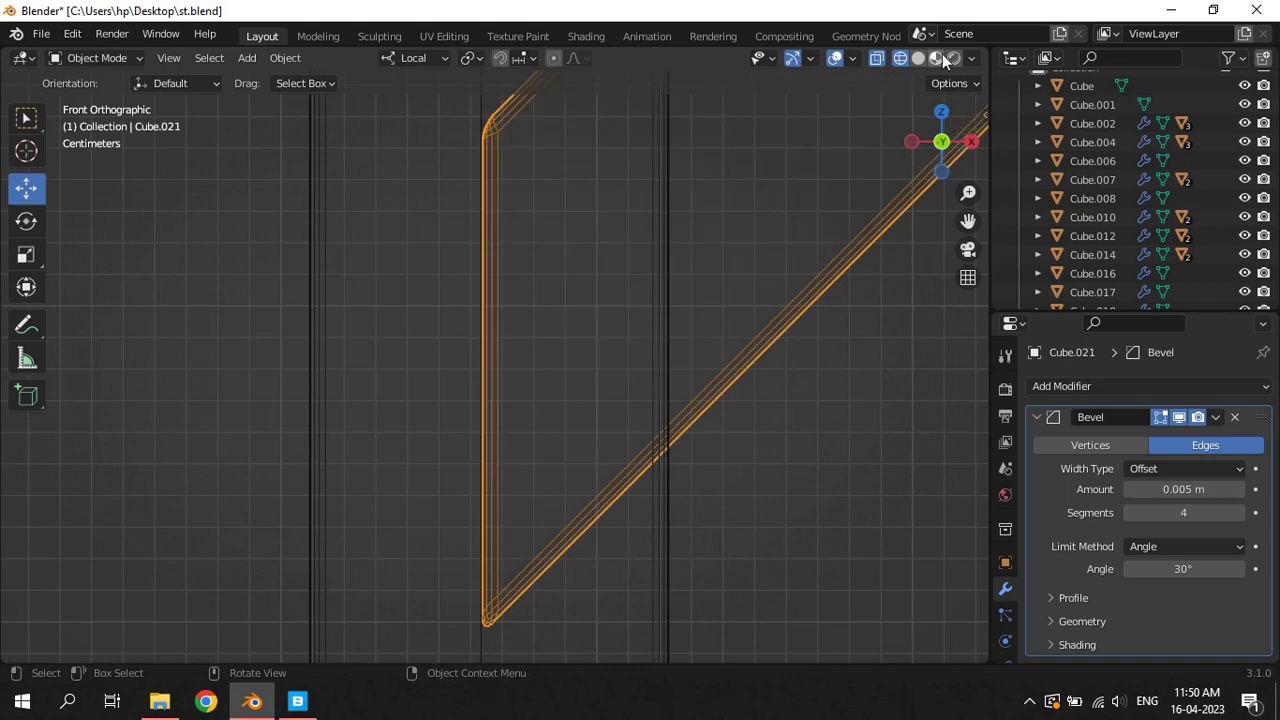
key(shift+z)
mouse_move(823, 175)
middle_down()
mouse_move(747, 384)
mouse_move(695, 382)
middle_up()
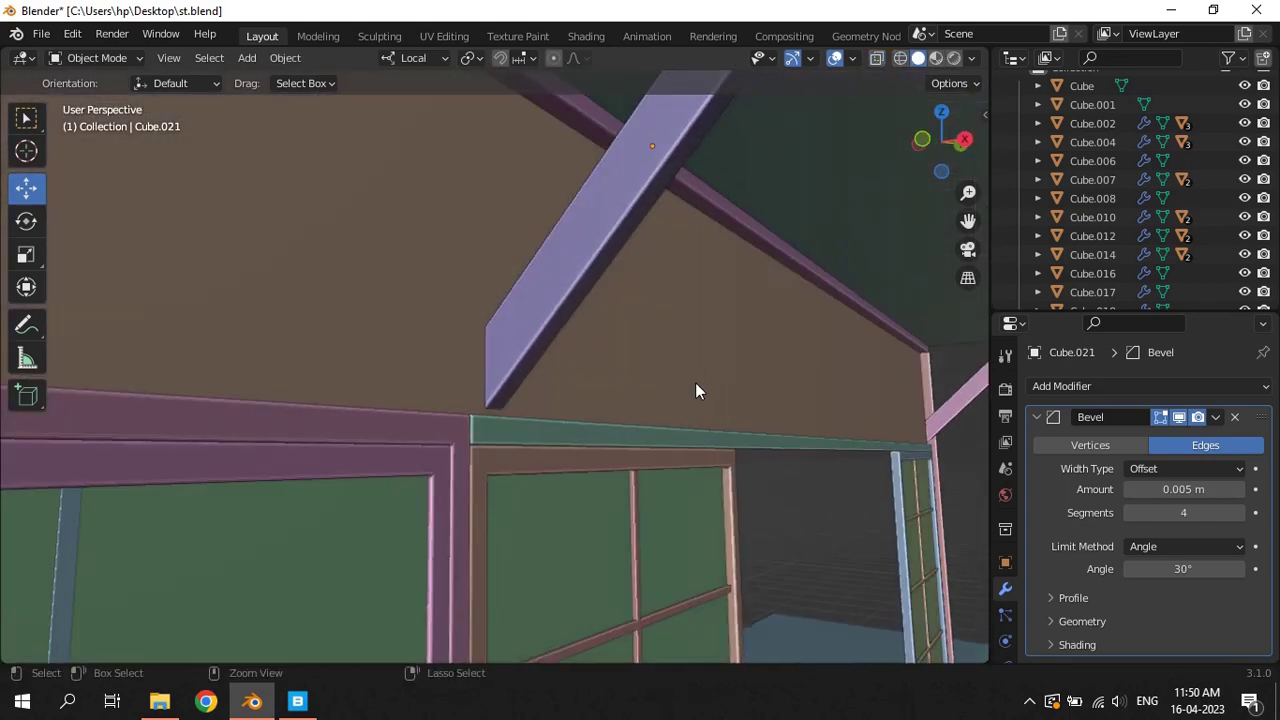
key(ctrl+s)
Frame the small diagonal brace and top wall beam to check them against the wall
click(956, 412)
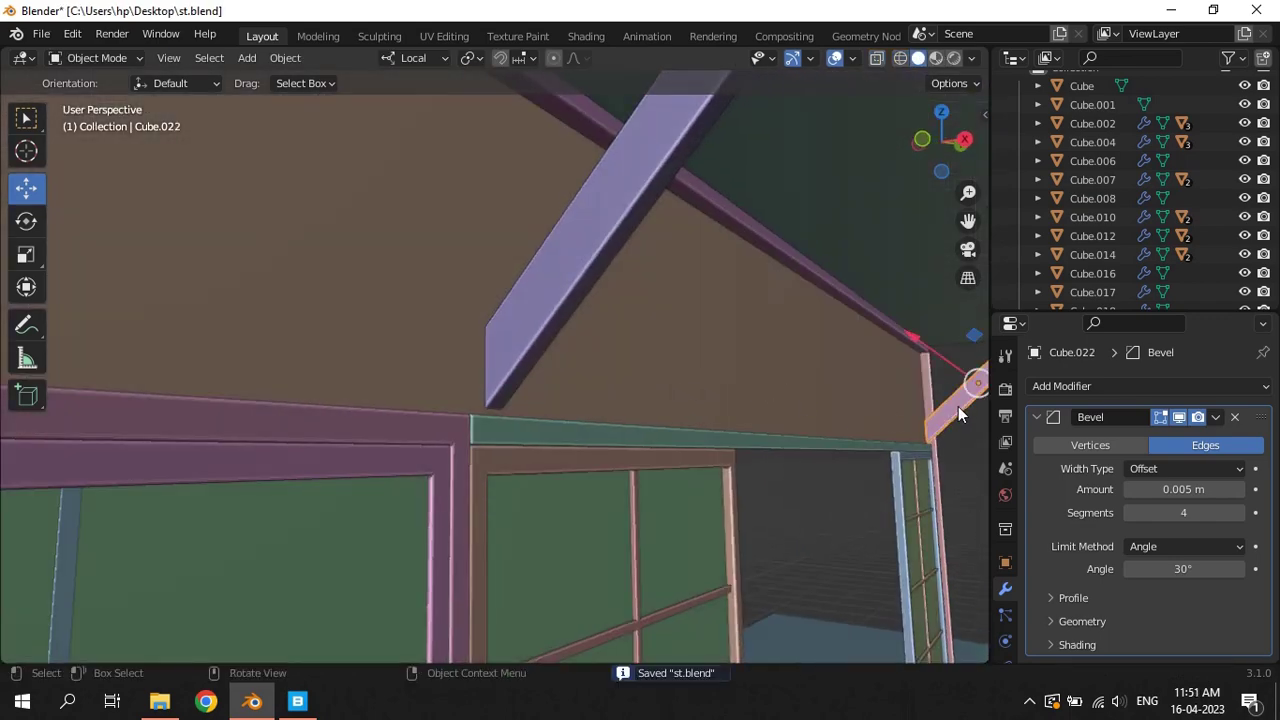
key(KP_Decimal)
mouse_move(908, 417)
middle_down()
mouse_move(766, 403)
mouse_move(731, 457)
middle_up()
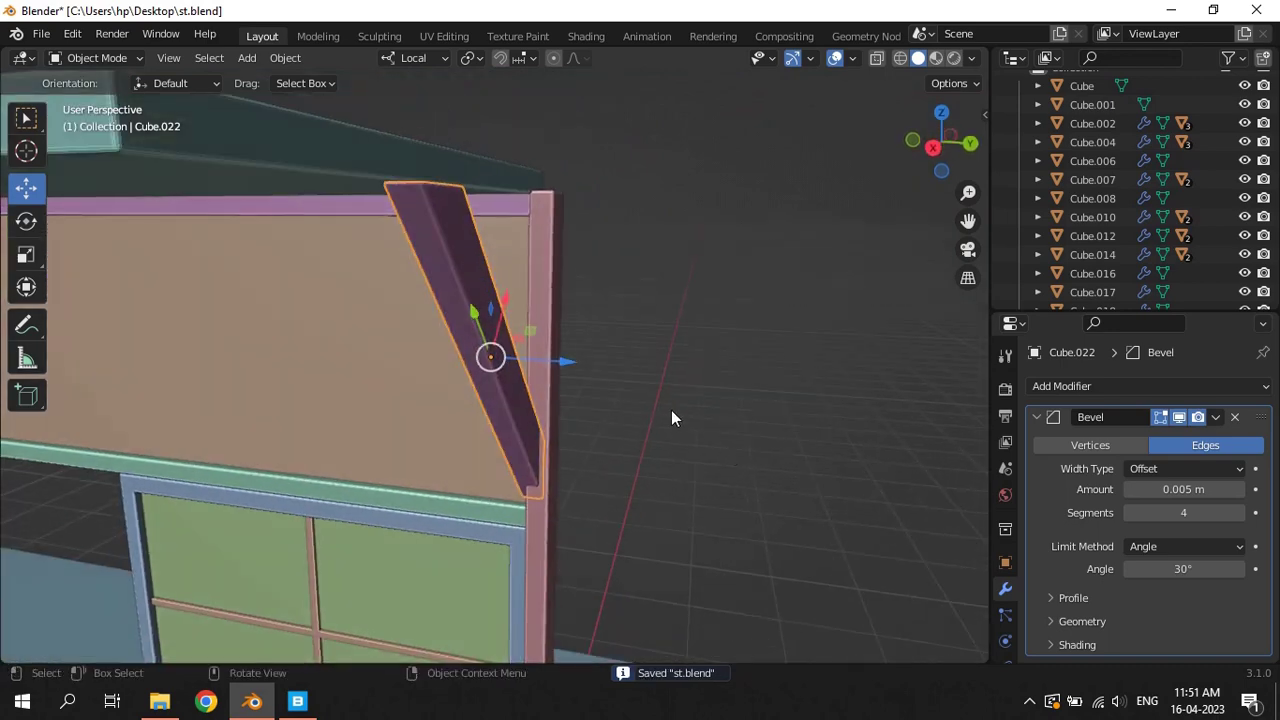
click(533, 228)
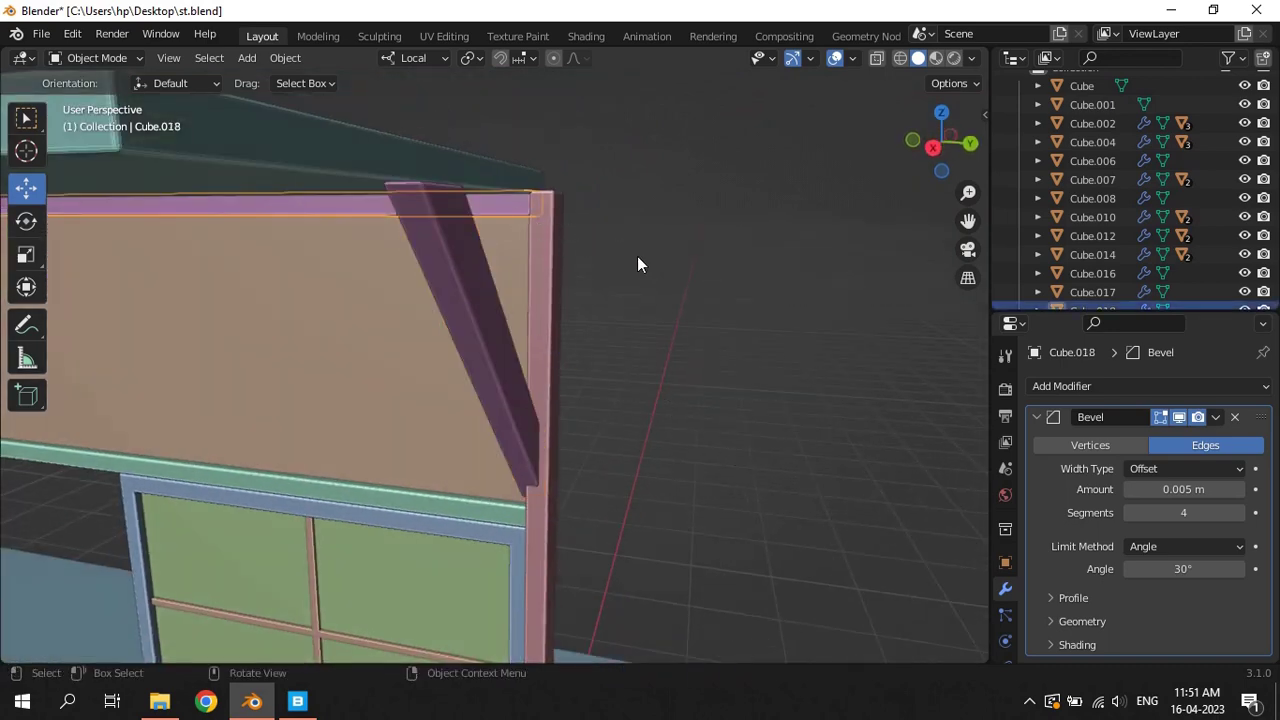
Move the teal roof slab's end face about 0.048 m along Y and save st.blend
click(483, 168)
key(Tab)
scroll(244, 141, down, 1)
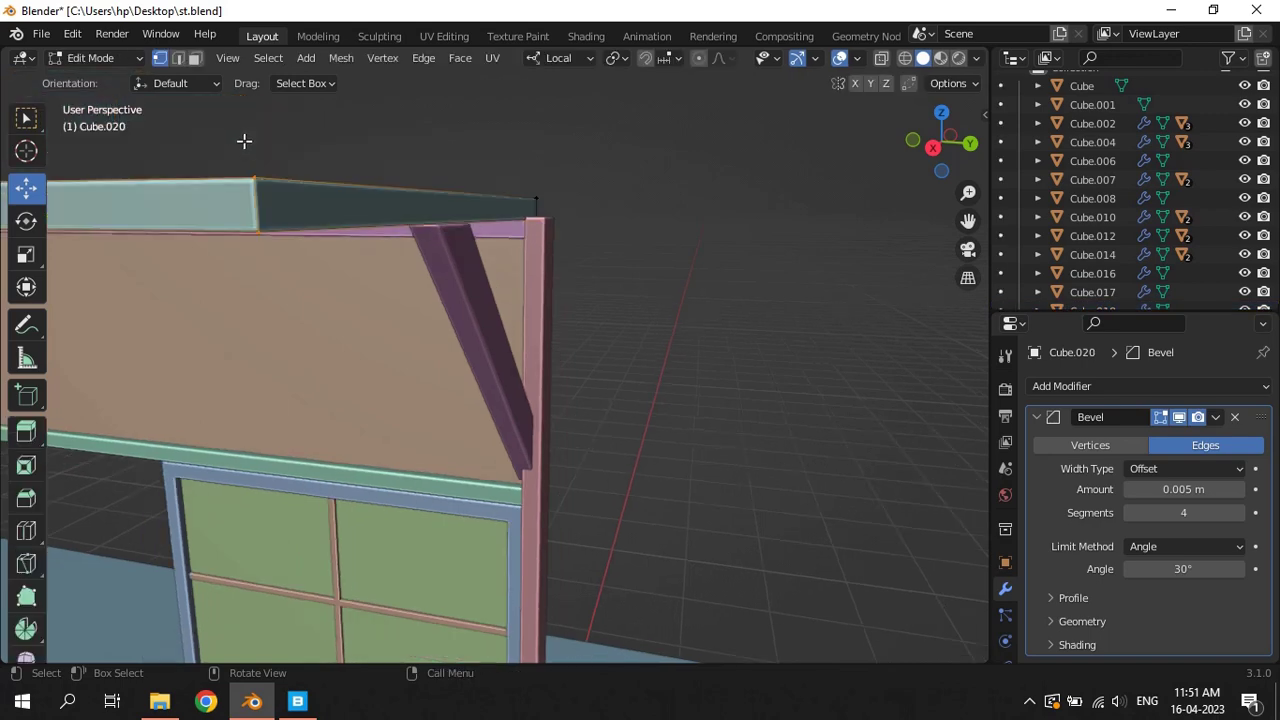
key(3)
click(431, 215)
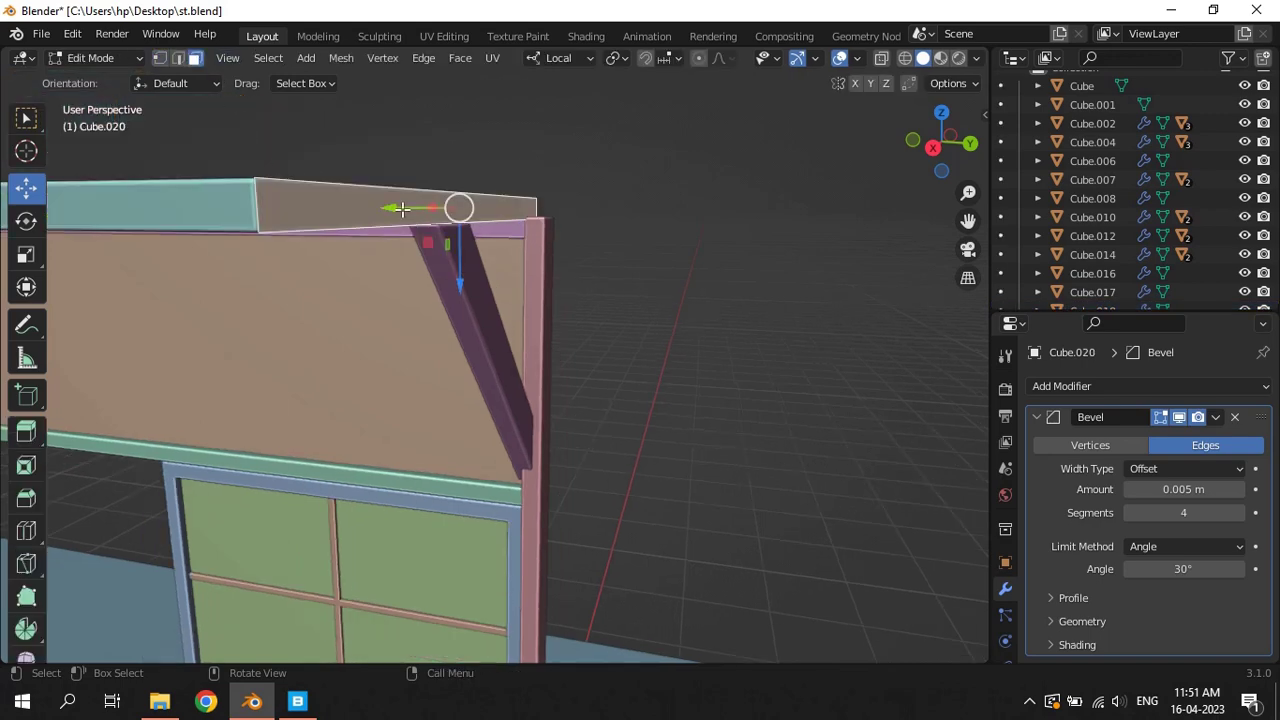
drag(401, 208, 426, 200)
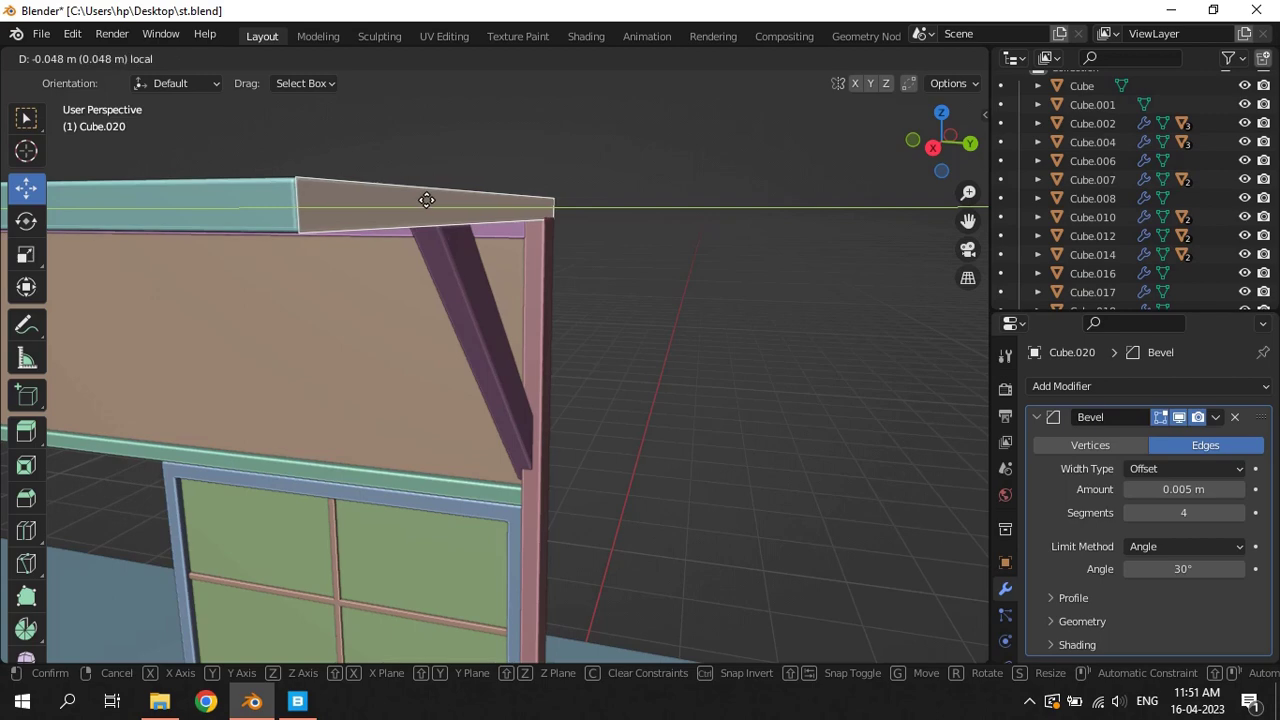
drag(428, 200, 436, 200)
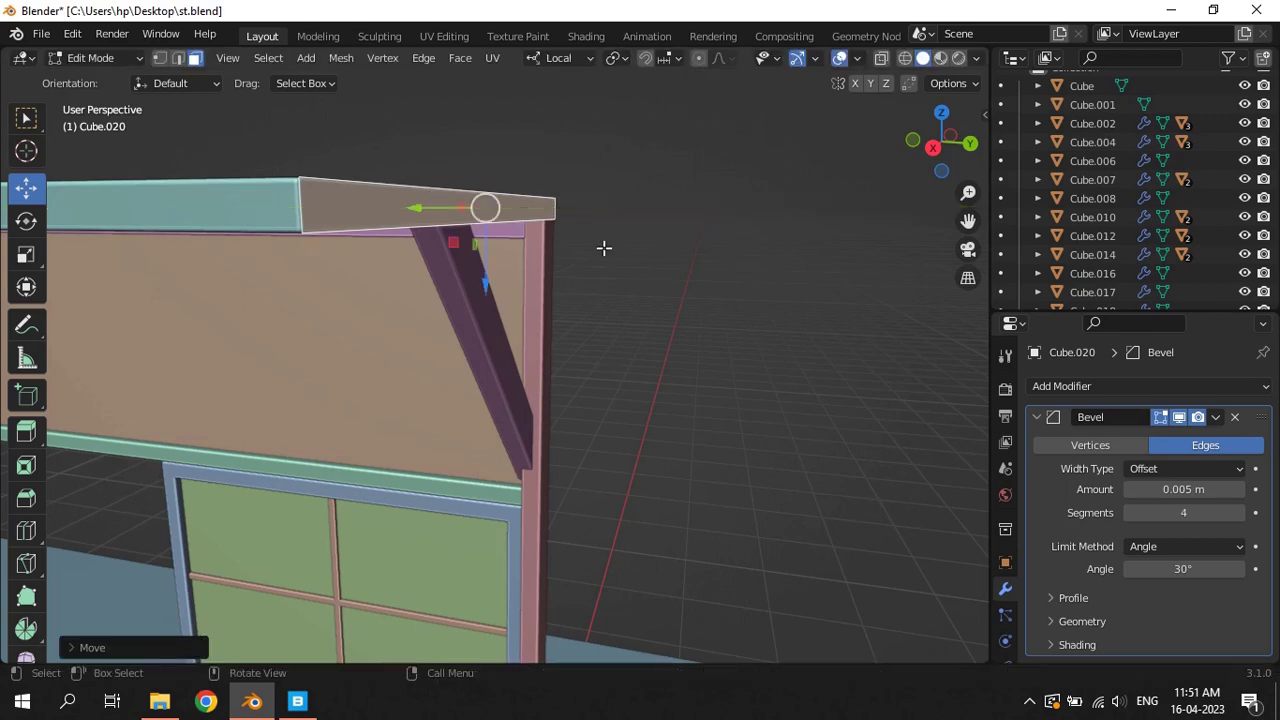
middle_drag(603, 249, 617, 249)
key(ctrl+s)
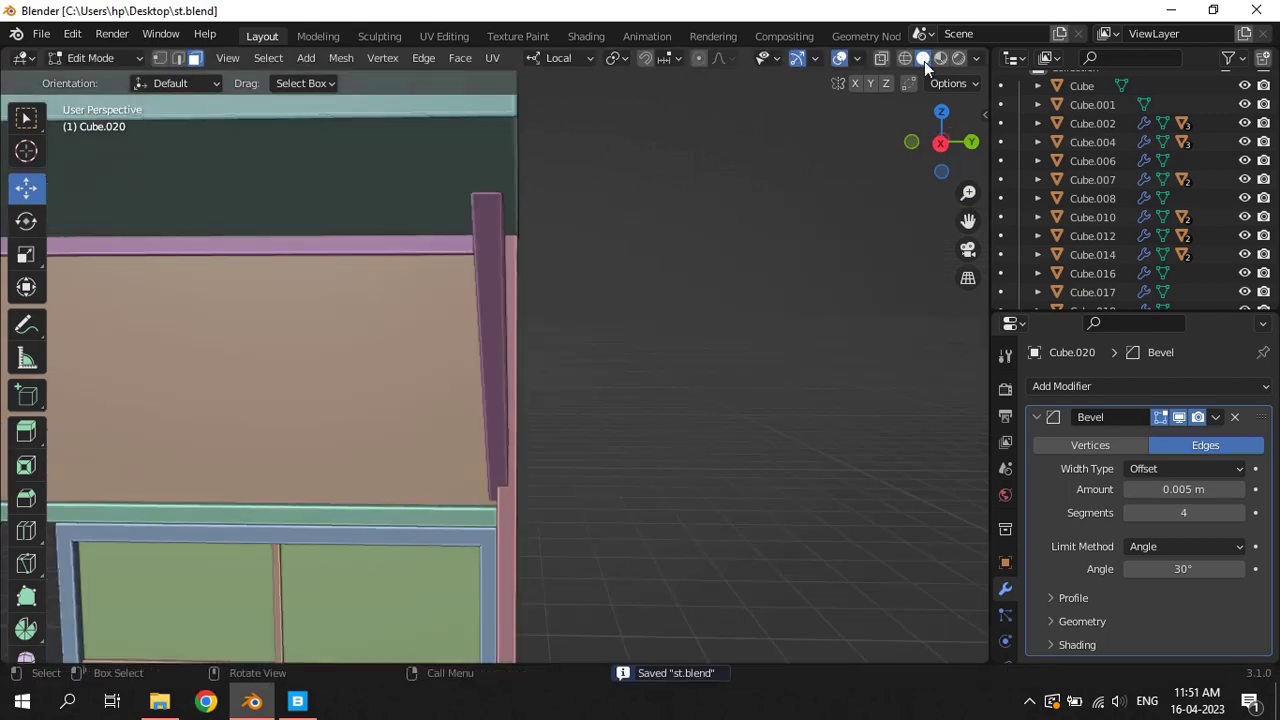
key(Tab)
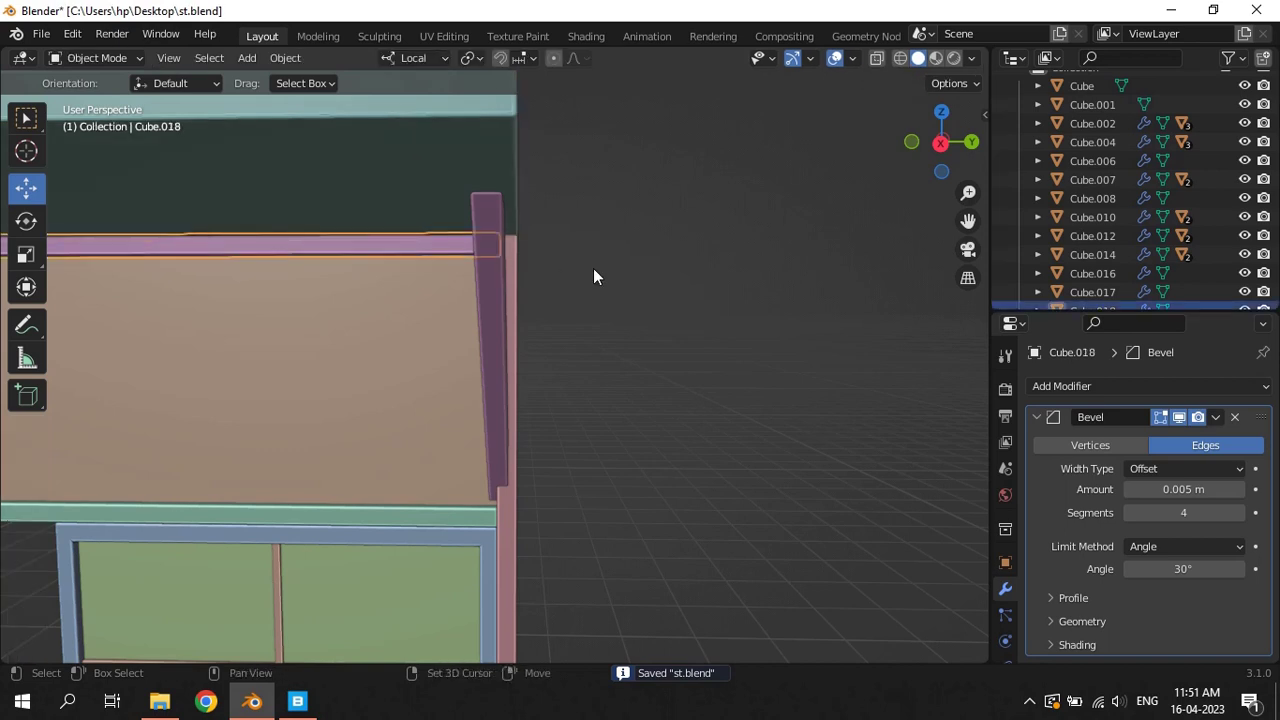
Duplicate the top wall beam in place and rotate the copy 90° around Z
key(shift+d)
right_click(593, 268)
scroll(546, 307, down, 4)
key(r)
key(z)
key(z)
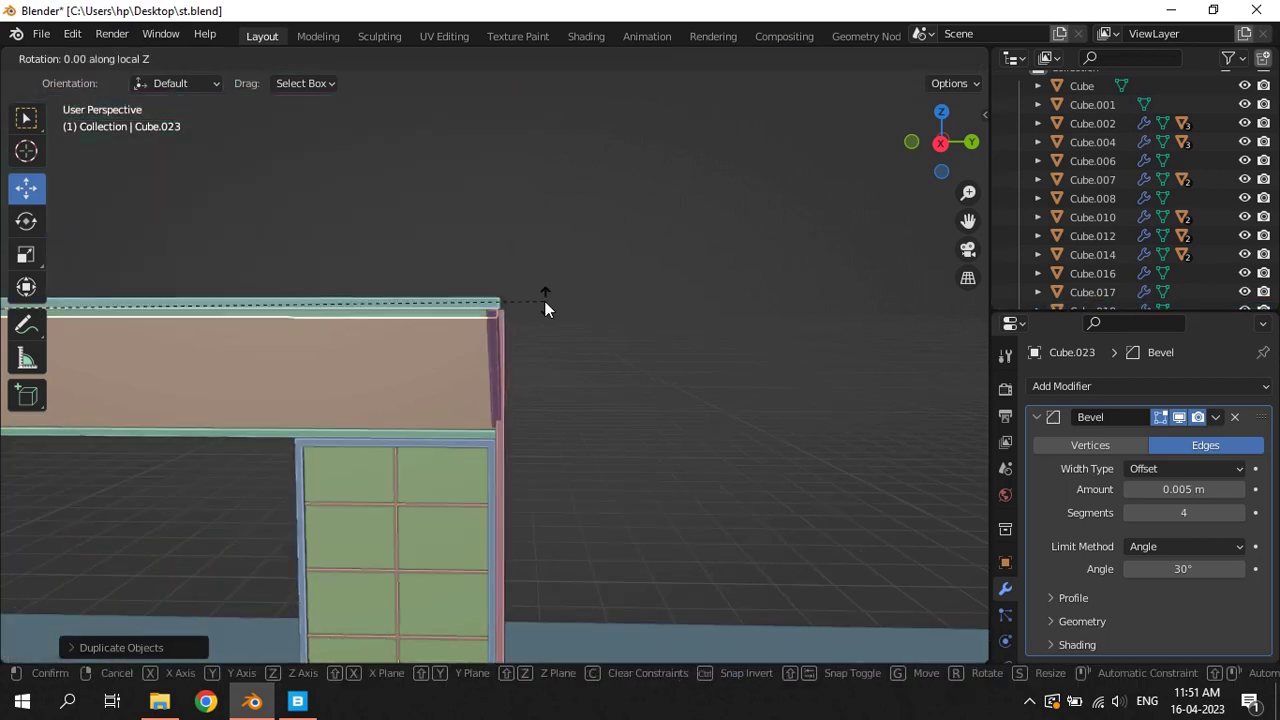
text(90)
key(Return)
middle_drag(546, 309, 265, 360)
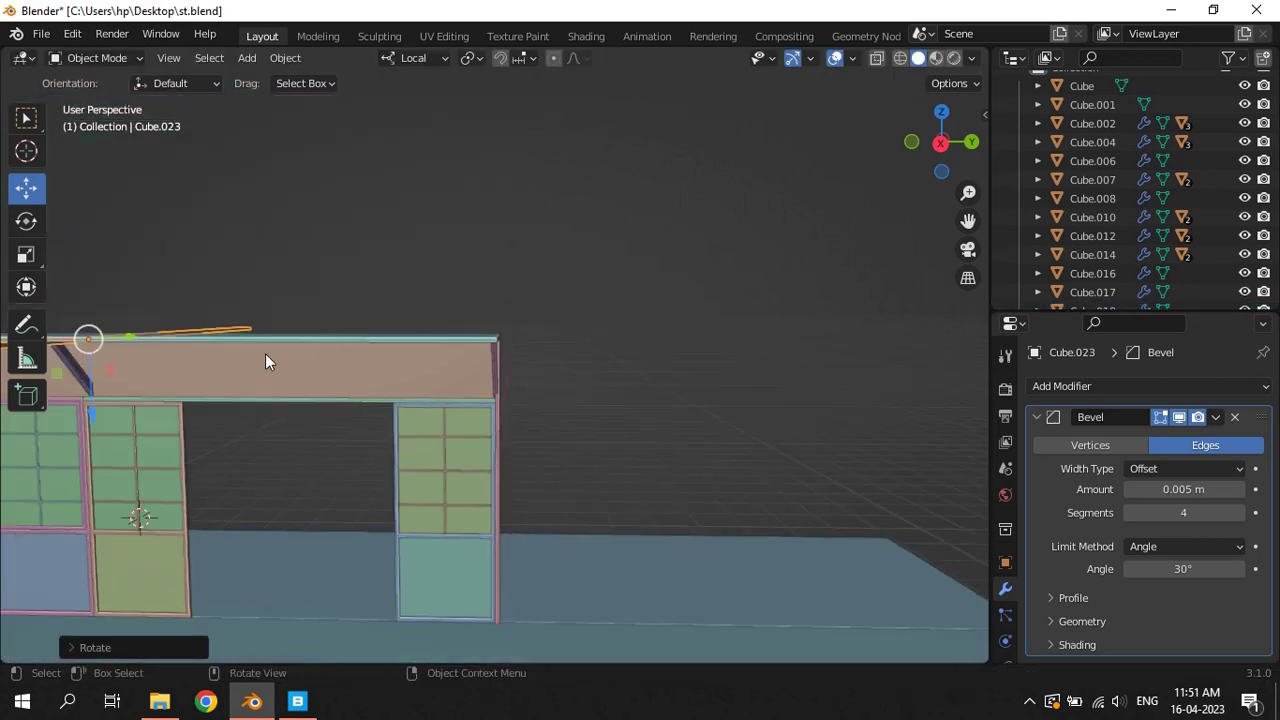
Set the transform orientation to Global and frame the duplicate beam's corner end
click(437, 62)
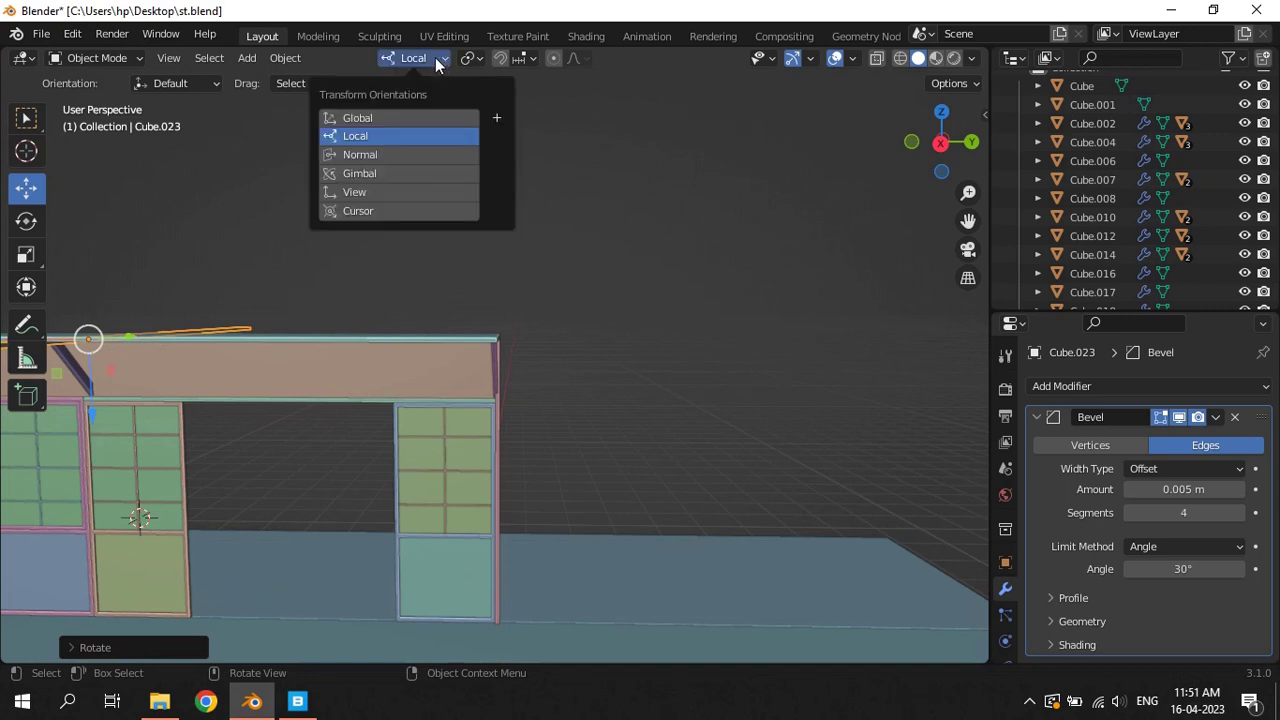
click(414, 118)
key(g)
key(y)
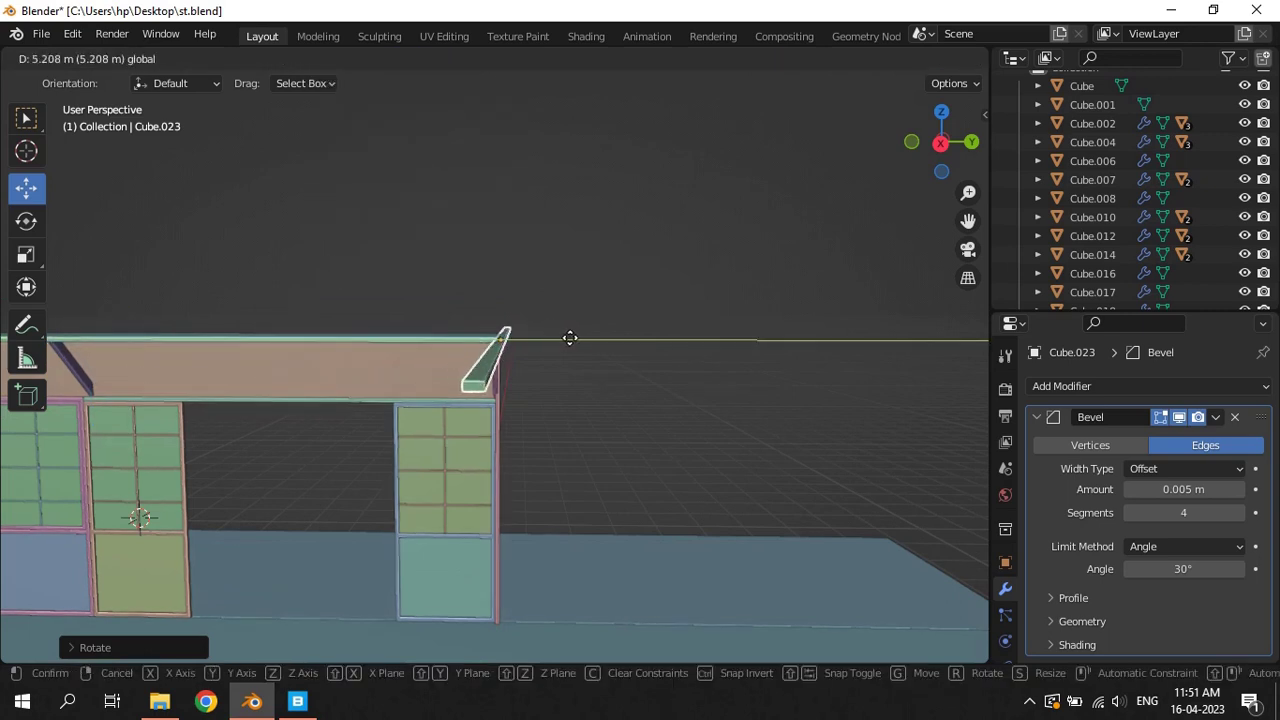
key(Escape)
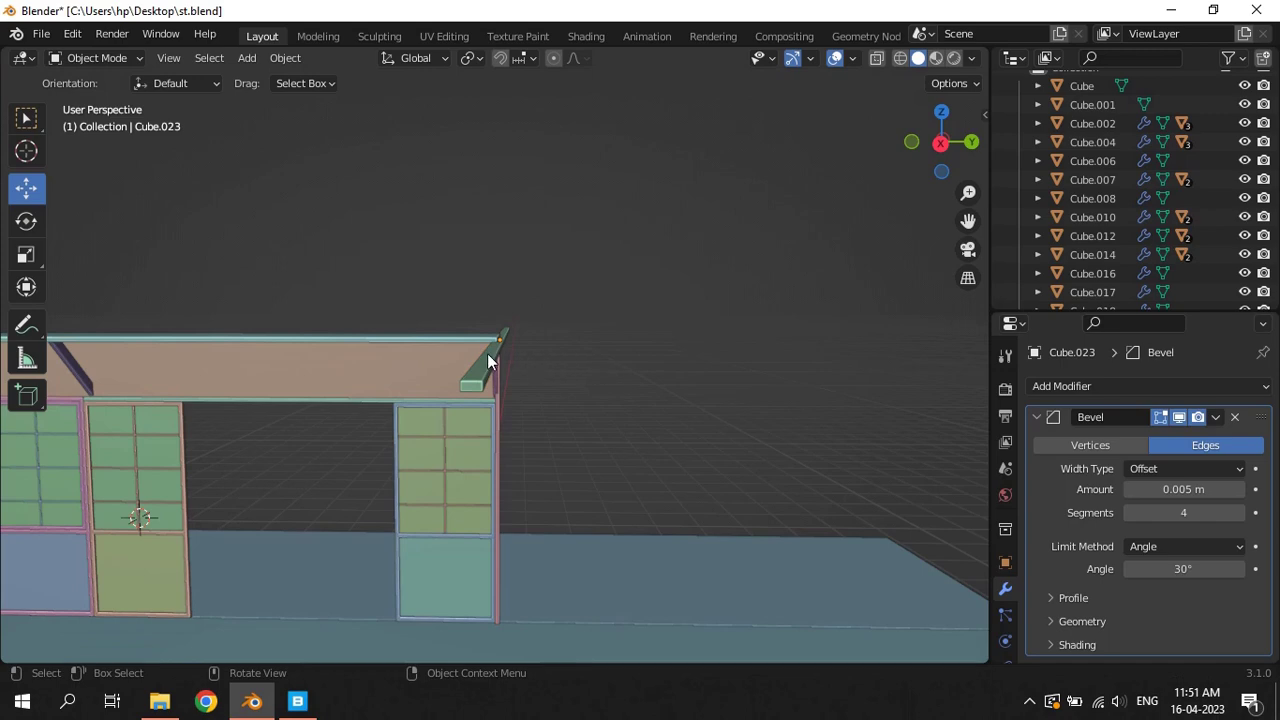
key(KP_Decimal)
scroll(632, 355, up, 2)
scroll(628, 352, up, 3)
scroll(627, 360, up, 3)
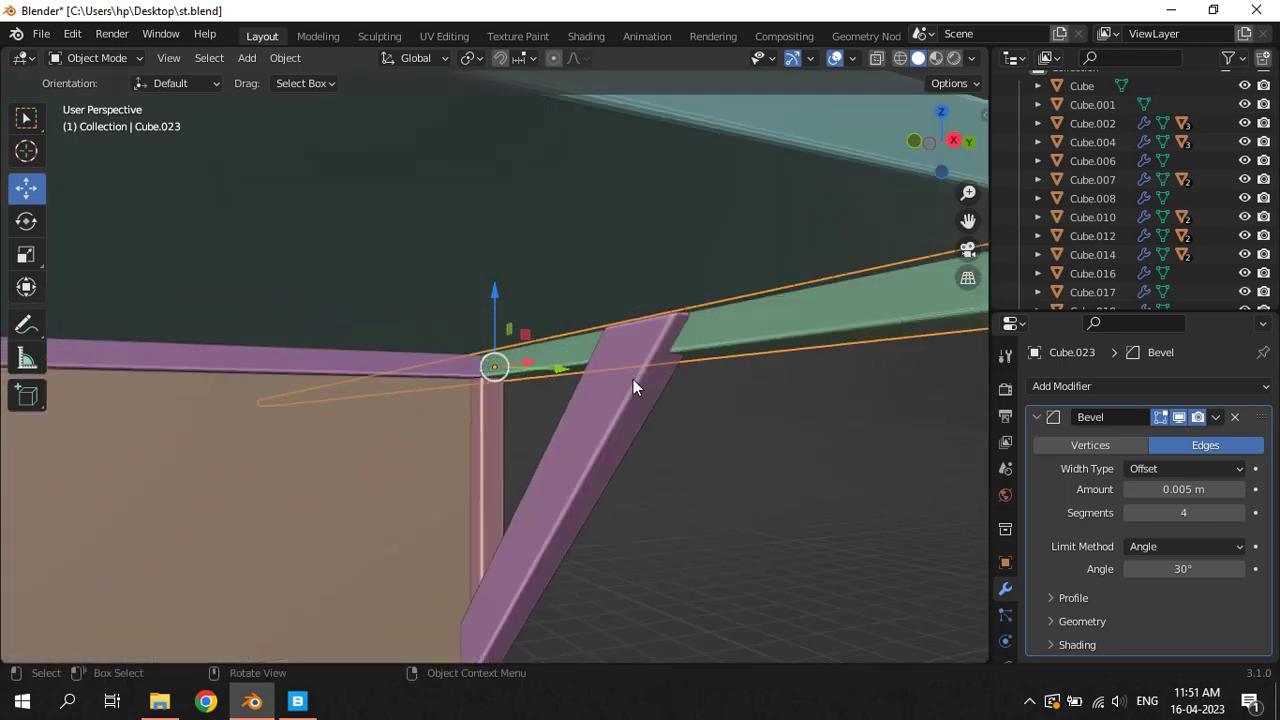
mouse_move(633, 379)
middle_down()
mouse_move(646, 370)
mouse_move(590, 345)
mouse_move(618, 366)
middle_up()
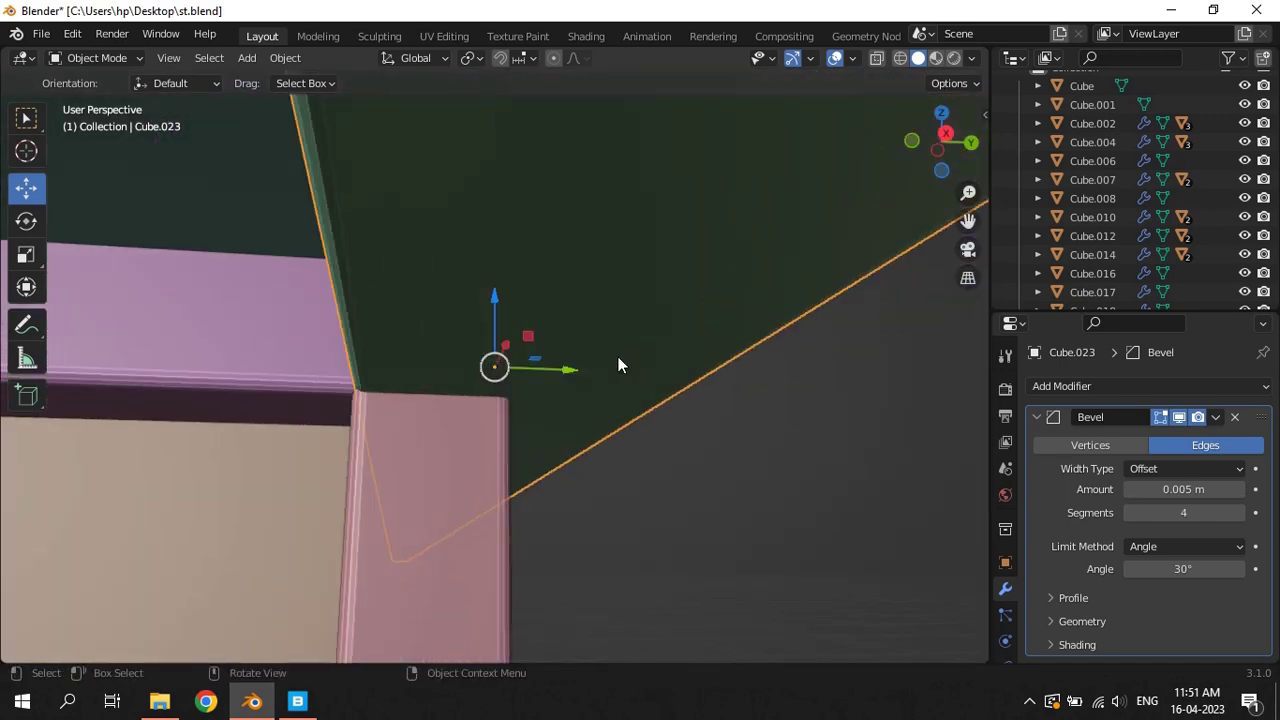
Scale the new beam along Y and shift it along Y toward the corner
key(s)
key(y)
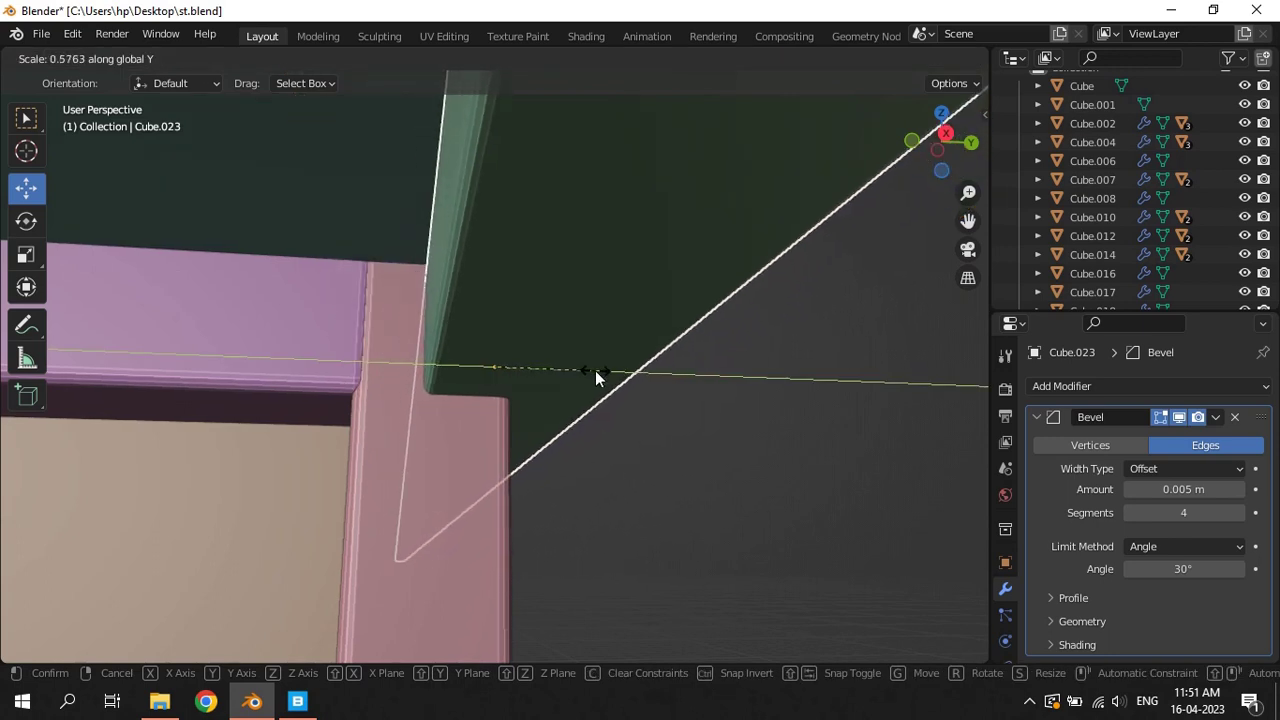
click(561, 366)
key(g)
key(y)
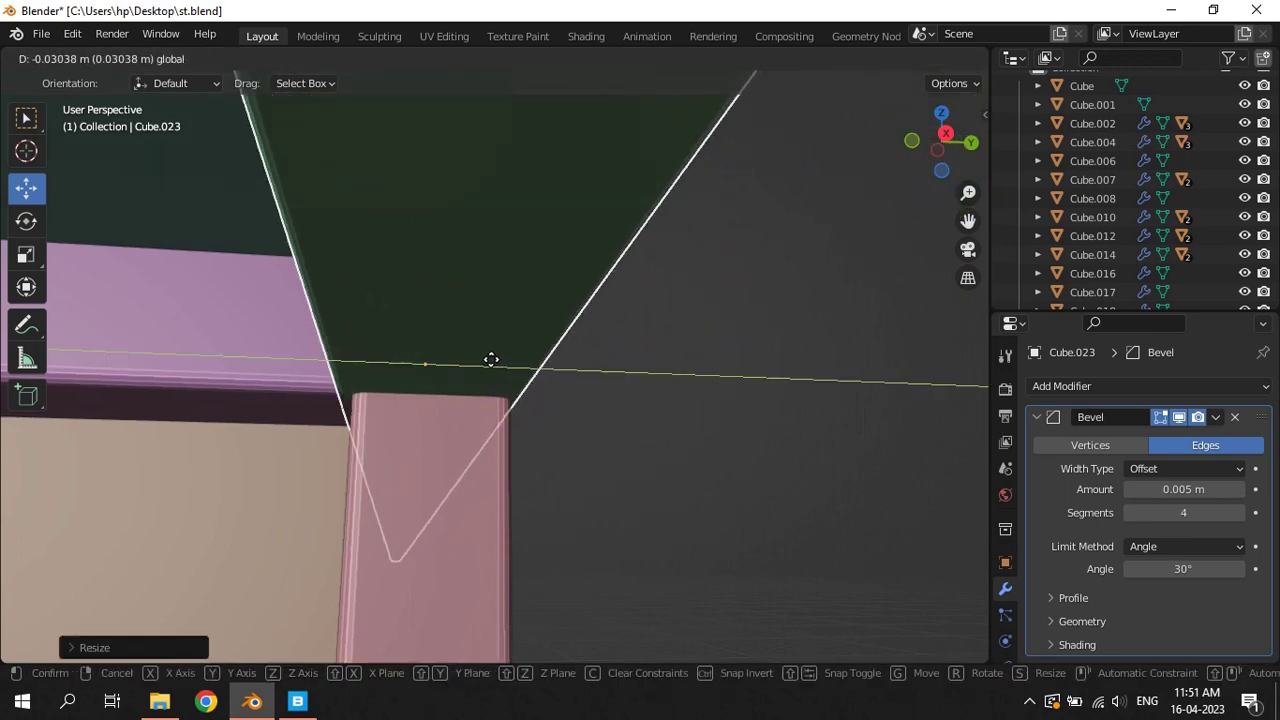
click(513, 373)
Refine the beam's Y length and position at the corner, then apply its scale
key(s)
key(y)
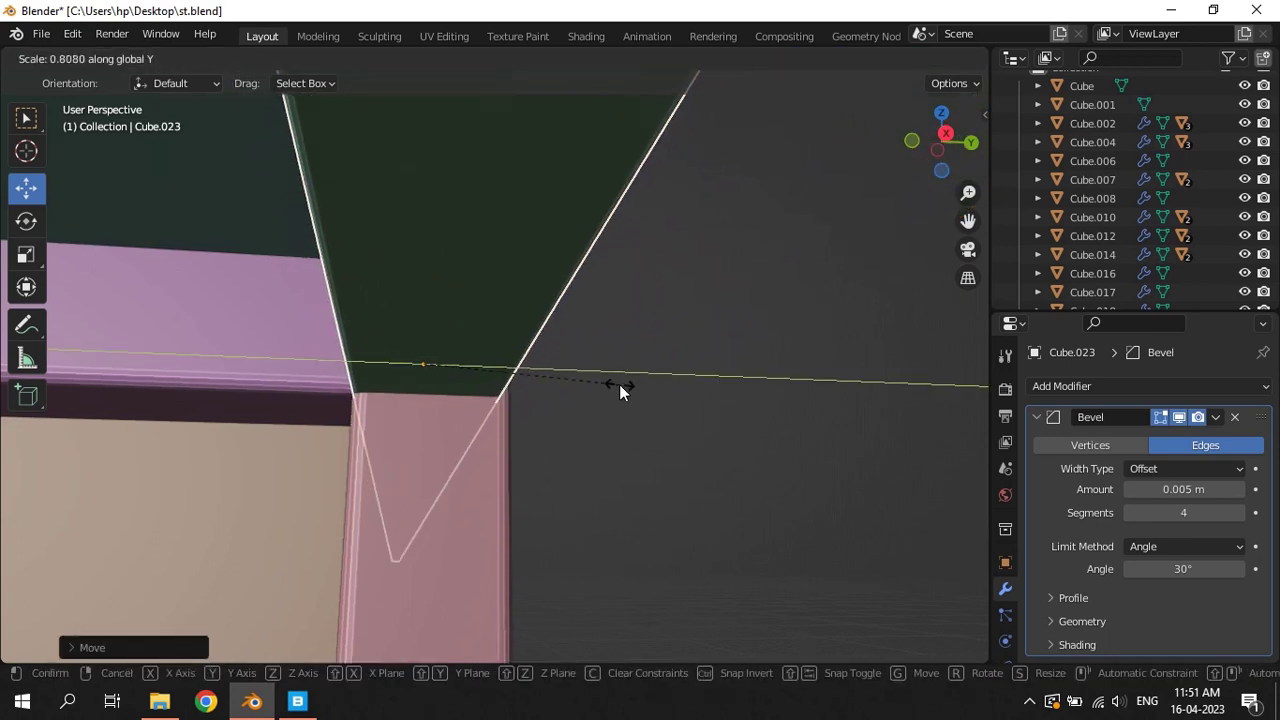
click(532, 360)
key(g)
key(y)
click(514, 367)
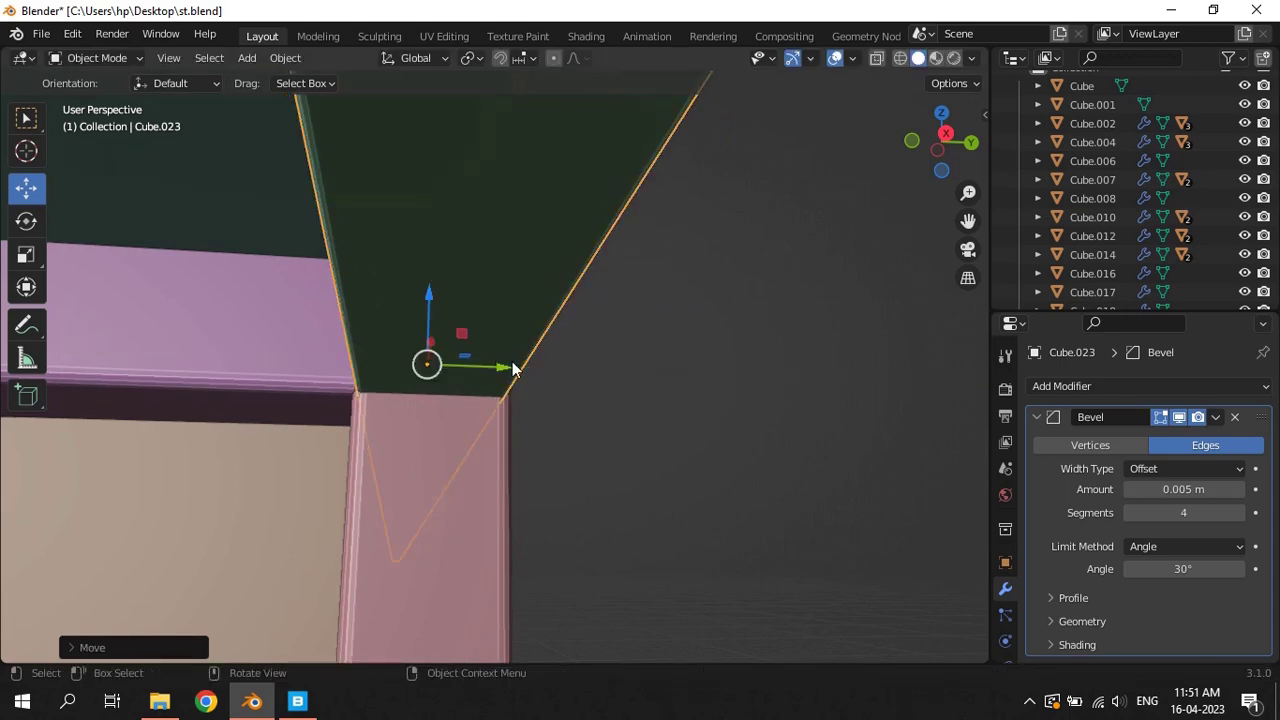
key(s)
key(y)
click(625, 355)
middle_drag(602, 348, 612, 316)
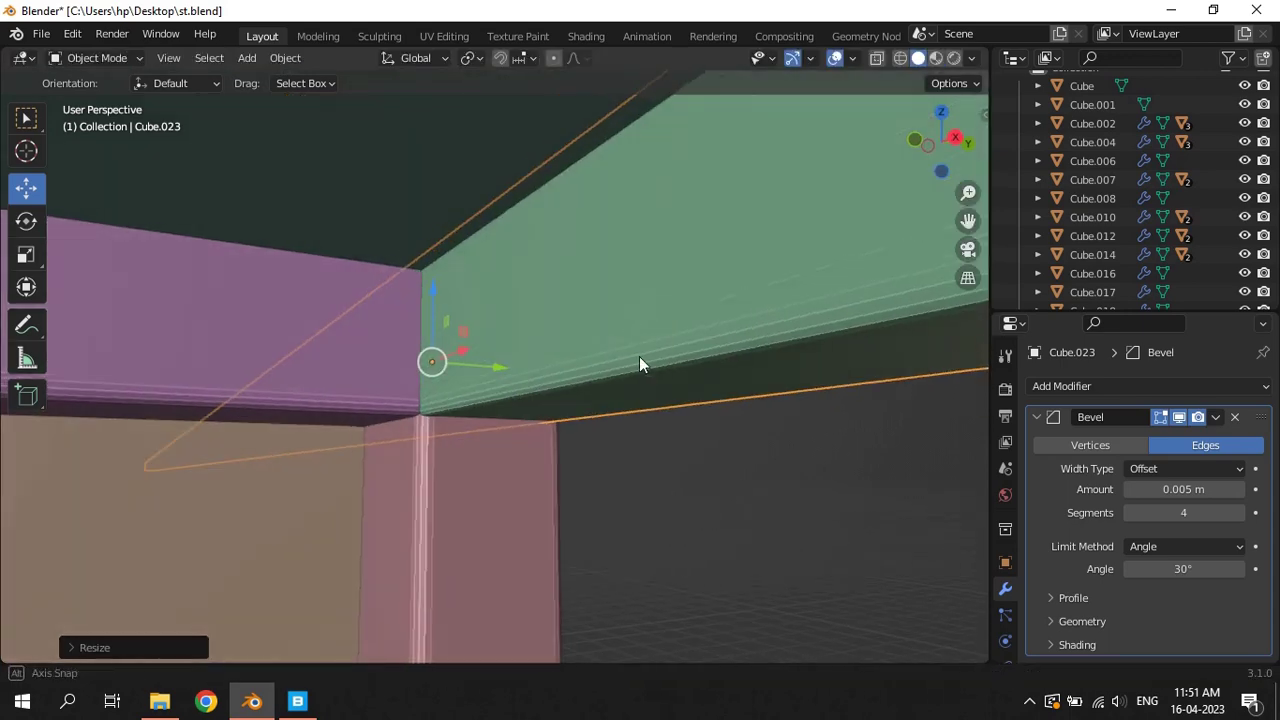
key(ctrl+a)
click(608, 302)
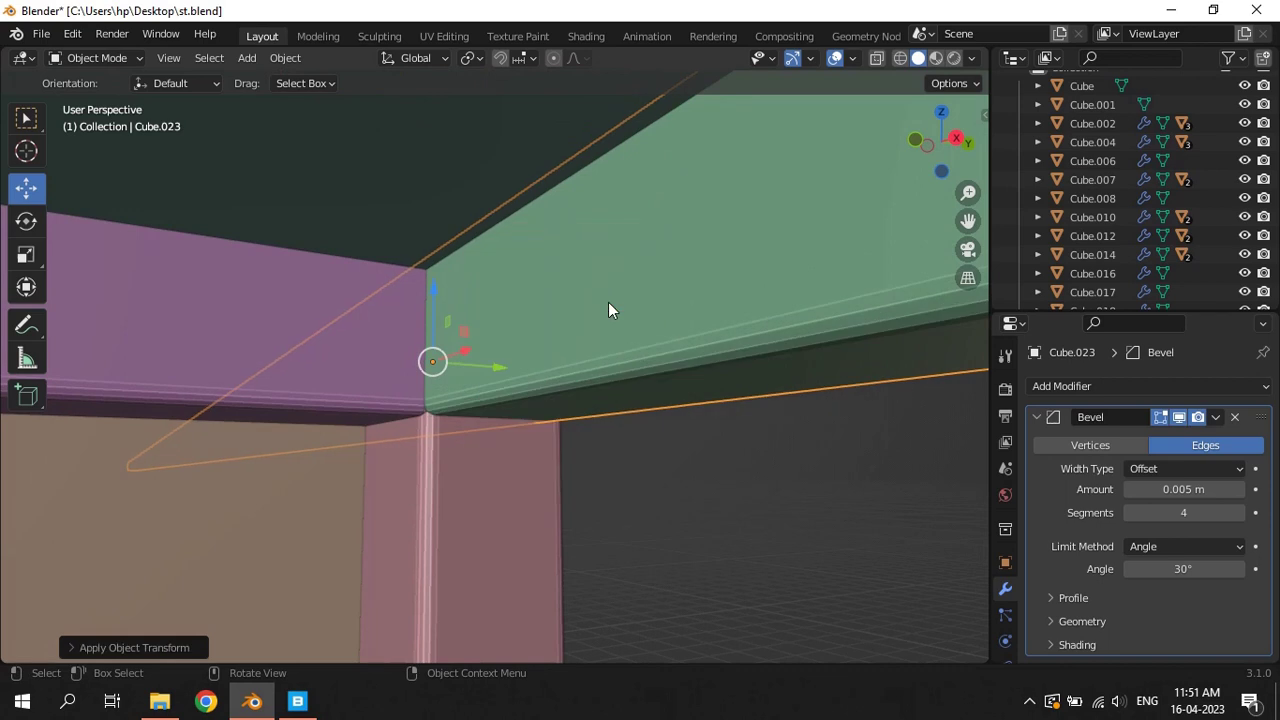
In Edit Mode, shift the new beam's selected part vertically and along Y to line up with the corner
key(Tab)
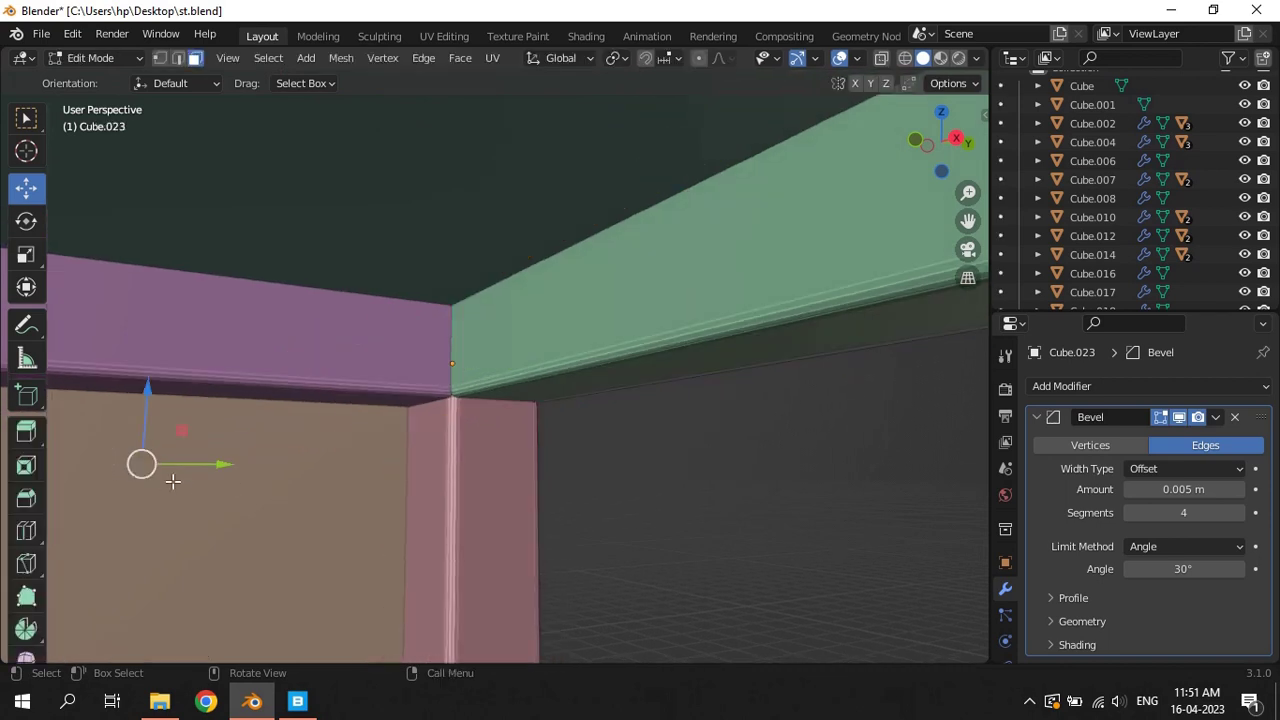
middle_drag(172, 481, 210, 455)
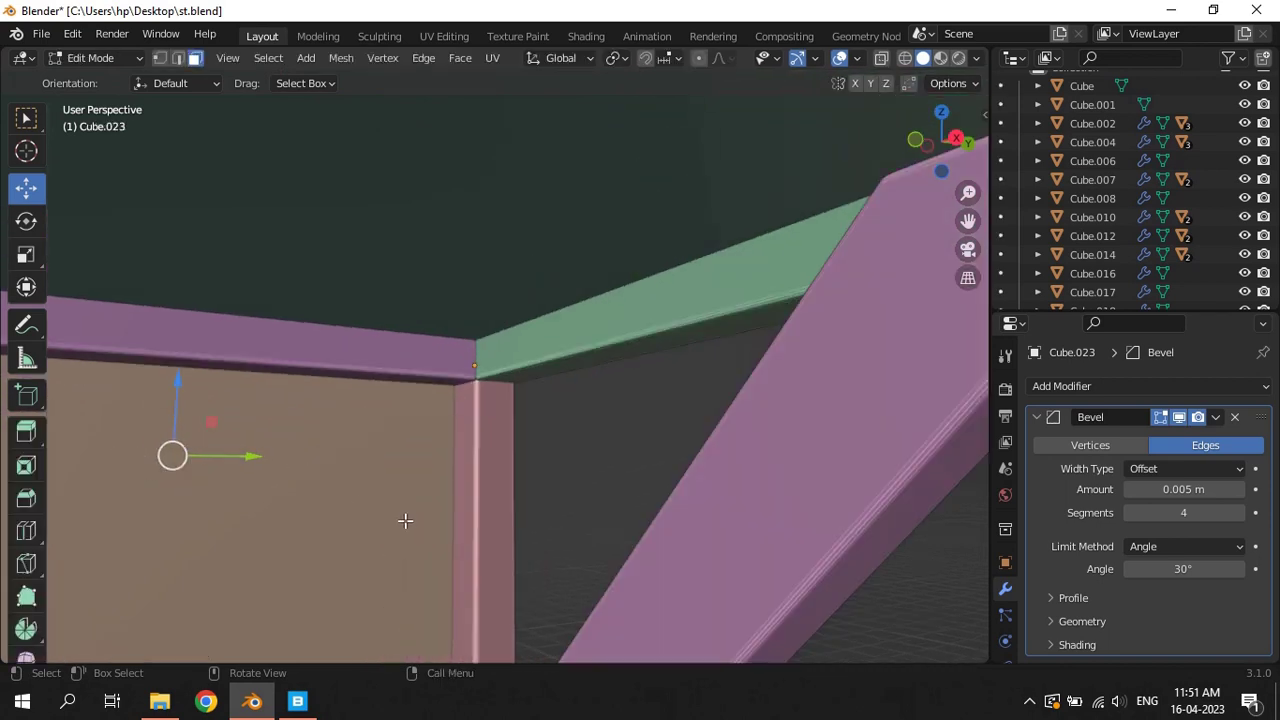
key(g)
key(z)
click(505, 490)
mouse_move(511, 485)
middle_down()
mouse_move(318, 392)
mouse_move(428, 431)
middle_up()
key(g)
key(y)
click(576, 453)
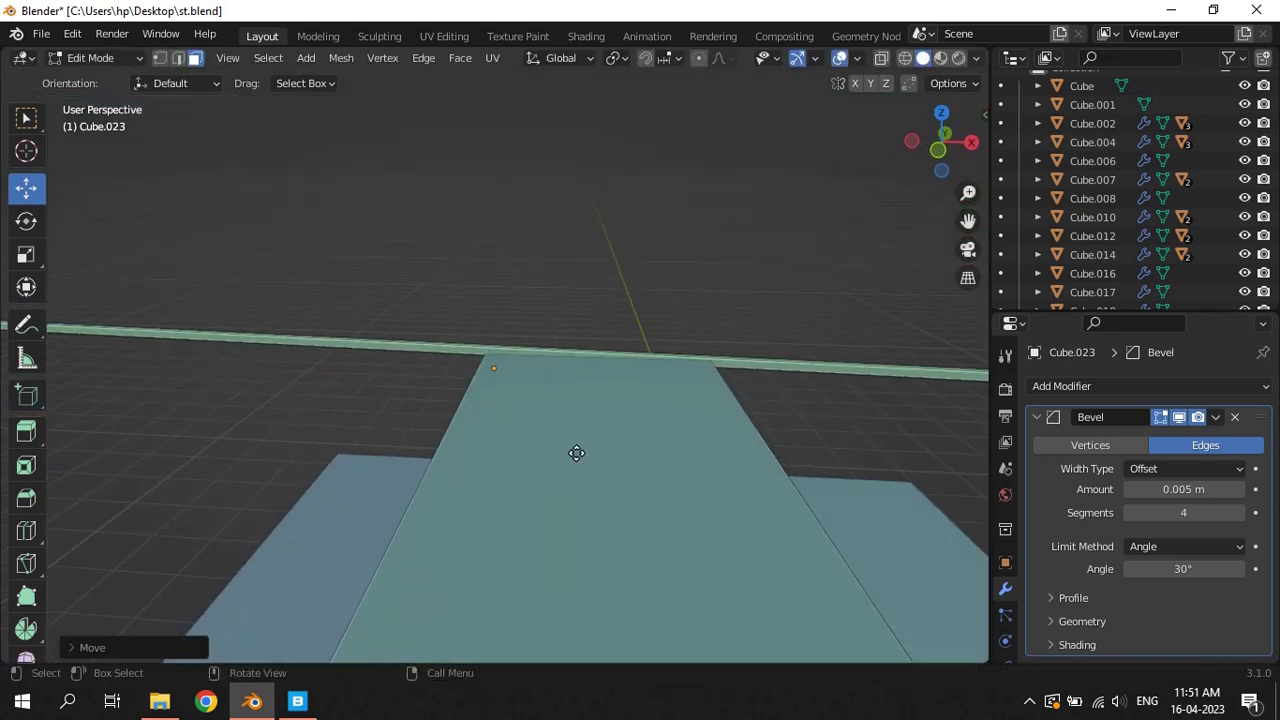
Slide the beam end along X until it sits in the corner frame
mouse_move(576, 453)
middle_down()
mouse_move(600, 420)
mouse_move(477, 423)
mouse_move(466, 371)
mouse_move(282, 314)
middle_up()
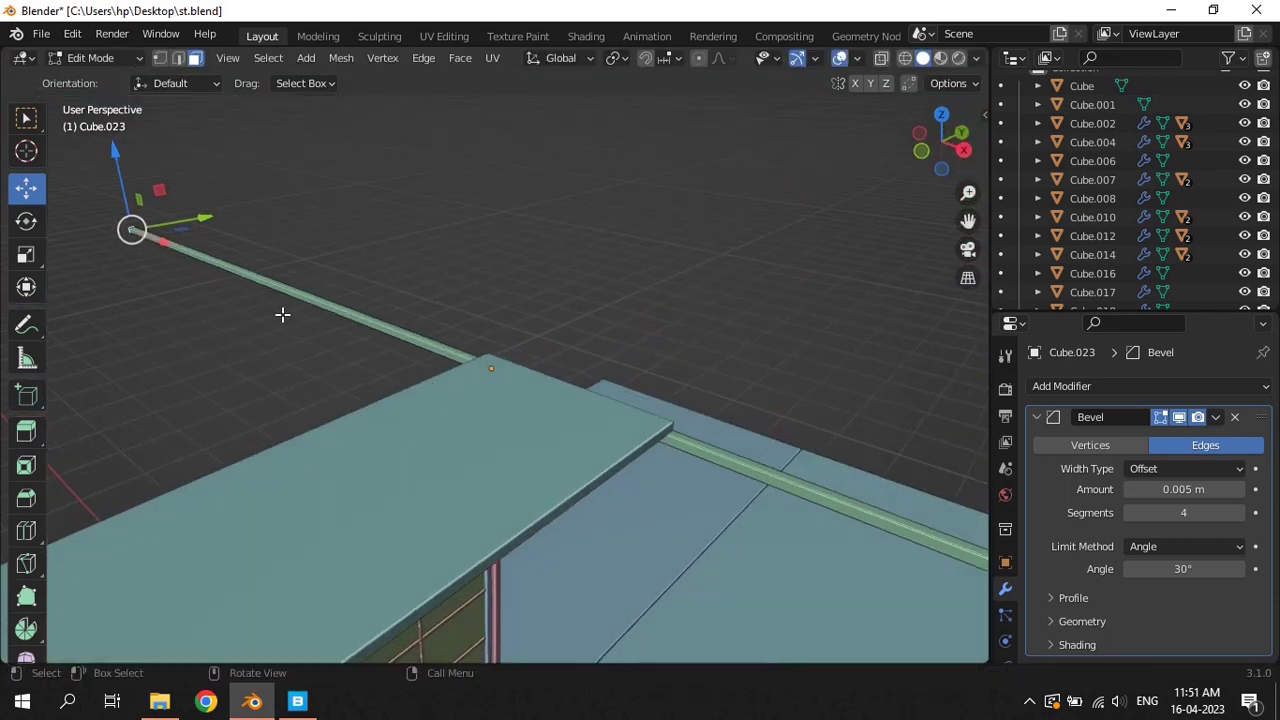
drag(168, 244, 390, 340)
drag(497, 370, 508, 354)
scroll(508, 354, up, 5)
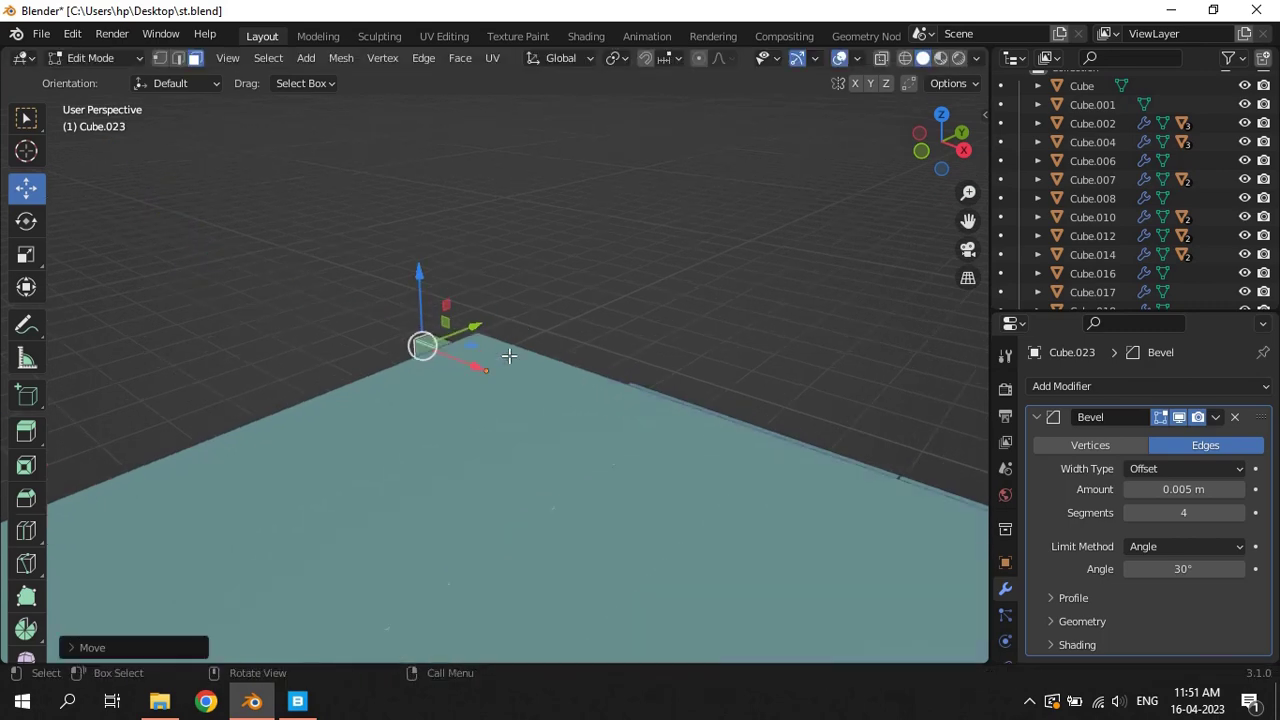
mouse_move(508, 354)
middle_down()
mouse_move(371, 434)
mouse_move(377, 418)
mouse_move(594, 443)
mouse_move(660, 426)
middle_up()
scroll(600, 443, down, 3)
mouse_move(590, 393)
mouse_down()
mouse_move(840, 394)
mouse_move(823, 390)
mouse_up()
Nudge the beam's edge about 0.057 m along X to meet the frame, then save st.blend
key(KP_Decimal)
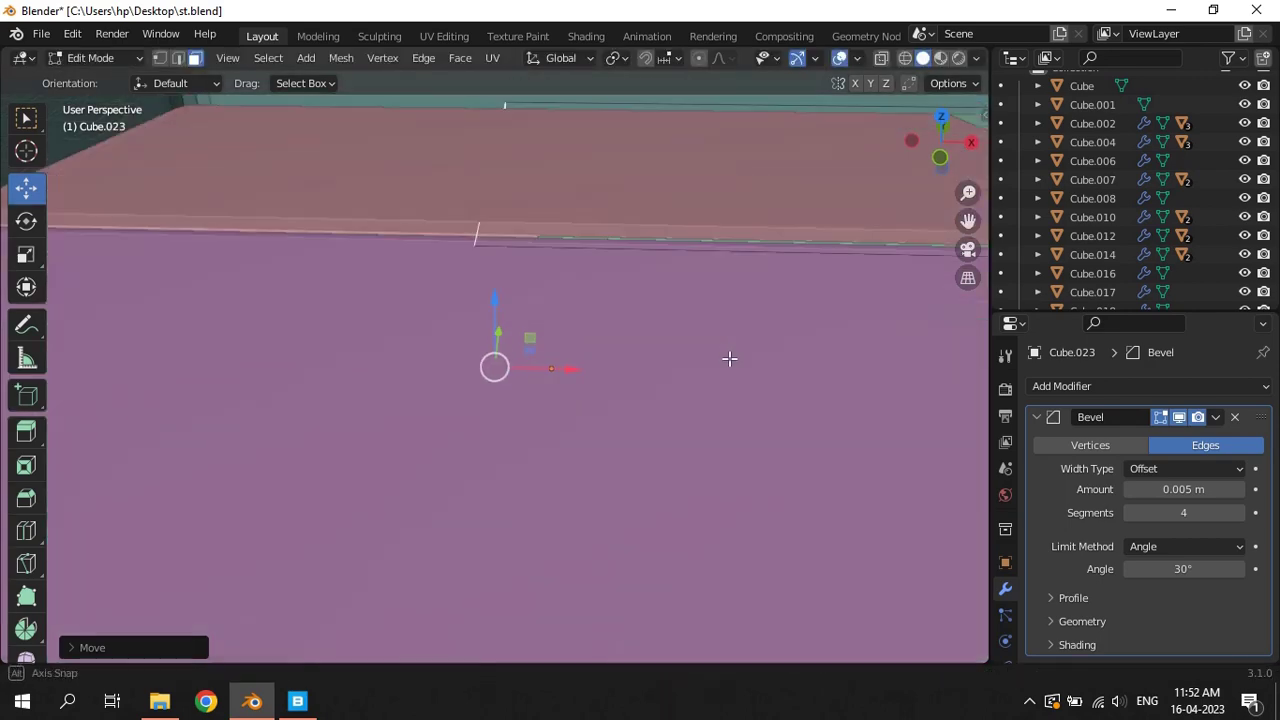
mouse_move(729, 357)
middle_down()
mouse_move(720, 300)
mouse_move(639, 392)
middle_up()
drag(569, 363, 620, 360)
mouse_move(620, 360)
middle_down()
mouse_move(557, 366)
mouse_move(645, 384)
middle_up()
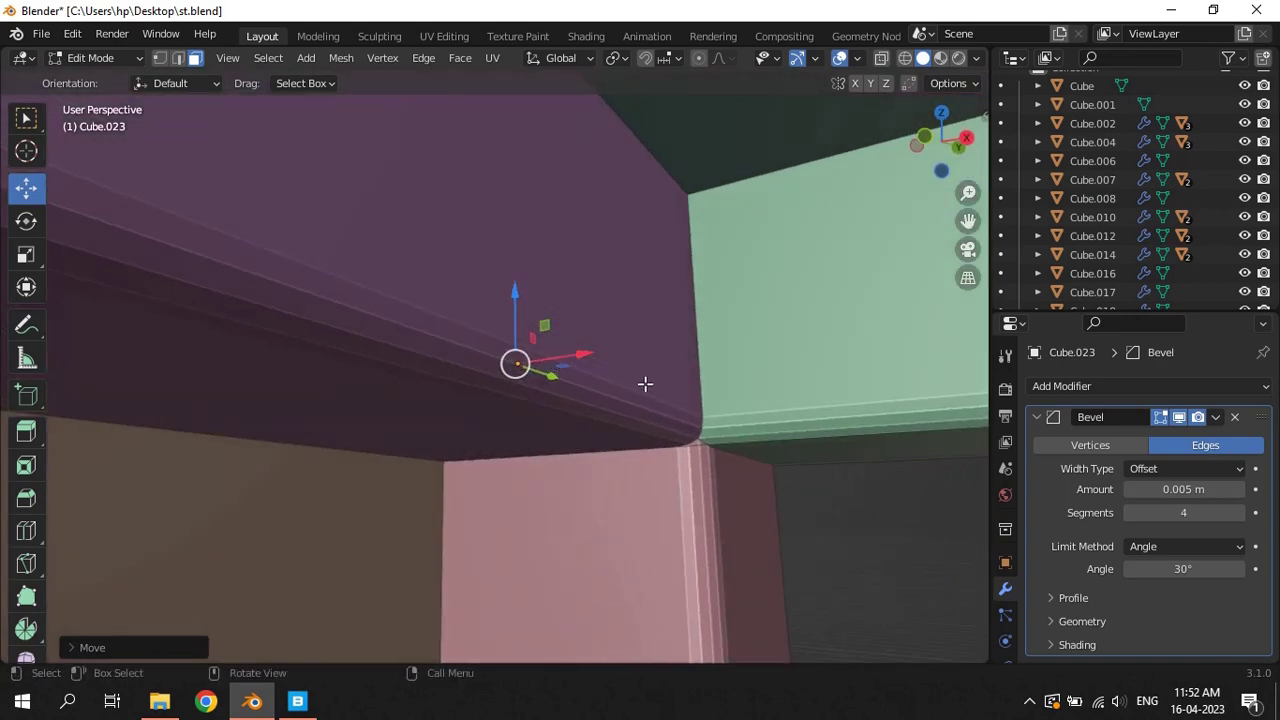
mouse_move(594, 351)
mouse_down()
mouse_move(803, 337)
mouse_move(777, 343)
mouse_up()
key(ctrl+s)
Select the roof slab (Cube.020) and start moving it up along Z
mouse_move(777, 343)
middle_down()
mouse_move(569, 285)
mouse_move(702, 303)
mouse_move(681, 314)
mouse_move(610, 252)
middle_up()
click(485, 279)
middle_drag(436, 270, 596, 303)
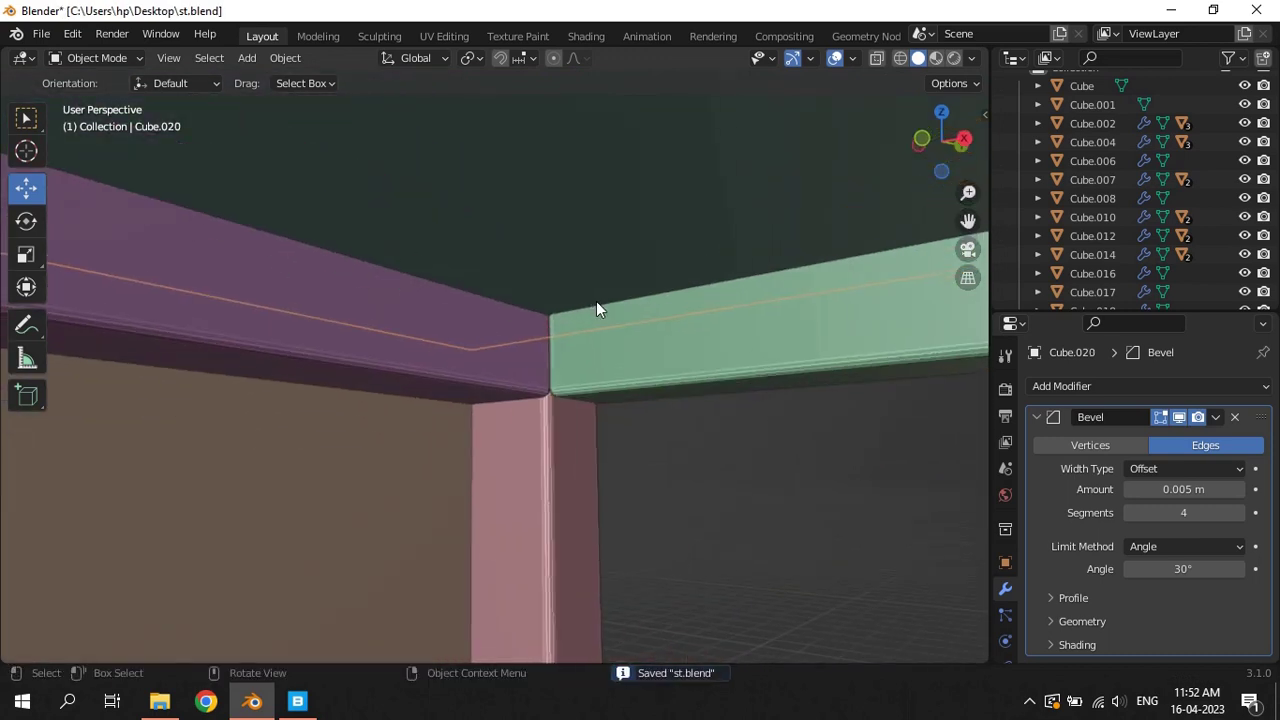
key(g)
key(z)
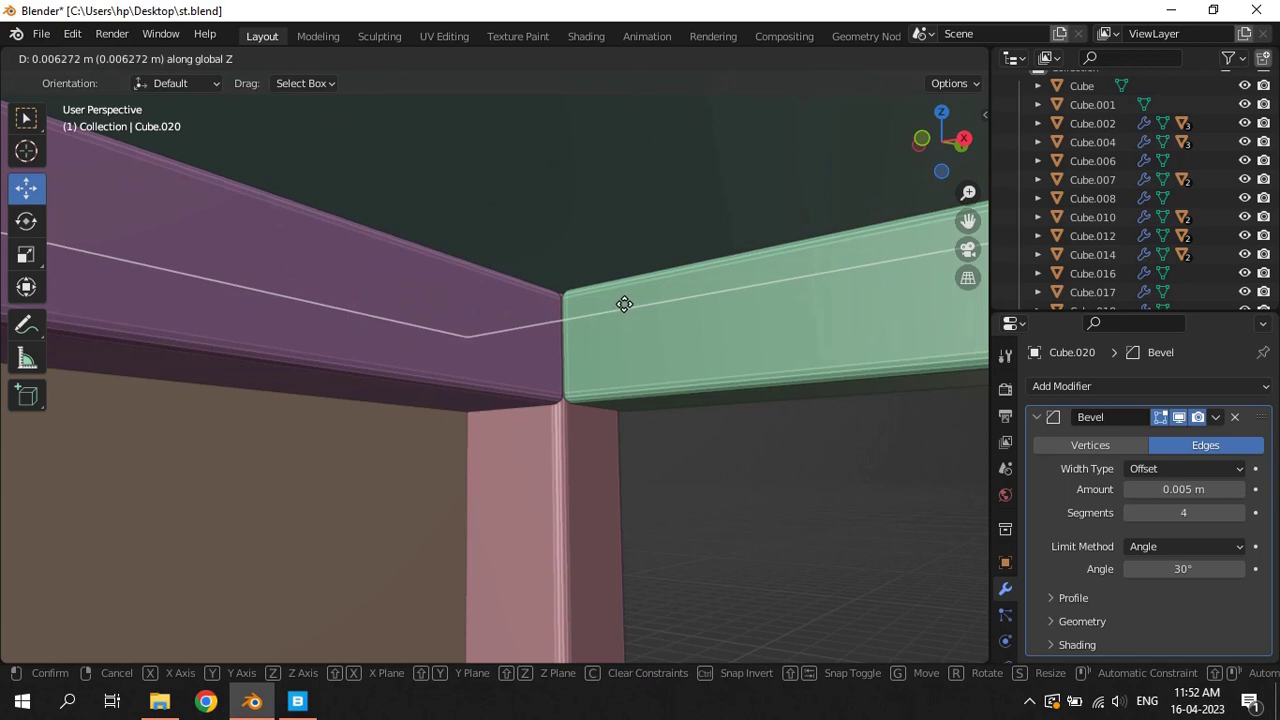
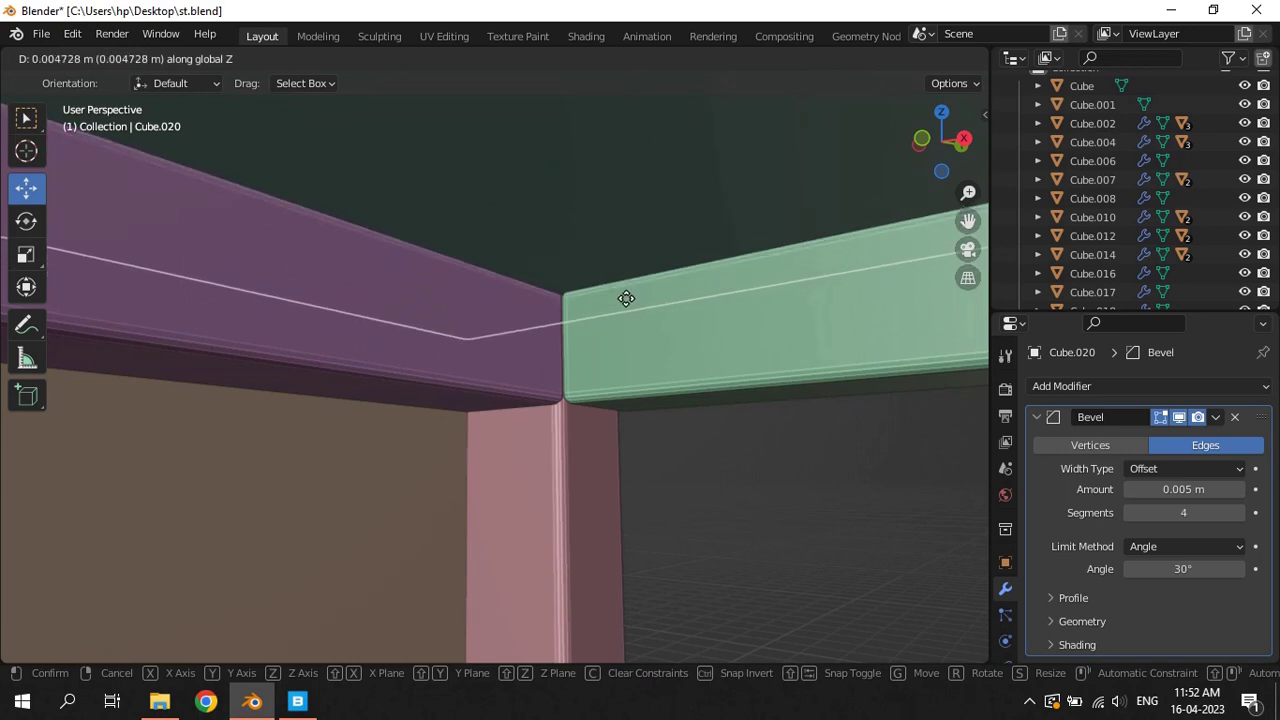
In X-ray Edit Mode, pull the green eave beam's far-end vertices back toward the building corner
click(622, 298)
mouse_move(622, 298)
middle_down()
mouse_move(698, 363)
mouse_move(803, 320)
middle_up()
click(803, 320)
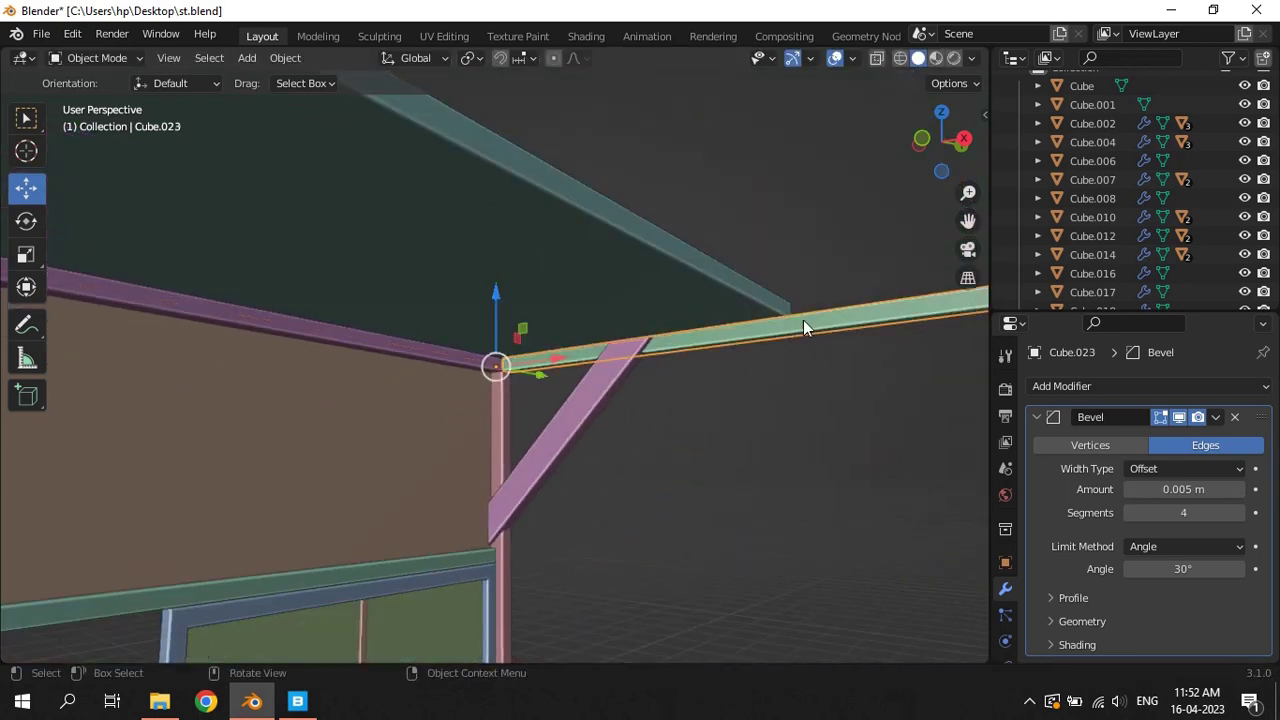
key(alt+z)
key(Tab)
drag(767, 302, 822, 349)
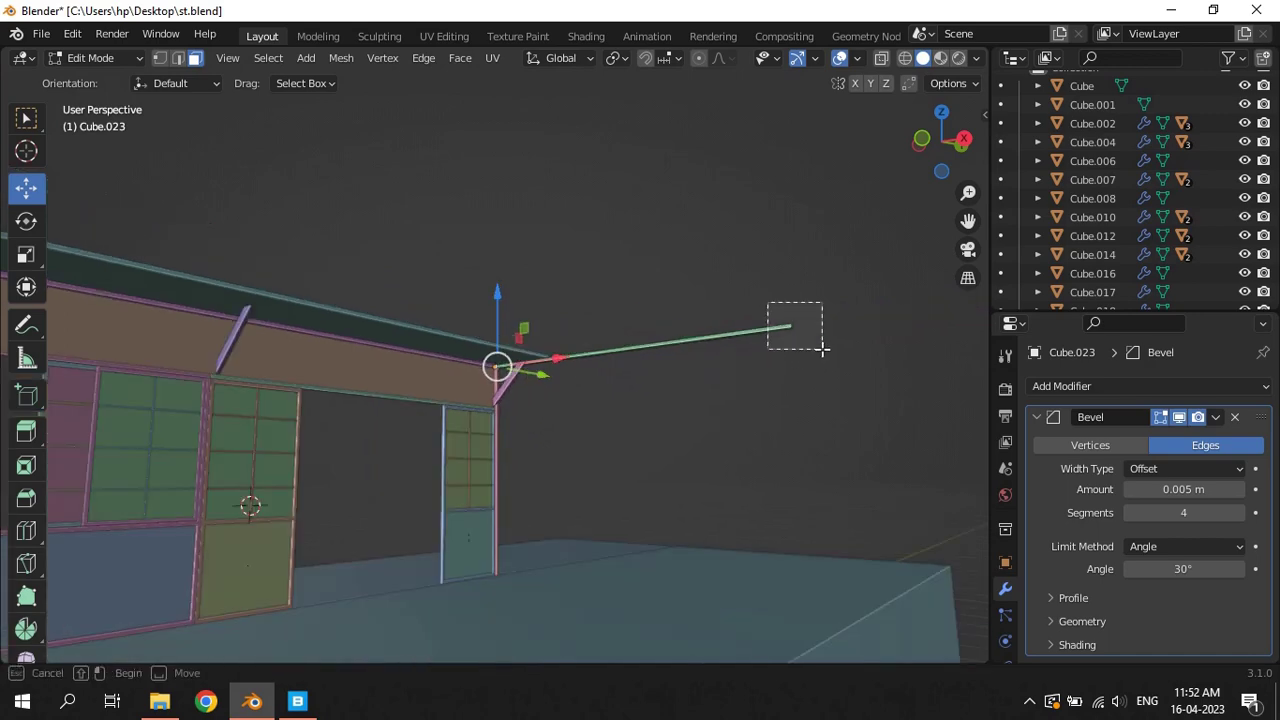
middle_drag(822, 349, 797, 325)
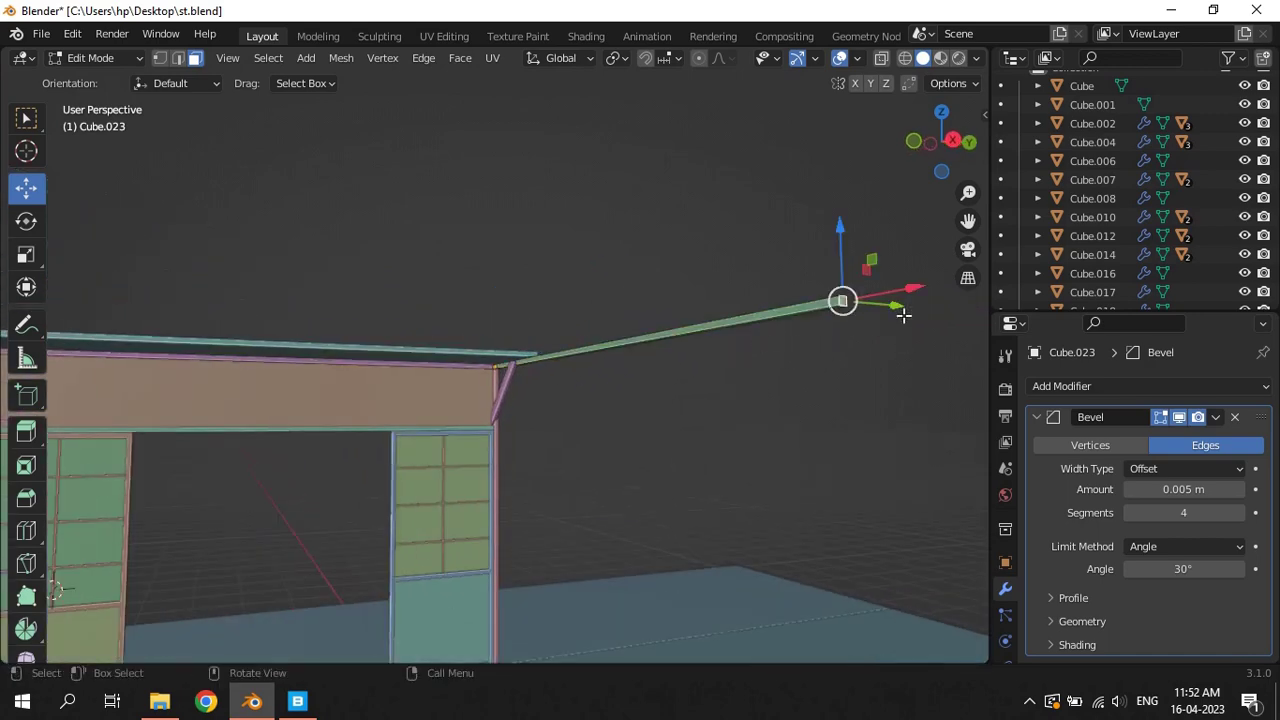
key(g)
click(587, 342)
Extend the beam end back out to stop just past the pink brace
scroll(587, 342, up, 3)
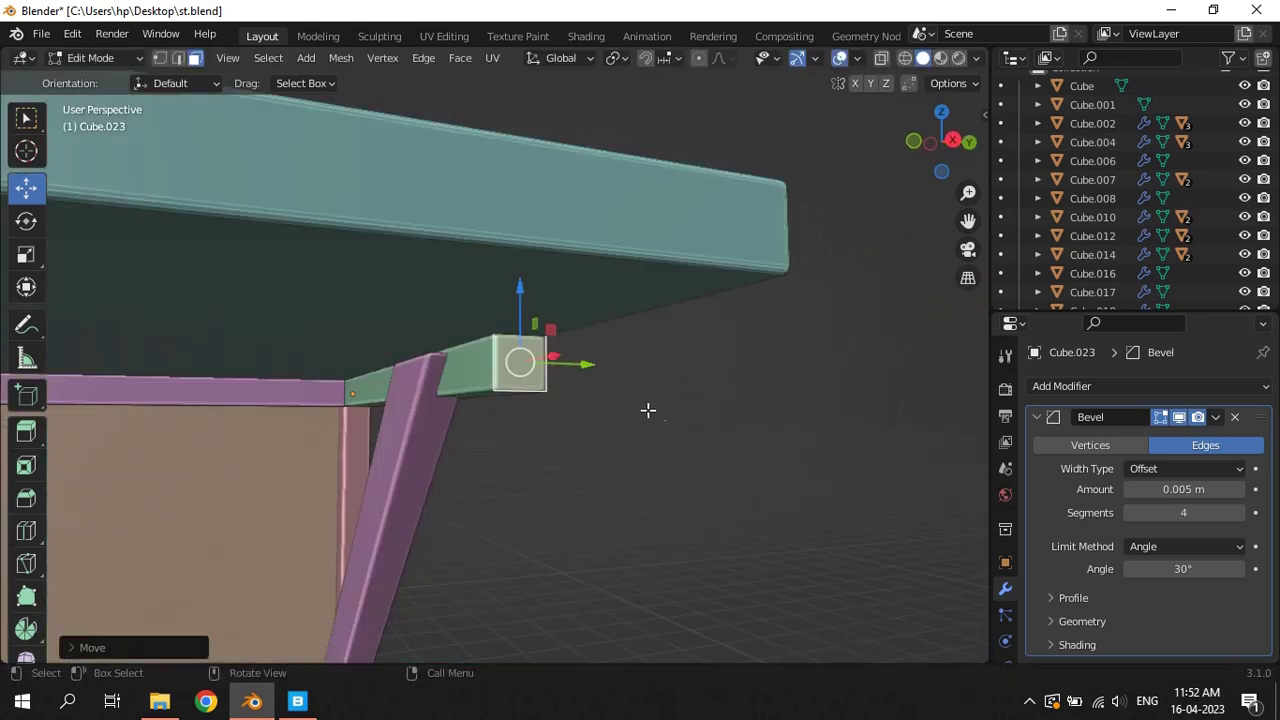
mouse_move(646, 409)
middle_down()
mouse_move(749, 389)
mouse_move(598, 400)
middle_up()
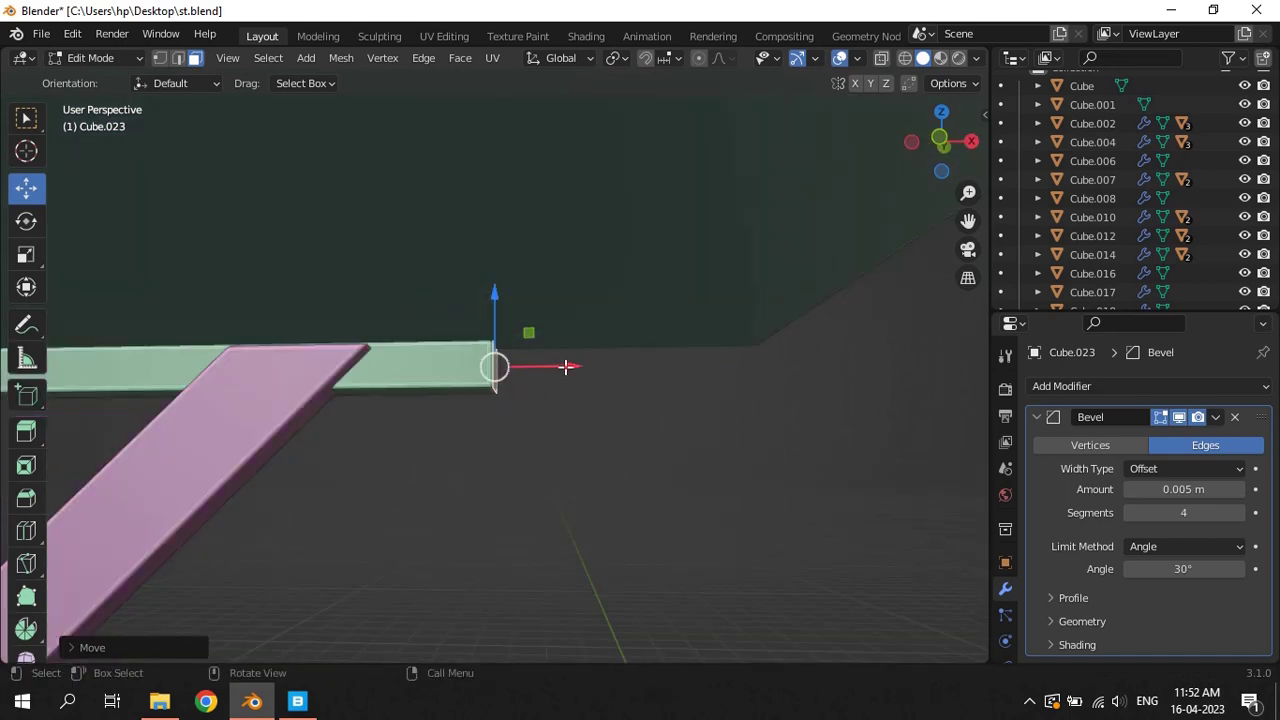
drag(566, 367, 837, 366)
mouse_move(837, 366)
middle_down()
mouse_move(748, 387)
mouse_move(880, 340)
middle_up()
drag(896, 324, 903, 324)
key(Tab)
Shift the pink brace Cube.022 sideways under the beam and save
middle_drag(310, 405, 433, 428)
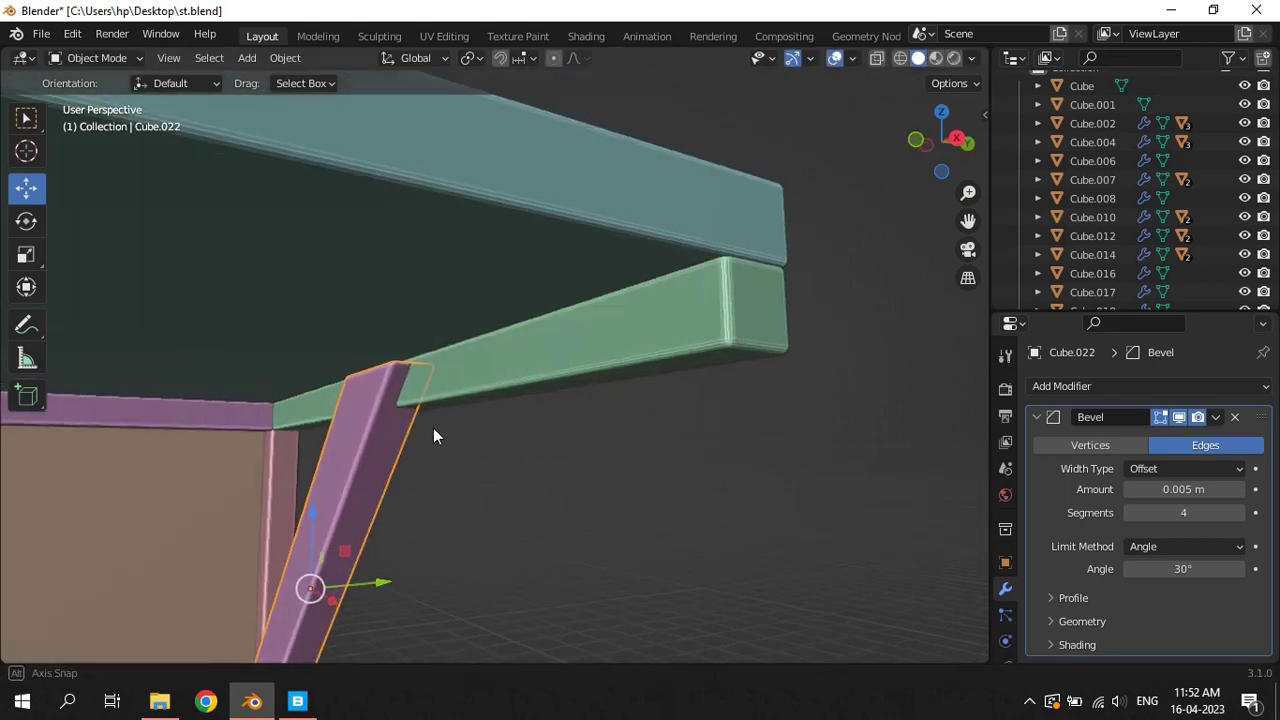
click(397, 460)
drag(487, 512, 466, 506)
middle_drag(549, 487, 615, 445)
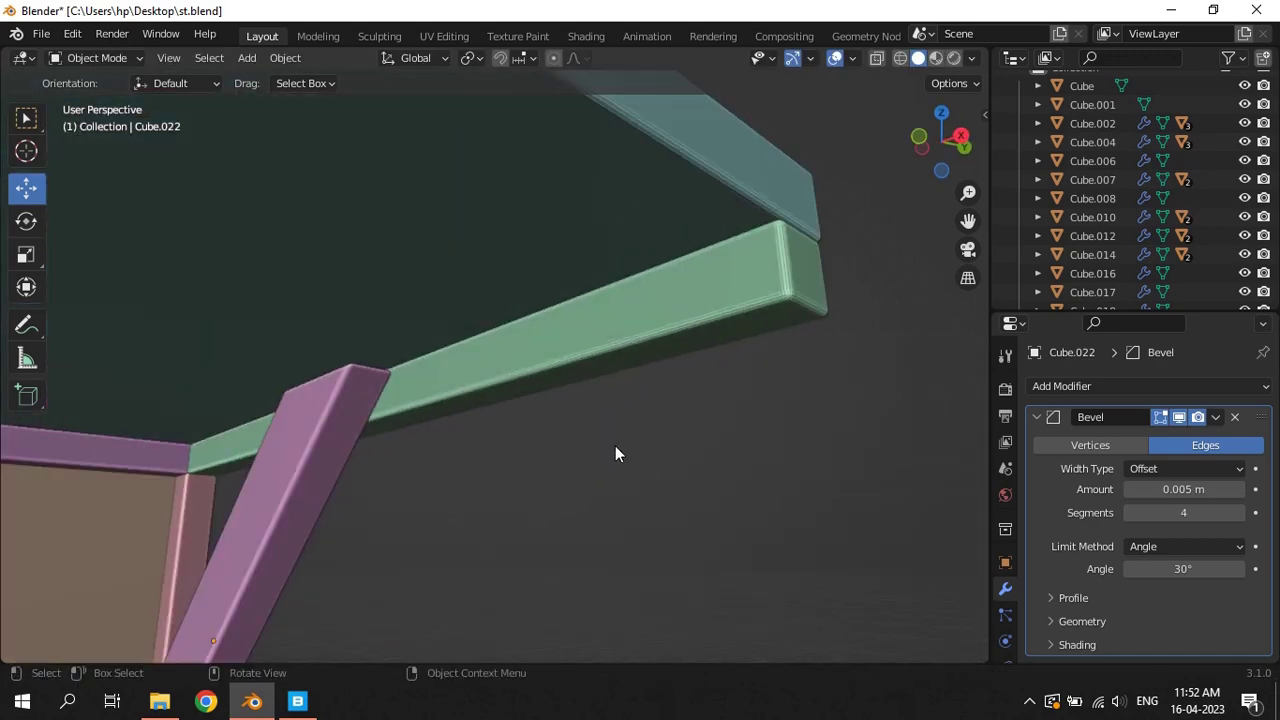
key(ctrl+s)
In Front Ortho wireframe view, select and frame the brace's top edge
mouse_move(366, 376)
middle_down()
mouse_move(466, 414)
mouse_move(471, 403)
middle_up()
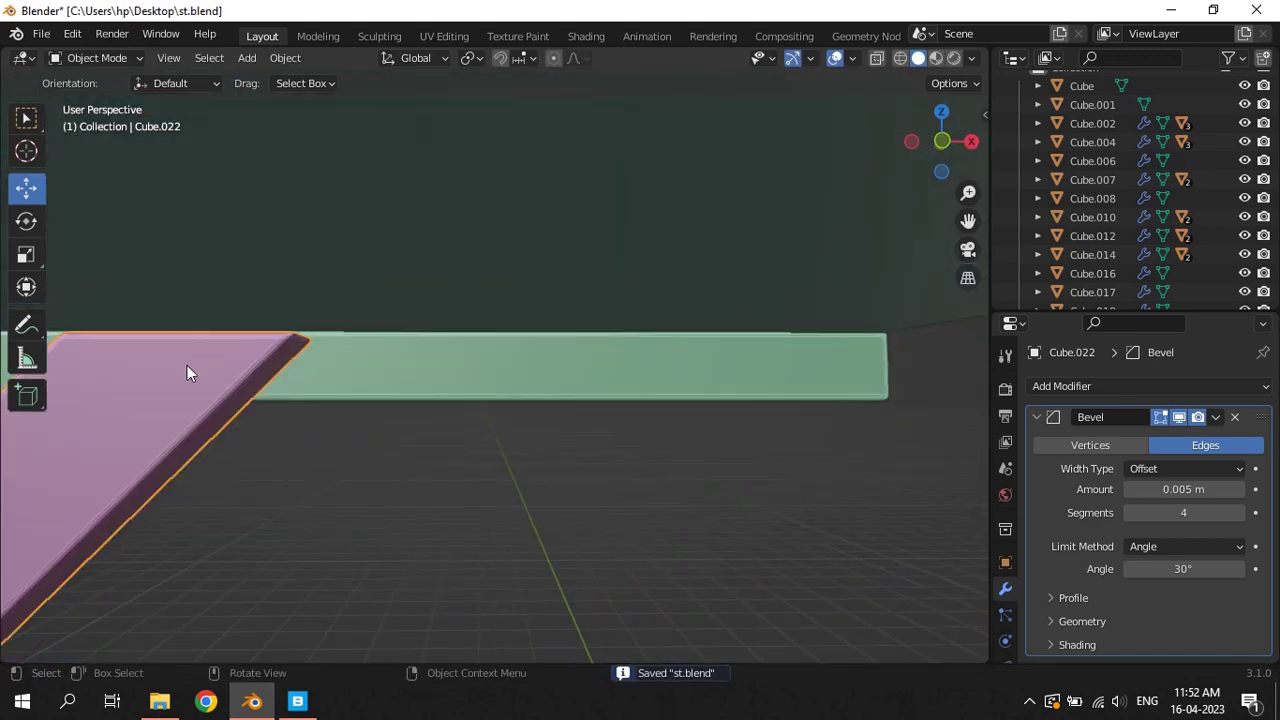
middle_drag(189, 369, 277, 392)
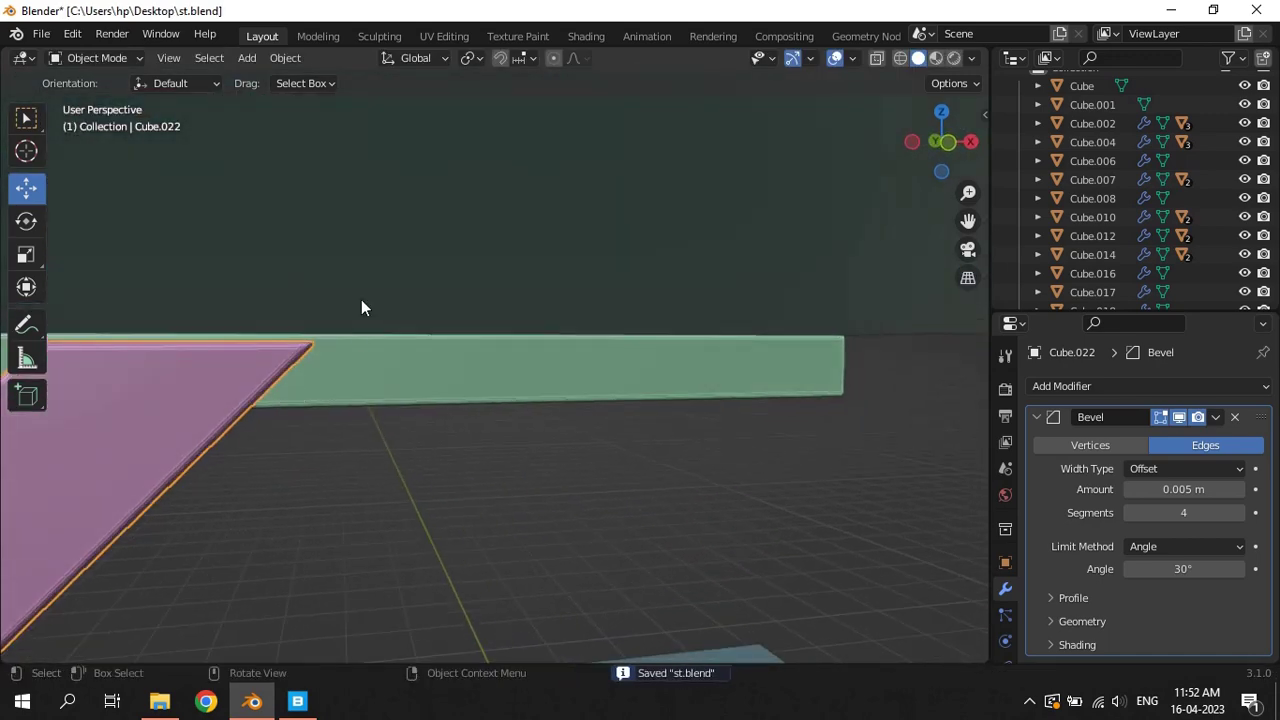
key(KP_5)
key(KP_3)
key(KP_1)
key(Tab)
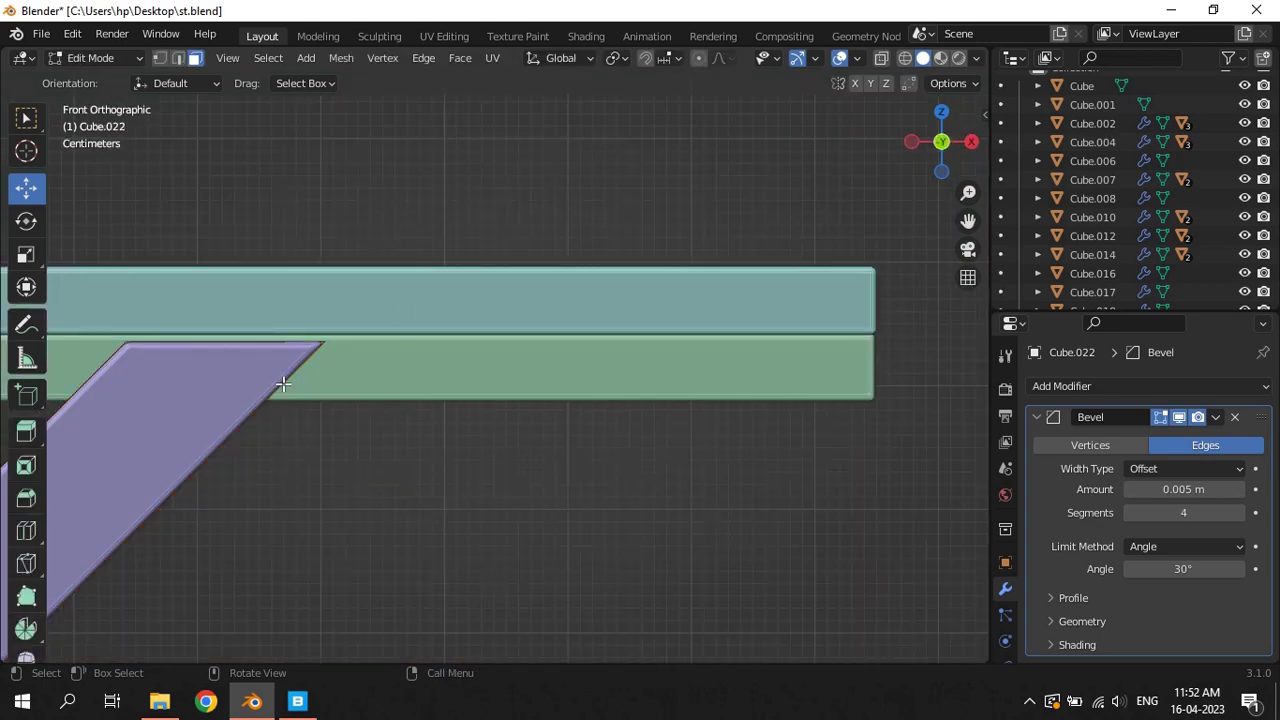
key(z)
click(109, 366)
drag(400, 373, 157, 321)
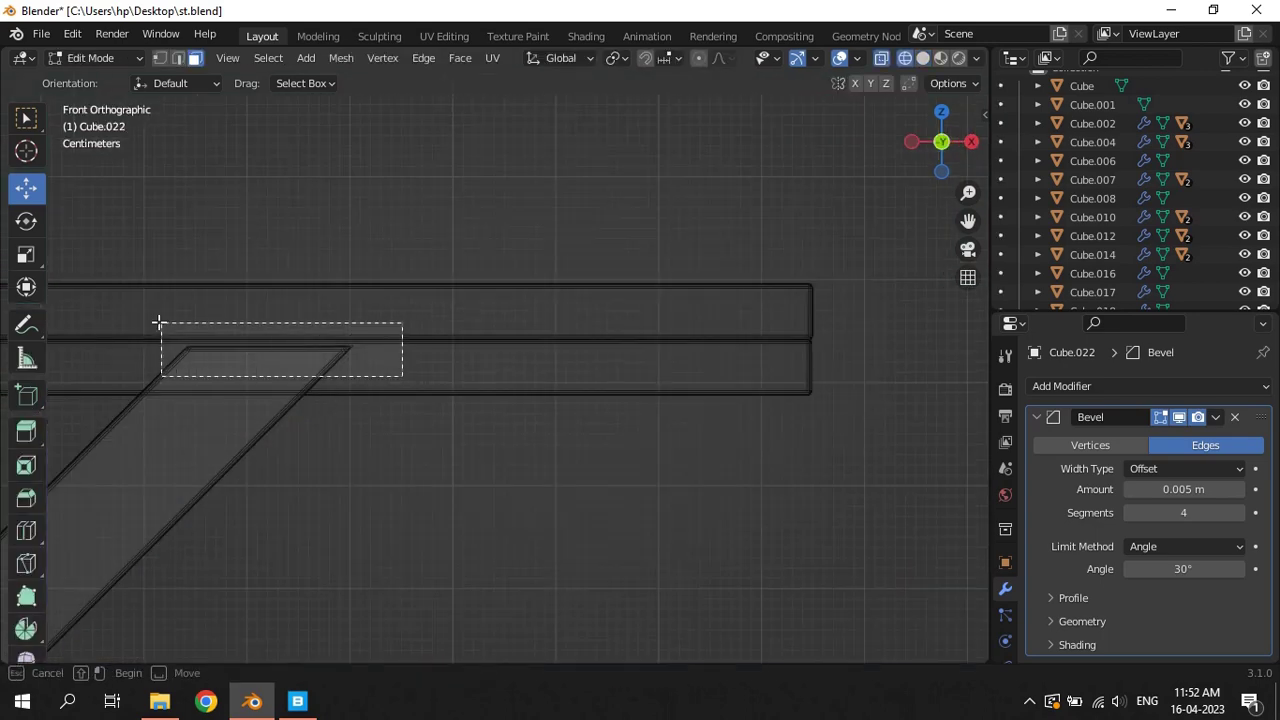
key(KP_Decimal)
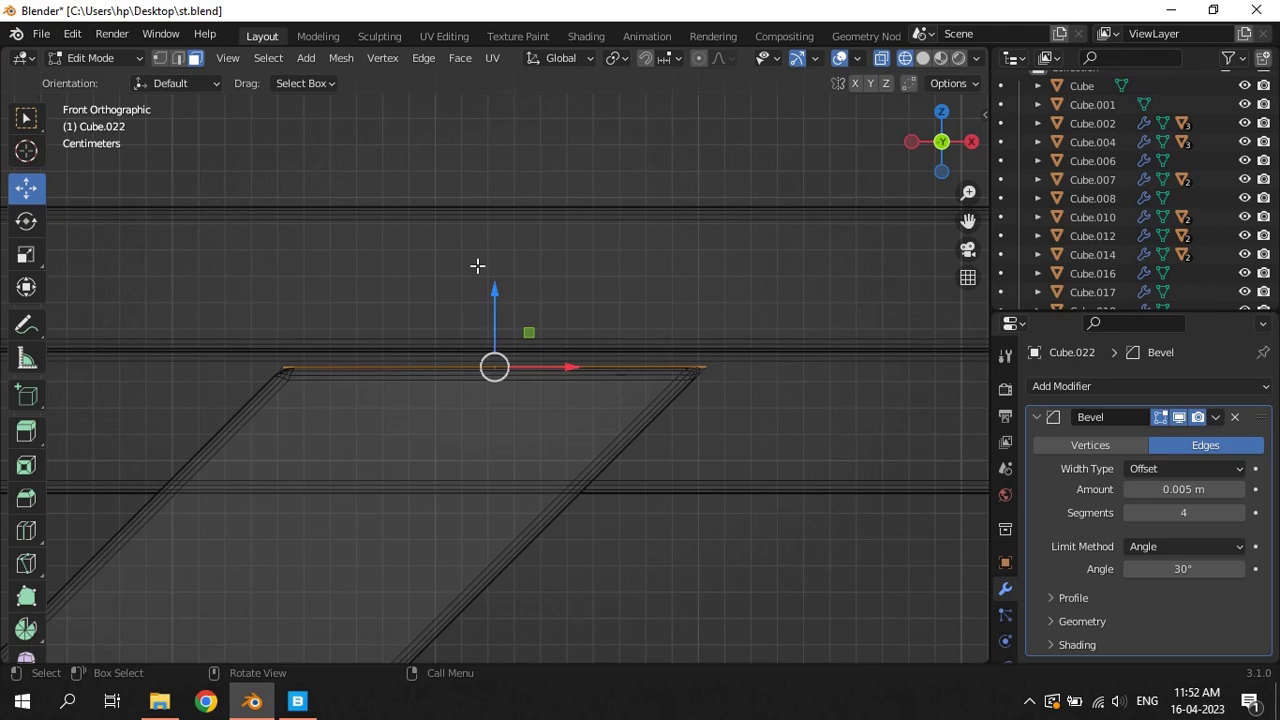
Raise the brace's top edge along Local Y flush under the beam, restore Global orientation, and save
click(578, 62)
click(545, 134)
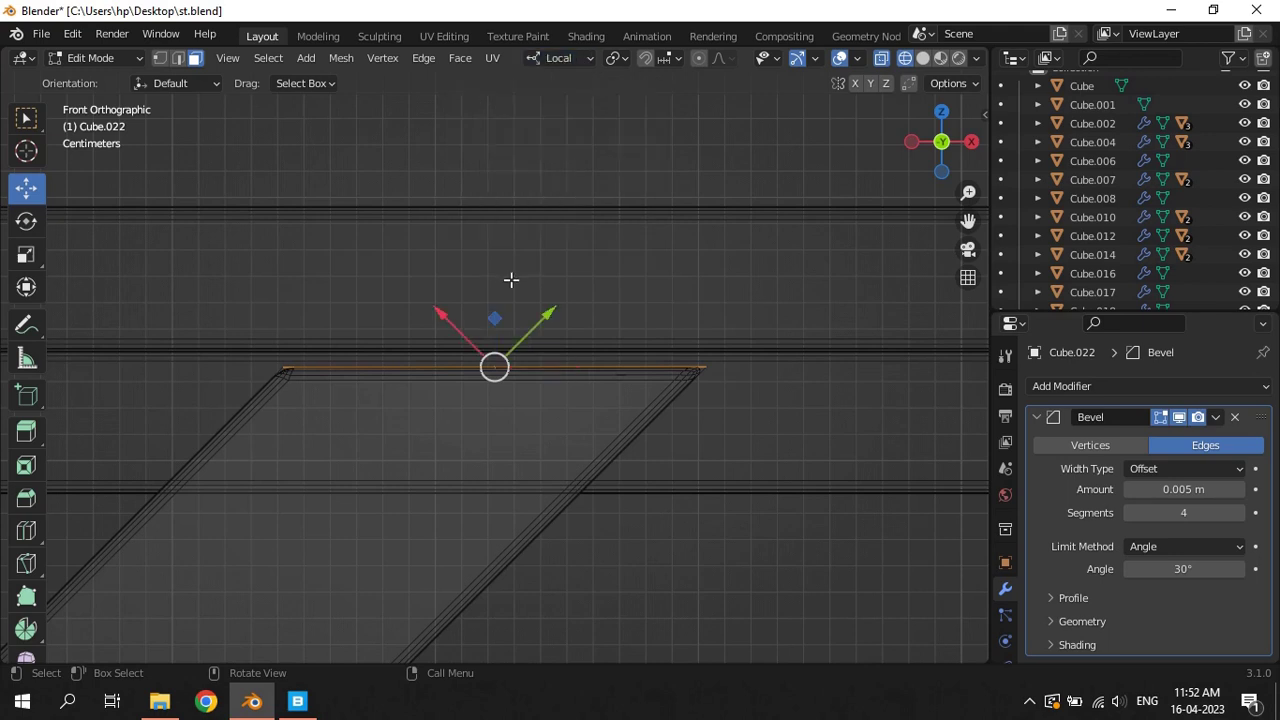
drag(550, 322, 574, 311)
click(574, 311)
click(560, 60)
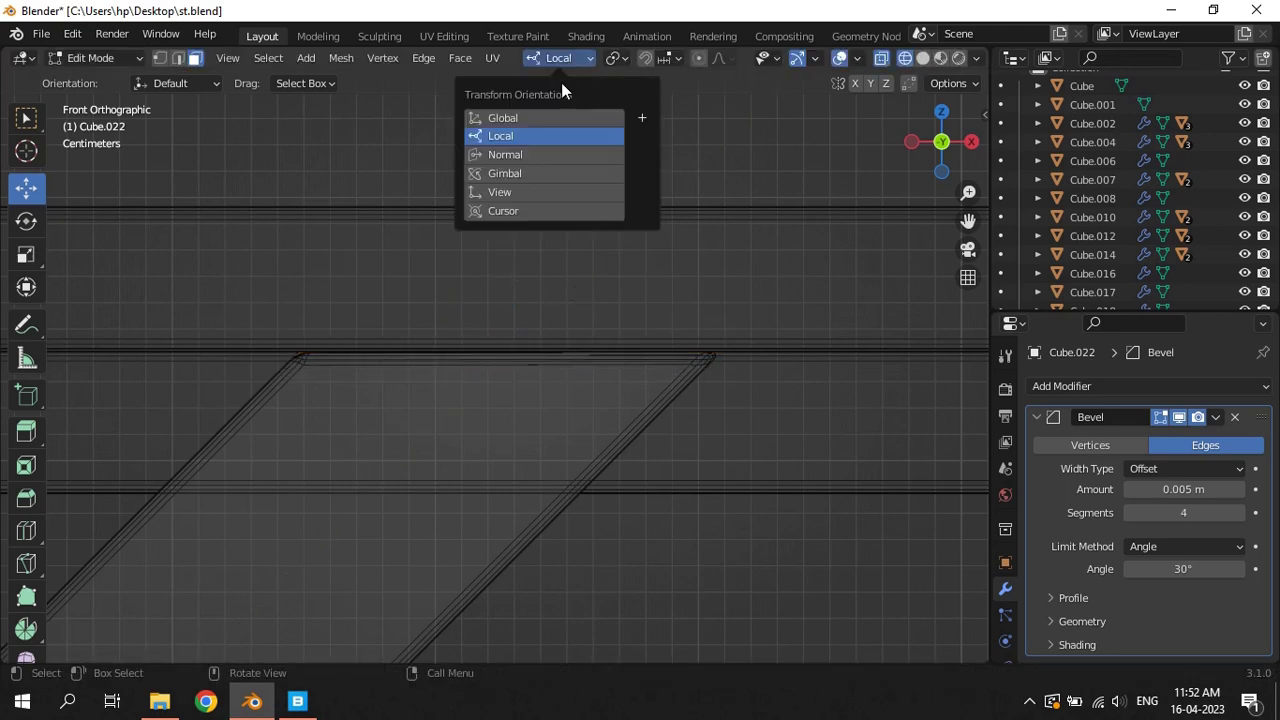
click(556, 118)
key(ctrl+s)
Return to solid shading and Object Mode with a perspective view of the eave
key(z)
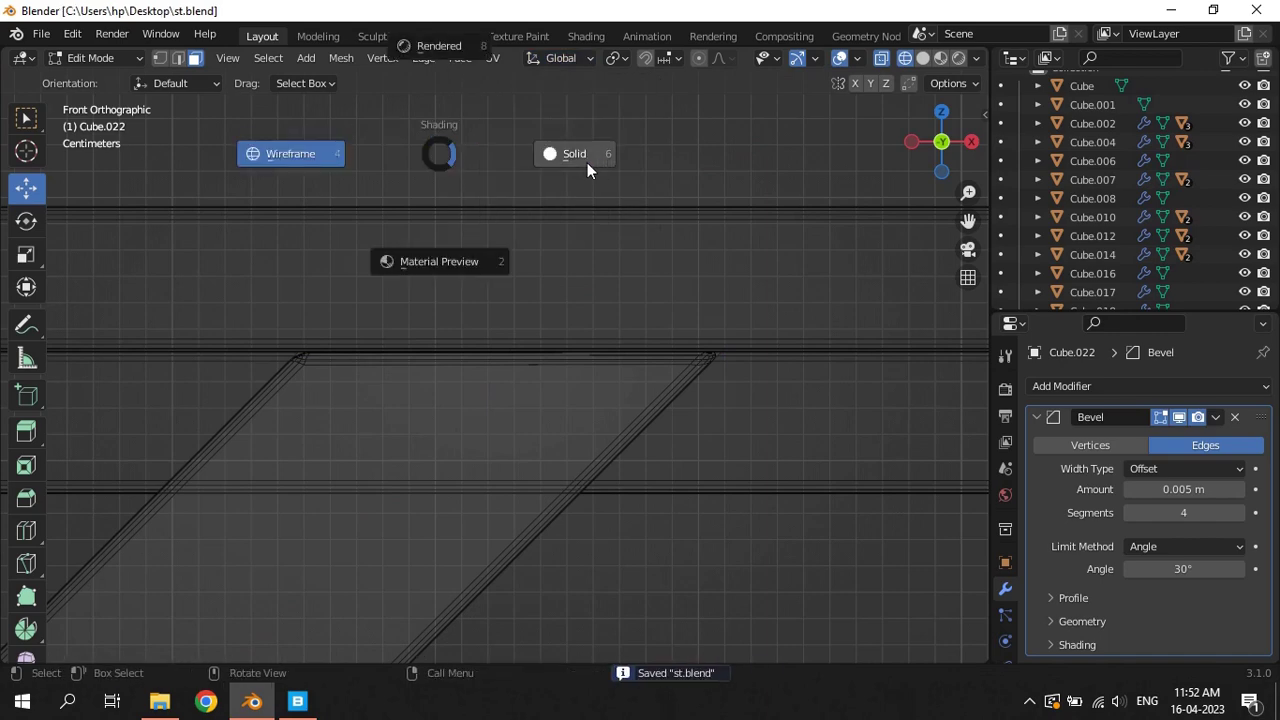
click(587, 162)
scroll(632, 268, down, 5)
key(Tab)
mouse_move(712, 369)
middle_down()
mouse_move(617, 378)
mouse_move(722, 390)
mouse_move(659, 388)
middle_up()
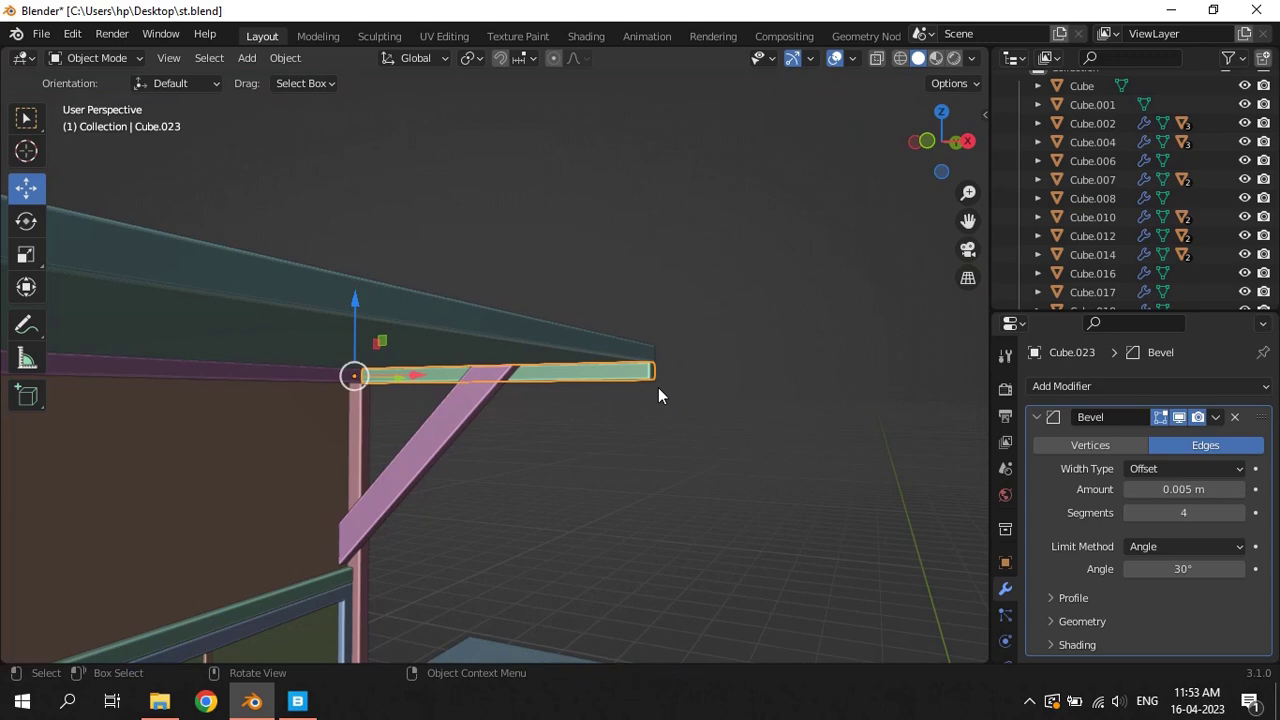
Duplicate the eave beam, rotate the copy 90° on Z, and place it at the beam's outer end
key(shift+d)
right_click(658, 387)
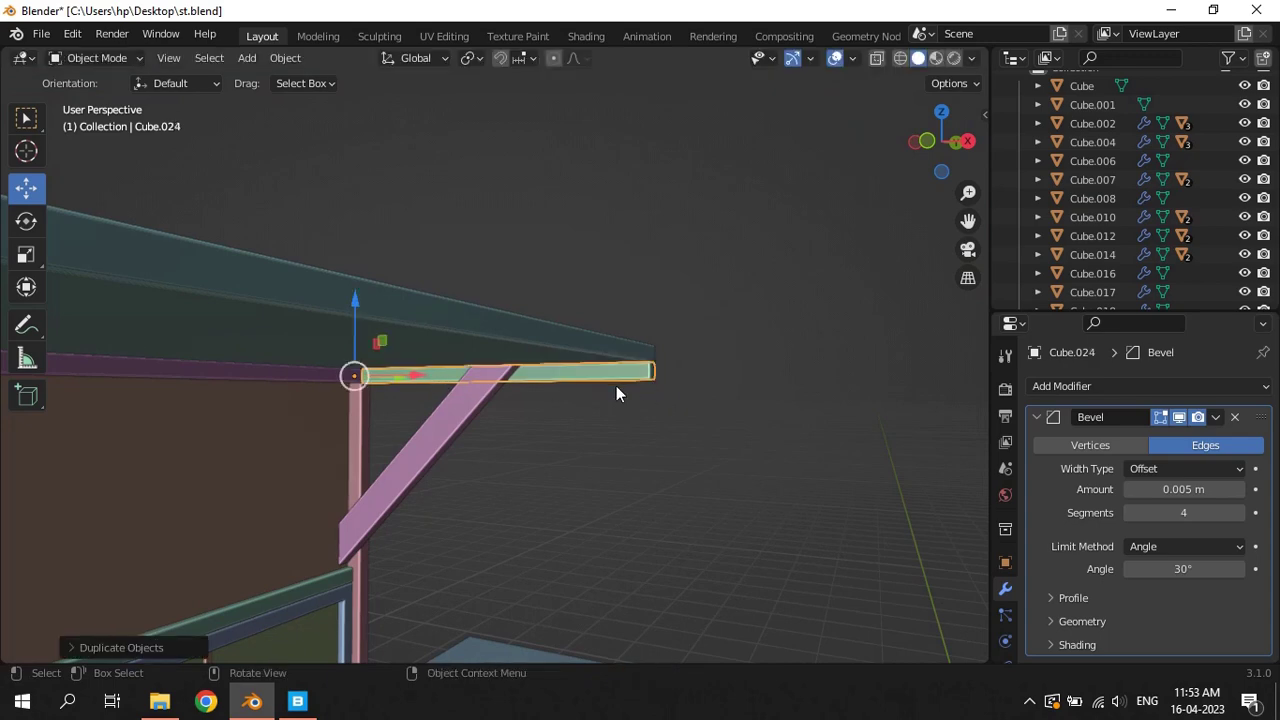
text(rz9)
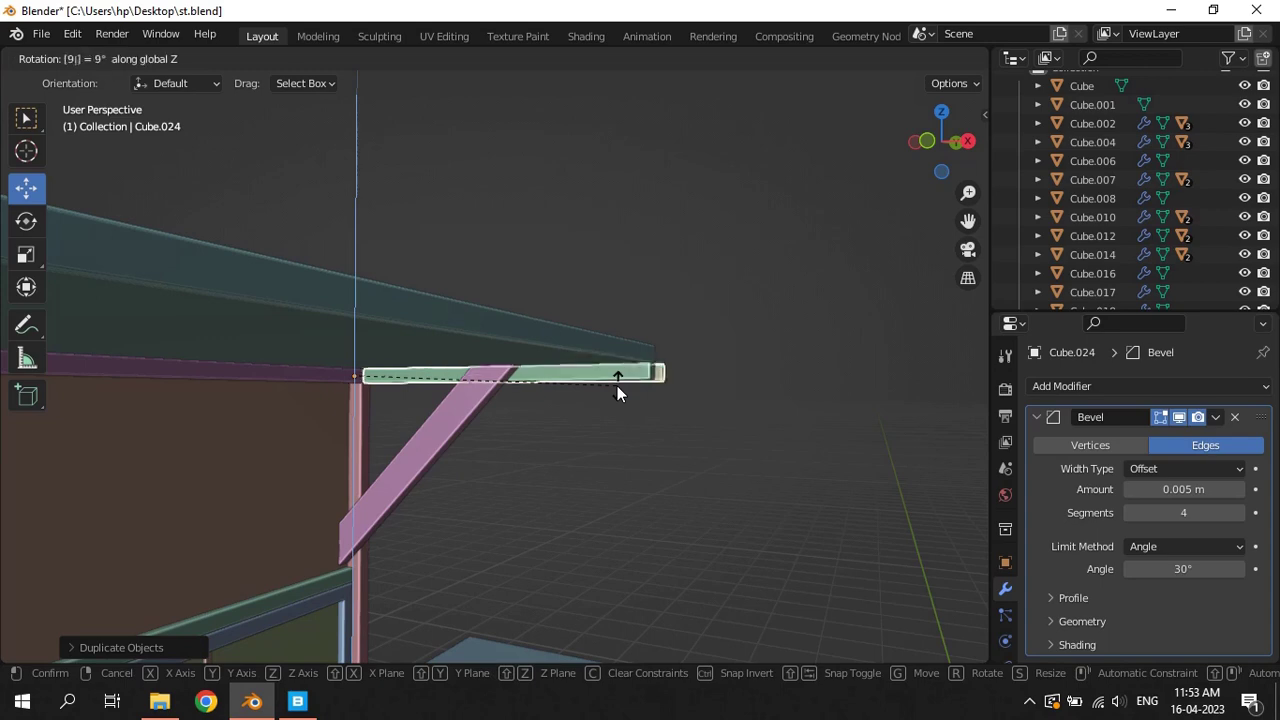
text(0)
key(Return)
key(g)
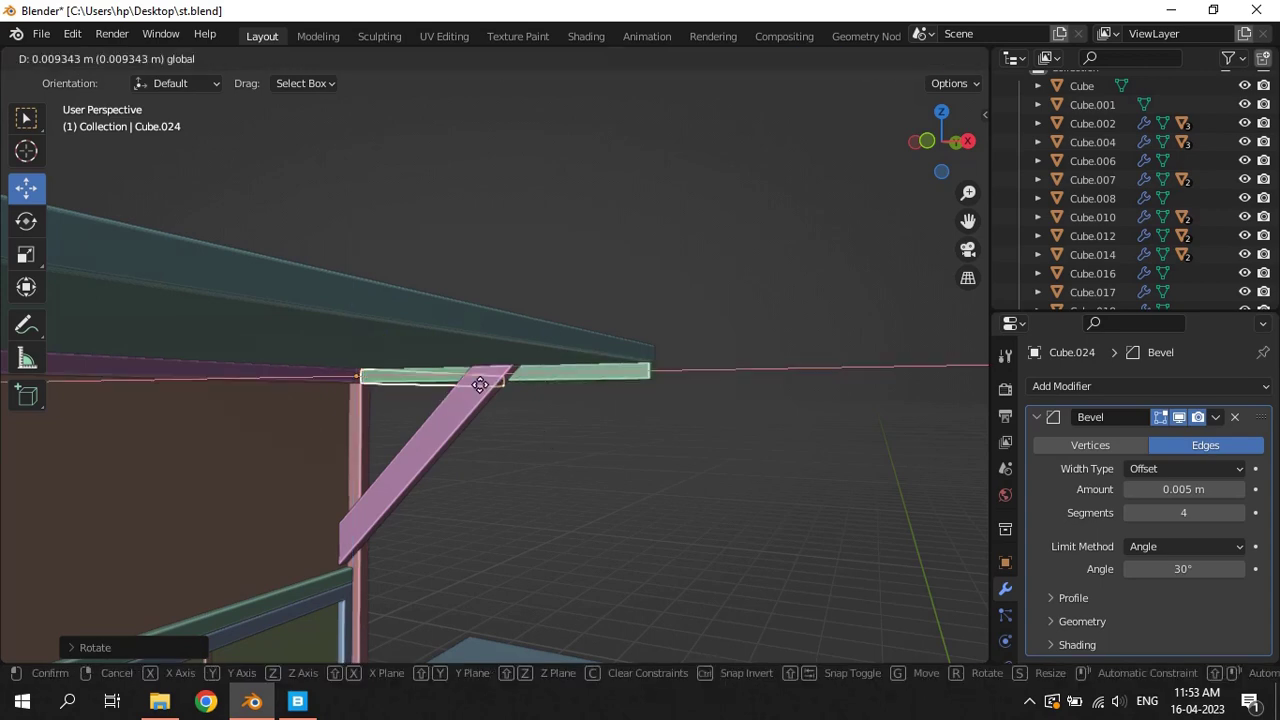
click(720, 384)
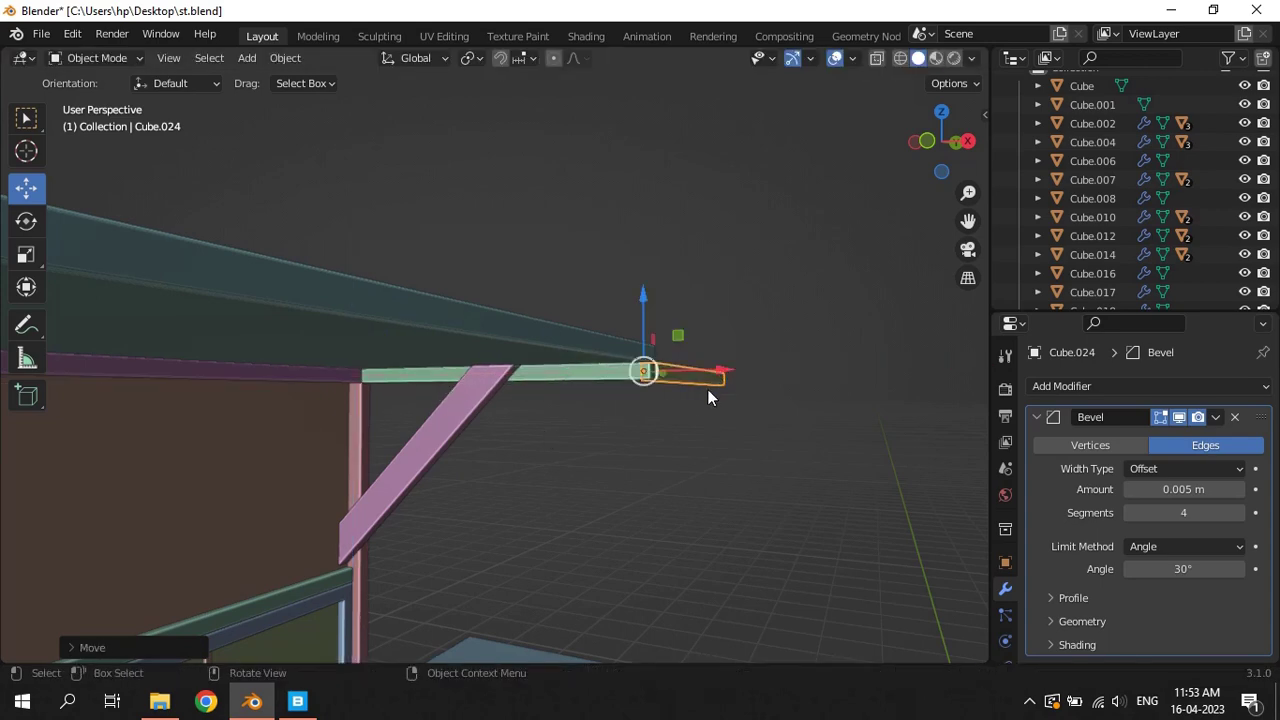
shift+middle_drag(707, 390, 664, 391)
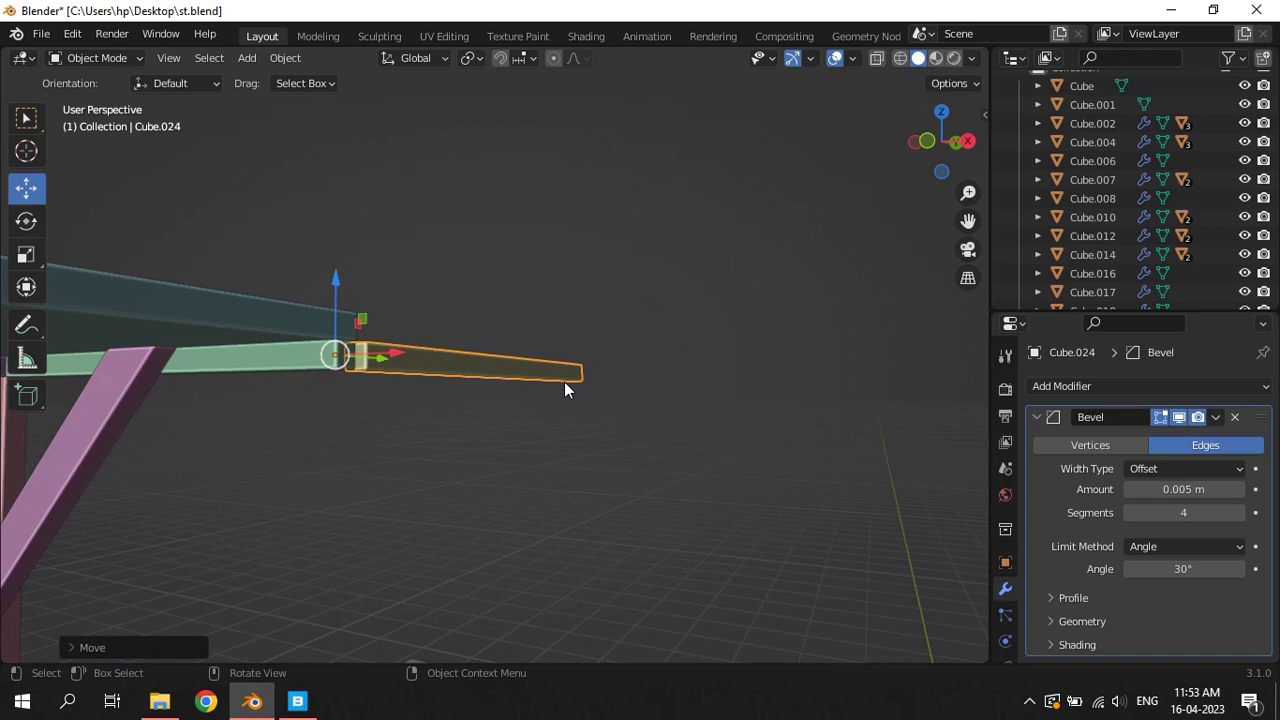
middle_drag(443, 380, 373, 366)
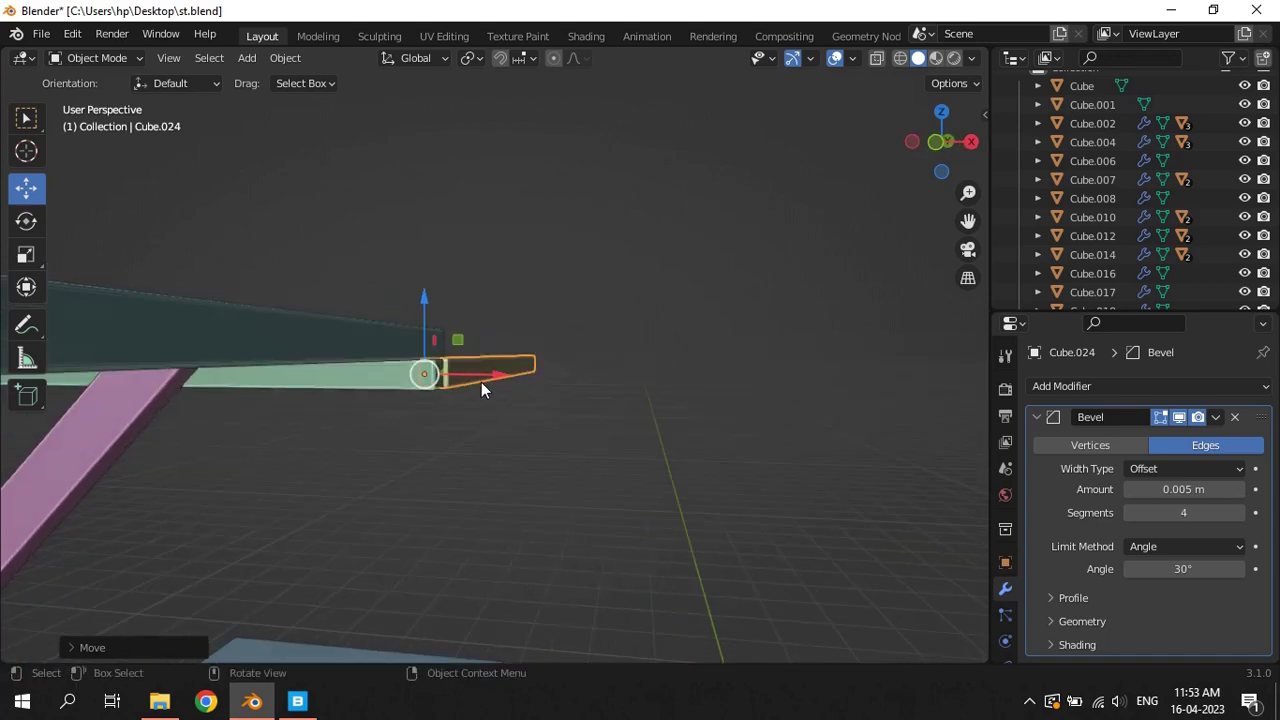
Lengthen the green beam Cube.023's end about 0.03 m along X to meet the crosswise copy
click(224, 325)
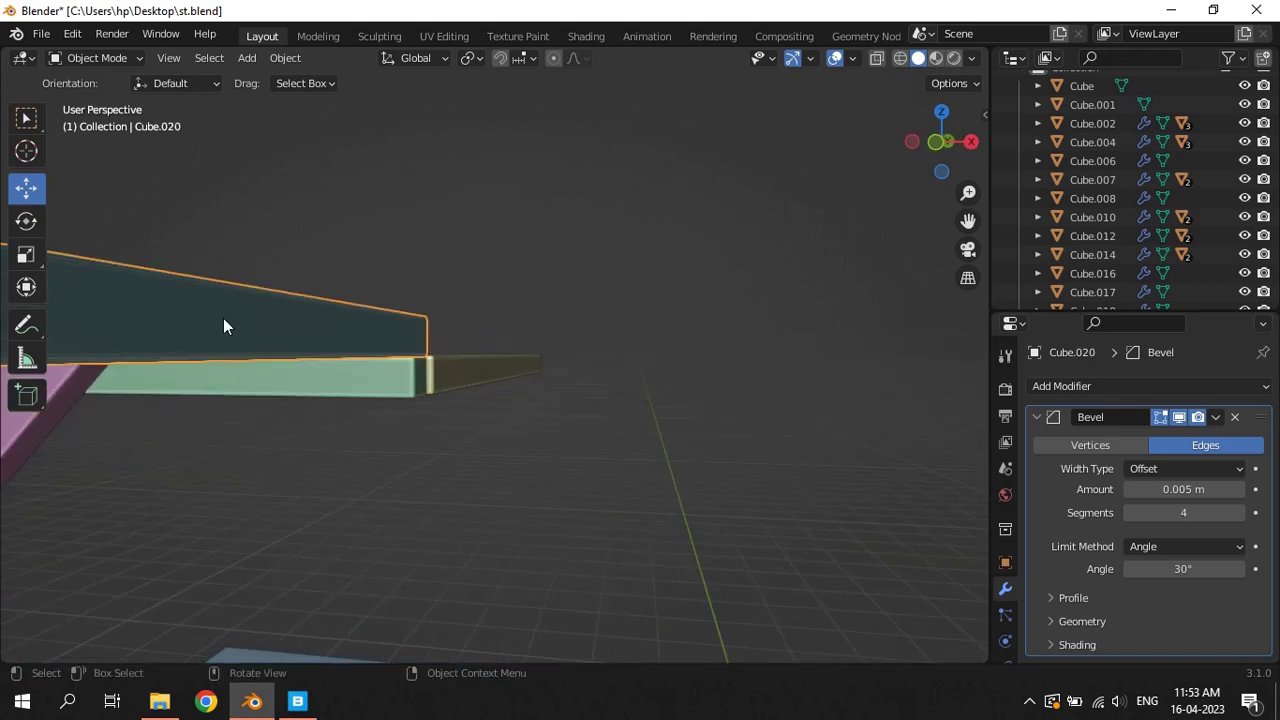
click(388, 370)
key(Tab)
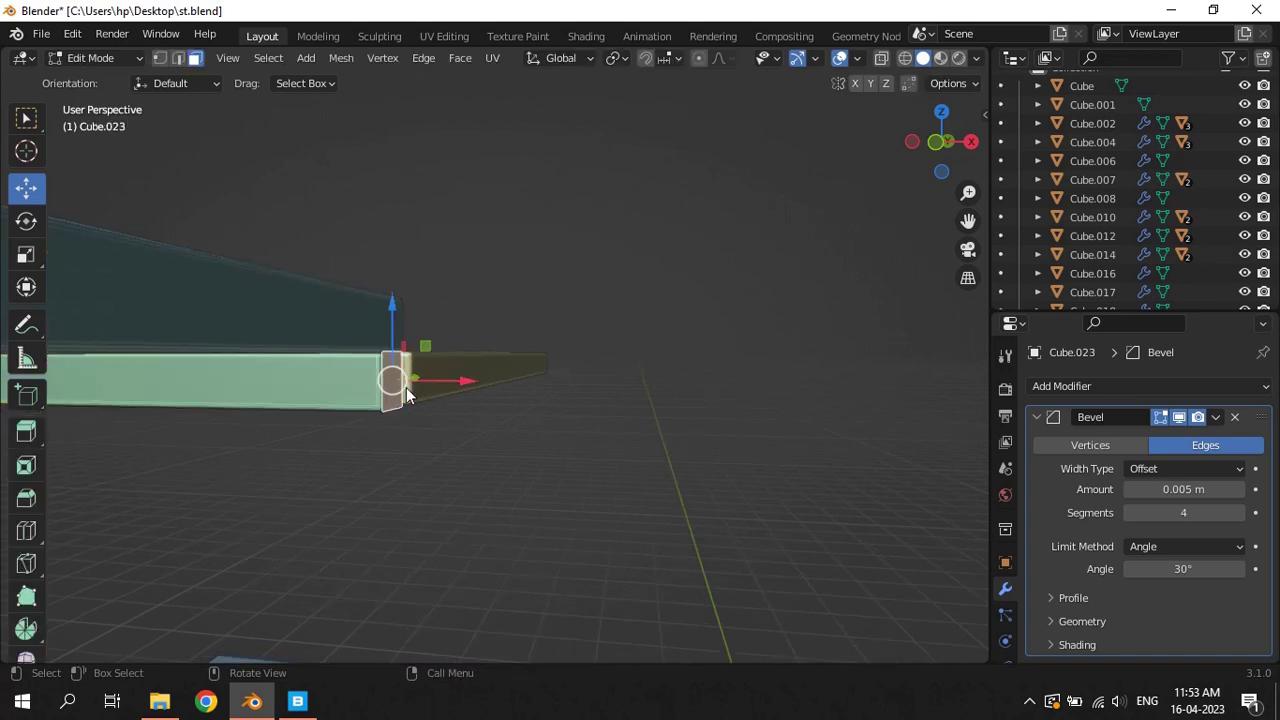
key(g)
key(x)
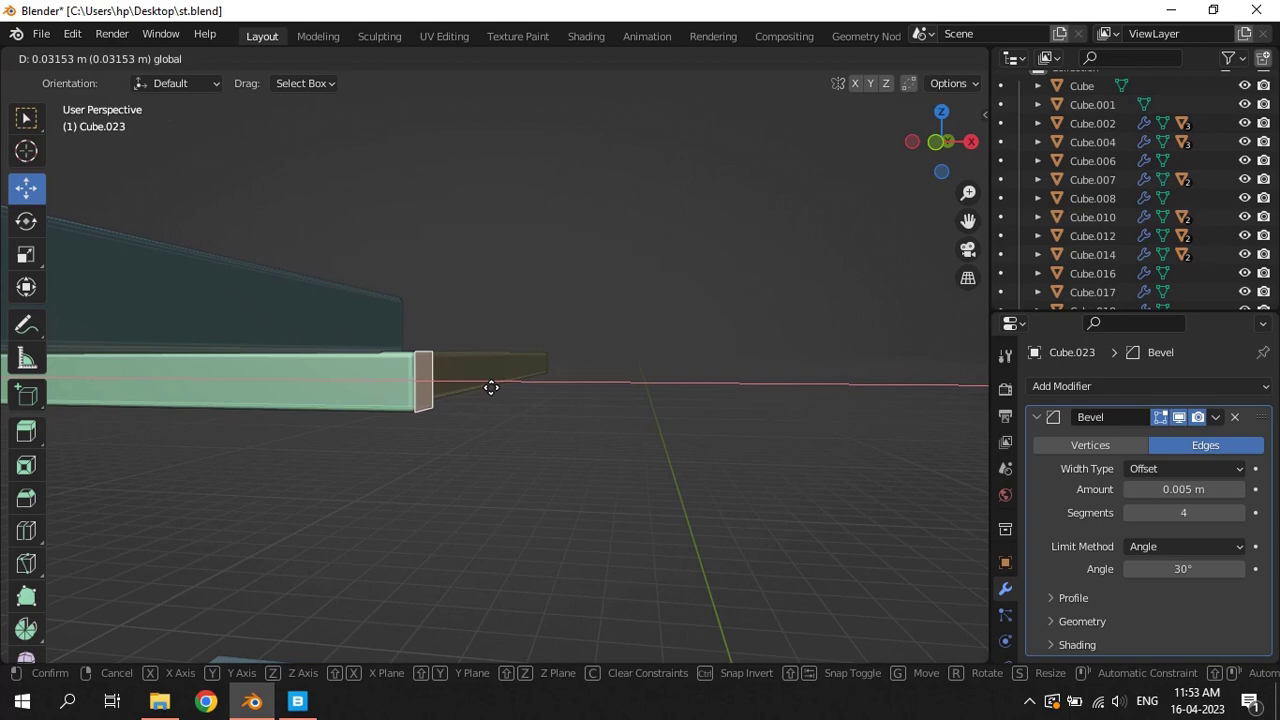
click(491, 388)
key(g)
key(x)
click(510, 387)
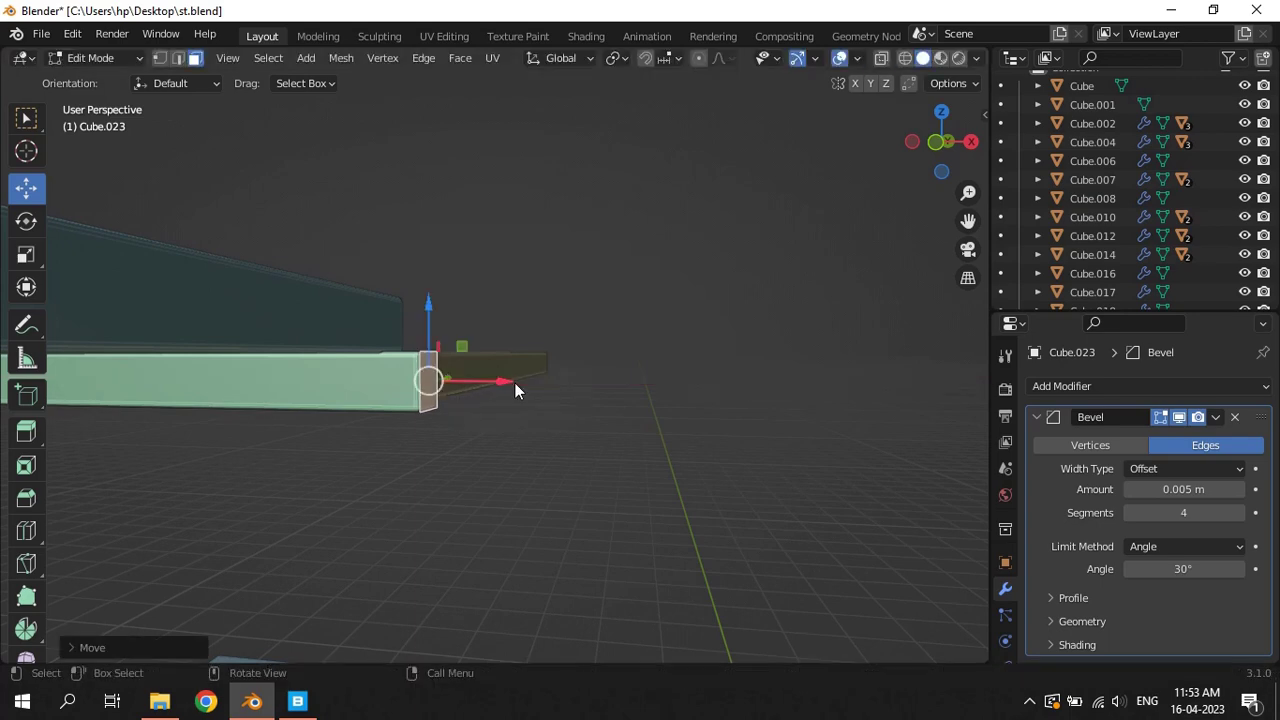
key(Tab)
Select the crosswise beam Cube.024 and duplicate it
middle_drag(515, 383, 504, 426)
click(465, 415)
key(shift+d)
Place the crosswise beam copy along X and set its origin to the geometry centre
key(x)
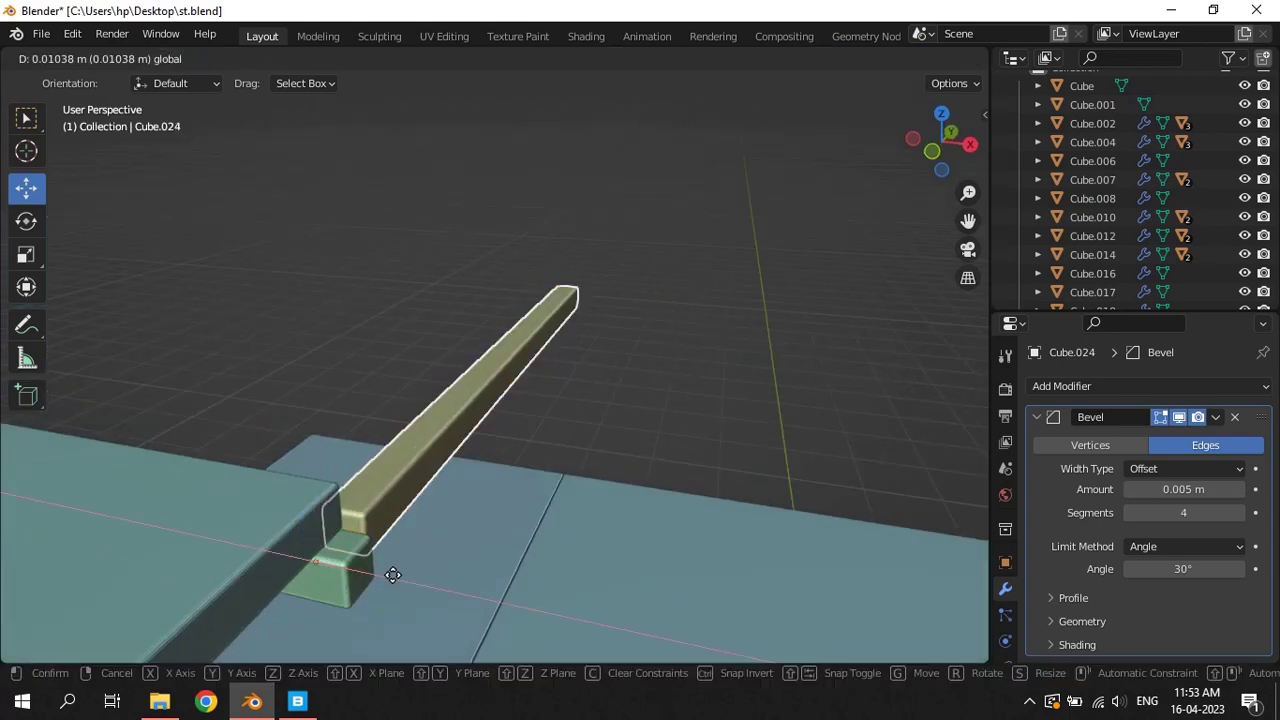
click(420, 577)
right_click(440, 425)
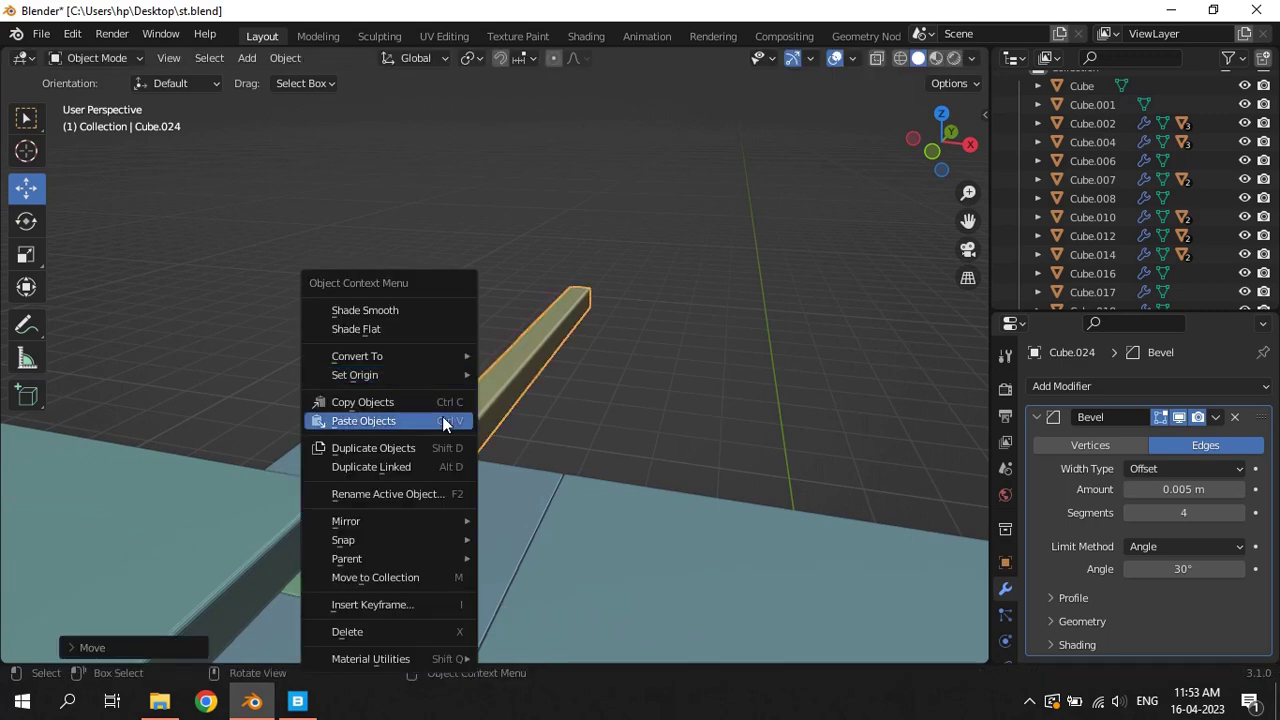
click(533, 398)
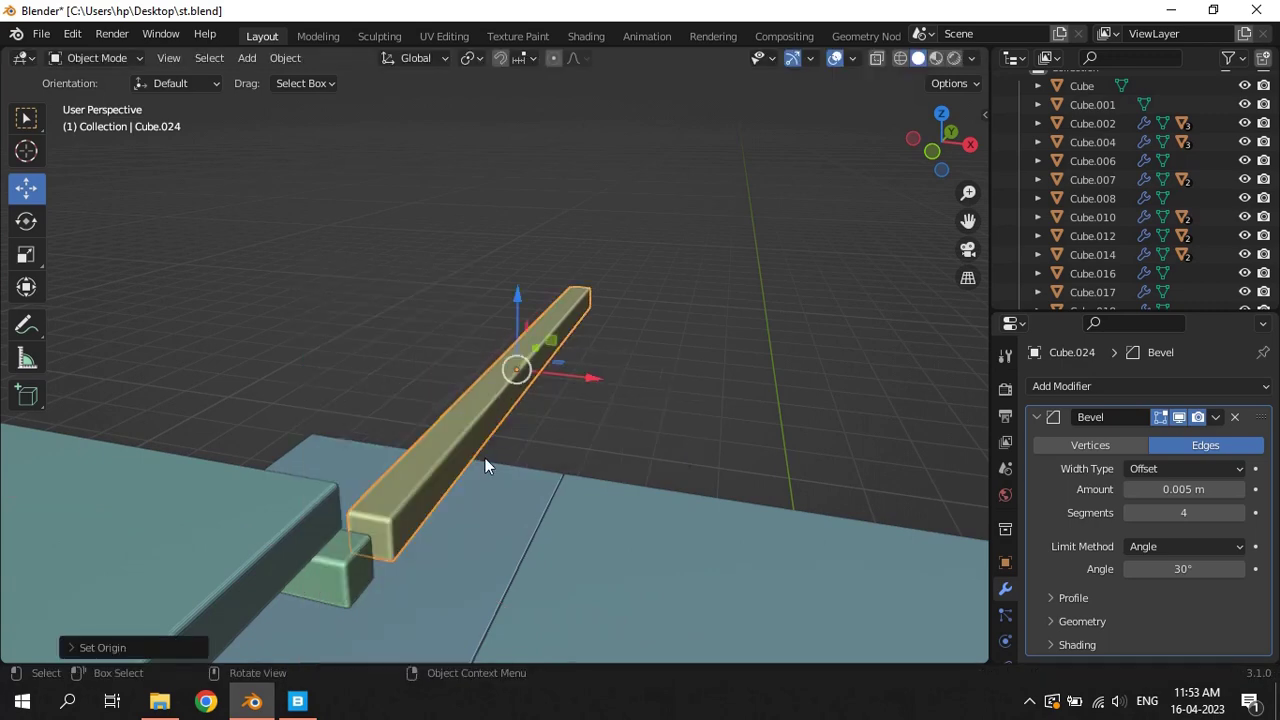
Duplicate the beam along Y and roughly position the new copy
key(shift+d)
key(y)
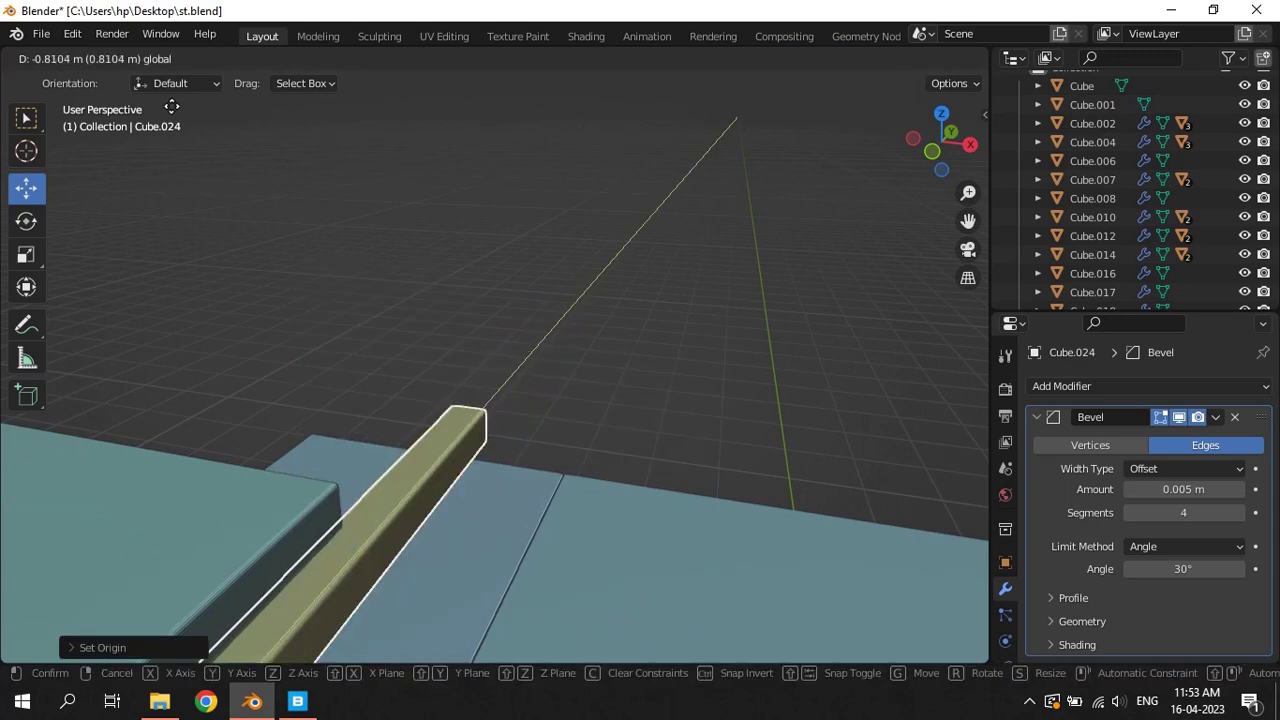
click(336, 617)
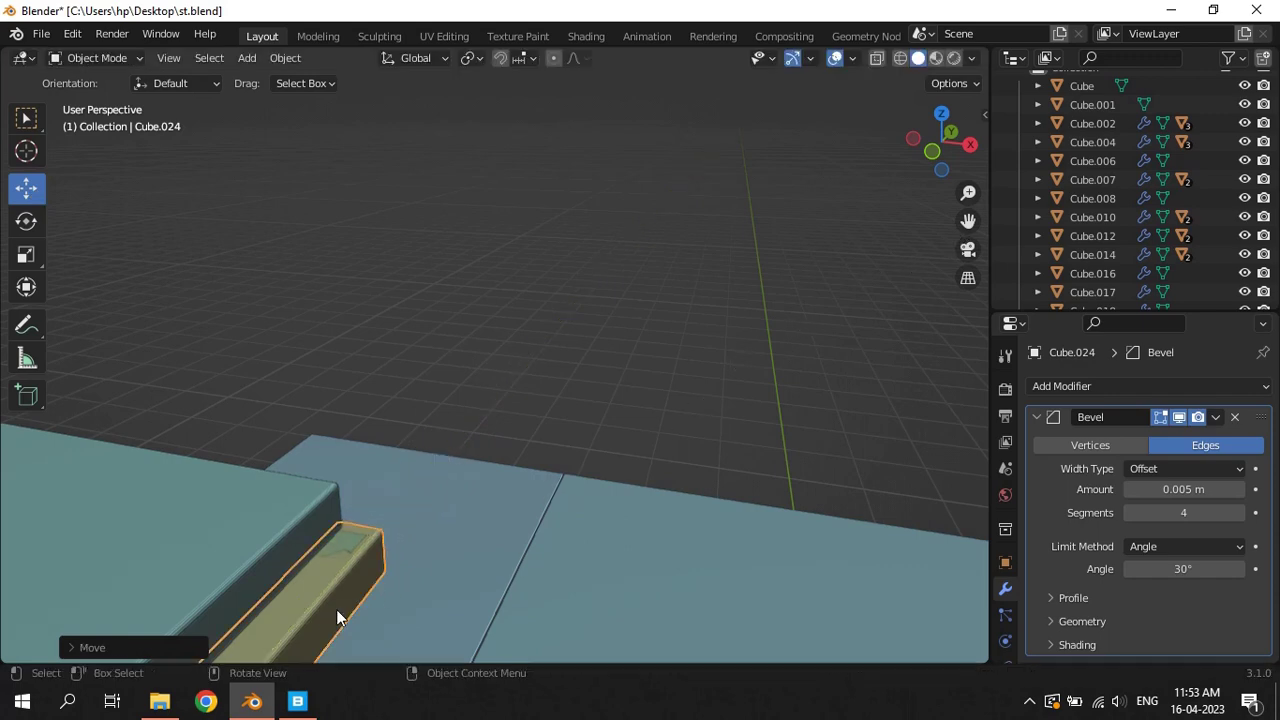
middle_drag(608, 461, 551, 430)
scroll(609, 369, up, 2)
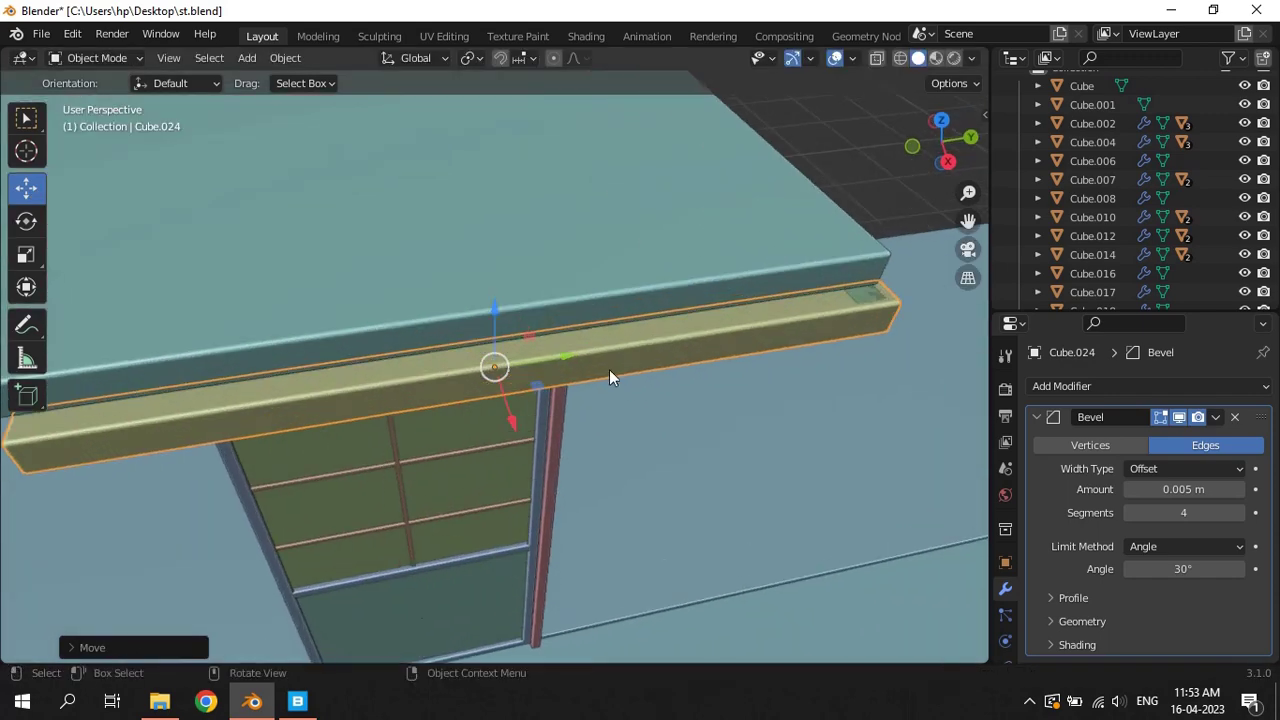
key(g)
click(544, 356)
middle_drag(601, 418, 433, 372)
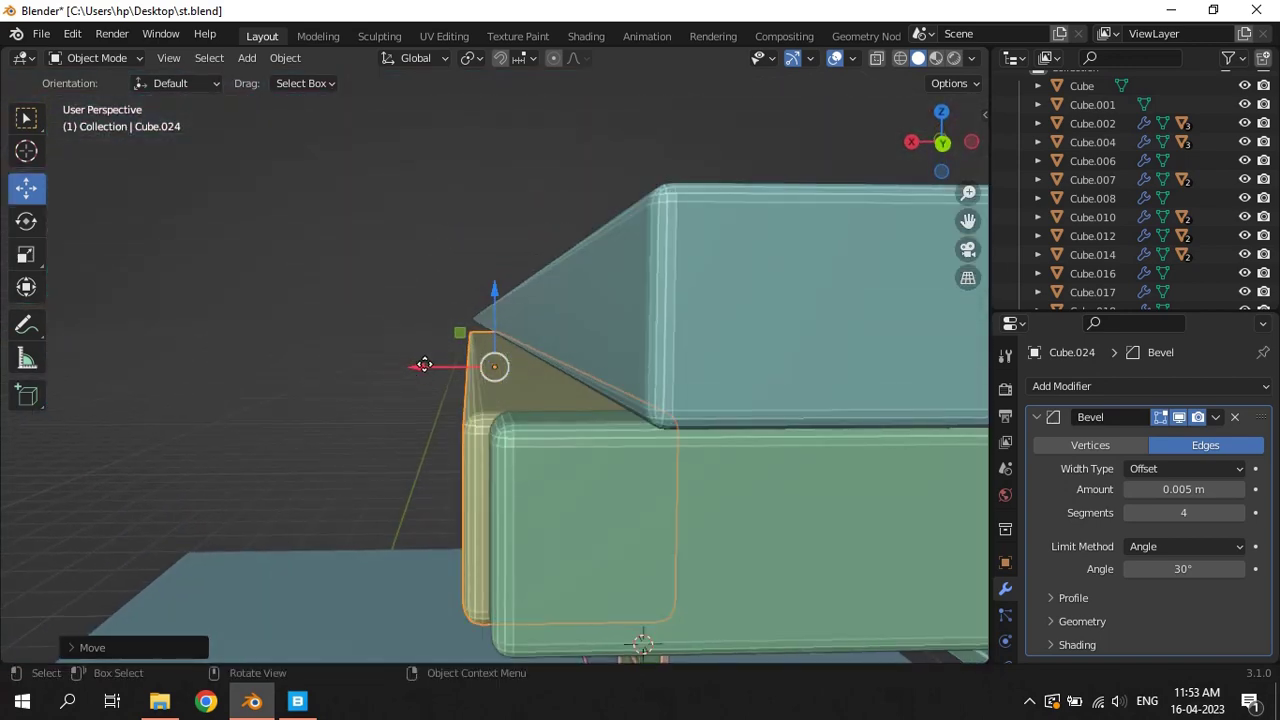
drag(424, 365, 426, 366)
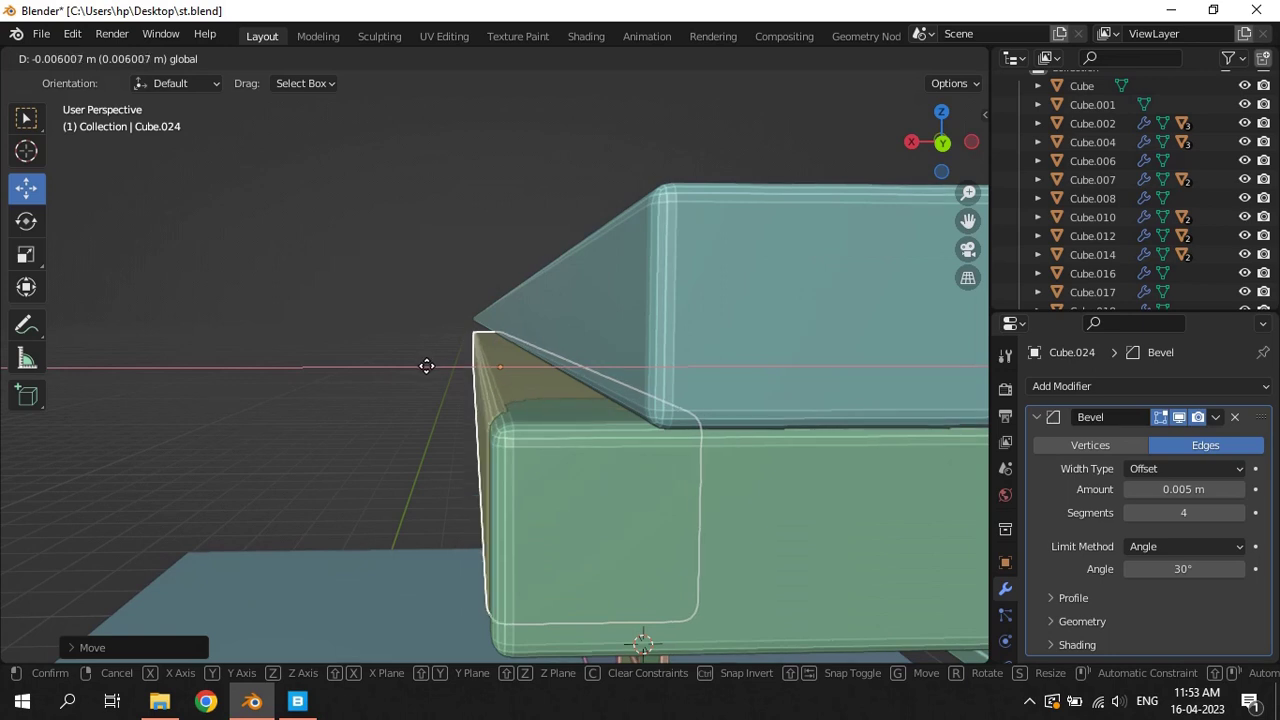
click(426, 366)
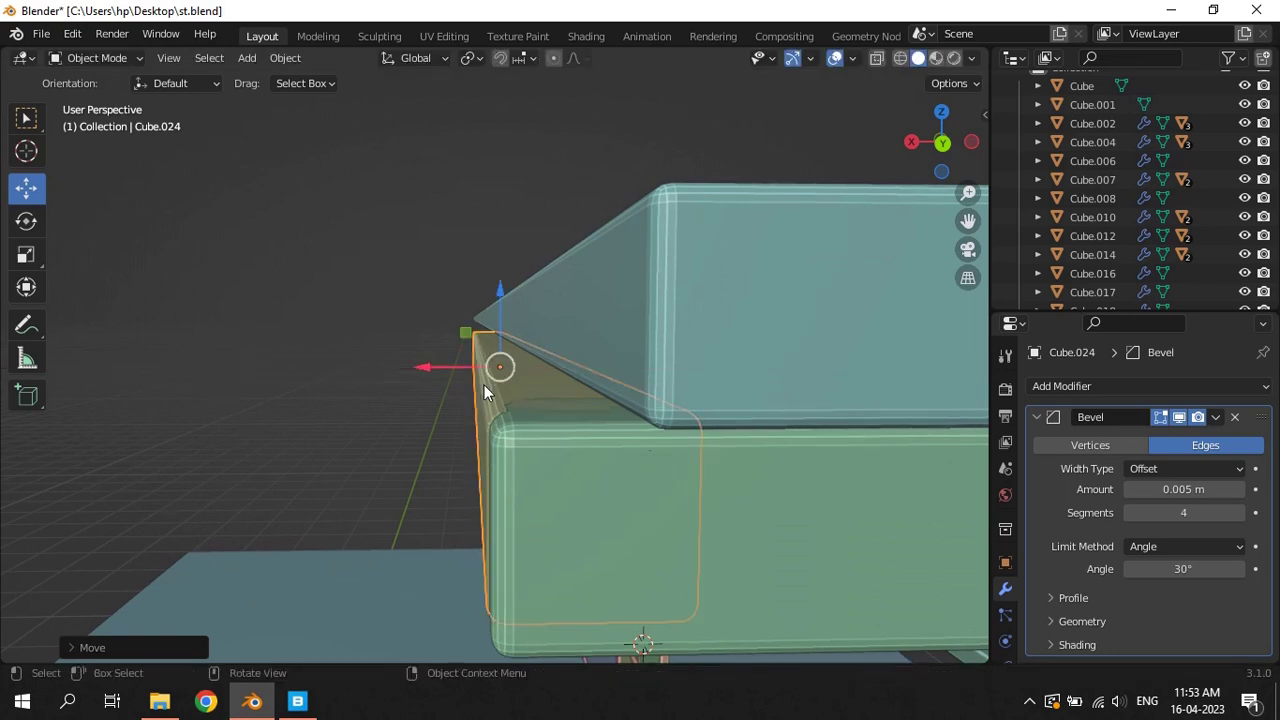
Adjust the new beam along X, then Y, so it sits under the roof edge
key(g)
key(x)
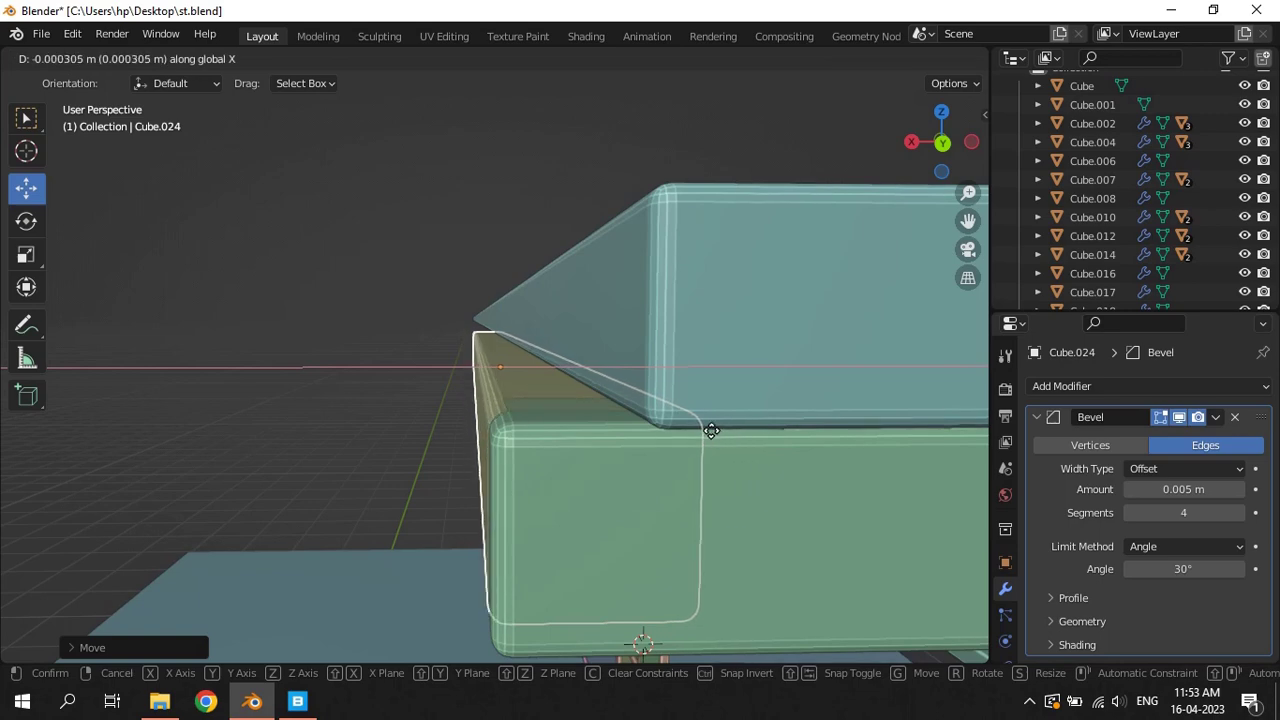
click(713, 428)
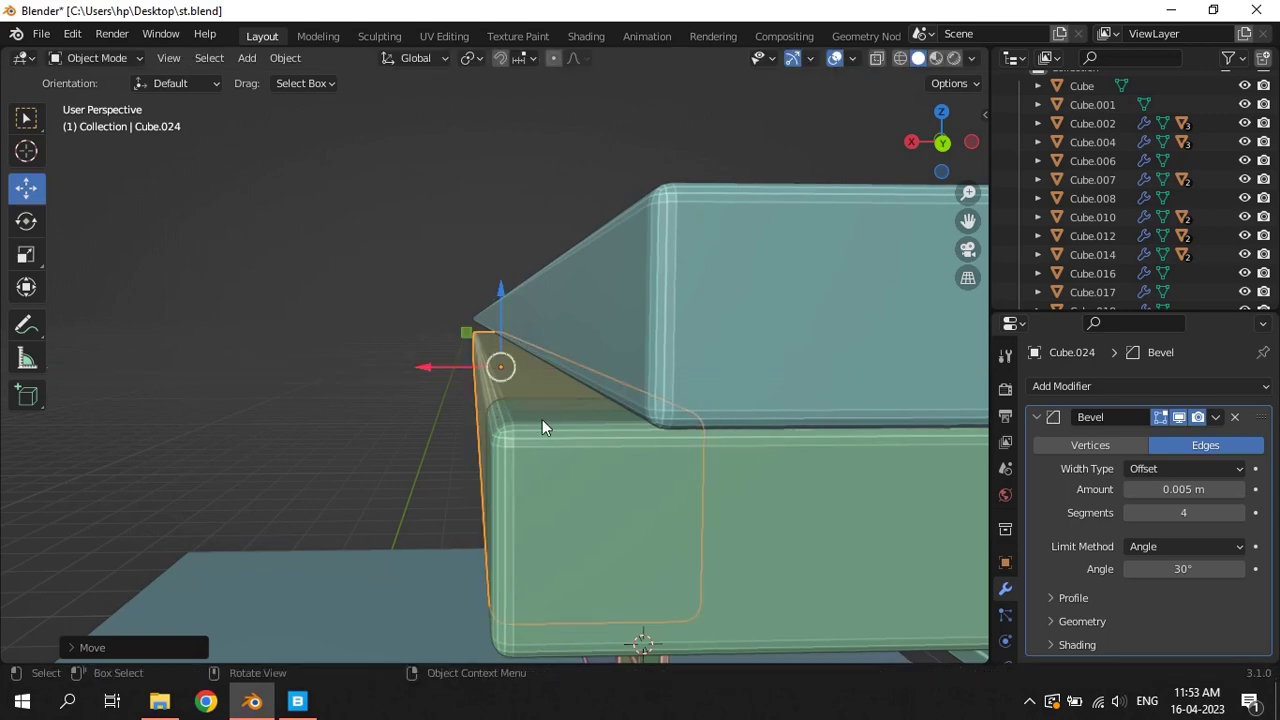
key(g)
key(y)
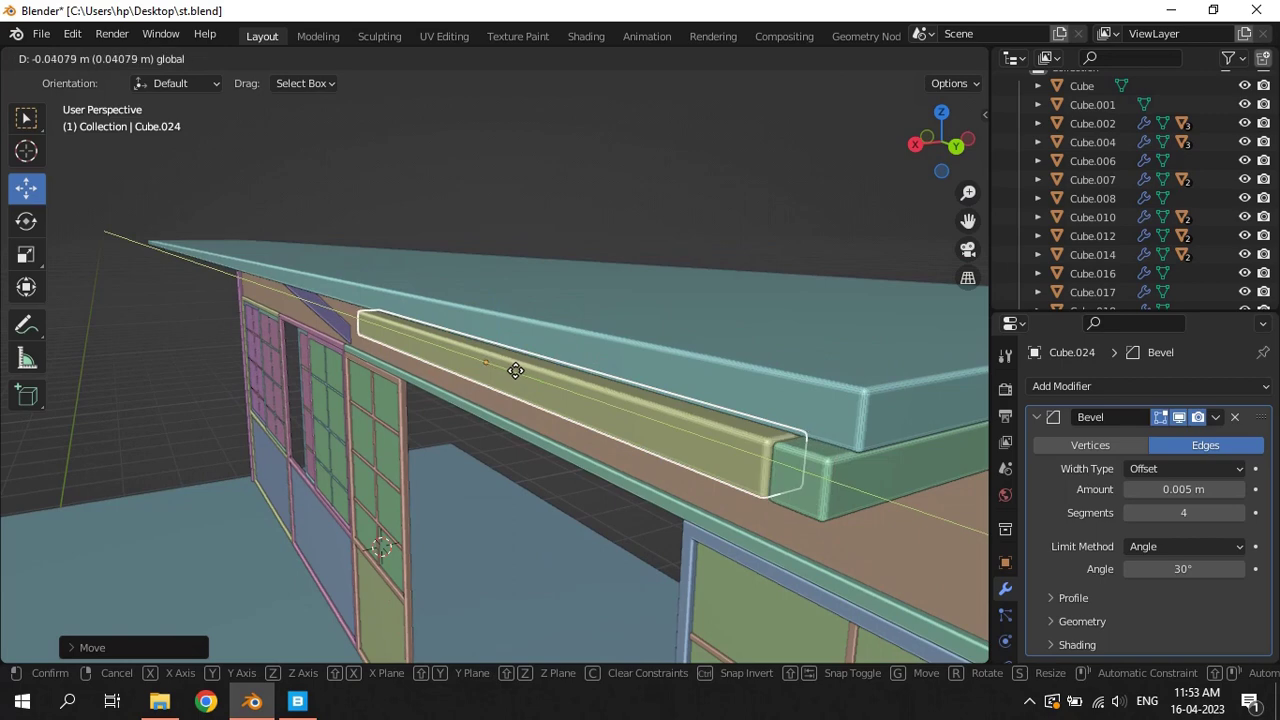
click(519, 372)
In Edit Mode, stretch the new beam's end along Y to span the whole wall
middle_drag(519, 372, 647, 466)
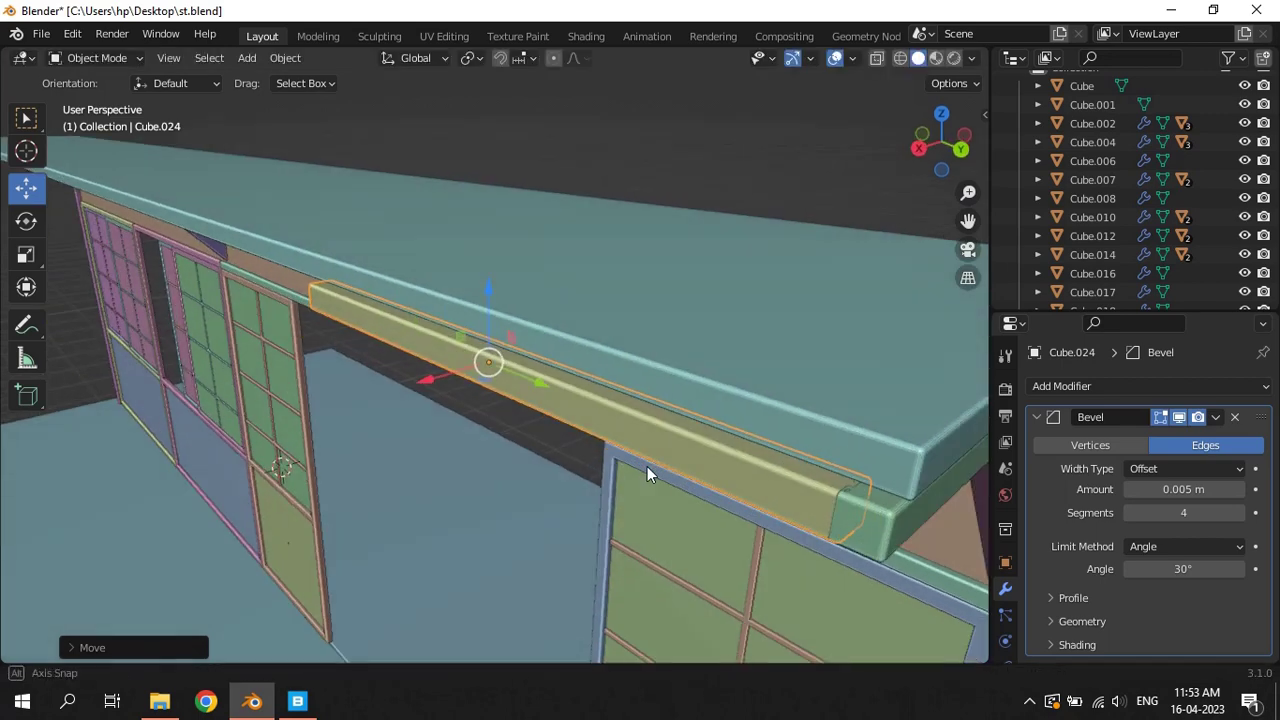
scroll(824, 437, up, 3)
key(Tab)
middle_drag(824, 445, 360, 500)
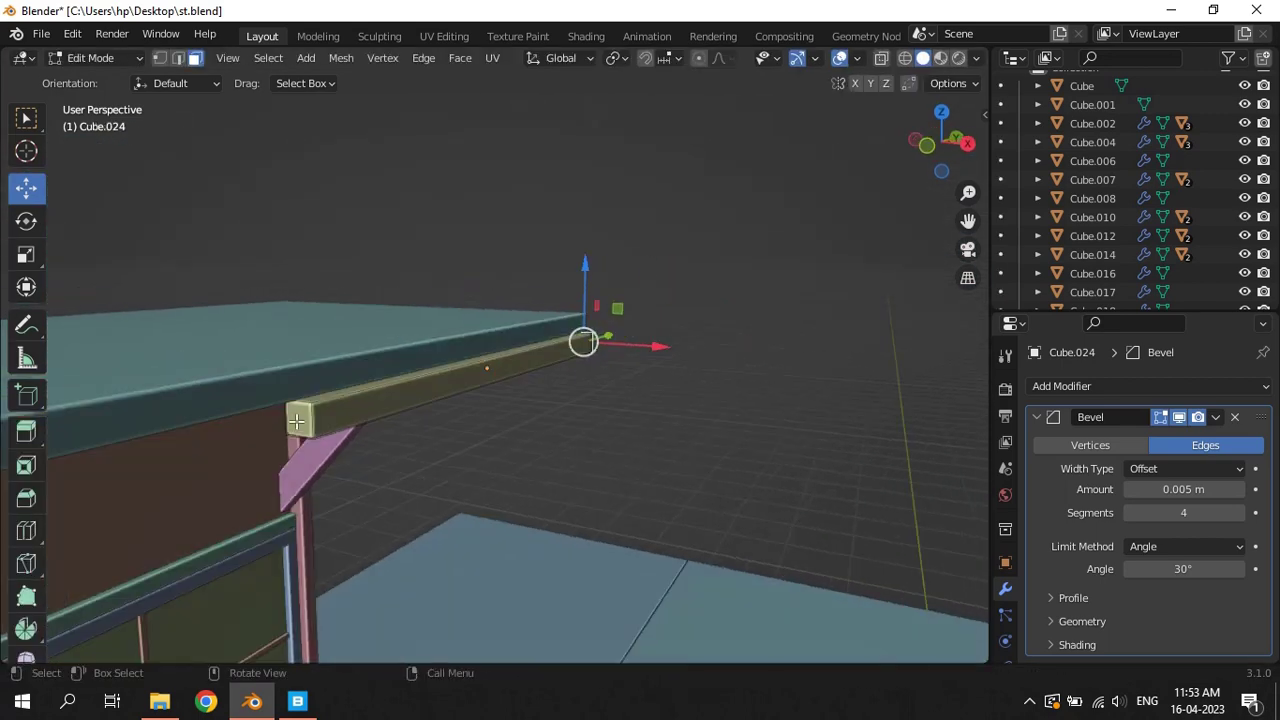
click(335, 451)
scroll(335, 451, down, 4)
middle_drag(397, 457, 463, 466)
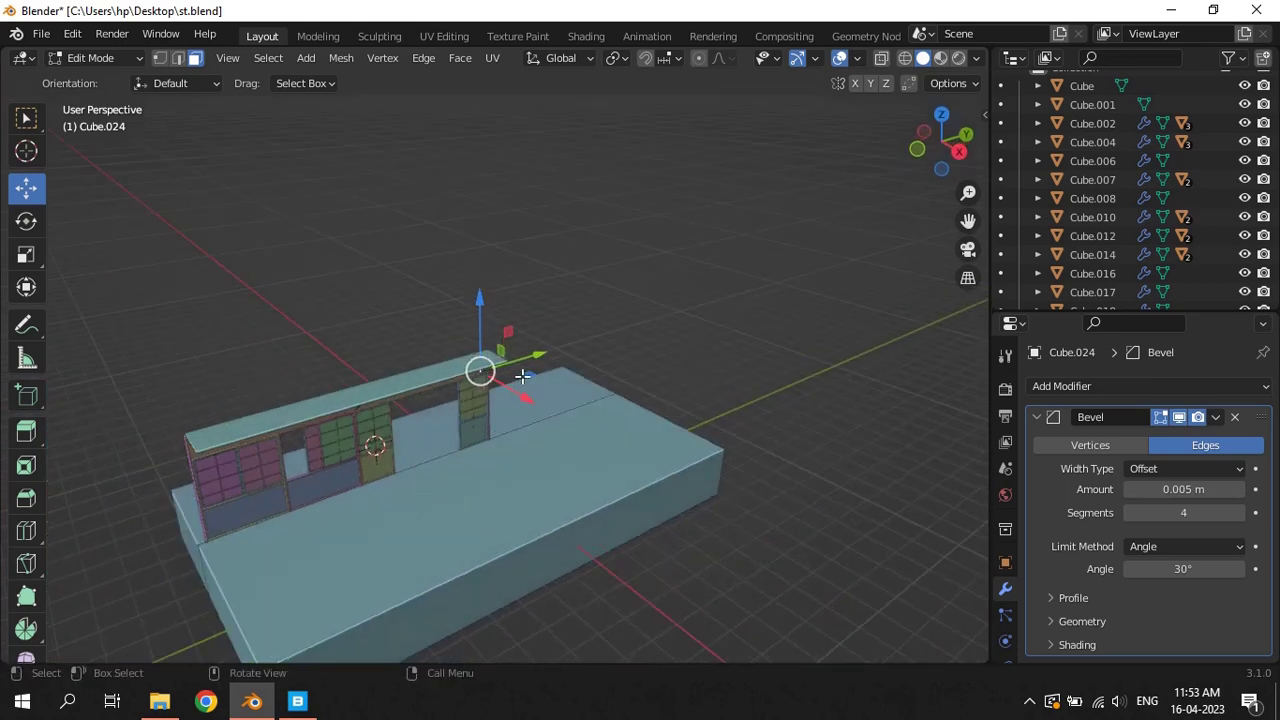
key(g)
key(y)
click(251, 413)
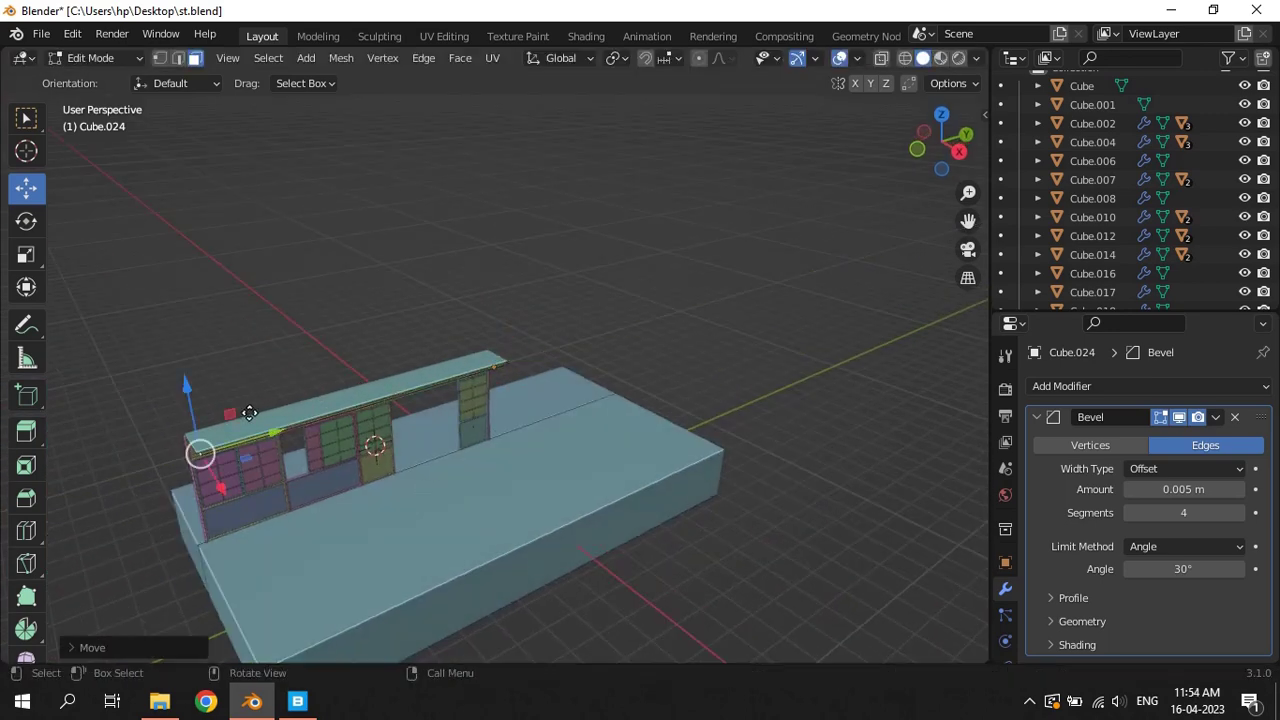
Trim the stretched beam end to its final position
key(KP_Decimal)
scroll(541, 367, up, 3)
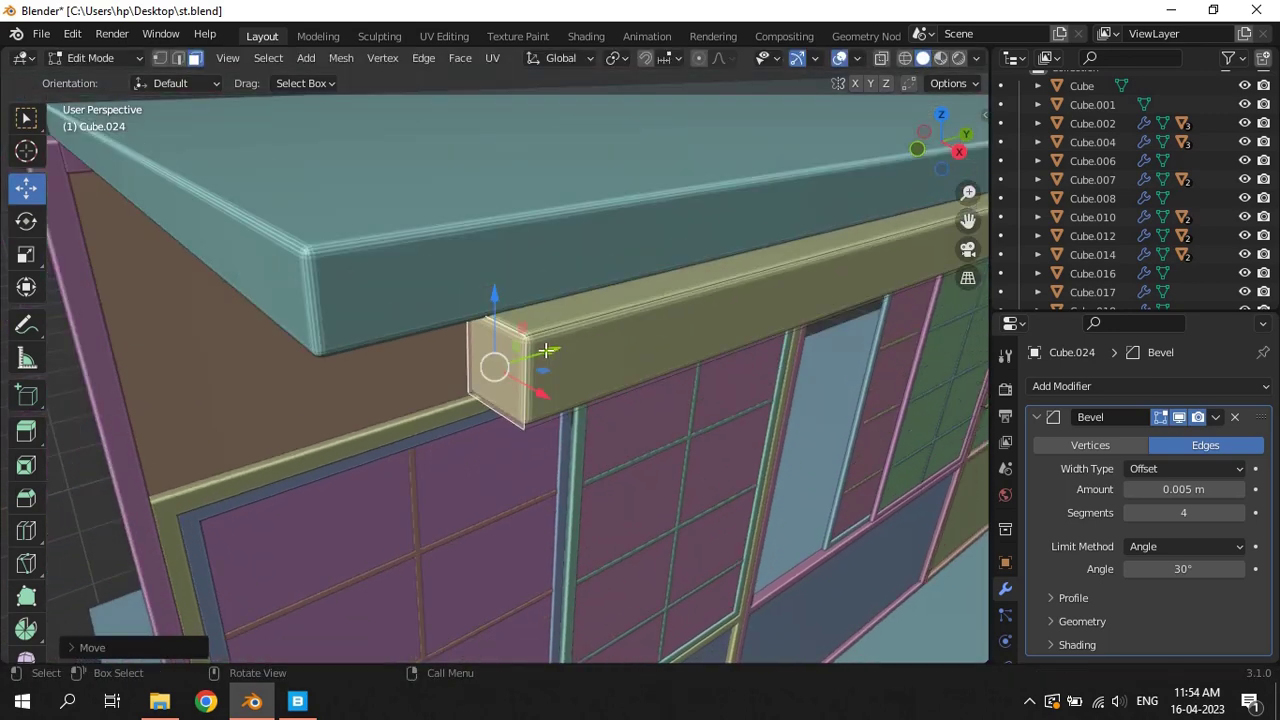
key(g)
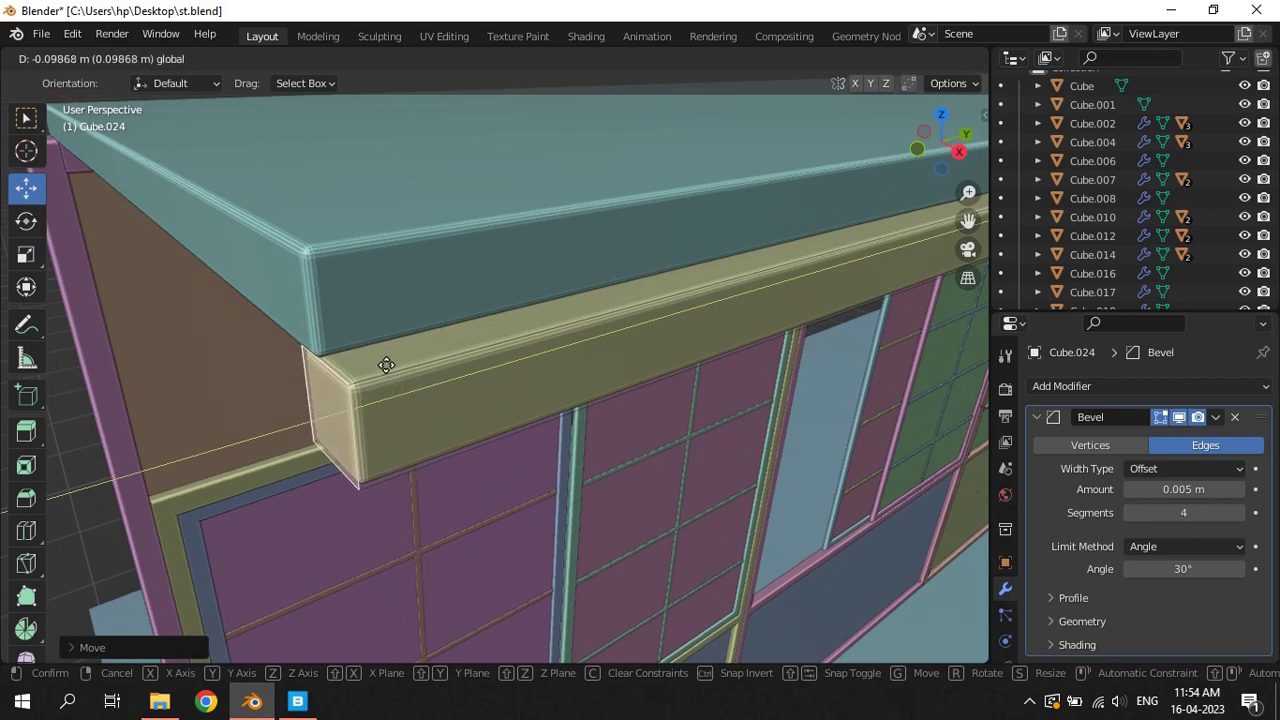
click(385, 364)
key(Tab)
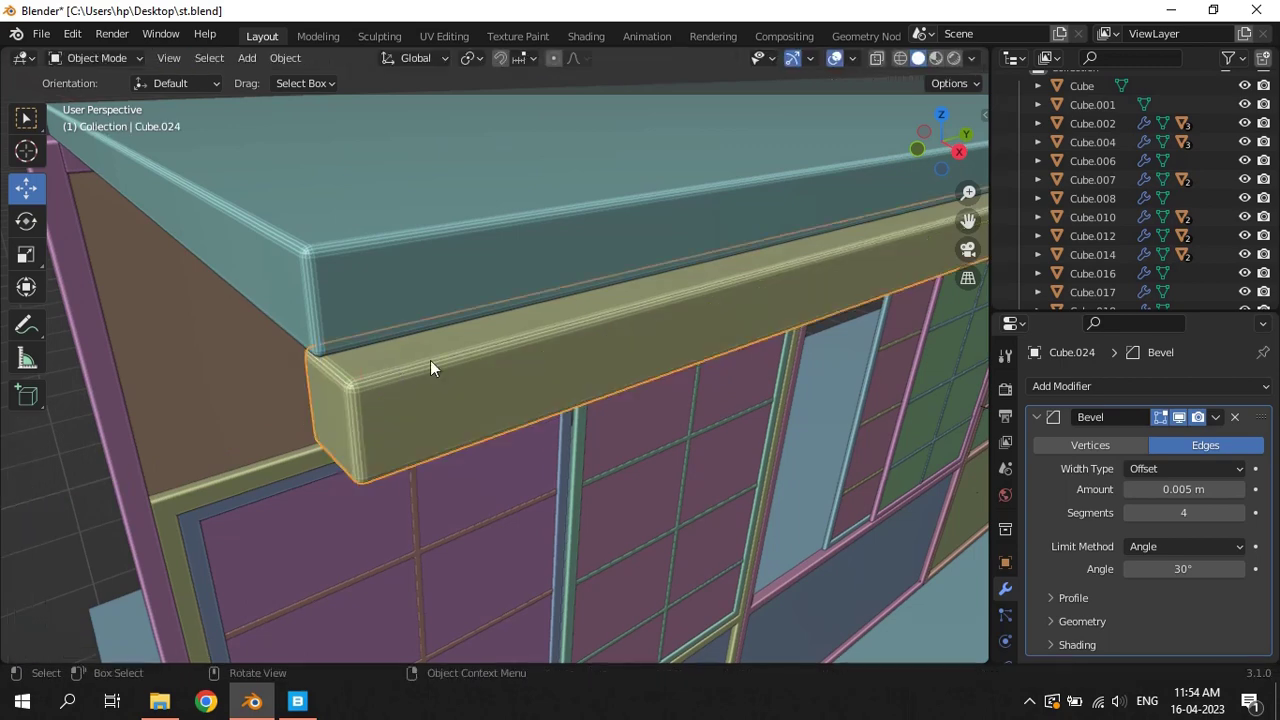
Select the short corner beam piece among the overlapping roof-corner parts
middle_drag(431, 366, 638, 324)
middle_drag(788, 261, 734, 330)
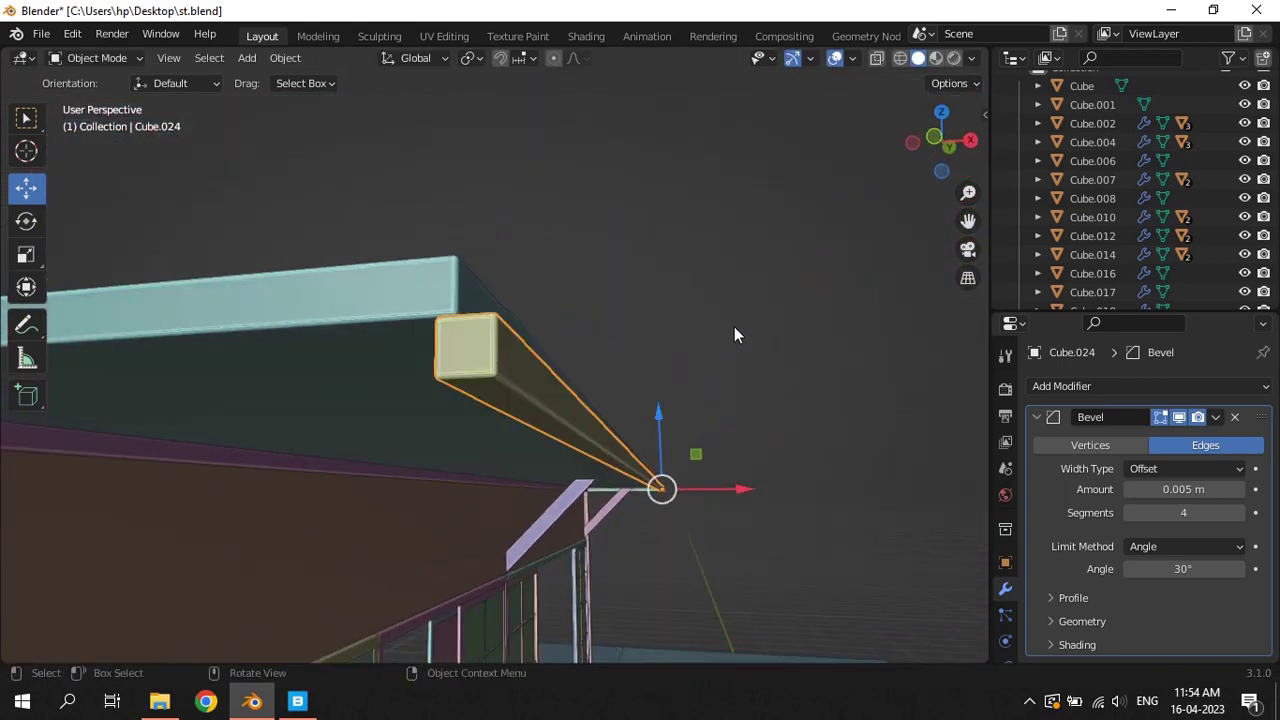
click(633, 488)
click(636, 489)
click(638, 491)
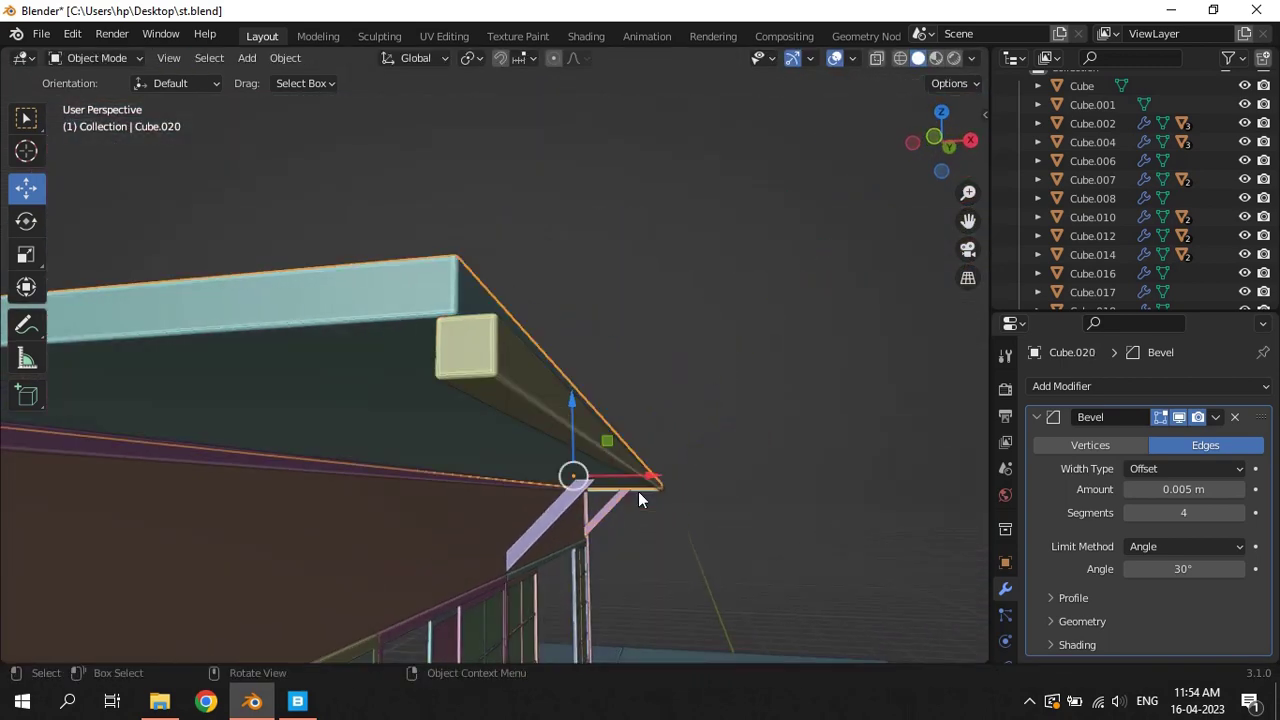
click(644, 488)
click(646, 491)
click(645, 490)
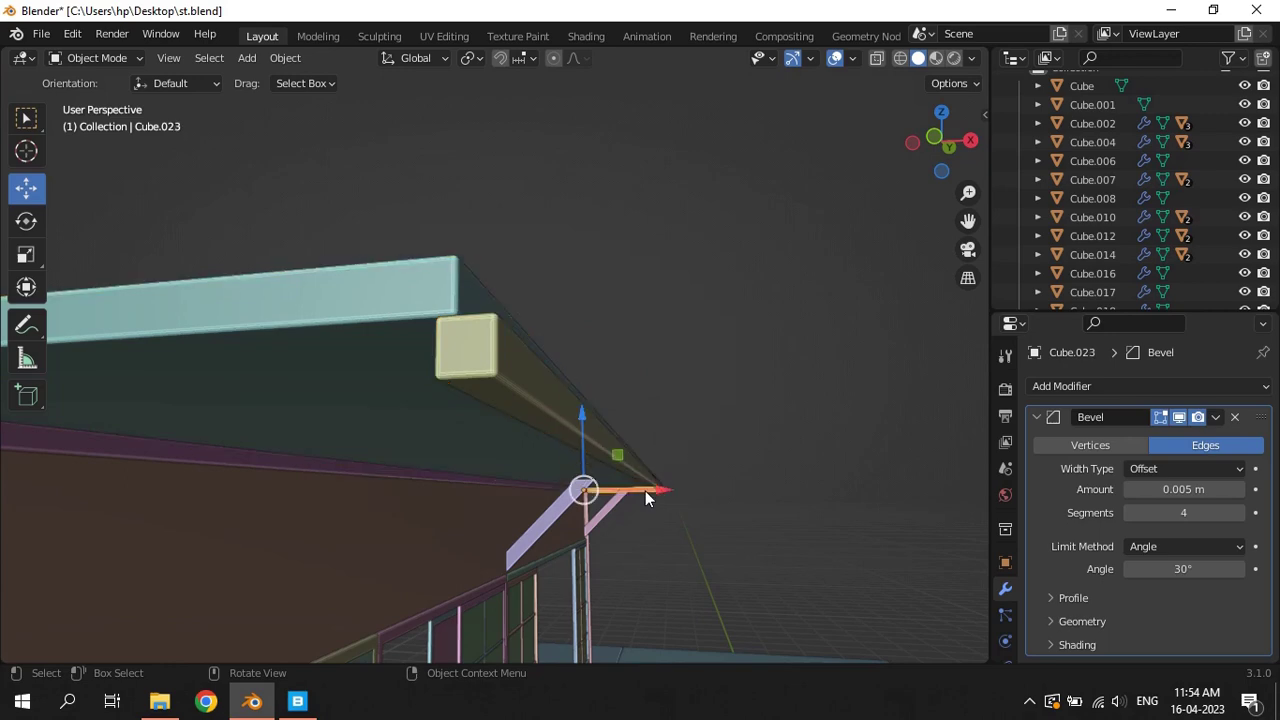
Duplicate the corner beam and move the copy to the wall's far end
key(shift+d)
right_click(737, 428)
mouse_move(737, 428)
middle_down()
mouse_move(665, 474)
mouse_move(778, 385)
middle_up()
scroll(665, 474, down, 3)
drag(870, 305, 655, 336)
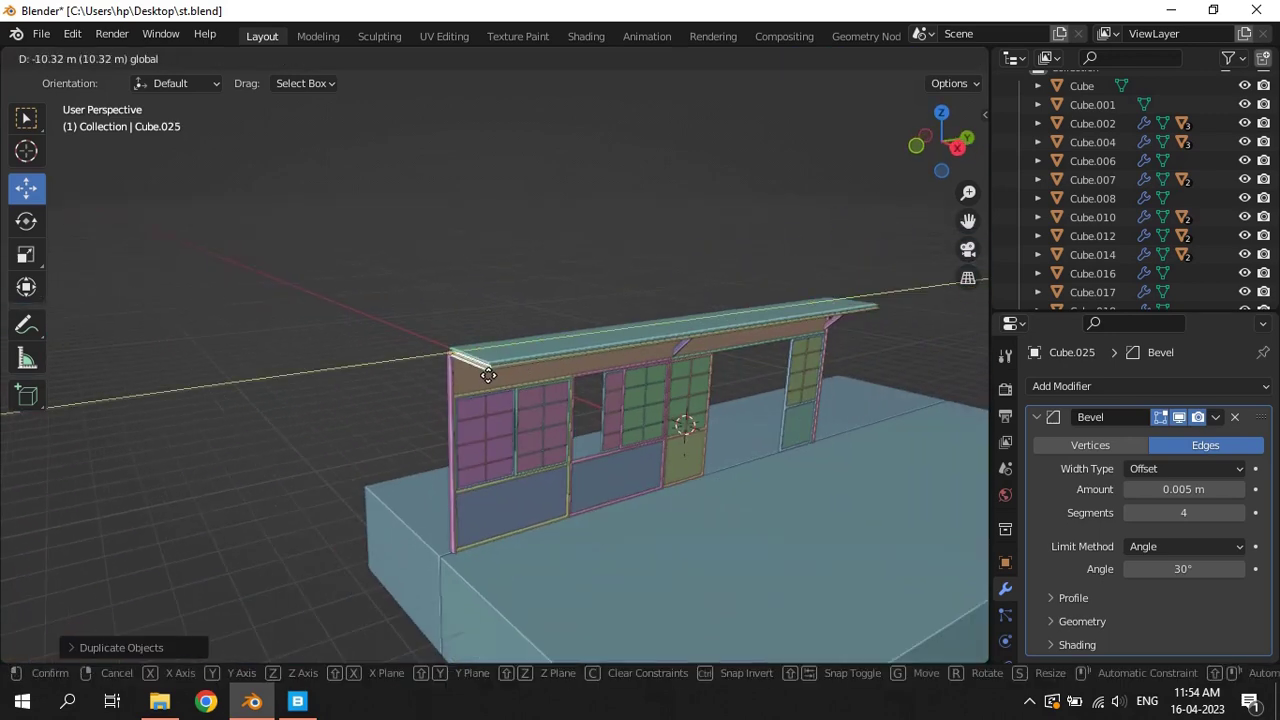
Align the copied corner beam Cube.025 along Y with the roof and save st.blend
drag(488, 375, 482, 371)
scroll(693, 399, up, 5)
middle_drag(693, 399, 632, 385)
scroll(590, 393, up, 2)
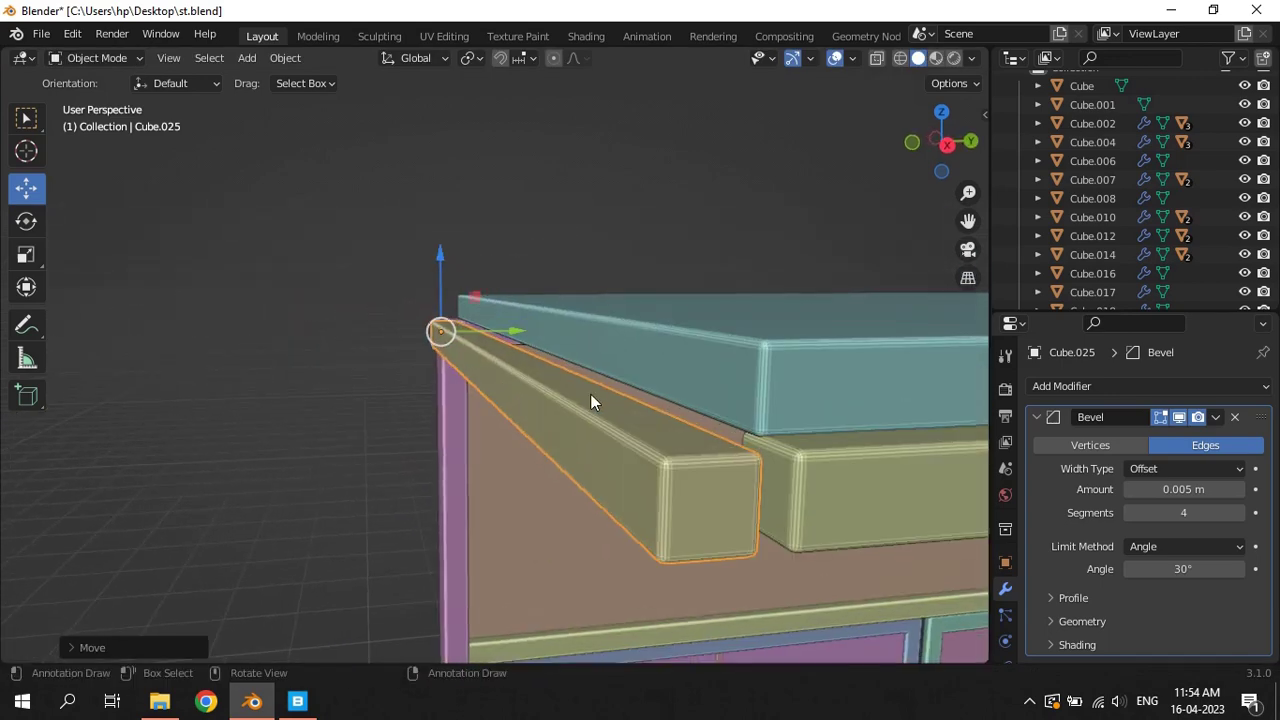
drag(518, 328, 532, 328)
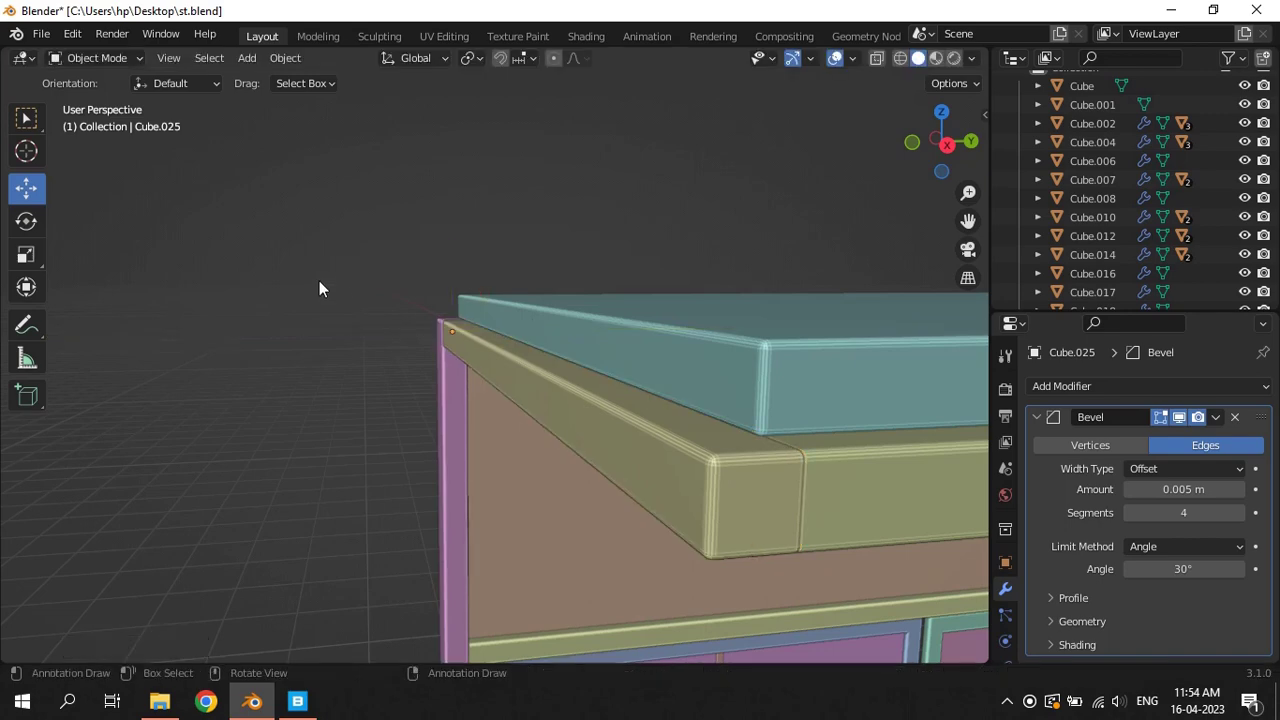
mouse_move(320, 286)
middle_down()
mouse_move(428, 425)
mouse_move(613, 369)
middle_up()
key(ctrl+s)
scroll(439, 418, down, 1)
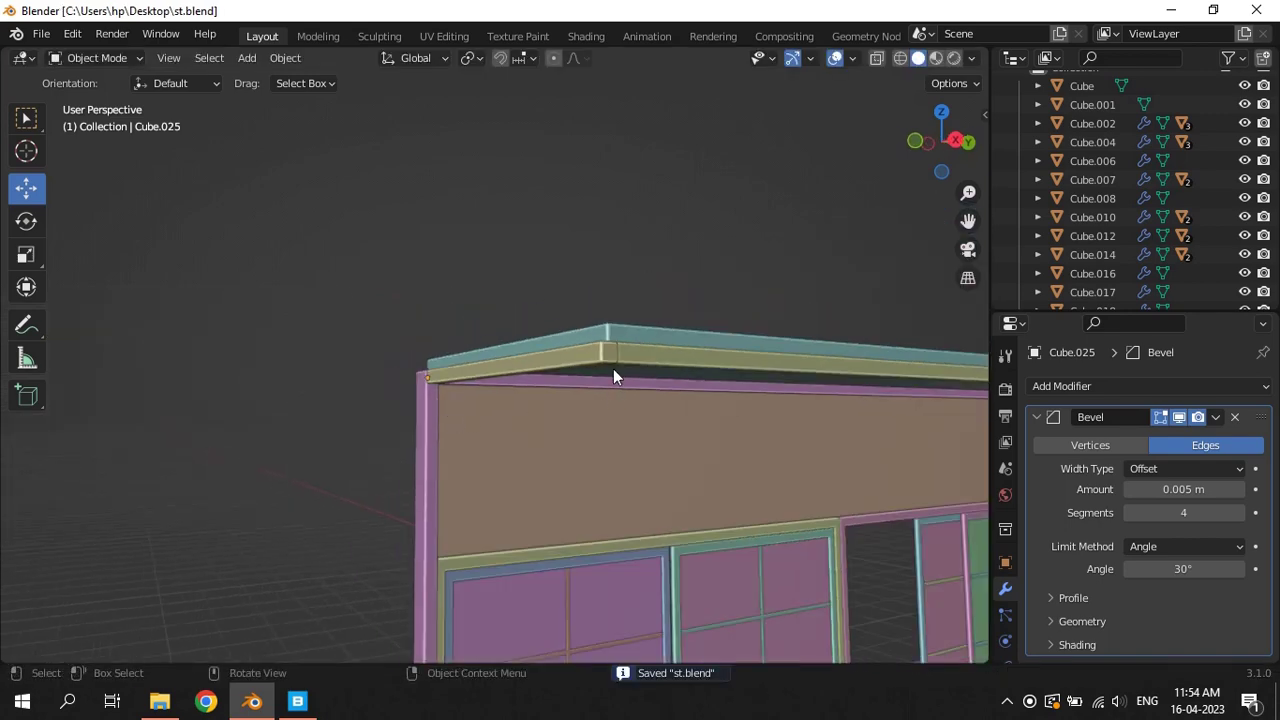
Try nudging the brace geometry in Edit Mode, then undo and redo the change
key(Tab)
mouse_move(651, 300)
middle_down()
mouse_move(686, 317)
mouse_move(641, 386)
middle_up()
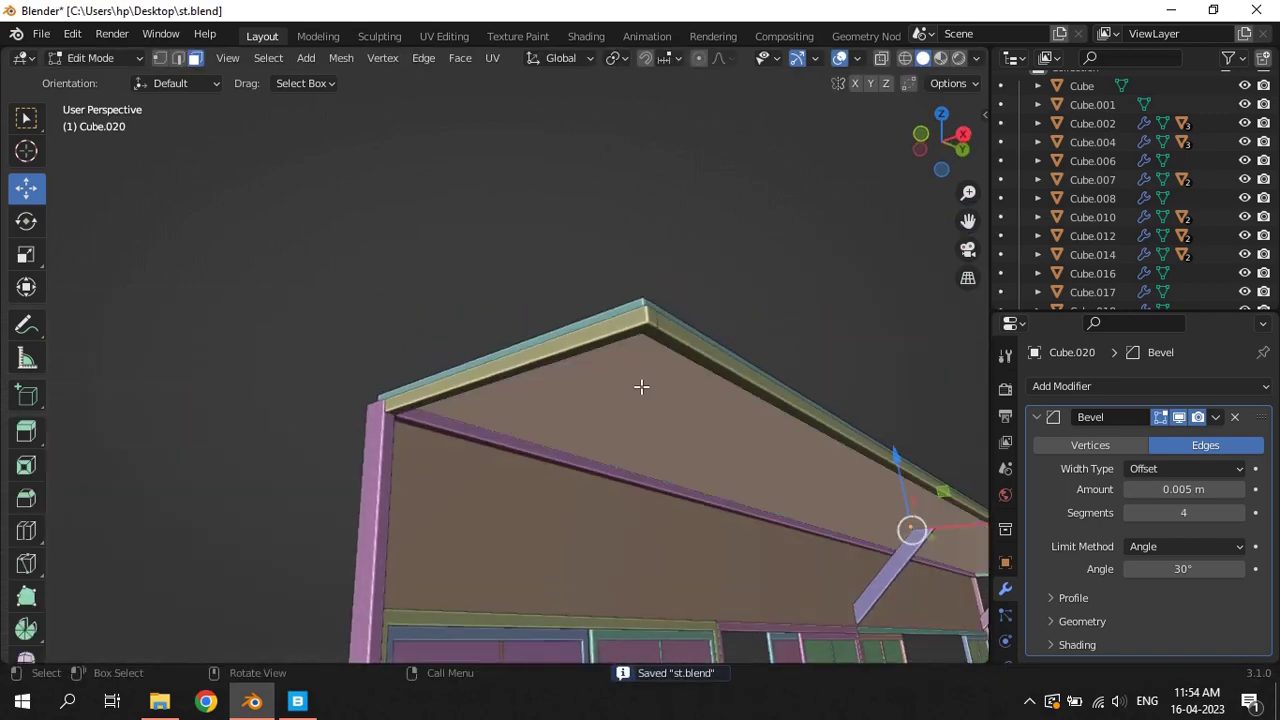
drag(893, 458, 906, 462)
mouse_move(906, 462)
middle_down()
mouse_move(543, 469)
mouse_move(477, 328)
mouse_move(514, 363)
mouse_move(523, 355)
mouse_move(494, 366)
middle_up()
scroll(494, 366, up, 2)
drag(495, 321, 497, 277)
key(ctrl+z)
key(ctrl+z)
key(ctrl+shift+z)
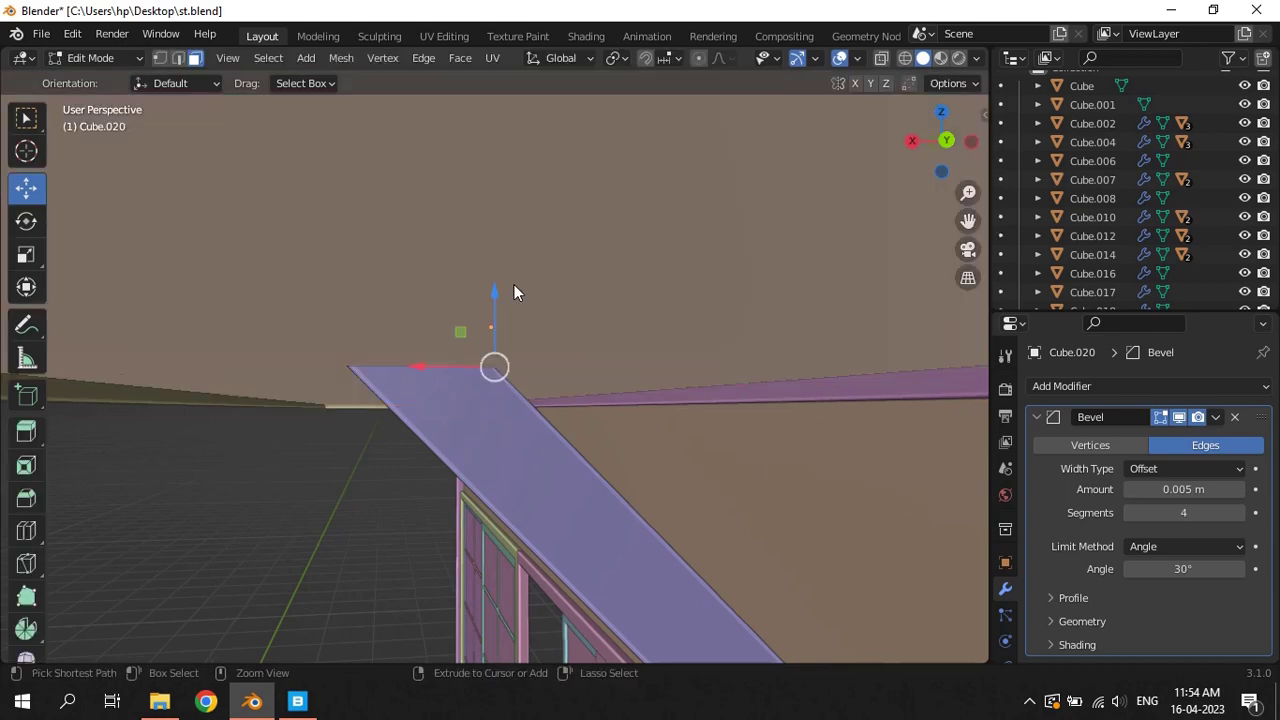
key(ctrl+z)
key(ctrl+z)
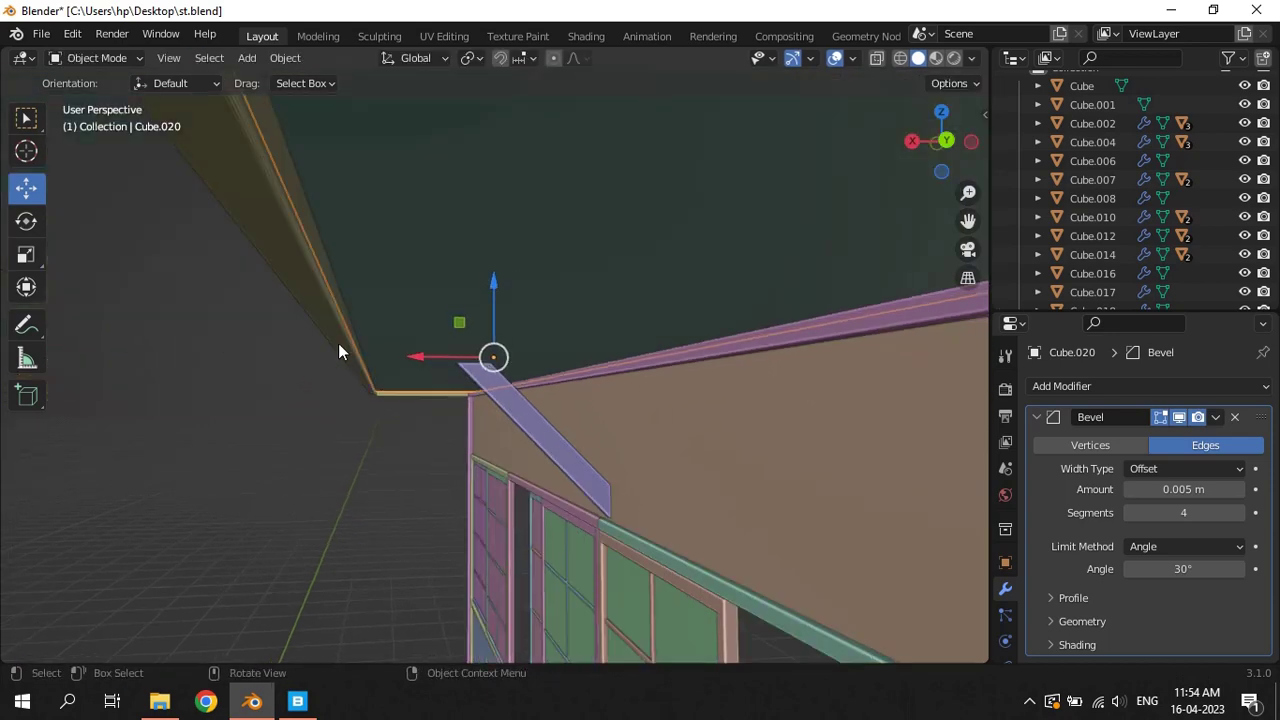
key(ctrl+shift+z)
key(ctrl+shift+z)
scroll(396, 399, down, 3)
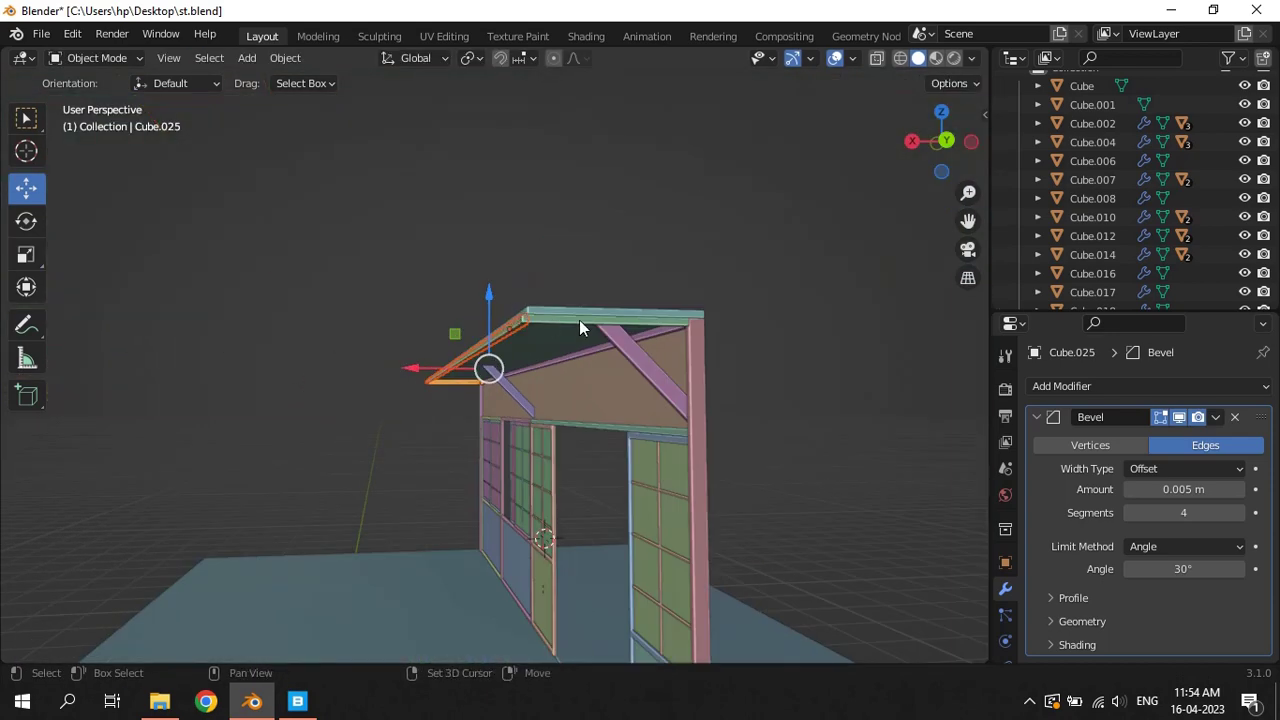
Shift the diagonal brace Cube.020 along X, then adjust its height along Z
click(579, 320)
mouse_move(581, 319)
middle_down()
mouse_move(622, 350)
mouse_move(537, 351)
mouse_move(554, 372)
mouse_move(638, 351)
middle_up()
click(520, 385)
scroll(556, 362, up, 5)
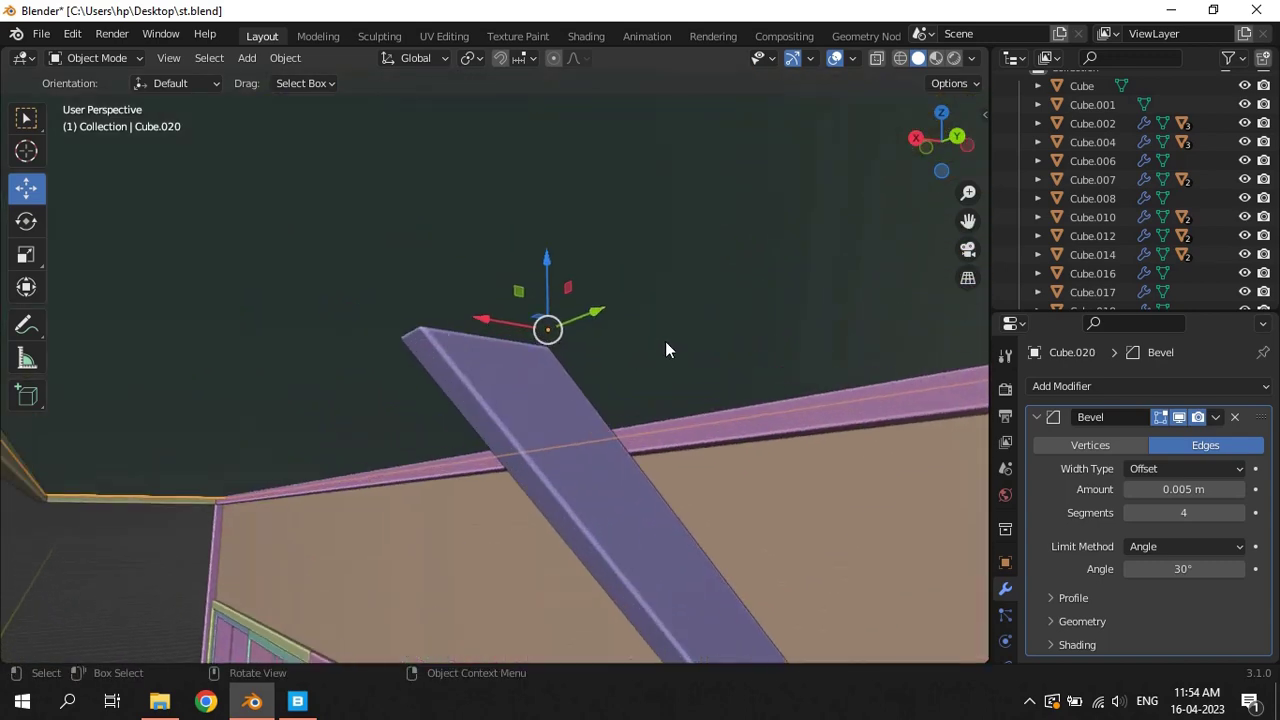
key(g)
key(x)
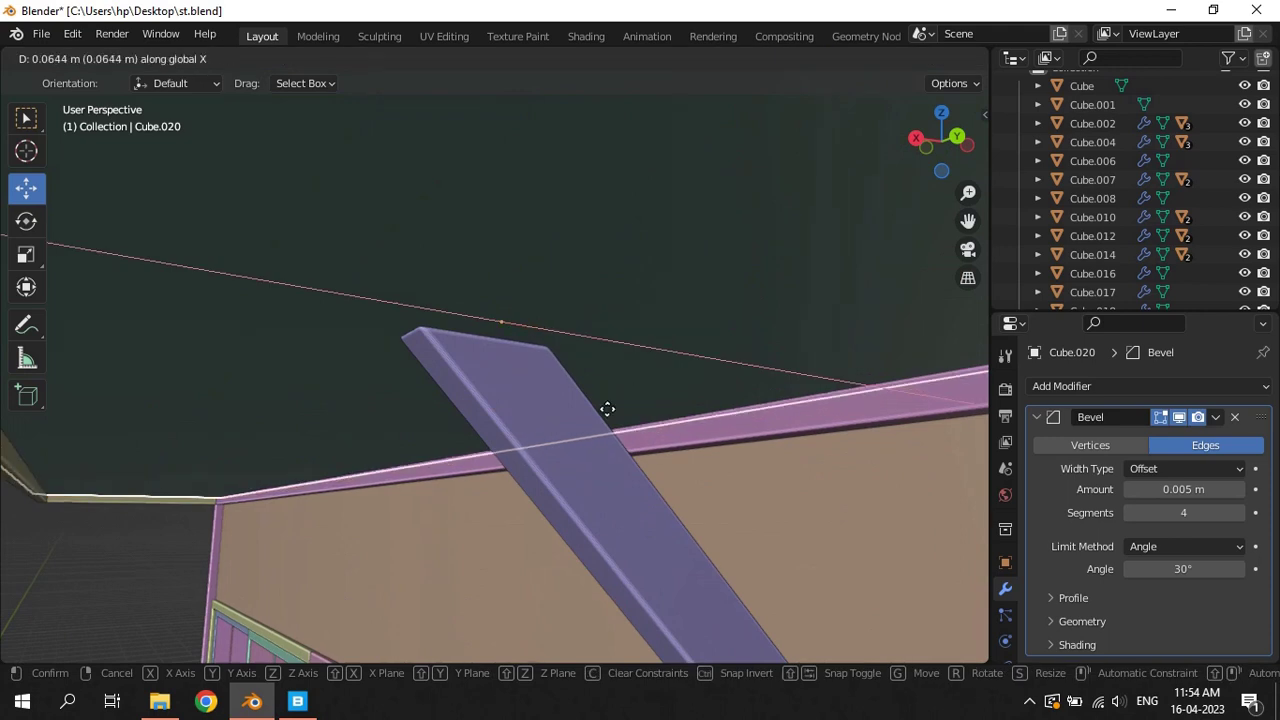
click(683, 374)
key(g)
key(z)
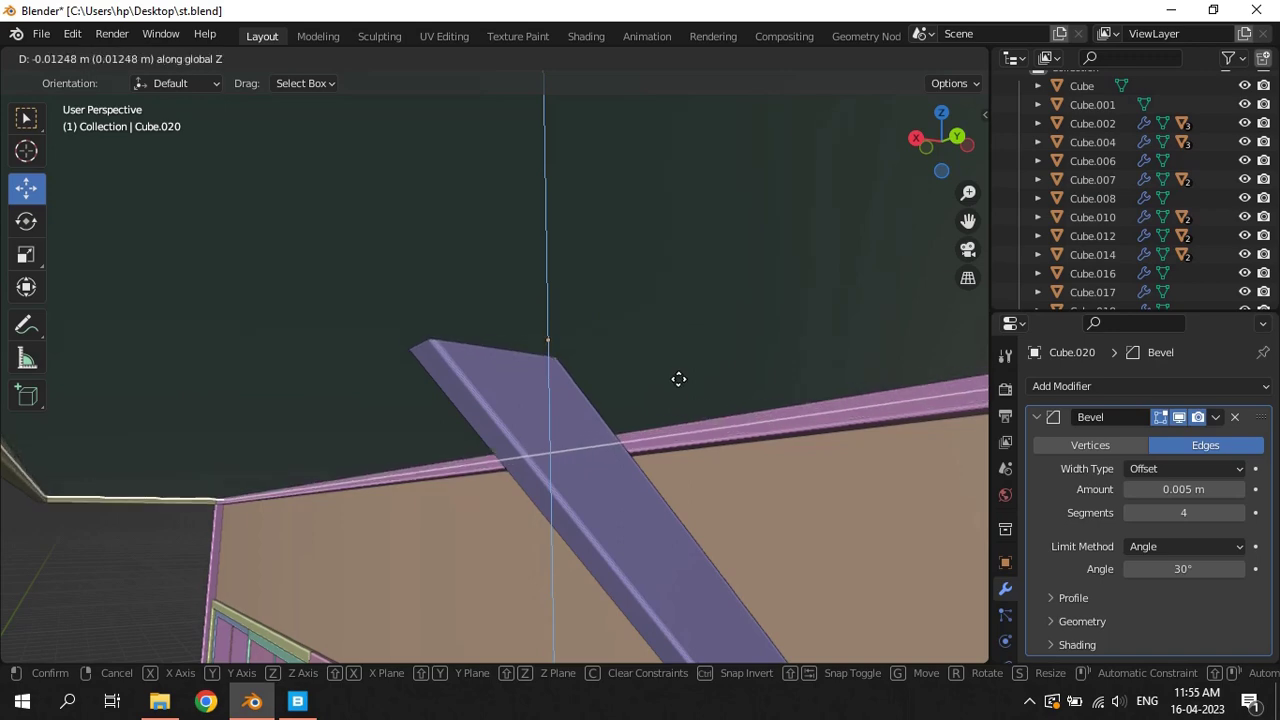
click(679, 379)
mouse_move(679, 379)
middle_down()
mouse_move(653, 394)
mouse_move(644, 358)
mouse_move(681, 350)
mouse_move(659, 341)
middle_up()
Raise the roof panel edge of Cube.020 about 0.35 m vertically in Edit Mode
key(Tab)
key(Tab)
click(588, 344)
key(Tab)
key(Tab)
click(576, 344)
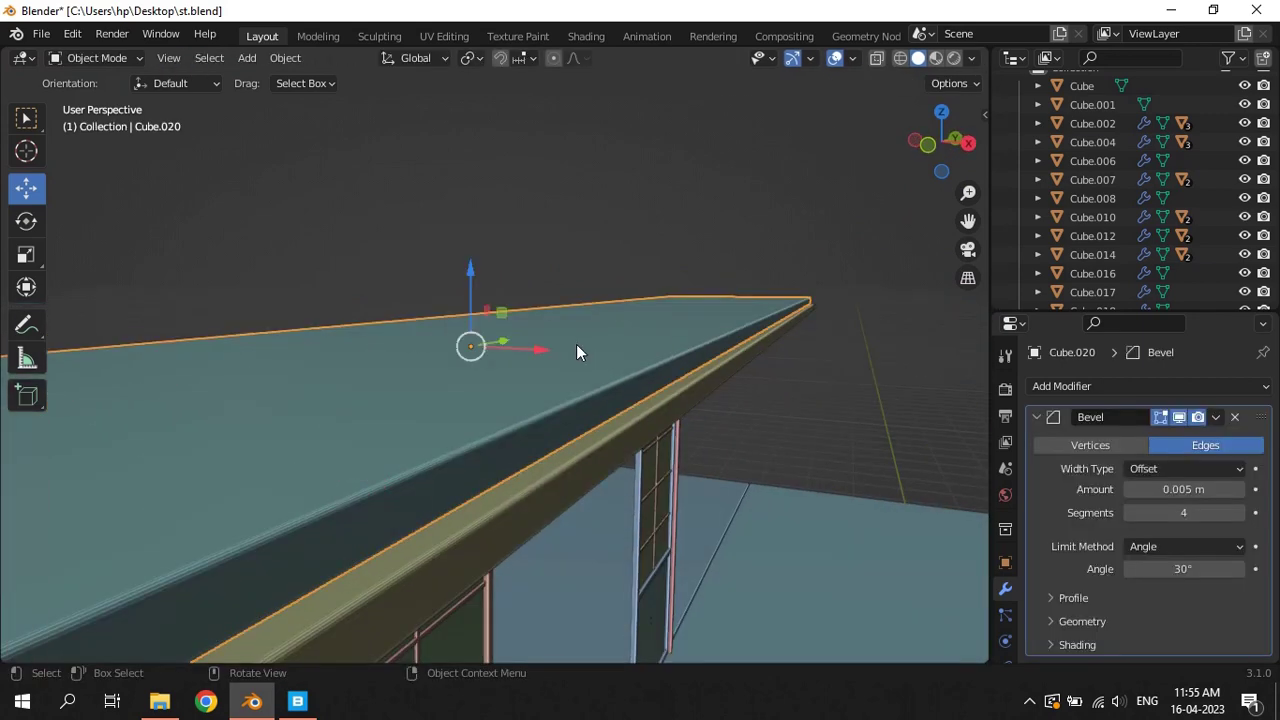
key(Tab)
middle_drag(576, 344, 540, 300)
key(g)
key(z)
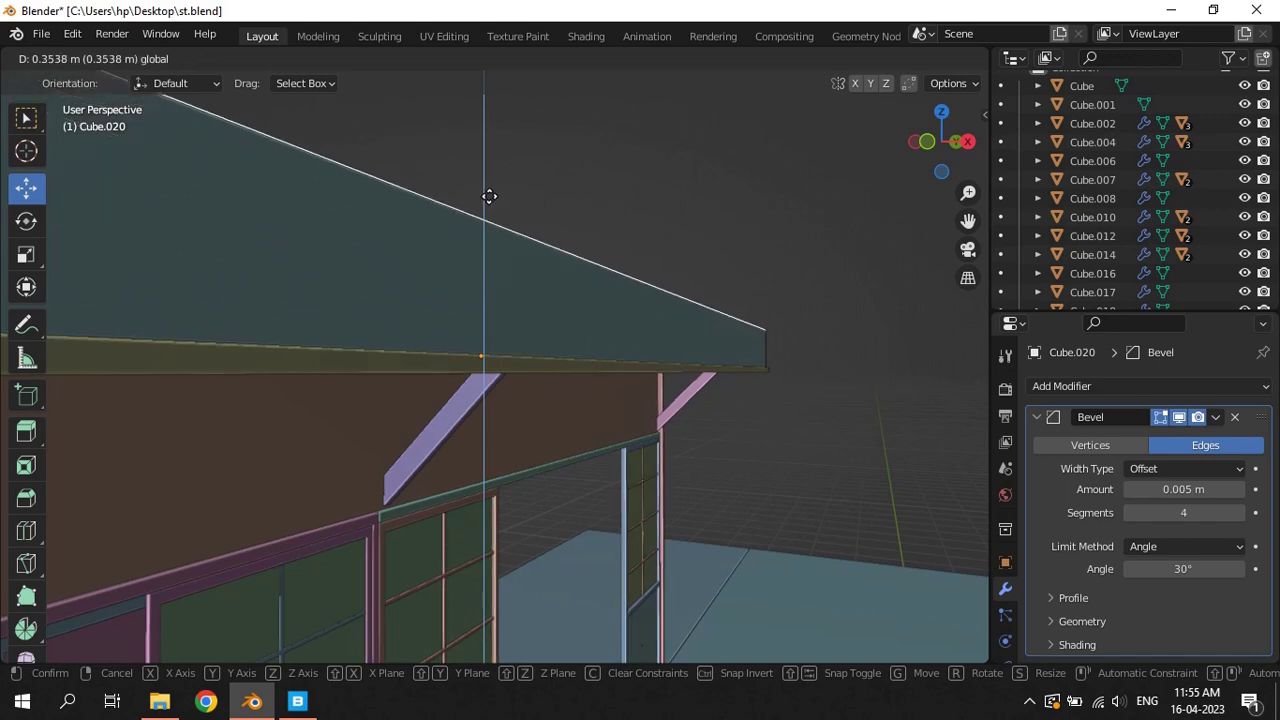
click(491, 190)
key(Tab)
click(858, 389)
Save st.blend and frame the roof edge beam to view its bevelled end
key(ctrl+s)
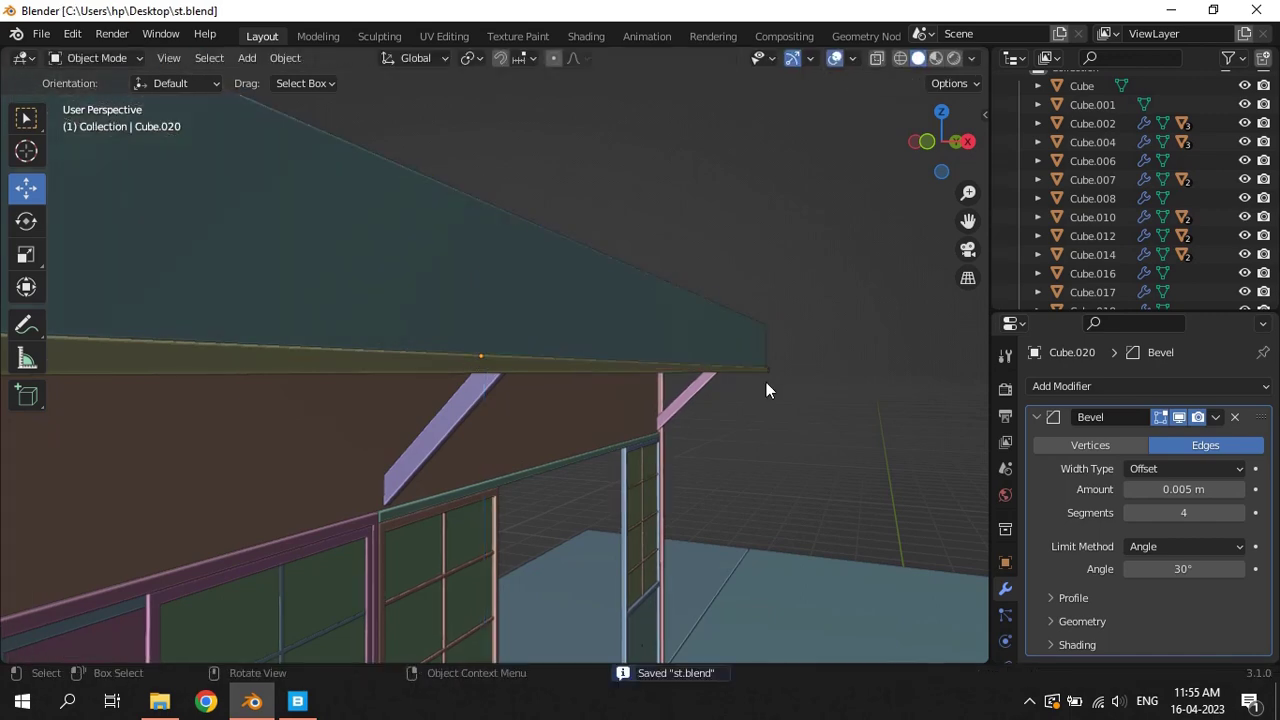
key(KP_Decimal)
mouse_move(794, 383)
middle_down()
mouse_move(710, 418)
mouse_move(744, 424)
mouse_move(684, 402)
middle_up()
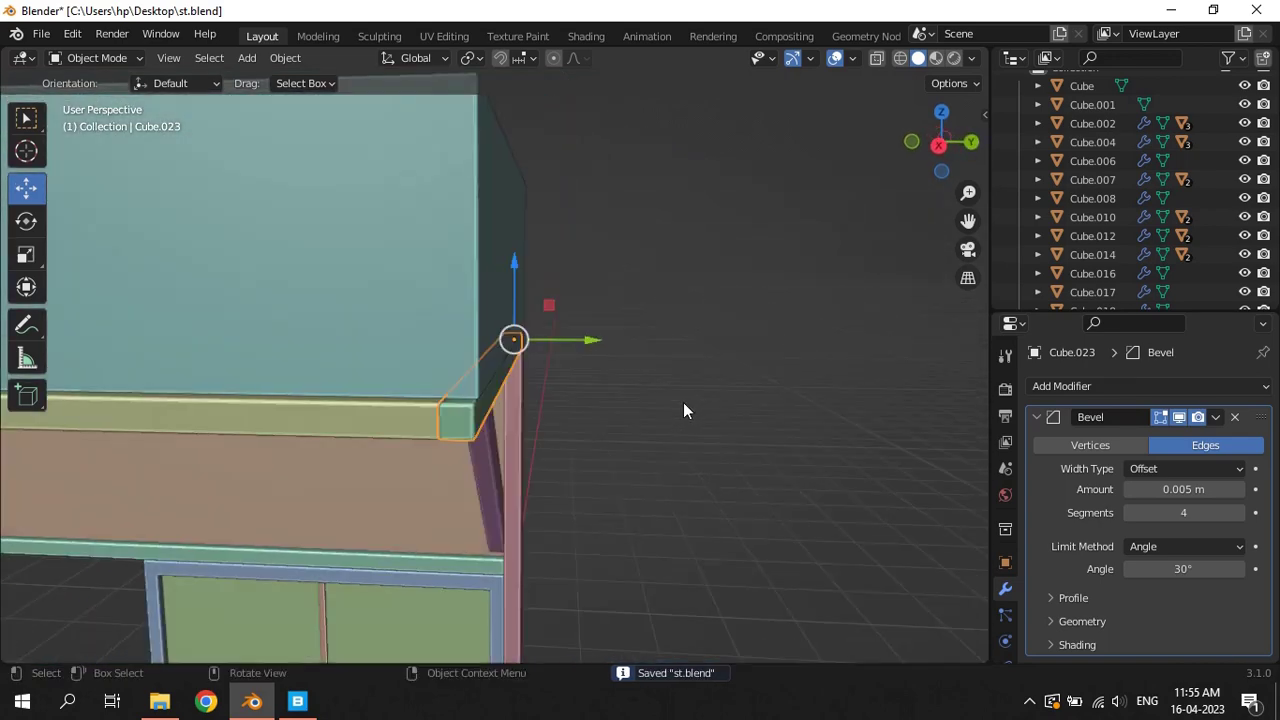
Move the right vertical edge of roof box Cube.020 along the Y axis
click(506, 290)
key(Tab)
click(518, 268)
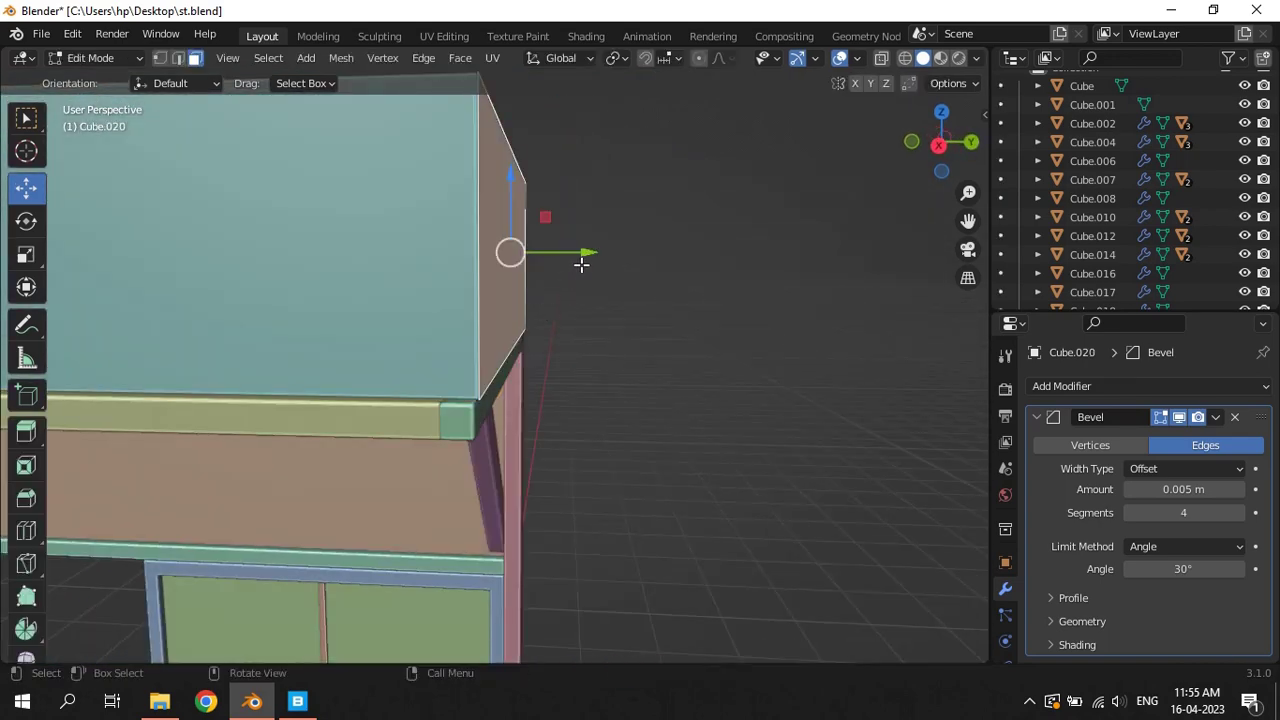
key(g)
key(y)
click(574, 251)
key(Tab)
Duplicate roof edge beam Cube.023 in place and rotate the copy 90° upright
click(461, 406)
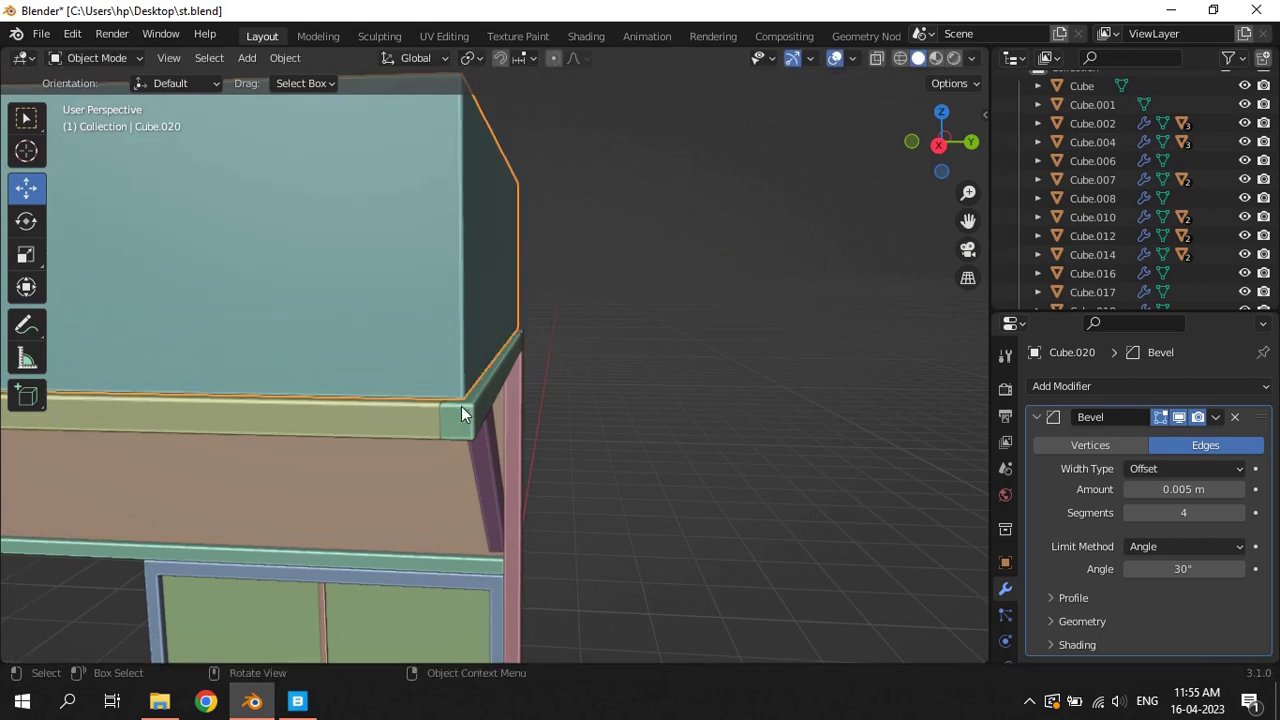
key(shift+d)
right_click(531, 416)
middle_drag(609, 393, 526, 414)
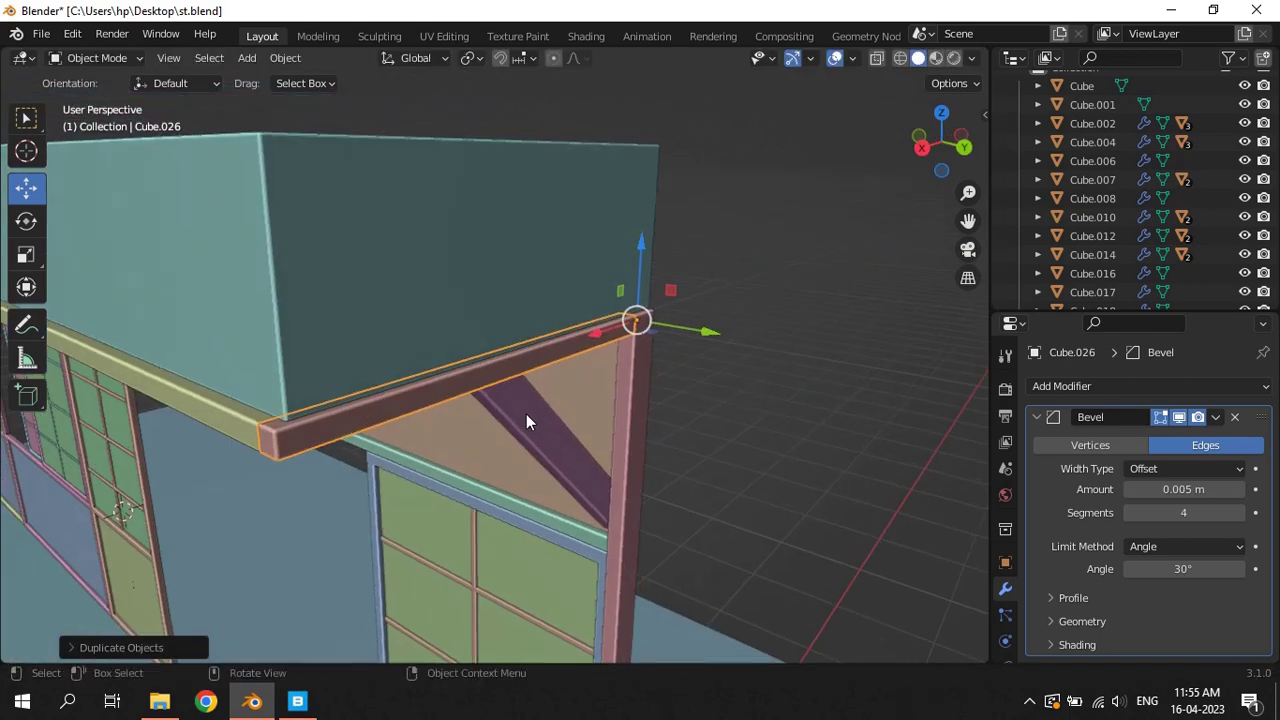
text(rxx)
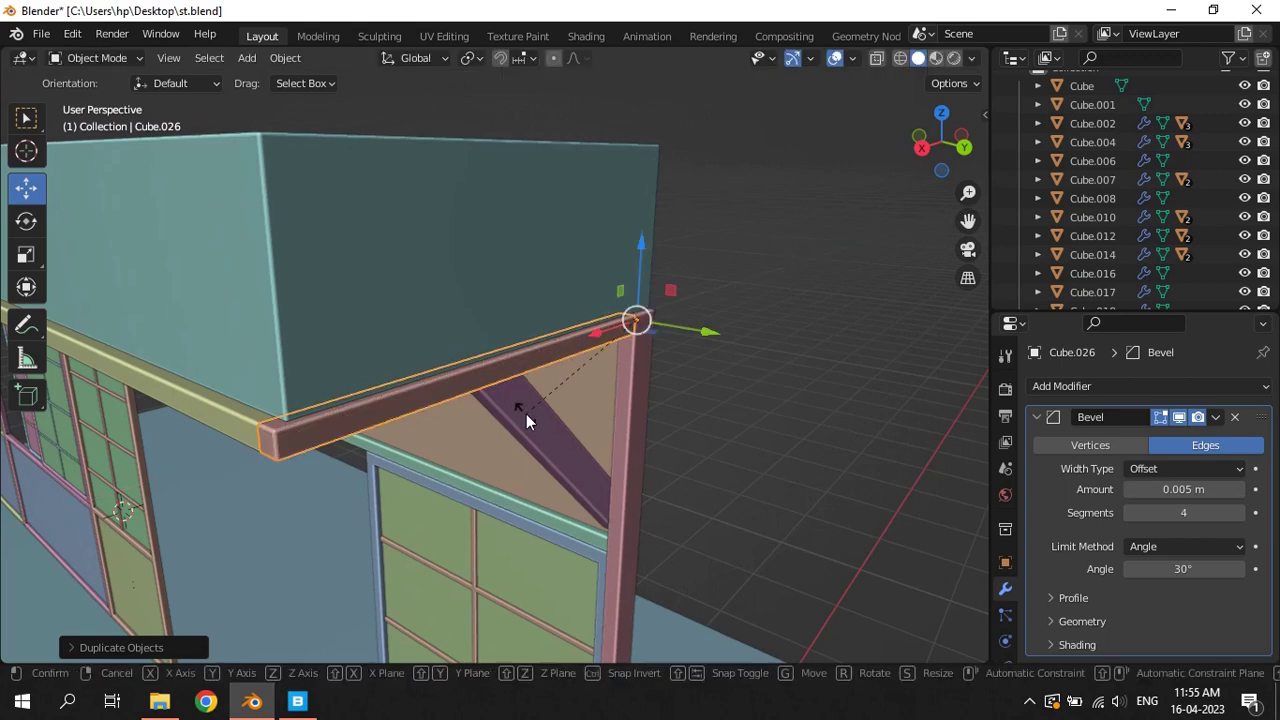
text(y90)
key(Return)
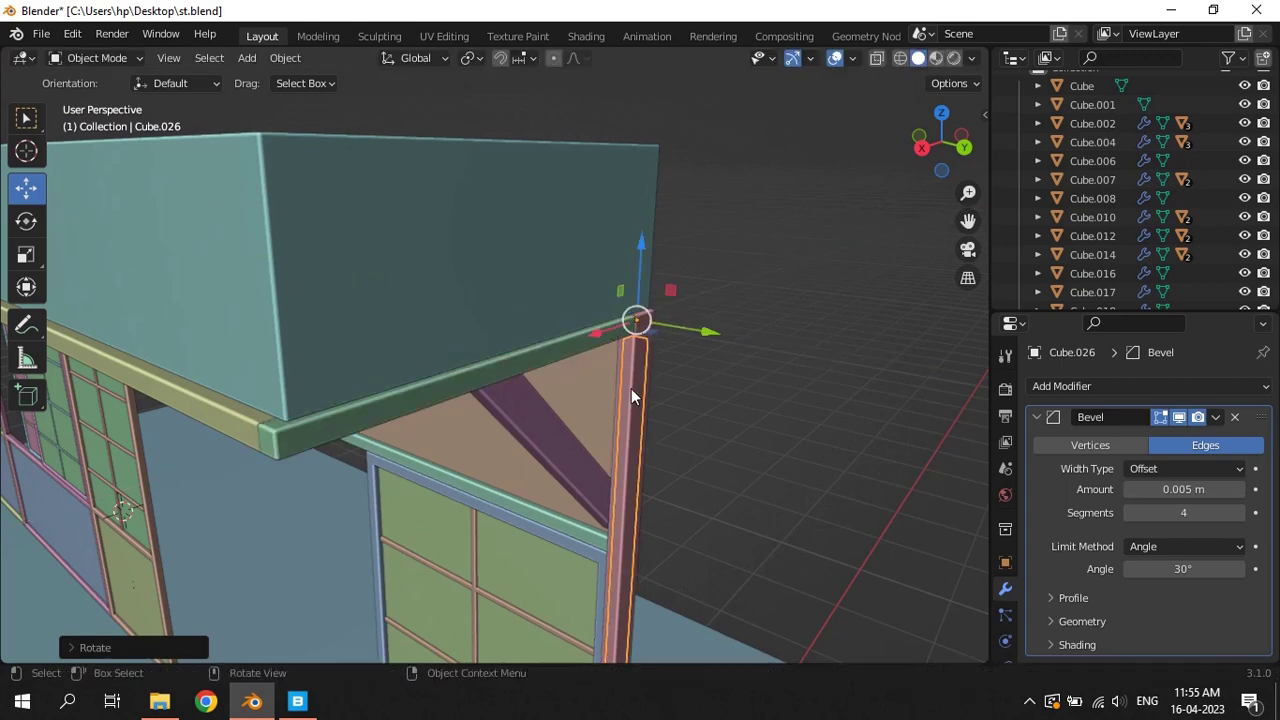
Shift the new post left and set every object's origin to its geometry
key(g)
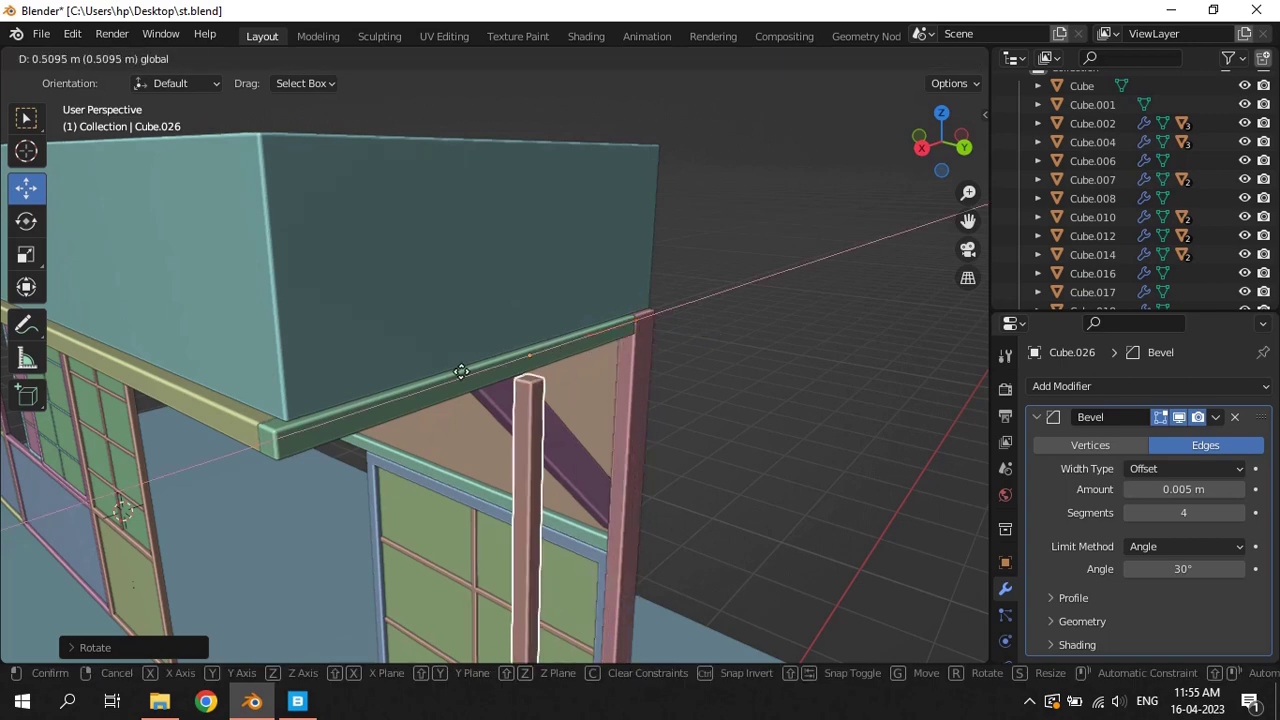
click(373, 491)
right_click(373, 491)
mouse_move(300, 375)
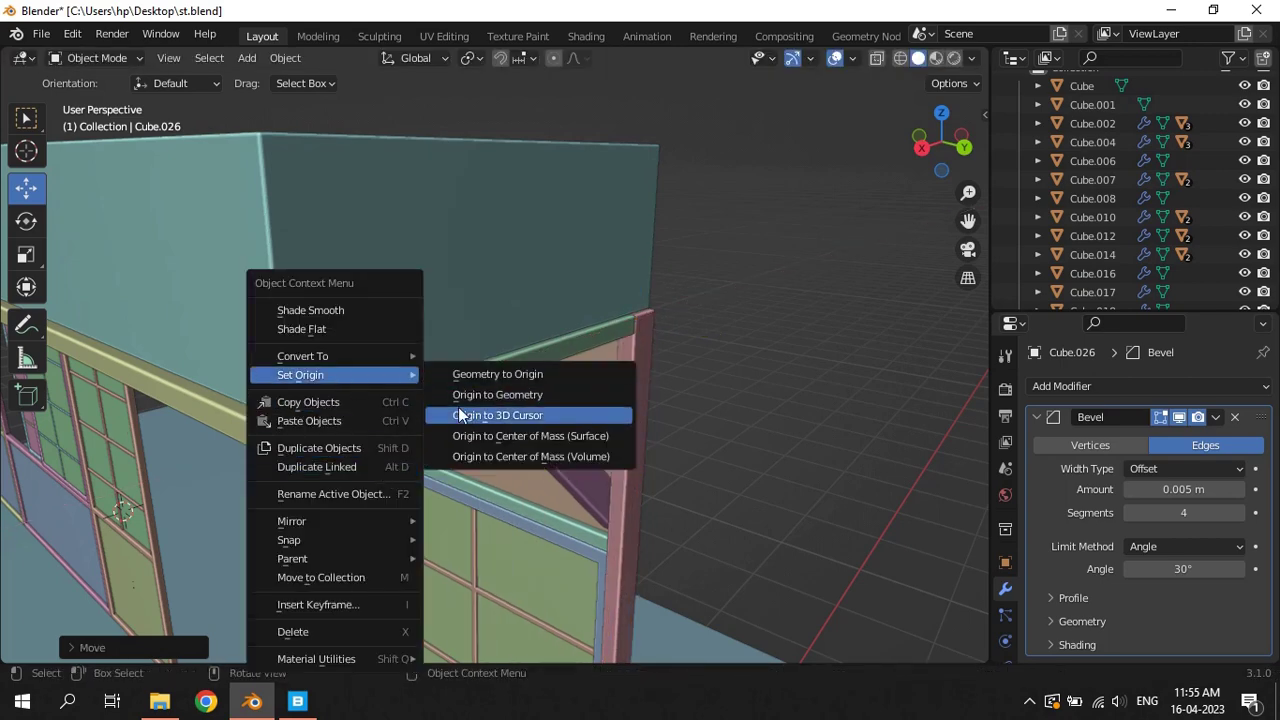
click(455, 410)
key(a)
right_click(391, 458)
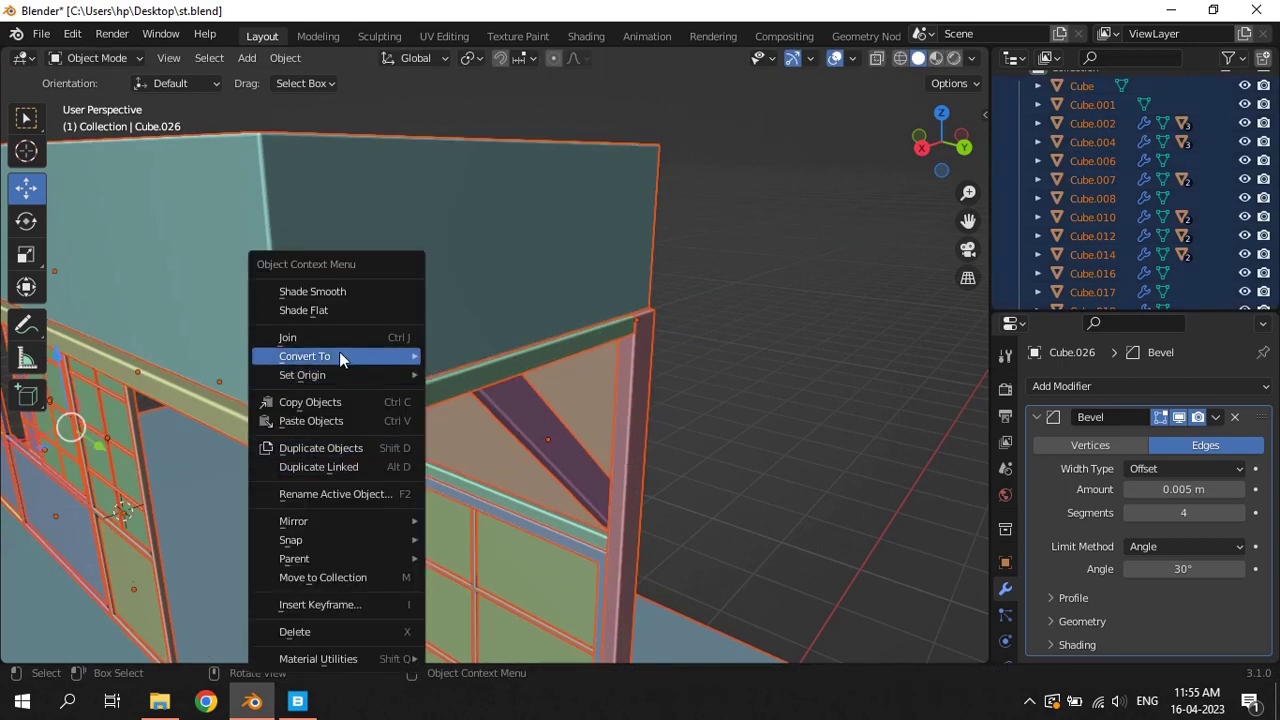
click(481, 398)
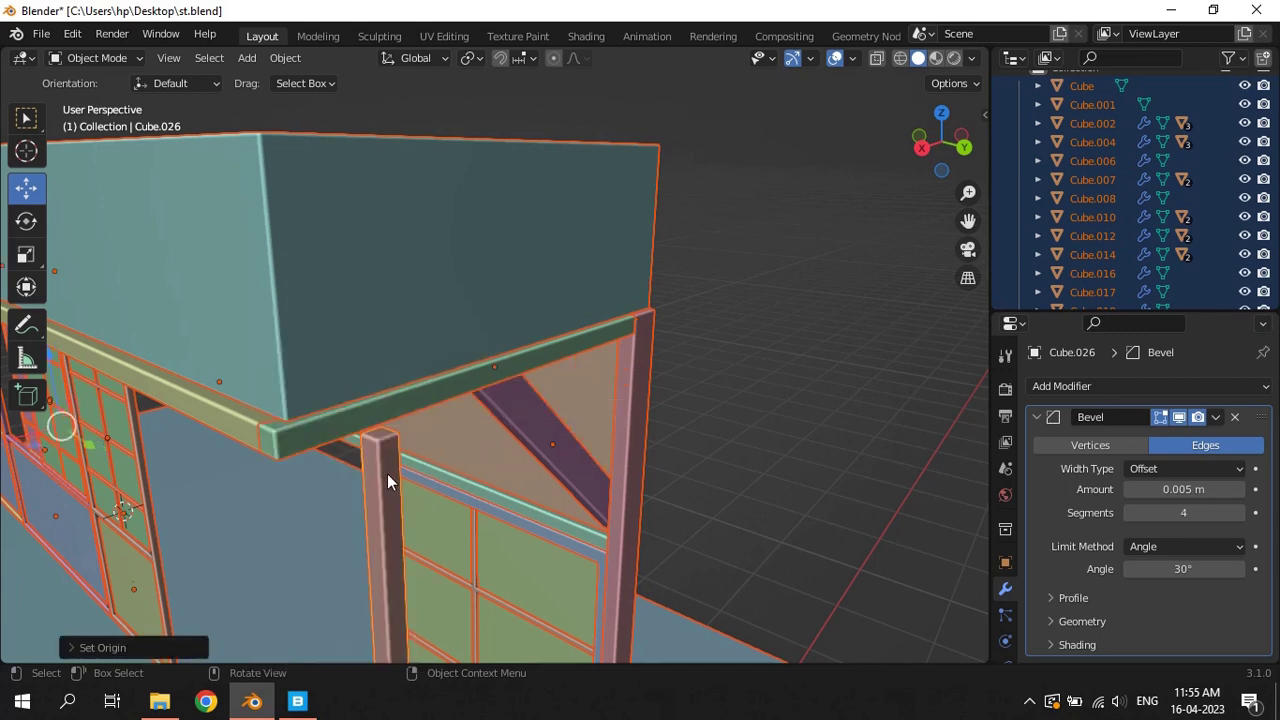
click(382, 470)
Raise the new post about 0.99 m and stretch it along Z
middle_drag(382, 470, 413, 539)
click(425, 578)
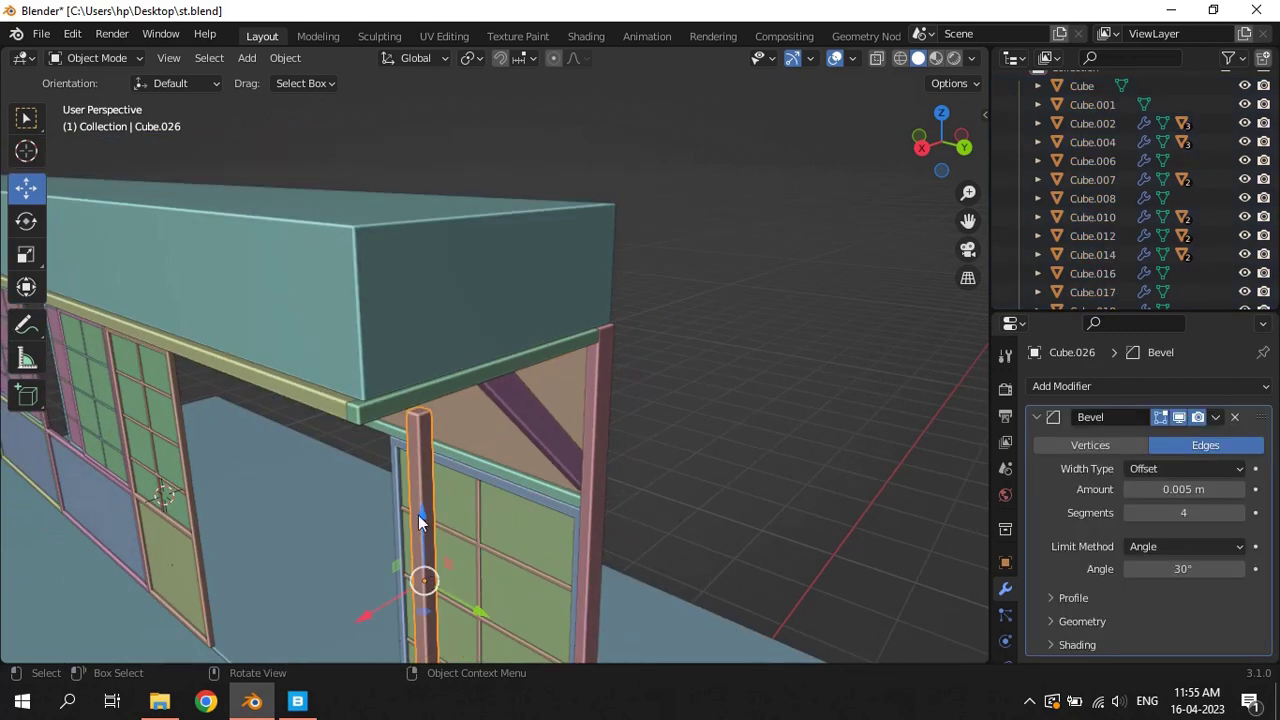
drag(418, 515, 420, 260)
key(s)
key(z)
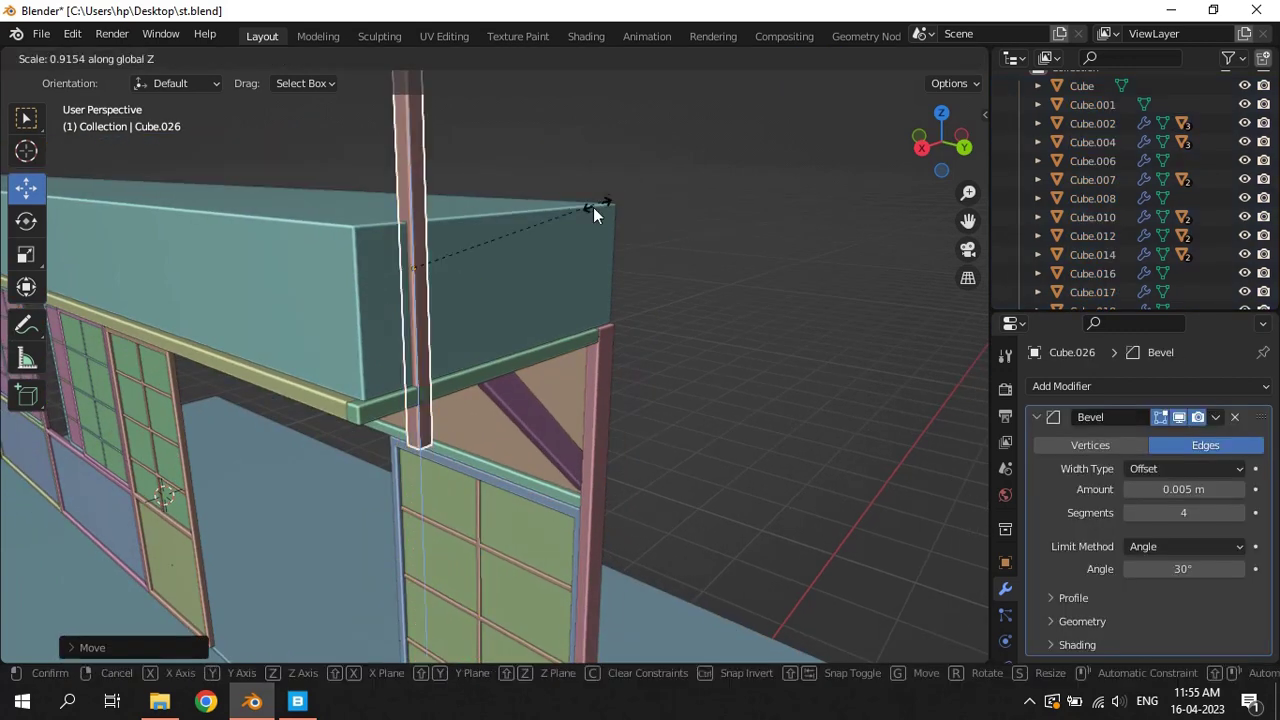
click(423, 217)
Fine-tune post Cube.026 along Z, X and Y to sit at the roof box corner
middle_drag(423, 217, 379, 155)
drag(379, 155, 377, 210)
drag(310, 280, 202, 301)
middle_drag(202, 301, 558, 360)
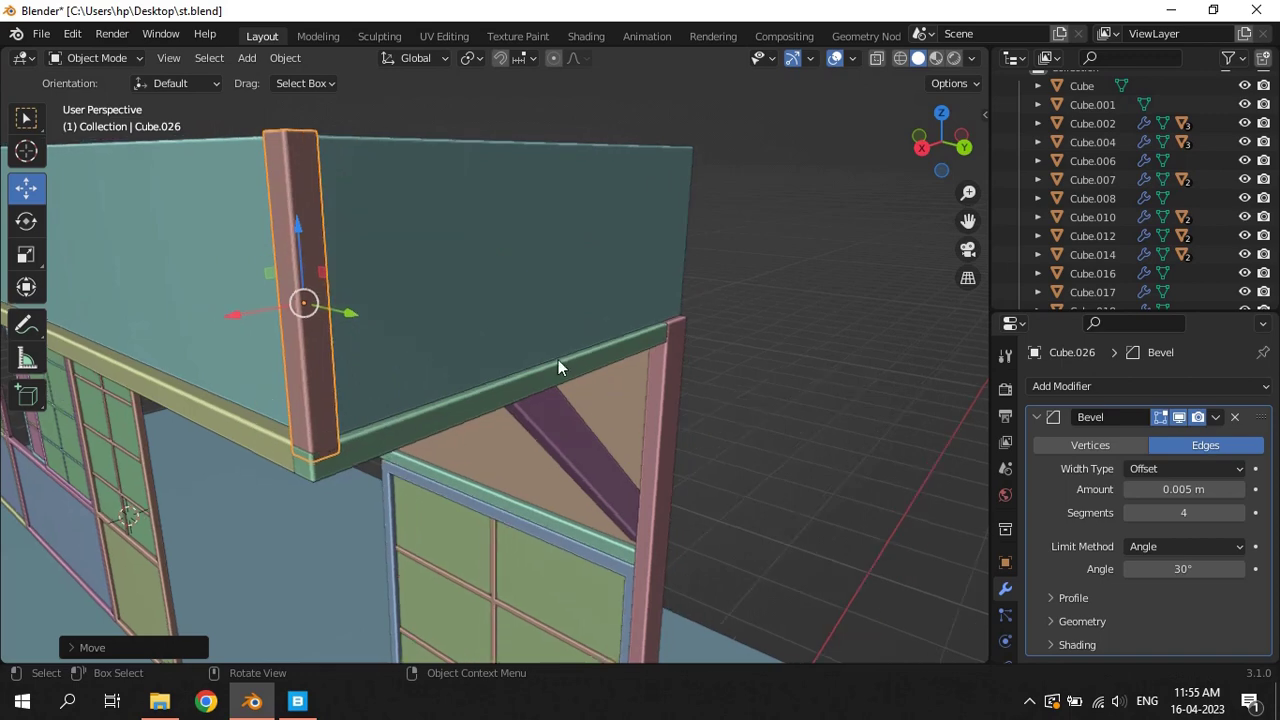
scroll(643, 381, up, 4)
drag(570, 374, 561, 386)
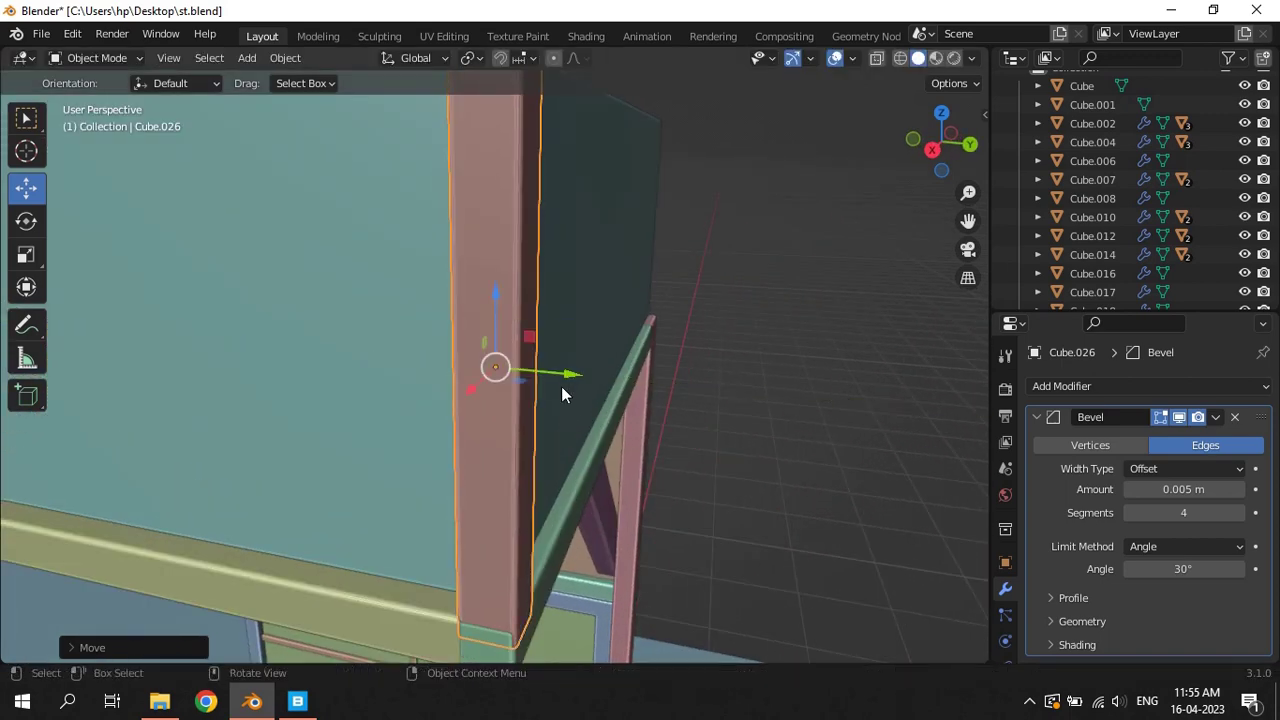
middle_drag(561, 386, 691, 396)
scroll(605, 331, down, 3)
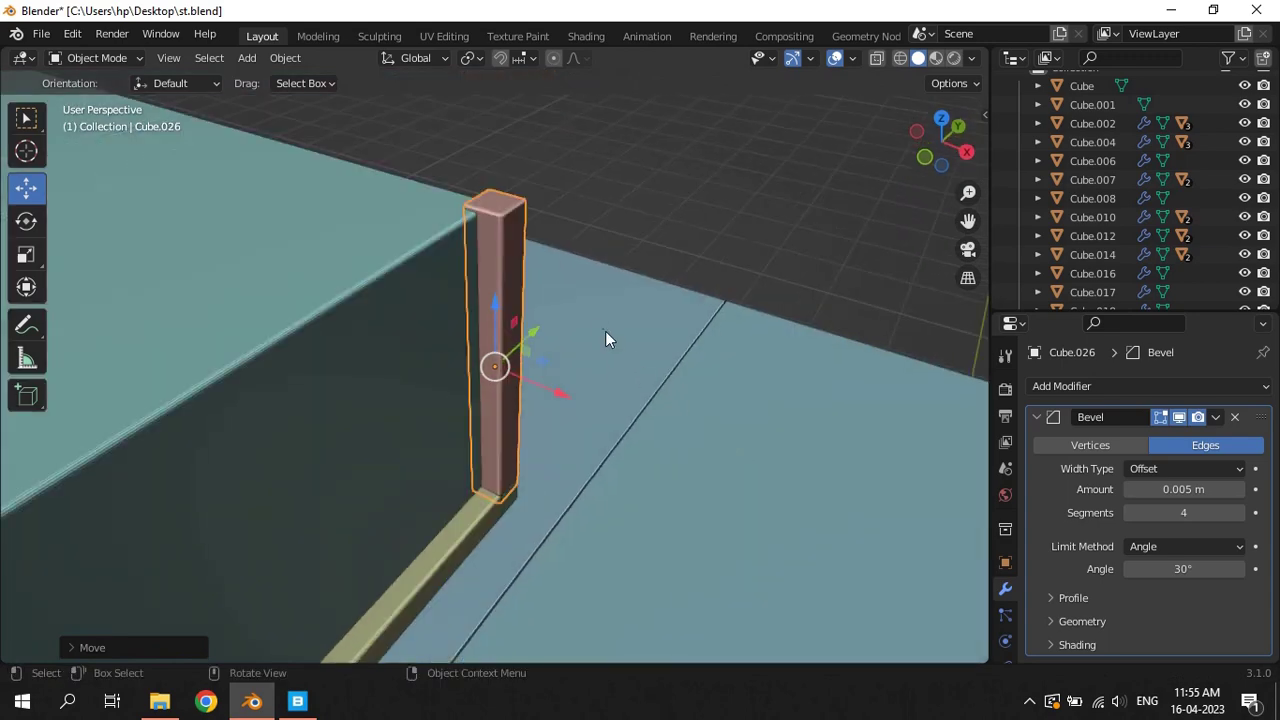
middle_drag(593, 451, 397, 380)
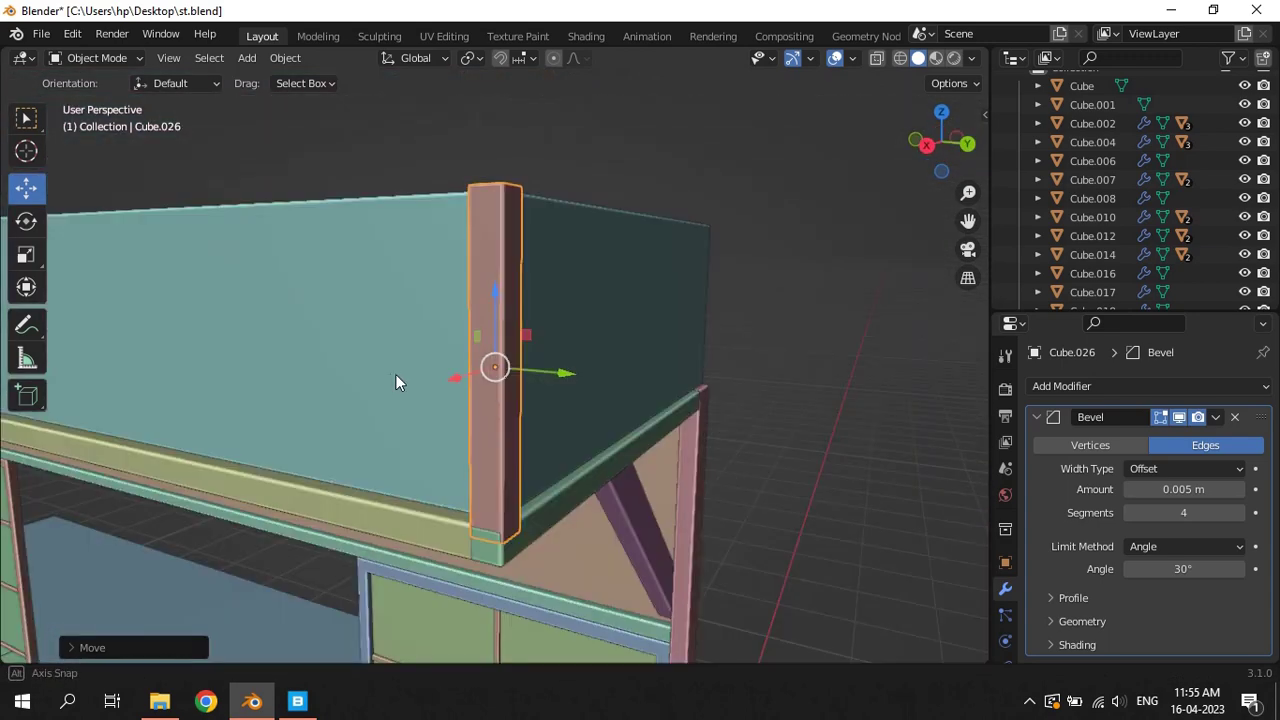
click(527, 538)
mouse_move(527, 538)
middle_down()
mouse_move(457, 443)
mouse_move(454, 568)
mouse_move(472, 634)
middle_up()
Make a linked copy of the beam and place it along the roof box's top edge
shift+click(476, 652)
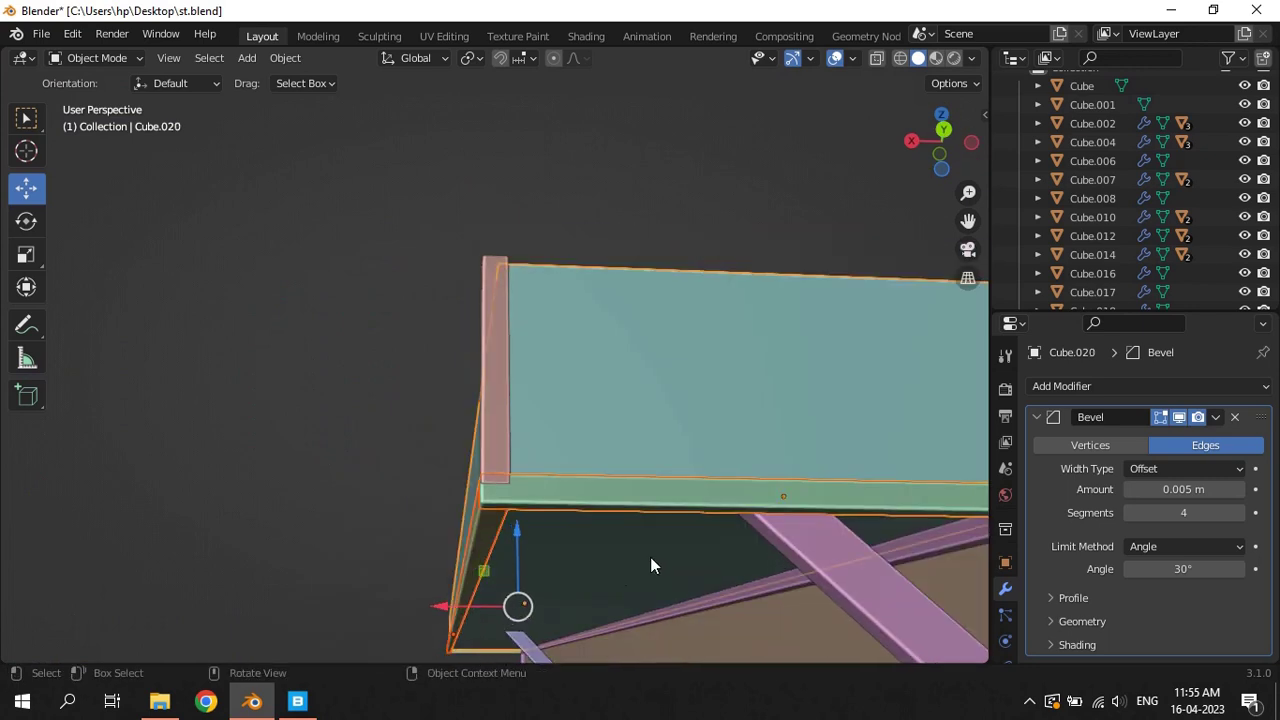
shift+click(474, 650)
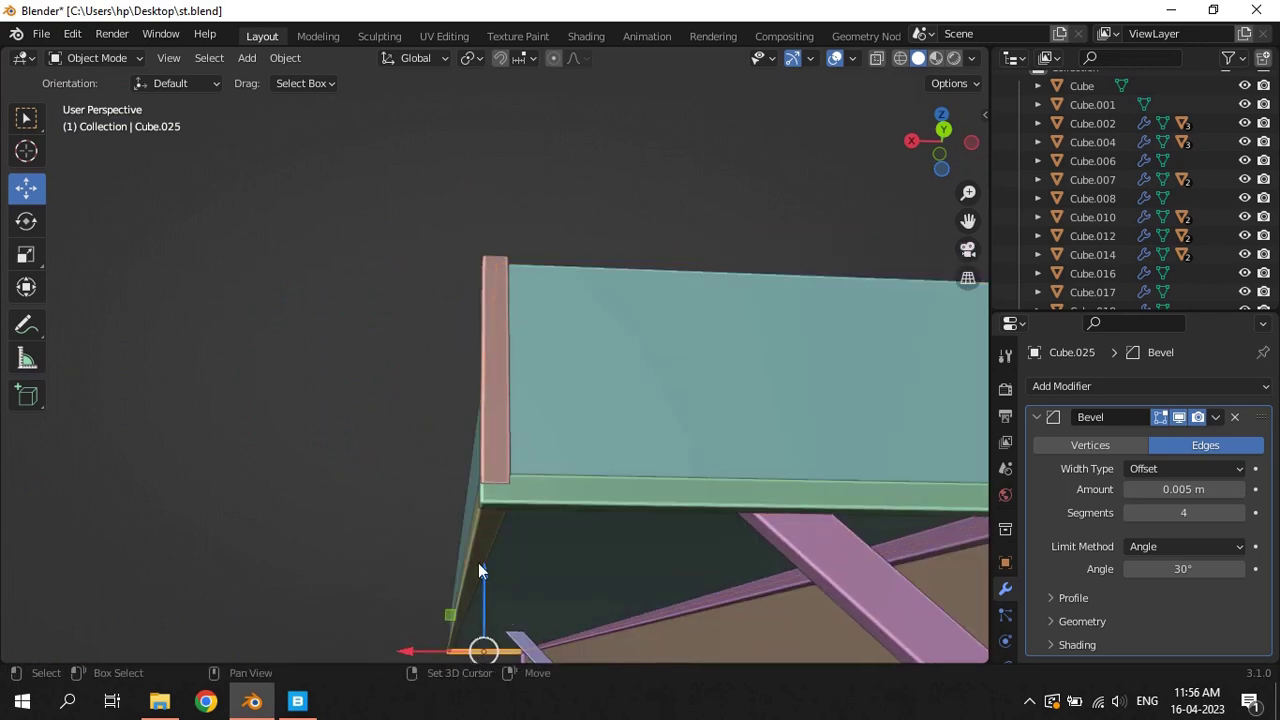
middle_drag(612, 418, 631, 435)
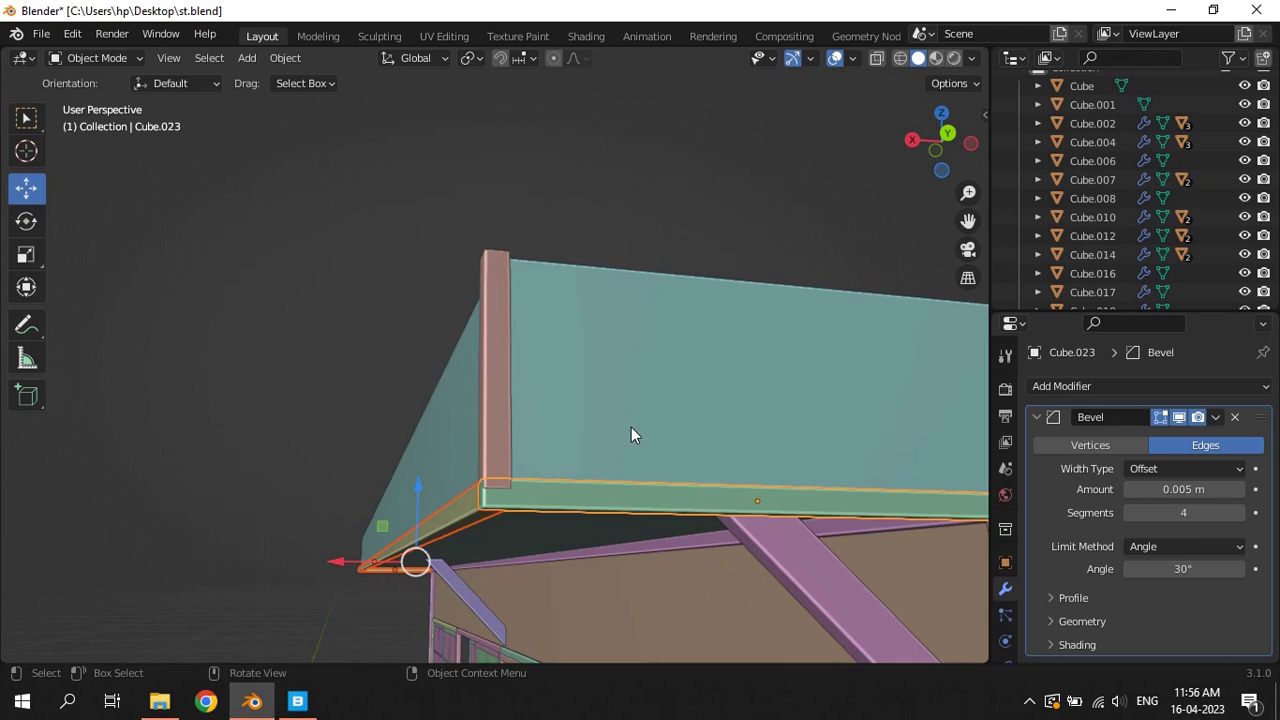
key(alt+d)
right_click(620, 437)
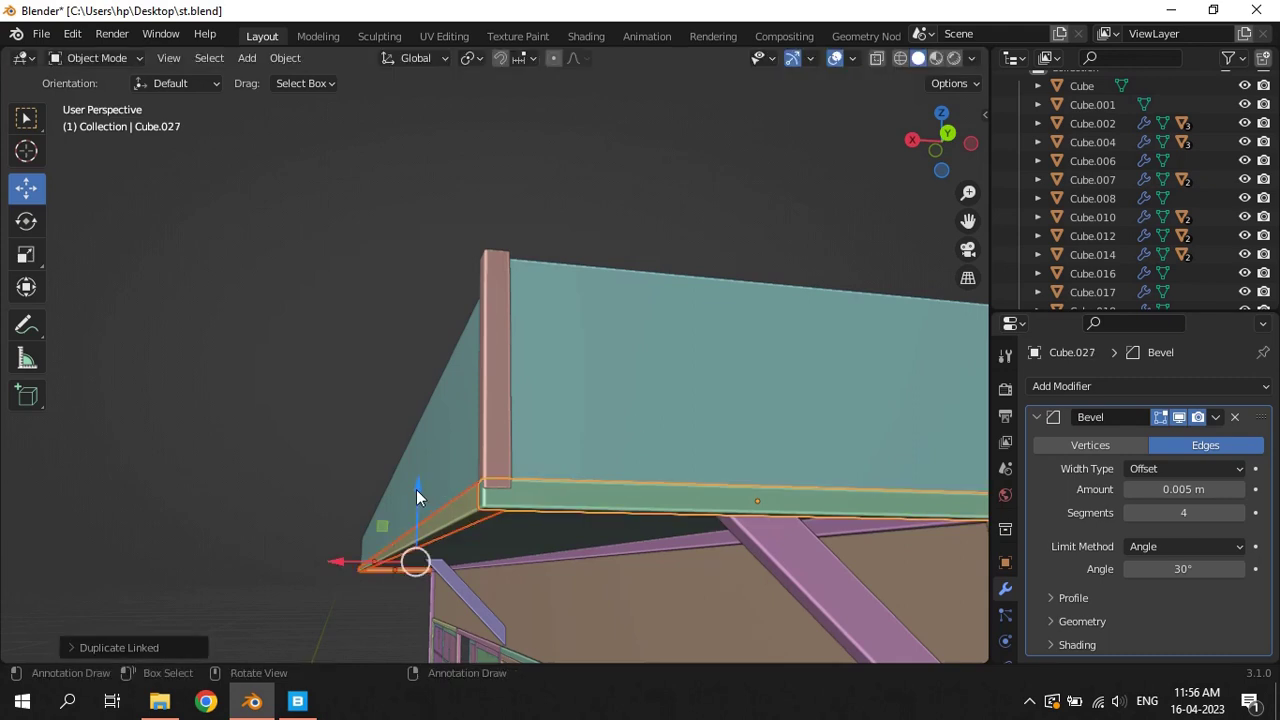
key(g)
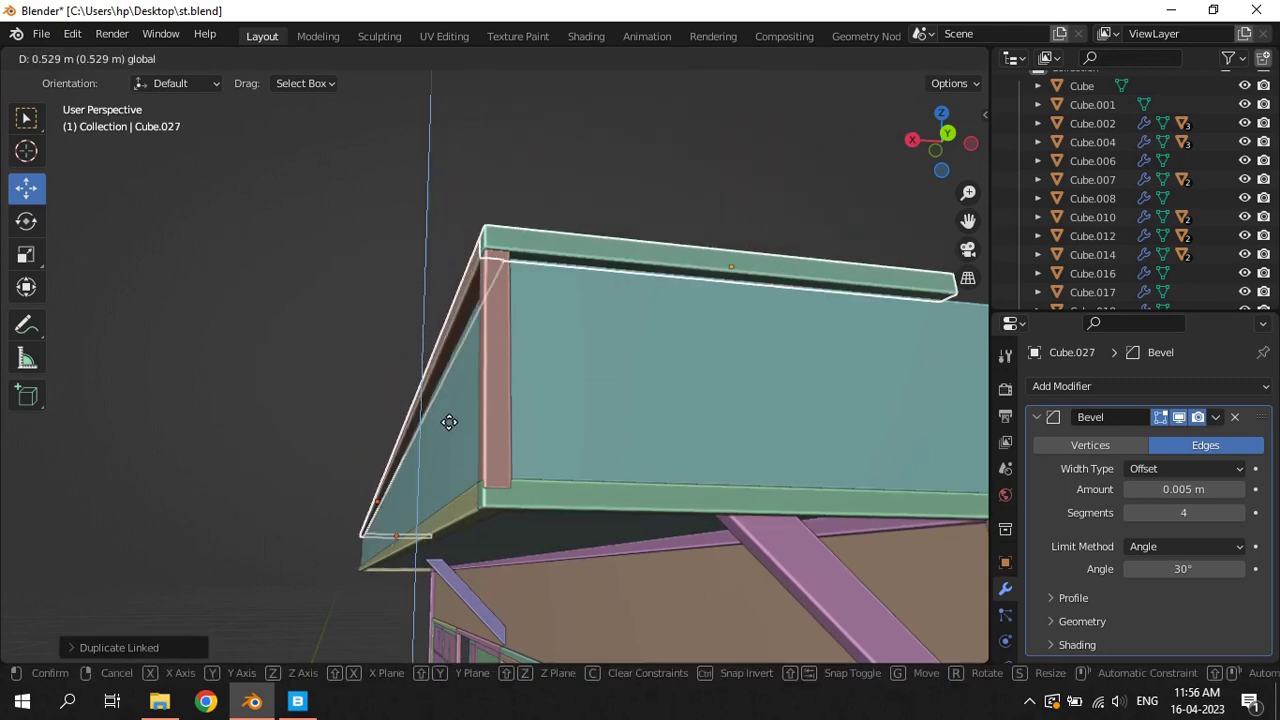
click(451, 423)
mouse_move(456, 425)
middle_down()
mouse_move(734, 387)
mouse_move(447, 400)
mouse_move(377, 448)
middle_up()
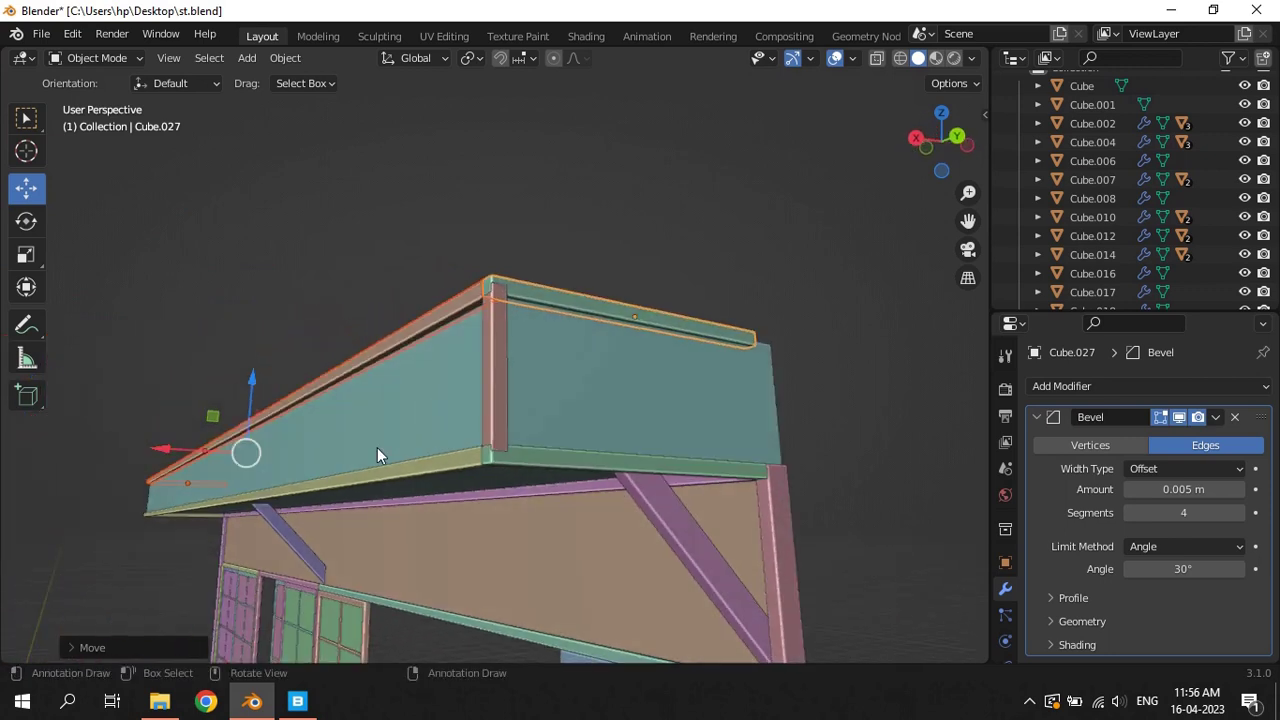
Make a linked copy of the corner post and settle it at the wall corner as Cube.030
click(495, 390)
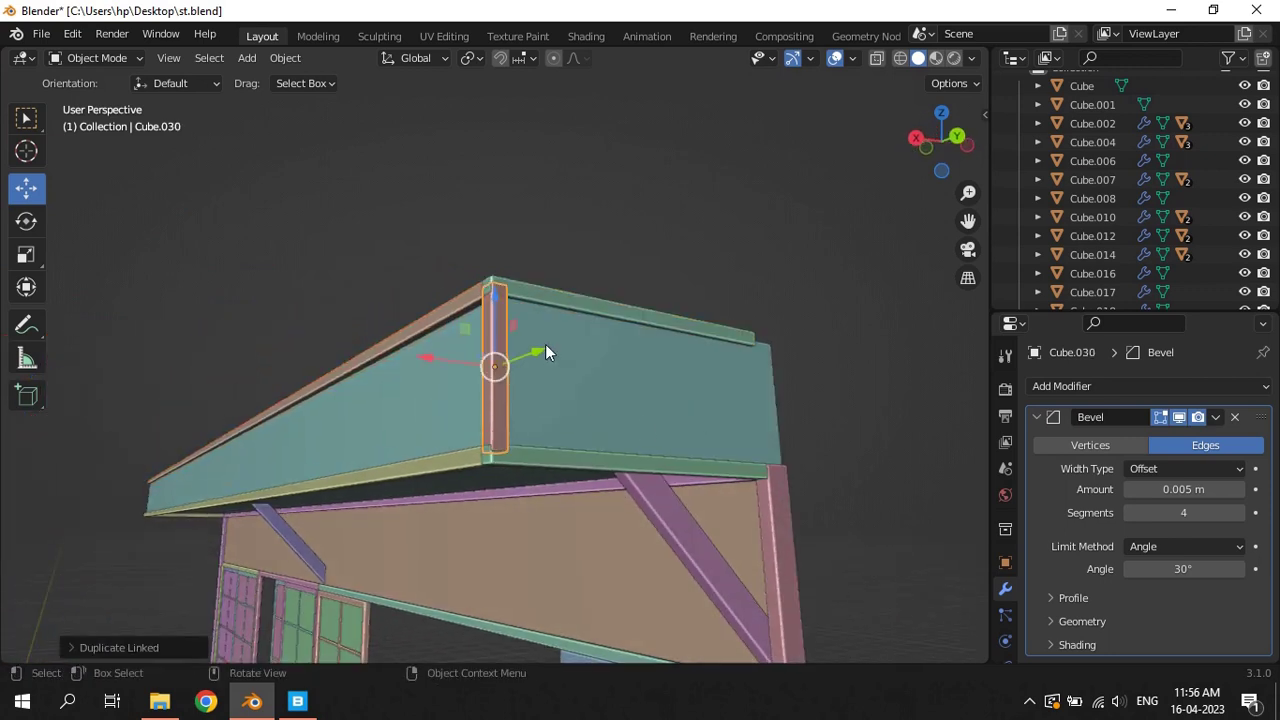
key(alt+d)
click(175, 447)
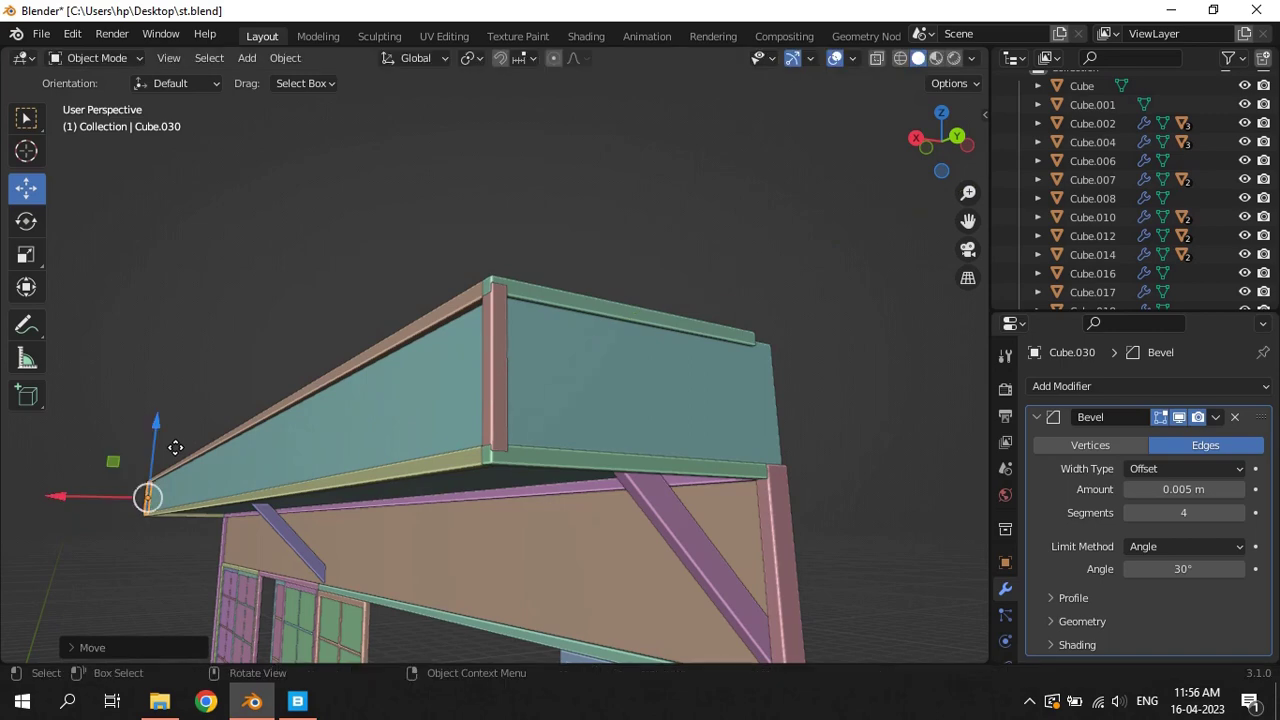
scroll(240, 449, up, 4)
mouse_move(320, 447)
middle_down()
mouse_move(520, 425)
mouse_move(631, 446)
middle_up()
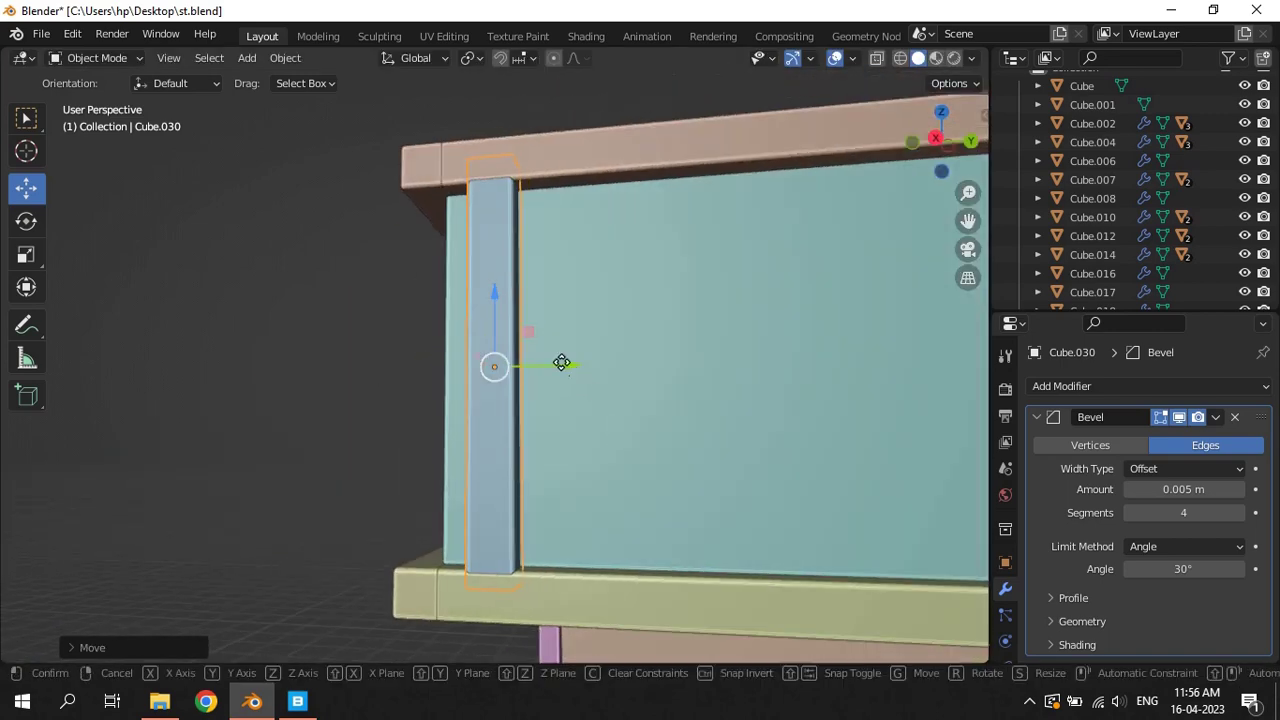
drag(566, 364, 498, 363)
middle_drag(294, 354, 401, 370)
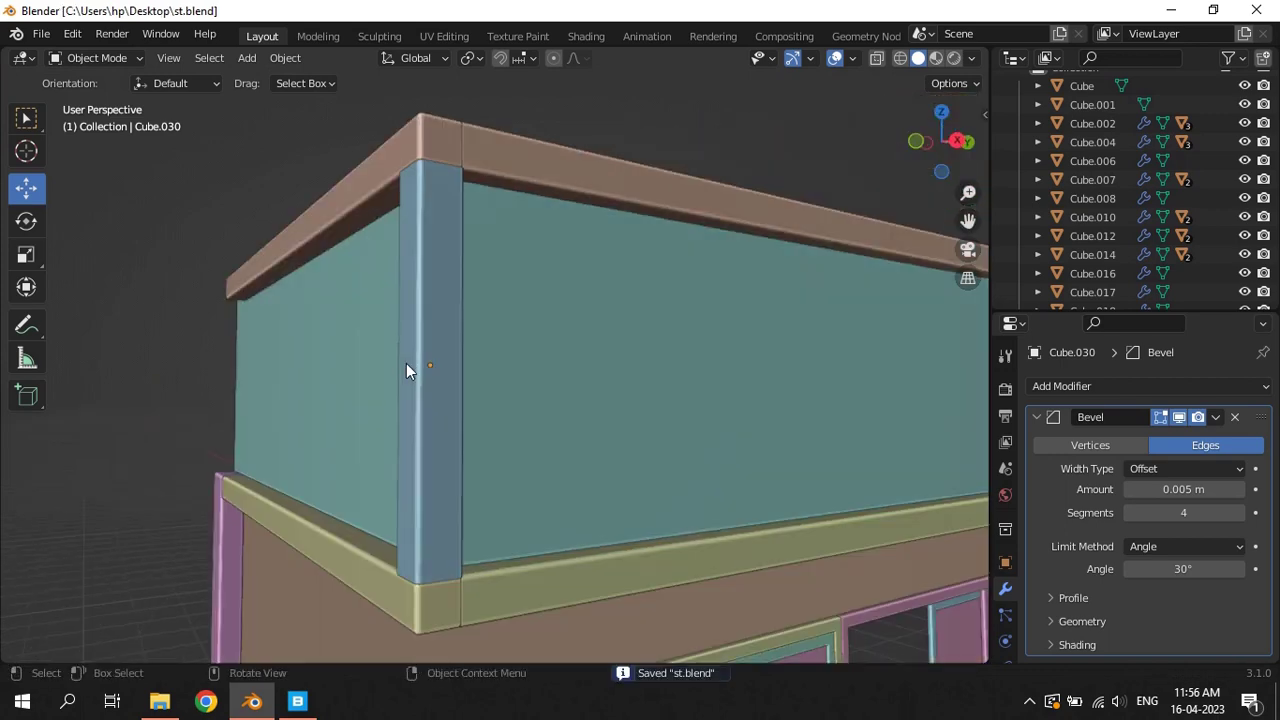
scroll(764, 460, down, 2)
scroll(931, 440, down, 2)
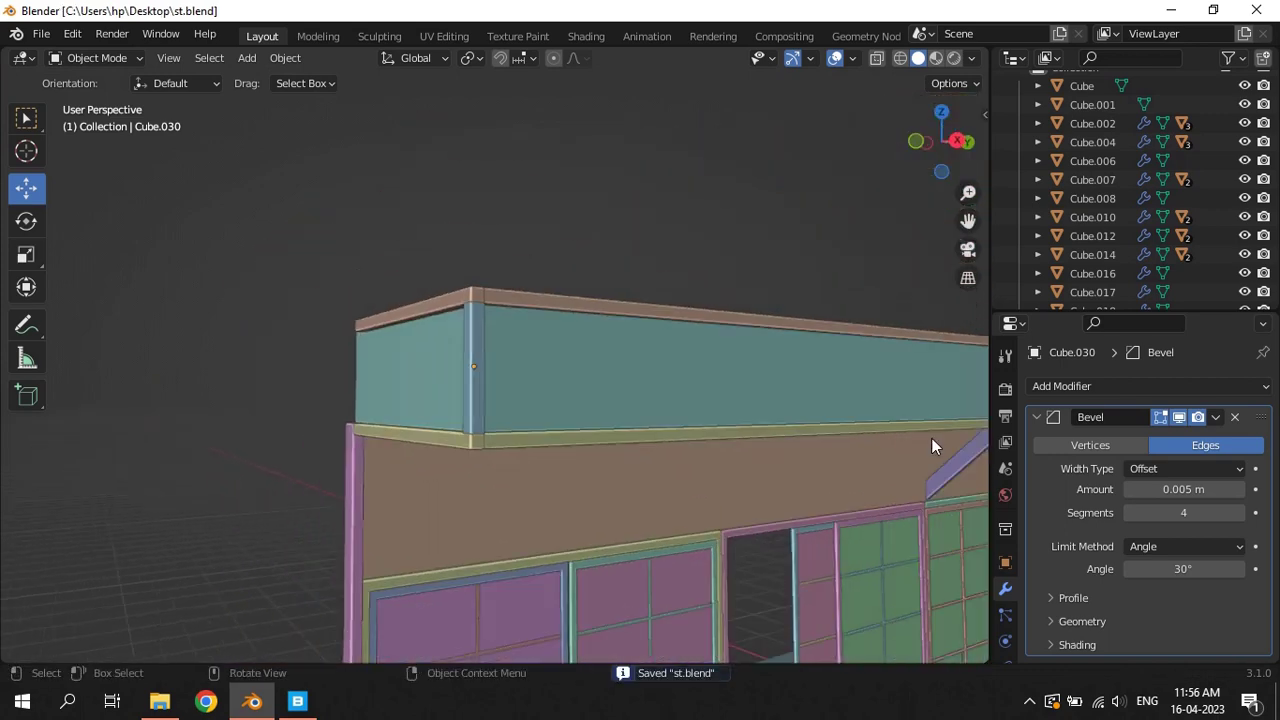
scroll(939, 434, down, 1)
scroll(965, 415, down, 2)
scroll(975, 408, down, 2)
Frame the upright corner post for inspection and save the file
click(912, 400)
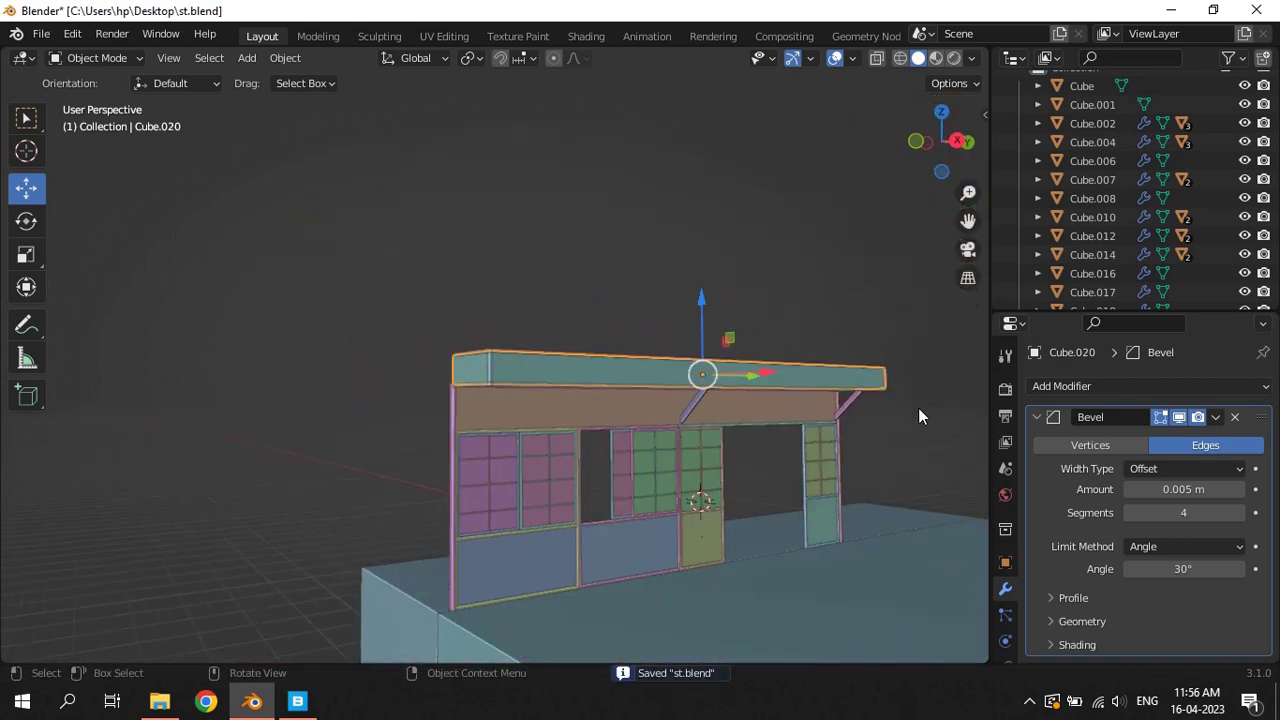
click(888, 378)
key(KP_Decimal)
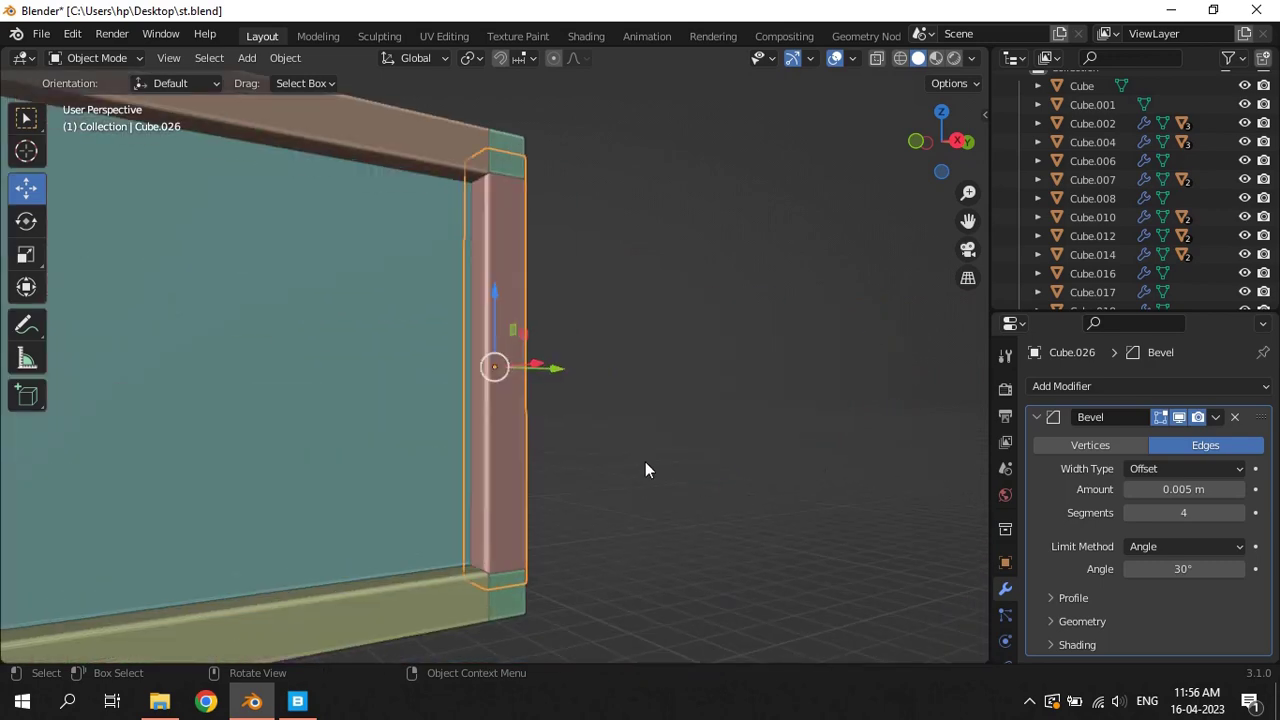
mouse_move(645, 461)
middle_down()
mouse_move(601, 457)
mouse_move(595, 433)
mouse_move(571, 425)
middle_up()
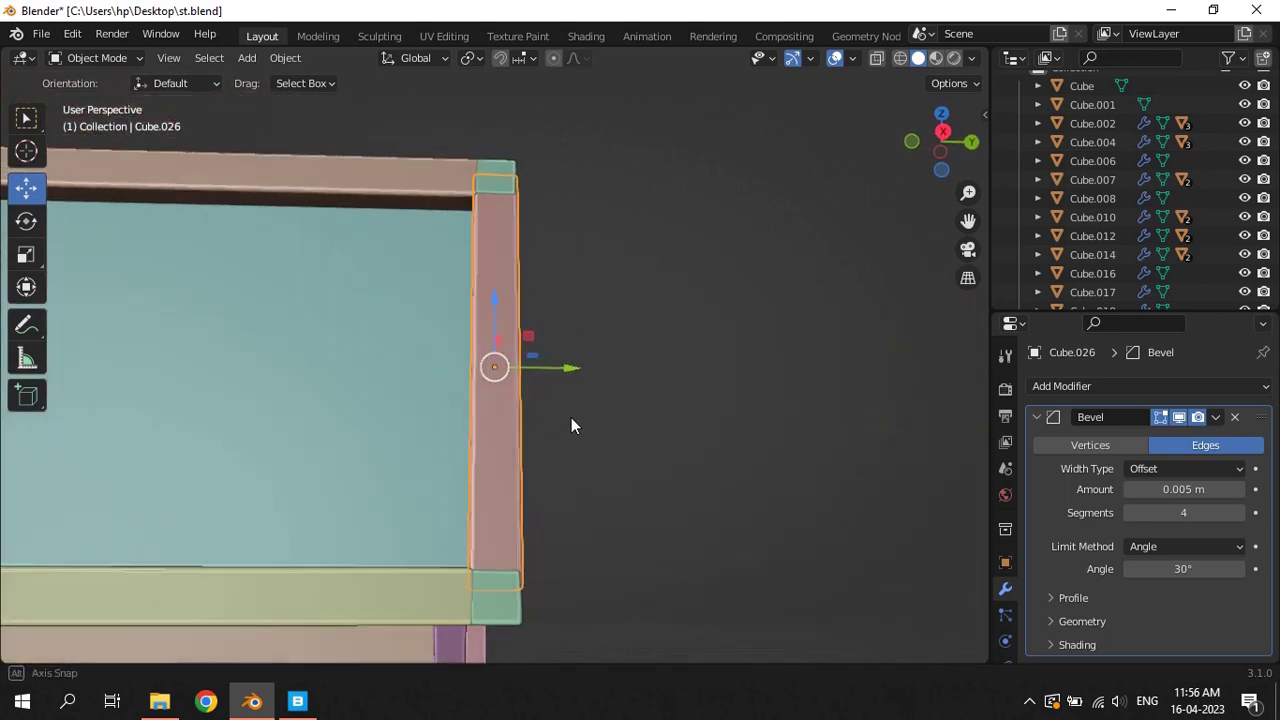
key(ctrl+s)
Duplicate the sloping piece along the roof edge
click(649, 410)
mouse_move(649, 410)
middle_down()
mouse_move(557, 417)
mouse_move(700, 523)
middle_up()
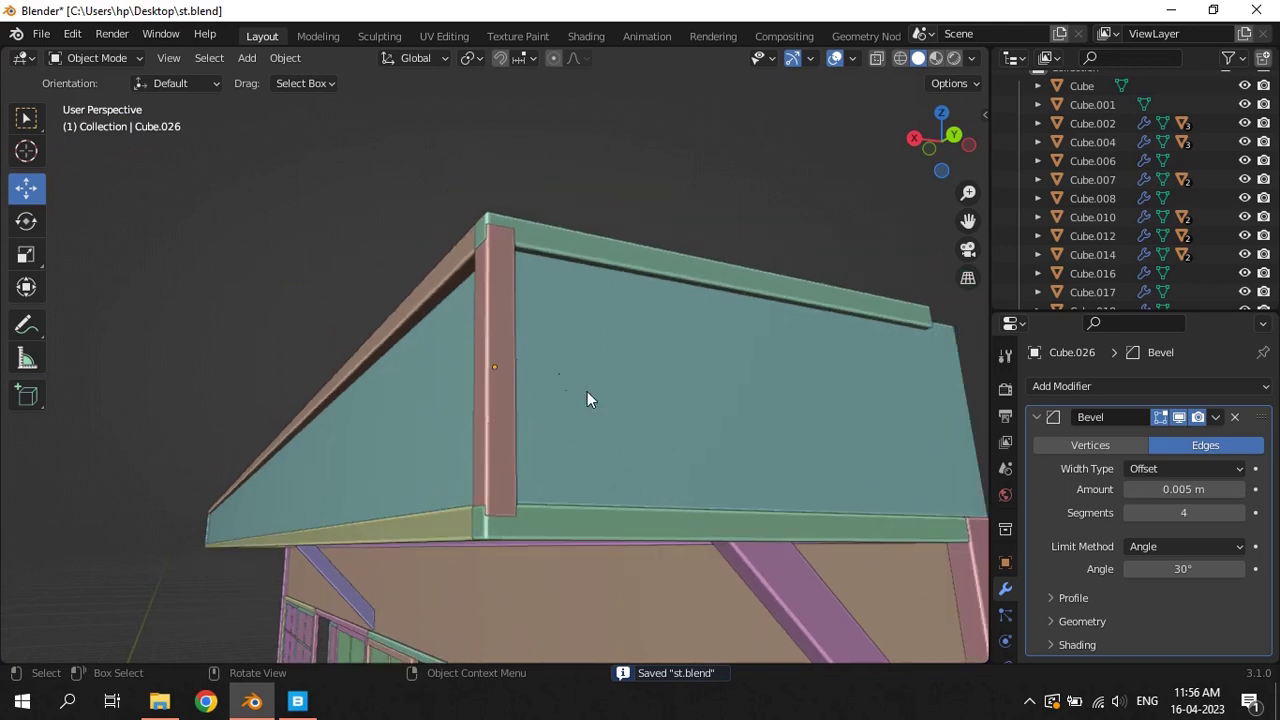
click(437, 287)
key(shift+d)
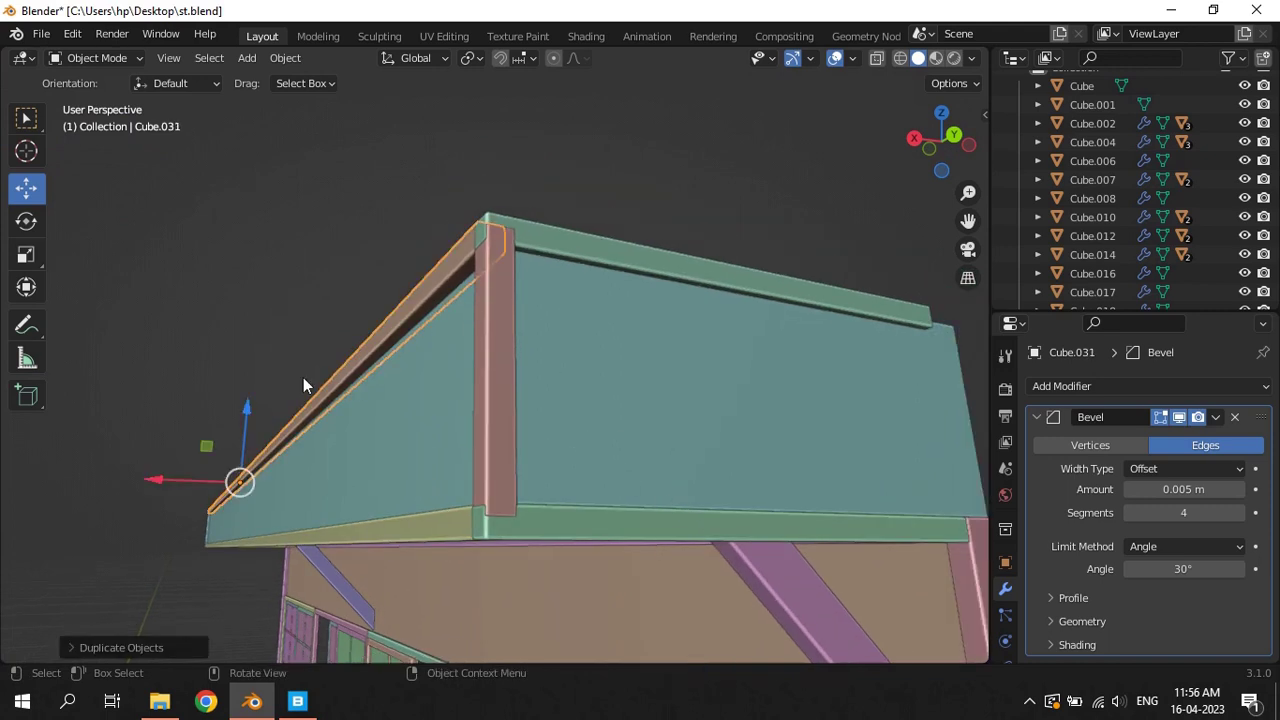
Place the copy higher, flatten it along Z and apply its scale
click(461, 331)
scroll(455, 335, down, 4)
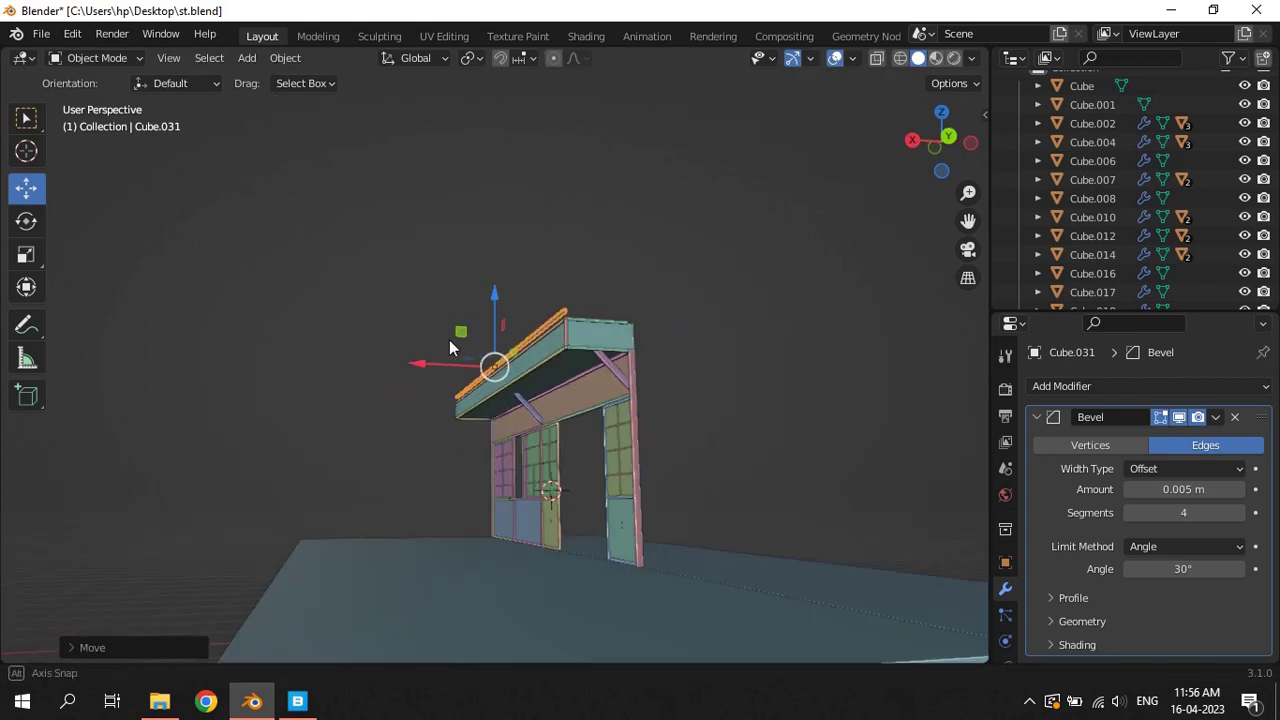
scroll(600, 358, up, 4)
mouse_move(449, 339)
middle_down()
mouse_move(600, 358)
mouse_move(699, 190)
middle_up()
key(s)
key(z)
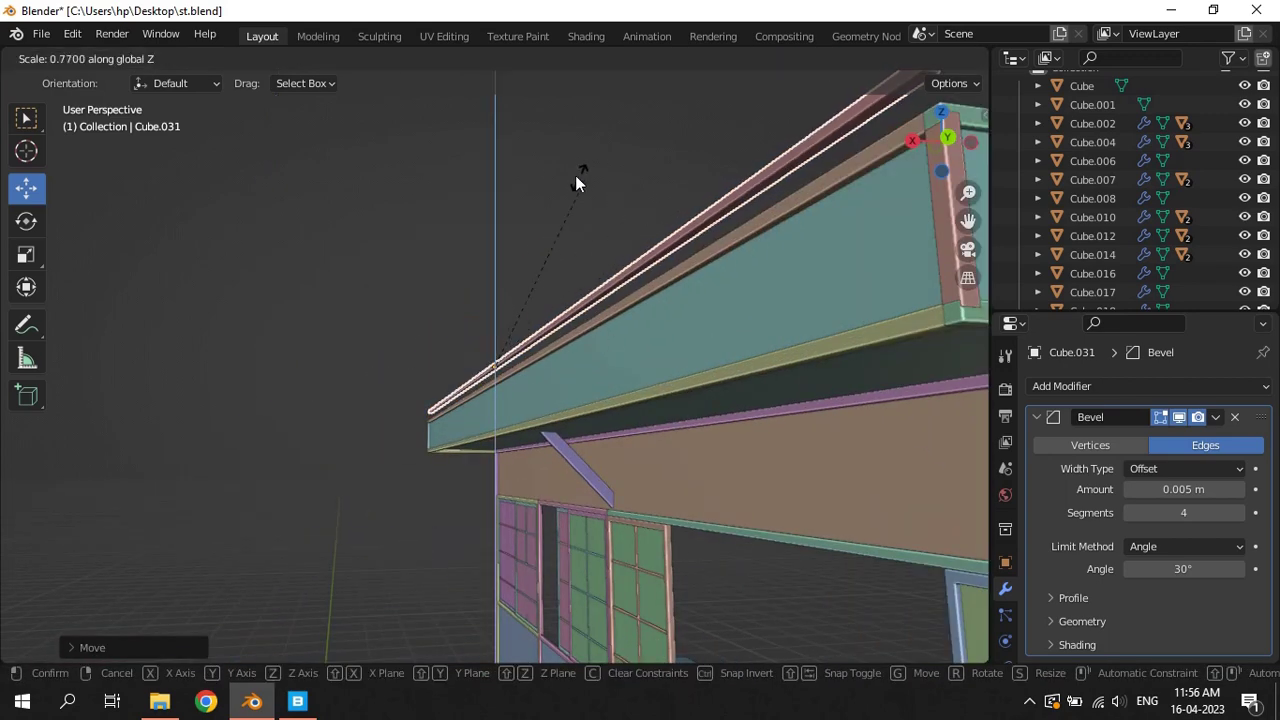
click(555, 278)
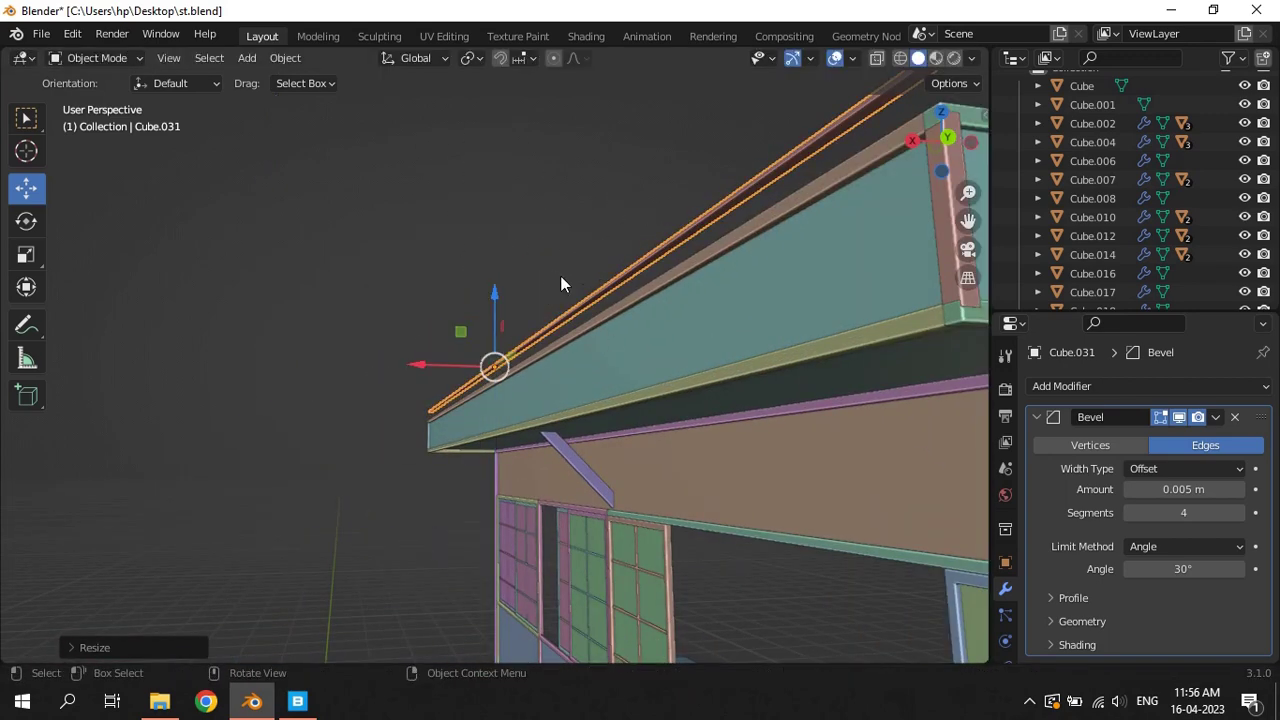
mouse_move(755, 308)
middle_down()
mouse_move(730, 322)
mouse_move(612, 325)
middle_up()
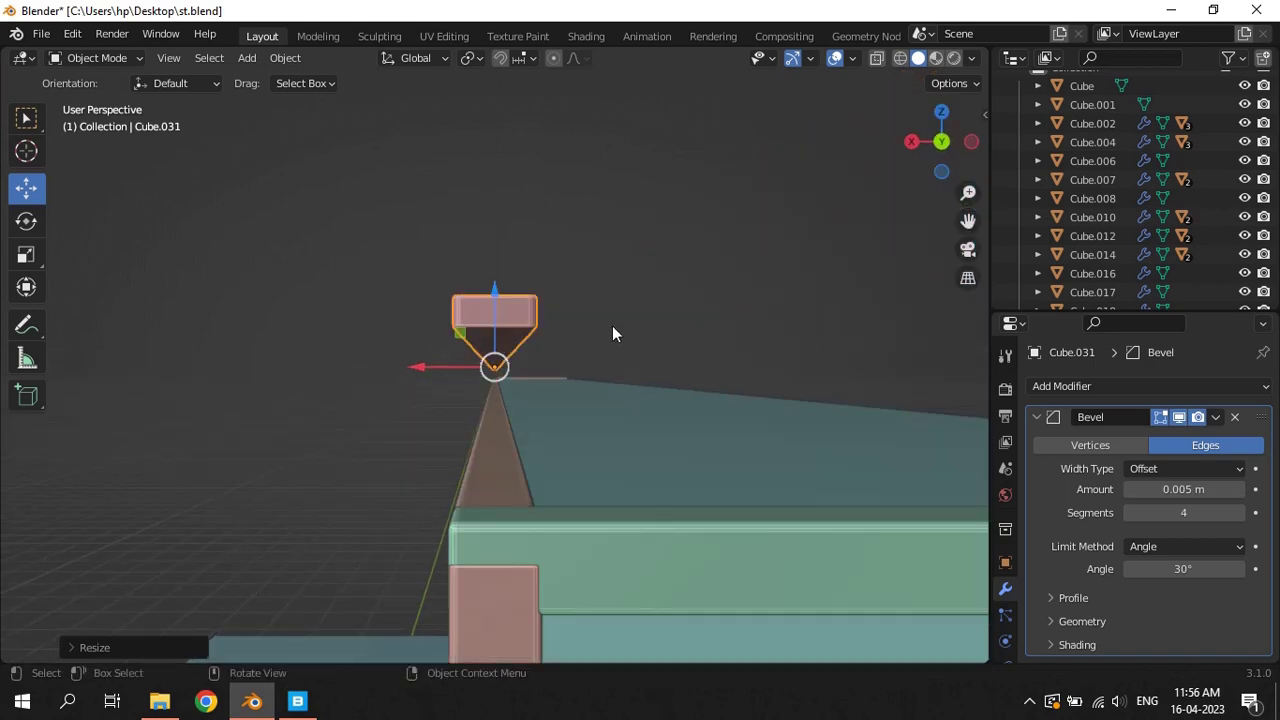
key(s)
key(z)
click(600, 327)
key(ctrl+a)
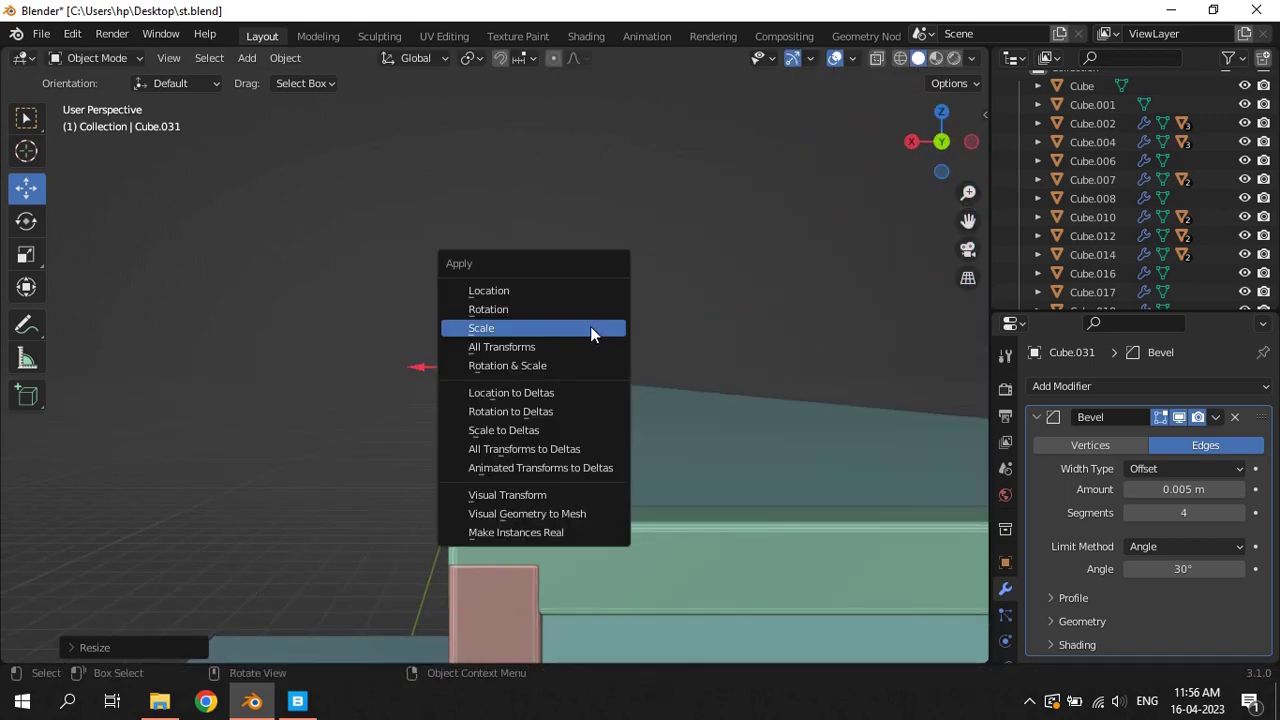
click(590, 327)
Widen the piece along X into a broad board and apply the scale again
key(s)
key(z)
key(Escape)
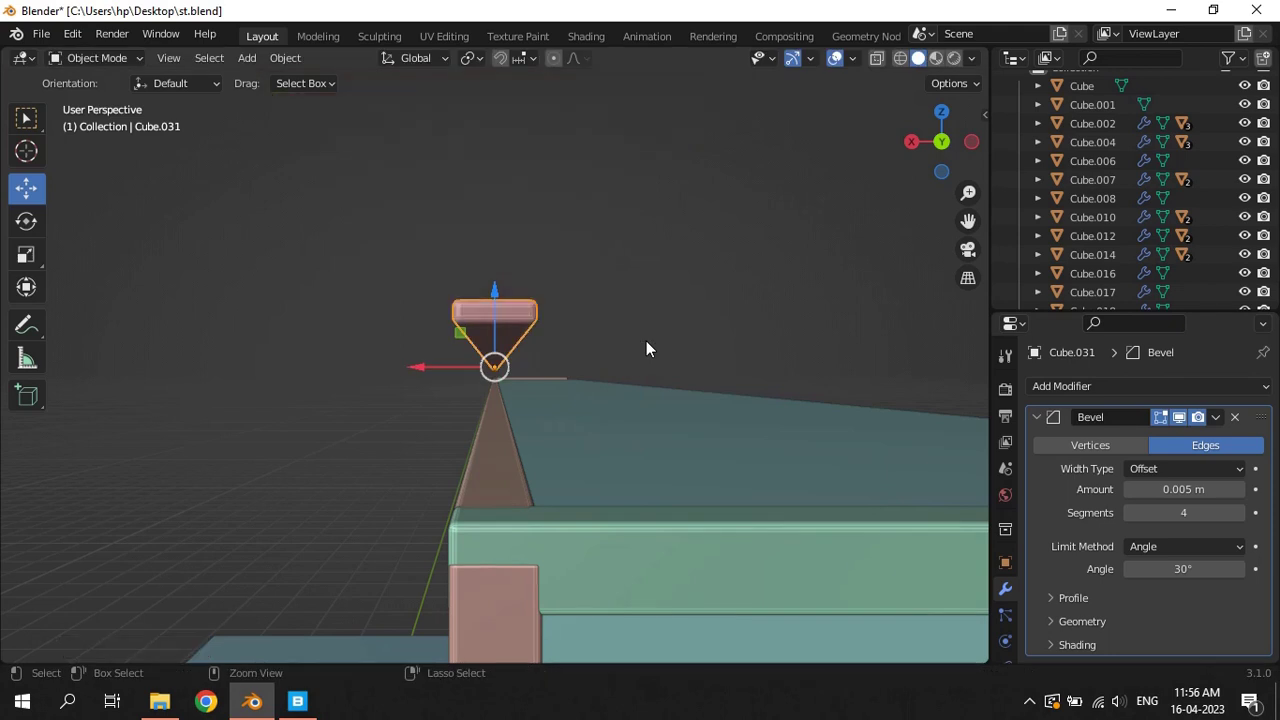
key(s)
key(x)
click(311, 424)
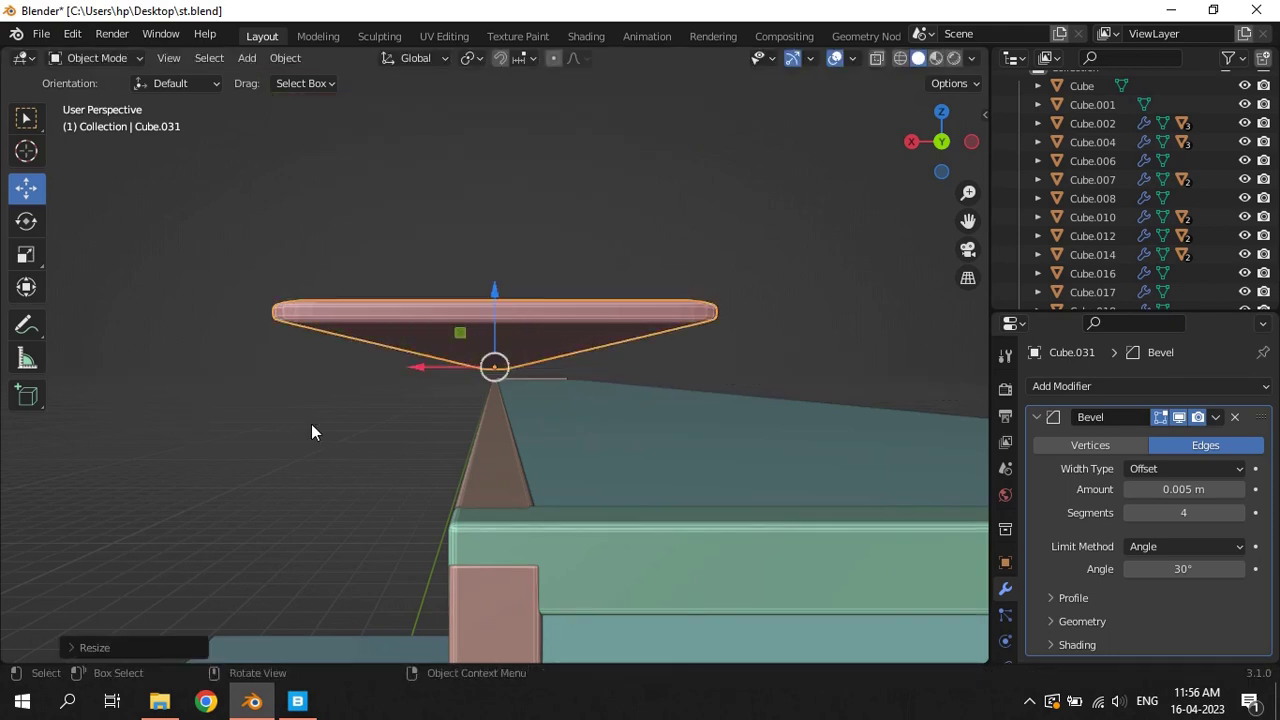
key(ctrl+a)
click(599, 348)
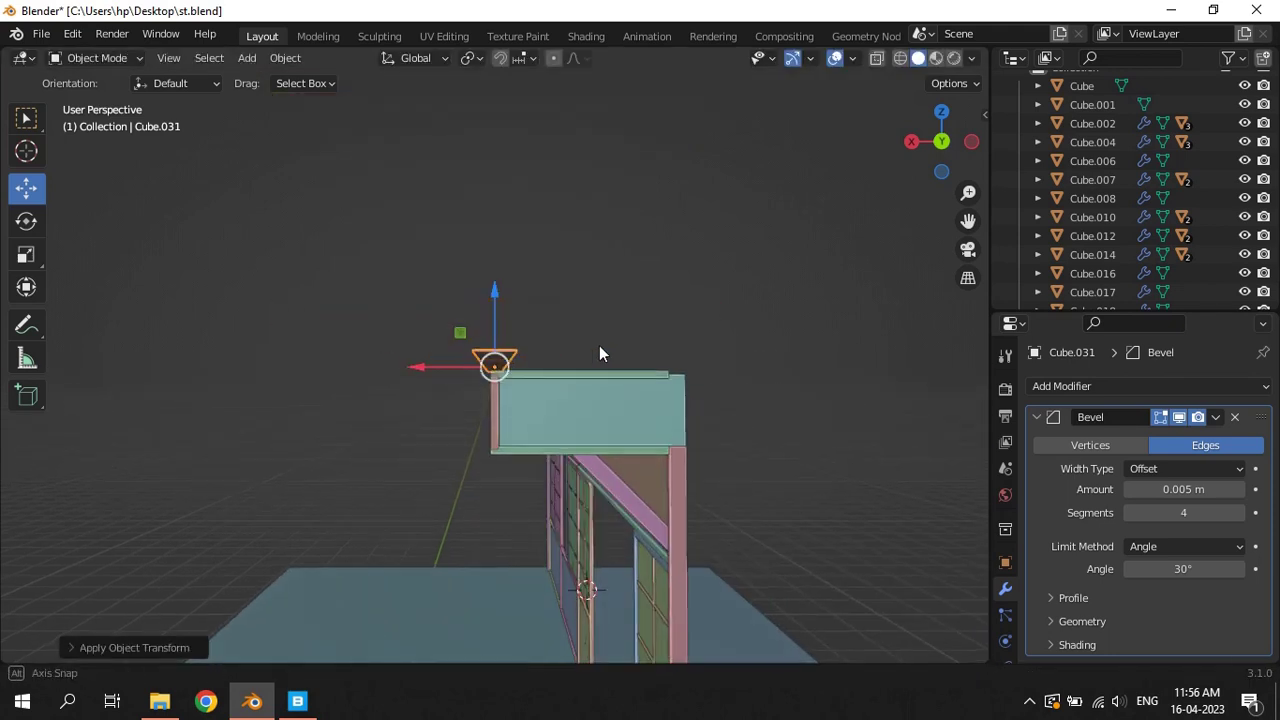
Tilt the board about 6.4° around the Y axis
scroll(599, 353, up, 3)
scroll(599, 353, up, 3)
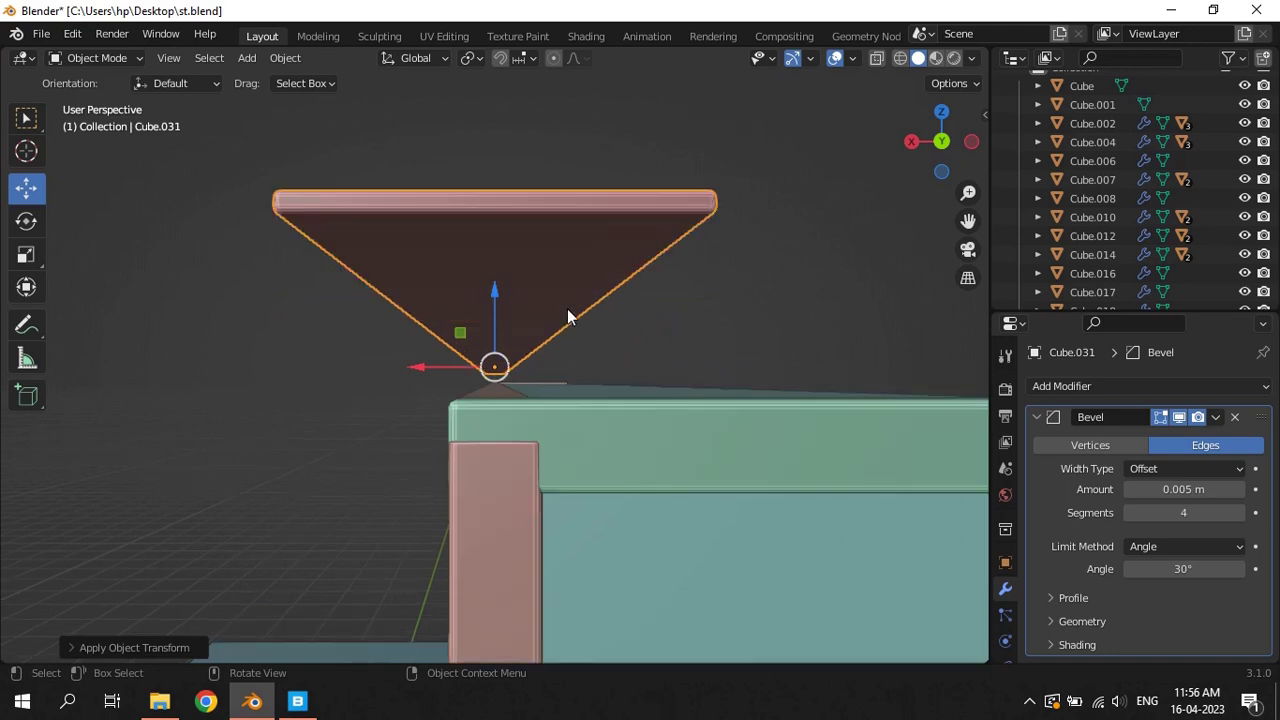
text(ry)
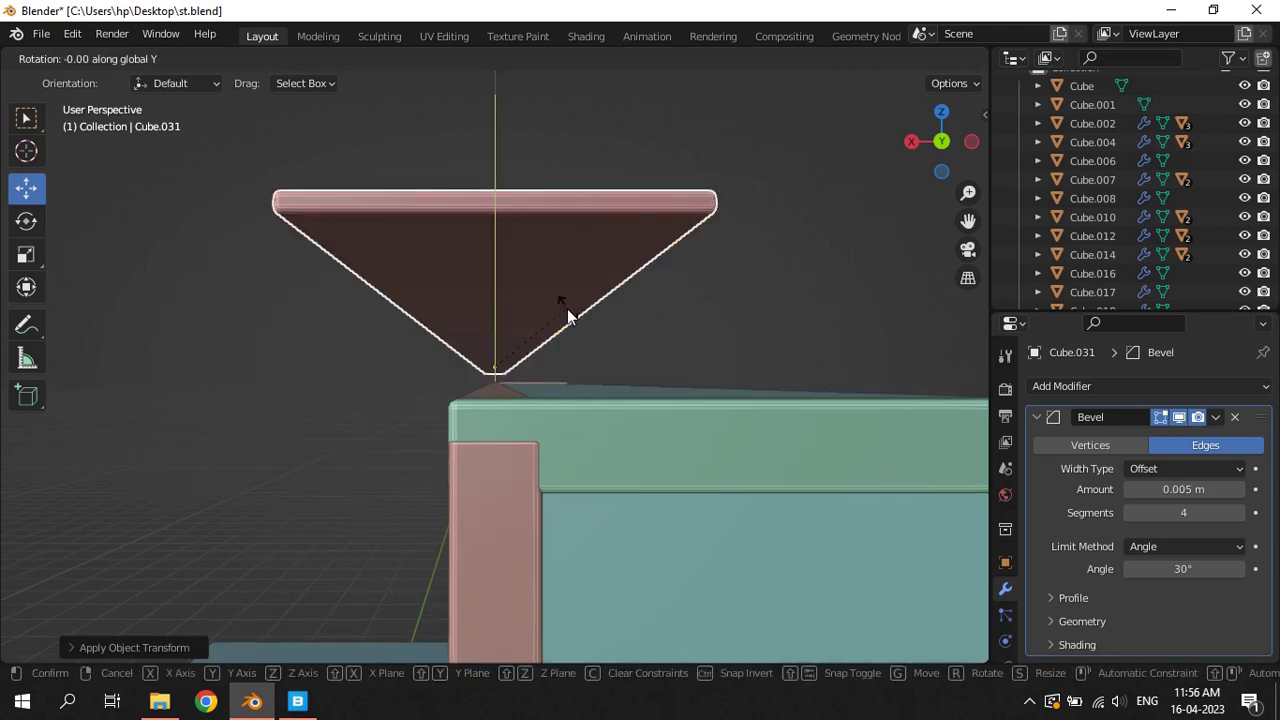
text(45)
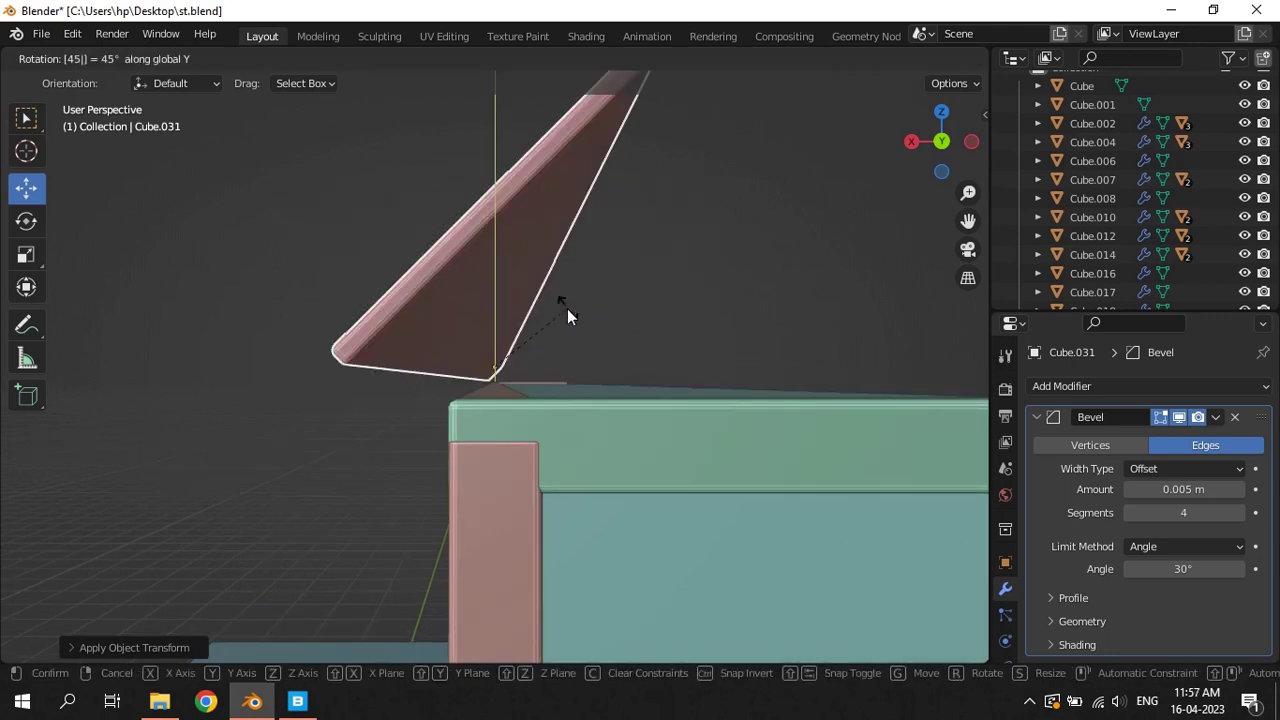
key(BackSpace)
key(BackSpace)
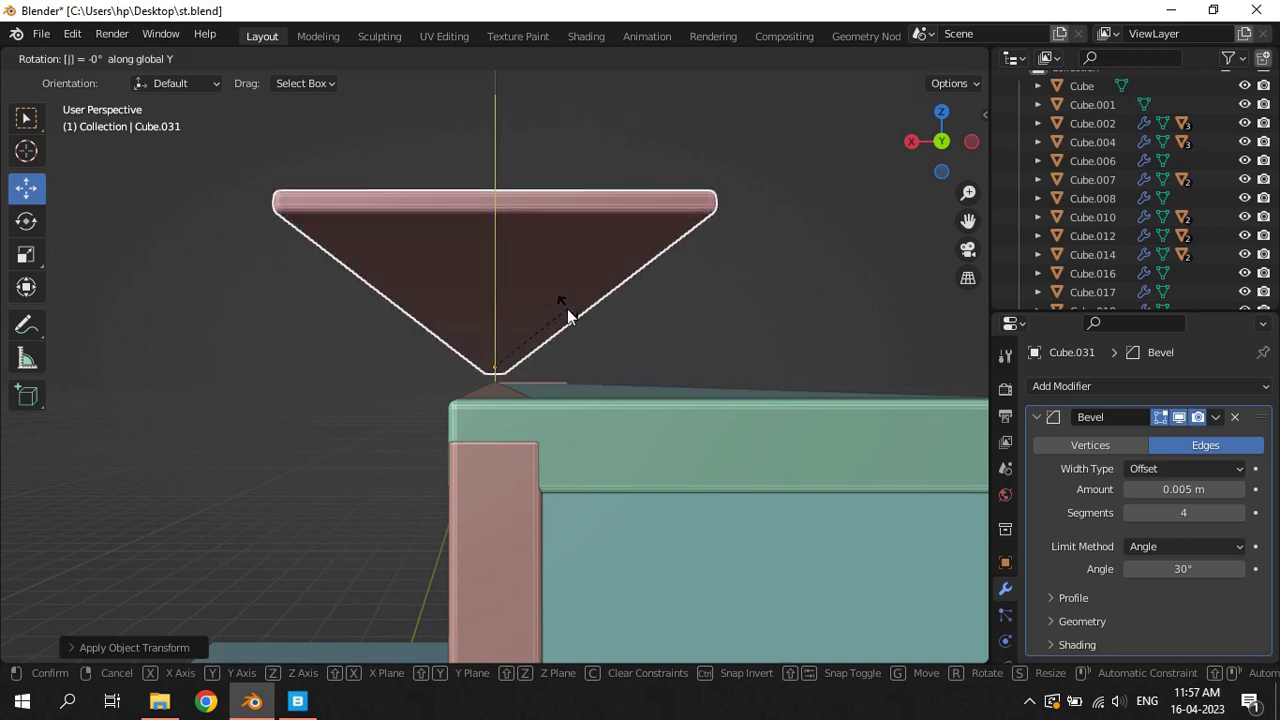
key(Escape)
key(r)
key(y)
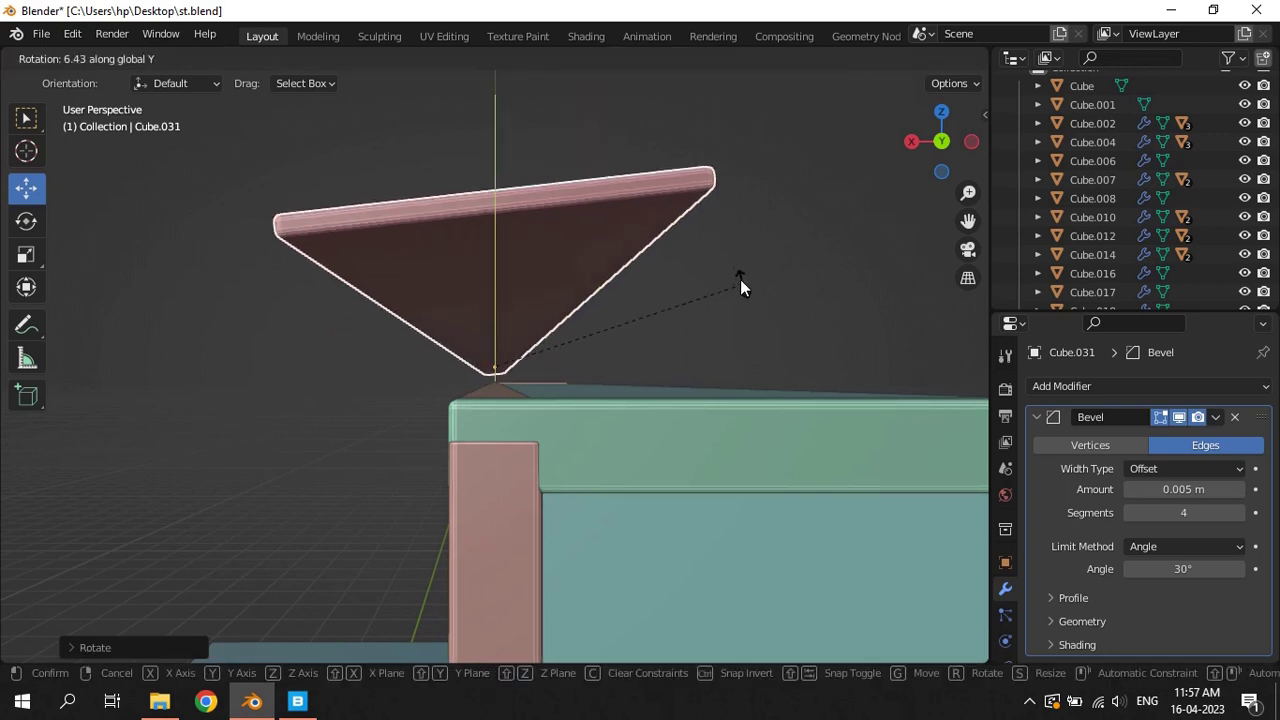
click(733, 251)
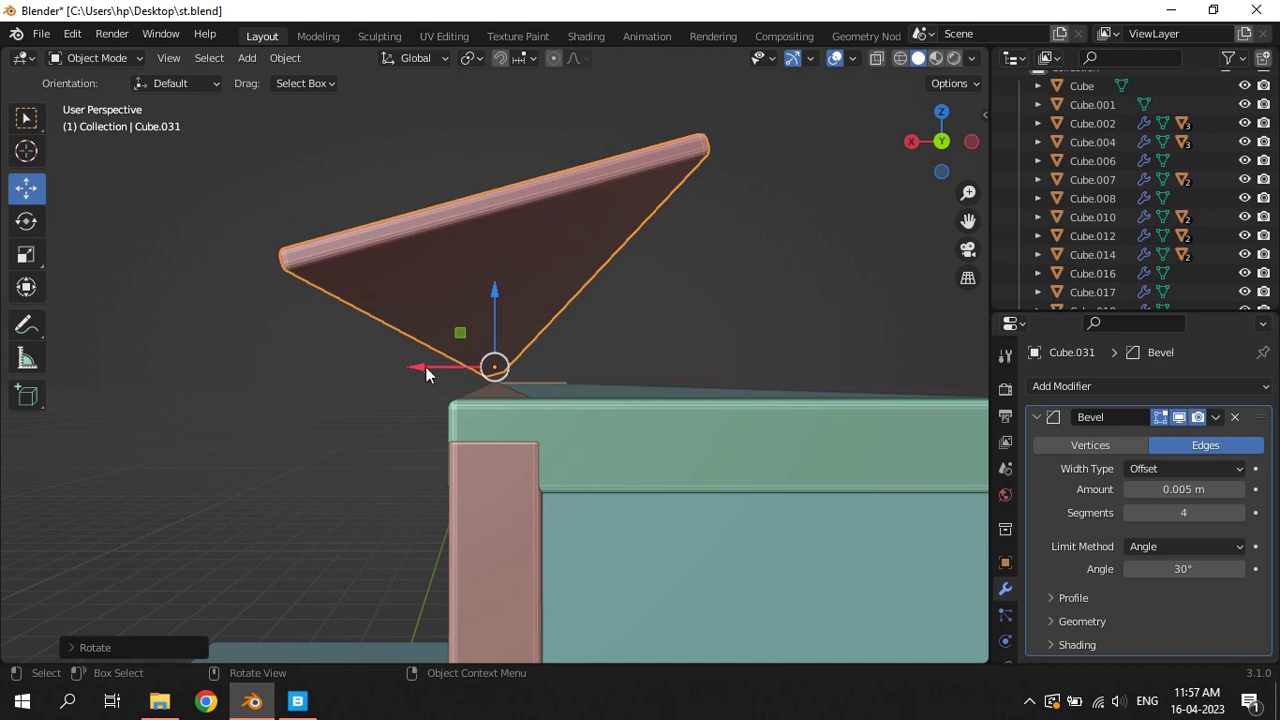
Lower the board roughly 0.05 m along Z onto the roof top
key(g)
key(x)
key(Escape)
key(g)
key(z)
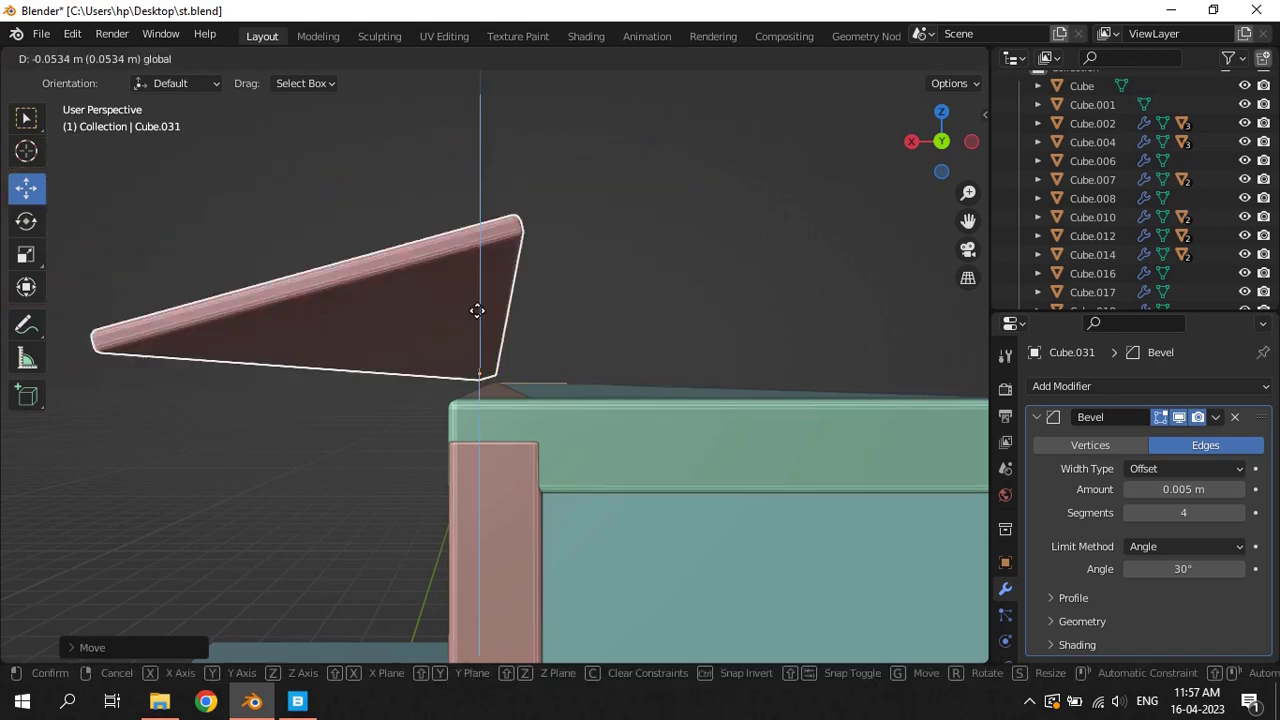
click(469, 310)
In Front view, move the new board right and slightly down toward the roof beam
key(KP_3)
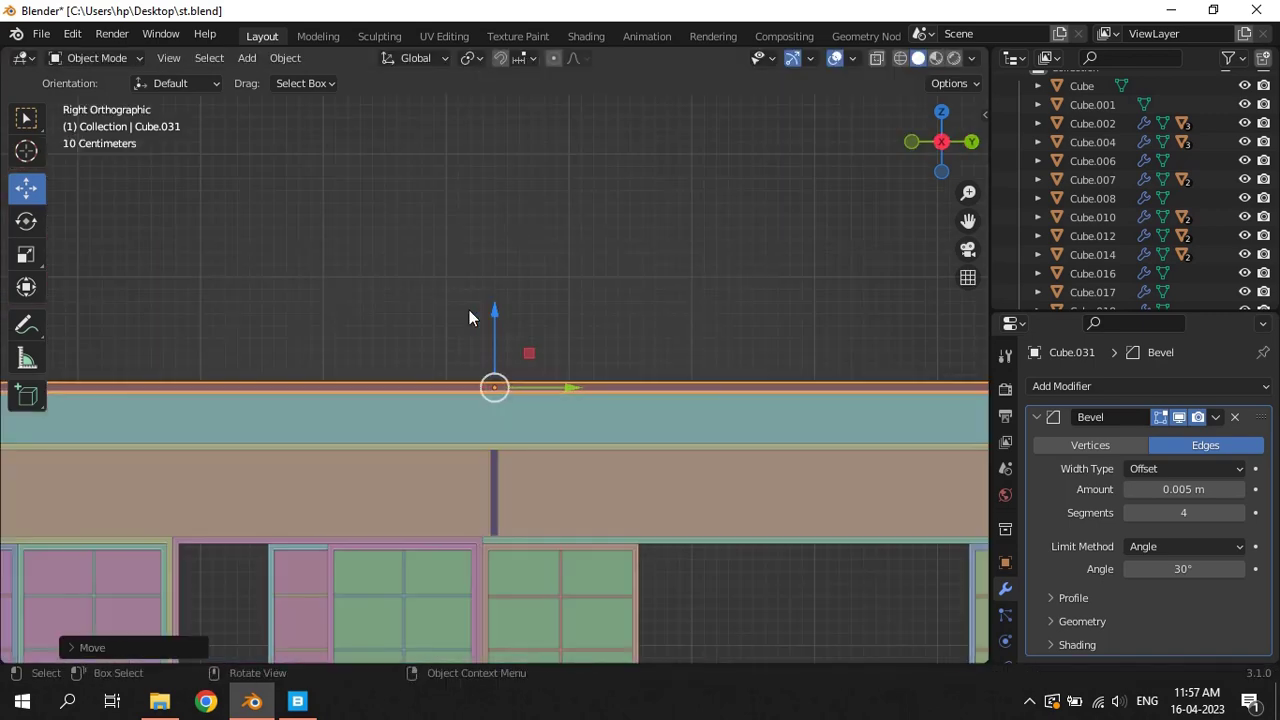
key(KP_1)
scroll(562, 428, up, 3)
scroll(483, 299, down, 5)
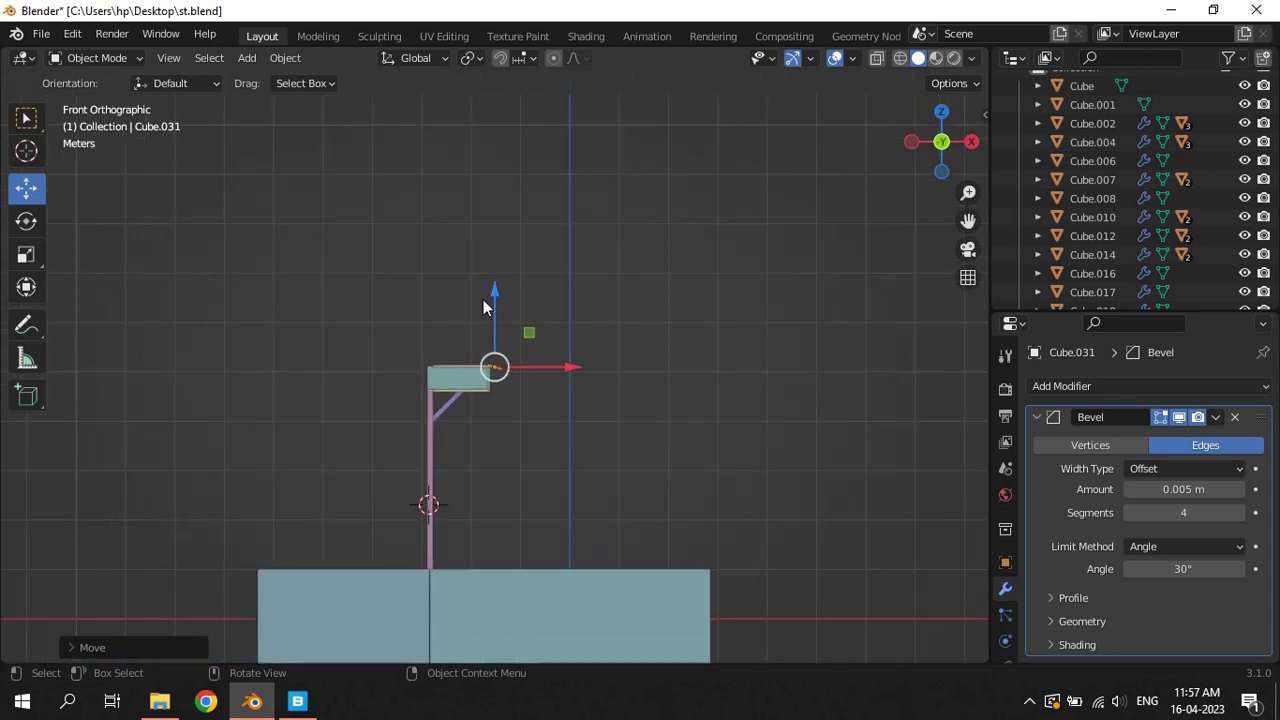
scroll(483, 299, up, 3)
scroll(486, 299, up, 2)
scroll(486, 306, up, 2)
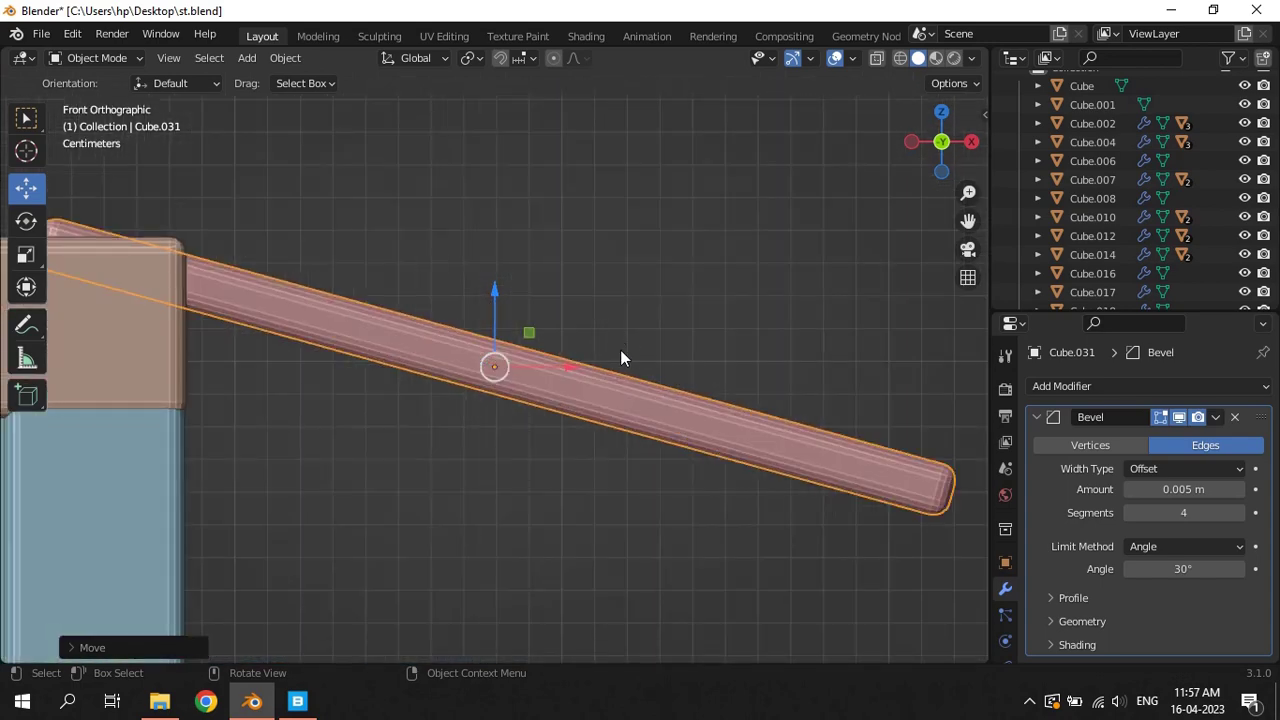
key(g)
click(737, 377)
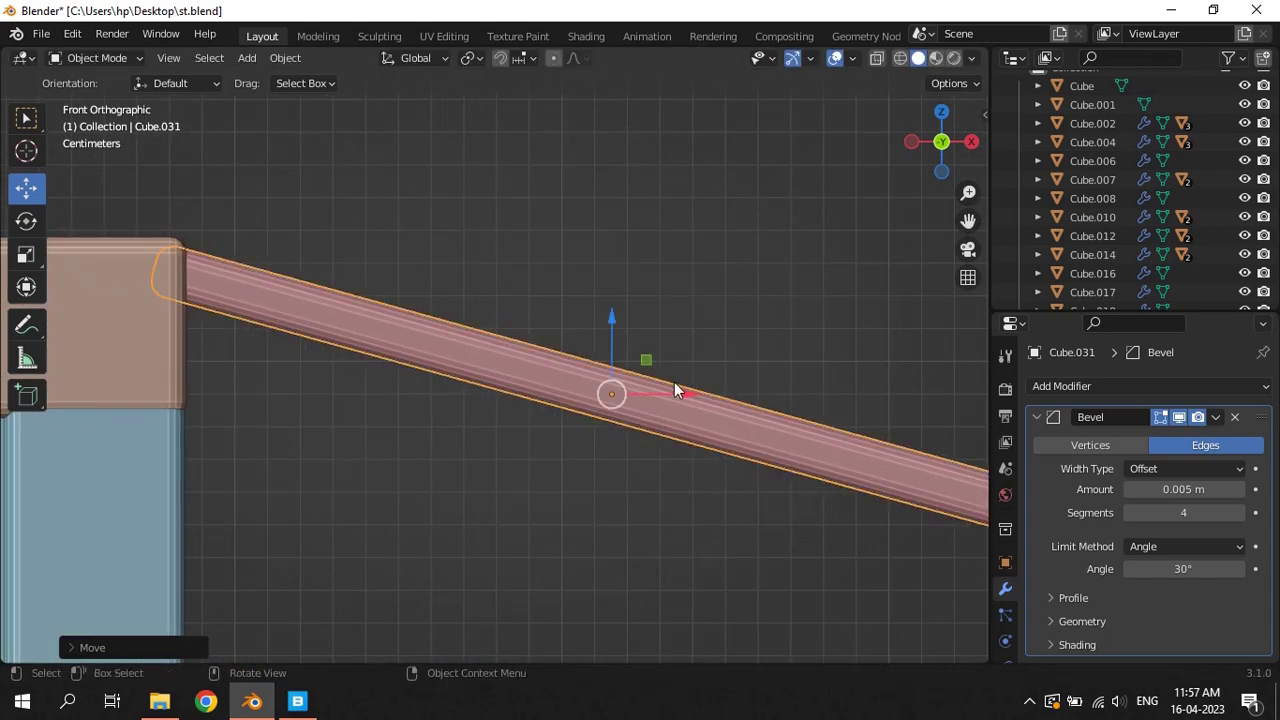
scroll(674, 389, down, 3)
Rotate the board about Y into a downward slope and seat its upper end at the roof corner
key(r)
key(y)
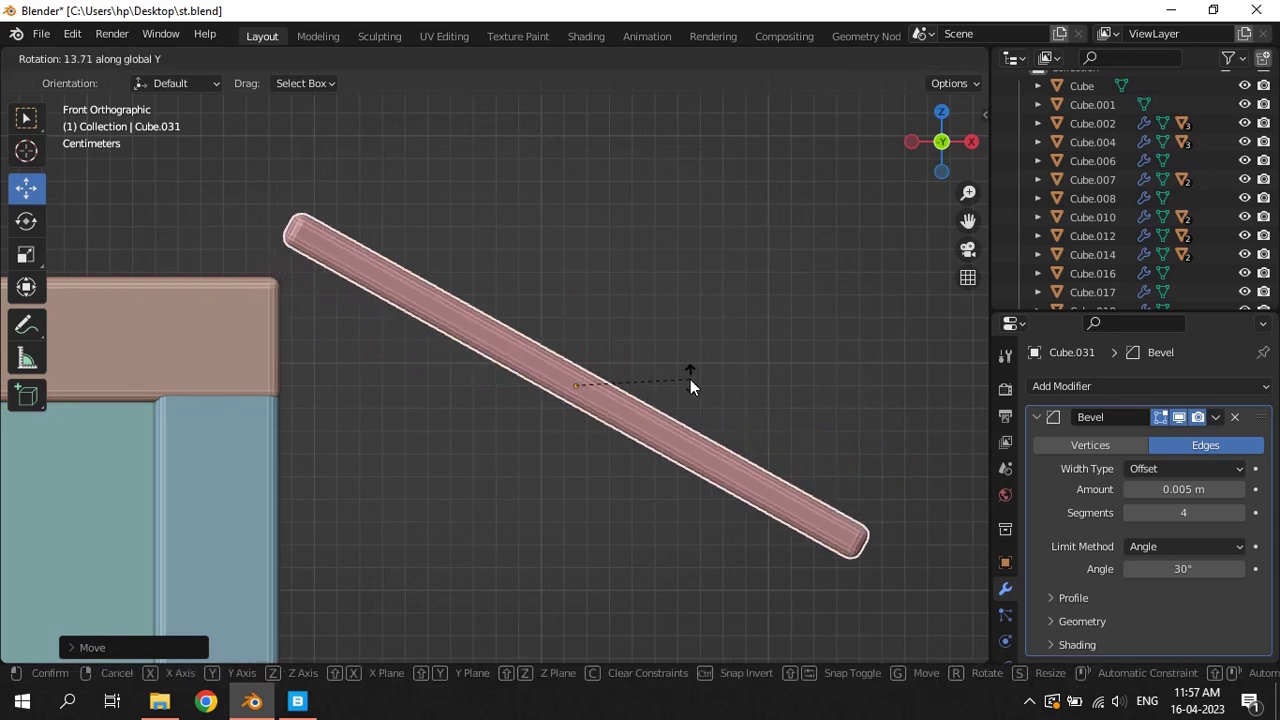
click(690, 379)
key(g)
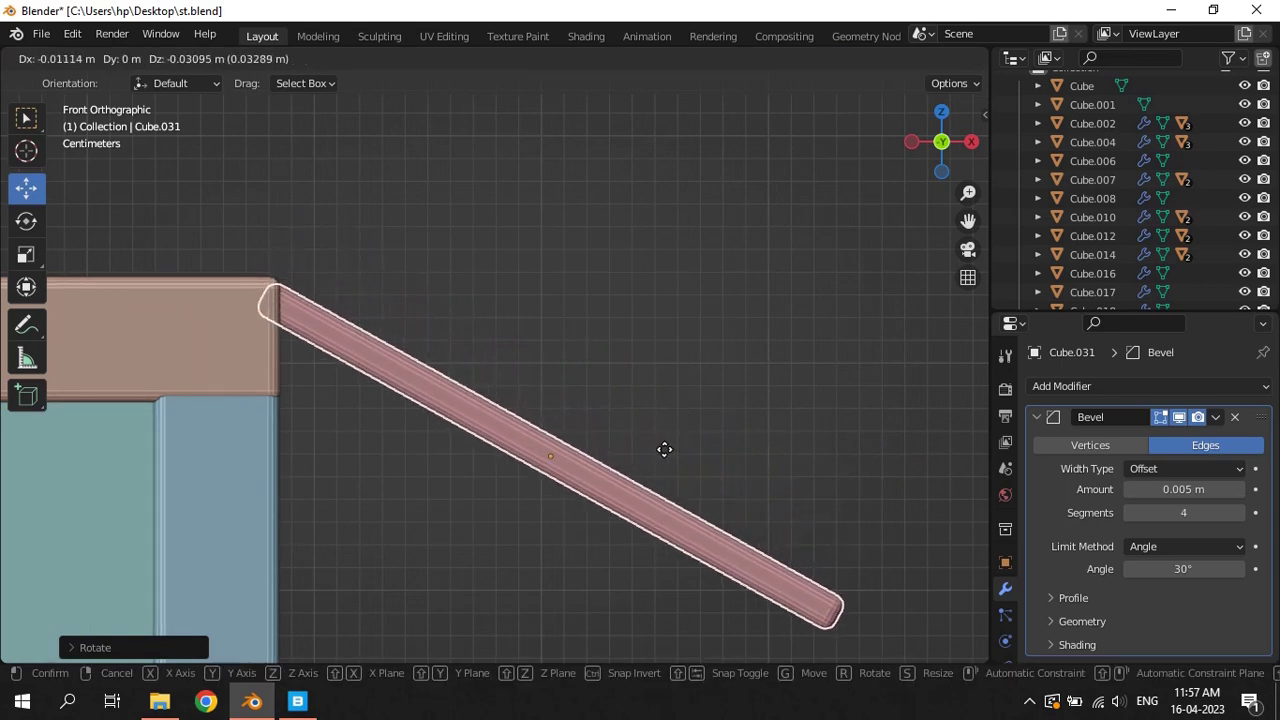
click(690, 380)
scroll(690, 380, up, 3)
scroll(693, 395, up, 2)
Check sloped board Cube.031 in perspective and save st.blend
mouse_move(693, 395)
middle_down()
mouse_move(652, 409)
mouse_move(661, 403)
mouse_move(592, 403)
mouse_move(576, 390)
mouse_move(267, 405)
mouse_move(582, 383)
mouse_move(590, 397)
mouse_move(572, 408)
middle_up()
scroll(661, 403, up, 2)
scroll(590, 400, down, 3)
scroll(590, 397, down, 2)
key(ctrl+s)
Make a linked copy of the diagonal brace (Cube.032) and slide it along Y to the wall's left end
mouse_move(561, 398)
middle_down()
mouse_move(590, 413)
mouse_move(553, 437)
middle_up()
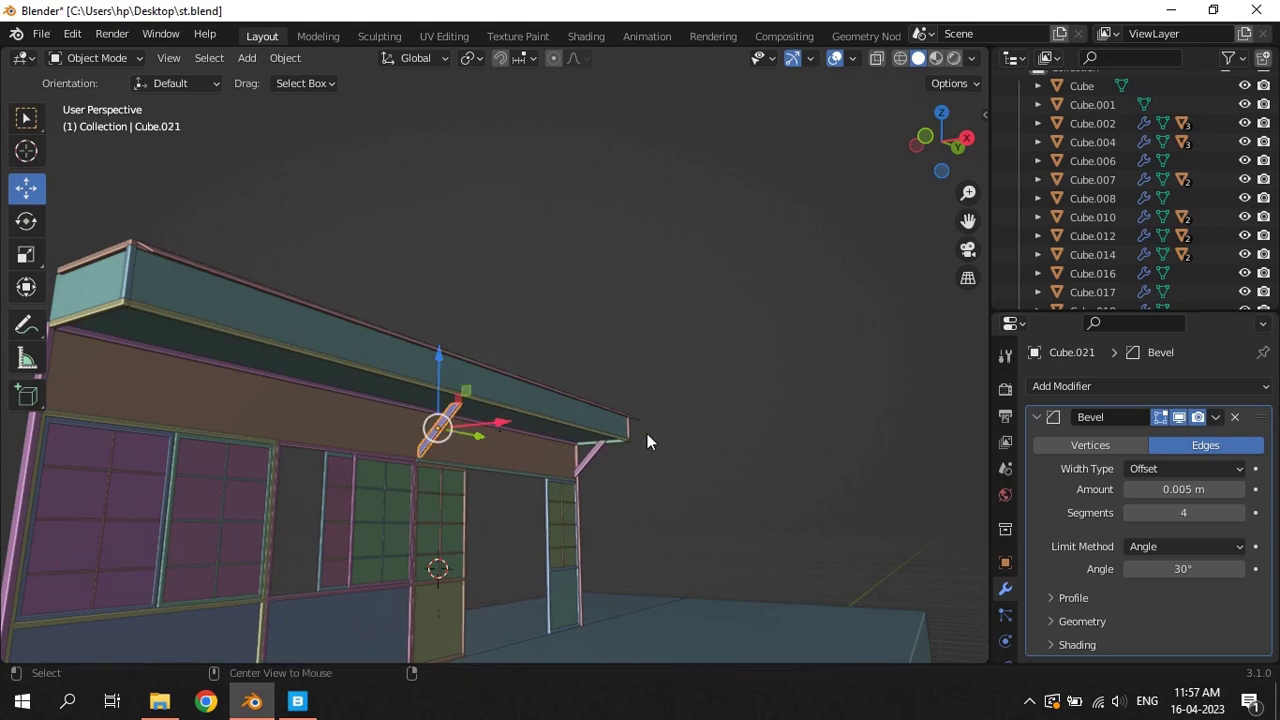
key(alt+d)
middle_drag(586, 458, 537, 442)
key(y)
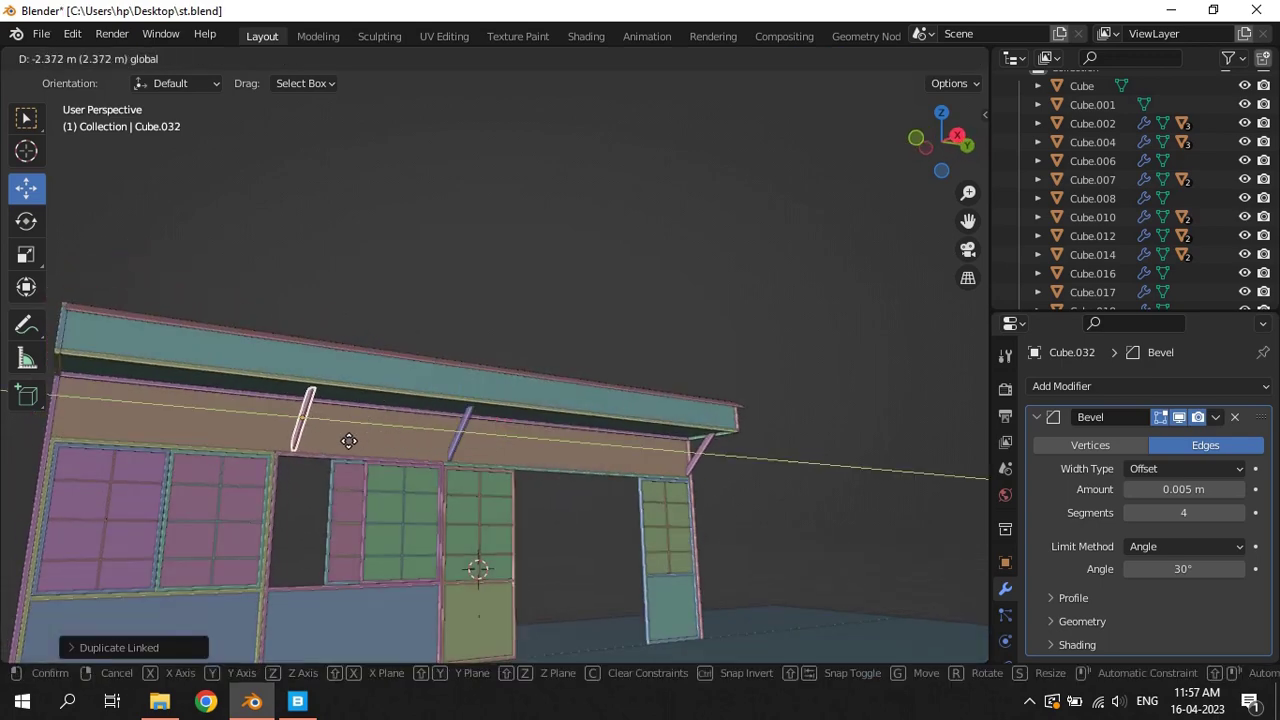
click(499, 238)
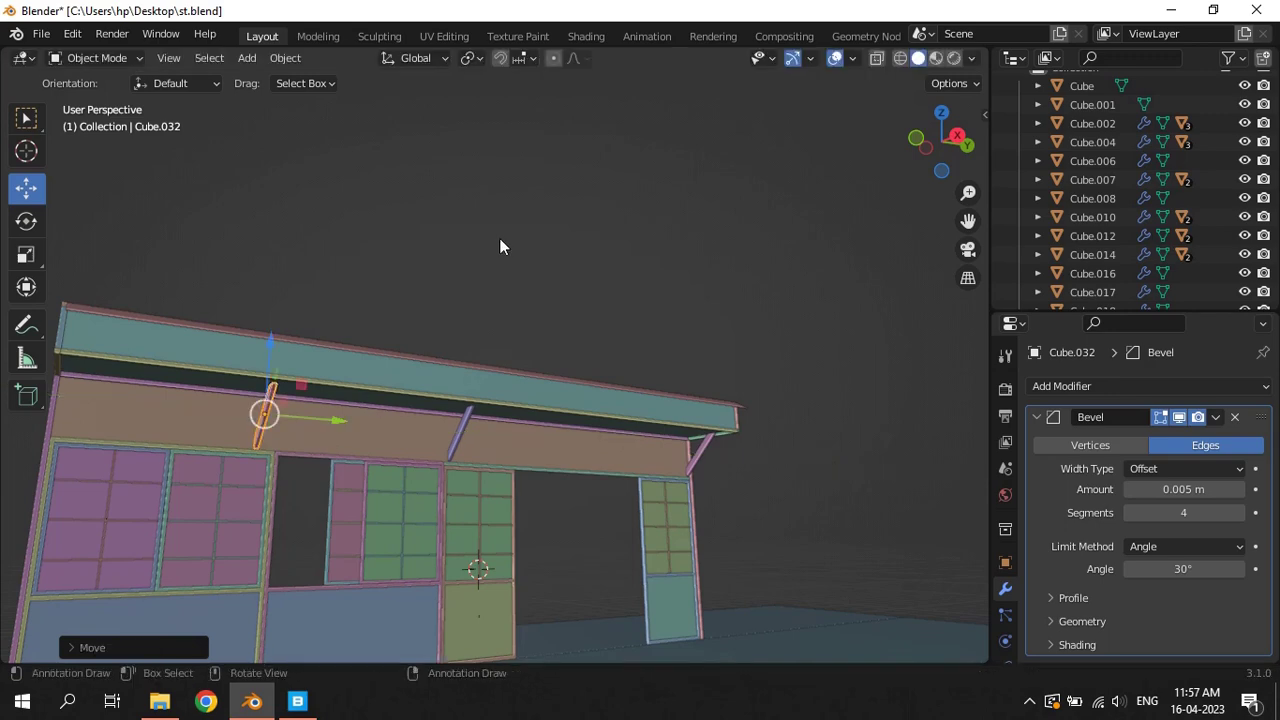
middle_drag(499, 238, 495, 448)
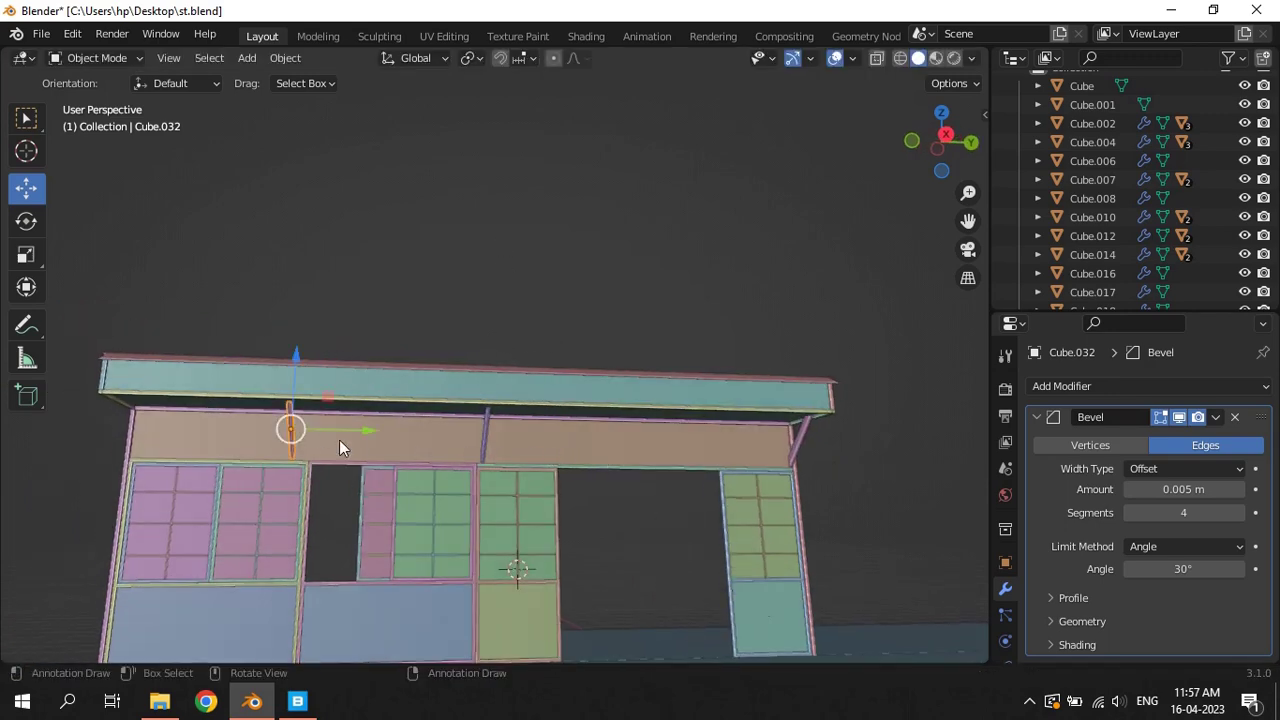
key(g)
key(y)
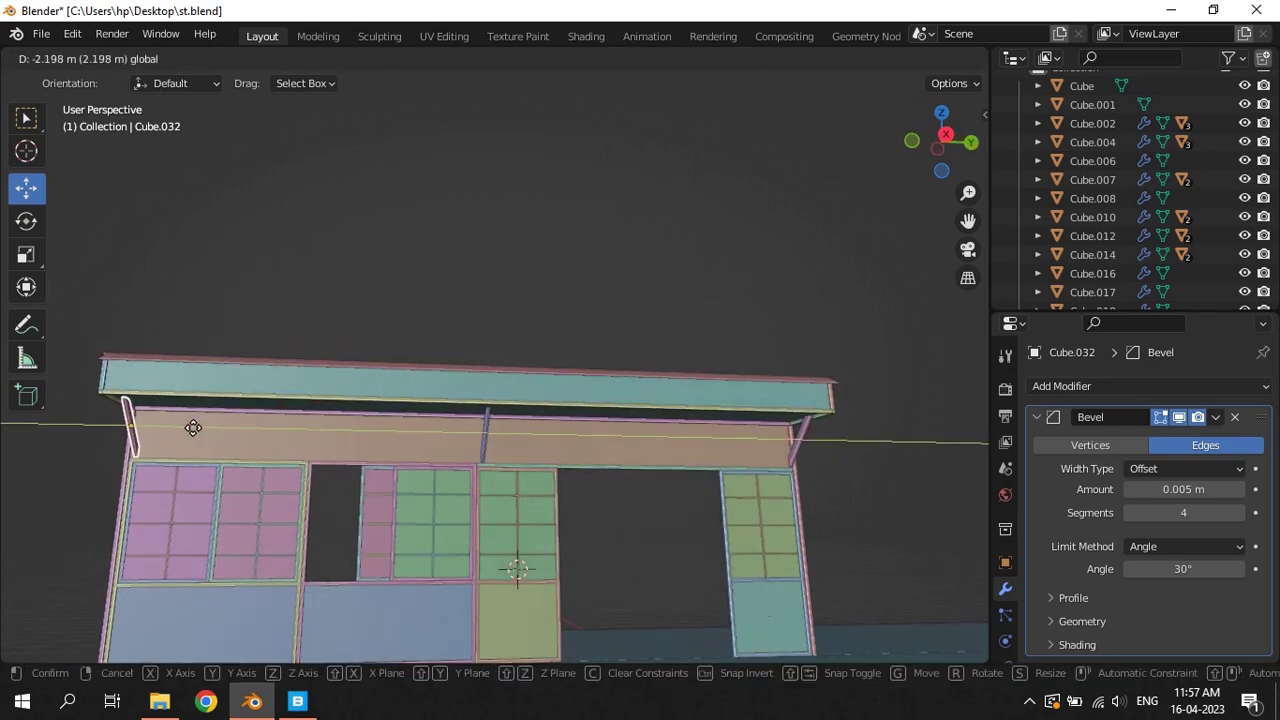
click(193, 427)
Shift the middle post Cube.021 about 0.33 m left along the beam and save st.blend
click(490, 433)
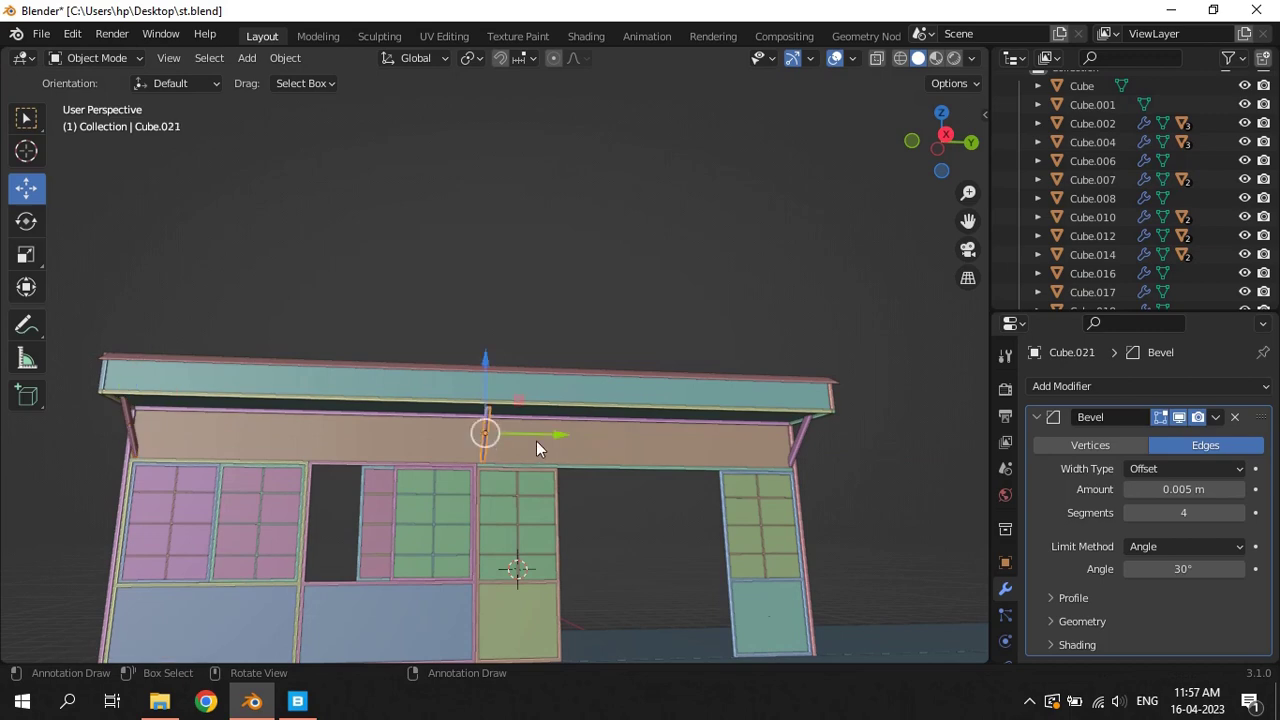
drag(554, 435, 531, 440)
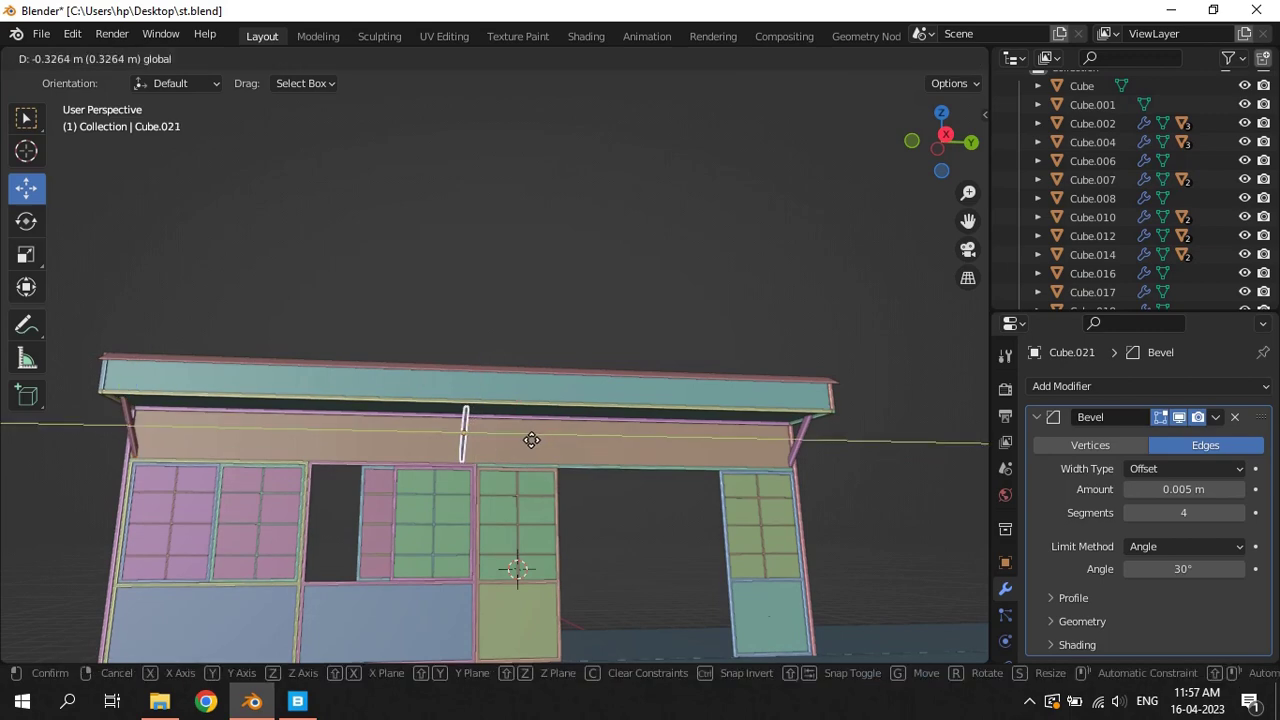
key(ctrl+s)
mouse_move(544, 283)
middle_down()
mouse_move(516, 331)
mouse_move(418, 320)
mouse_move(260, 366)
mouse_move(677, 380)
middle_up()
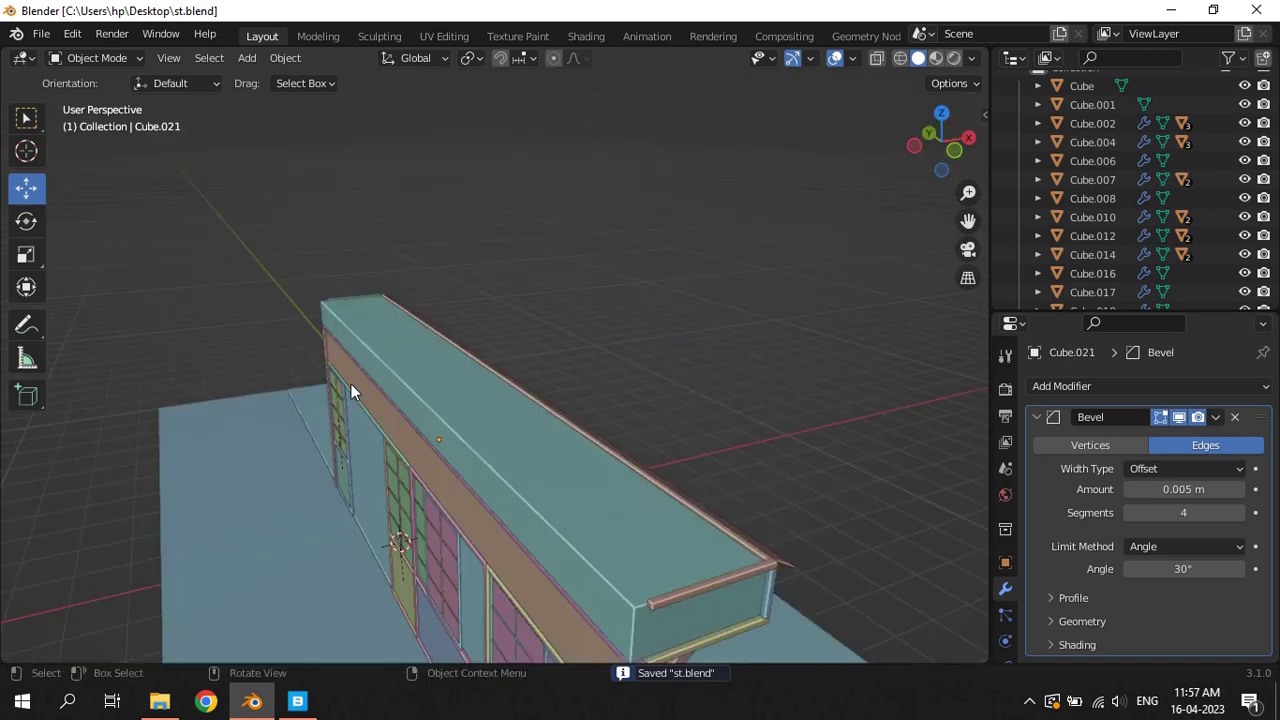
Make a linked duplicate of the whole lattice window and rotate it 90° about Z
click(345, 470)
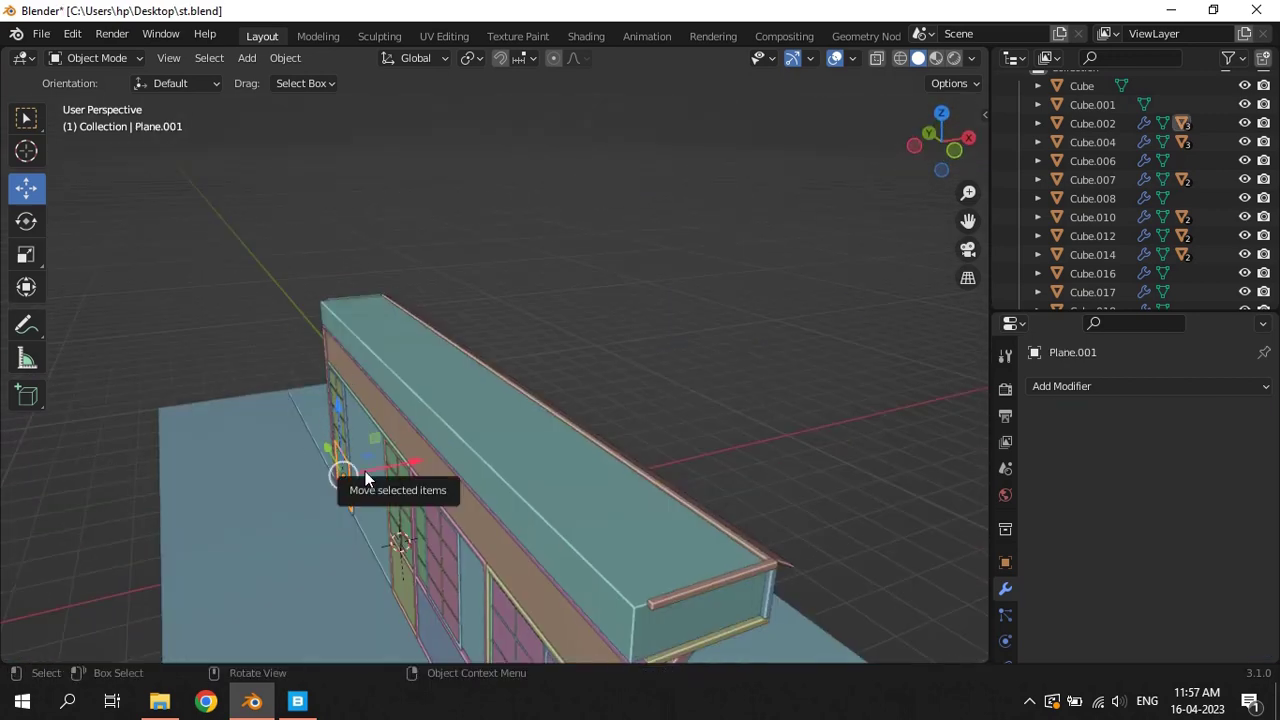
key(KP_Decimal)
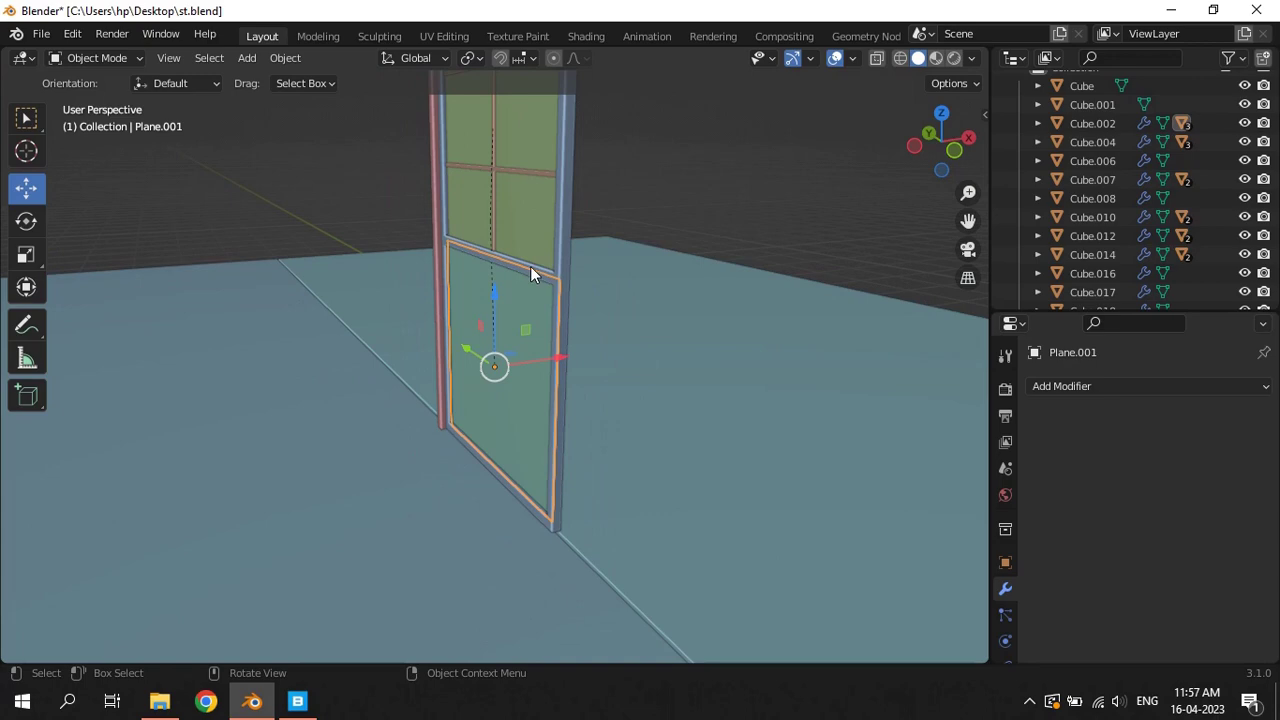
click(533, 268)
mouse_move(576, 289)
middle_down()
mouse_move(336, 279)
mouse_move(330, 233)
middle_up()
scroll(330, 233, down, 2)
drag(368, 195, 514, 331)
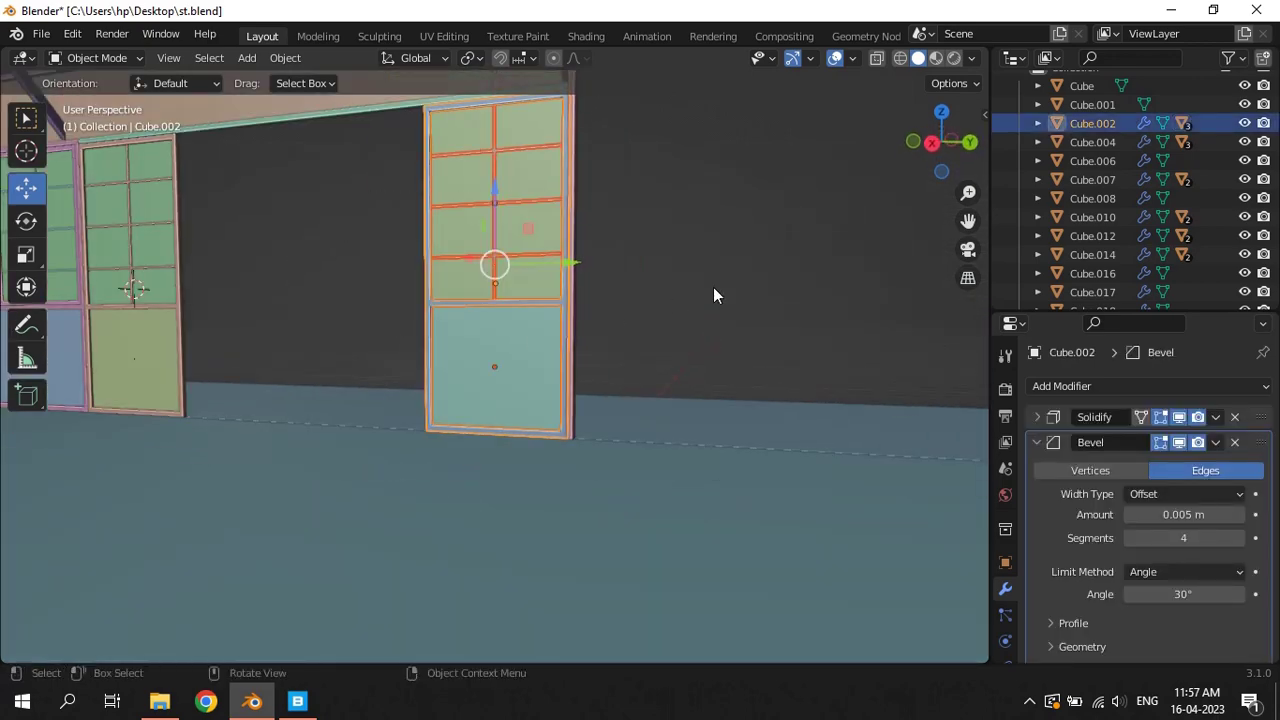
key(alt+d)
key(Escape)
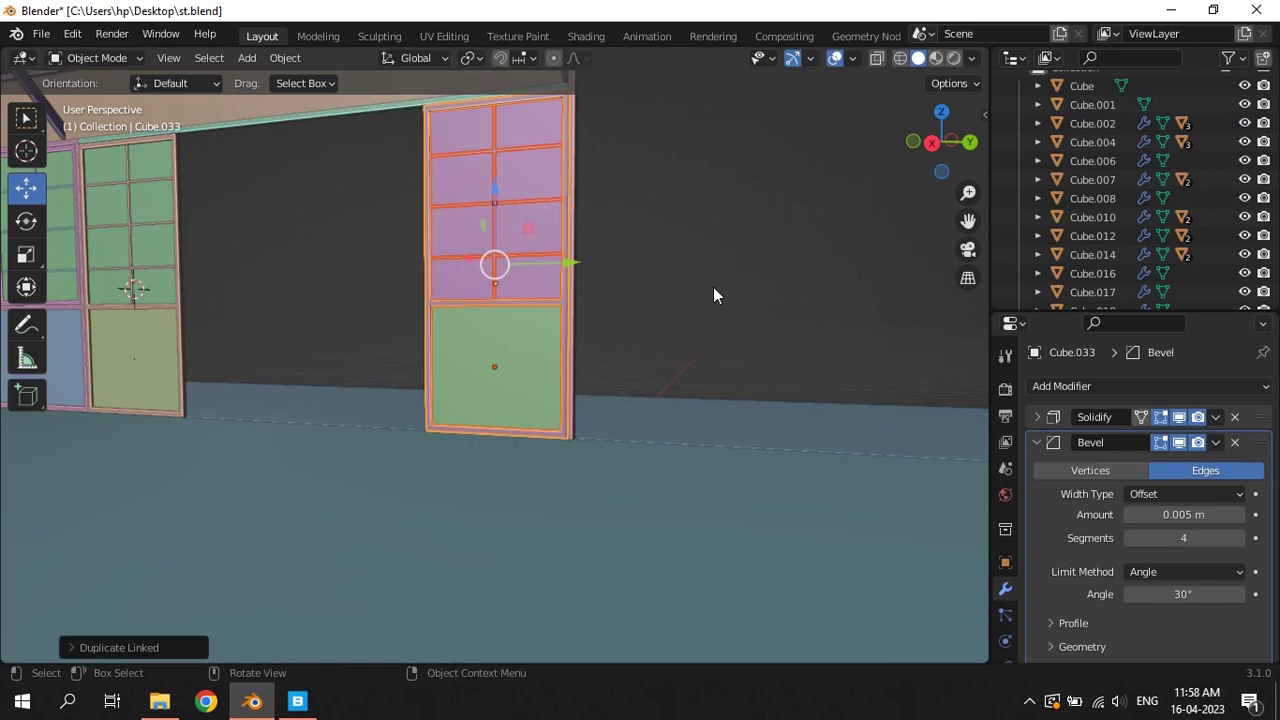
mouse_move(683, 285)
middle_down()
mouse_move(616, 328)
mouse_move(583, 382)
middle_up()
text(rz90)
key(Return)
In Top wireframe view, move the rotated window copy to the side corner beside the original
key(KP_7)
key(z)
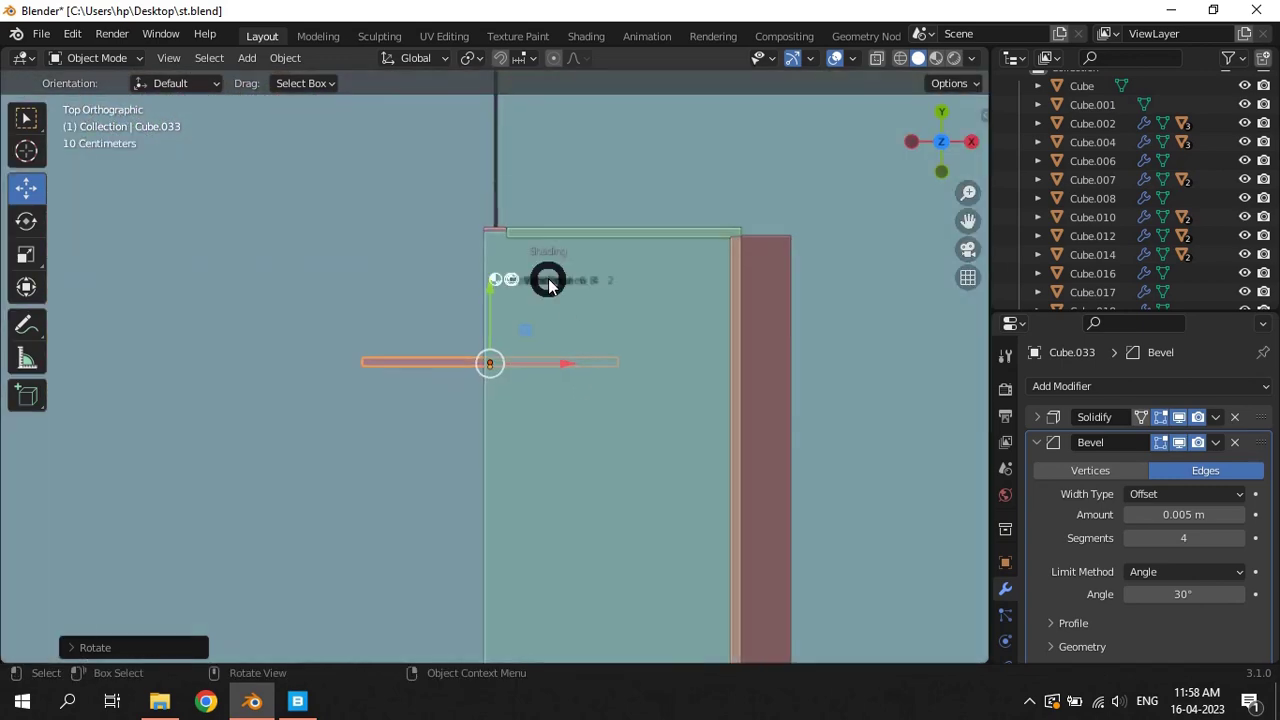
click(444, 281)
key(g)
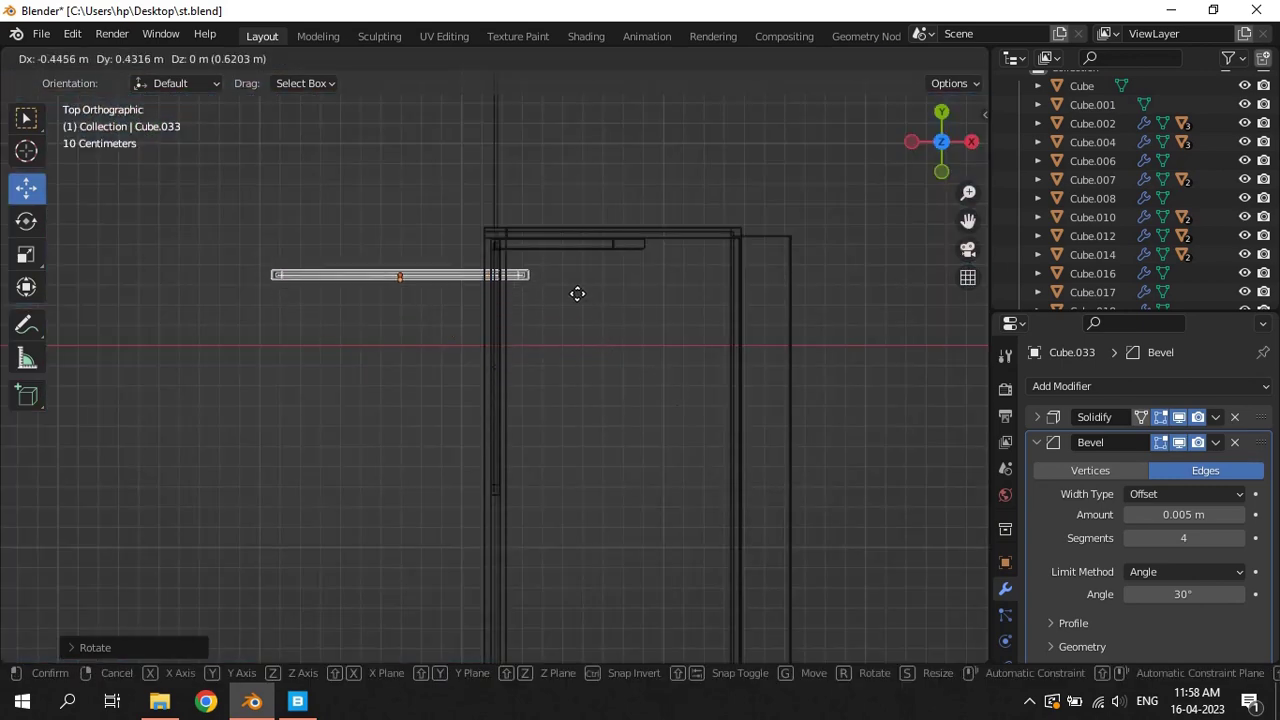
click(540, 260)
key(KP_Decimal)
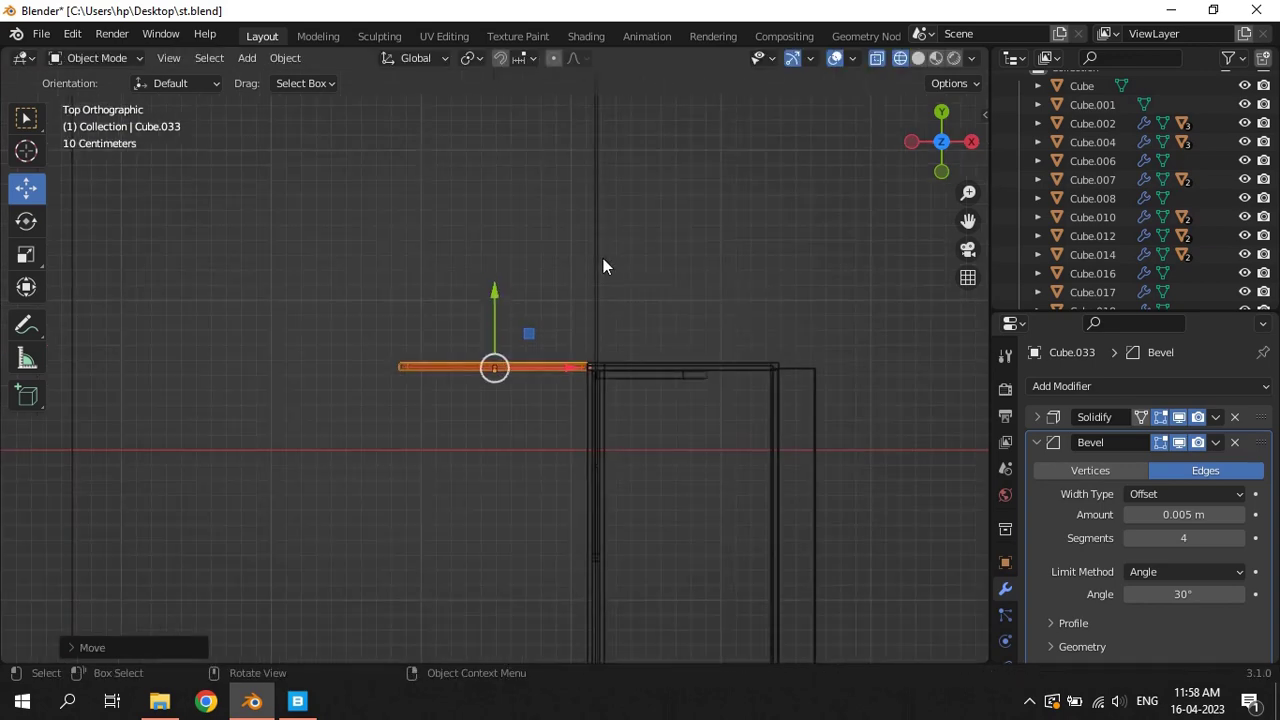
scroll(670, 300, up, 4)
scroll(800, 370, up, 4)
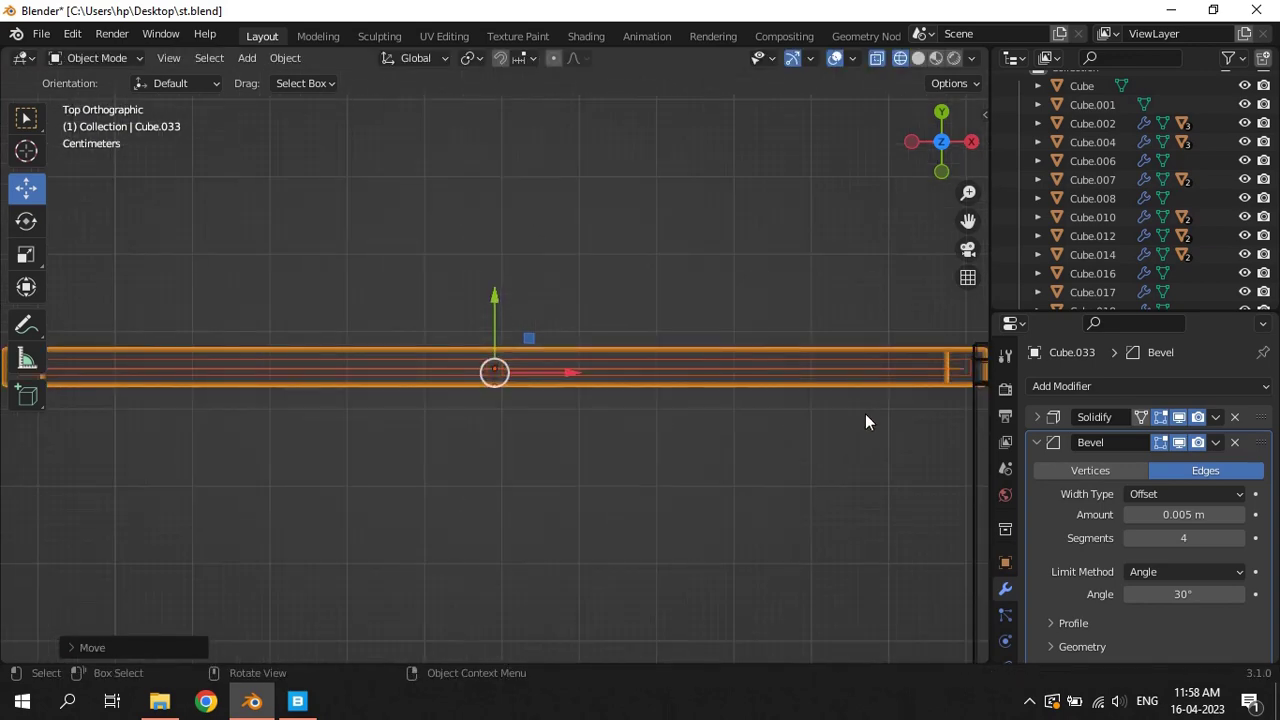
ctrl+scroll(865, 413, down, 1)
ctrl+scroll(865, 413, down, 3)
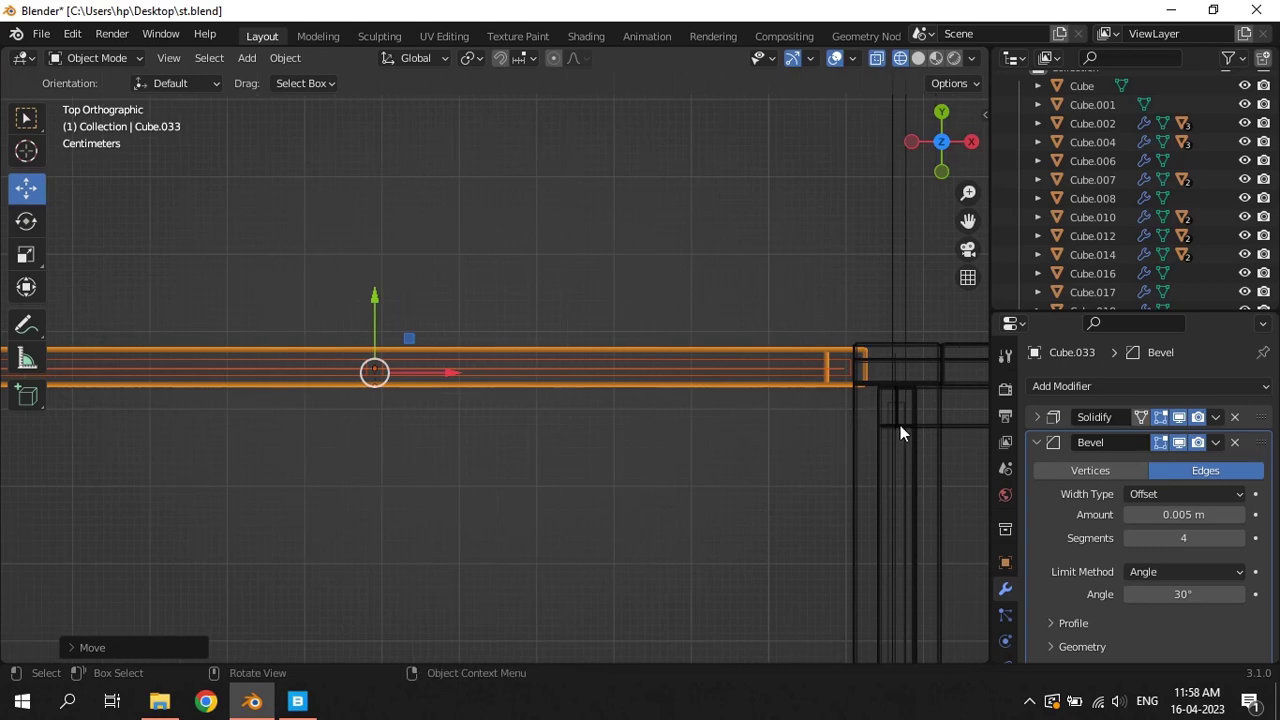
Nudge window copy Cube.033 about 0.02 m into line, restore material preview, and save st.blend
key(g)
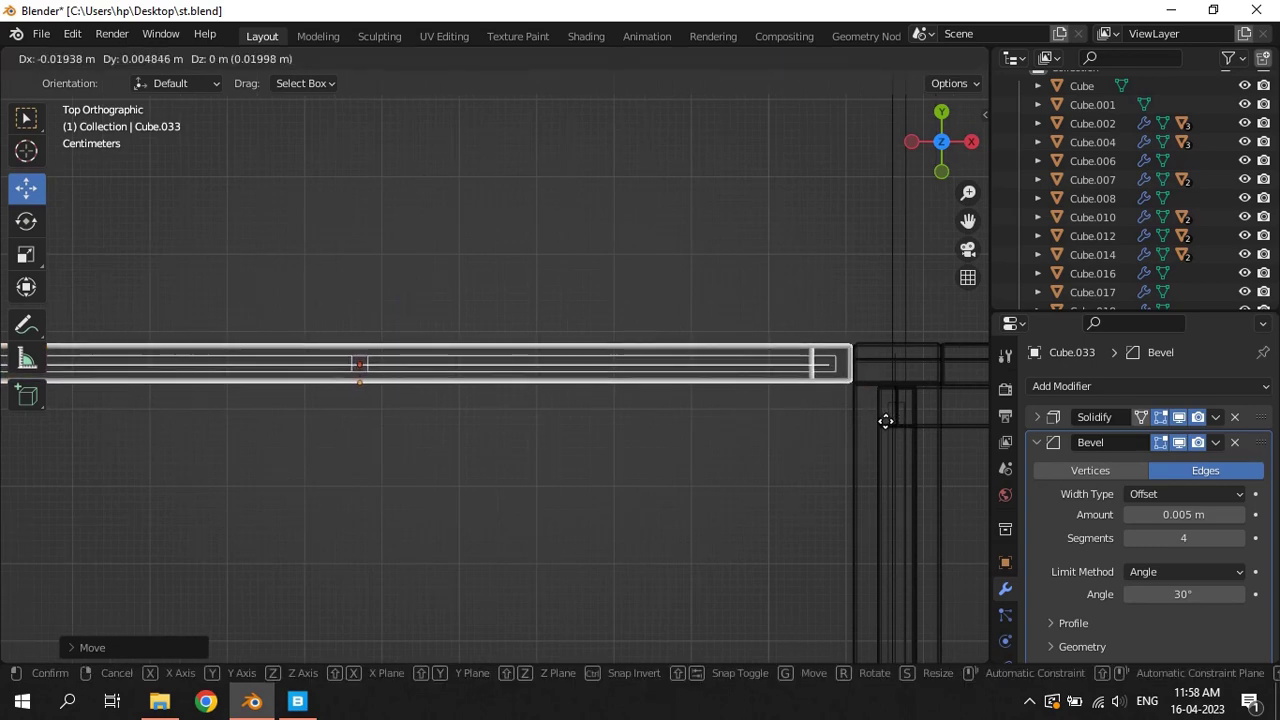
click(883, 420)
key(z)
click(796, 439)
scroll(796, 439, down, 3)
mouse_move(796, 439)
middle_down()
mouse_move(450, 302)
mouse_move(618, 260)
middle_up()
mouse_move(838, 308)
middle_down()
mouse_move(802, 357)
mouse_move(347, 335)
mouse_move(393, 340)
mouse_move(587, 305)
mouse_move(522, 382)
middle_up()
key(ctrl+s)
scroll(590, 297, down, 2)
scroll(522, 382, up, 3)
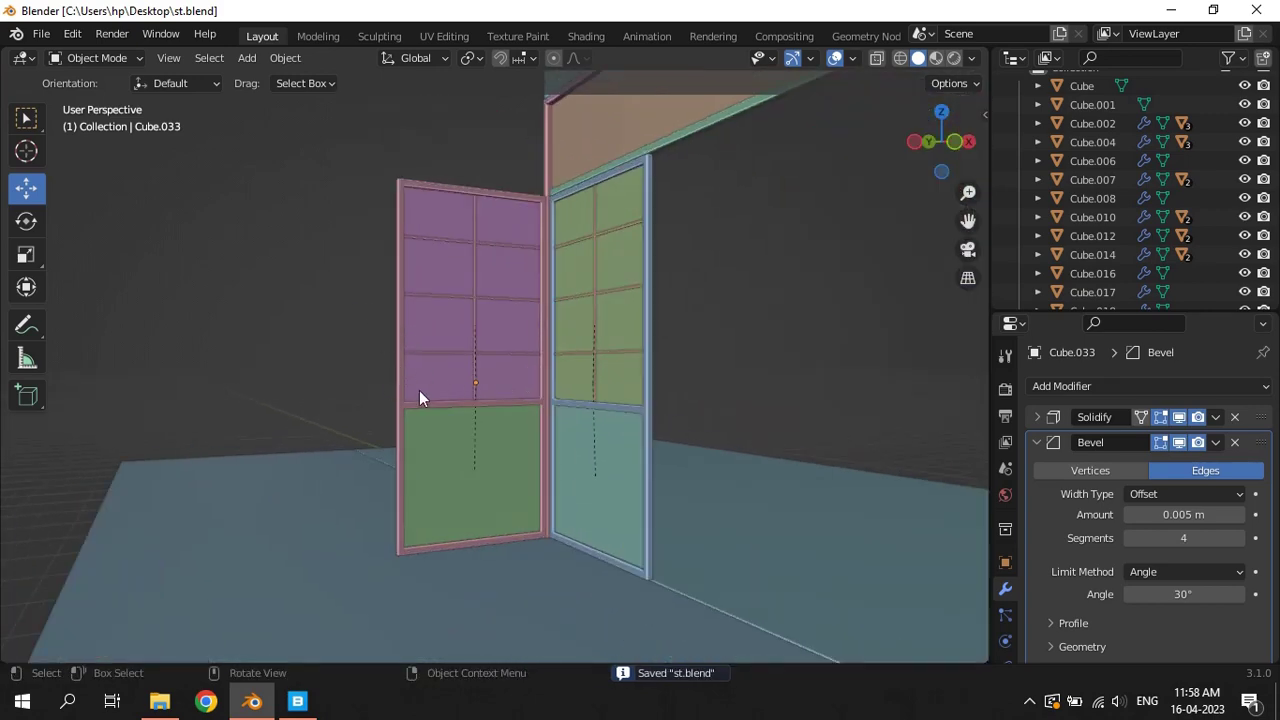
Add a plane at the copied side window and stand it upright with a 90° X rotation
click(397, 331)
key(shift+s)
click(488, 487)
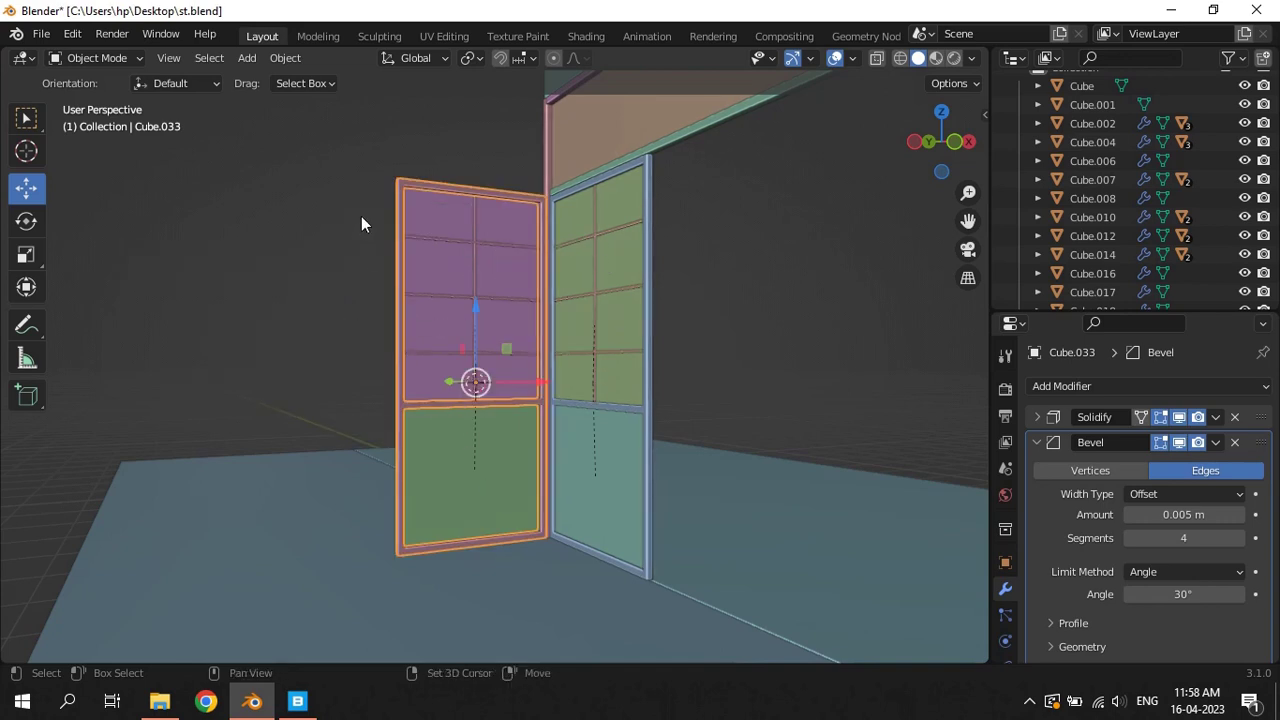
key(shift+a)
click(452, 214)
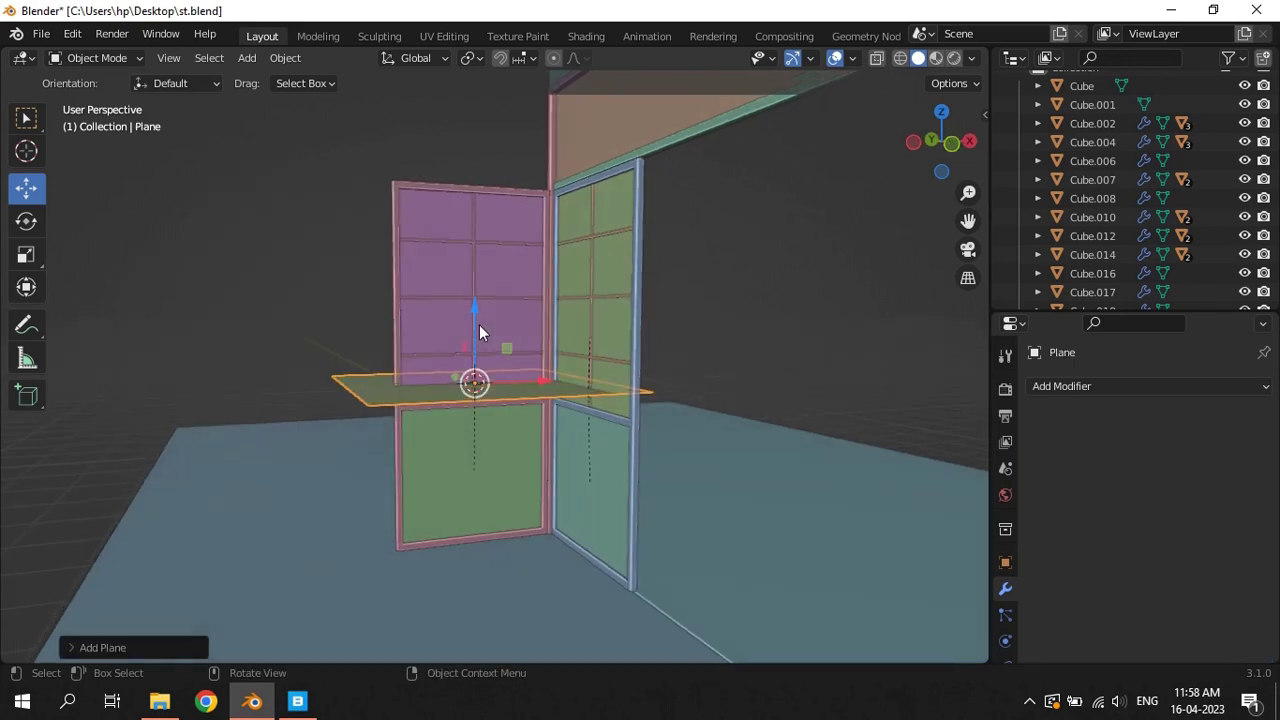
key(r)
key(y)
key(Escape)
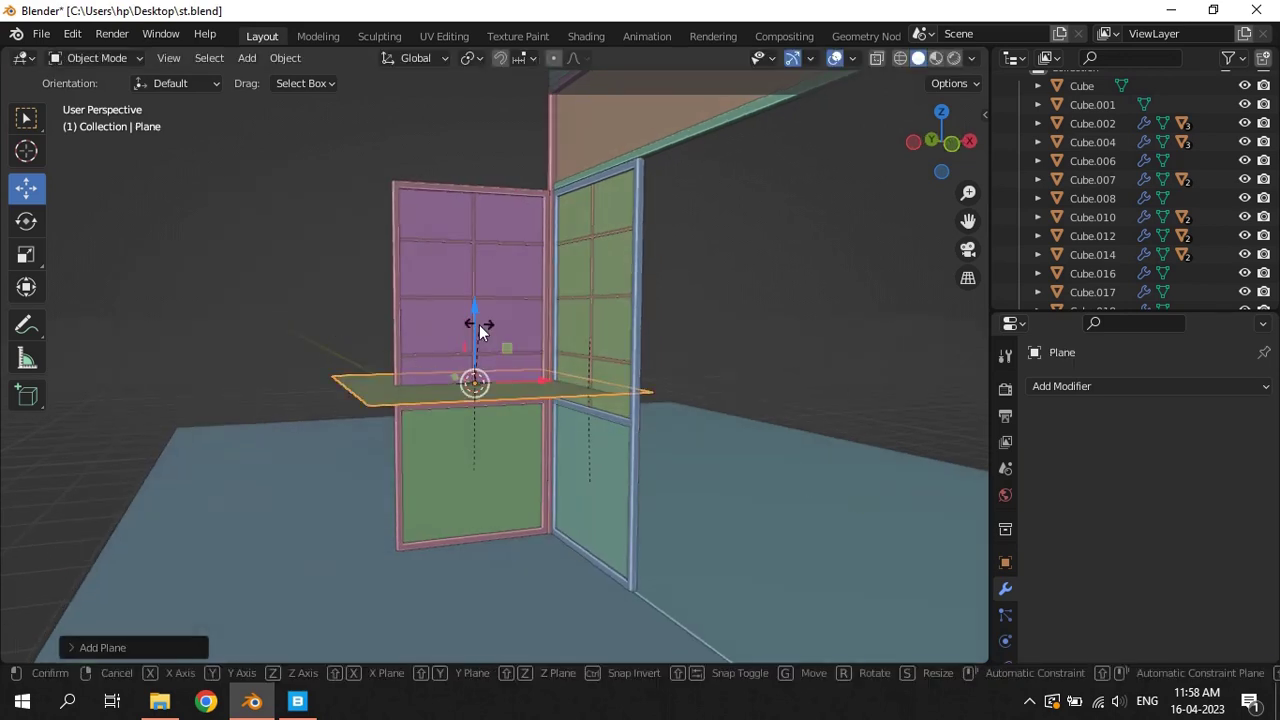
text(rx90)
key(Return)
Move the new plane into place, sliding it left along X beside the frame
mouse_move(477, 289)
middle_down()
mouse_move(579, 365)
mouse_move(451, 379)
mouse_move(500, 396)
mouse_move(540, 375)
middle_up()
key(g)
click(424, 375)
key(g)
key(x)
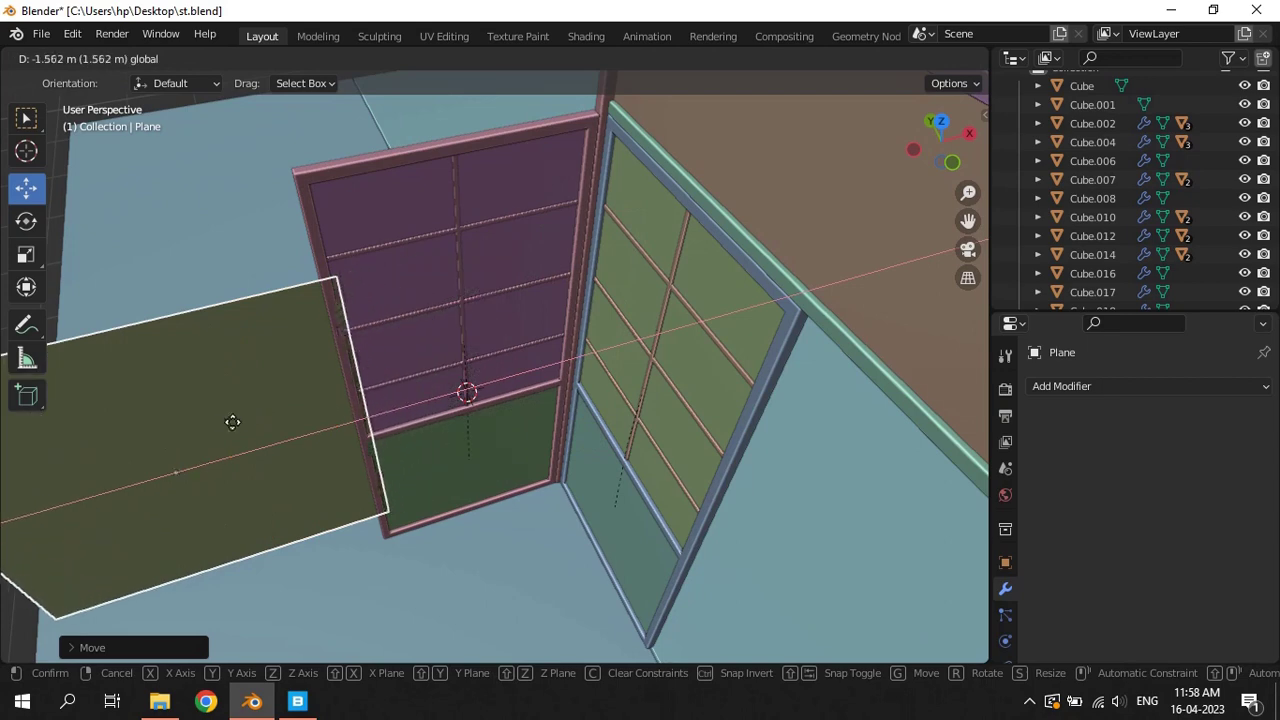
click(225, 420)
In Edit Mode, raise the plane's top edge along Z
key(Tab)
key(alt+a)
middle_drag(295, 385, 203, 85)
click(288, 280)
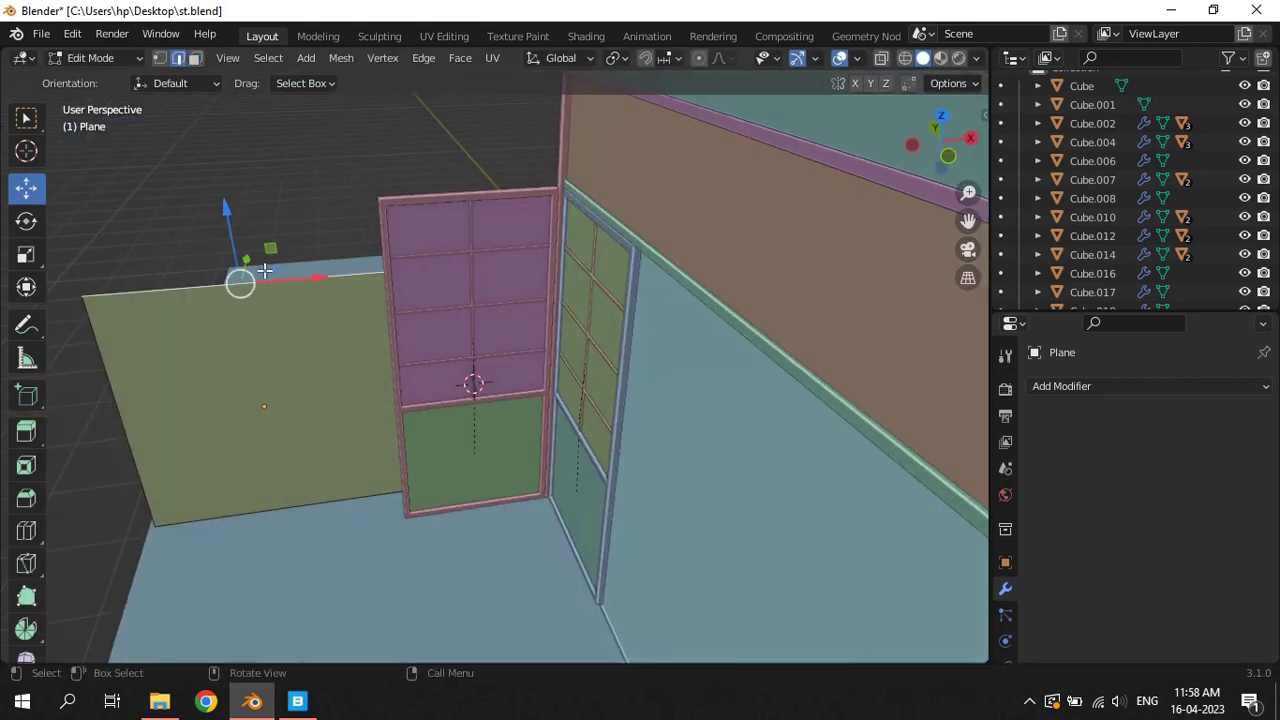
key(g)
key(z)
click(232, 632)
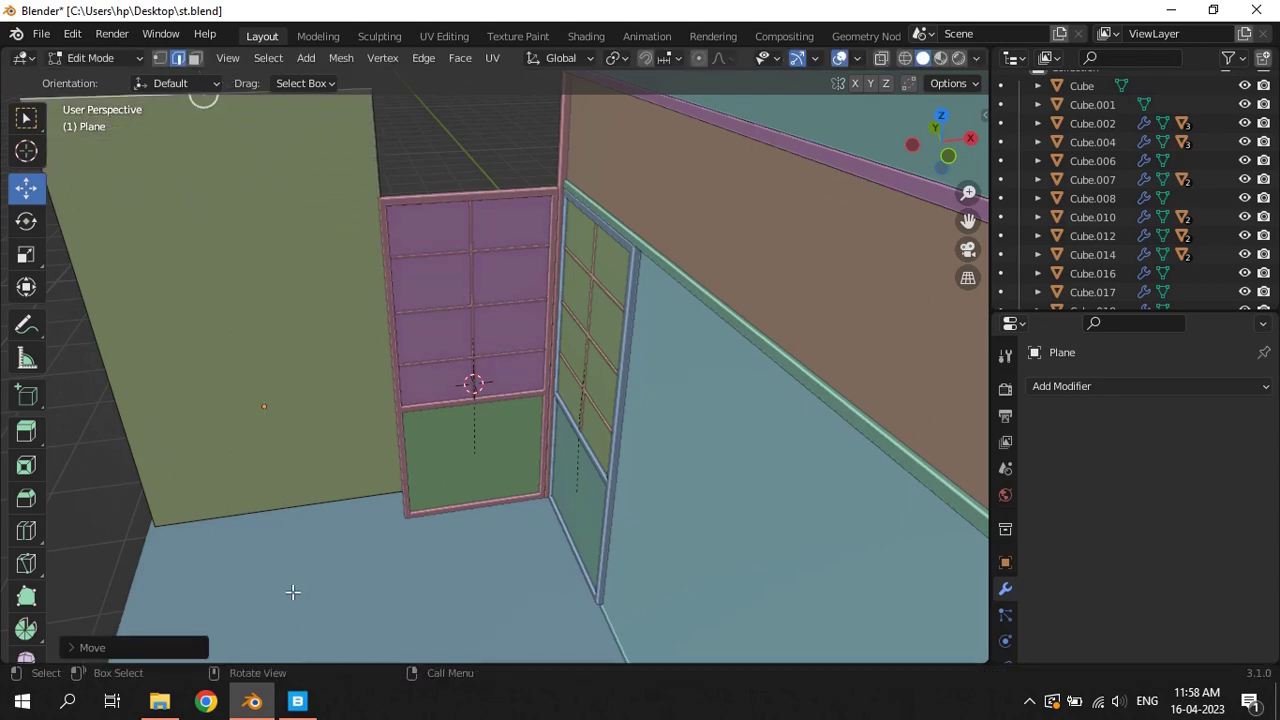
Lower the plane's bottom edge toward the platform and shift it sideways along X
mouse_move(396, 520)
middle_down()
mouse_move(346, 486)
mouse_move(354, 443)
middle_up()
click(343, 505)
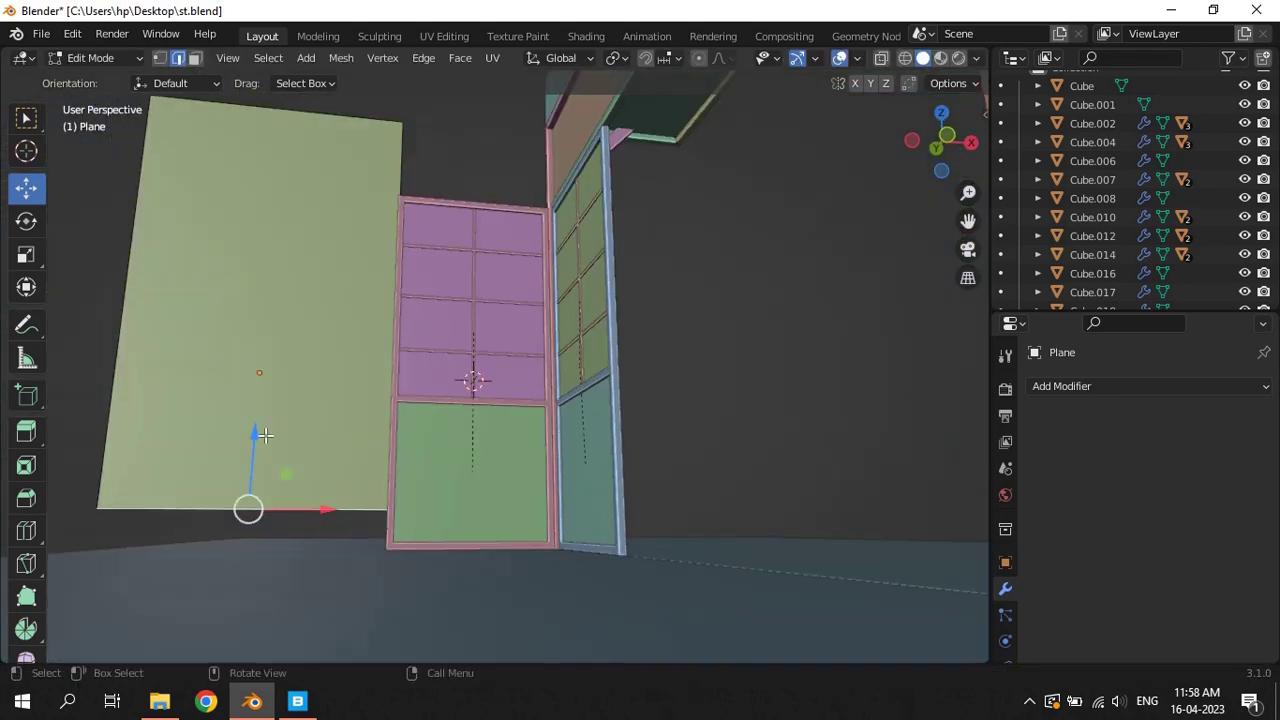
drag(264, 434, 262, 479)
mouse_move(262, 479)
middle_down()
mouse_move(303, 380)
mouse_move(334, 423)
middle_up()
drag(350, 348, 283, 349)
mouse_move(283, 349)
middle_down()
mouse_move(380, 383)
mouse_move(507, 467)
middle_up()
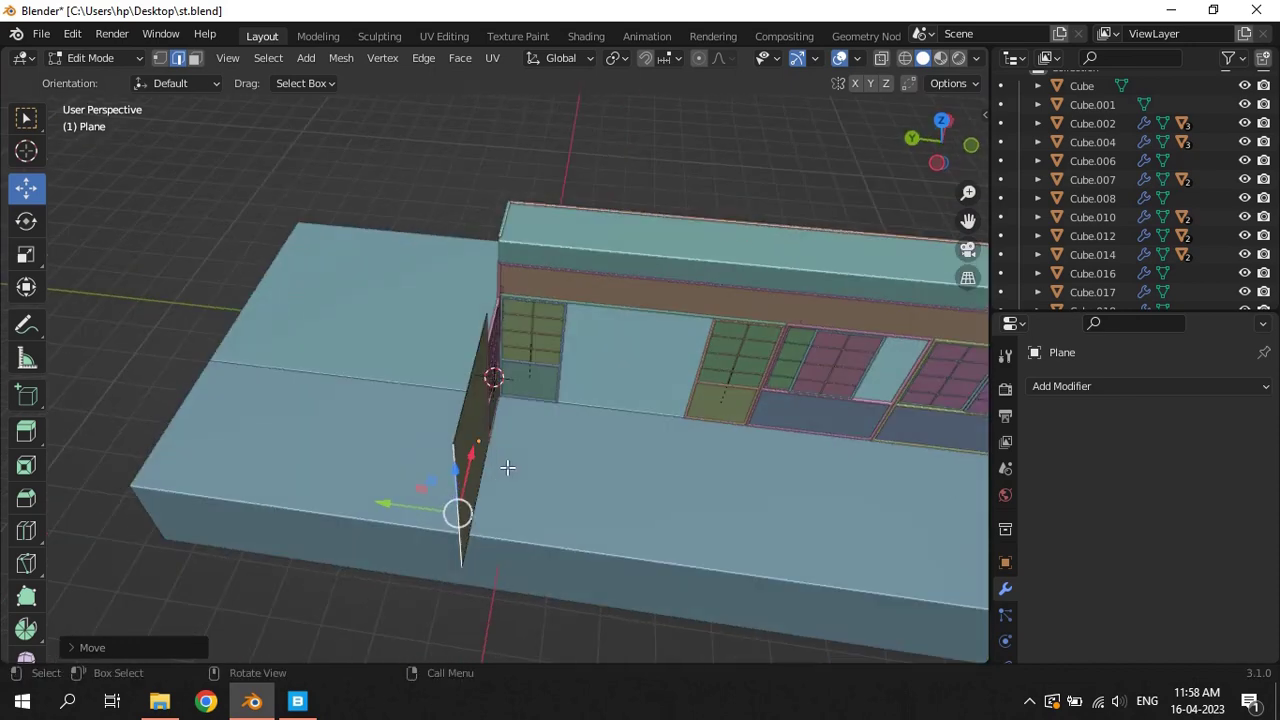
Extrude the plane's edge into a new face, then check it from Top view
key(e)
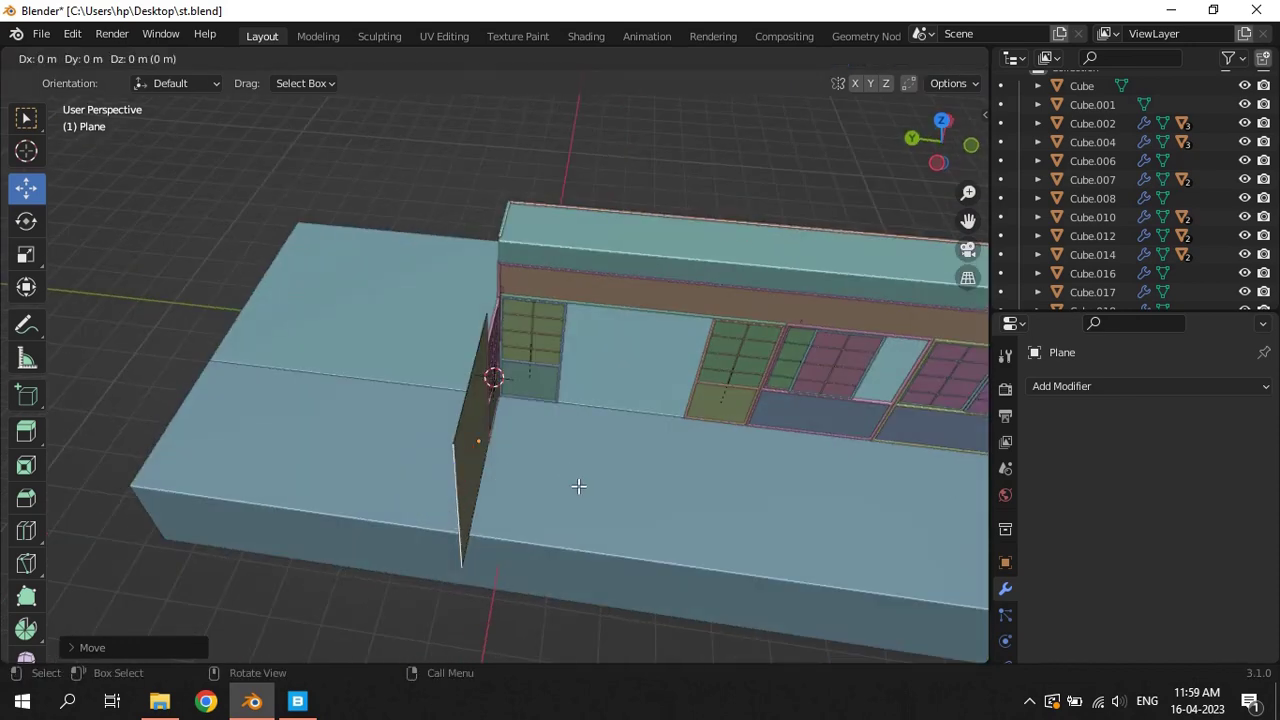
click(578, 486)
scroll(553, 523, down, 2)
key(e)
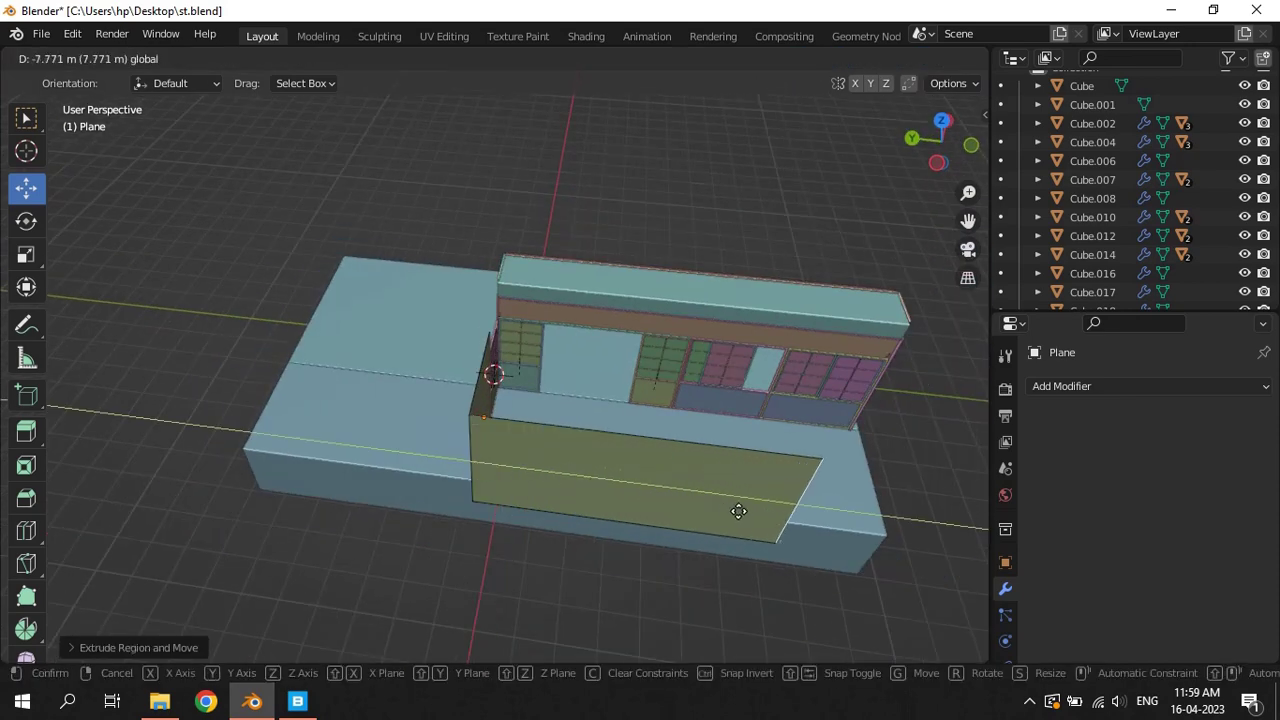
click(836, 527)
scroll(835, 540, up, 3)
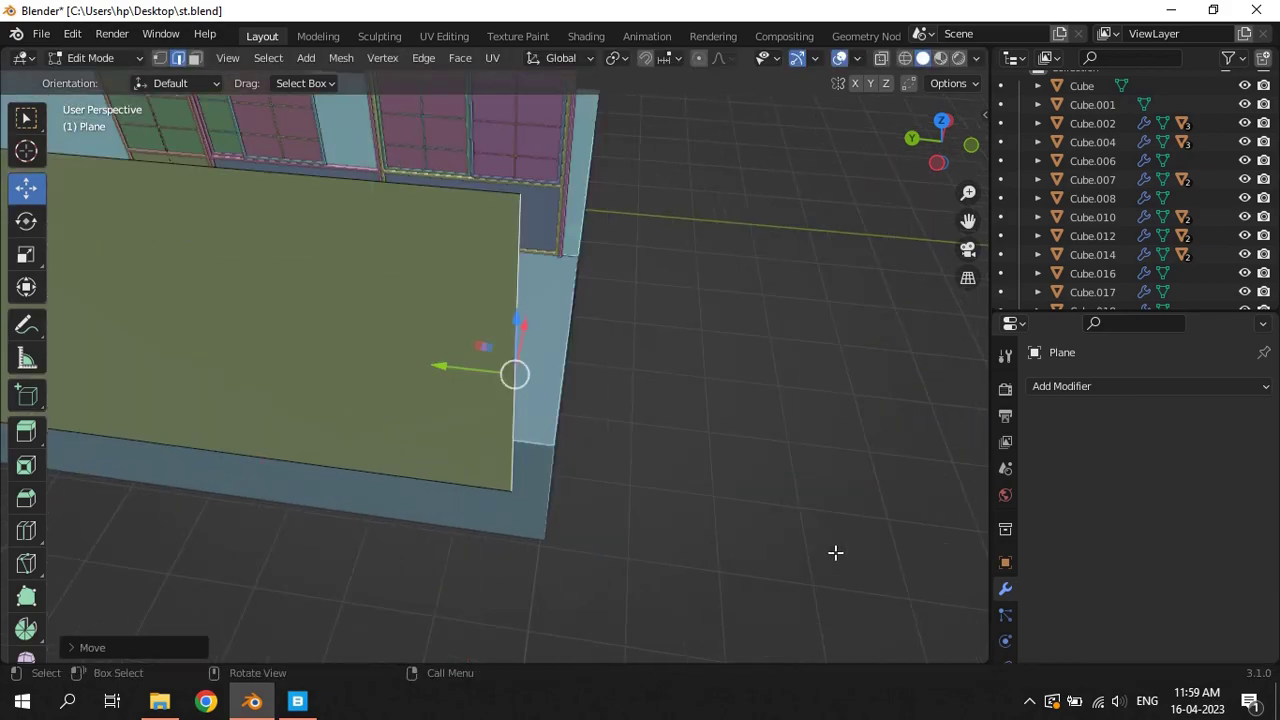
middle_drag(834, 551, 660, 555)
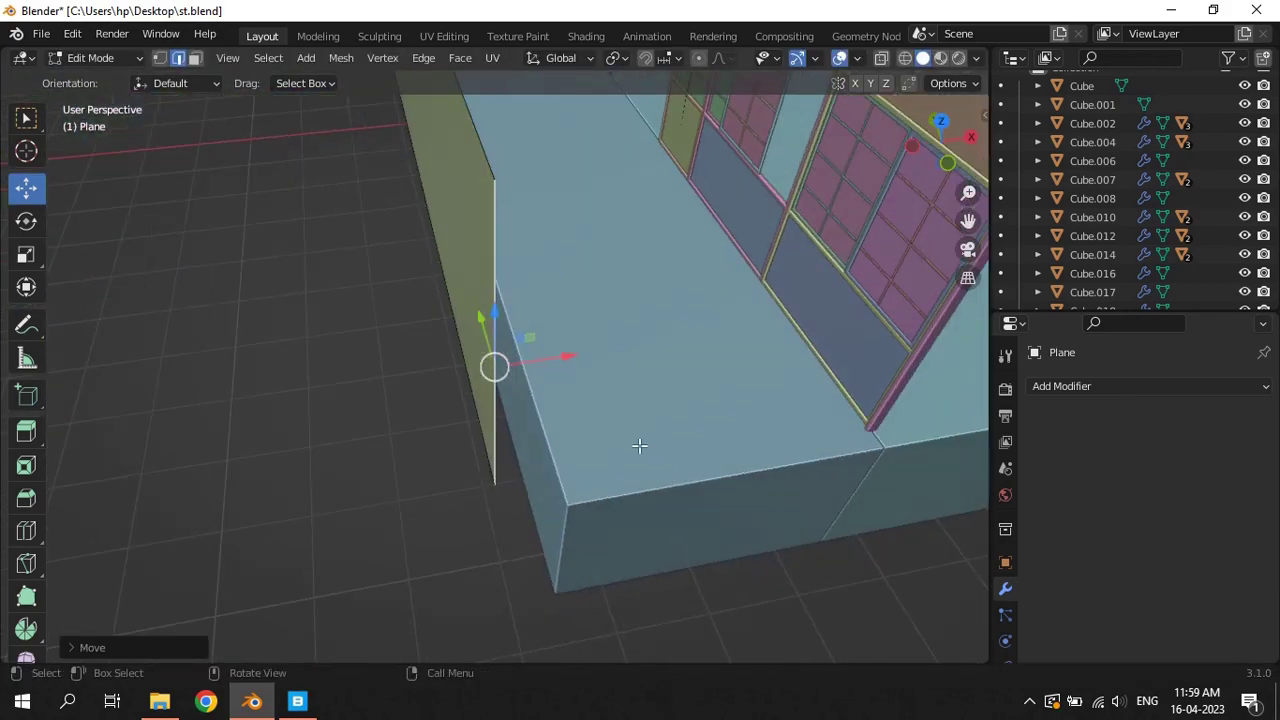
key(KP_7)
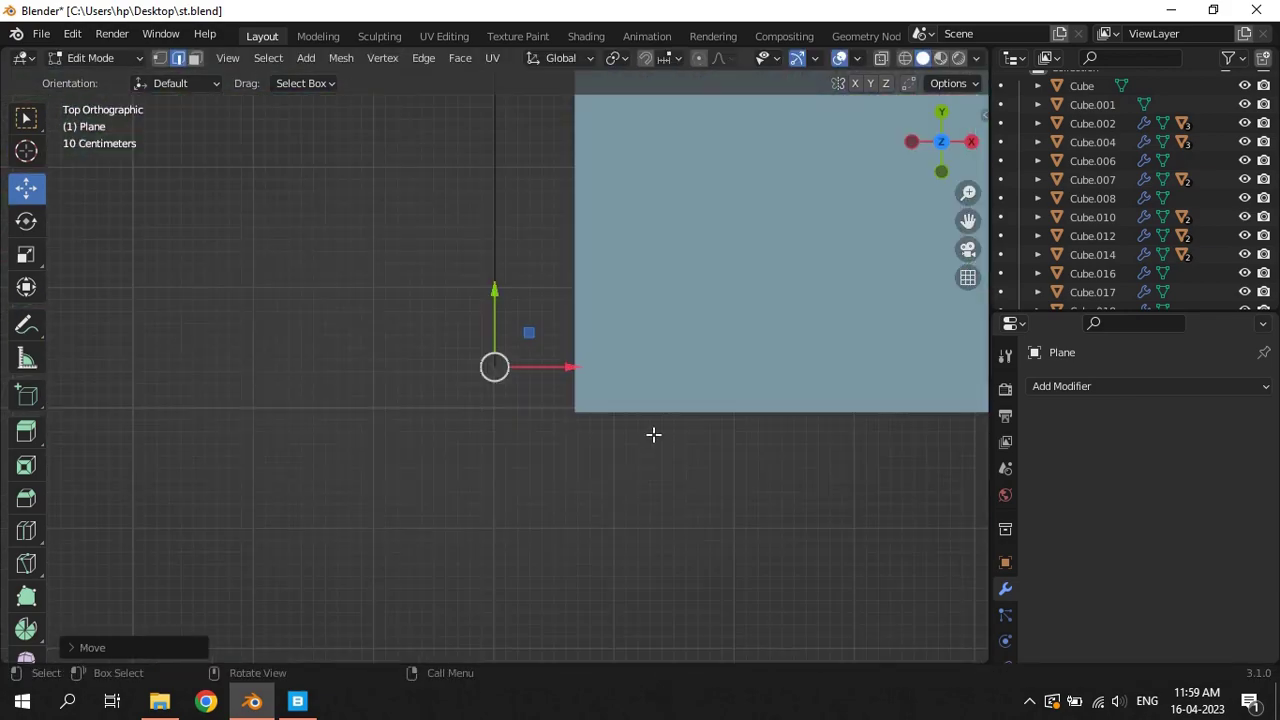
scroll(724, 418, down, 3)
scroll(712, 351, up, 1)
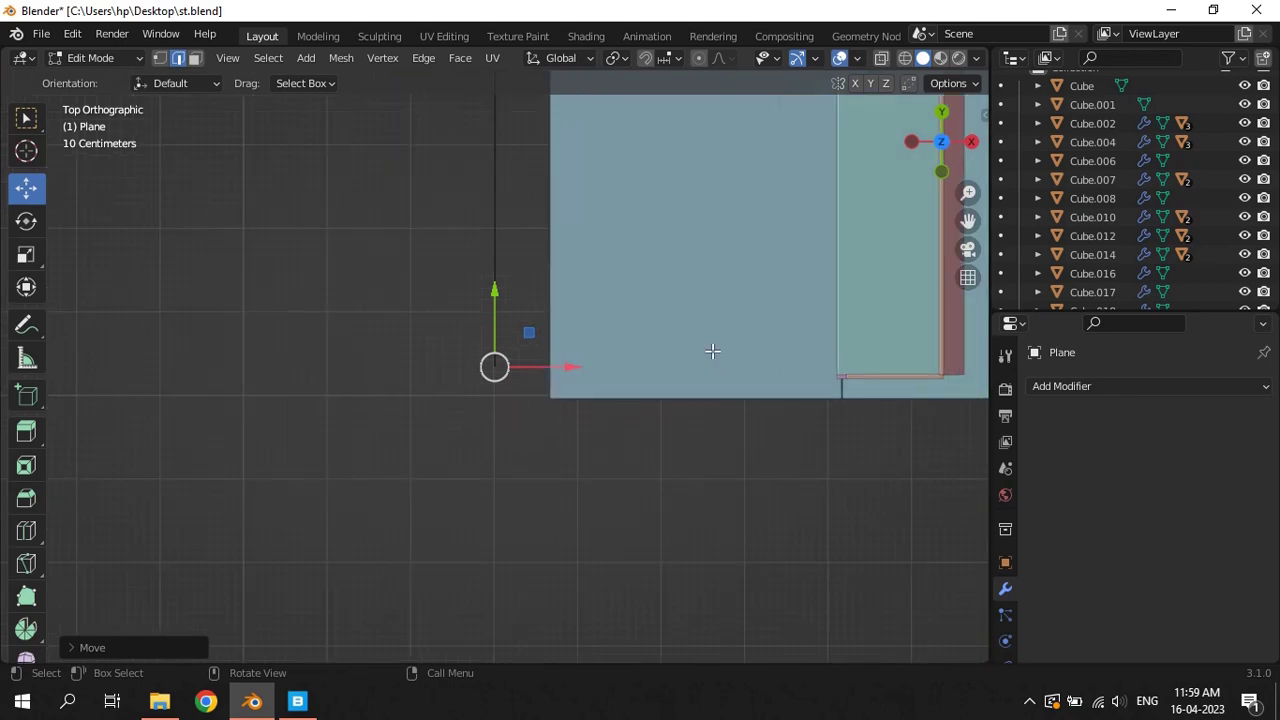
Extrude a vertex out sideways along the X axis
key(e)
key(y)
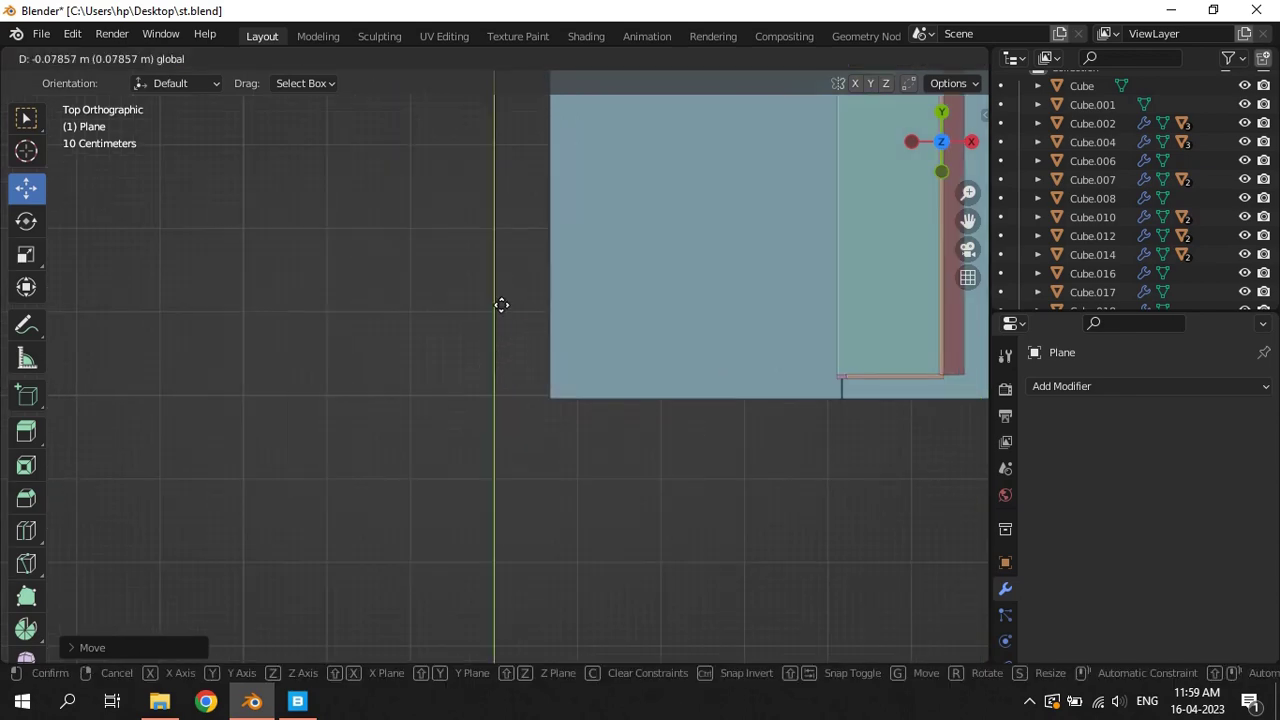
key(Escape)
key(e)
key(x)
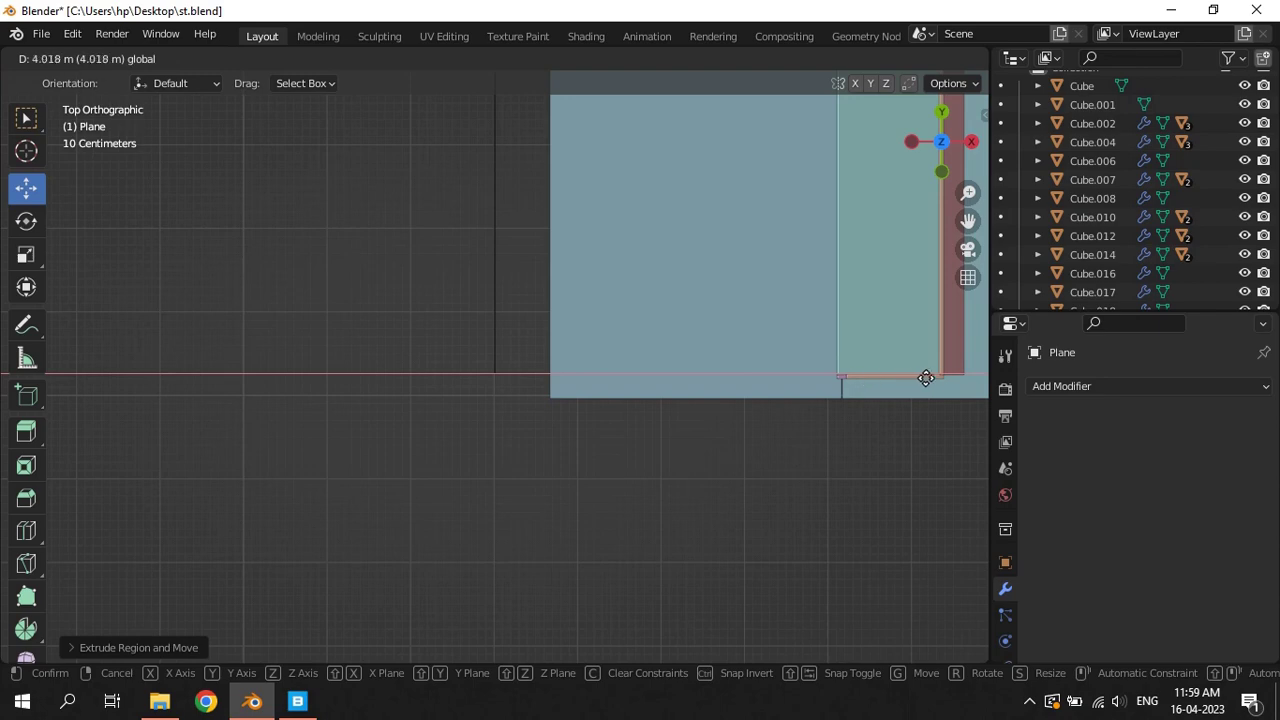
click(926, 378)
scroll(930, 391, up, 2)
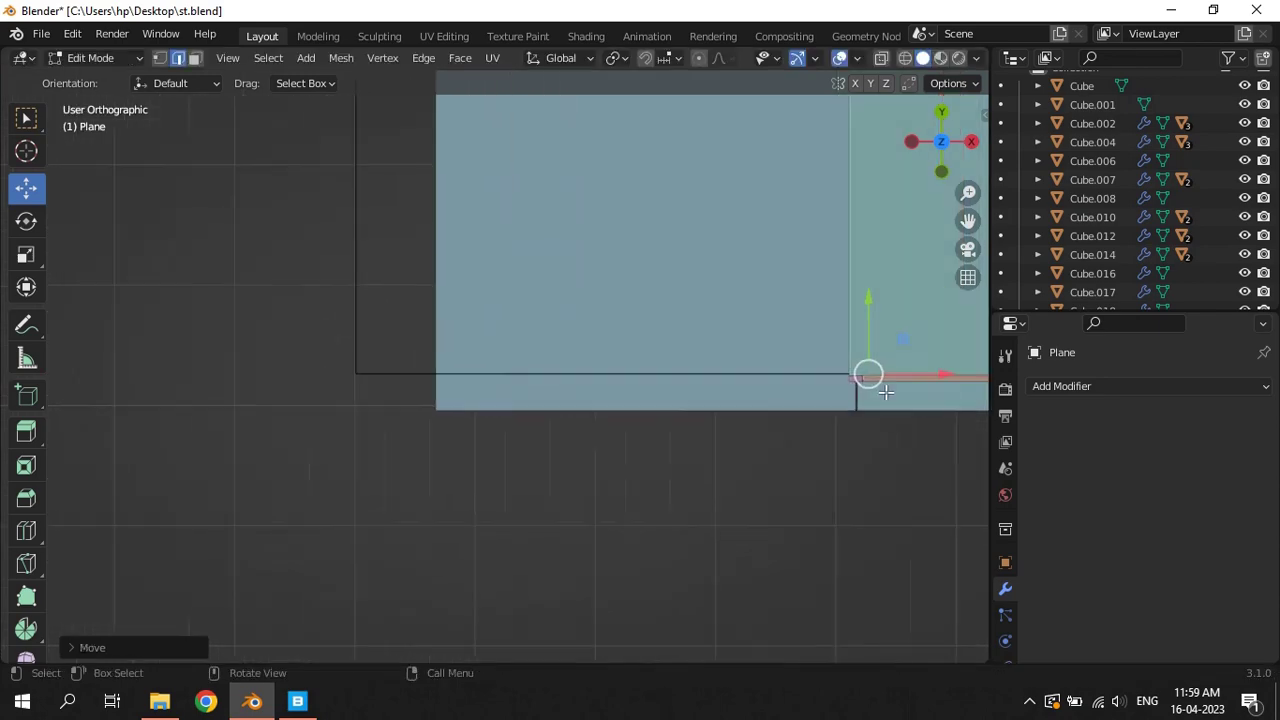
shift+middle_drag(934, 392, 551, 362)
scroll(551, 362, up, 2)
Place the extruded vertex onto the neighbouring frame's edge with small nudges
key(e)
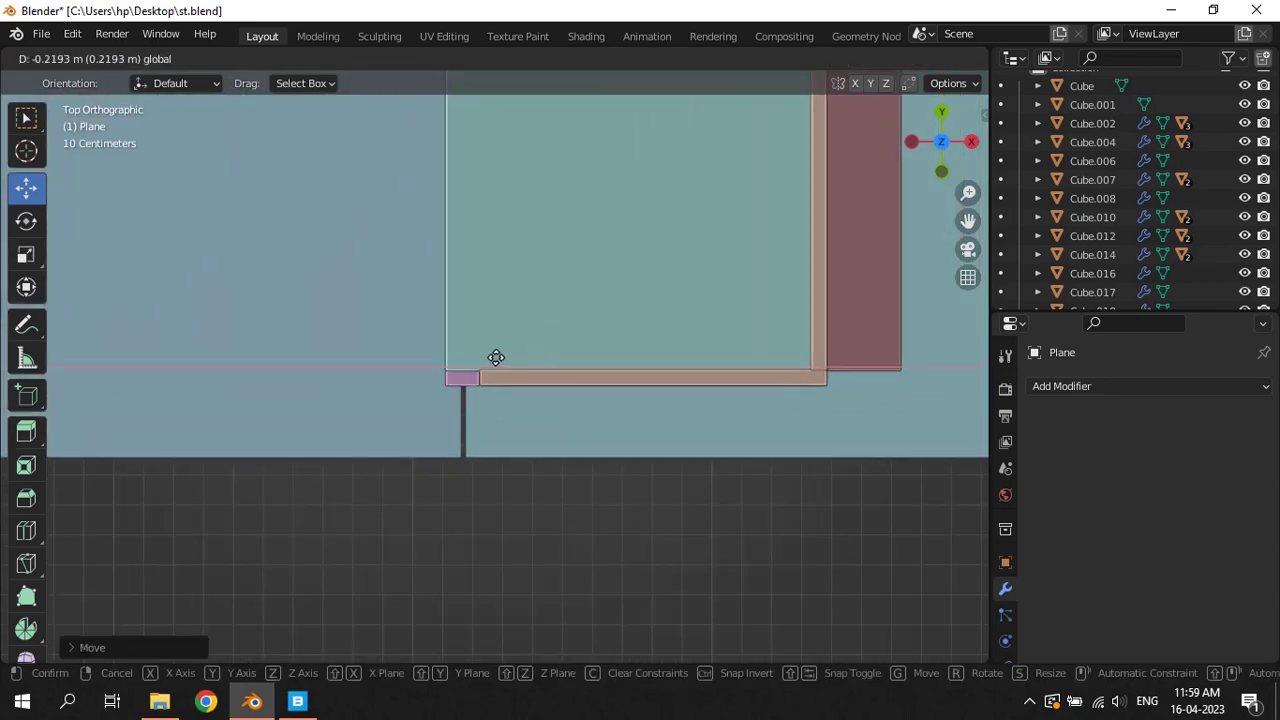
click(494, 357)
key(g)
click(514, 365)
key(g)
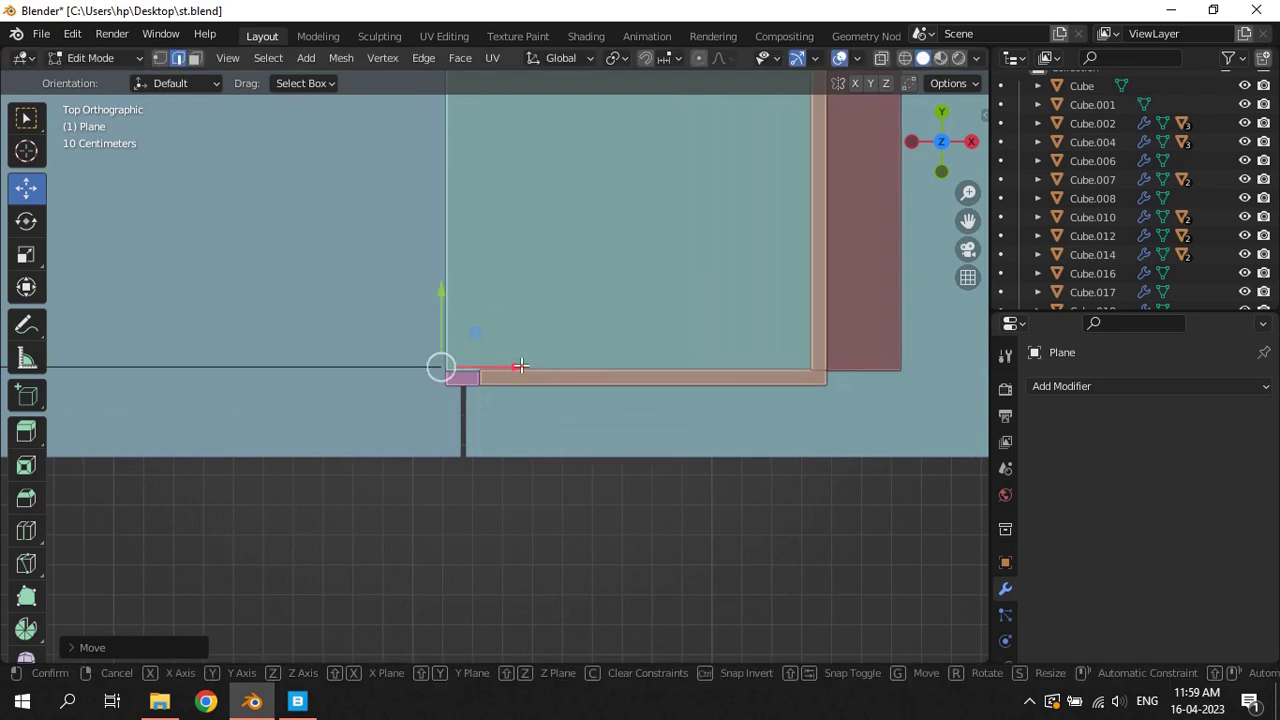
click(526, 364)
key(KP_Decimal)
Box-select the vertices along the wall's edge and try moving them along Y, then undo
click(160, 58)
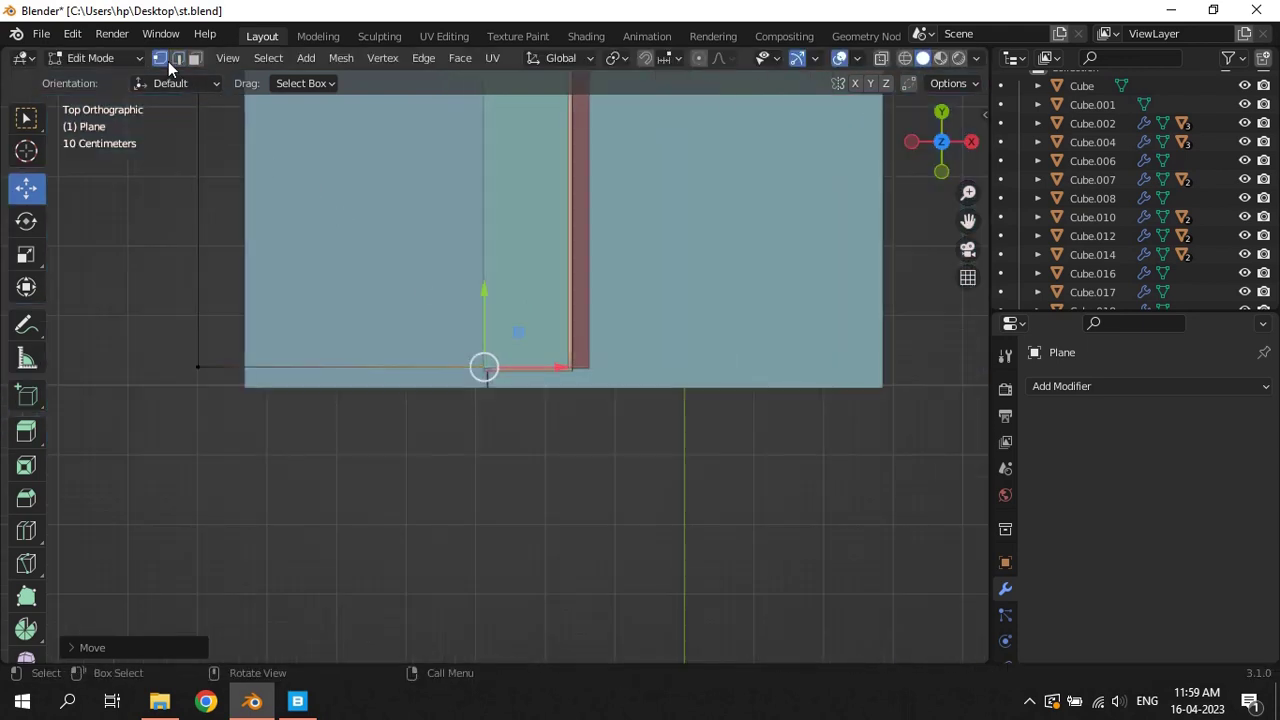
drag(112, 290, 506, 436)
key(KP_Decimal)
scroll(303, 311, down, 3)
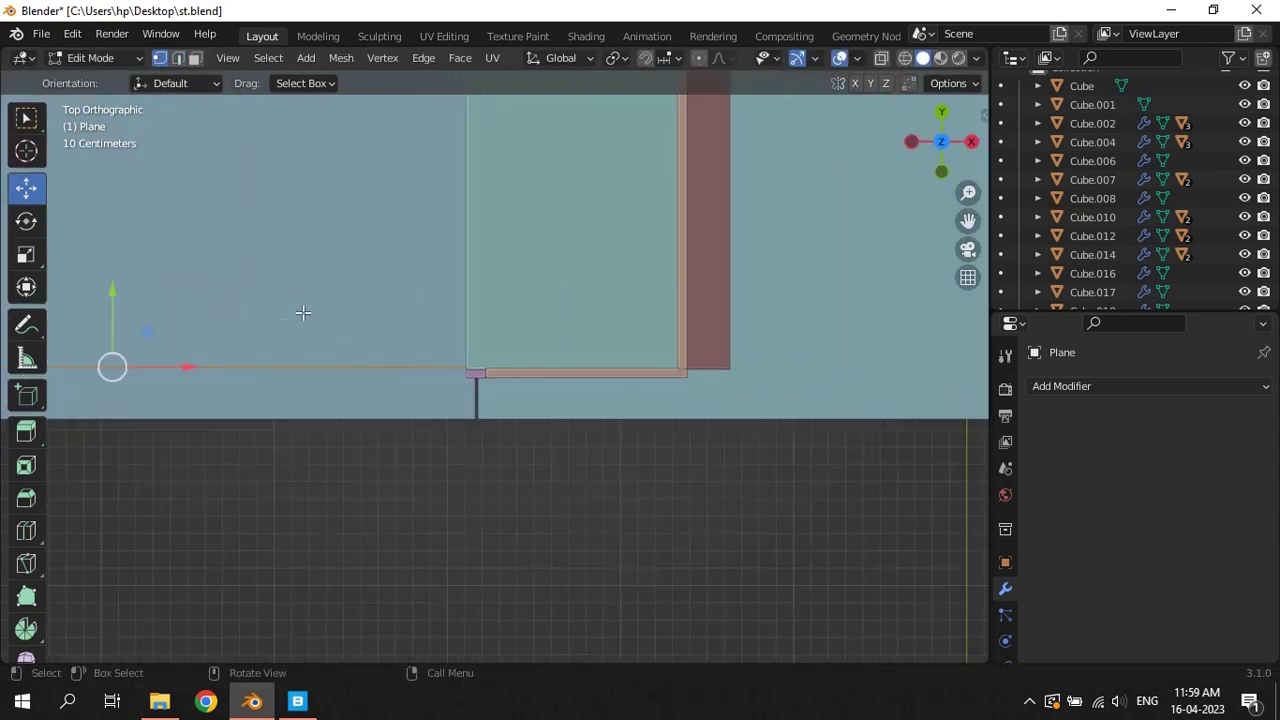
scroll(563, 294, up, 3)
scroll(563, 294, up, 2)
key(g)
key(y)
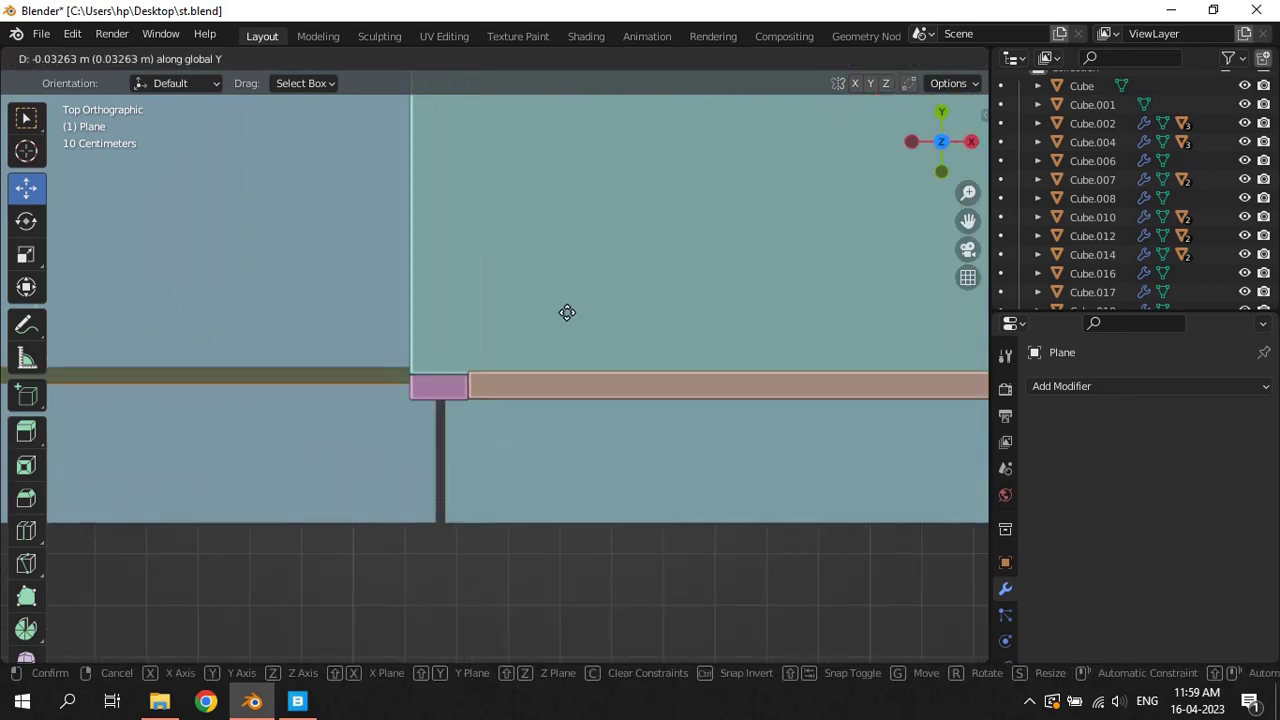
click(565, 296)
key(ctrl+z)
In wireframe, select the edge hidden behind the walls and nudge it slightly along Y
key(z)
click(491, 313)
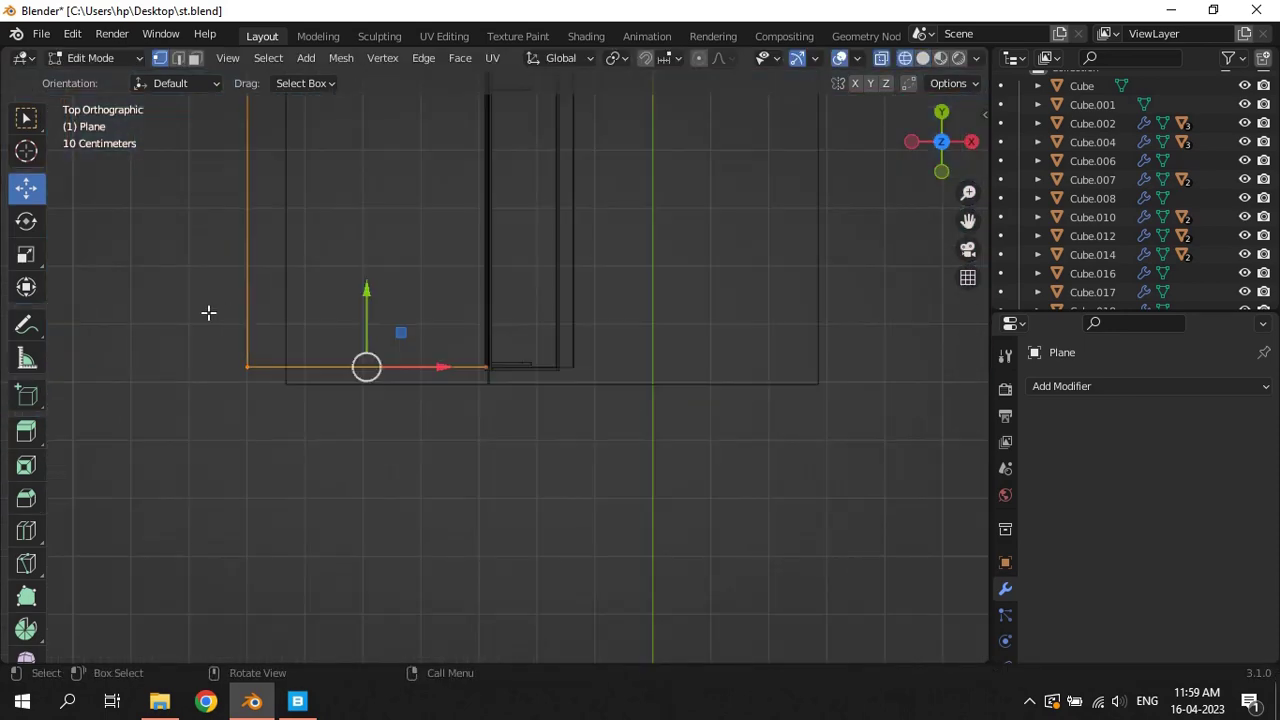
drag(206, 311, 540, 420)
scroll(534, 317, up, 2)
scroll(521, 302, up, 2)
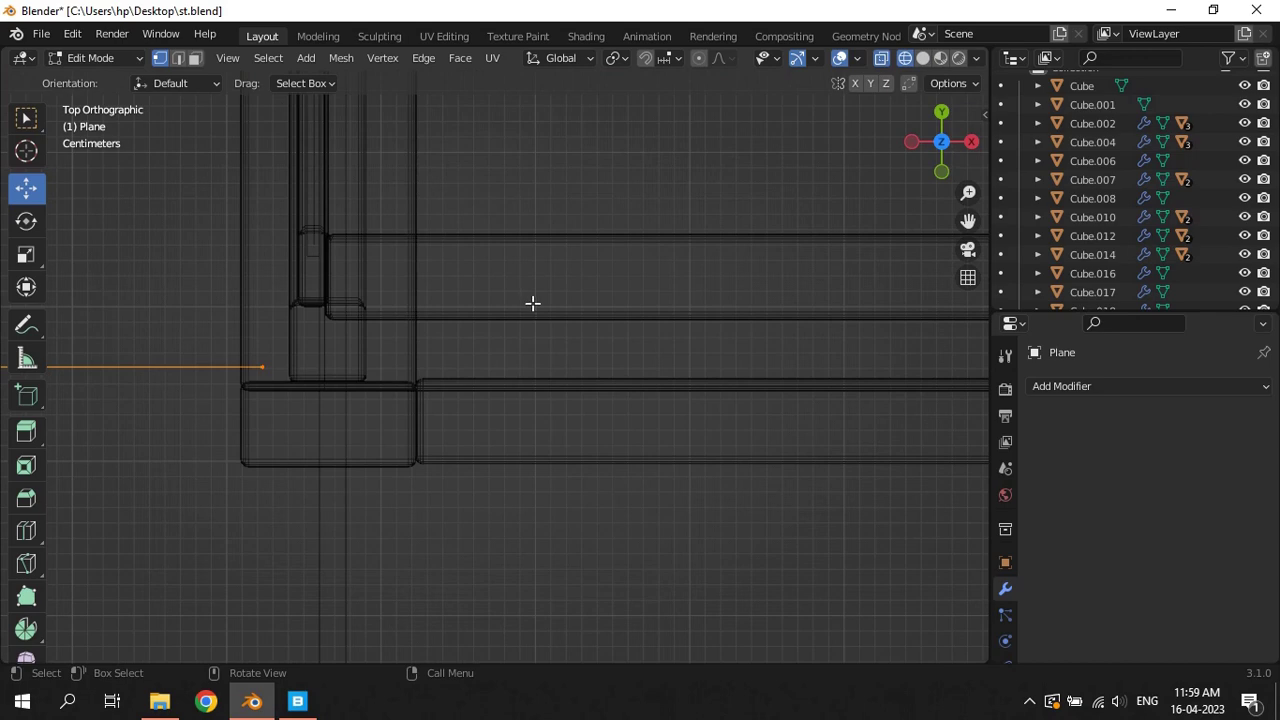
key(g)
key(y)
click(530, 361)
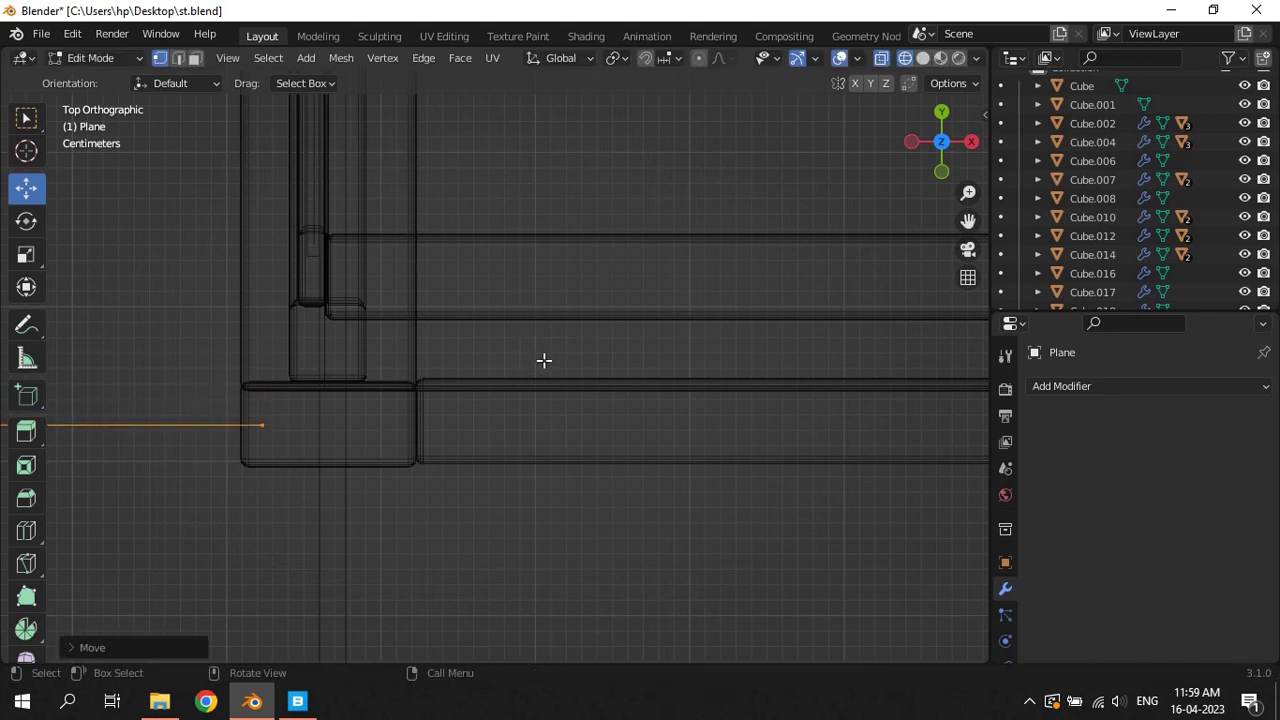
Return to solid shading and leave Edit Mode on the finished notched-top side wall
key(z)
click(742, 380)
mouse_move(674, 463)
middle_down()
mouse_move(646, 343)
mouse_move(583, 298)
middle_up()
key(Tab)
scroll(643, 343, down, 3)
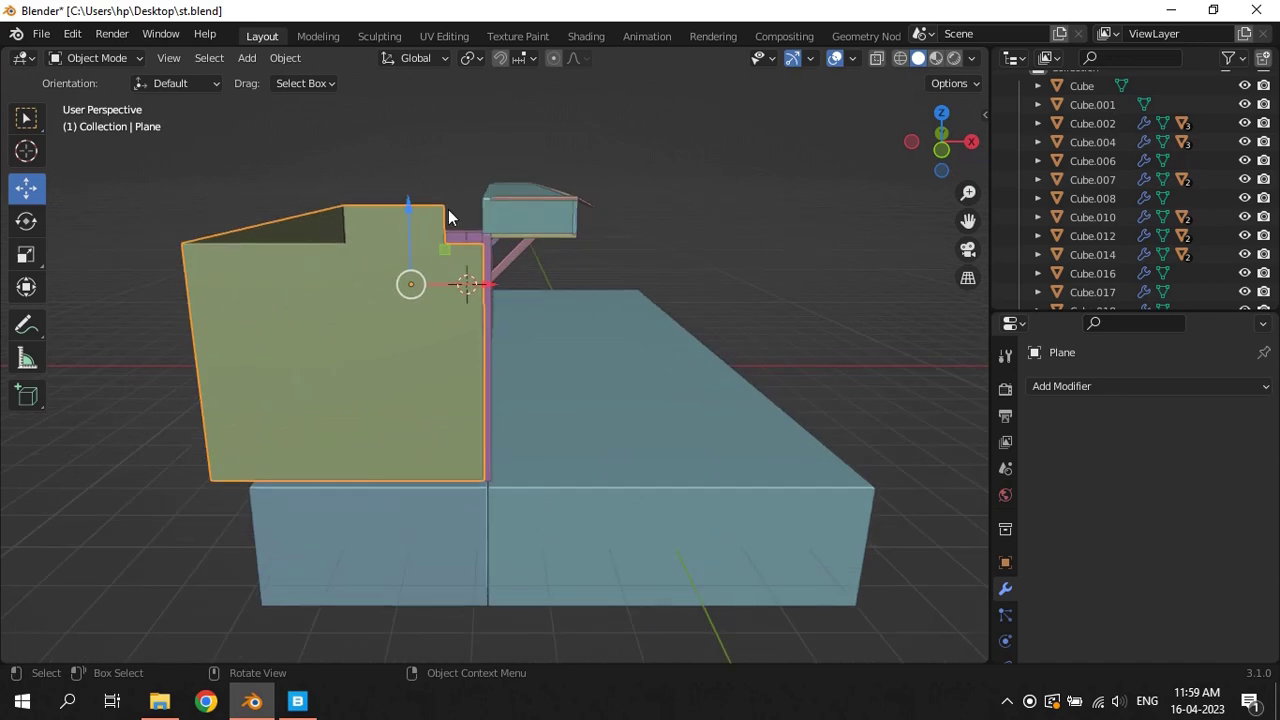
Add a horizontal edge loop across the side wall with Ctrl+R
key(Tab)
key(ctrl+e)
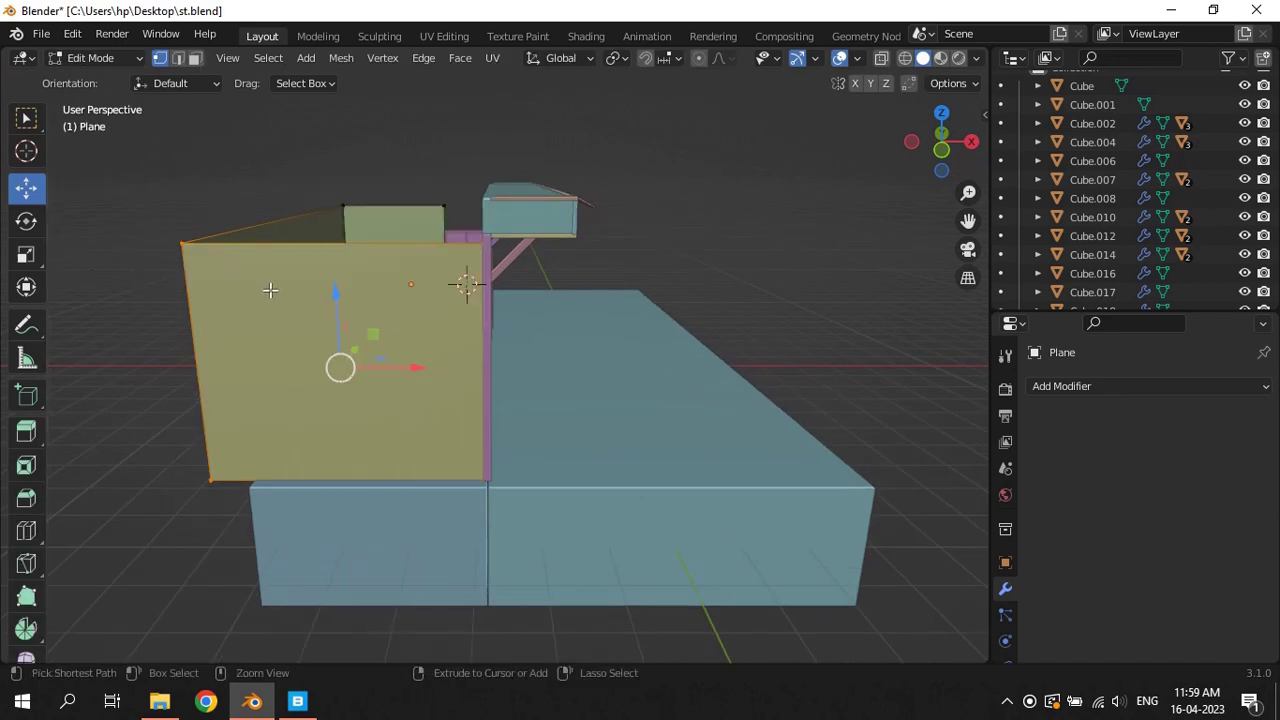
key(ctrl+r)
click(217, 286)
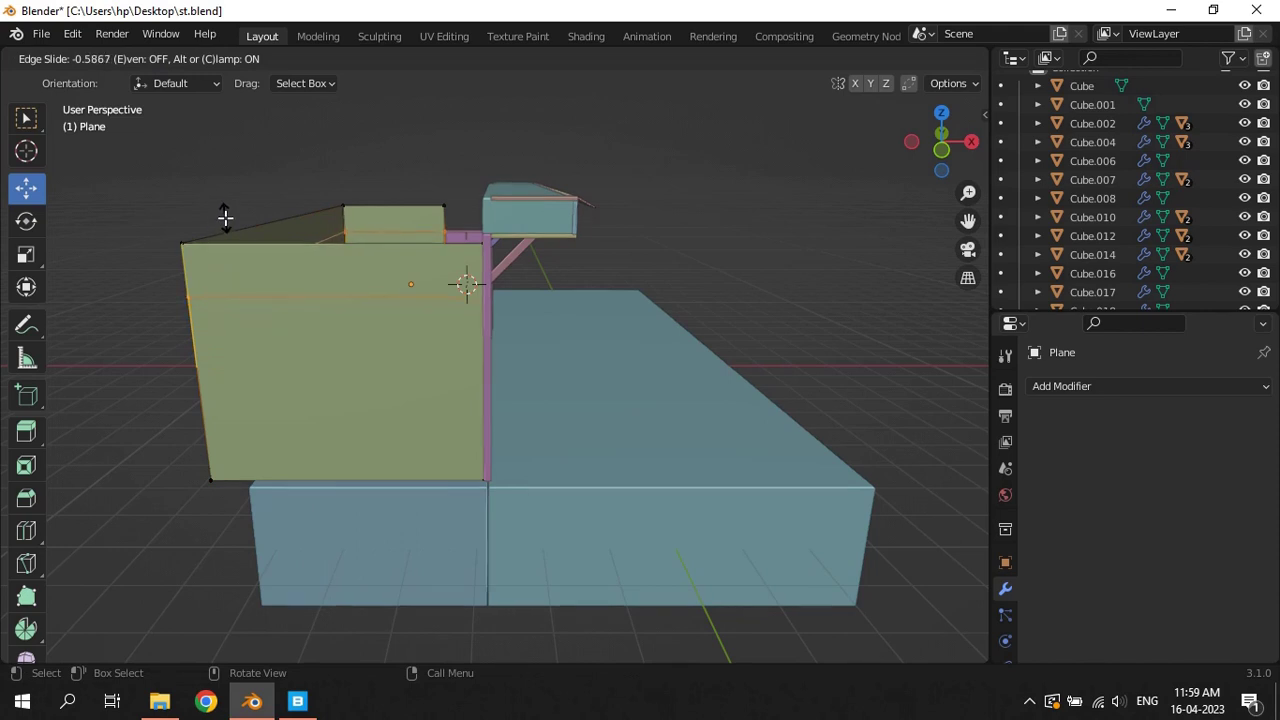
click(225, 217)
Extrude the wall's top corner edge along X to extend it over the lattice panel
middle_drag(226, 217, 470, 360)
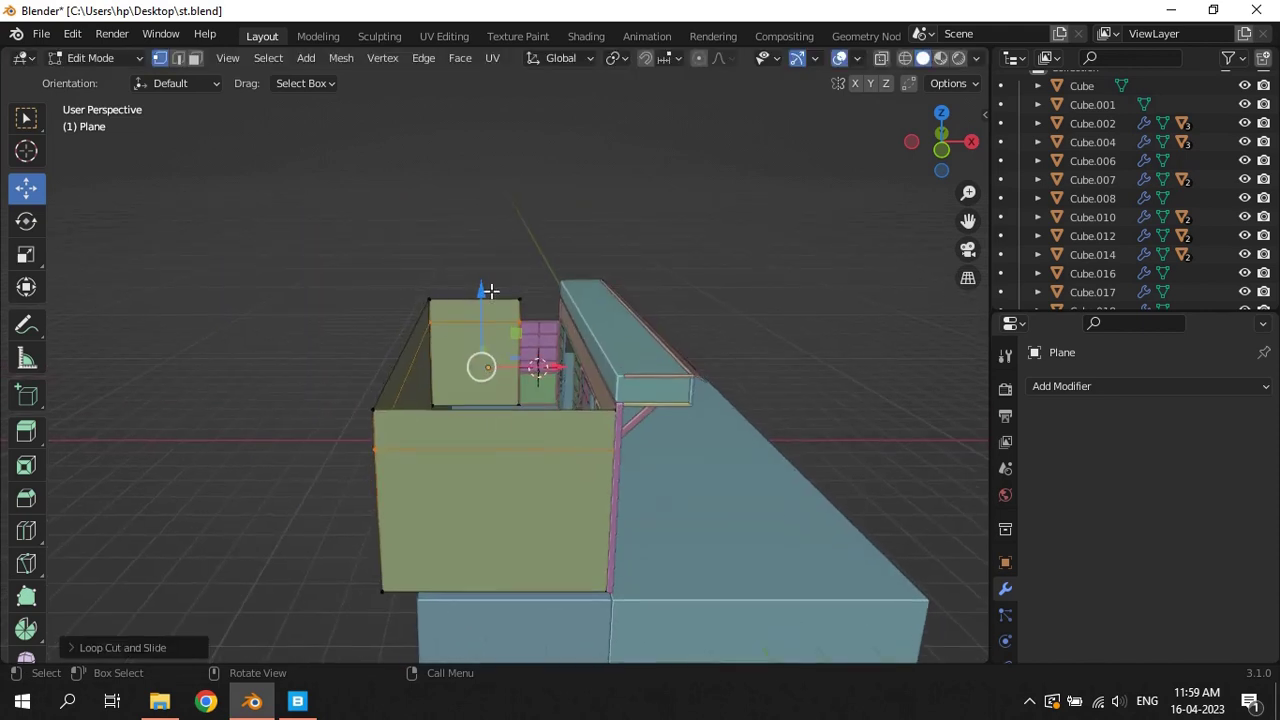
scroll(627, 317, up, 3)
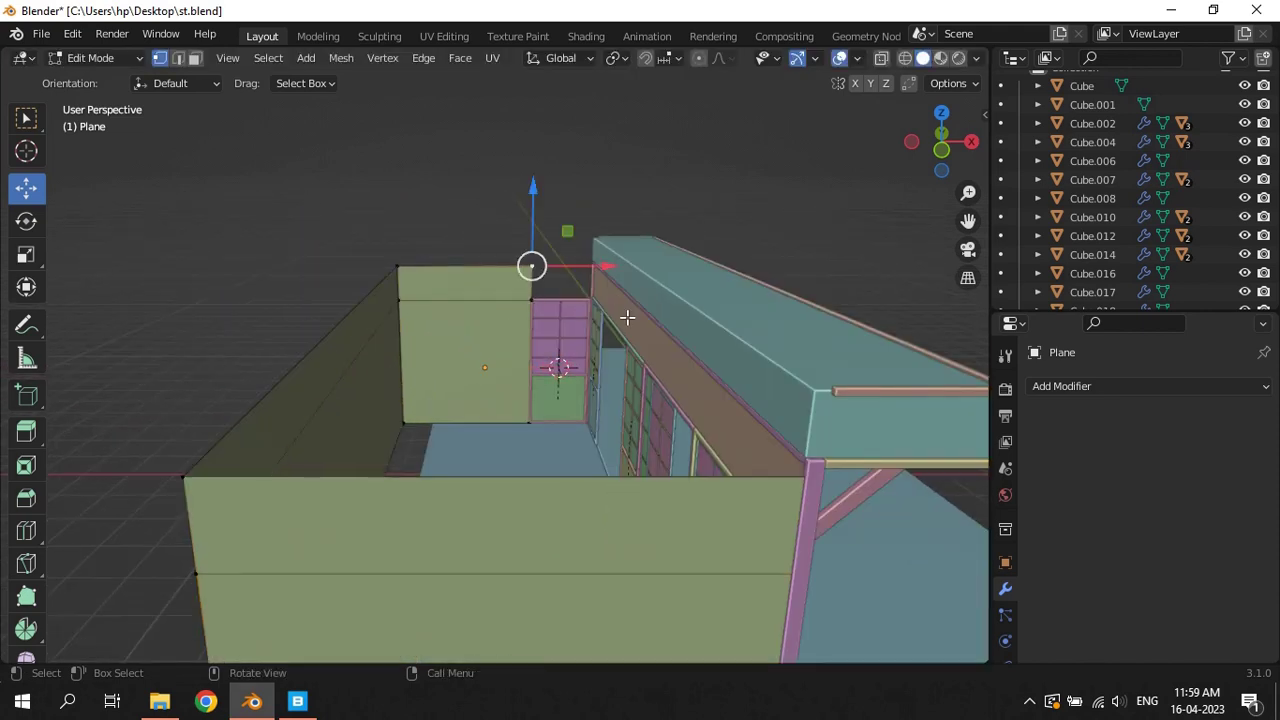
shift+click(540, 306)
key(KP_Decimal)
scroll(614, 351, down, 1)
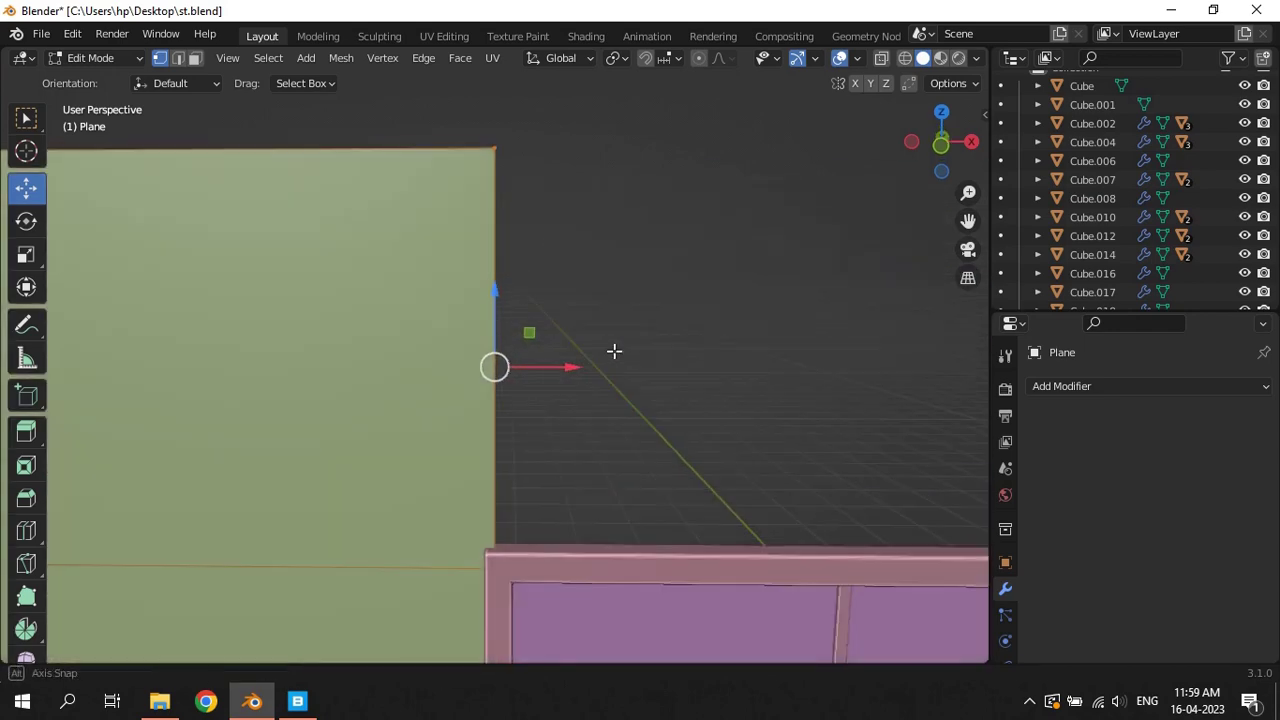
scroll(614, 351, down, 2)
scroll(614, 351, down, 1)
key(e)
right_click(588, 367)
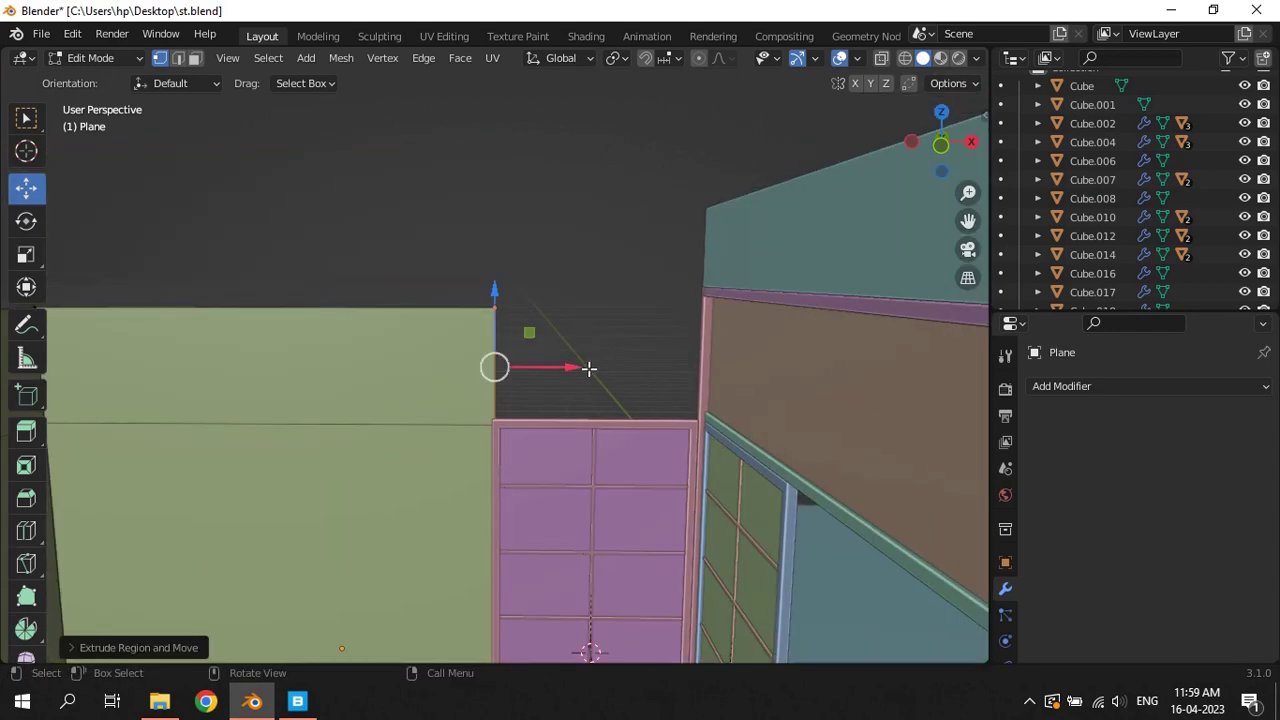
key(g)
key(x)
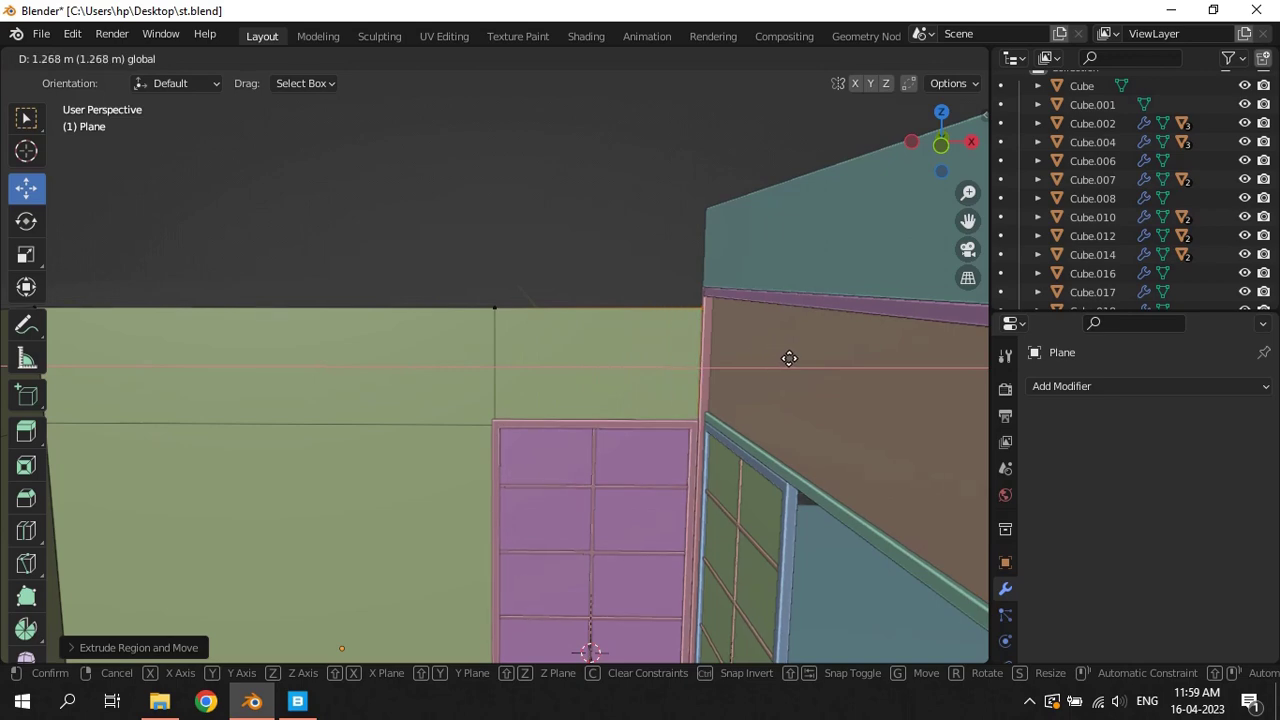
click(789, 358)
In Front view wireframe, raise the wall's top edge about 0.57 m to the roof beam
key(KP_3)
key(KP_1)
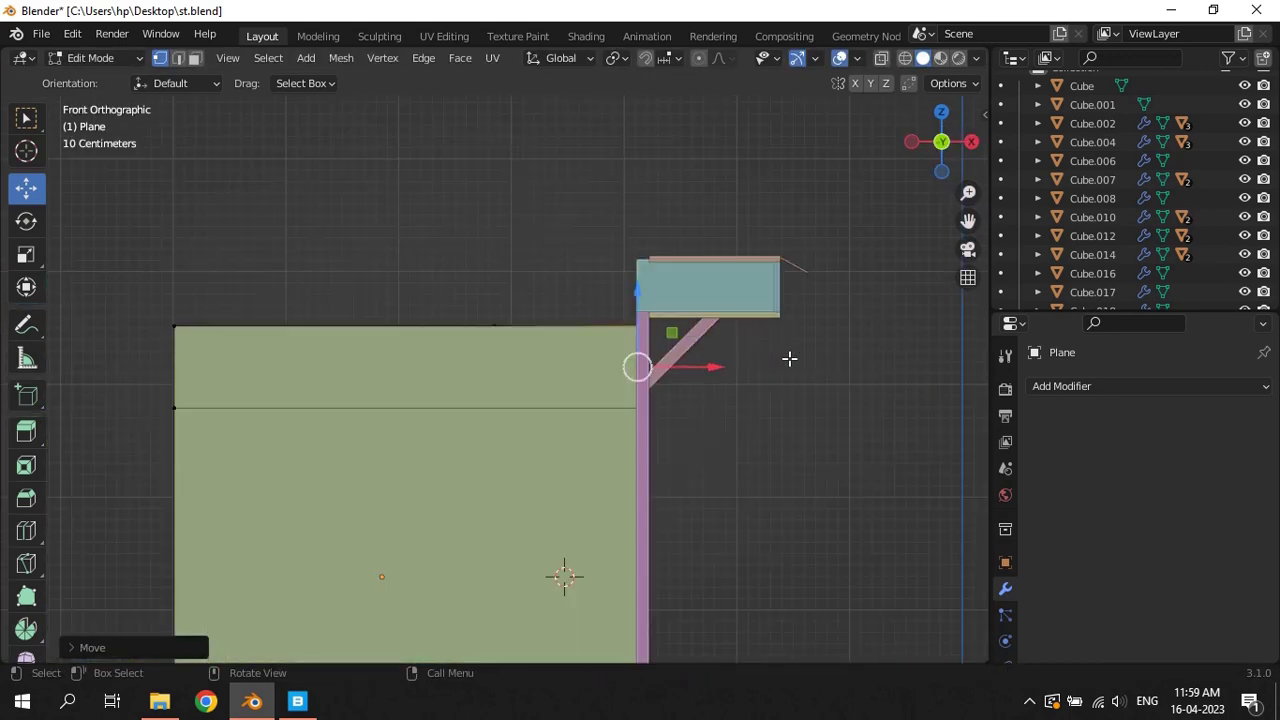
key(z)
click(100, 306)
drag(143, 306, 653, 357)
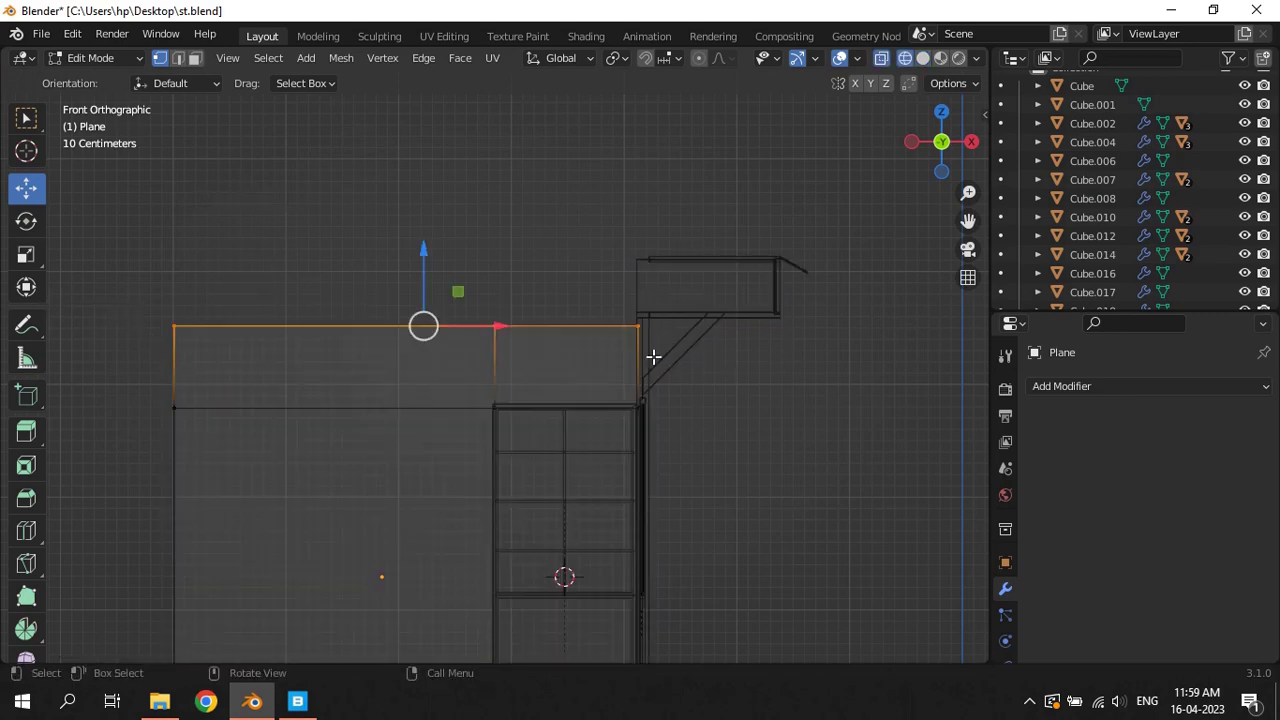
drag(429, 262, 431, 188)
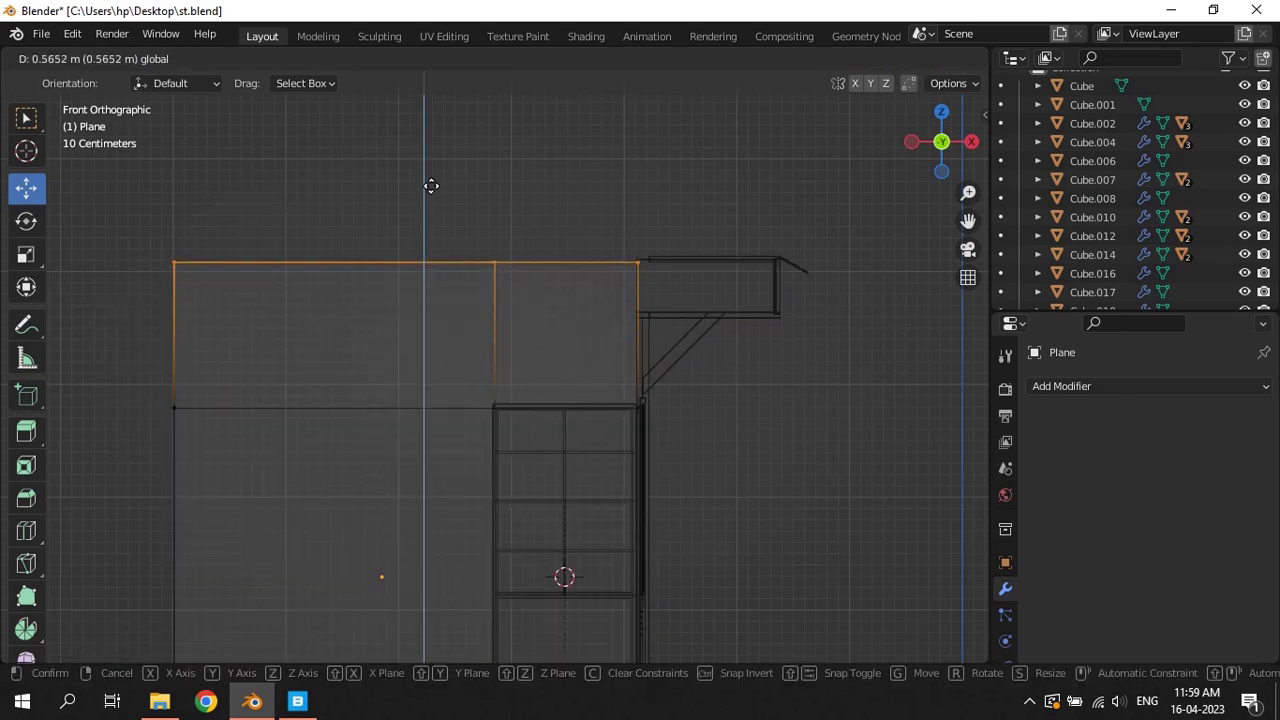
middle_drag(479, 262, 494, 325)
Return to solid shading, leave Edit Mode, and save st.blend
key(a)
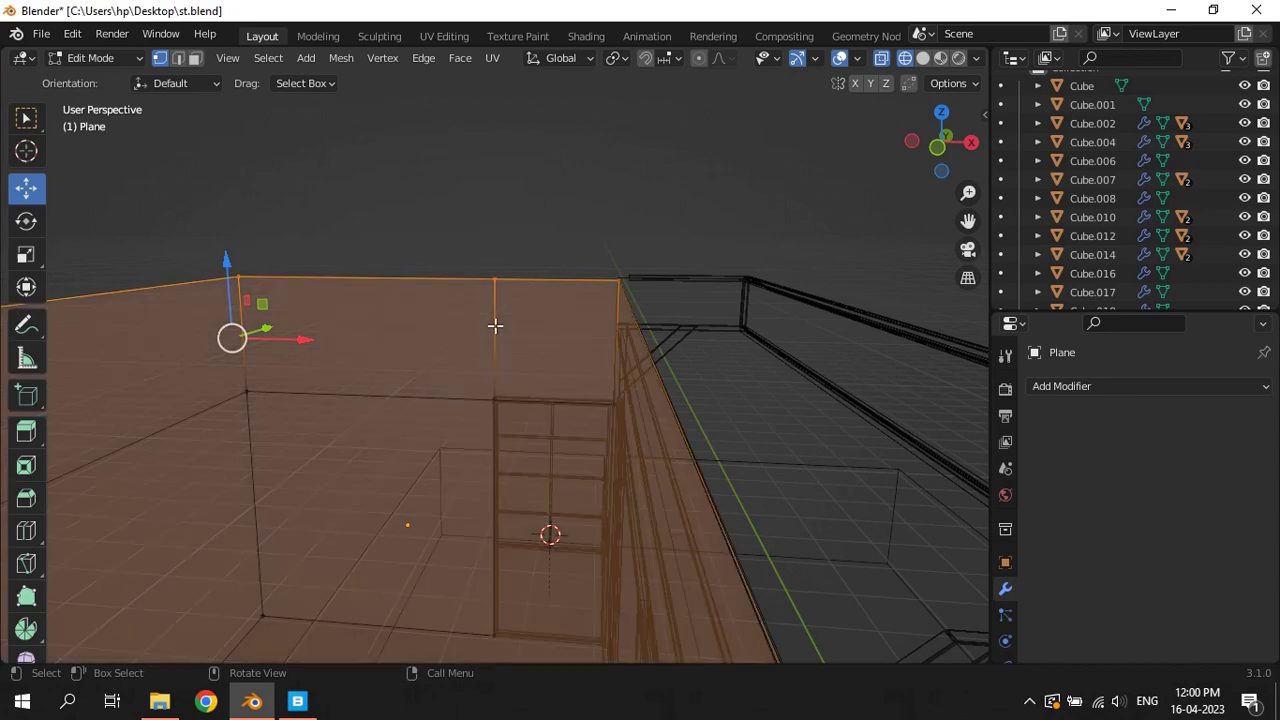
key(z)
click(620, 327)
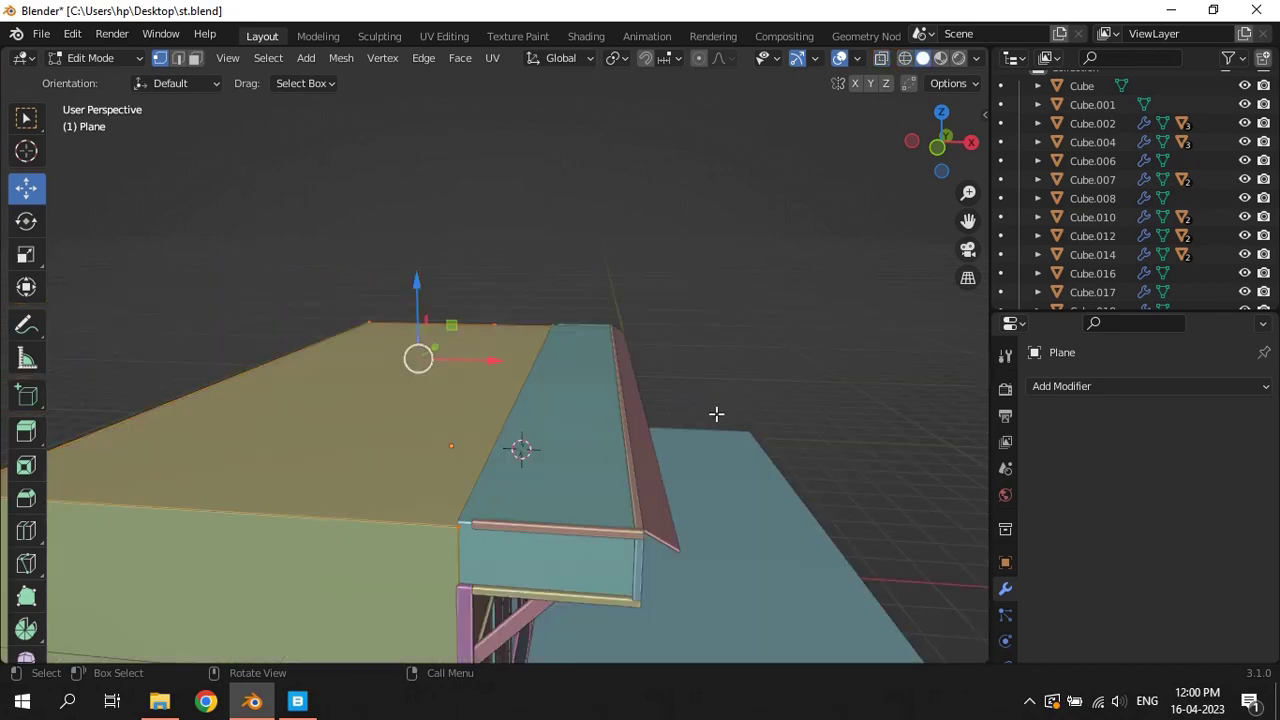
mouse_move(714, 414)
middle_down()
mouse_move(646, 366)
mouse_move(652, 388)
middle_up()
key(Tab)
click(644, 377)
key(ctrl+s)
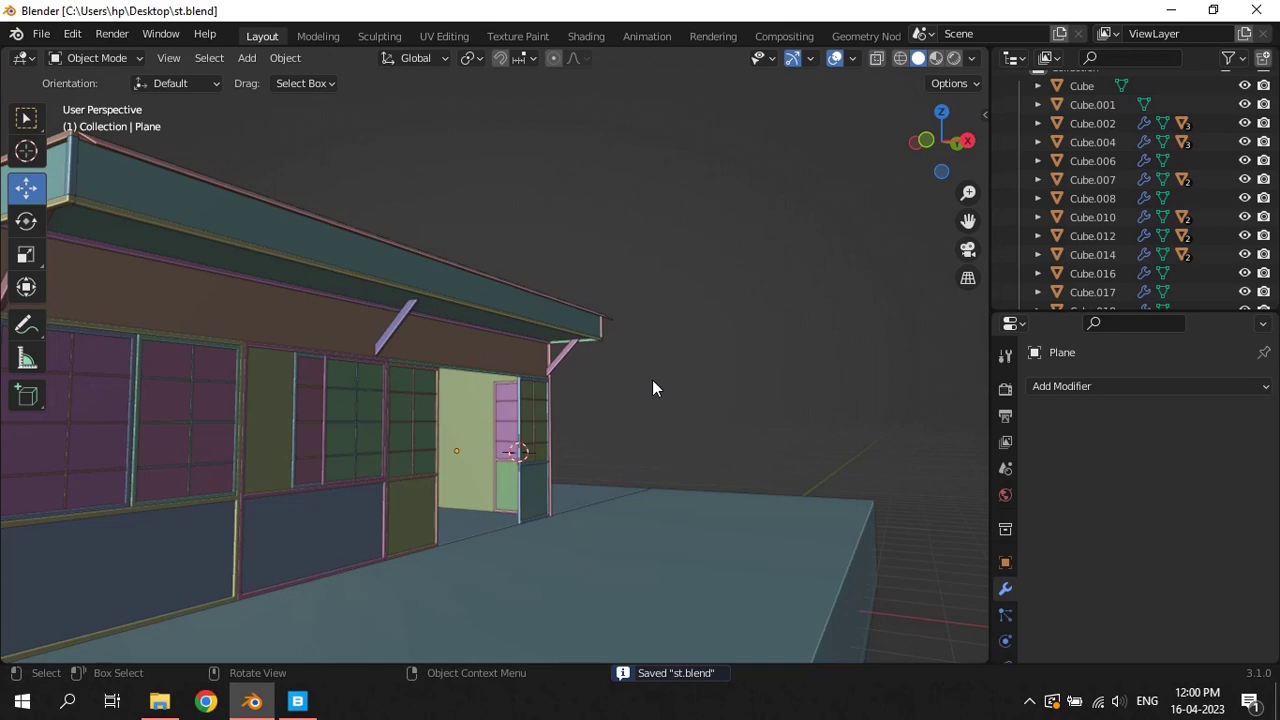
Push the base platform's side face outward along X and save the file
middle_drag(653, 381, 686, 377)
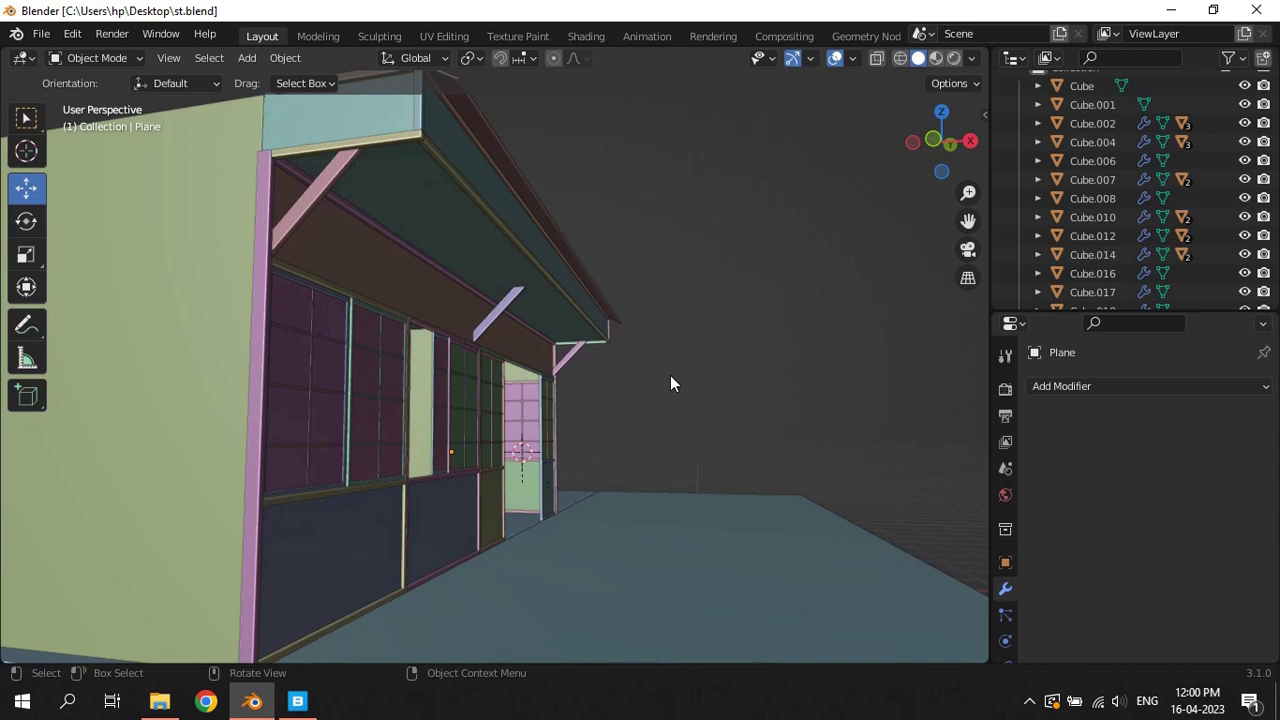
scroll(670, 384, up, 2)
scroll(660, 380, up, 1)
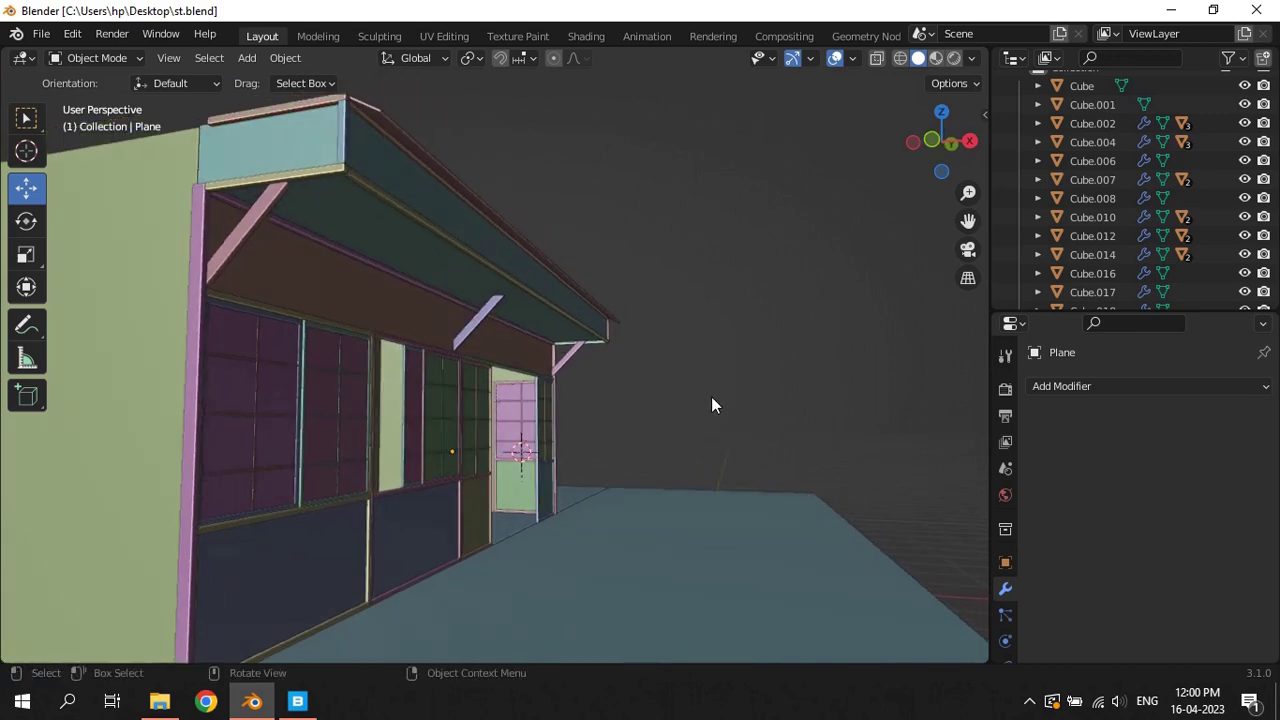
mouse_move(711, 405)
middle_down()
mouse_move(529, 449)
mouse_move(545, 432)
middle_up()
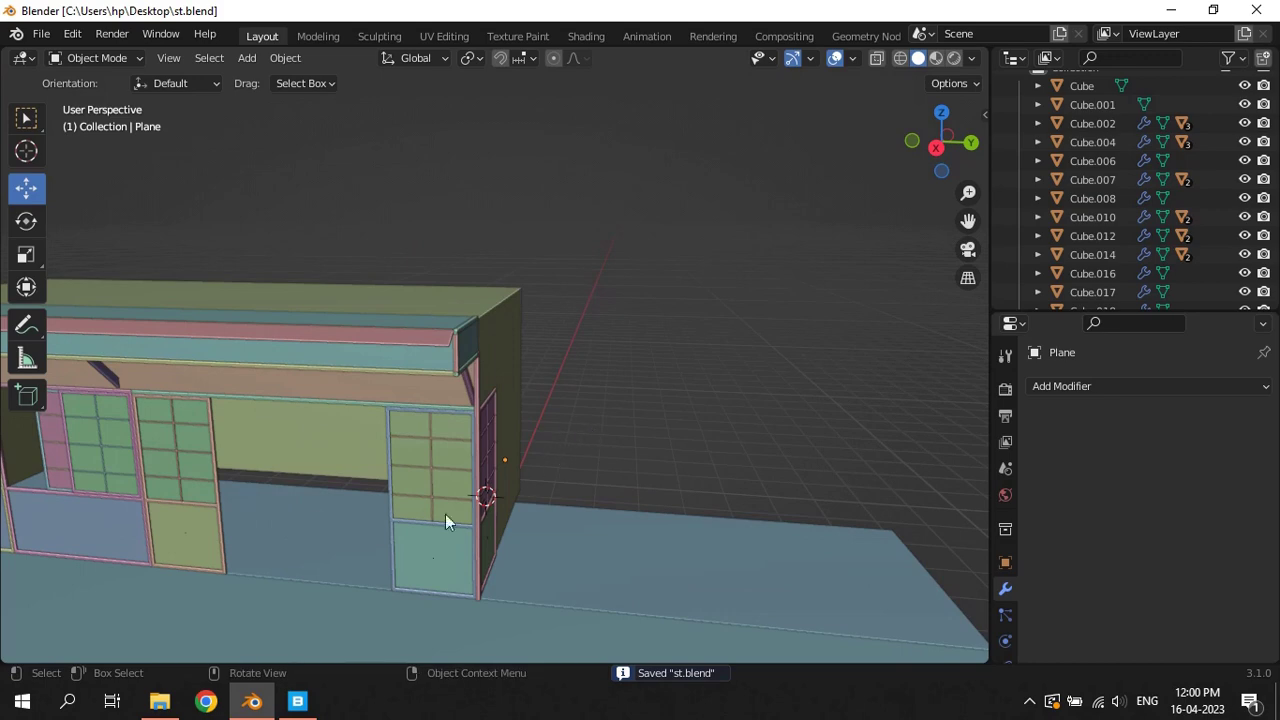
click(779, 499)
mouse_move(779, 499)
middle_down()
mouse_move(591, 509)
mouse_move(663, 540)
middle_up()
key(Tab)
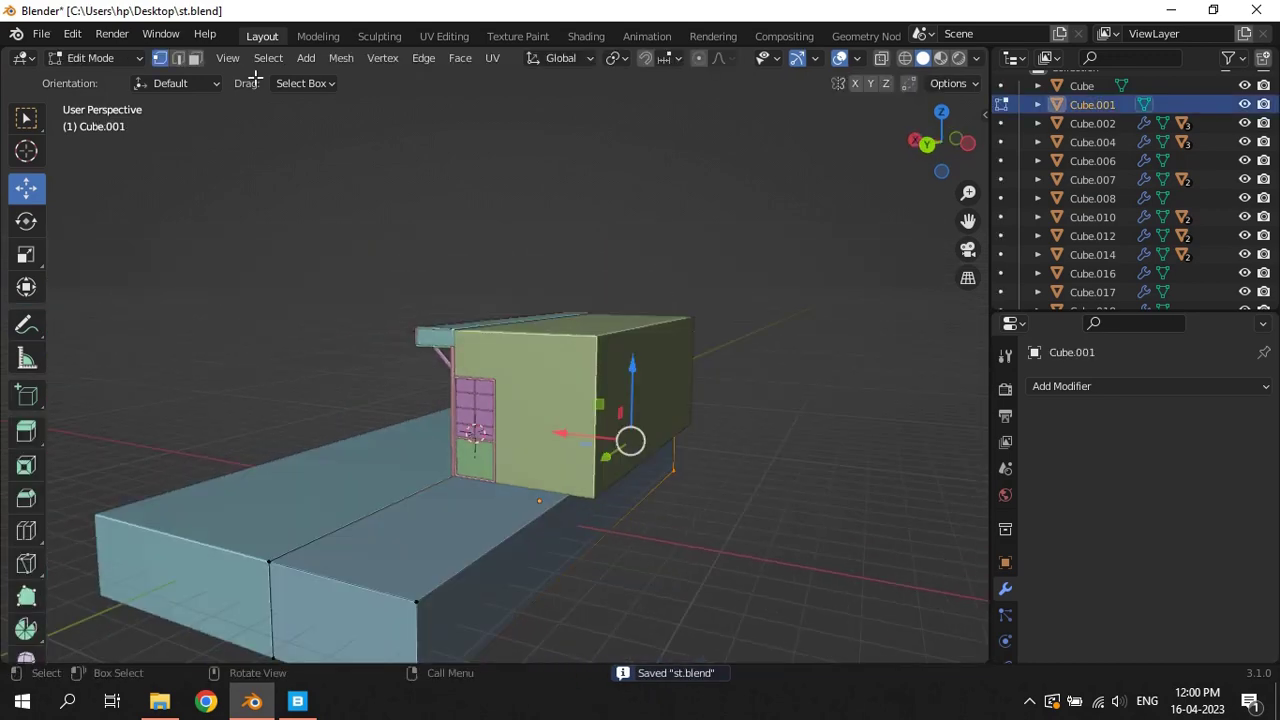
click(558, 534)
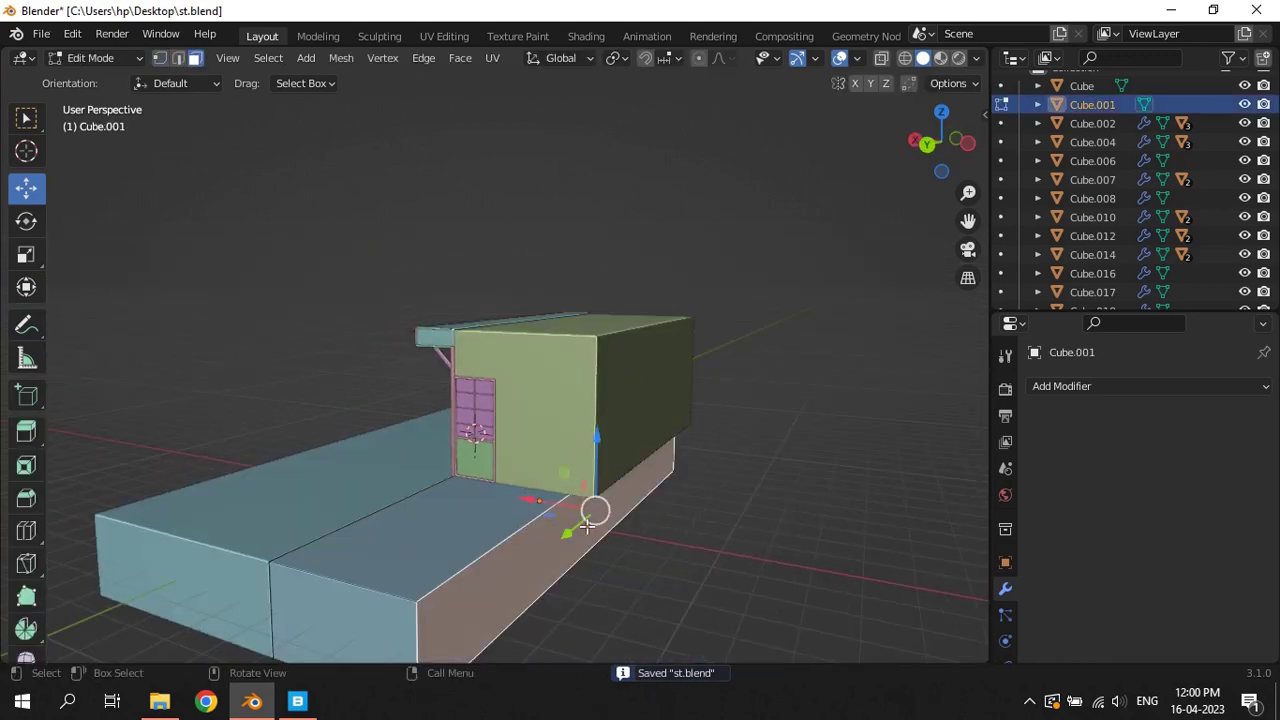
drag(588, 528, 551, 491)
key(Tab)
middle_drag(331, 417, 674, 443)
key(ctrl+s)
Shorten the lower base block by moving its end face inward in top view, then save
click(683, 357)
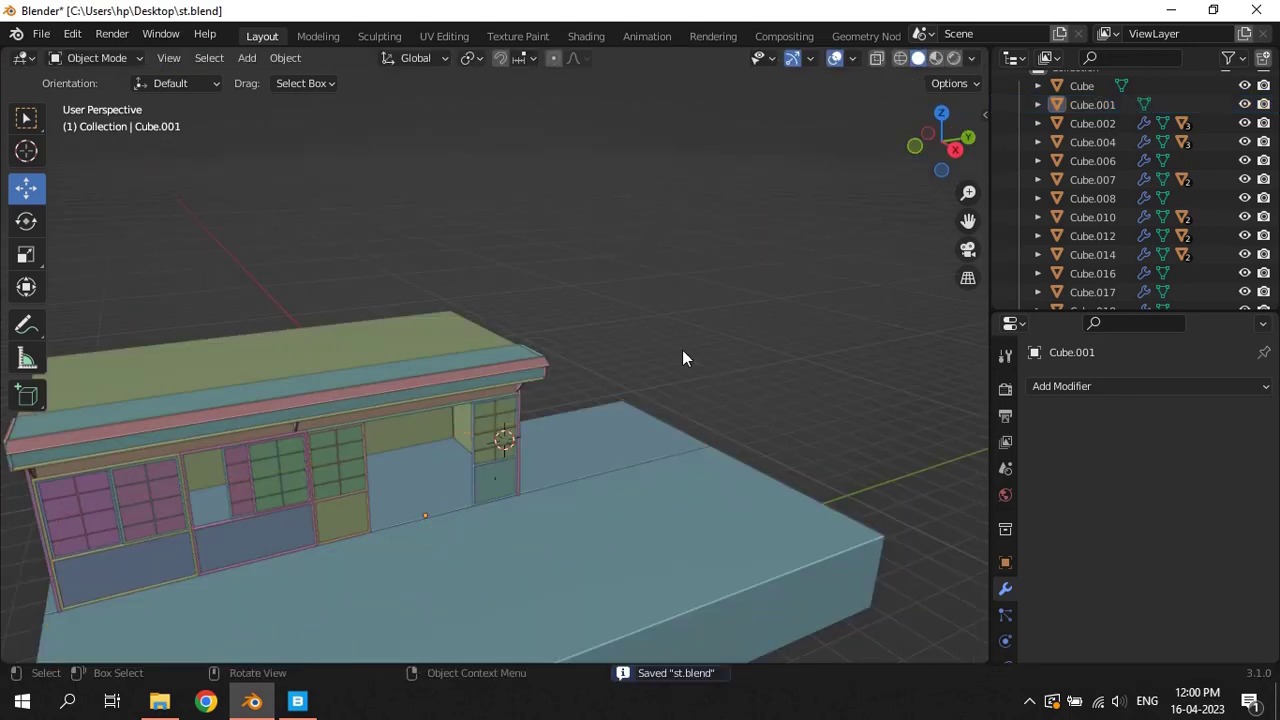
mouse_move(683, 357)
middle_down()
mouse_move(540, 394)
mouse_move(628, 343)
middle_up()
key(Tab)
key(Tab)
mouse_move(672, 476)
middle_down()
mouse_move(651, 471)
mouse_move(699, 547)
middle_up()
click(699, 547)
key(Tab)
drag(706, 538, 669, 517)
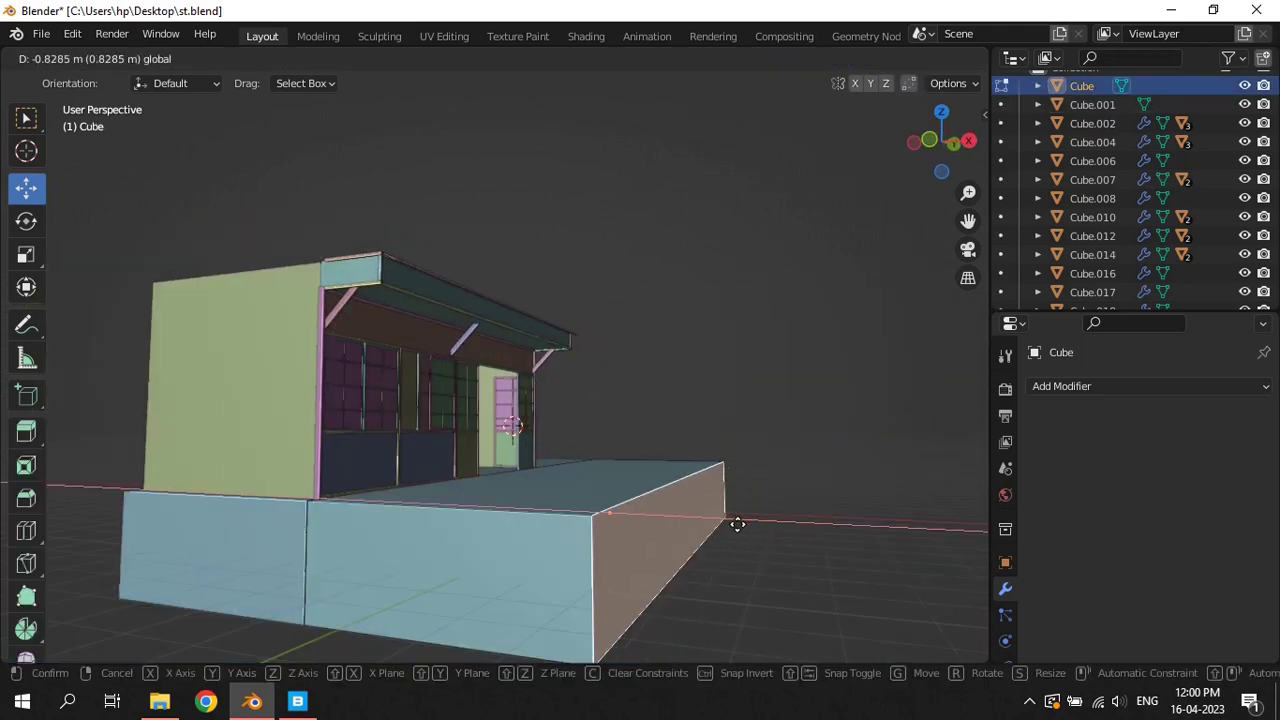
middle_drag(669, 517, 684, 461)
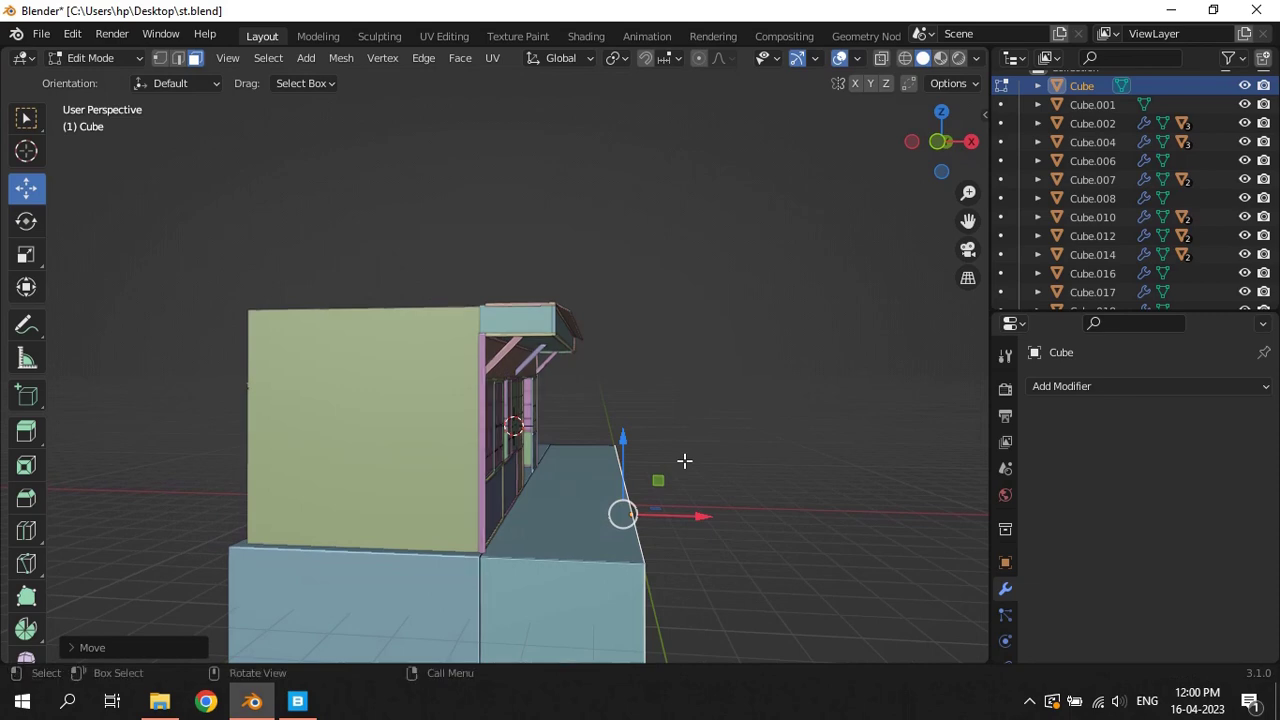
key(KP_7)
key(g)
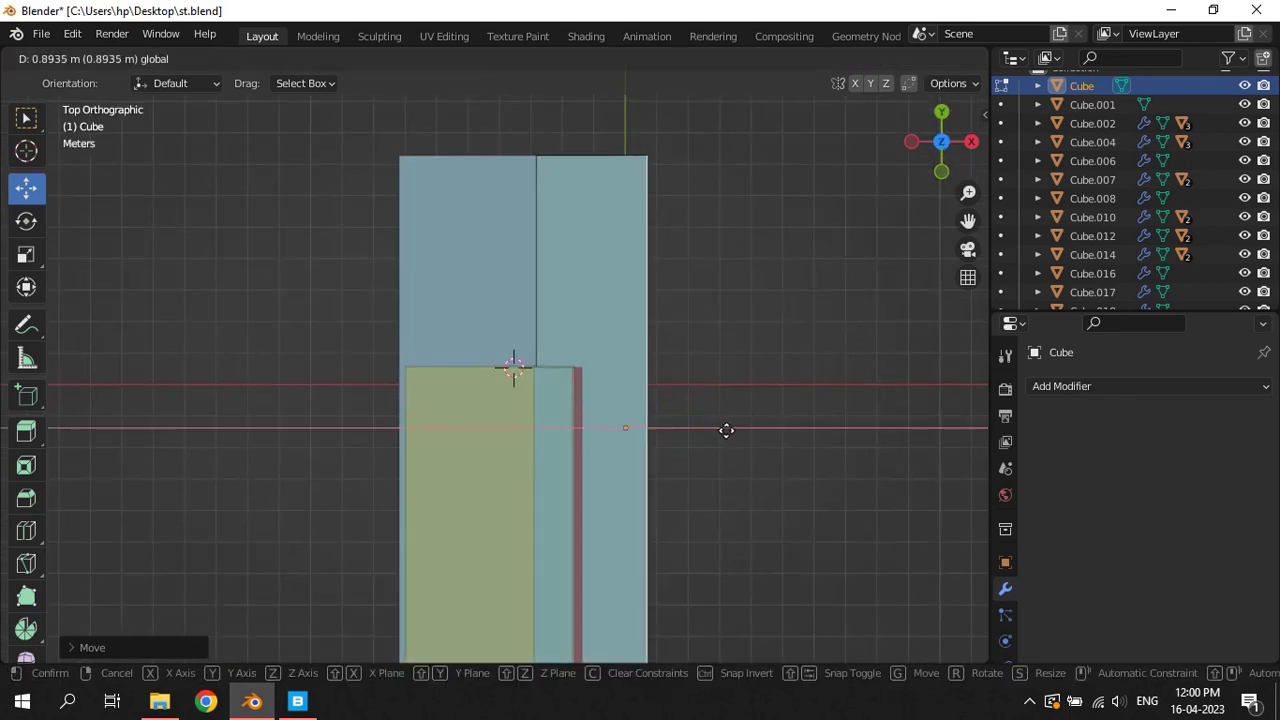
click(729, 430)
key(Tab)
middle_drag(746, 477, 711, 289)
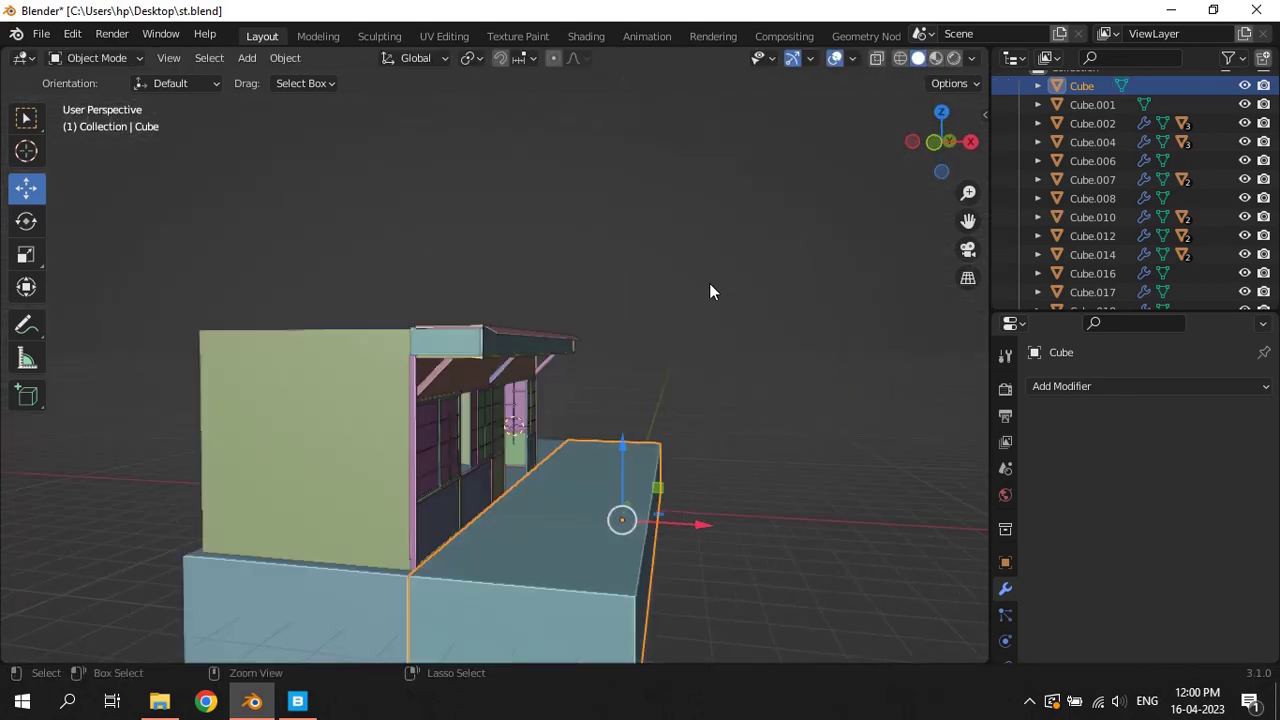
key(ctrl+s)
Shorten the long front slab along Y so its far end sits flush with the building
click(715, 403)
mouse_move(715, 403)
middle_down()
mouse_move(711, 416)
mouse_move(643, 430)
middle_up()
scroll(711, 415, up, 2)
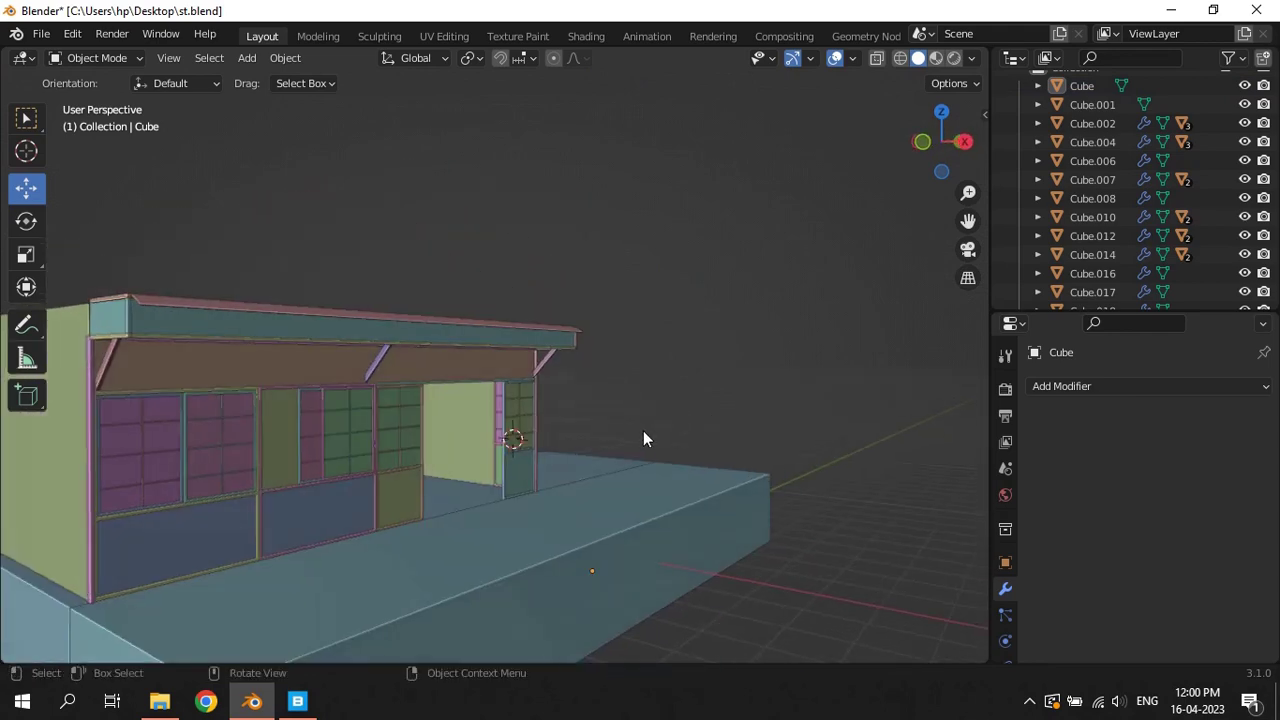
mouse_move(643, 438)
middle_down()
mouse_move(625, 469)
mouse_move(423, 502)
mouse_move(729, 483)
mouse_move(663, 537)
middle_up()
scroll(625, 469, down, 3)
click(663, 537)
key(Tab)
click(740, 618)
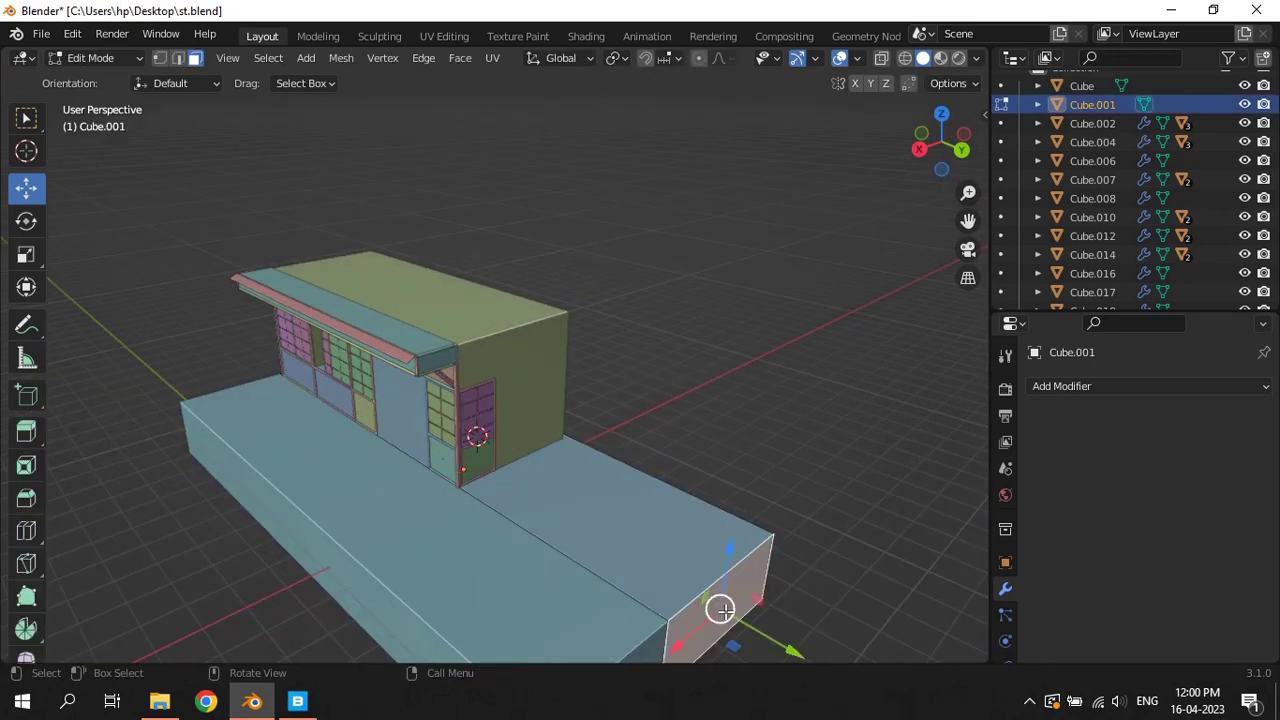
key(g)
key(y)
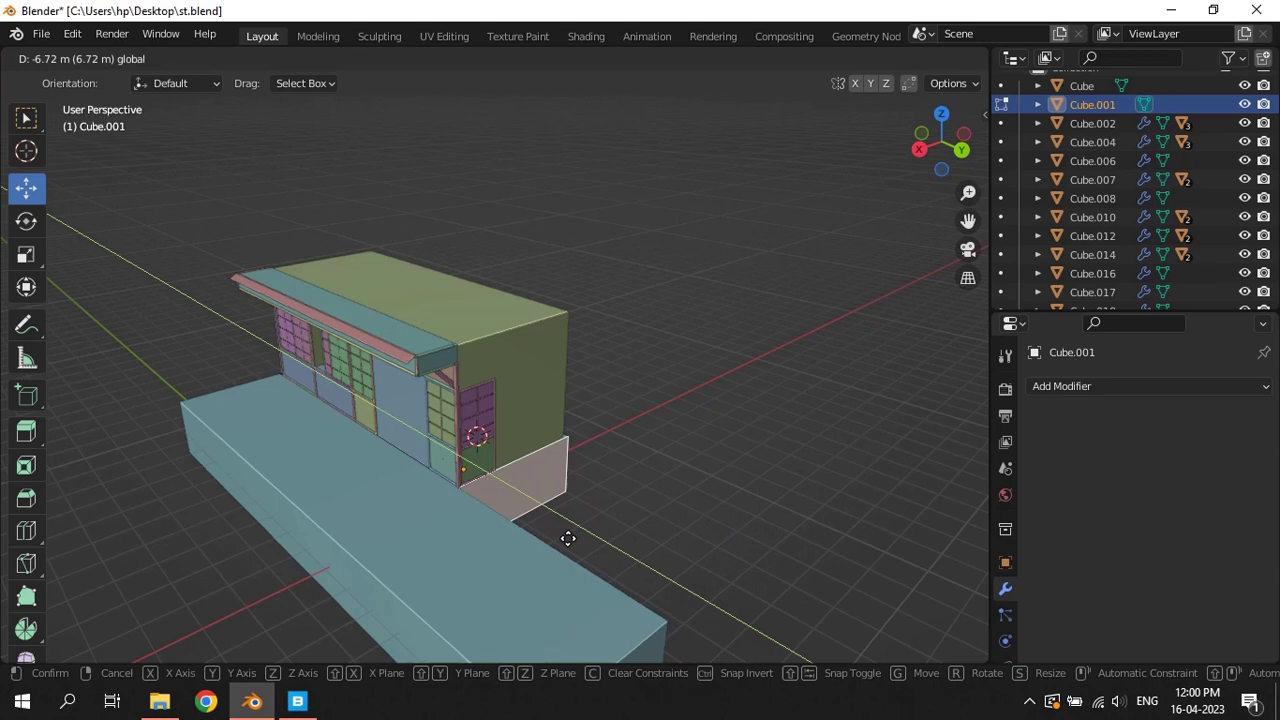
click(568, 538)
key(KP_Decimal)
middle_drag(544, 408, 606, 416)
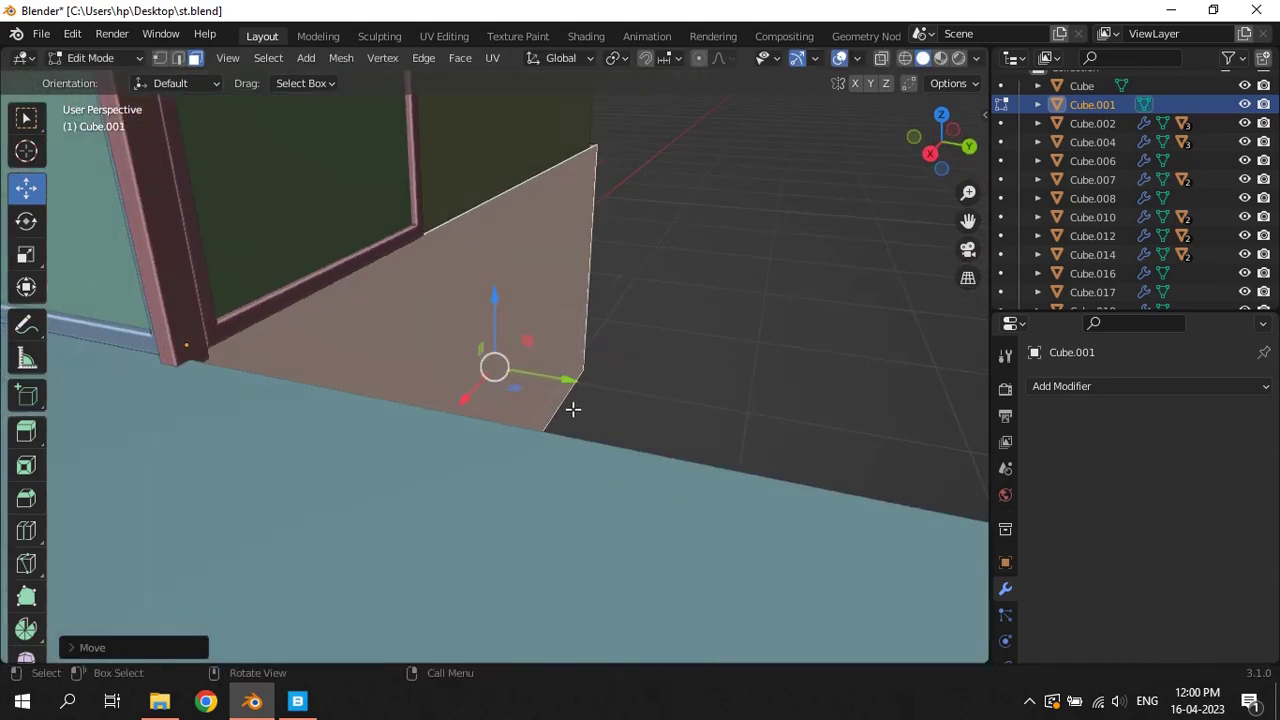
drag(568, 379, 580, 385)
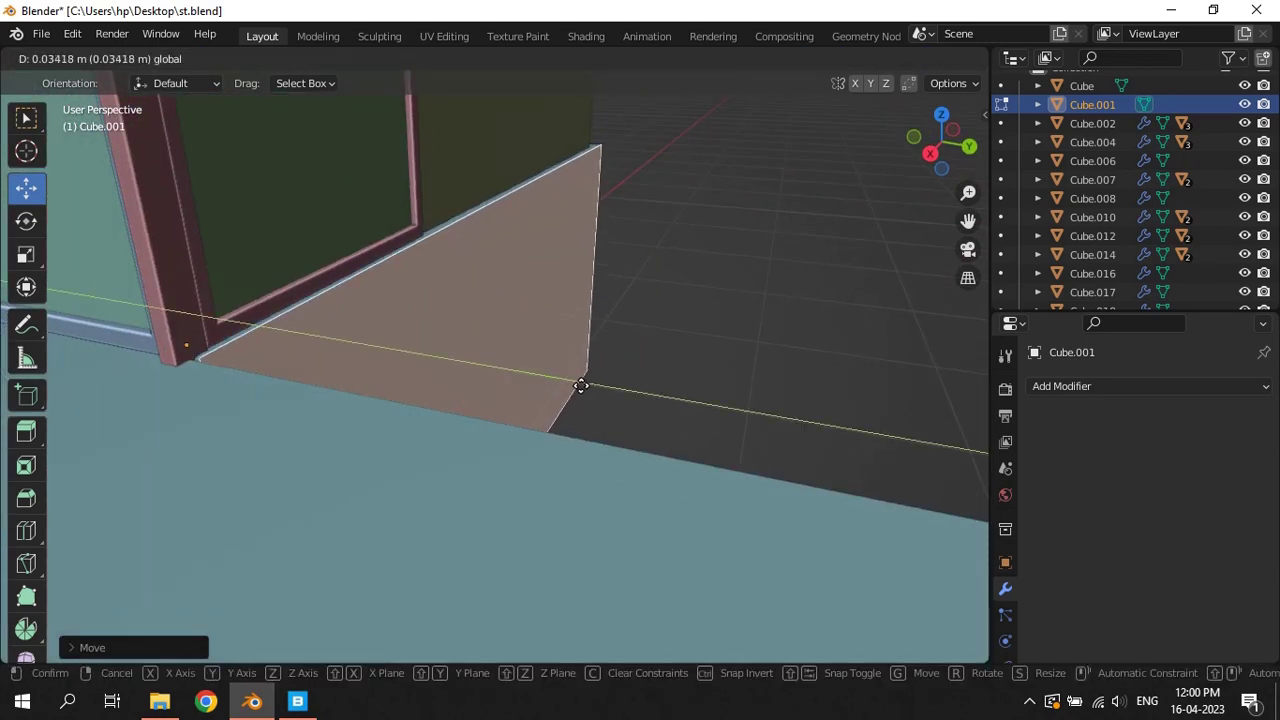
key(Tab)
Add an edge loop across the lower base block
middle_drag(540, 414, 220, 443)
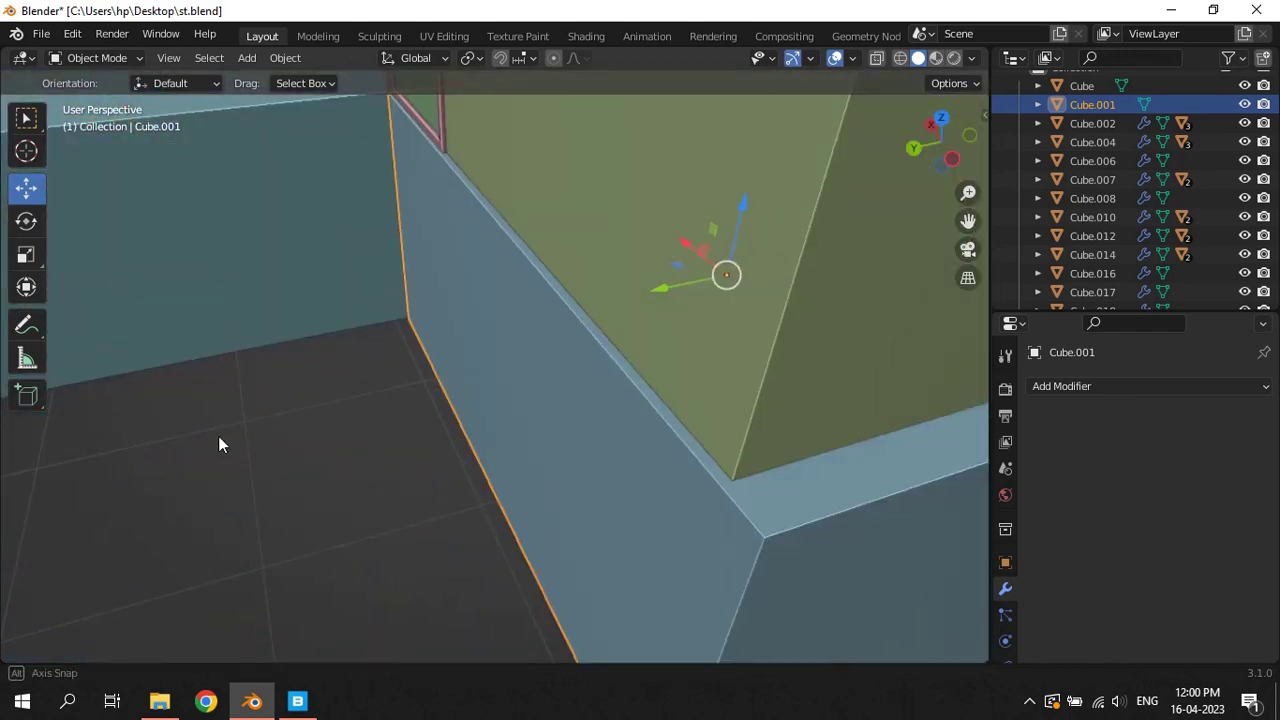
click(318, 202)
key(Tab)
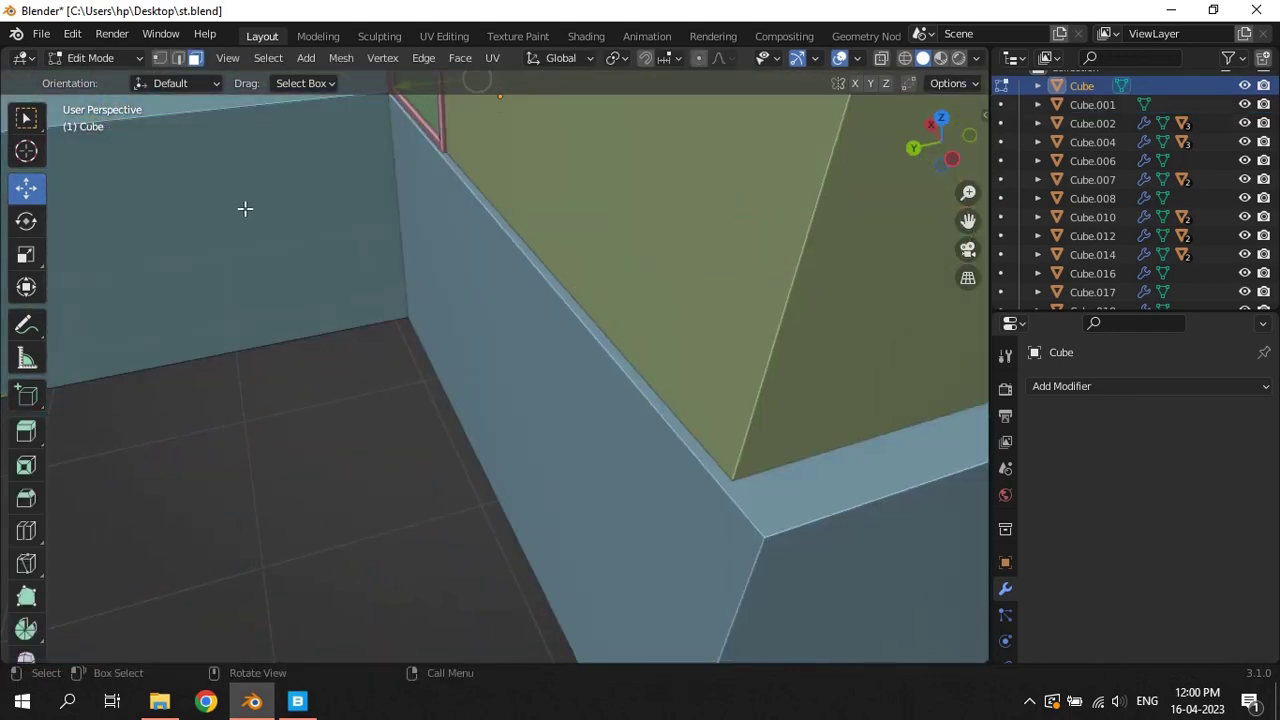
scroll(240, 208, down, 3)
scroll(329, 257, down, 3)
scroll(386, 309, down, 2)
mouse_move(386, 309)
middle_down()
mouse_move(551, 306)
mouse_move(494, 560)
middle_up()
key(ctrl+r)
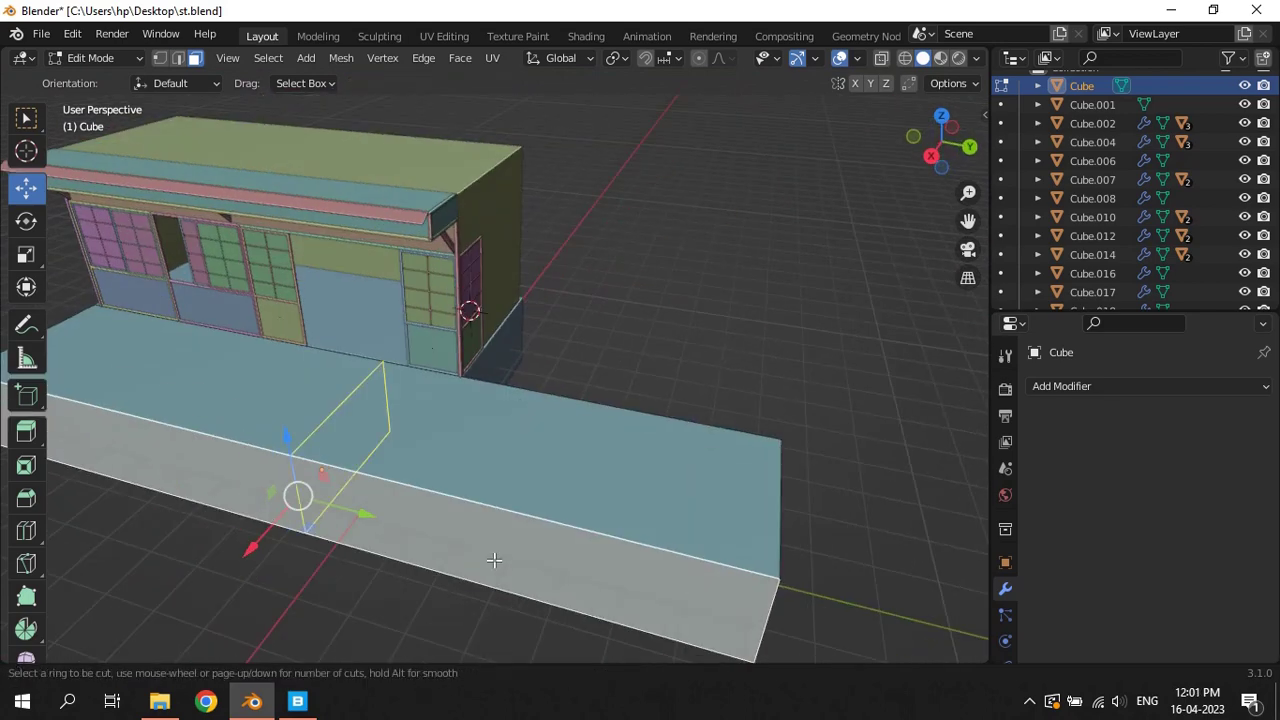
click(494, 560)
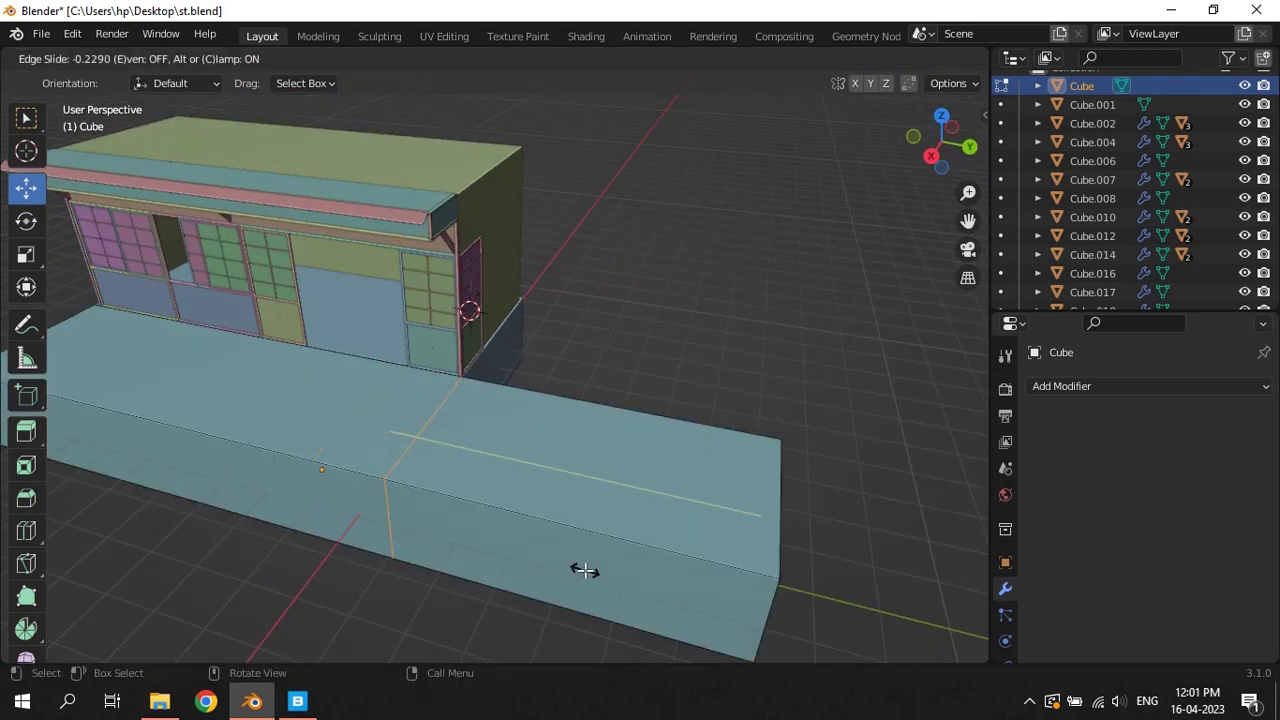
click(585, 570)
Add a second edge loop on the block, lined up with the building corner
scroll(606, 534, up, 3)
middle_drag(706, 451, 357, 451)
scroll(424, 454, up, 2)
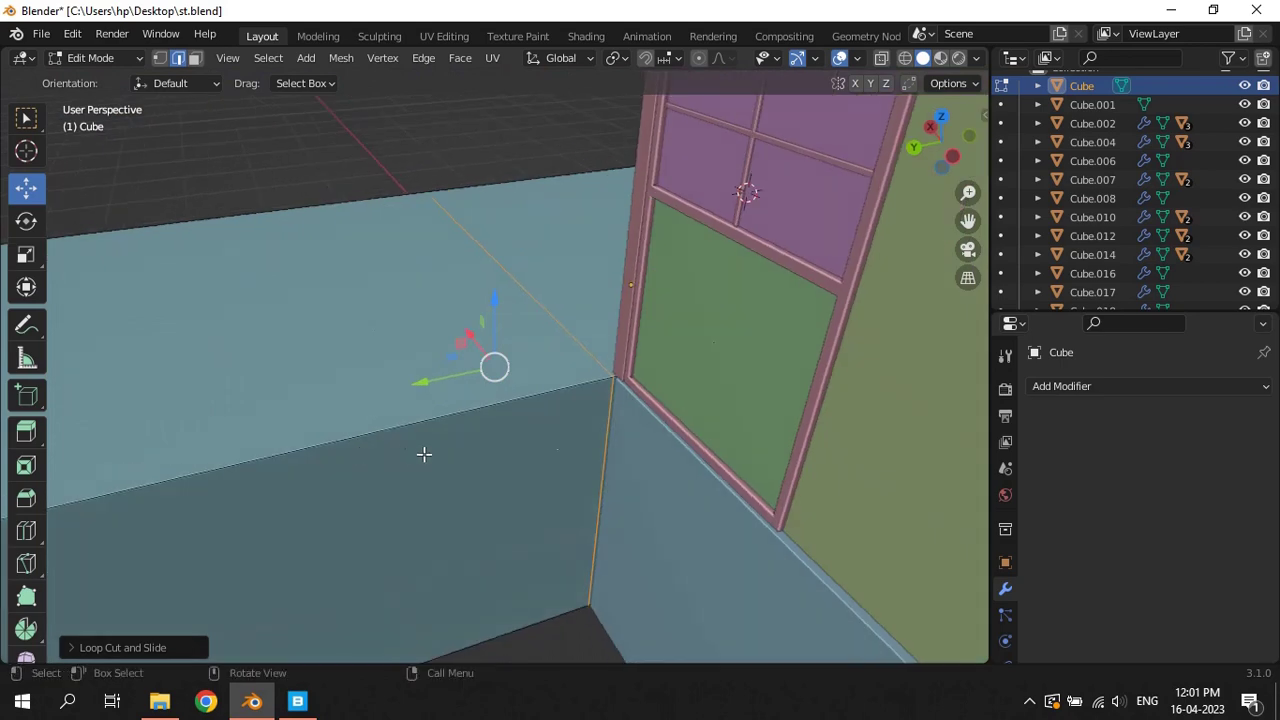
scroll(424, 454, up, 2)
scroll(582, 457, down, 2)
key(ctrl+r)
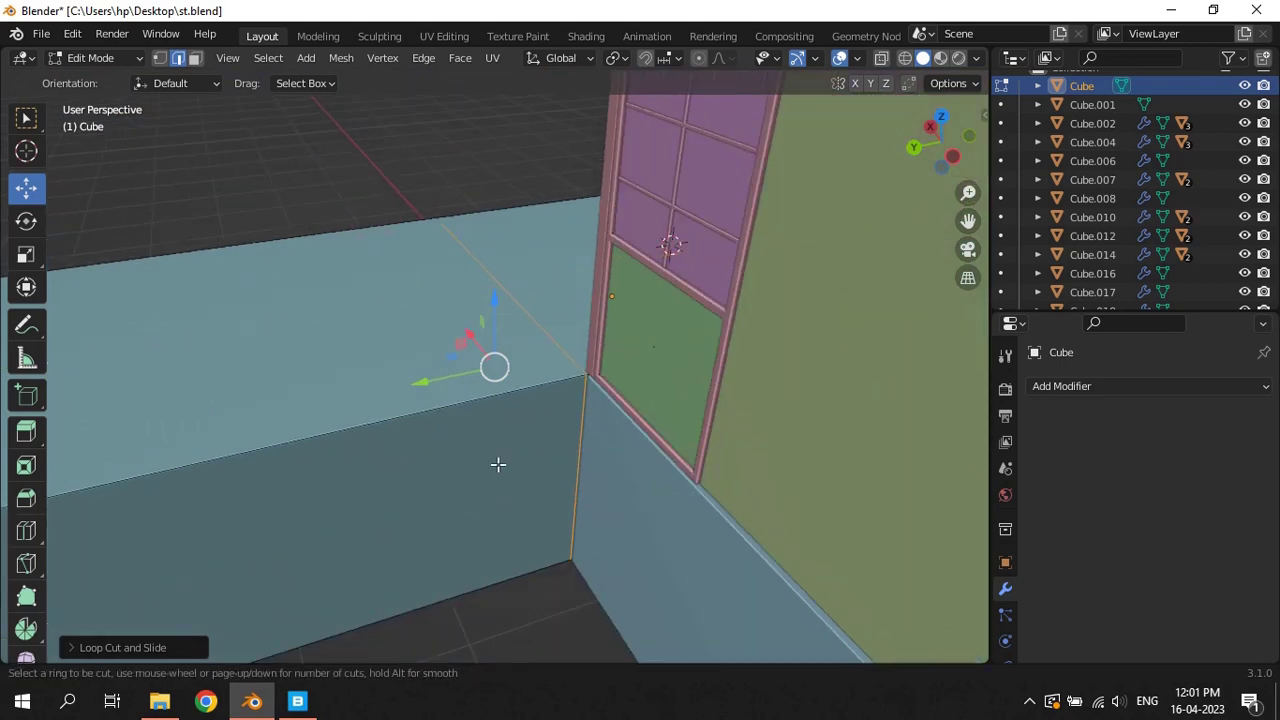
scroll(338, 555, down, 3)
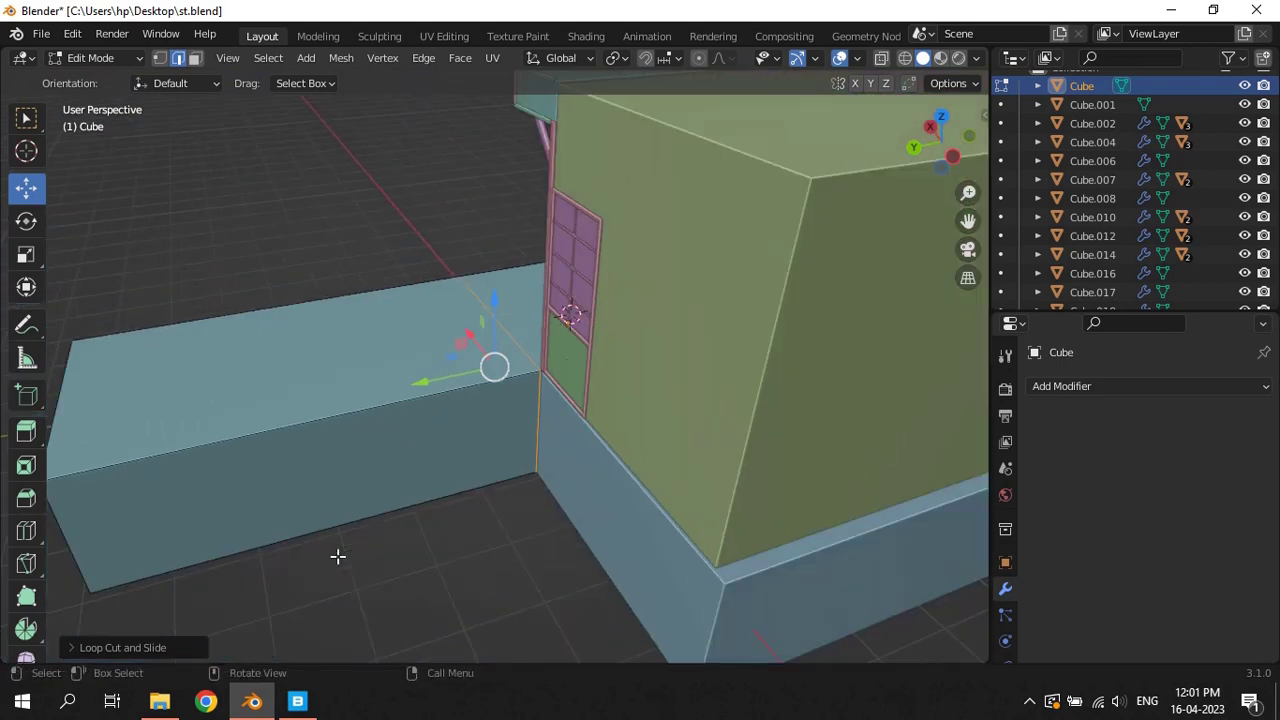
click(296, 500)
click(525, 467)
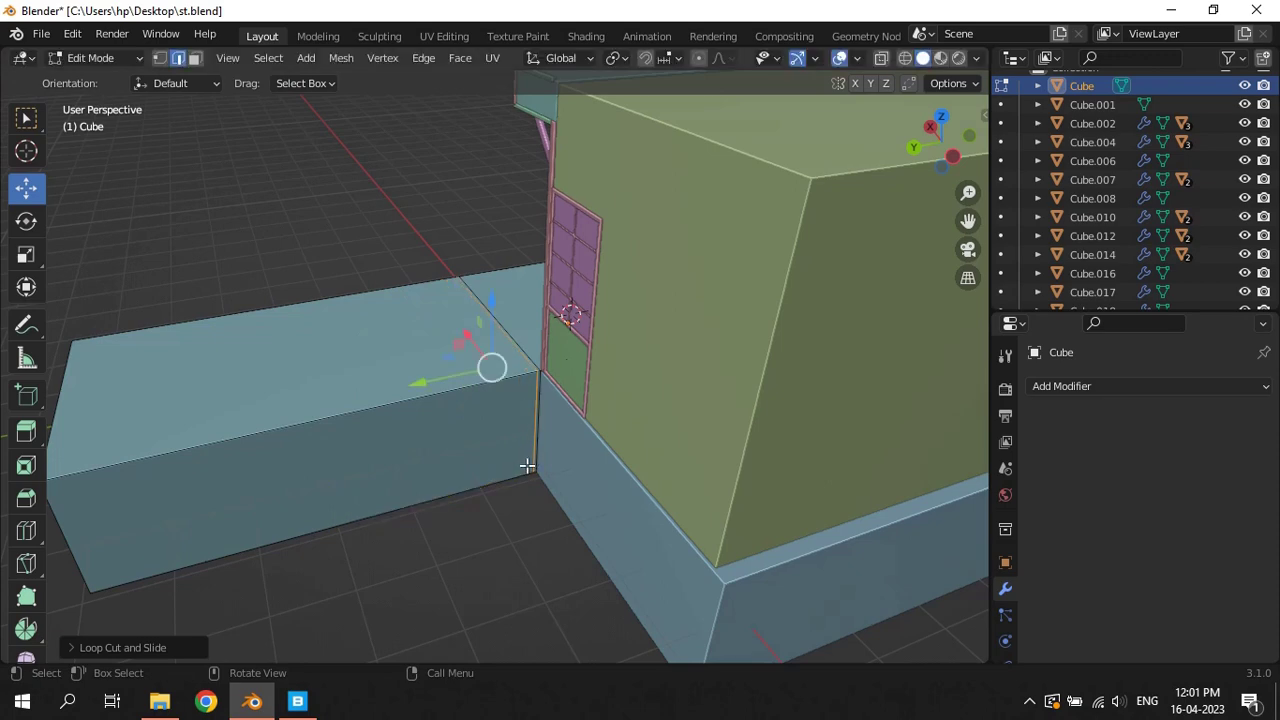
Extrude the block's side face beside the corner outward along the slab and save
scroll(620, 420, up, 2)
scroll(648, 424, up, 2)
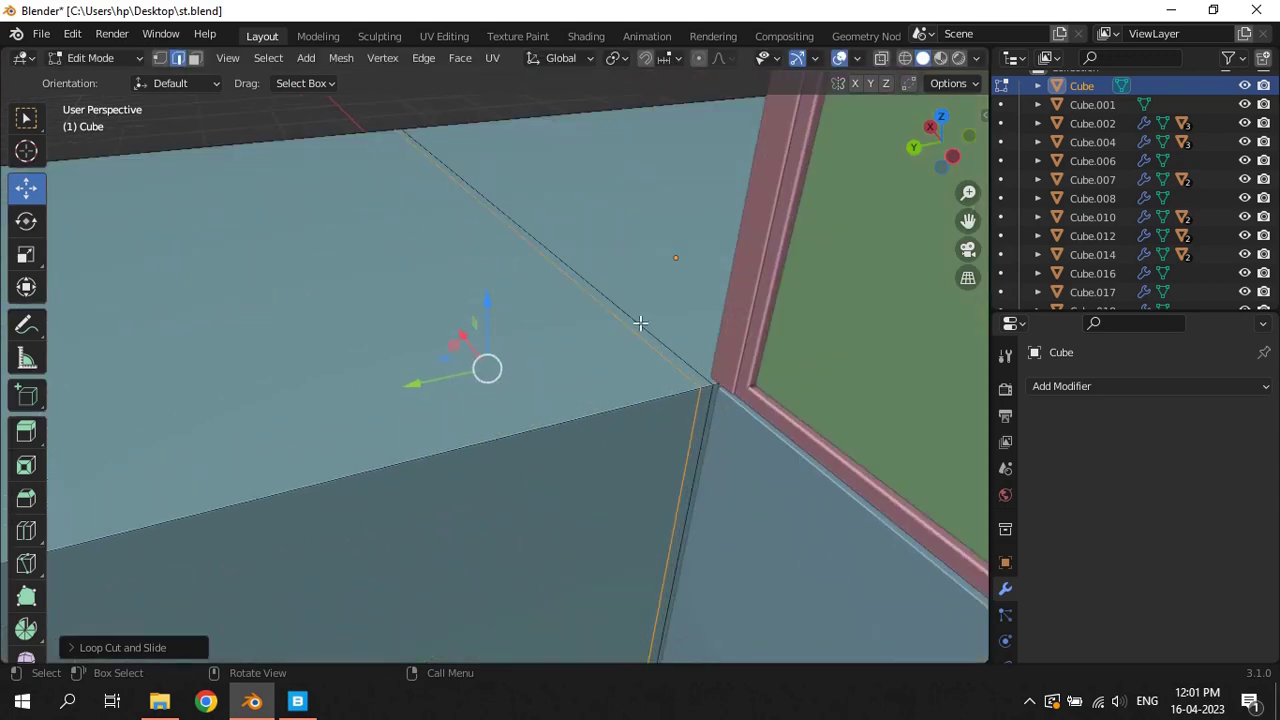
scroll(640, 366, down, 3)
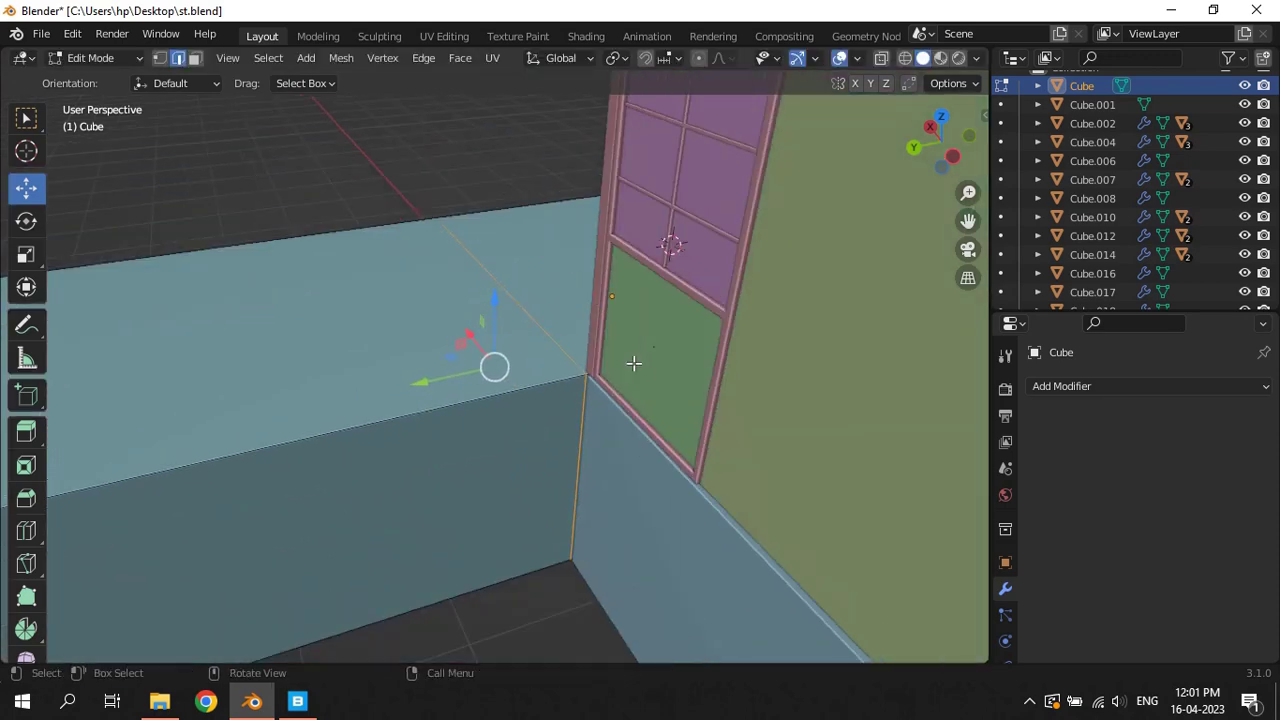
click(195, 58)
click(451, 443)
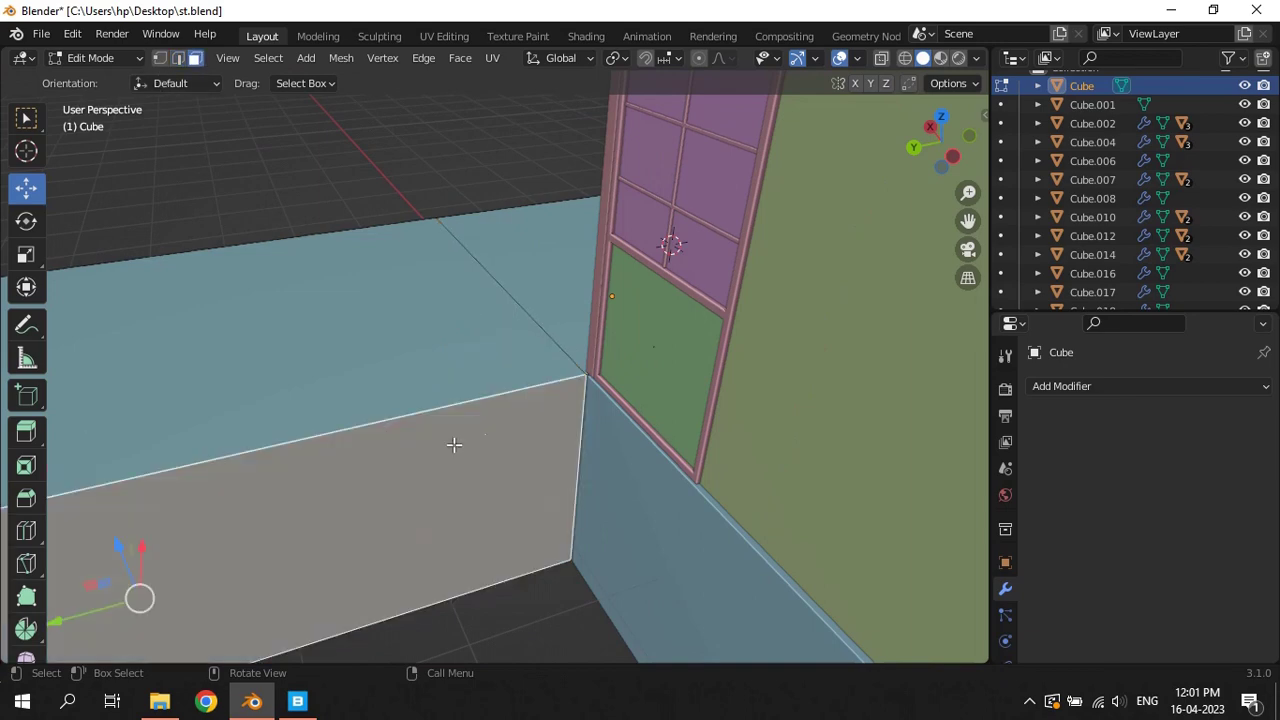
key(e)
right_click(528, 416)
scroll(528, 416, down, 2)
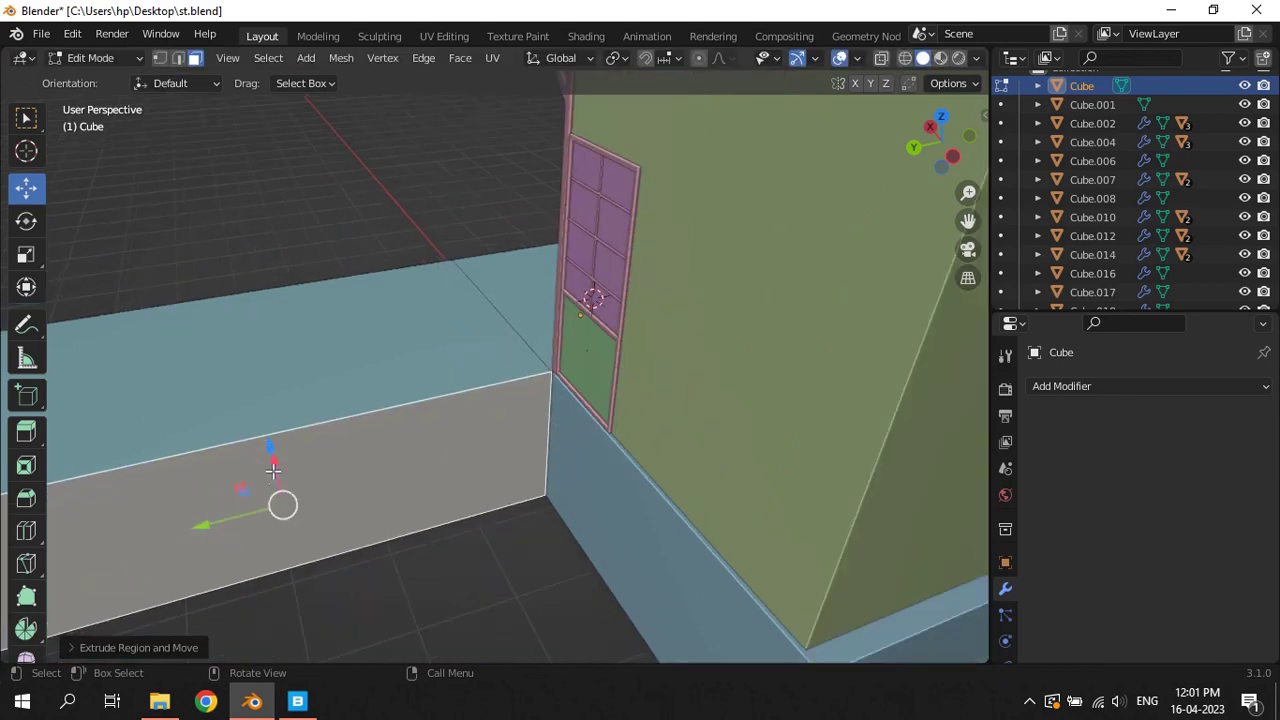
middle_drag(273, 470, 345, 500)
key(e)
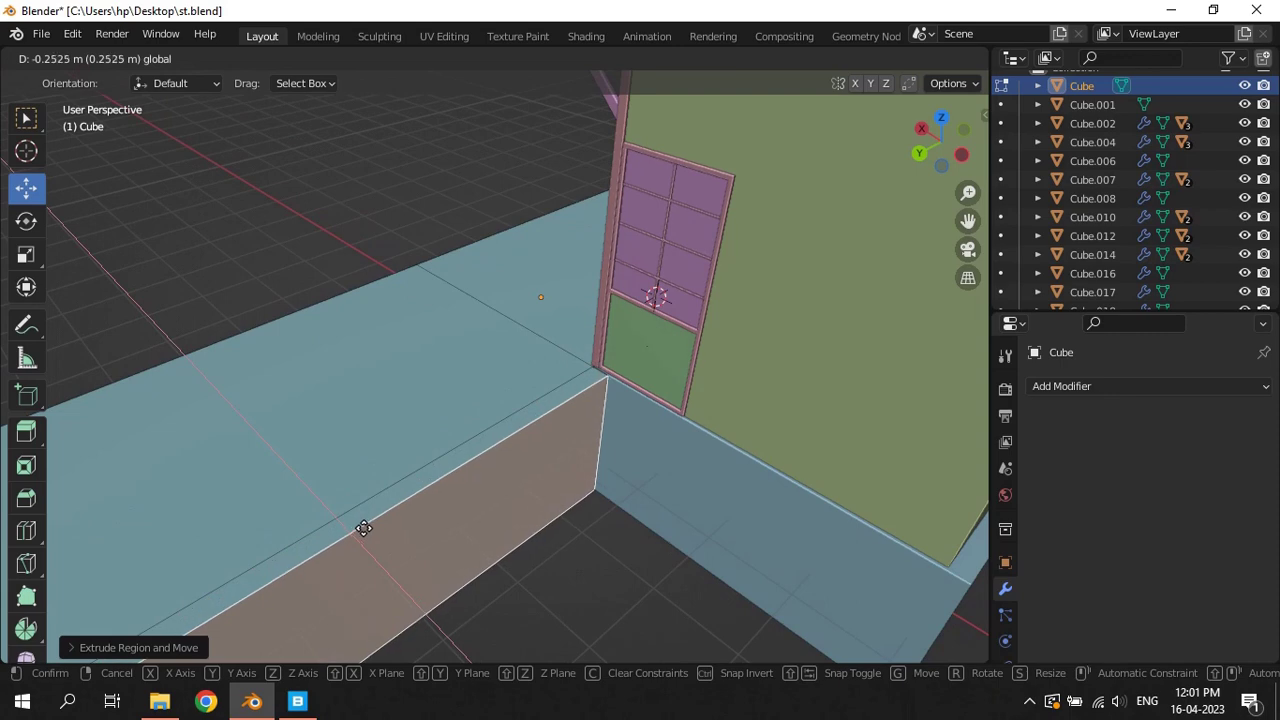
click(360, 527)
key(Tab)
mouse_move(360, 527)
middle_down()
mouse_move(424, 429)
mouse_move(621, 418)
middle_up()
key(ctrl+s)
Extrude the block's end face a little further
mouse_move(606, 220)
middle_down()
mouse_move(606, 420)
mouse_move(678, 397)
mouse_move(500, 429)
middle_up()
key(Tab)
key(e)
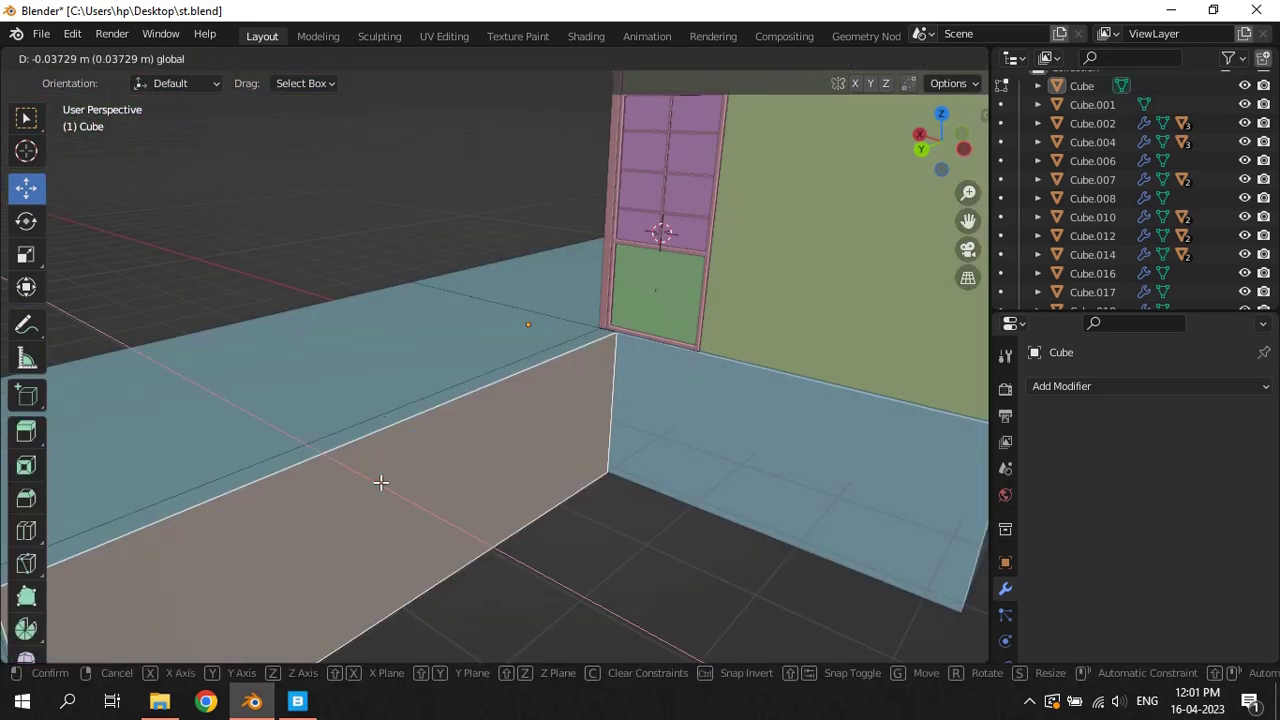
click(394, 486)
key(Tab)
middle_drag(399, 437, 615, 400)
Apply the scale of the lower base block Cube
key(ctrl+s)
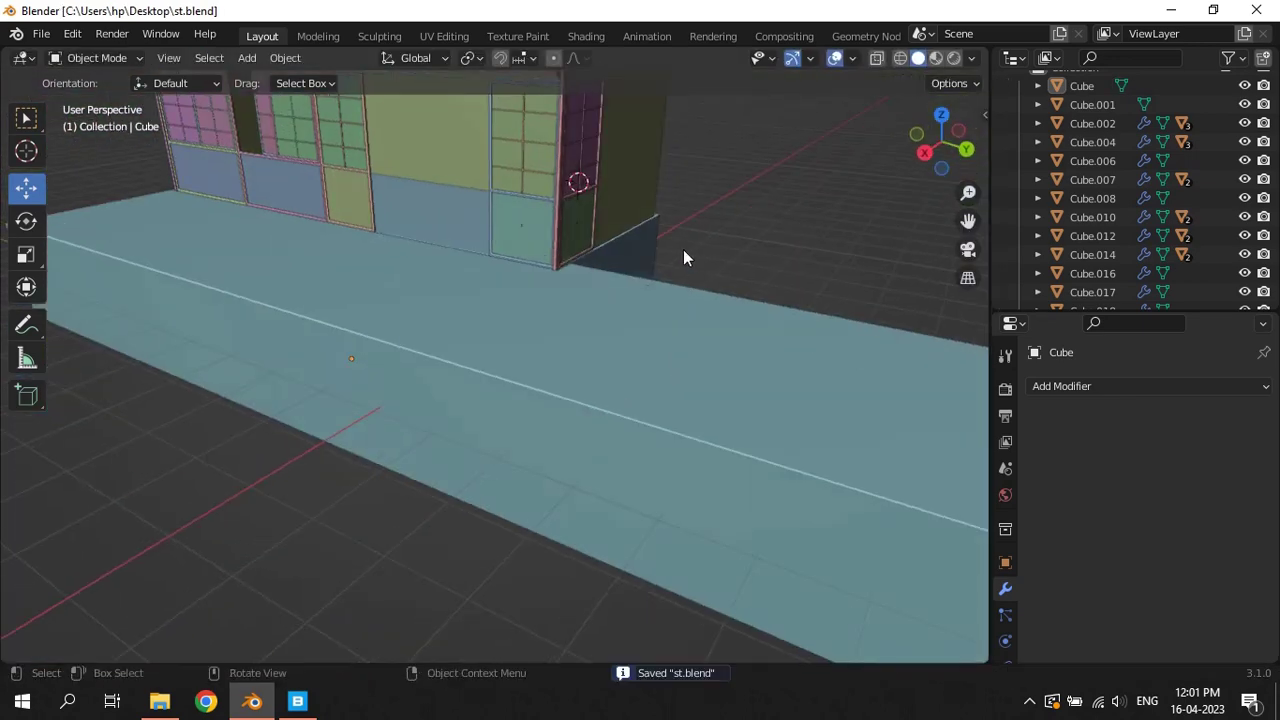
middle_drag(572, 314, 713, 314)
click(710, 316)
key(ctrl+a)
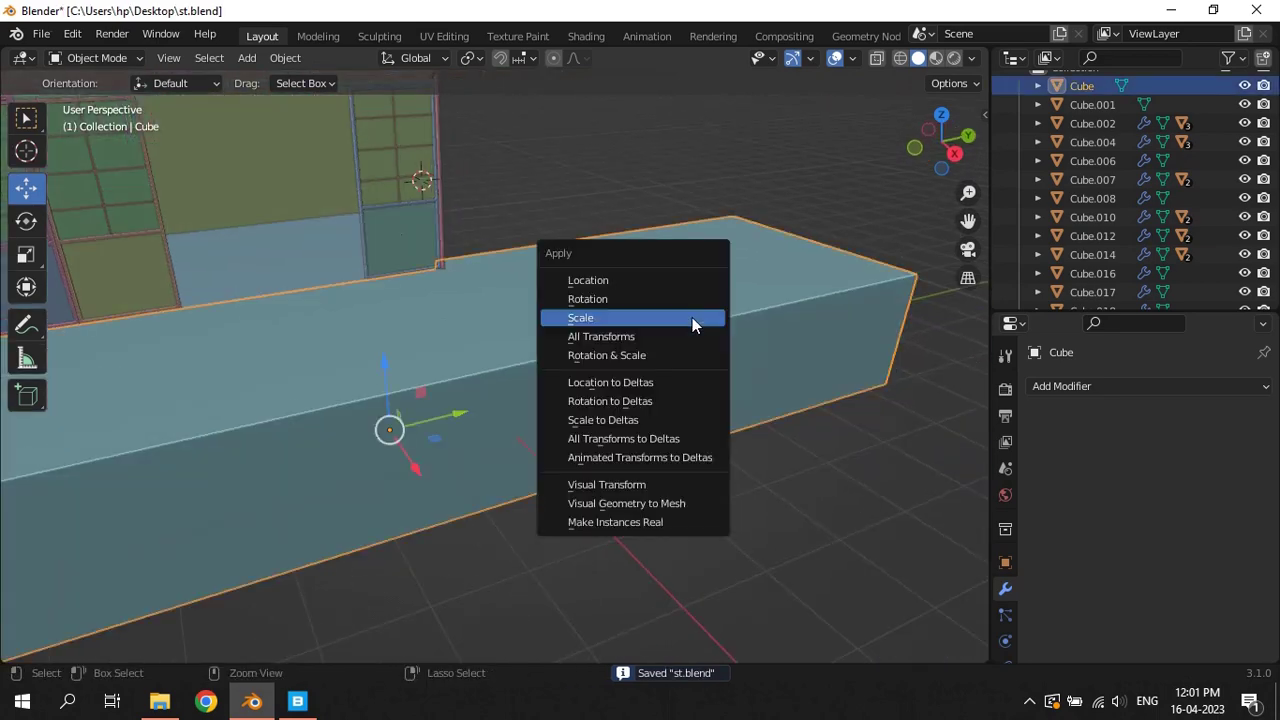
click(692, 318)
click(1151, 386)
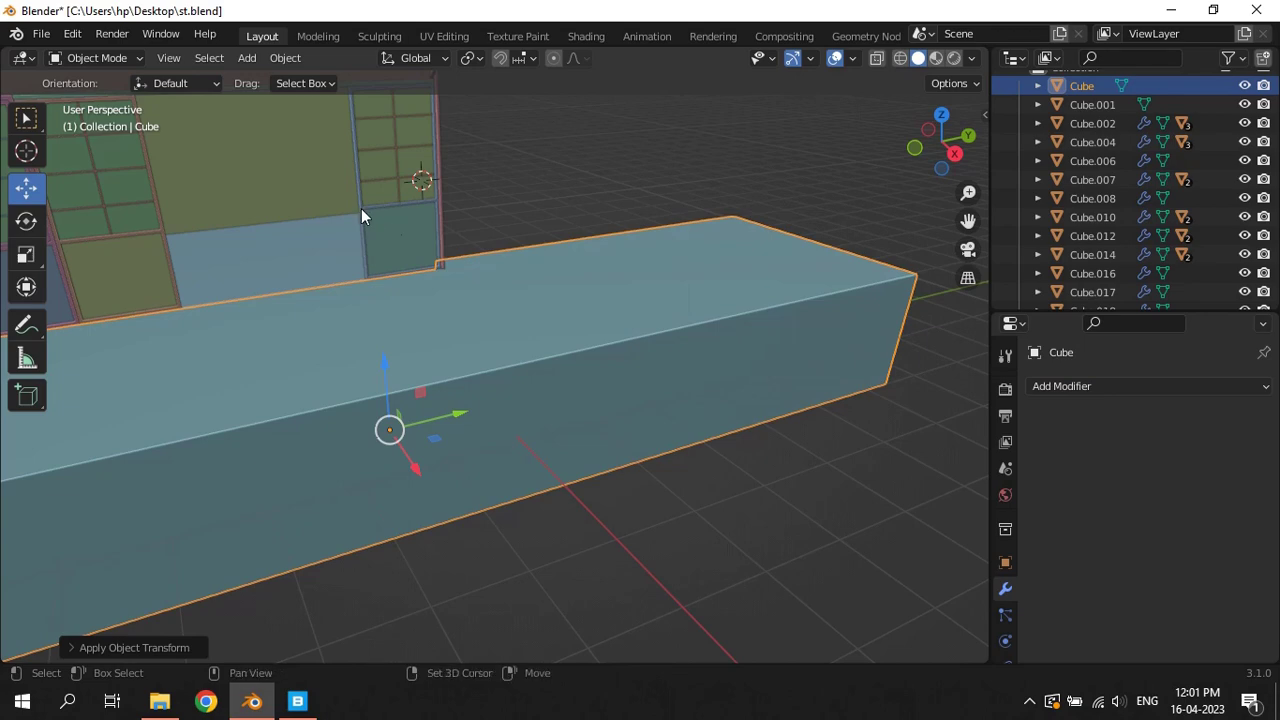
Copy Cube.002's 0.005 m Bevel modifier onto the base block and save
click(361, 209)
click(1215, 443)
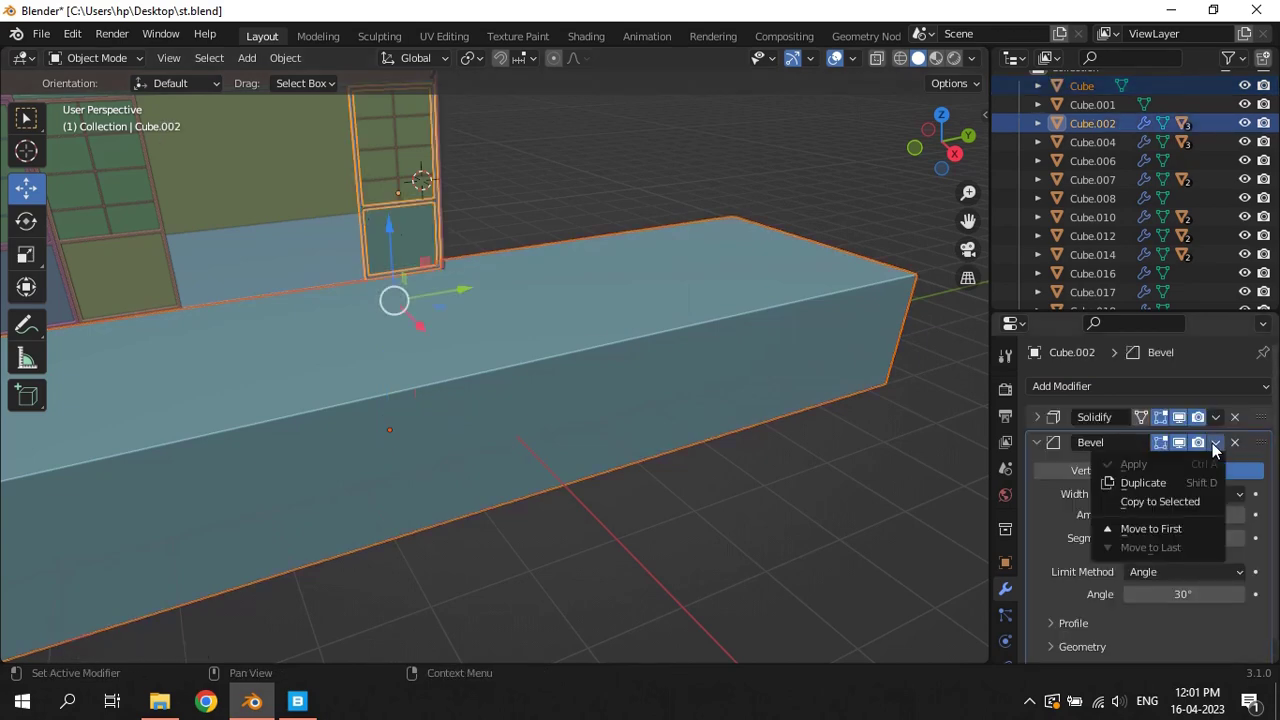
click(1165, 497)
click(805, 528)
middle_drag(805, 528, 687, 404)
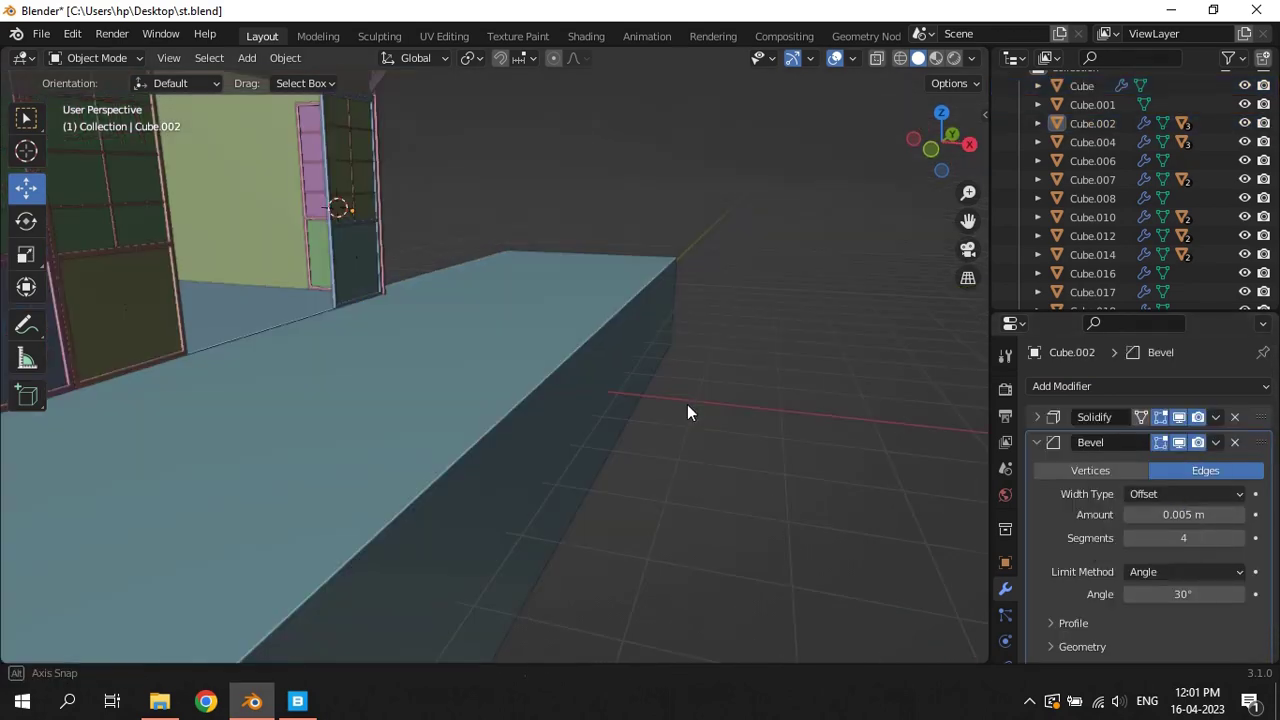
key(ctrl+s)
scroll(687, 404, up, 2)
scroll(687, 392, up, 2)
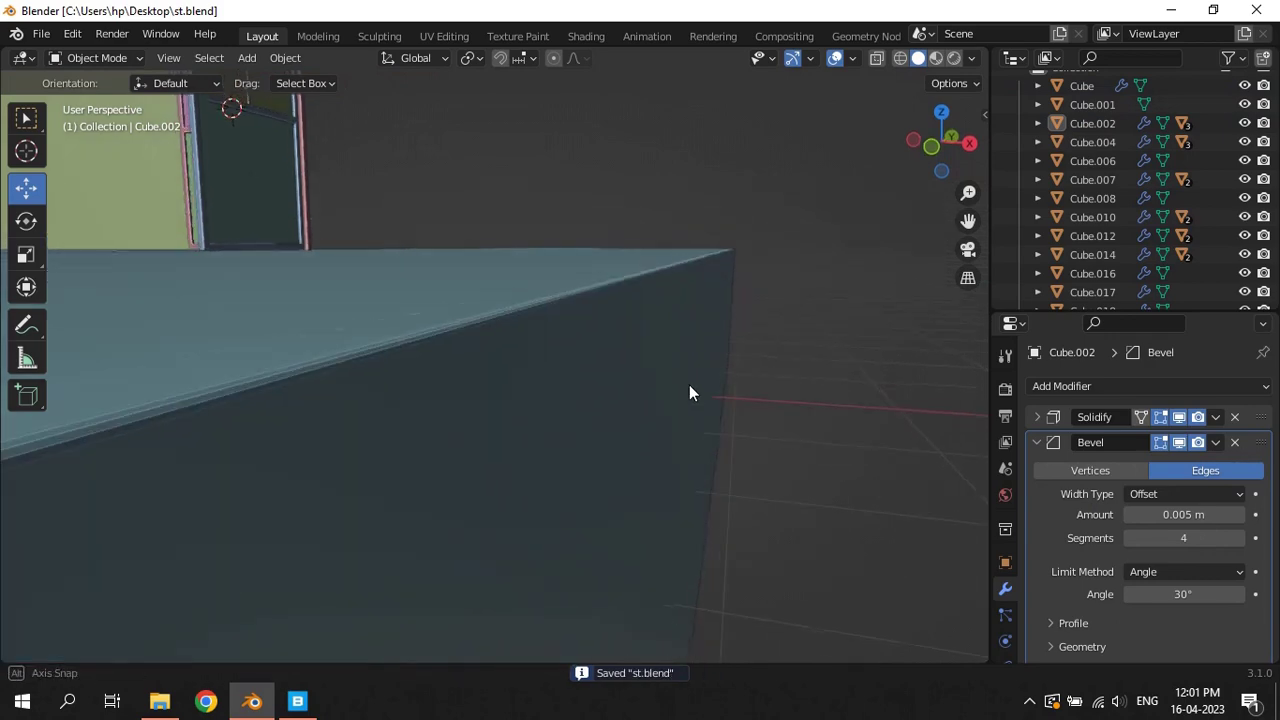
mouse_move(687, 385)
middle_down()
mouse_move(349, 411)
mouse_move(746, 316)
mouse_move(682, 351)
middle_up()
Add a new cube, shrink it to a tiny size and move it aside
key(shift+a)
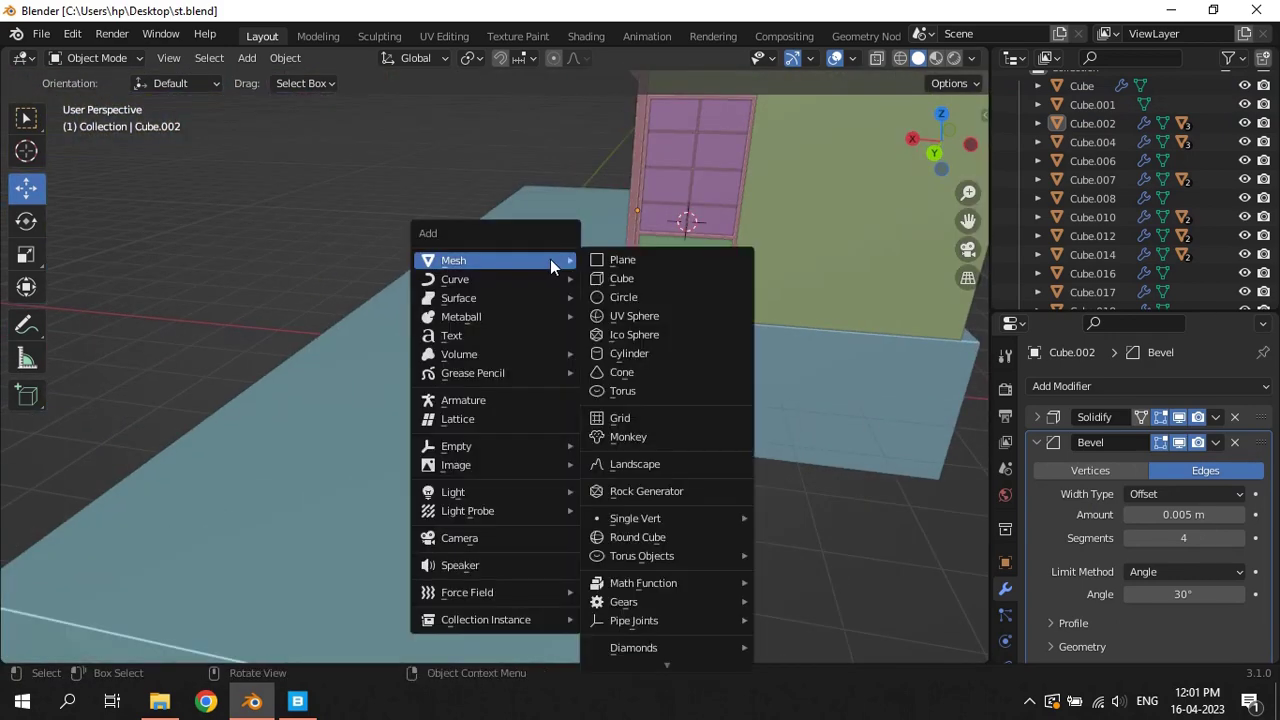
click(632, 275)
key(g)
click(714, 236)
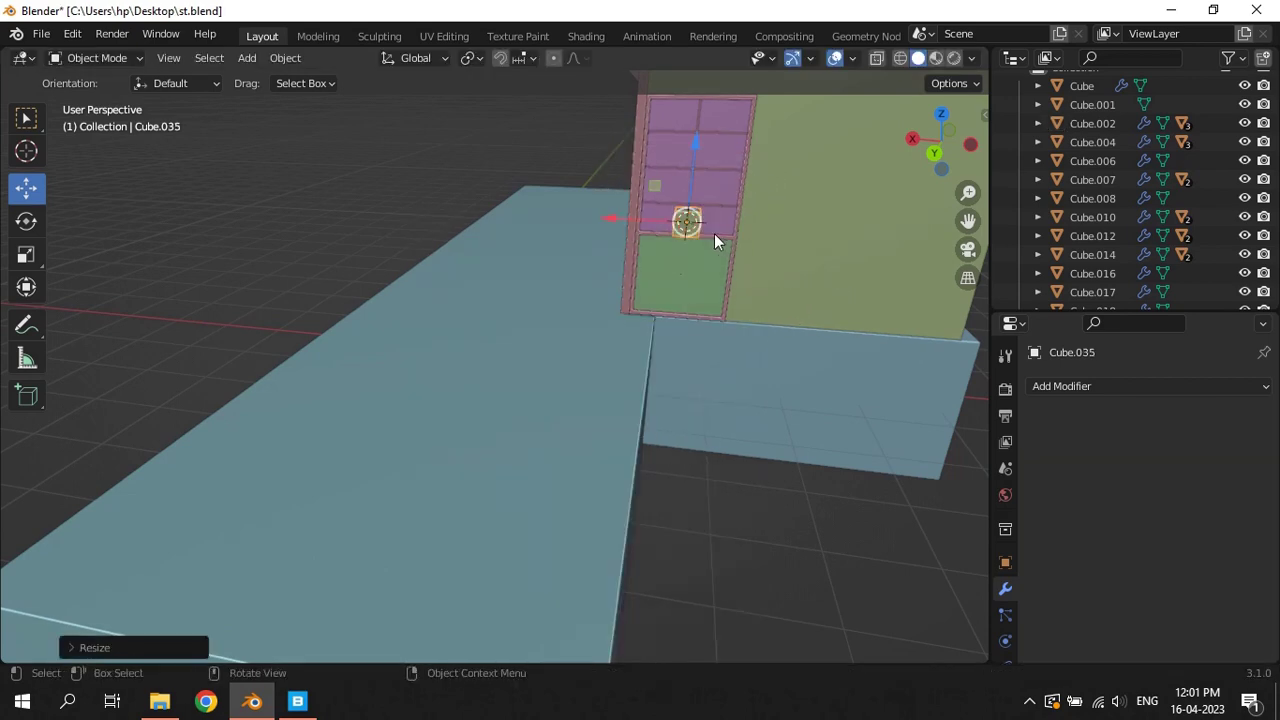
key(KP_Decimal)
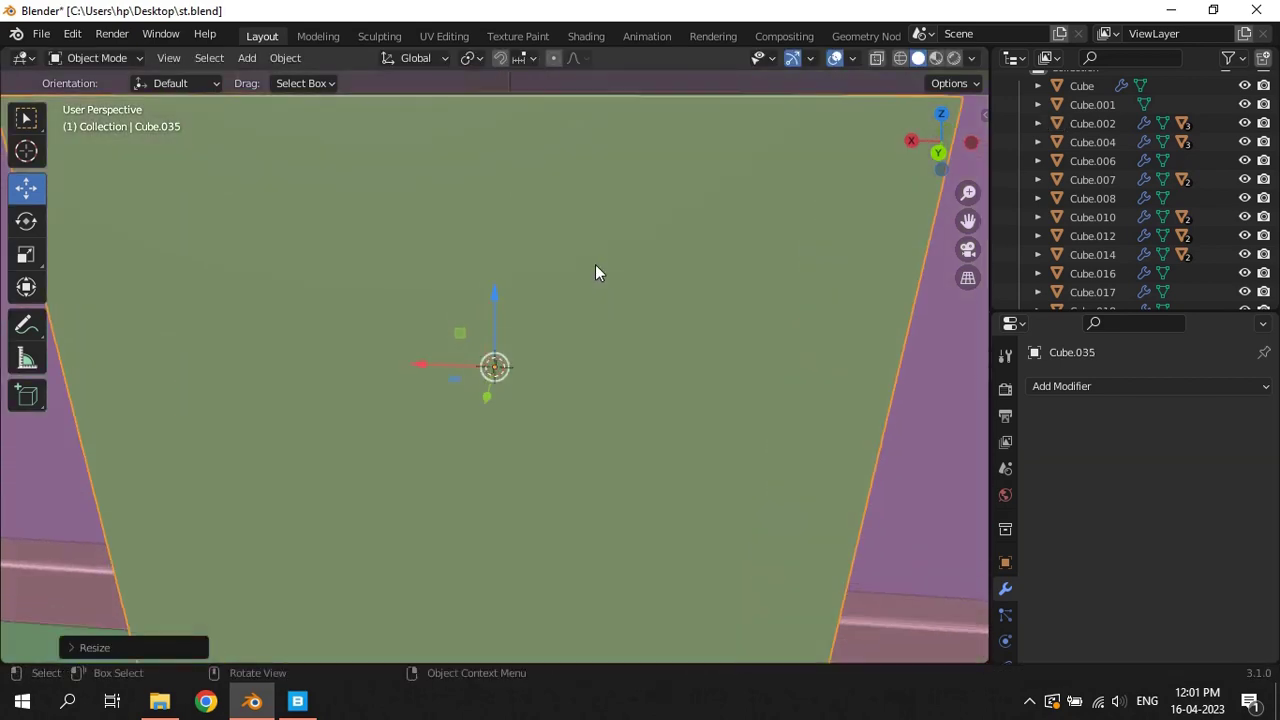
scroll(597, 271, down, 5)
key(s)
click(547, 379)
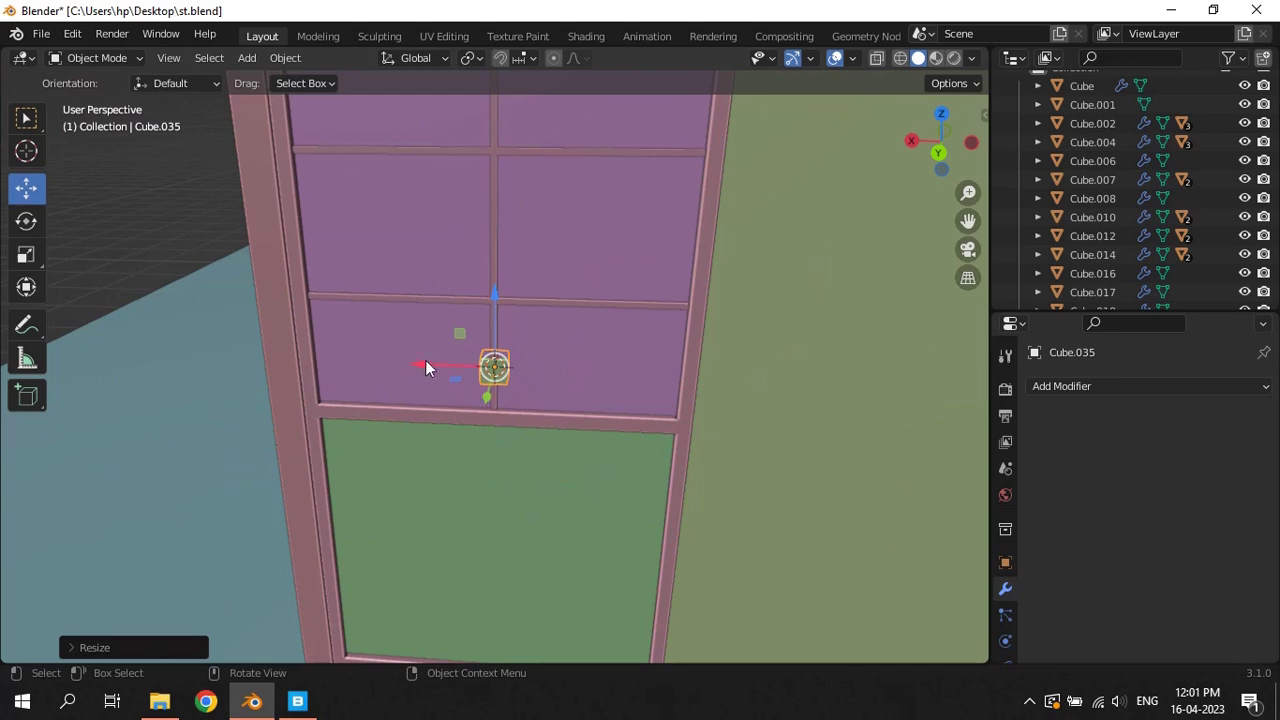
key(g)
click(200, 383)
key(KP_Decimal)
middle_drag(505, 397, 684, 356)
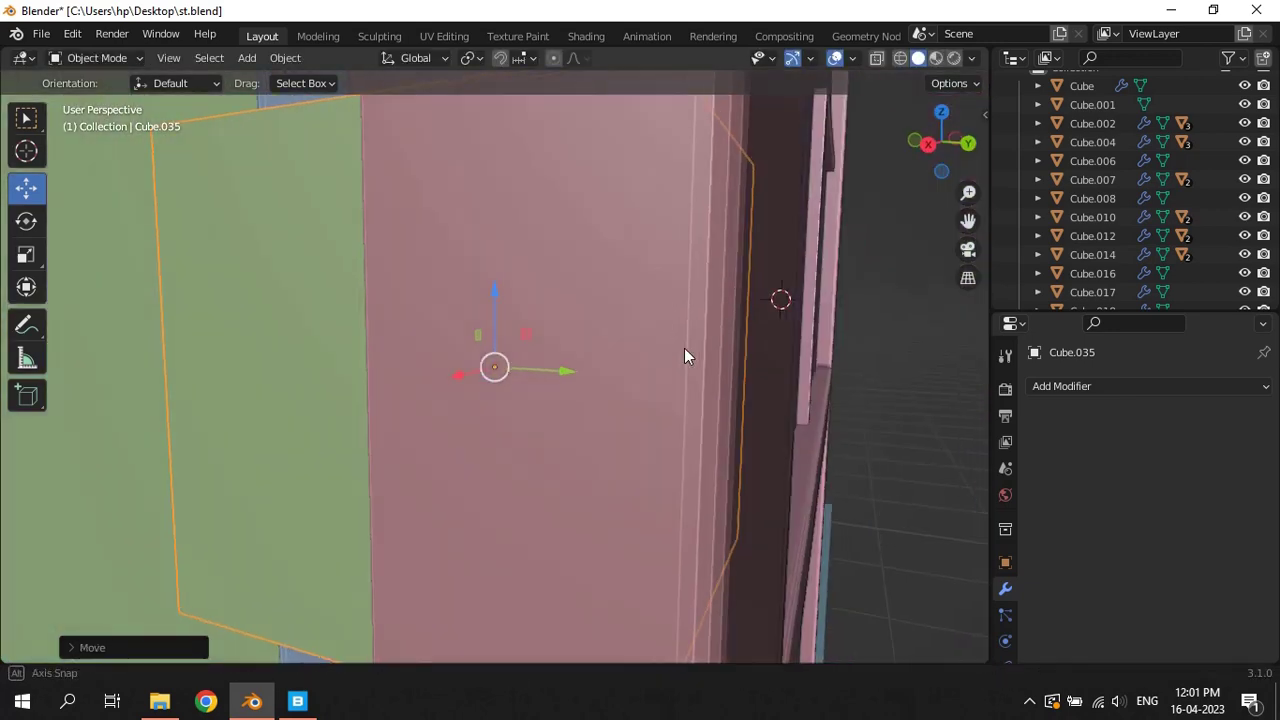
scroll(752, 325, down, 3)
mouse_move(752, 325)
middle_down()
mouse_move(641, 357)
mouse_move(644, 402)
middle_up()
Stretch the small cube along Z into a thin, tall post
key(s)
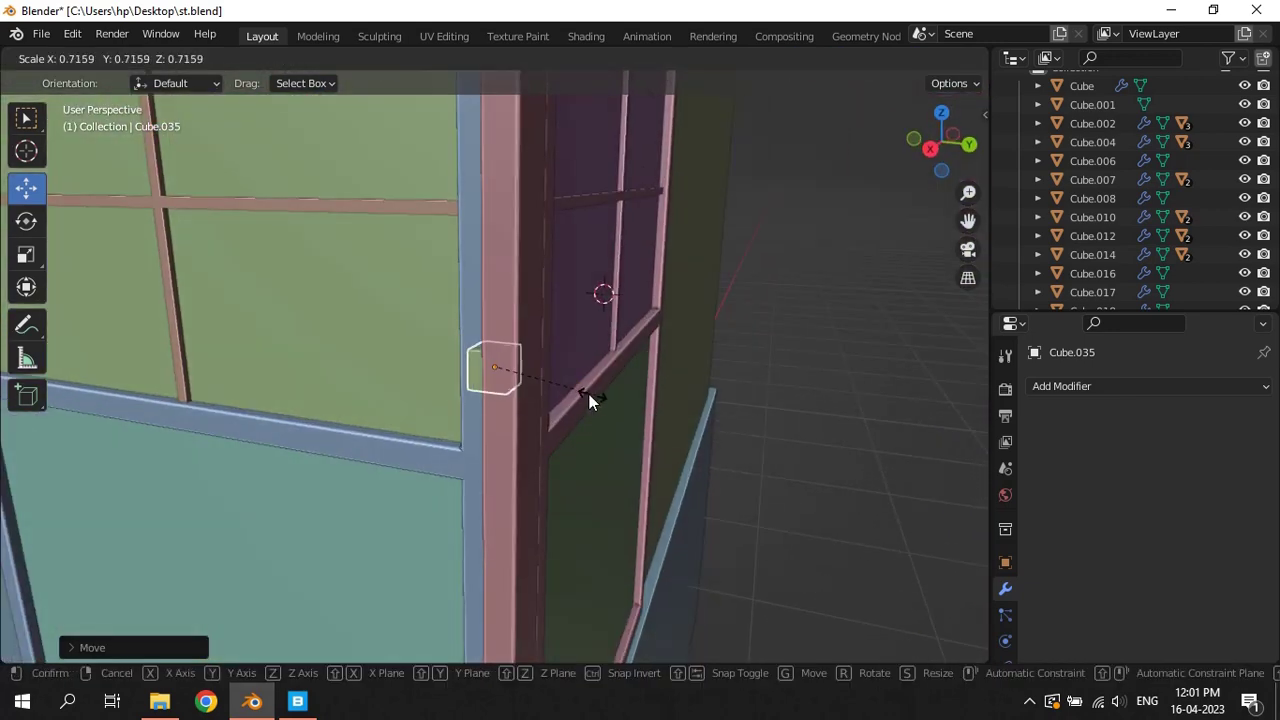
click(589, 394)
middle_drag(574, 384, 534, 285)
key(g)
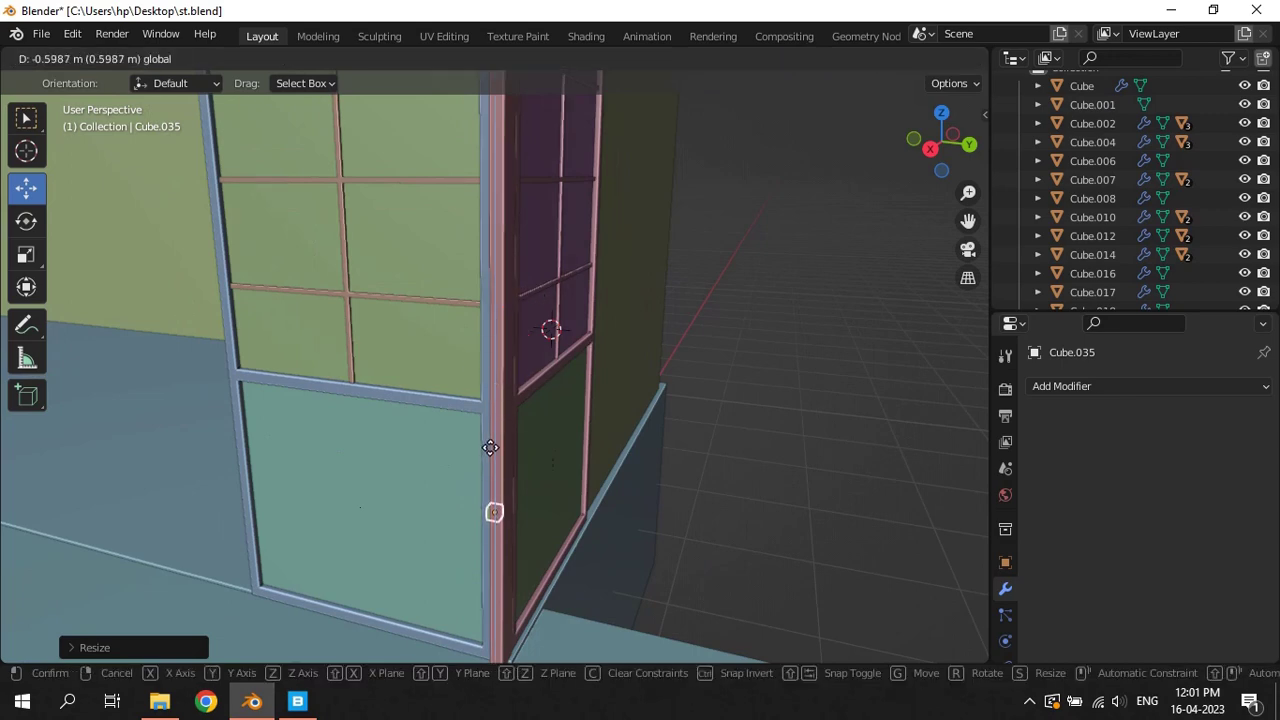
click(488, 543)
key(s)
key(z)
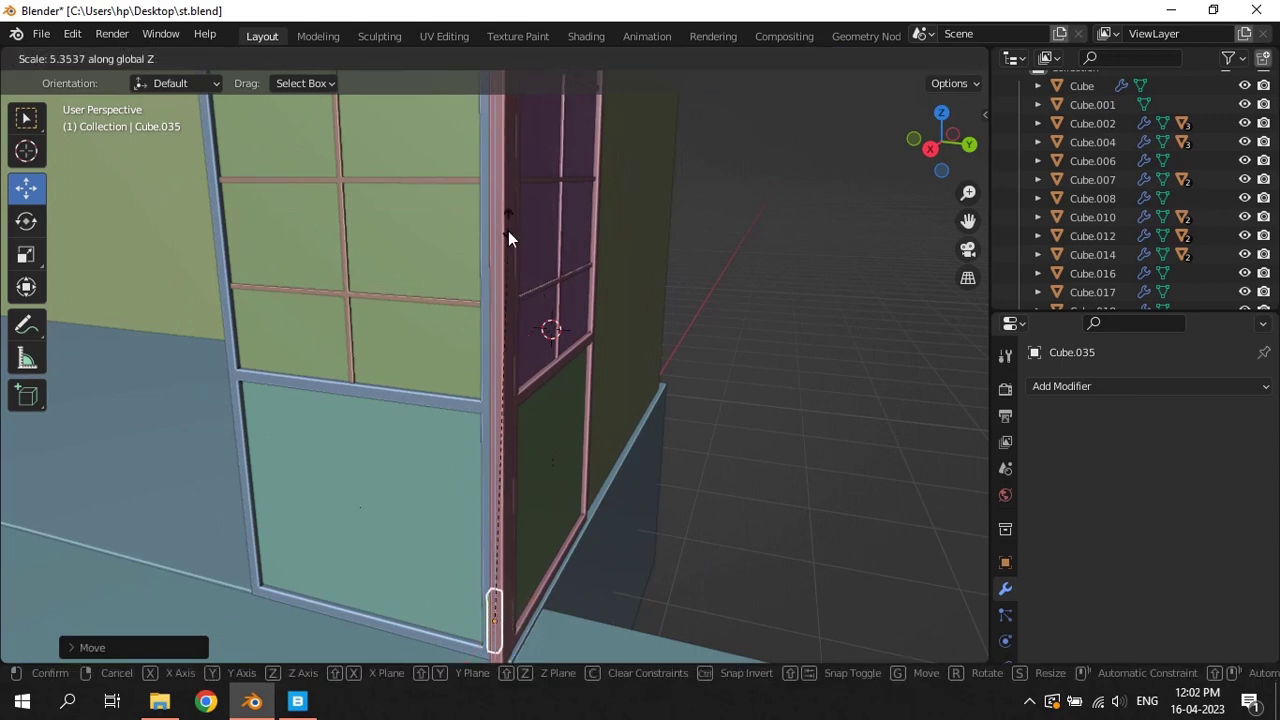
click(521, 598)
middle_drag(512, 564, 497, 501)
key(g)
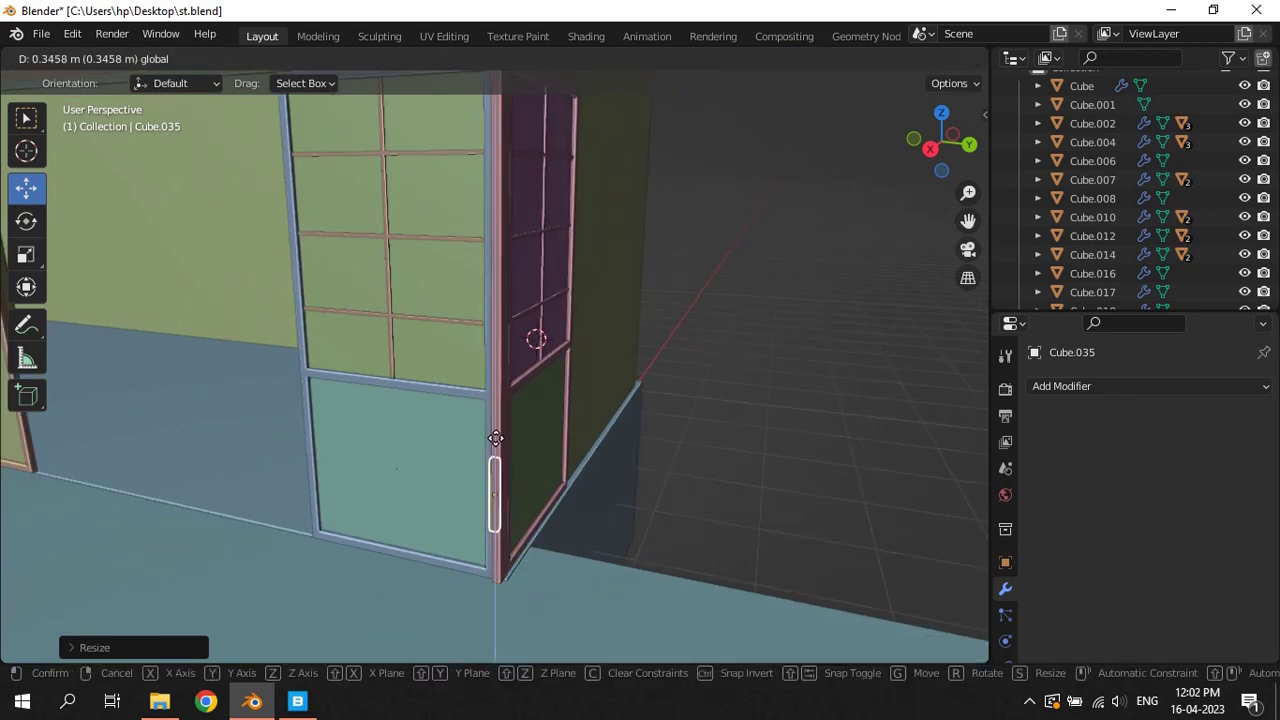
click(505, 406)
key(s)
key(z)
click(500, 340)
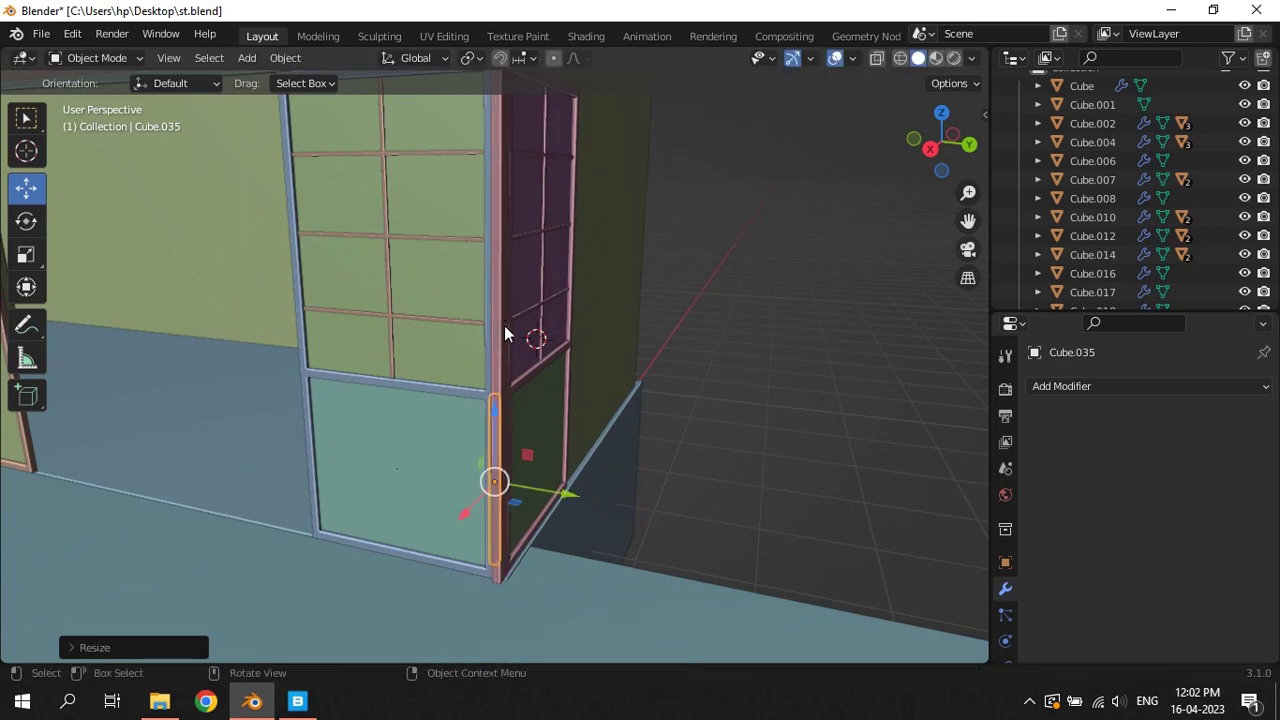
Rest the post on the platform and slide it along Y beside the door frame
key(g)
key(z)
click(508, 418)
key(s)
key(z)
key(Escape)
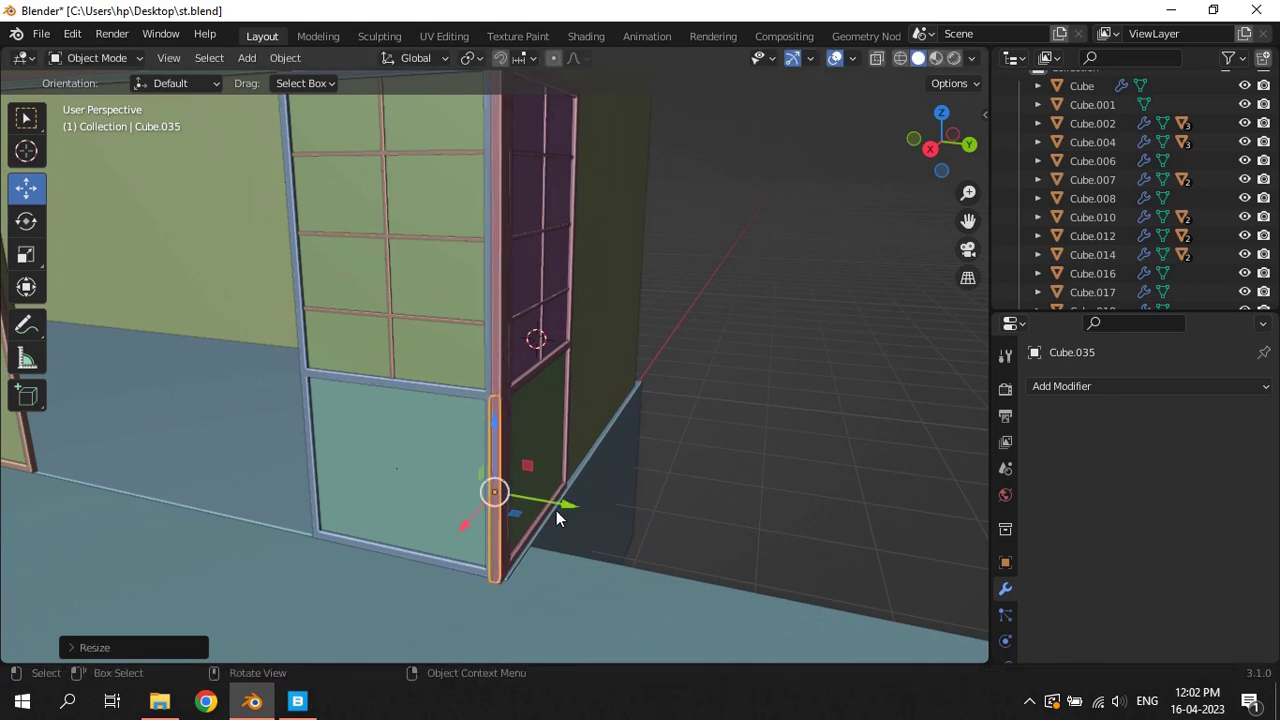
key(g)
key(y)
click(612, 511)
key(KP_Decimal)
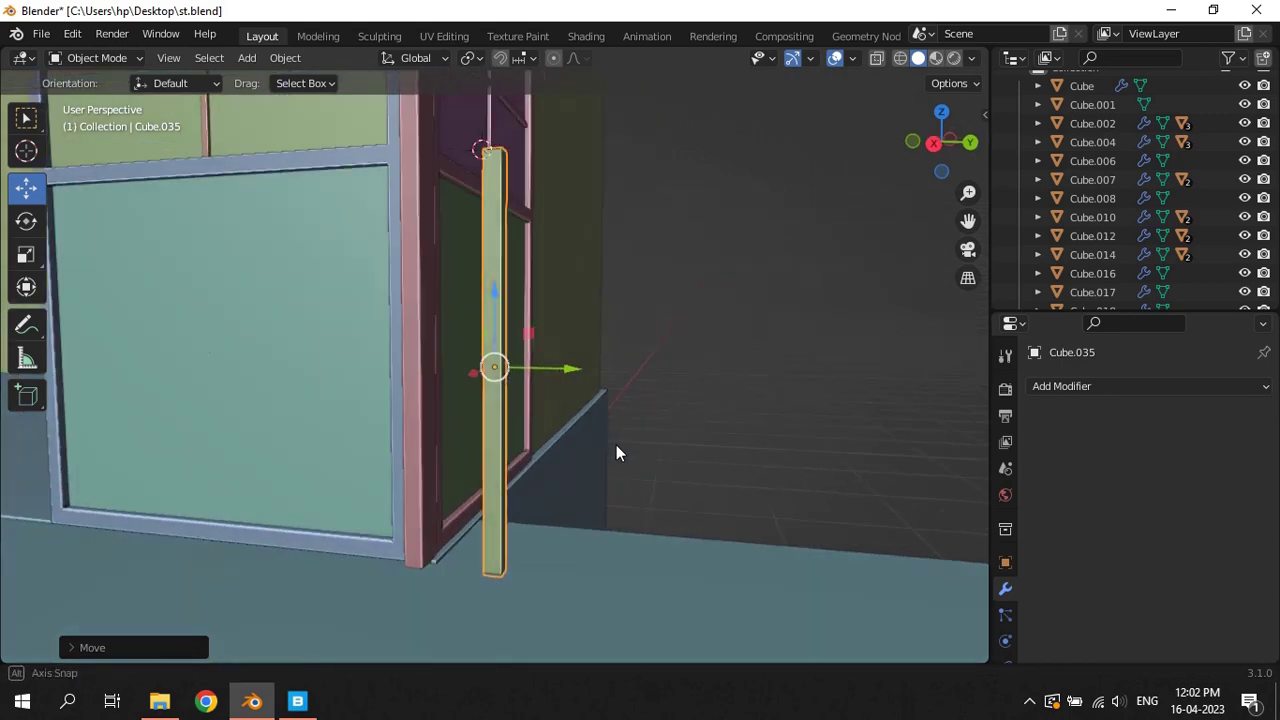
key(Tab)
middle_drag(557, 339, 562, 247)
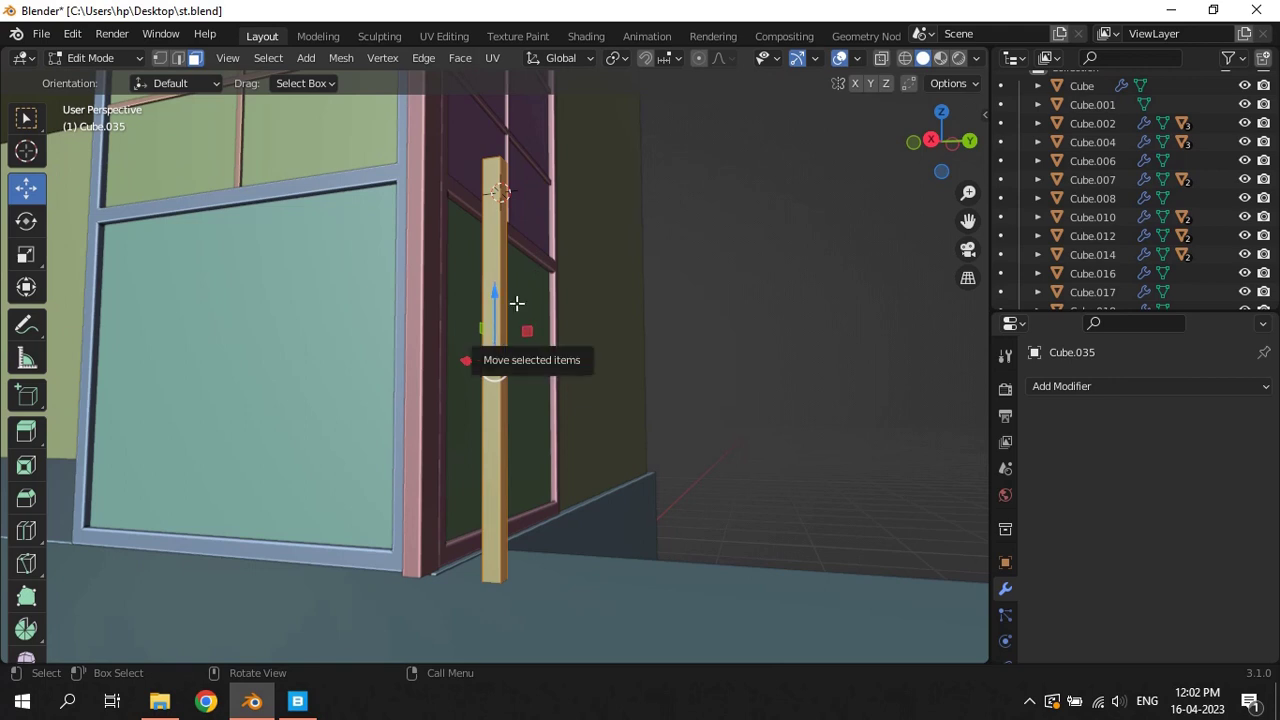
mouse_move(540, 234)
middle_down()
mouse_move(583, 254)
mouse_move(621, 400)
middle_up()
key(Tab)
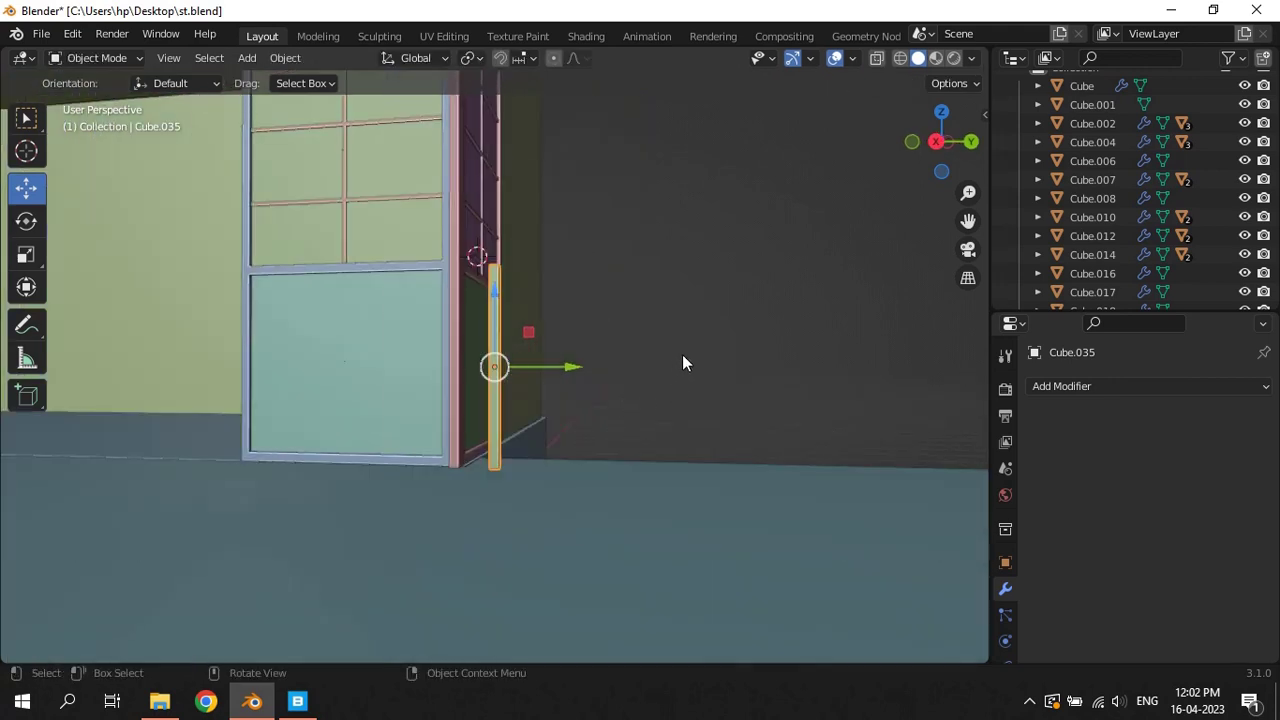
Add an Array modifier to the thin post Cube.035
click(1062, 386)
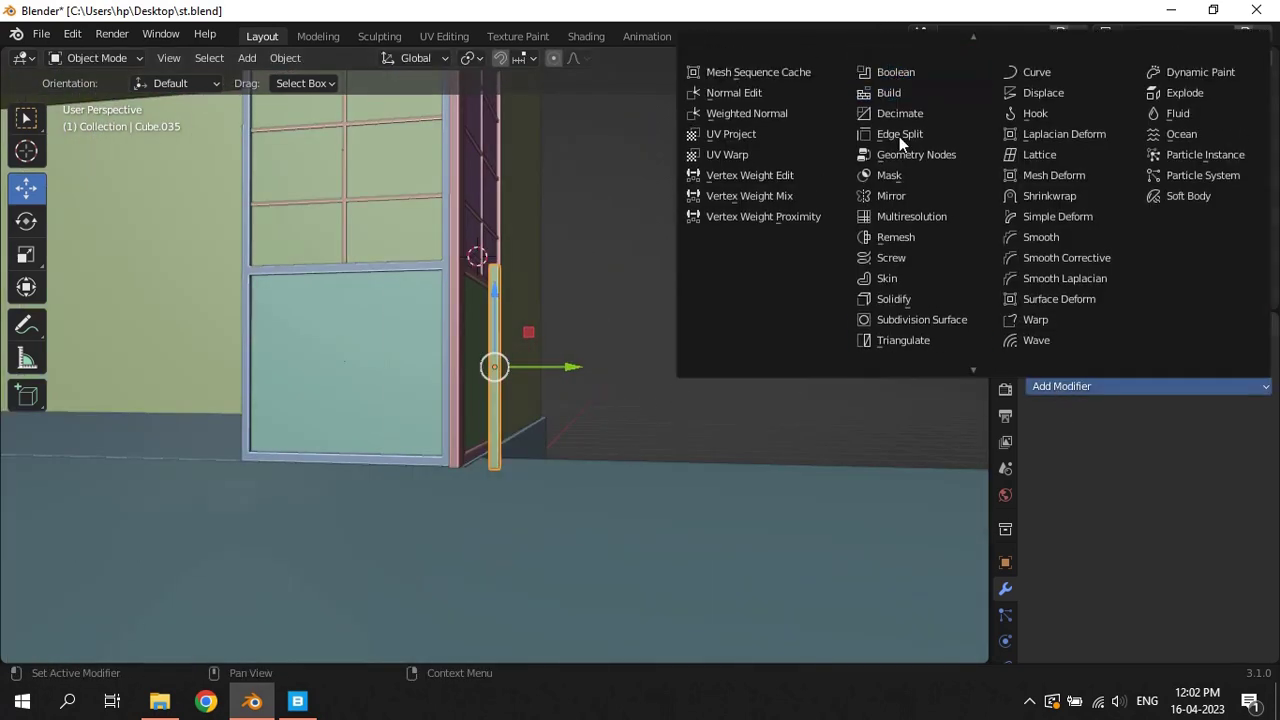
scroll(941, 67, up, 1)
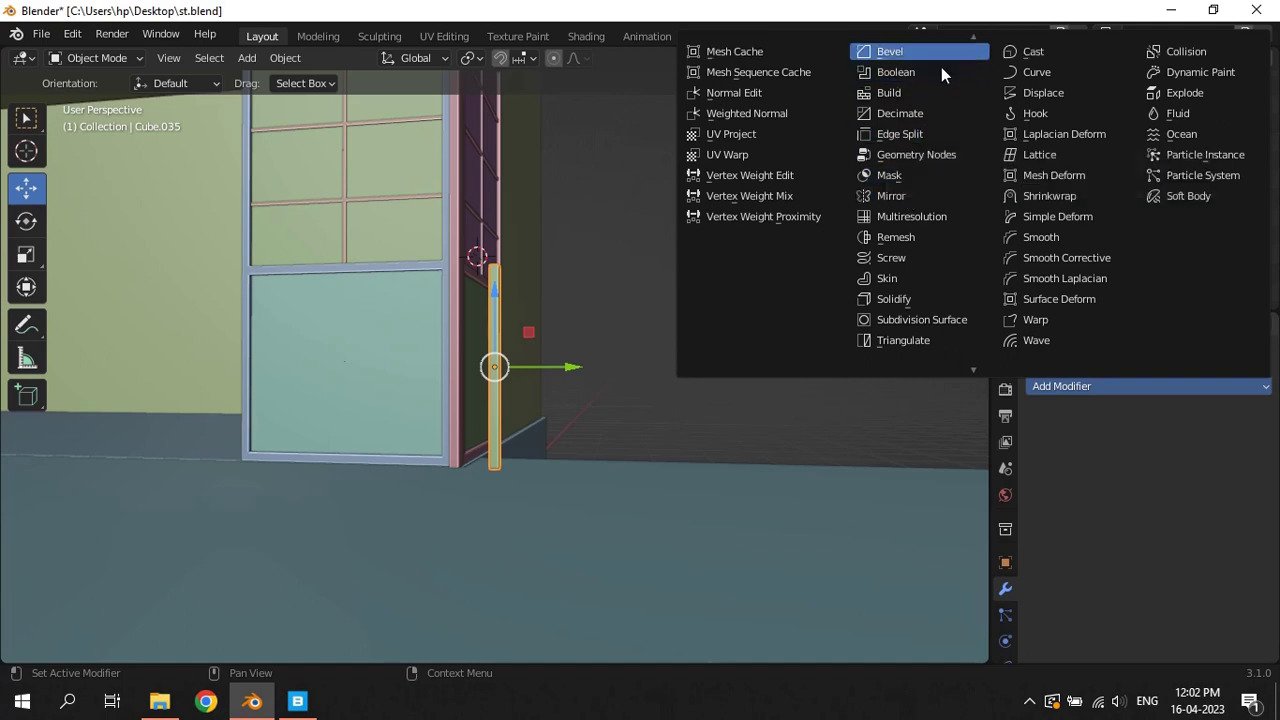
scroll(911, 49, up, 1)
click(904, 50)
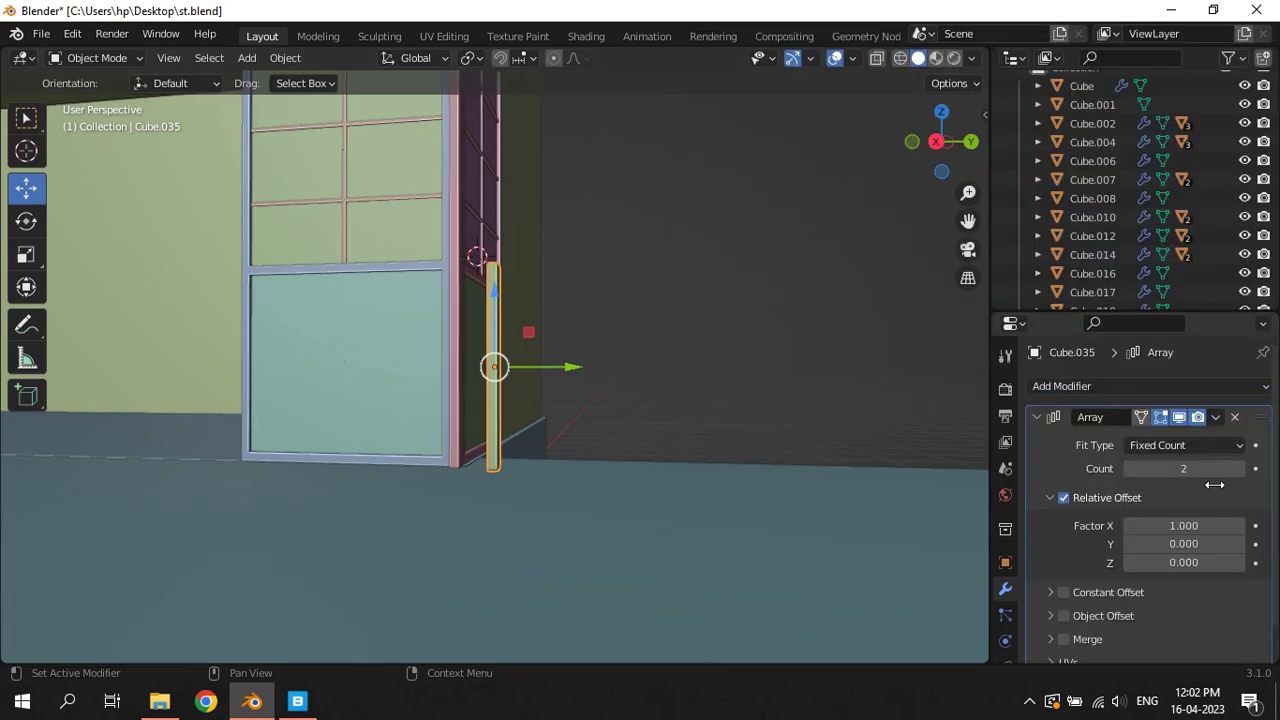
Set the Array's relative offset factors X and Z to 0
double_click(1183, 525)
text(0)
key(Return)
double_click(1193, 562)
text(5)
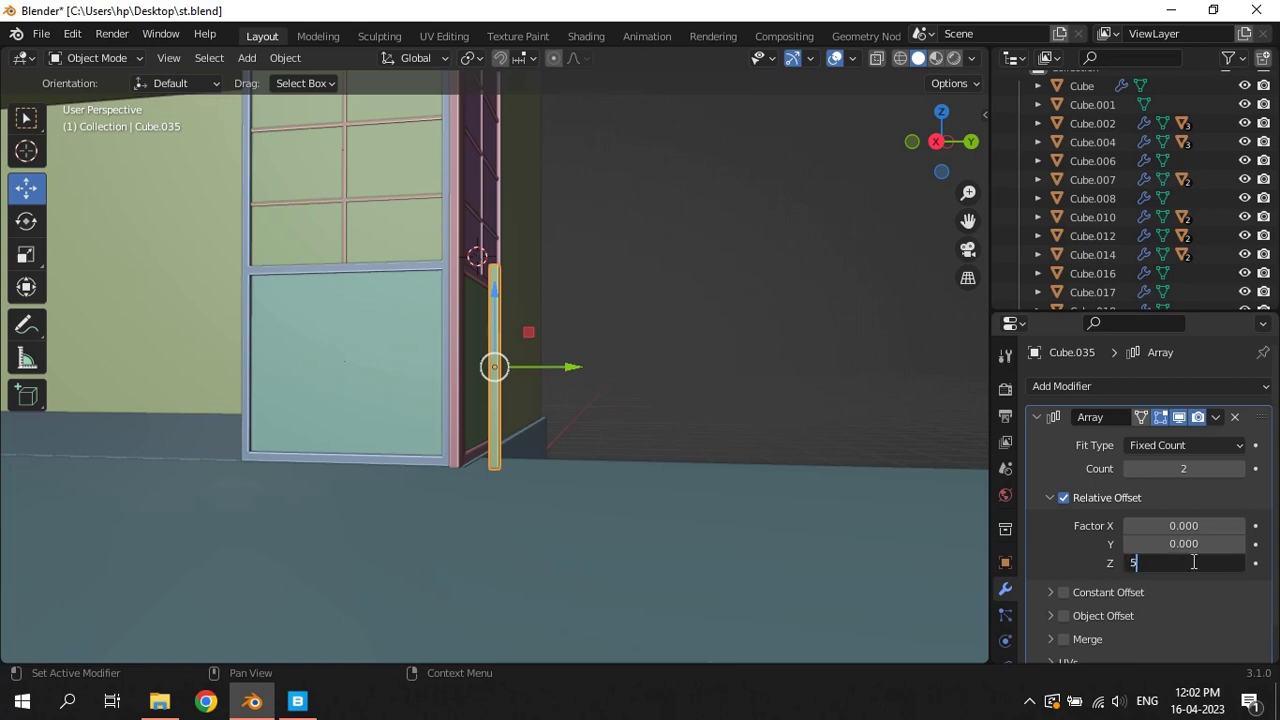
key(BackSpace)
text(2)
key(Return)
mouse_move(410, 305)
middle_down()
mouse_move(713, 365)
mouse_move(657, 378)
middle_up()
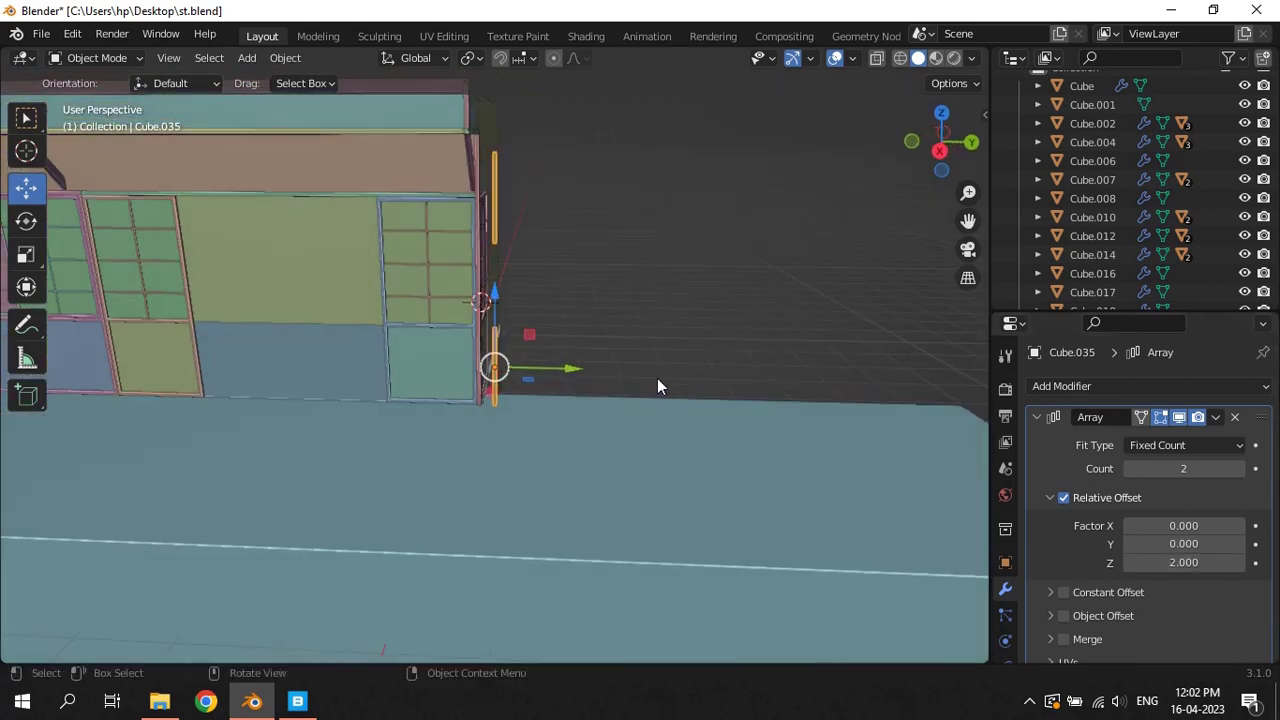
key(Return)
Set the relative offset factor Y to 25 to space the posts along the platform
double_click(1183, 543)
text(5)
key(Return)
double_click(1183, 543)
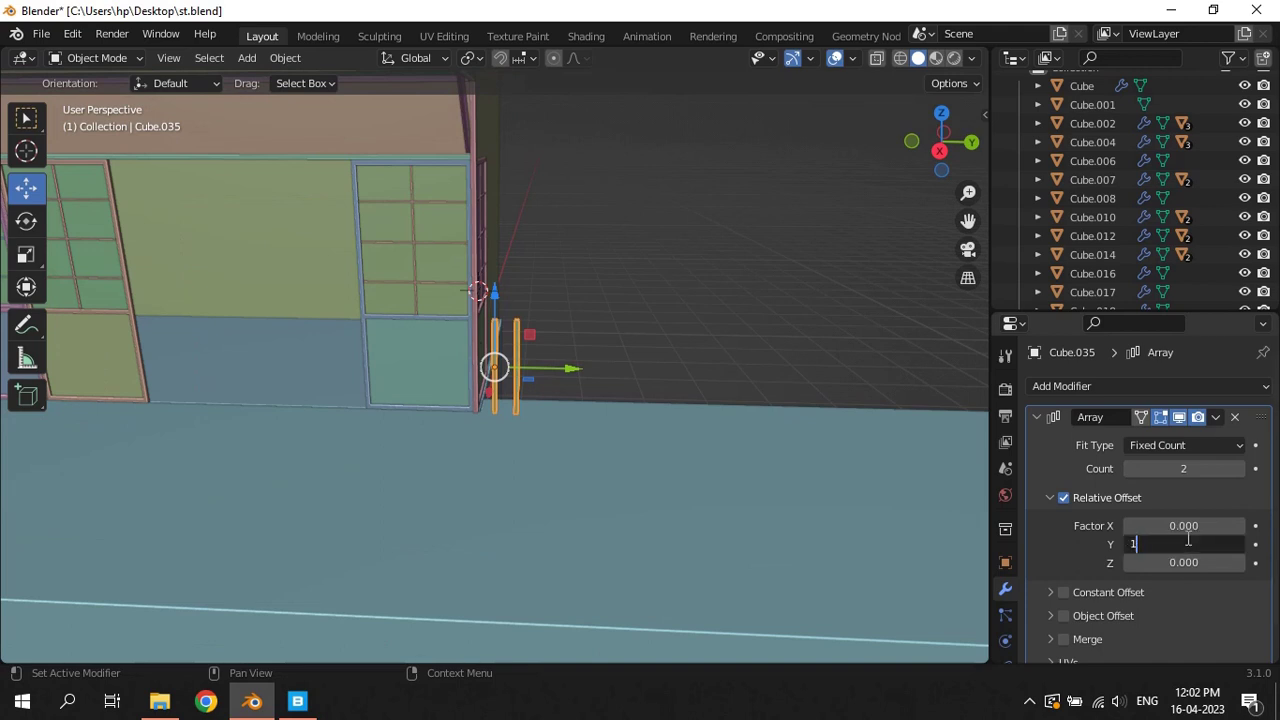
key(Return)
double_click(1183, 543)
text(50)
key(Return)
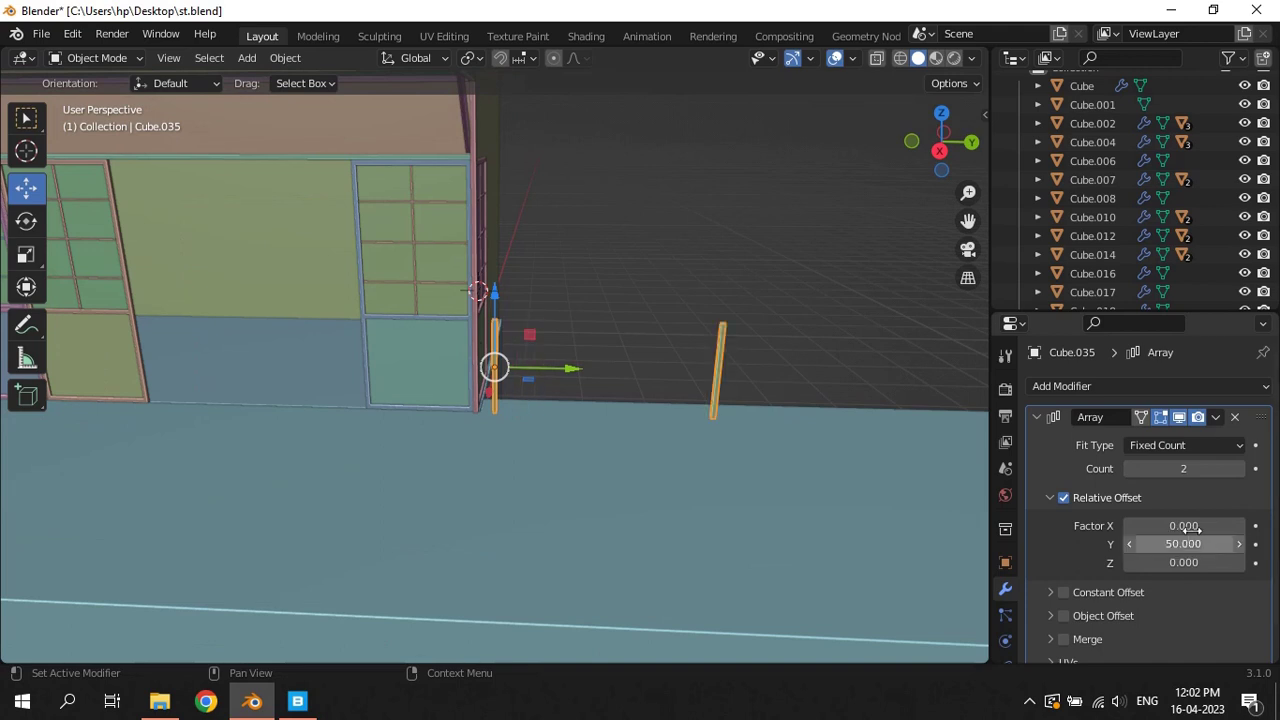
double_click(1188, 540)
text(25)
key(Return)
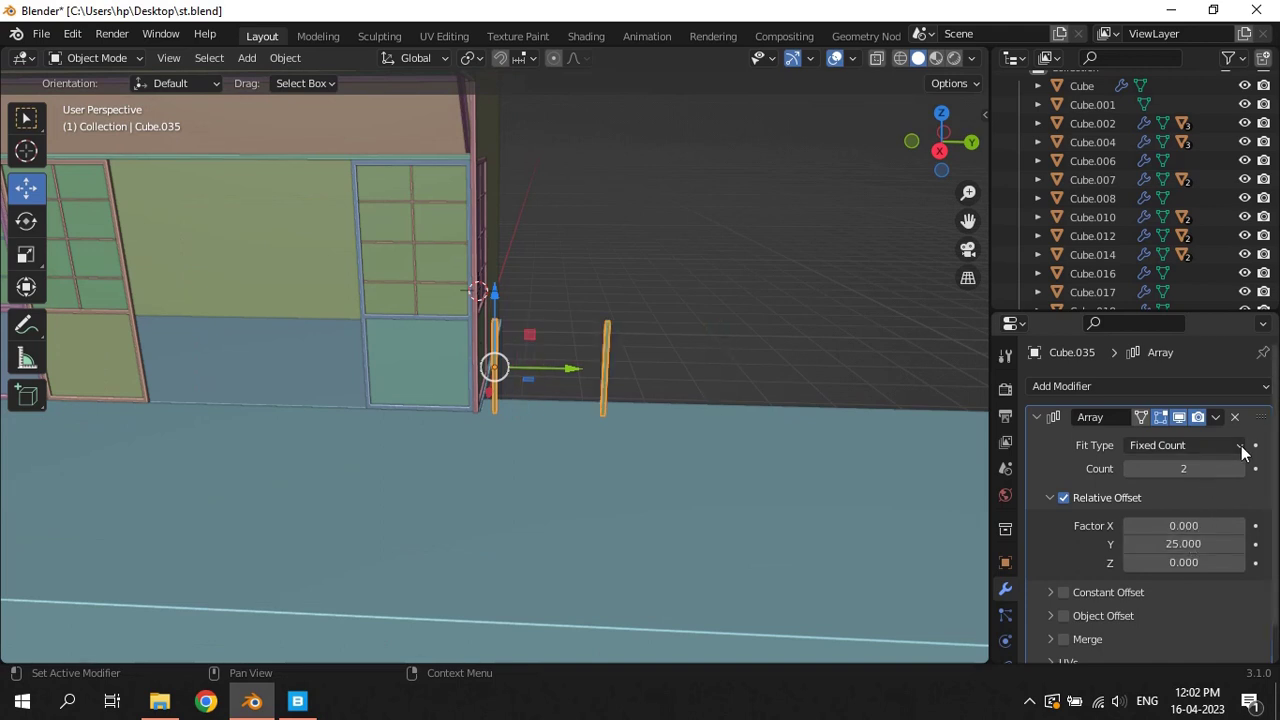
Raise the Array count to 6 and check the row of posts along the wall
click(1238, 468)
click(1238, 468)
click(1238, 468)
mouse_move(600, 400)
middle_down()
mouse_move(408, 380)
mouse_move(419, 372)
middle_up()
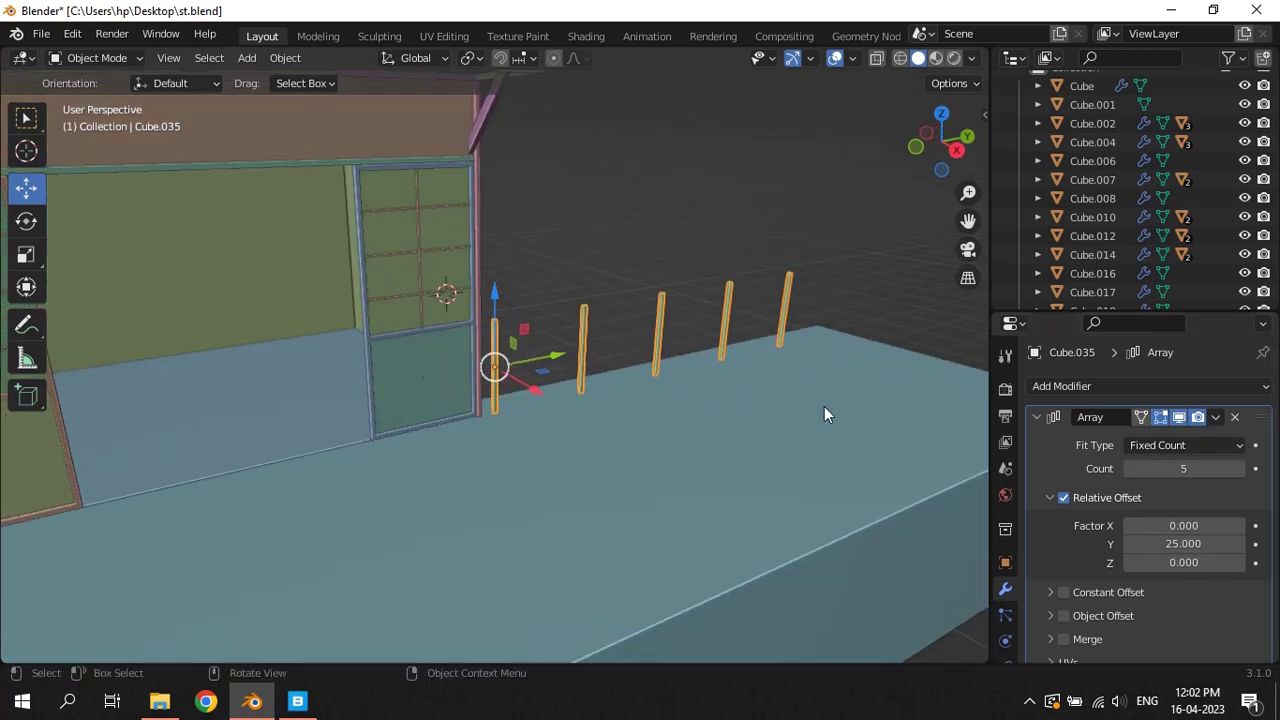
mouse_move(403, 388)
middle_down()
mouse_move(600, 330)
mouse_move(684, 335)
mouse_move(667, 341)
middle_up()
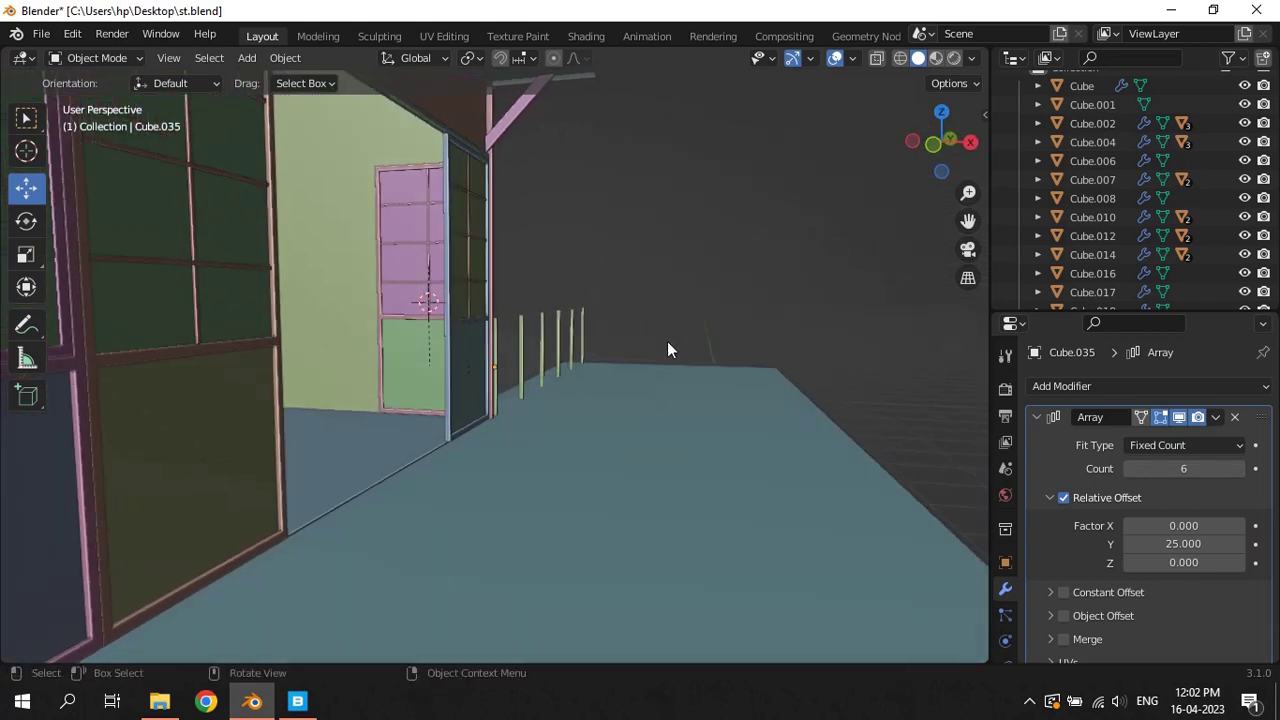
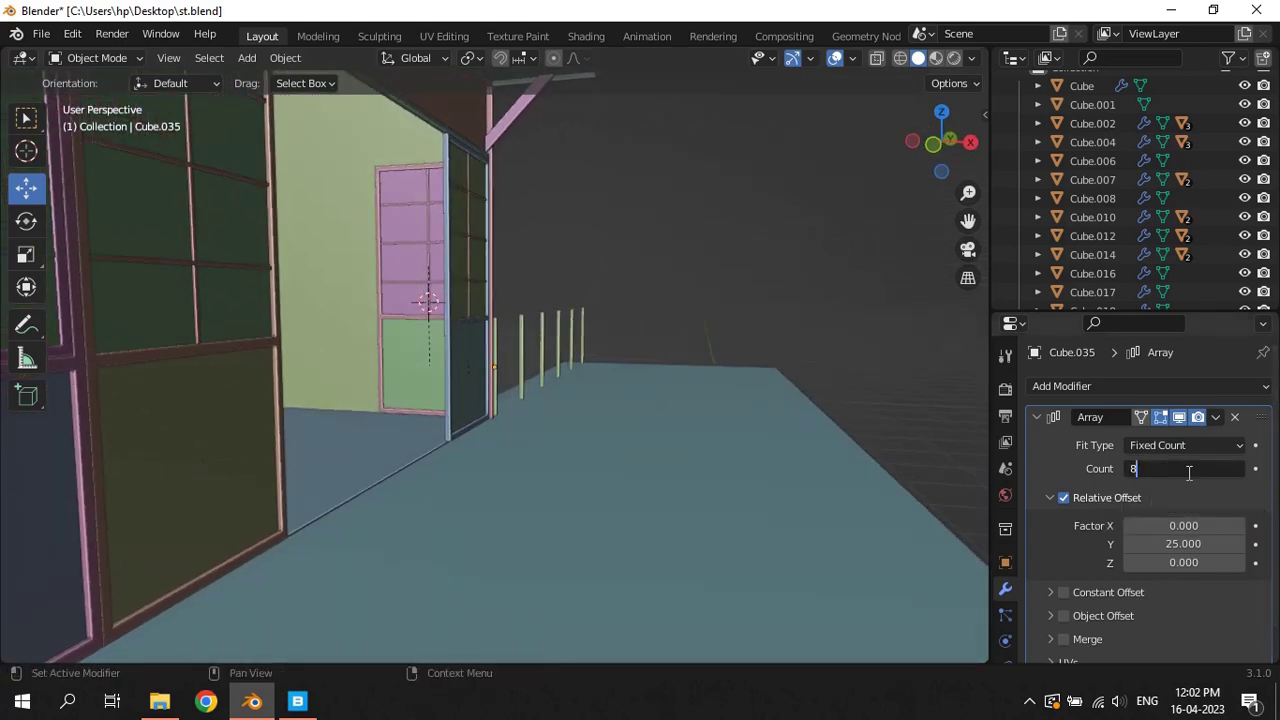
Raise the post array count to 8, shift the posts along Y, and save
drag(1189, 474, 1205, 476)
scroll(510, 380, up, 3)
mouse_move(510, 380)
middle_down()
mouse_move(447, 397)
mouse_move(497, 373)
middle_up()
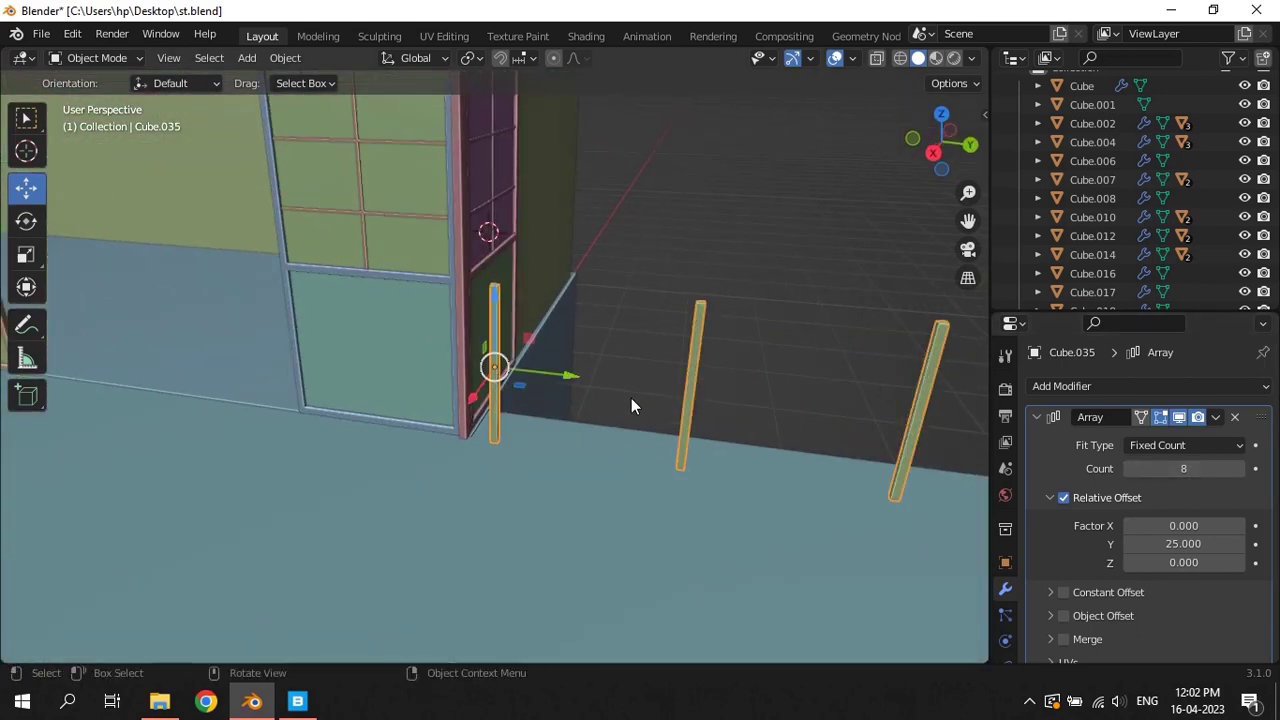
scroll(631, 405, up, 3)
scroll(632, 406, up, 3)
key(g)
key(y)
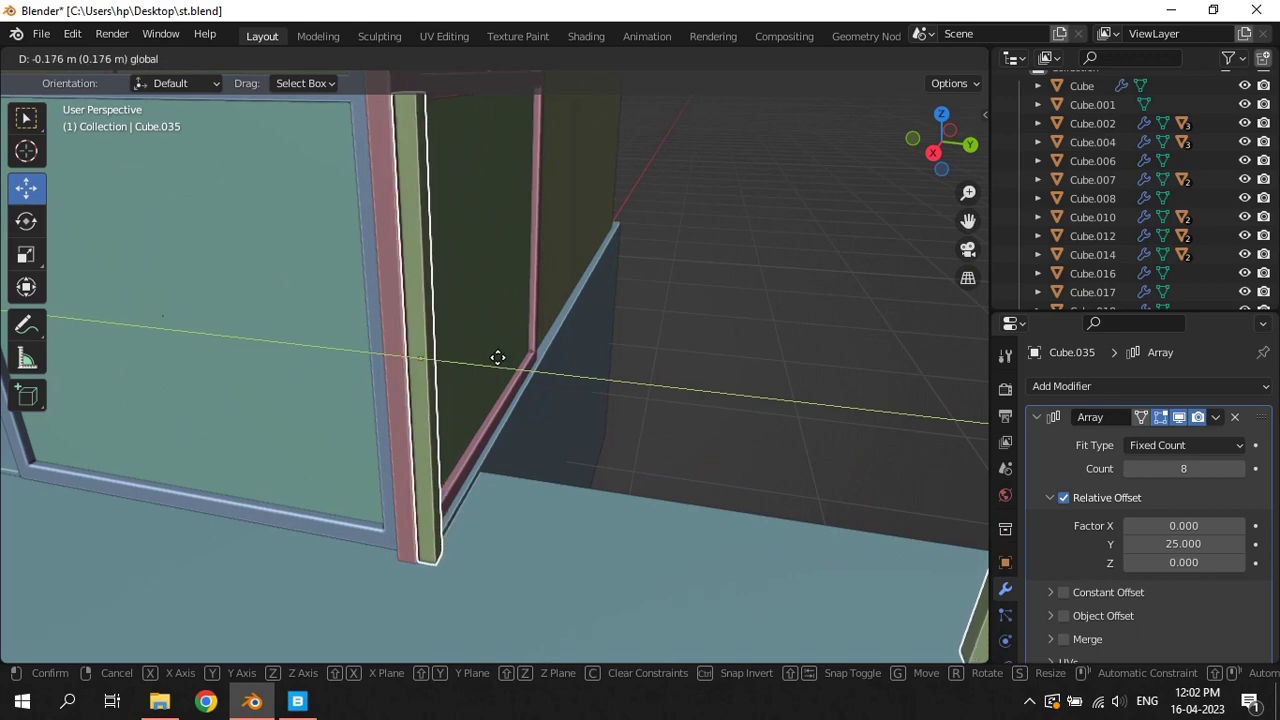
click(500, 357)
scroll(717, 370, down, 3)
key(ctrl+s)
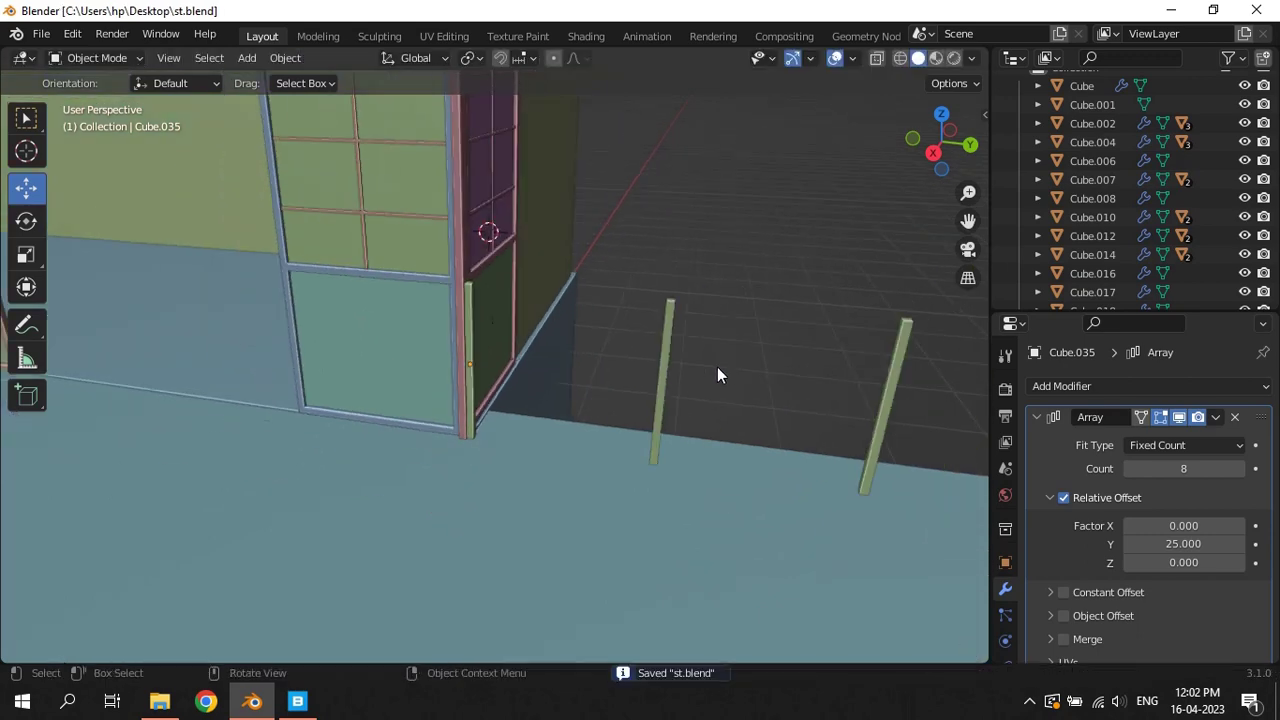
Extend the platform's end face 2.425 m along Y so it runs beneath the posts
scroll(717, 375, down, 2)
scroll(813, 425, down, 2)
scroll(851, 463, down, 2)
click(851, 463)
scroll(853, 468, down, 2)
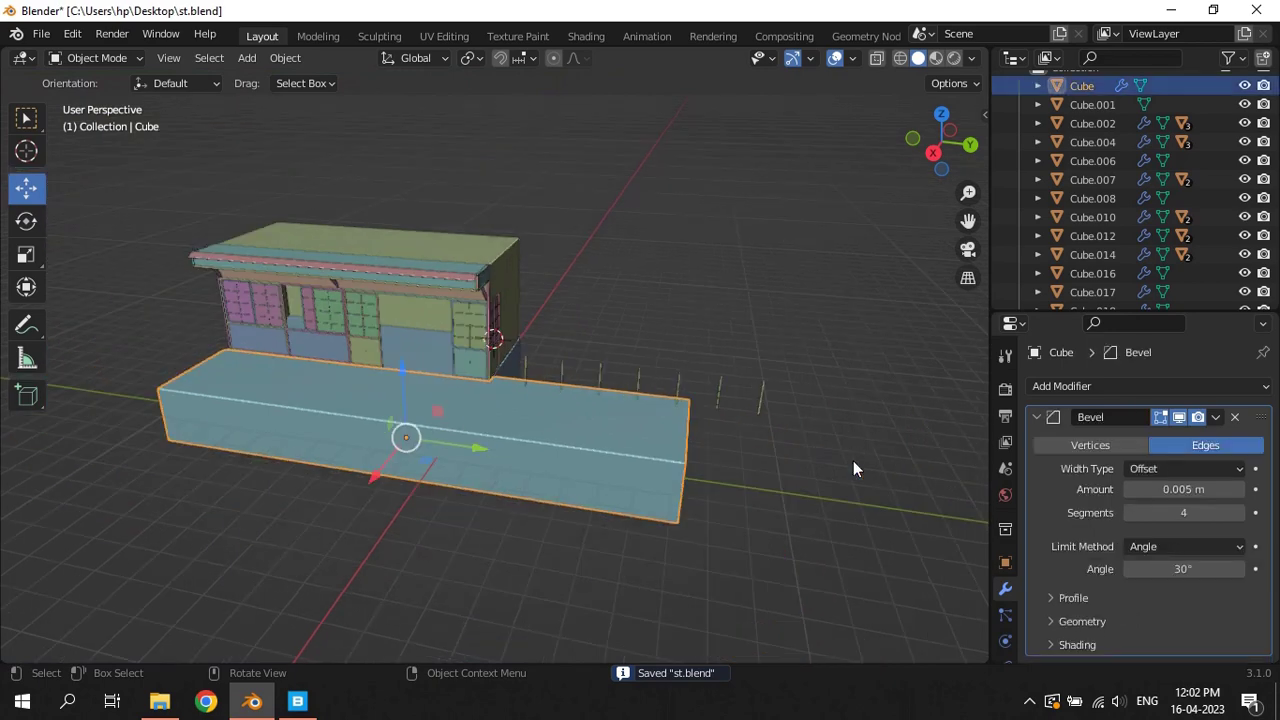
middle_drag(853, 460, 656, 487)
key(Tab)
click(633, 481)
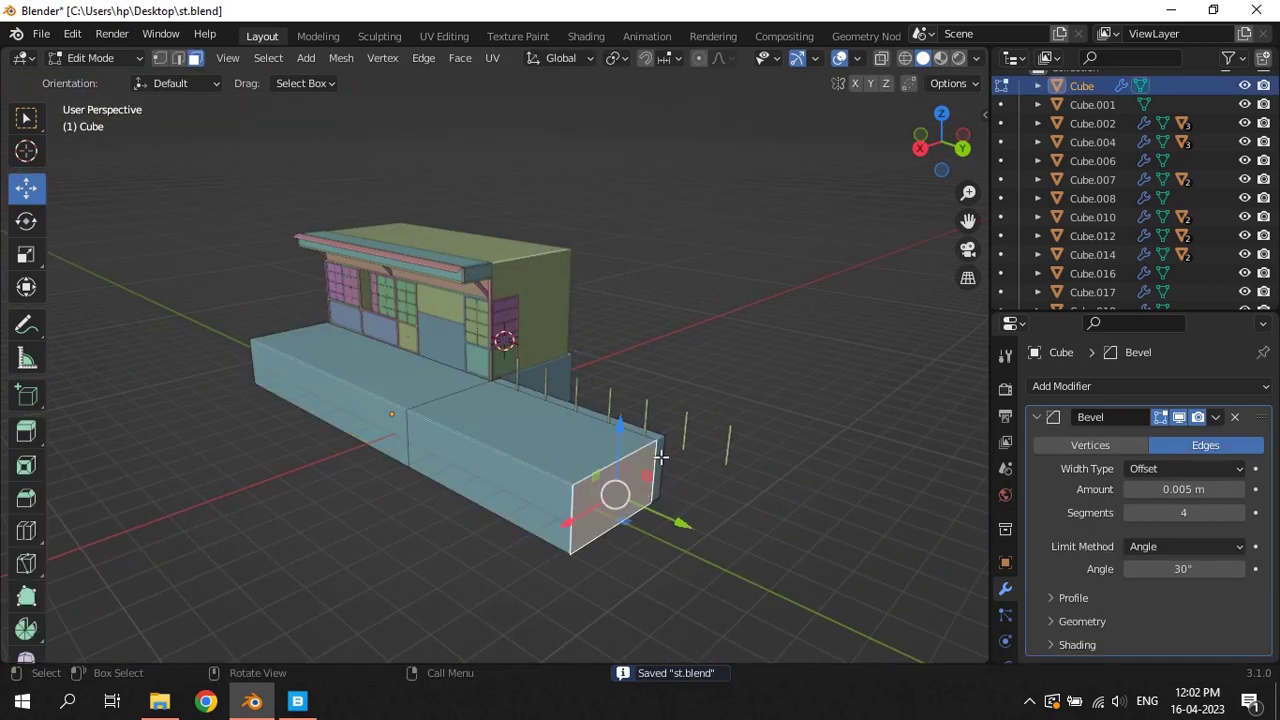
drag(700, 515, 790, 531)
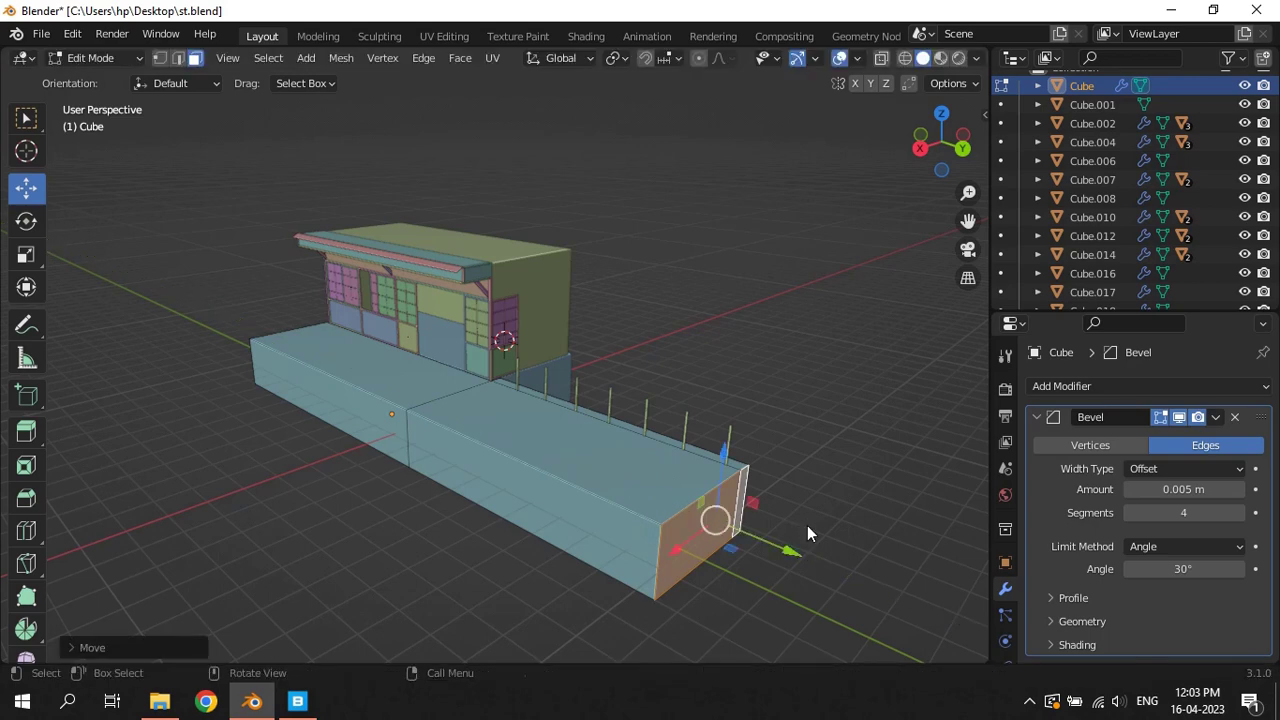
key(Tab)
Save, then select the post row and collapse its array settings
middle_drag(807, 533, 774, 468)
key(ctrl+s)
click(685, 420)
mouse_move(685, 420)
middle_down()
mouse_move(718, 432)
mouse_move(784, 407)
middle_up()
scroll(669, 400, up, 5)
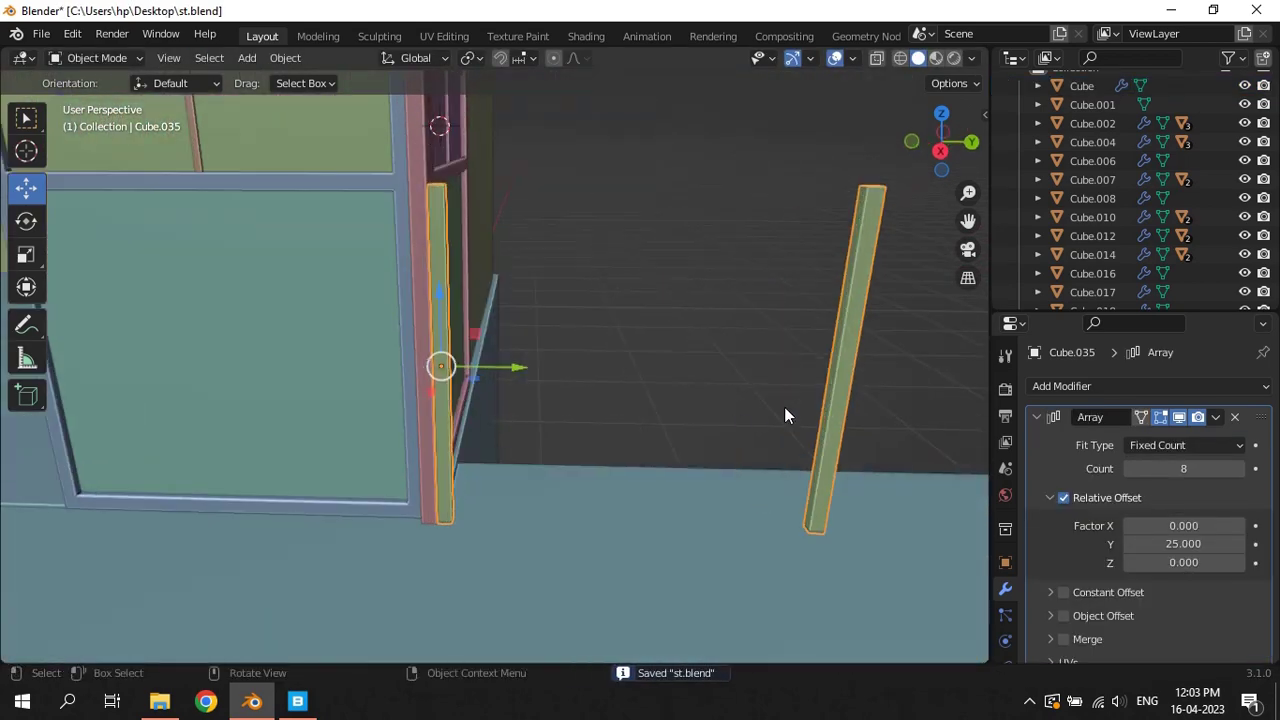
click(1036, 418)
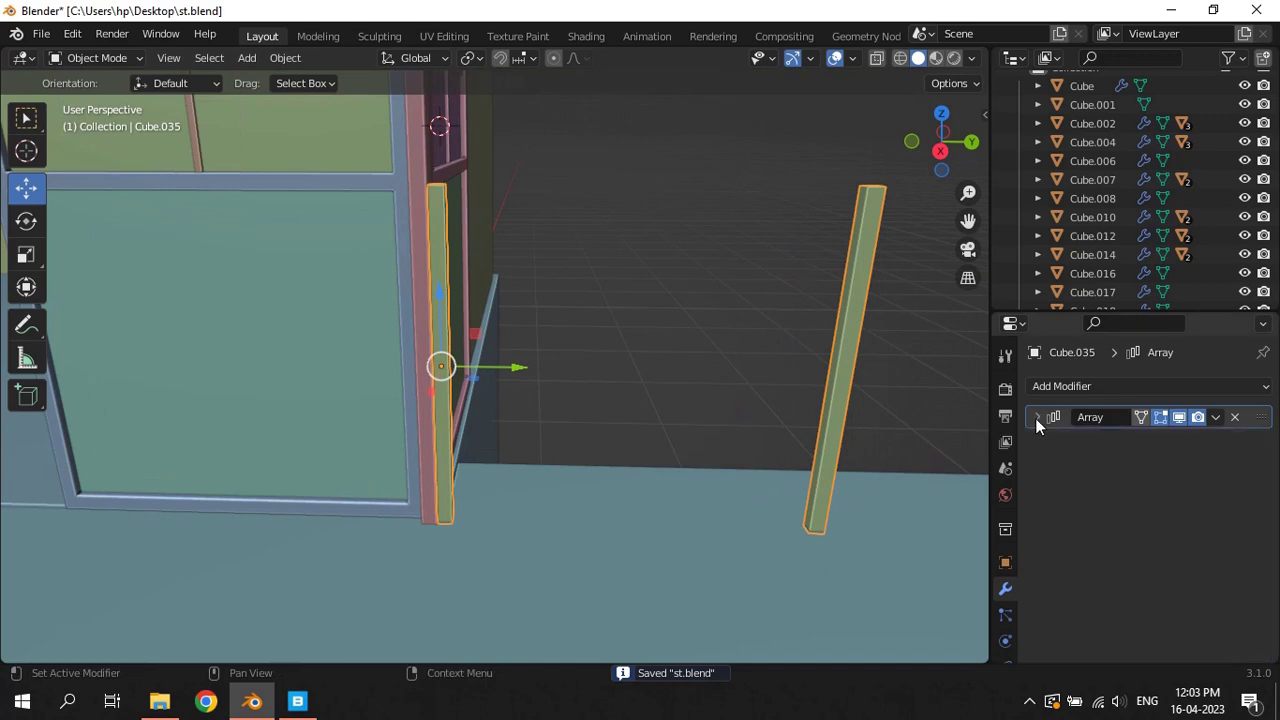
Copy the platform's Bevel modifier onto the selected posts with Copy to Selected
shift+click(602, 515)
click(1216, 418)
click(1195, 480)
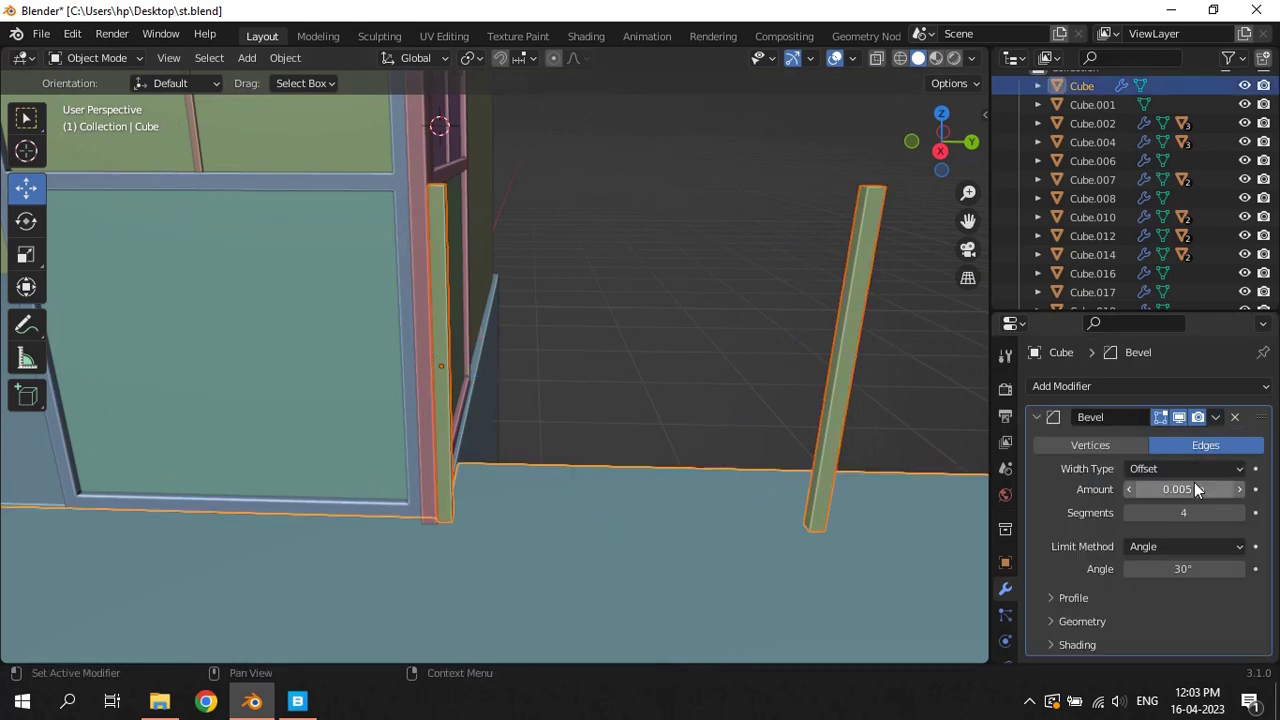
click(650, 260)
middle_drag(650, 260, 692, 346)
scroll(418, 214, up, 3)
middle_drag(418, 214, 500, 263)
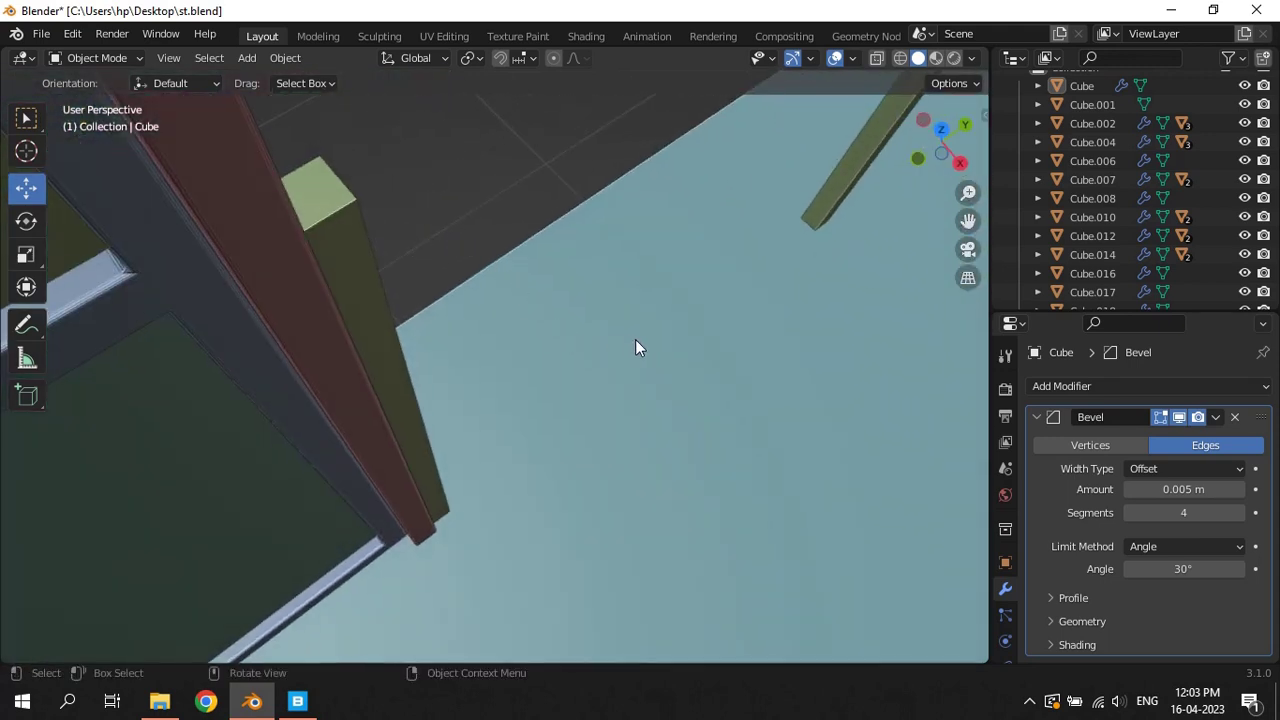
Check the post's and platform's bevel modifiers, collapsing both panels
click(473, 308)
click(338, 247)
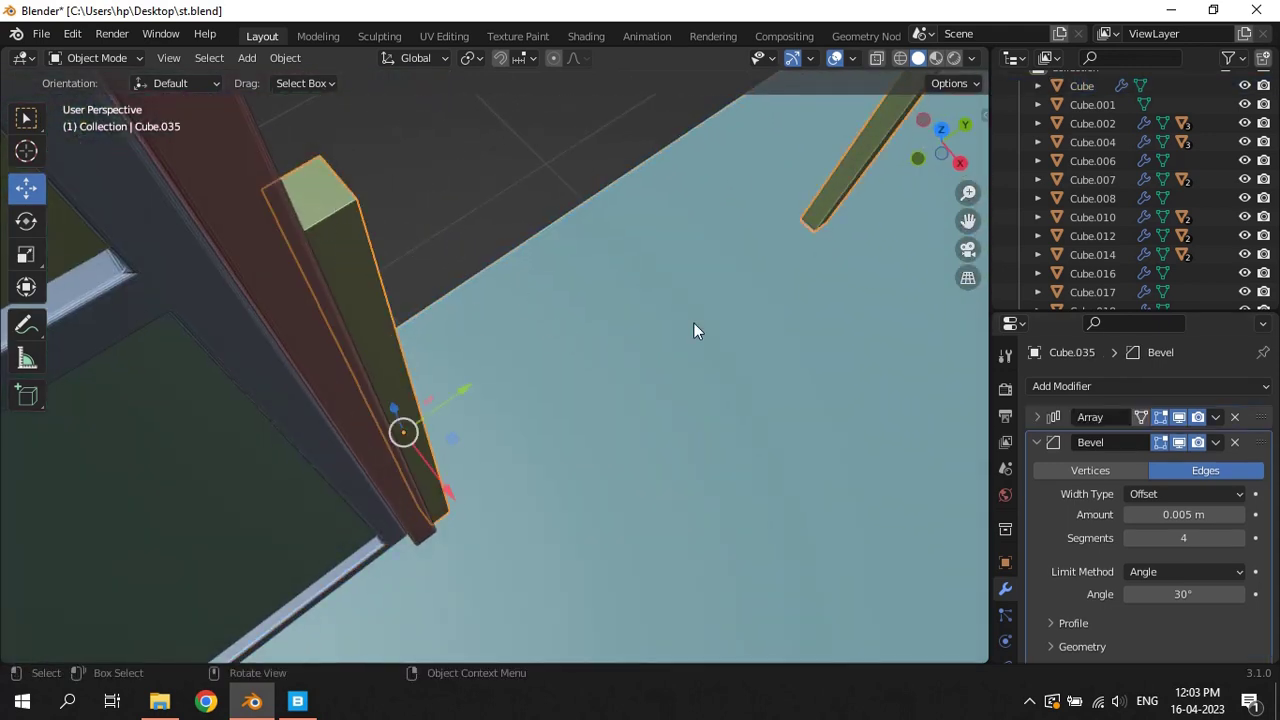
click(1030, 442)
click(820, 423)
click(1037, 417)
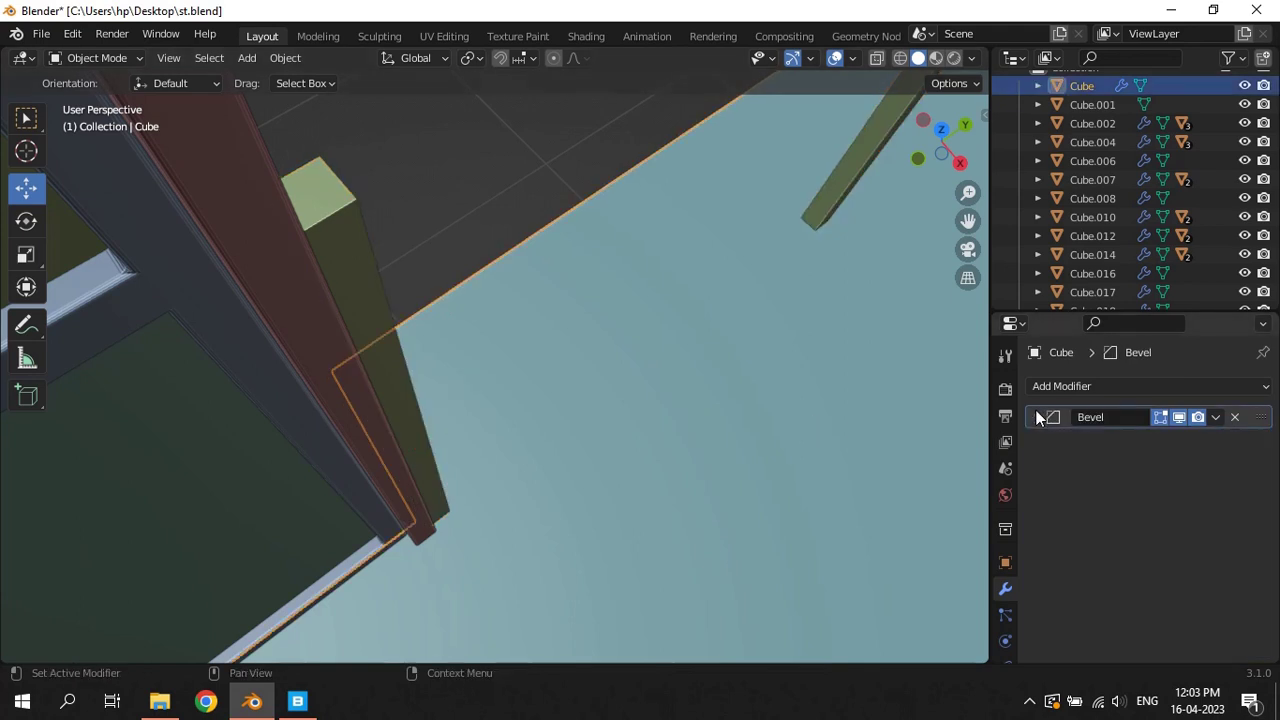
Copy the platform's bevel to the post again, then delete the duplicate Bevel.001
click(360, 267)
shift+click(563, 306)
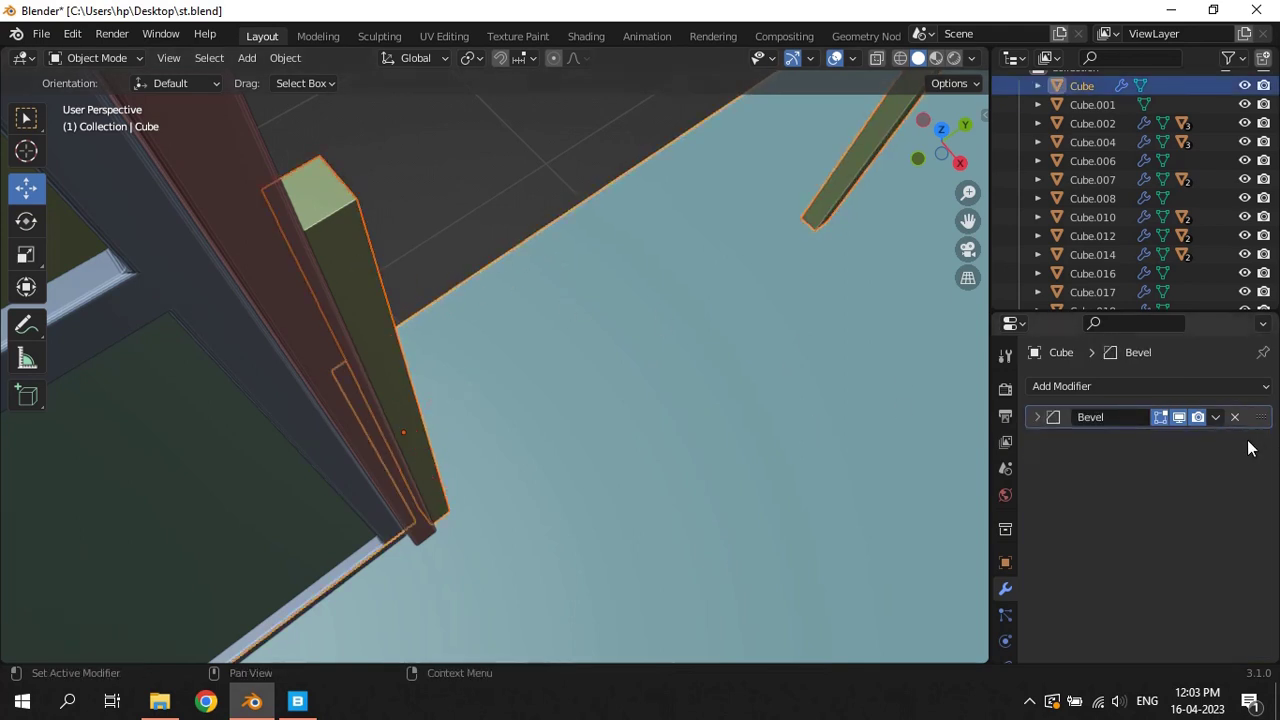
click(1215, 417)
click(1189, 478)
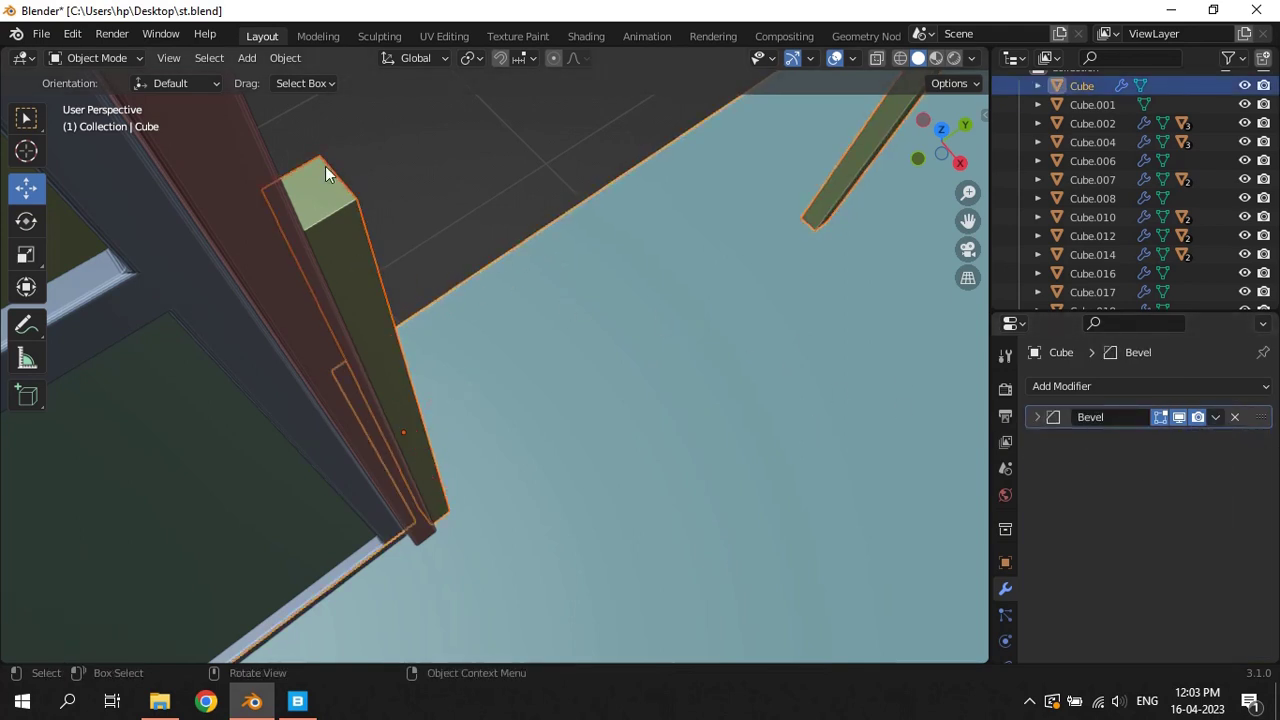
click(351, 198)
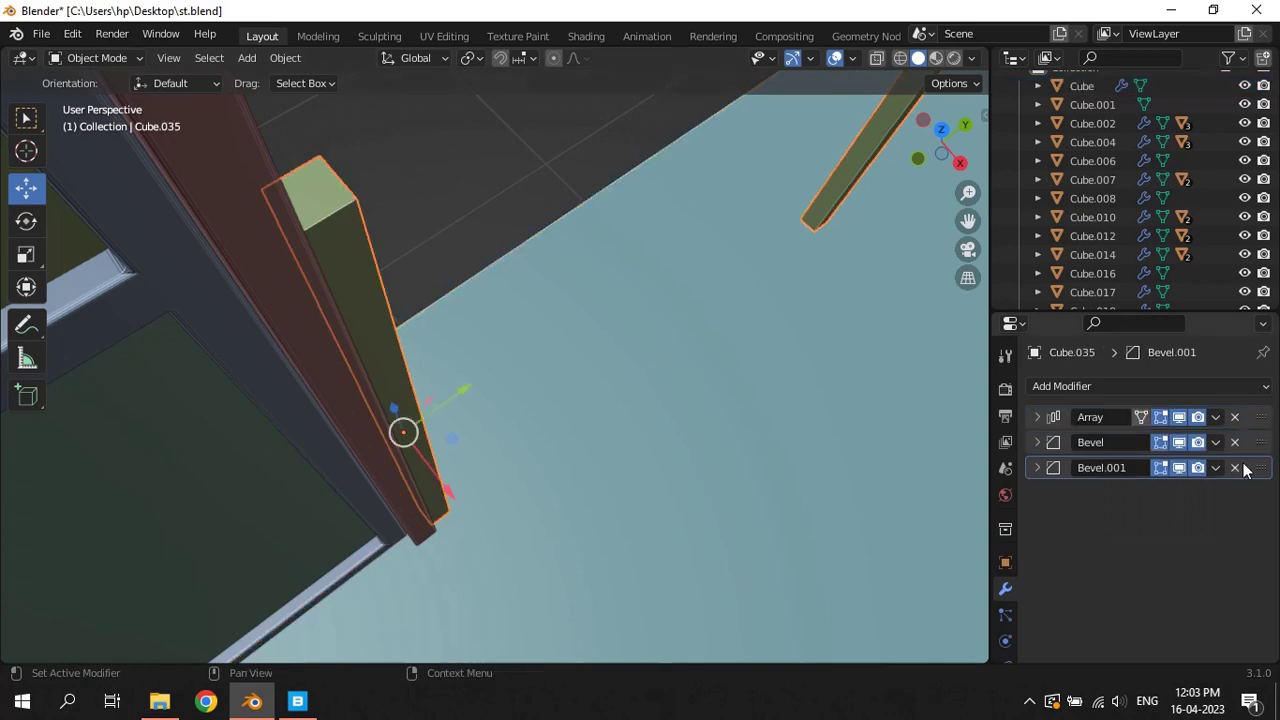
click(1240, 467)
Apply the post's transform and save the file
key(ctrl+a)
click(366, 205)
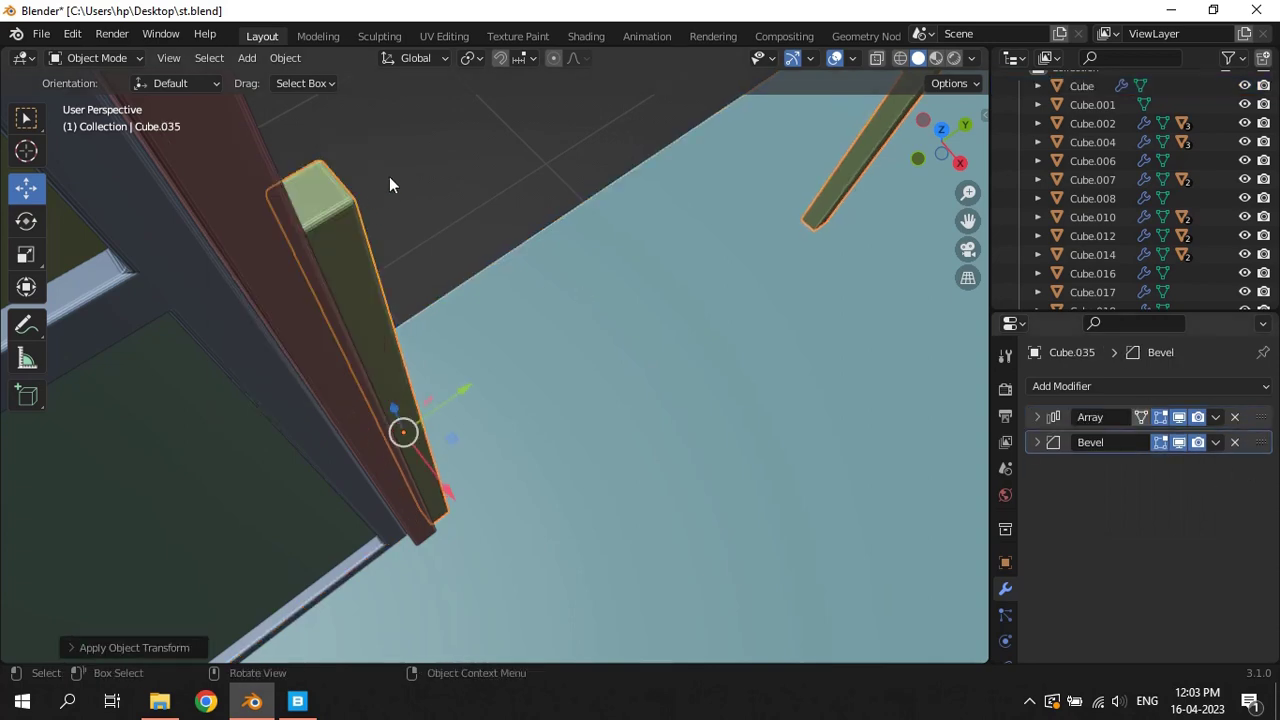
mouse_move(390, 185)
middle_down()
mouse_move(474, 249)
mouse_move(571, 263)
mouse_move(386, 240)
mouse_move(480, 240)
mouse_move(596, 280)
middle_up()
key(ctrl+s)
Duplicate a post, rotate it 90° about X into a horizontal bar, and remove its array
key(shift+d)
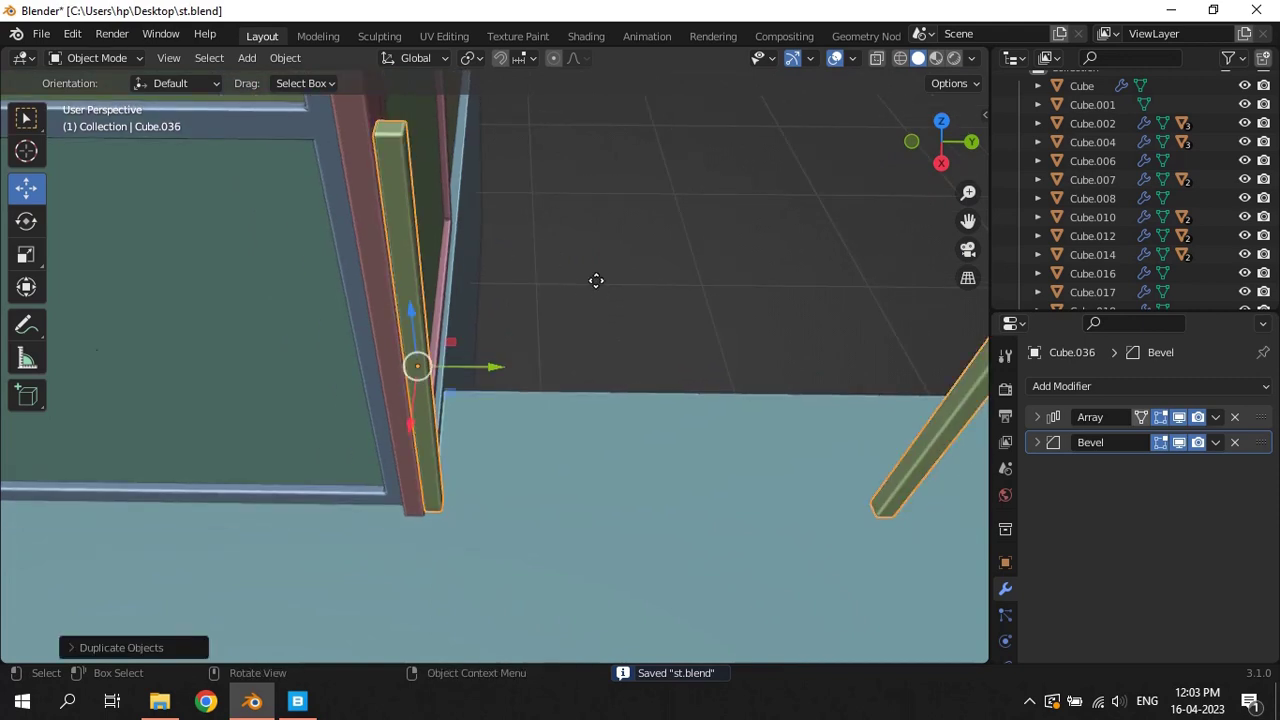
text(rx)
text(xx9)
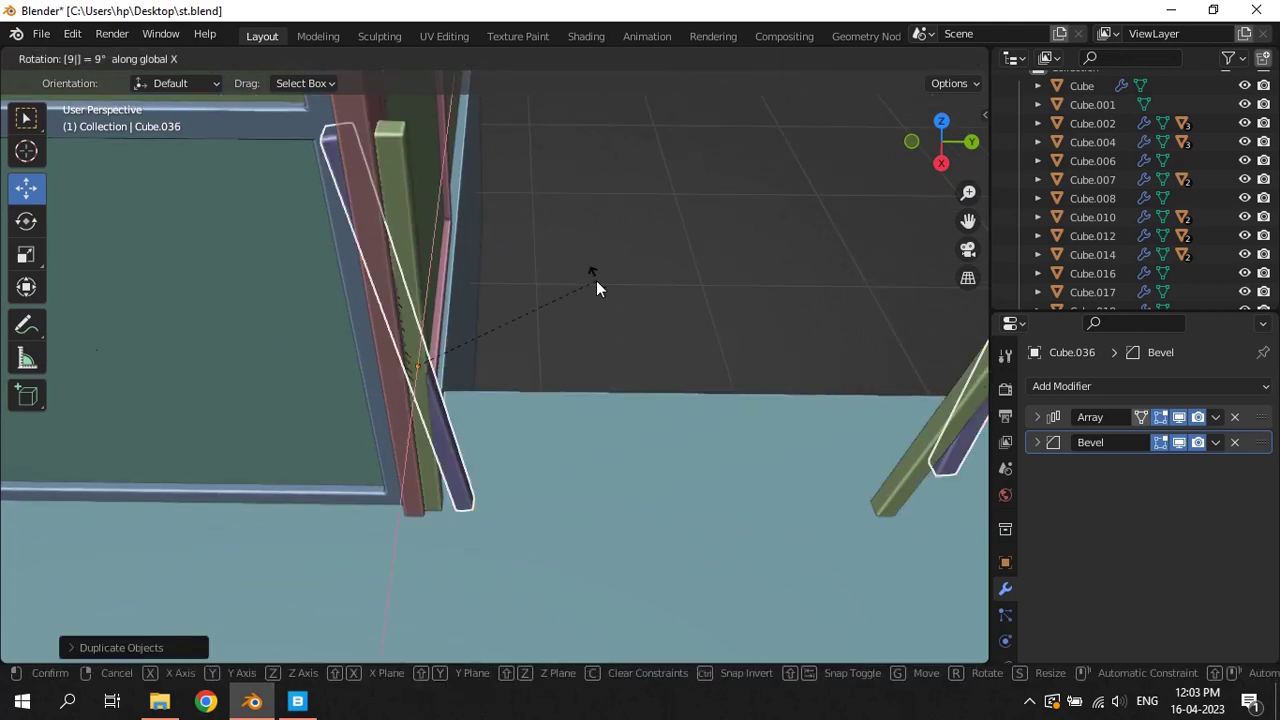
text(0)
key(Return)
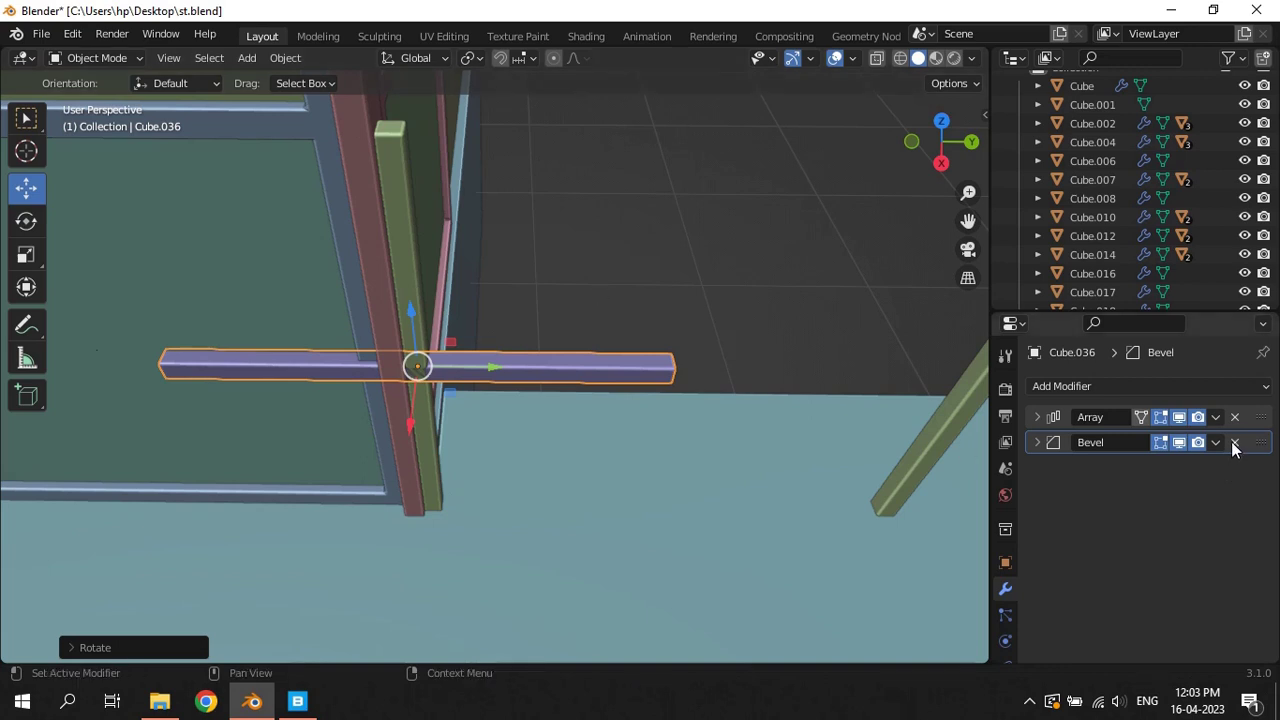
click(1234, 417)
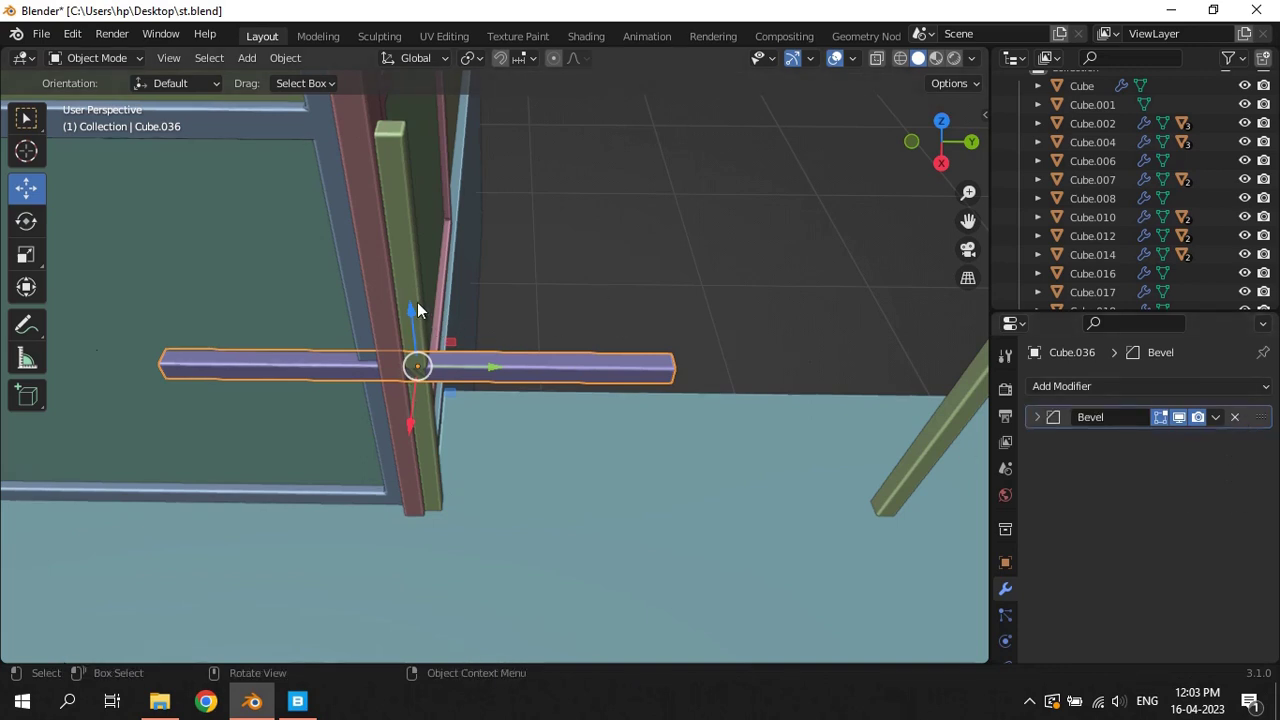
Raise the bar to rail height and slide it along Y against the wall
mouse_move(412, 312)
mouse_down()
mouse_move(400, 76)
mouse_move(415, 88)
mouse_up()
key(KP_Decimal)
scroll(593, 379, up, 4)
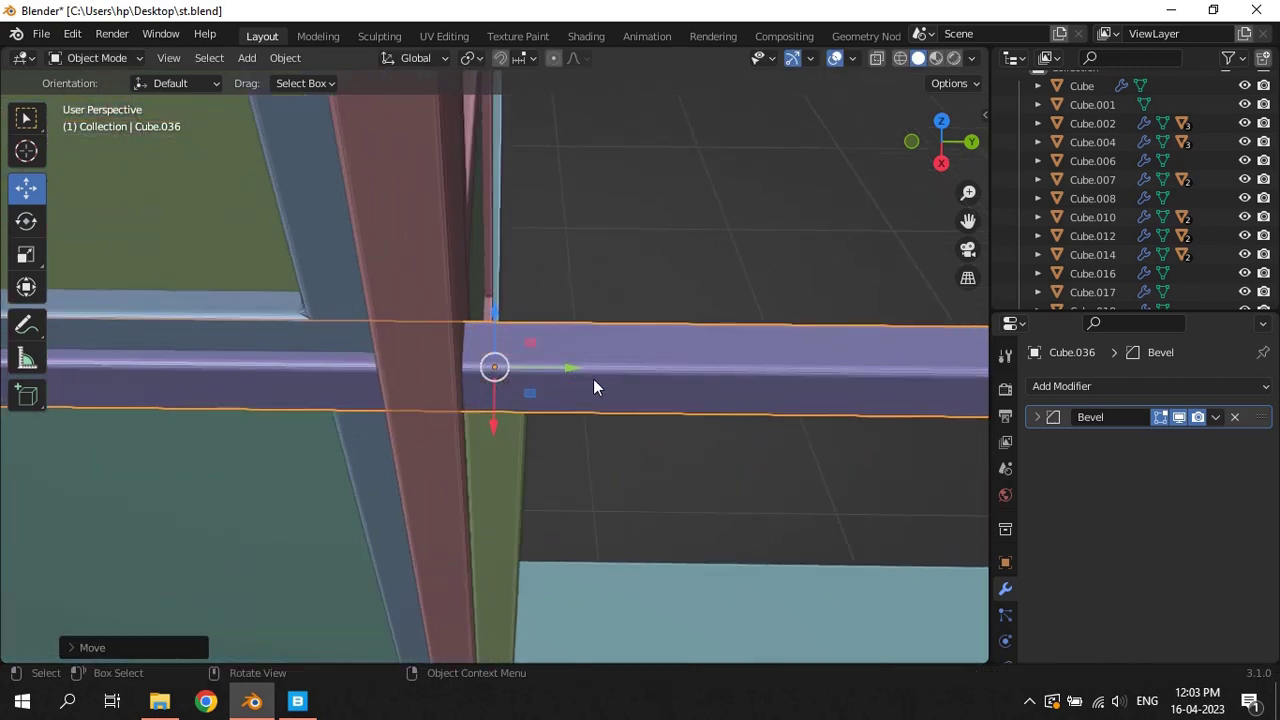
drag(566, 374, 362, 418)
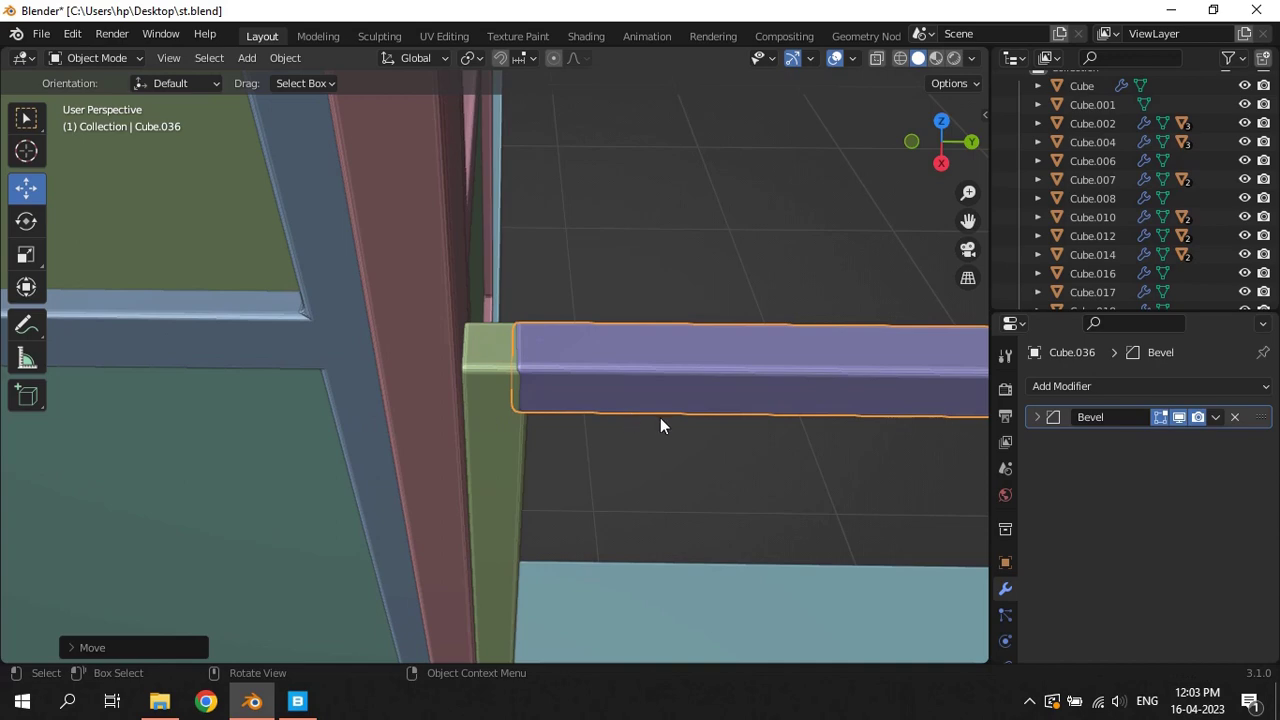
scroll(657, 414, down, 3)
mouse_move(658, 415)
middle_down()
mouse_move(791, 427)
mouse_move(708, 402)
mouse_move(637, 439)
middle_up()
In Edit Mode, begin stretching the bar's end along the post row
key(Tab)
mouse_move(650, 392)
middle_down()
mouse_move(769, 463)
mouse_move(760, 450)
middle_up()
key(g)
click(933, 441)
middle_drag(929, 466, 716, 448)
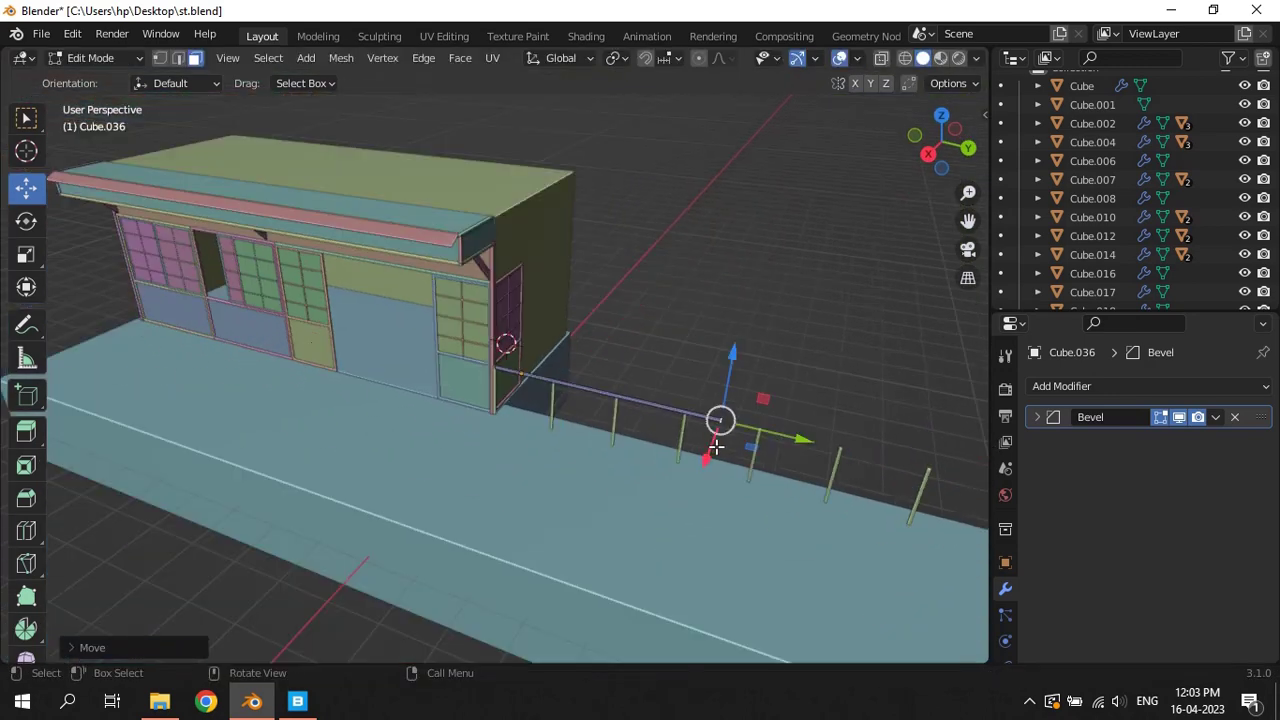
drag(787, 438, 946, 455)
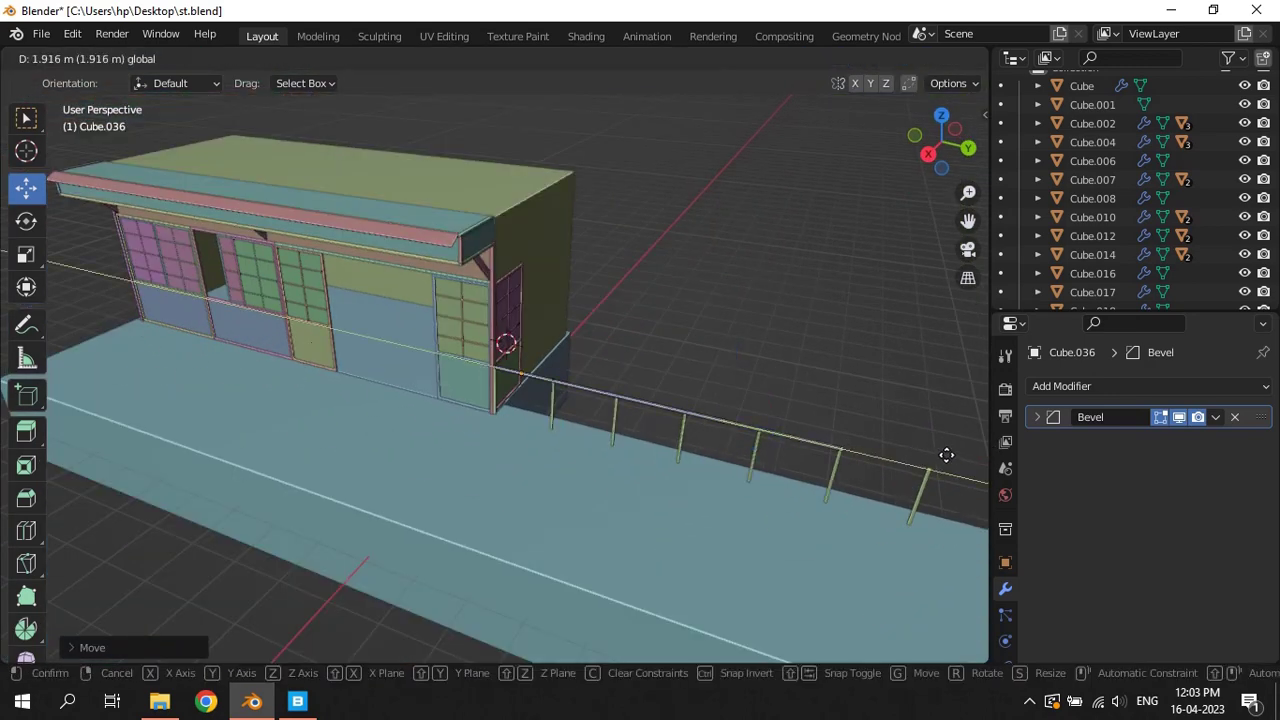
right_click(33, 460)
Stretch the bar end out to the last post and leave Edit Mode
scroll(694, 403, down, 5)
scroll(749, 389, up, 3)
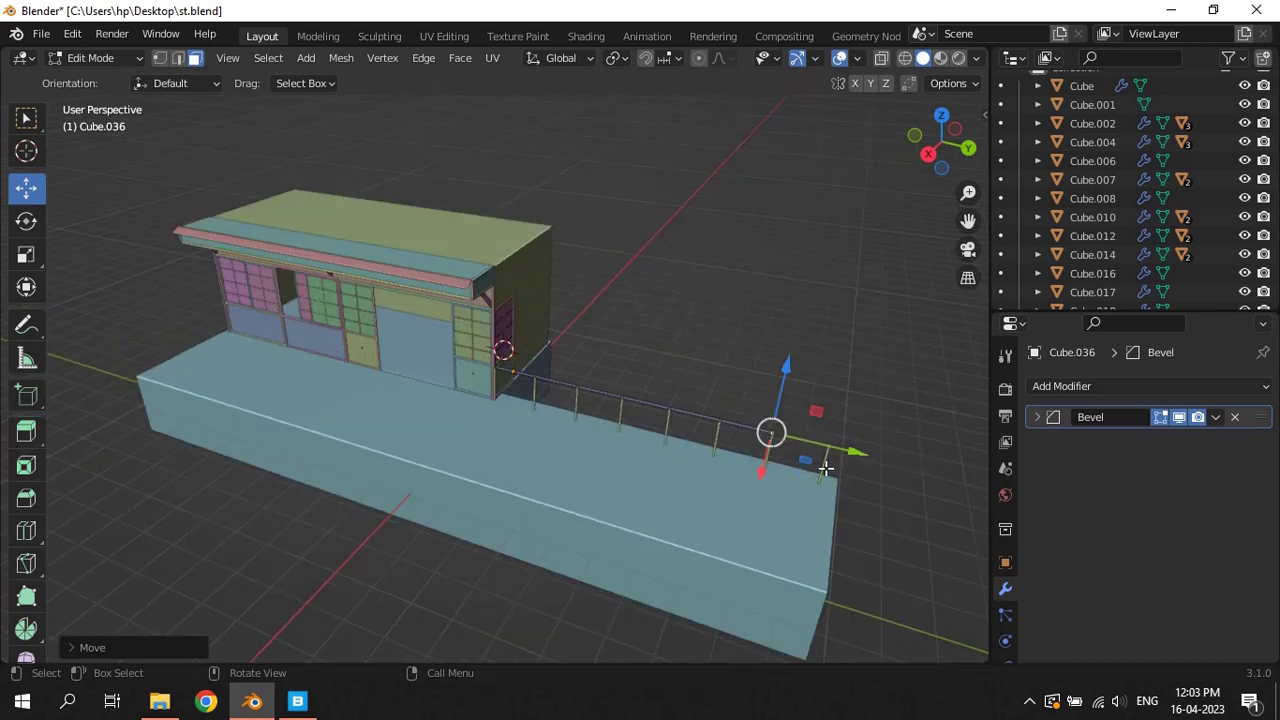
scroll(826, 467, up, 5)
scroll(686, 420, down, 3)
scroll(560, 383, down, 1)
drag(560, 383, 946, 452)
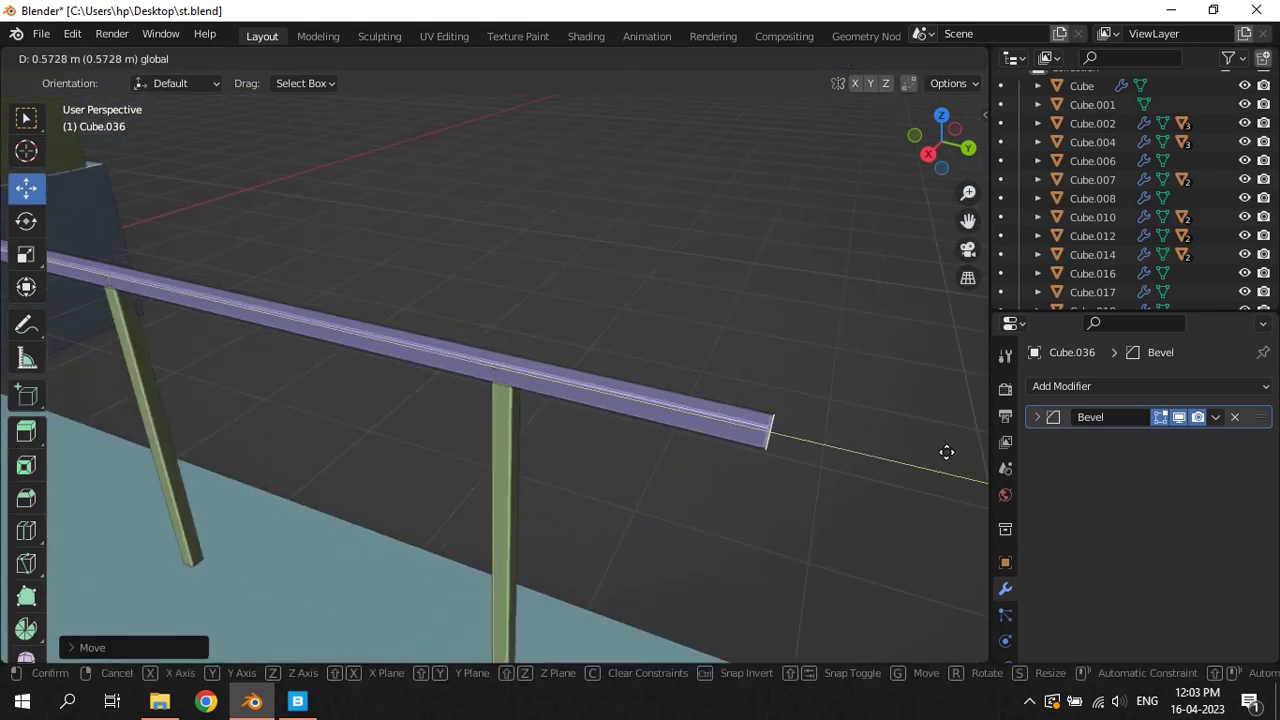
right_click(946, 452)
scroll(698, 433, down, 2)
mouse_move(748, 427)
mouse_down()
mouse_move(840, 441)
mouse_move(866, 431)
mouse_up()
scroll(770, 403, up, 6)
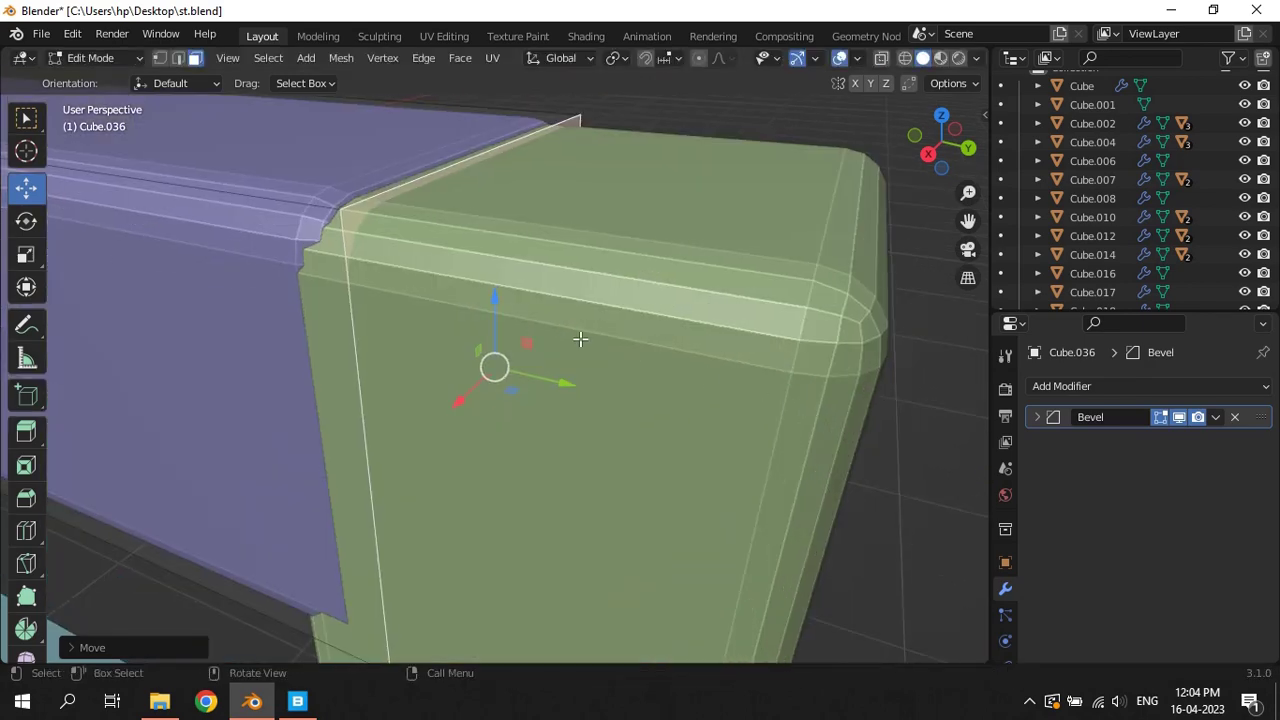
drag(536, 381, 566, 383)
key(Tab)
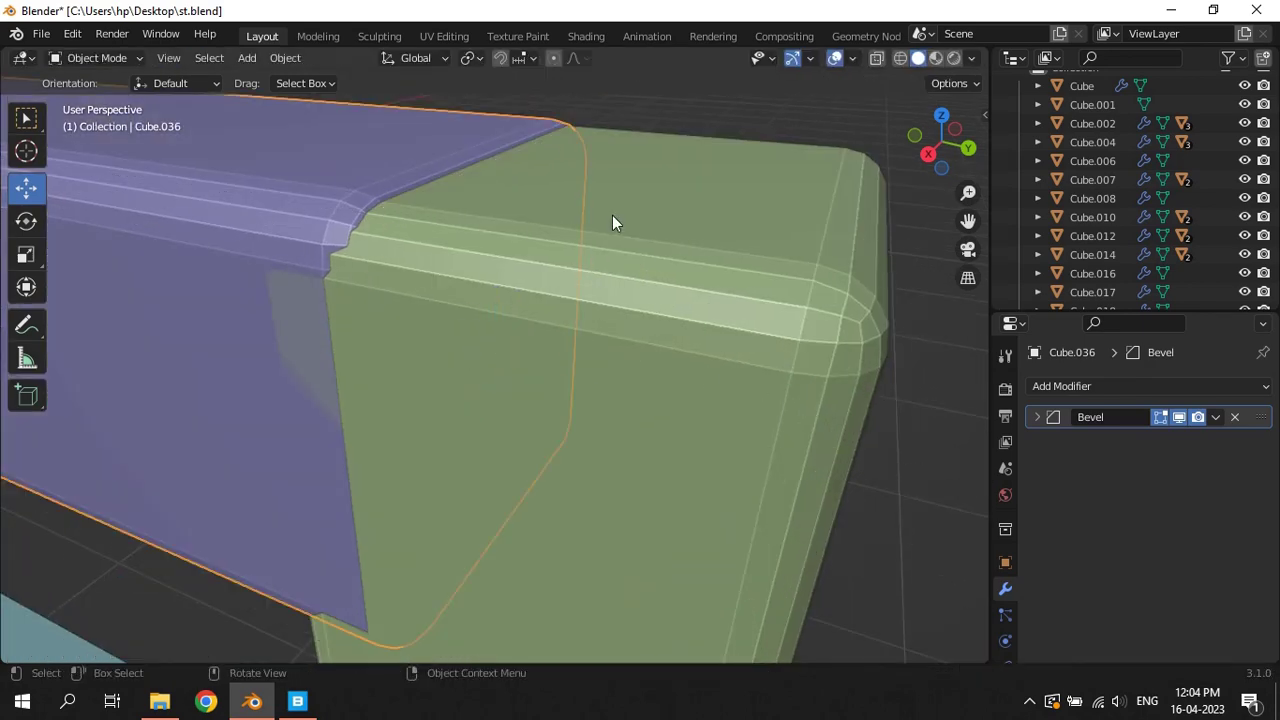
Nudge the rail down along Z onto the corner post and save st.blend
key(g)
key(z)
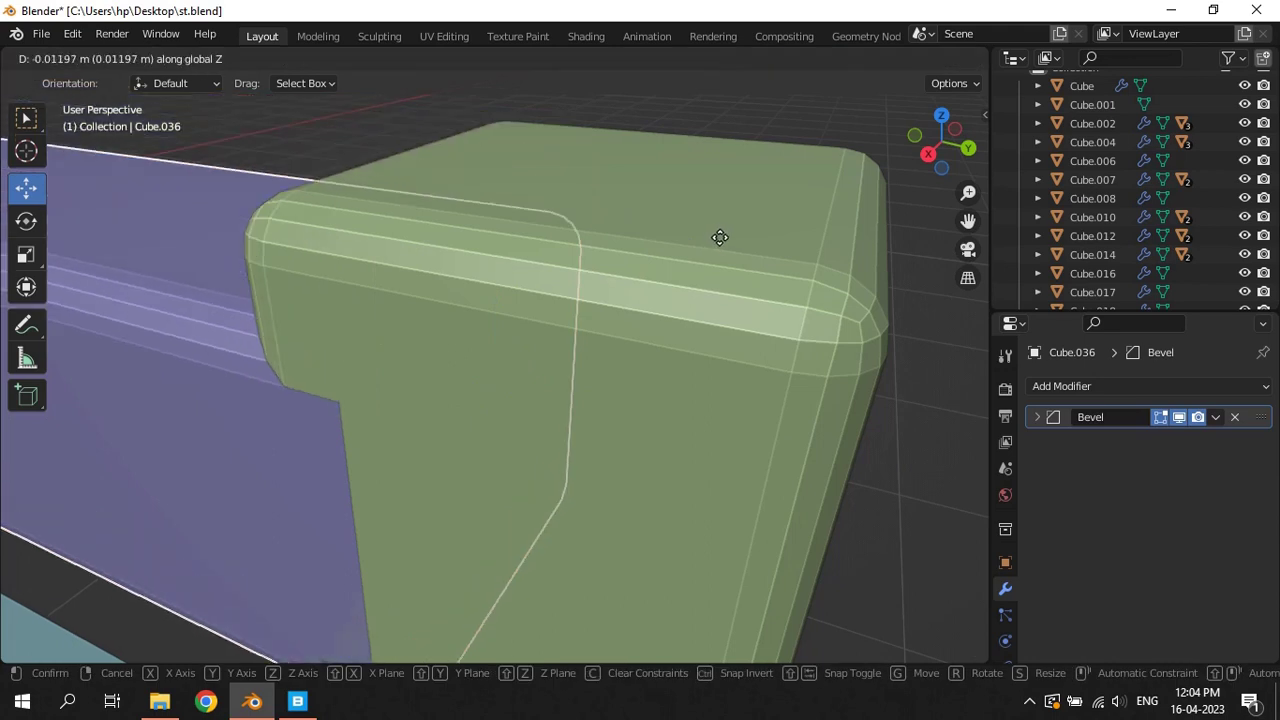
click(770, 210)
scroll(693, 247, down, 3)
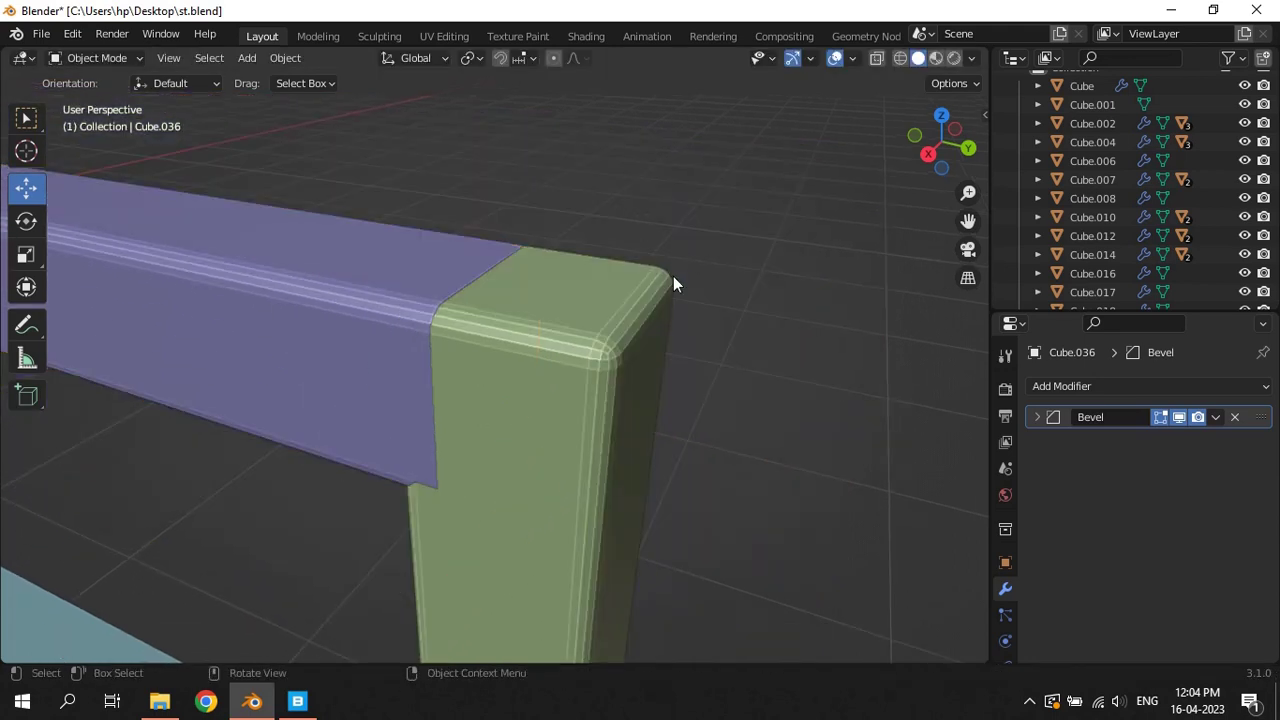
middle_drag(673, 276, 644, 263)
key(ctrl+s)
Zoom out to the whole railing and select the row of posts
scroll(644, 263, down, 2)
scroll(644, 263, down, 2)
scroll(440, 320, down, 2)
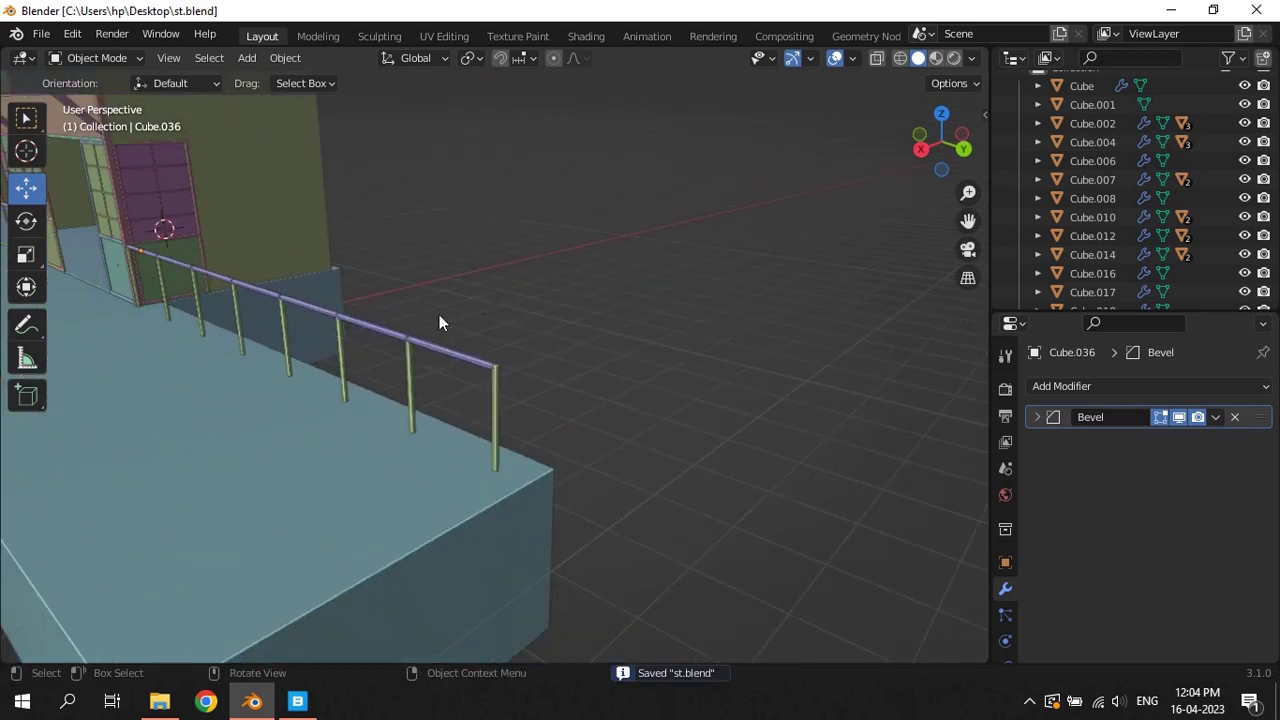
mouse_move(440, 320)
middle_down()
mouse_move(500, 306)
mouse_move(524, 402)
middle_up()
click(497, 410)
Duplicate the railing posts in place and rotate the copy 90° about Z
middle_drag(626, 407, 585, 414)
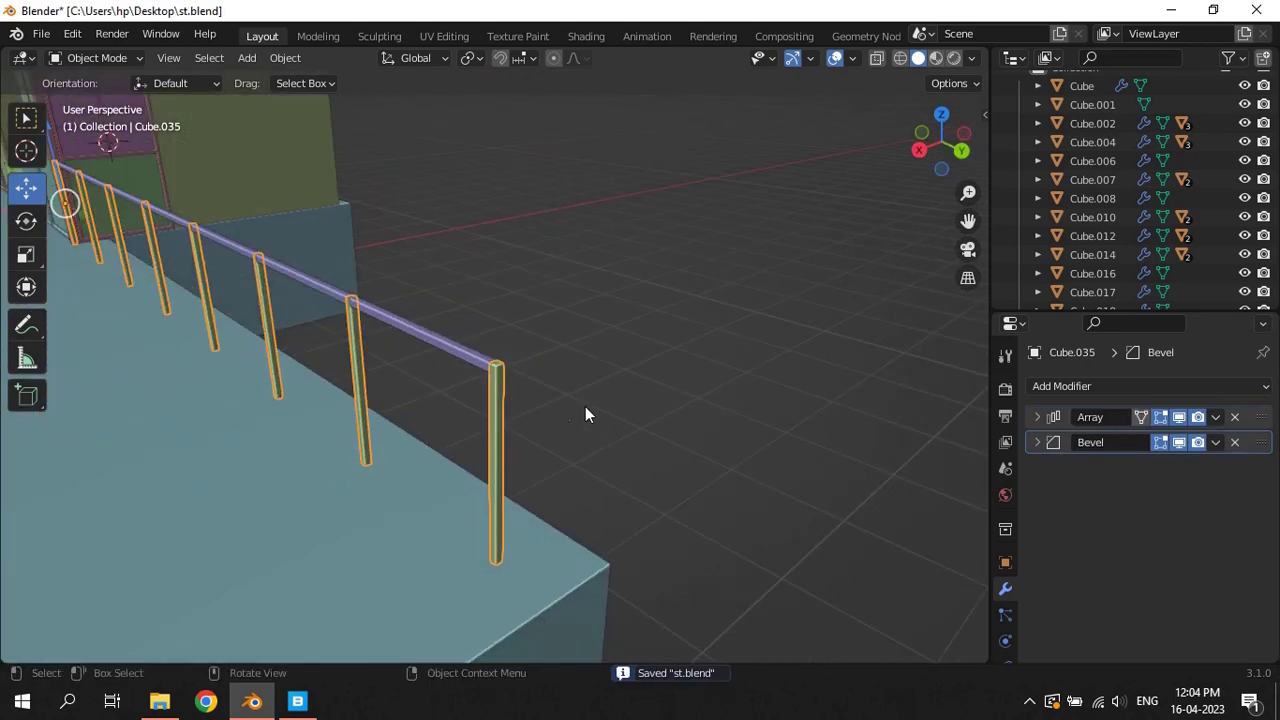
key(shift+d)
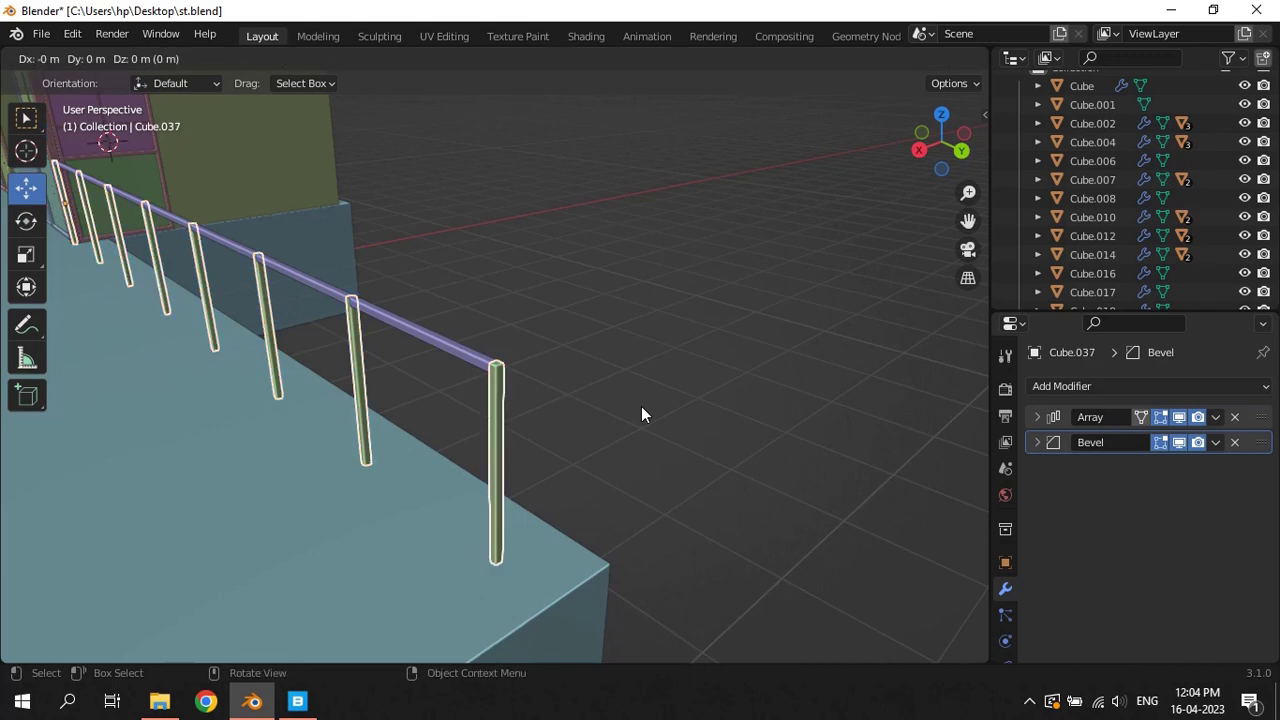
right_click(641, 408)
text(rz)
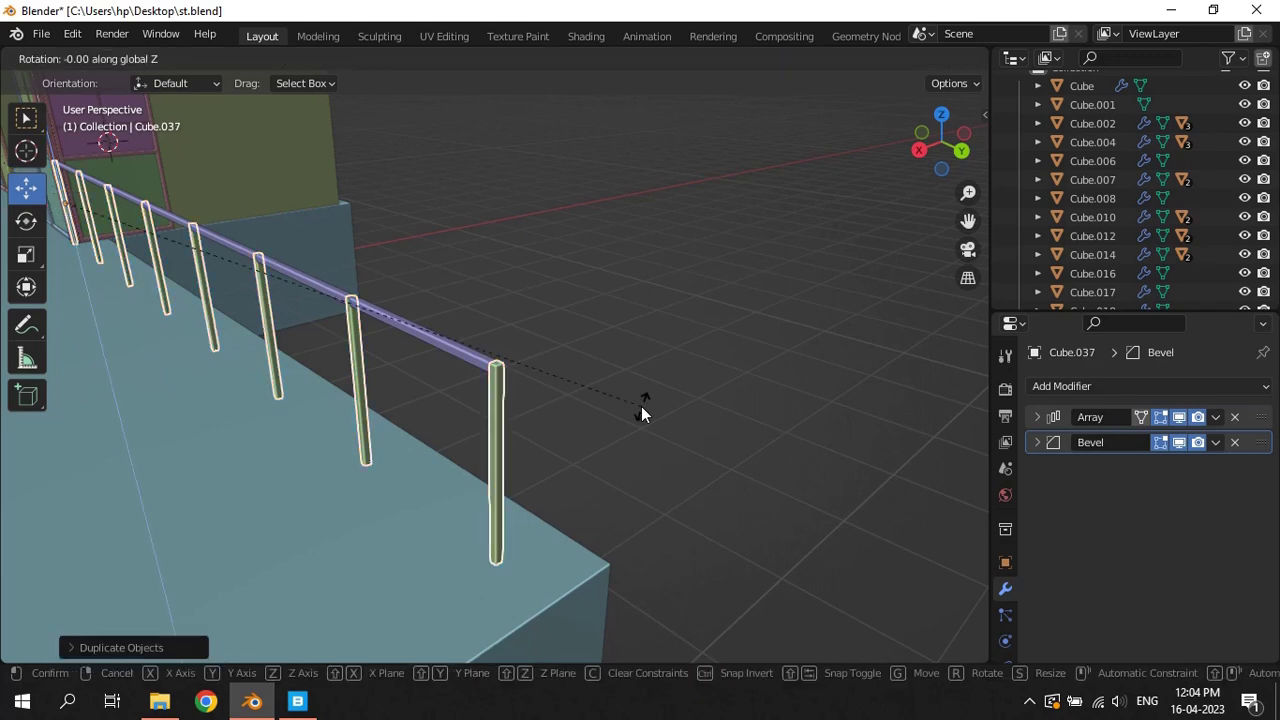
text(90)
key(Return)
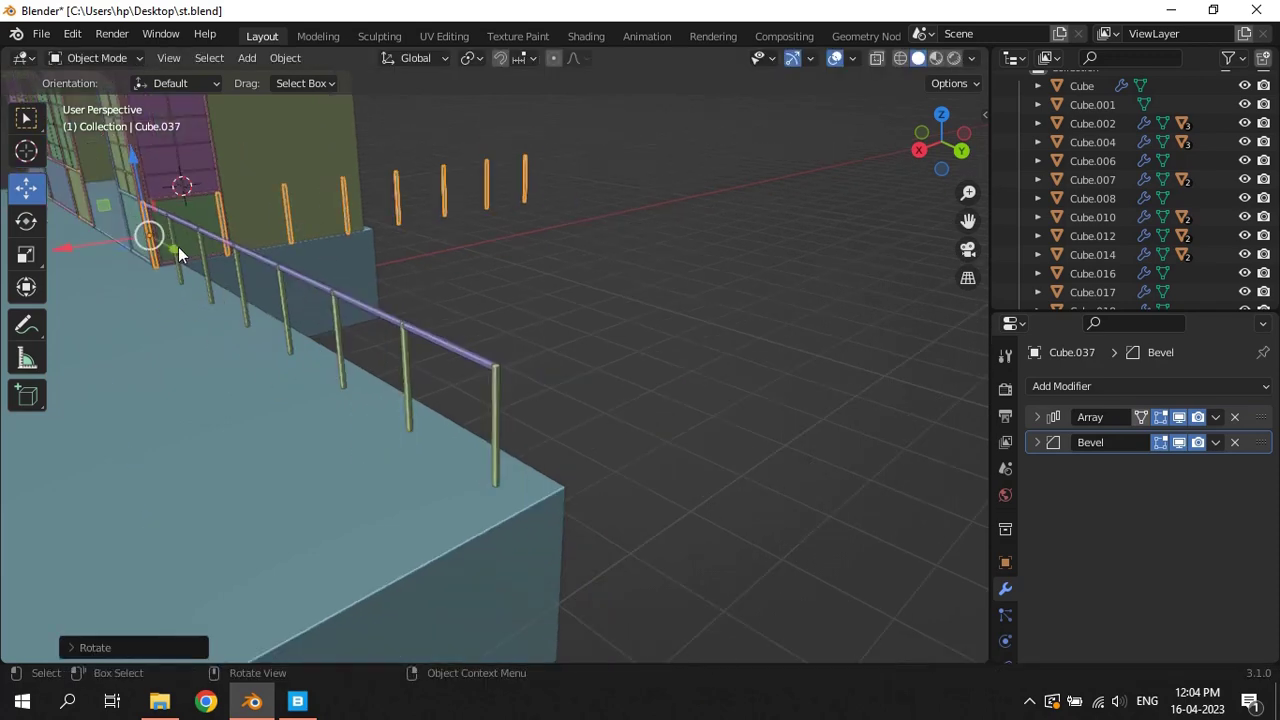
Move the copied posts along Y to the platform corner
key(g)
click(560, 418)
scroll(581, 426, up, 4)
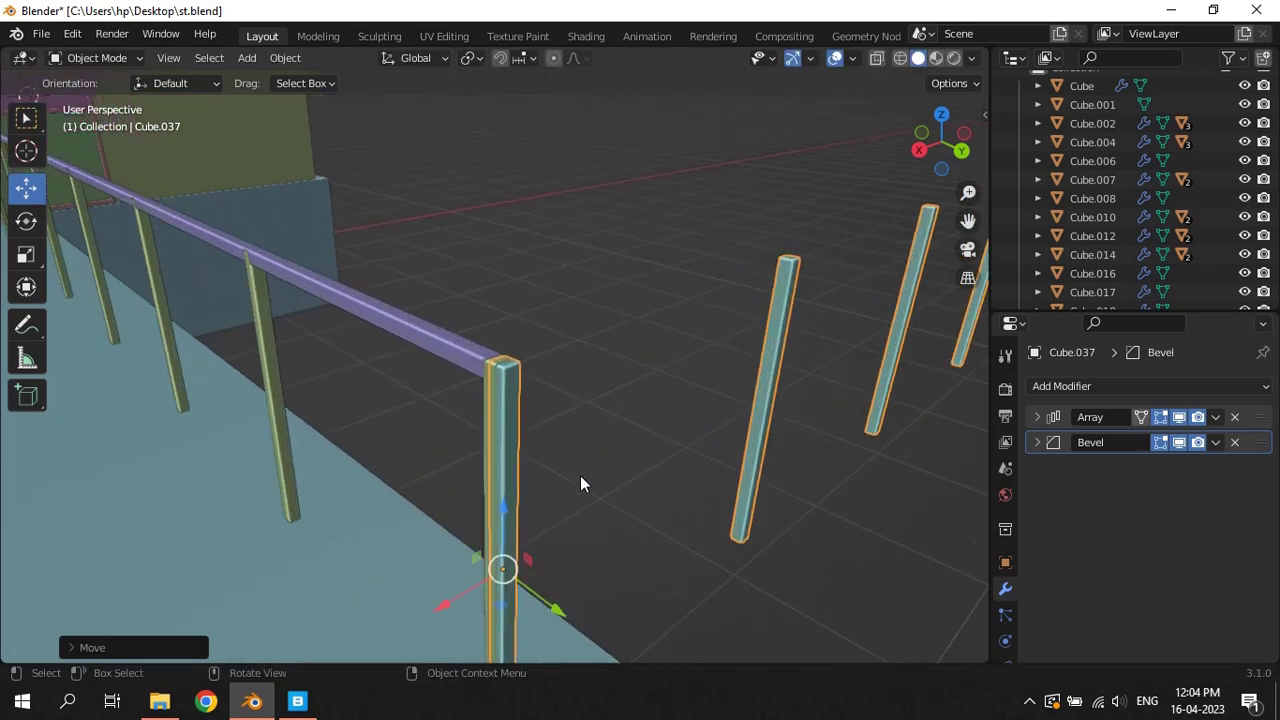
middle_drag(581, 477, 619, 445)
scroll(619, 445, up, 3)
key(g)
key(y)
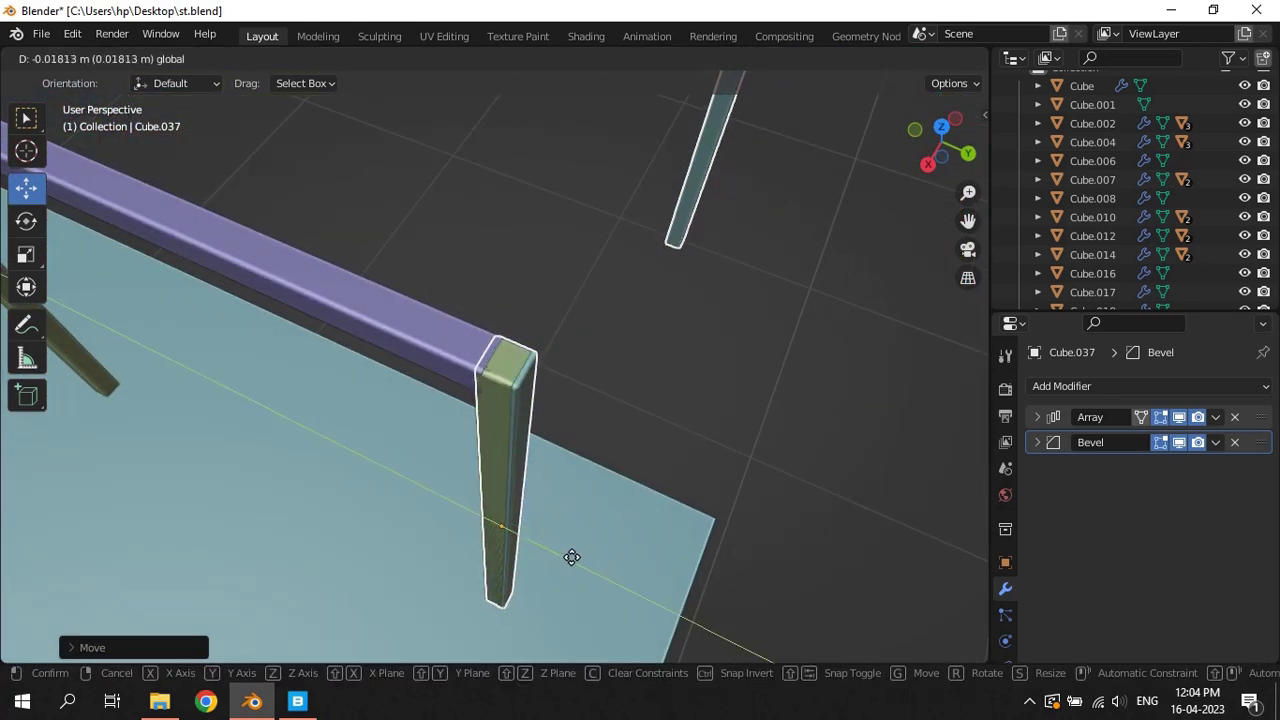
click(571, 557)
Set the copy's array to repeat in negative Y with a count of 2
click(1037, 417)
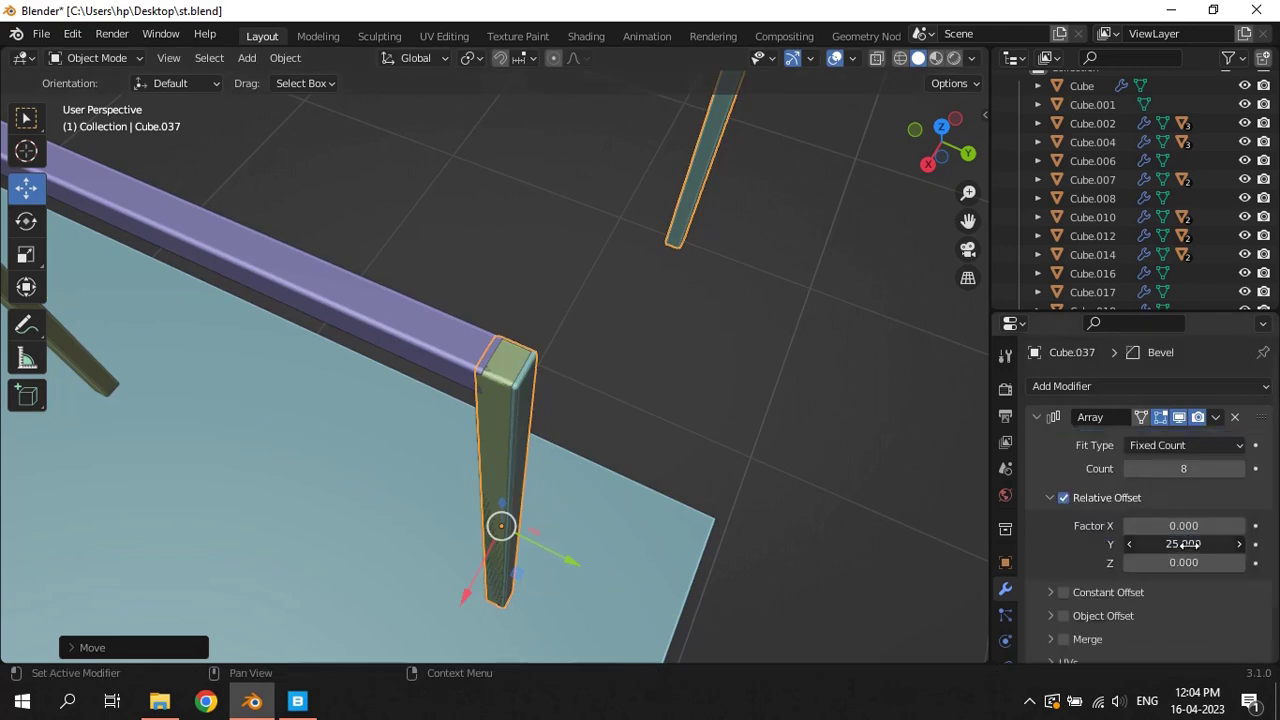
text(-25.000)
key(Return)
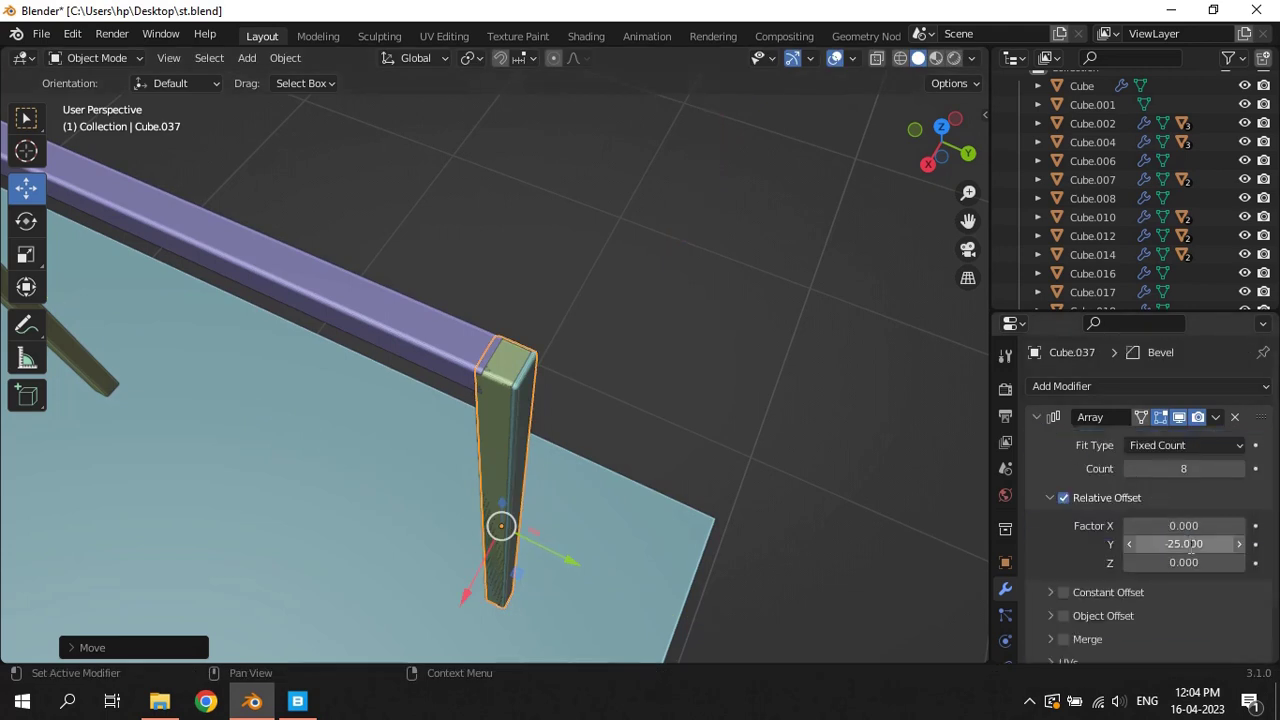
drag(1221, 469, 1130, 469)
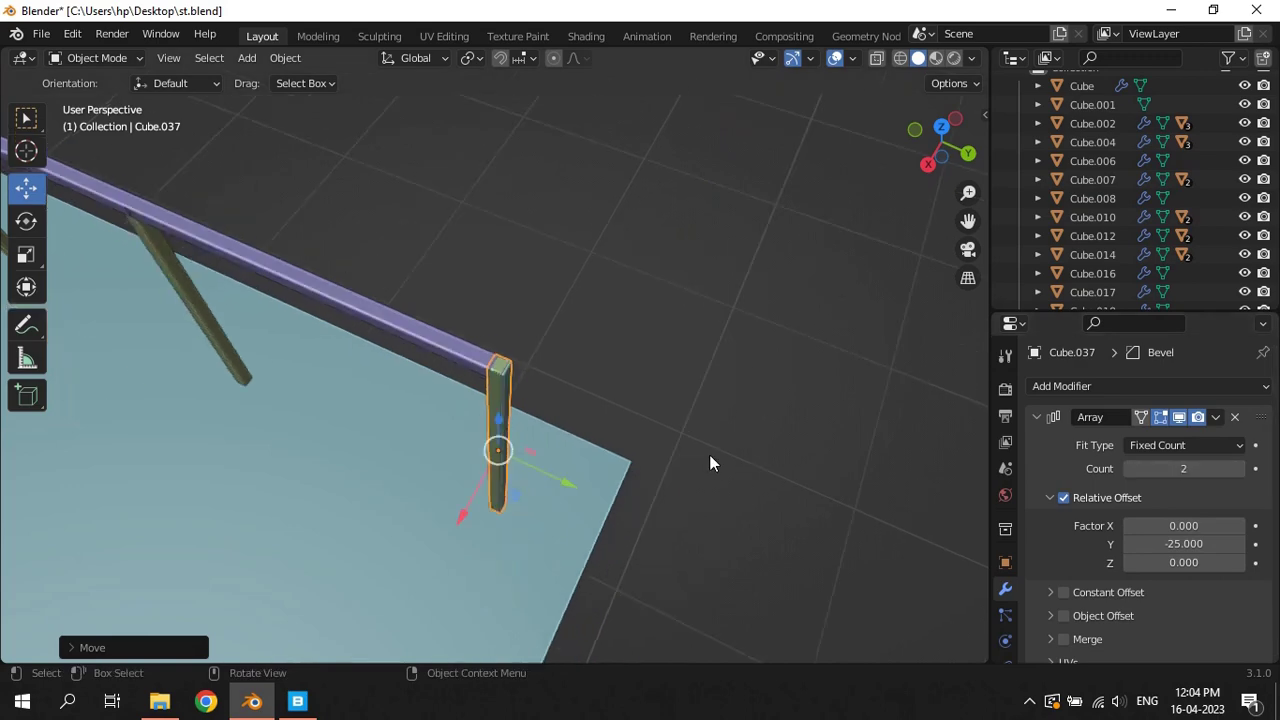
middle_drag(709, 454, 569, 403)
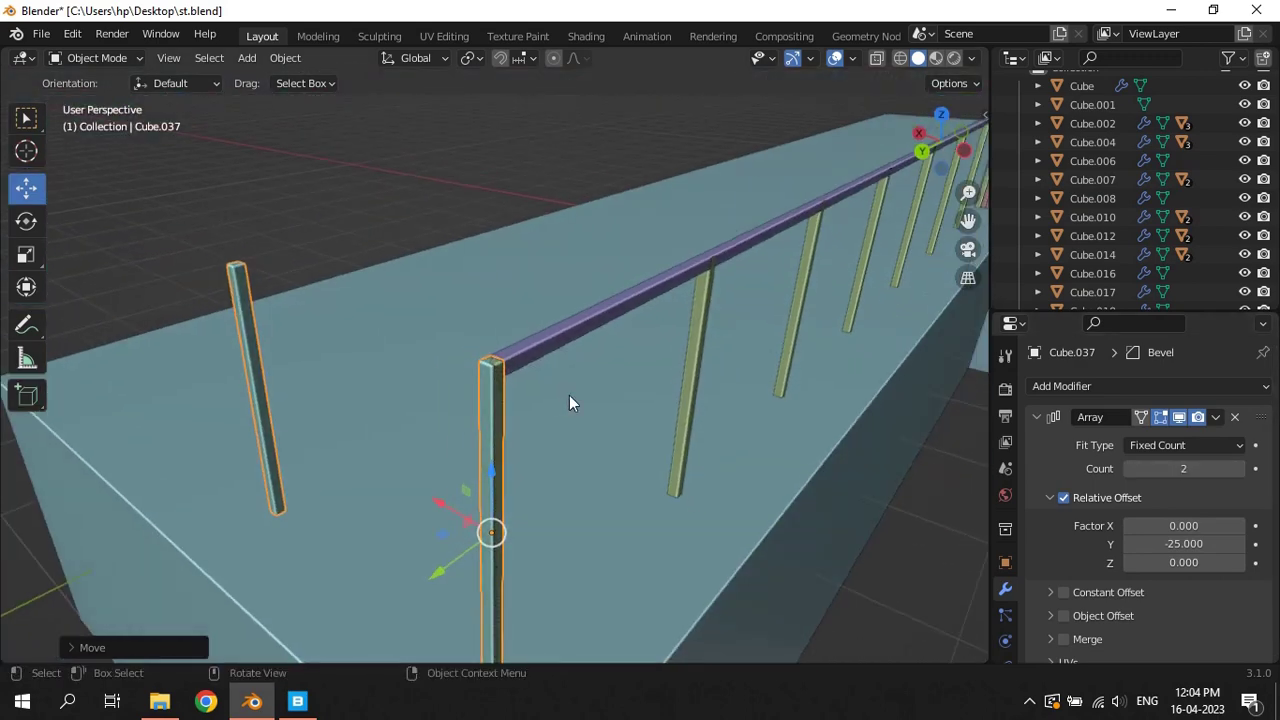
mouse_move(574, 440)
middle_down()
mouse_move(703, 435)
mouse_move(517, 347)
mouse_move(602, 408)
mouse_move(716, 402)
mouse_move(622, 431)
middle_up()
Duplicate the top rail in place
click(517, 347)
key(shift+d)
right_click(716, 402)
scroll(613, 435, up, 4)
scroll(611, 434, up, 2)
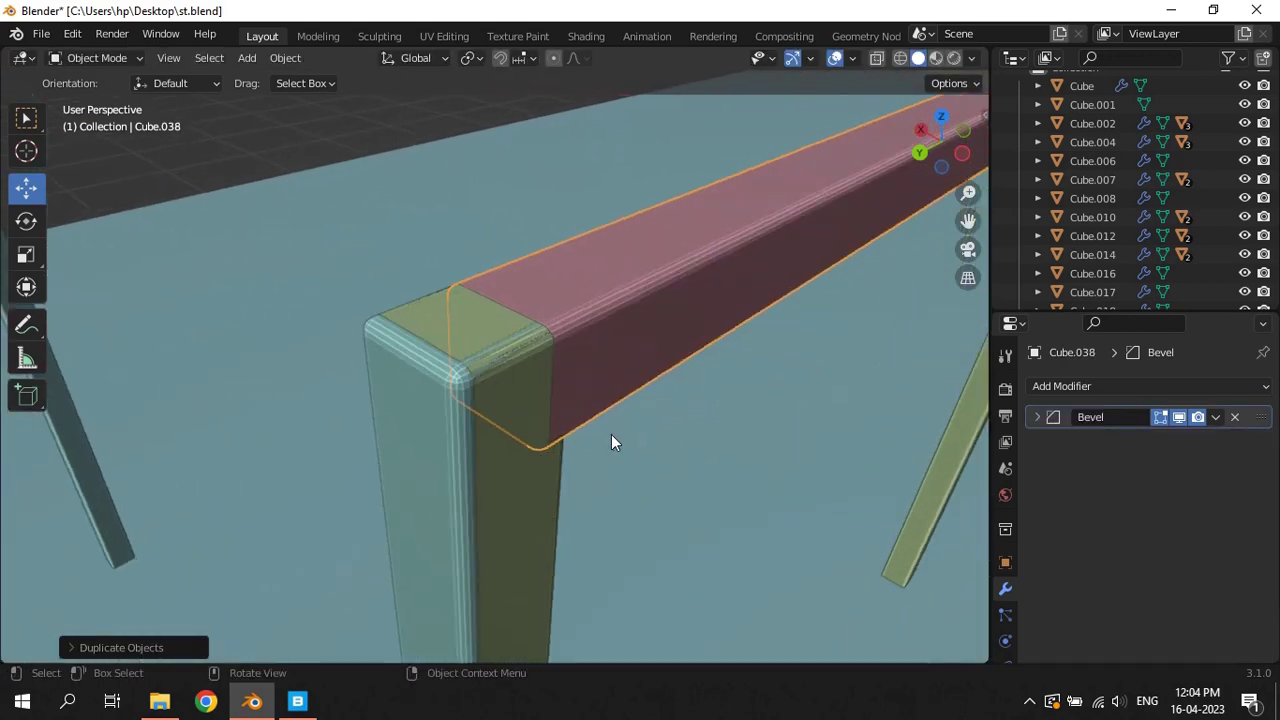
Adjust the corner post's position from the top view
click(421, 405)
middle_drag(421, 405, 493, 429)
scroll(489, 425, up, 2)
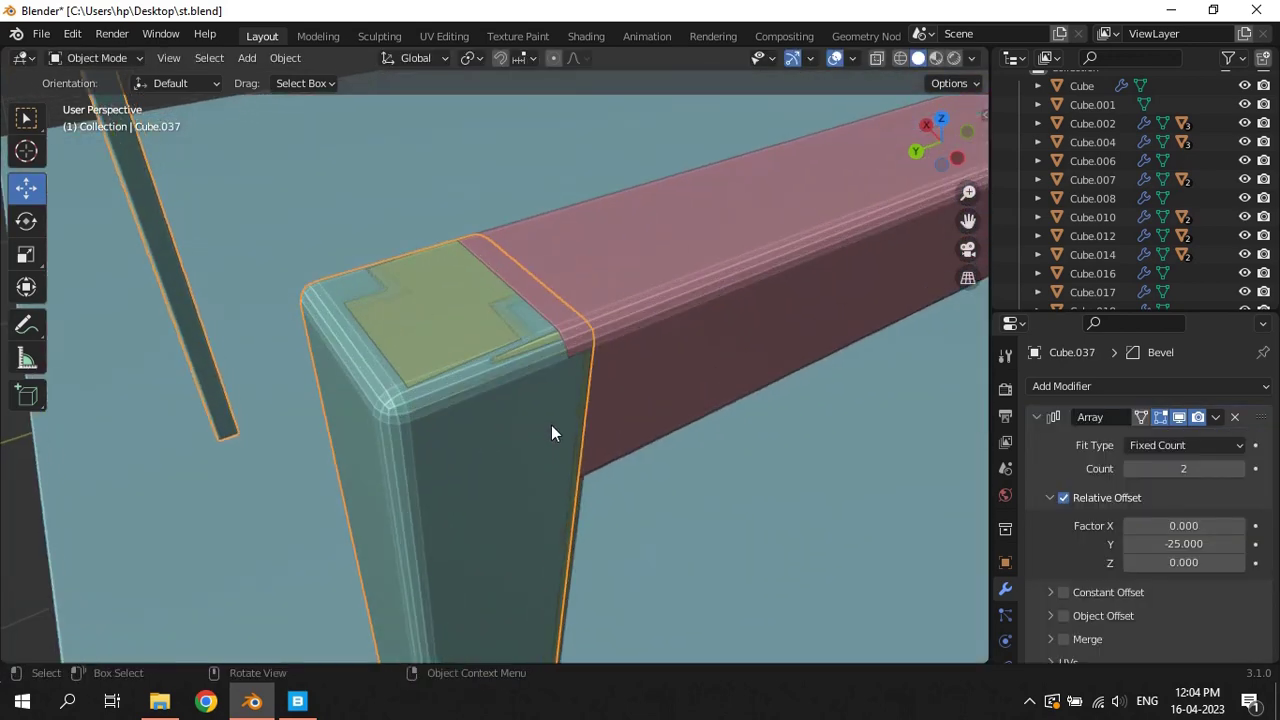
key(KP_7)
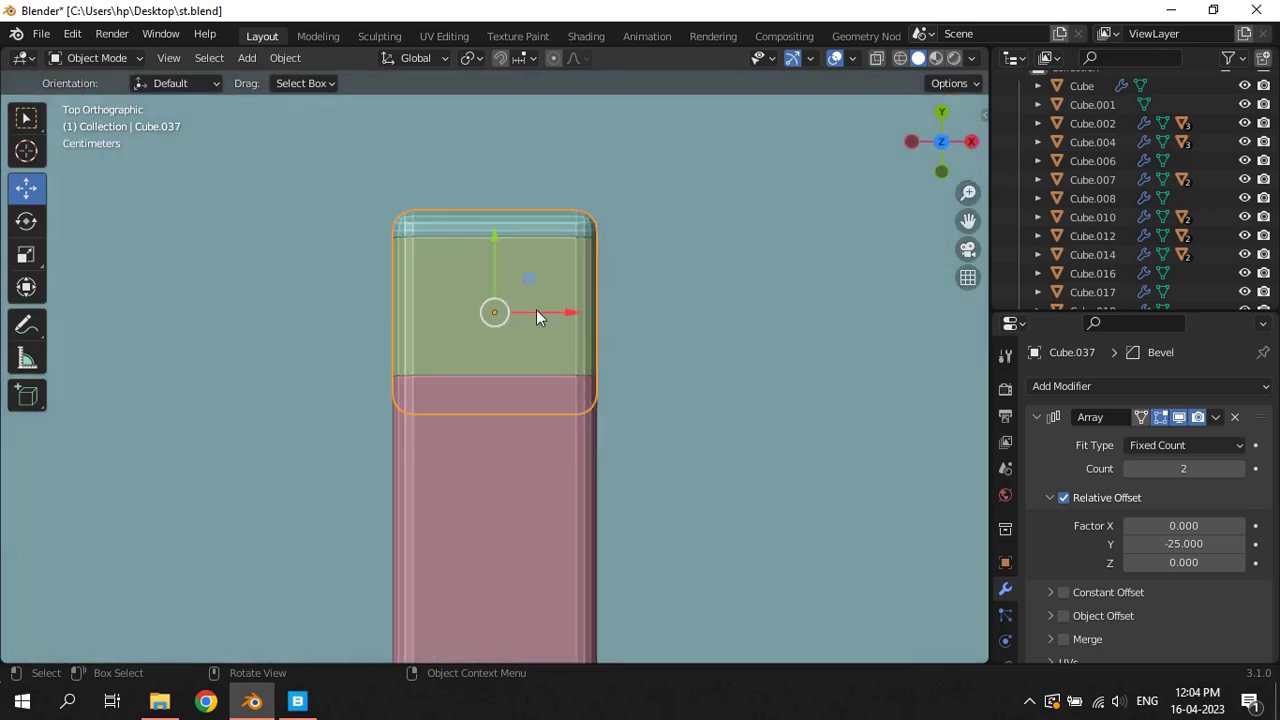
scroll(536, 309, up, 2)
key(g)
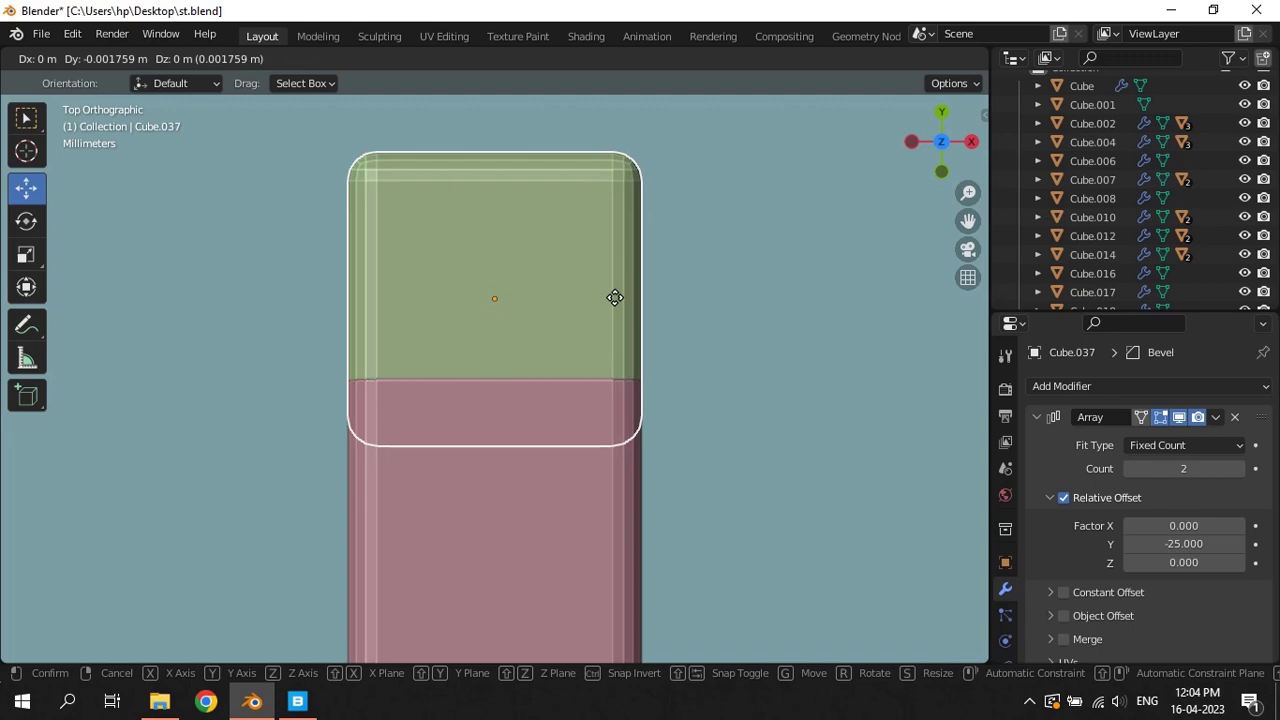
click(615, 297)
Apply the Array modifier to make the two corner posts real geometry
scroll(682, 377, down, 8)
mouse_move(682, 377)
middle_down()
mouse_move(584, 298)
mouse_move(528, 282)
middle_up()
scroll(528, 282, down, 3)
scroll(561, 303, down, 1)
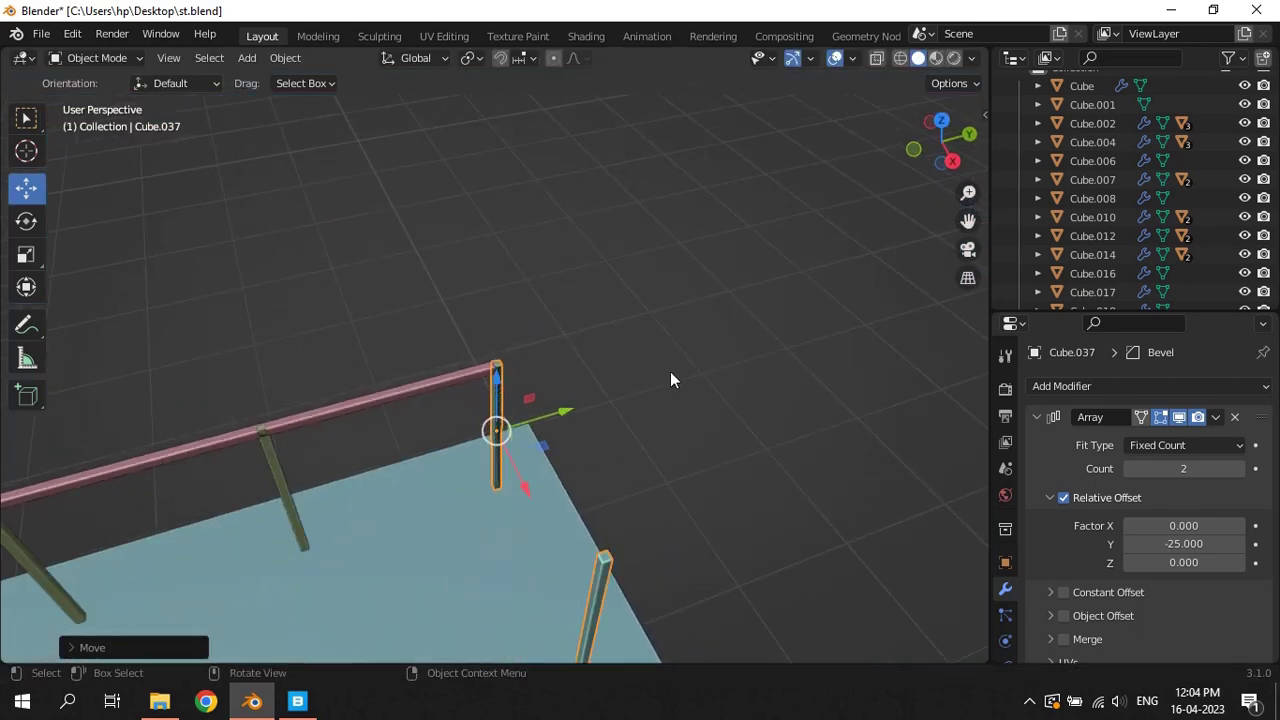
scroll(581, 390, up, 3)
scroll(581, 390, up, 2)
click(1216, 417)
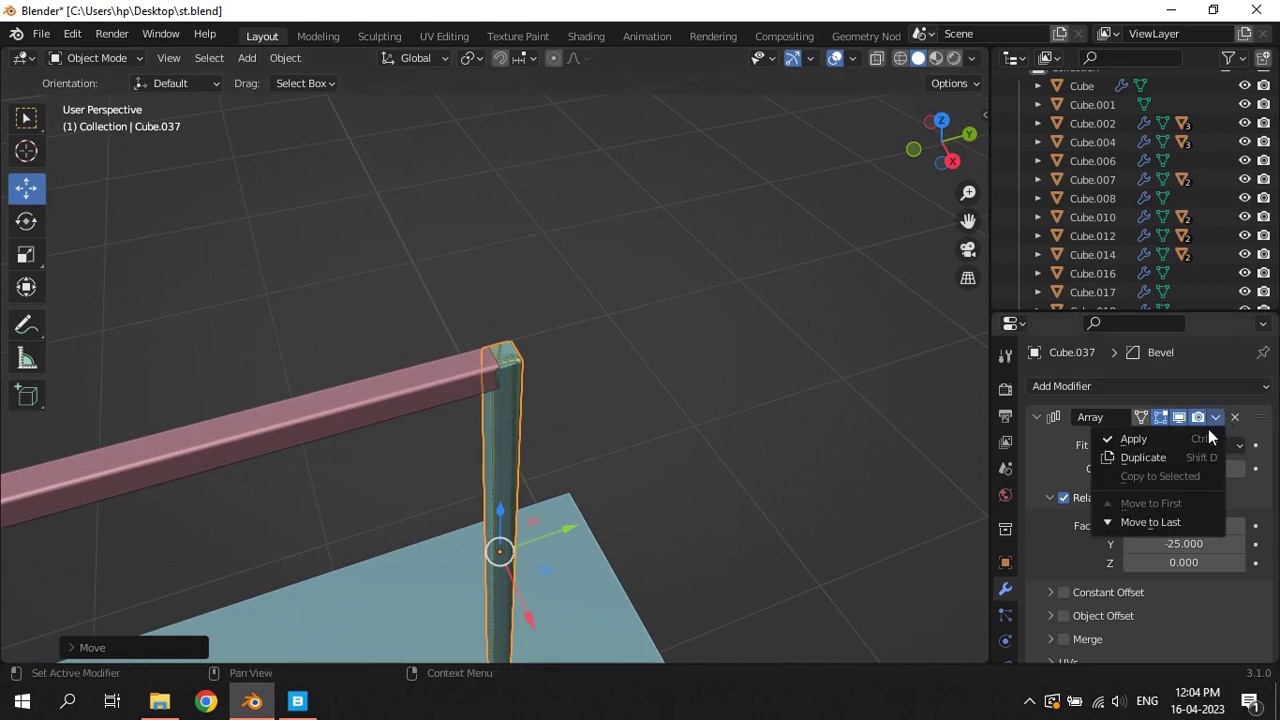
click(1125, 438)
Inspect the posts' mesh in top wireframe view without deleting, then select the top rail
key(KP_7)
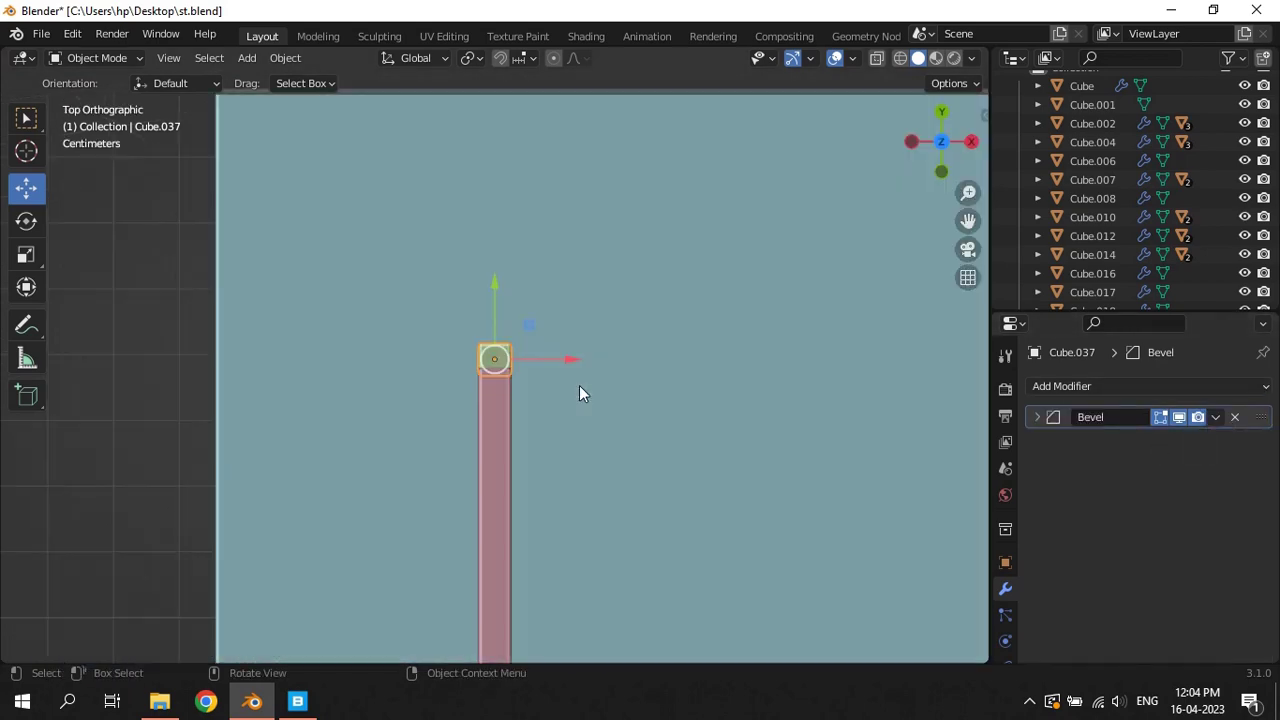
key(Tab)
key(z)
click(366, 311)
drag(366, 311, 606, 429)
key(z)
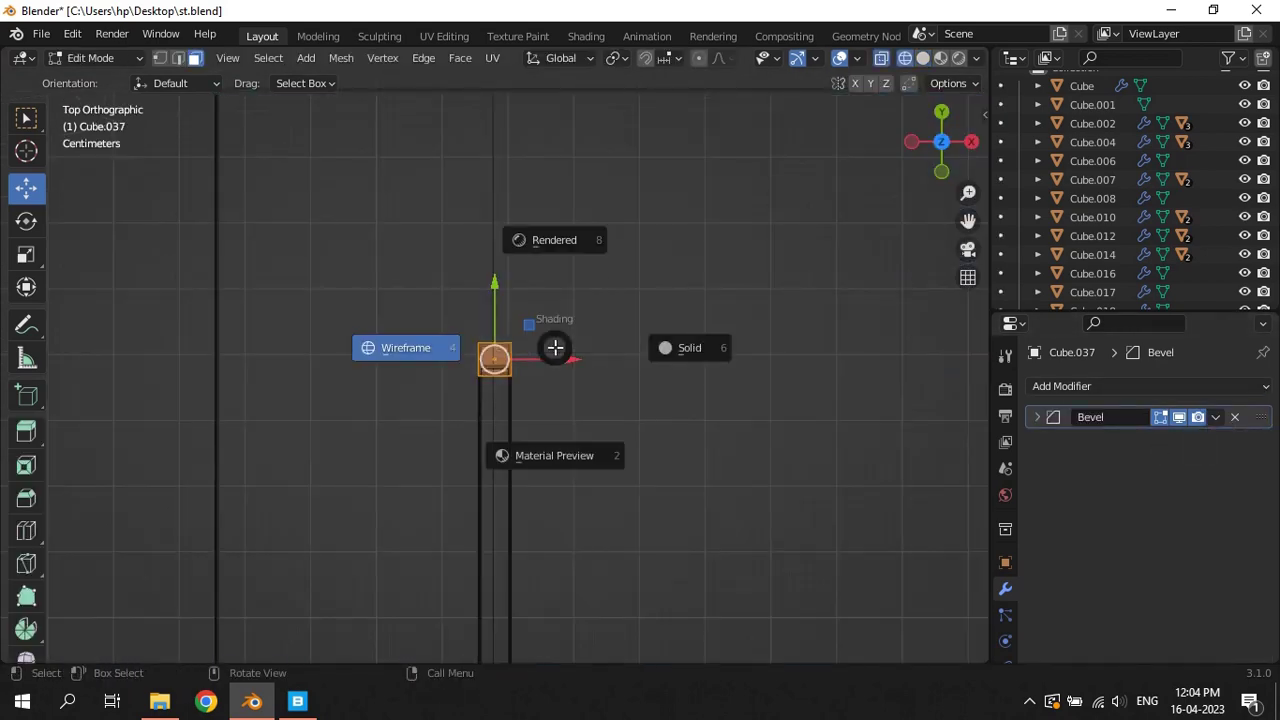
key(x)
key(Escape)
key(z)
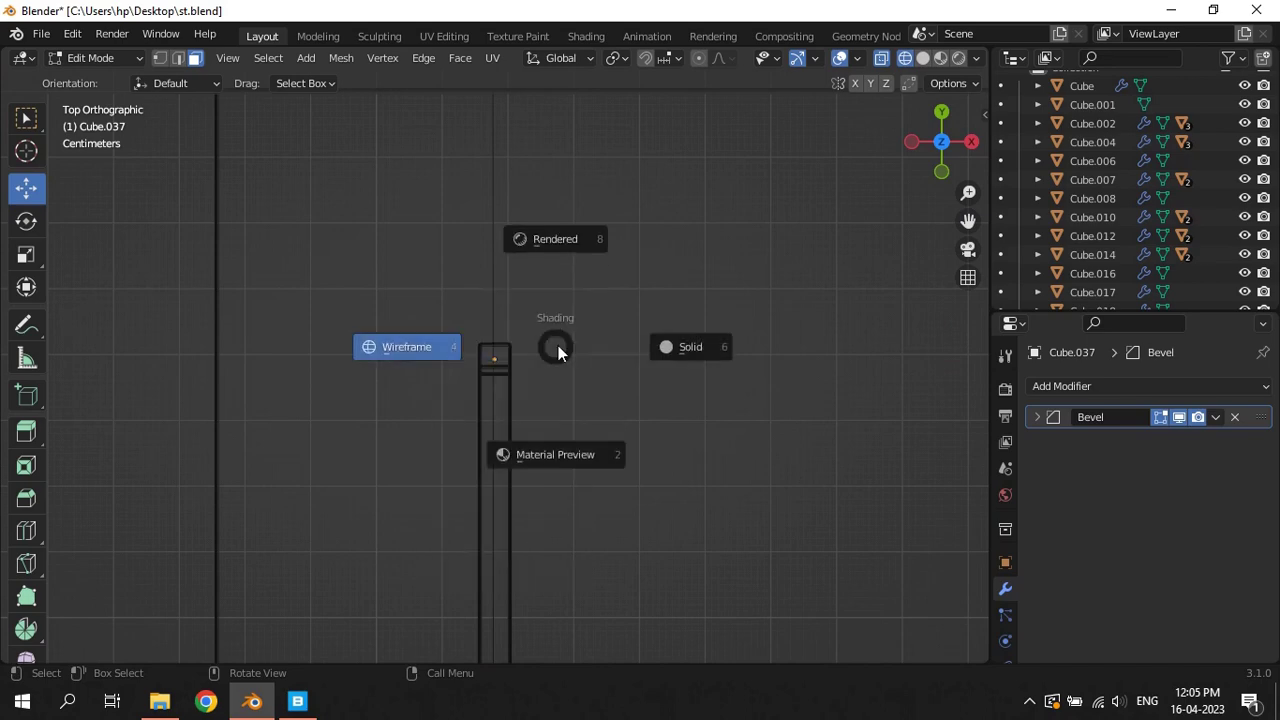
click(651, 345)
key(Tab)
mouse_move(662, 413)
middle_down()
mouse_move(473, 329)
mouse_move(450, 339)
mouse_move(504, 402)
mouse_move(469, 341)
middle_up()
click(469, 344)
Duplicate the top rail and turn the copy 90° about Z, sliding it past the corner post
key(shift+d)
right_click(588, 365)
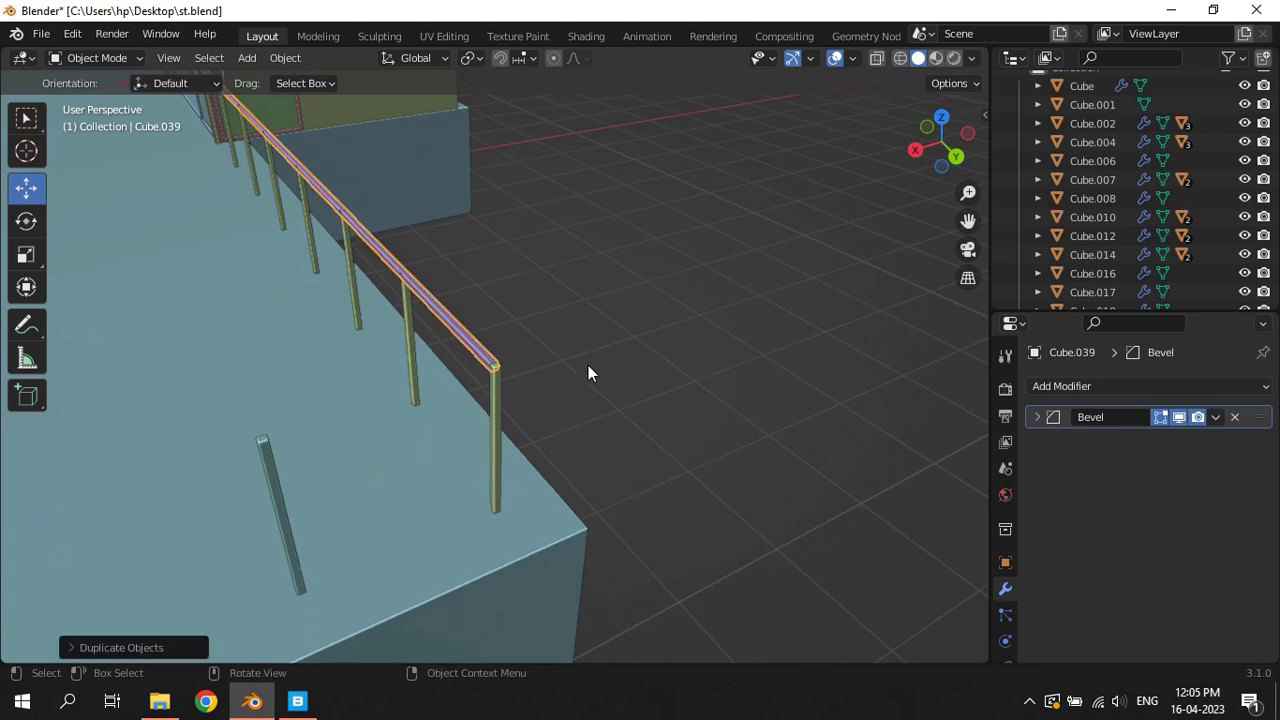
middle_drag(588, 365, 302, 188)
drag(302, 188, 547, 380)
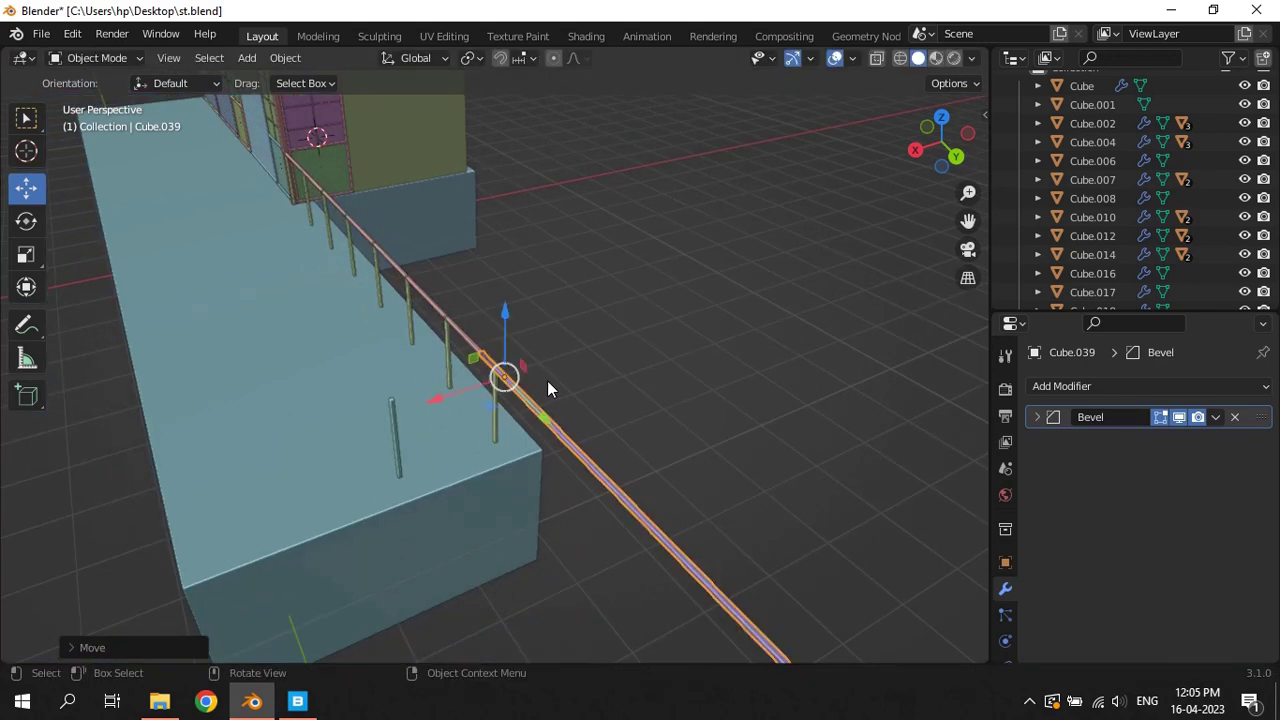
text(rz)
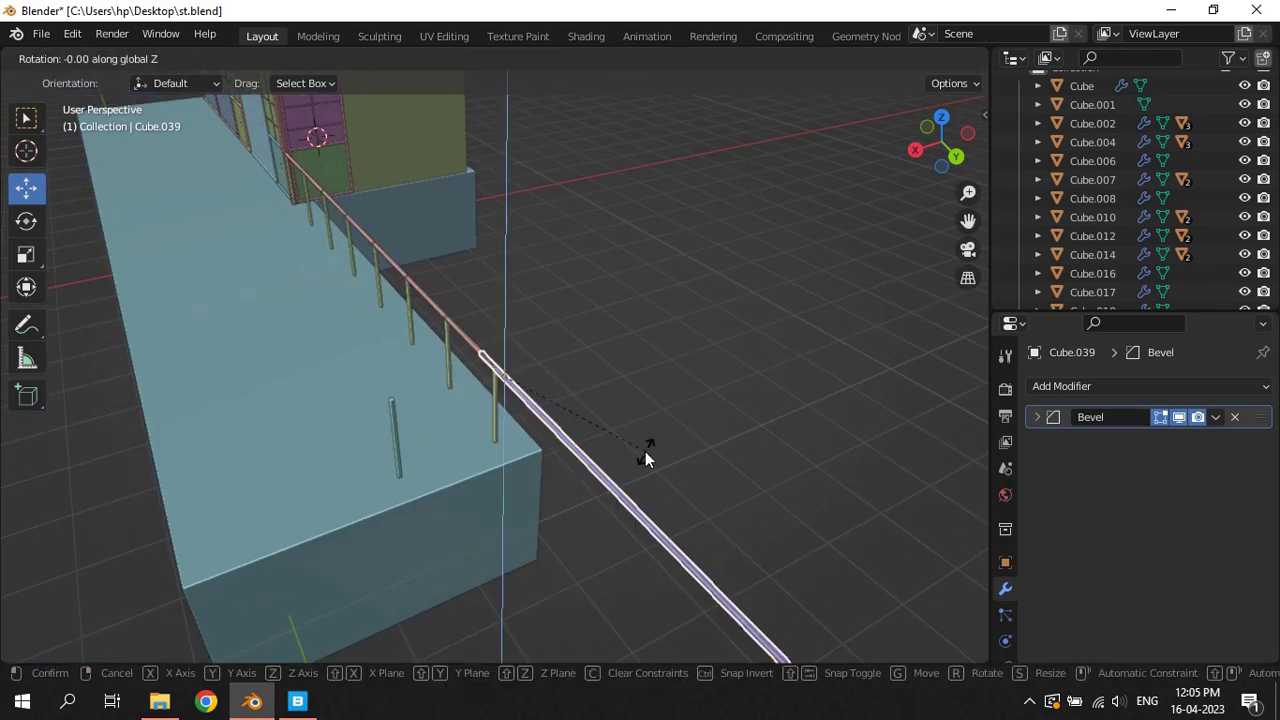
text(90)
key(Return)
scroll(645, 457, up, 4)
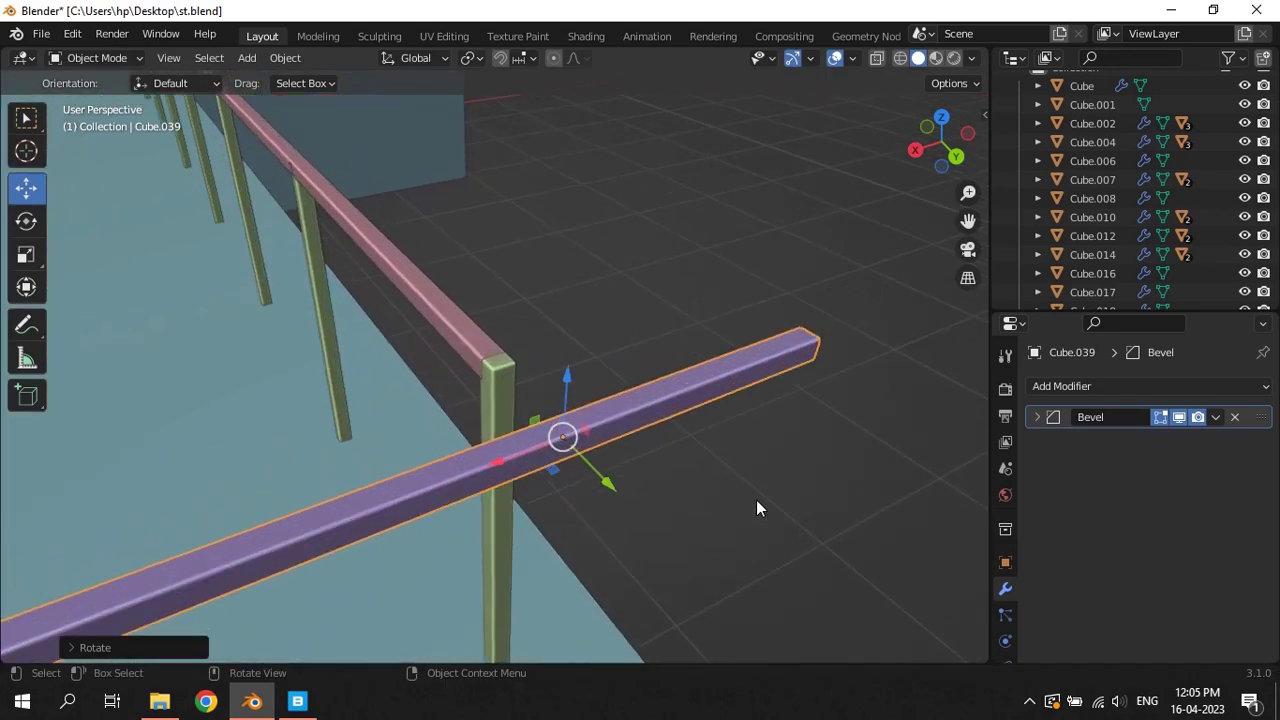
middle_drag(836, 440, 776, 461)
Resize the rail copy along X to reach the far post and raise it onto the post tops
key(s)
key(x)
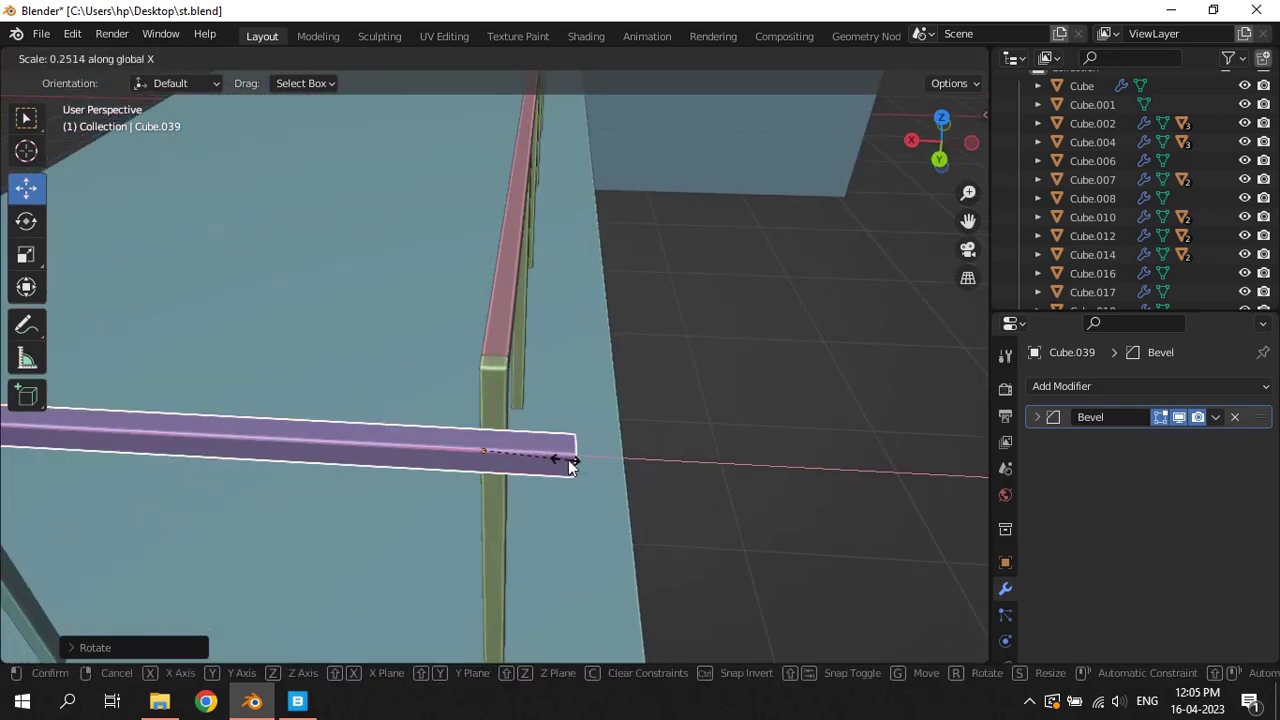
click(278, 408)
middle_drag(456, 438, 709, 494)
key(s)
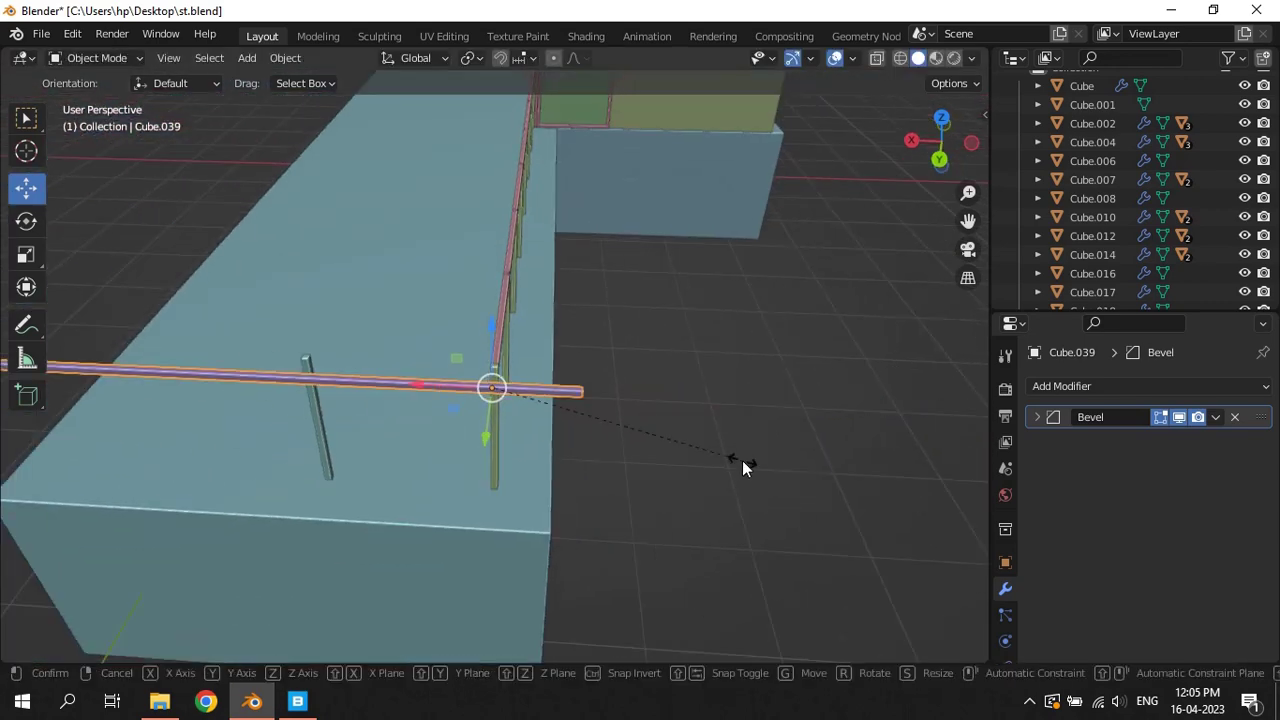
key(x)
click(510, 411)
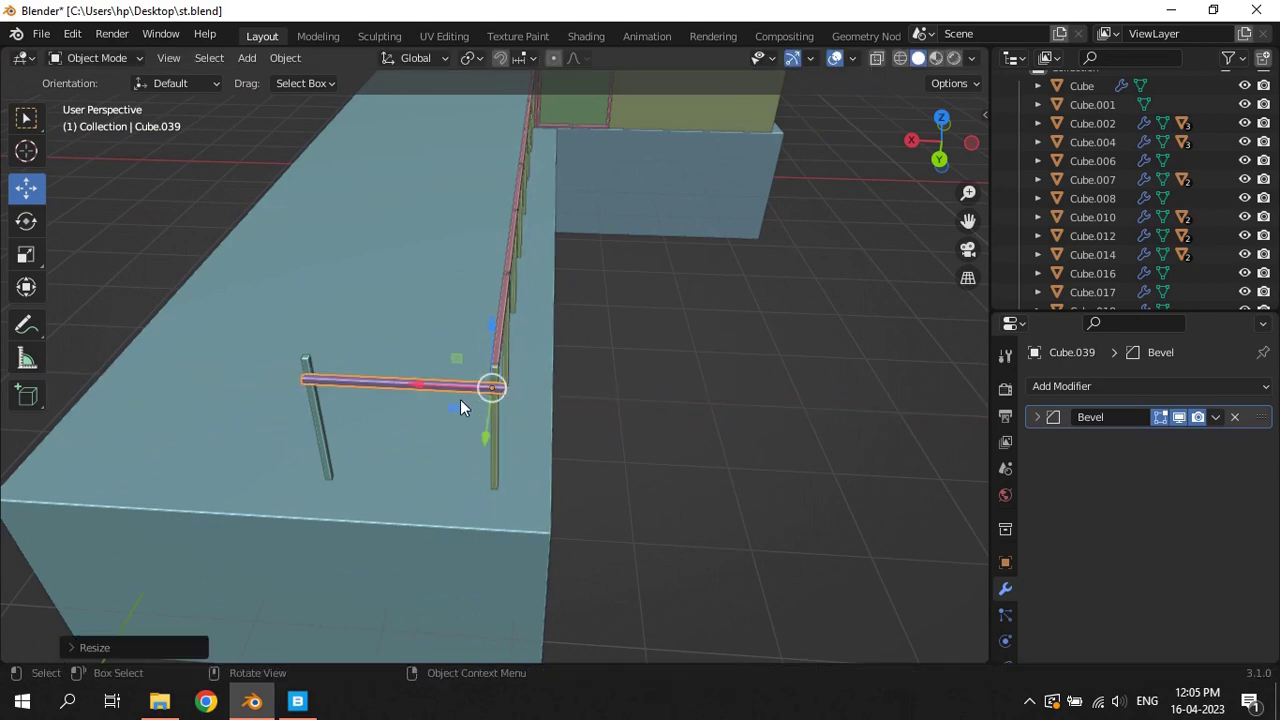
middle_drag(466, 405, 490, 462)
key(g)
key(z)
click(489, 399)
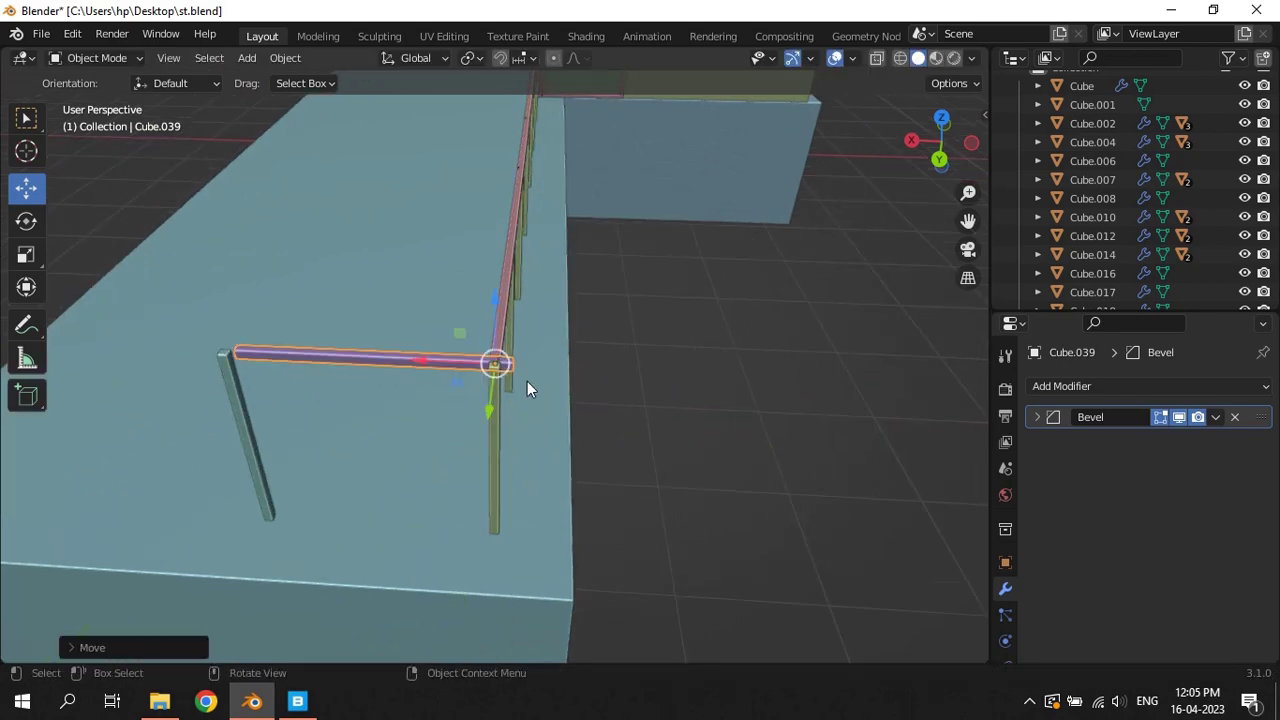
Reposition the rail copy in top view and apply its scale
key(KP_7)
scroll(600, 332, up, 3)
scroll(601, 339, up, 3)
key(g)
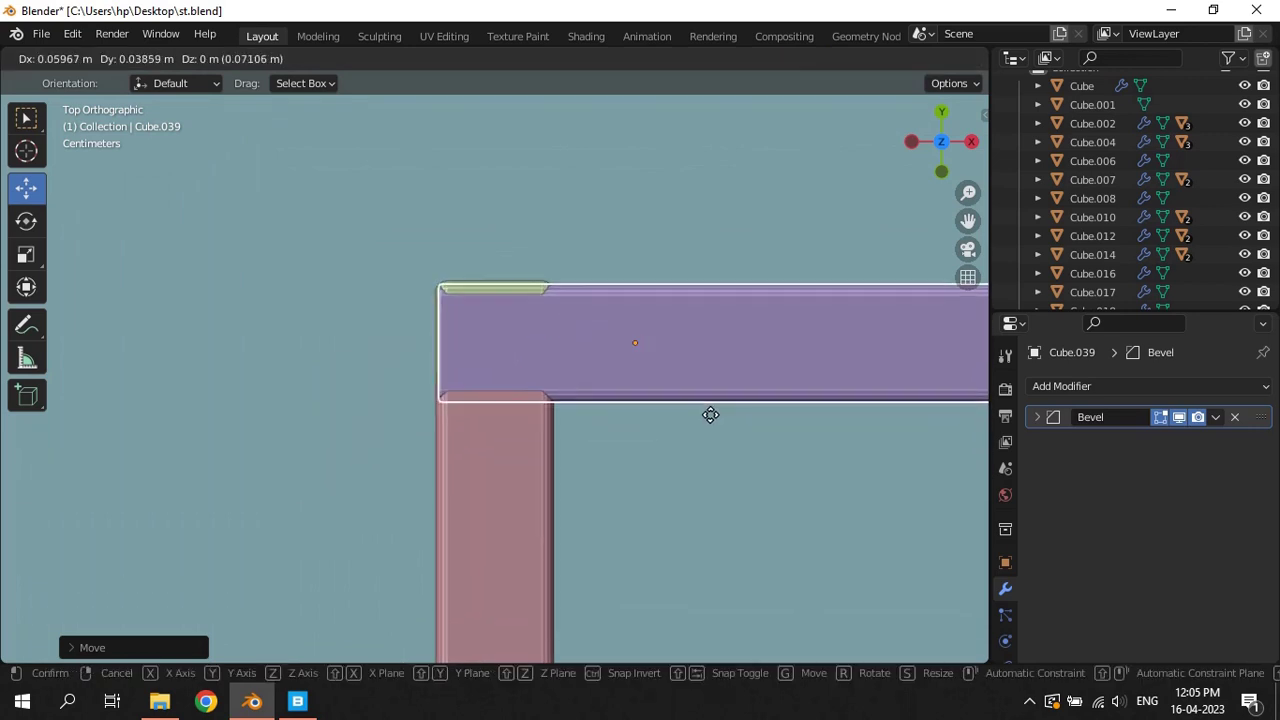
click(822, 412)
key(ctrl+a)
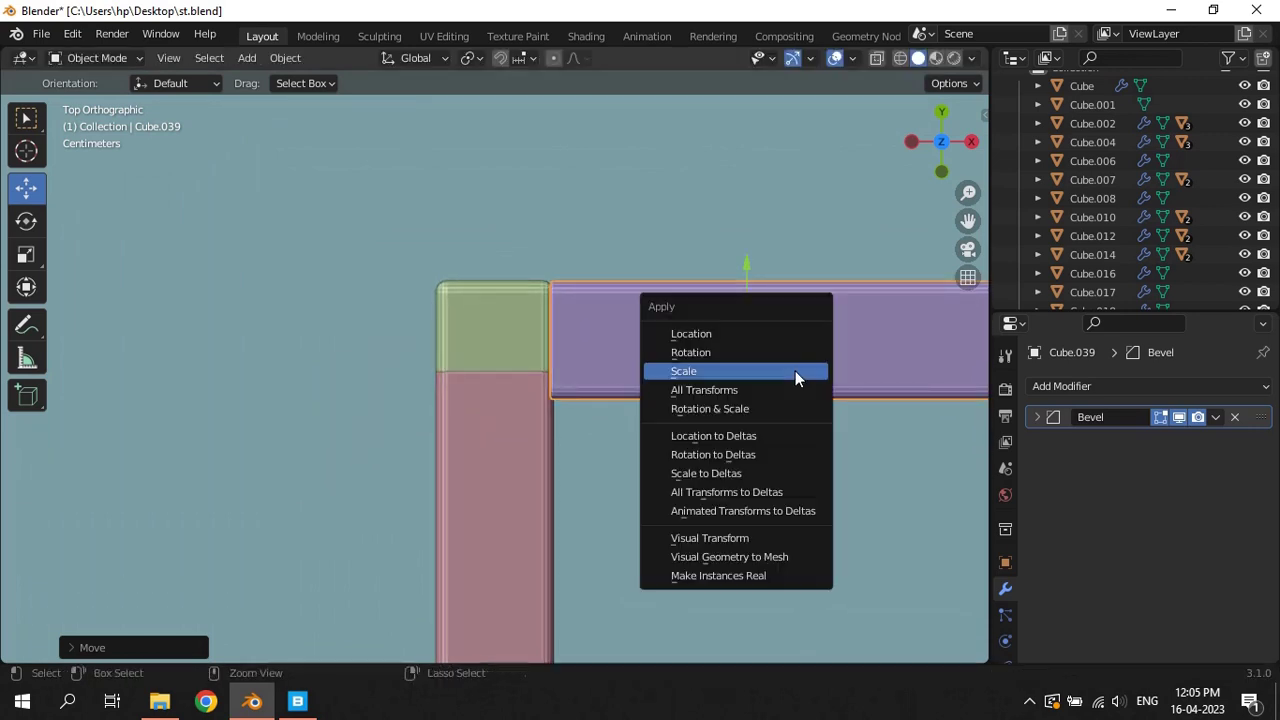
click(795, 371)
Slide the rail copy flush against the corner post
scroll(699, 304, up, 3)
key(KP_Decimal)
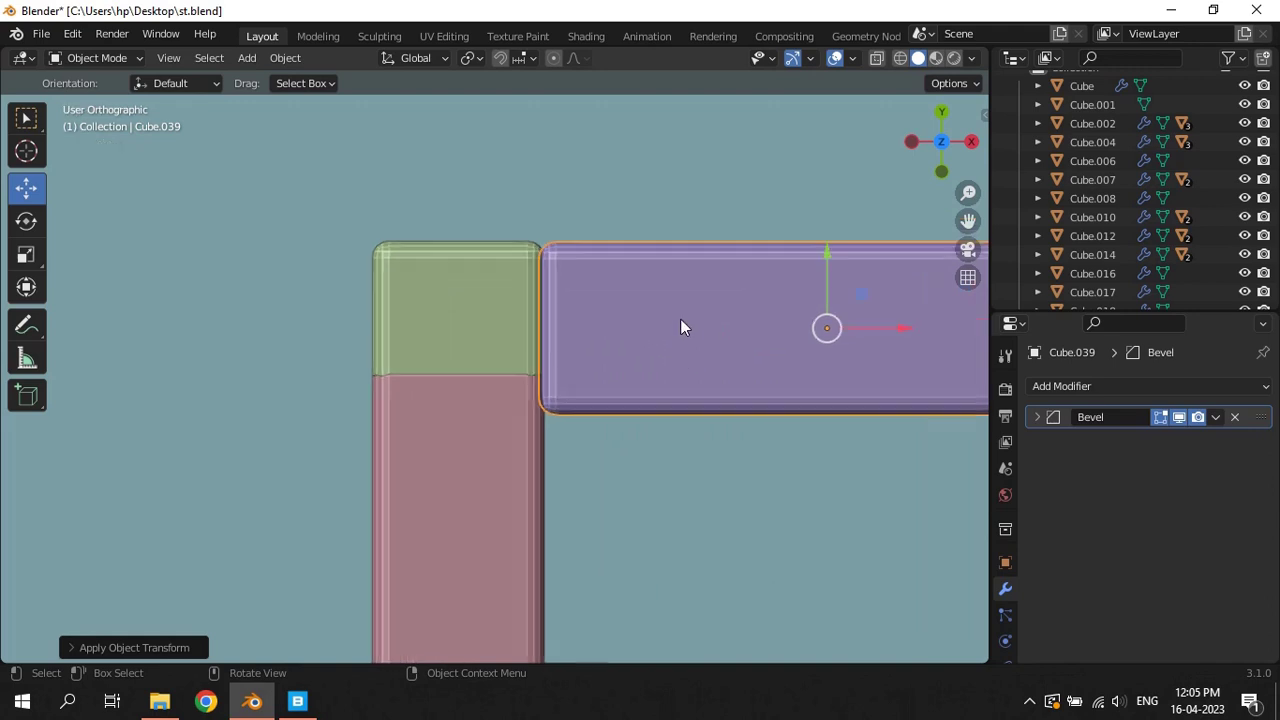
scroll(255, 345, up, 3)
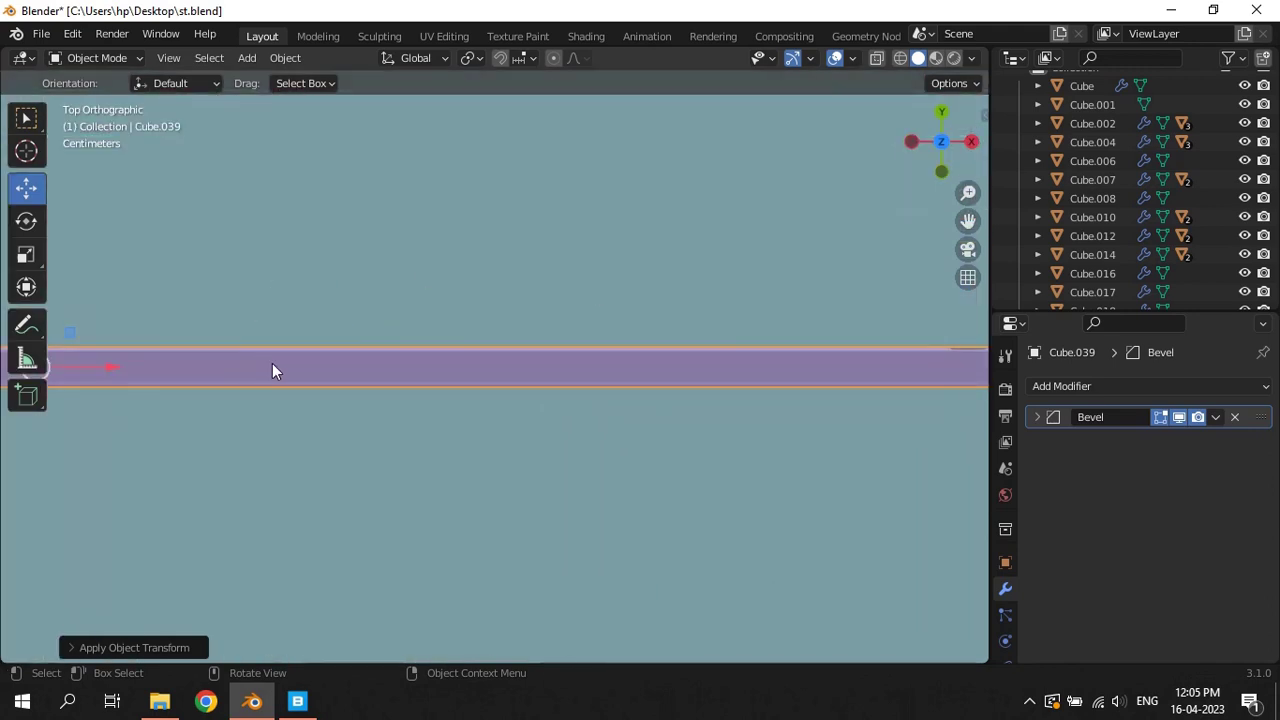
key(ctrl+KP_4)
key(ctrl+KP_4)
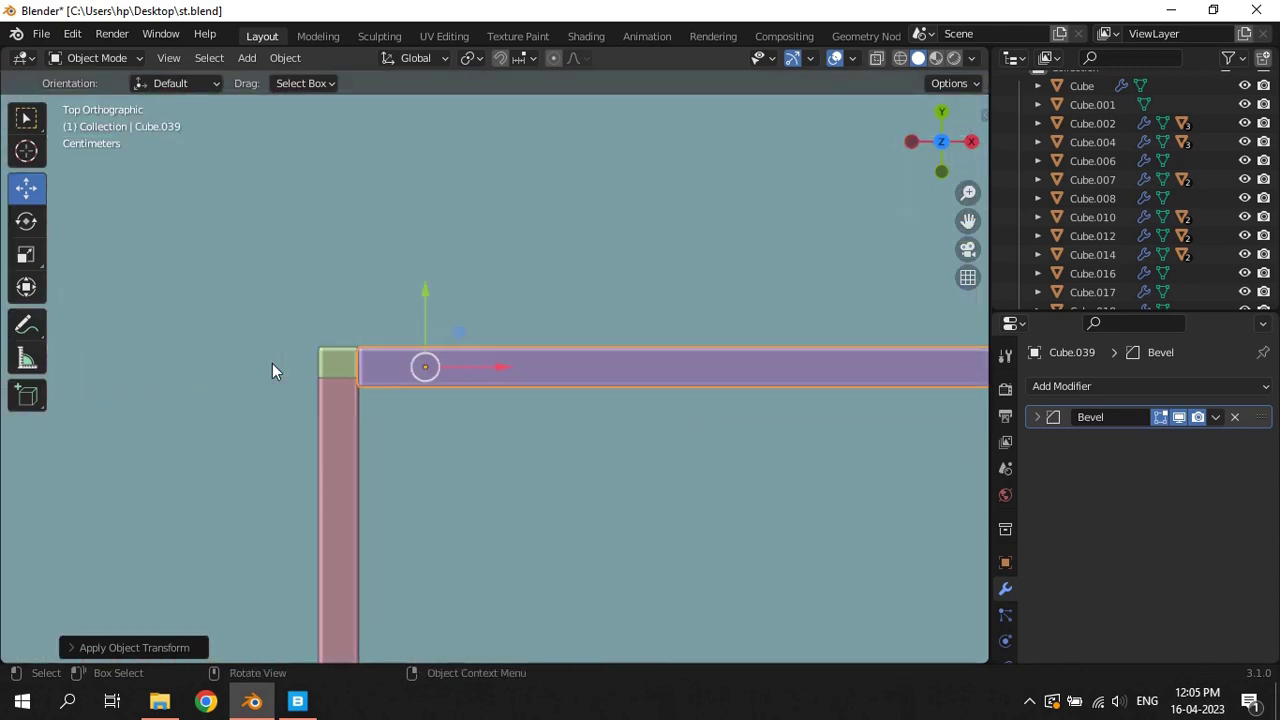
scroll(272, 368, up, 5)
ctrl+scroll(272, 365, down, 5)
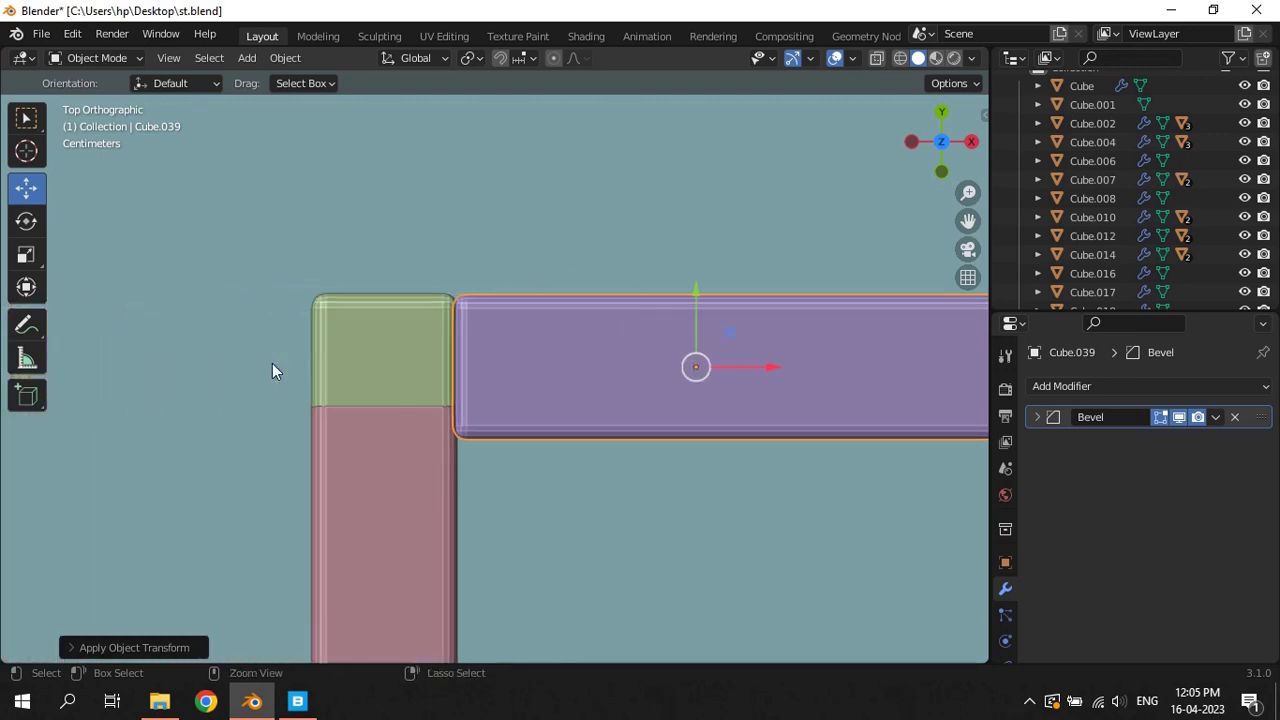
scroll(476, 360, up, 4)
key(g)
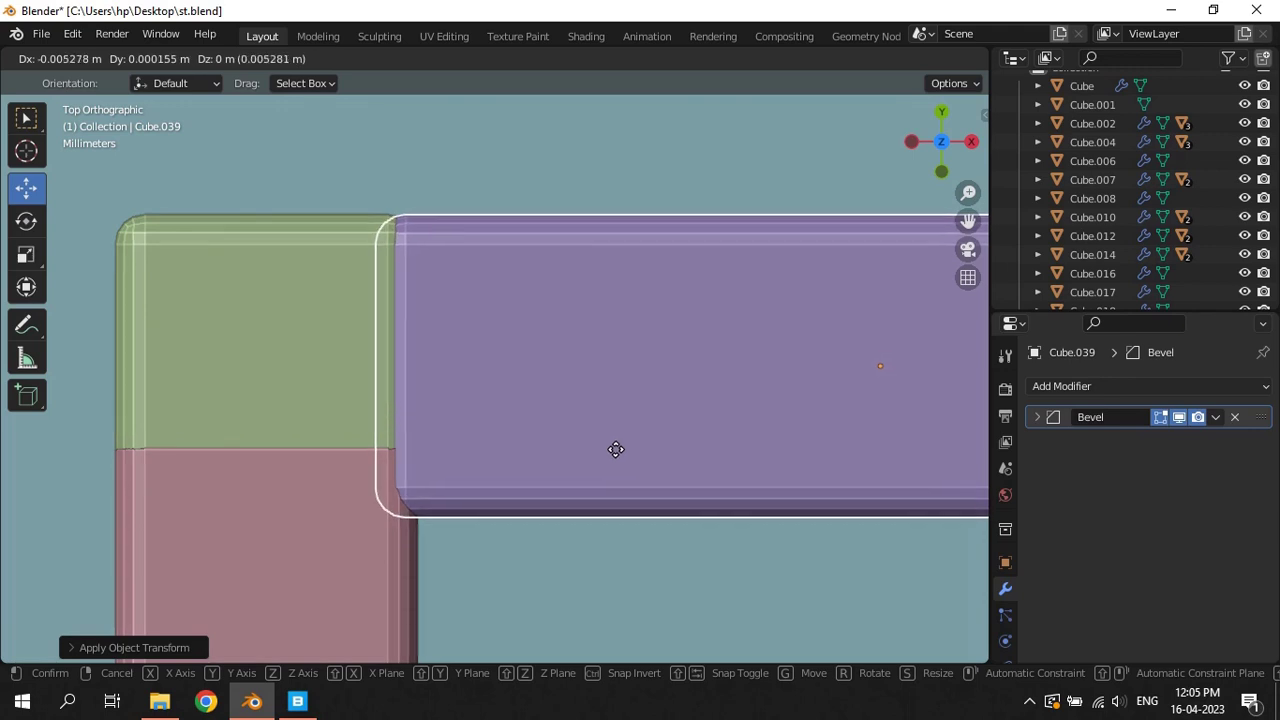
click(613, 447)
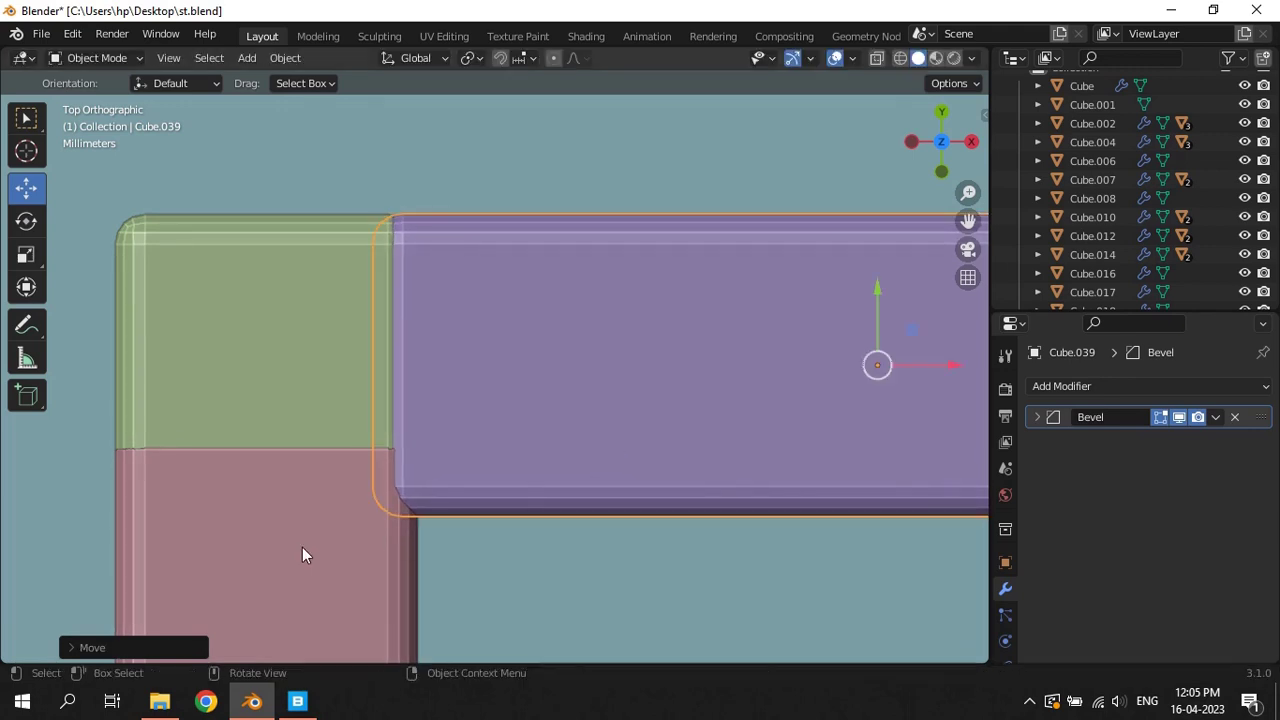
Shift the end face of lower rail piece Cube.036 along Y to meet the corner
click(302, 547)
key(Tab)
drag(267, 360, 282, 515)
scroll(400, 457, down, 6)
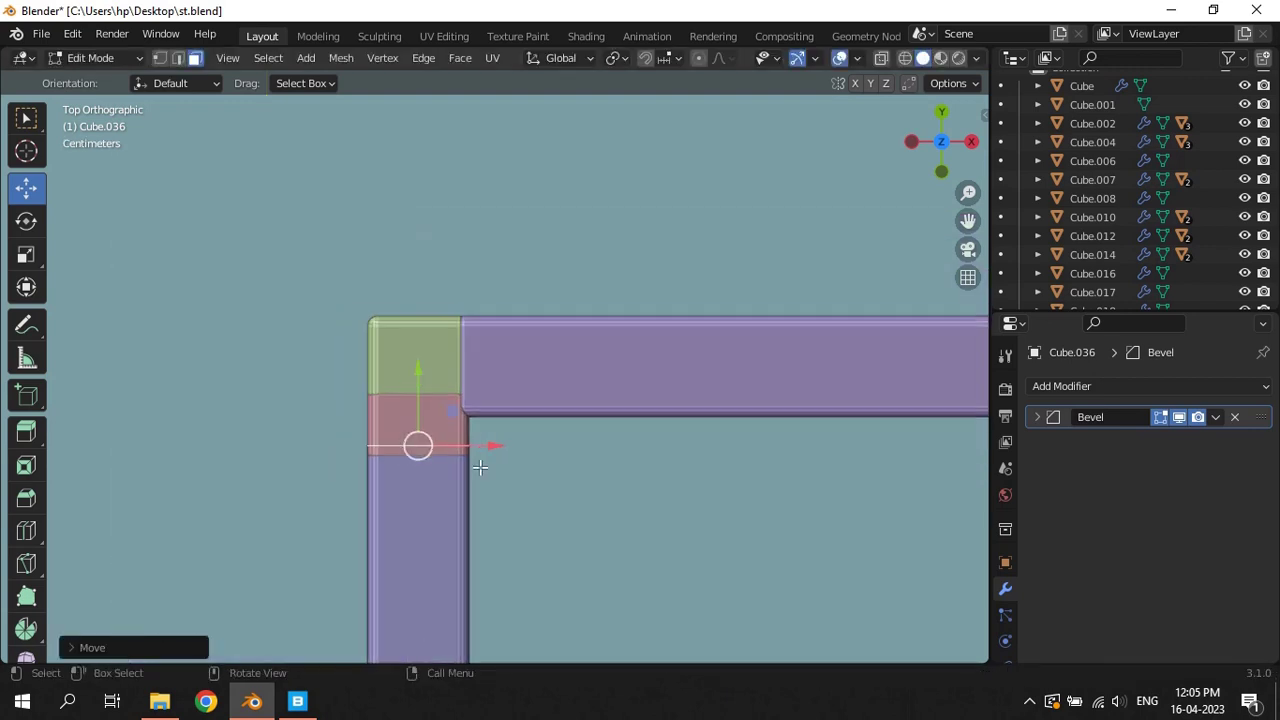
Delete the blue rail piece Cube.036, slide red piece Cube.038's end edge along Y, and save
key(Tab)
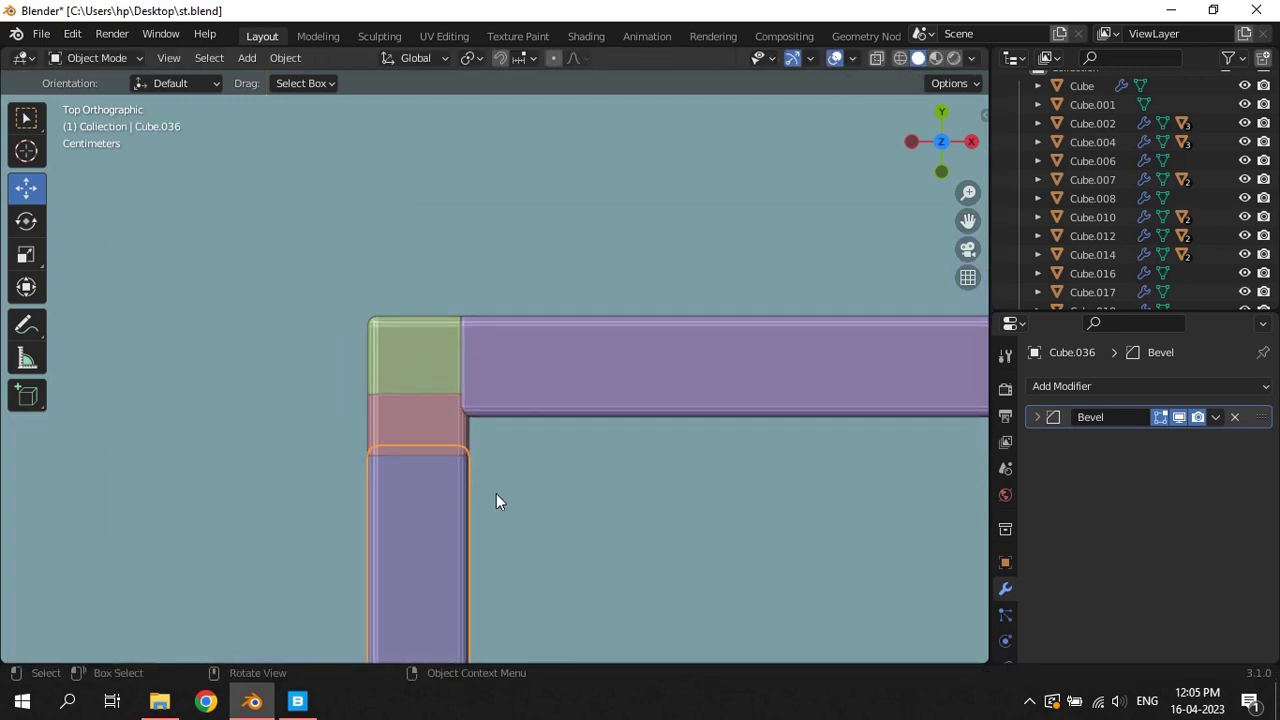
key(Delete)
click(441, 445)
scroll(441, 430, up, 4)
scroll(400, 425, up, 1)
key(Tab)
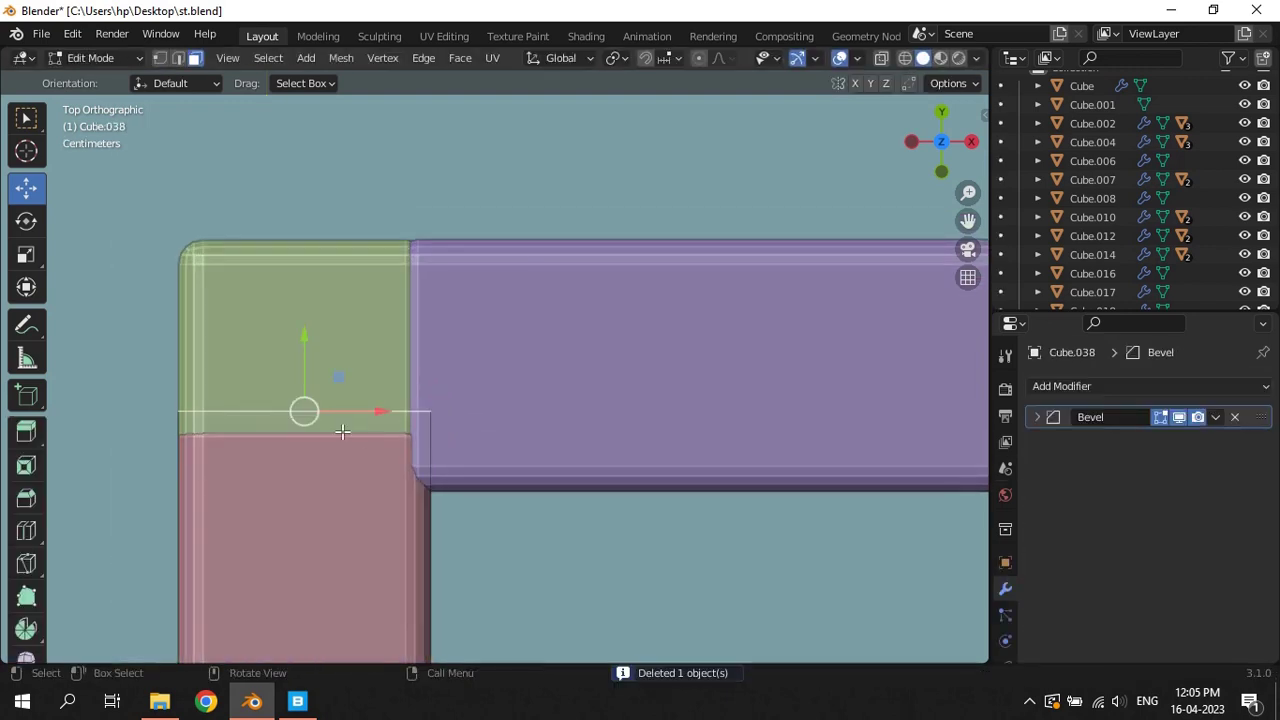
drag(305, 340, 326, 391)
key(Tab)
scroll(398, 386, down, 4)
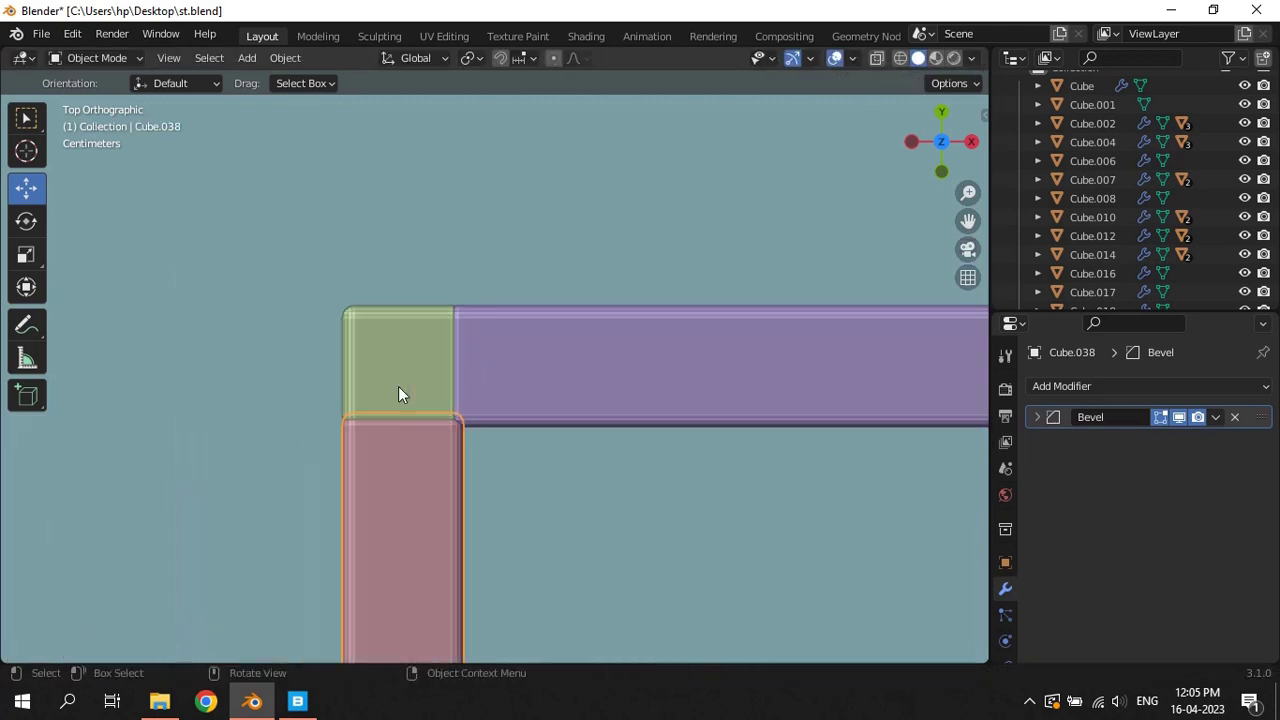
key(ctrl+s)
Select the far-end vertices of horizontal bar Cube.039 in Edit Mode, viewed from the top
click(606, 383)
scroll(660, 397, down, 6)
scroll(829, 400, down, 6)
key(Tab)
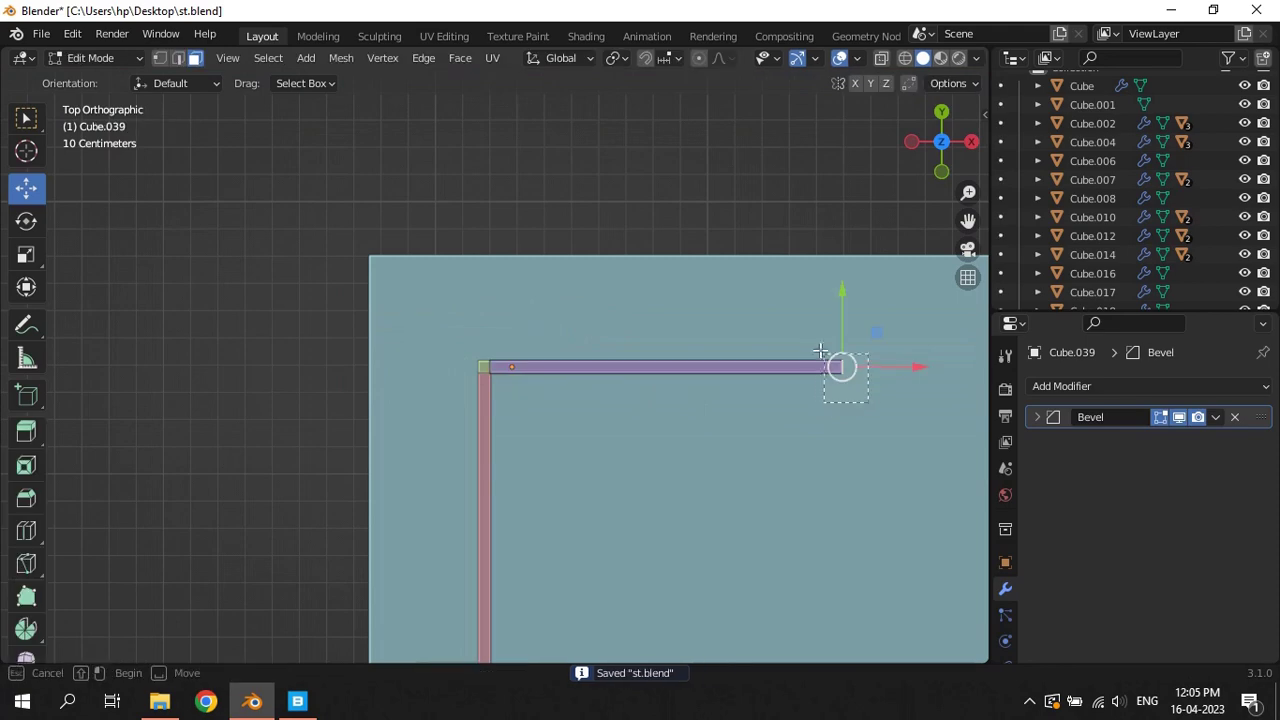
key(a)
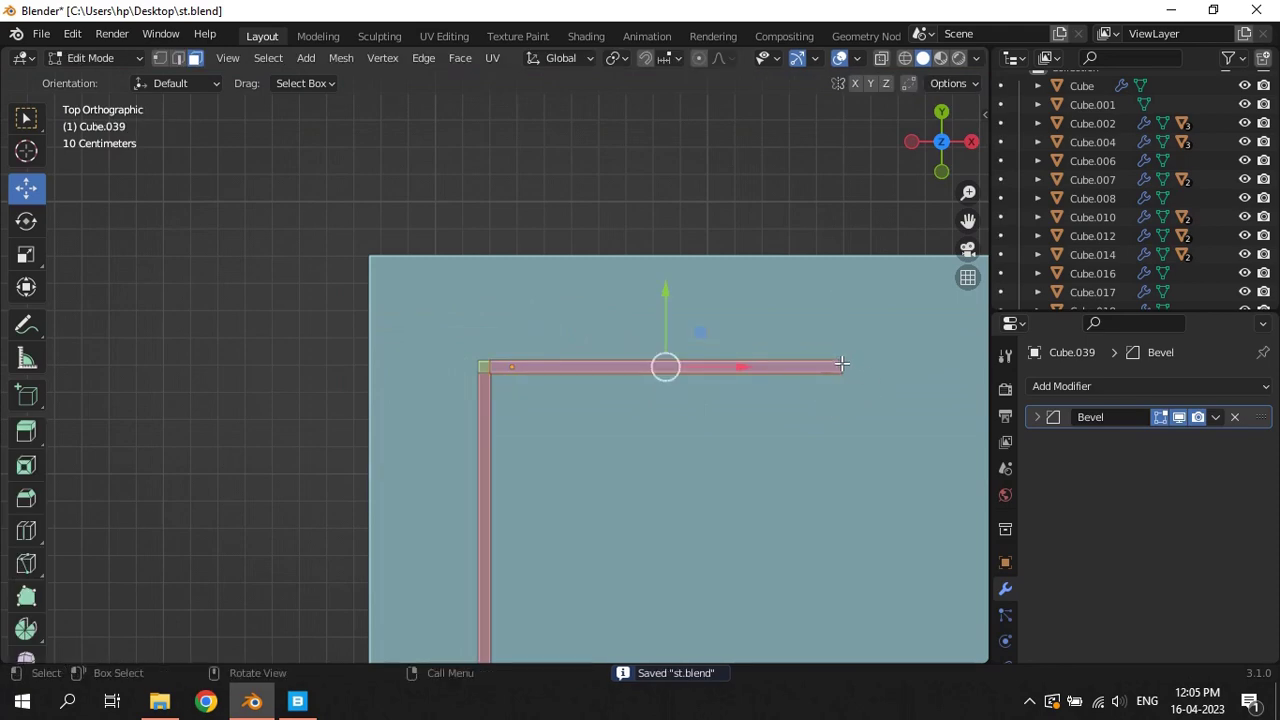
mouse_move(874, 402)
middle_down()
mouse_move(821, 482)
mouse_move(728, 477)
middle_up()
click(720, 476)
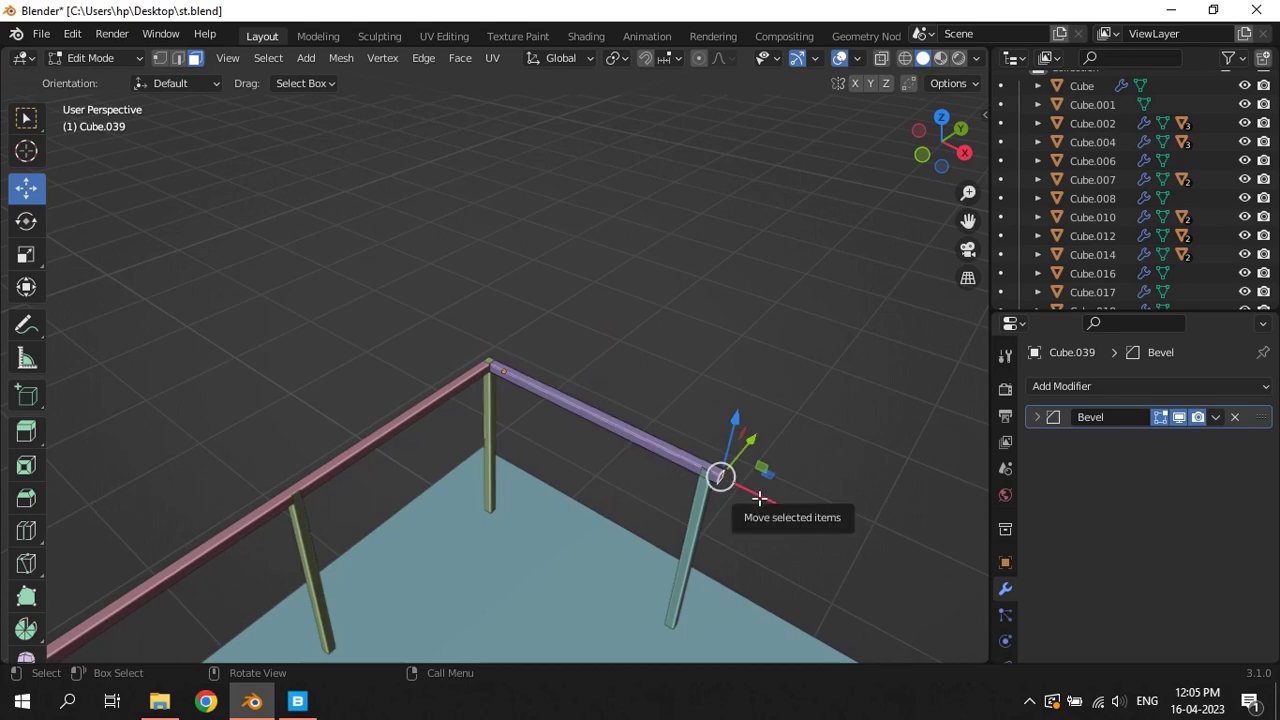
key(KP_Decimal)
key(KP_7)
scroll(651, 424, down, 6)
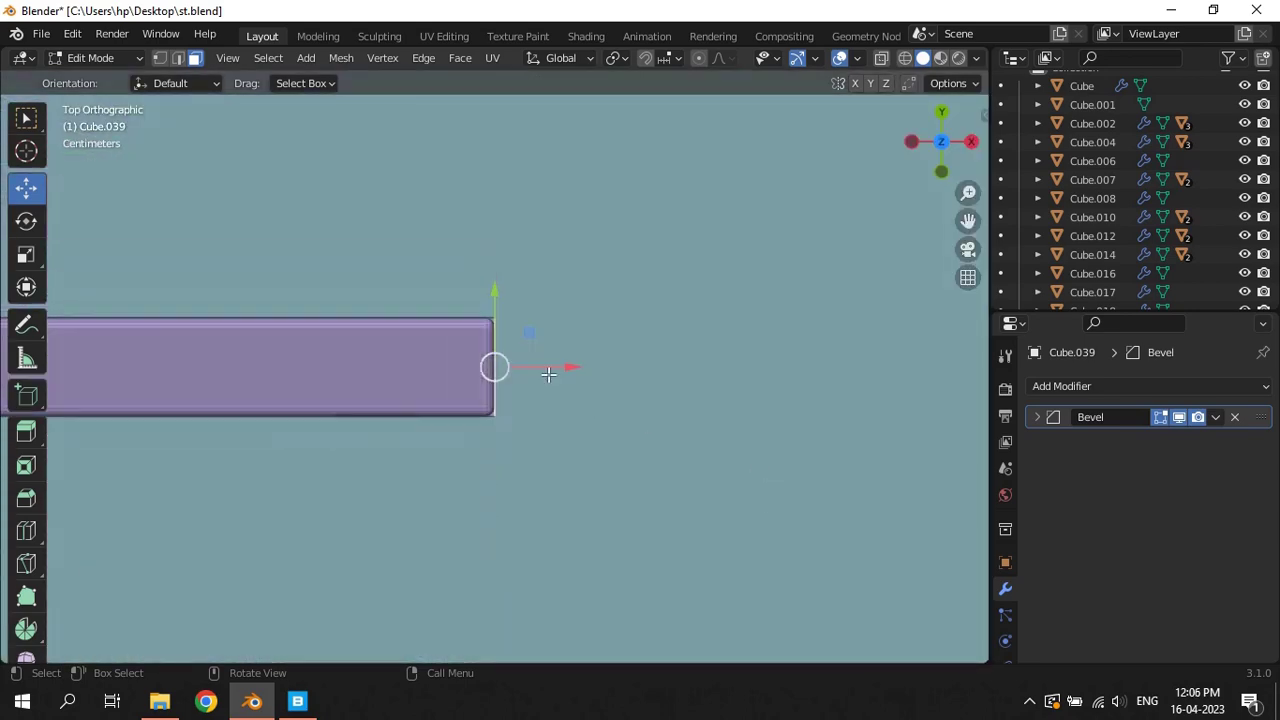
drag(448, 363, 566, 380)
click(491, 366)
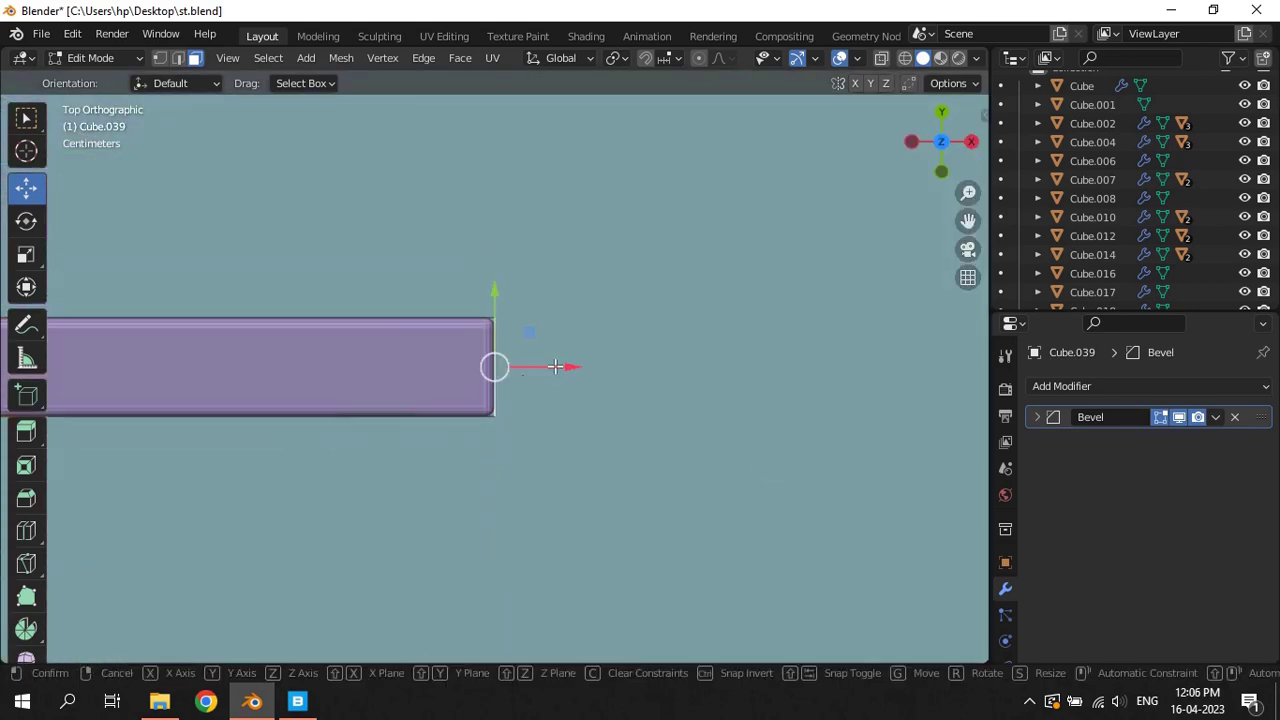
Extrude the bar's end along X and move the new edge flush over the second corner post
key(e)
key(x)
click(405, 361)
scroll(445, 355, up, 6)
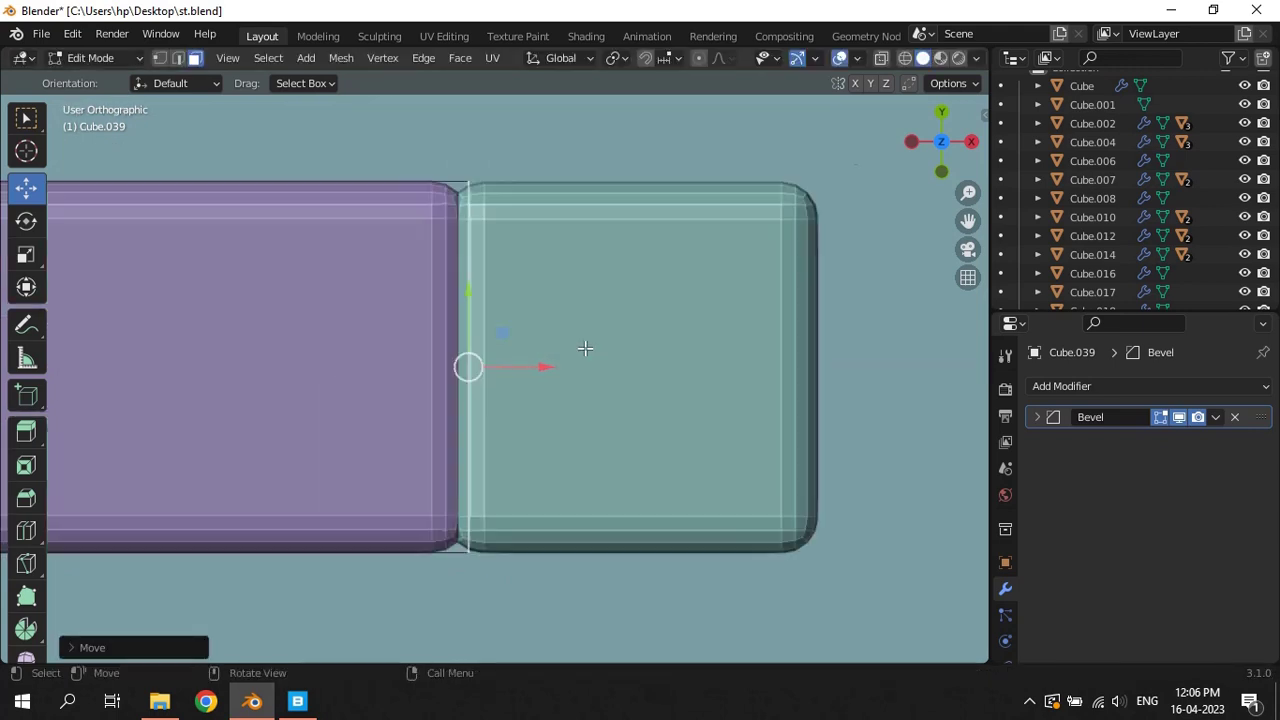
scroll(540, 365, up, 1)
key(g)
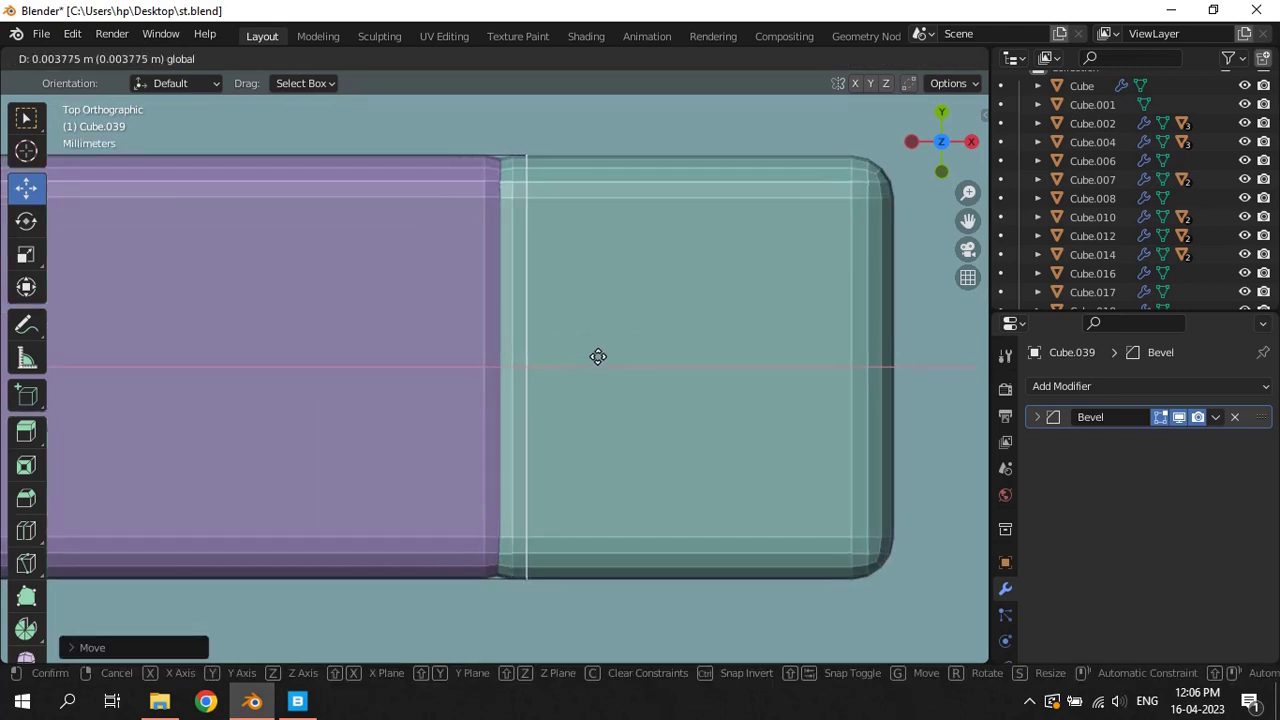
click(600, 355)
key(z)
click(684, 328)
scroll(683, 330, down, 5)
middle_drag(729, 486, 586, 360)
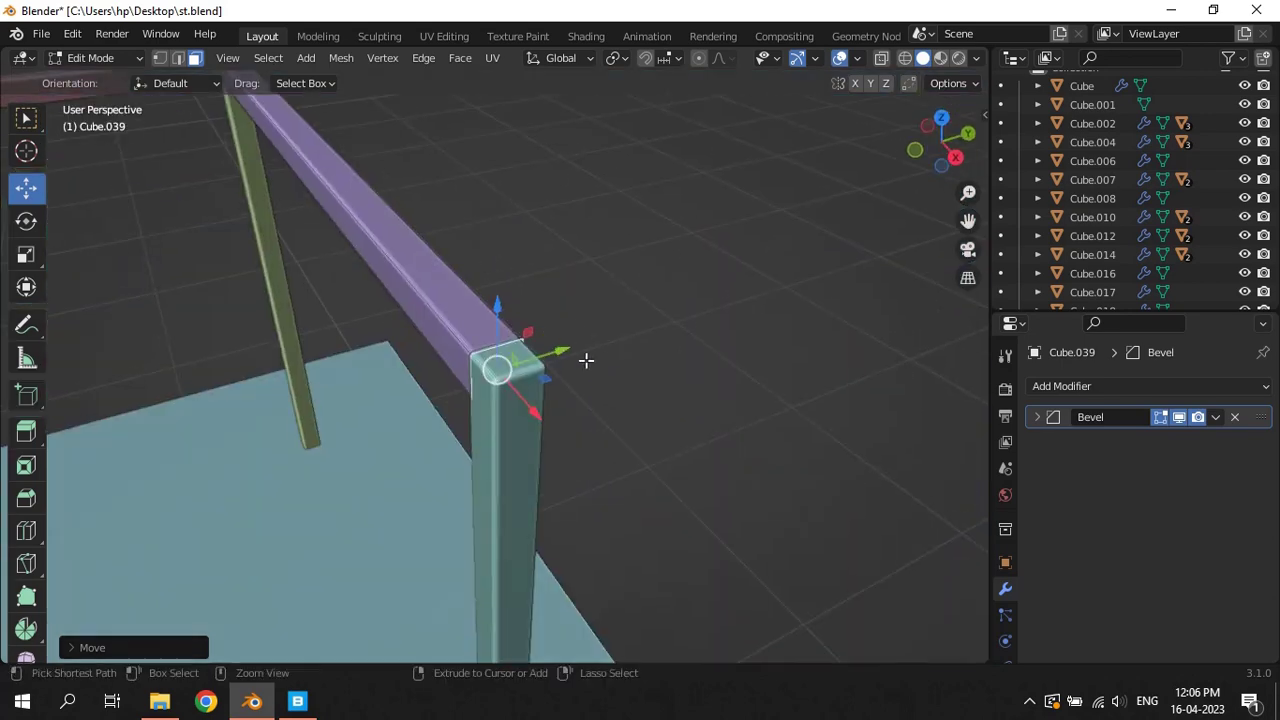
Save st.blend and check the finished railing corner before leaving Edit Mode
key(ctrl+s)
scroll(682, 380, down, 5)
middle_drag(682, 383, 420, 447)
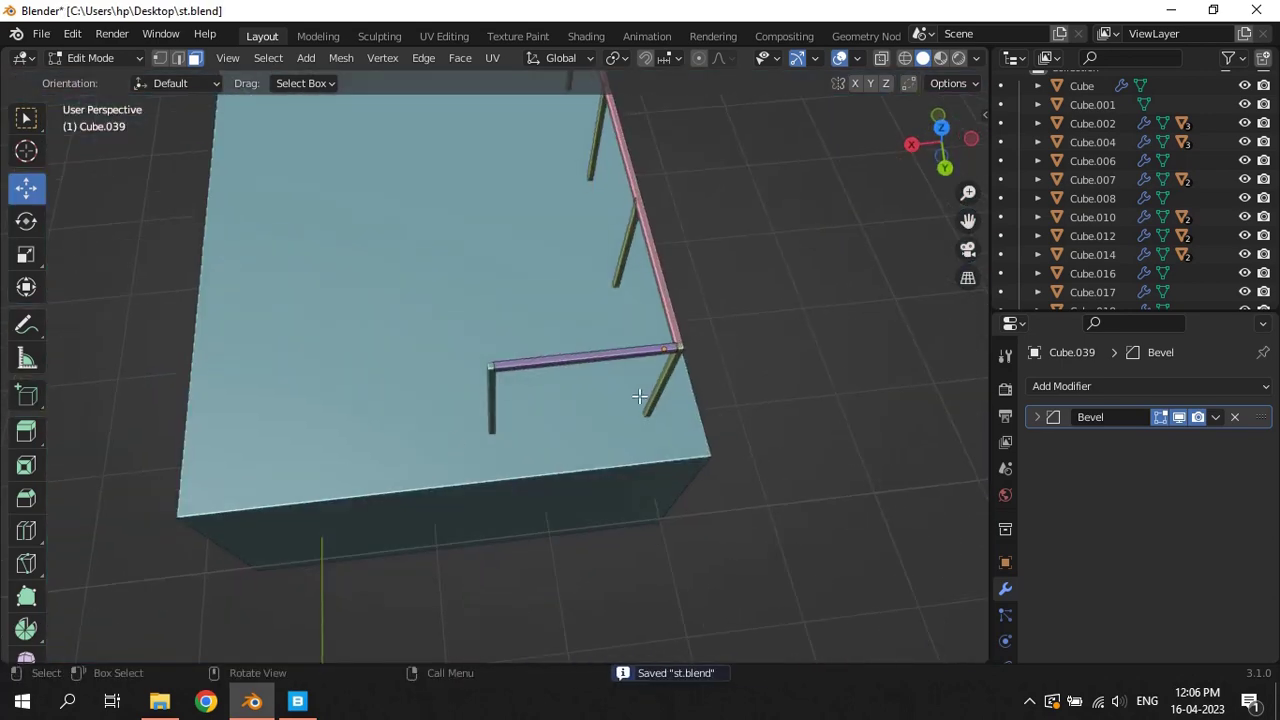
key(KP_7)
key(Tab)
Split the viewport into two views and move the platform slab's top edge along Y
click(364, 325)
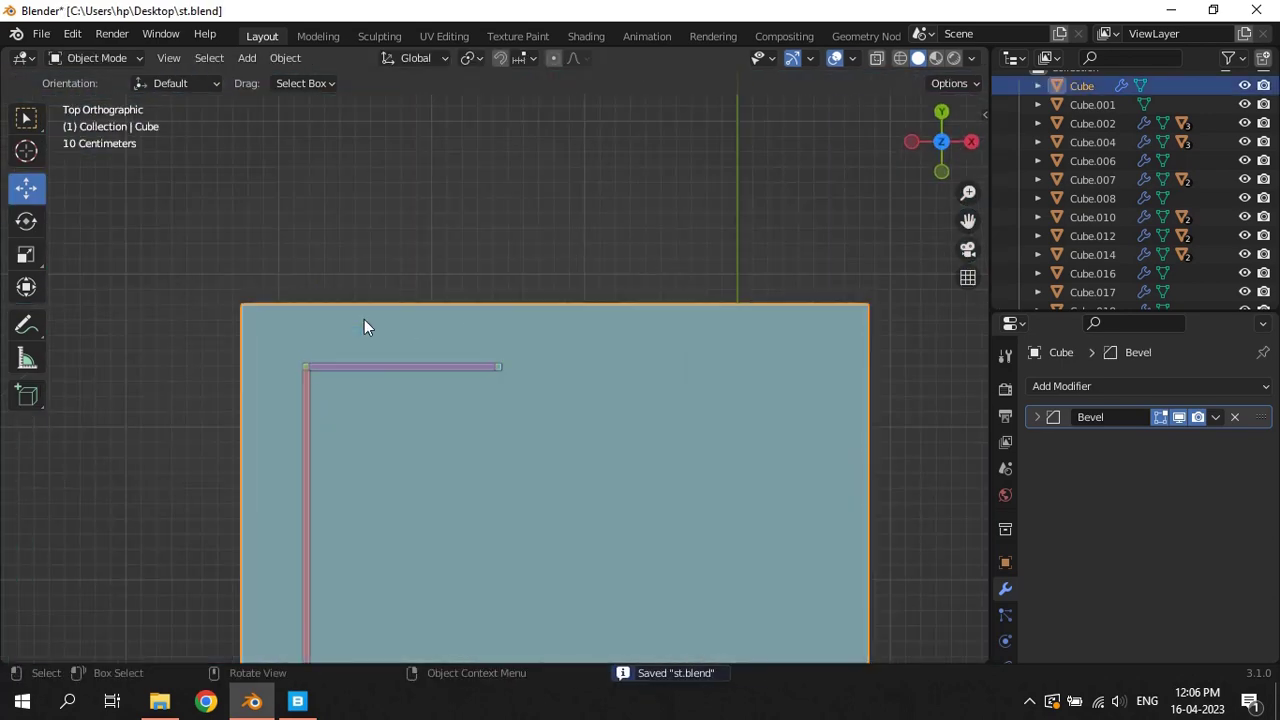
key(Tab)
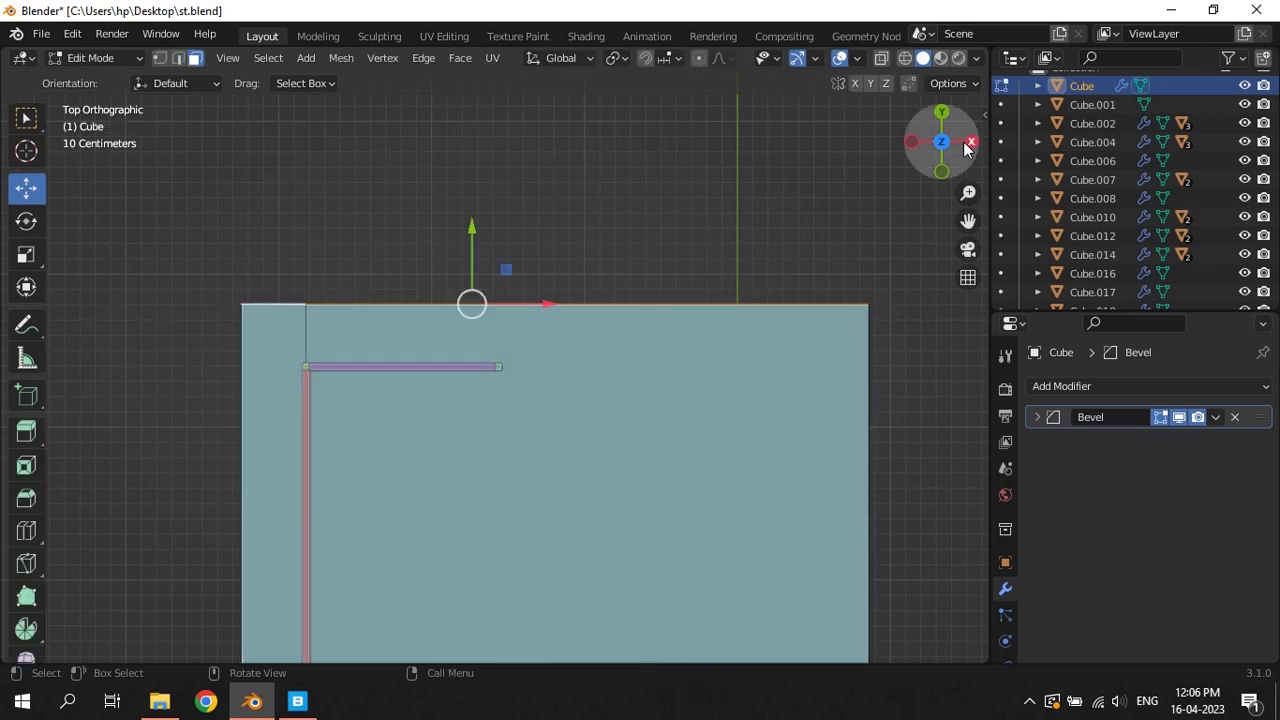
drag(860, 48, 458, 150)
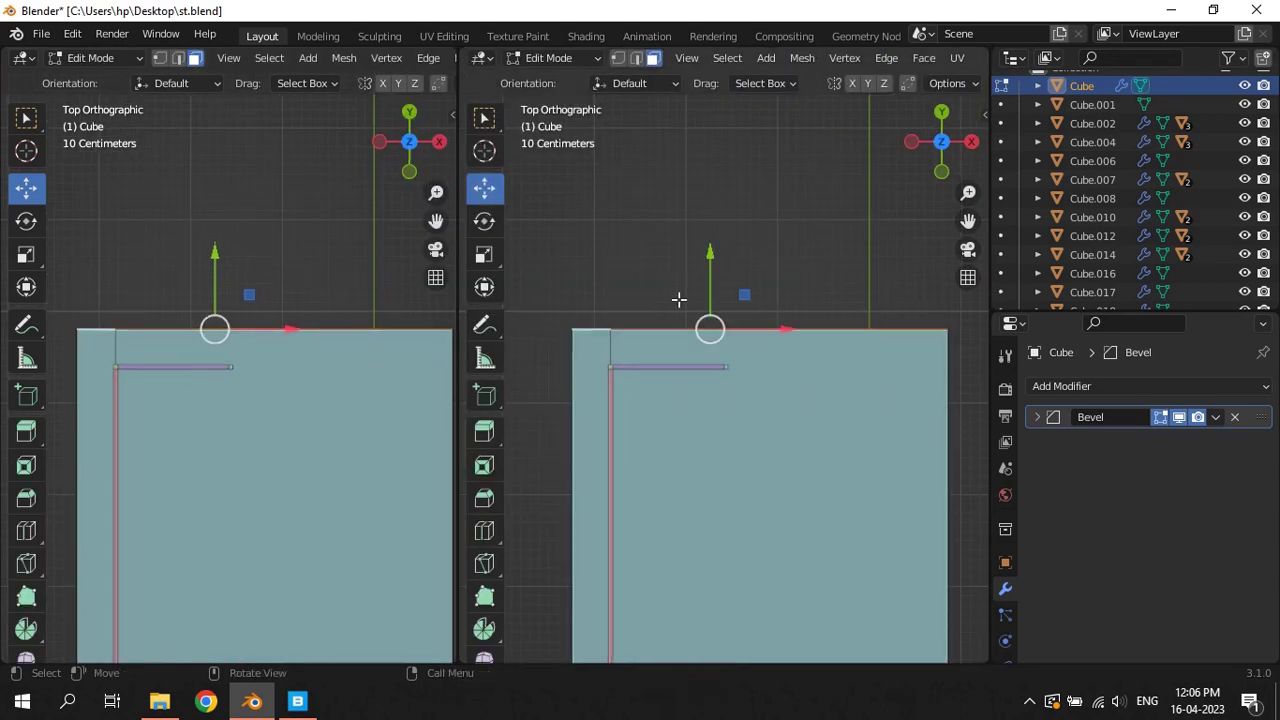
scroll(680, 305, up, 2)
drag(705, 235, 715, 273)
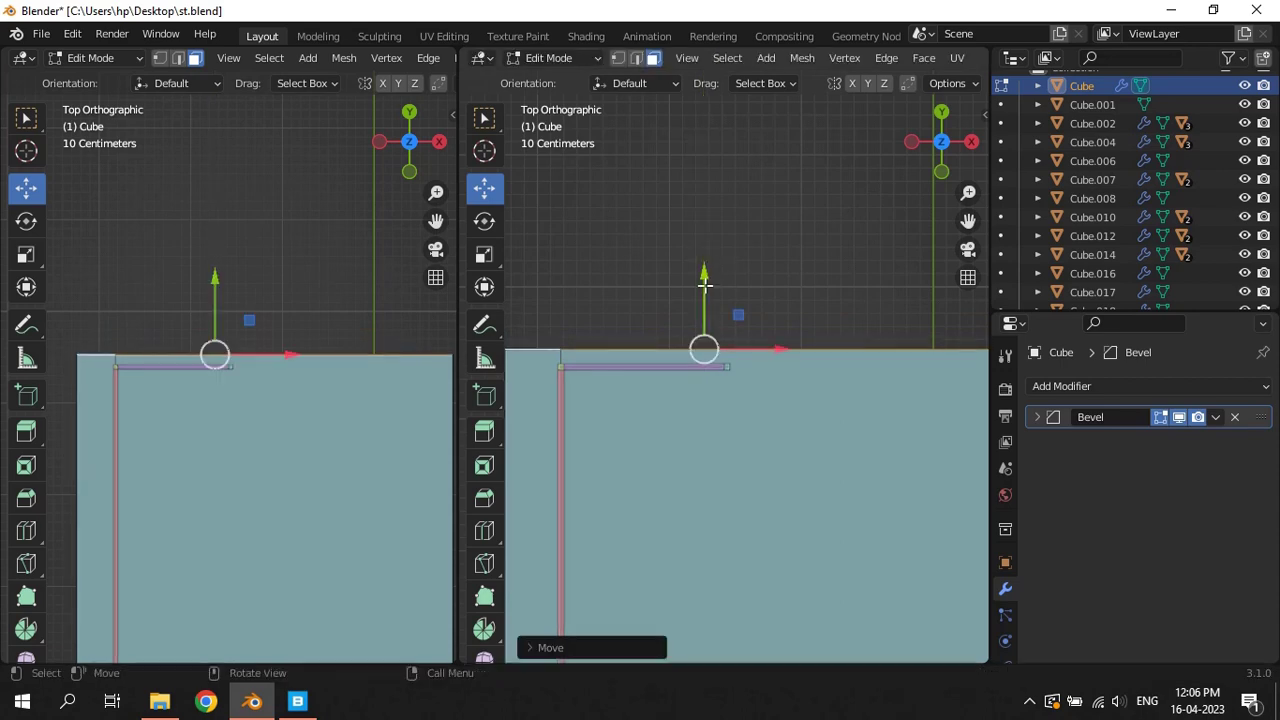
scroll(640, 420, down, 2)
Set the right view top-down over the slab edge, move the edge along X, and save
mouse_move(640, 420)
middle_down()
mouse_move(700, 490)
mouse_move(806, 509)
mouse_move(806, 529)
middle_up()
key(KP_7)
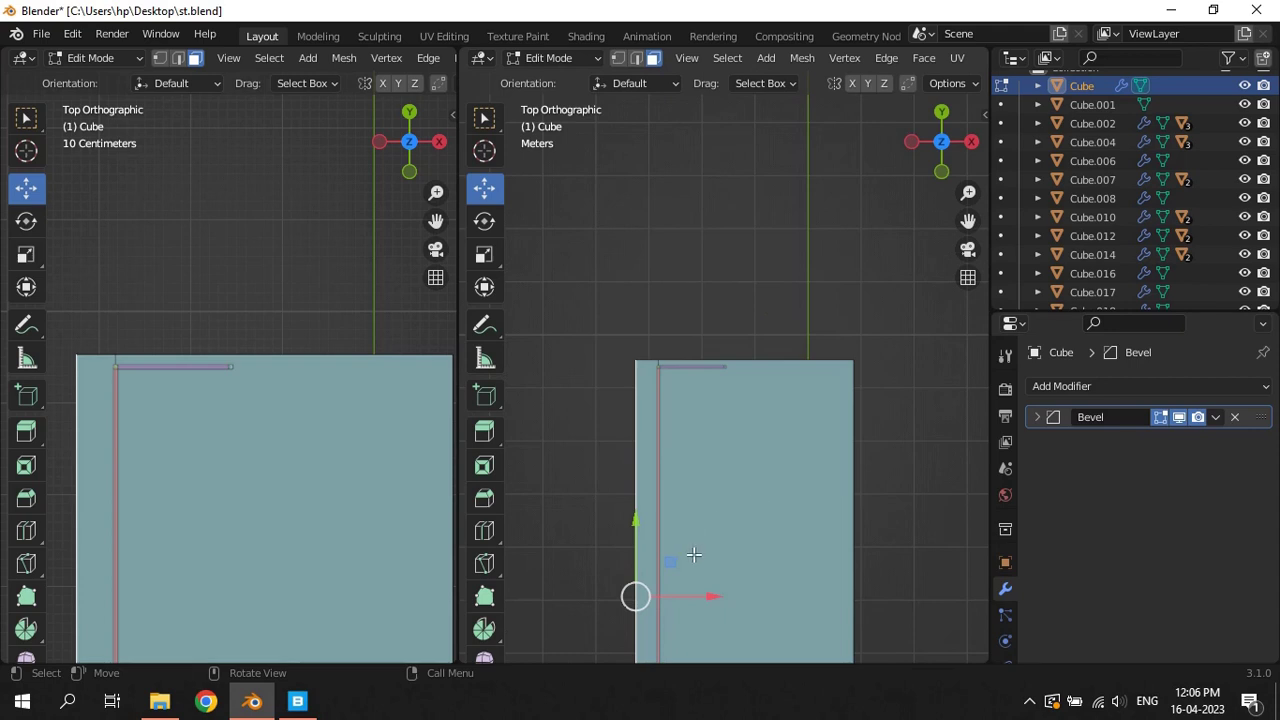
middle_drag(693, 554, 711, 514)
scroll(711, 514, up, 4)
shift+middle_drag(789, 429, 803, 371)
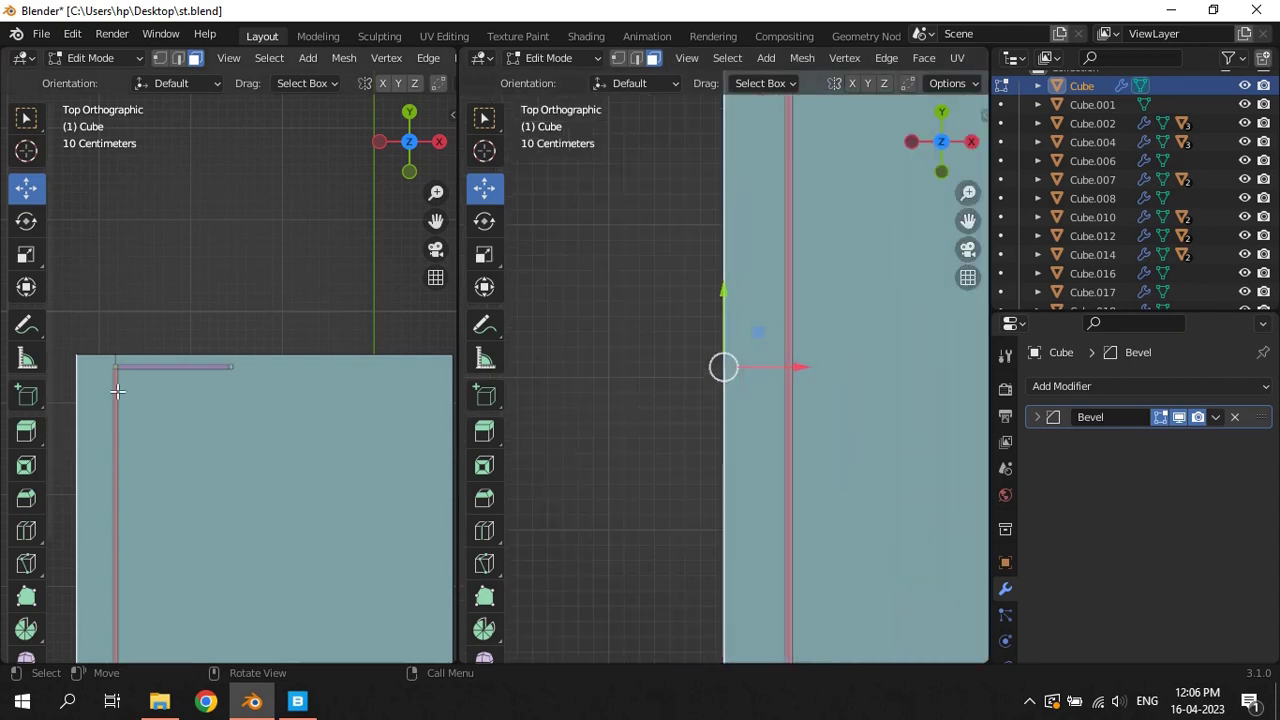
scroll(117, 391, up, 3)
ctrl+scroll(81, 354, down, 3)
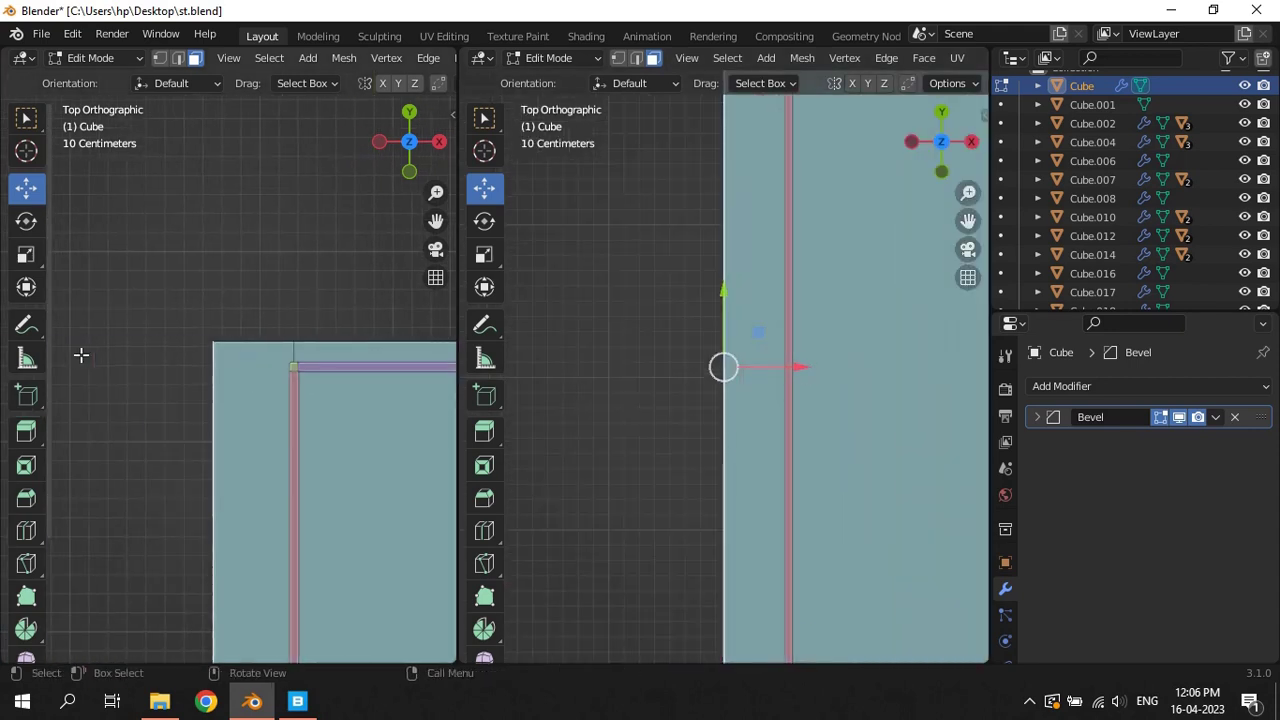
scroll(163, 365, up, 3)
drag(800, 371, 853, 355)
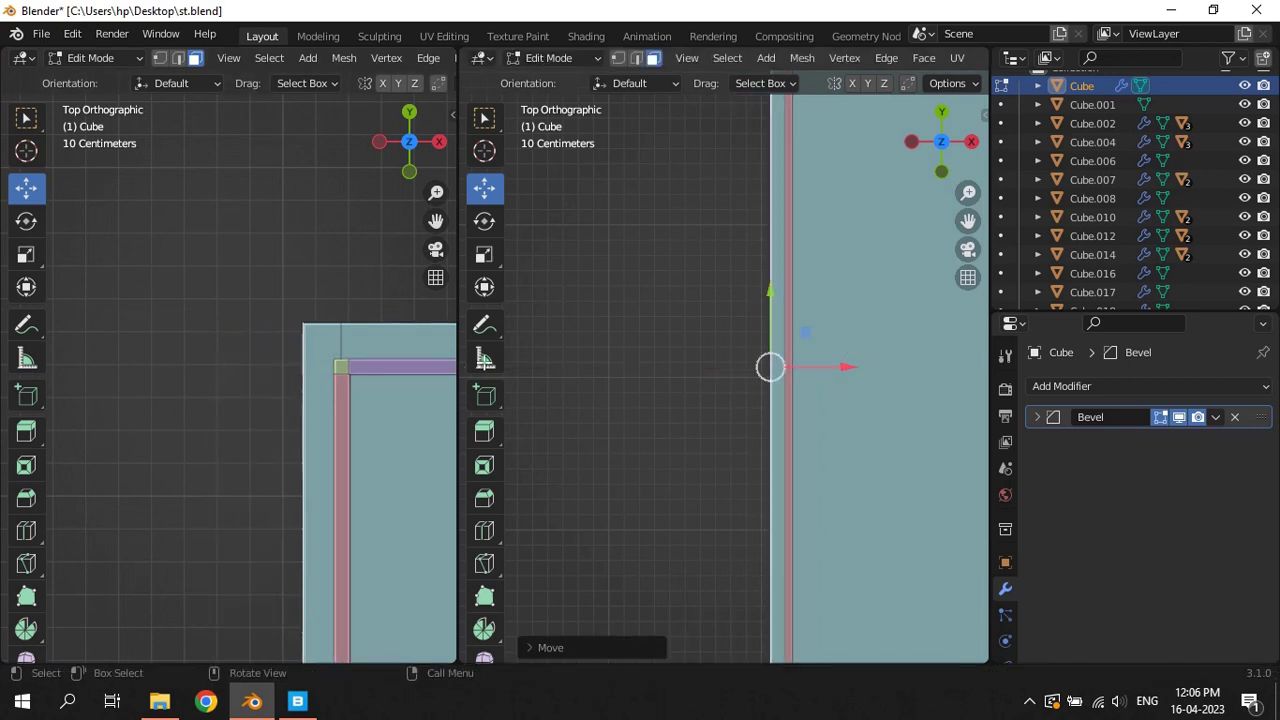
key(ctrl+s)
key(z)
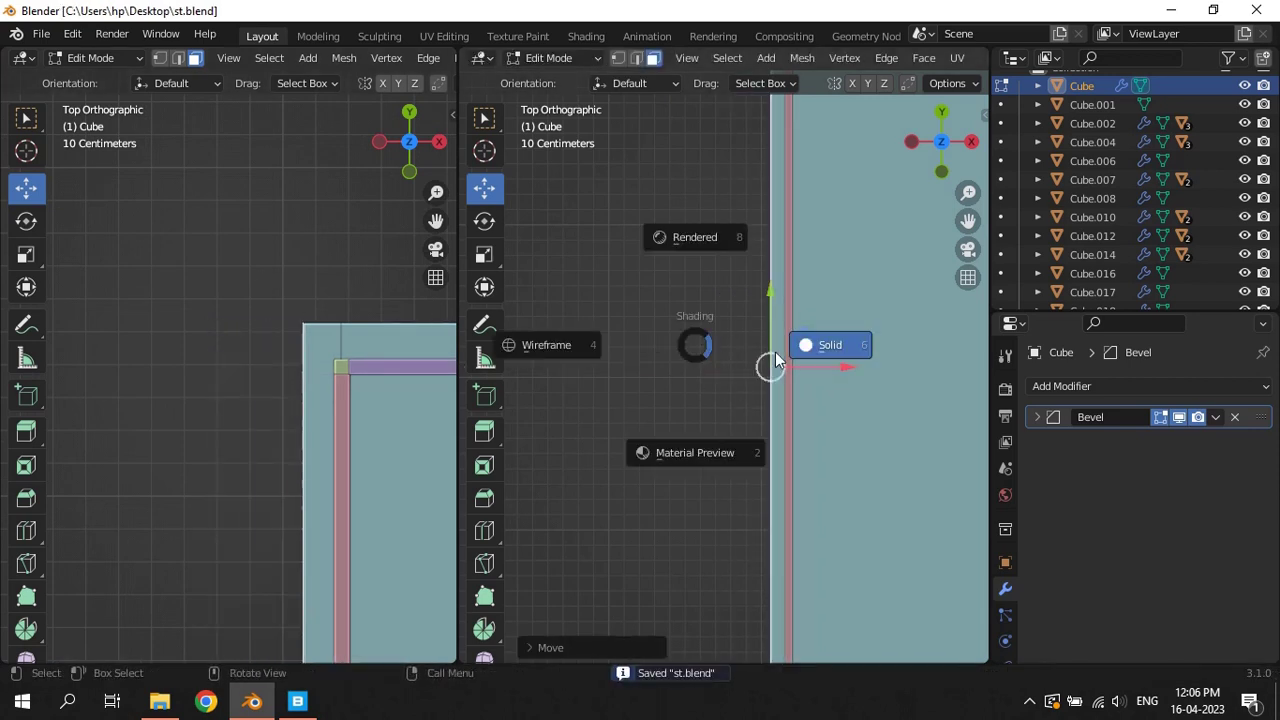
Nudge the platform edge about 1 cm along X, then apply the cube's scale in Object Mode
click(548, 57)
click(540, 79)
key(Tab)
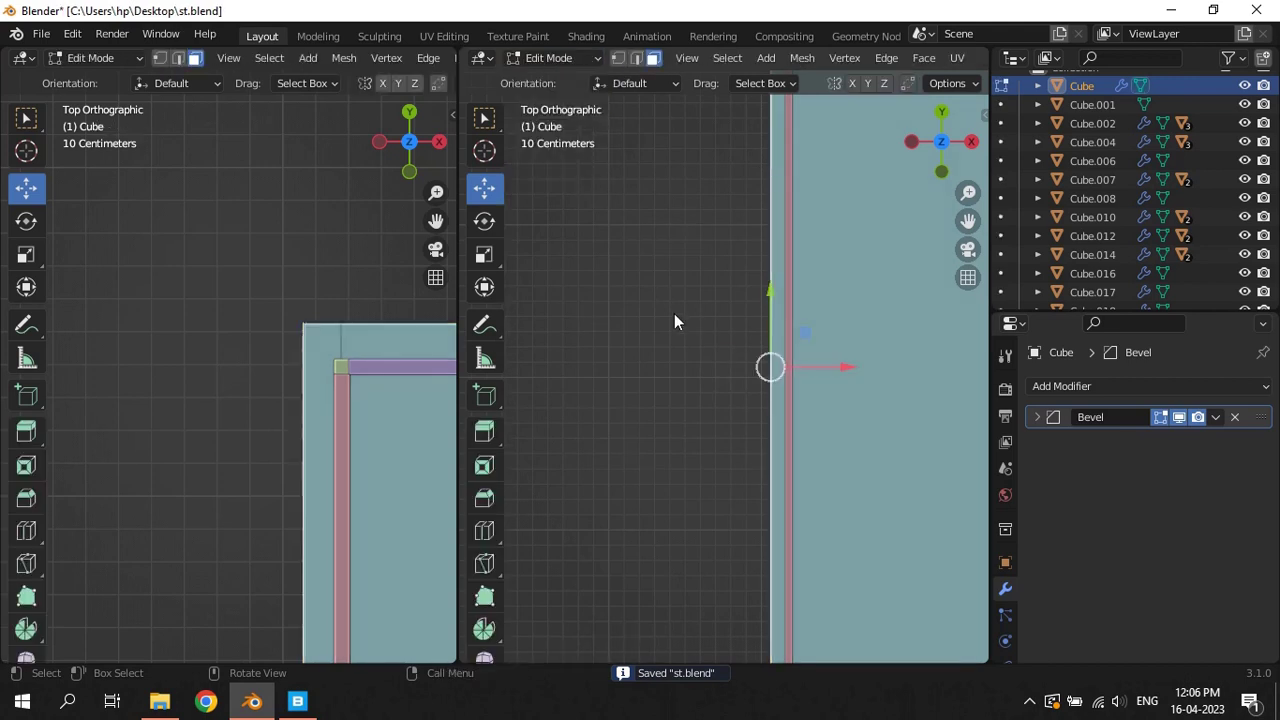
key(Tab)
key(Tab)
drag(846, 367, 845, 370)
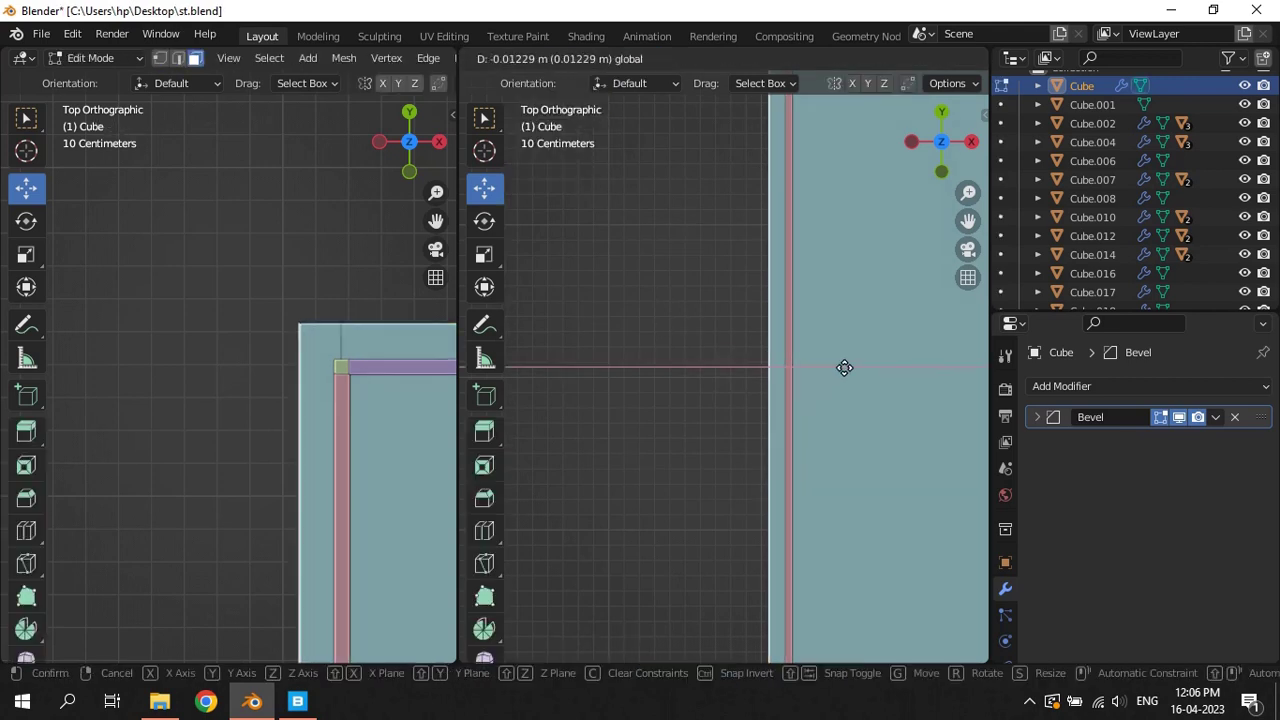
click(846, 370)
key(Tab)
key(ctrl+s)
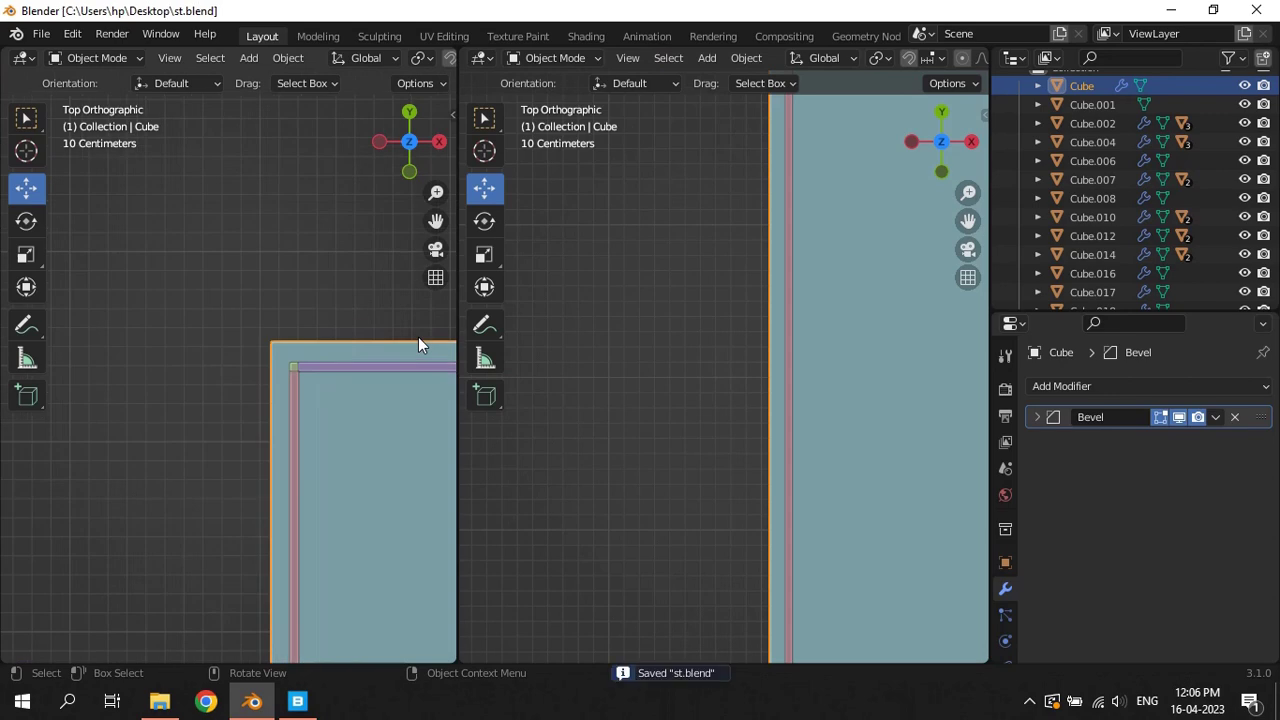
key(ctrl+a)
click(418, 337)
Merge the two 3D views into one and orbit the perspective view around the shop
scroll(417, 337, down, 3)
mouse_move(368, 413)
middle_down()
mouse_move(338, 430)
mouse_move(243, 281)
middle_up()
drag(452, 57, 626, 360)
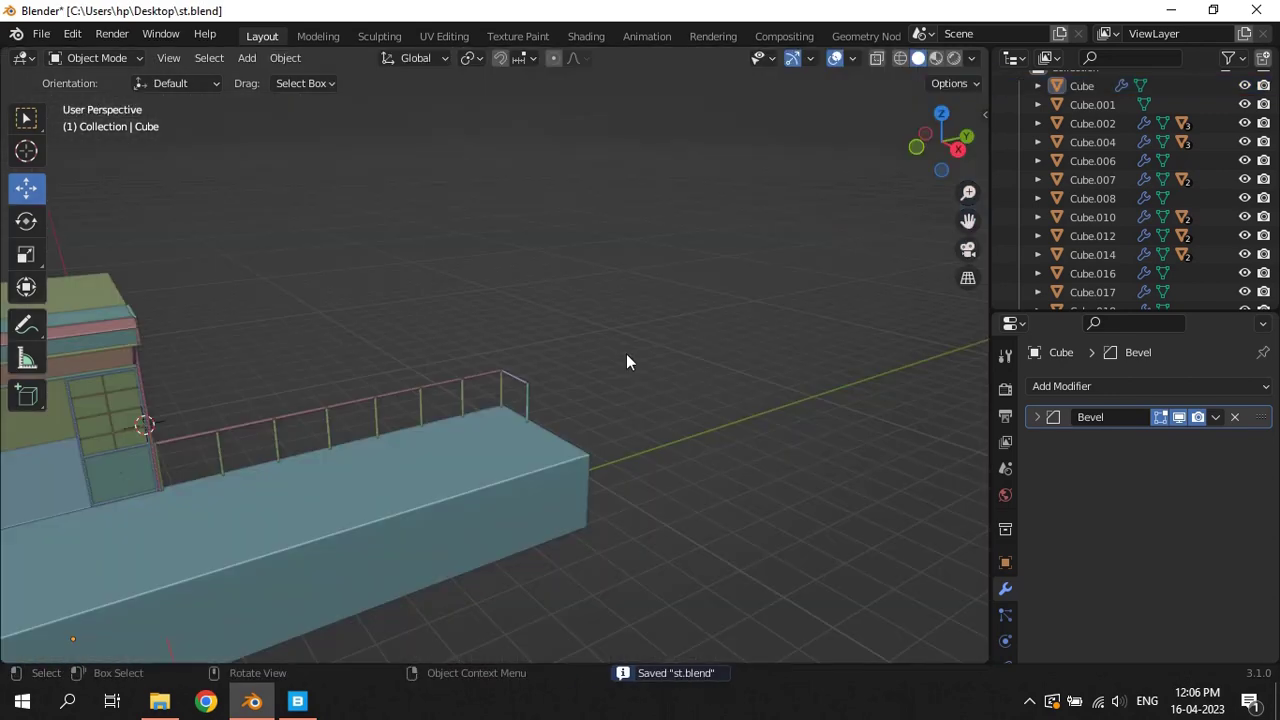
middle_drag(626, 360, 637, 380)
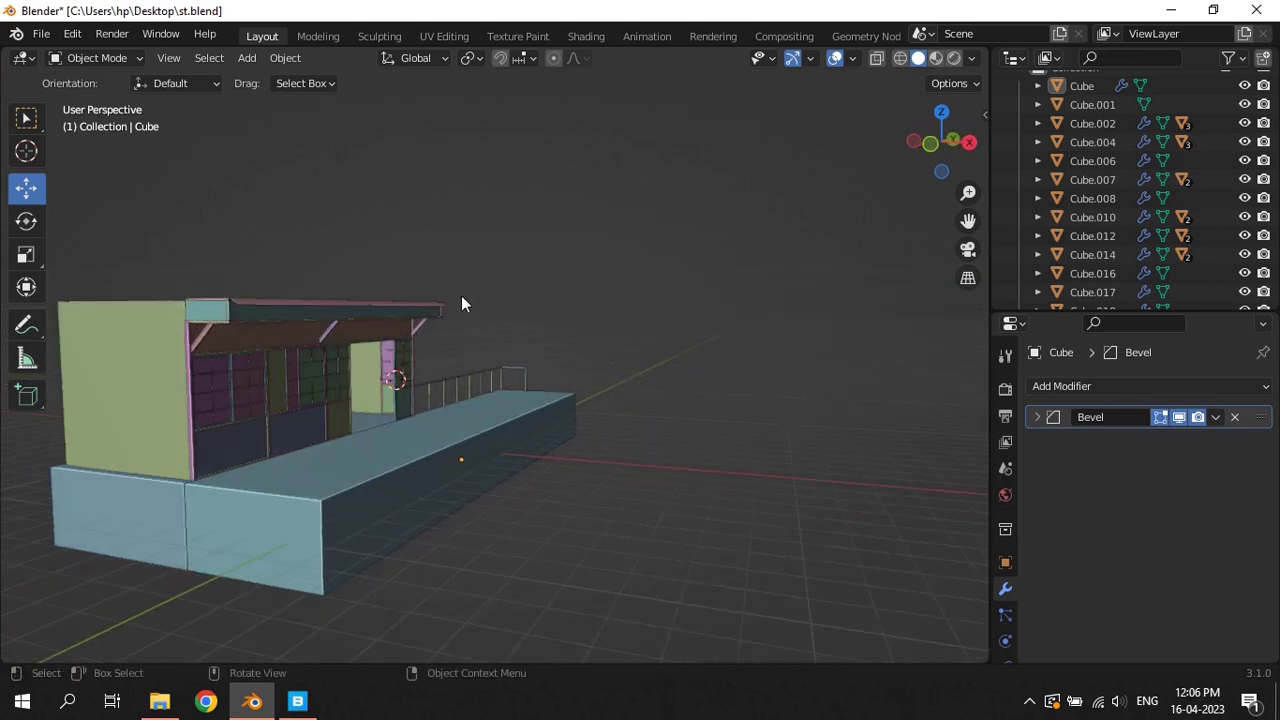
click(37, 36)
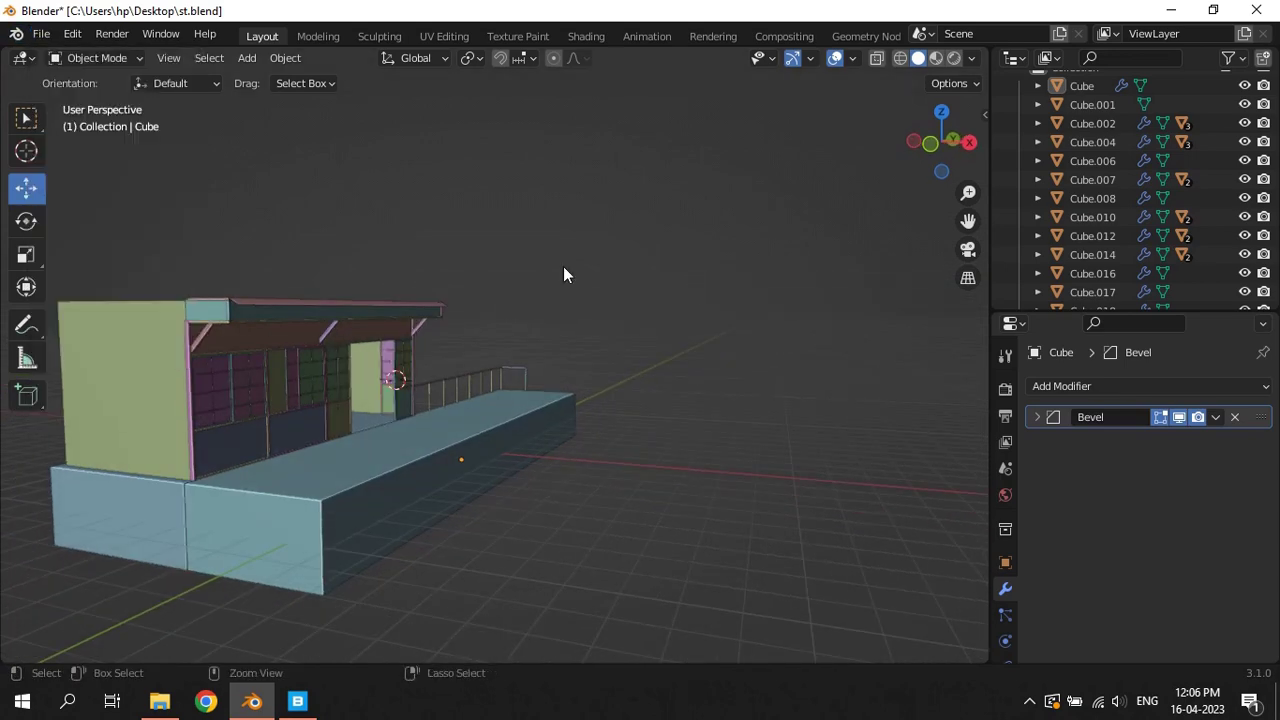
Launch a fresh Blender 3.1 session and delete the default camera, cube and light
click(1168, 9)
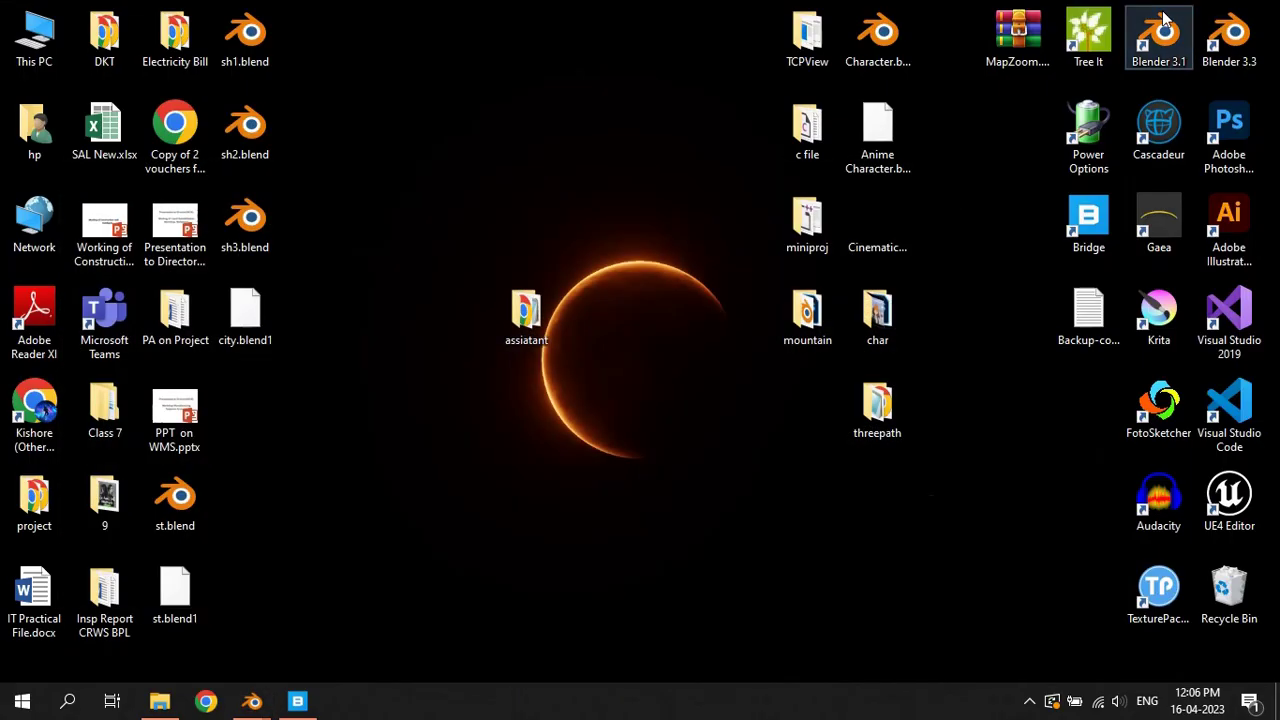
double_click(1163, 20)
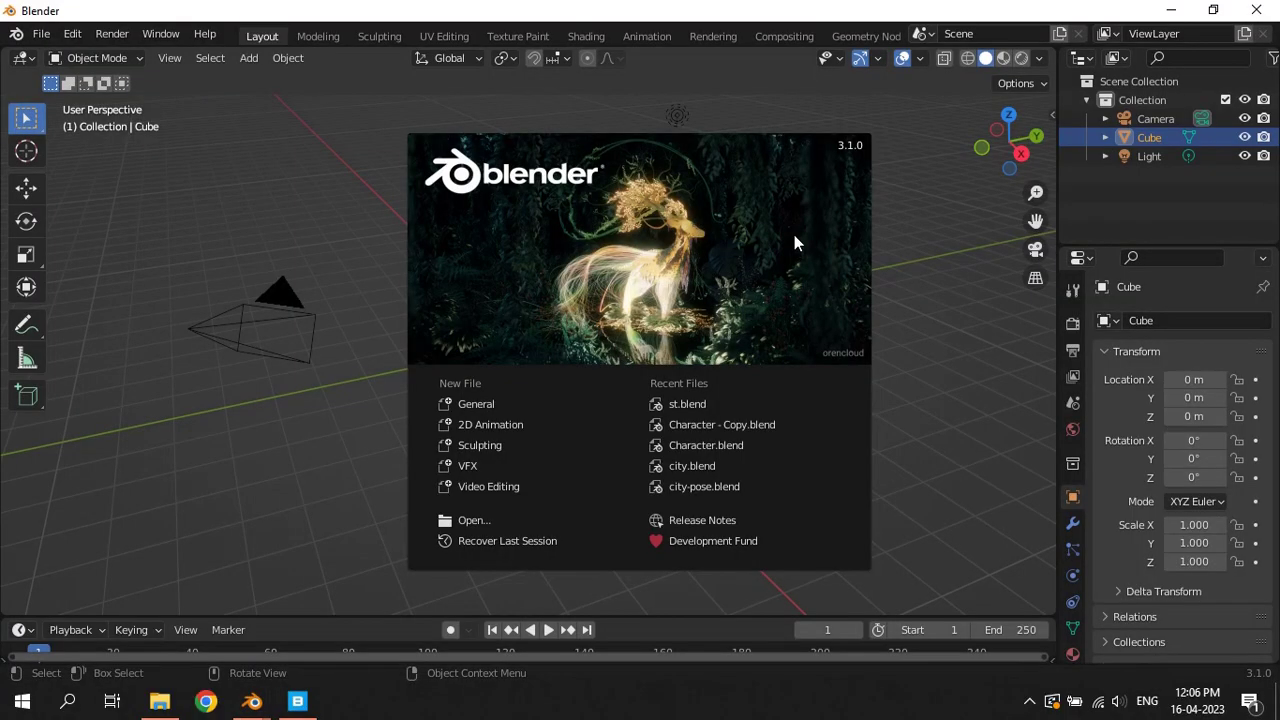
click(192, 307)
key(Delete)
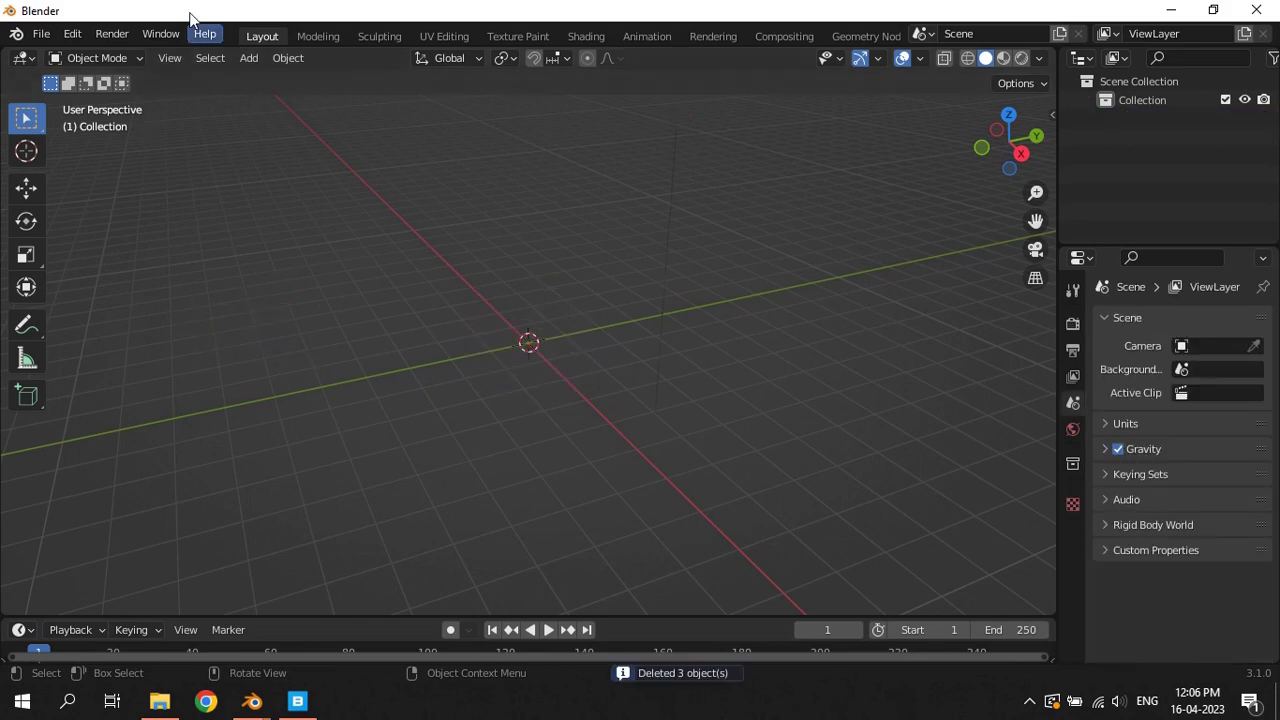
Import sketchfab_chair.glb as glTF 2.0 from the BlenderAsset Object folder
click(38, 35)
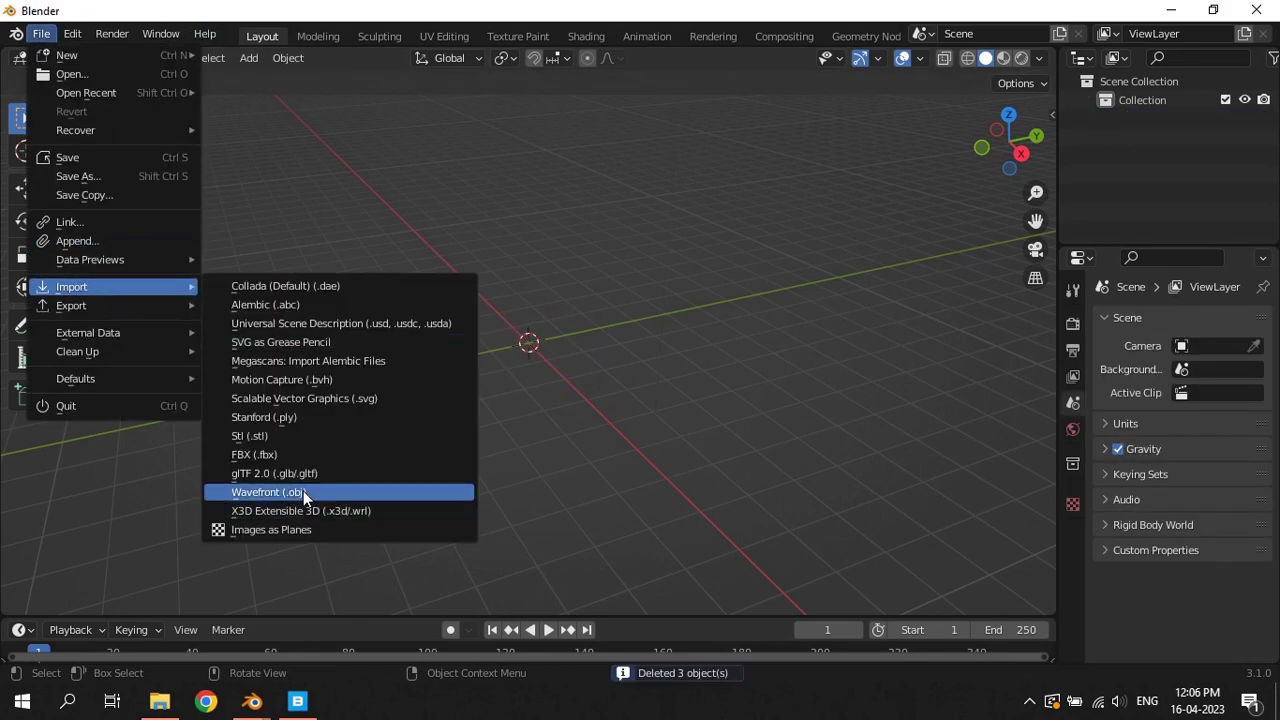
click(303, 490)
key(Escape)
click(41, 34)
mouse_move(71, 287)
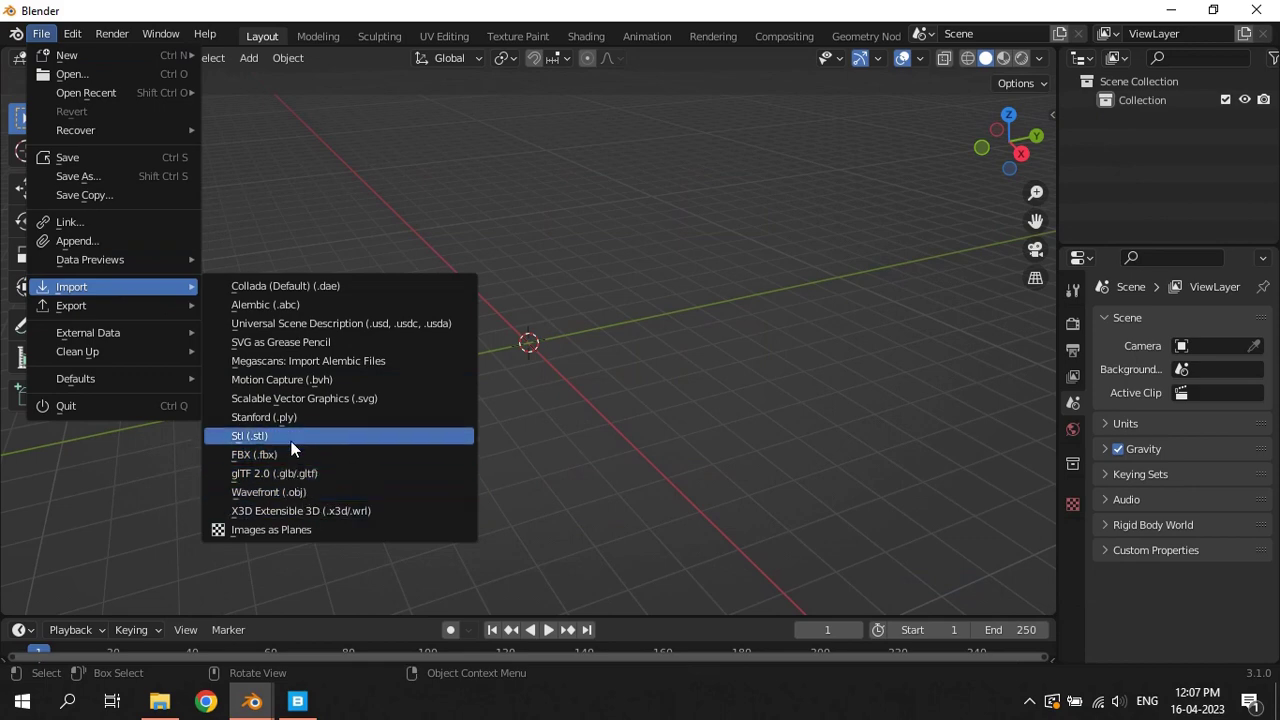
click(298, 473)
double_click(750, 238)
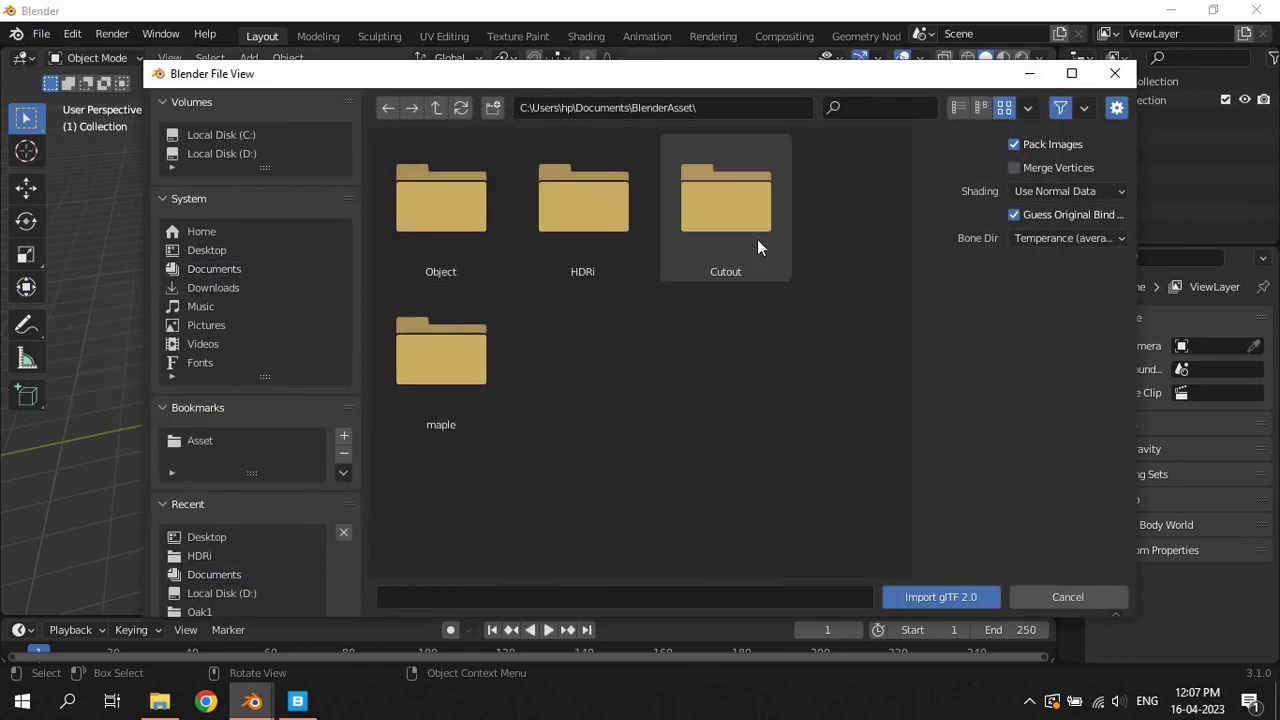
double_click(429, 220)
double_click(429, 220)
Shrink the imported chair to 0.278 scale and clear its parent
key(s)
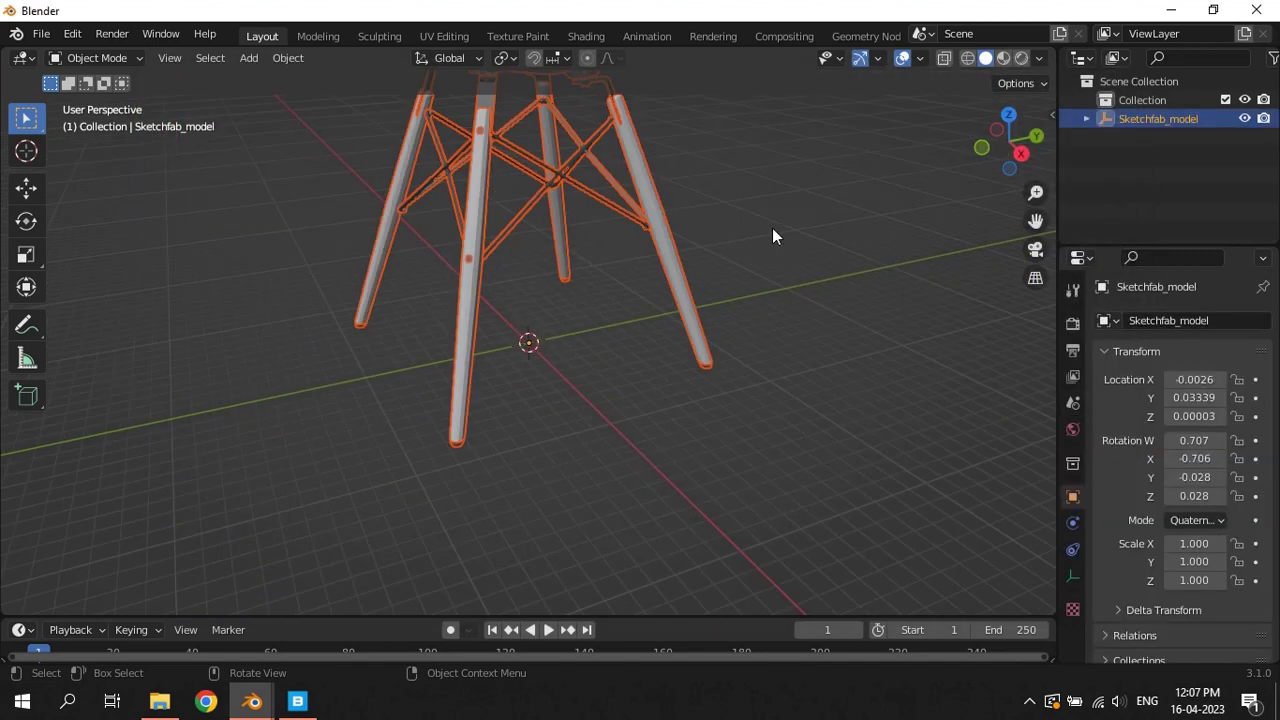
click(573, 268)
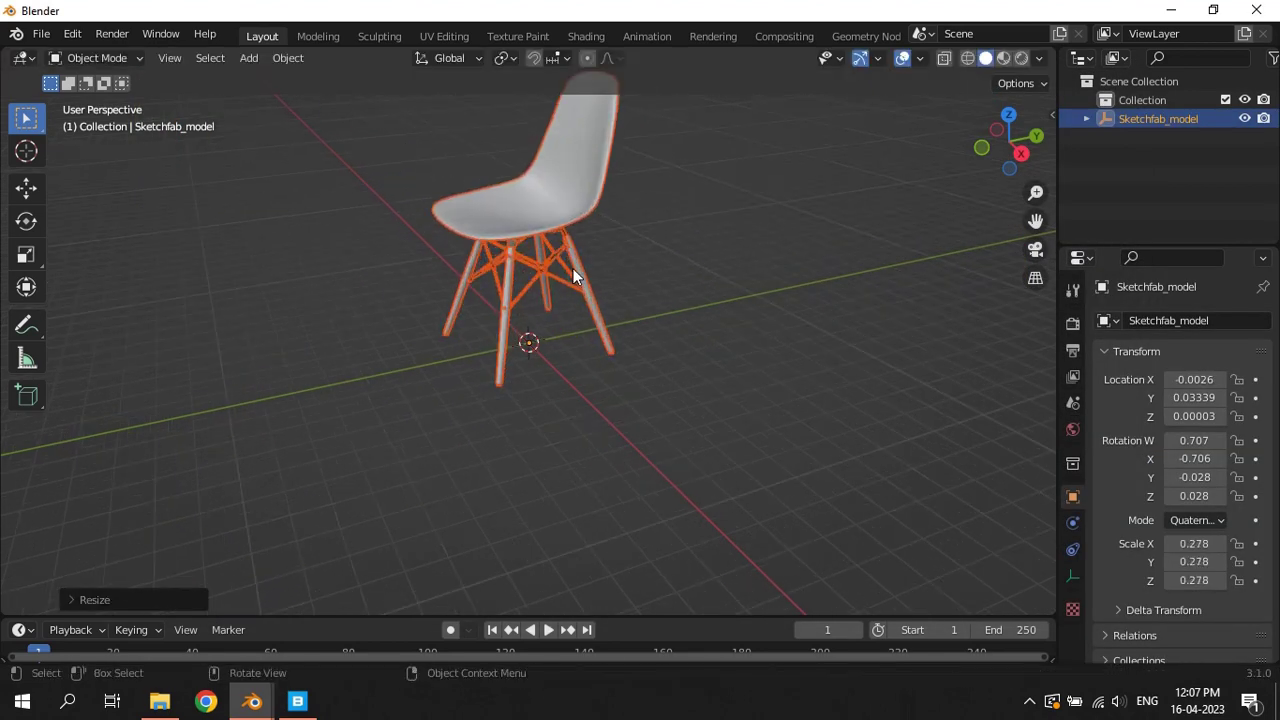
key(alt+p)
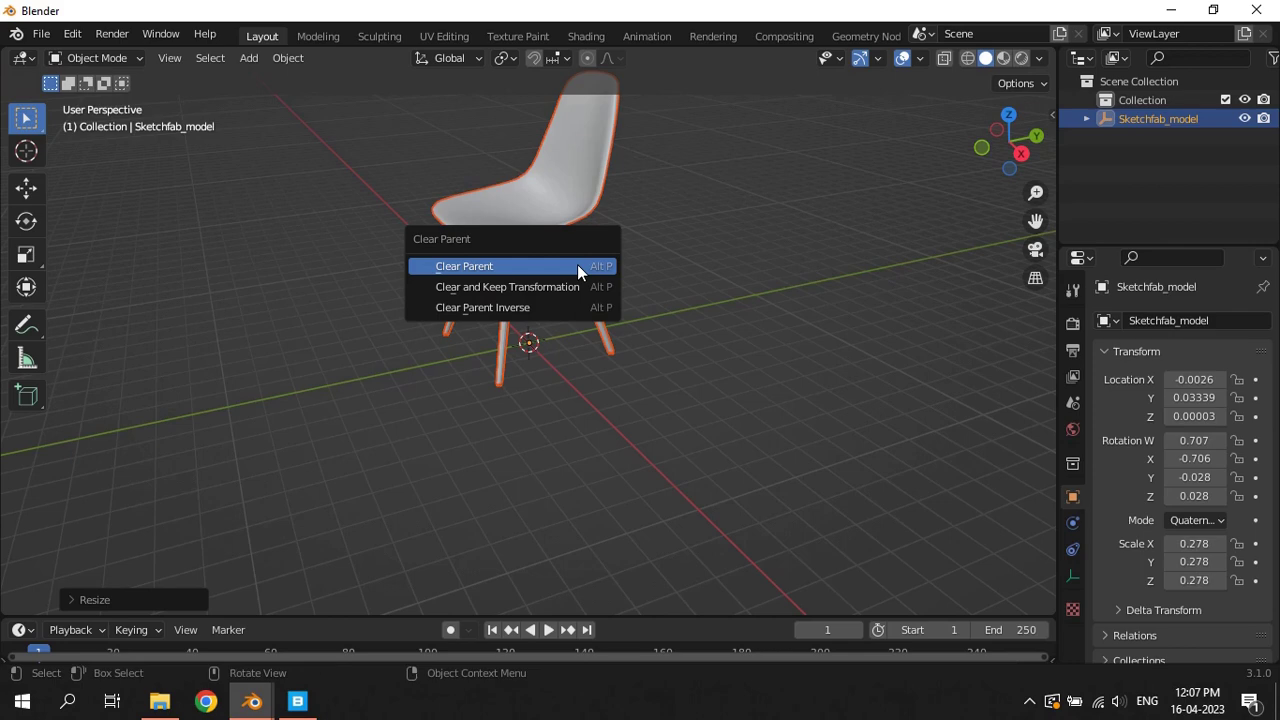
click(570, 286)
Select the chair seat and wire leg base, trying a move of the base and undoing it
click(547, 181)
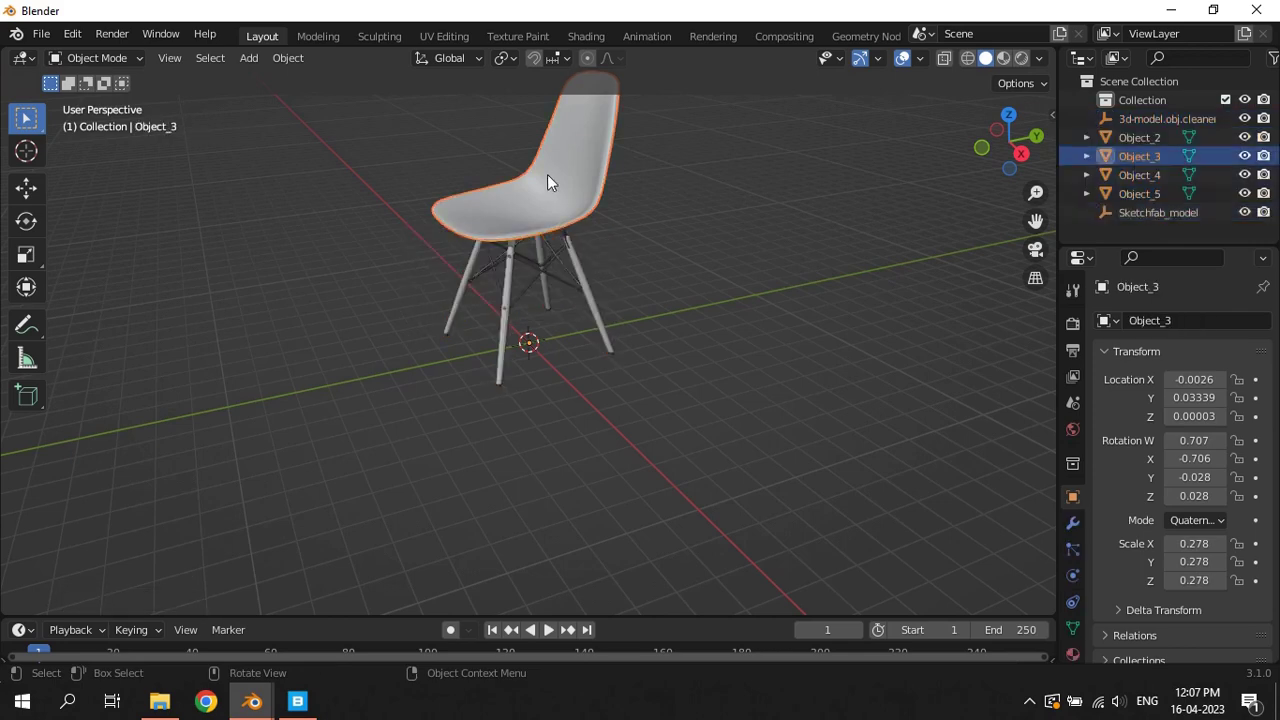
scroll(540, 200, up, 3)
middle_drag(554, 256, 592, 181)
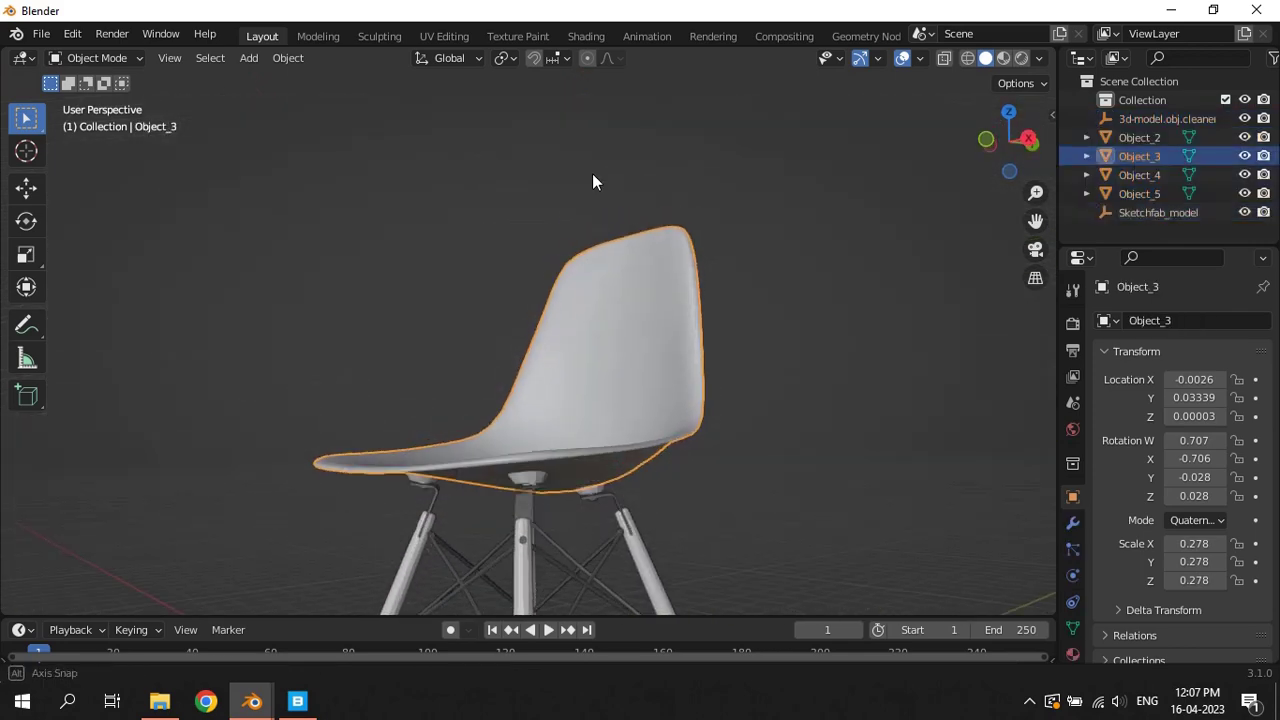
click(576, 536)
key(KP_Decimal)
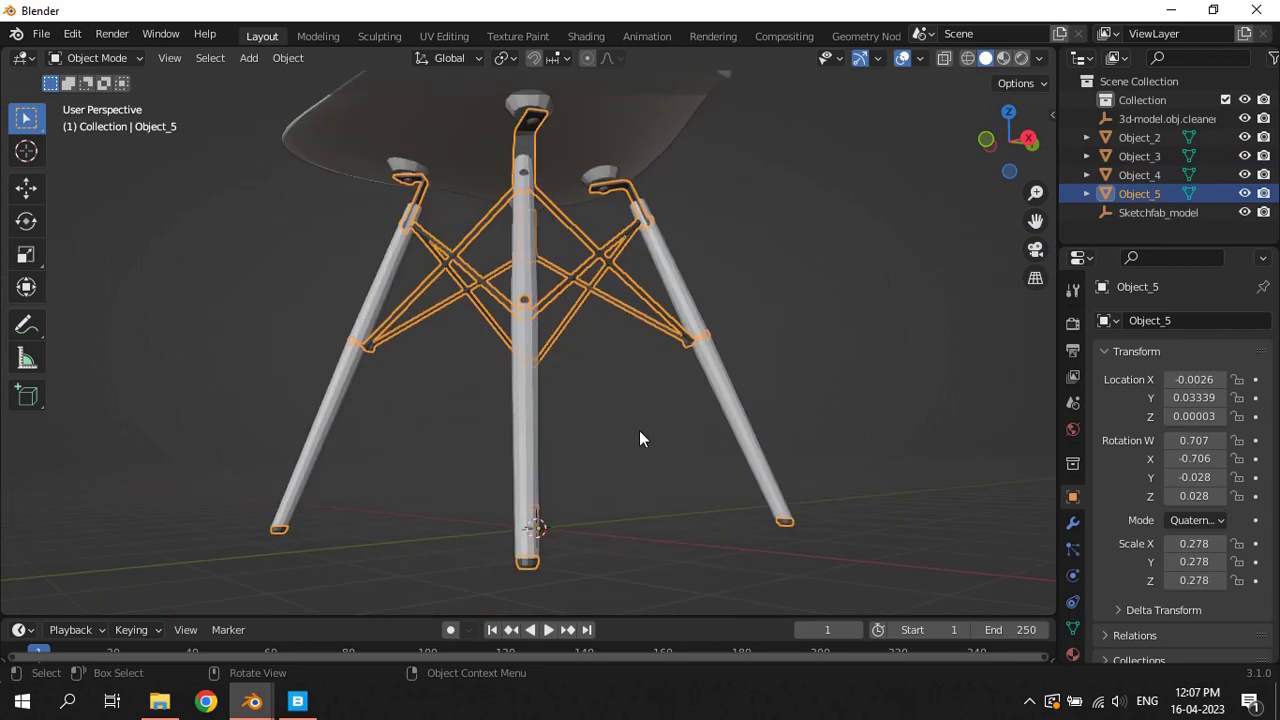
key(g)
click(420, 458)
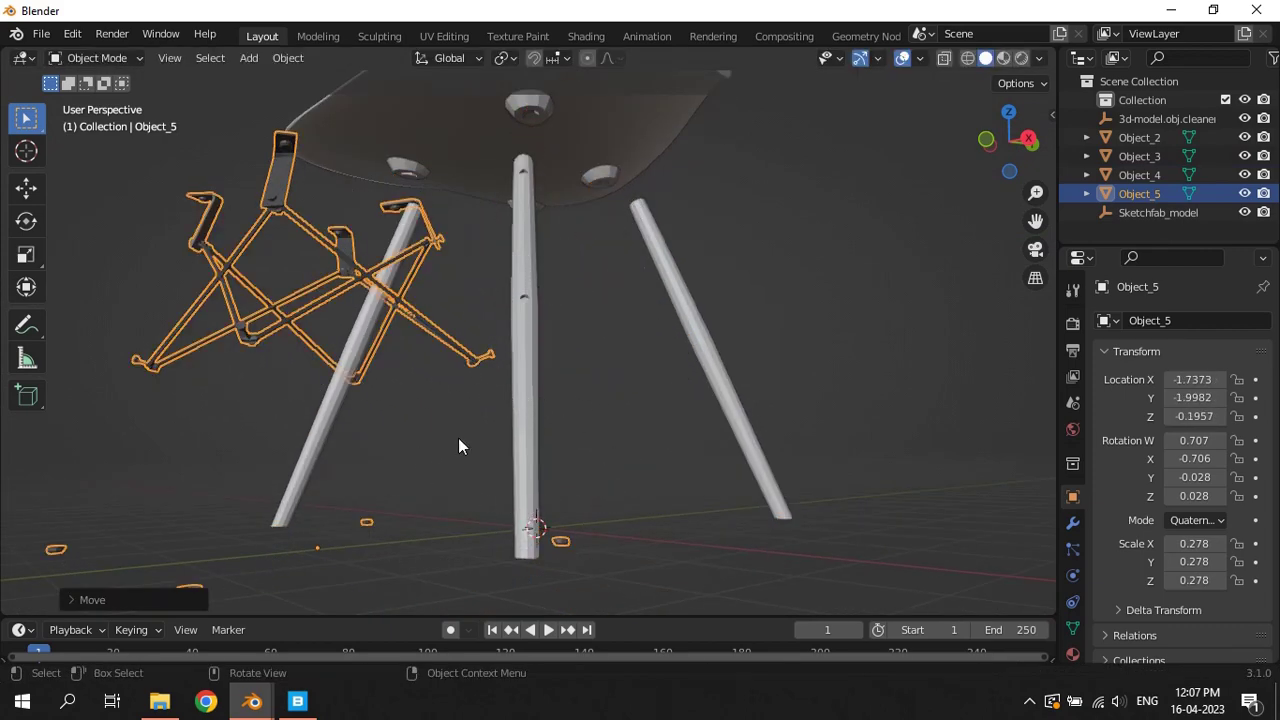
key(ctrl+z)
Select the leg parts and Object_4 and join the chair into one object
mouse_move(512, 420)
middle_down()
mouse_move(588, 445)
mouse_move(653, 313)
middle_up()
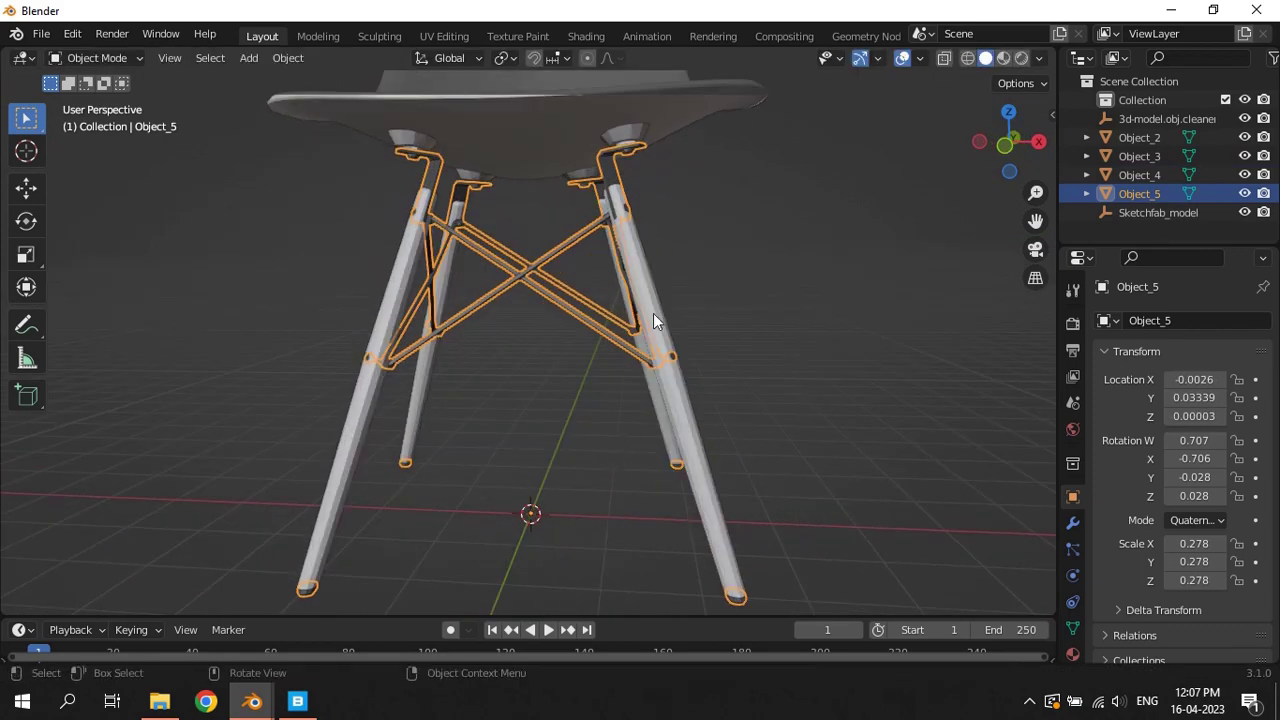
shift+click(632, 257)
shift+click(611, 123)
shift+click(621, 135)
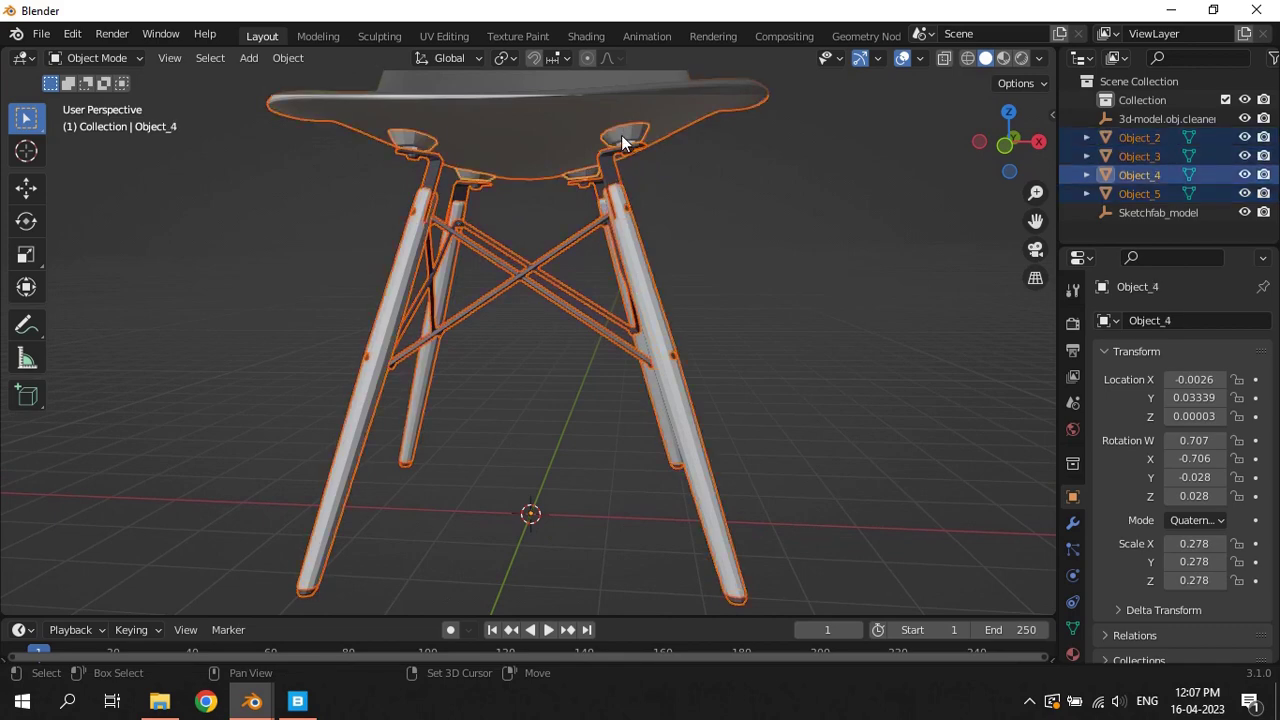
key(ctrl+j)
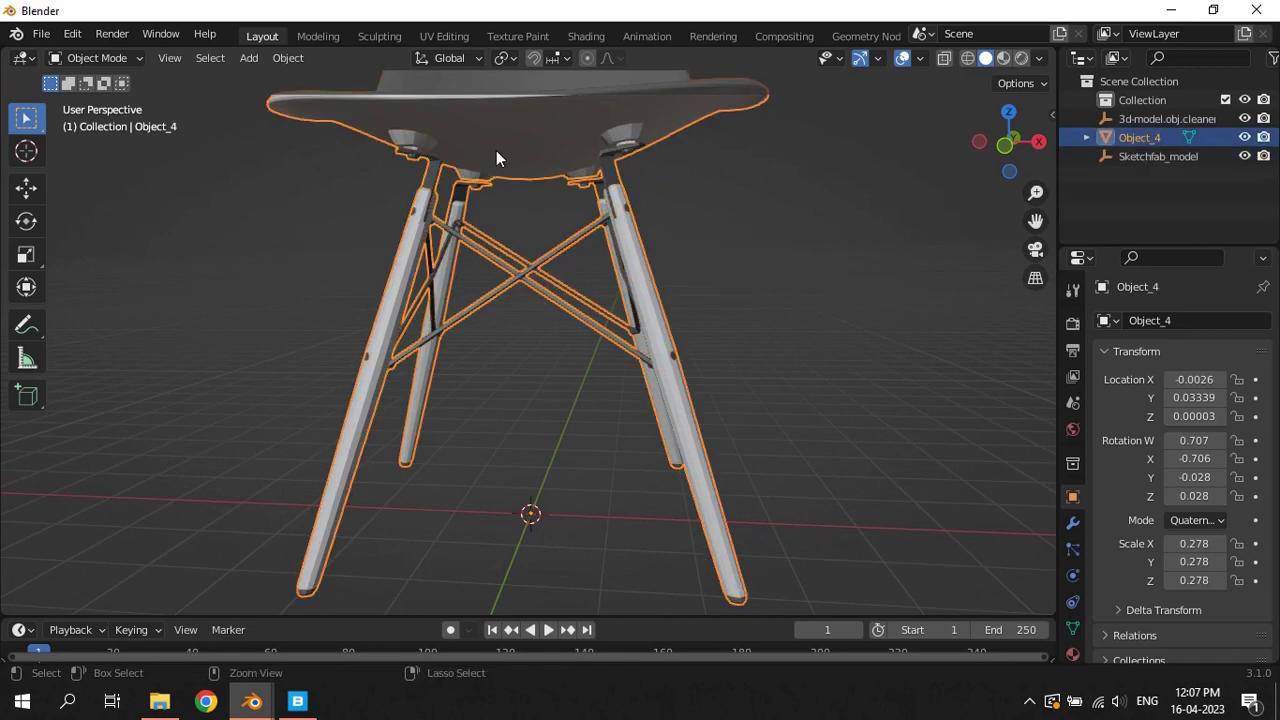
click(609, 413)
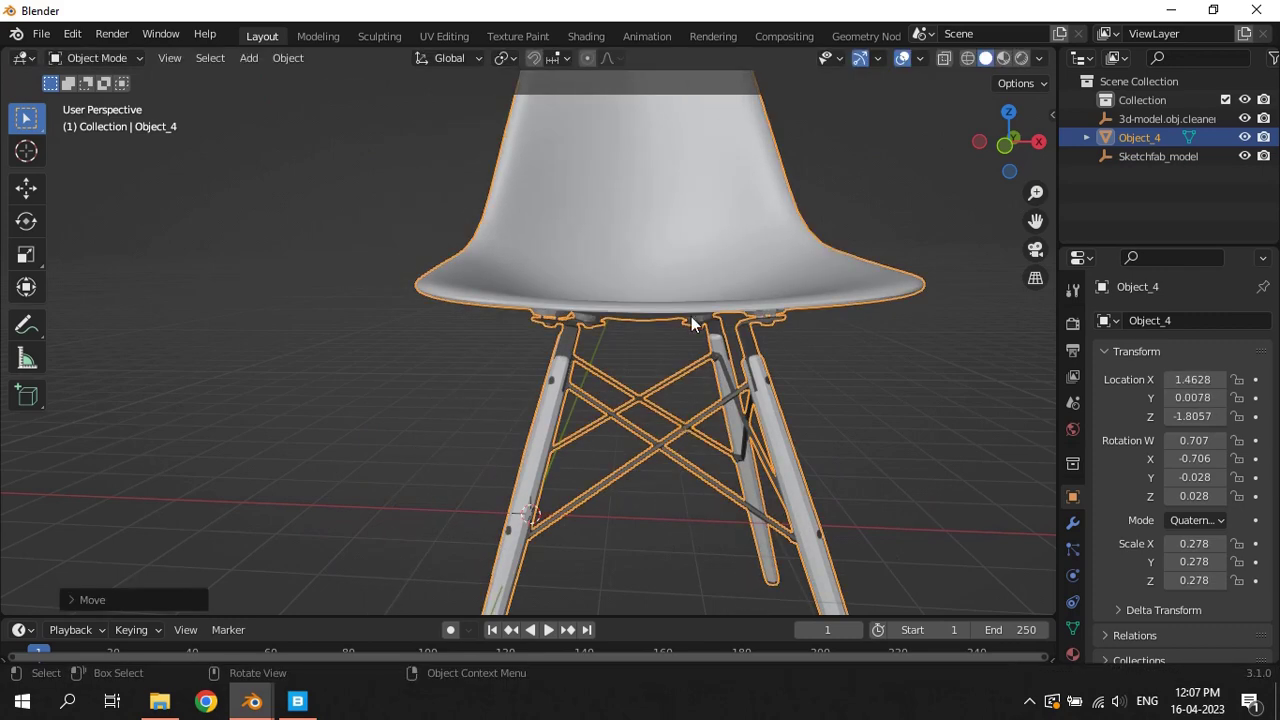
key(ctrl+z)
Give the chair Auto Smooth shading and check its Normals settings
right_click(609, 171)
click(606, 188)
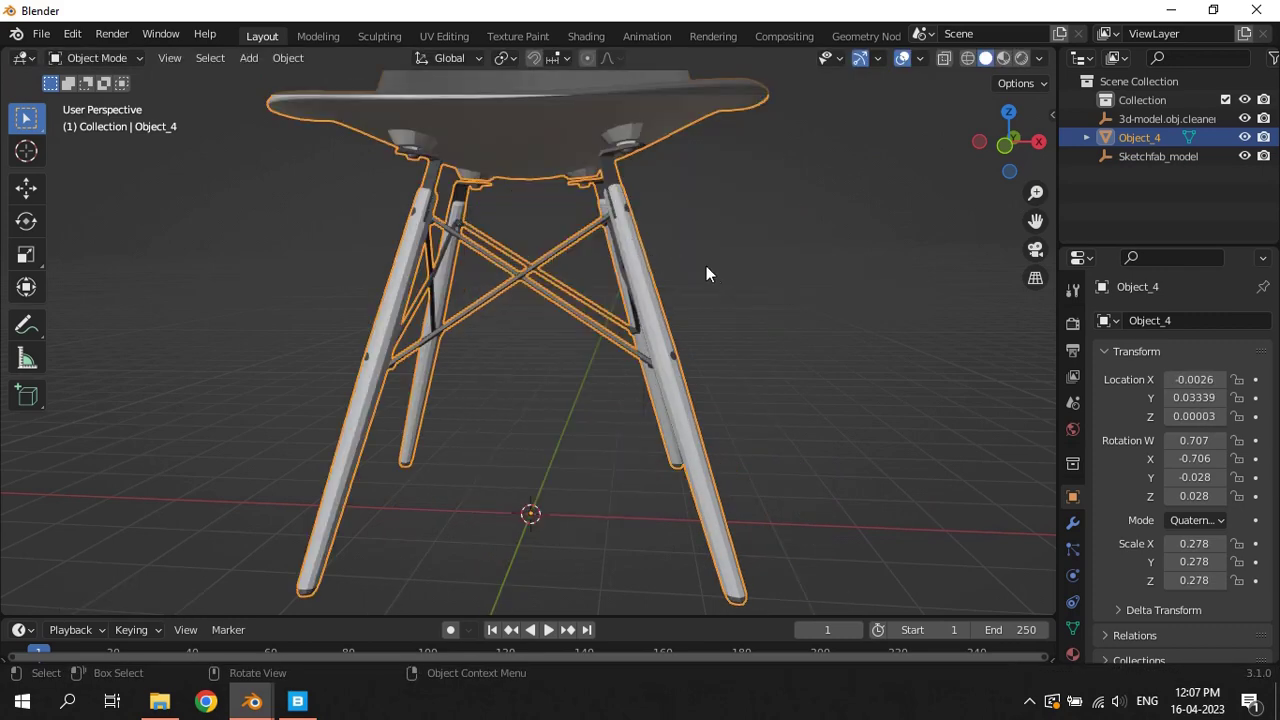
middle_drag(706, 274, 685, 263)
click(1073, 628)
scroll(1108, 598, down, 5)
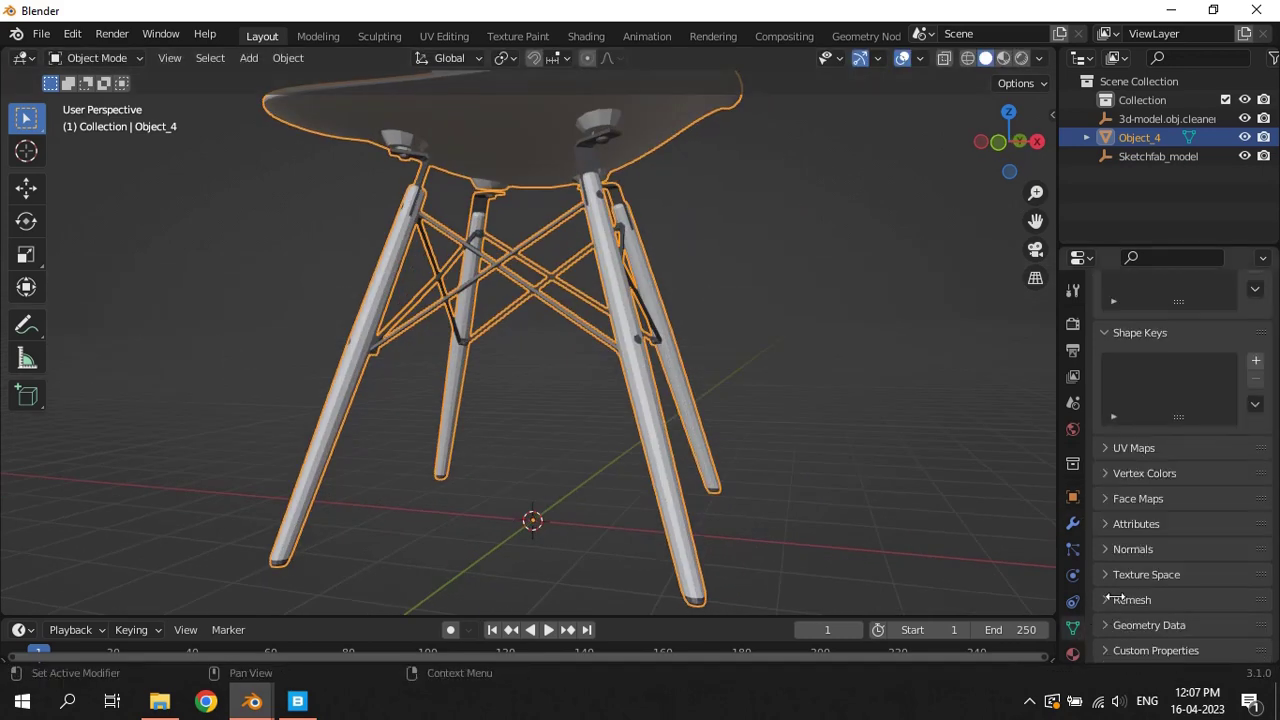
click(1125, 552)
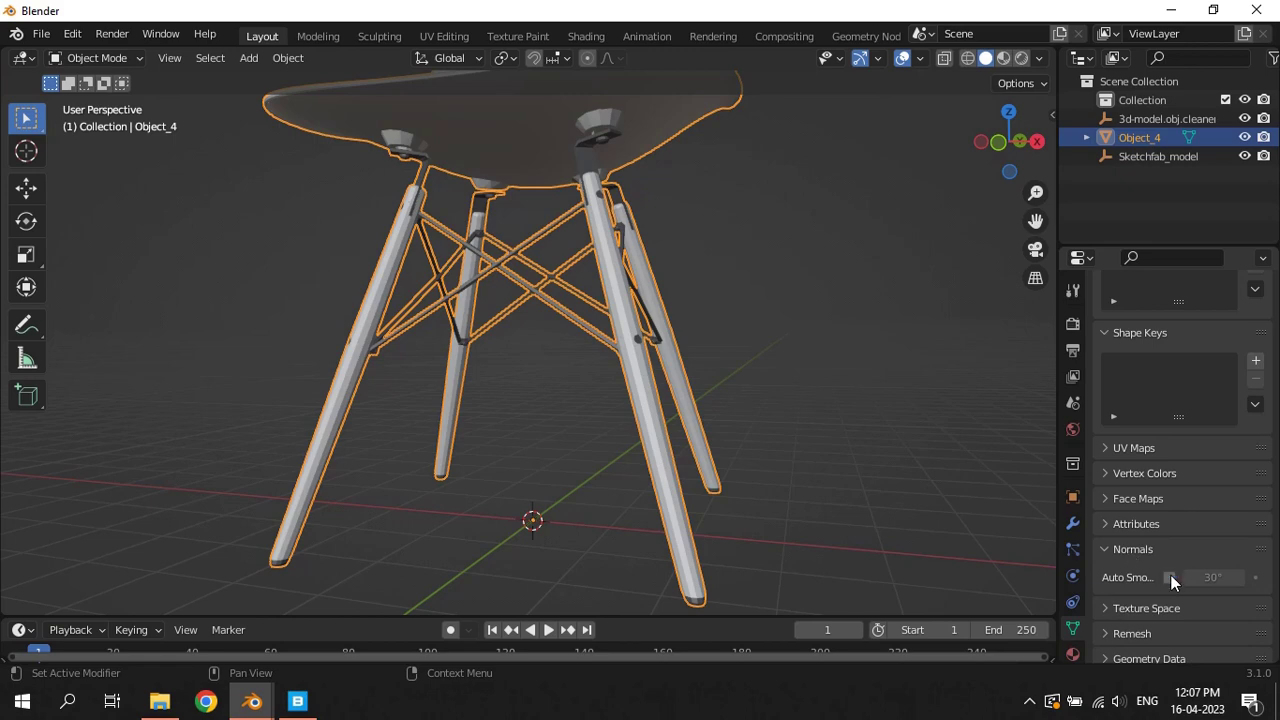
click(694, 409)
click(641, 367)
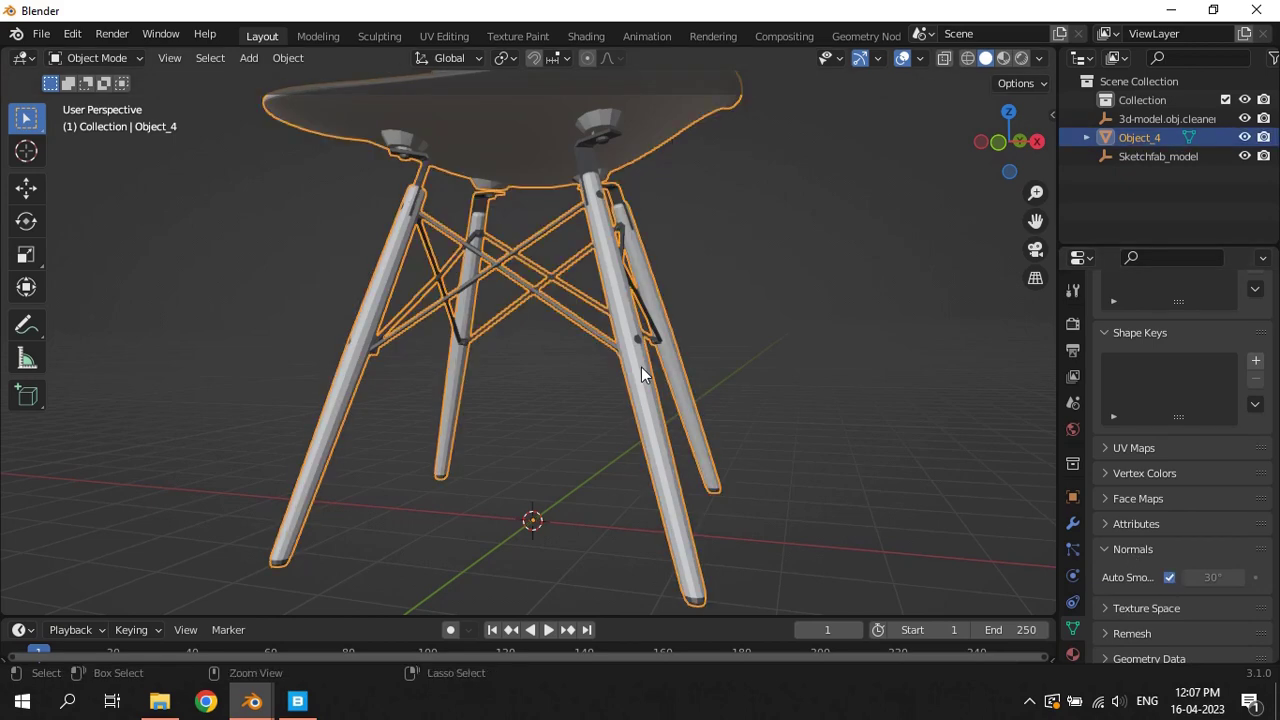
Apply all transforms to the chair, copy it, and return to the st.blend window
key(ctrl+a)
click(606, 405)
key(ctrl+c)
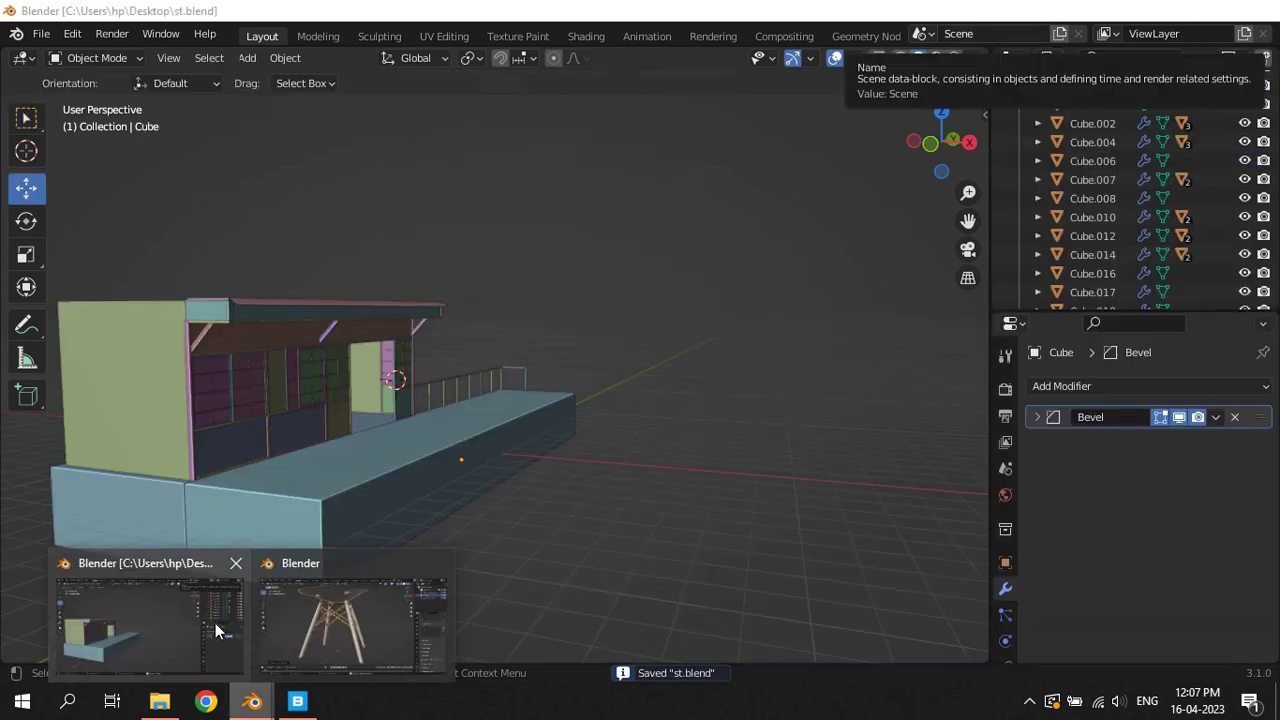
click(215, 623)
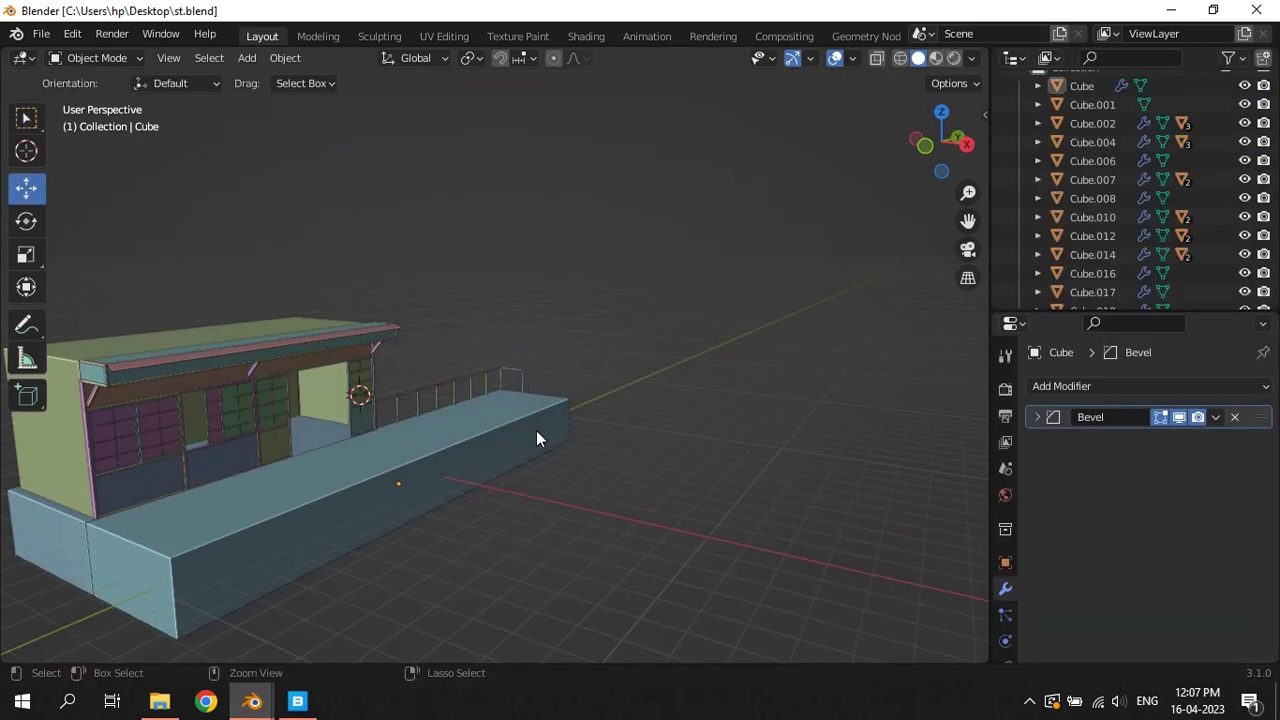
Paste the chair into st.blend, close the untitled chair file without saving, and save
key(ctrl+v)
click(342, 646)
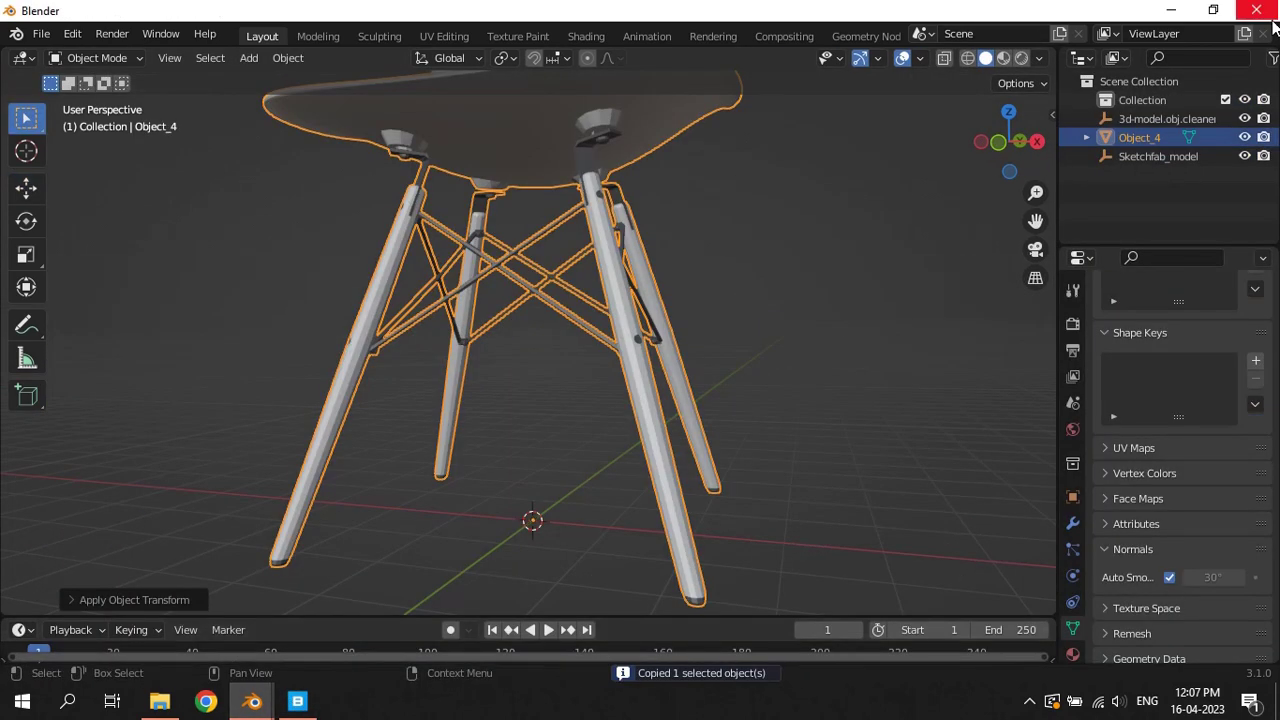
click(1256, 10)
click(780, 386)
click(1256, 10)
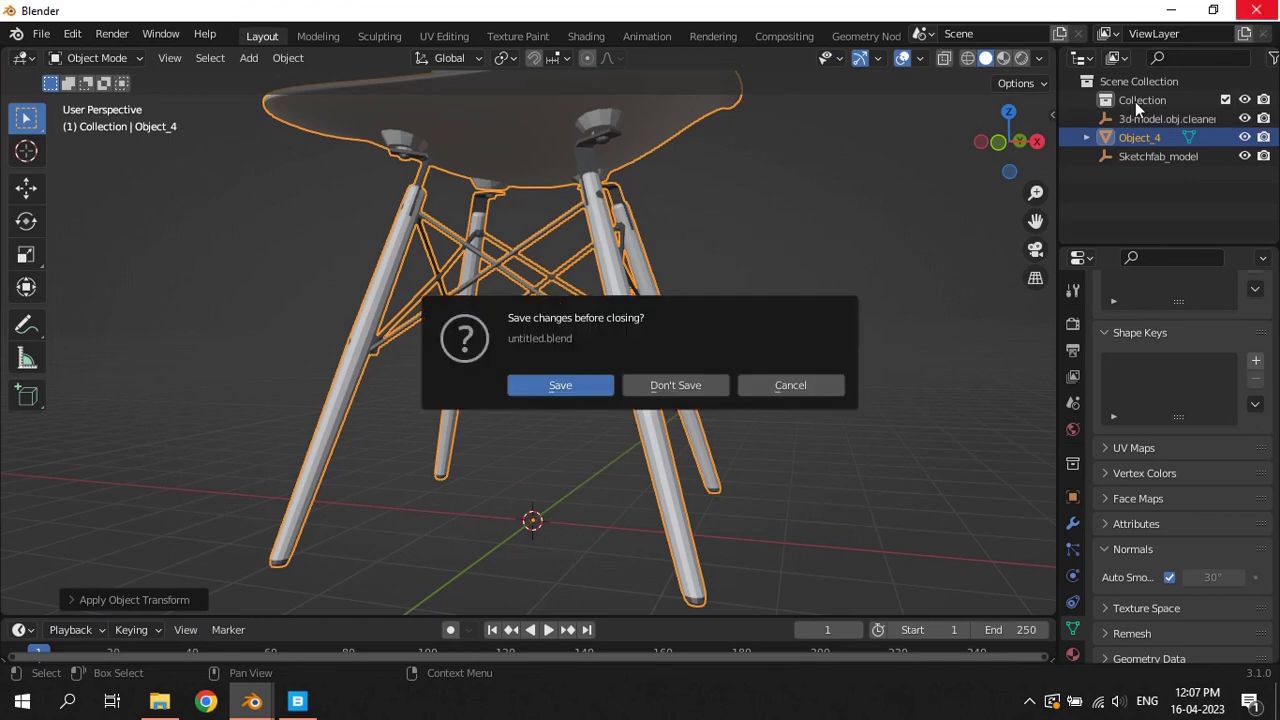
click(650, 385)
key(ctrl+s)
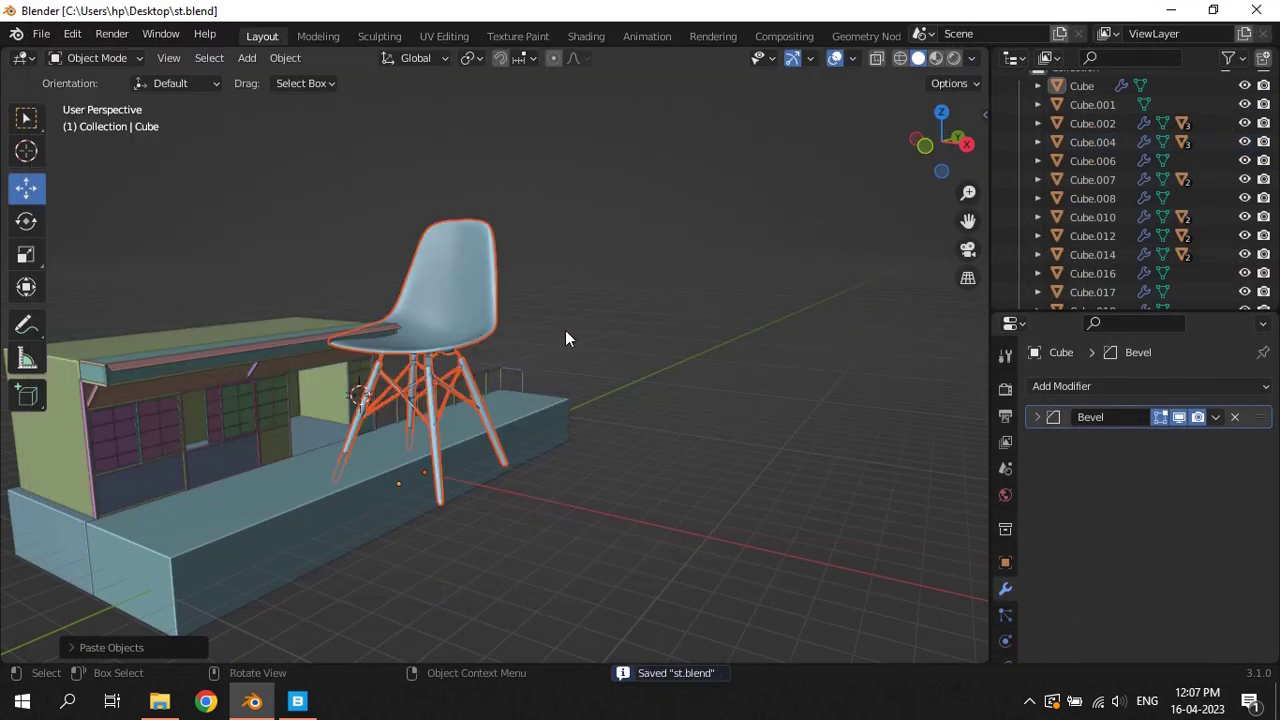
Shrink the chair, turn it 90° about Z, and drop it on the platform deck
key(KP_Decimal)
key(s)
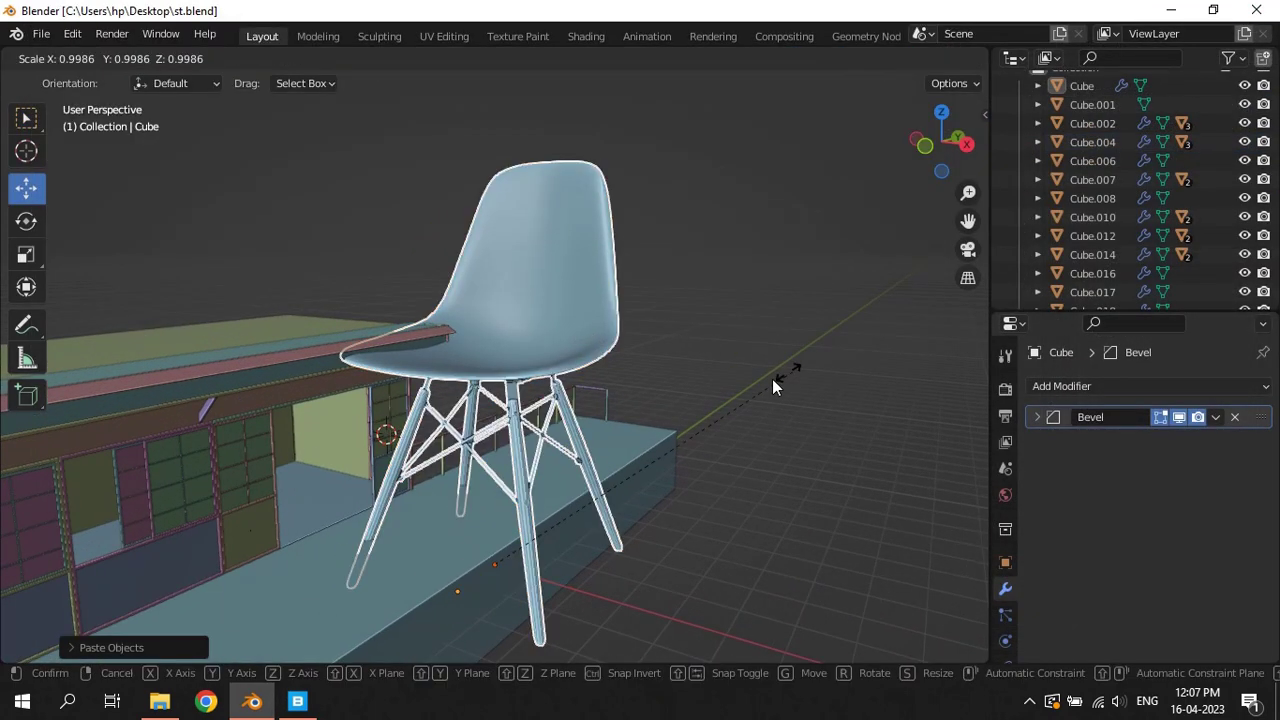
click(536, 544)
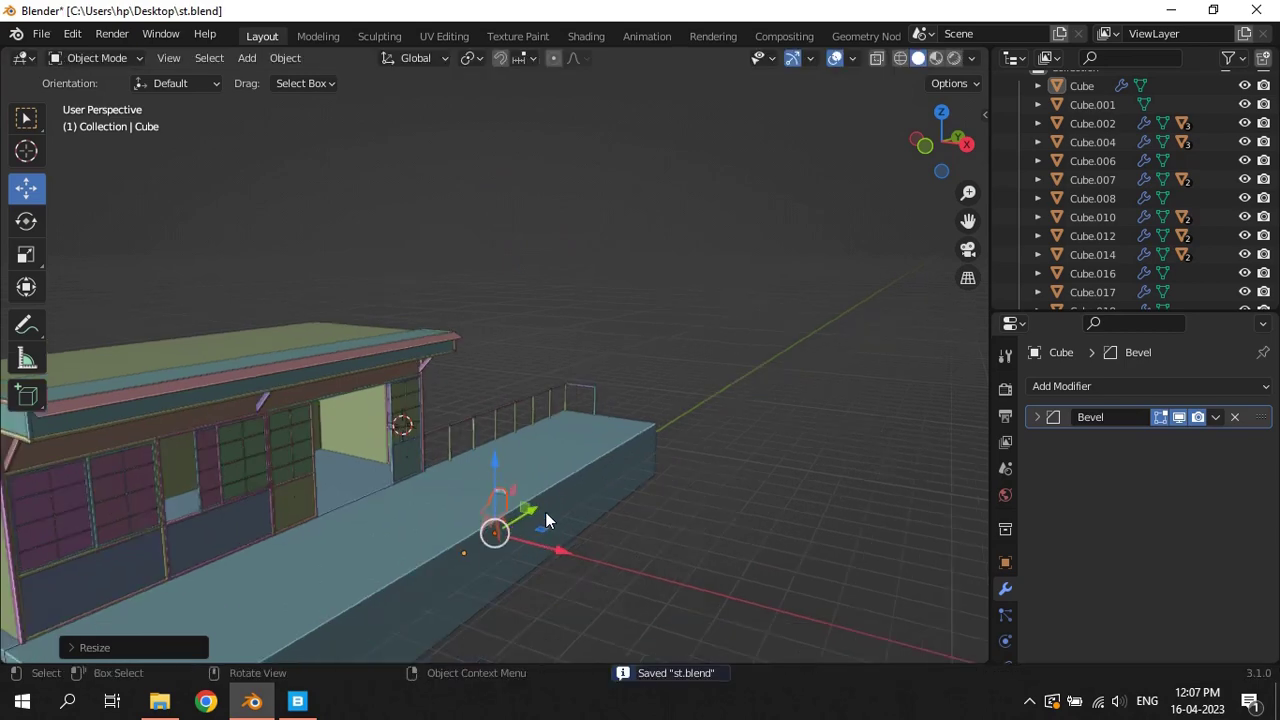
text(rz90)
key(Return)
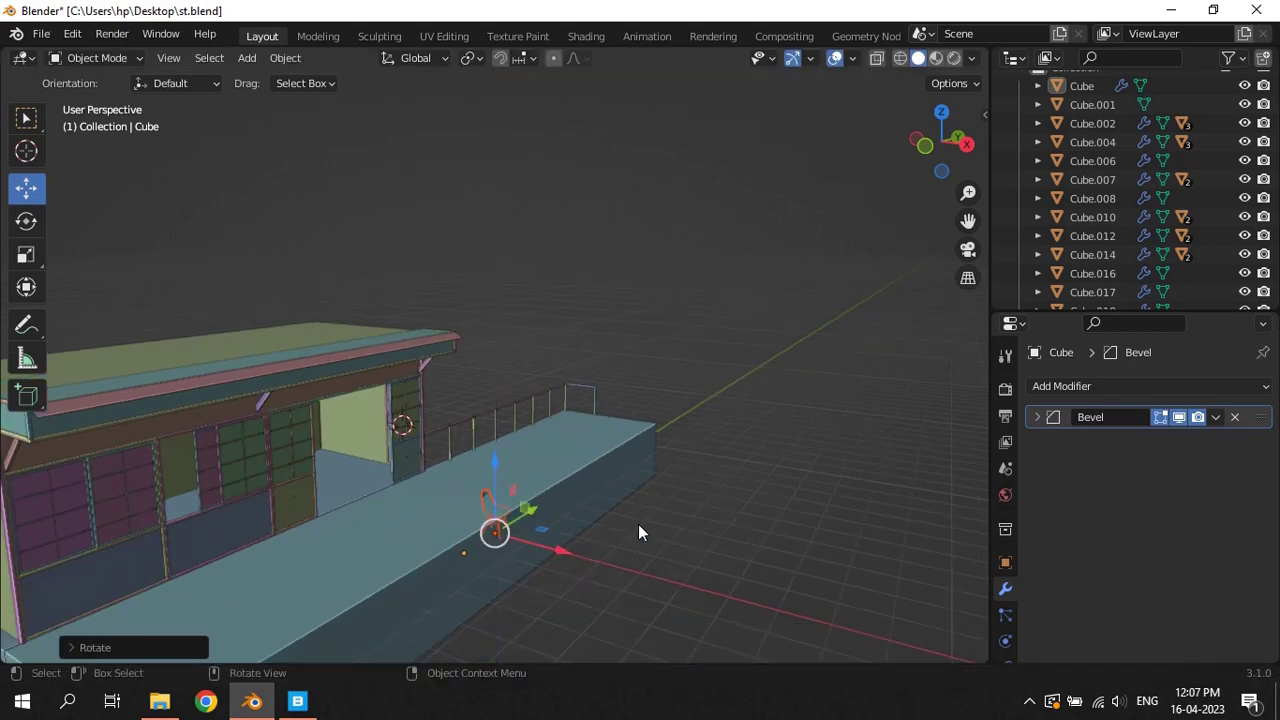
key(g)
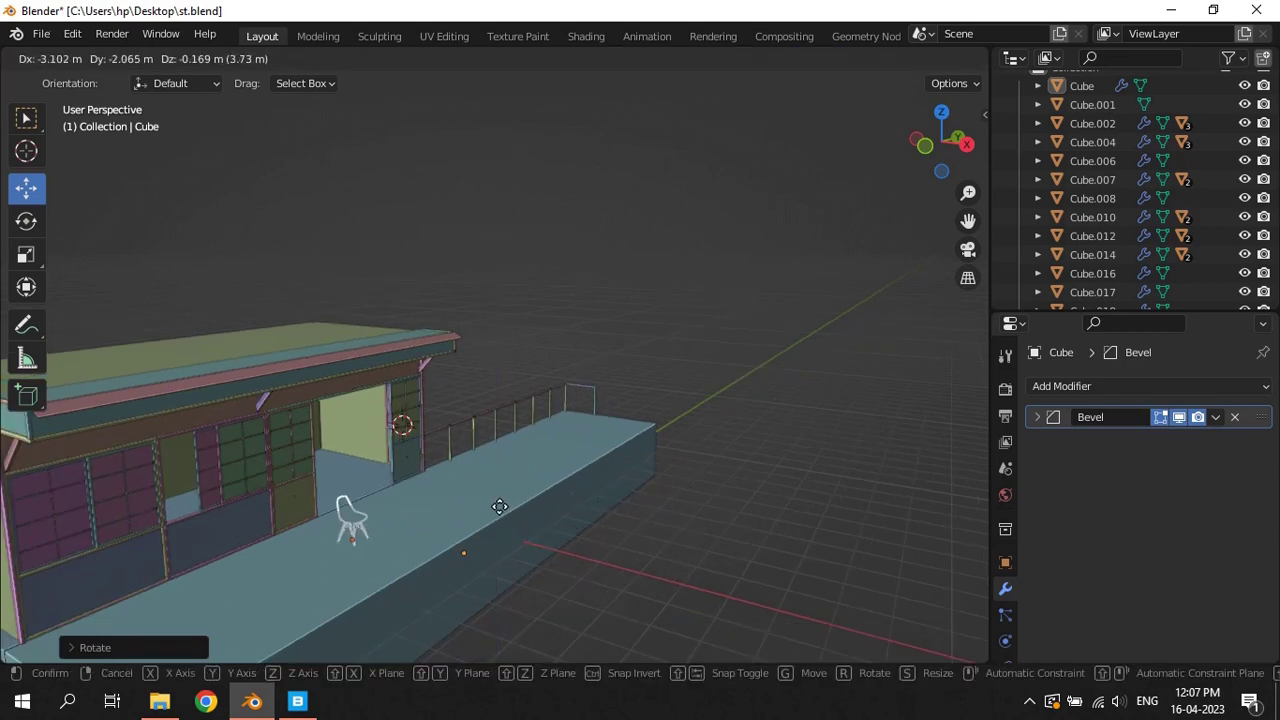
click(466, 516)
From the top view, slide the chair along X and Y to the shop front
key(KP_5)
key(KP_7)
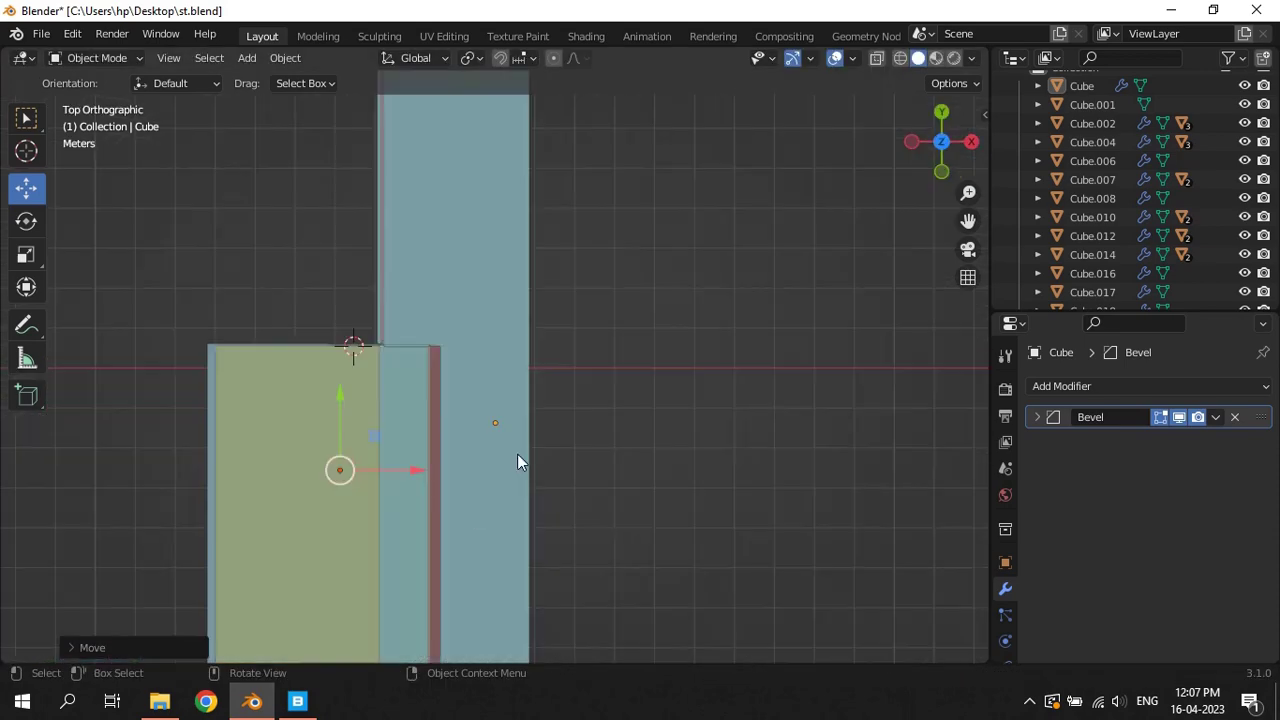
scroll(518, 440, up, 4)
scroll(519, 390, down, 2)
scroll(517, 366, down, 2)
drag(567, 363, 630, 367)
drag(557, 290, 557, 424)
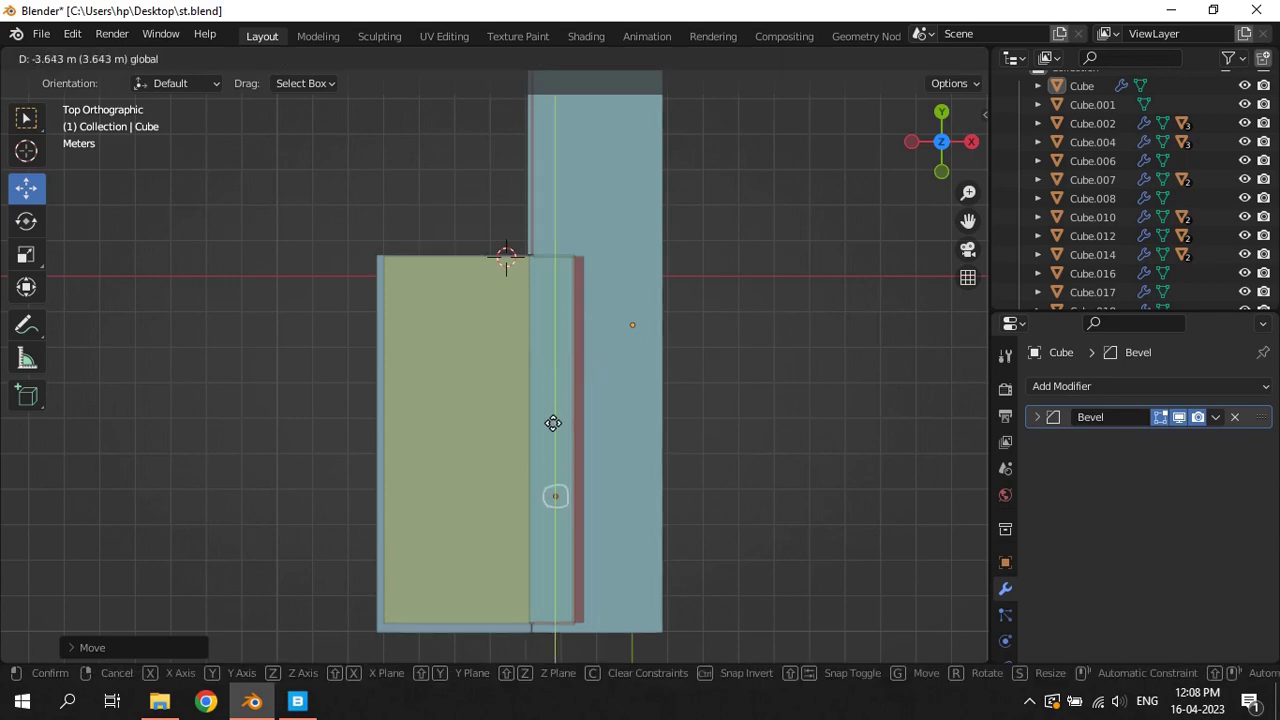
From the side view, raise the chair so its legs rest on the deck
key(KP_5)
middle_drag(653, 470, 499, 303)
scroll(547, 312, down, 4)
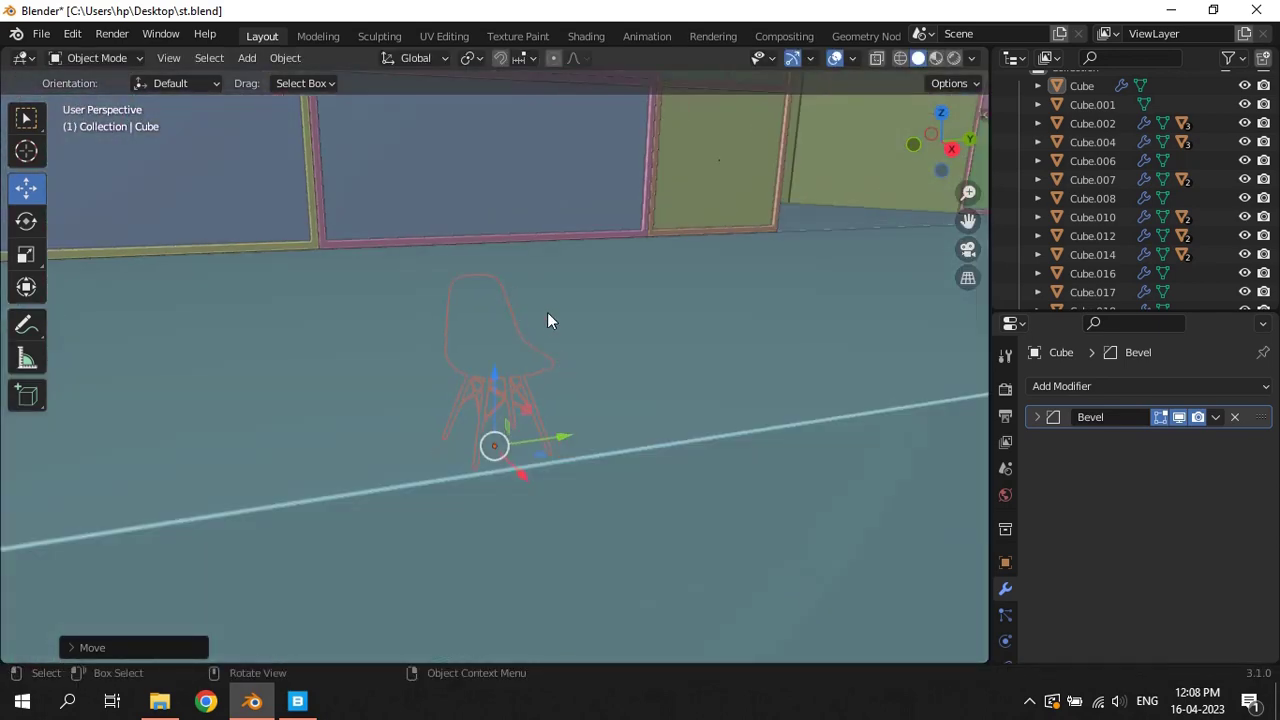
key(KP_3)
drag(498, 403, 498, 268)
key(g)
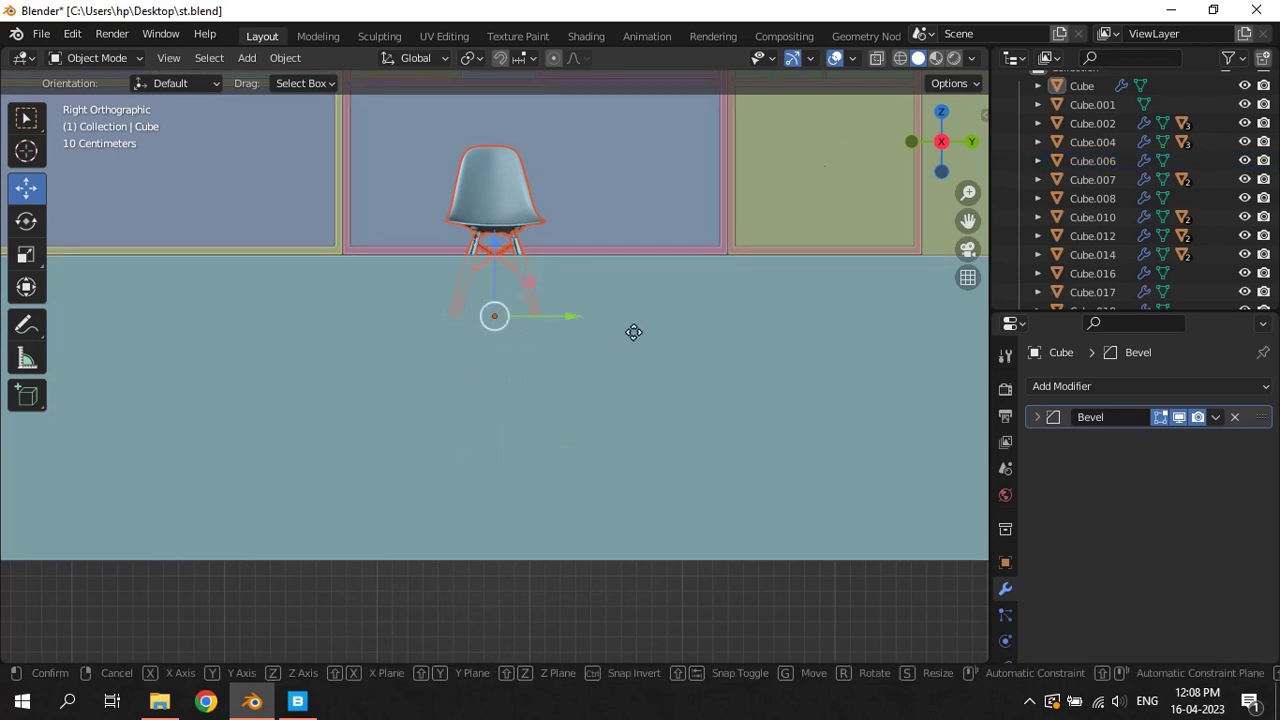
click(571, 274)
Resize the chair to its final size and save st.blend
key(KP_Decimal)
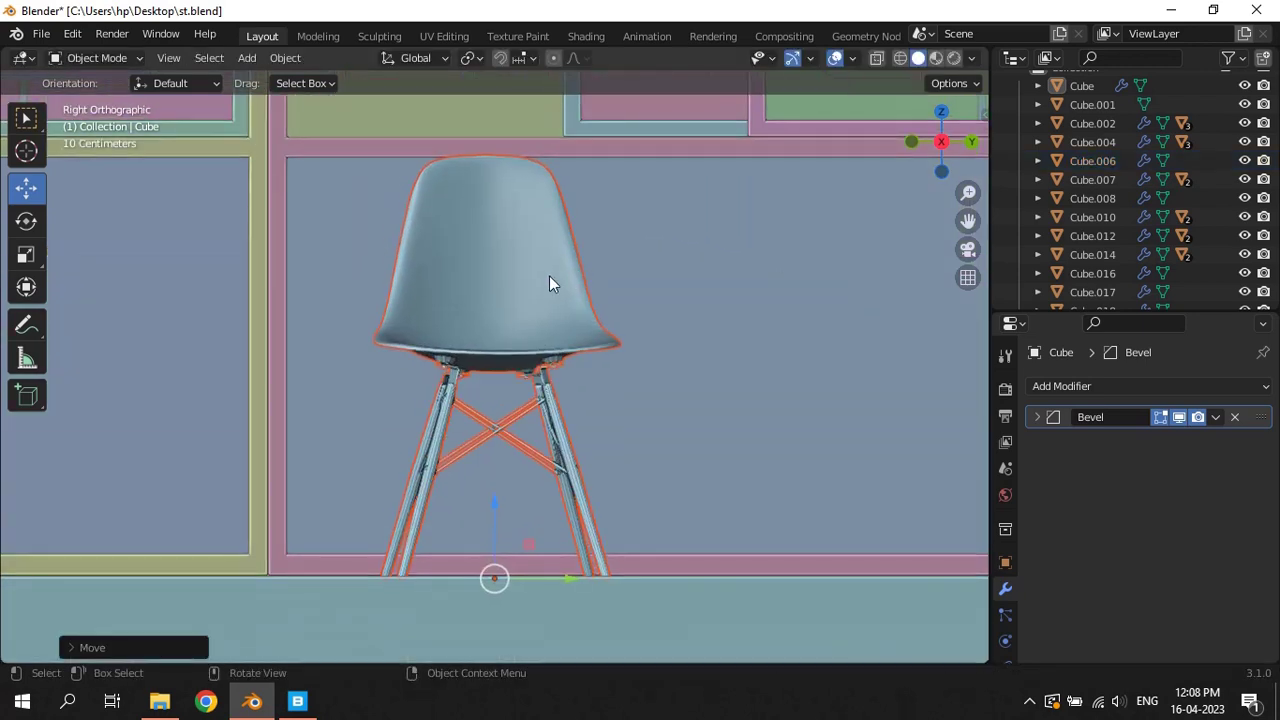
key(s)
click(657, 287)
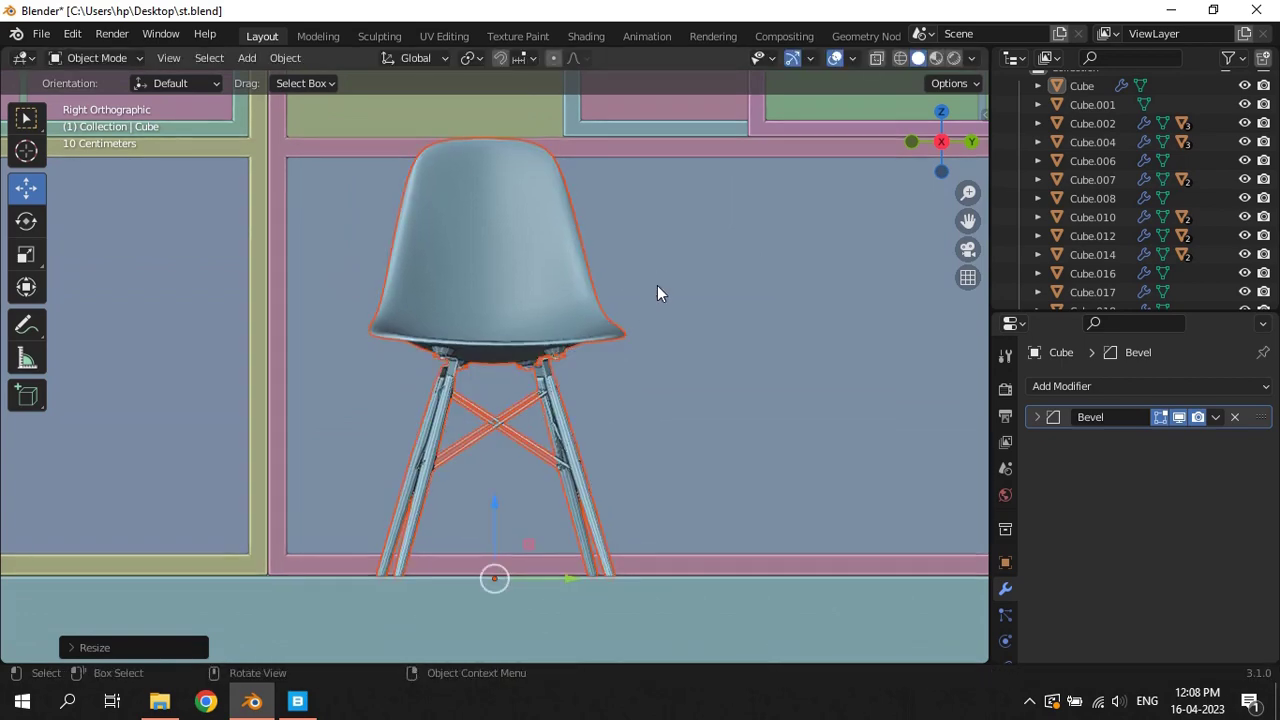
scroll(667, 345, down, 2)
middle_drag(667, 345, 697, 414)
key(ctrl+s)
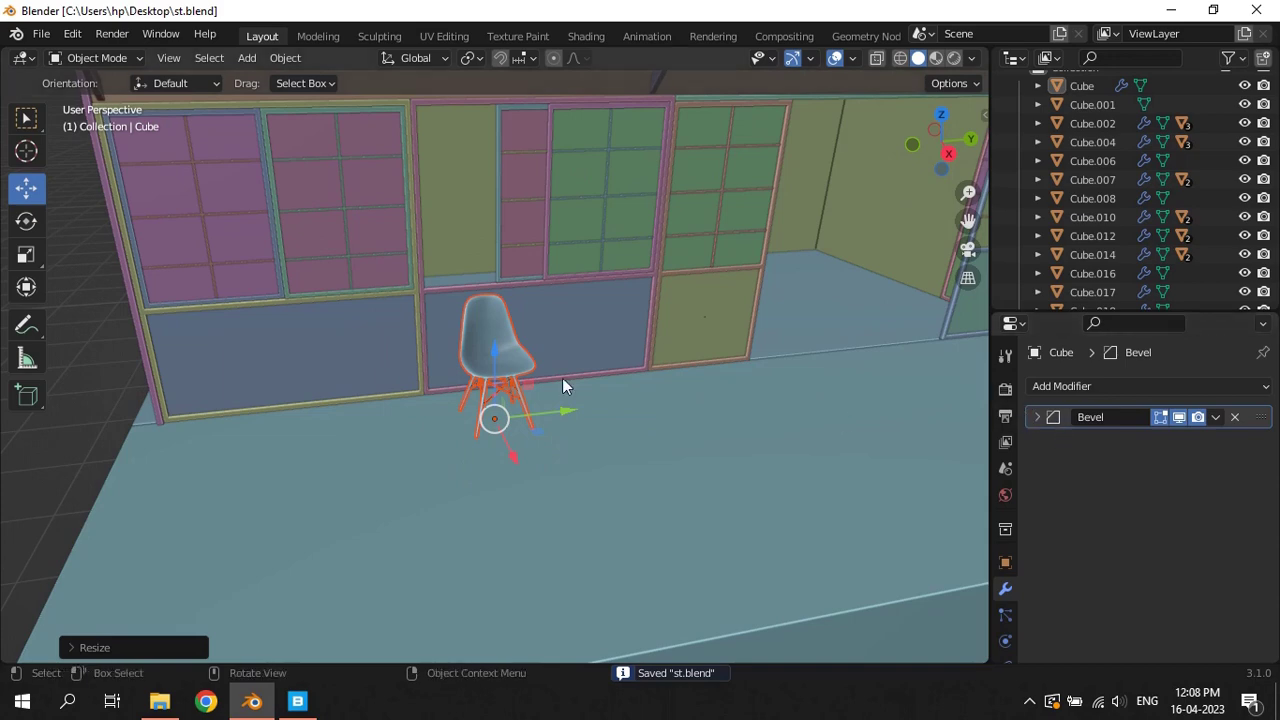
scroll(530, 380, up, 4)
Add an Array modifier to the chair
click(511, 376)
scroll(518, 416, up, 2)
click(1060, 386)
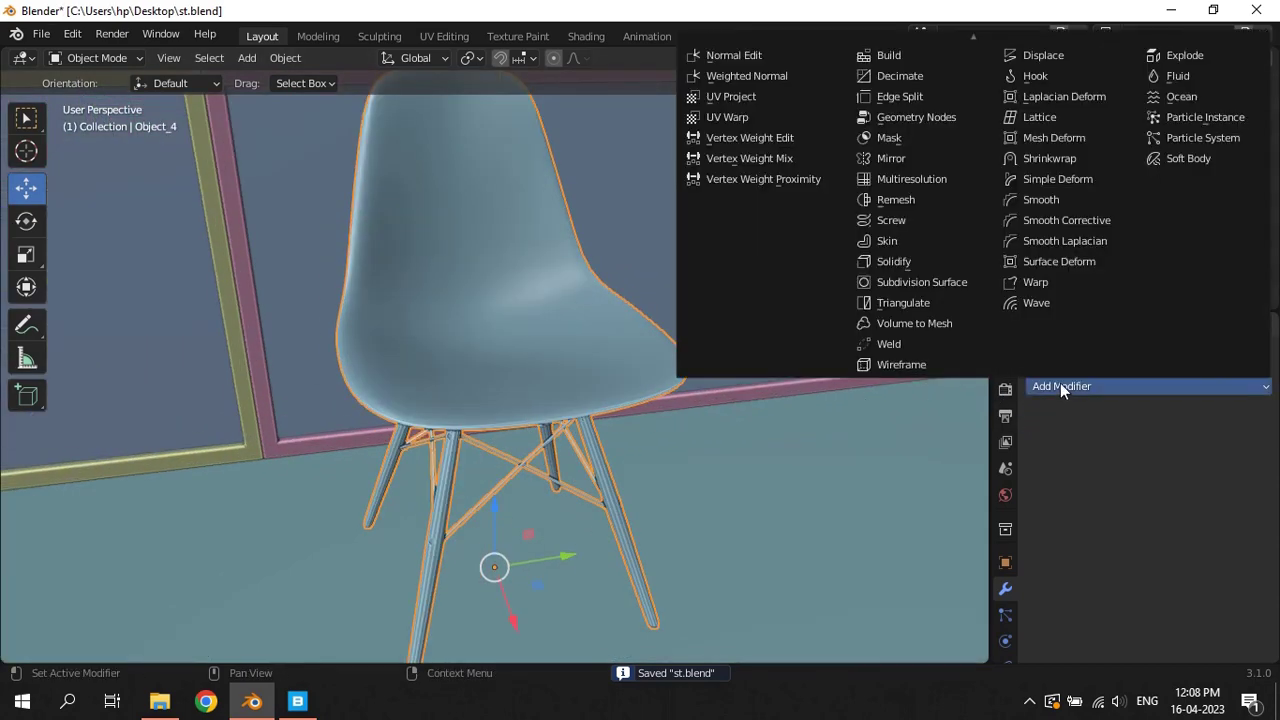
click(891, 55)
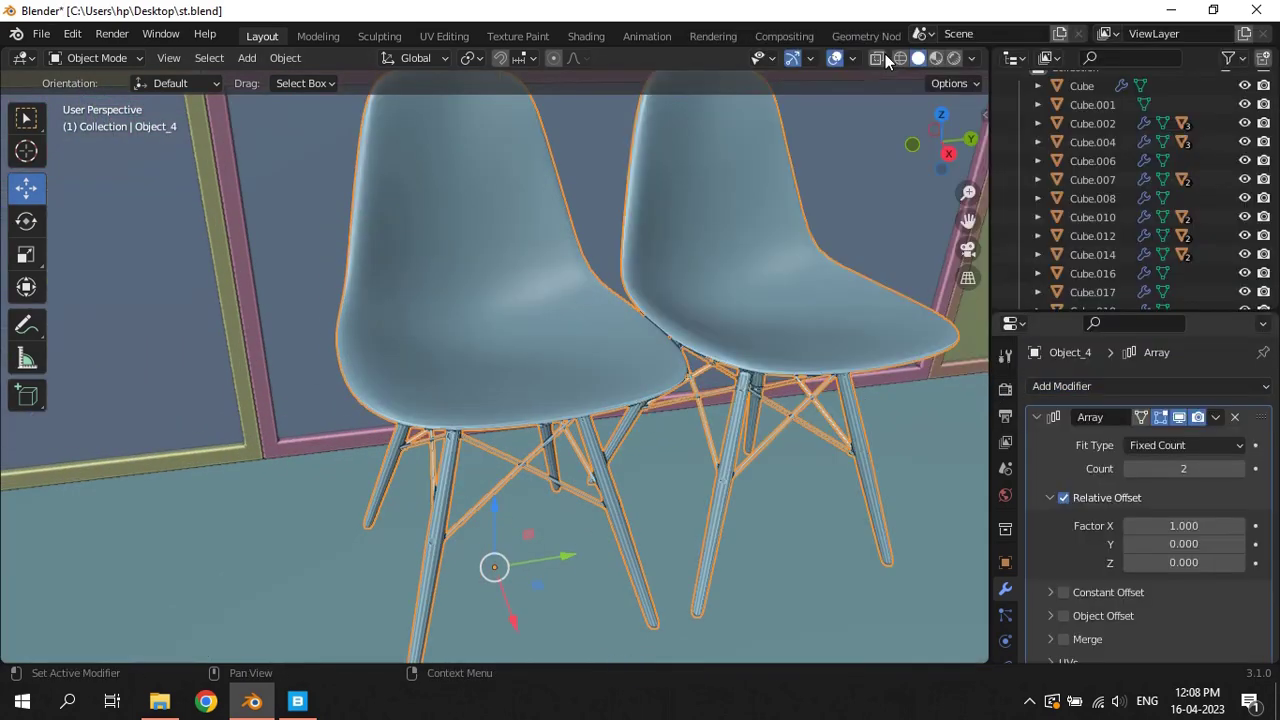
Set the array's relative offset factor X to 1.05 and count to 5
scroll(665, 337, down, 3)
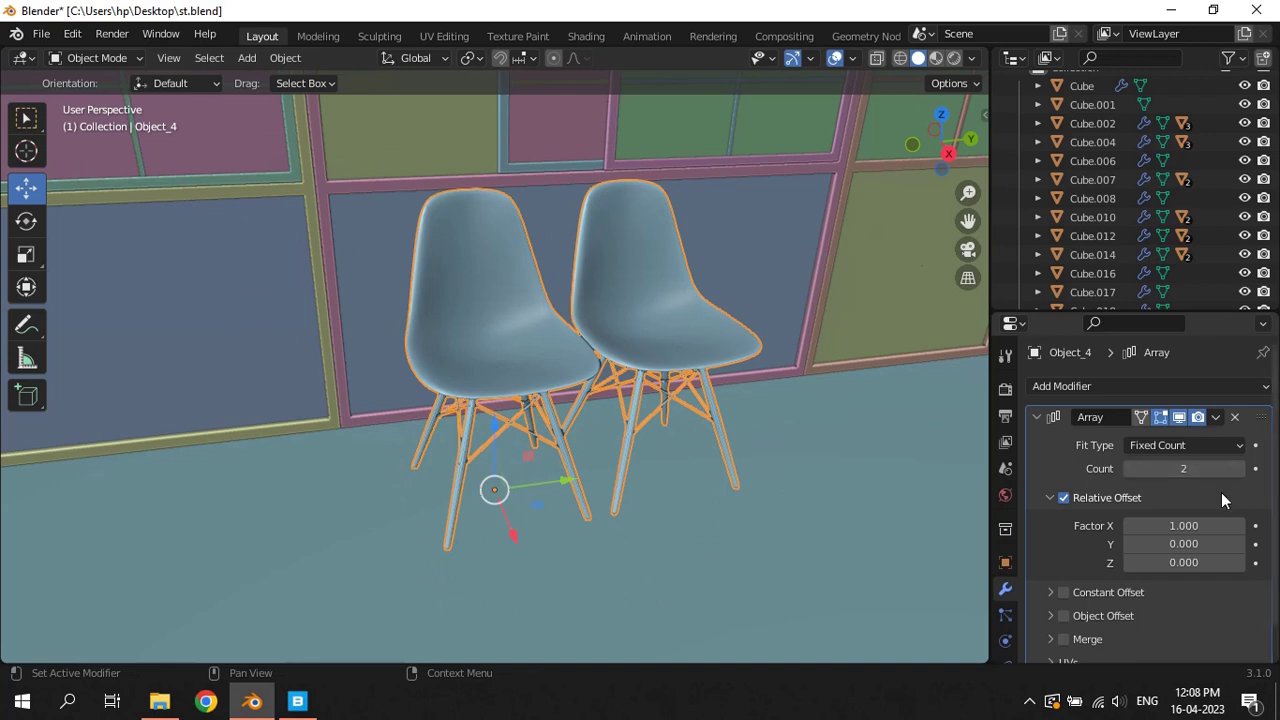
click(1183, 525)
text(2)
key(Return)
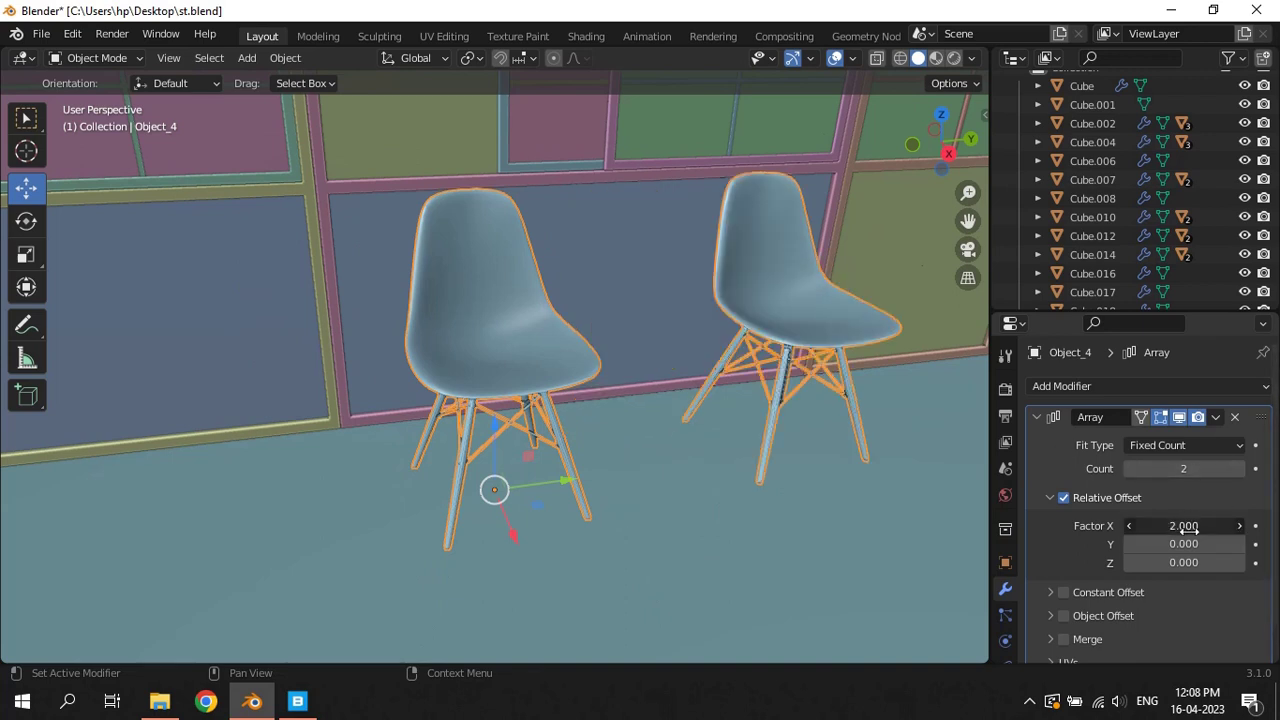
text(.2)
key(Return)
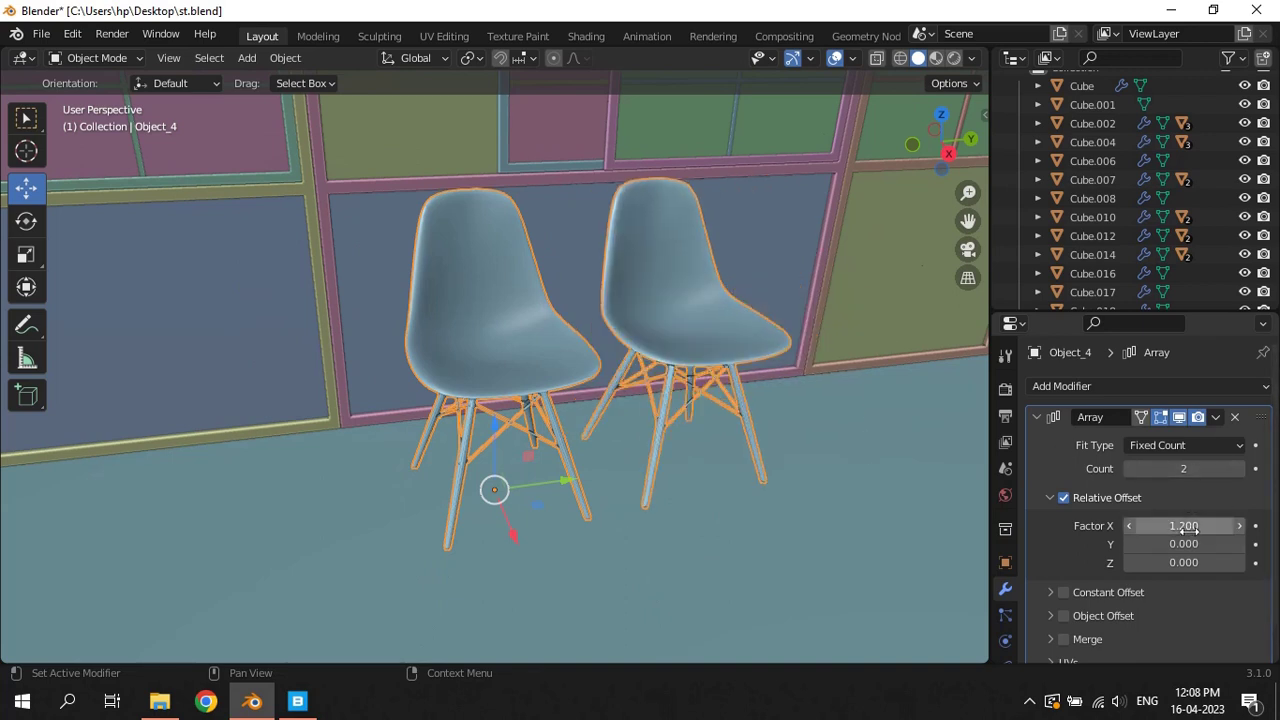
click(1190, 527)
text(1.1)
key(Return)
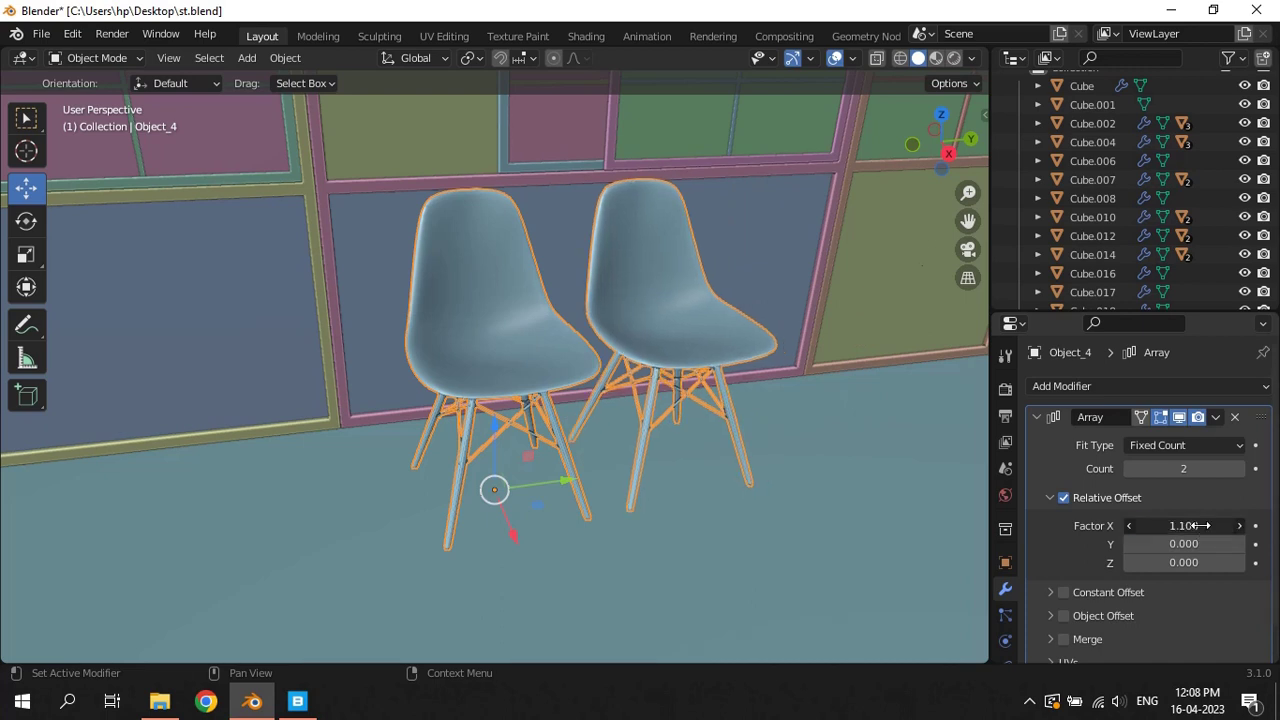
key(Return)
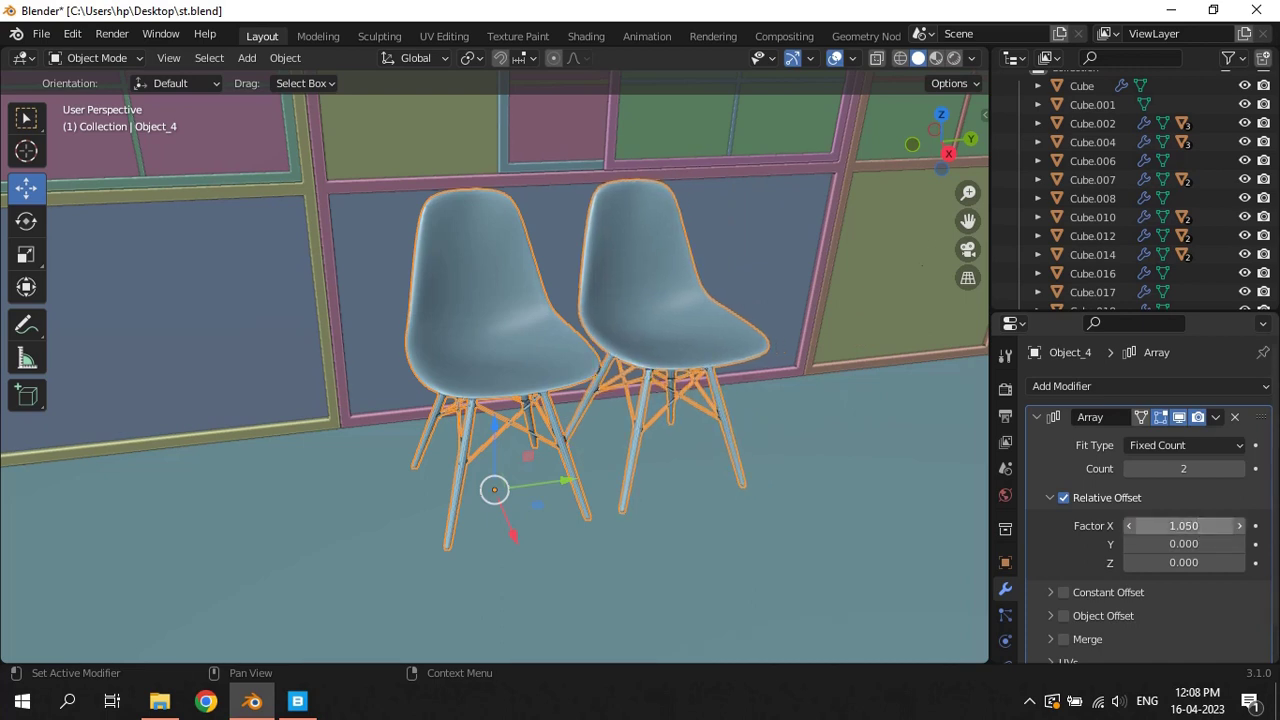
click(1241, 469)
click(1241, 469)
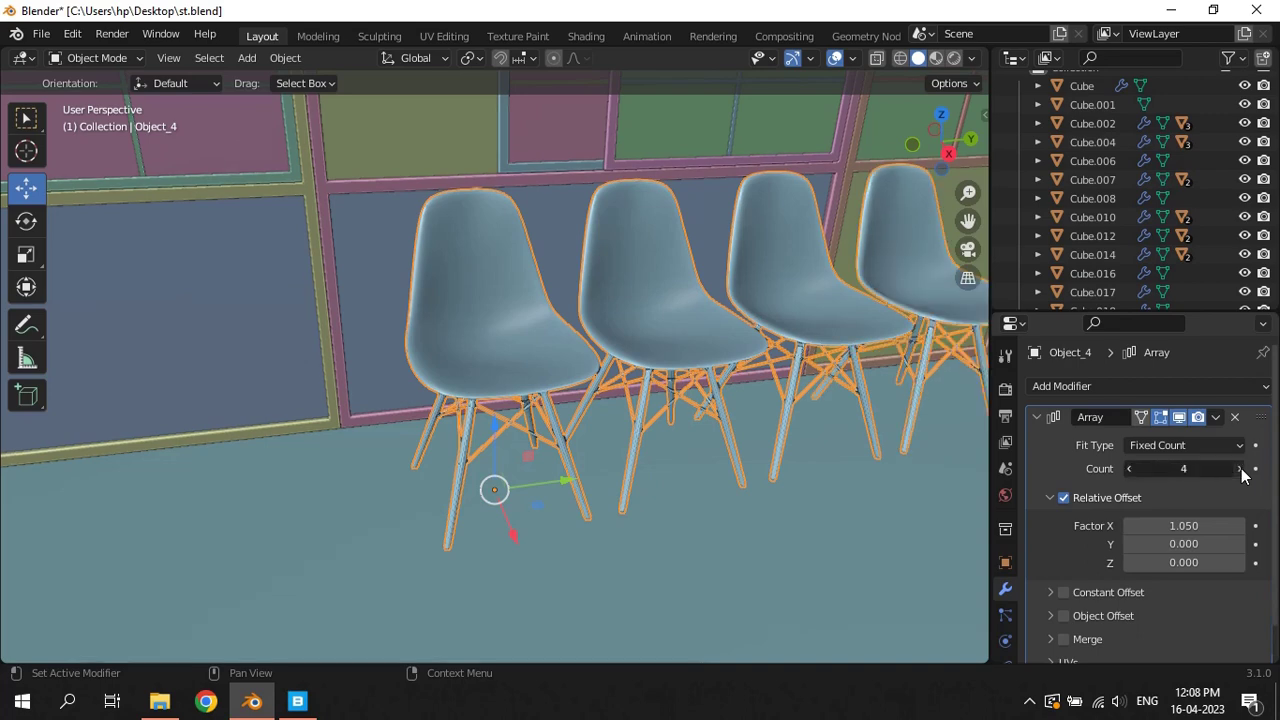
click(1241, 469)
Move the row of chairs against the shop wall along the windows
scroll(600, 420, down, 3)
middle_drag(560, 400, 592, 434)
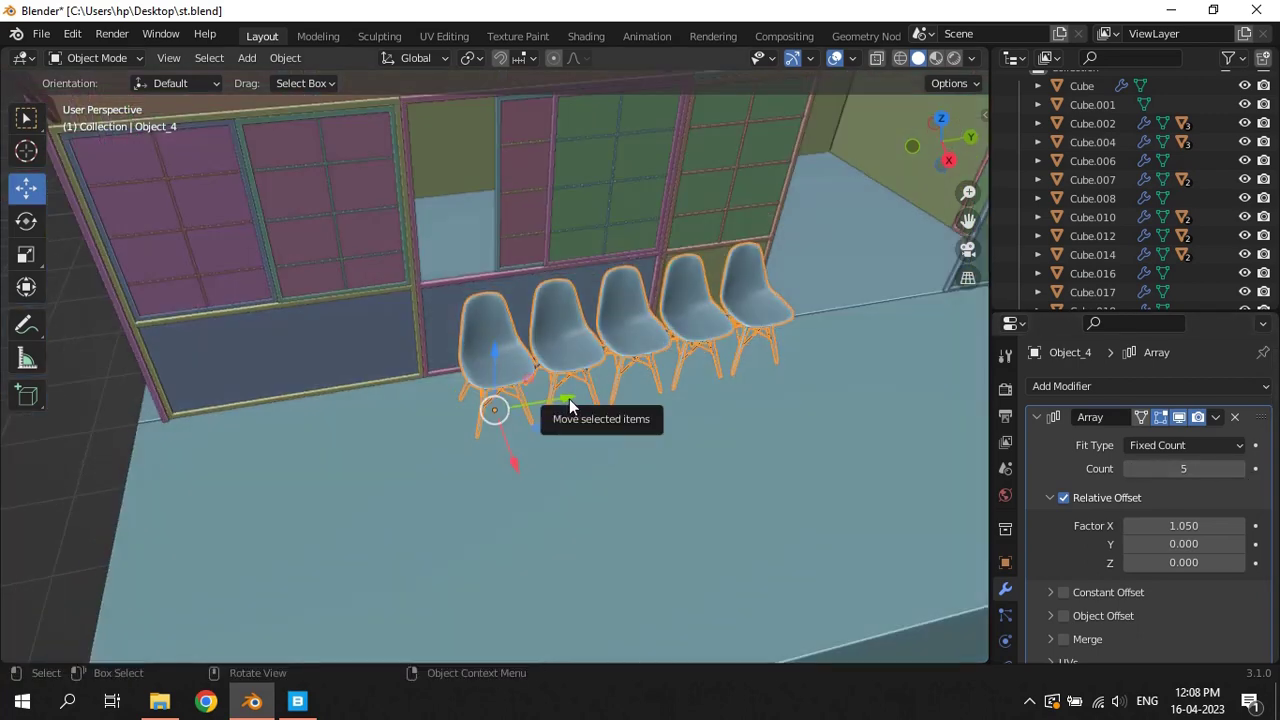
mouse_move(570, 398)
mouse_down()
mouse_move(340, 420)
mouse_move(328, 436)
mouse_up()
mouse_move(328, 436)
middle_down()
mouse_move(440, 362)
mouse_move(581, 364)
mouse_move(564, 416)
mouse_move(577, 409)
middle_up()
click(505, 435)
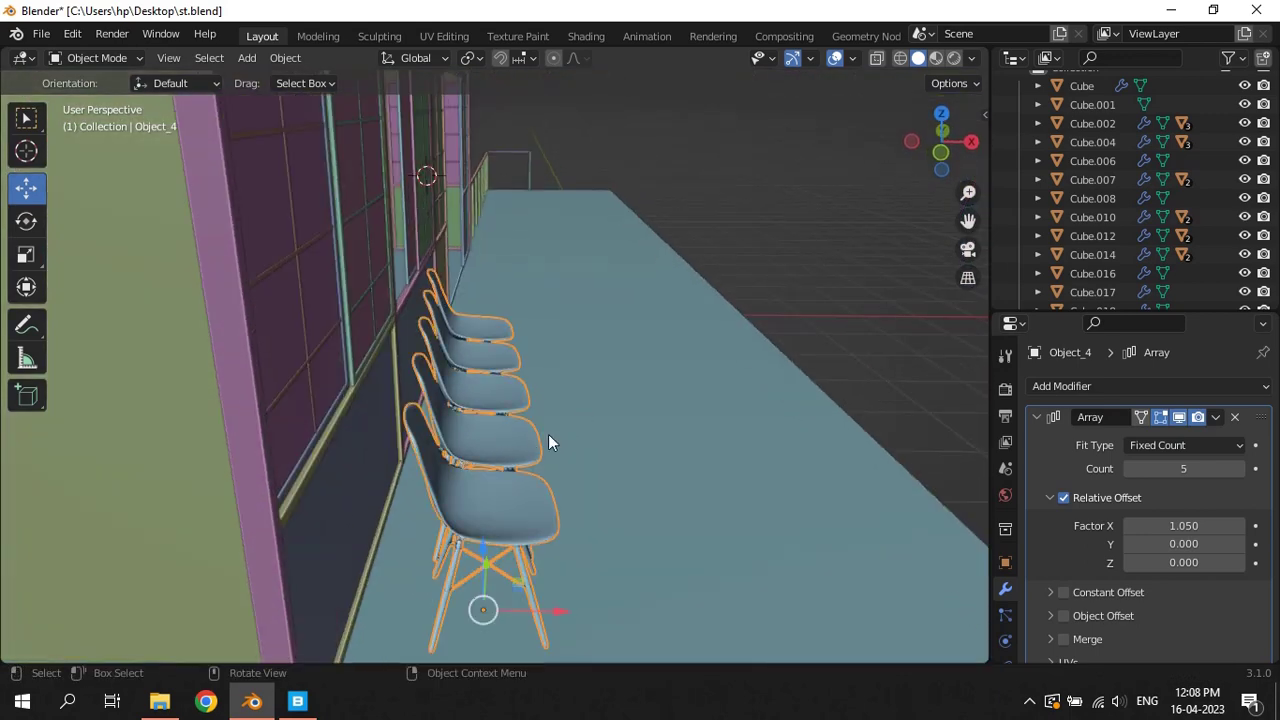
scroll(548, 443, down, 5)
key(g)
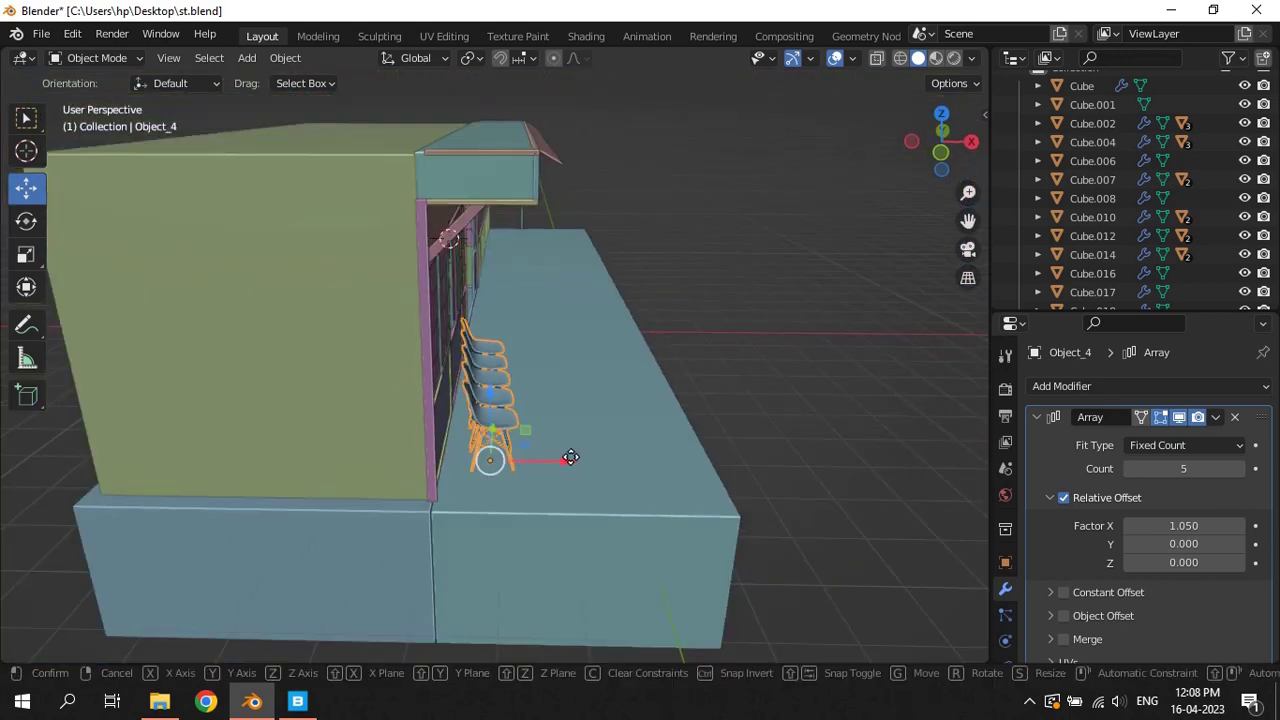
click(903, 443)
key(KP_7)
In Edit Mode, rotate the whole chair mesh about Z and nudge it slightly left
key(KP_Decimal)
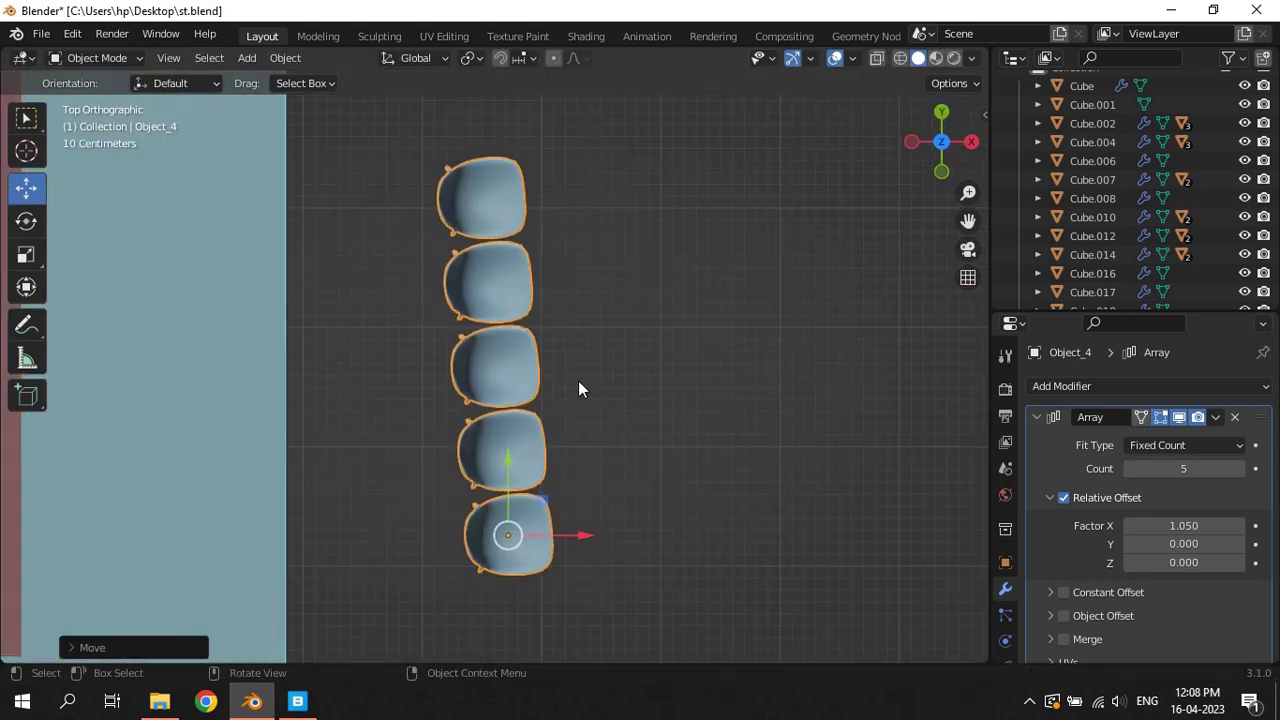
key(Tab)
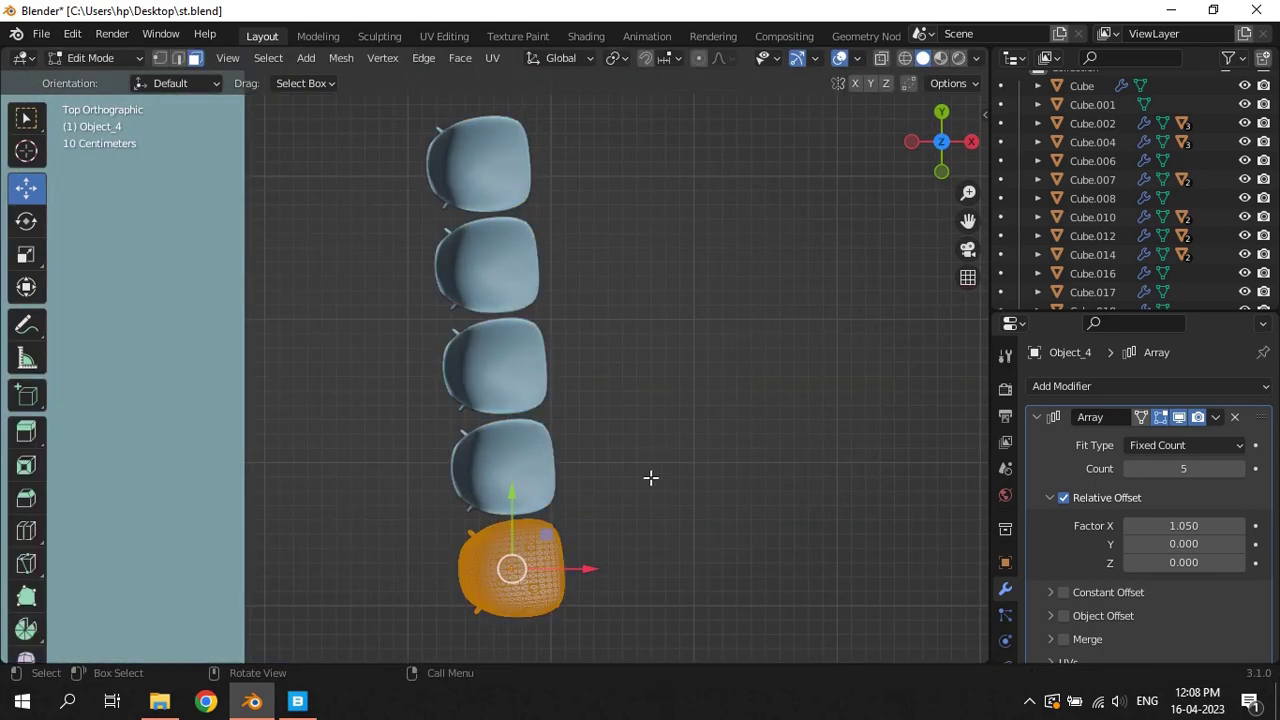
key(KP_8)
key(KP_7)
key(KP_Decimal)
scroll(657, 366, up, 1)
scroll(657, 368, up, 1)
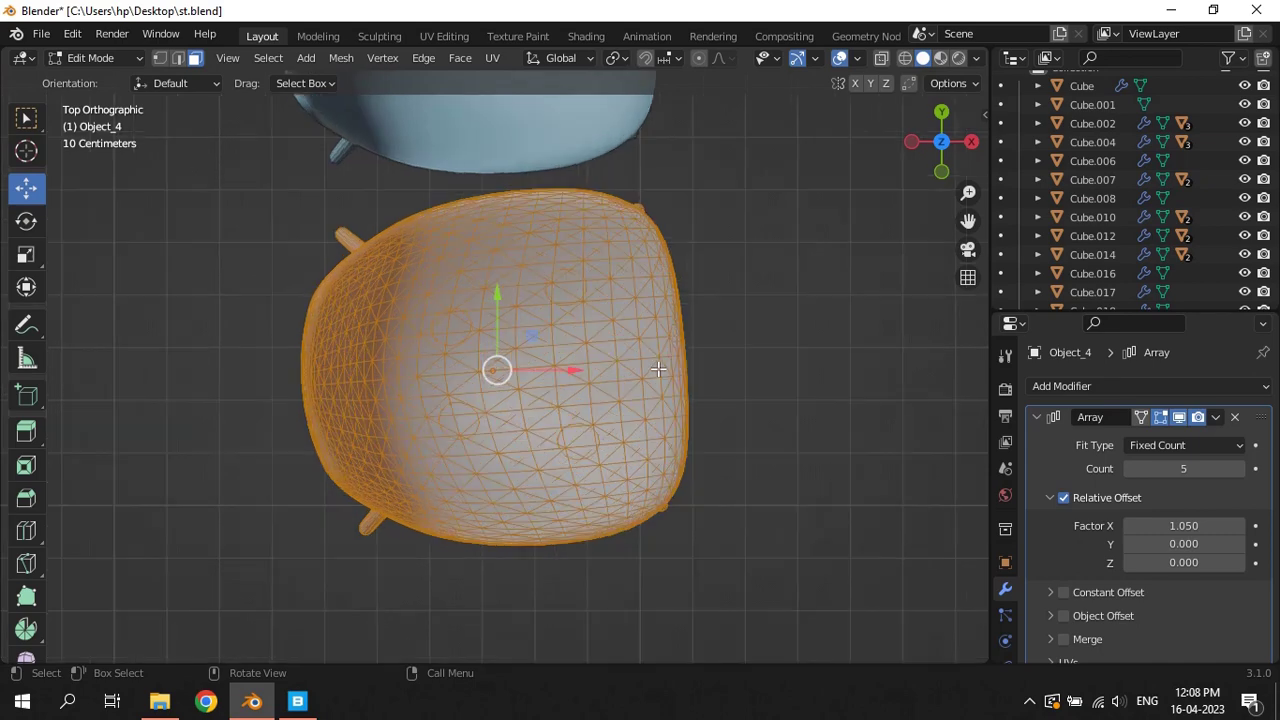
key(r)
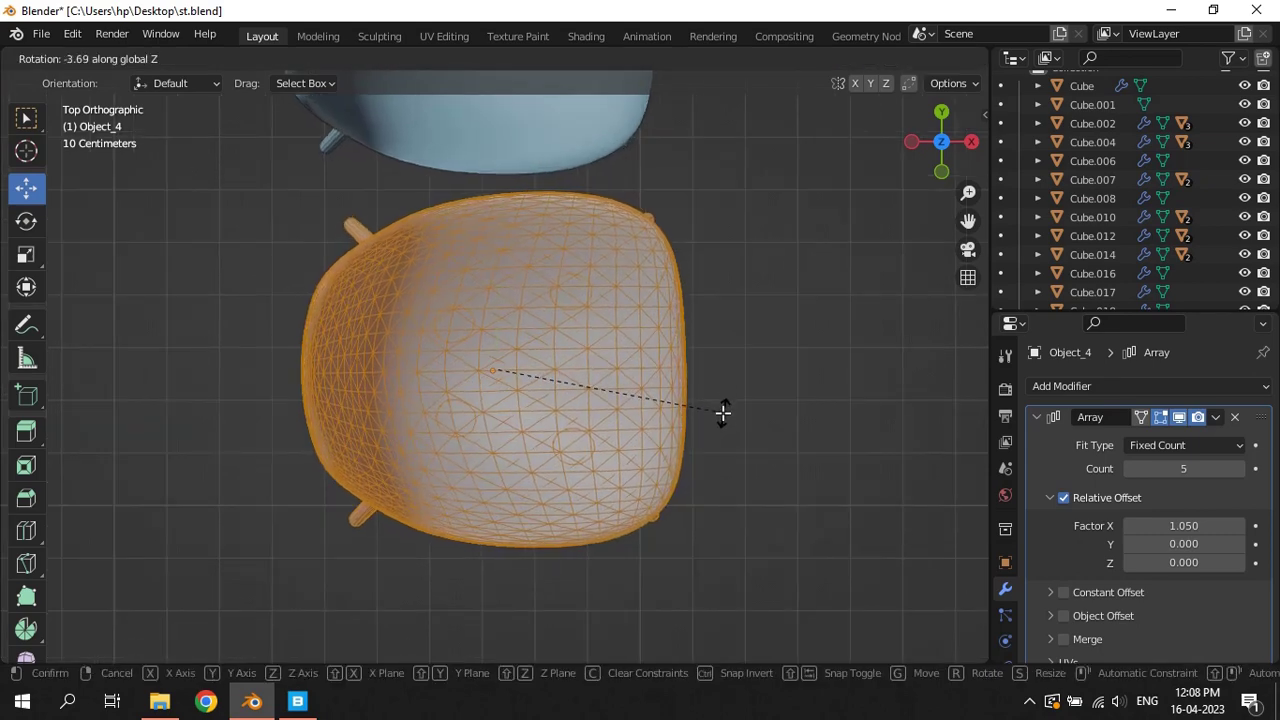
click(723, 416)
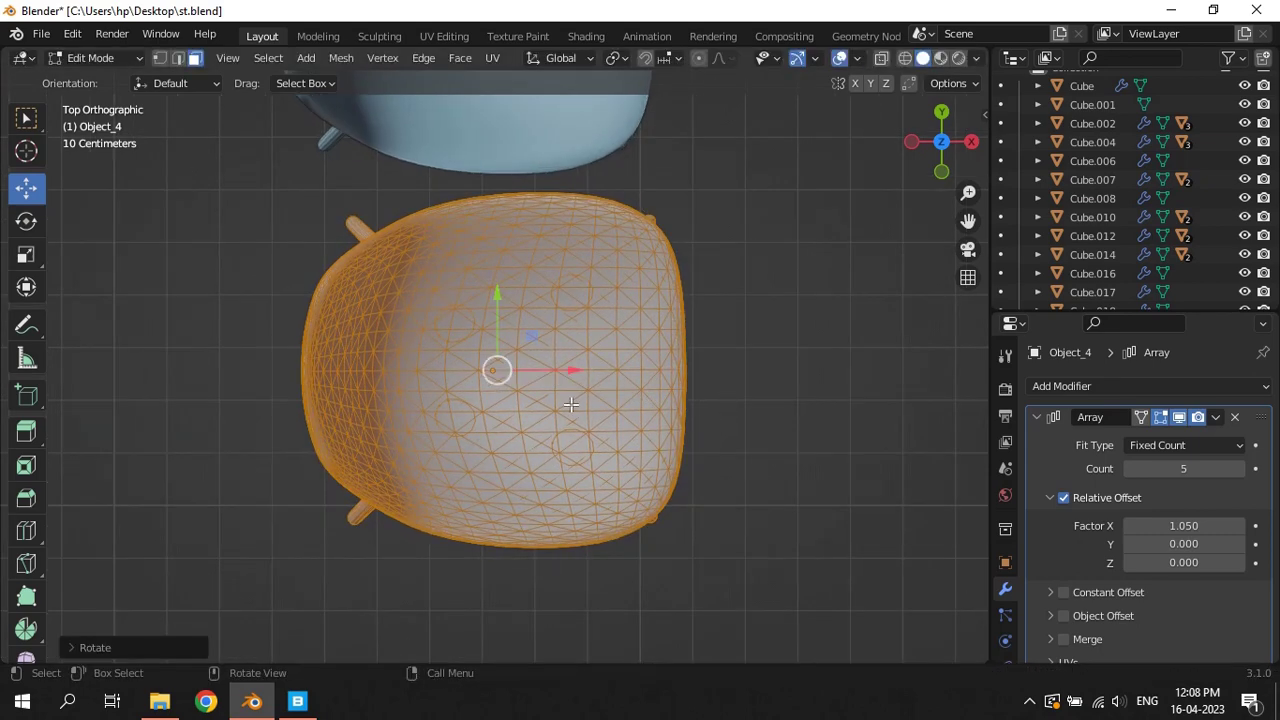
drag(573, 371, 539, 374)
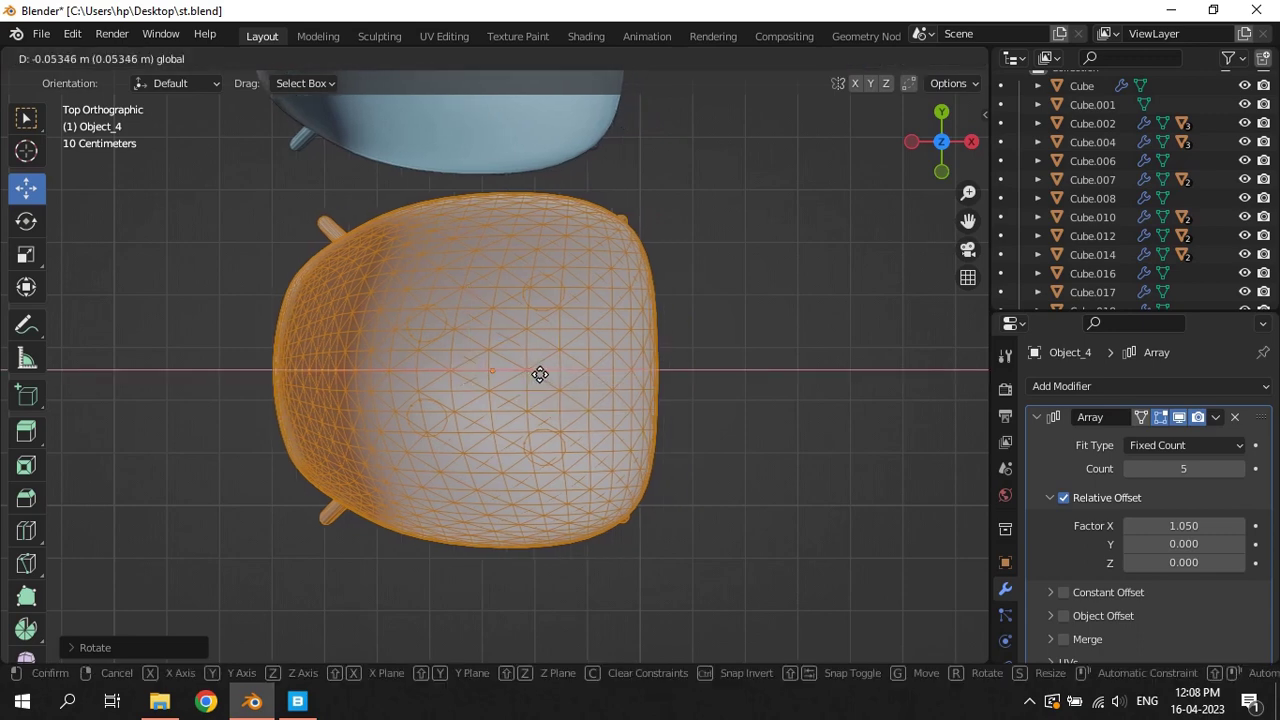
drag(539, 374, 539, 374)
Rotate the chair mesh again about Z, return to Object Mode, and save
key(r)
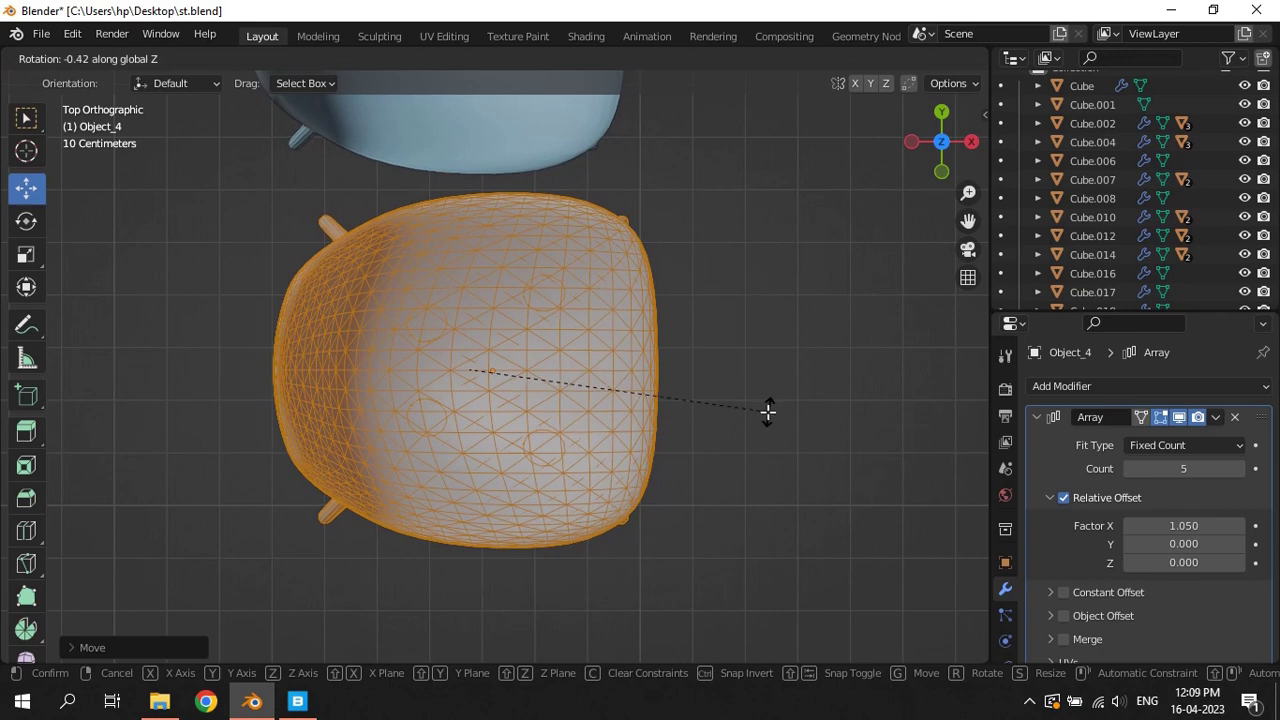
click(767, 410)
key(Tab)
scroll(580, 340, down, 10)
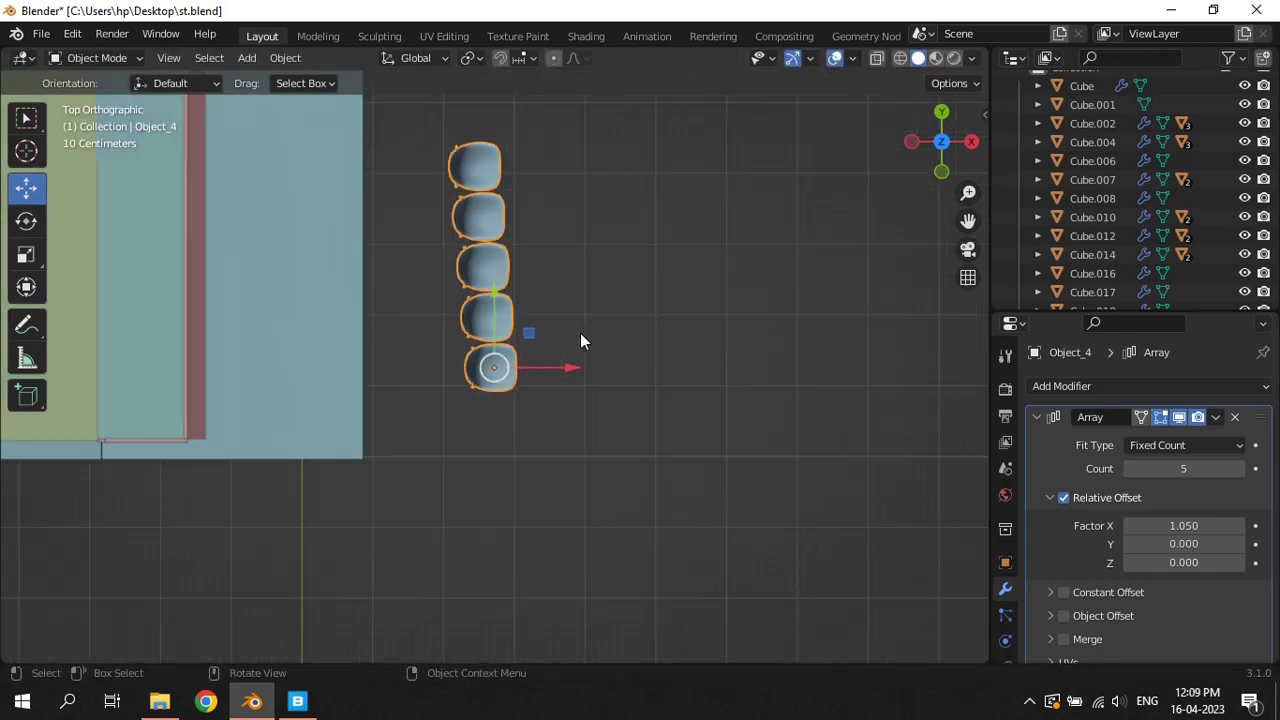
key(ctrl+s)
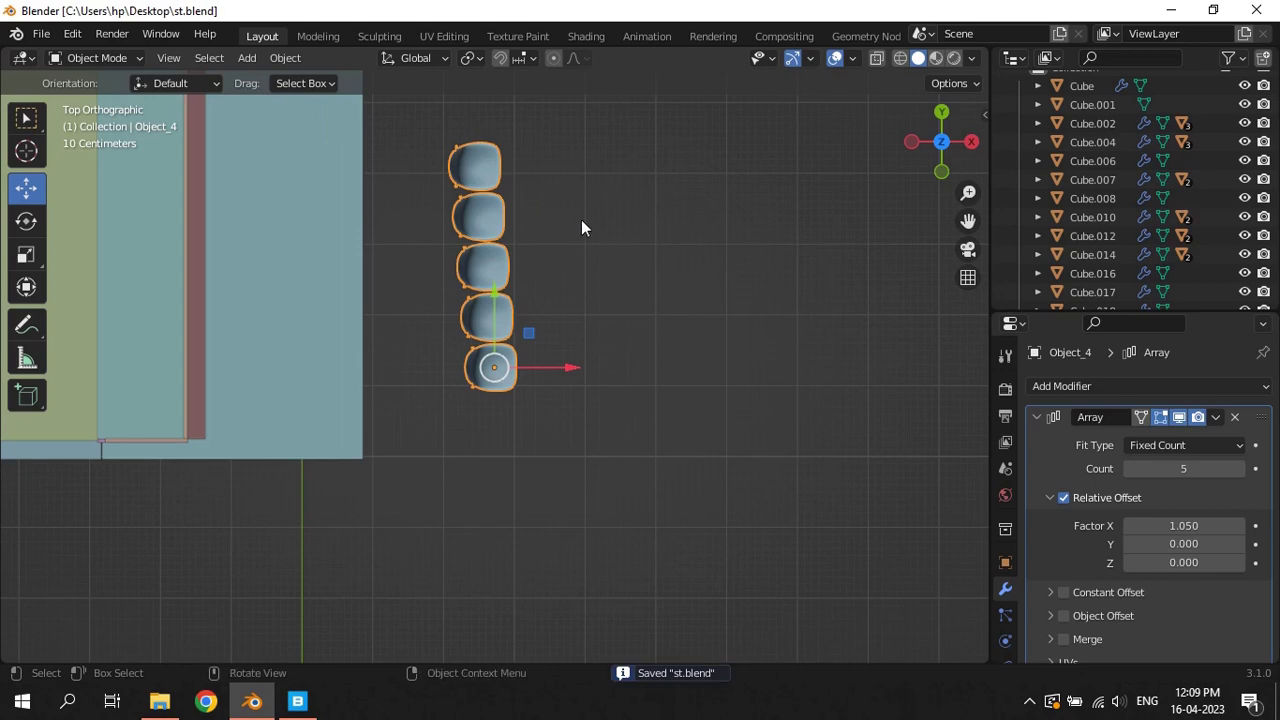
Set the array's Factor X to 1.000 and clear the chair's rotation
click(1200, 526)
text(1)
key(Return)
click(1199, 526)
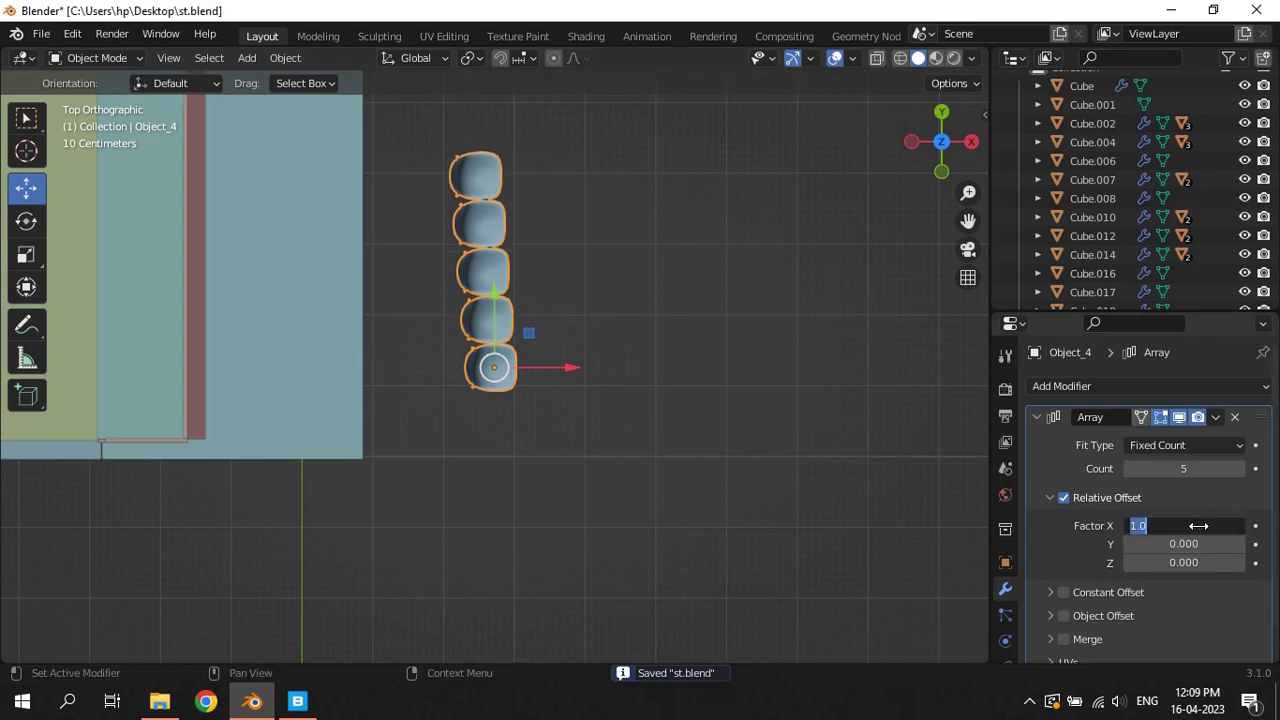
key(Return)
key(alt+r)
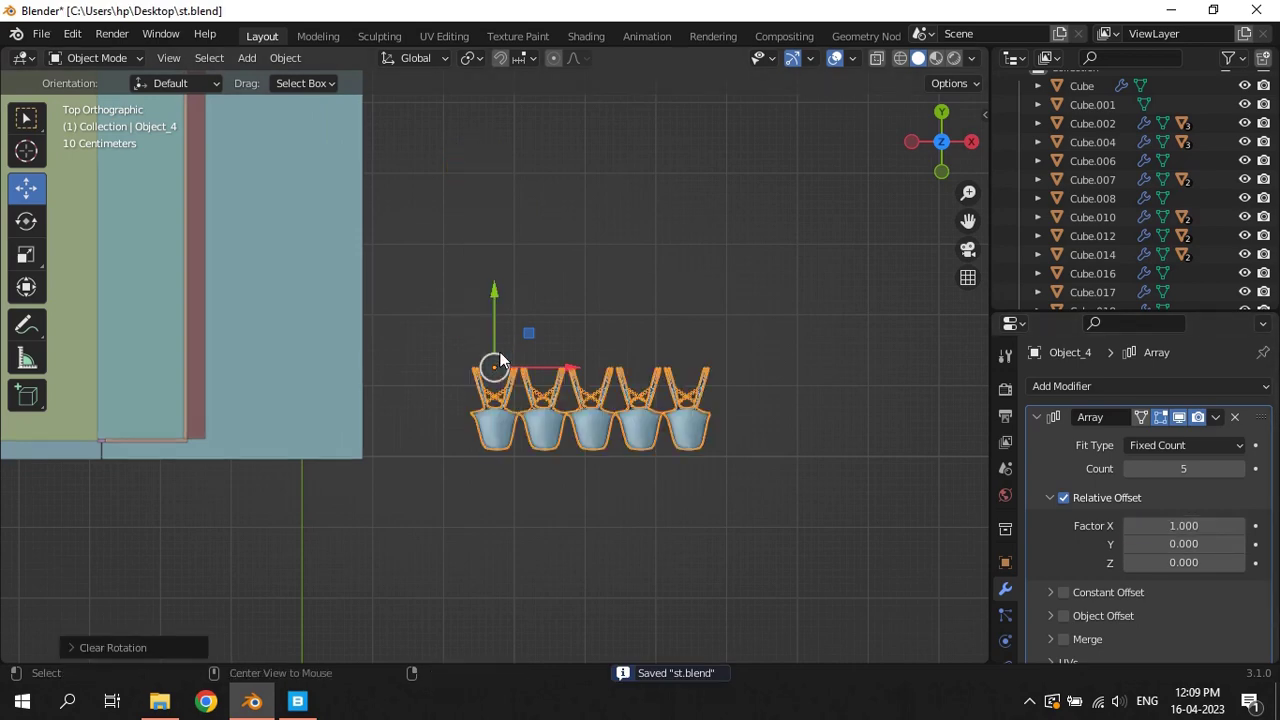
Rotate the chair array 90° about Z and -90° about Y
scroll(615, 460, up, 3)
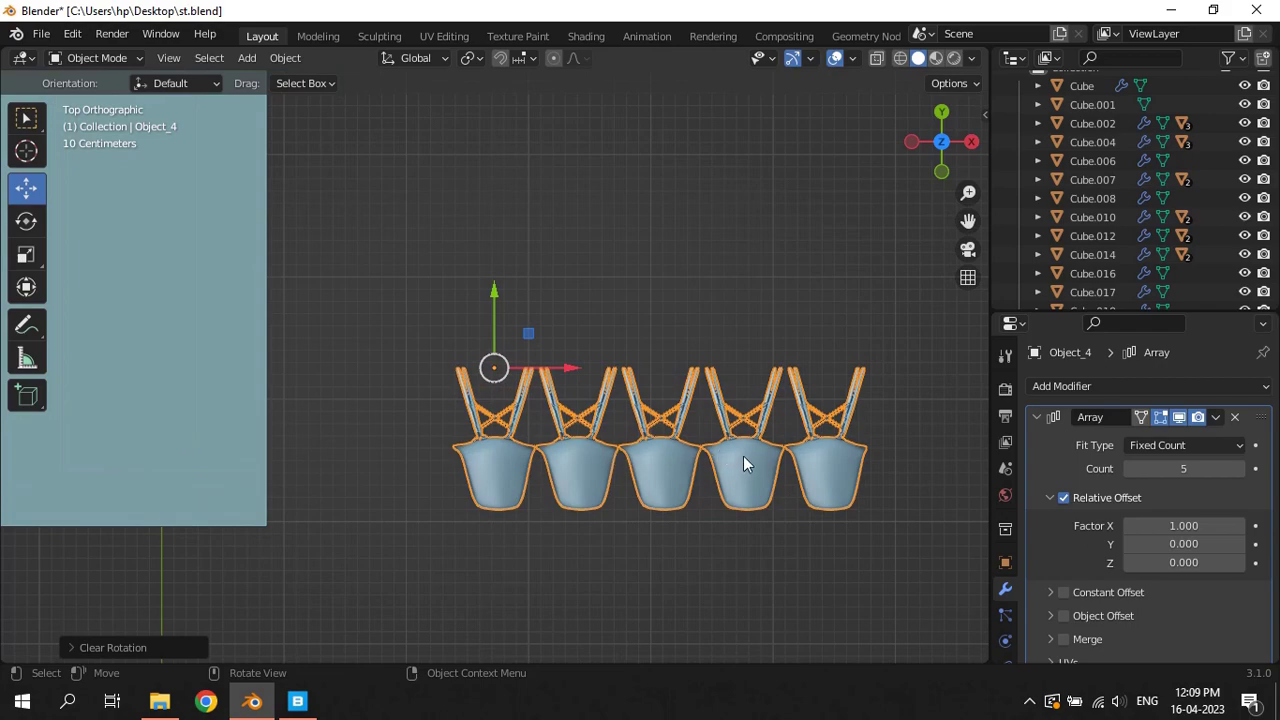
mouse_move(743, 456)
middle_down()
mouse_move(708, 232)
mouse_move(727, 257)
middle_up()
key(KP_3)
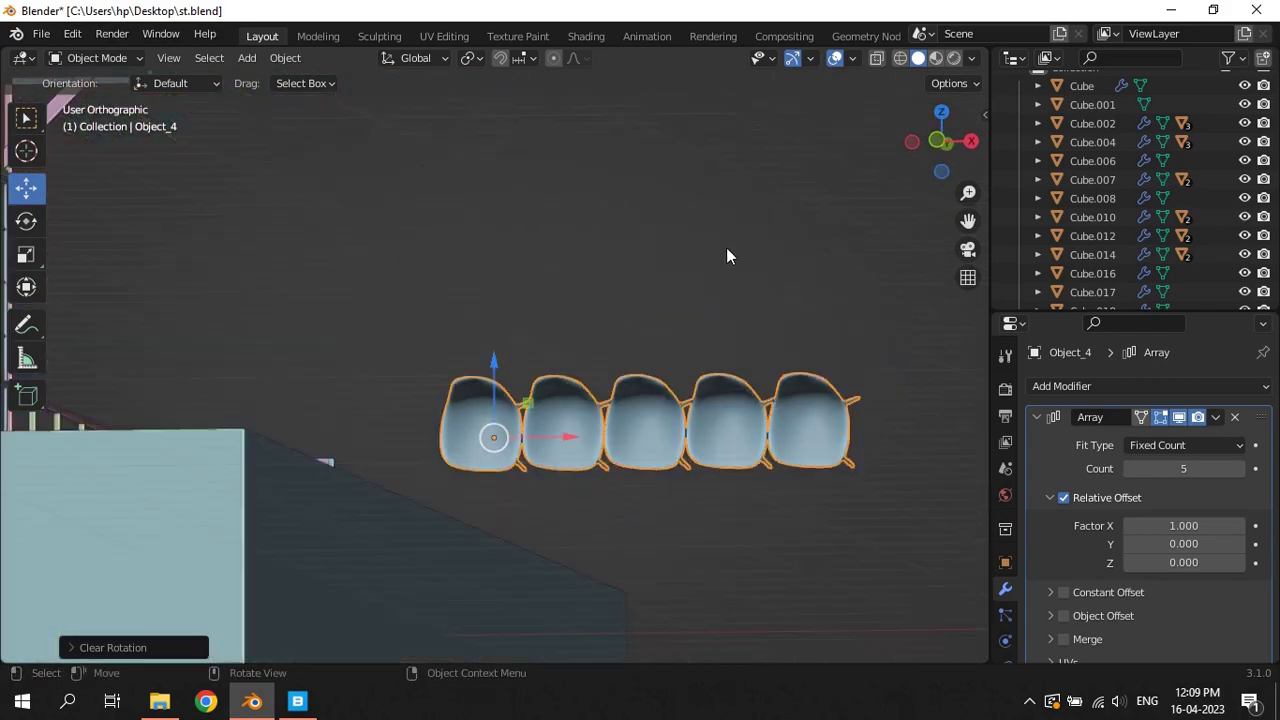
key(KP_1)
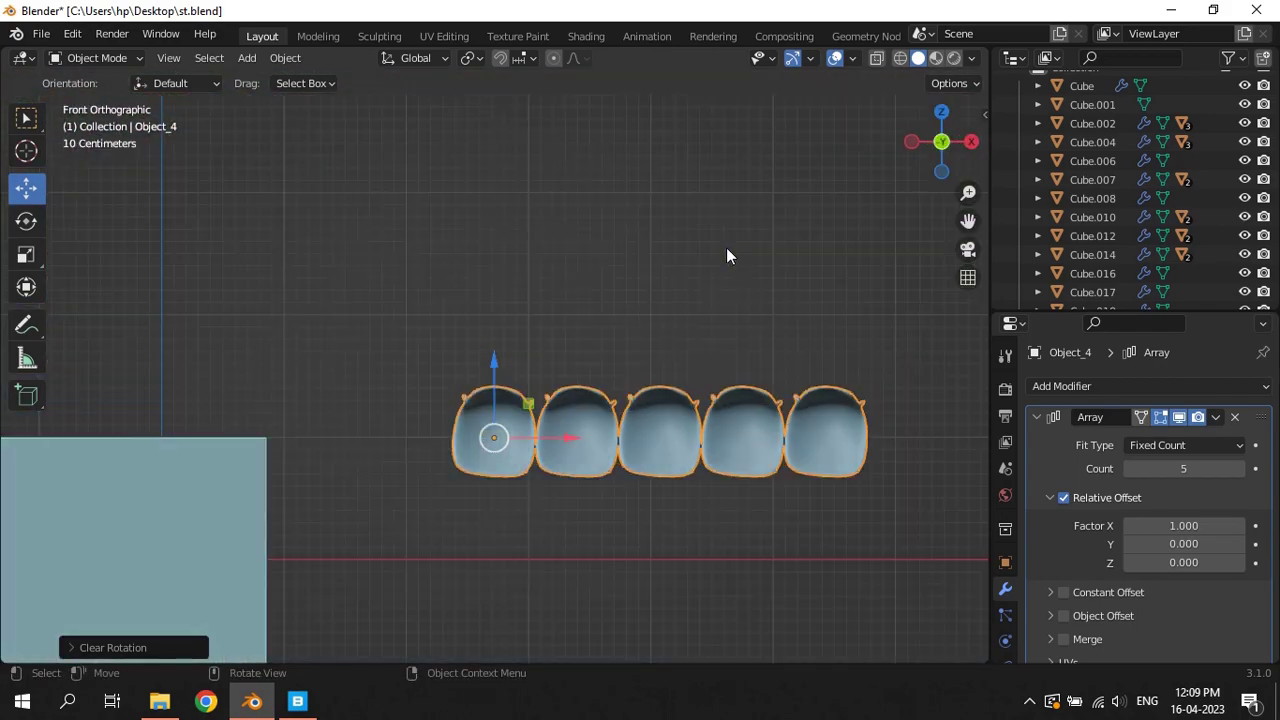
key(KP_7)
key(r)
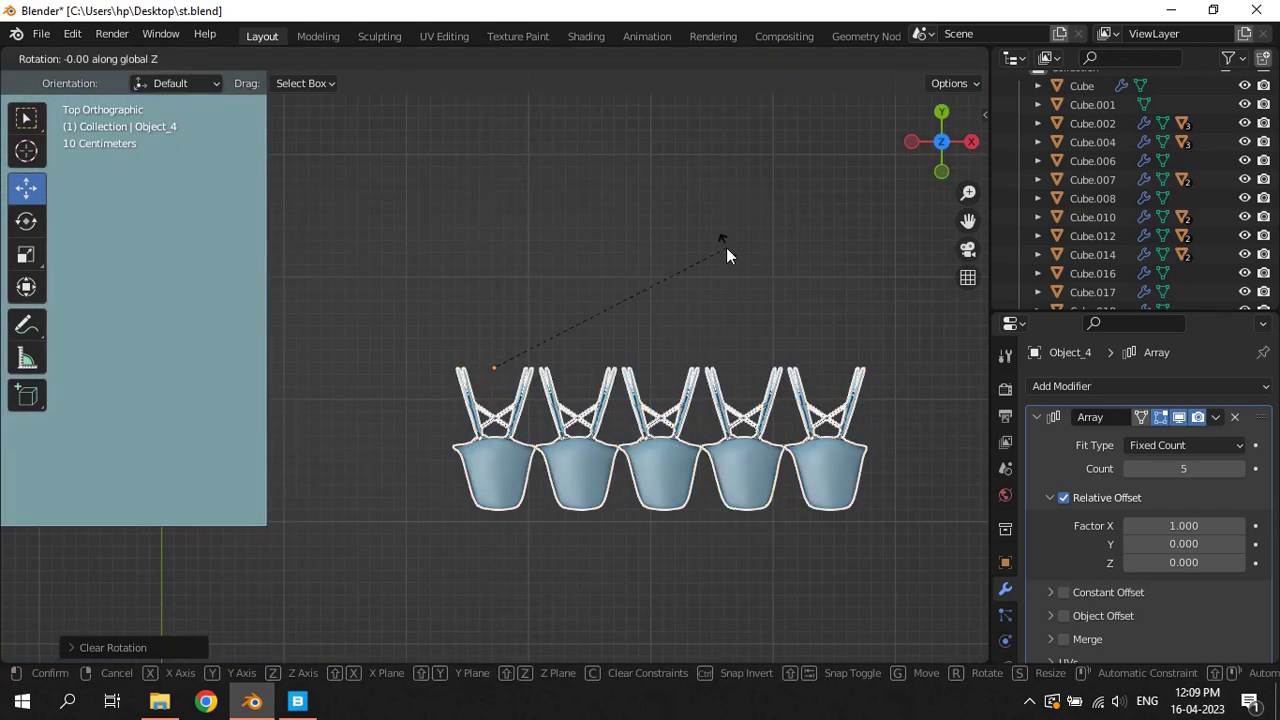
text(90)
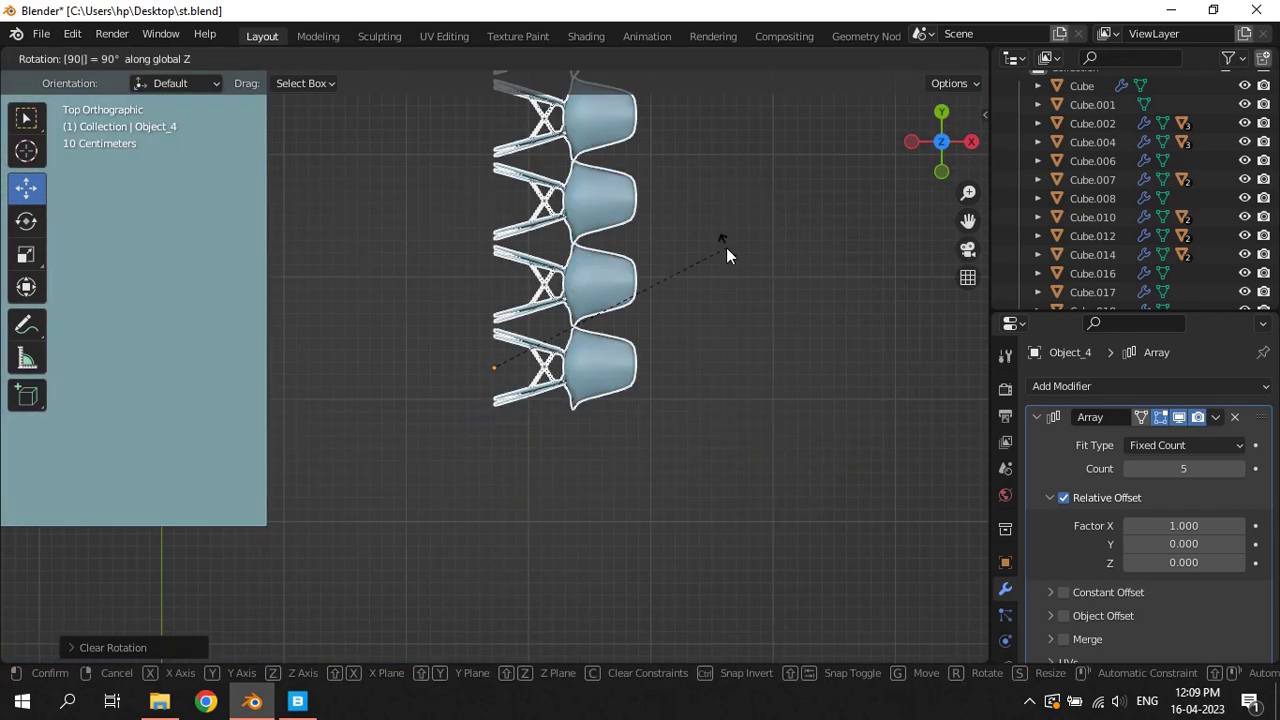
key(Return)
text(ry9)
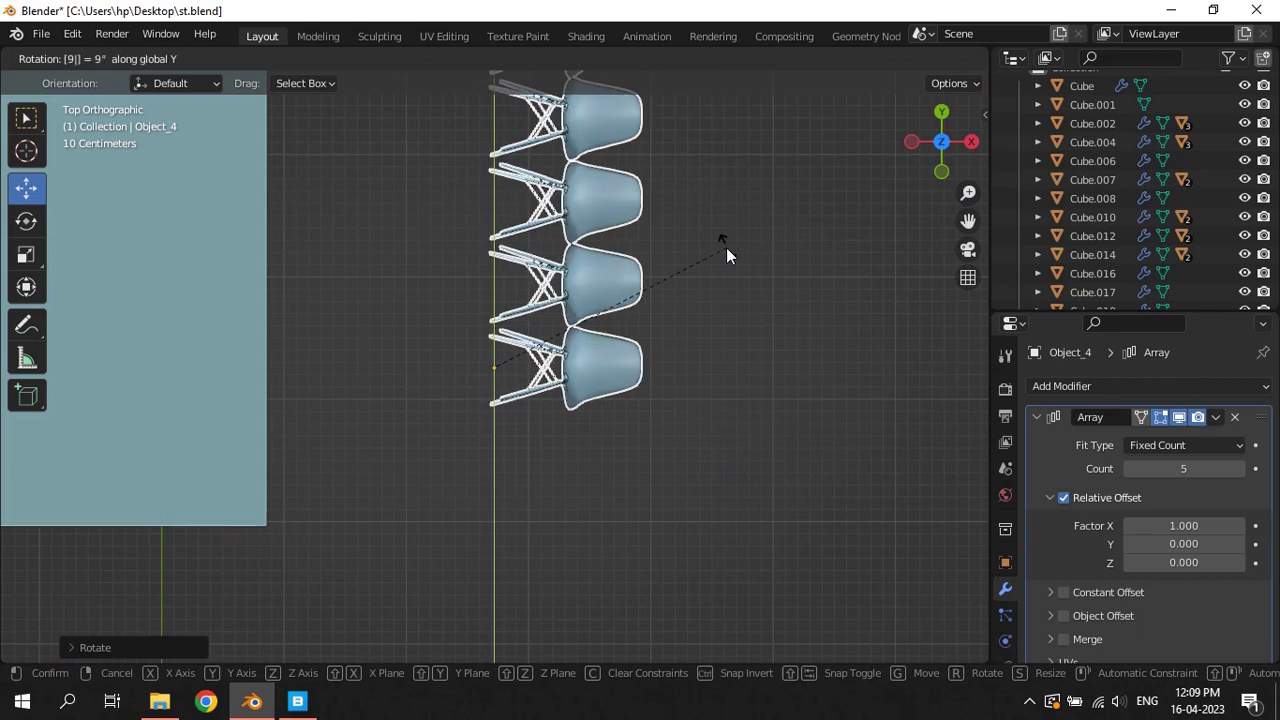
text(0-)
key(Return)
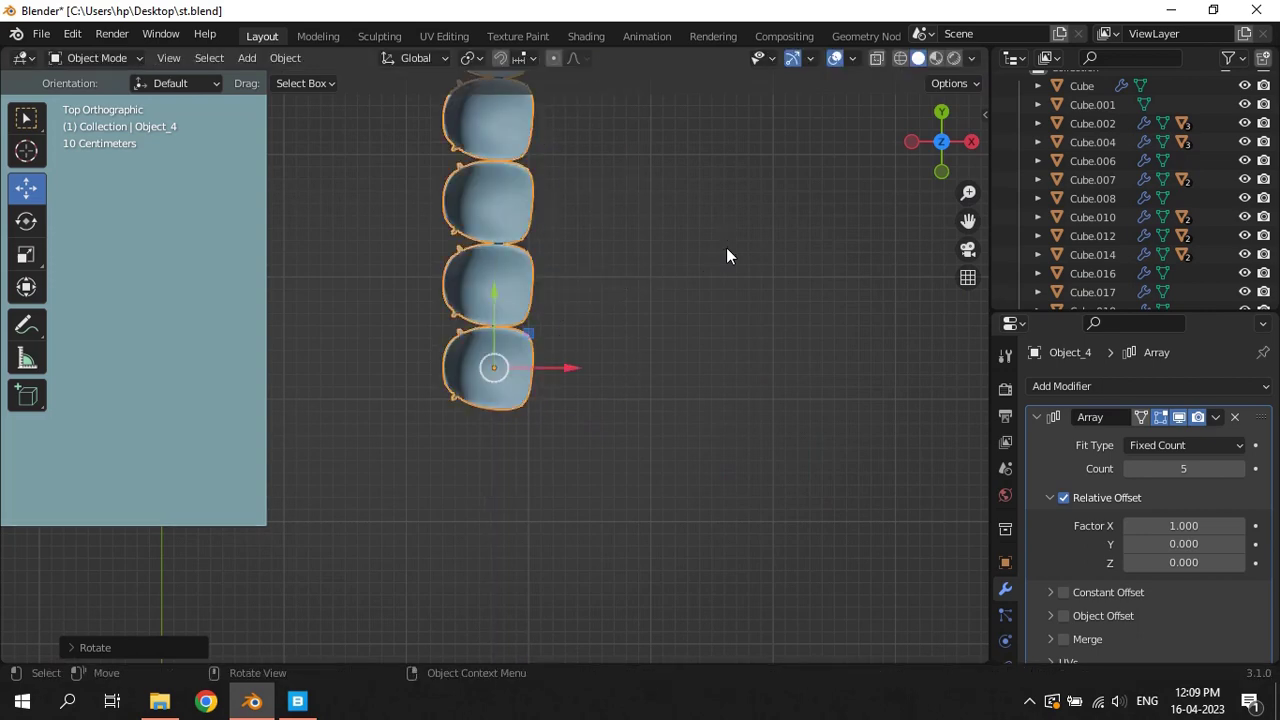
key(KP_Decimal)
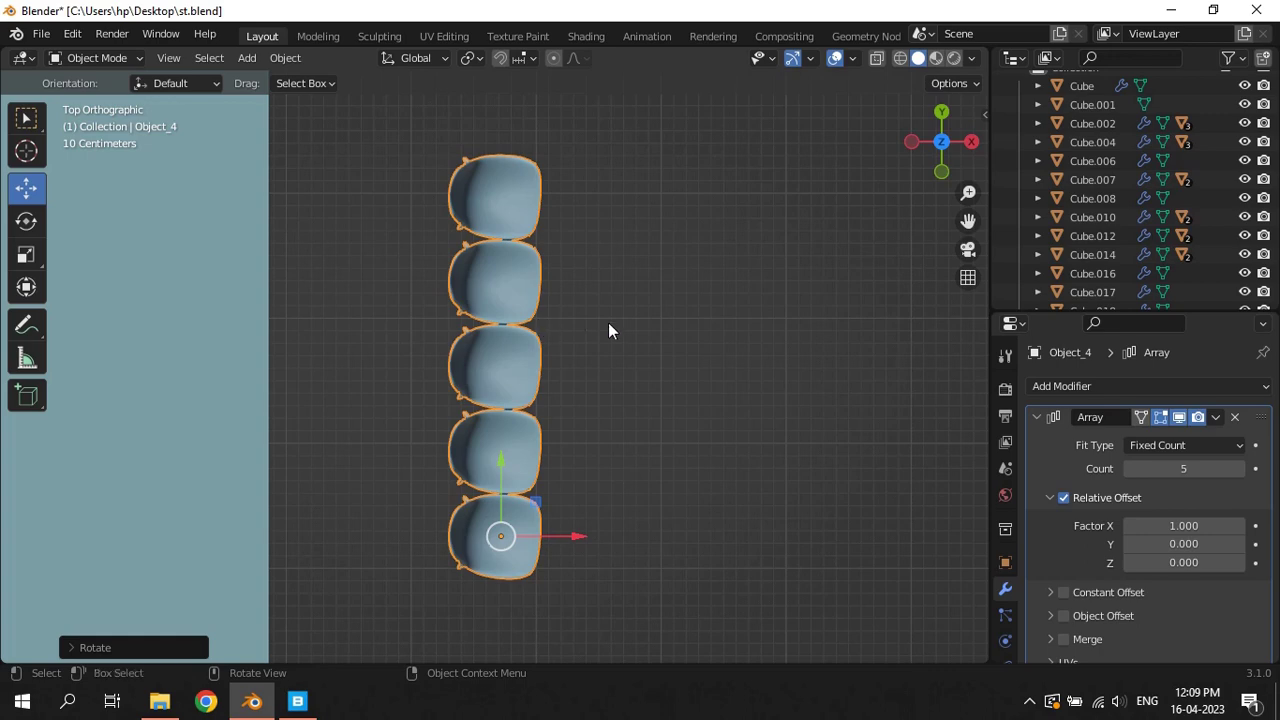
Rotate the chair mesh about Z in Edit Mode so the copies stand upright, then save
key(Tab)
key(r)
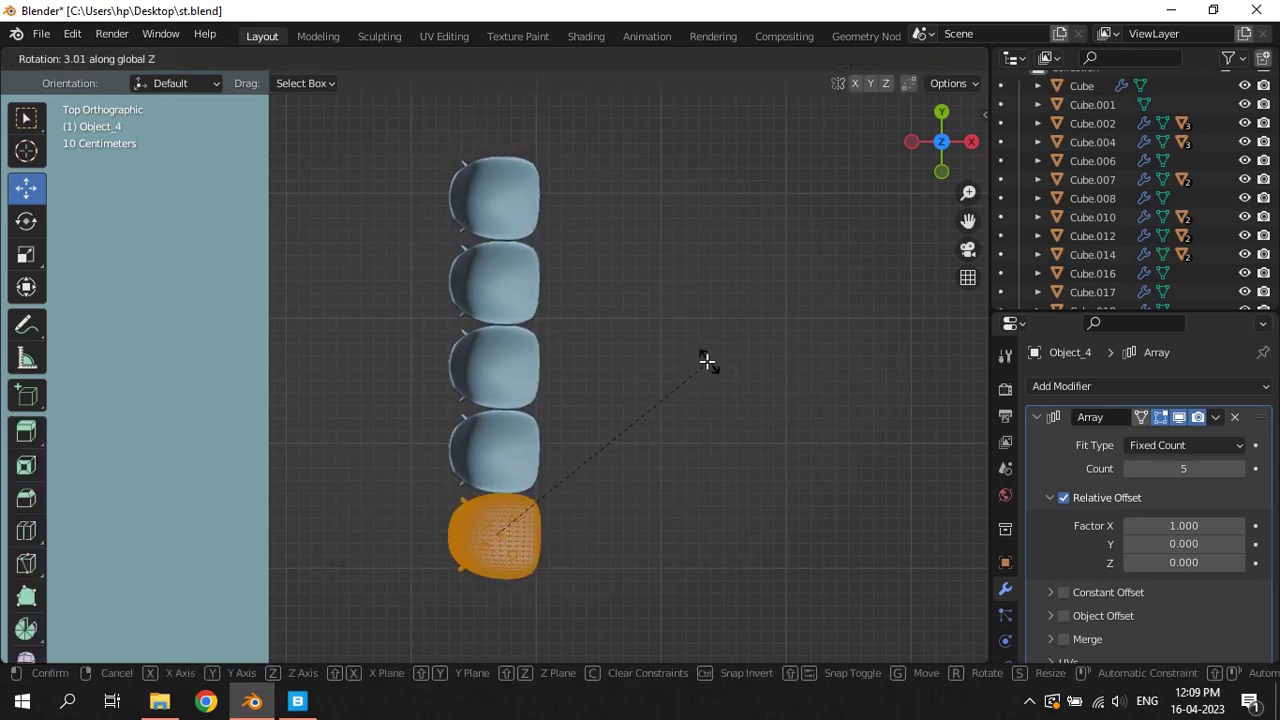
click(702, 357)
key(Tab)
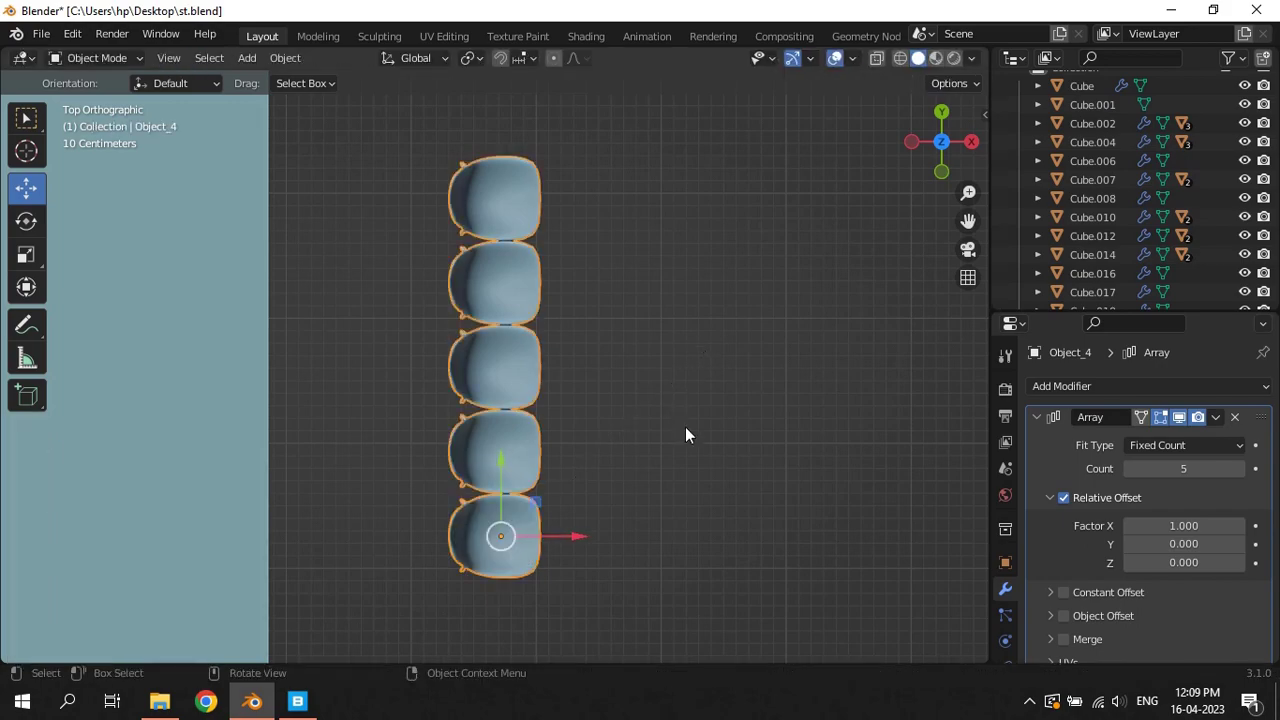
key(ctrl+s)
Set the array's Factor X spacing back to 1.050
middle_drag(654, 429, 491, 297)
scroll(491, 297, up, 3)
scroll(538, 376, up, 3)
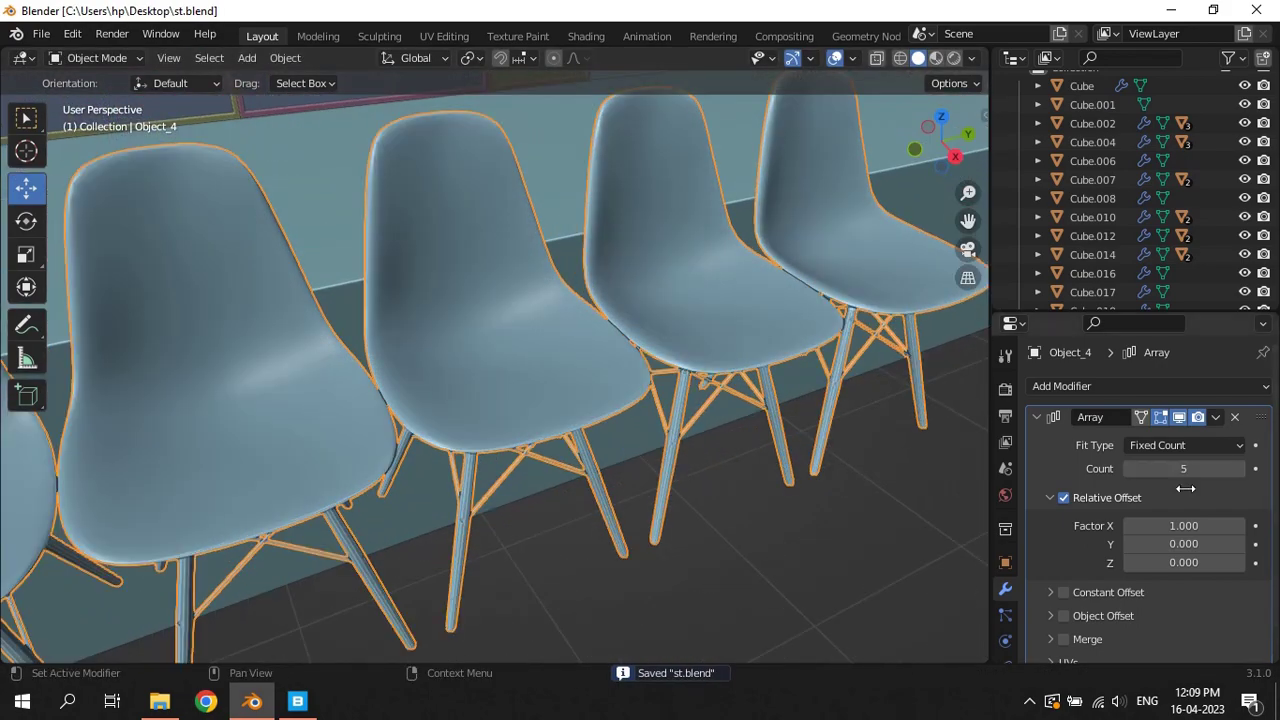
click(1195, 527)
text(5)
key(Return)
Change the chair array's Factor X spacing, giving a 1.080 offset
scroll(660, 359, down, 5)
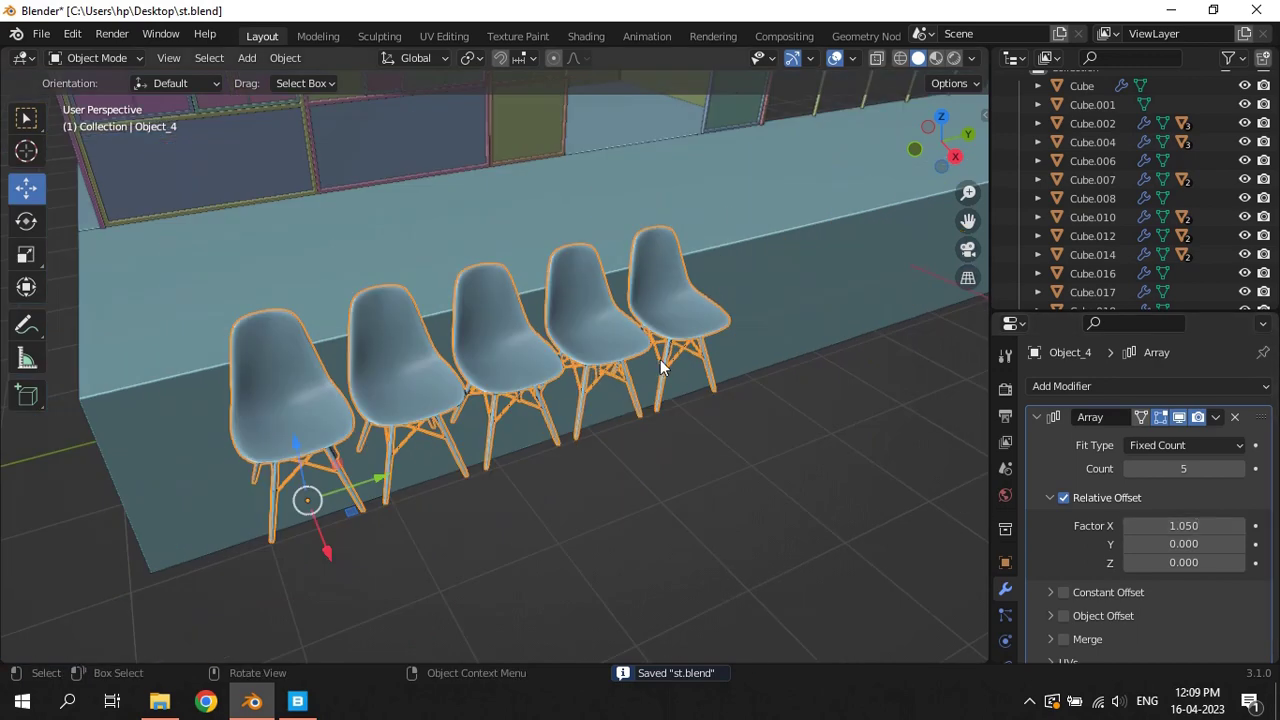
middle_drag(660, 359, 700, 382)
key(KP_7)
click(1186, 525)
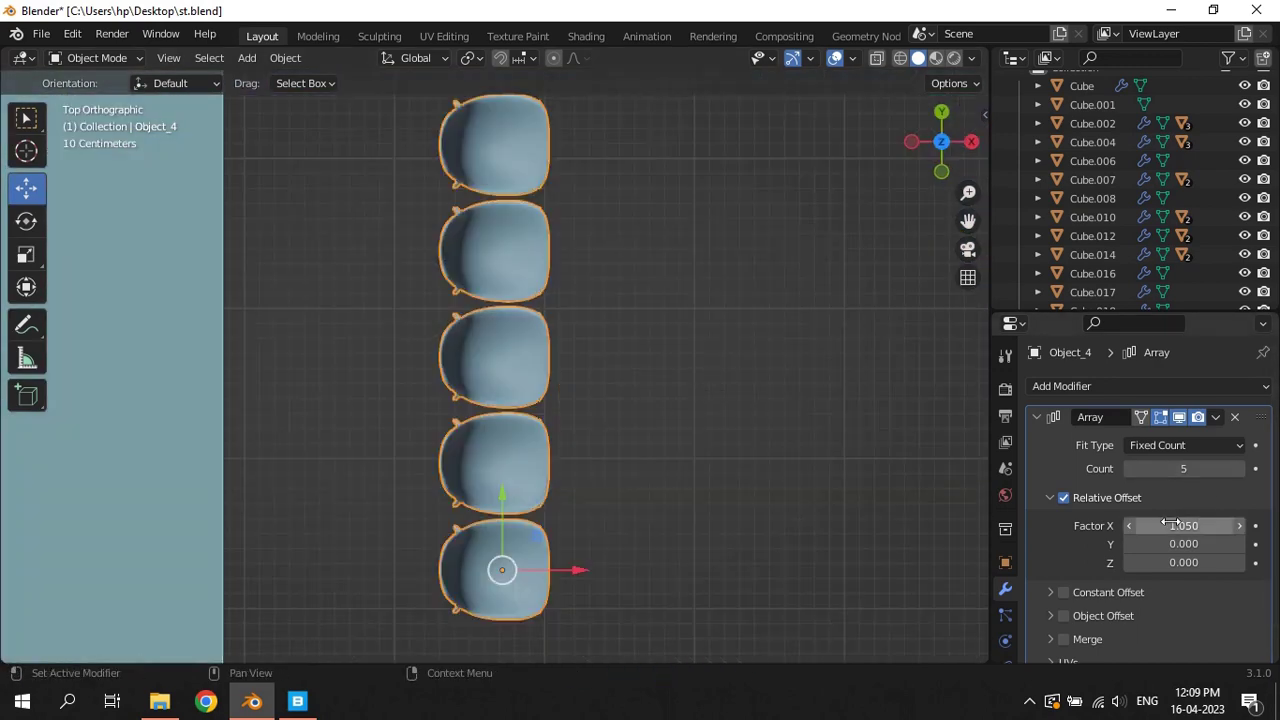
text(3)
key(Return)
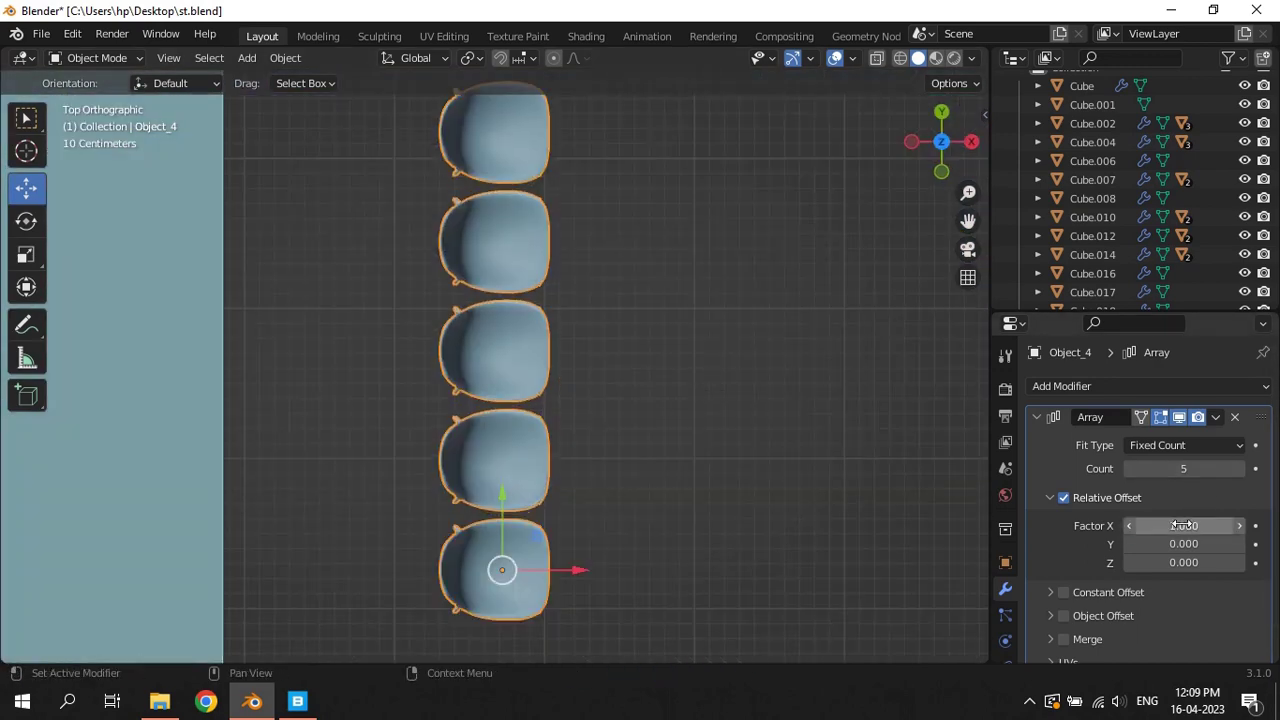
Move the chair row onto the platform beside the shop wall
scroll(679, 436, down, 3)
middle_drag(679, 436, 592, 430)
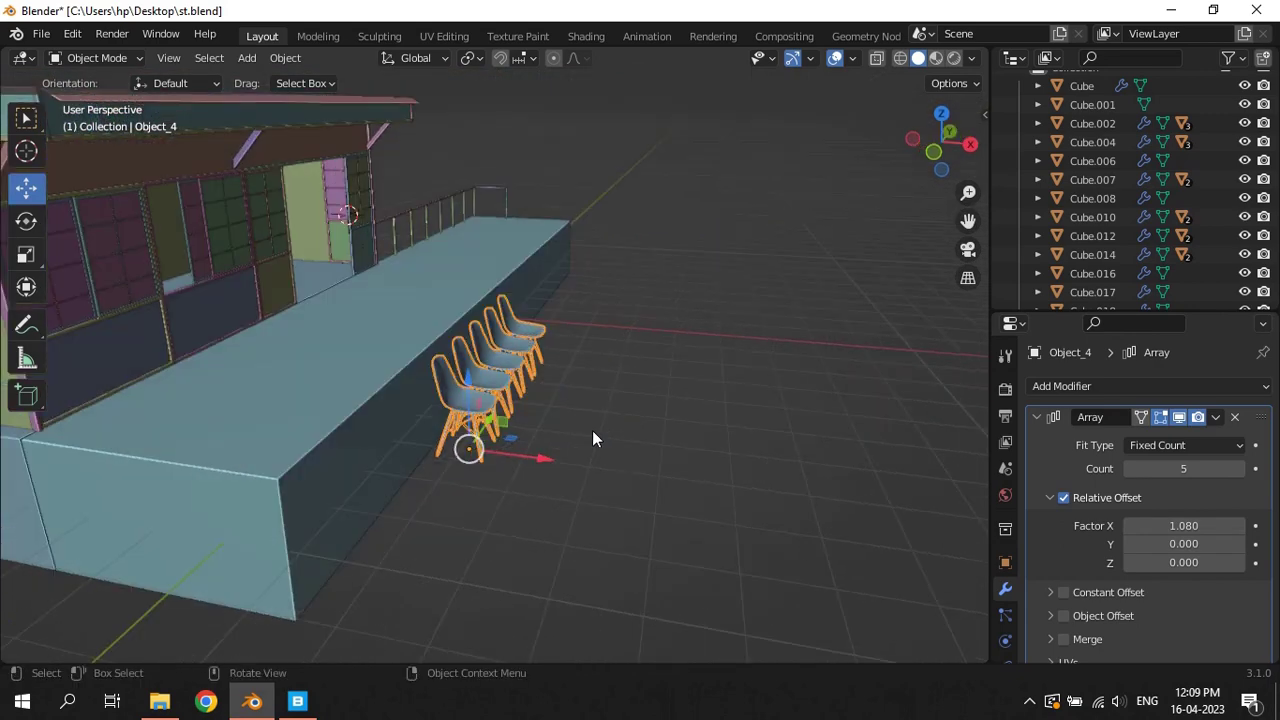
key(g)
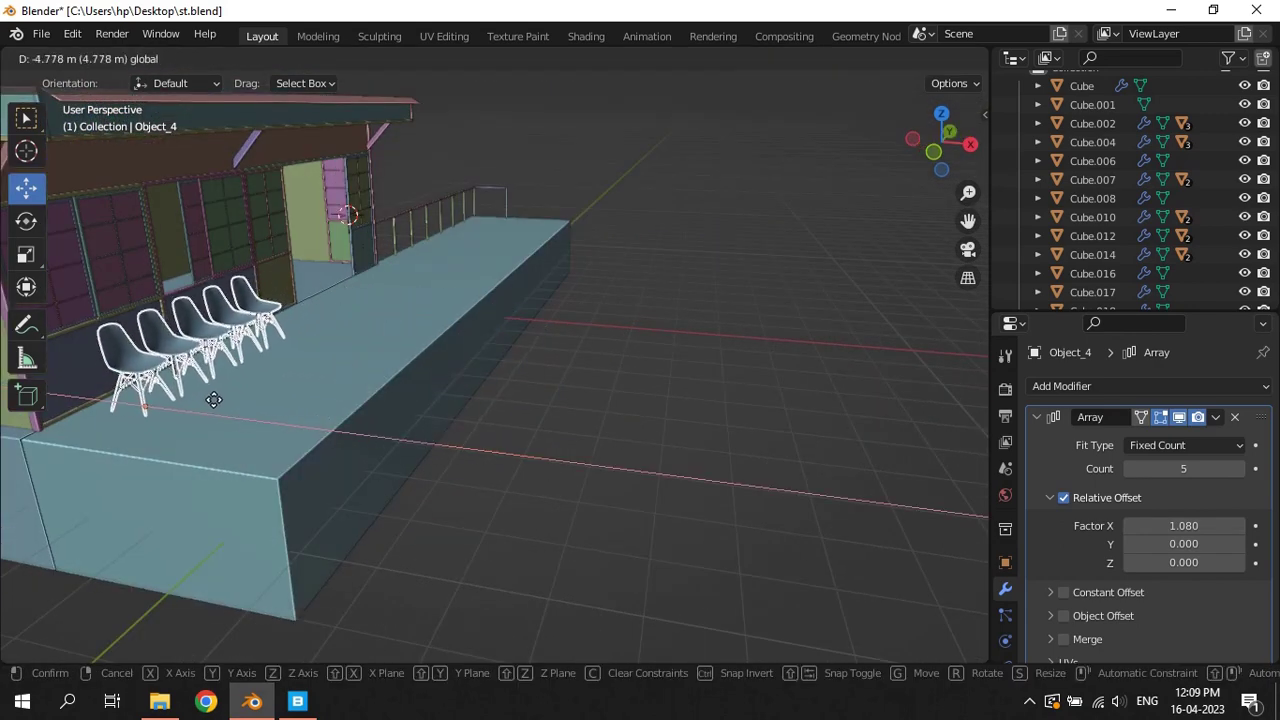
click(200, 394)
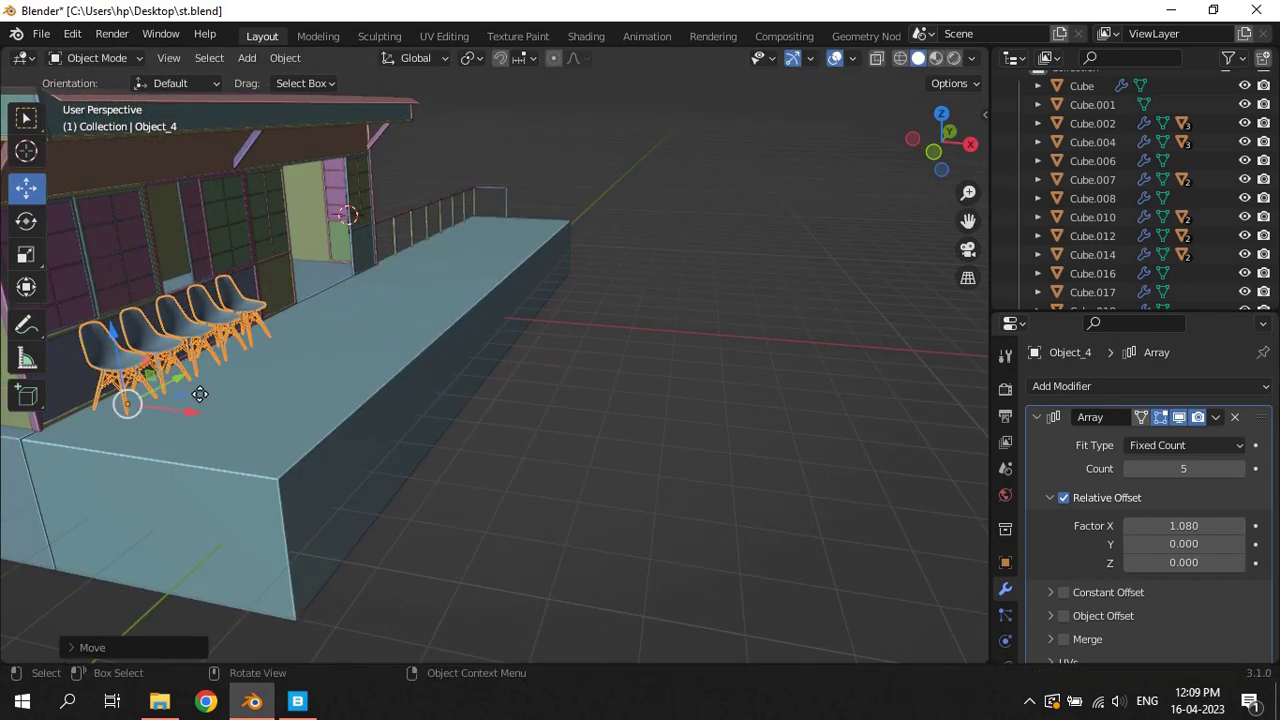
scroll(448, 317, up, 2)
scroll(553, 293, up, 2)
scroll(551, 408, up, 2)
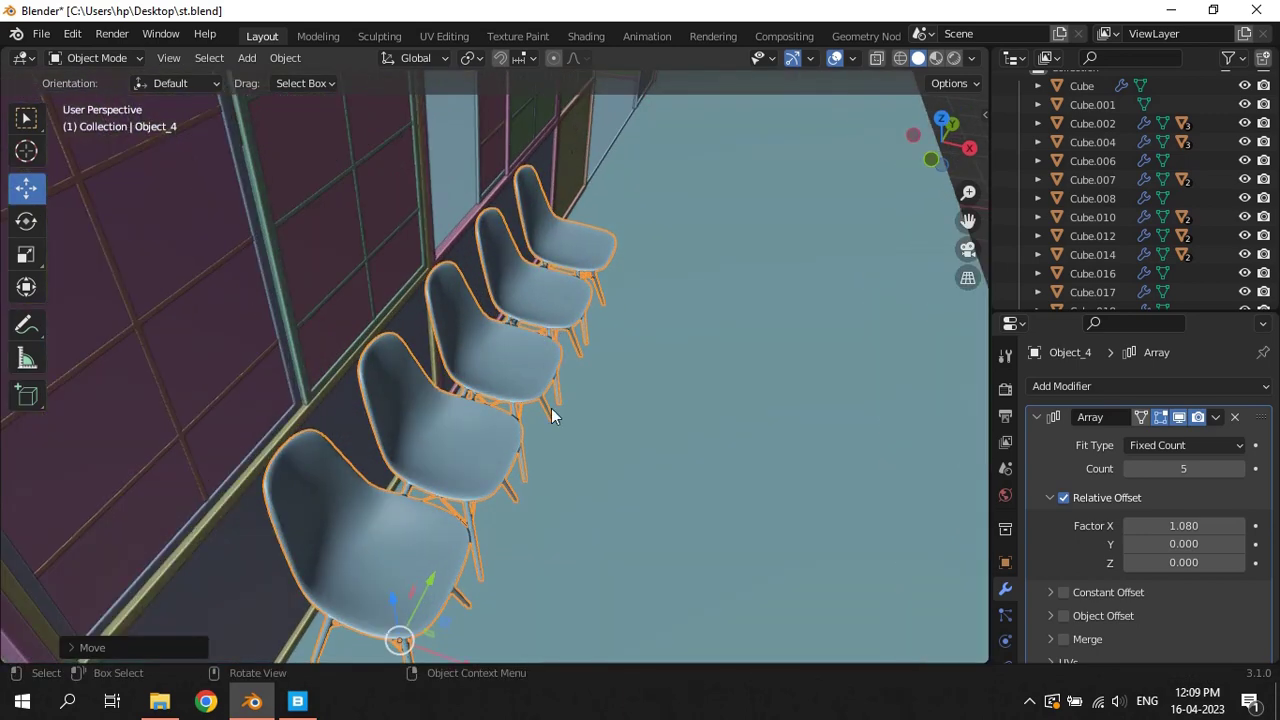
scroll(482, 604, down, 1)
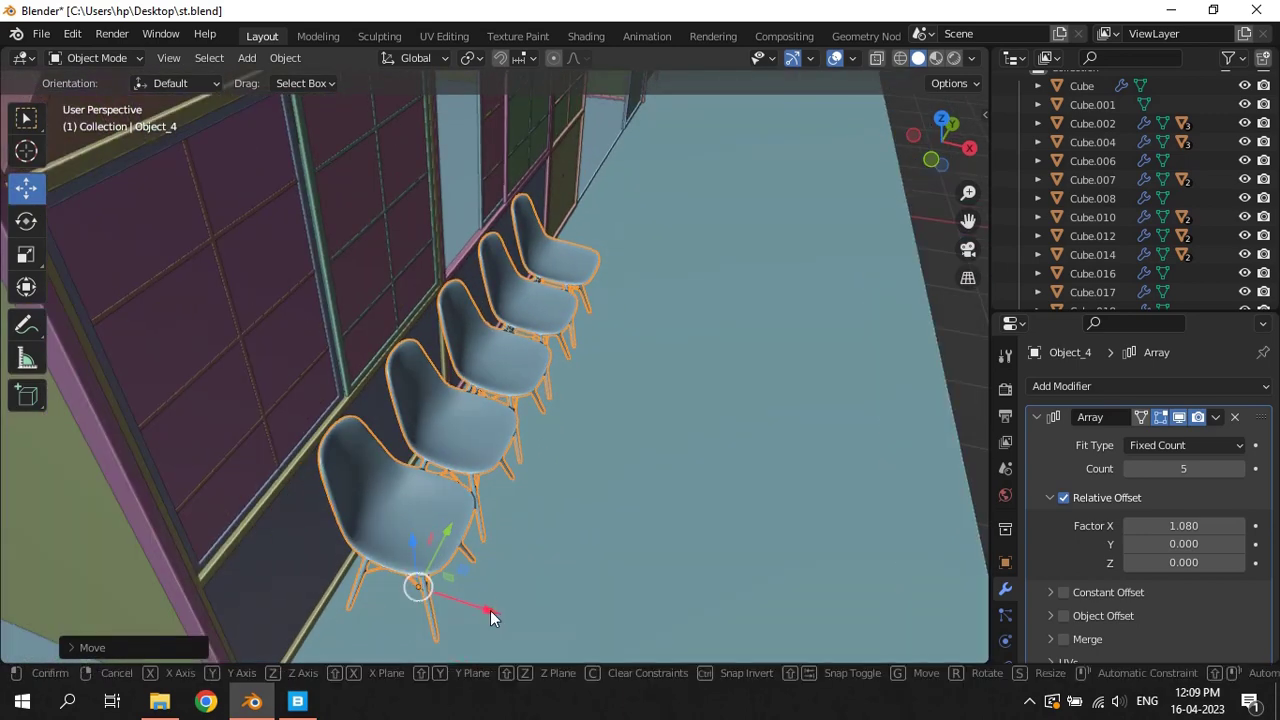
Reposition the chairs along the platform, deselect them and save the file
key(g)
key(Escape)
mouse_move(524, 566)
middle_down()
mouse_move(579, 524)
mouse_move(383, 550)
middle_up()
scroll(383, 552, down, 2)
key(g)
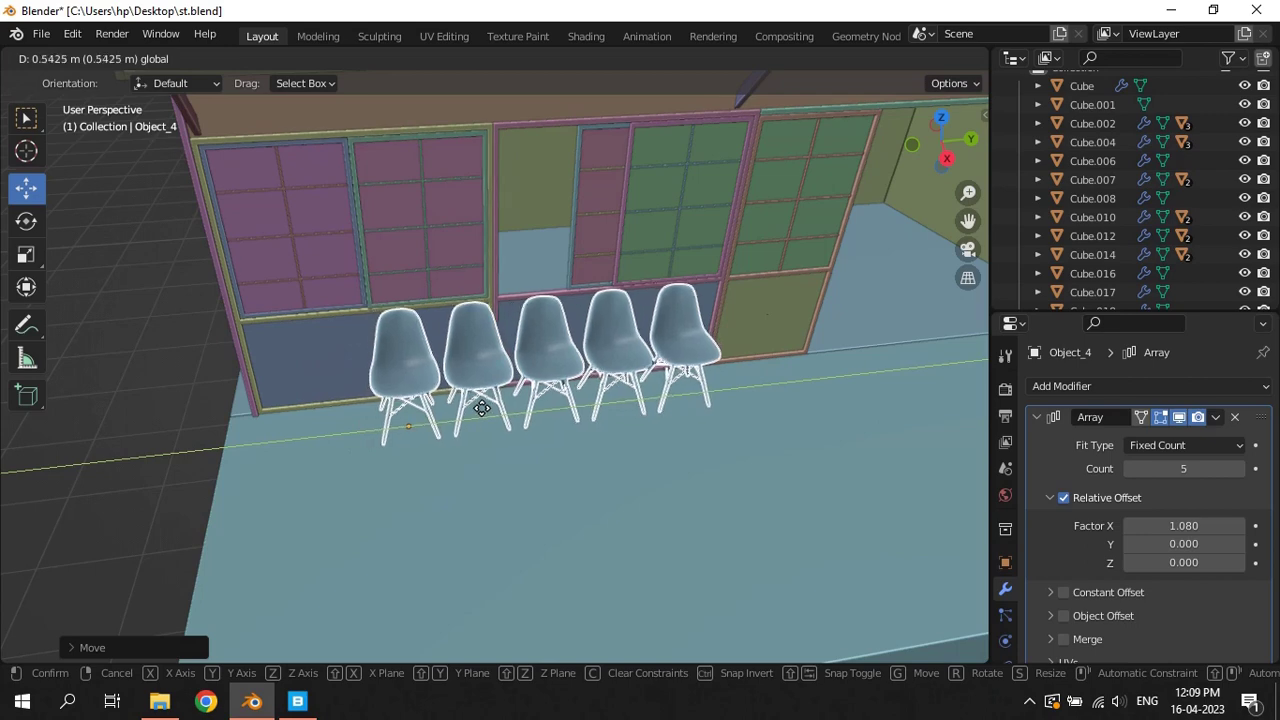
click(481, 408)
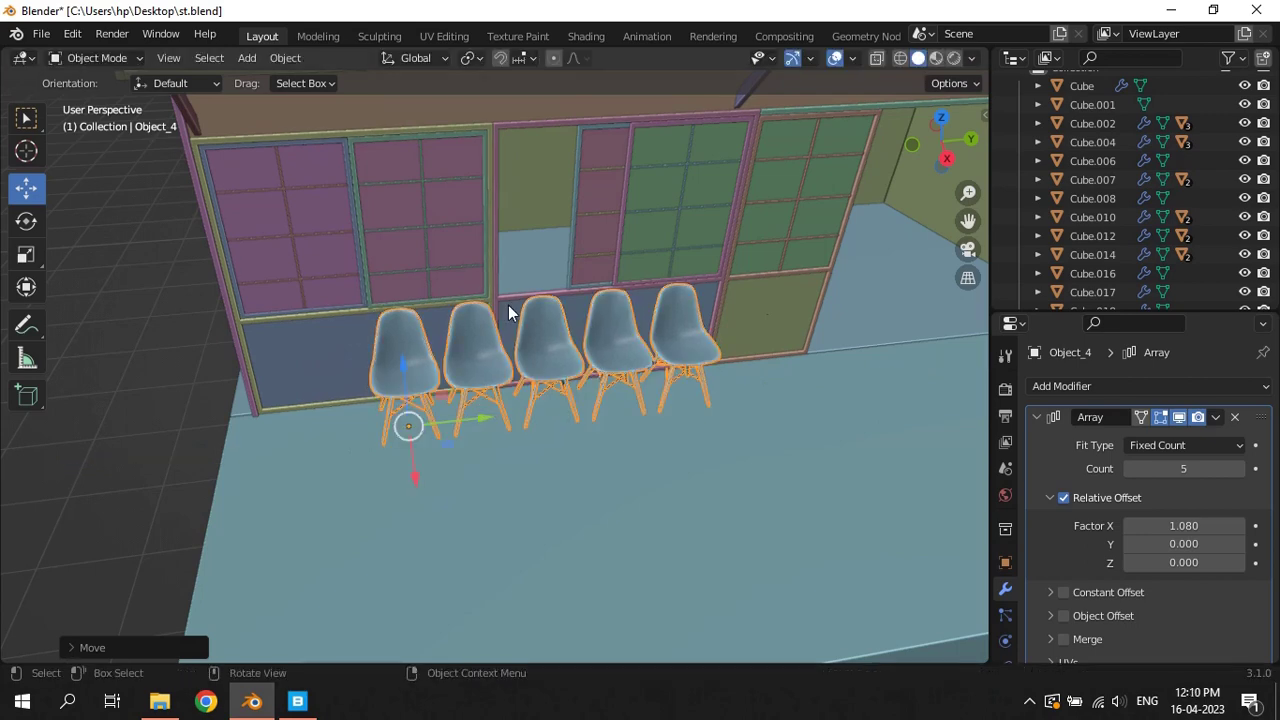
click(202, 418)
key(ctrl+s)
Slide window frame Cube.012 sideways along Y on the shop wall and save
scroll(463, 218, up, 3)
mouse_move(201, 411)
middle_down()
mouse_move(463, 218)
mouse_move(470, 157)
middle_up()
click(439, 222)
click(484, 221)
scroll(470, 157, down, 2)
key(g)
key(y)
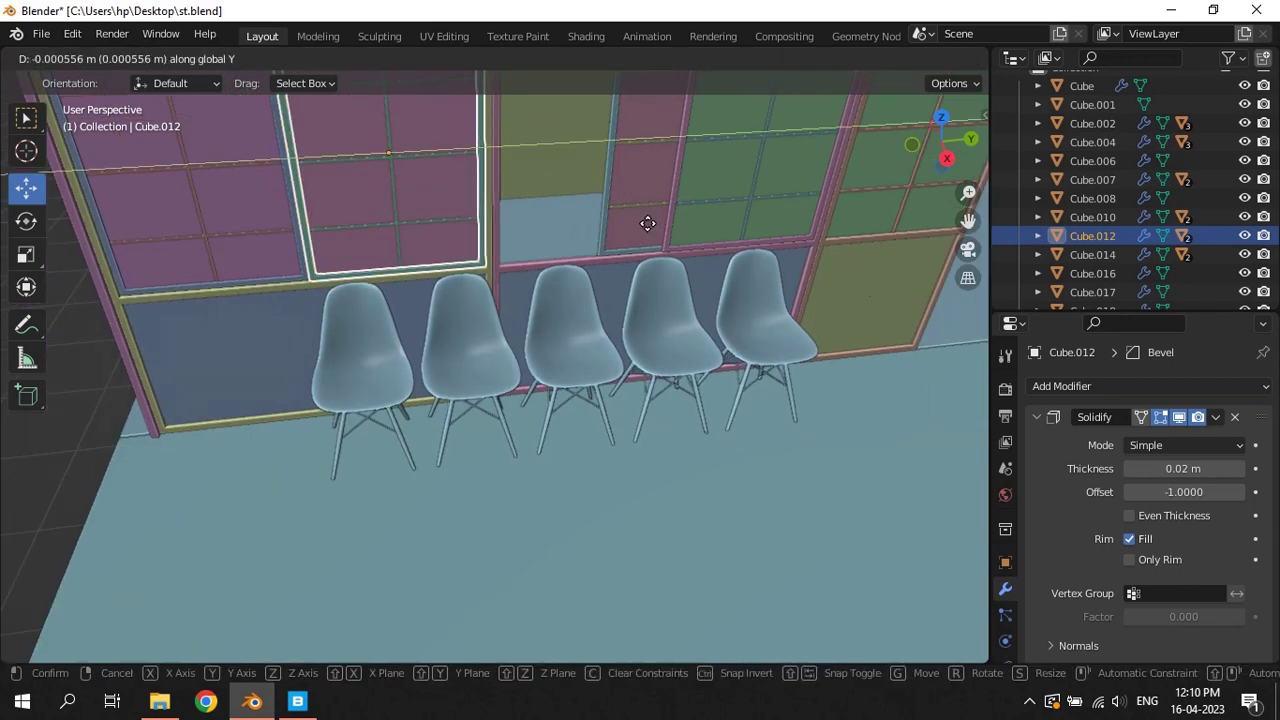
click(516, 243)
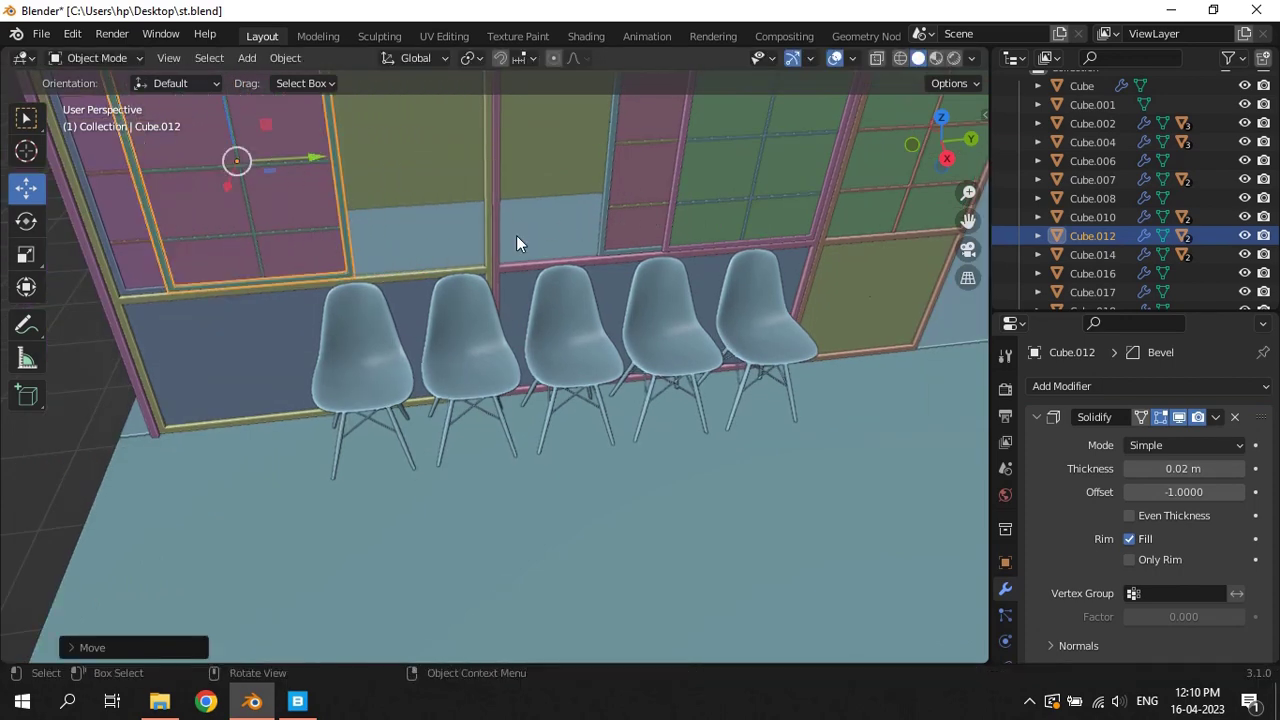
scroll(516, 243, down, 2)
scroll(478, 252, down, 3)
click(178, 411)
key(ctrl+s)
Orbit the view to look along the bench
scroll(529, 417, up, 3)
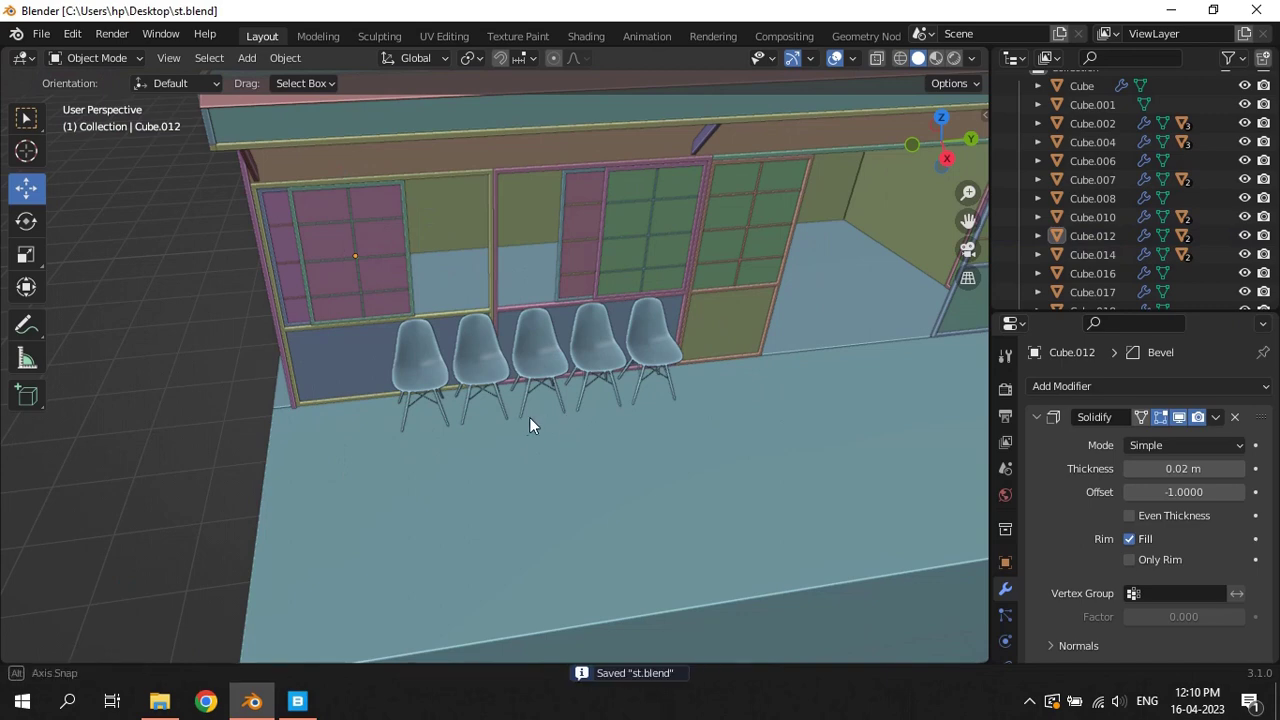
middle_drag(529, 417, 672, 354)
key(shift+a)
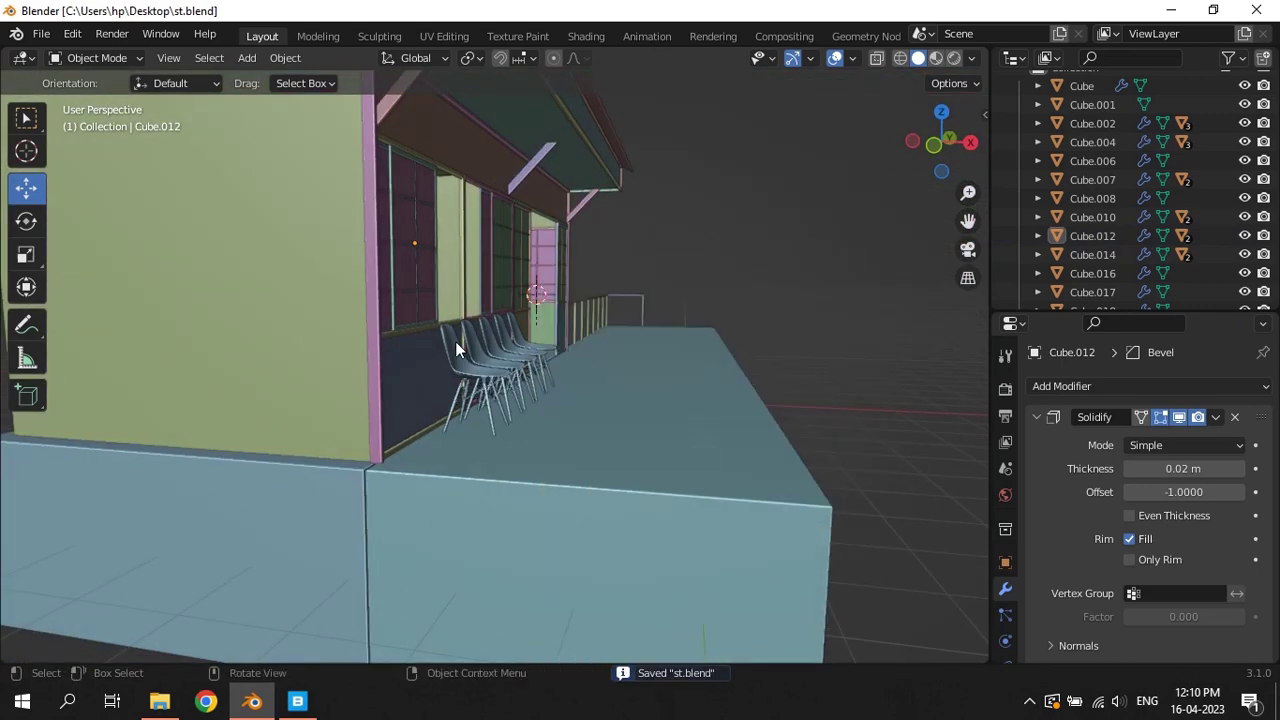
Set the railing post's origin to its geometry centre
click(655, 306)
key(KP_Decimal)
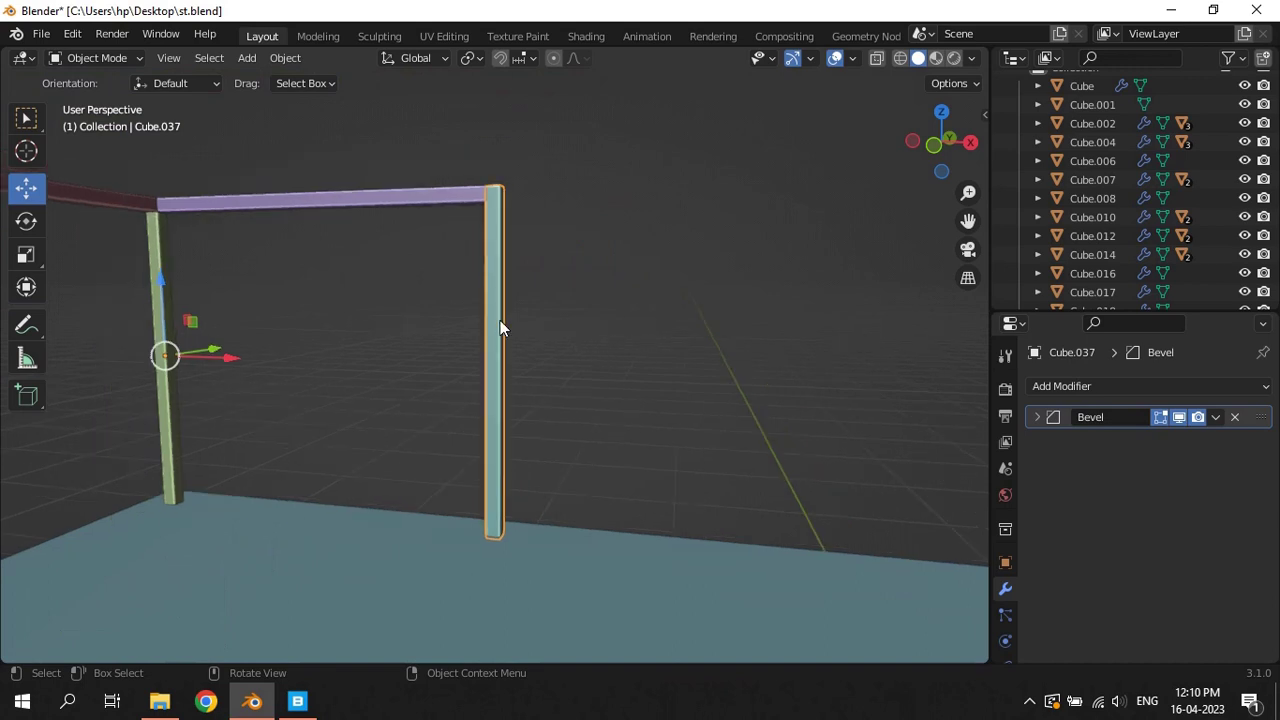
right_click(500, 326)
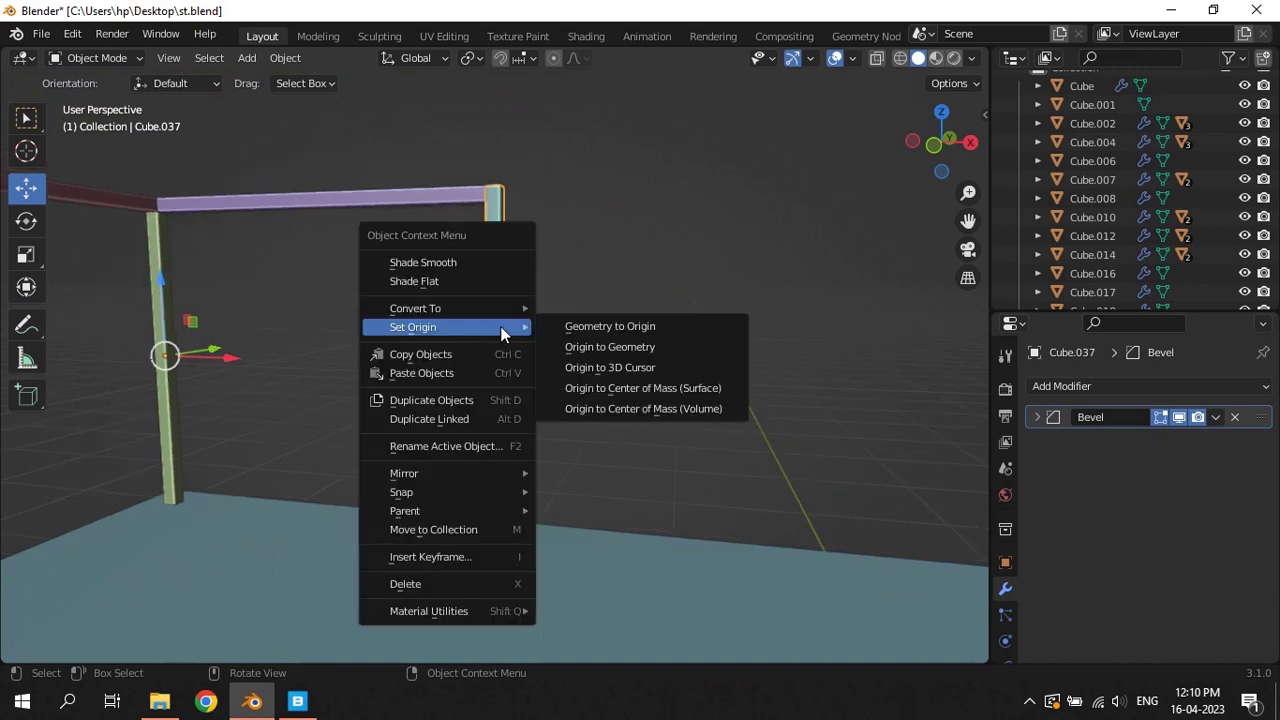
click(613, 352)
Place a linked duplicate post about 0.63 m along X between the end posts, then save
key(alt+d)
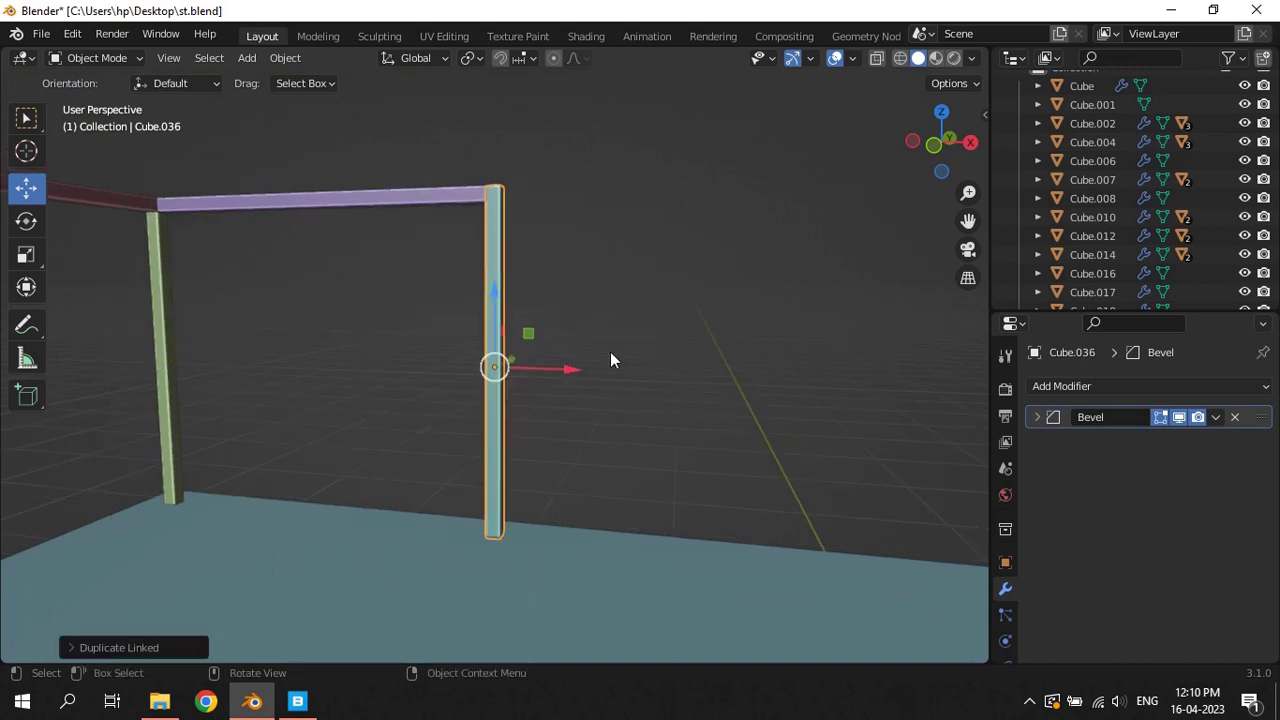
key(x)
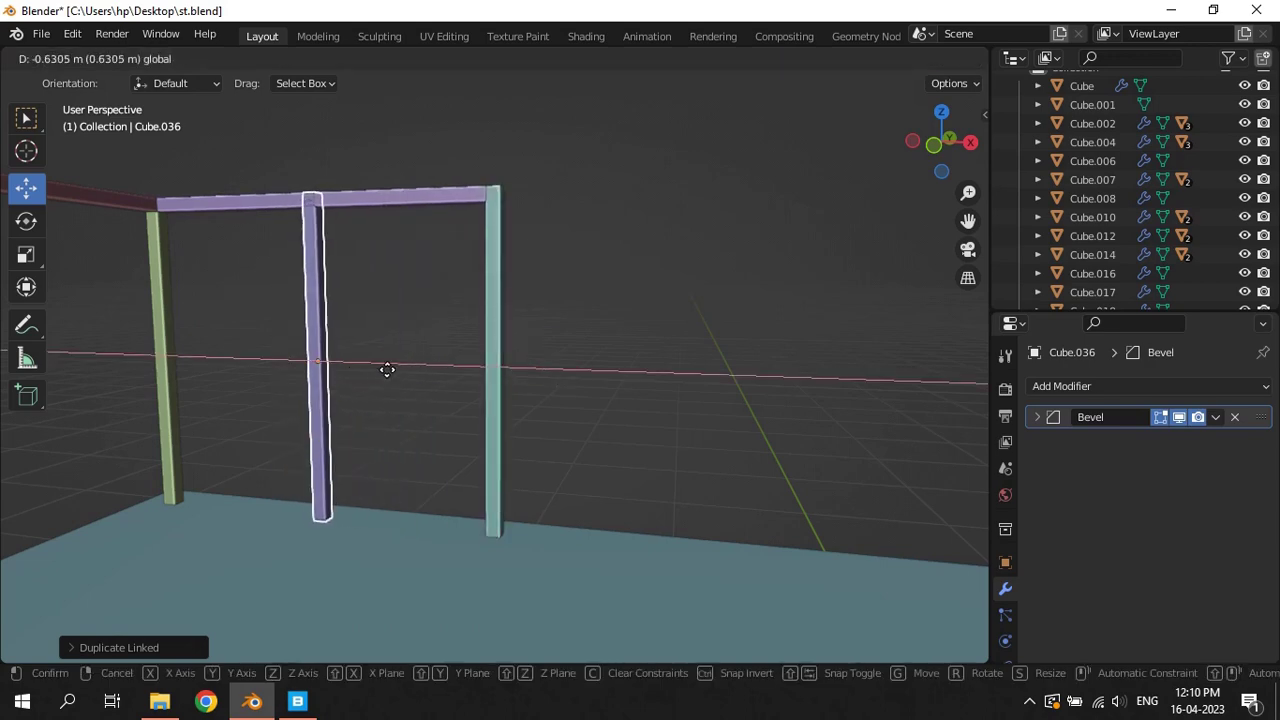
click(386, 371)
key(KP_3)
key(KP_1)
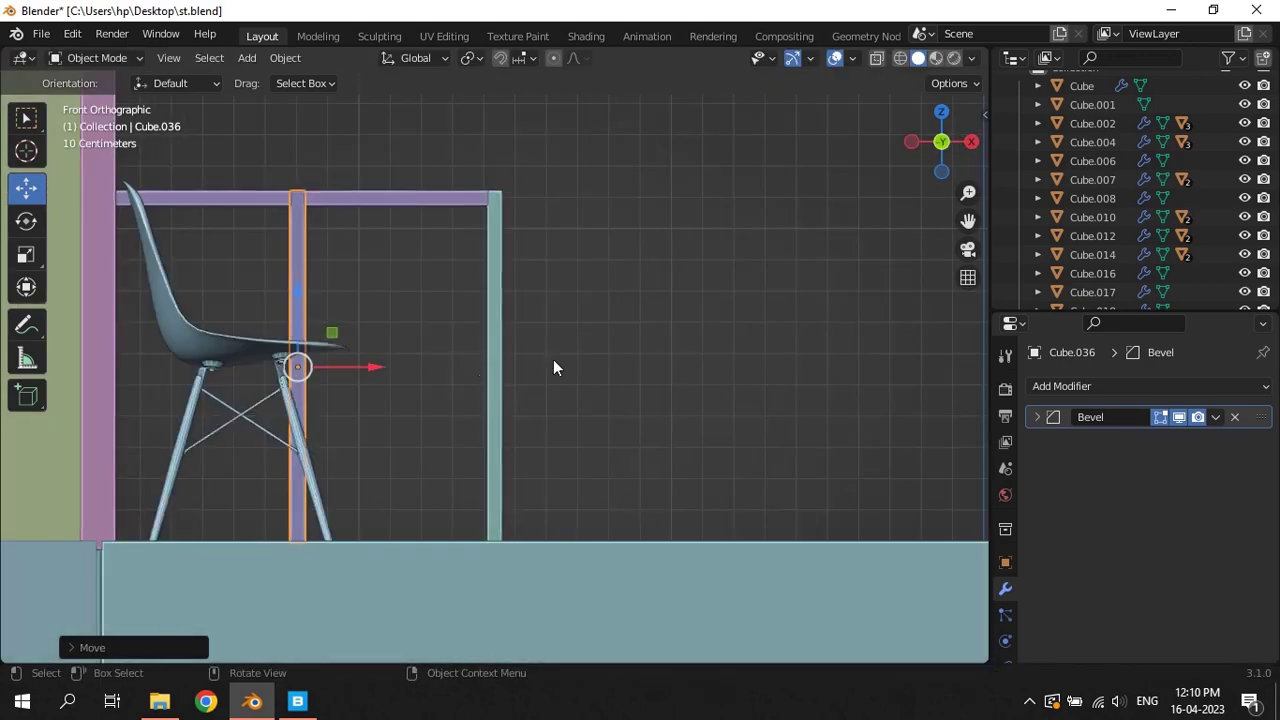
drag(360, 369, 374, 363)
key(ctrl+s)
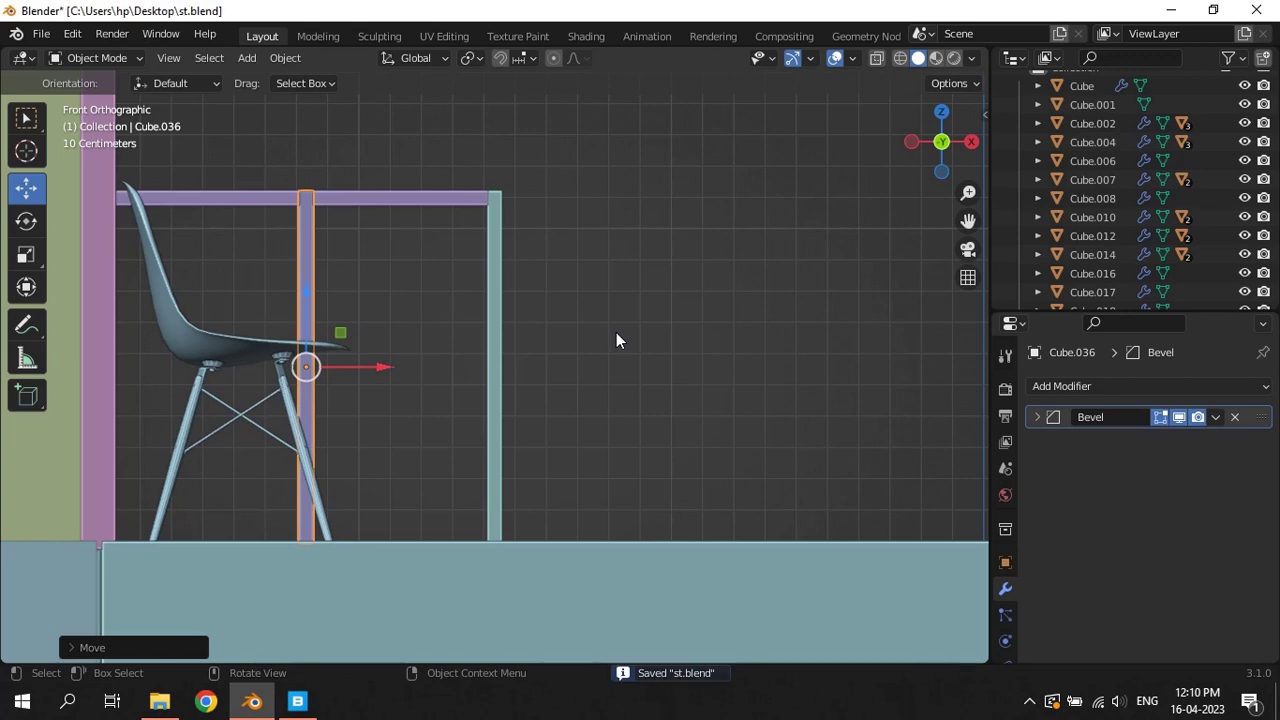
middle_drag(616, 331, 599, 336)
scroll(629, 334, down, 3)
scroll(633, 330, down, 3)
Add a camera and move it to about X 11.18, Y 7.54, Z 7.53 m
key(shift+a)
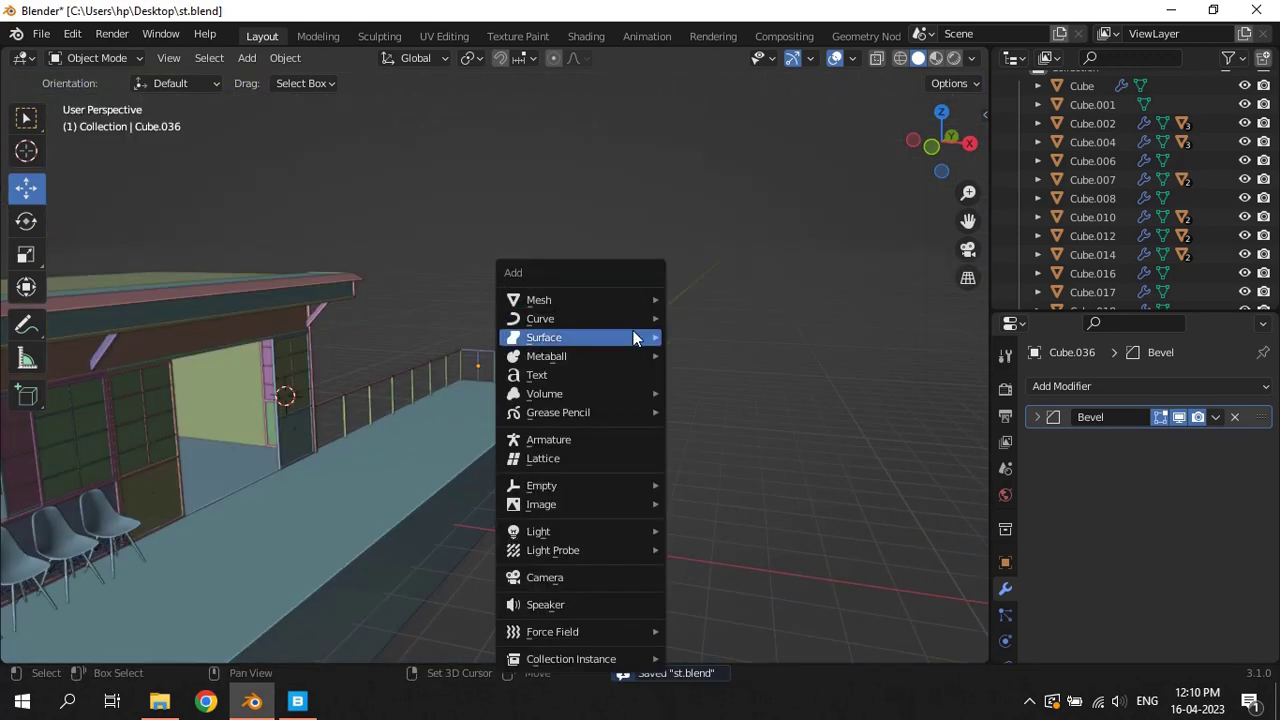
click(562, 577)
scroll(512, 500, down, 5)
key(g)
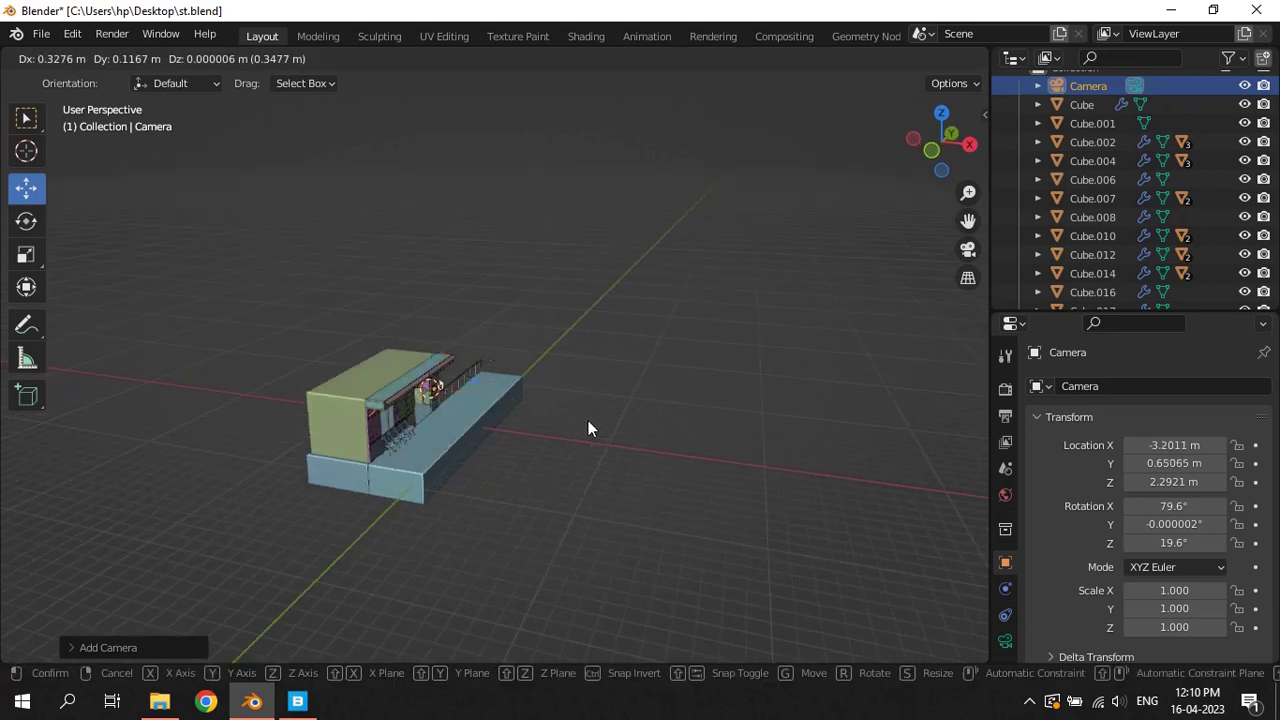
click(604, 402)
Box-select all the building objects
drag(163, 281, 443, 460)
click(554, 543)
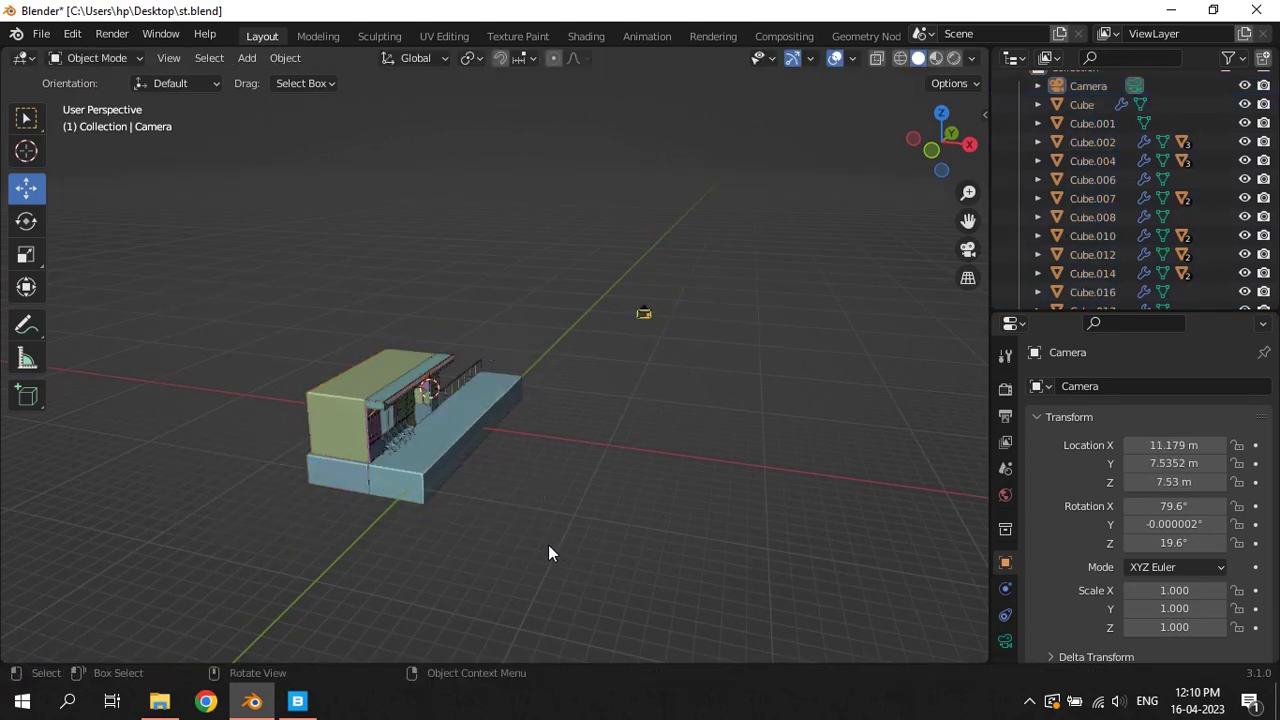
drag(203, 270, 514, 544)
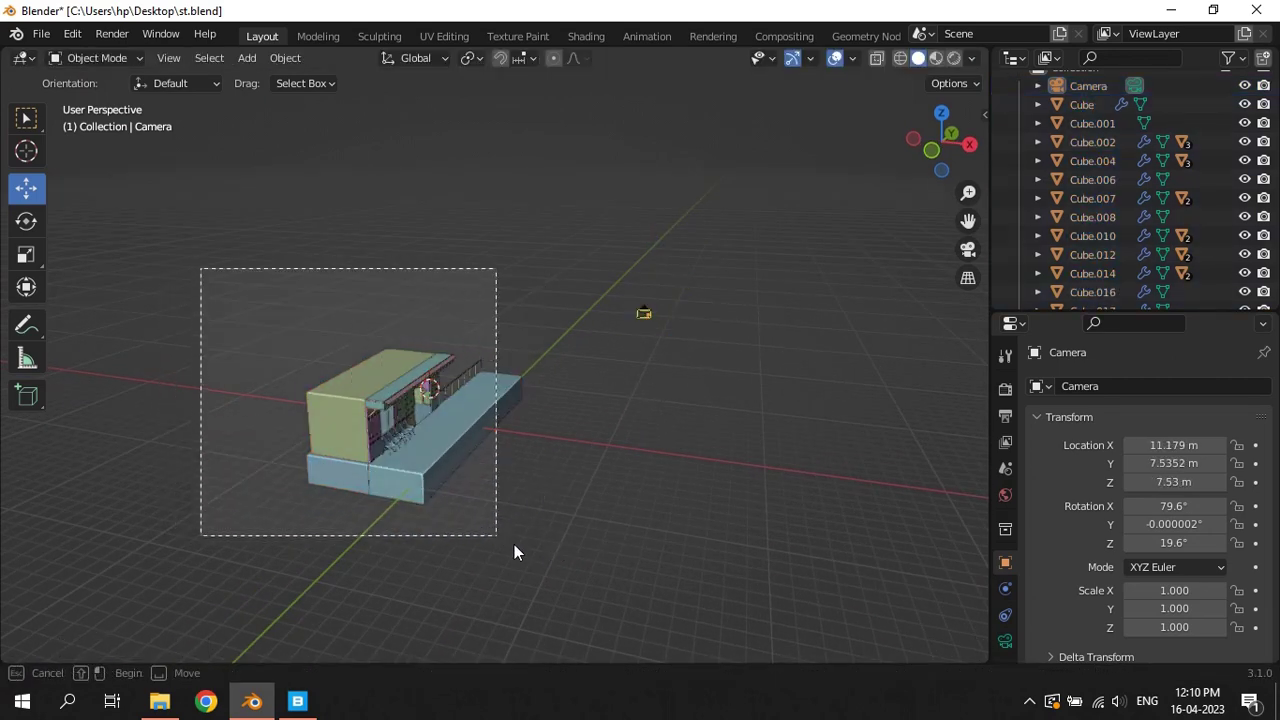
Move the selected building objects into a new collection named Station
key(m)
click(556, 413)
text(Station)
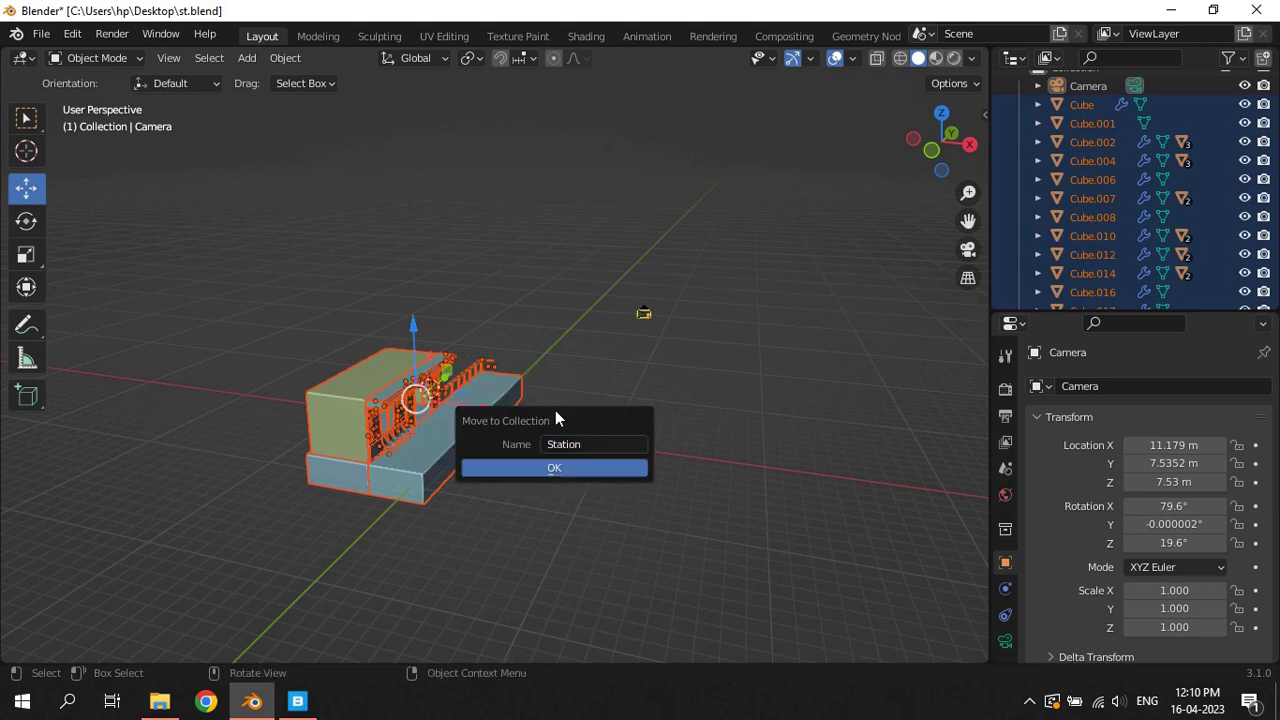
key(Return)
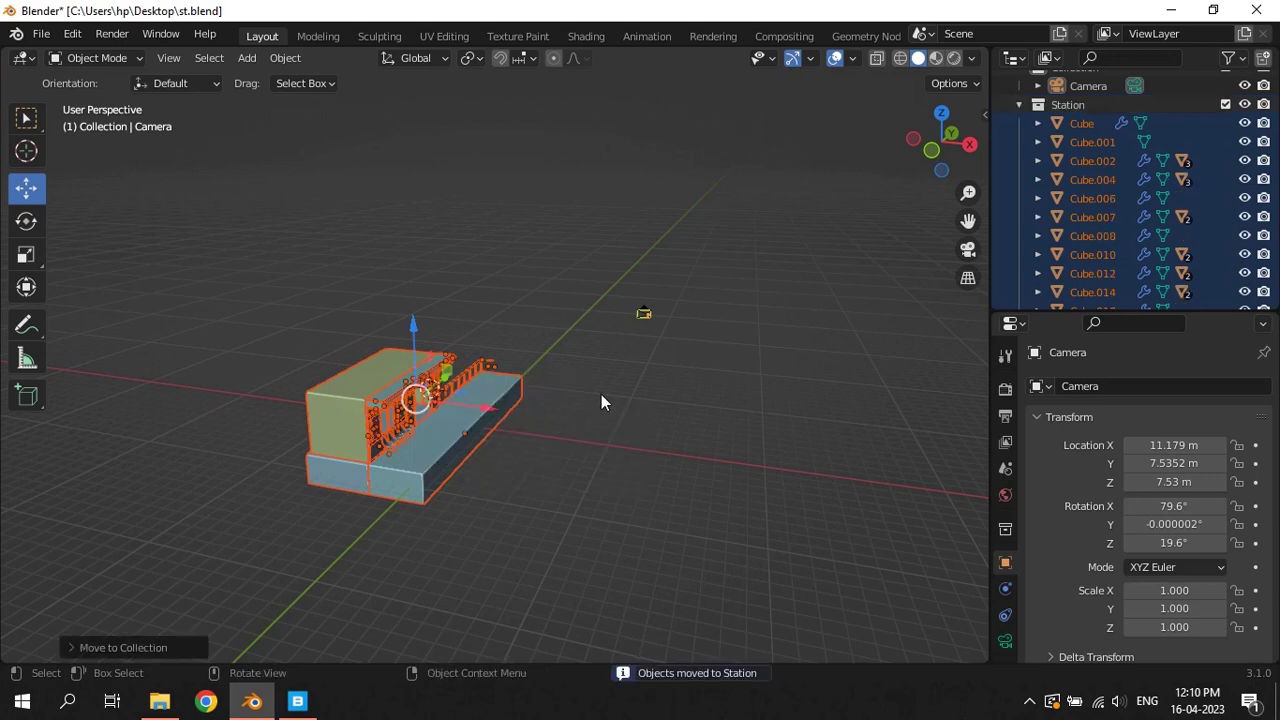
Collapse the Station collection in the Outliner and save the file
click(601, 394)
click(1018, 104)
scroll(470, 470, up, 5)
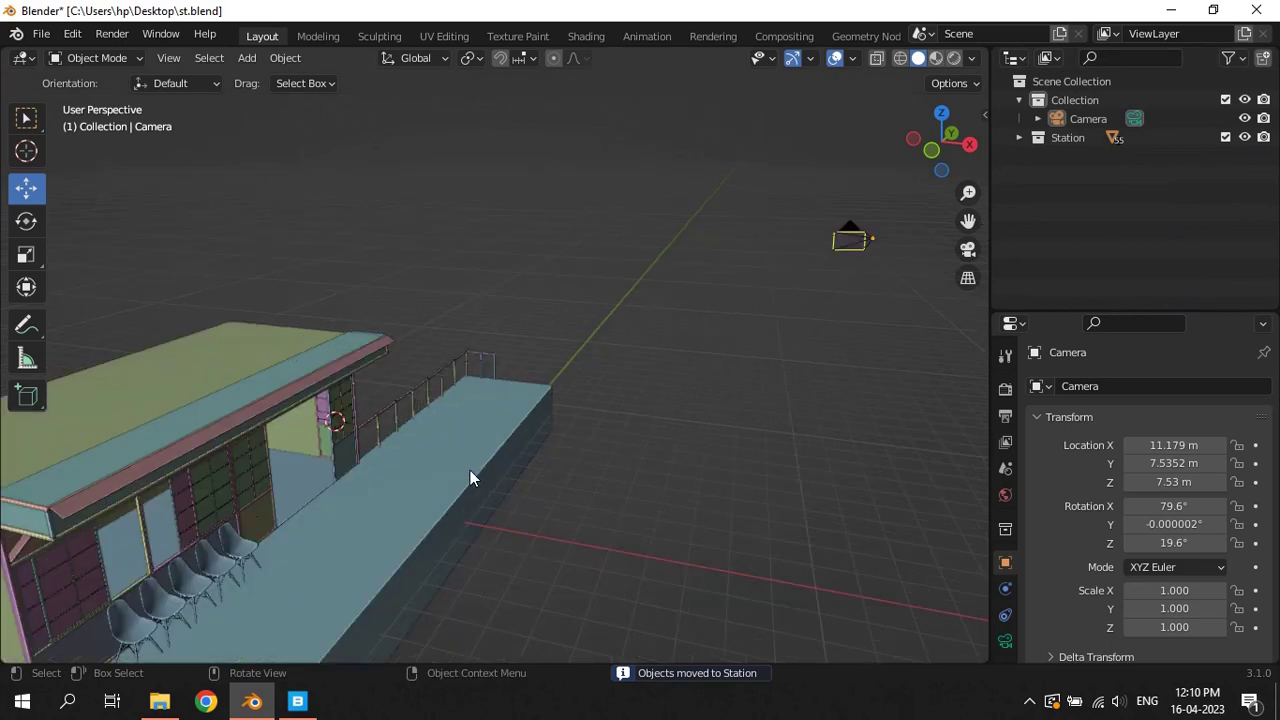
middle_drag(470, 470, 493, 438)
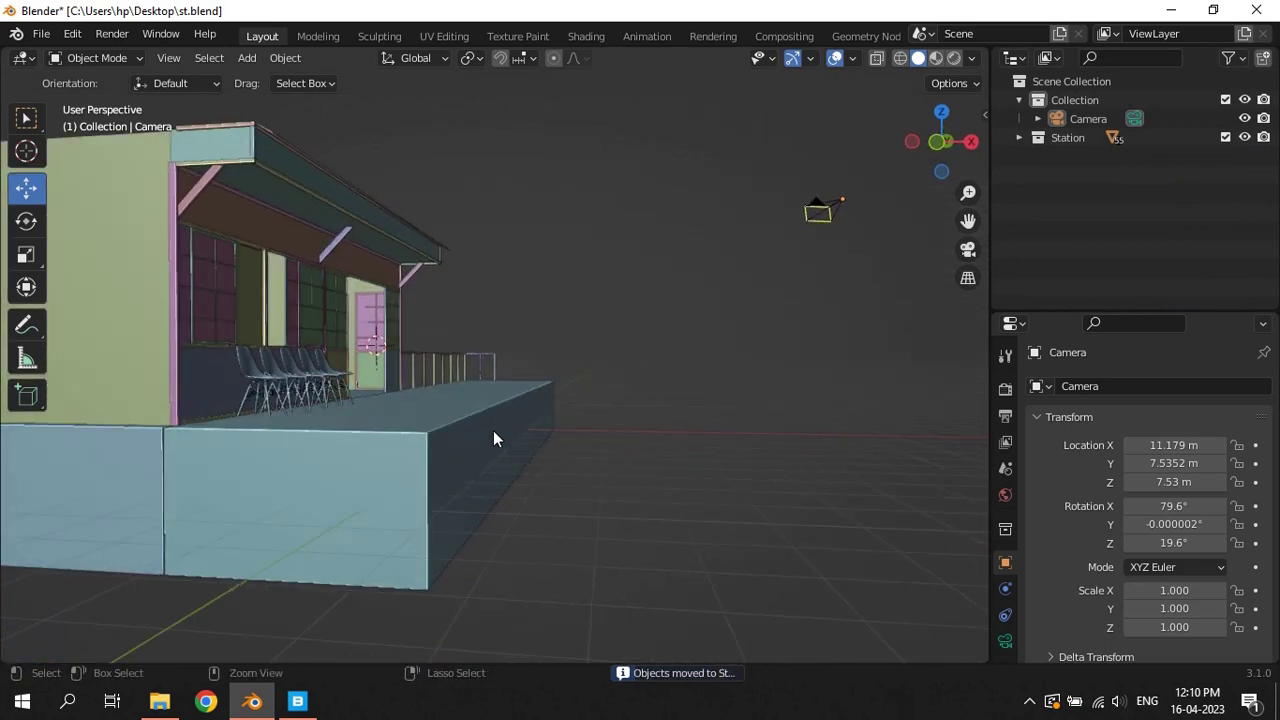
key(ctrl+s)
key(shift+a)
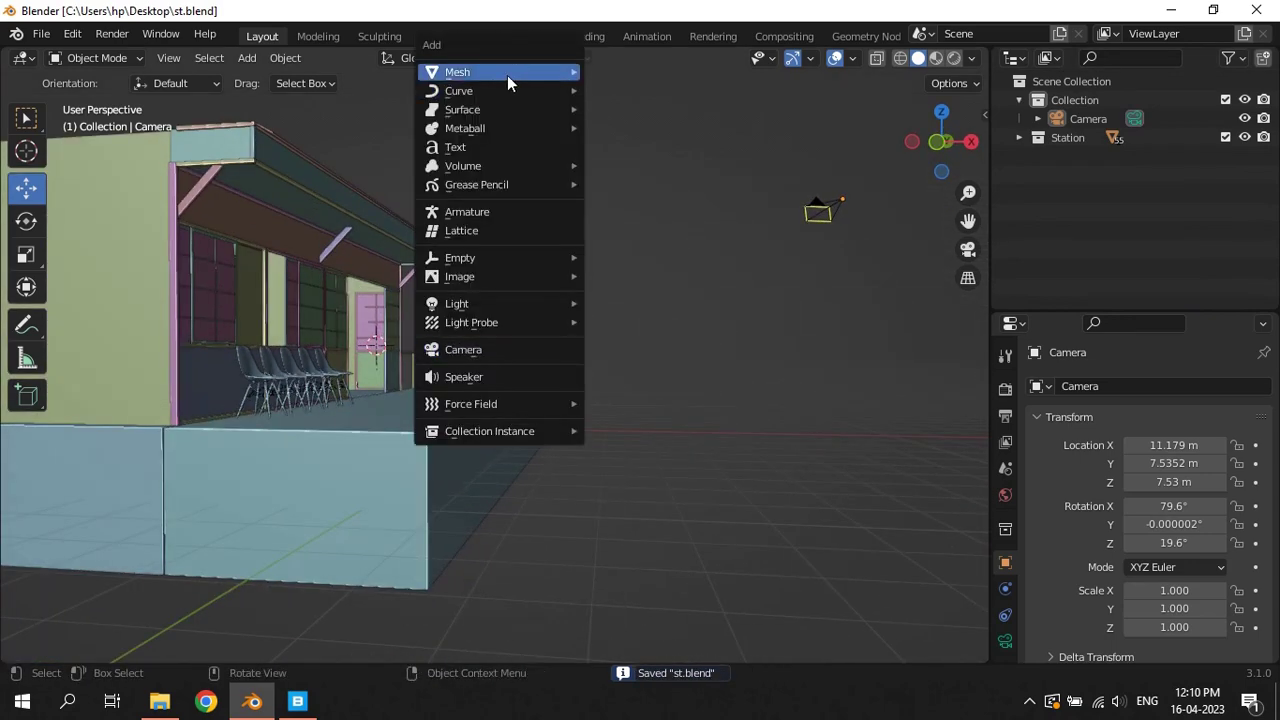
Add a plane, snap it to the grid-snapped 3D cursor and scale it into a large ground
click(608, 71)
key(s)
click(334, 449)
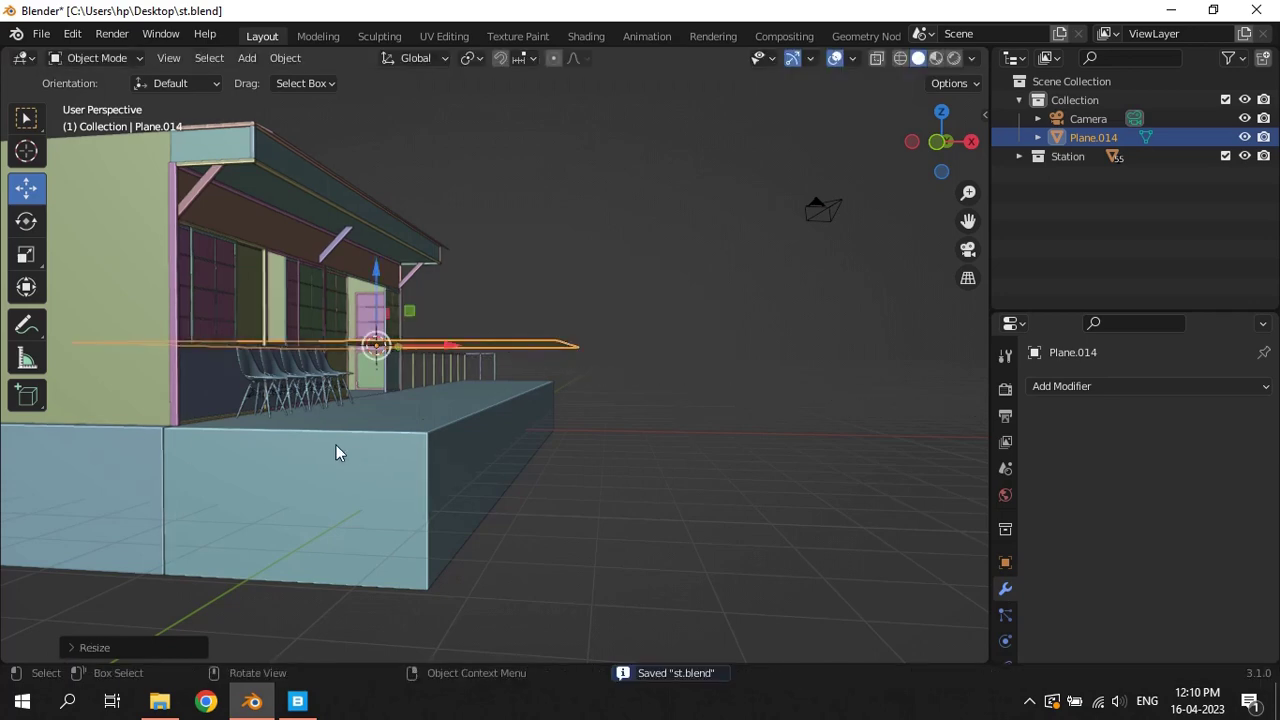
key(shift+s)
key(shift+s)
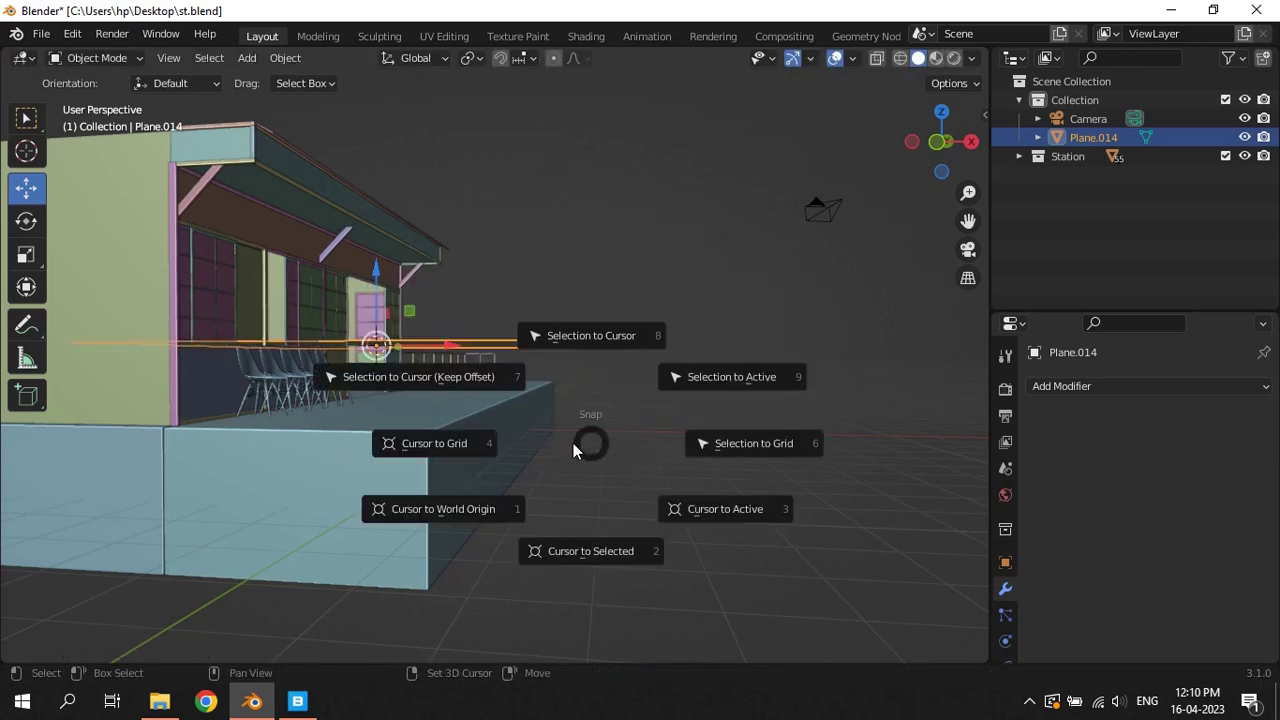
click(507, 488)
key(shift+s)
click(543, 361)
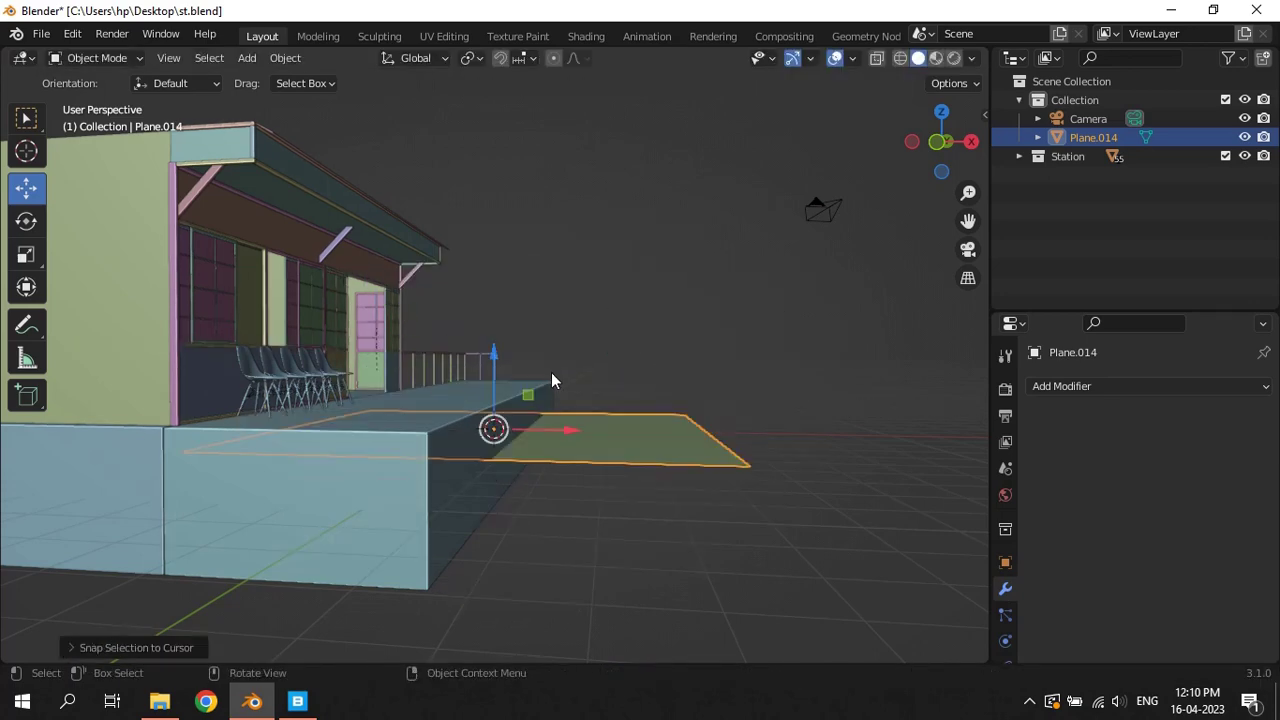
key(s)
click(625, 384)
Check the ground plane beside the platform, then view the scene through the camera
mouse_move(625, 384)
middle_down()
mouse_move(560, 398)
mouse_move(647, 404)
middle_up()
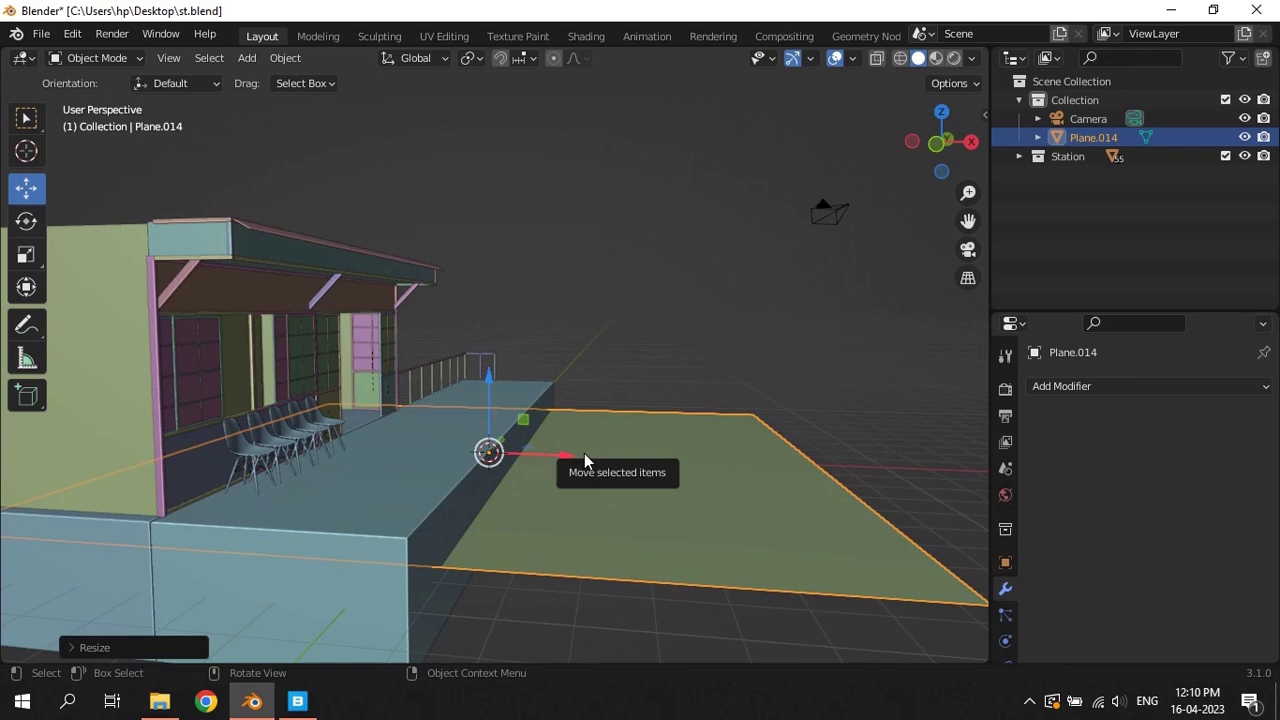
click(587, 340)
middle_drag(587, 340, 600, 343)
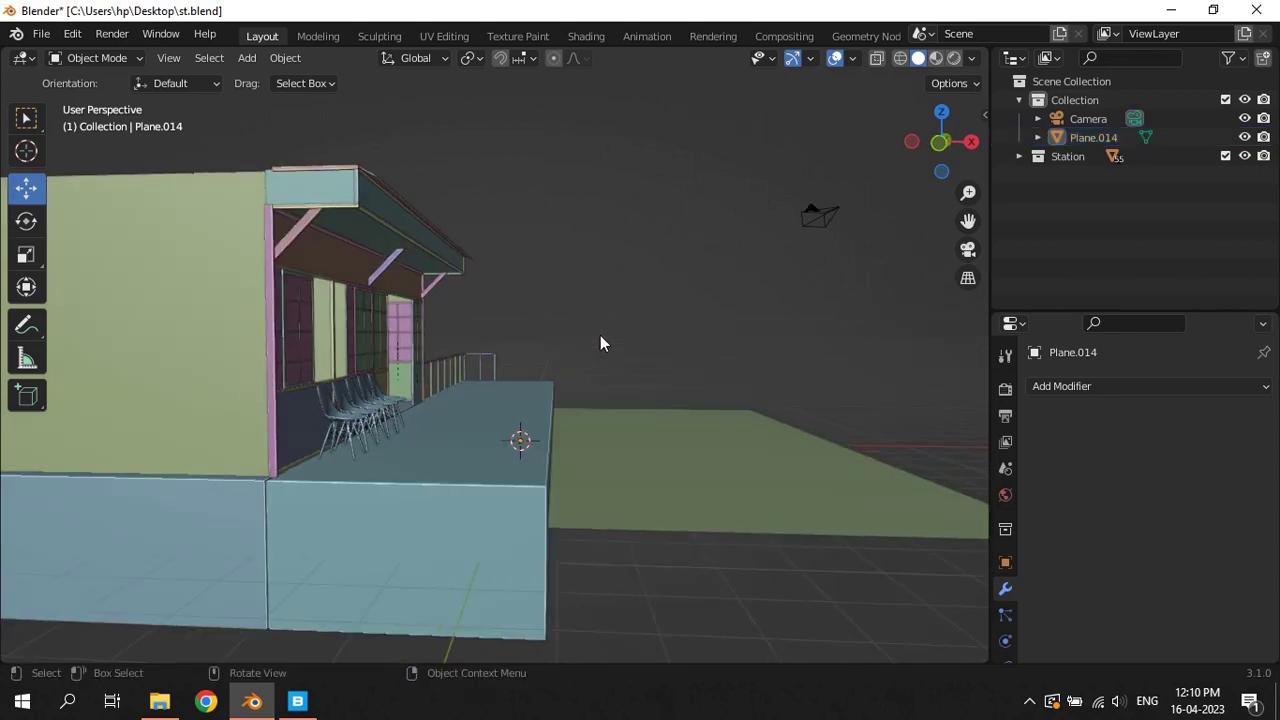
scroll(600, 343, up, 2)
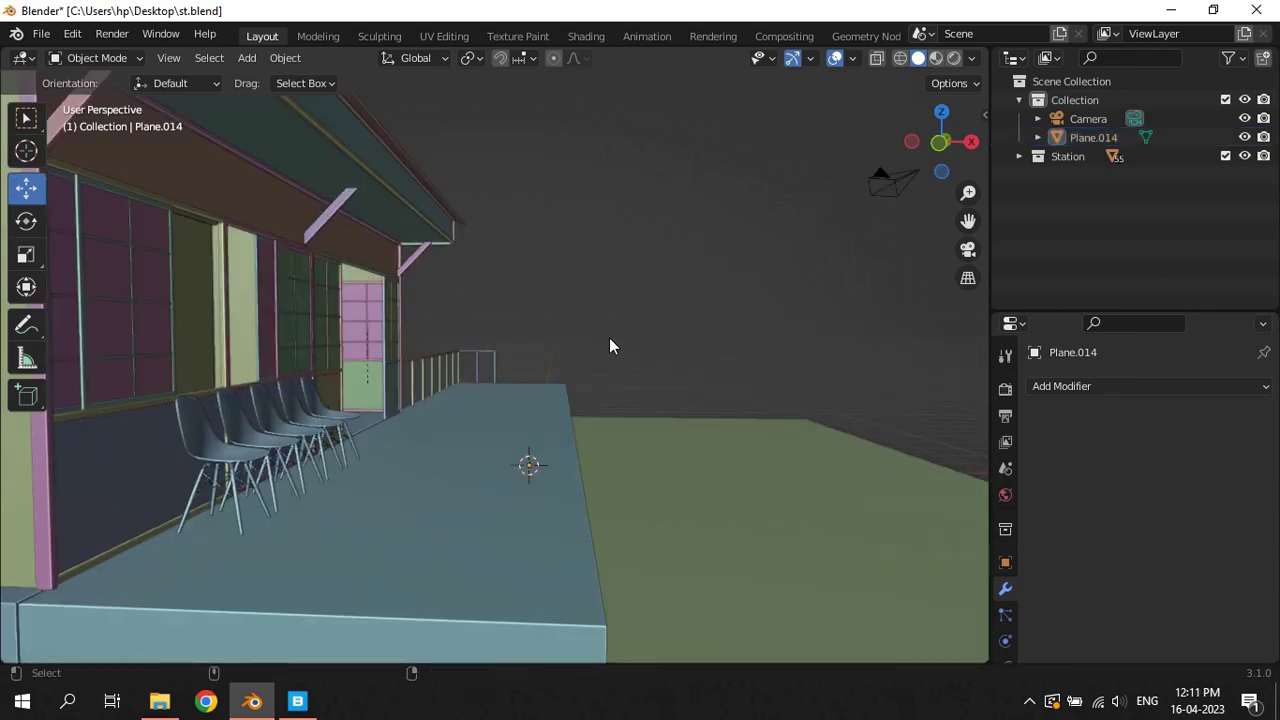
key(ctrl+alt+KP_0)
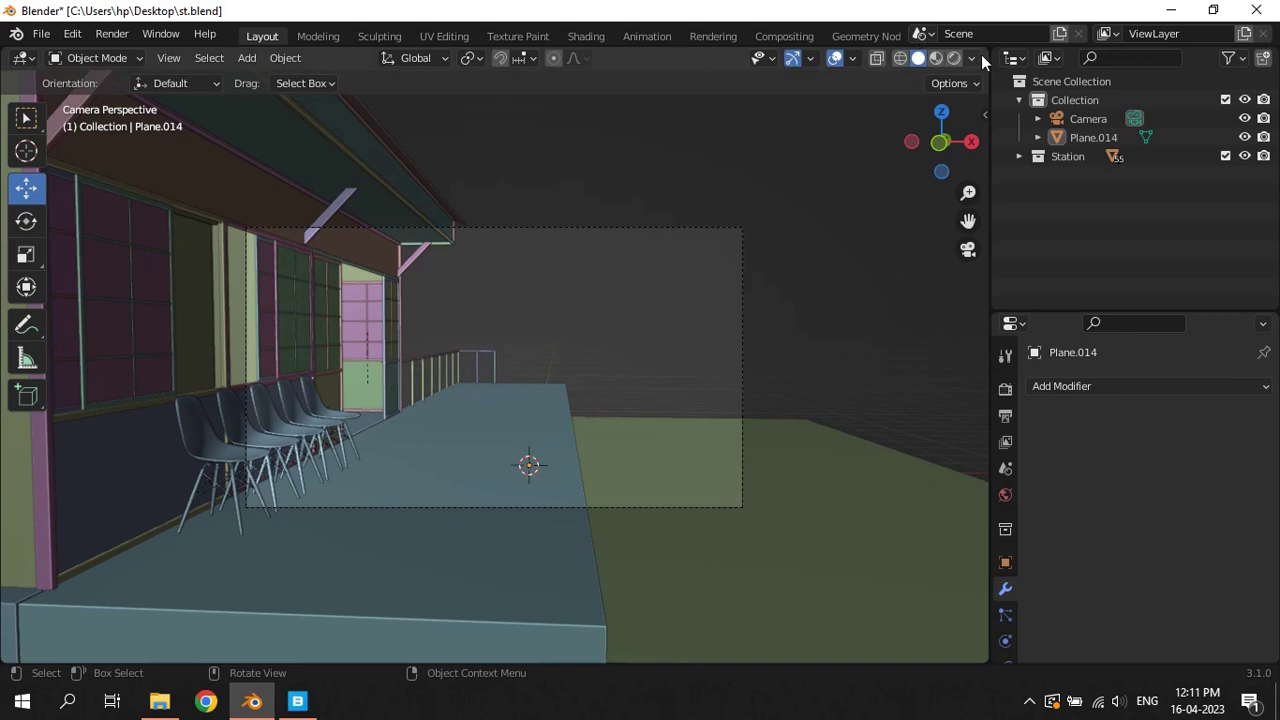
Split the viewport into two views, select the camera and set its Y rotation to 0
drag(981, 54, 523, 250)
click(819, 291)
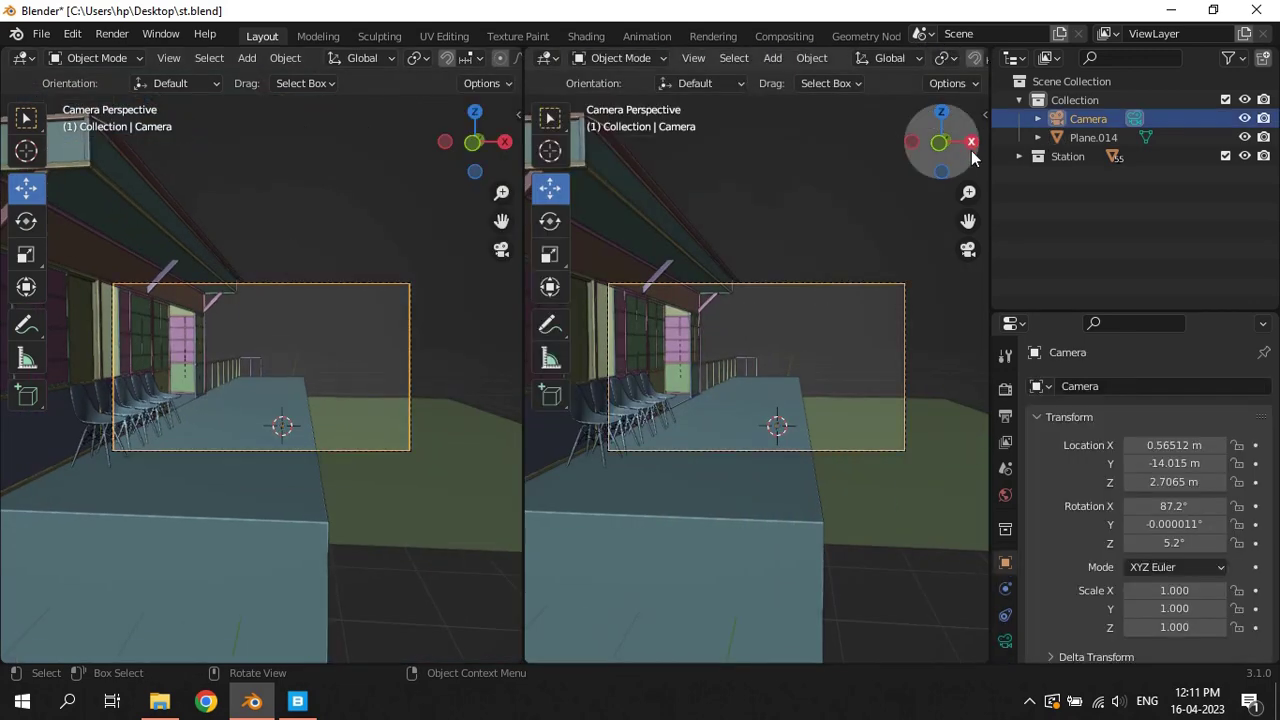
scroll(291, 278, up, 2)
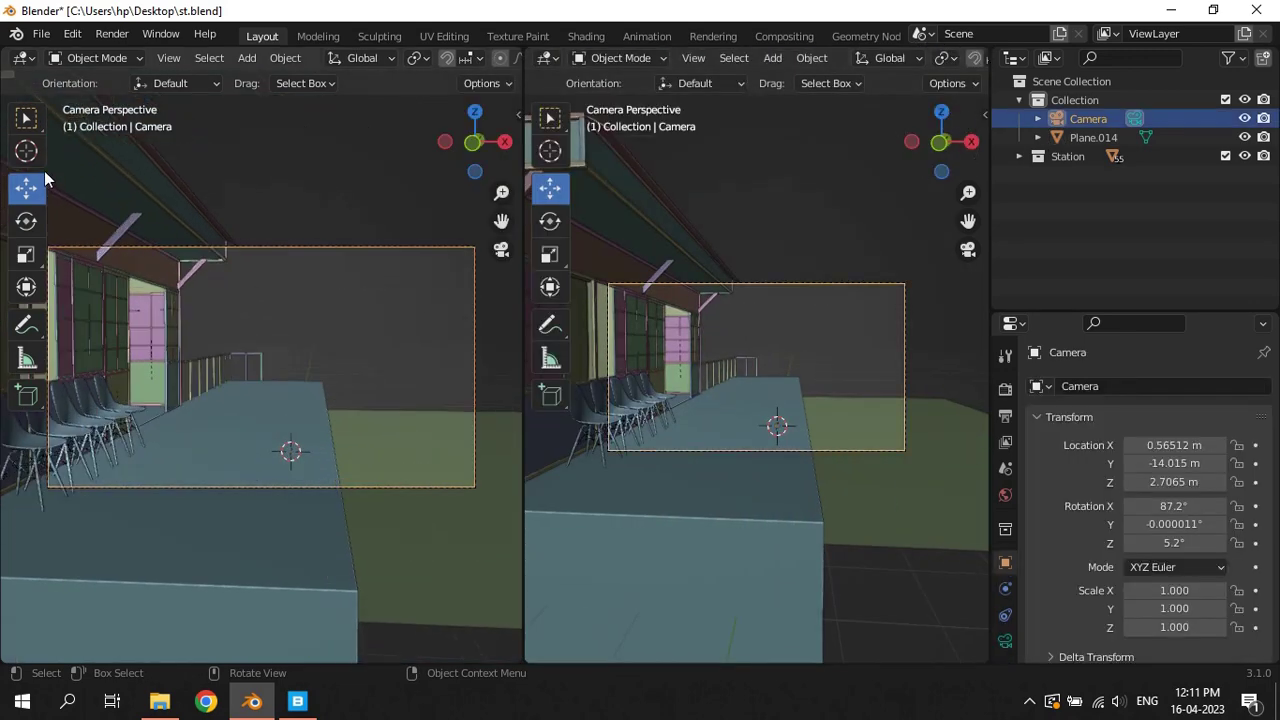
key(t)
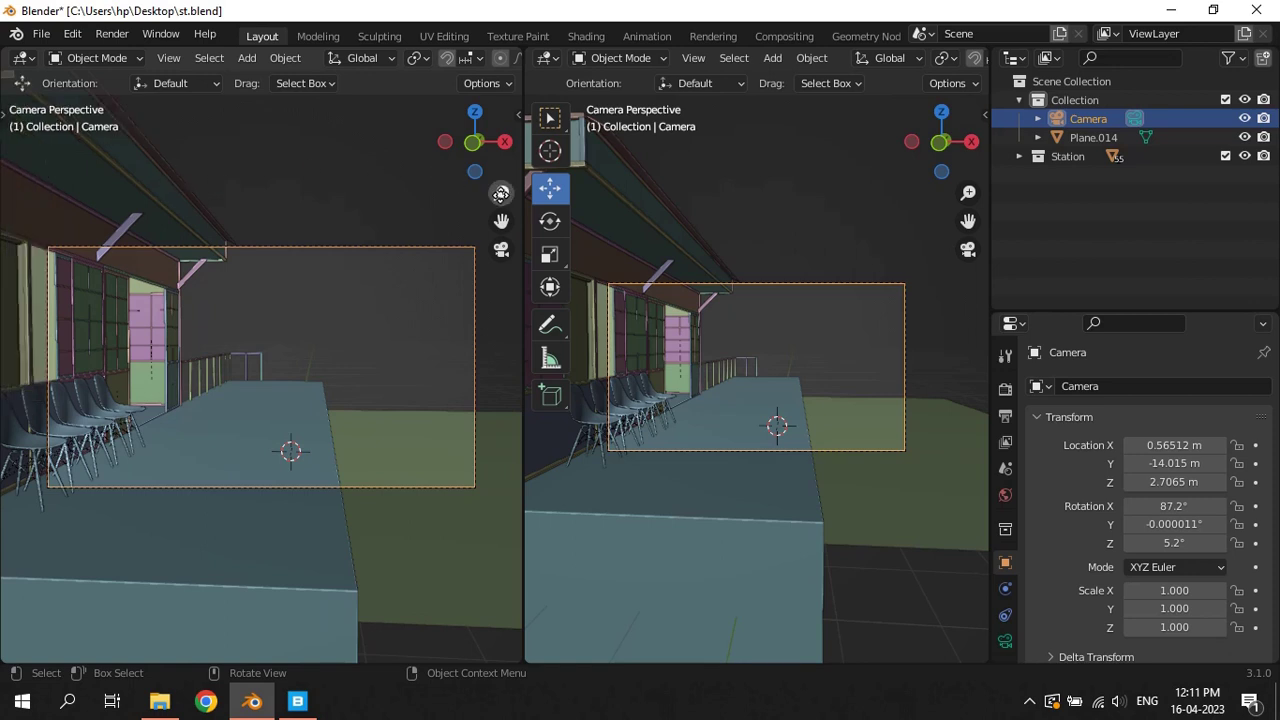
drag(522, 189, 487, 130)
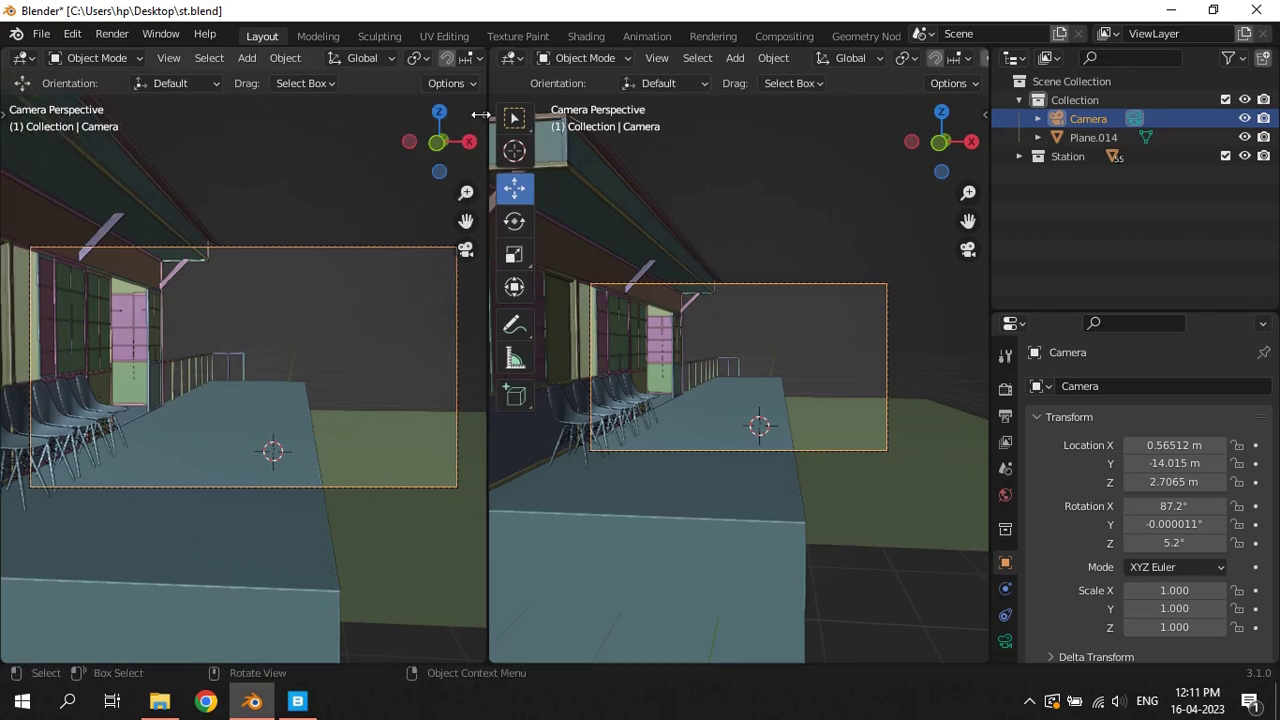
key(n)
double_click(360, 250)
text(0)
key(Return)
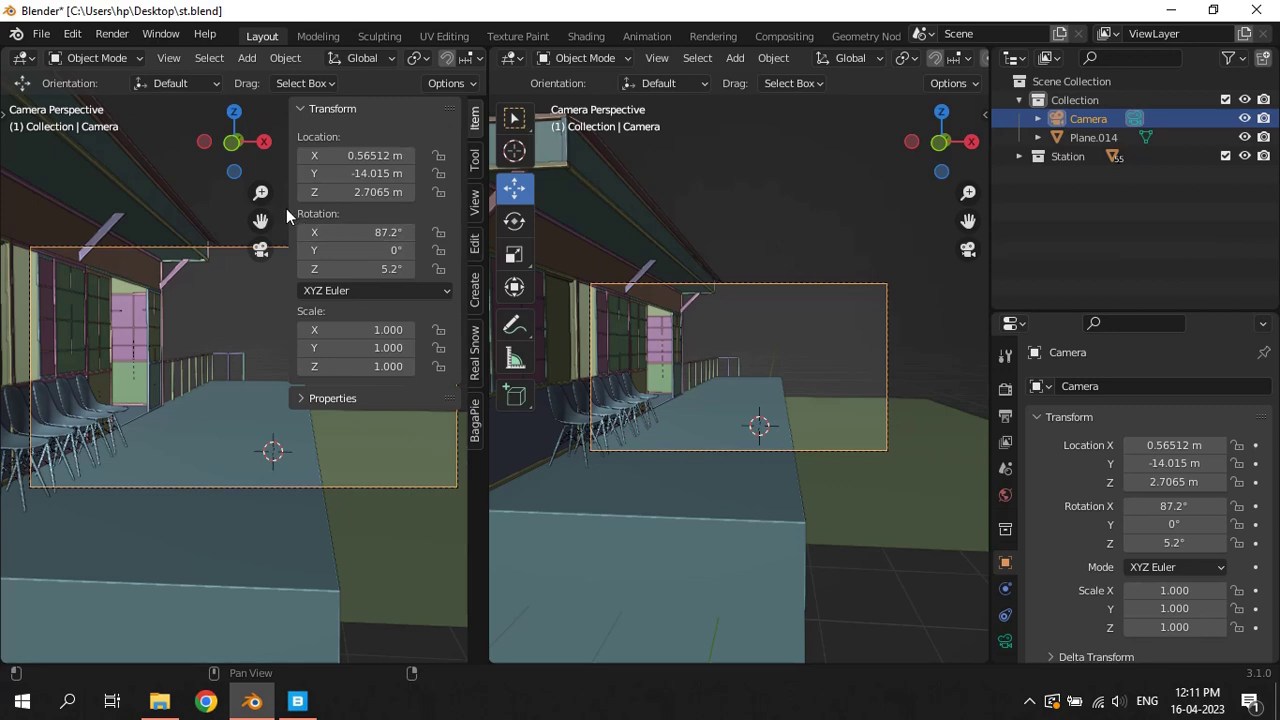
key(n)
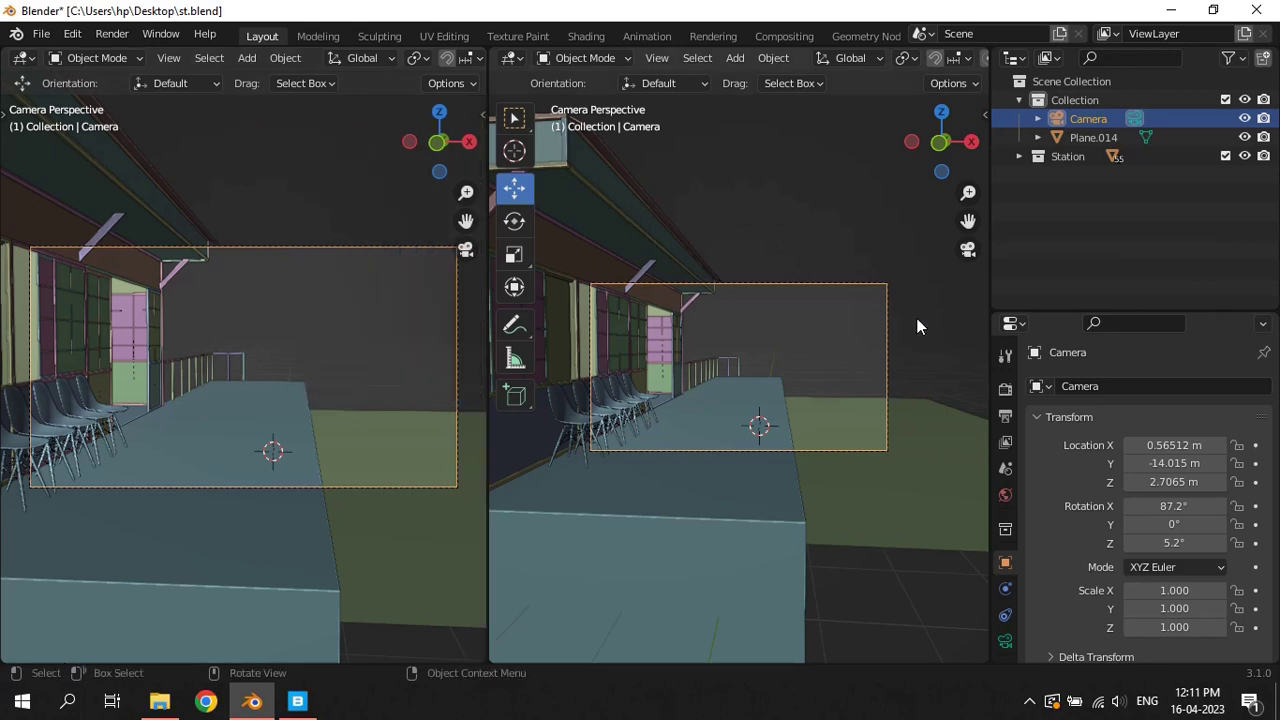
Move the camera into position in front of the shop, ending at Z 3.0331 m
mouse_move(918, 326)
middle_down()
mouse_move(881, 328)
mouse_move(872, 359)
mouse_move(804, 376)
mouse_move(776, 416)
mouse_move(736, 308)
middle_up()
key(g)
key(z)
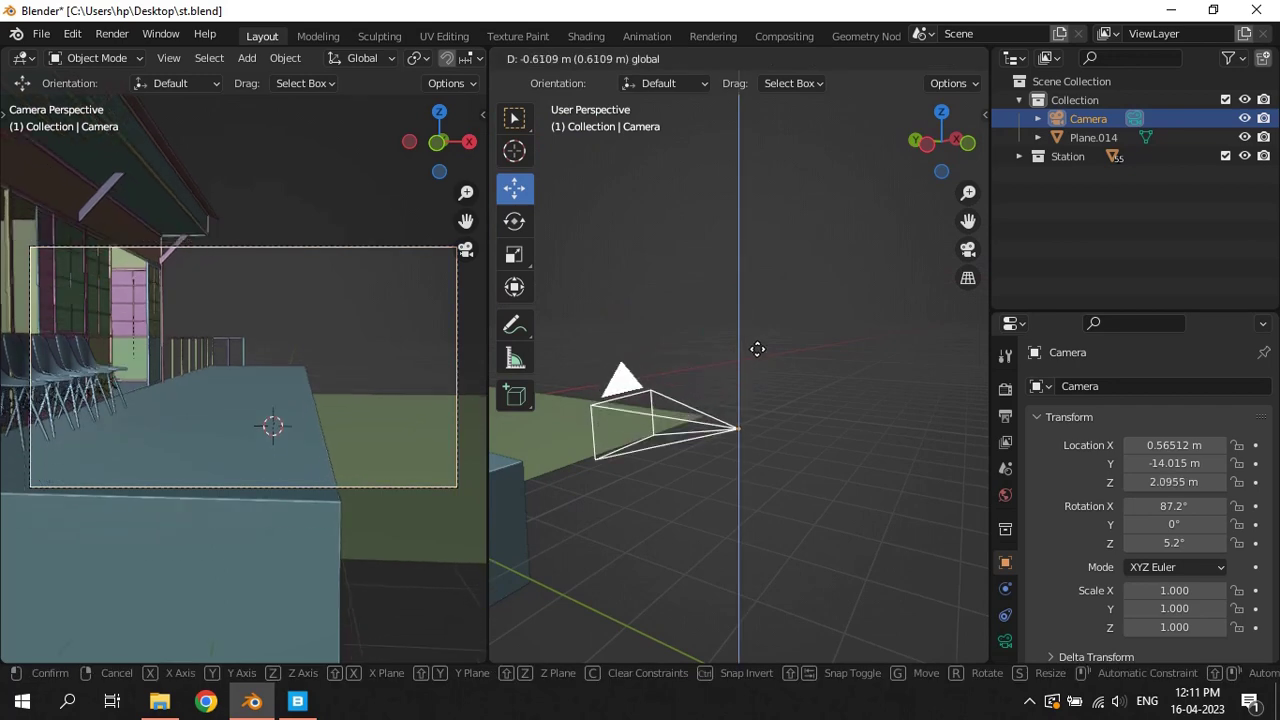
click(757, 349)
mouse_move(718, 445)
middle_down()
mouse_move(730, 482)
mouse_move(677, 451)
middle_up()
key(g)
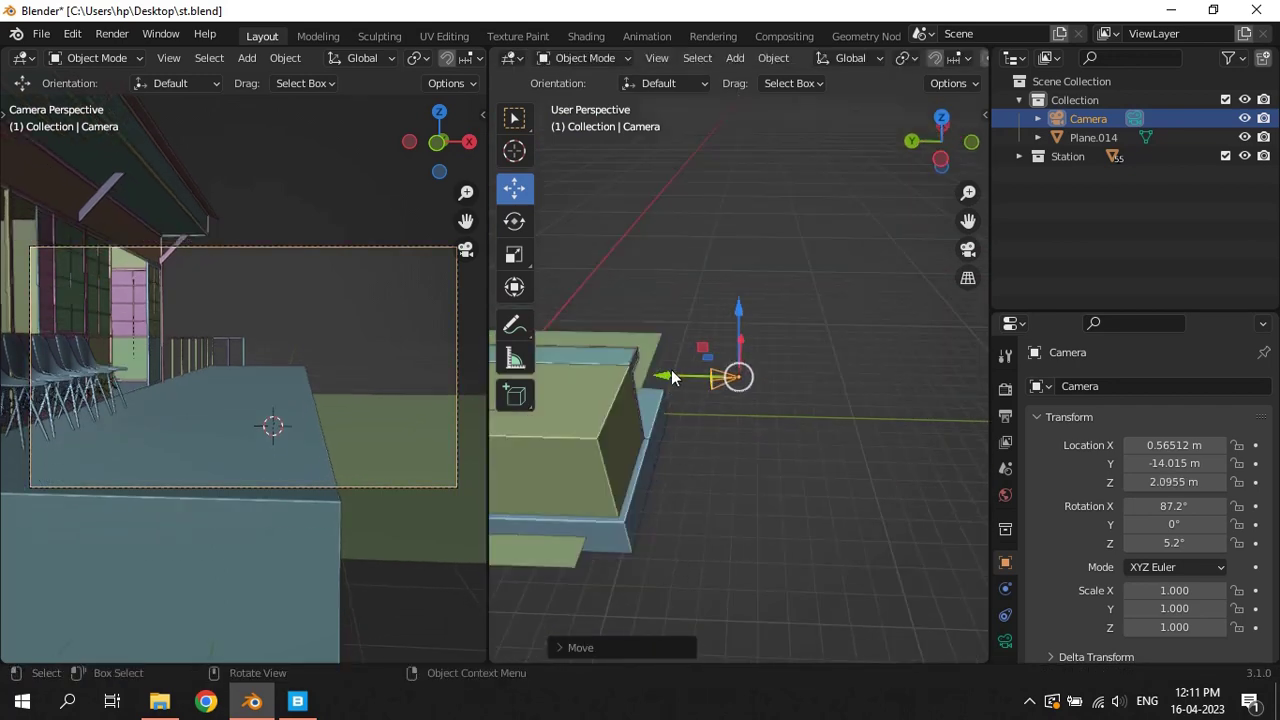
click(664, 368)
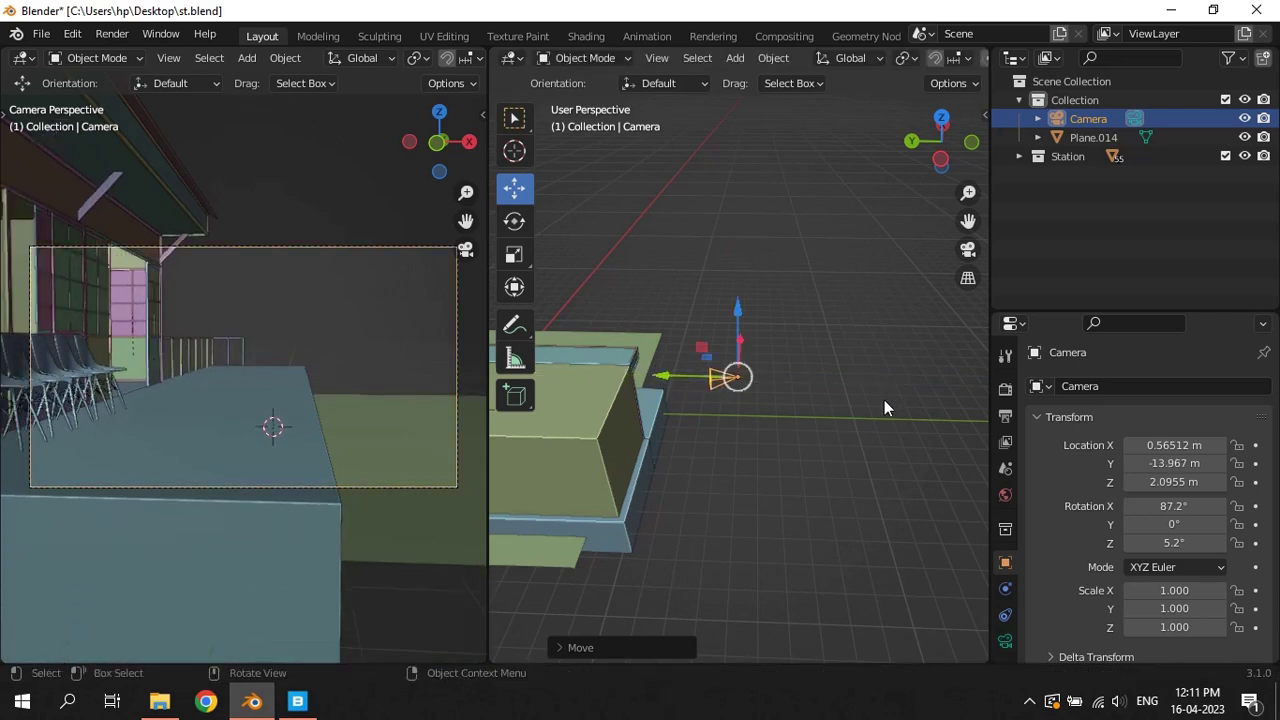
middle_drag(884, 400, 801, 374)
drag(809, 366, 779, 373)
middle_drag(779, 373, 643, 335)
key(g)
key(z)
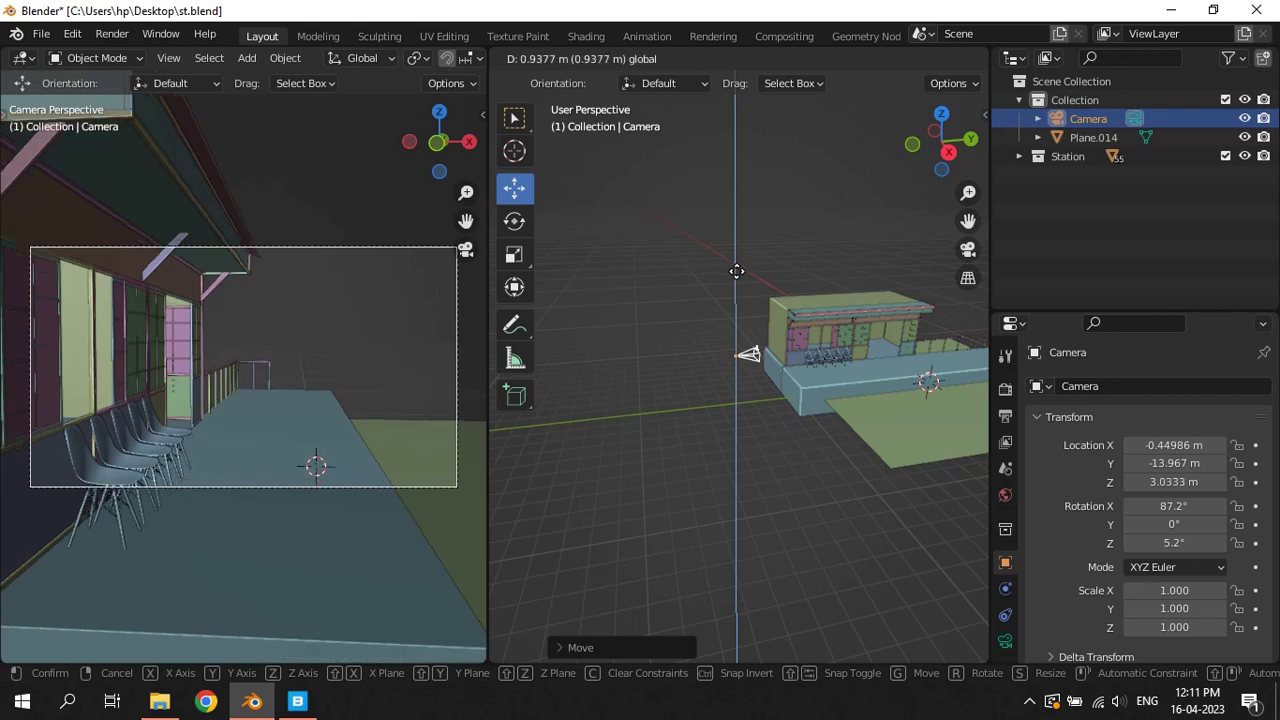
click(737, 271)
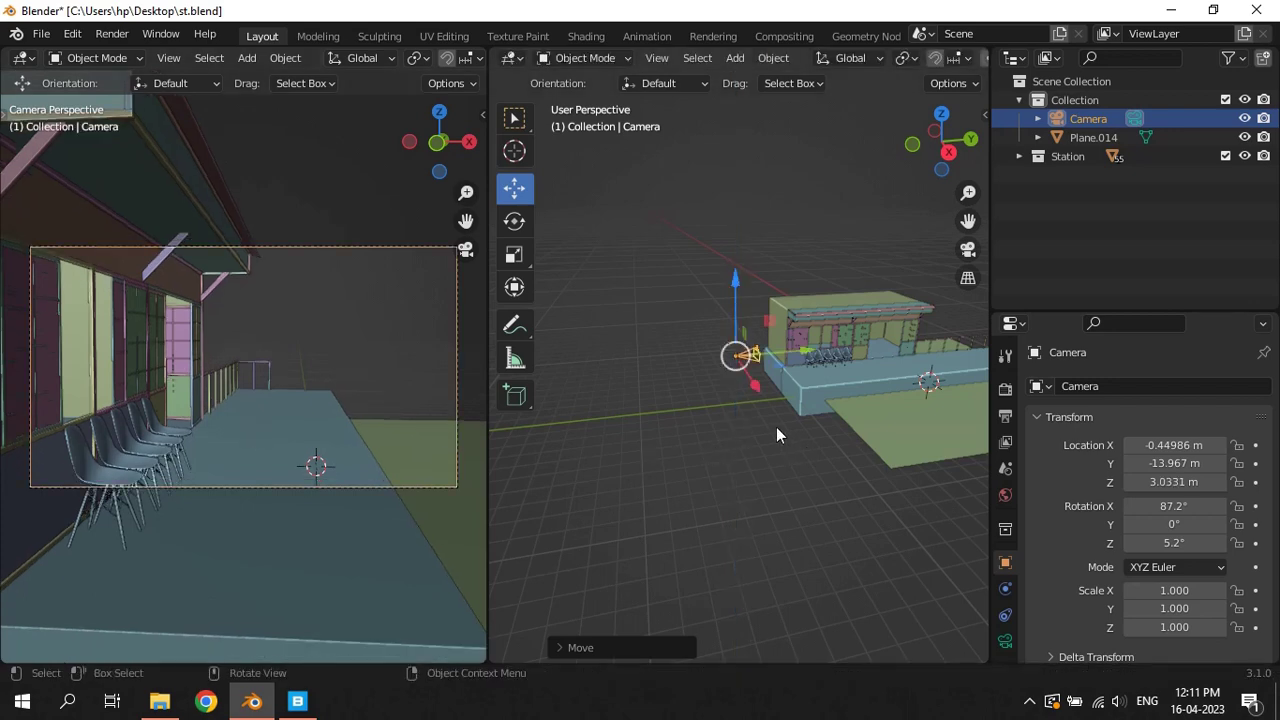
Turn the camera around Z to -1.58° and shift it along X to about -1.0 m
middle_drag(776, 427, 856, 471)
scroll(858, 471, up, 2)
scroll(772, 434, up, 4)
mouse_move(772, 434)
middle_down()
mouse_move(903, 462)
mouse_move(858, 433)
middle_up()
key(r)
key(z)
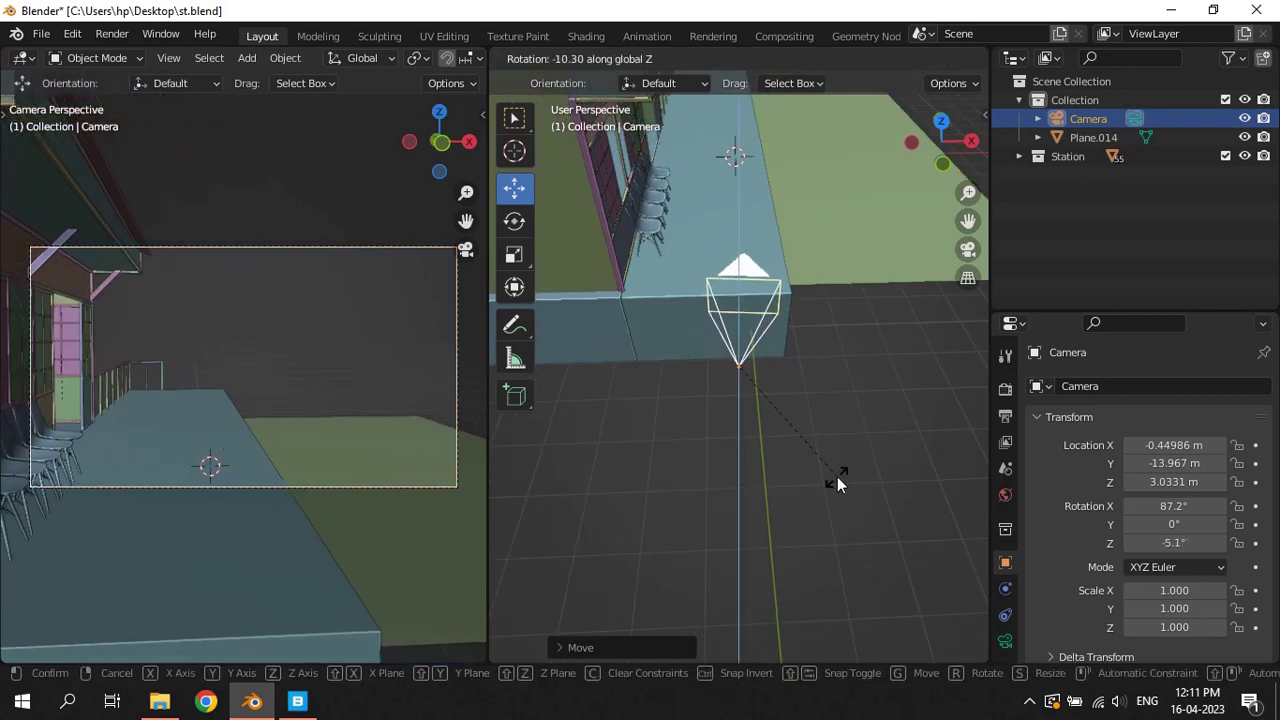
click(831, 478)
key(g)
key(x)
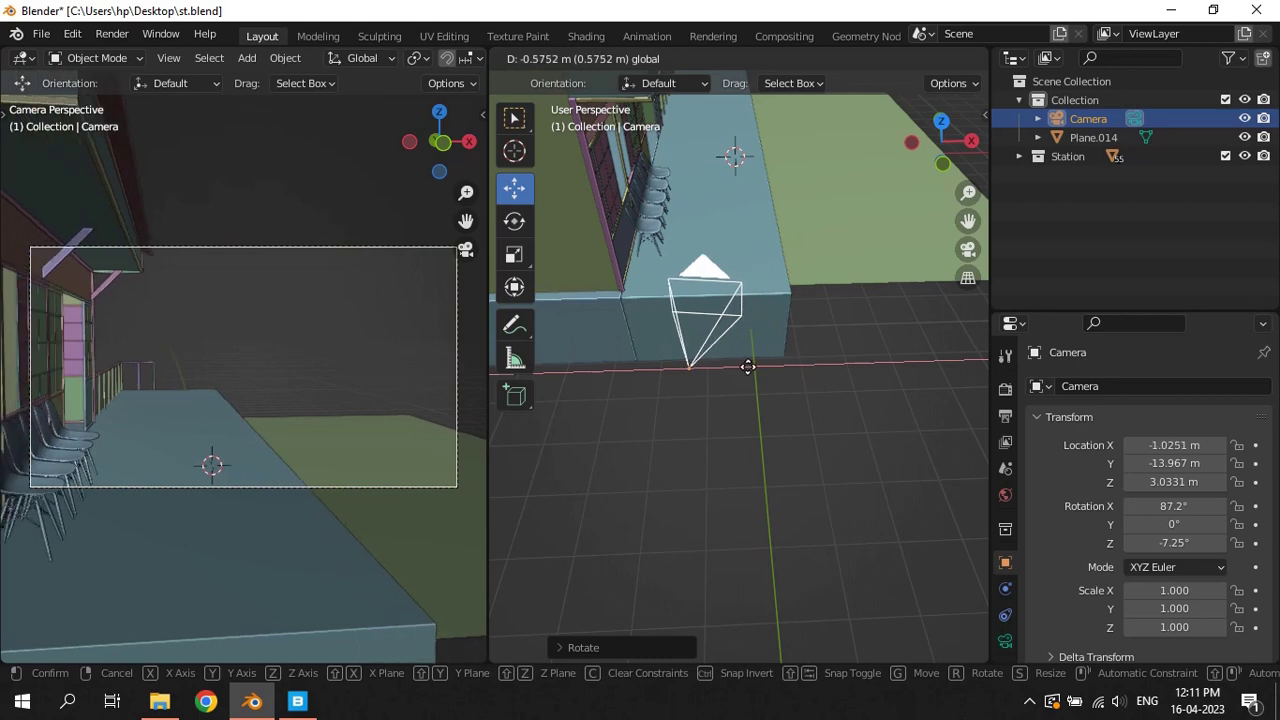
click(790, 398)
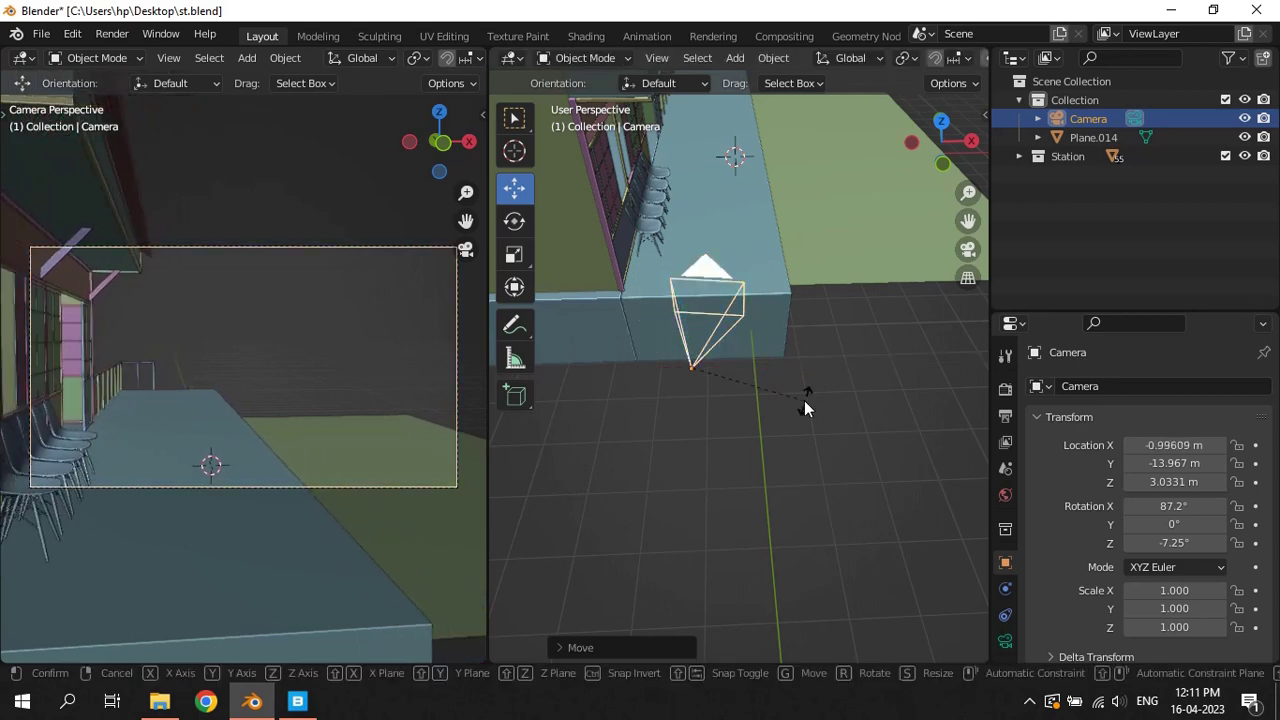
key(r)
key(z)
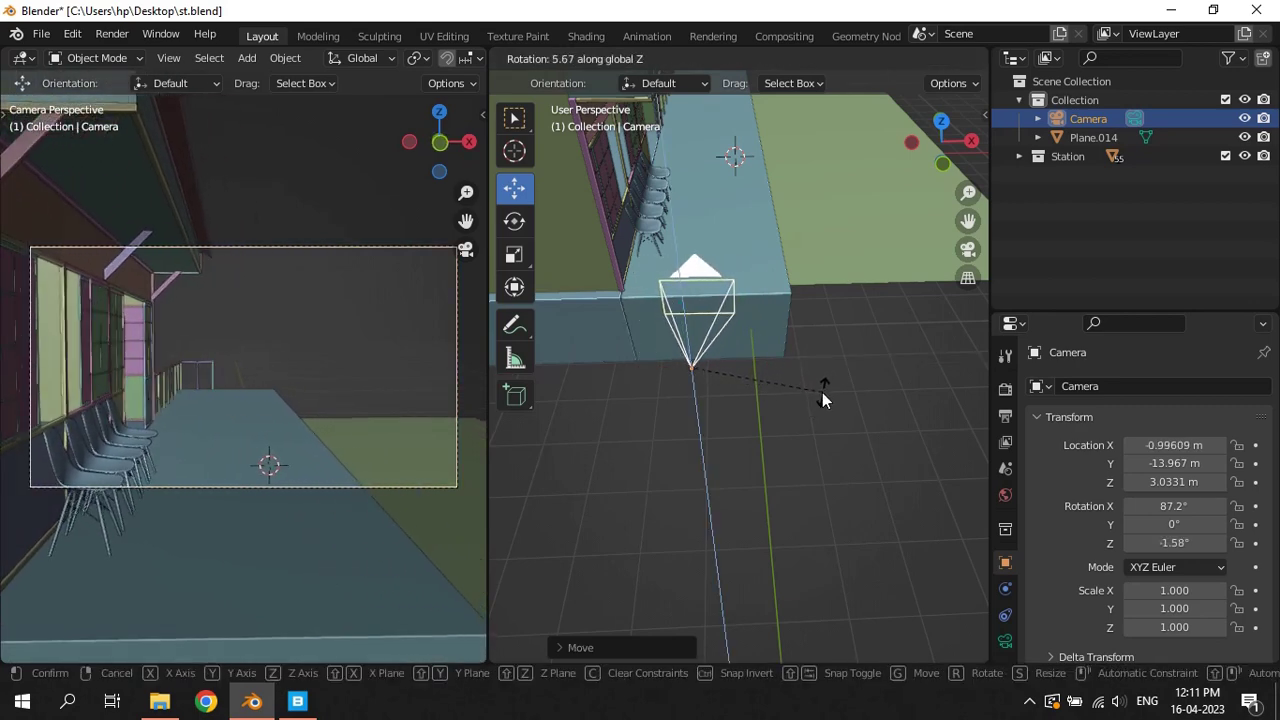
click(822, 394)
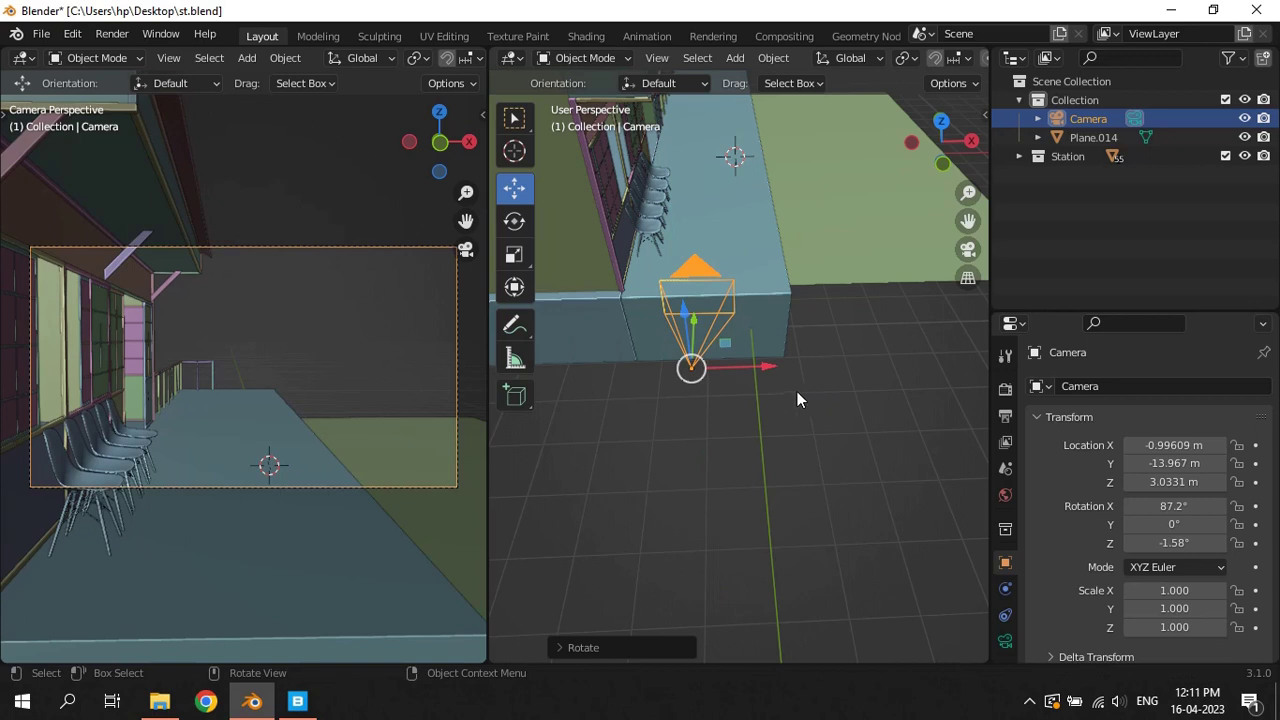
Slide the five-chair row about 1.2 m along the platform toward the camera and save st.blend
click(651, 221)
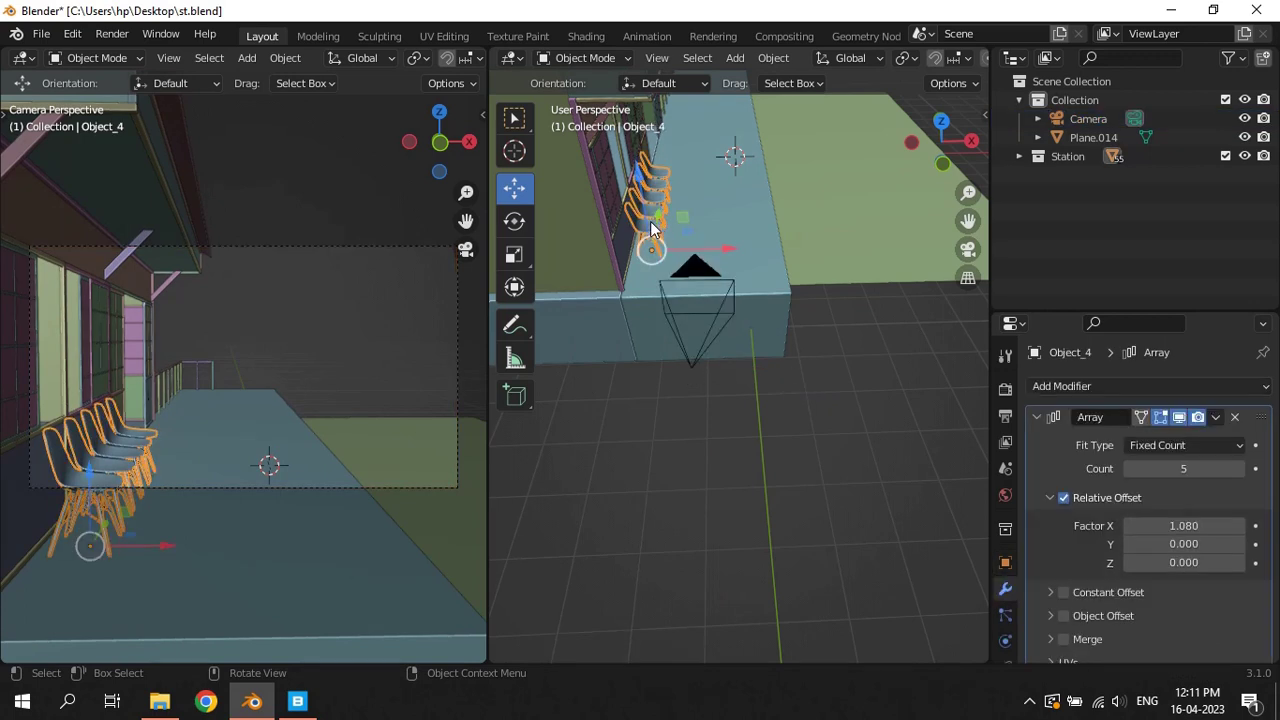
mouse_move(878, 397)
middle_down()
mouse_move(822, 423)
mouse_move(836, 305)
mouse_move(692, 393)
middle_up()
scroll(692, 393, up, 3)
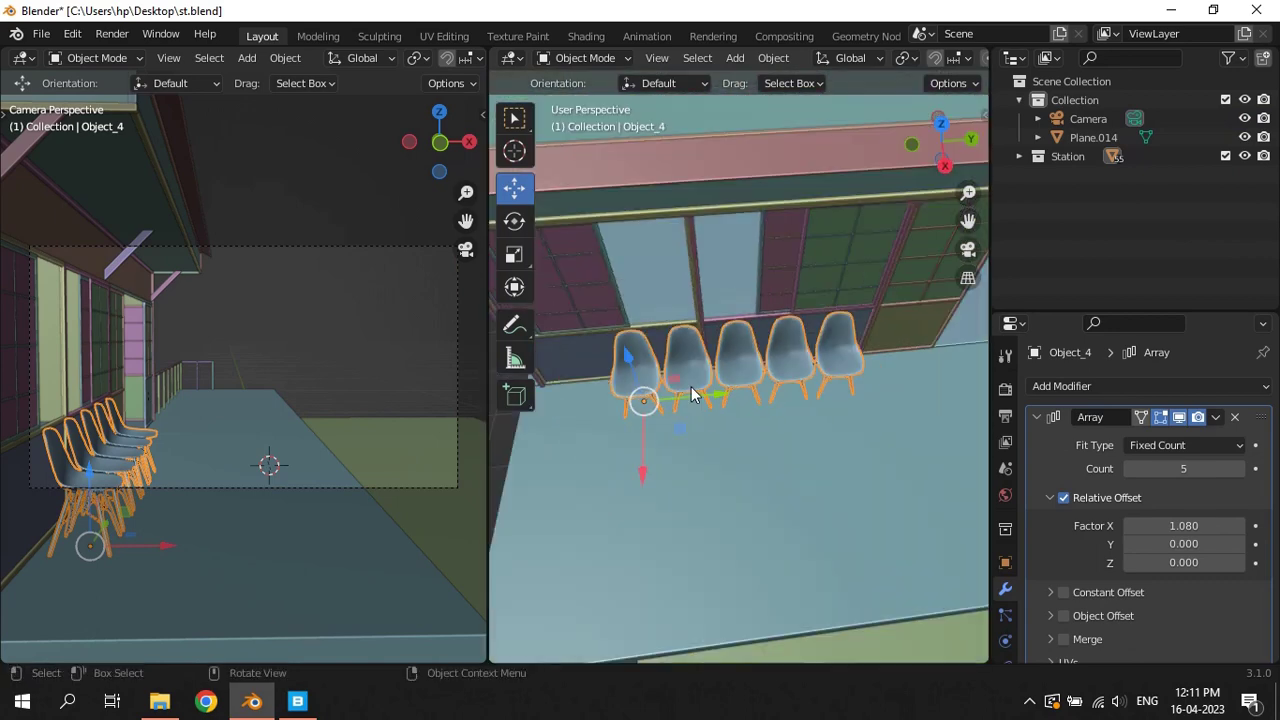
mouse_move(714, 402)
mouse_down()
mouse_move(586, 405)
mouse_move(615, 396)
mouse_up()
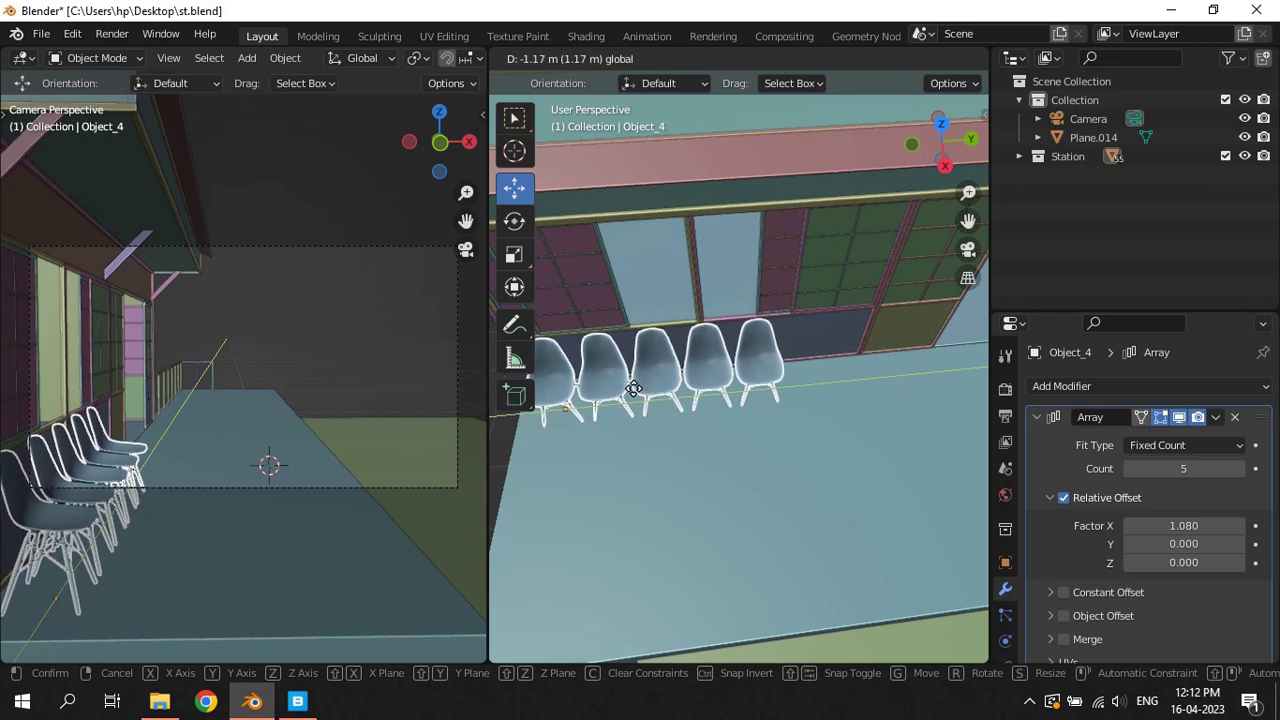
drag(615, 396, 652, 378)
scroll(652, 378, down, 5)
middle_drag(760, 349, 859, 177)
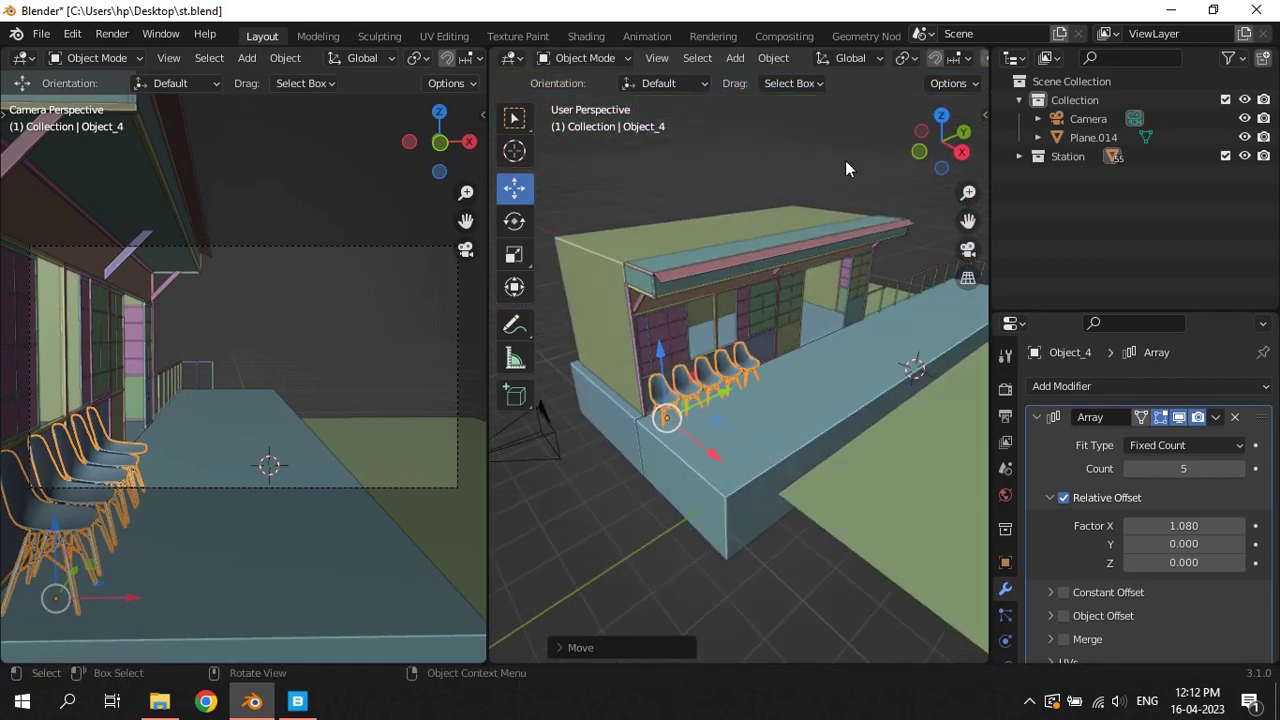
click(845, 162)
key(ctrl+s)
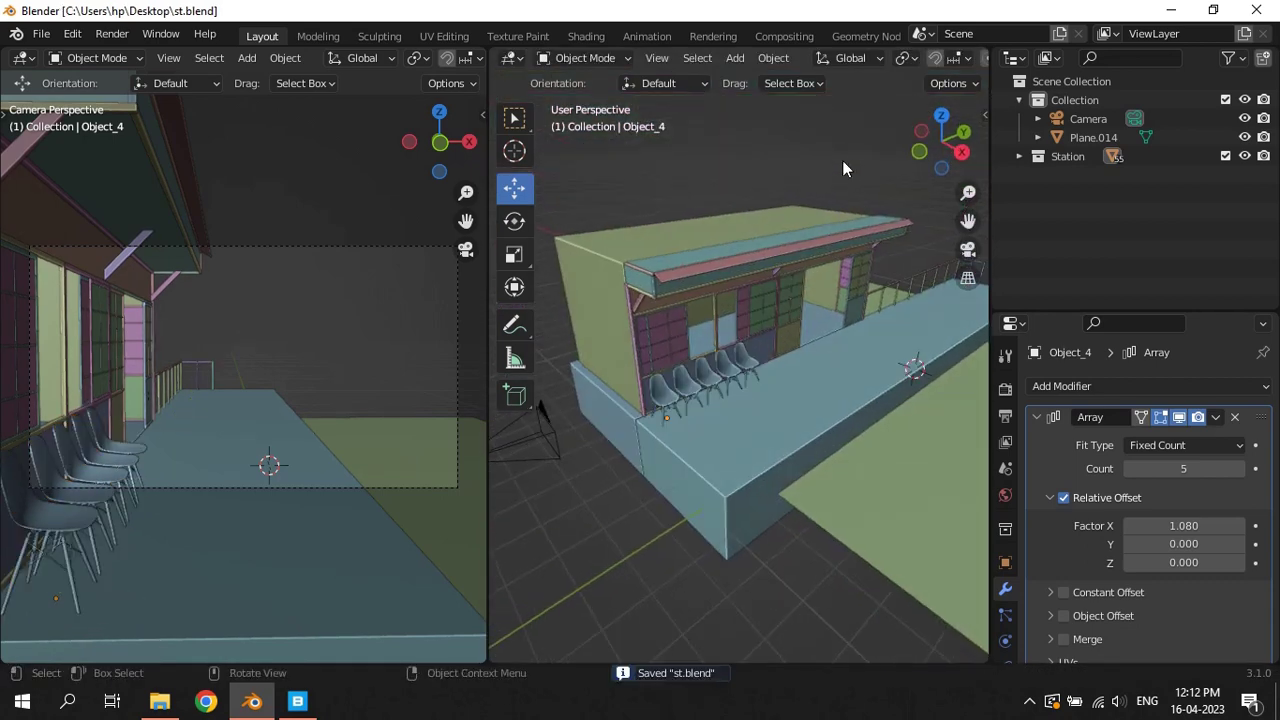
Select the camera and nudge it slightly forward along Y
click(544, 453)
mouse_move(594, 473)
middle_down()
mouse_move(675, 441)
mouse_move(672, 424)
middle_up()
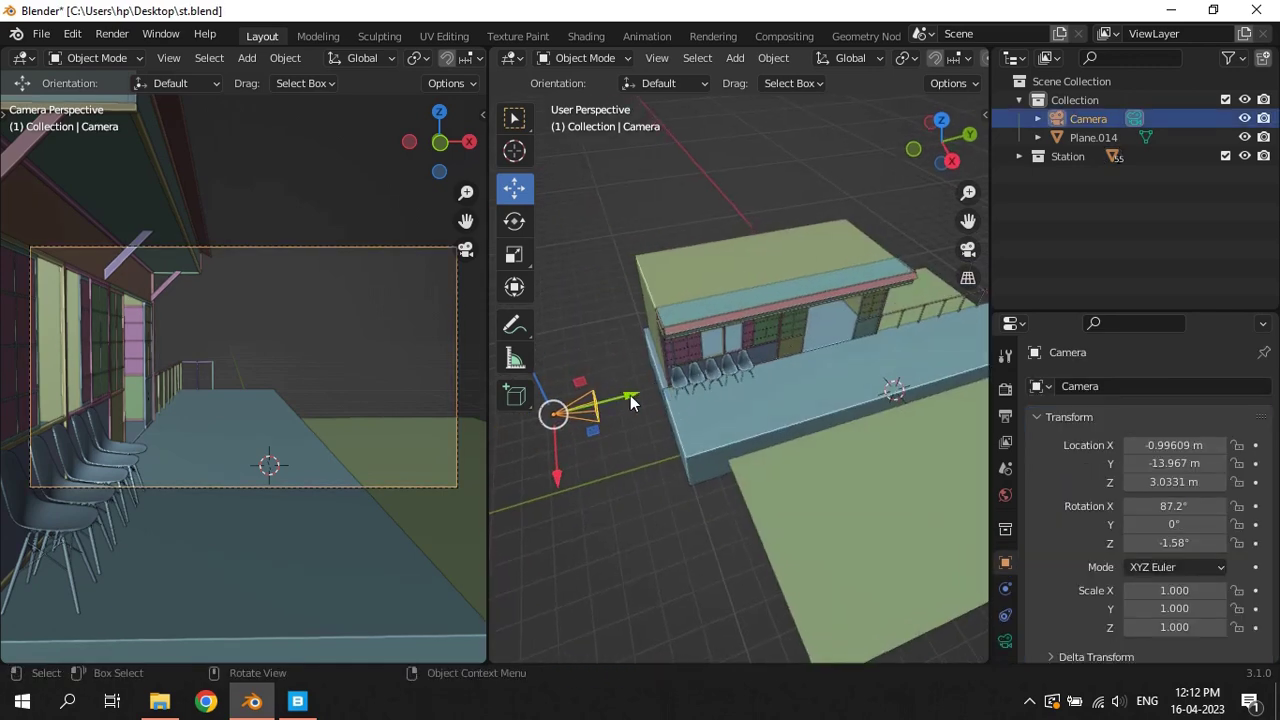
drag(630, 396, 651, 392)
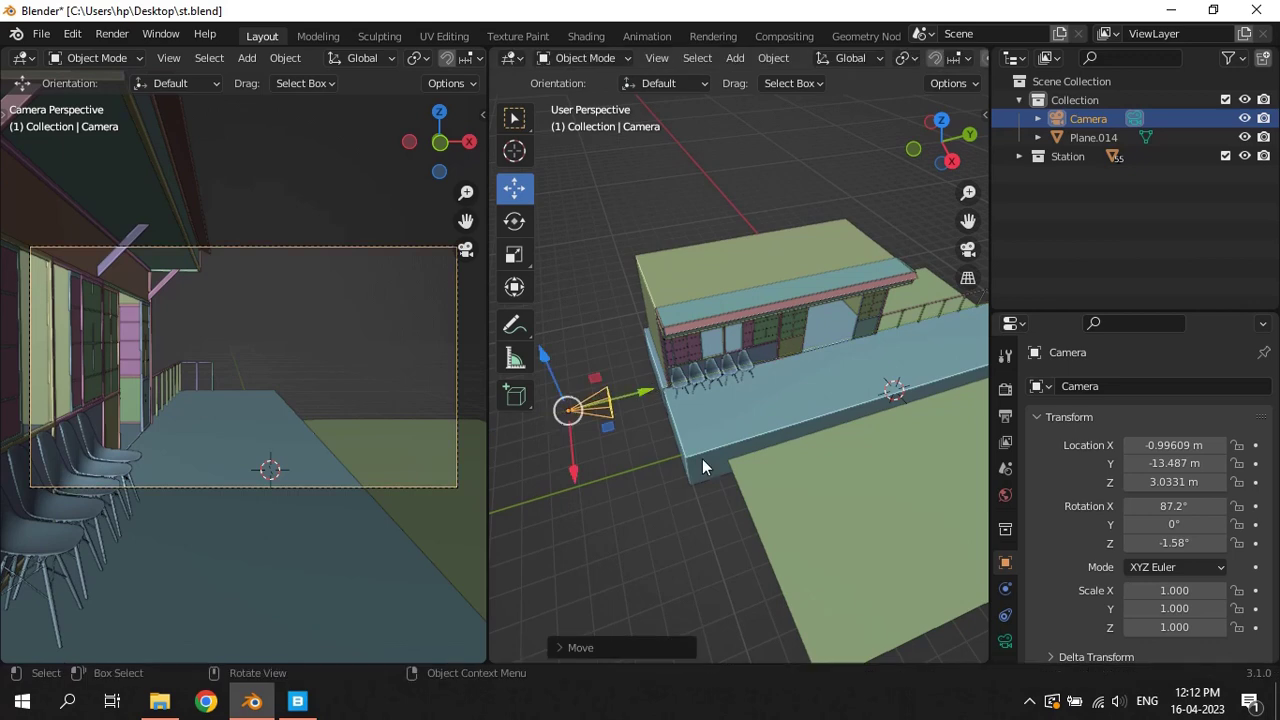
middle_drag(698, 445, 613, 349)
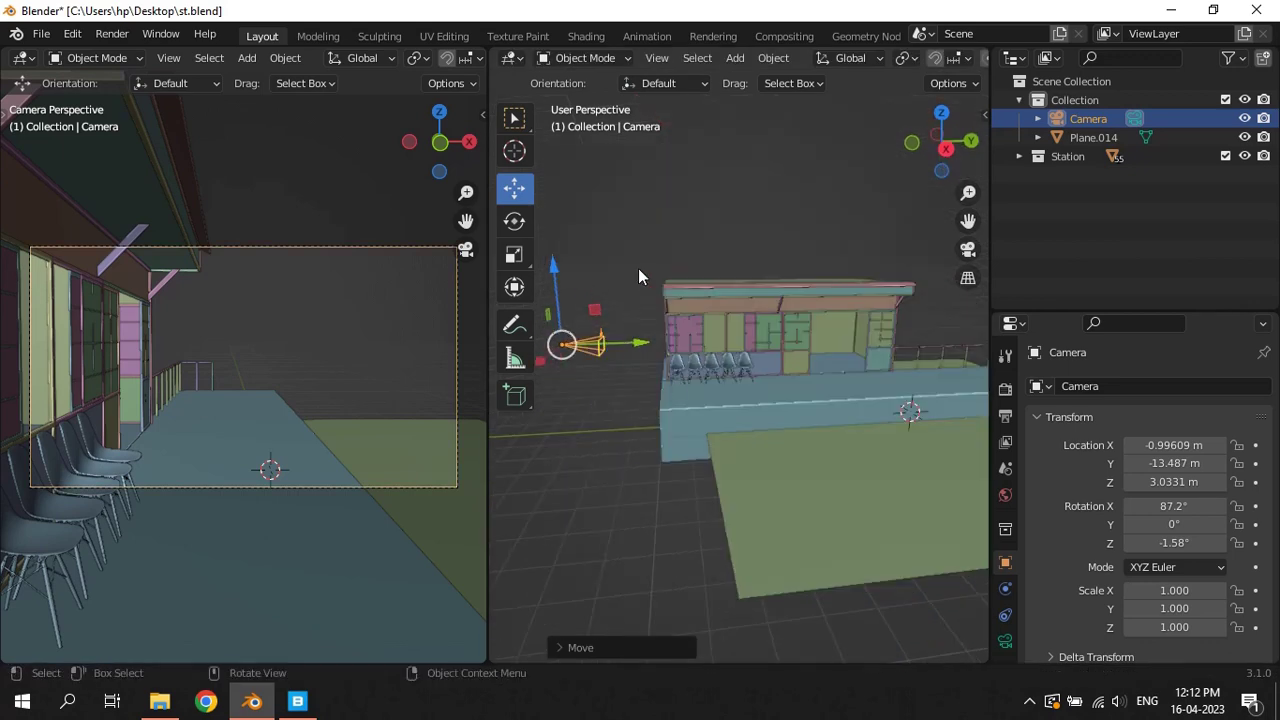
Use Local transform orientation and tilt the camera about its local X to 89.2°
click(838, 57)
click(816, 136)
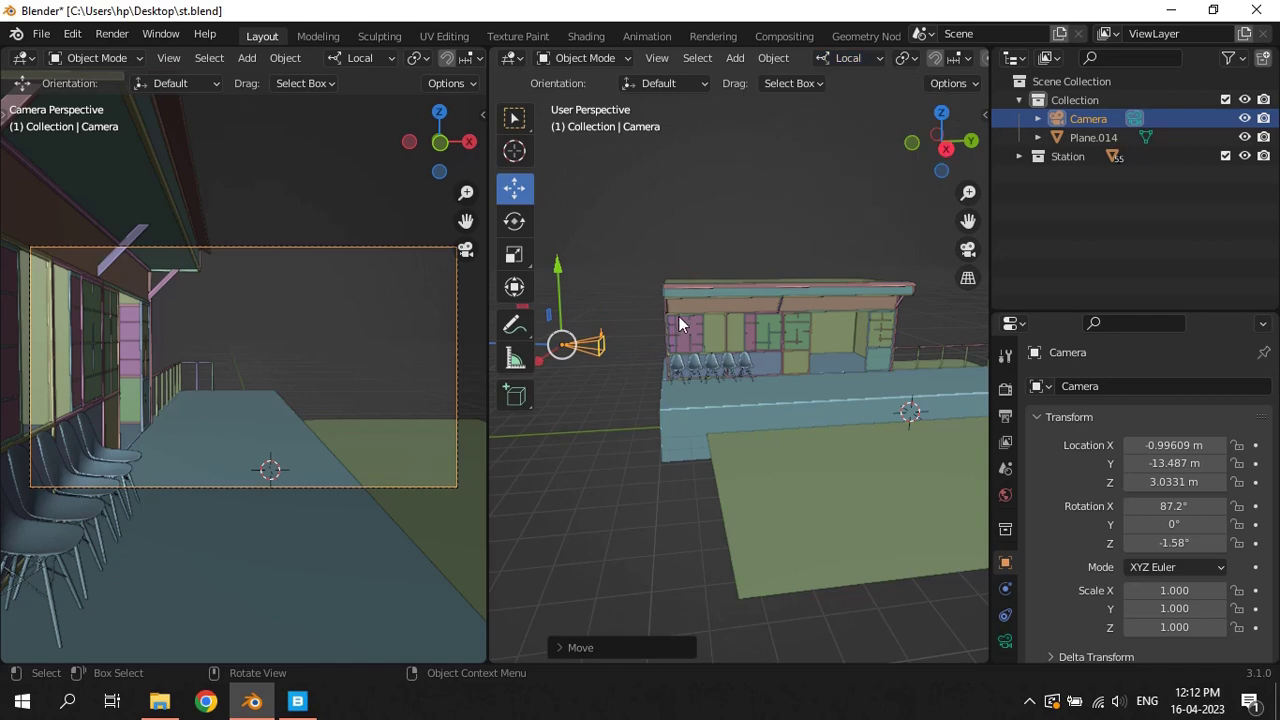
key(r)
key(x)
click(812, 262)
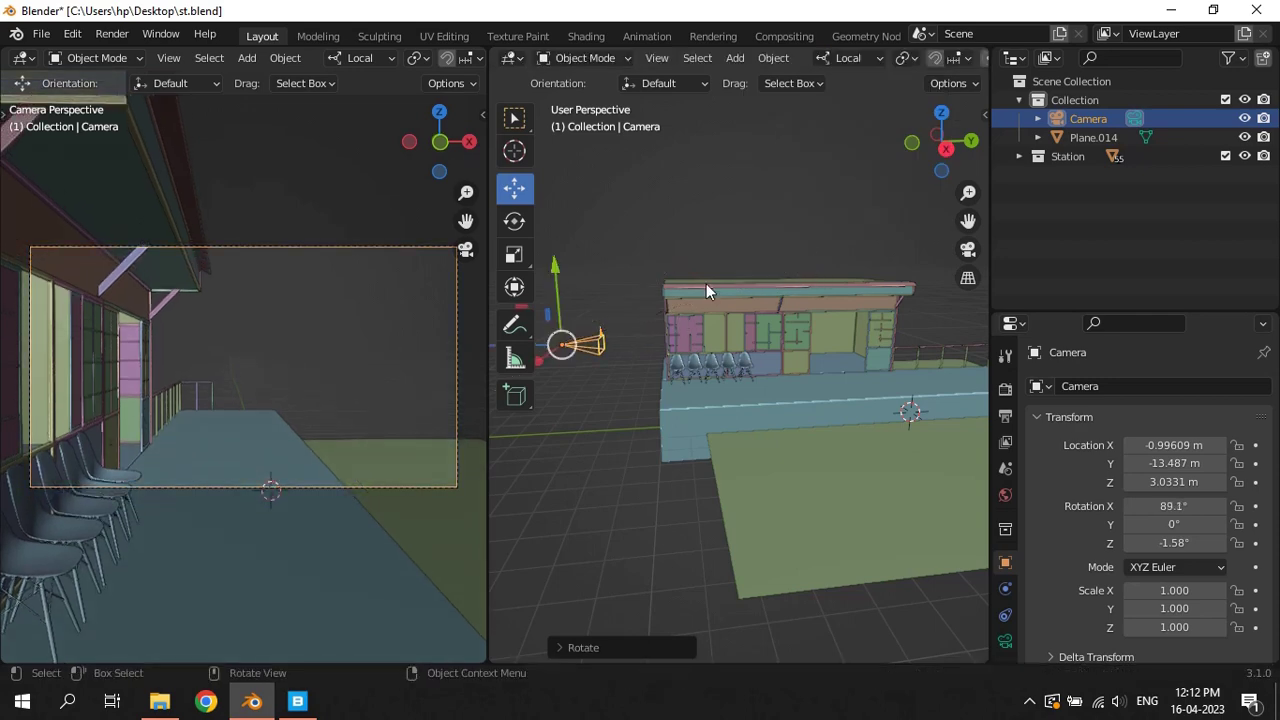
middle_drag(706, 284, 672, 260)
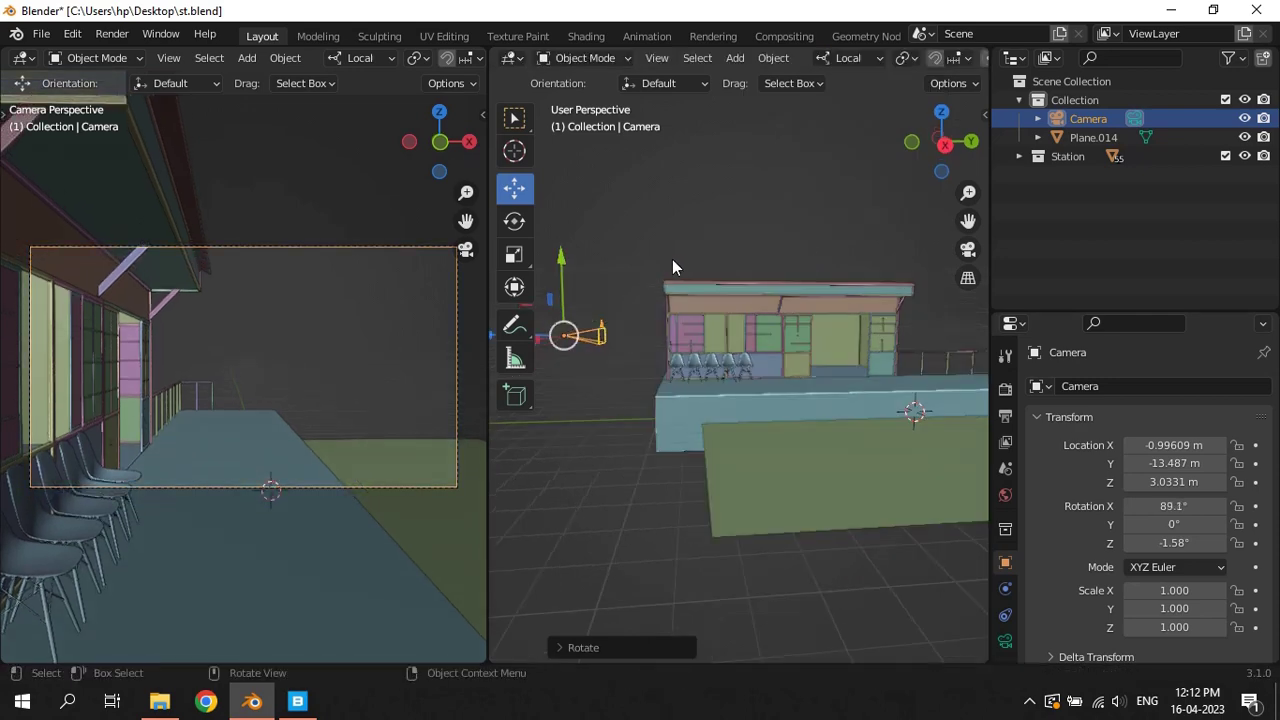
key(r)
key(x)
click(853, 254)
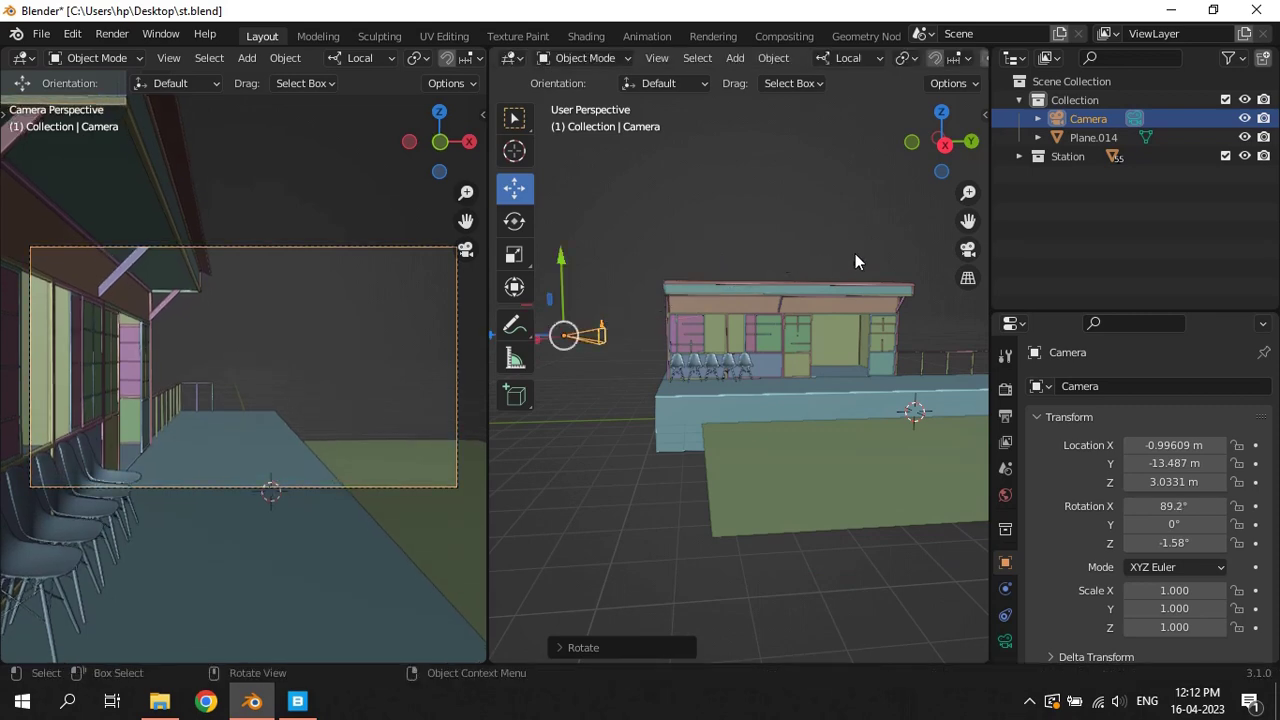
Lower the camera to about 2.92 m, then start a further local-Z move
key(g)
key(y)
key(y)
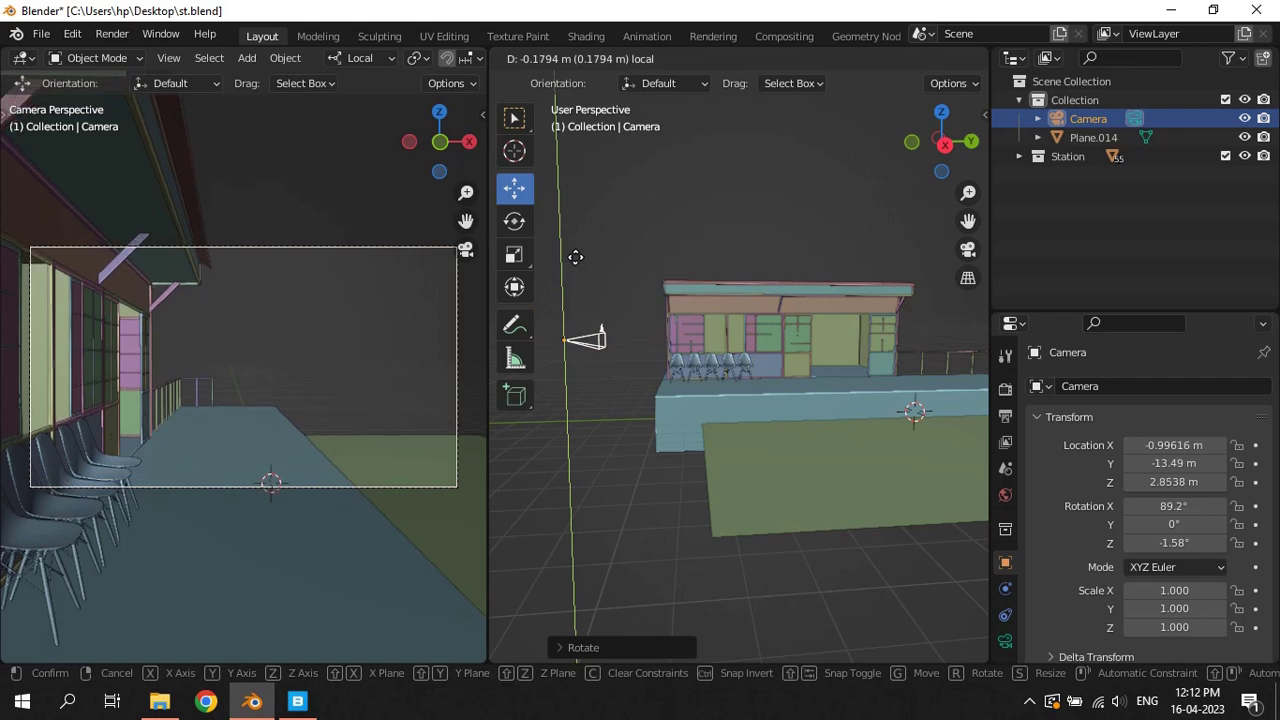
click(575, 255)
mouse_move(708, 252)
middle_down()
mouse_move(707, 323)
mouse_move(645, 375)
middle_up()
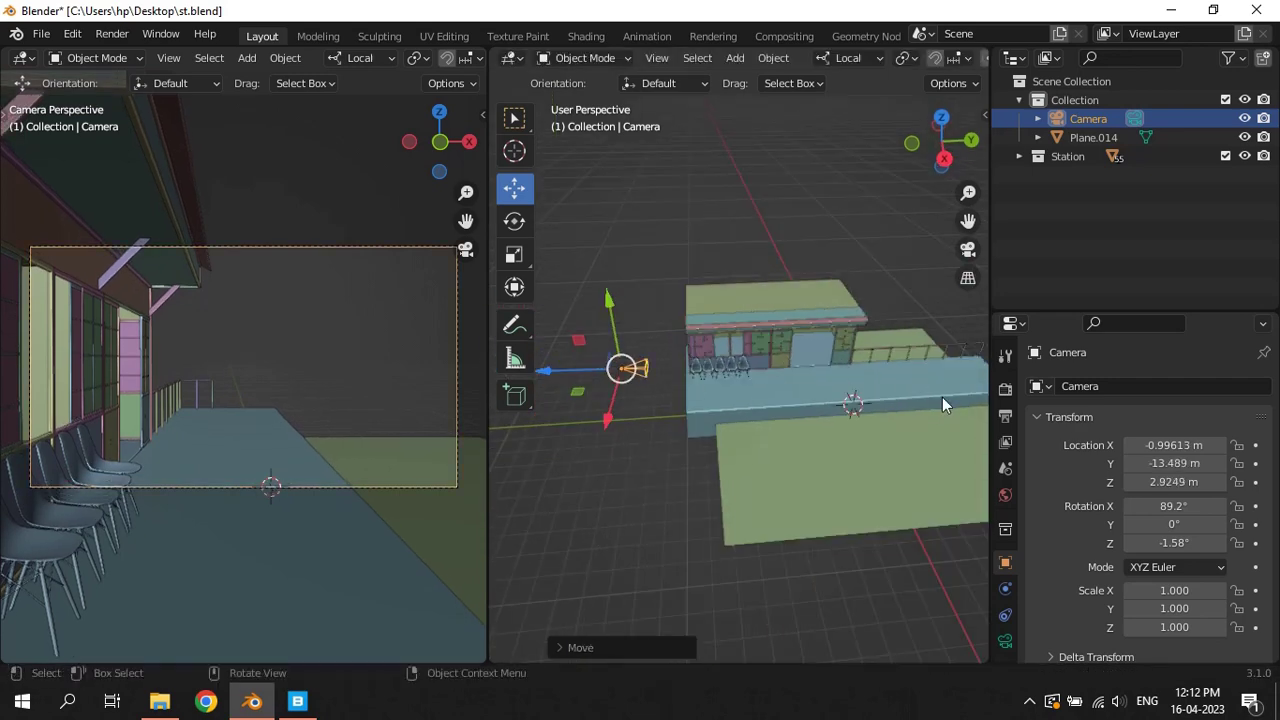
key(g)
key(z)
key(z)
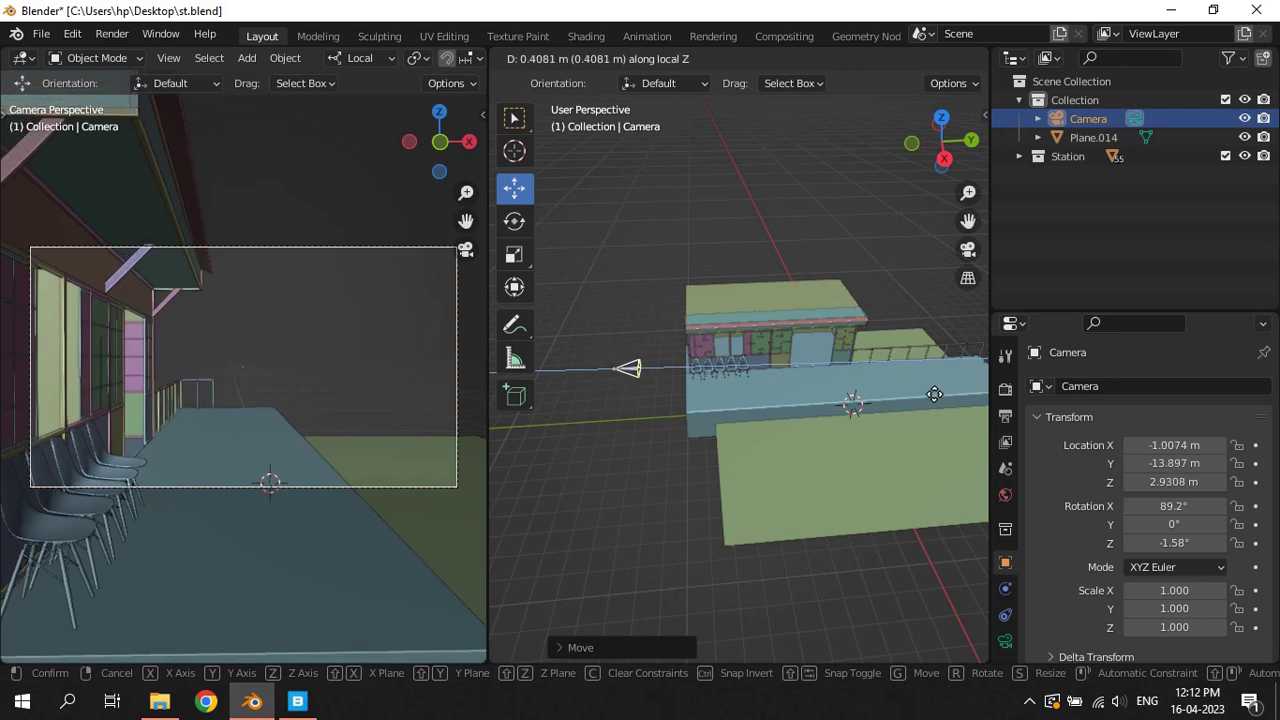
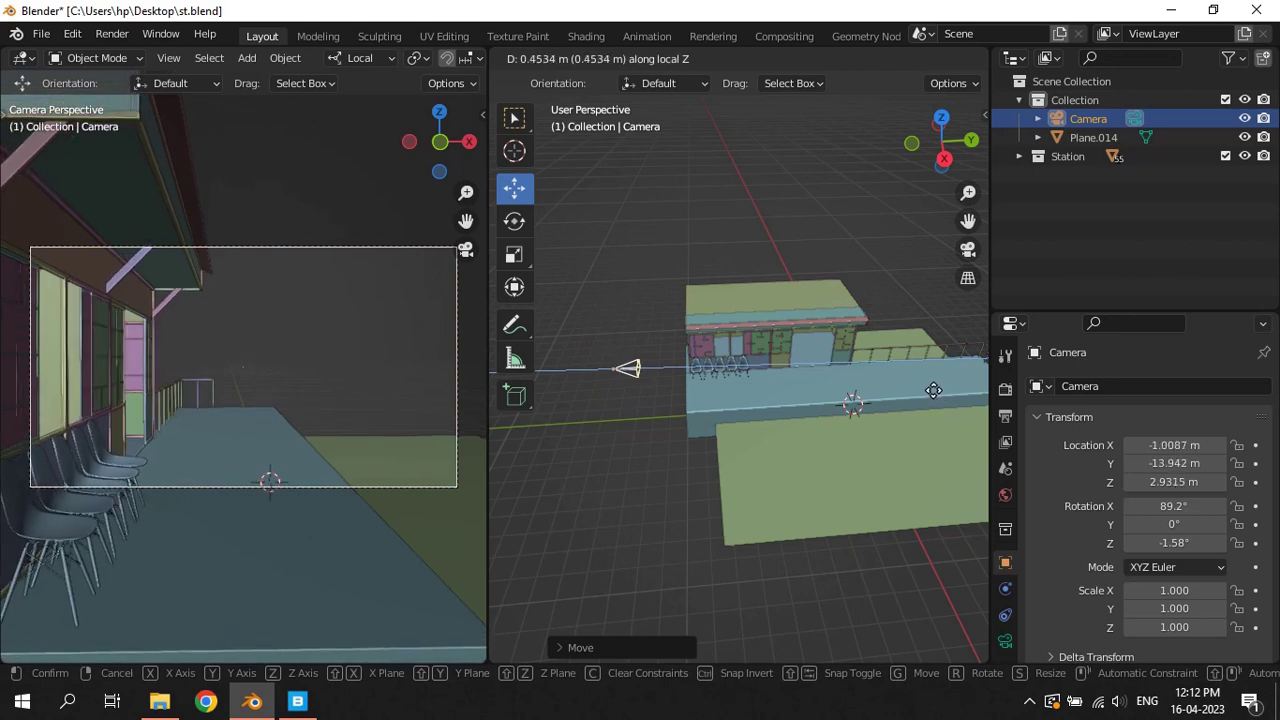
Raise the camera, tilt it on local Y and slide it to X -0.73562 m, then save st.blend
click(933, 390)
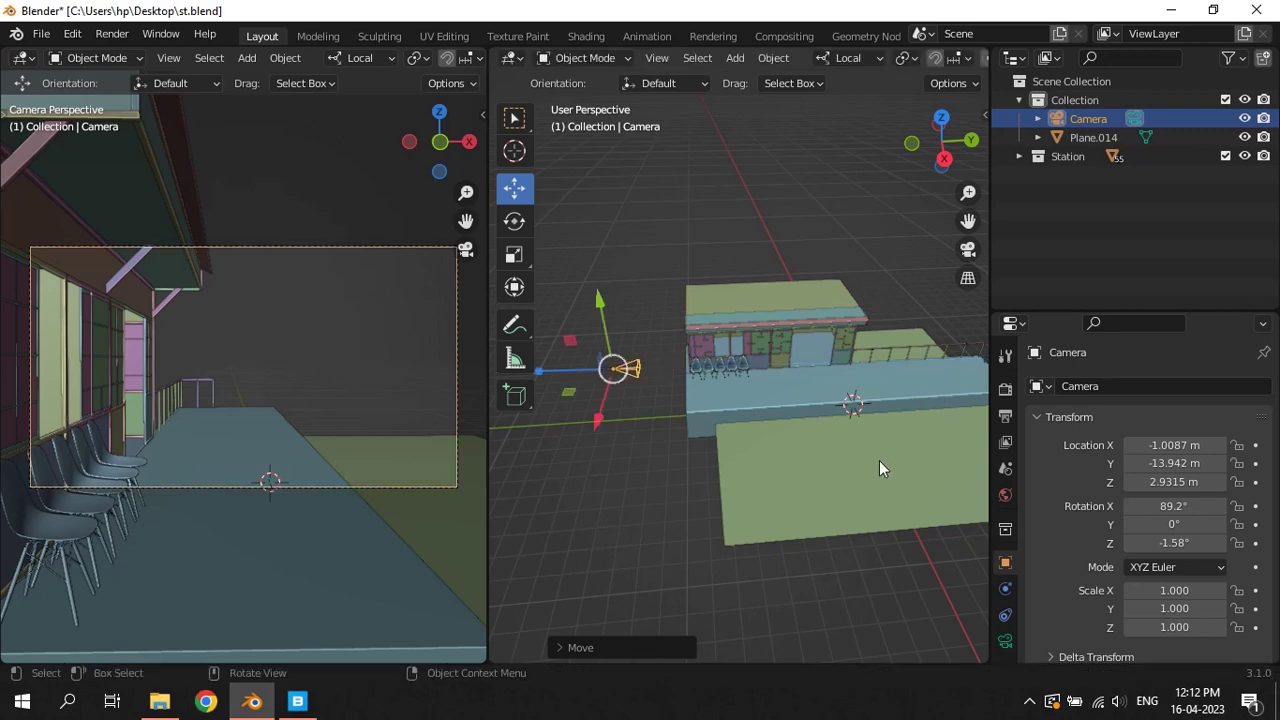
key(r)
key(y)
key(y)
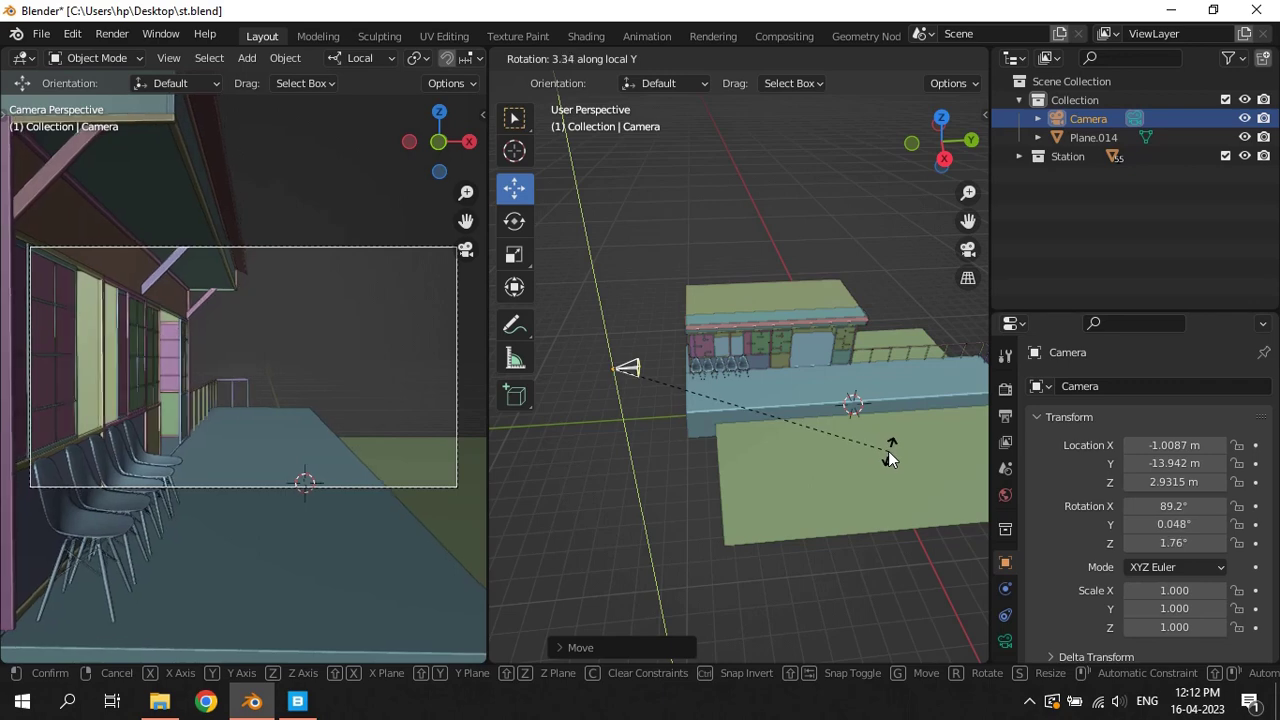
click(888, 451)
middle_drag(808, 449, 806, 502)
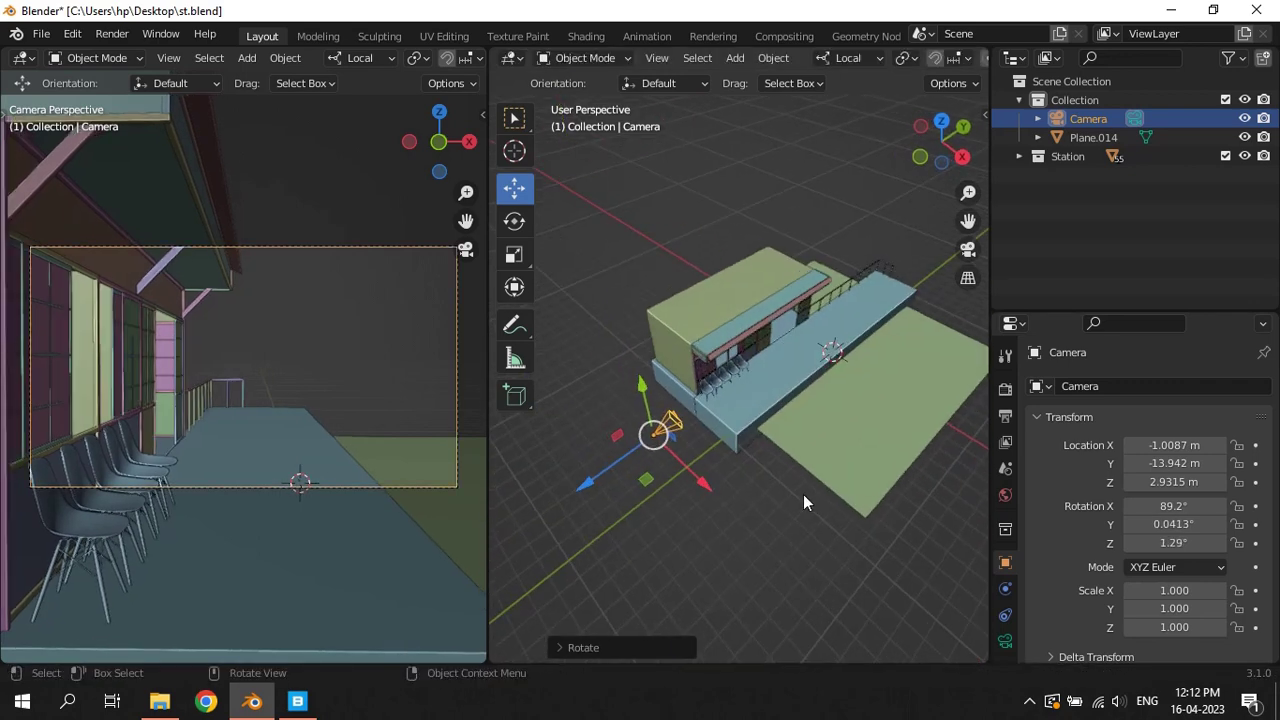
drag(709, 490, 711, 477)
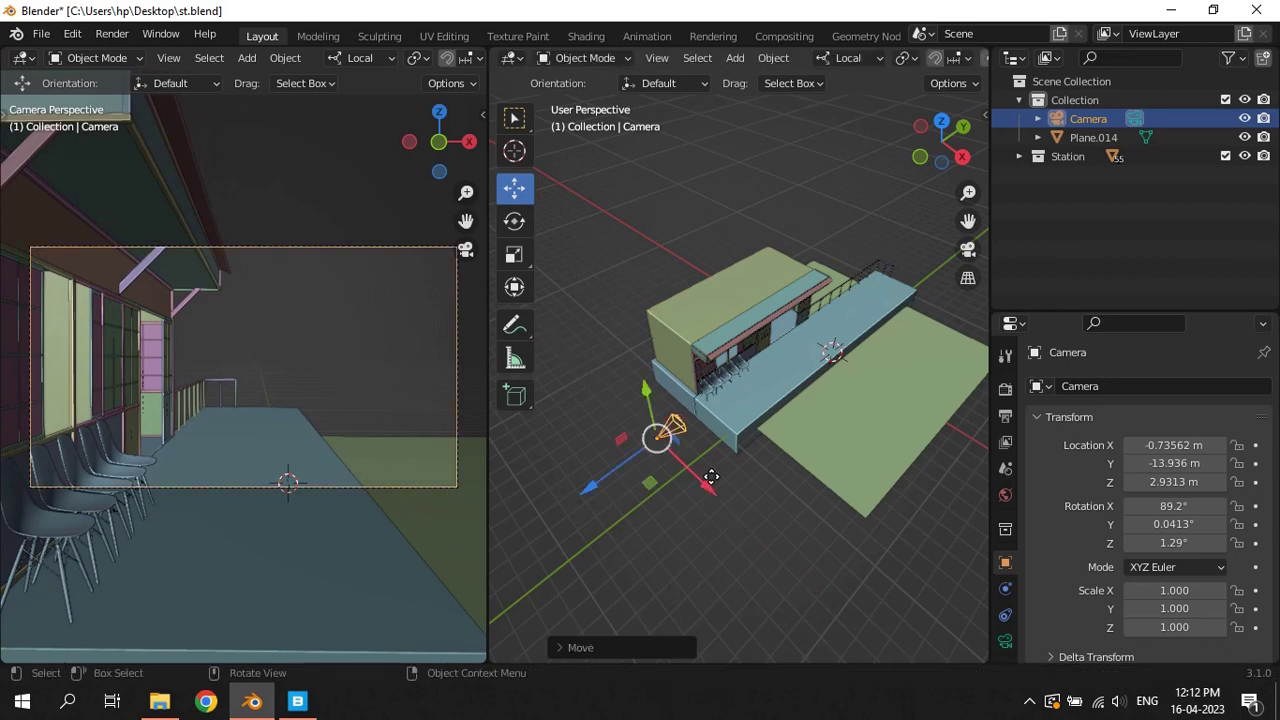
key(ctrl+s)
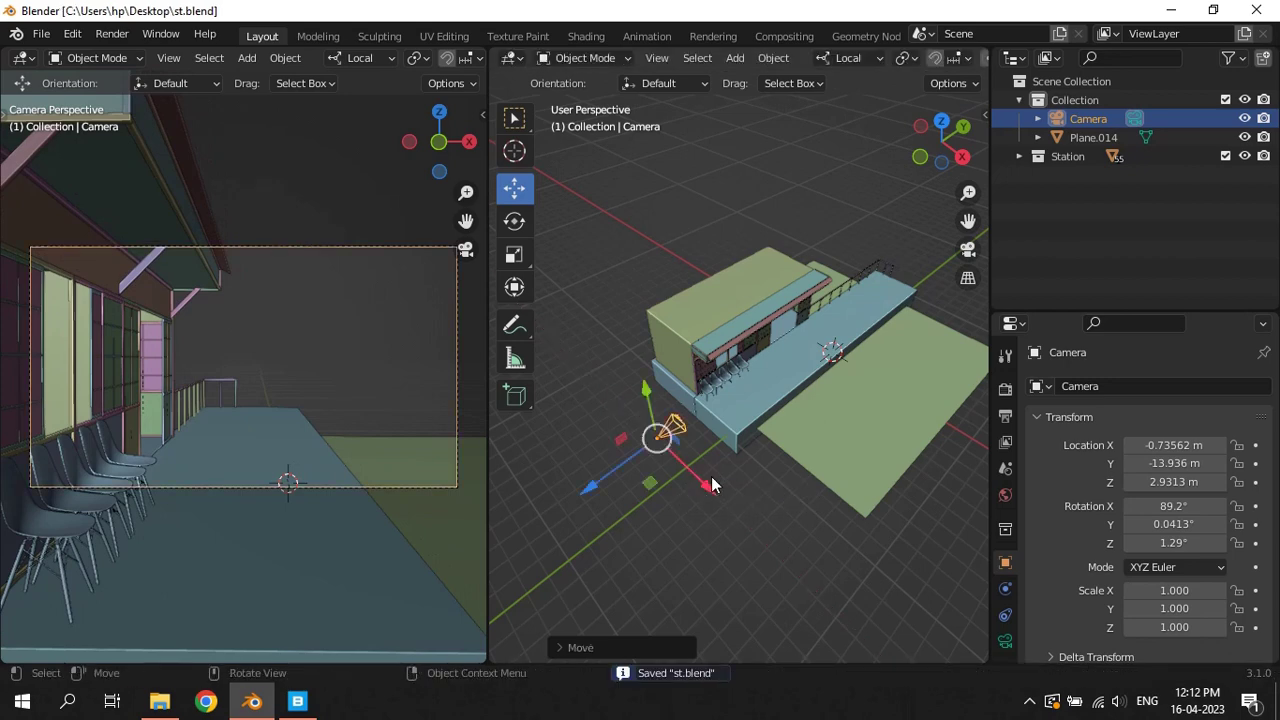
Push the blue platform's long side face about 0.95 m along X in Edit Mode, then save
click(782, 360)
scroll(779, 320, up, 3)
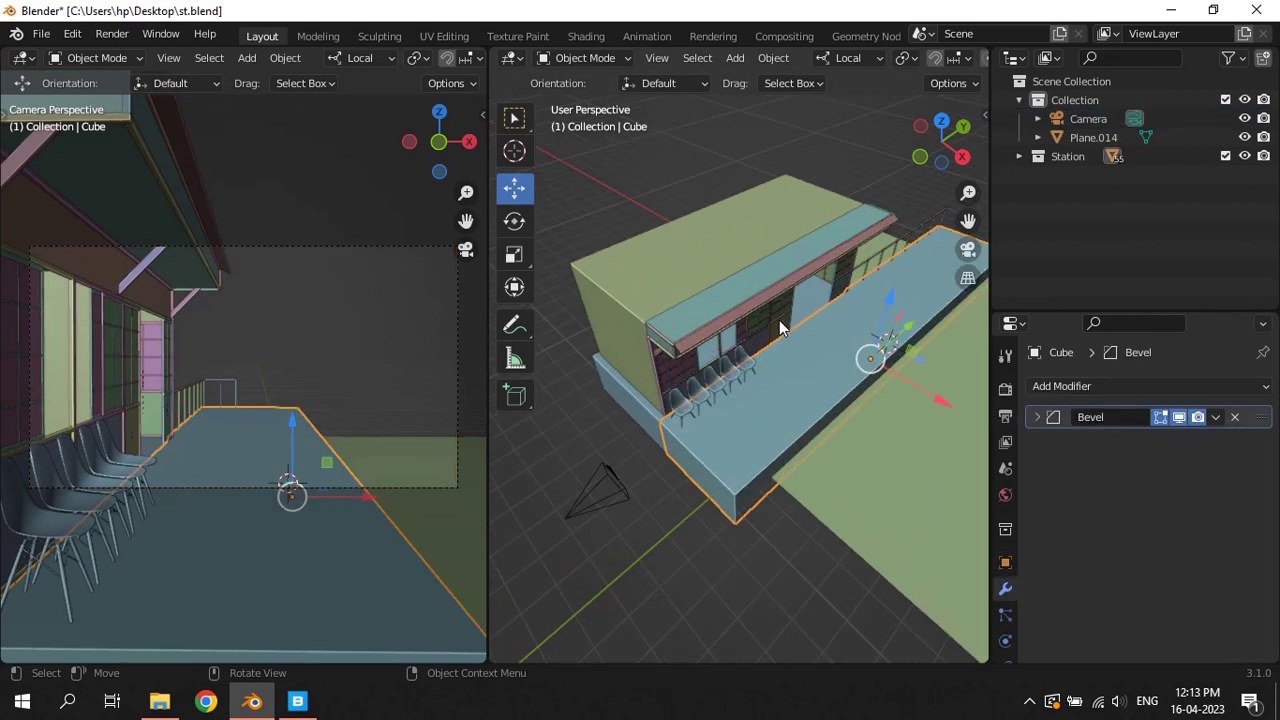
mouse_move(818, 393)
middle_down()
mouse_move(795, 447)
mouse_move(794, 404)
middle_up()
key(Tab)
click(828, 412)
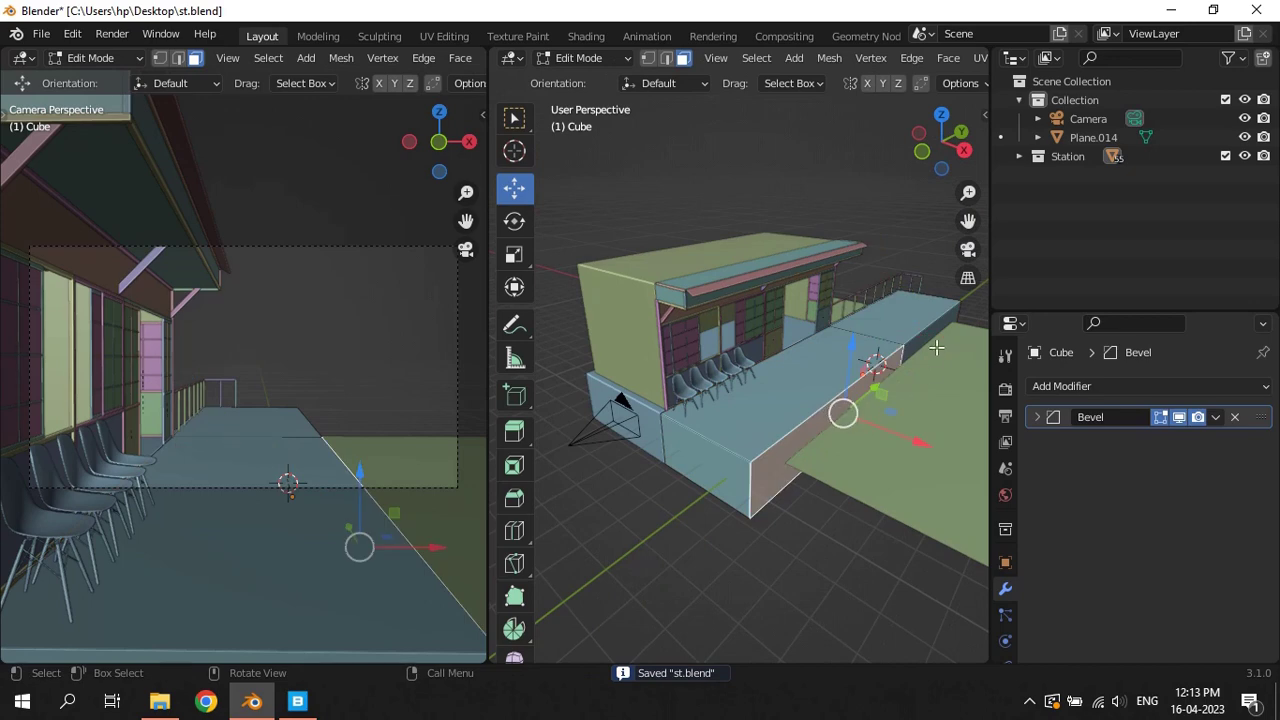
click(912, 398)
drag(972, 395, 945, 390)
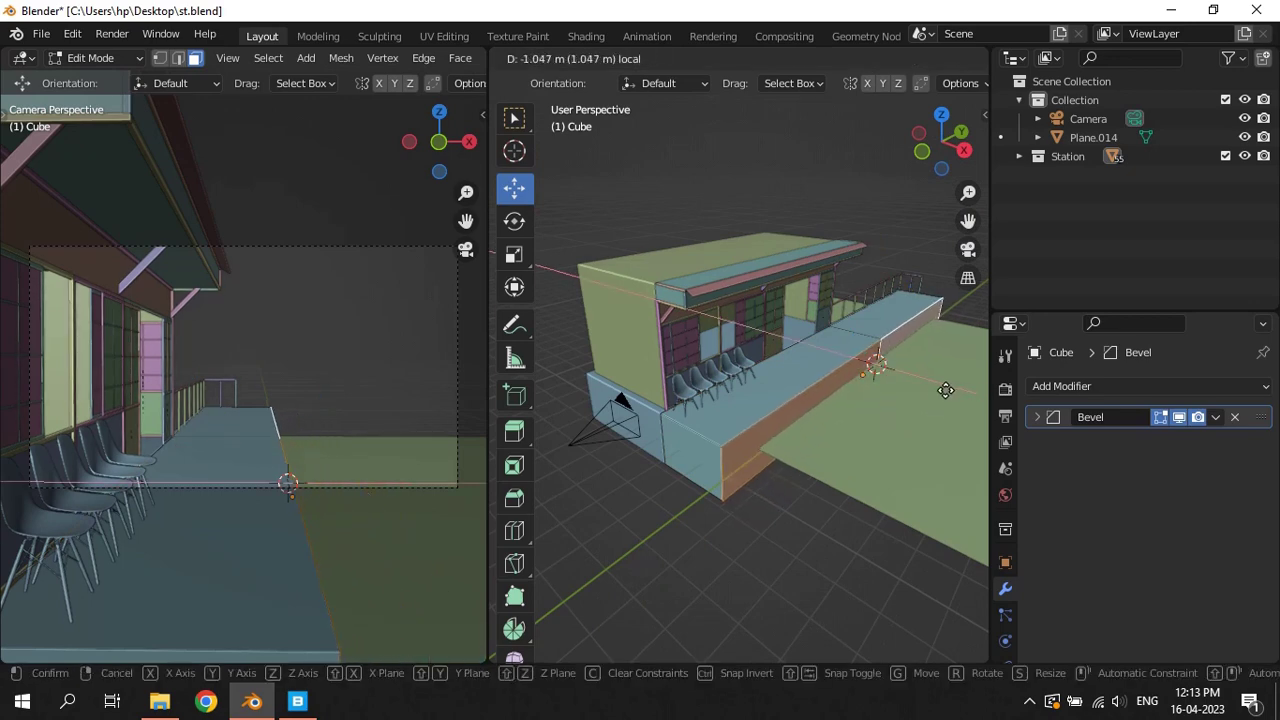
drag(945, 390, 948, 394)
key(Tab)
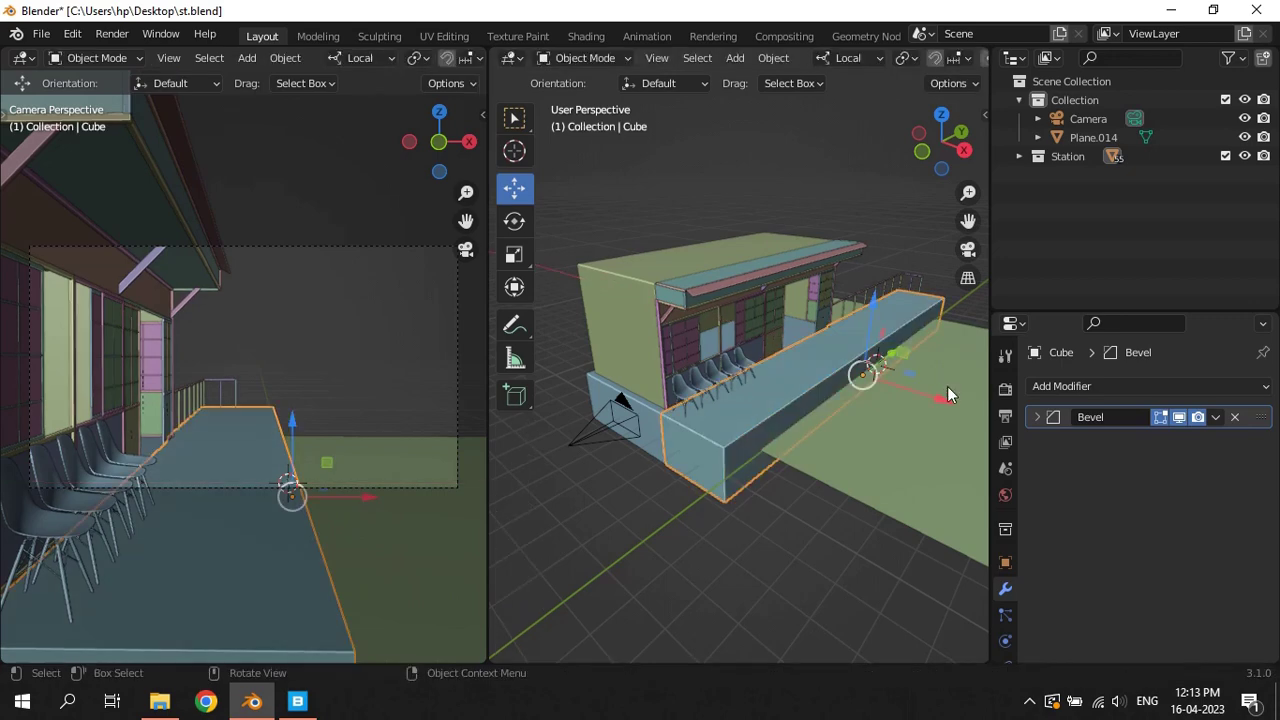
key(ctrl+s)
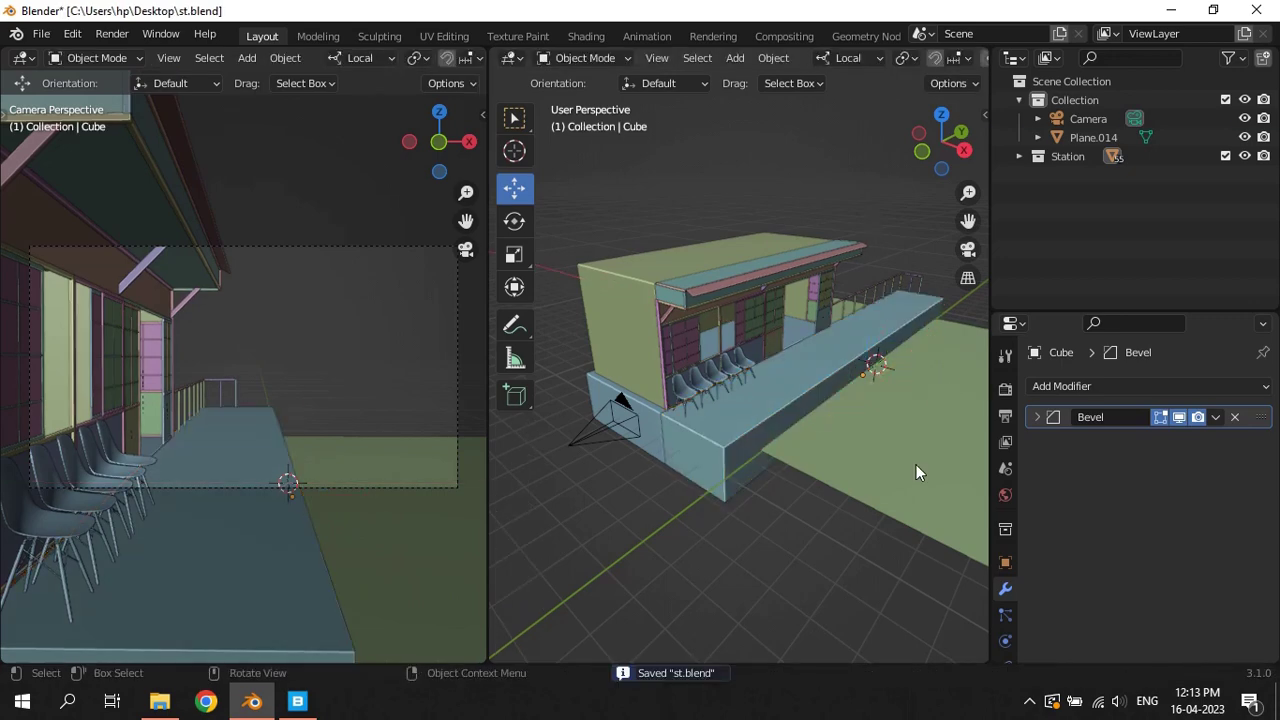
Select the ground plane Plane.014, undo and redo the last change, and save st.blend again
click(916, 466)
middle_drag(859, 462, 828, 455)
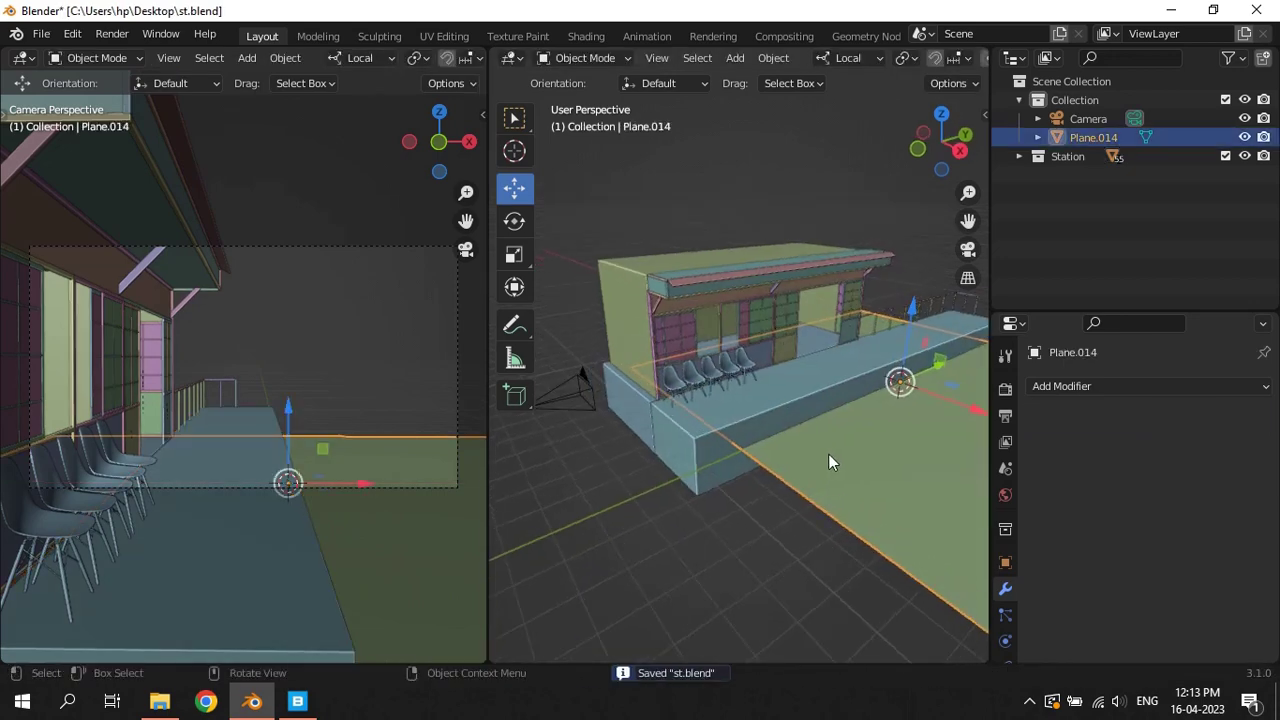
key(ctrl+z)
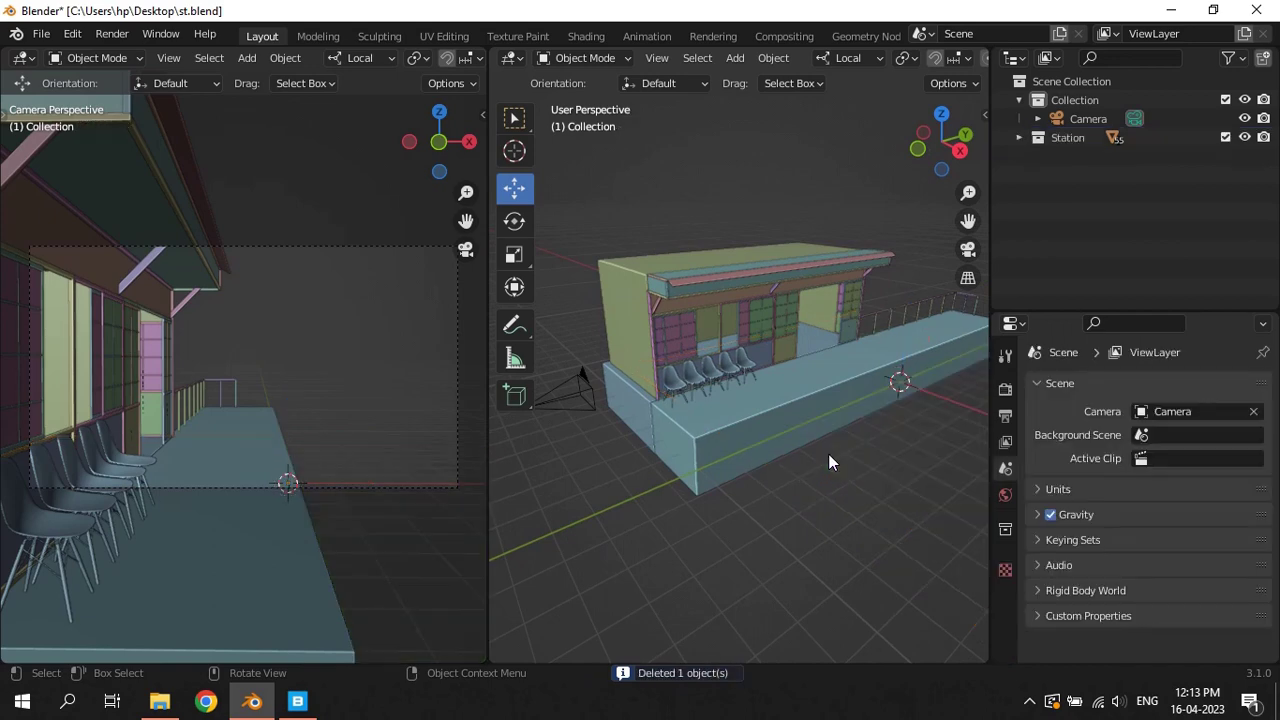
key(ctrl+shift+z)
key(ctrl+s)
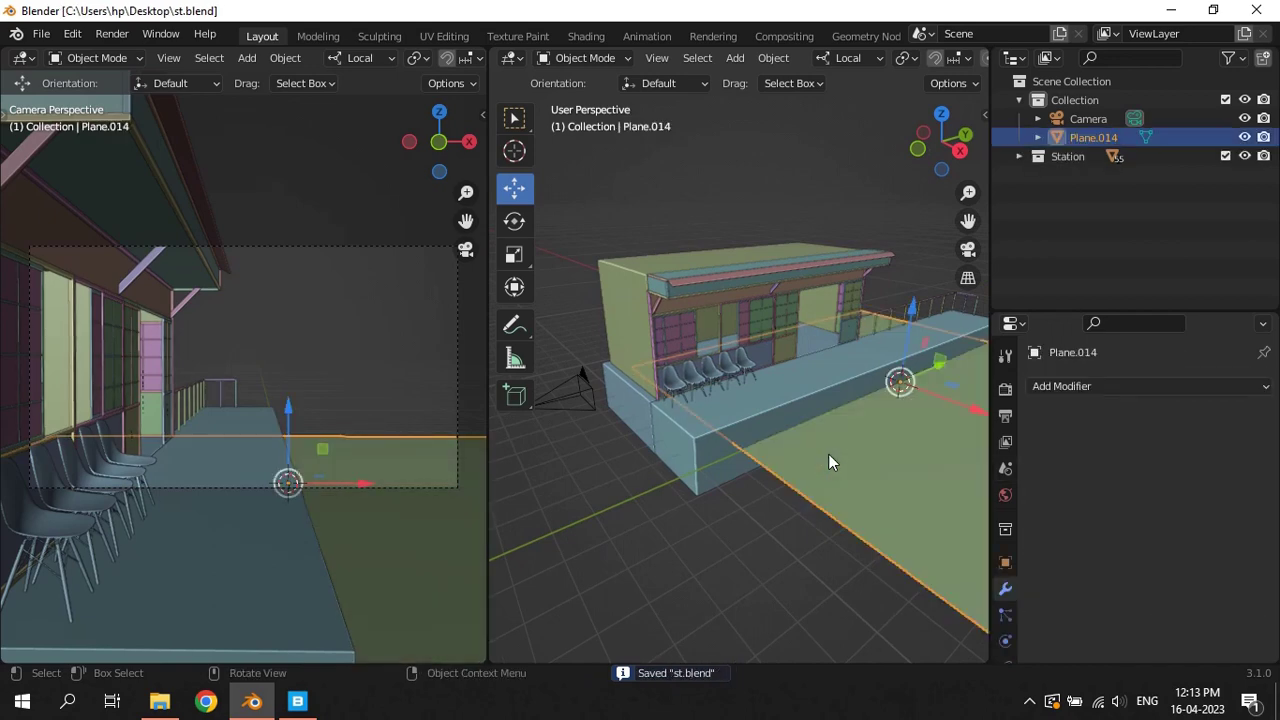
mouse_move(828, 455)
middle_down()
mouse_move(728, 422)
mouse_move(725, 405)
middle_up()
key(shift+a)
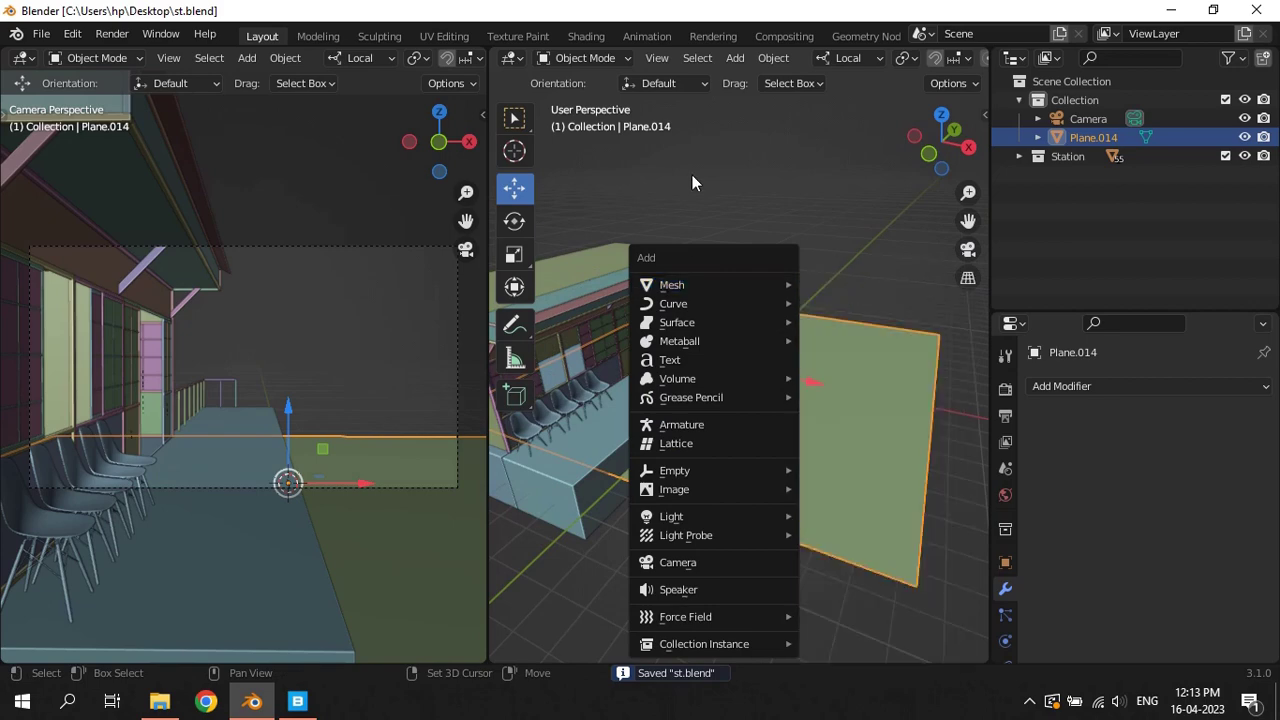
Snap the 3D cursor to the selected plane, add a cube there and scale it down
key(shift+s)
click(817, 374)
key(shift+a)
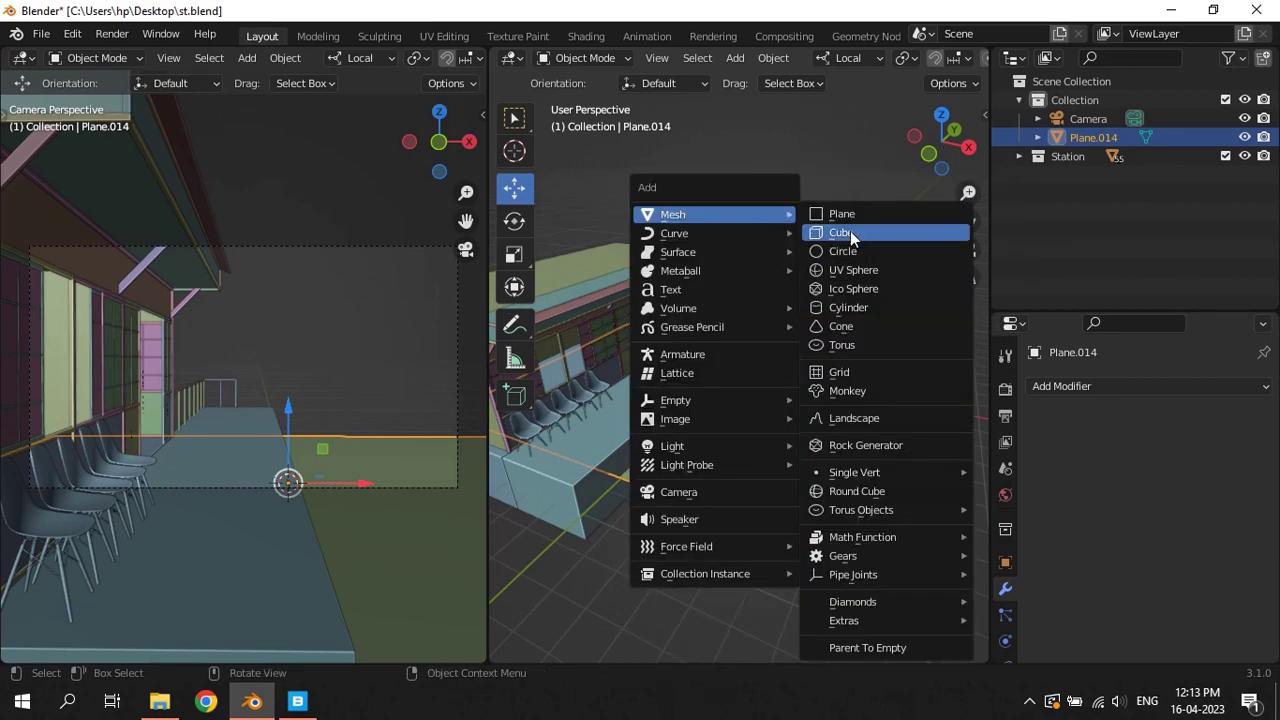
click(845, 233)
key(s)
click(800, 396)
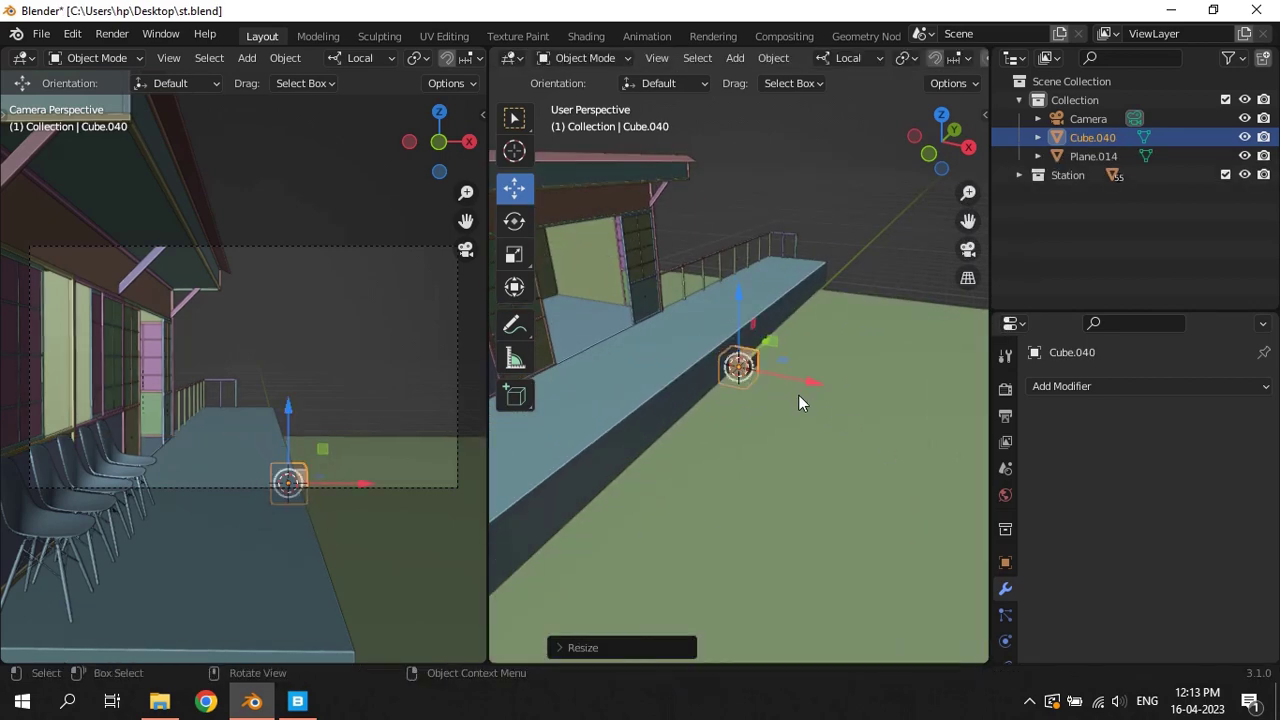
key(s)
click(788, 397)
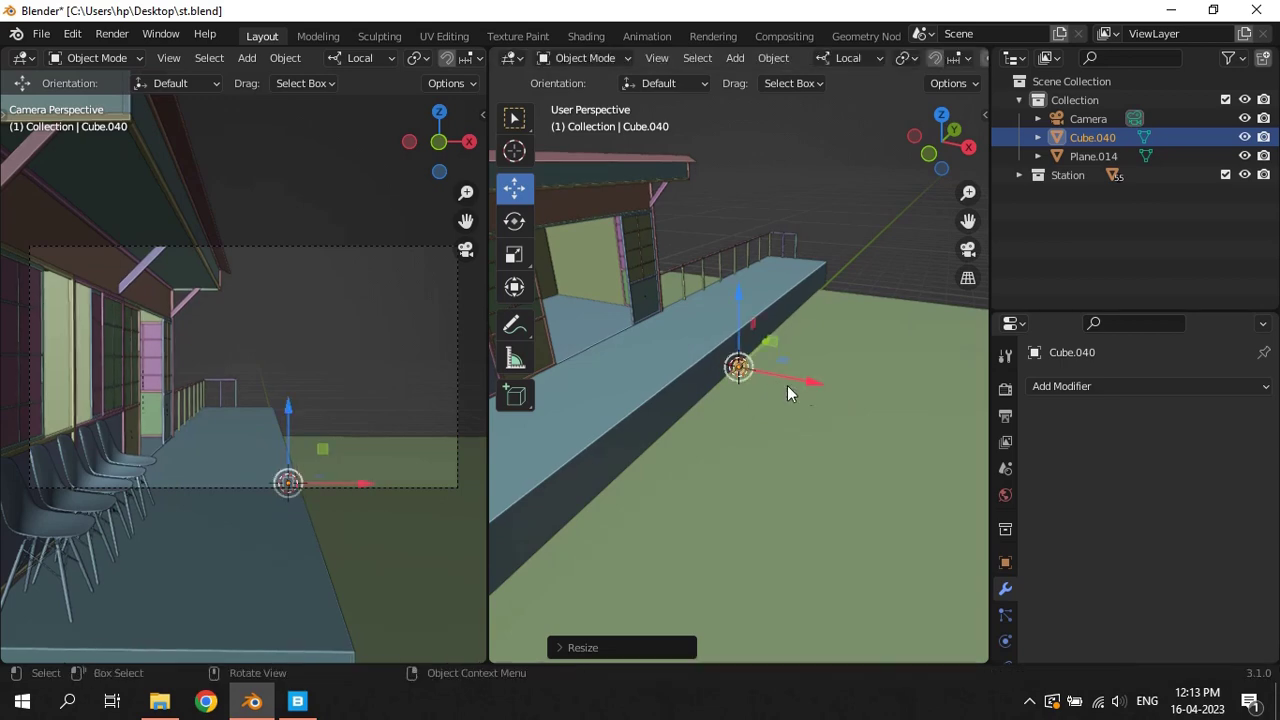
mouse_move(787, 385)
middle_down()
mouse_move(733, 383)
mouse_move(850, 378)
mouse_move(707, 384)
mouse_move(791, 392)
middle_up()
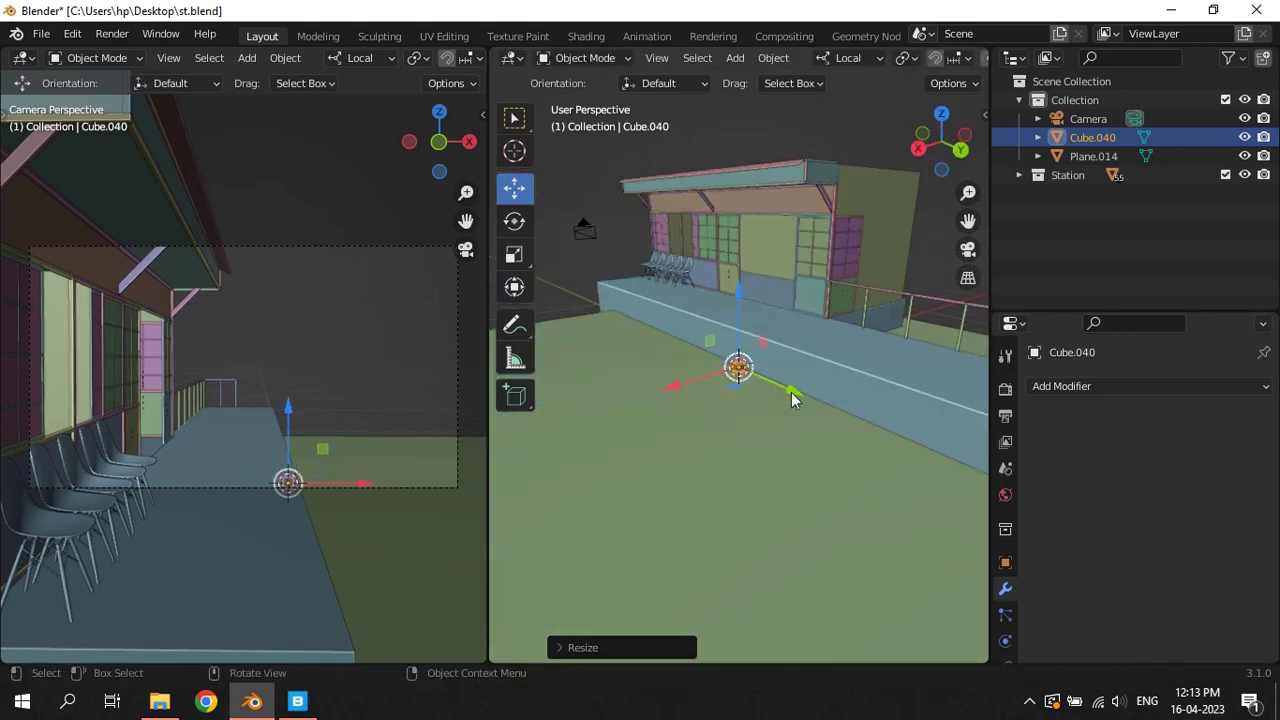
key(s)
click(815, 402)
Raise the cube vertically, shrink it further and shift it to the right
key(g)
key(z)
click(739, 243)
scroll(823, 378, up, 8)
scroll(762, 378, down, 3)
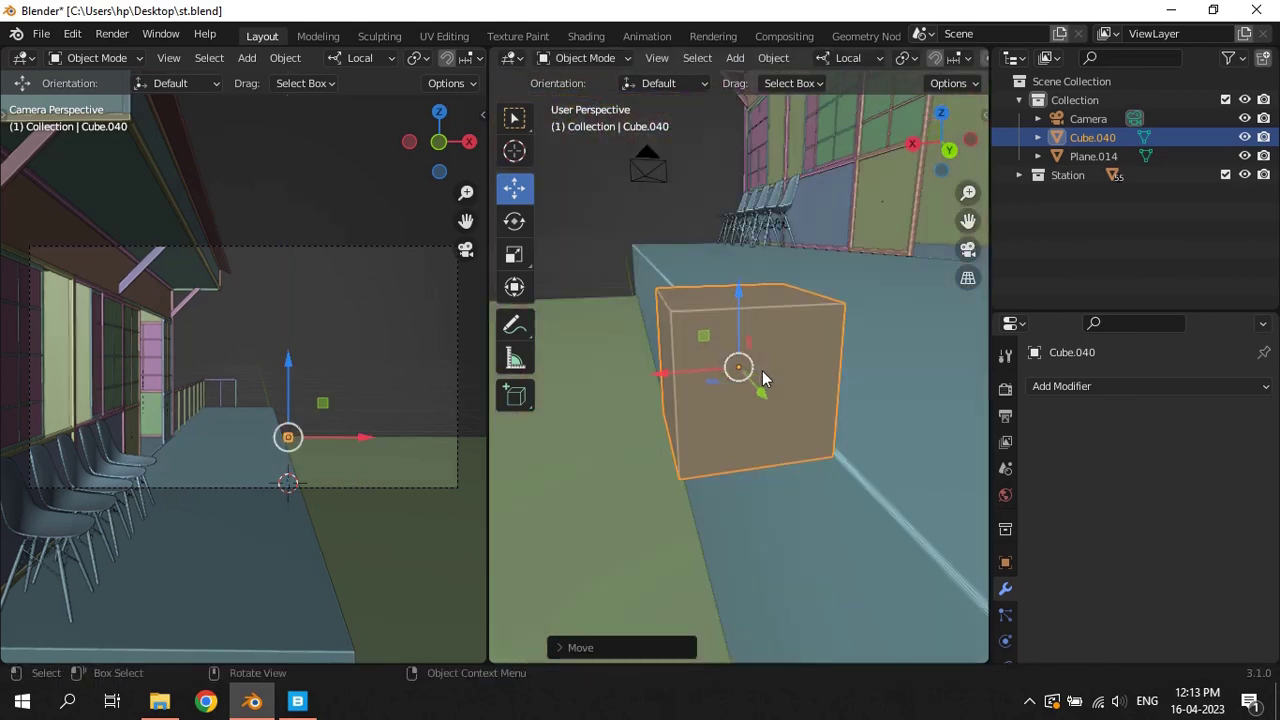
scroll(762, 377, down, 3)
key(s)
click(820, 406)
key(g)
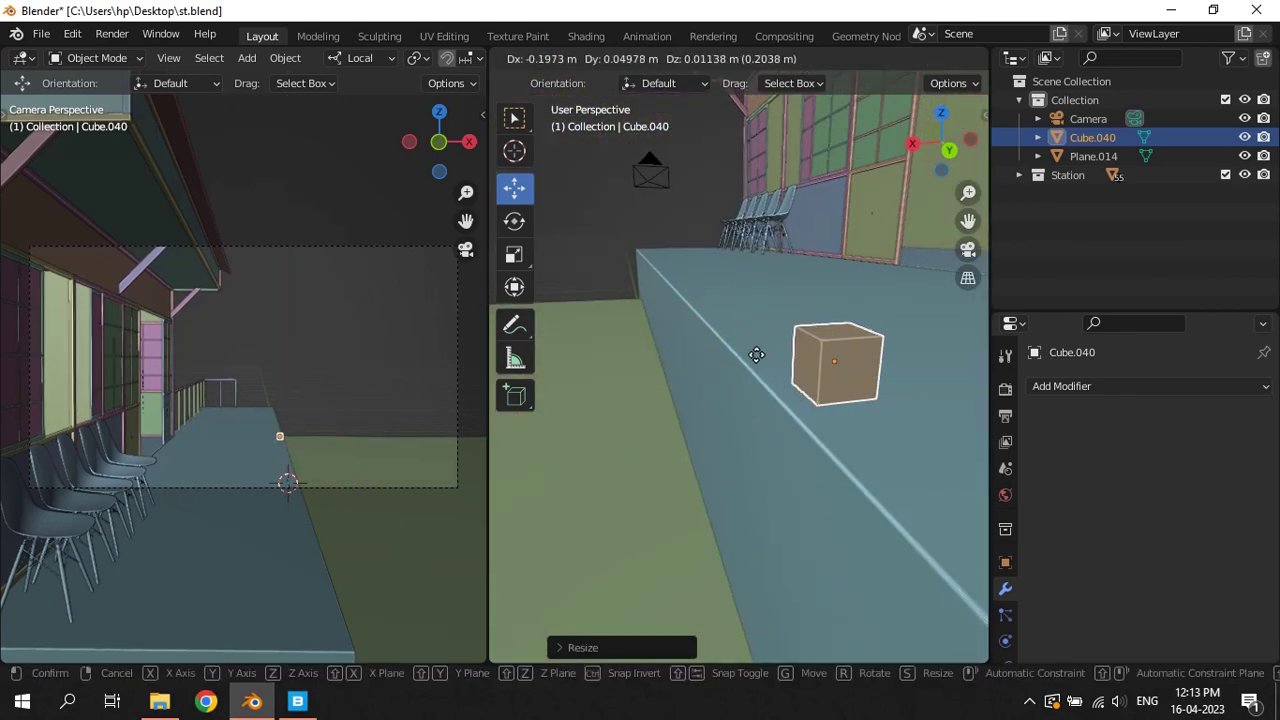
click(799, 357)
middle_drag(840, 350, 798, 438)
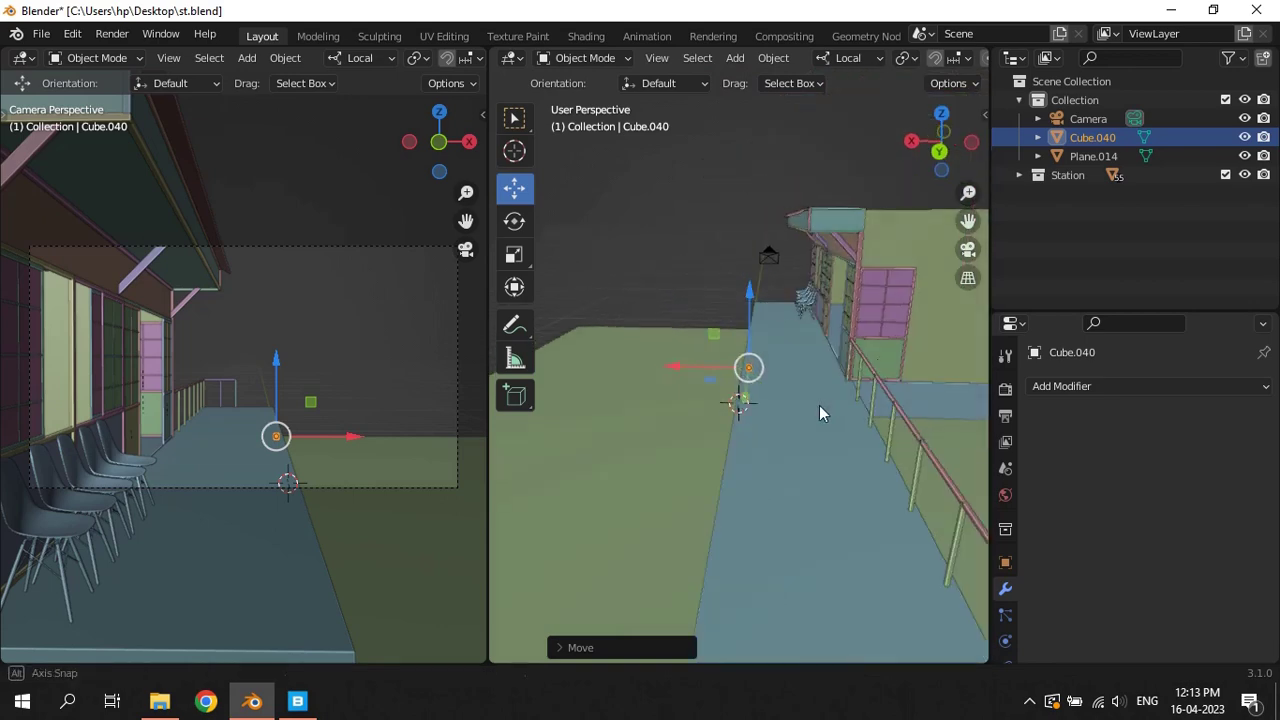
Move the cube down onto the floor at the edge of the platform
key(g)
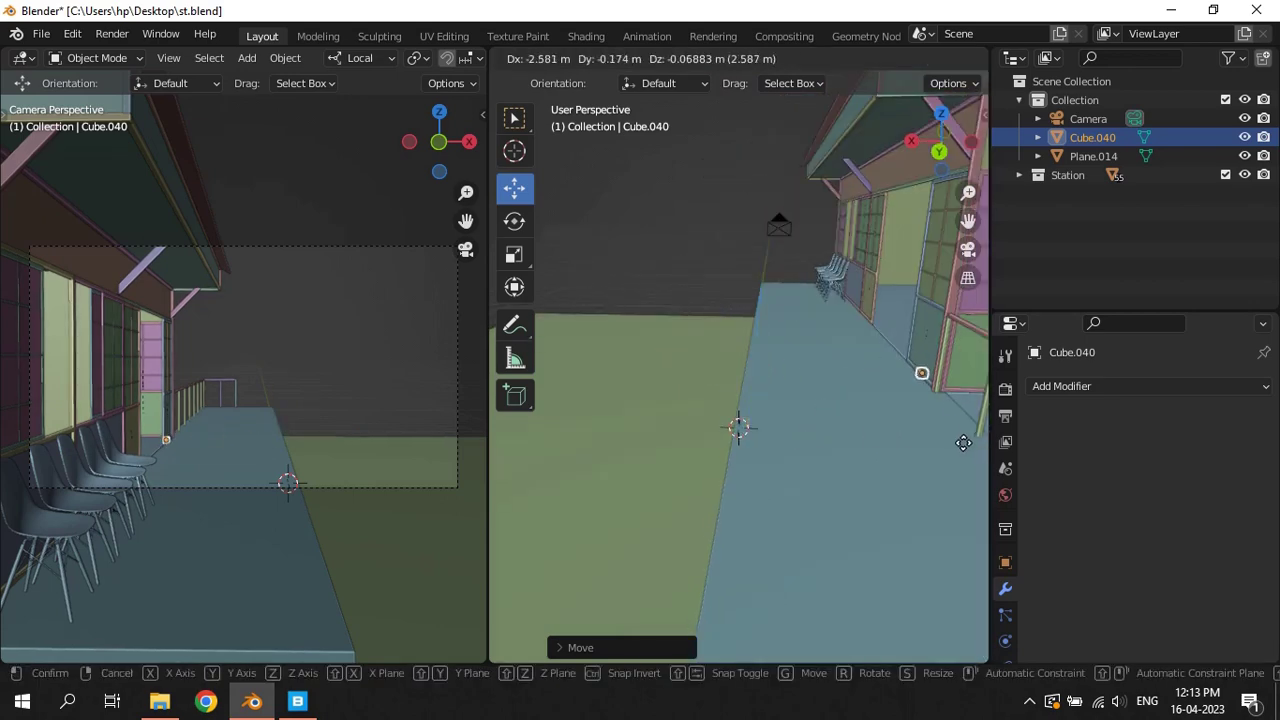
click(963, 442)
key(KP_Decimal)
scroll(900, 385, down, 5)
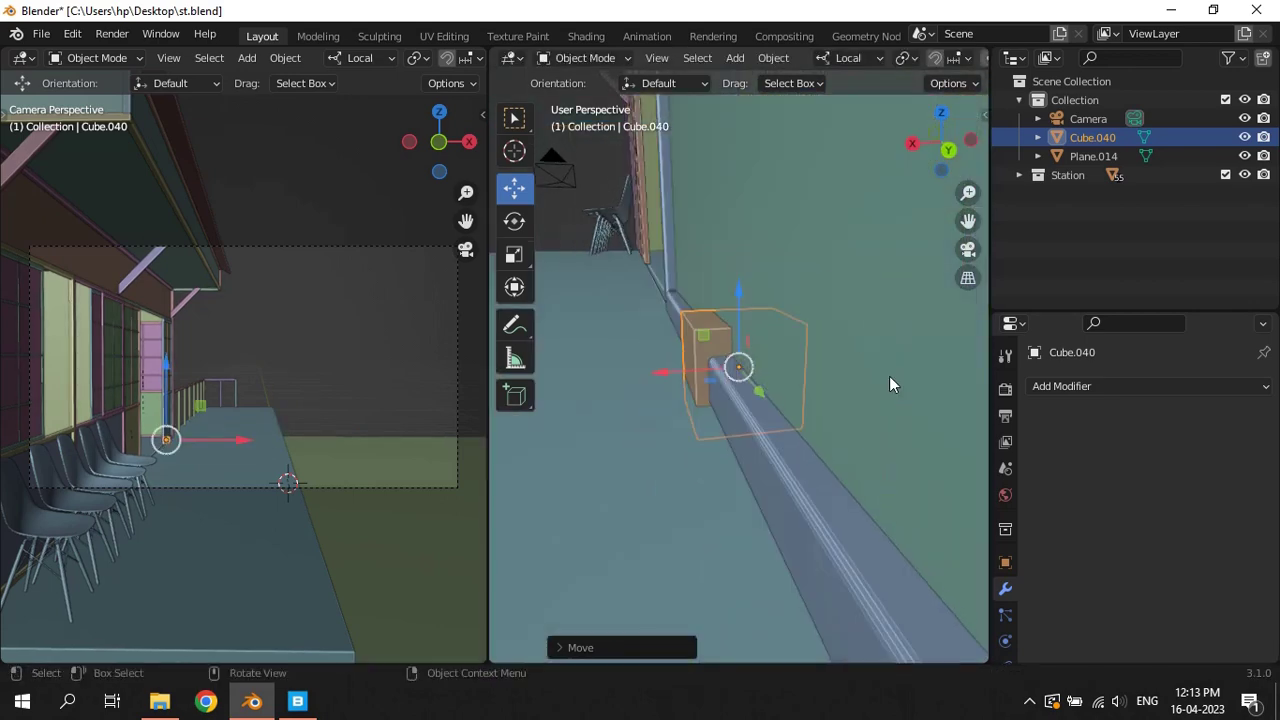
middle_drag(889, 376, 807, 386)
key(g)
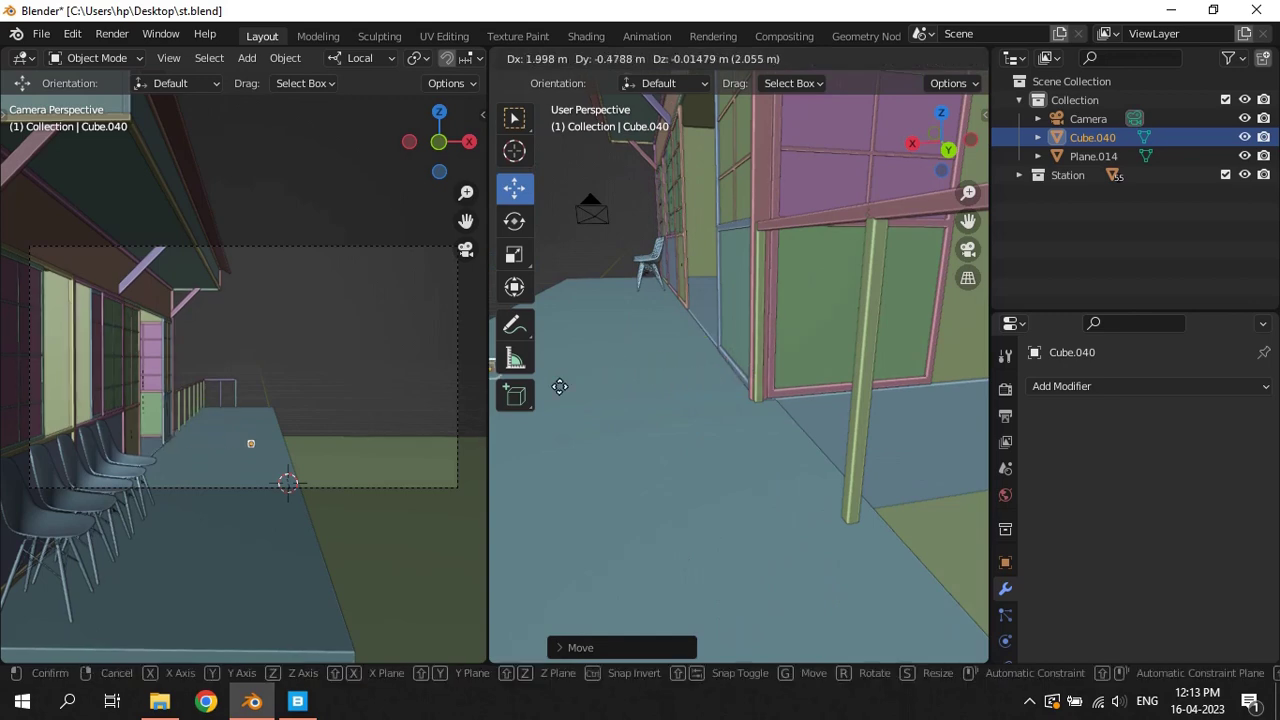
click(920, 391)
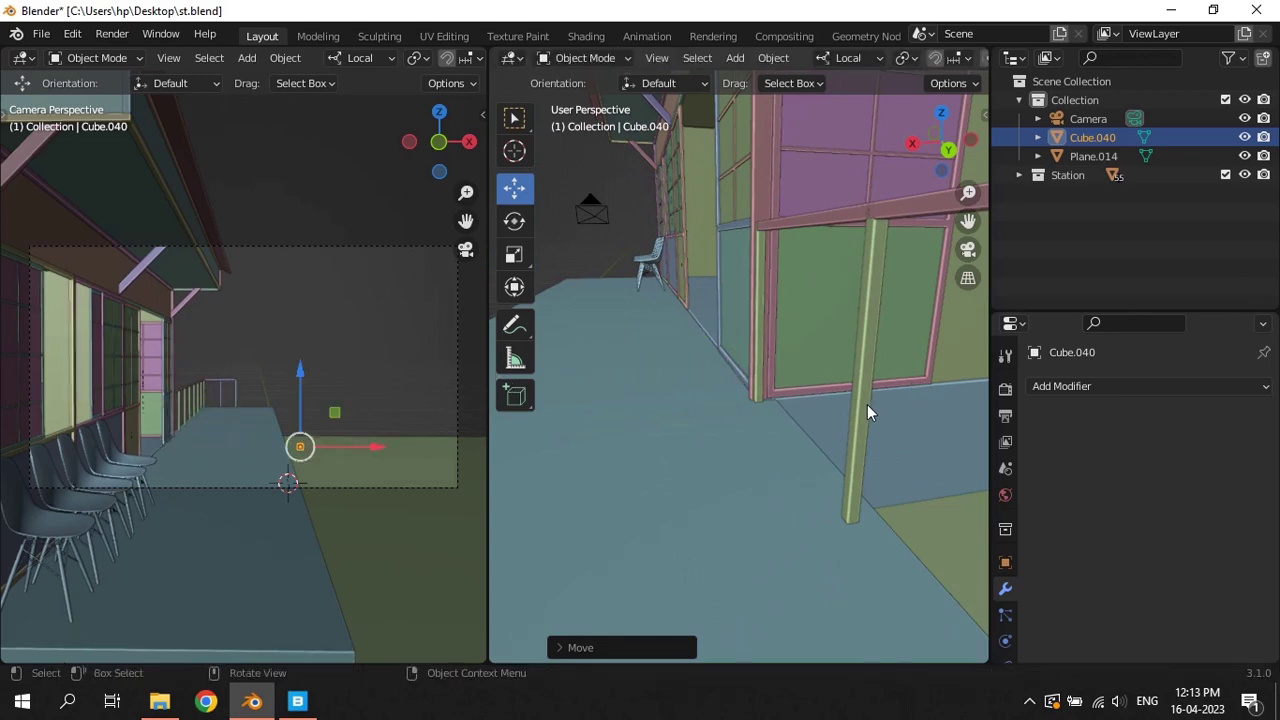
middle_drag(867, 404, 767, 410)
scroll(770, 400, down, 4)
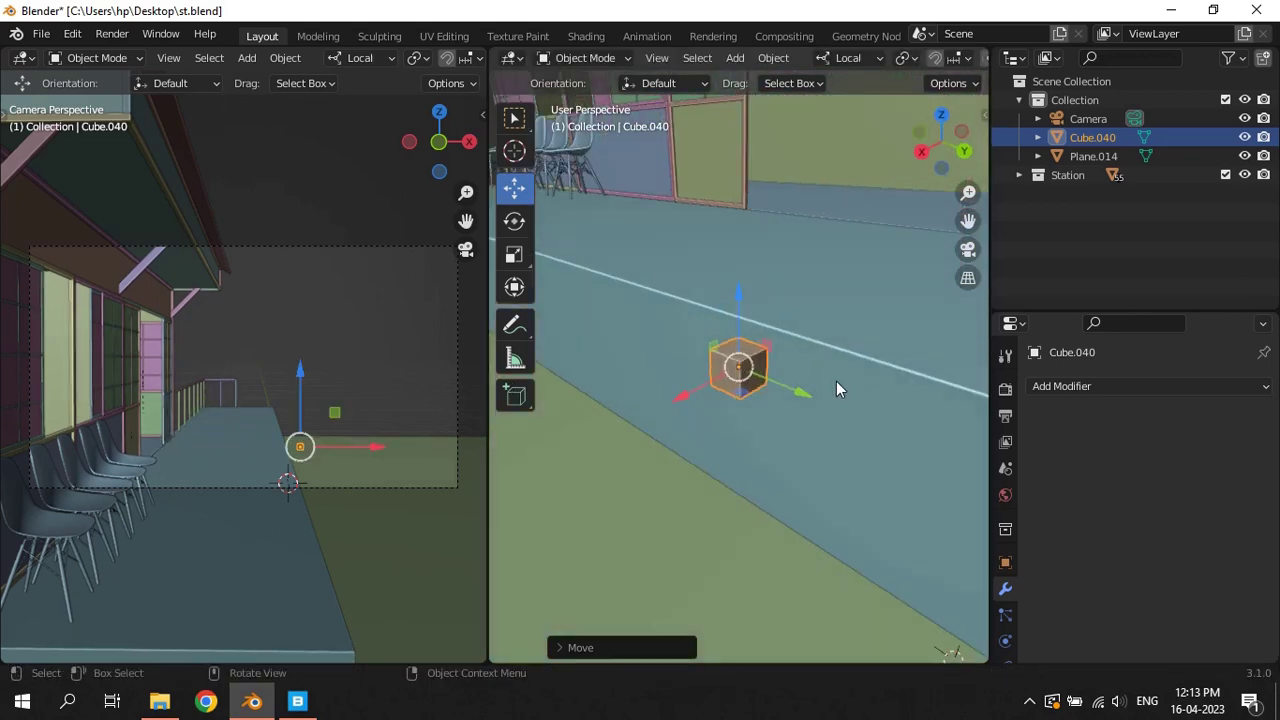
Stretch the cube along its Y axis into a long block
key(s)
key(y)
key(y)
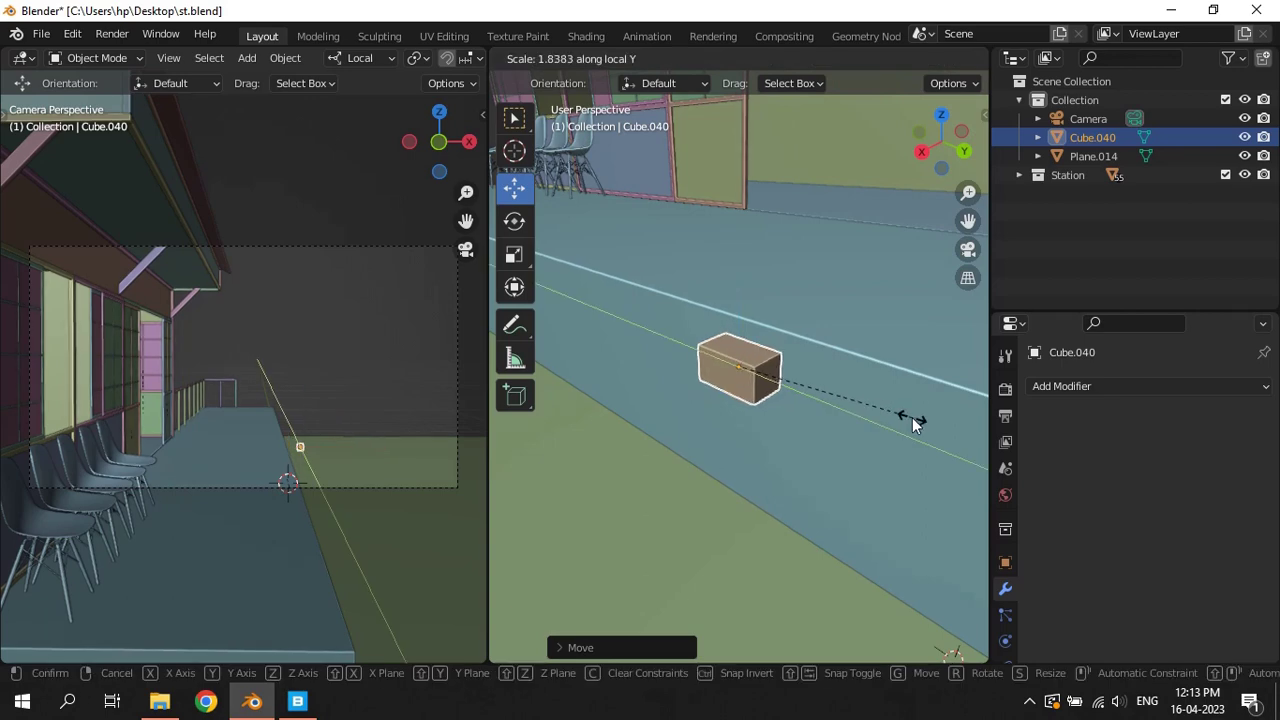
click(912, 417)
middle_drag(912, 419, 803, 370)
Add a centred horizontal loop cut around the cube and trial-pinch it, undoing the uneven result
key(Tab)
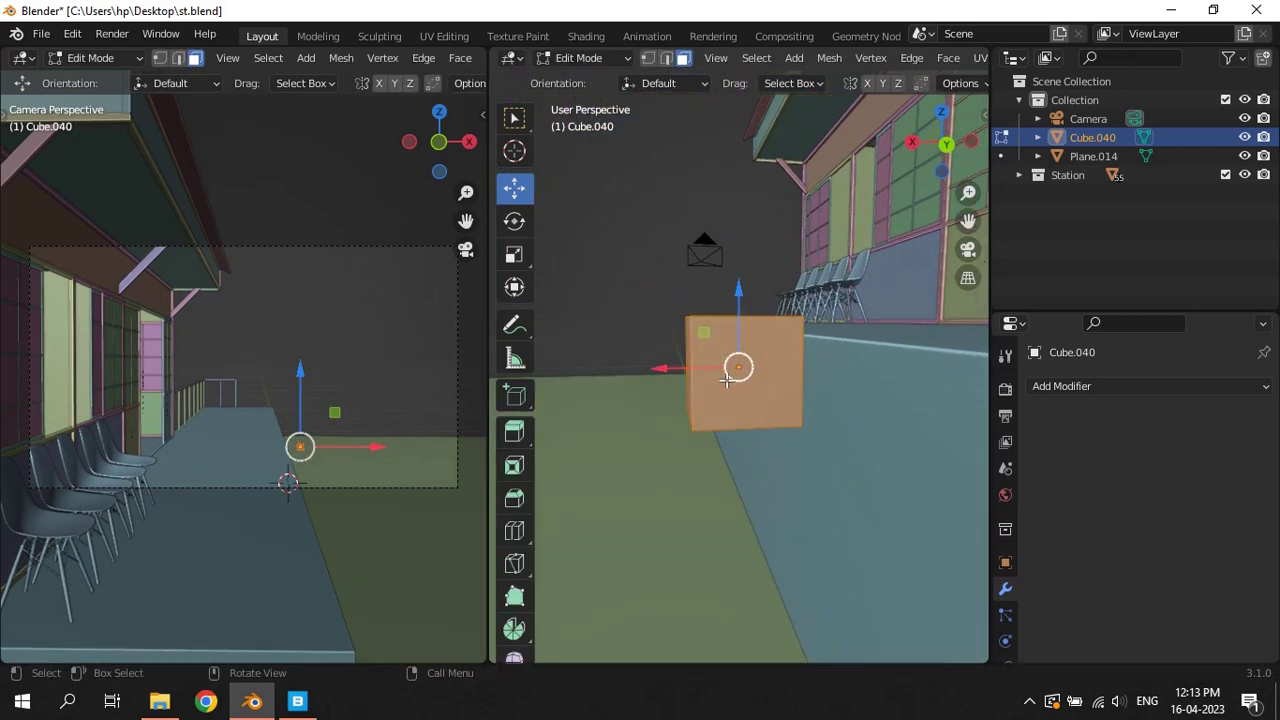
key(ctrl+r)
click(664, 378)
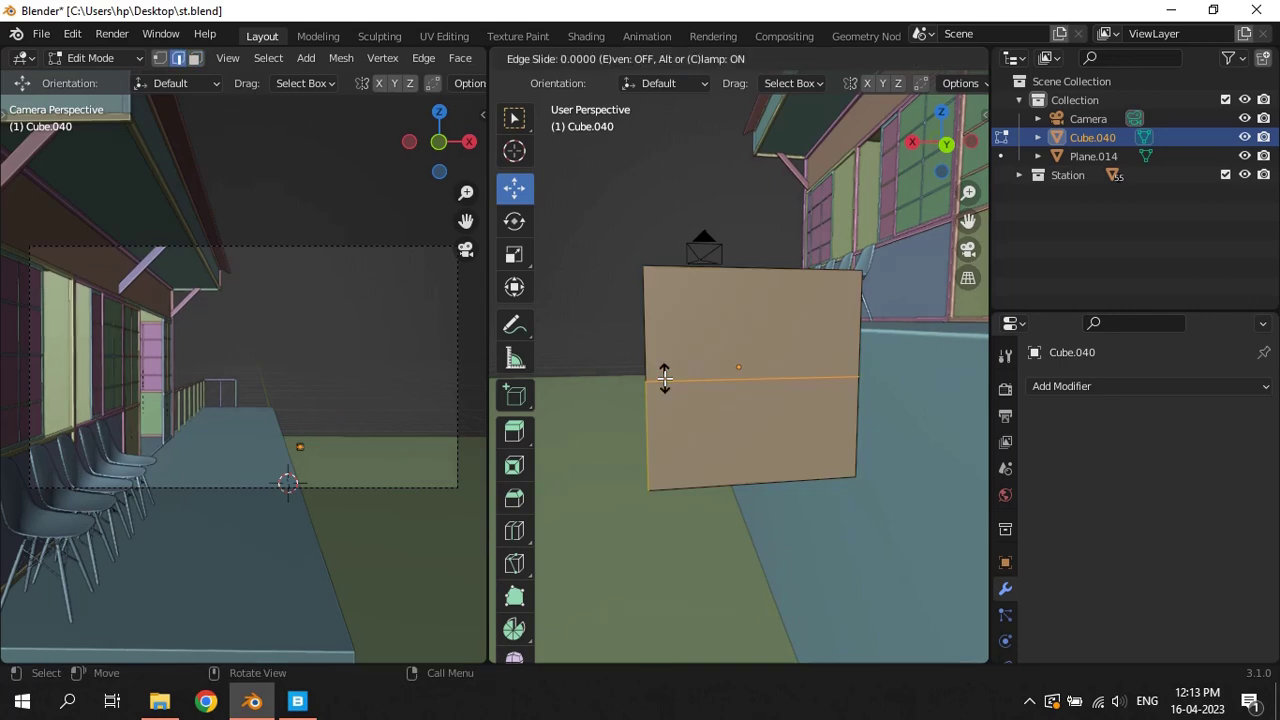
right_click(664, 378)
key(s)
click(873, 400)
key(ctrl+z)
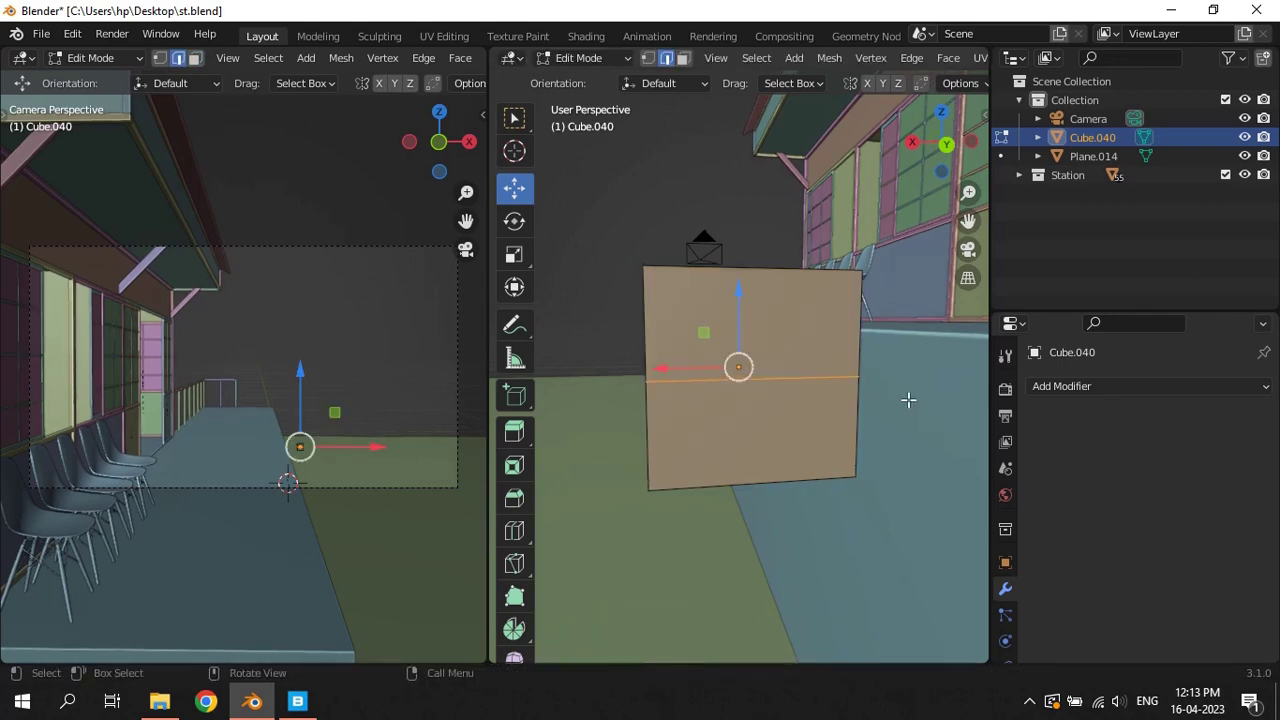
key(s)
key(y)
click(851, 400)
key(ctrl+z)
Pinch the middle loop inward along local Y, raise it, and apply the object's scale
key(s)
key(y)
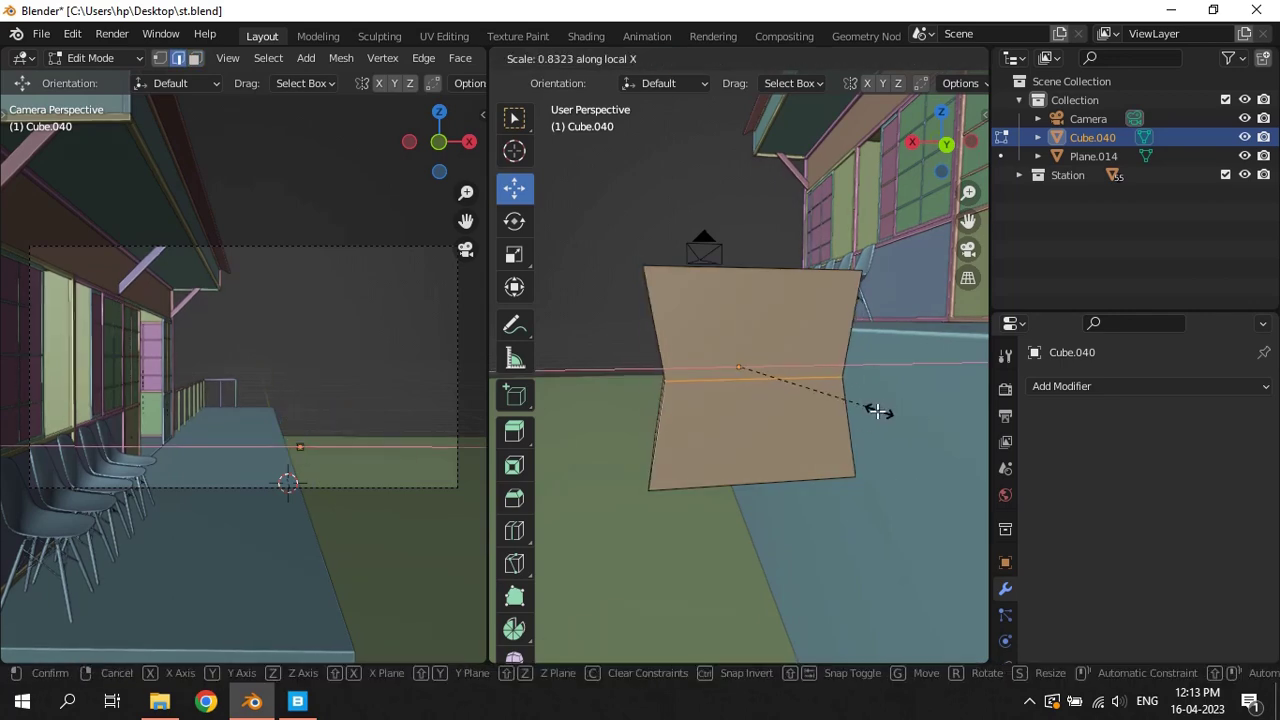
click(846, 408)
drag(738, 292, 739, 271)
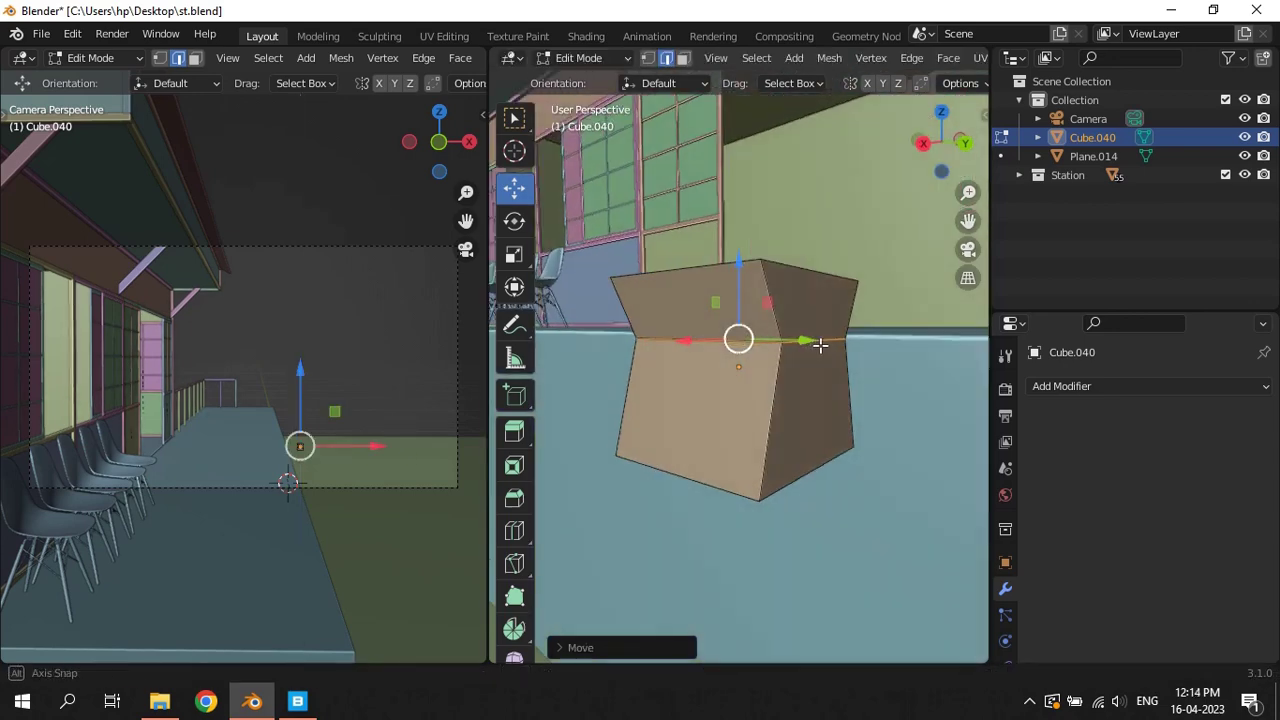
mouse_move(739, 271)
middle_down()
mouse_move(694, 358)
mouse_move(715, 334)
middle_up()
key(Tab)
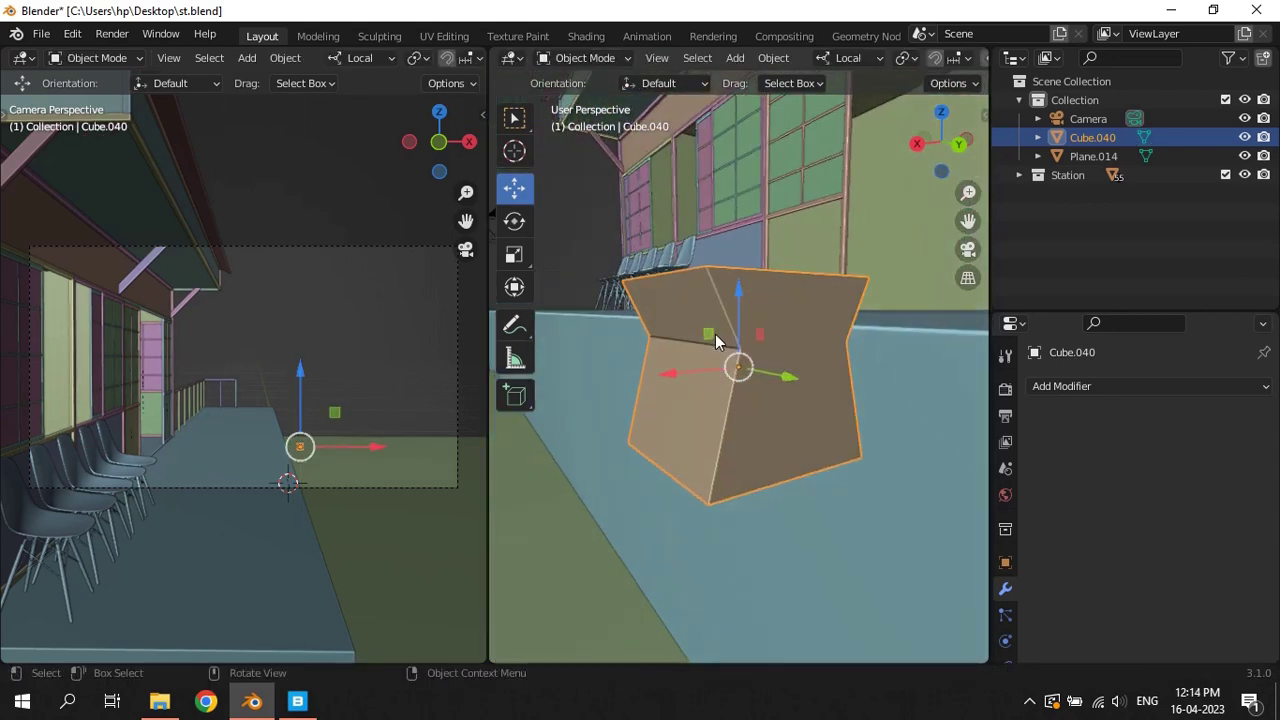
middle_drag(802, 397, 752, 414)
key(Tab)
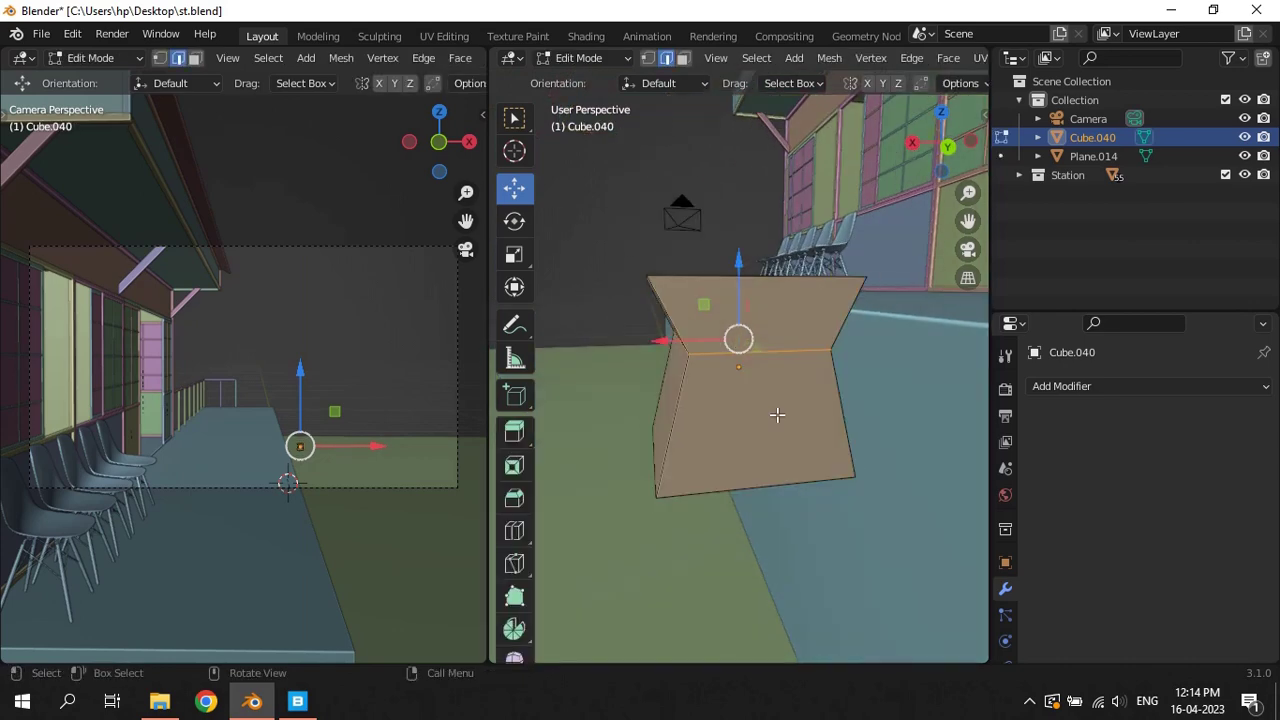
key(Tab)
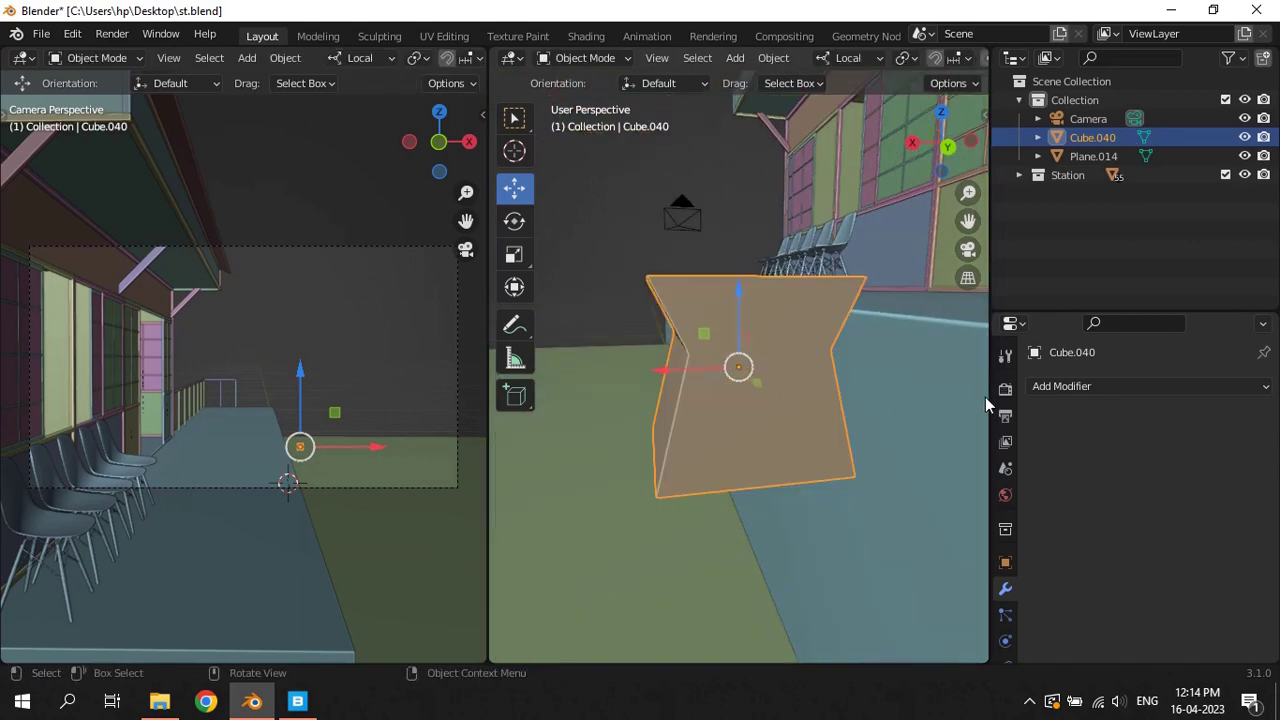
key(ctrl+a)
Add a Bevel modifier with a 0.01 m amount and 3 segments
click(1071, 390)
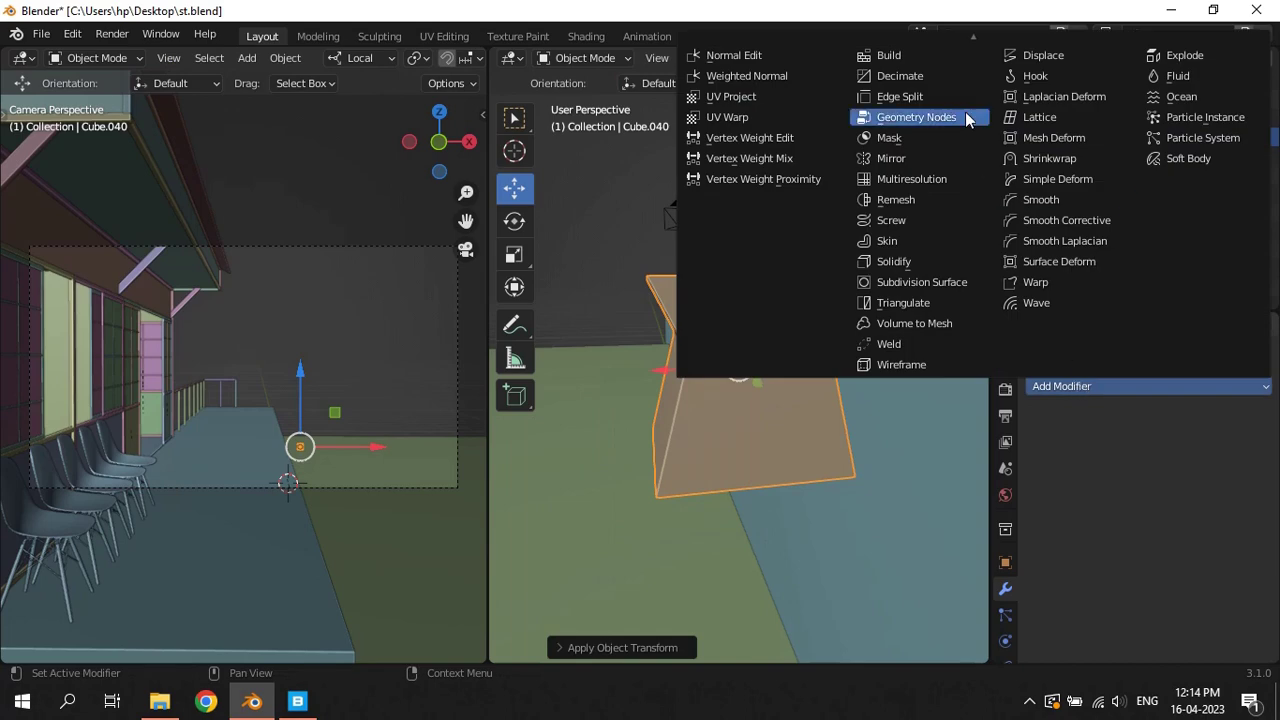
scroll(919, 60, up, 2)
click(913, 56)
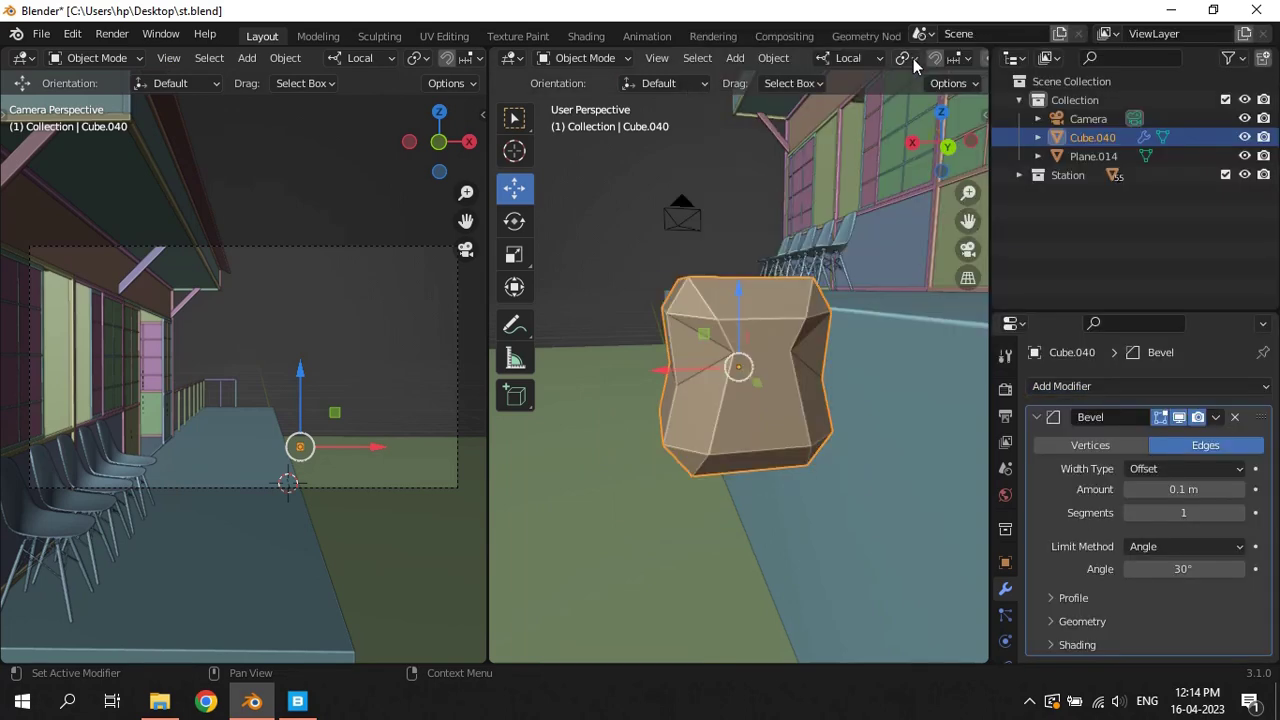
drag(1167, 489, 1152, 484)
click(1238, 489)
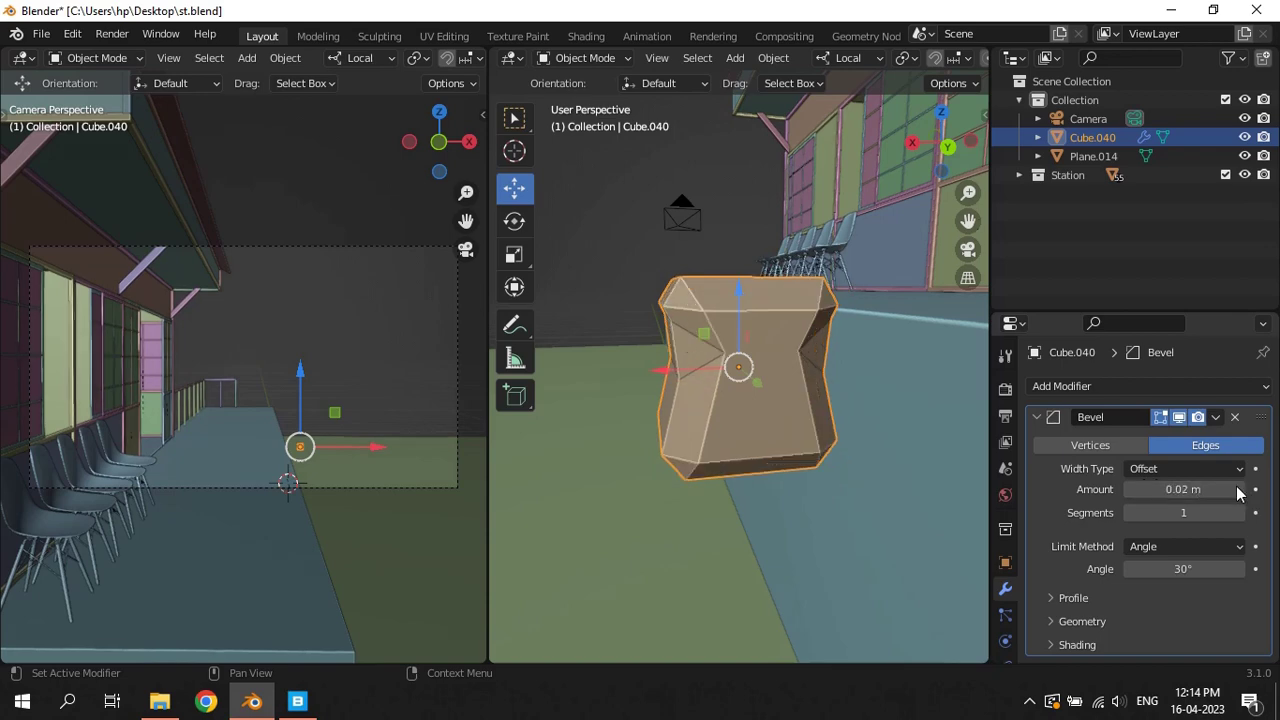
click(1131, 489)
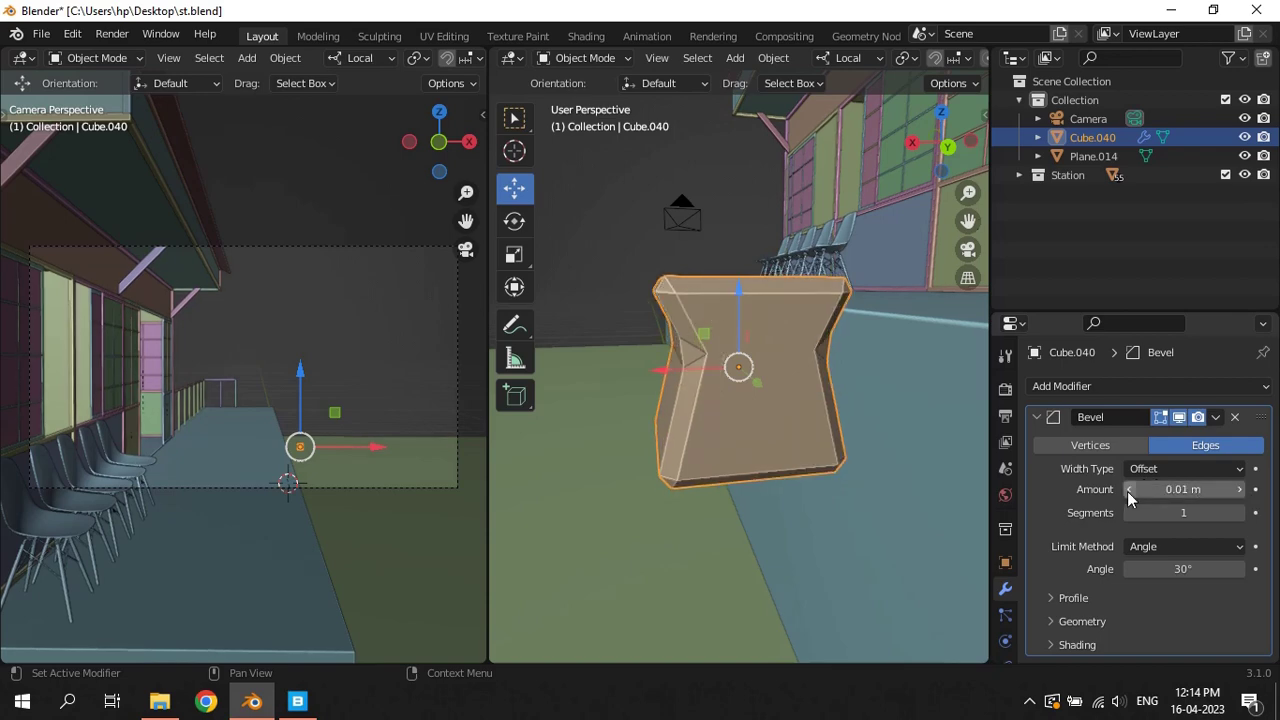
click(1239, 514)
click(1239, 515)
middle_drag(783, 426, 739, 383)
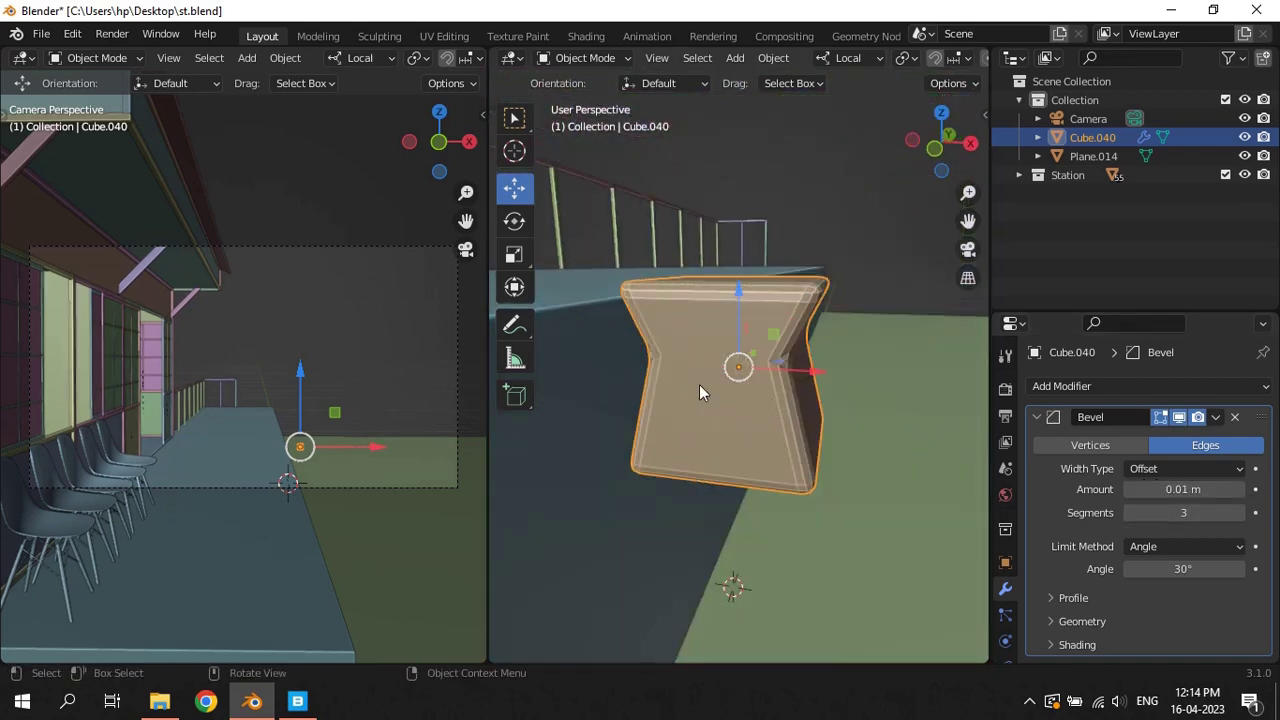
Add a middle loop cut and narrow it along local Y and X to form the waist
key(Tab)
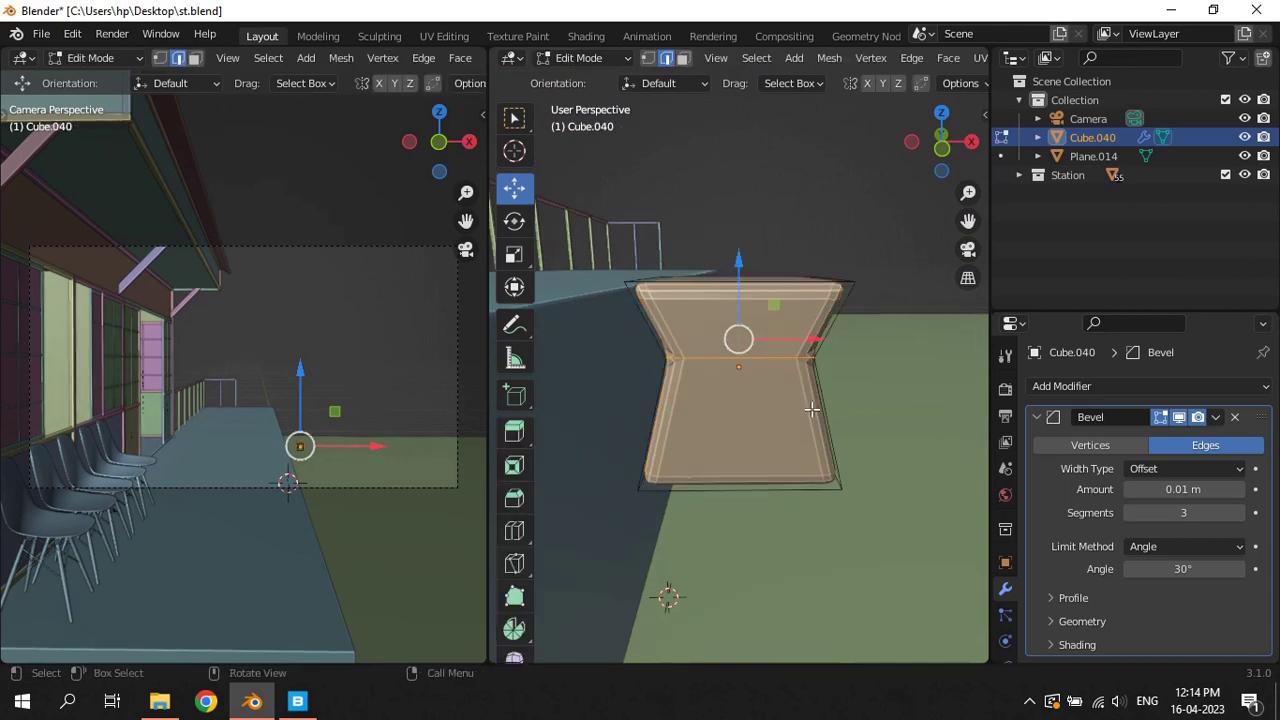
key(ctrl+r)
click(831, 403)
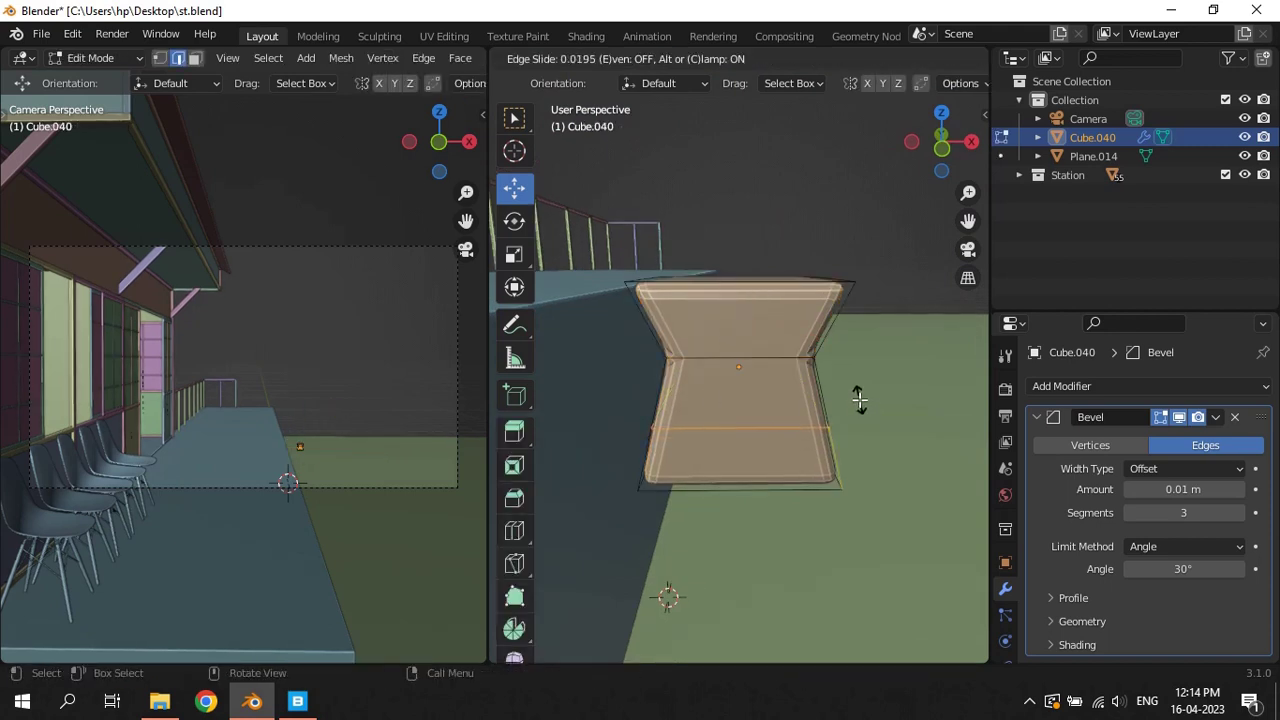
click(855, 401)
key(s)
click(856, 406)
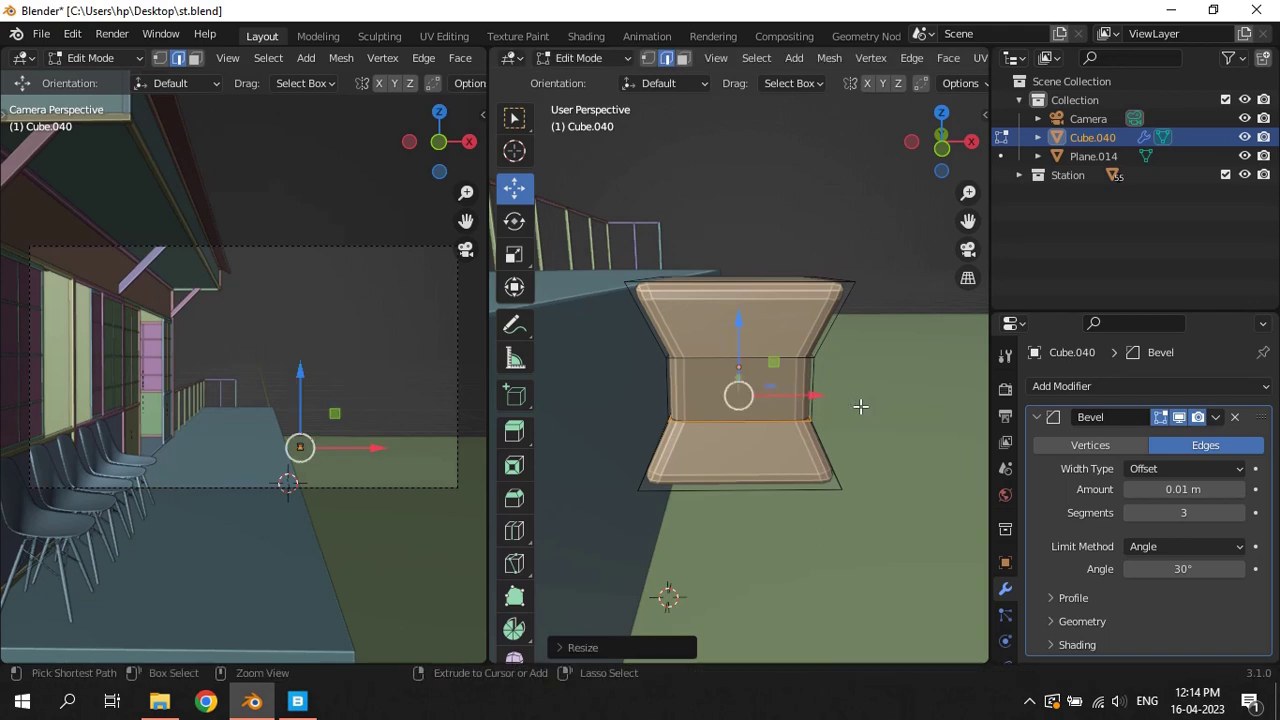
key(s)
key(y)
click(843, 403)
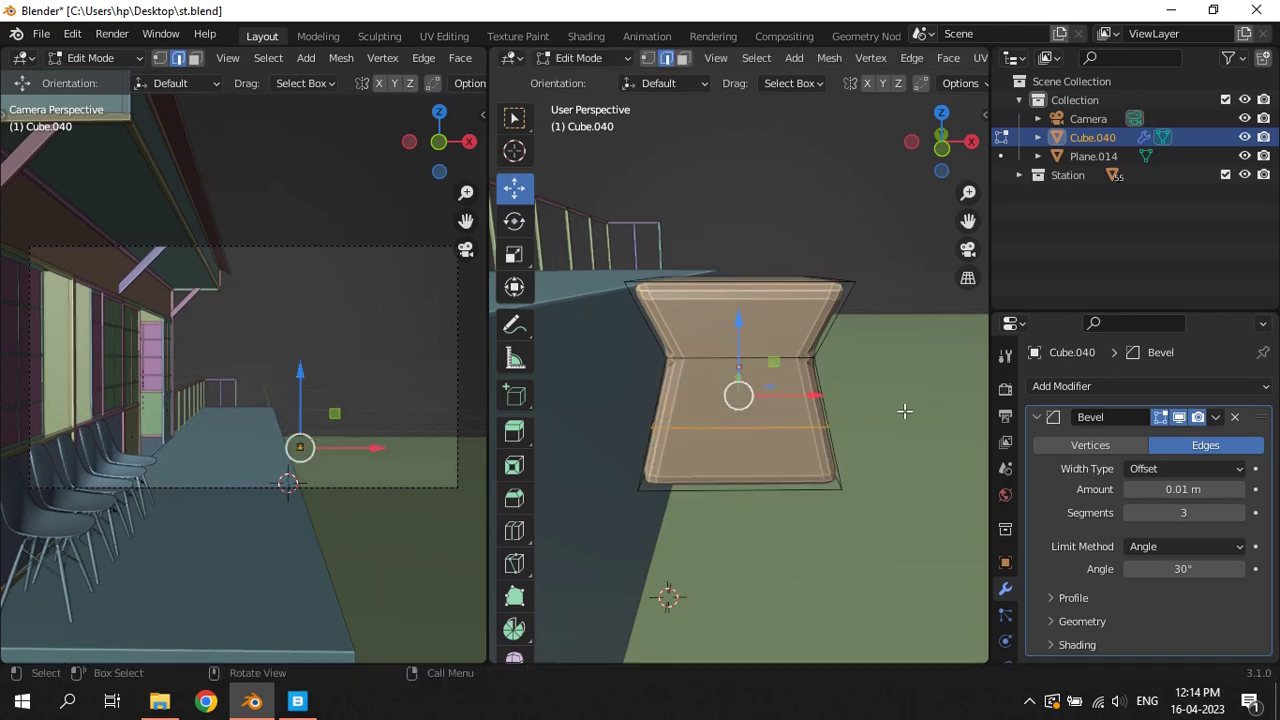
key(s)
key(x)
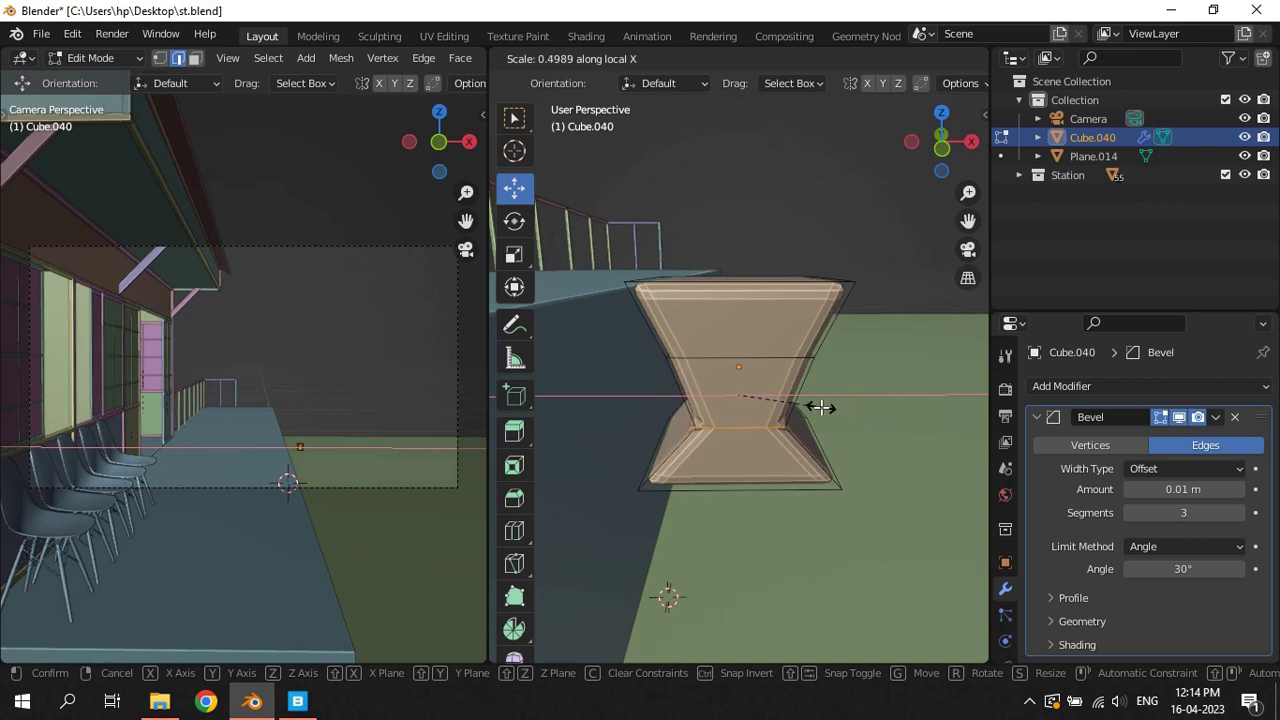
click(820, 407)
Check the mesh in wireframe, then narrow the waist further along X and raise it slightly
key(z)
click(668, 350)
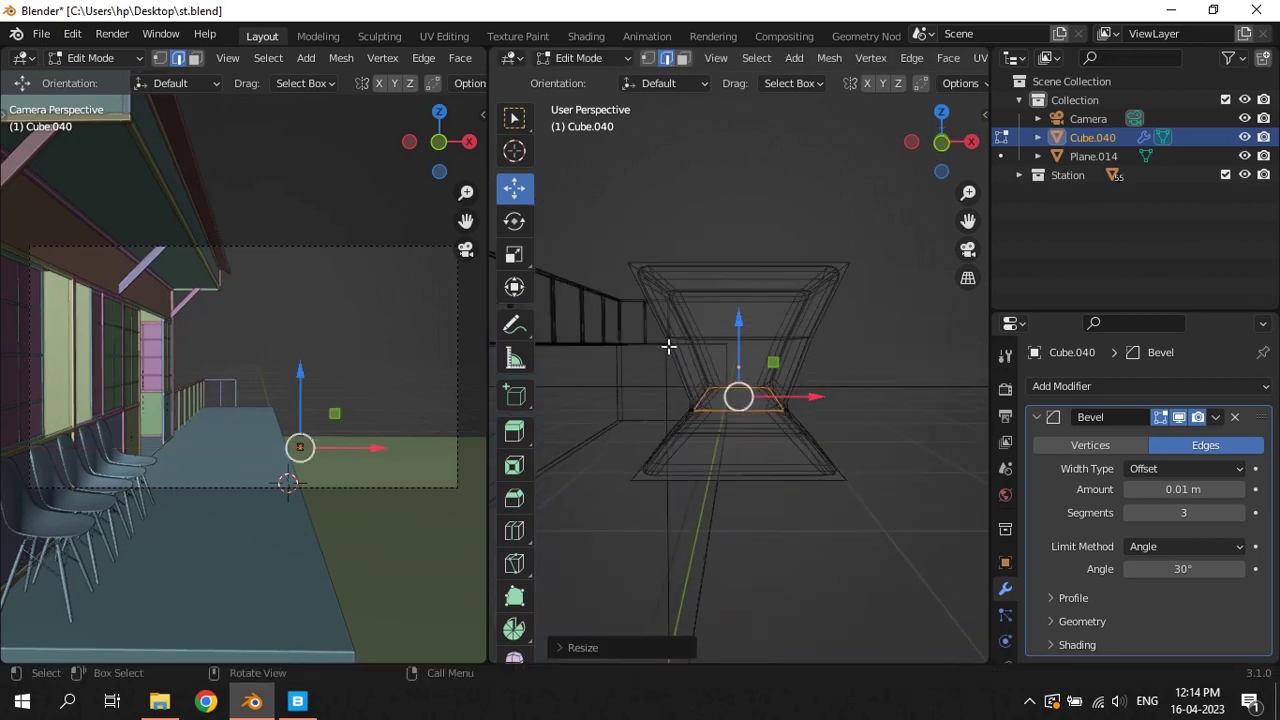
key(z)
click(843, 382)
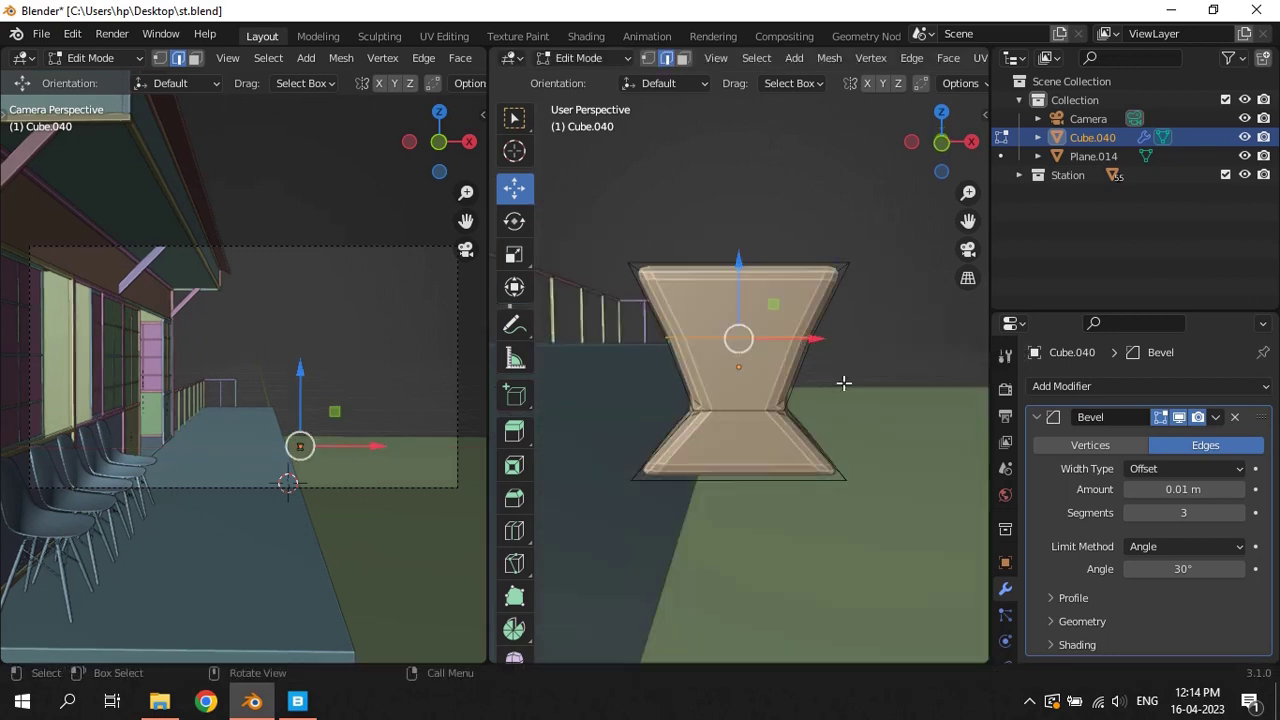
key(s)
click(856, 361)
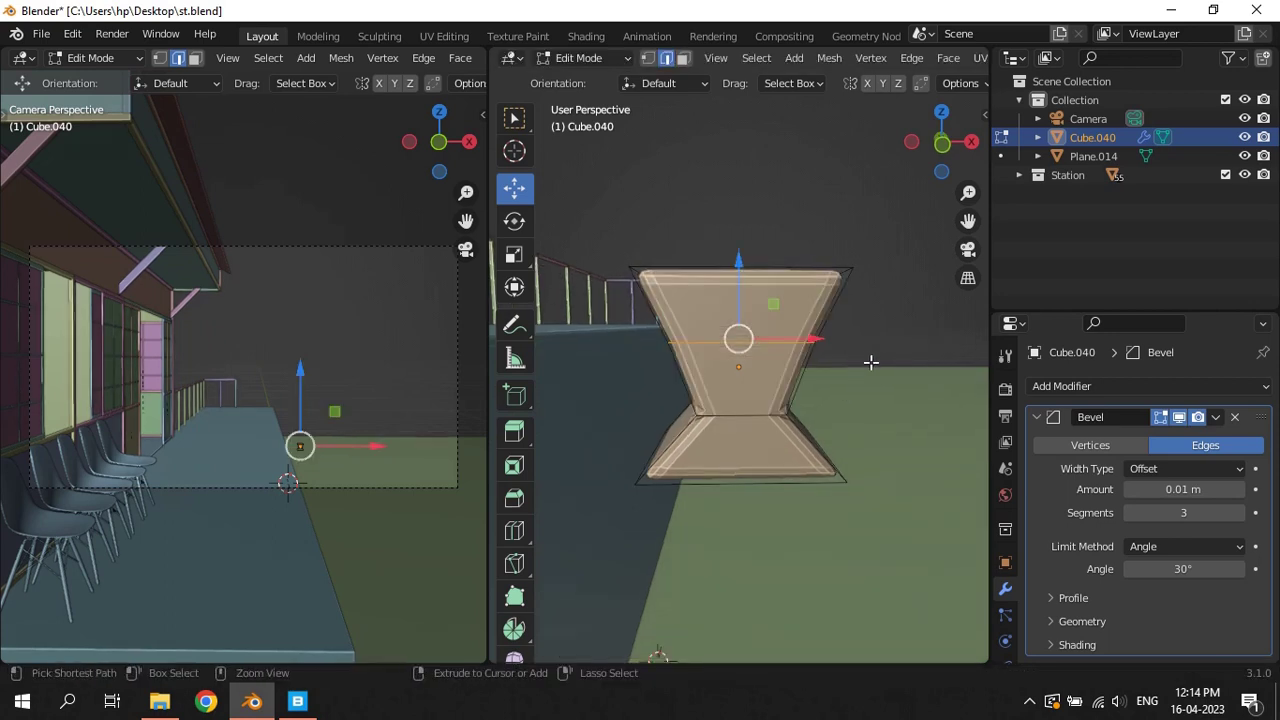
key(s)
key(x)
key(x)
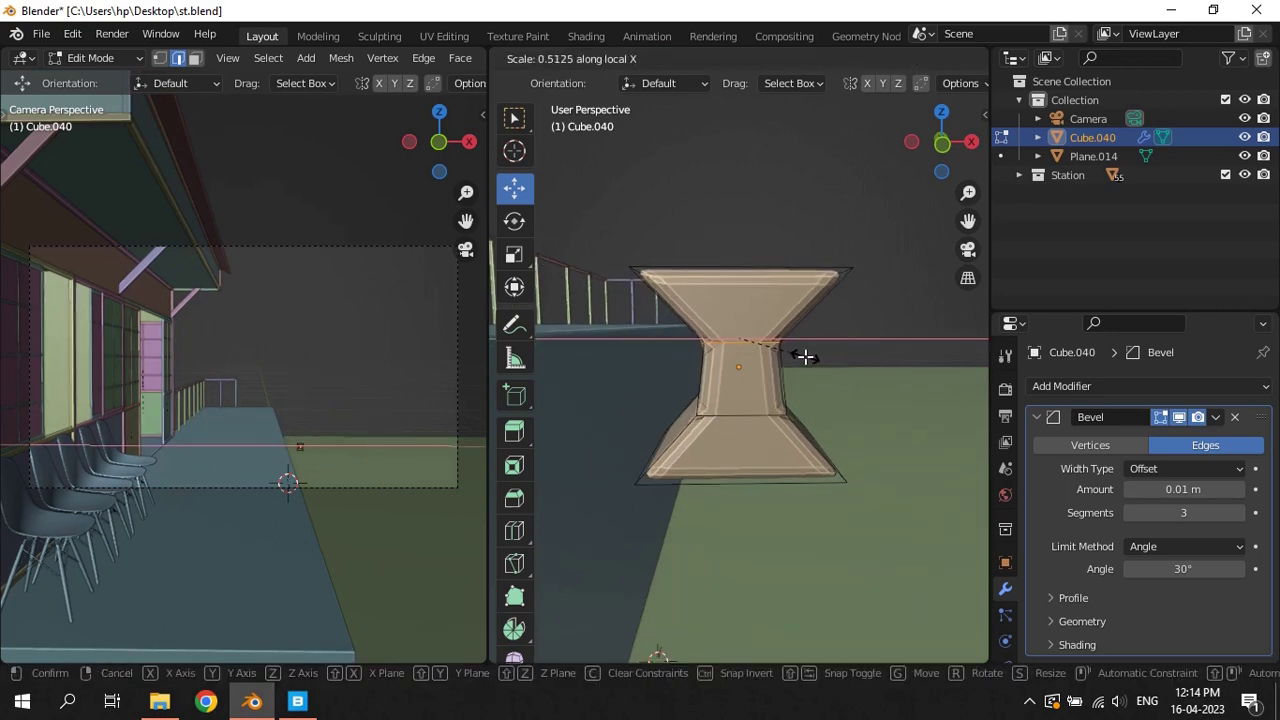
click(812, 354)
drag(738, 260, 738, 249)
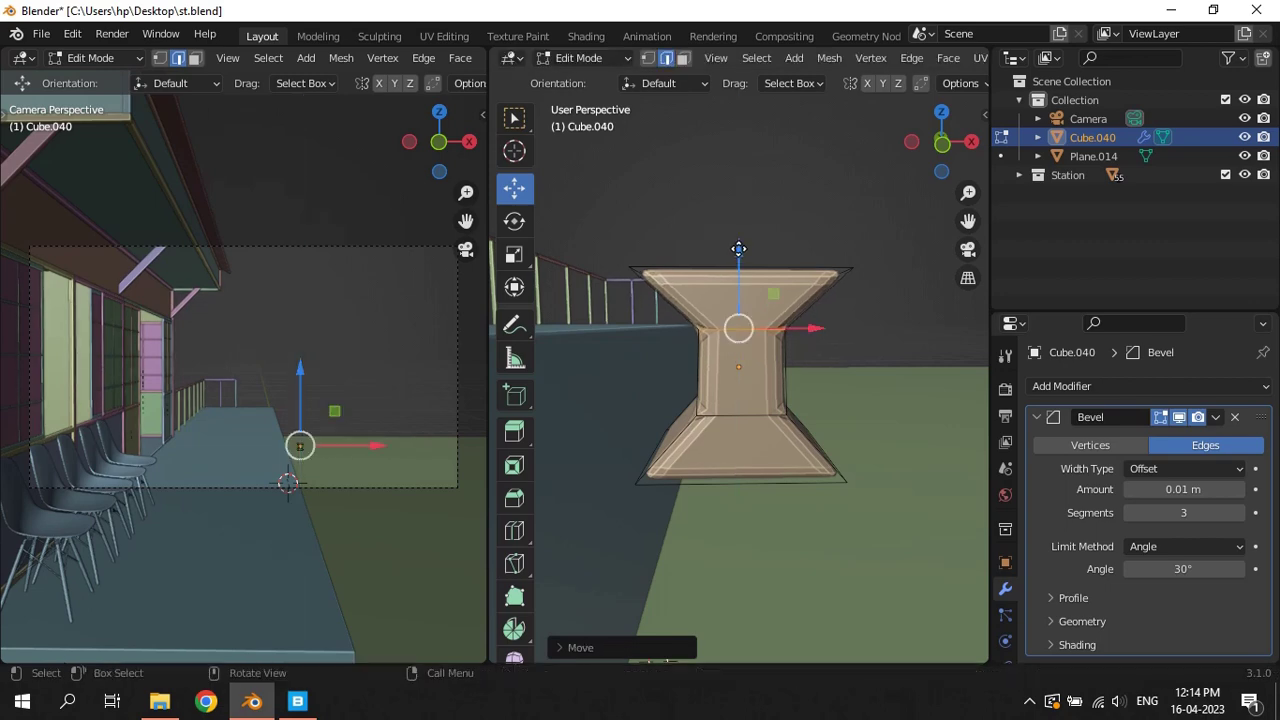
Widen the middle waist loop slightly along local X
key(s)
key(Escape)
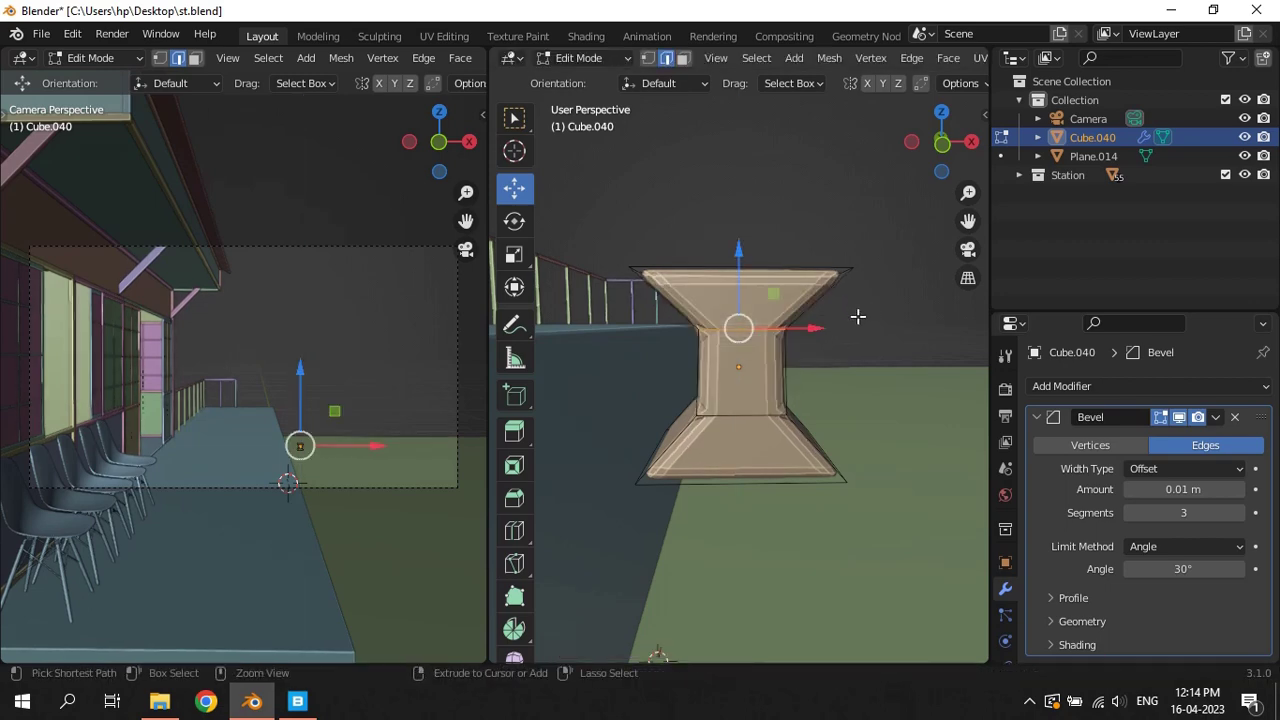
key(s)
key(x)
key(x)
key(Escape)
key(g)
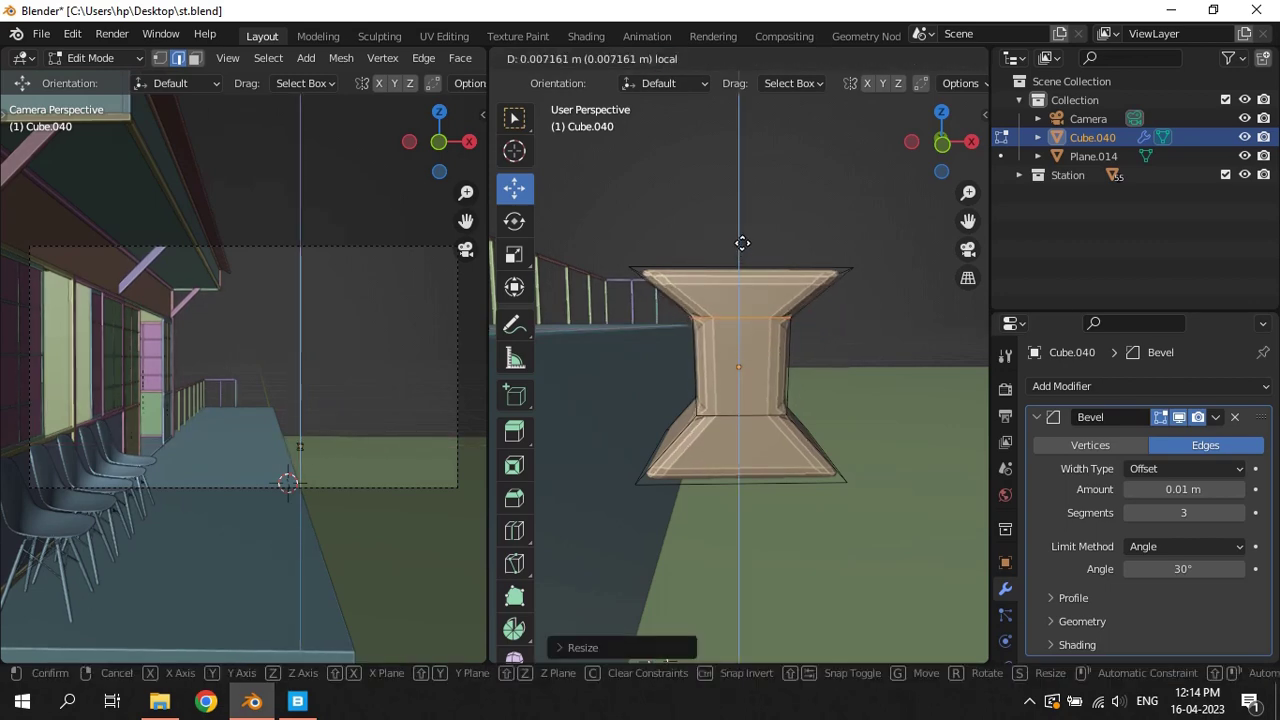
key(Escape)
key(s)
key(x)
key(x)
click(912, 330)
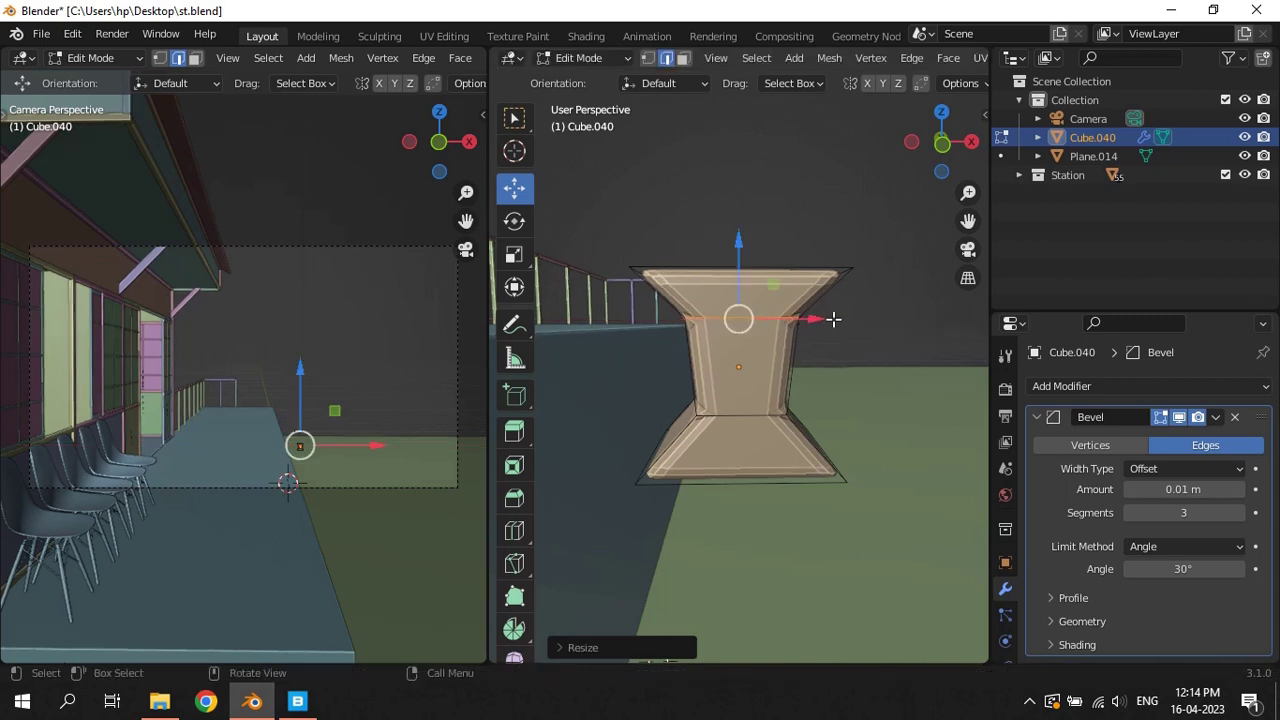
Add a loop cut near the top and scale it outward into a flared lip
alt+click(755, 268)
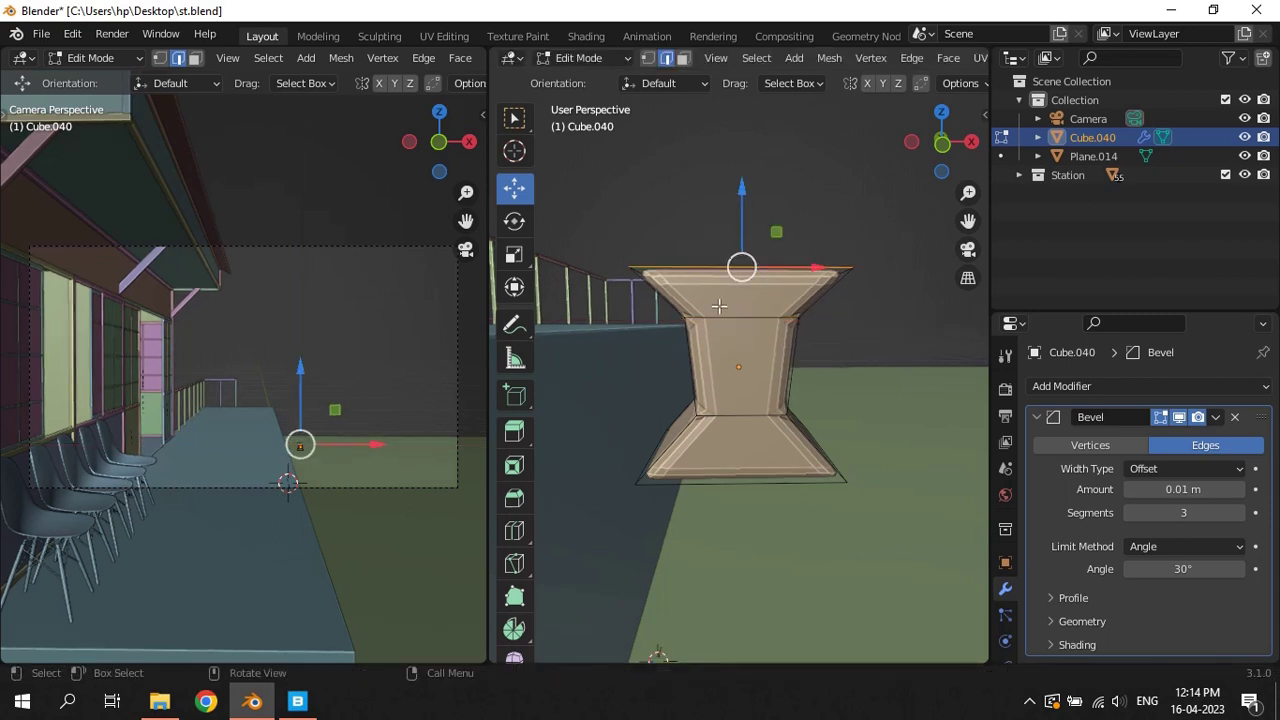
key(ctrl+r)
click(679, 291)
right_click(679, 291)
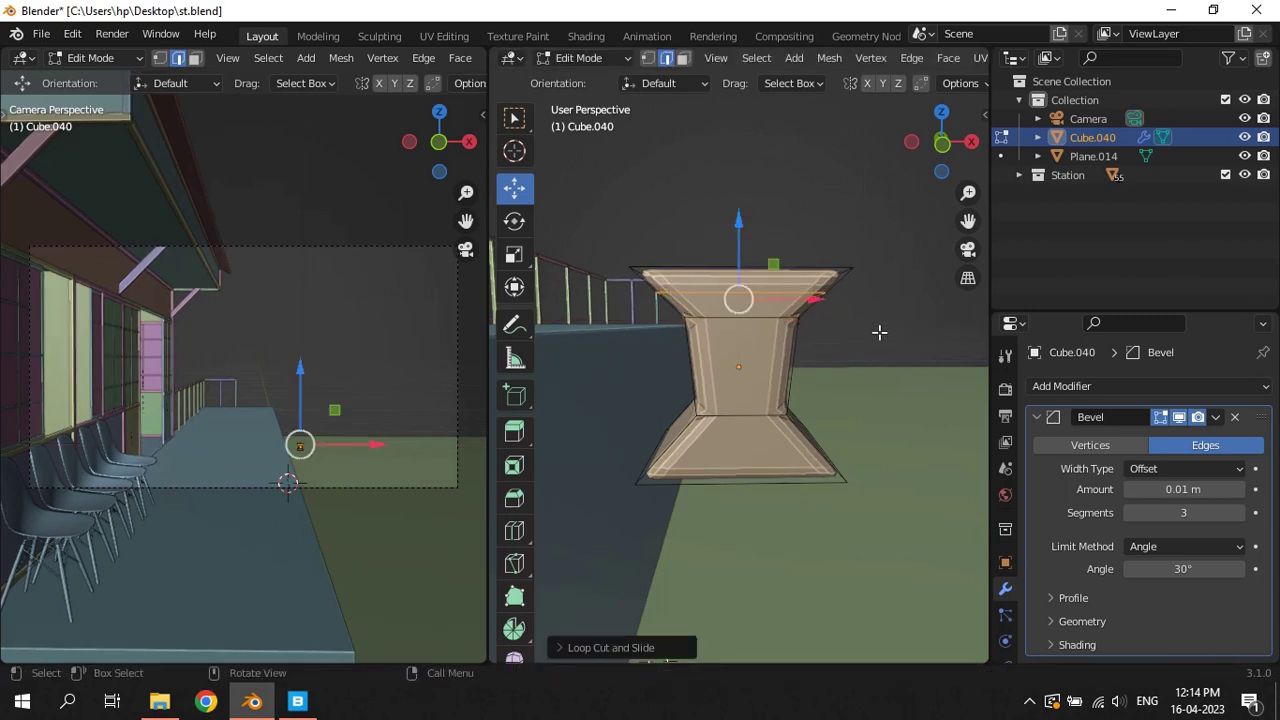
key(s)
click(810, 285)
key(s)
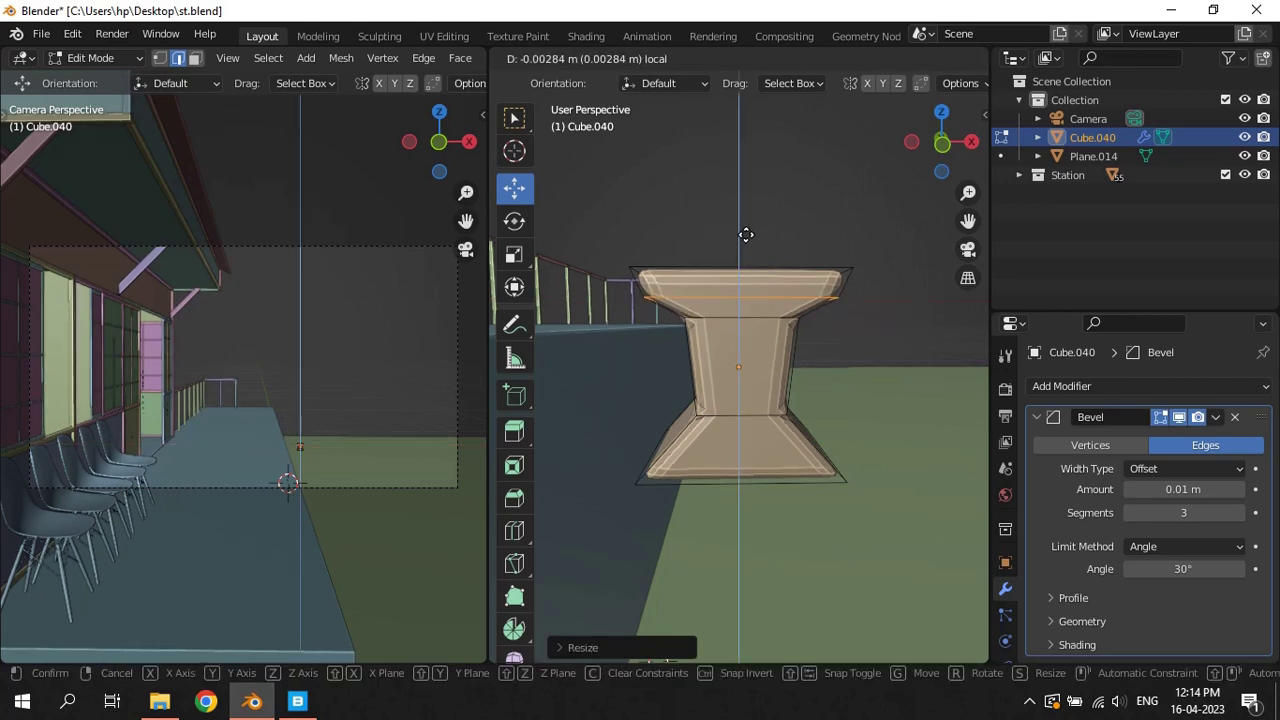
click(743, 230)
key(Tab)
click(802, 226)
mouse_move(802, 226)
middle_down()
mouse_move(737, 361)
mouse_move(537, 387)
middle_up()
Adjust the bevel segment count, shade the rail piece smooth, and collapse the Bevel modifier settings
click(1246, 512)
scroll(783, 410, down, 3)
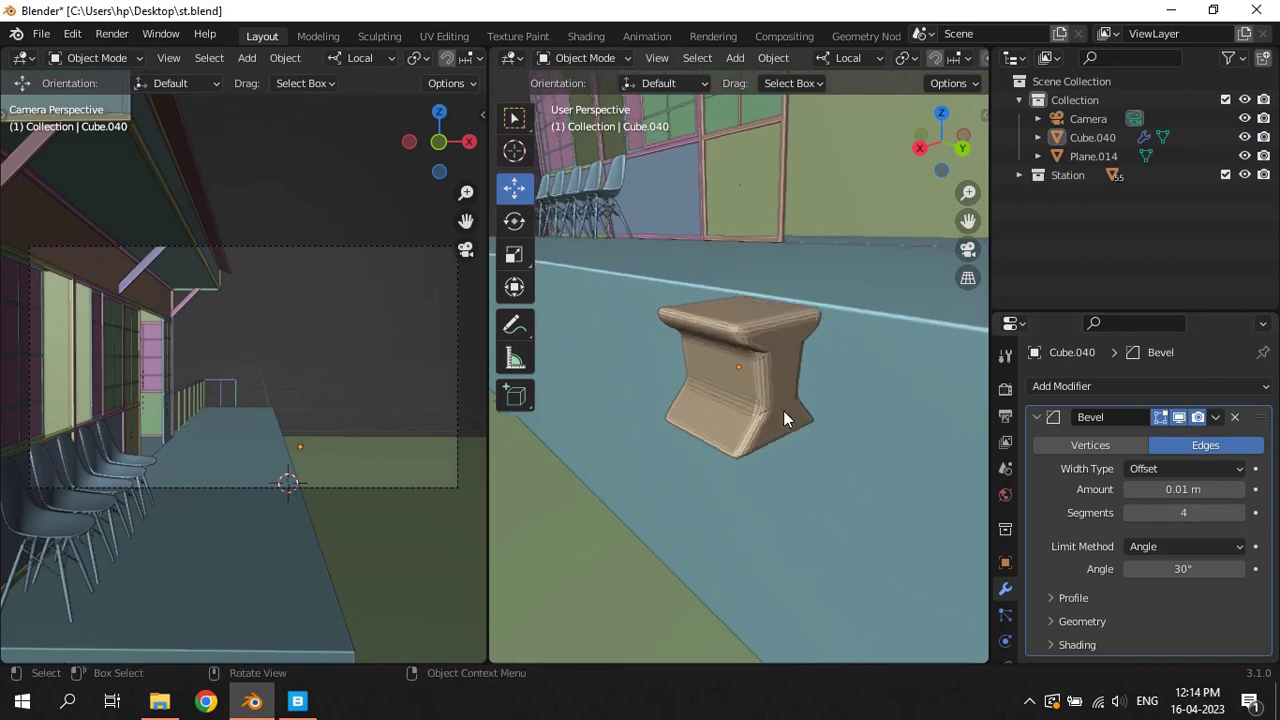
scroll(783, 410, down, 2)
click(745, 332)
right_click(745, 332)
click(667, 265)
key(KP_Decimal)
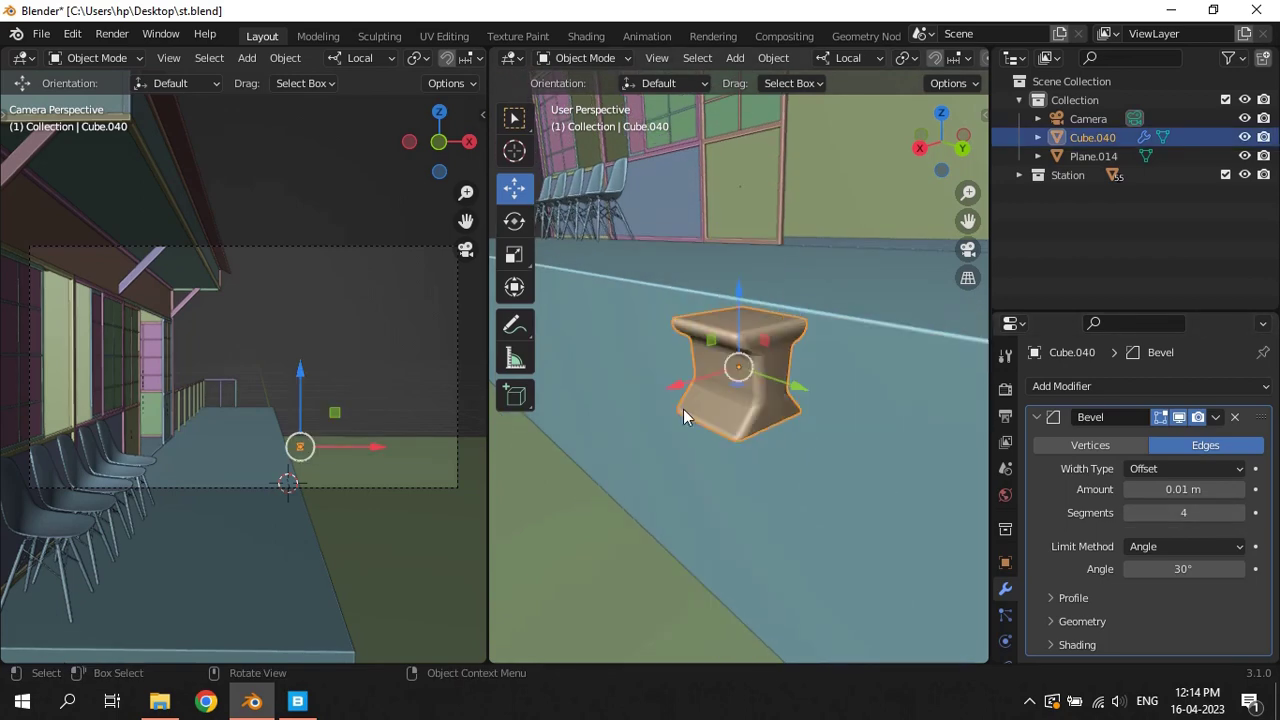
middle_drag(683, 409, 952, 375)
middle_drag(853, 385, 620, 434)
scroll(784, 363, down, 3)
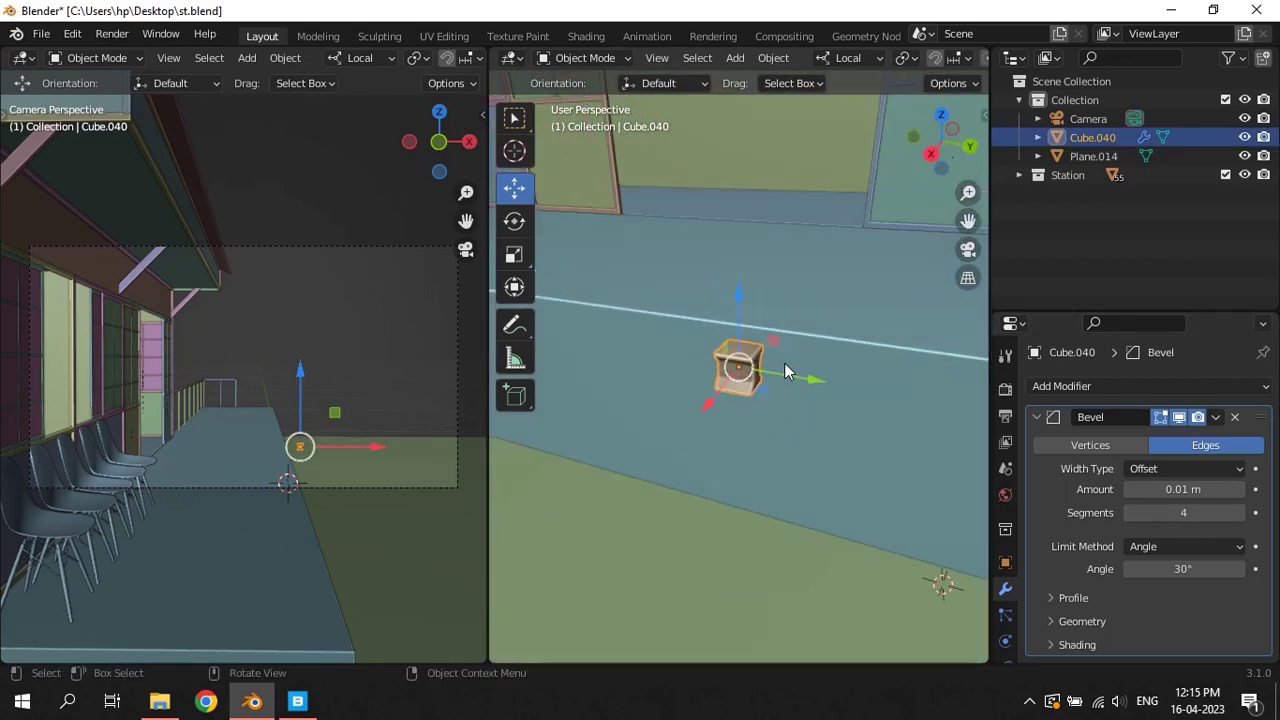
scroll(821, 391, up, 2)
scroll(821, 391, down, 2)
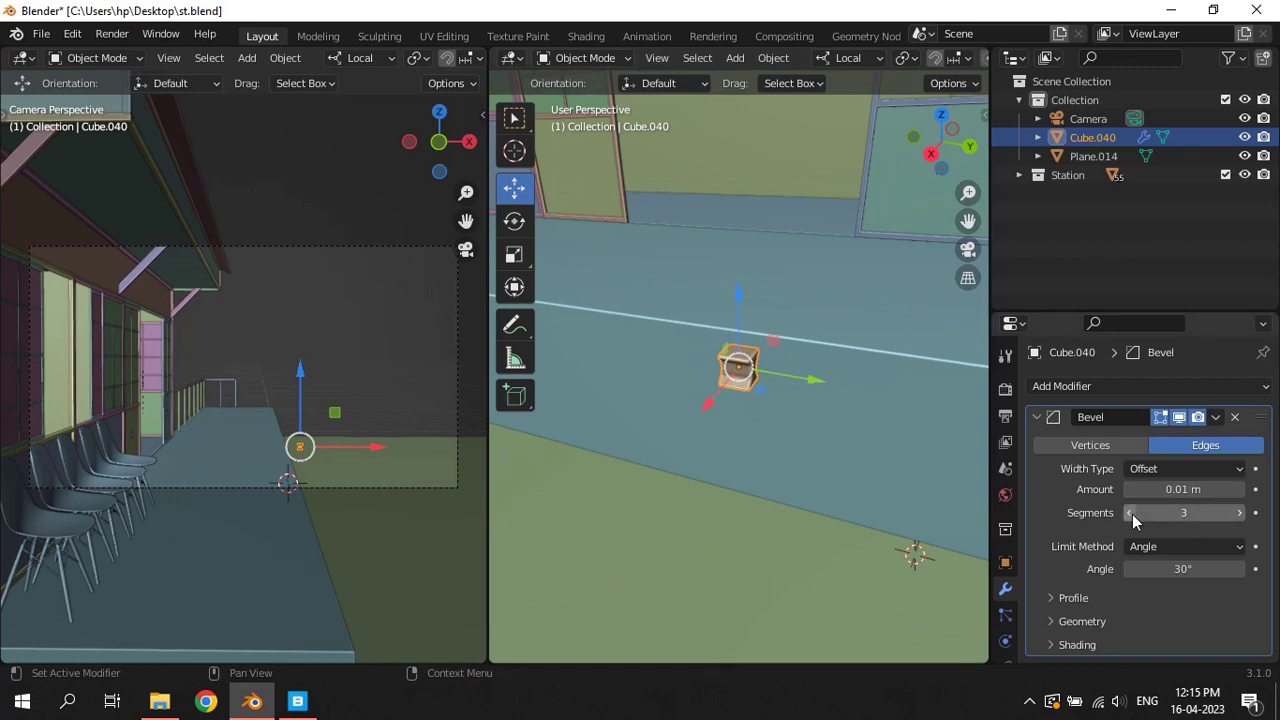
click(1040, 420)
Stretch Cube.040 along its local Y axis into a long bar, undoing a stray flattening scale
scroll(846, 395, down, 2)
middle_drag(846, 395, 899, 421)
key(s)
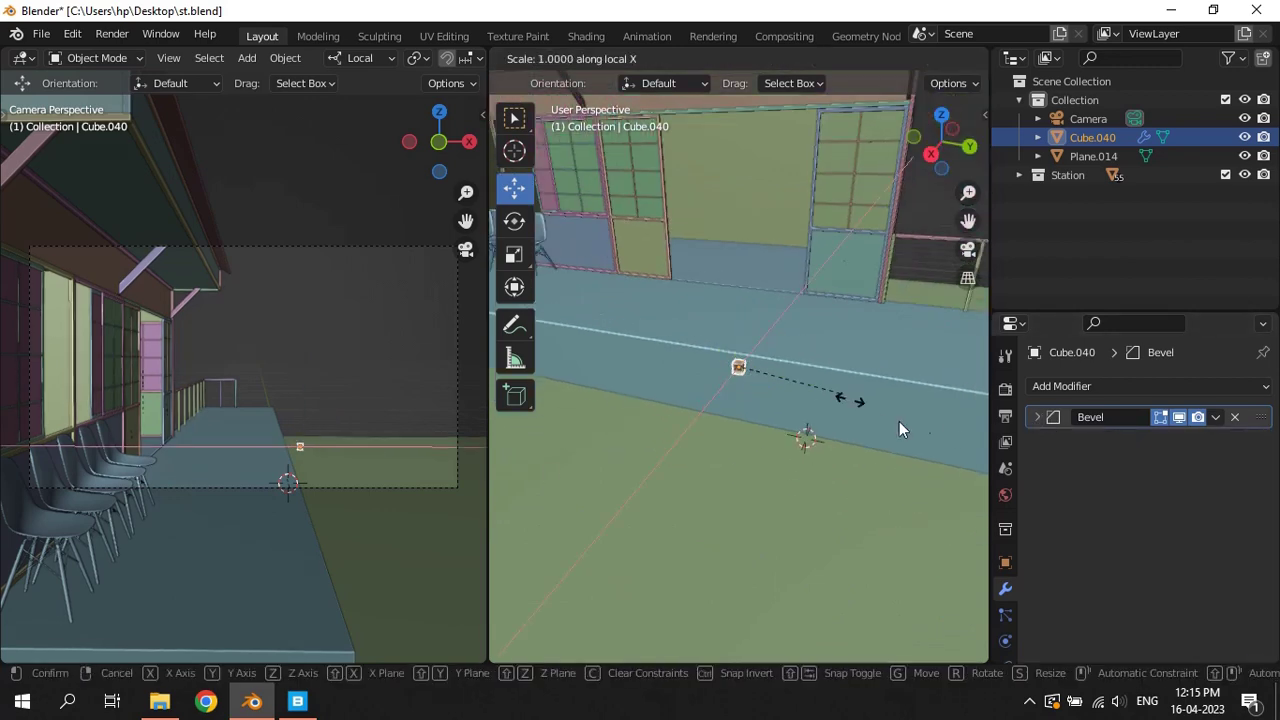
click(856, 526)
key(ctrl+z)
scroll(820, 358, up, 3)
key(s)
key(y)
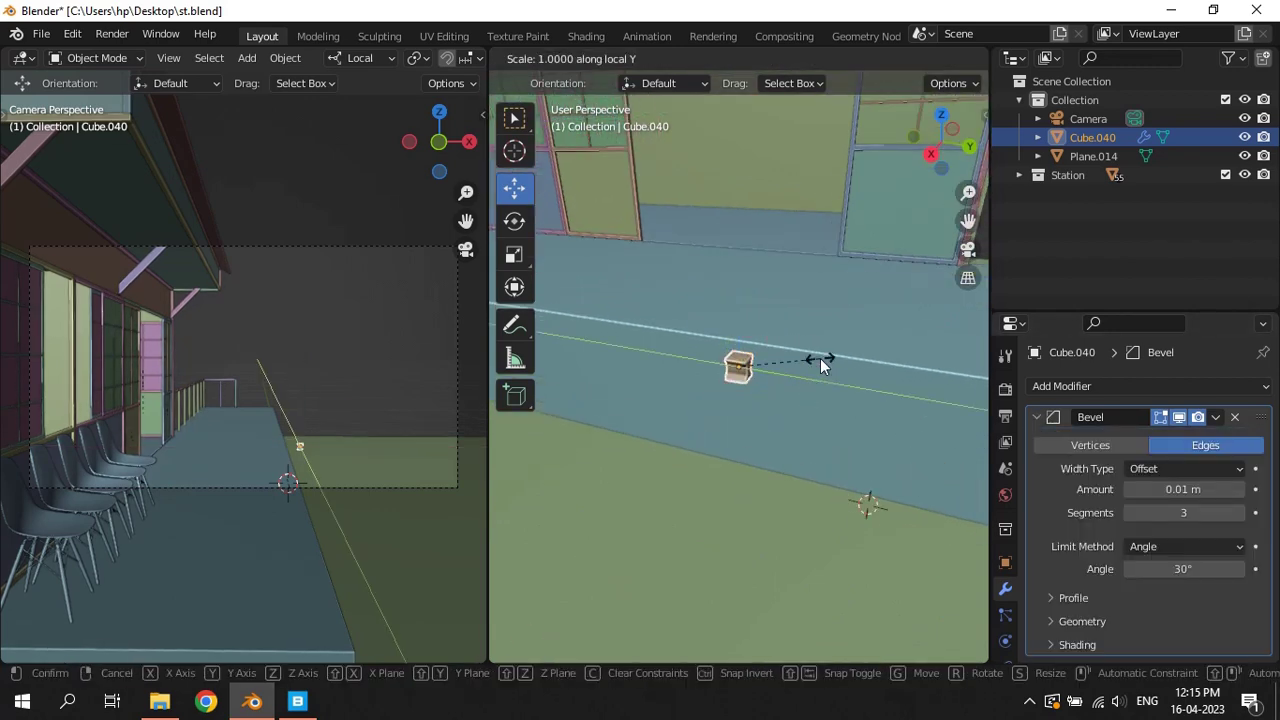
click(672, 544)
scroll(739, 455, down, 6)
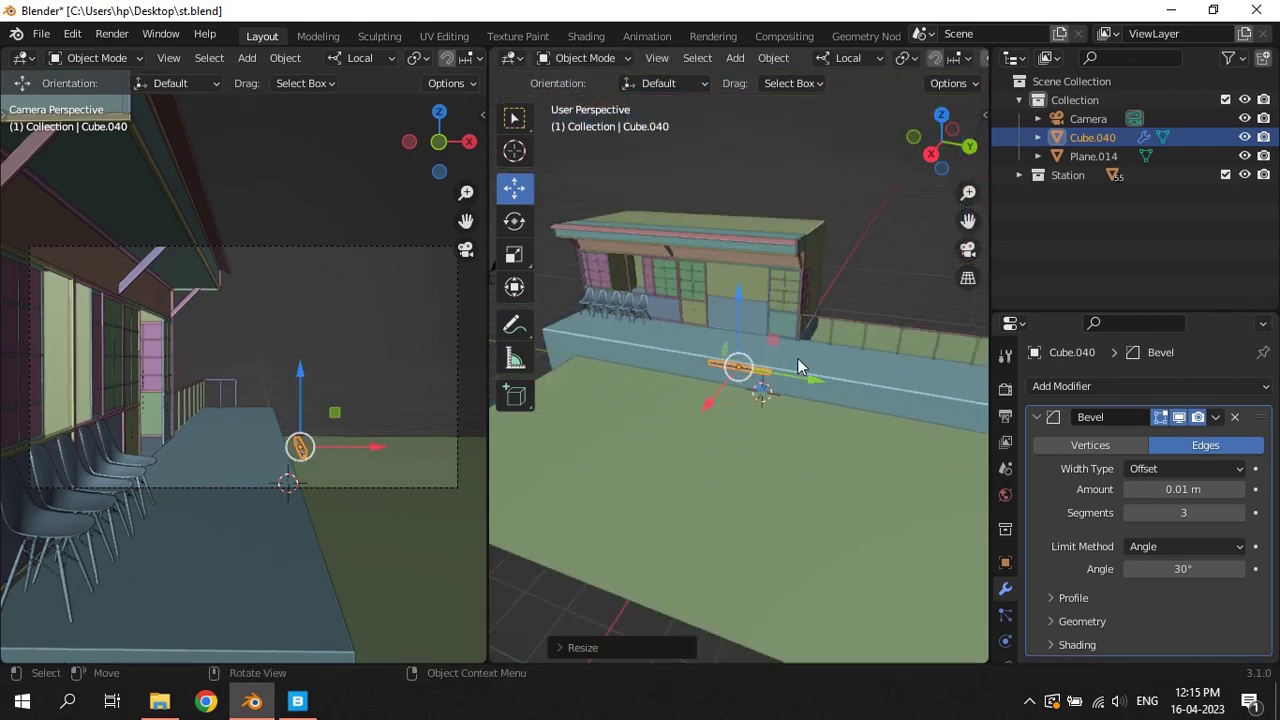
key(s)
key(y)
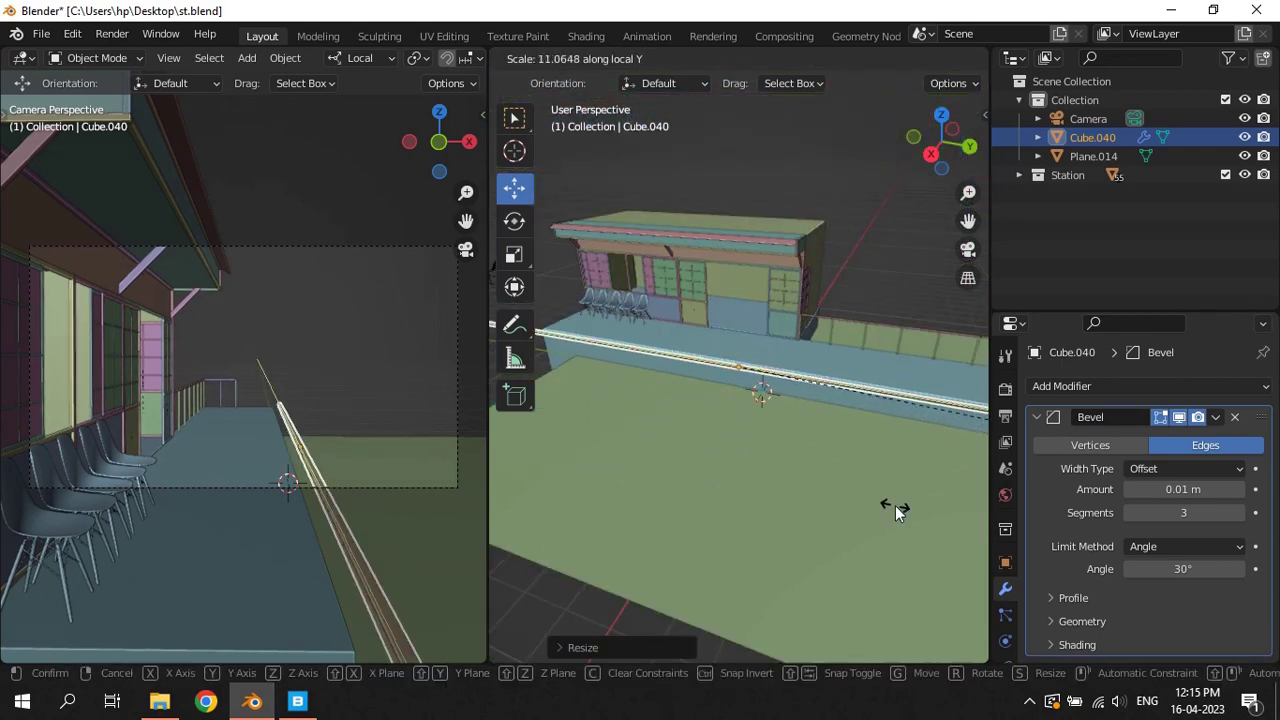
right_click(893, 504)
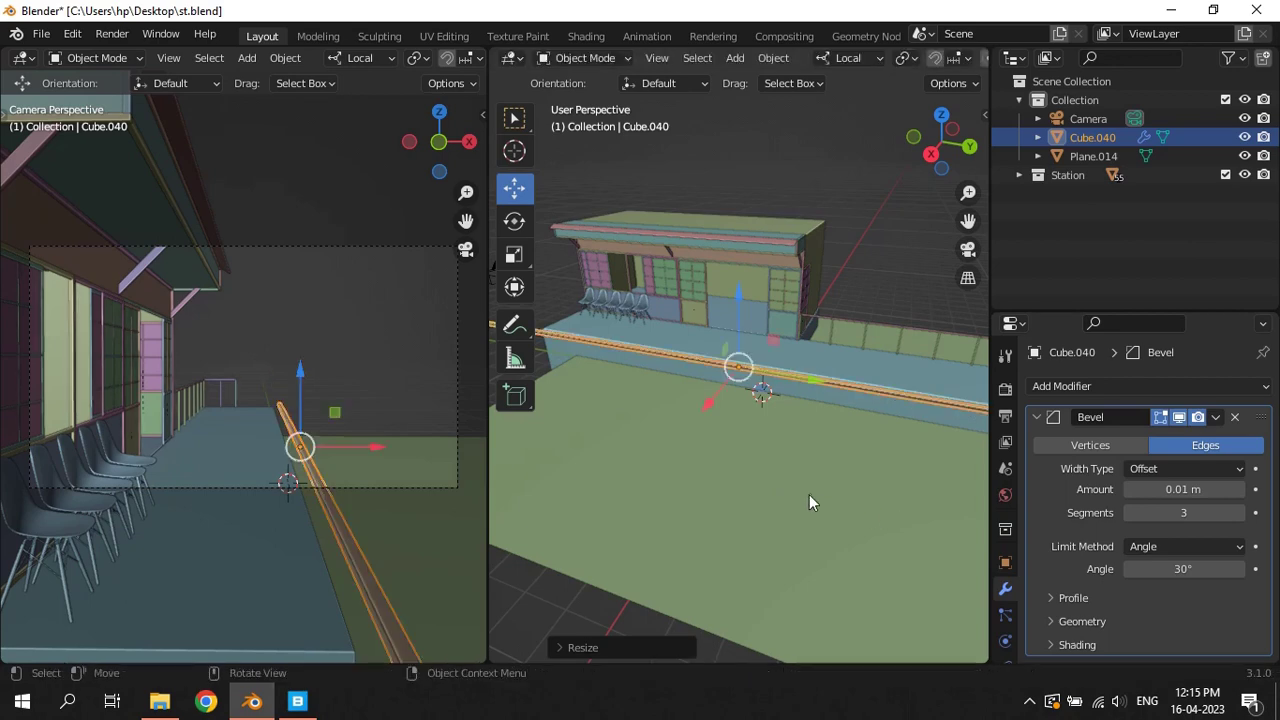
key(KP_Decimal)
mouse_move(824, 429)
middle_down()
mouse_move(809, 402)
mouse_move(827, 385)
middle_up()
Apply the bar's scale, lengthen it further along Y beside the platform, and apply scale again
key(ctrl+a)
click(797, 396)
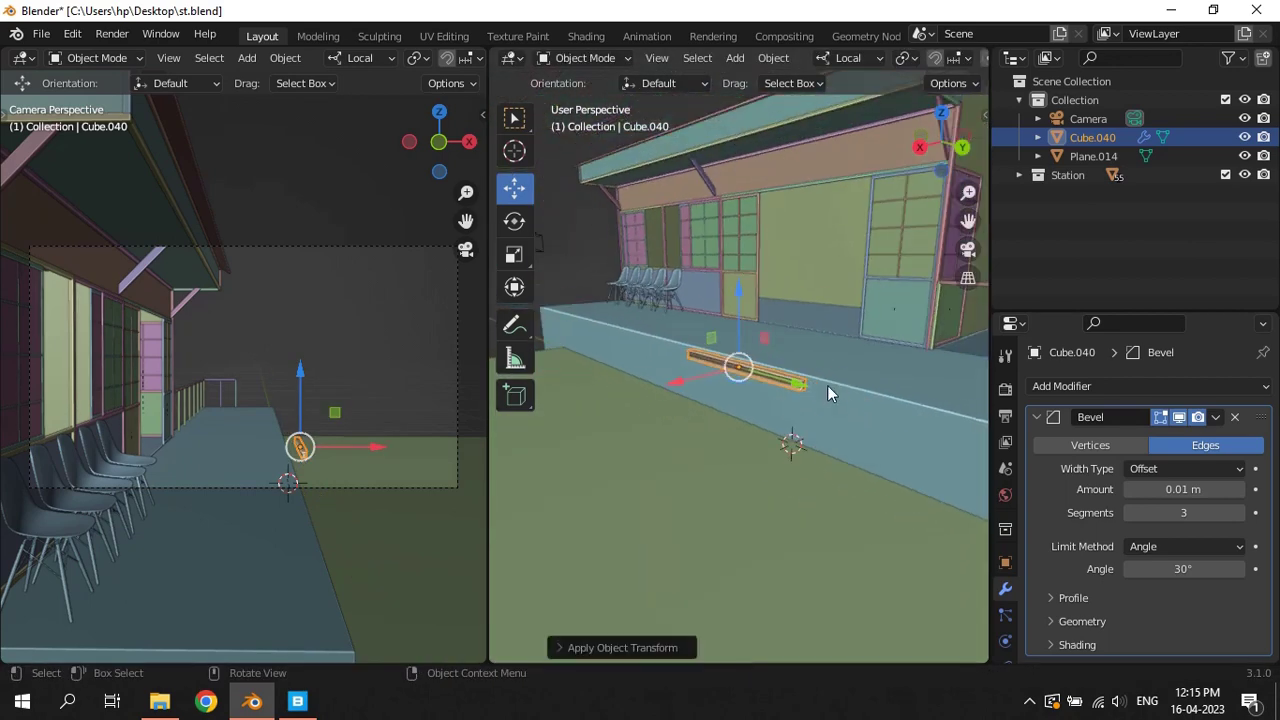
key(s)
key(y)
click(590, 483)
key(ctrl+a)
click(690, 377)
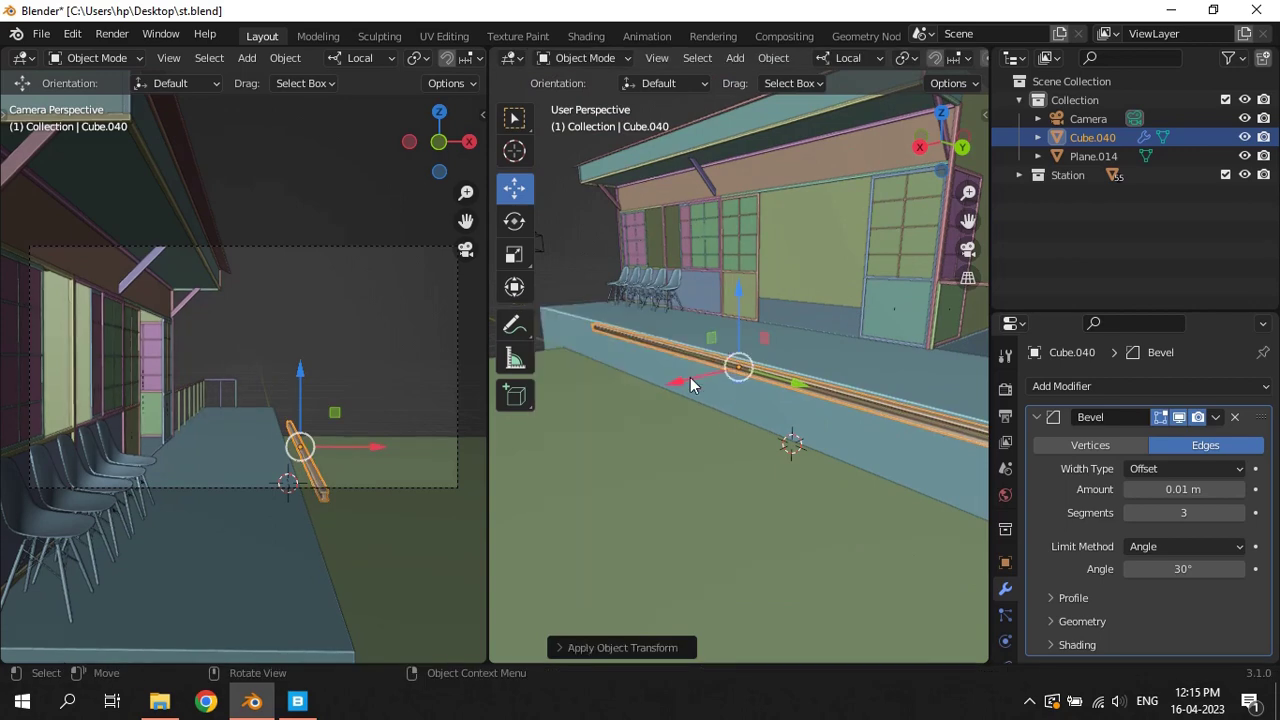
click(700, 357)
middle_drag(700, 357, 655, 340)
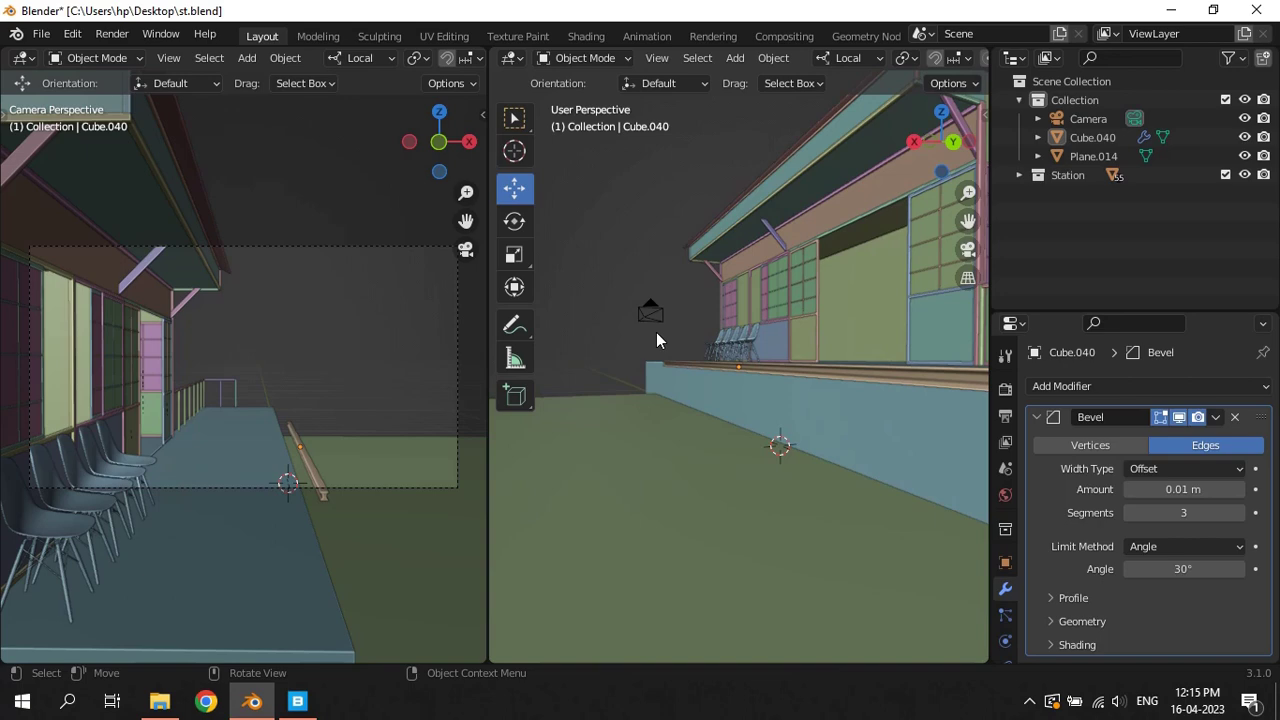
Save st.blend and narrow the ground plane Plane.014 along its X axis
click(619, 402)
middle_drag(694, 319, 675, 339)
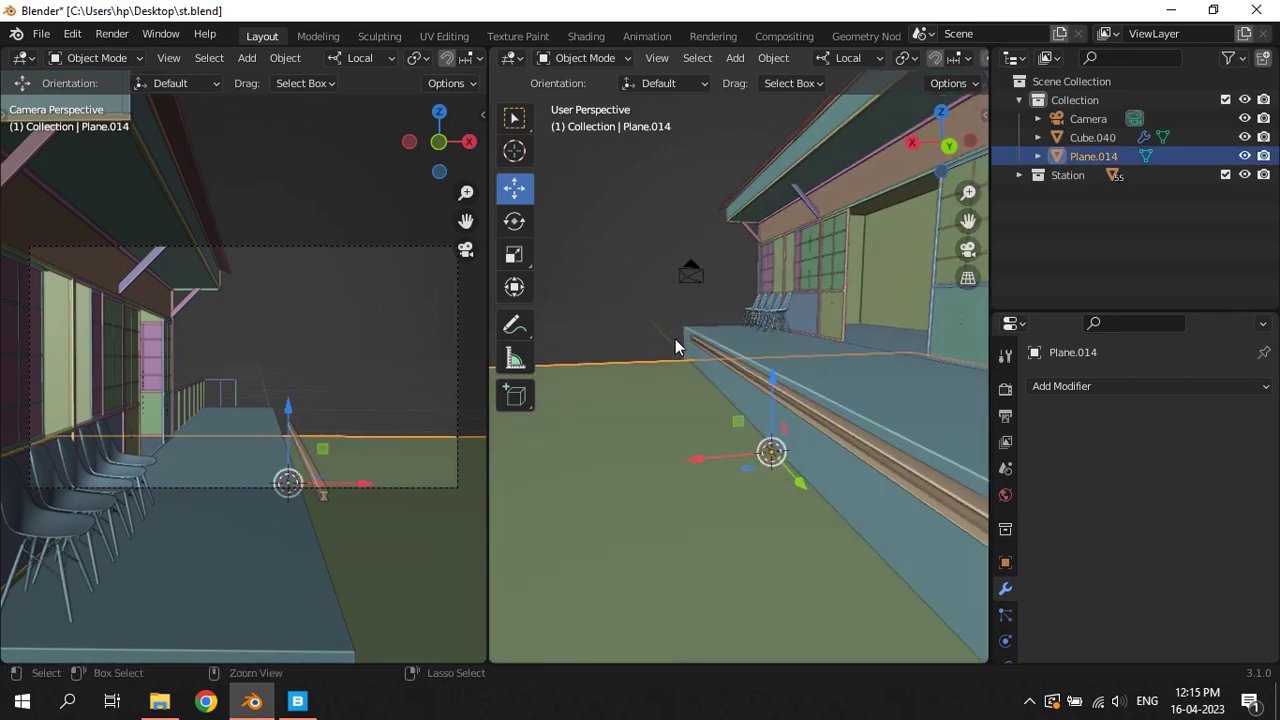
key(ctrl+s)
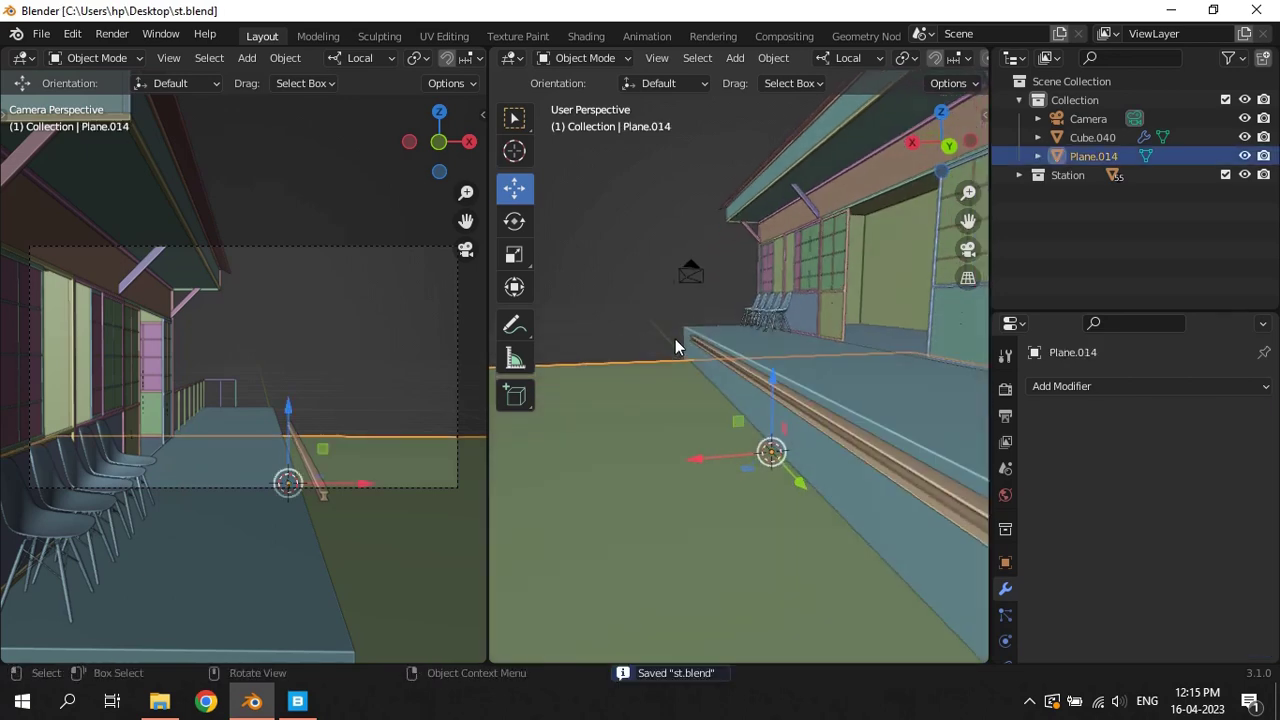
mouse_move(675, 339)
middle_down()
mouse_move(810, 394)
mouse_move(844, 438)
middle_up()
key(s)
key(x)
key(x)
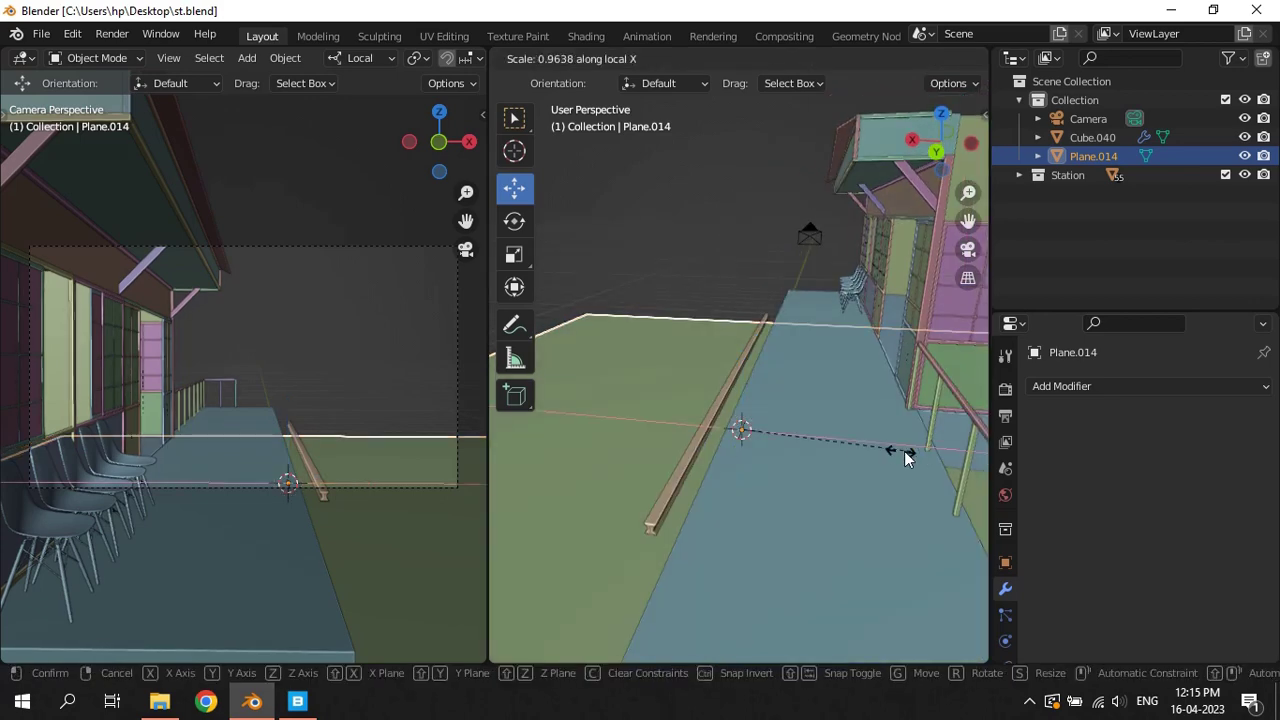
click(780, 439)
Slide the plane about 0.36 m along X beside the platform and rail, saving again, then select the rail
key(g)
click(657, 394)
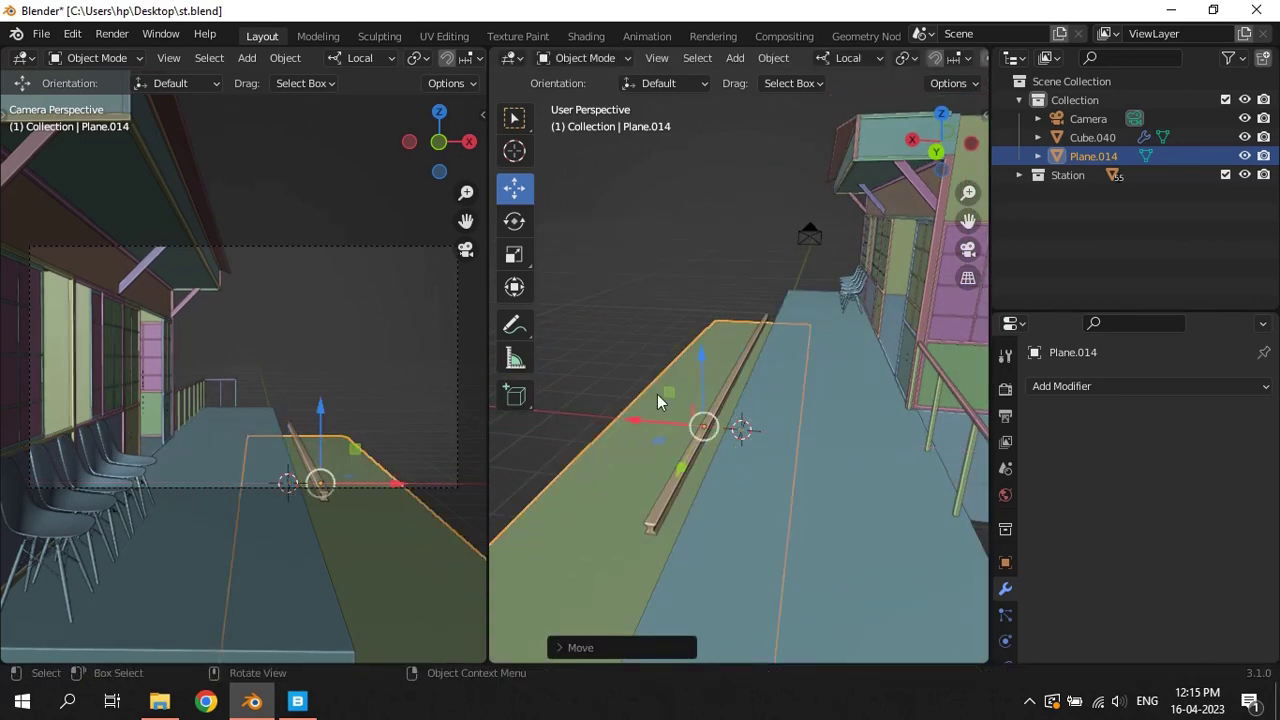
key(ctrl+s)
middle_drag(686, 370, 743, 357)
key(g)
key(x)
key(x)
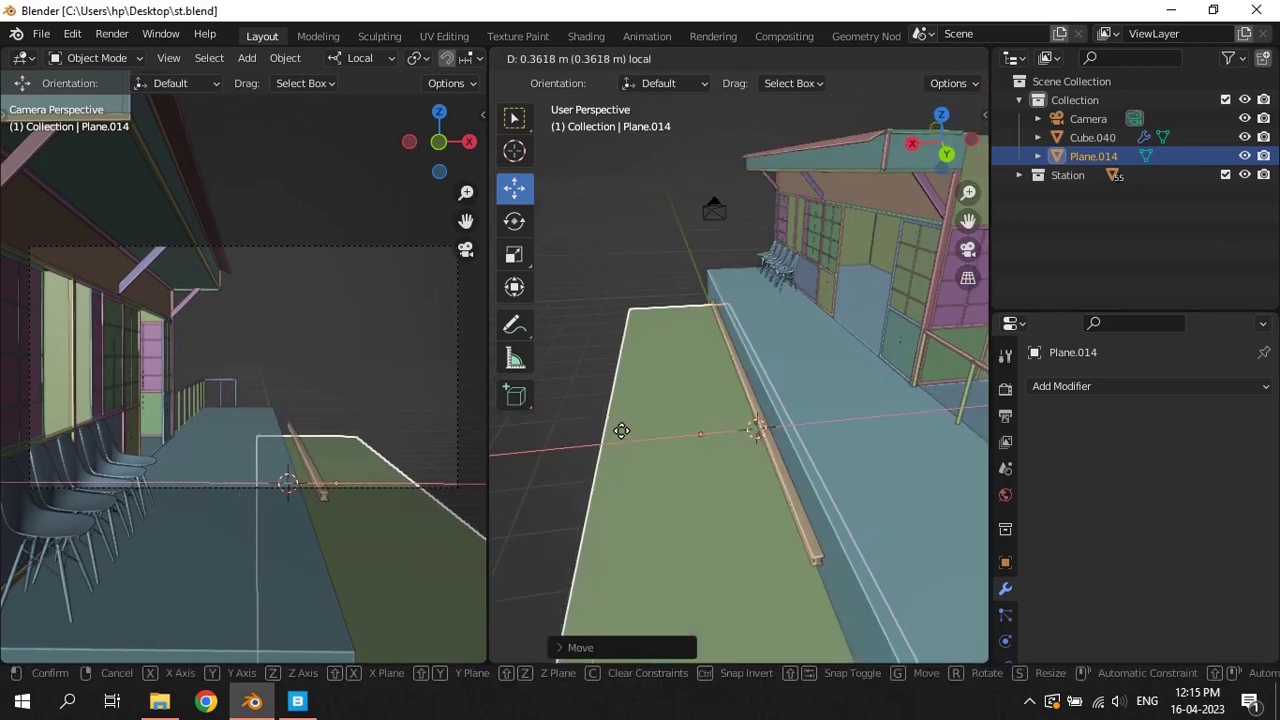
click(621, 430)
mouse_move(751, 437)
middle_down()
mouse_move(737, 349)
mouse_move(754, 375)
middle_up()
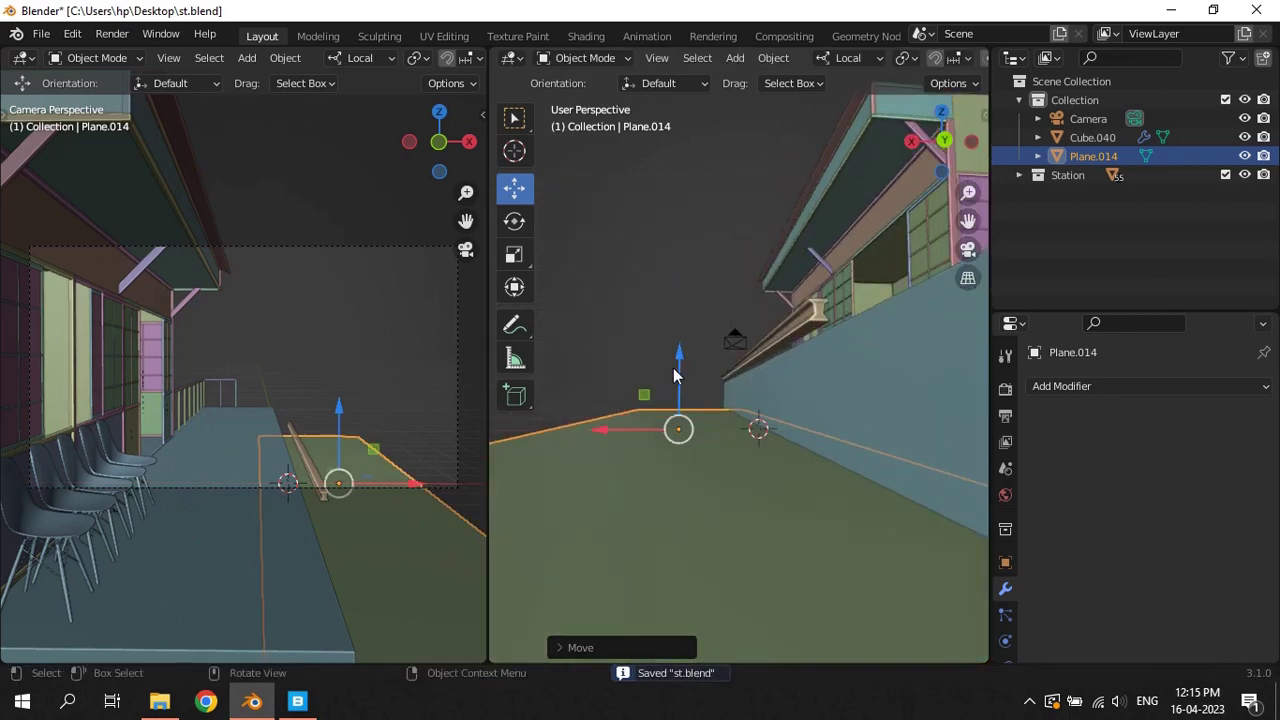
key(g)
click(683, 323)
mouse_move(683, 323)
middle_down()
mouse_move(811, 390)
mouse_move(755, 381)
middle_up()
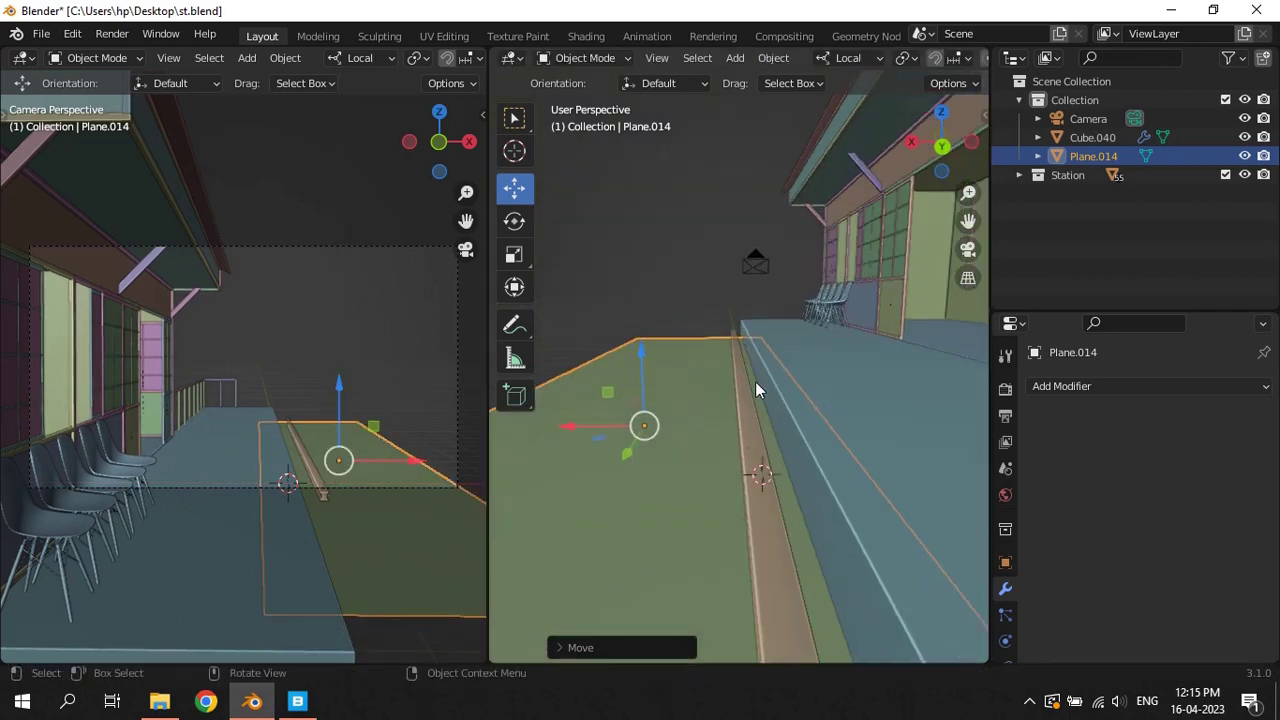
click(753, 382)
key(KP_Decimal)
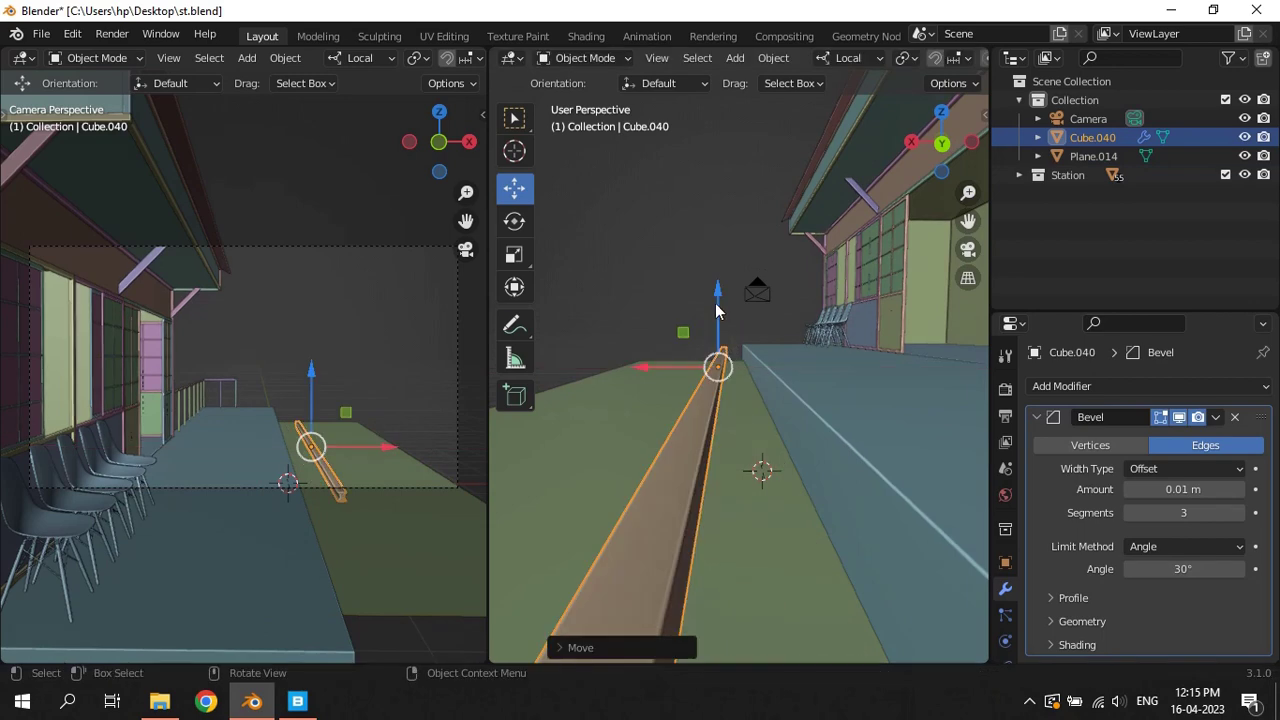
Lower the rail toward the ground and slide it sideways along X, checking front orthographic views
drag(716, 311, 730, 333)
key(KP_5)
key(KP_3)
key(KP_1)
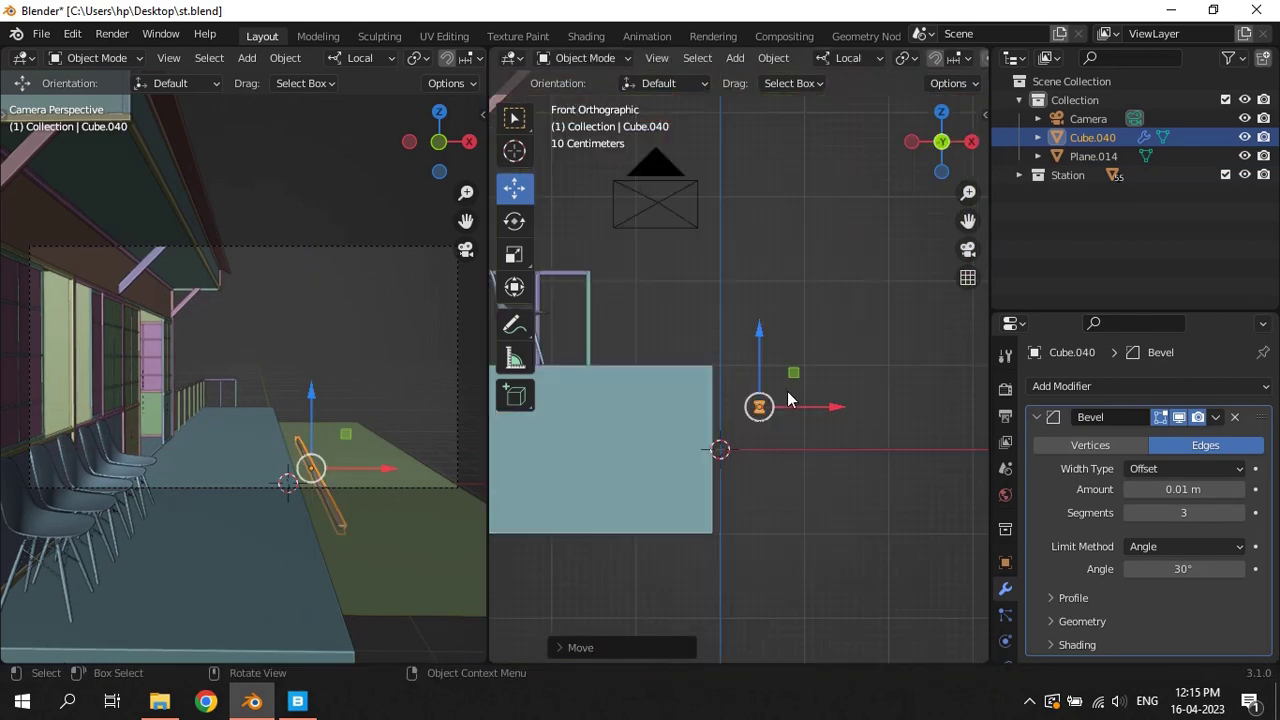
middle_drag(823, 449, 865, 443)
drag(783, 395, 792, 354)
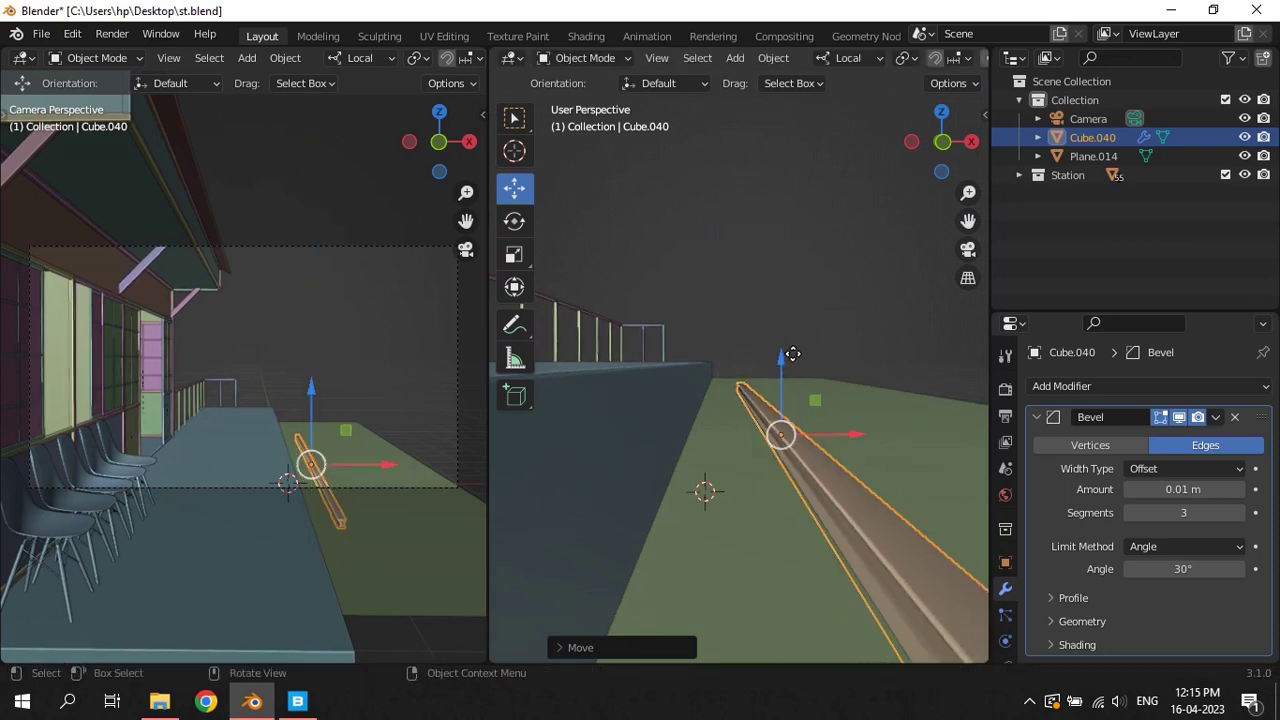
key(g)
key(x)
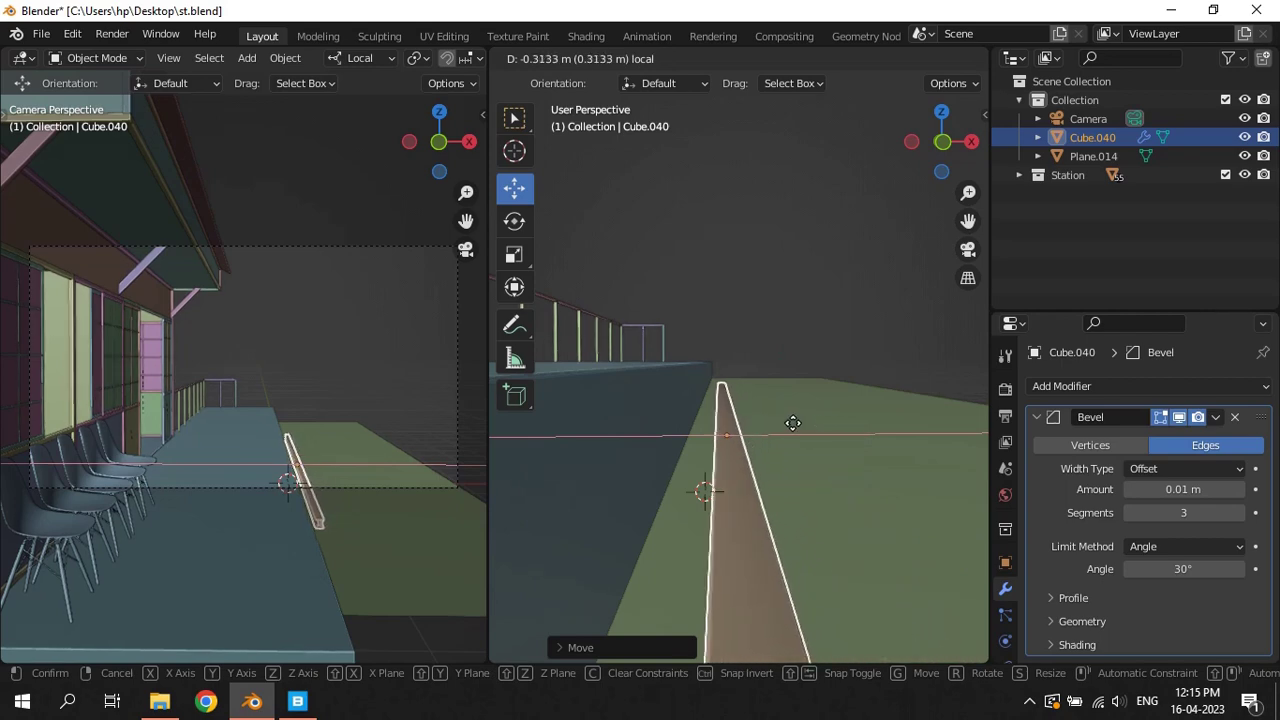
click(794, 424)
mouse_move(857, 437)
middle_down()
mouse_move(702, 503)
mouse_move(928, 369)
middle_up()
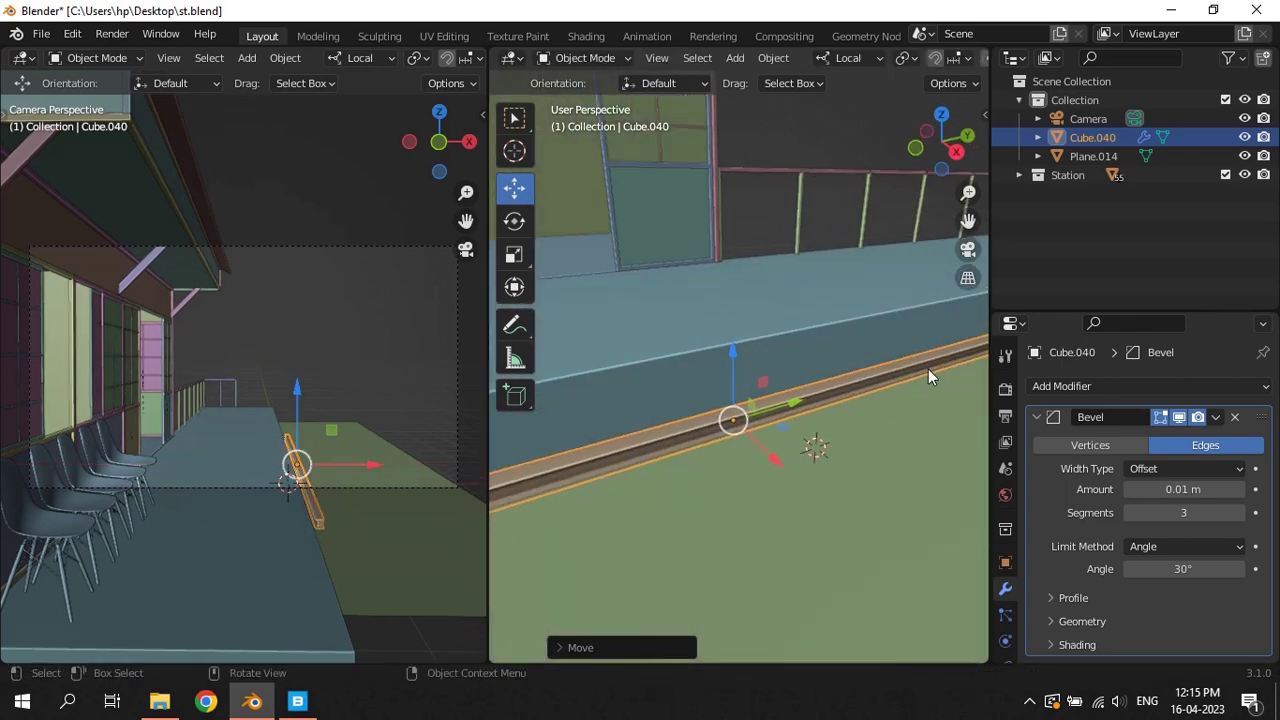
Rescale the rail along its X axis and apply its scale
key(s)
key(x)
key(Escape)
key(s)
key(x)
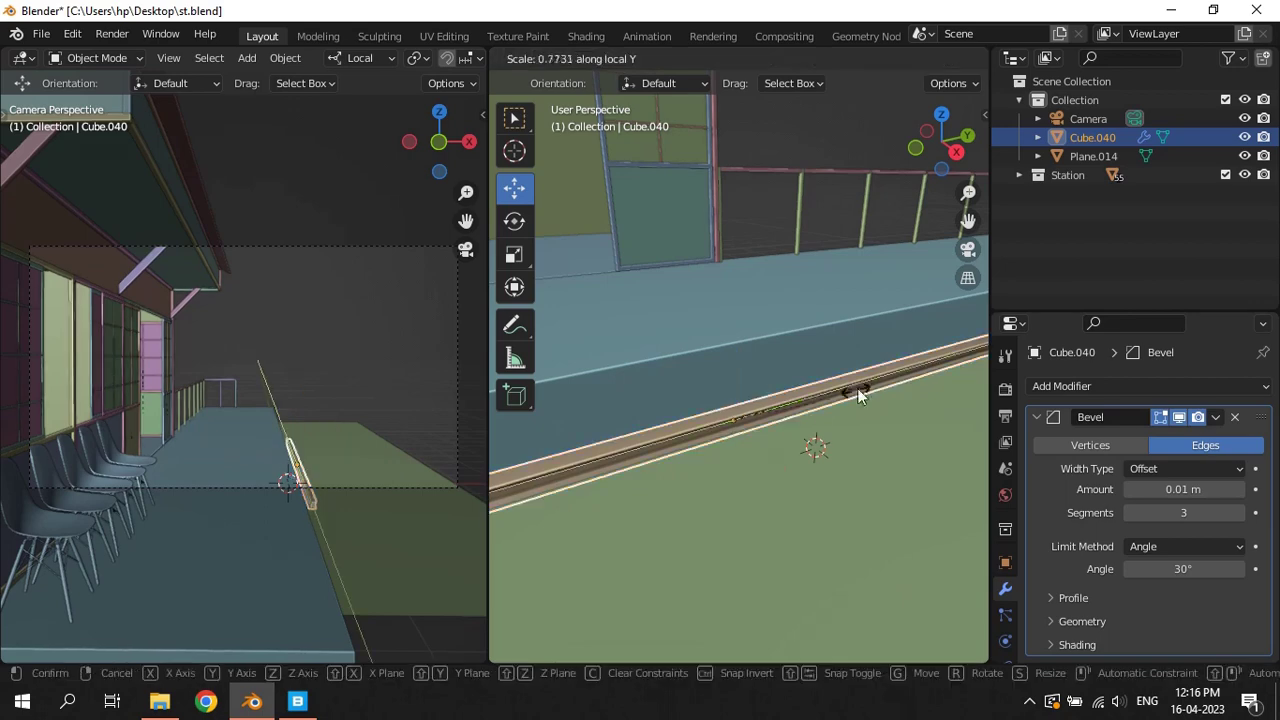
click(822, 376)
key(ctrl+a)
click(822, 376)
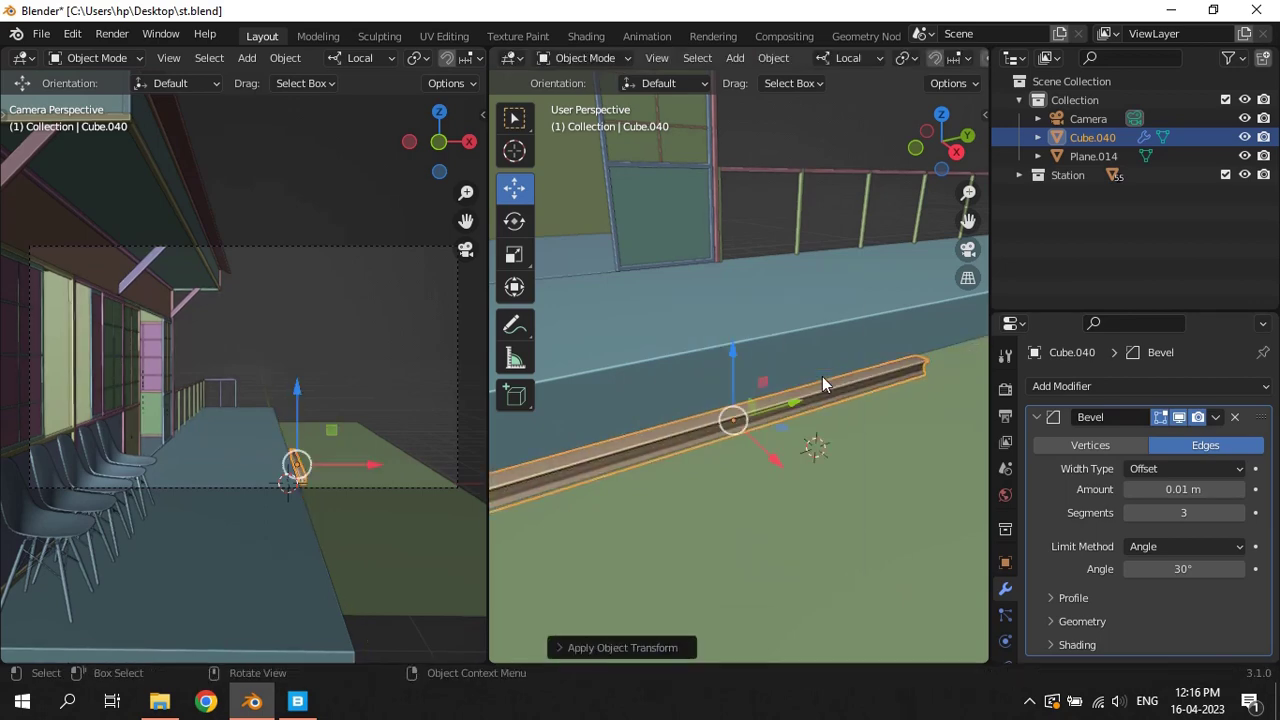
Make a linked duplicate of the rail and slide it along X beside the first rail
key(shift+d)
key(Escape)
middle_drag(823, 463, 839, 460)
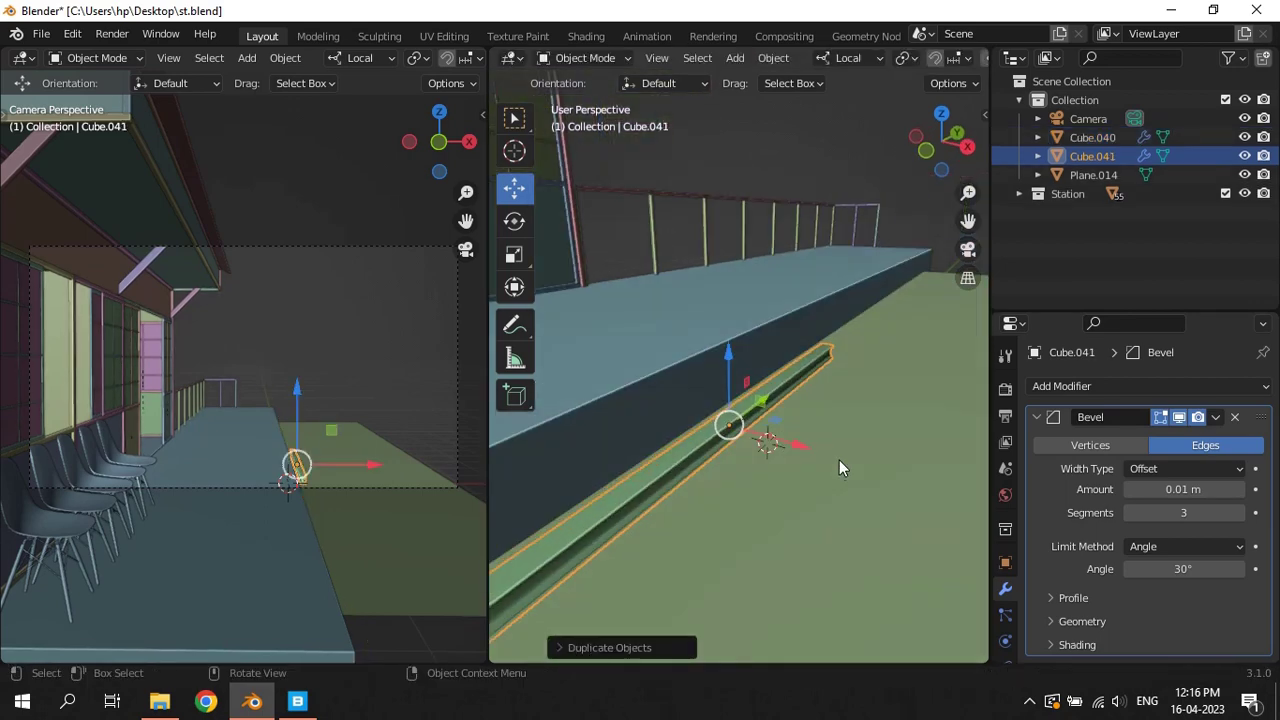
key(ctrl+z)
key(alt+d)
key(Escape)
key(g)
key(x)
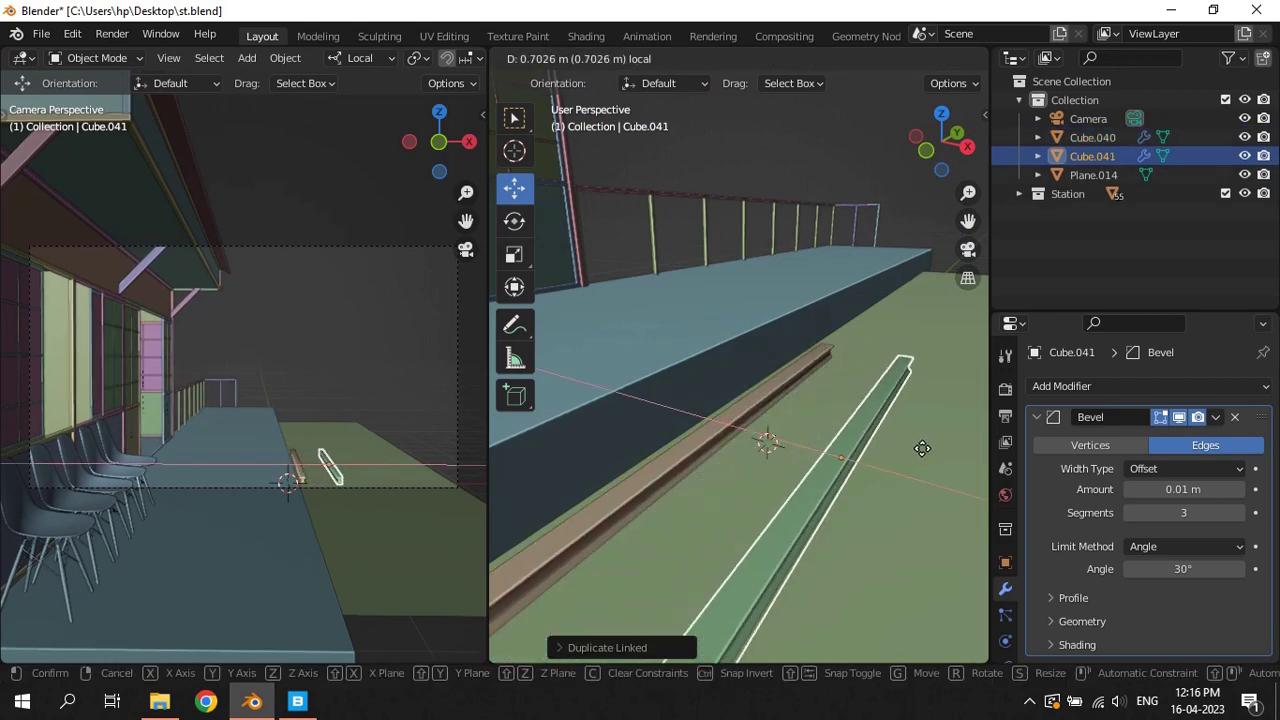
click(911, 483)
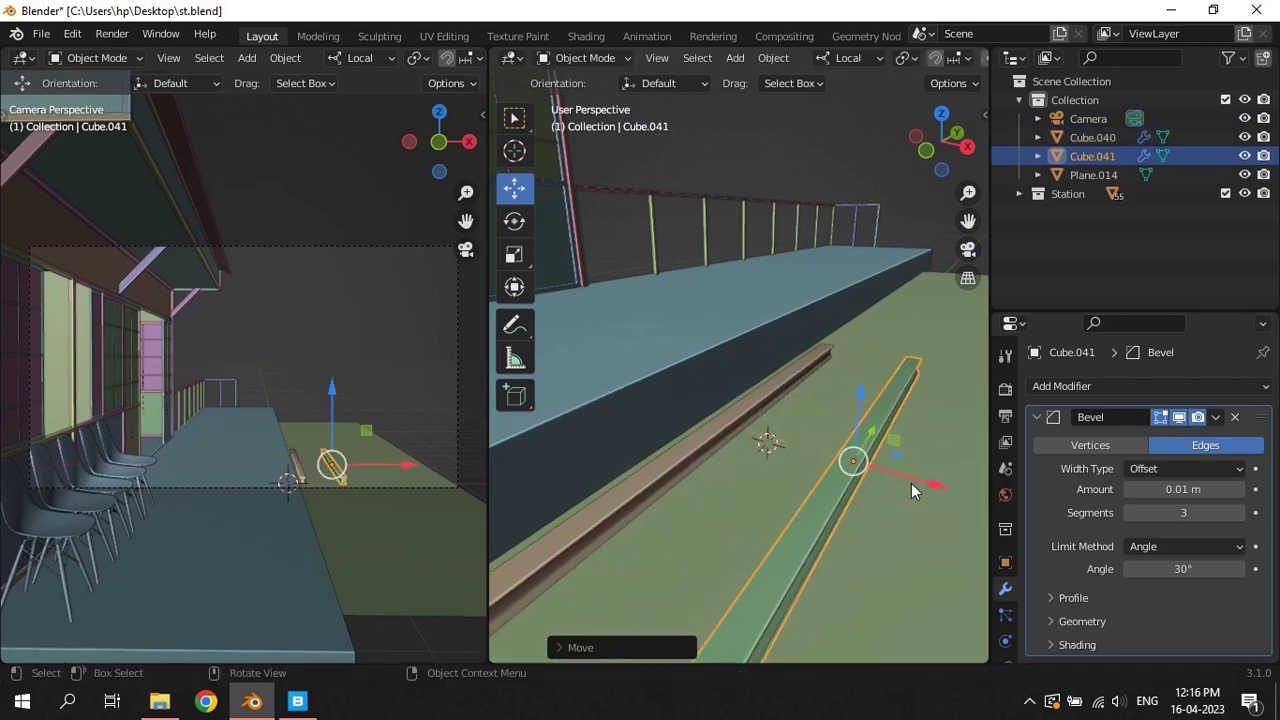
key(g)
key(x)
click(938, 483)
mouse_move(938, 483)
middle_down()
mouse_move(725, 491)
mouse_move(799, 402)
middle_up()
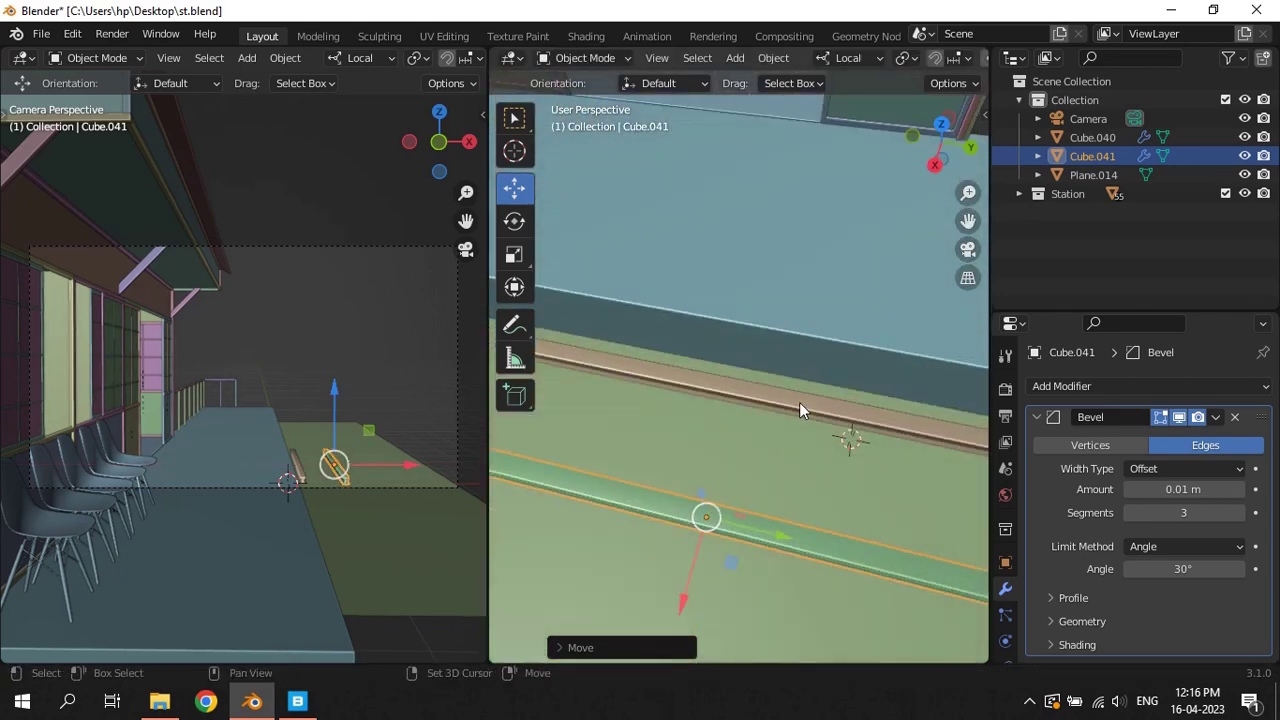
Shorten both rails together along Y, save, and try applying their scale
shift+click(800, 404)
key(s)
key(Escape)
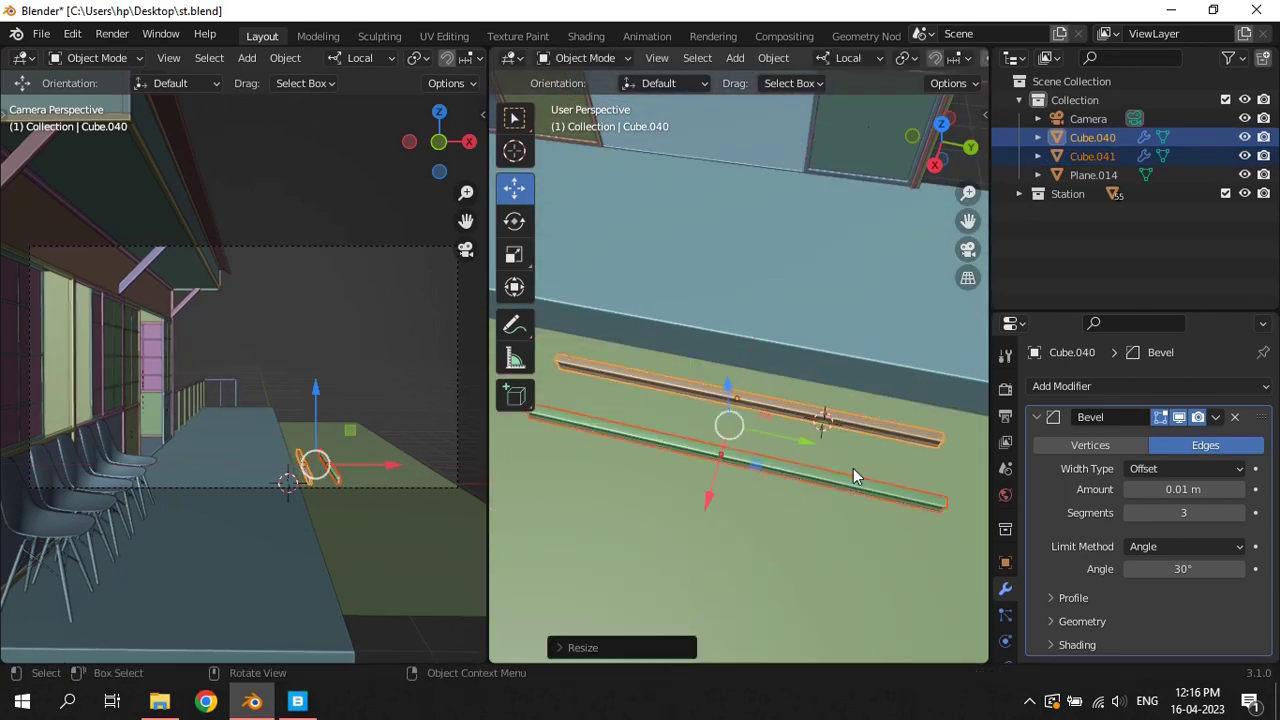
key(s)
key(y)
key(y)
click(828, 456)
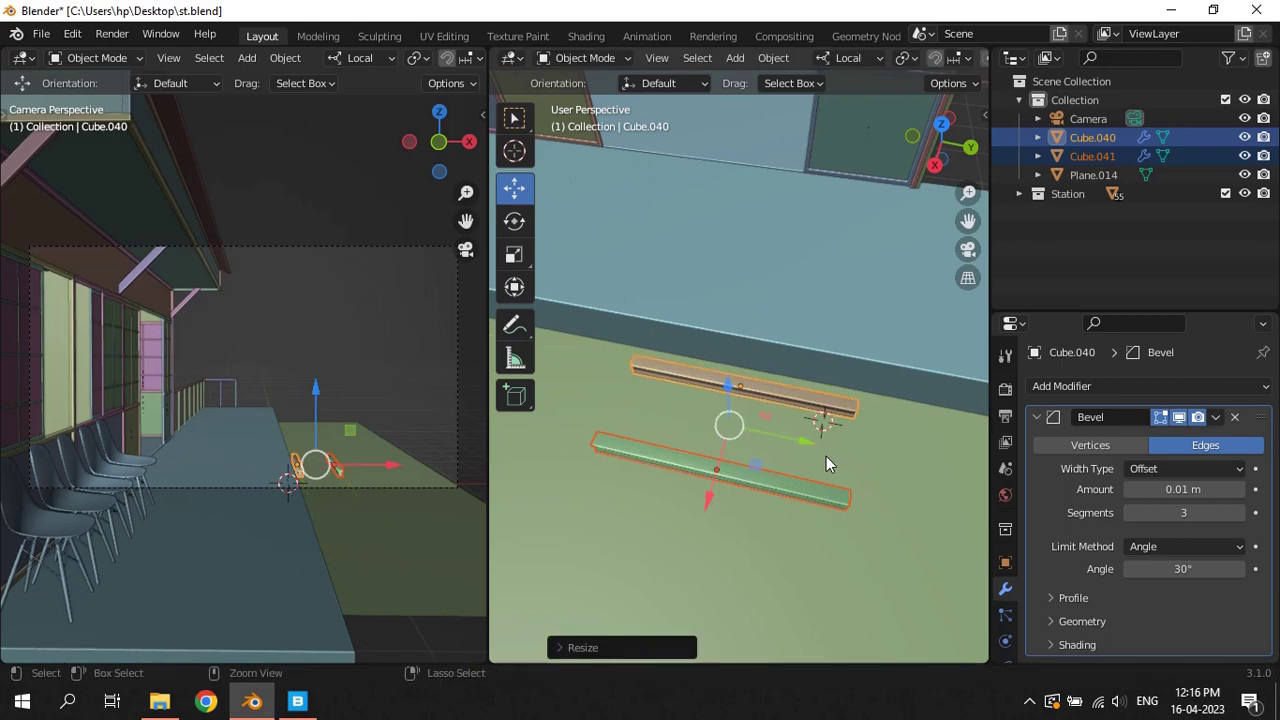
key(ctrl+s)
key(s)
key(Escape)
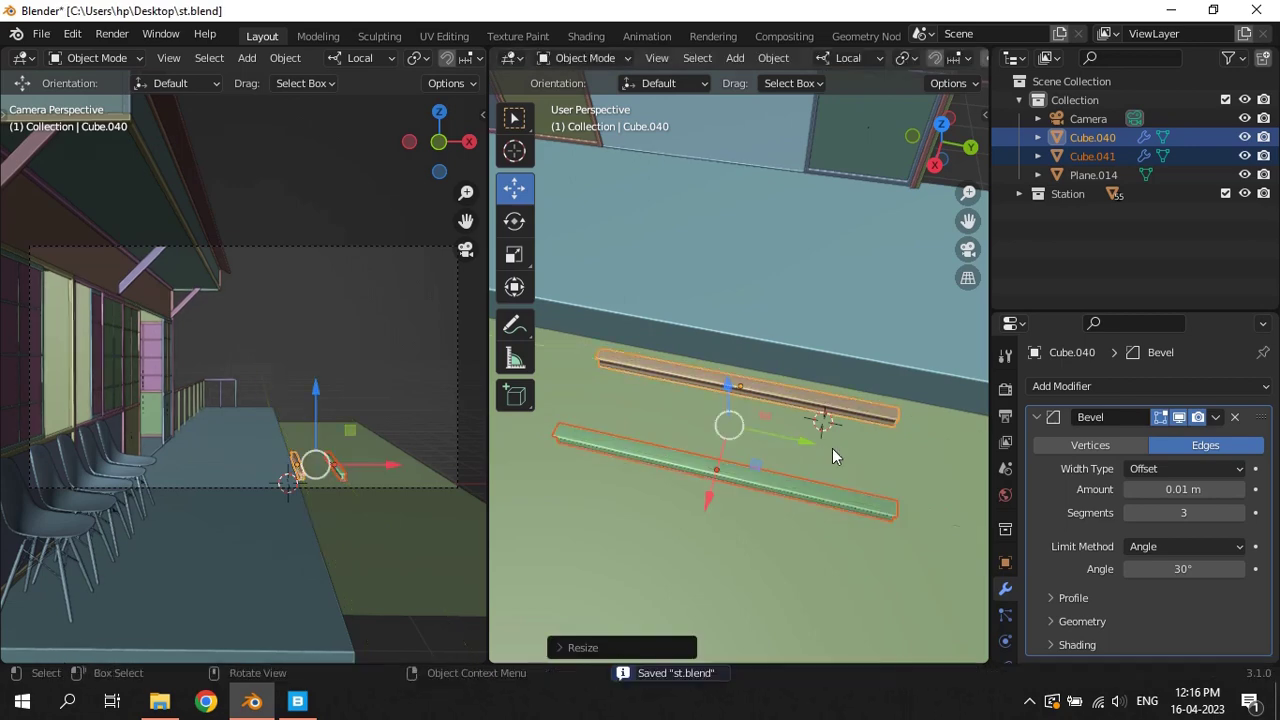
key(ctrl+a)
click(832, 449)
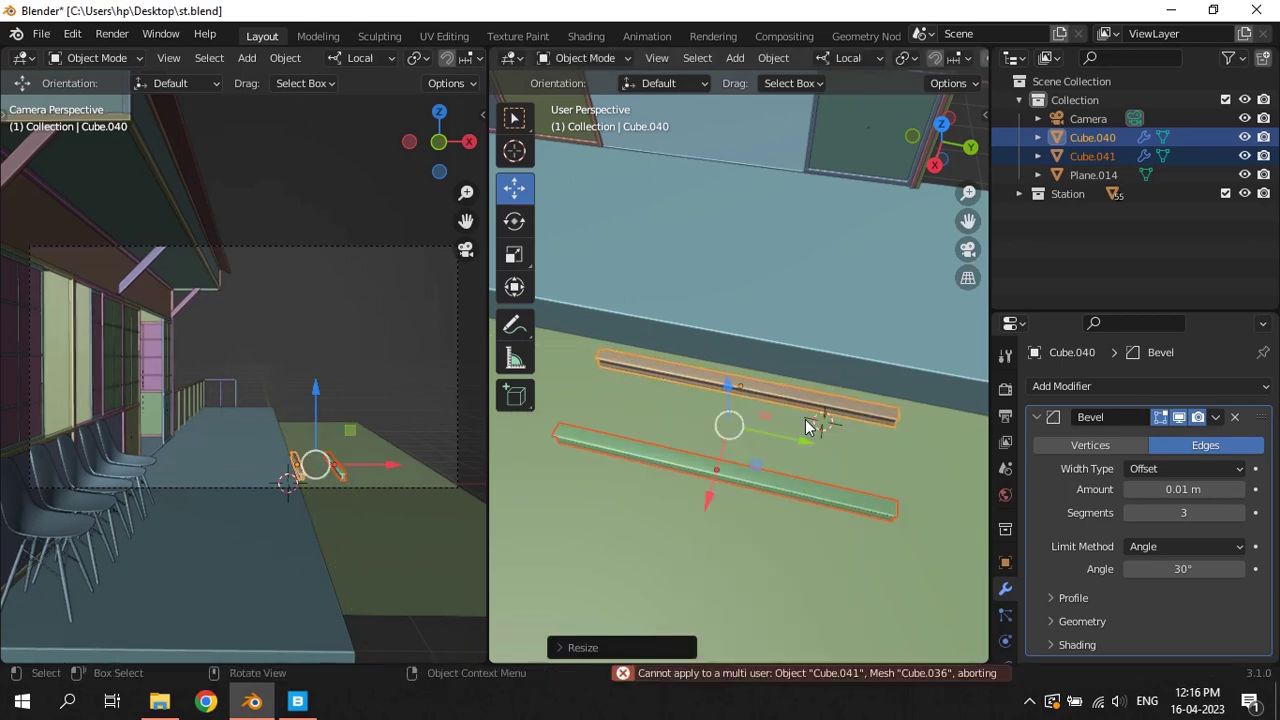
mouse_move(808, 425)
middle_down()
mouse_move(743, 381)
mouse_move(715, 399)
mouse_move(699, 376)
middle_up()
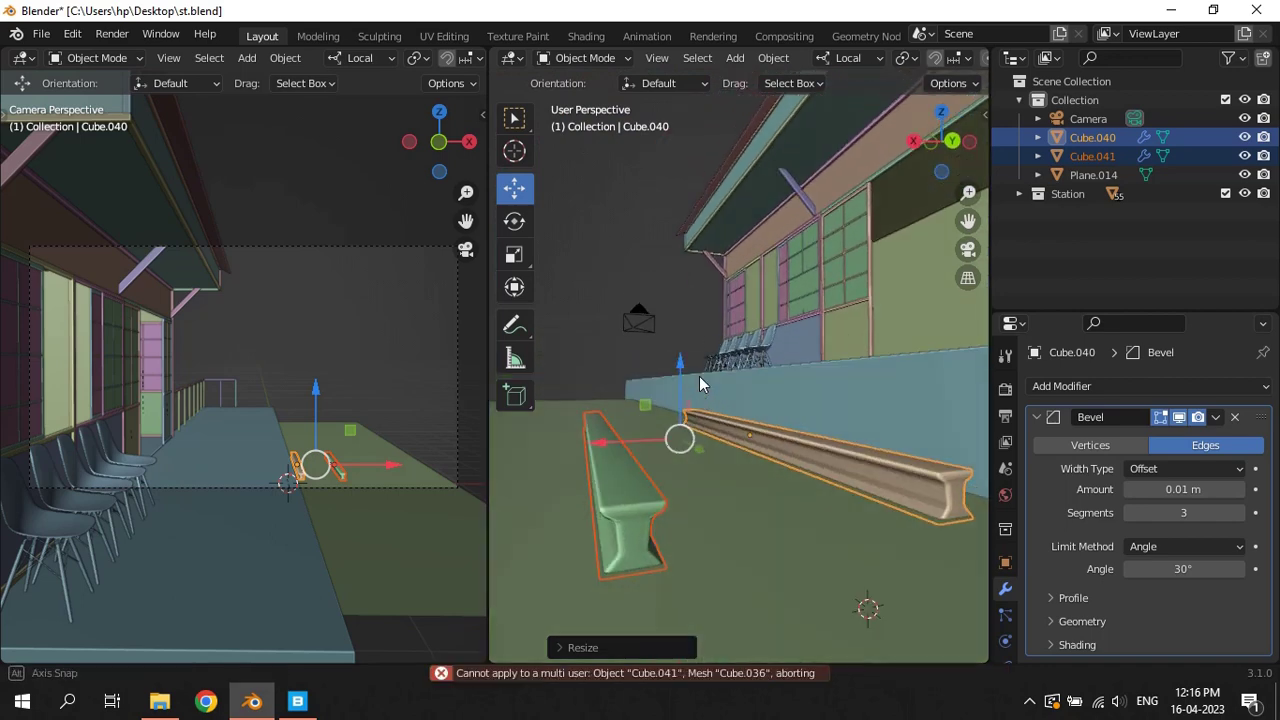
Delete the linked green second rail after undoing an accidental resize
click(635, 478)
click(601, 292)
key(ctrl+s)
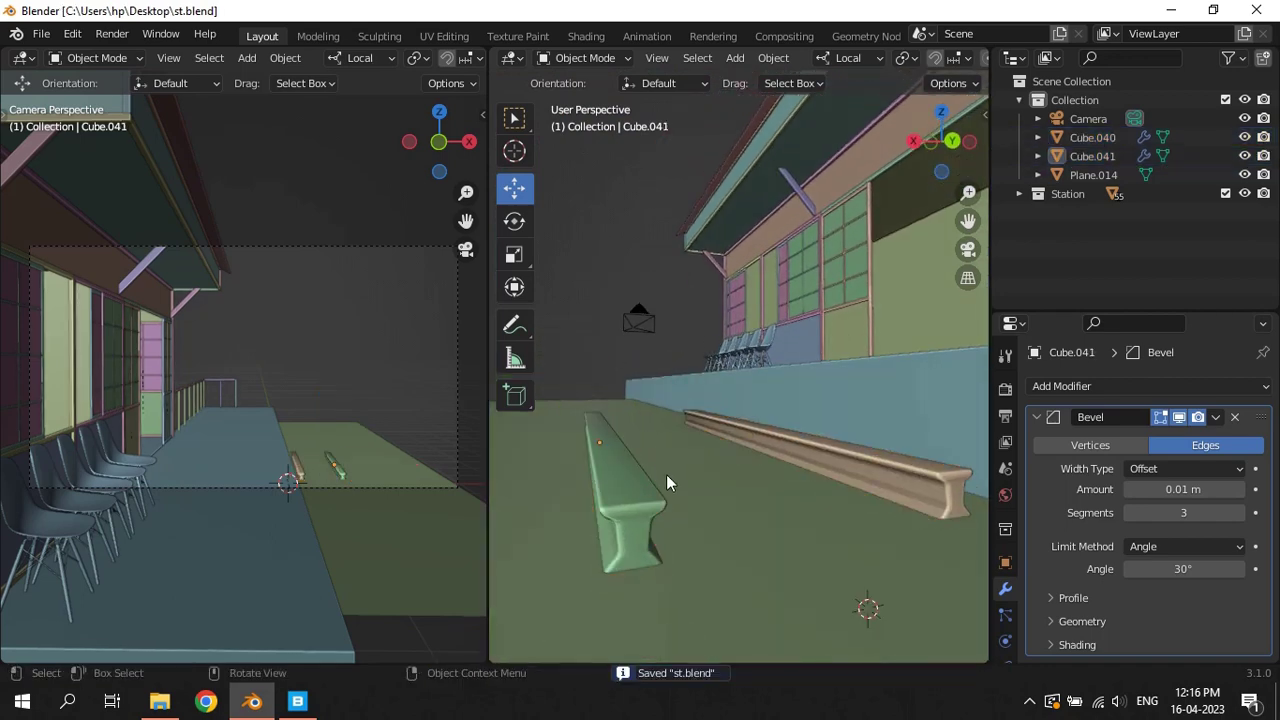
click(650, 498)
key(s)
click(719, 482)
key(ctrl+z)
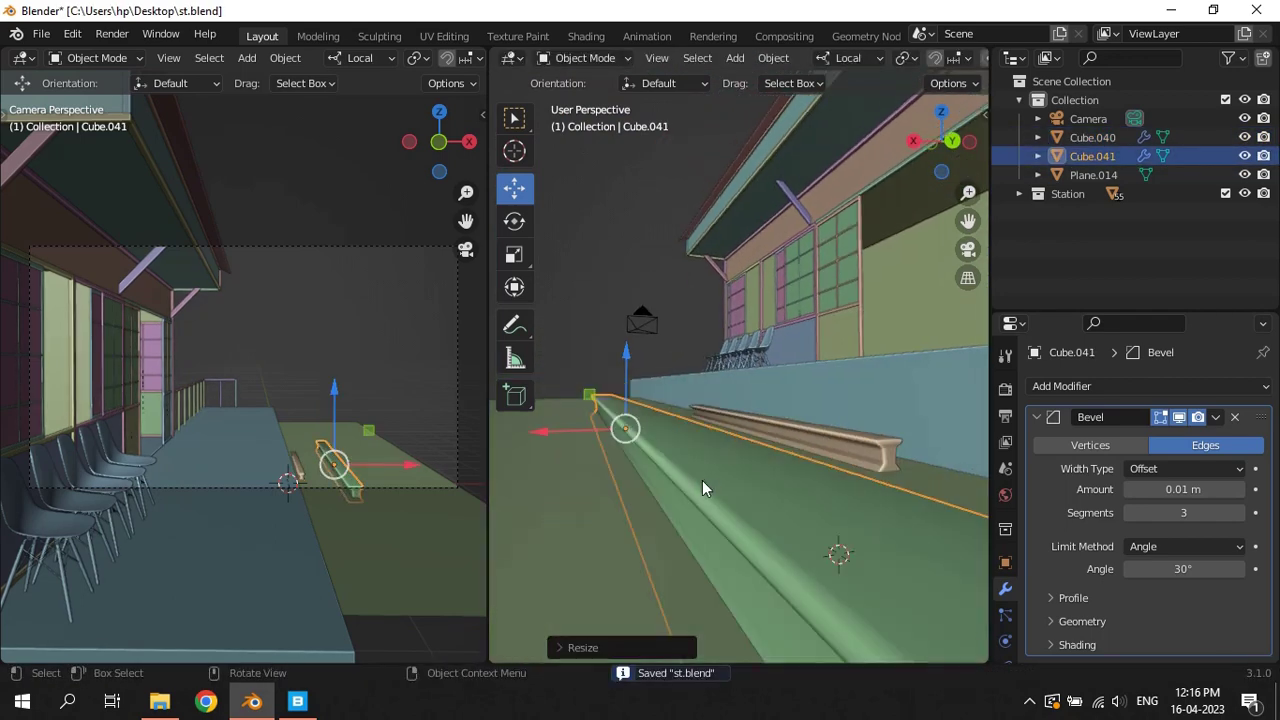
key(ctrl+z)
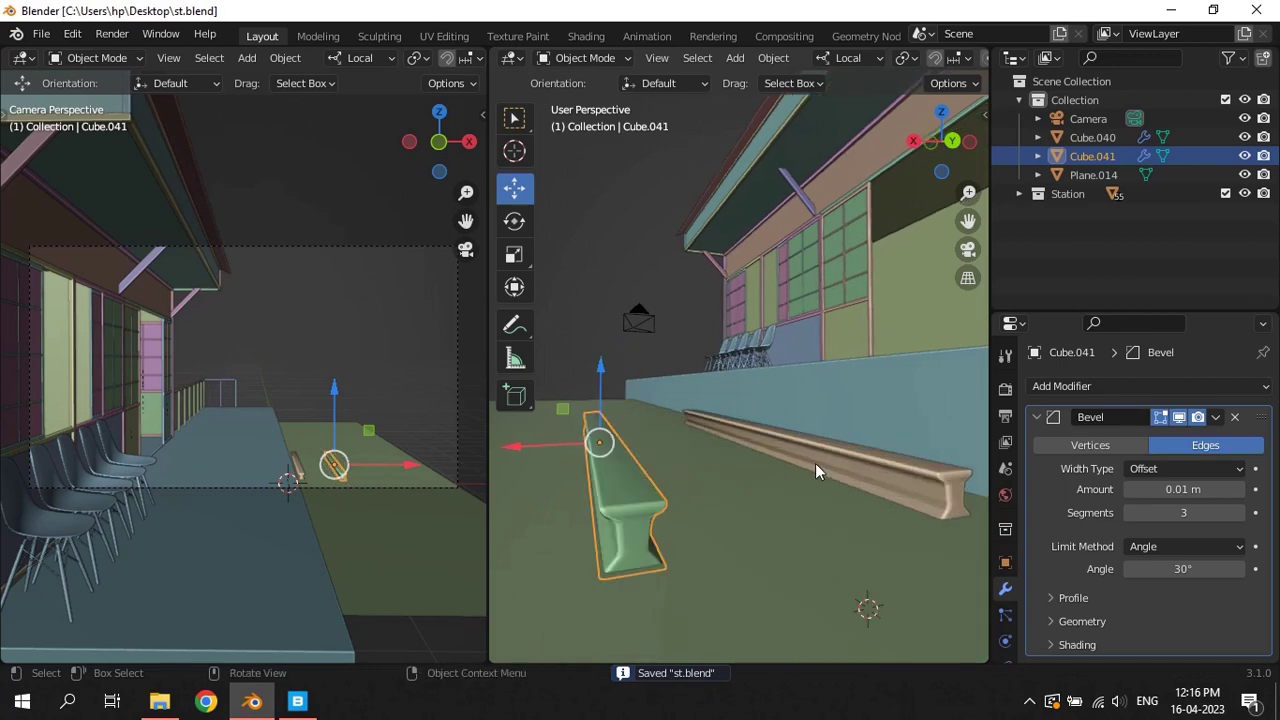
key(Delete)
Save and apply the scale of the remaining brown rail Cube.040
click(857, 460)
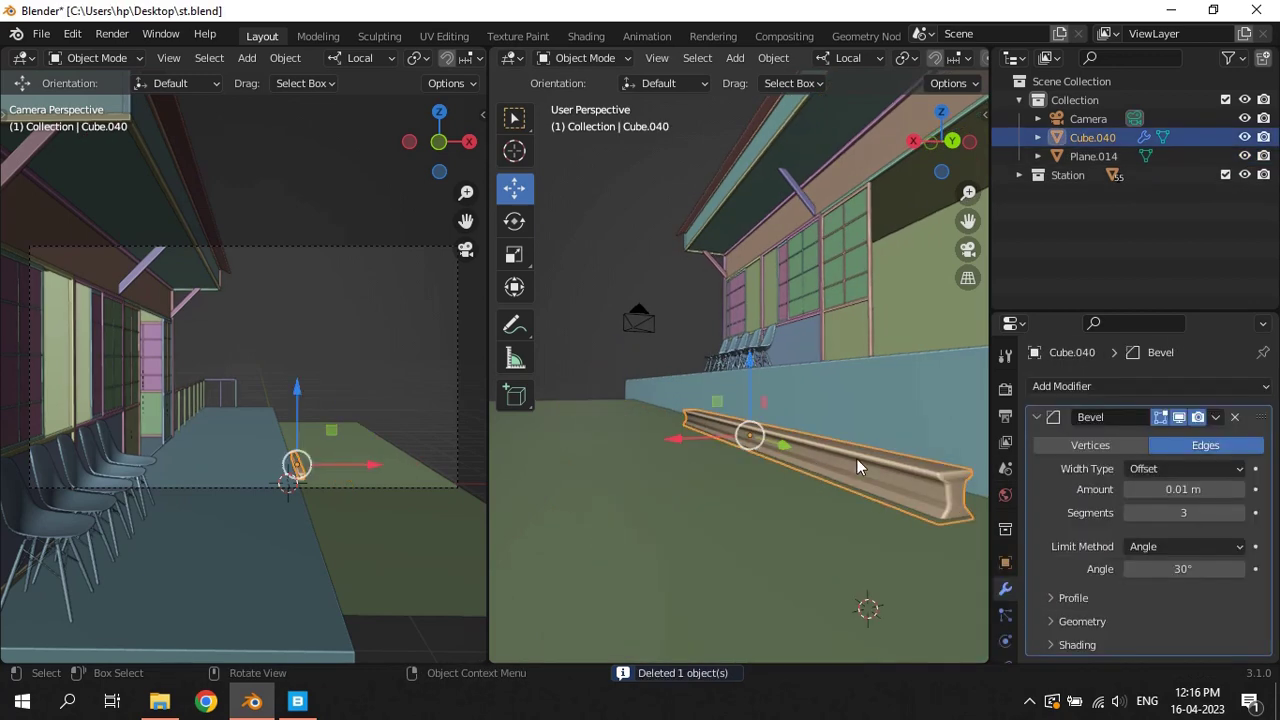
key(ctrl+s)
middle_drag(780, 462, 837, 437)
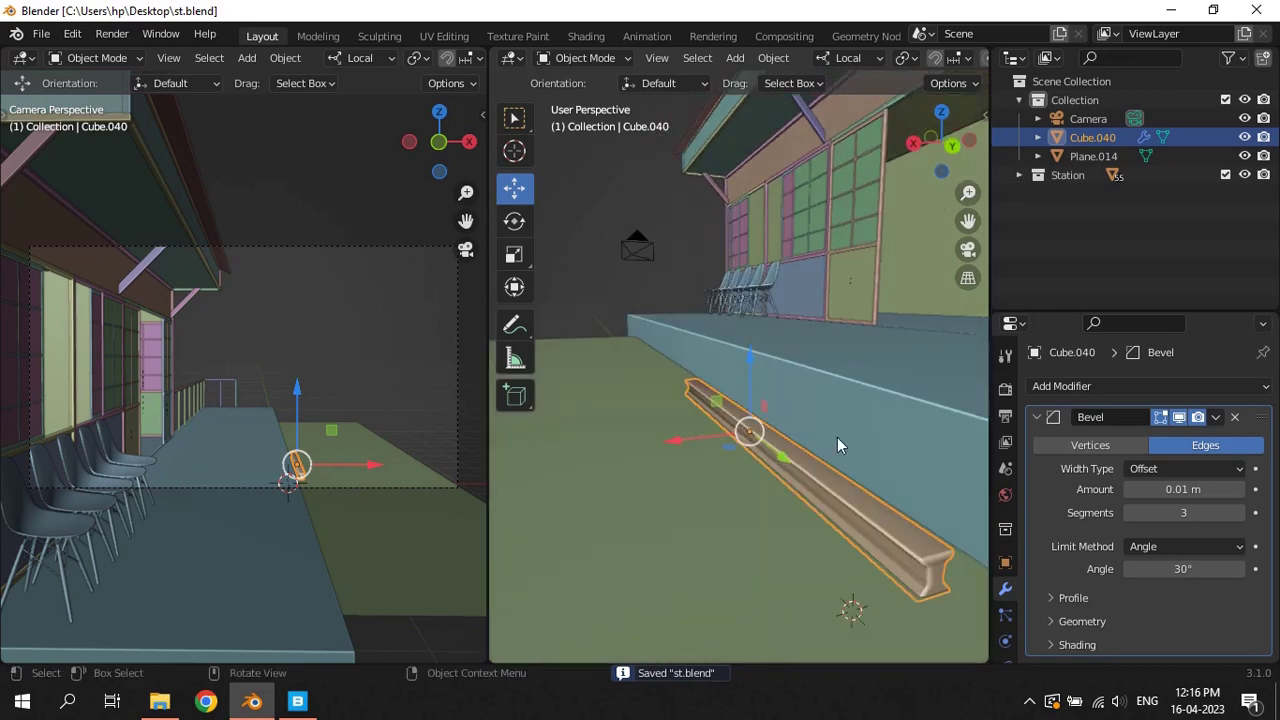
key(alt+d)
right_click(838, 436)
key(ctrl+z)
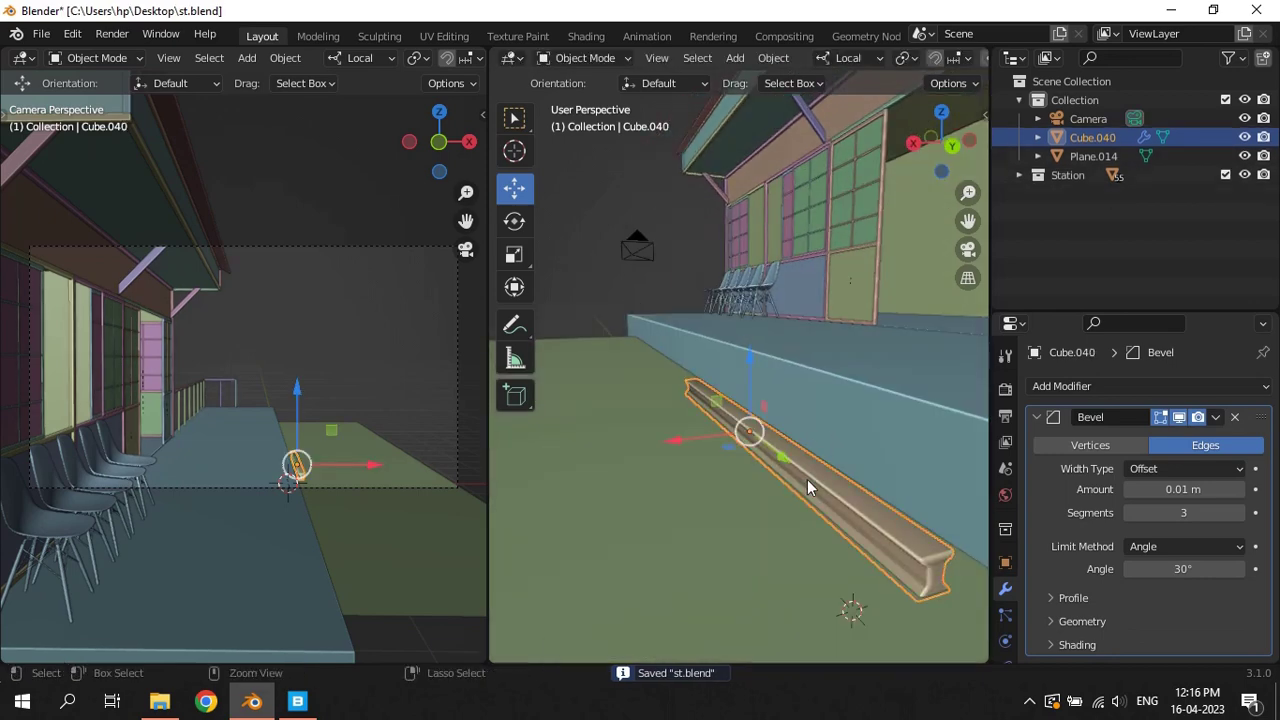
key(g)
right_click(770, 456)
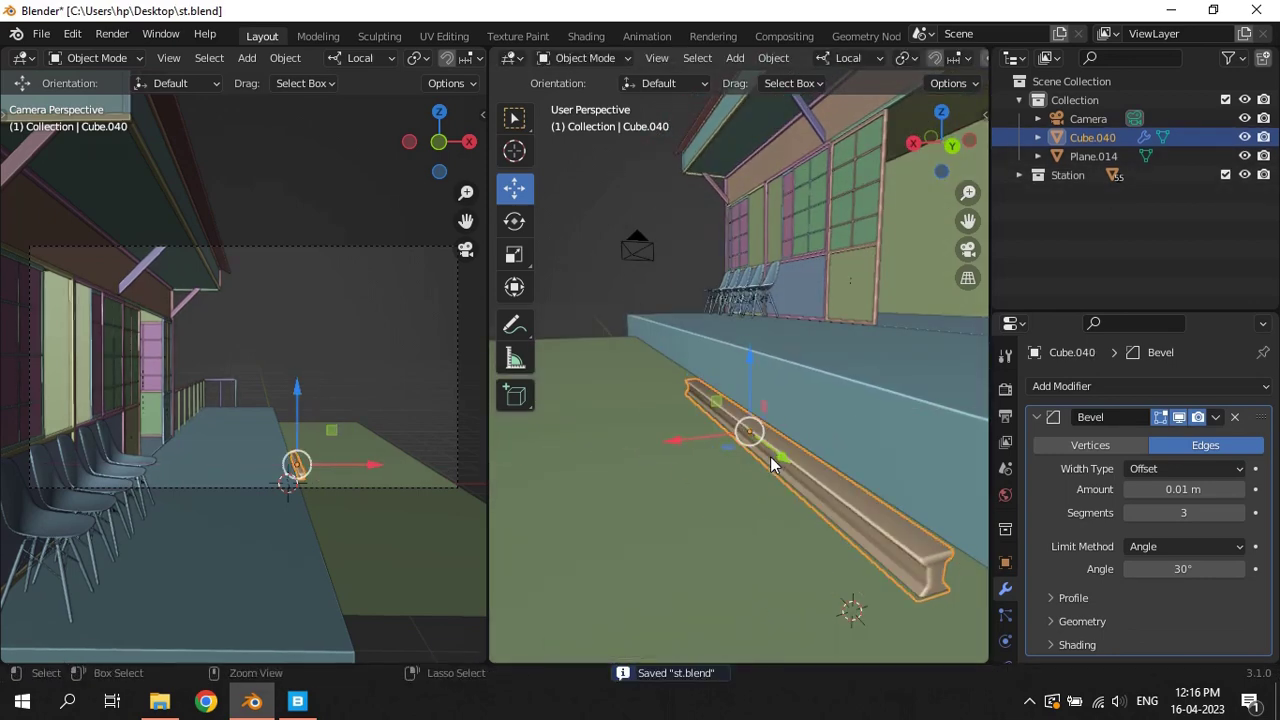
key(ctrl+a)
click(827, 429)
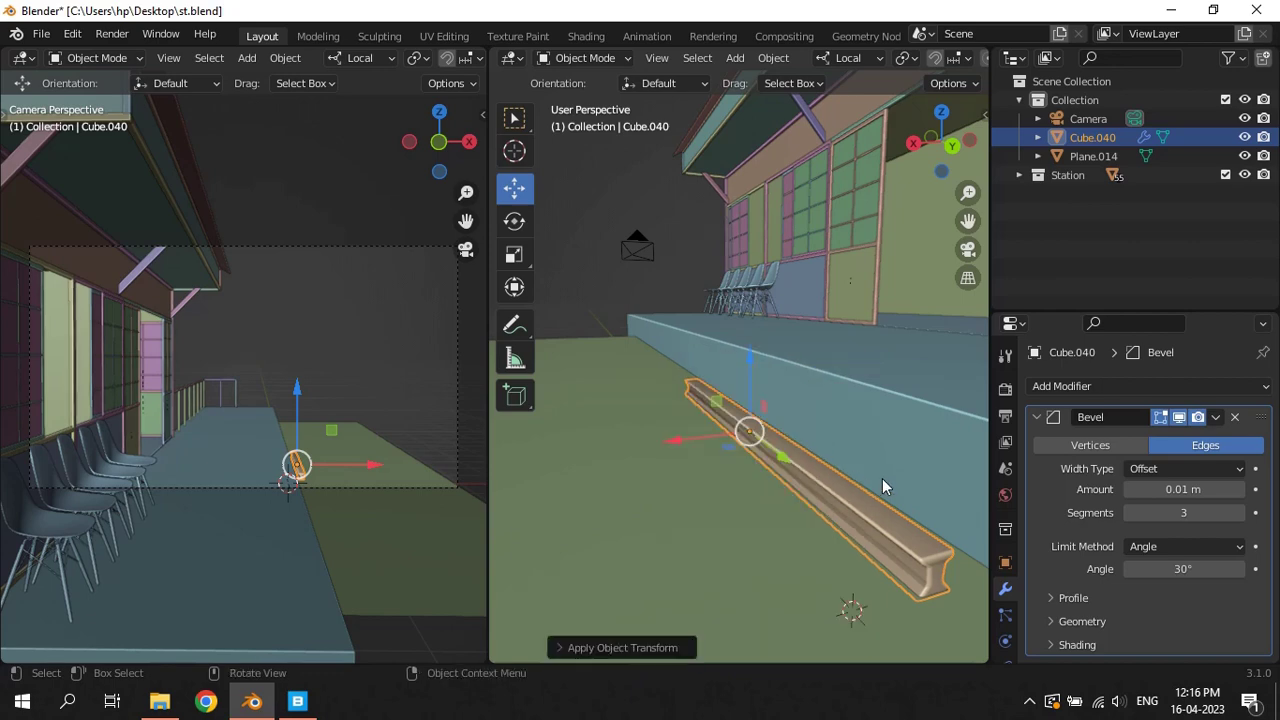
Place a linked copy of the rail beside it, then delete that copy
key(alt+d)
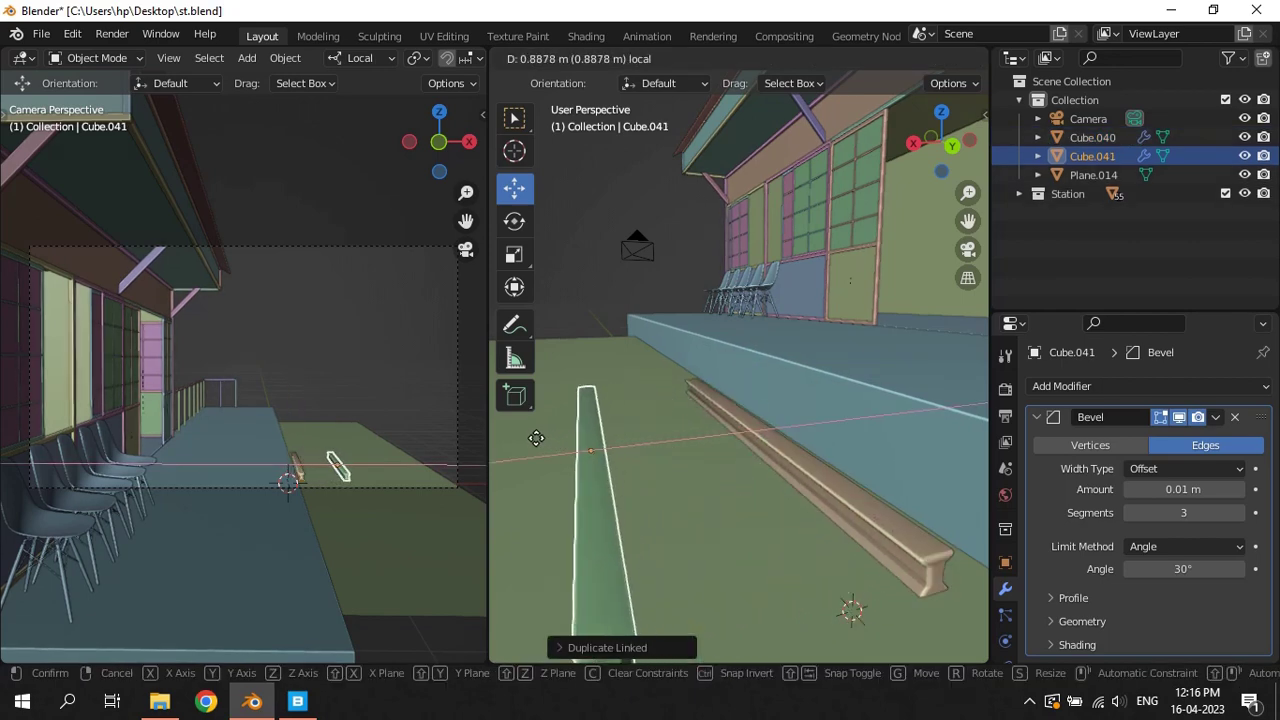
click(530, 438)
right_click(587, 454)
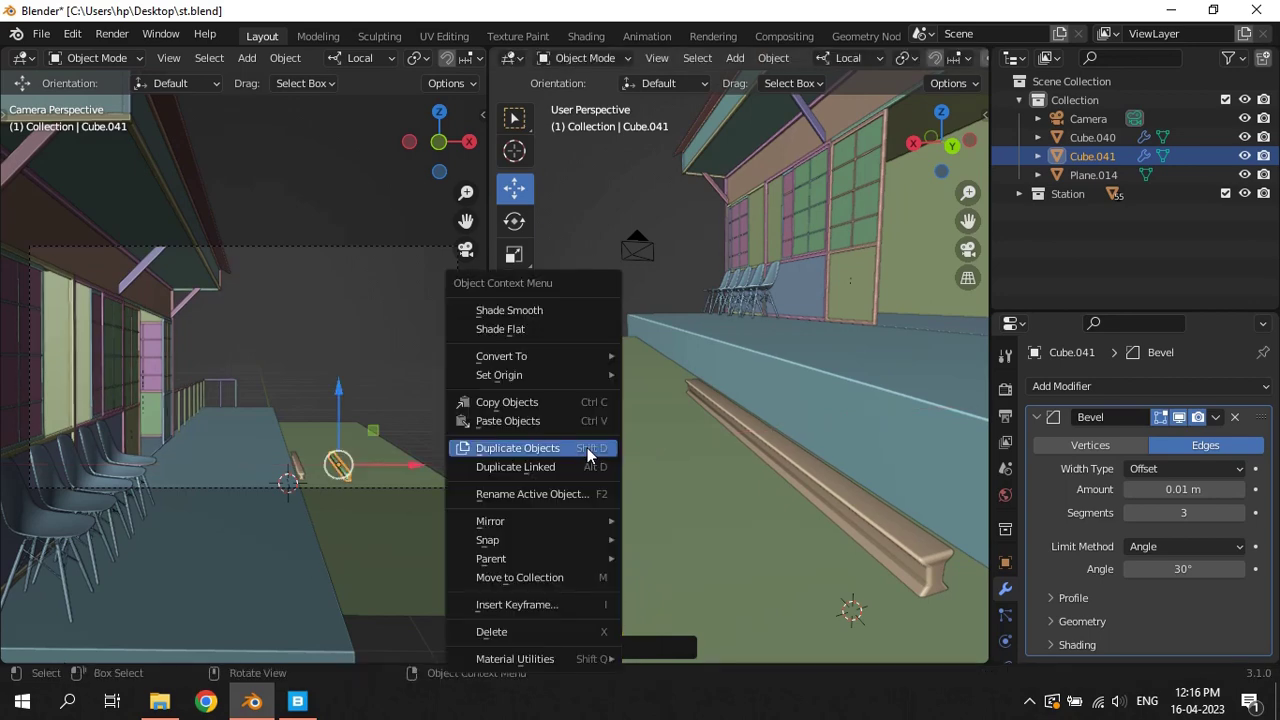
click(525, 448)
key(Delete)
Duplicate the rail as an independent copy and slide it along X into place as the parallel second rail
click(857, 445)
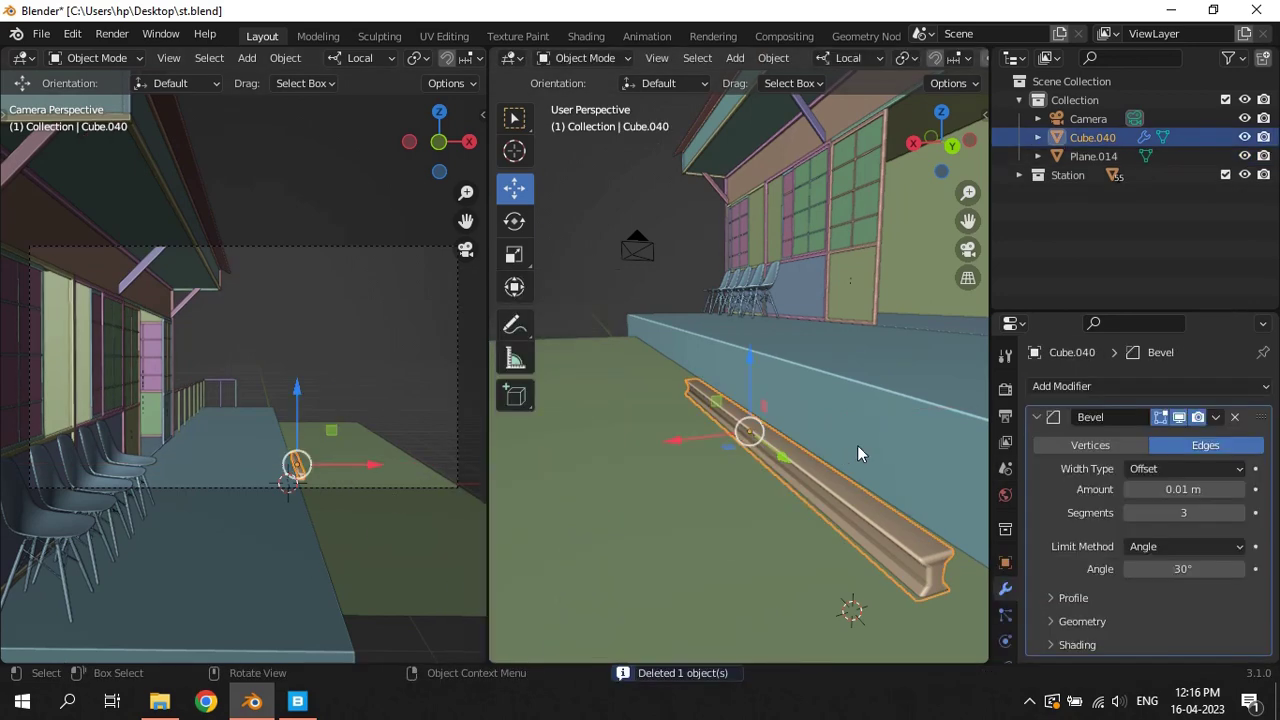
key(g)
key(Escape)
key(shift+d)
key(x)
key(x)
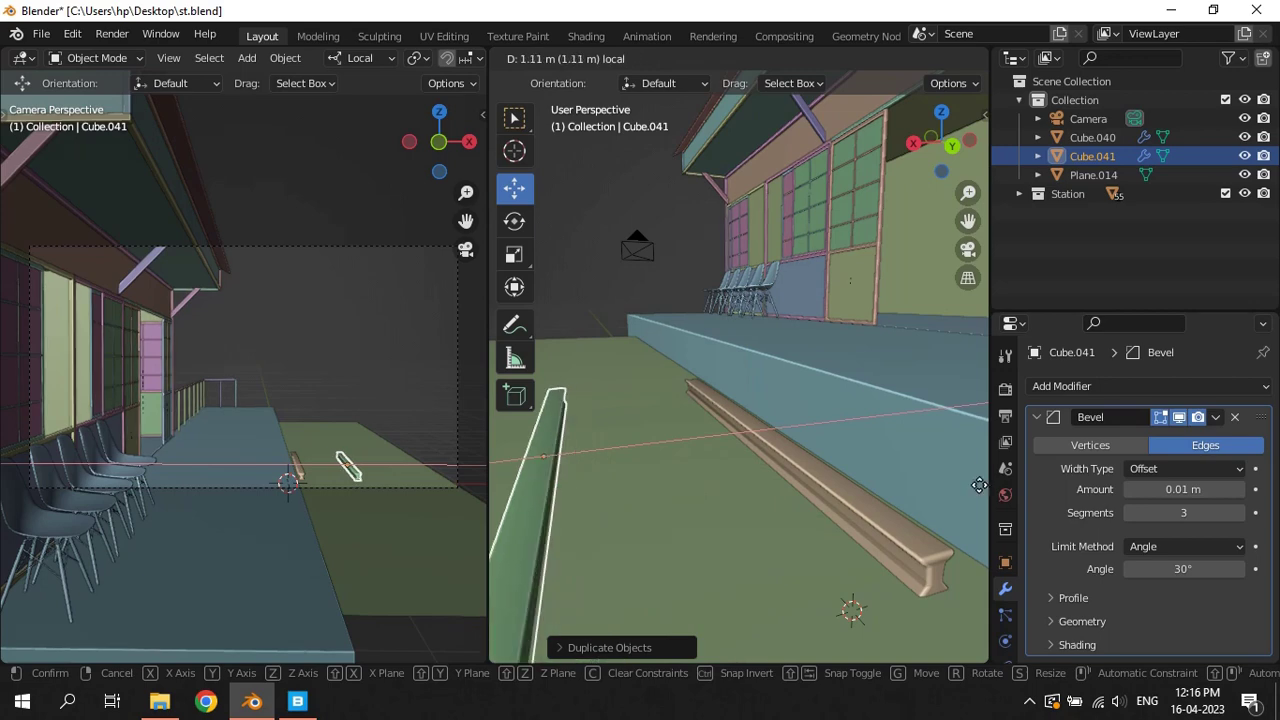
click(496, 479)
mouse_move(582, 479)
middle_down()
mouse_move(699, 464)
mouse_move(672, 405)
middle_up()
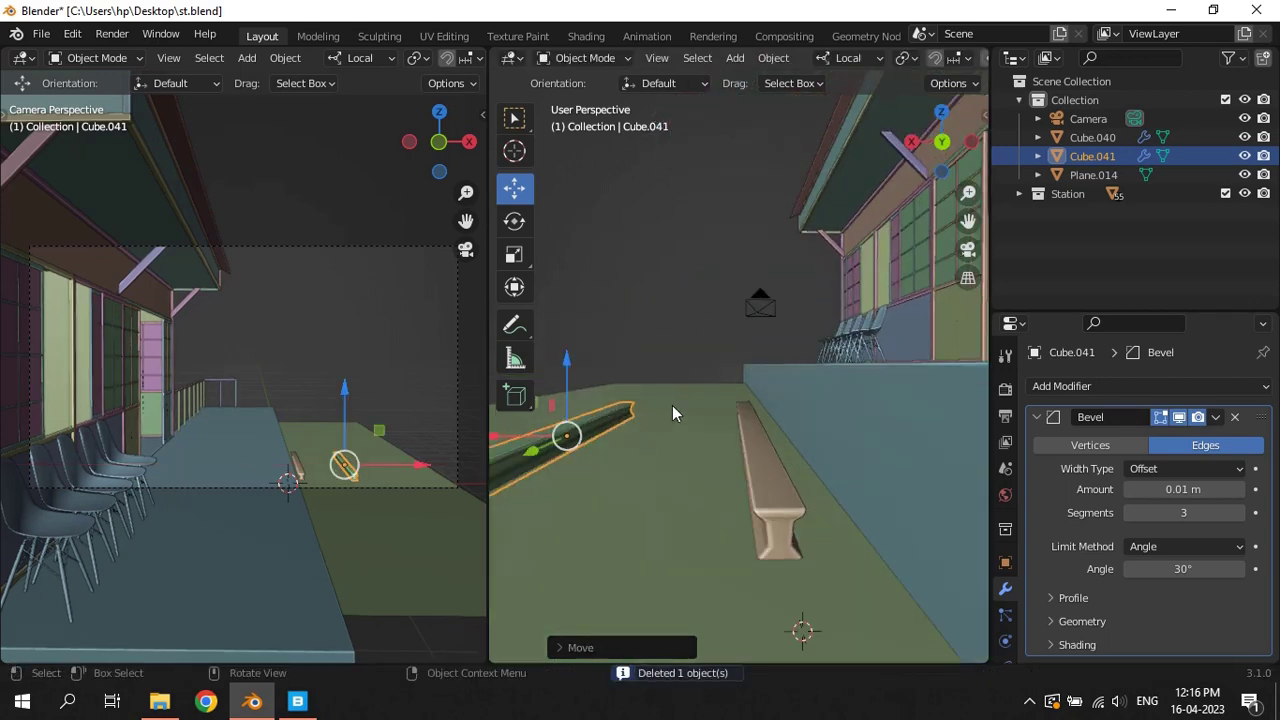
key(shift+a)
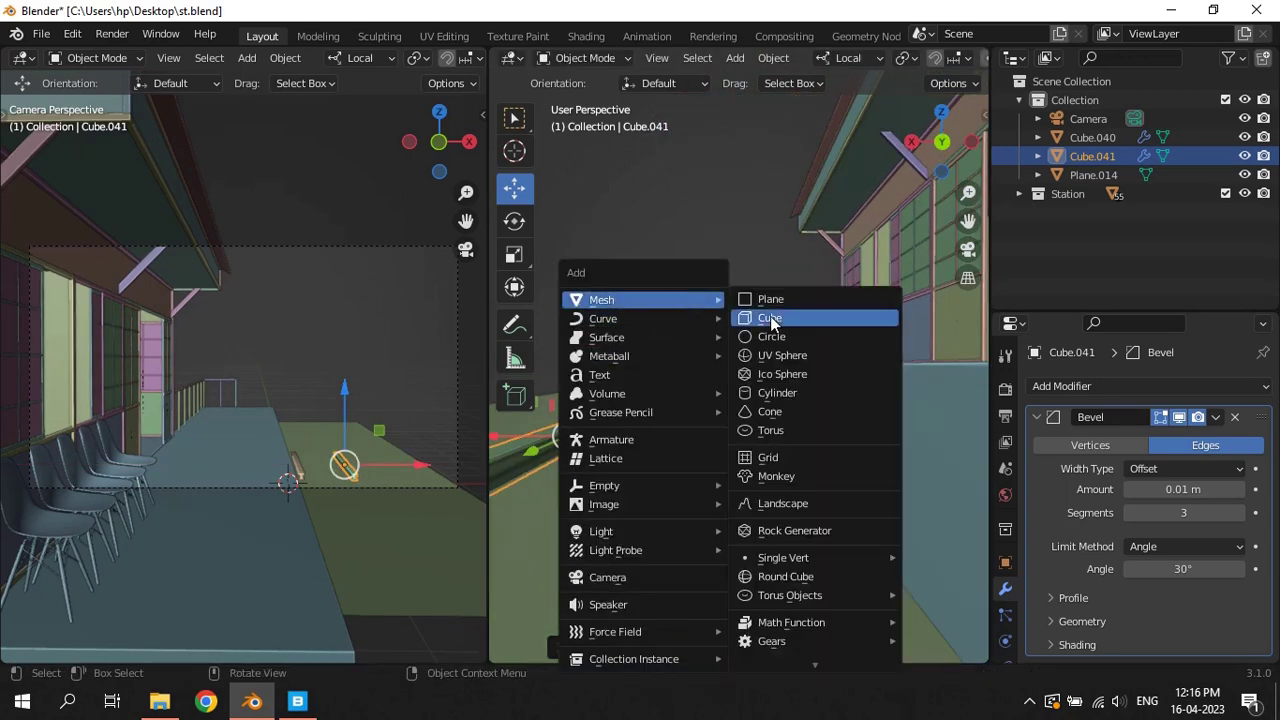
Add a cube, shrink it, and place it between the two rails
click(770, 318)
key(s)
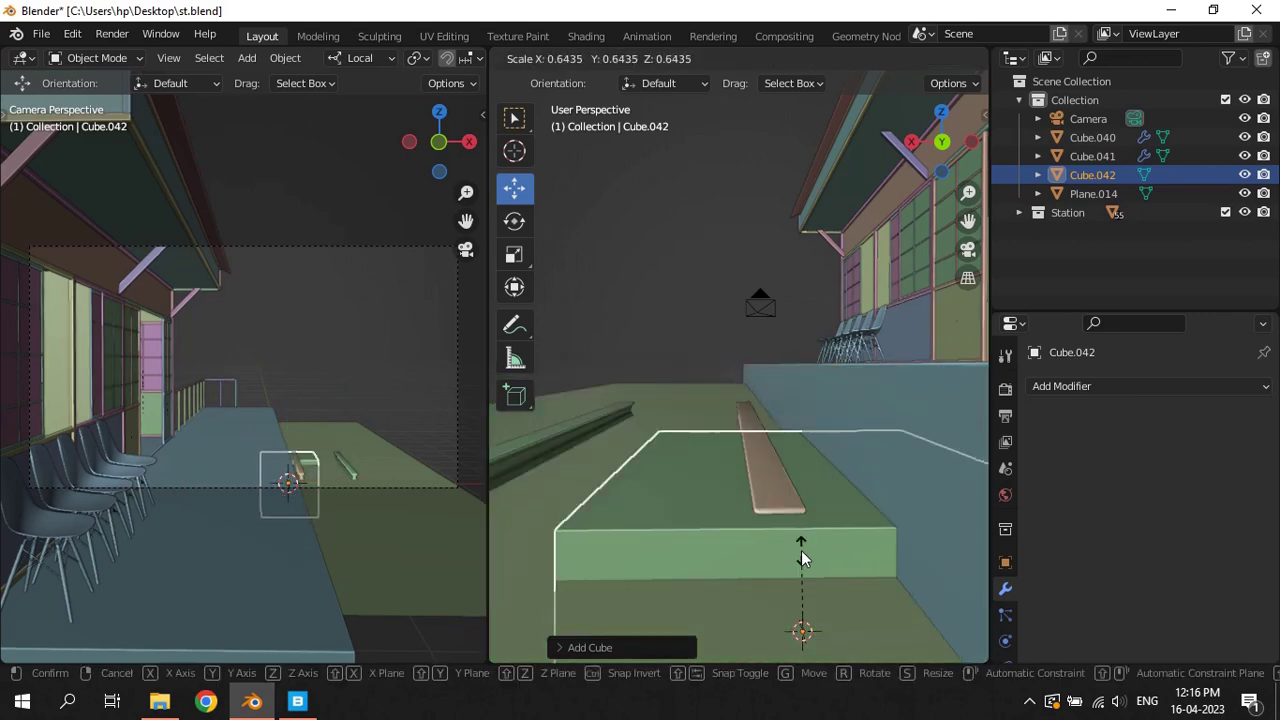
click(801, 550)
key(ctrl+z)
key(shift+s)
key(s)
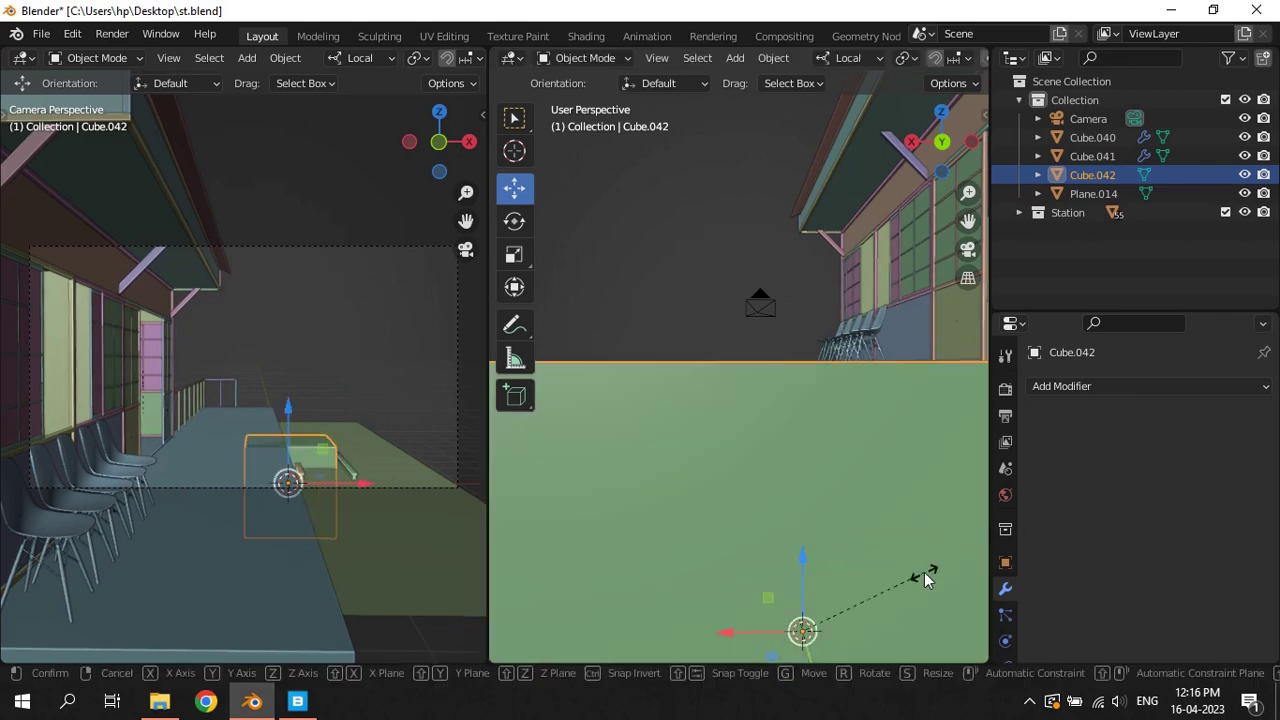
click(857, 597)
key(g)
click(756, 493)
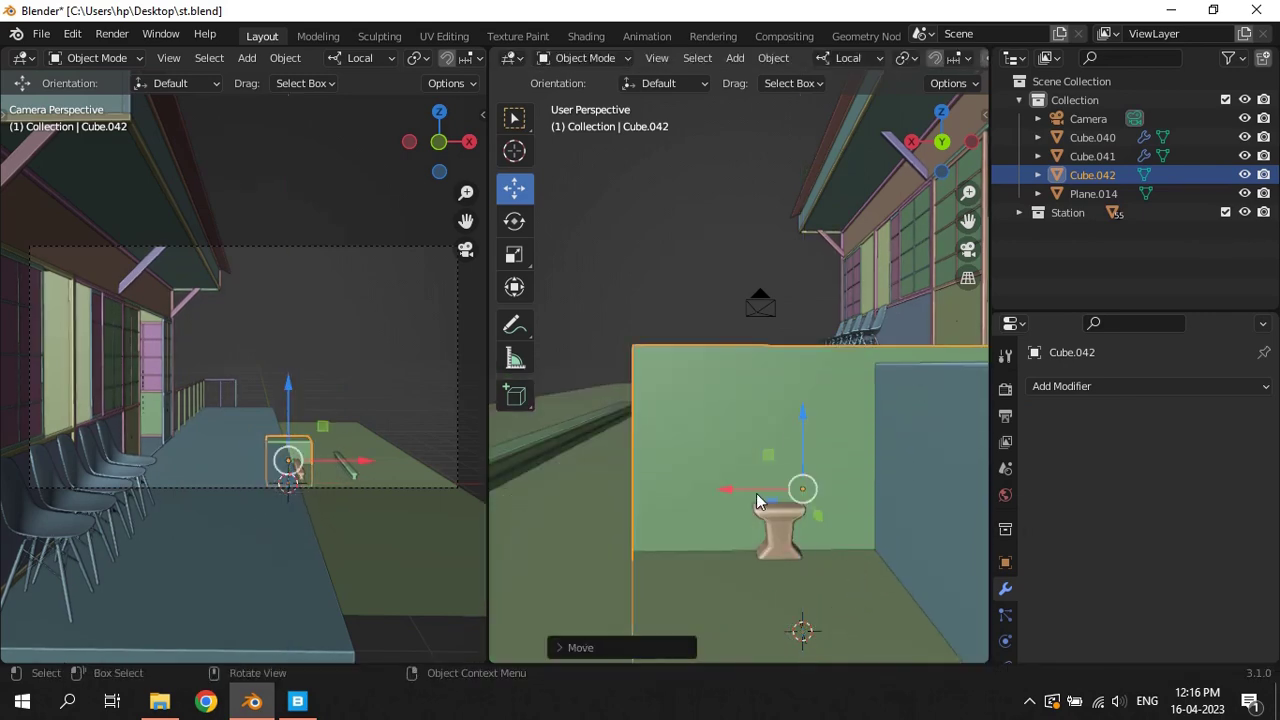
Stretch the cube along its local X axis into a wide slab across the rails
key(s)
click(746, 465)
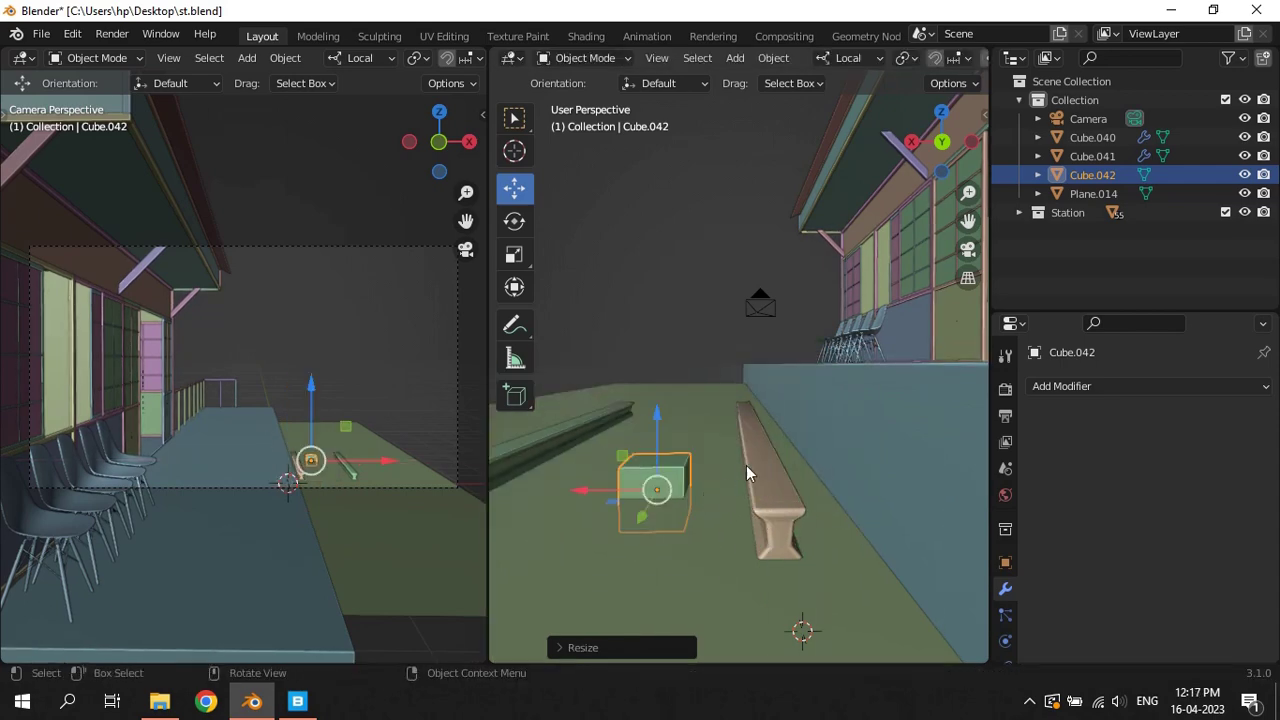
key(s)
key(y)
key(y)
key(Escape)
key(ctrl+z)
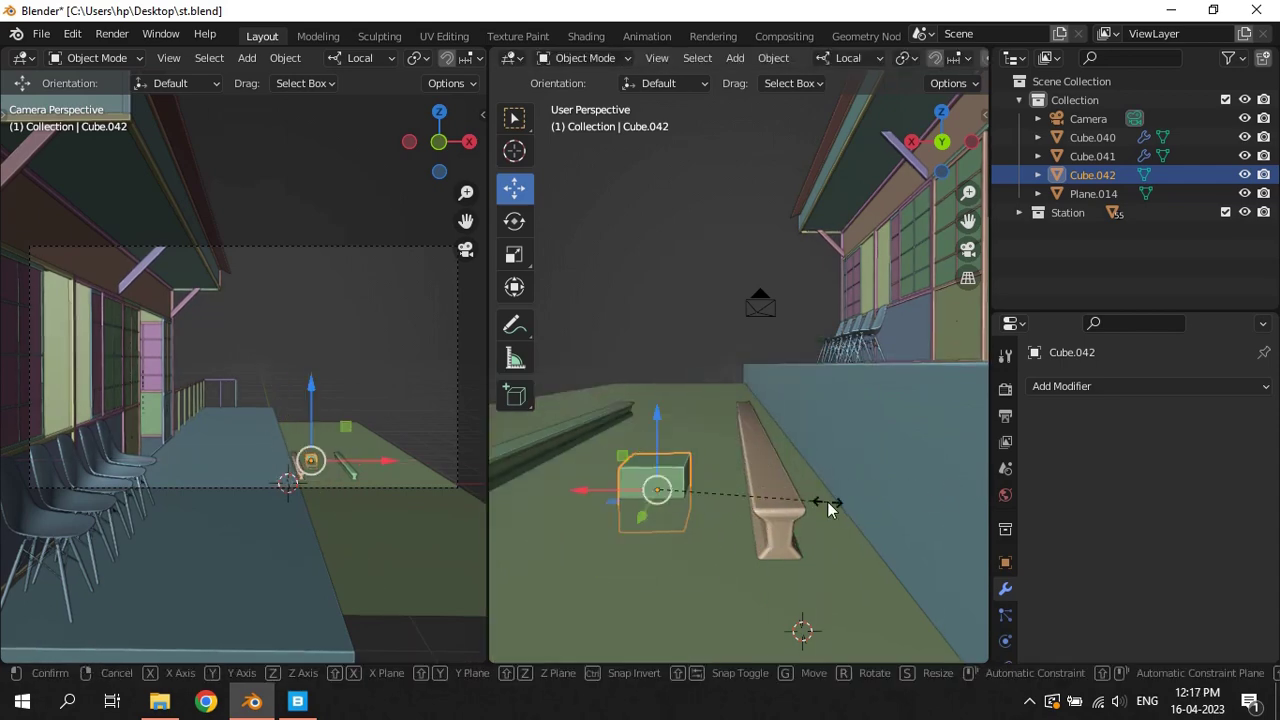
key(s)
key(x)
key(x)
click(885, 535)
key(s)
key(x)
key(x)
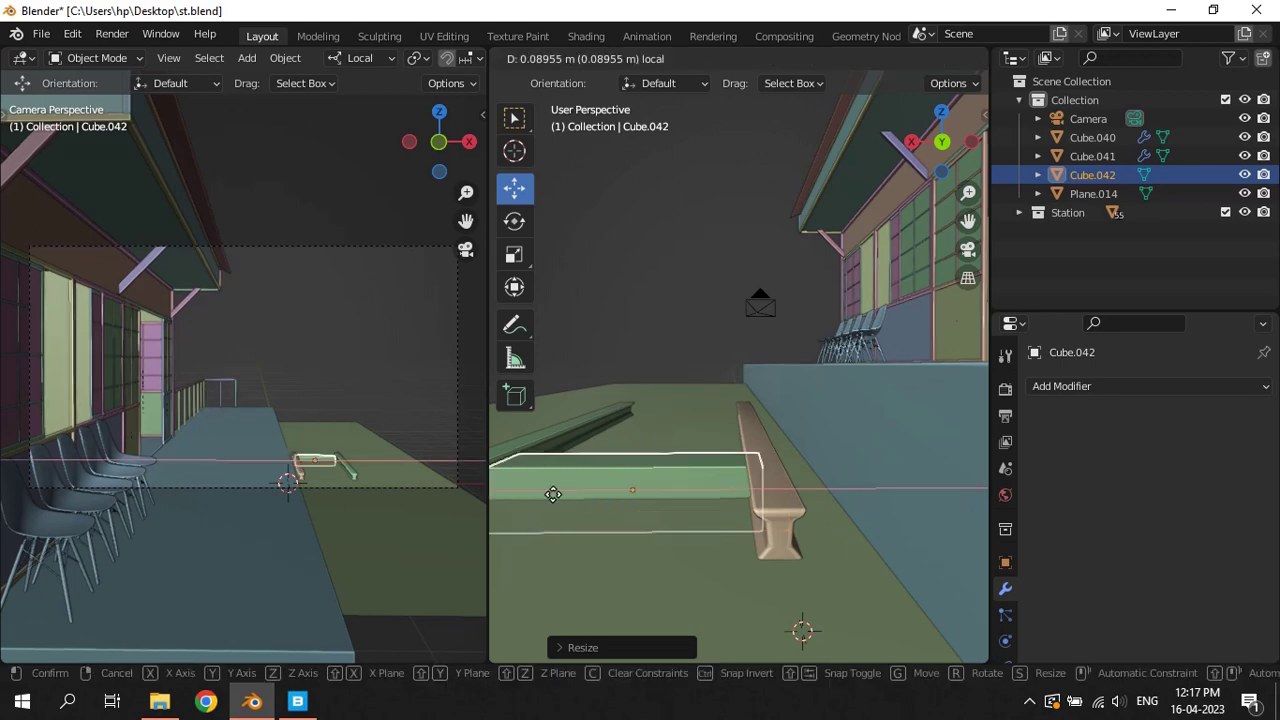
key(Escape)
key(ctrl+z)
key(s)
key(x)
key(x)
click(709, 468)
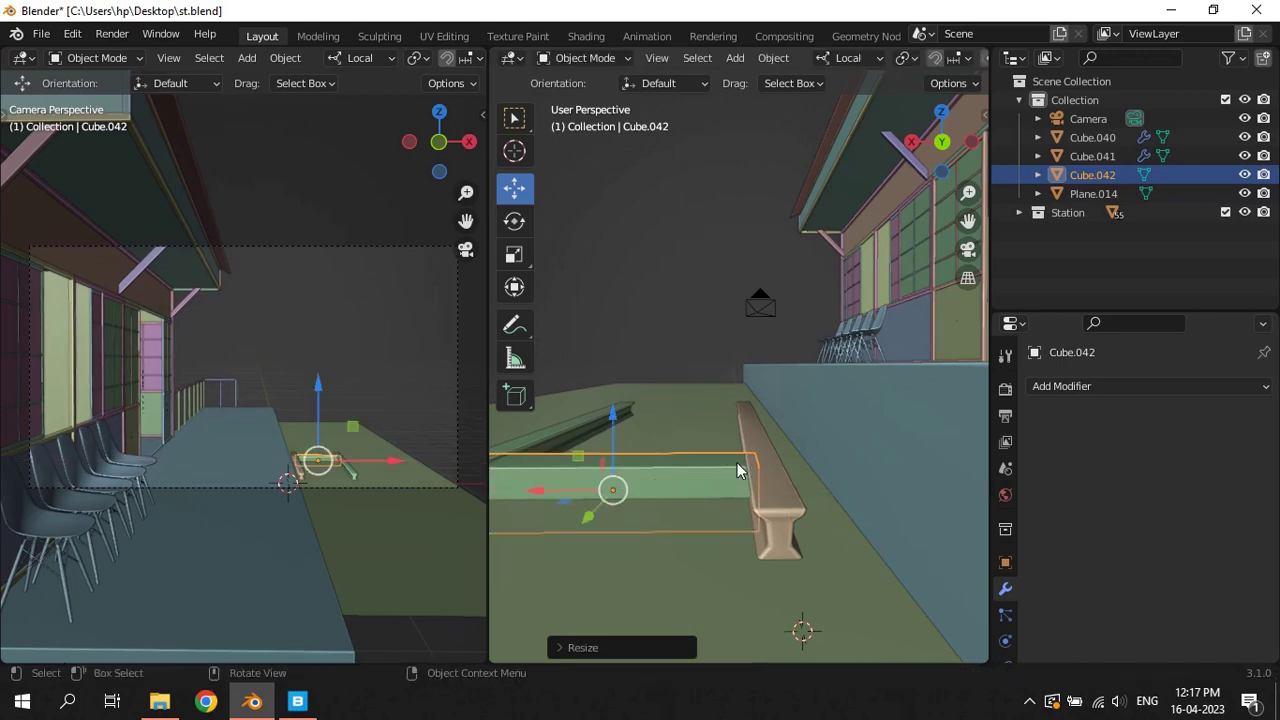
Scale the slab down along Y so it becomes a thin slab
mouse_move(737, 466)
middle_down()
mouse_move(856, 417)
mouse_move(891, 440)
middle_up()
key(s)
key(y)
key(y)
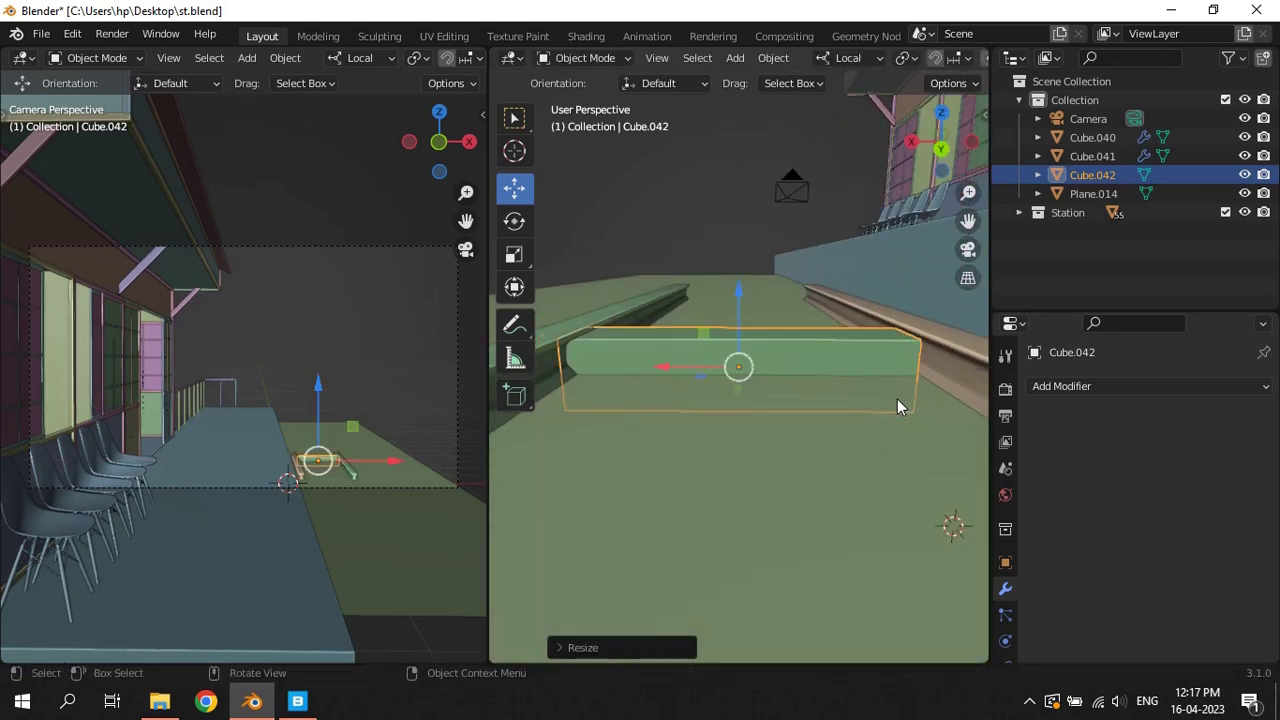
click(740, 340)
Select the left and right rails and call up the Ctrl+A Apply menu
click(699, 336)
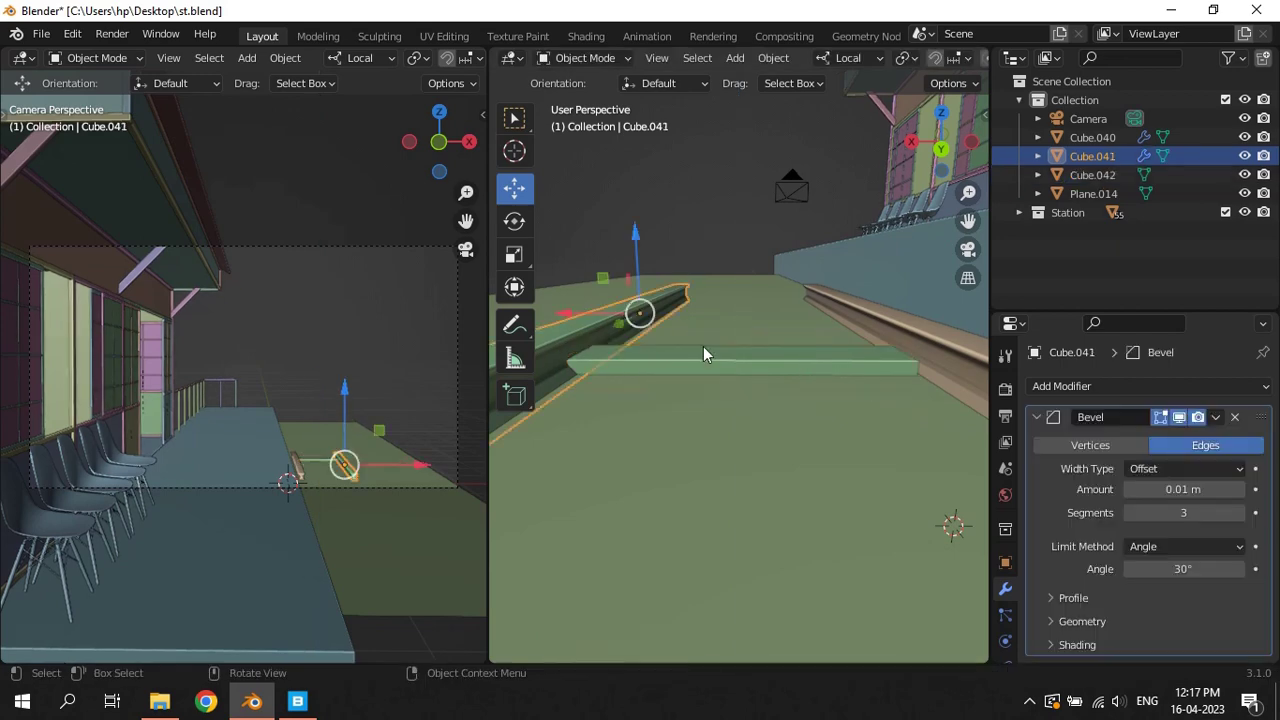
shift+click(887, 324)
key(ctrl+a)
Apply the scale of both rails
click(887, 330)
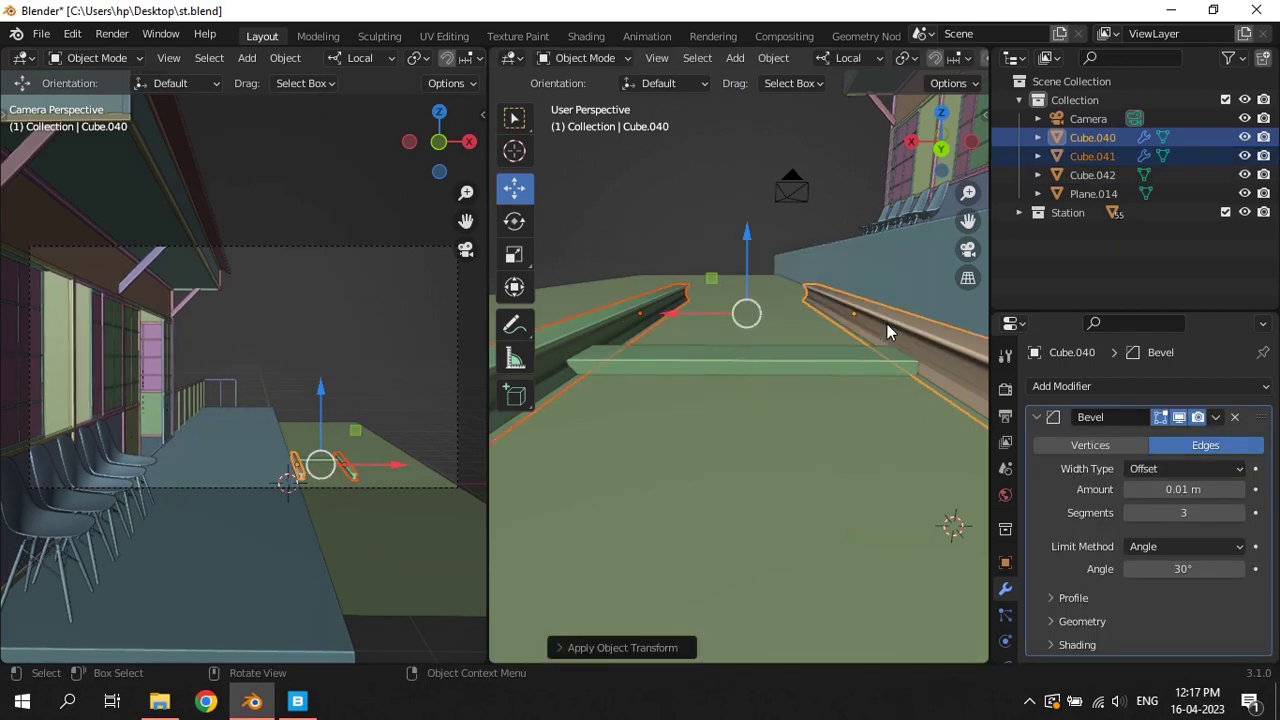
key(ctrl+a)
right_click(617, 312)
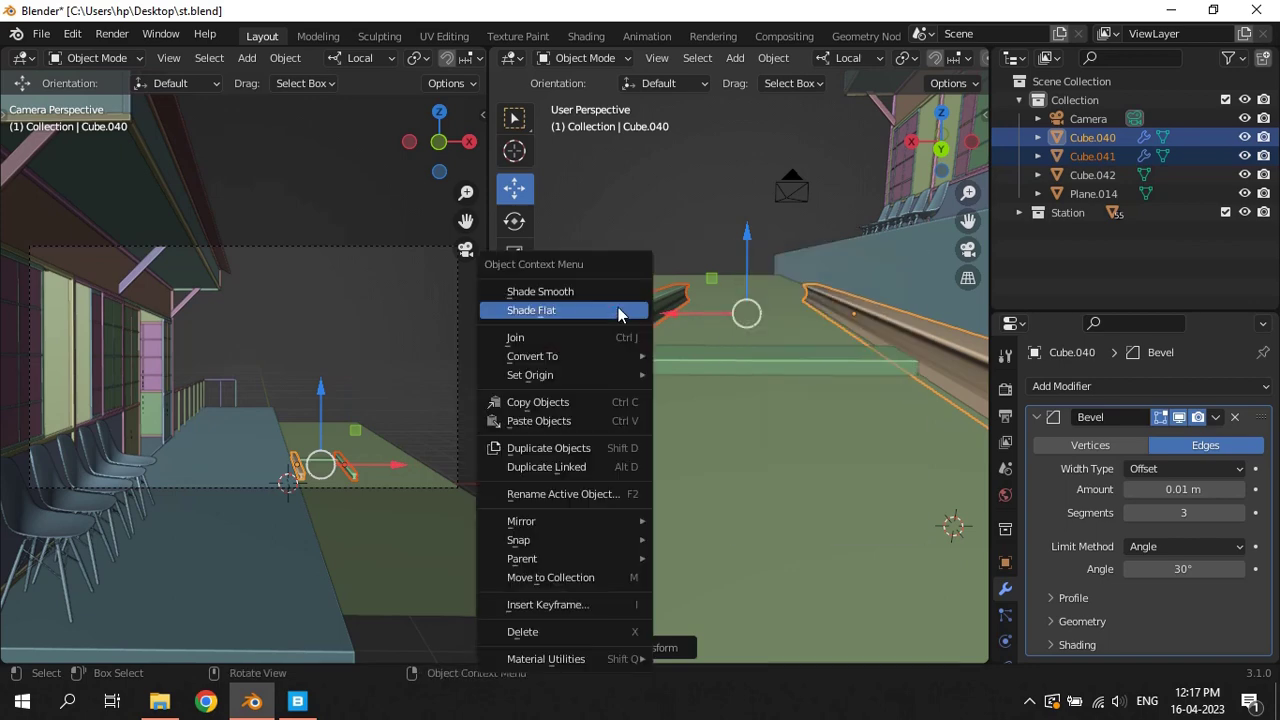
key(Escape)
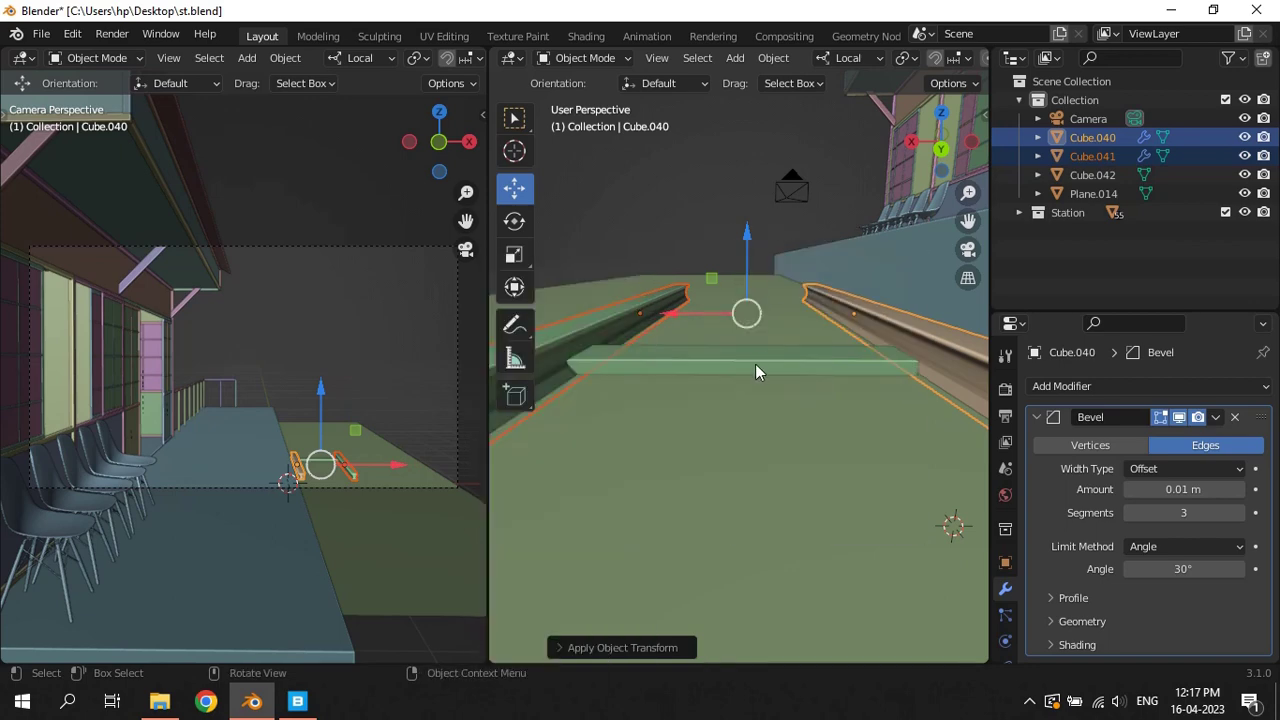
Reposition the sleeper slab and resize it along its local X and Y axes
click(739, 358)
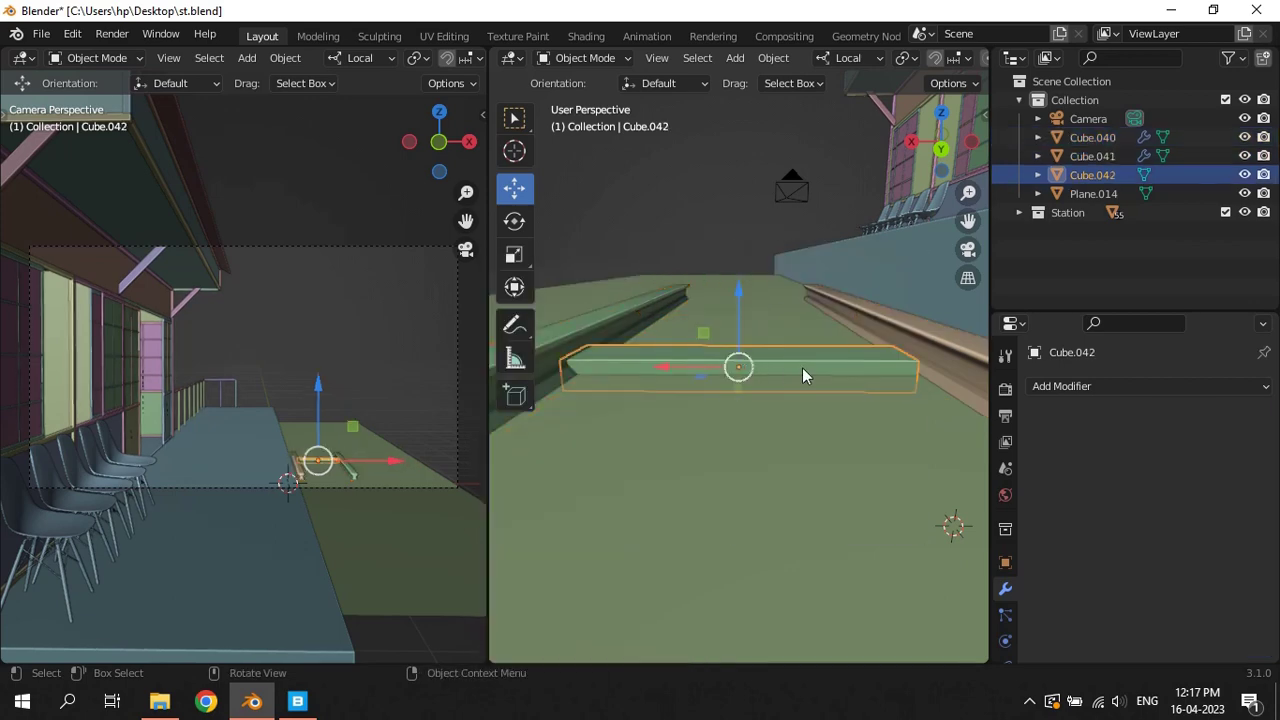
key(g)
click(688, 364)
key(s)
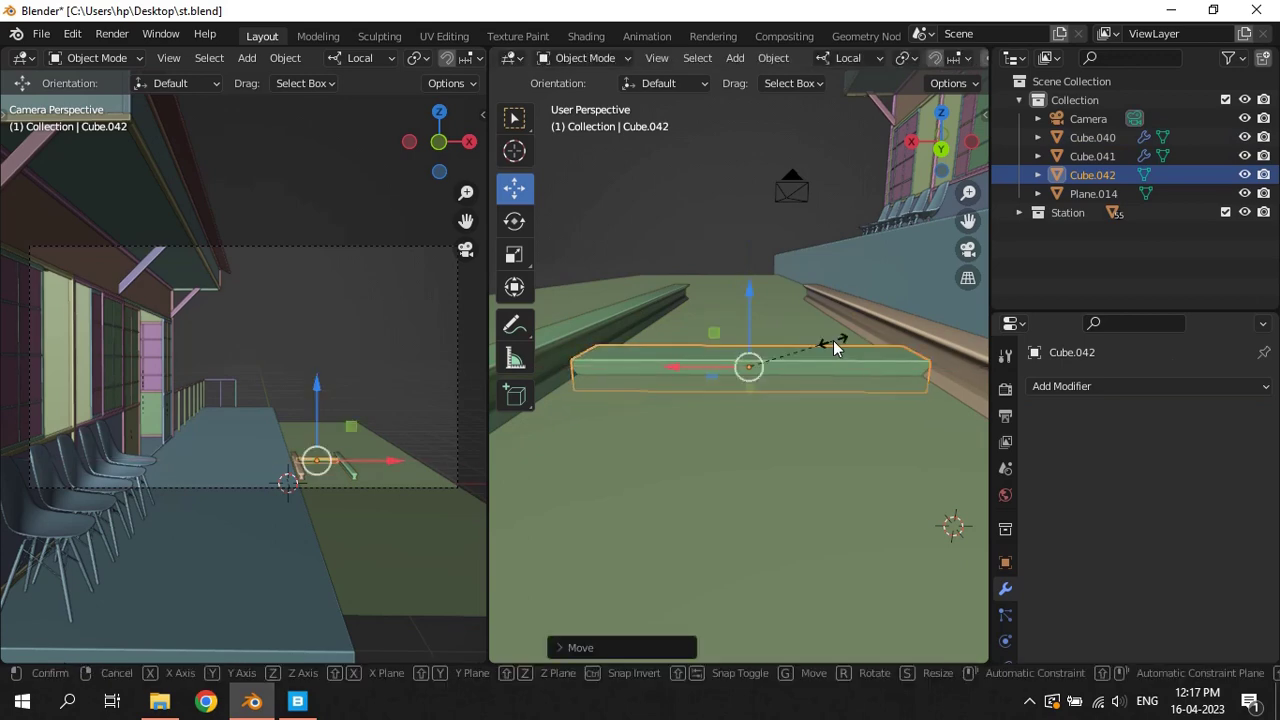
key(y)
key(Escape)
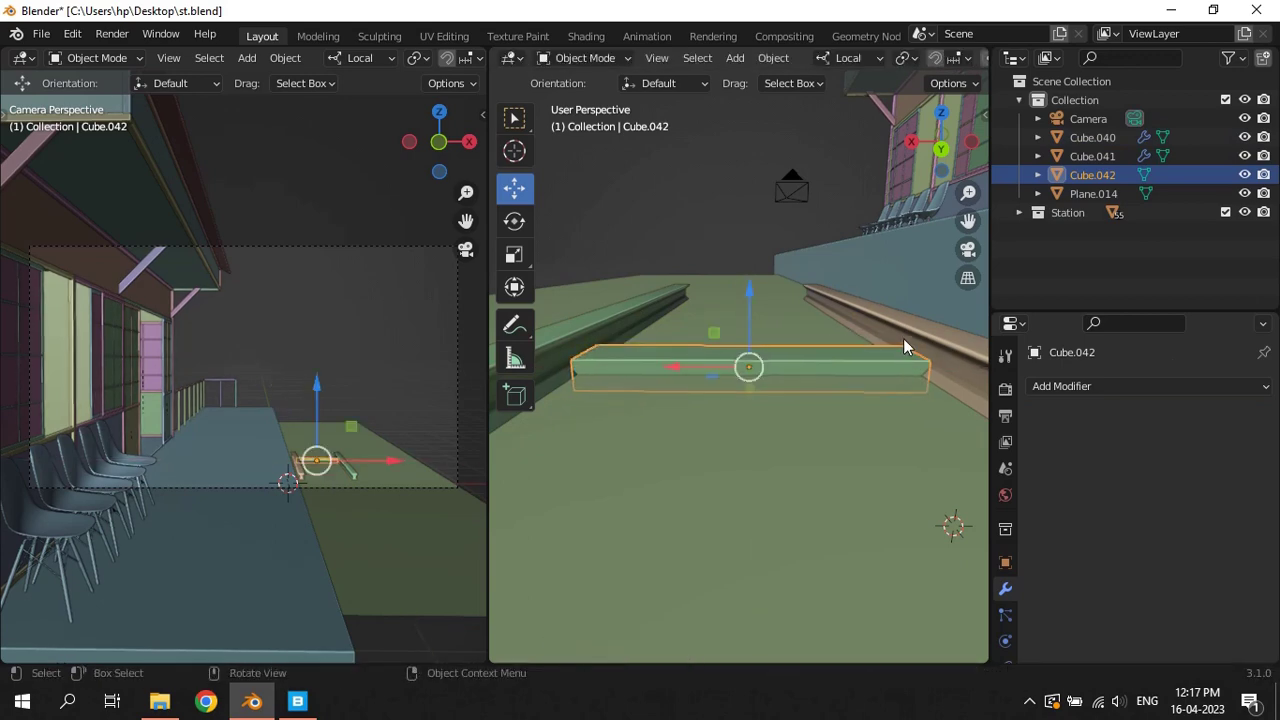
key(s)
key(x)
key(x)
click(912, 360)
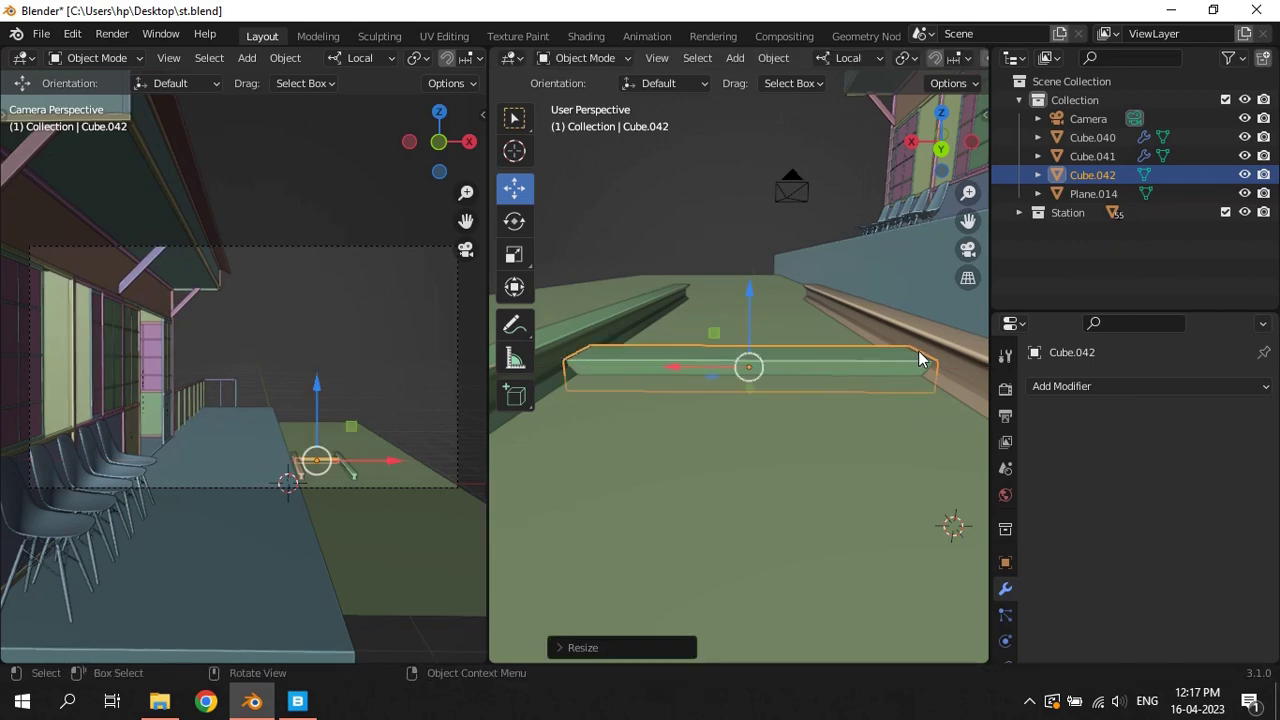
key(s)
key(y)
key(y)
click(877, 375)
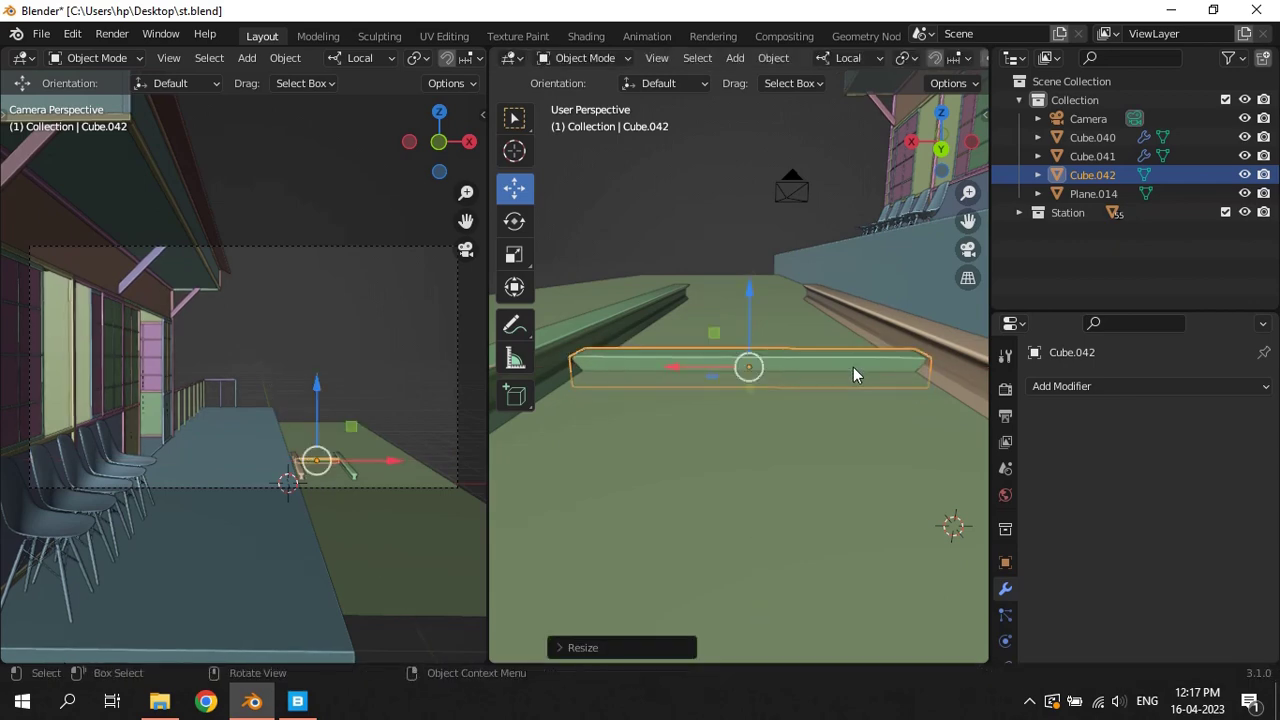
Flatten the slab along Z and shorten it along X into a thin sleeper bar
mouse_move(853, 367)
middle_down()
mouse_move(800, 398)
mouse_move(621, 390)
middle_up()
mouse_move(861, 393)
middle_down()
mouse_move(807, 380)
mouse_move(841, 359)
mouse_move(727, 336)
middle_up()
key(s)
key(z)
click(799, 311)
key(s)
key(y)
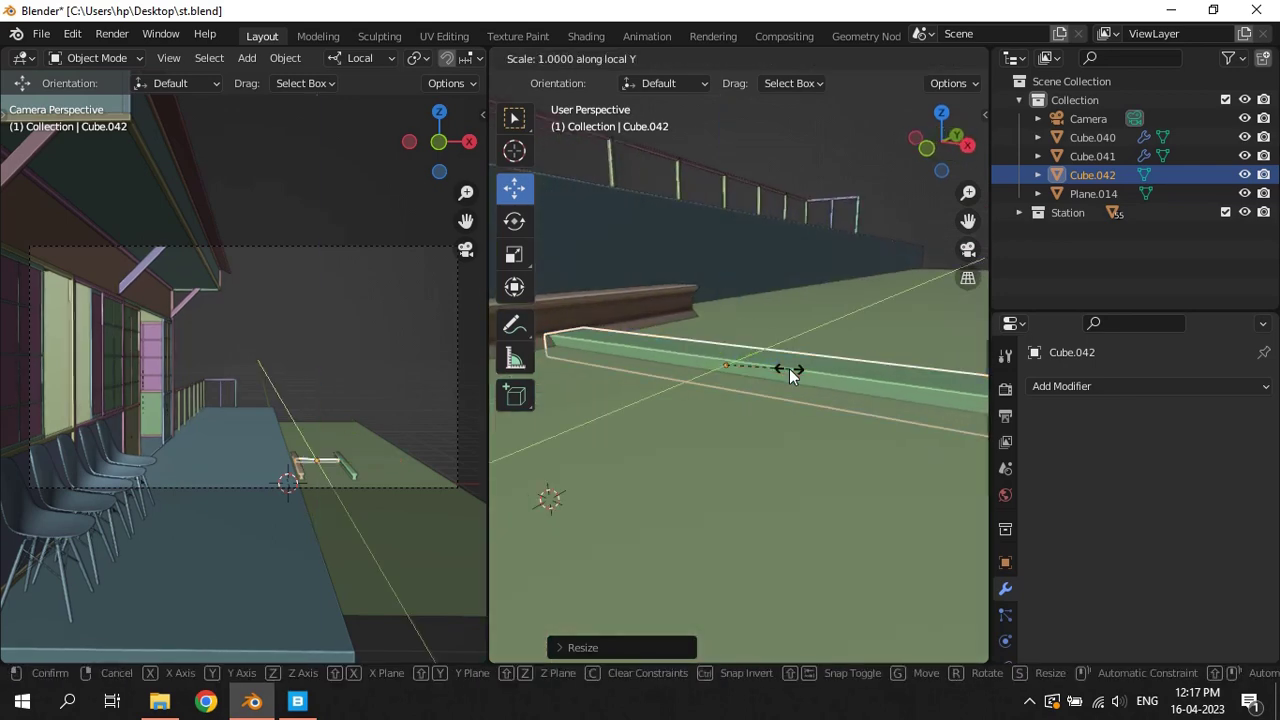
key(Escape)
key(s)
key(x)
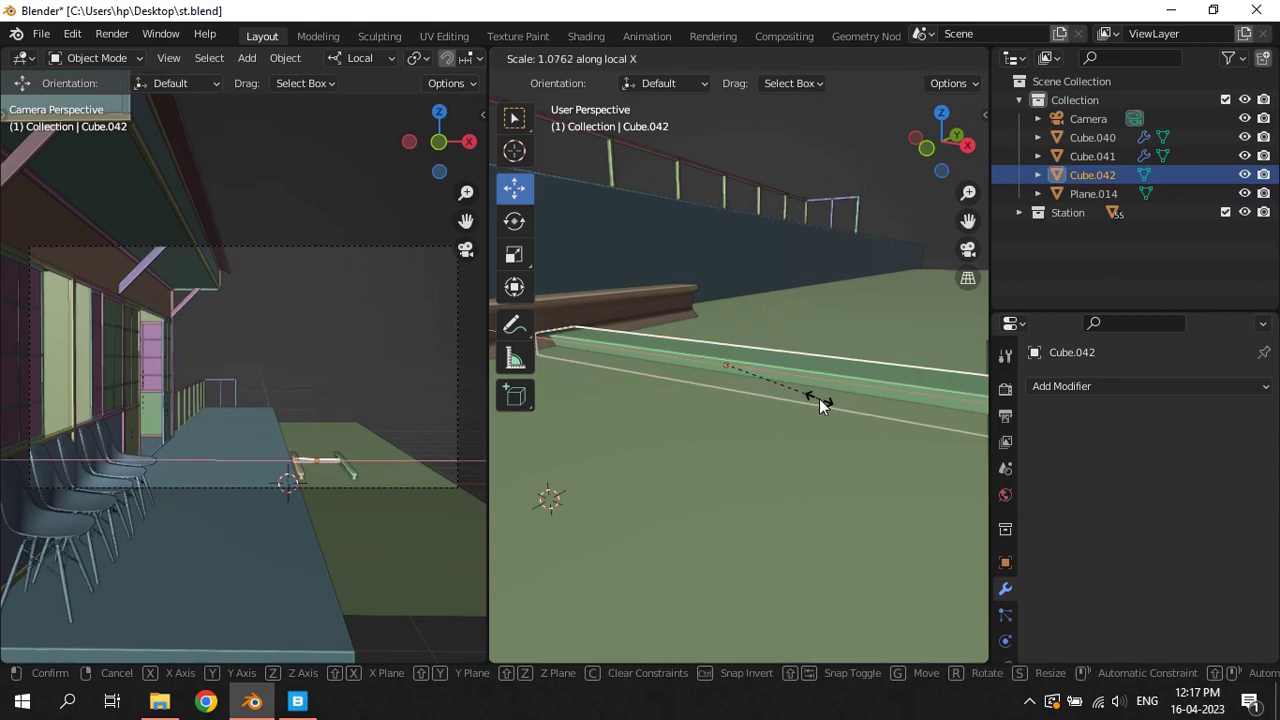
click(816, 397)
Save st.blend, reselect the sleeper, and bring up the Add menu
key(ctrl+s)
click(898, 218)
mouse_move(898, 218)
middle_down()
mouse_move(874, 265)
mouse_move(644, 415)
mouse_move(772, 337)
middle_up()
click(787, 310)
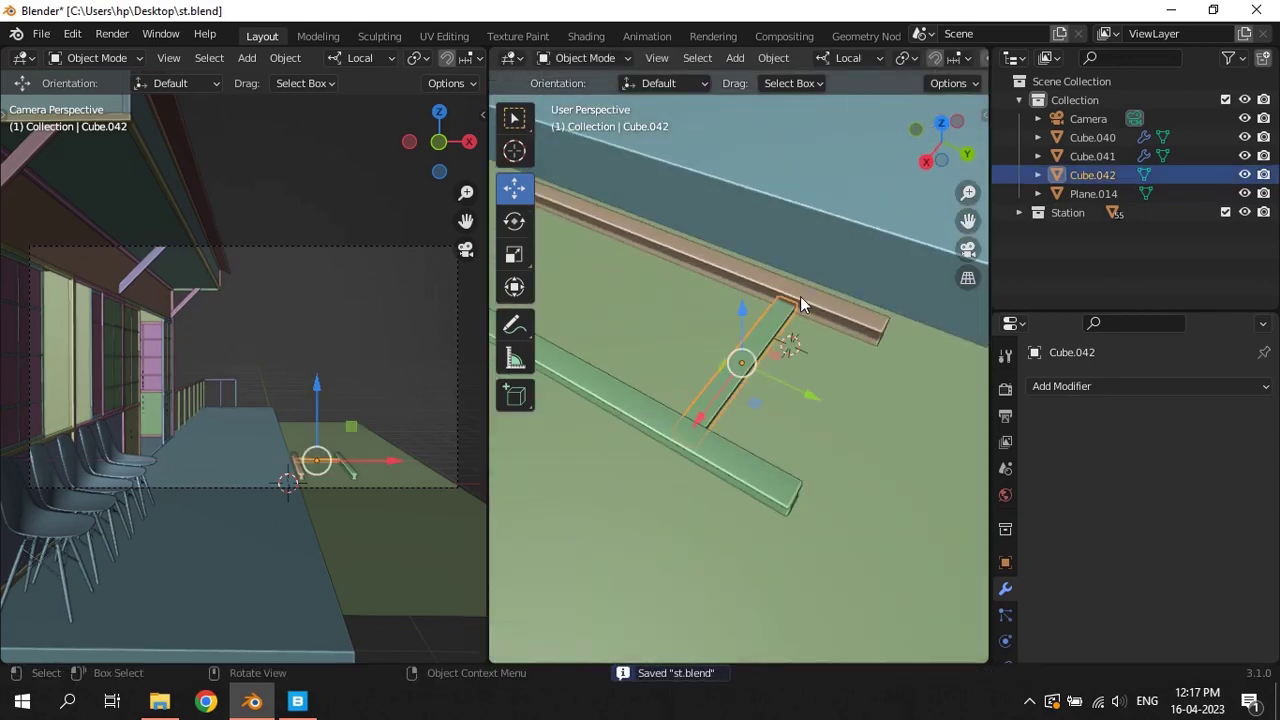
key(shift+a)
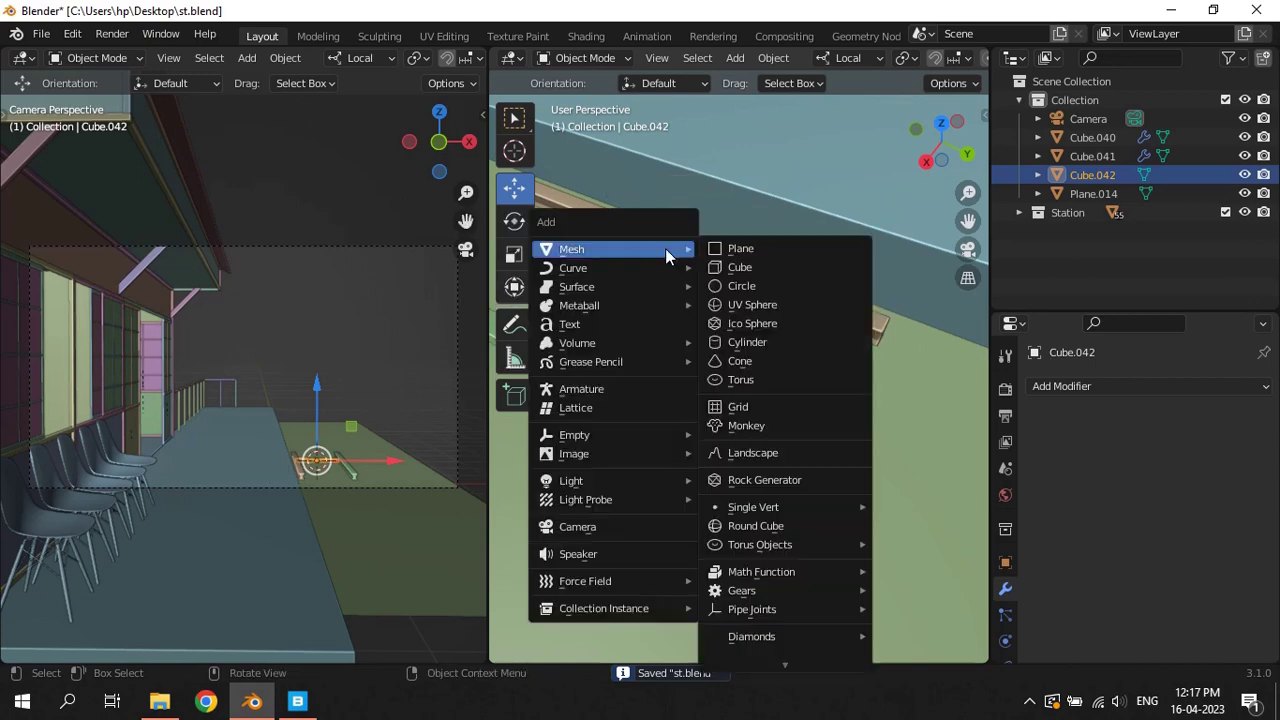
mouse_move(573, 268)
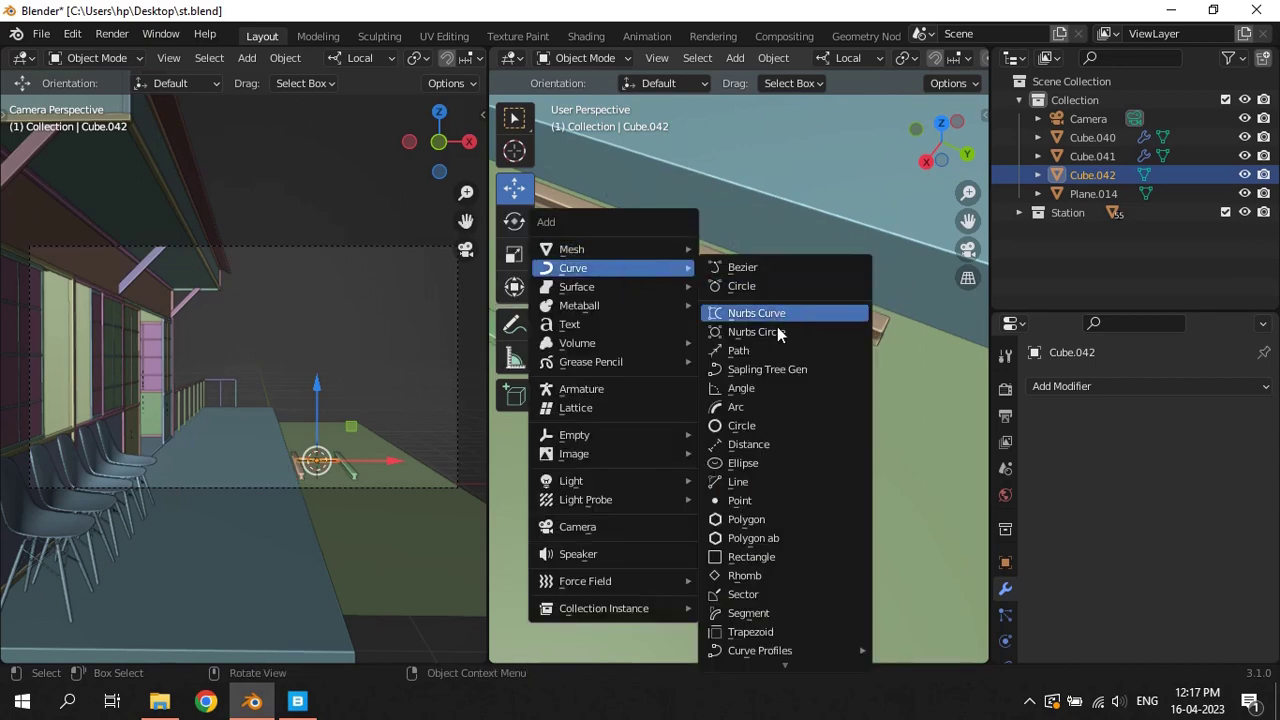
Add a NURBS path beside the rails and rotate it 90° around Z
click(781, 350)
drag(807, 397, 868, 422)
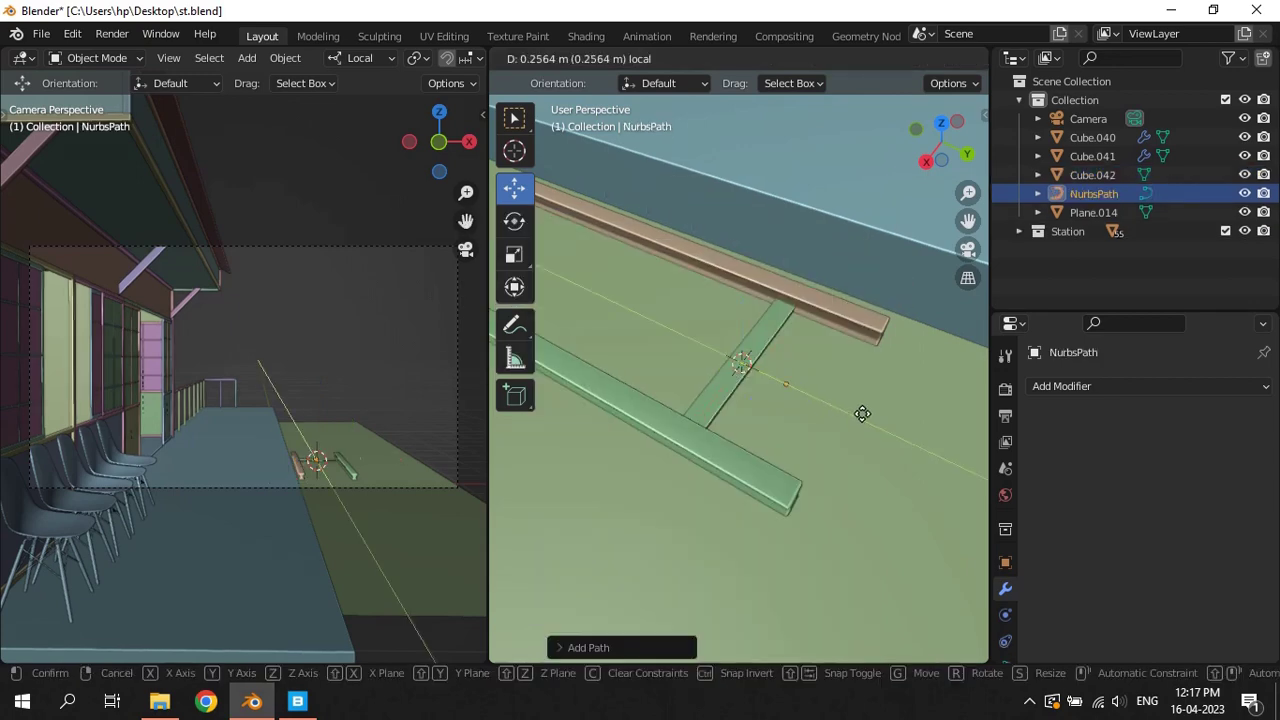
drag(812, 334, 812, 325)
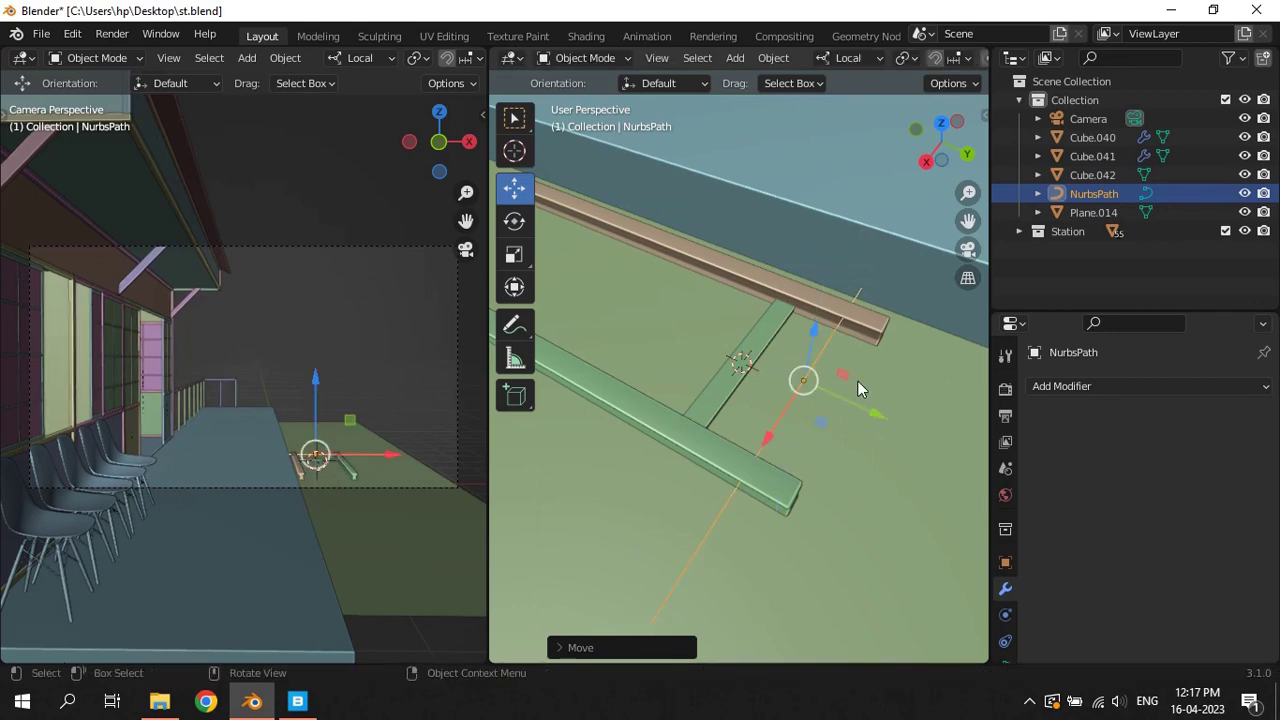
key(r)
key(z)
key(z)
text(90)
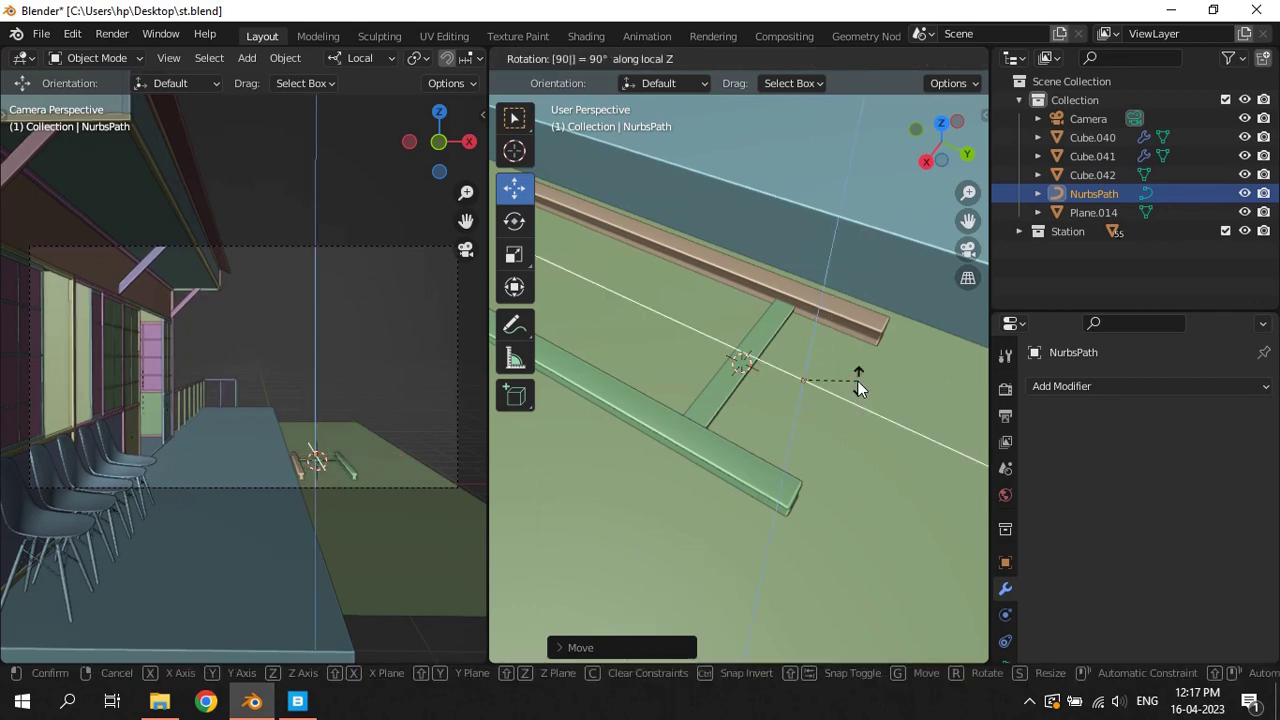
key(Return)
scroll(857, 380, down, 3)
scroll(858, 400, down, 2)
In Edit Mode, try moving the path's right-half points with proportional falloff, then undo it
key(Tab)
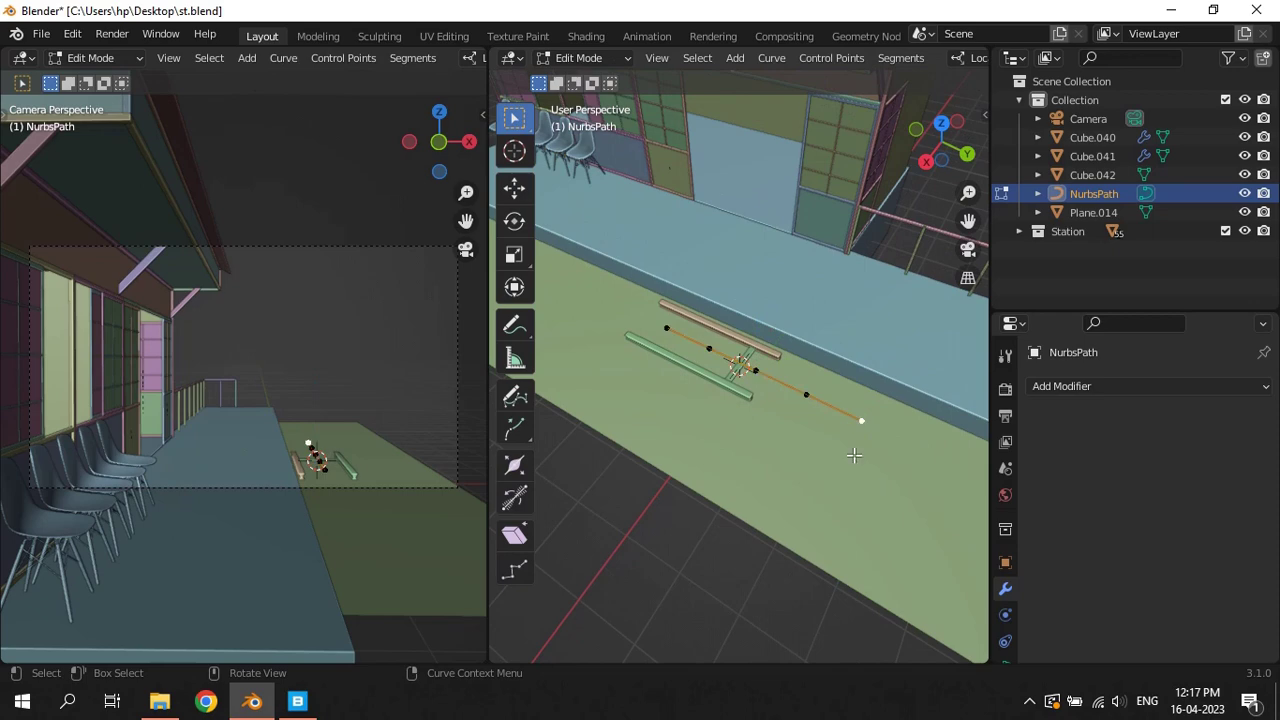
drag(752, 359, 886, 451)
key(KP_7)
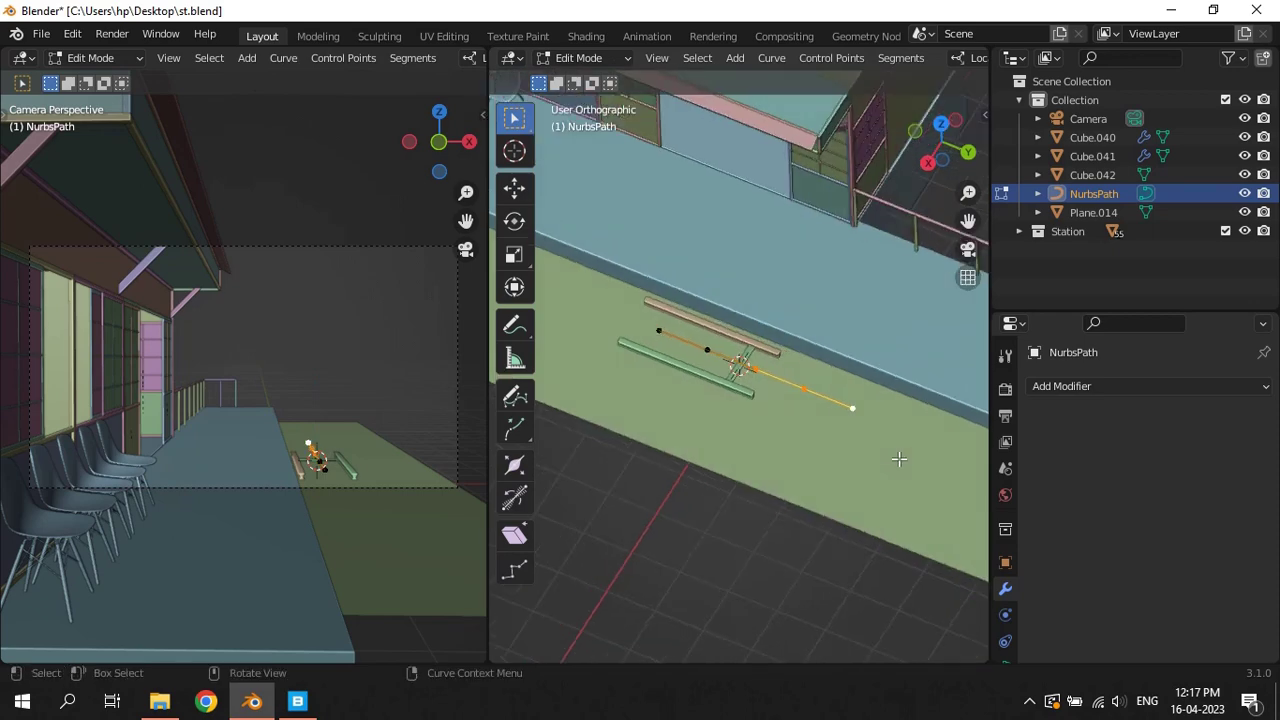
scroll(820, 414, down, 4)
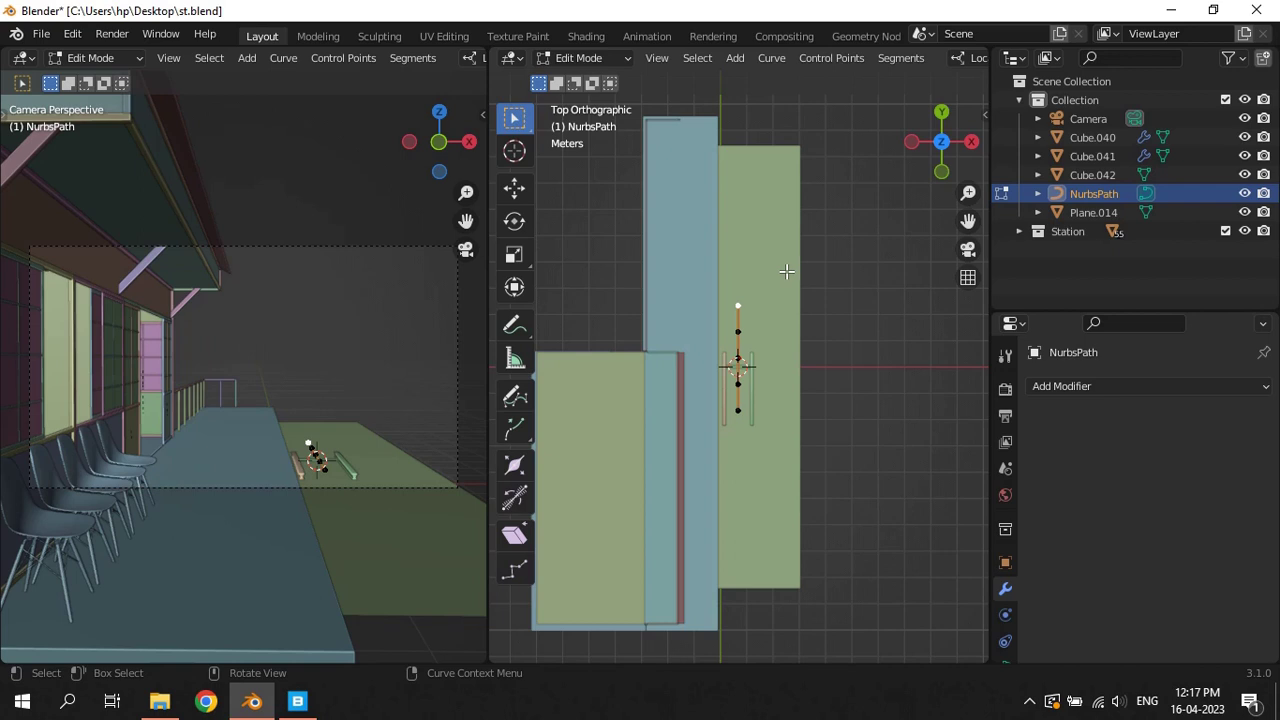
shift+scroll(800, 295, up, 3)
key(g)
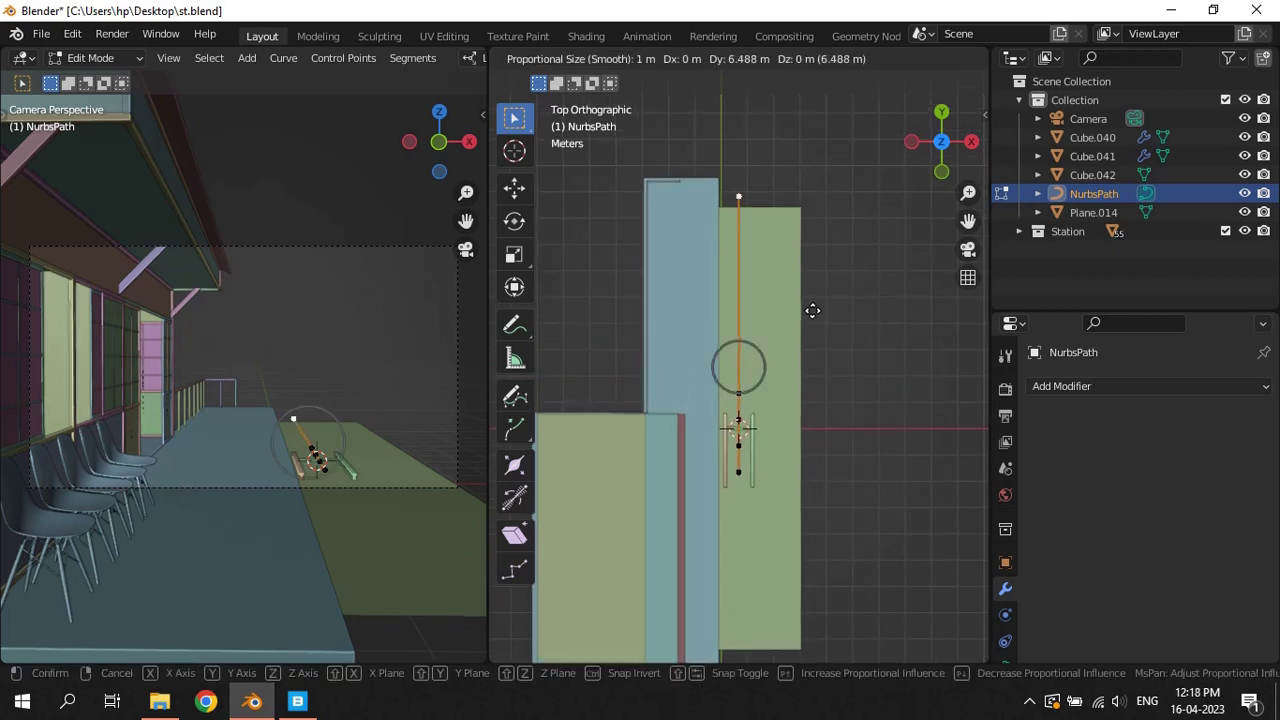
click(811, 388)
key(ctrl+z)
key(g)
scroll(837, 457, down, 4)
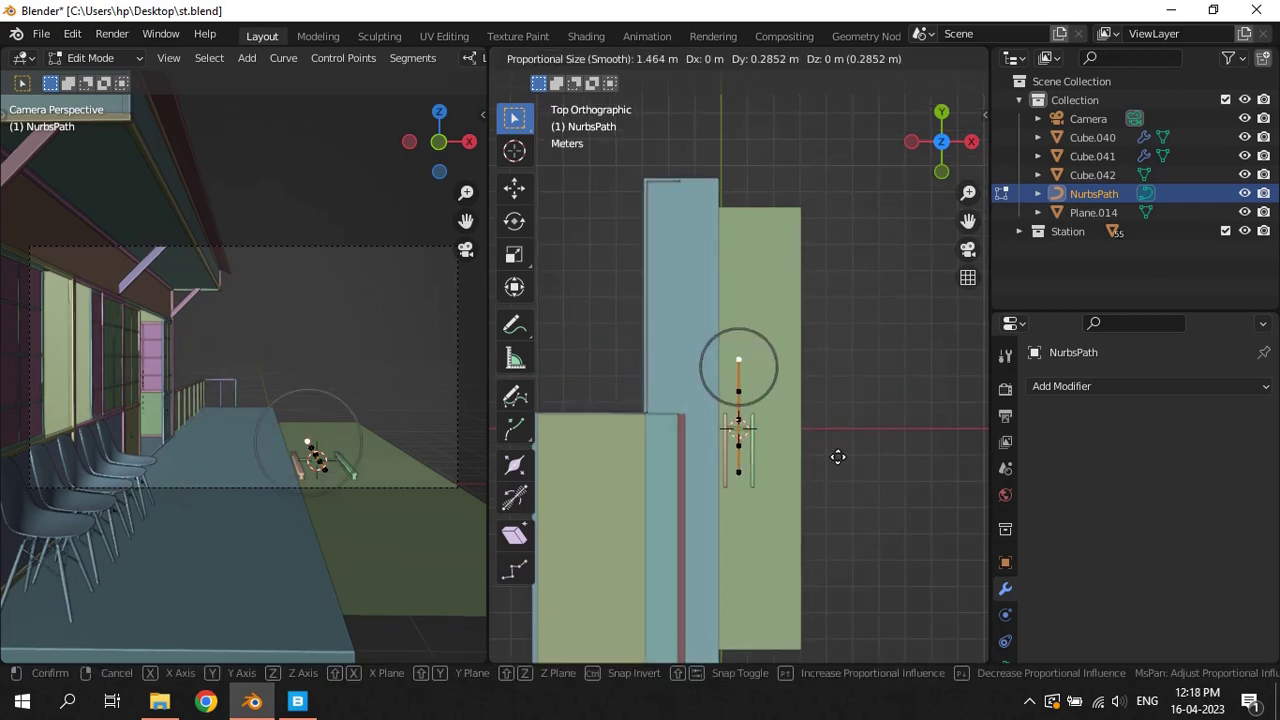
scroll(837, 454, down, 6)
scroll(836, 420, down, 3)
click(838, 305)
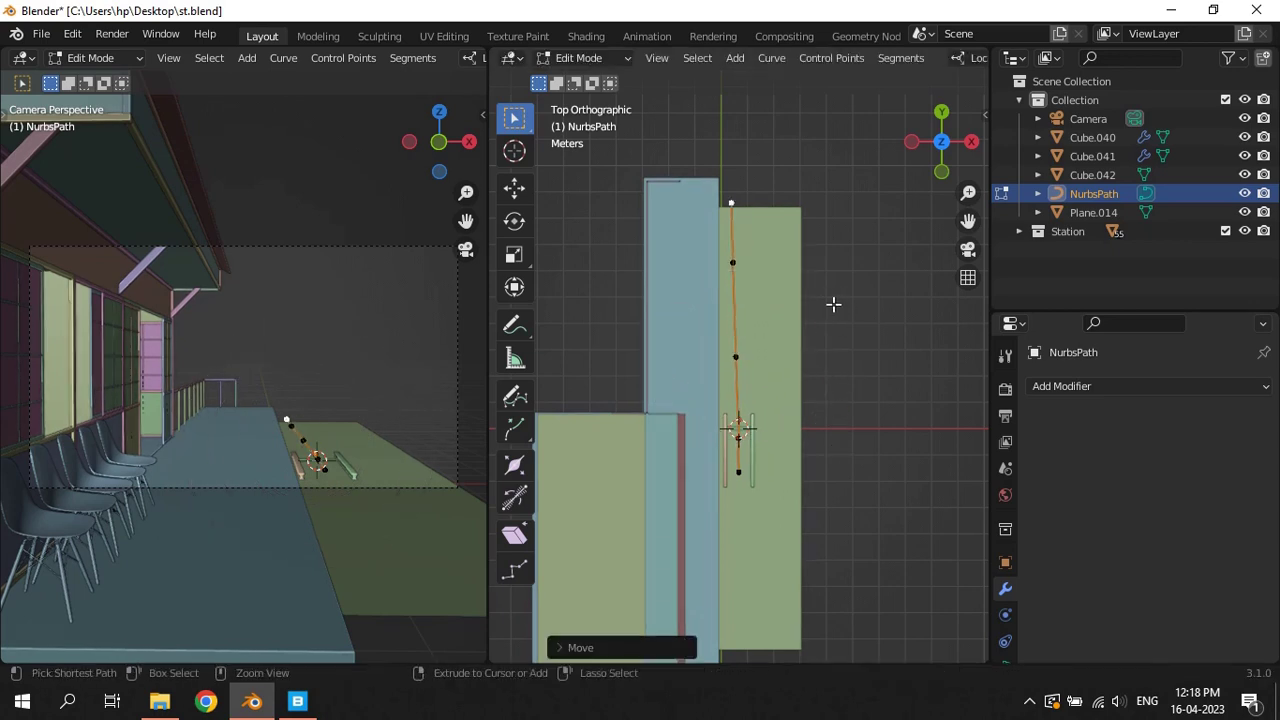
key(ctrl+z)
Drag the path's top end point upward and bottom end point downward, then save
click(522, 194)
scroll(735, 268, down, 5)
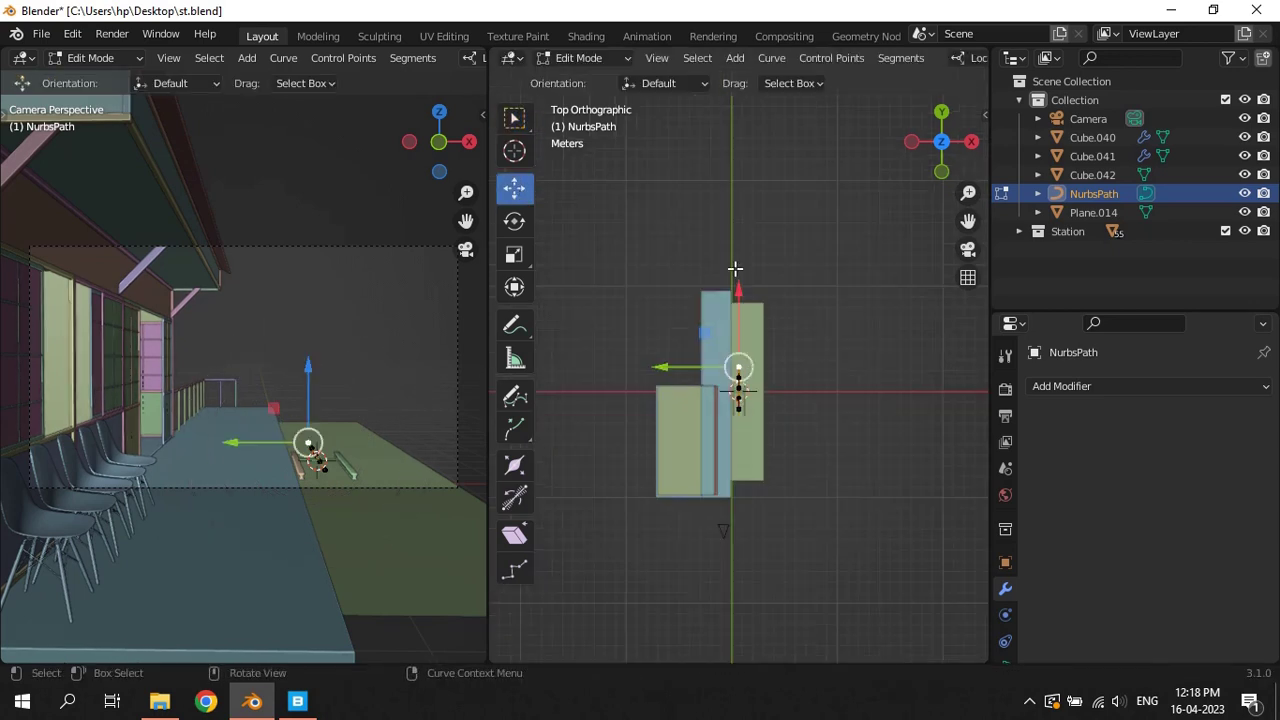
drag(739, 290, 744, 82)
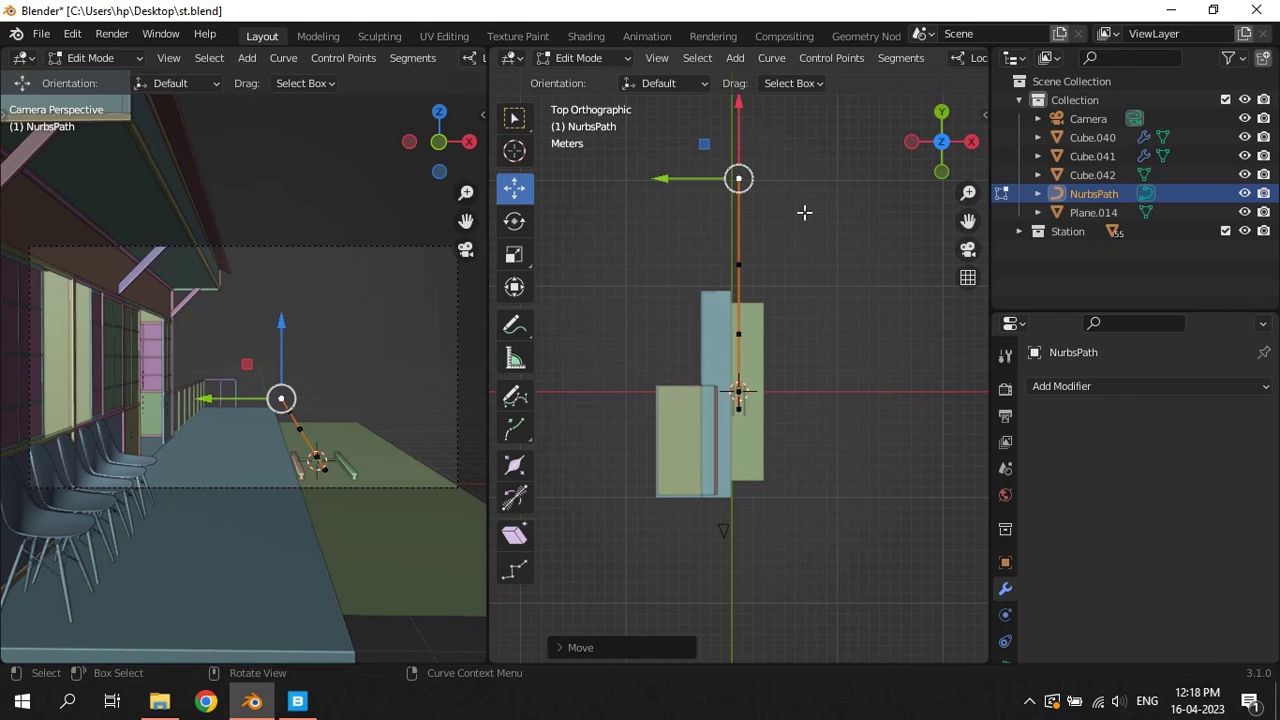
click(747, 407)
drag(738, 408, 737, 390)
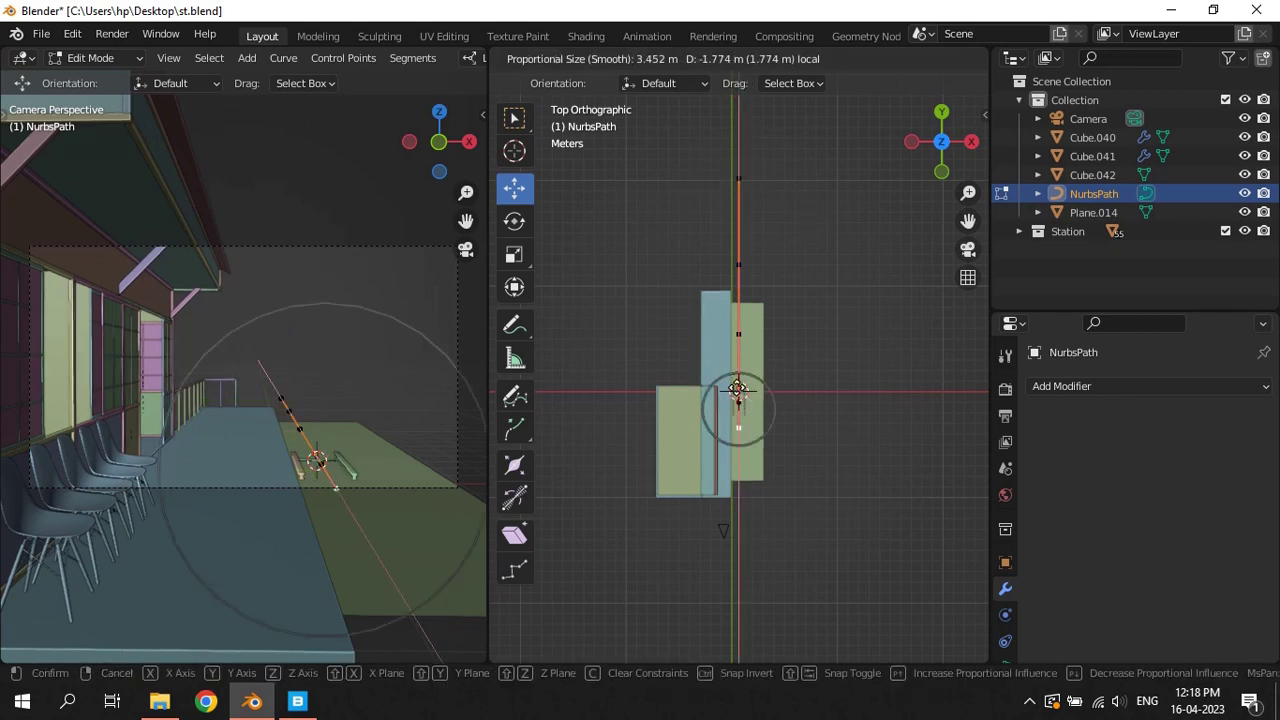
drag(739, 506, 743, 513)
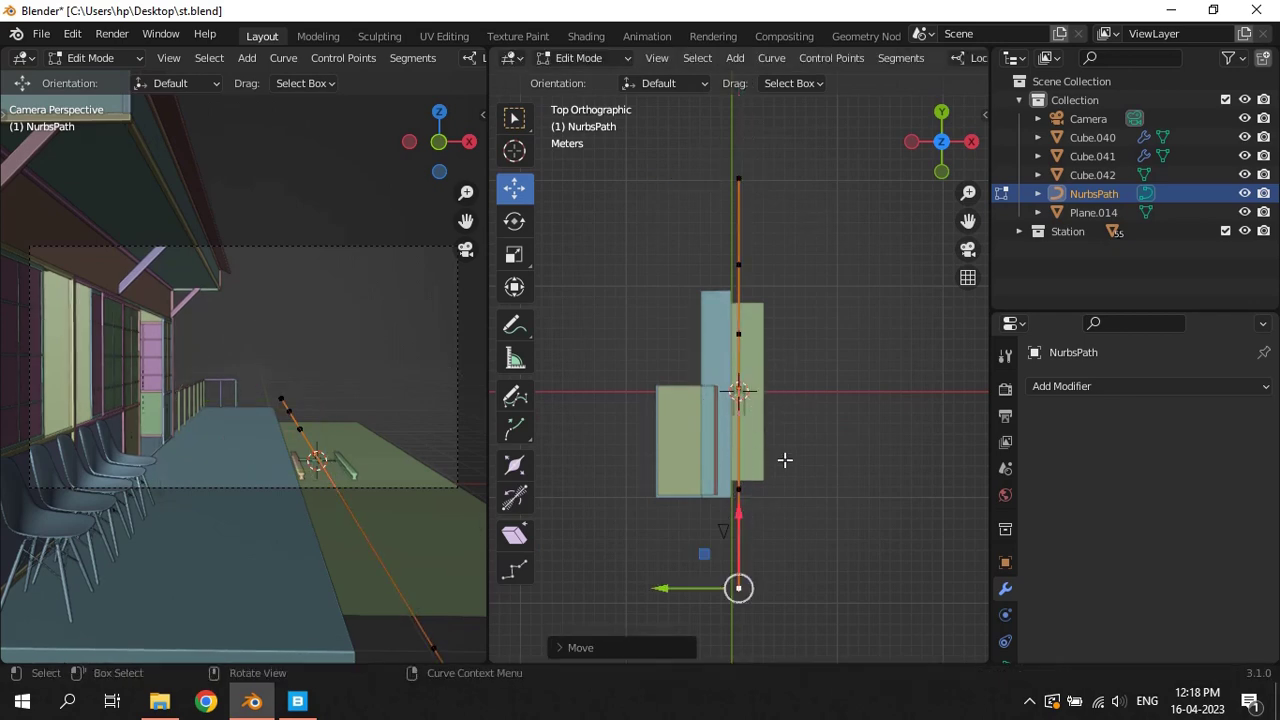
shift+middle_drag(779, 381, 781, 240)
scroll(800, 220, down, 3)
key(ctrl+s)
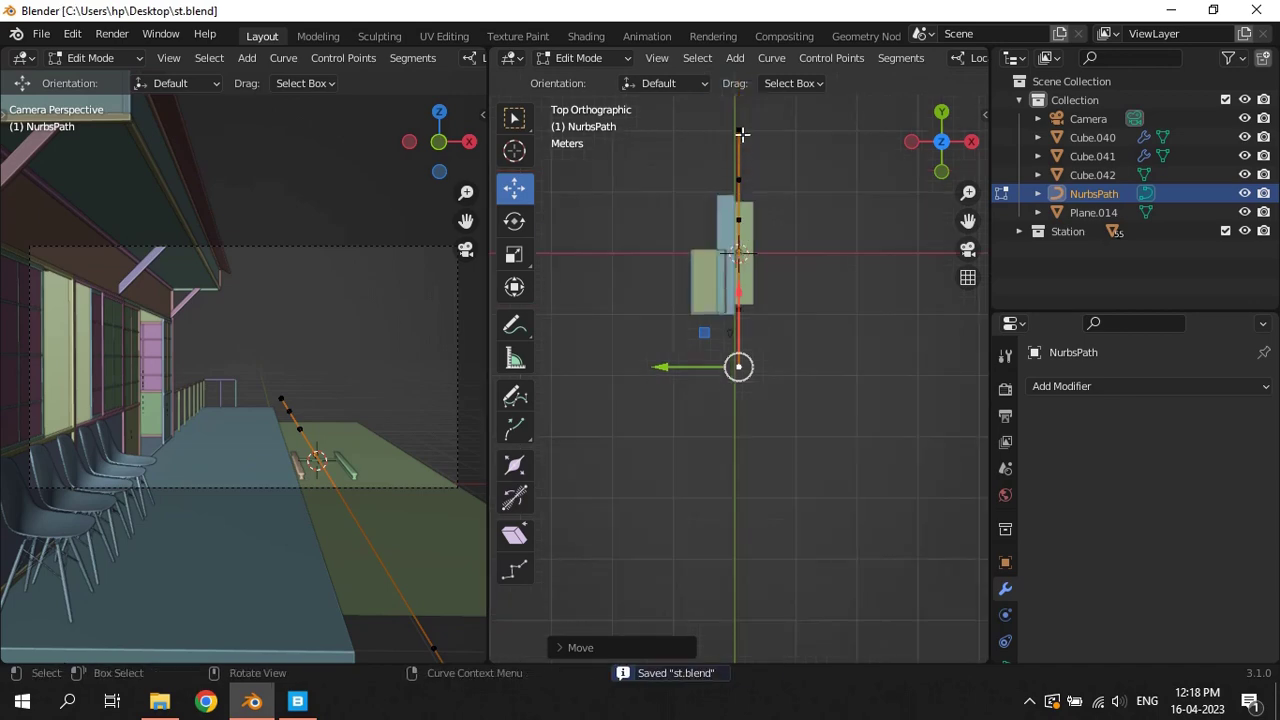
Extrude two new points from the path's top end straight along the track
click(738, 130)
shift+scroll(819, 198, up, 5)
shift+scroll(805, 235, up, 3)
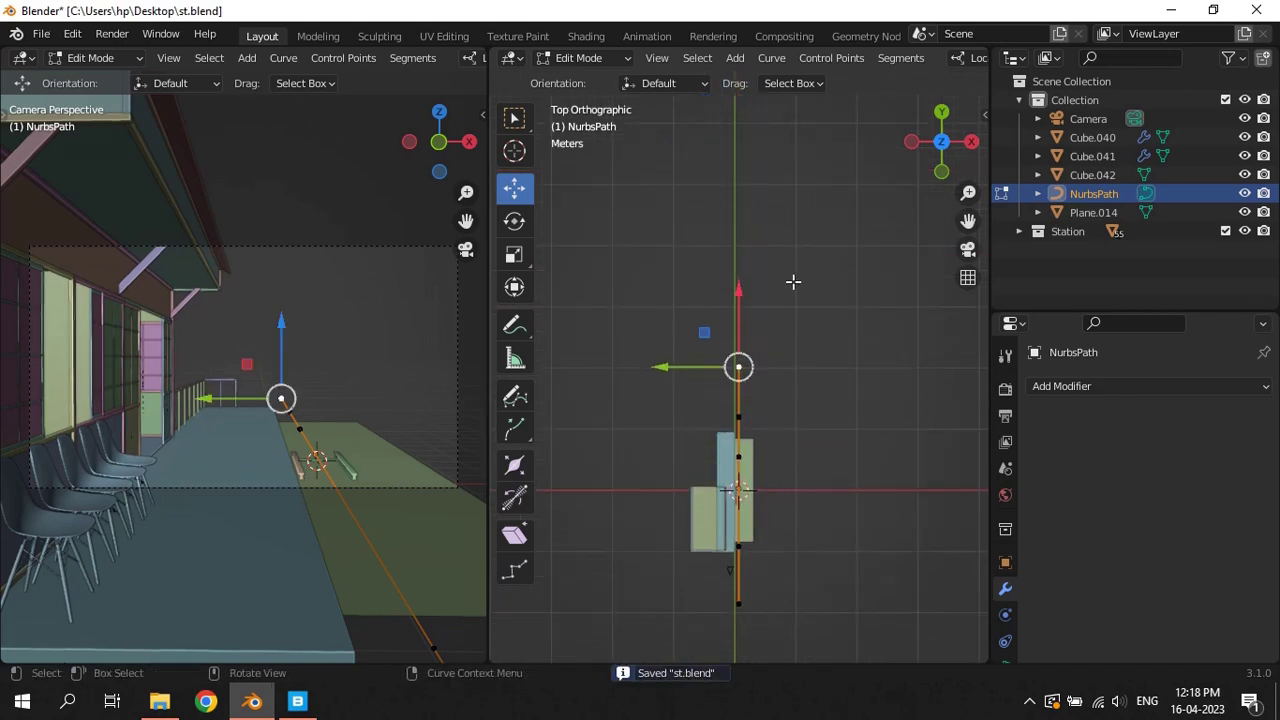
key(e)
click(823, 303)
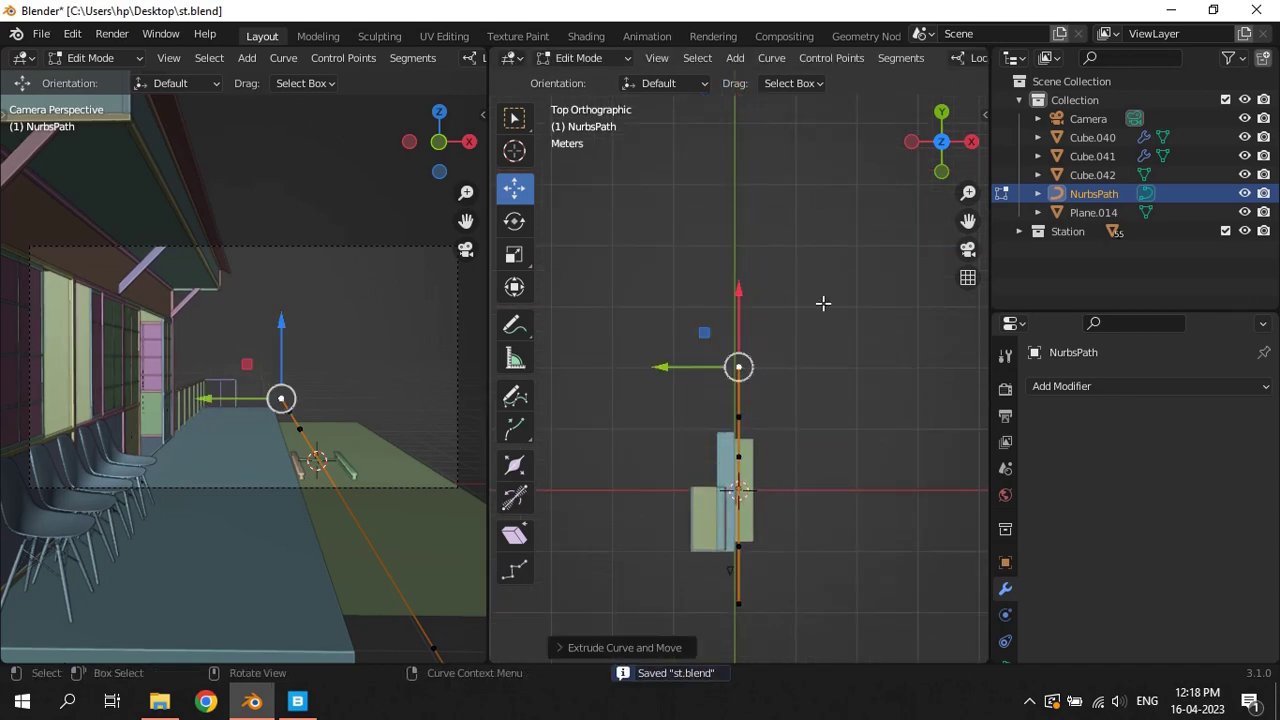
key(e)
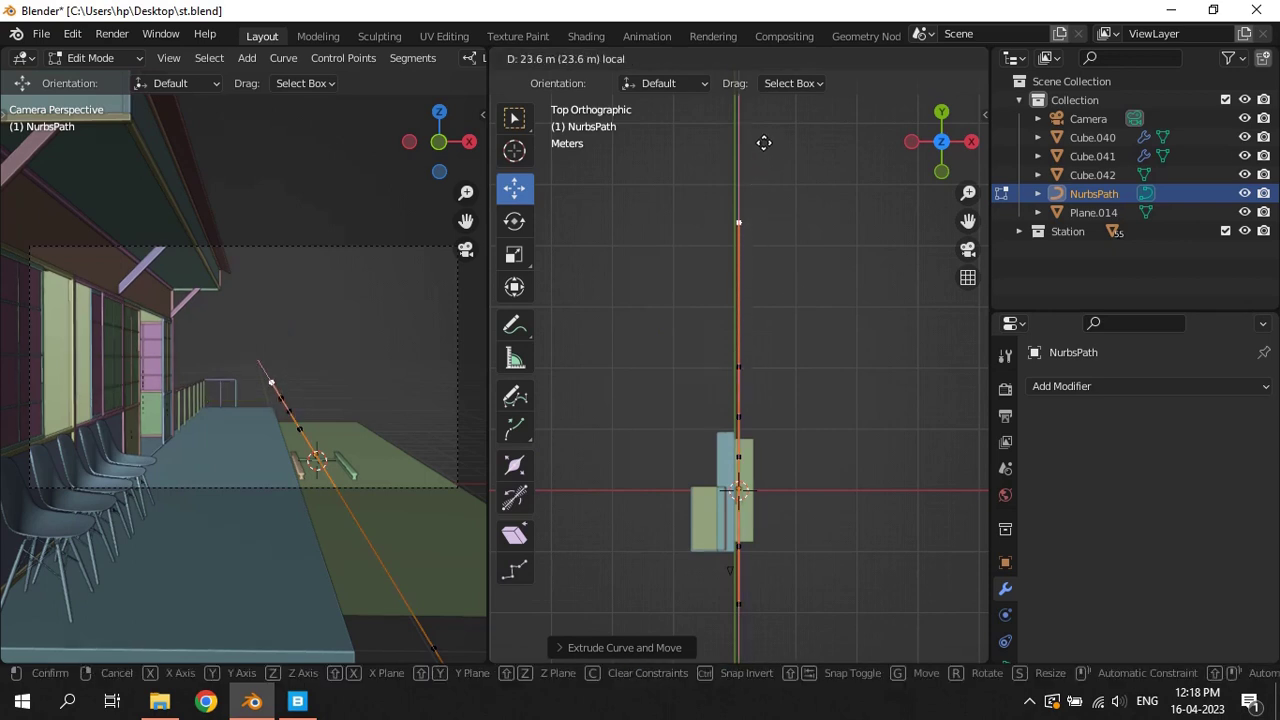
click(764, 143)
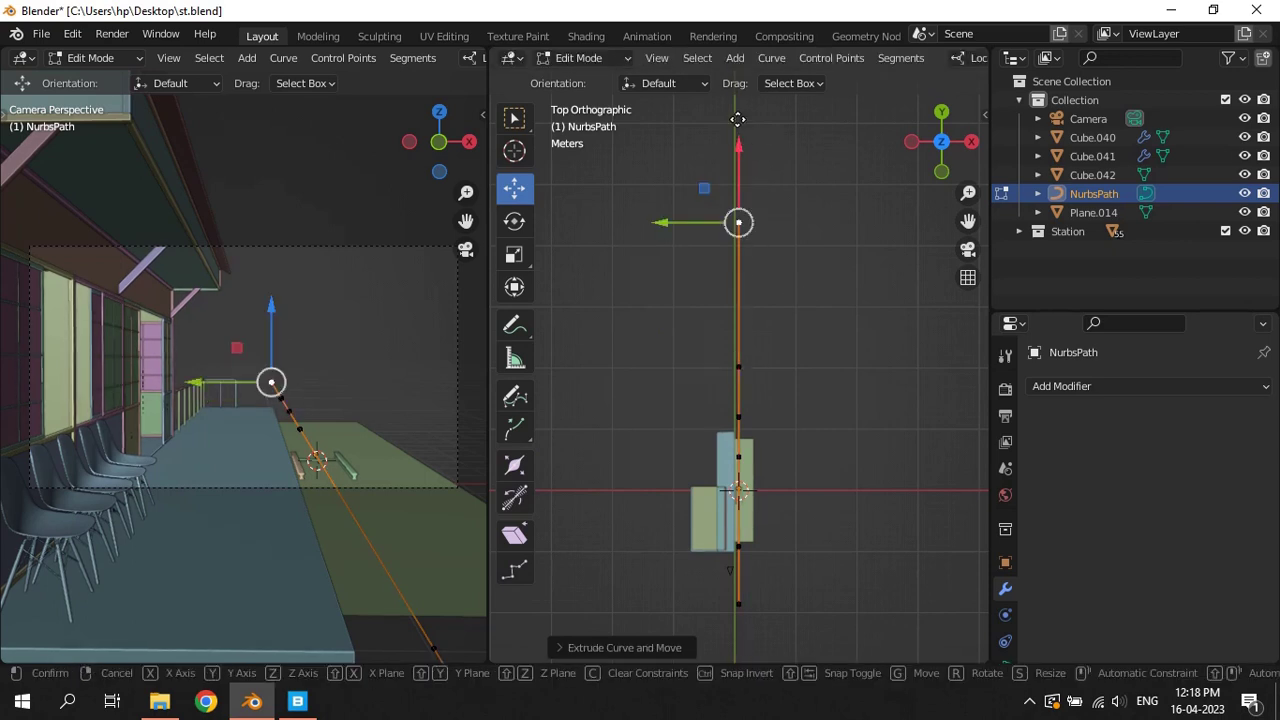
key(e)
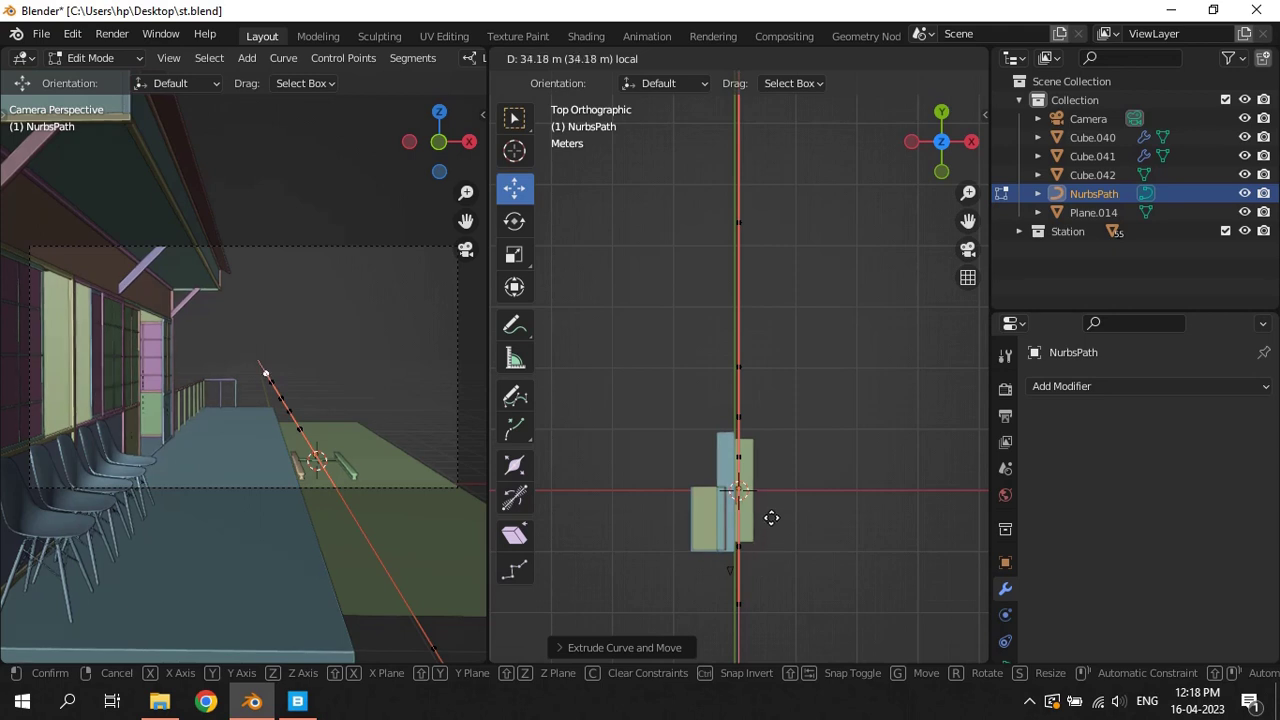
click(771, 517)
mouse_move(799, 500)
middle_down()
mouse_move(761, 423)
mouse_move(840, 451)
mouse_move(815, 459)
mouse_move(829, 449)
middle_up()
Extrude further points from the path end in top view, cancelling the unwanted ones
key(e)
click(819, 427)
key(e)
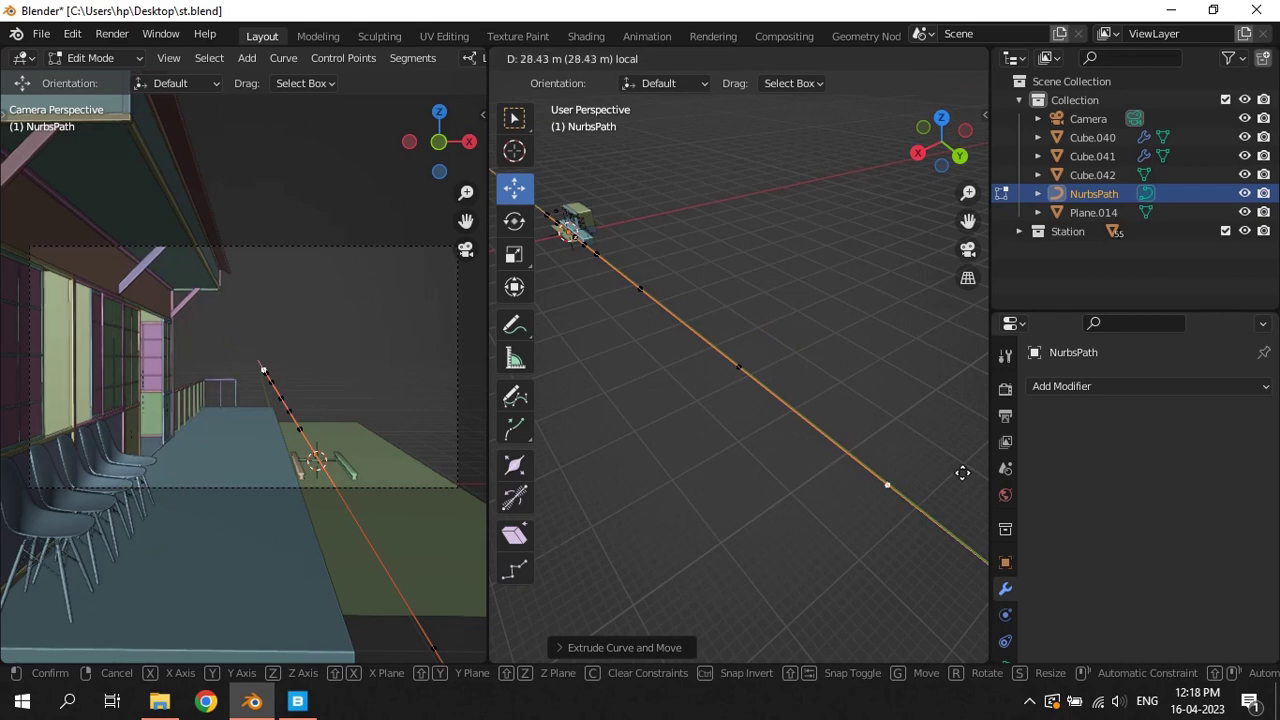
key(Escape)
key(KP_7)
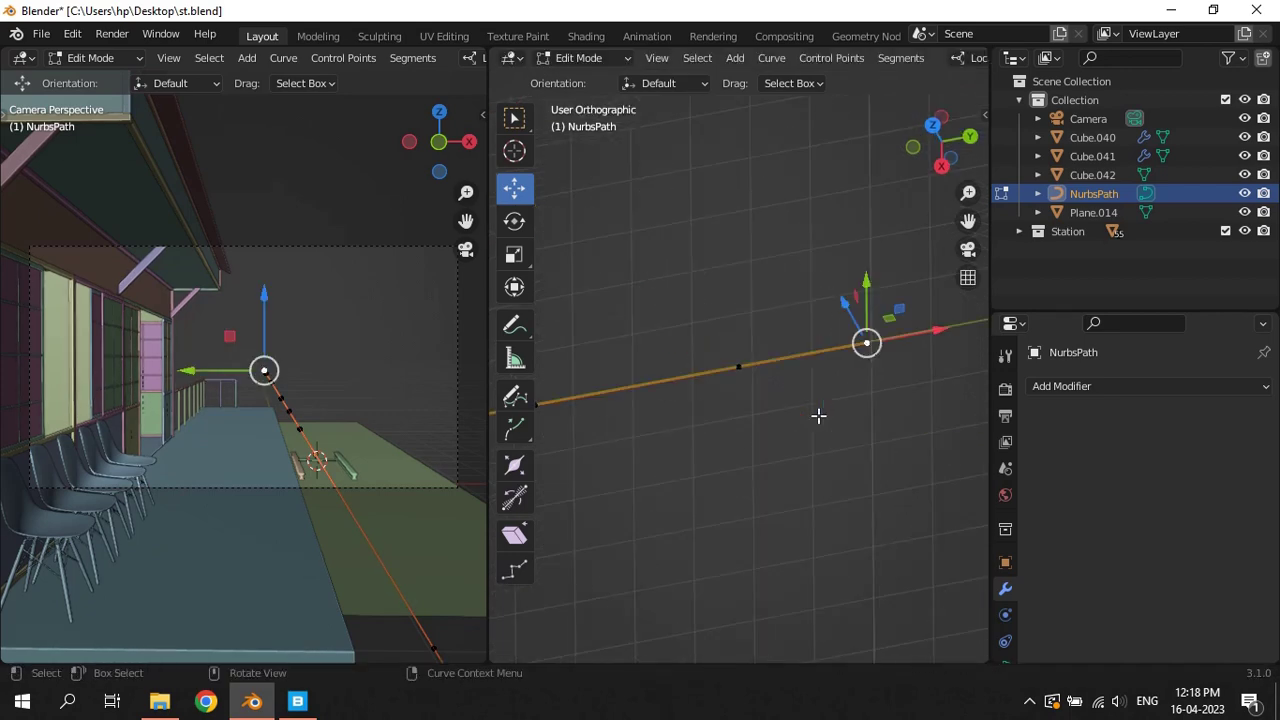
key(e)
key(Escape)
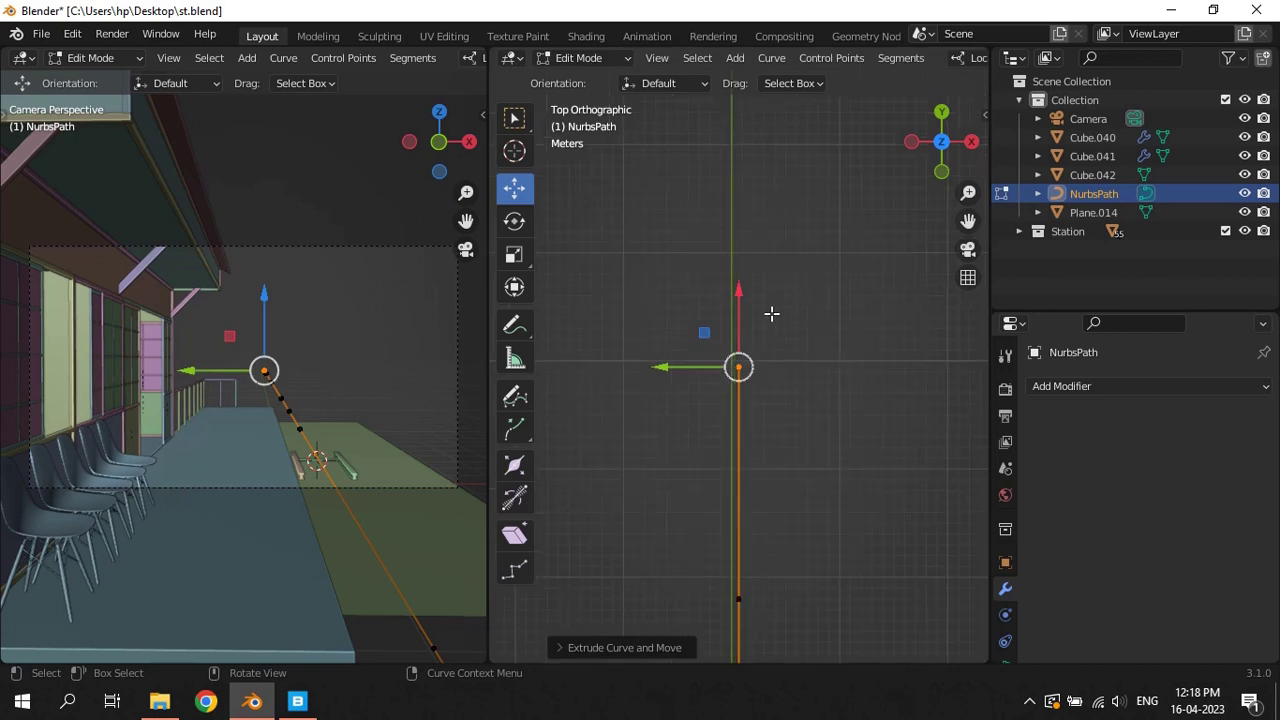
Move the path's end point along Y and nudge it right to start the bend
key(g)
key(y)
click(707, 251)
mouse_move(707, 251)
mouse_down()
mouse_move(748, 259)
mouse_move(703, 254)
mouse_up()
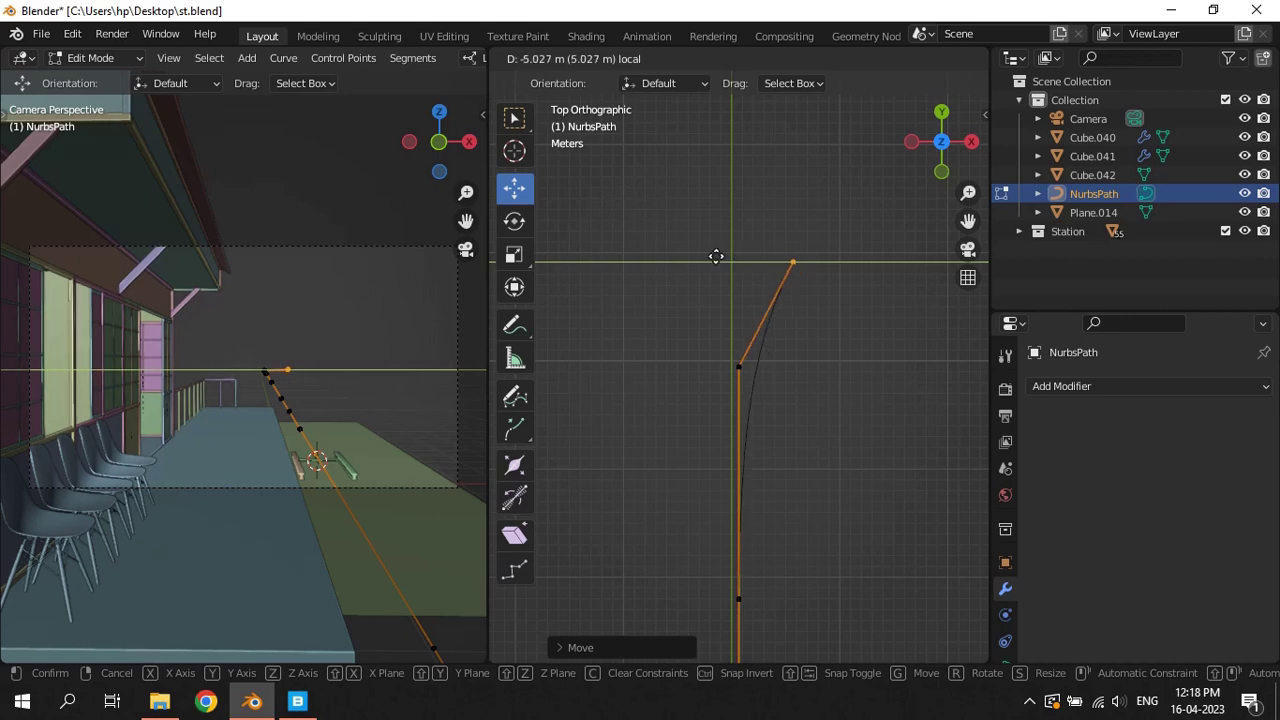
click(703, 254)
Extrude a new end point from the path and drag it up and to the right
key(e)
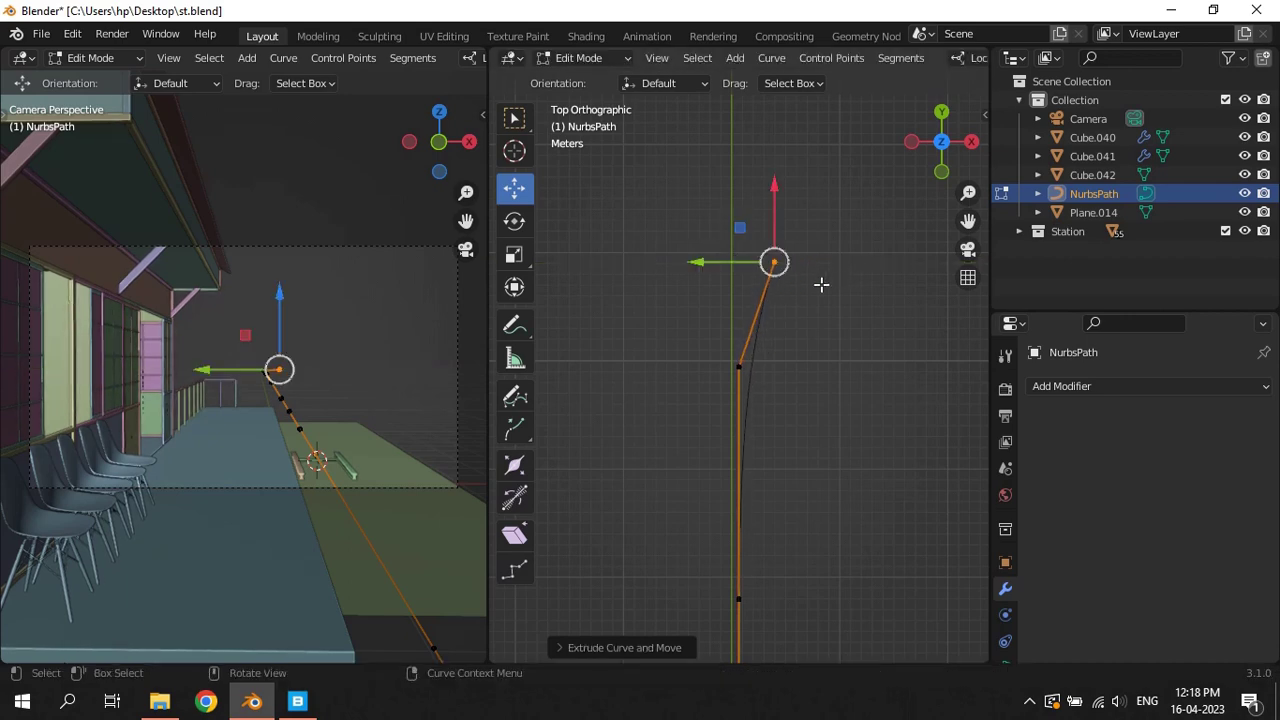
scroll(820, 282, down, 2)
key(g)
key(x)
click(791, 279)
drag(849, 212, 855, 155)
drag(772, 227, 805, 227)
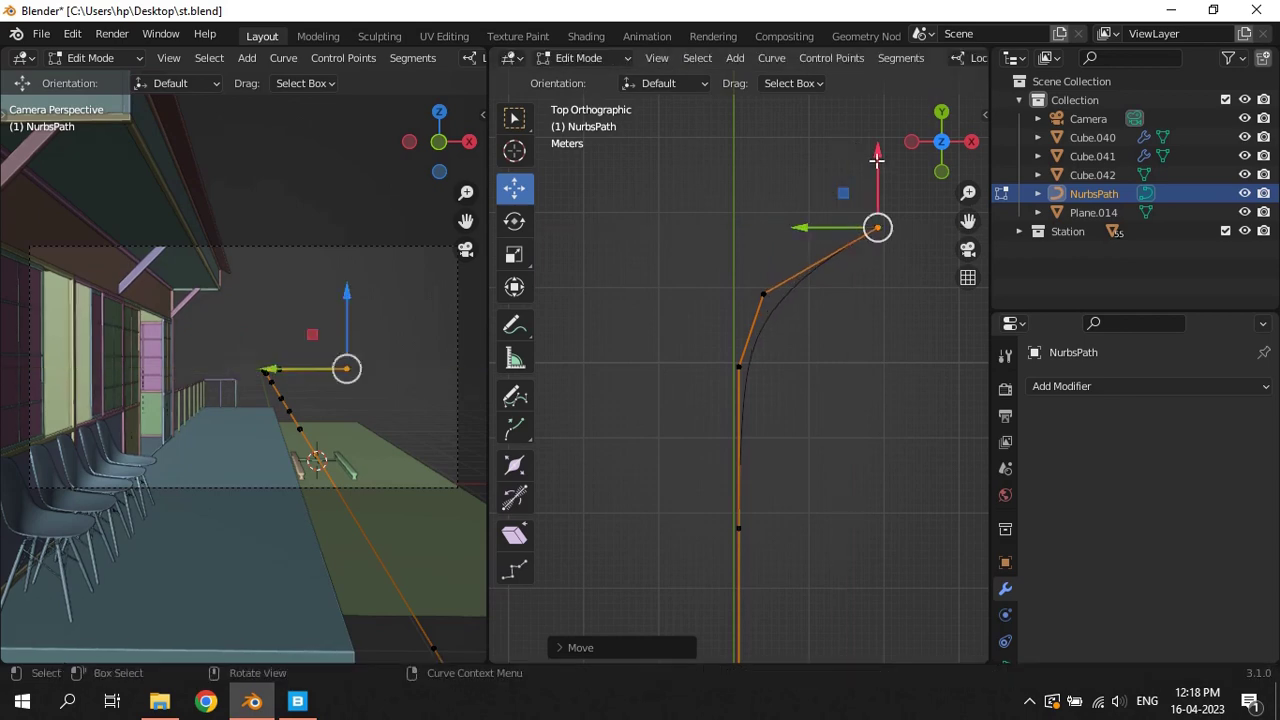
drag(877, 190, 880, 171)
key(Tab)
Reselect the NURBS path and shift the bend and upper control points along X
click(381, 355)
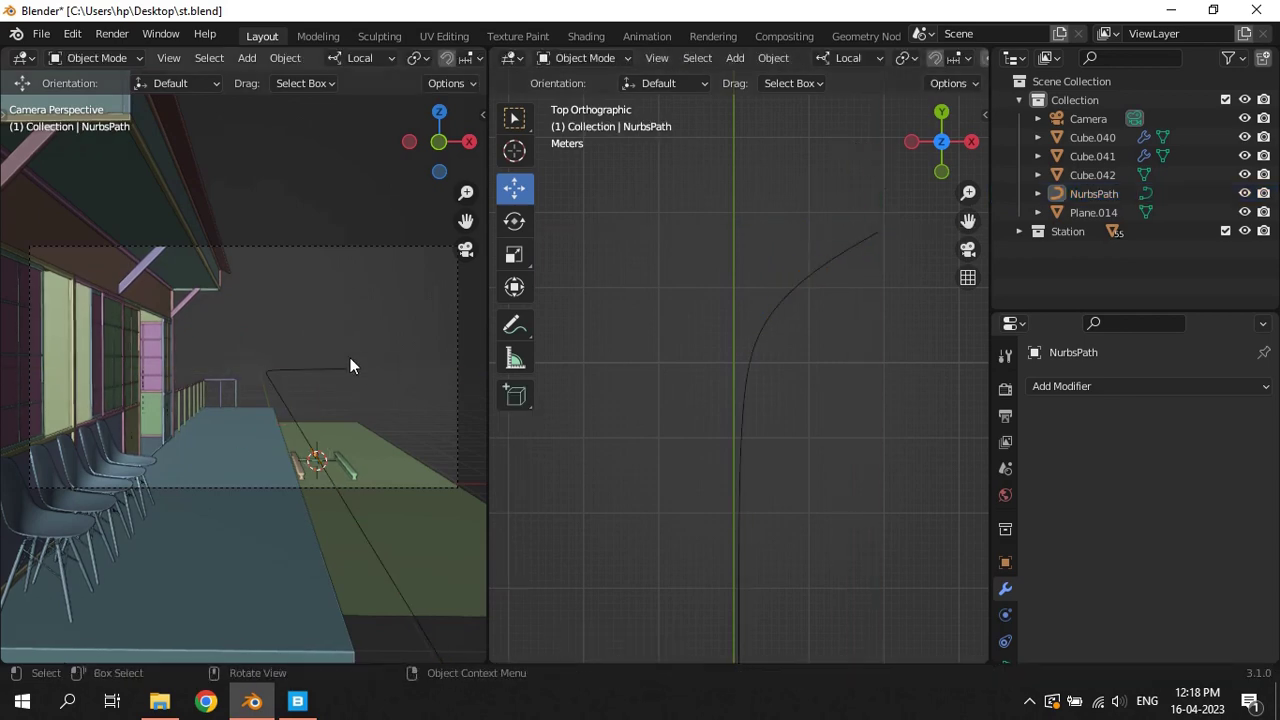
click(346, 368)
key(Tab)
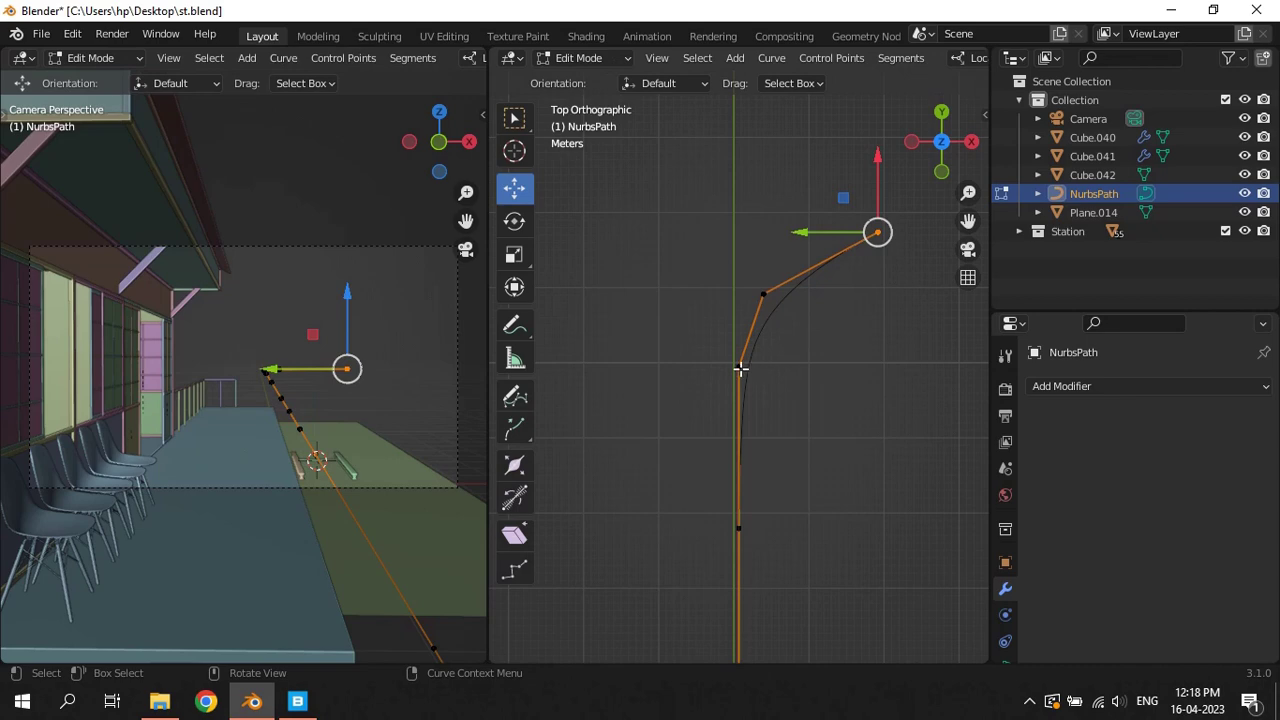
click(739, 368)
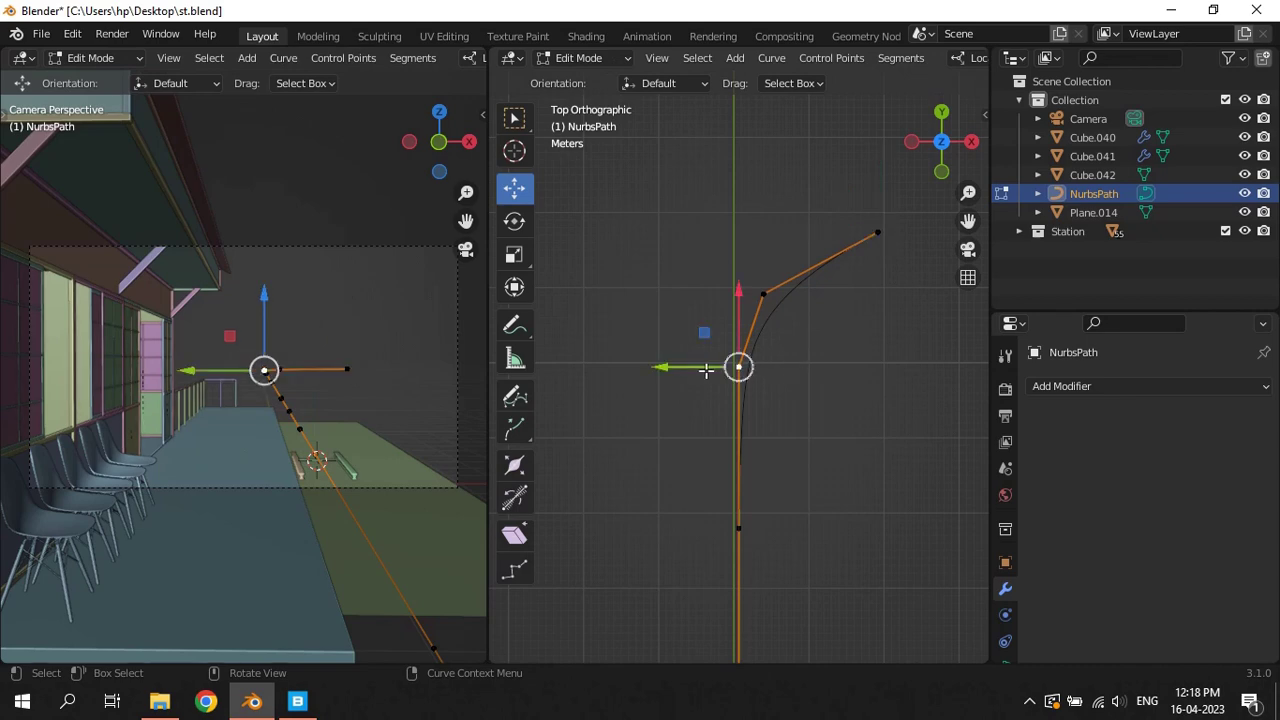
shift+click(764, 292)
key(g)
key(x)
key(x)
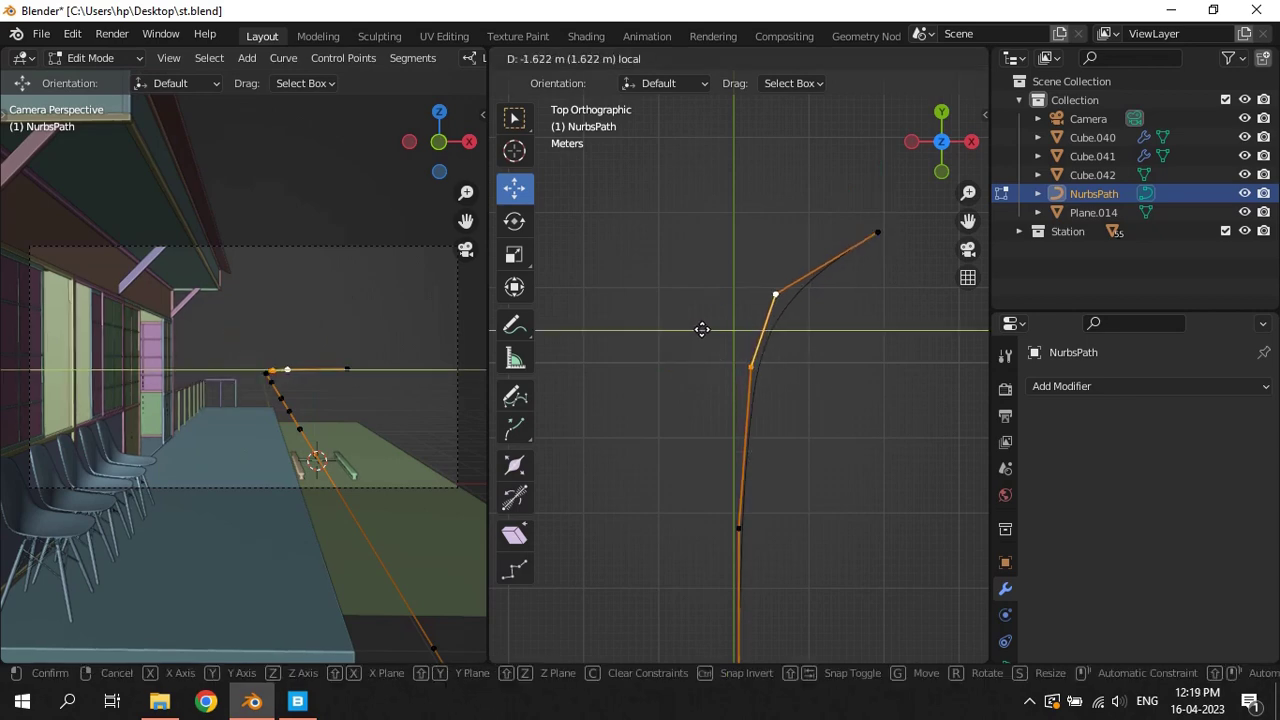
key(Return)
key(Tab)
Shift the selected points sideways along X and raise the upper control point along Y
key(alt+a)
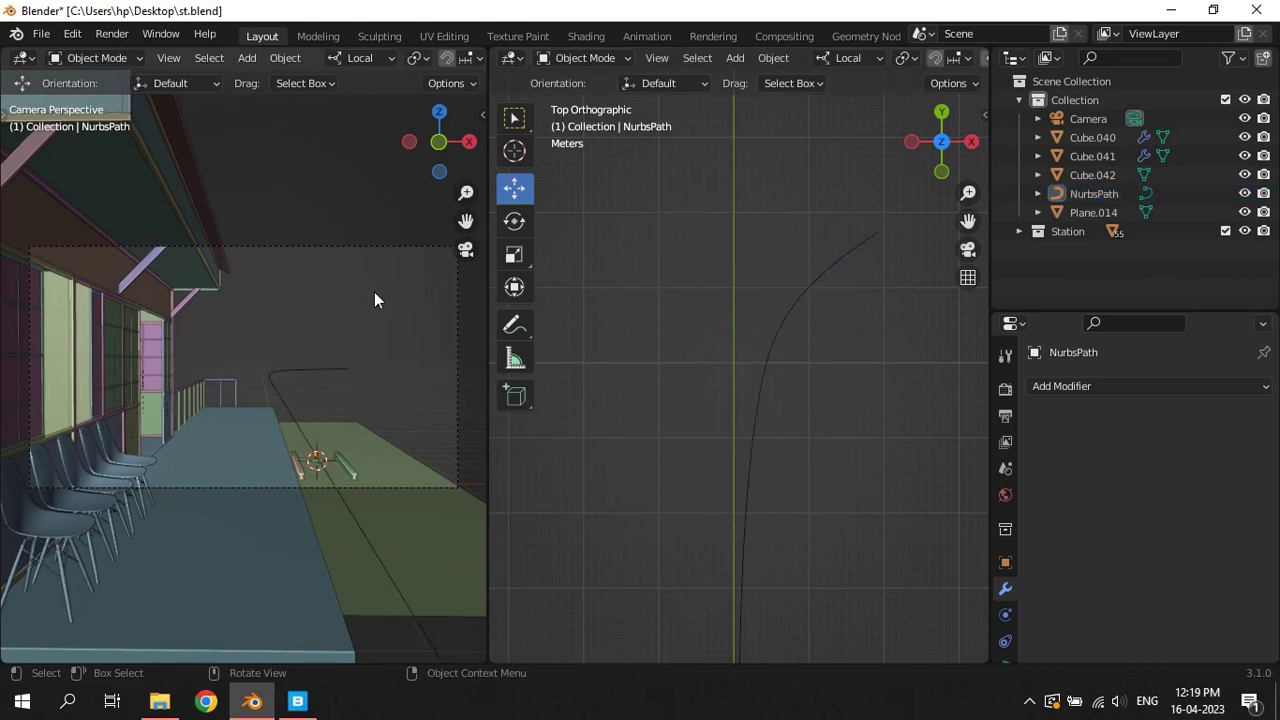
key(Tab)
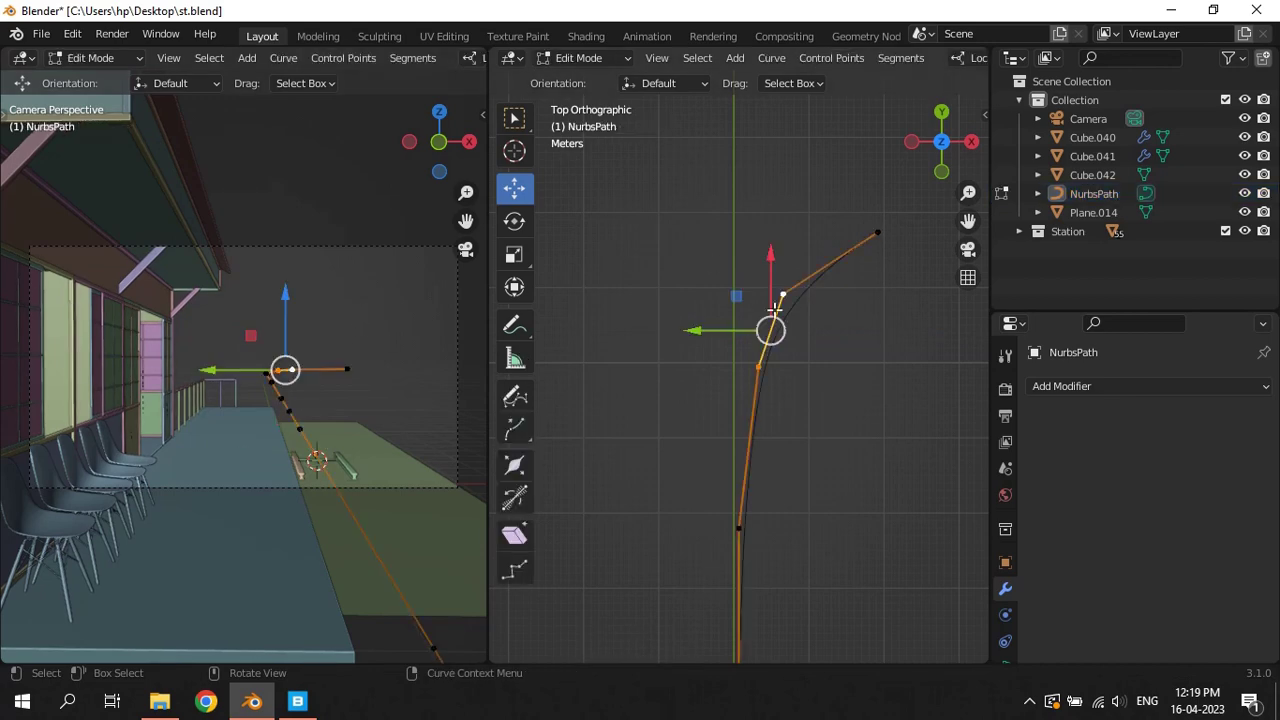
key(g)
key(x)
key(x)
click(689, 329)
click(780, 296)
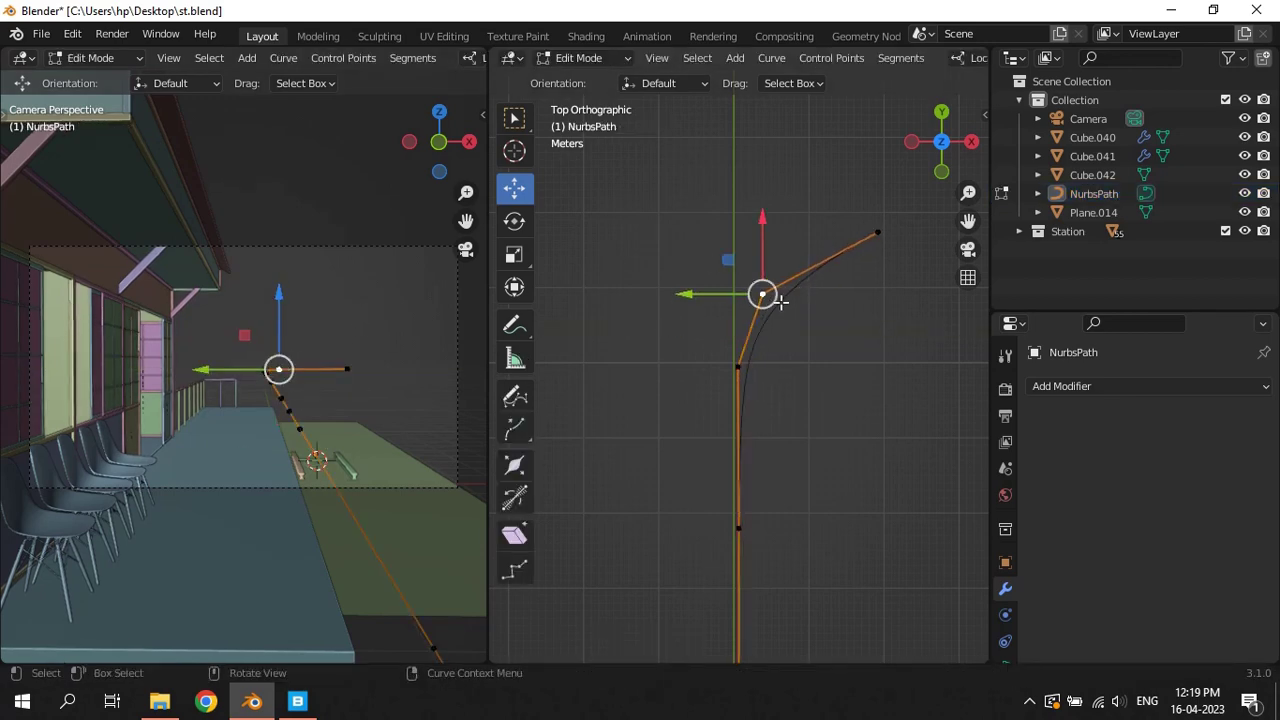
key(g)
key(y)
key(y)
click(790, 216)
Move the upper-right end point along X to finish the bend and save st.blend
click(877, 232)
key(g)
key(x)
key(x)
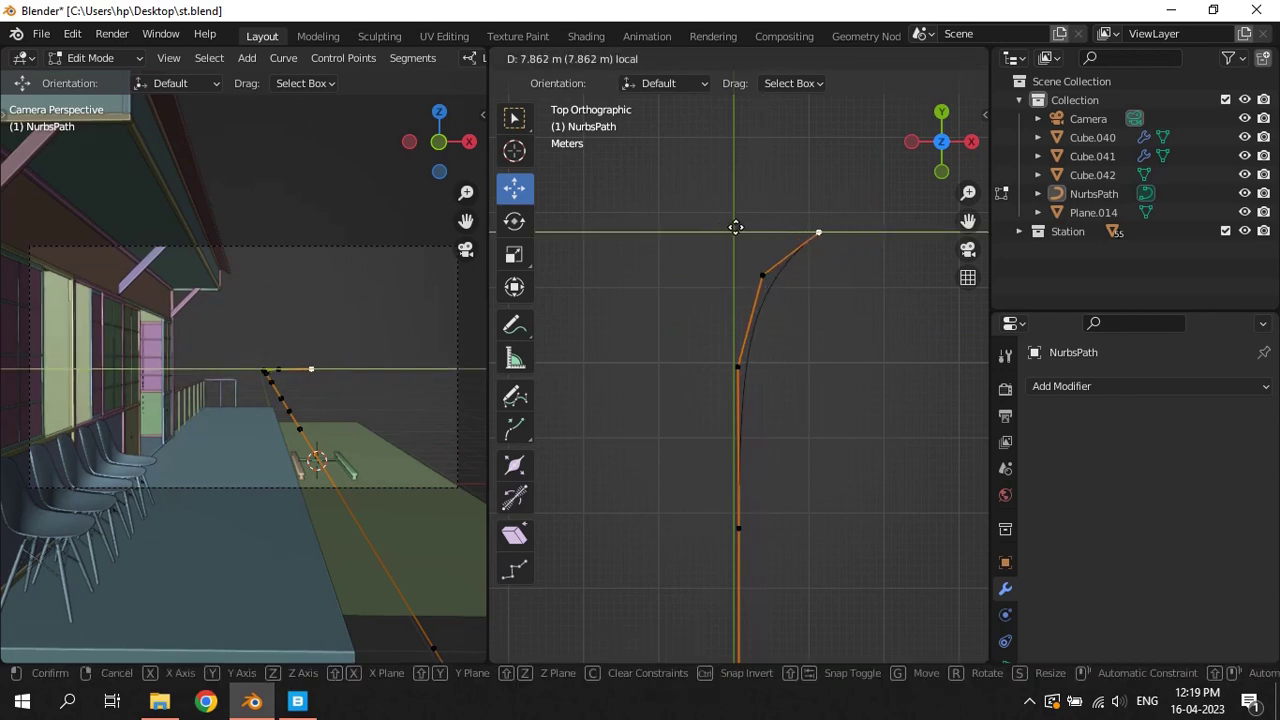
click(734, 227)
key(Tab)
key(ctrl+s)
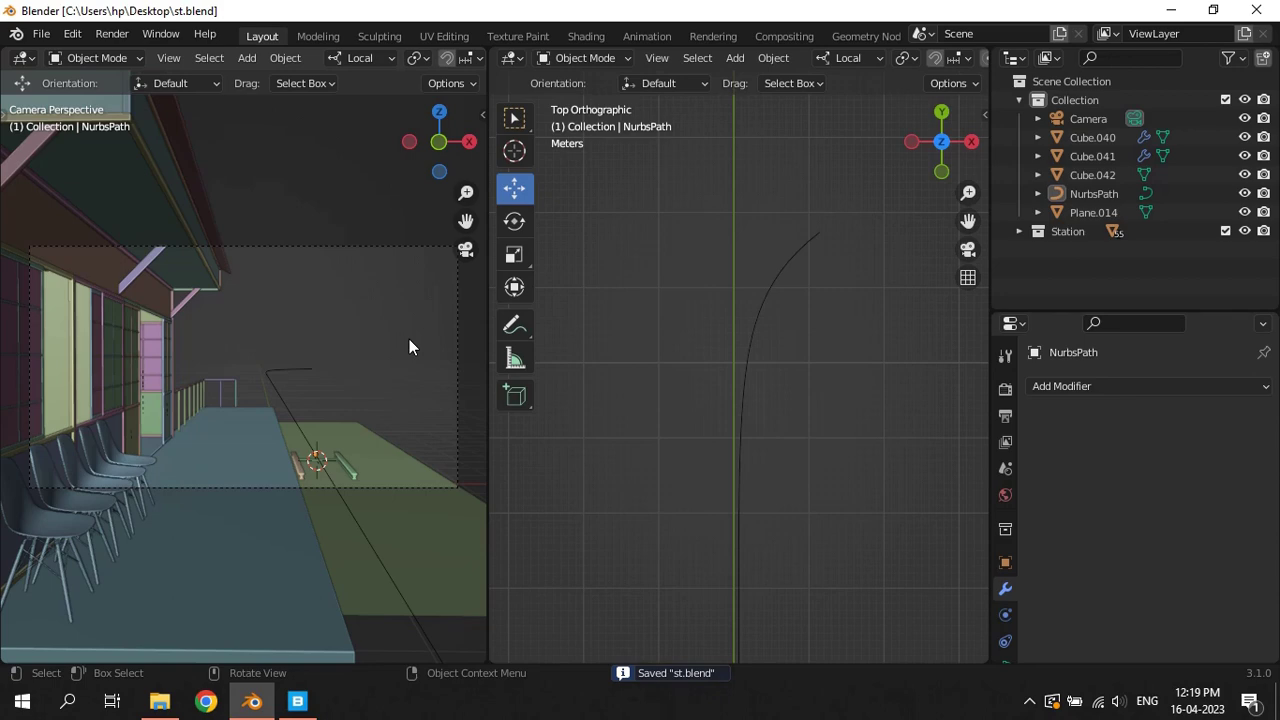
Select the path's middle control point, cancel a trial X move, and save again
click(784, 330)
key(Tab)
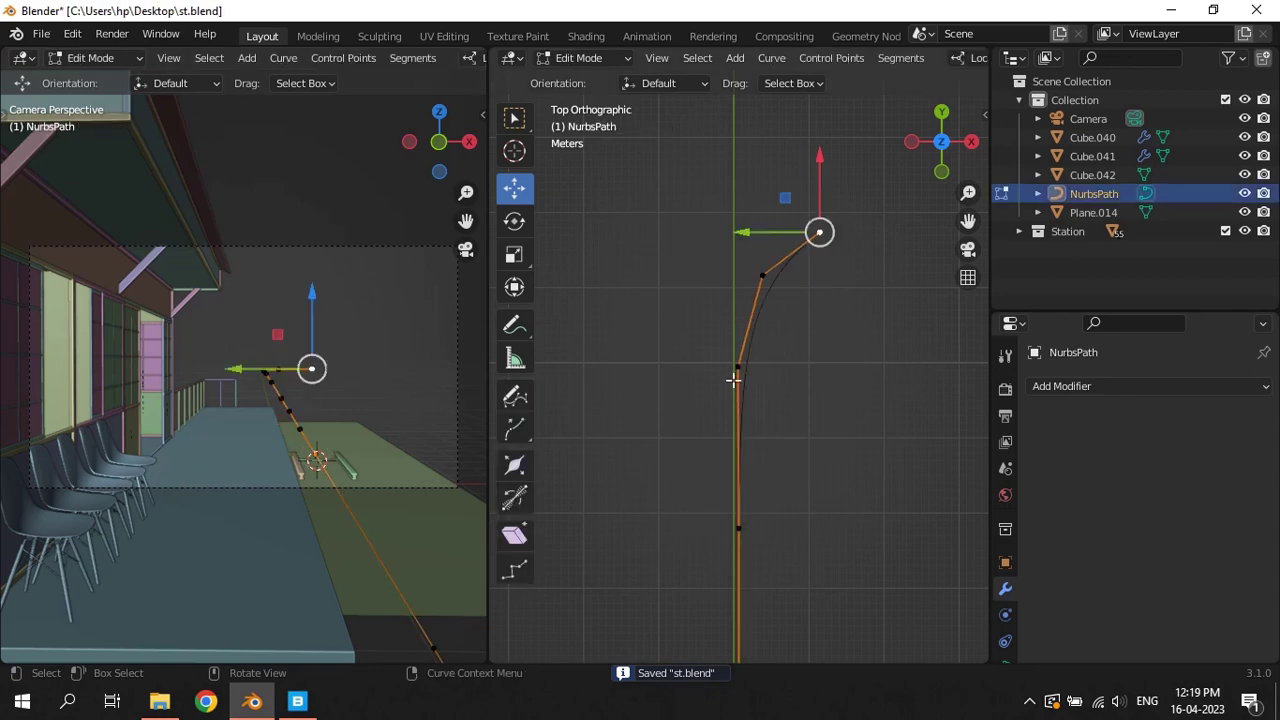
click(736, 367)
key(g)
key(x)
key(x)
key(Escape)
key(Tab)
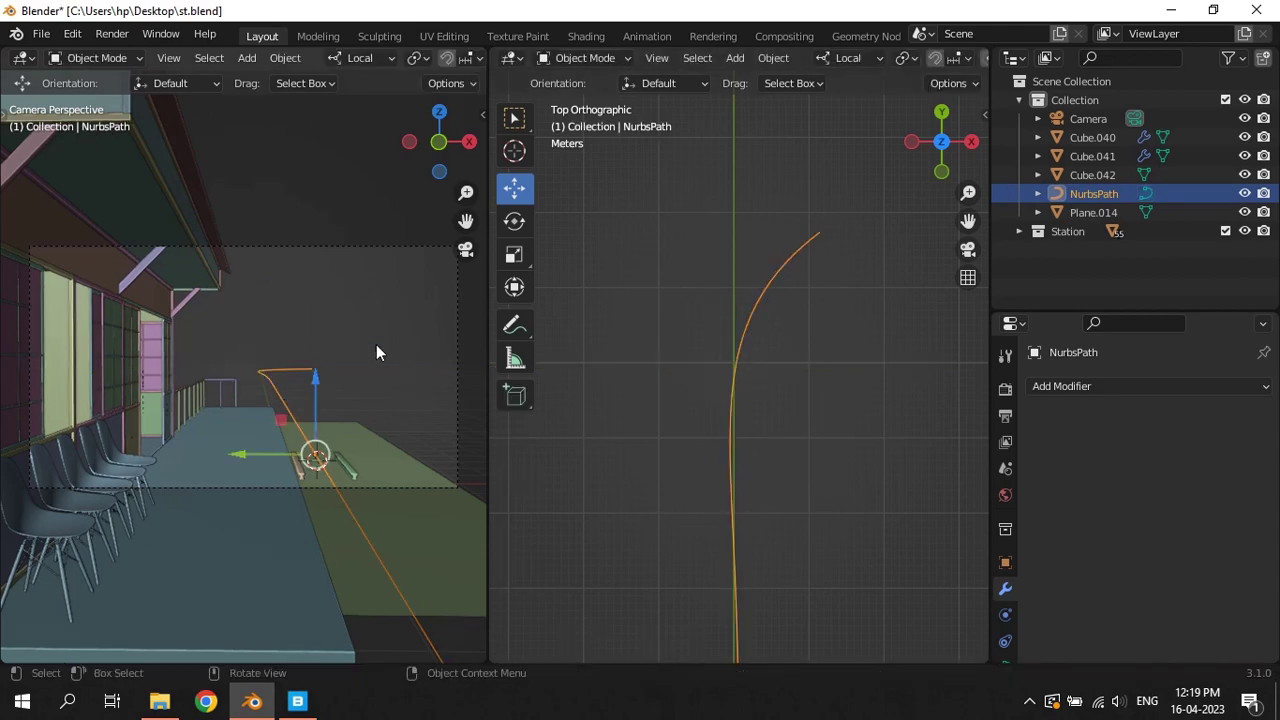
key(Tab)
key(Tab)
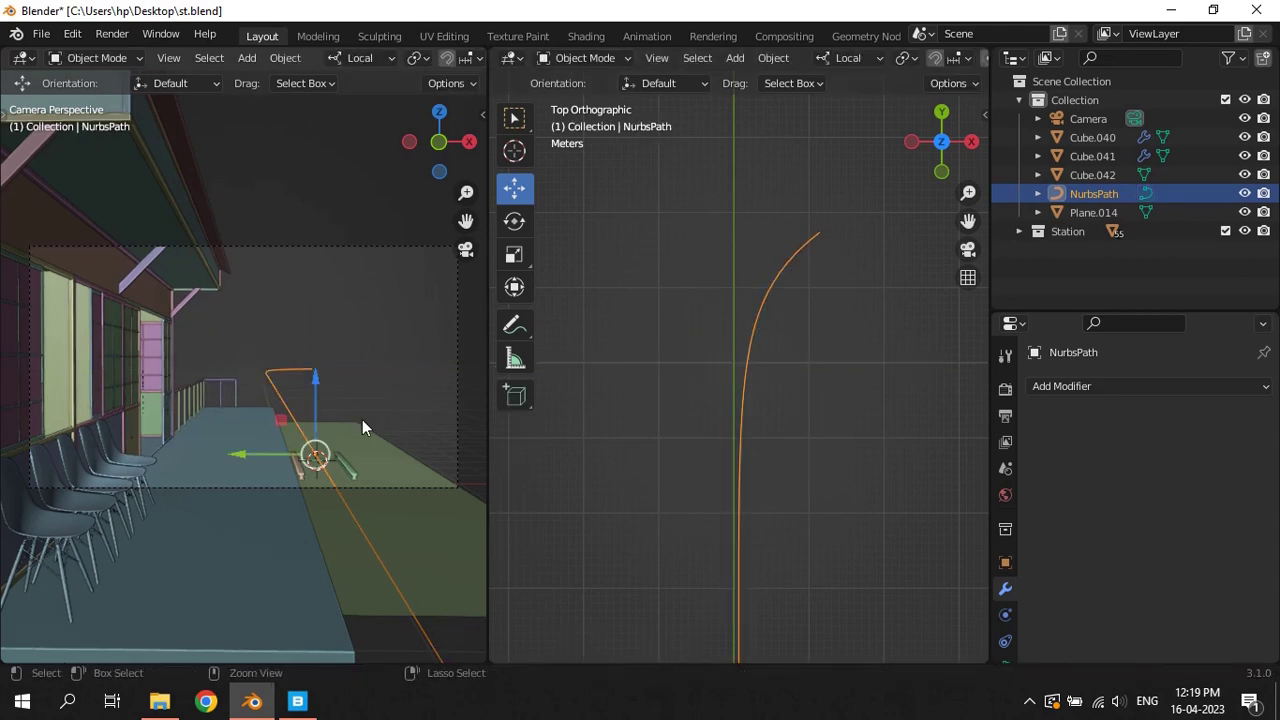
key(ctrl+s)
Select the rail beam Cube.041, frame it, and add an Array modifier
click(350, 462)
middle_drag(395, 441, 387, 420)
key(KP_Decimal)
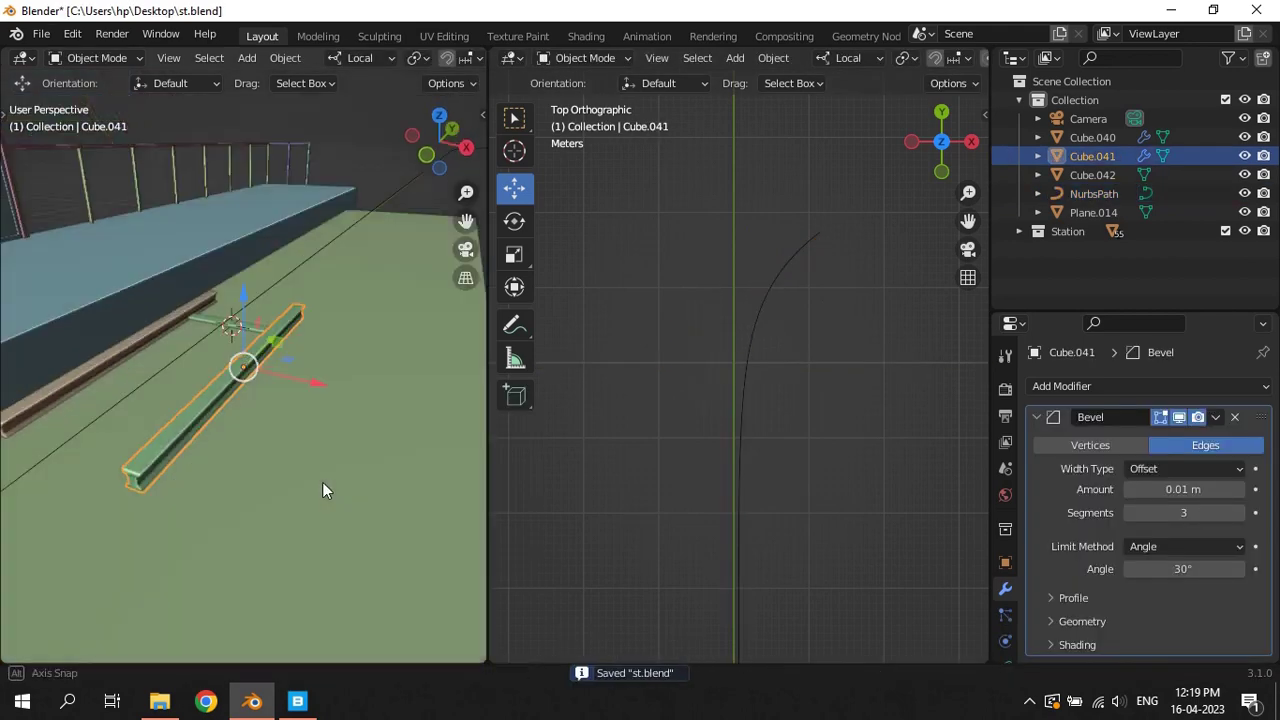
click(1036, 417)
click(1071, 388)
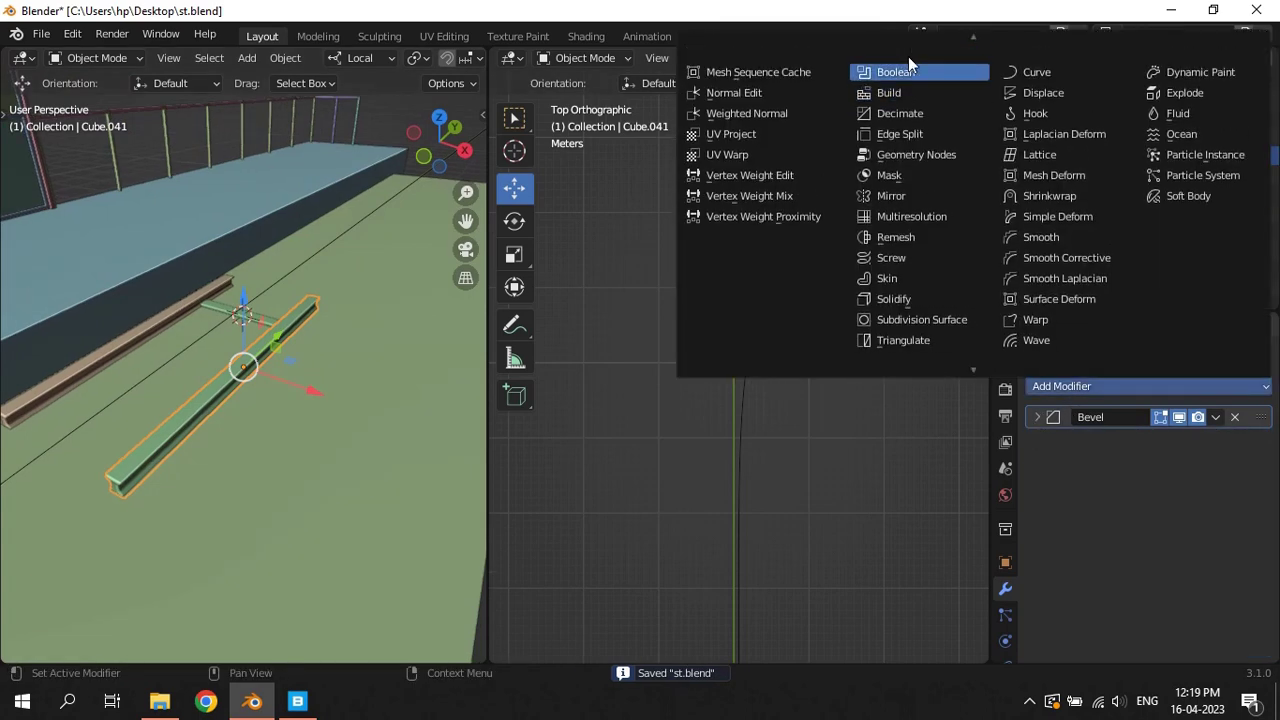
click(891, 56)
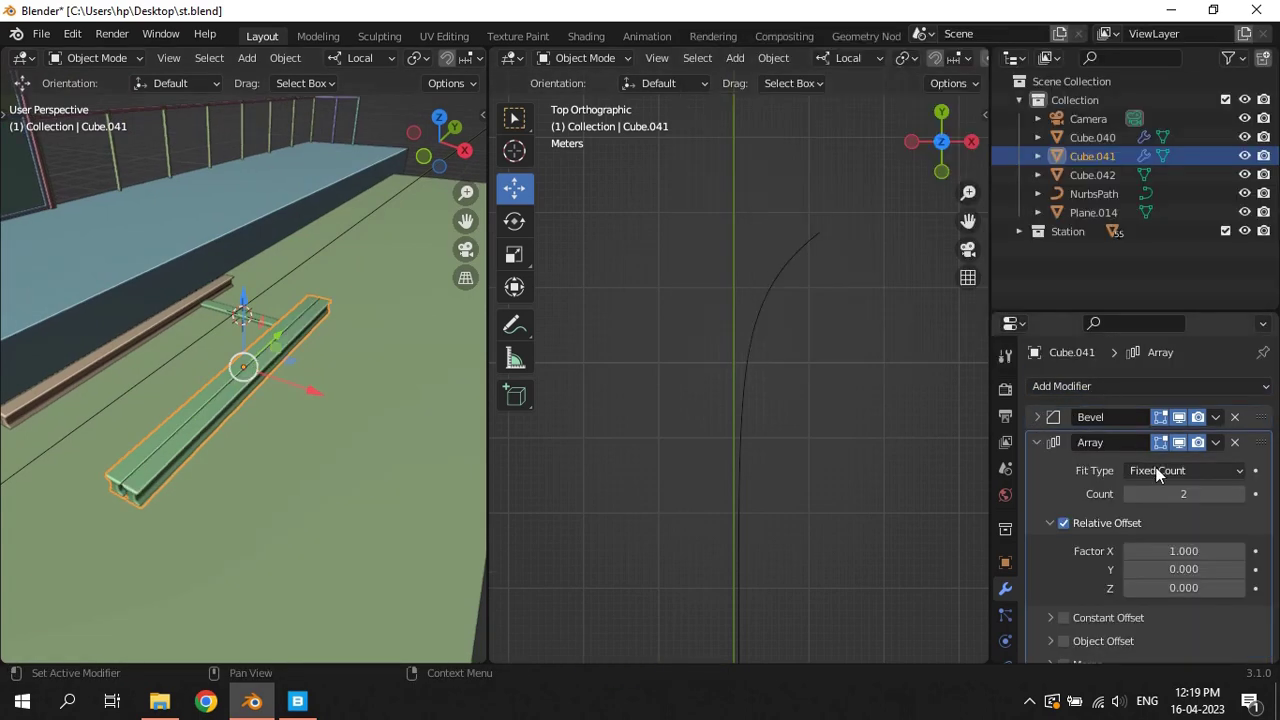
Set the Array's relative offset to X 0 and Y 1, then lower Y to 0.7
click(1184, 551)
text(0)
key(Return)
click(1185, 569)
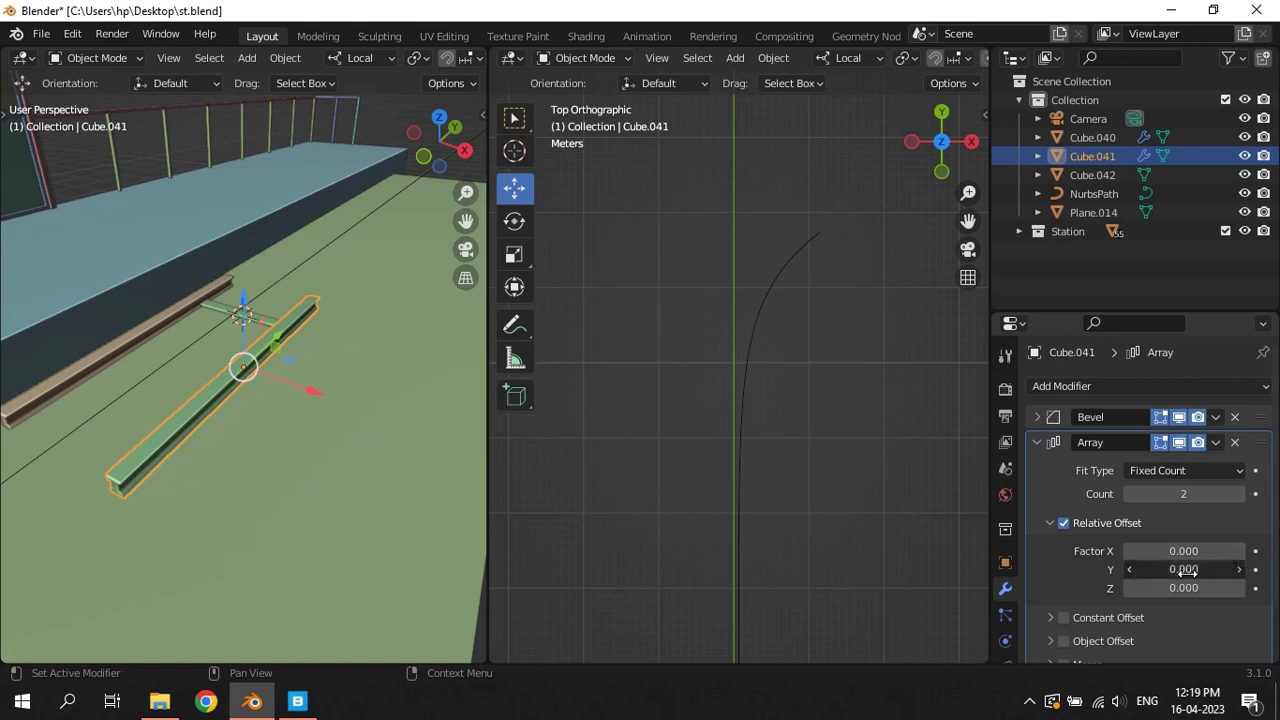
text(1)
key(Return)
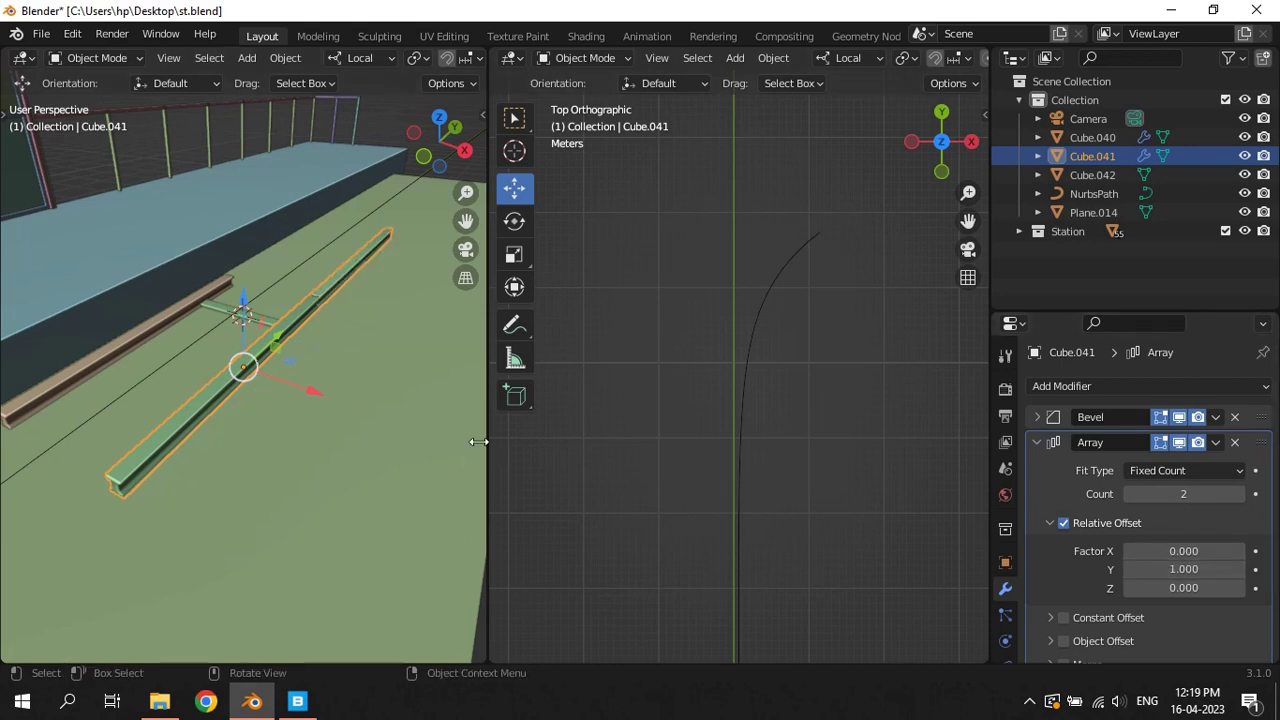
scroll(310, 437, up, 3)
scroll(292, 344, up, 2)
scroll(294, 385, up, 2)
mouse_move(294, 385)
middle_down()
mouse_move(294, 372)
mouse_move(300, 390)
middle_up()
click(1127, 569)
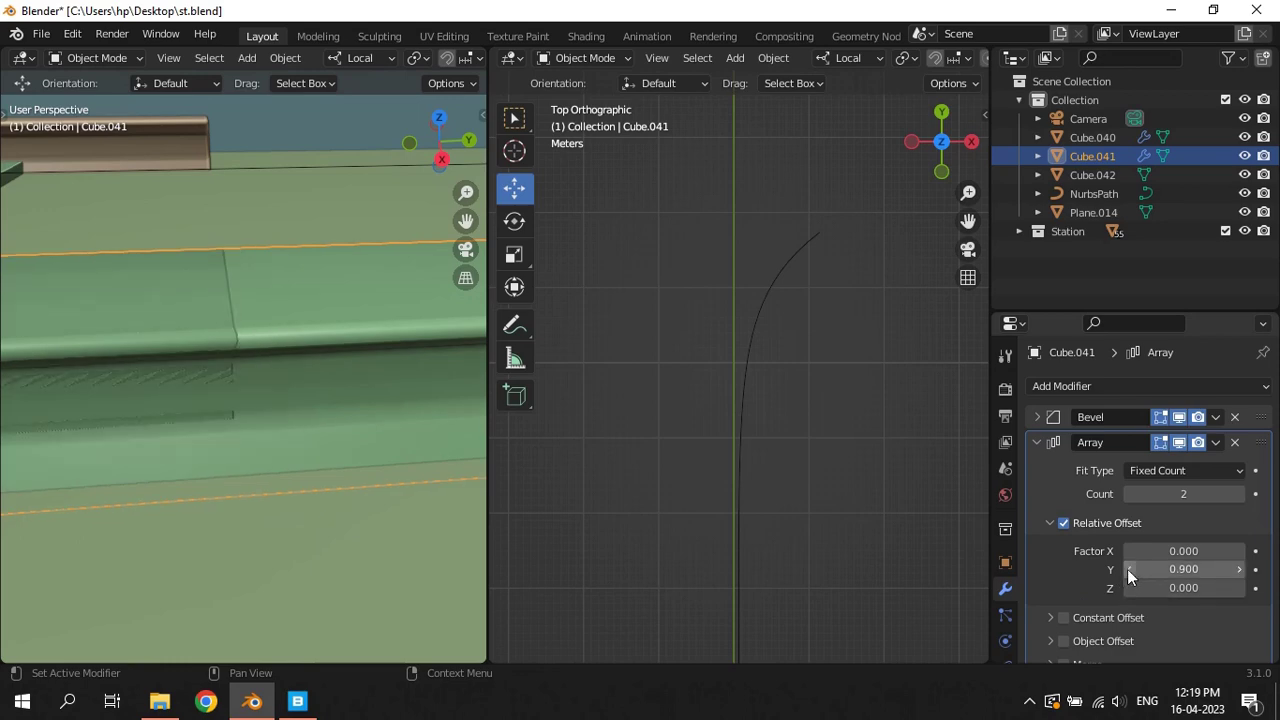
click(1127, 569)
click(1127, 569)
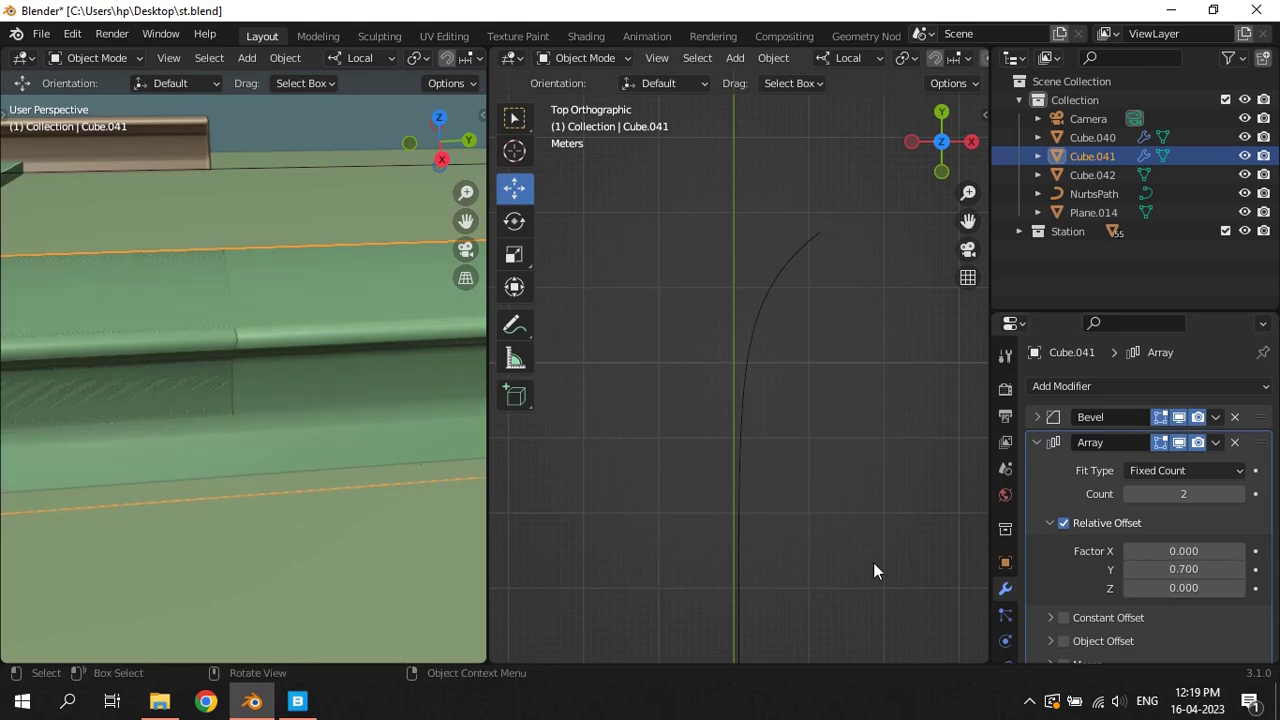
scroll(331, 419, down, 2)
mouse_move(331, 419)
middle_down()
mouse_move(203, 409)
mouse_move(200, 387)
mouse_move(476, 465)
mouse_move(209, 382)
mouse_move(241, 444)
mouse_move(300, 420)
middle_up()
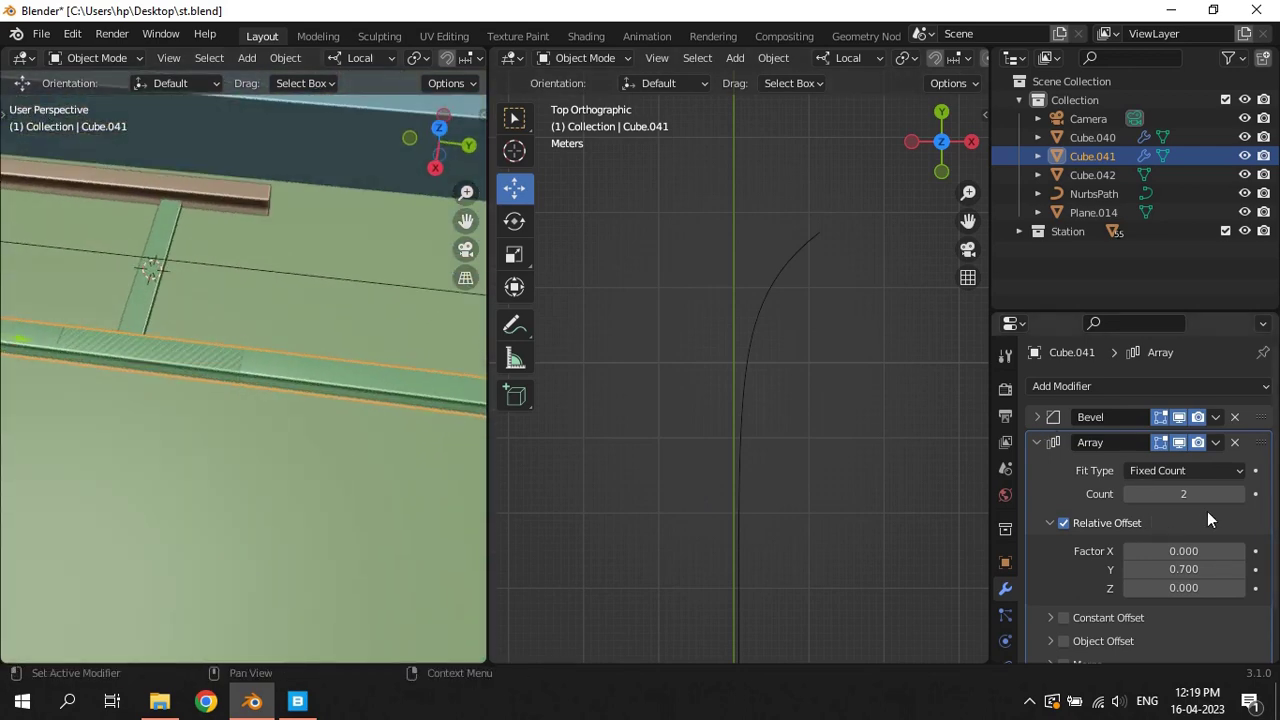
Raise the array count to 6 and bump the Y offset back to 1.000
click(1240, 497)
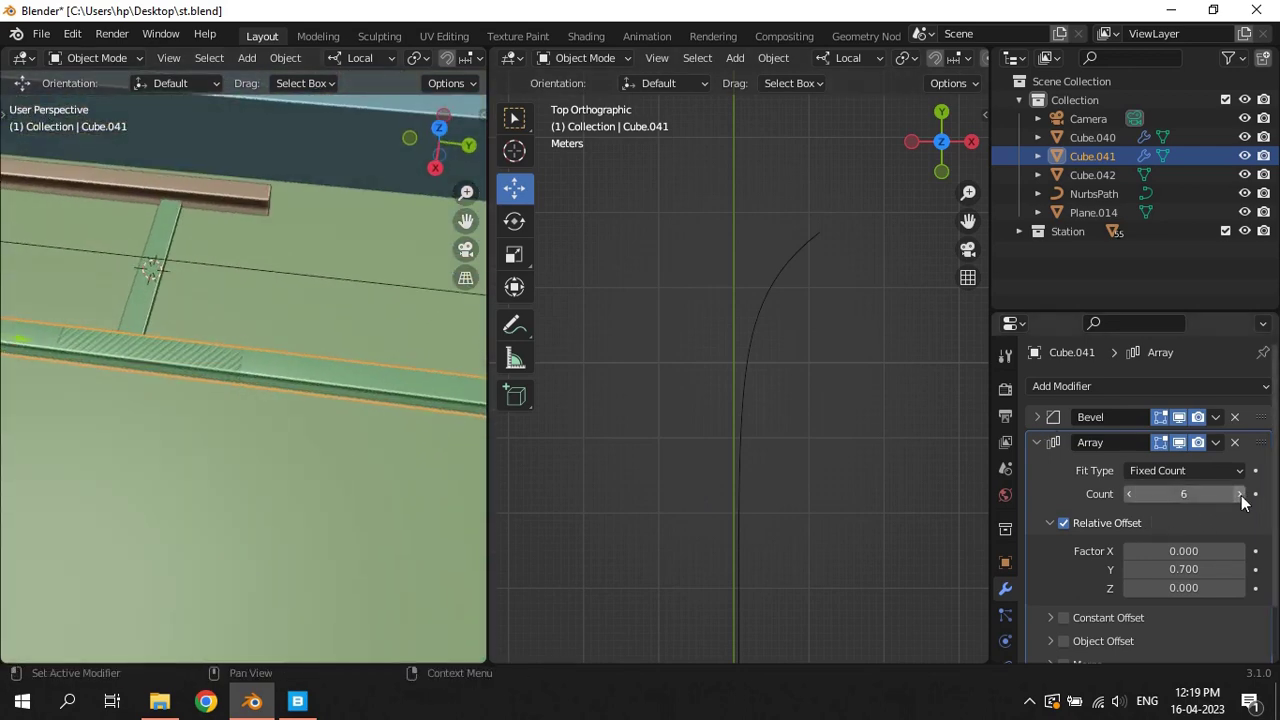
click(1240, 497)
mouse_move(450, 430)
middle_down()
mouse_move(333, 415)
mouse_move(262, 383)
mouse_move(330, 410)
middle_up()
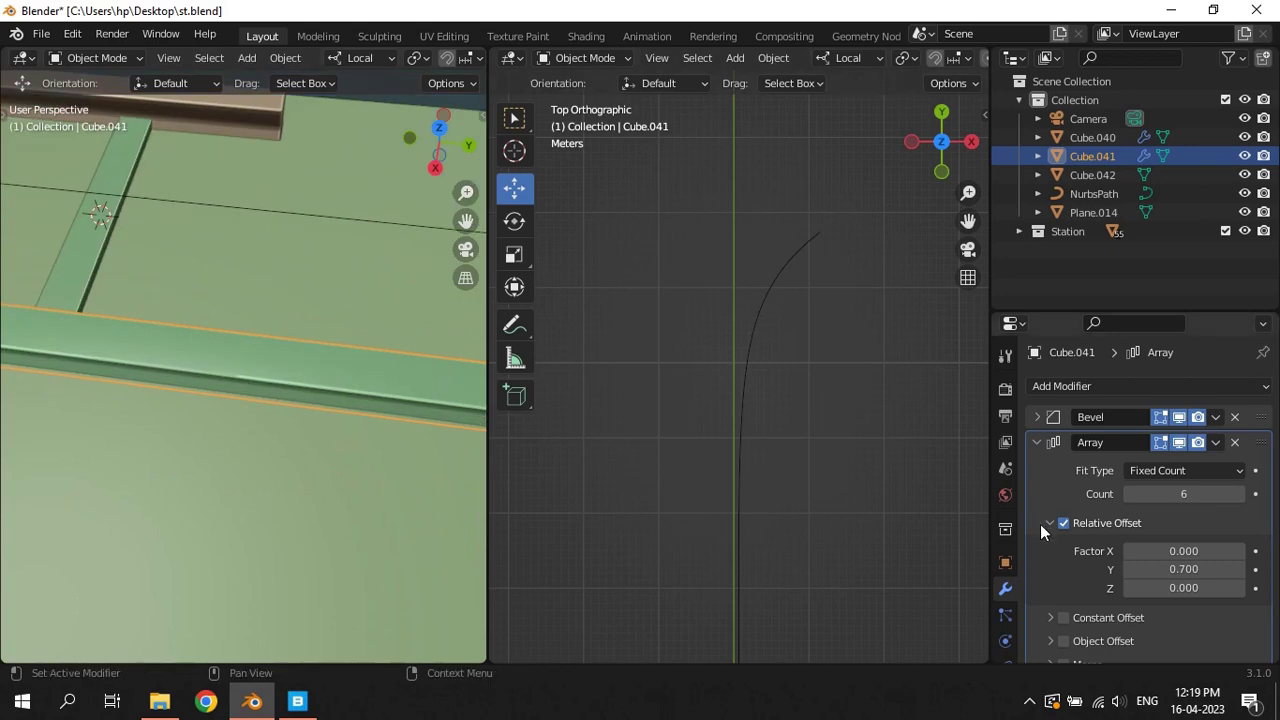
click(1238, 570)
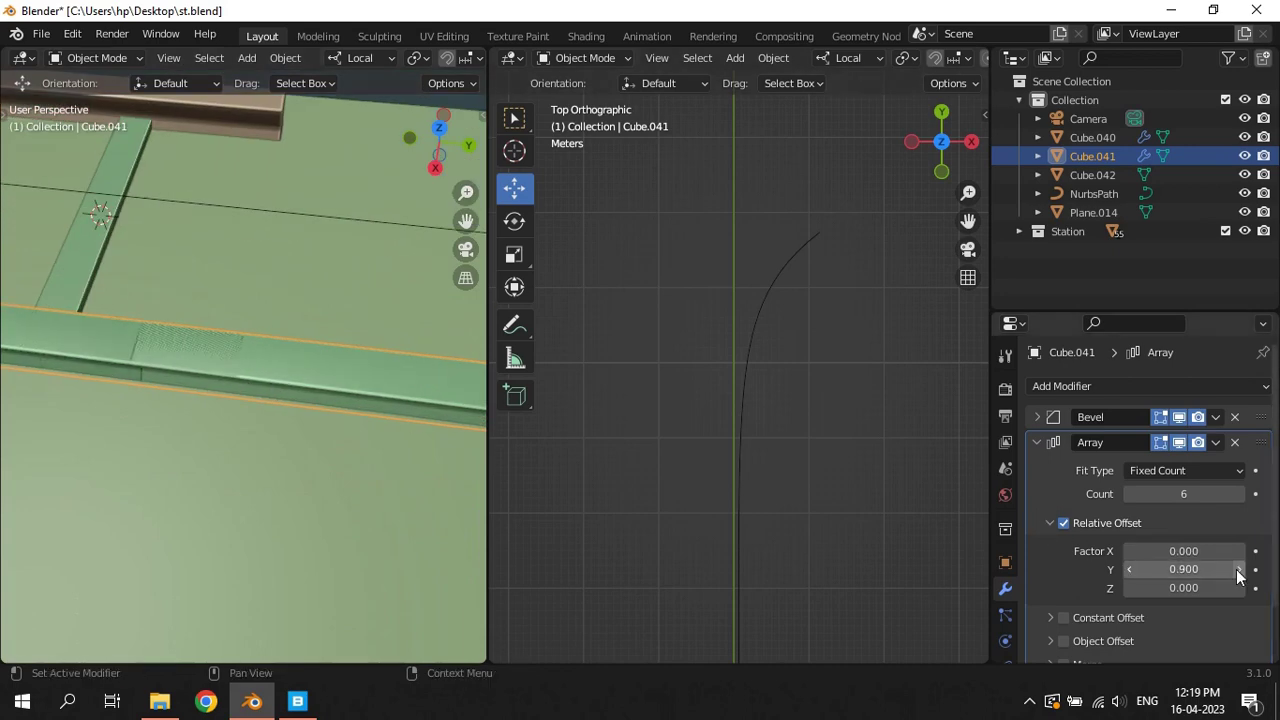
click(1238, 570)
scroll(391, 342, up, 4)
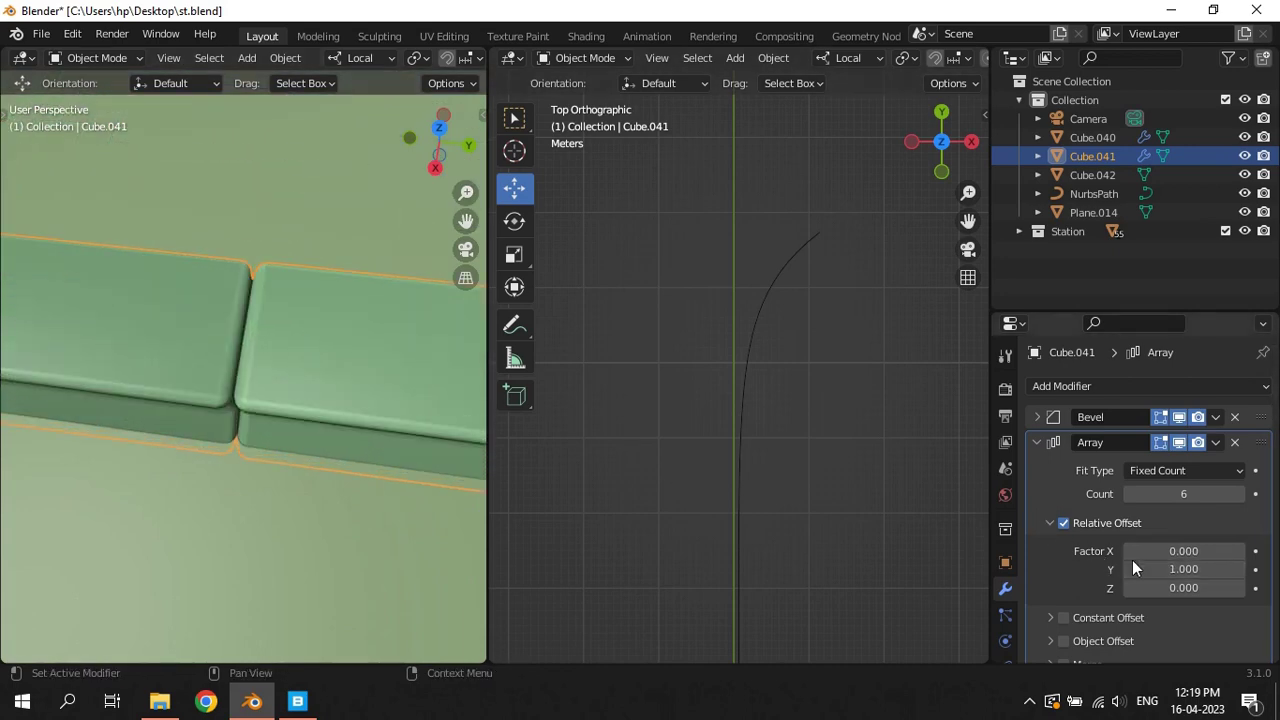
Try Y offsets 0.990, 0.995, 0.98 and 0.998, settling on 0.992
click(1179, 569)
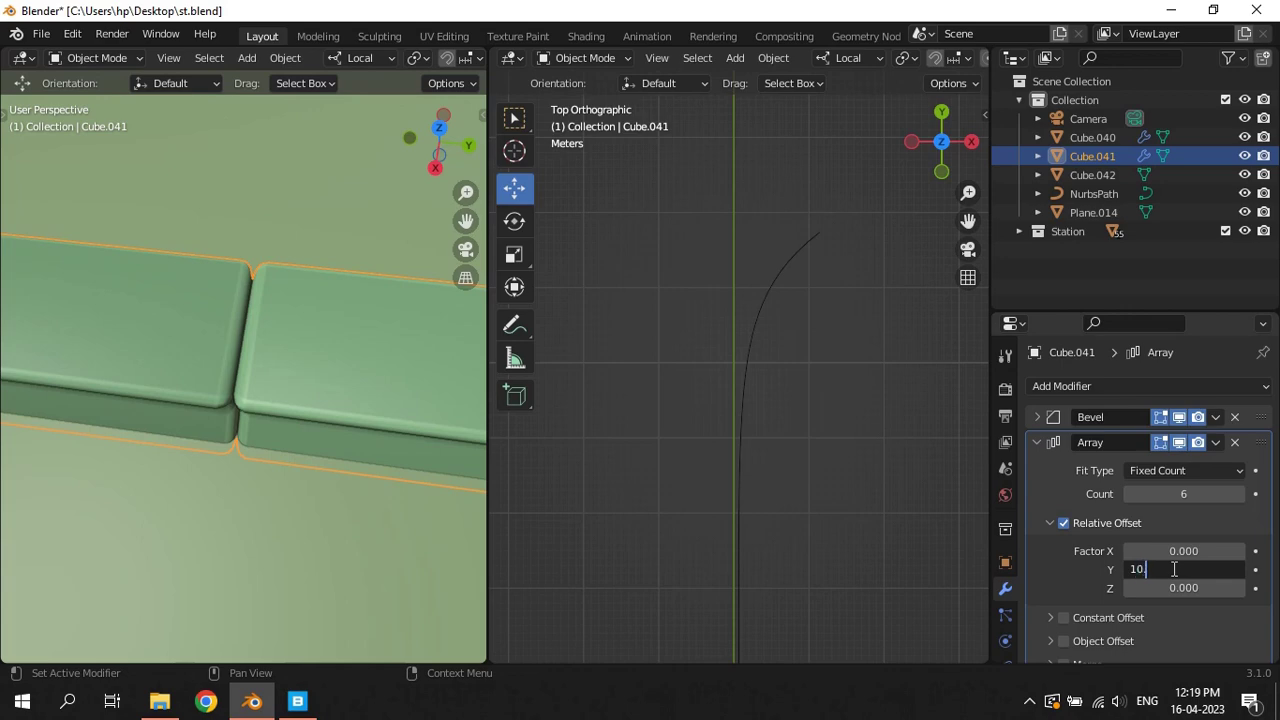
key(Return)
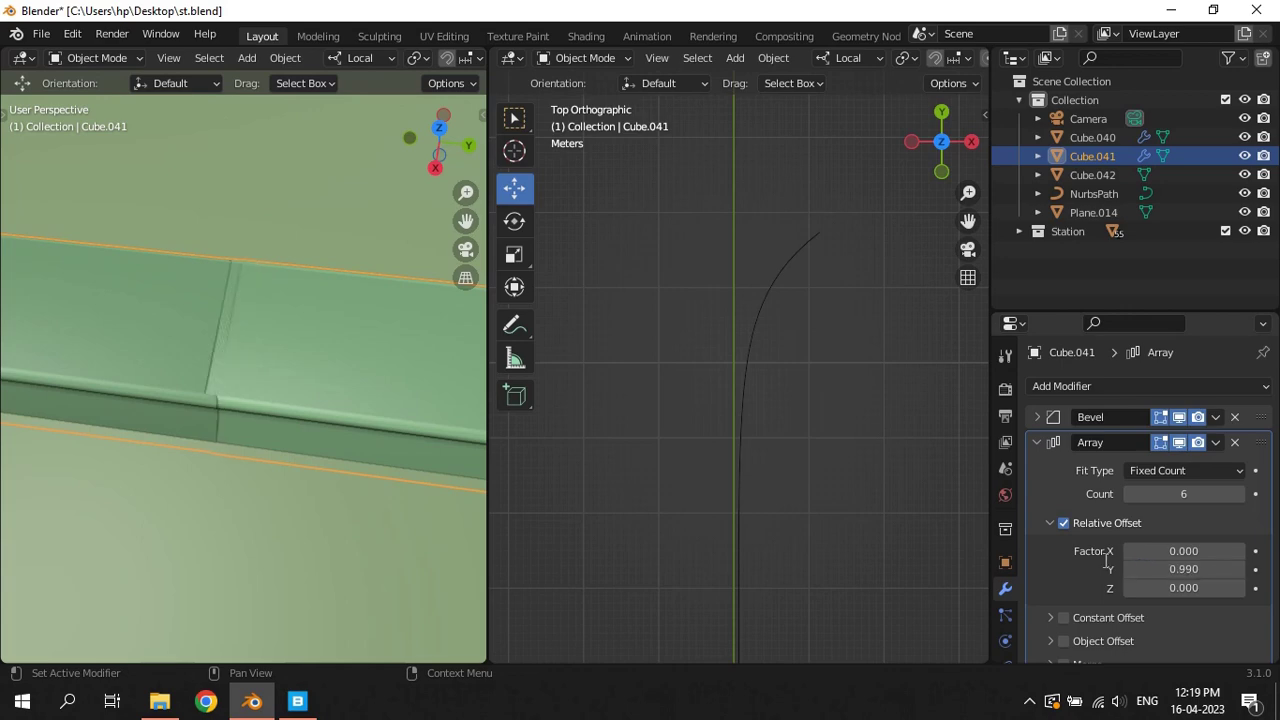
click(1156, 568)
text(0.995)
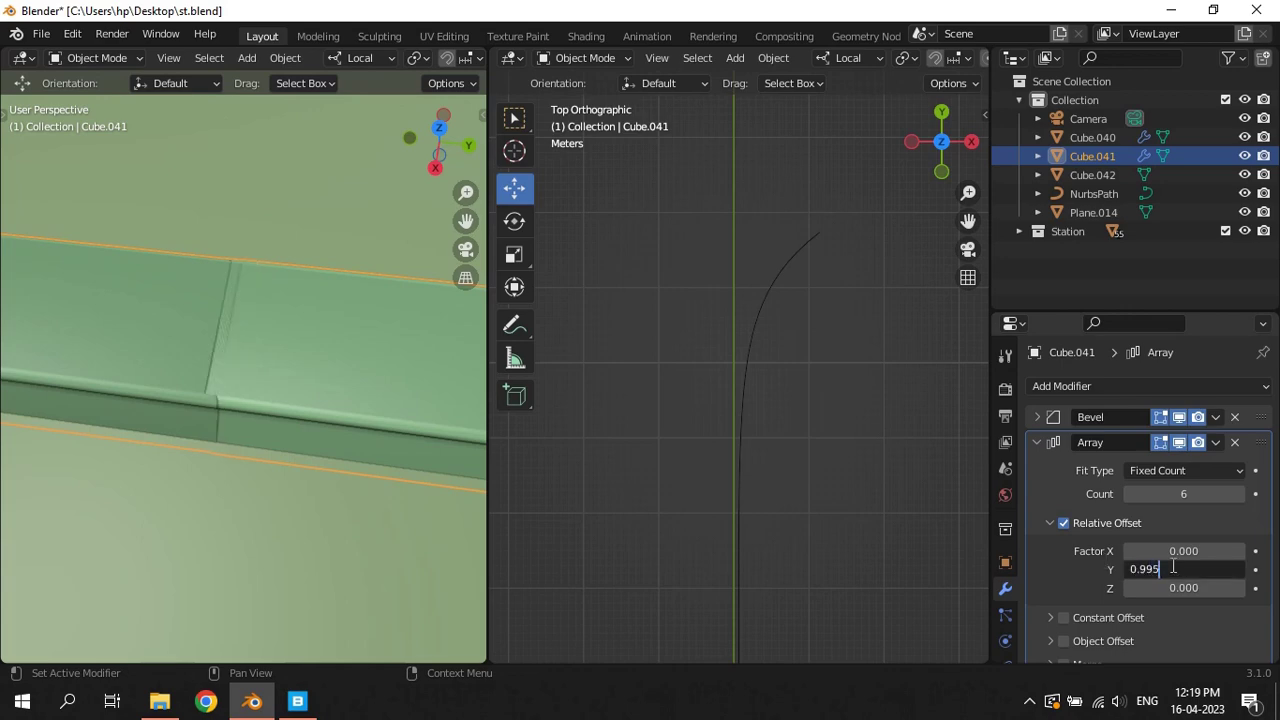
key(Return)
click(1190, 569)
text(0.98)
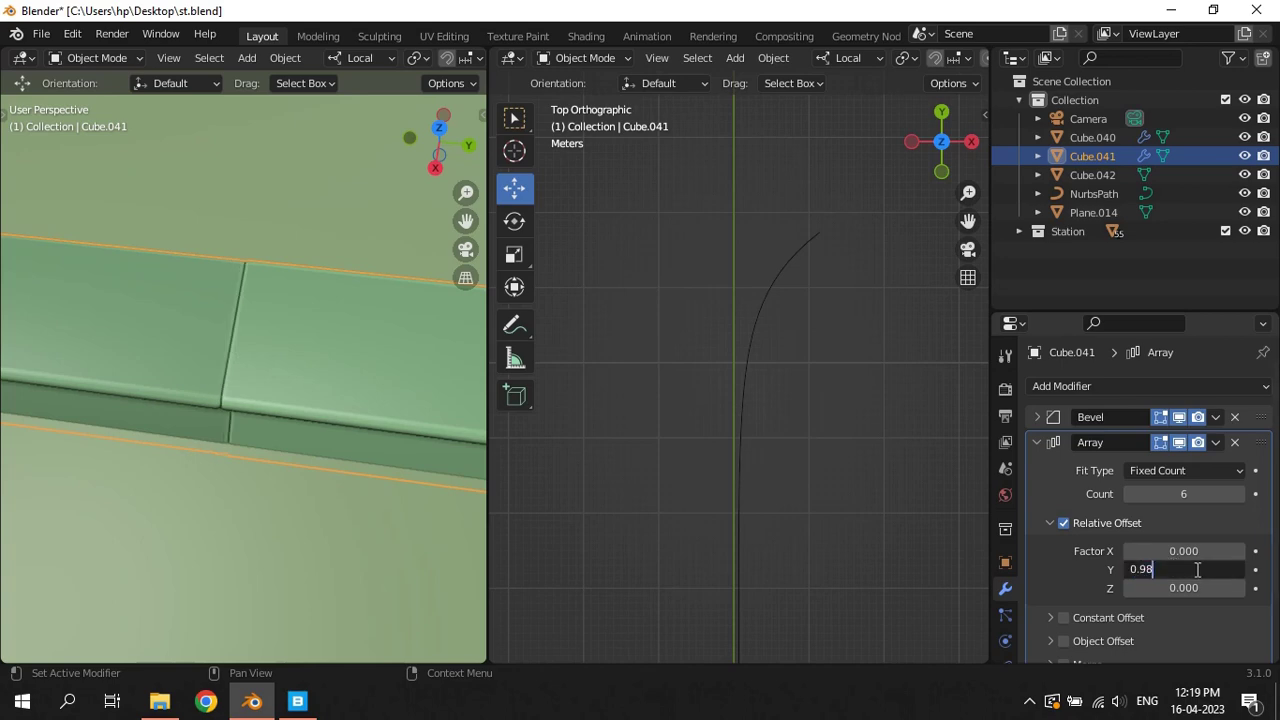
key(Return)
click(1205, 569)
text(0.998)
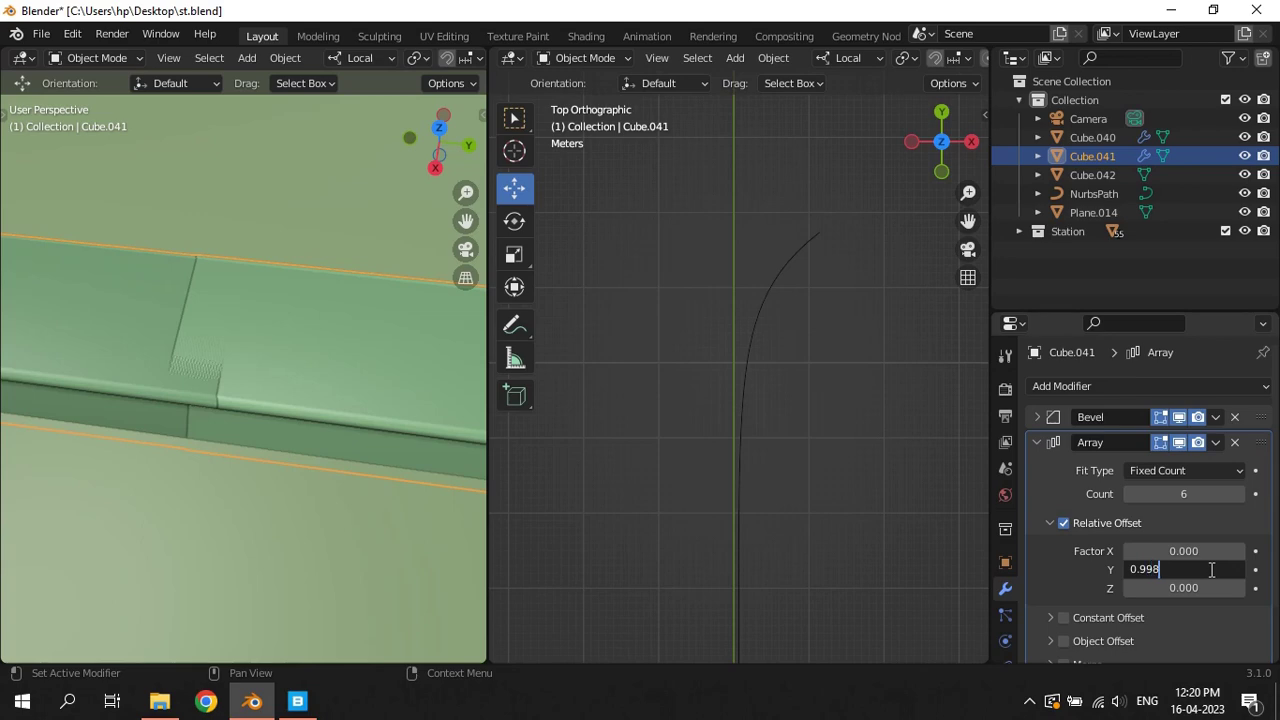
key(Return)
click(1214, 570)
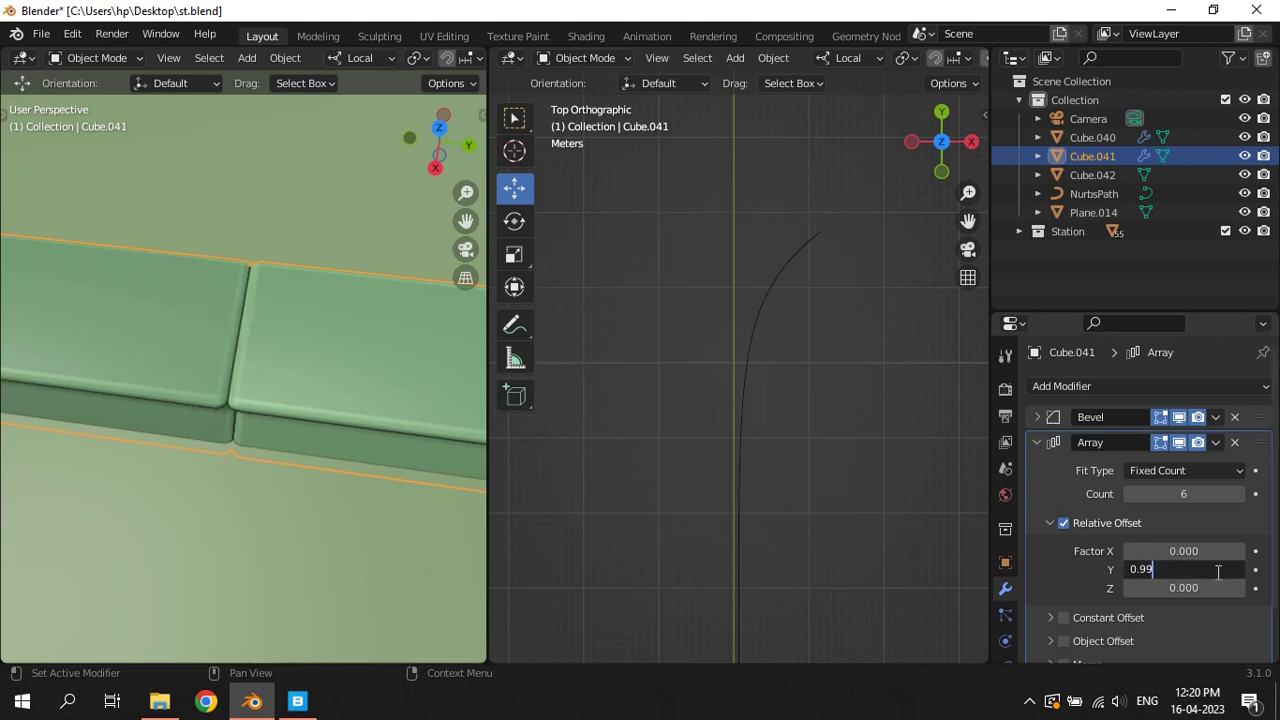
text(2)
key(Return)
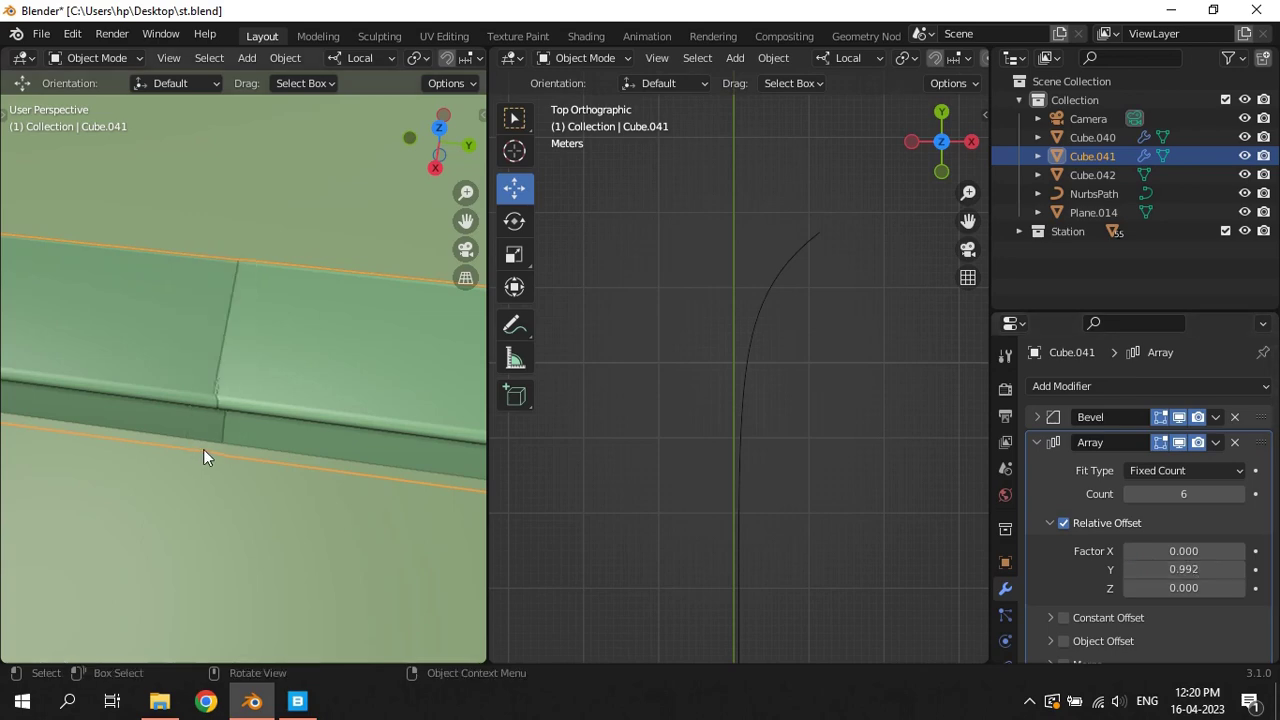
mouse_move(203, 449)
middle_down()
mouse_move(338, 368)
mouse_move(232, 370)
mouse_move(357, 375)
mouse_move(304, 342)
mouse_move(354, 340)
mouse_move(306, 327)
mouse_move(366, 421)
mouse_move(267, 424)
middle_up()
Inspect the rail joints in wireframe and solid shading, then save st.blend
key(alt+a)
middle_drag(325, 299, 371, 127)
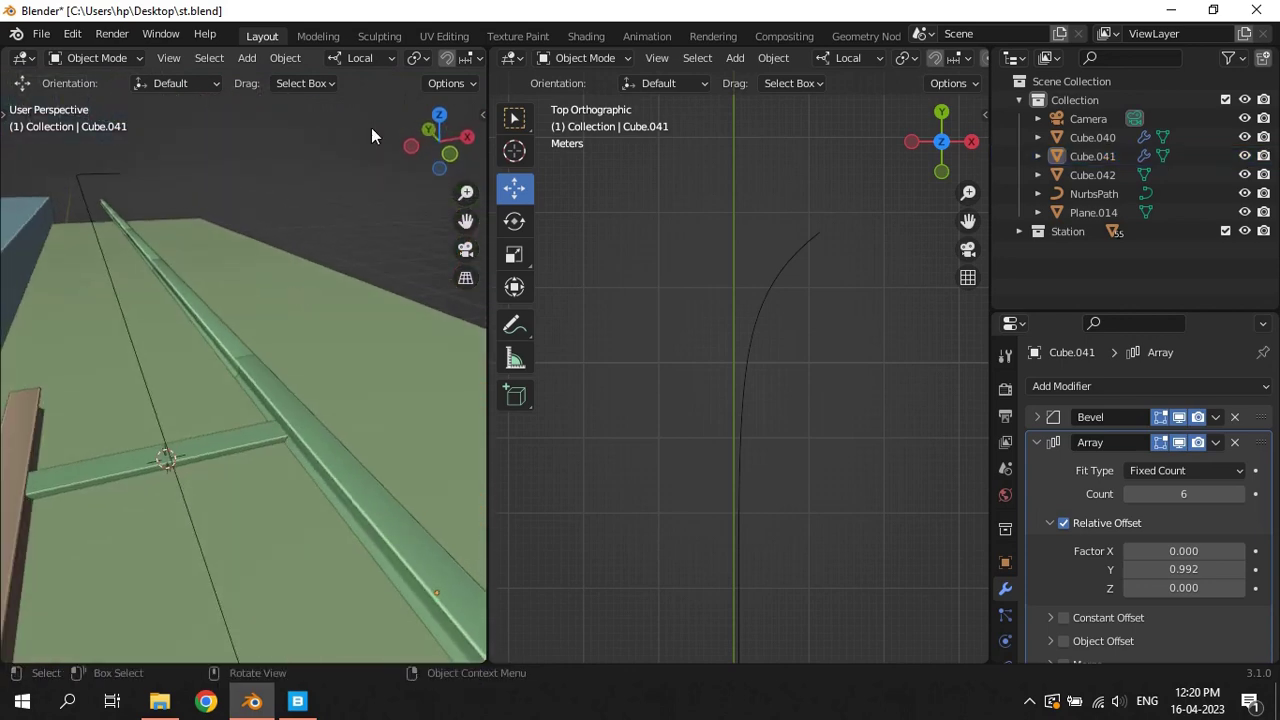
scroll(445, 50, down, 3)
scroll(445, 50, down, 3)
click(399, 57)
click(417, 57)
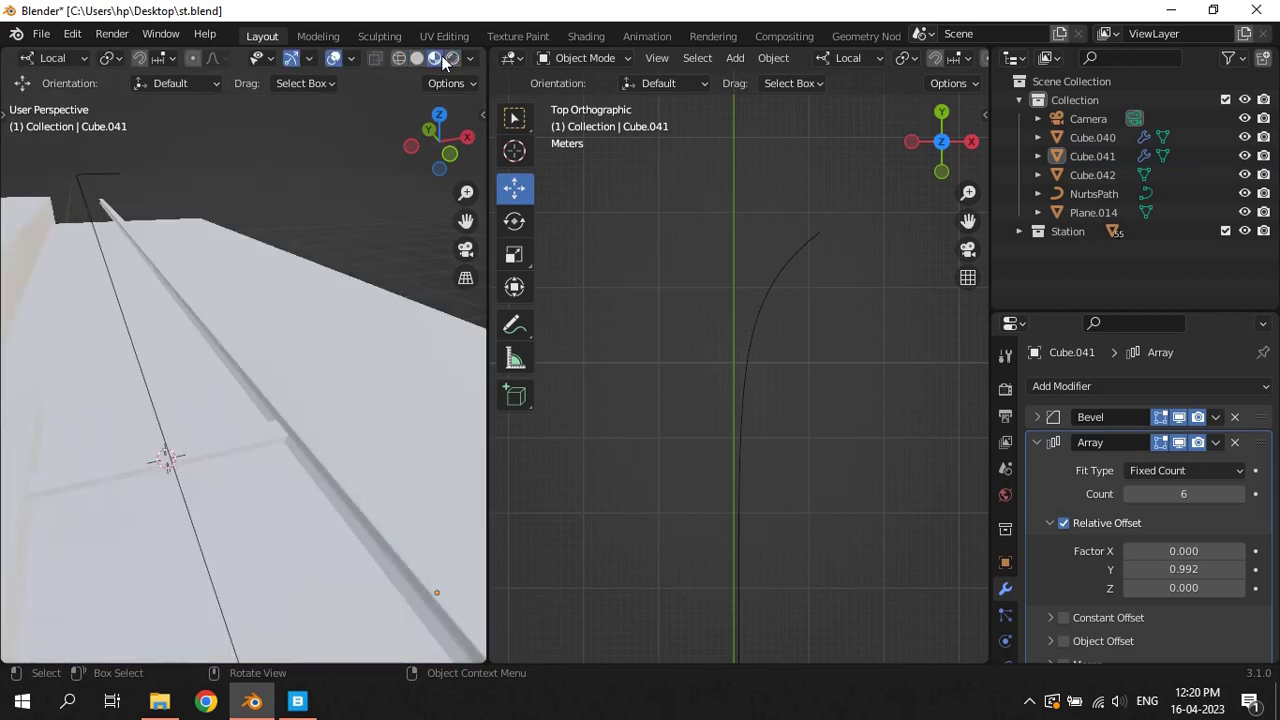
mouse_move(424, 102)
middle_down()
mouse_move(314, 246)
mouse_move(306, 218)
mouse_move(306, 229)
middle_up()
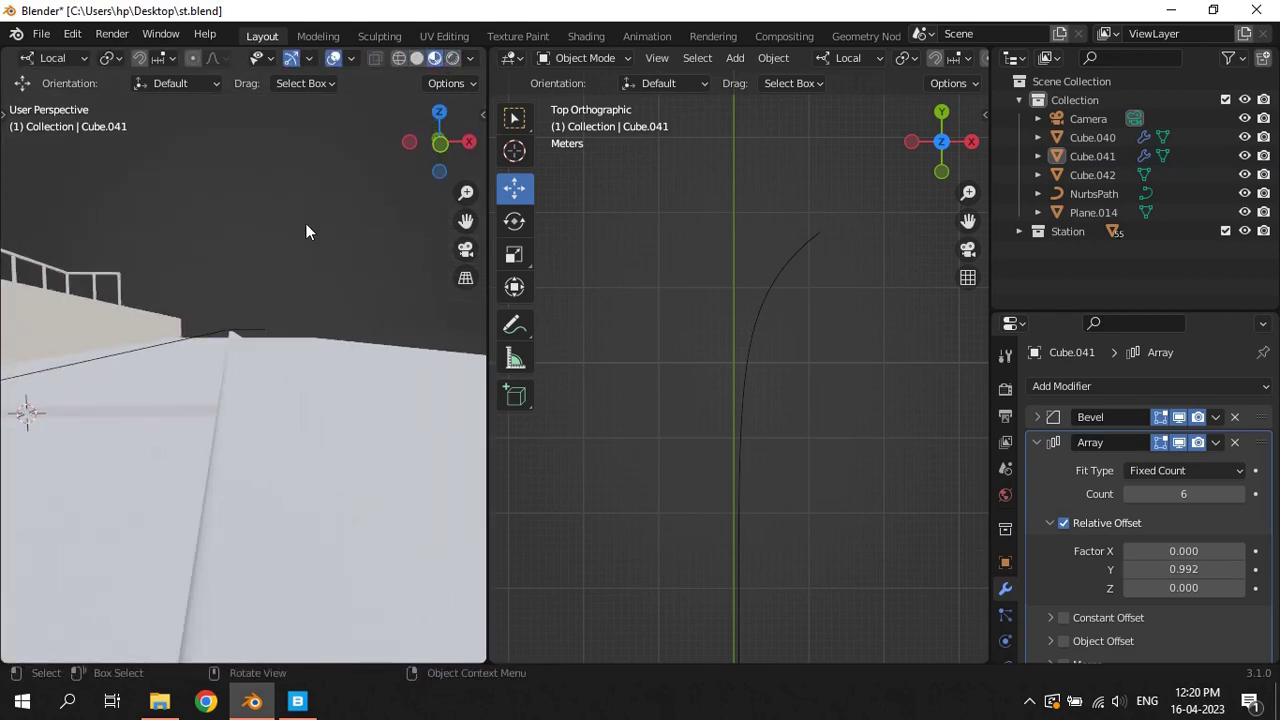
click(417, 57)
middle_drag(291, 338, 308, 373)
key(ctrl+s)
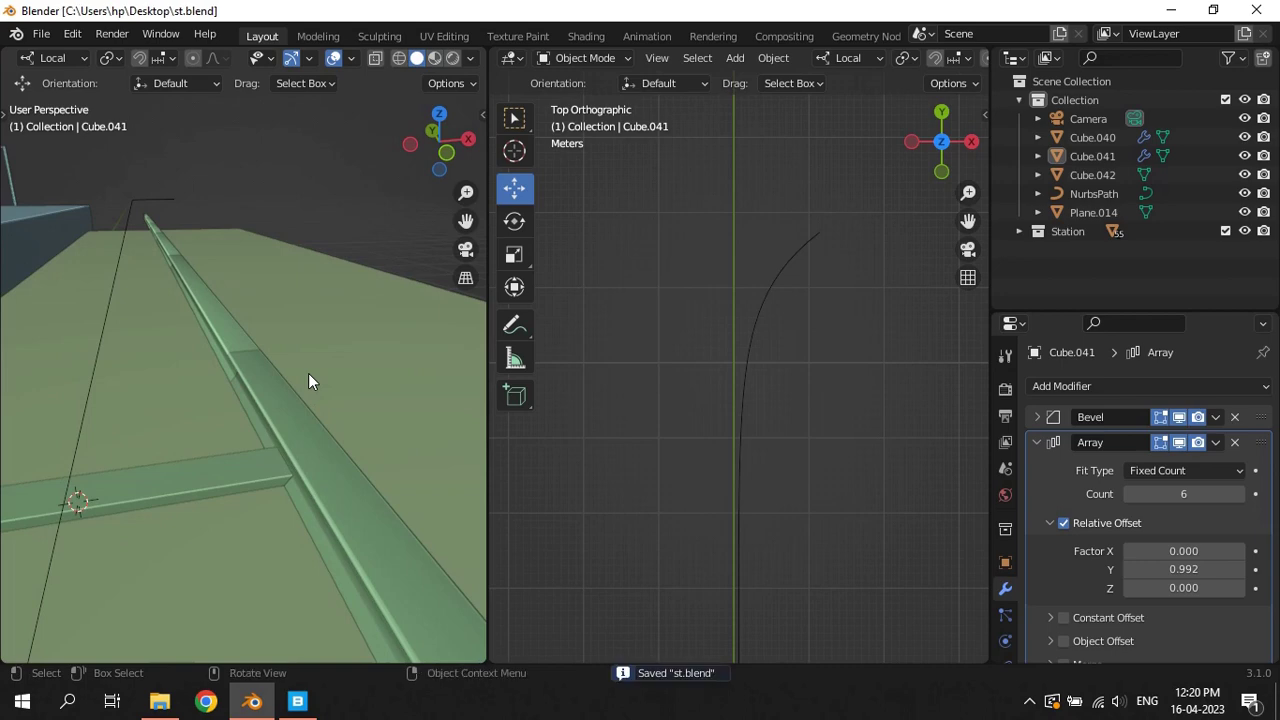
Select the rail, set its Array count to 50, zoom out to check it, and save
click(242, 369)
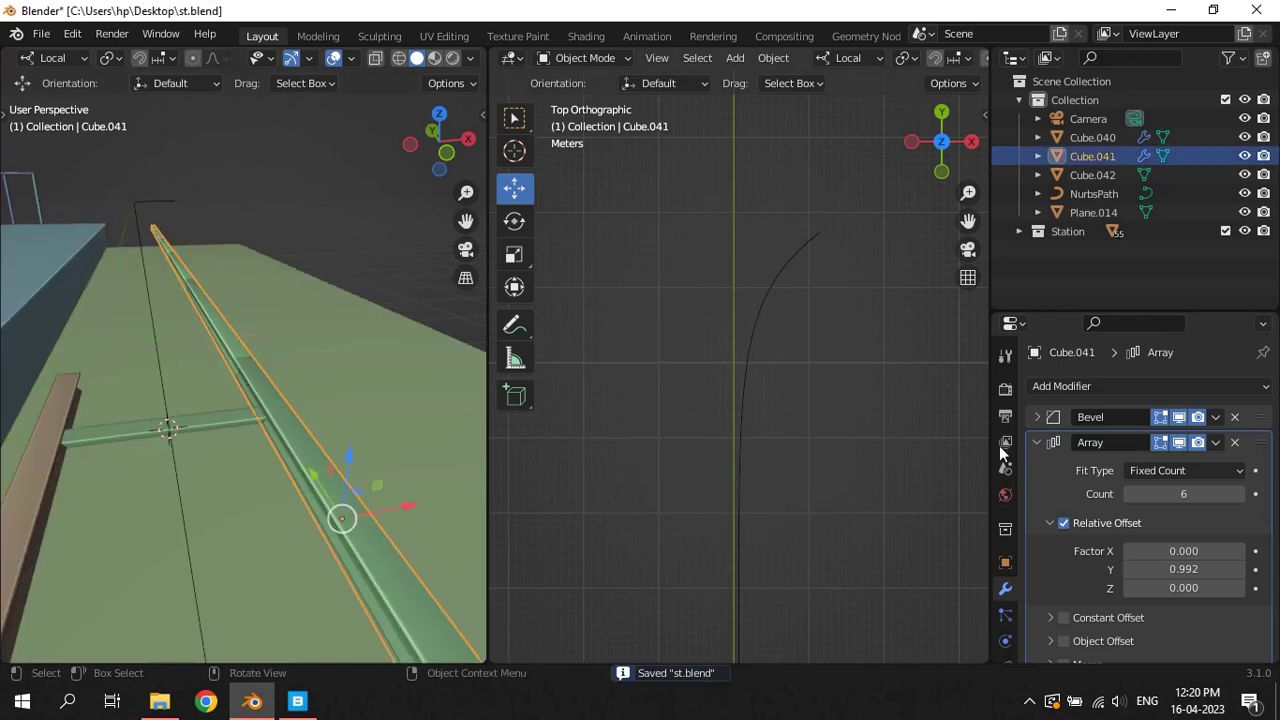
click(1240, 494)
click(1240, 494)
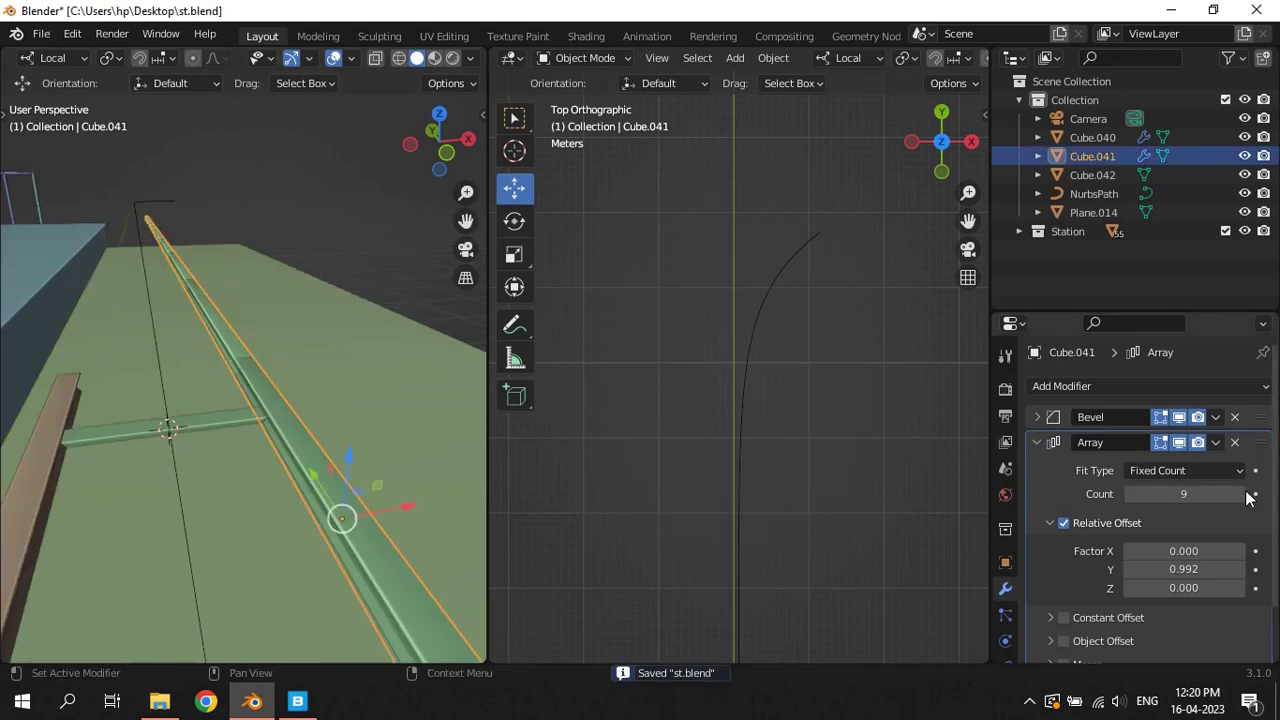
click(1240, 494)
click(1240, 494)
click(1240, 494)
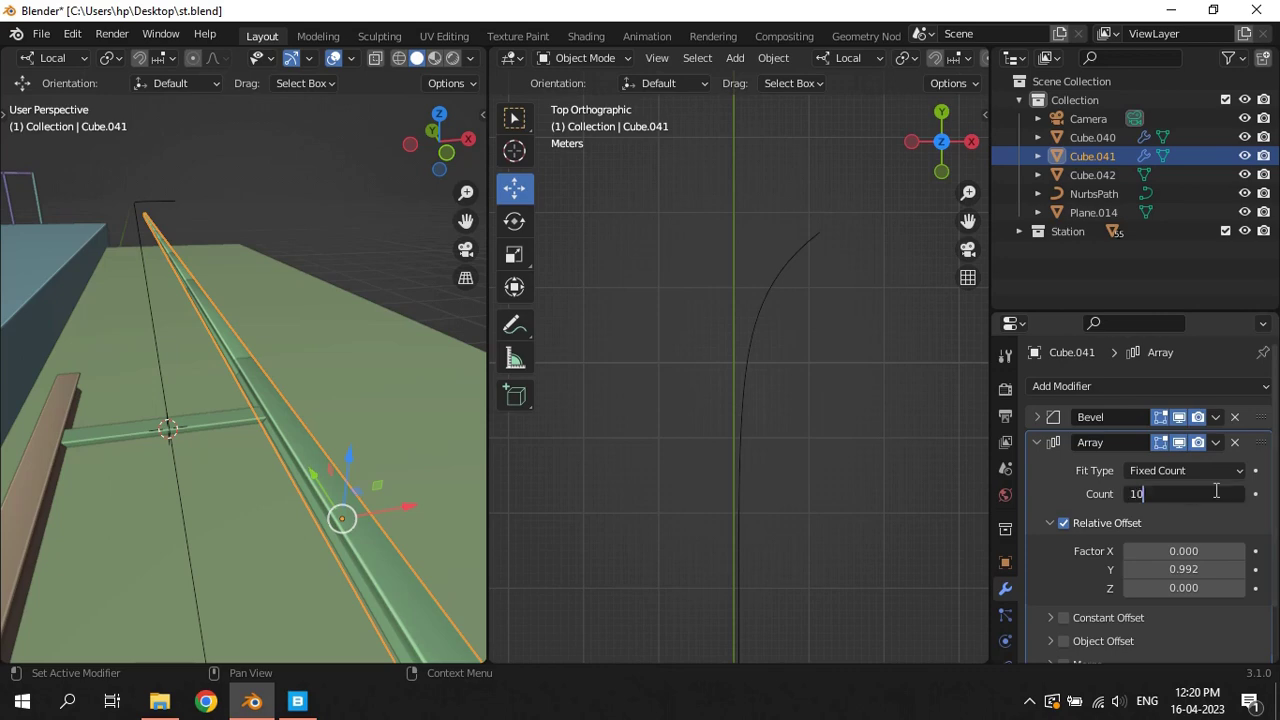
text(50)
key(Return)
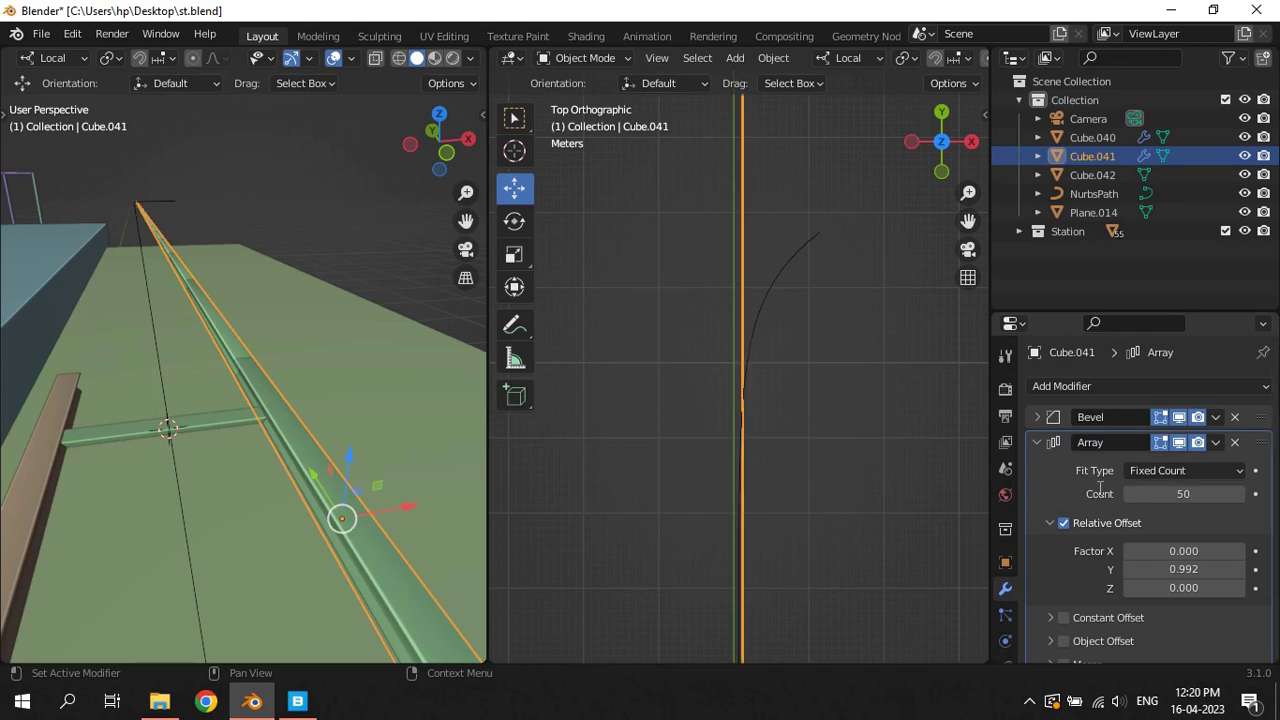
mouse_move(320, 341)
middle_down()
mouse_move(304, 312)
mouse_move(232, 280)
middle_up()
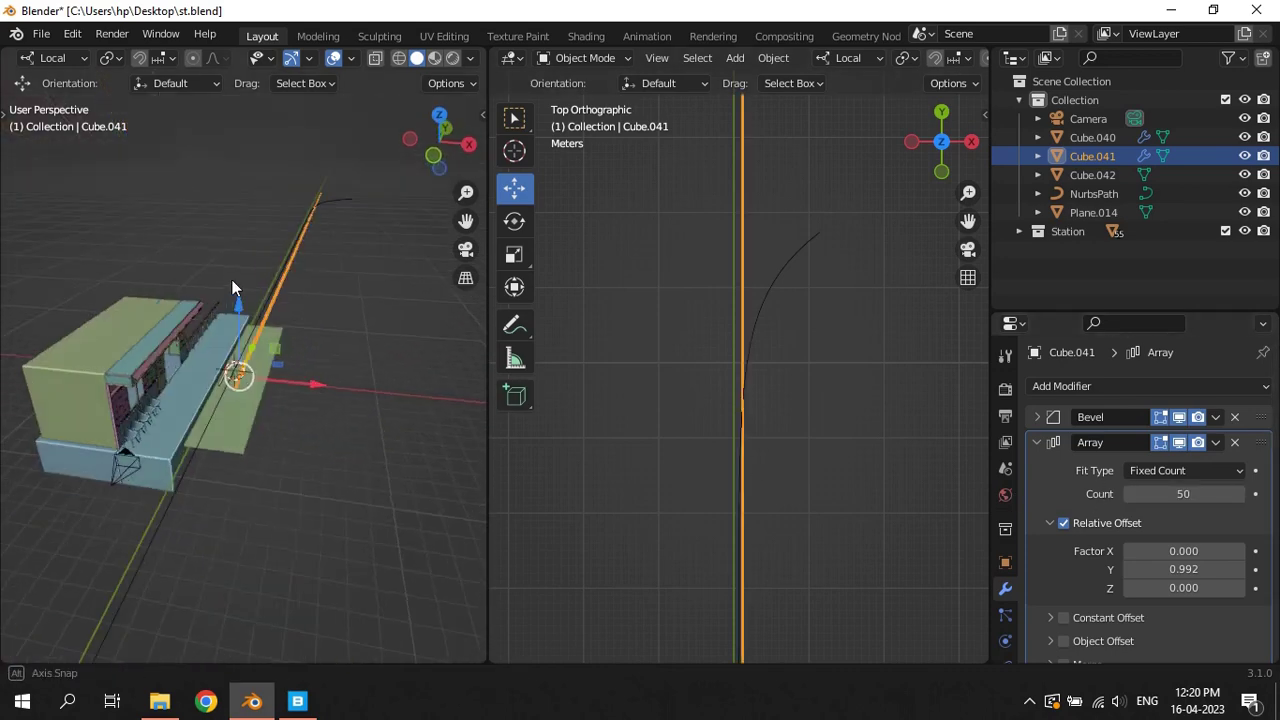
scroll(273, 296, down, 6)
scroll(342, 318, up, 2)
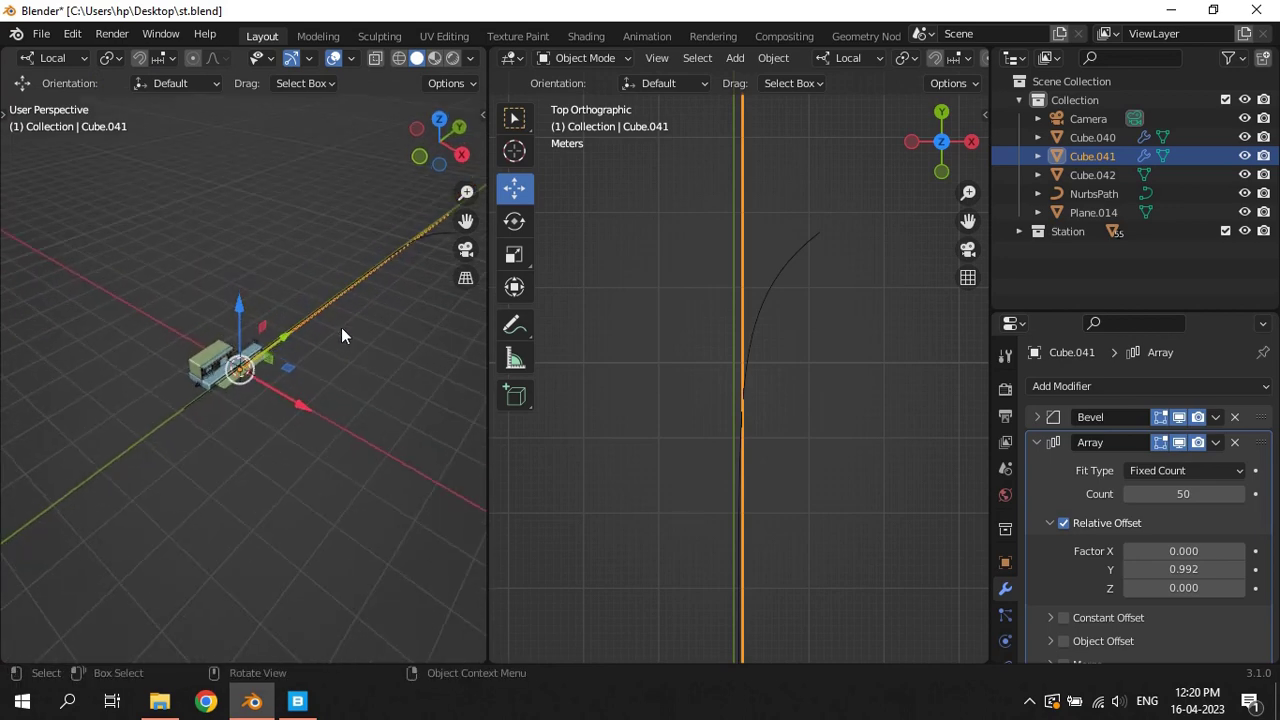
scroll(378, 366, up, 1)
scroll(283, 367, up, 4)
scroll(283, 367, up, 2)
key(ctrl+s)
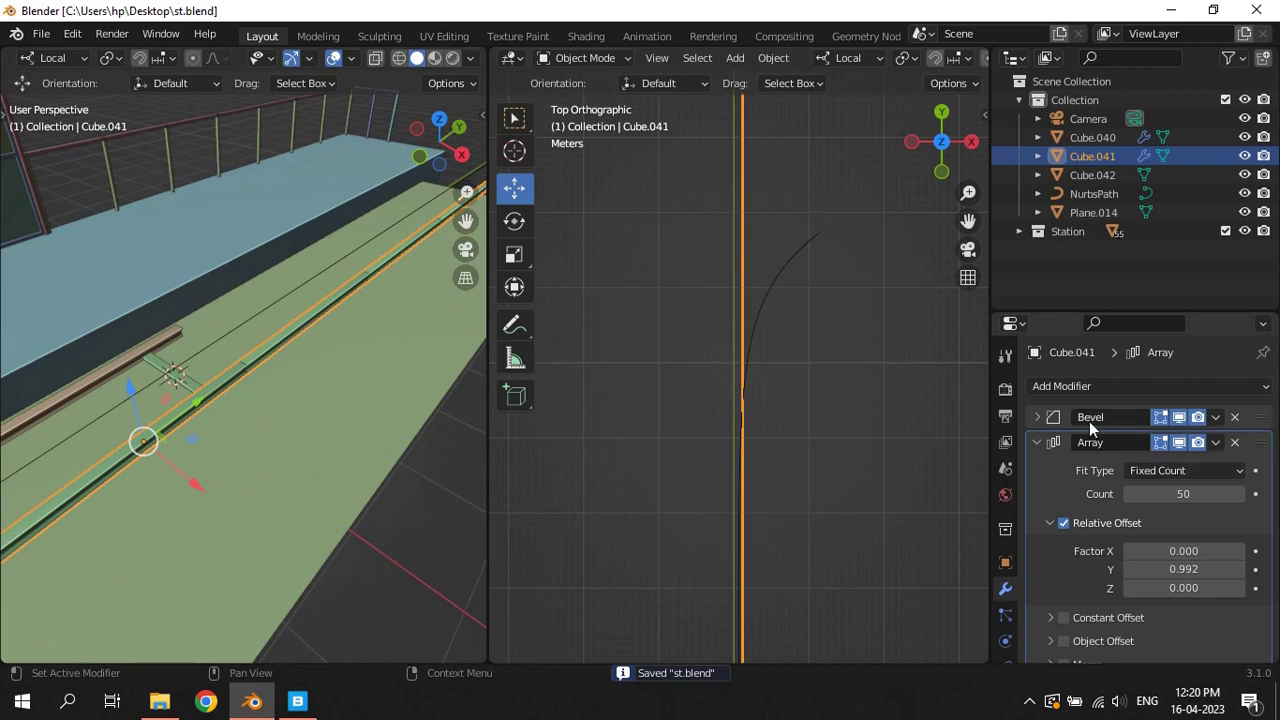
Move the Bevel modifier below the Array, then back above it
click(1036, 442)
drag(1263, 418, 1266, 450)
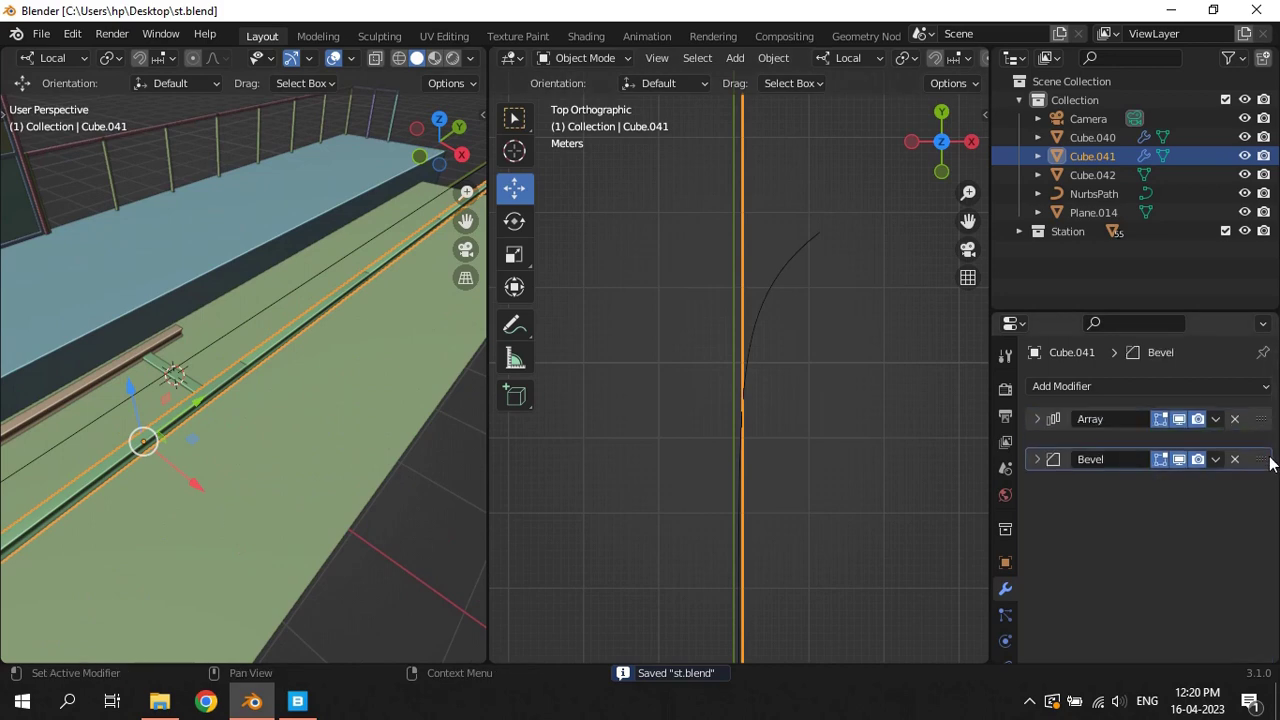
scroll(235, 366, up, 2)
scroll(240, 365, up, 3)
middle_drag(246, 365, 255, 375)
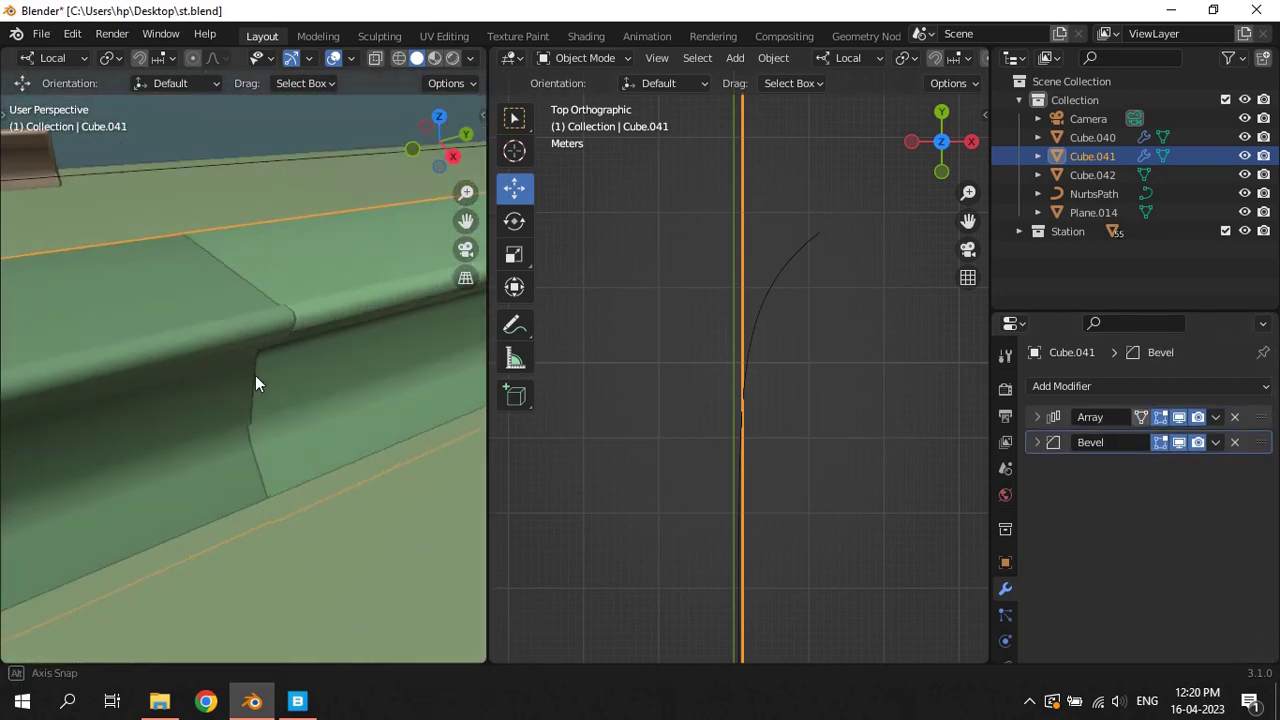
drag(1263, 442, 1260, 418)
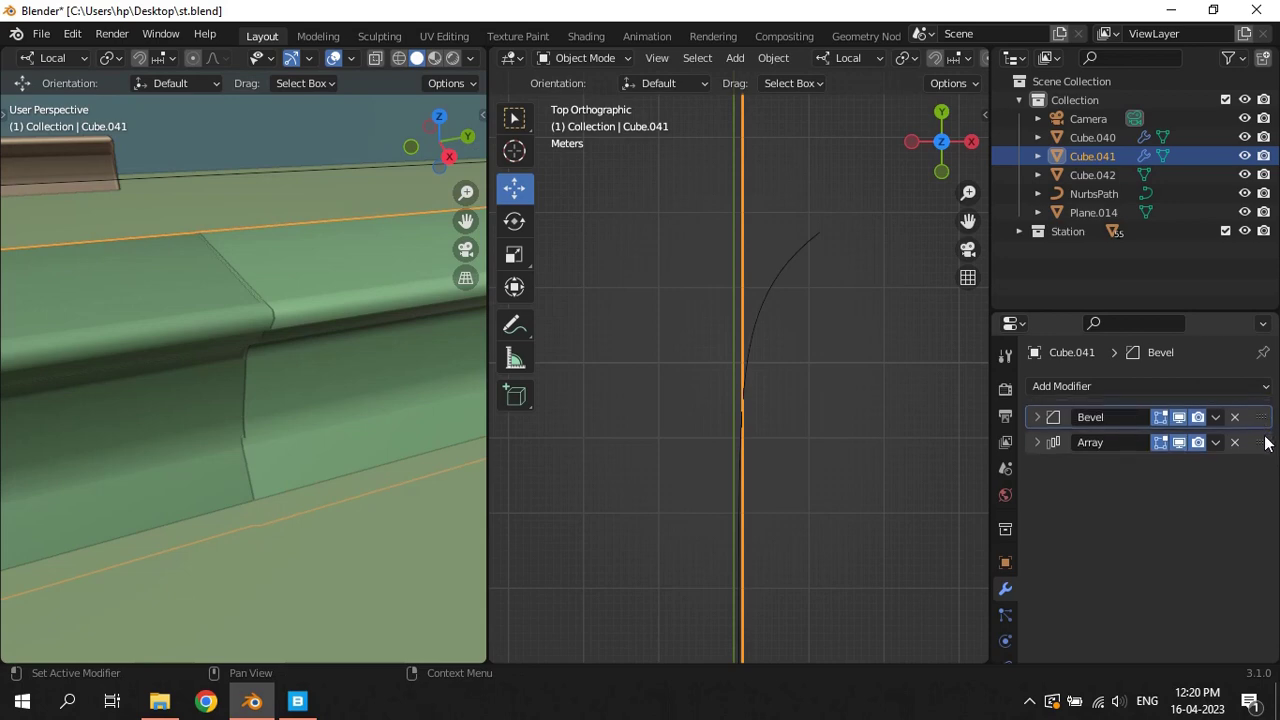
Add a Weld modifier to the rail, then remove it again
click(1195, 387)
click(904, 345)
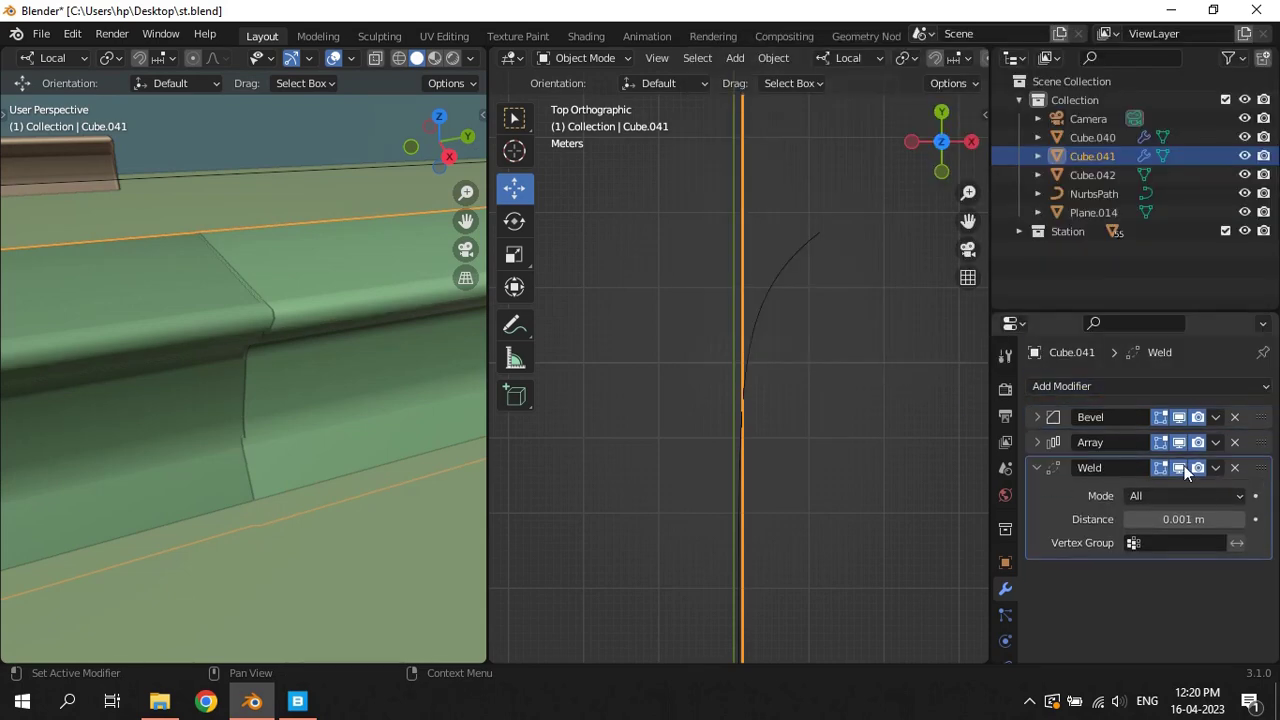
click(1216, 468)
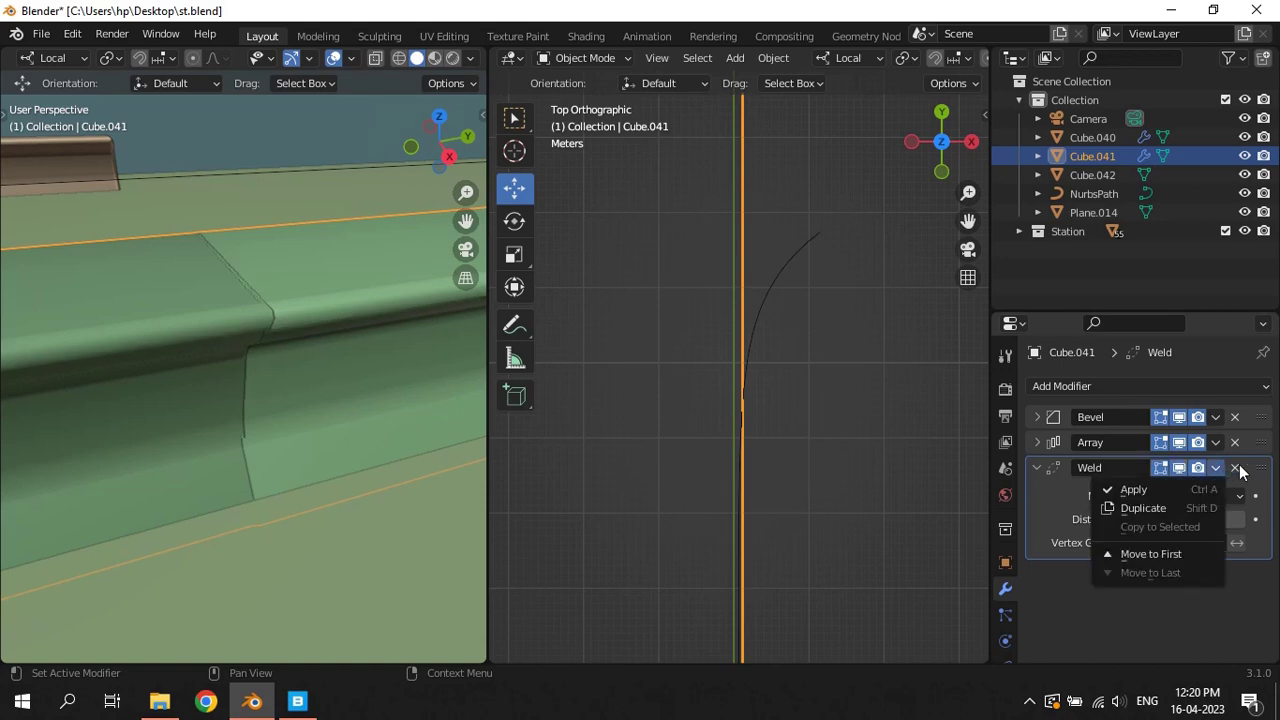
click(1236, 468)
scroll(388, 400, down, 1)
scroll(865, 360, down, 2)
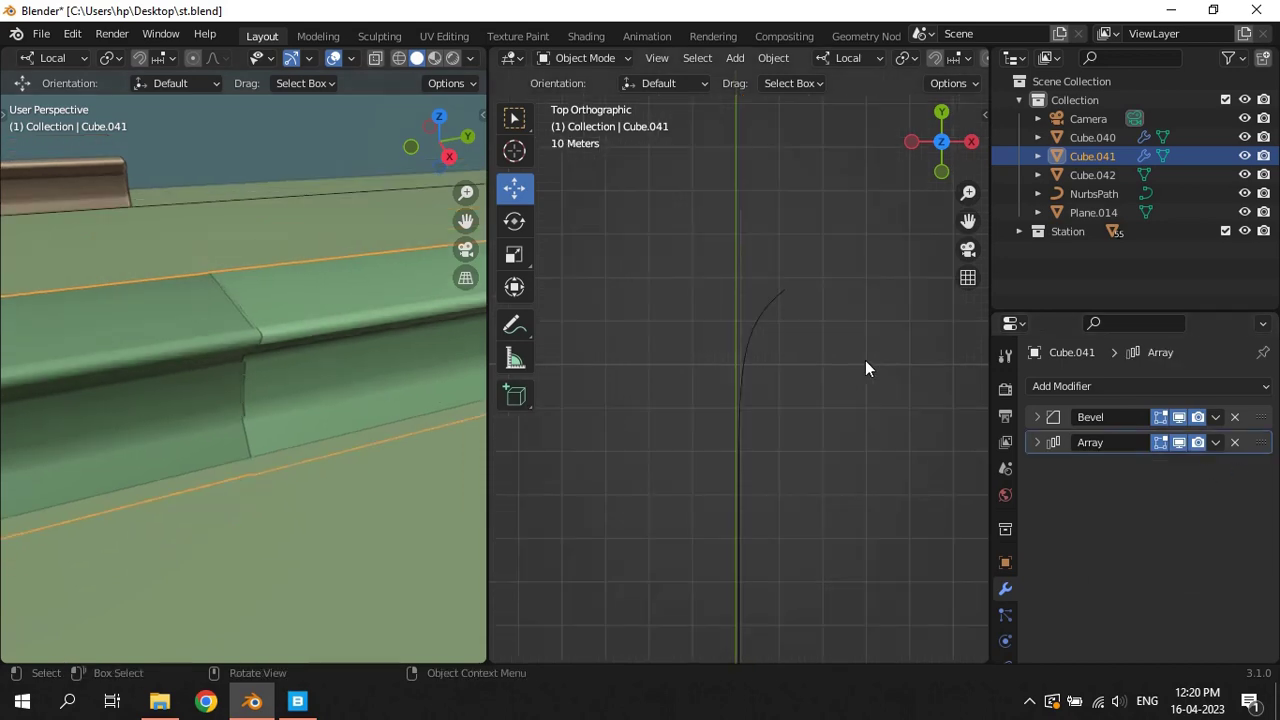
scroll(866, 362, up, 1)
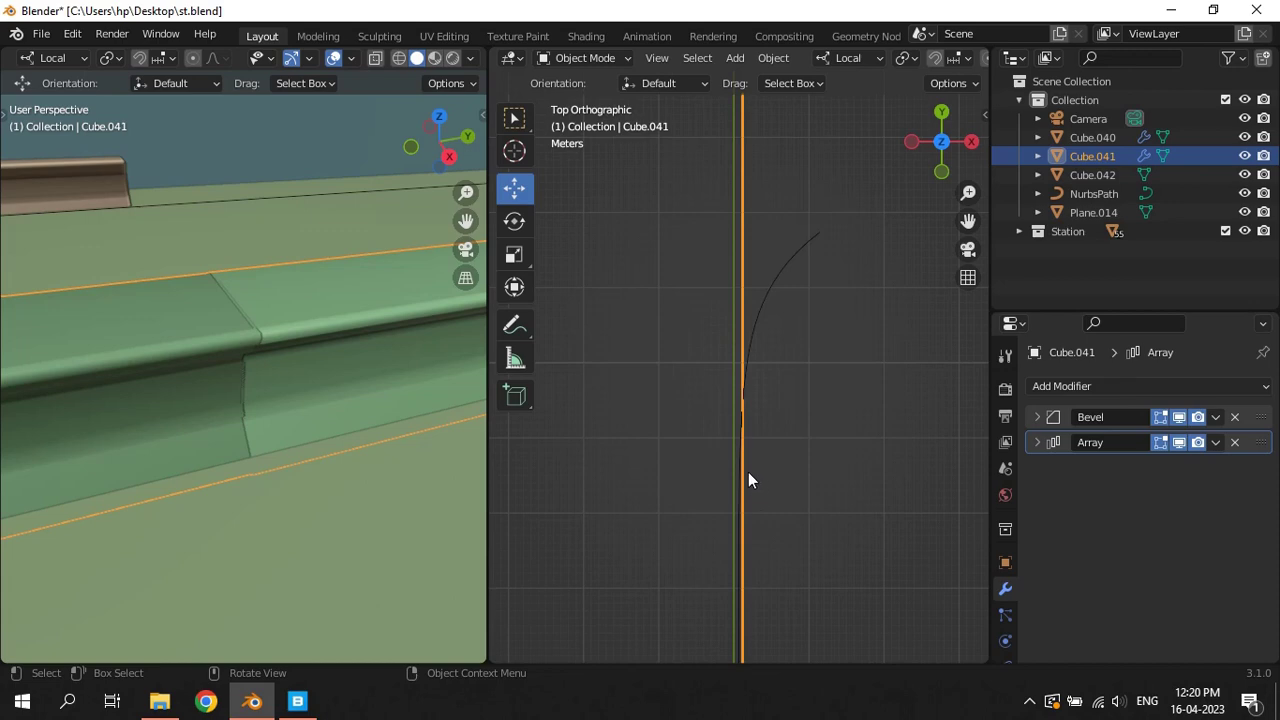
scroll(748, 472, up, 2)
scroll(763, 468, up, 2)
Turn off the Array in viewport and render, then frame the single rail piece
drag(1186, 445, 1197, 443)
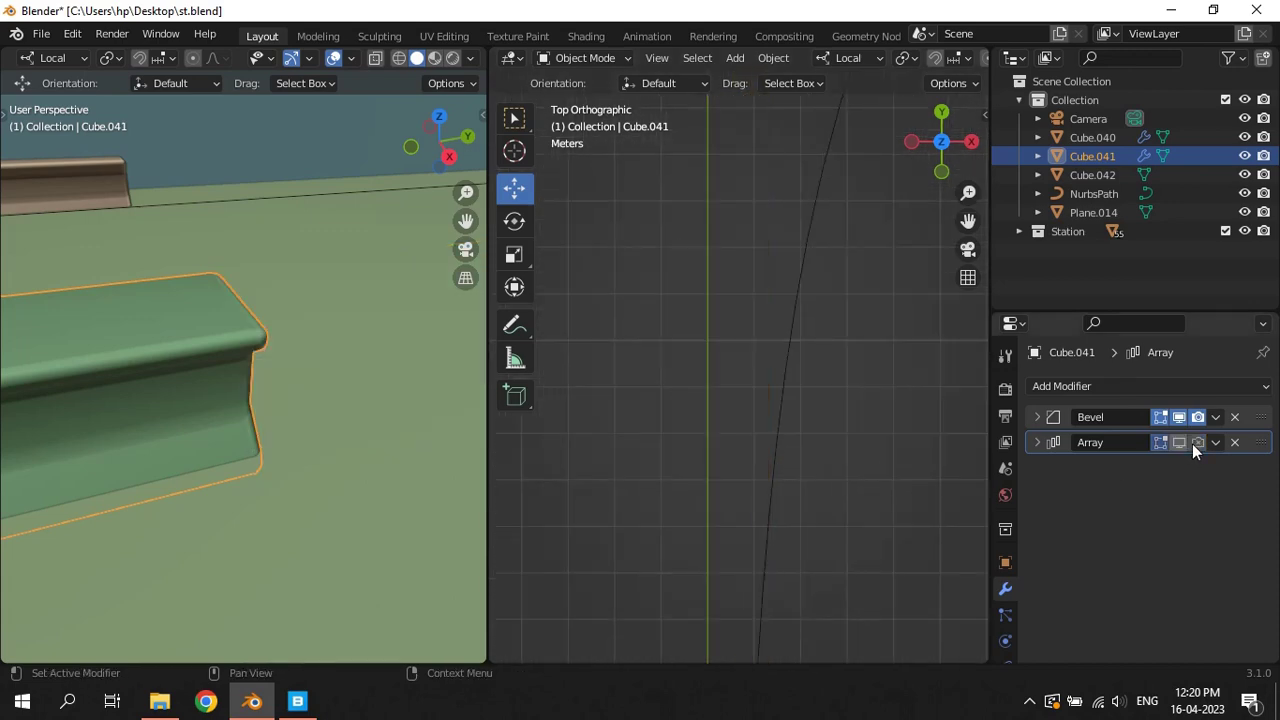
key(KP_Decimal)
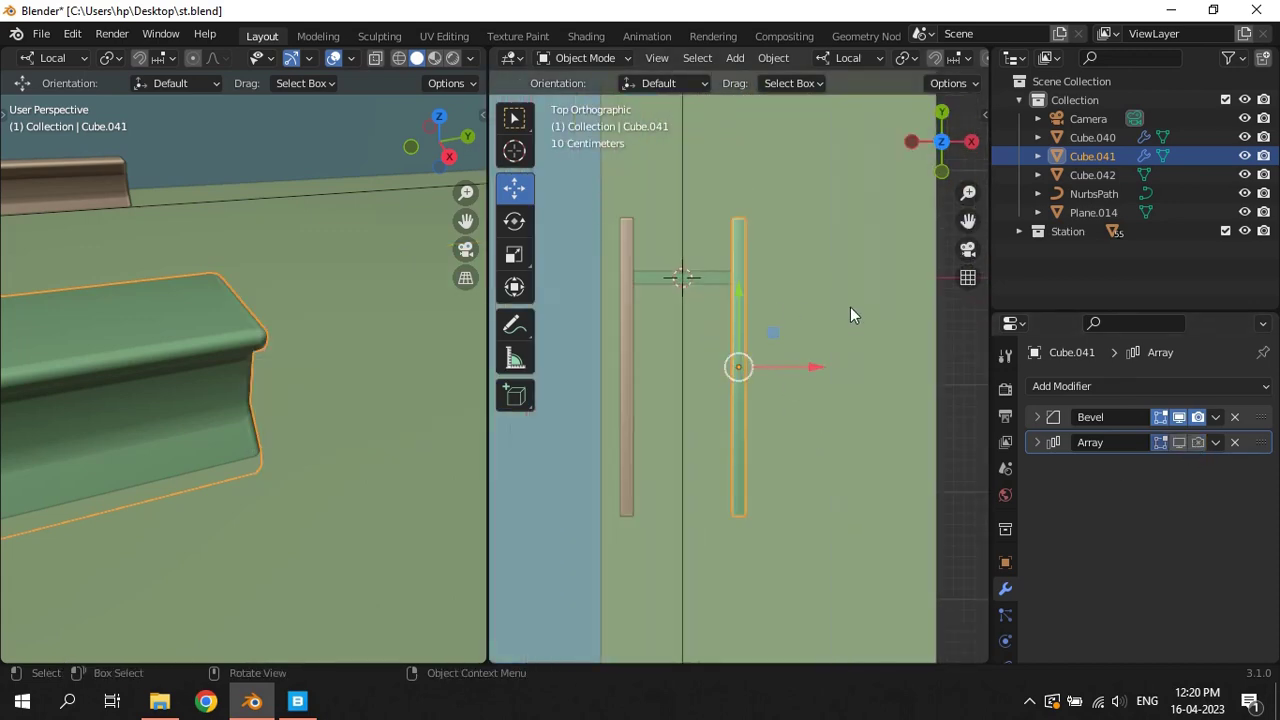
middle_drag(850, 307, 610, 269)
key(s)
key(x)
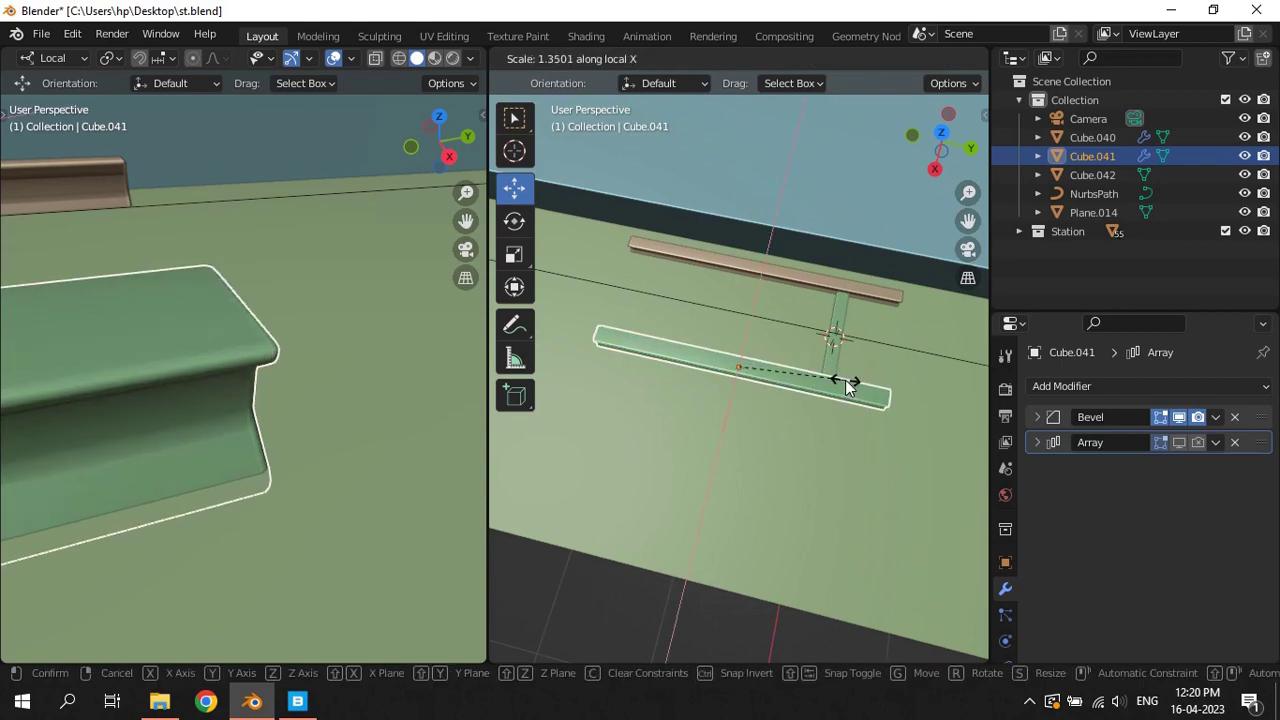
key(Escape)
Add a Curve deform modifier to the rail's modifier stack
click(1123, 386)
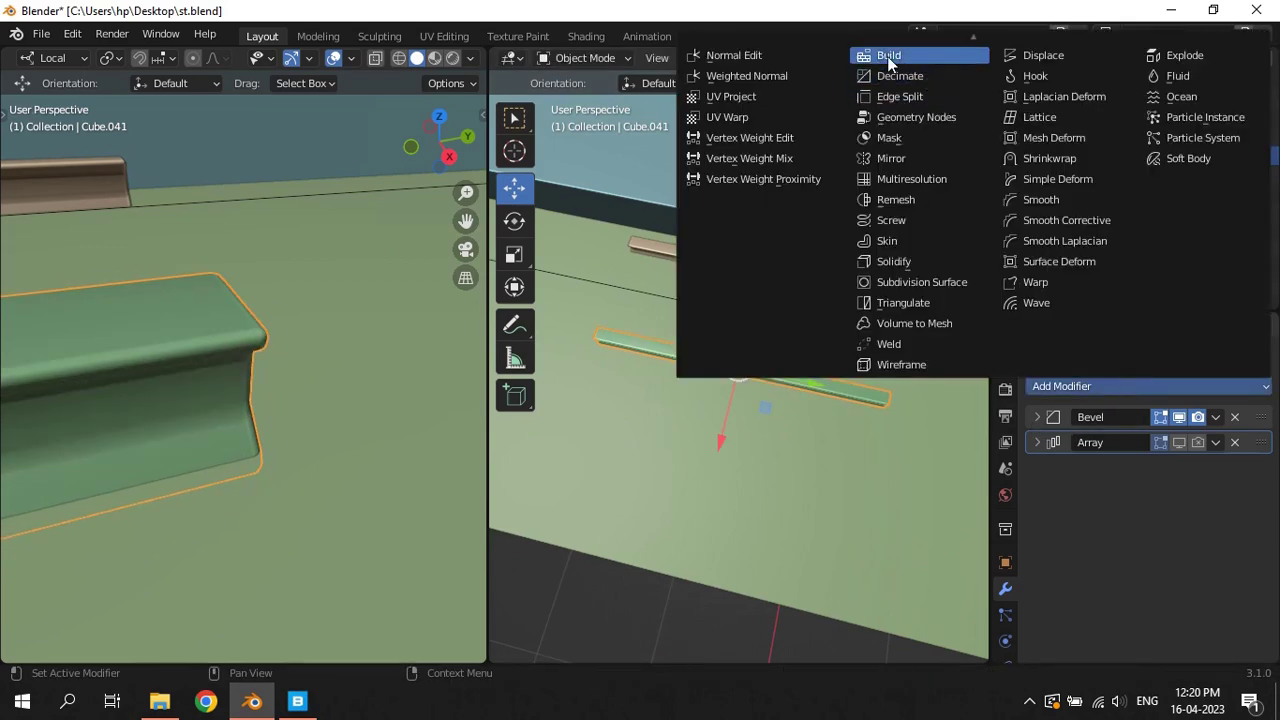
scroll(932, 60, up, 1)
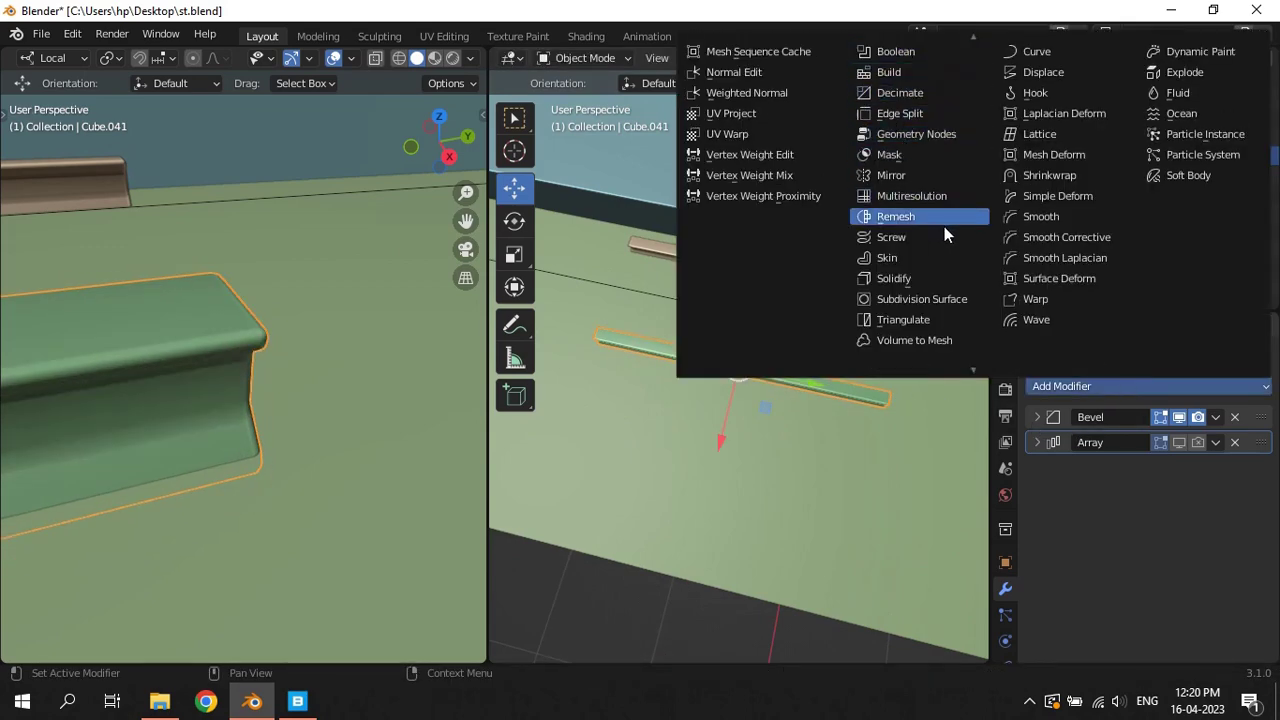
click(1039, 54)
drag(1262, 467, 1262, 442)
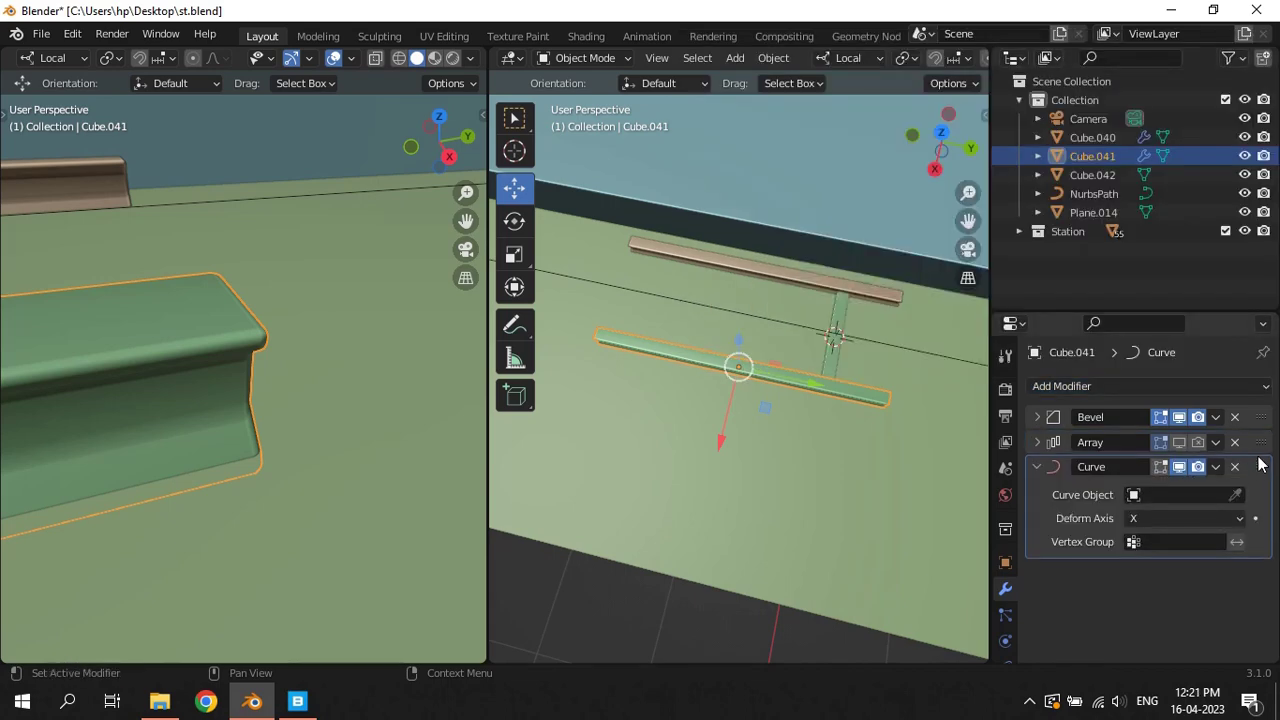
Point the rail's Curve modifier at NurbsPath and switch the viewport to wireframe
click(1235, 470)
click(886, 335)
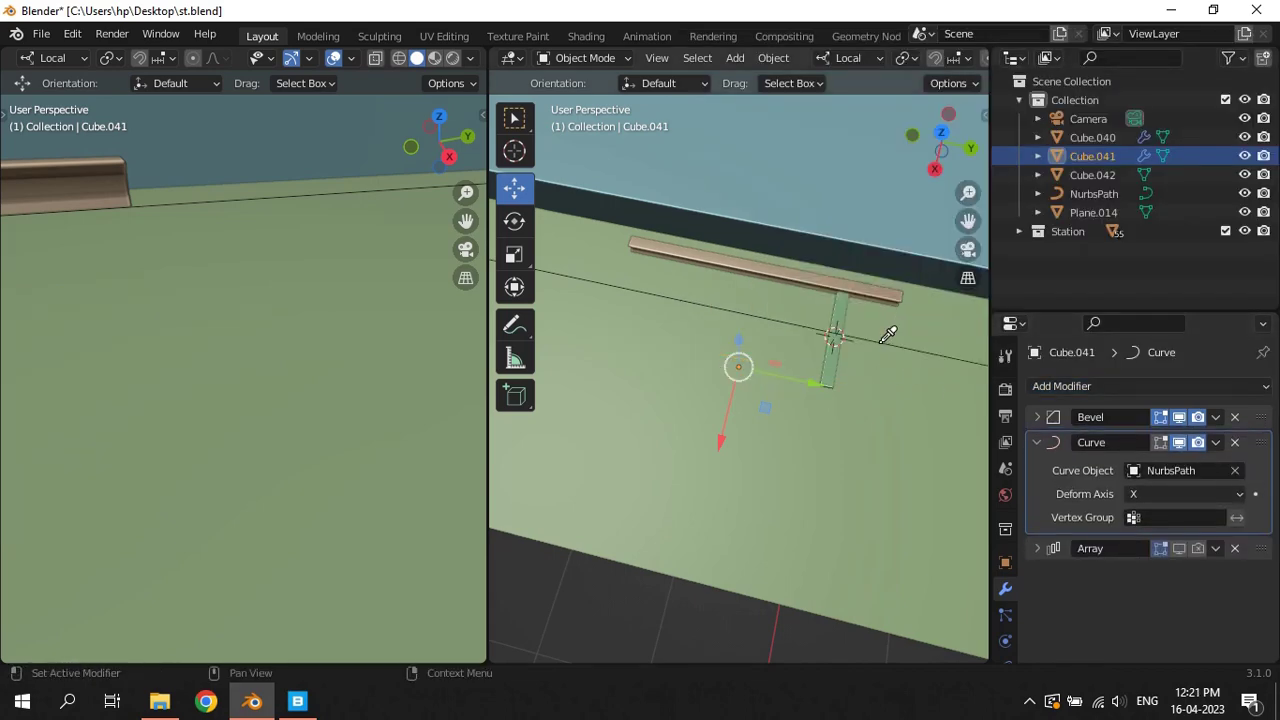
scroll(872, 366, down, 3)
mouse_move(867, 374)
middle_down()
mouse_move(720, 428)
mouse_move(847, 342)
mouse_move(772, 387)
mouse_move(768, 329)
mouse_move(837, 418)
mouse_move(817, 377)
mouse_move(886, 414)
mouse_move(794, 420)
middle_up()
scroll(867, 324, up, 2)
scroll(866, 324, up, 3)
key(z)
click(848, 352)
Reposition the rail bar, finally shifting it along the X axis
key(g)
click(876, 381)
scroll(884, 388, down, 3)
key(g)
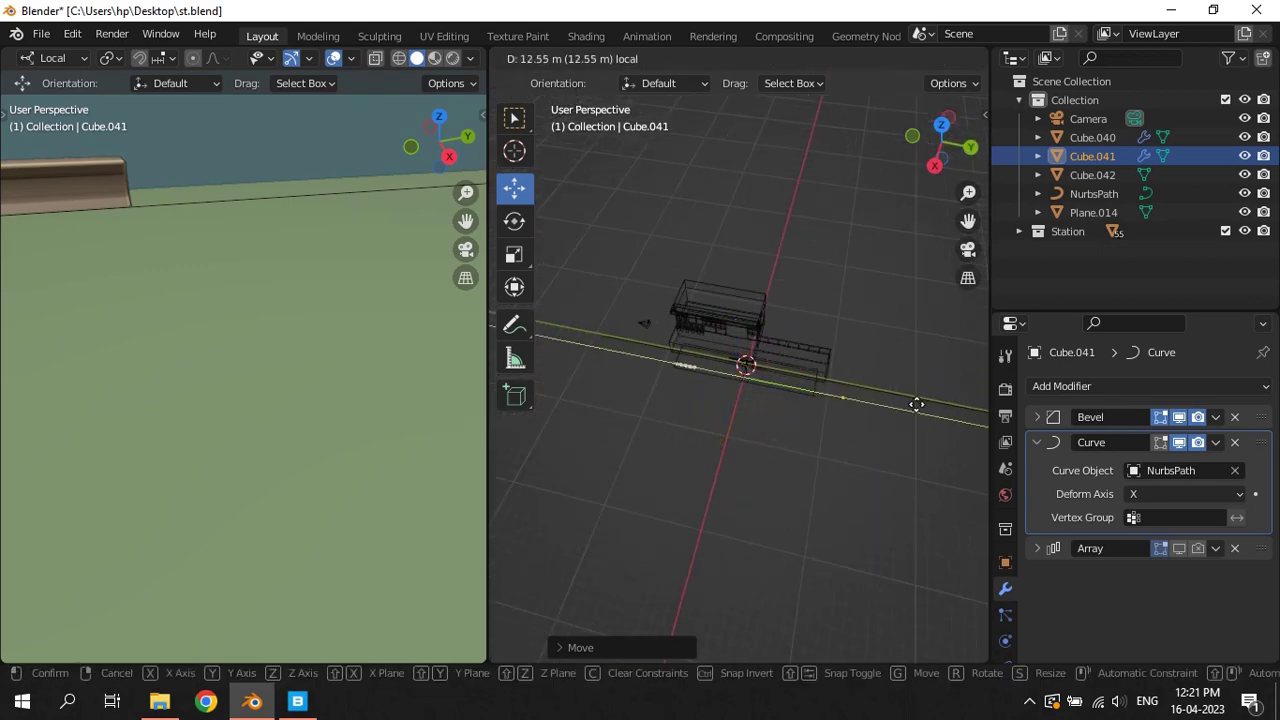
click(974, 405)
scroll(869, 412, up, 3)
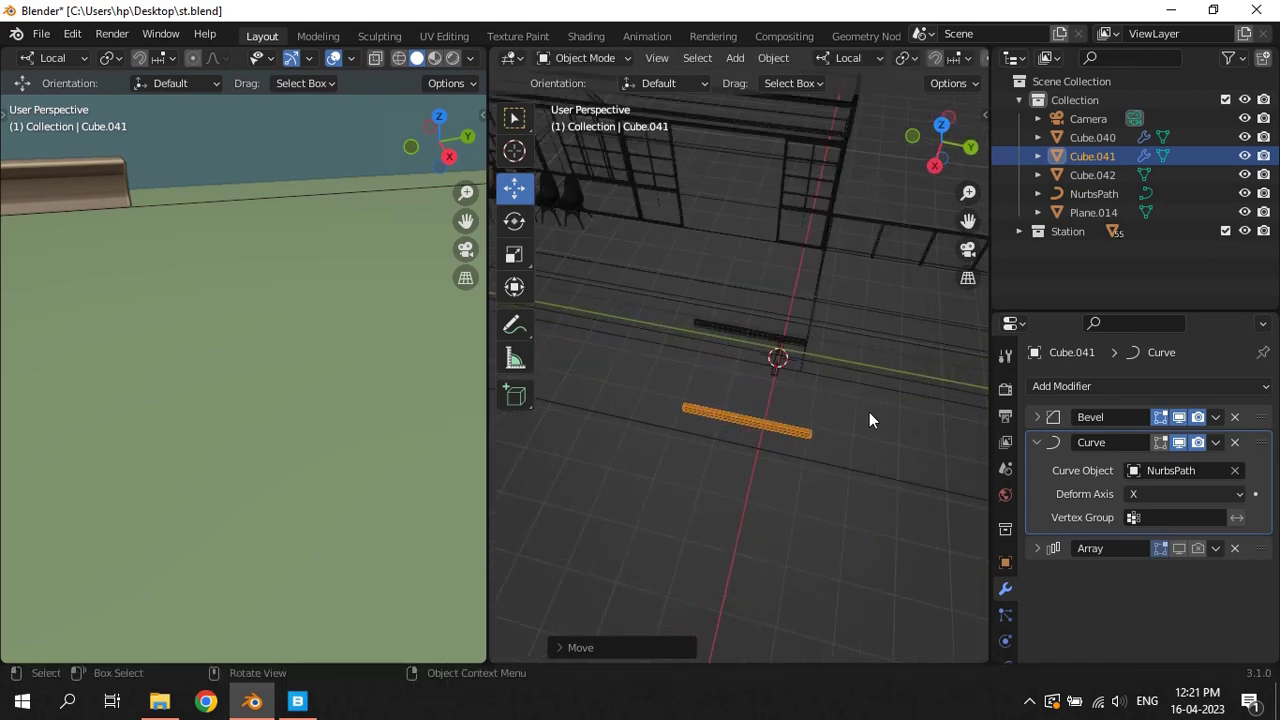
scroll(852, 418, up, 1)
mouse_move(843, 435)
middle_down()
mouse_move(743, 457)
mouse_move(946, 394)
mouse_move(921, 339)
middle_up()
key(g)
key(x)
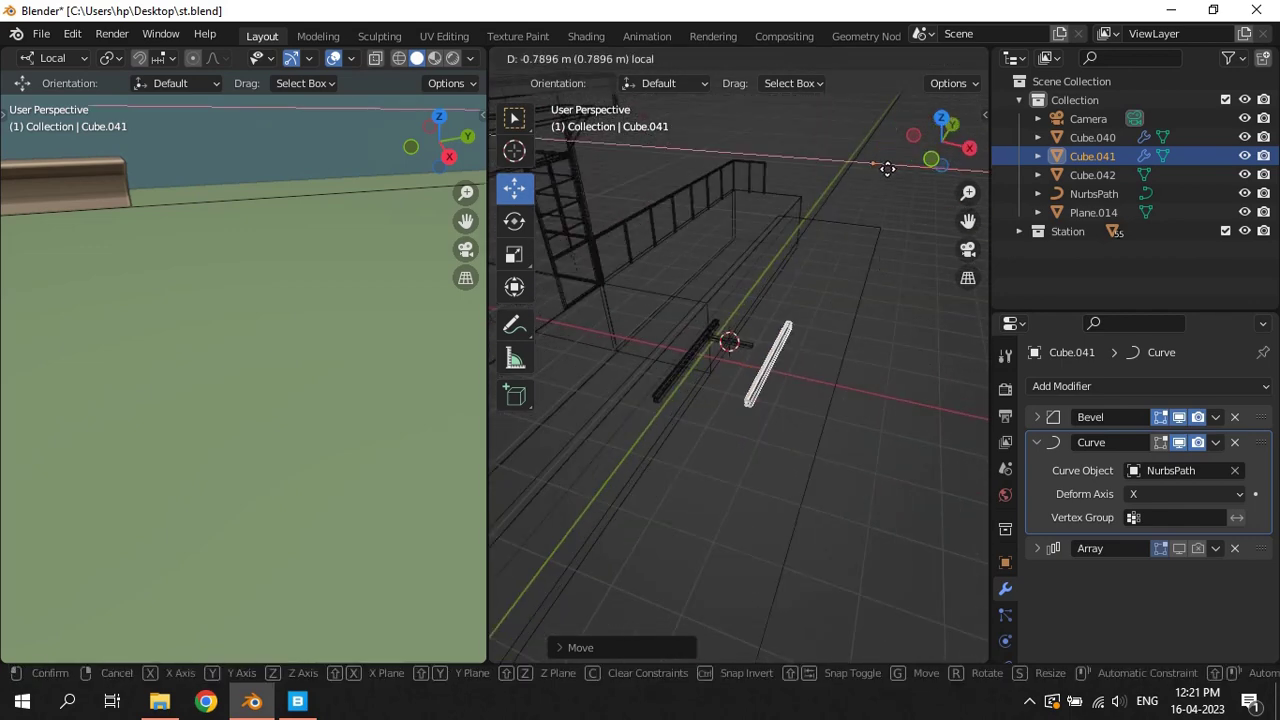
click(878, 168)
mouse_move(878, 168)
middle_down()
mouse_move(813, 315)
mouse_move(847, 304)
mouse_move(770, 319)
middle_up()
Check the Curve bending, keep Deform Axis X, and move Array above Curve
click(1180, 442)
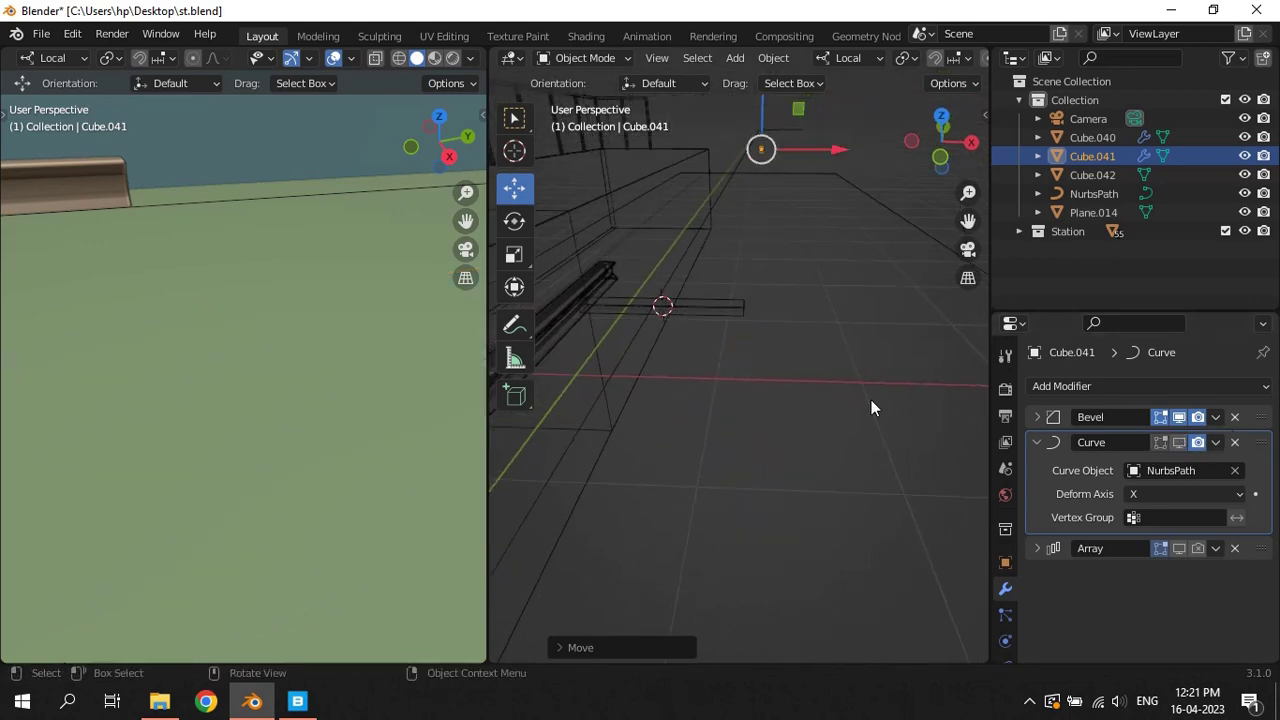
middle_drag(871, 402, 796, 375)
click(1179, 443)
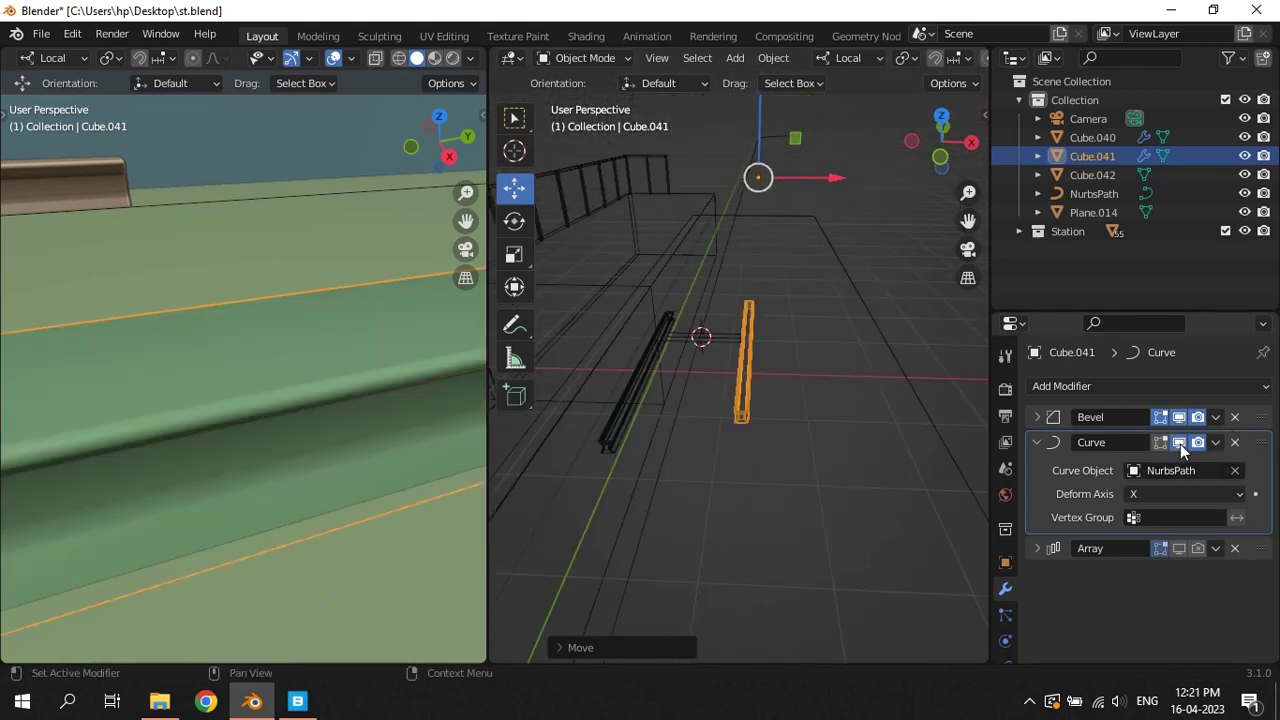
click(1170, 493)
click(1171, 554)
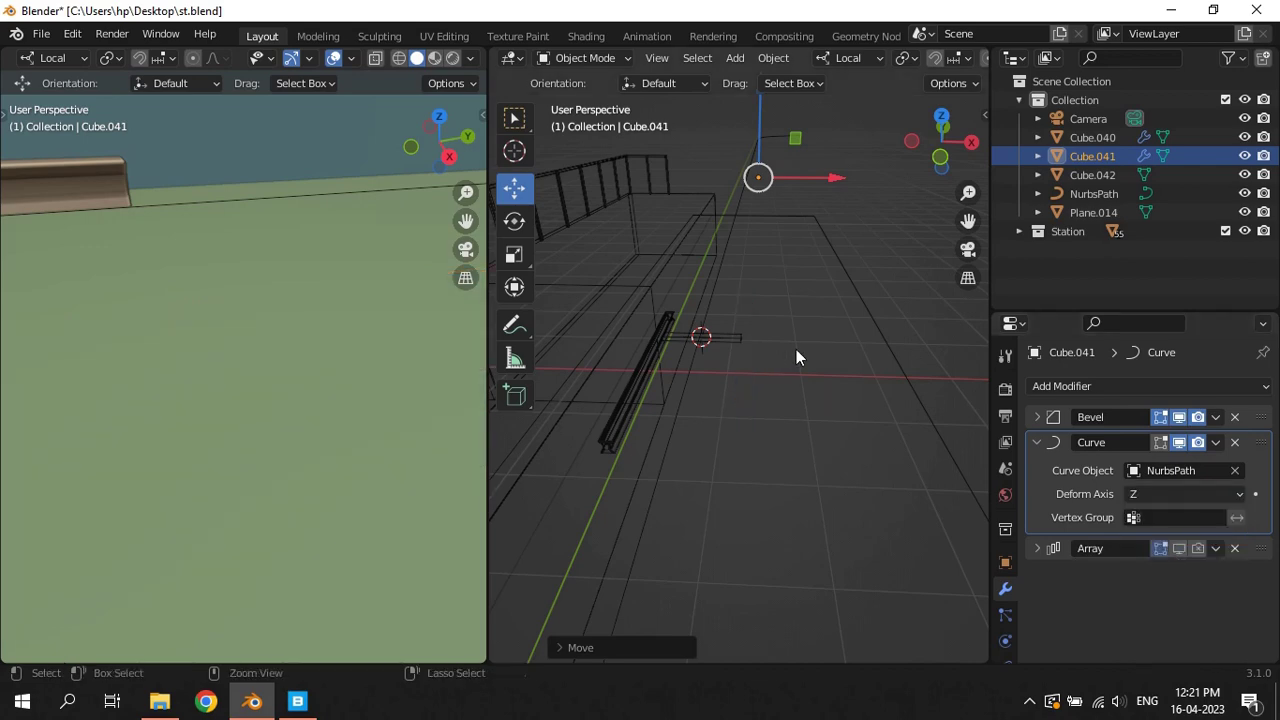
key(ctrl+z)
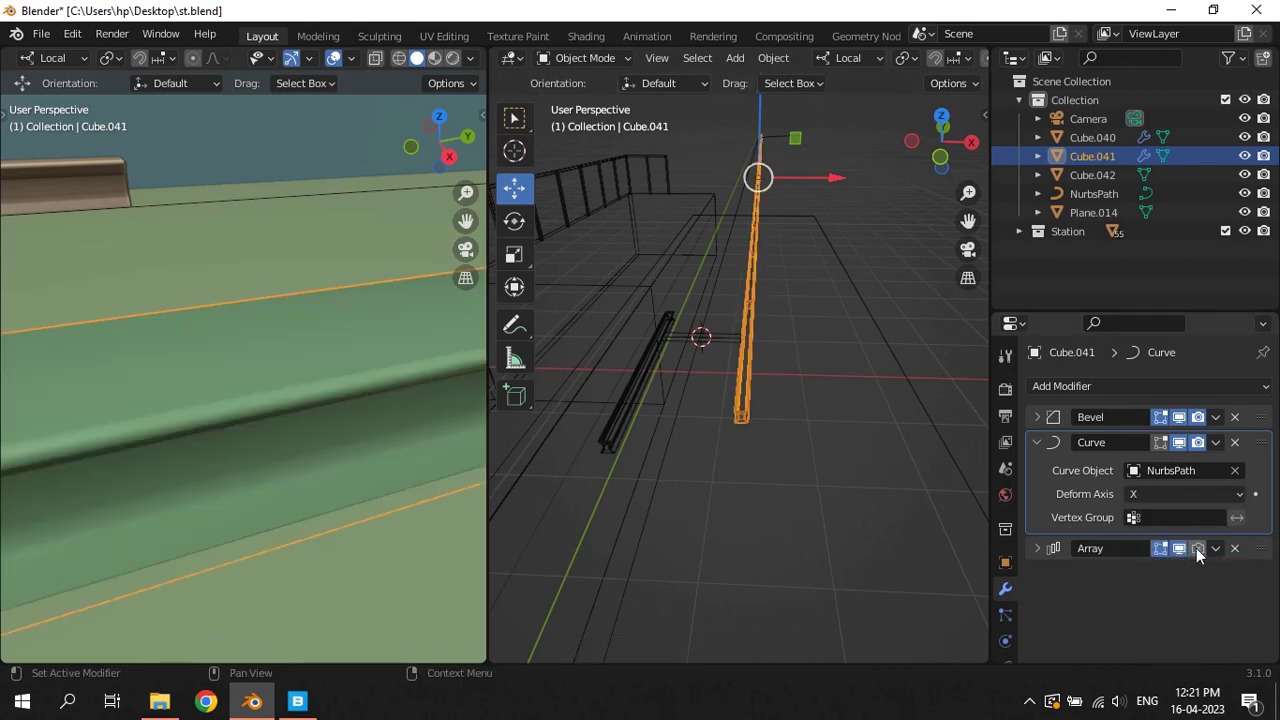
mouse_move(823, 186)
middle_down()
mouse_move(874, 260)
mouse_move(798, 325)
mouse_move(797, 408)
mouse_move(854, 303)
mouse_move(868, 303)
mouse_move(808, 453)
mouse_move(820, 429)
mouse_move(840, 440)
middle_up()
drag(1257, 556, 1250, 436)
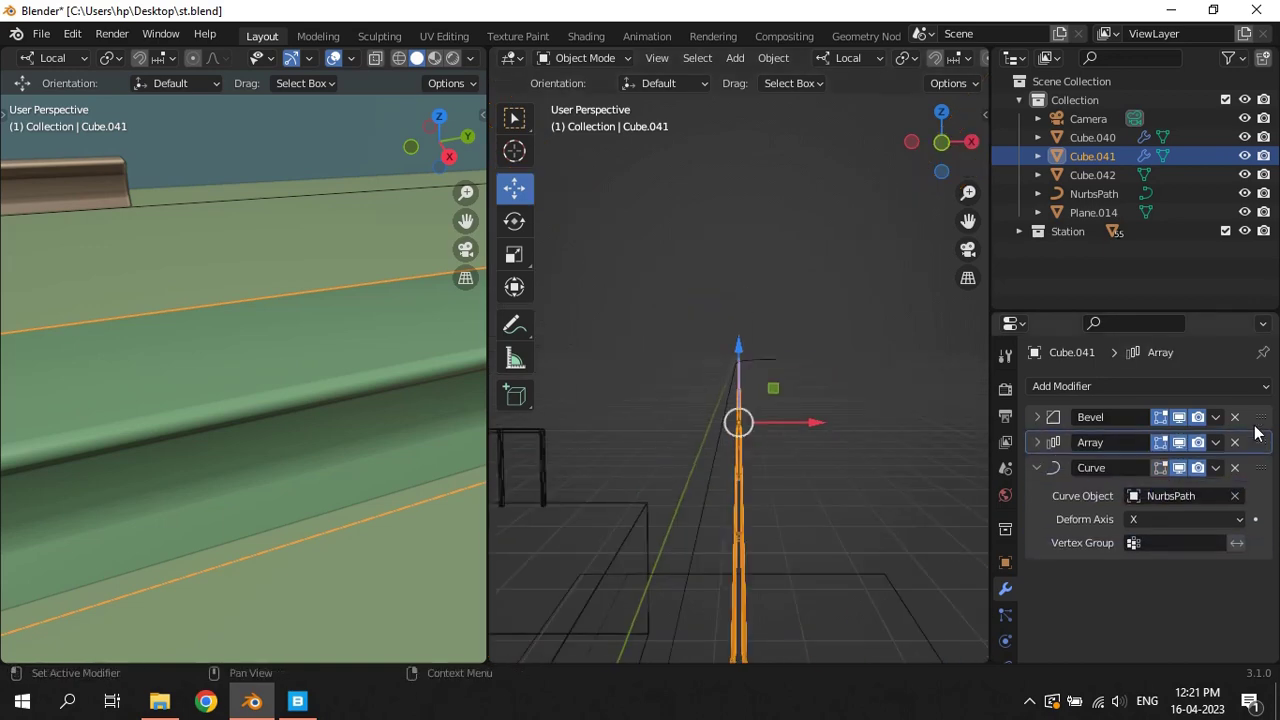
Select and frame the rail Cube.041 for a close-up of the curved rail
click(829, 394)
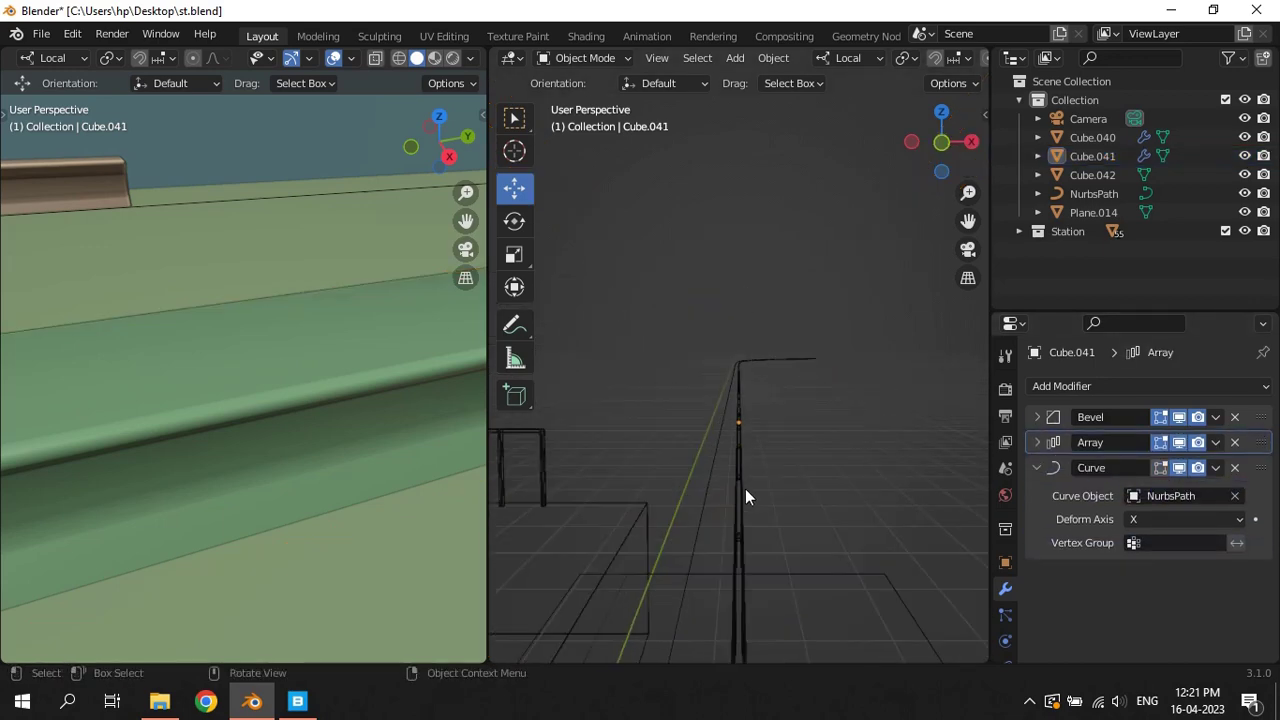
click(749, 515)
key(KP_Decimal)
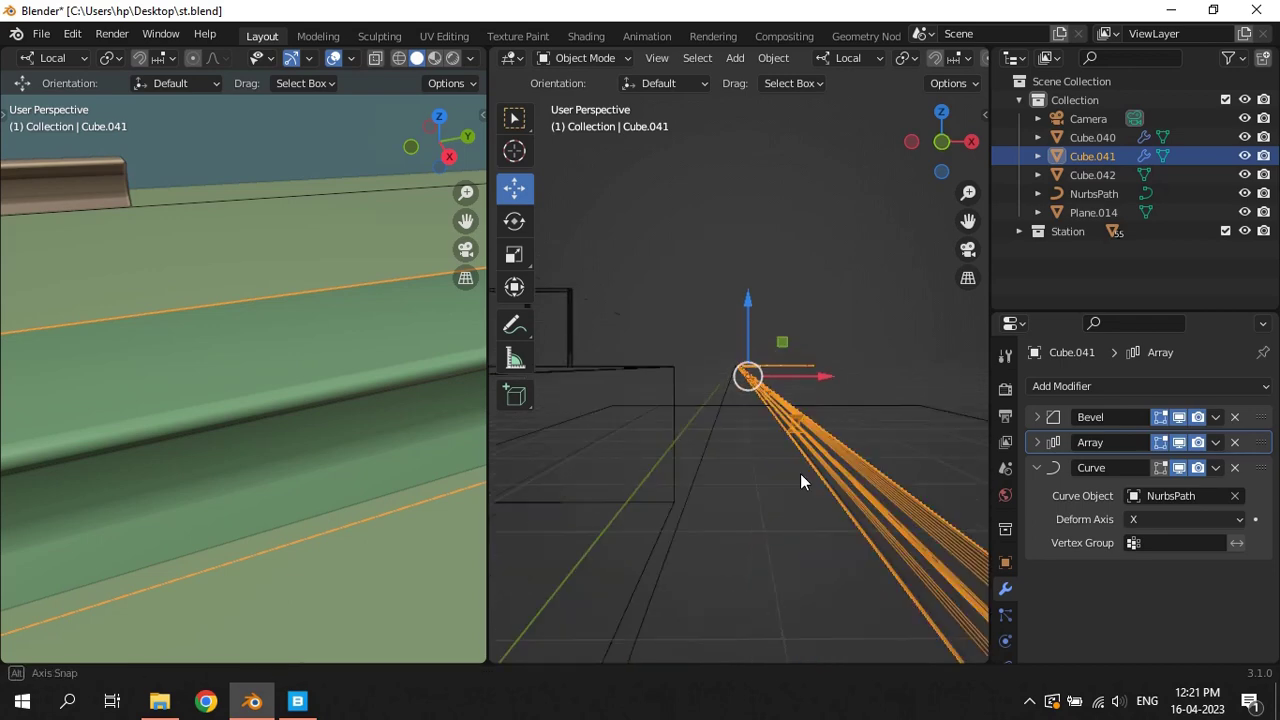
scroll(962, 57, down, 3)
scroll(191, 318, up, 2)
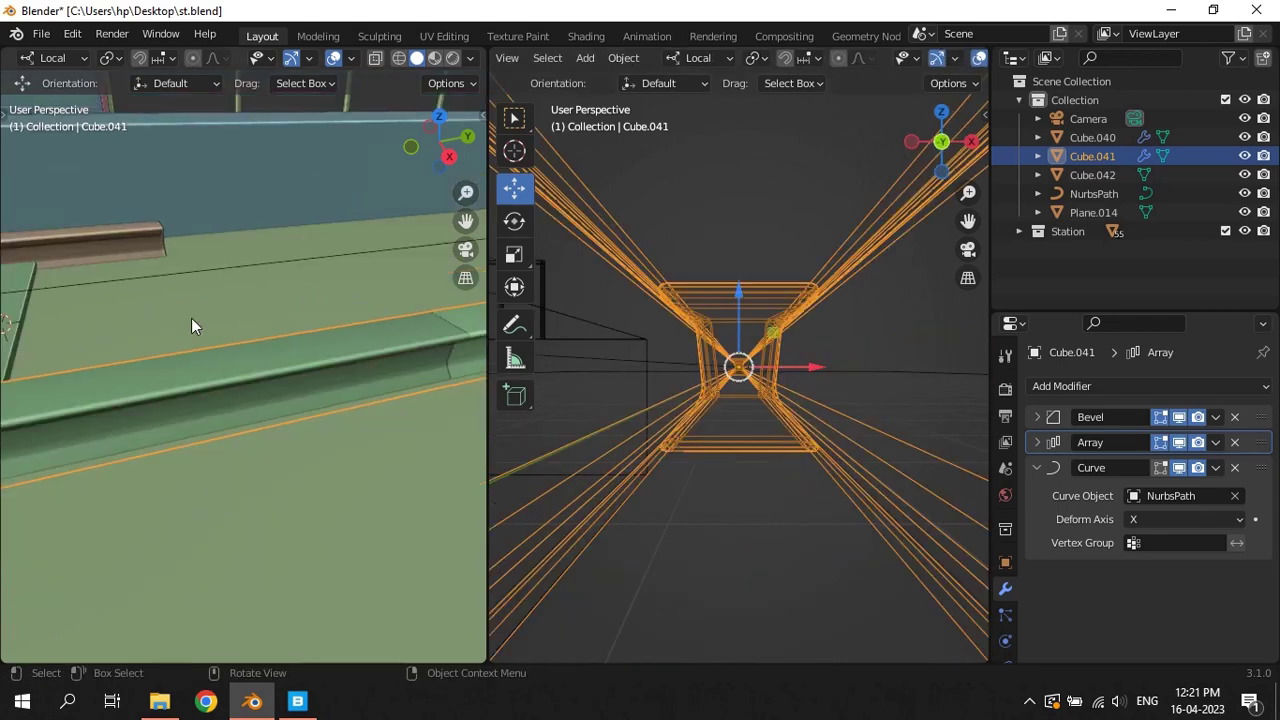
click(8, 330)
key(KP_Decimal)
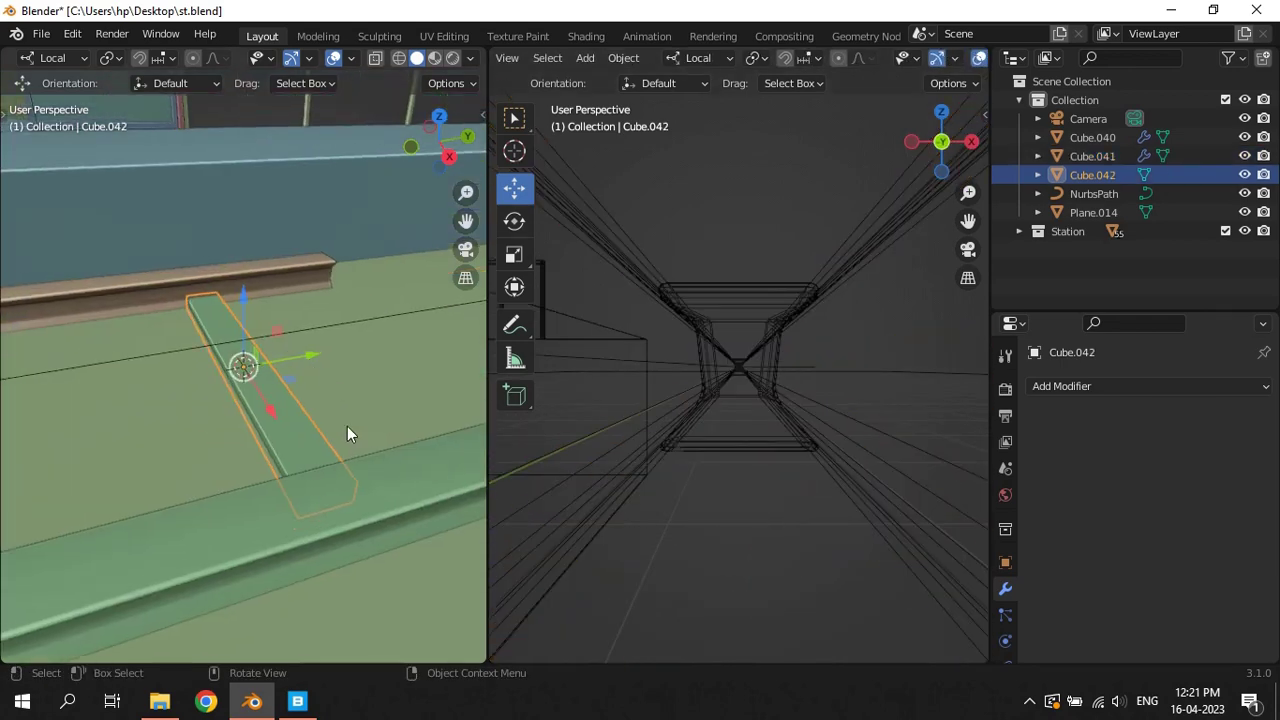
scroll(347, 426, down, 2)
middle_drag(289, 447, 375, 441)
click(333, 372)
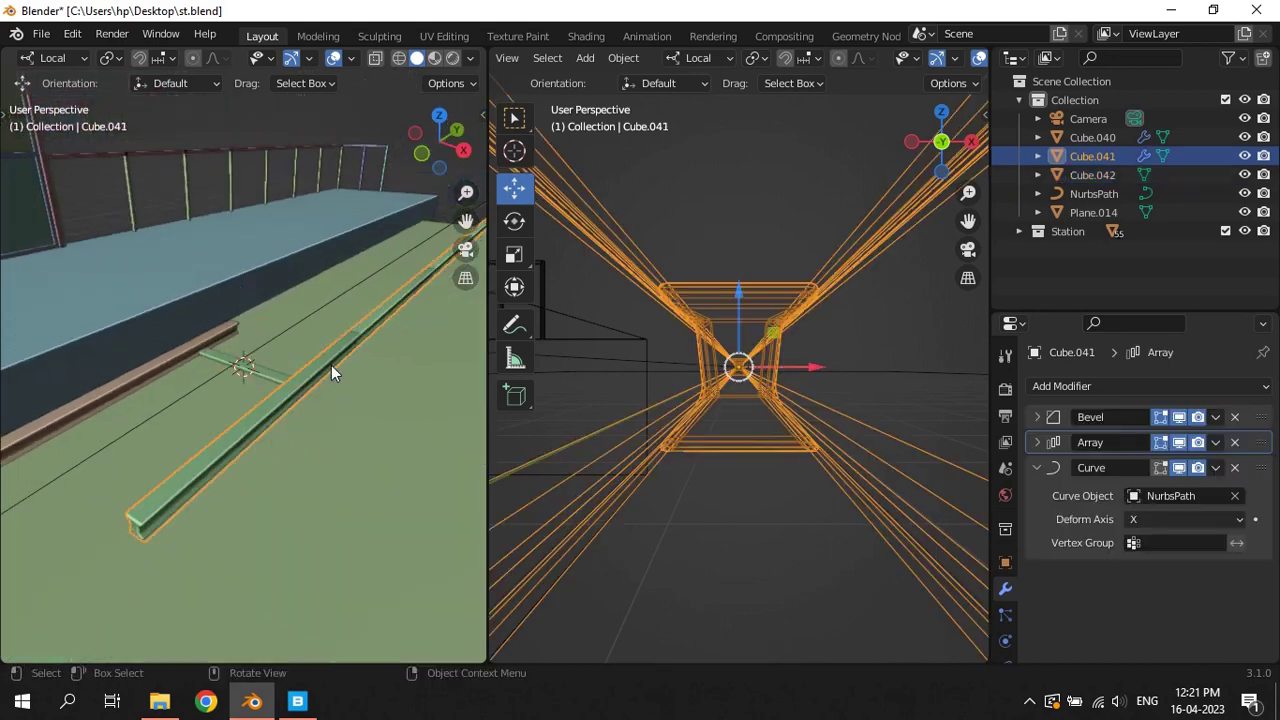
scroll(827, 335, up, 5)
mouse_move(827, 335)
middle_down()
mouse_move(751, 431)
mouse_move(777, 441)
middle_up()
Scale the rail Cube.041 down along its local Y axis
key(s)
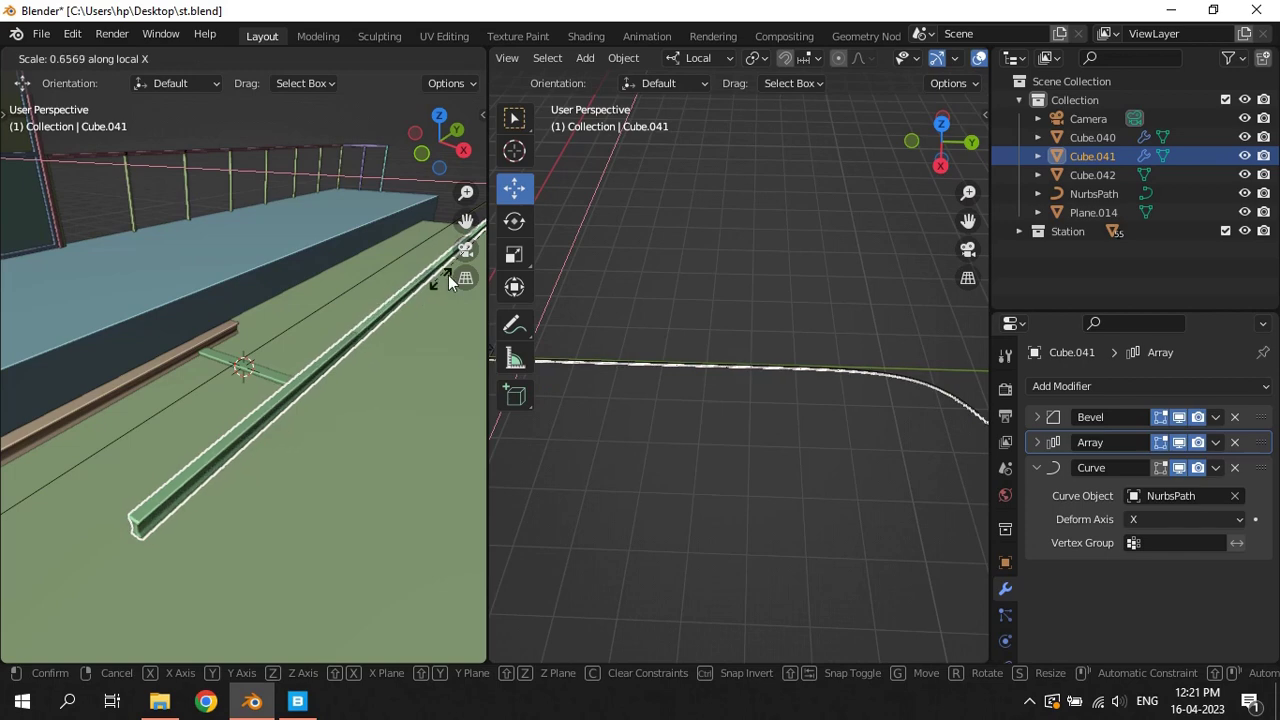
click(426, 306)
key(ctrl+z)
key(s)
key(y)
key(y)
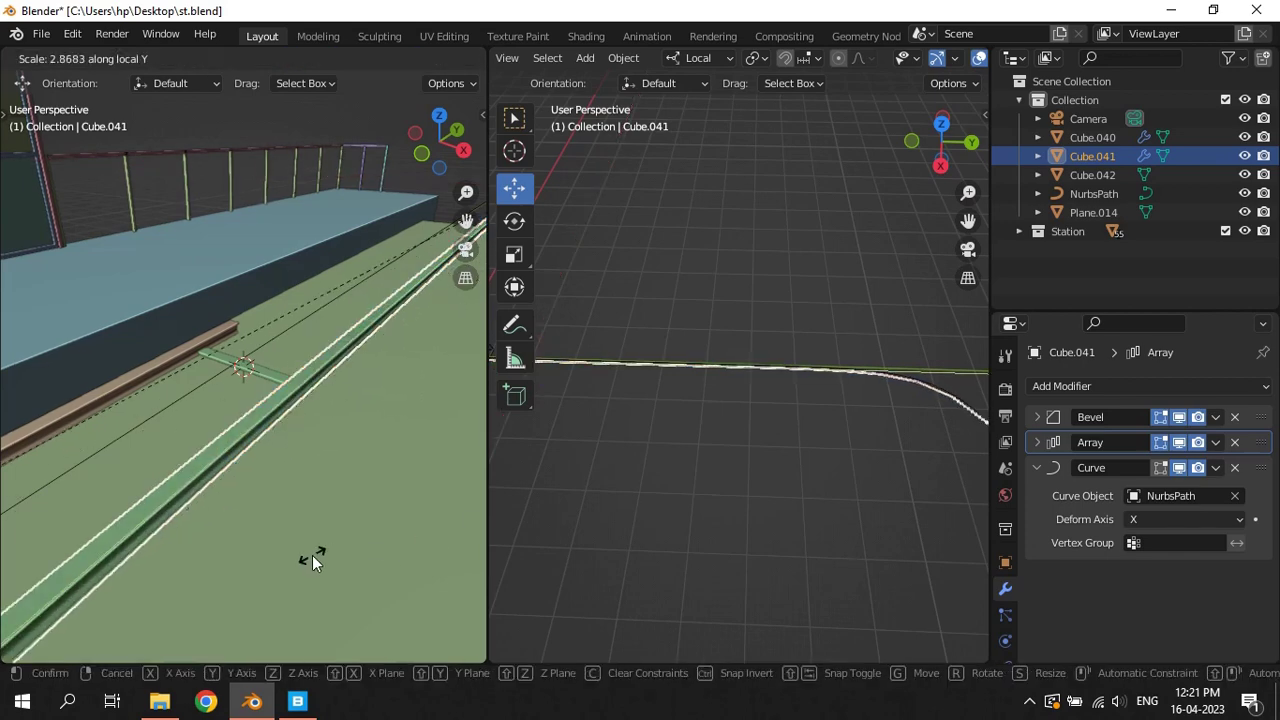
click(278, 564)
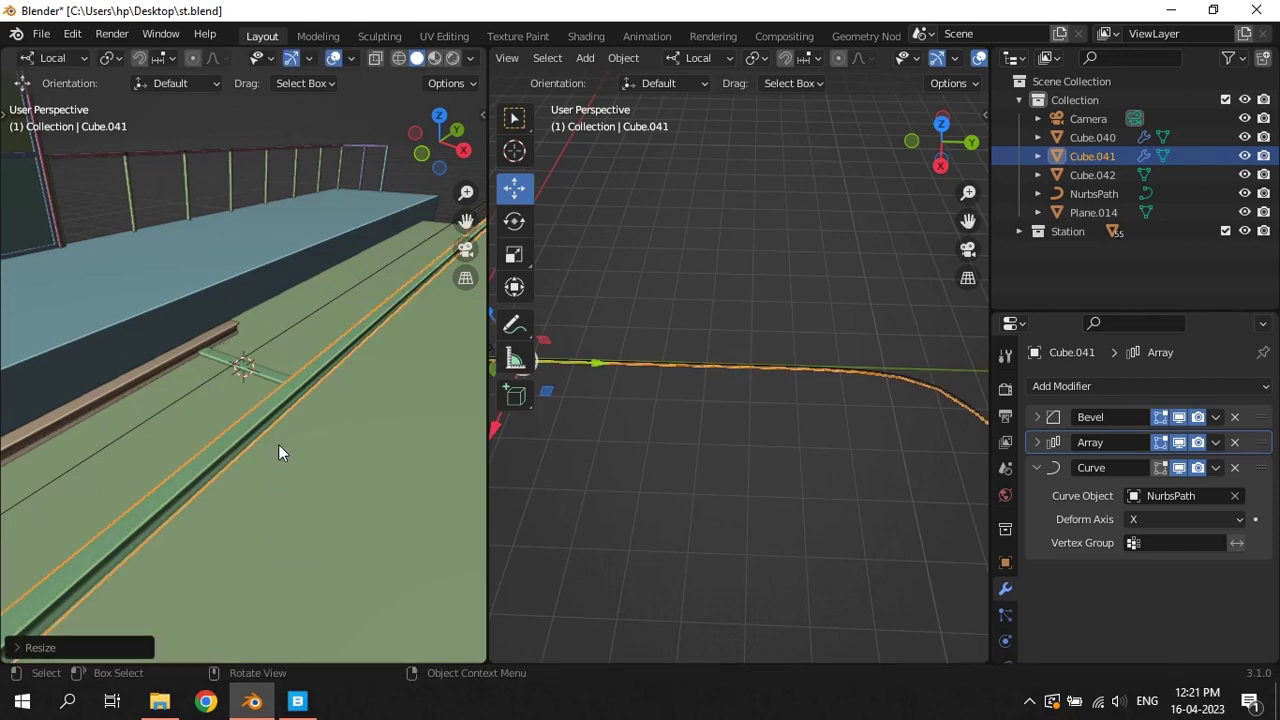
Shorten Cube.041 further along Y from the camera view and apply its scale
key(KP_0)
click(235, 356)
scroll(264, 436, up, 3)
scroll(265, 438, up, 2)
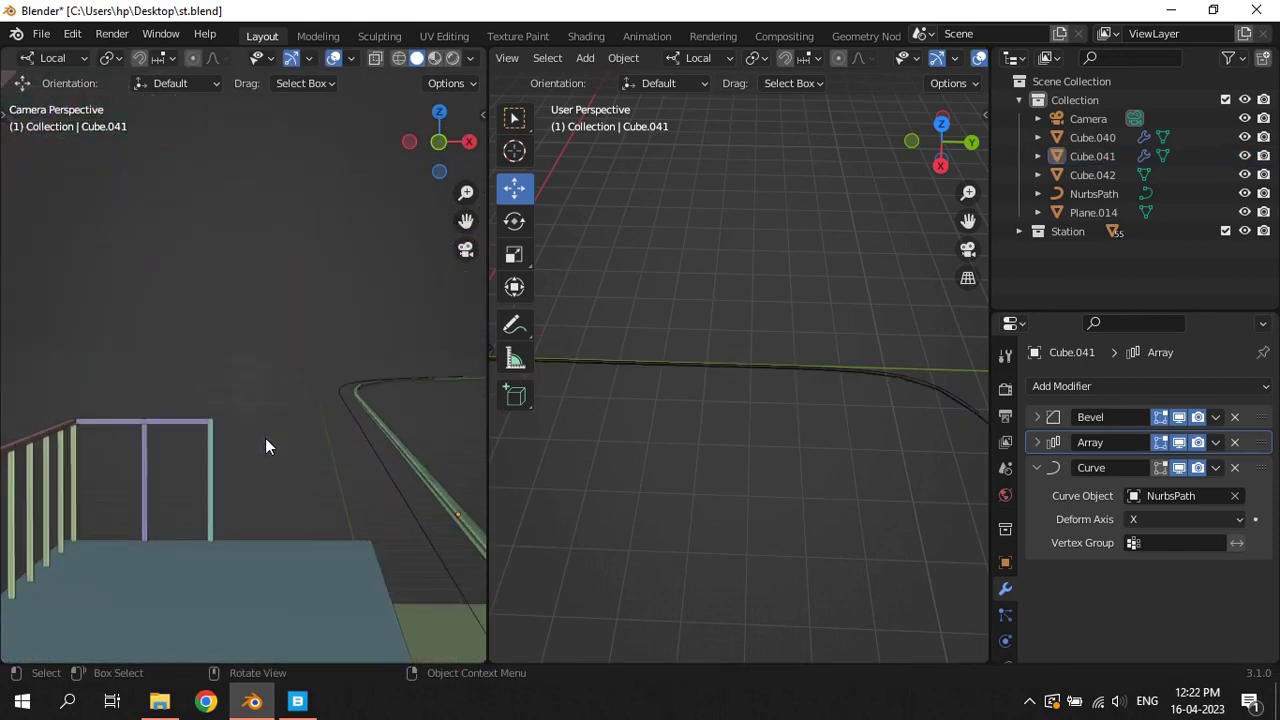
scroll(265, 438, up, 2)
scroll(346, 444, up, 2)
scroll(346, 444, up, 1)
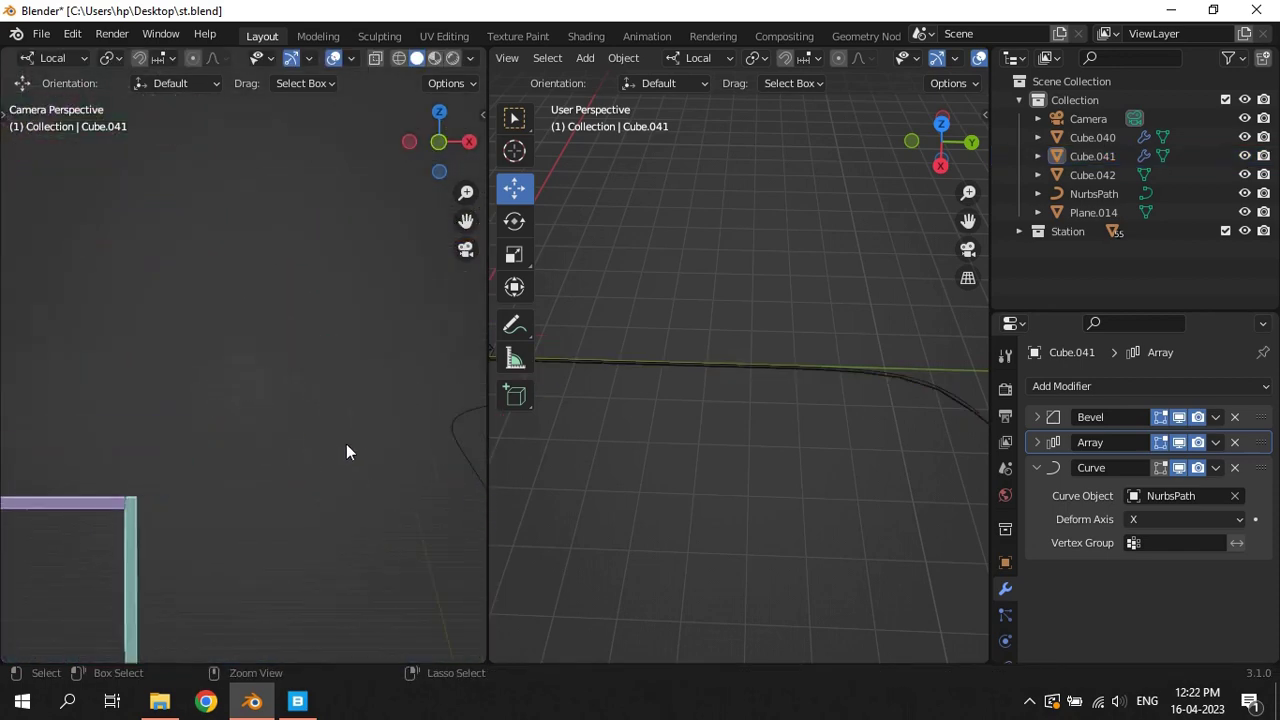
scroll(346, 444, up, 1)
scroll(346, 444, up, 2)
scroll(346, 444, up, 2)
scroll(346, 444, up, 1)
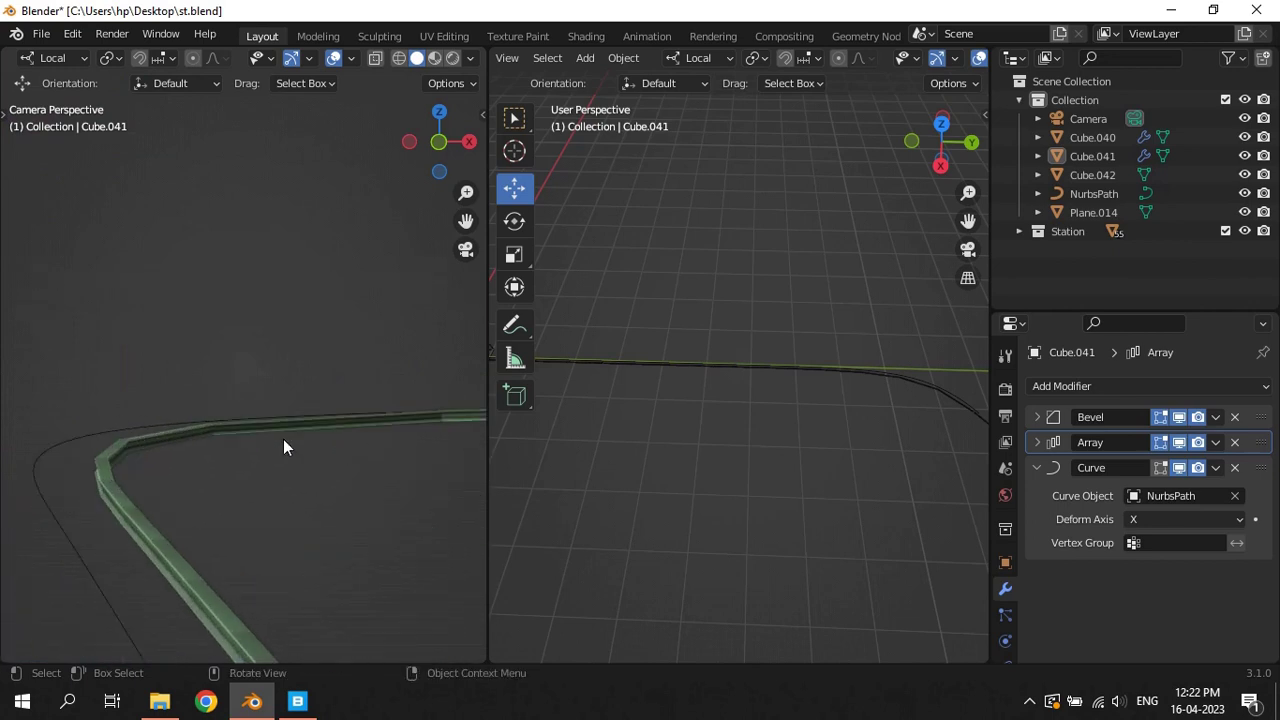
click(208, 419)
key(s)
key(y)
key(y)
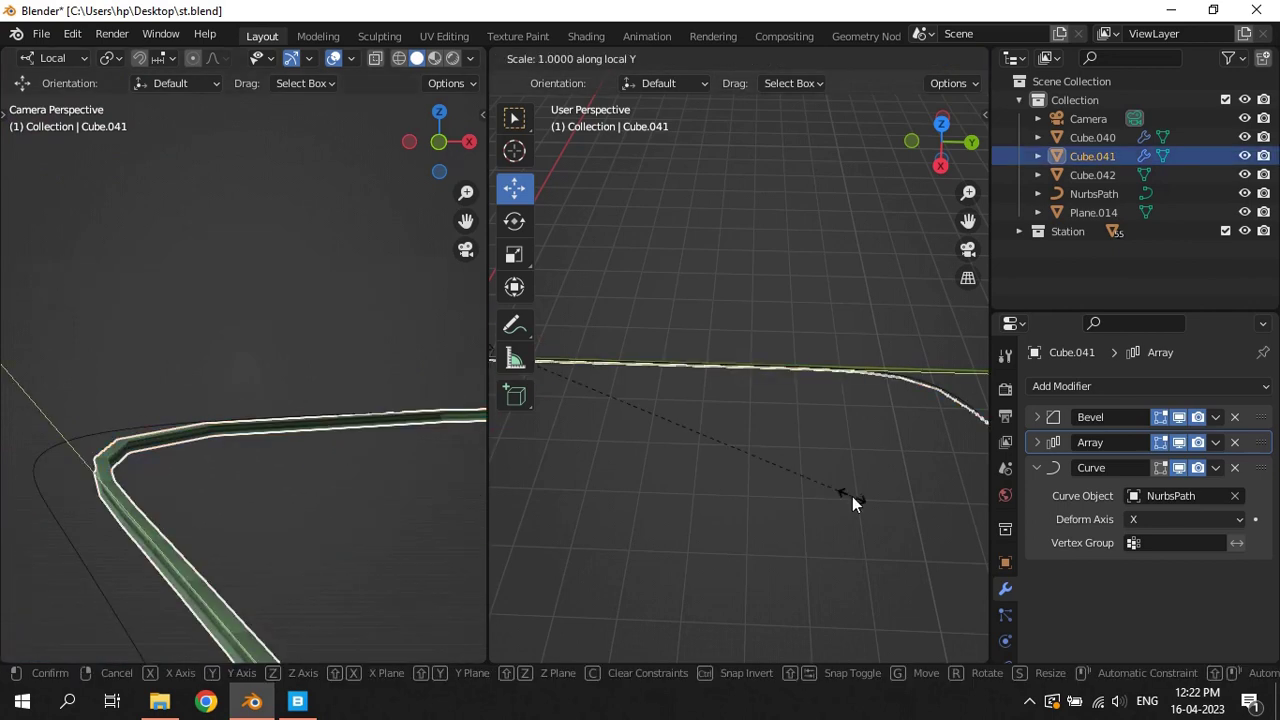
click(797, 461)
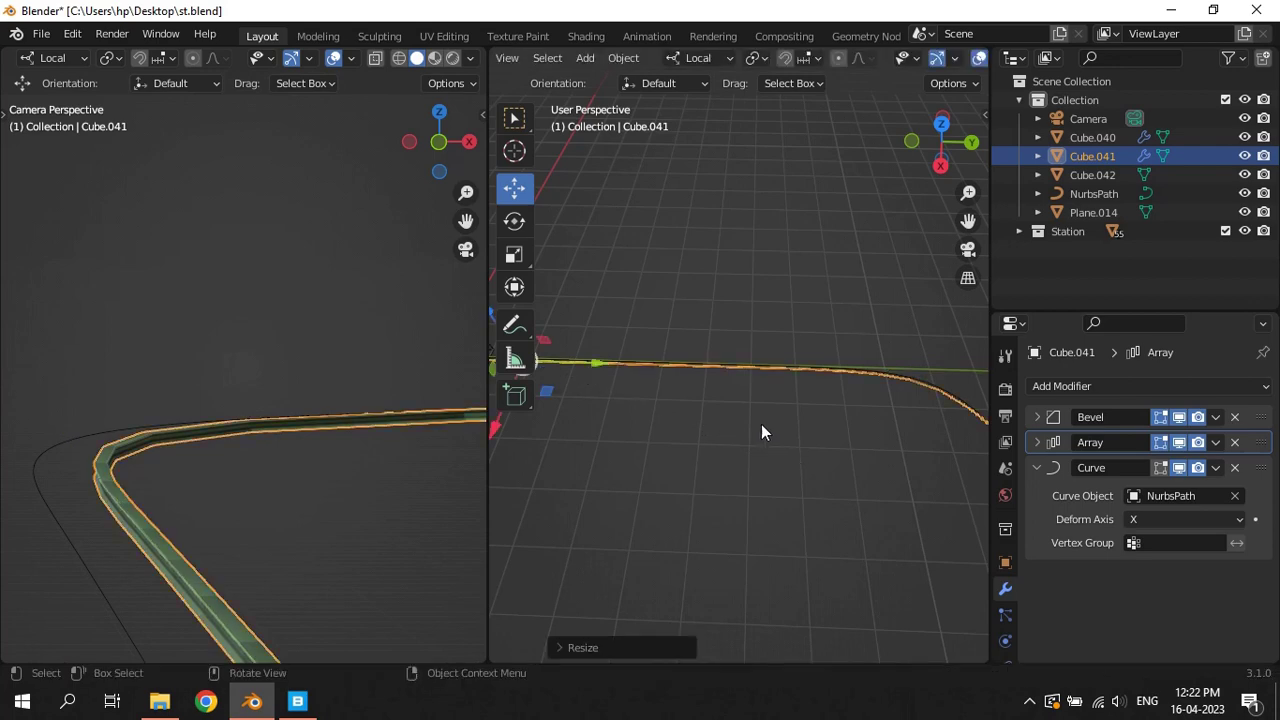
key(ctrl+a)
click(726, 379)
click(735, 420)
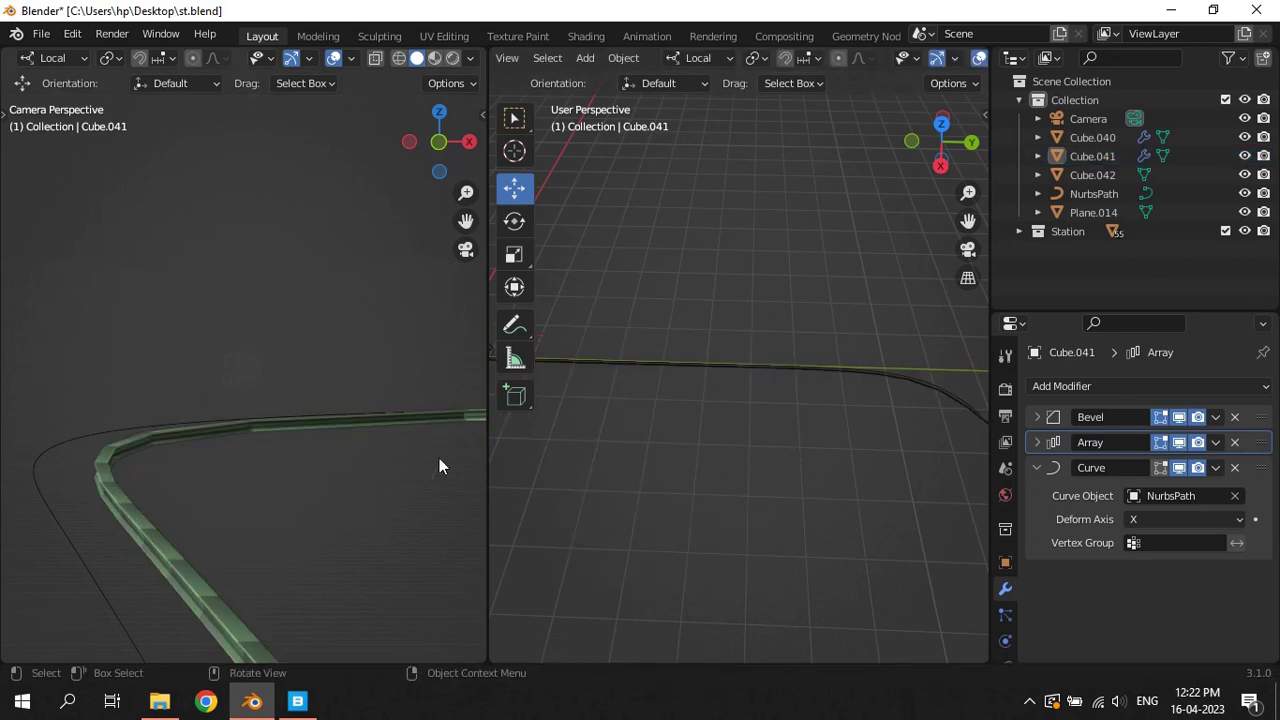
Set the rail's Array modifier count to 17
click(1036, 468)
click(1038, 443)
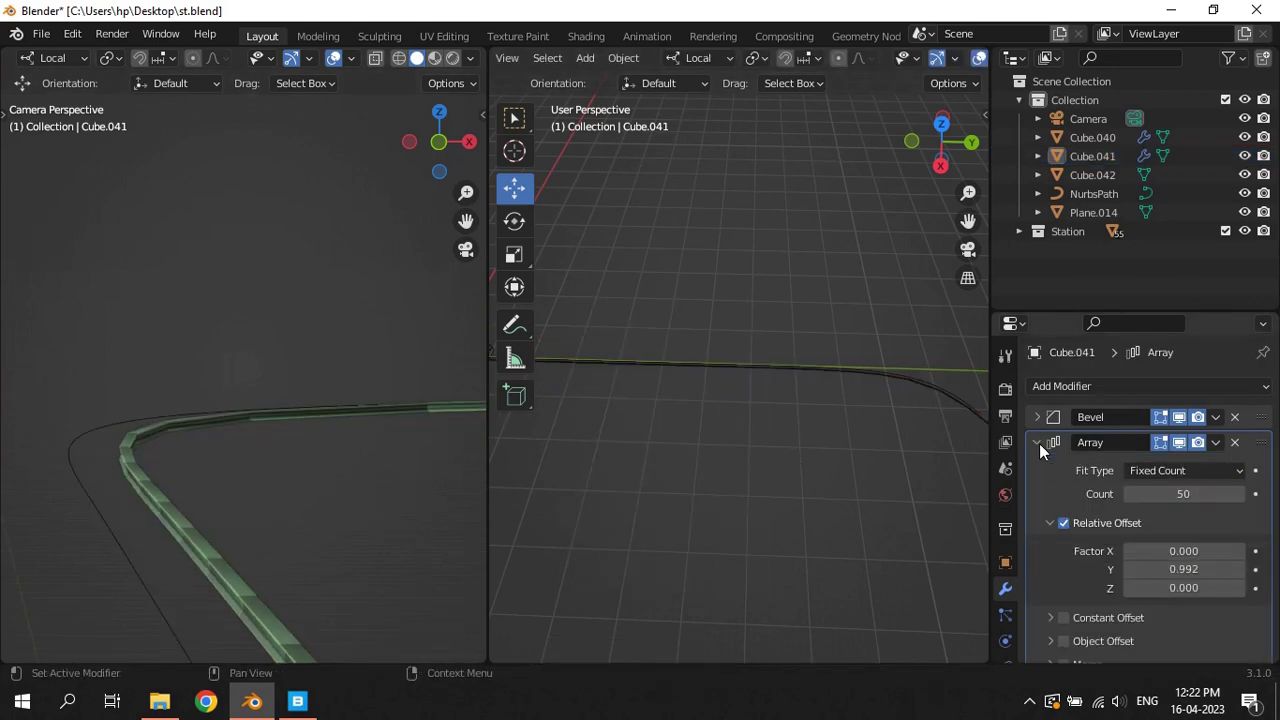
drag(1167, 490, 1187, 498)
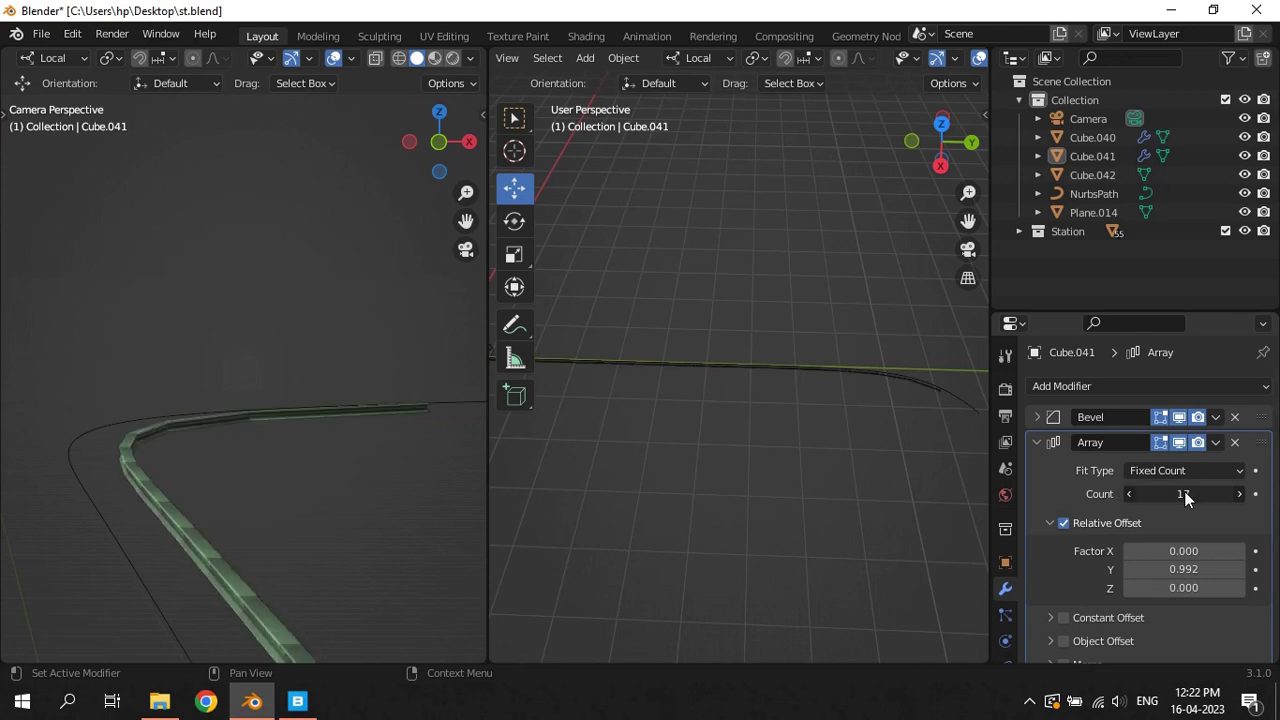
click(1130, 494)
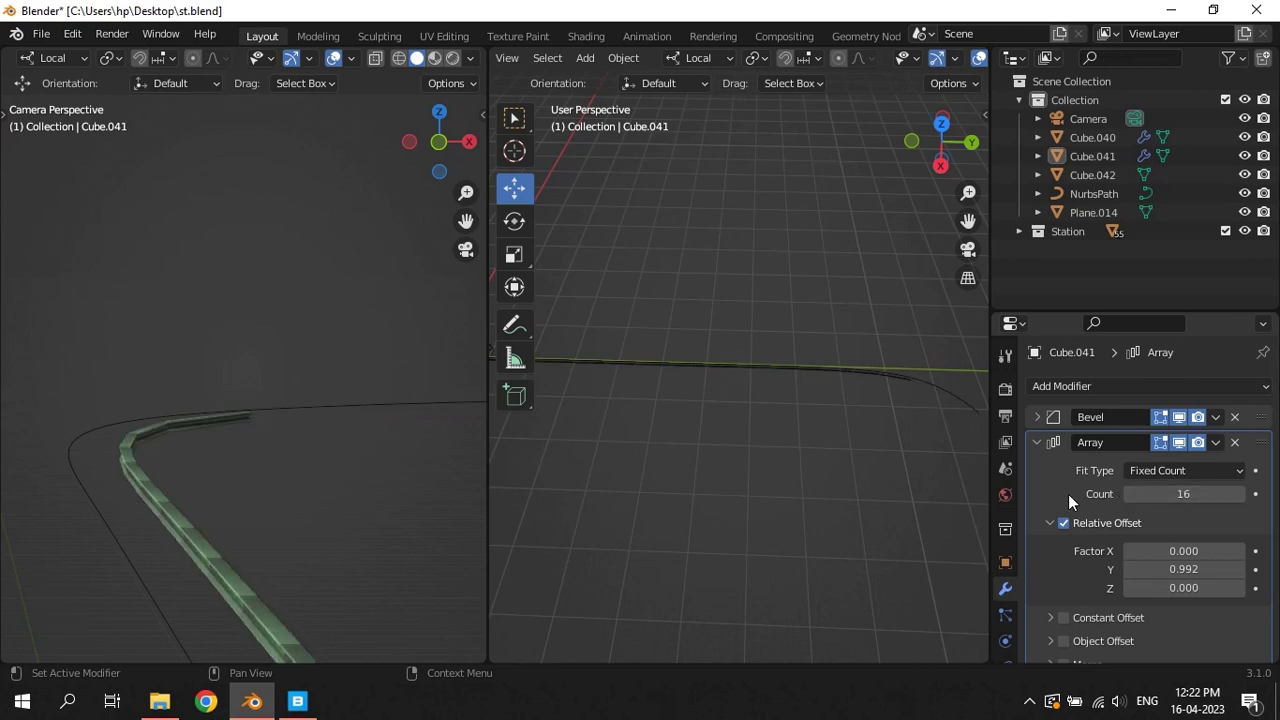
click(1240, 494)
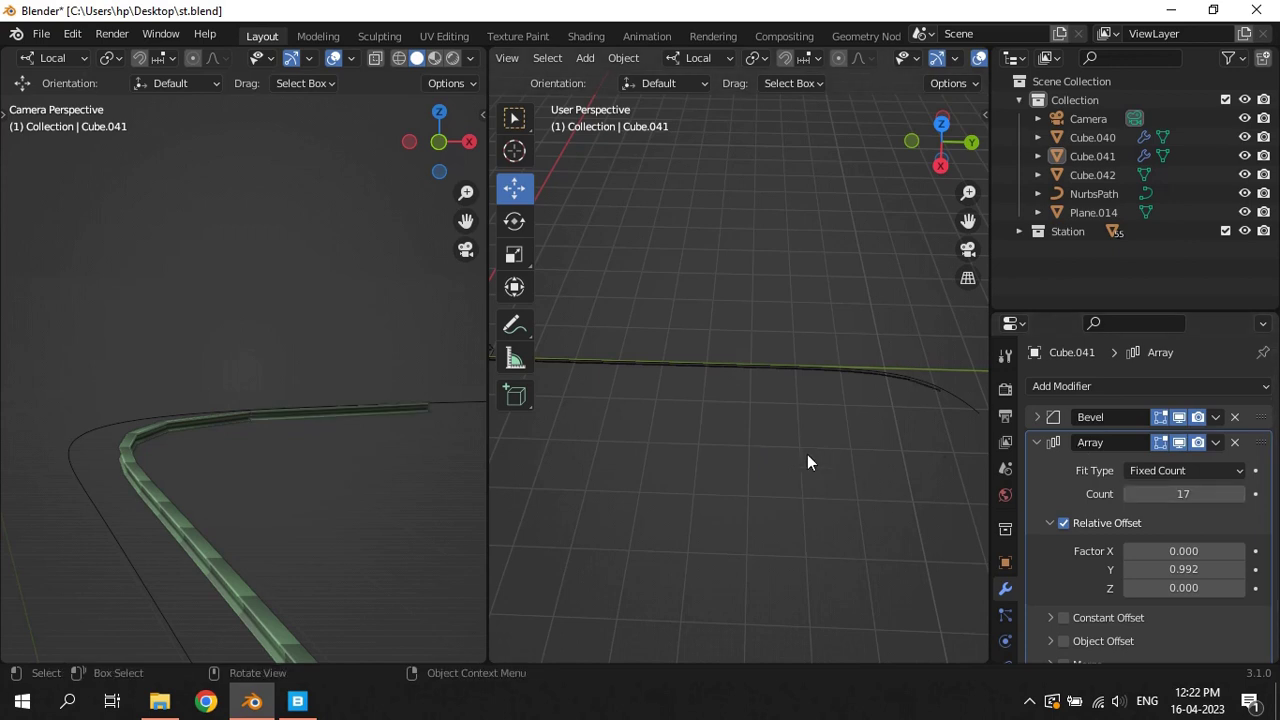
click(828, 366)
click(202, 514)
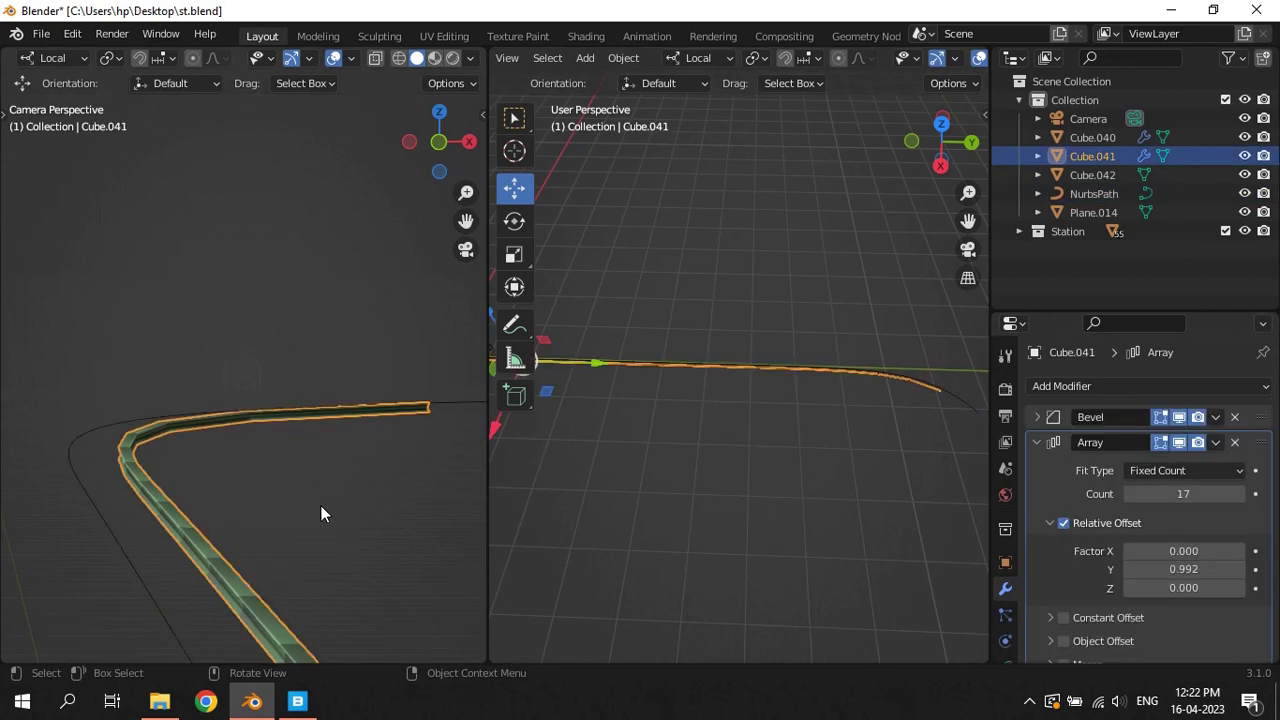
Make a linked duplicate of the rail and place it beside the first along X
key(alt+d)
right_click(361, 515)
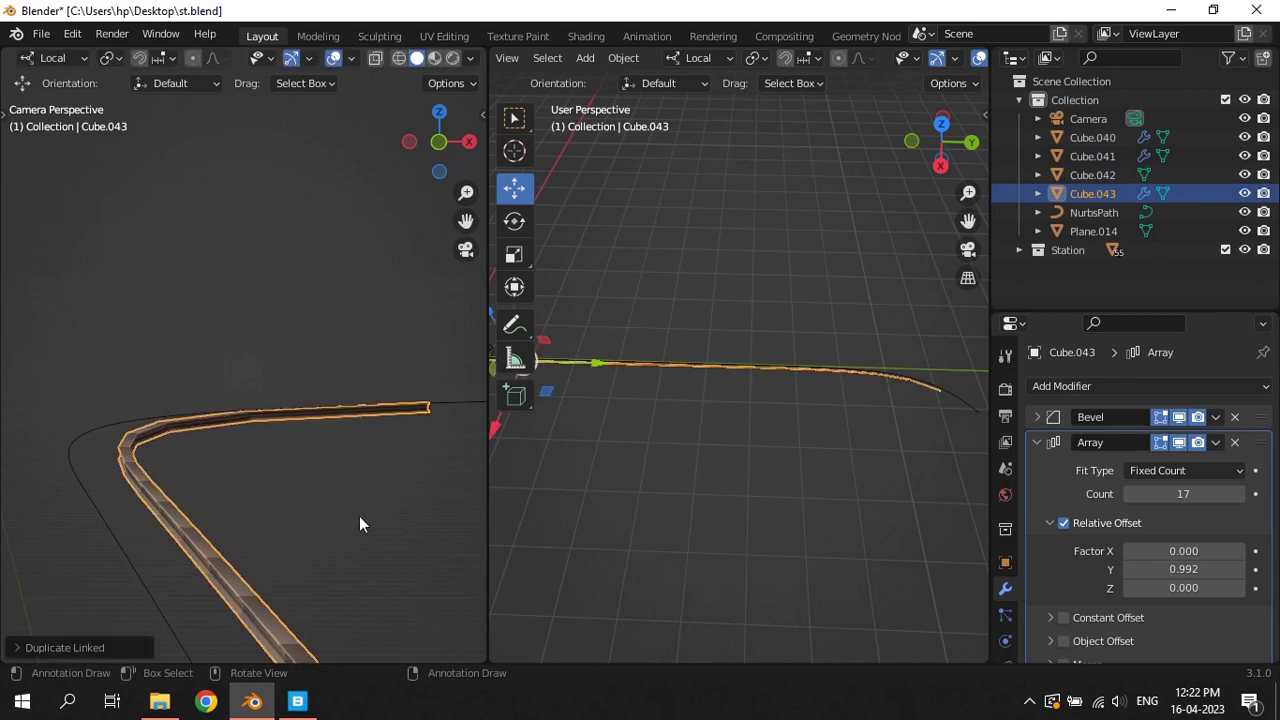
key(g)
click(369, 528)
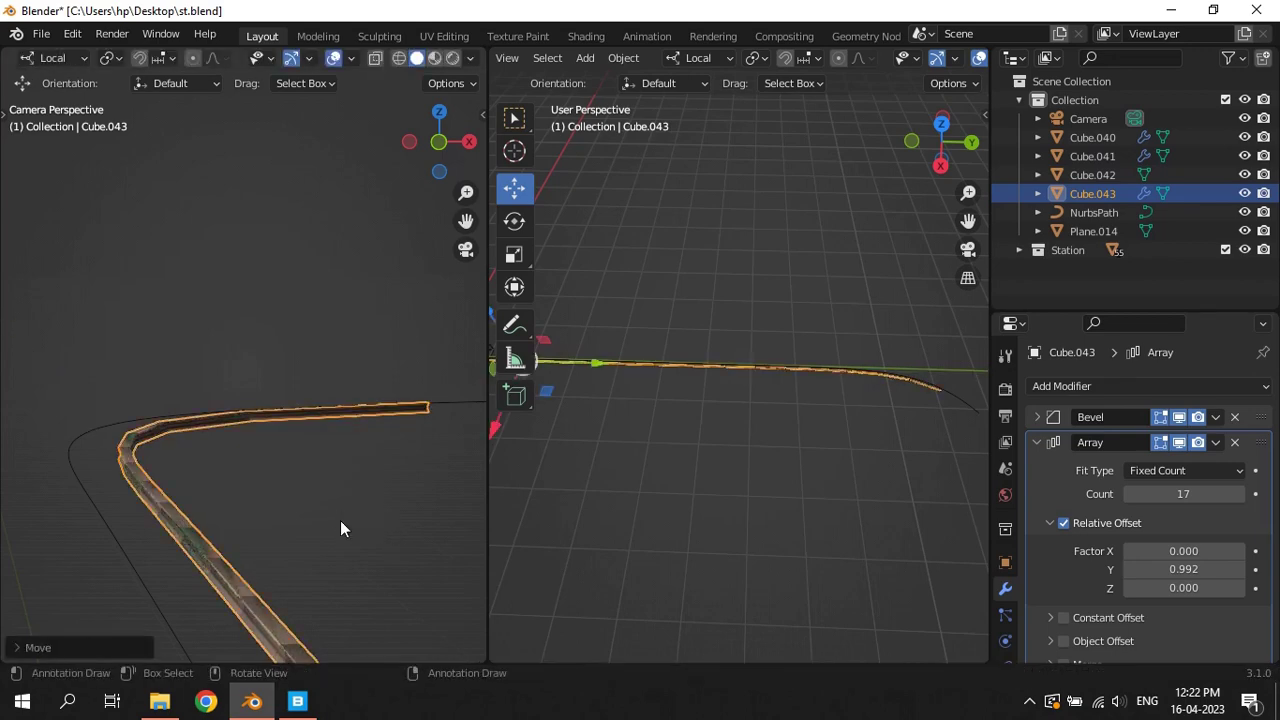
key(g)
key(x)
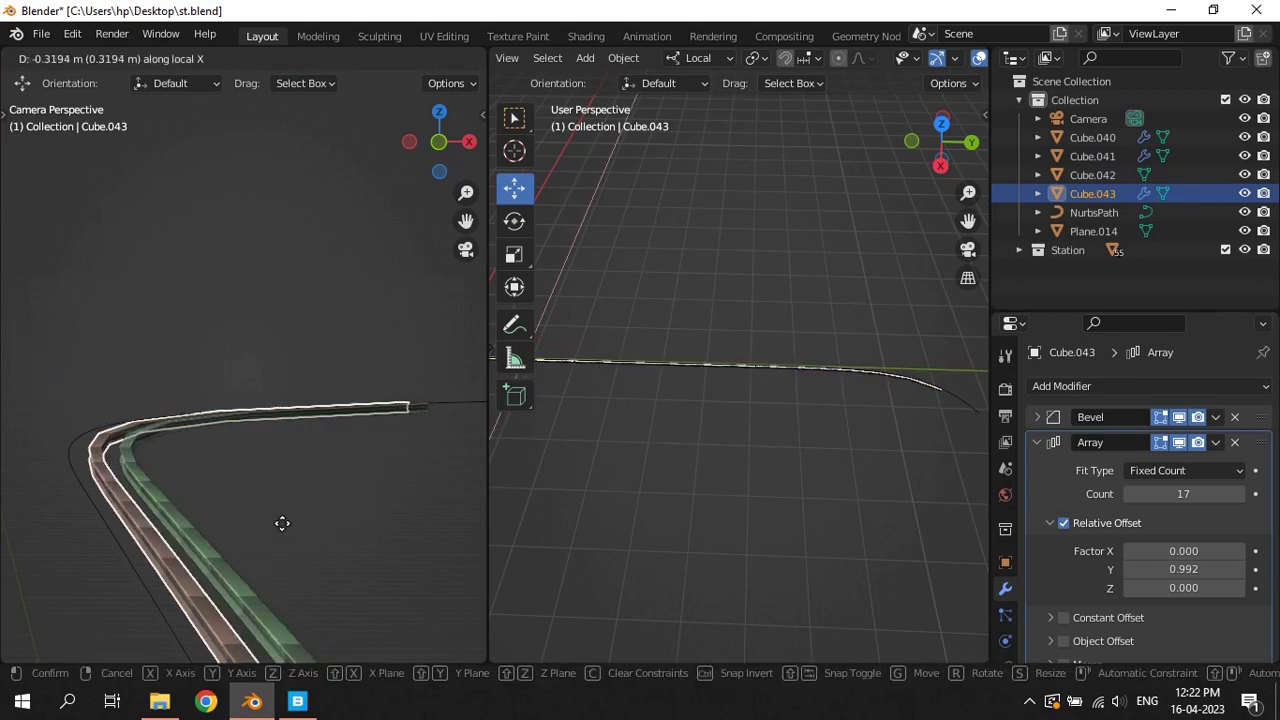
click(189, 511)
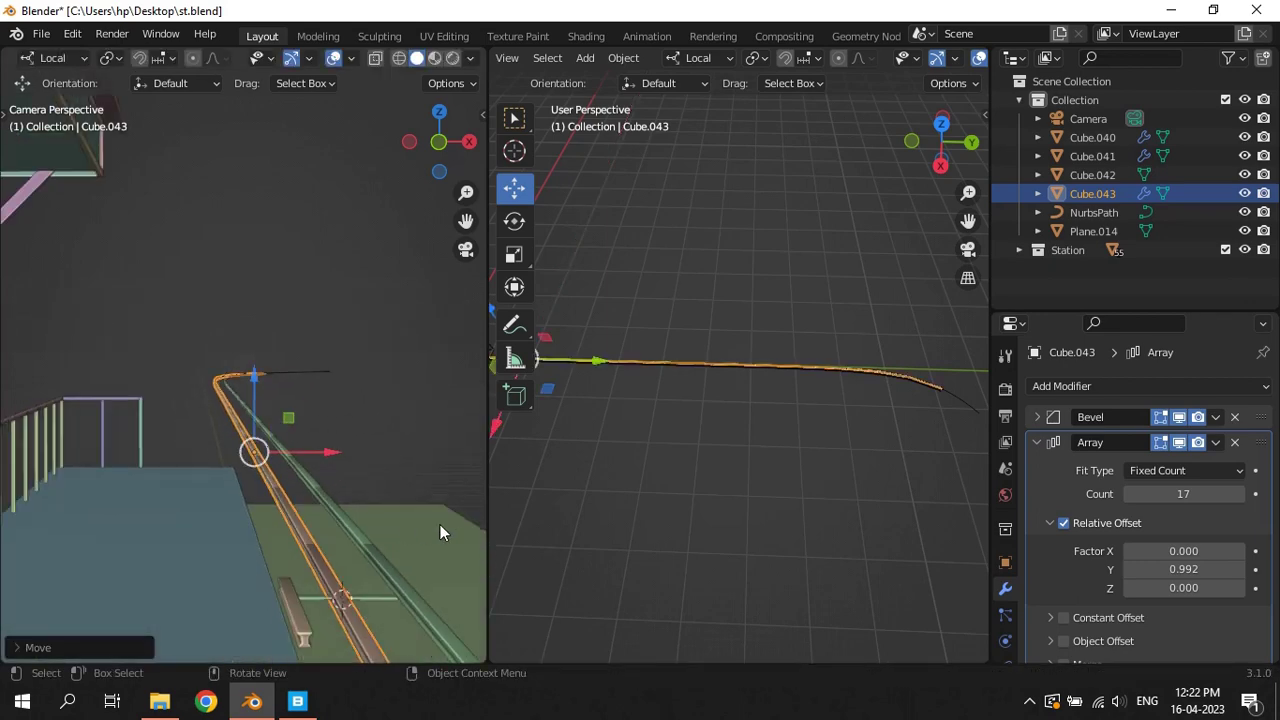
key(g)
key(x)
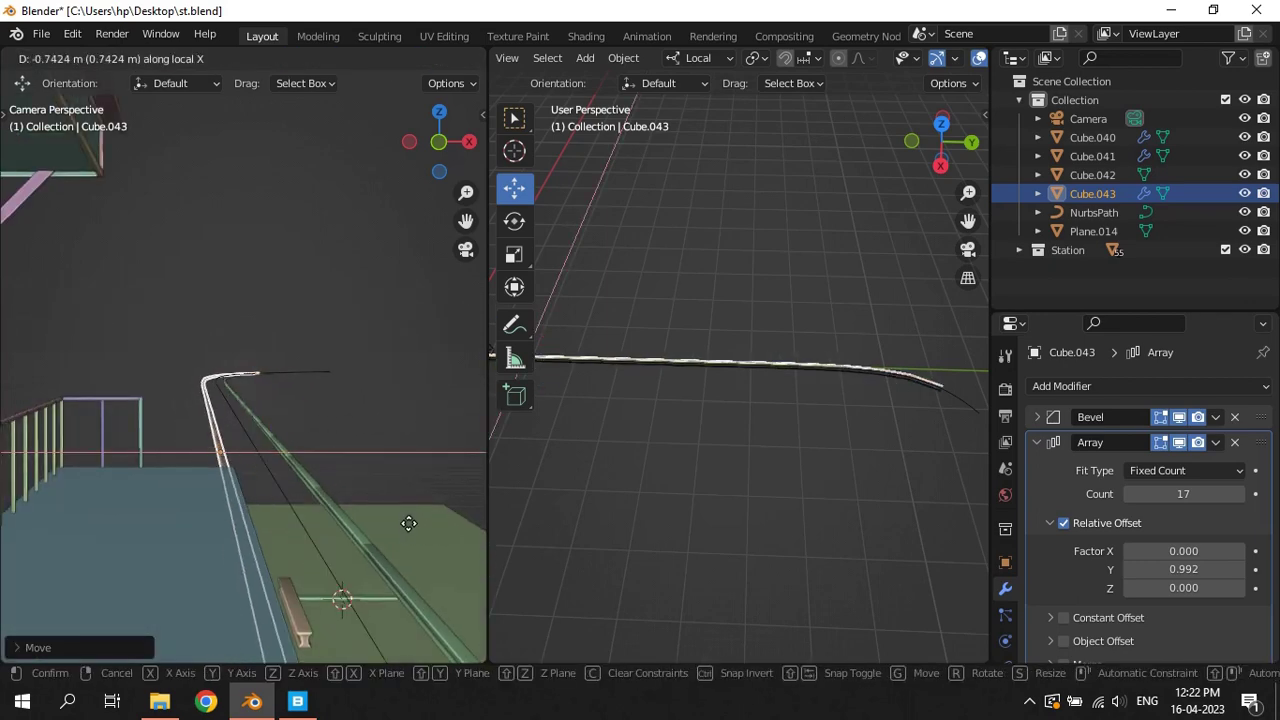
click(420, 520)
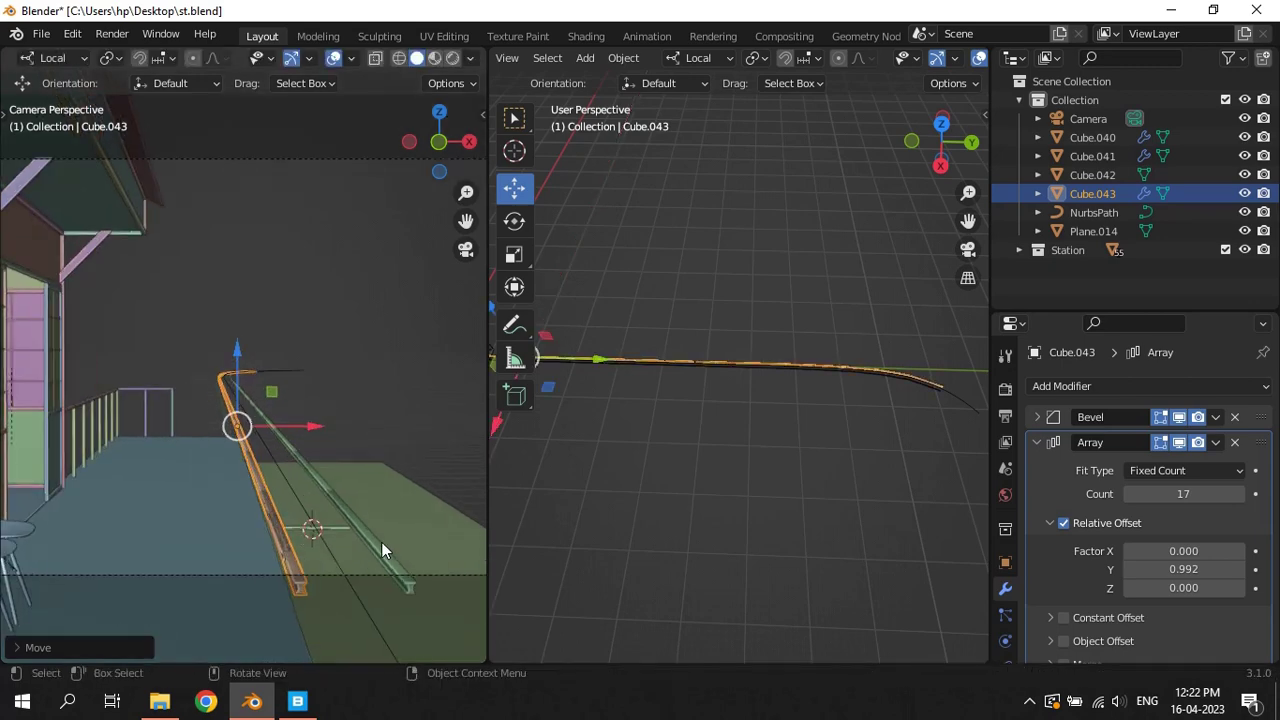
Slide both rails along Y, then delete Cube.040
shift+click(381, 542)
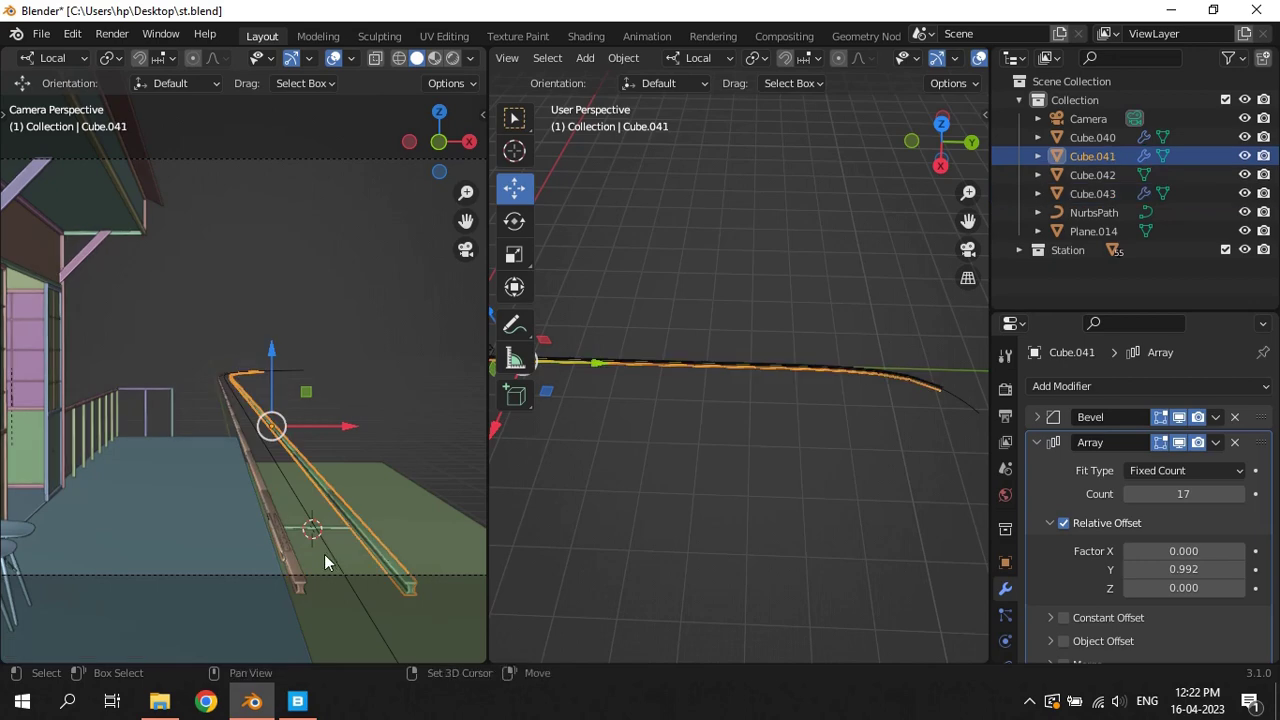
shift+click(296, 570)
key(g)
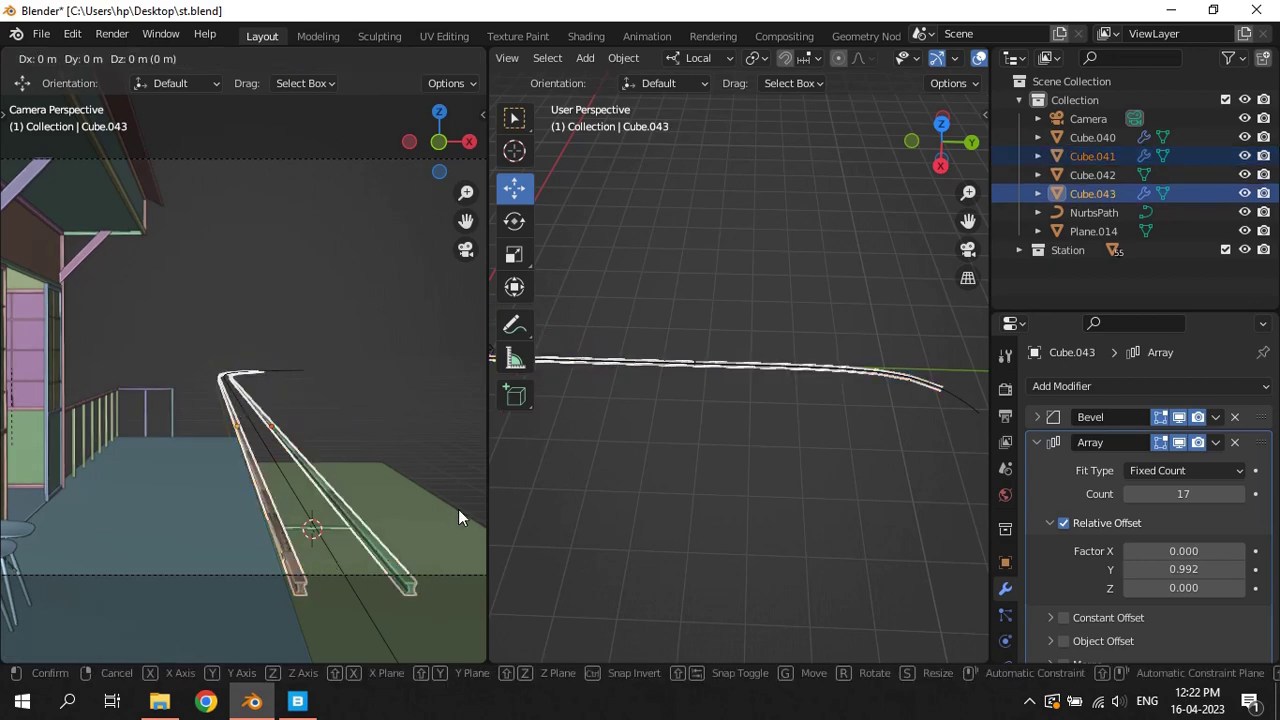
key(y)
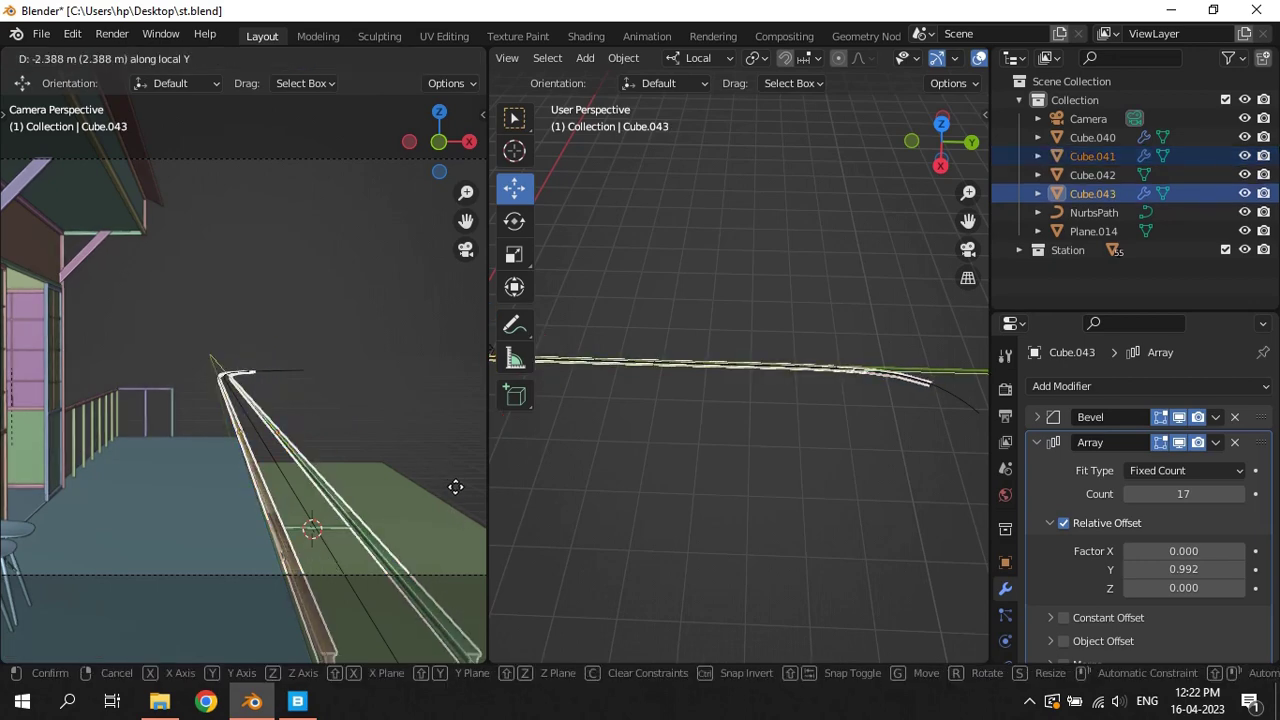
click(292, 547)
click(288, 548)
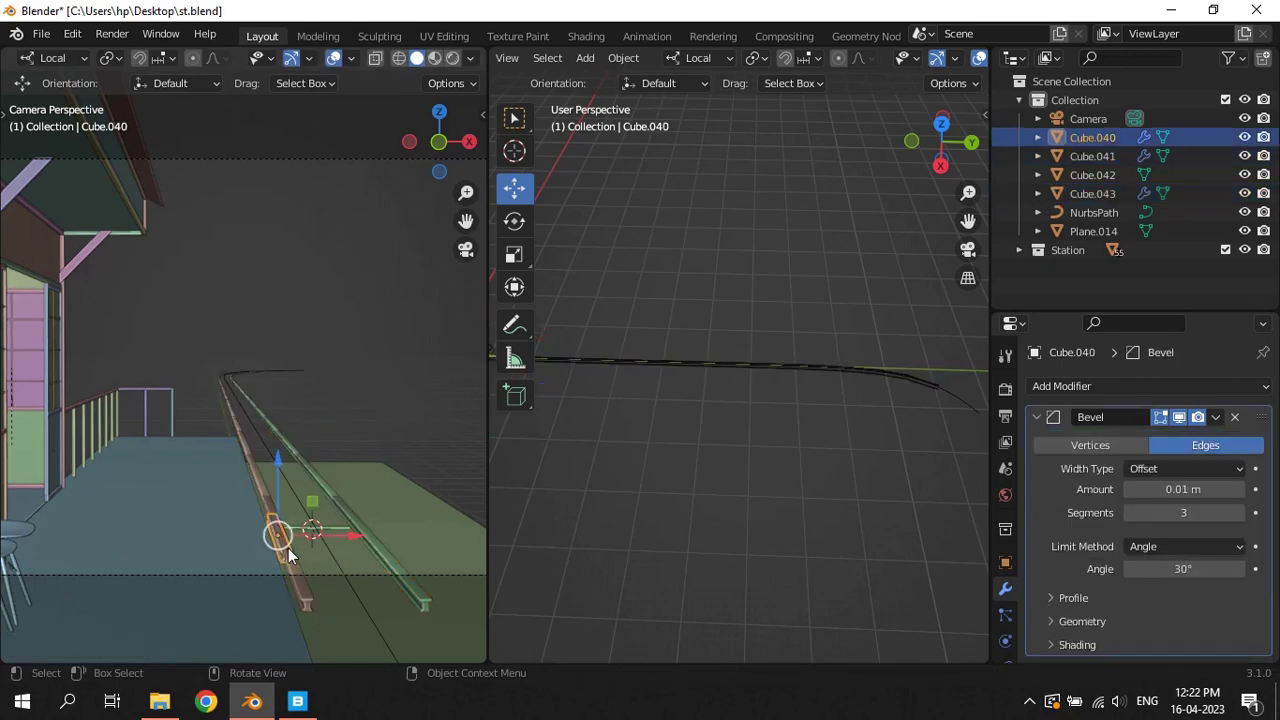
key(Delete)
Nudge rail Cube.041 about 0.2 m along X and save st.blend
click(365, 540)
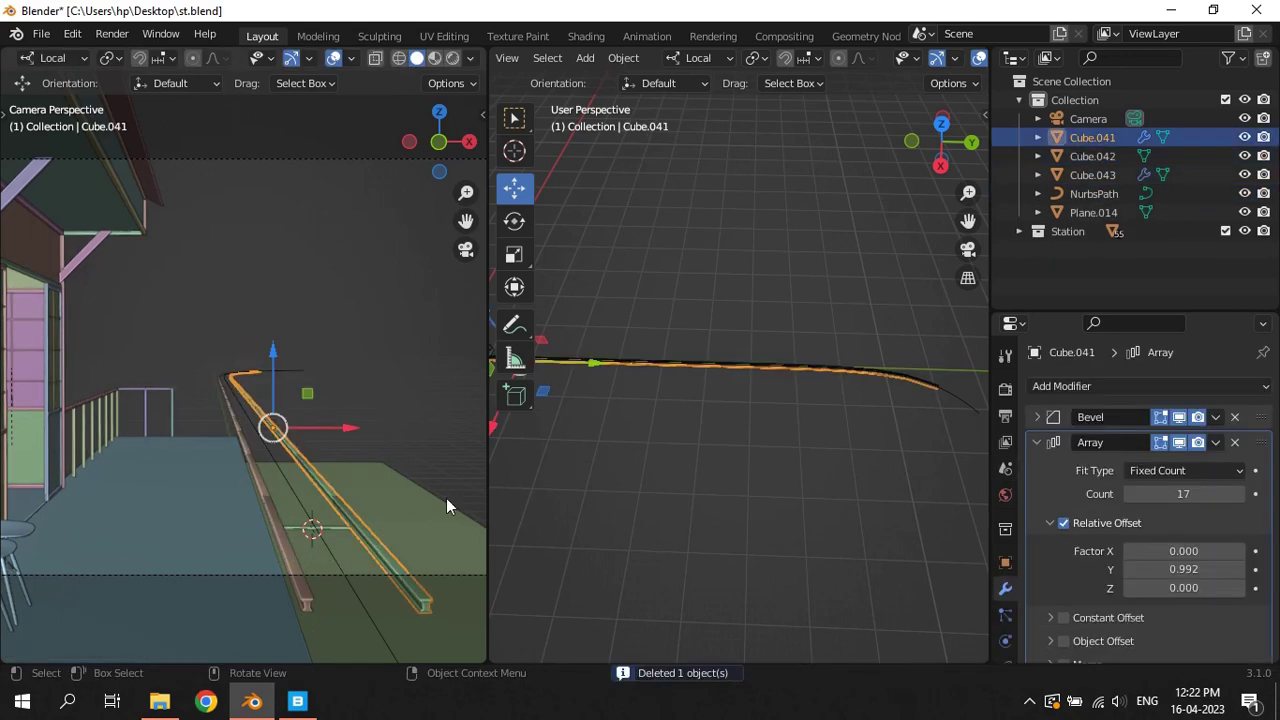
key(g)
key(x)
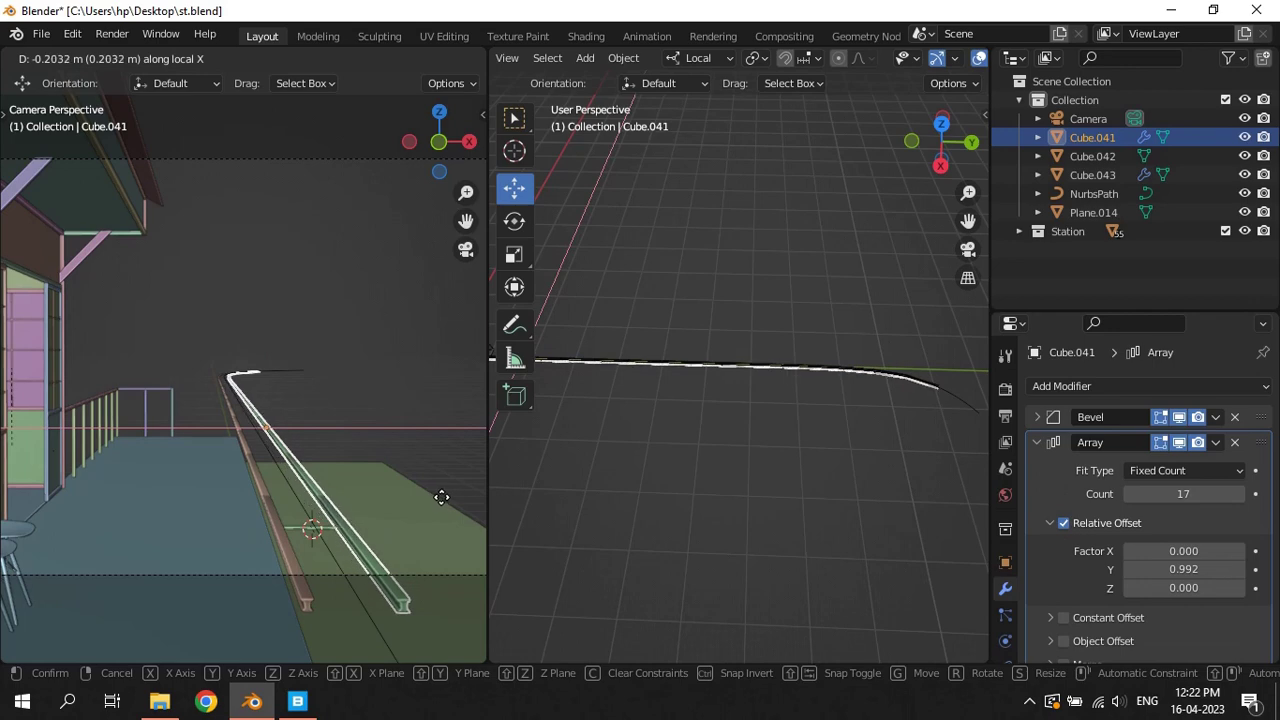
click(441, 497)
click(381, 425)
key(ctrl+s)
key(space)
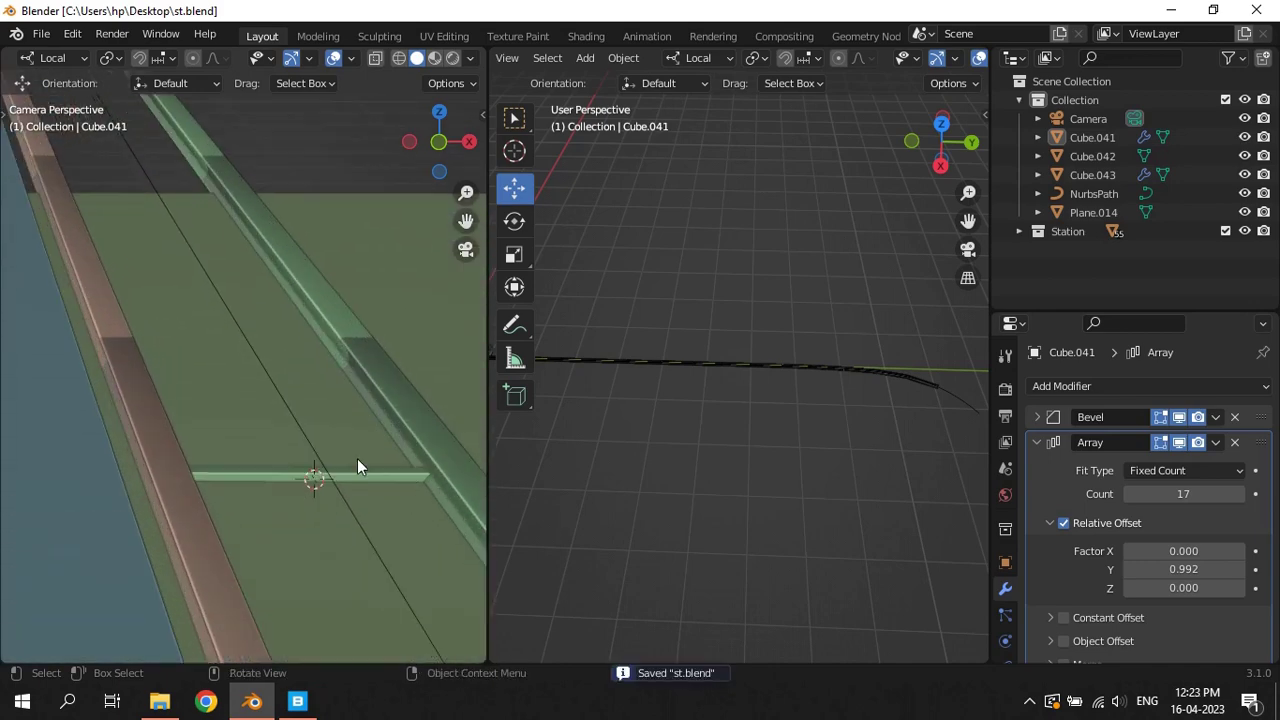
Copy the rail's Array and Curve modifiers to the sleeper Cube.042
click(365, 479)
click(403, 466)
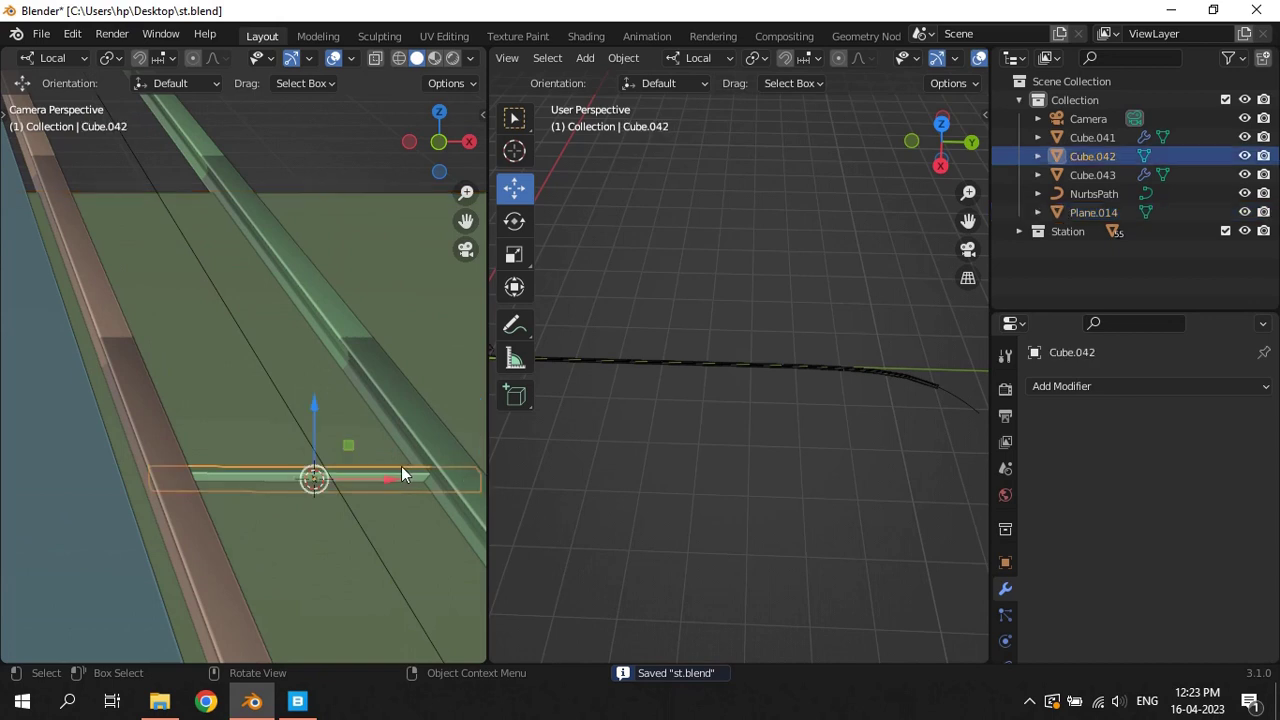
shift+click(414, 421)
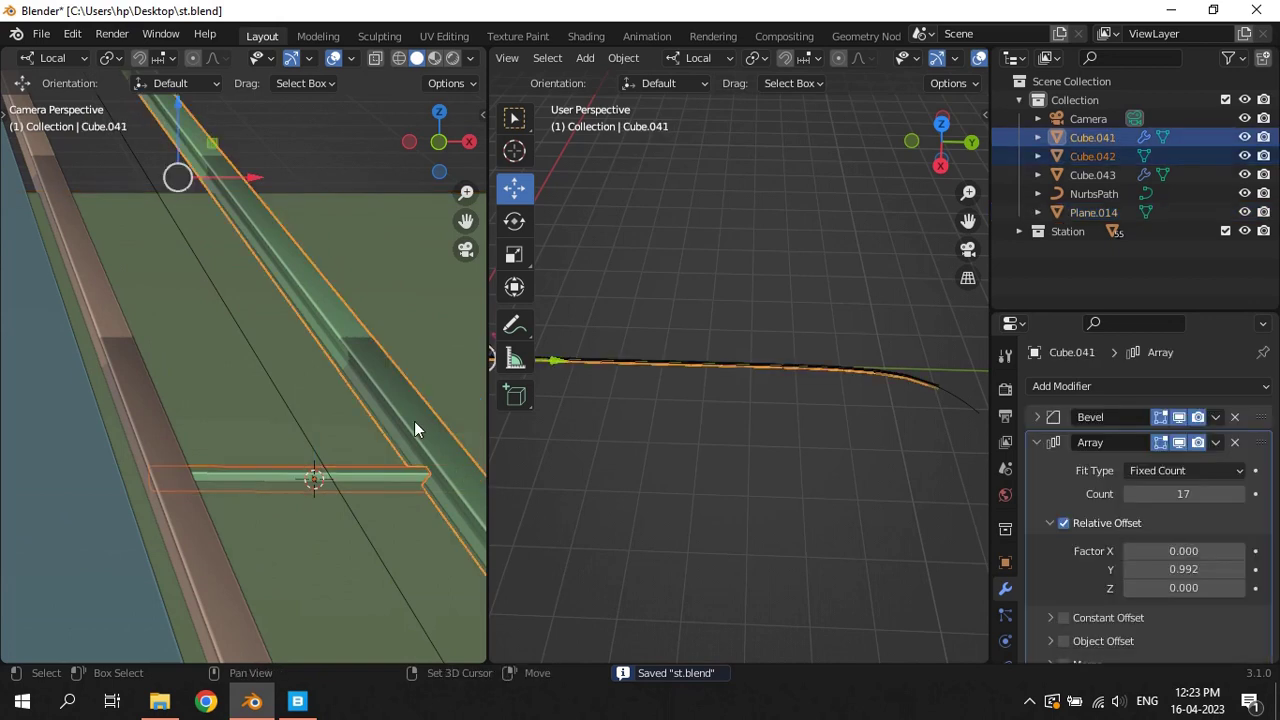
click(1215, 417)
click(1093, 449)
click(1215, 442)
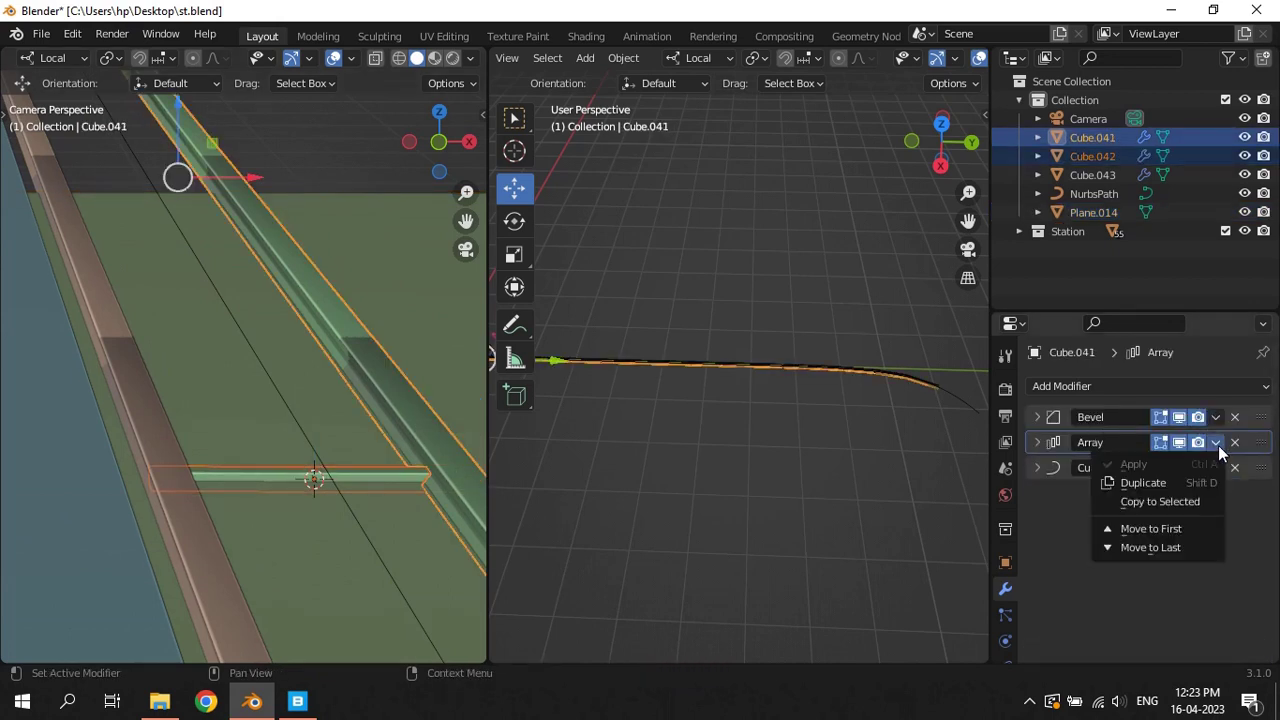
click(1193, 500)
click(1215, 468)
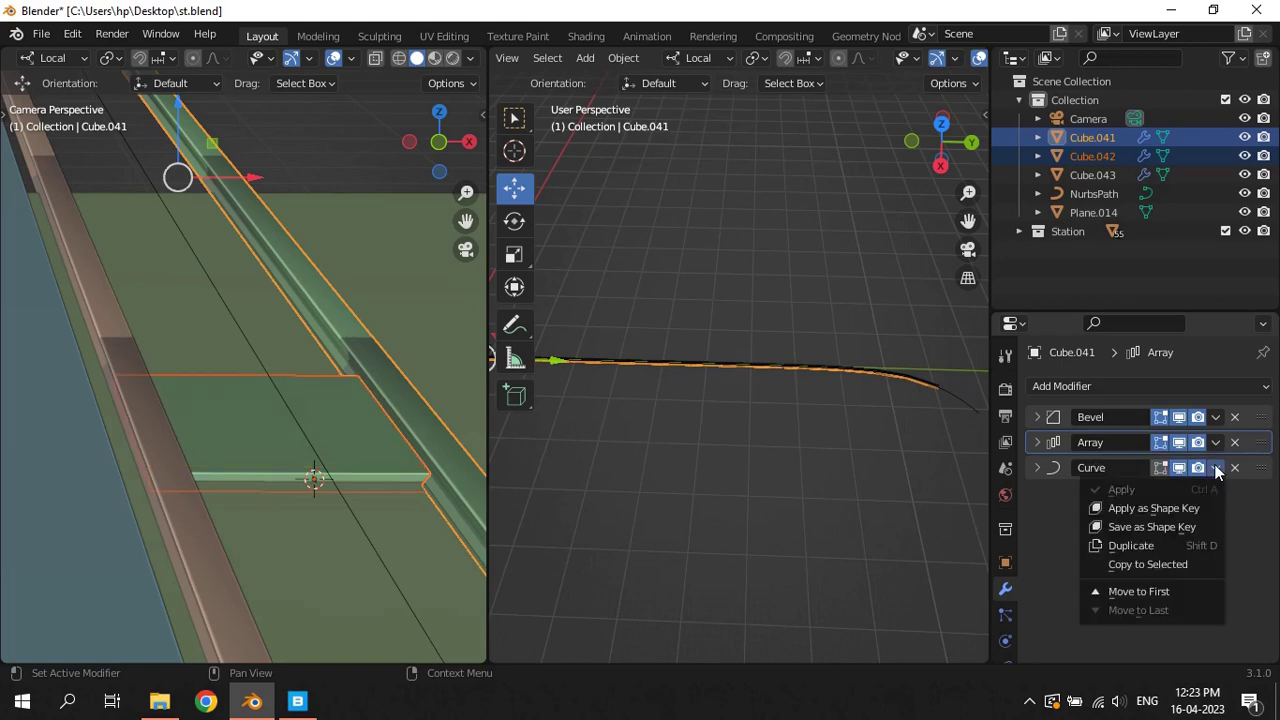
click(1160, 564)
Show the scene in wireframe and slide sleeper Cube.042 14.4 m along Y
mouse_move(400, 480)
middle_down()
mouse_move(348, 418)
mouse_move(350, 358)
mouse_move(298, 367)
mouse_move(303, 466)
middle_up()
click(345, 462)
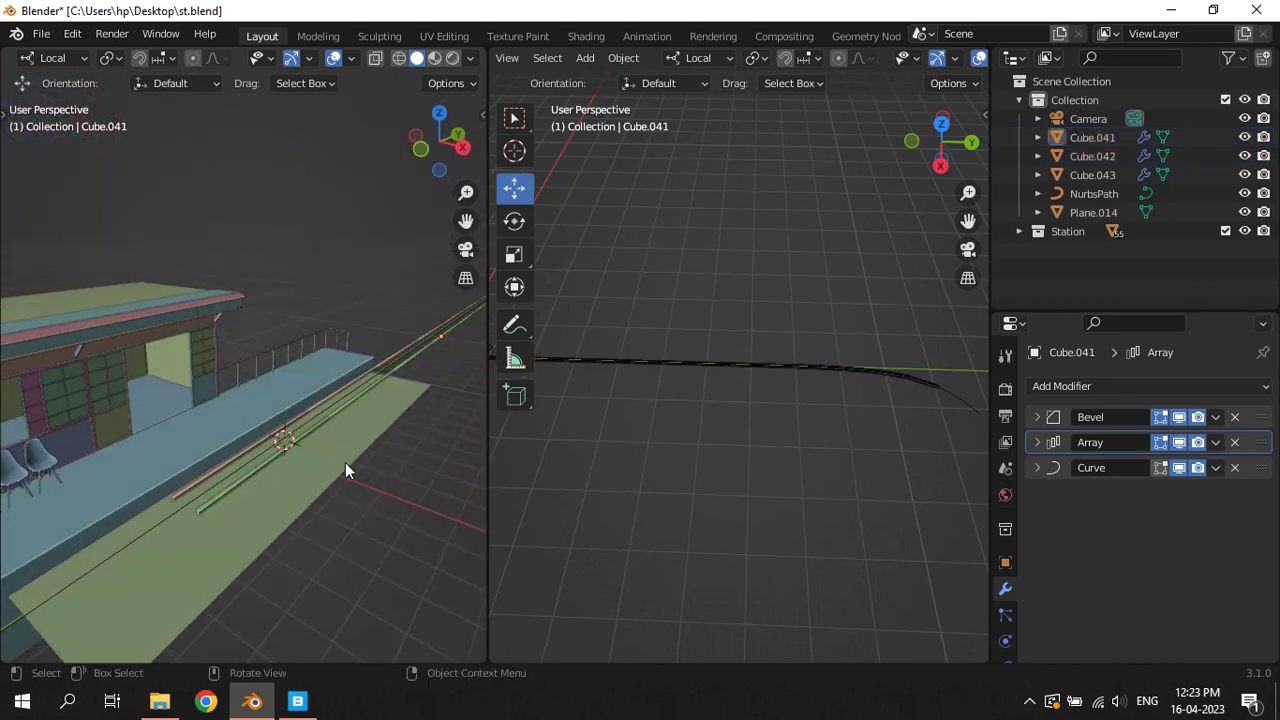
click(1095, 176)
click(1096, 160)
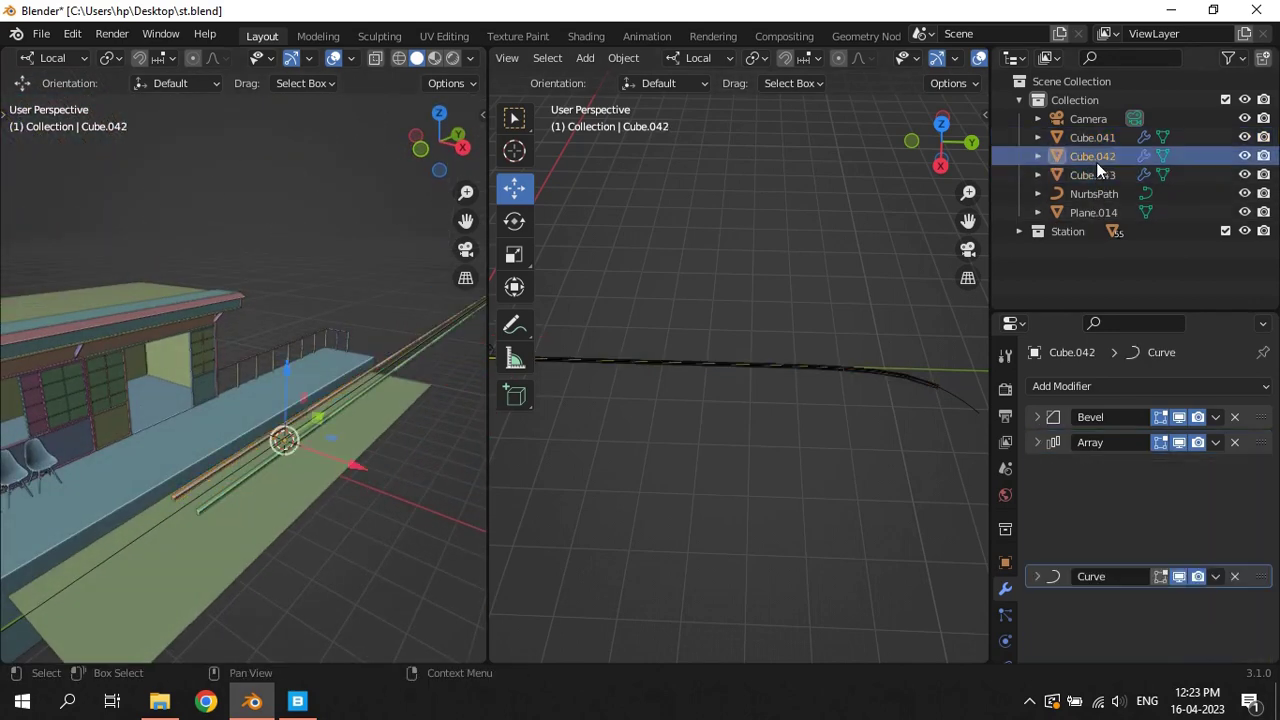
key(shift+z)
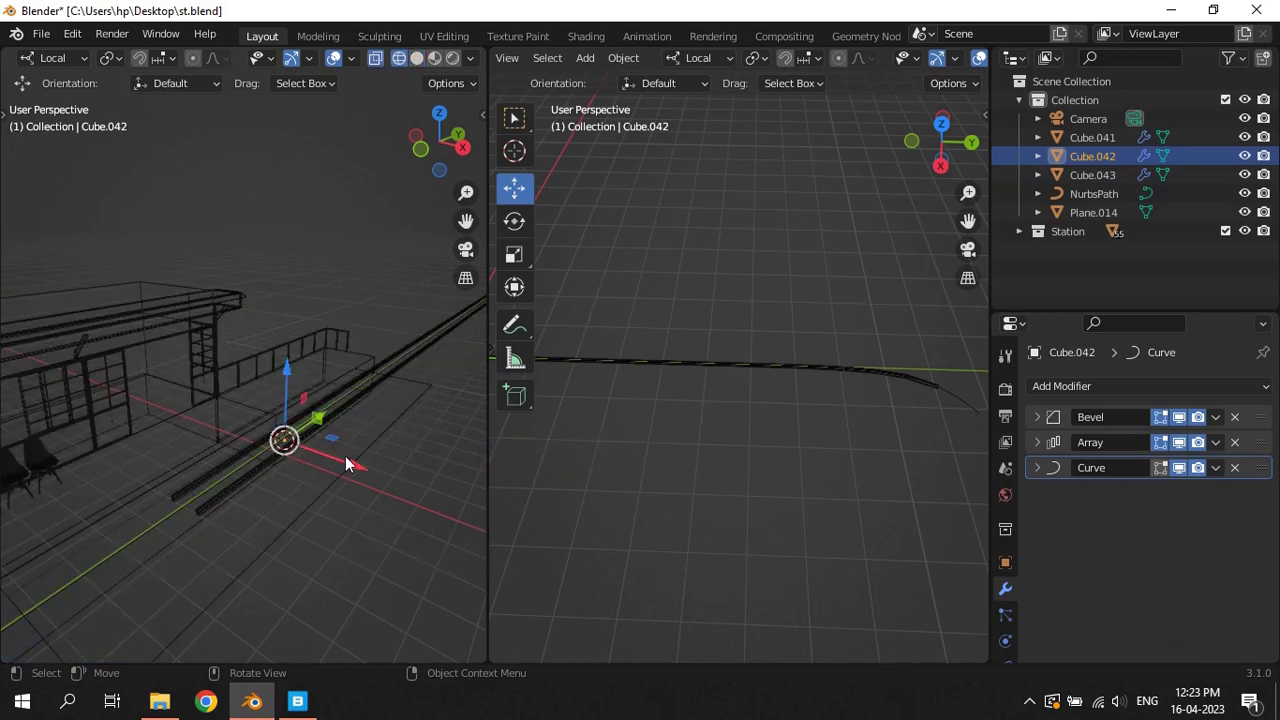
mouse_move(345, 456)
middle_down()
mouse_move(388, 418)
mouse_move(418, 459)
mouse_move(131, 471)
mouse_move(235, 465)
middle_up()
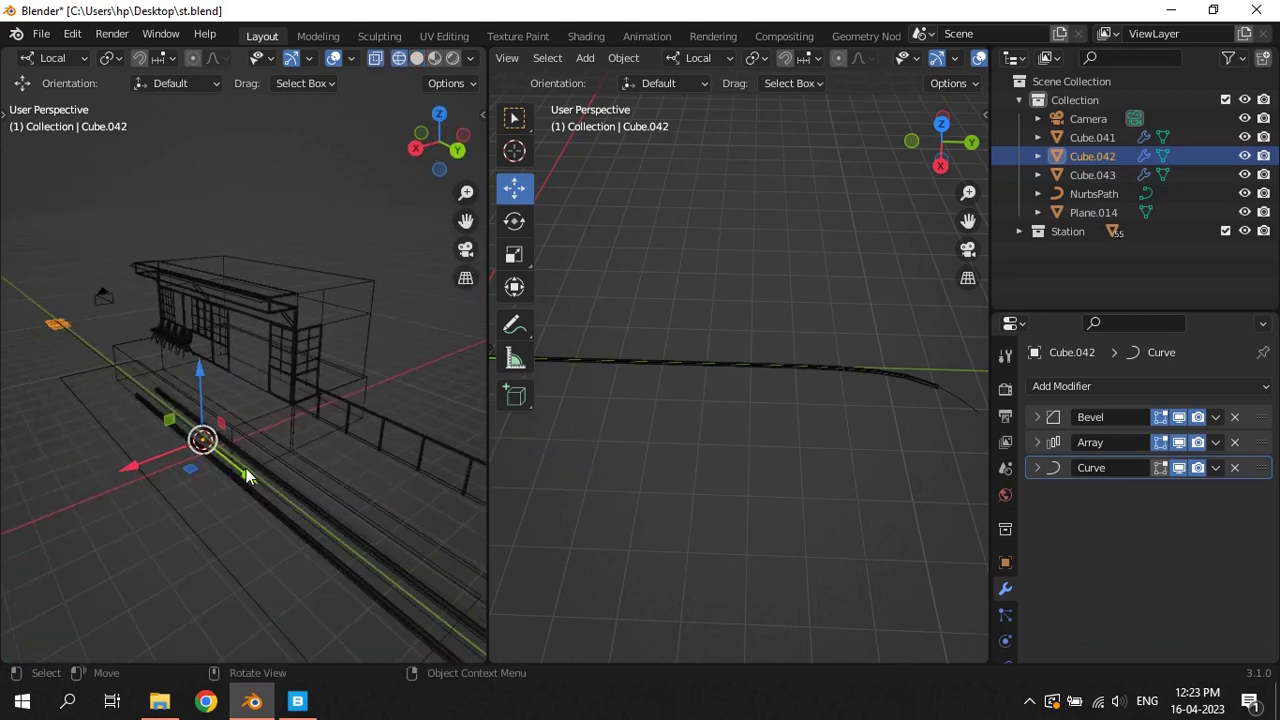
mouse_move(240, 468)
mouse_down()
mouse_move(422, 595)
mouse_move(406, 571)
mouse_up()
key(a)
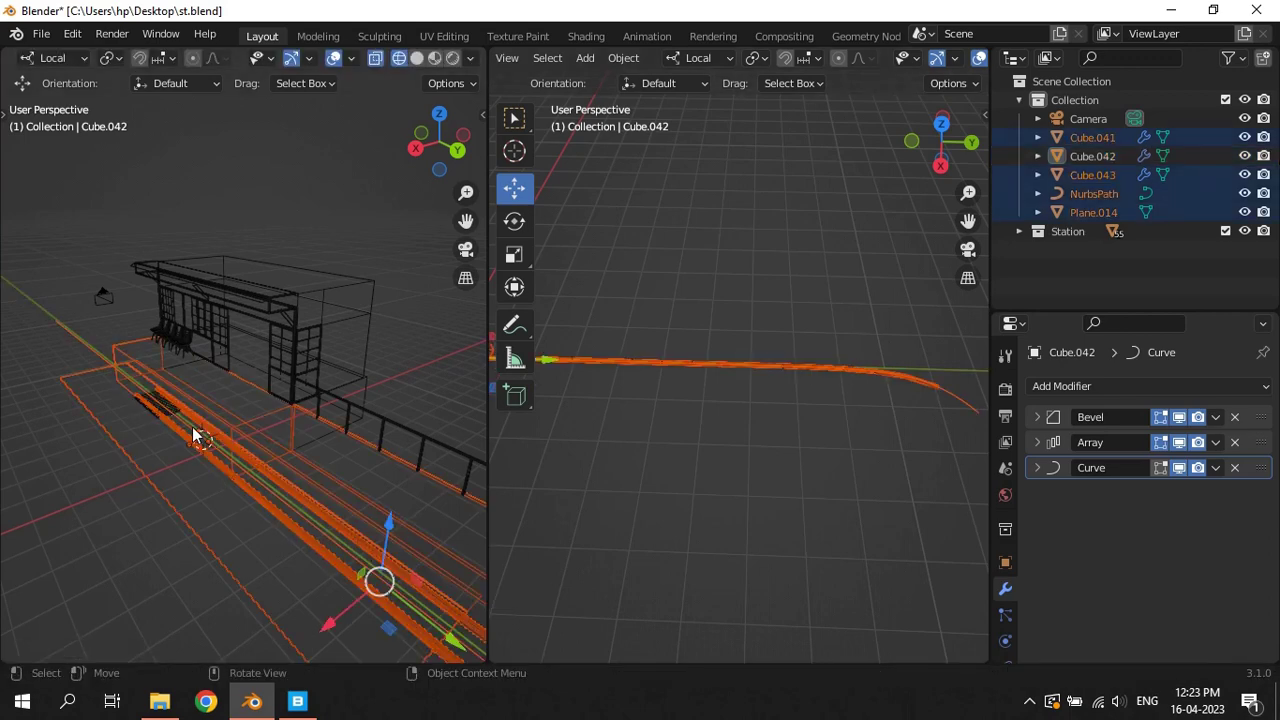
click(194, 430)
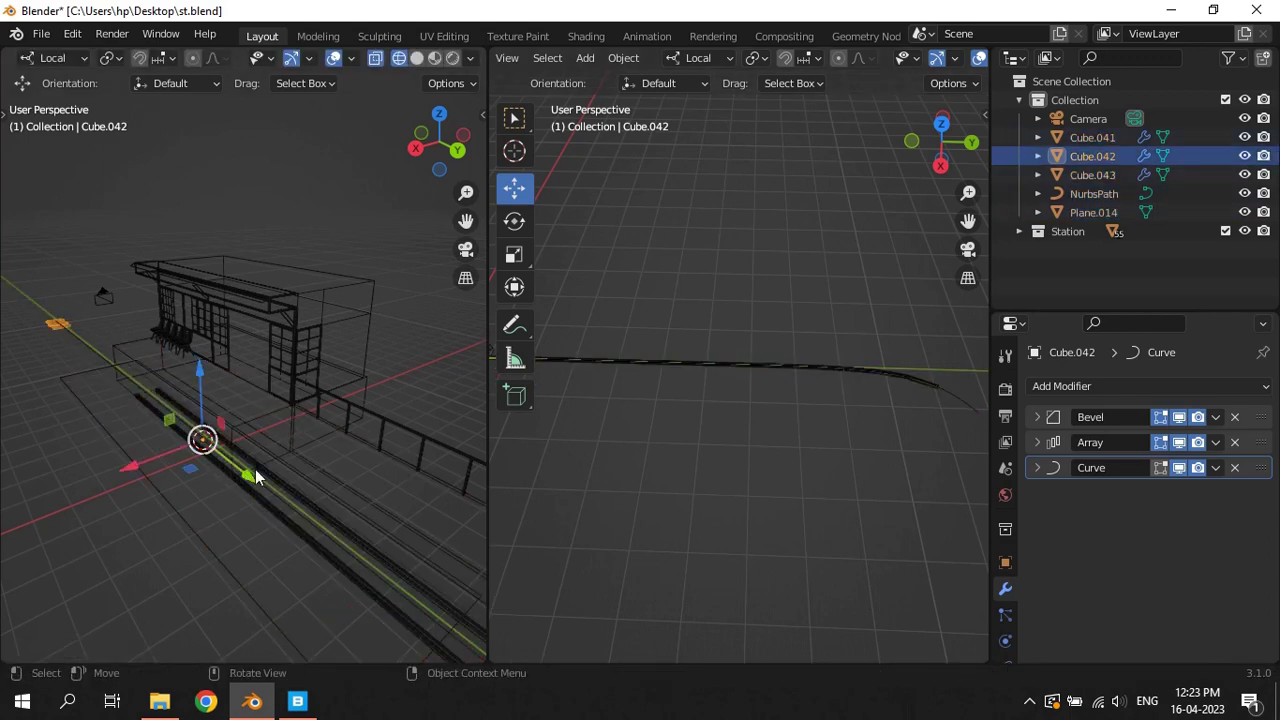
mouse_move(255, 469)
mouse_down()
mouse_move(403, 379)
mouse_move(116, 645)
mouse_up()
In solid camera view, set the sleeper Array's relative Y offset to 15 and save st.blend
key(KP_0)
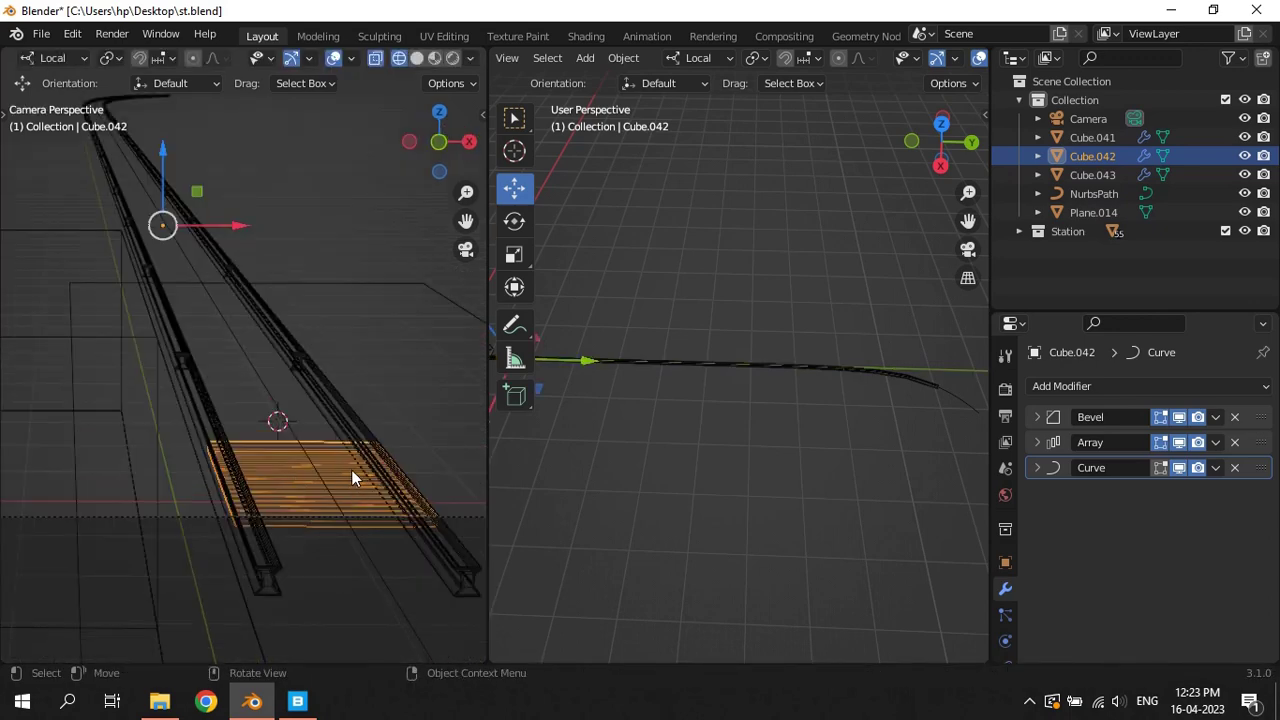
key(z)
click(440, 455)
click(1046, 443)
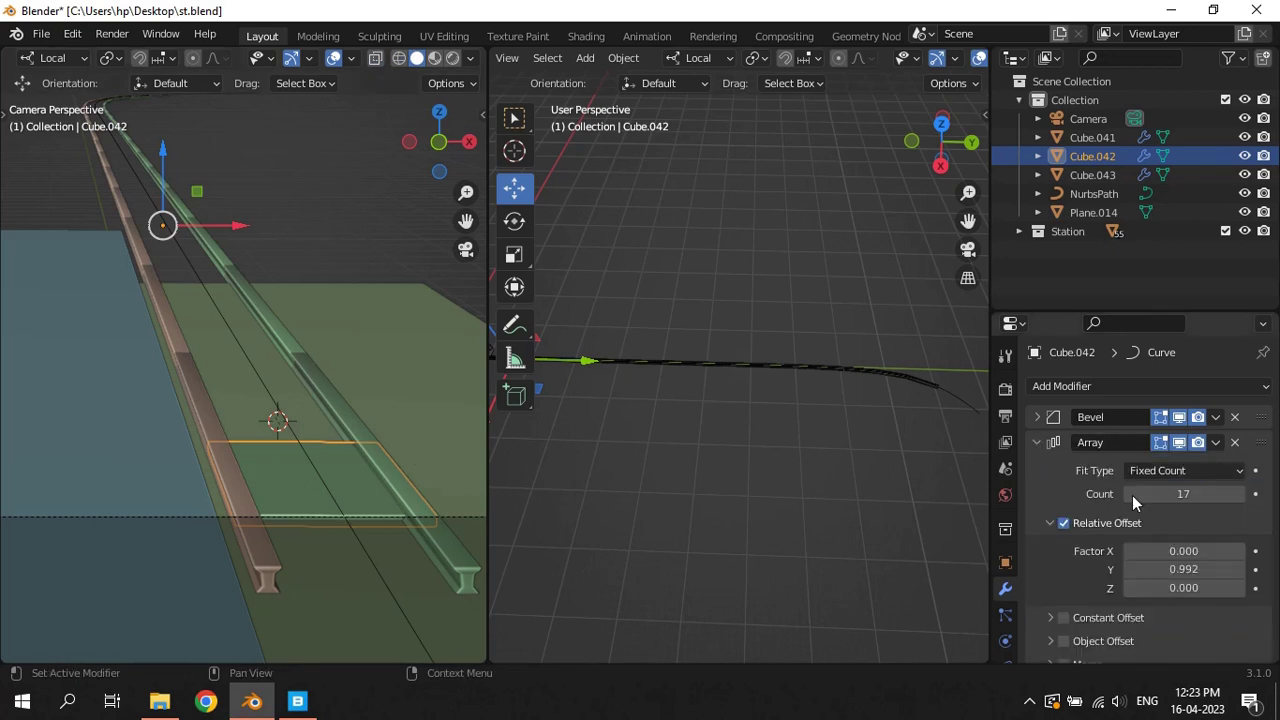
click(1187, 568)
text(5)
key(Return)
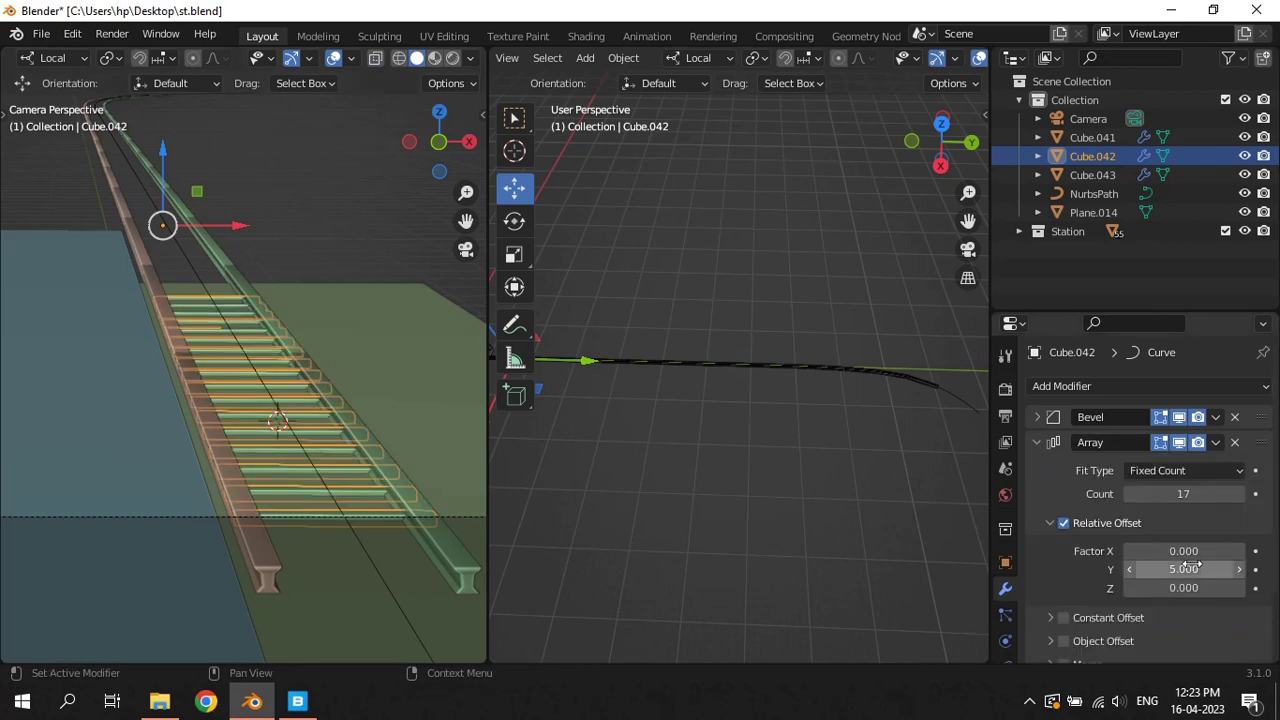
click(1187, 567)
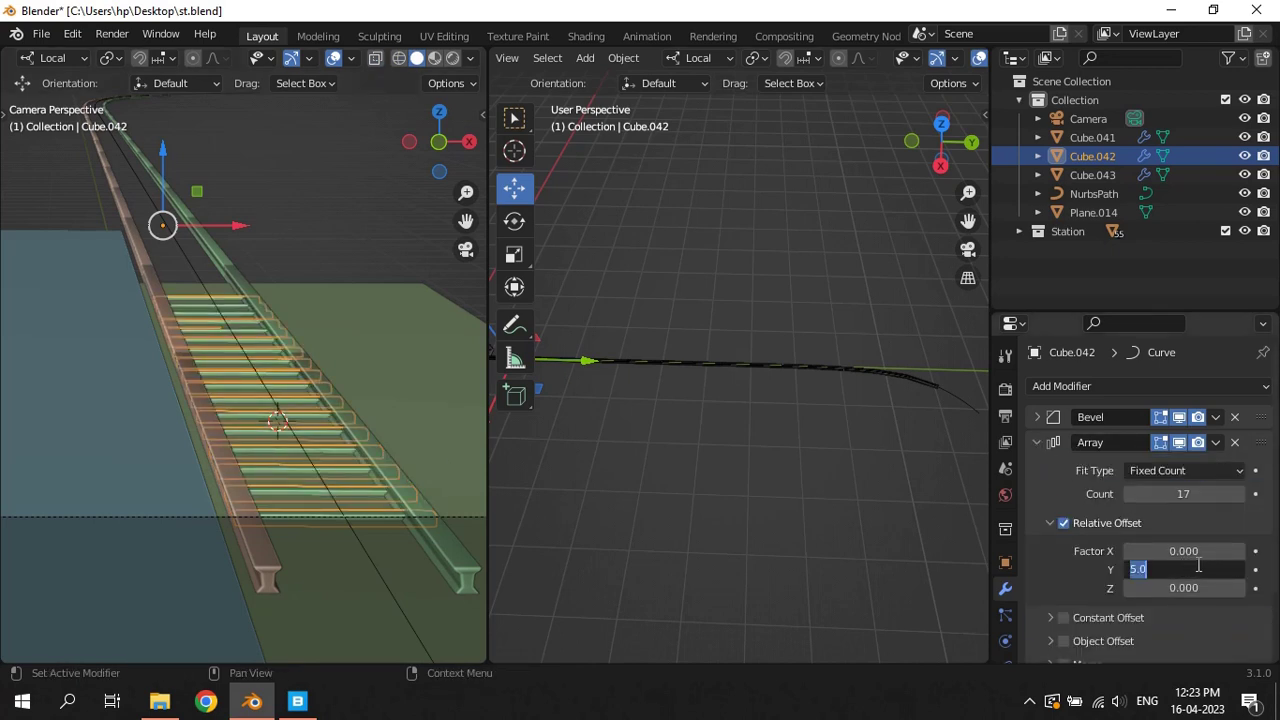
text(10)
key(Return)
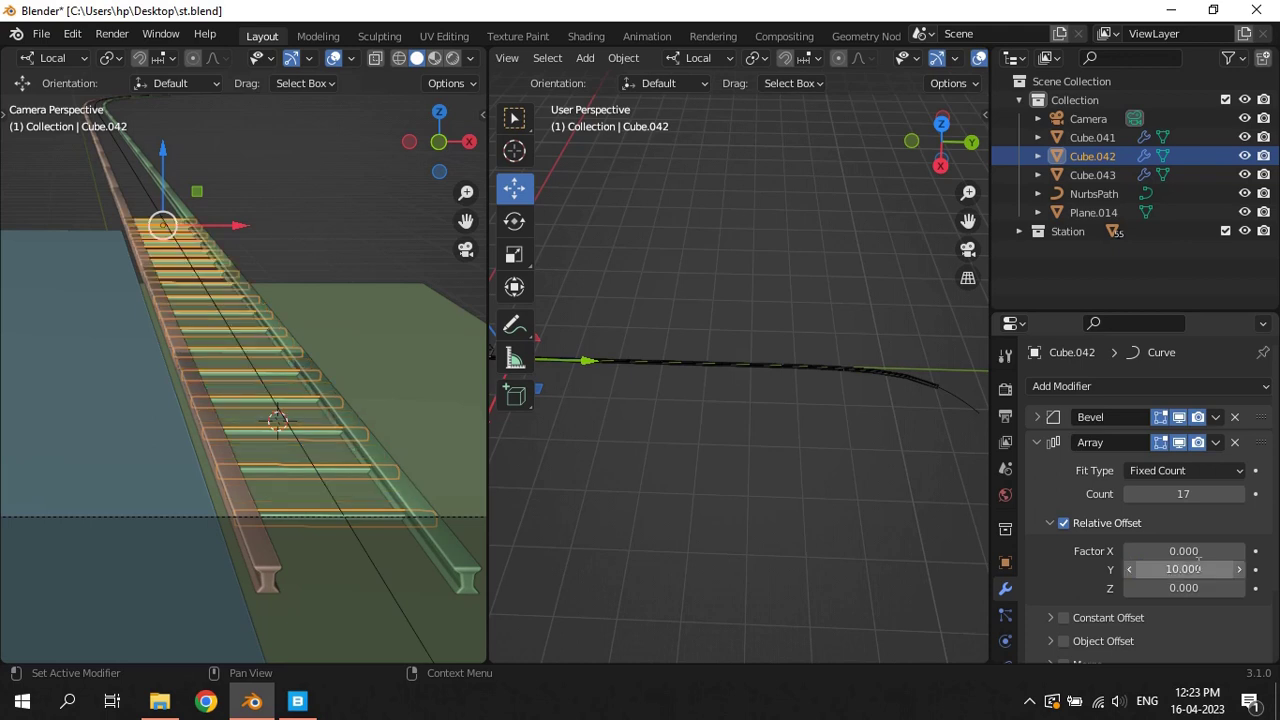
click(1203, 565)
text(15.000)
key(Return)
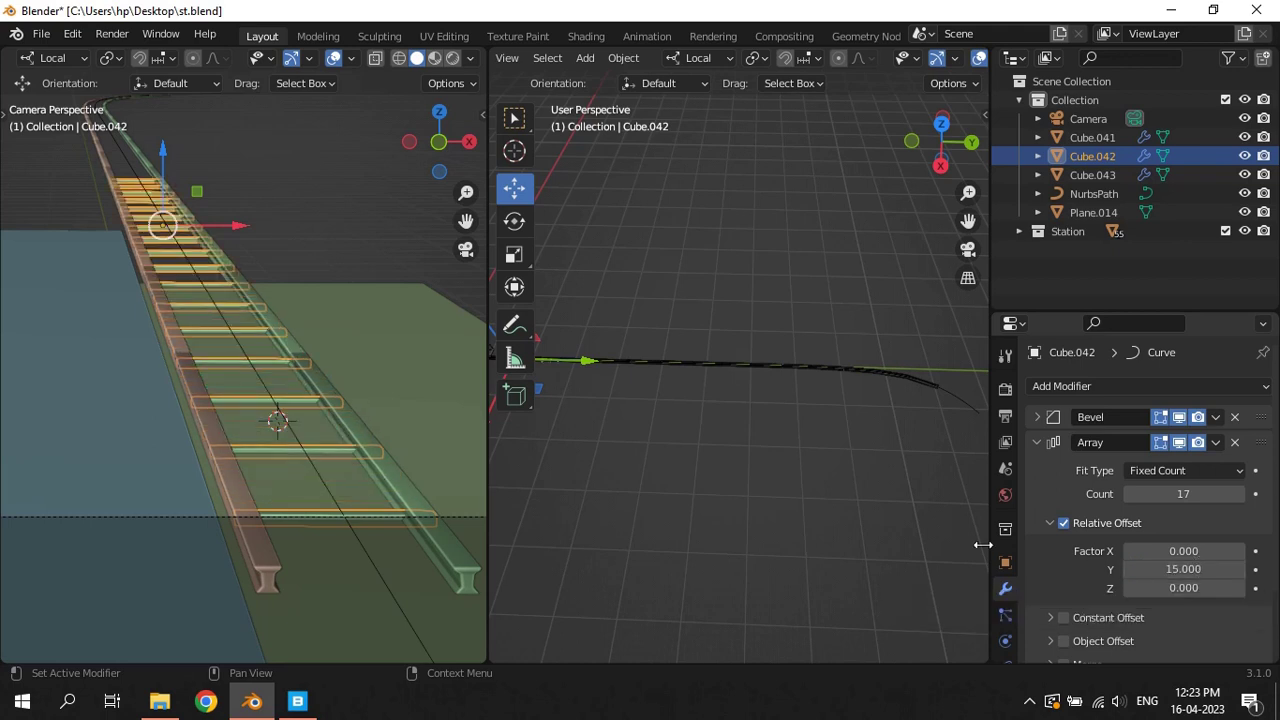
click(310, 372)
key(ctrl+s)
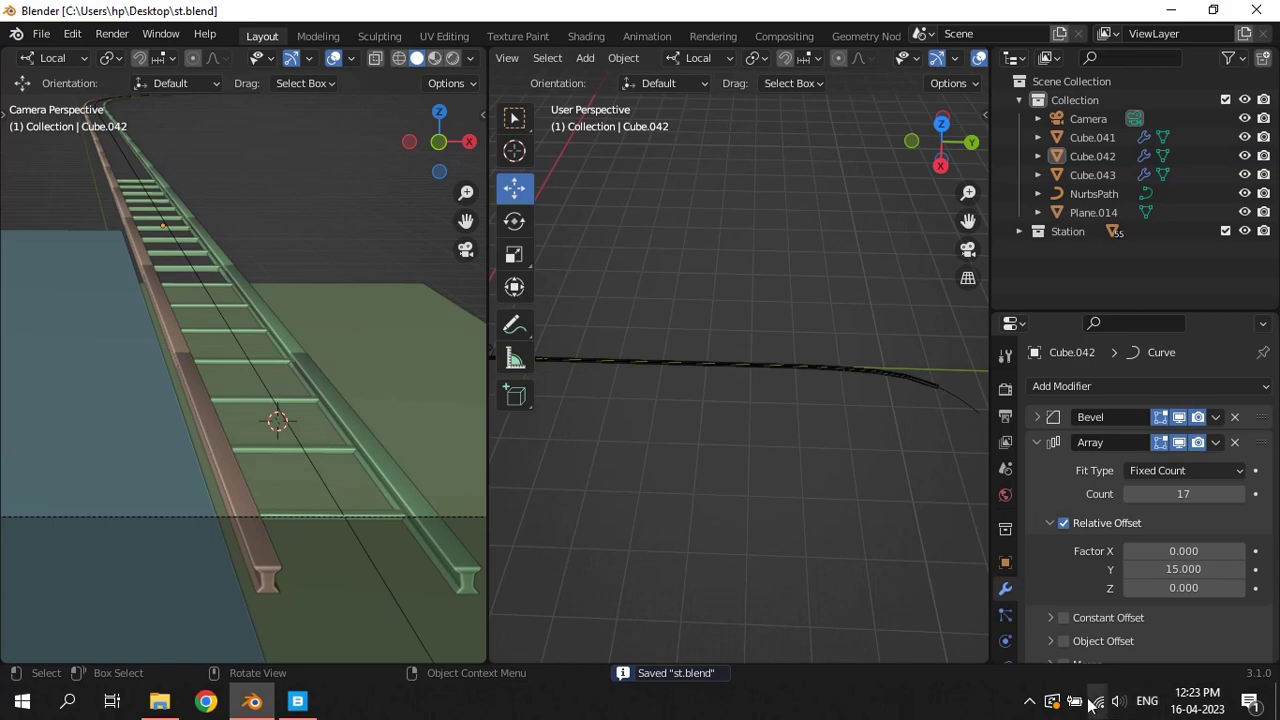